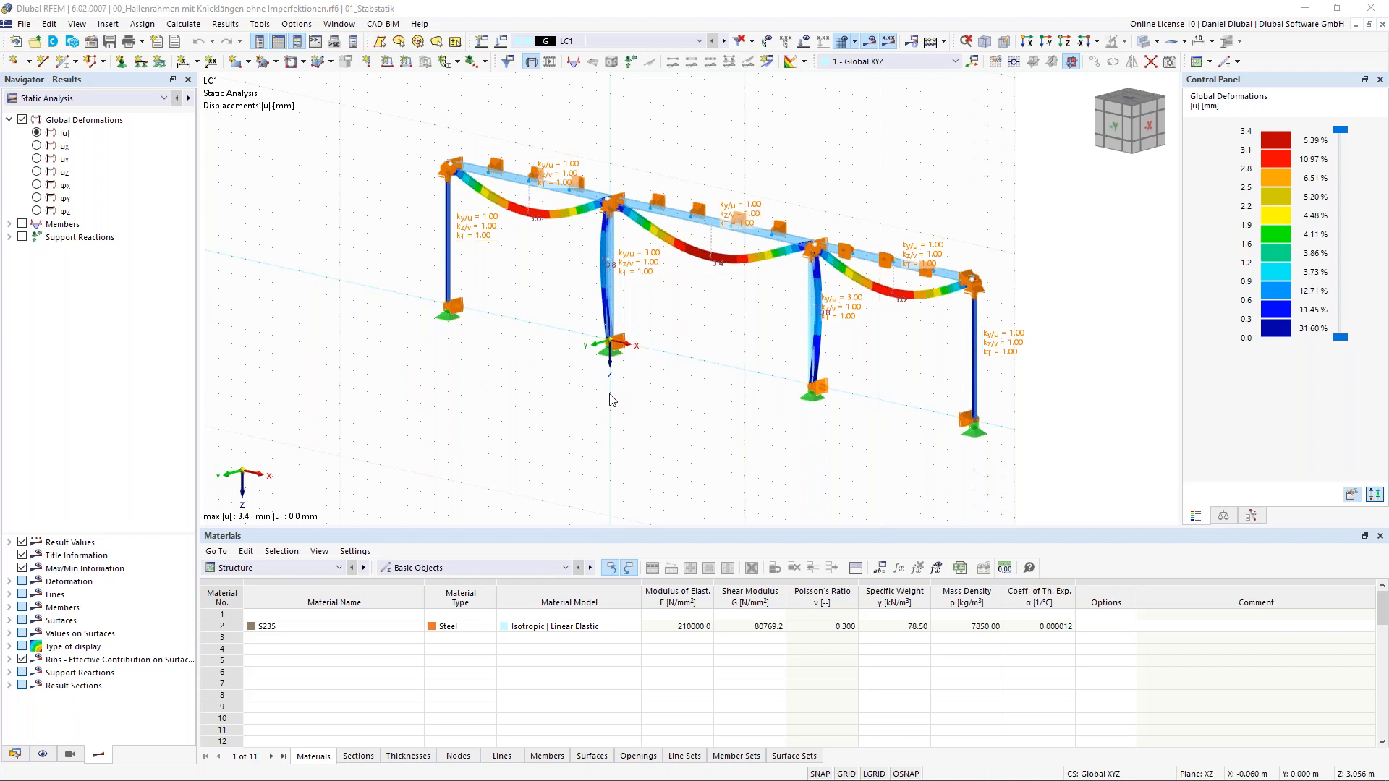
scroll(610, 400, "down", 3)
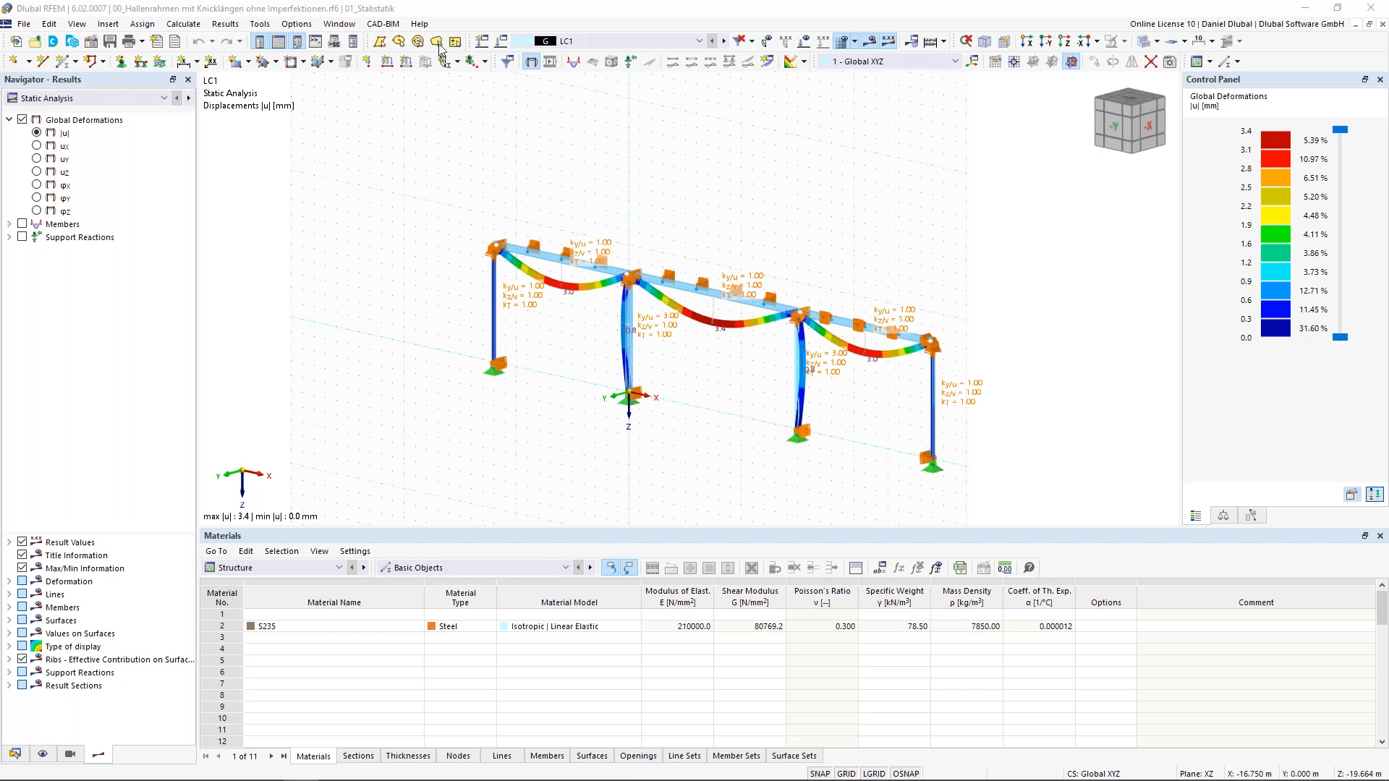
left_click(680, 198)
middle_click_drag(646, 181, 628, 166)
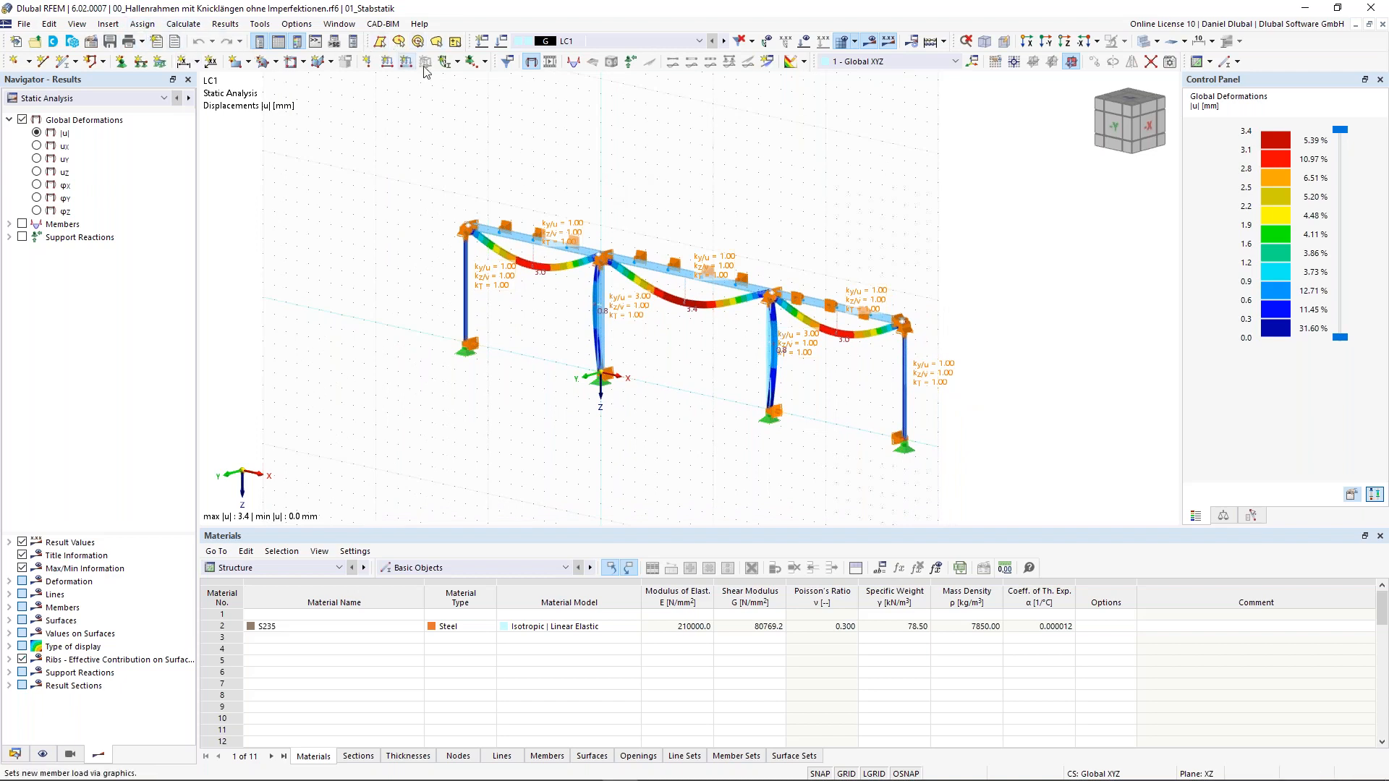
left_click(25, 26)
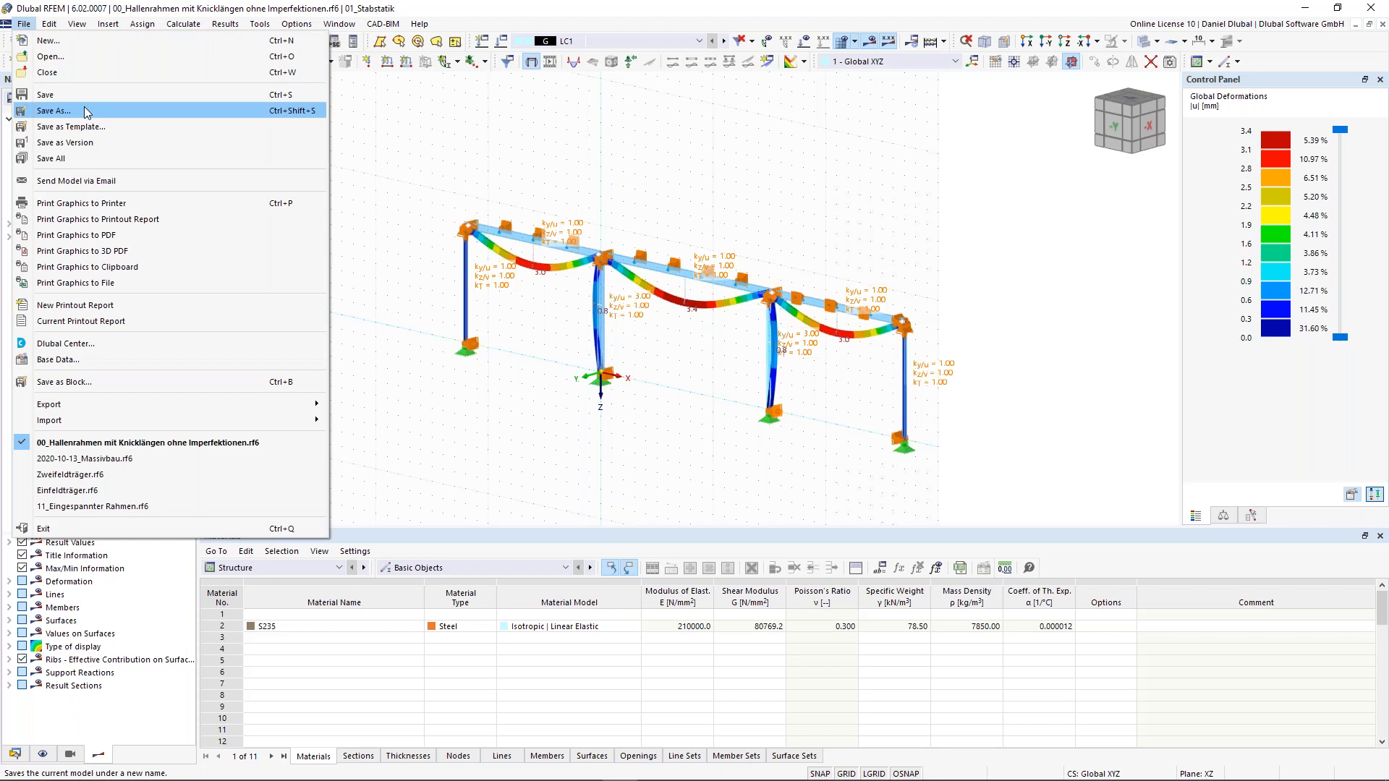
mouse_move(129, 428)
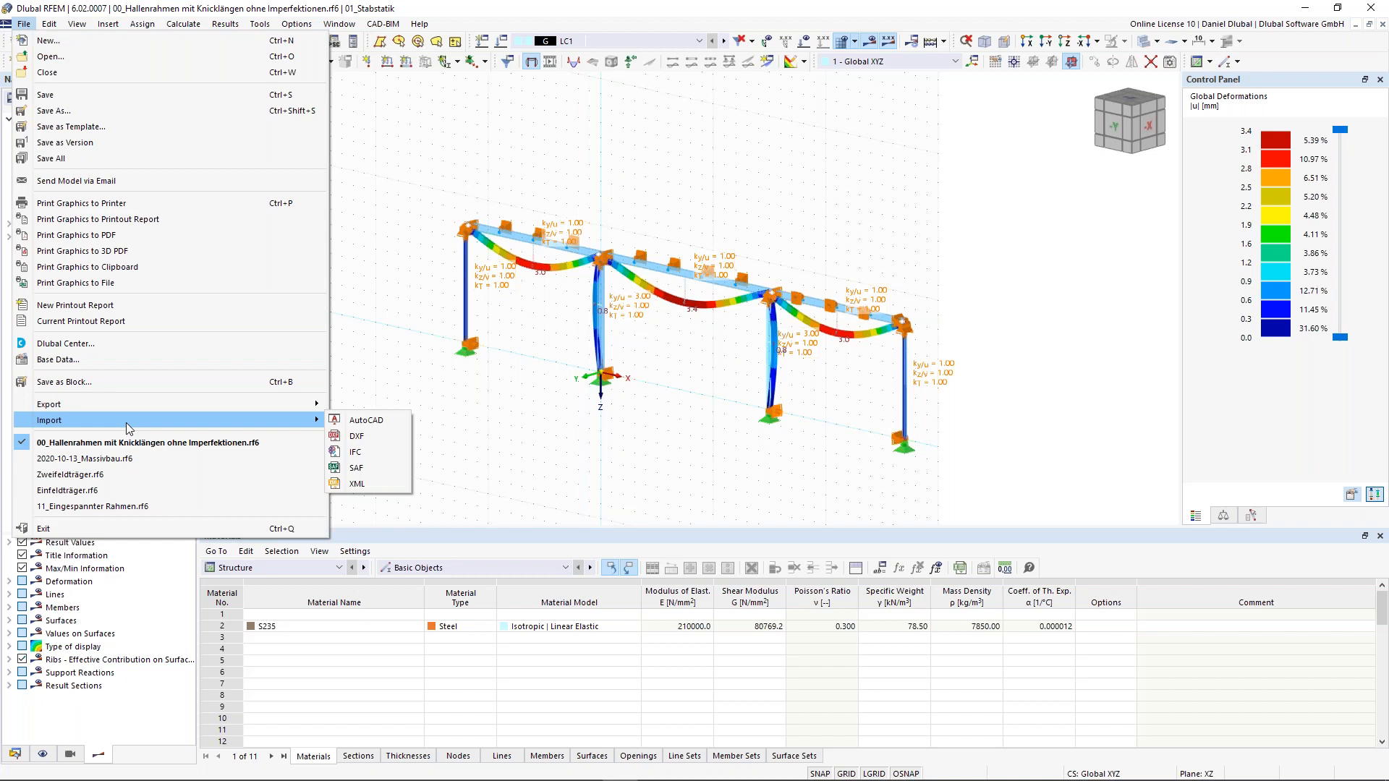
mouse_move(143, 403)
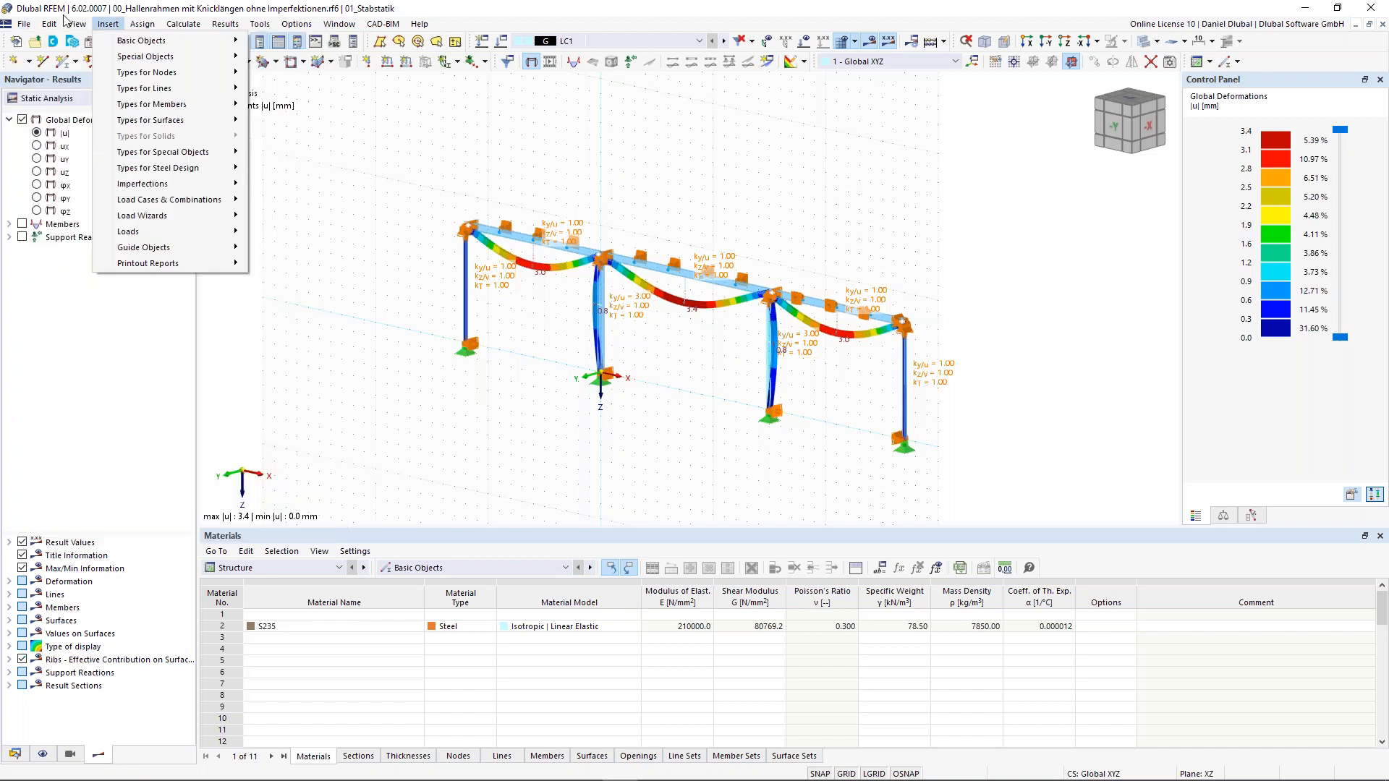
mouse_move(49, 25)
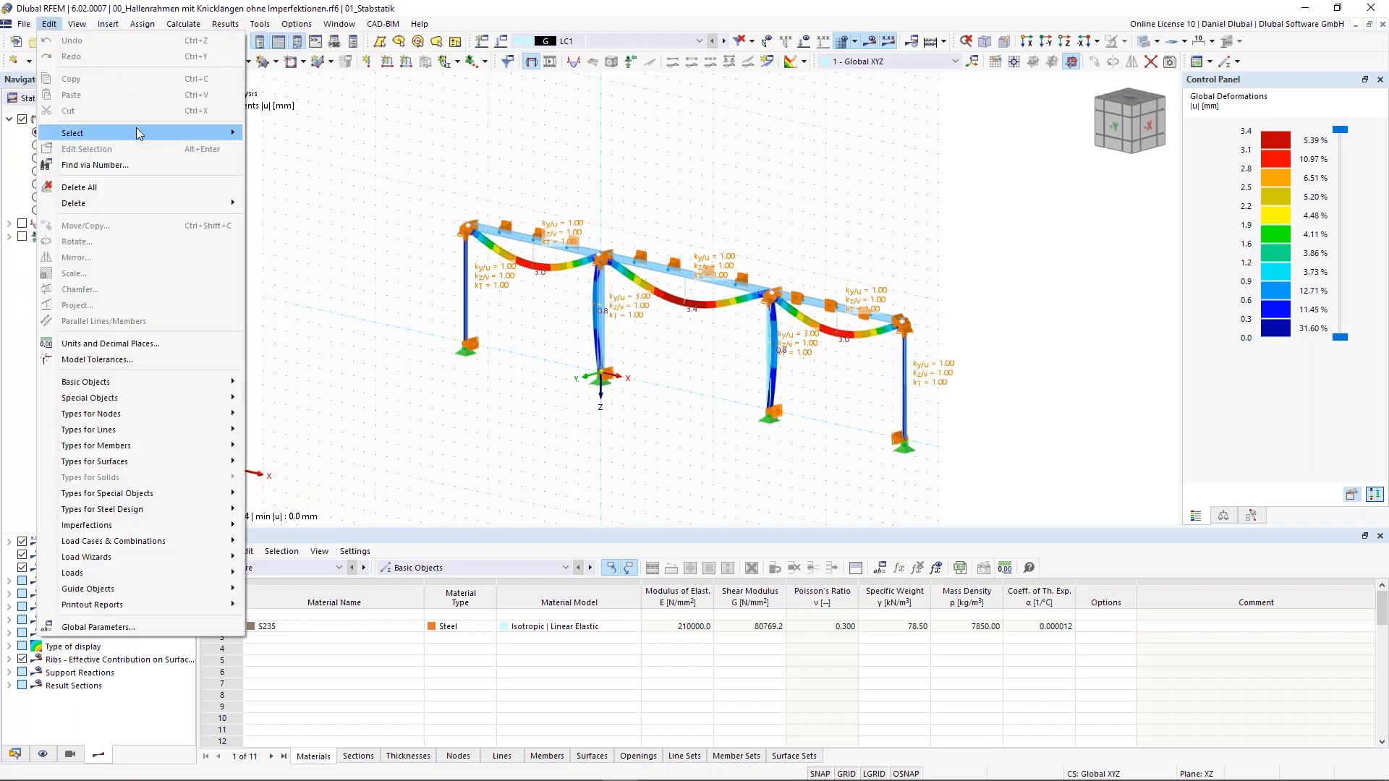
mouse_move(139, 134)
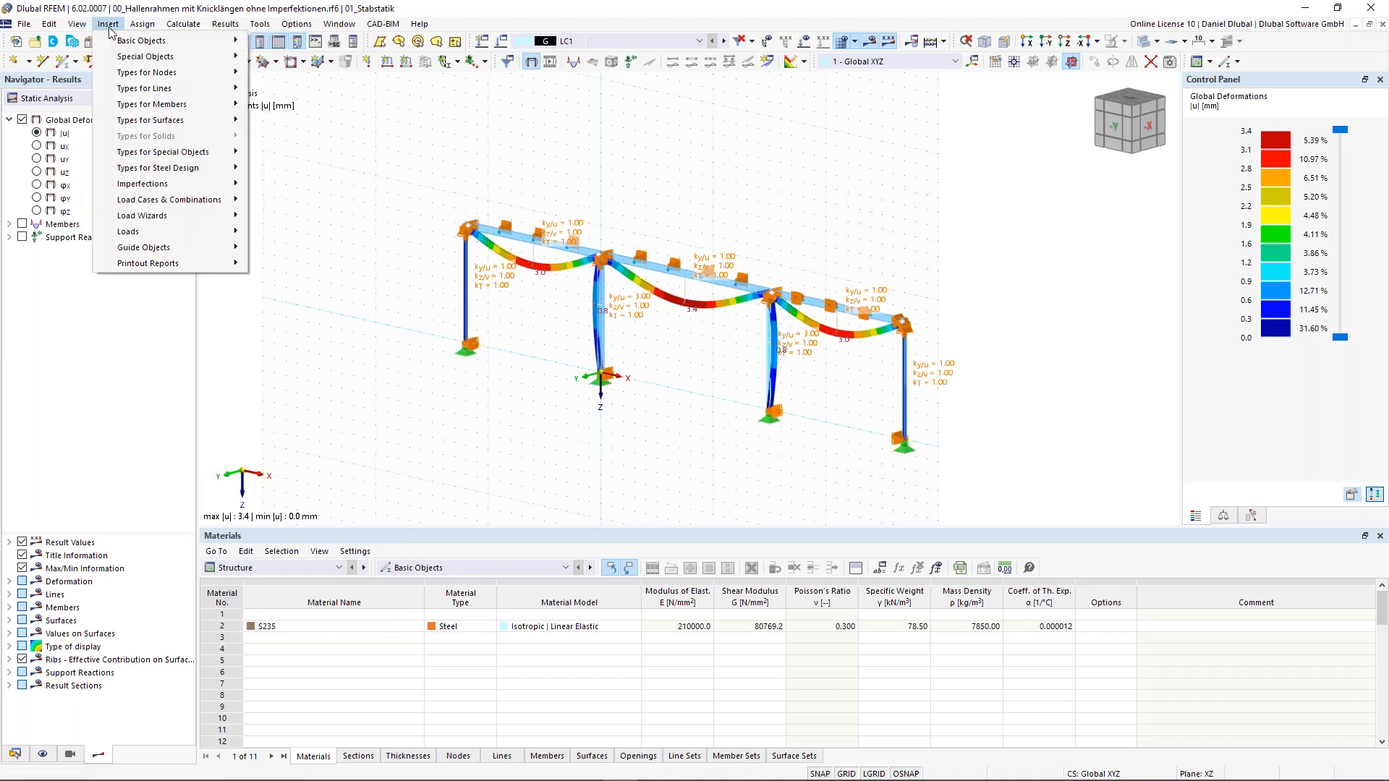
mouse_move(155, 48)
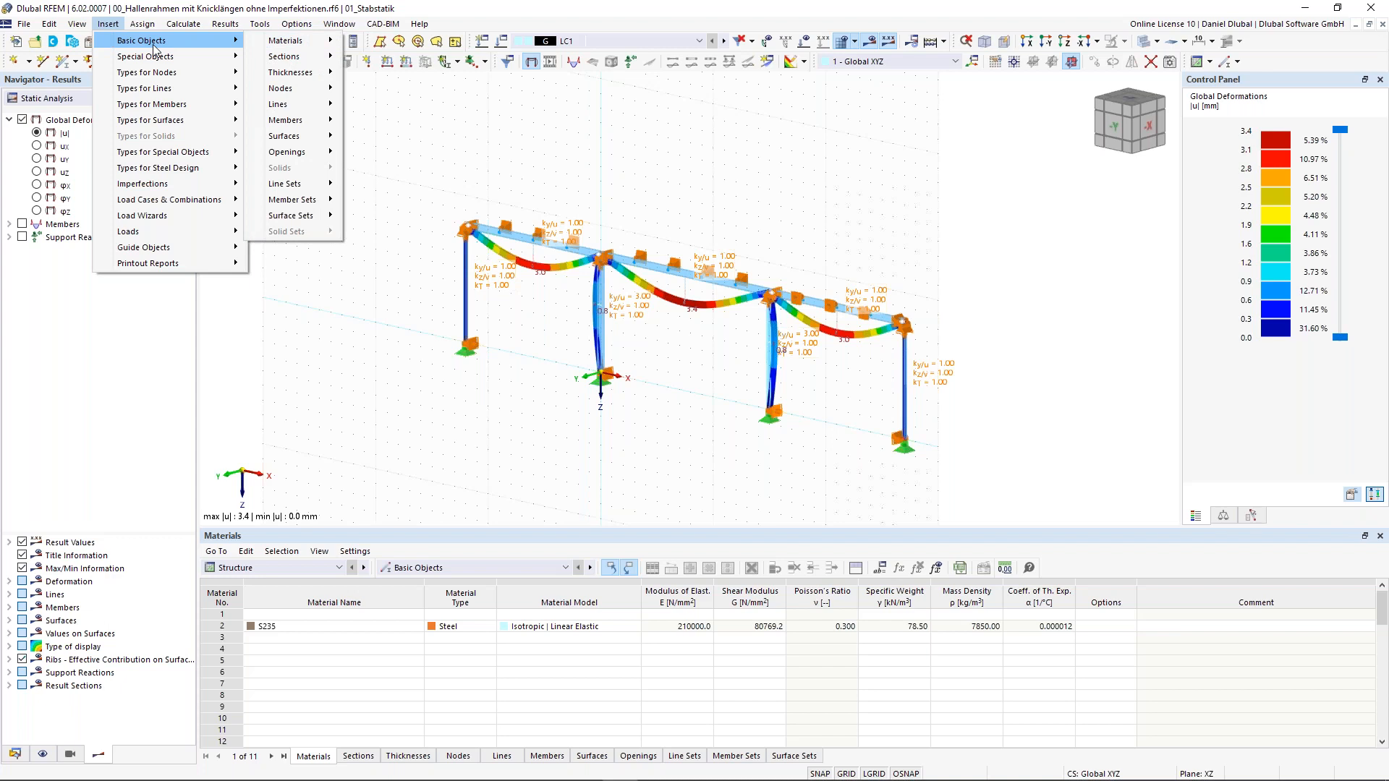
mouse_move(196, 29)
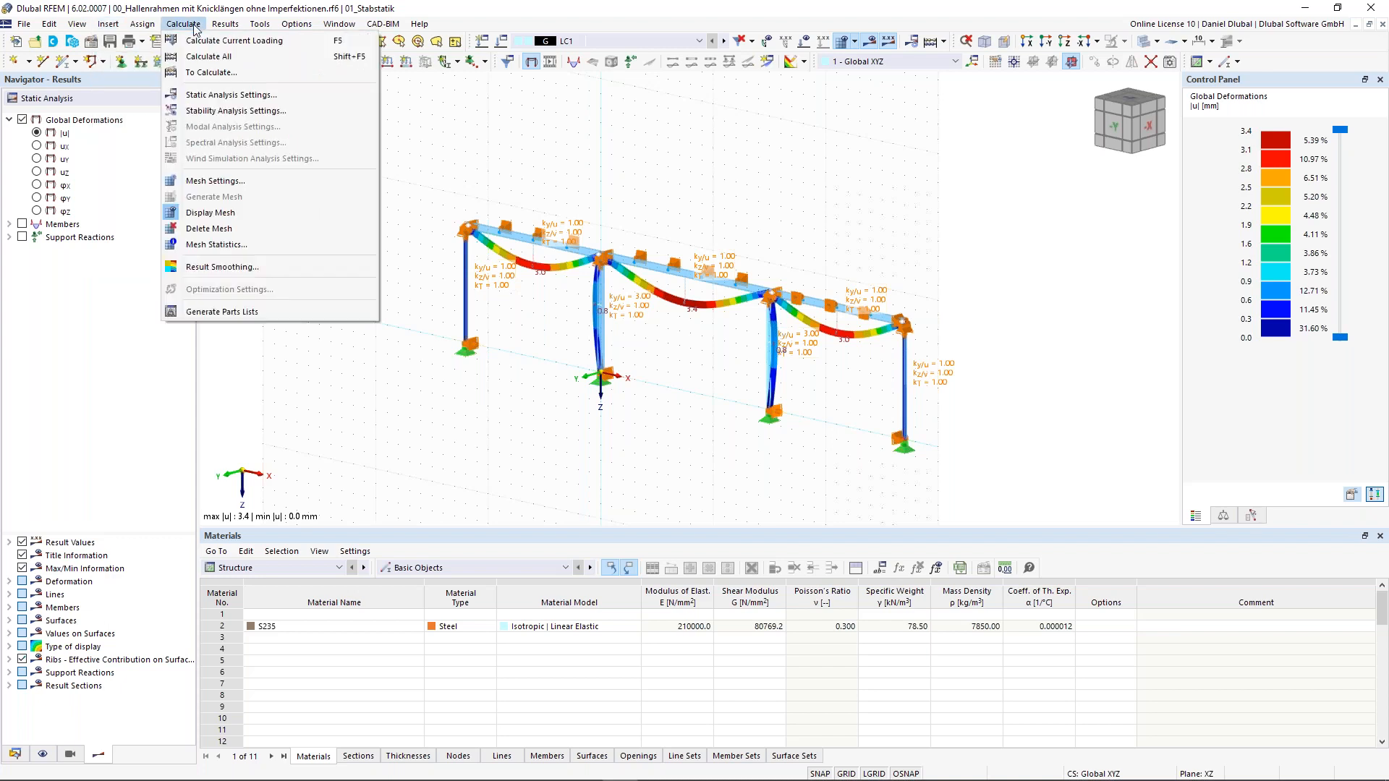
mouse_move(259, 24)
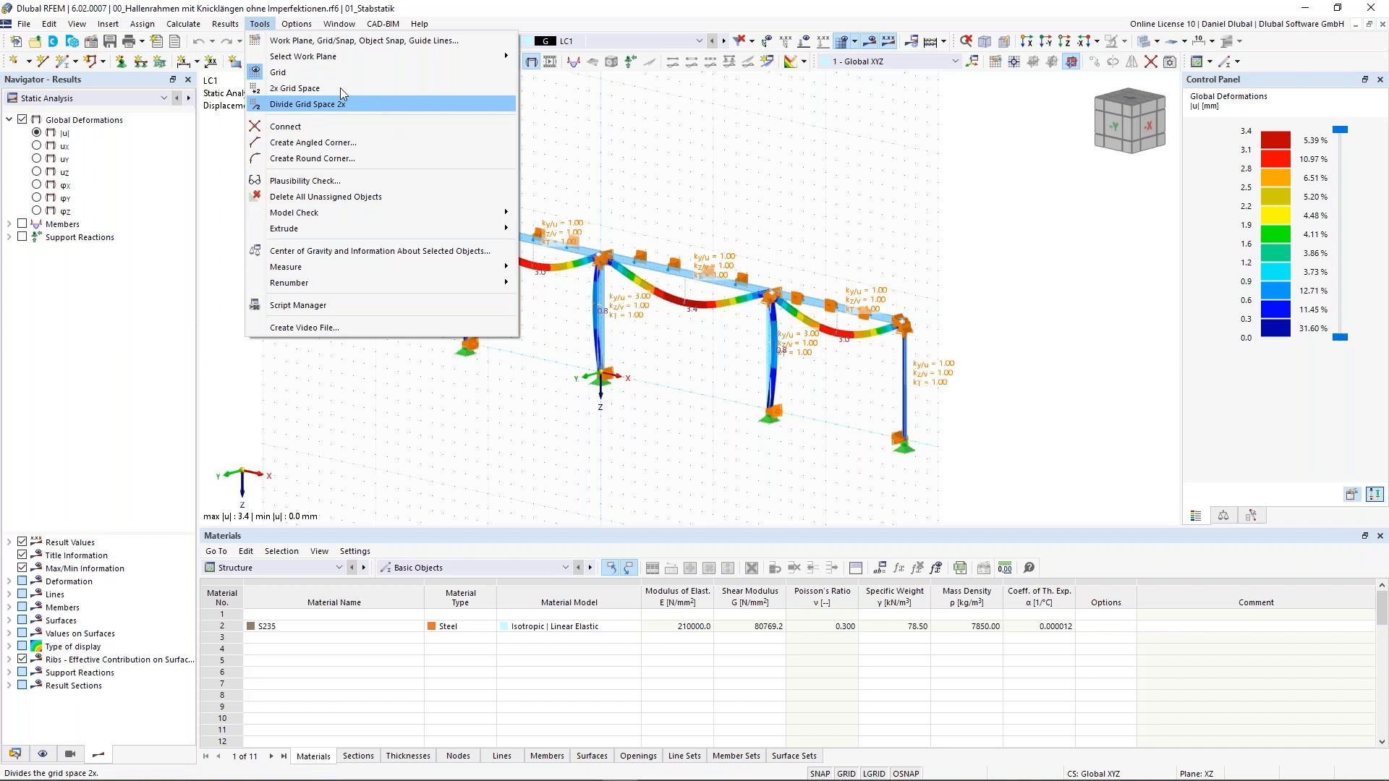
Step: Switch the display properties to a colour scheme with a dark background for the model view
mouse_move(303, 29)
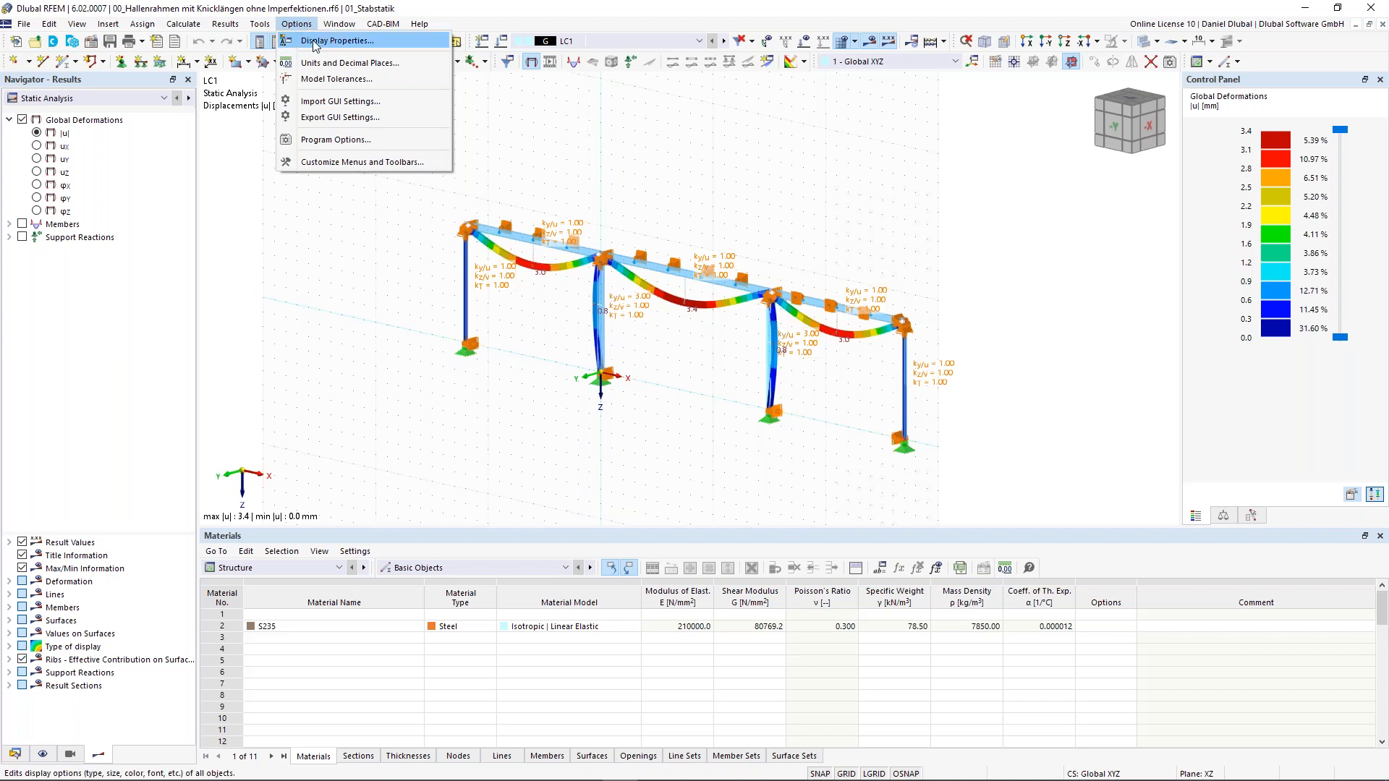
left_click(319, 42)
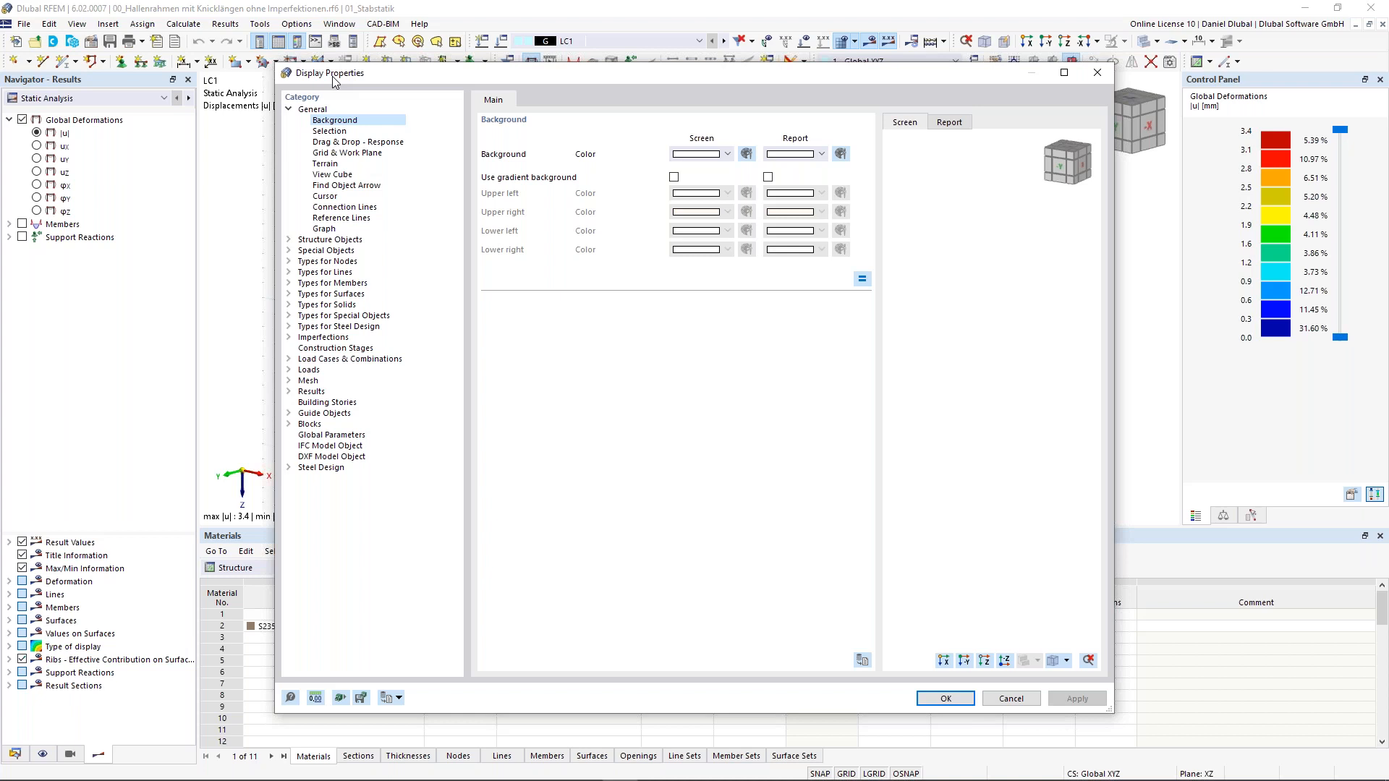
left_click(946, 698)
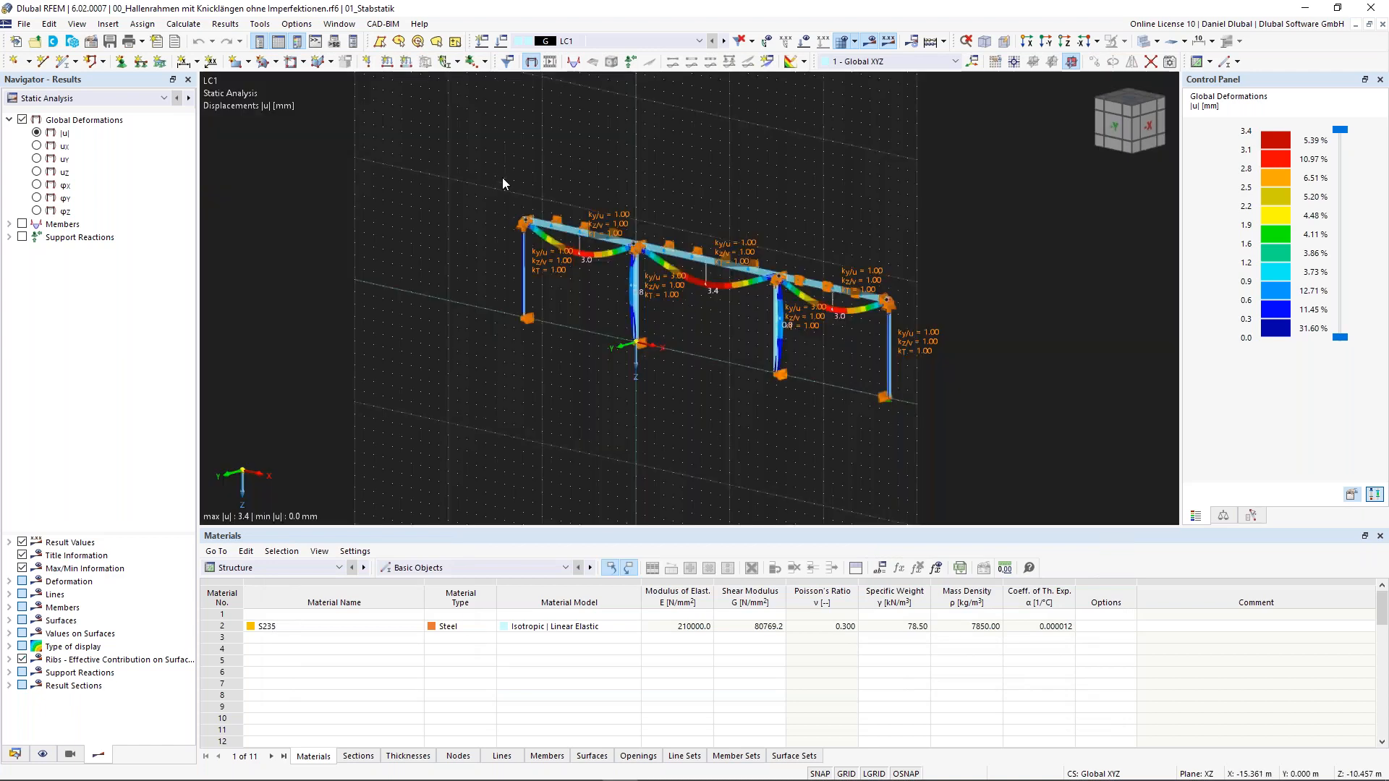
middle_click_drag(486, 168, 462, 187)
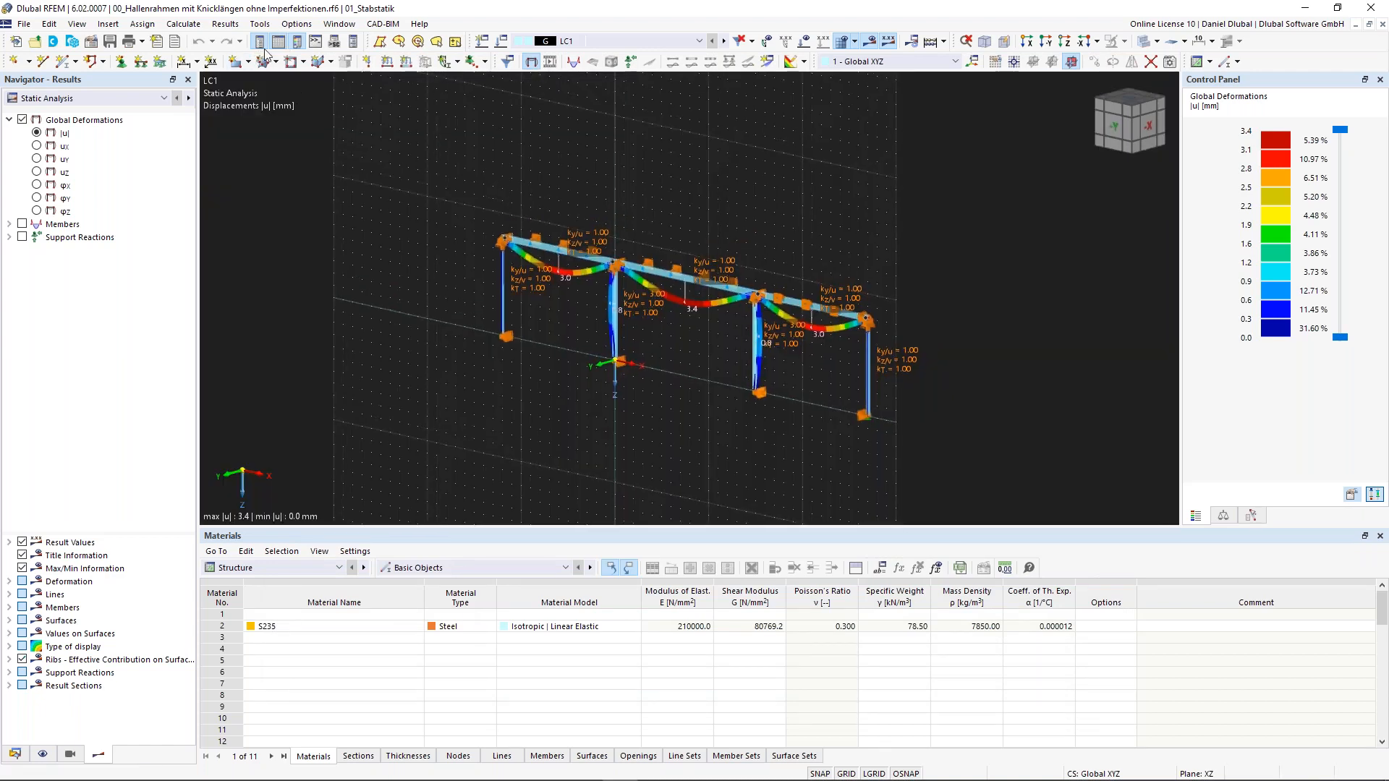
Step: Return the display properties to the colour scheme with a white background
left_click(297, 26)
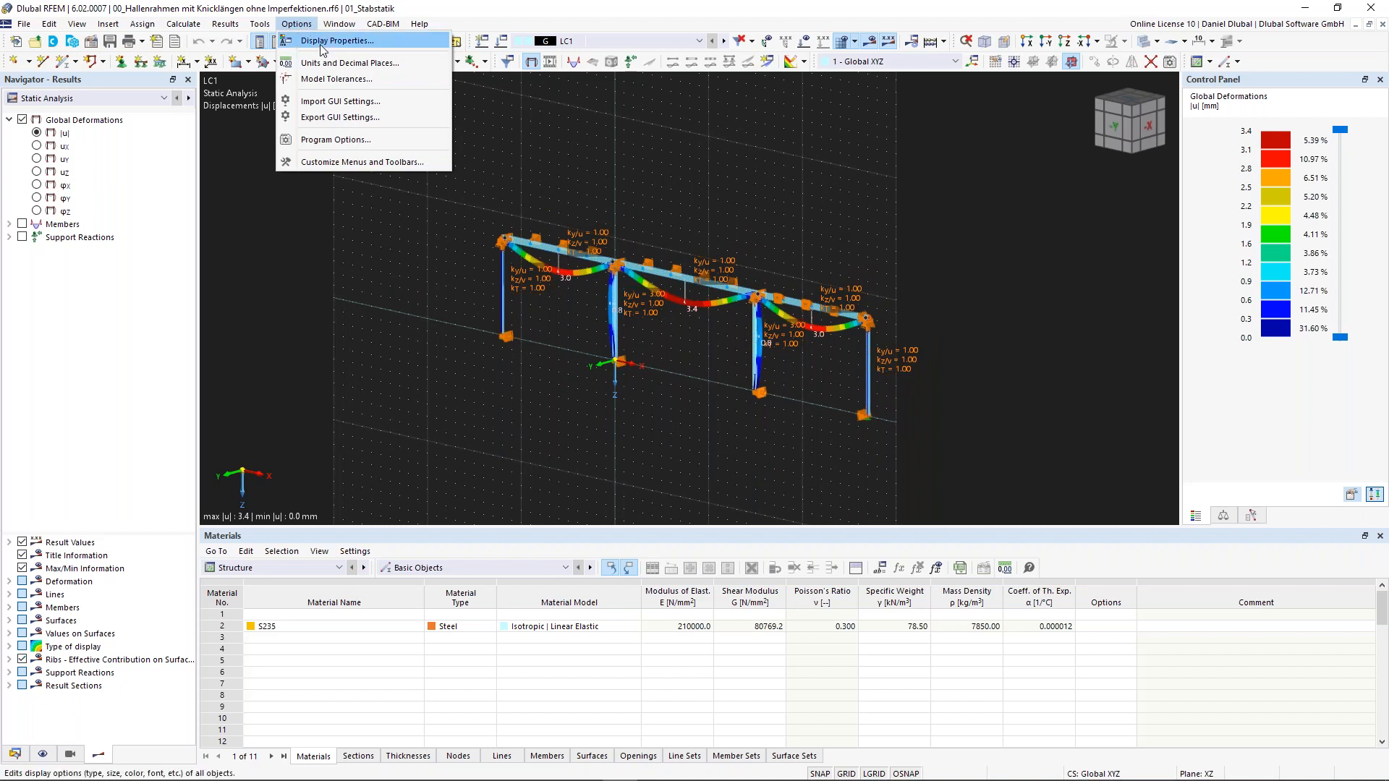
left_click(321, 43)
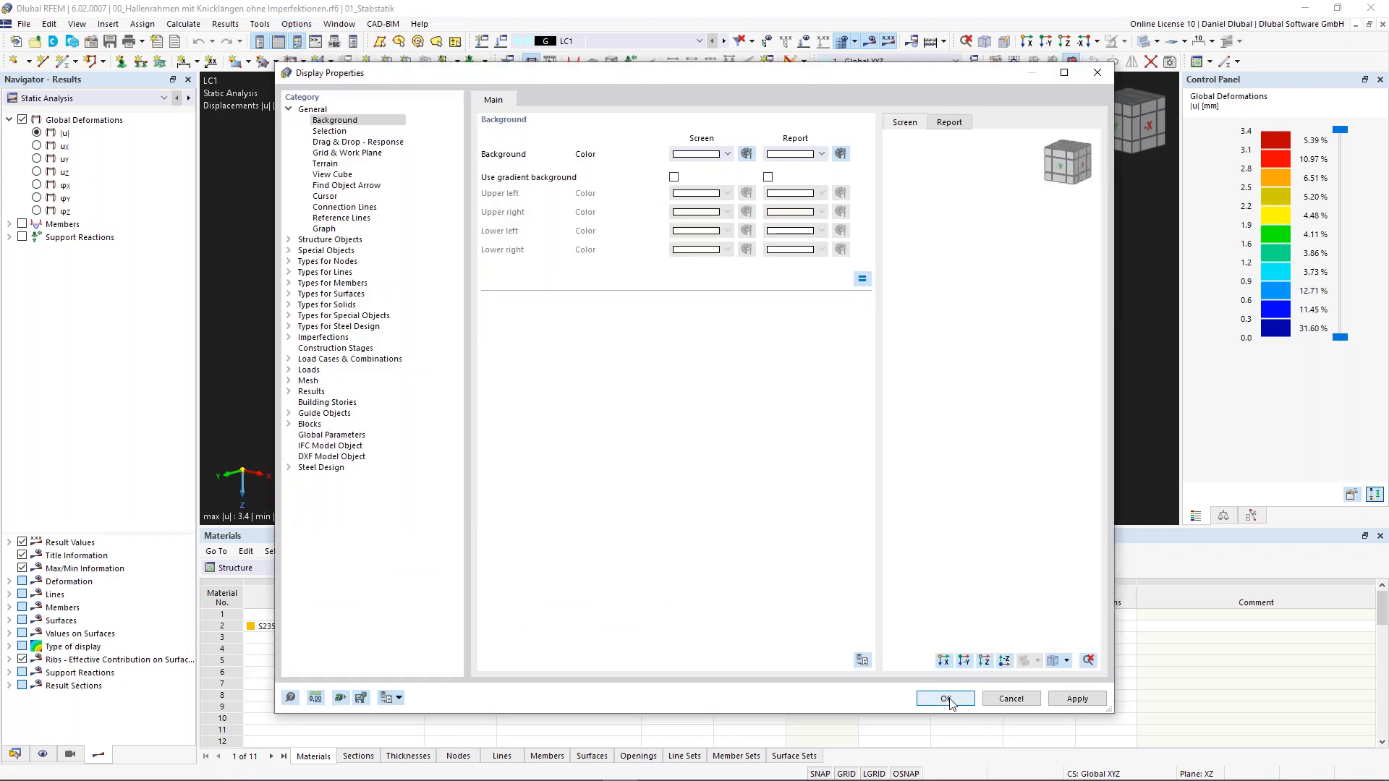
left_click(946, 699)
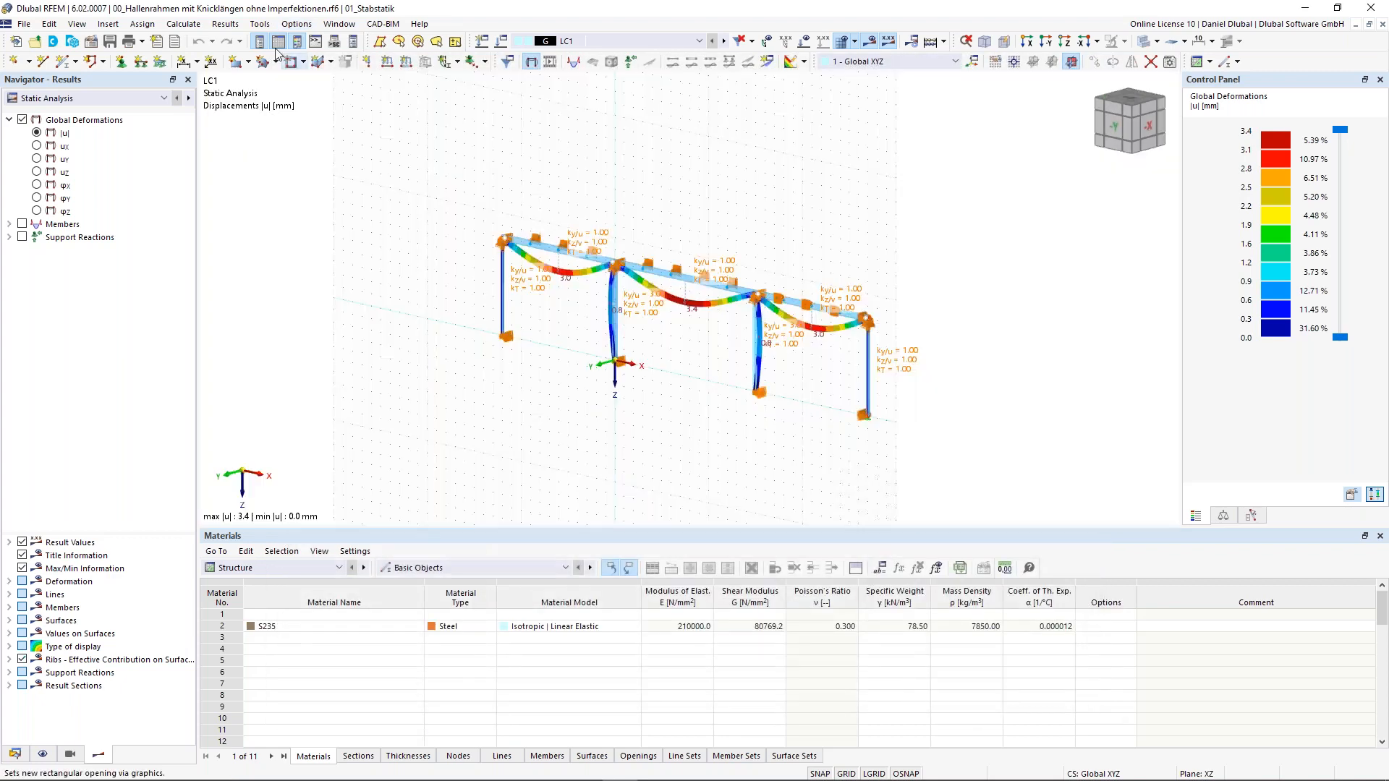
Step: Review the program options and the selectable program languages, then close the settings without changing anything
left_click(293, 25)
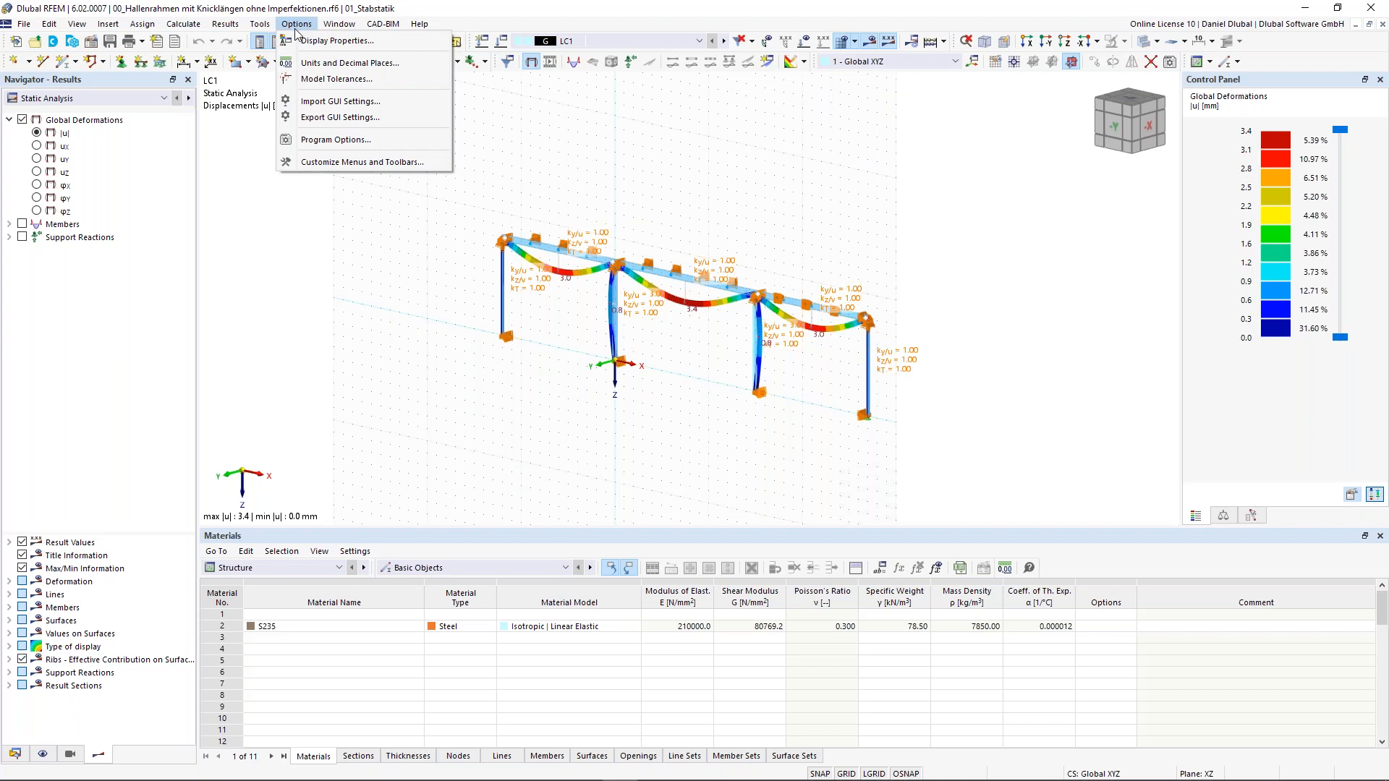
left_click(335, 140)
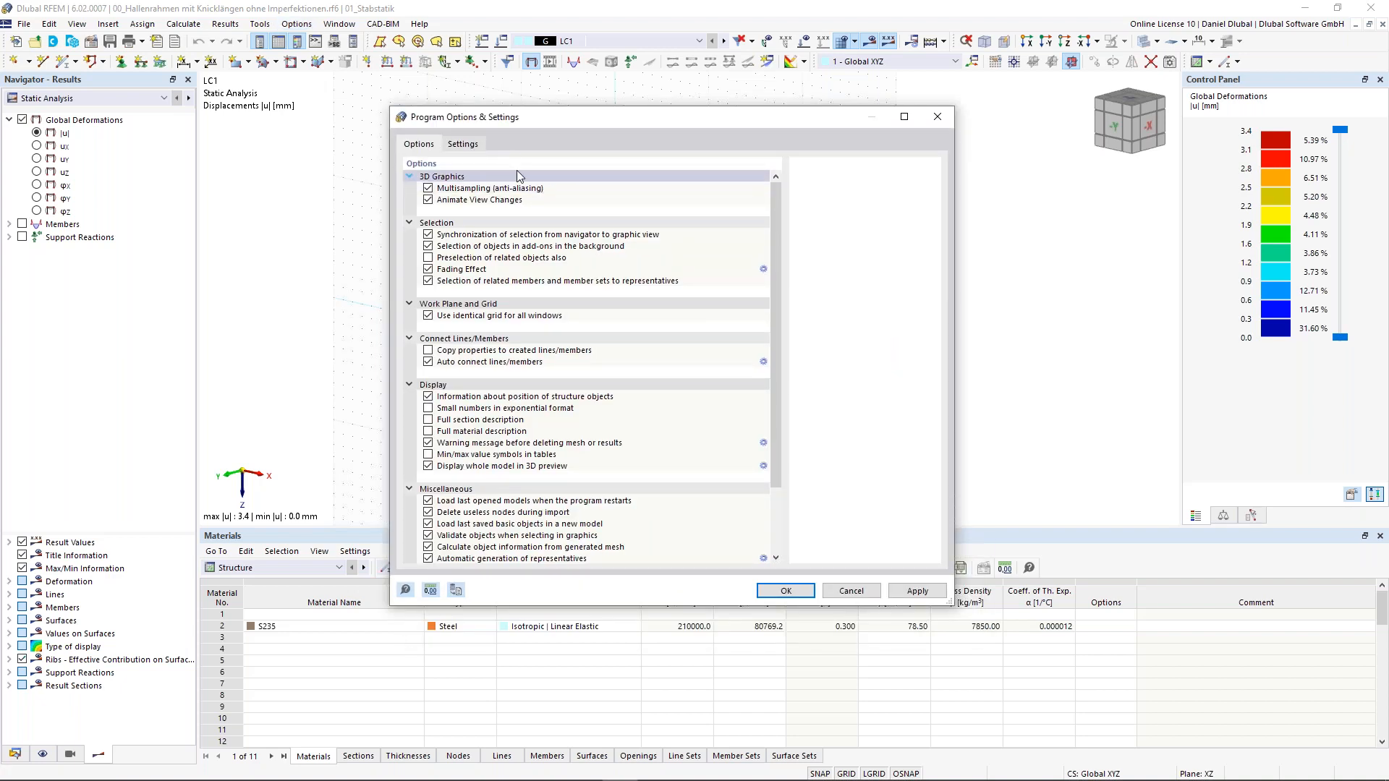
left_click(464, 145)
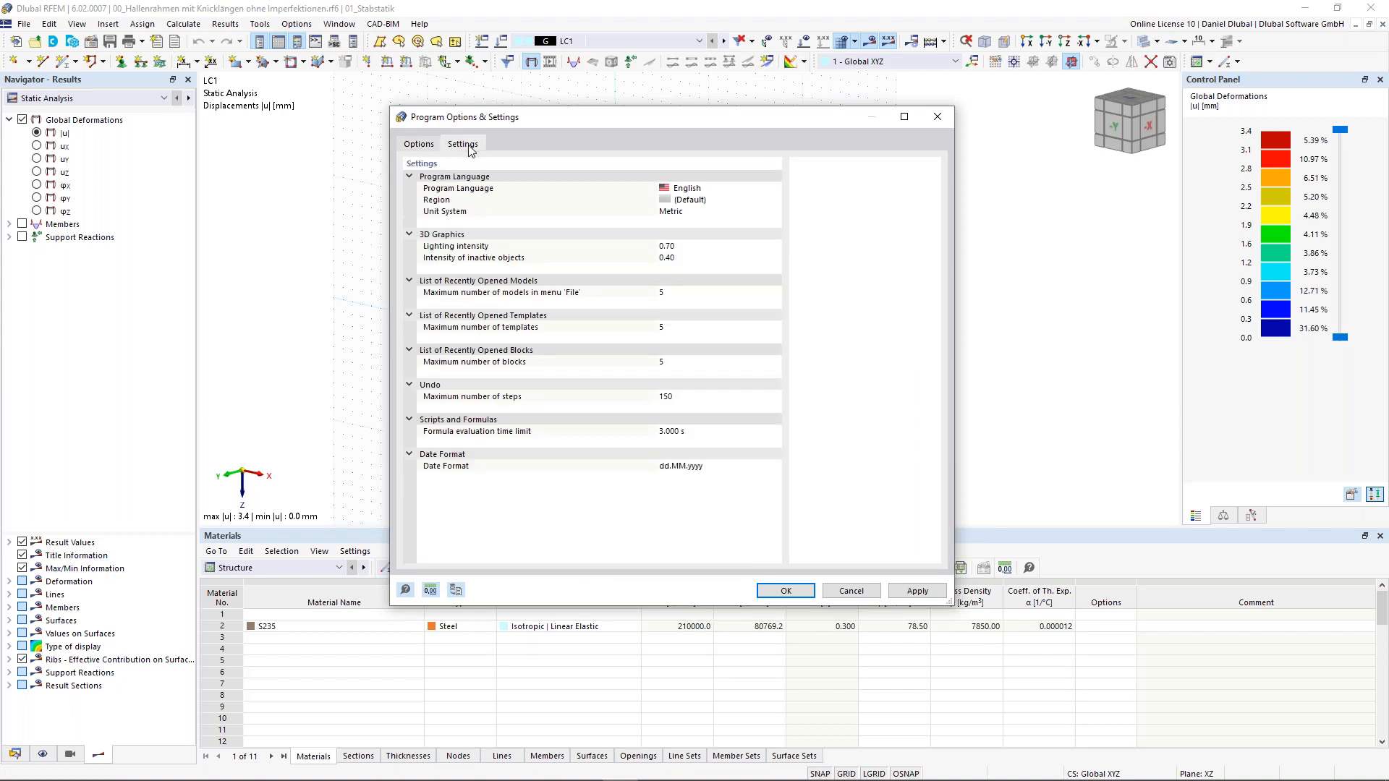
left_click(709, 190)
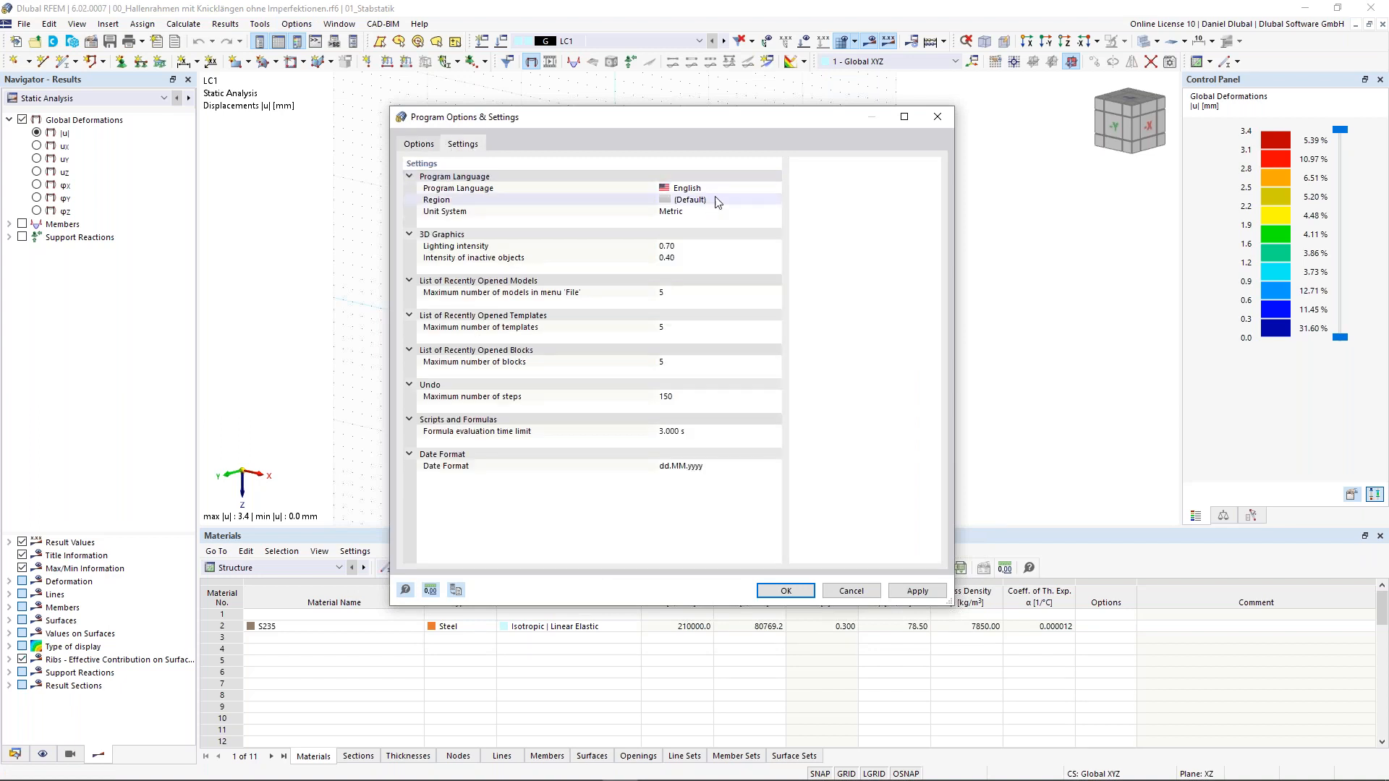
left_click(773, 191)
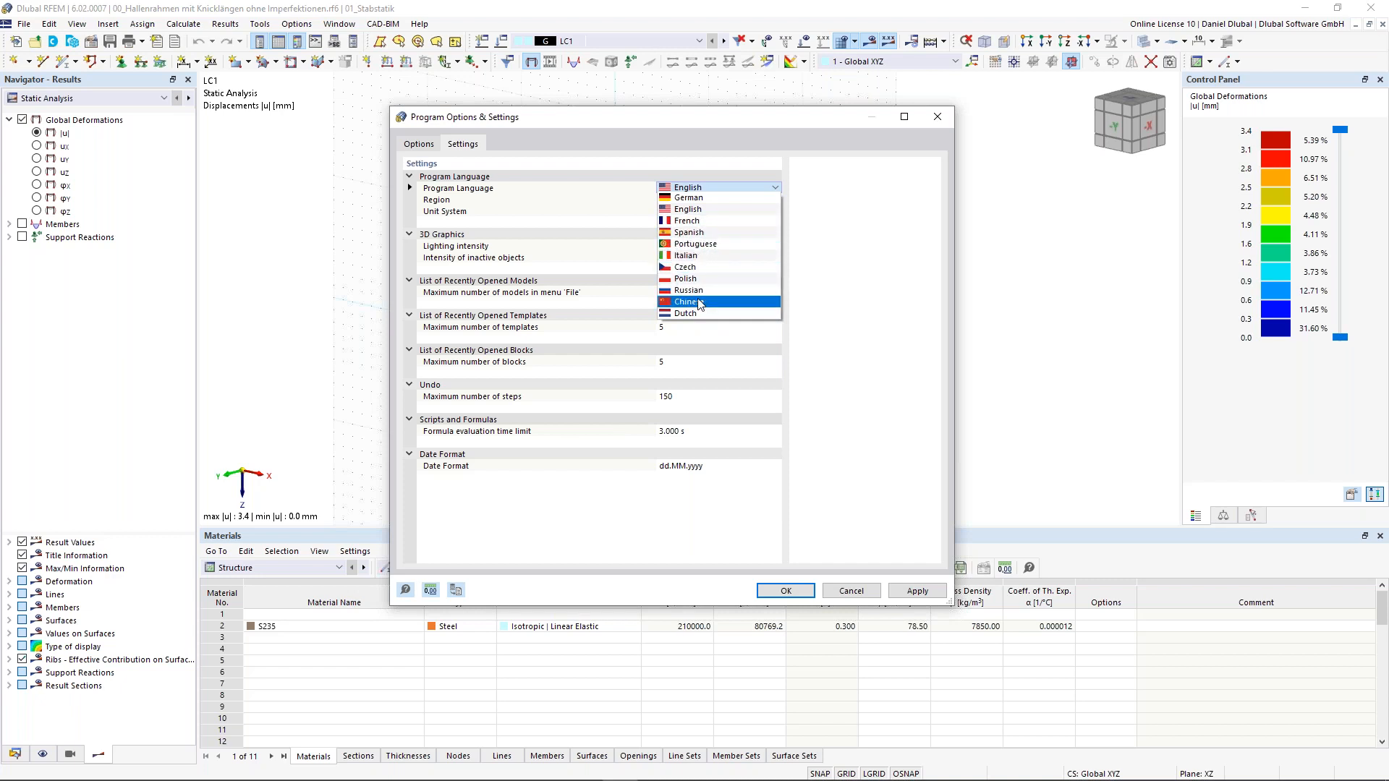
left_click(728, 172)
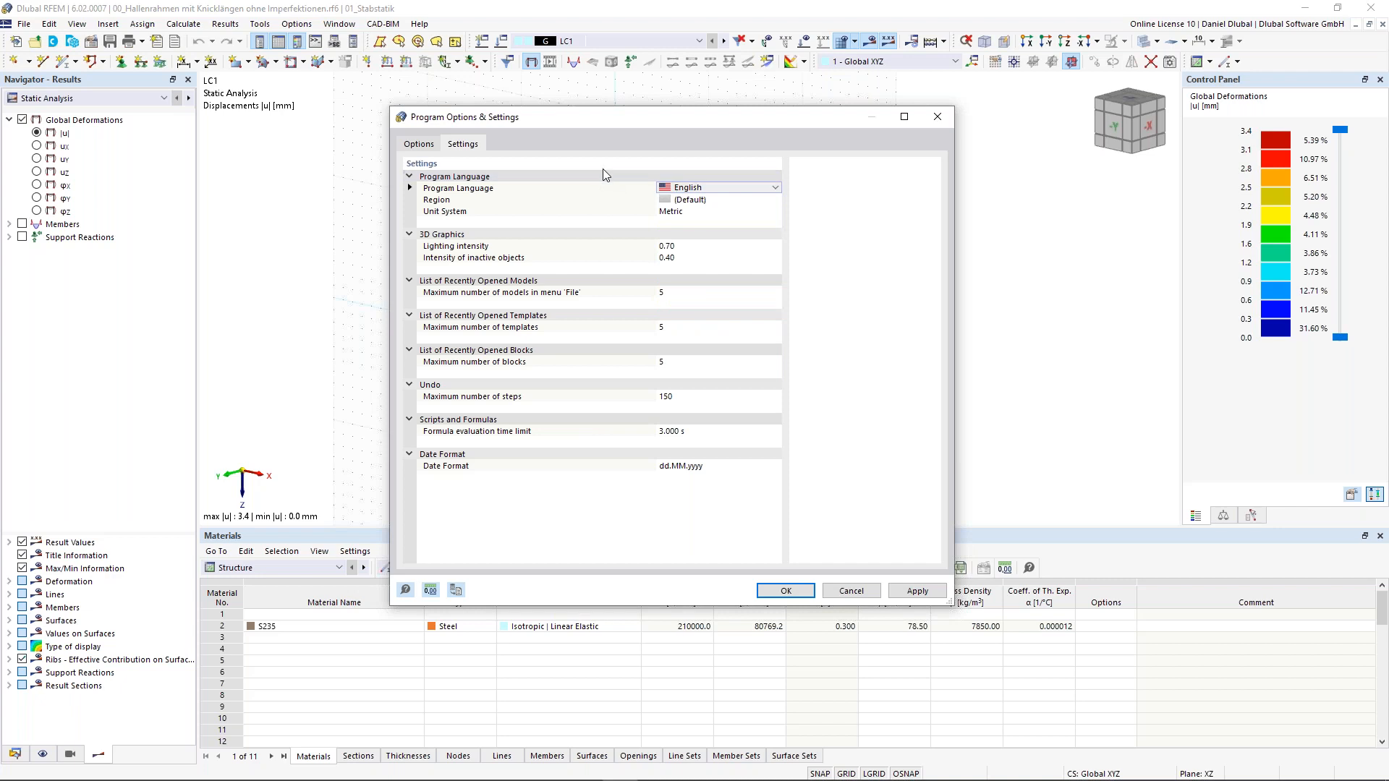
left_click(937, 120)
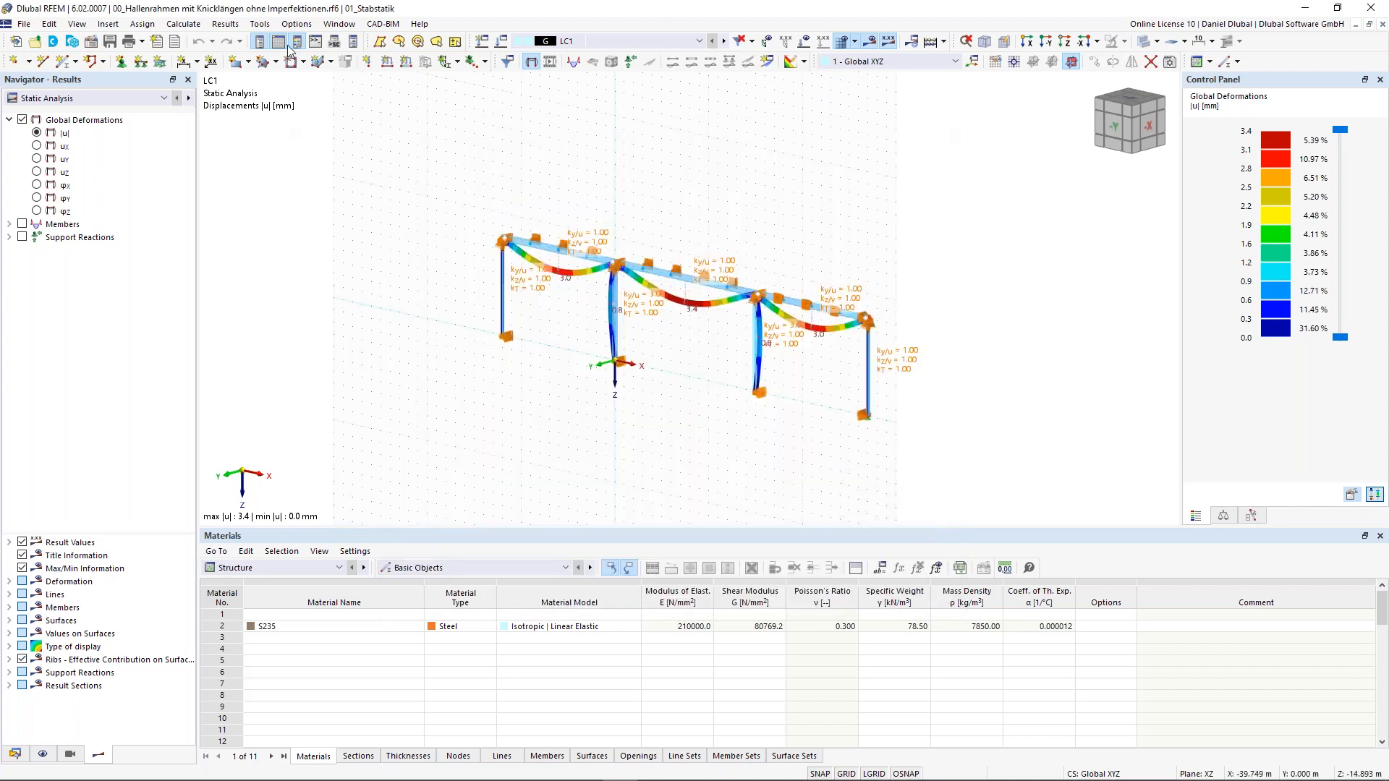
left_click(340, 23)
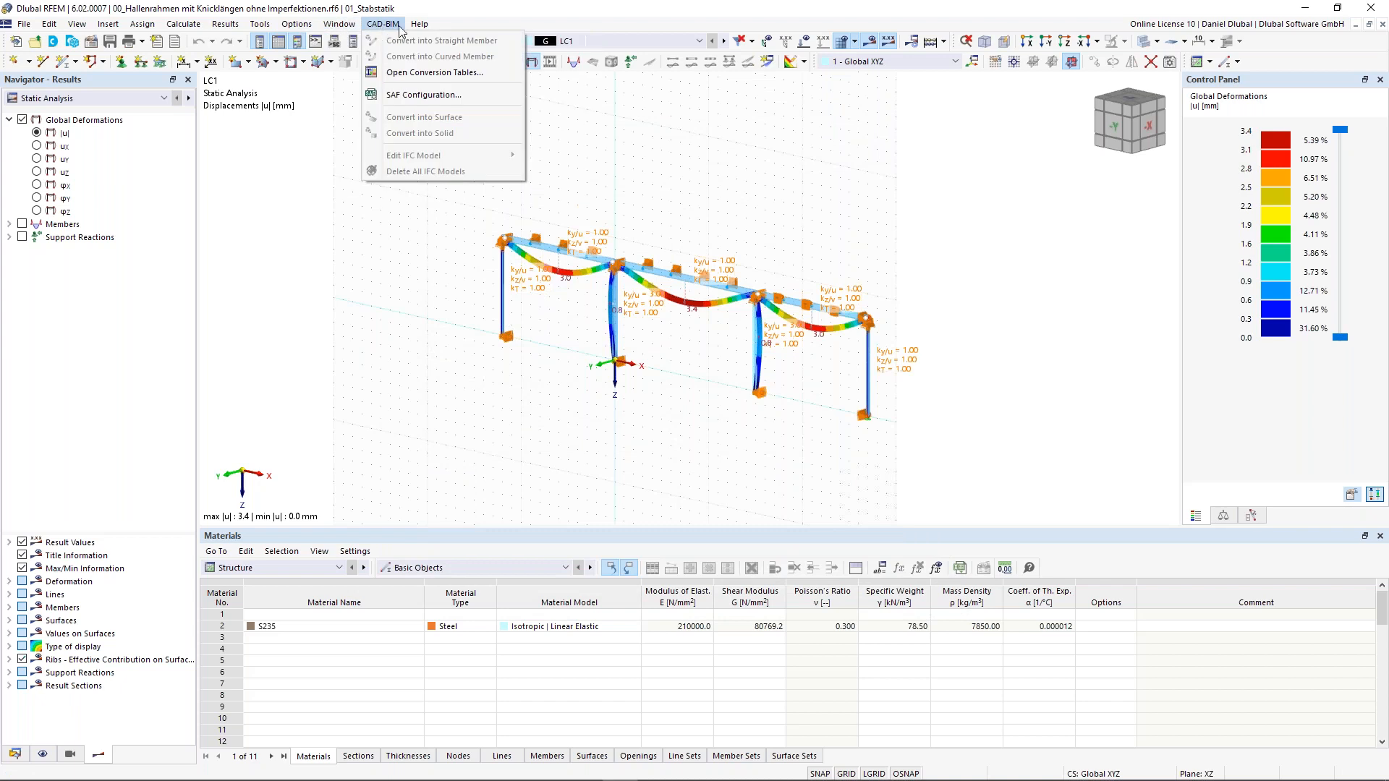
mouse_move(416, 29)
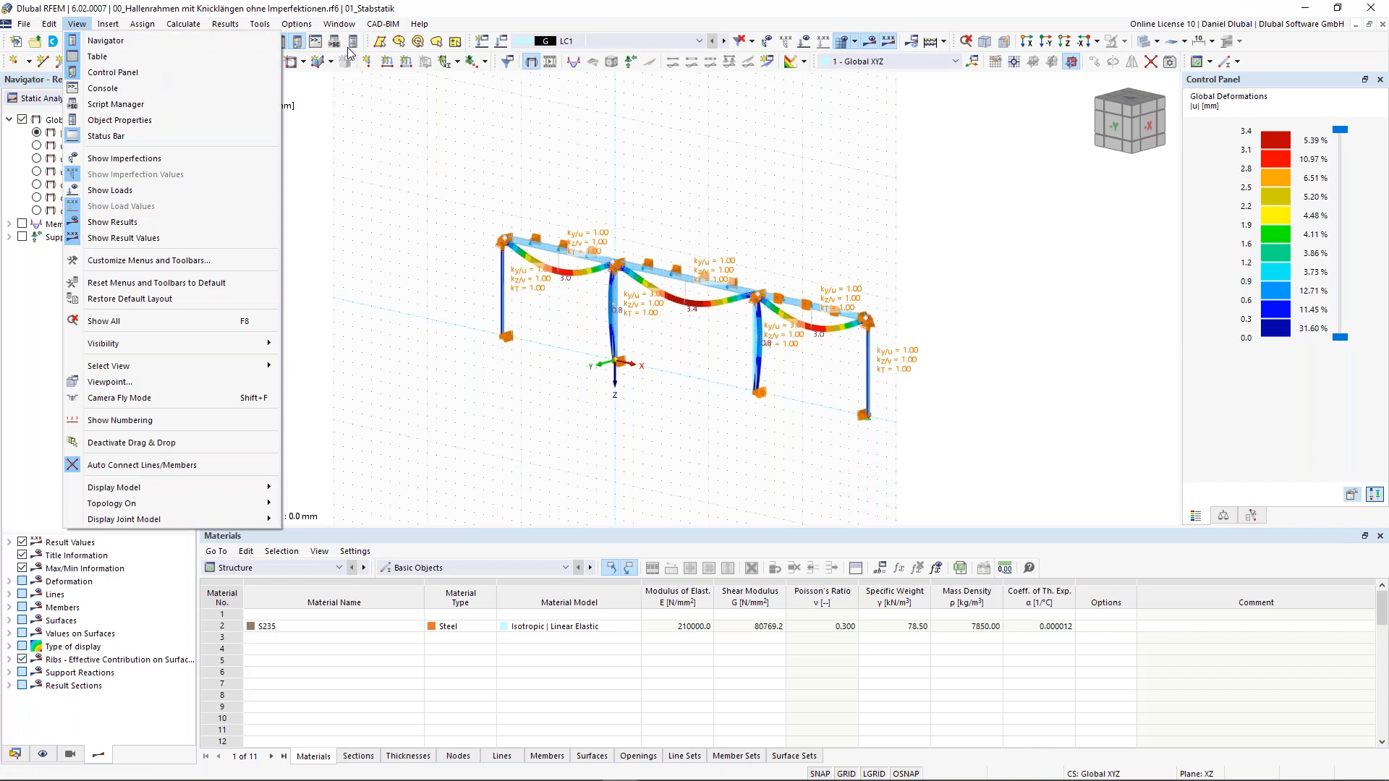
left_click(374, 109)
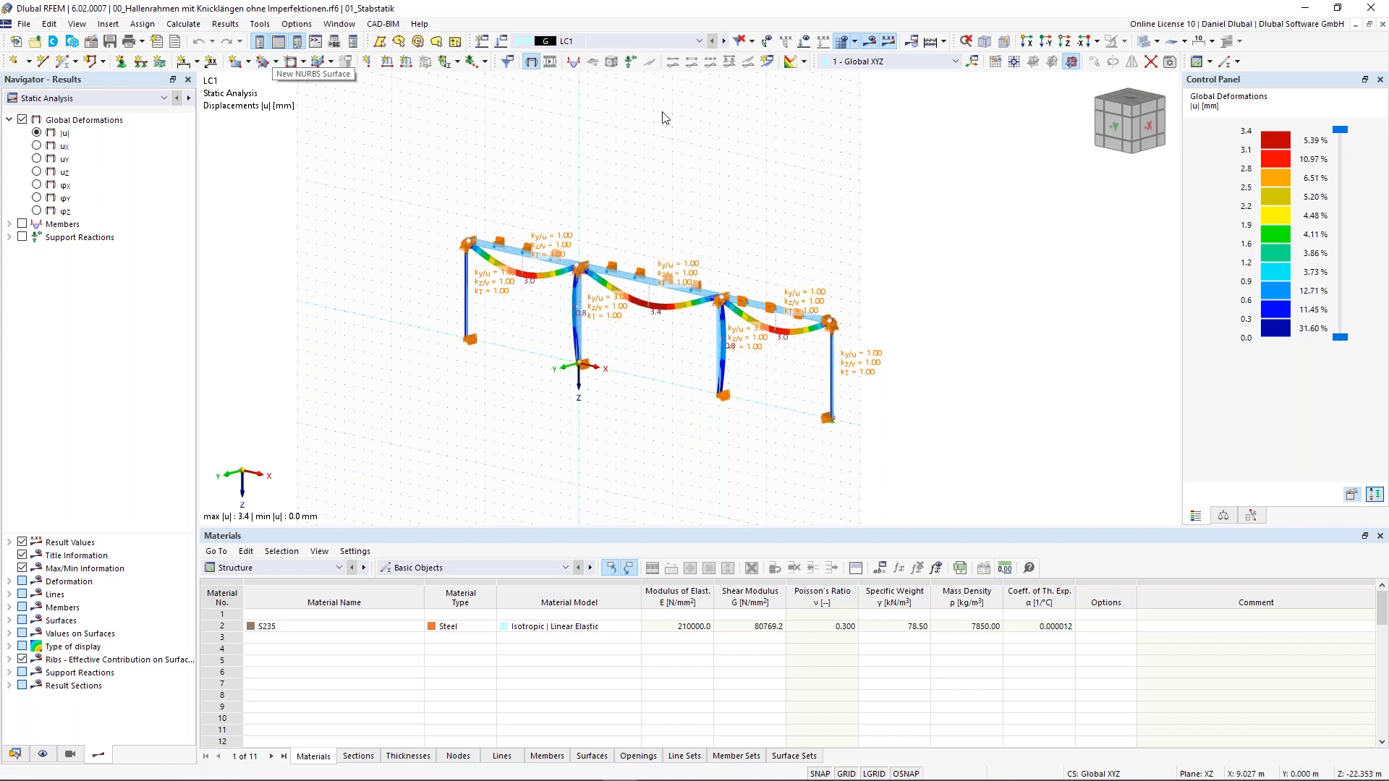
middle_click_drag(623, 150, 633, 139)
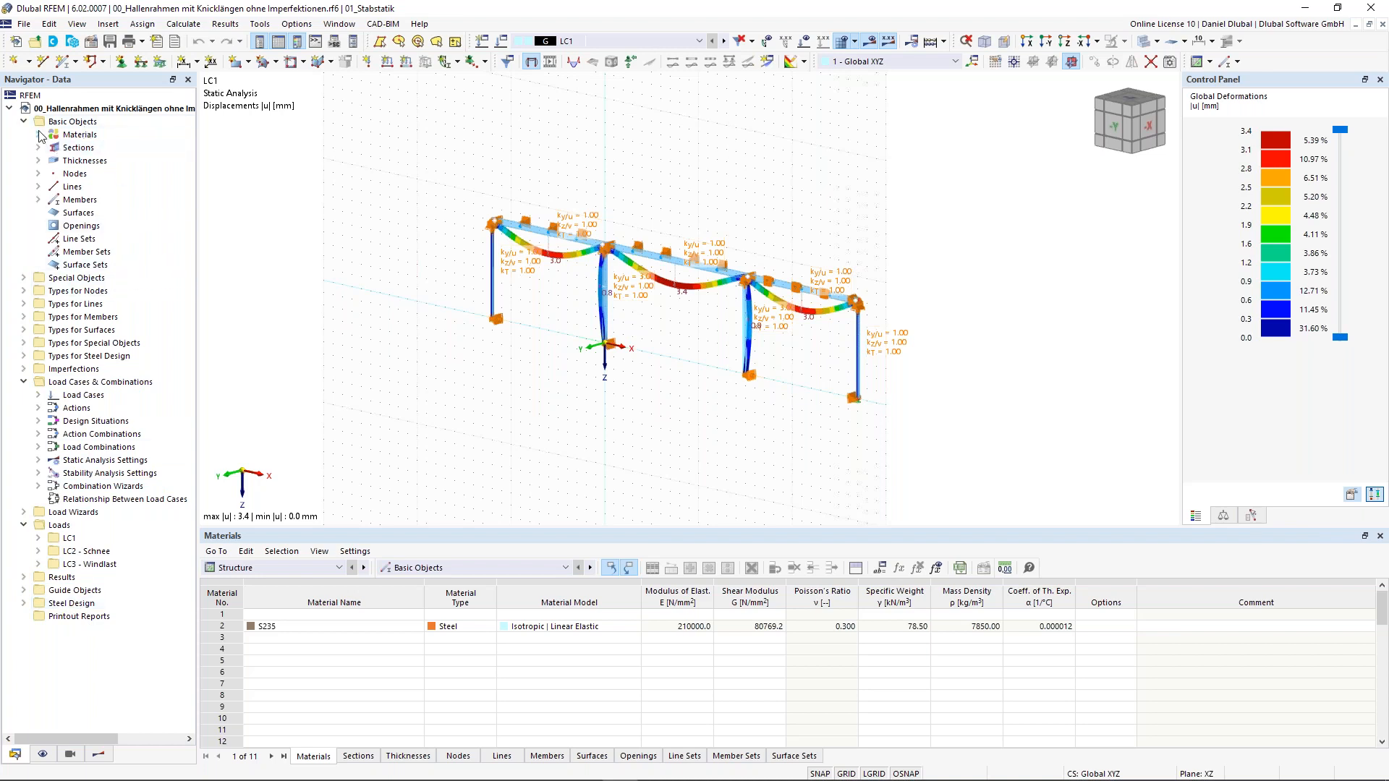
Step: Examine the commands offered for Materials, Special Objects, Intersections and Line Sets in the model's data tree
right_click(89, 138)
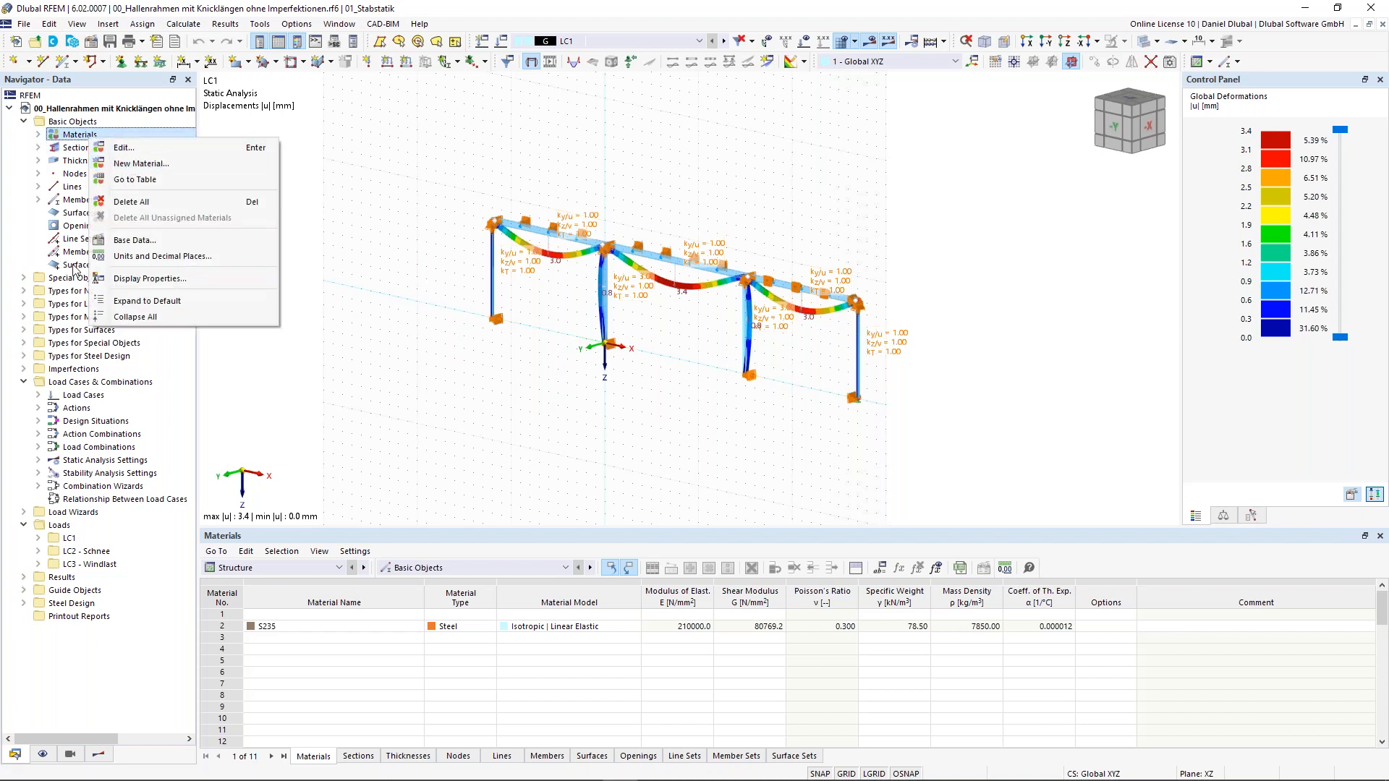
left_click(51, 283)
right_click(89, 283)
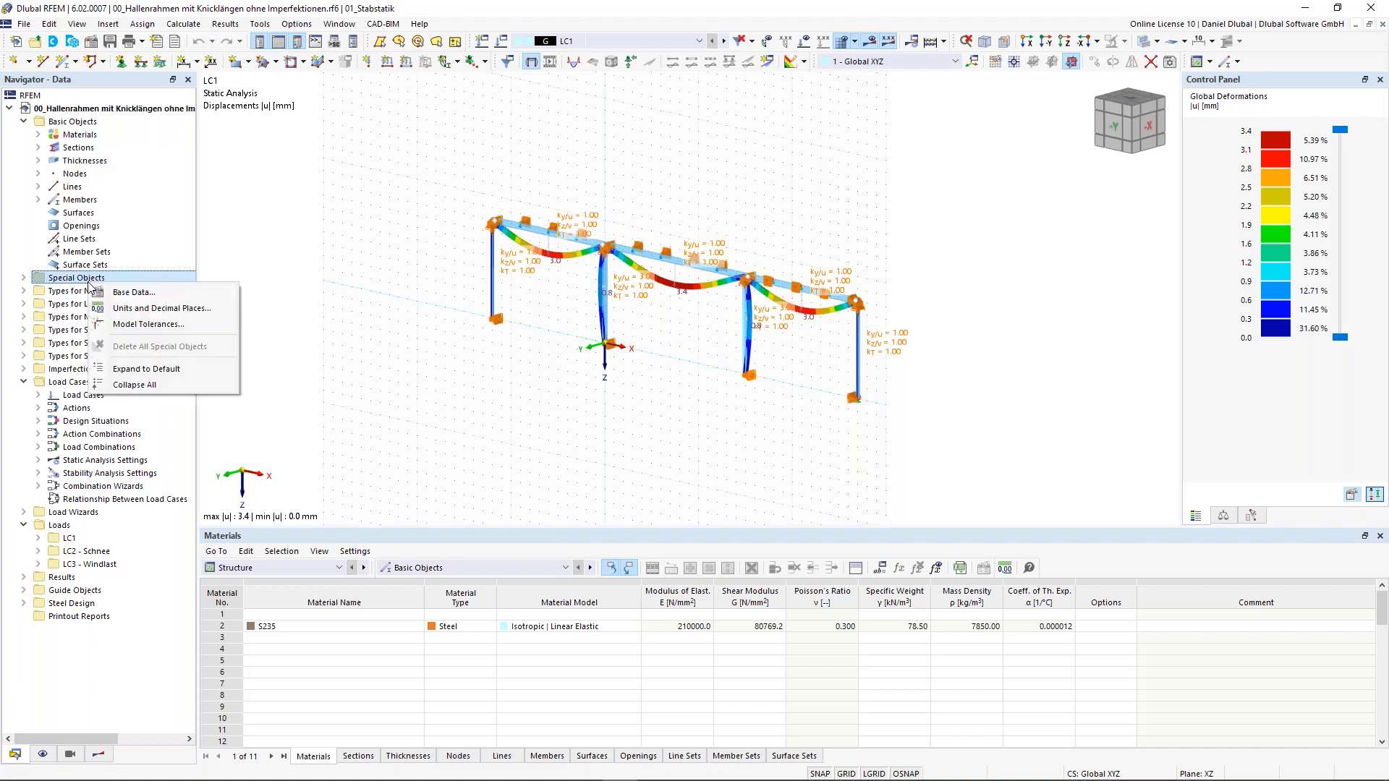
left_click(24, 279)
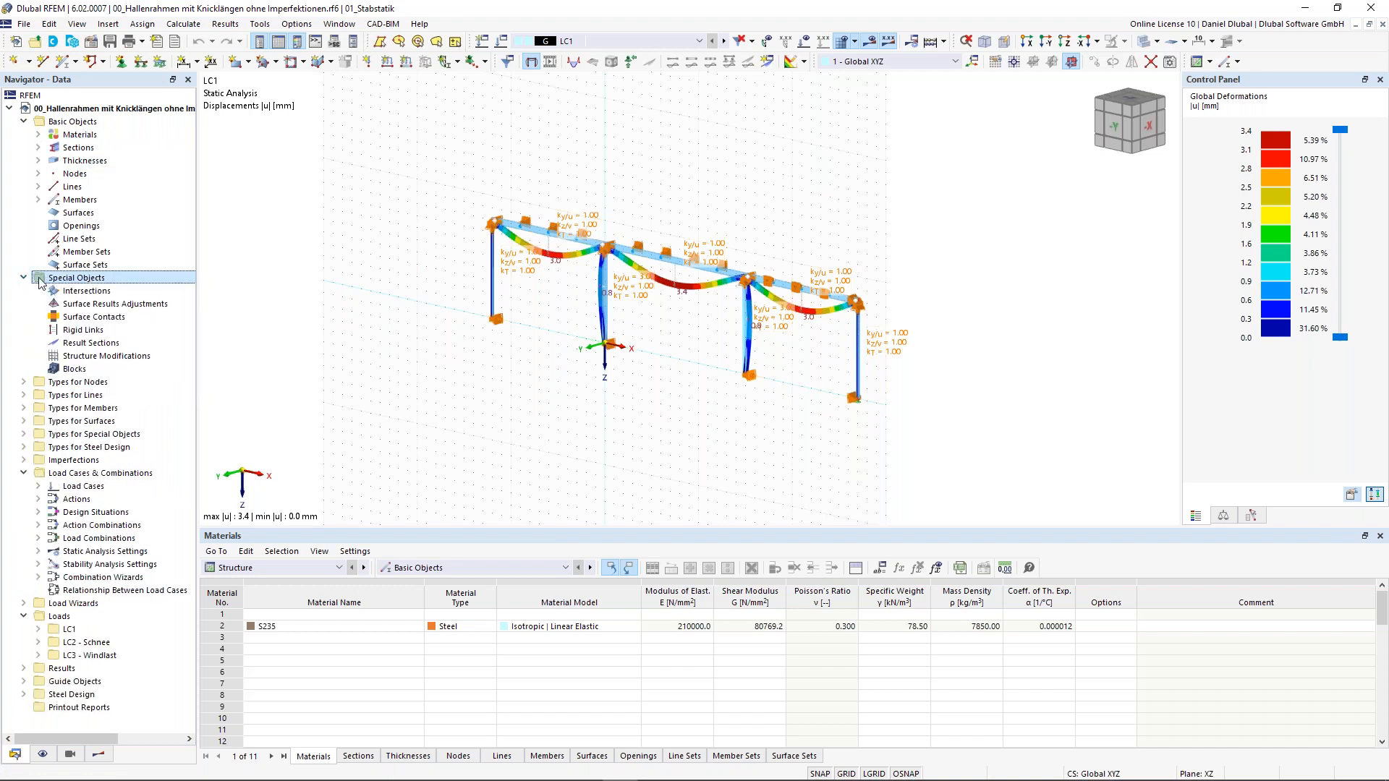
right_click(64, 284)
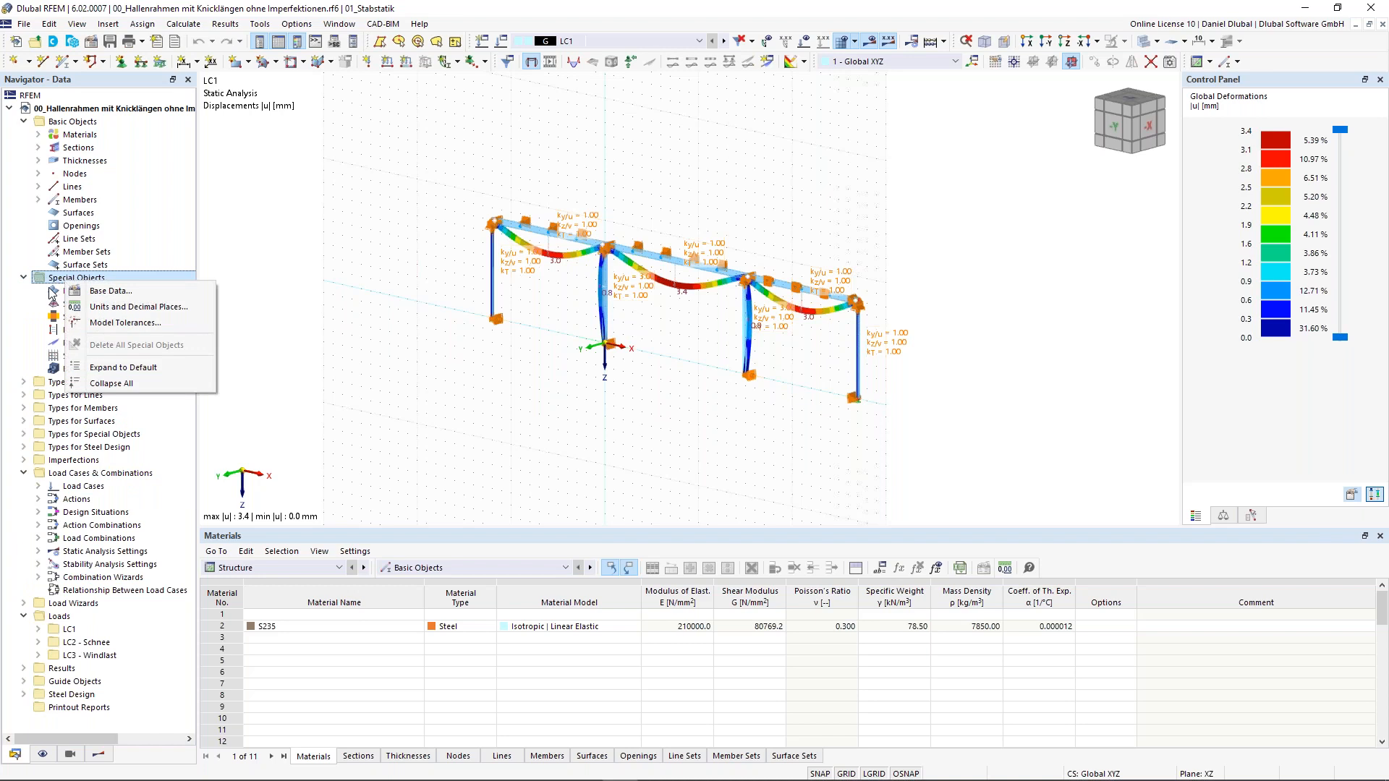
left_click(55, 291)
right_click(78, 294)
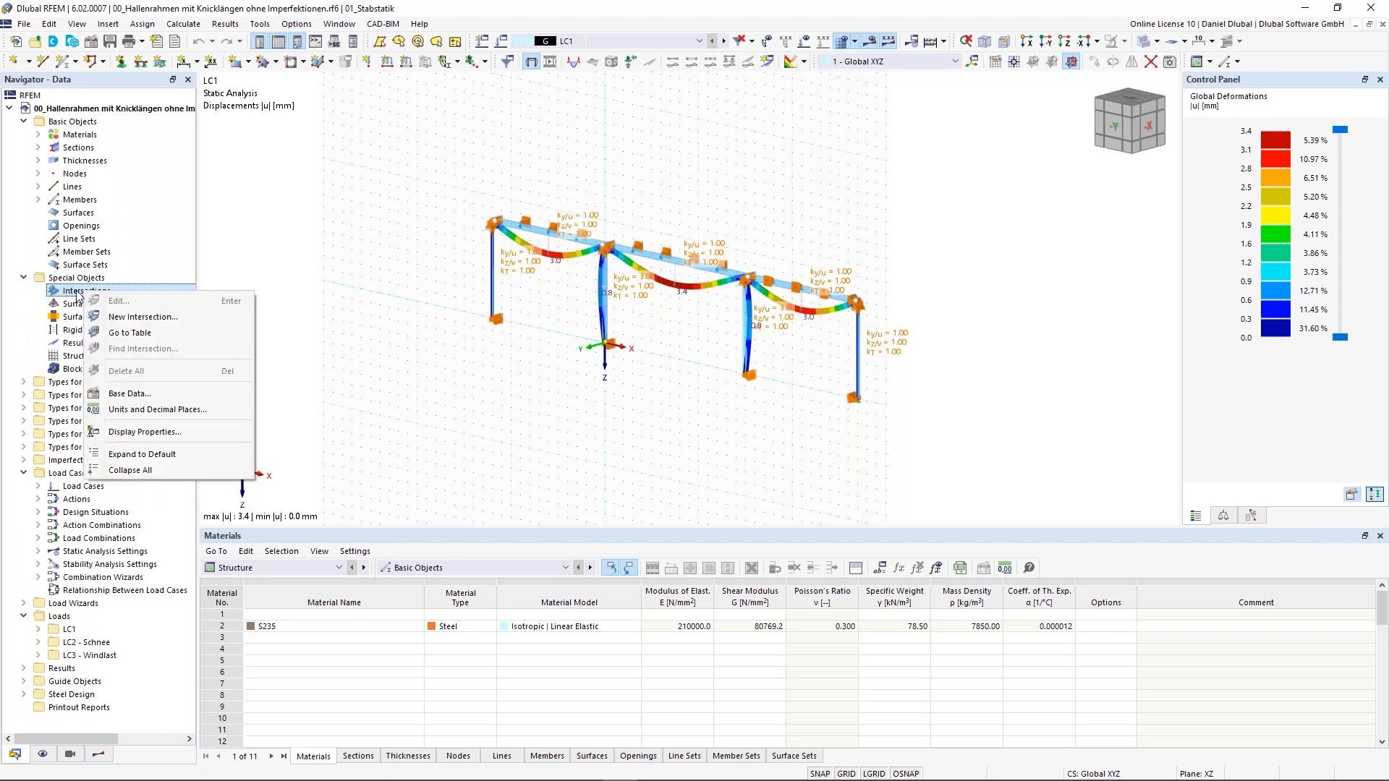
left_click(24, 279)
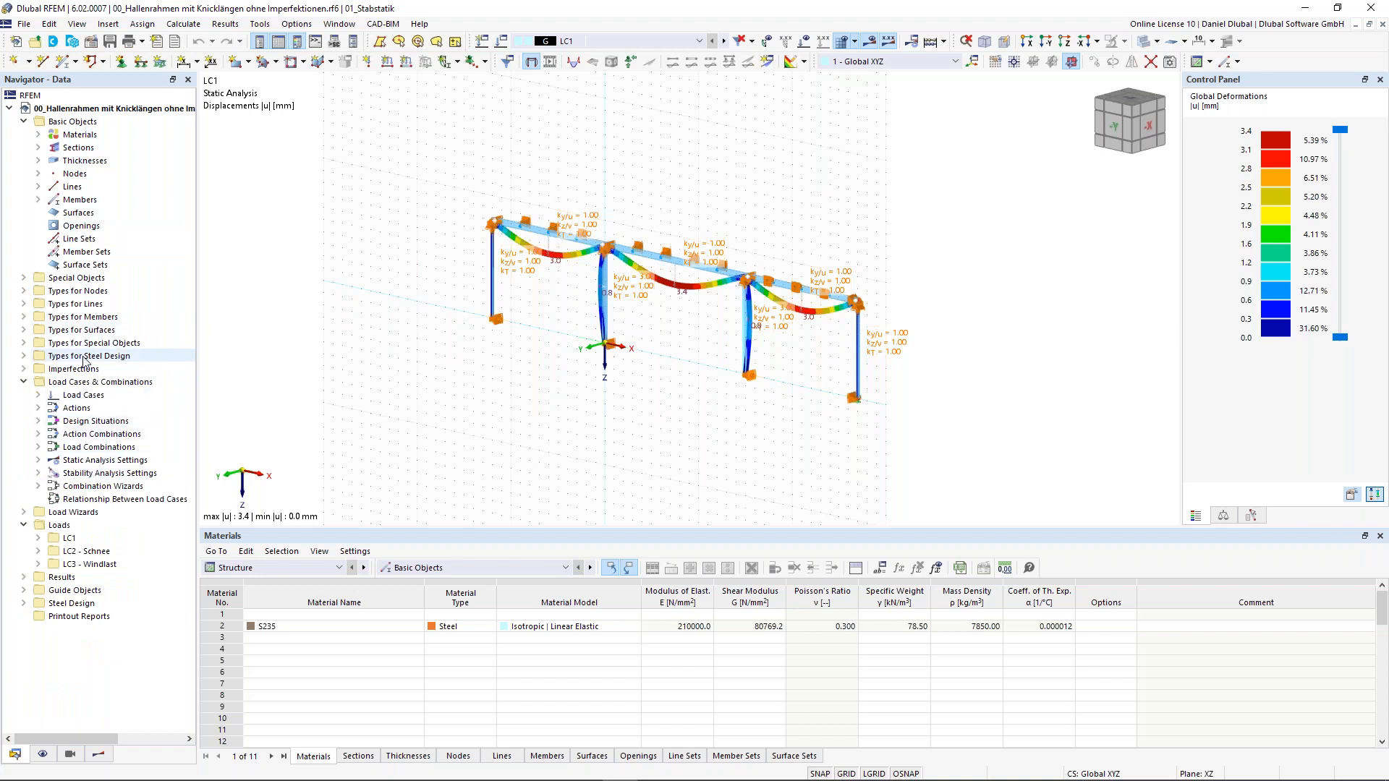
right_click(68, 243)
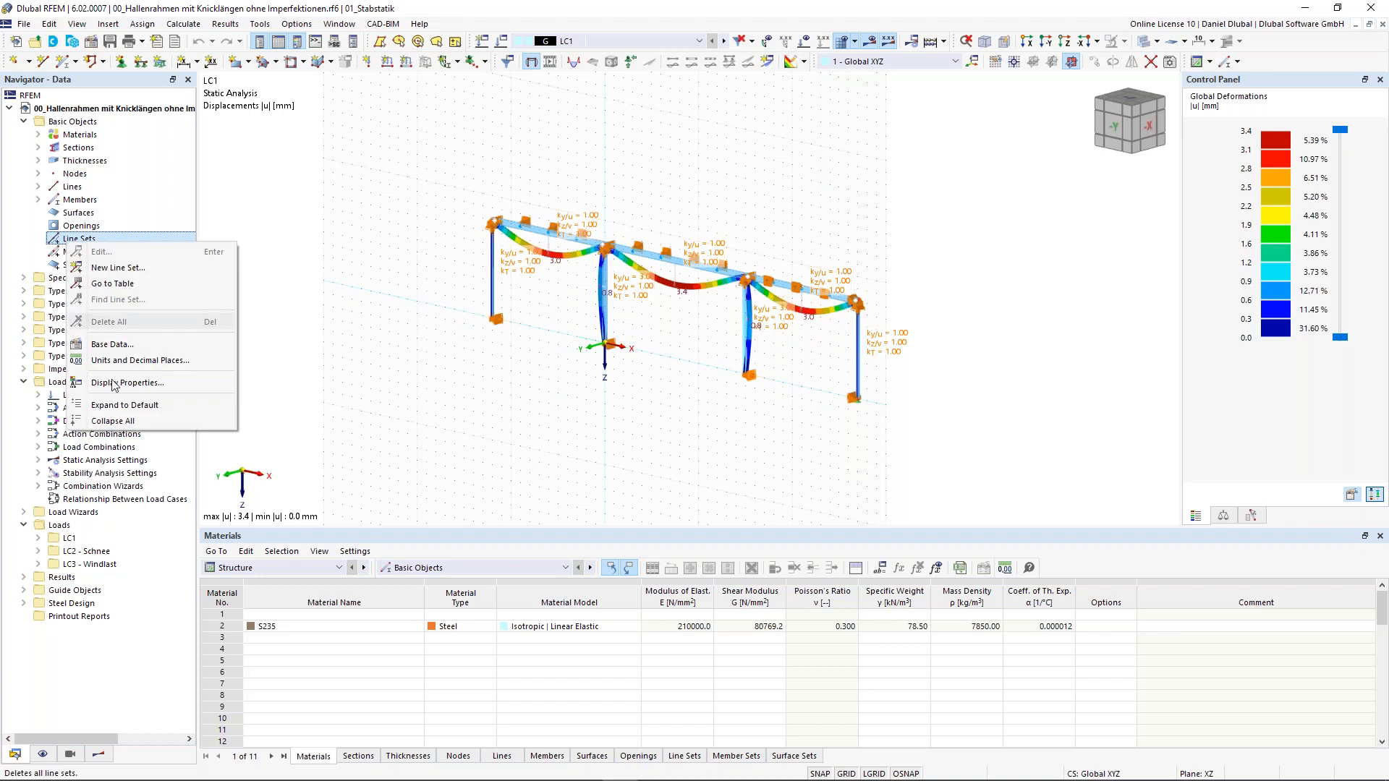
Step: Collapse the whole data tree and review the entries under Basic Objects, Special Objects and Types for Nodes
left_click(153, 420)
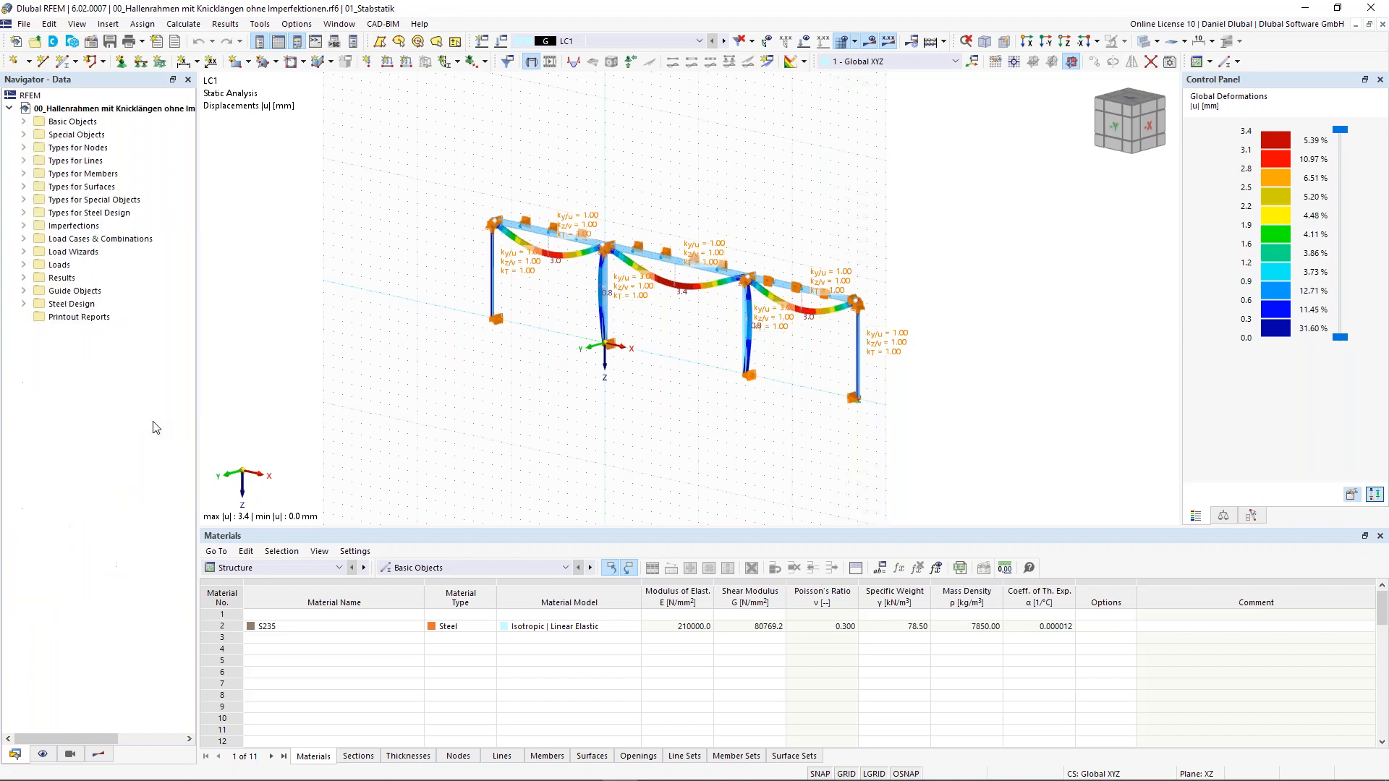
left_click(23, 121)
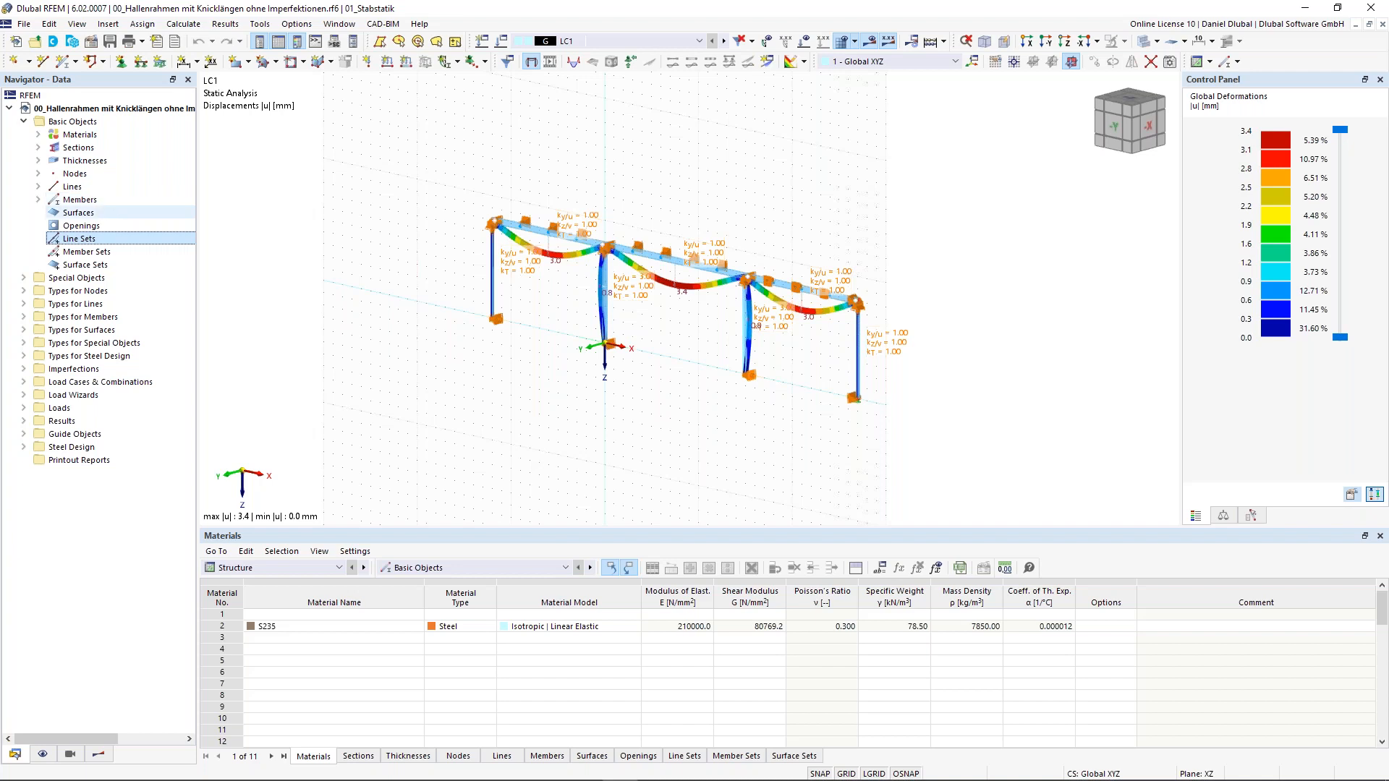
scroll(478, 313, "up", 1)
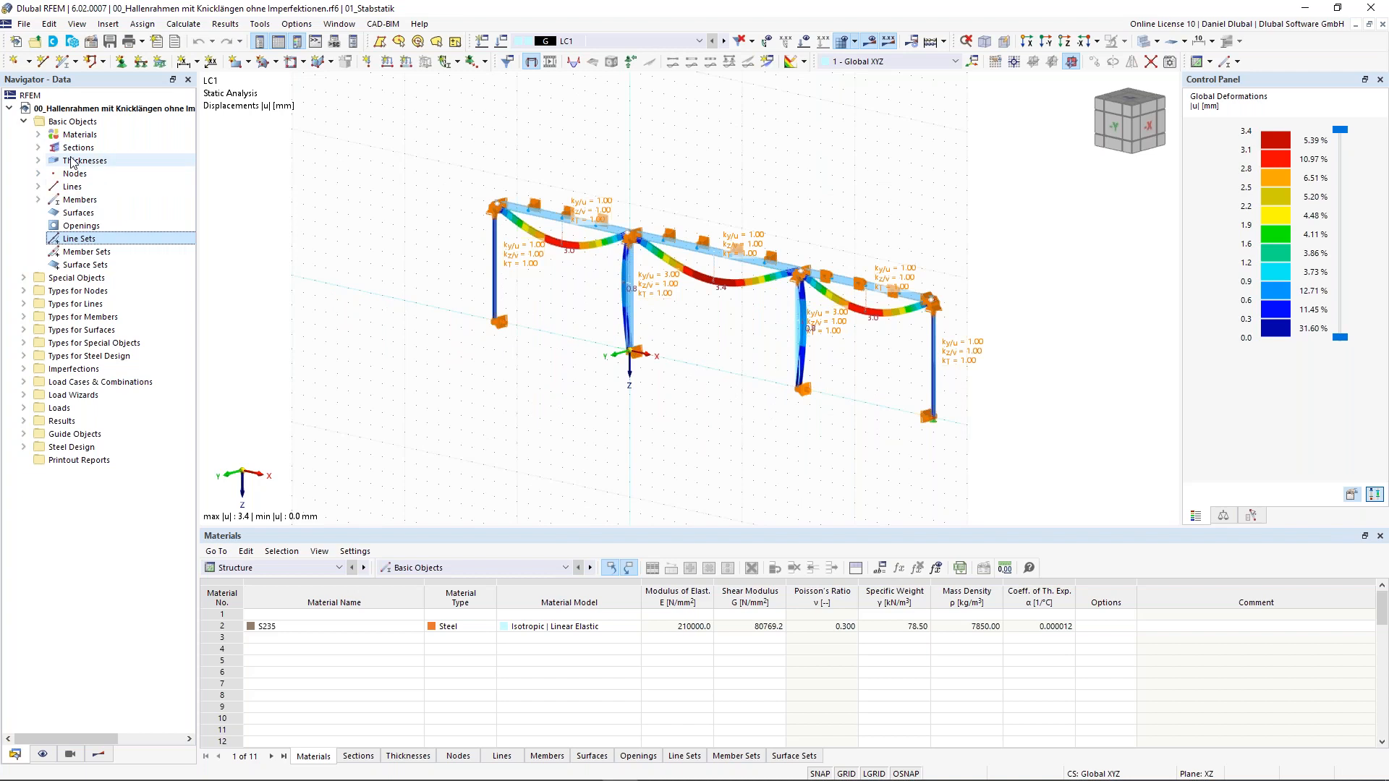
left_click(24, 278)
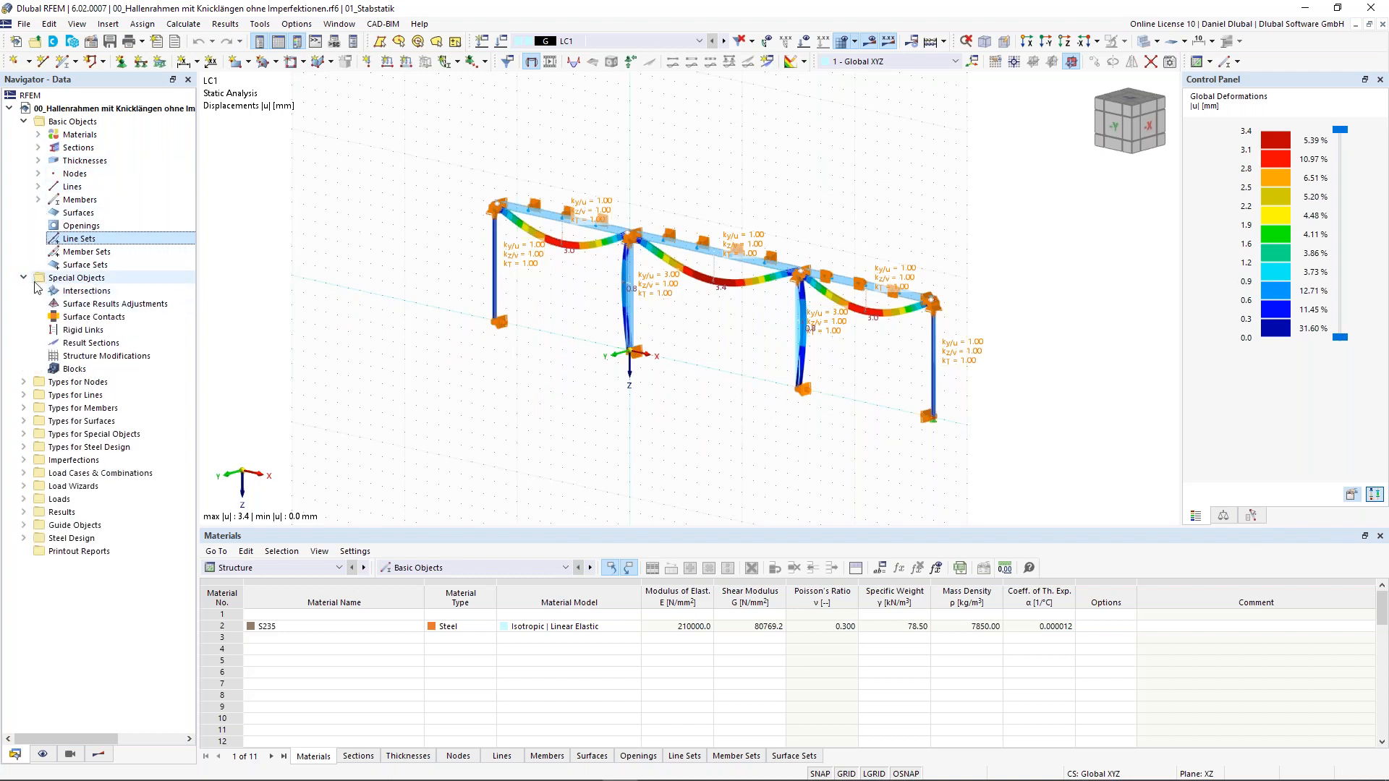
left_click(78, 281)
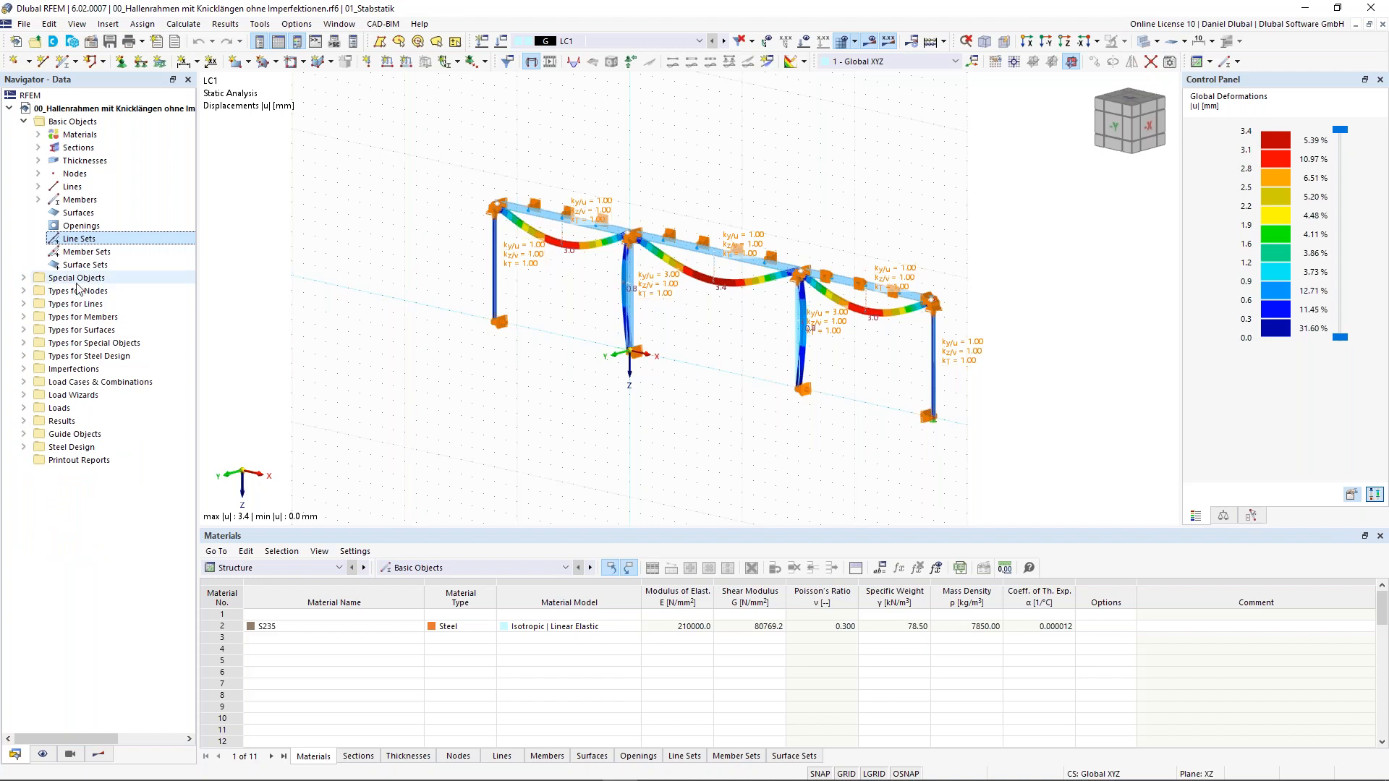
double_click(99, 291)
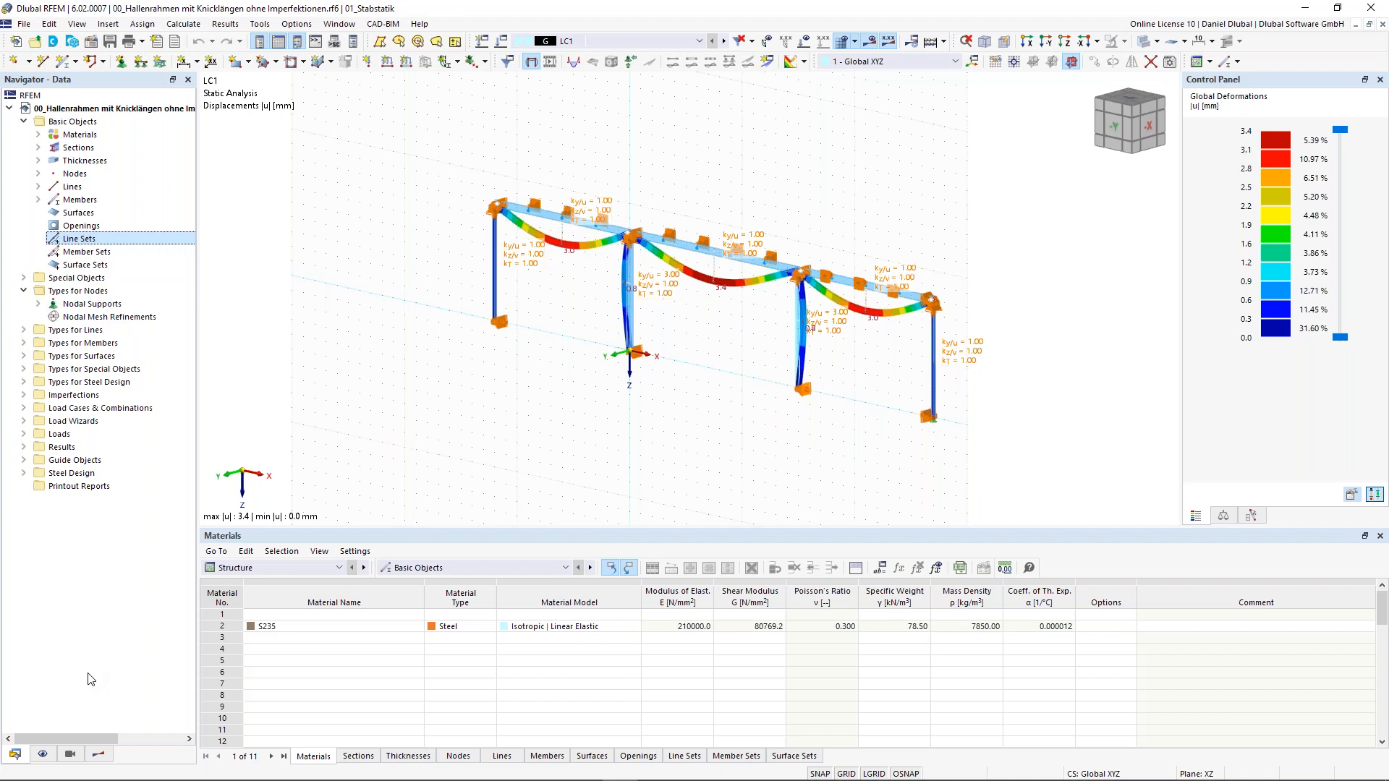
Step: Look through the navigator's display settings, hiding the results in the model view and showing them again
left_click(43, 754)
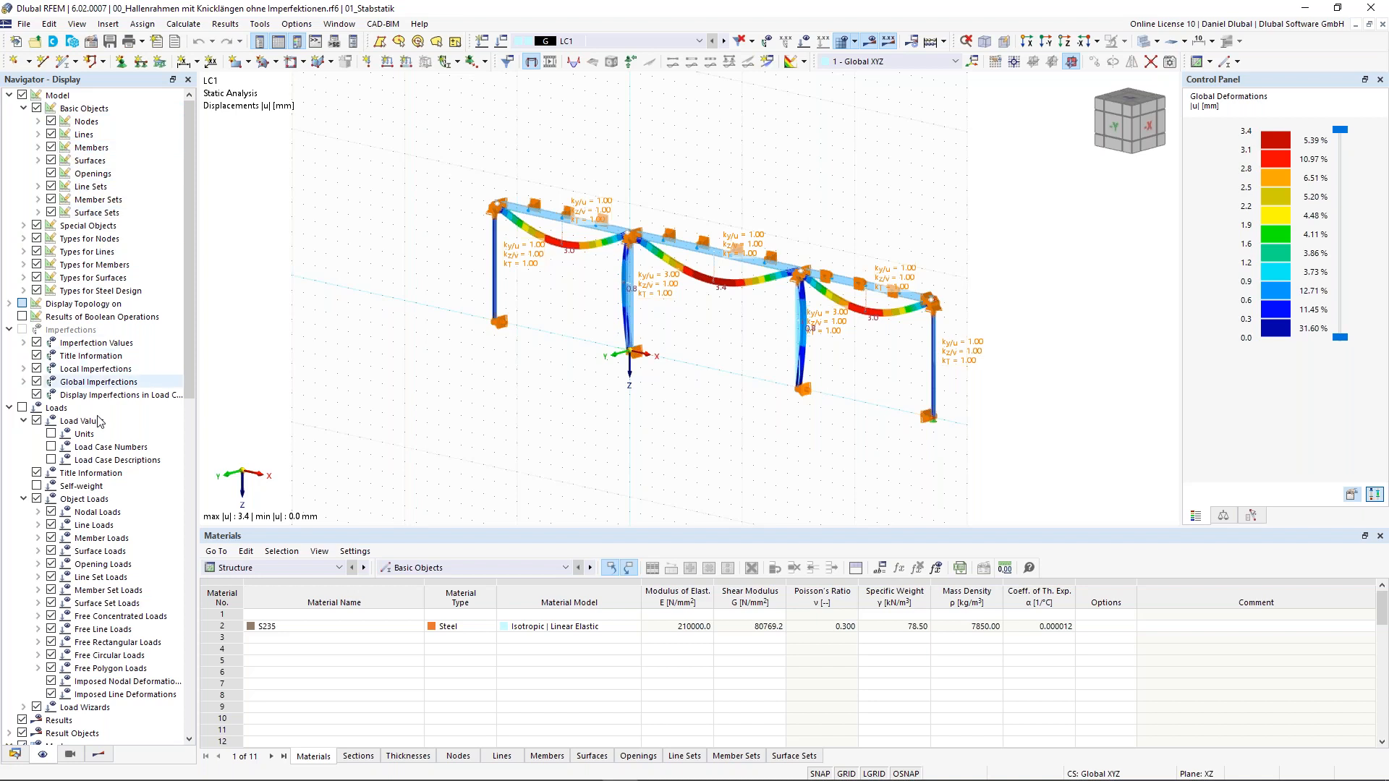
scroll(85, 450, "down", 4)
scroll(84, 450, "down", 2)
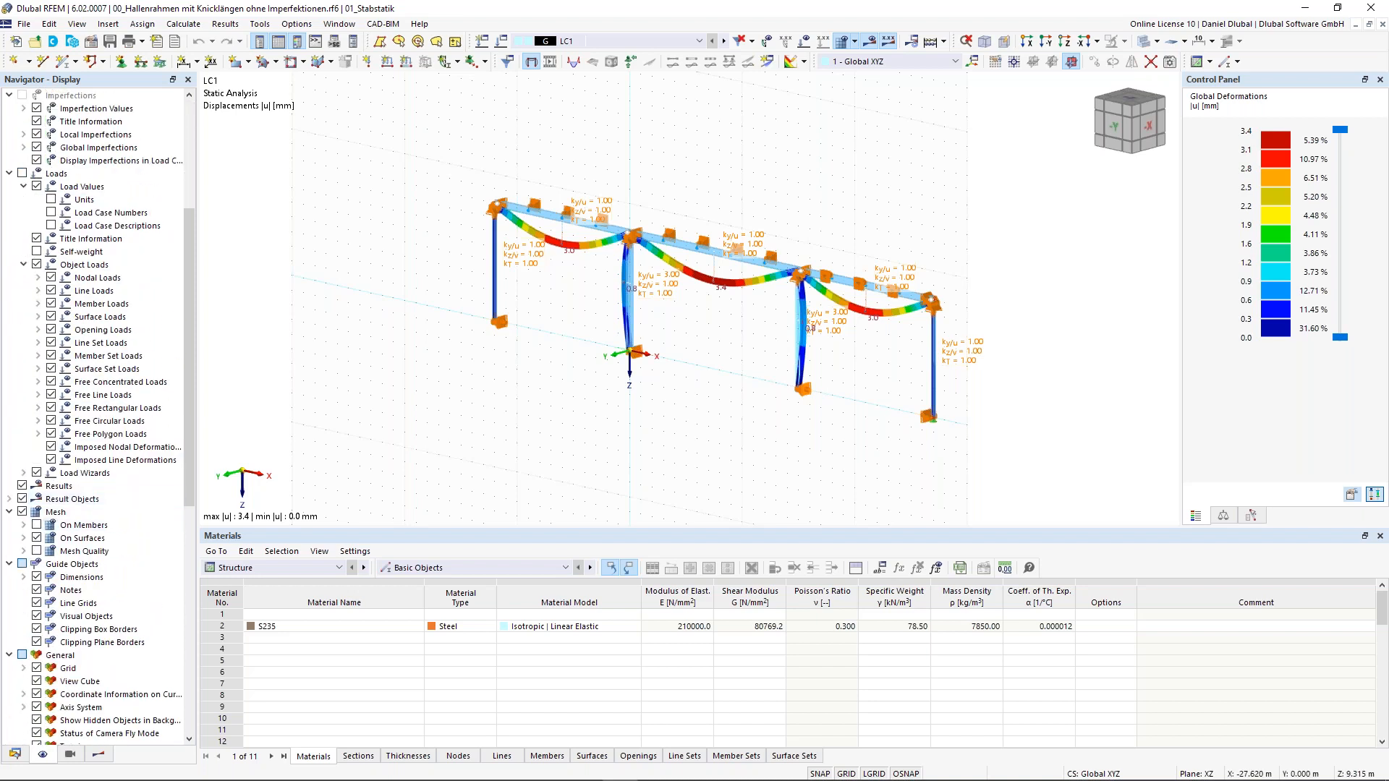
middle_click_drag(493, 139, 444, 161)
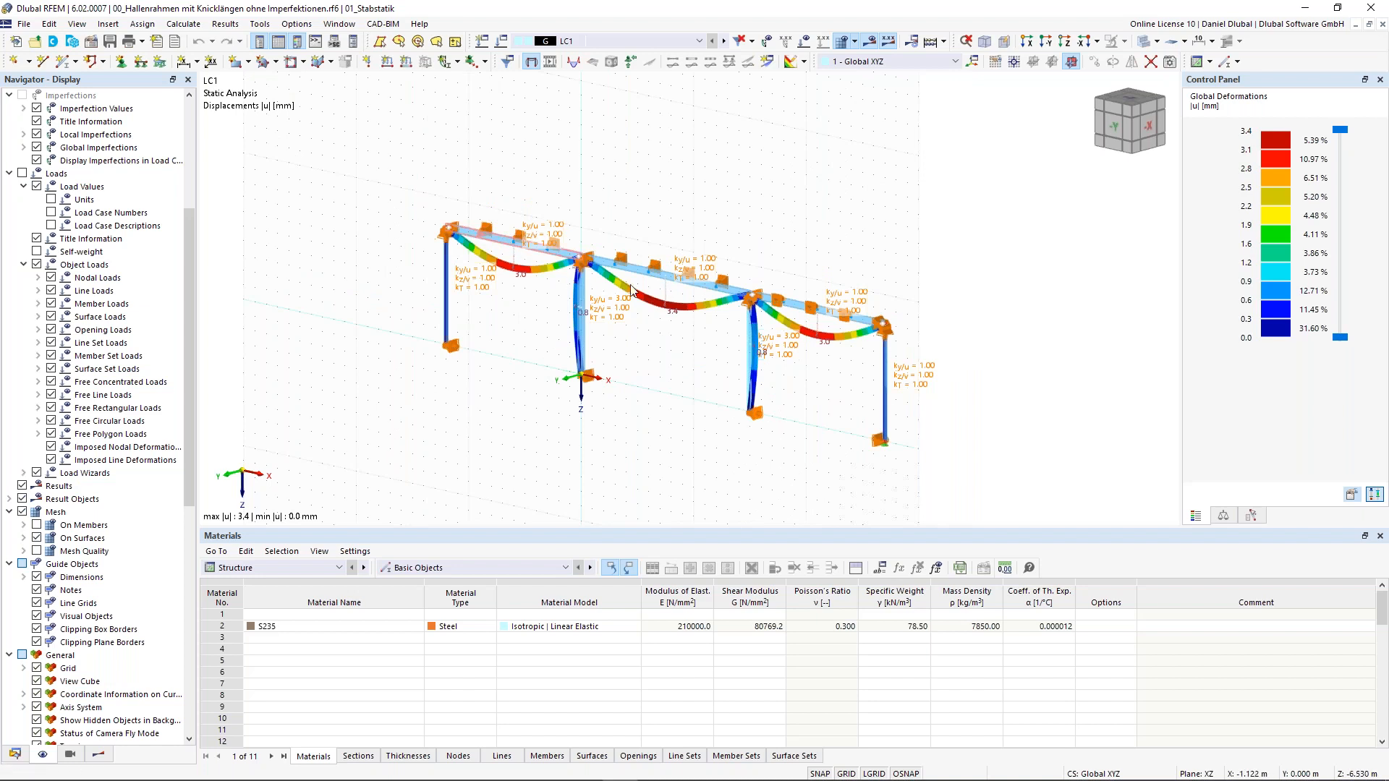
middle_click_drag(642, 186, 654, 180)
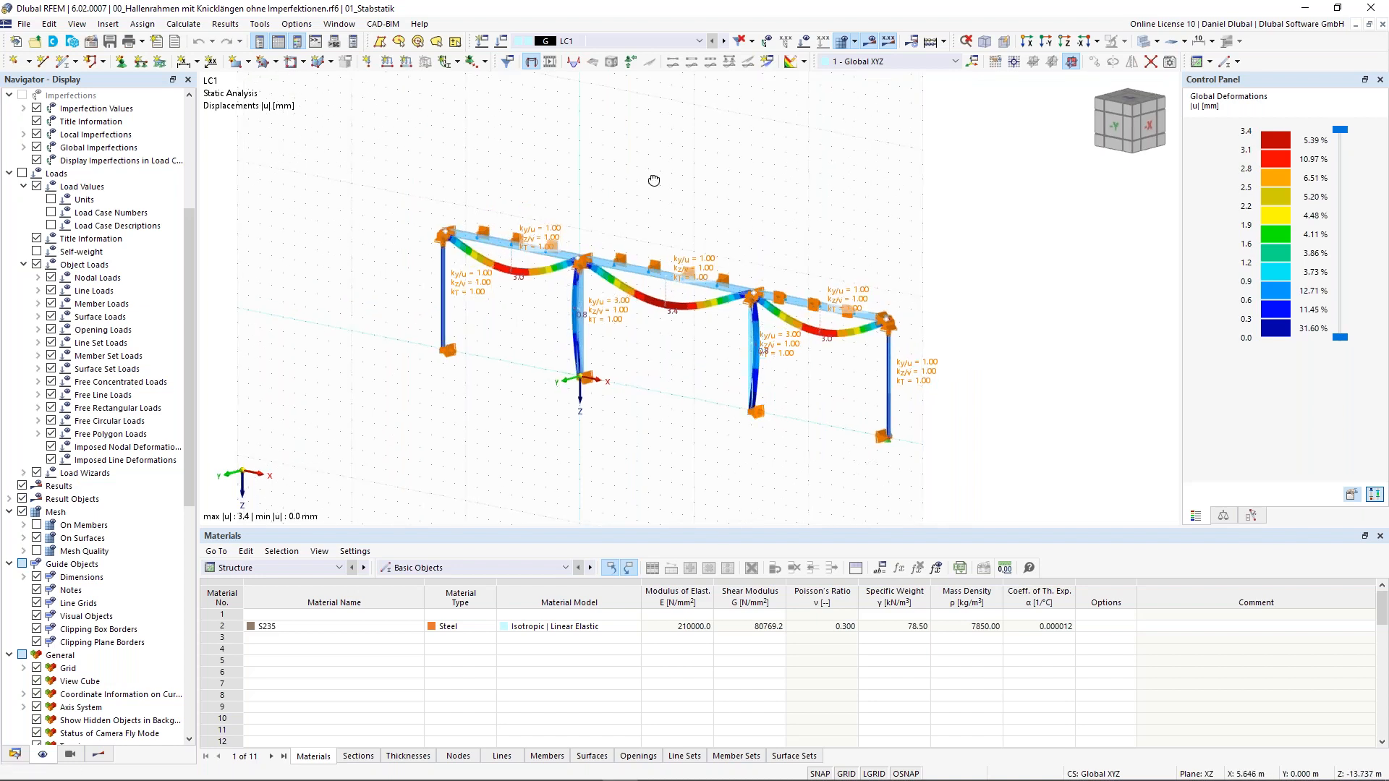
scroll(504, 250, "up", 2)
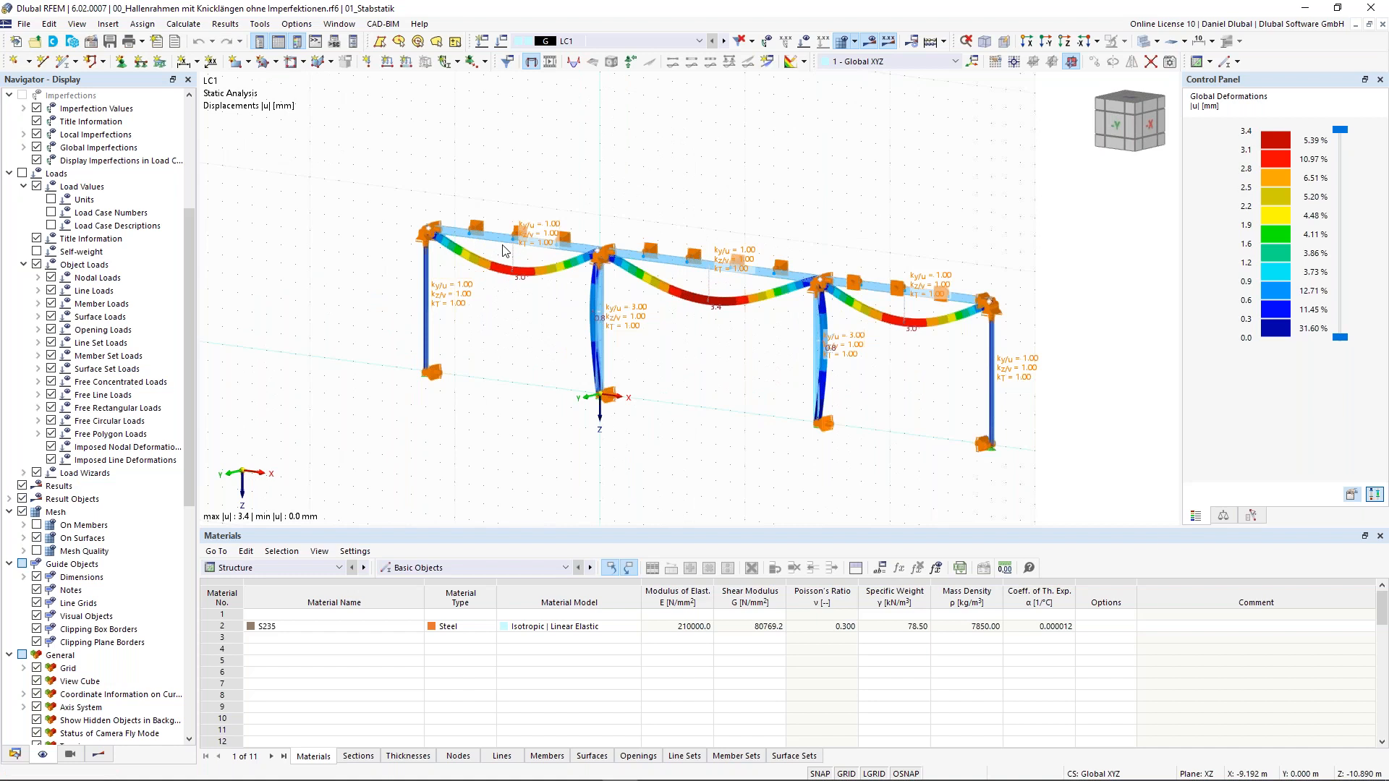
left_click(22, 486)
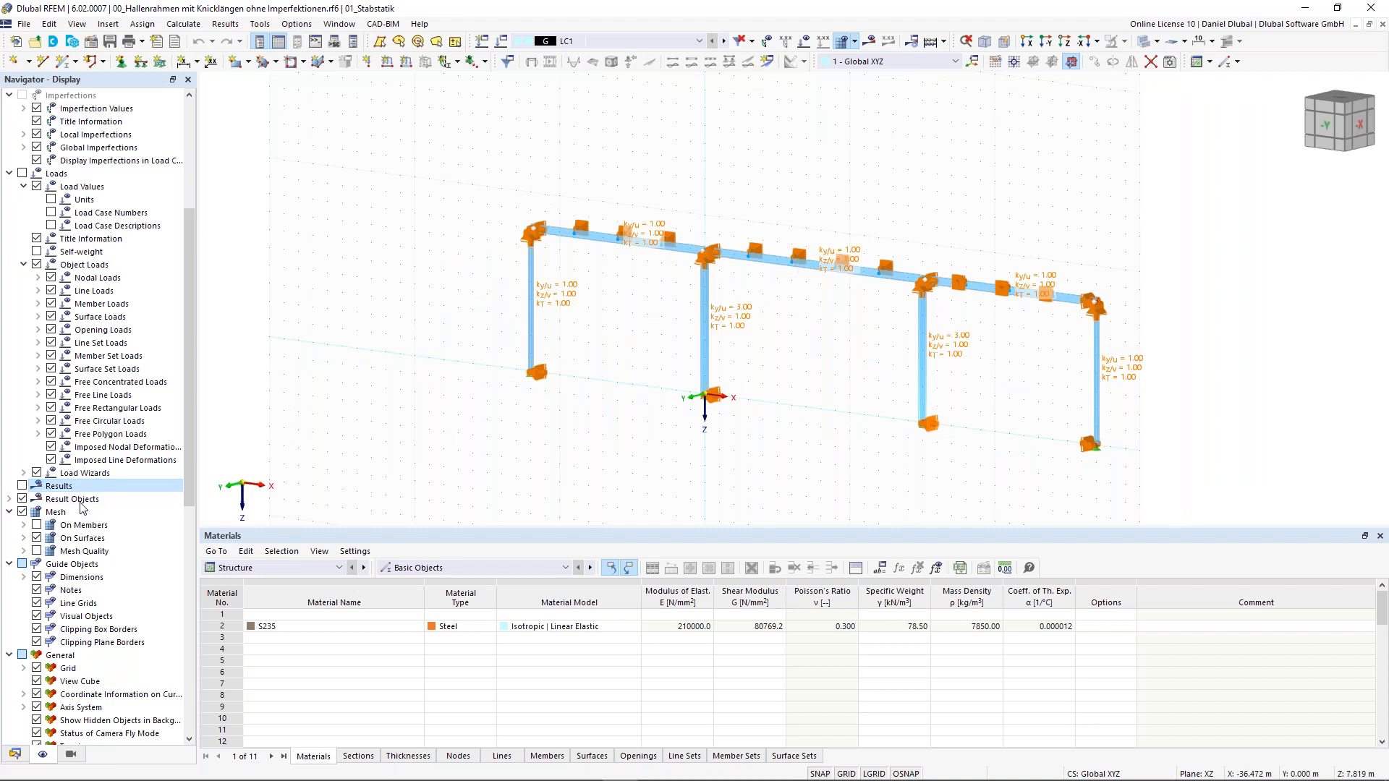
left_click(23, 486)
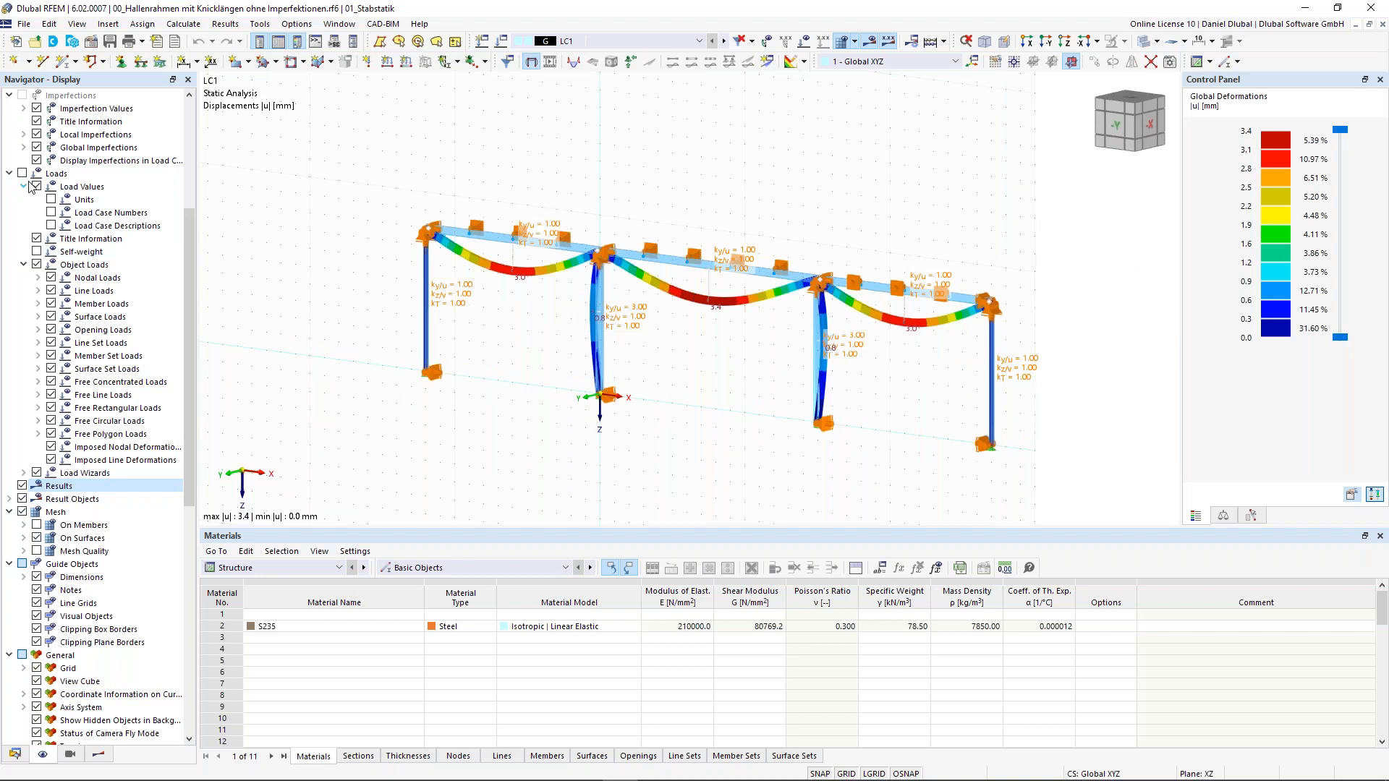
Step: Turn the object numbering on in the model view and turn it off again
scroll(83, 428, "down", 1)
scroll(83, 429, "down", 6)
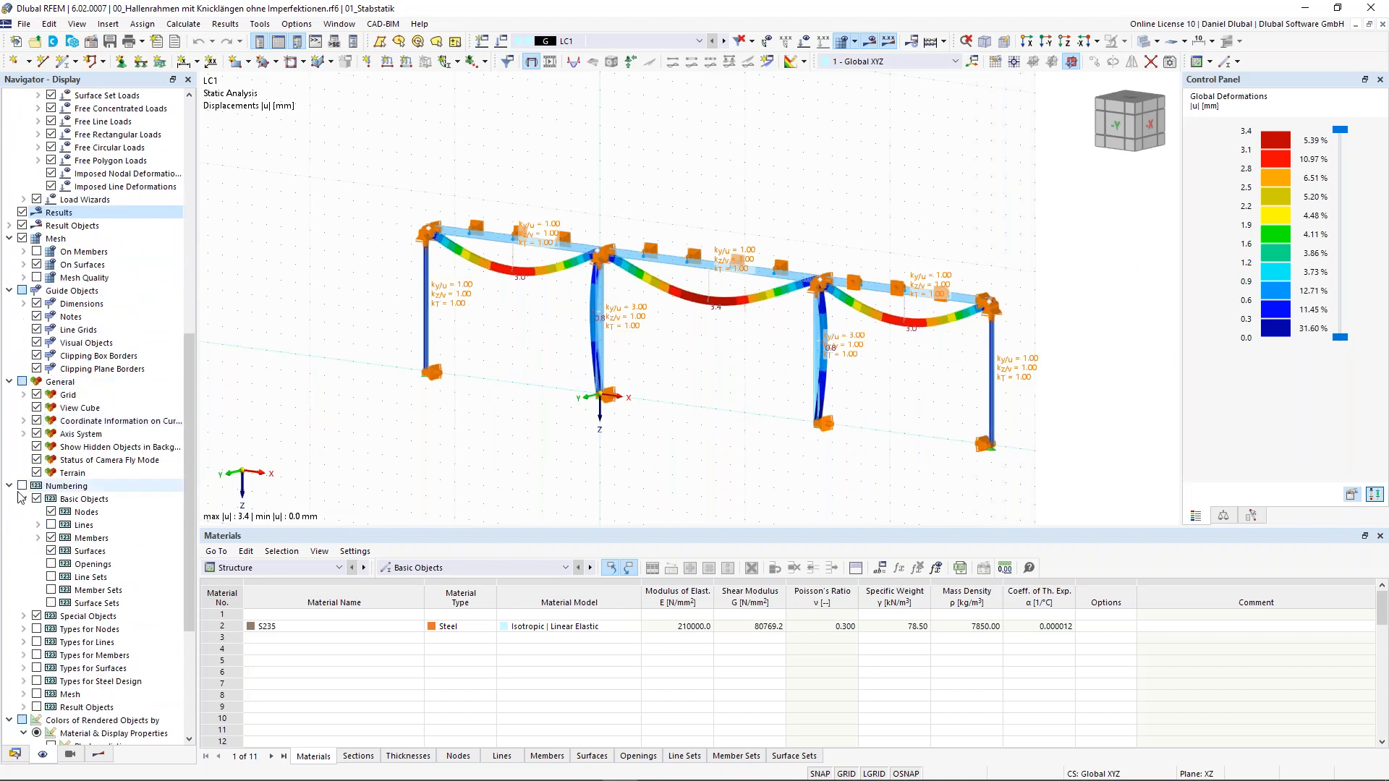
left_click(23, 486)
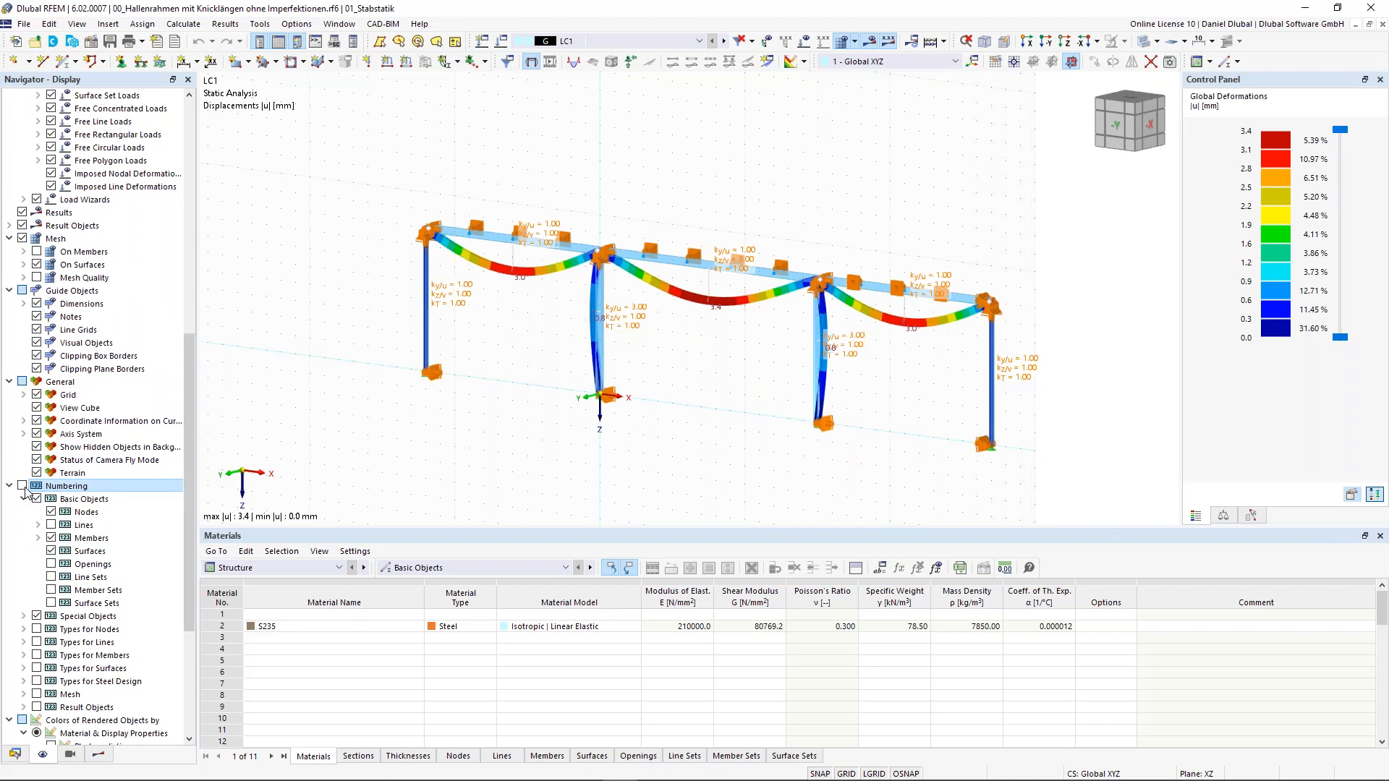
left_click(23, 486)
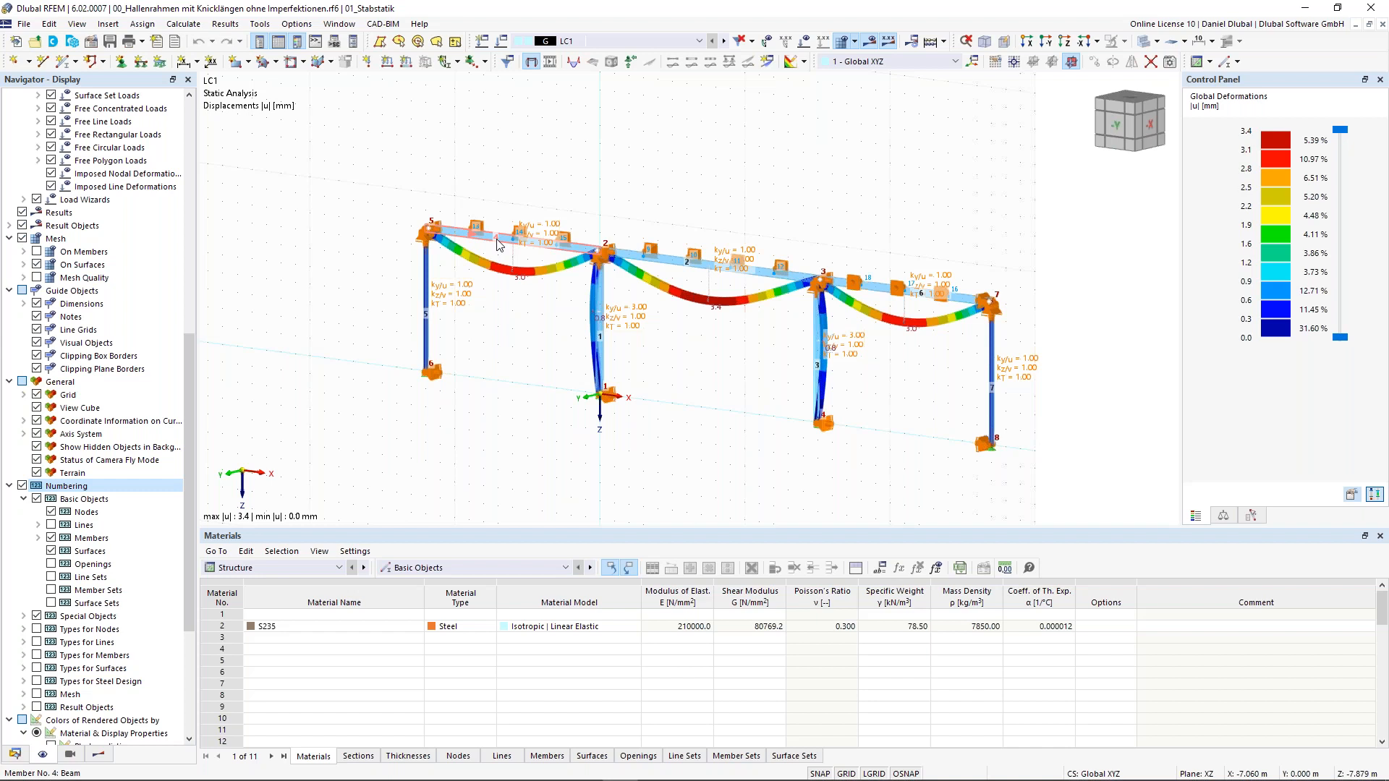
left_click(23, 487)
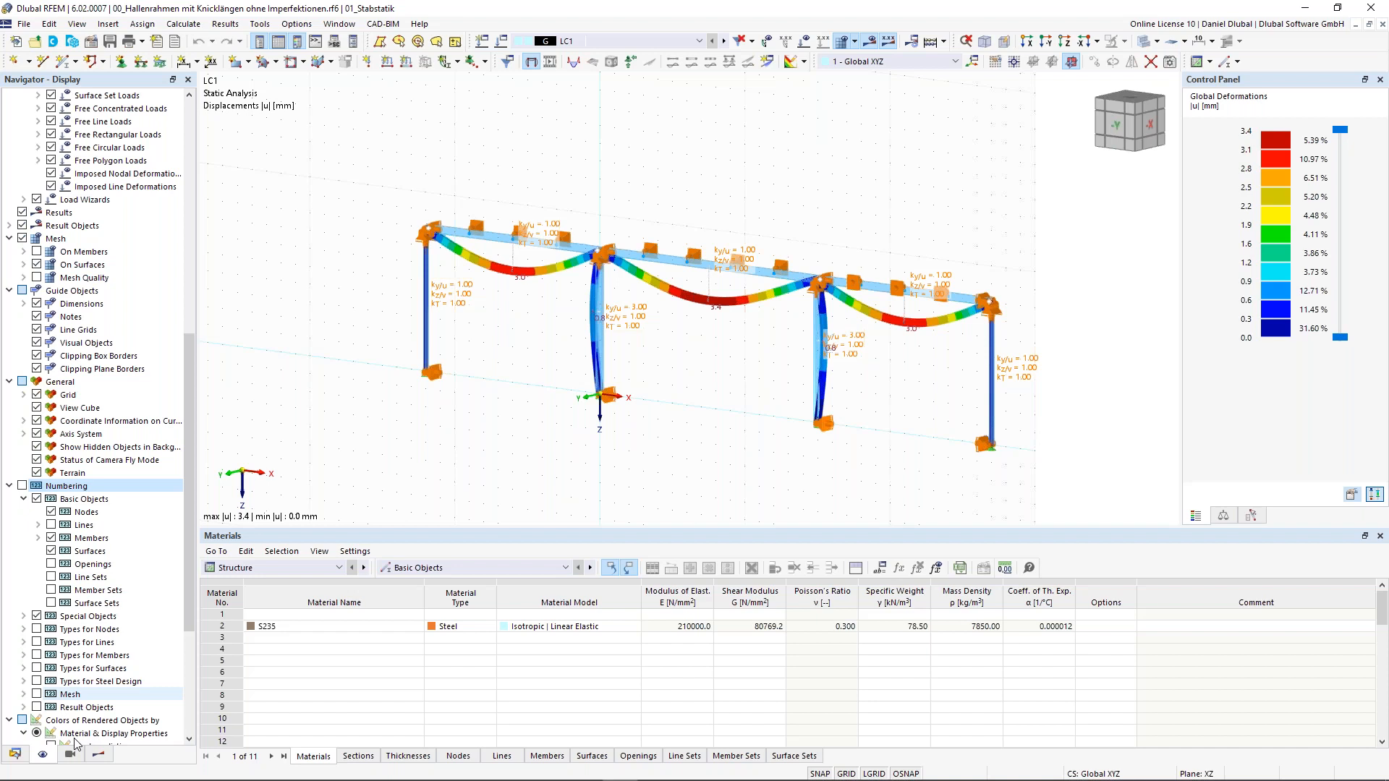
Step: Apply the user-defined view "-Y-Ansicht: Ergebnisse" to the frame model
left_click(70, 754)
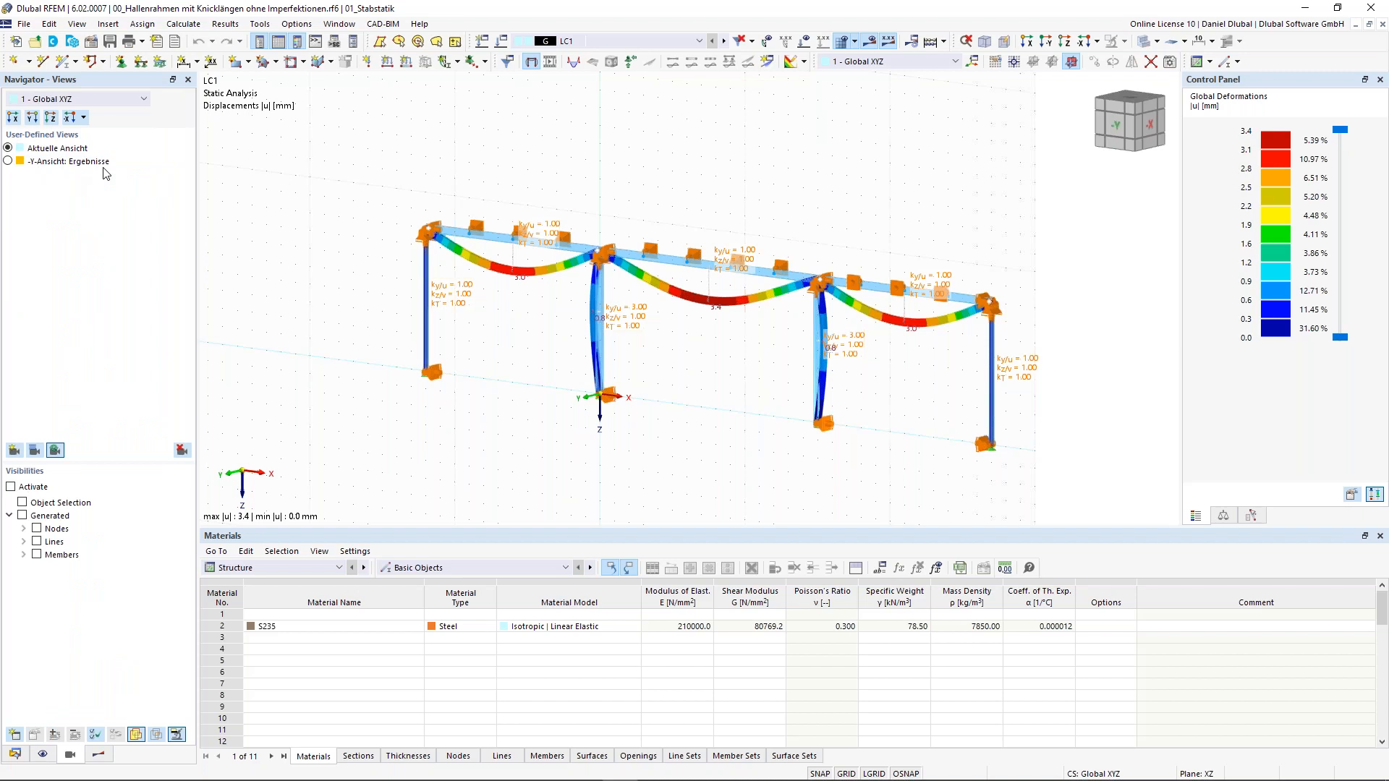
middle_click_drag(716, 140, 550, 142, "ctrl")
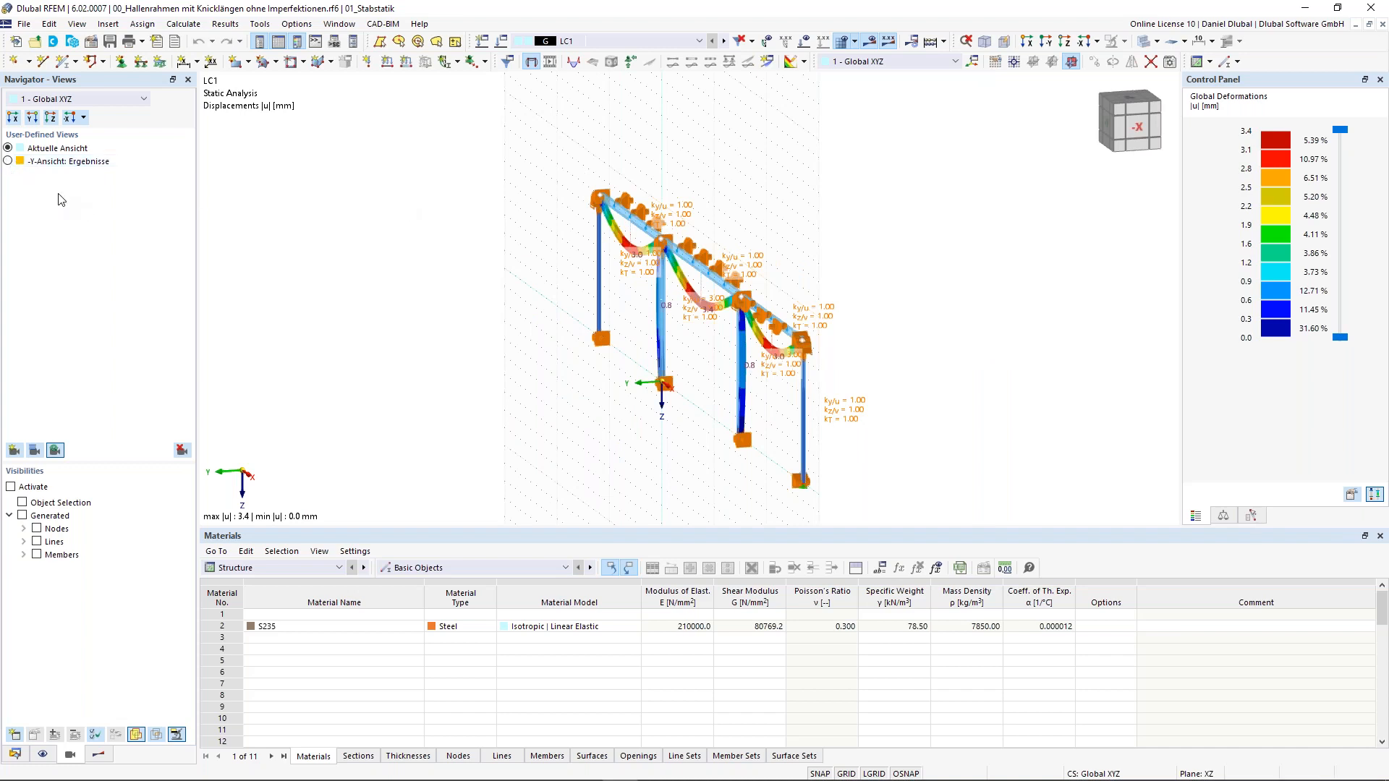
left_click(8, 162)
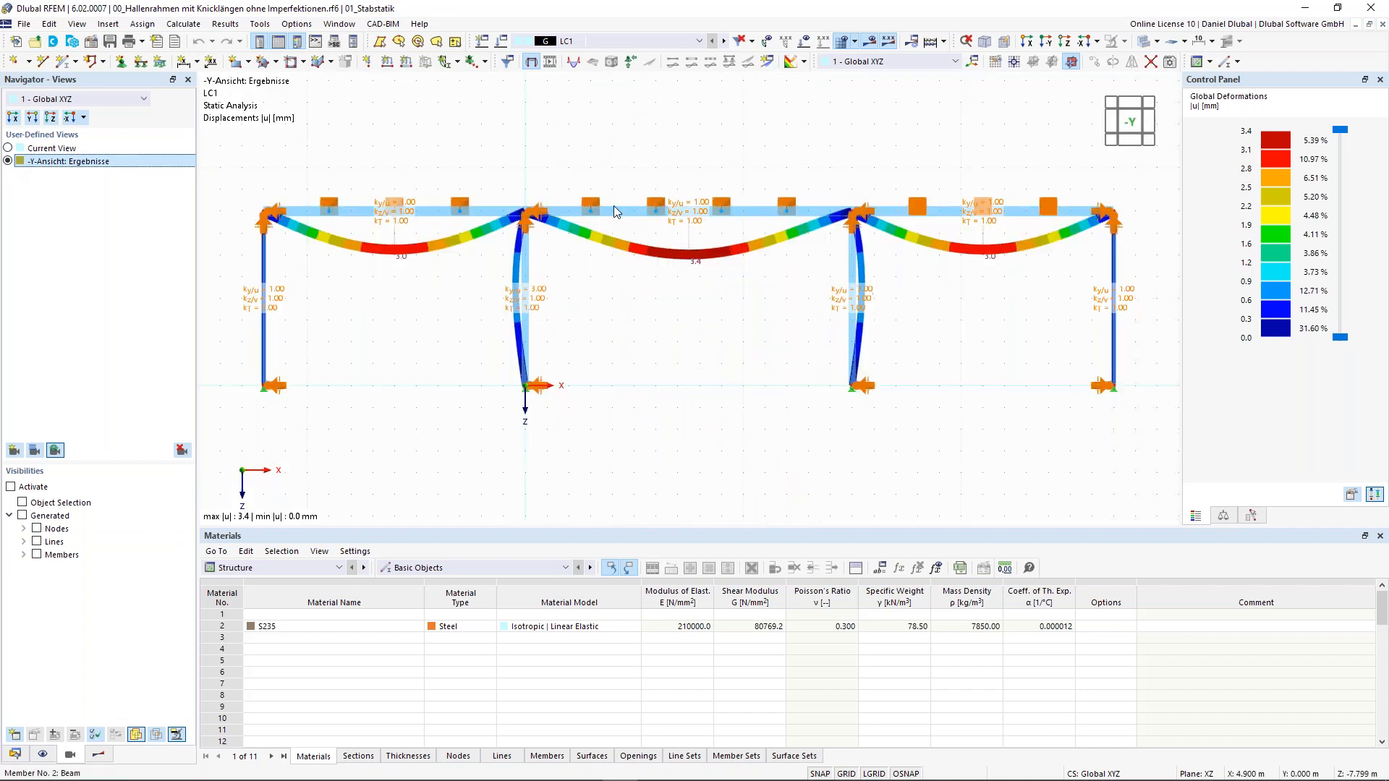
Step: Use the generated visibilities to show only the members with section 2 - IPE 450
left_click(24, 554)
left_click(36, 555)
left_click(39, 581)
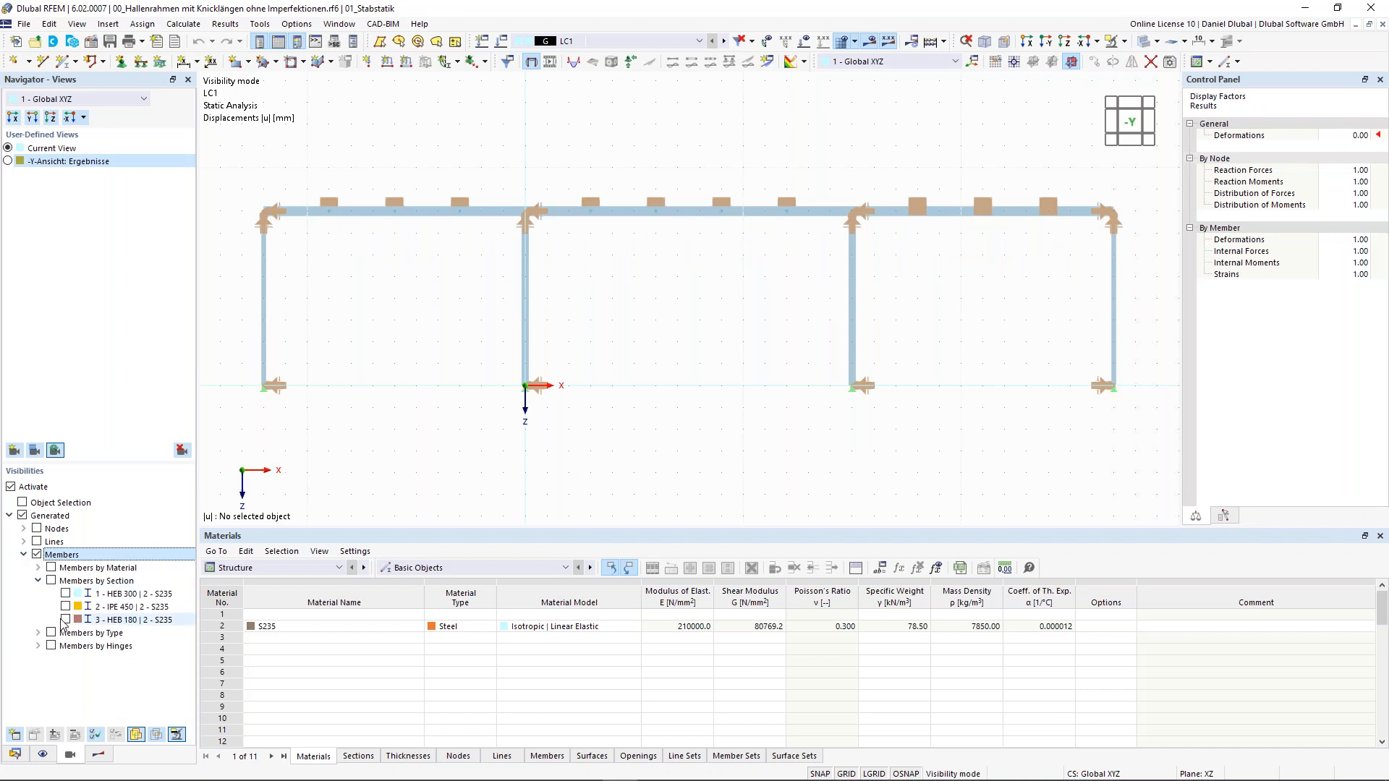
left_click(65, 607)
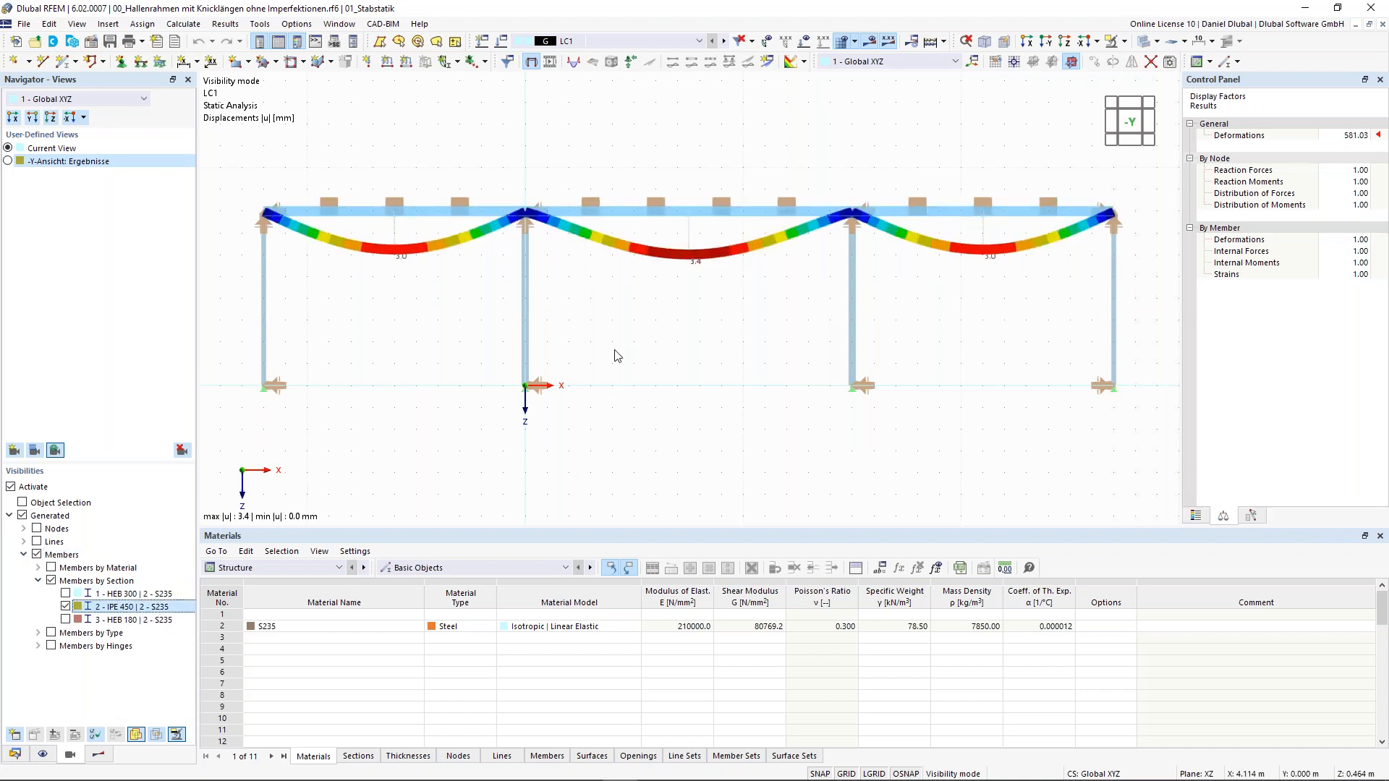
middle_click_drag(617, 190, 623, 226)
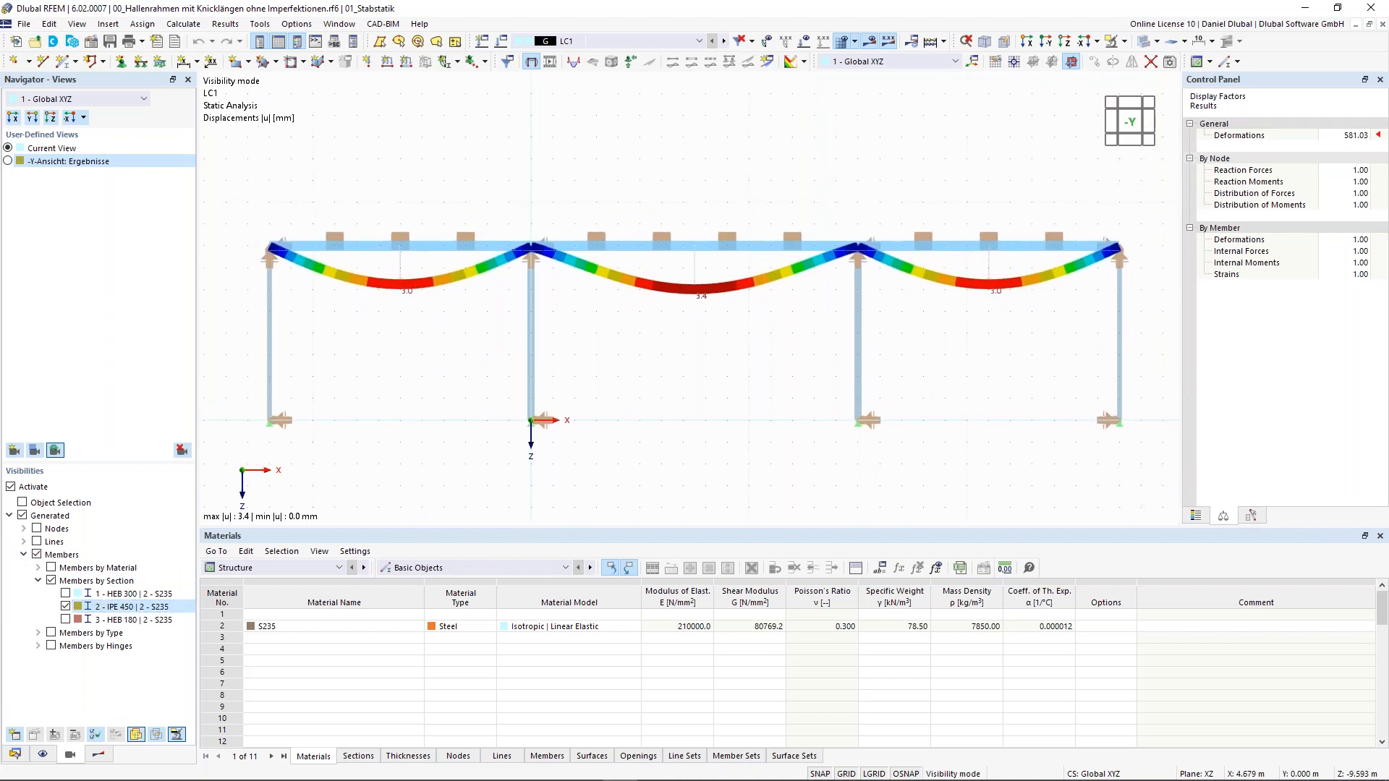
Step: Go to the static analysis results and display the member results instead of the global deformations
left_click(99, 754)
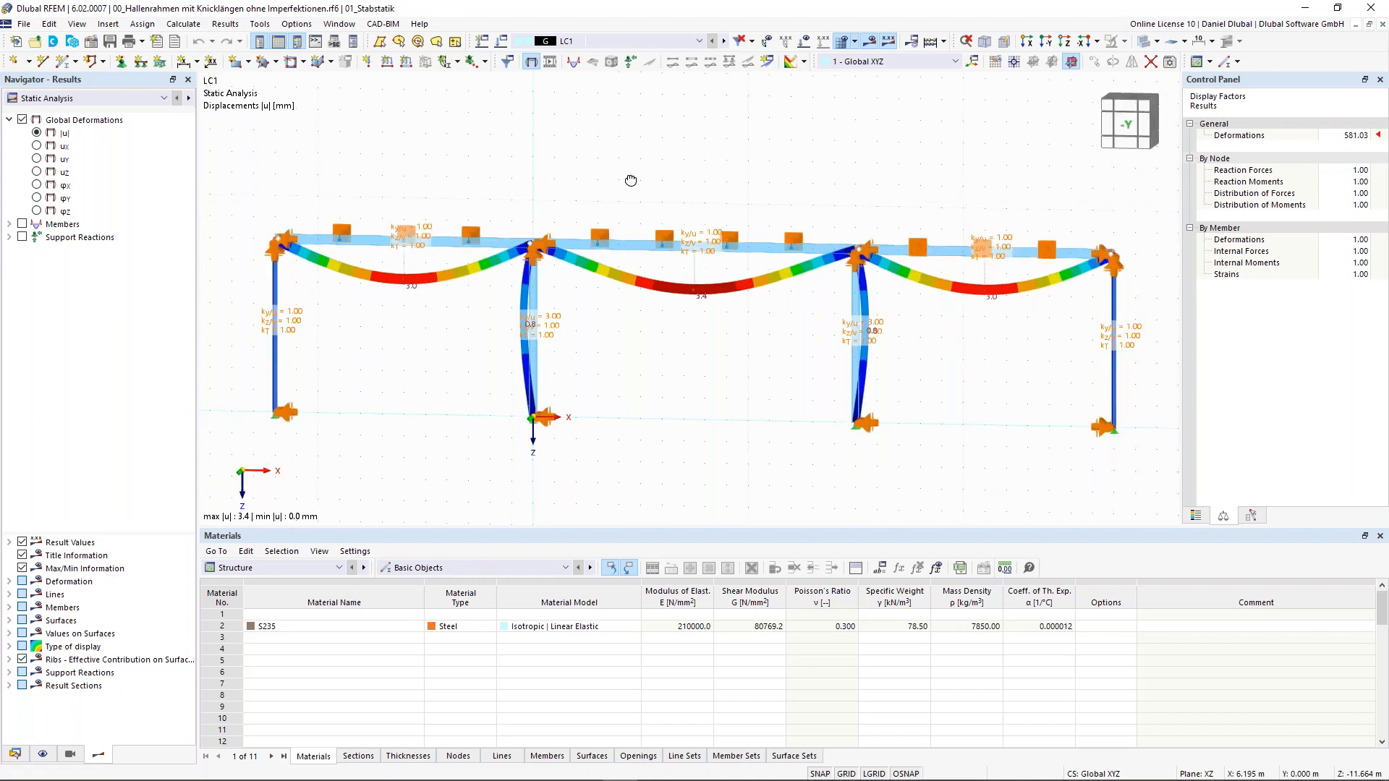
middle_click_drag(631, 180, 593, 190, "ctrl")
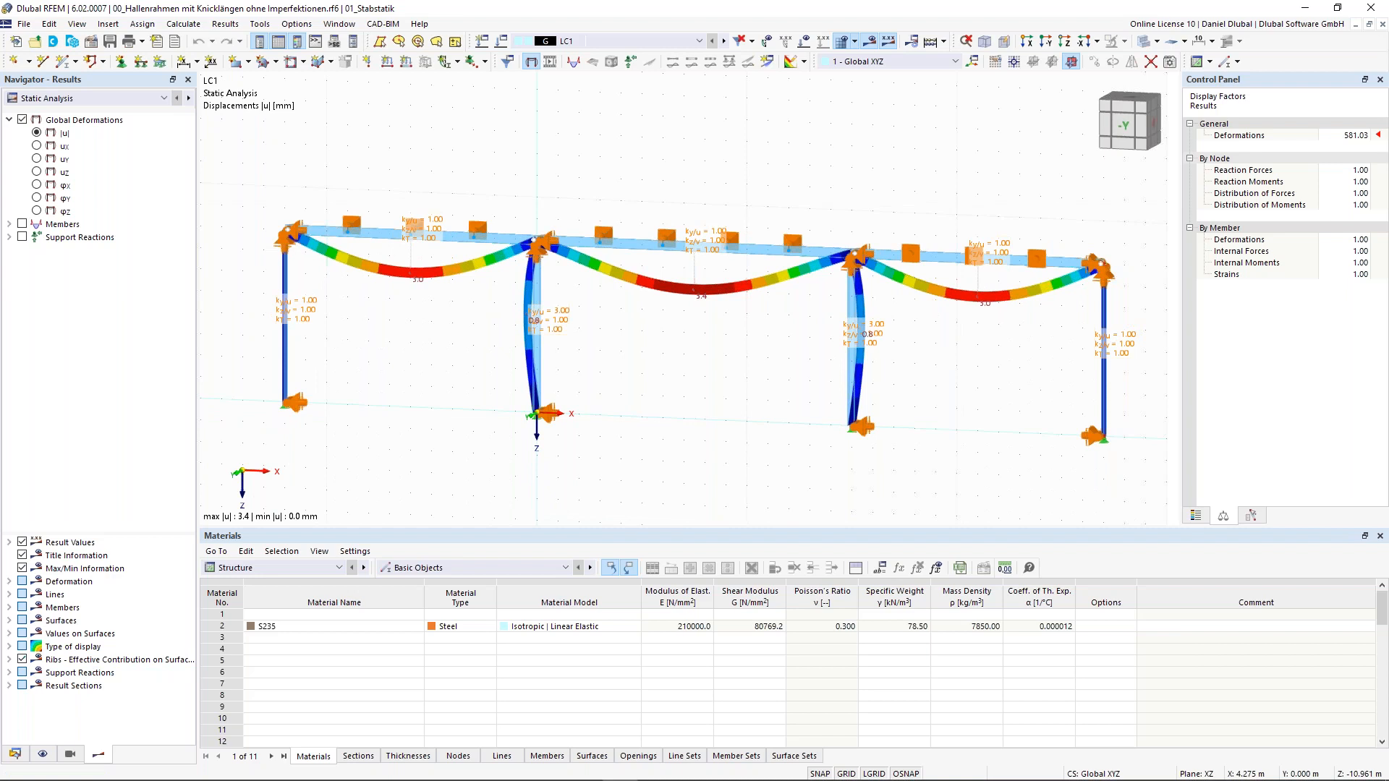
left_click(9, 224)
left_click(23, 224)
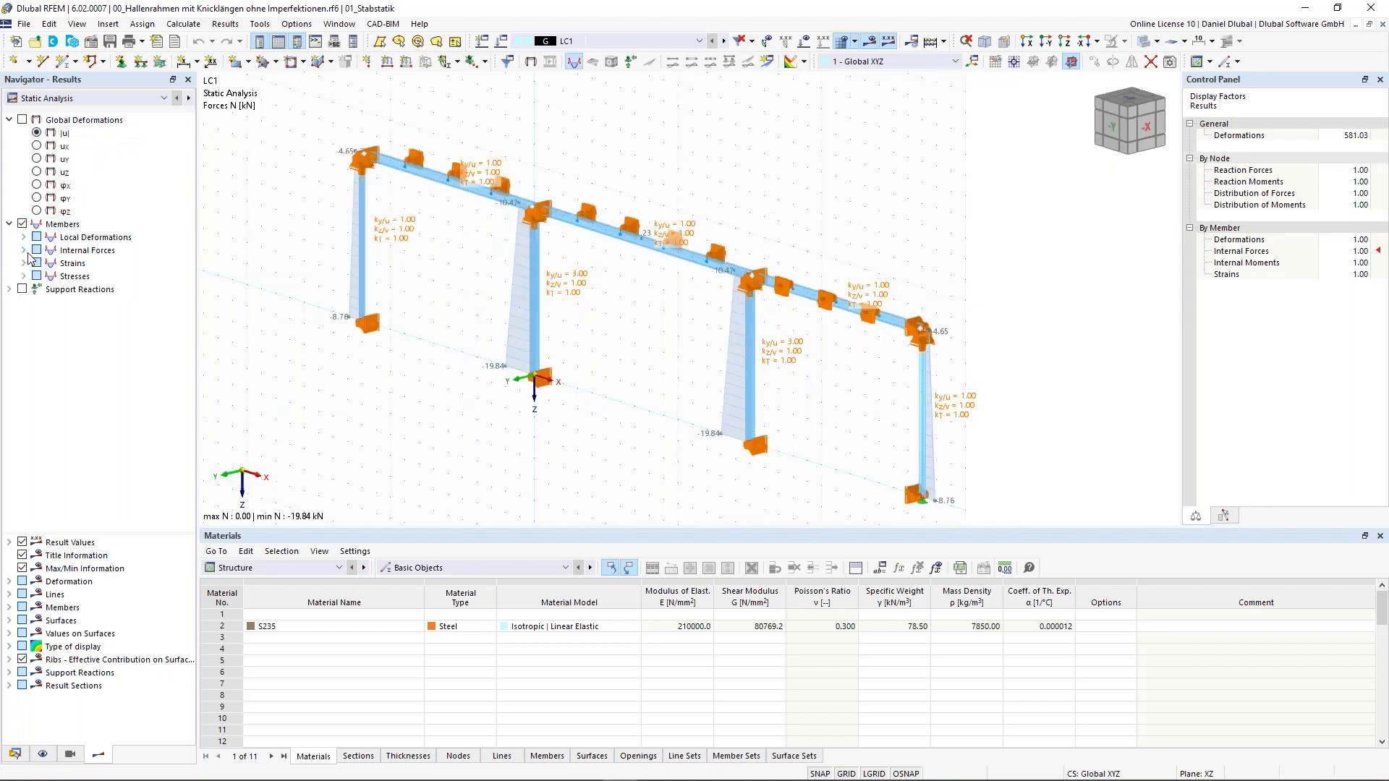
Step: Display the member internal forces N, My and Vz one after another on the frame
left_click(23, 250)
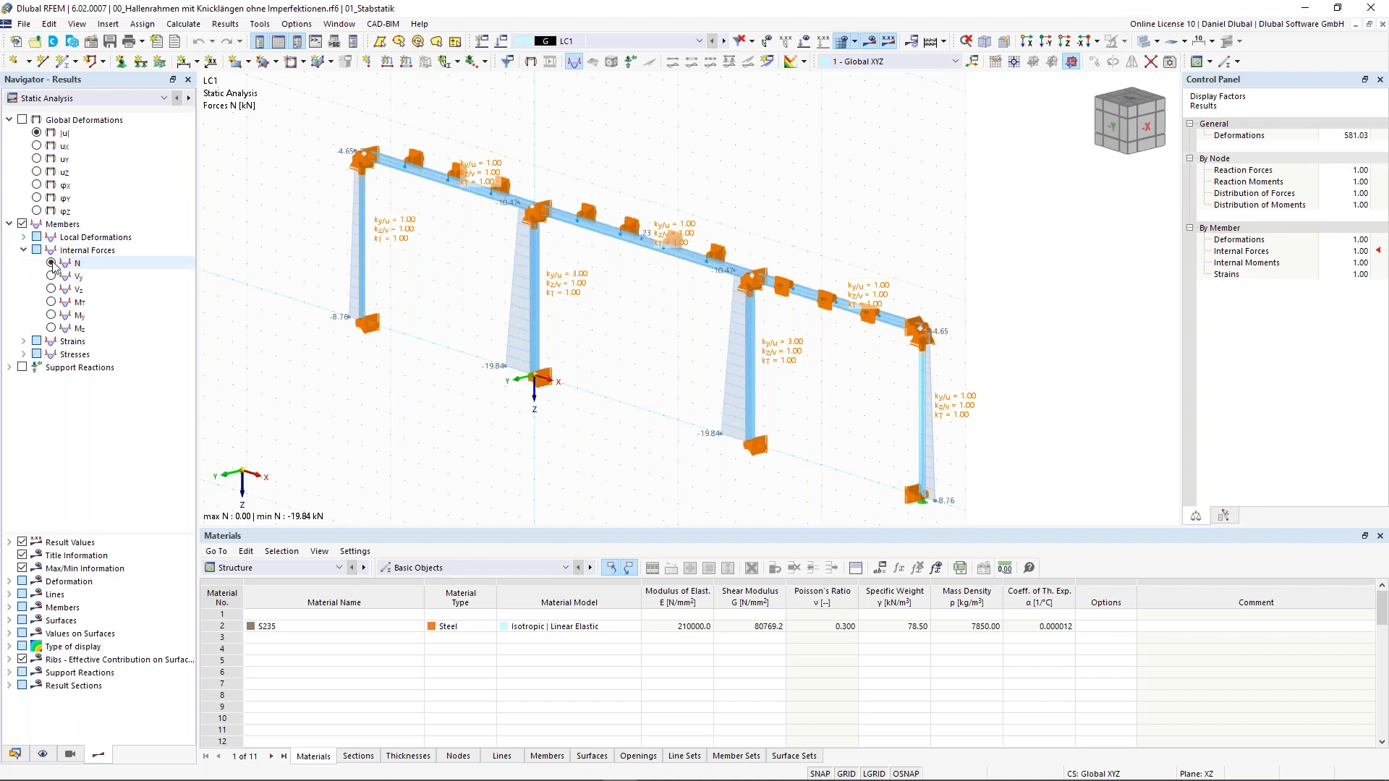
left_click(51, 262)
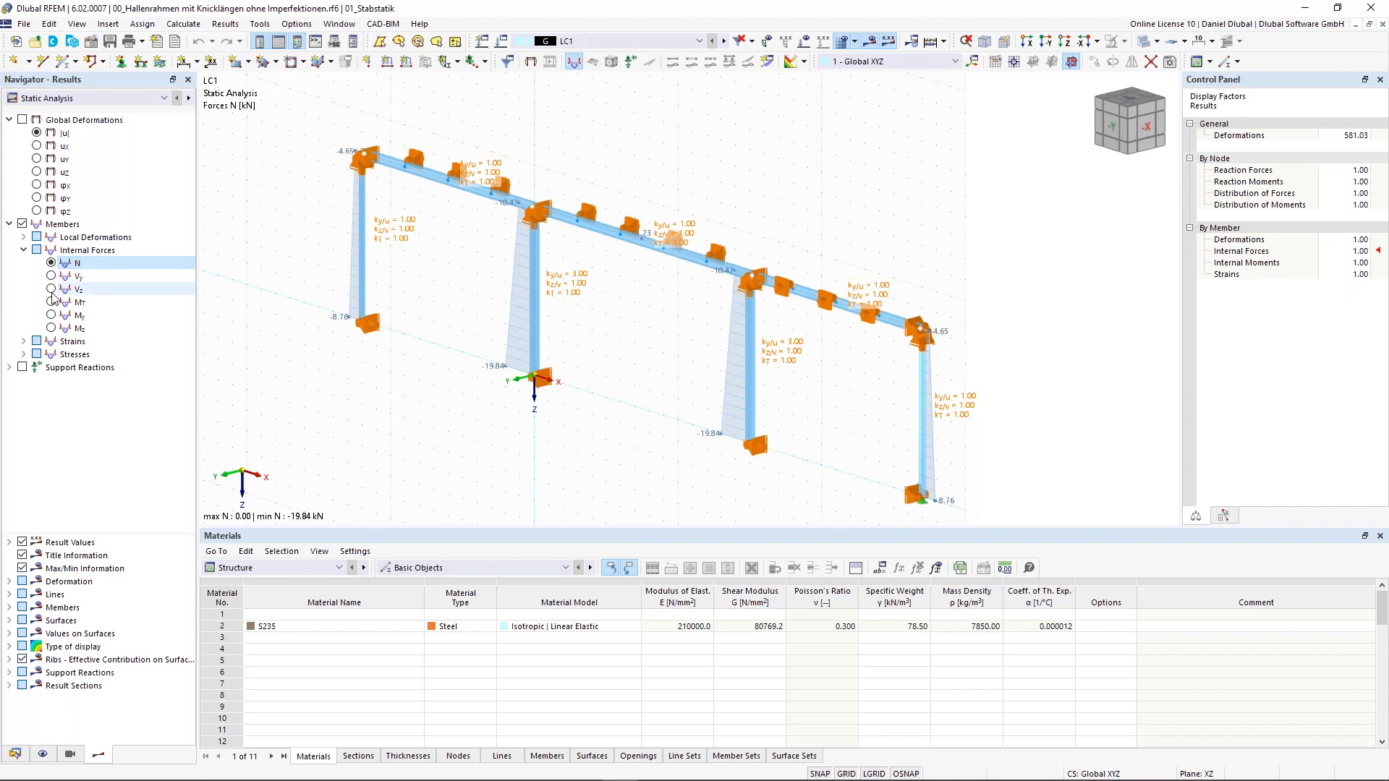
left_click(51, 315)
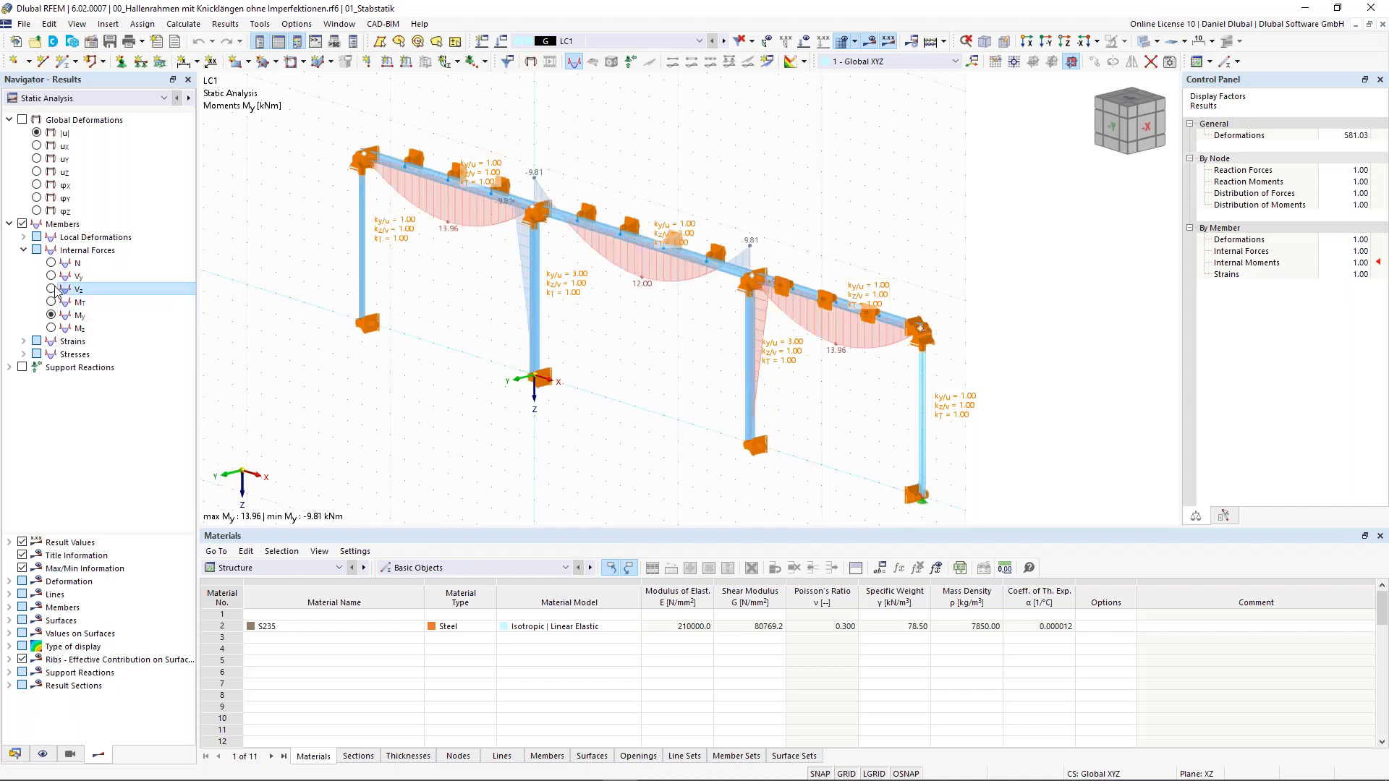
left_click(54, 289)
Step: Turn on the support reactions in the results and expand the options for Nodal Supports
left_click(10, 367)
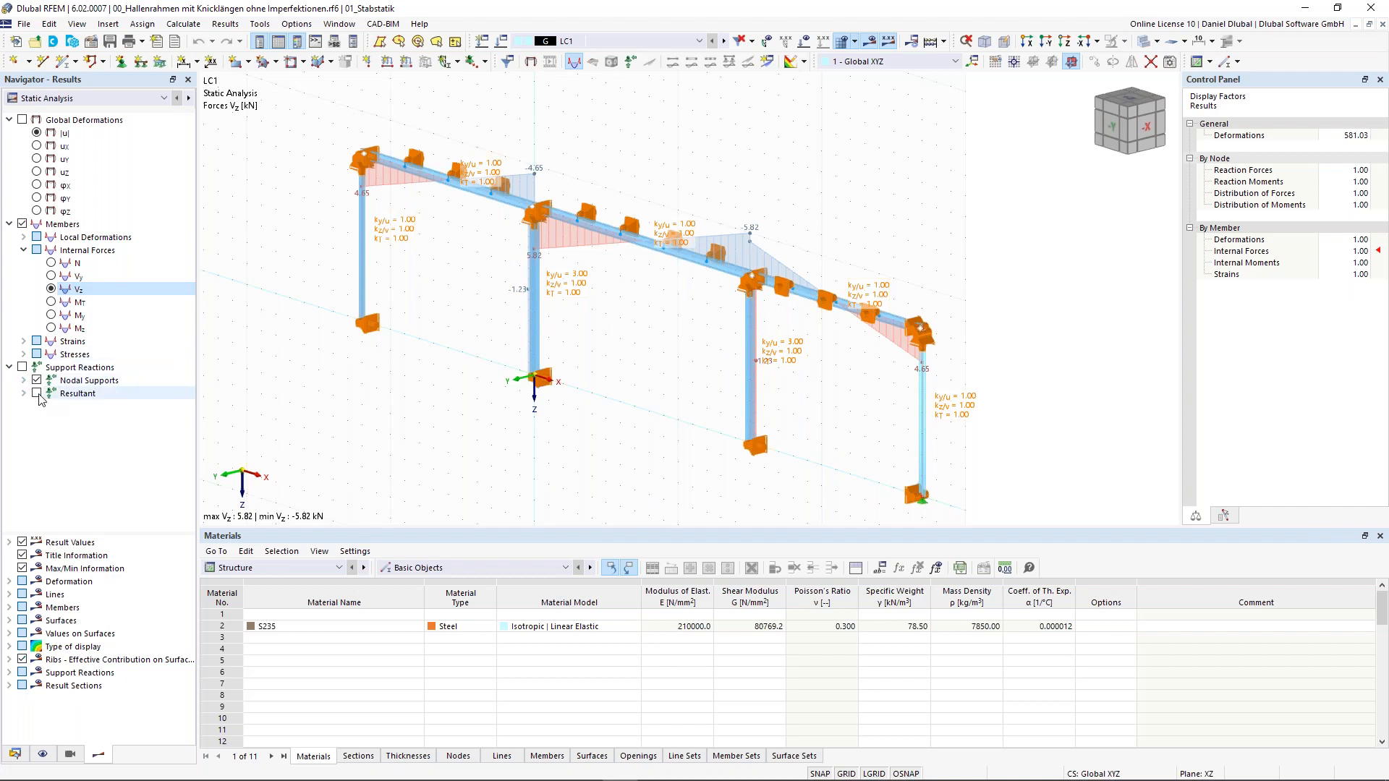
left_click(22, 367)
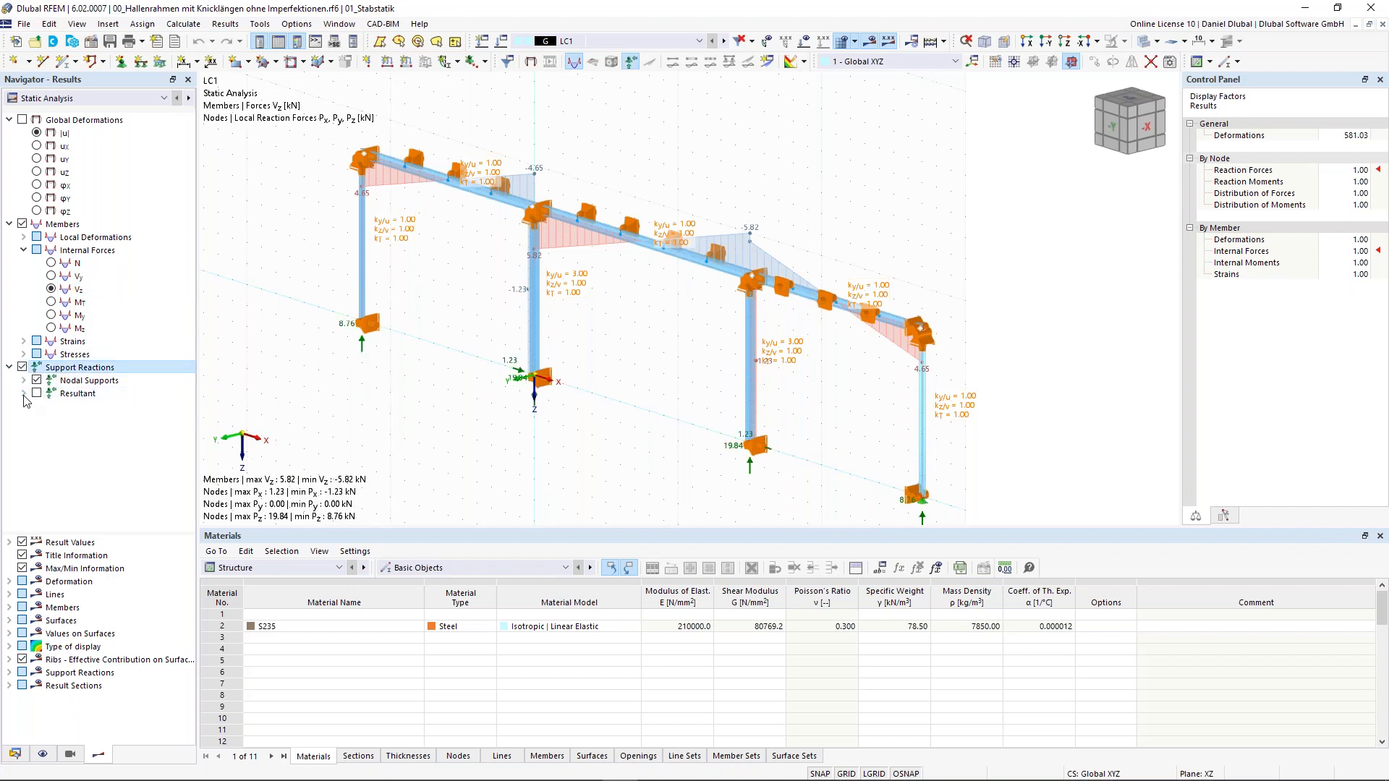
left_click(25, 381)
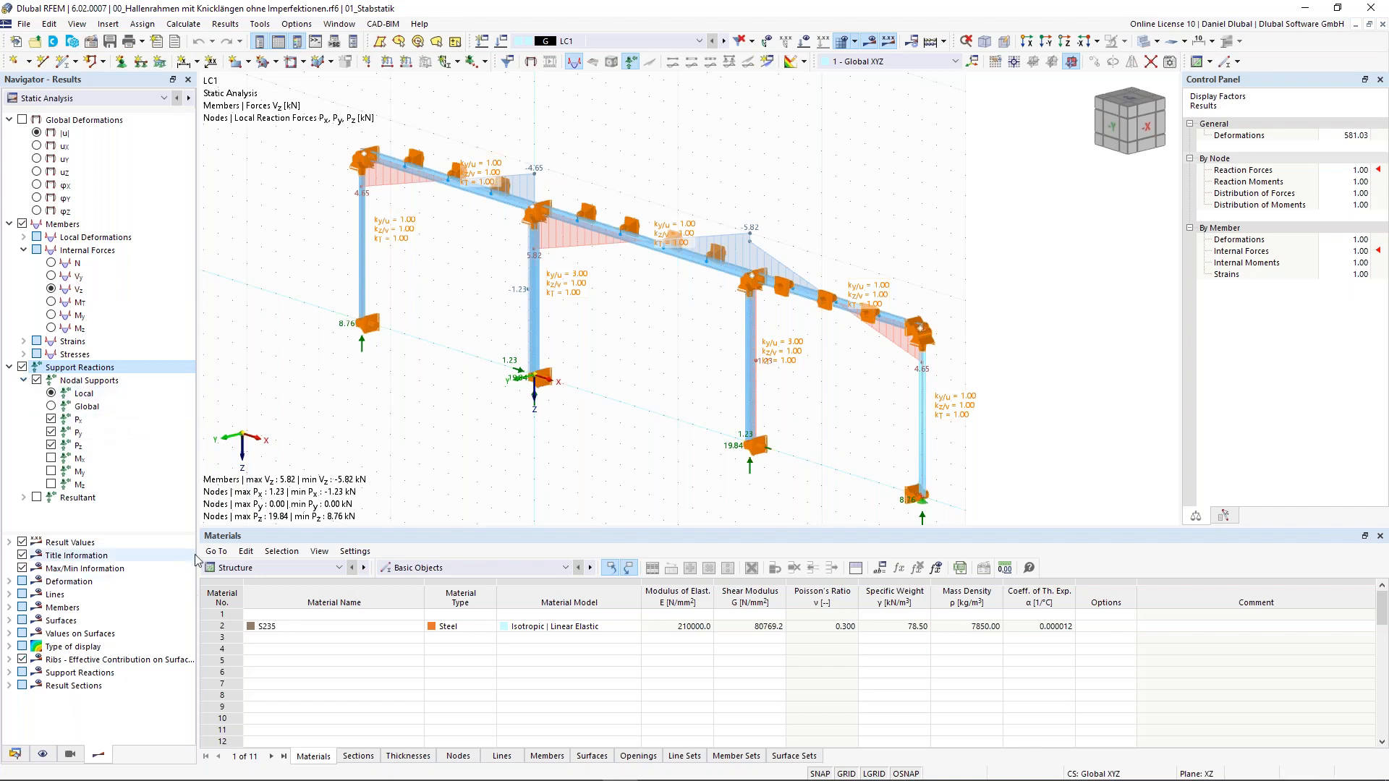
Step: Look at the Imperfections table category, return the tables to Structure and show the Sections table
scroll(310, 568, "down", 1)
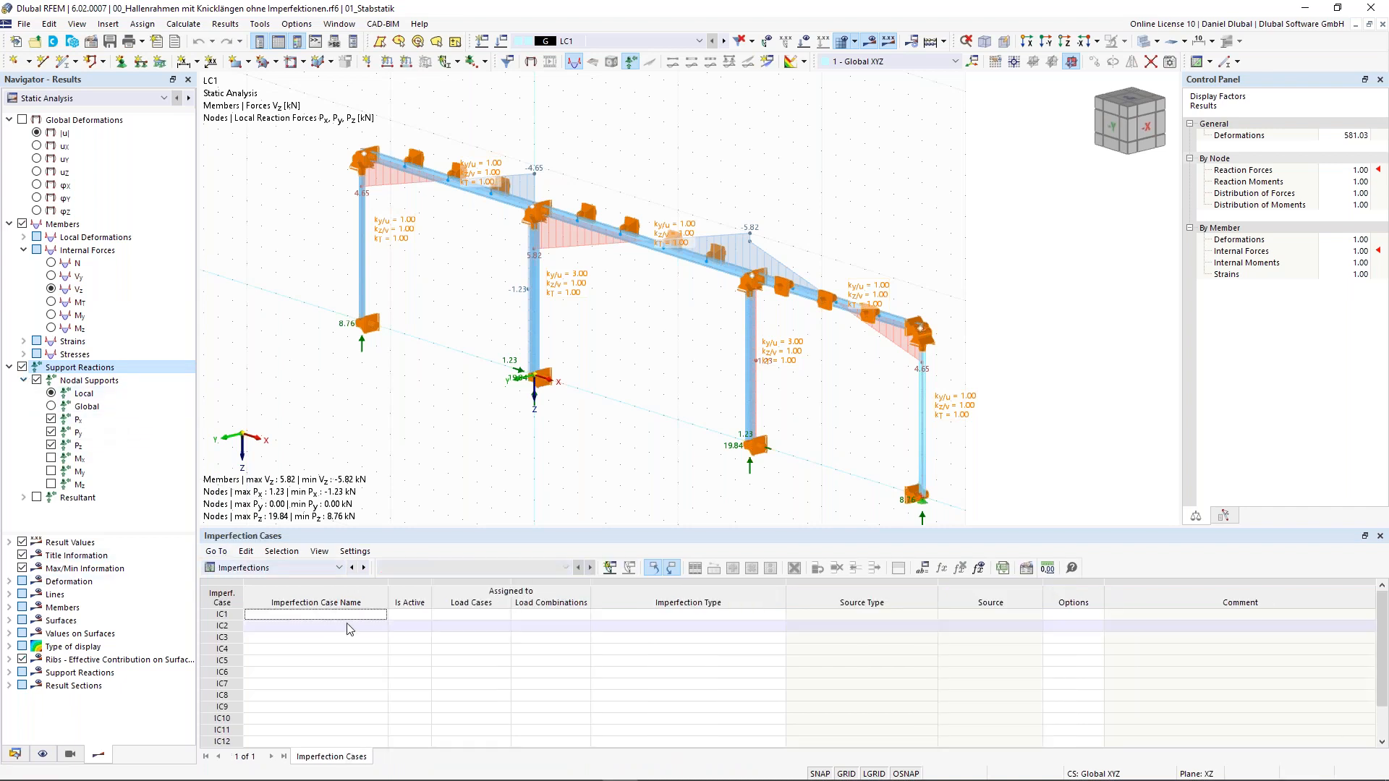
left_click(324, 567)
left_click(313, 575)
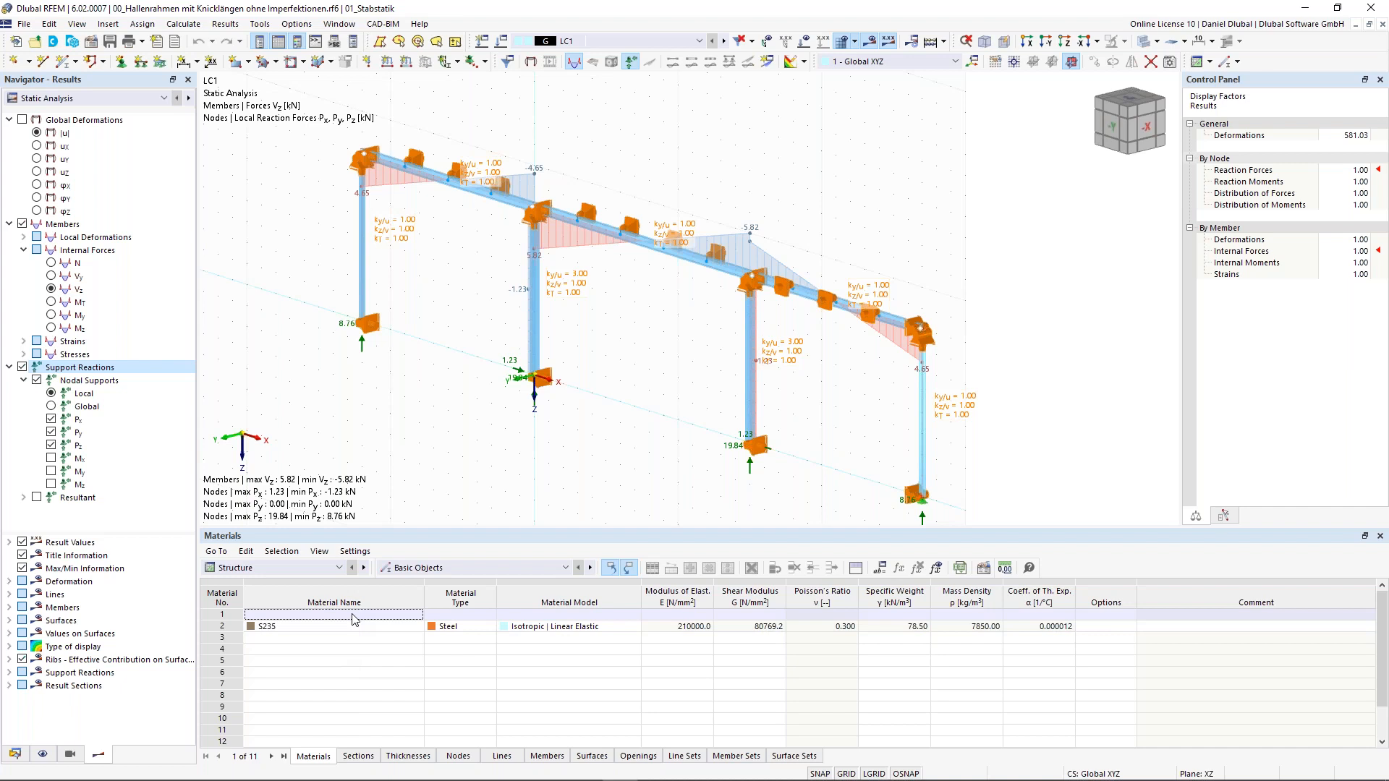
left_click(358, 756)
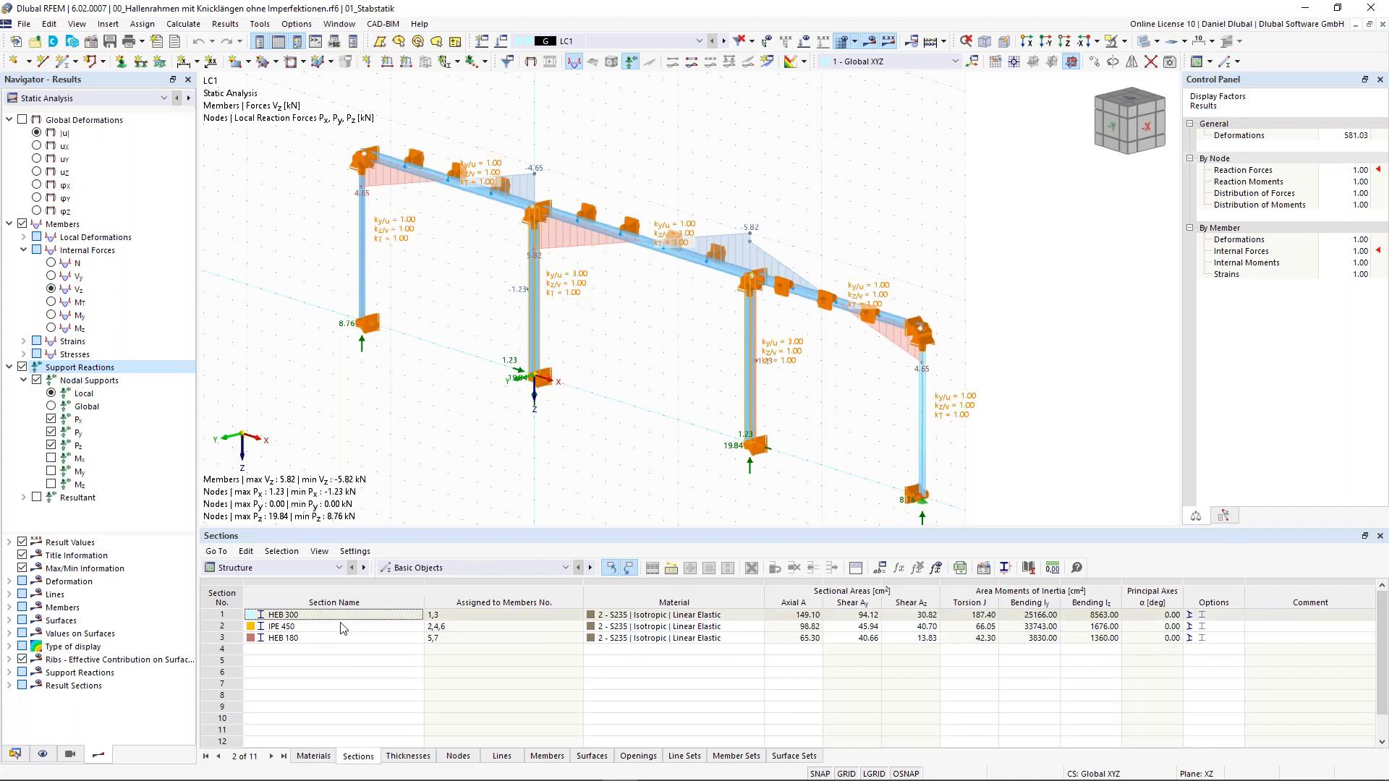
Step: Activate the HEB 300 section name for editing in the Sections table and look through the available table categories
left_click(305, 616)
left_click(340, 614)
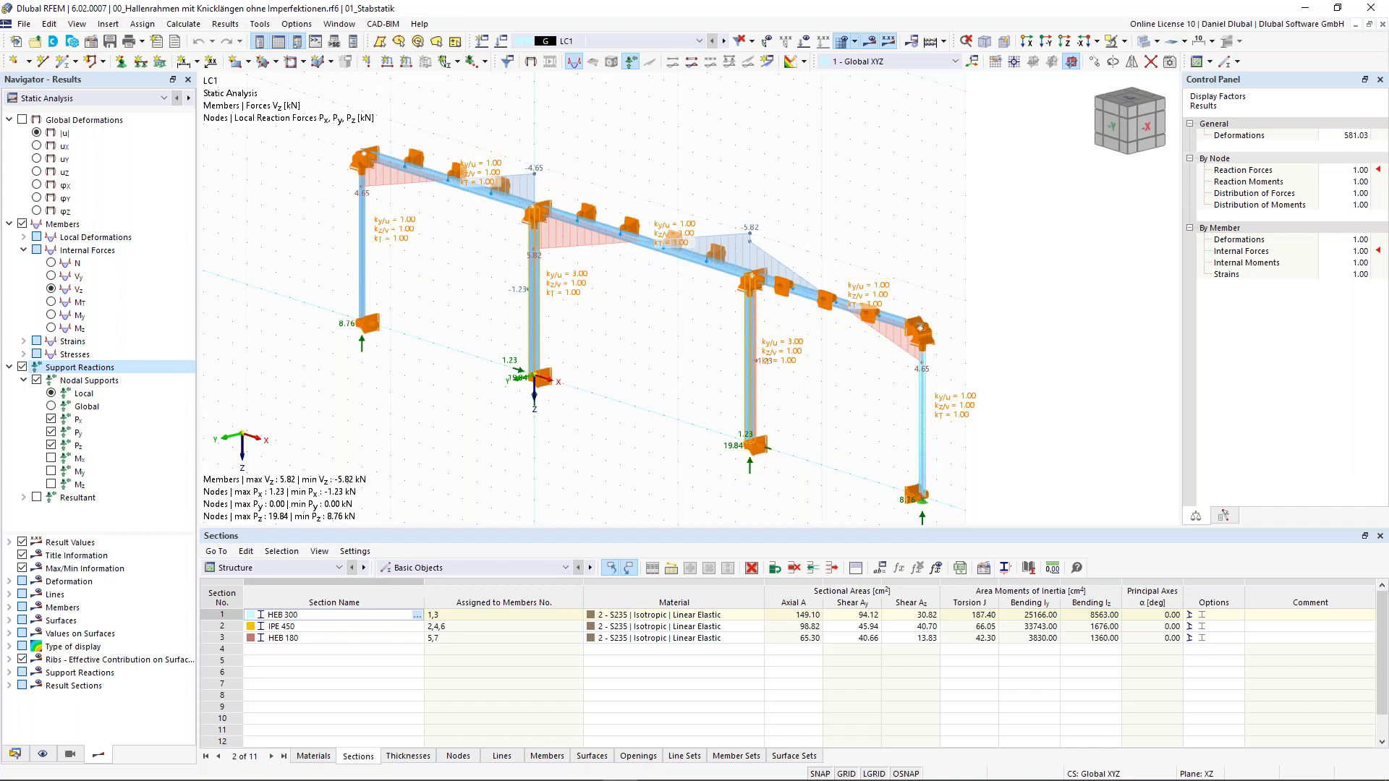
left_click(308, 570)
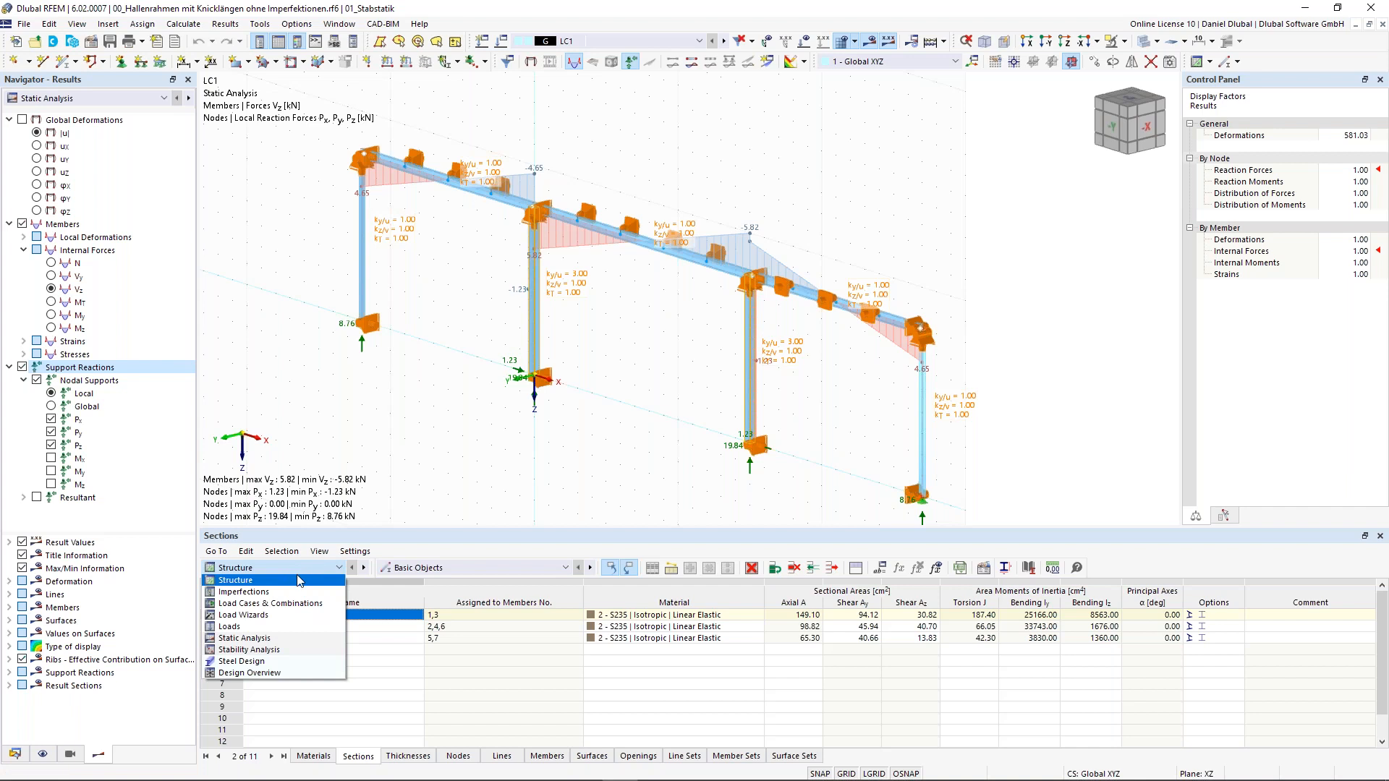
left_click(461, 400)
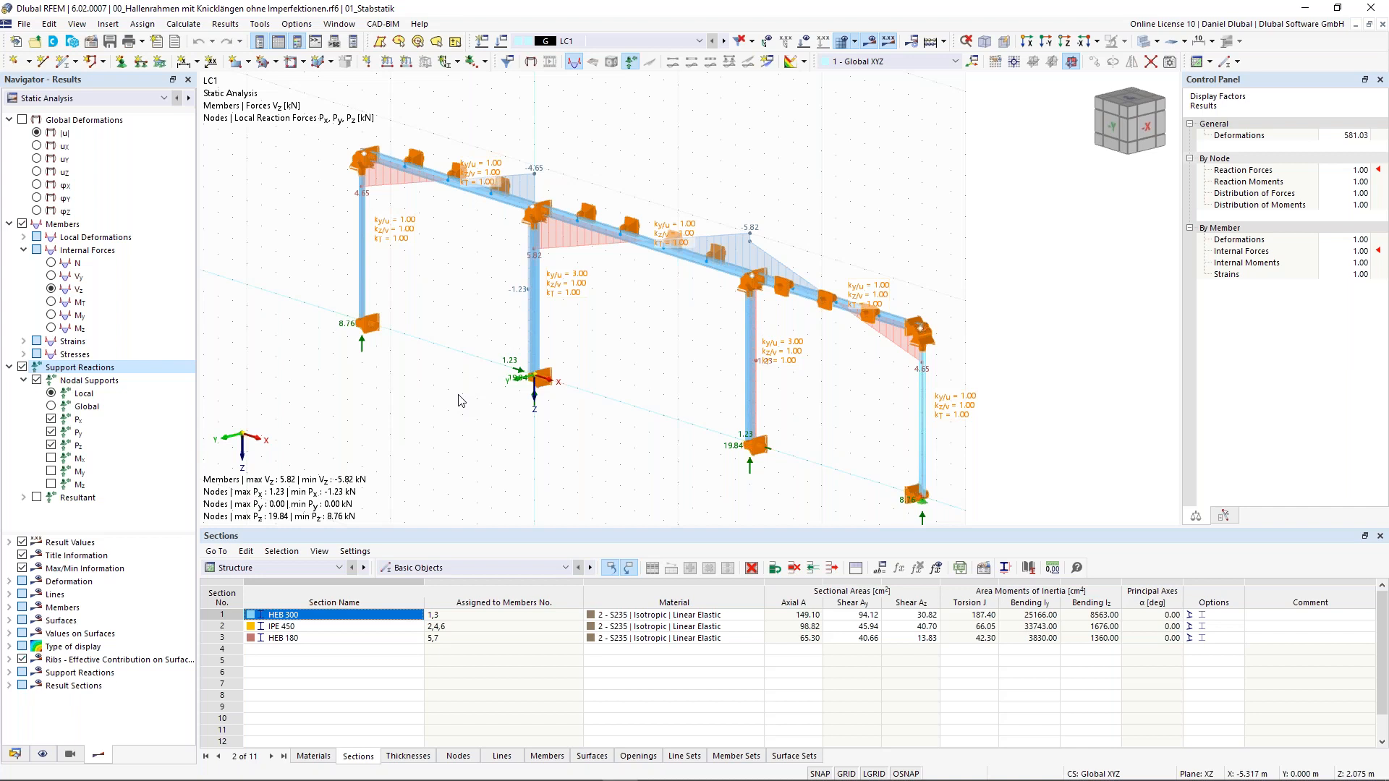
Step: Draw an enclosing selection window around the outer column's lower half and its support, selecting only fully contained objects
middle_click_drag(449, 405, 513, 371, "ctrl")
scroll(608, 355, "down", 1)
middle_click_drag(613, 353, 638, 355)
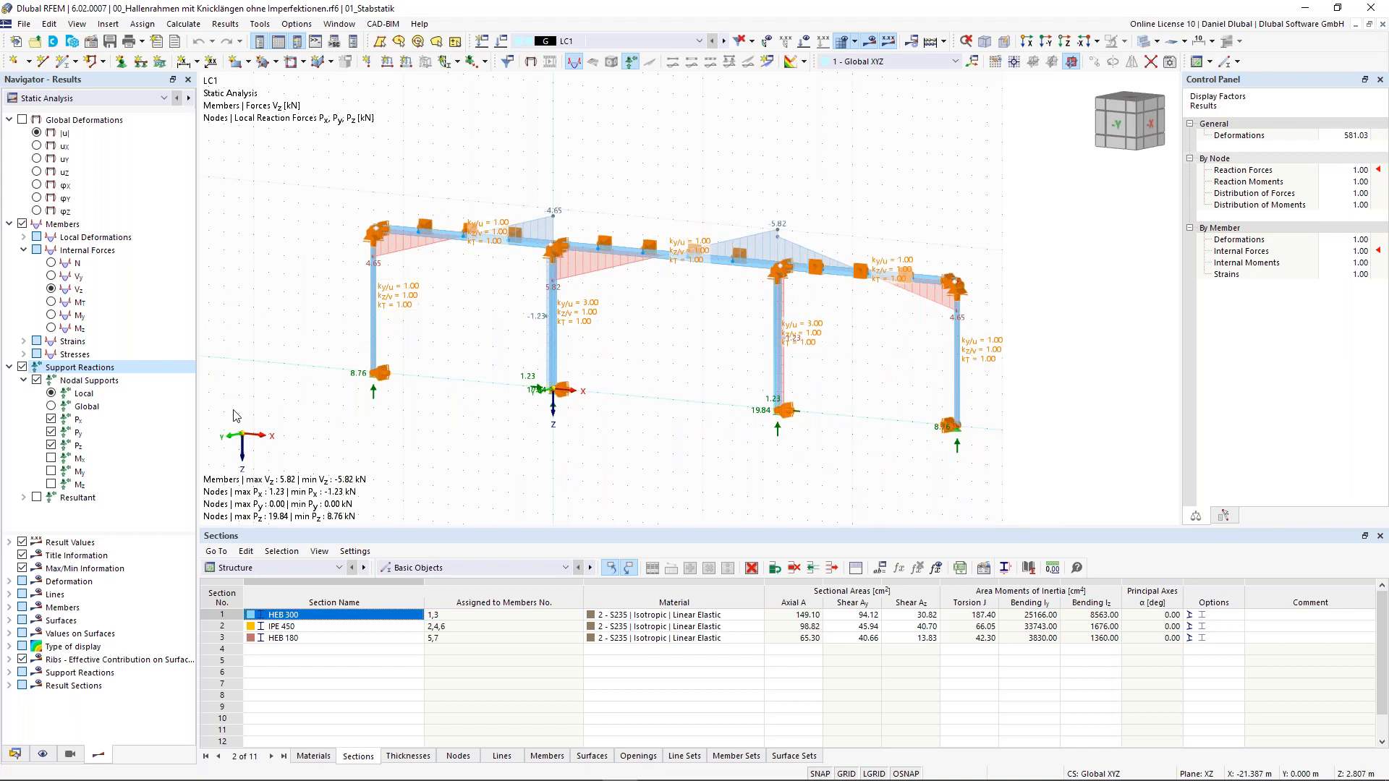
left_click_drag(289, 294, 448, 458)
left_click_drag(292, 296, 429, 438)
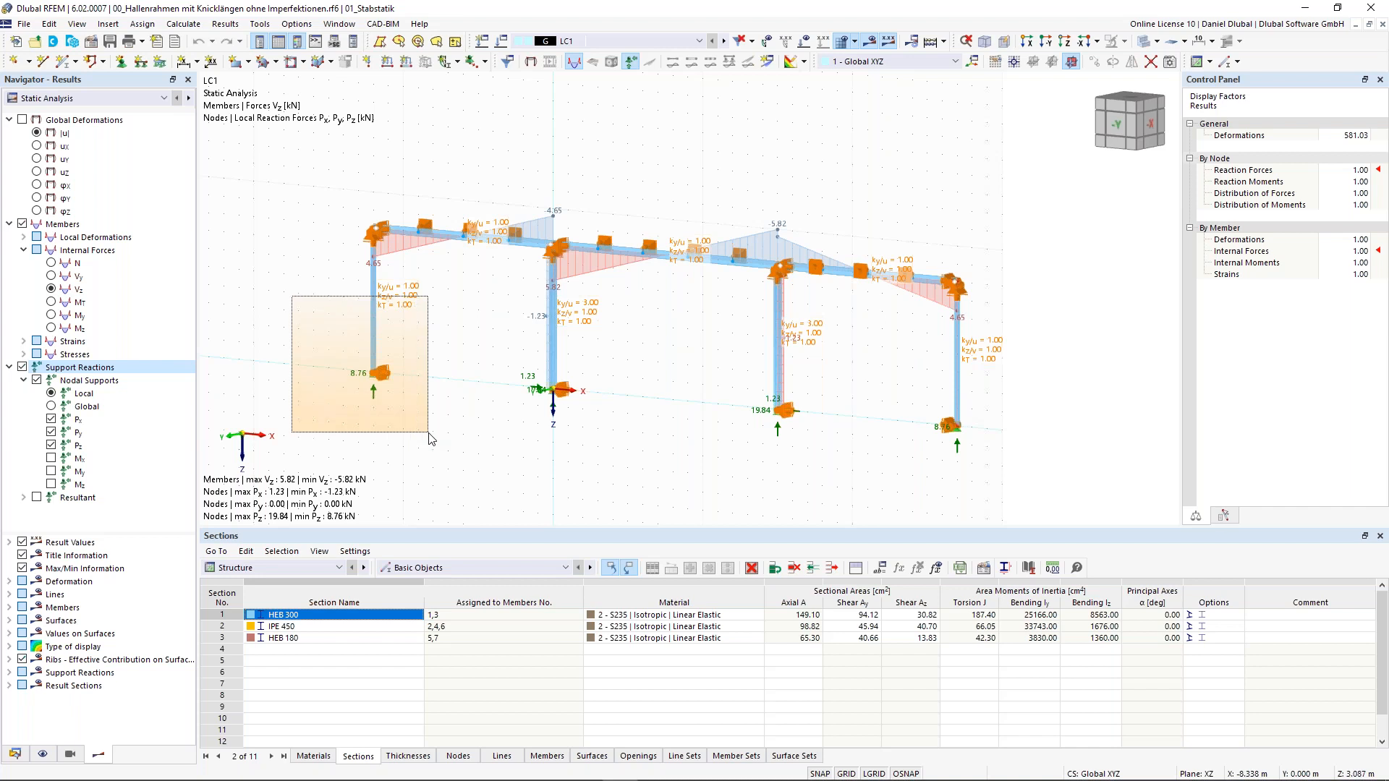
left_click_drag(429, 438, 430, 437)
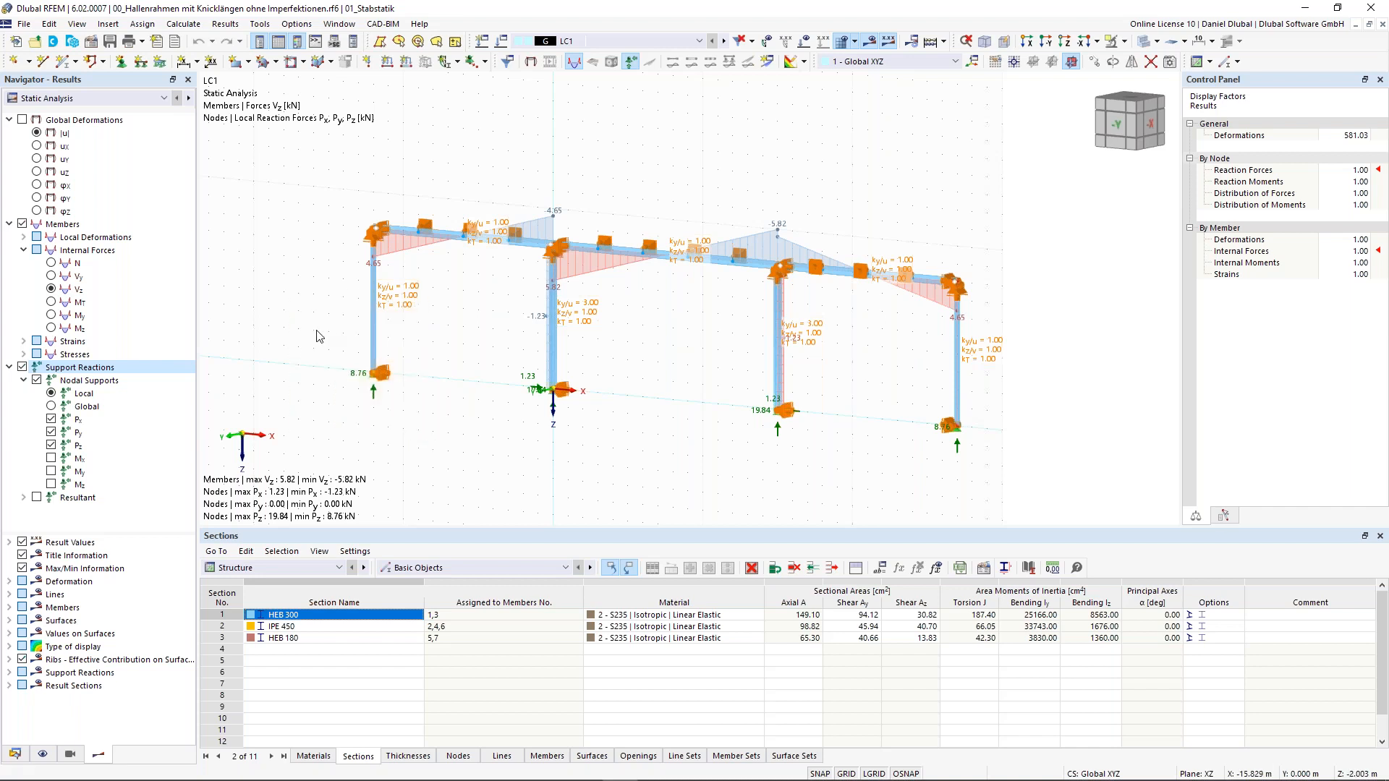
left_click_drag(290, 304, 429, 433)
left_click_drag(431, 439, 432, 439)
Step: Select the outer column with a crossing window over its lower half and add the adjacent inner column to the selection
left_click_drag(418, 416, 308, 312)
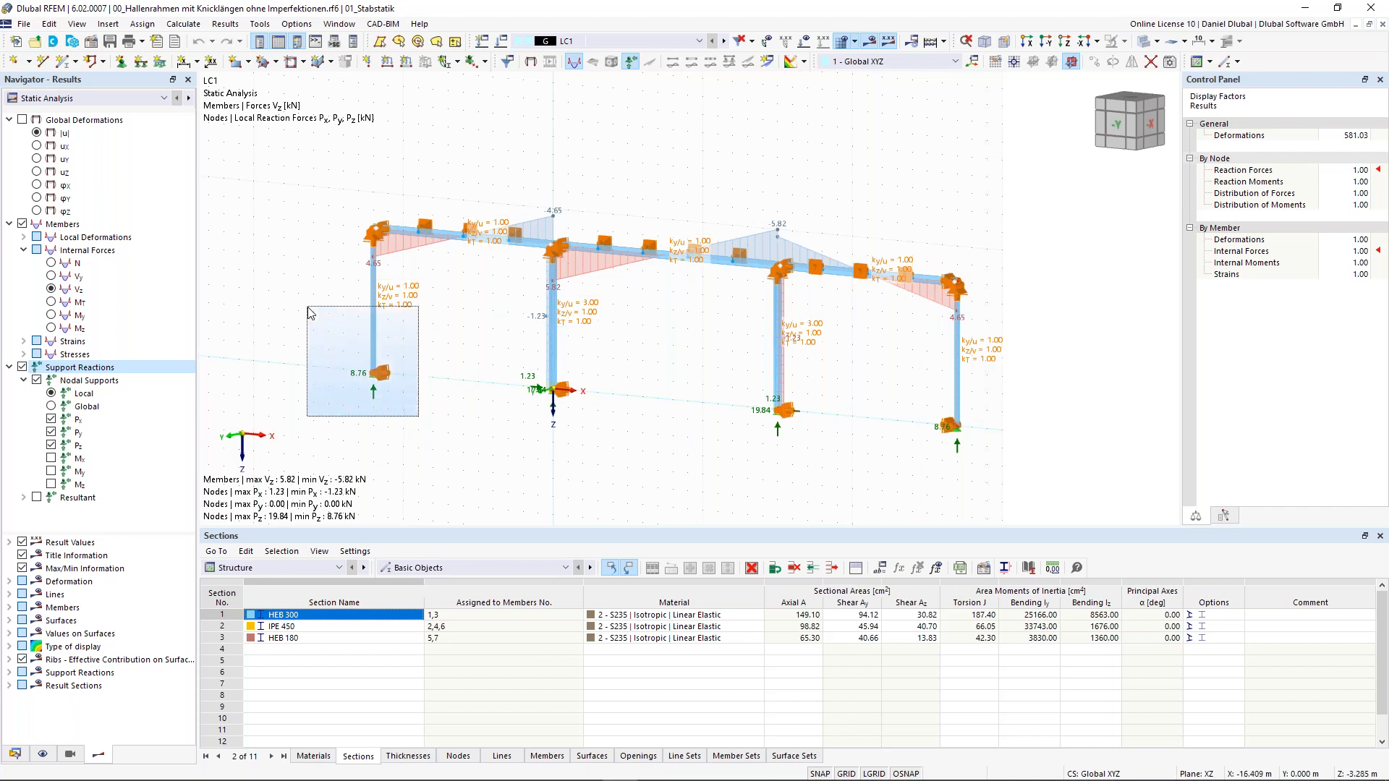
left_click_drag(307, 307, 301, 303)
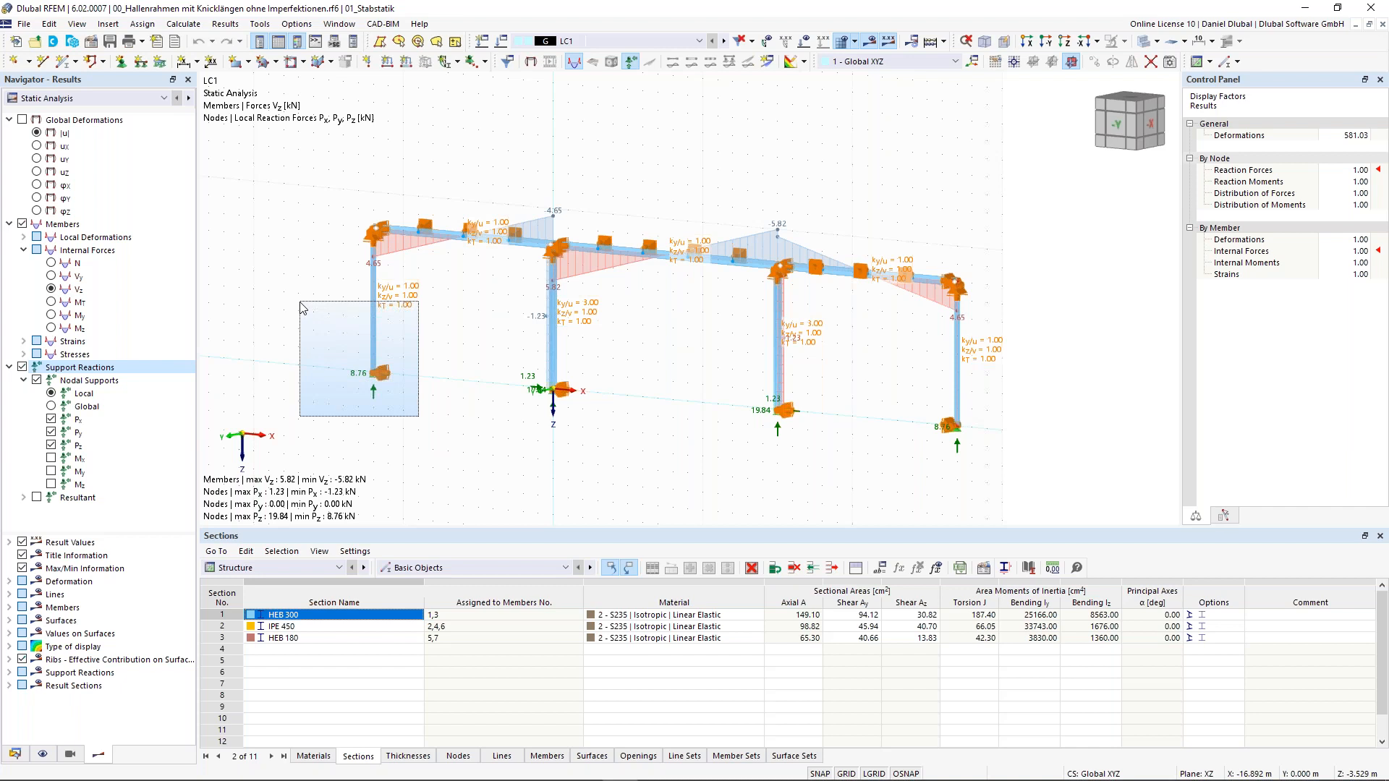
left_click_drag(303, 307, 290, 288)
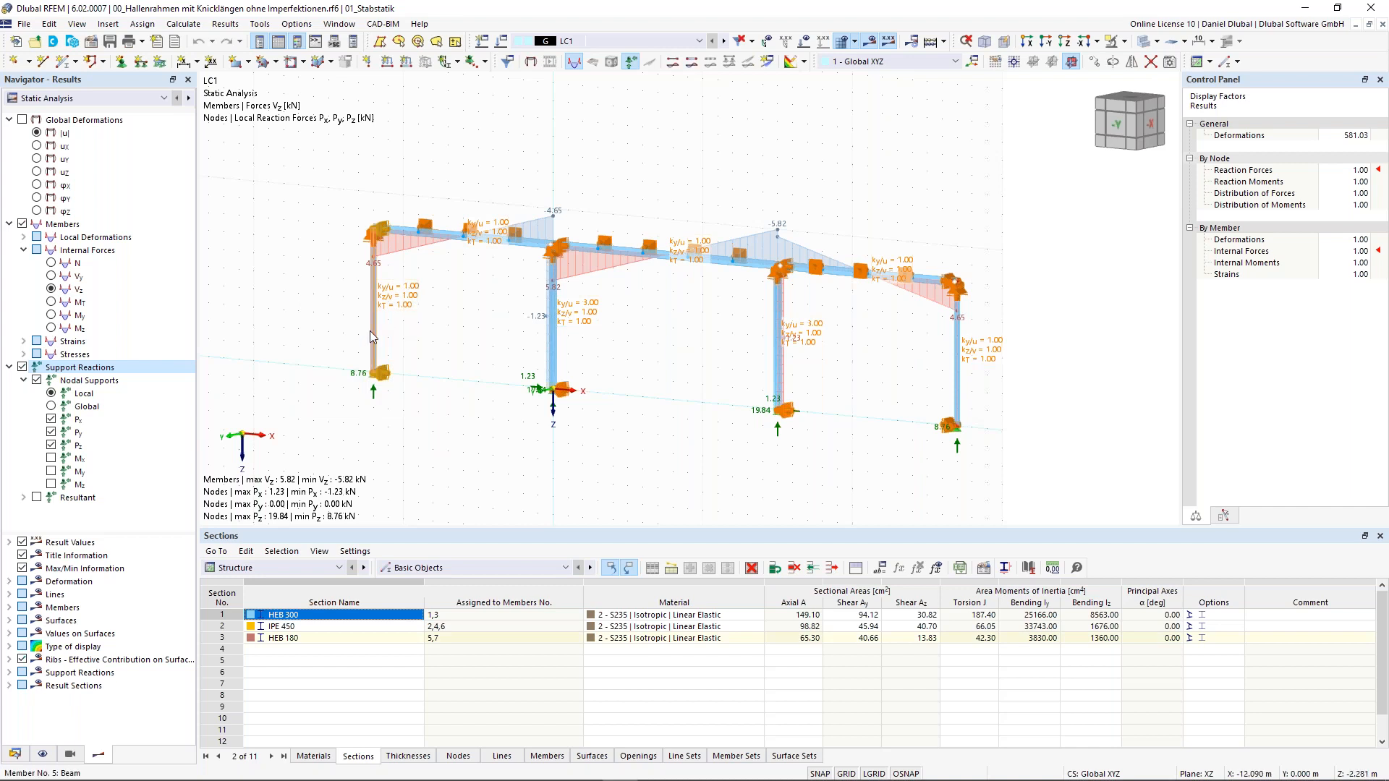
left_click(414, 403)
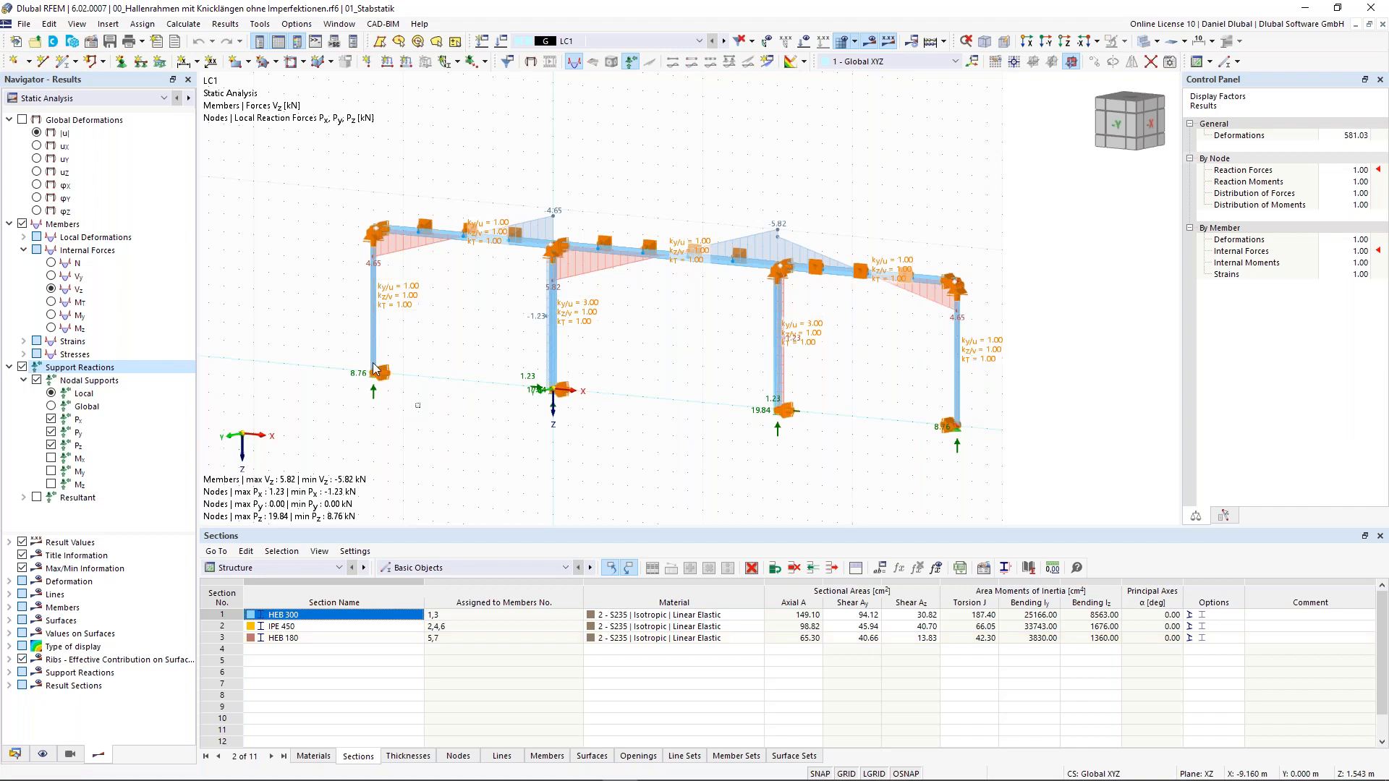
left_click_drag(421, 408, 310, 308)
left_click(456, 358)
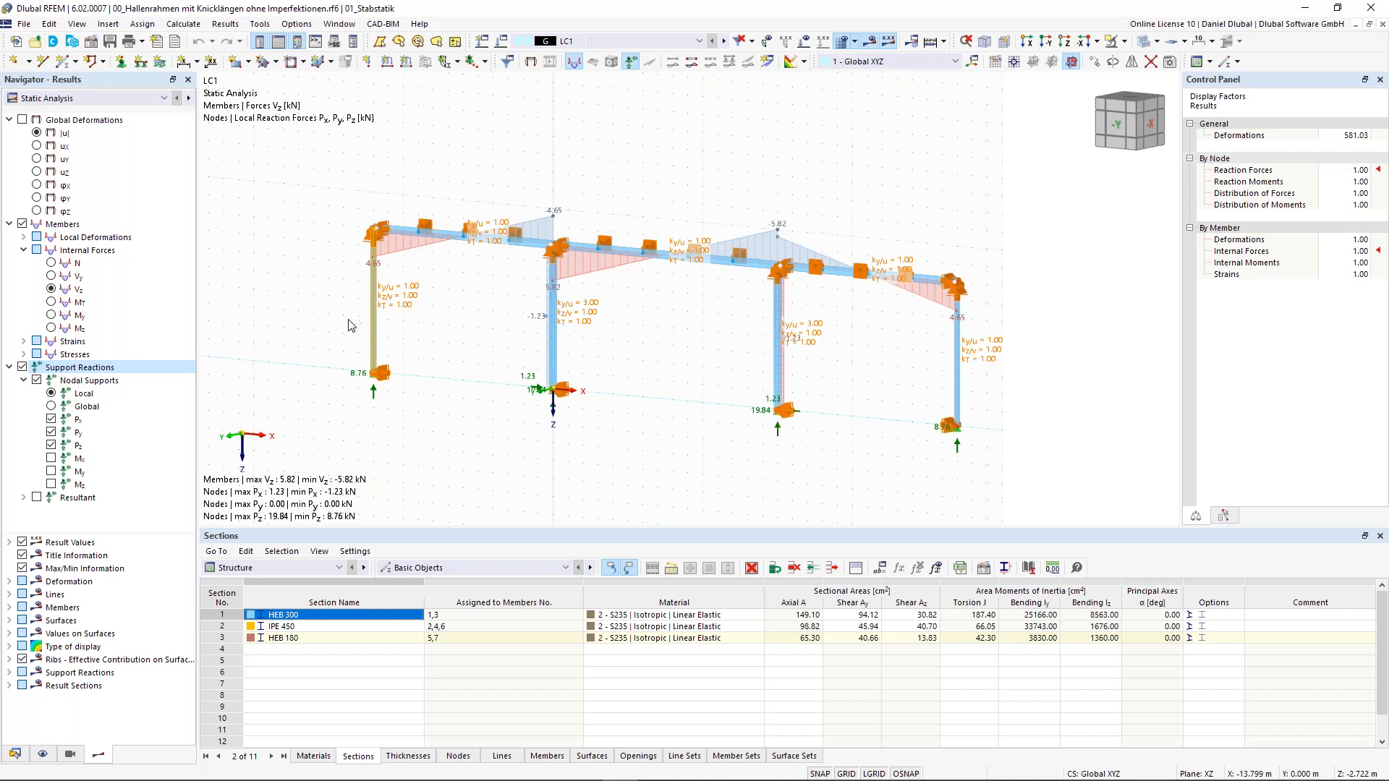
left_click(553, 332, "ctrl")
Step: Display the frame as a wireframe model and hide the results
right_click(451, 329)
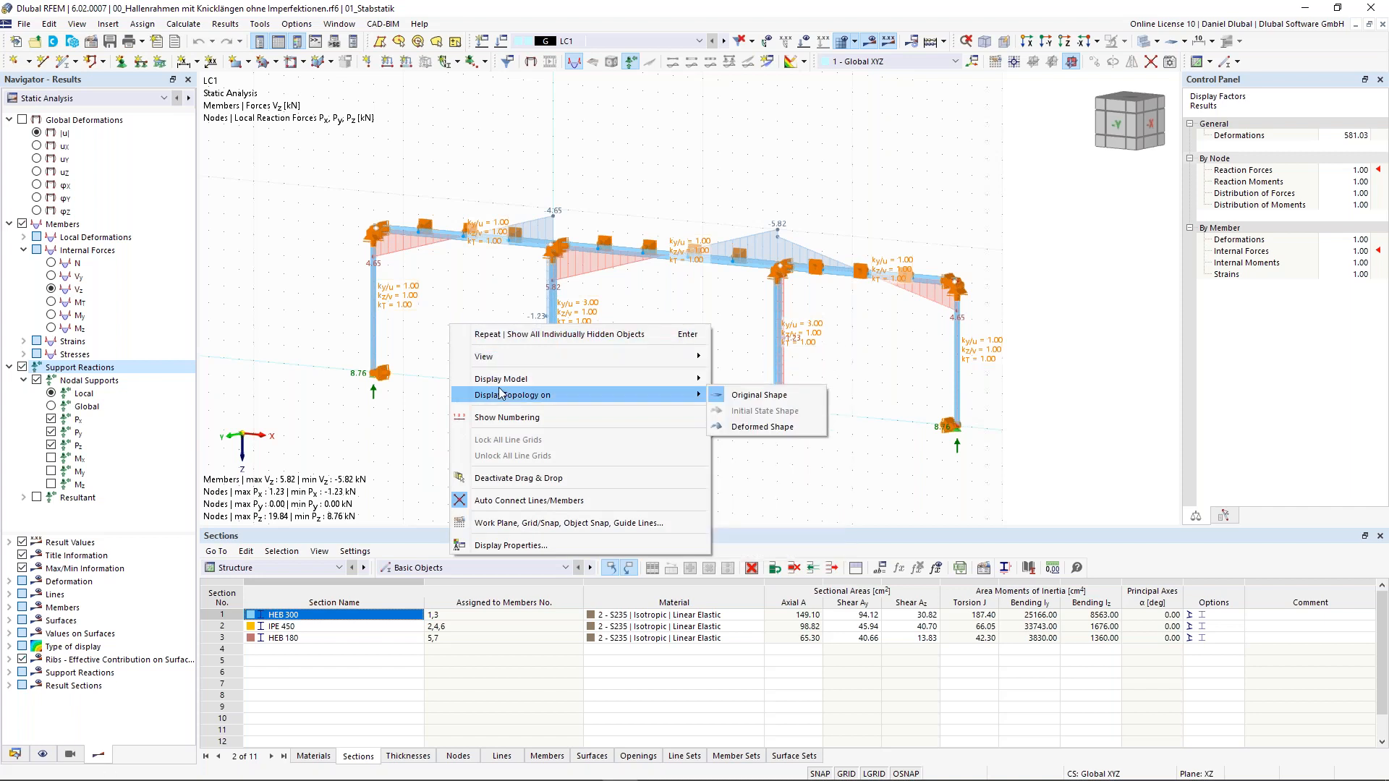
mouse_move(505, 384)
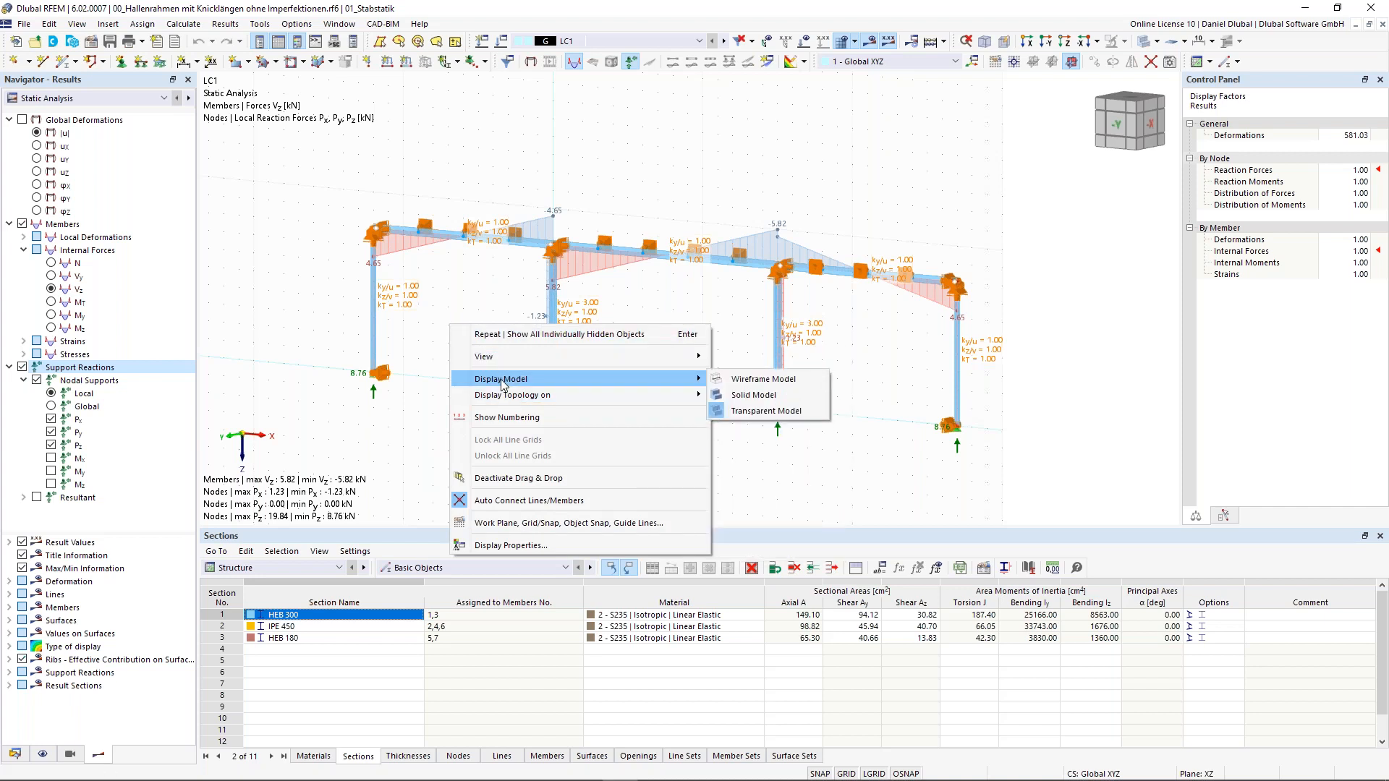
left_click(761, 379)
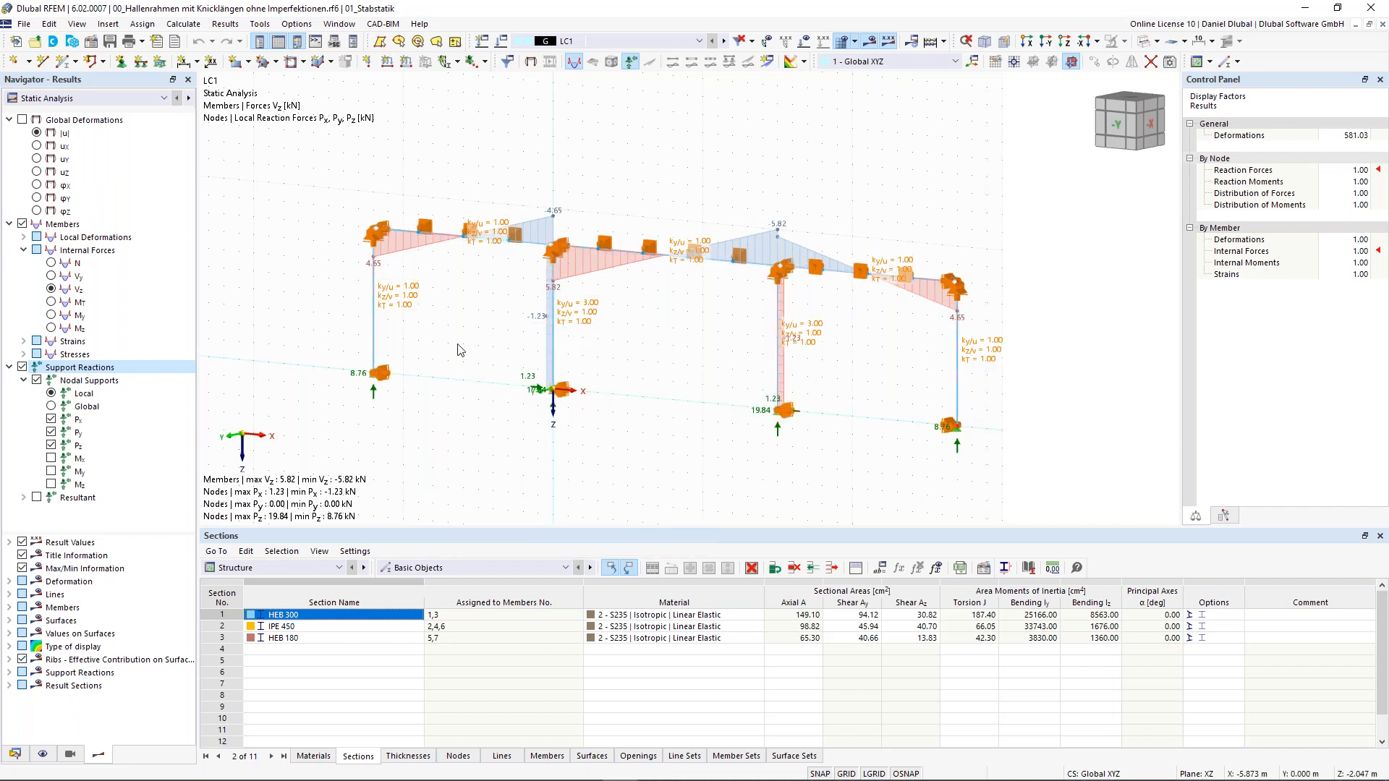
left_click(872, 42)
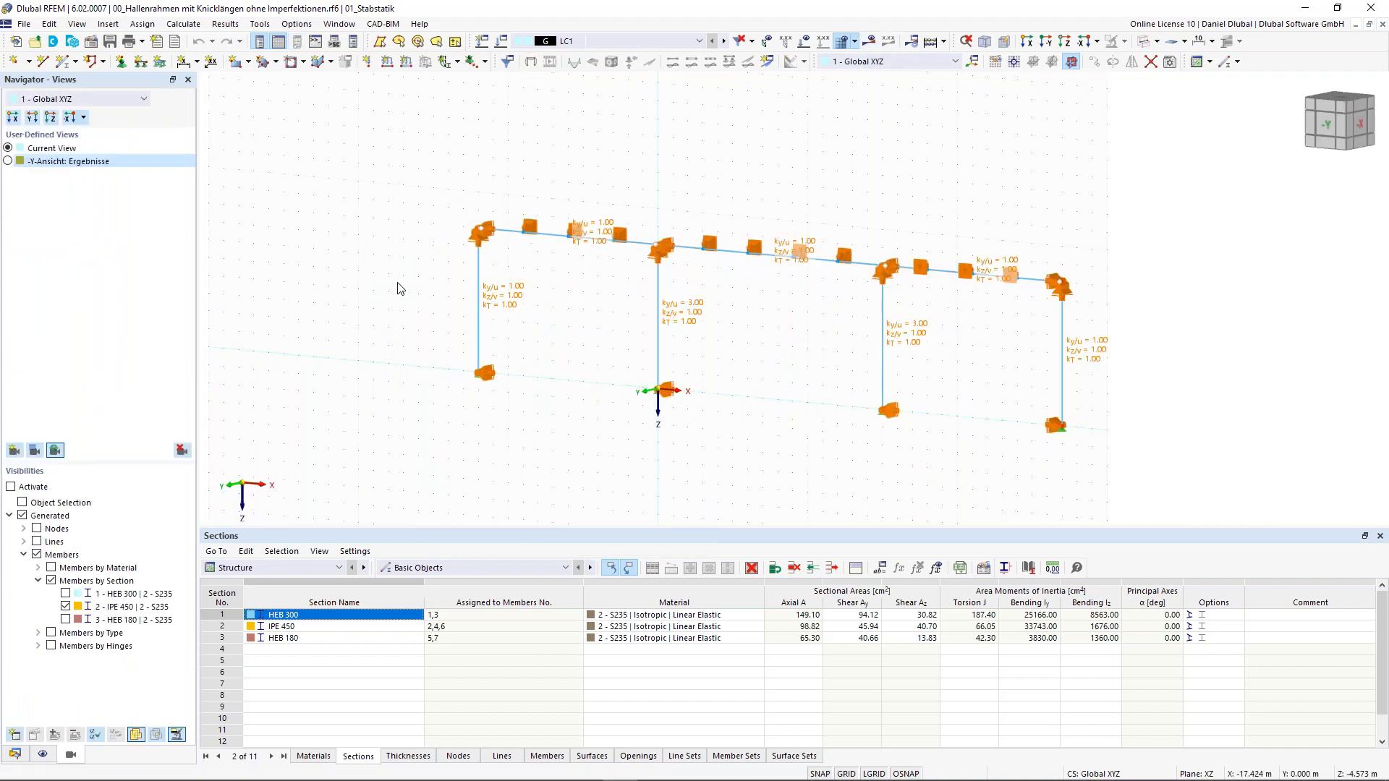
Step: Select the outer column and examine its available member commands, including Divide Member and Assignment
middle_click_drag(510, 293, 481, 289)
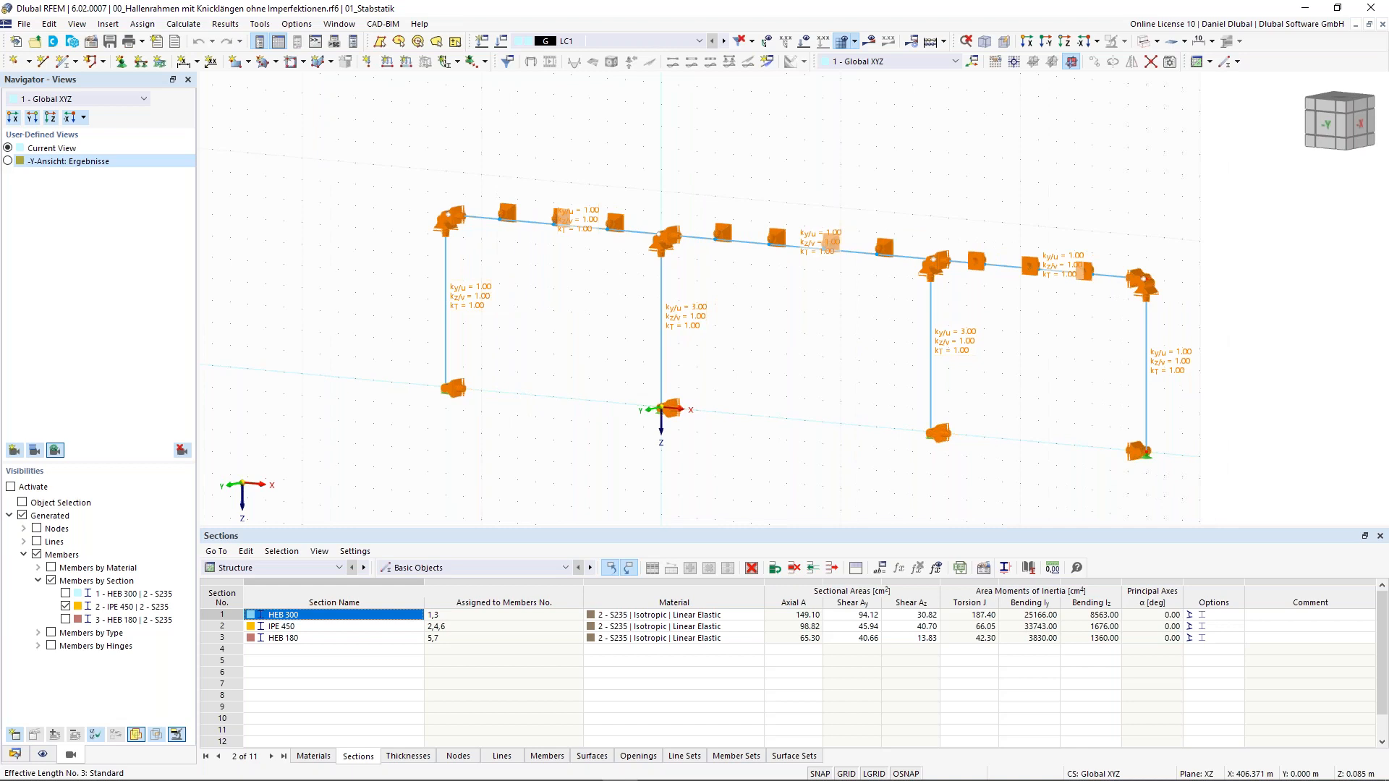
left_click(446, 309)
right_click(446, 309)
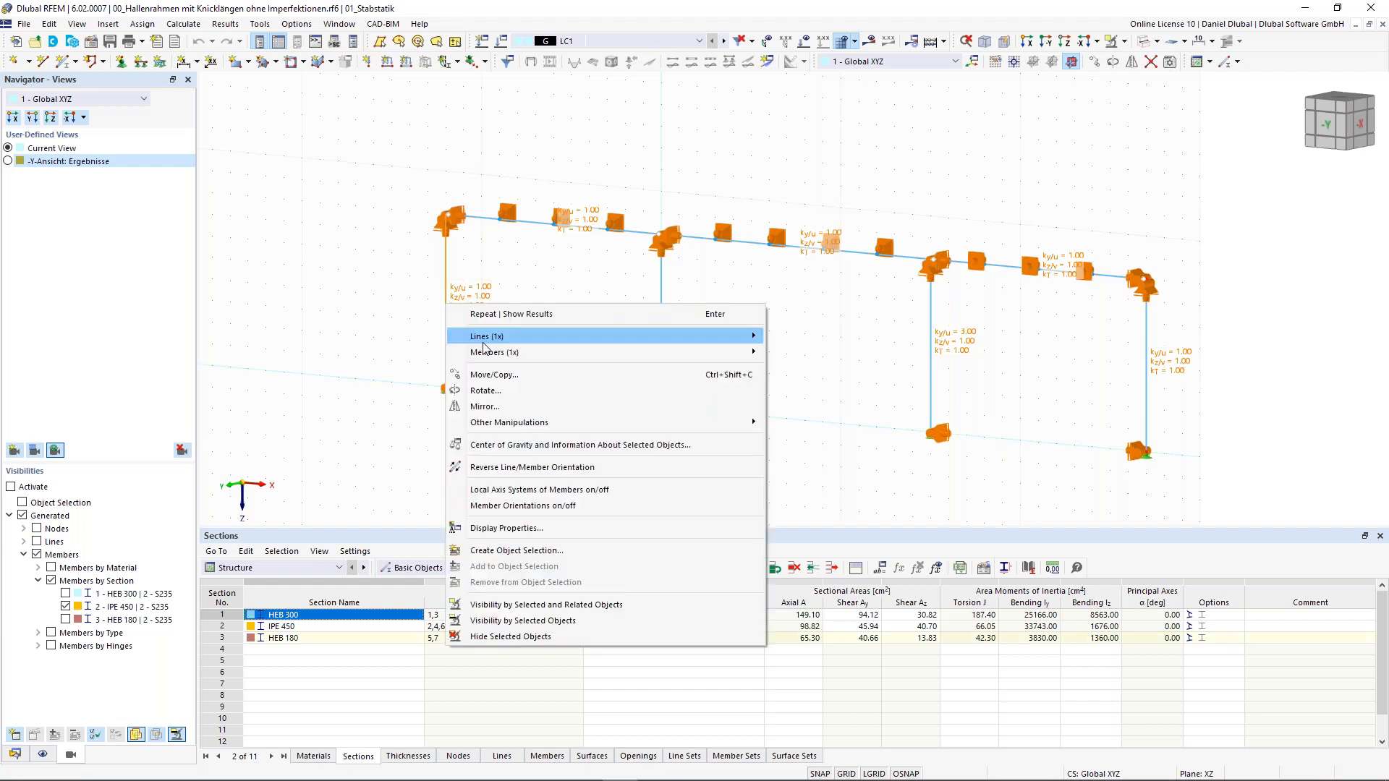
mouse_move(575, 353)
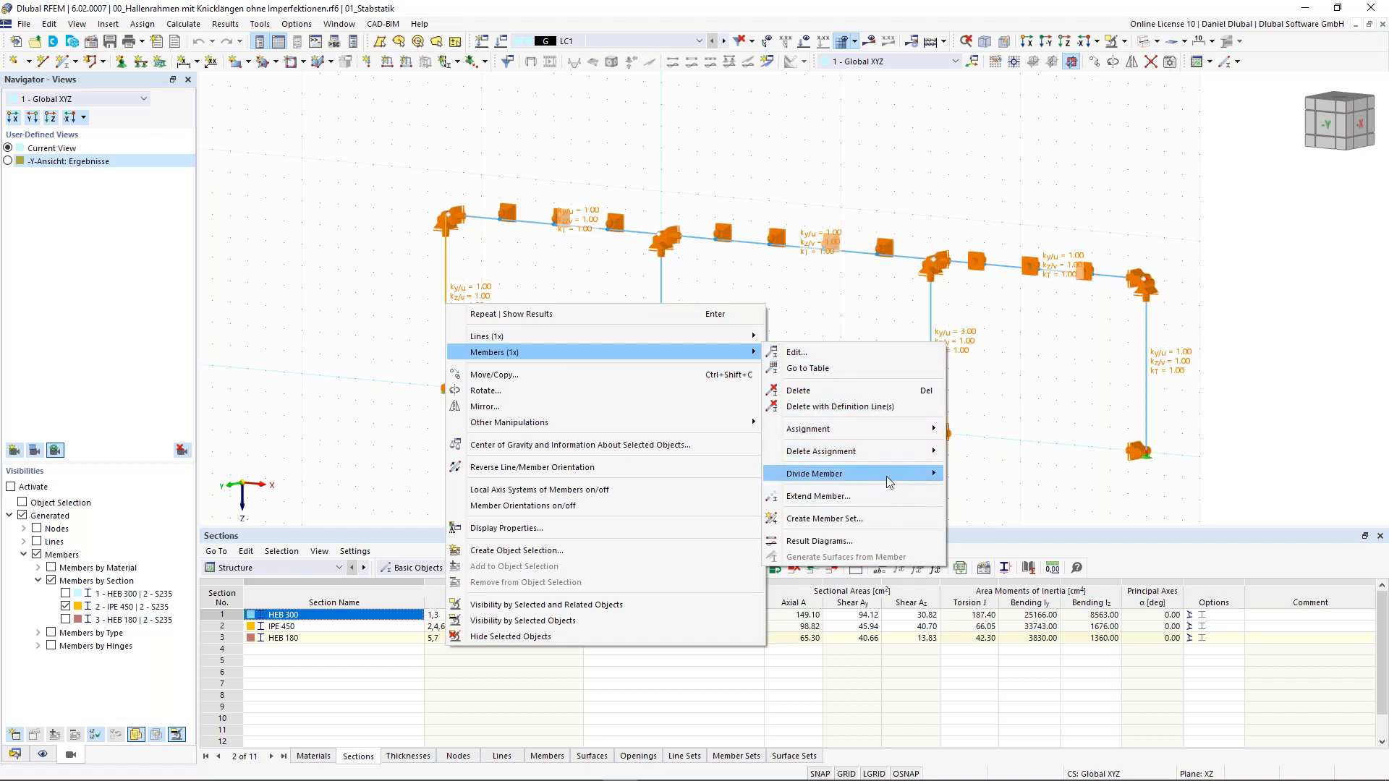
mouse_move(884, 436)
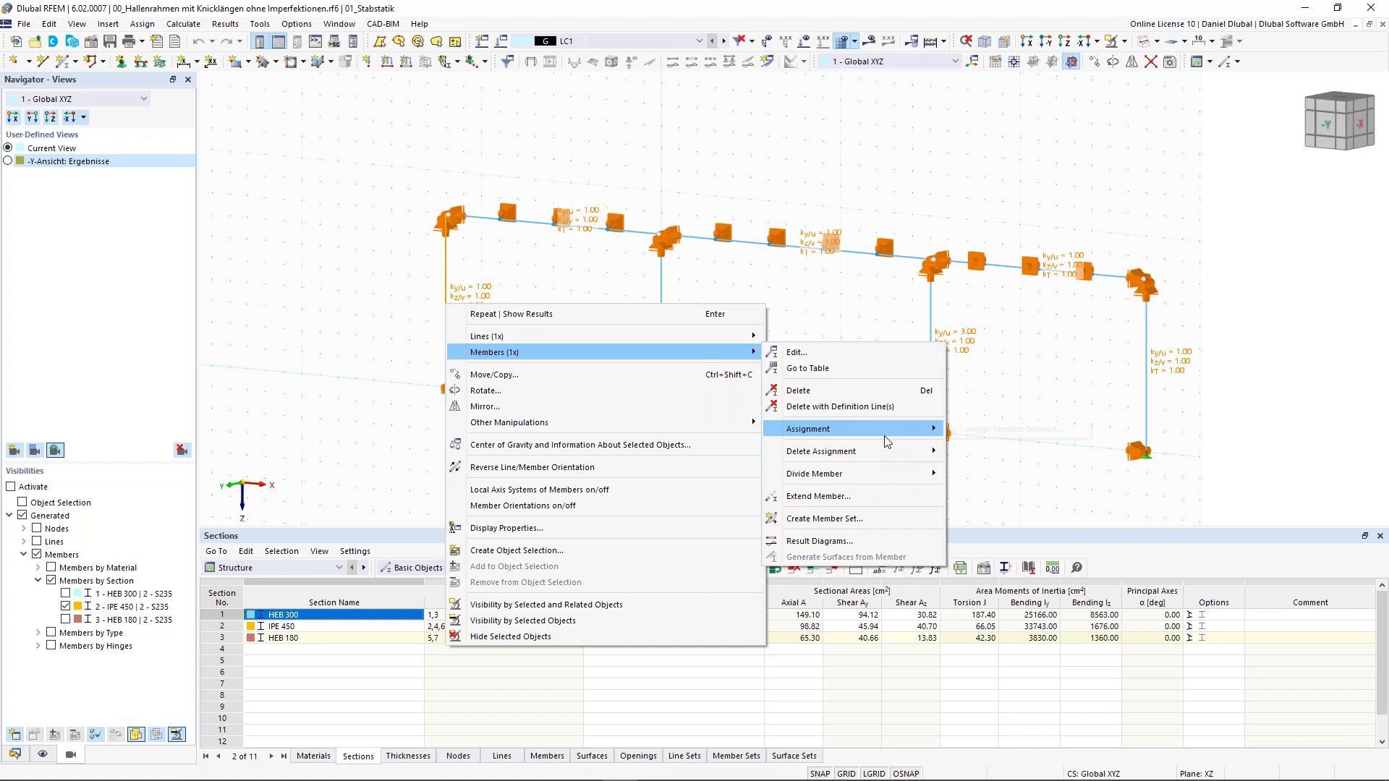
left_click(843, 295)
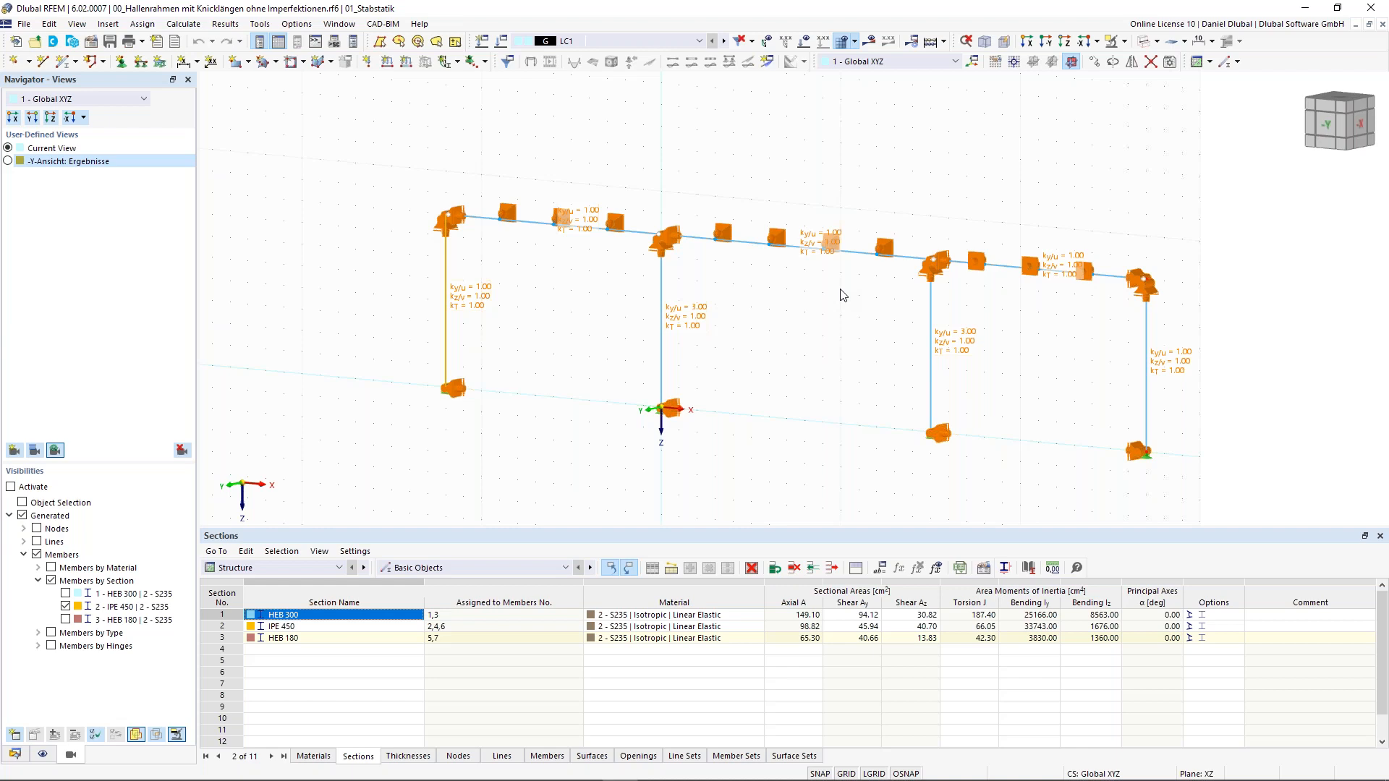
Step: View the frame from different directions by zooming, orbiting, panning and using the view cube
scroll(696, 328, "down", 3)
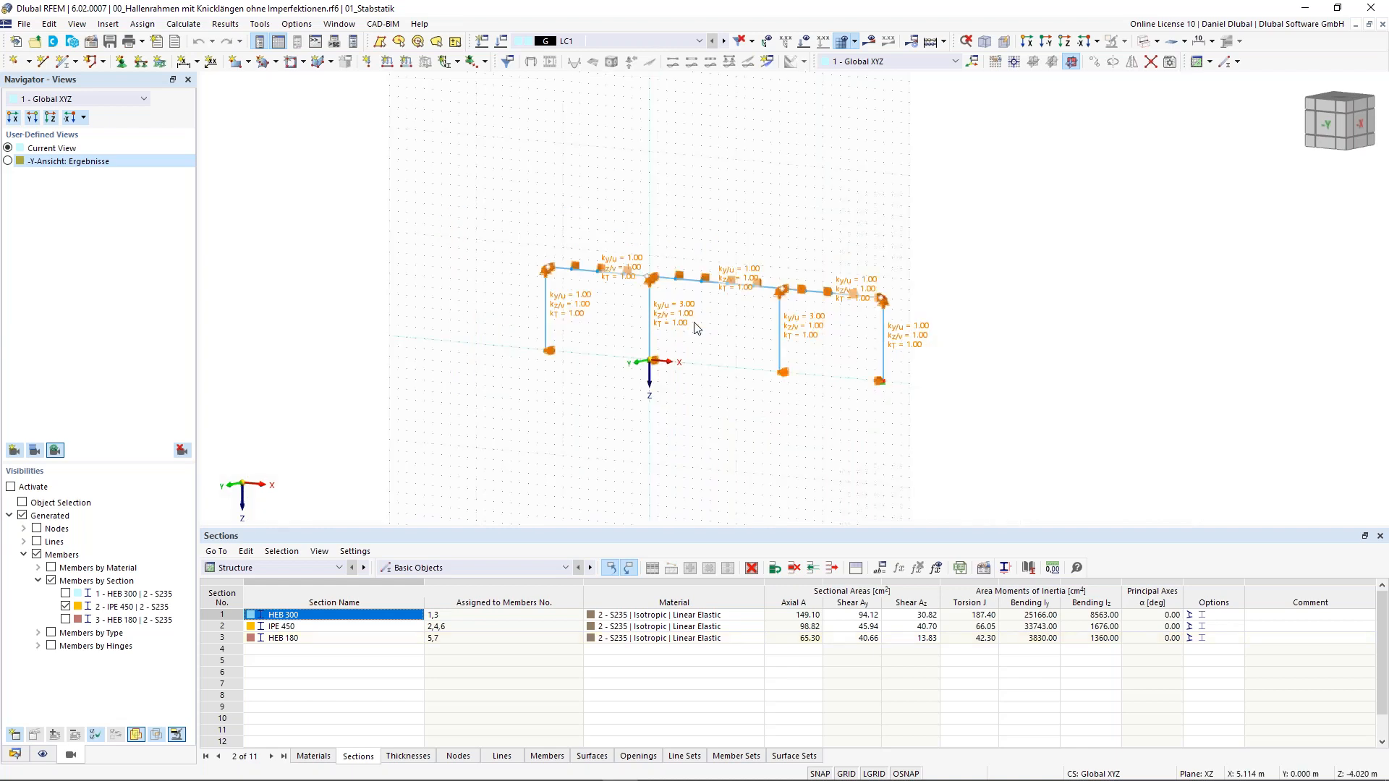
scroll(697, 327, "up", 2)
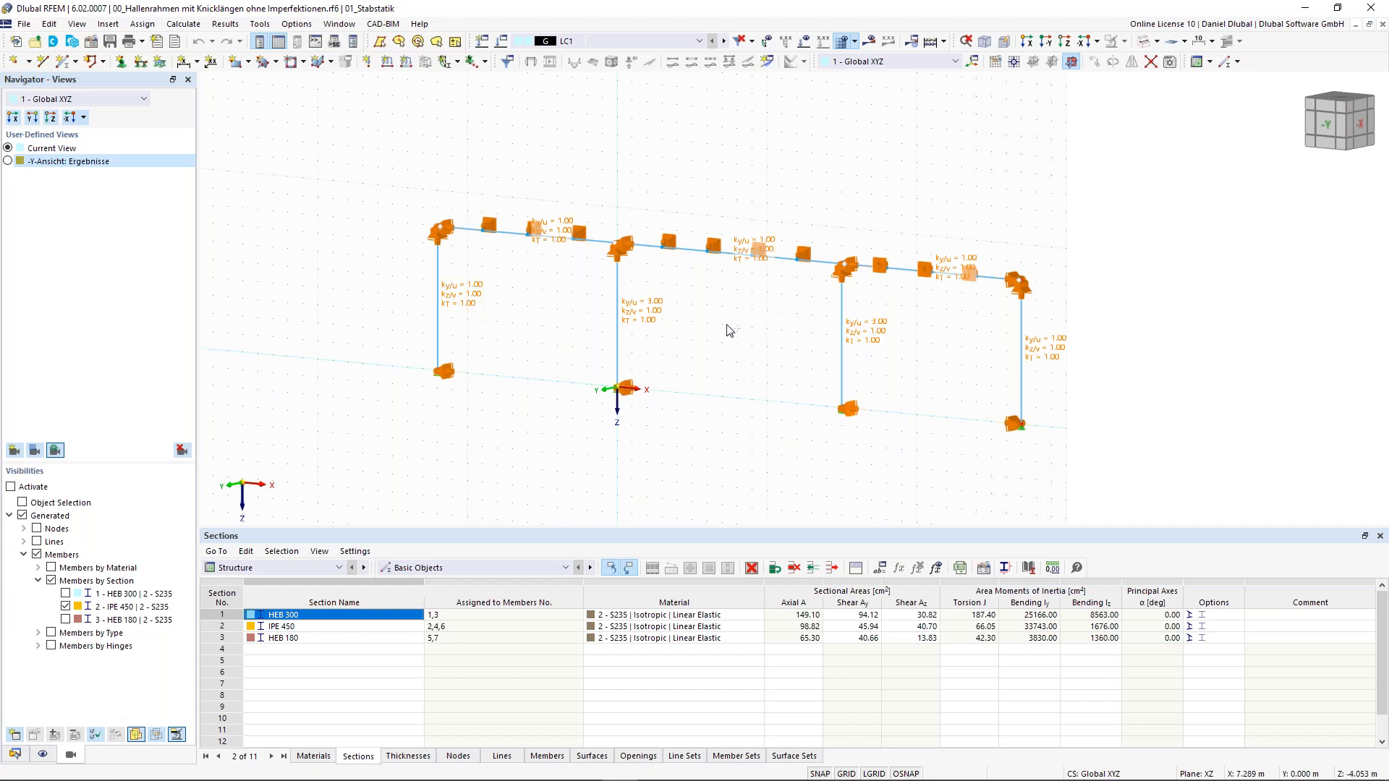
middle_click_drag(727, 325, 915, 264, "ctrl")
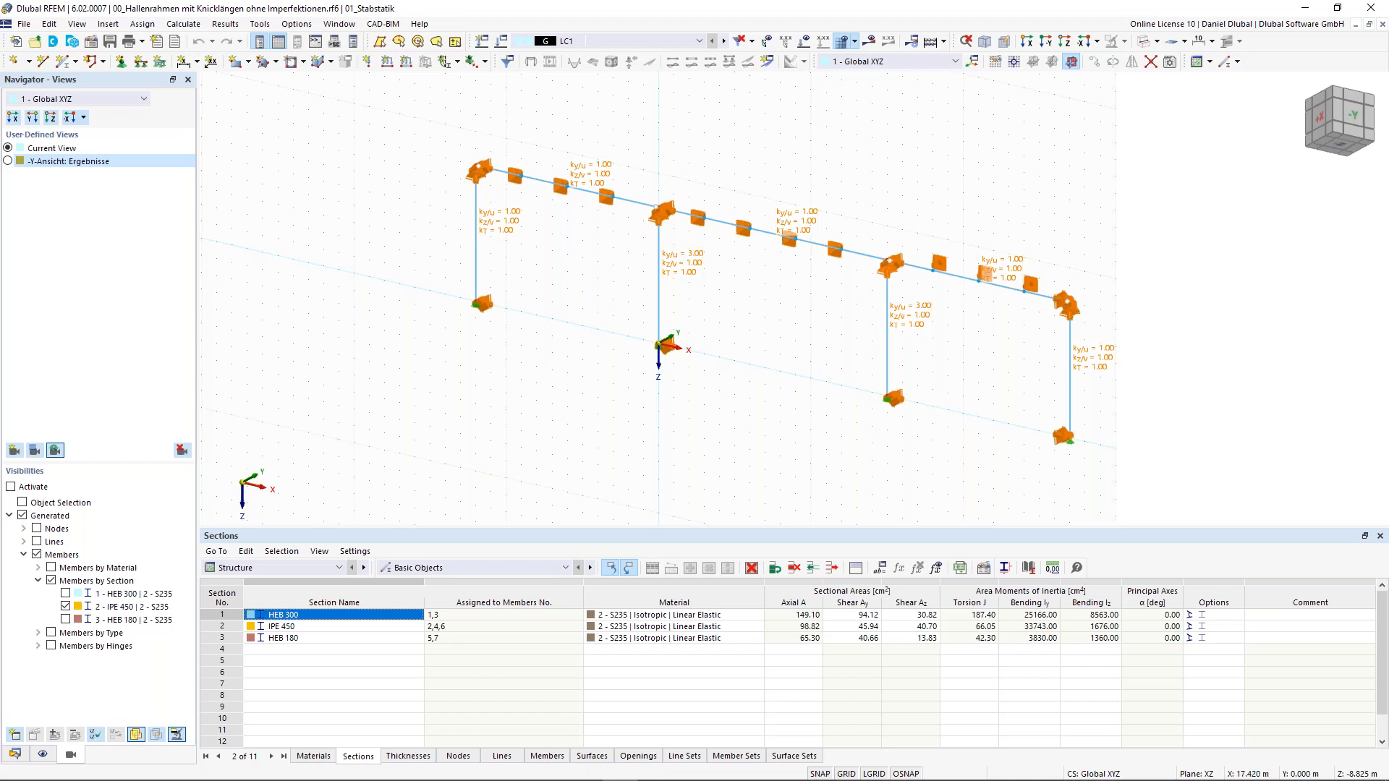
left_click(1330, 88)
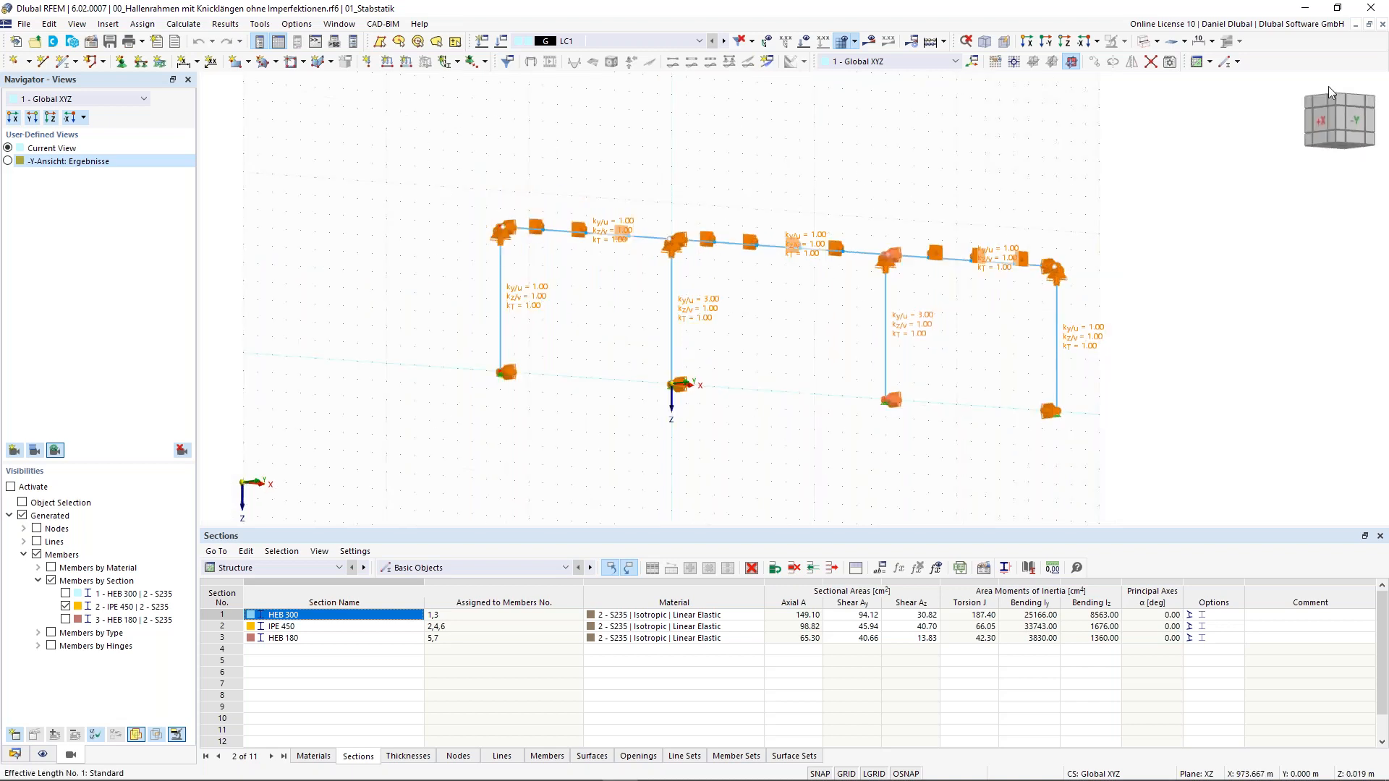
left_click(1353, 104)
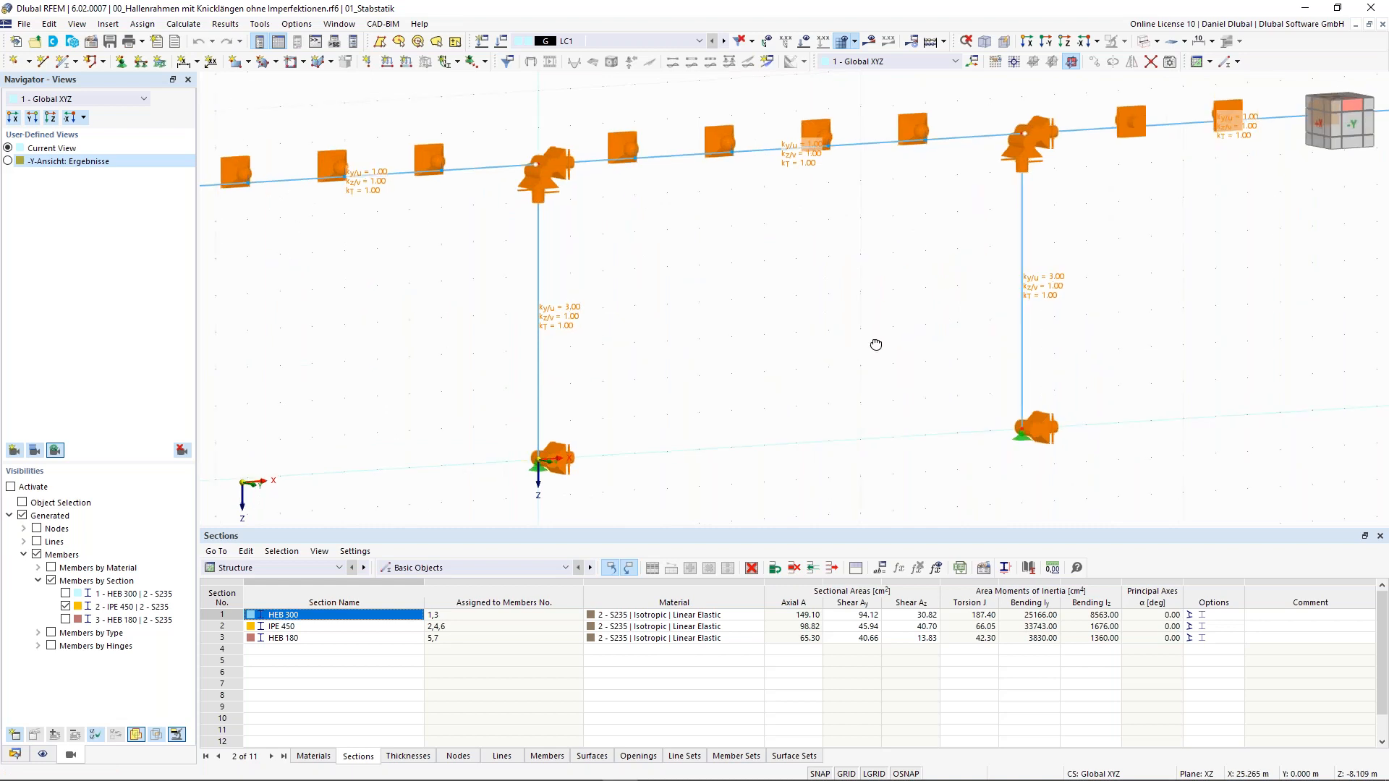
scroll(754, 301, "down", 5)
middle_click_drag(755, 301, 694, 217, "ctrl")
scroll(695, 217, "up", 1)
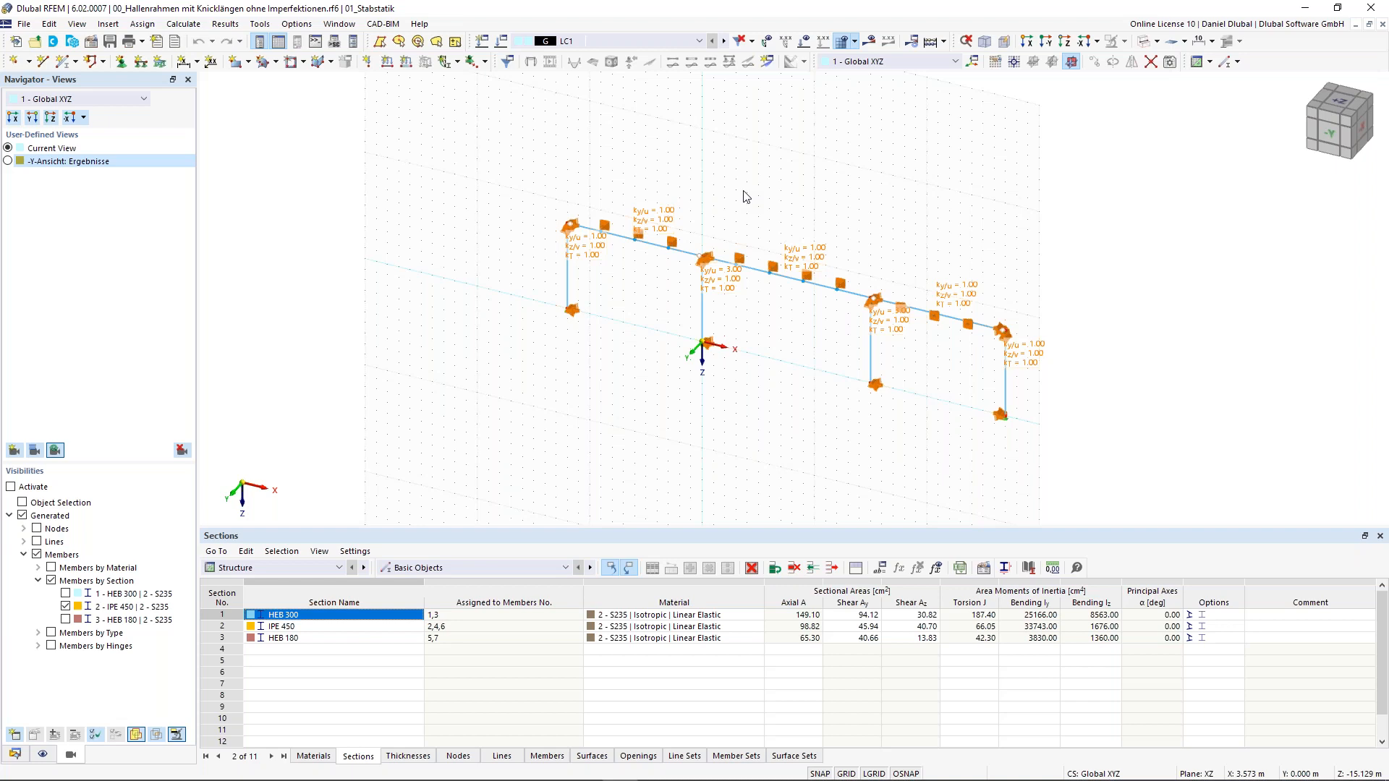
middle_click_drag(745, 195, 593, 194)
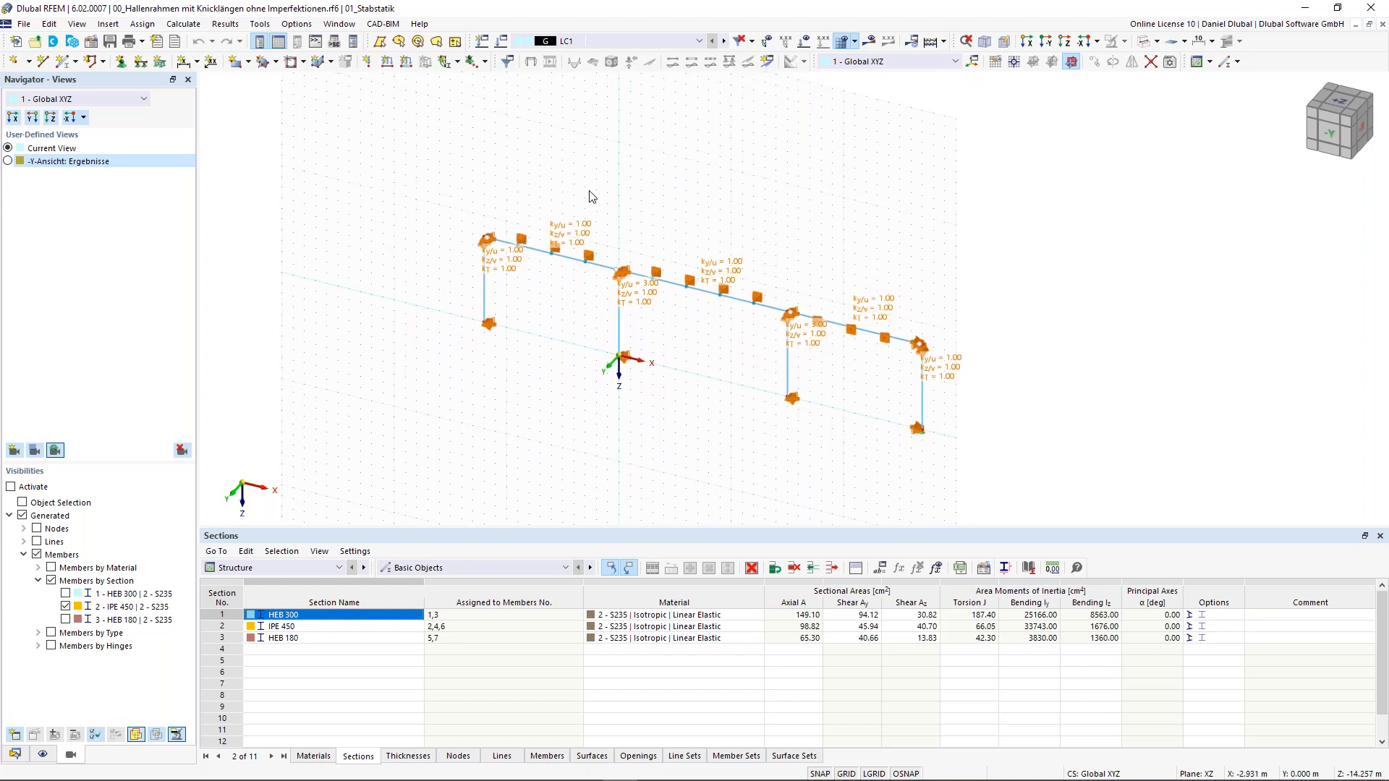
Step: Start a new model and name it "Single-span Beam"
left_click(27, 26)
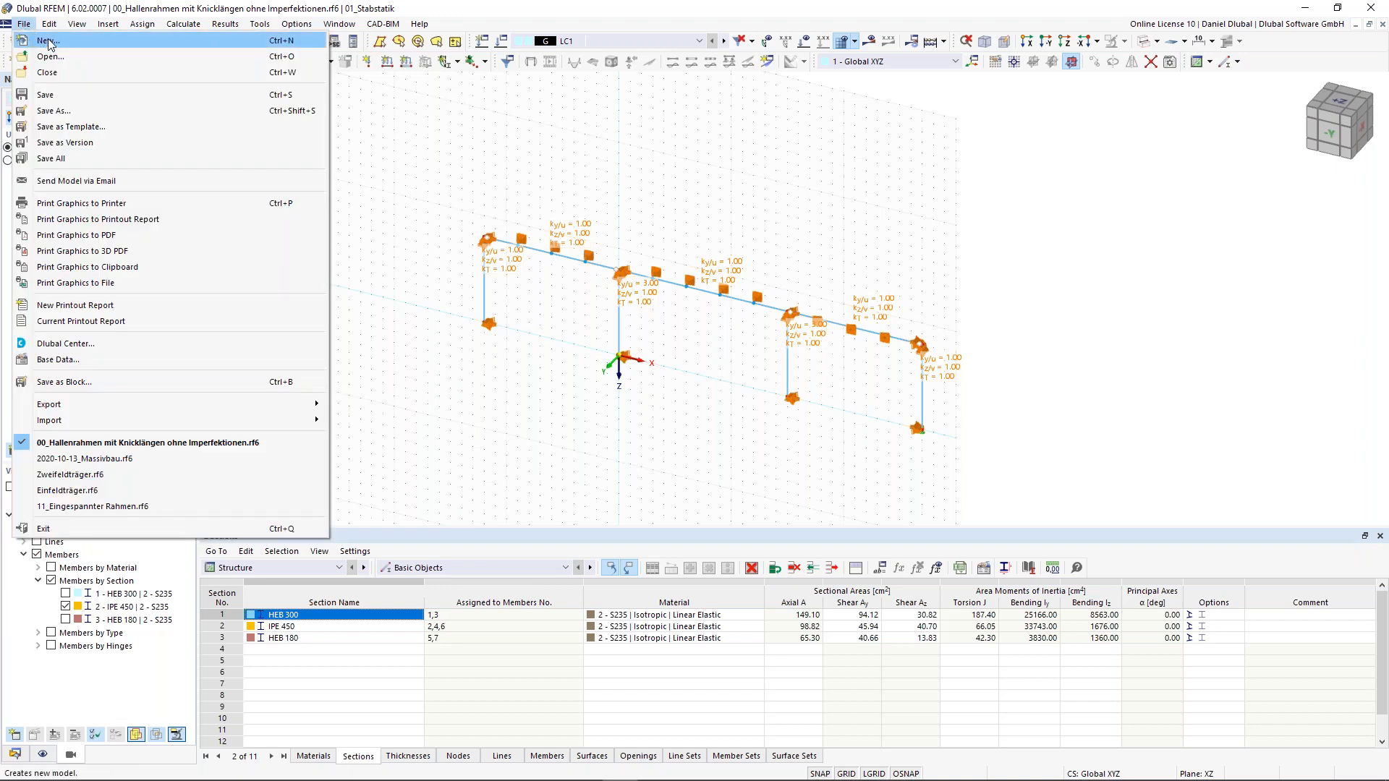
left_click(49, 42)
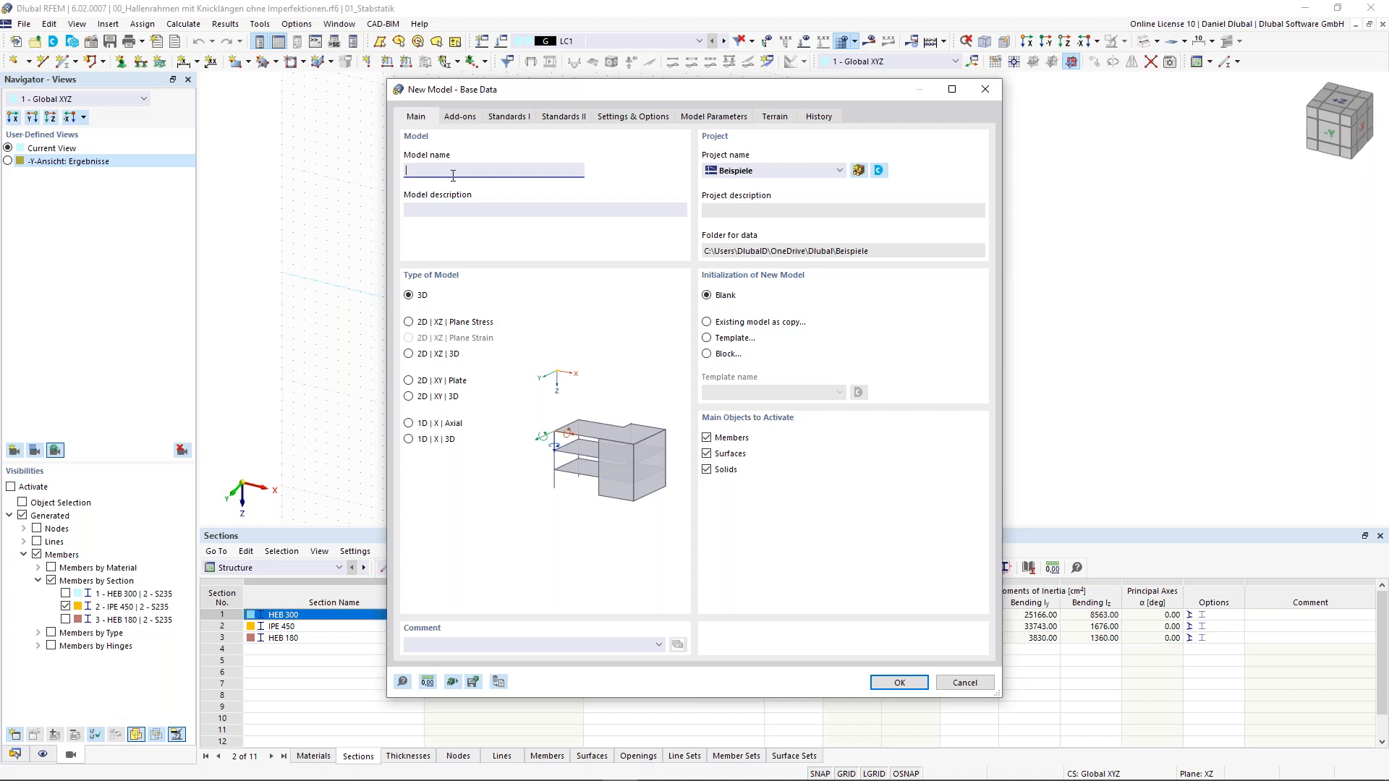
type("Single-span Beam")
Step: Assign the new model to the project 01_Stabstatik in Vorführungen > Schulungsreihe_Studenten
left_click(739, 172)
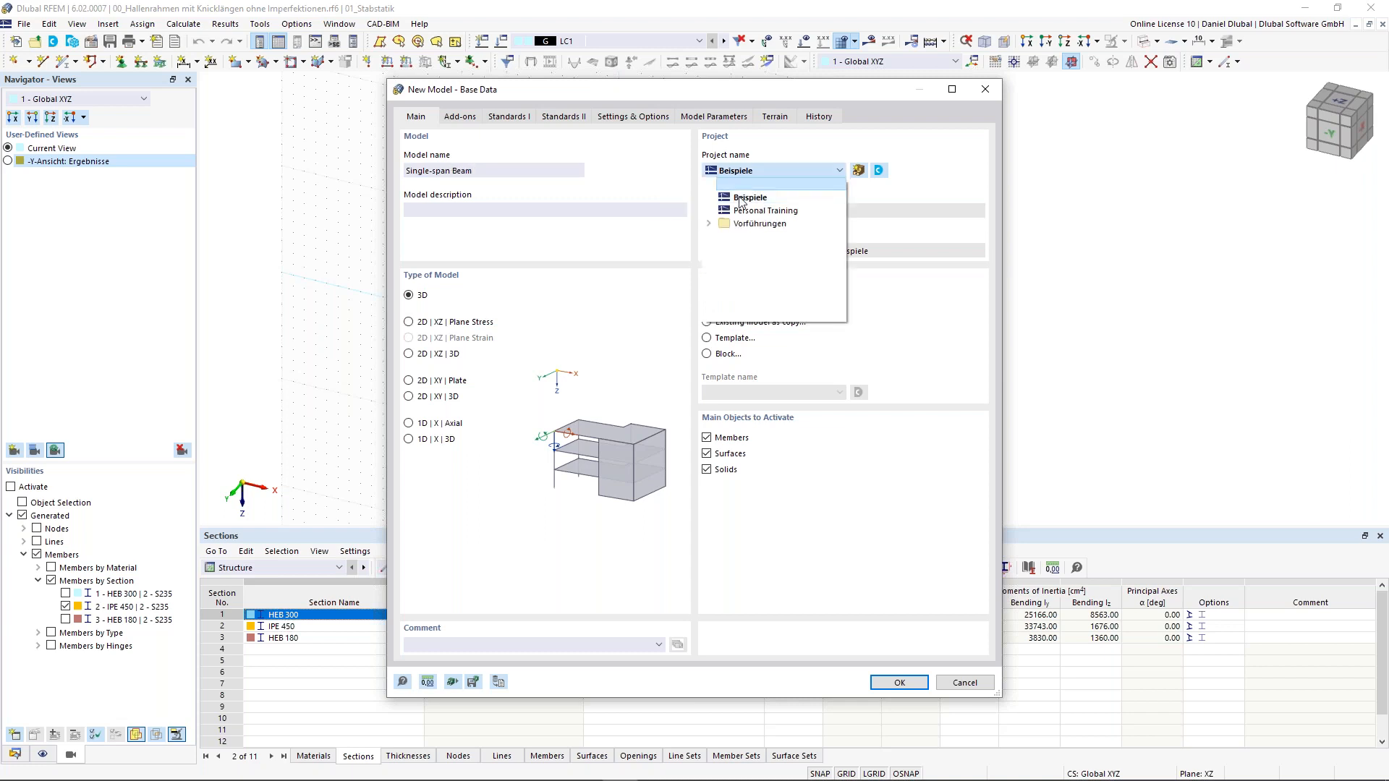
left_click(736, 172)
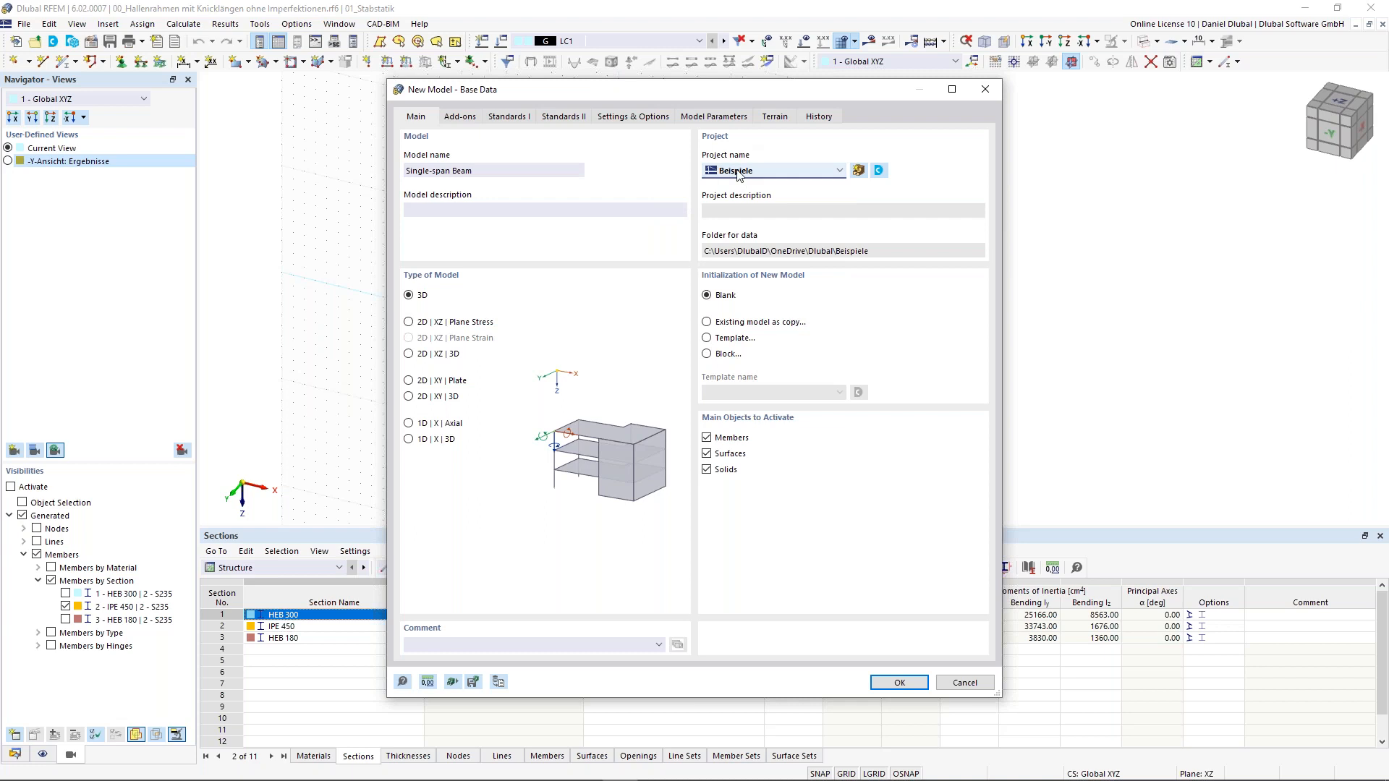
left_click(738, 174)
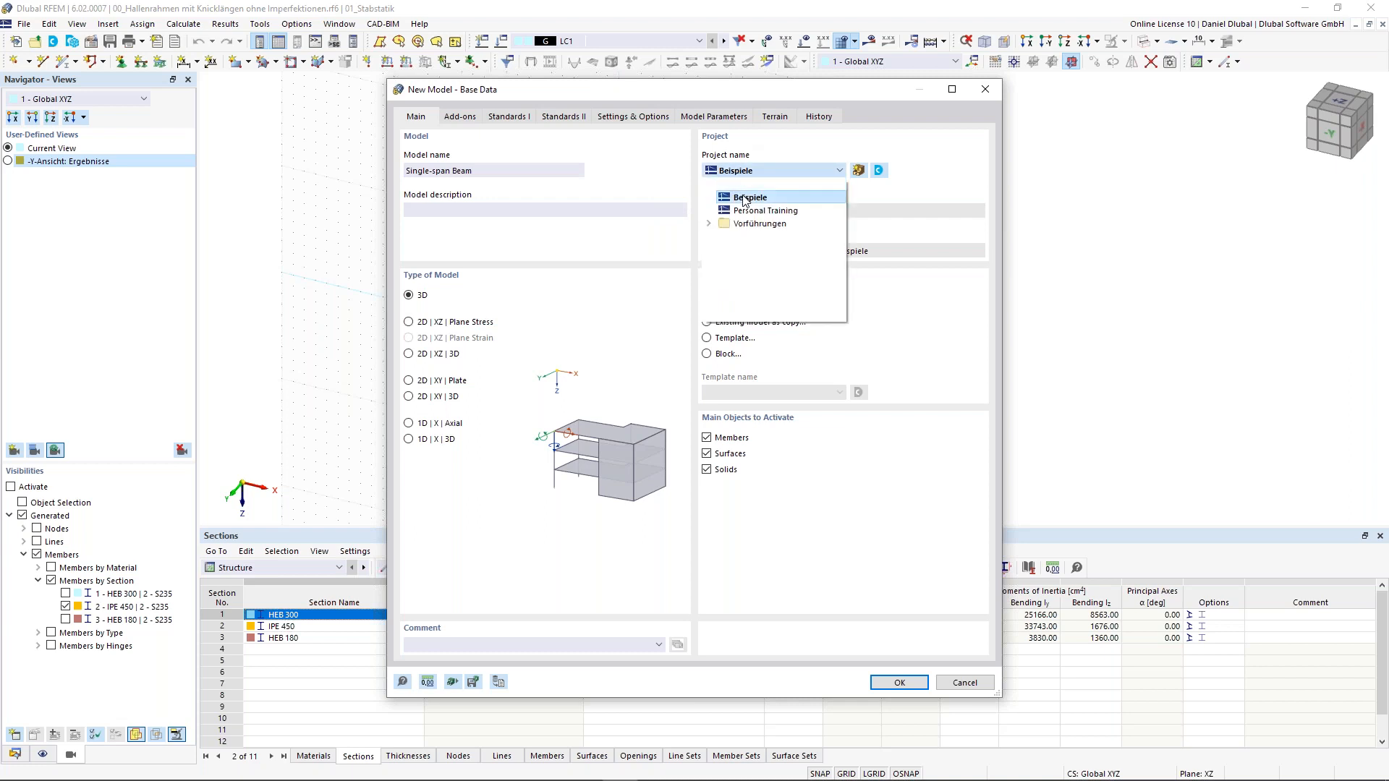
left_click(709, 223)
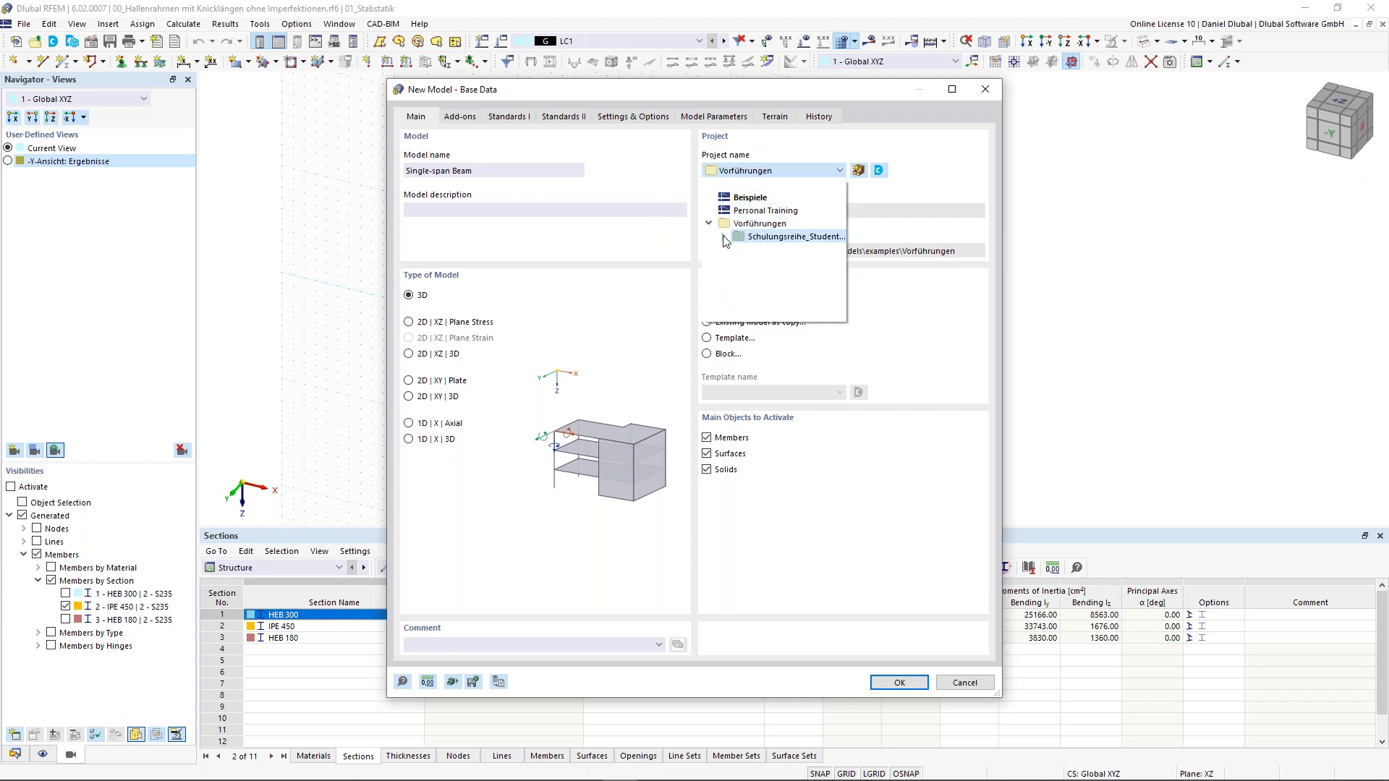
left_click(723, 237)
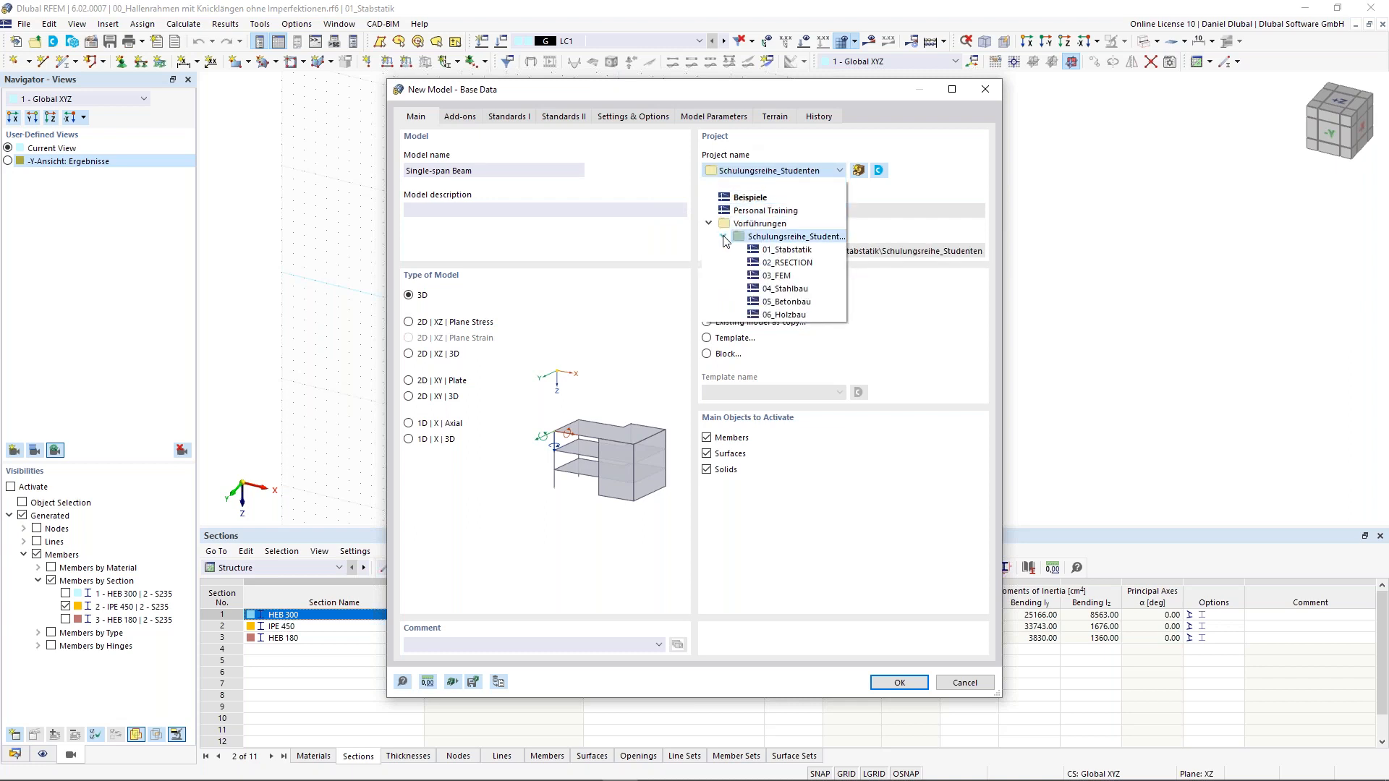
left_click(796, 253)
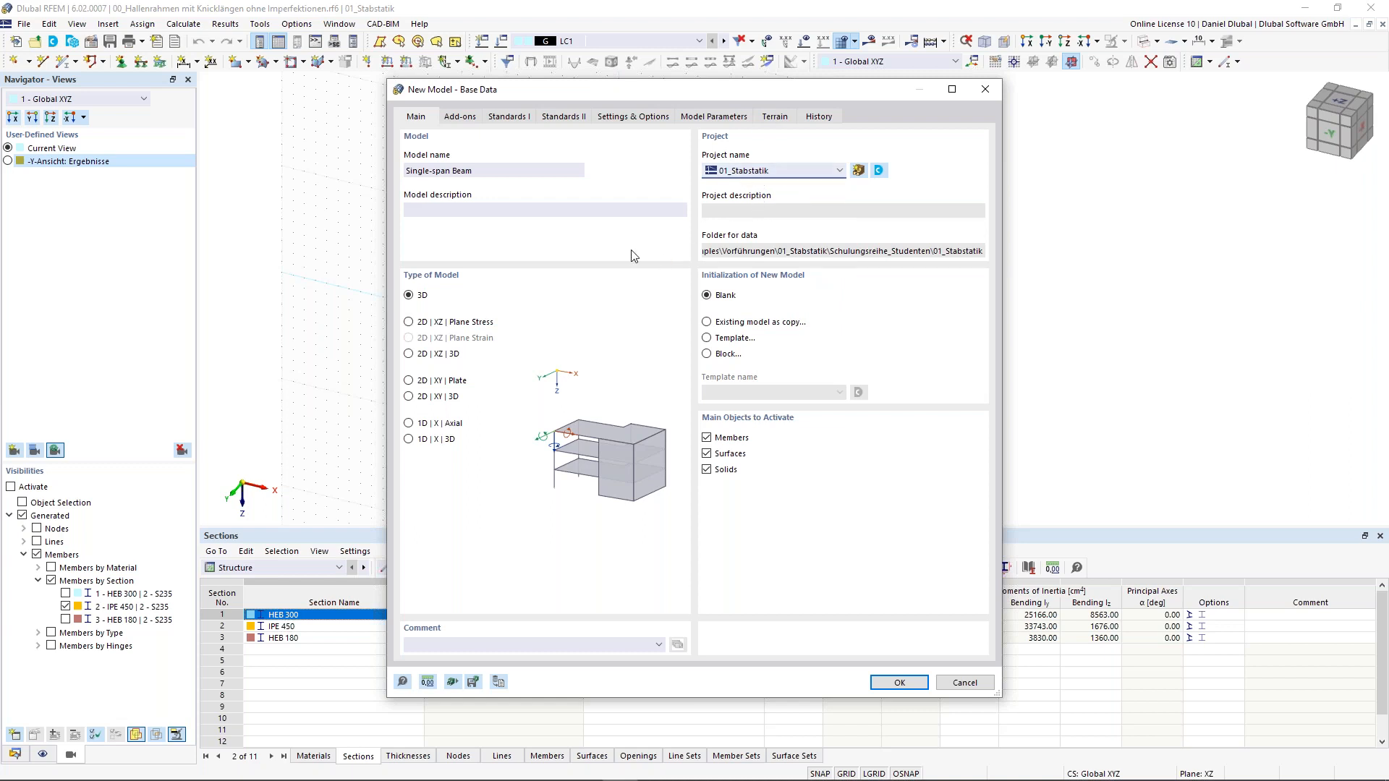
Step: Set the type of the new model to 2D | XZ | Plane Stress
left_click(410, 323)
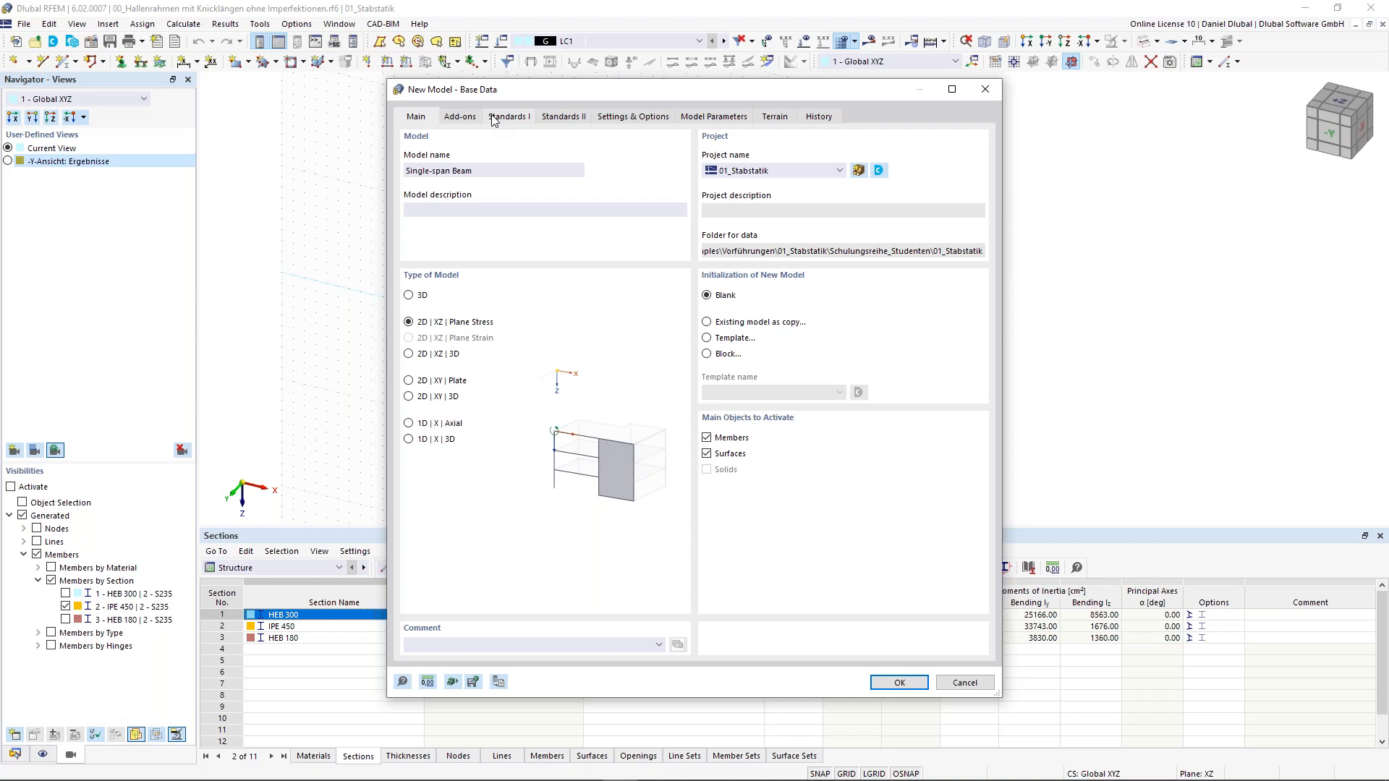
Step: Examine the model units and decimal places, including the available length units, and leave them without making changes
left_click(429, 682)
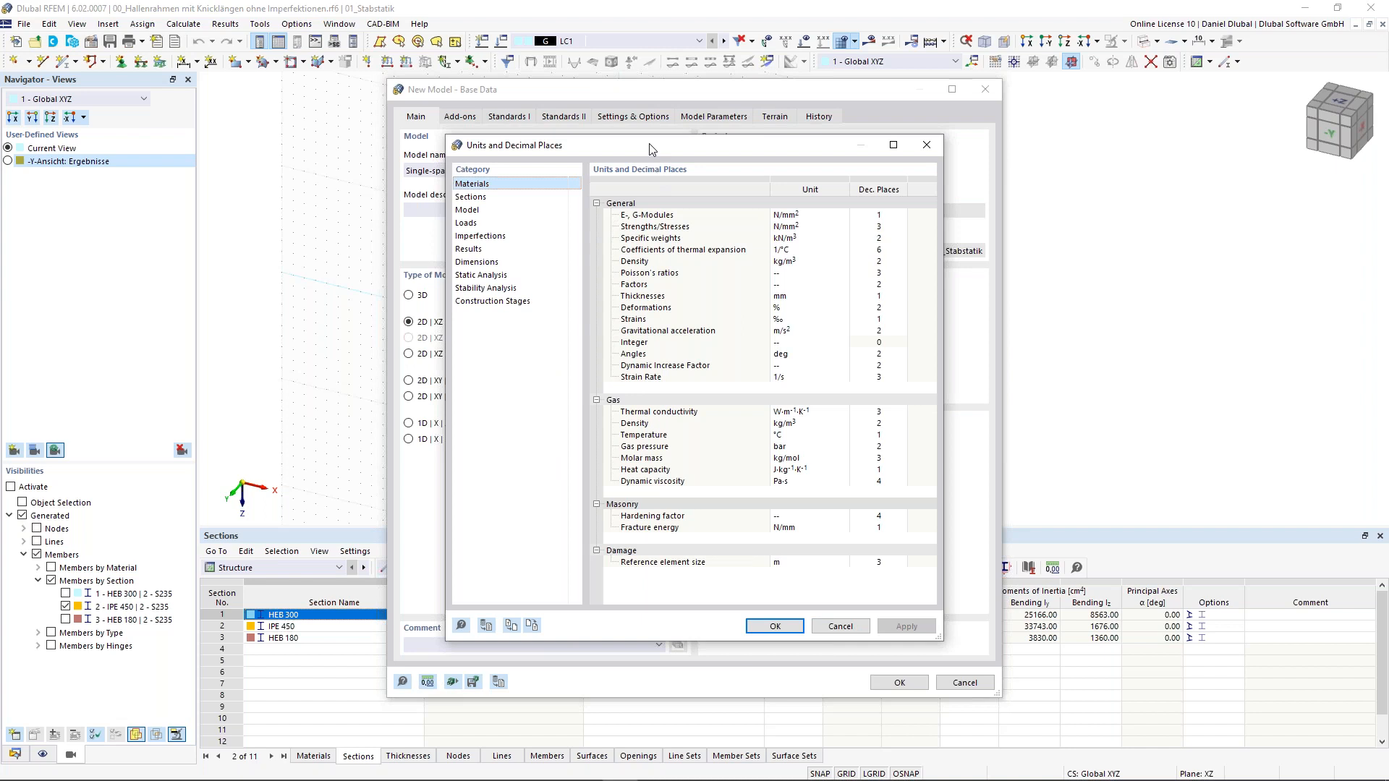
left_click(497, 212)
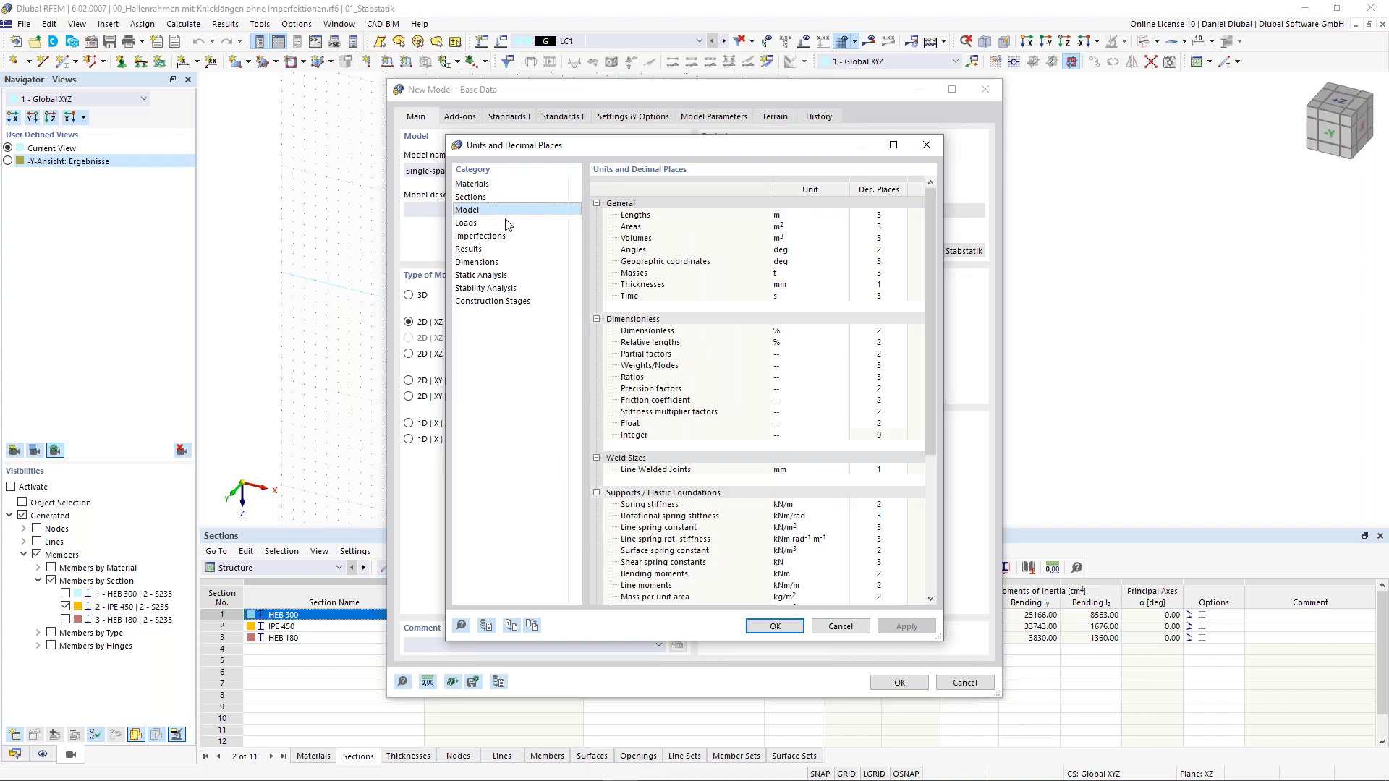
left_click(798, 221)
left_click(841, 217)
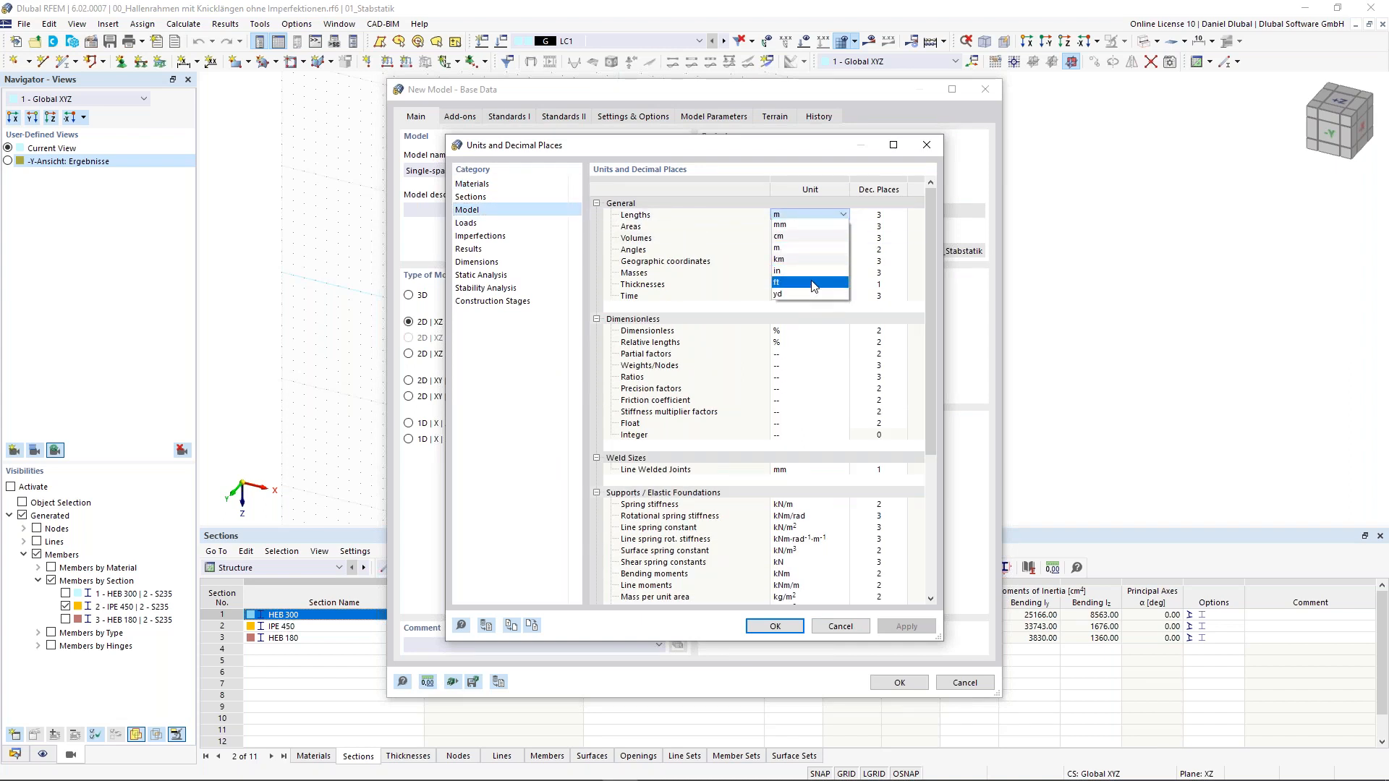
left_click(784, 148)
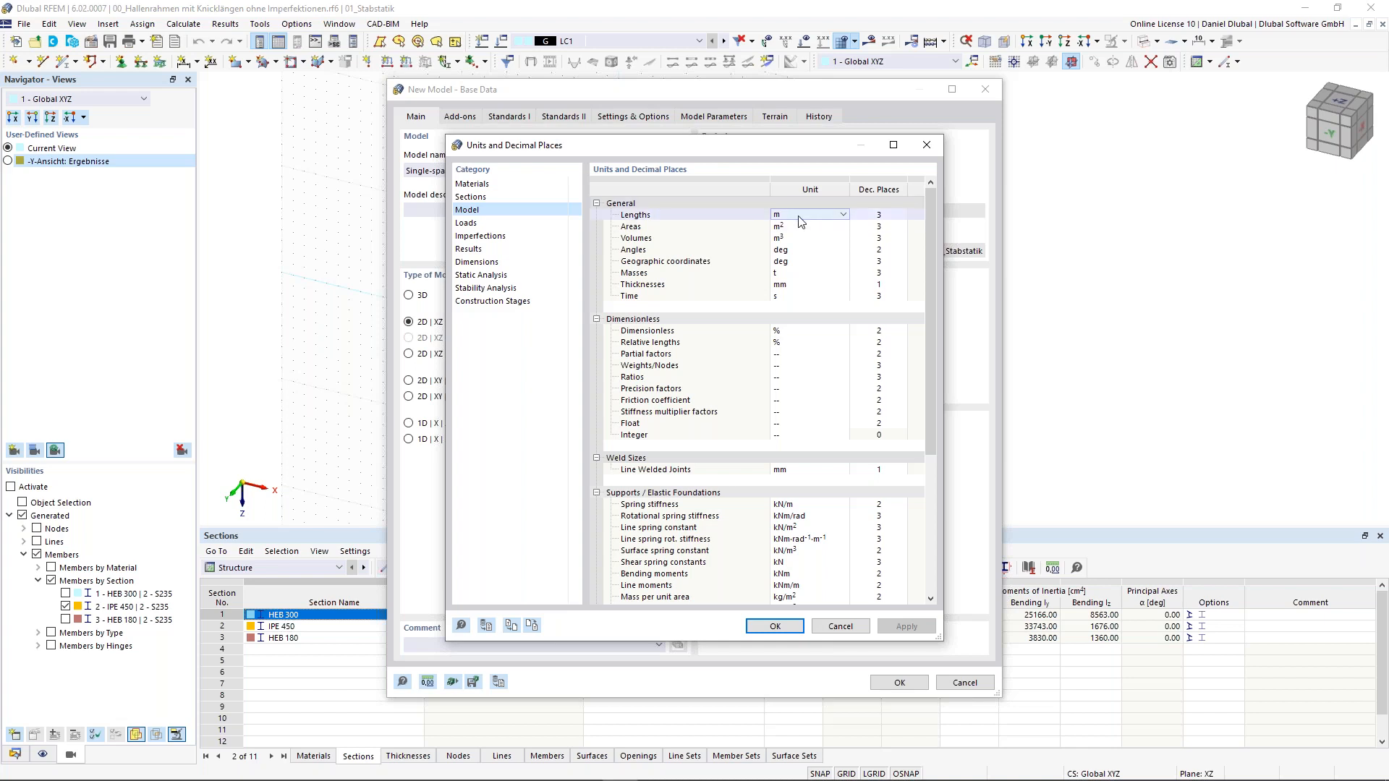
left_click(926, 152)
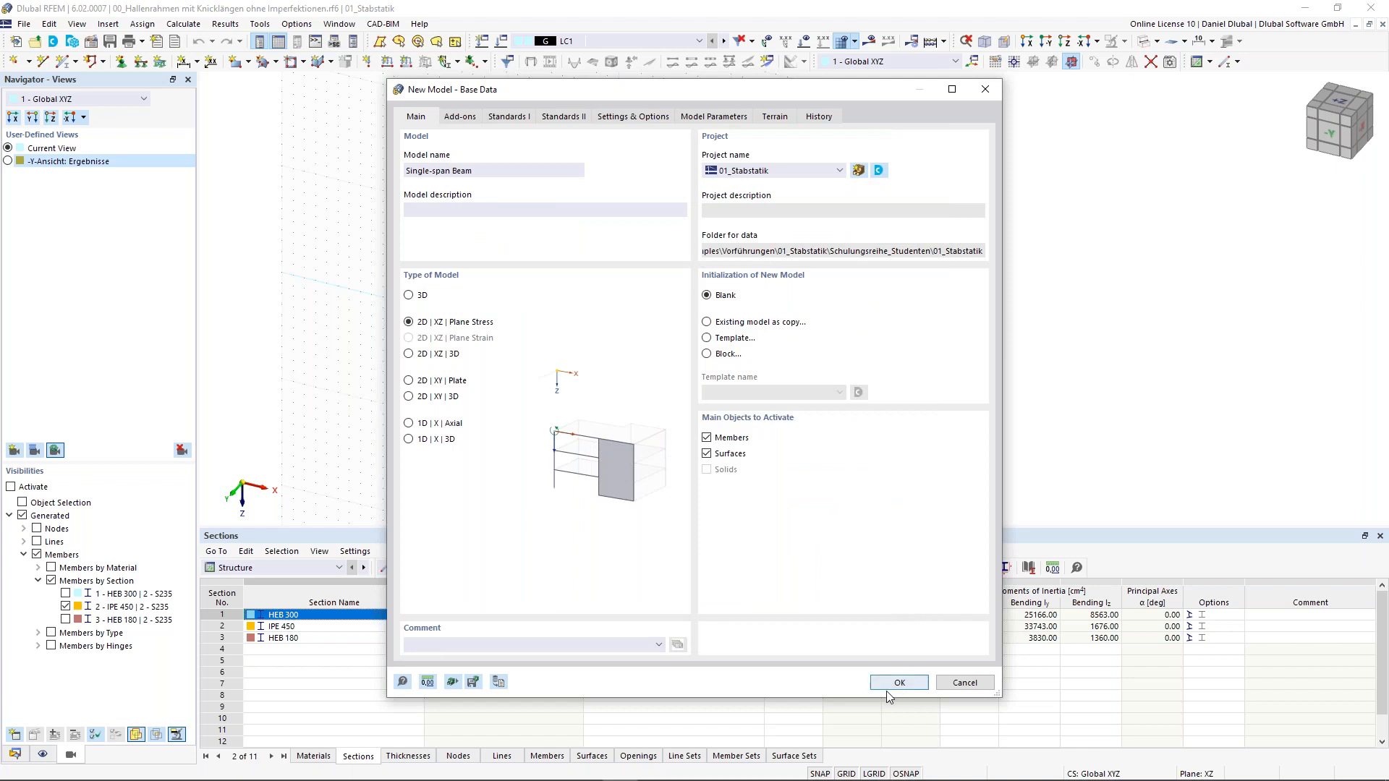
Step: Create the model with the chosen base data and place a node at the origin, X 0.000 m and Z 0.000 m
left_click(897, 683)
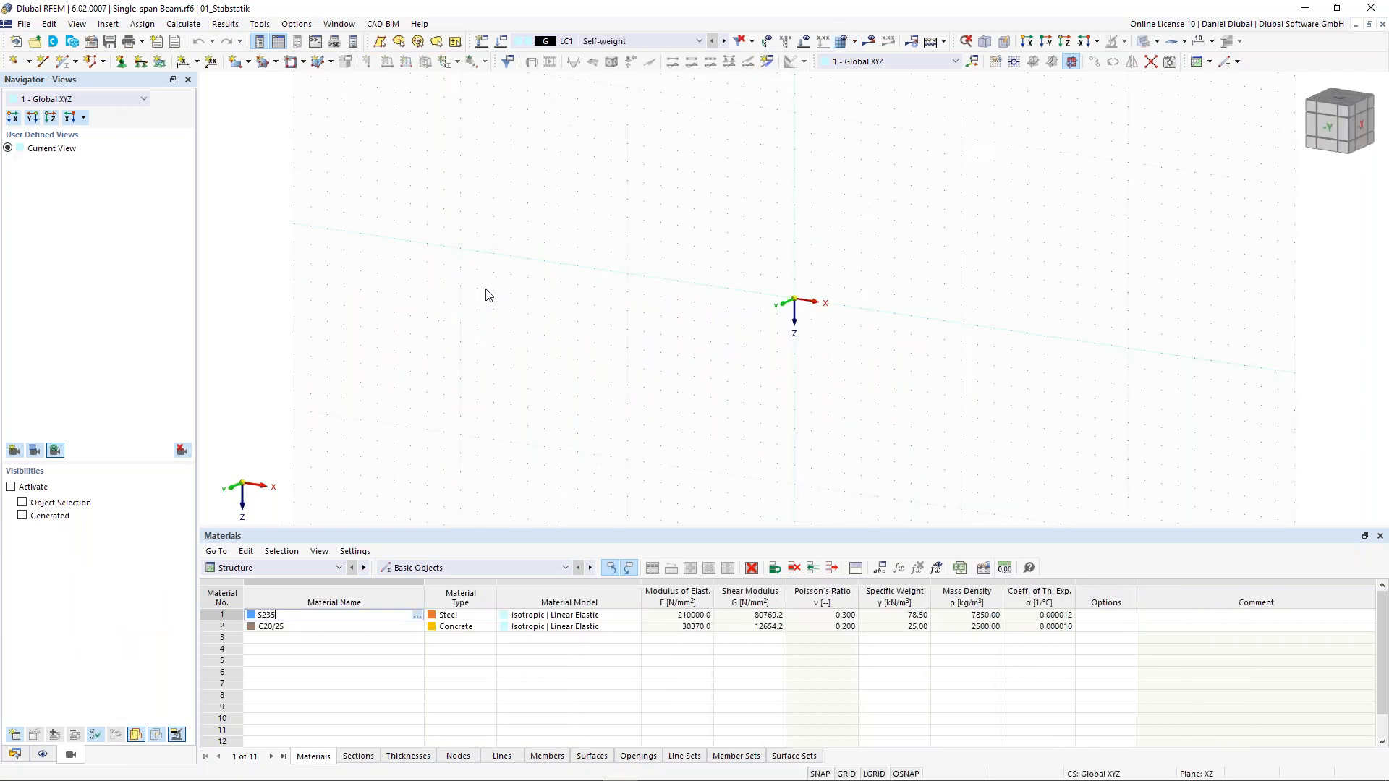
scroll(848, 218, "down", 1)
middle_click_drag(848, 219, 774, 237)
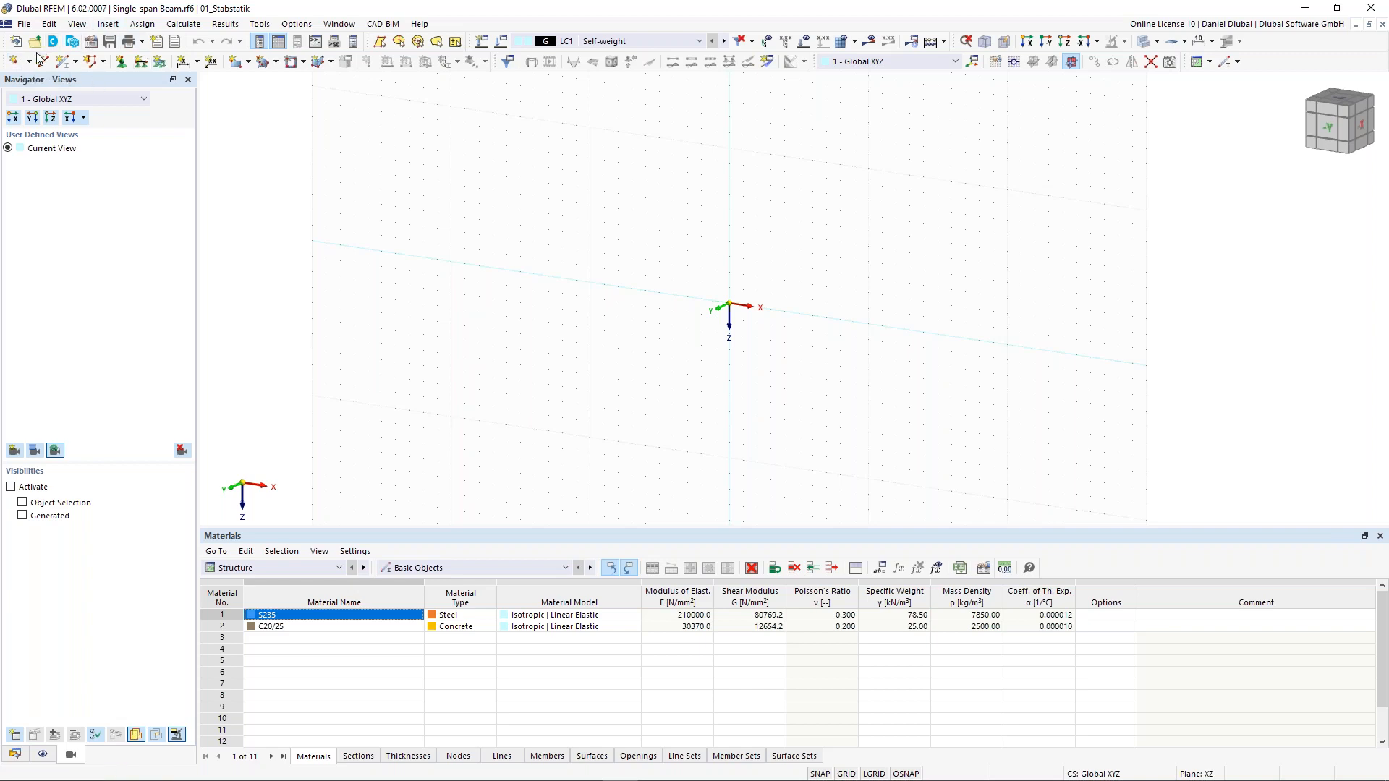
left_click(16, 62)
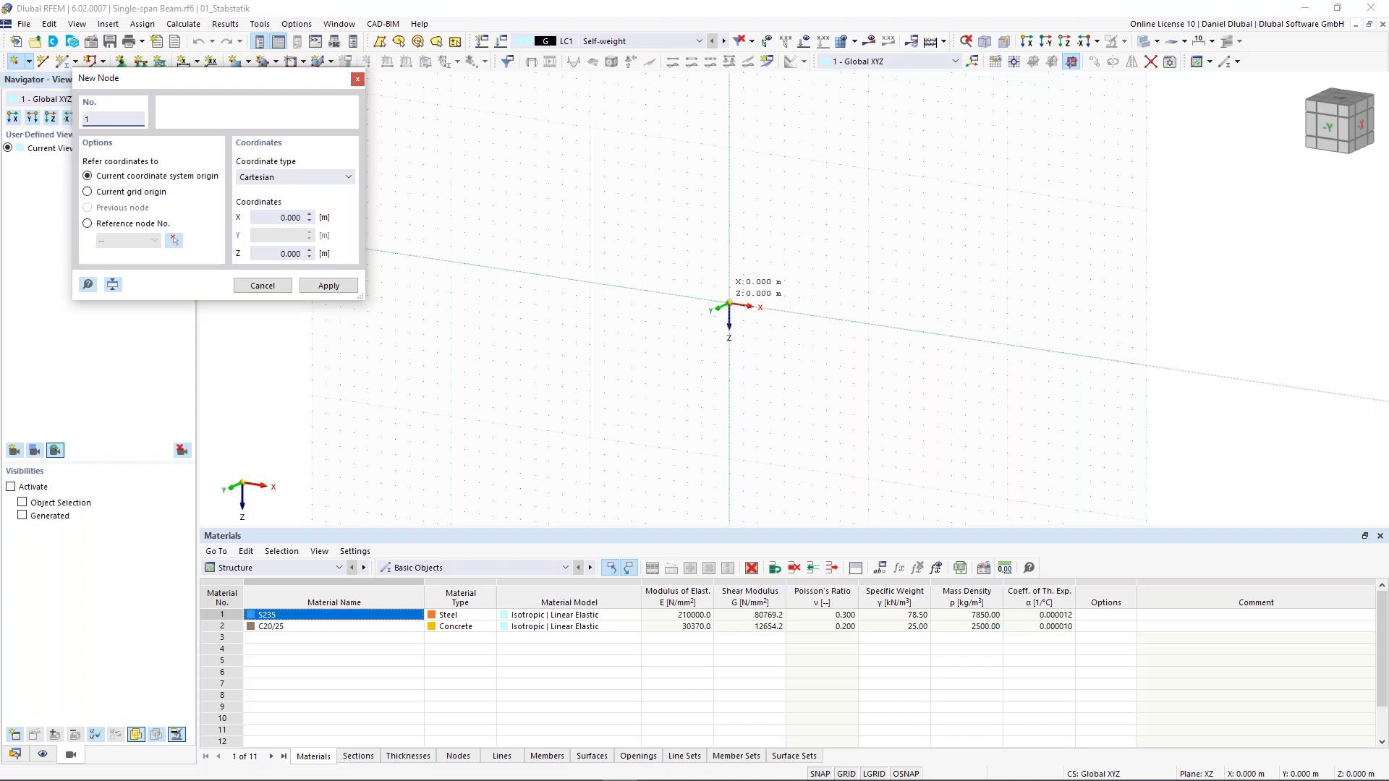
left_click(729, 302)
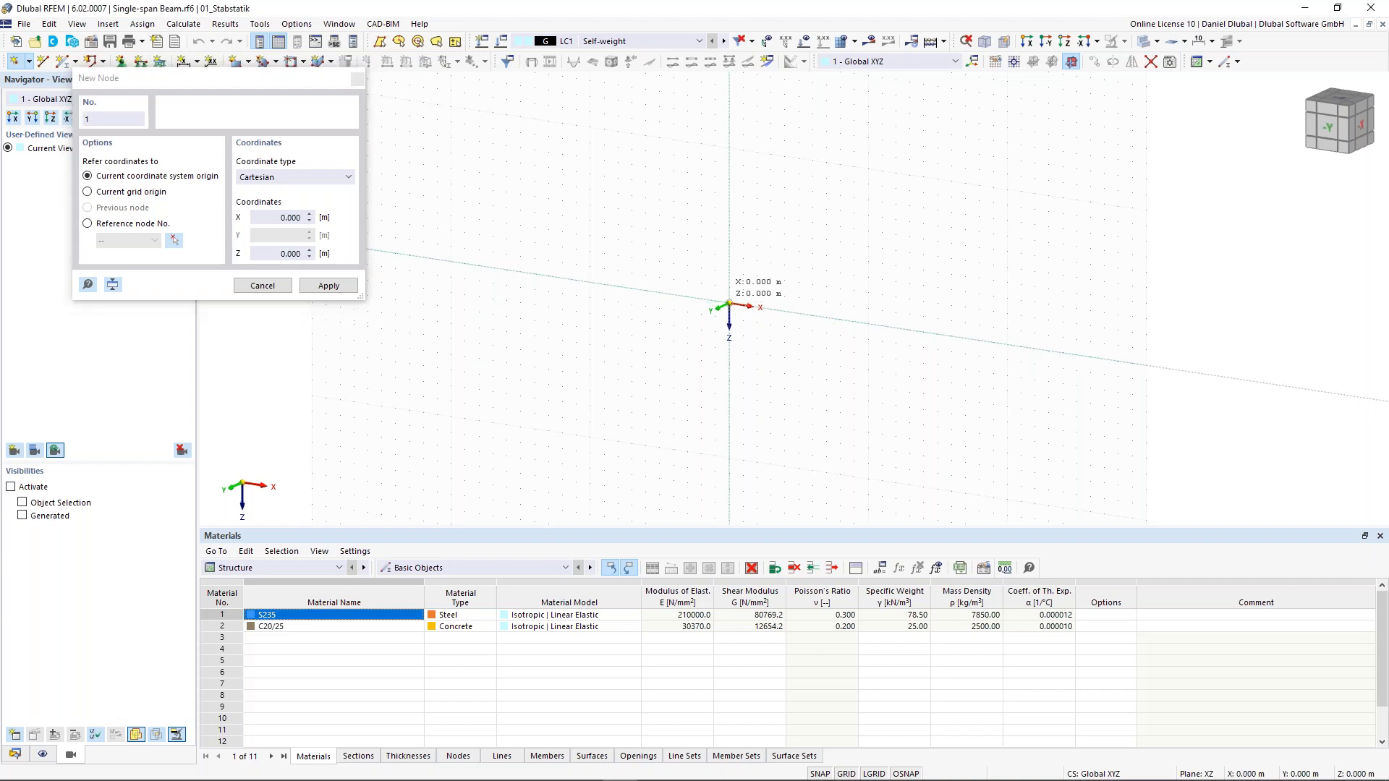
left_click(729, 303)
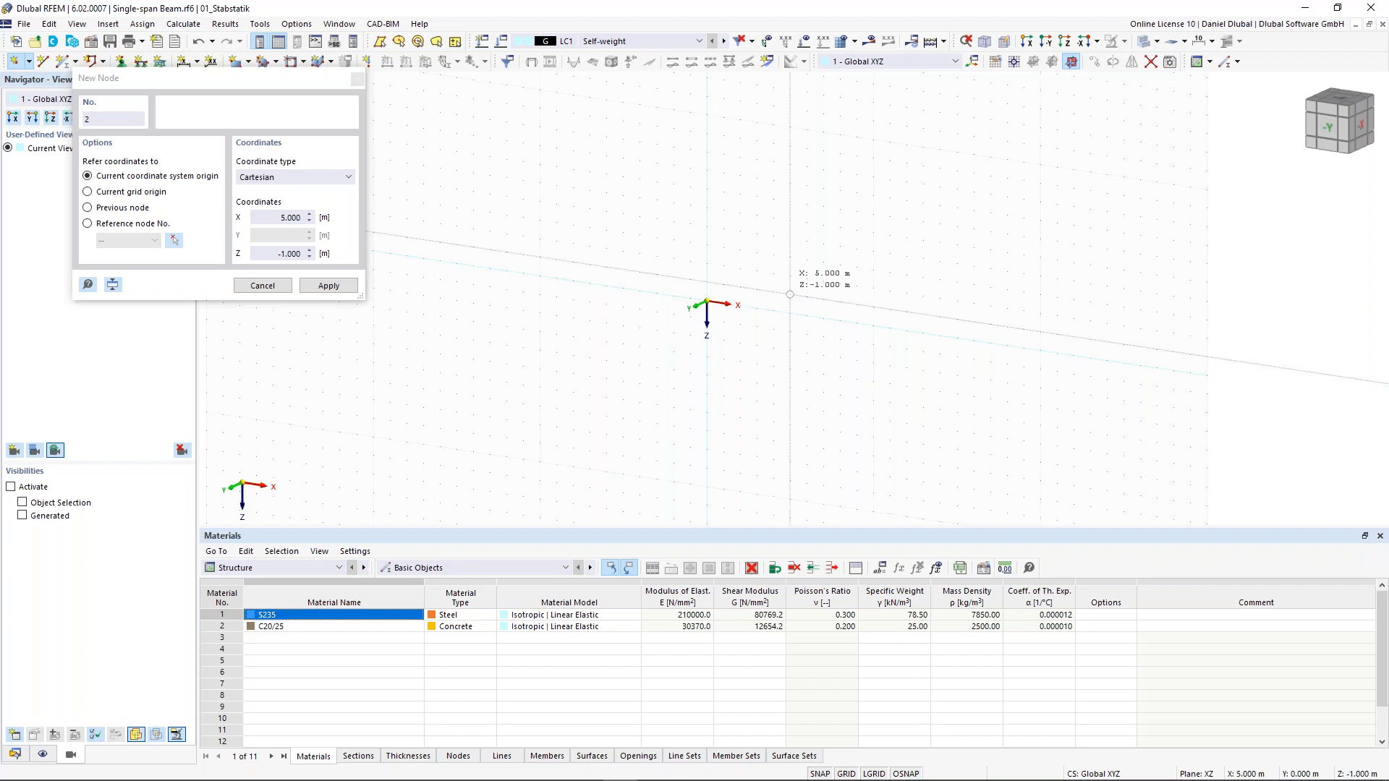
Step: Add a second node on the global X axis at X 7.5 m and end node placement
scroll(788, 314, "up", 1)
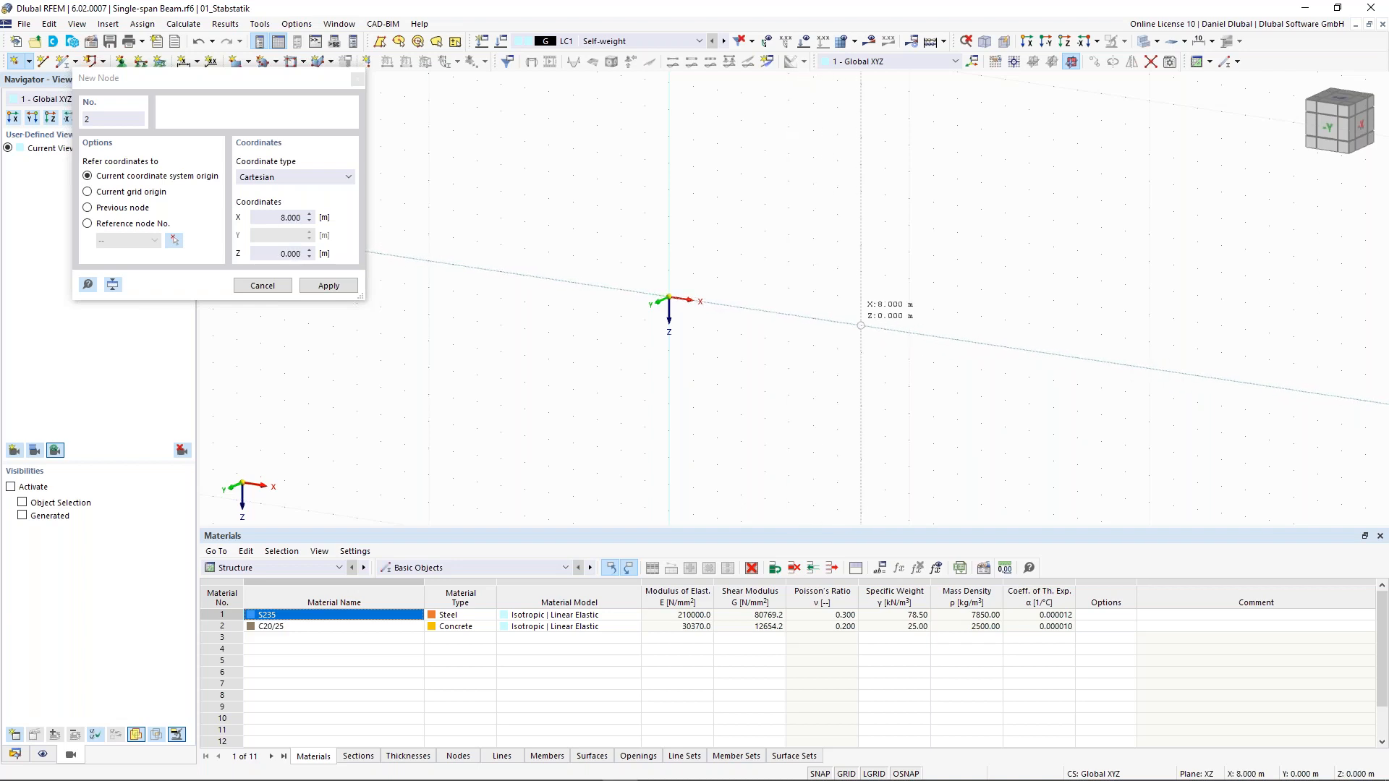
left_click(283, 216)
double_click(283, 217)
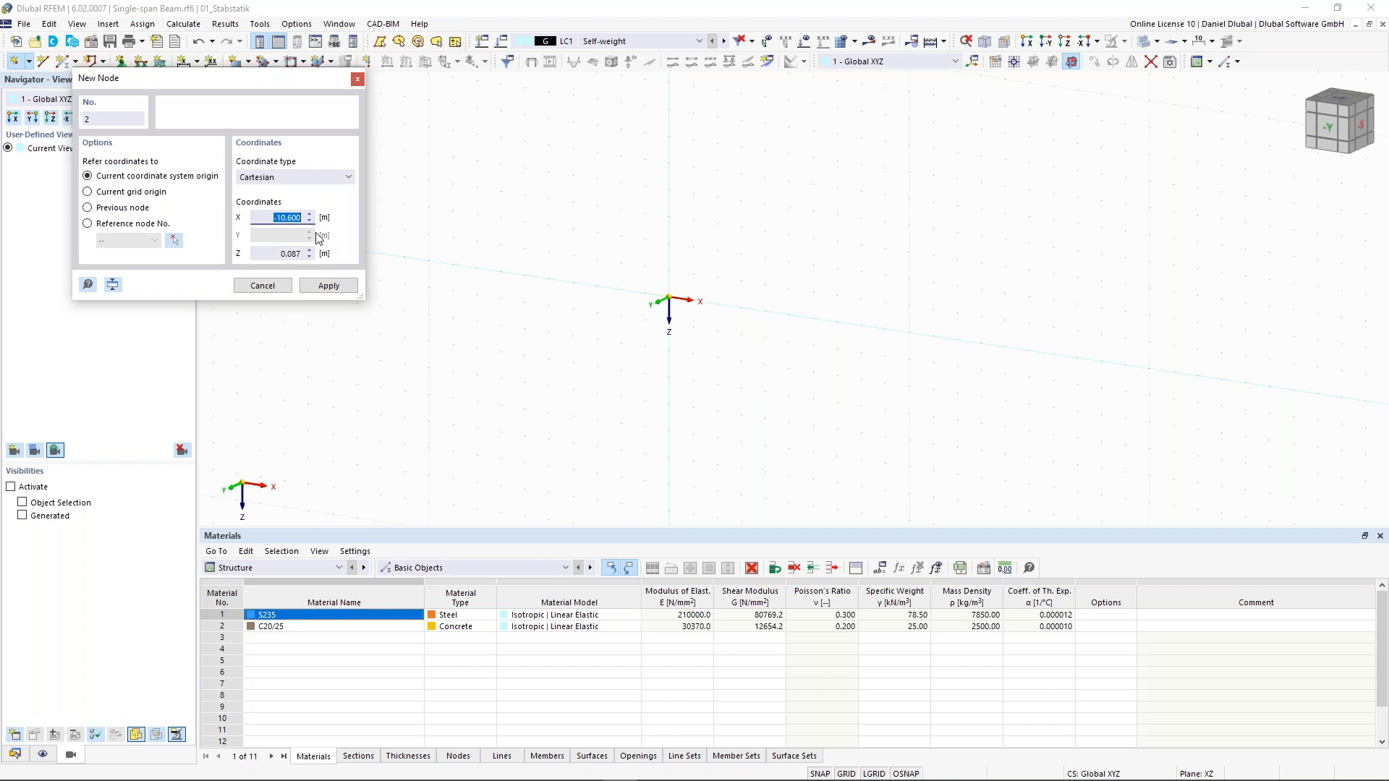
key("Return")
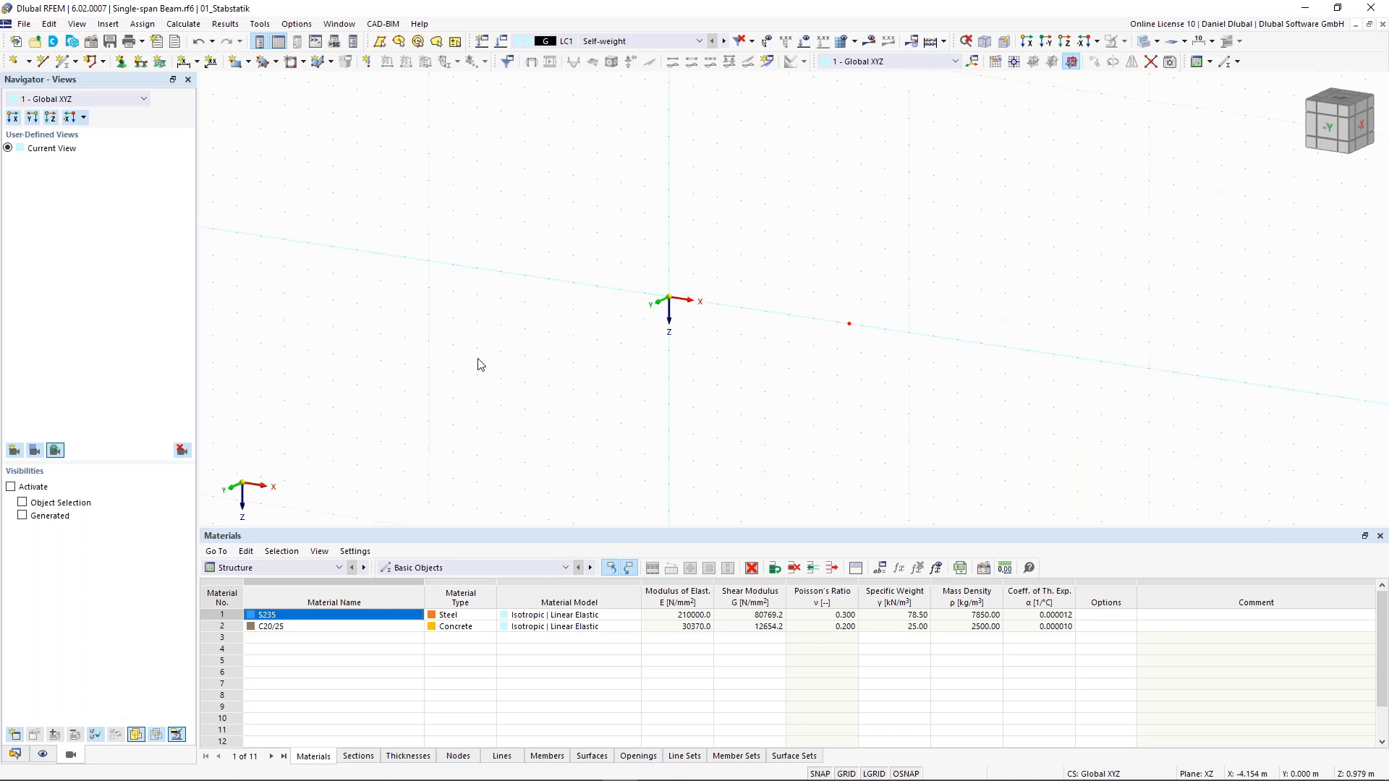
Step: Hide the global coordinate system X, Y, Z symbol at the zero point
left_click(43, 757)
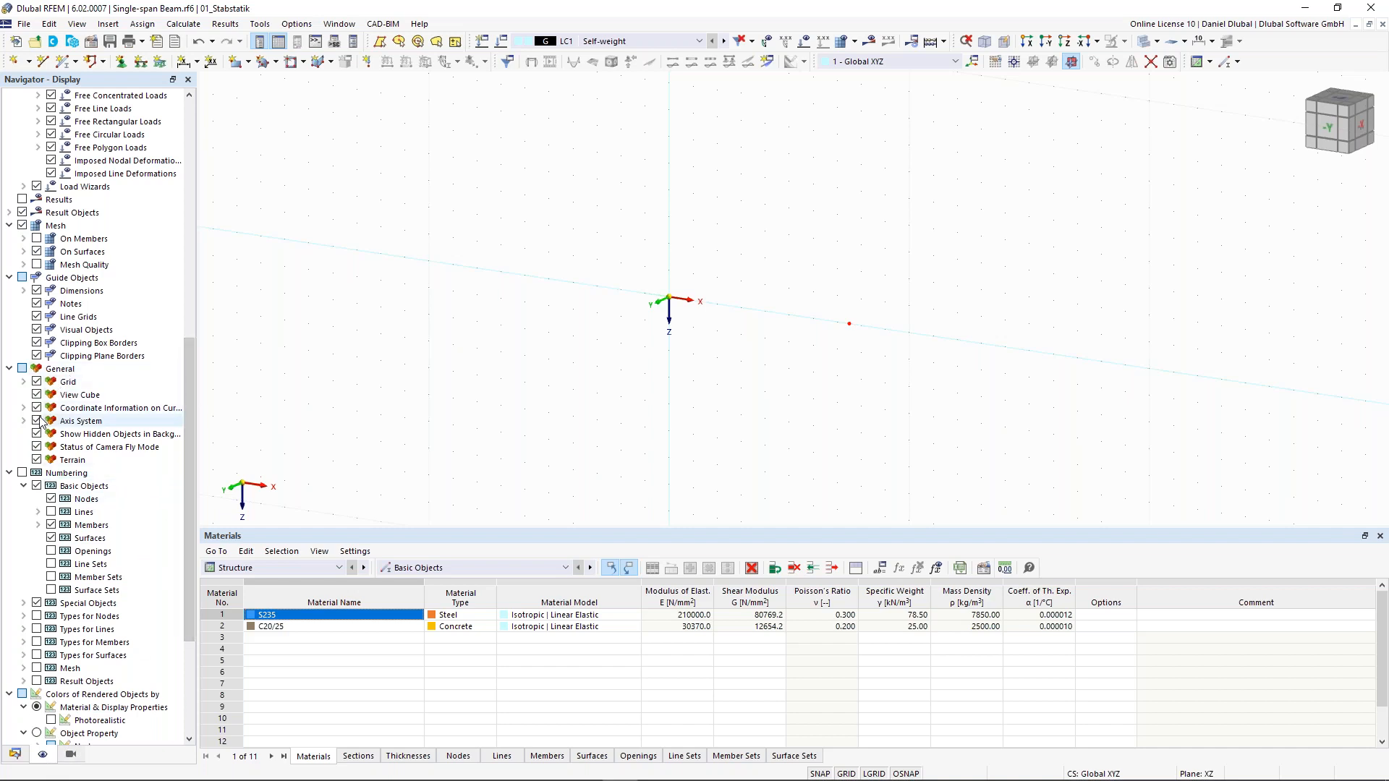
left_click(24, 421)
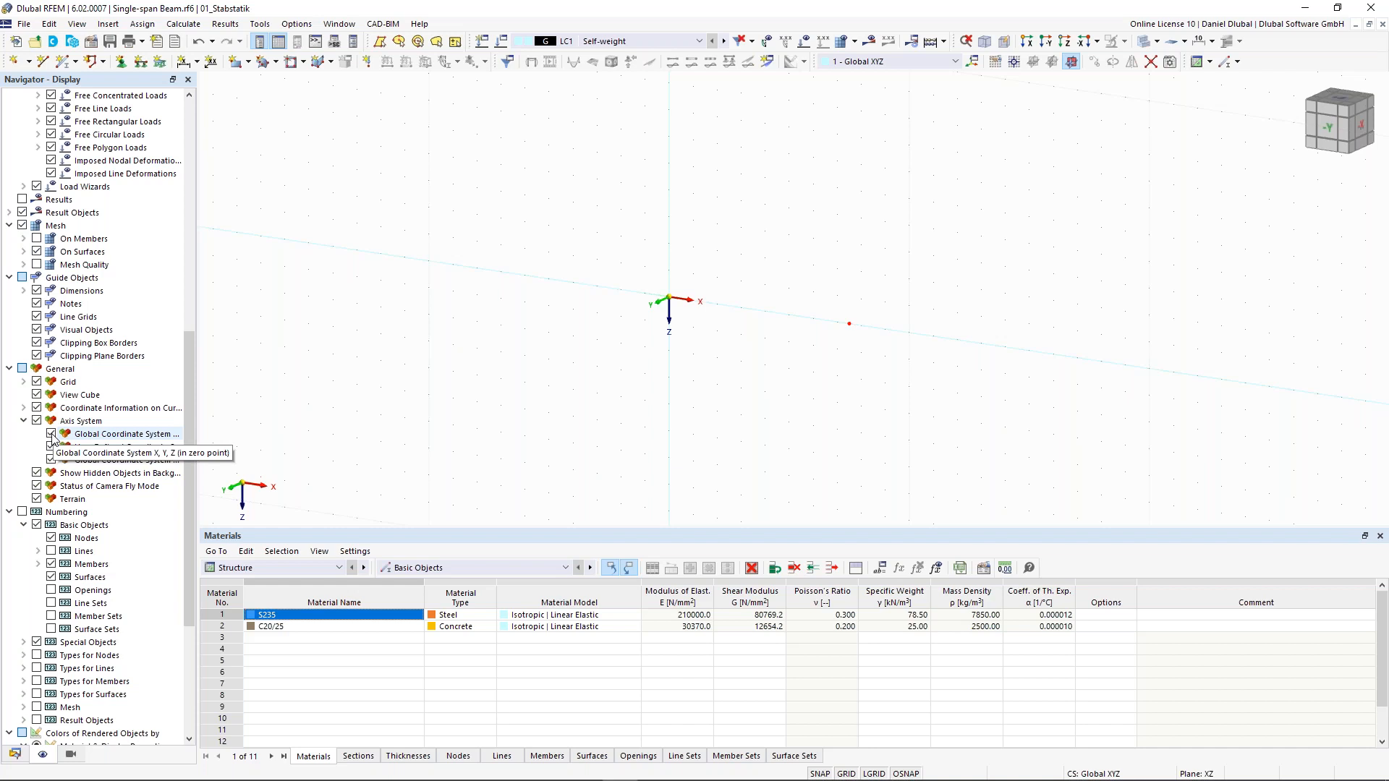
left_click(52, 434)
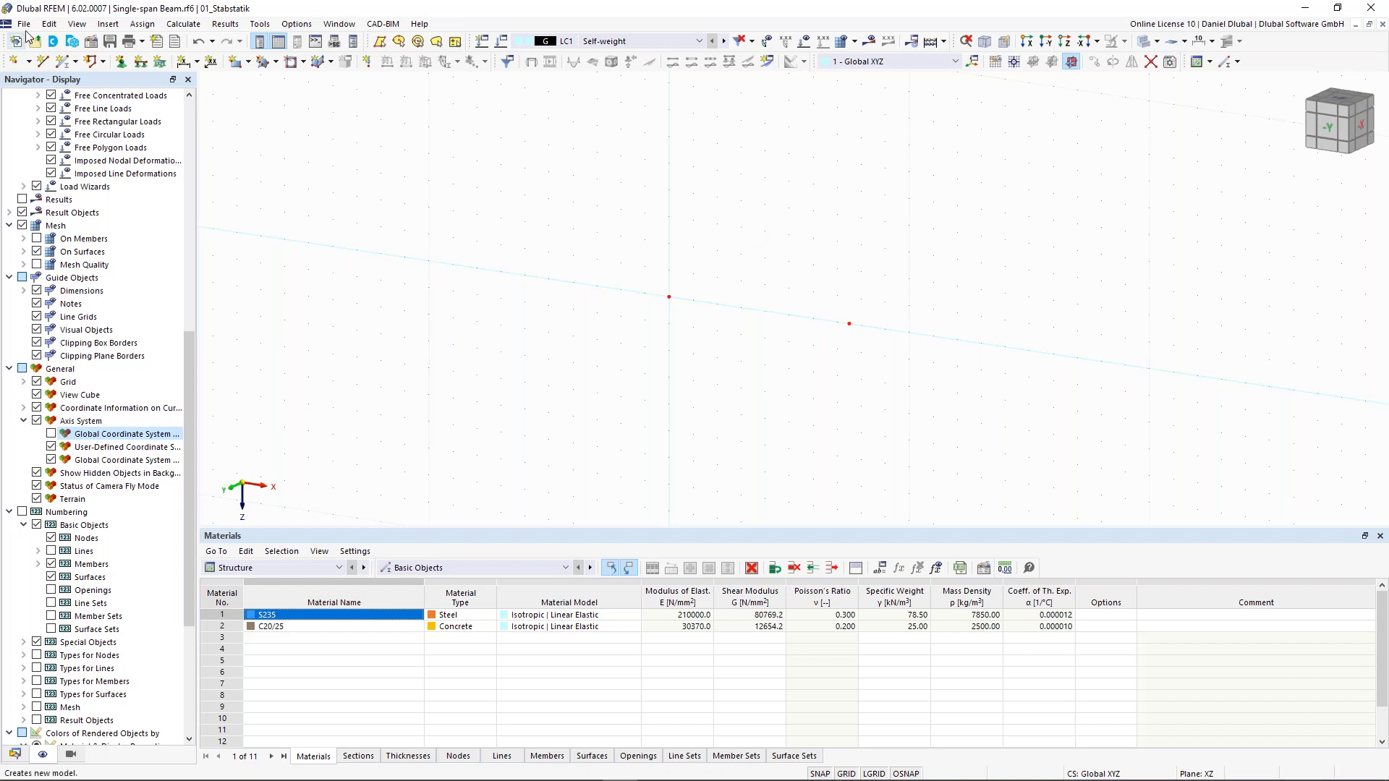
Step: Draw a single line from the origin node to the second node and finish line input
left_click(44, 66)
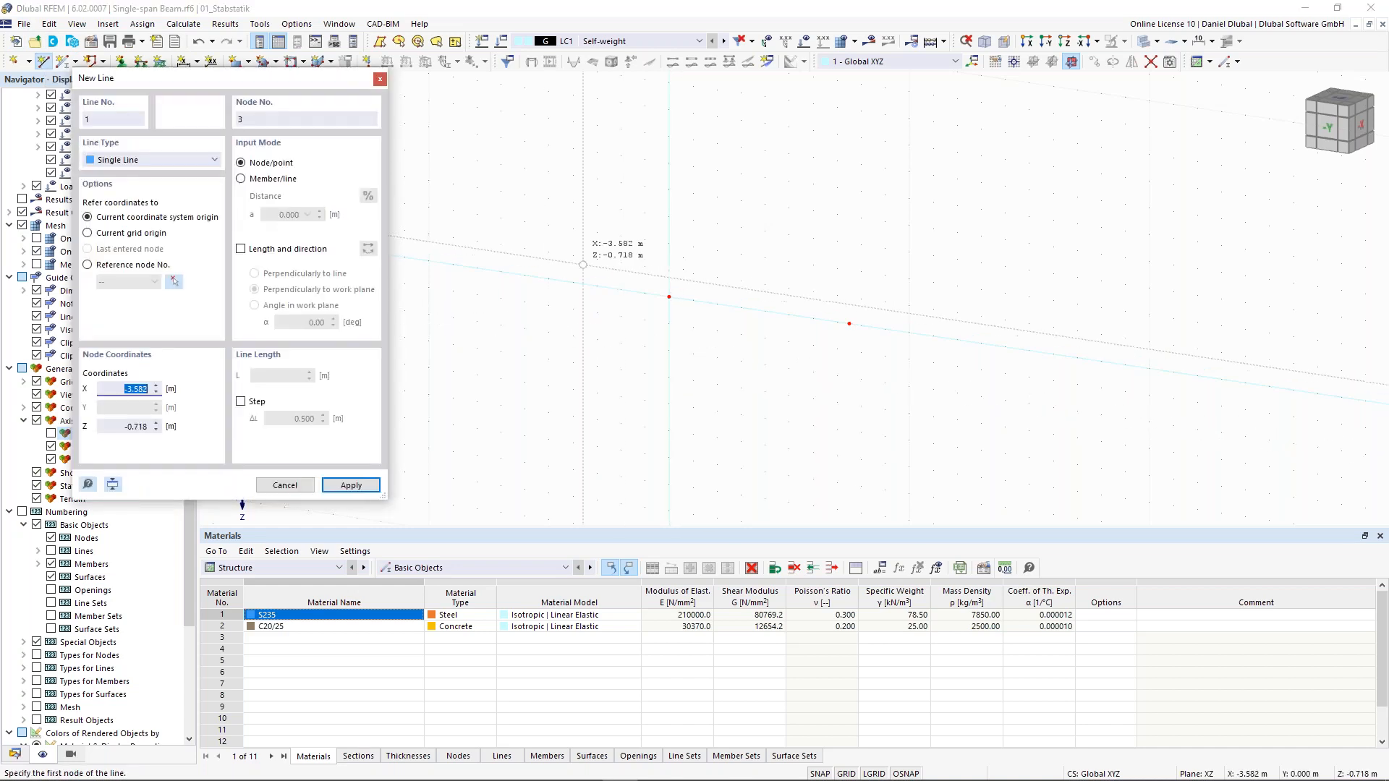
left_click(671, 297)
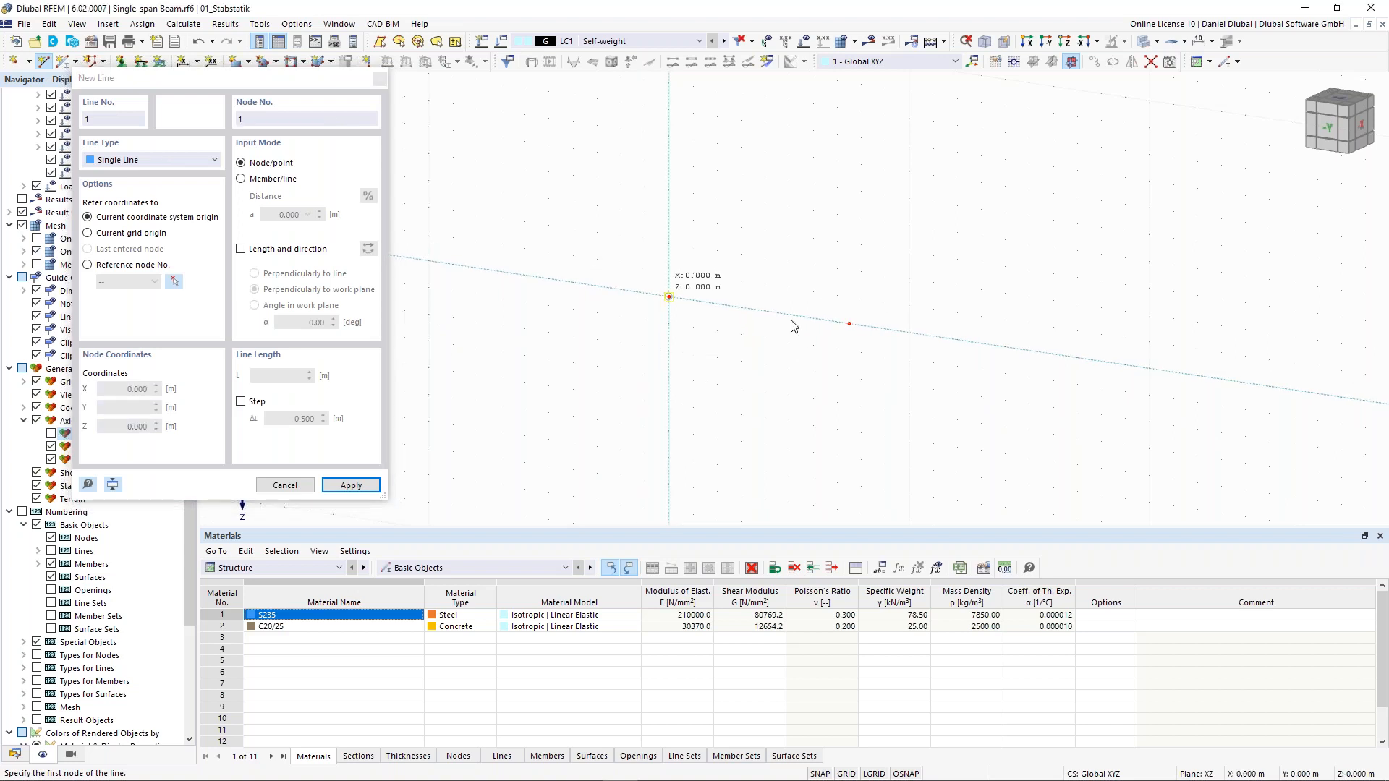
left_click(850, 324)
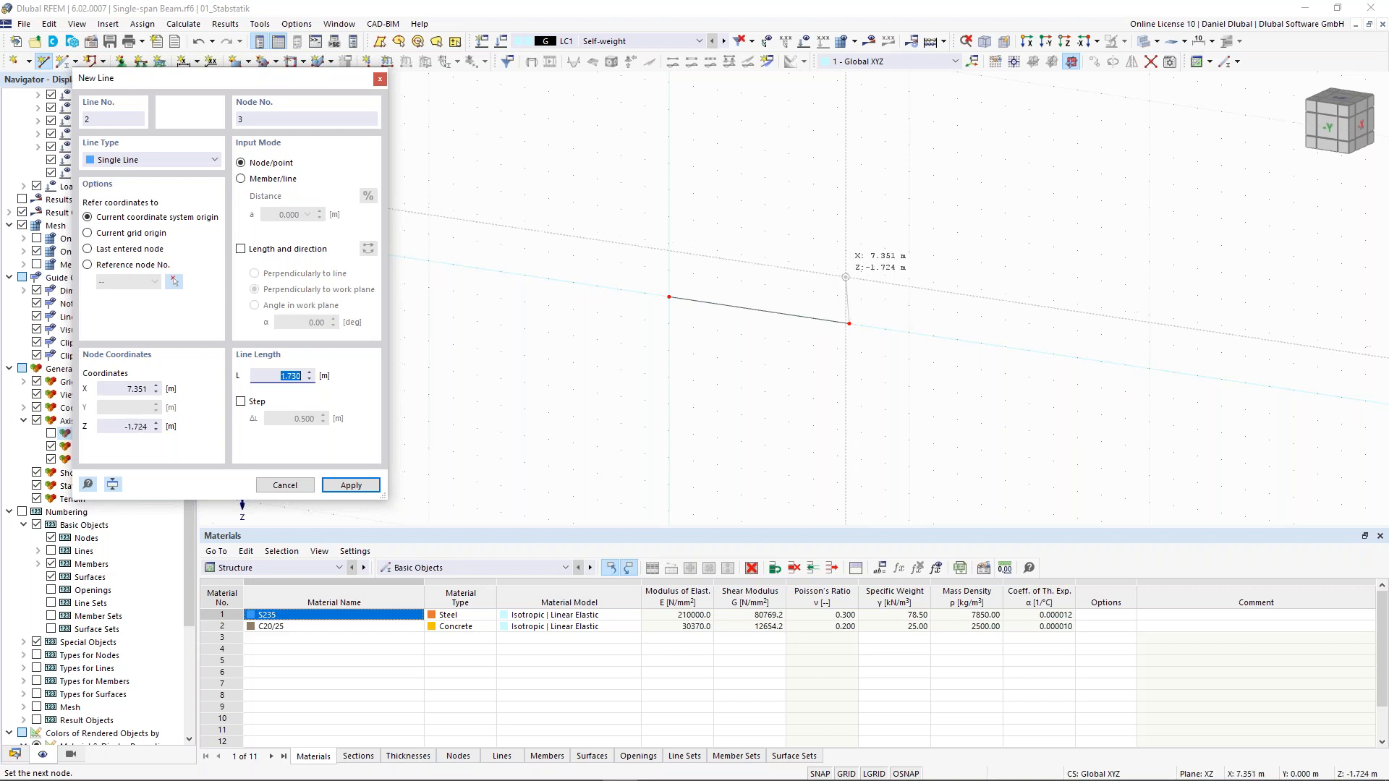
right_click(846, 277)
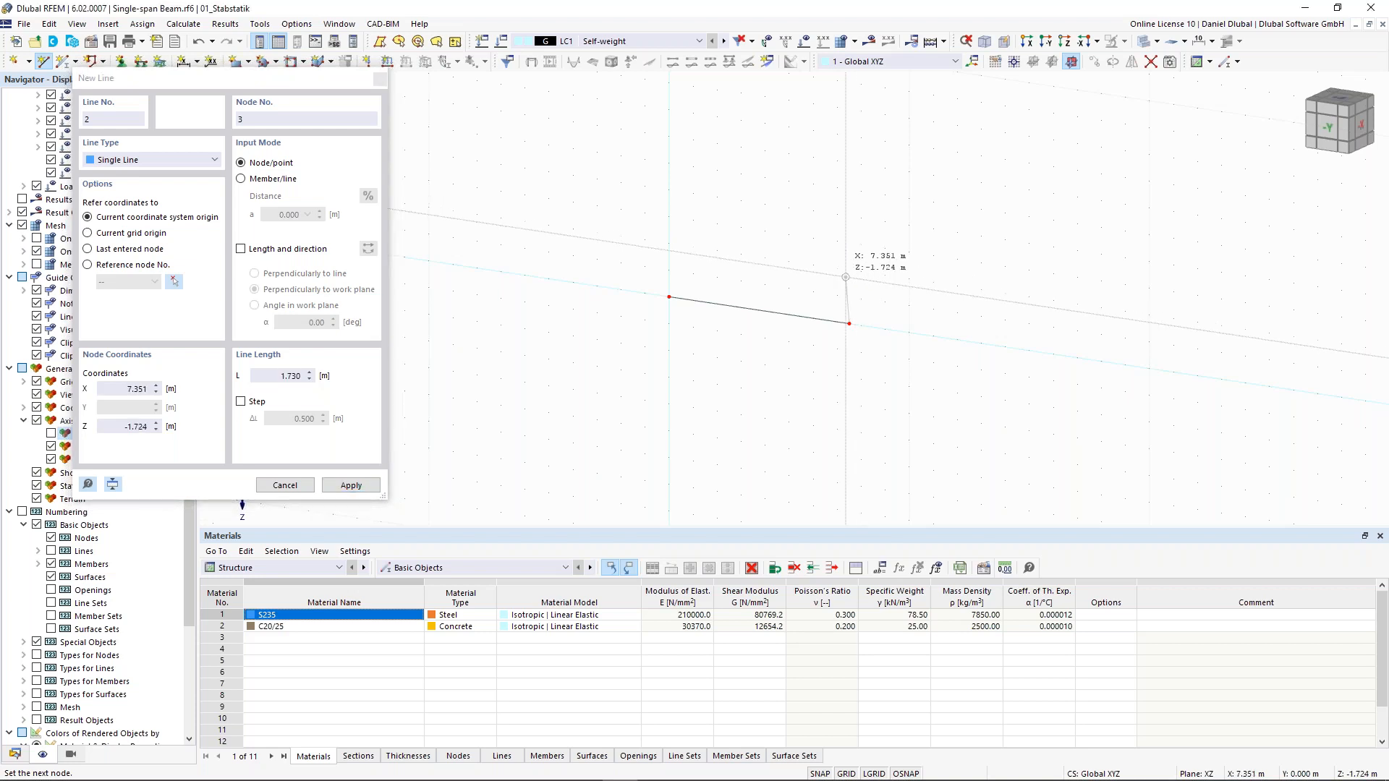
right_click(846, 277)
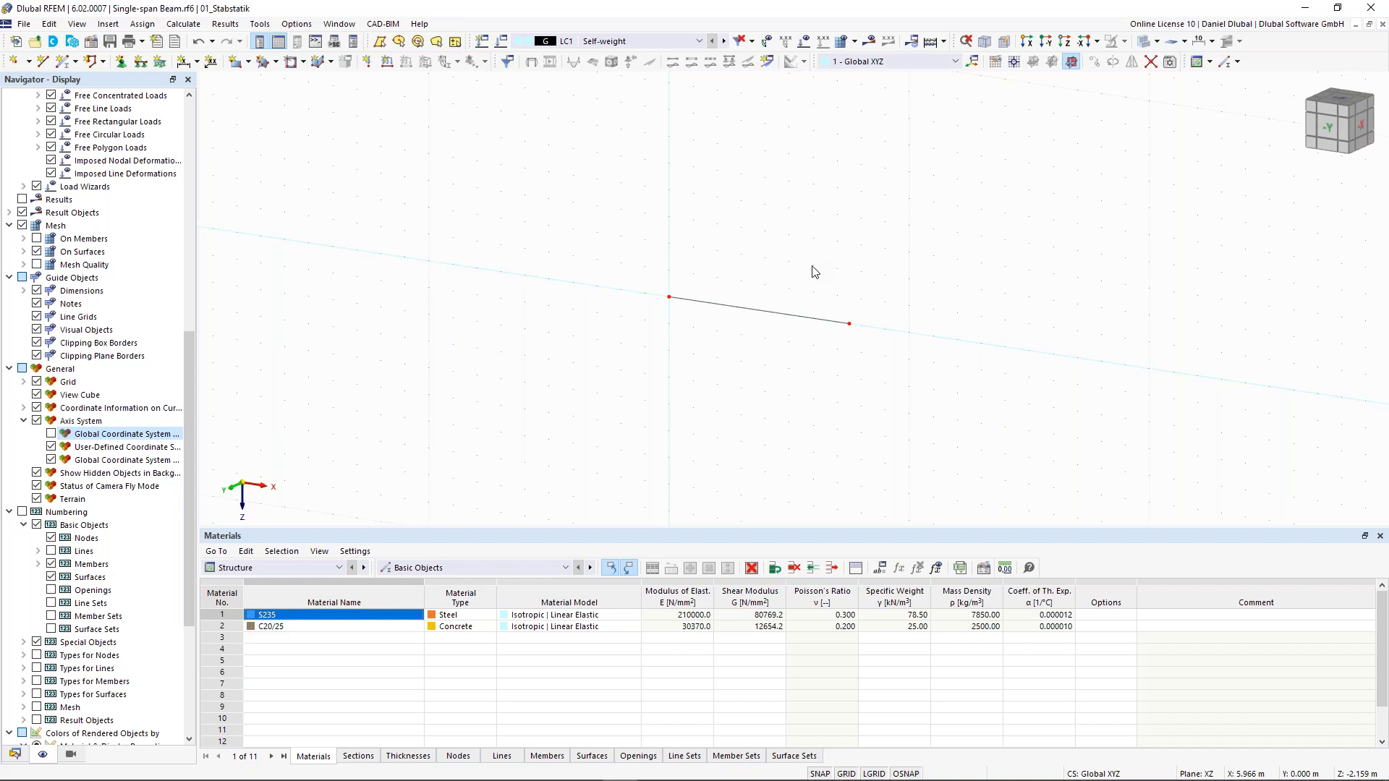
Step: Create a member on the line between the two nodes and set its member type to Definable Stiffness
left_click(770, 317)
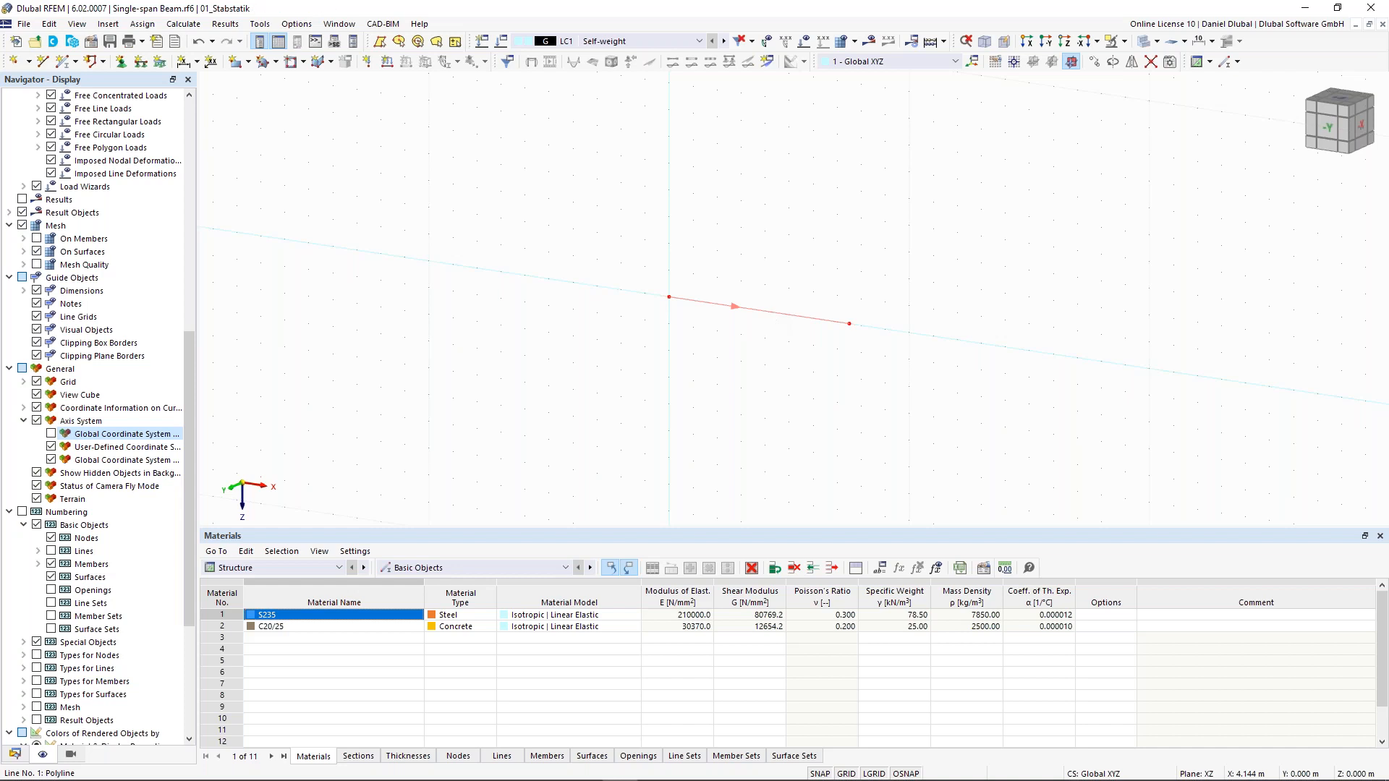
double_click(768, 311)
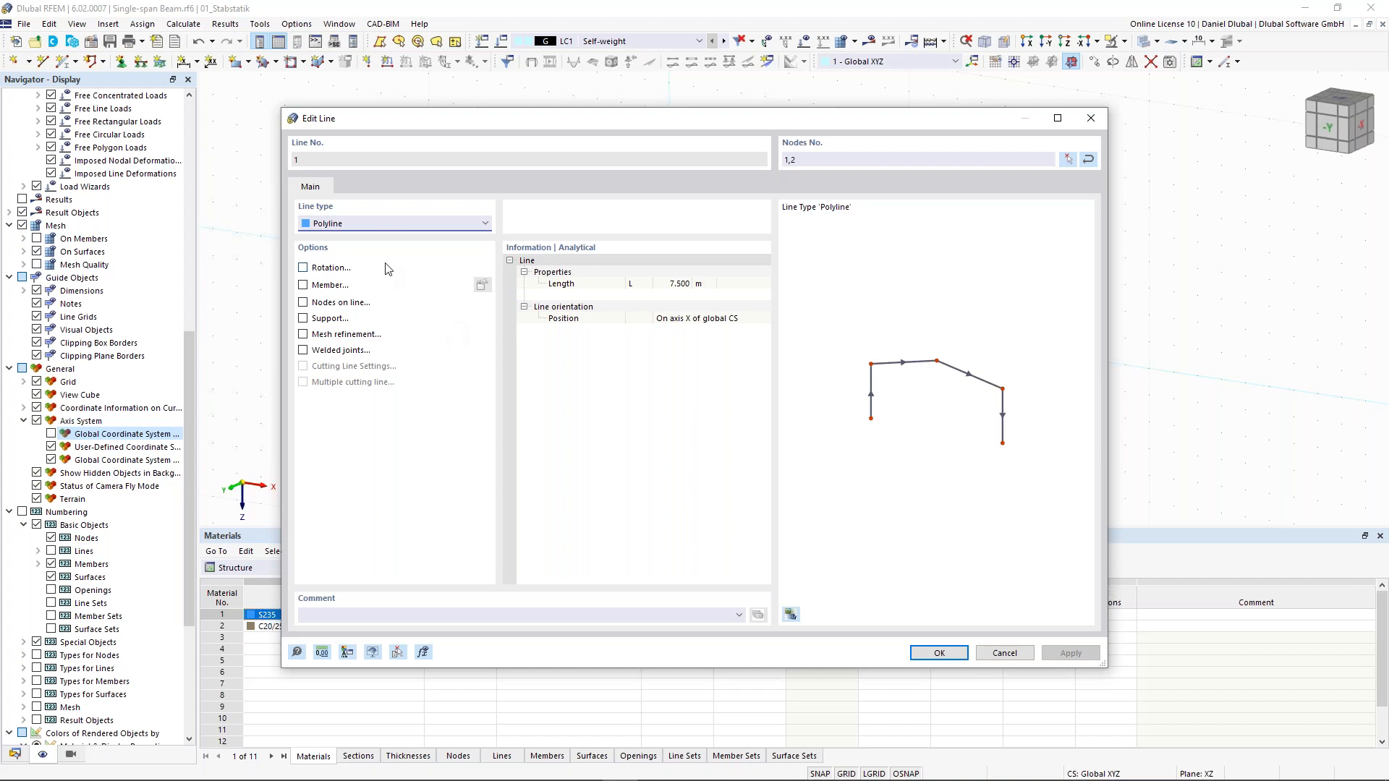
left_click(303, 285)
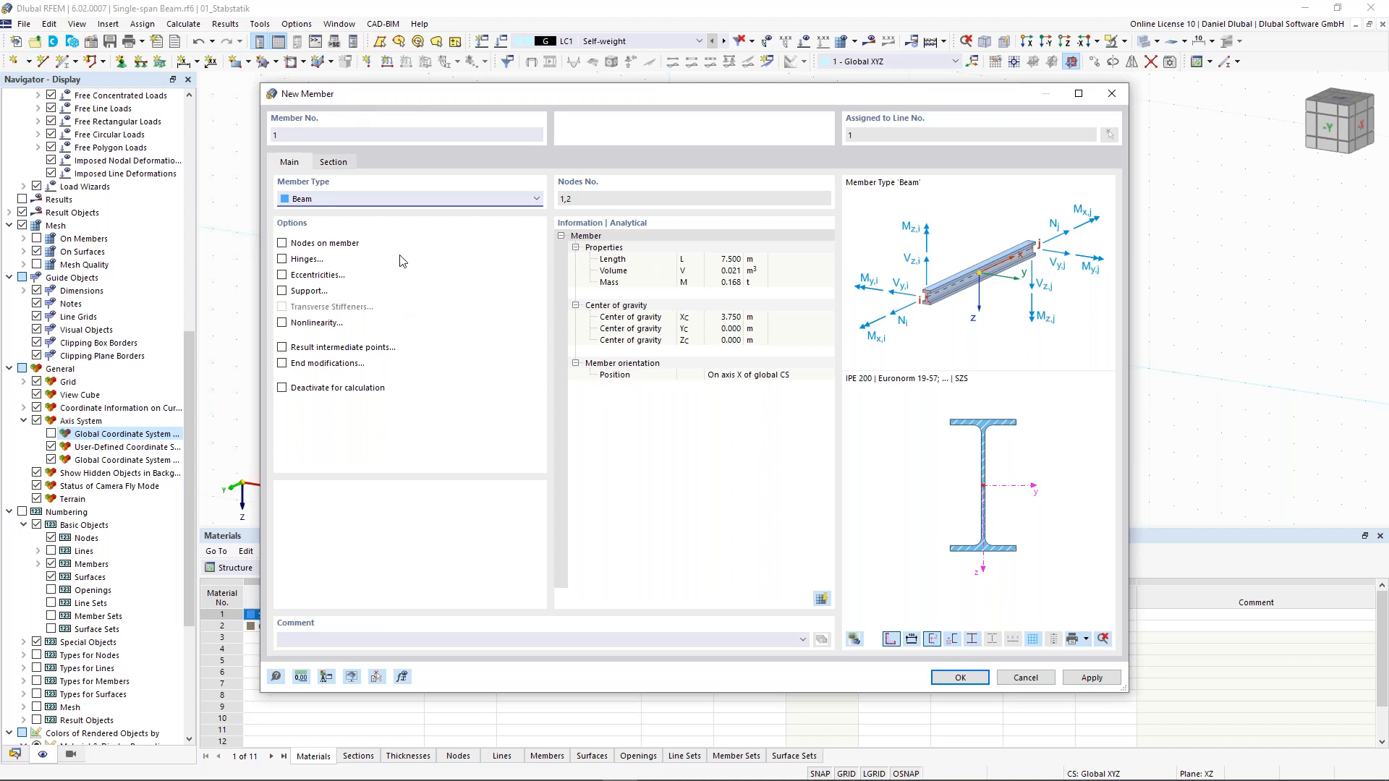
left_click(344, 200)
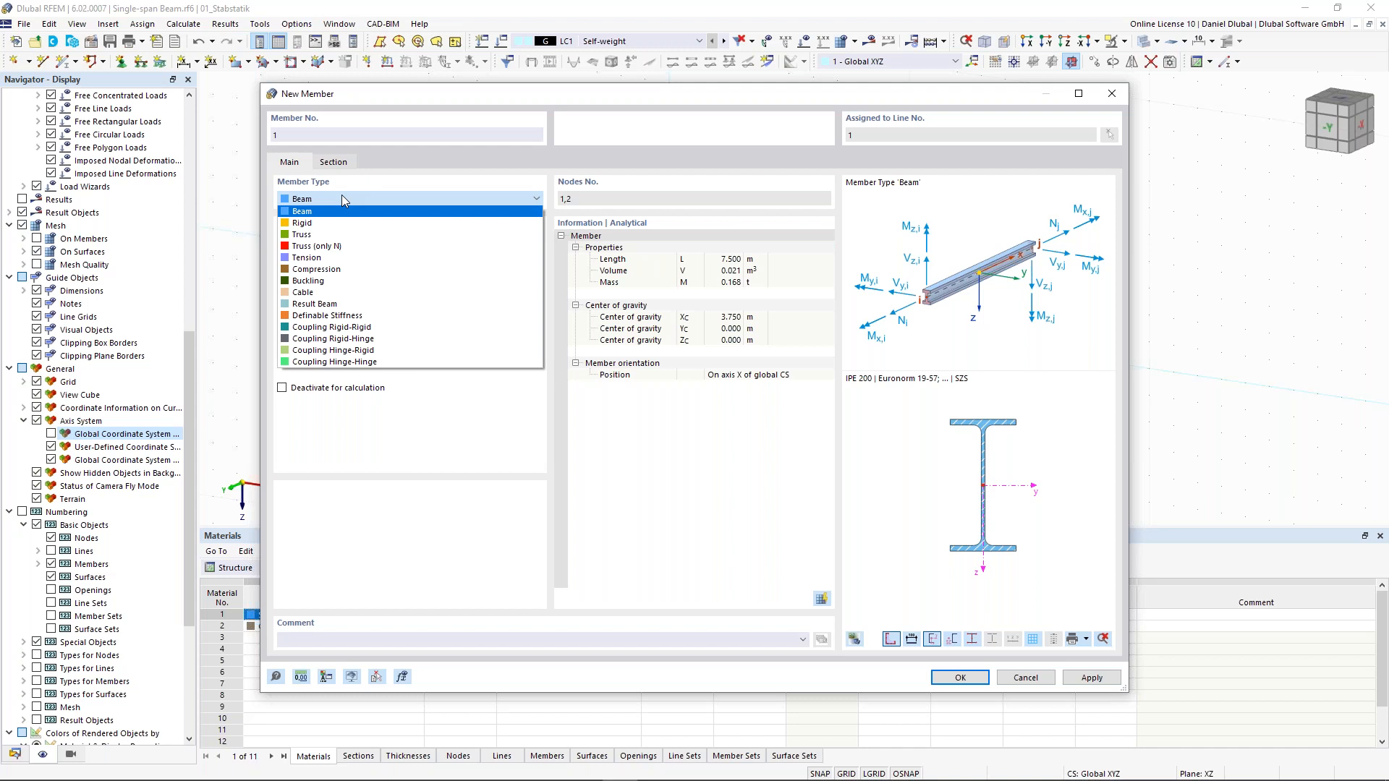
left_click(348, 320)
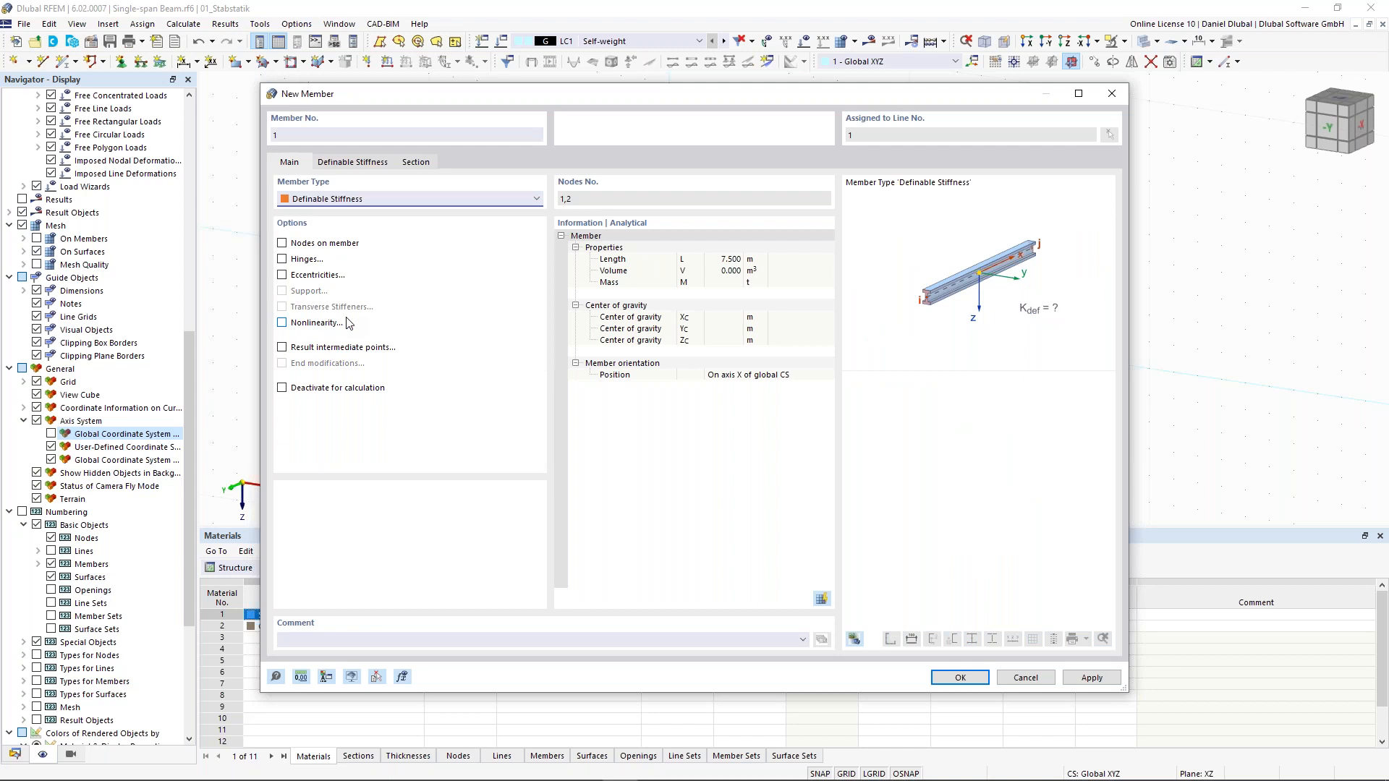
Step: Create a new member definable stiffness with torsional stiffness GIt and bending stiffnesses EIy and EIz of 1 kNm² each
left_click(354, 163)
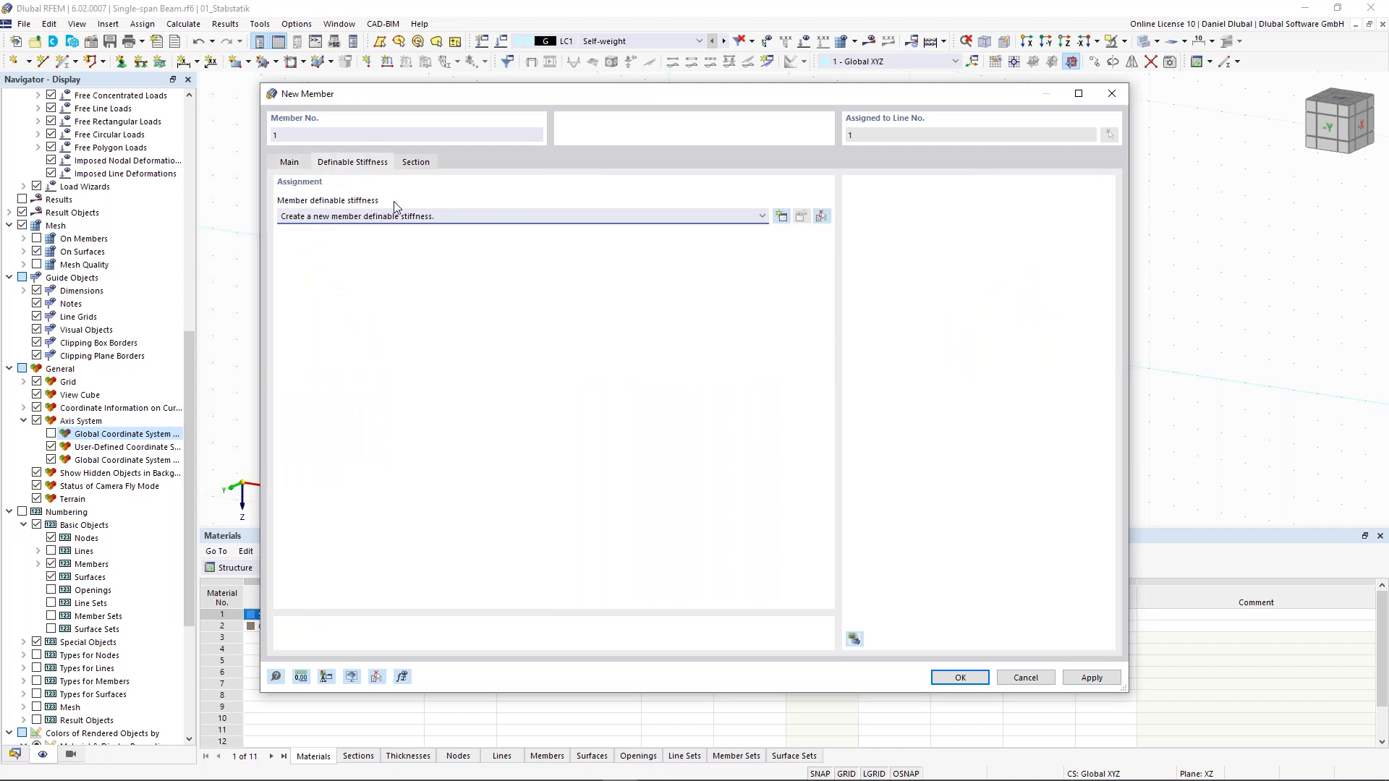
left_click(779, 219)
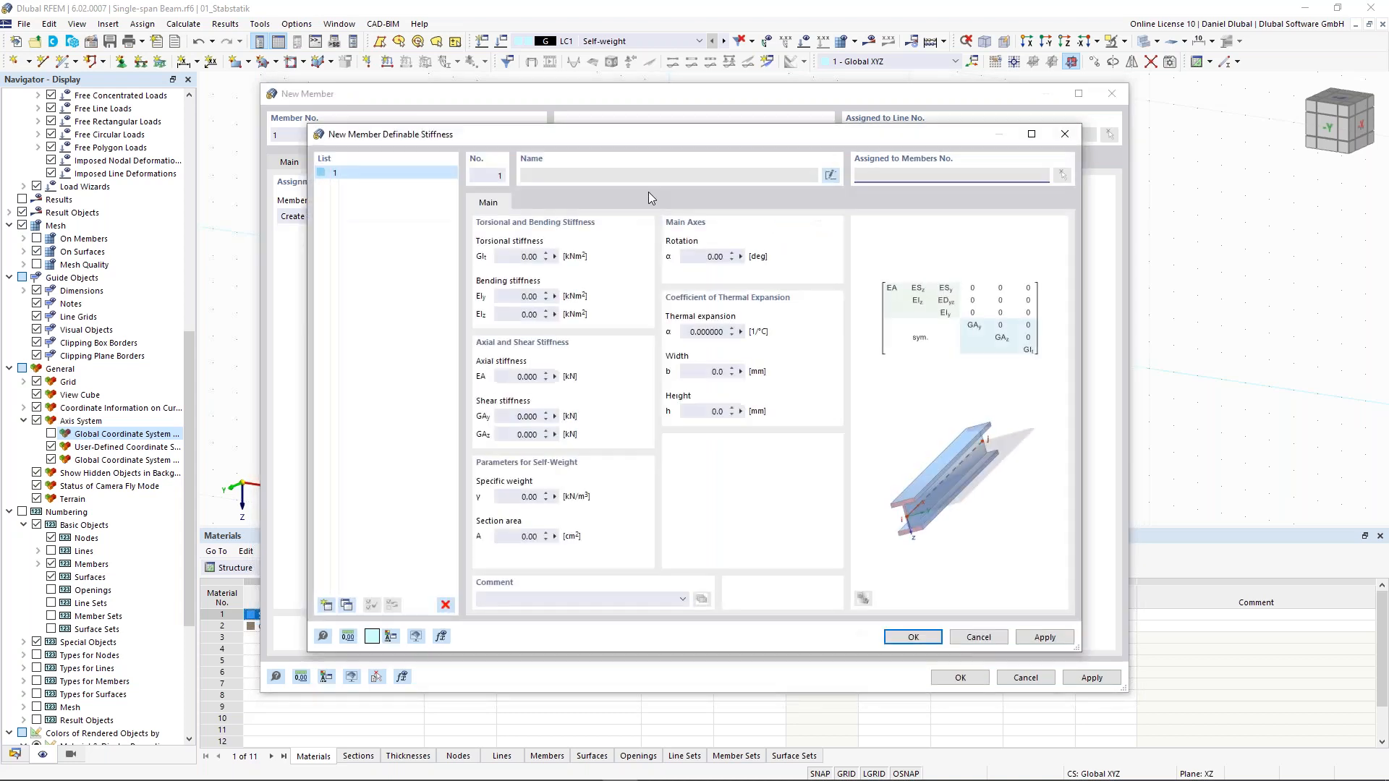
left_click(510, 257)
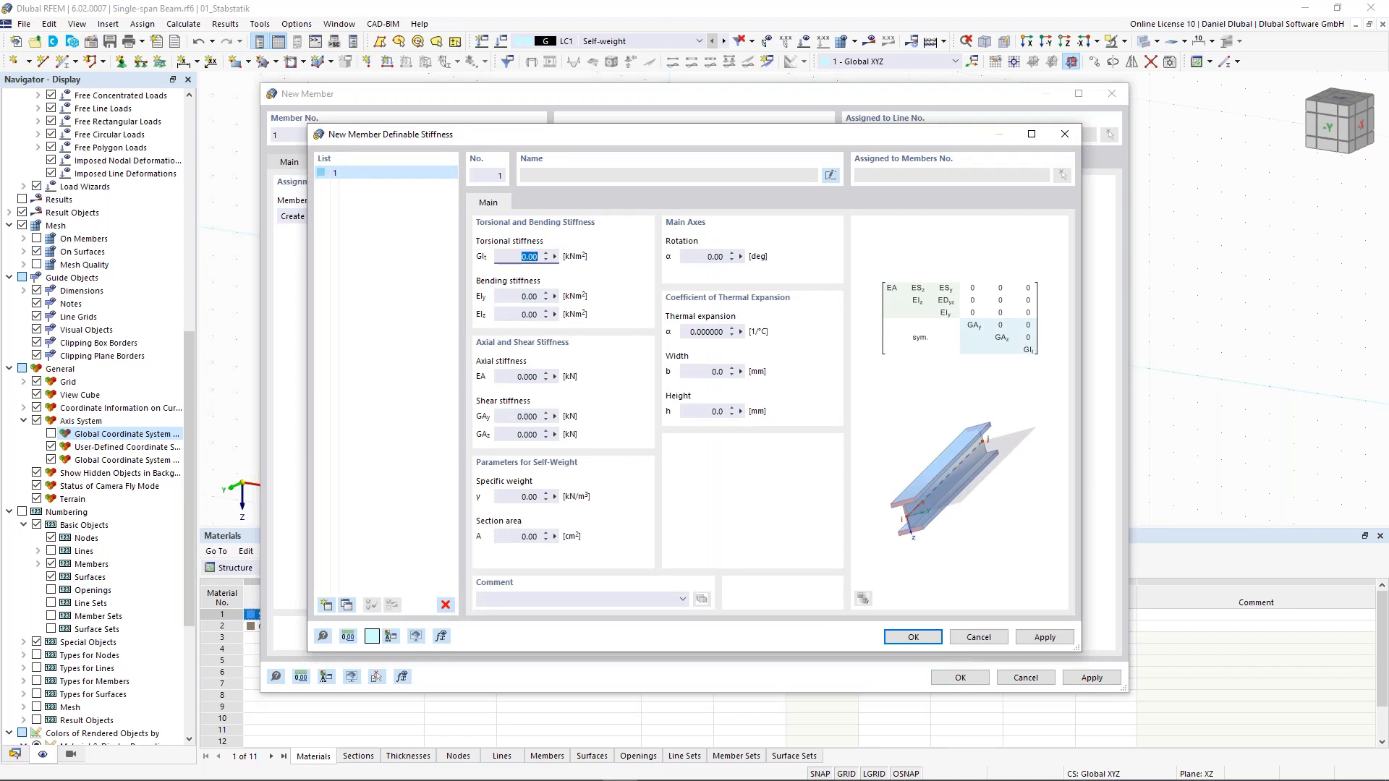
type("1")
left_click(558, 296)
type("1")
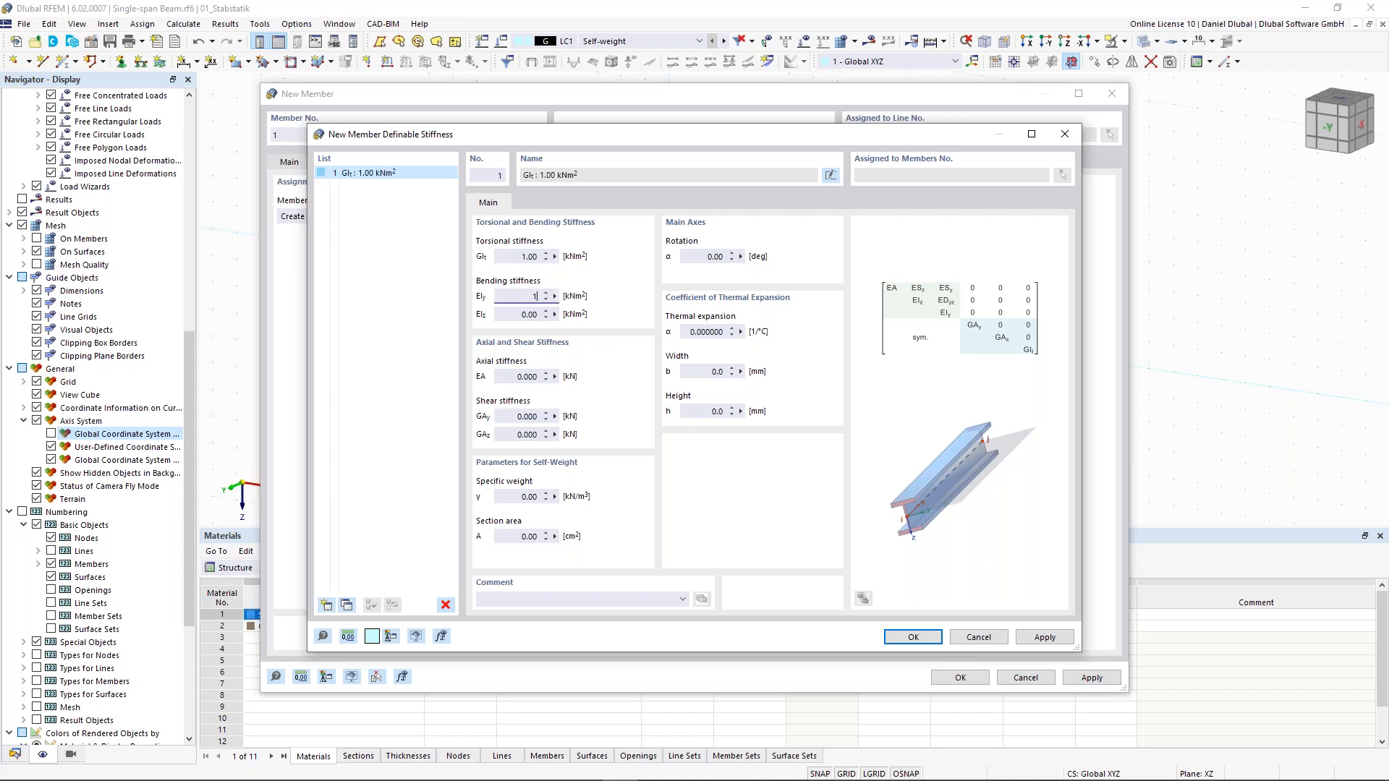
left_click(546, 314)
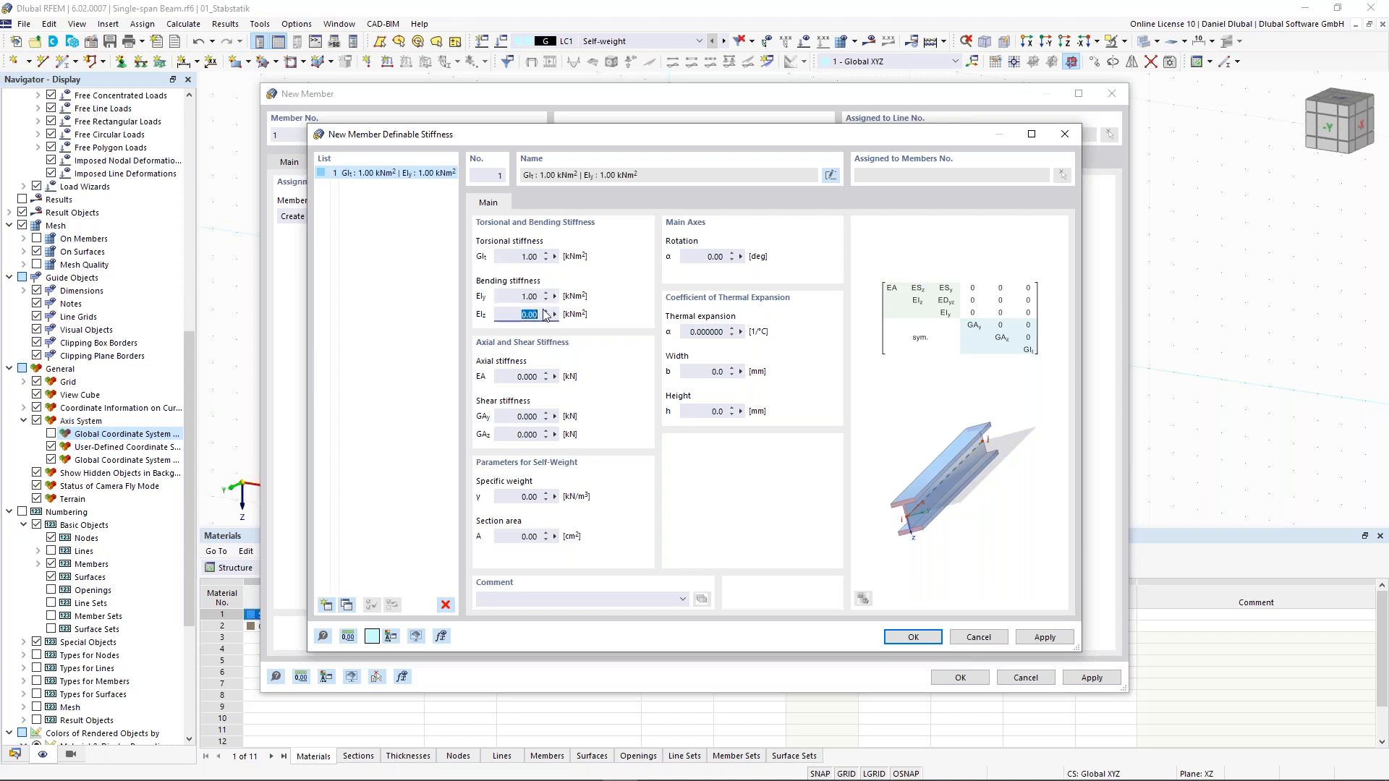
type("1")
Step: Set the axial stiffness EA and the shear stiffnesses GAy and GAz to 1 kN each and accept the definable stiffness
left_click(520, 376)
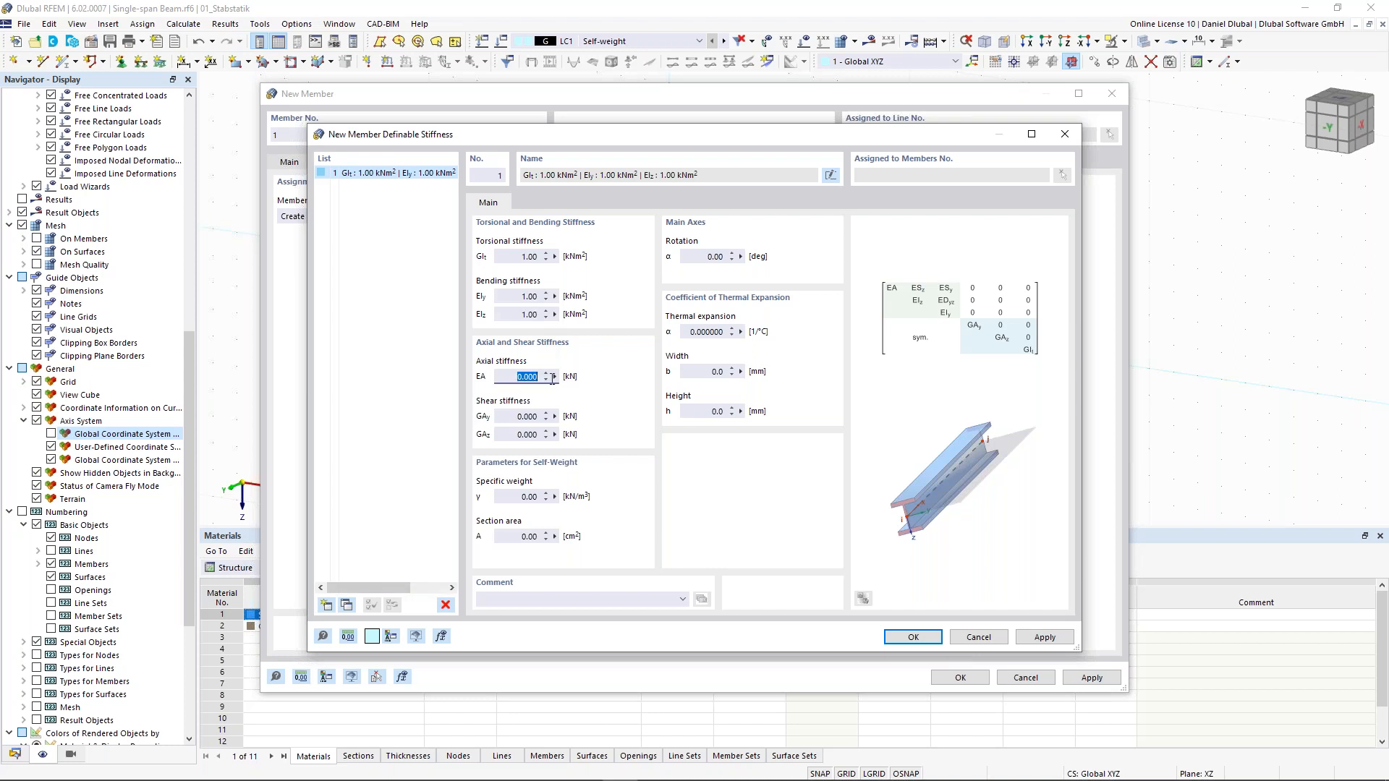
type("1")
left_click(516, 416)
type("1")
left_click(521, 434)
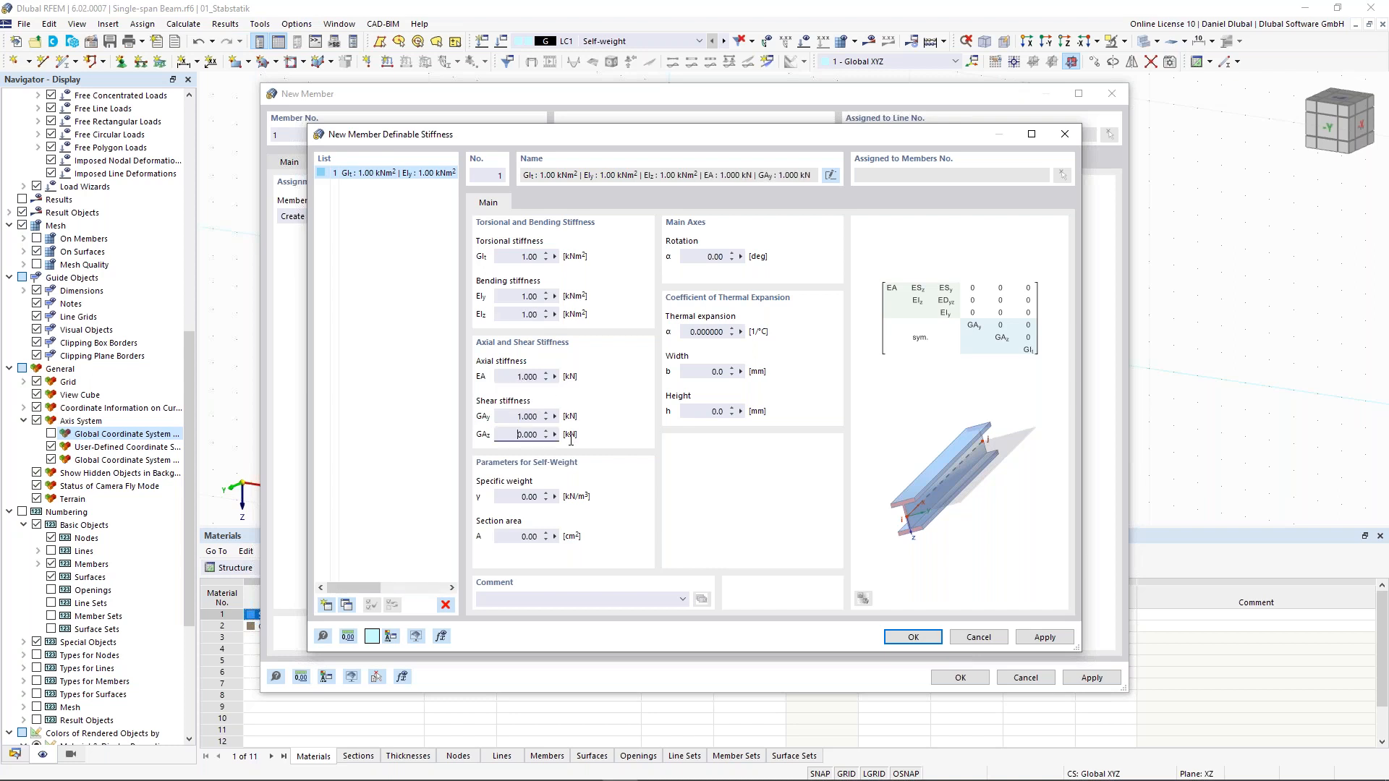
type("1")
left_click(912, 638)
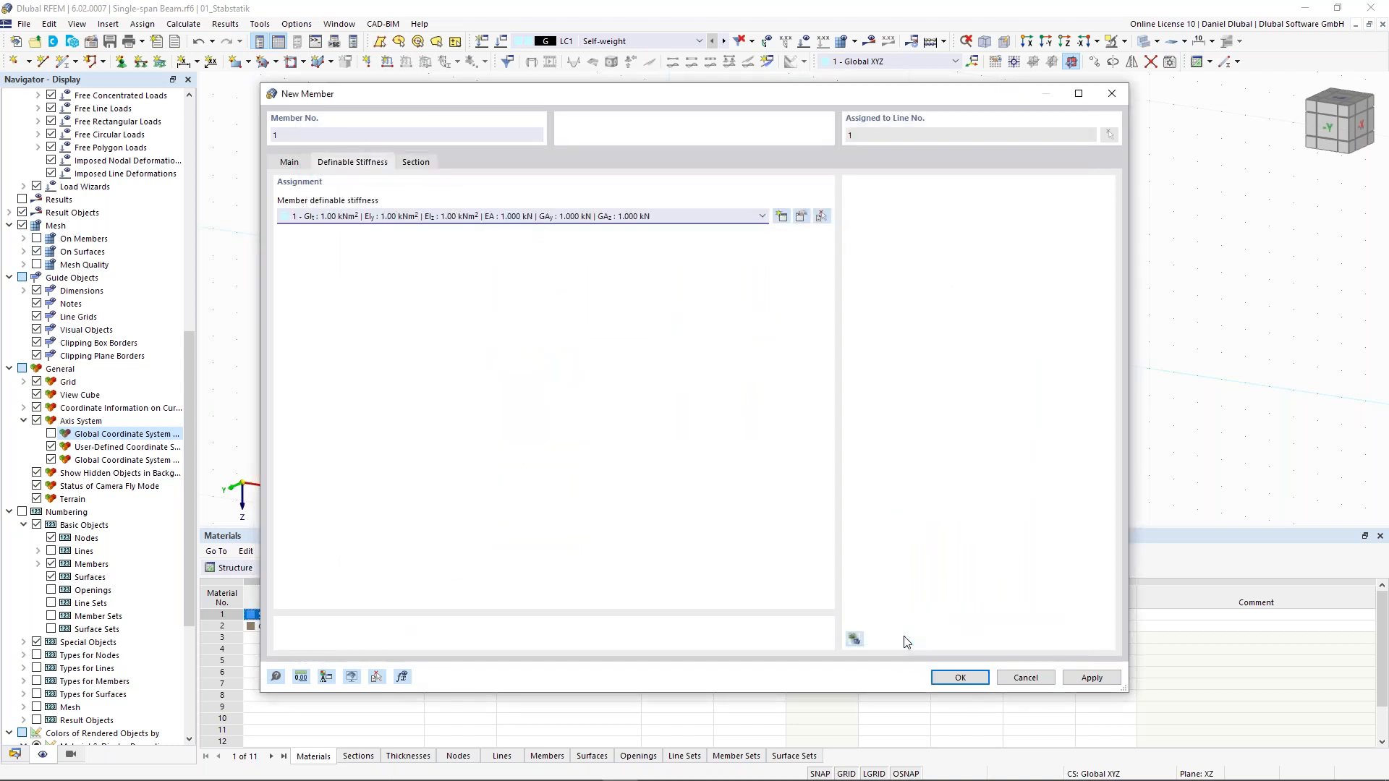
Step: Accept the new member with its definable stiffness, apply the line settings and enlarge the model view above the table
left_click(958, 678)
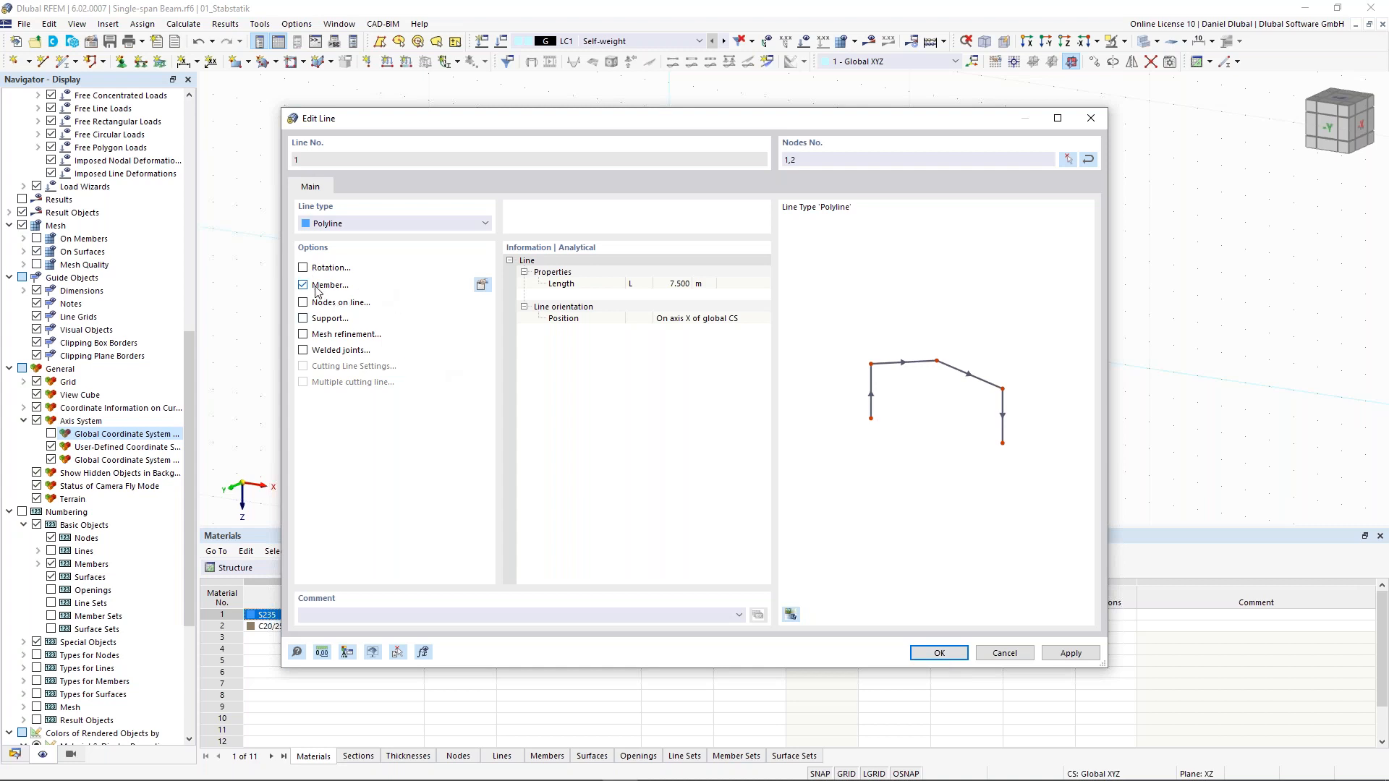
left_click(938, 653)
scroll(752, 268, "up", 1)
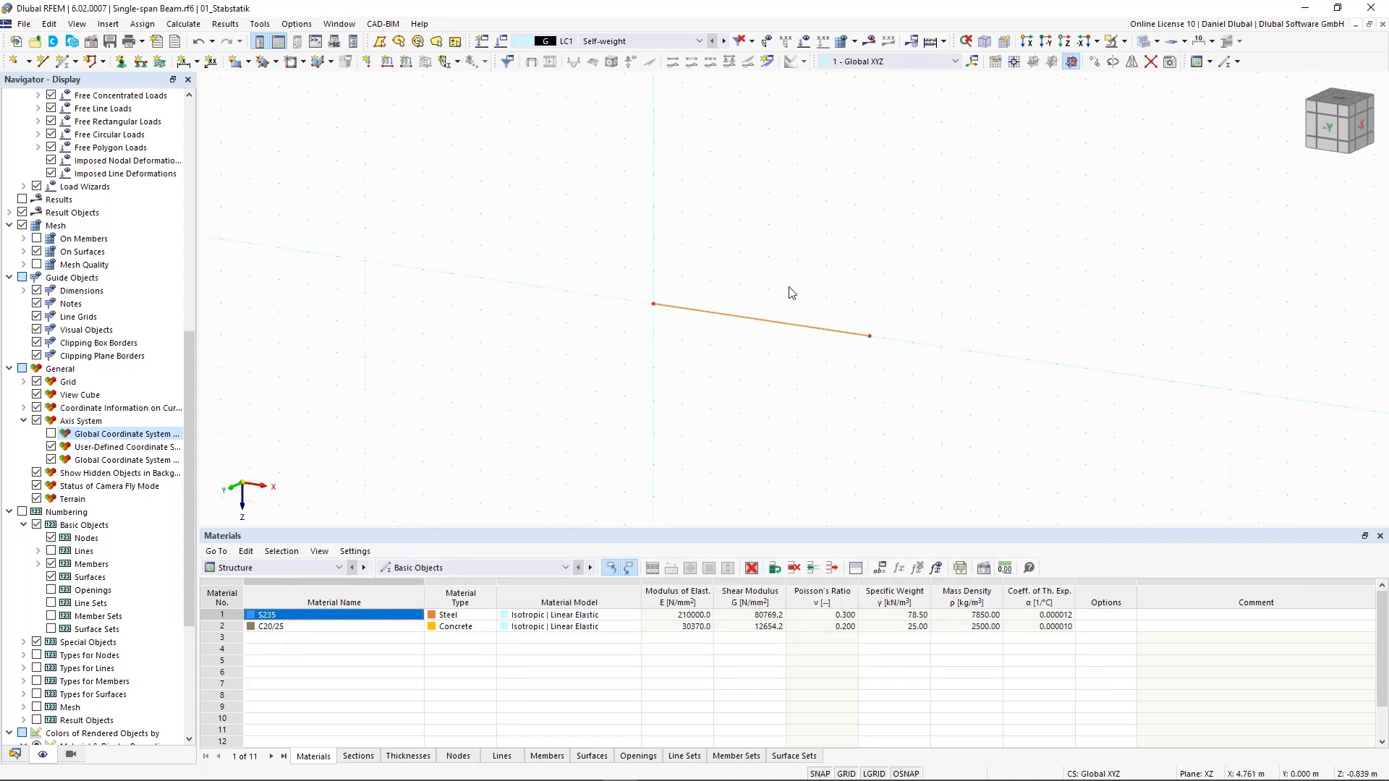
scroll(811, 290, "up", 1)
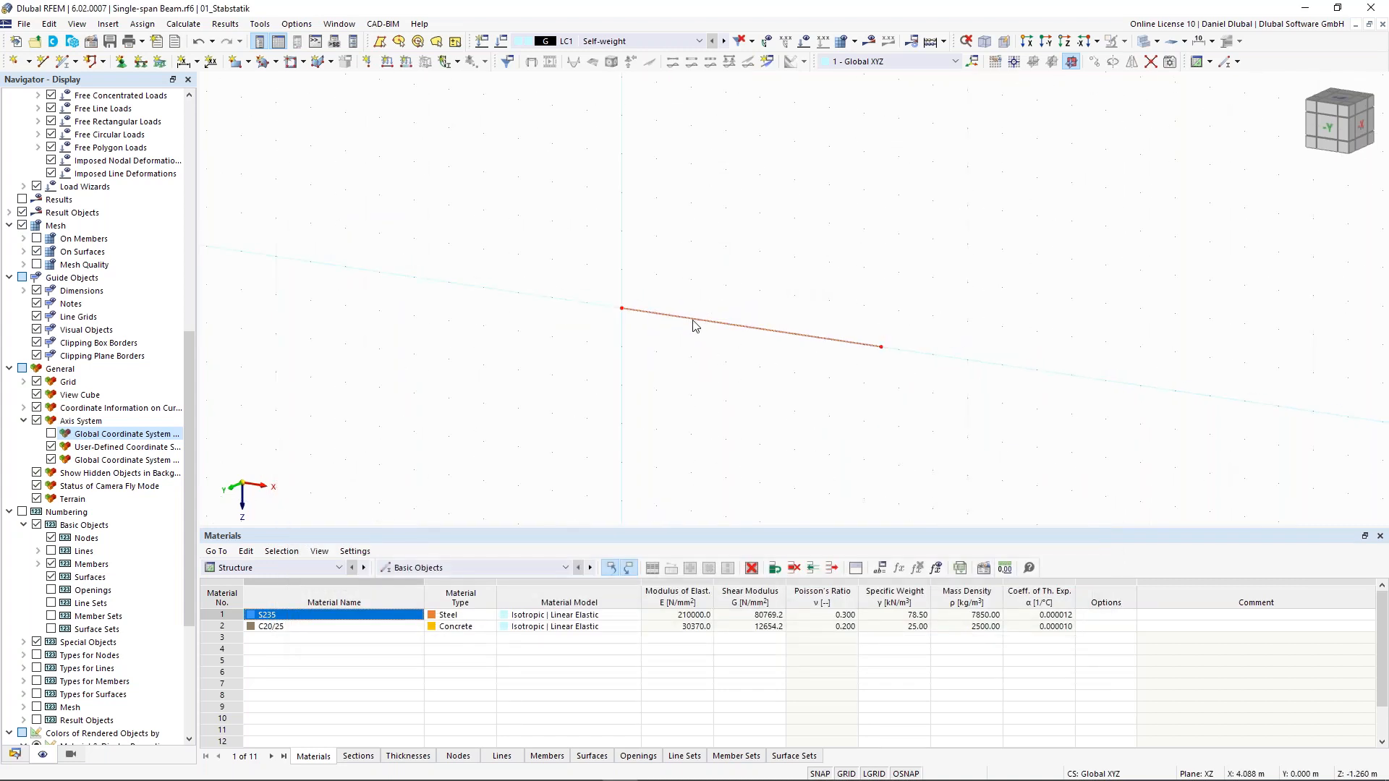
middle_click_drag(721, 281, 739, 253)
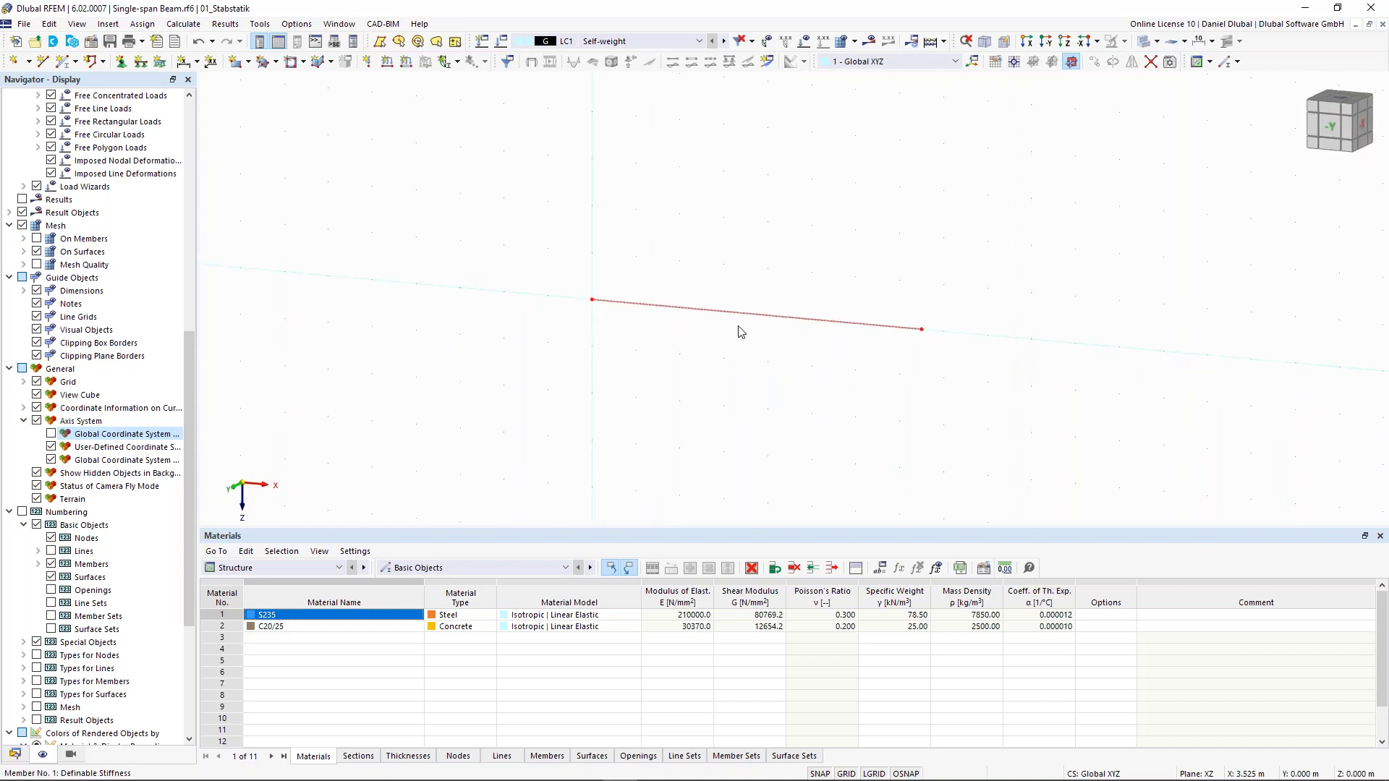
left_click_drag(704, 527, 705, 549)
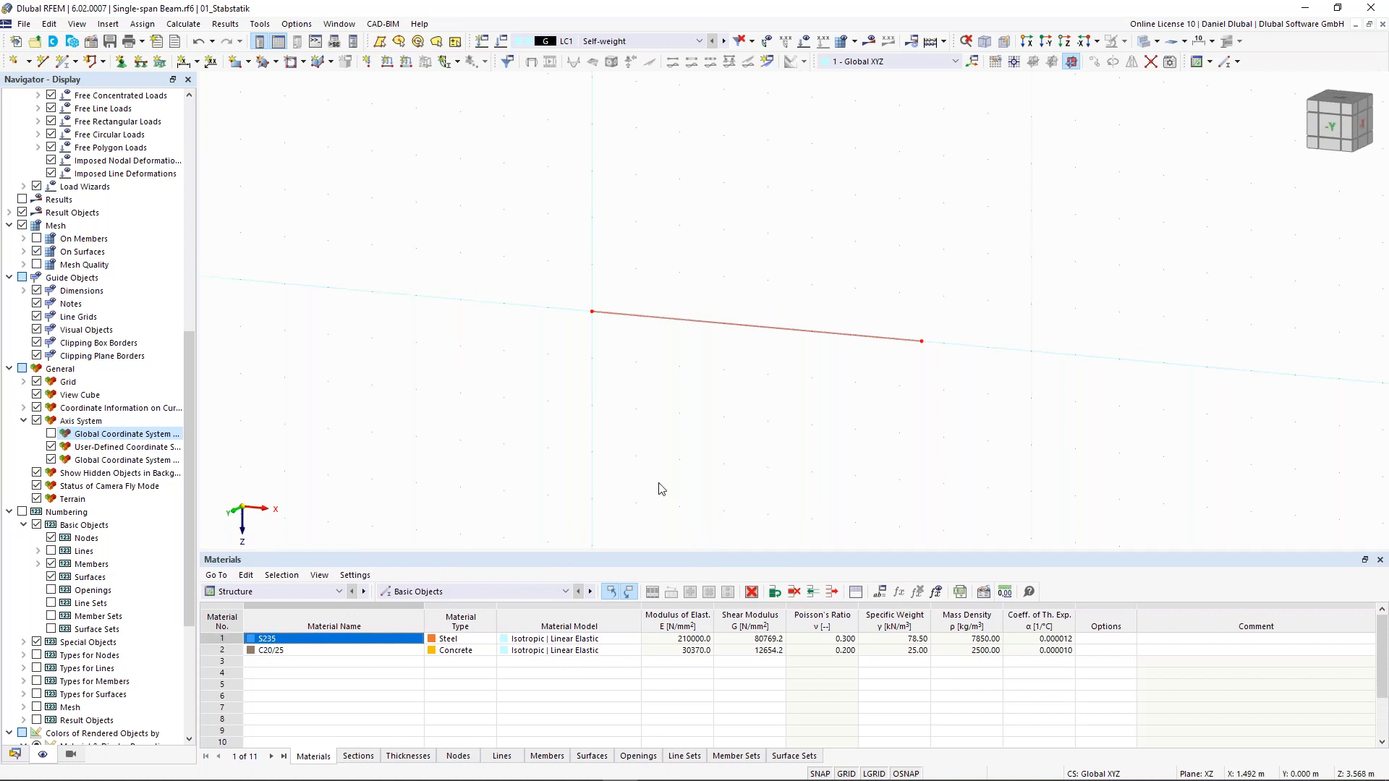
Step: Assign a Hinged nodal support to the beam's start node at the origin
left_click(120, 63)
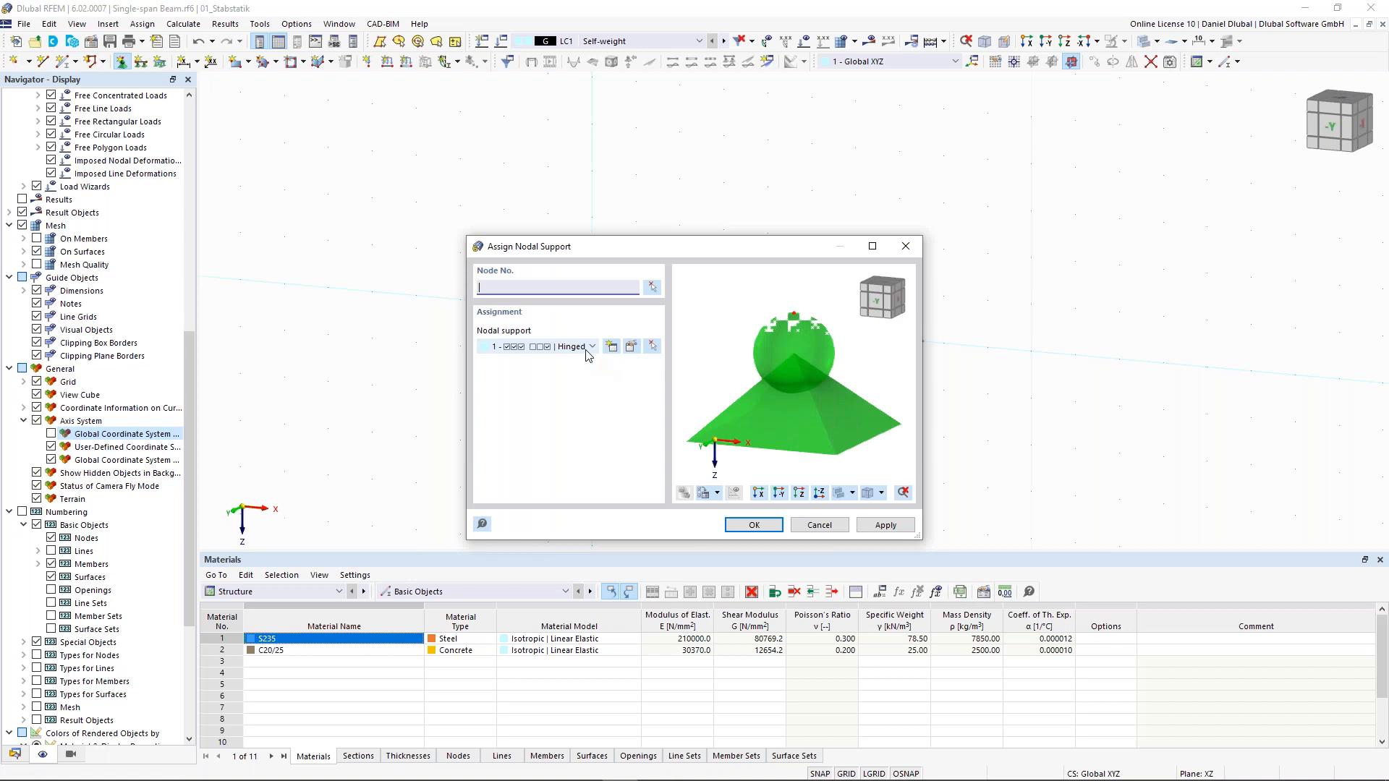
left_click(586, 353)
left_click(585, 371)
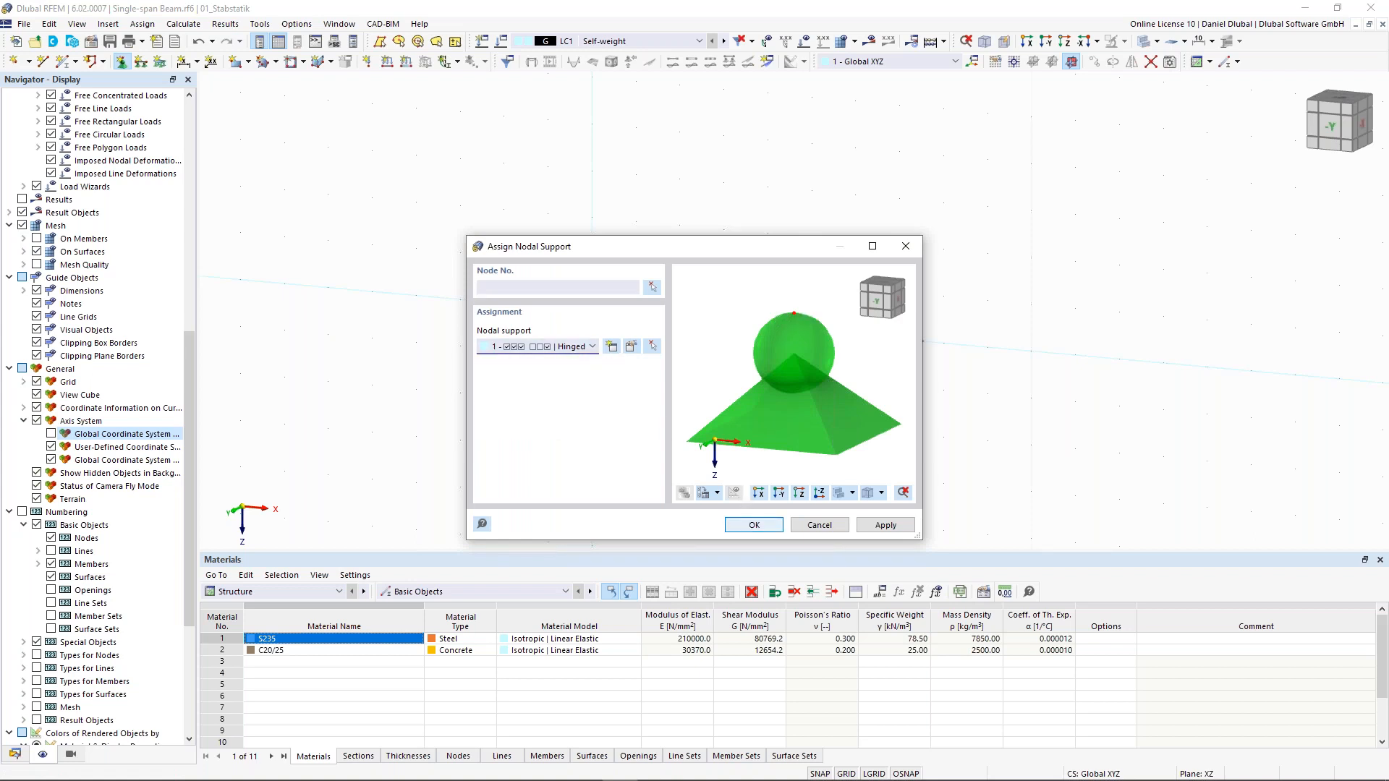
left_click(753, 525)
left_click_drag(553, 226, 628, 358)
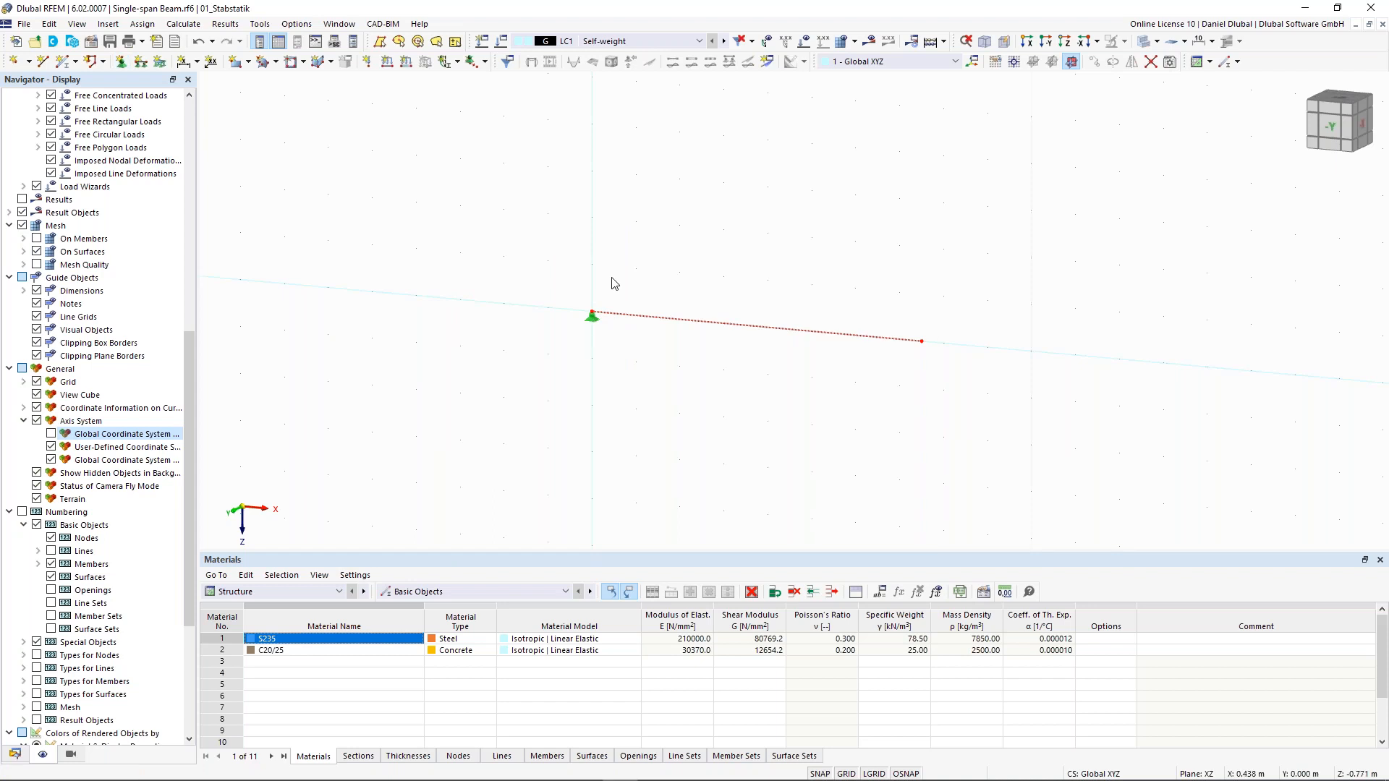
Step: Assign a Roller in X nodal support to the beam's end node
left_click(123, 64)
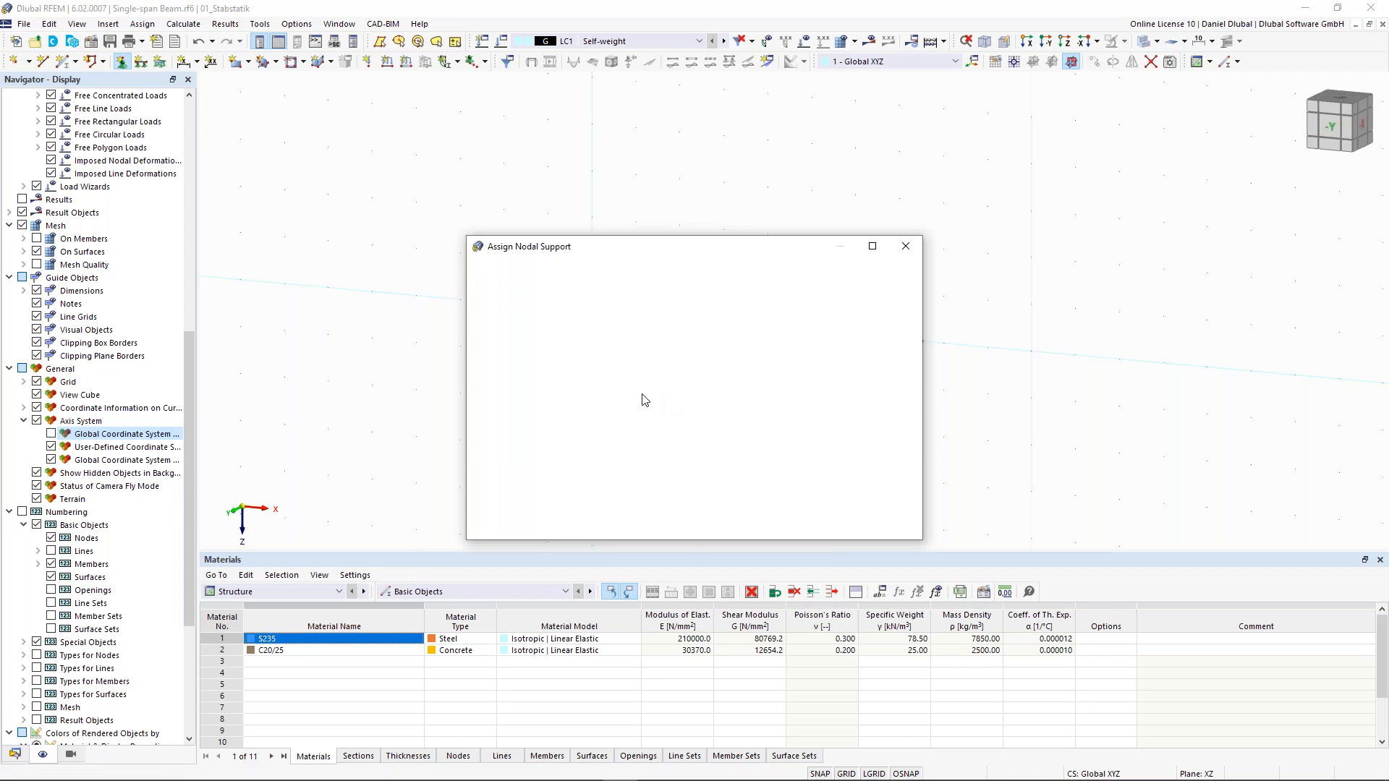
left_click(587, 348)
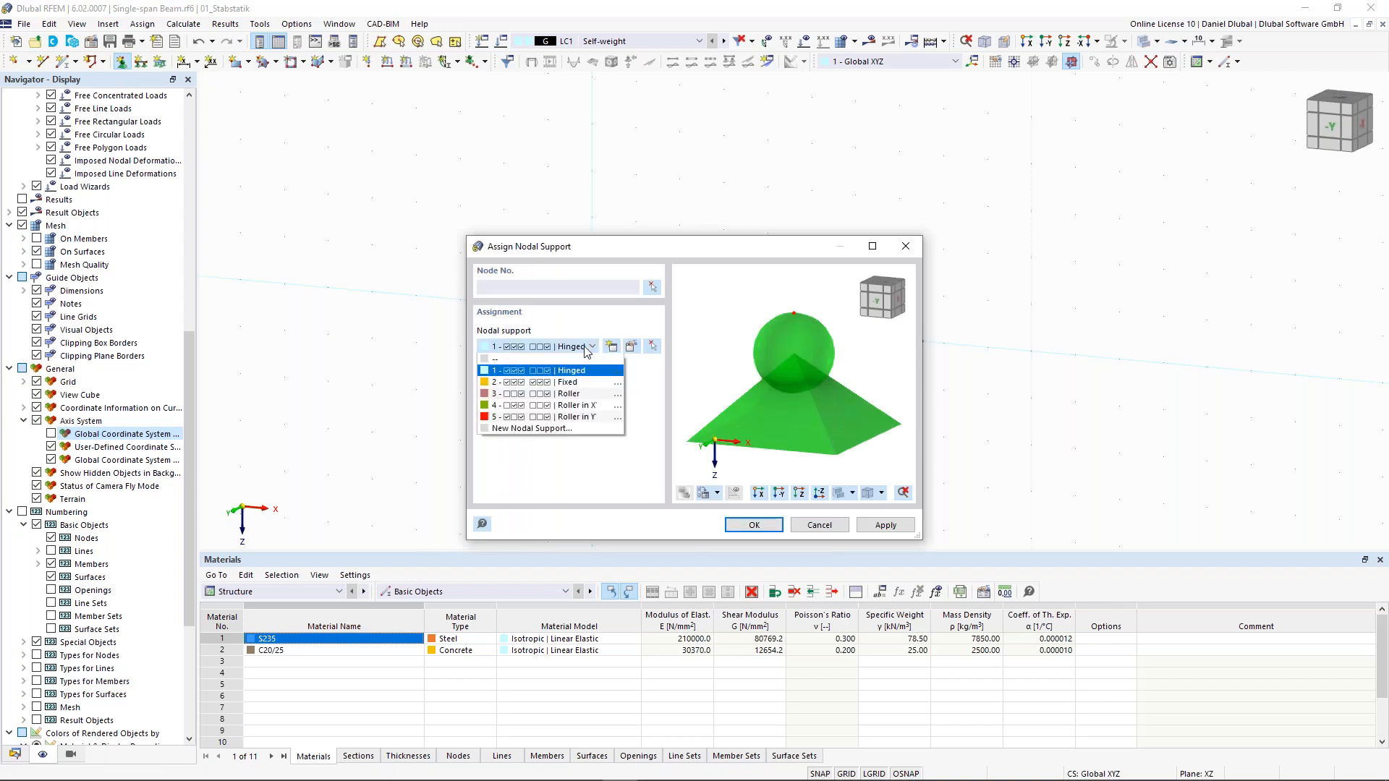
left_click(599, 406)
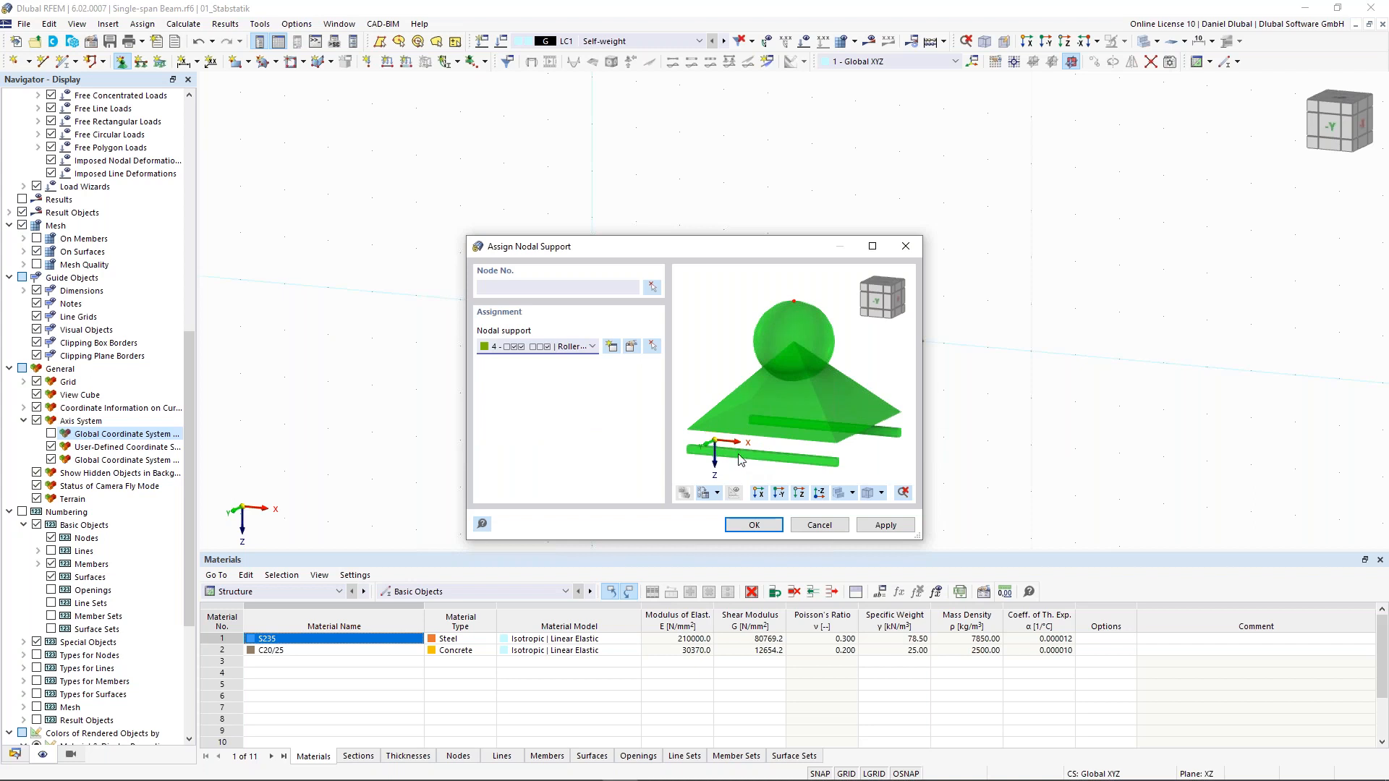
left_click(764, 534)
left_click_drag(897, 281, 983, 403)
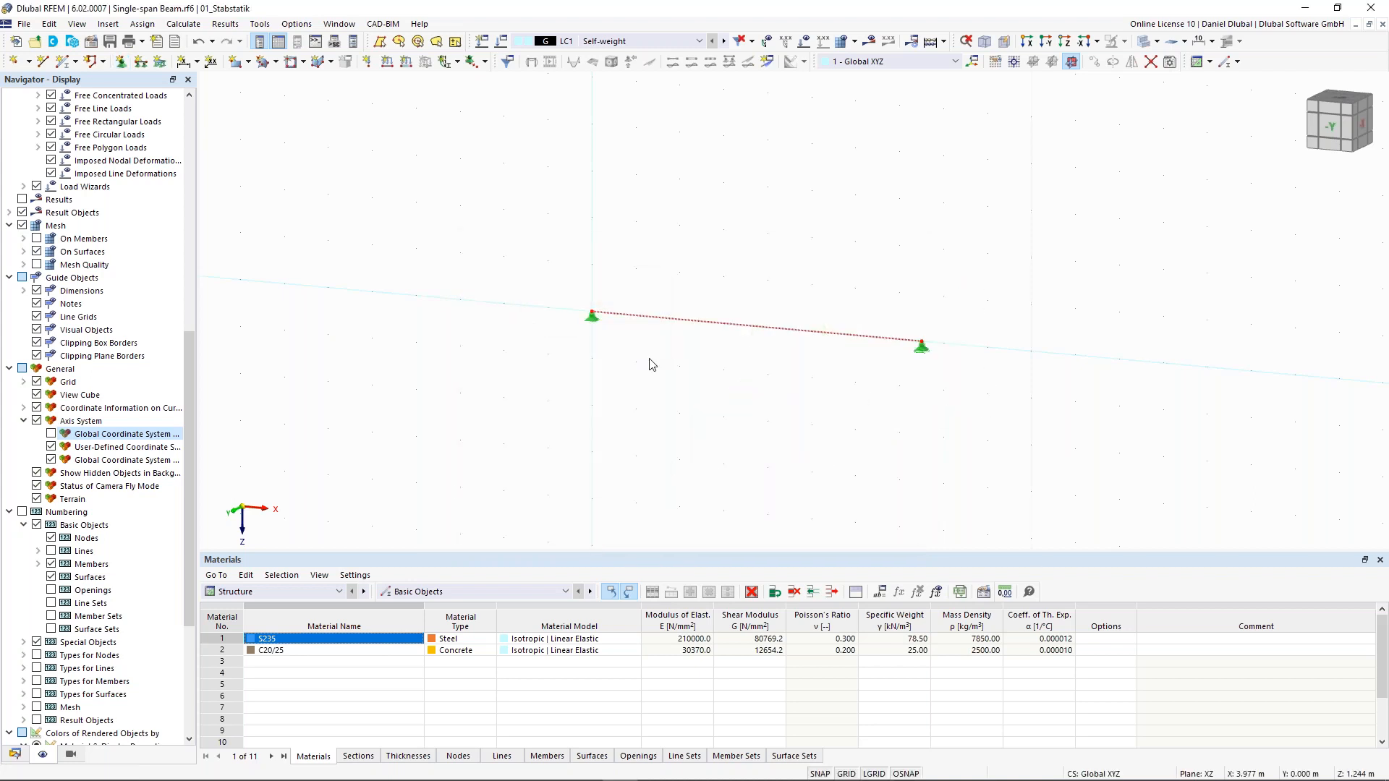
Step: Enlarge the display size of the nodal support symbols at both ends of the beam
right_click(592, 325)
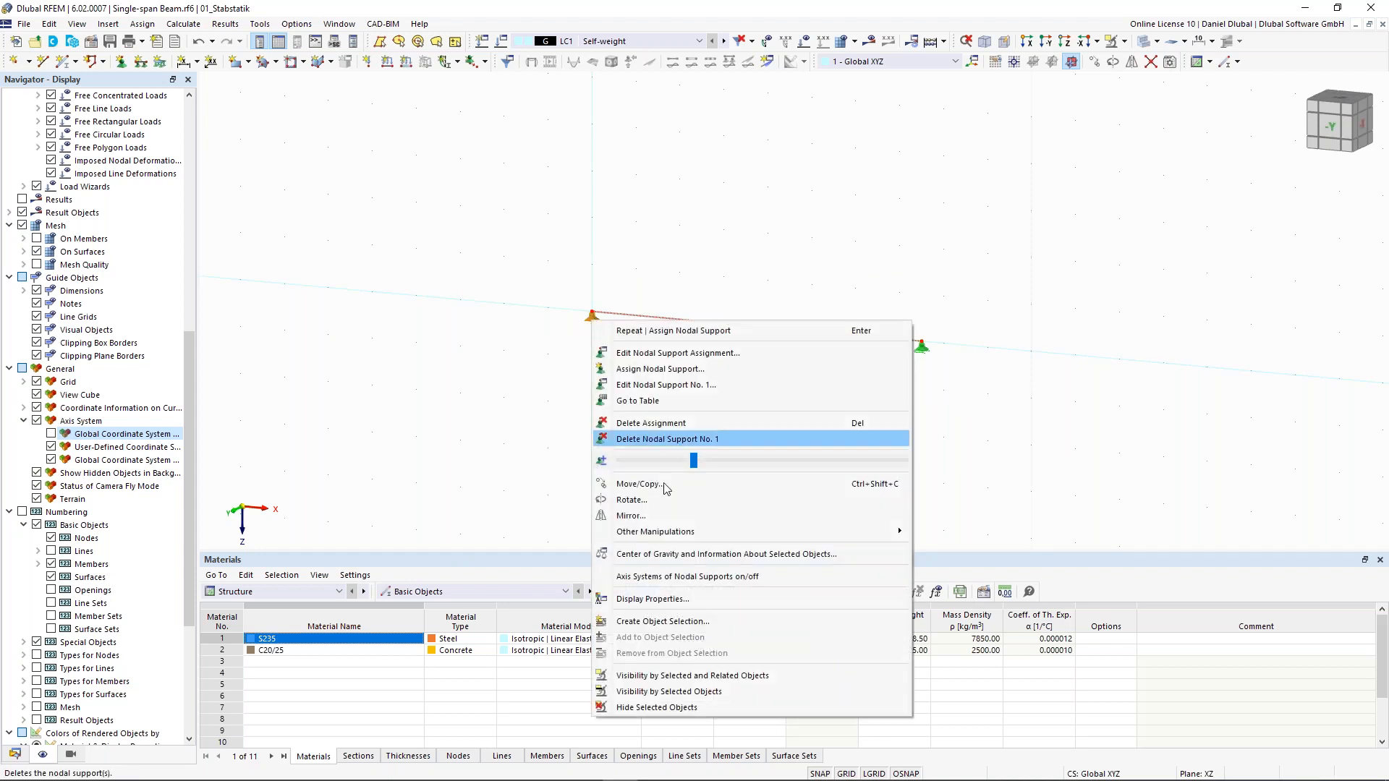
left_click_drag(693, 464, 756, 465)
left_click(1007, 345)
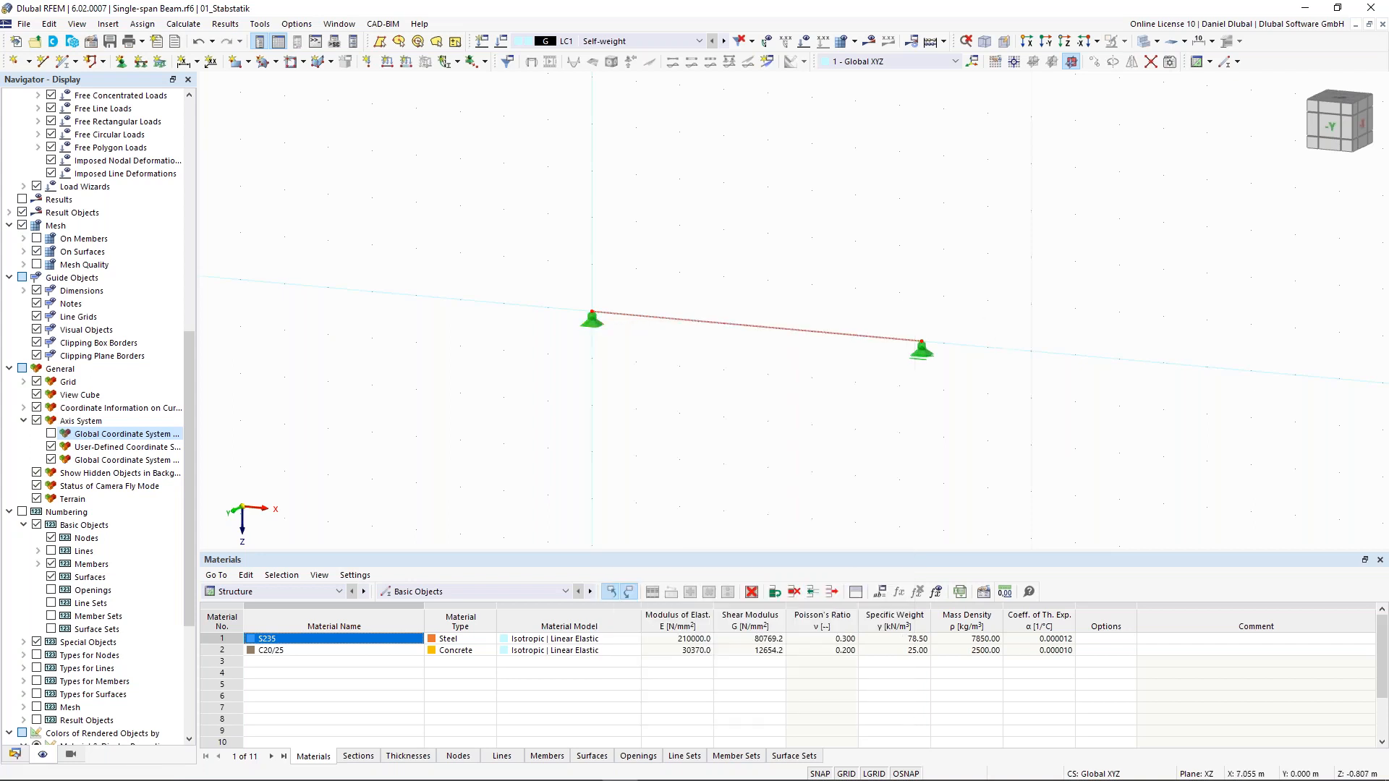
middle_click_drag(902, 302, 787, 292)
right_click(807, 344)
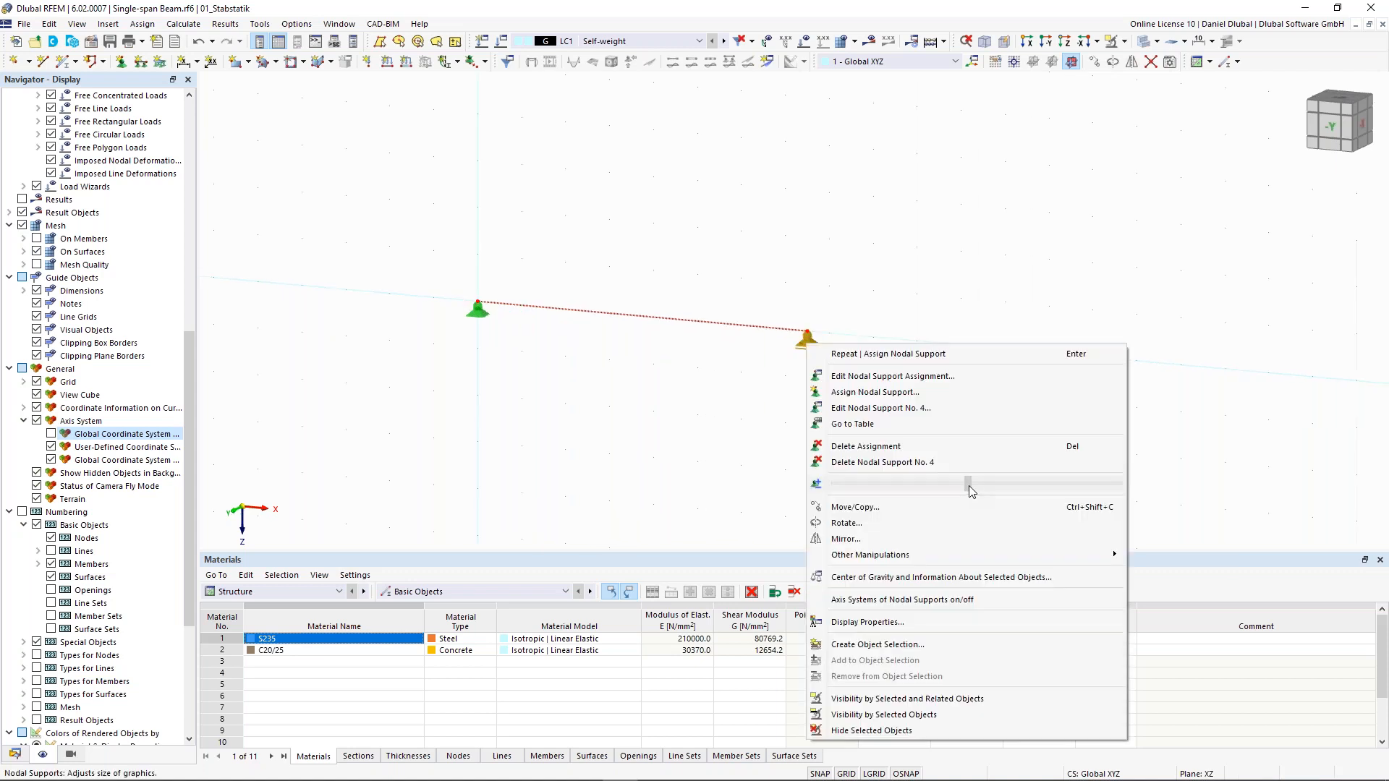
left_click_drag(972, 484, 1010, 495)
left_click(867, 232)
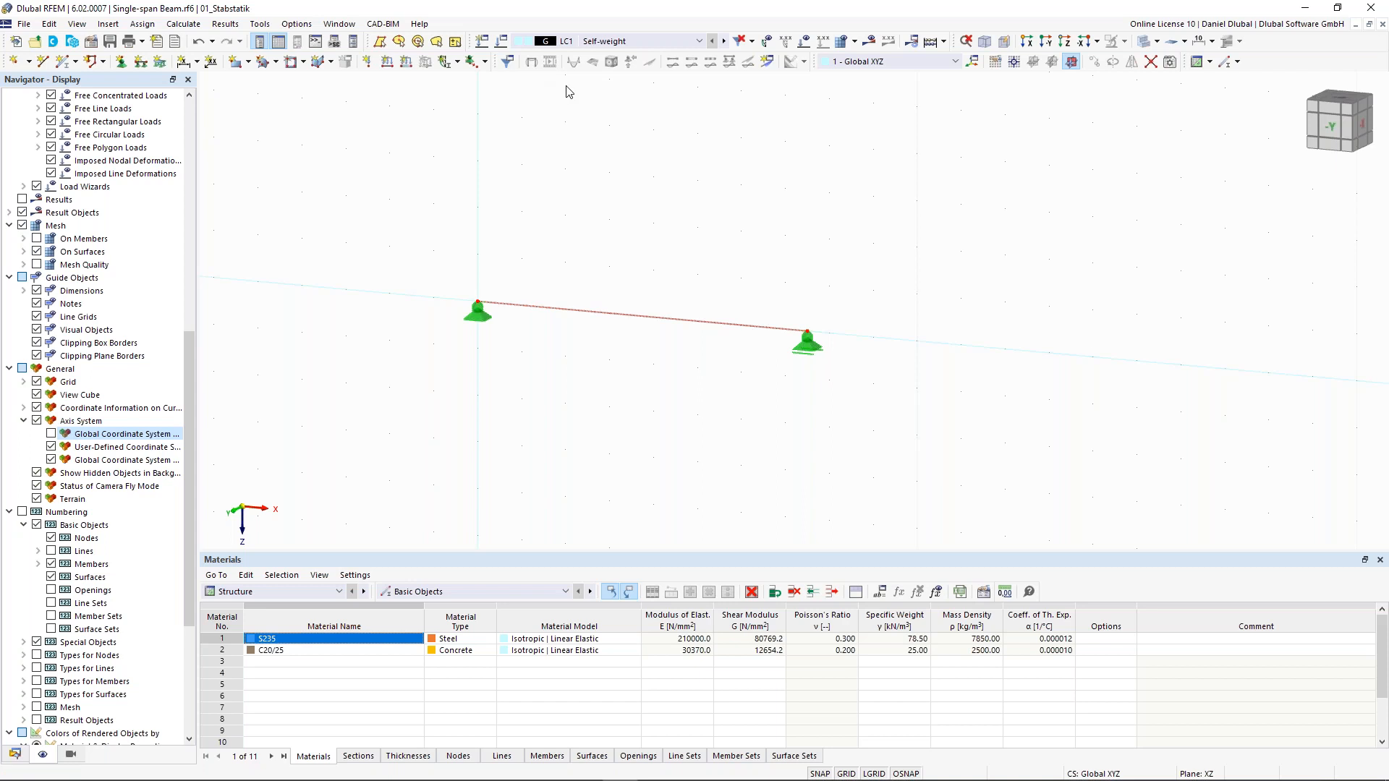
Step: Deactivate the self-weight in load case LC1 and rename the load case Test Load
left_click(500, 42)
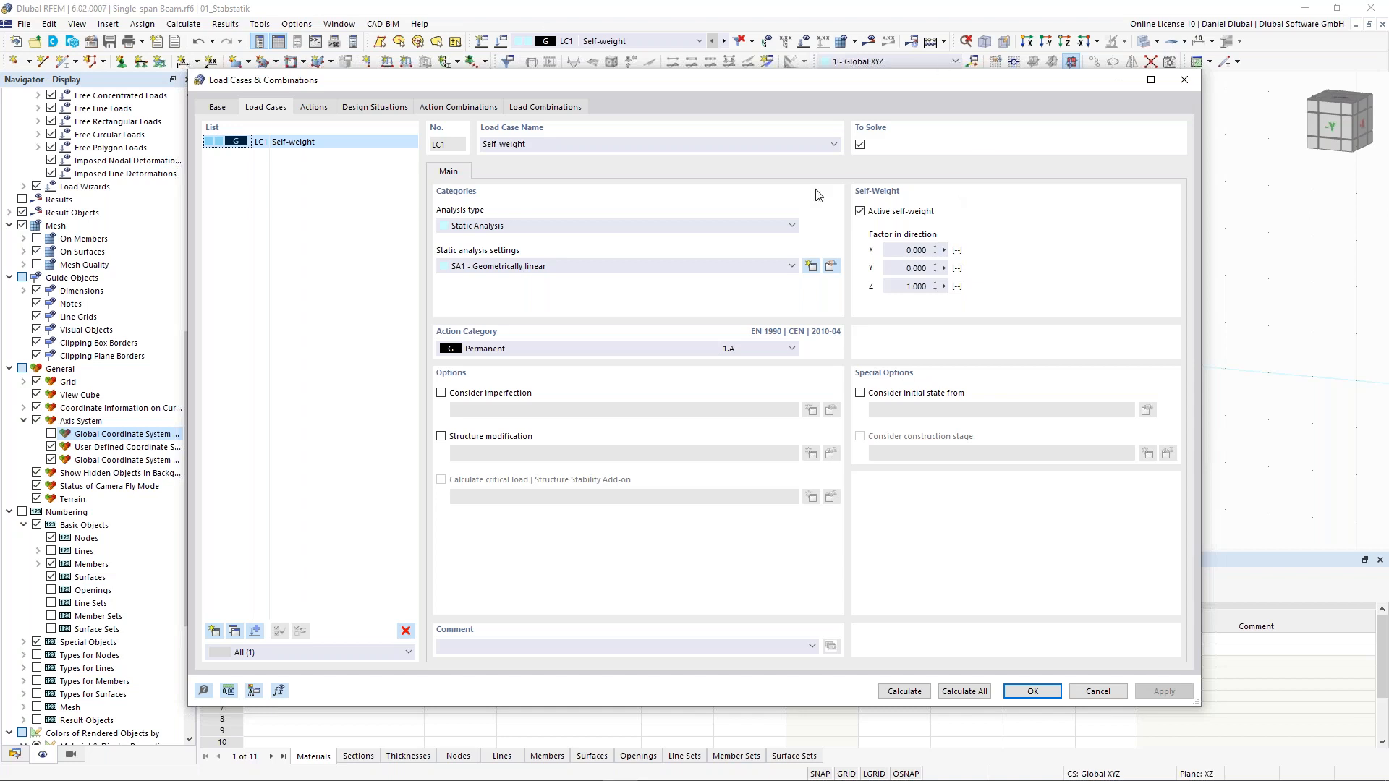
left_click(868, 215)
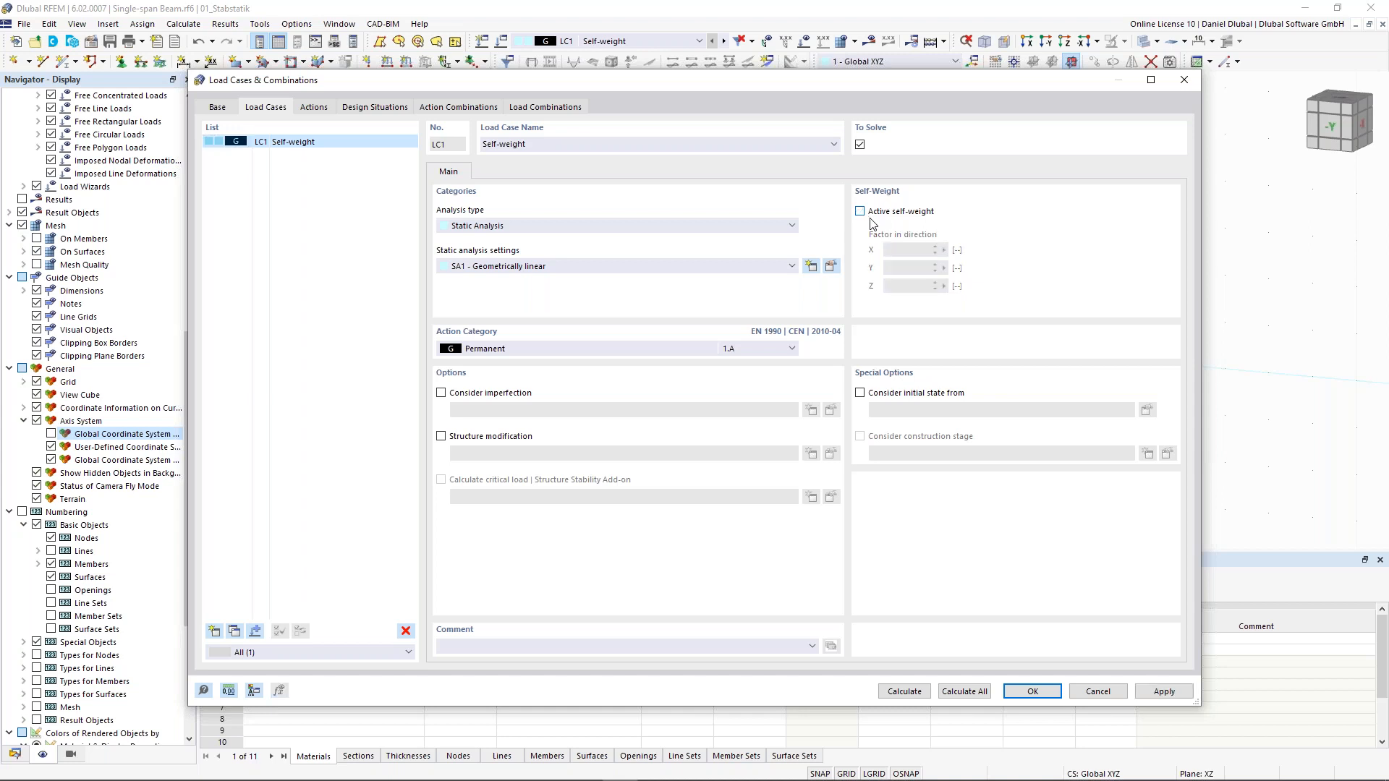
left_click(531, 144)
double_click(532, 144)
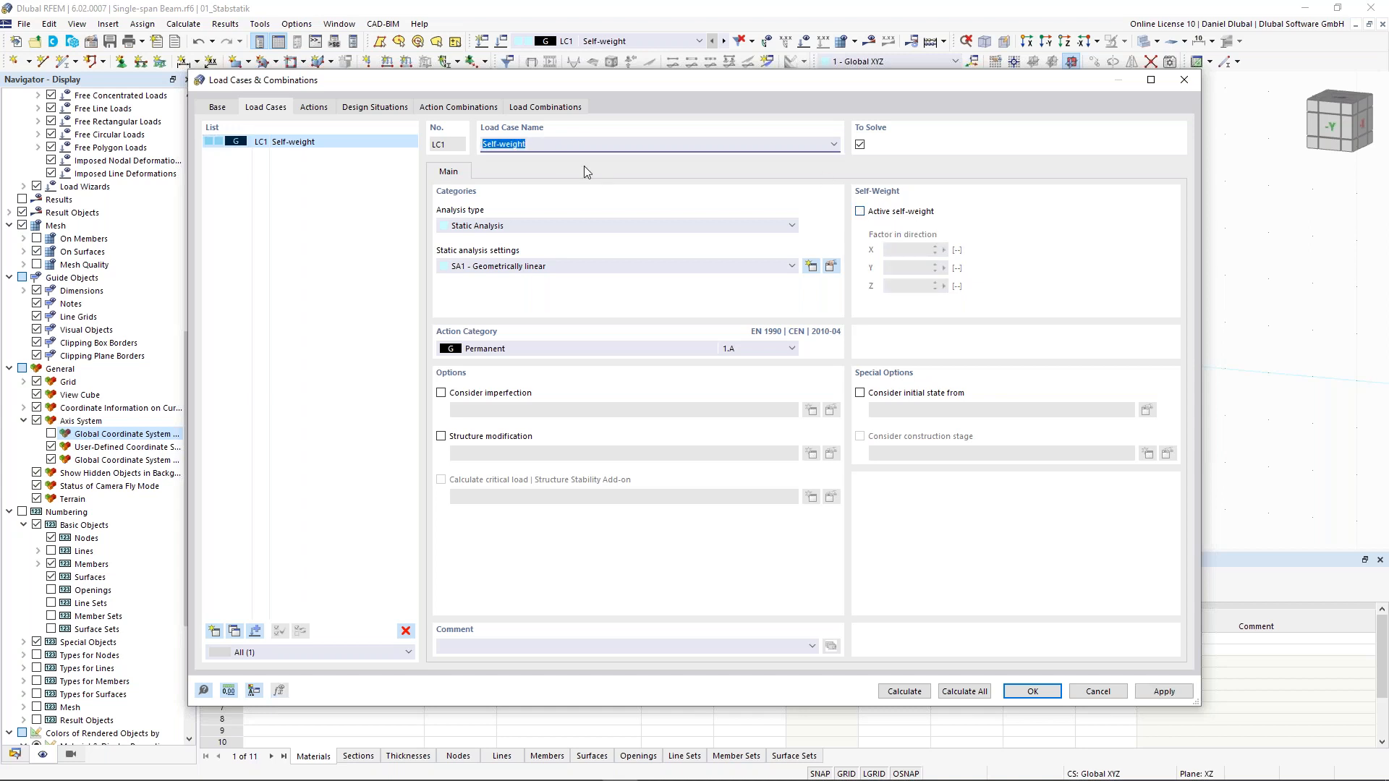
type("Teas")
key("BackSpace")
key("BackSpace")
key("BackSpace")
key("BackSpace")
key("BackSpace")
type("st Load")
left_click(1027, 696)
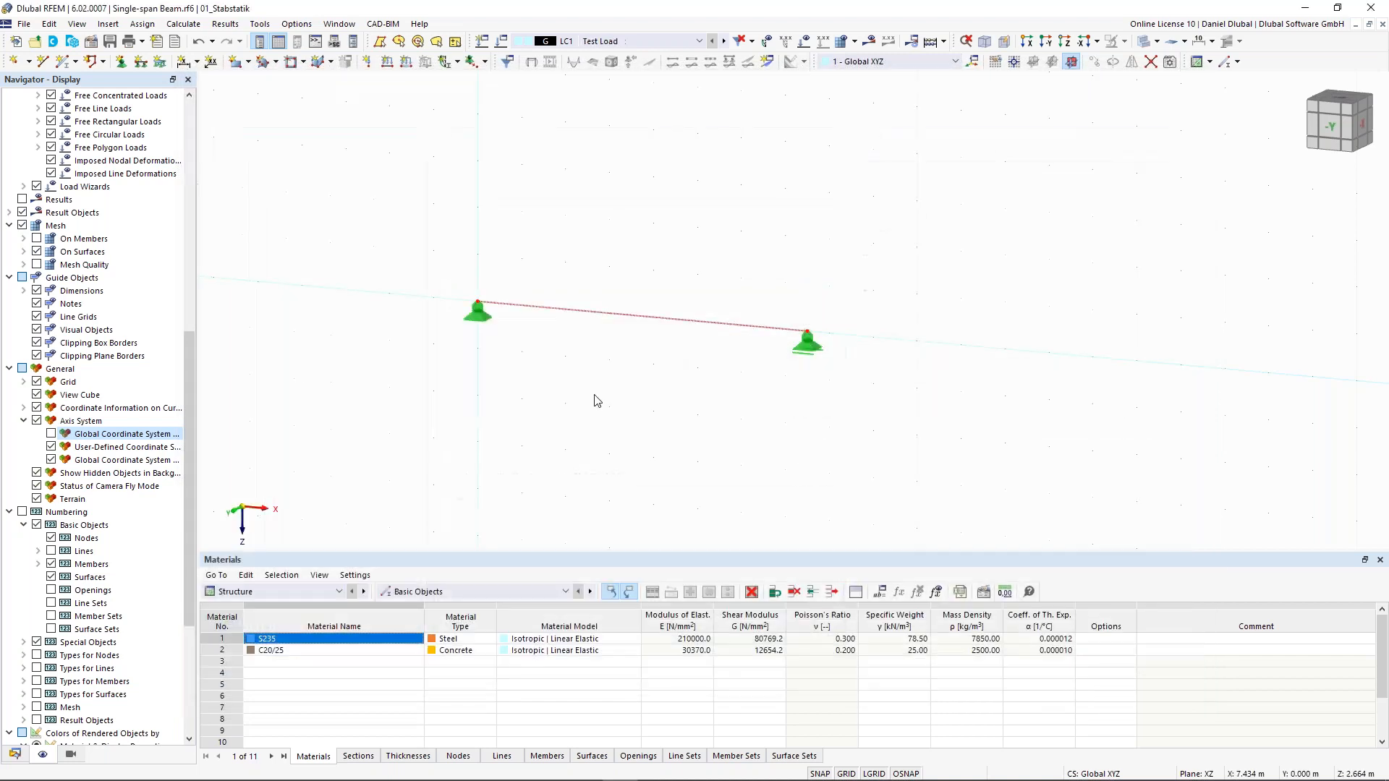
Step: Create an On Member node 4.5 m from the member start without dividing the member
scroll(598, 292, "up", 1)
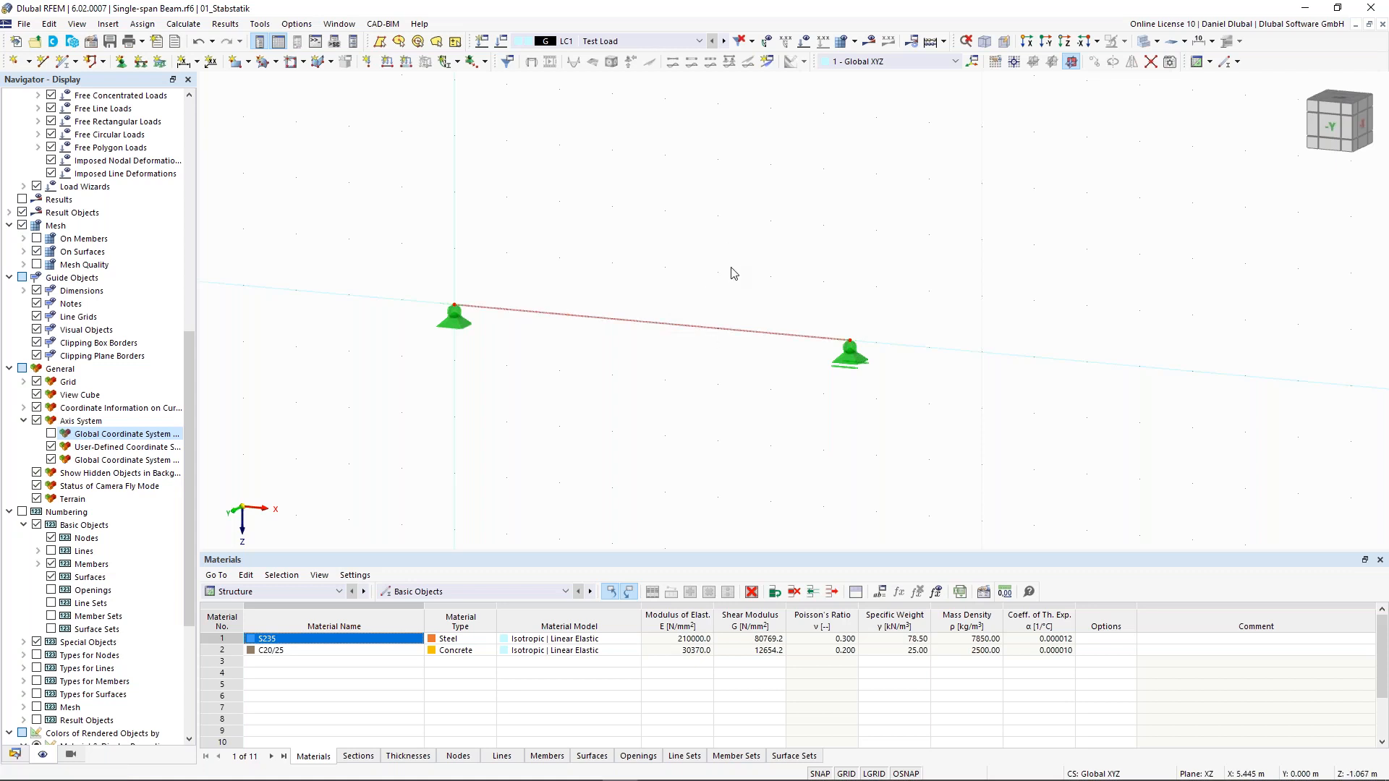
right_click(716, 335)
mouse_move(998, 377)
mouse_move(1089, 502)
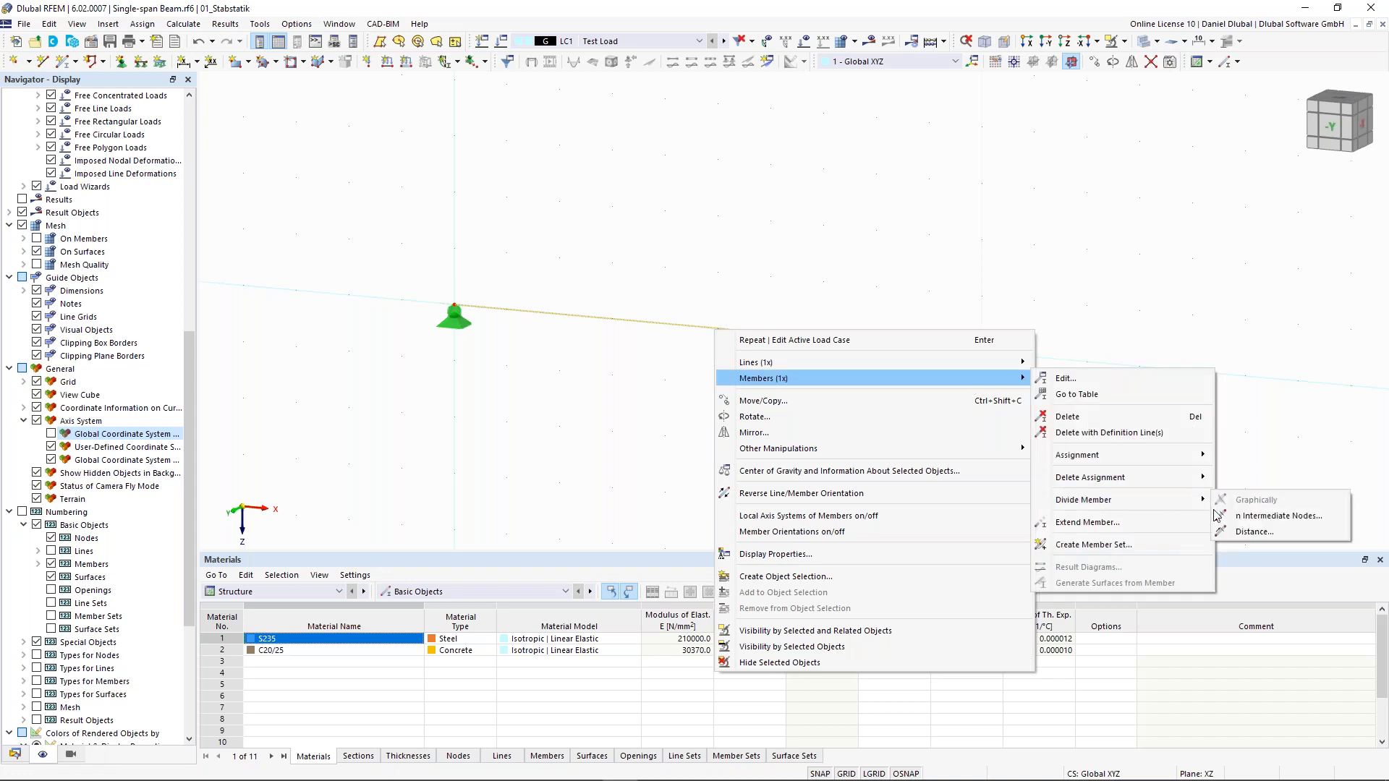
left_click(1272, 532)
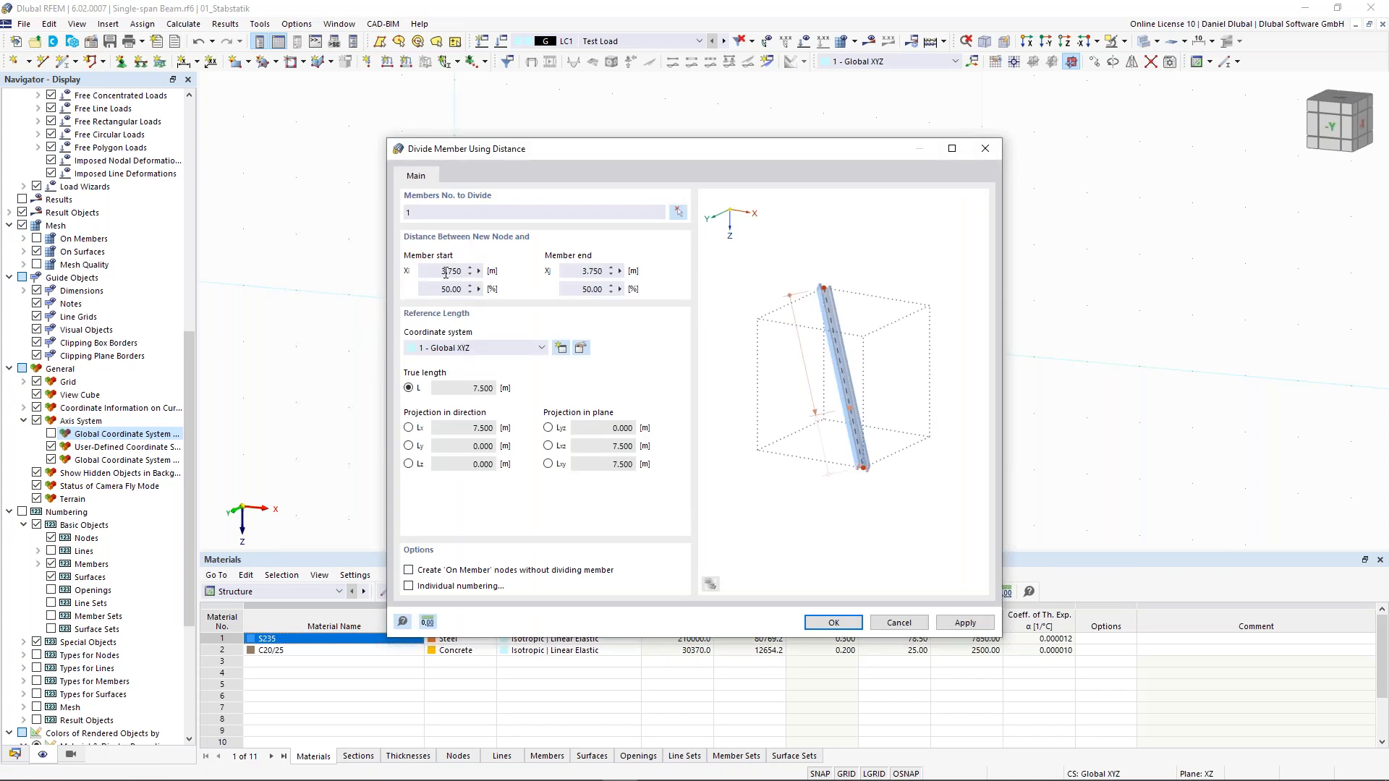
left_click_drag(438, 272, 489, 276)
type("4,5")
left_click(590, 271)
left_click(450, 569)
left_click(834, 623)
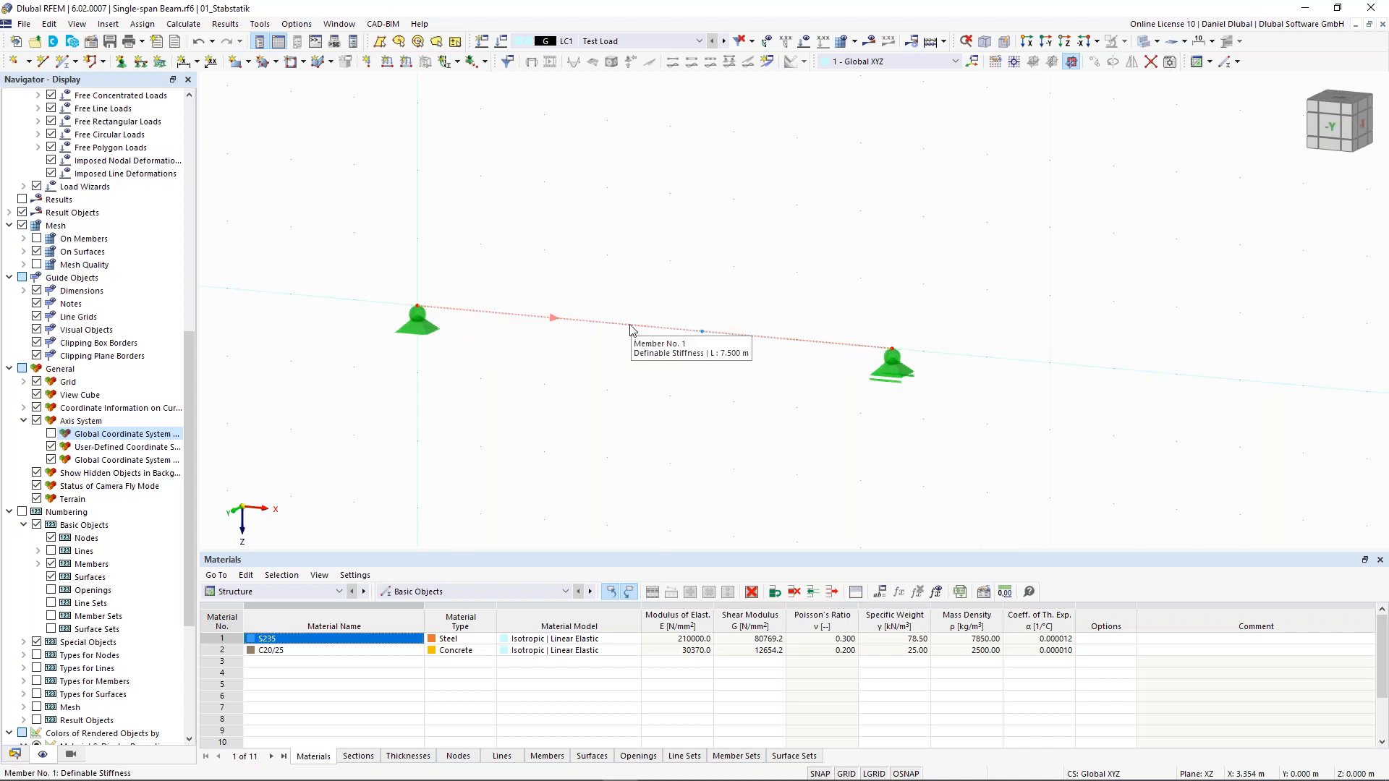
left_click(704, 333)
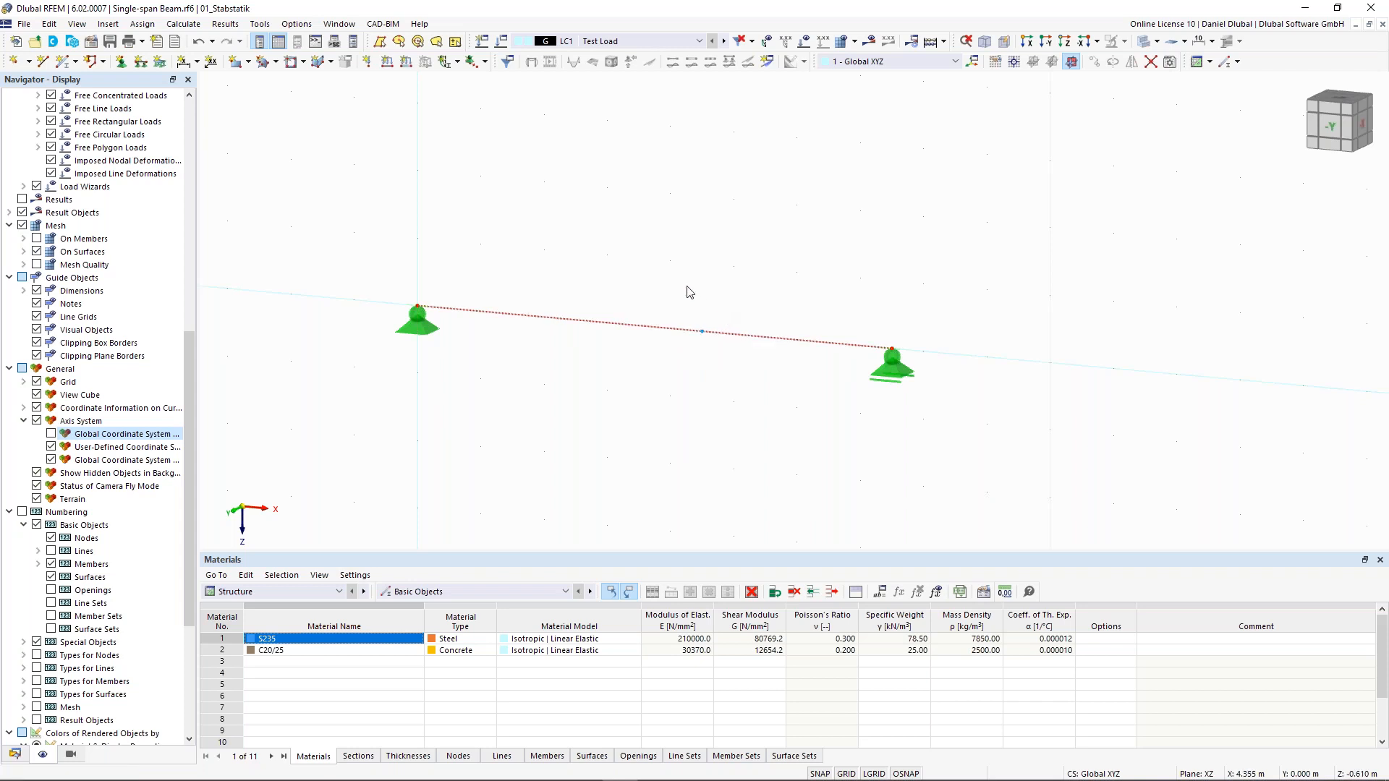
left_click(659, 331)
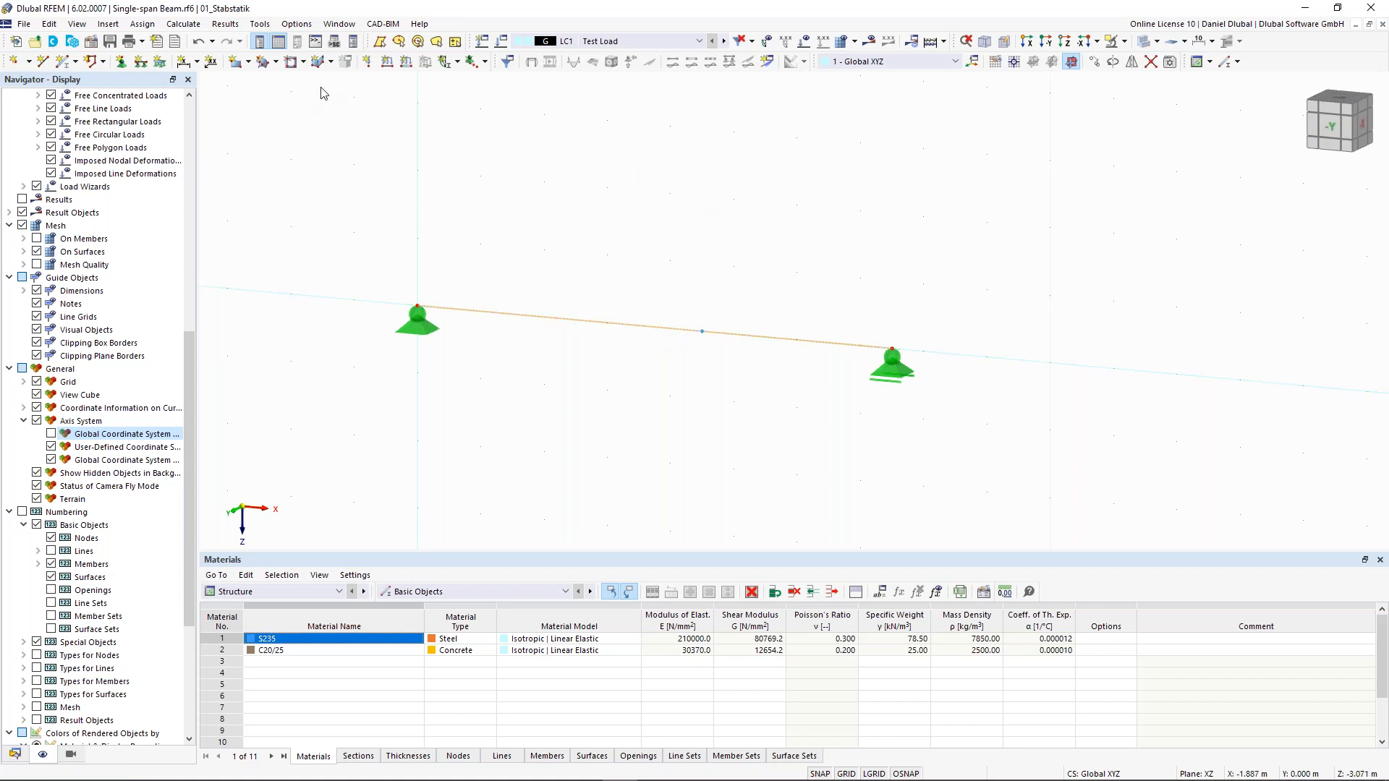
Step: Apply a nodal load with force FZ of 10 kN in LC1 to the intermediate node on the beam
left_click(370, 63)
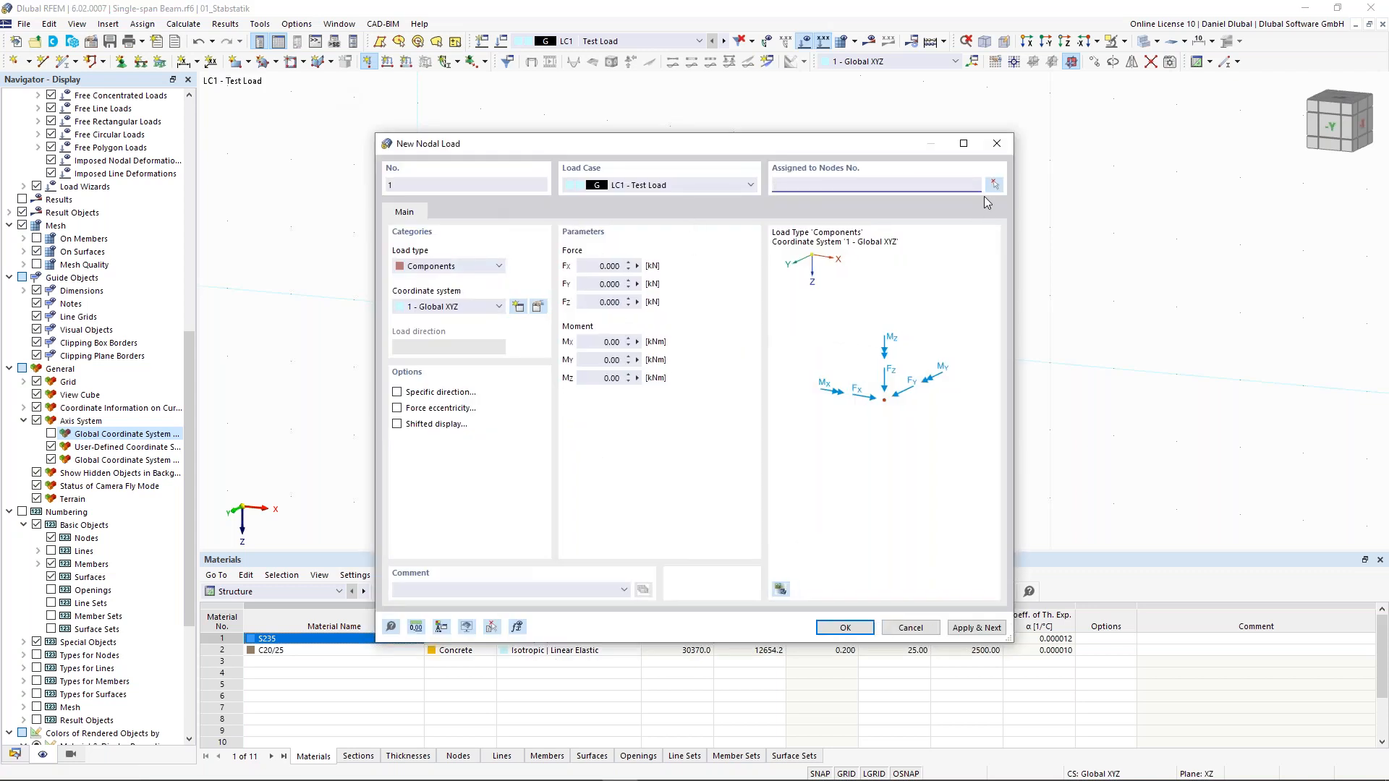
left_click_drag(819, 148, 735, 134)
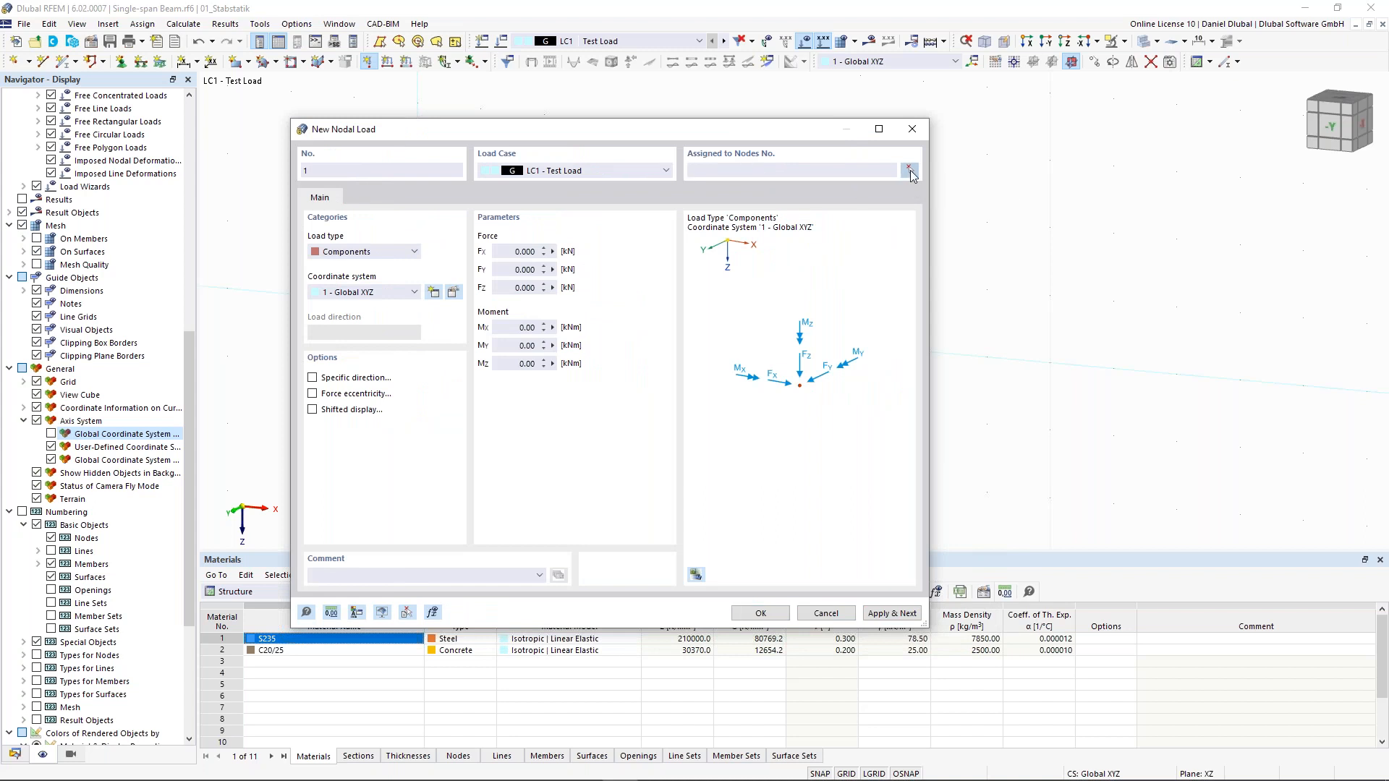
left_click(911, 172)
left_click_drag(677, 289, 729, 377)
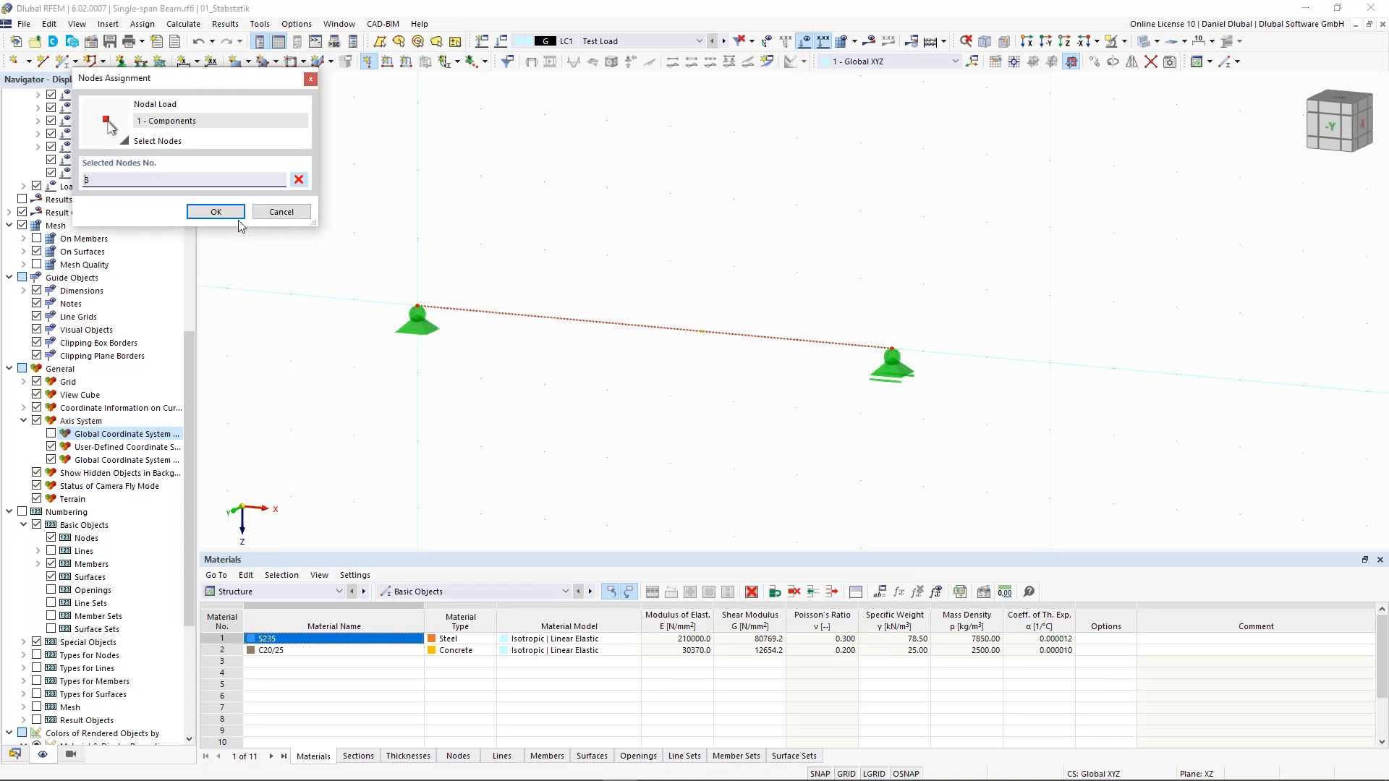
left_click(238, 214)
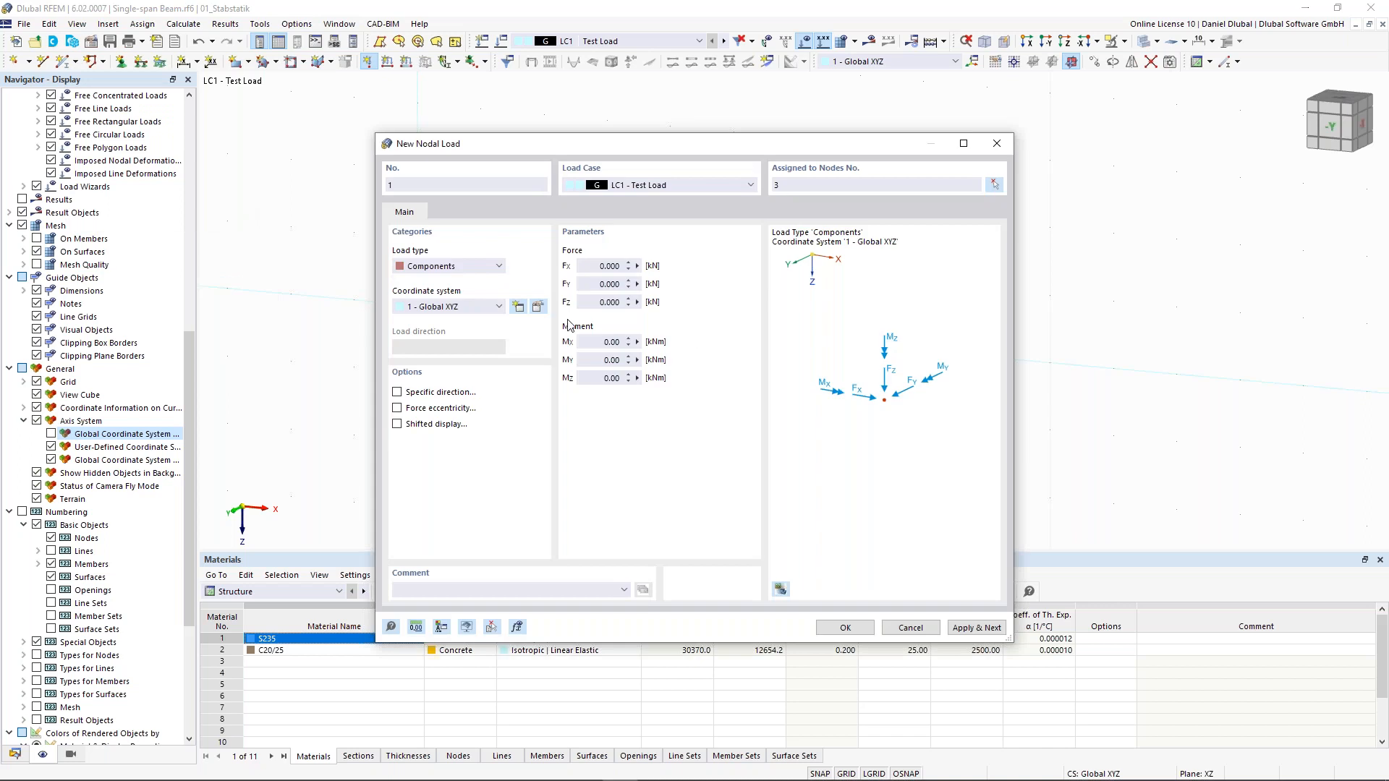
type("10")
left_click(848, 631)
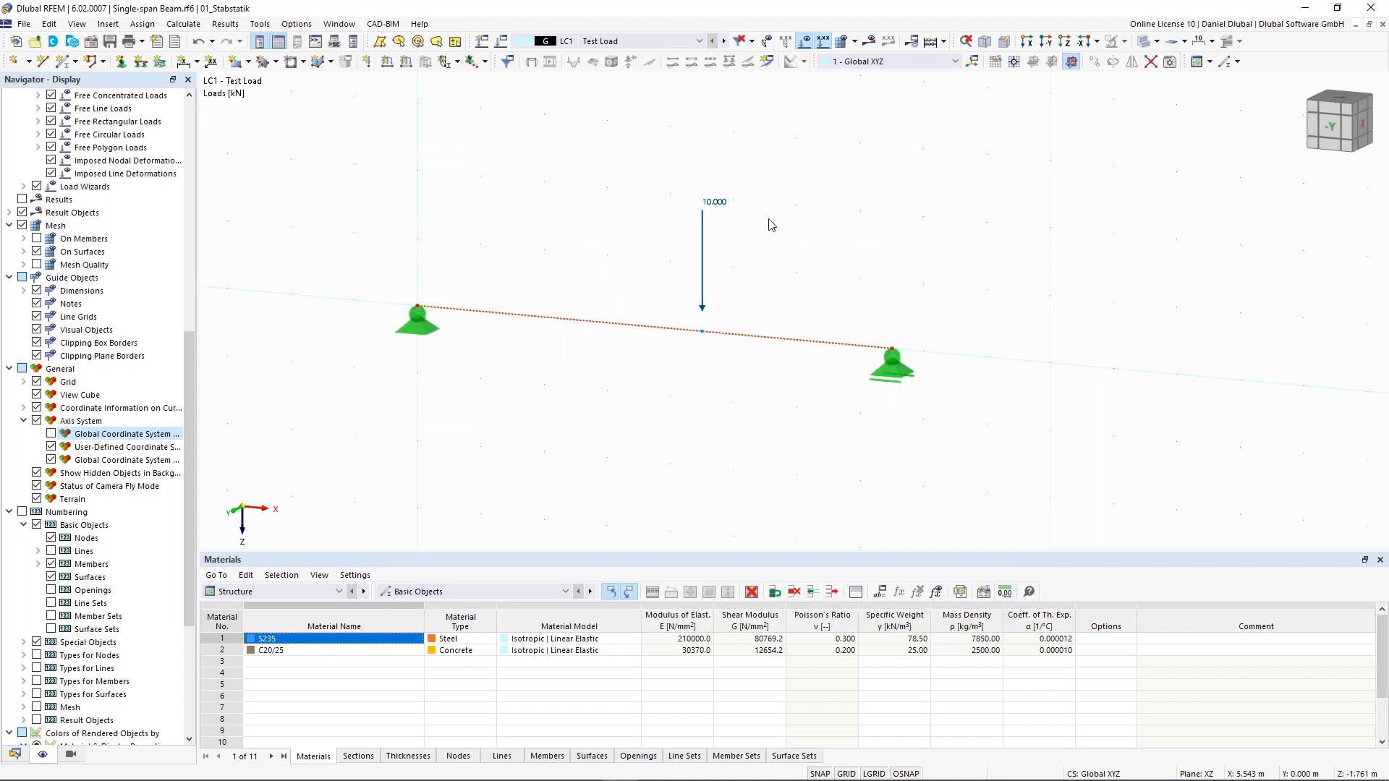
Step: Calculate load case LC1 Test Load and display its results
scroll(771, 225, "down", 2)
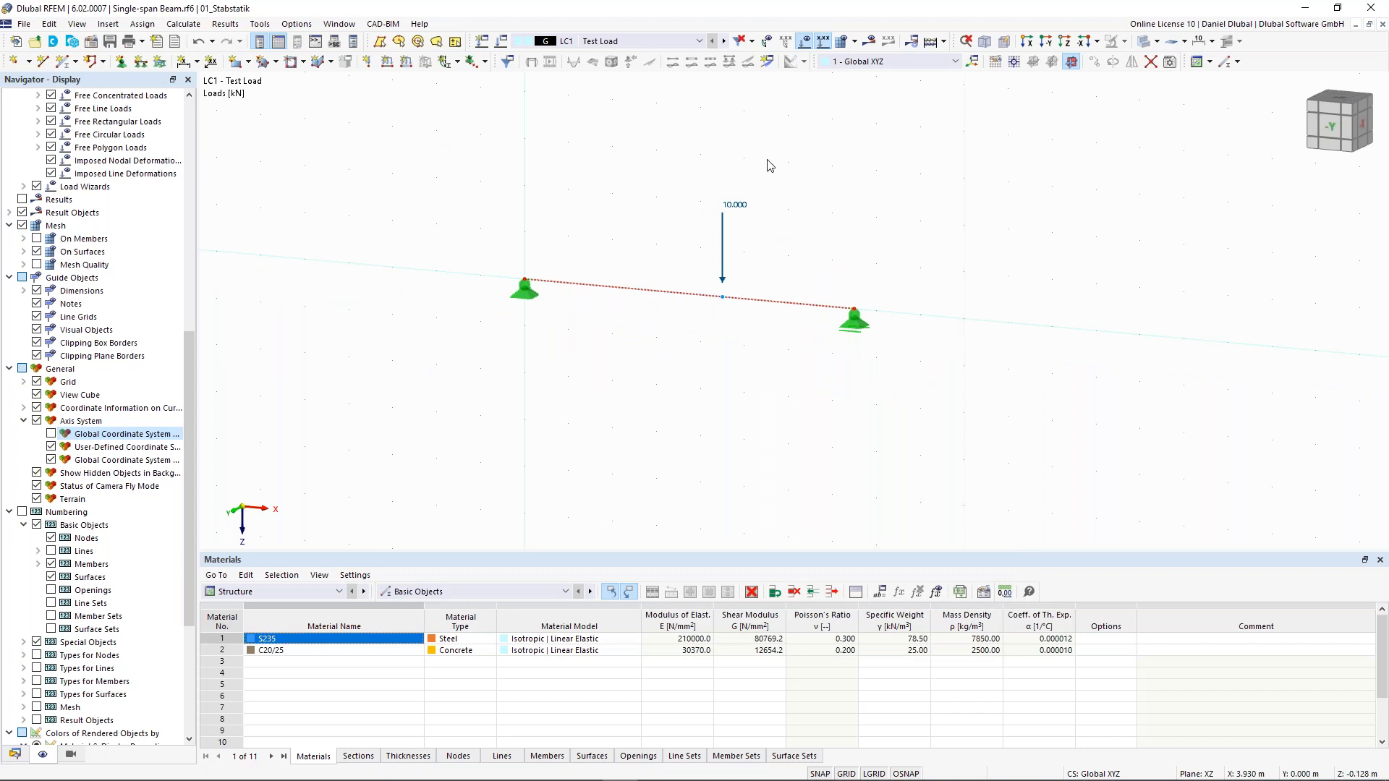
middle_click_drag(750, 163, 746, 191)
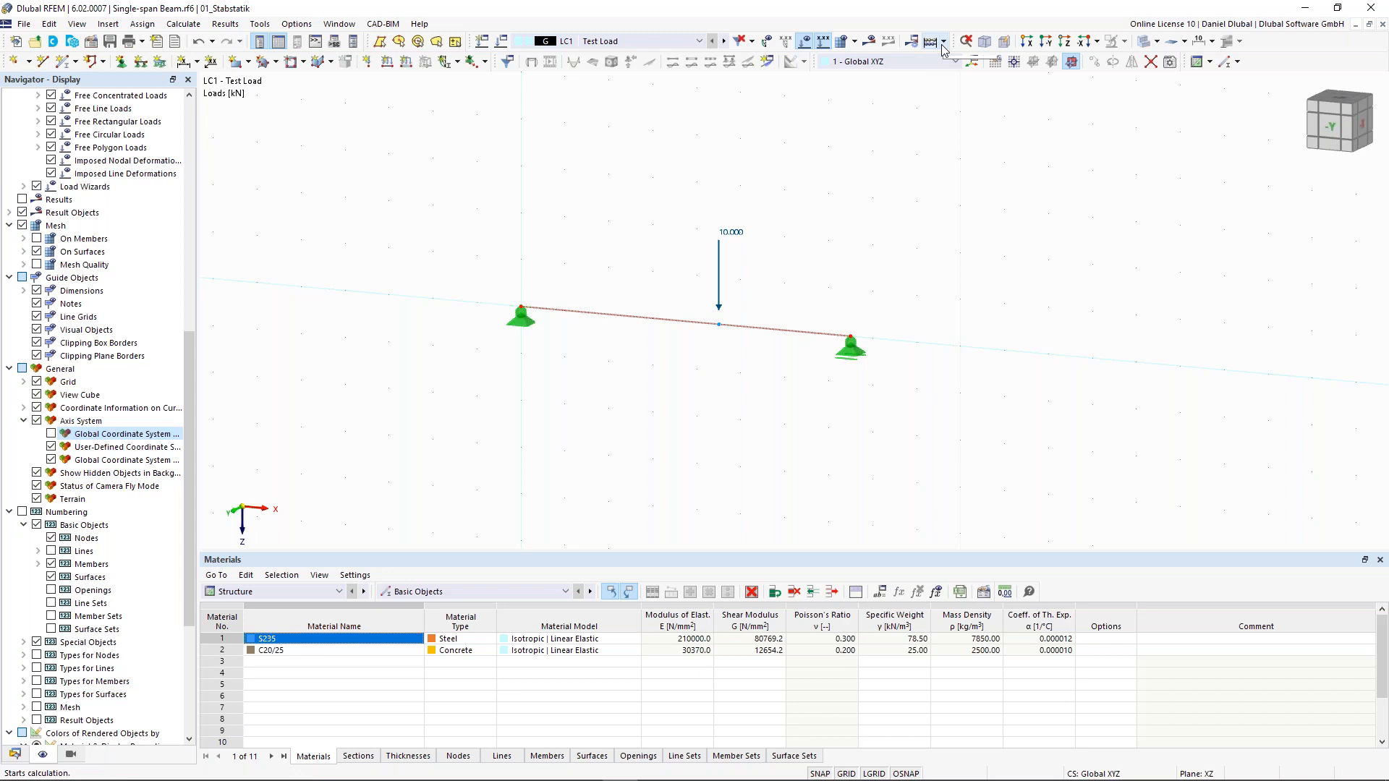
left_click(871, 42)
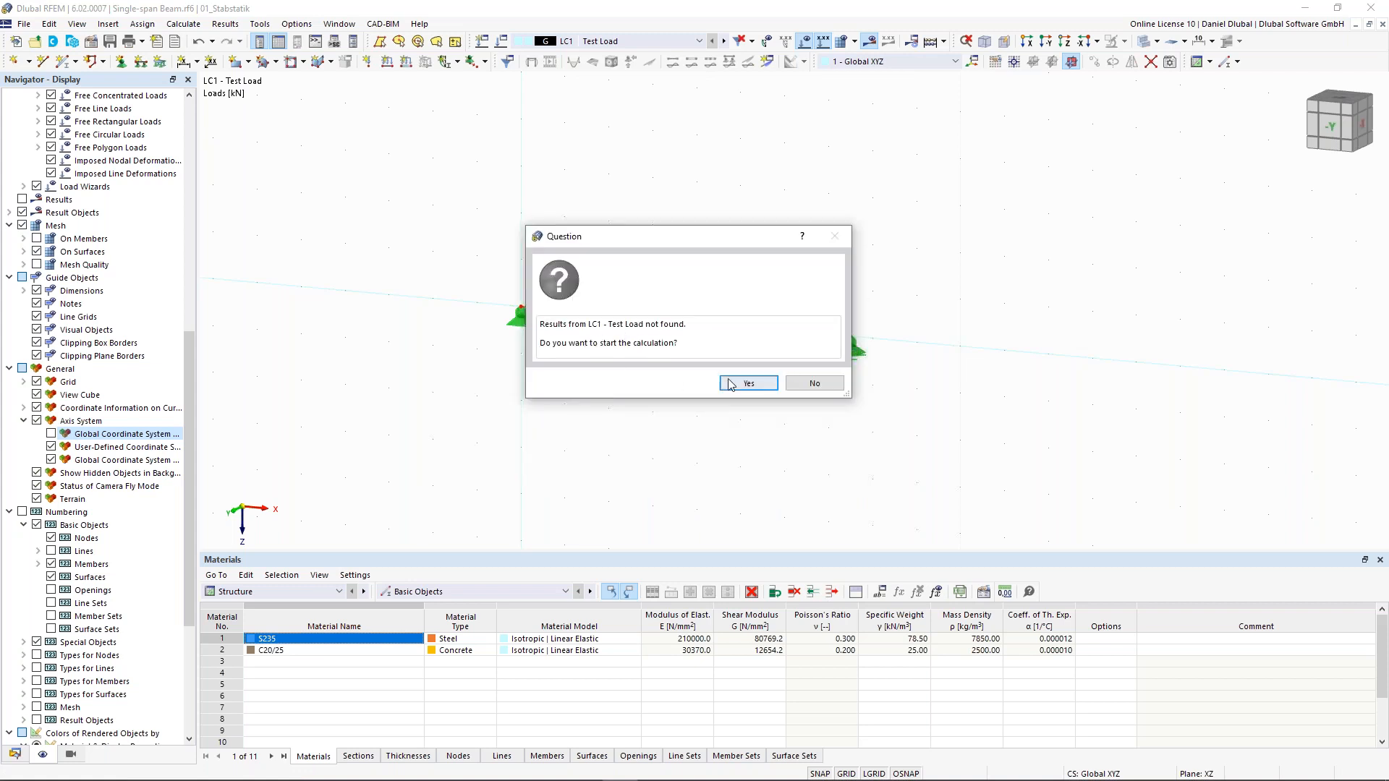
left_click(750, 384)
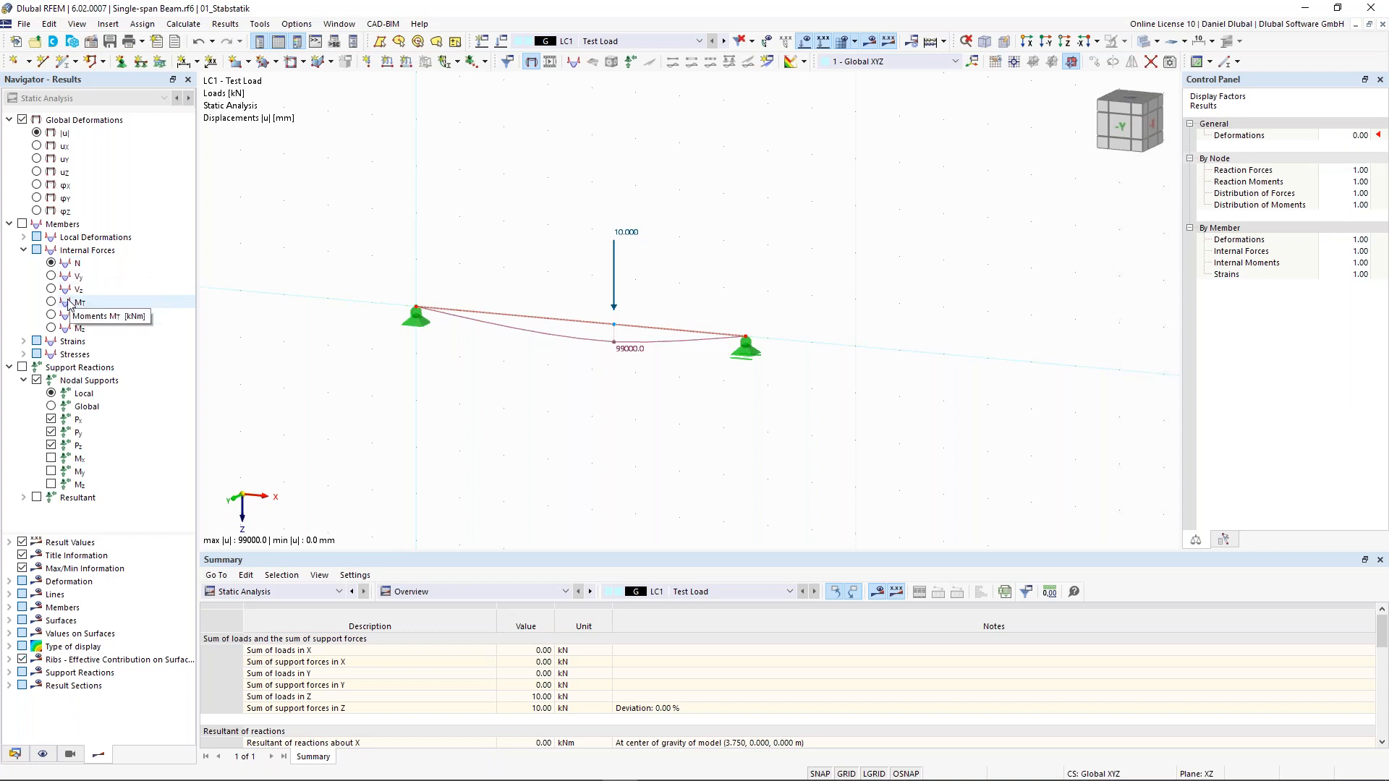
Step: Display the member results and review the internal forces N, Vz and My along the beam
left_click(23, 225)
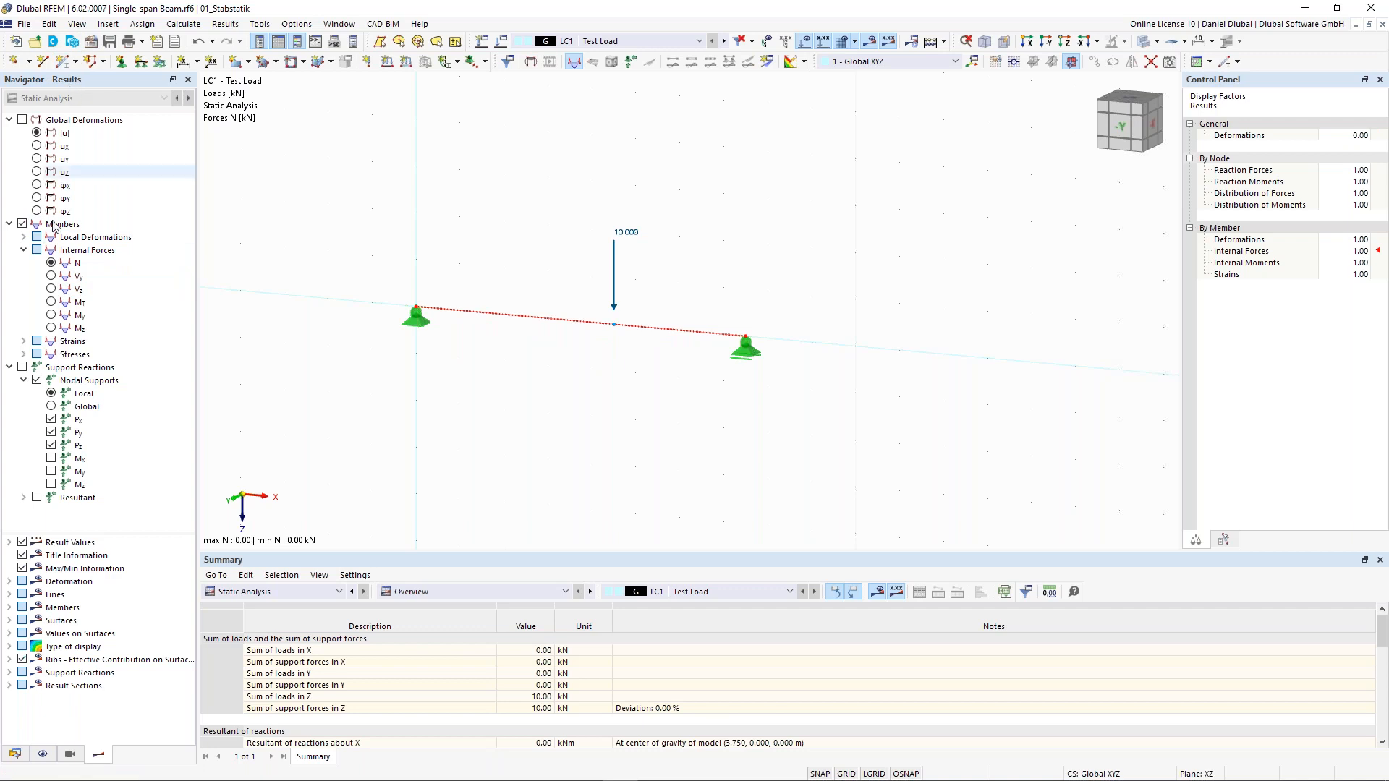
left_click(52, 290)
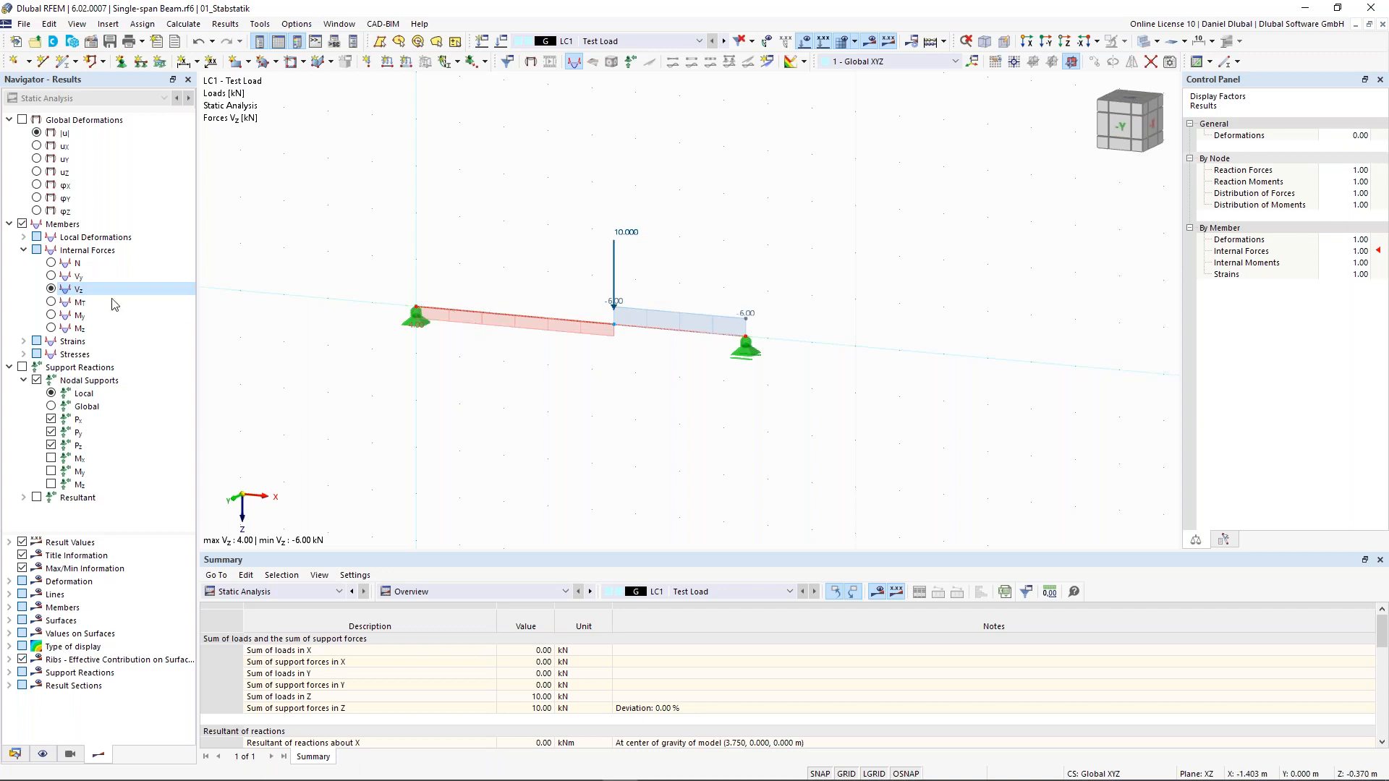
left_click(52, 315)
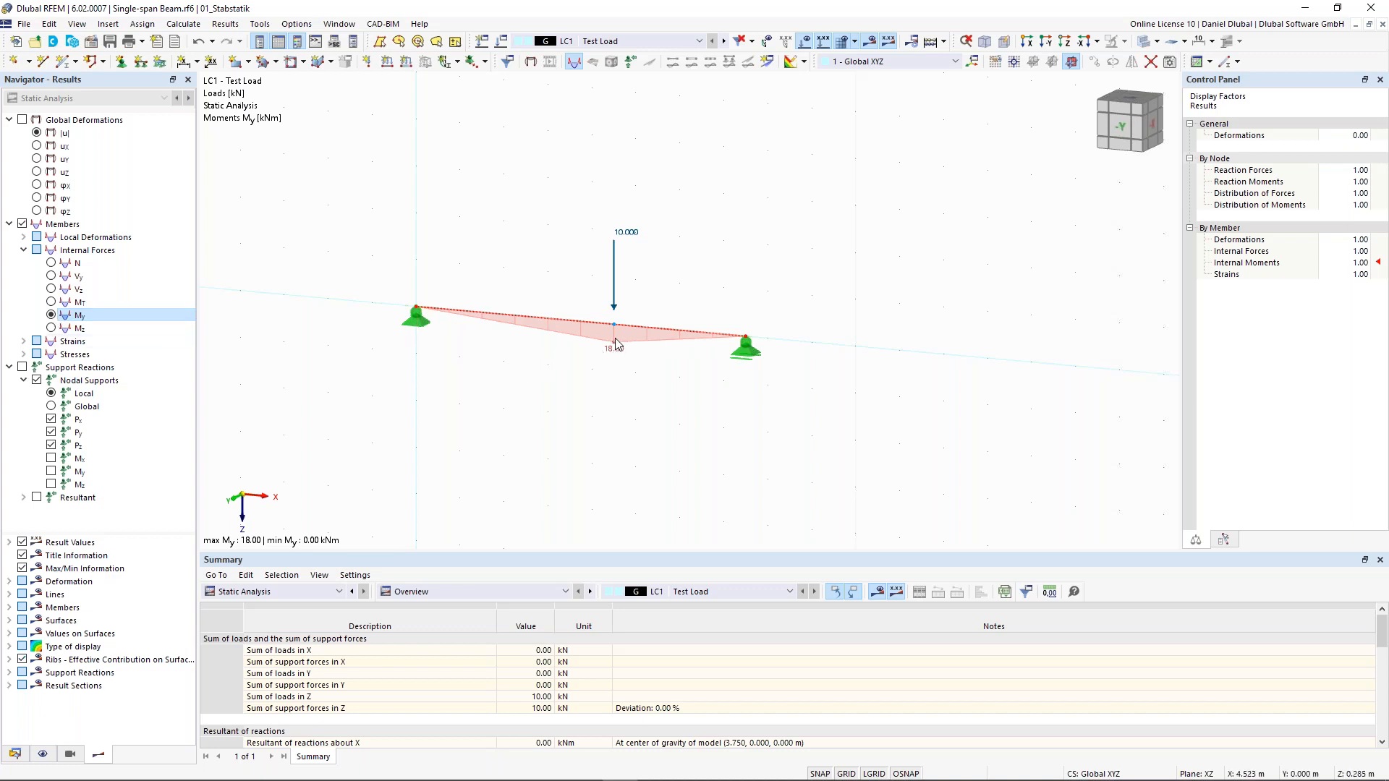
Step: Show the support reactions on the beam together with the shear force diagram Vz
left_click(23, 368)
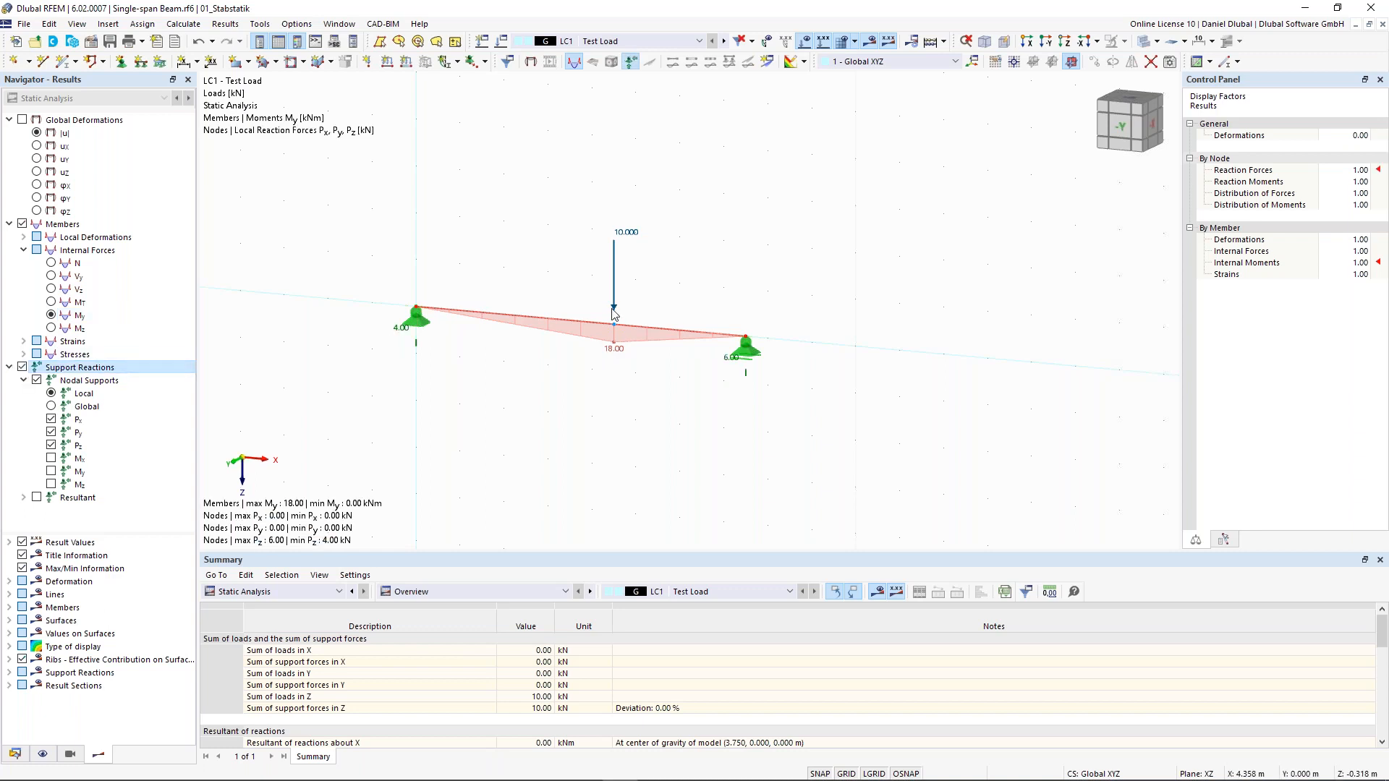
scroll(606, 314, "up", 1)
mouse_move(606, 315)
middle_mouse_down()
mouse_move(627, 314)
mouse_move(605, 329)
middle_mouse_up()
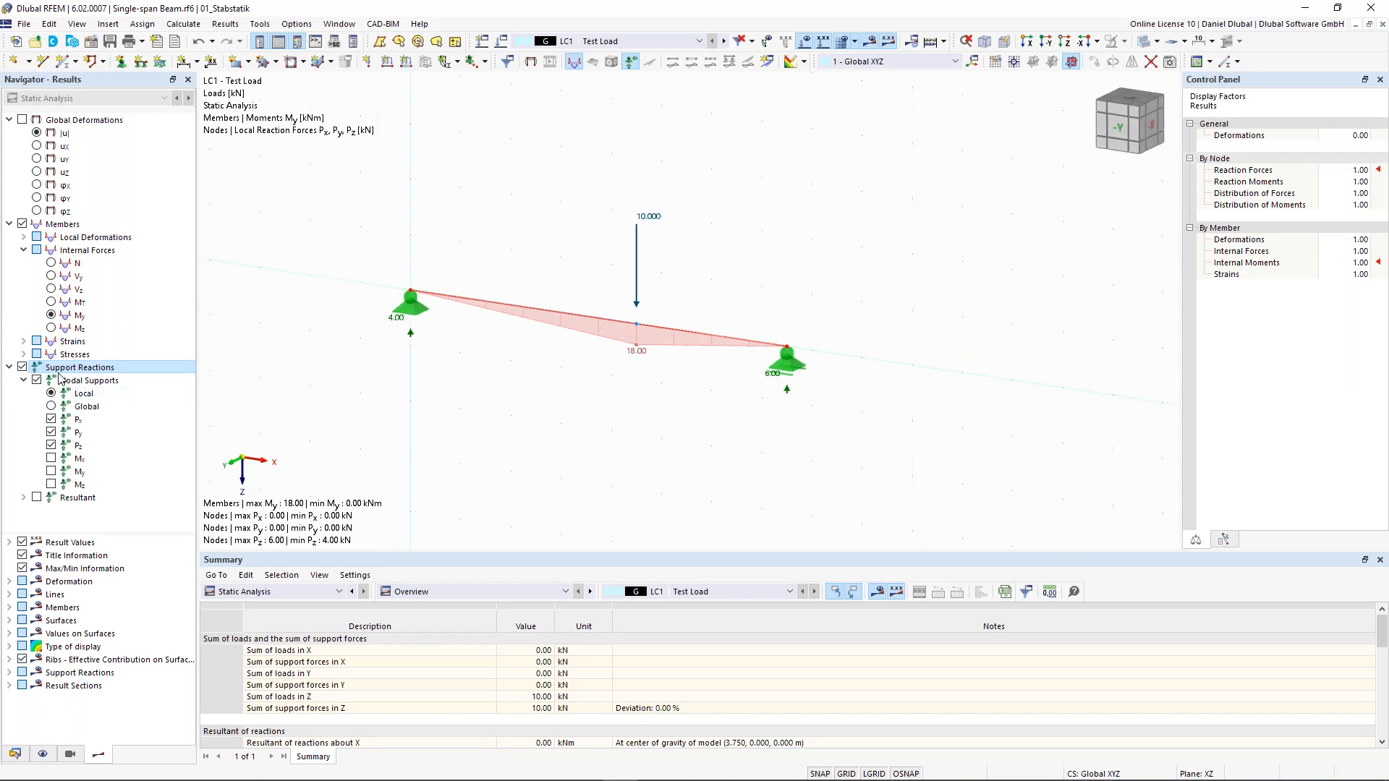
left_click(51, 290)
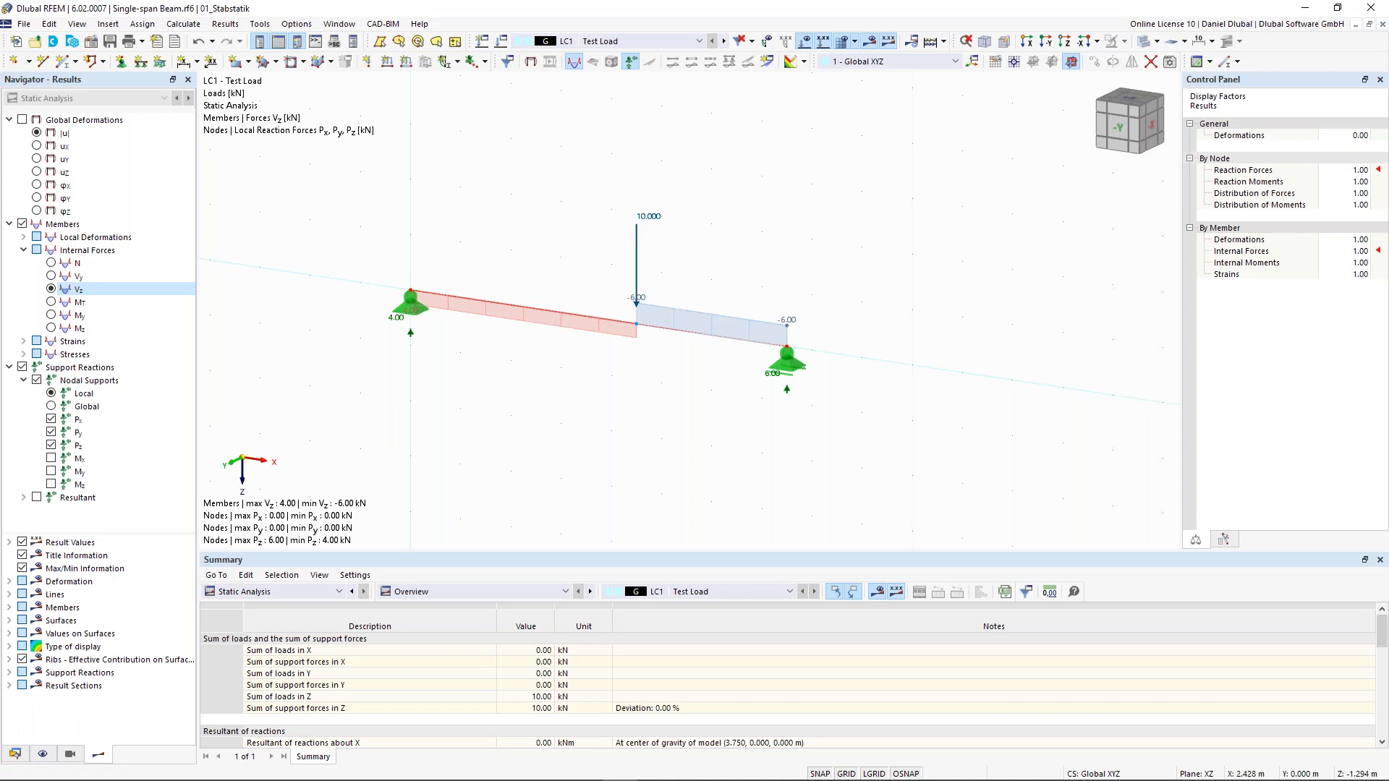
middle_click_drag(532, 242, 530, 272, "ctrl")
scroll(530, 272, "up", 1)
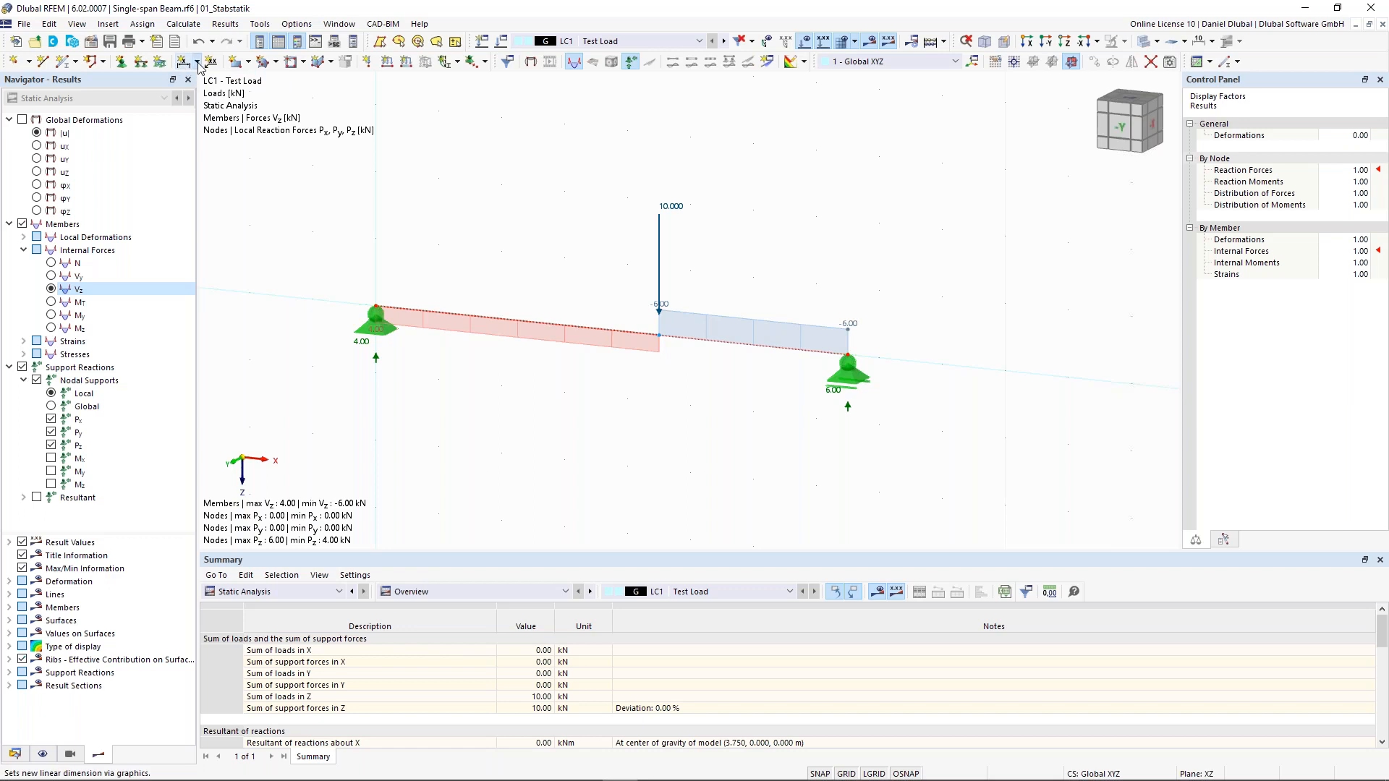
Step: Add linear dimensions from the member start through the intermediate node to the member end, in the second plane, offset about -1.549 m below the beam
left_click(198, 63)
left_click(202, 85)
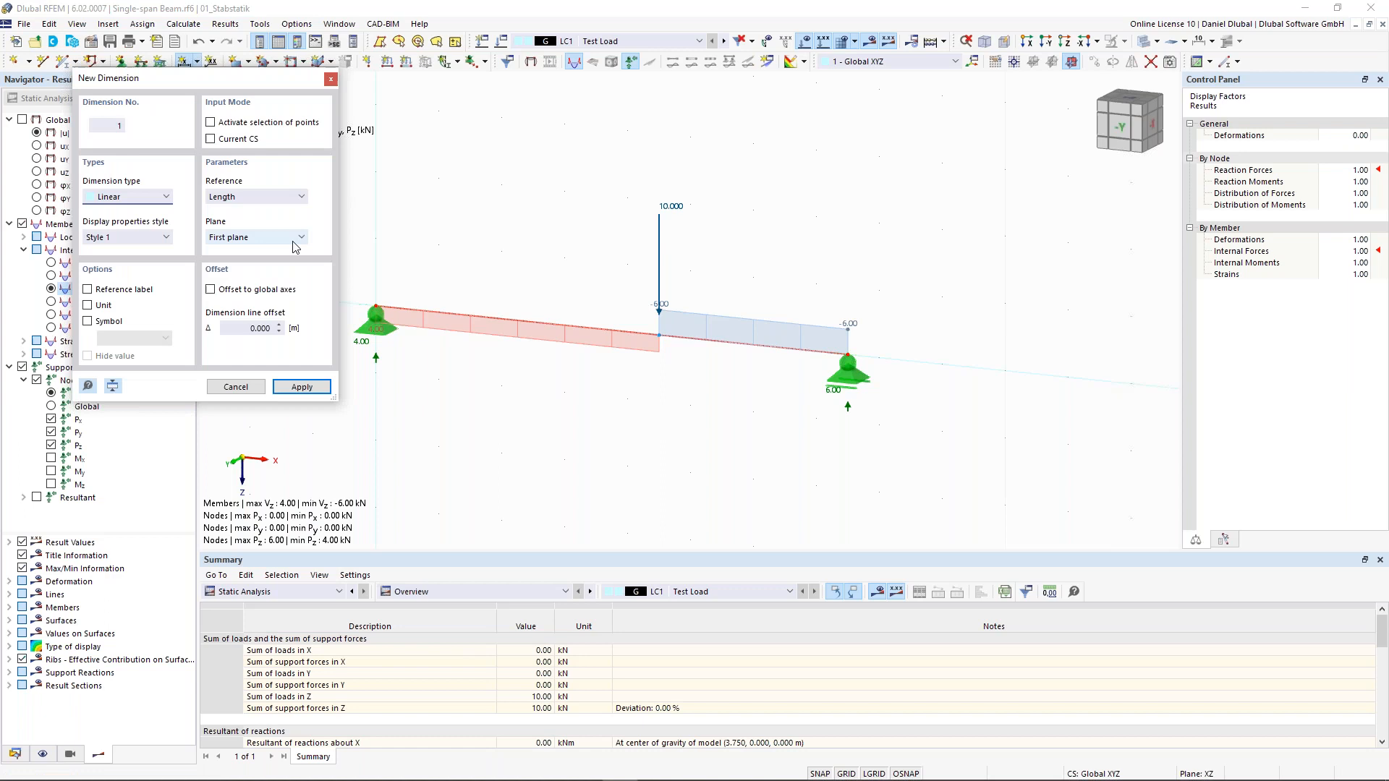
left_click(659, 335)
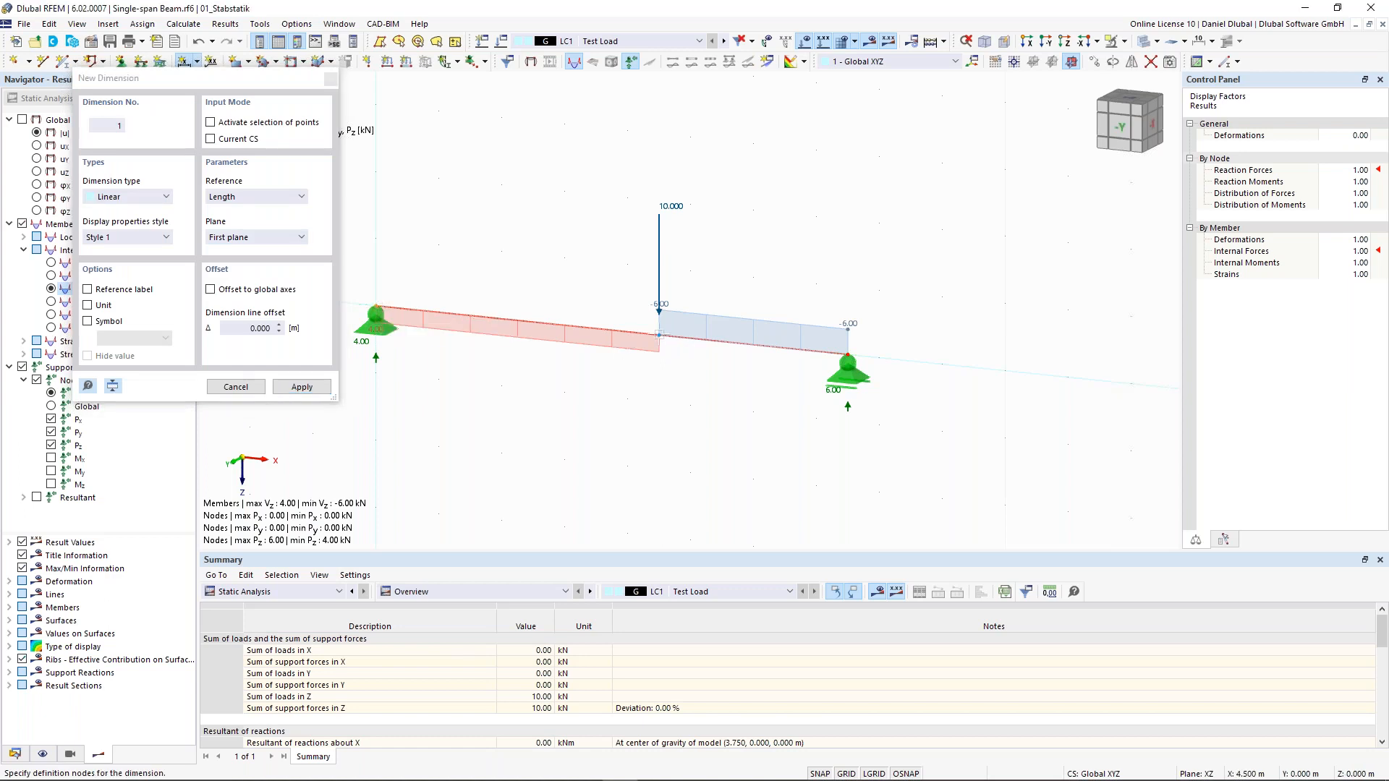
left_click(849, 356)
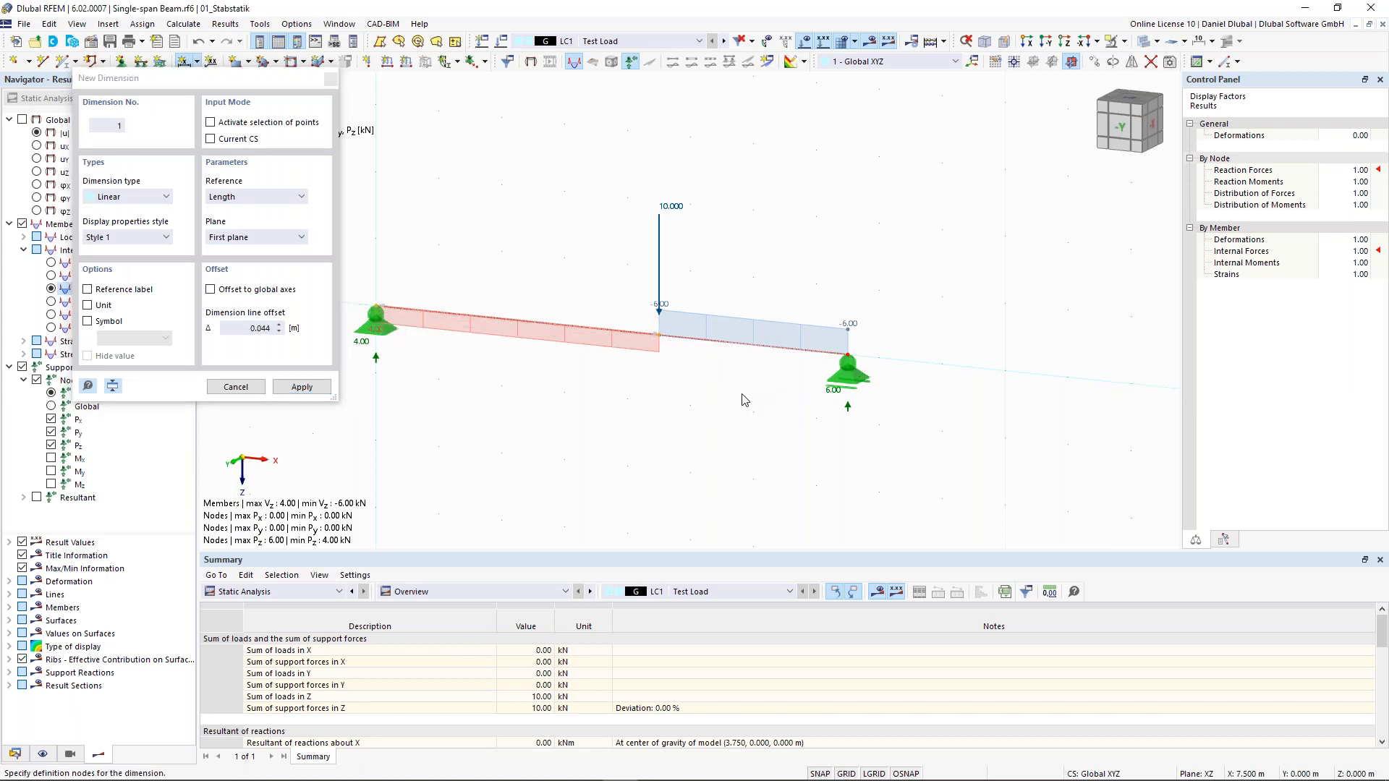
left_click(265, 235)
left_click(262, 262)
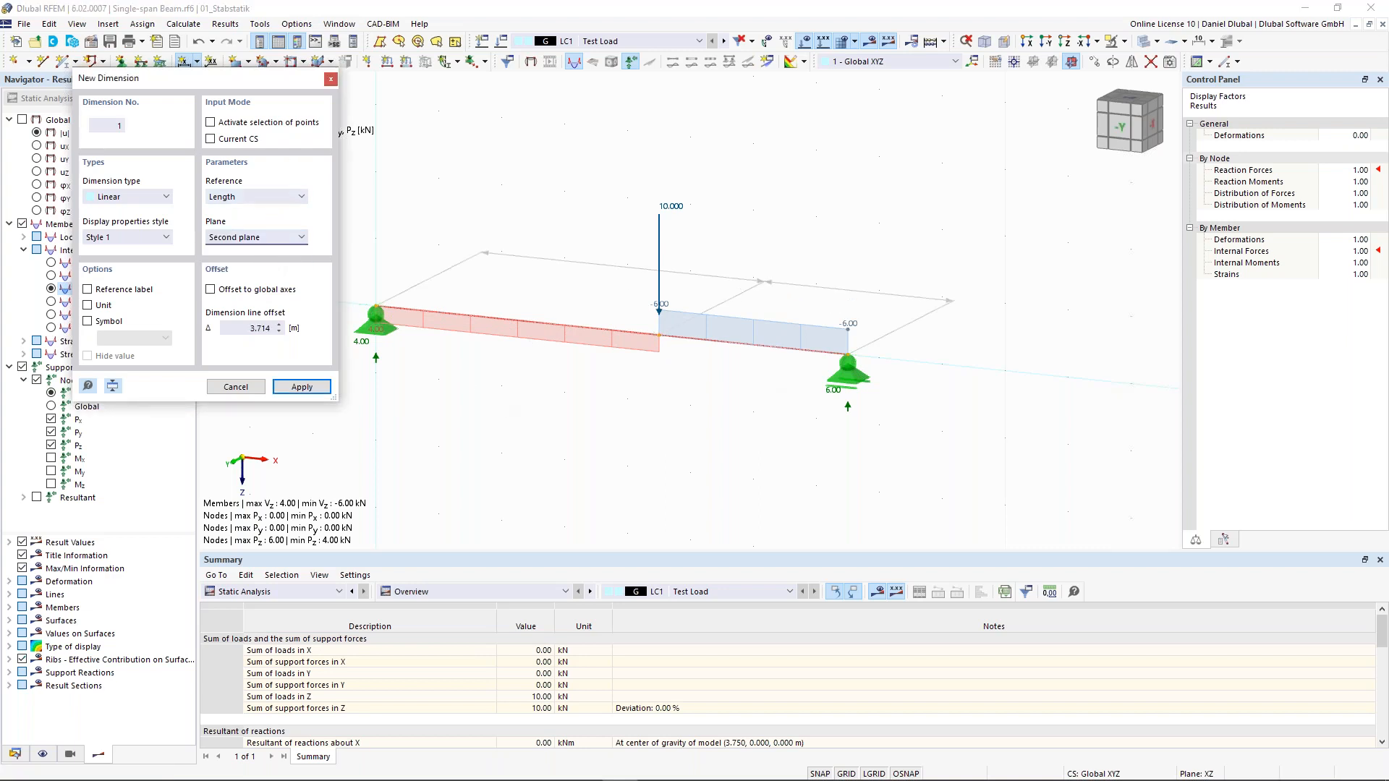
left_click(499, 428)
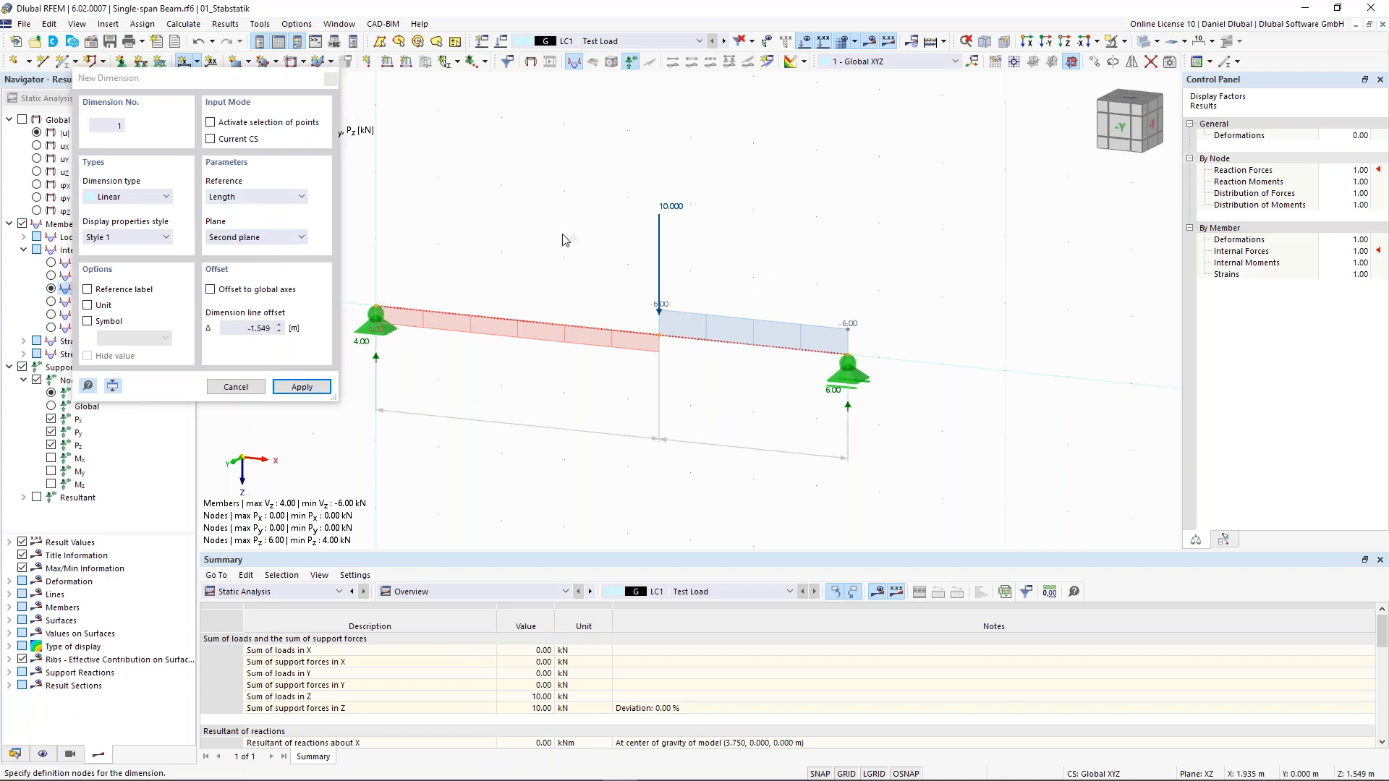
key("Escape")
key("Escape")
scroll(517, 394, "down", 2)
middle_click_drag(537, 375, 551, 369)
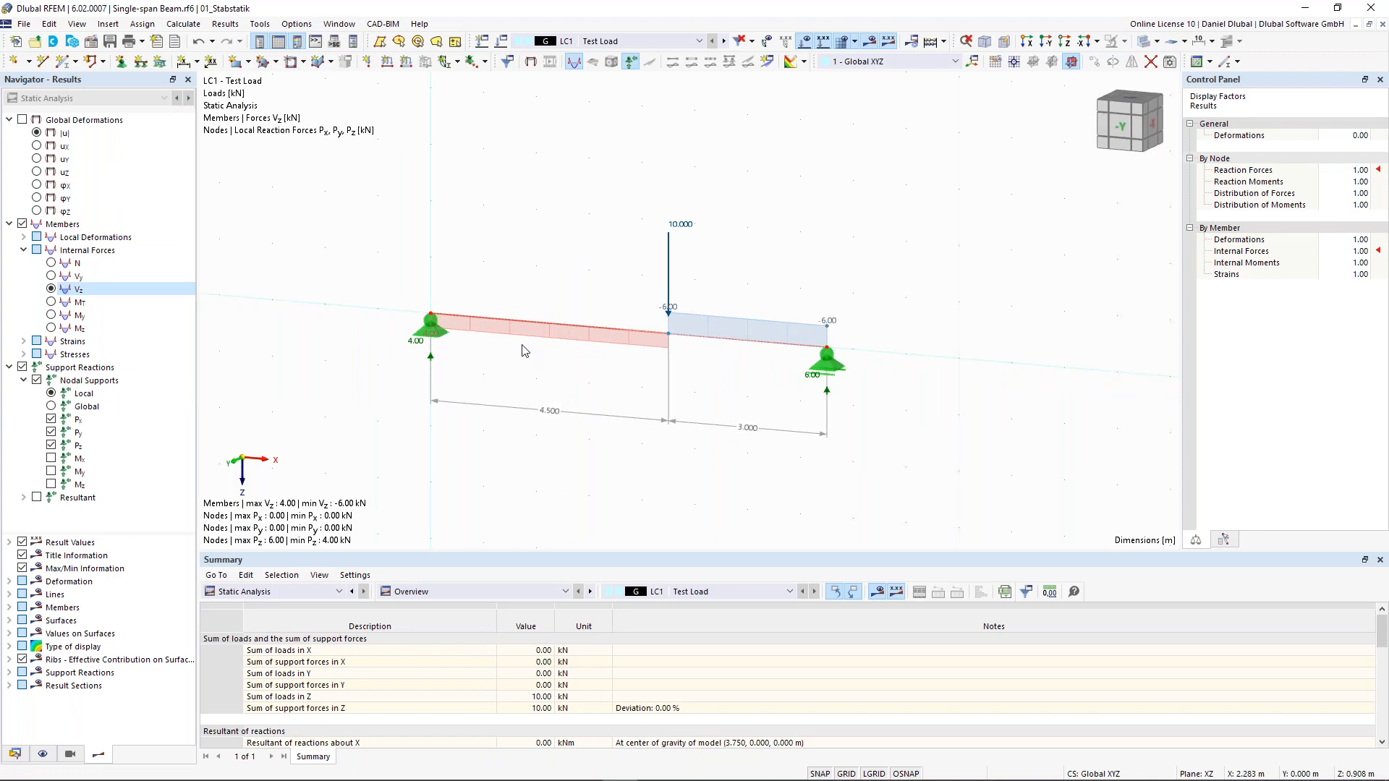
scroll(542, 369, "up", 1)
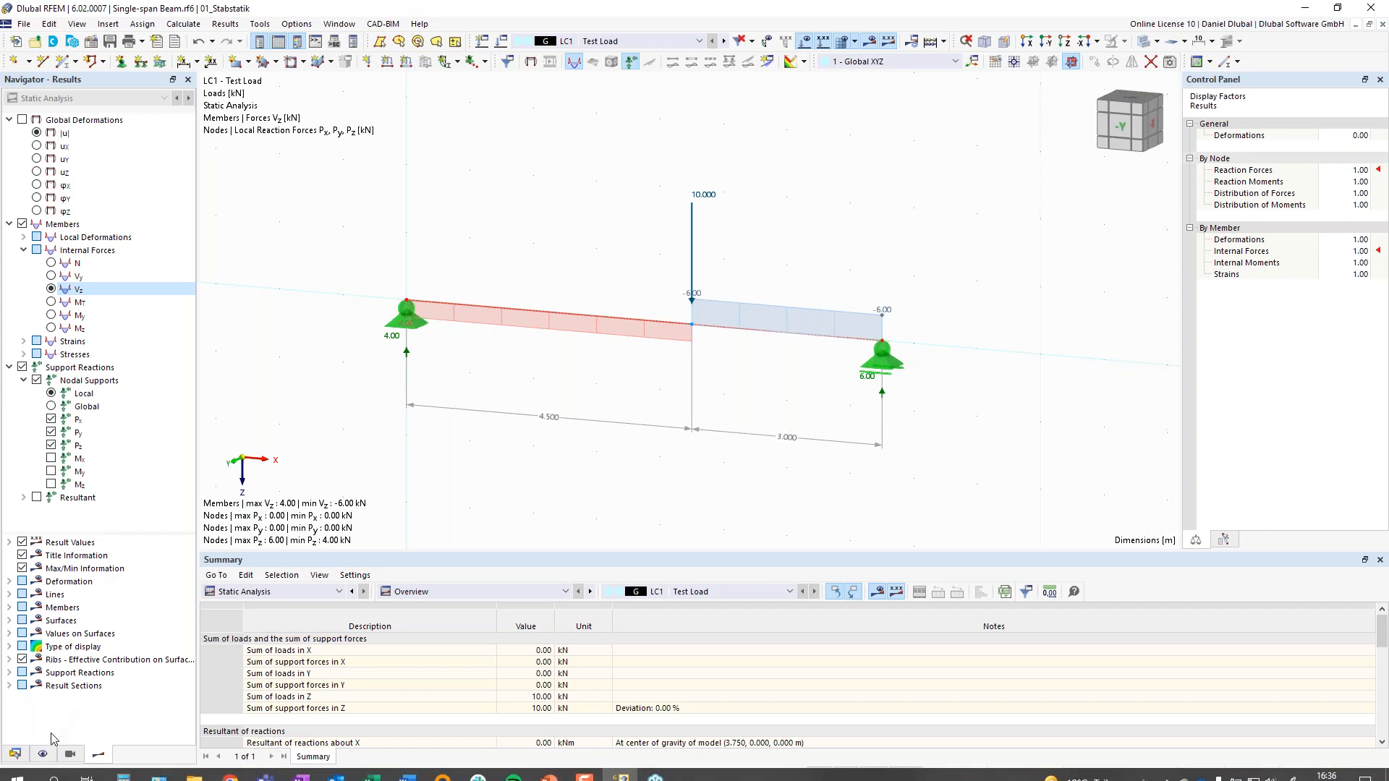
Step: Show the member bottom fibers and member orientation on the beam for inspection, and hide both again
left_click(42, 754)
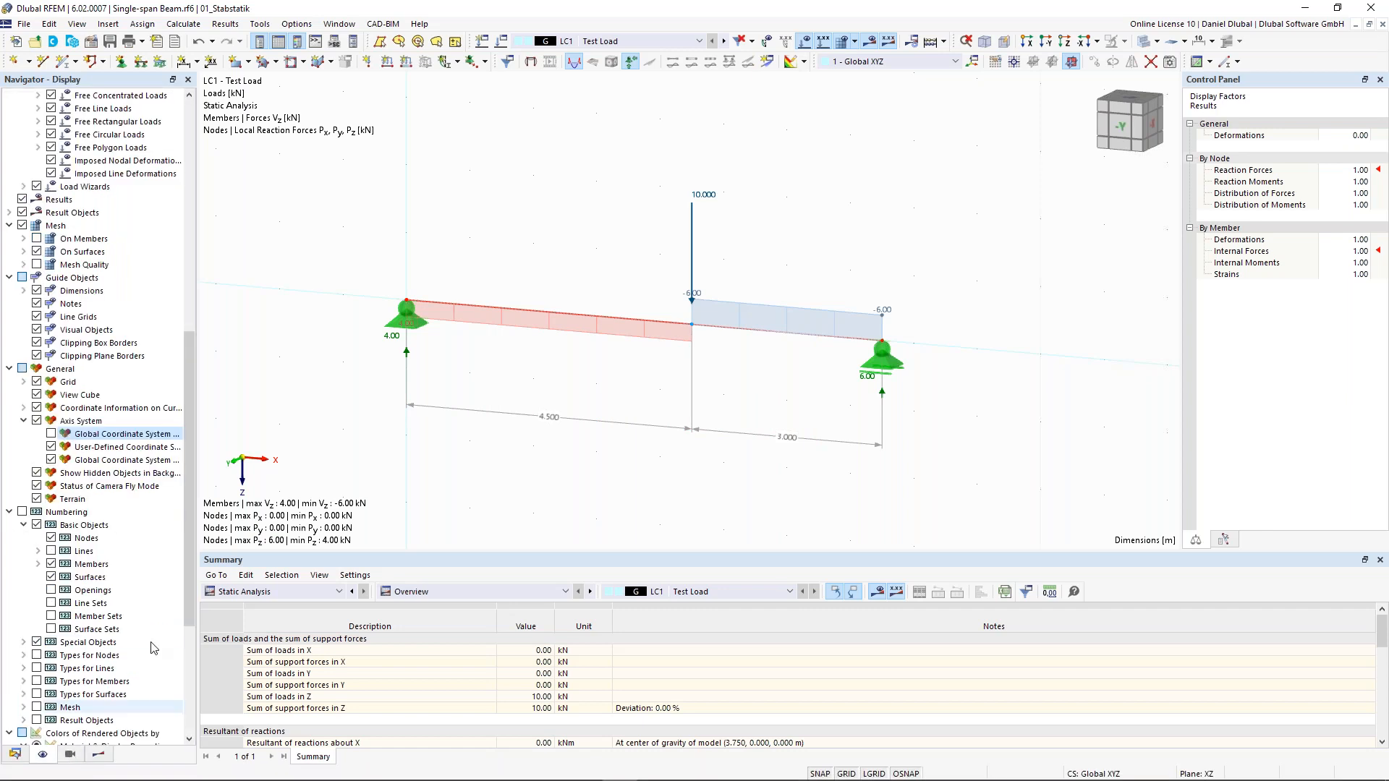
left_click(192, 140)
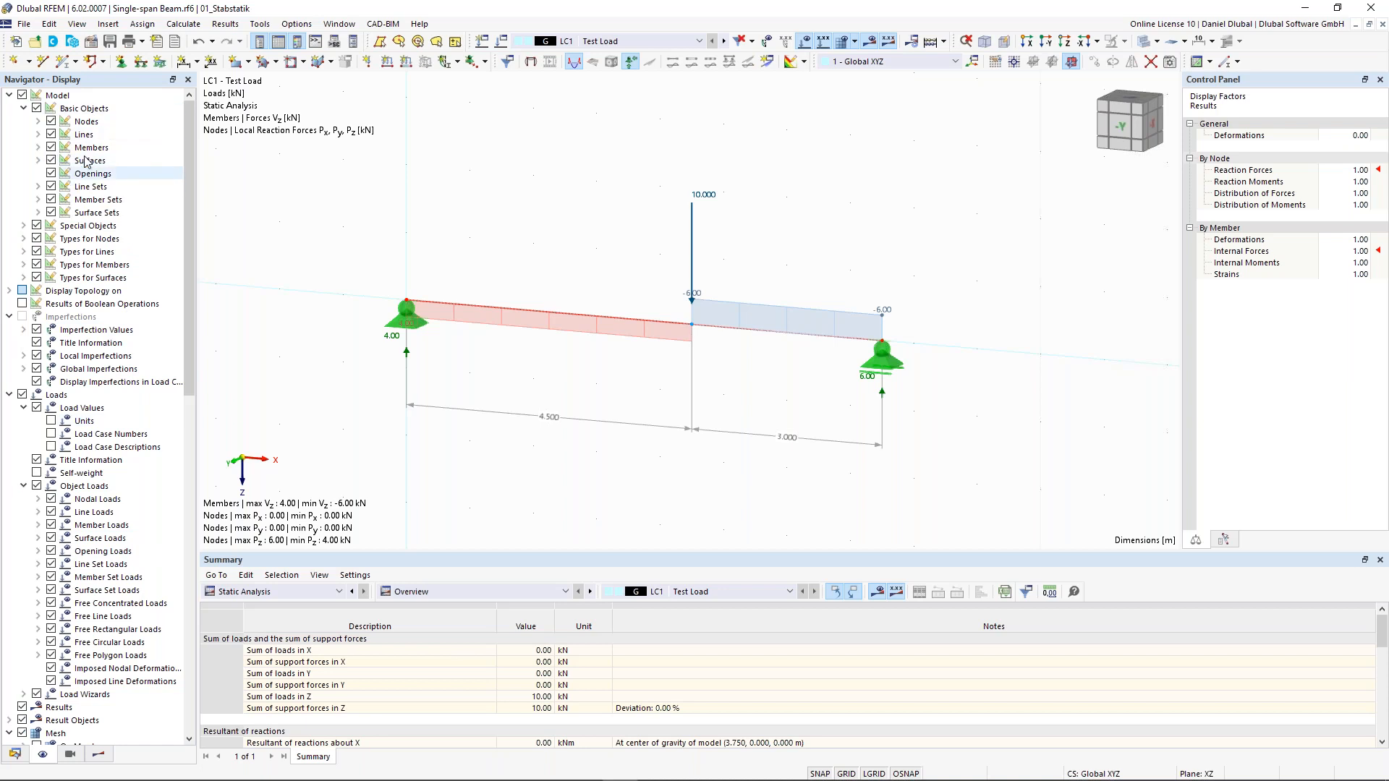
left_click(40, 147)
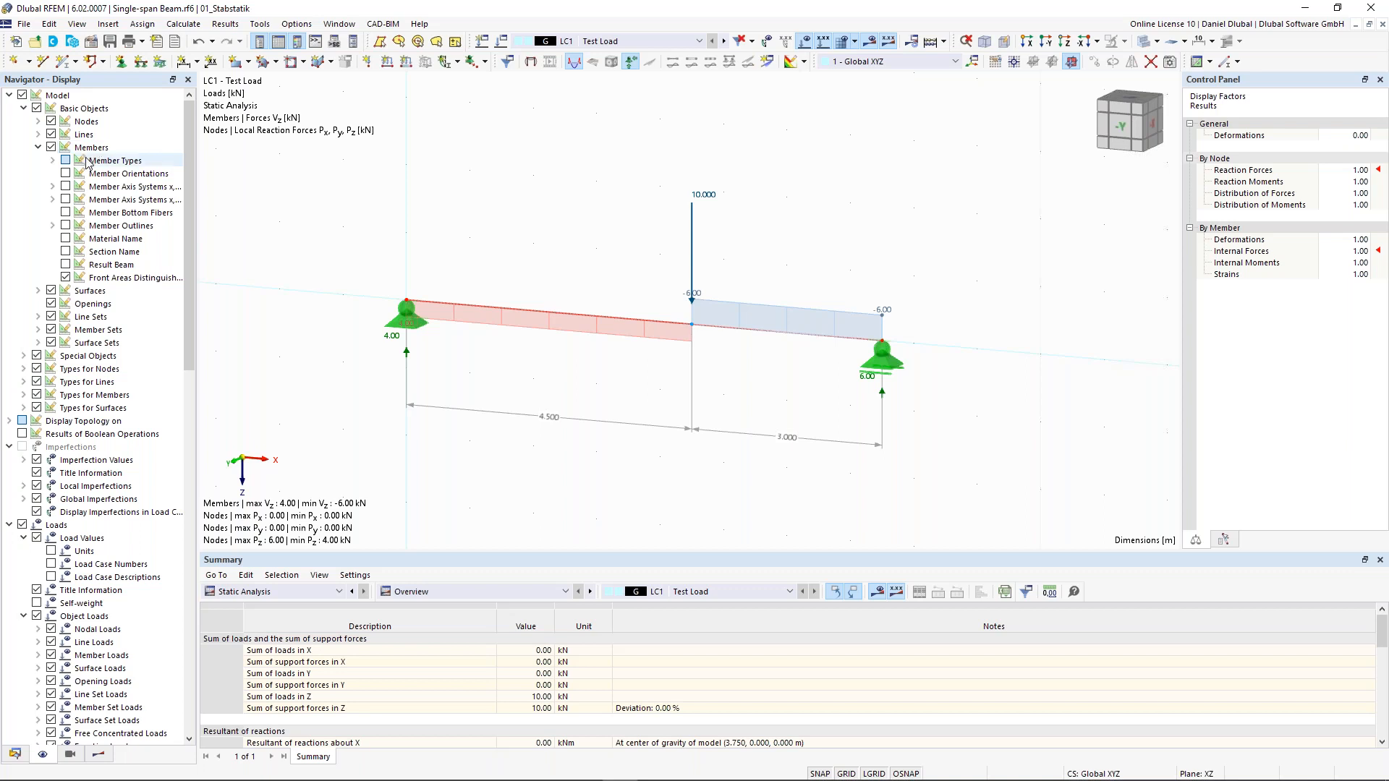
left_click(66, 214)
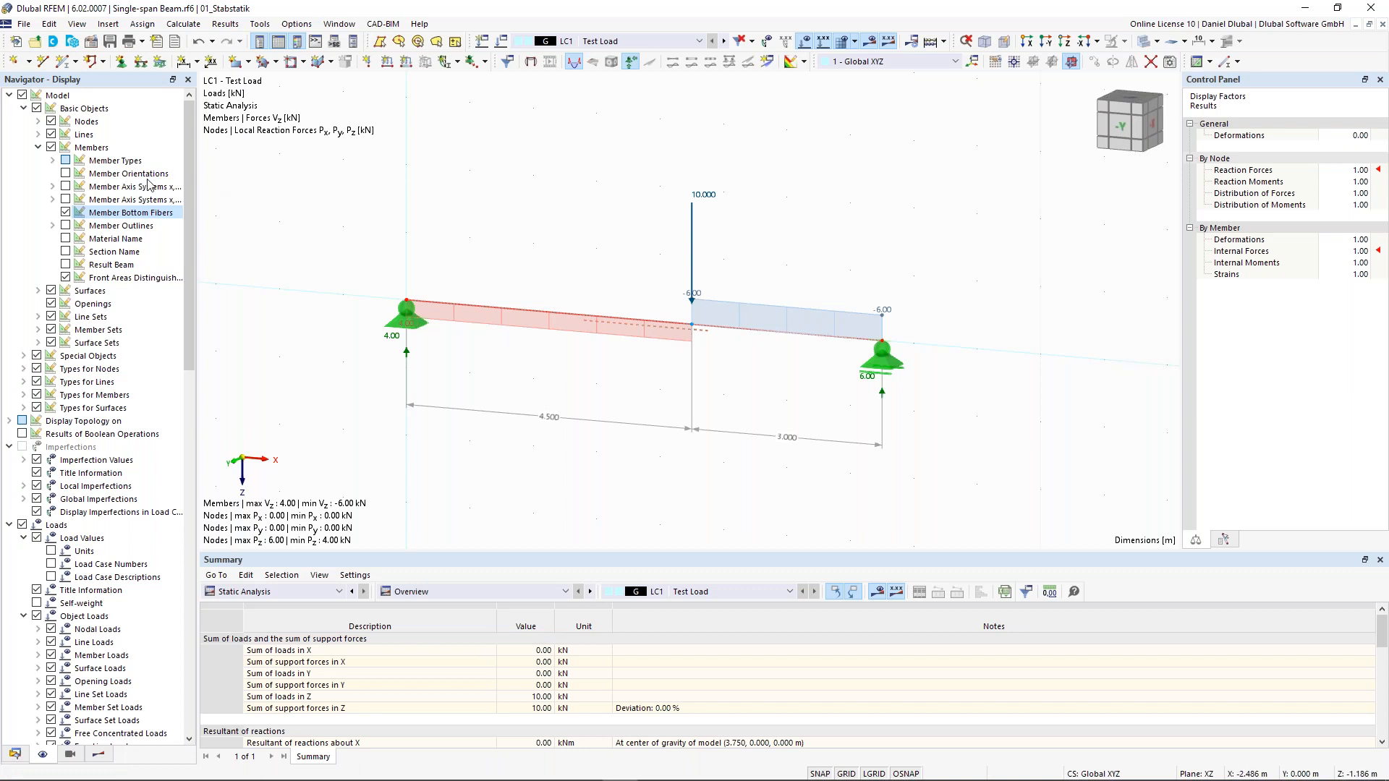
left_click(66, 174)
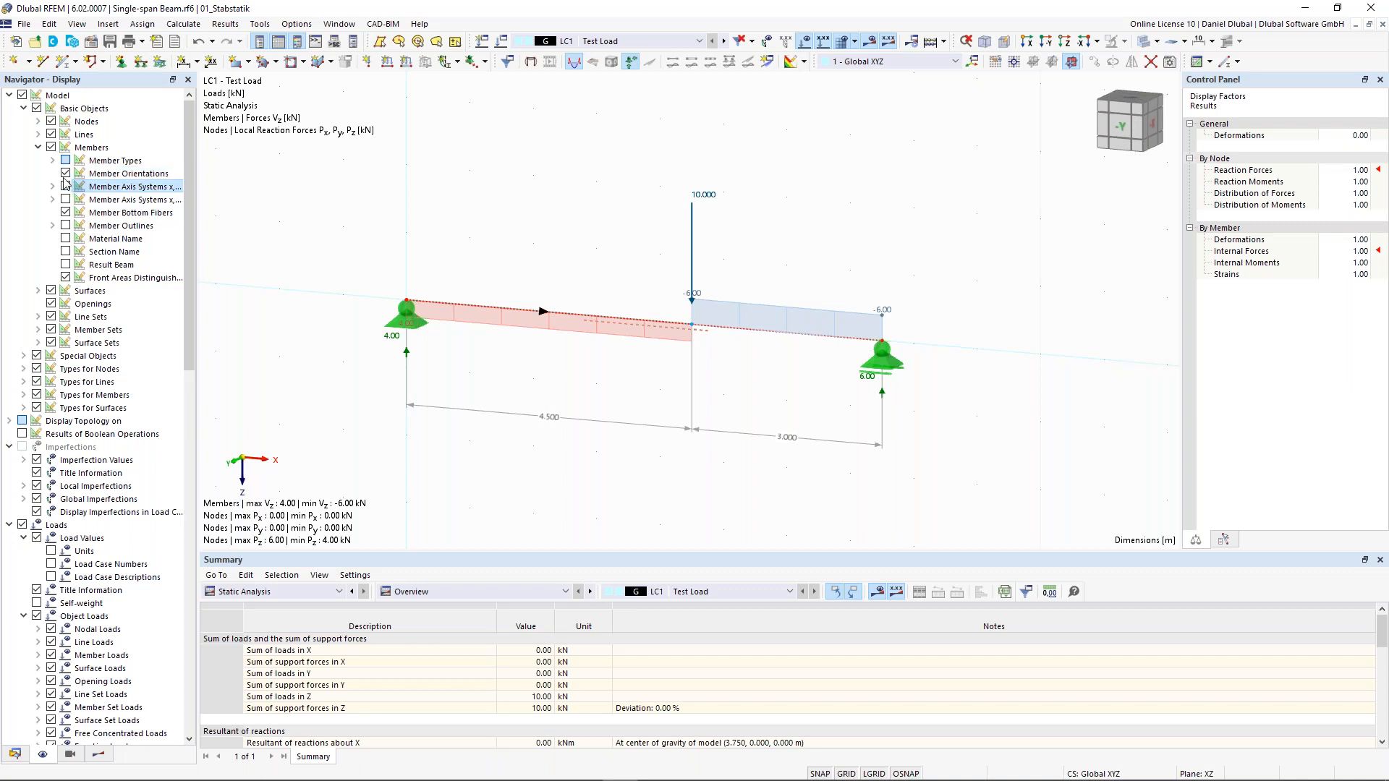
left_click(66, 174)
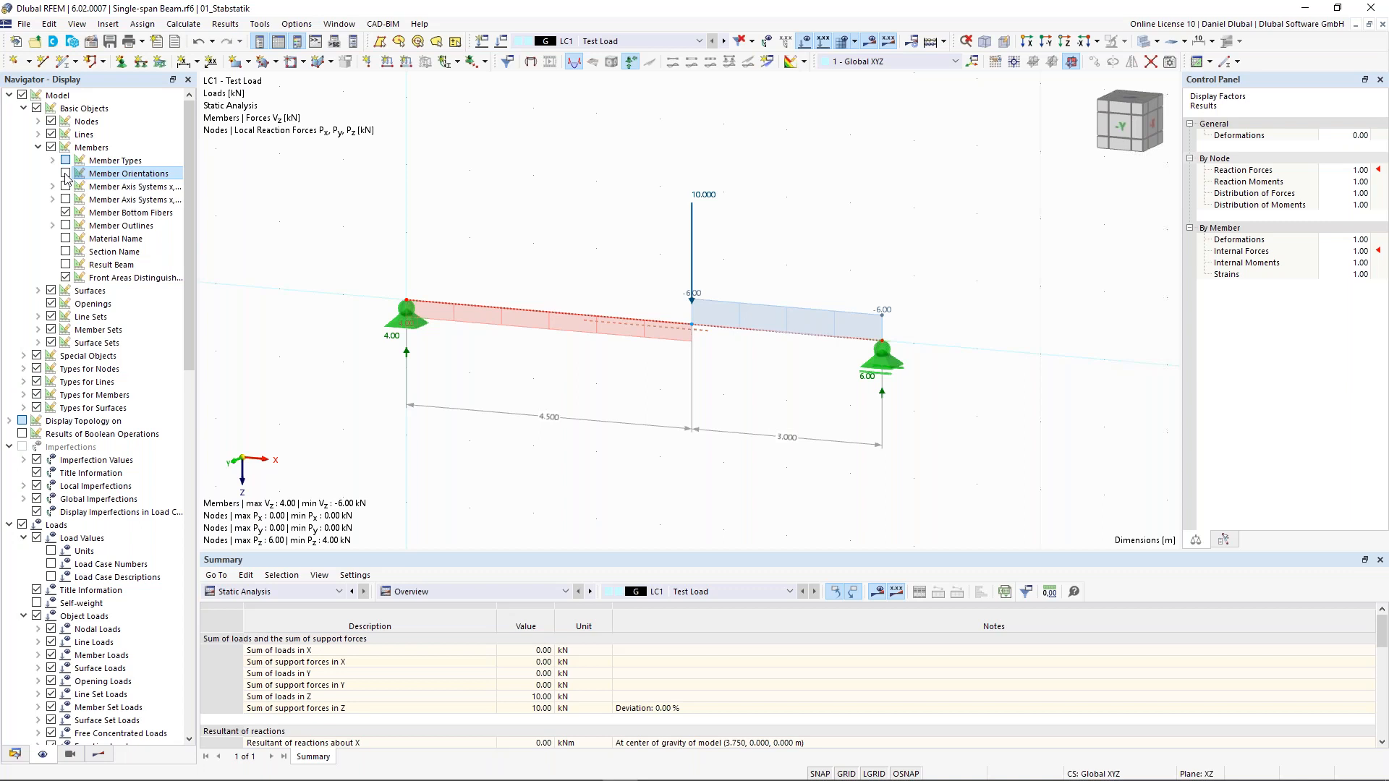
left_click(66, 213)
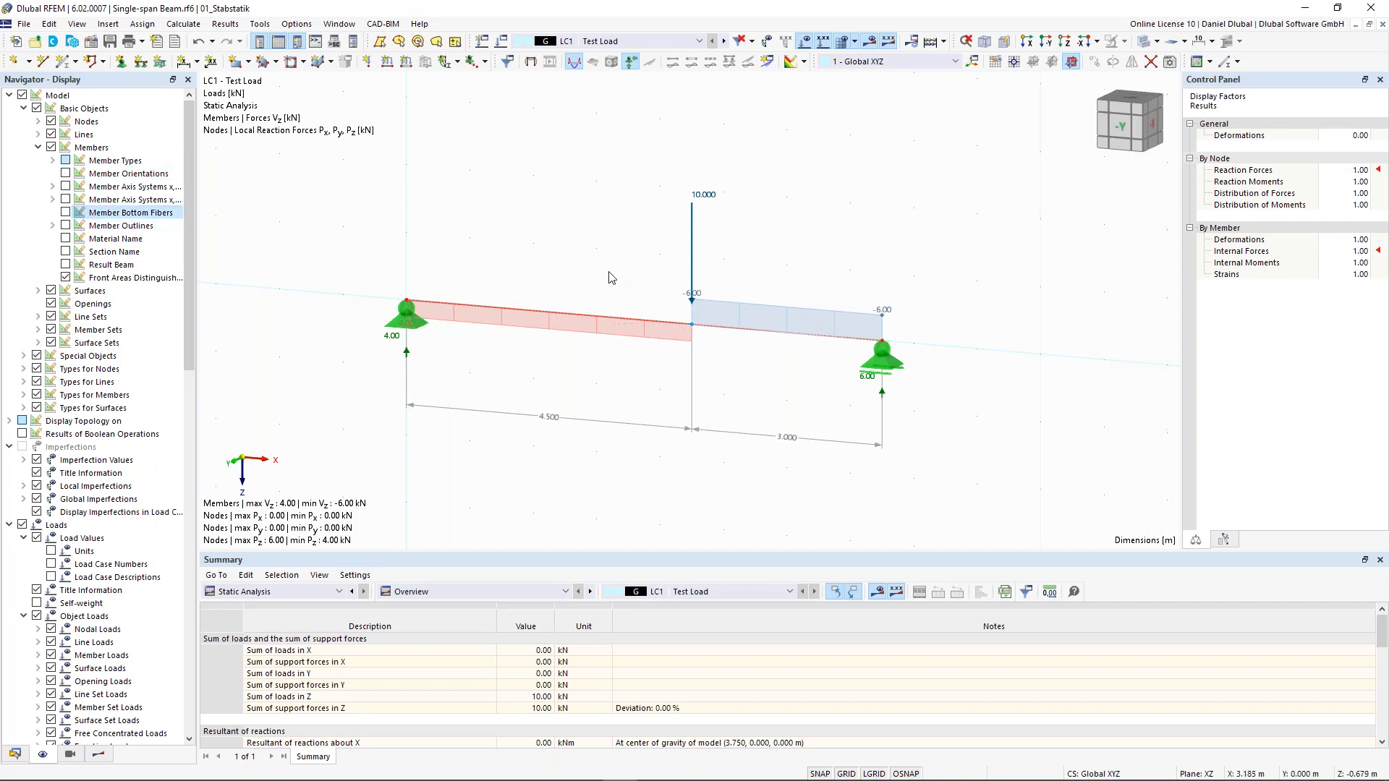
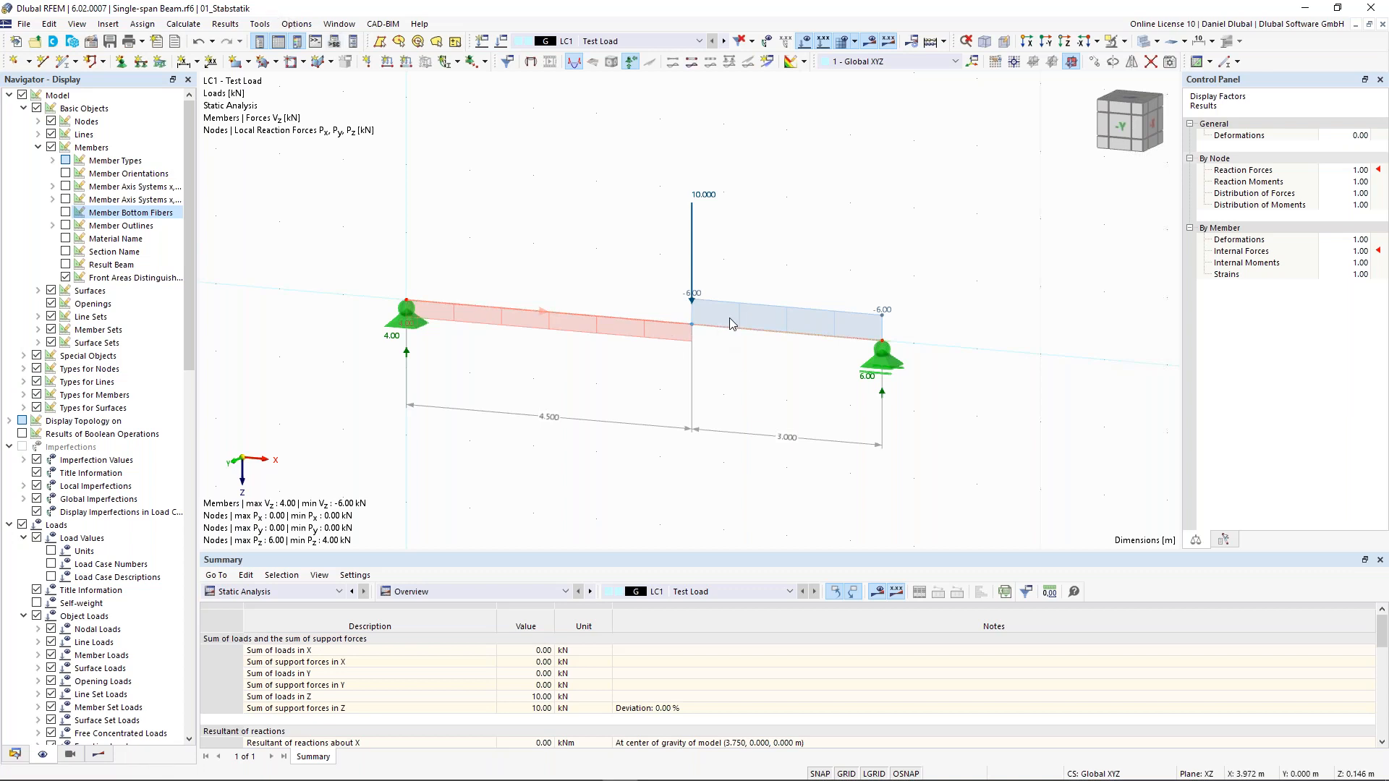
Step: Examine the result diagrams of the beam member for global deformations and shear force Vz, and close them
right_click(612, 321)
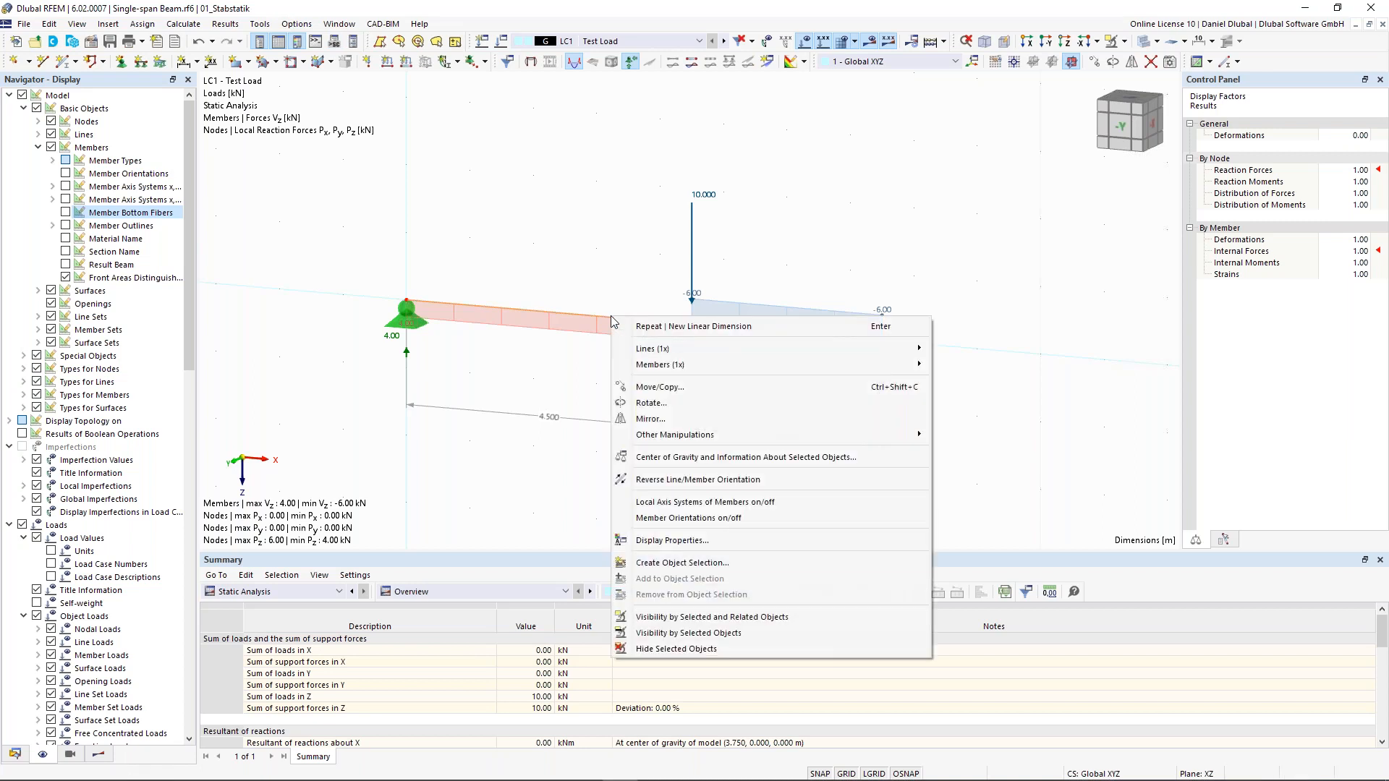
mouse_move(649, 365)
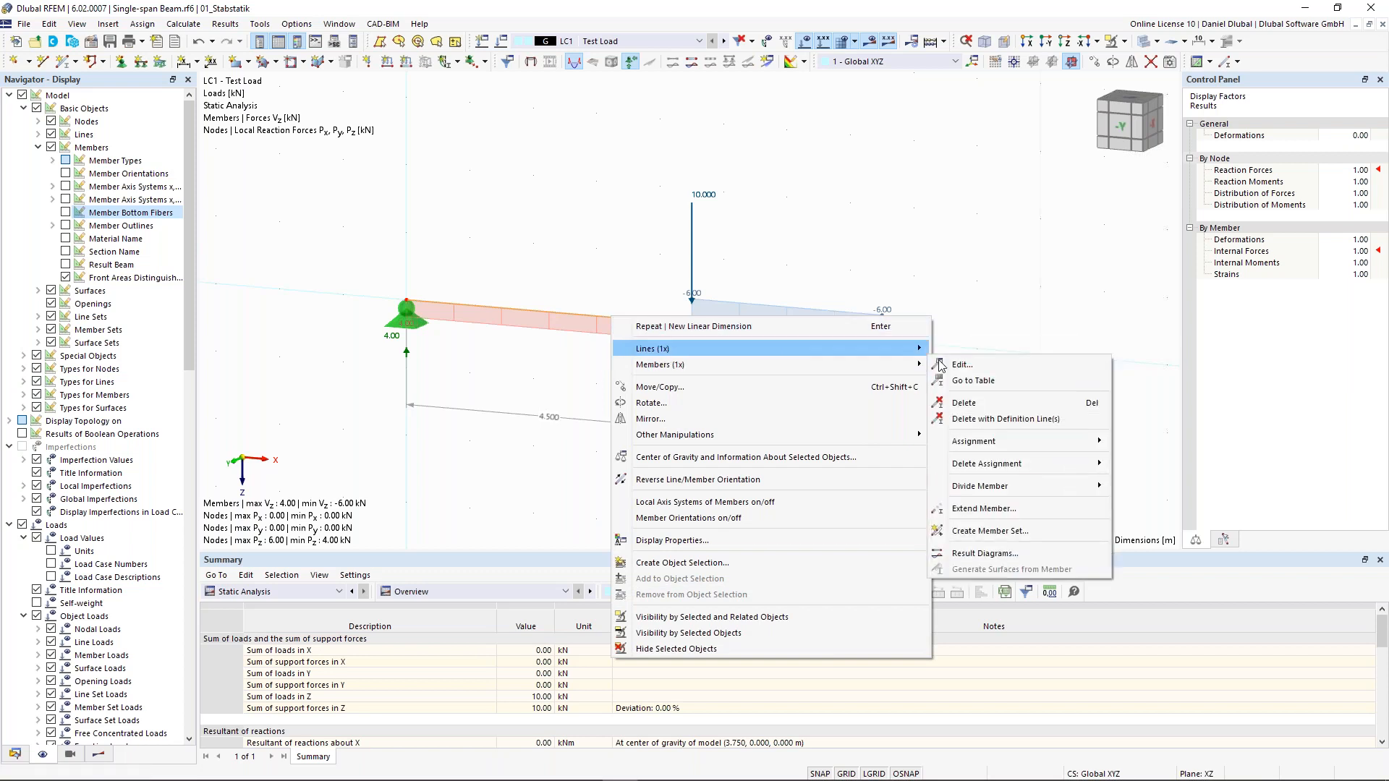
left_click(1014, 552)
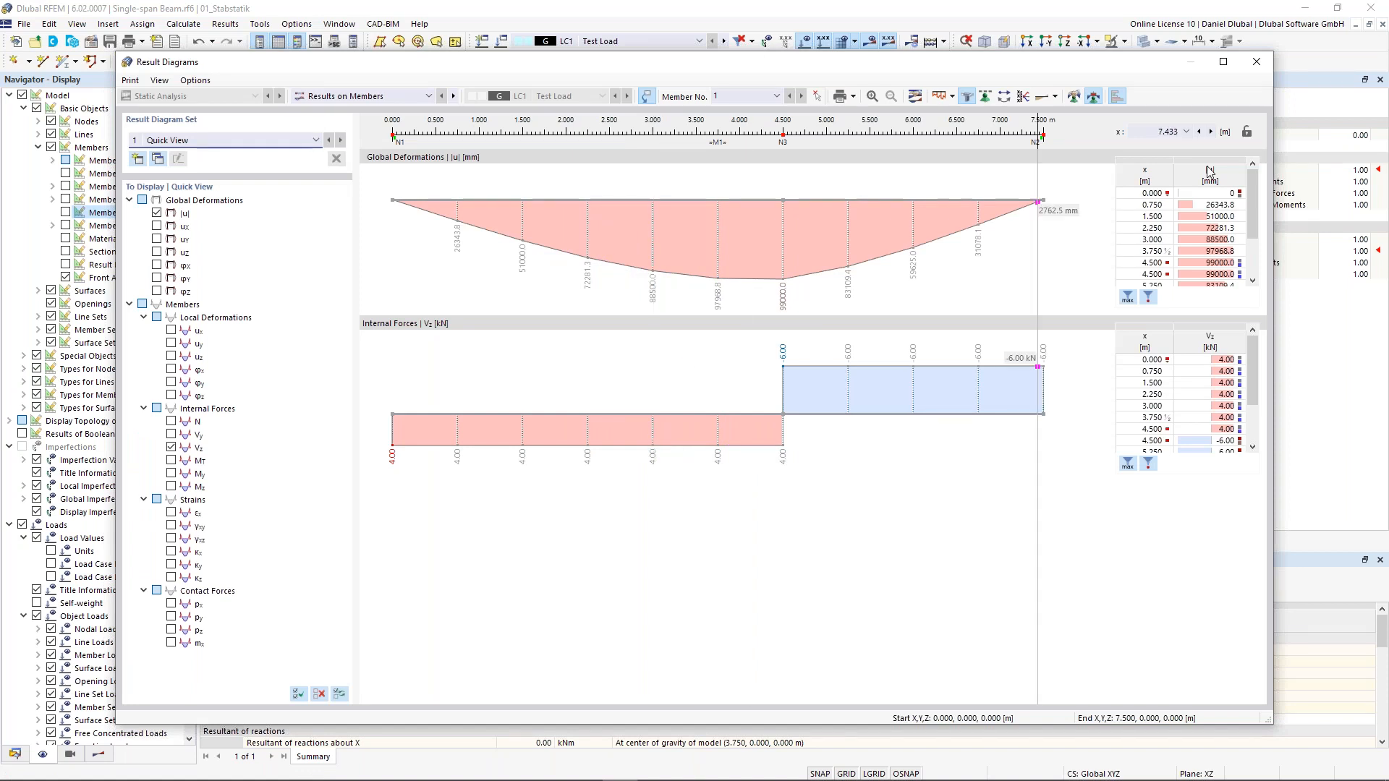
left_click(1256, 61)
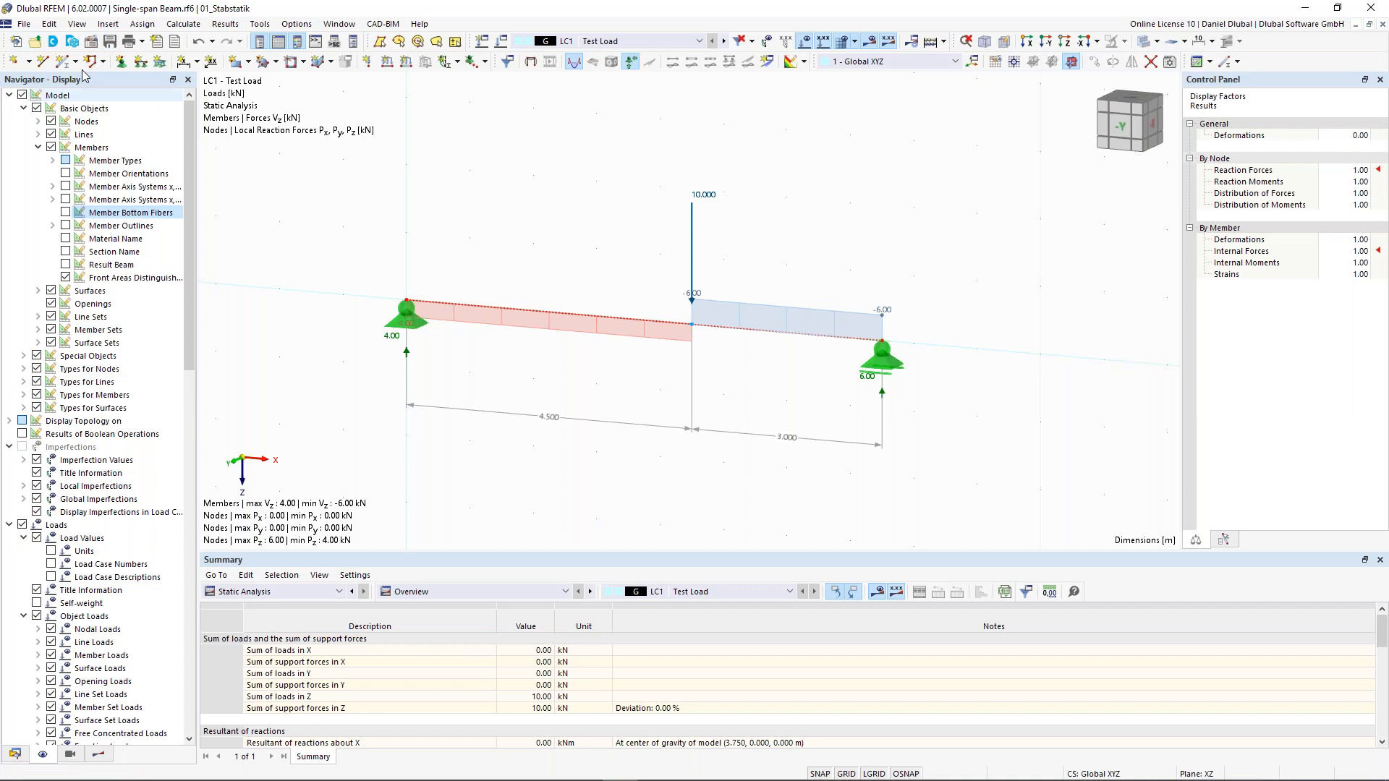
Step: Save a copy of the model under the file name Two-span Beam
left_click(24, 23)
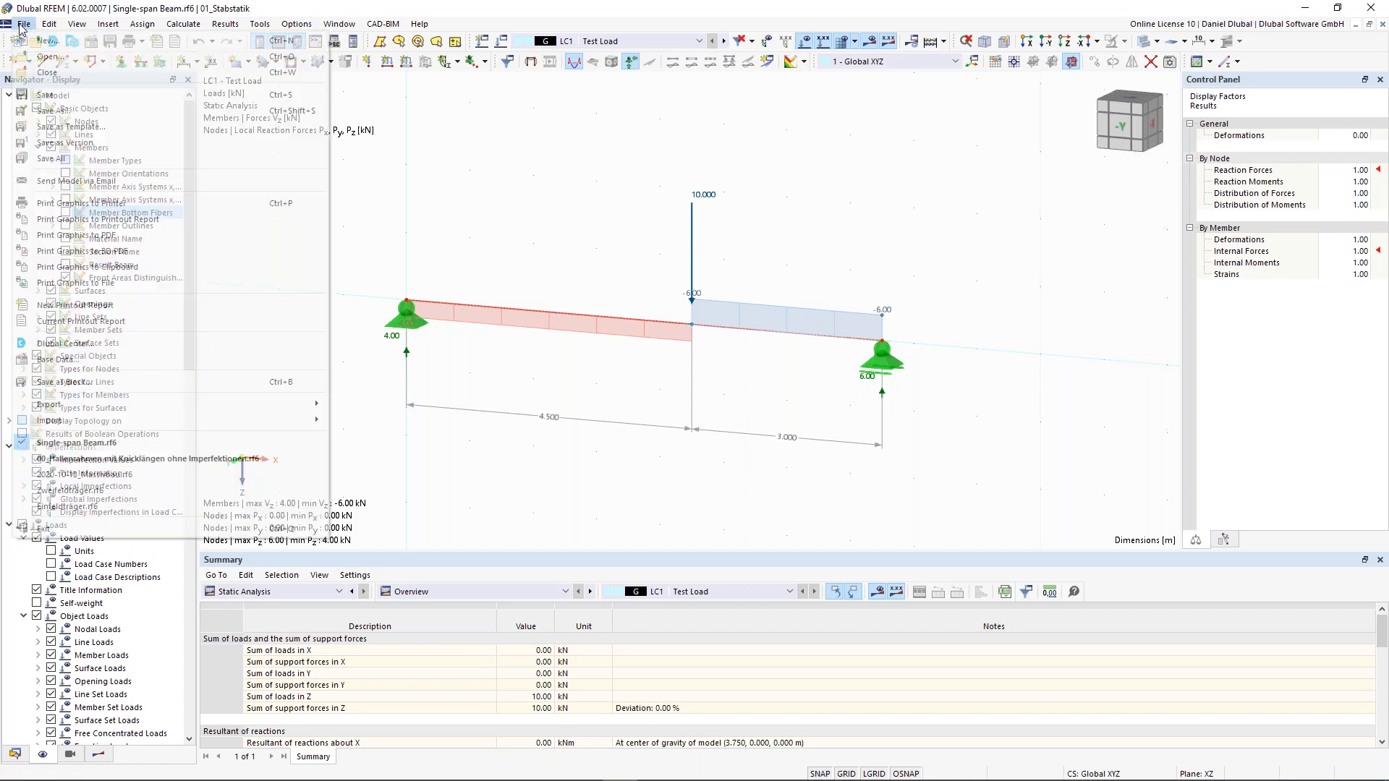
left_click(80, 113)
left_click(735, 509)
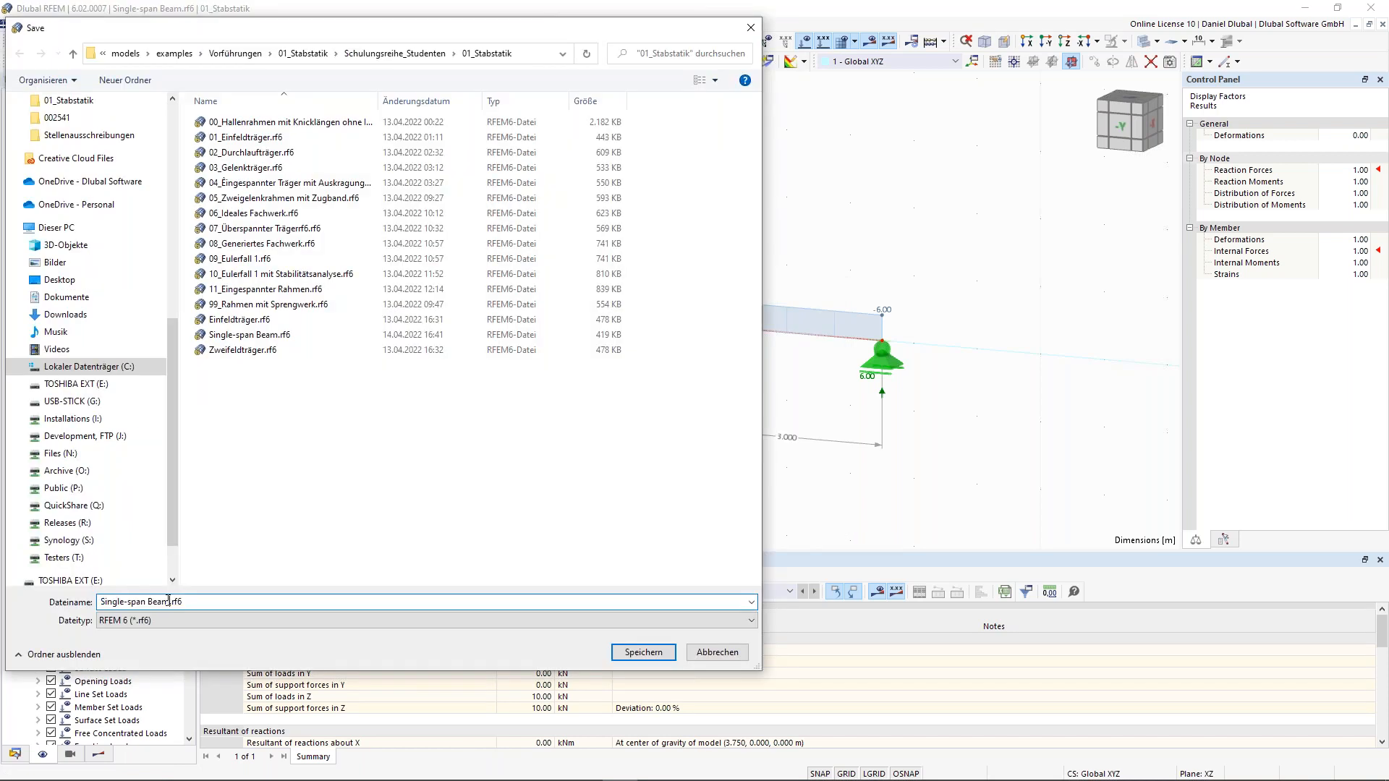
key("BackSpace")
type("Two-span Beam")
left_click(651, 656)
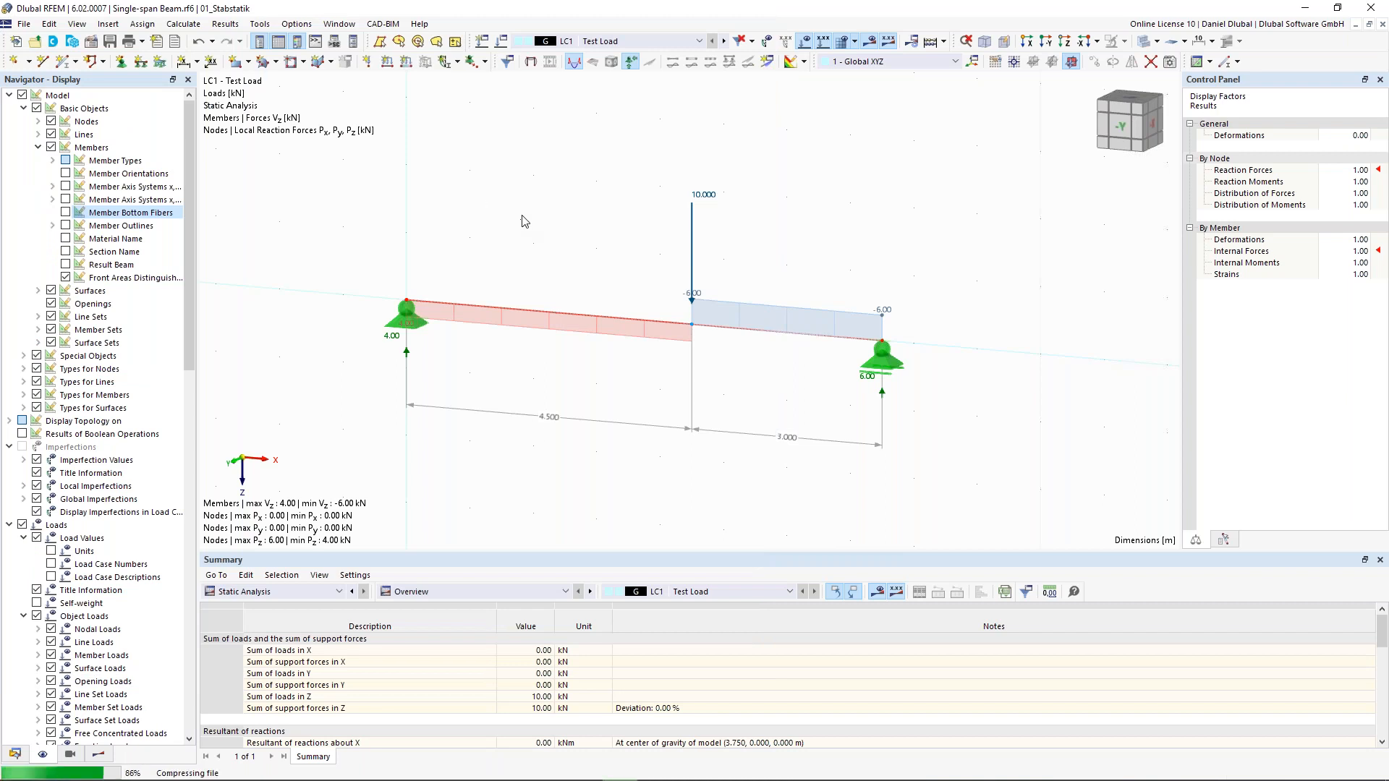
Step: Delete the entire beam model, including its supports, nodal load and dimensions
scroll(535, 213, "down", 2)
middle_click_drag(550, 216, 571, 236)
left_click_drag(374, 137, 931, 474)
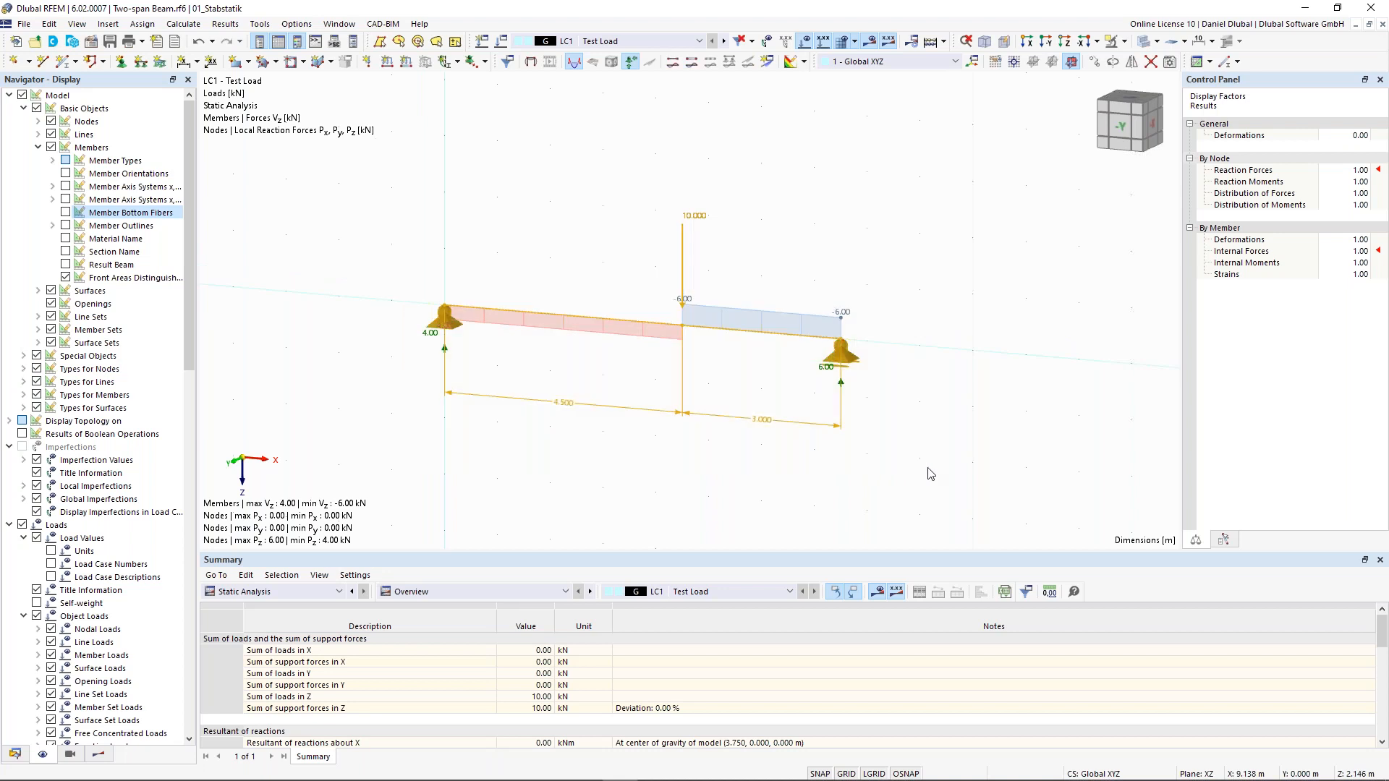
key("Delete")
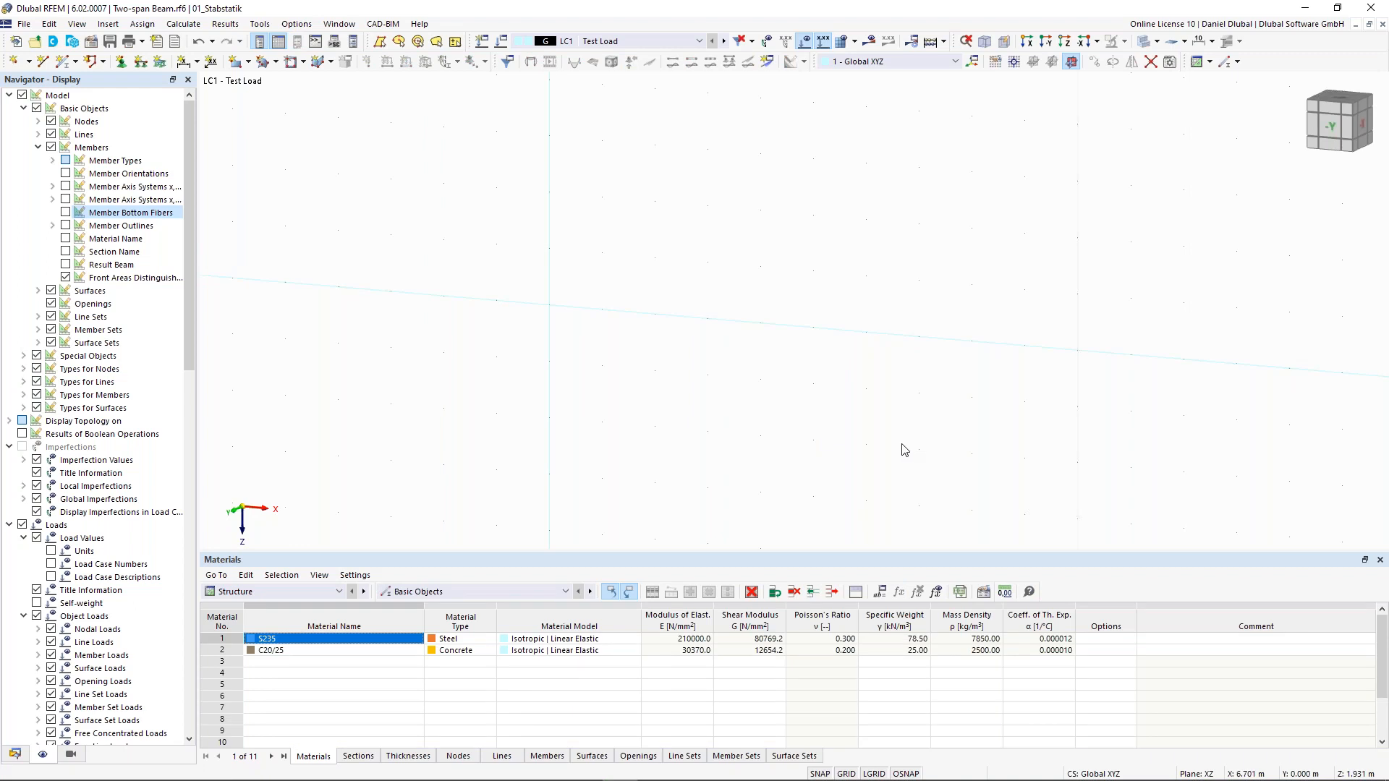
Step: Start a new beam member with a new section and open the library of standardized steel I-sections
middle_click_drag(217, 205, 407, 224, "ctrl")
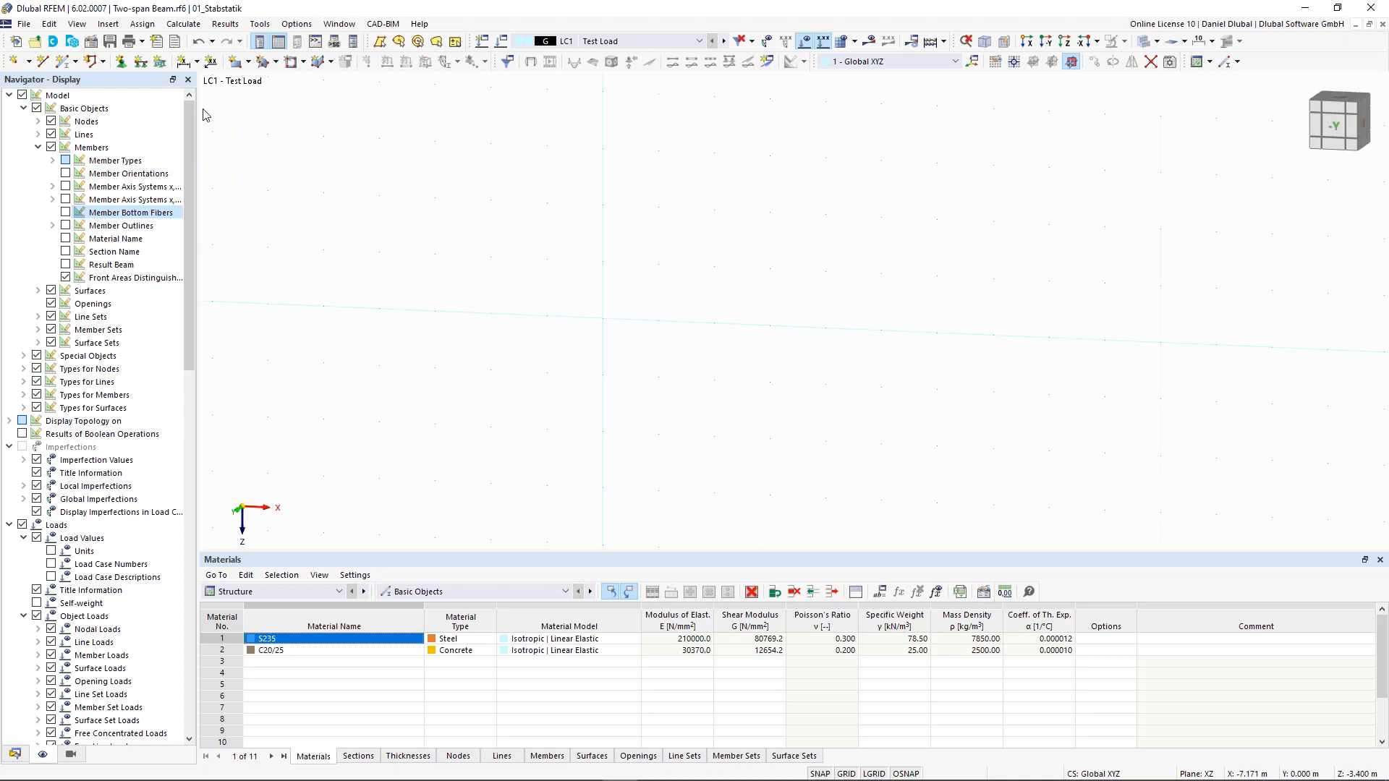
left_click(64, 64)
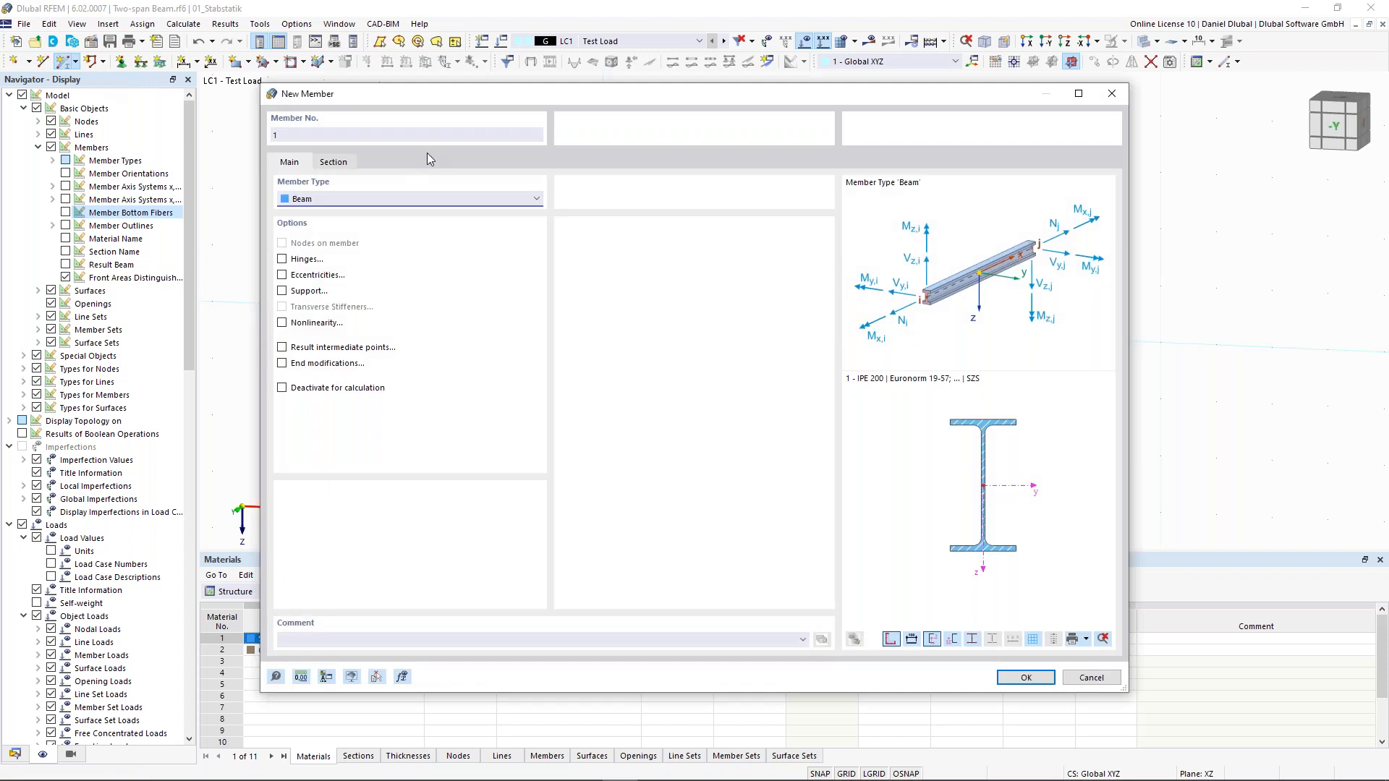
left_click(334, 163)
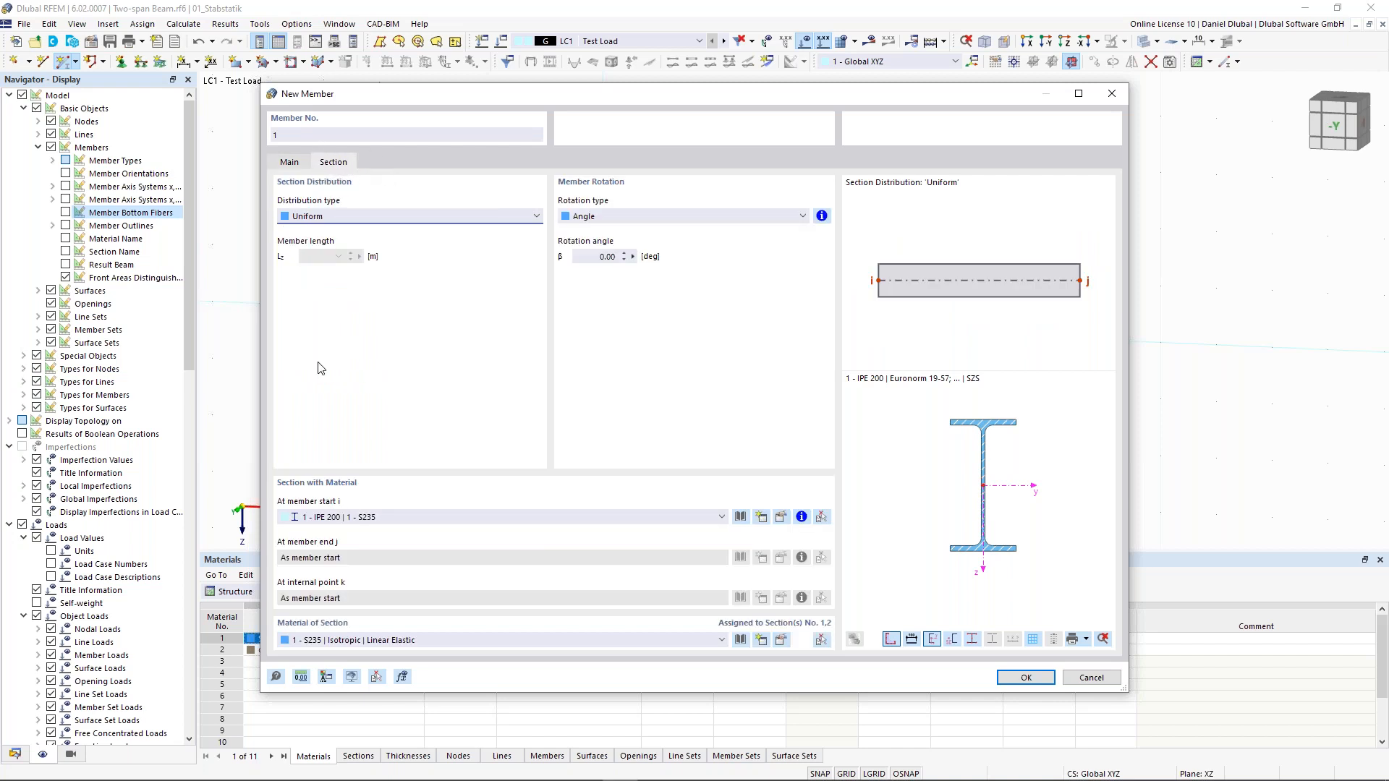
left_click(357, 518)
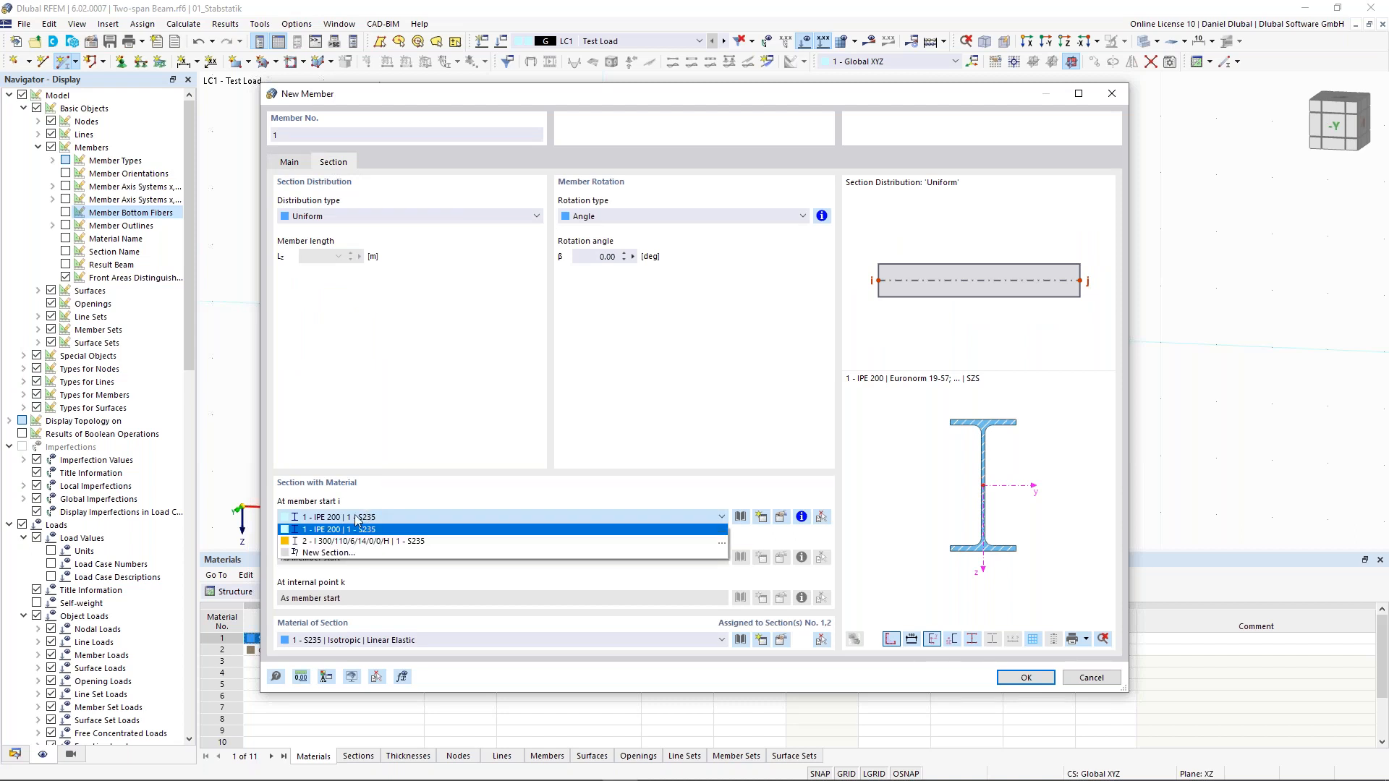
left_click(399, 482)
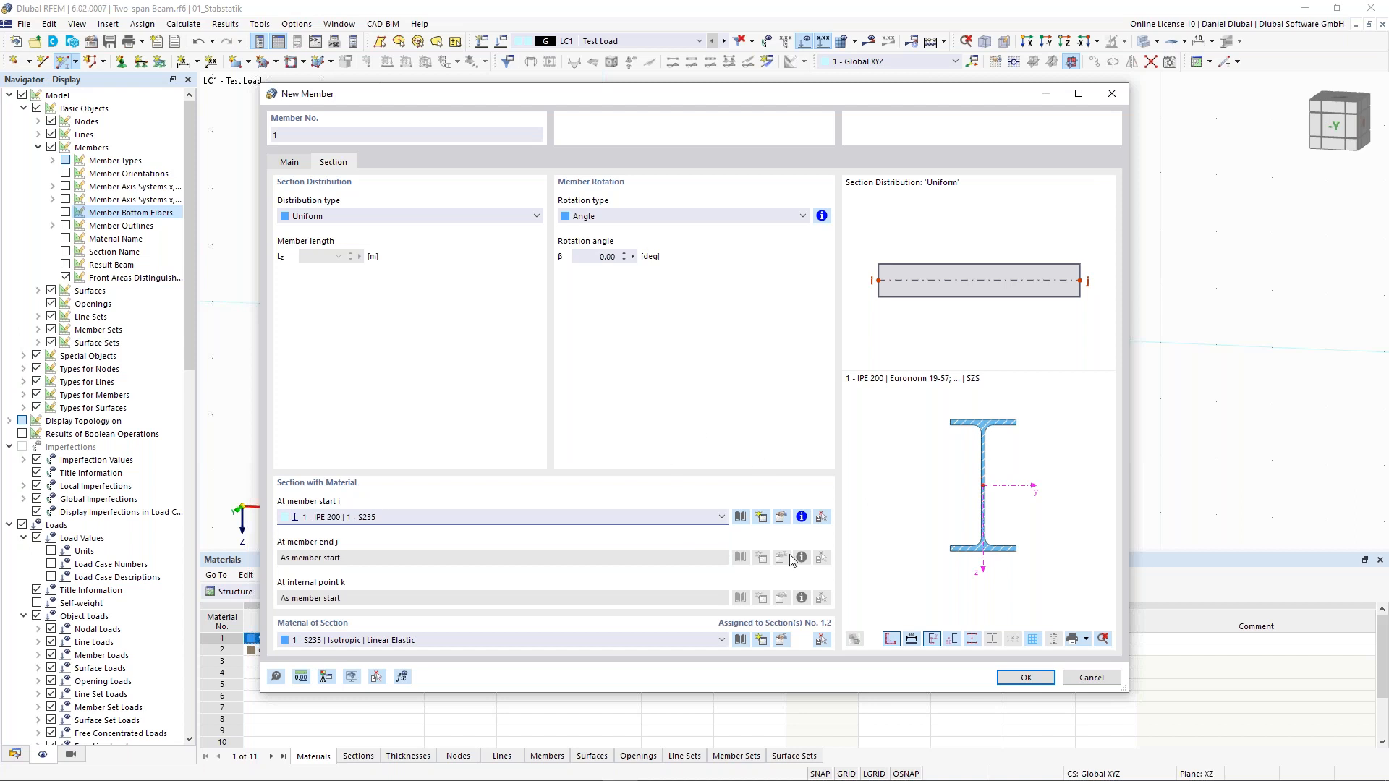
left_click(761, 518)
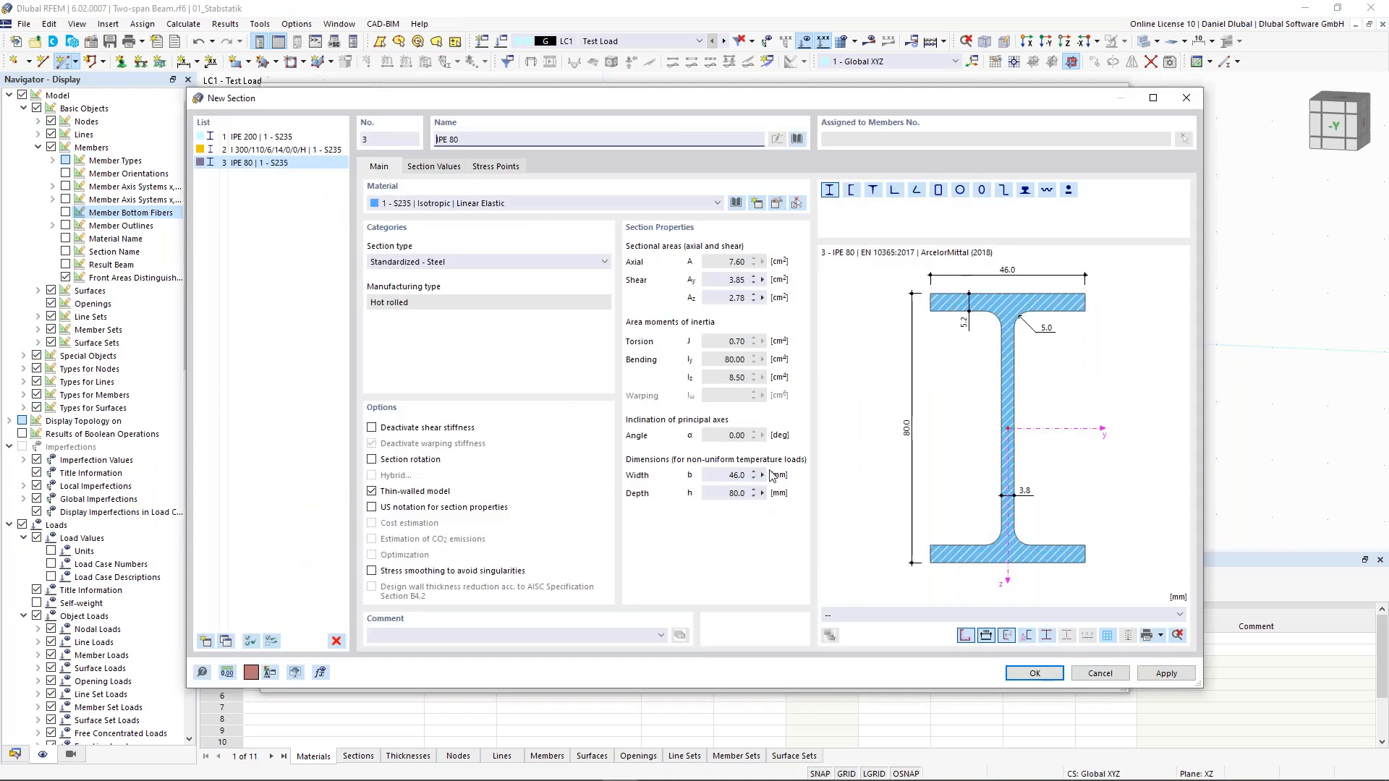
left_click(798, 139)
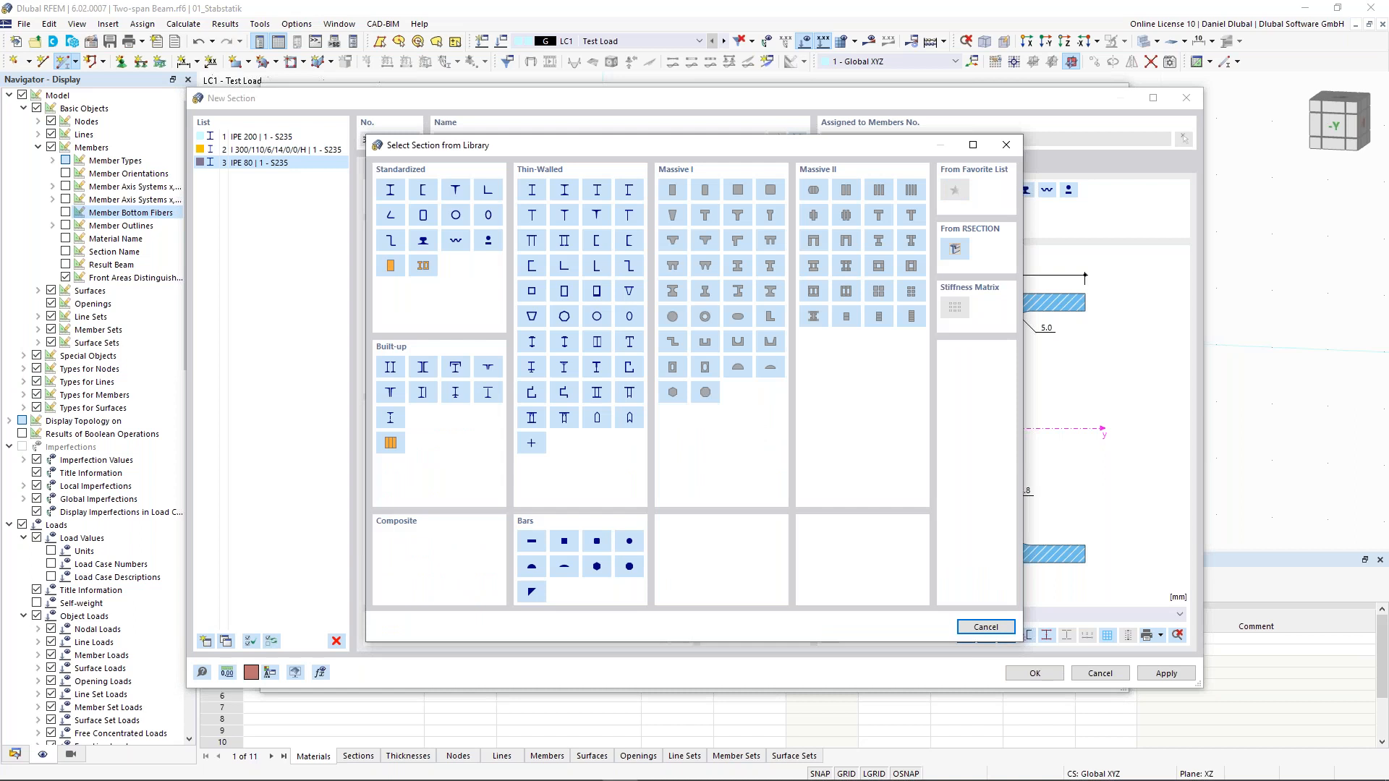
left_click(393, 191)
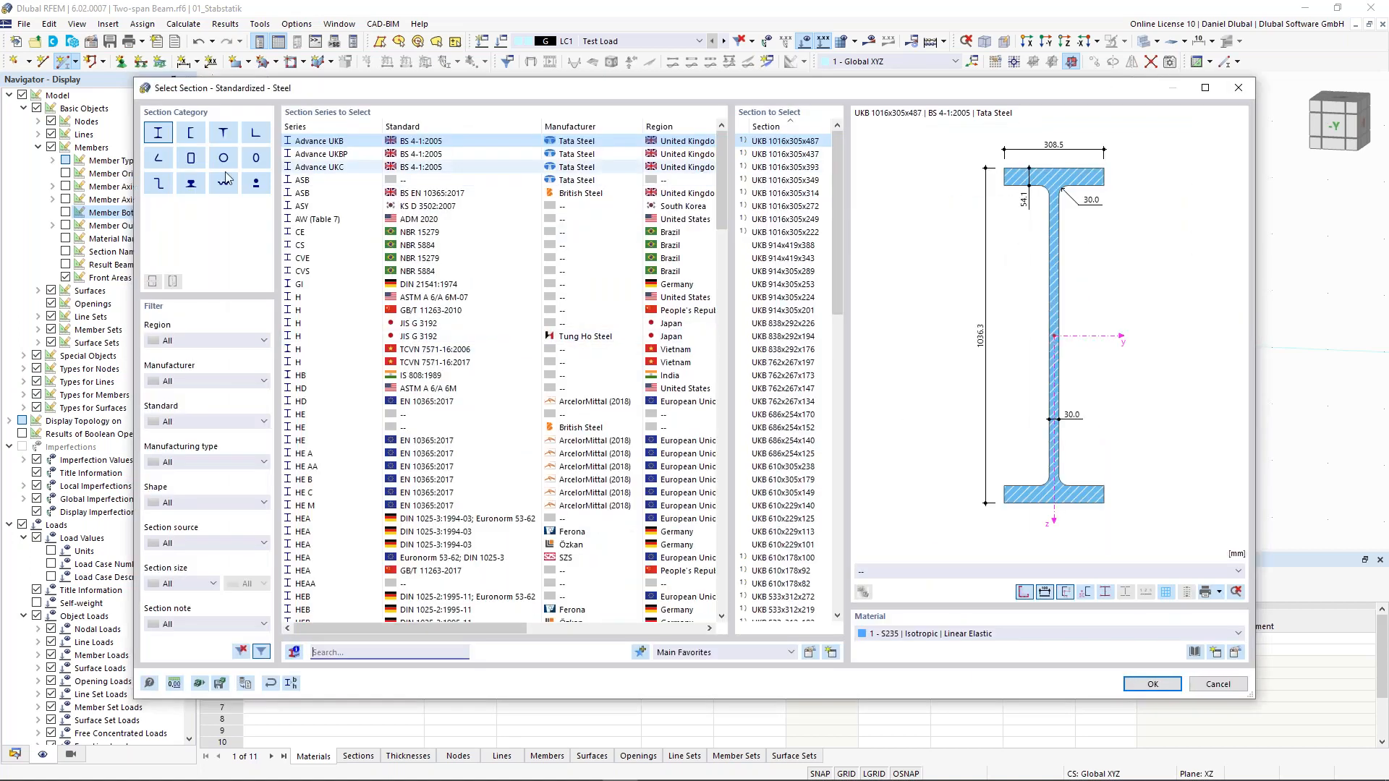
Step: Pick HEB 300 from the SZS HEB series to Euronorm 53-62; DIN 1025-2 by browsing the section series
left_click_drag(721, 176, 721, 197)
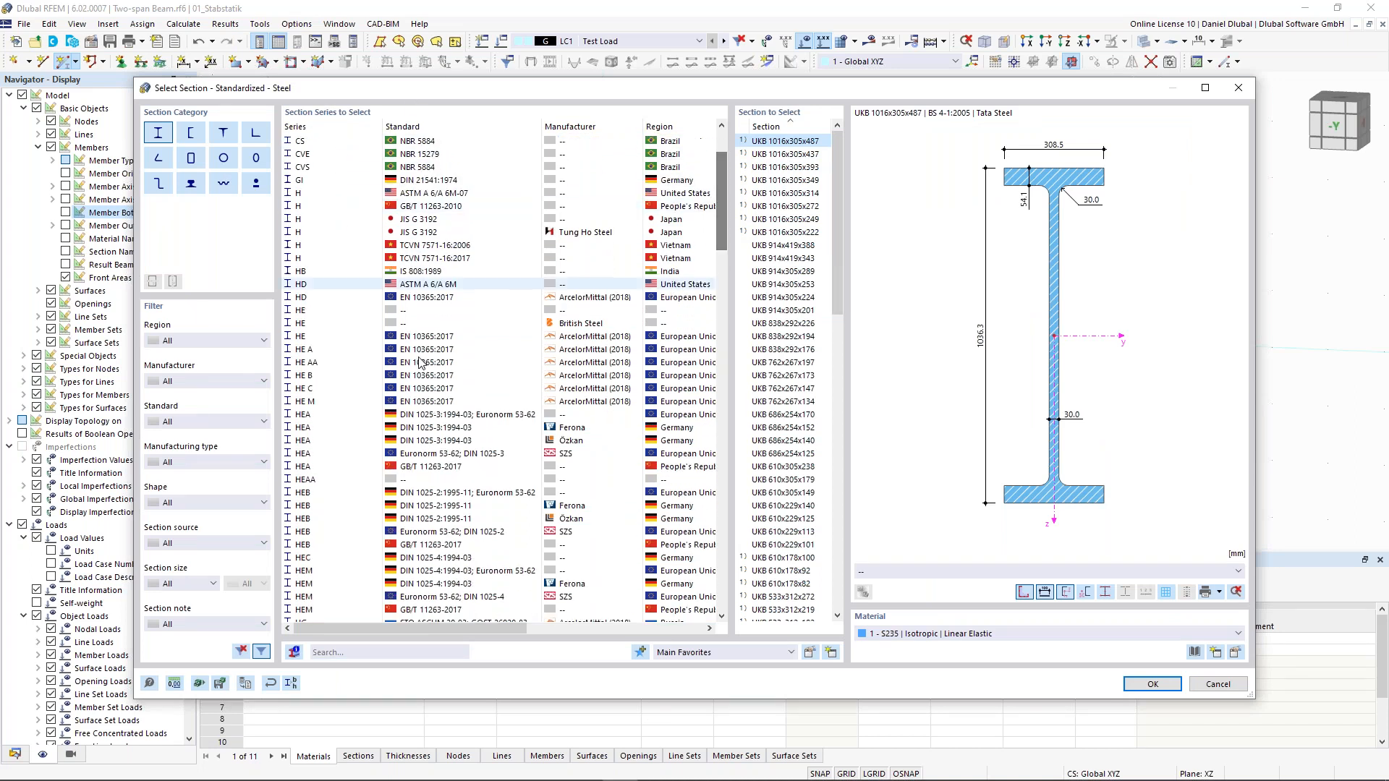
left_click(323, 534)
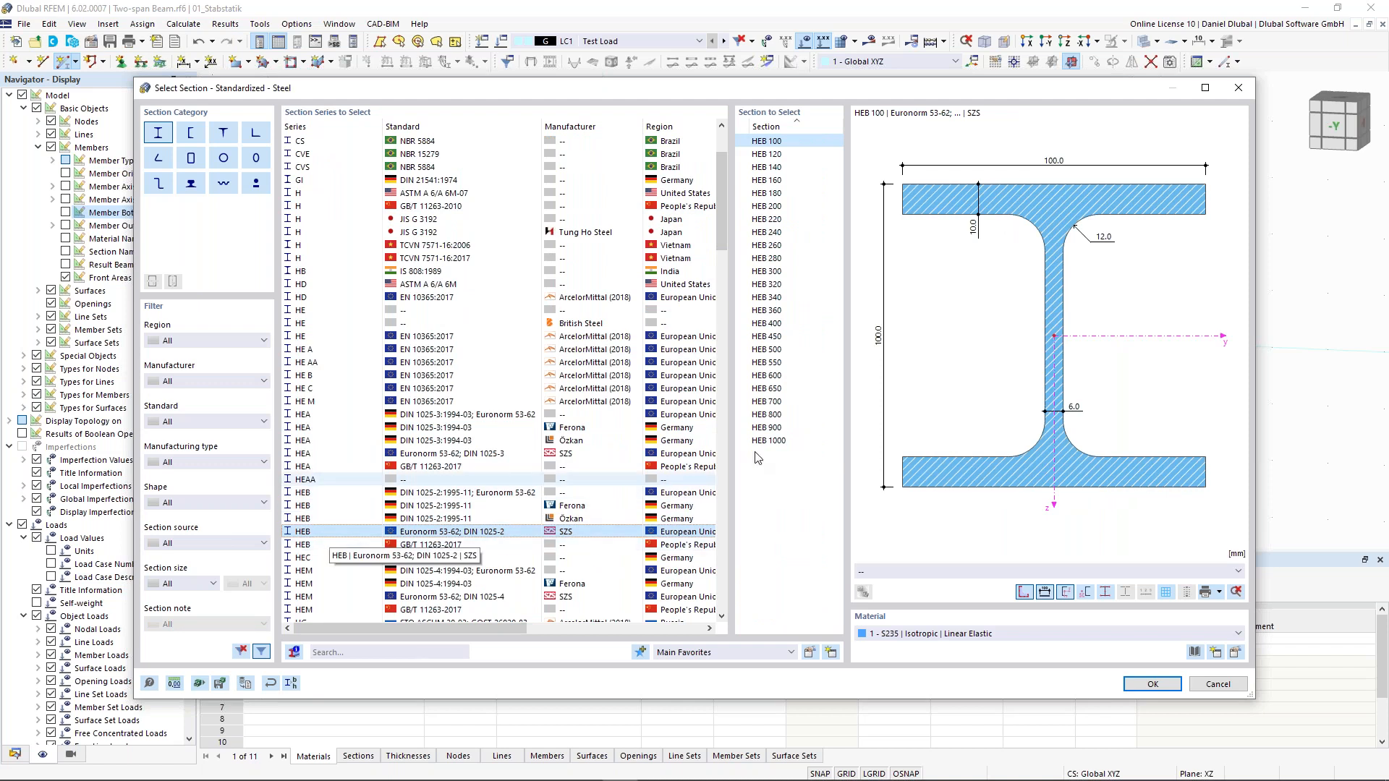
left_click(788, 273)
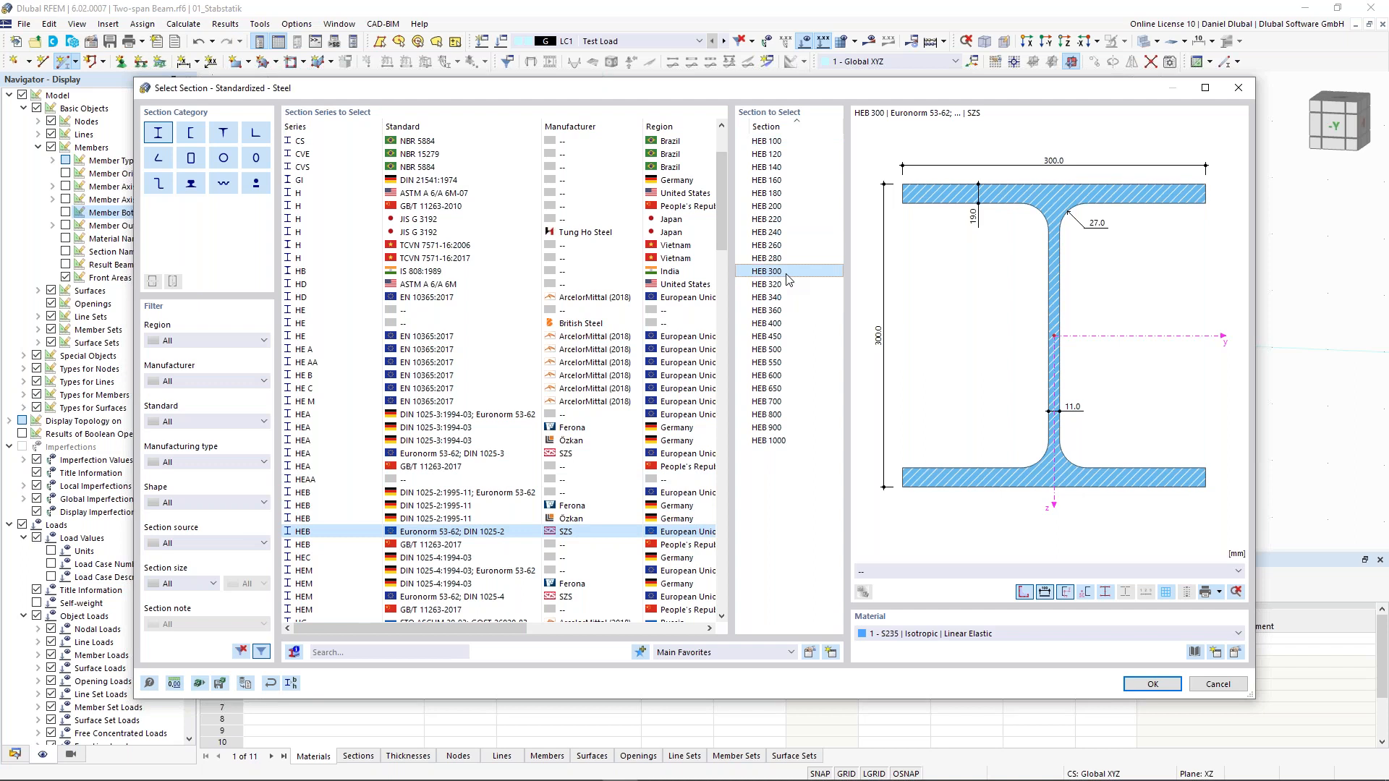
scroll(349, 192, "up", 3)
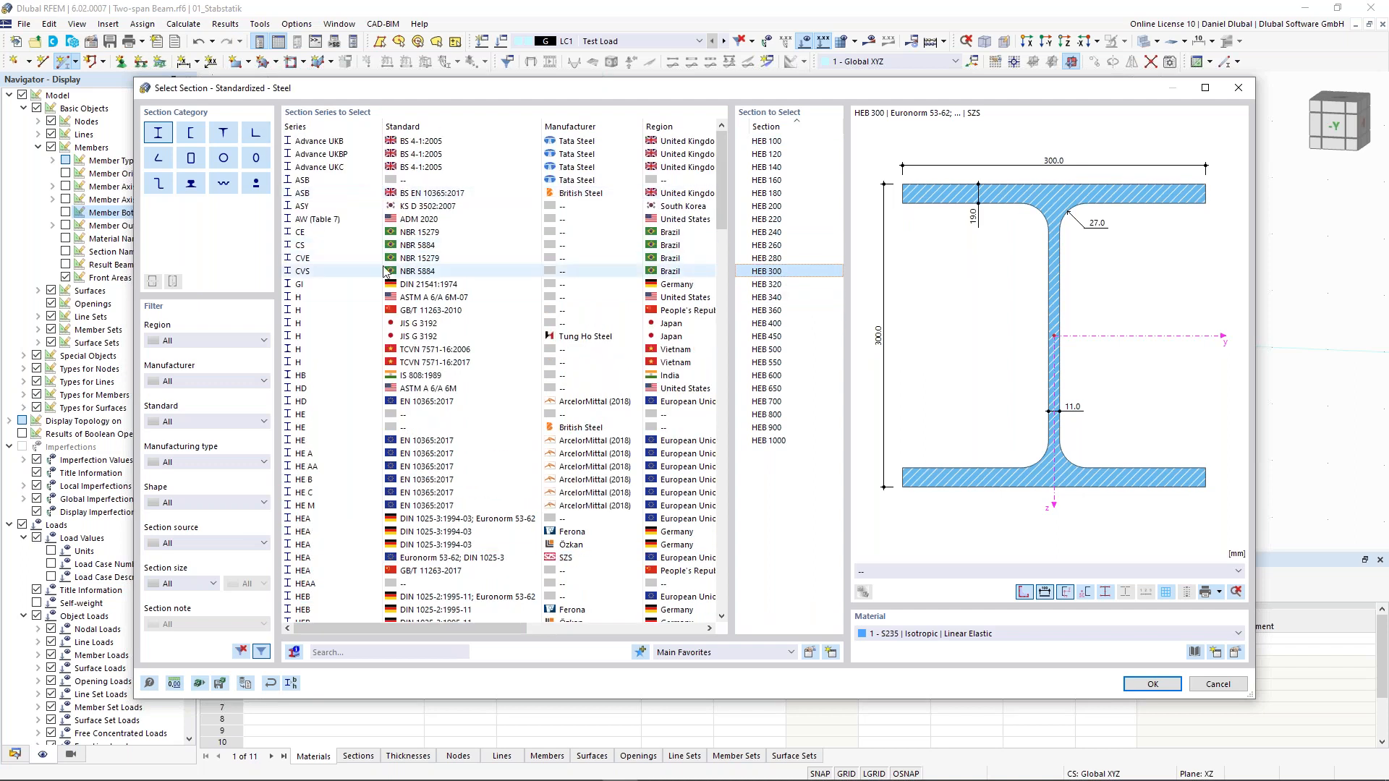
Step: Search the section library for heb 300 and adopt HEB 300 from the SZS series to Euronorm 53-62; DIN 1025-2
left_click(347, 653)
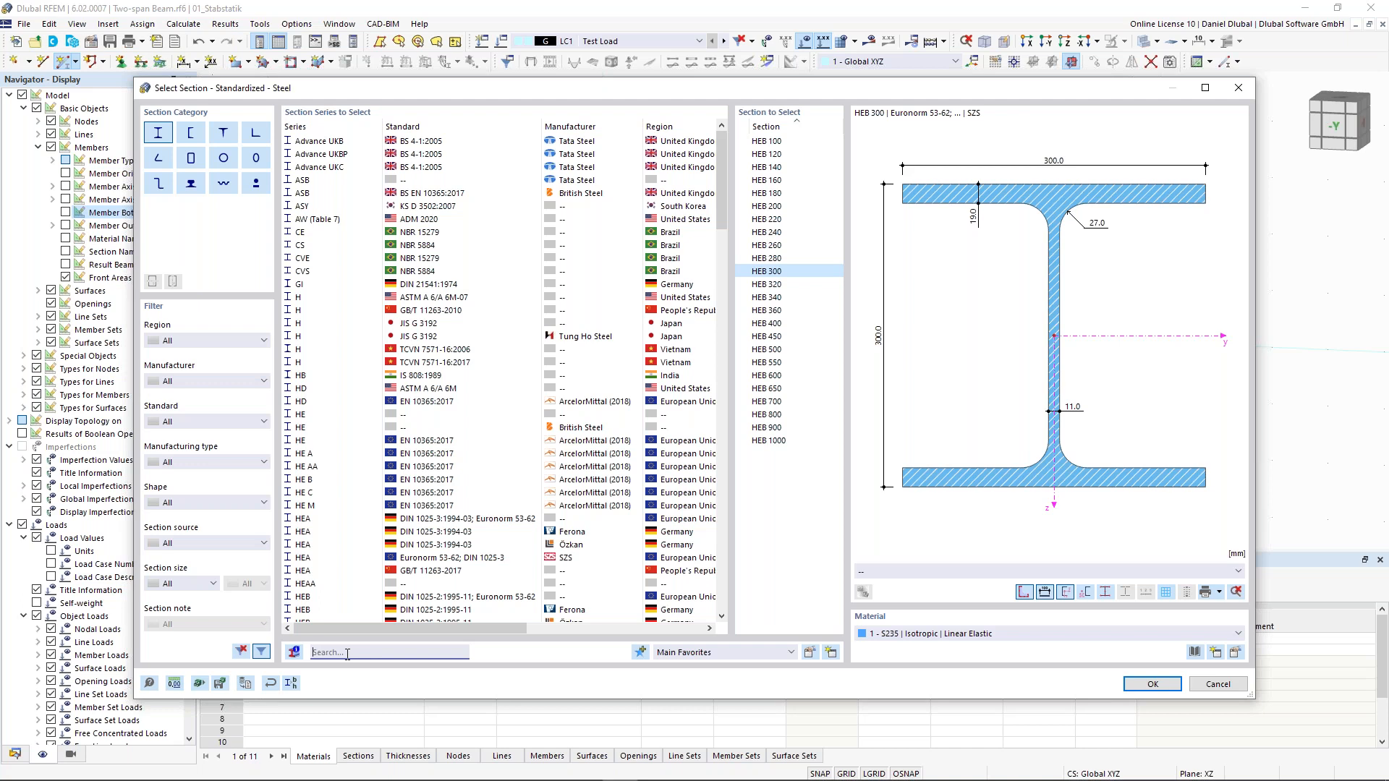
type("he")
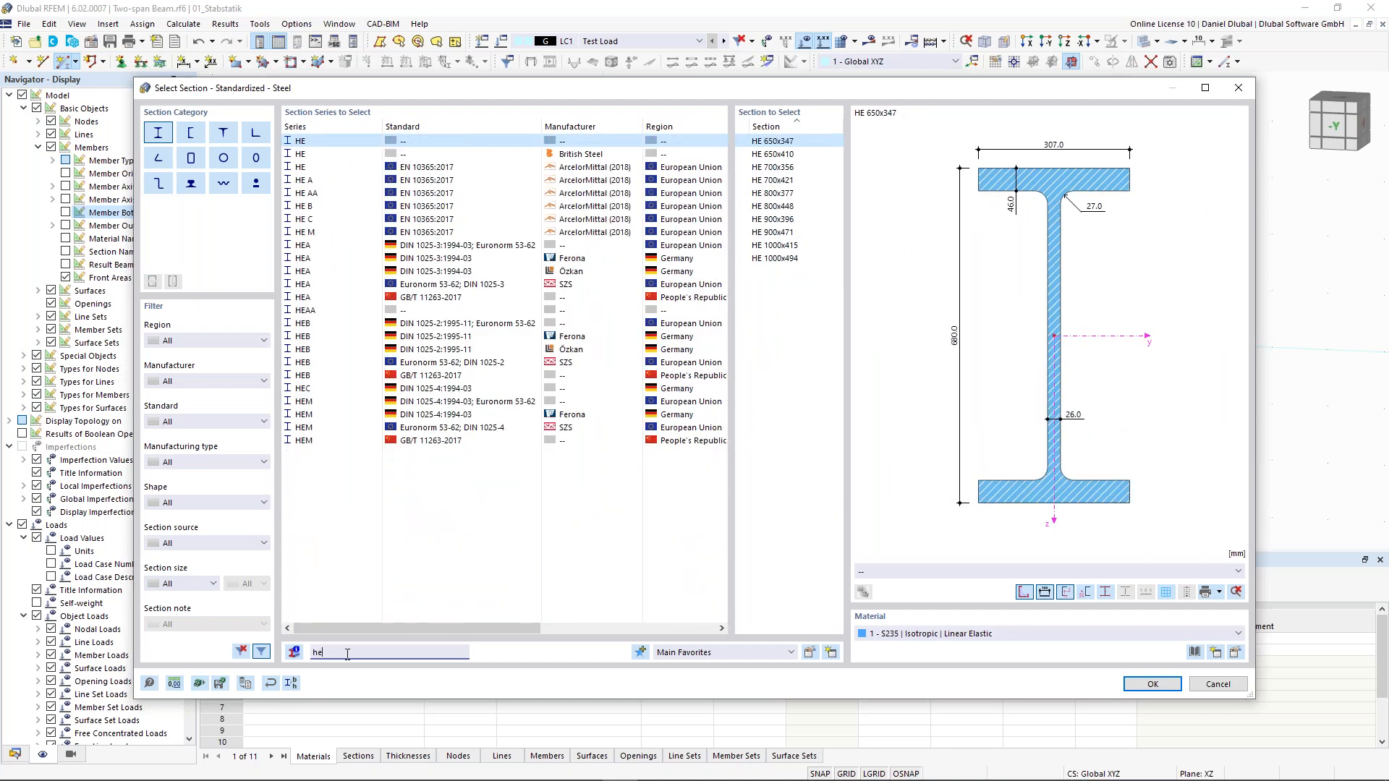
type("b")
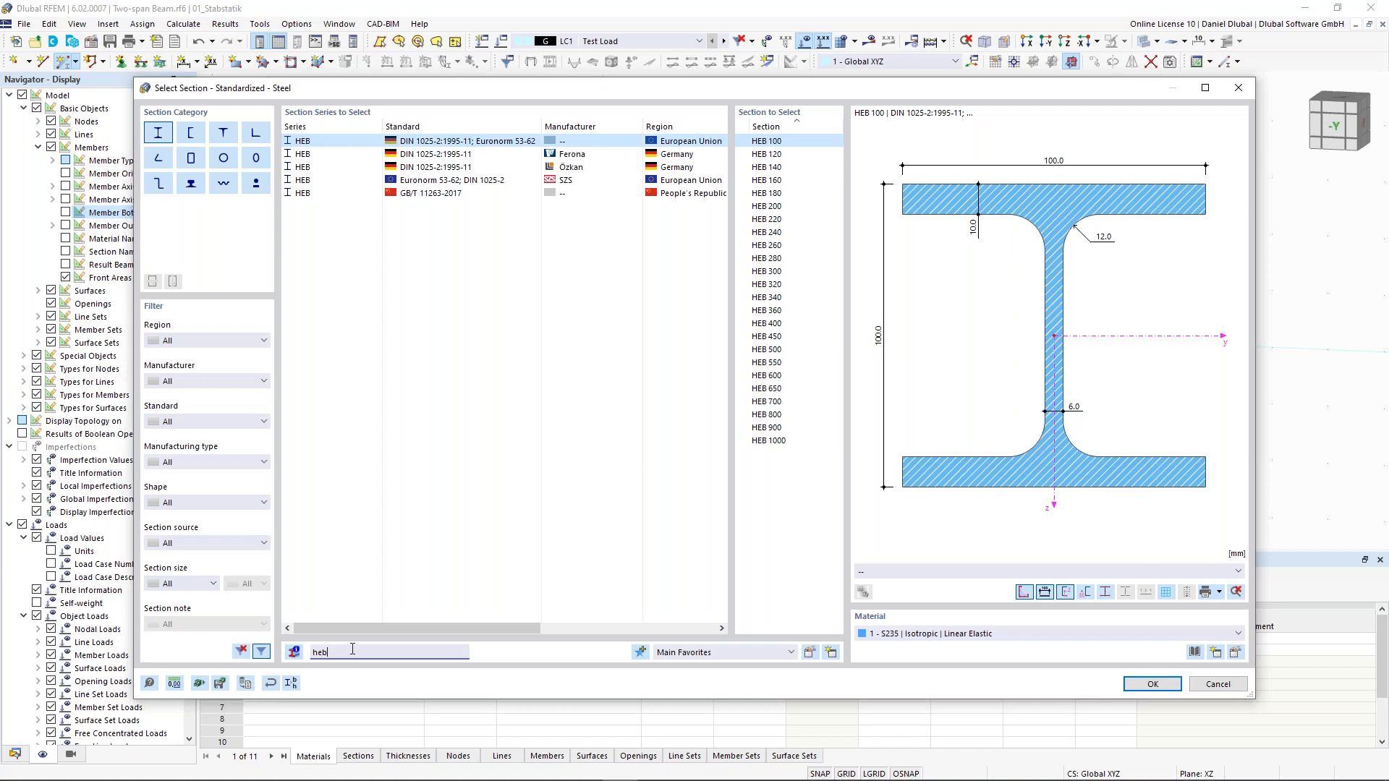
type("300")
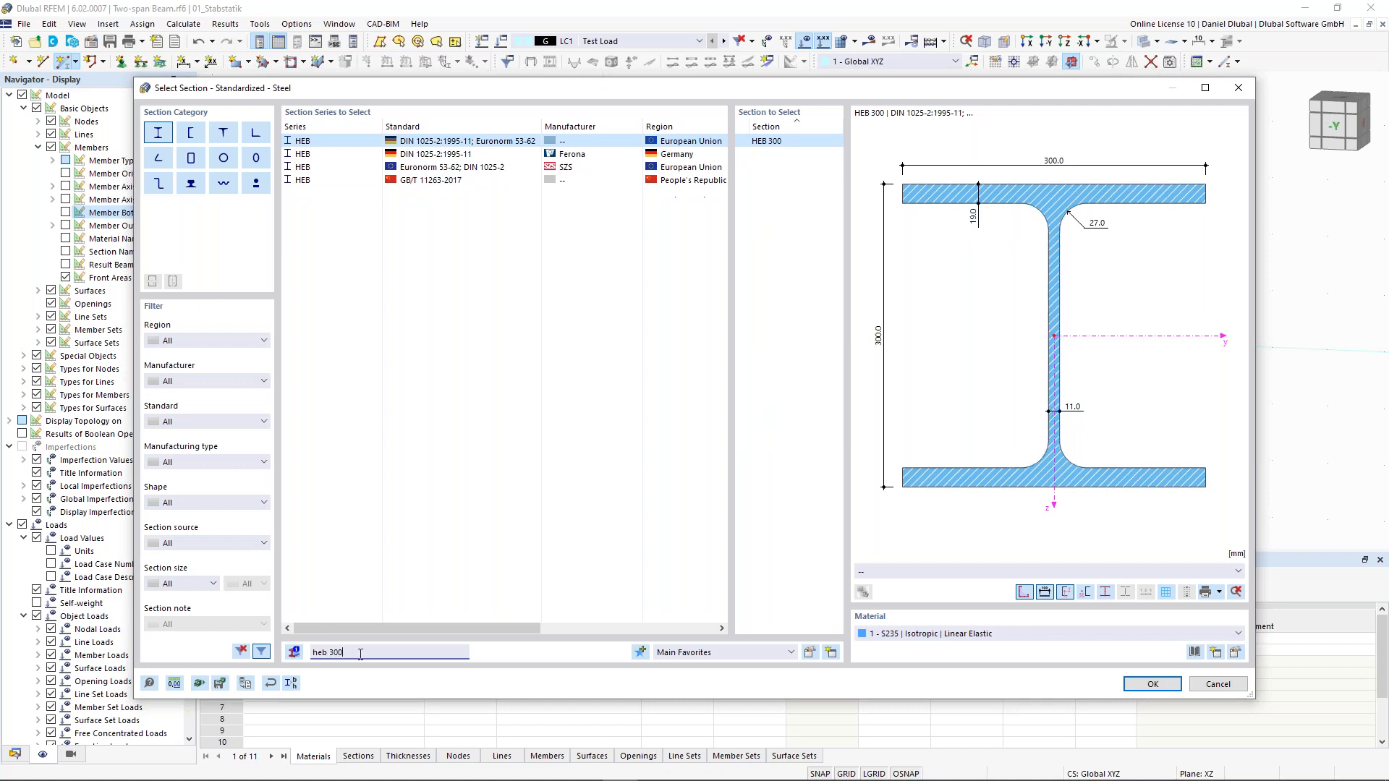
left_click(500, 169)
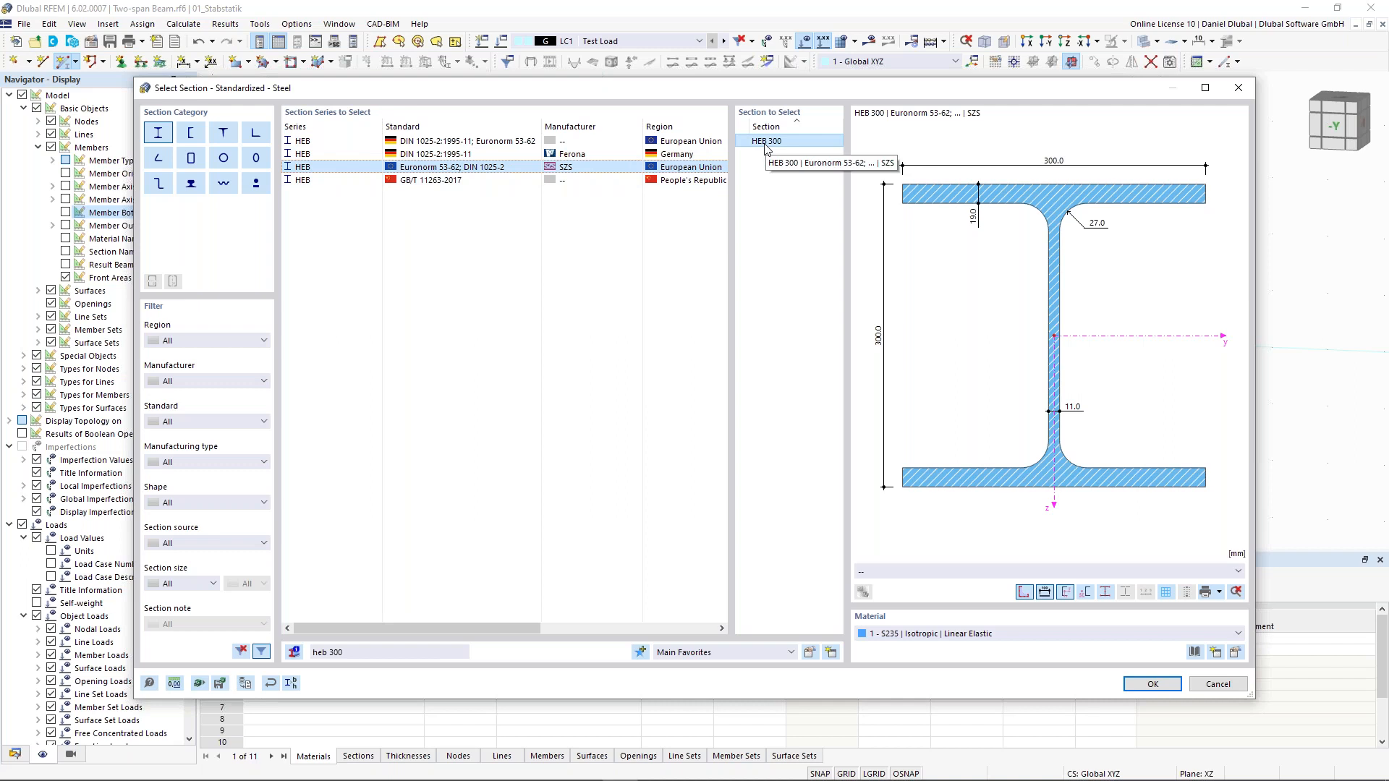
left_click(1154, 689)
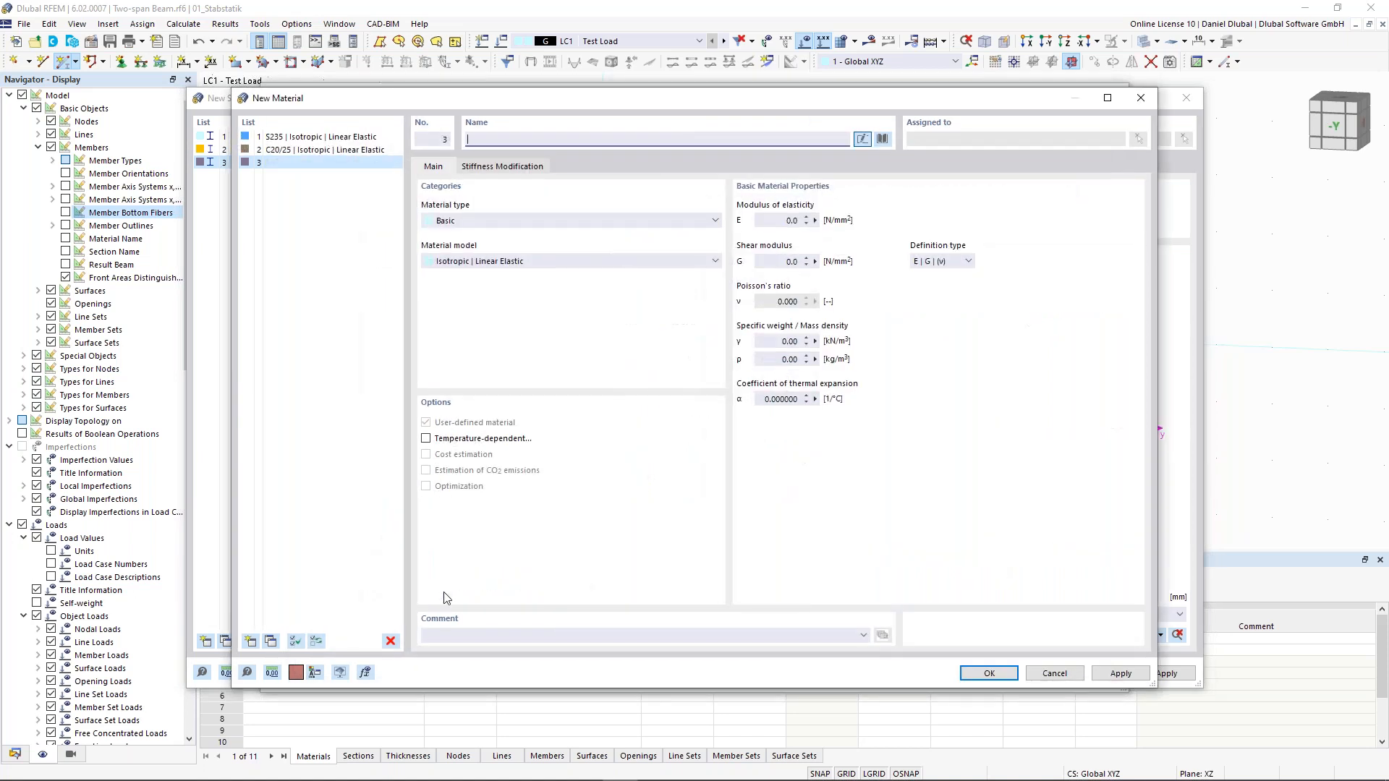
left_click(513, 141)
type("s235")
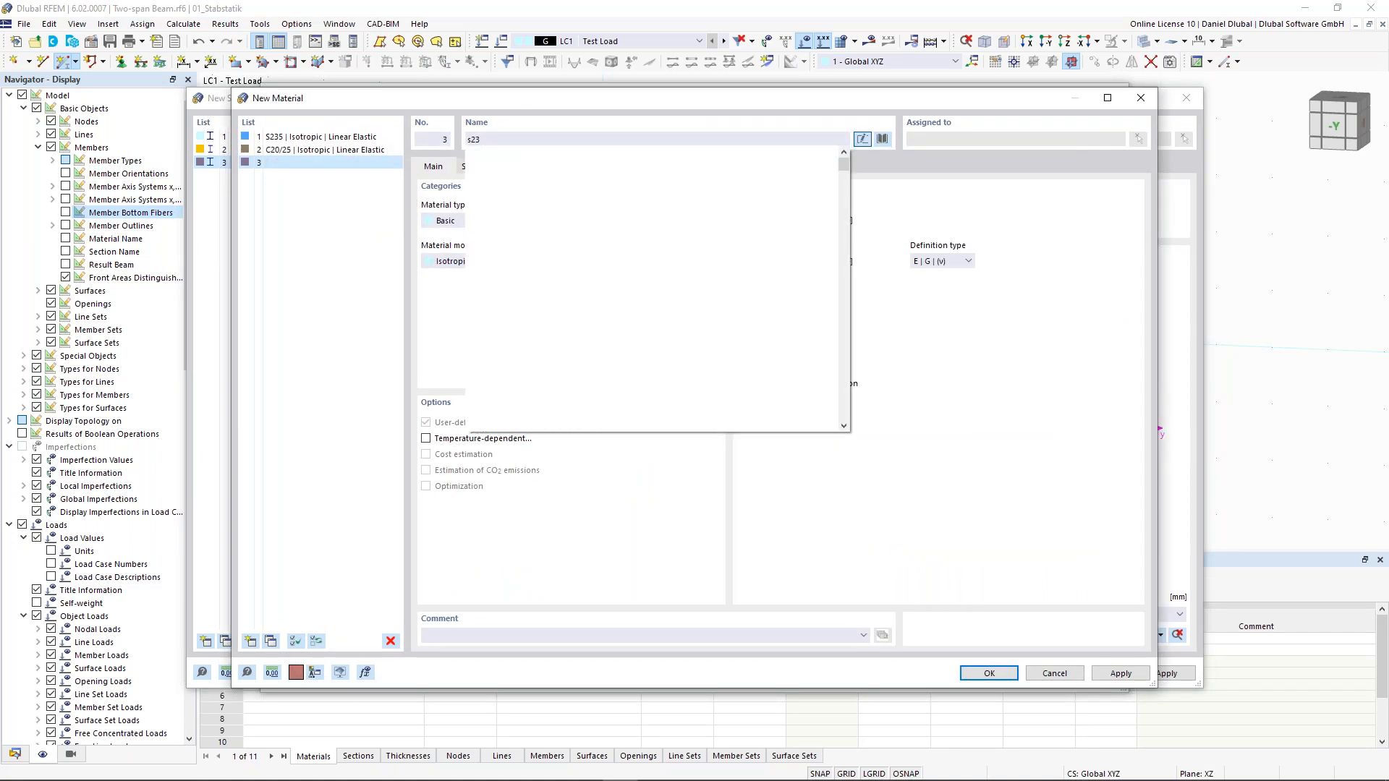
key("Down")
key("Down")
key("Down")
key("Down")
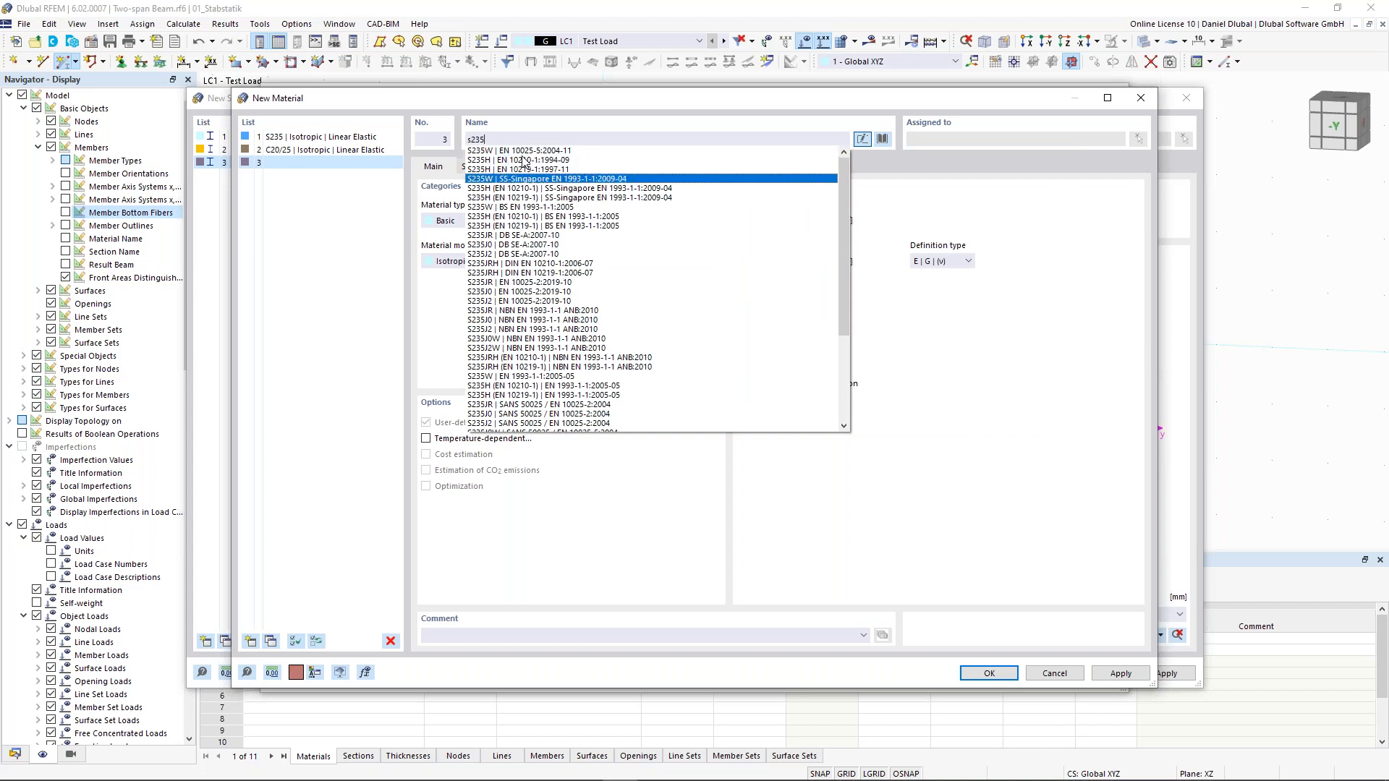
key("Up")
key("Up")
key("Up")
key("Up")
key("Down")
key("Down")
key("Down")
key("Down")
key("Up")
key("Up")
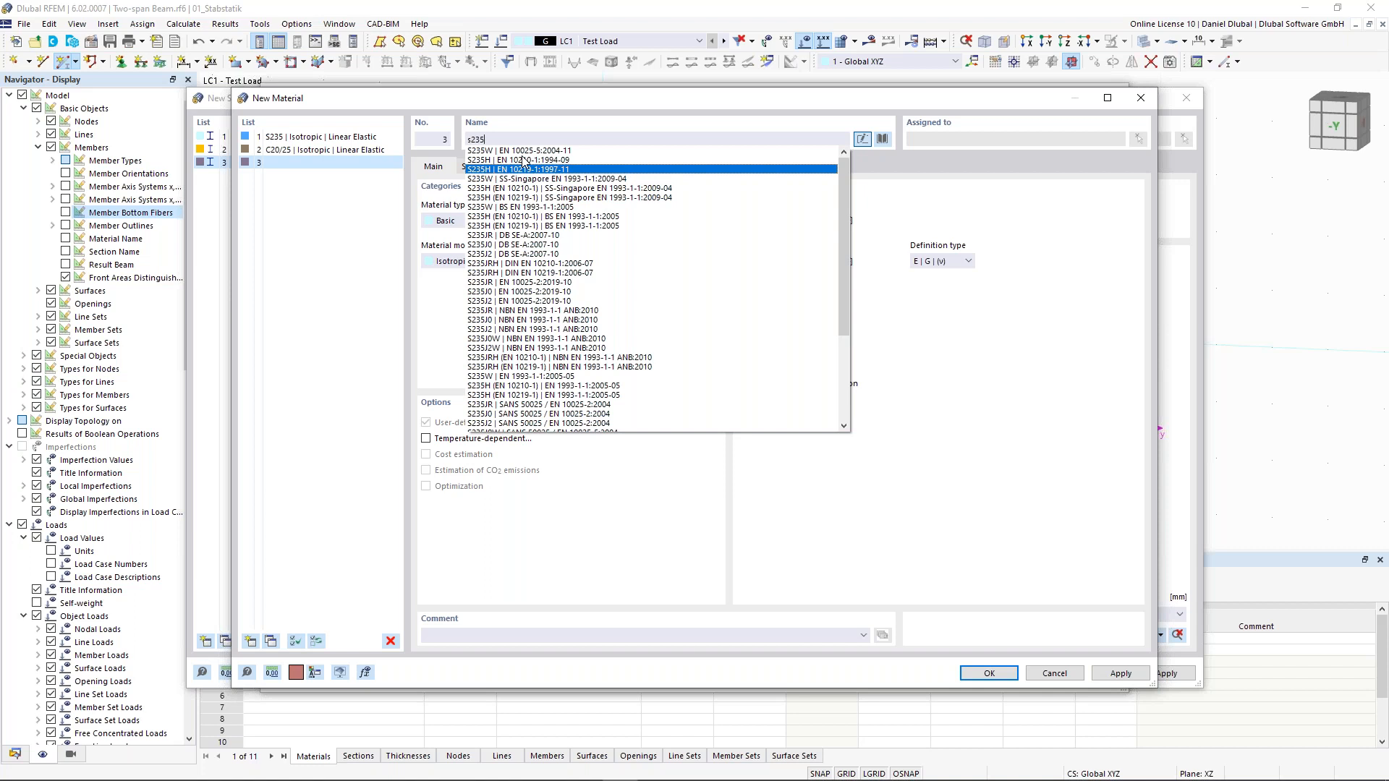
left_click(780, 98)
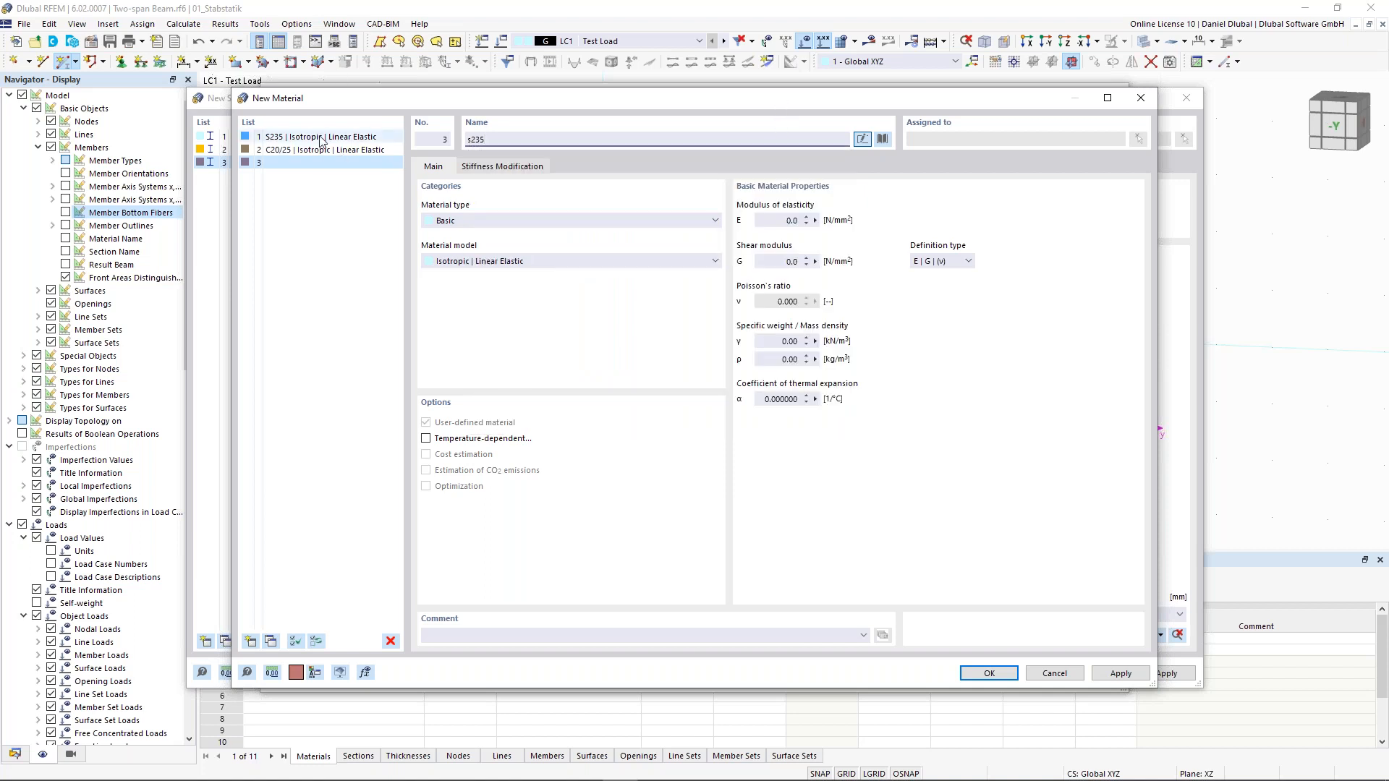
left_click(1062, 677)
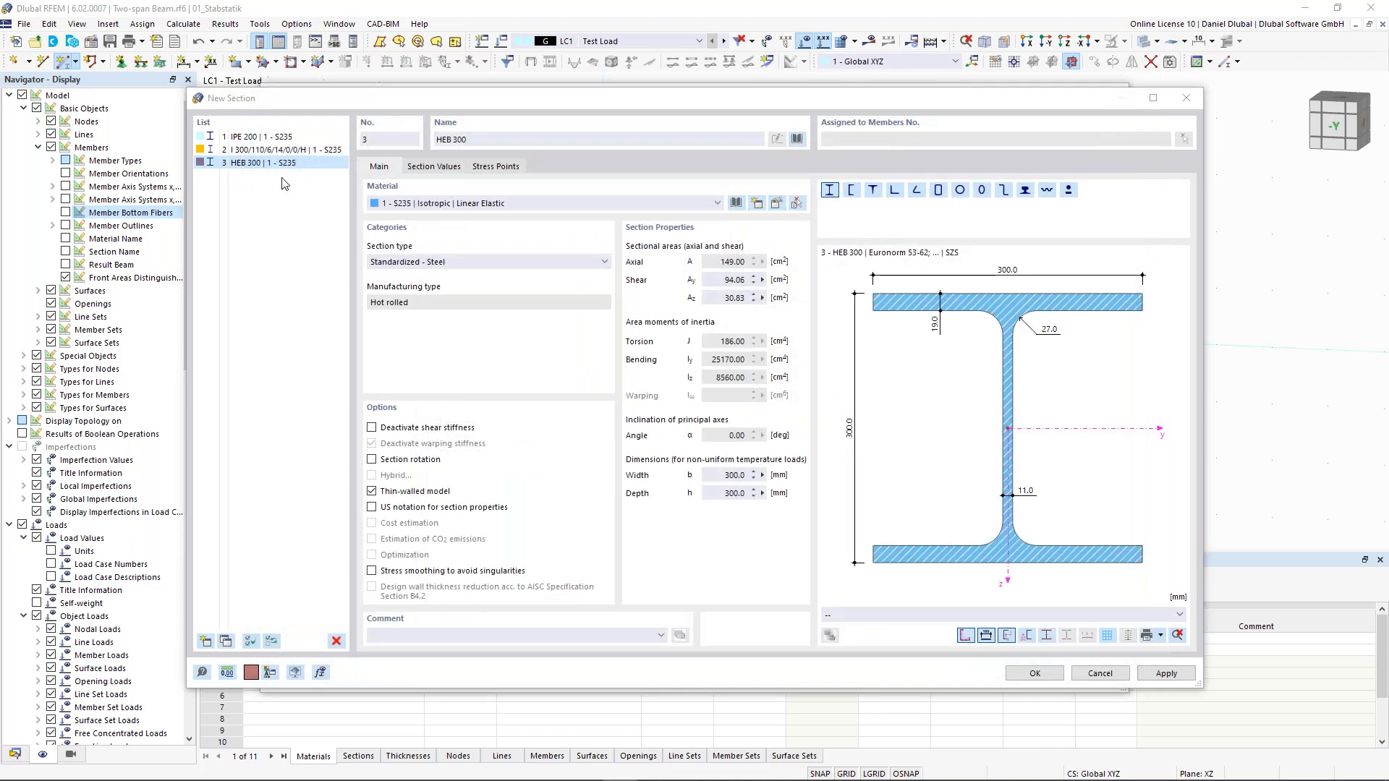
Step: Confirm the new HEB 300 section with material S235 as the member's section
left_click(1035, 674)
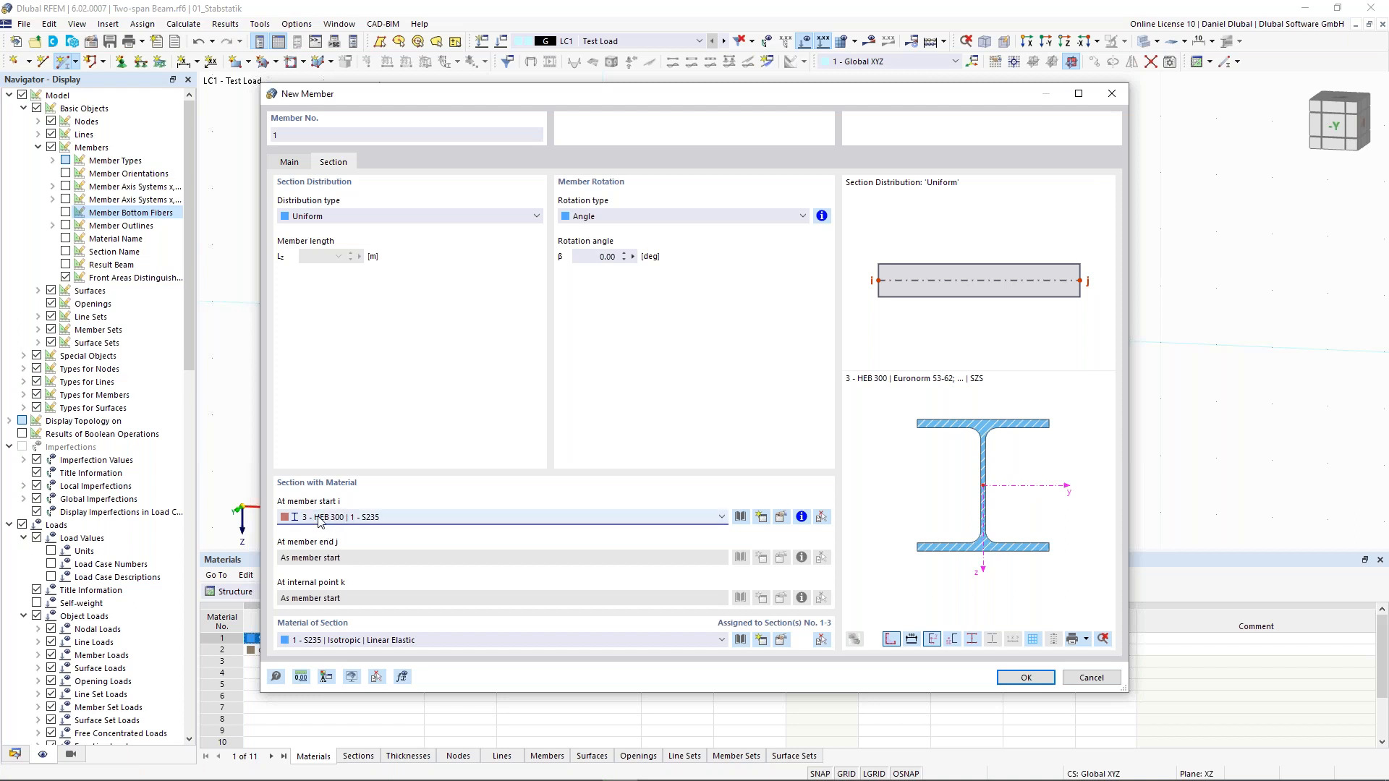
left_click(380, 640)
left_click(381, 640)
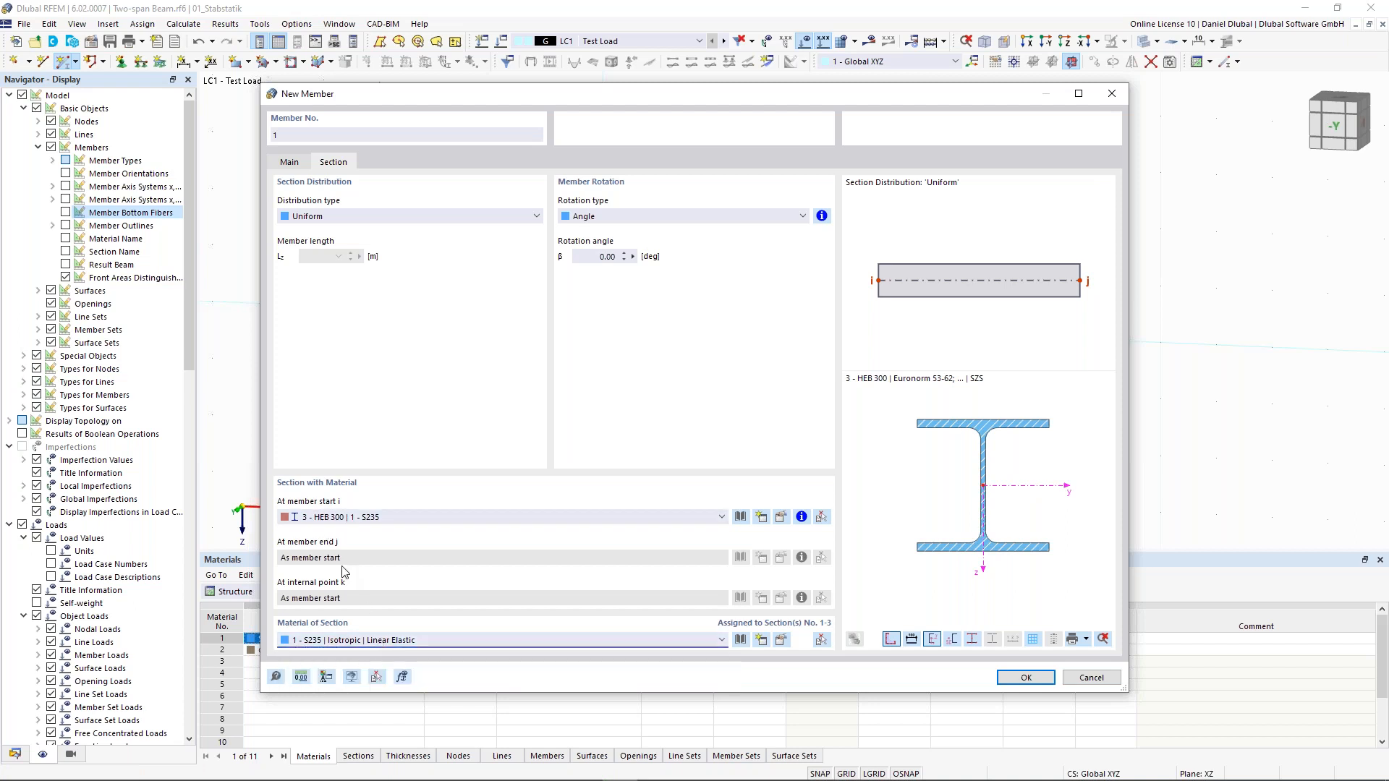
Step: Draw two successive beam members along the X-axis starting at the origin, each 5 m long
left_click(1044, 680)
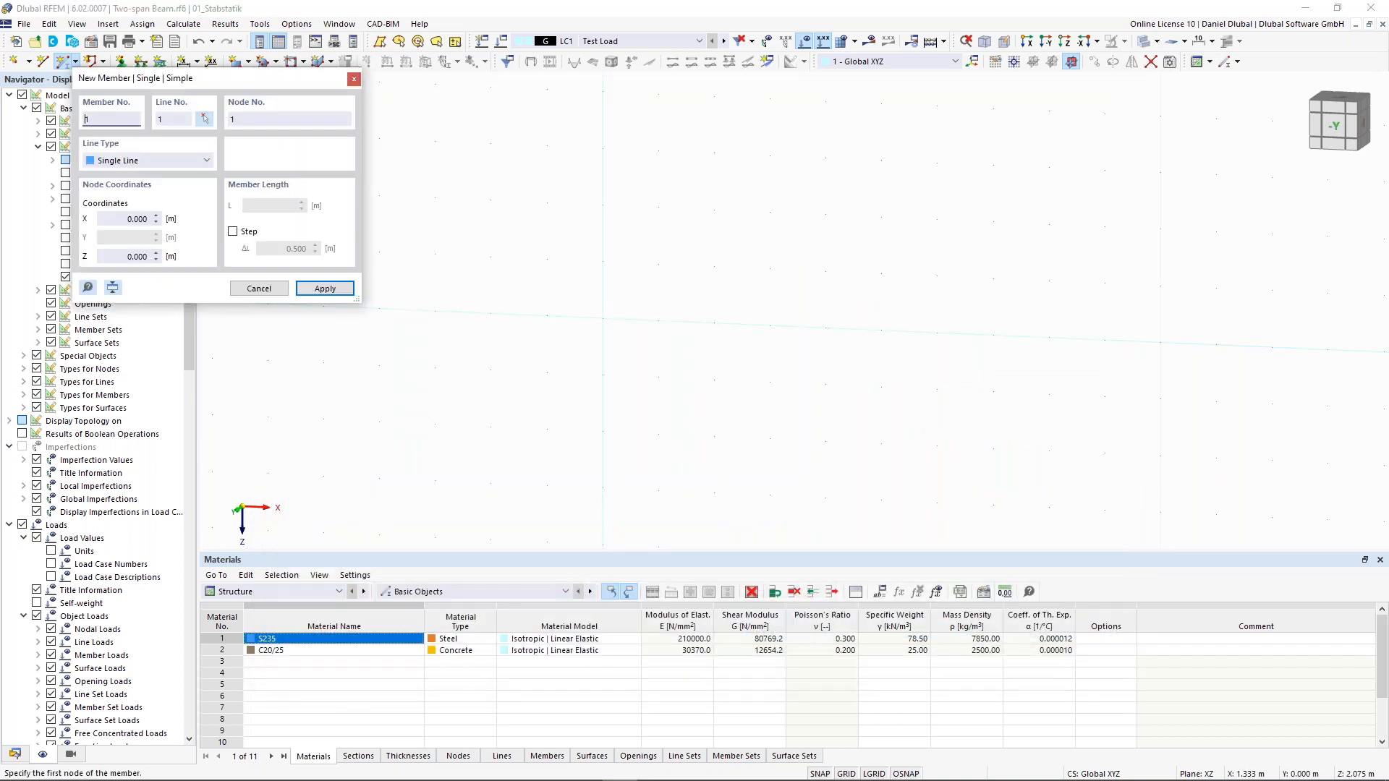
left_click(603, 318)
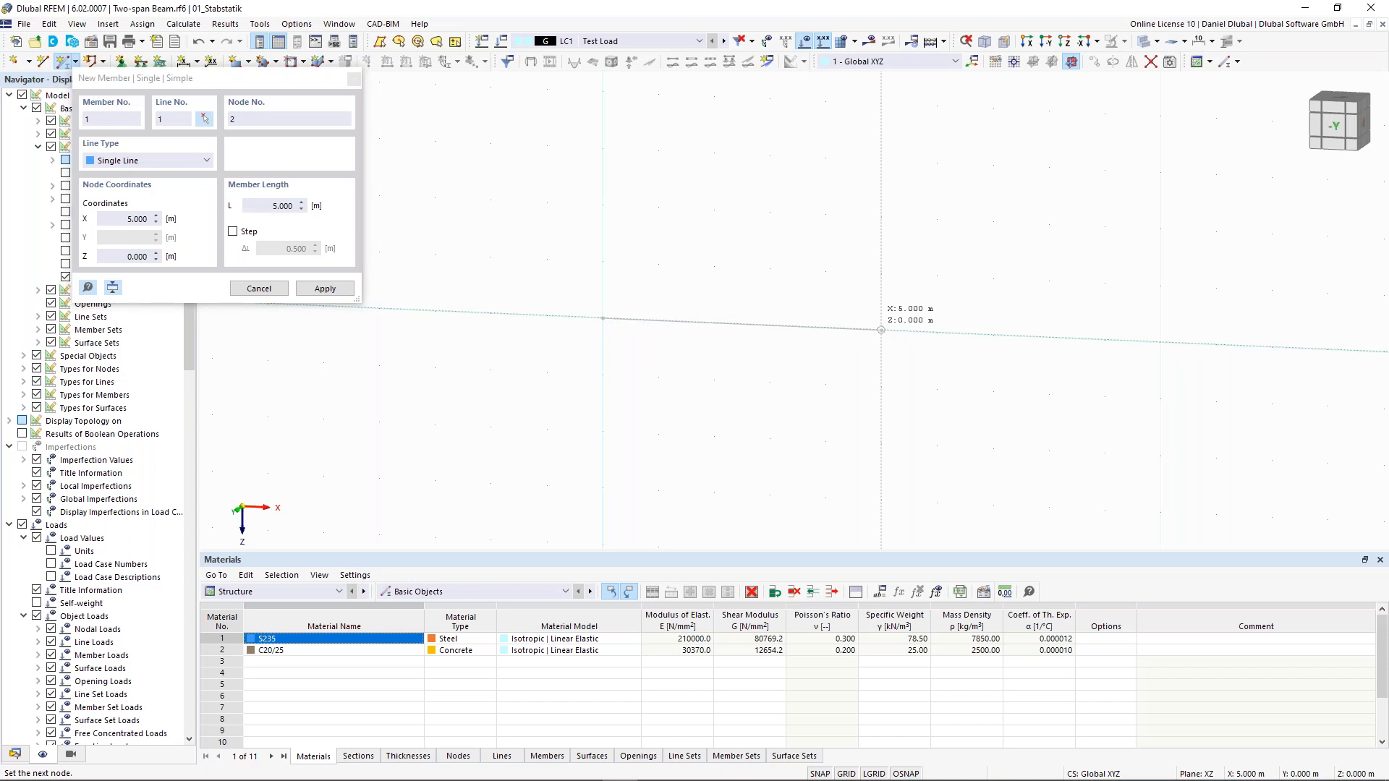
left_click(882, 330)
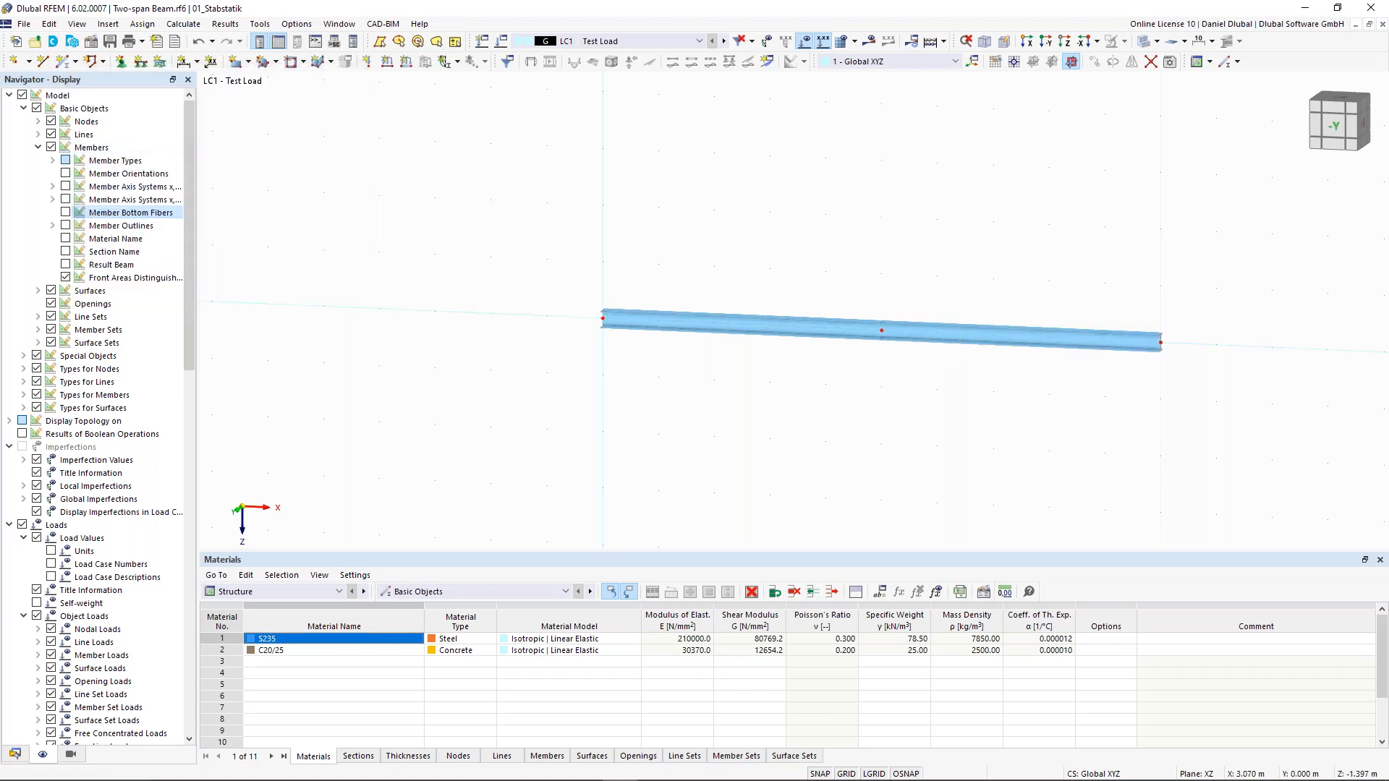
Step: Assign the Hinged nodal support to the start node at the beam's origin end
middle_click_drag(655, 248, 452, 229)
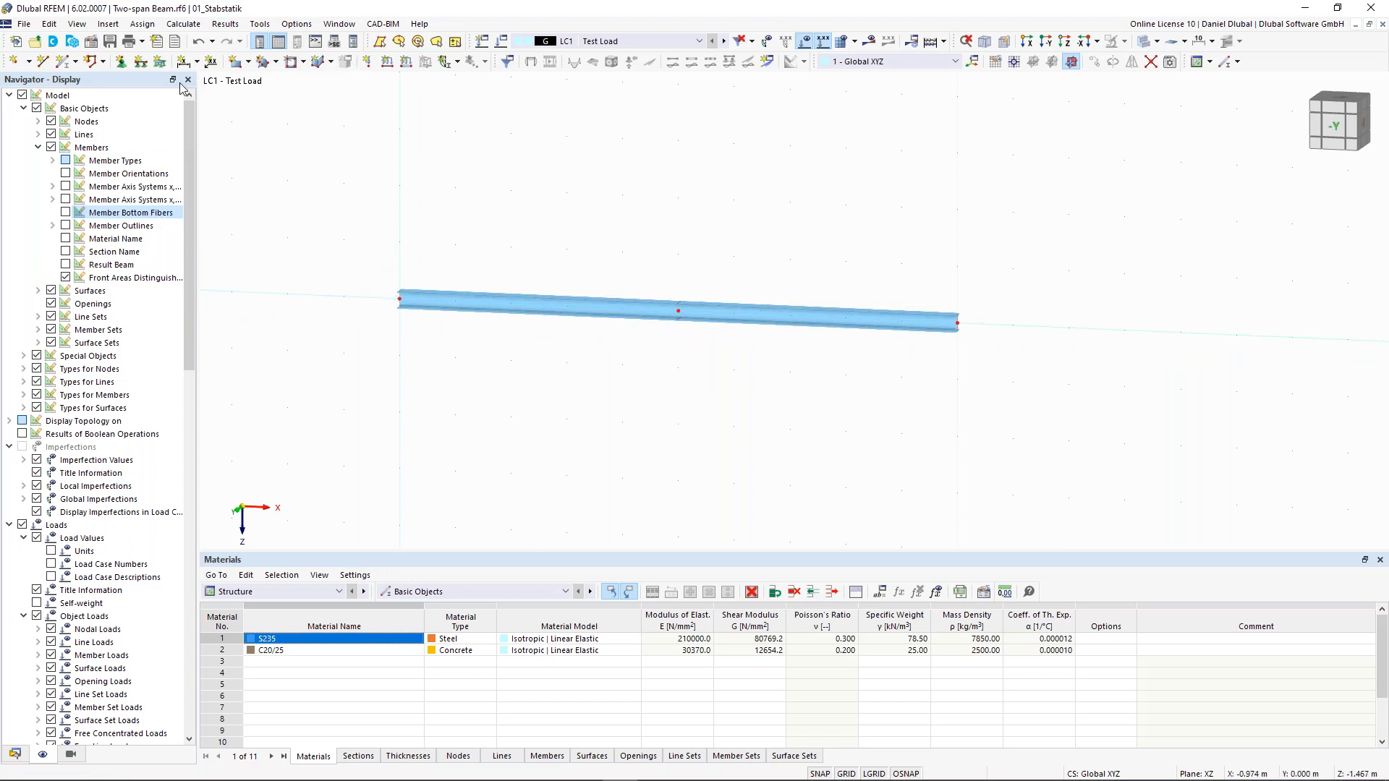
left_click(127, 64)
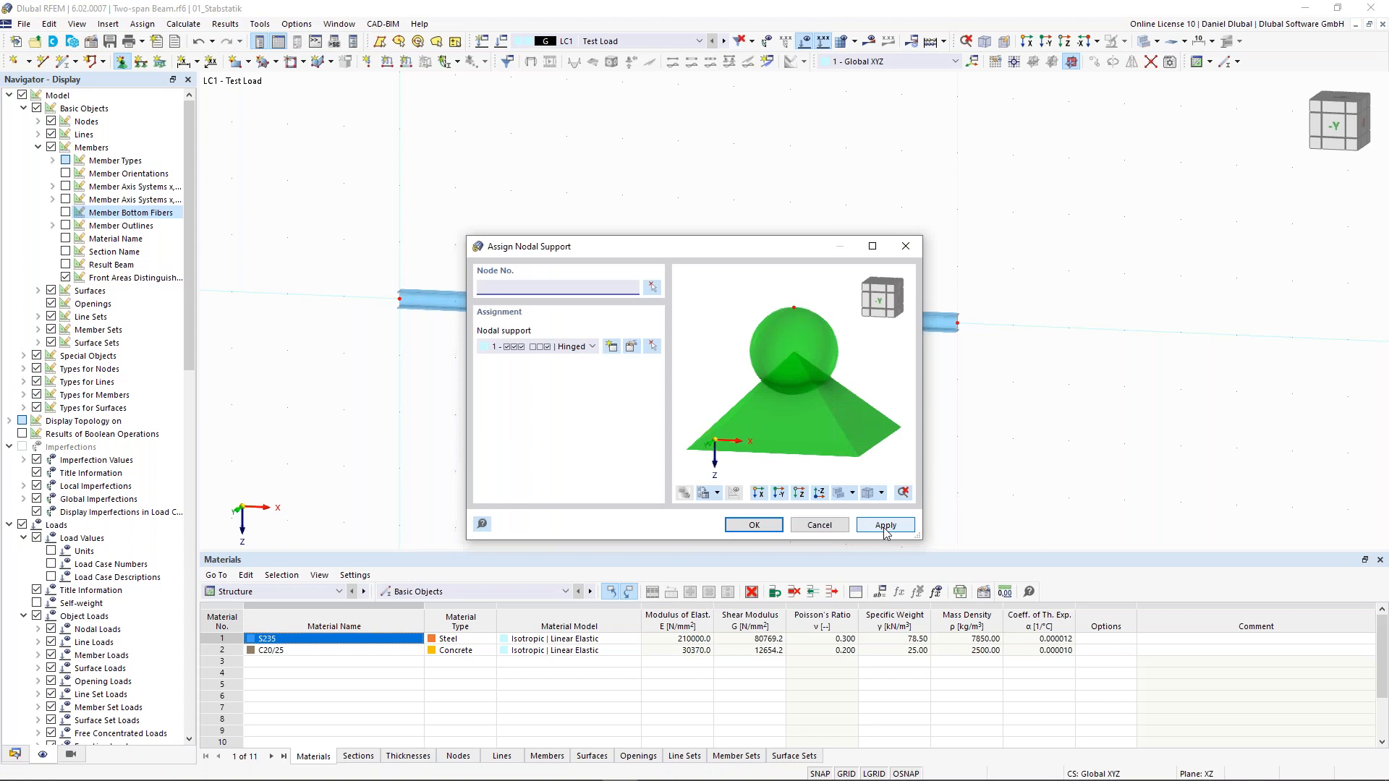
left_click_drag(727, 247, 758, 376)
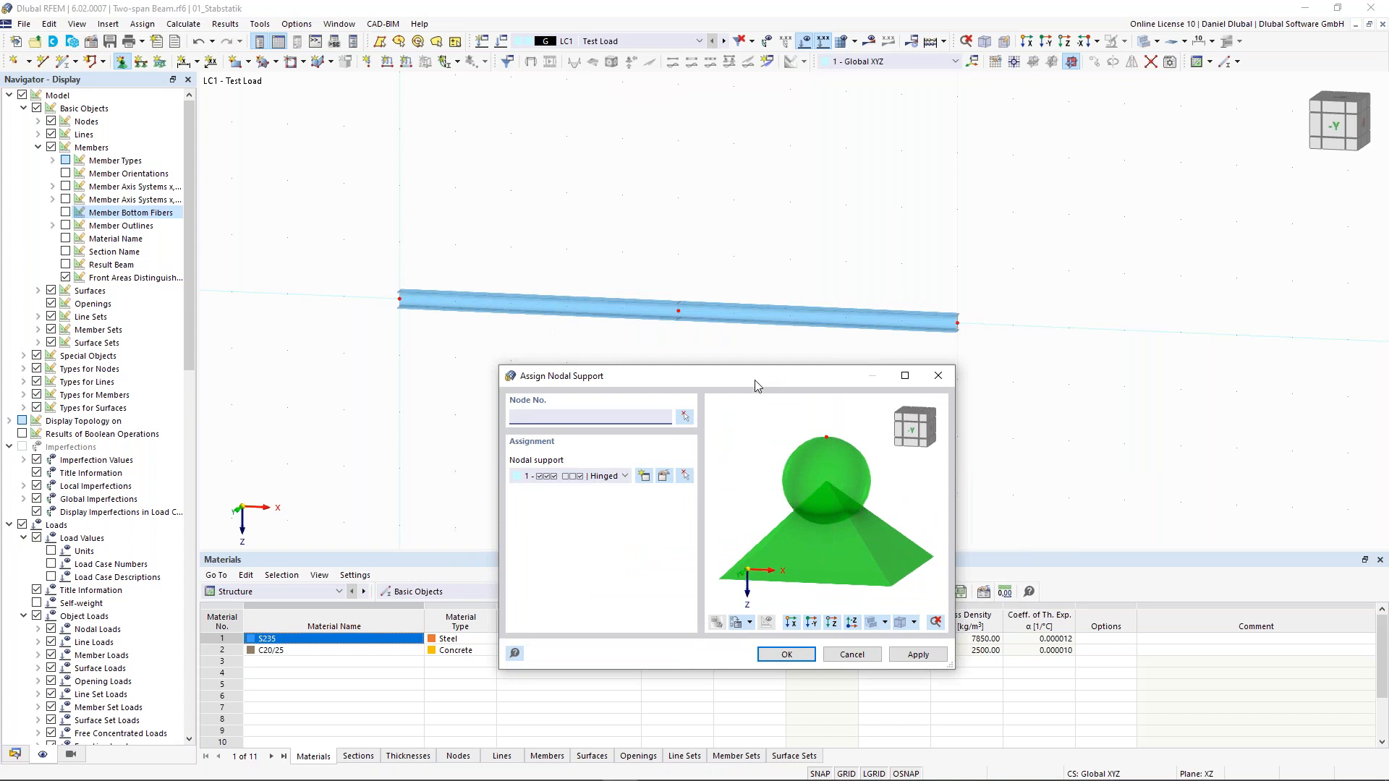
left_click_drag(756, 385, 732, 397)
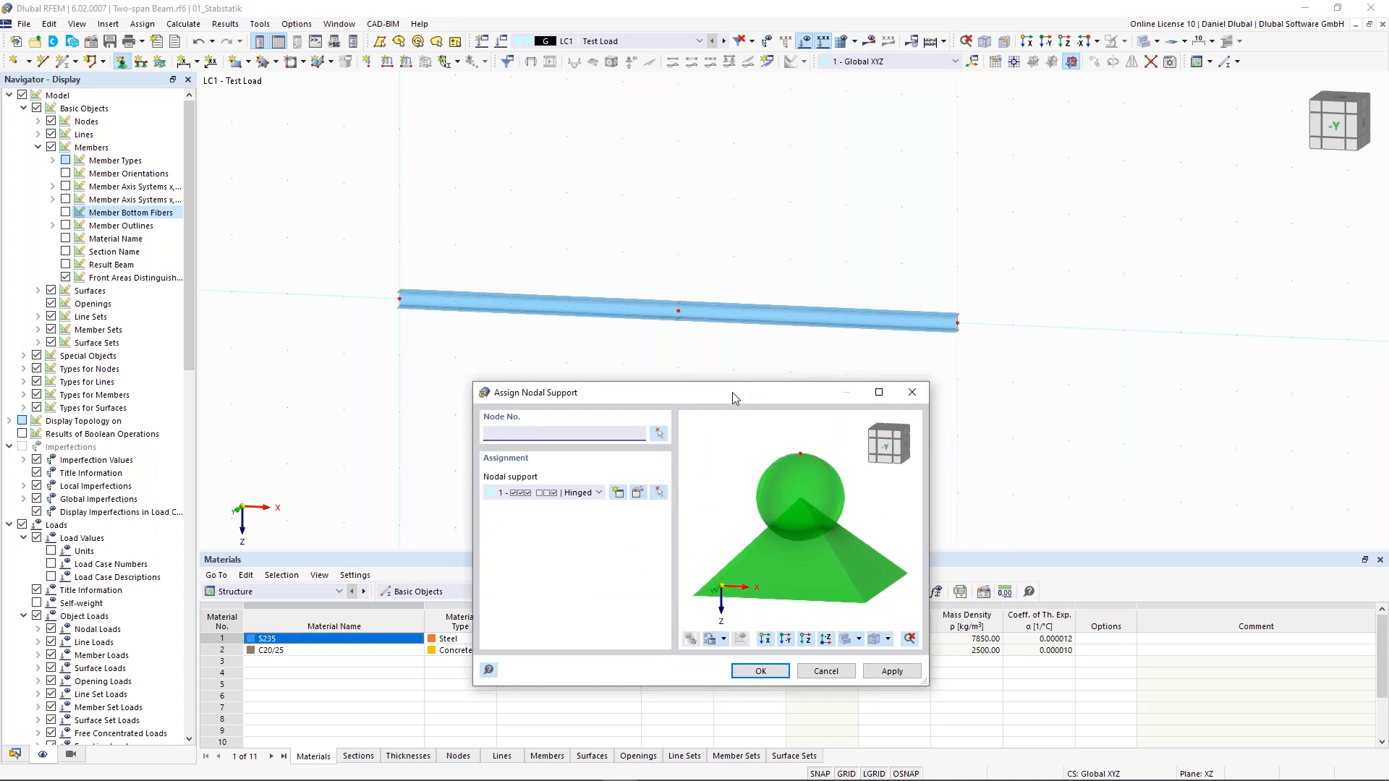
left_click_drag(732, 392, 731, 392)
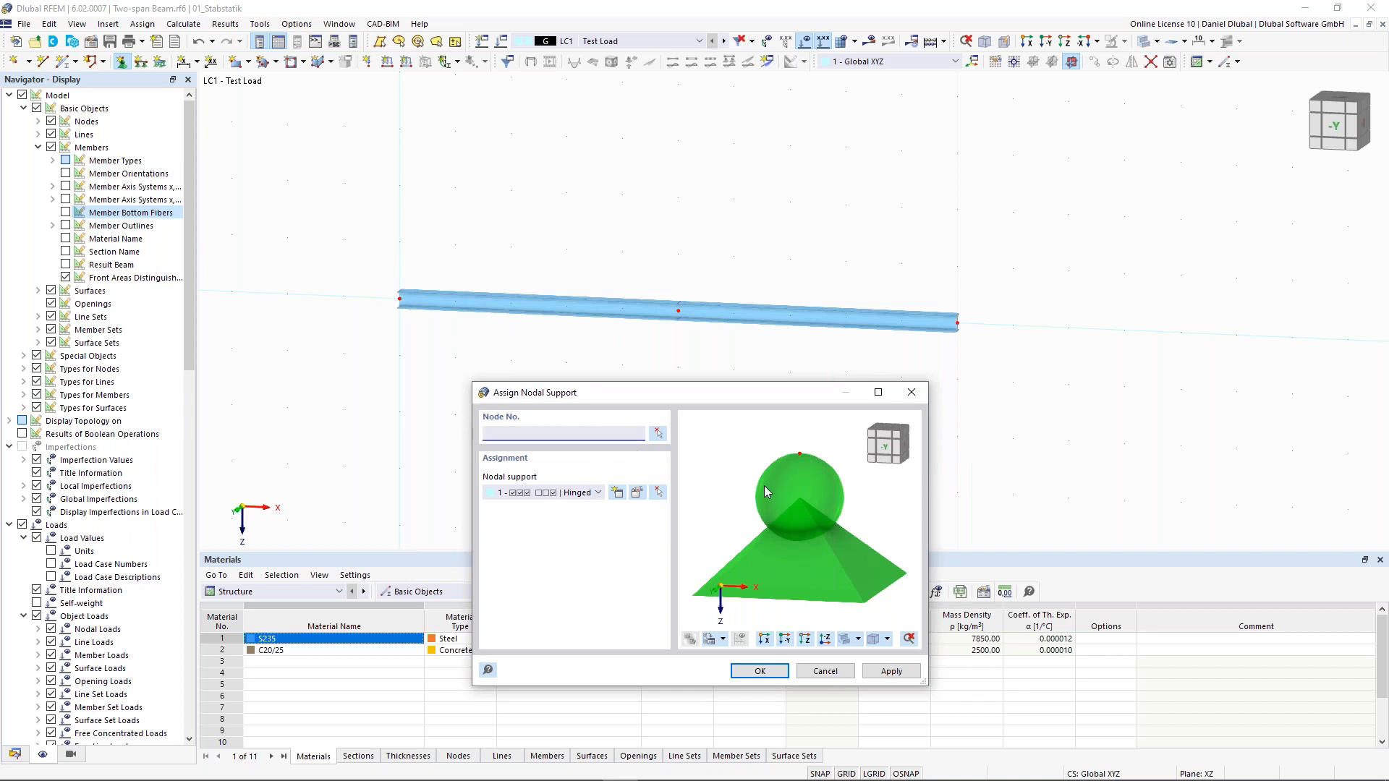
left_click(658, 433)
left_click_drag(443, 341, 365, 245)
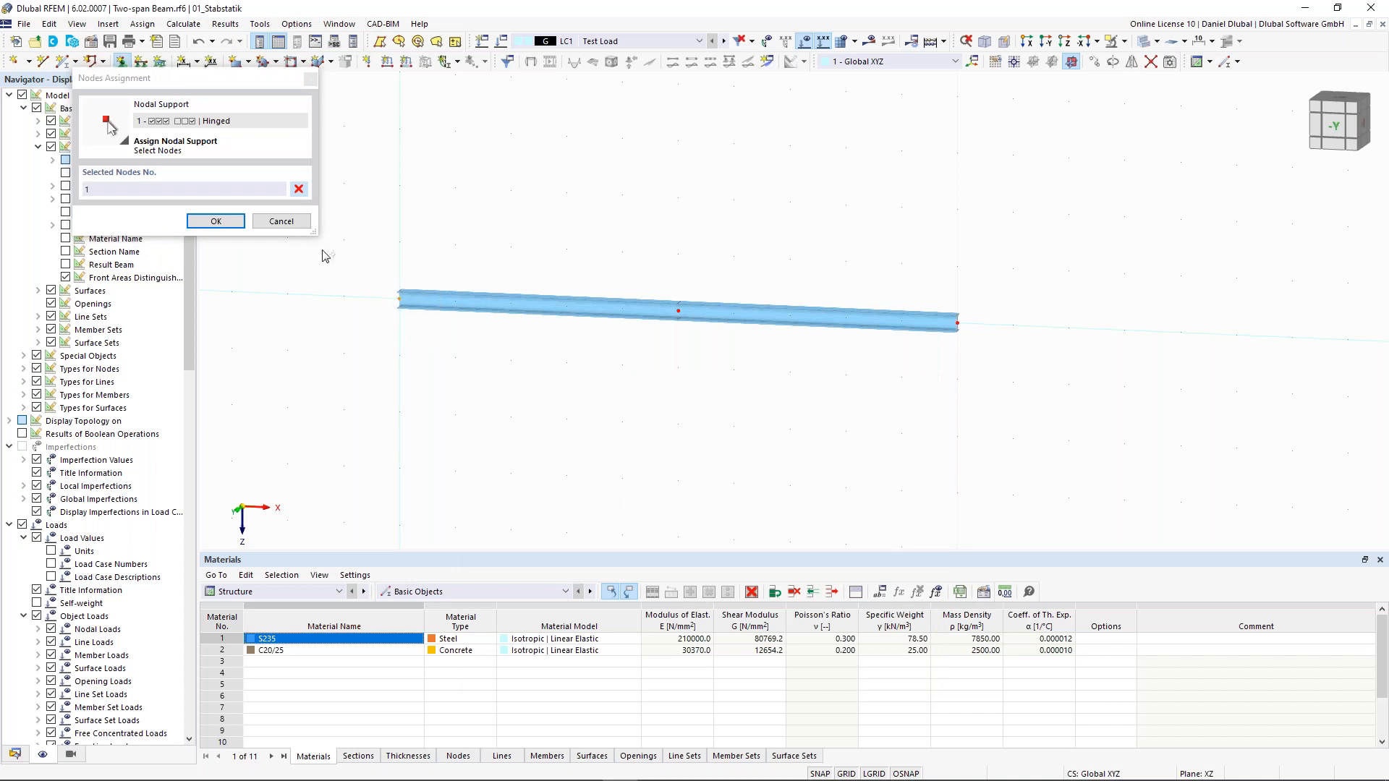
left_click(215, 222)
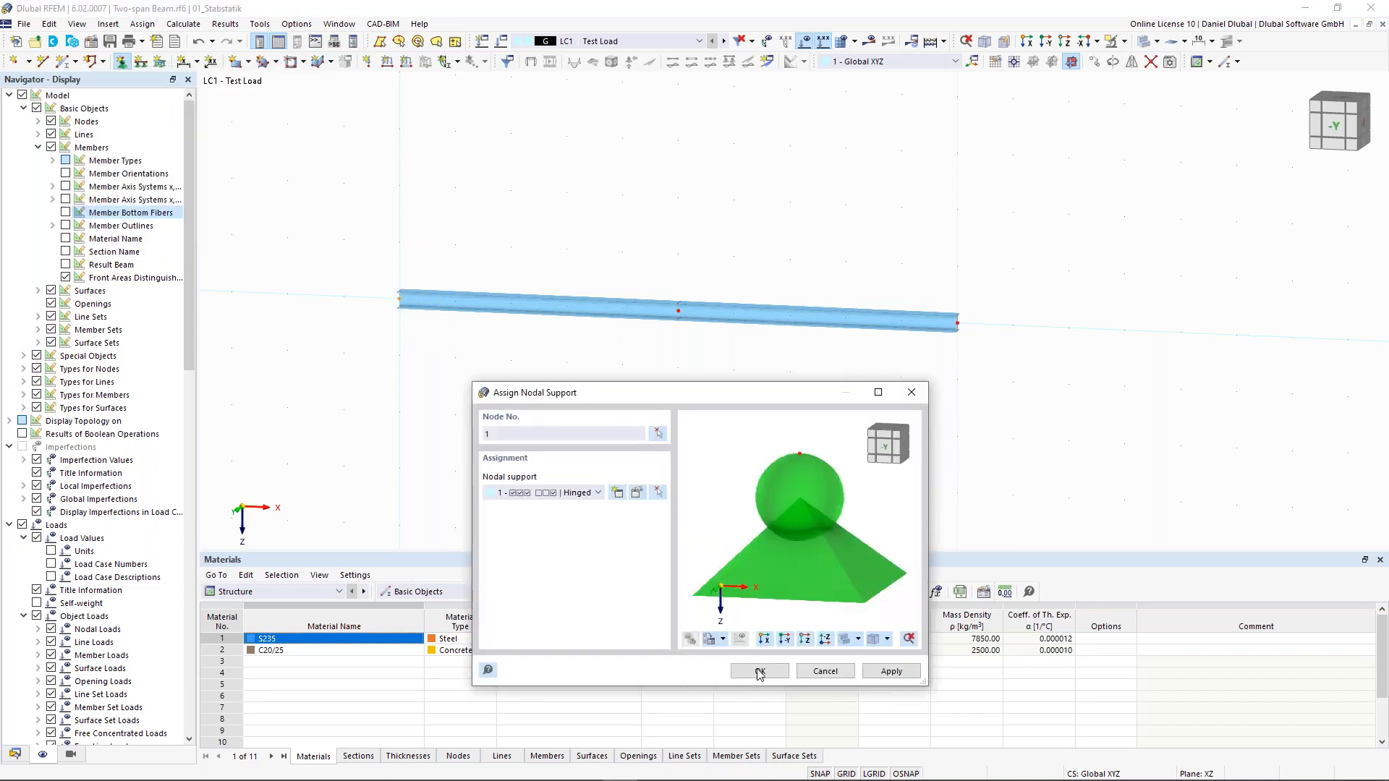
left_click(891, 672)
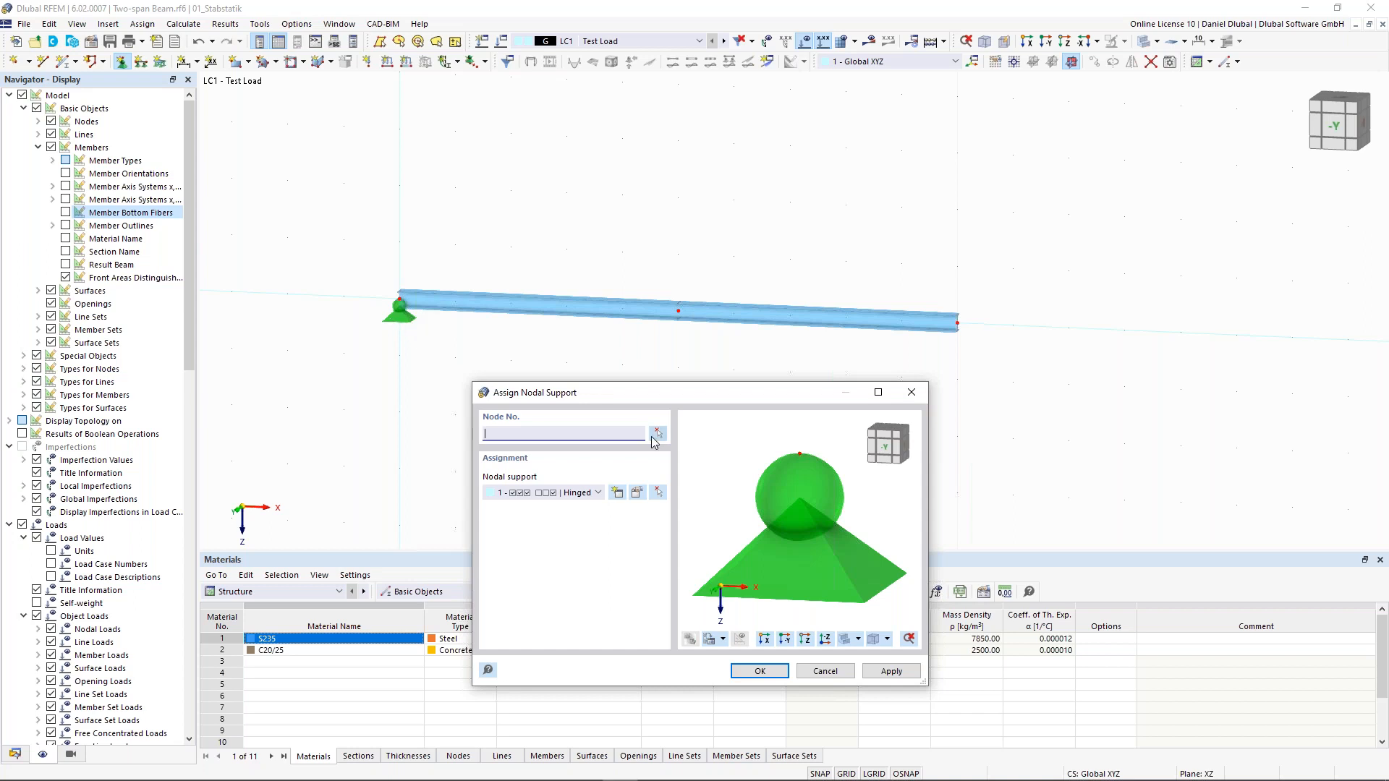
Step: Assign the Roller in X nodal support to the beam's middle and far end nodes, 2 and 3
left_click(588, 493)
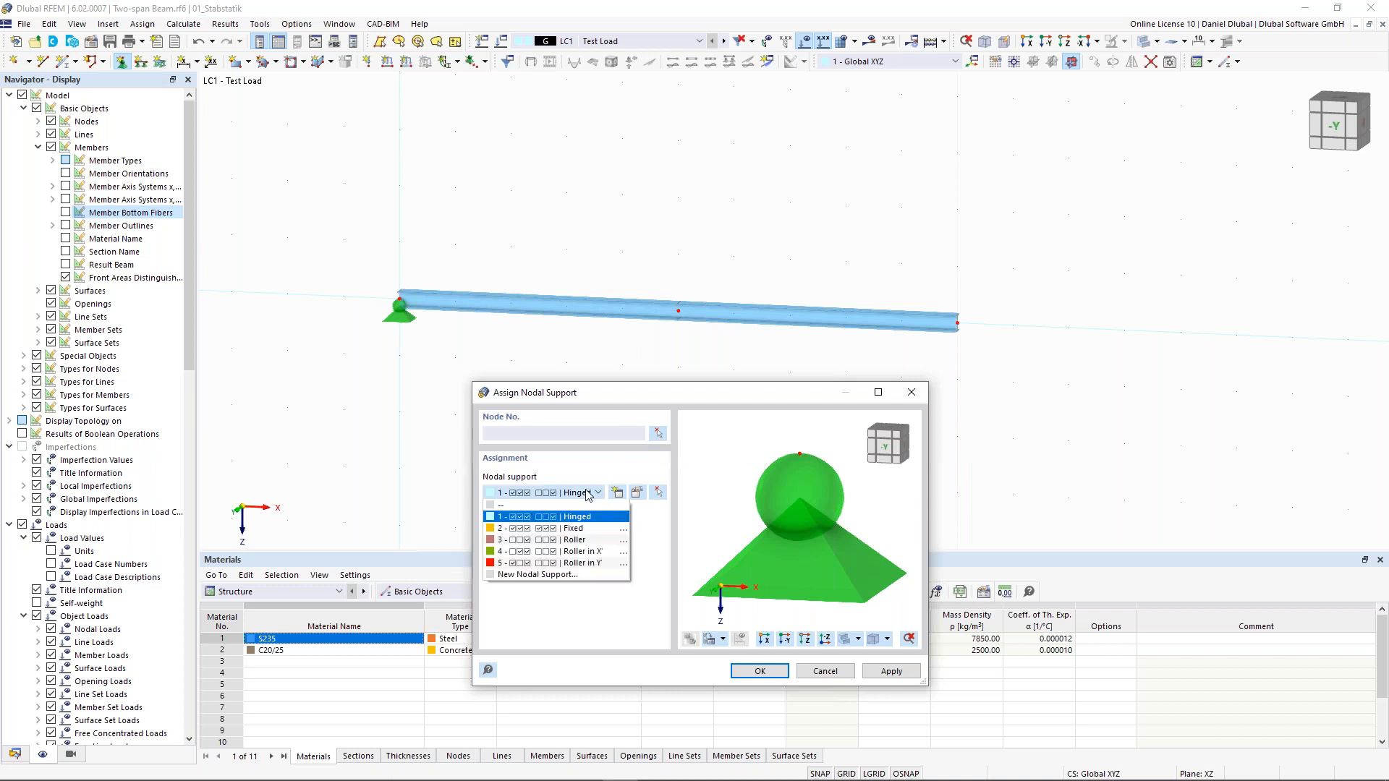
left_click(612, 555)
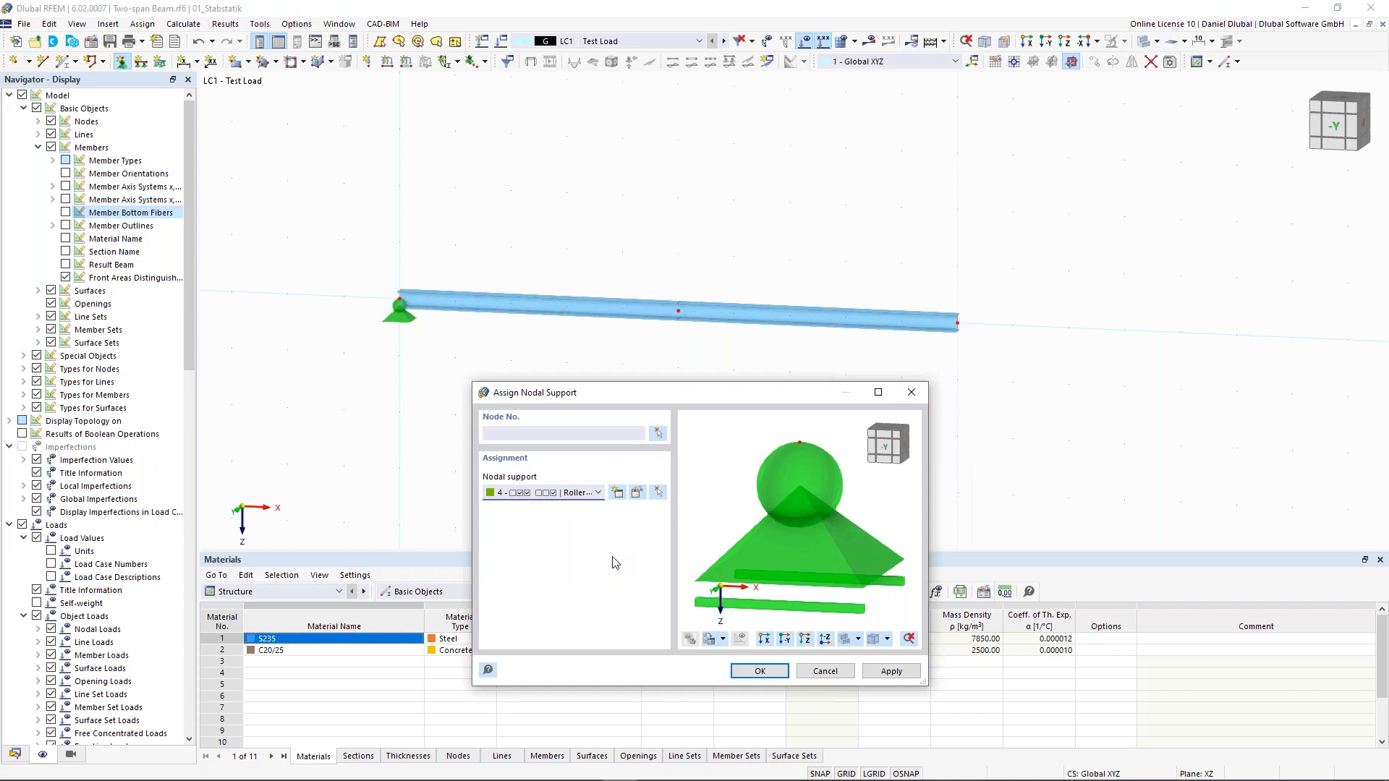
left_click(657, 433)
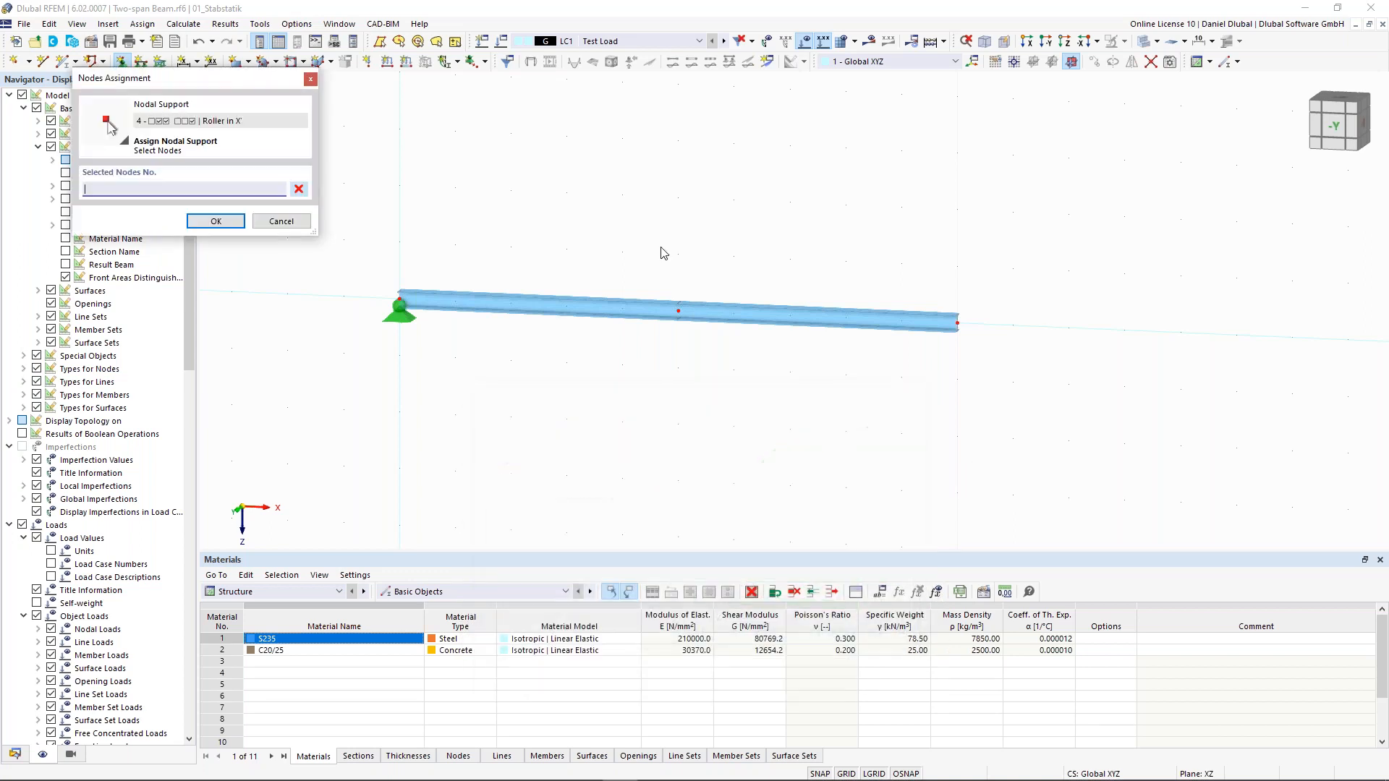
left_click_drag(636, 202, 1042, 404)
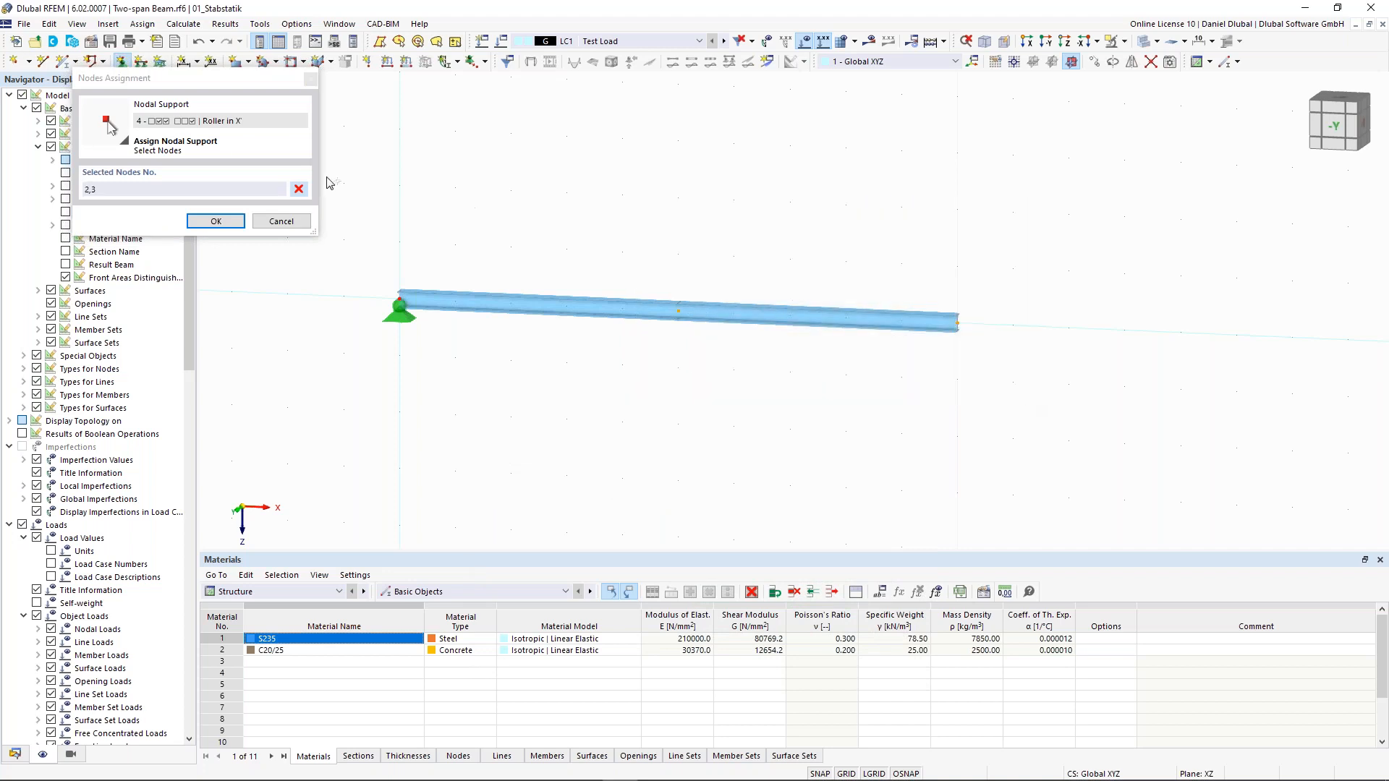
left_click(239, 220)
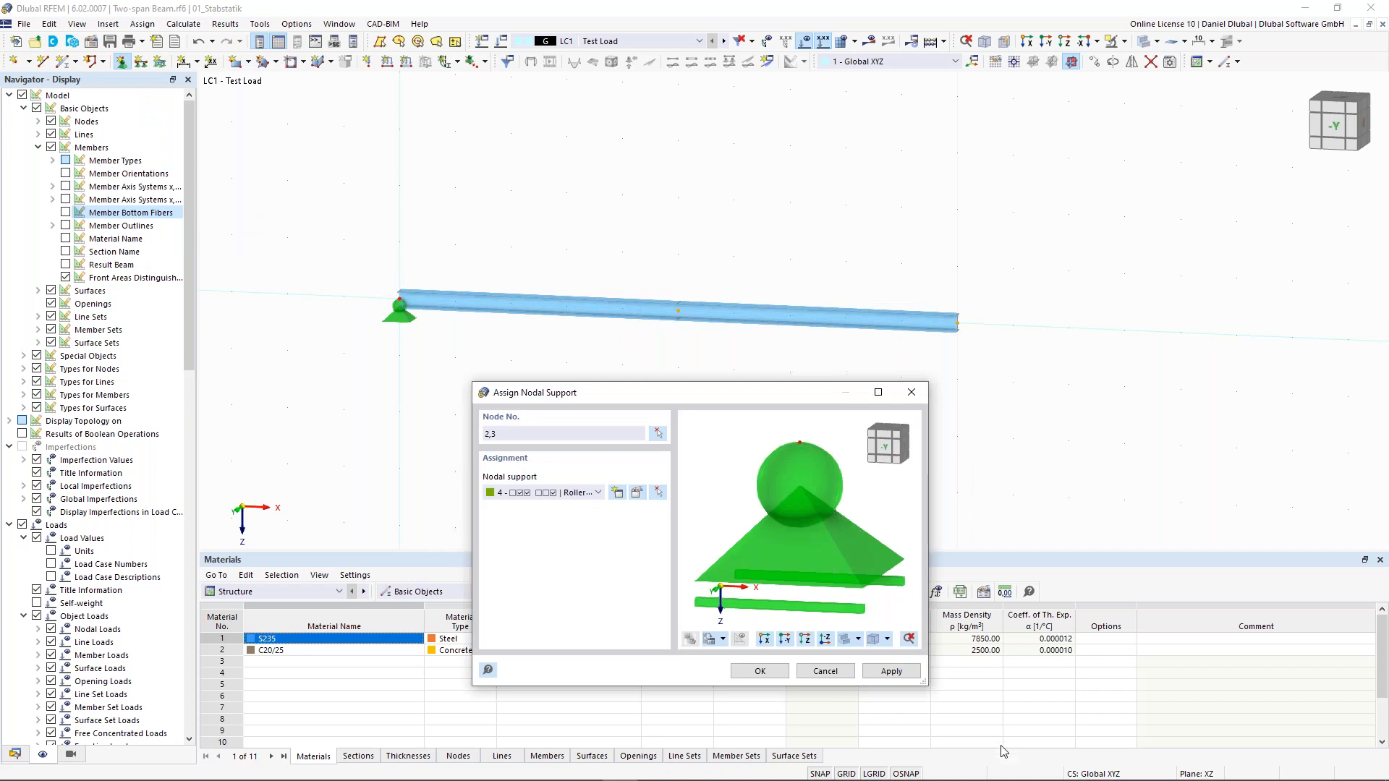
left_click(892, 671)
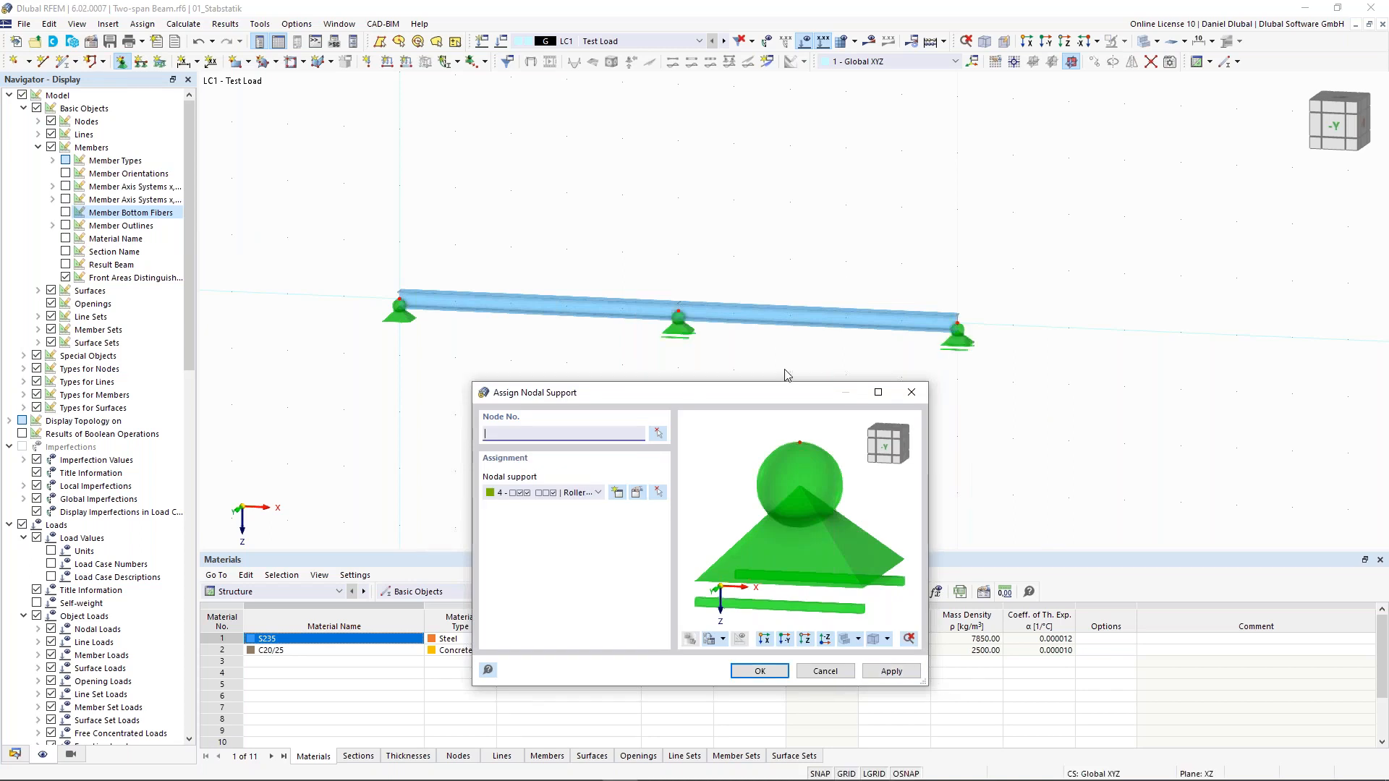
left_click_drag(777, 395, 757, 370)
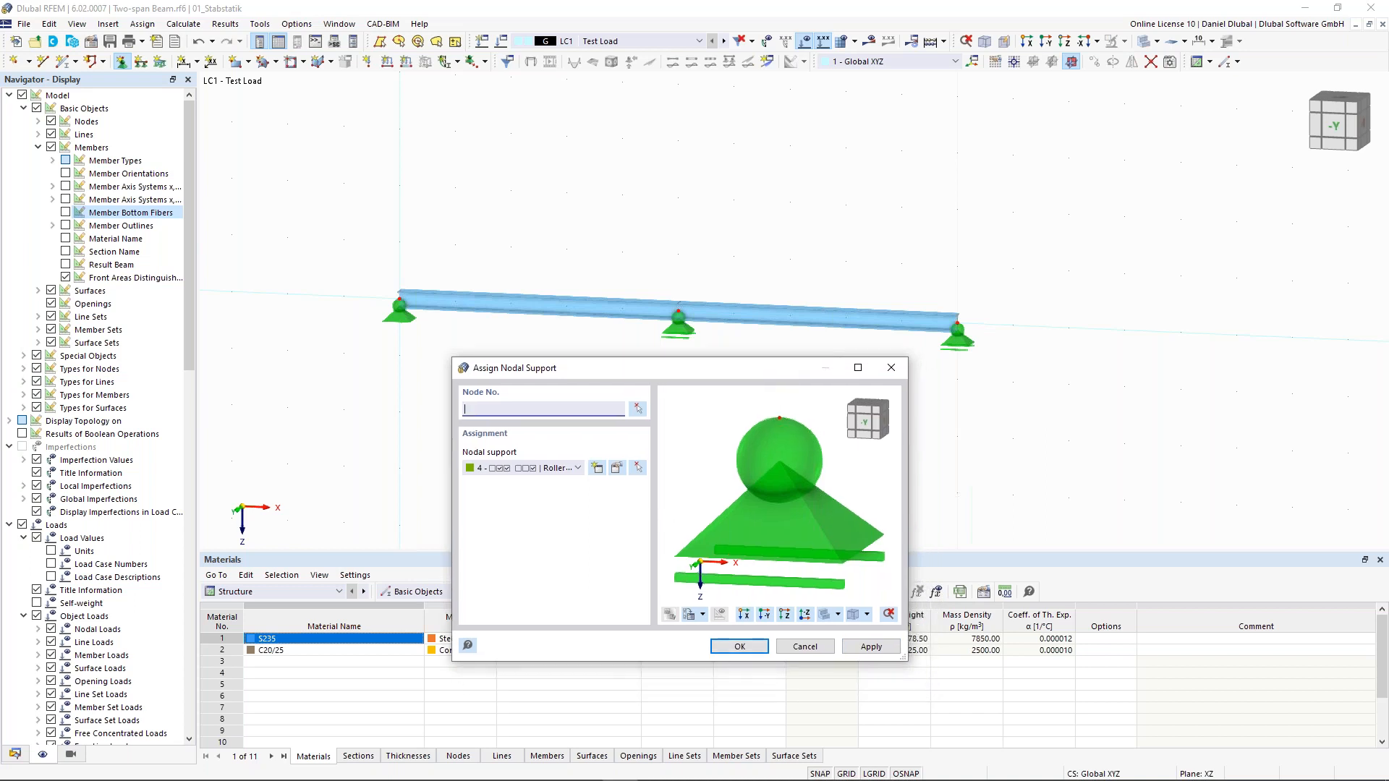
left_click(739, 647)
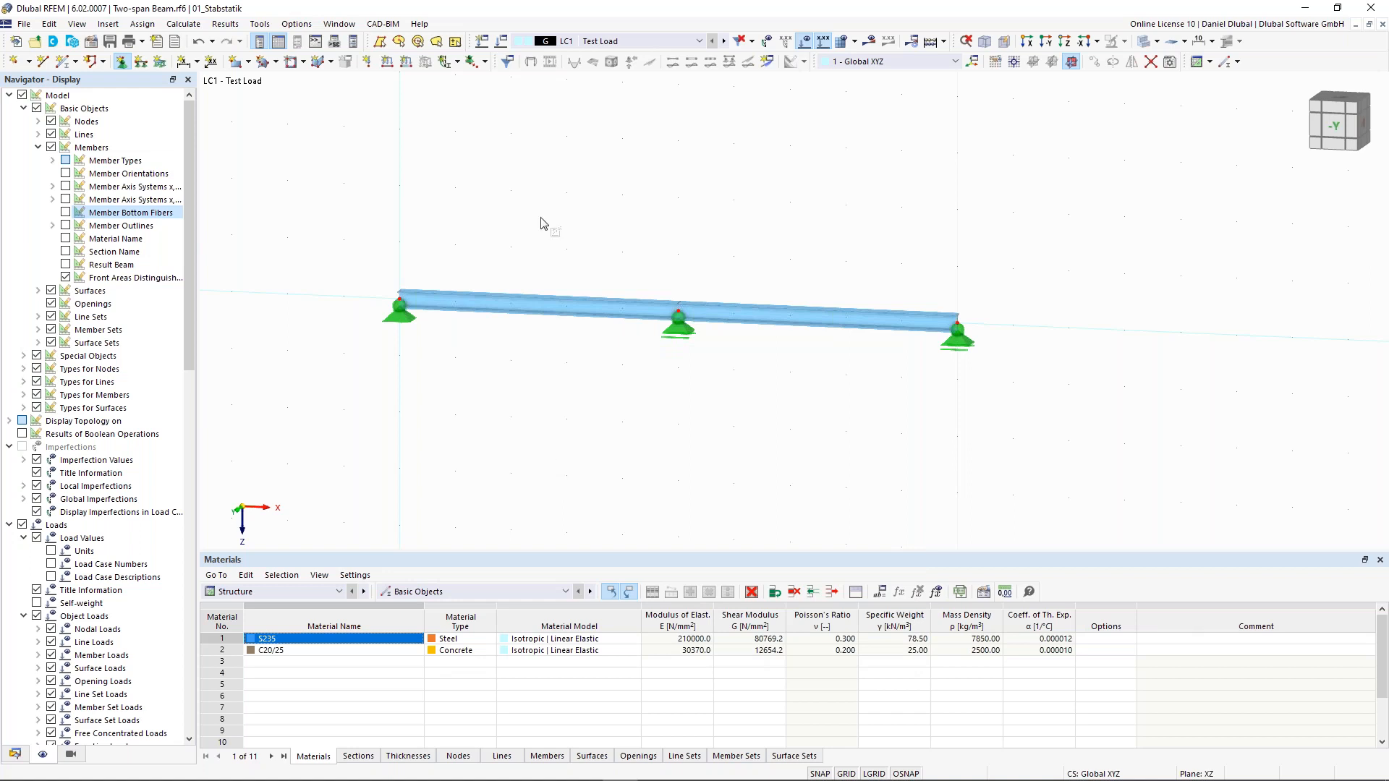
middle_click_drag(490, 201, 587, 267)
scroll(577, 232, "down", 1)
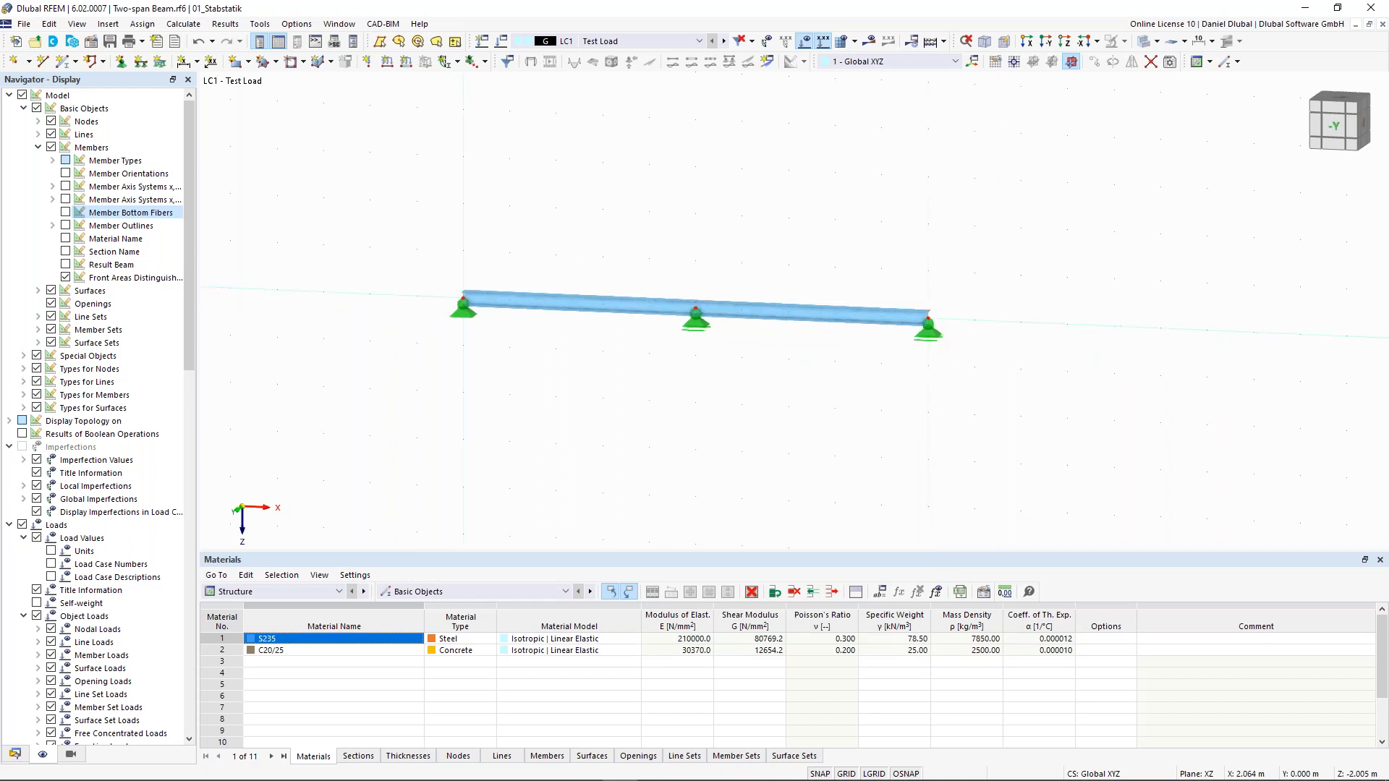
scroll(558, 229, "down", 1)
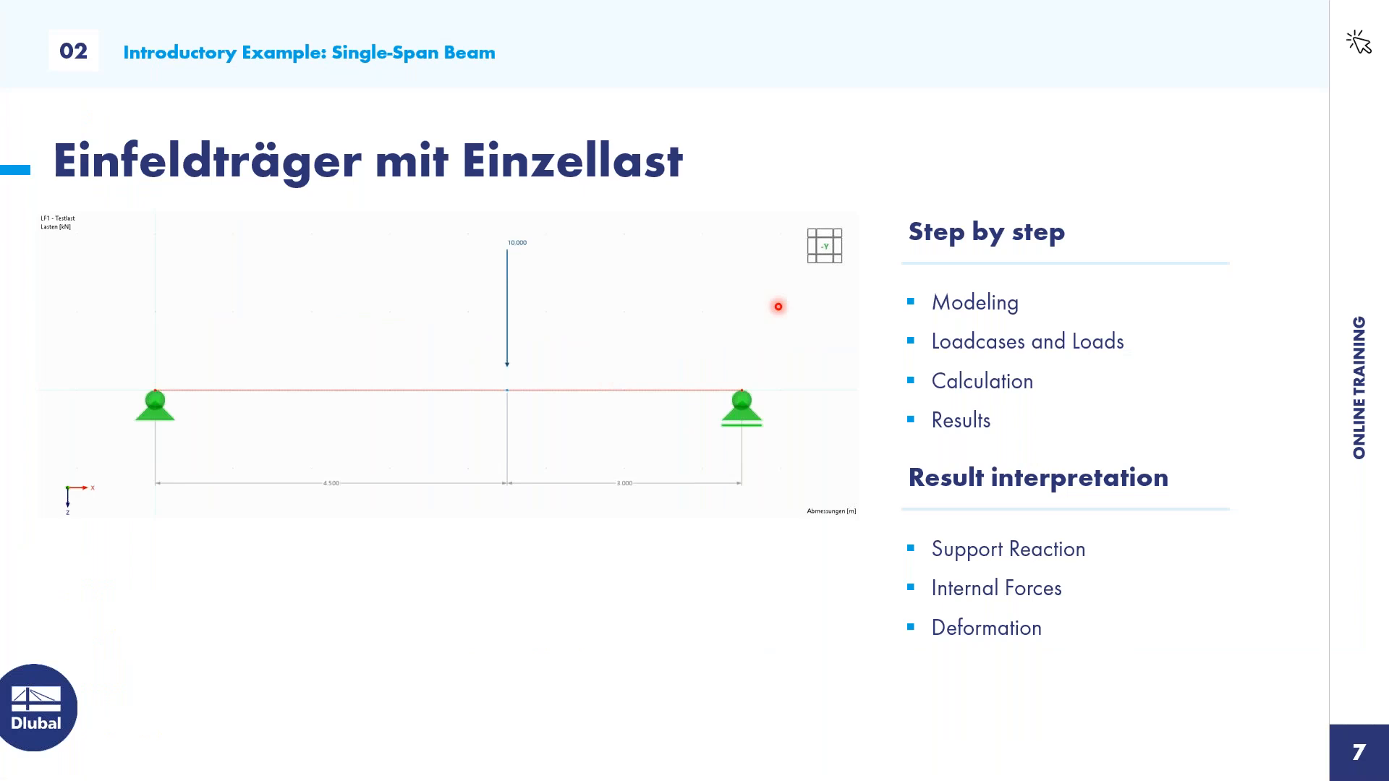
key("Right")
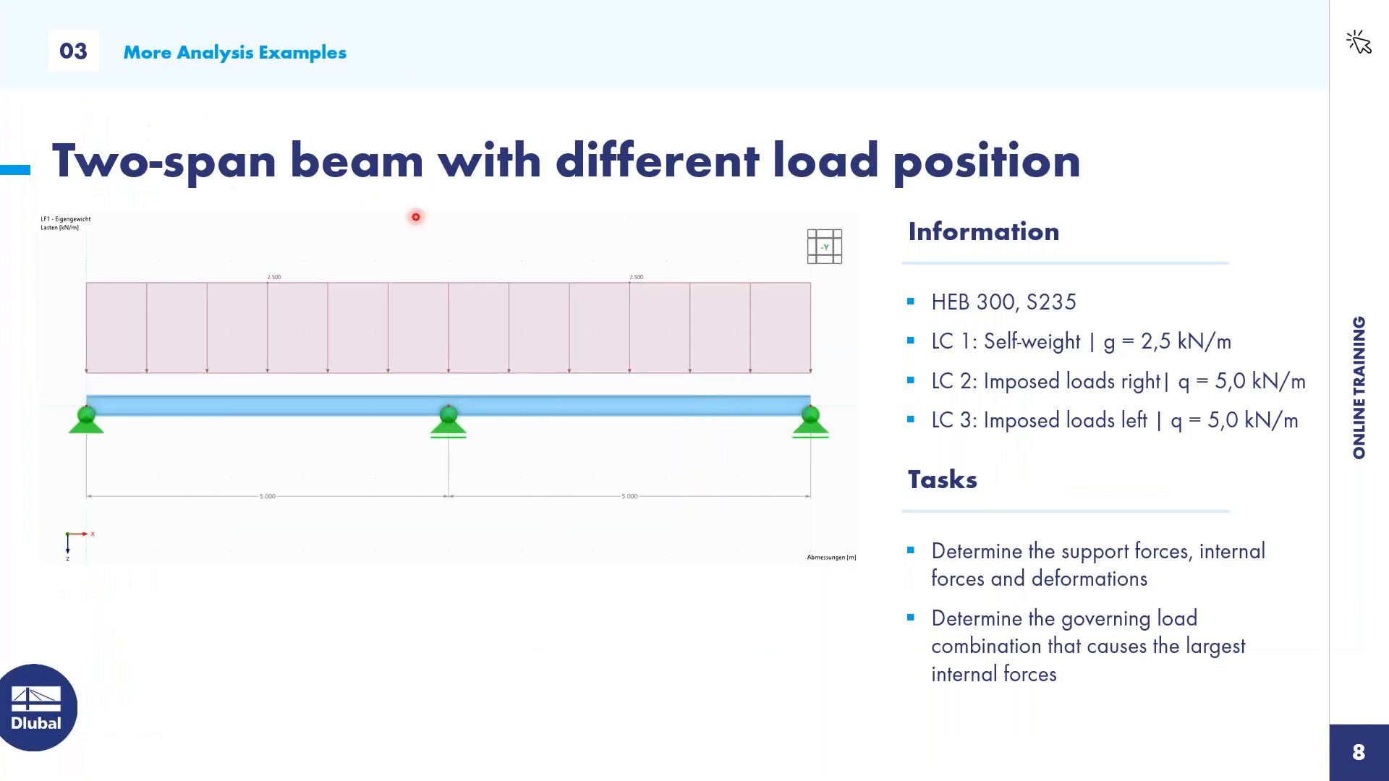
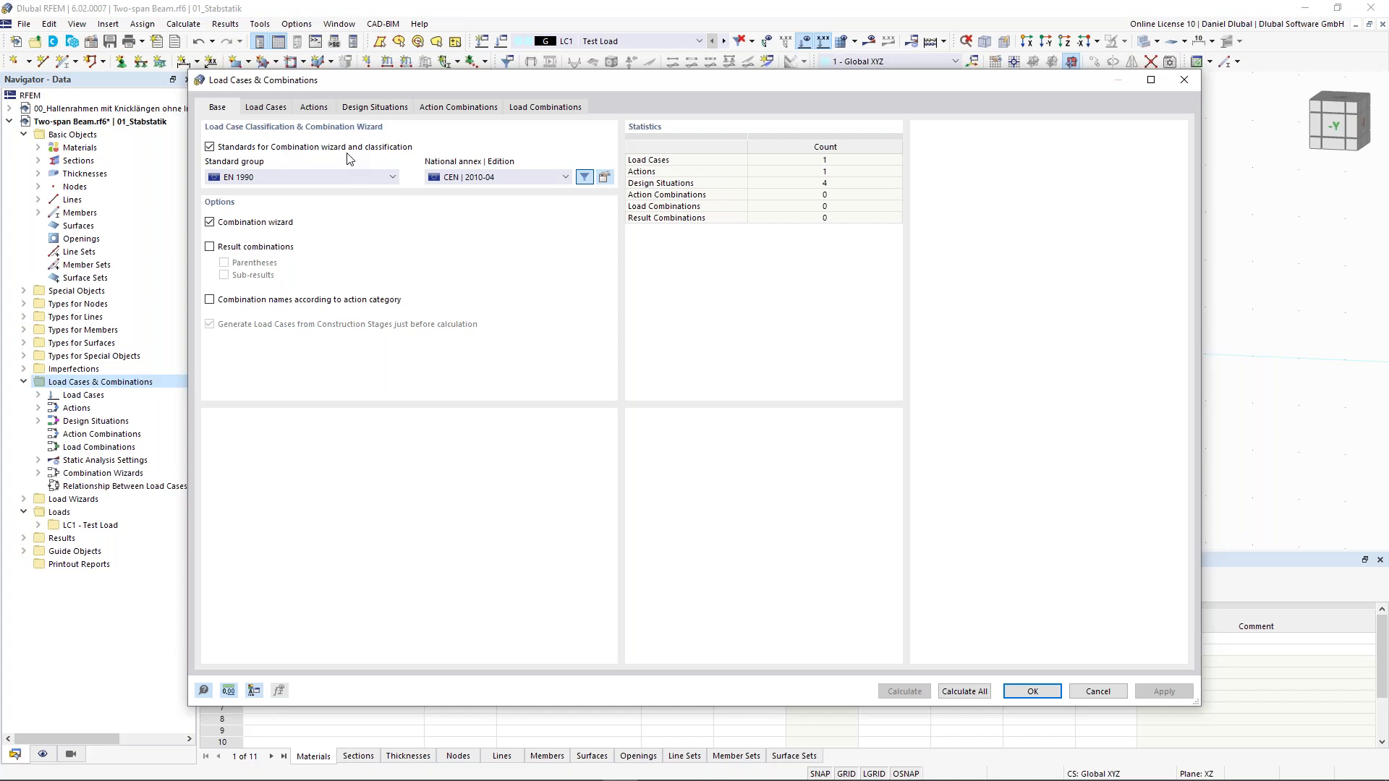
Step: Look through the standard groups and national annexes, keeping EN 1990 with CEN | 2010-04 for load classification and combinations
left_click(329, 178)
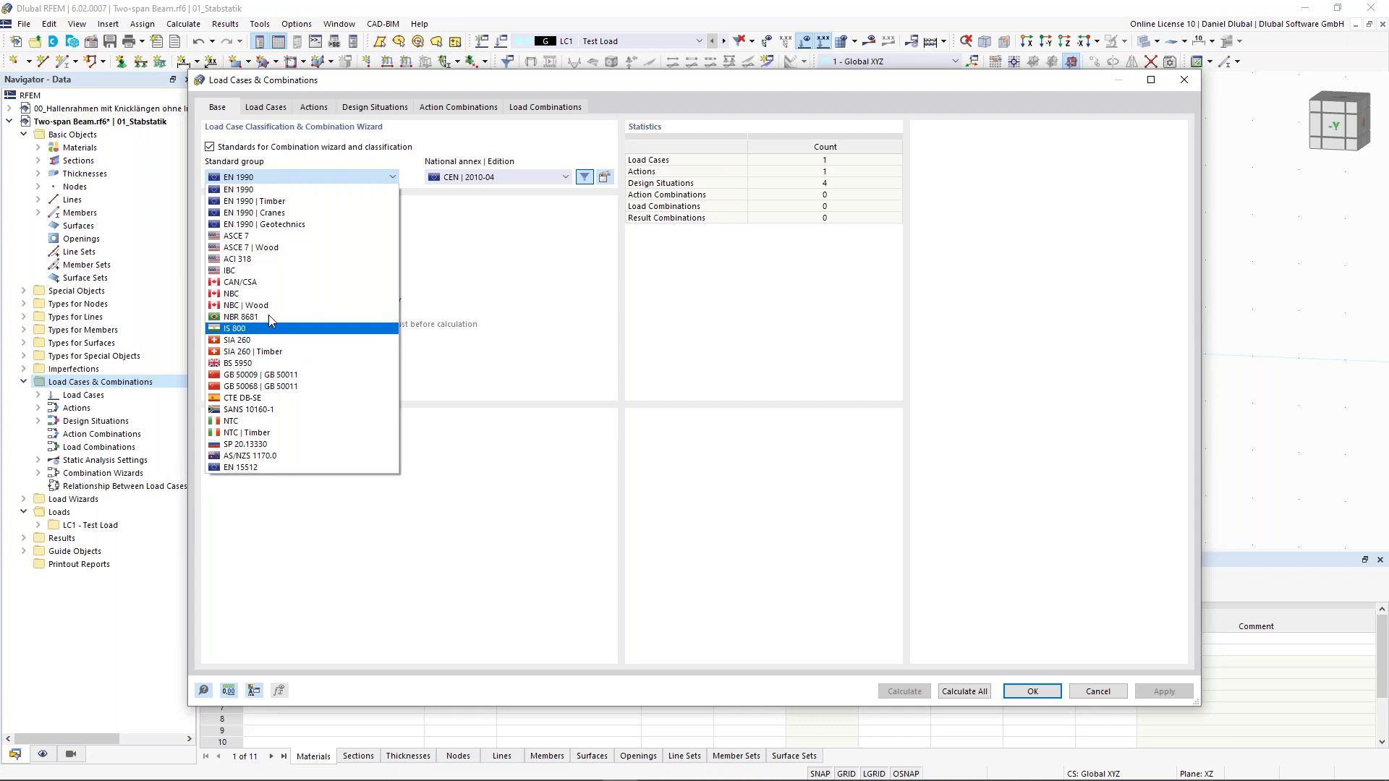
left_click(452, 255)
left_click(507, 179)
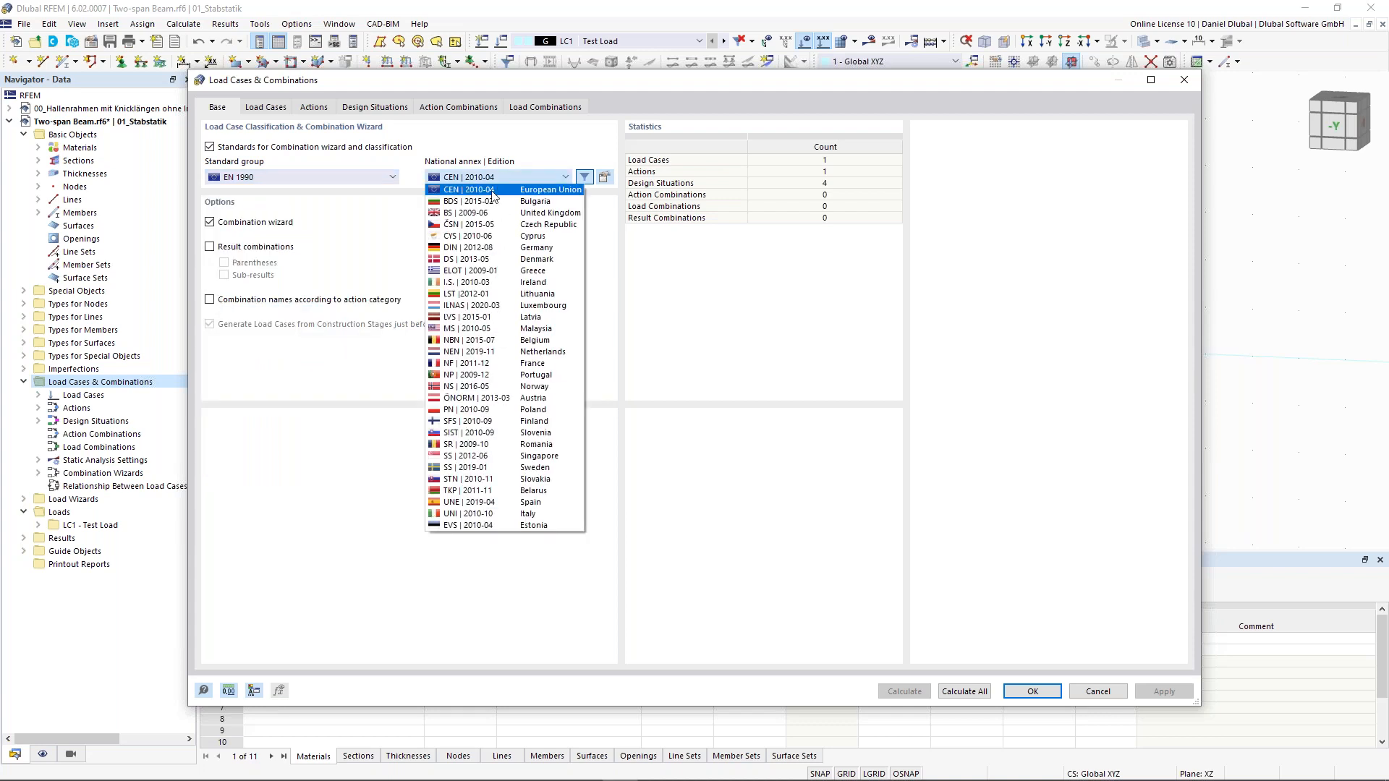
left_click(493, 194)
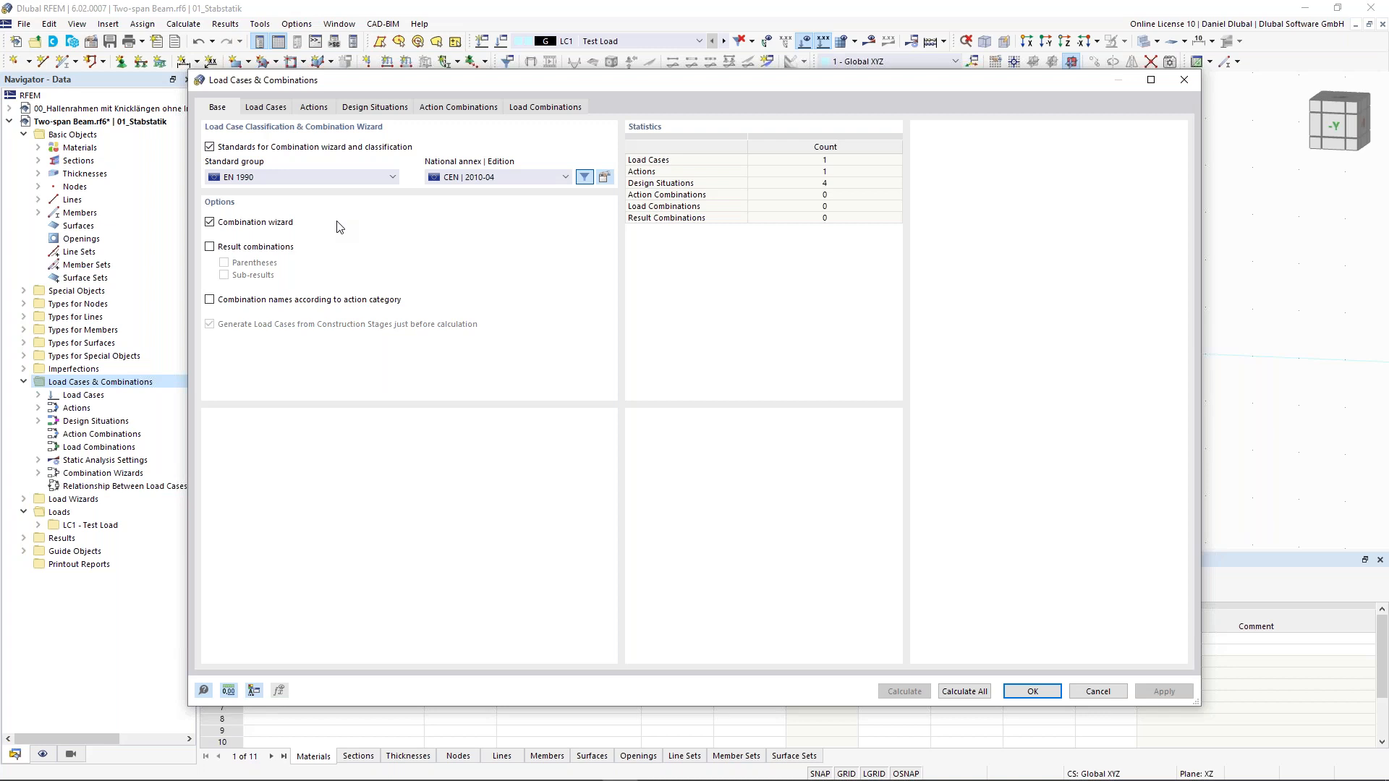
Step: Rename load case LC1 as Self-weight and activate its self-weight
left_click(278, 108)
left_click(499, 144)
type("Self-weight")
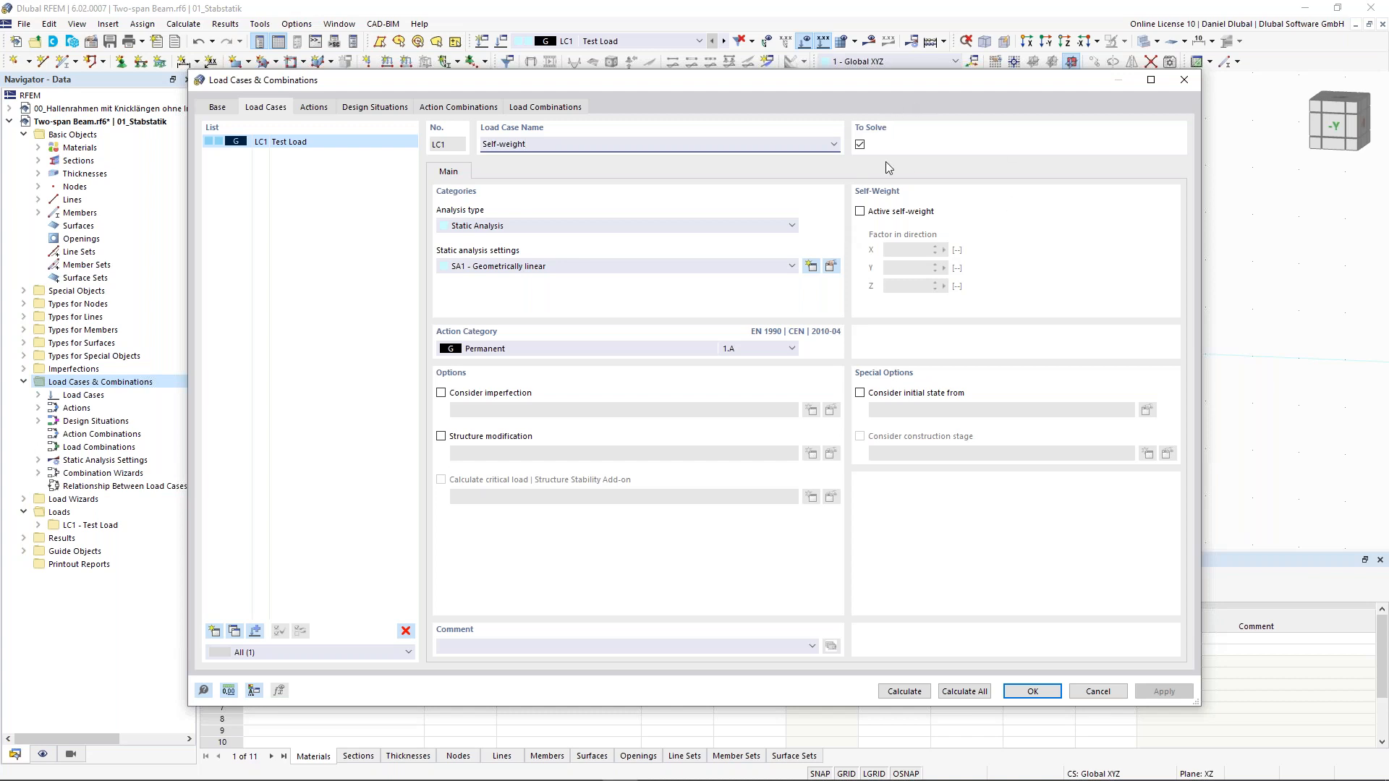
left_click(859, 212)
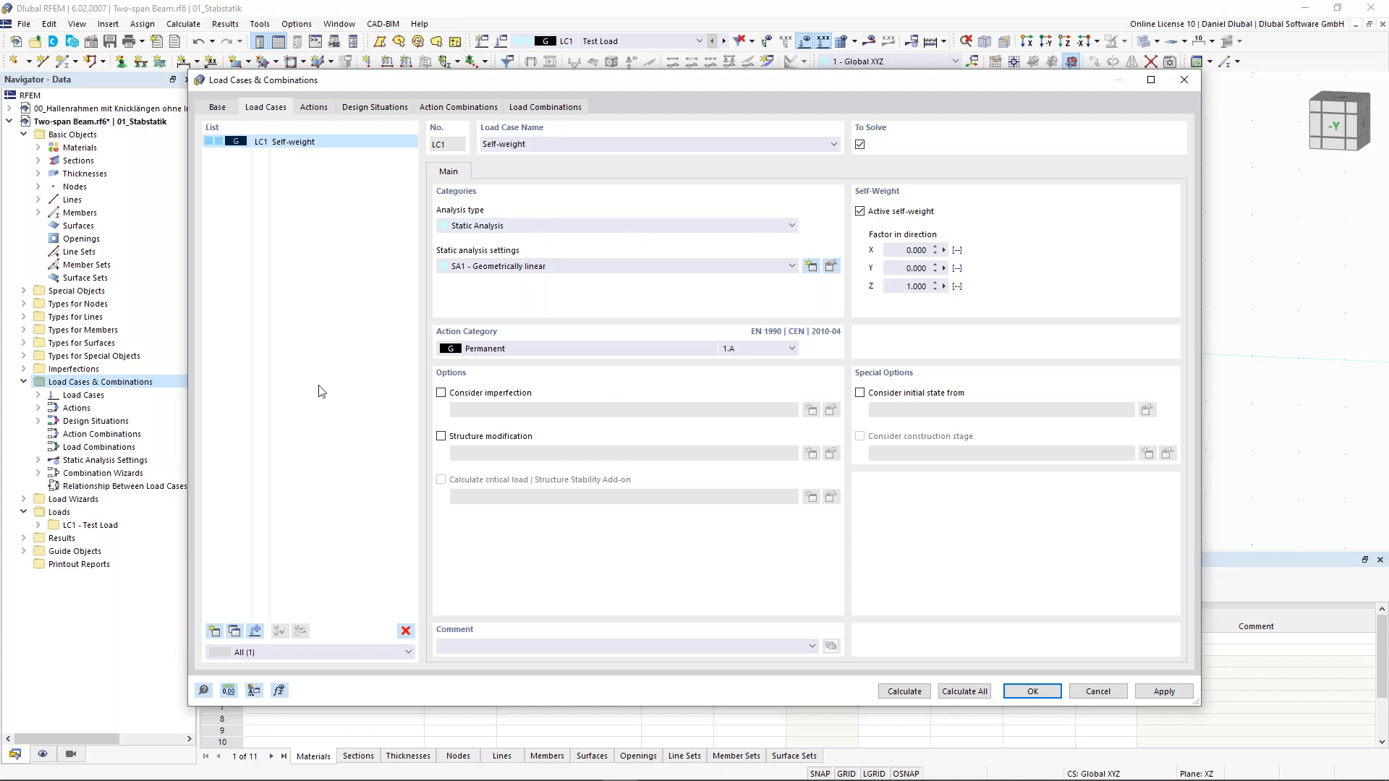
Step: Create load case LC2 named Imposed Load - left with action category Imposed loads - category A: domestic, residential areas
left_click(214, 631)
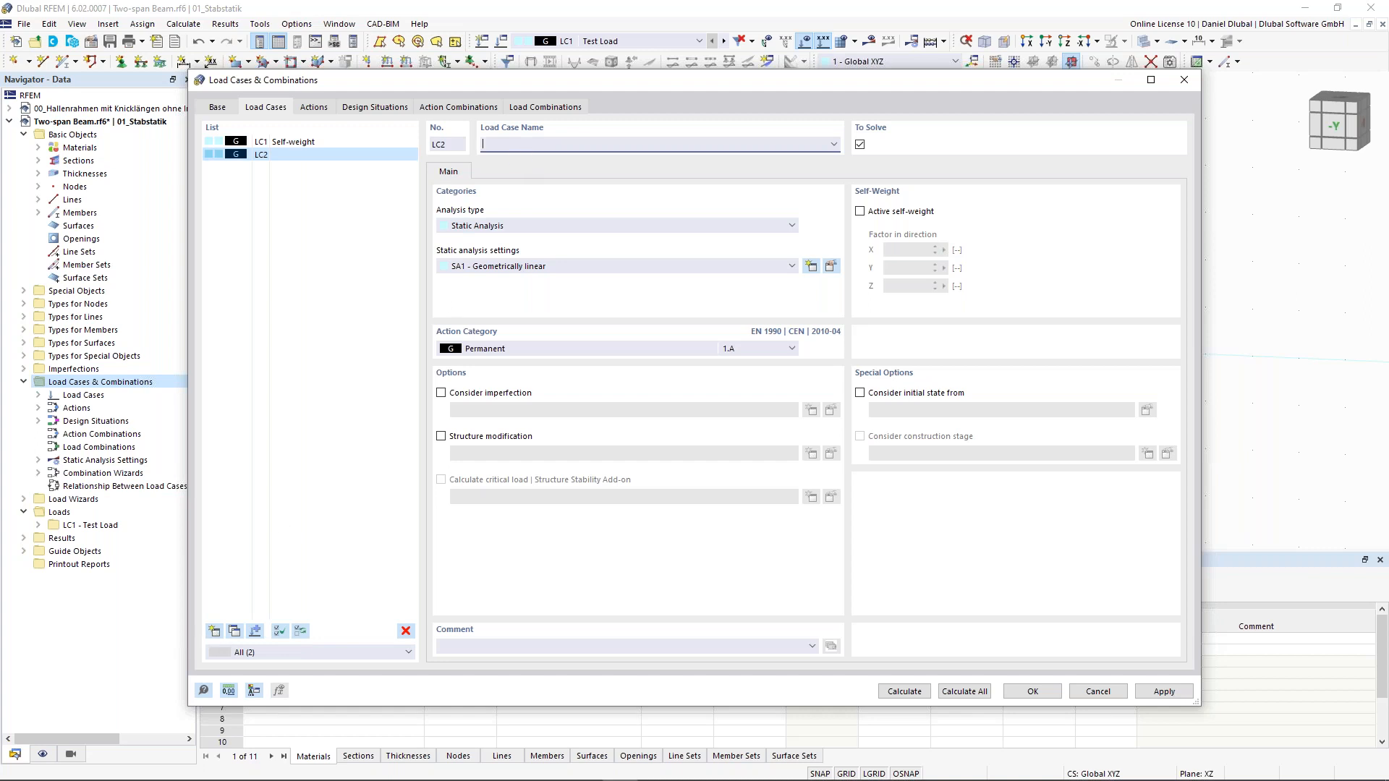
type("Imposed Load - left")
left_click(546, 349)
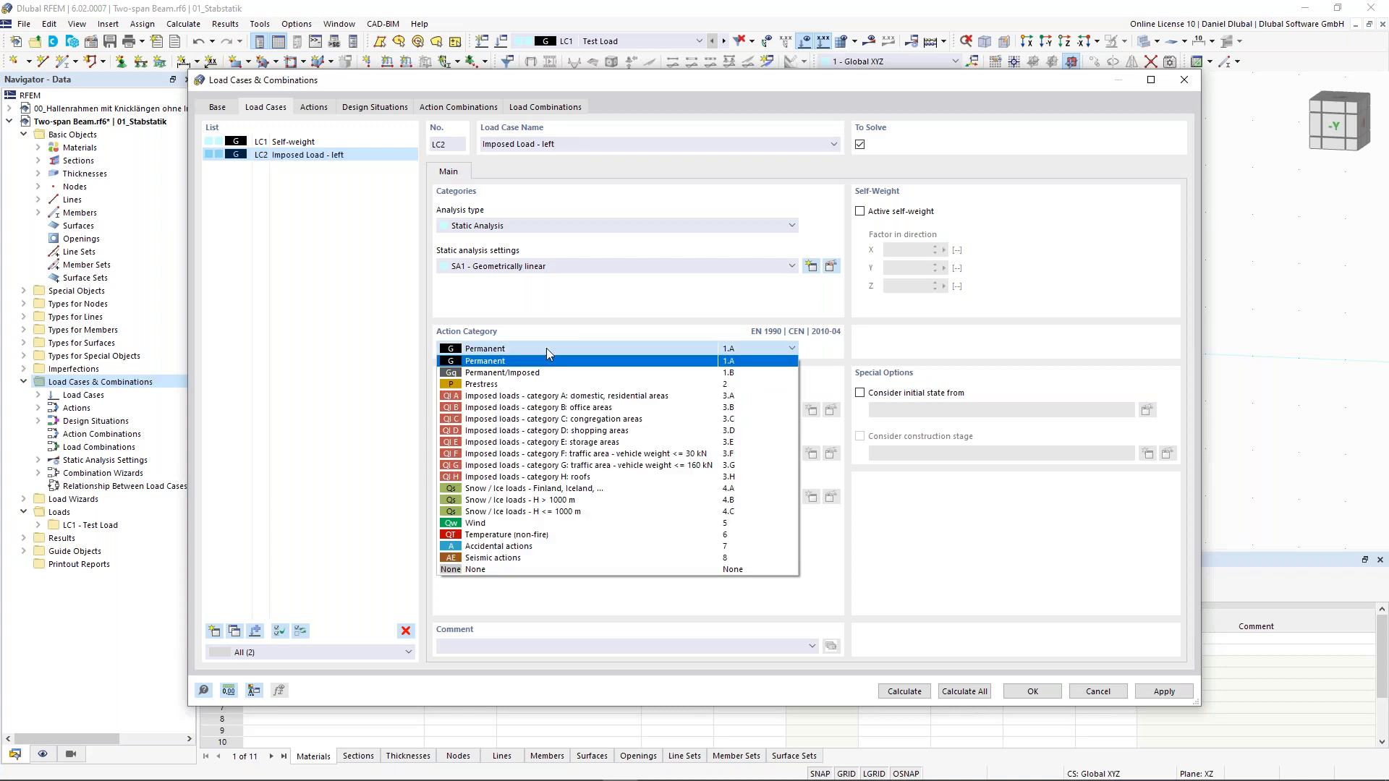
left_click(545, 398)
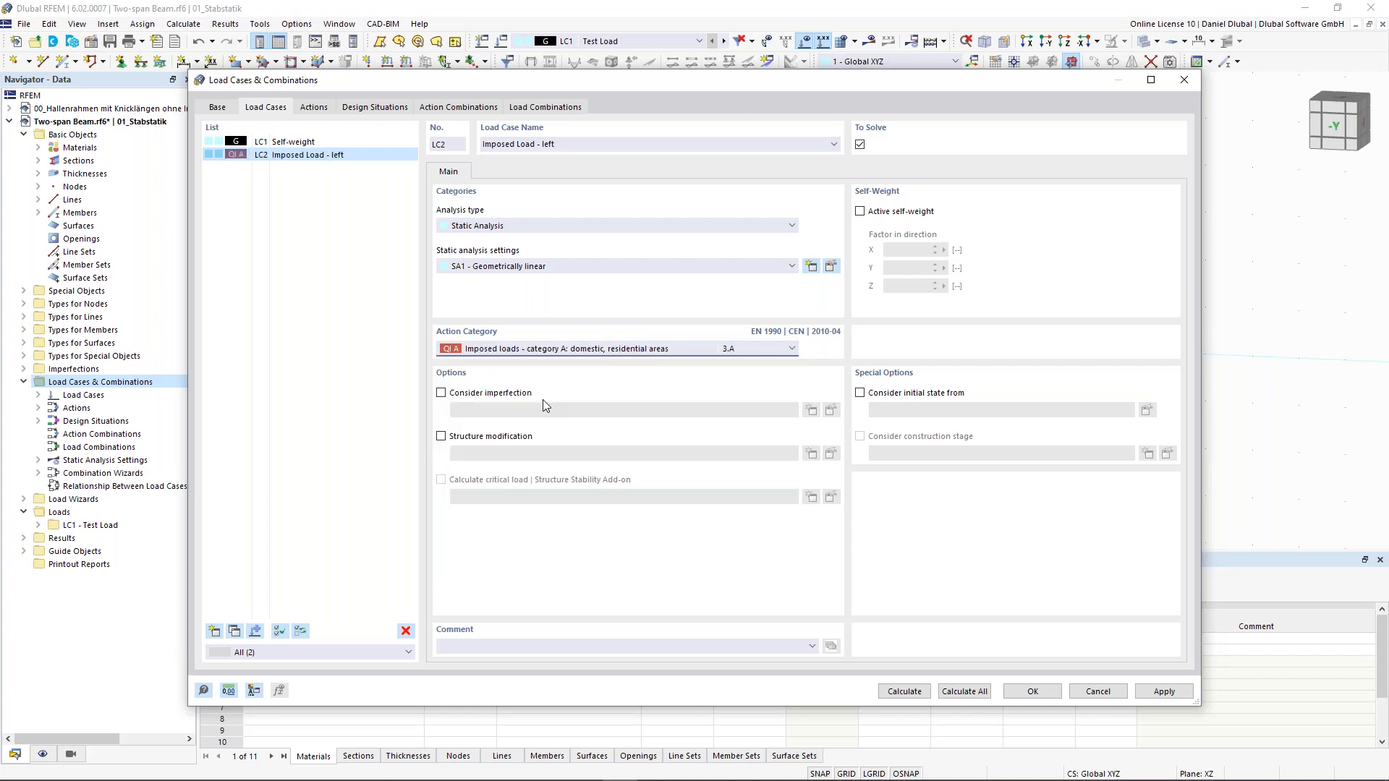
left_click(530, 350)
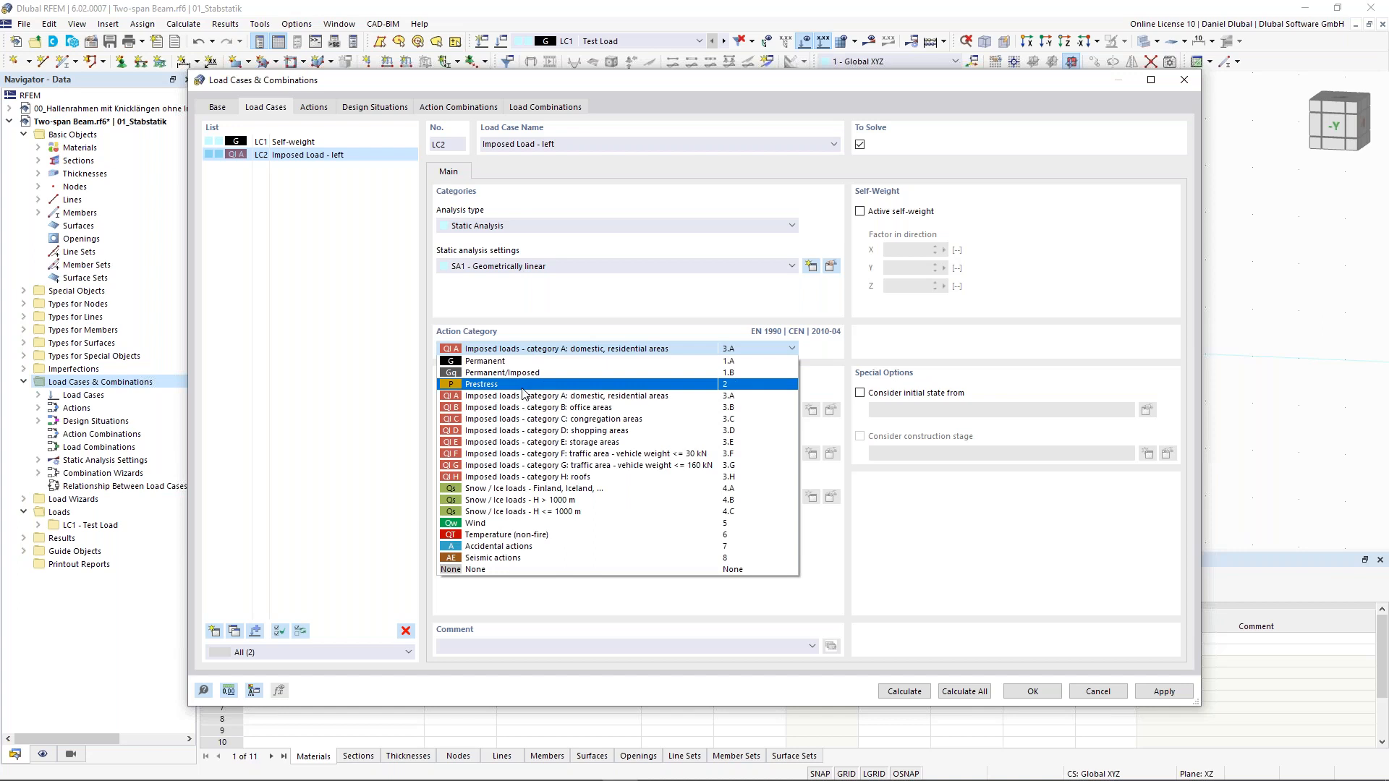
left_click(619, 292)
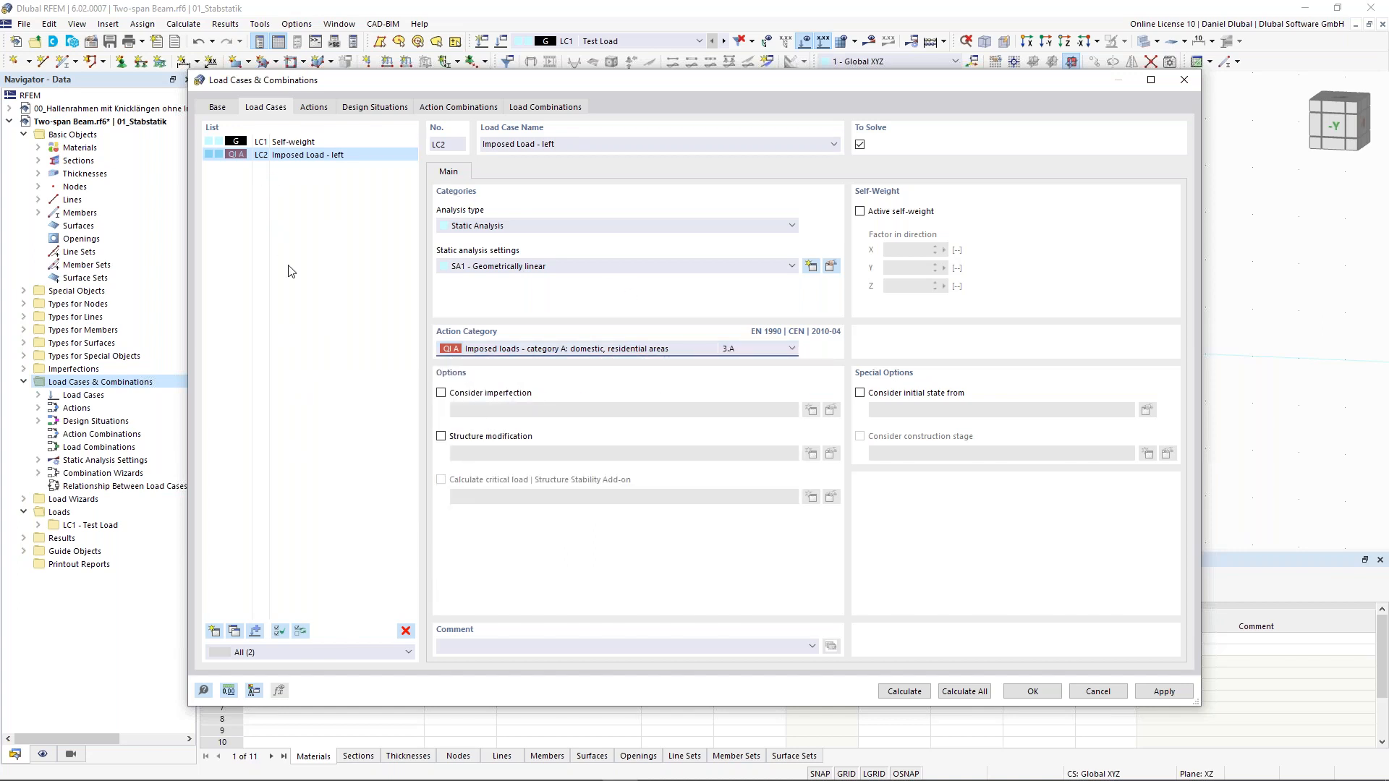
Step: Copy the Imposed Load - left load case and rename the copy Imposed Load - right
left_click(241, 630)
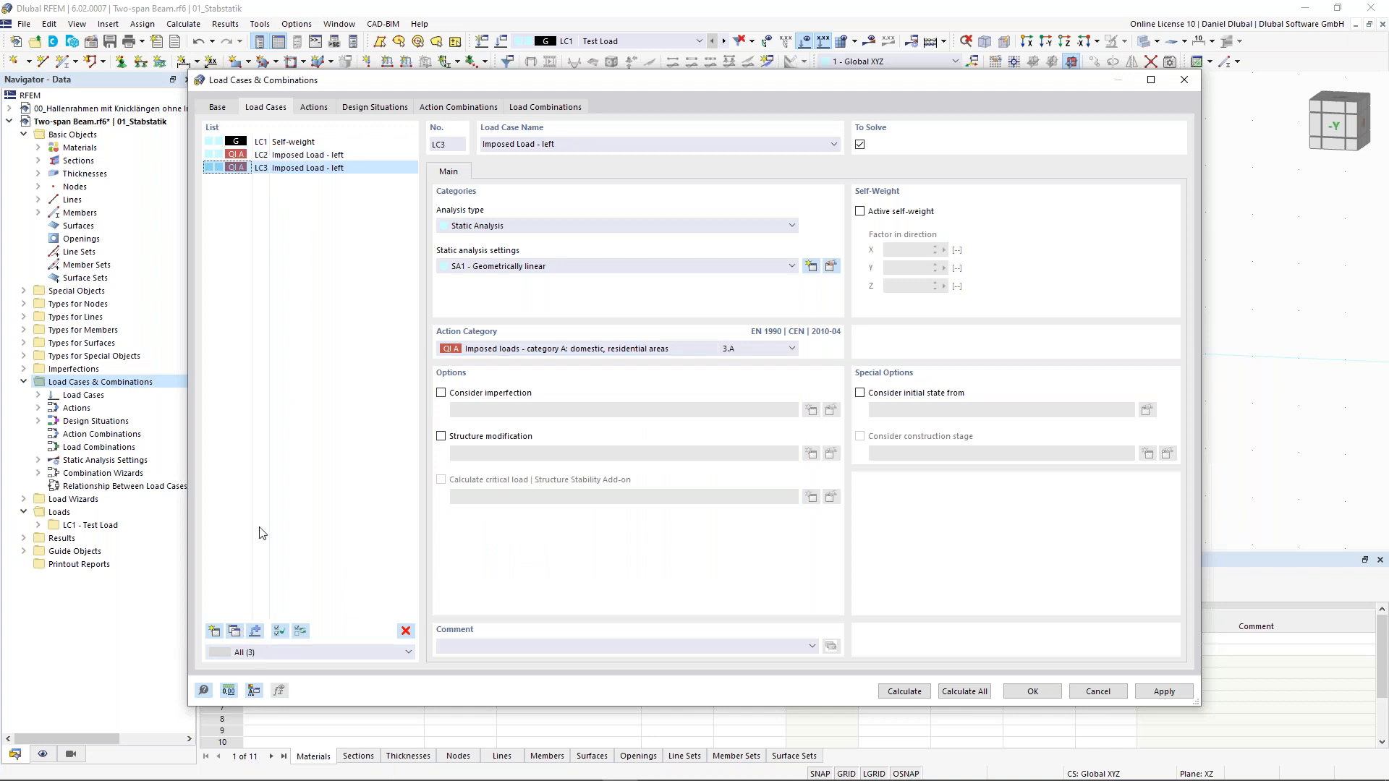
double_click(547, 144)
type("right")
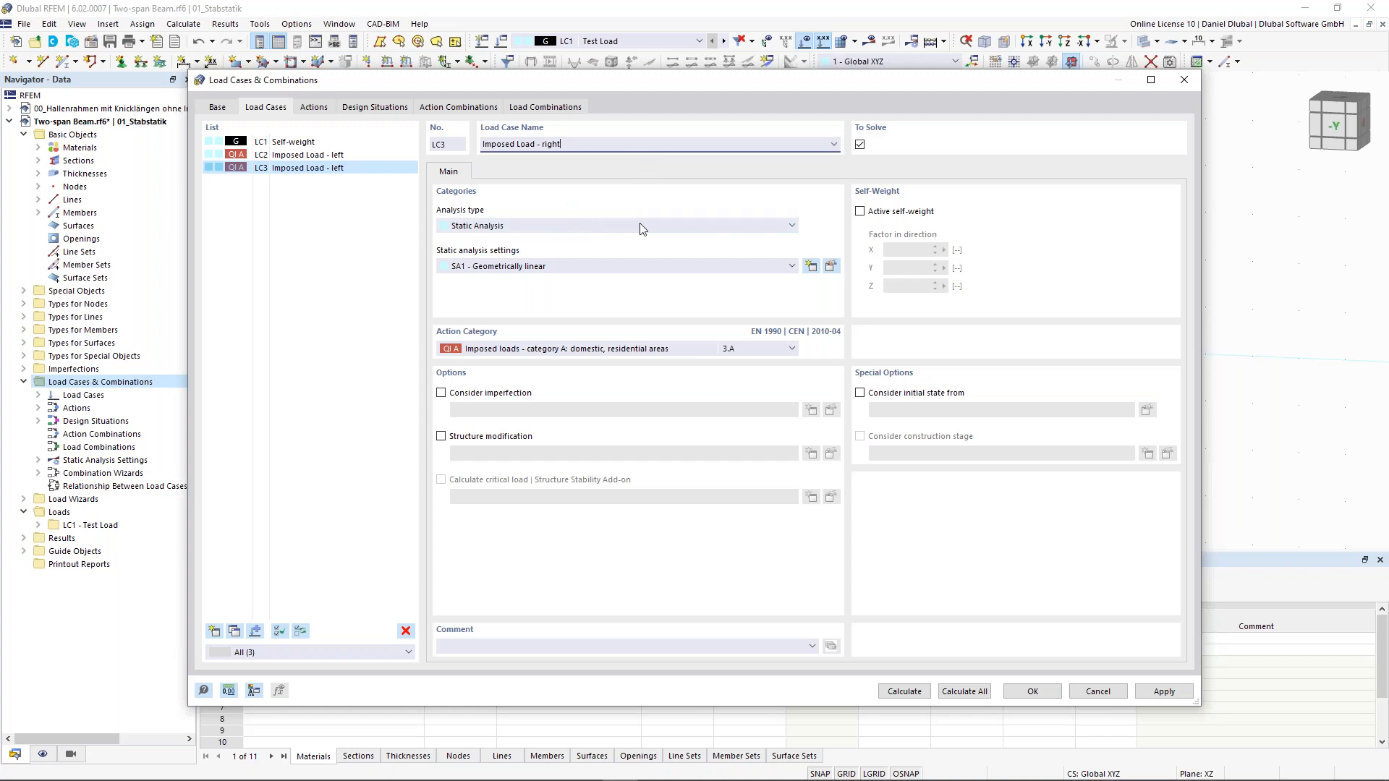
Step: Review the Permanent action's action type and the load cases assigned to it
left_click(314, 108)
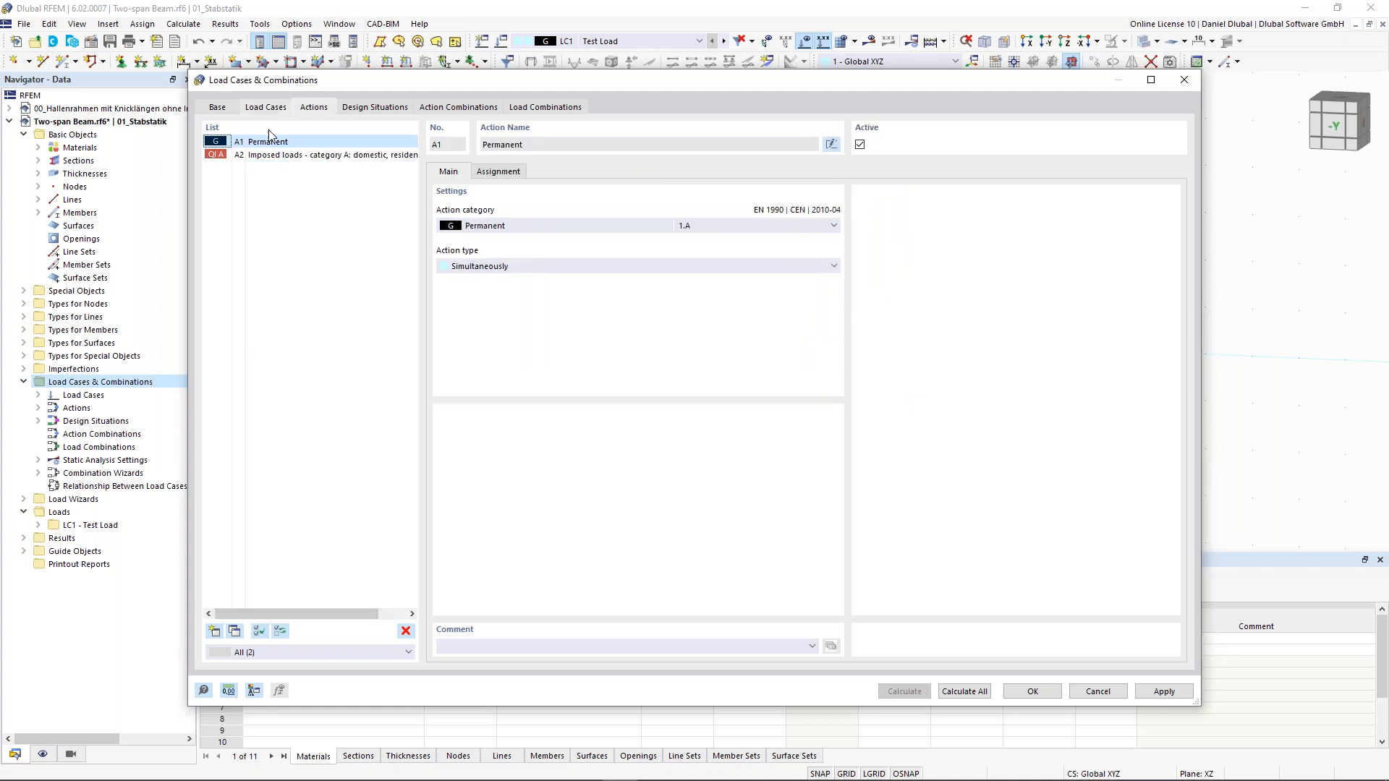
left_click(291, 143)
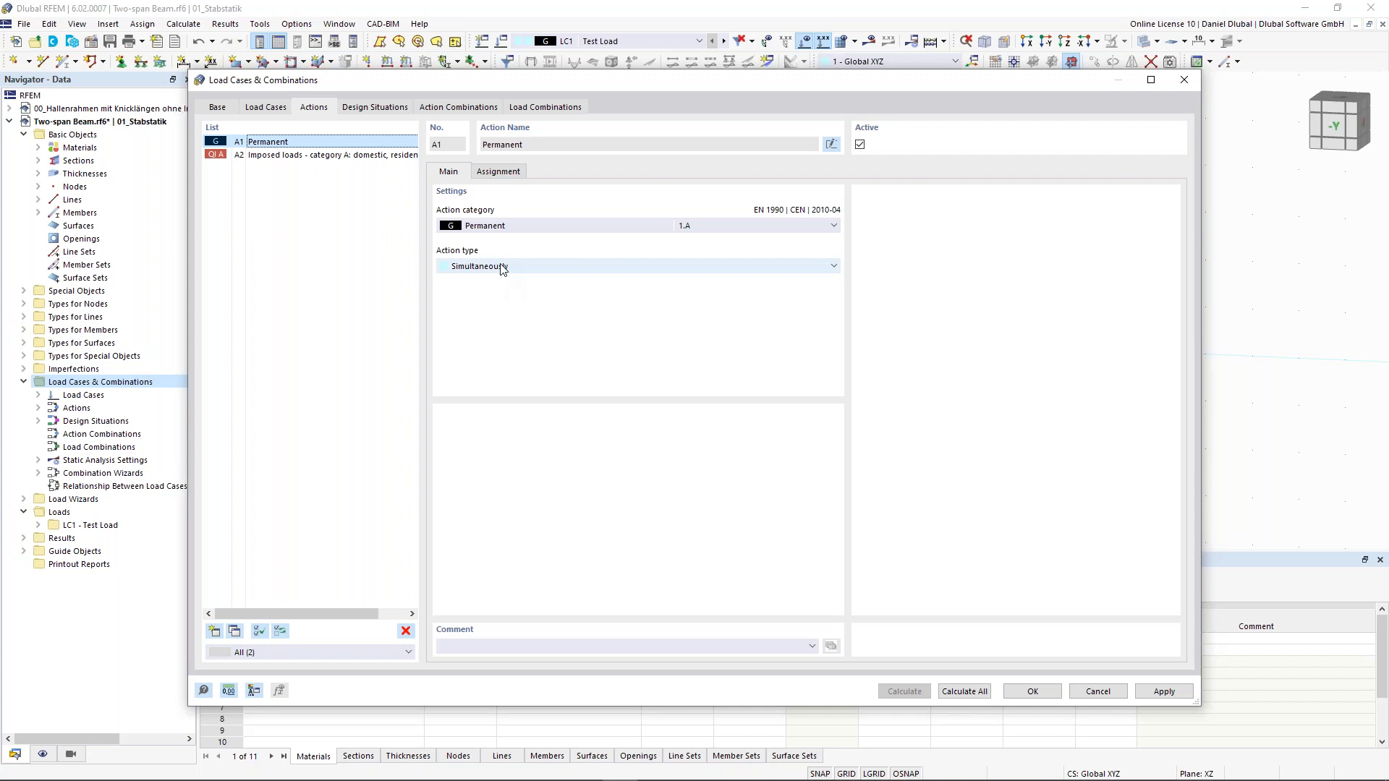
left_click(497, 172)
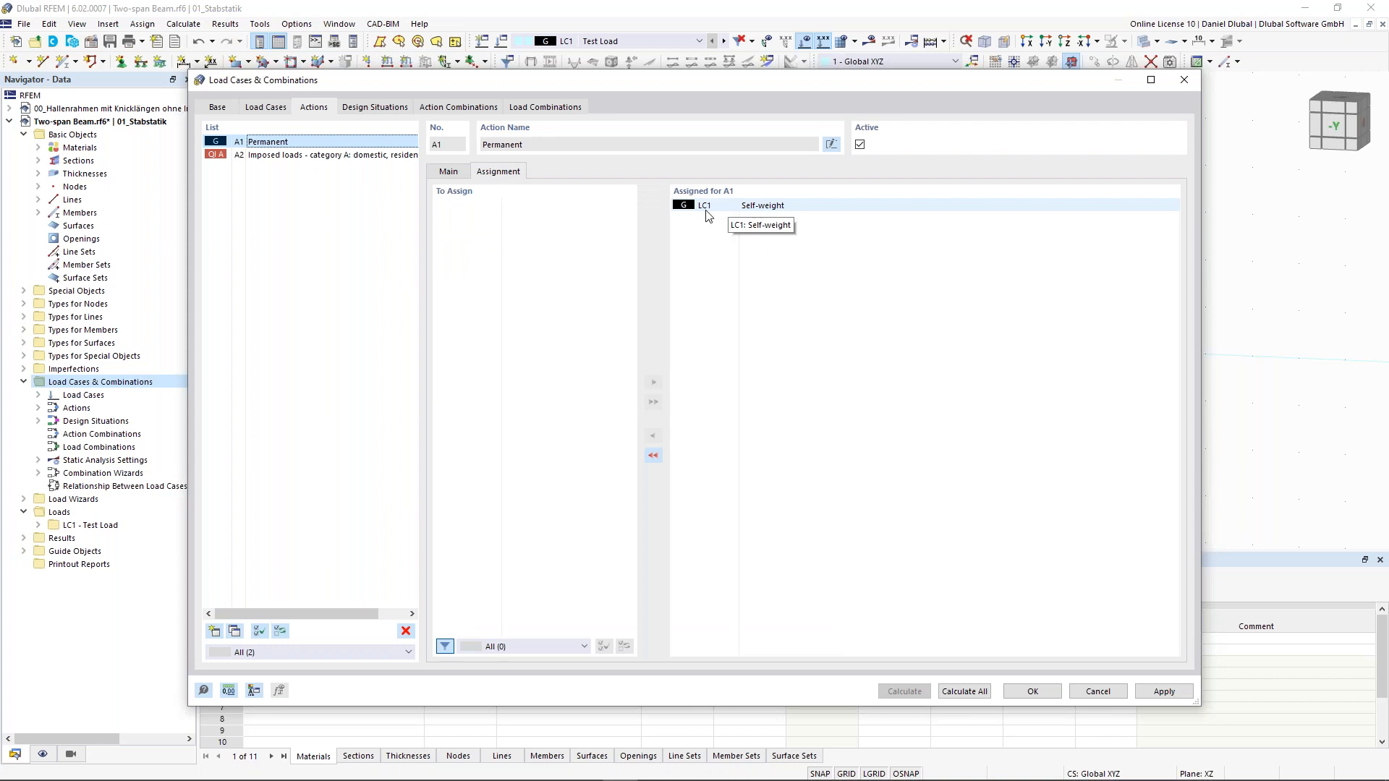
Step: Review the category A imposed loads action's assigned load cases and the available action types
left_click(449, 172)
left_click(300, 154)
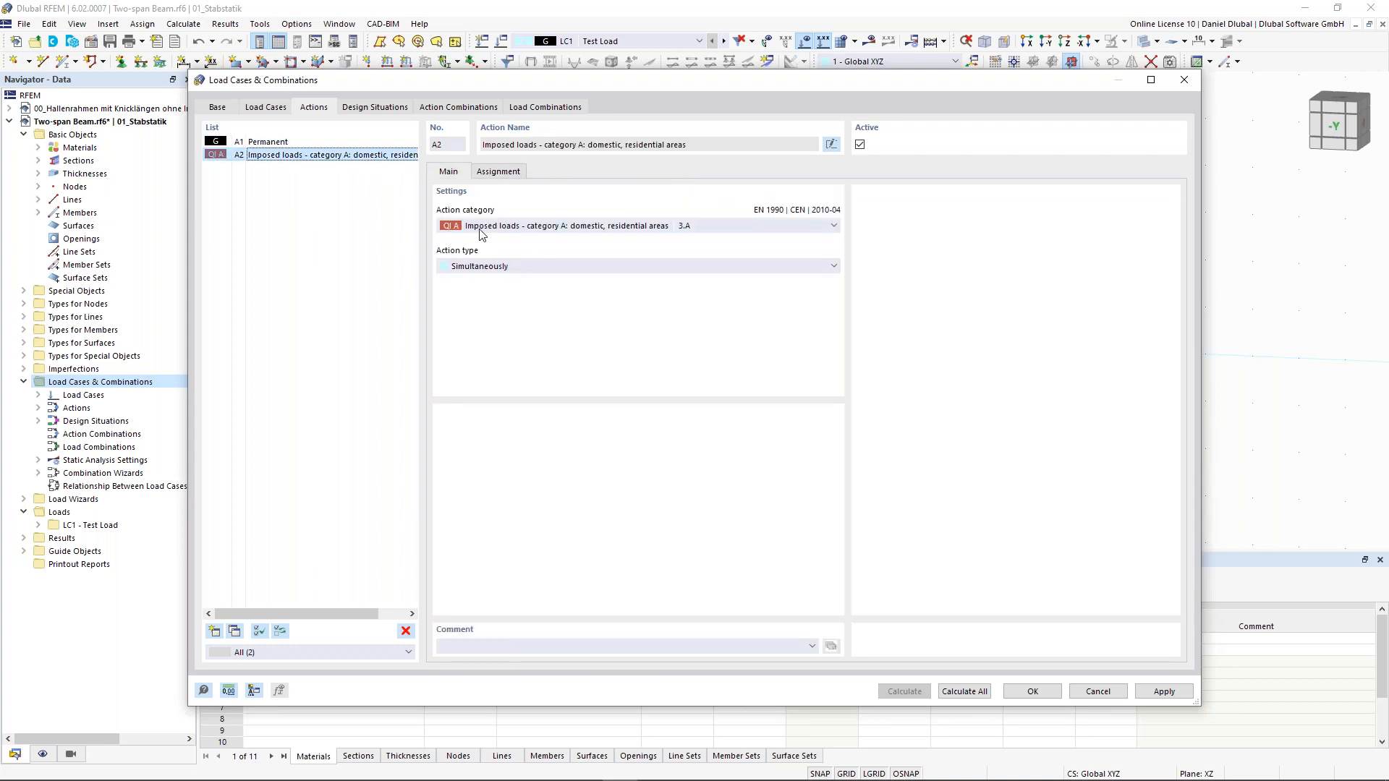
left_click(510, 173)
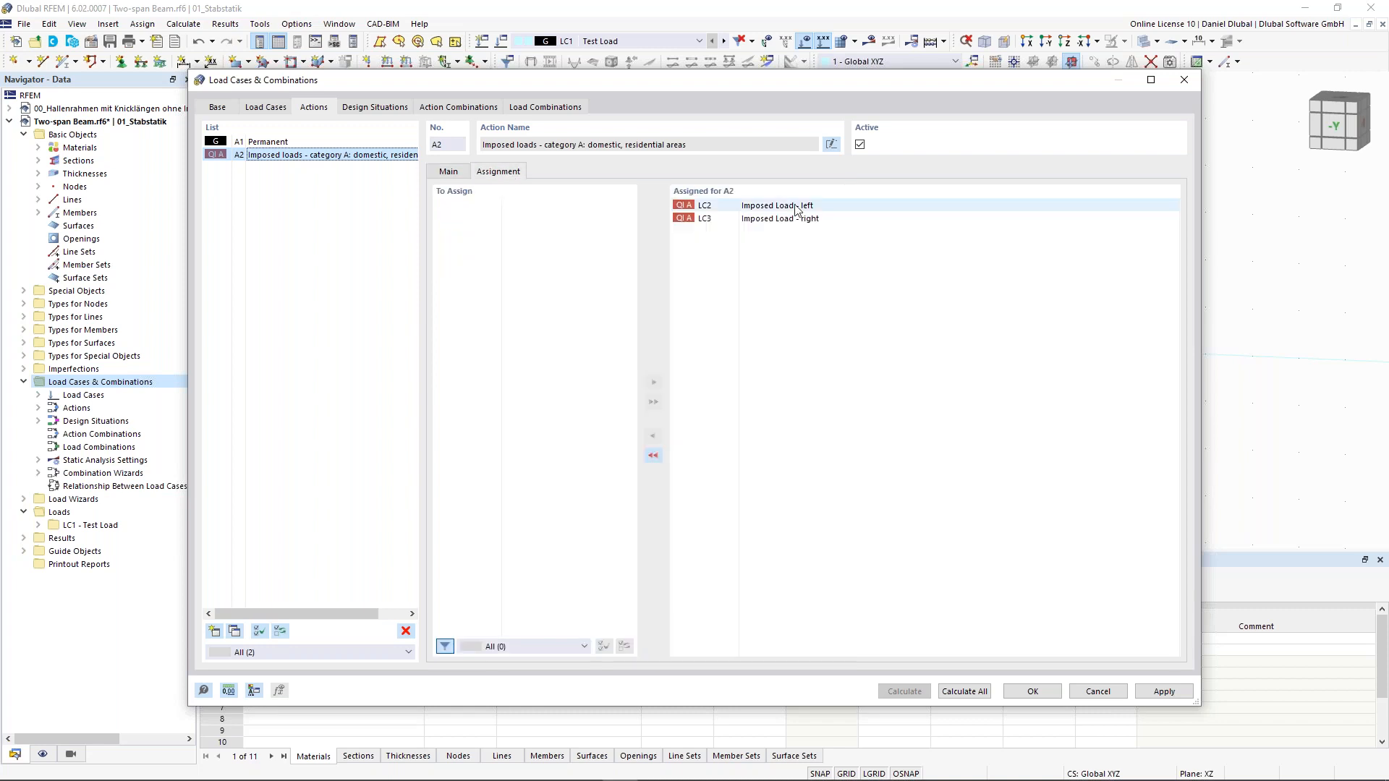
left_click(452, 172)
left_click(488, 266)
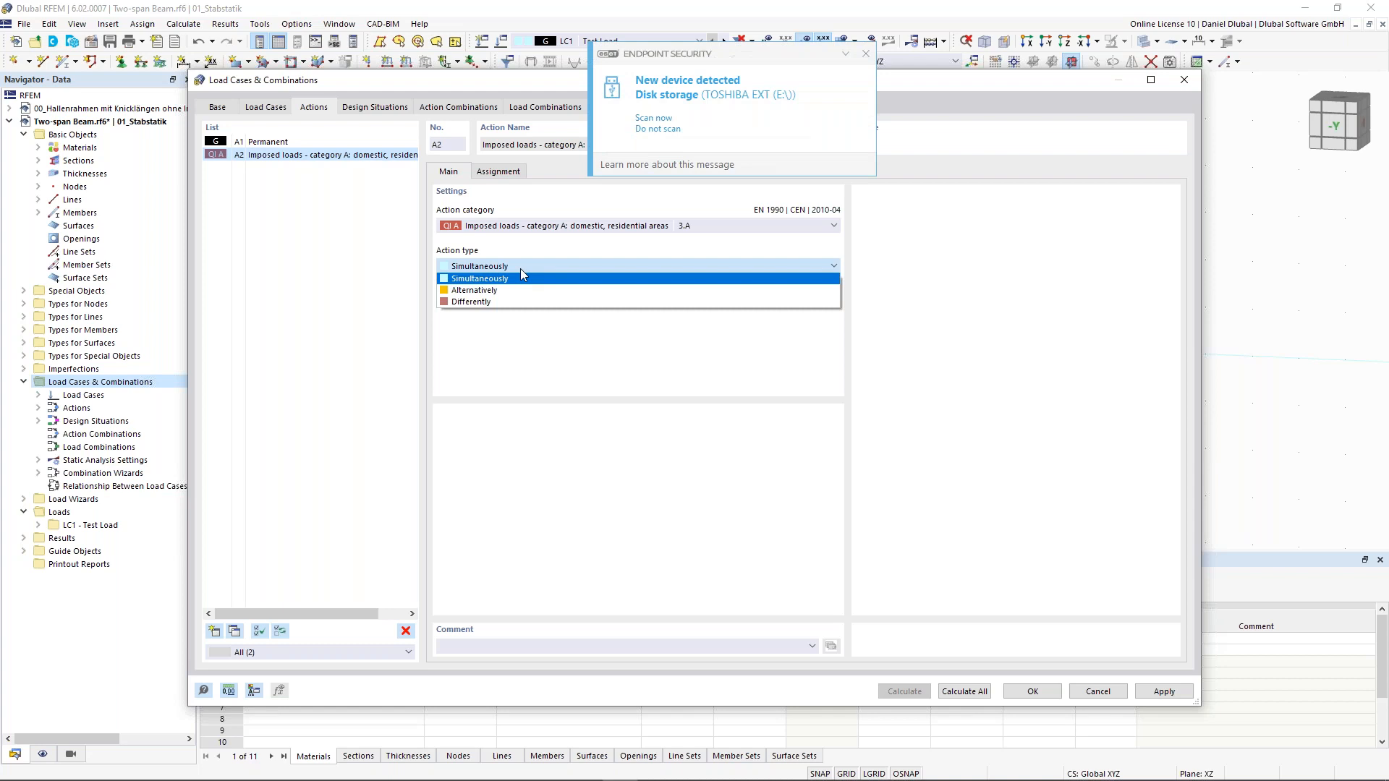
left_click(866, 55)
left_click(494, 266)
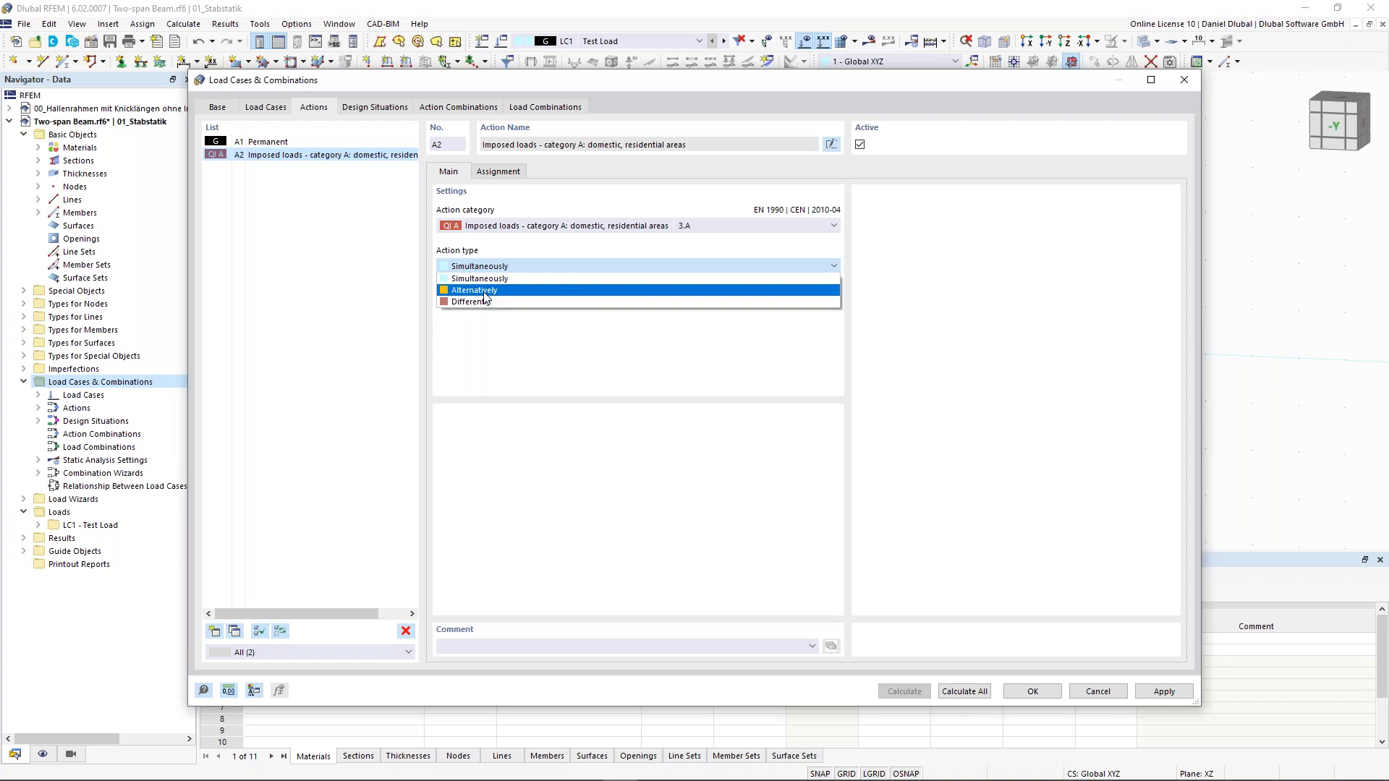
left_click(375, 113)
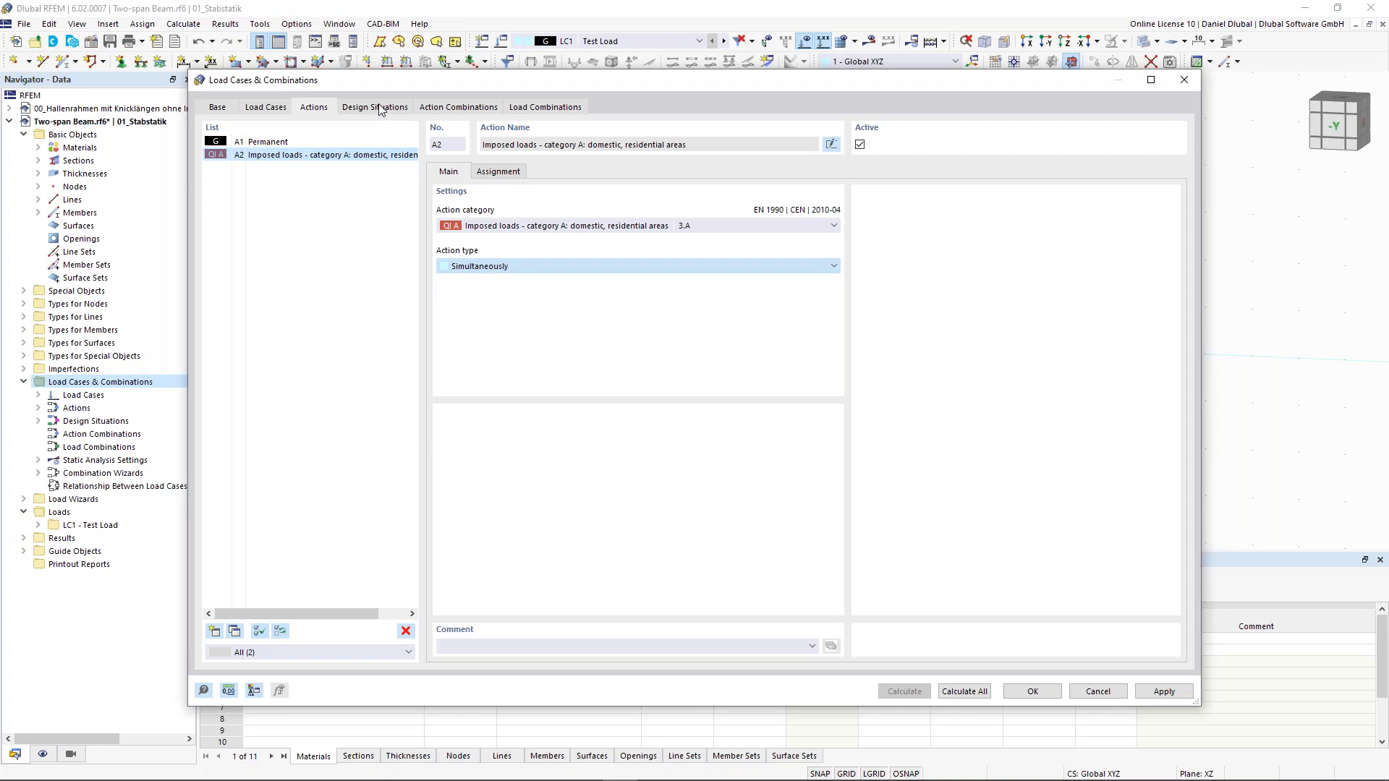
Step: Delete the serviceability design situations DS2 to DS4: SLS Characteristic, Frequent and Quasi-permanent
left_click(381, 109)
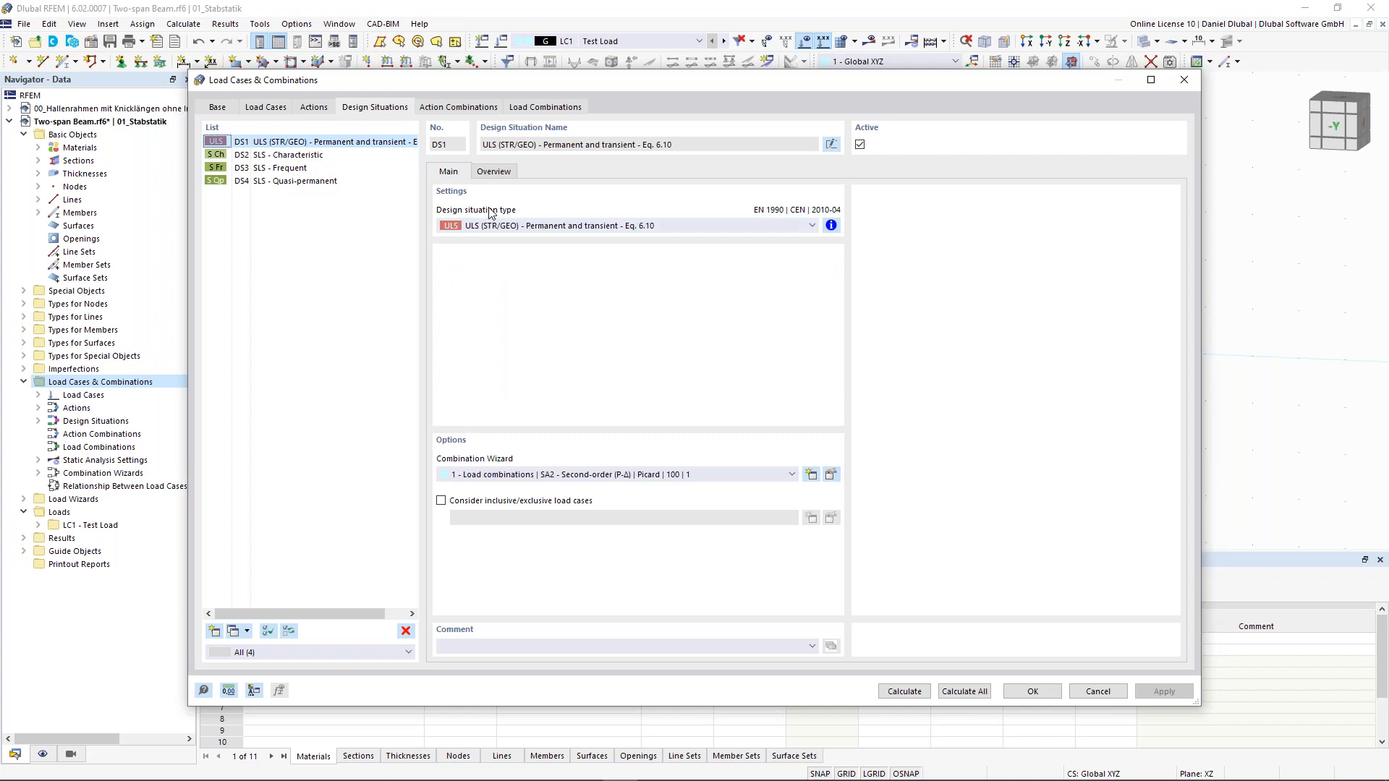
left_click(352, 155)
left_click(337, 182, "shift")
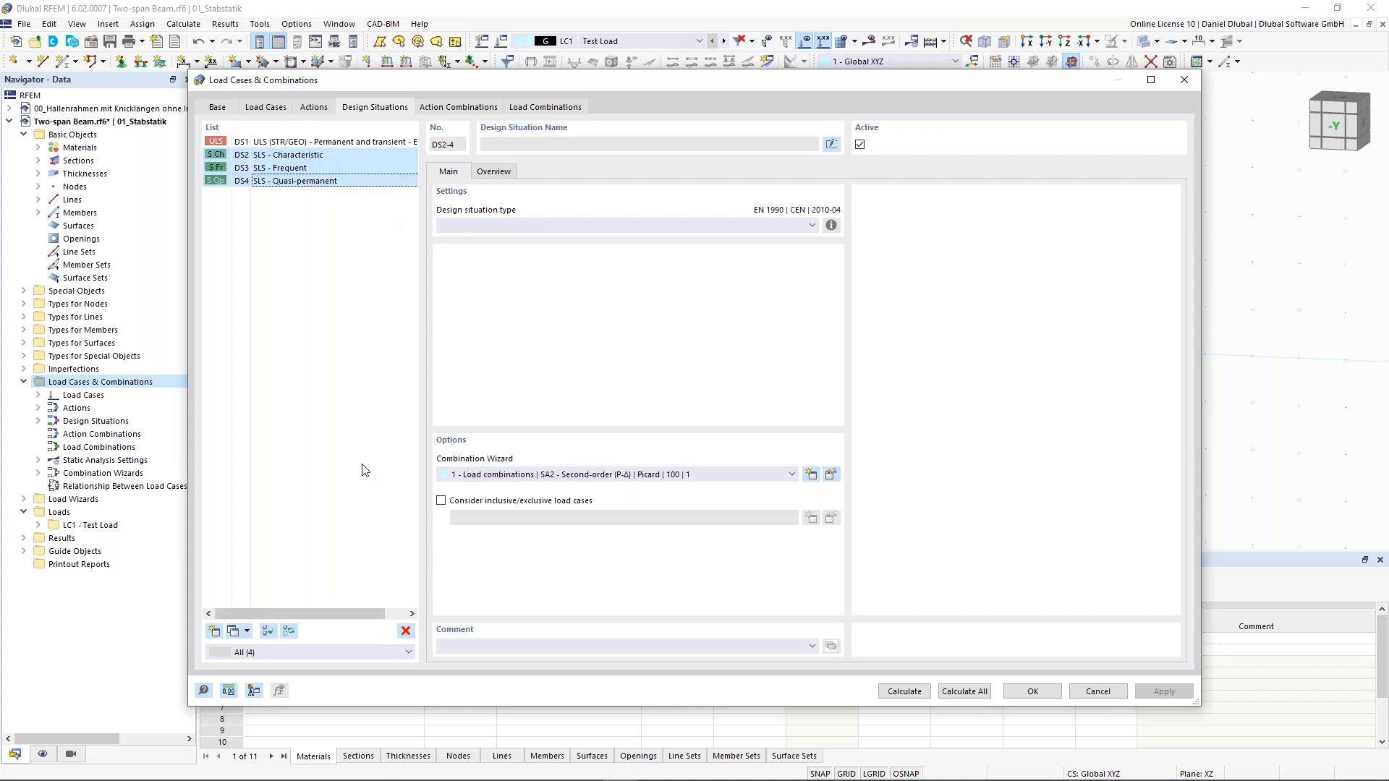
left_click(406, 631)
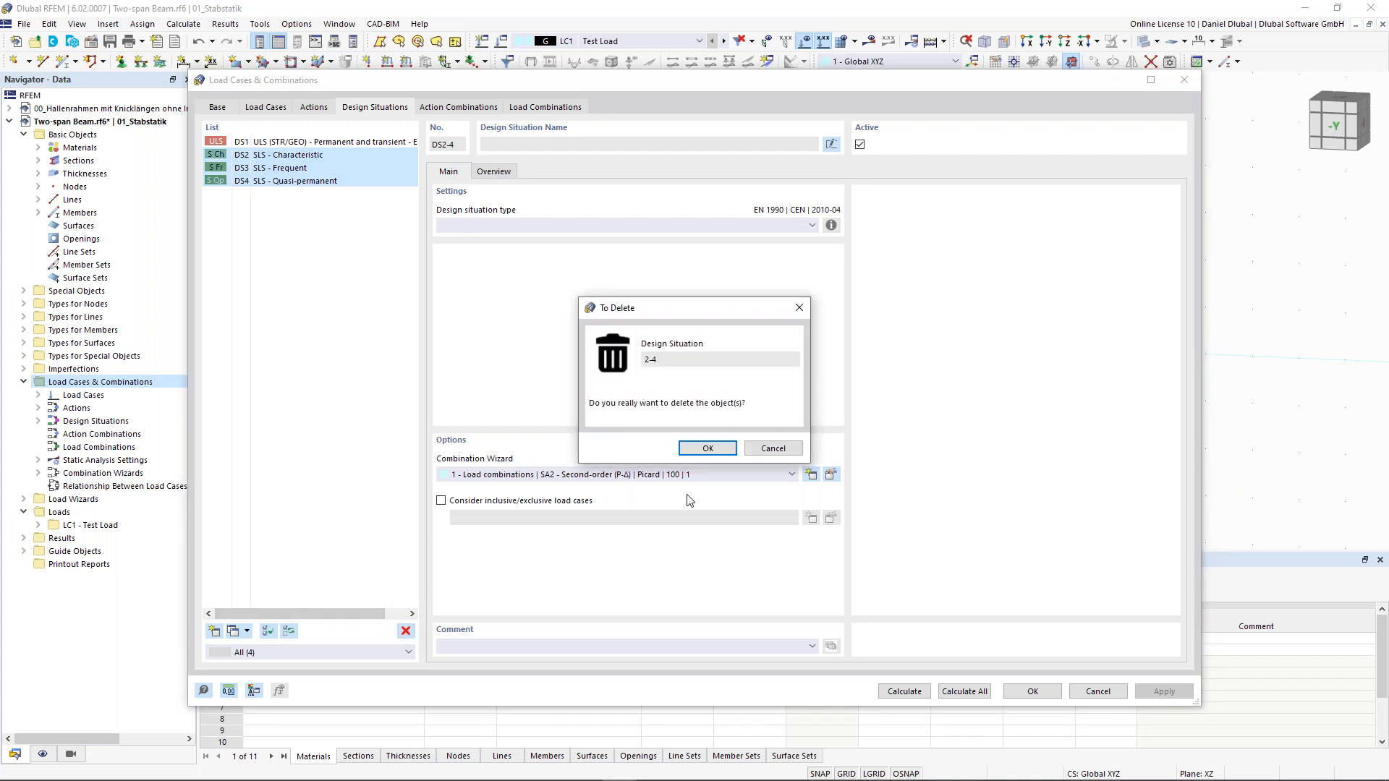
left_click(697, 446)
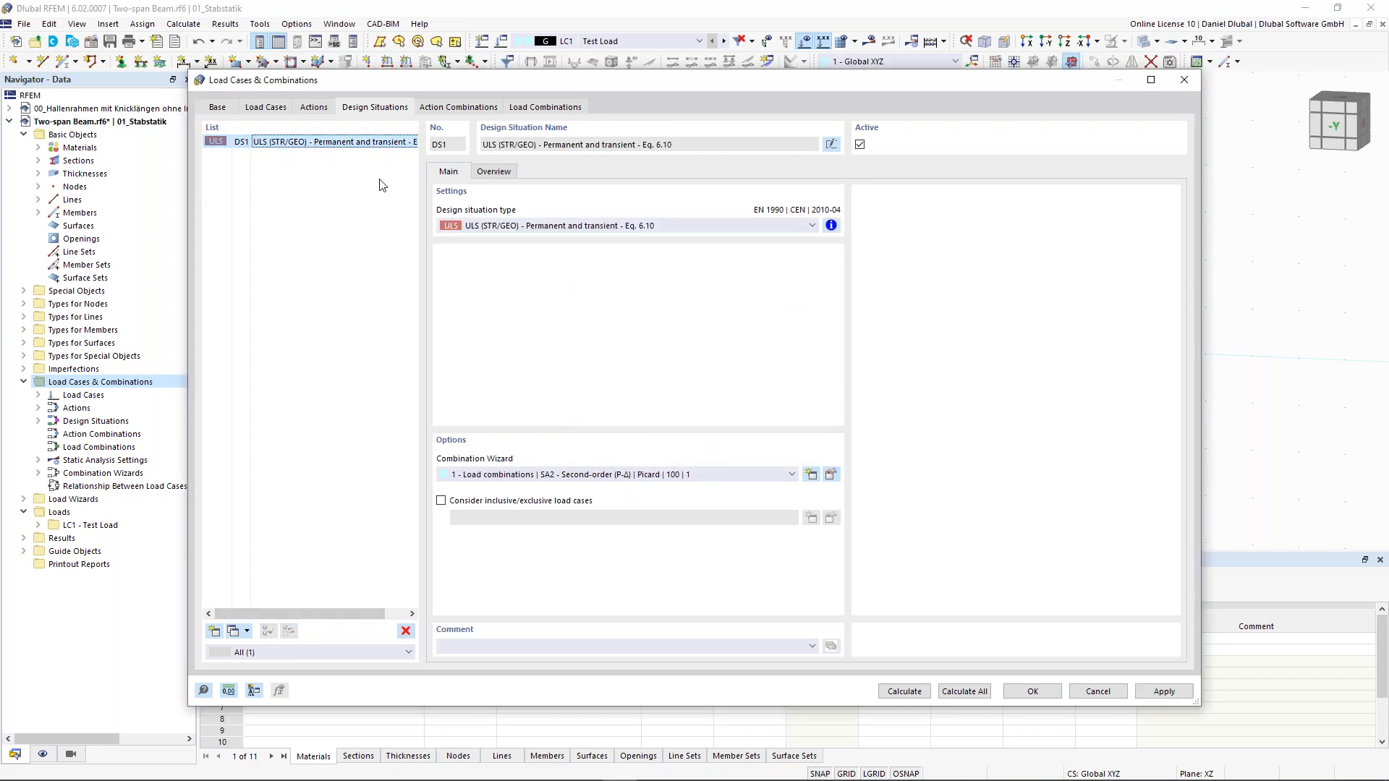
Step: Read the combination rules for the ULS (STR/GEO) permanent and transient design situation, Eq. 6.10
left_click(831, 225)
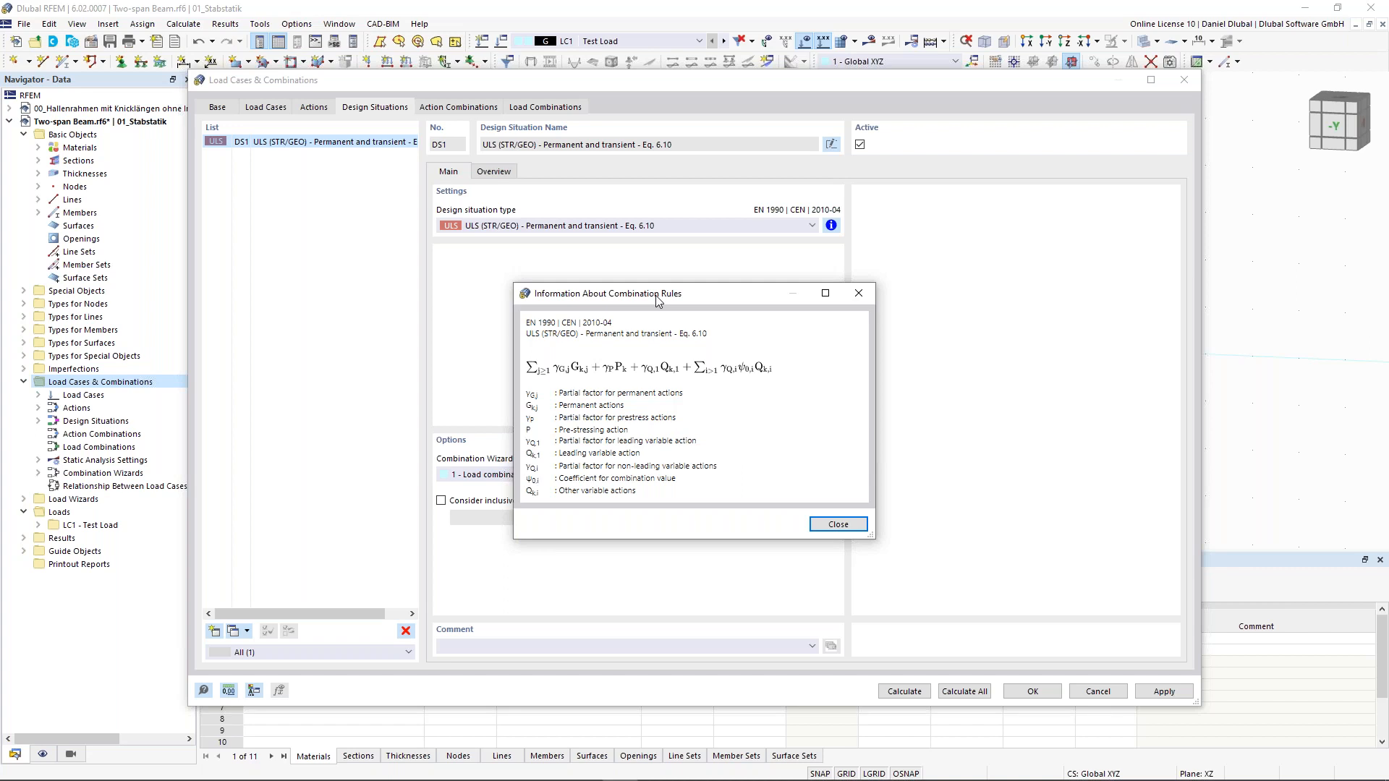
left_click_drag(657, 300, 648, 294)
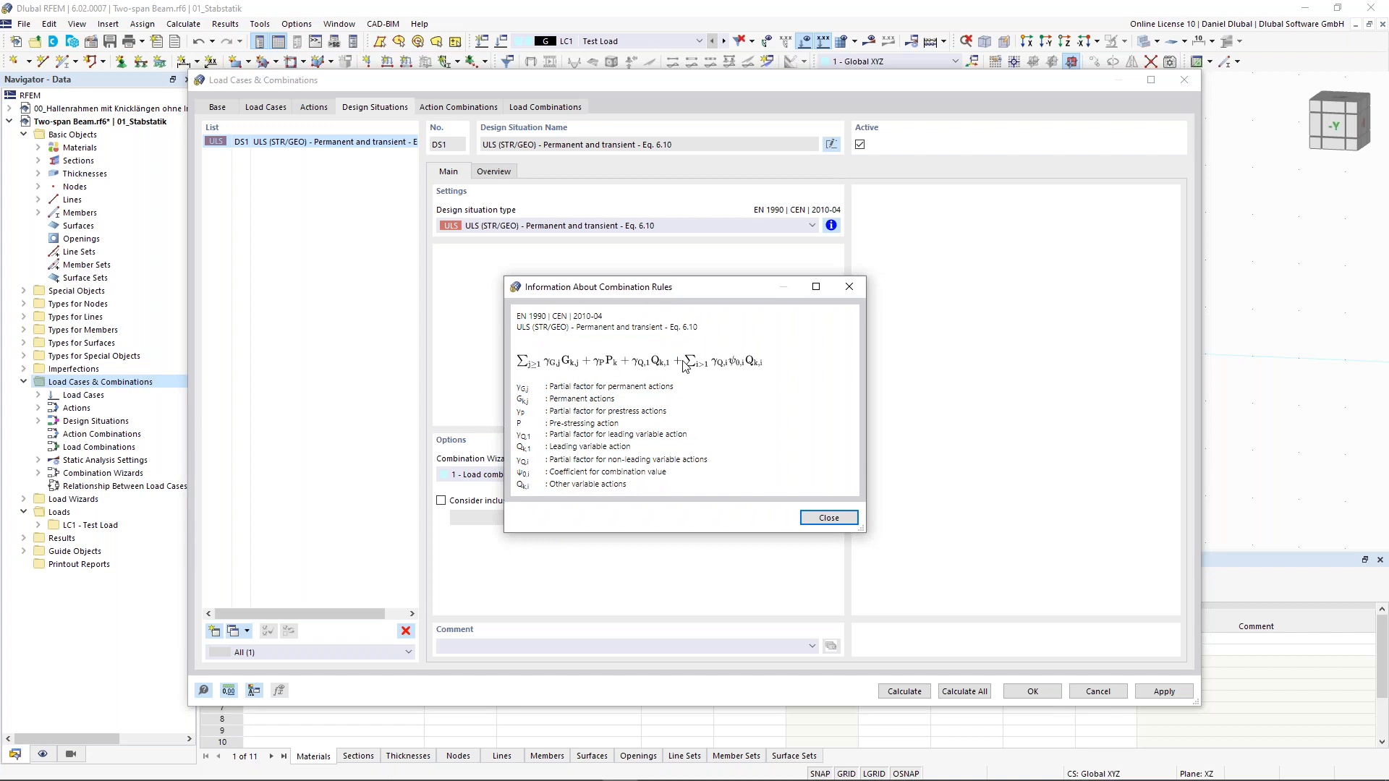
left_click(821, 519)
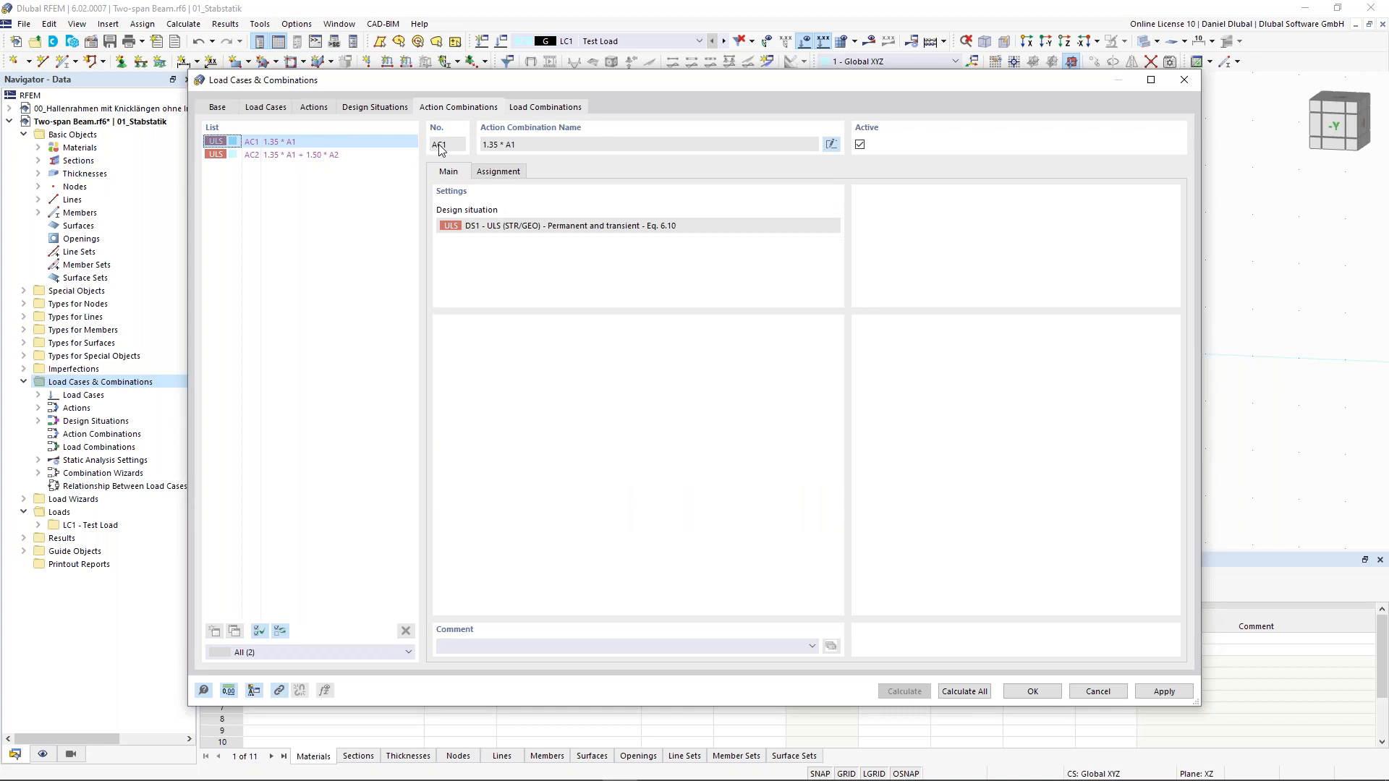
Step: Check the load cases and factors assigned to load combination CO3, and accept the load case and combination definitions
left_click(545, 106)
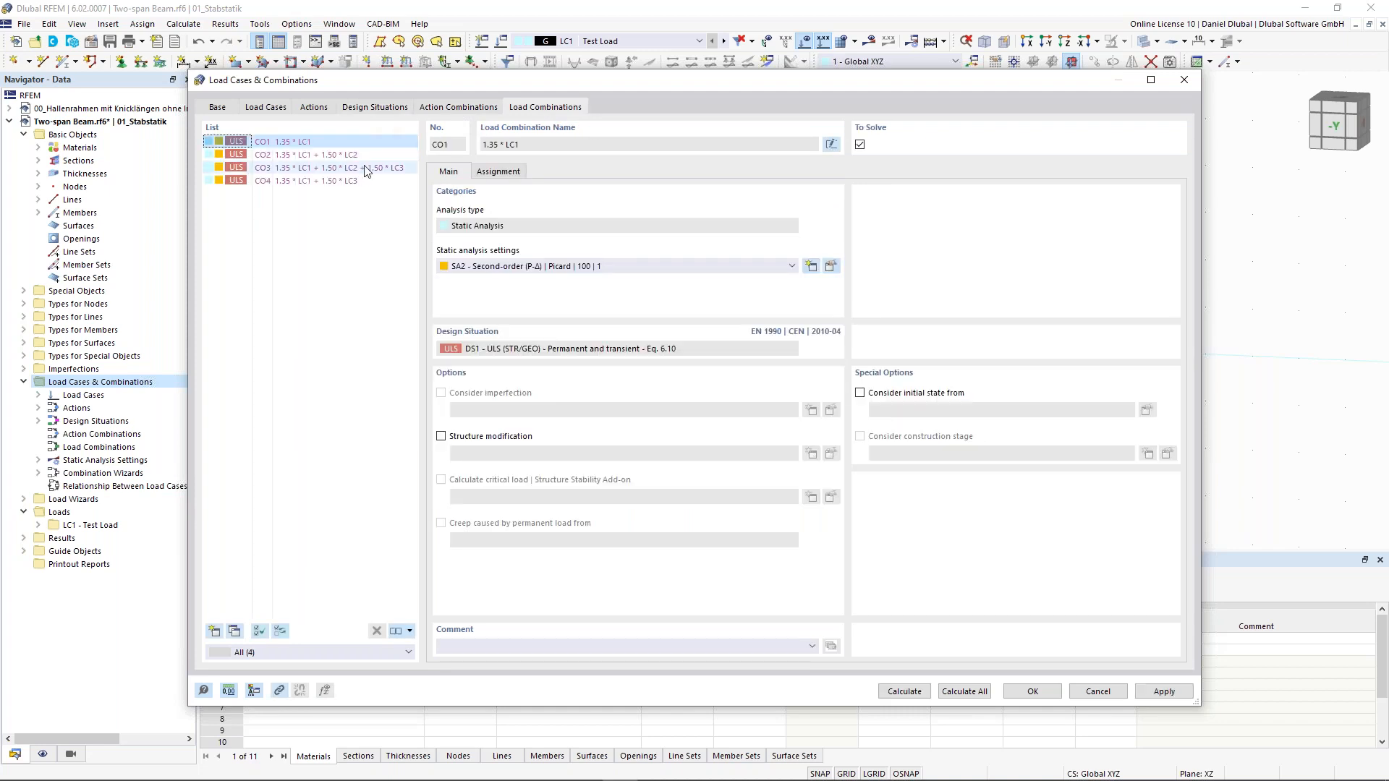
left_click(367, 168)
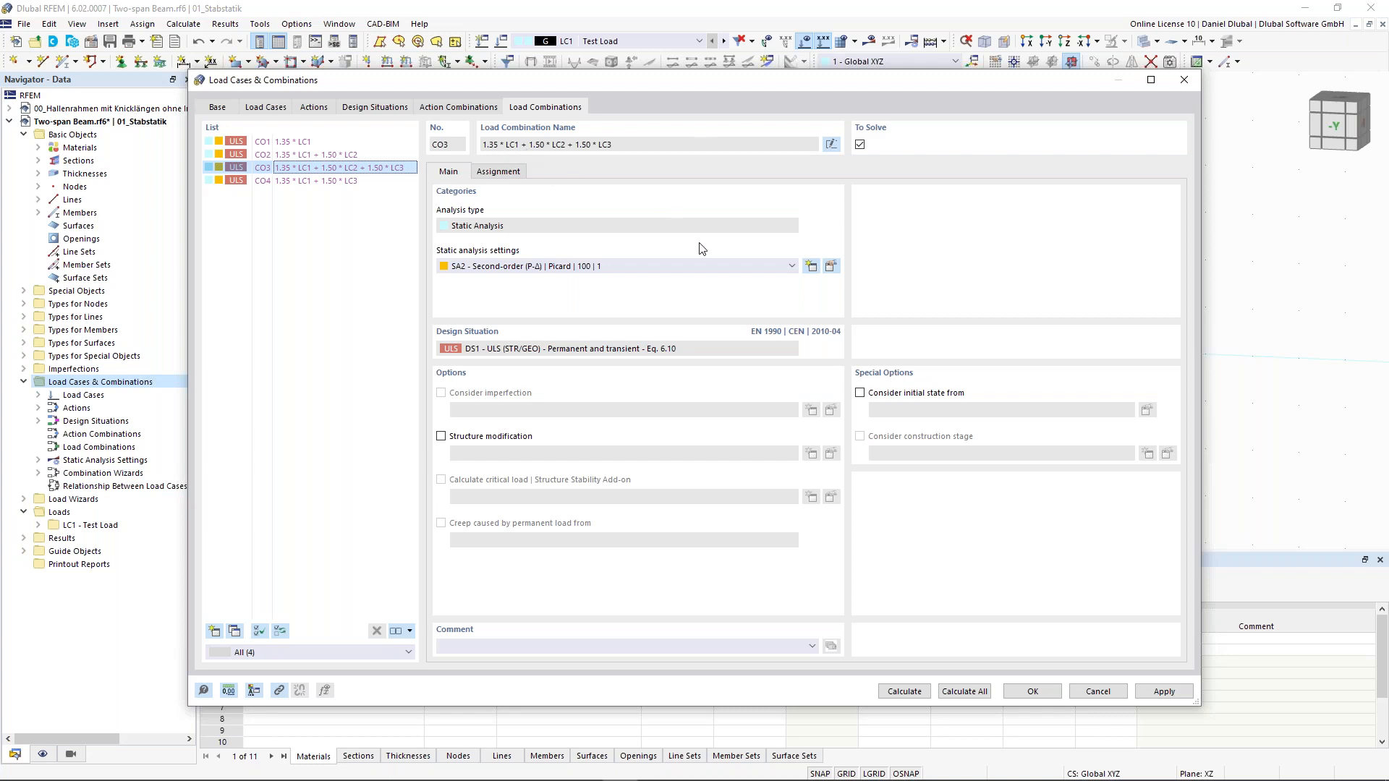
left_click(498, 171)
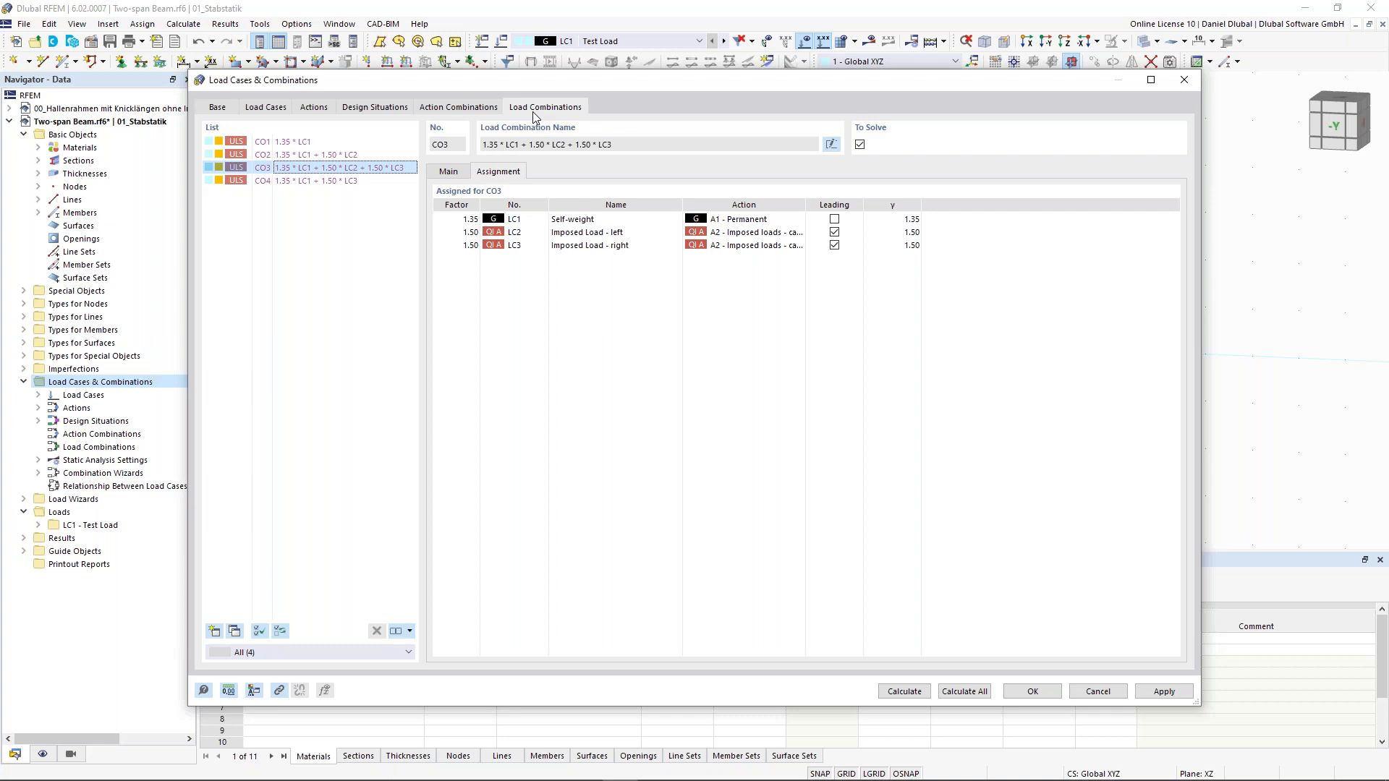
left_click(1030, 691)
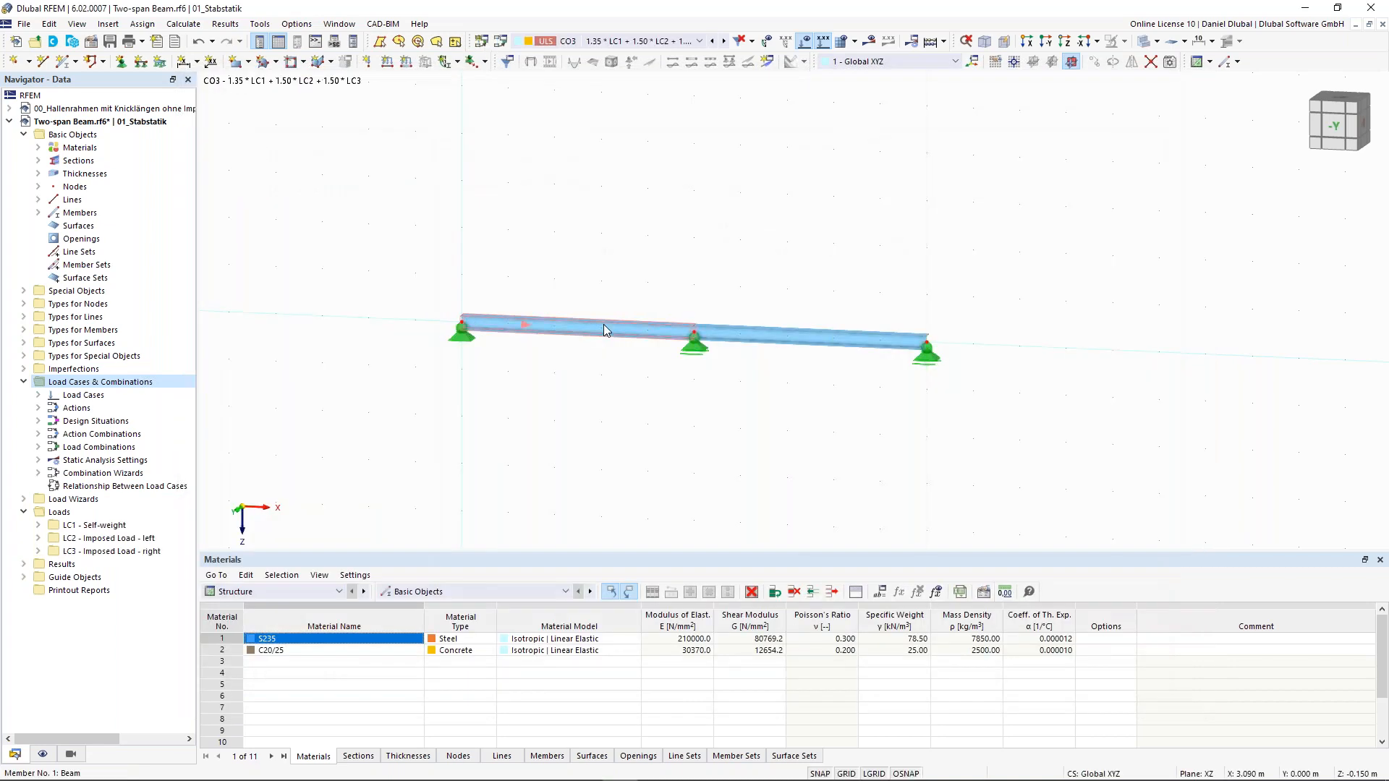
Step: Add a uniform 2.5 kN/m member load in direction ZL to members 1 and 2 in load case LC1 Self-weight
left_click(598, 40)
left_click(579, 49)
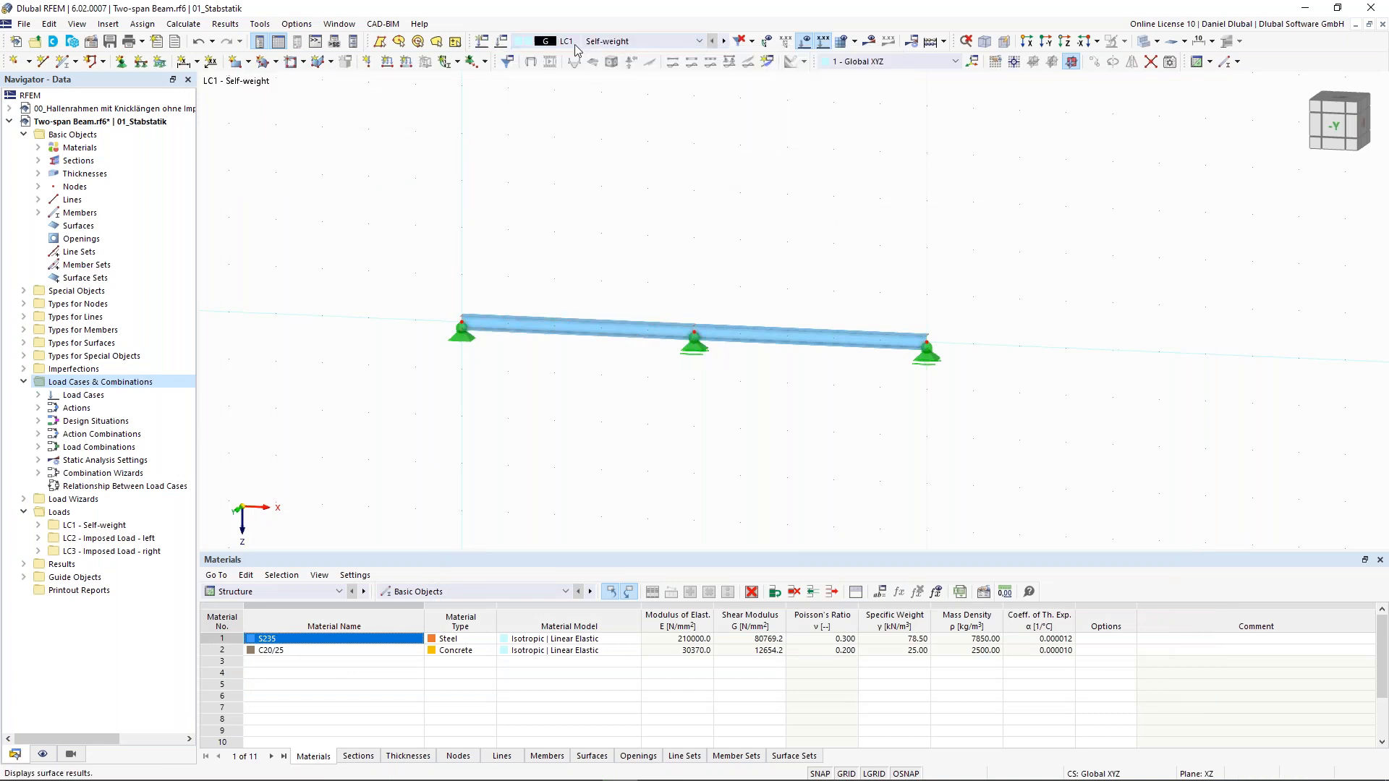
left_click(408, 64)
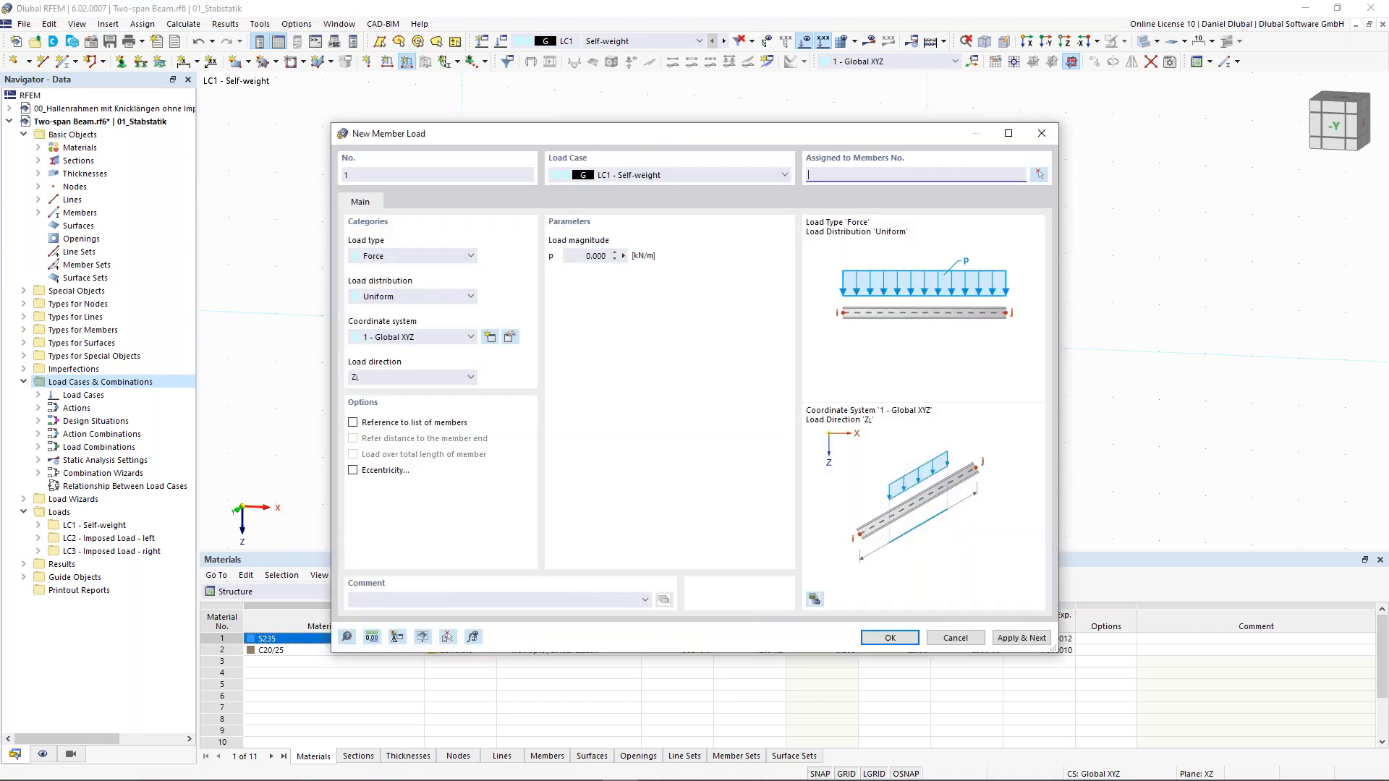
left_click_drag(581, 134, 559, 120)
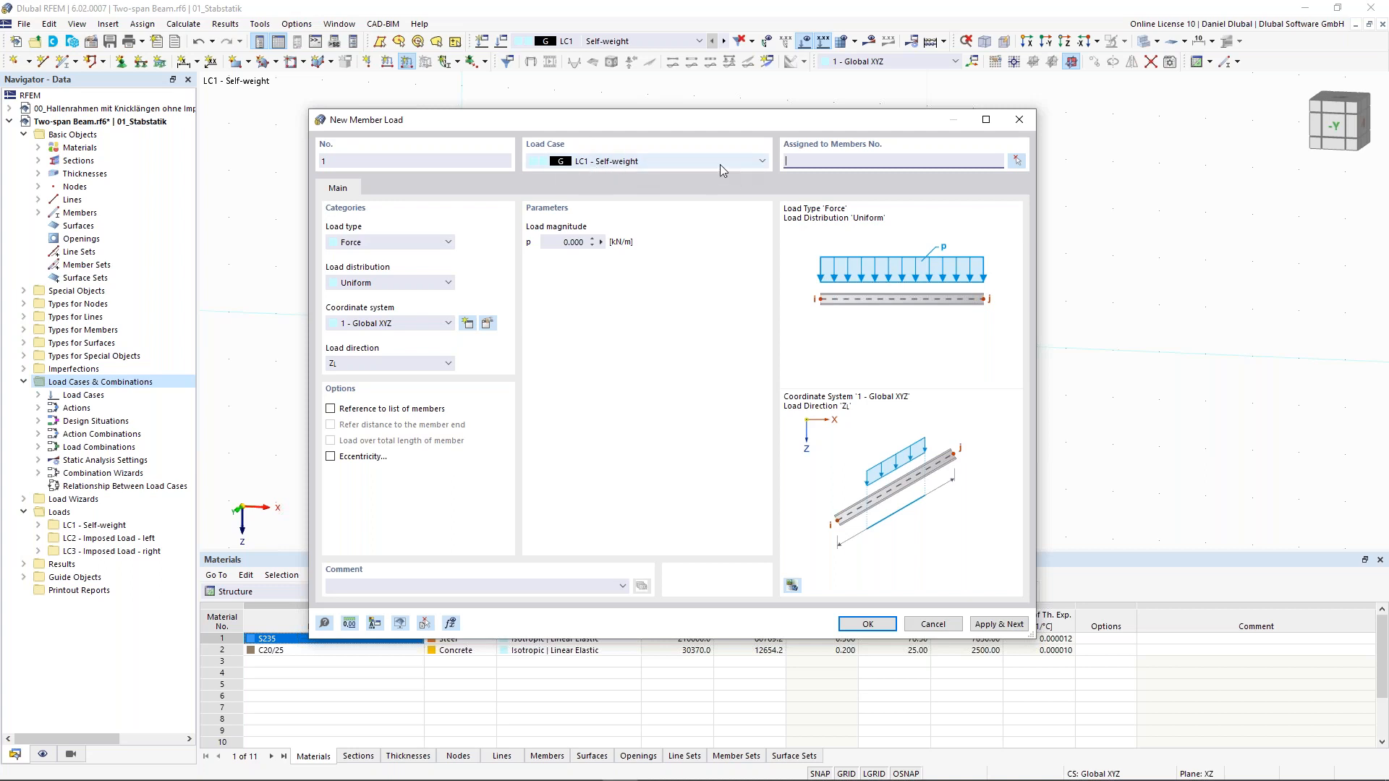
left_click(557, 241)
type("2,5")
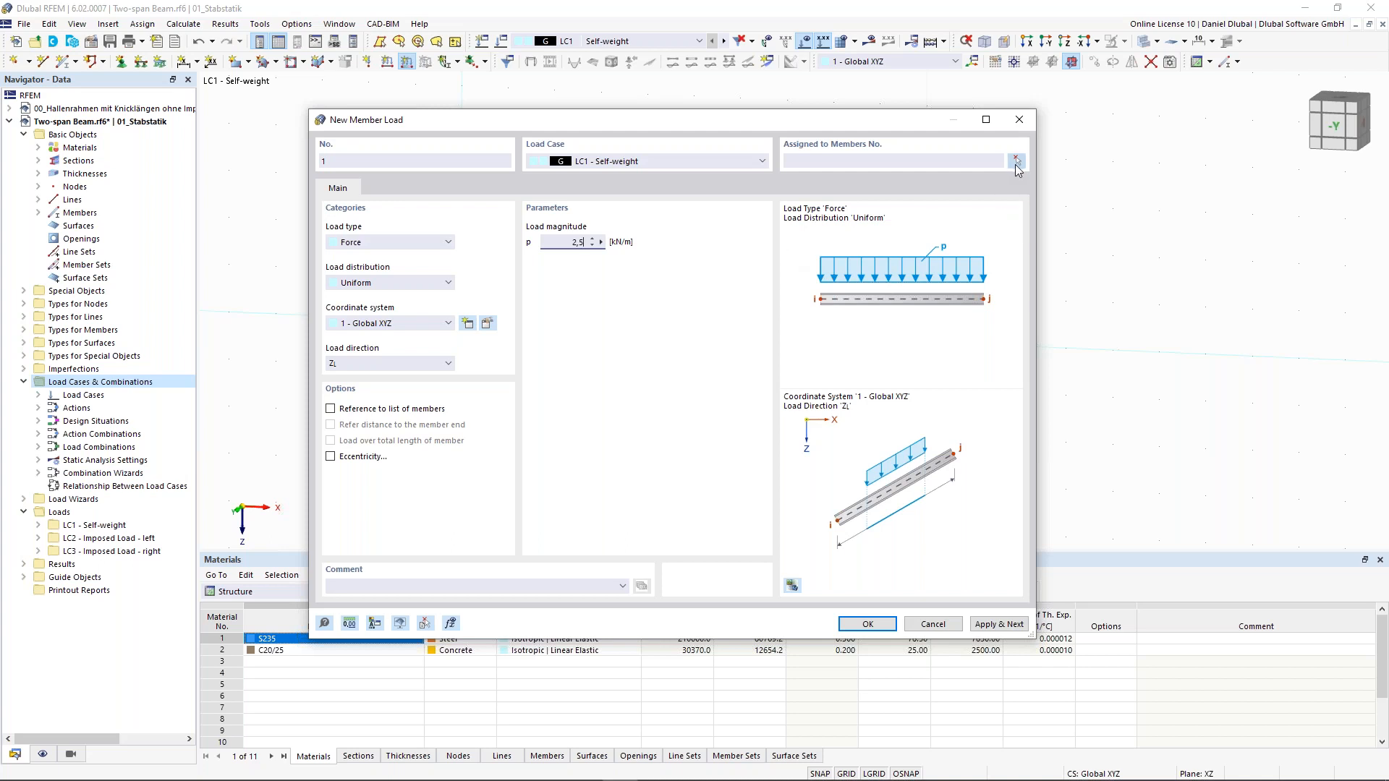
left_click(1016, 164)
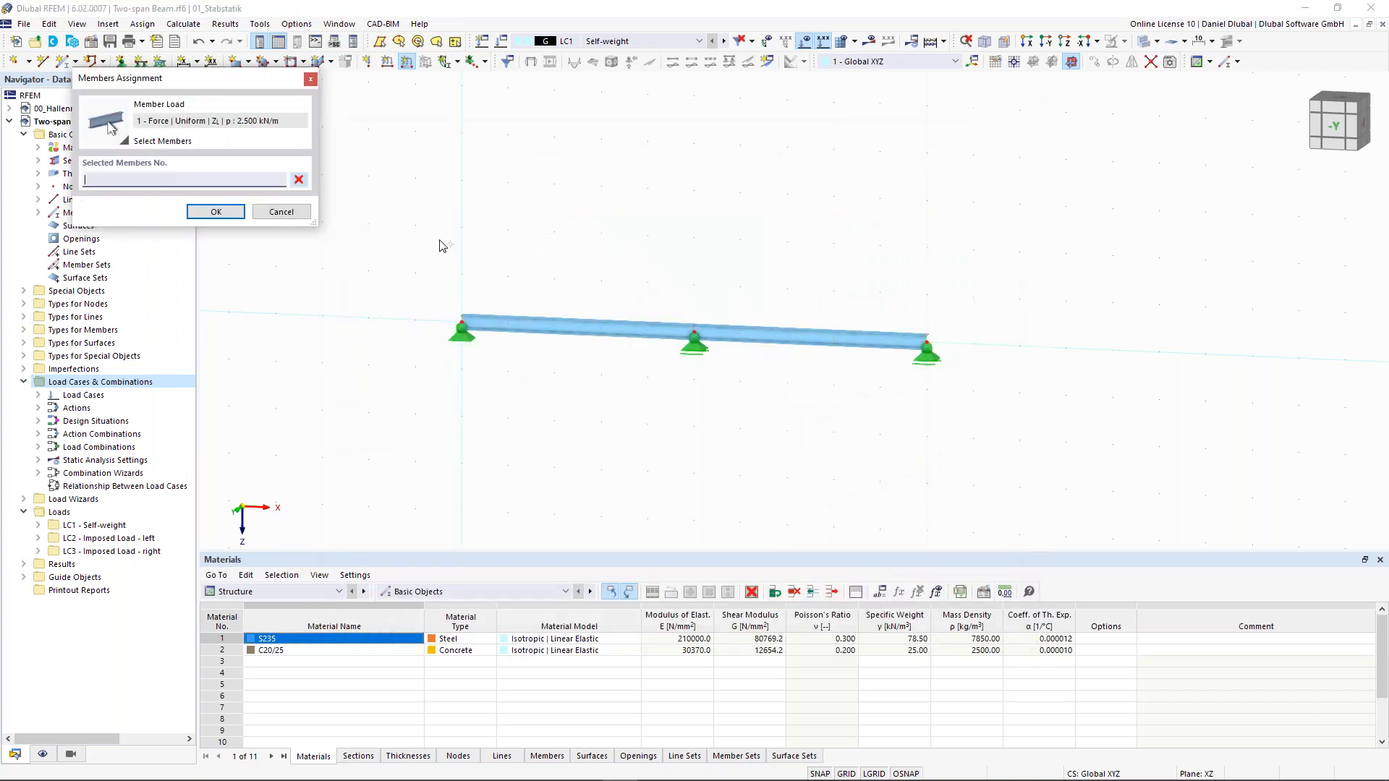
left_click_drag(855, 404, 1016, 451)
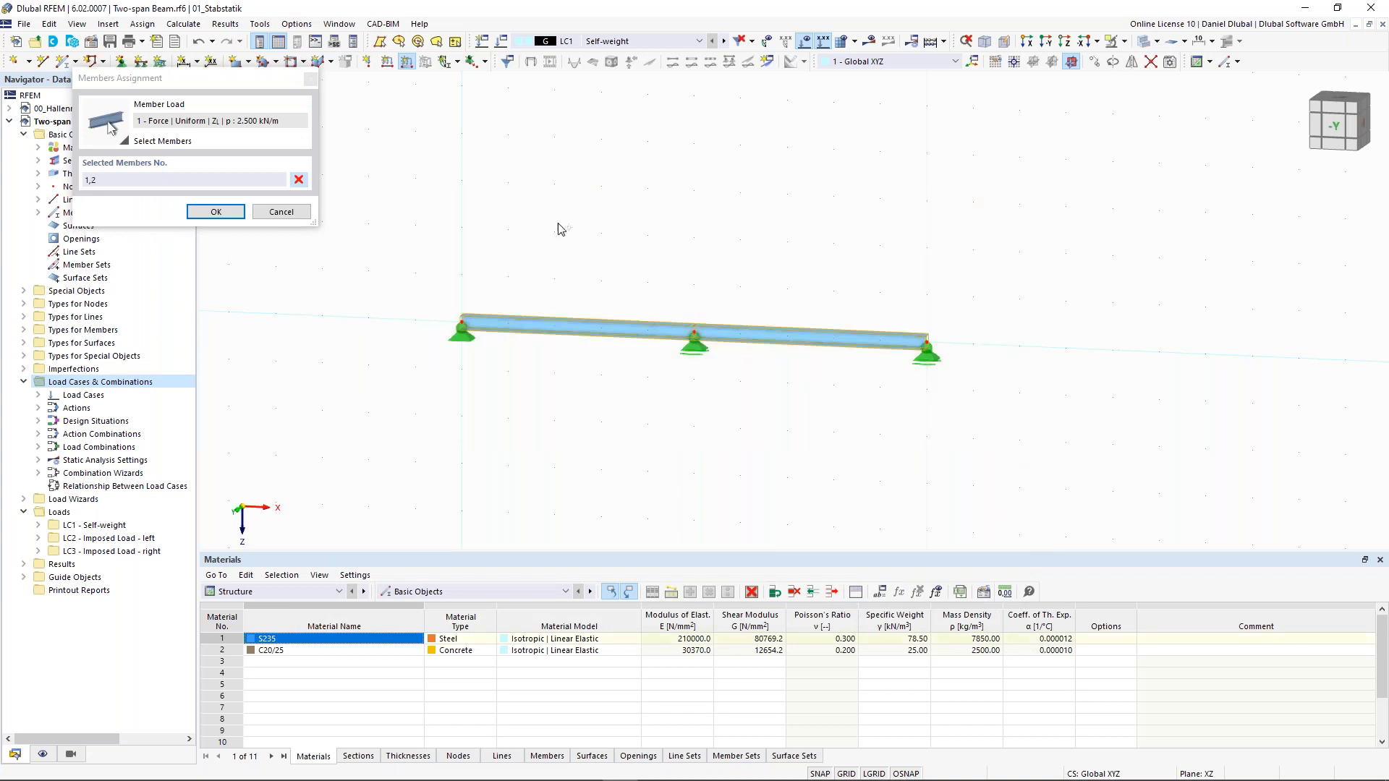
left_click(241, 212)
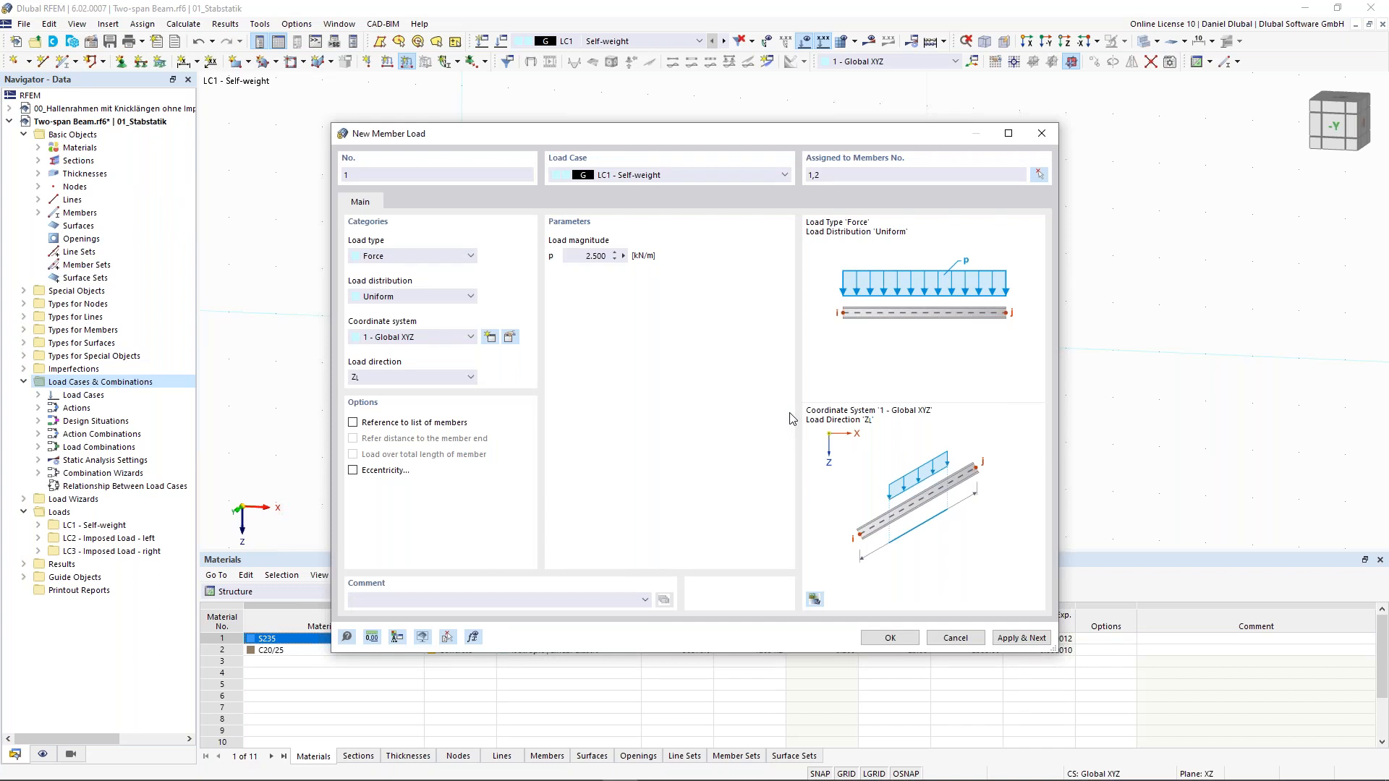
left_click(1037, 639)
Step: Add a uniform 5 kN/m member load to member 1 in load case LC2 Imposed Load - left
left_click(736, 175)
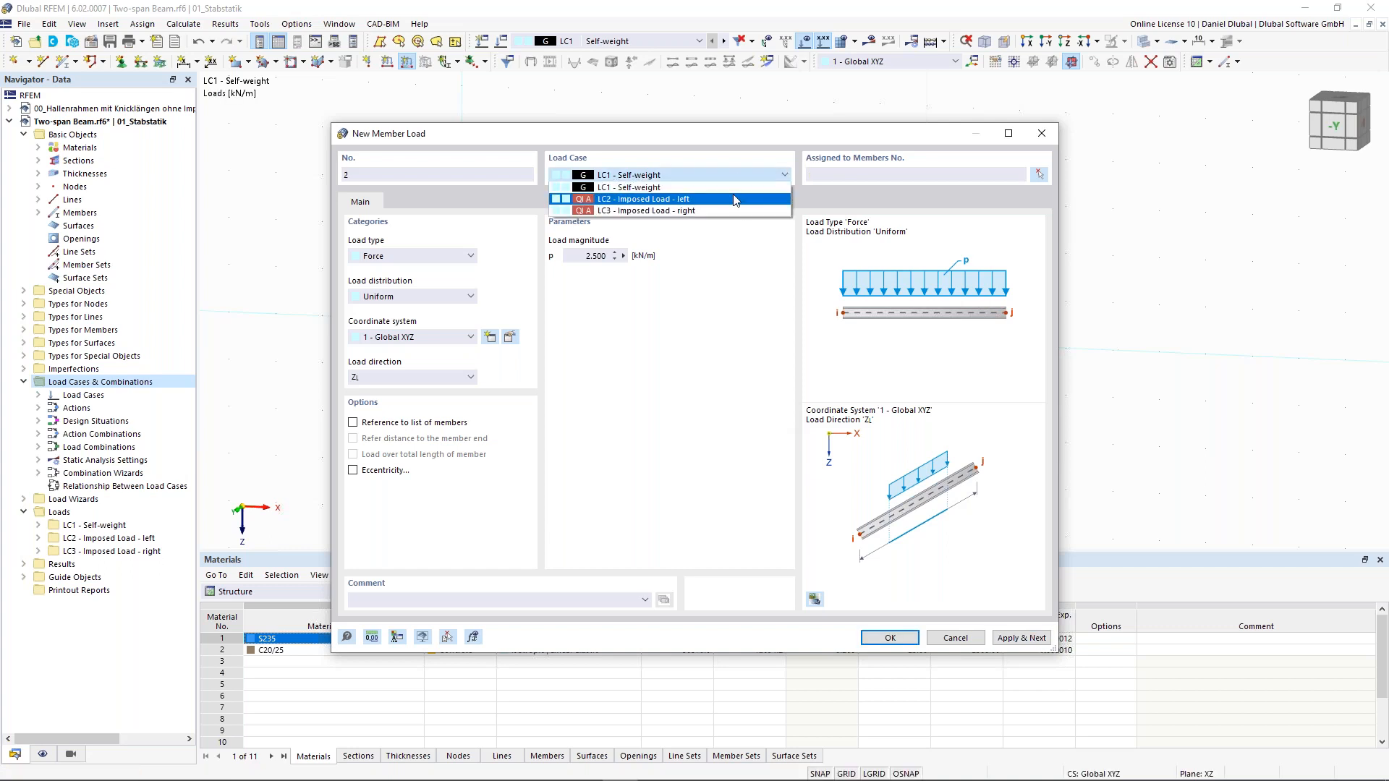
left_click(735, 199)
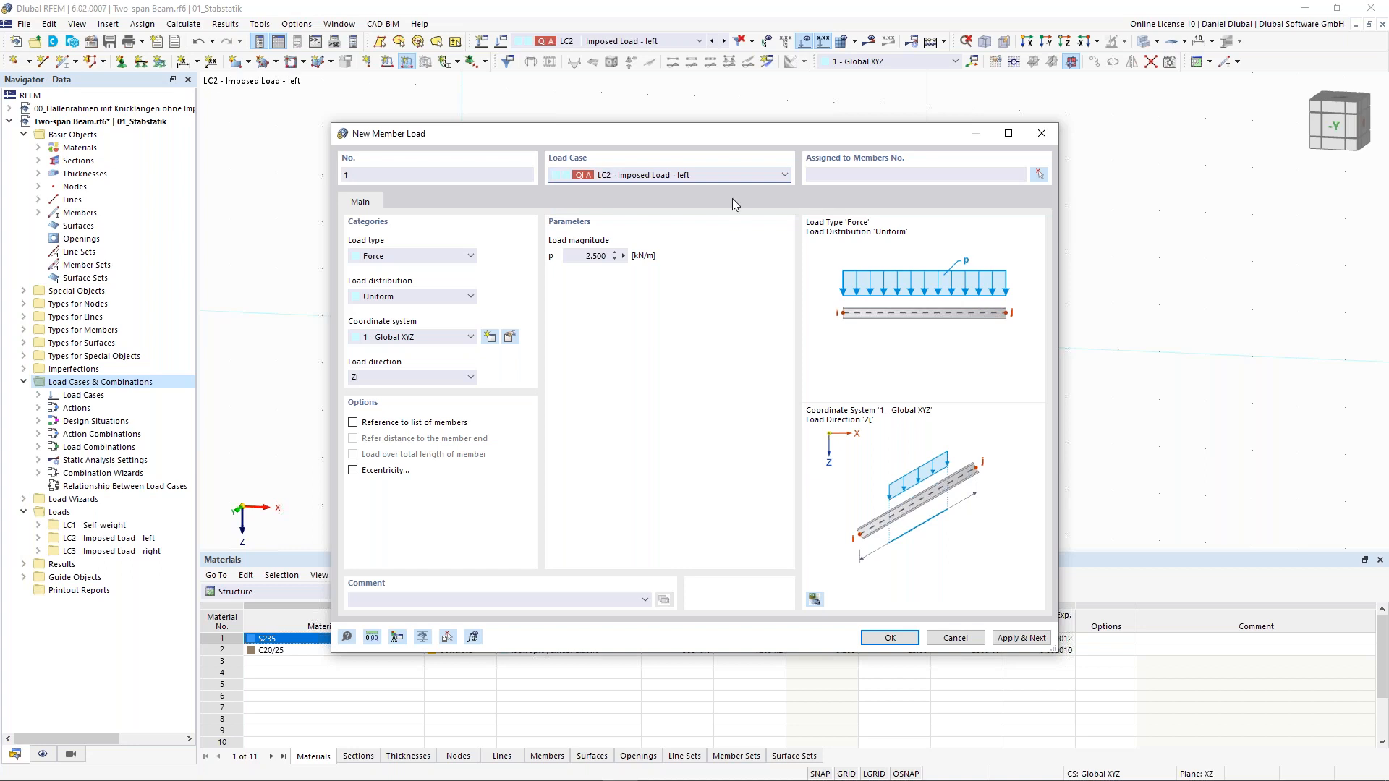
left_click(593, 256)
left_click_drag(582, 256, 641, 257)
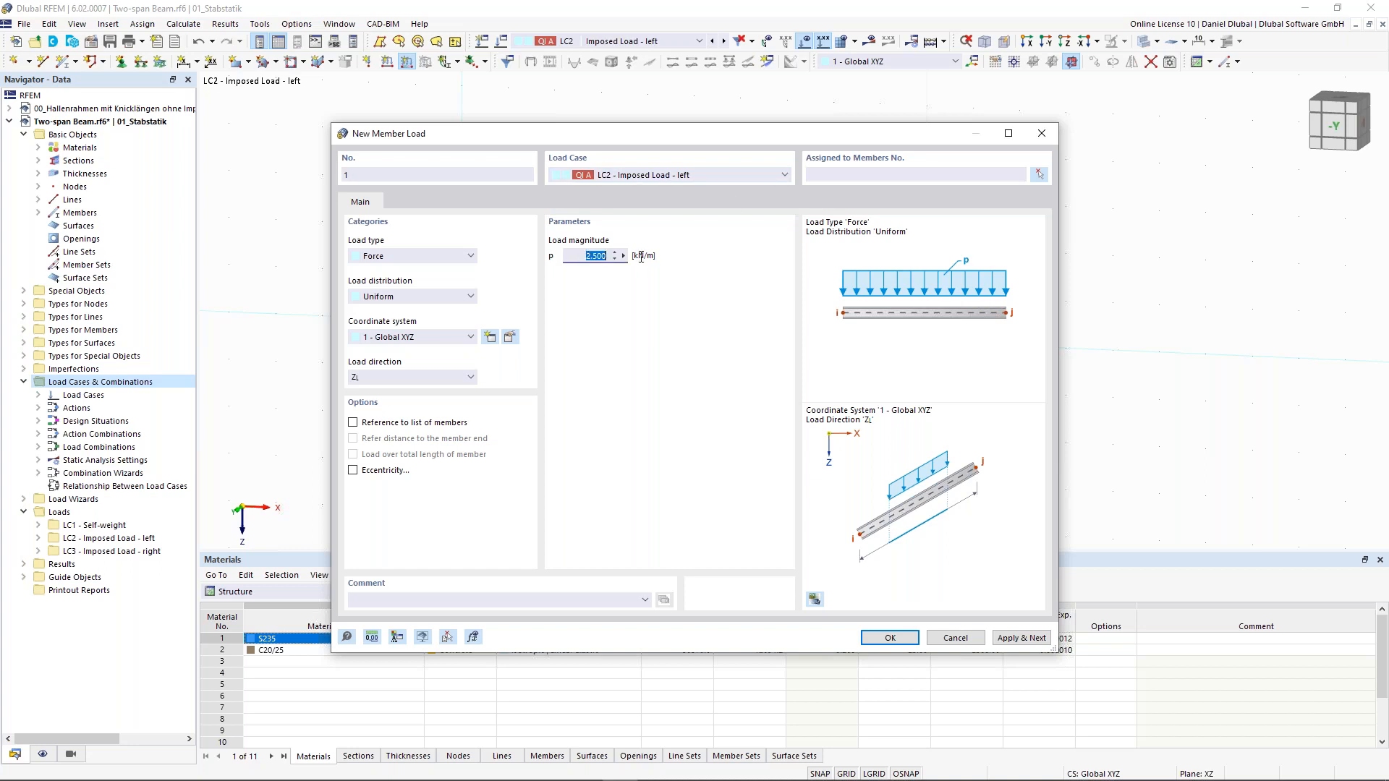
type("5")
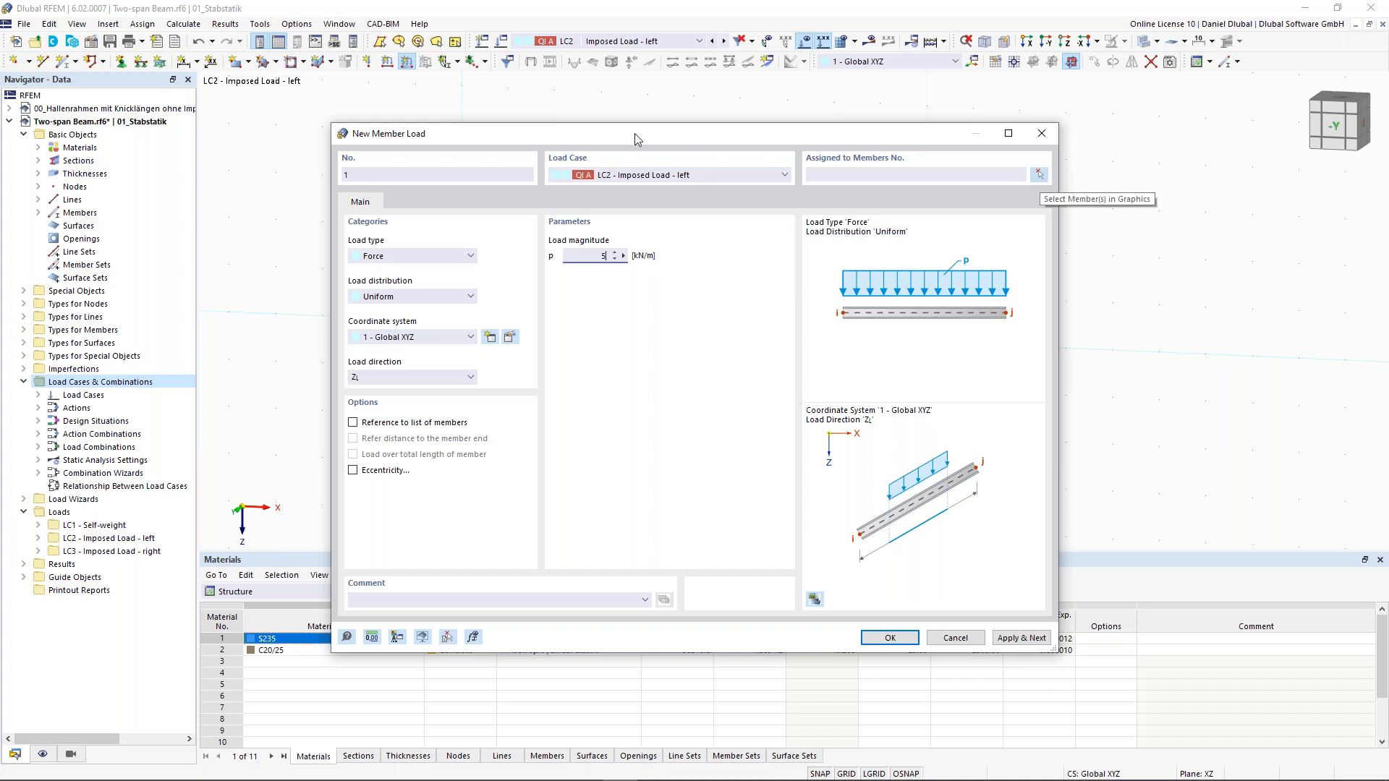
left_click(1040, 176)
left_click(579, 325)
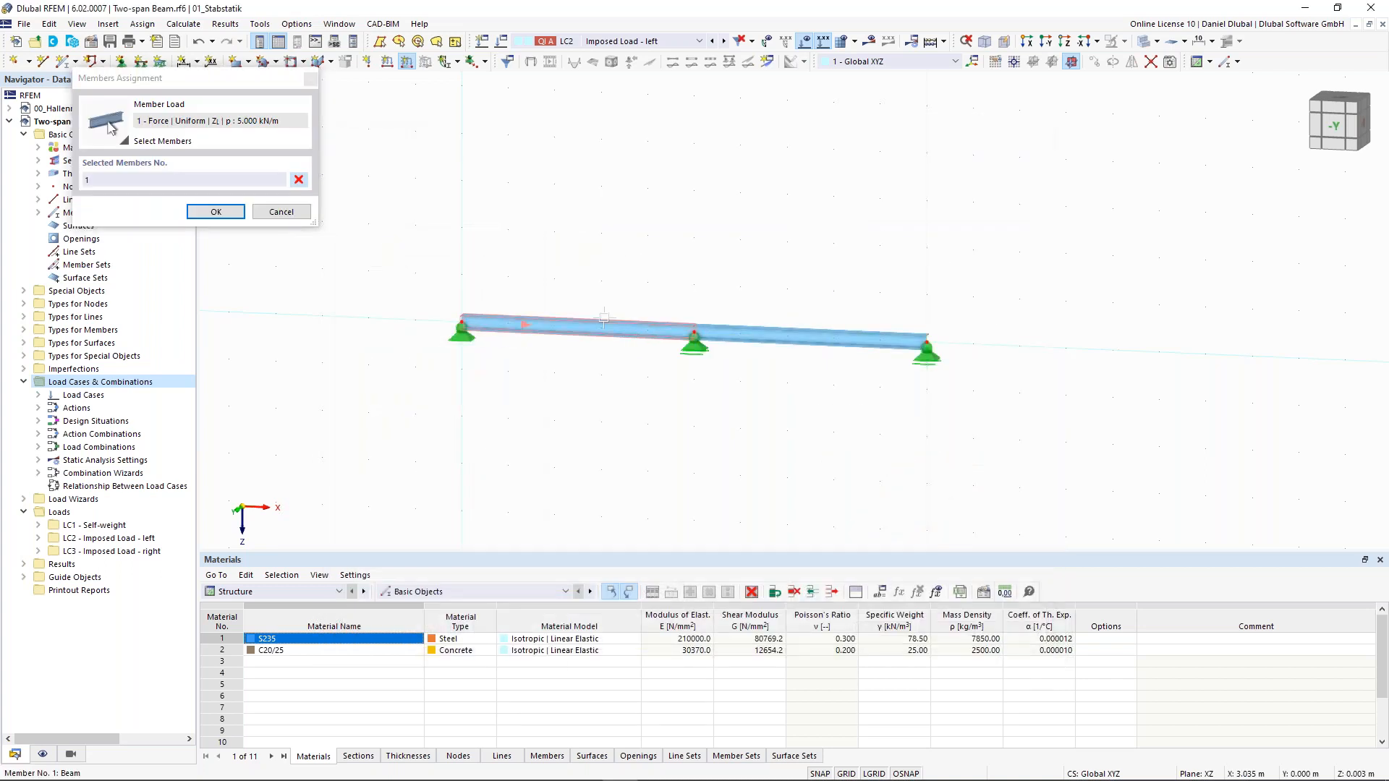
left_click(217, 214)
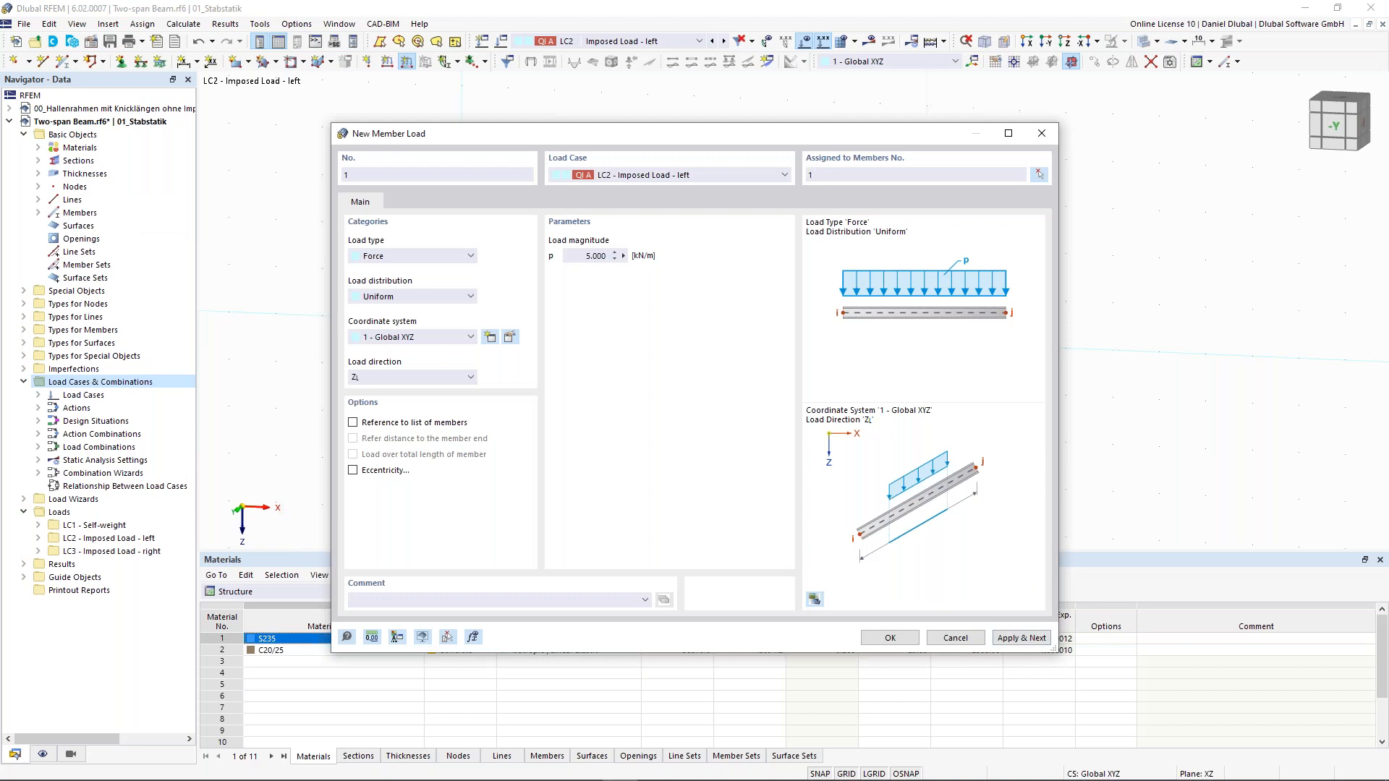
left_click(1036, 640)
Step: Add a uniform 5 kN/m member load to member 2 in load case LC3 Imposed Load - right
left_click(759, 178)
left_click(647, 203)
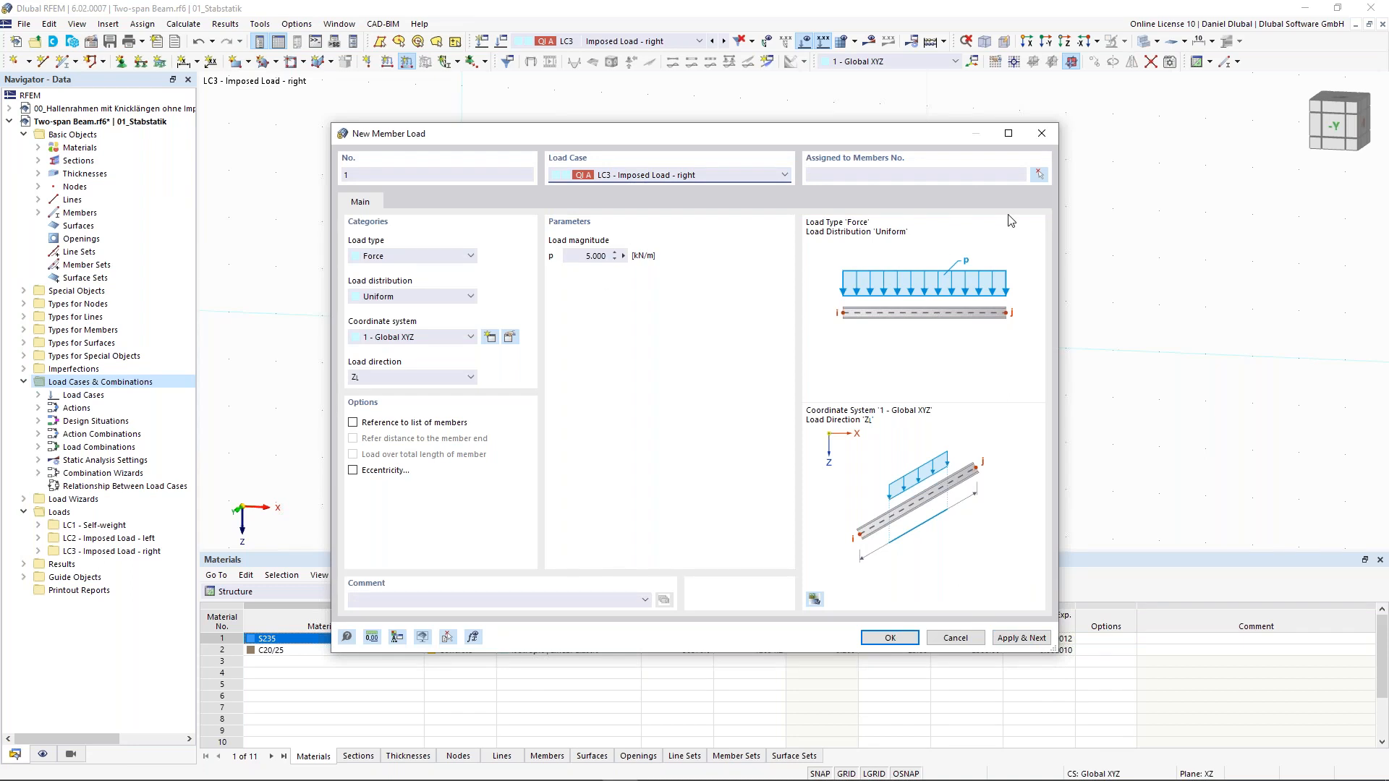
left_click(1040, 177)
left_click(882, 340)
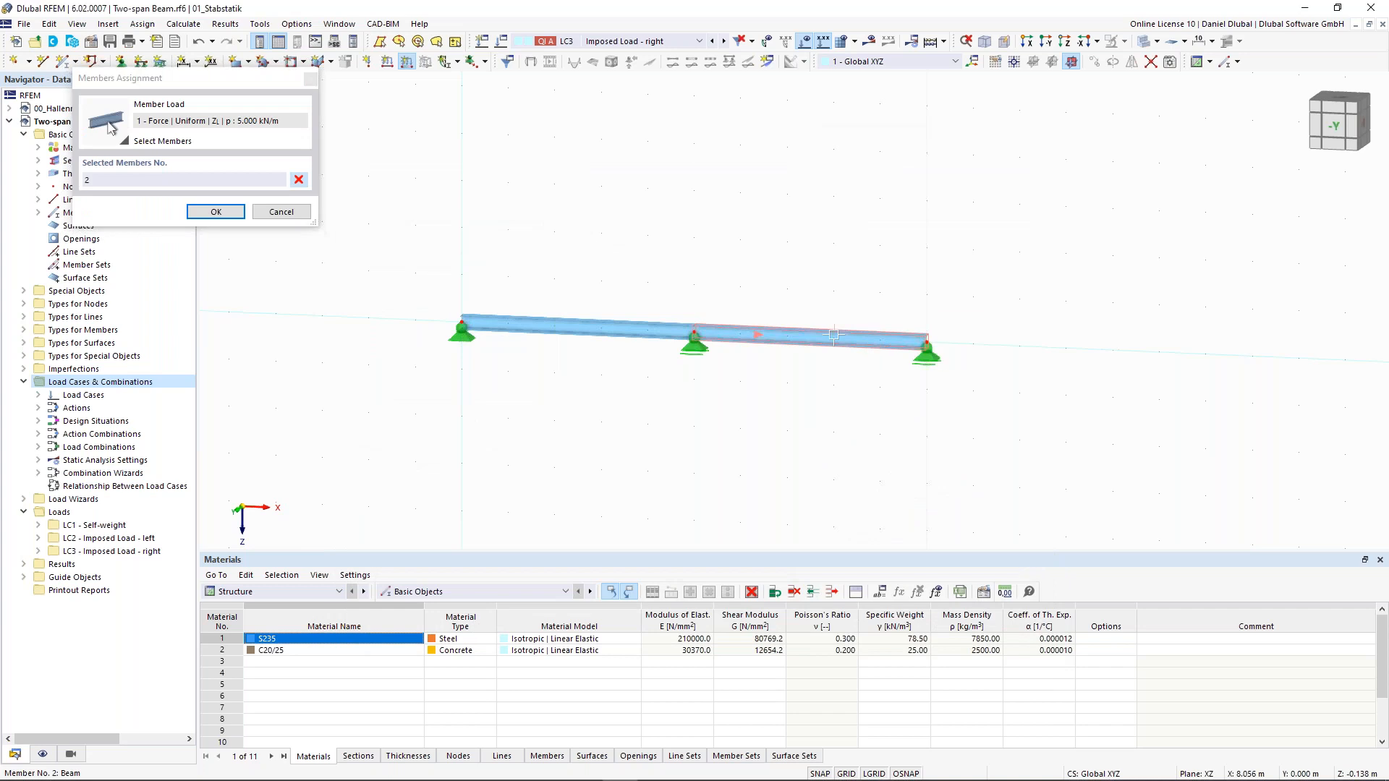
left_click(215, 211)
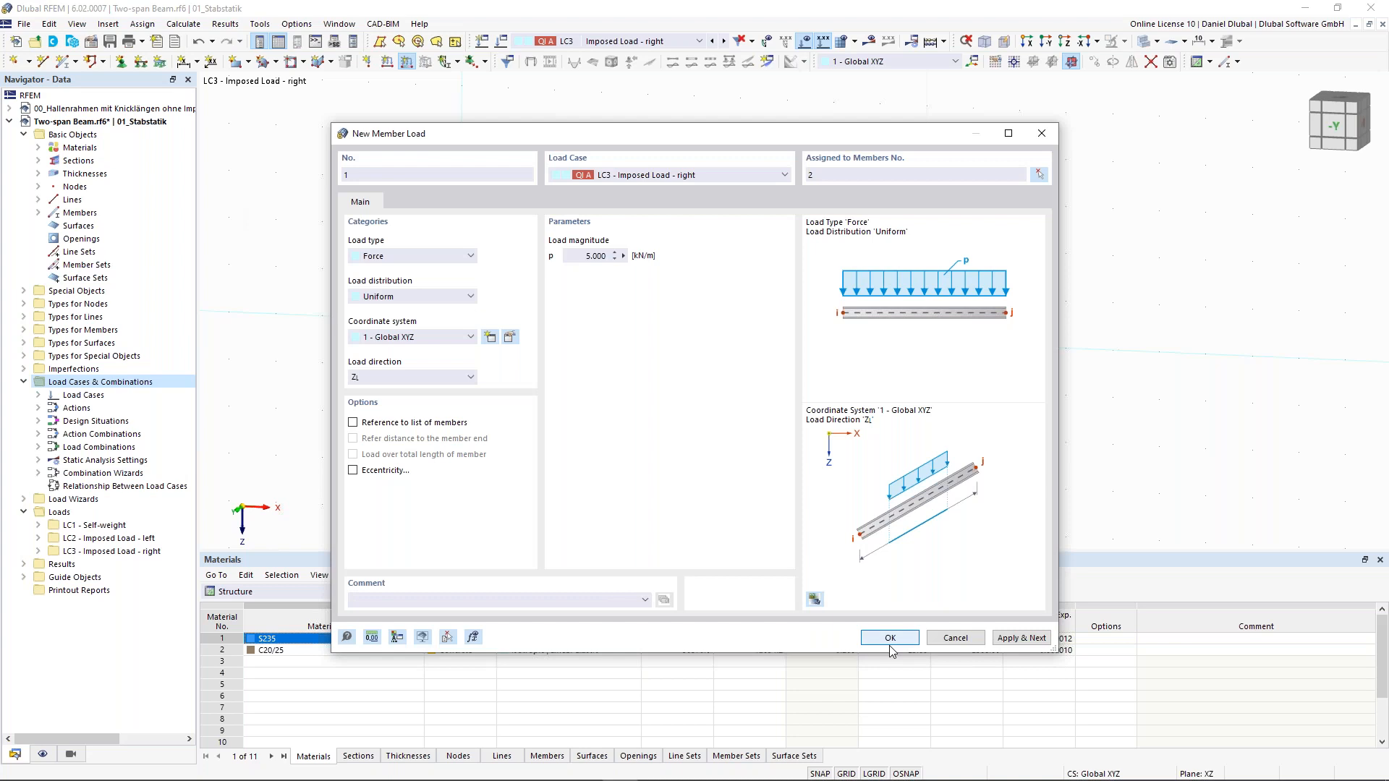
left_click(891, 639)
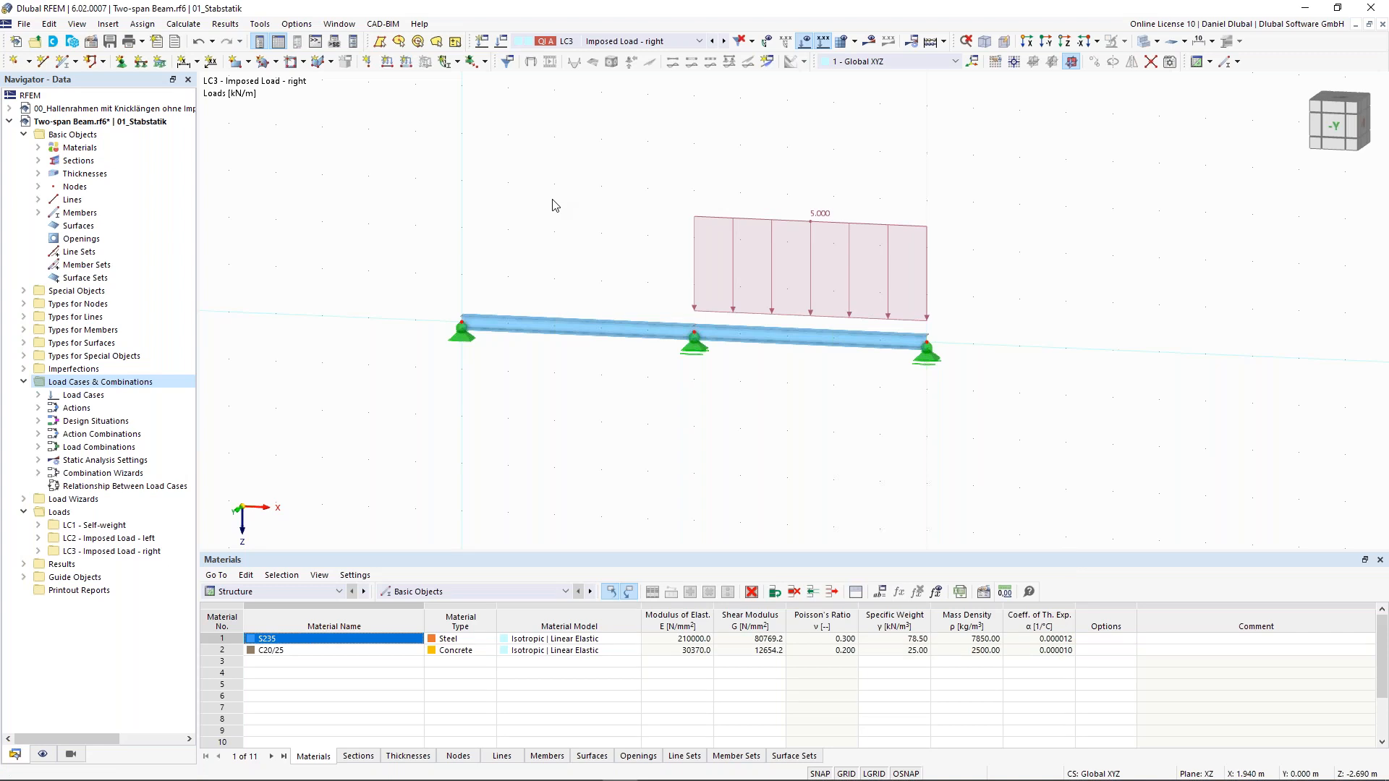
Step: Check the member loads displayed on the beam for load cases LC1 and LC2
left_click(712, 44)
left_click(712, 44)
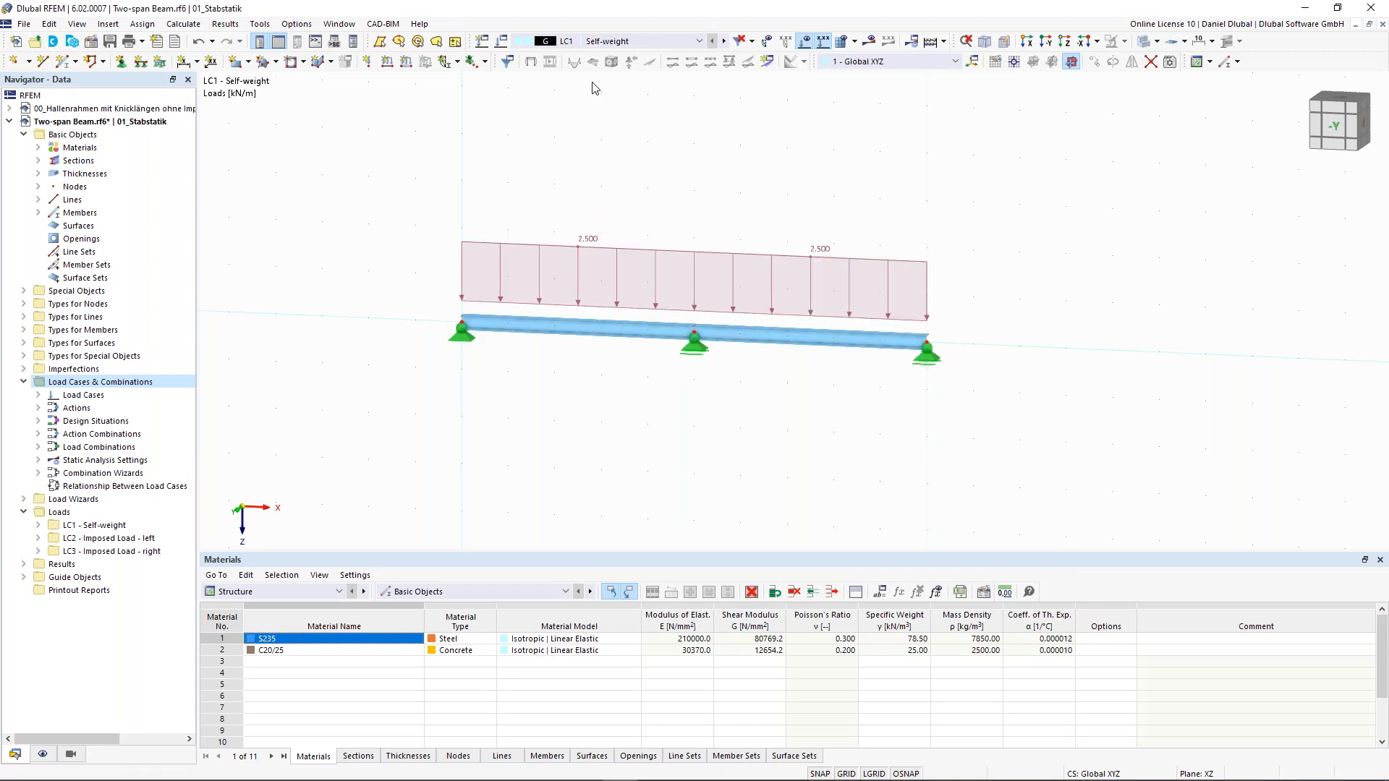
left_click(724, 42)
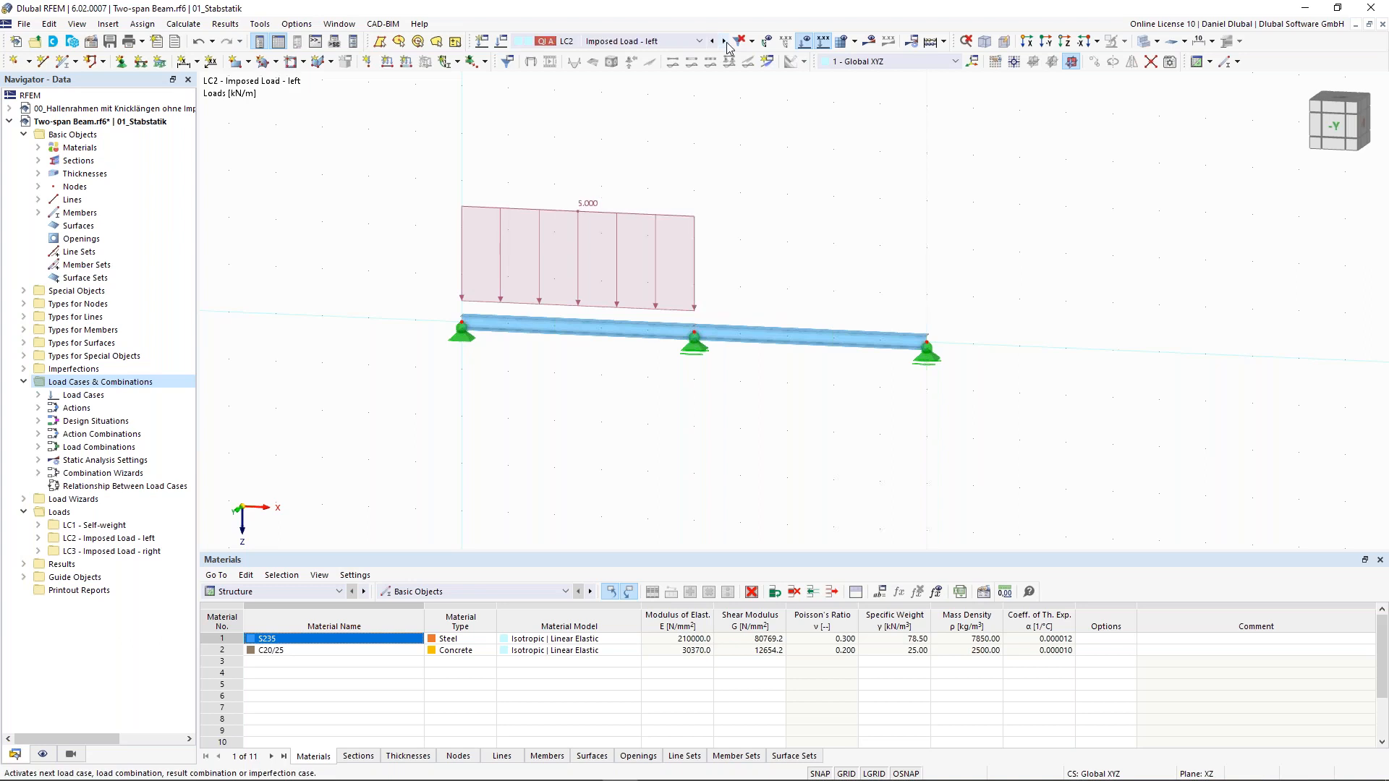
Step: Check the loads displayed for load case LC3, design situation DS1, and load combinations CO1 and CO2
left_click(724, 42)
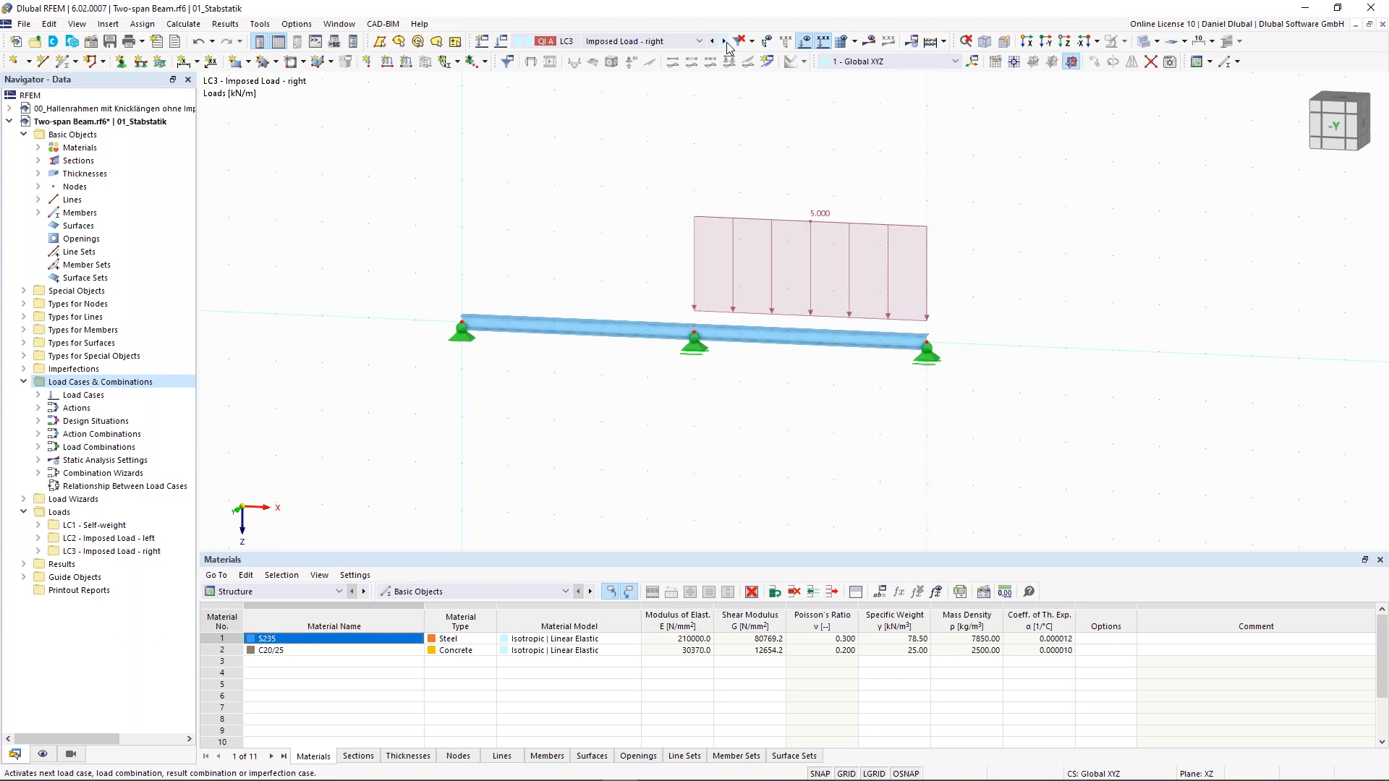
left_click(724, 41)
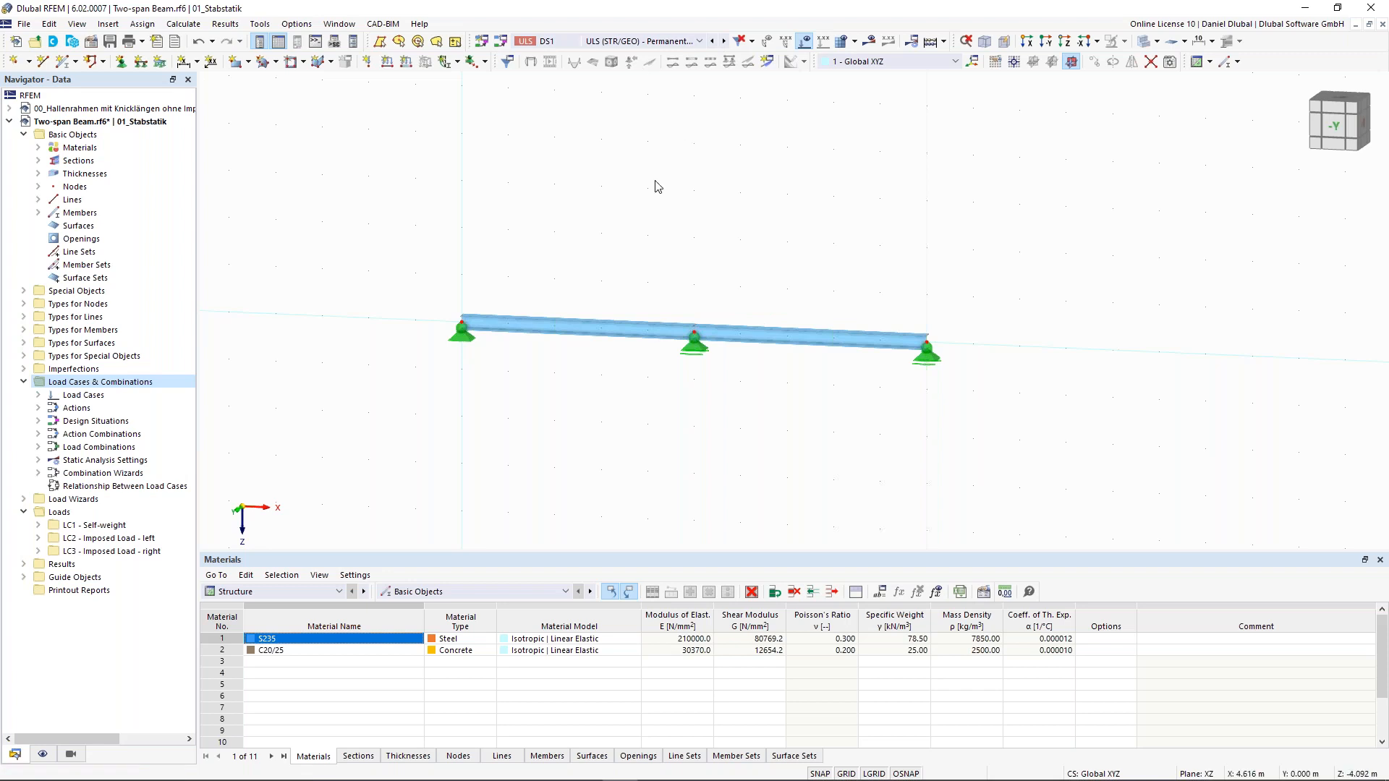
middle_click_drag(653, 185, 620, 242)
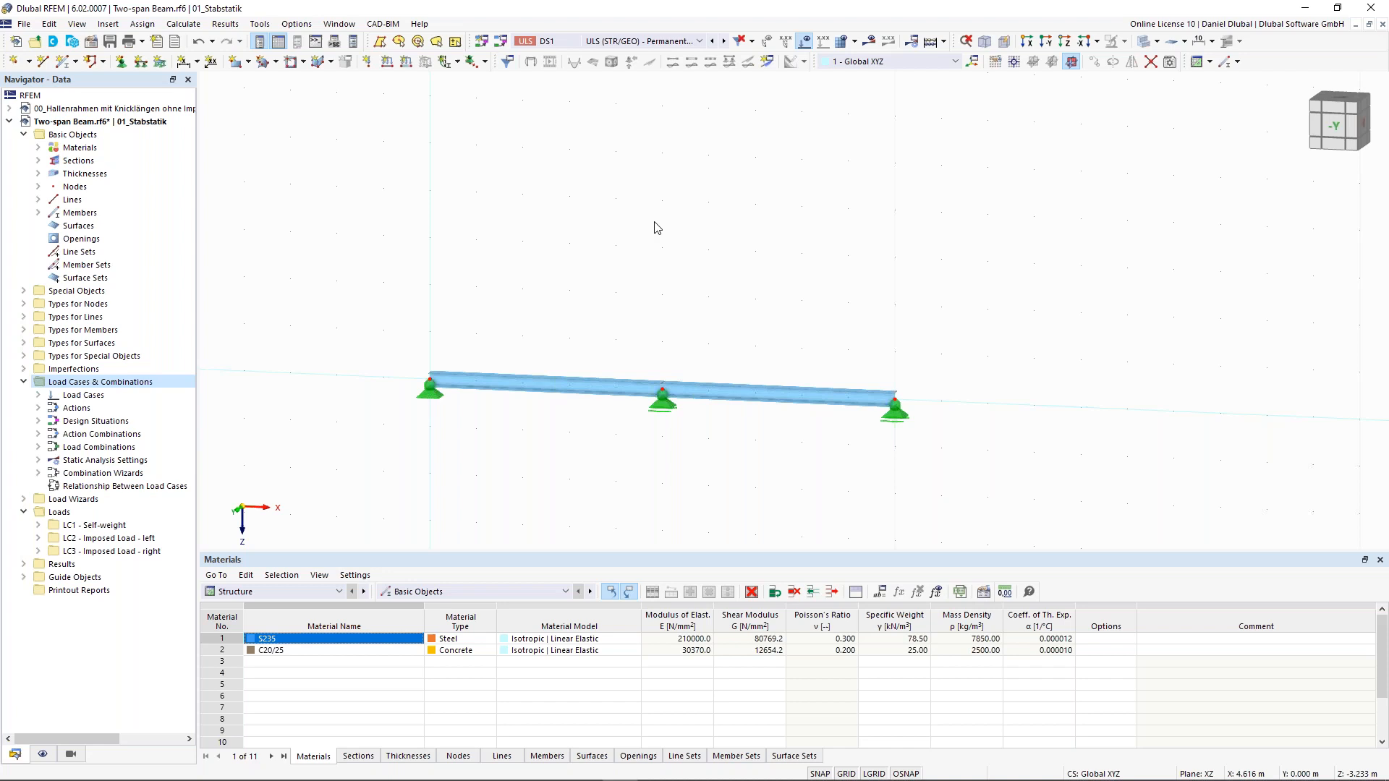
left_click(724, 41)
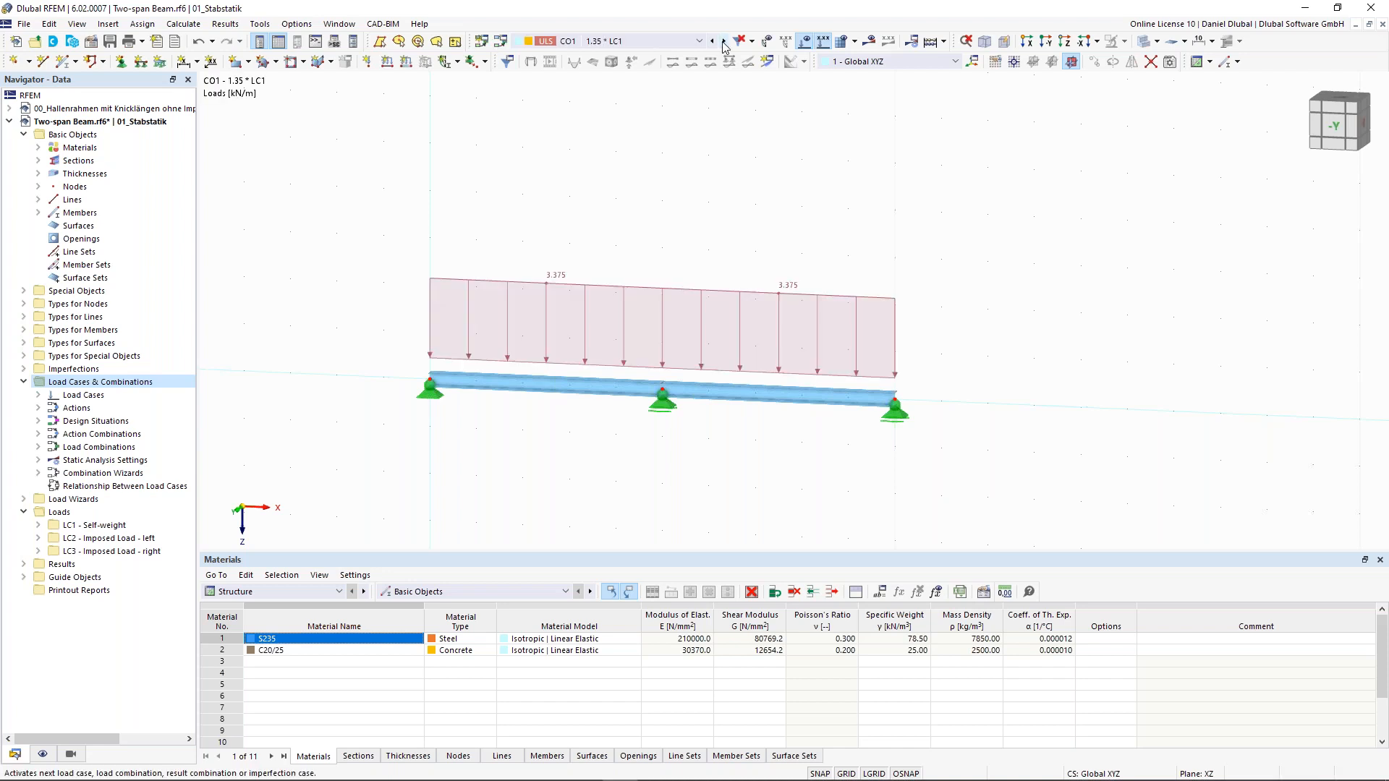
left_click(724, 41)
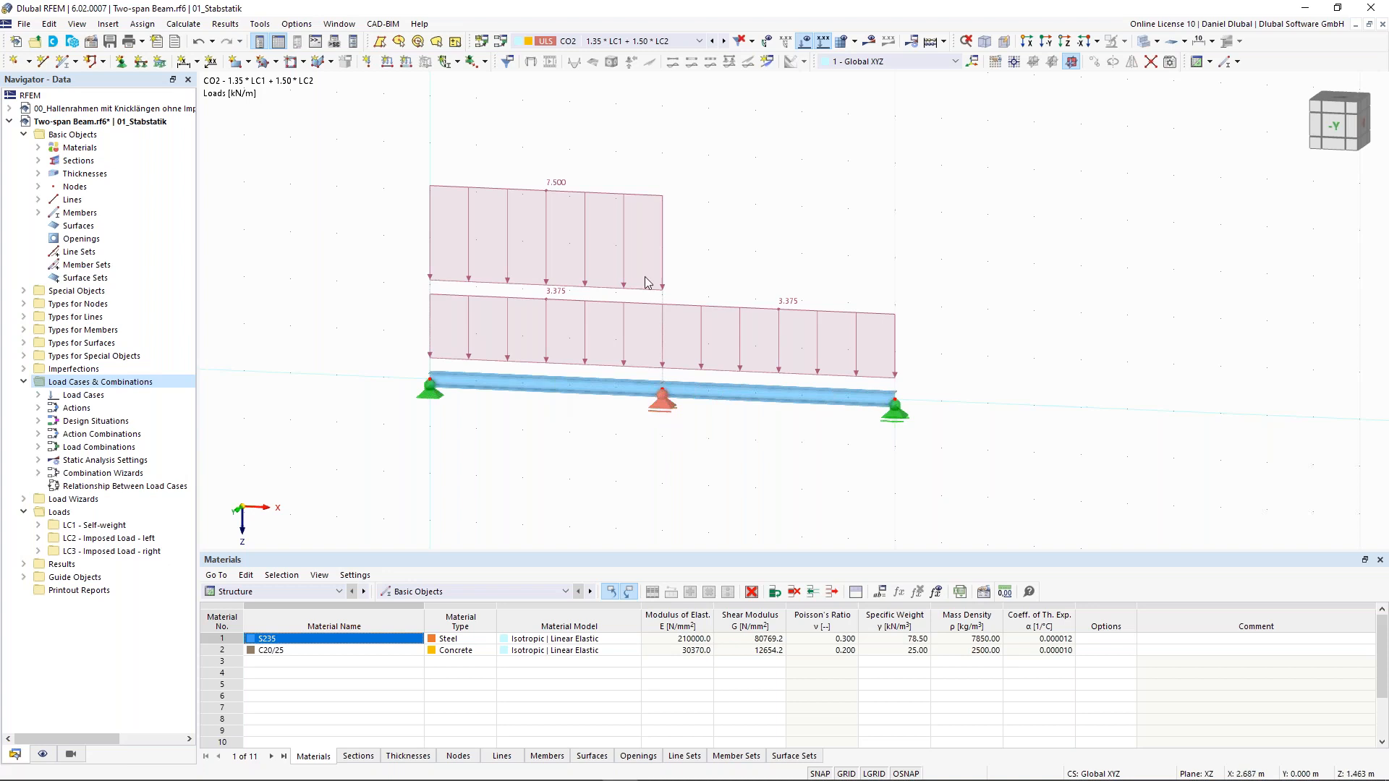
Step: Return to design situation DS1 and calculate the beam's static analysis results
left_click(710, 41)
left_click(710, 41)
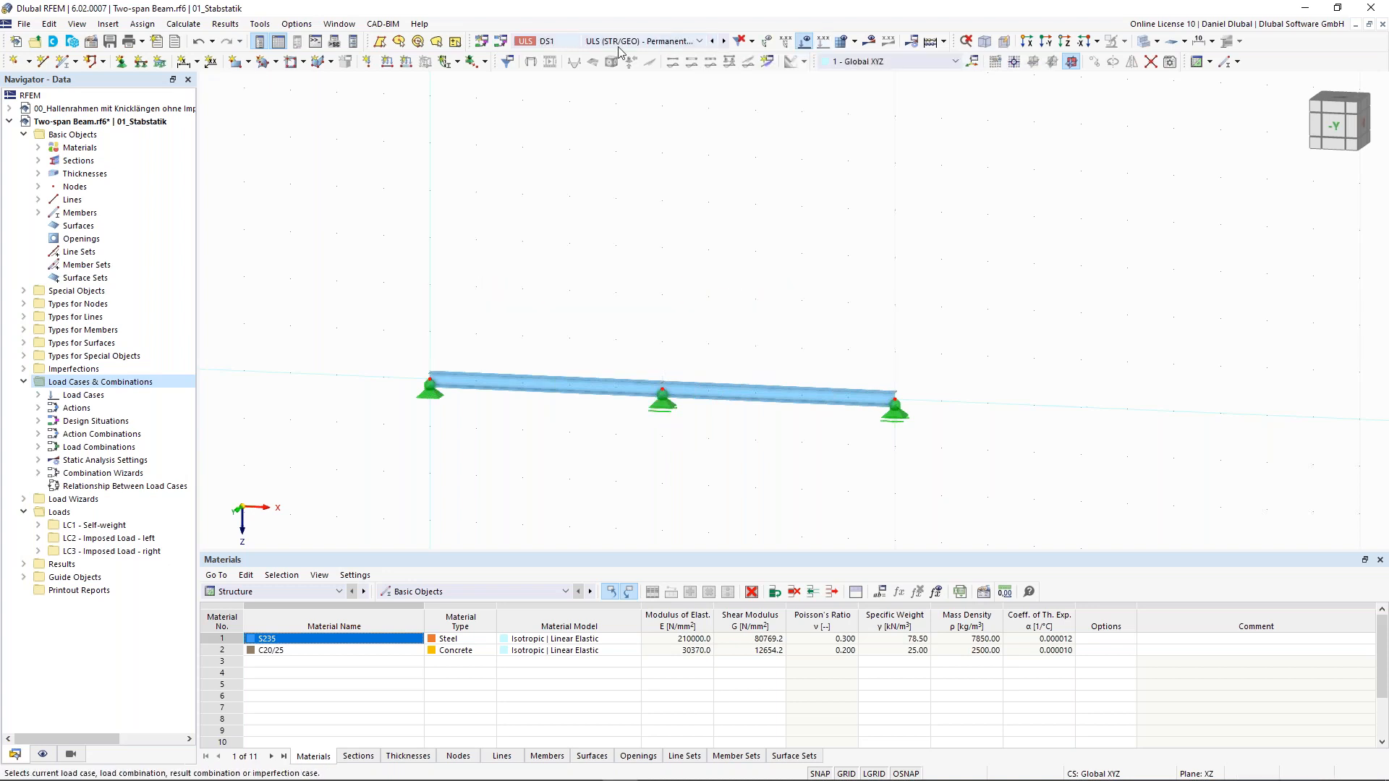
left_click(553, 44)
left_click(599, 203)
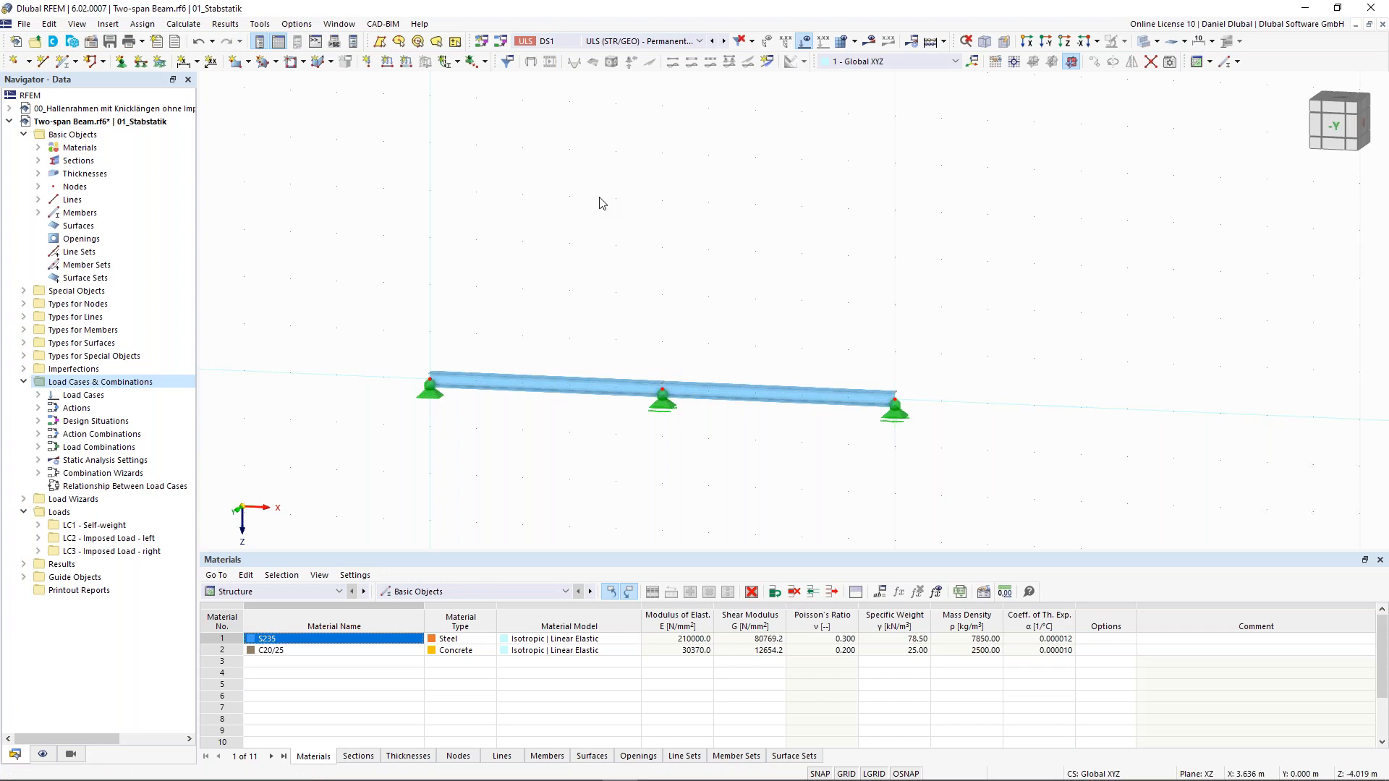
left_click(944, 42)
left_click(962, 60)
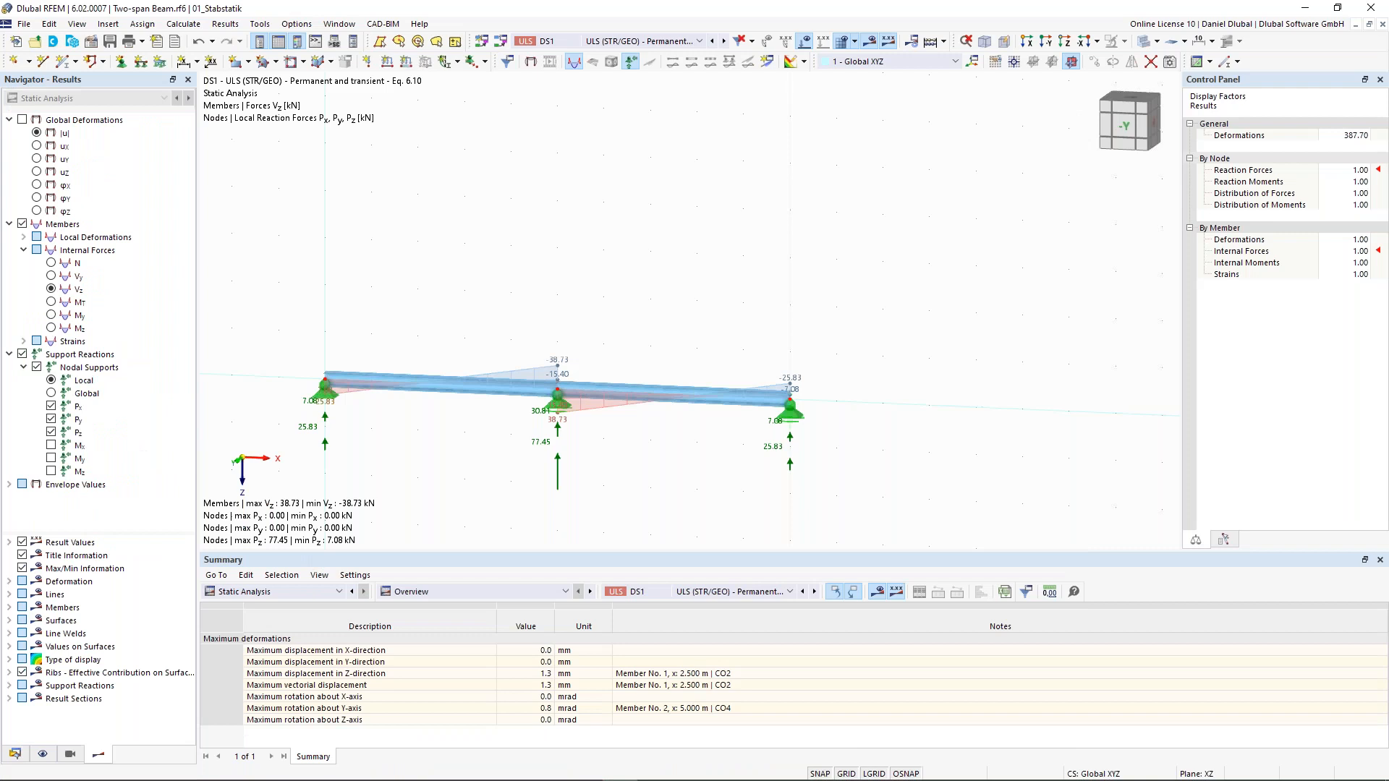
Step: Display the static analysis results of load case LC1 Self-weight on the beam
left_click(649, 43)
left_click(515, 267)
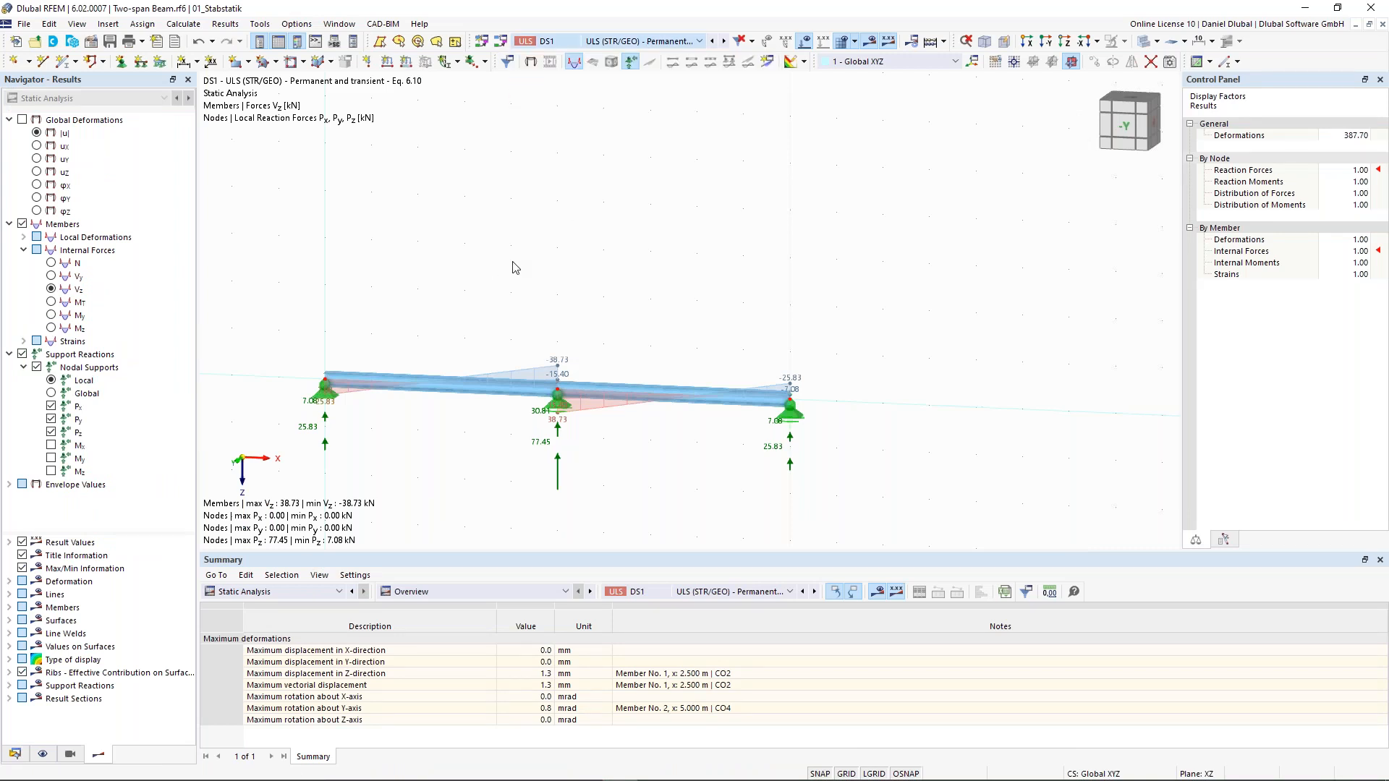
left_click(641, 45)
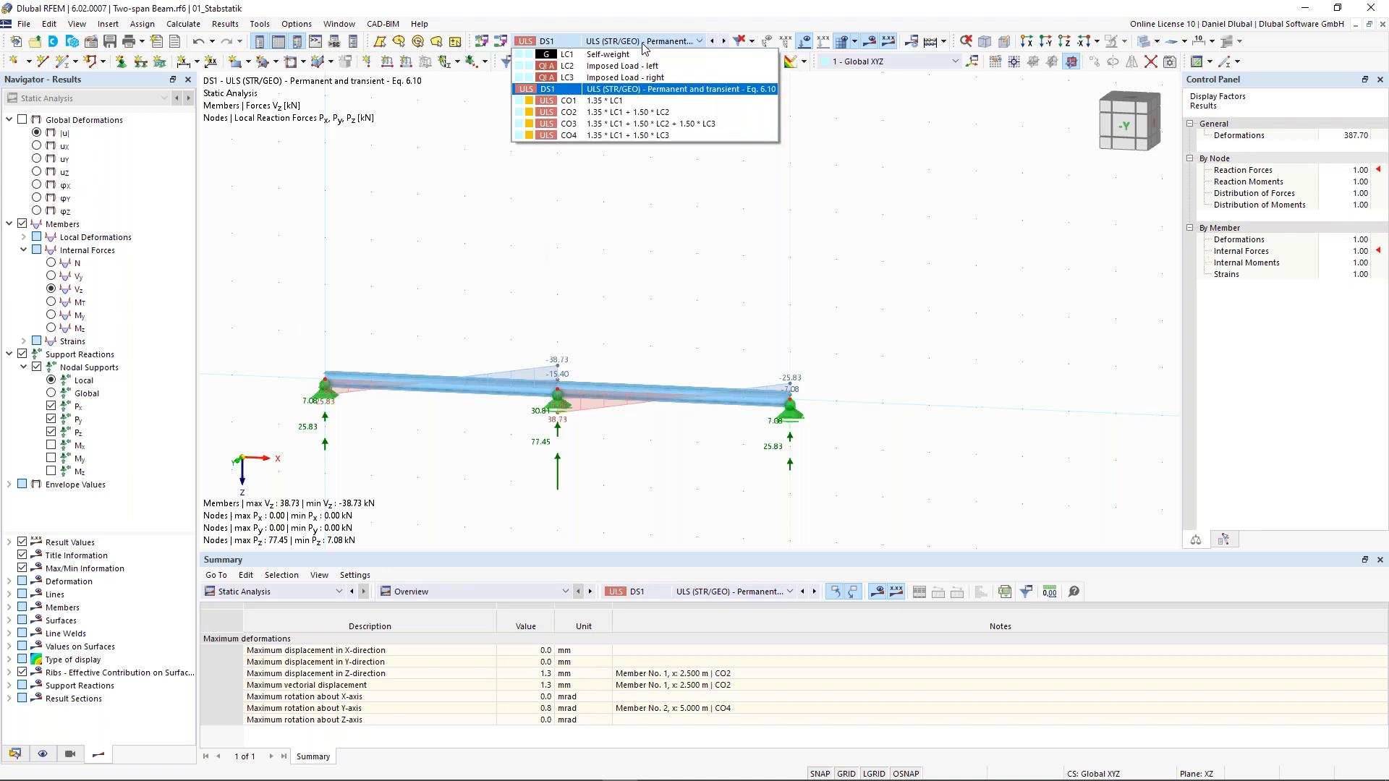
left_click(631, 54)
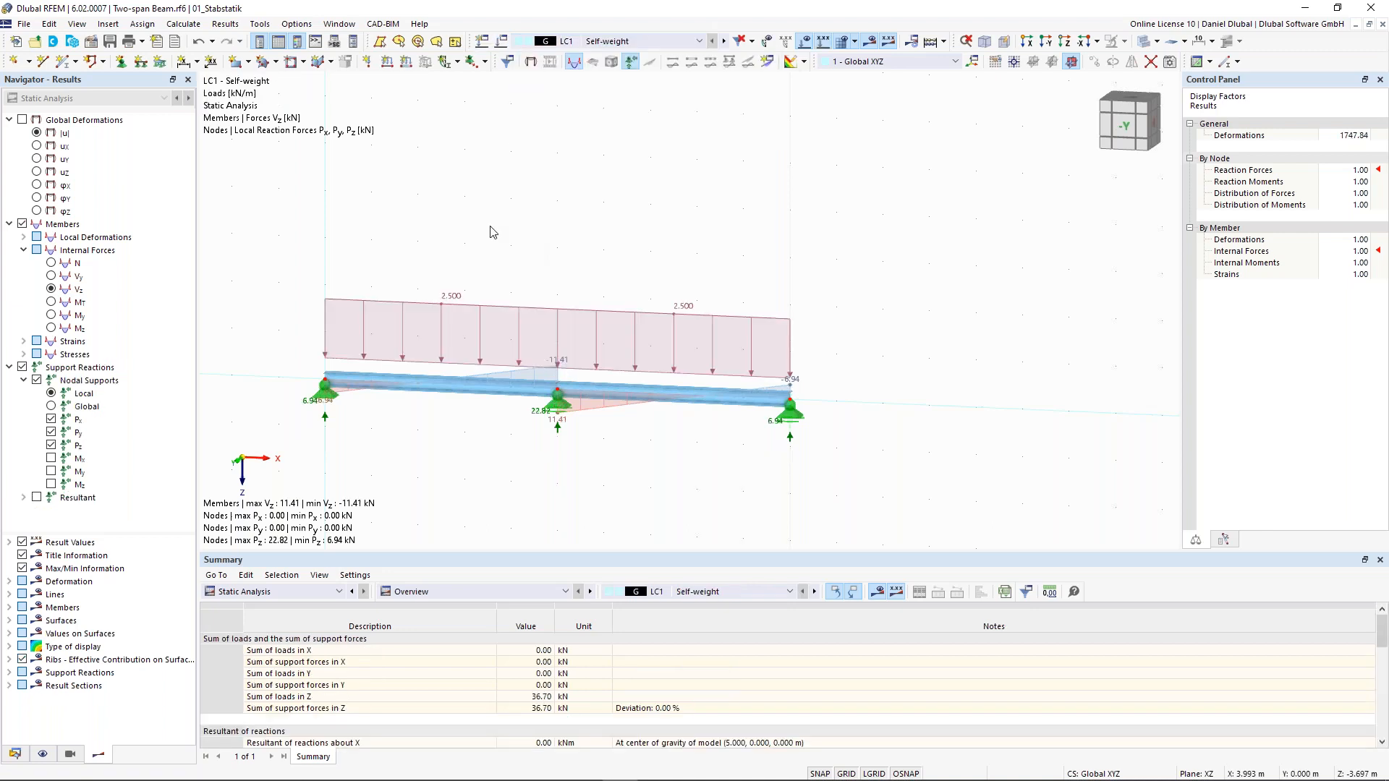
middle_click_drag(490, 232, 623, 230)
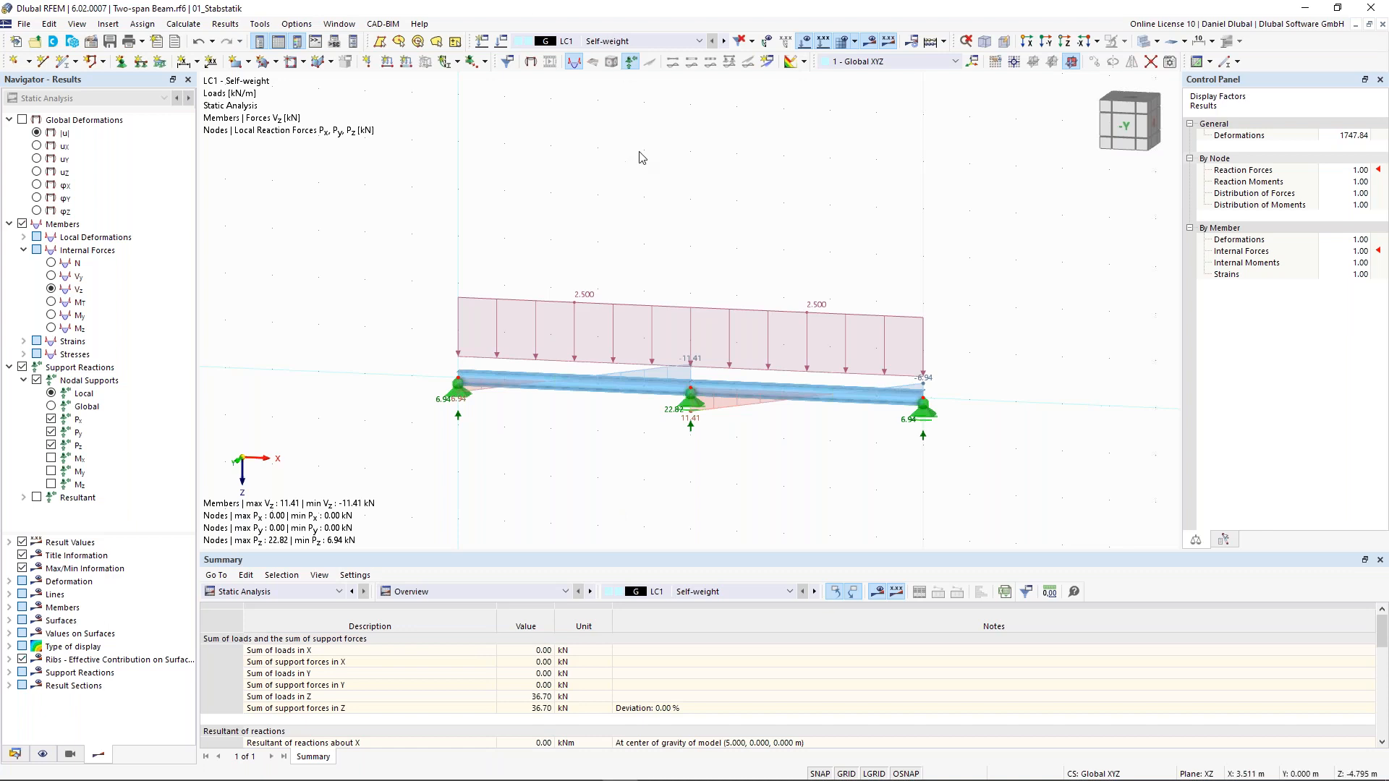
scroll(612, 450, "up", 1)
middle_click_drag(579, 437, 551, 440, "ctrl")
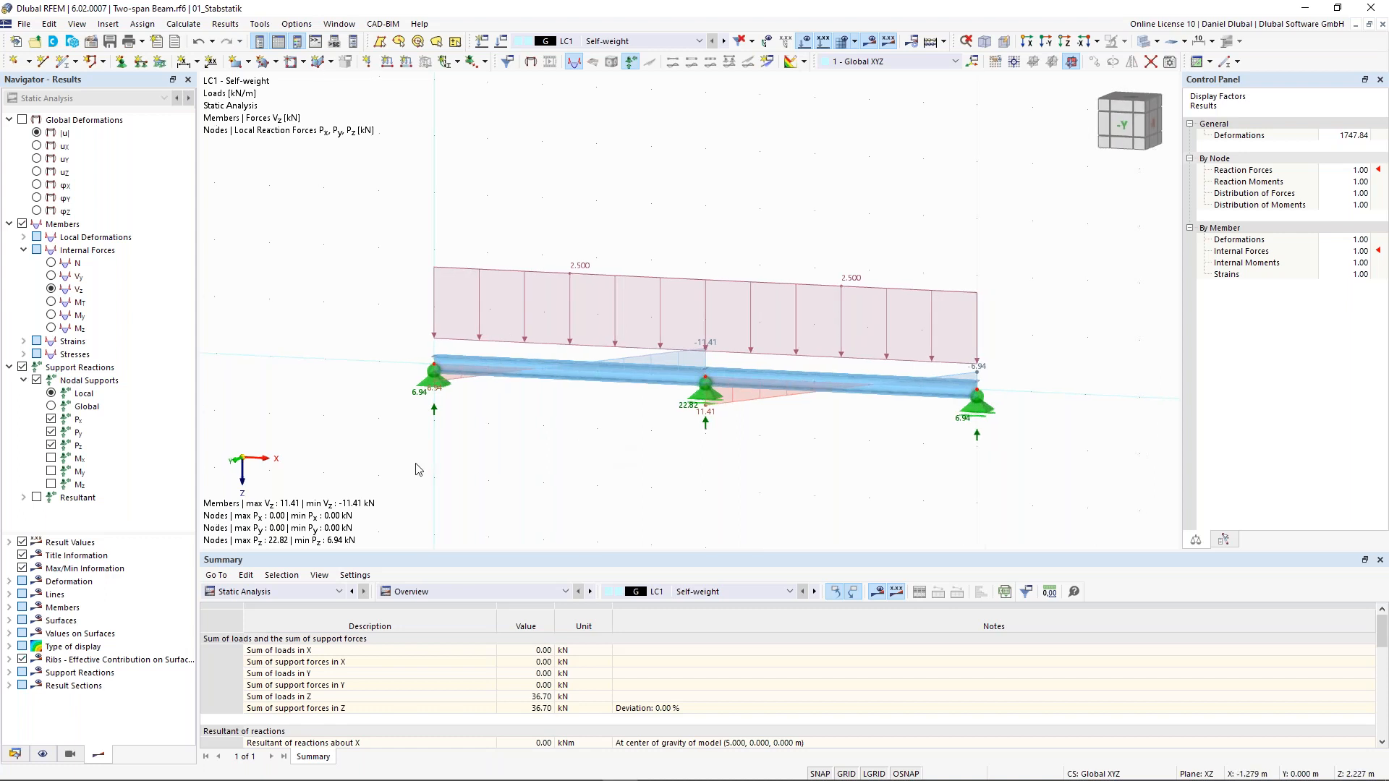
Step: Show the global deformations |u| for LC1 and set the member result display to With Diagram
left_click(22, 120)
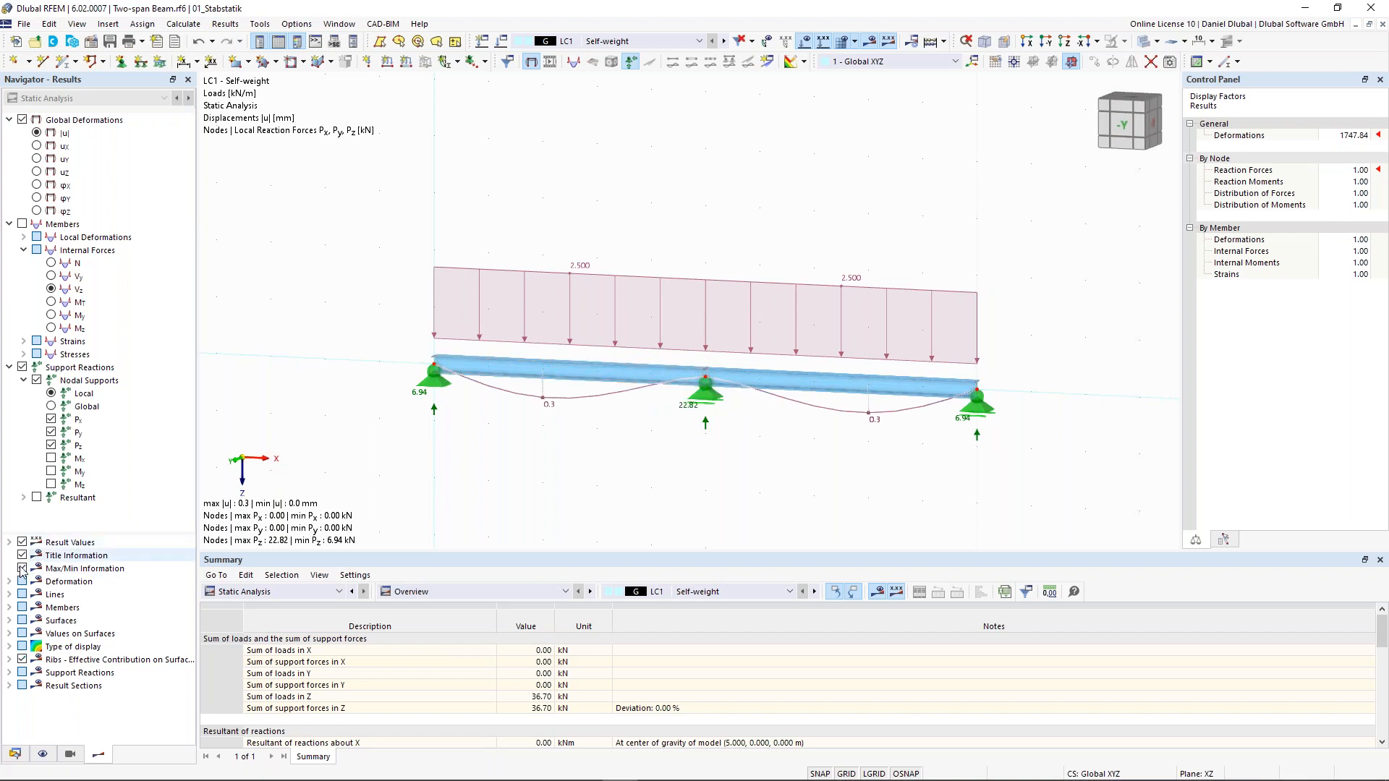
left_click(10, 607)
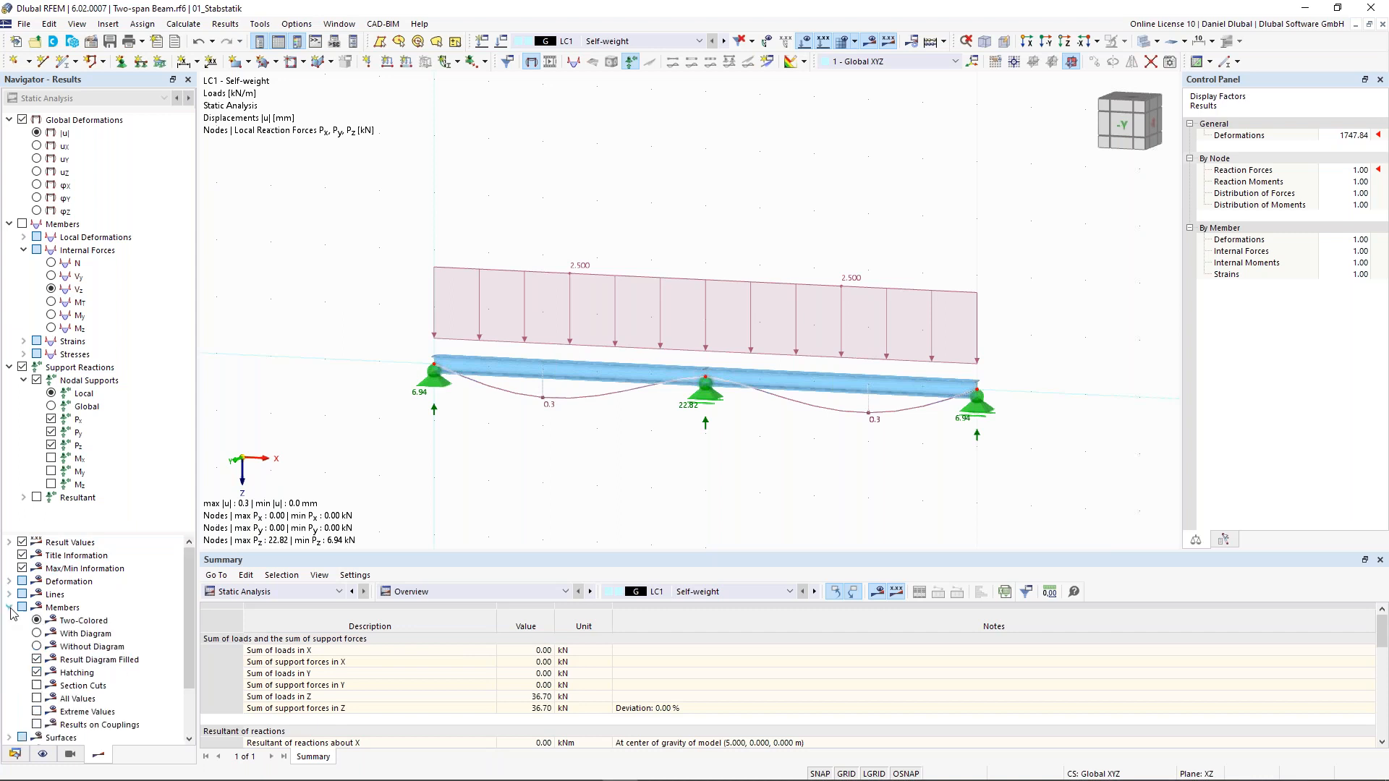
left_click(37, 646)
scroll(62, 621, "down", 1)
scroll(63, 621, "up", 1)
left_click(37, 634)
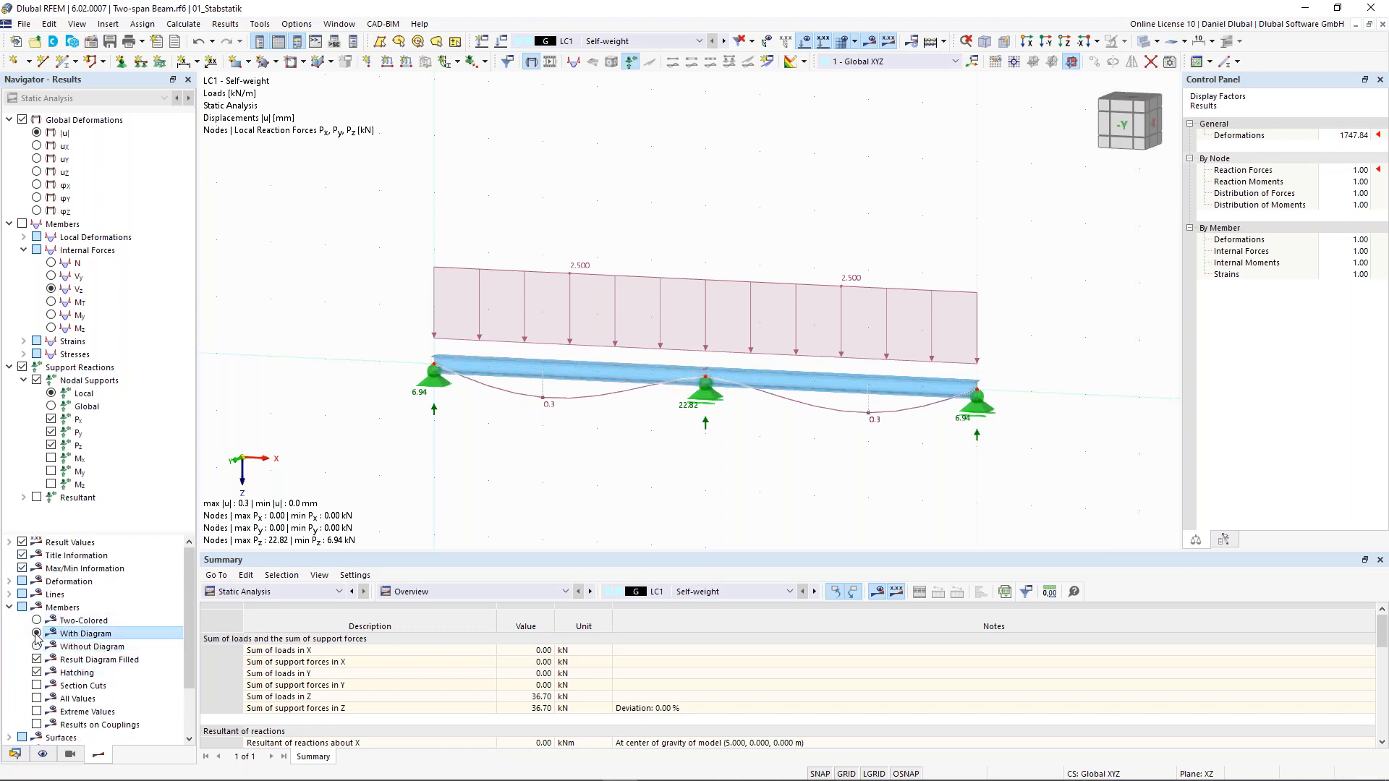
Step: Set the member deformation display to Section Colored and the member result display to Two-Colored
left_click(9, 582)
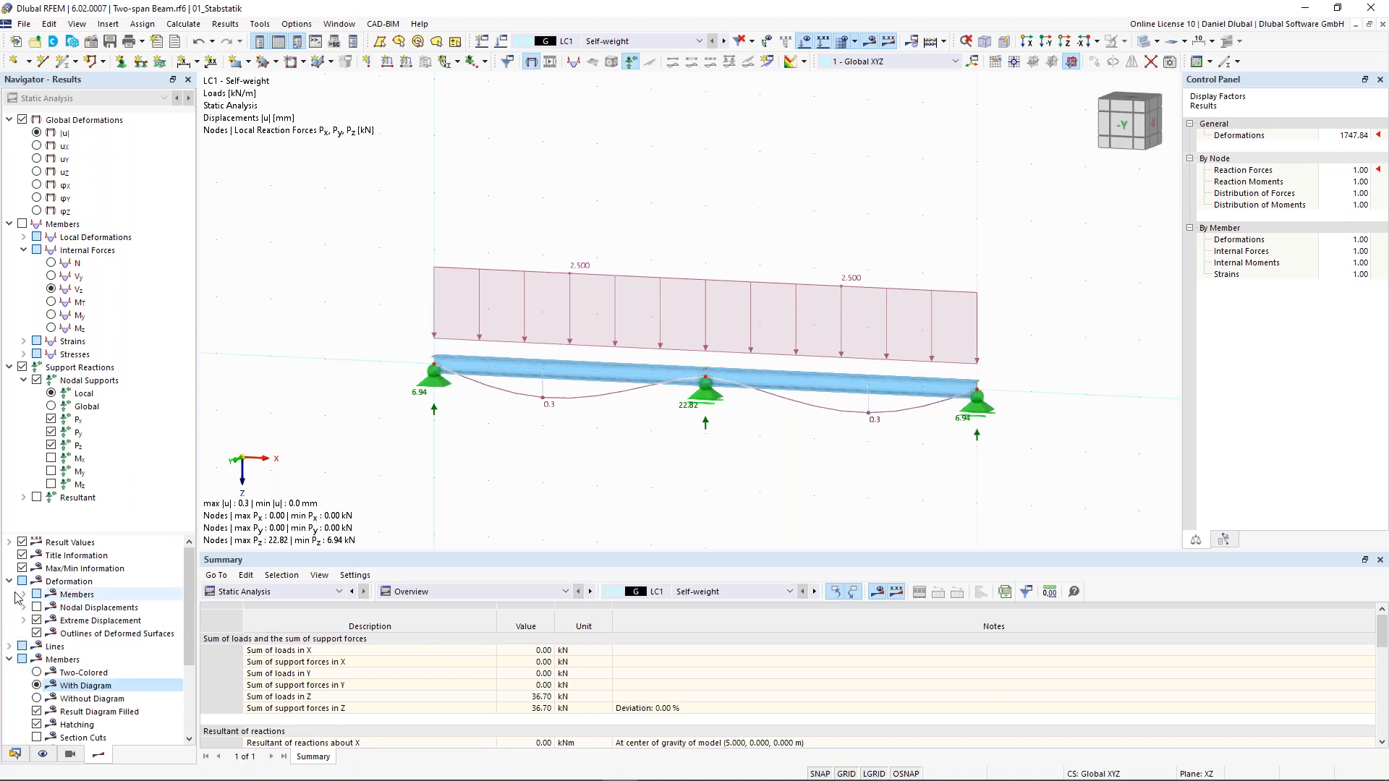
left_click(24, 594)
left_click(50, 634)
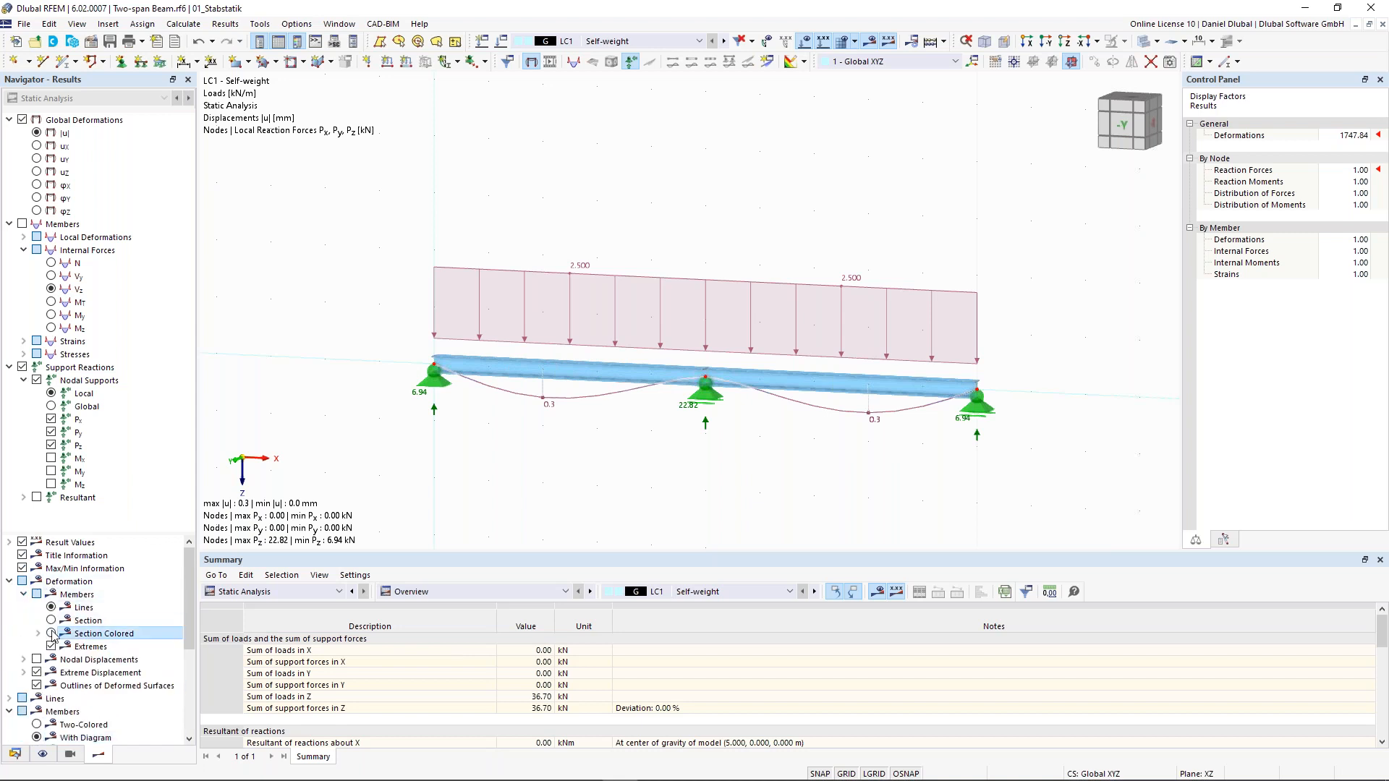
scroll(45, 672, "down", 1)
left_click(36, 685)
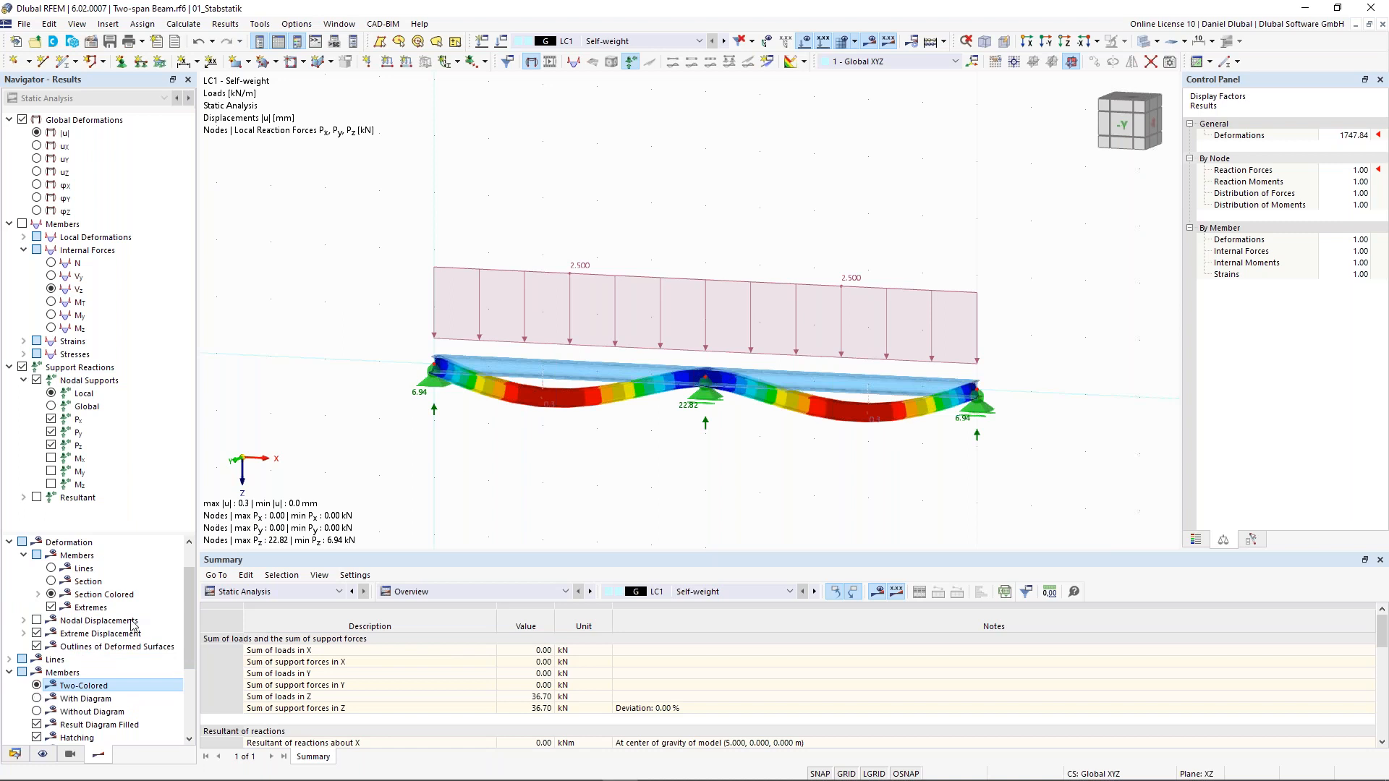
scroll(31, 587, "up", 1)
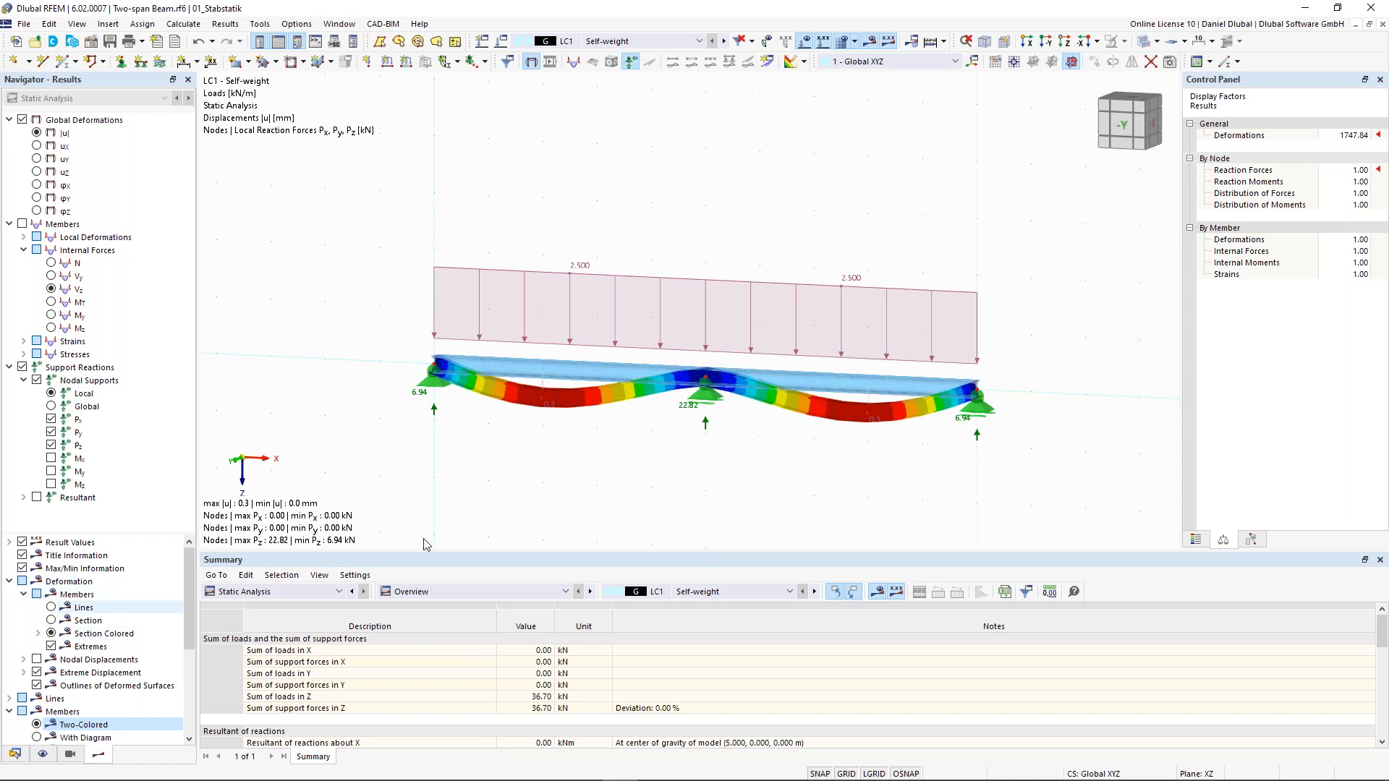
Step: Bring up the color scale for |u| and examine the colored deformed beam under self-weight
left_click(1196, 540)
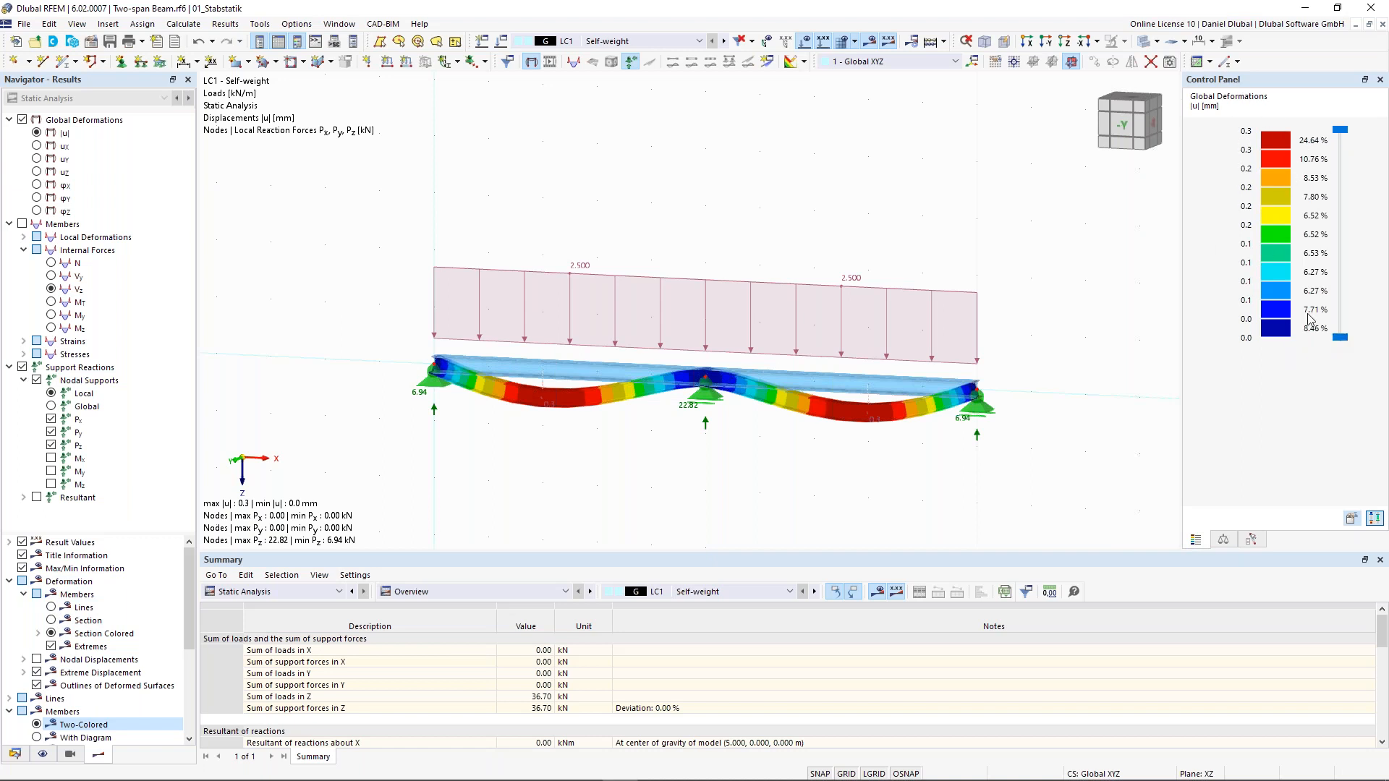
scroll(881, 199, "down", 2)
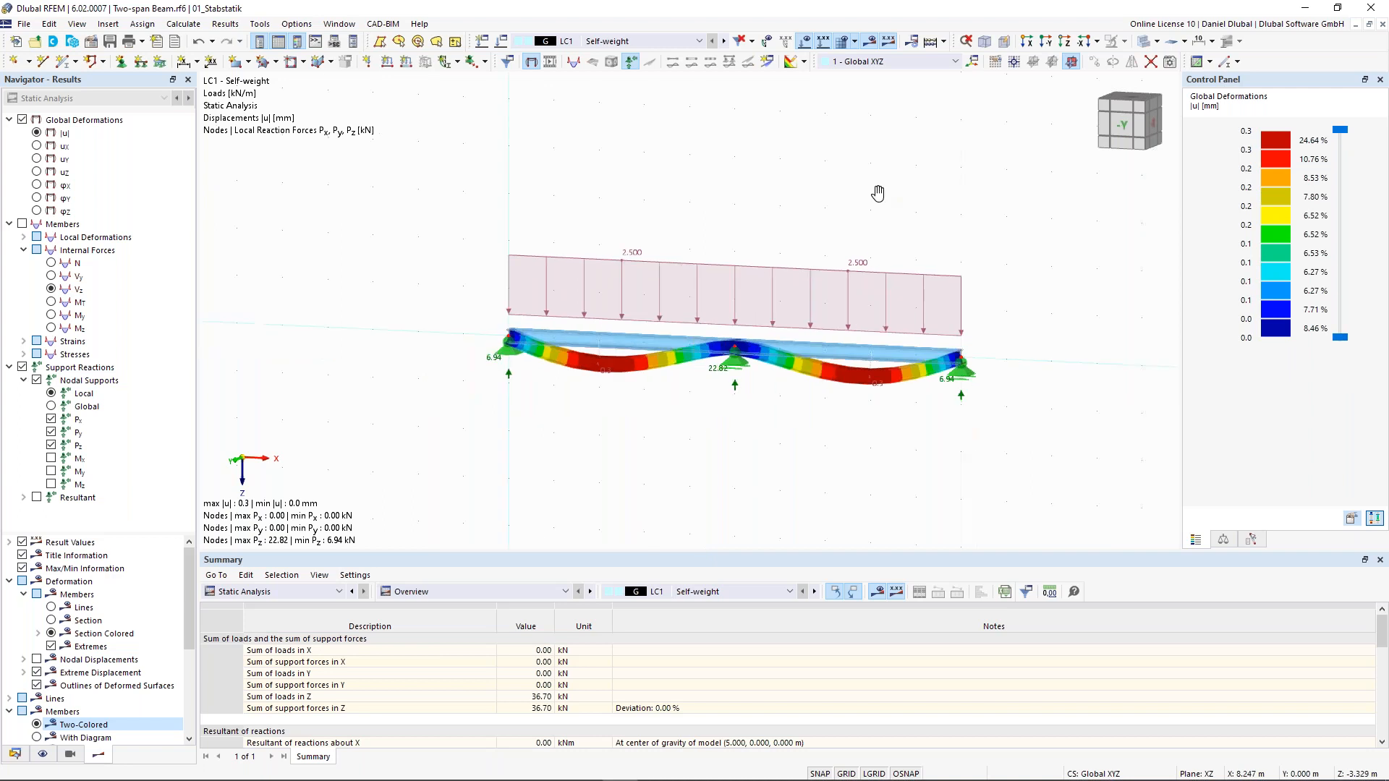
middle_click_drag(837, 203, 792, 377, "ctrl")
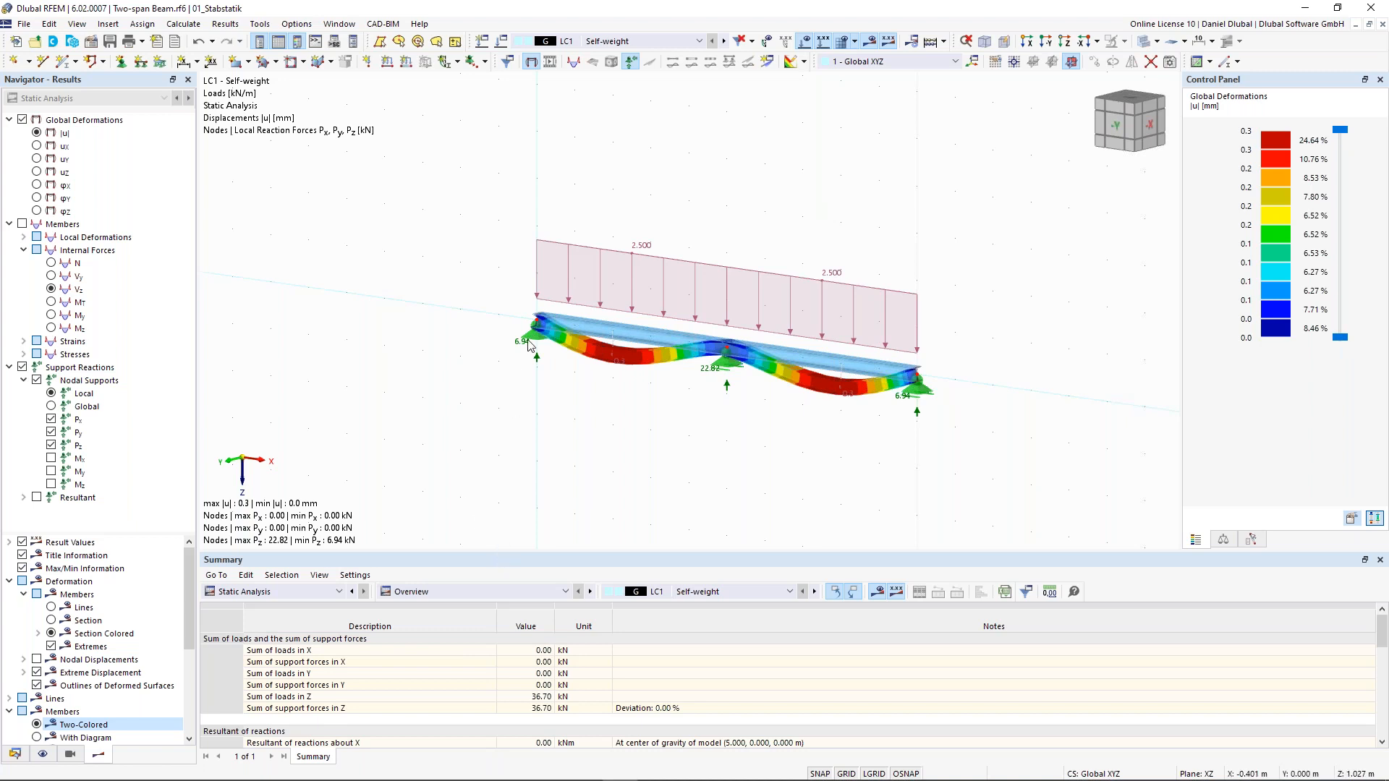
scroll(530, 346, "up", 1)
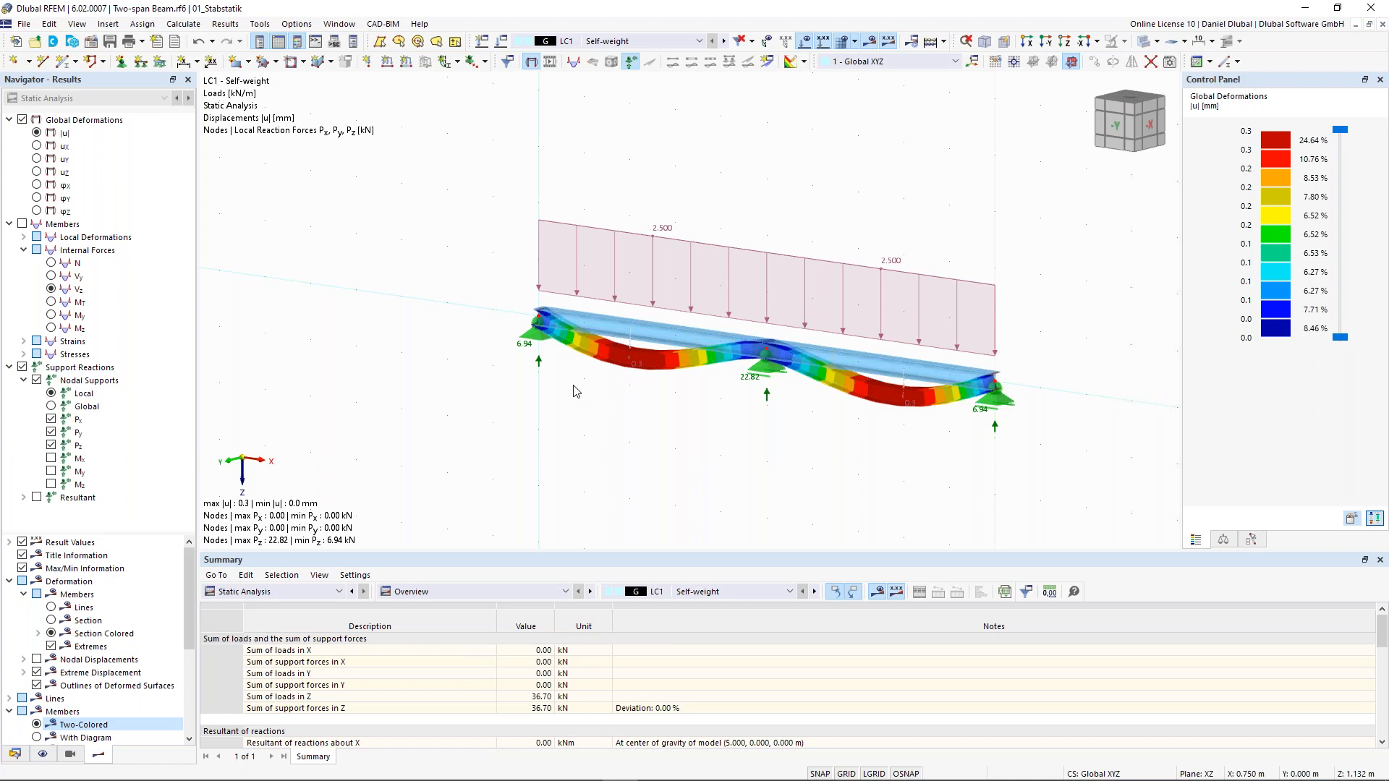
Step: Display the results of design situation DS1 and reveal its envelope value options
left_click(649, 42)
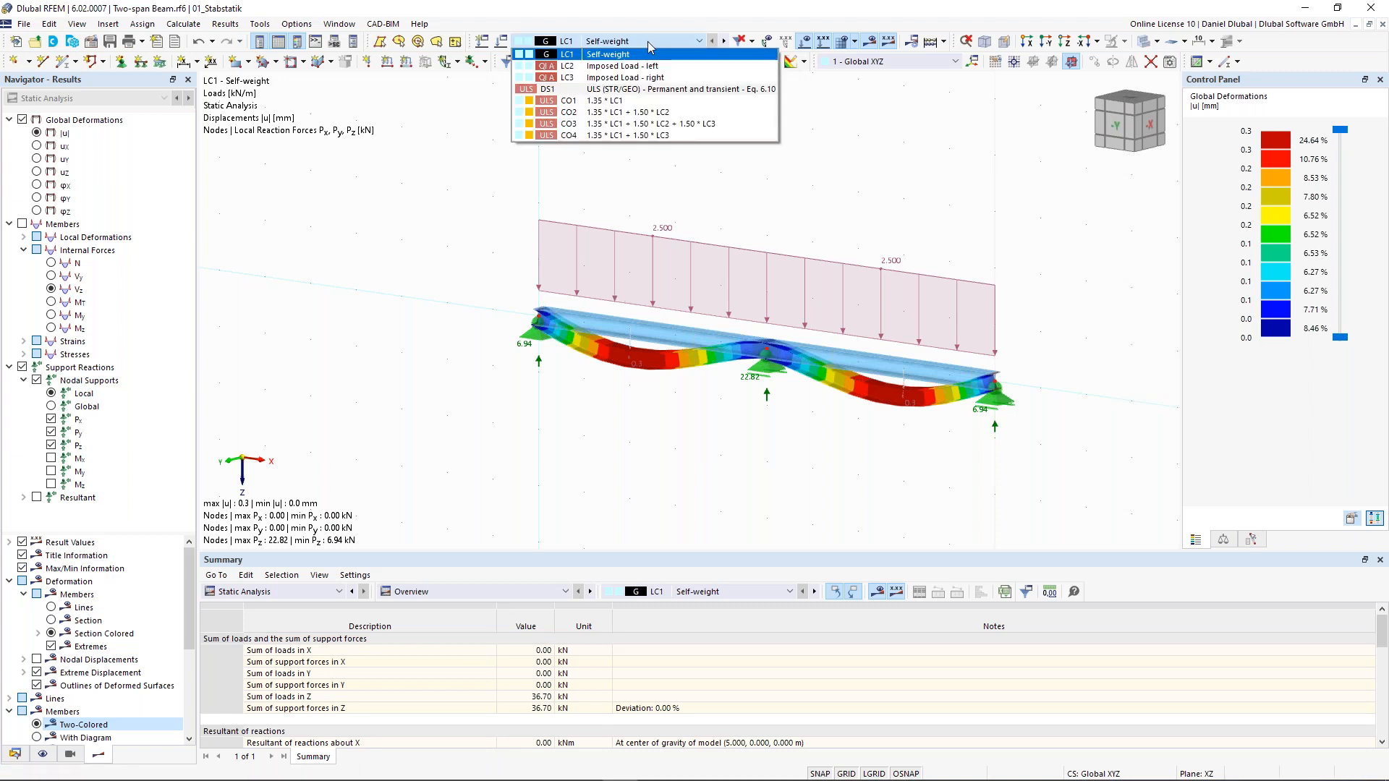
left_click(650, 93)
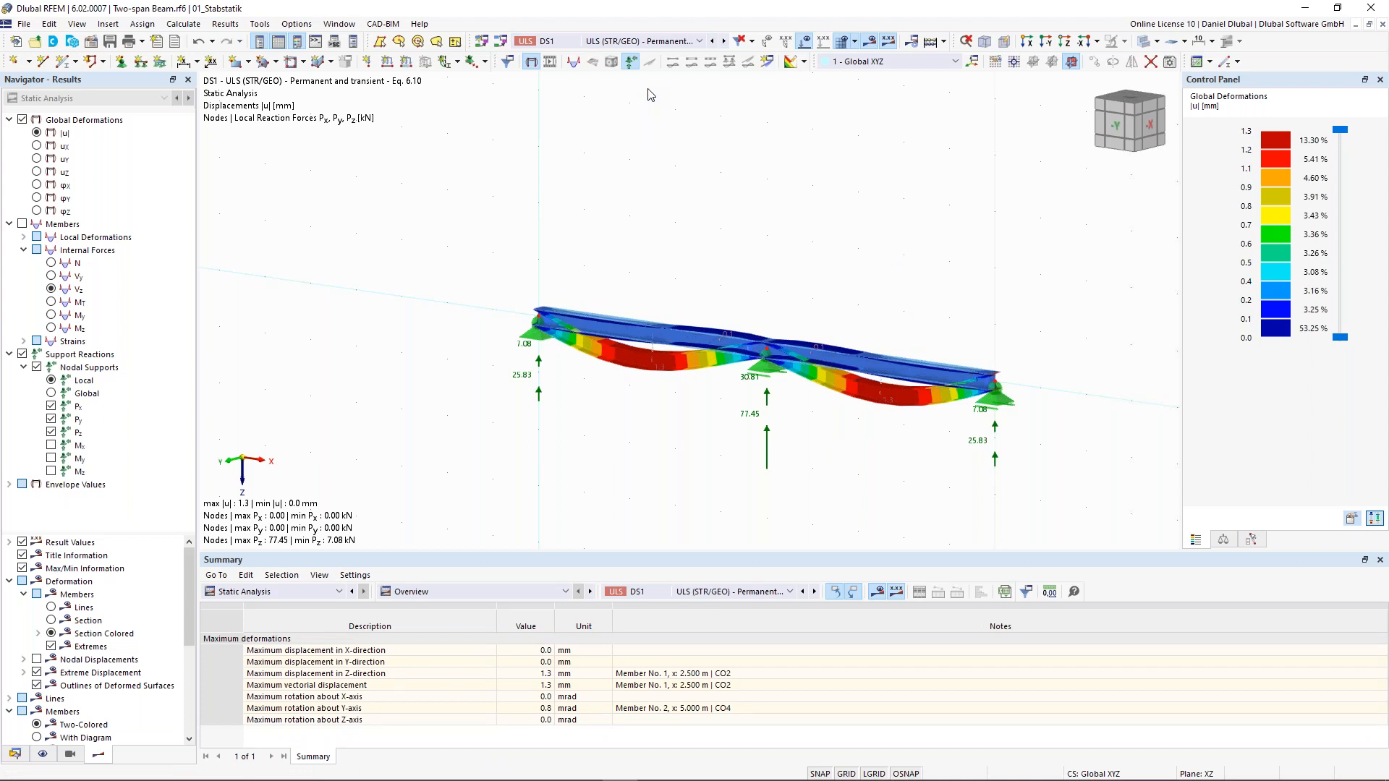
left_click(10, 485)
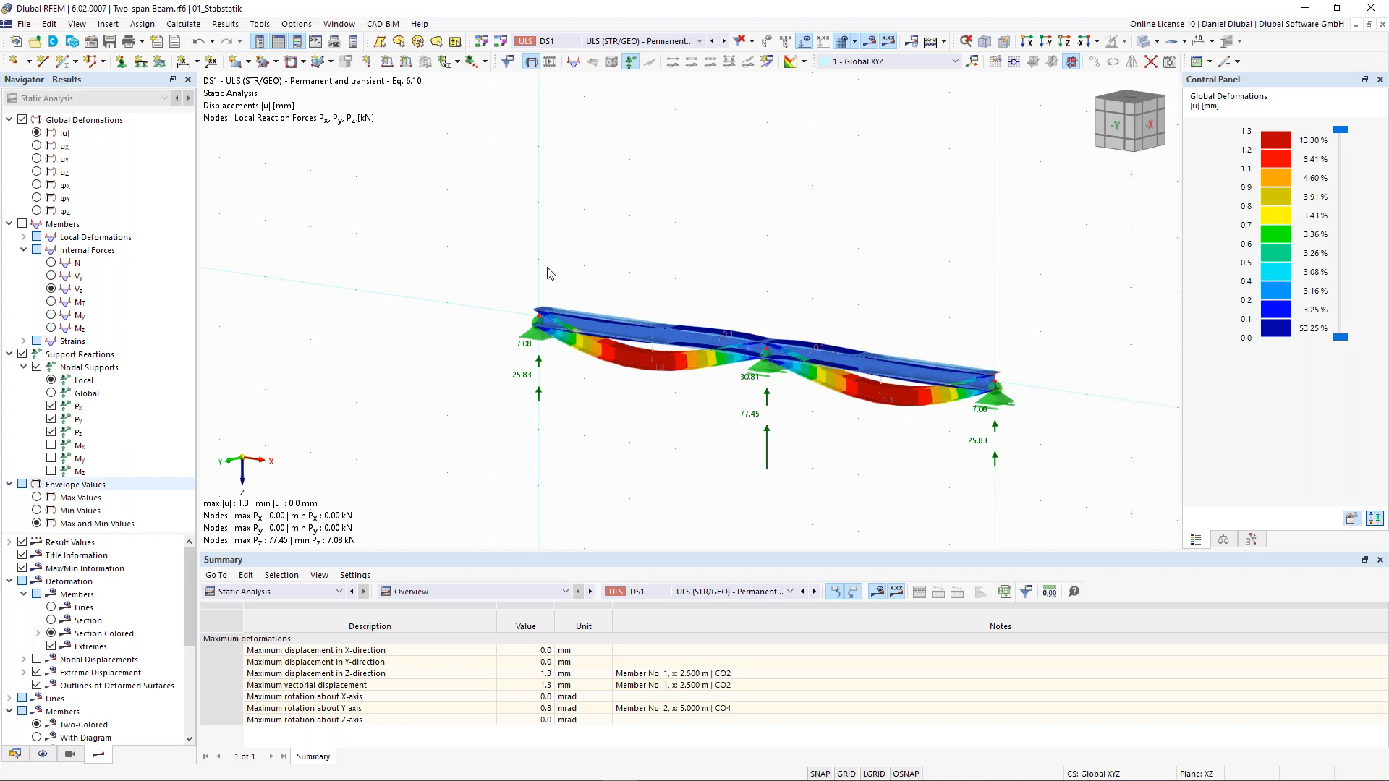
Step: Display the member bending moments My for DS1, first with the Max Values envelope and then with Min Values
left_click(22, 225)
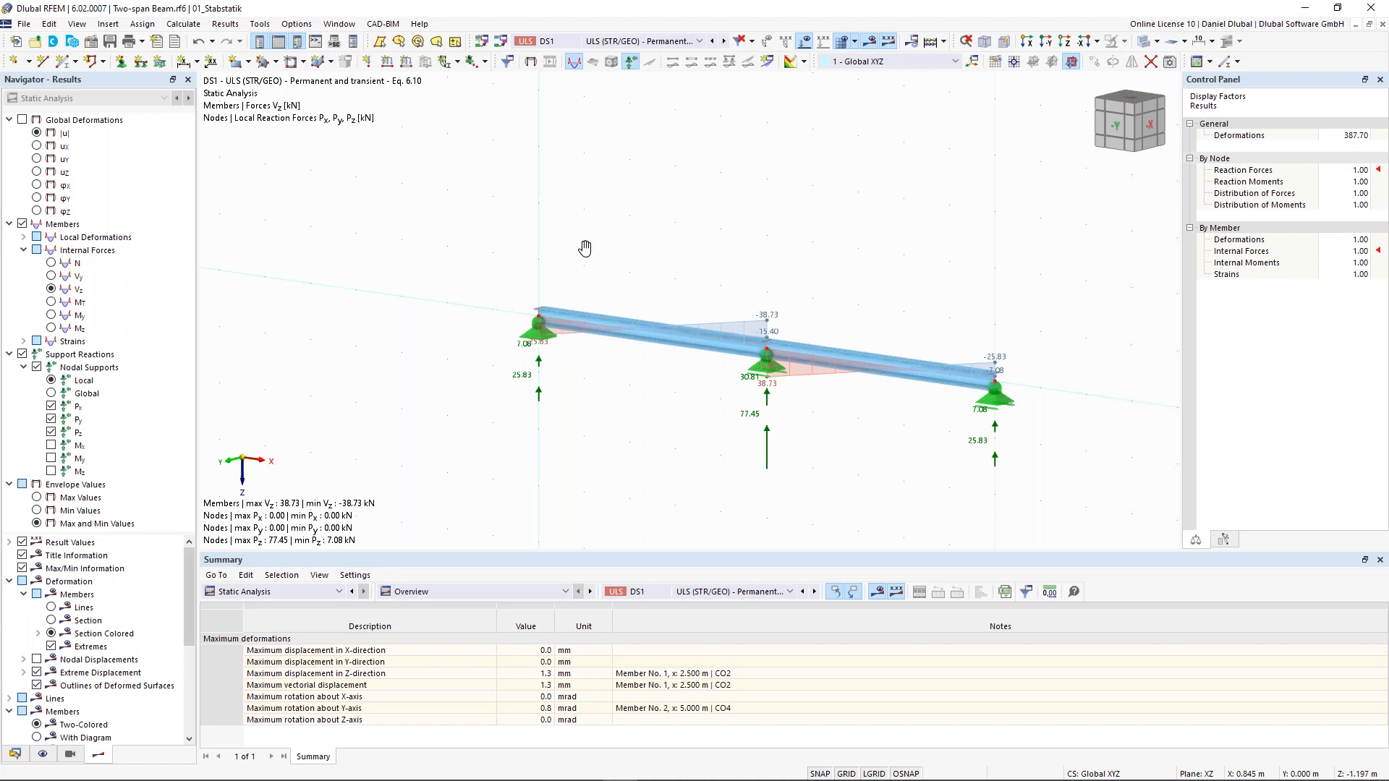
mouse_move(585, 248)
middle_mouse_down("ctrl")
mouse_move(674, 255)
mouse_move(577, 232)
middle_mouse_up("ctrl")
scroll(648, 251, "up", 1)
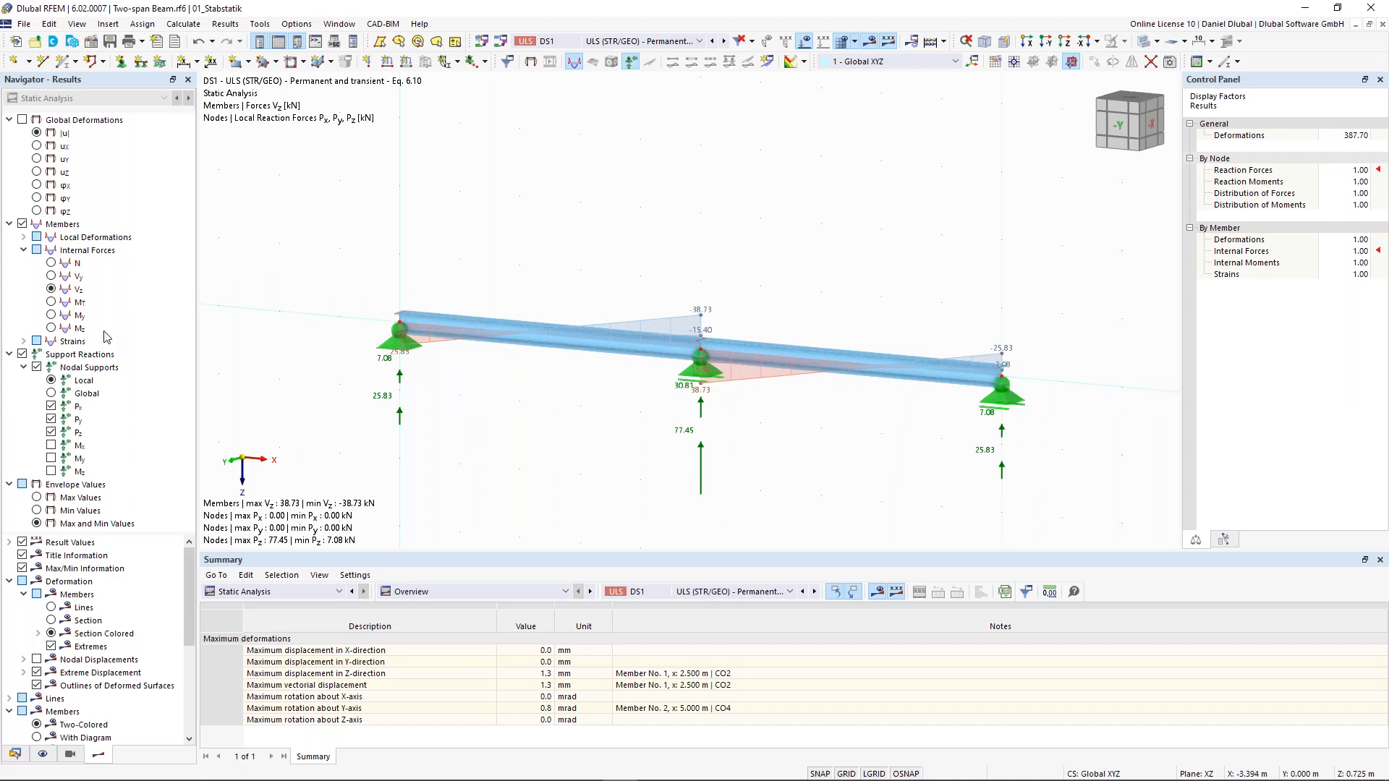
left_click(51, 315)
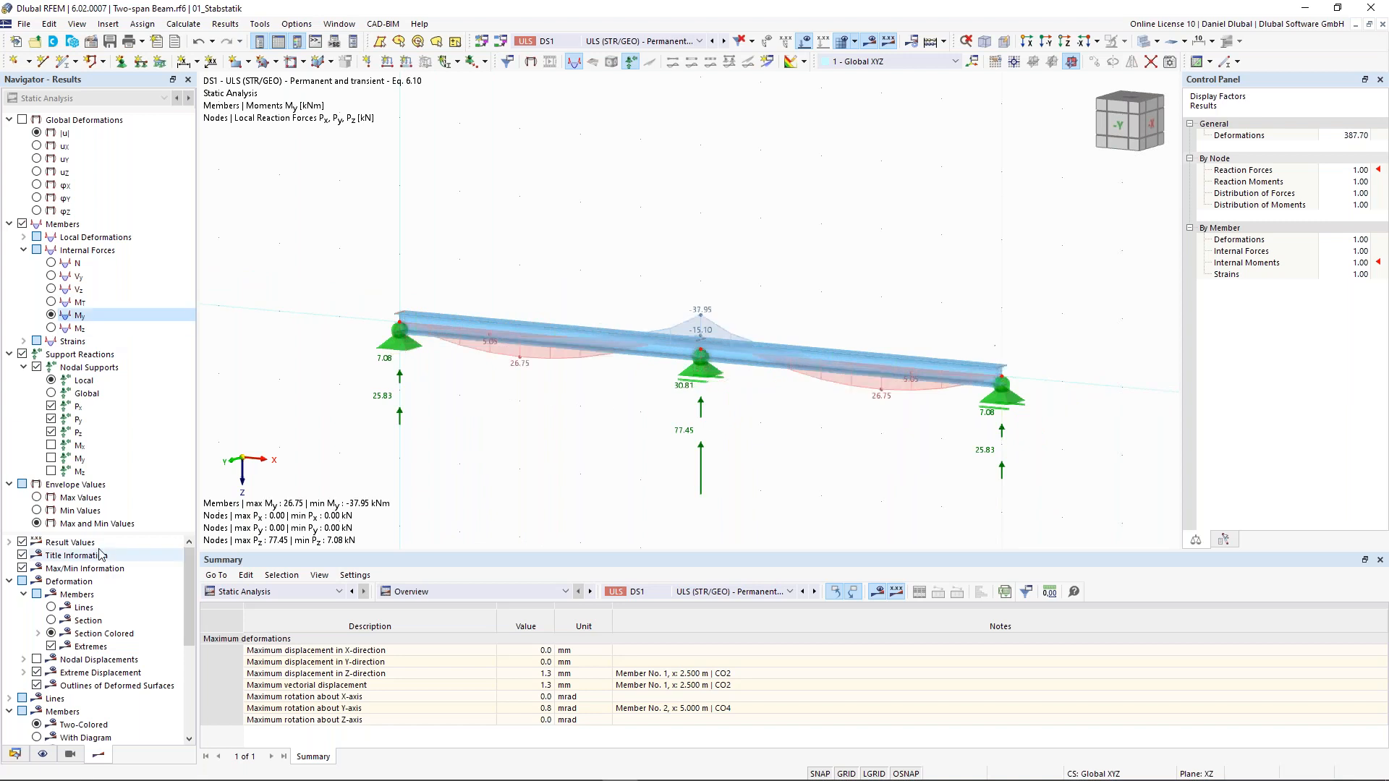
left_click(36, 498)
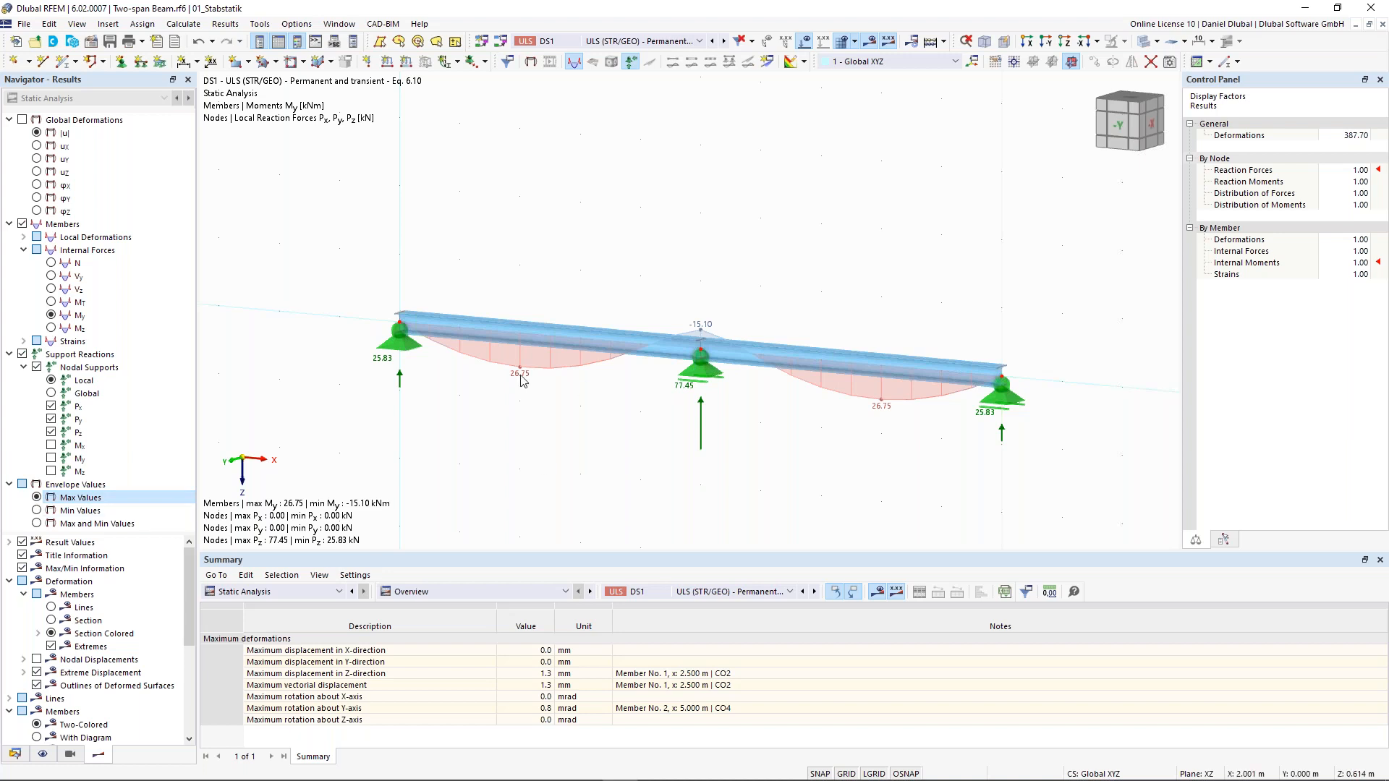
left_click(37, 511)
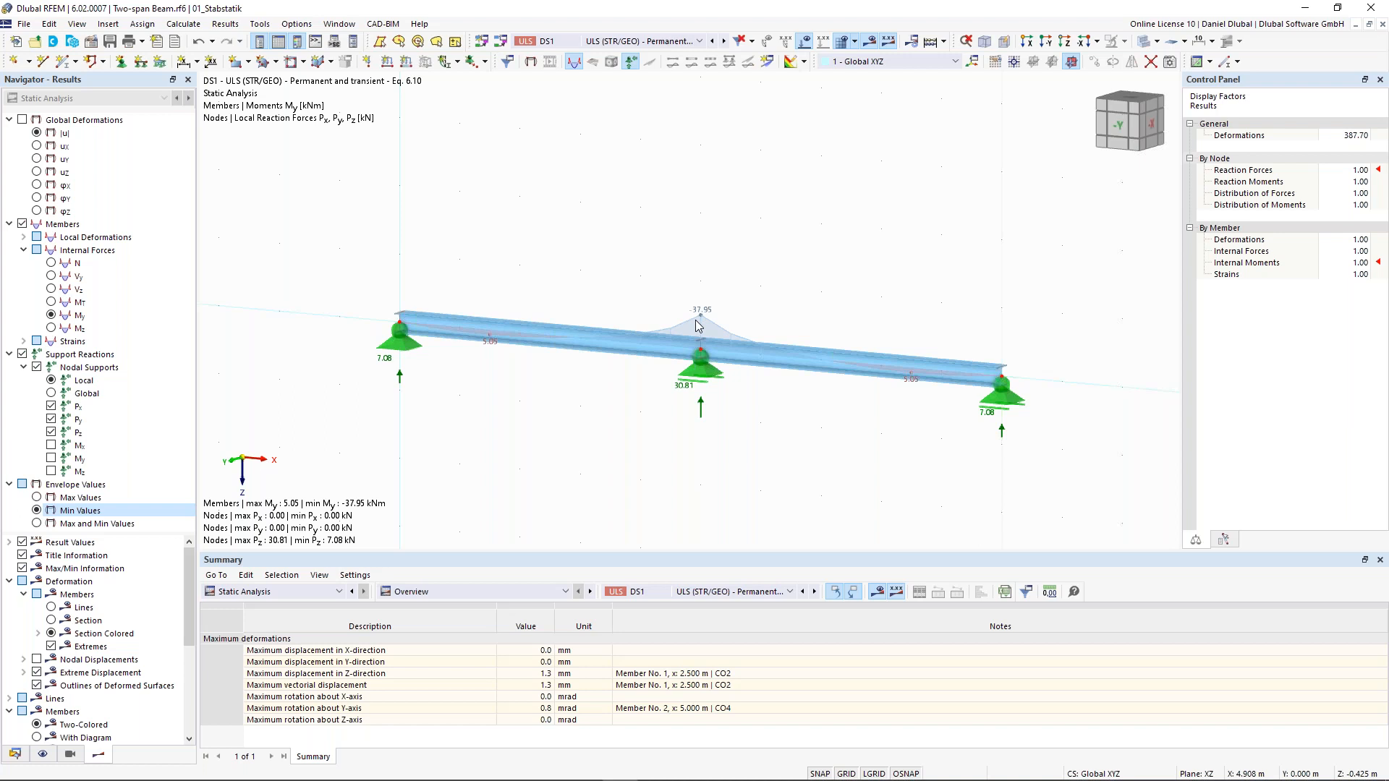
Step: Switch the results table to Results by Member for the static analysis
left_click(518, 596)
left_click(502, 631)
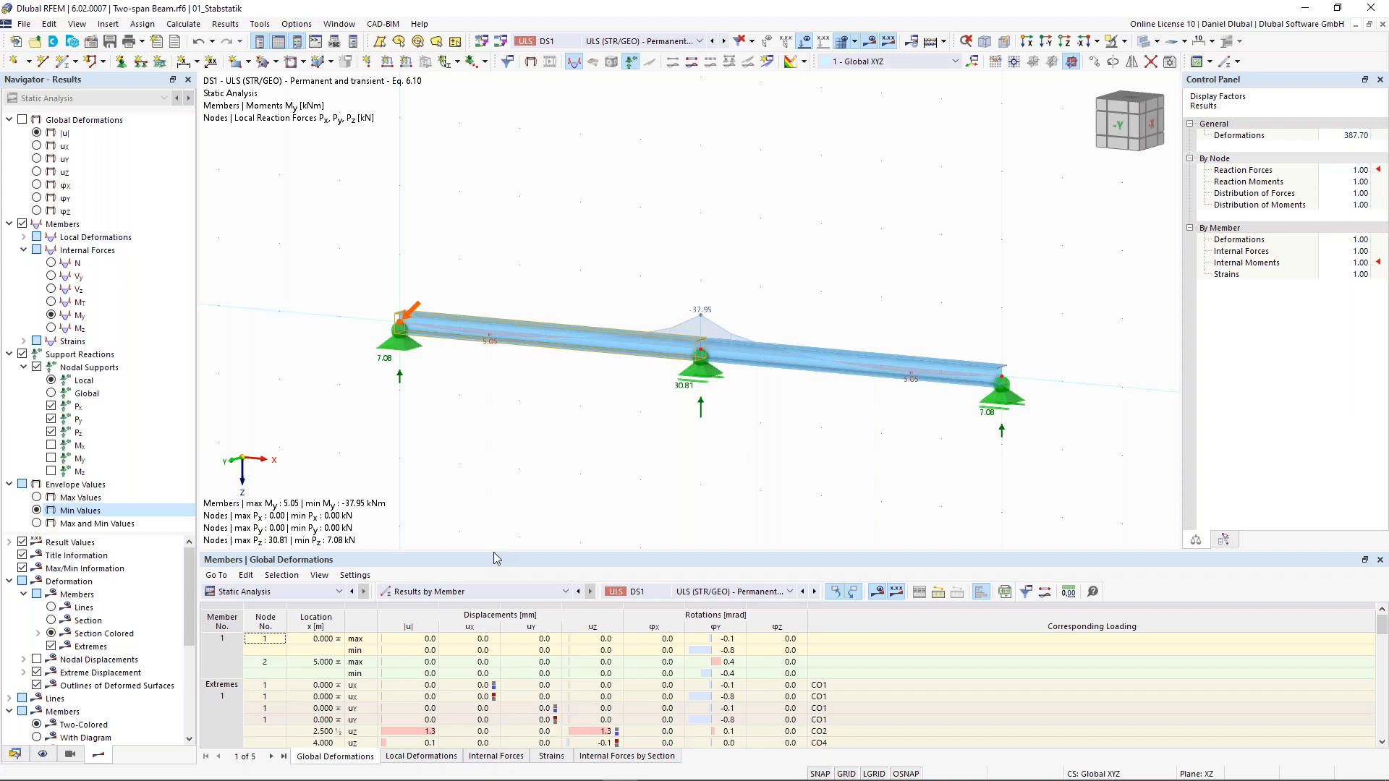
left_click(293, 592)
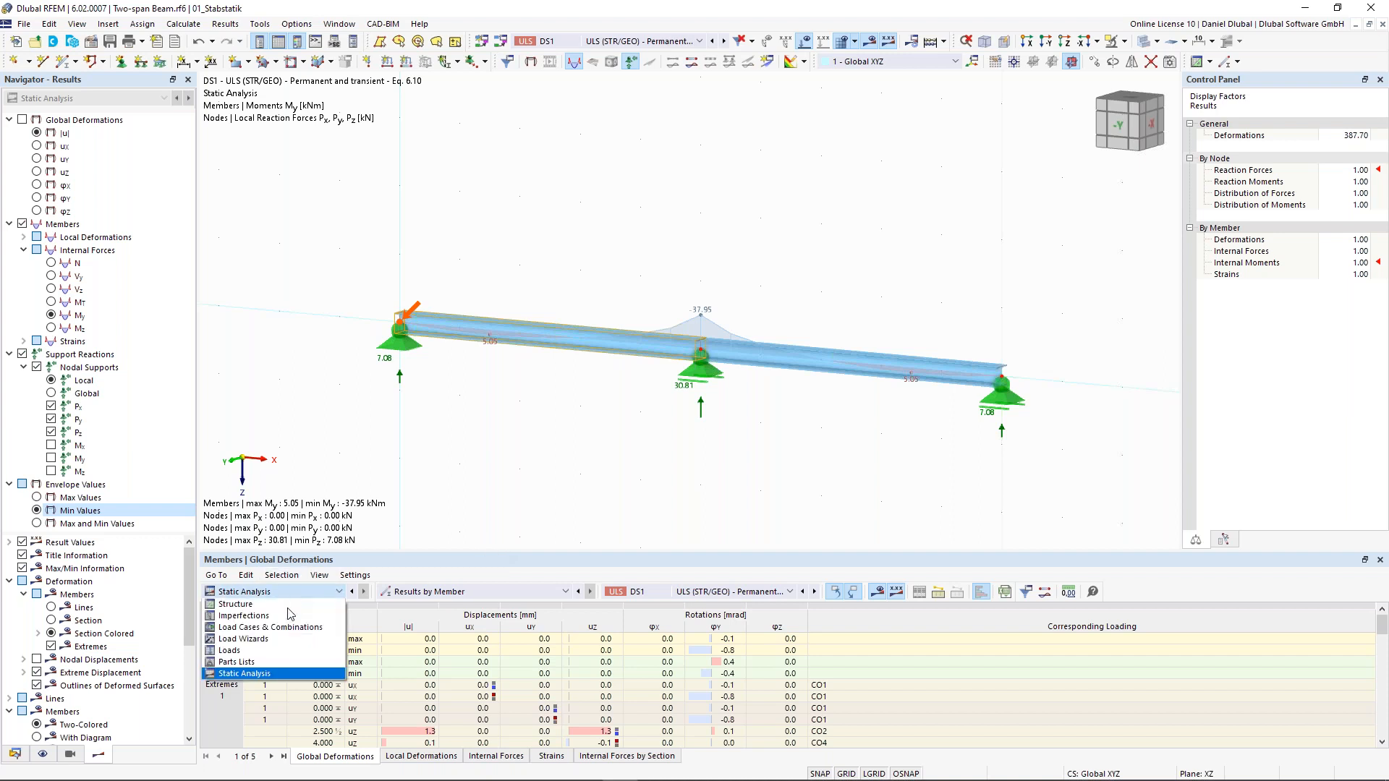
left_click(260, 674)
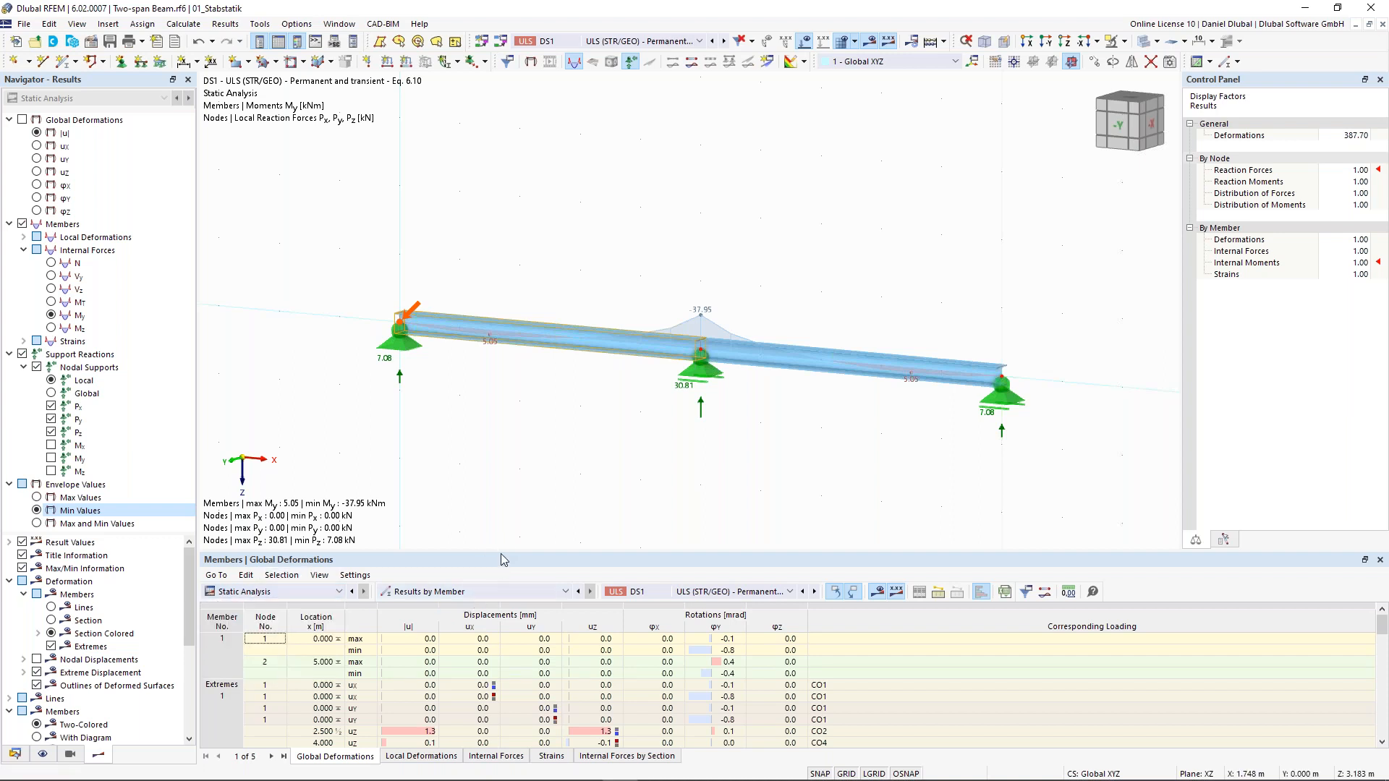
Step: Enlarge the results table, show the members' internal forces, and go to the extremes of member 1
left_click_drag(501, 552, 509, 485)
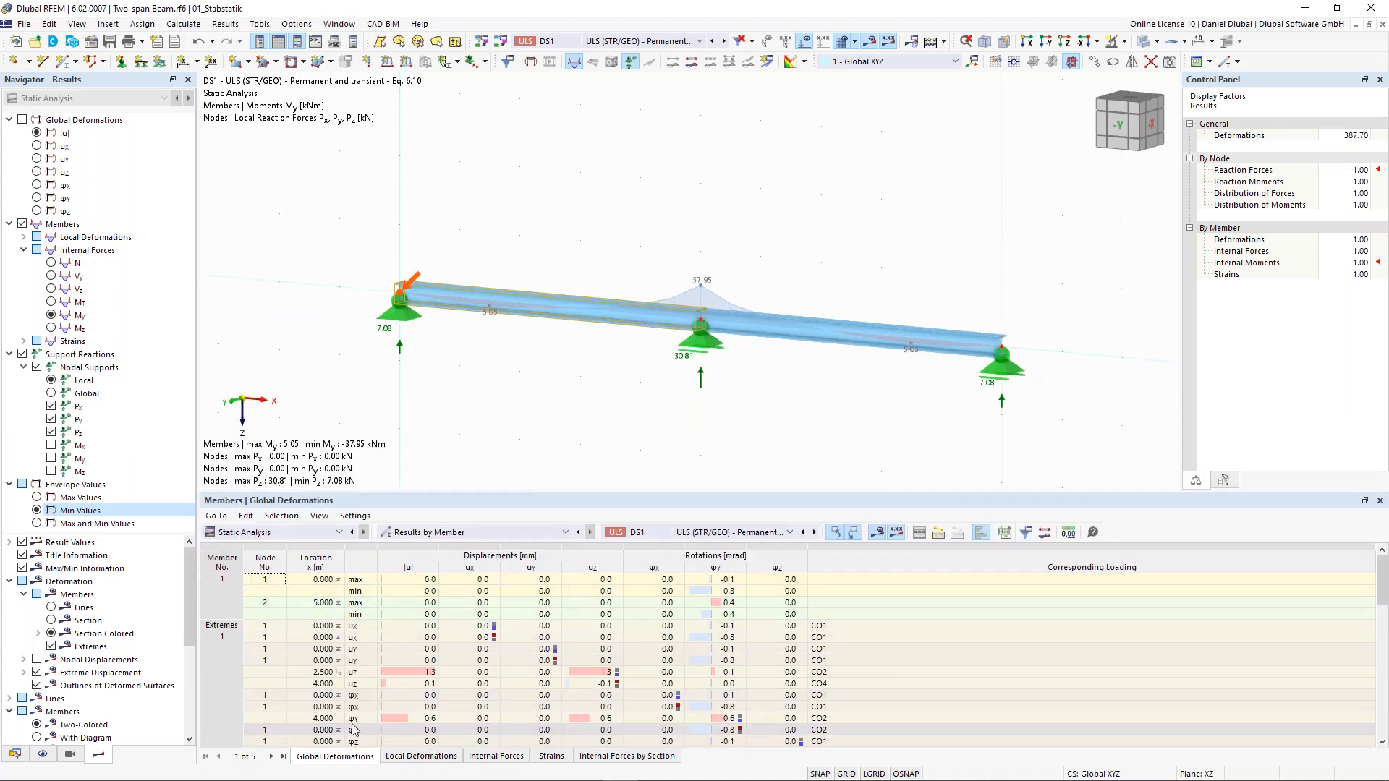
left_click(507, 758)
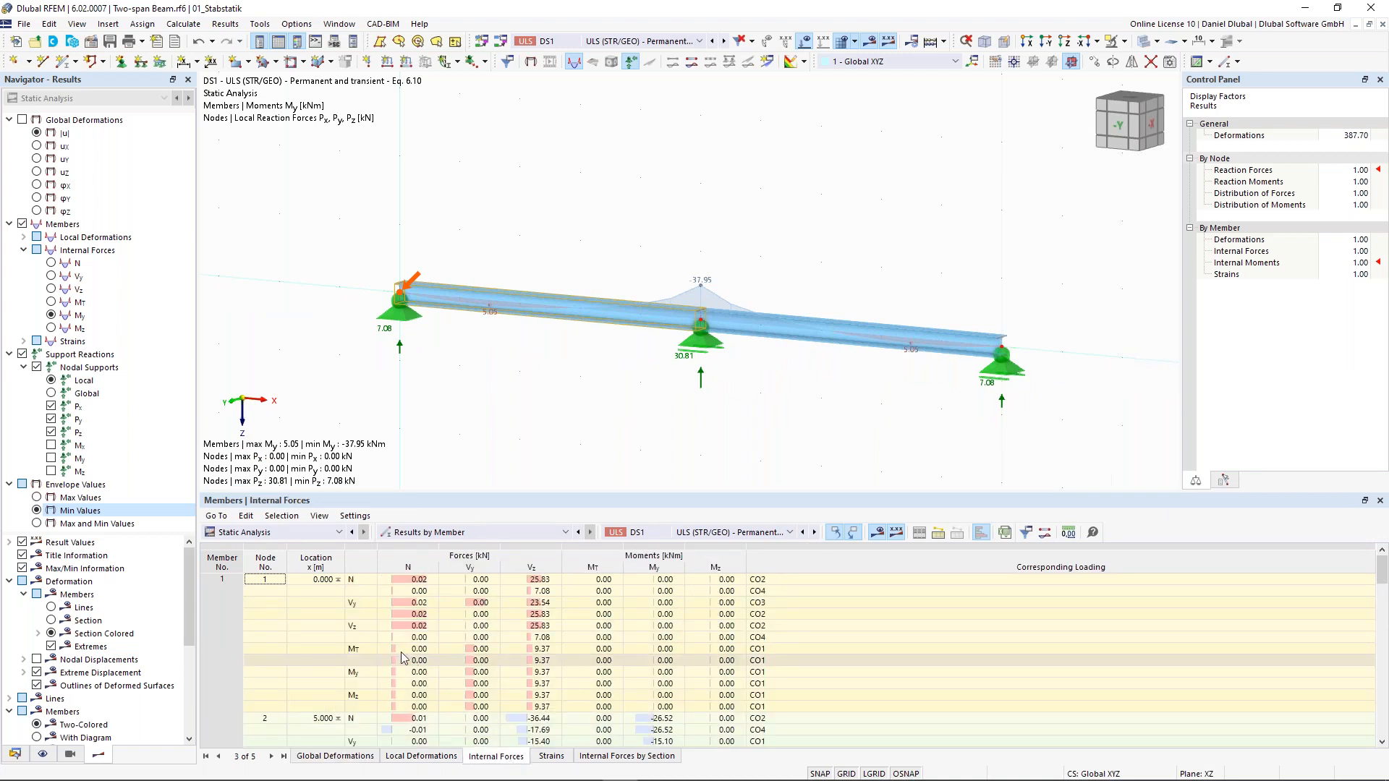
scroll(397, 654, "down", 2)
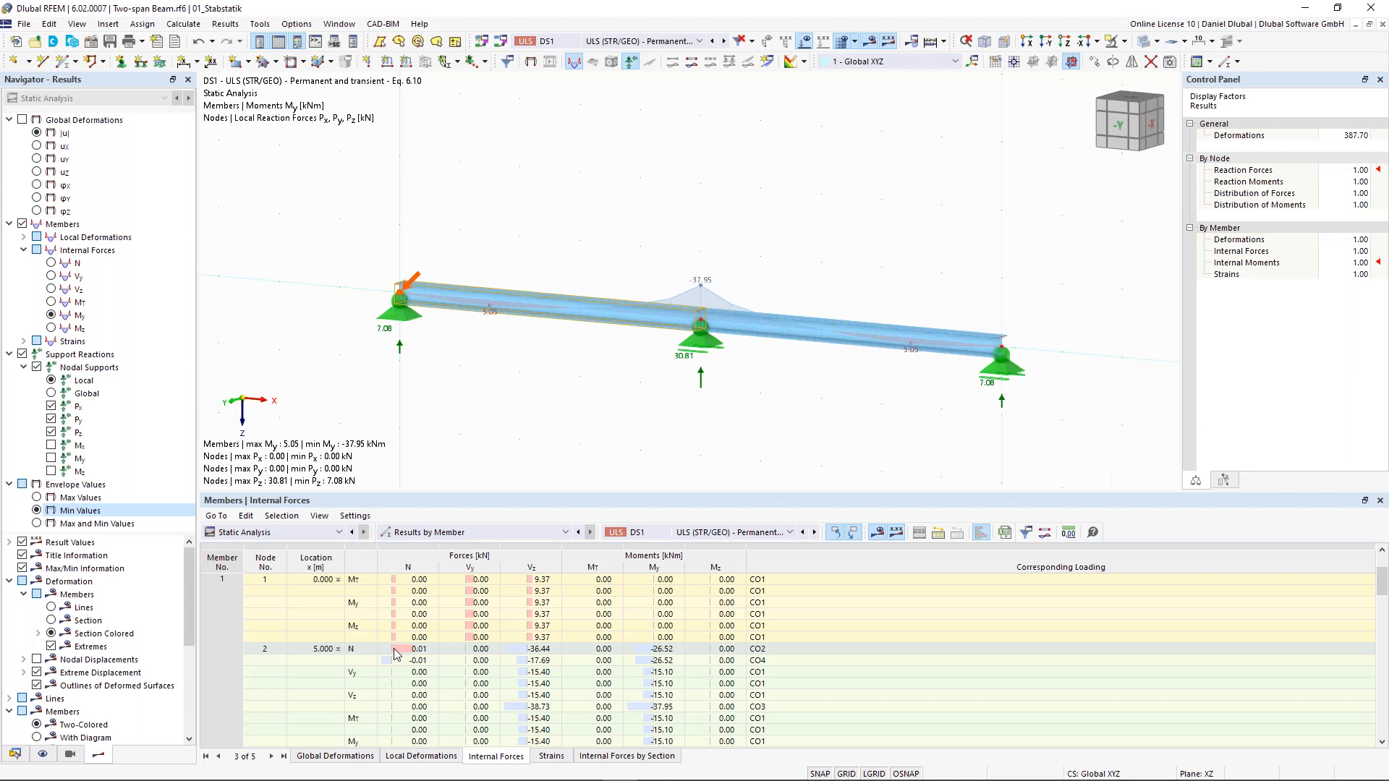
scroll(397, 655, "down", 4)
left_click(223, 615)
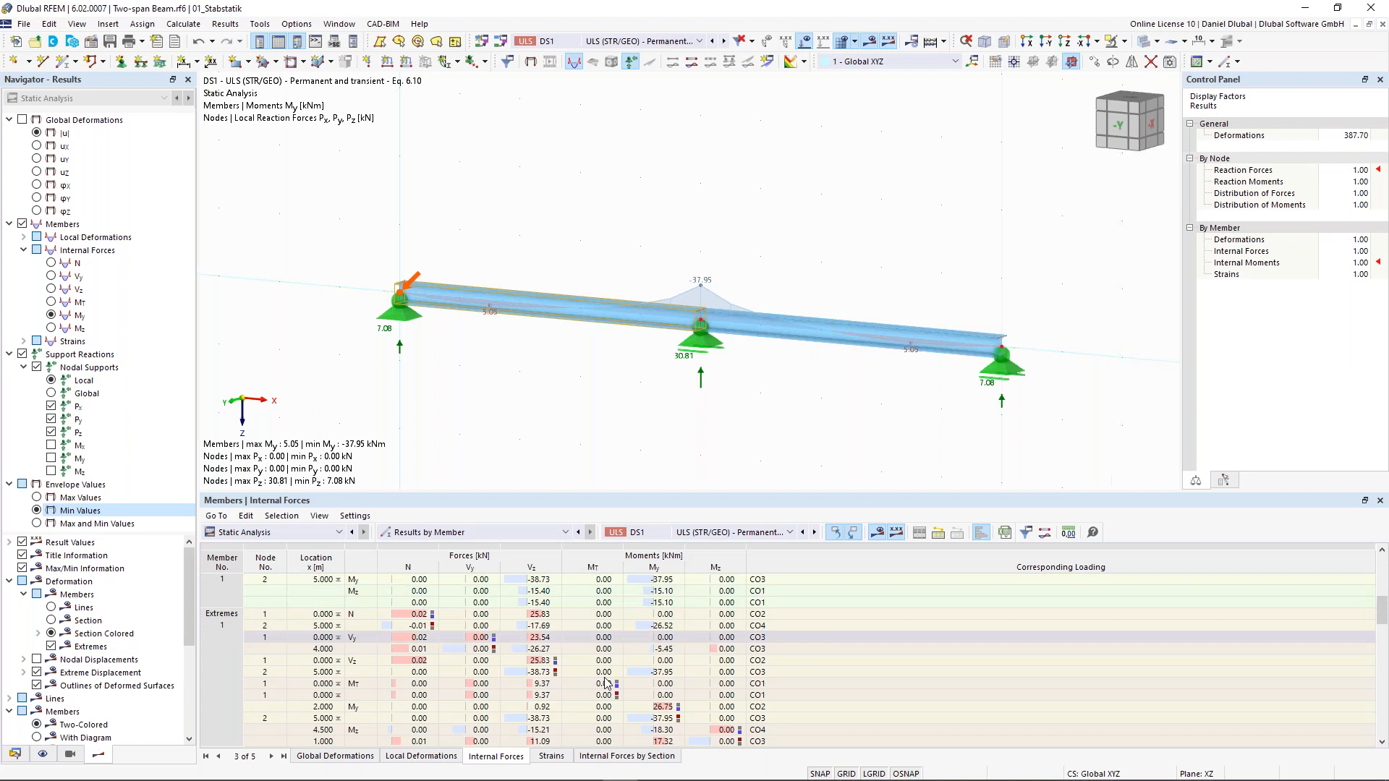
Step: Examine the maximum and minimum My of member 1 under DS1 and the load combination behind each
scroll(606, 683, "down", 1)
left_click(661, 673)
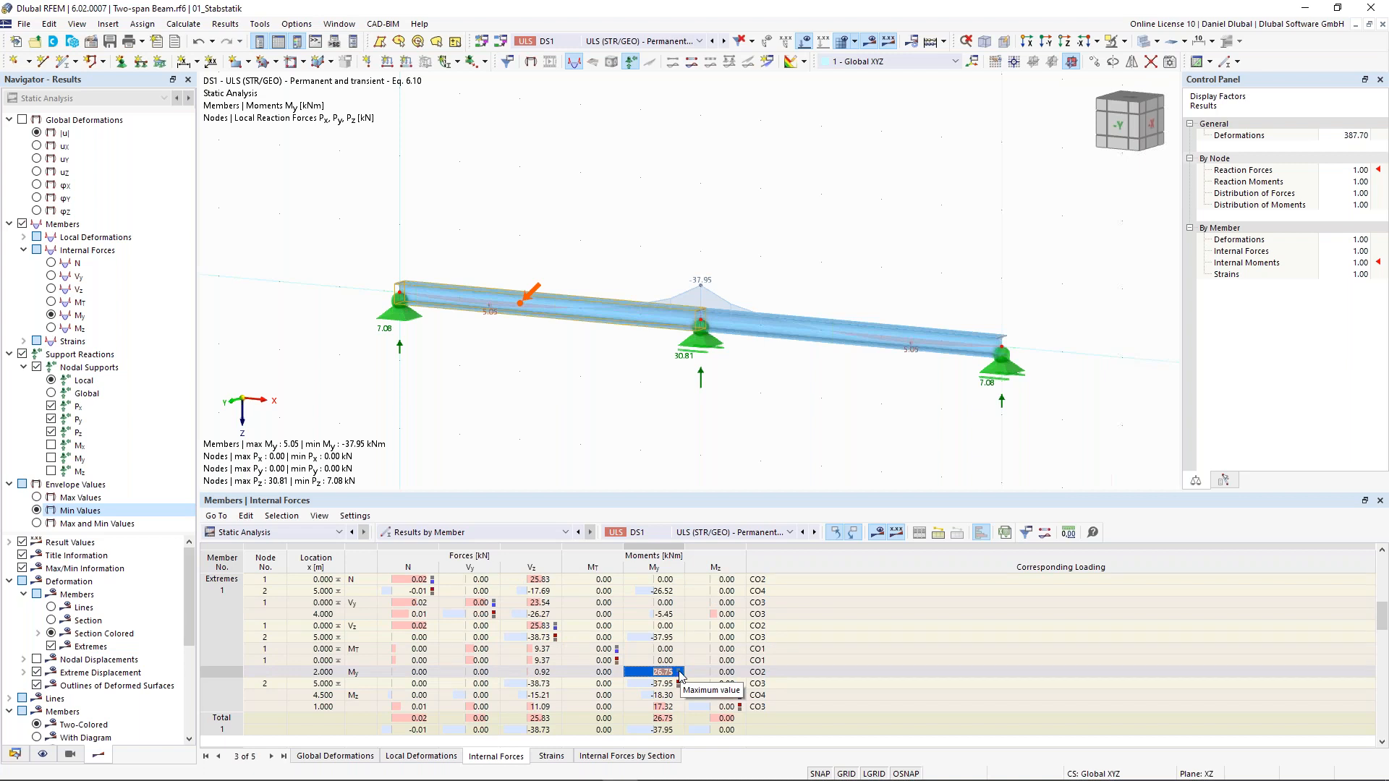
left_click(771, 674)
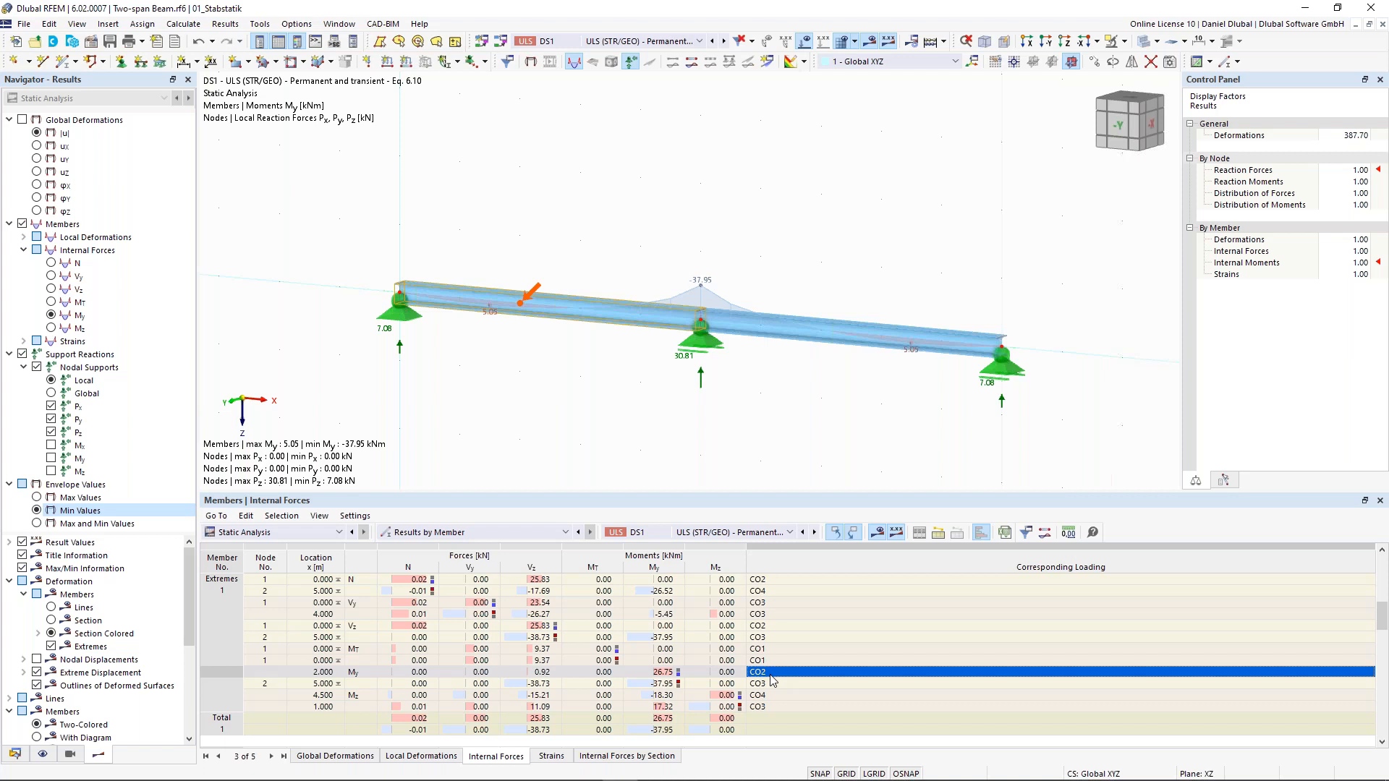
left_click(673, 685)
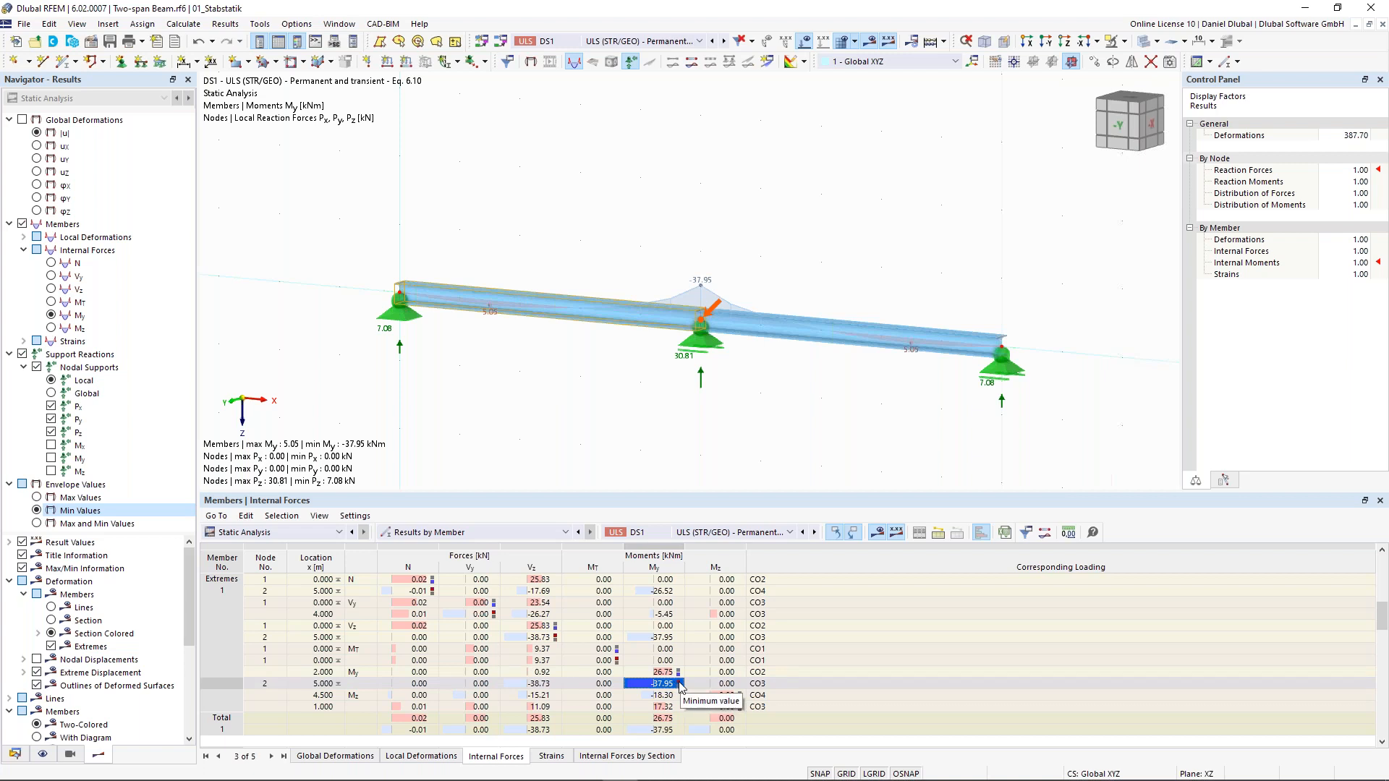
left_click(771, 684)
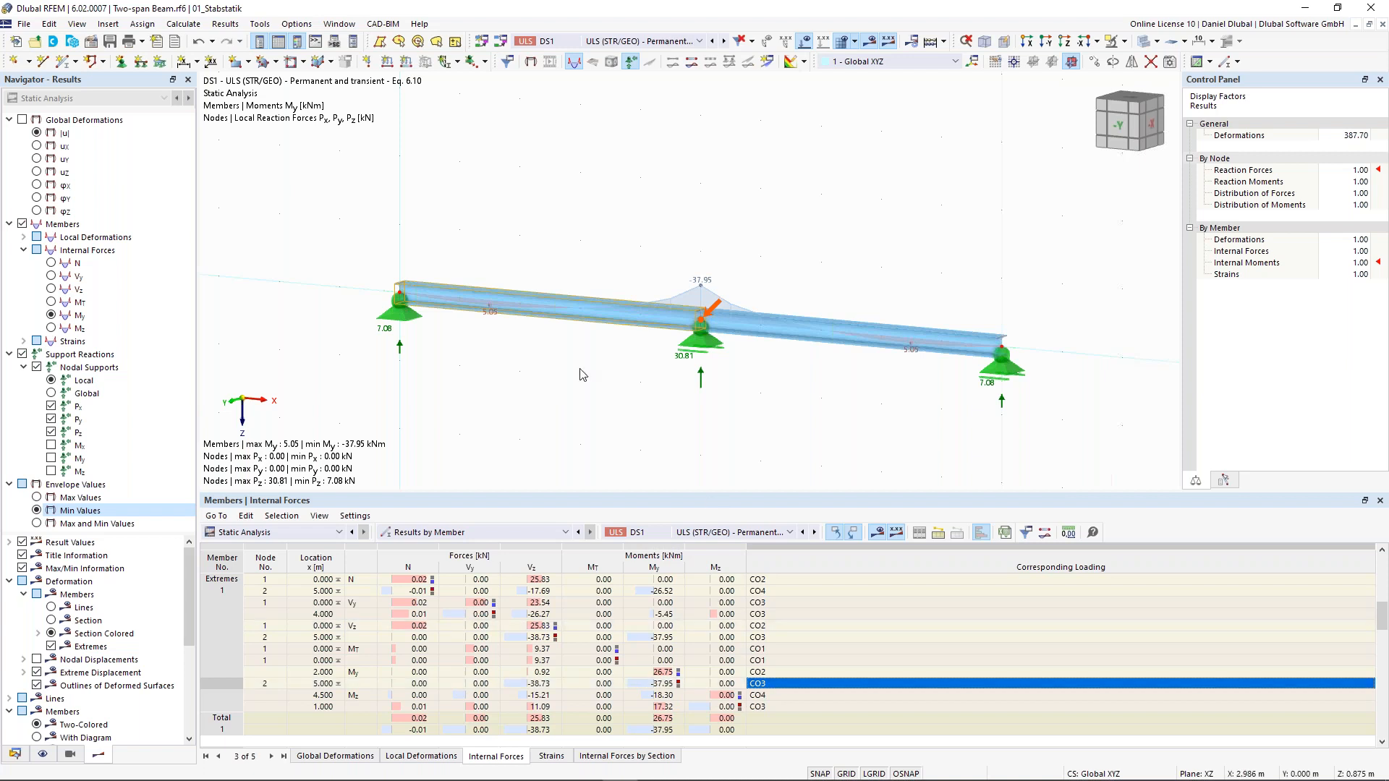
Step: Display the loads and My results of load combination CO3, with the whole load diagram in view
left_click(699, 41)
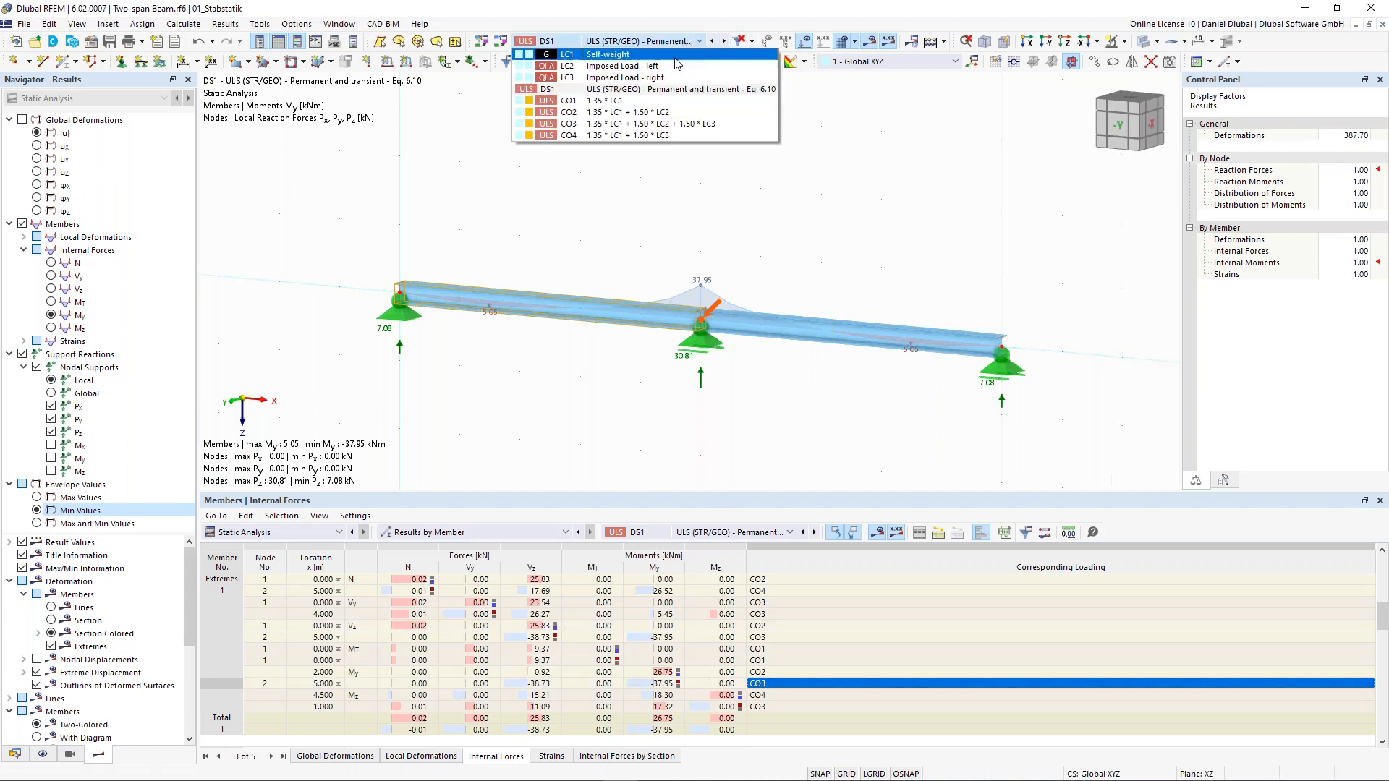
left_click(672, 114)
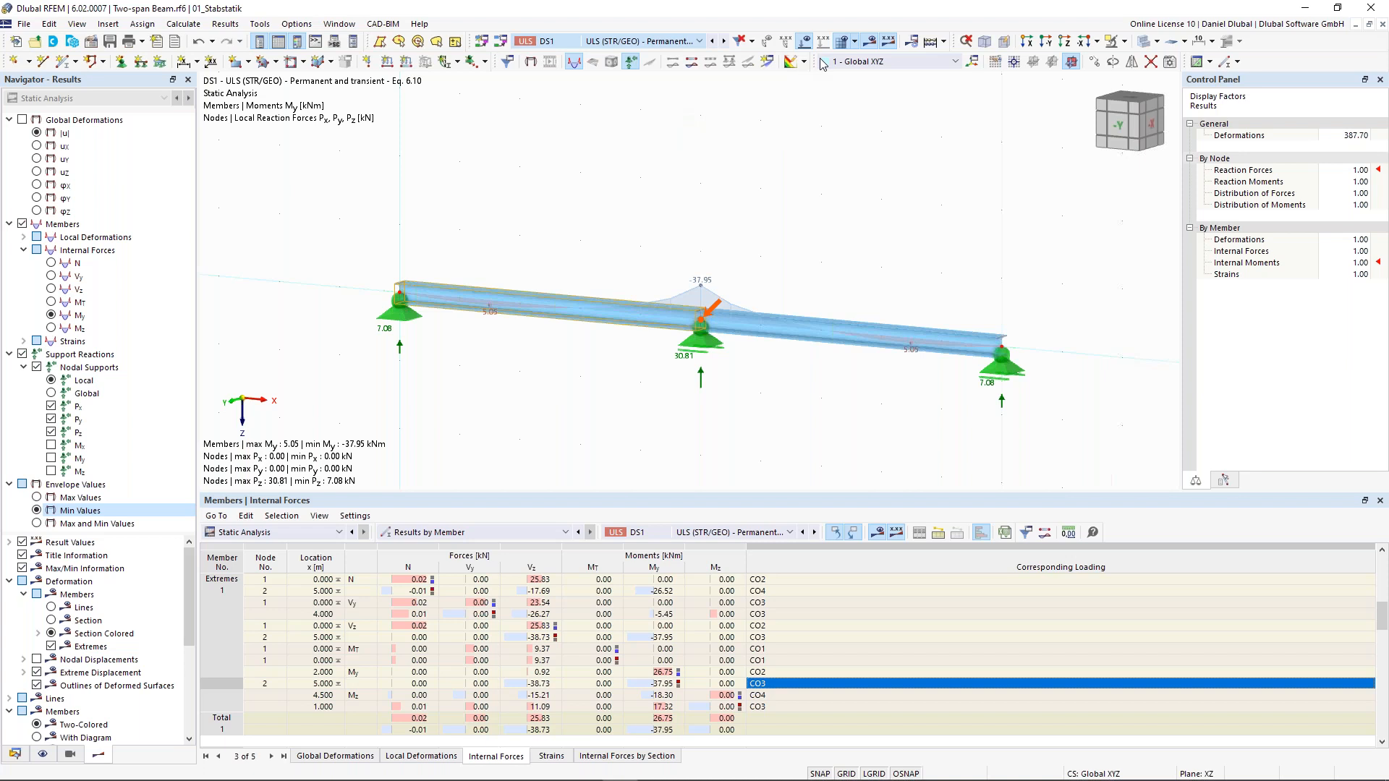
middle_click_drag(786, 199, 808, 268)
left_click(724, 42)
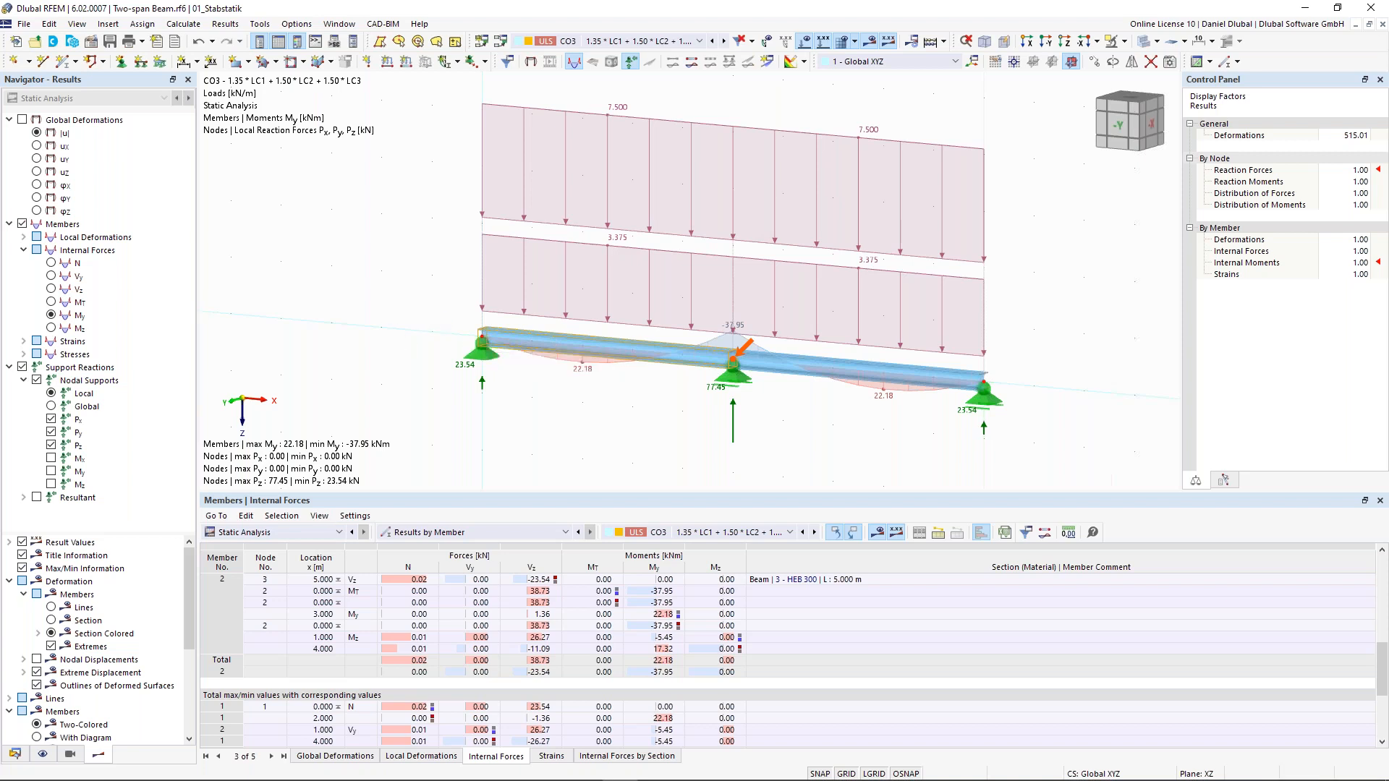
scroll(500, 238, "down", 2)
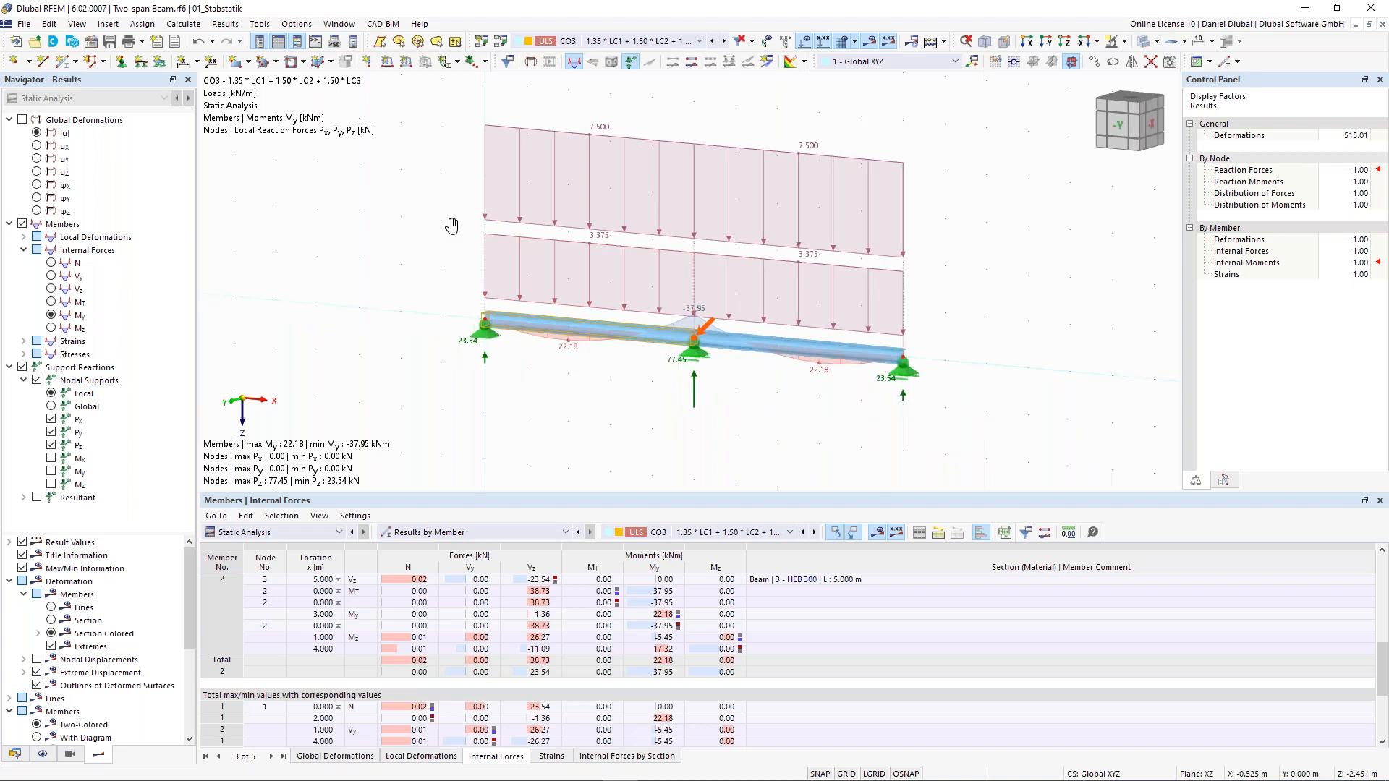
middle_click_drag(459, 224, 448, 250)
Step: Display the LC1 Self-weight results and inspect the My moment at the middle support
left_click(673, 41)
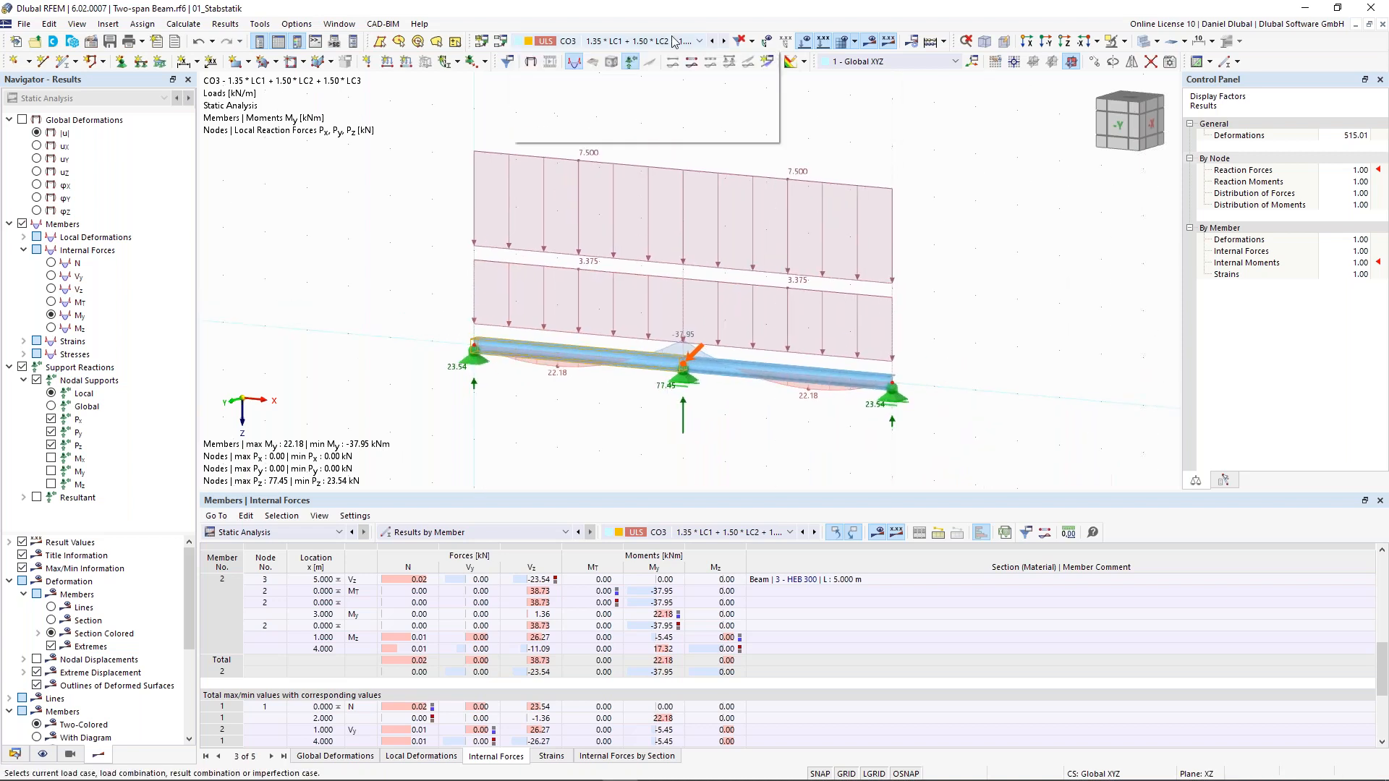
left_click(626, 120)
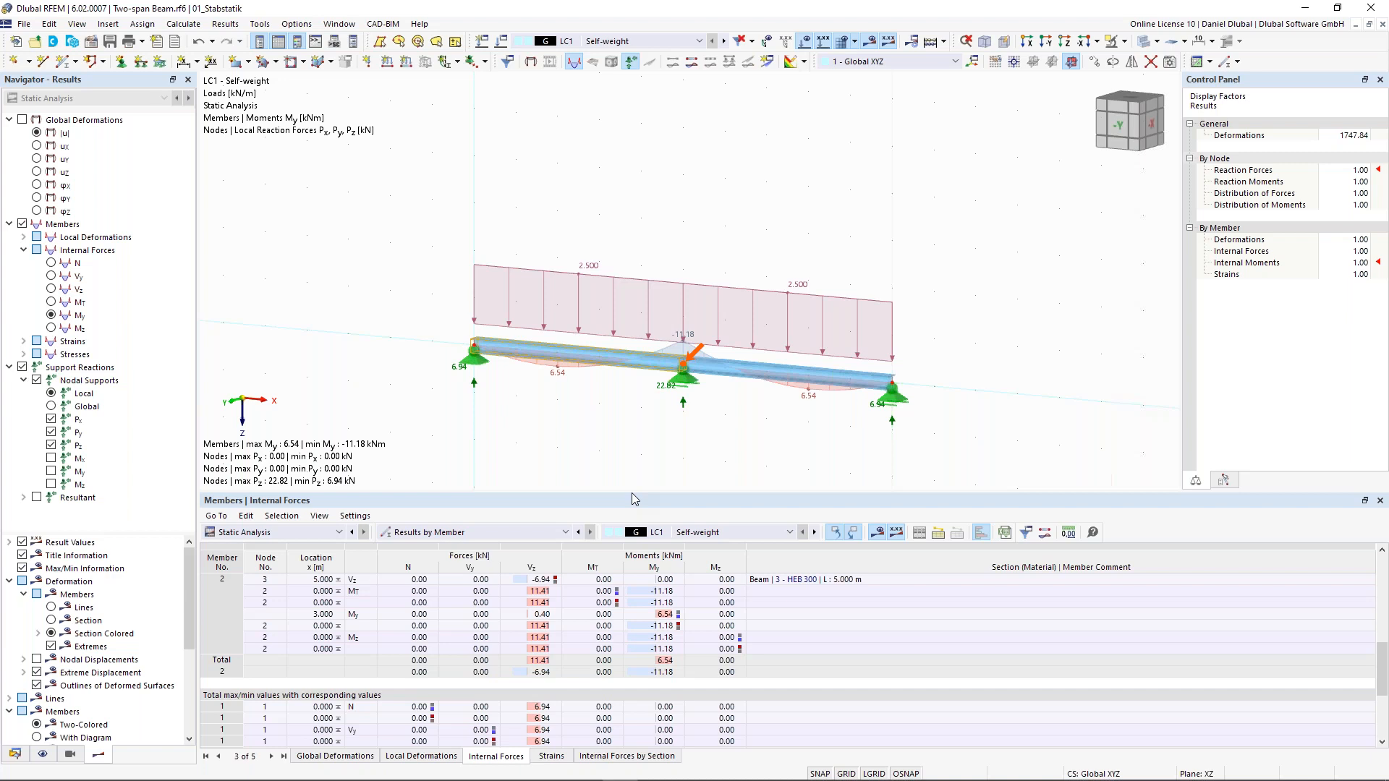
left_click_drag(633, 498, 634, 486)
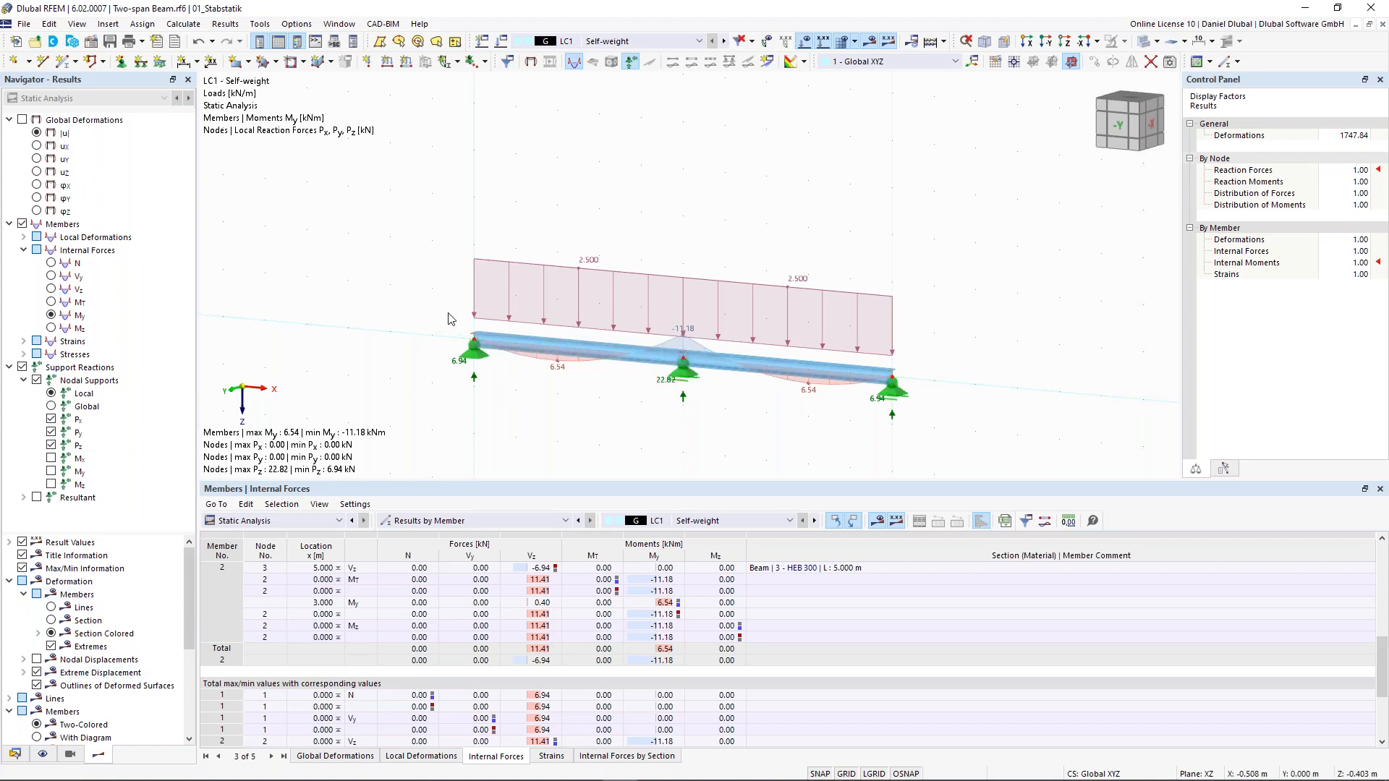
scroll(677, 337, "up", 1)
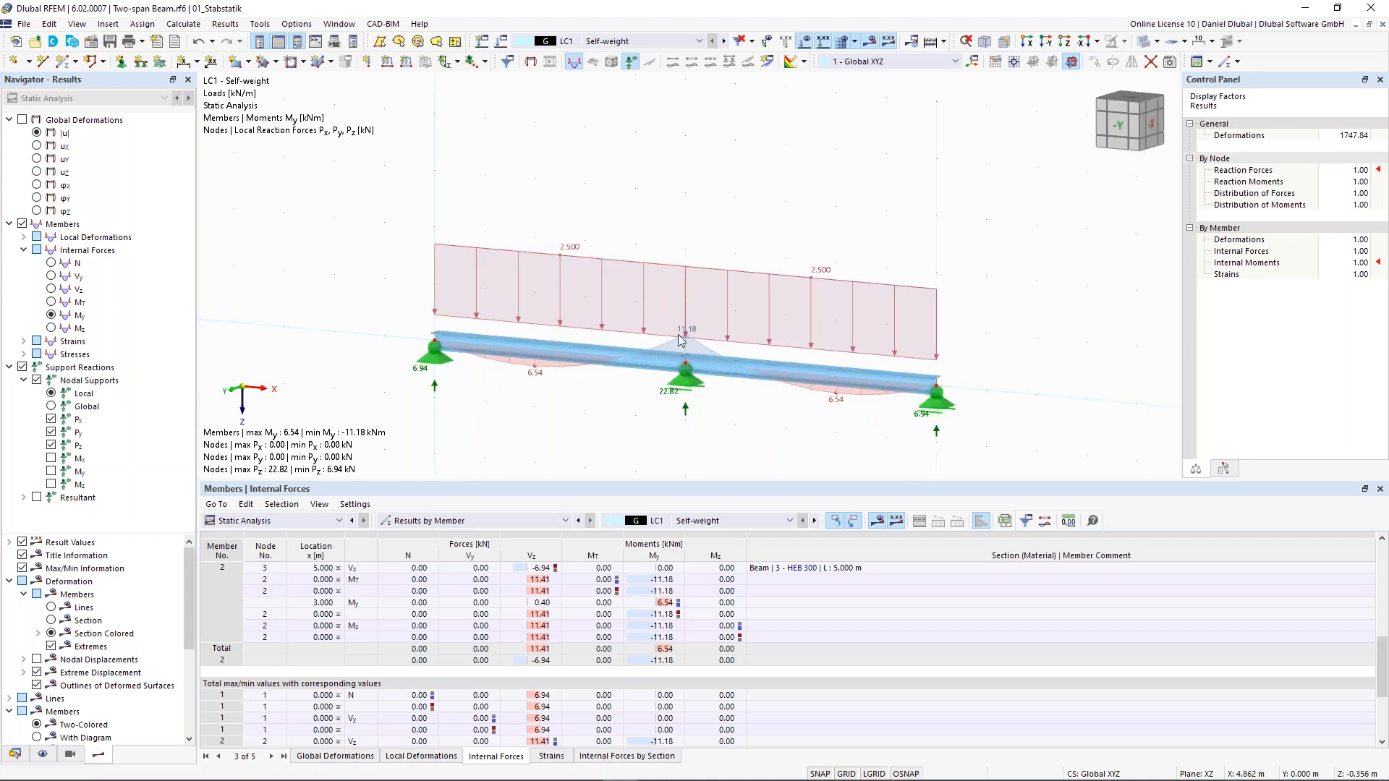
mouse_move(680, 340)
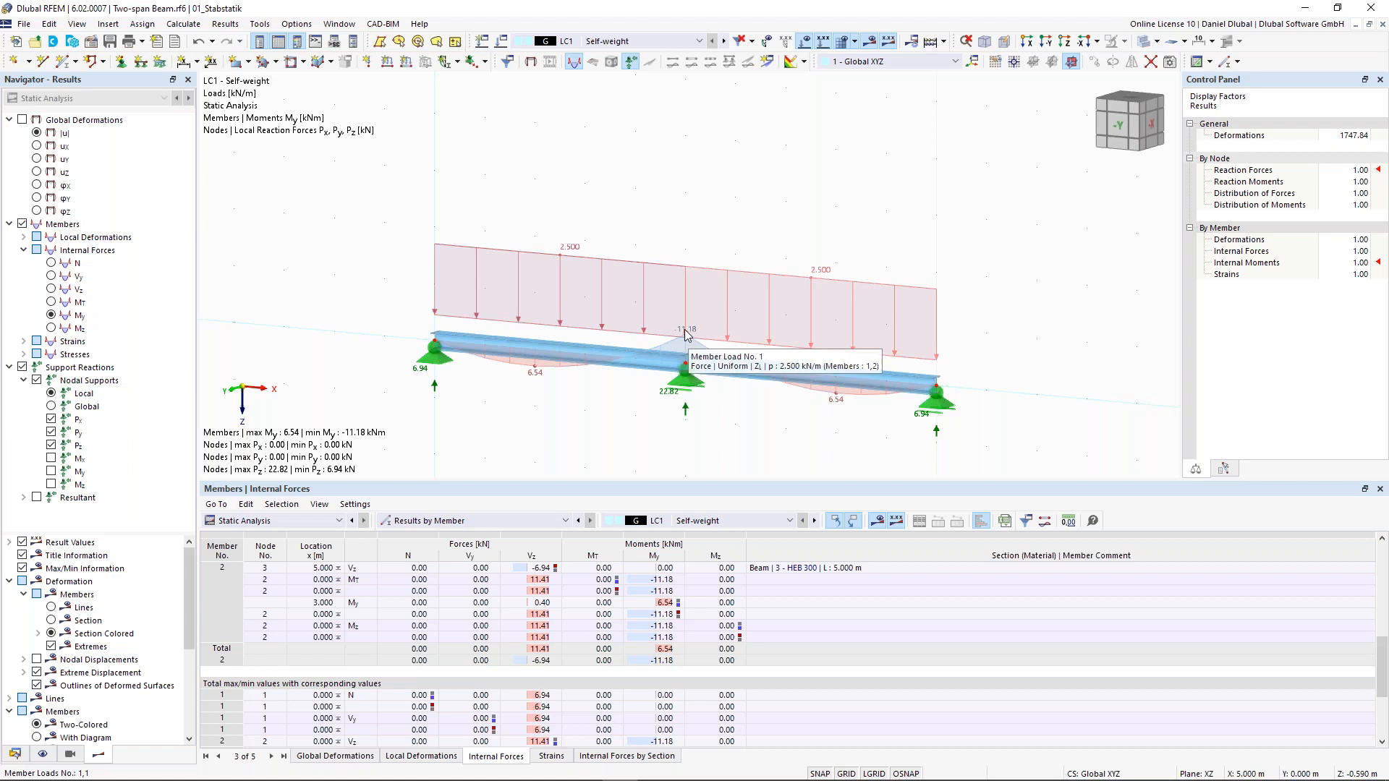
Step: Deactivate the shear stiffness of the HEB 300 section and apply the change
left_click(103, 200)
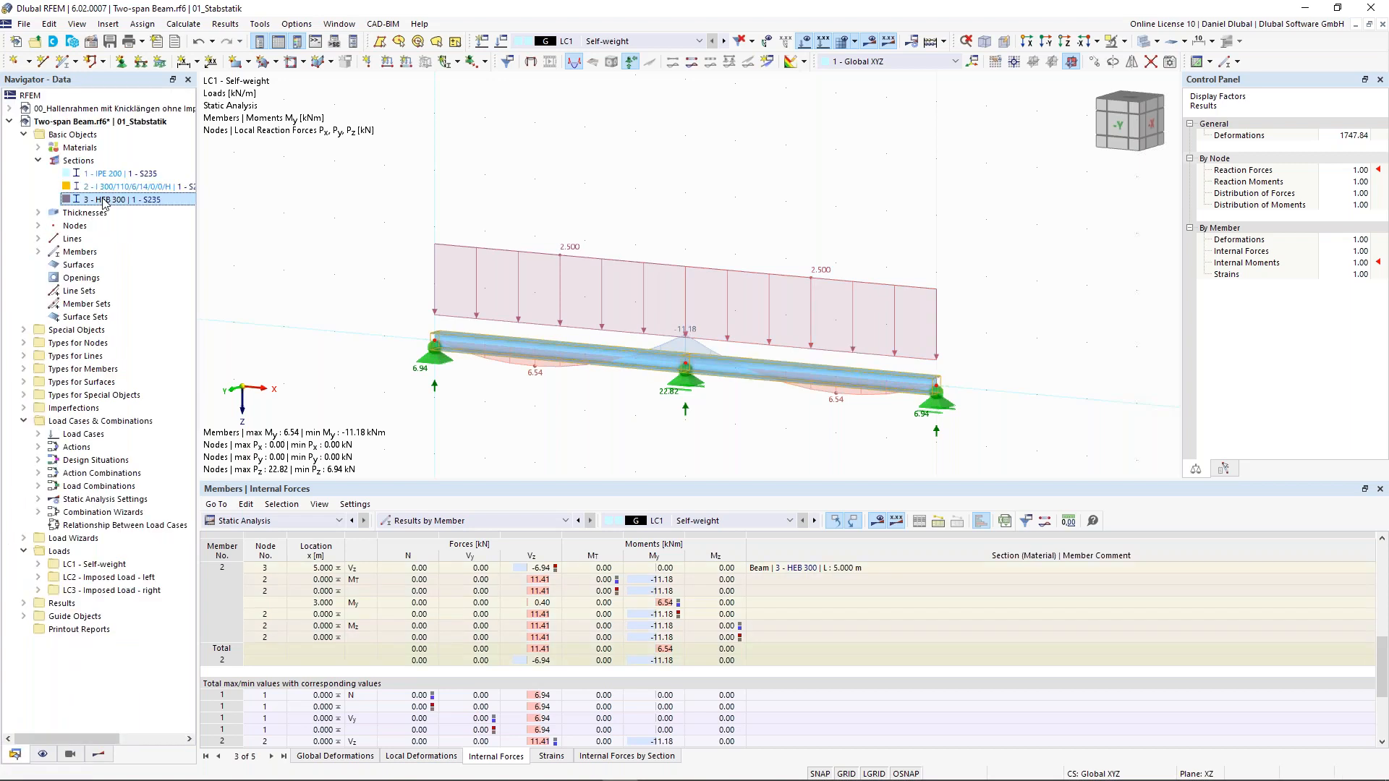
double_click(104, 200)
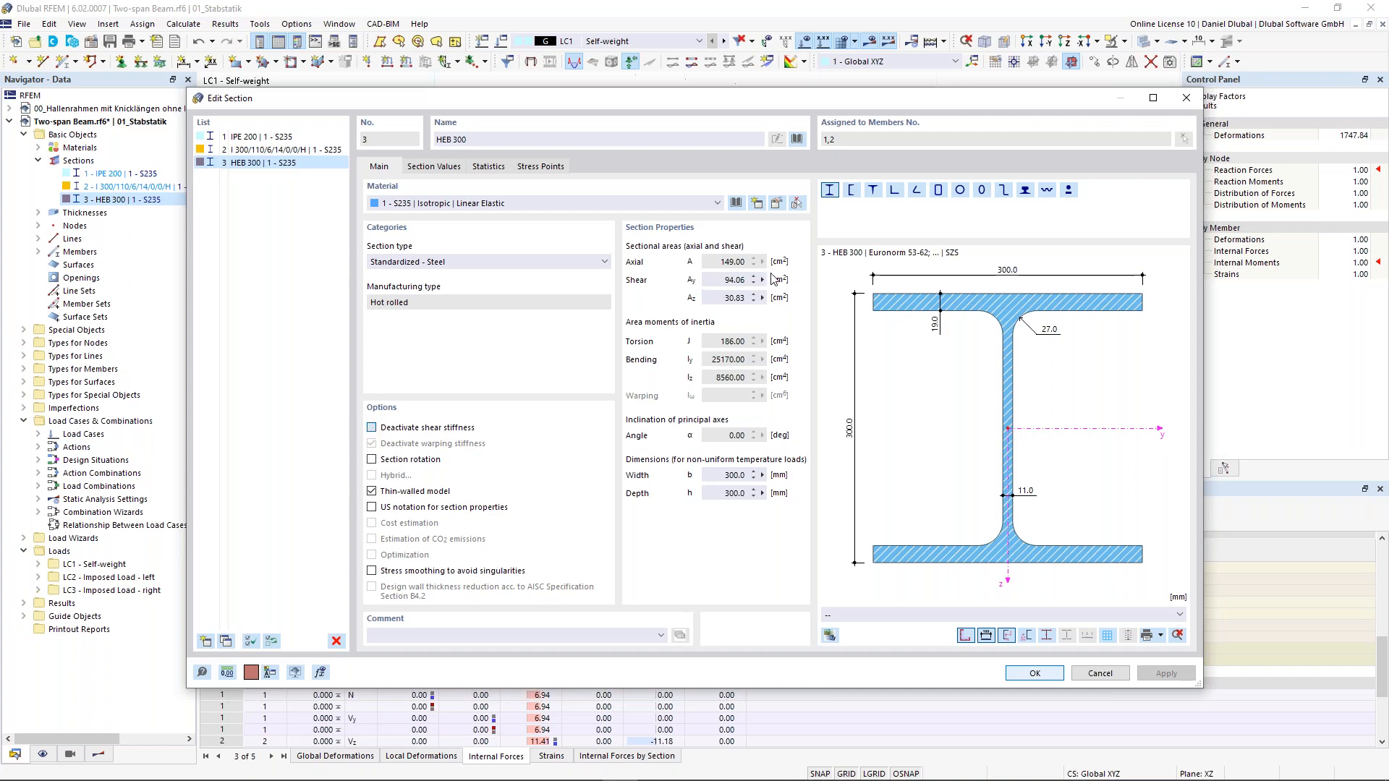
key("space")
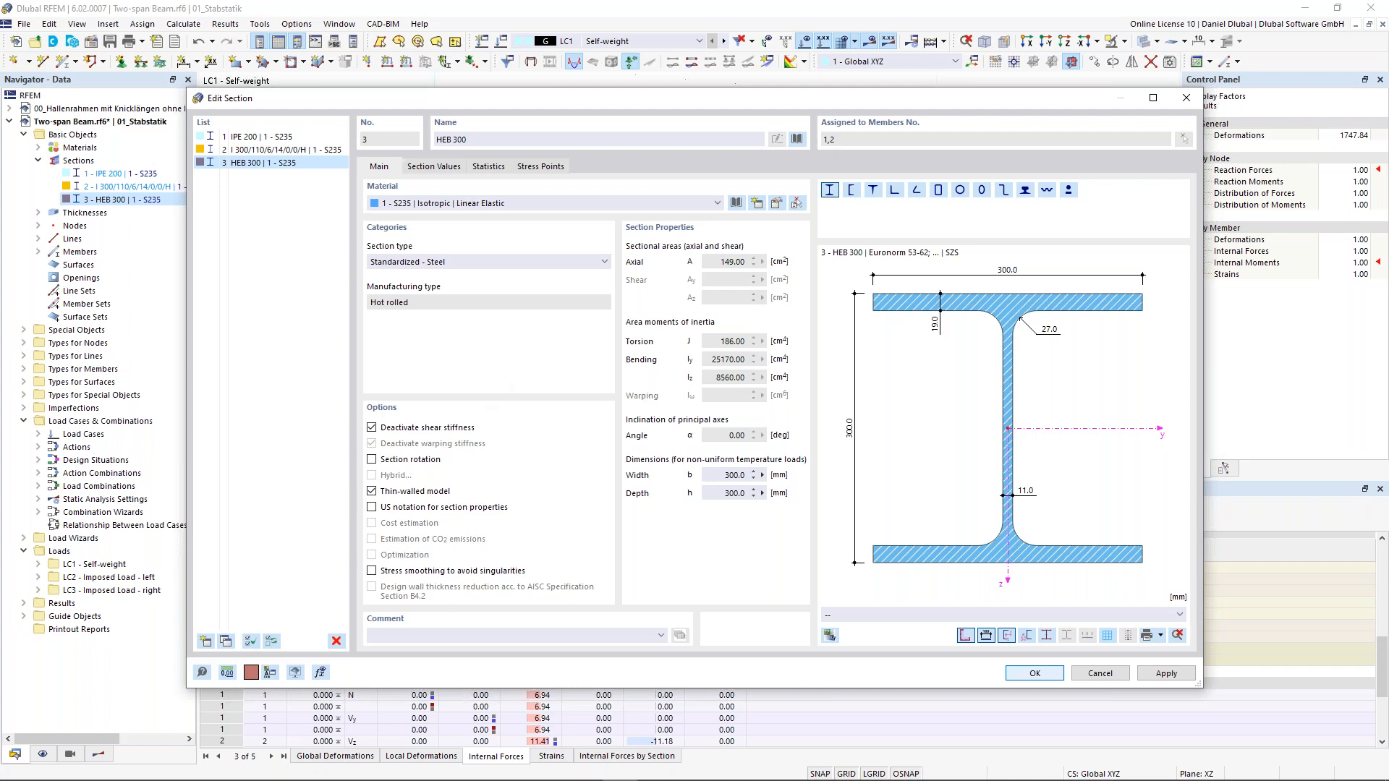
left_click_drag(437, 96, 407, 75)
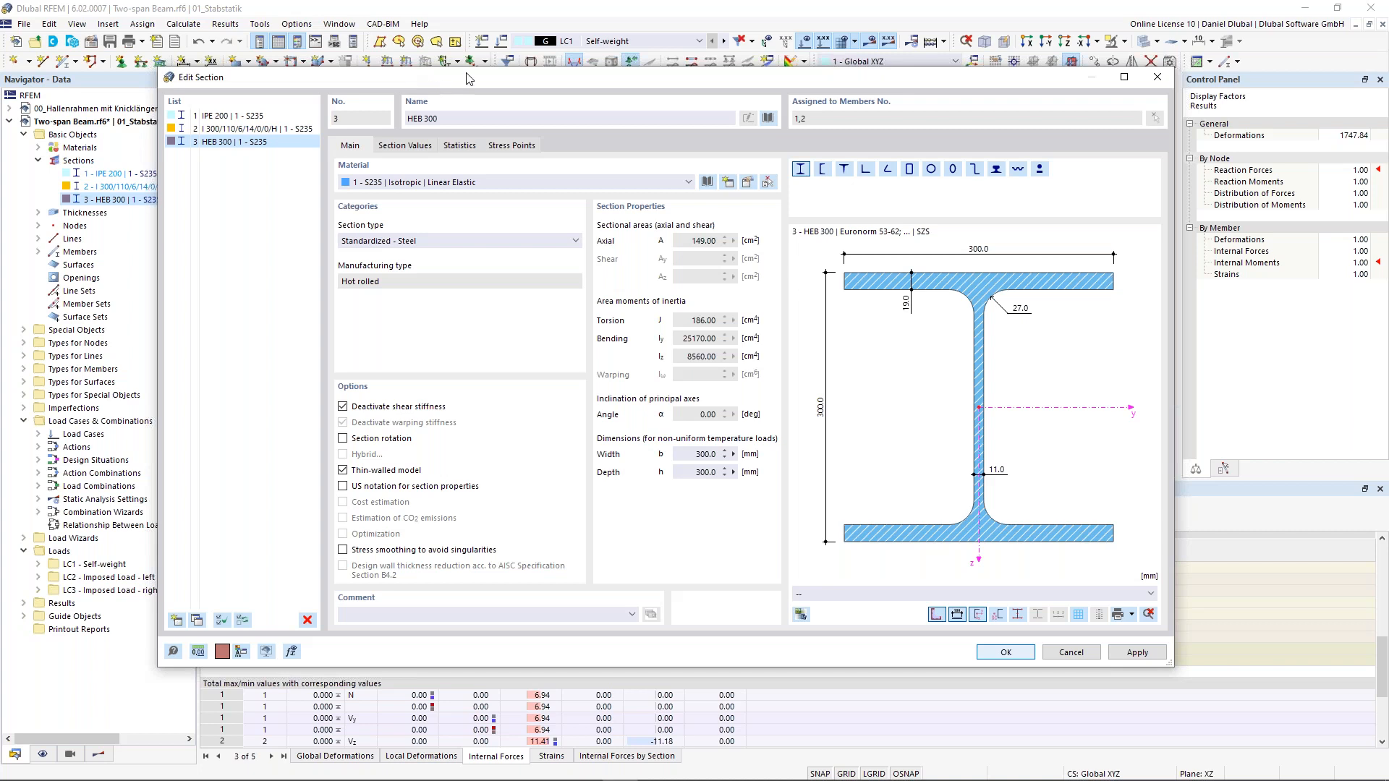
left_click_drag(467, 79, 480, 405)
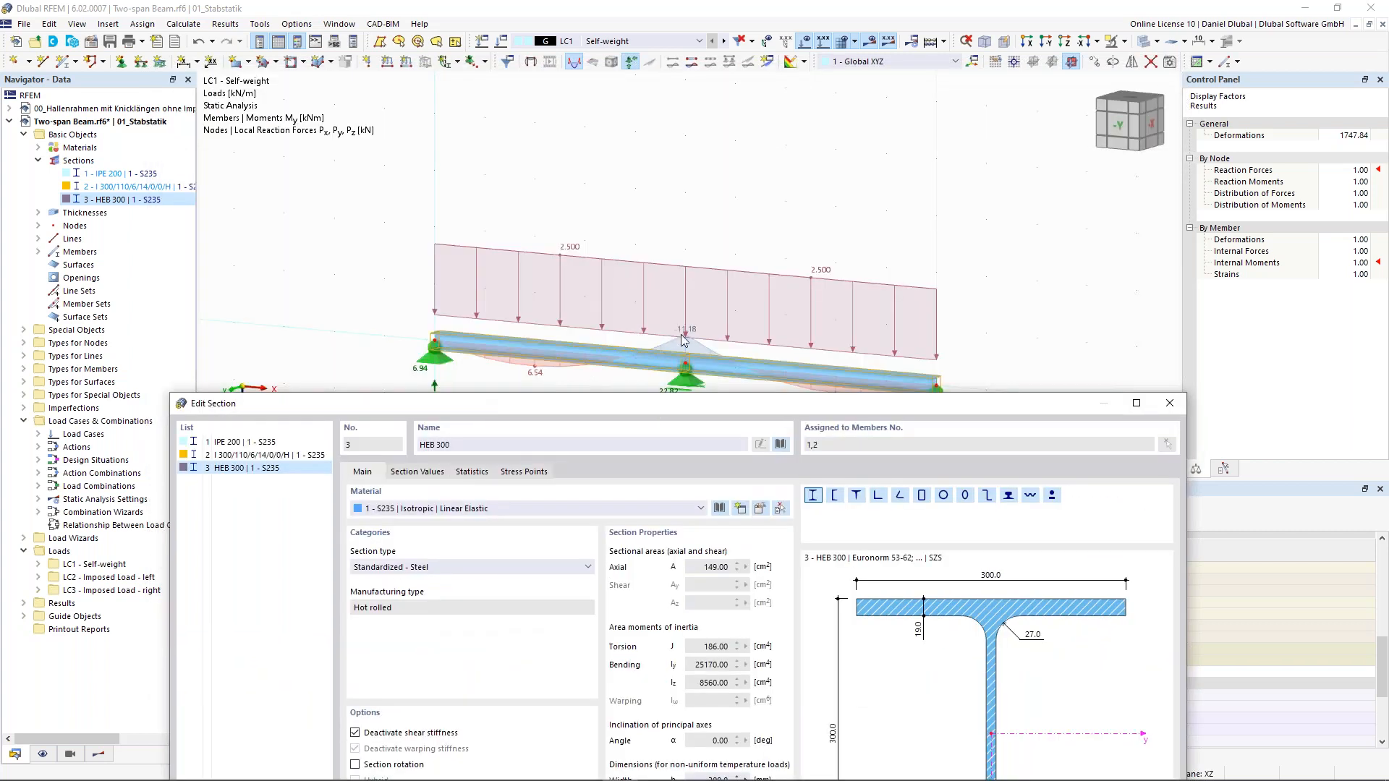
left_click_drag(655, 395, 638, 142)
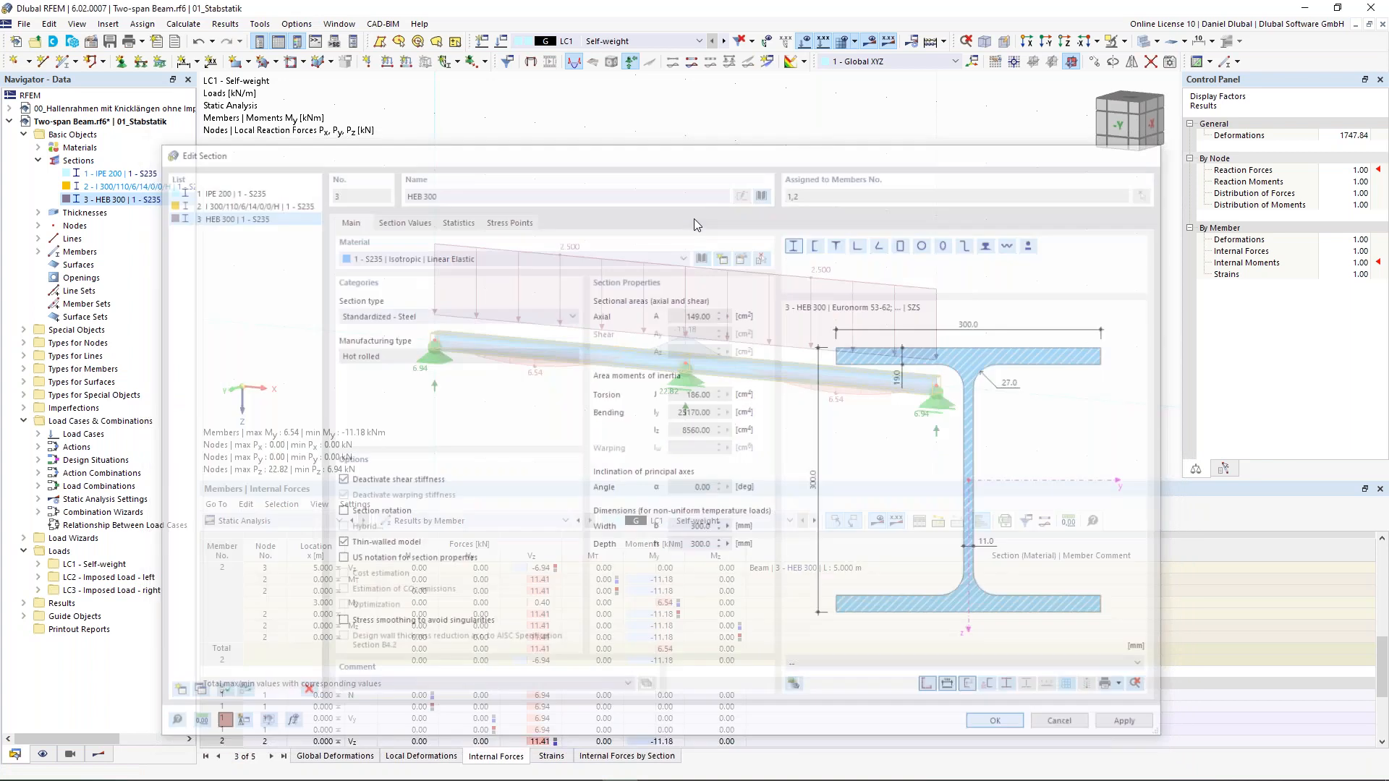
Step: Recalculate LC1 Self-weight and examine the moment at the middle support
left_click(869, 41)
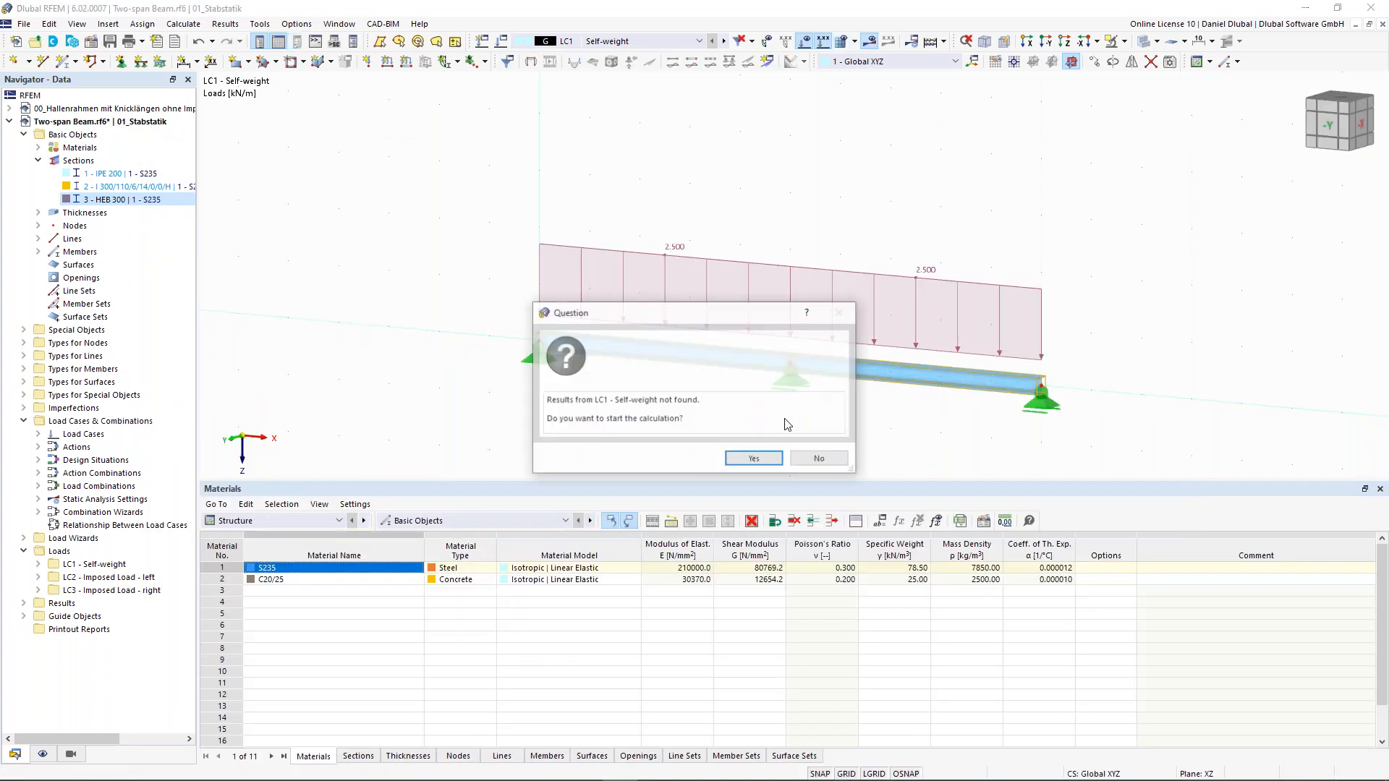
left_click(755, 461)
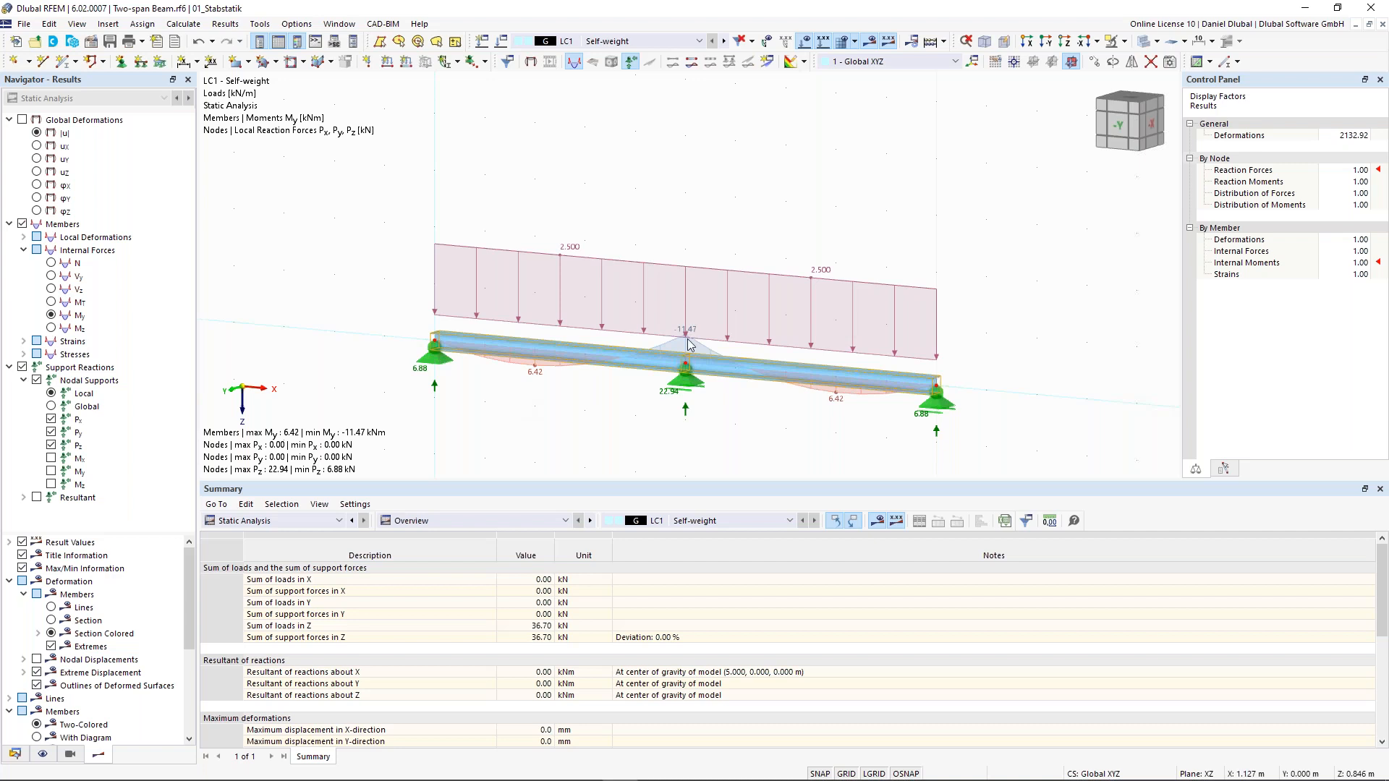
scroll(702, 358, "up", 2)
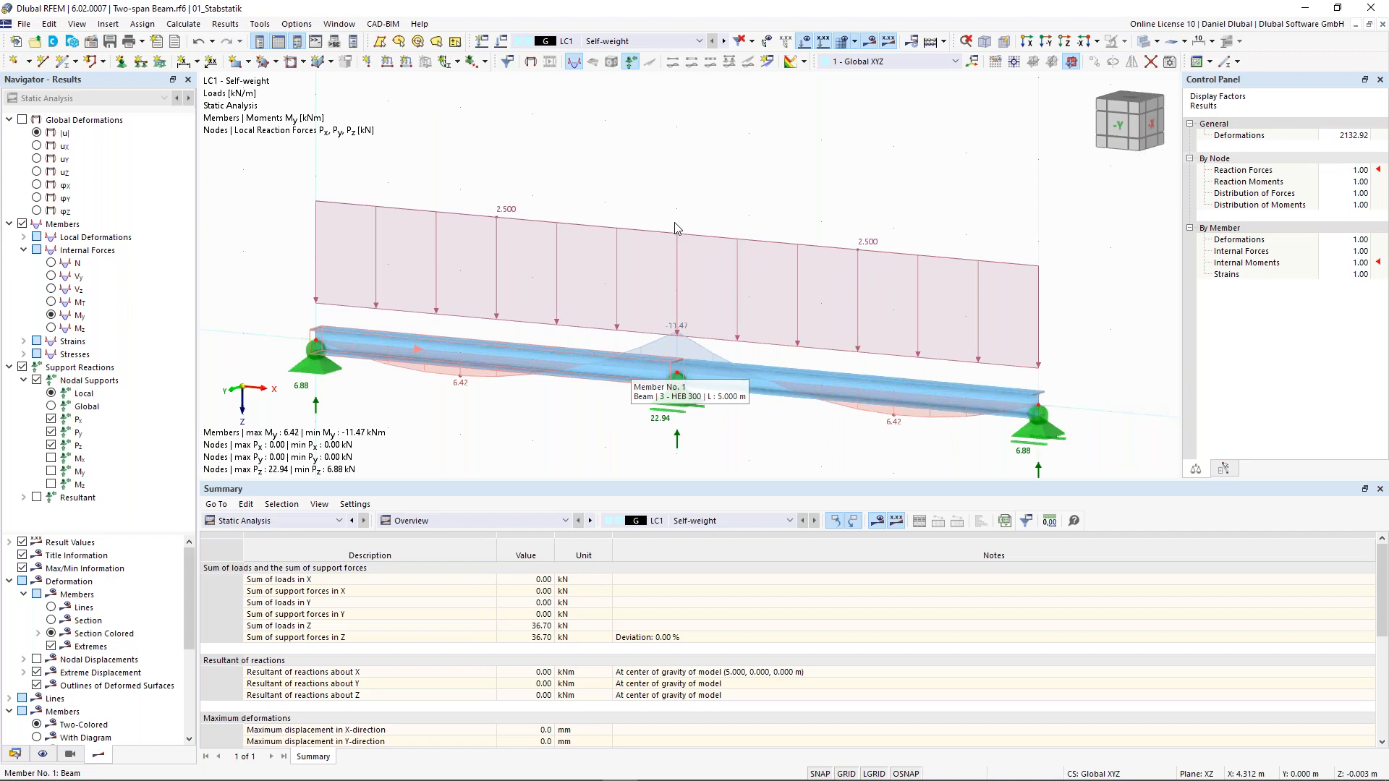
scroll(688, 195, "down", 1)
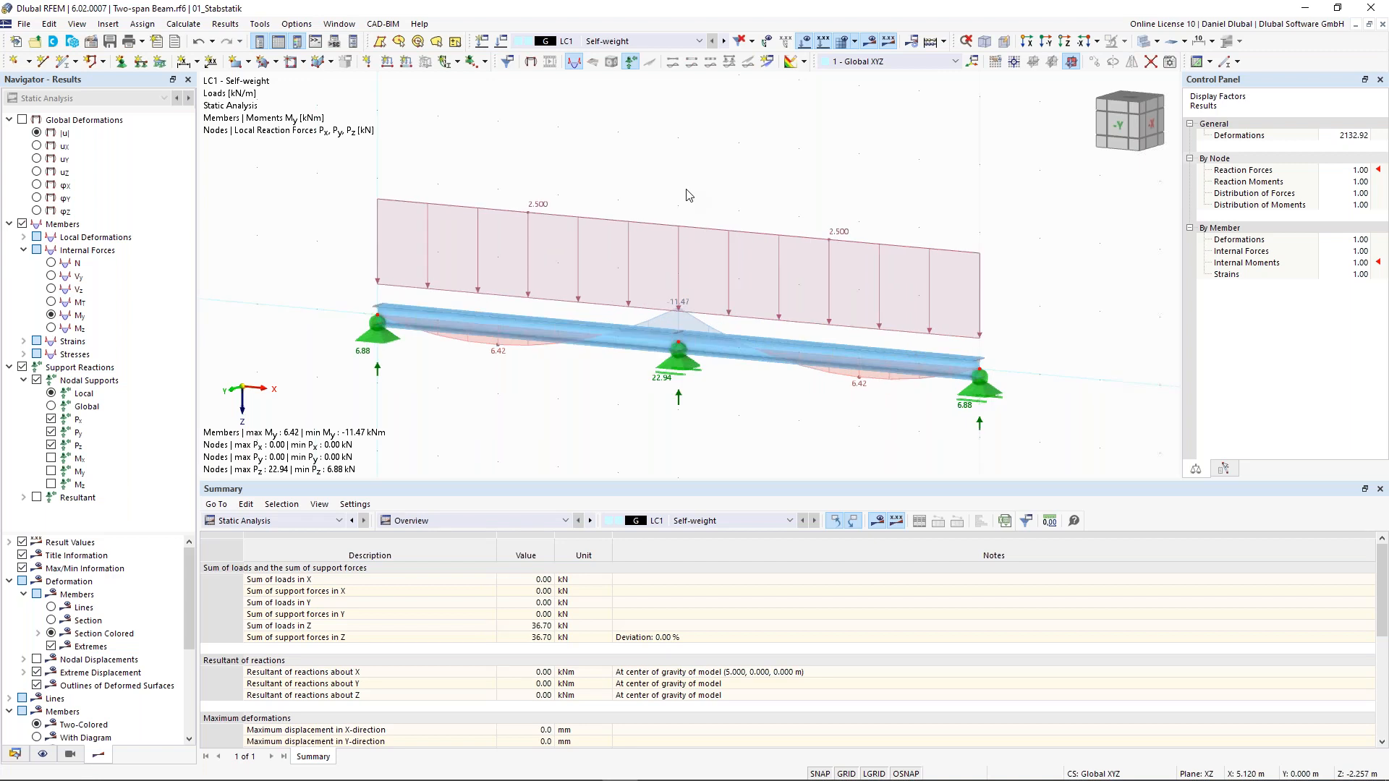
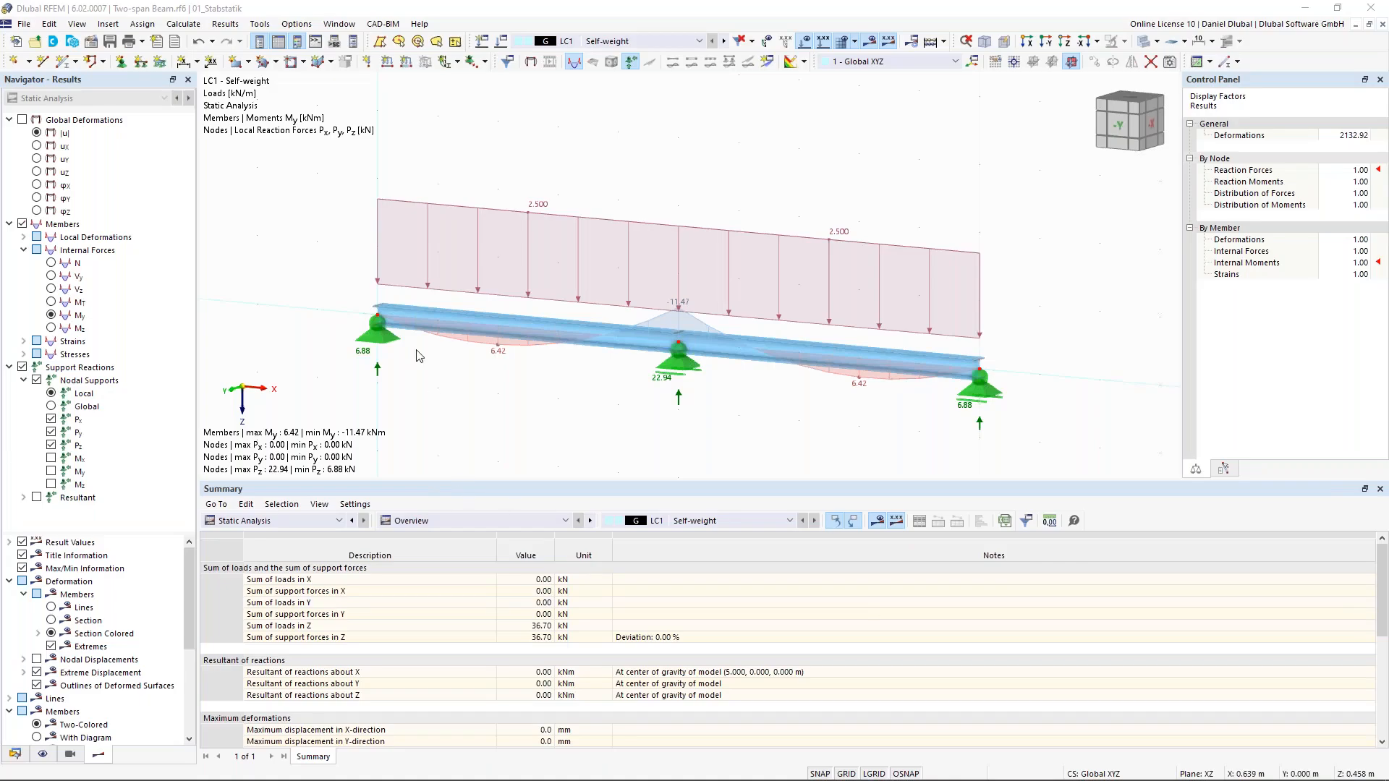
Step: Review the settings of LC1 Self-weight in the load cases and combinations, and close them
scroll(420, 355, "down", 1)
middle_click_drag(290, 269, 357, 265)
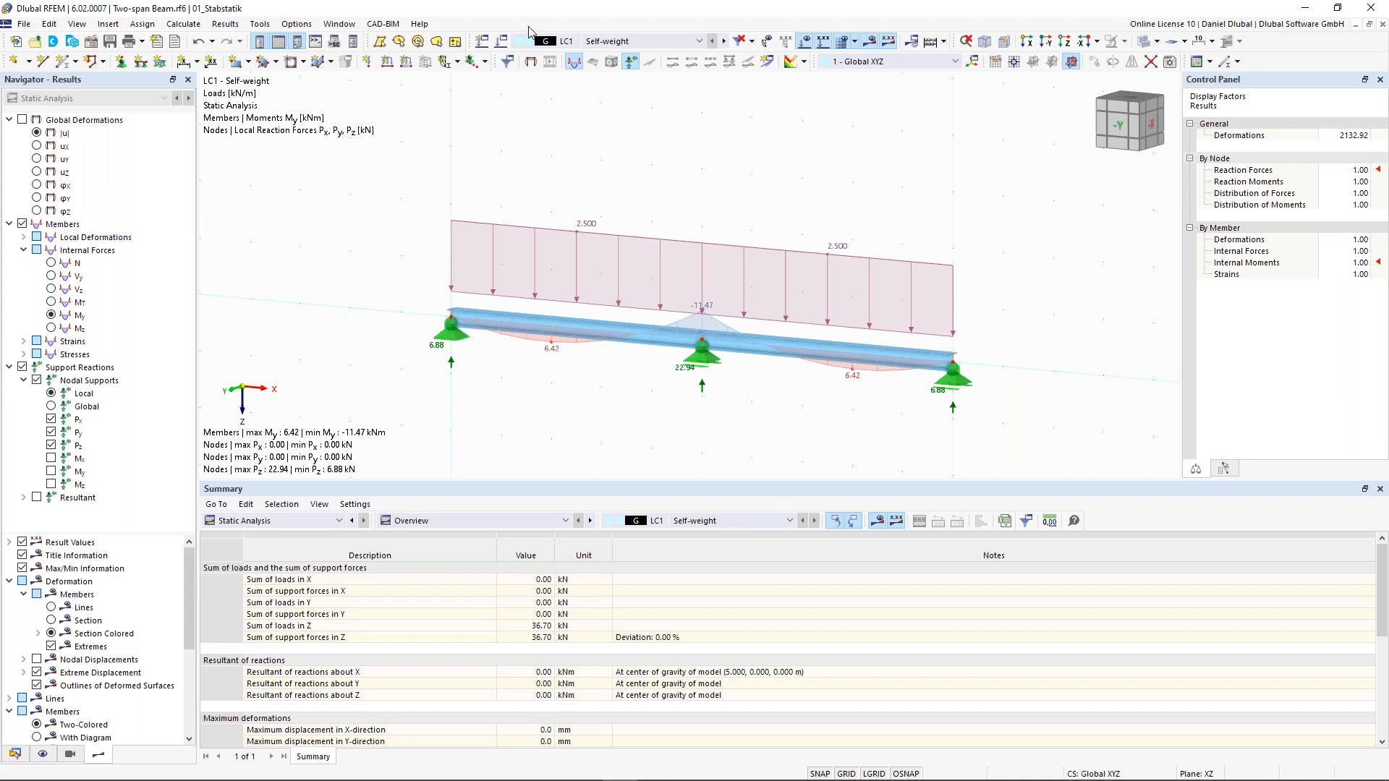
scroll(375, 152, "down", 2)
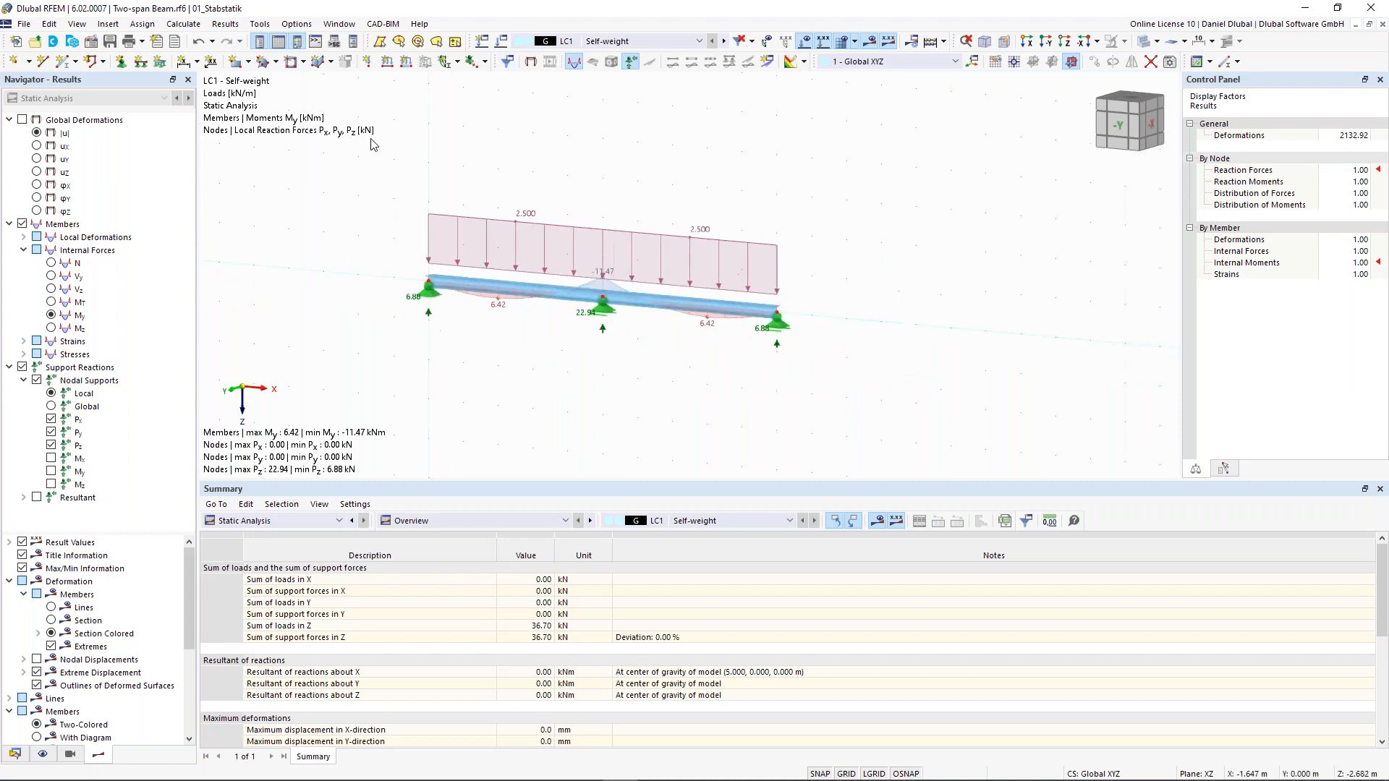
middle_click_drag(389, 157, 405, 169)
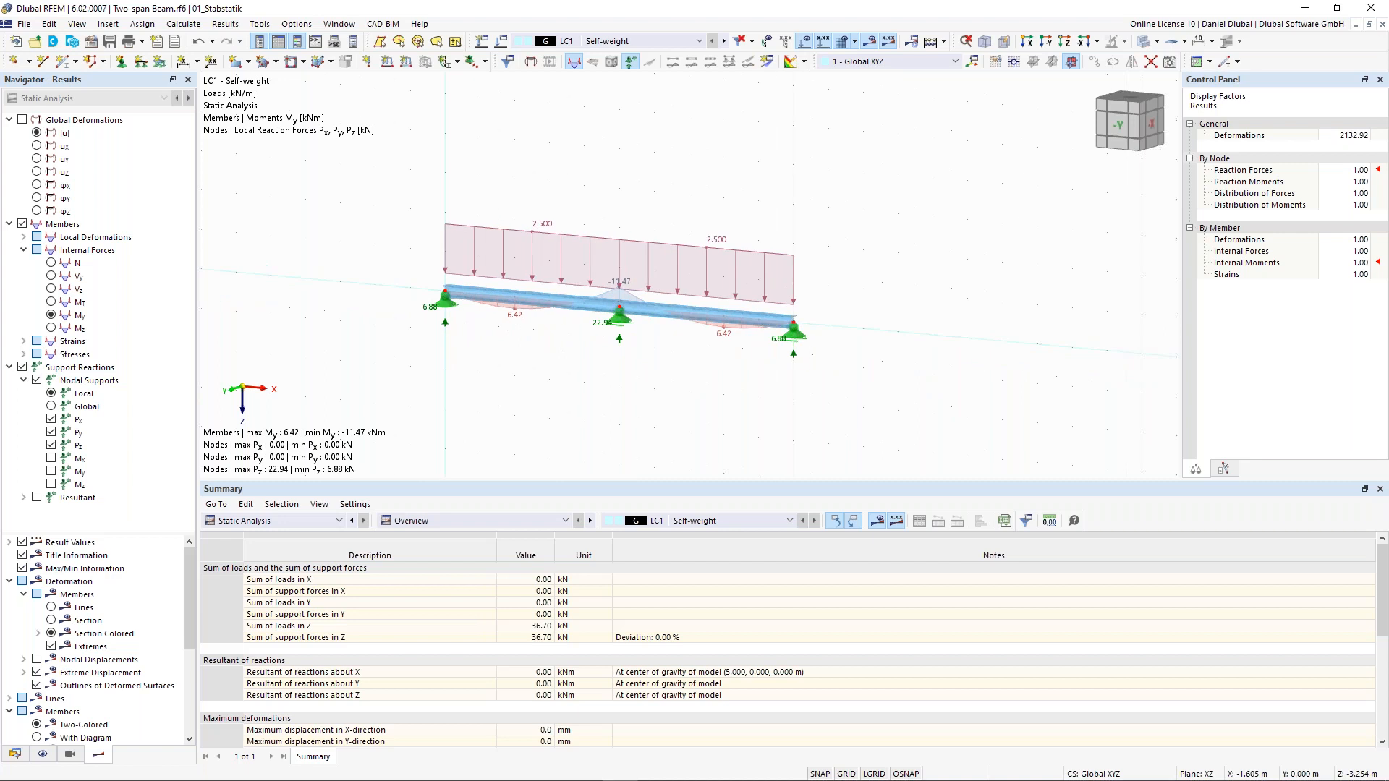
left_click(502, 41)
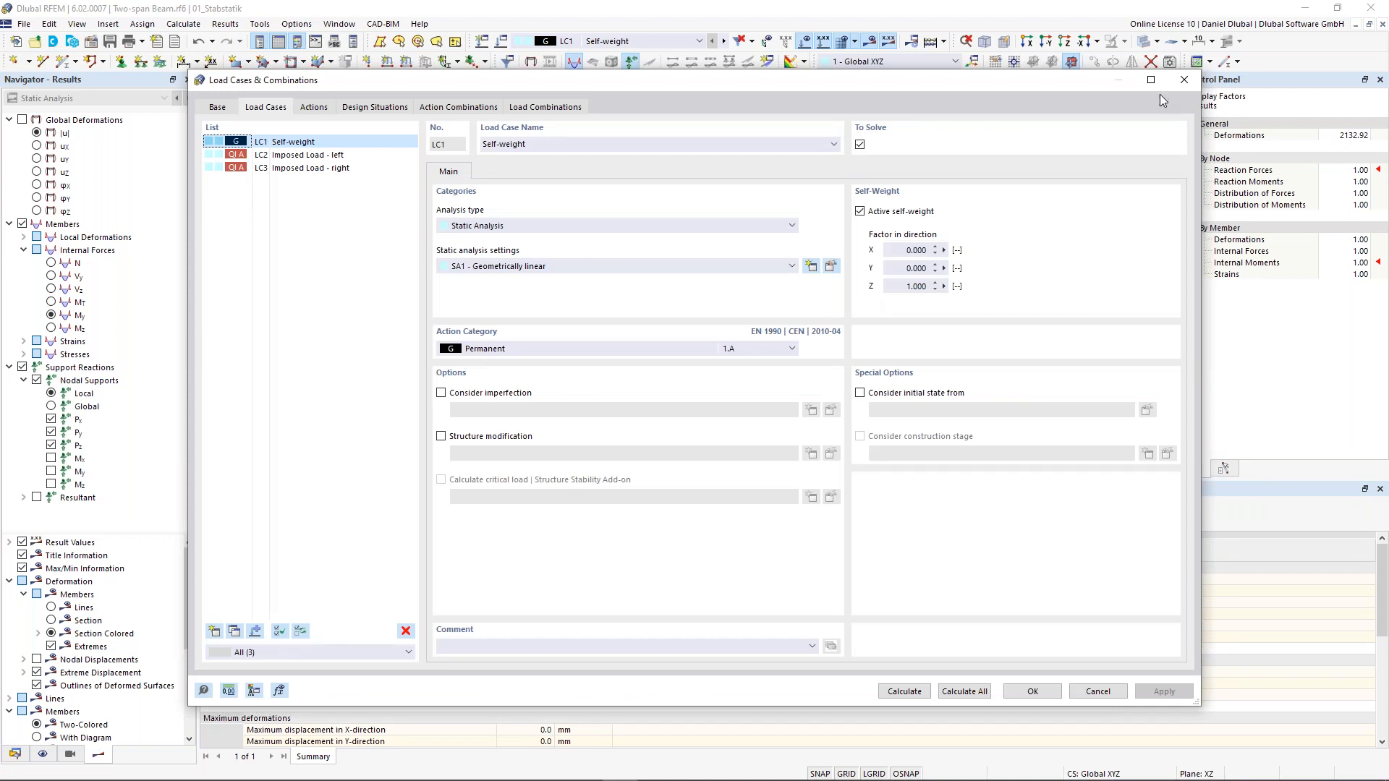
left_click(1184, 80)
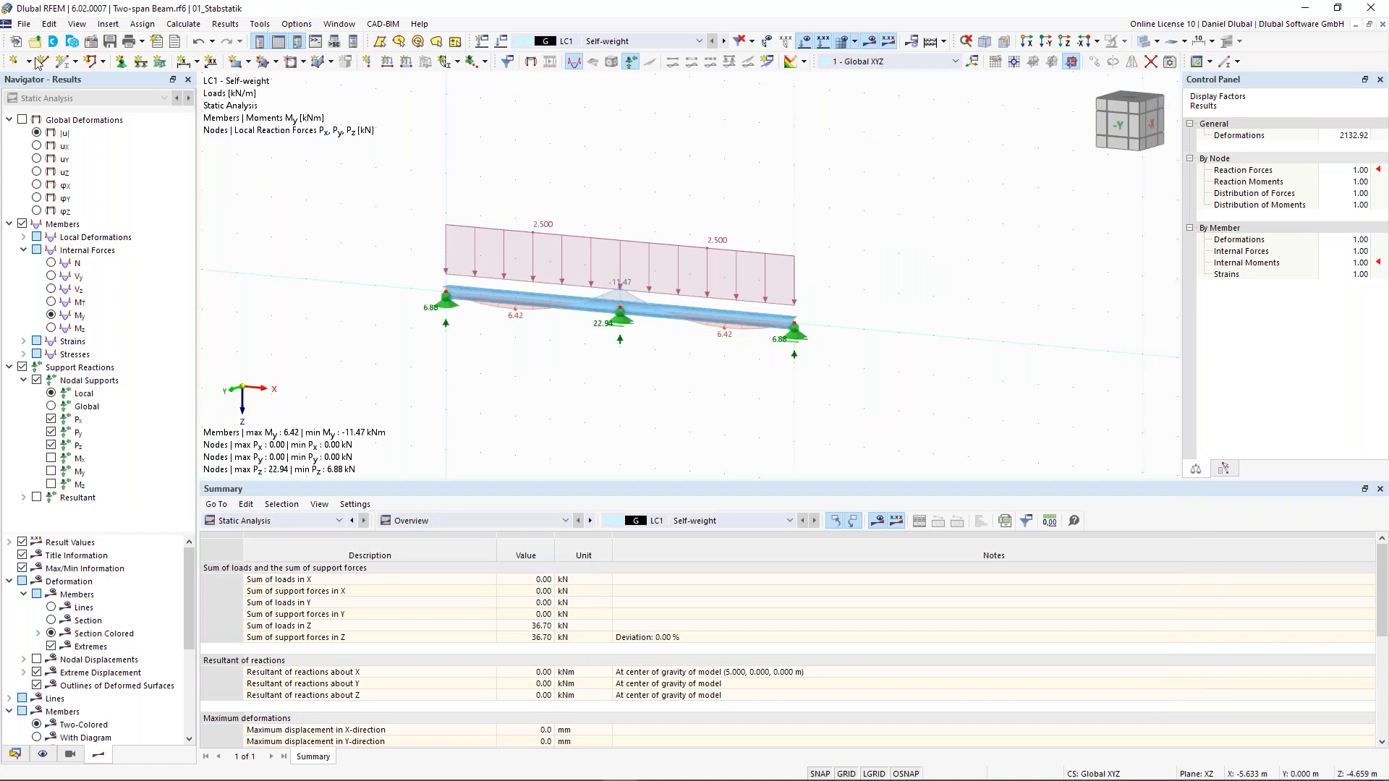
Step: Bring up the file commands to see the options for saving the model, including as a template
left_click(24, 24)
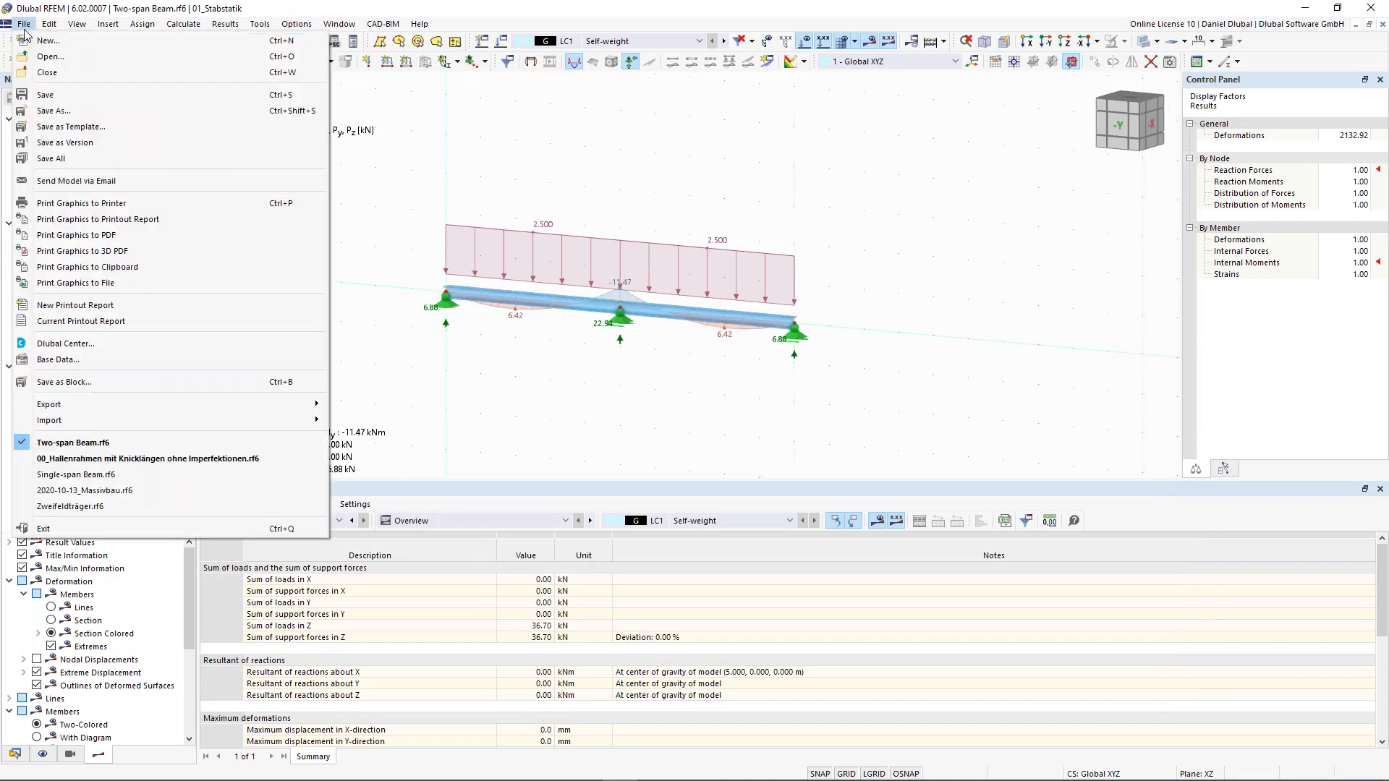
left_click(456, 15)
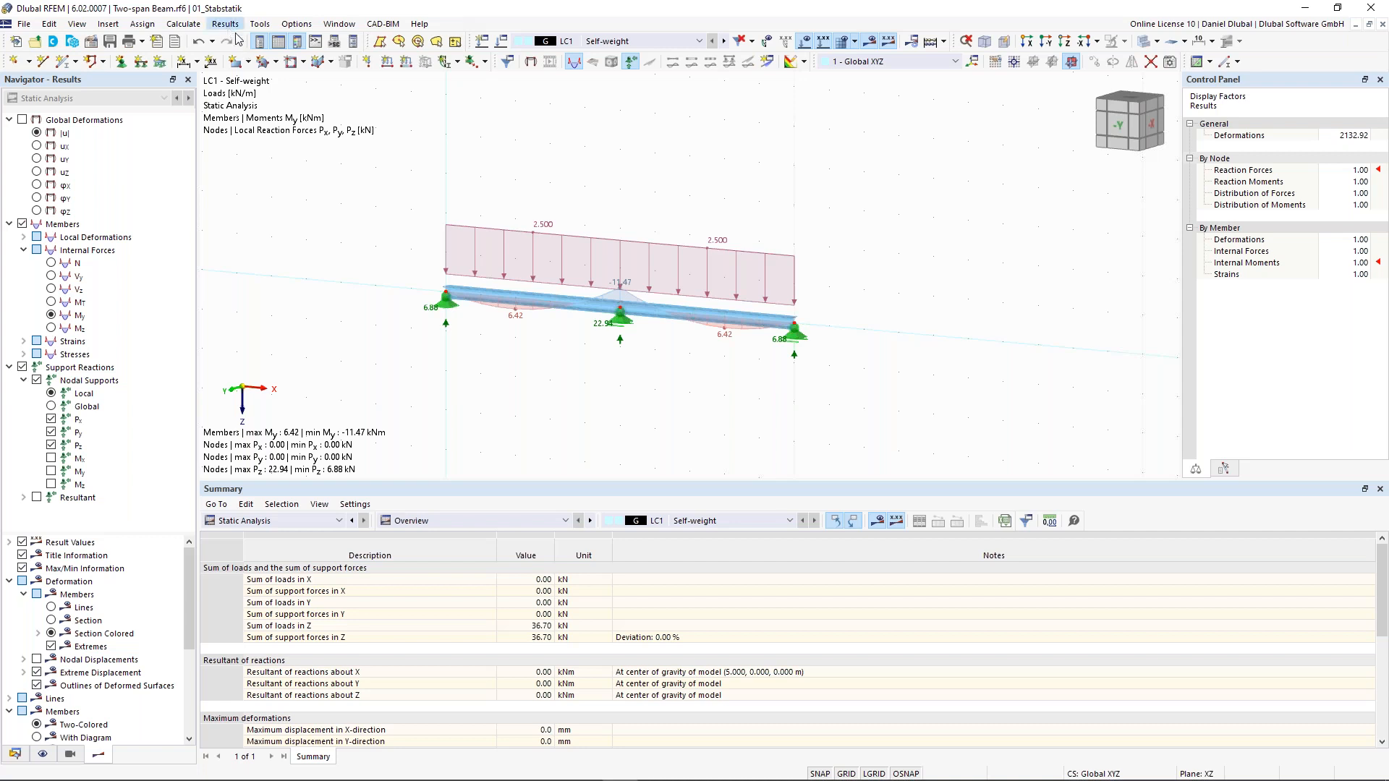
left_click(24, 23)
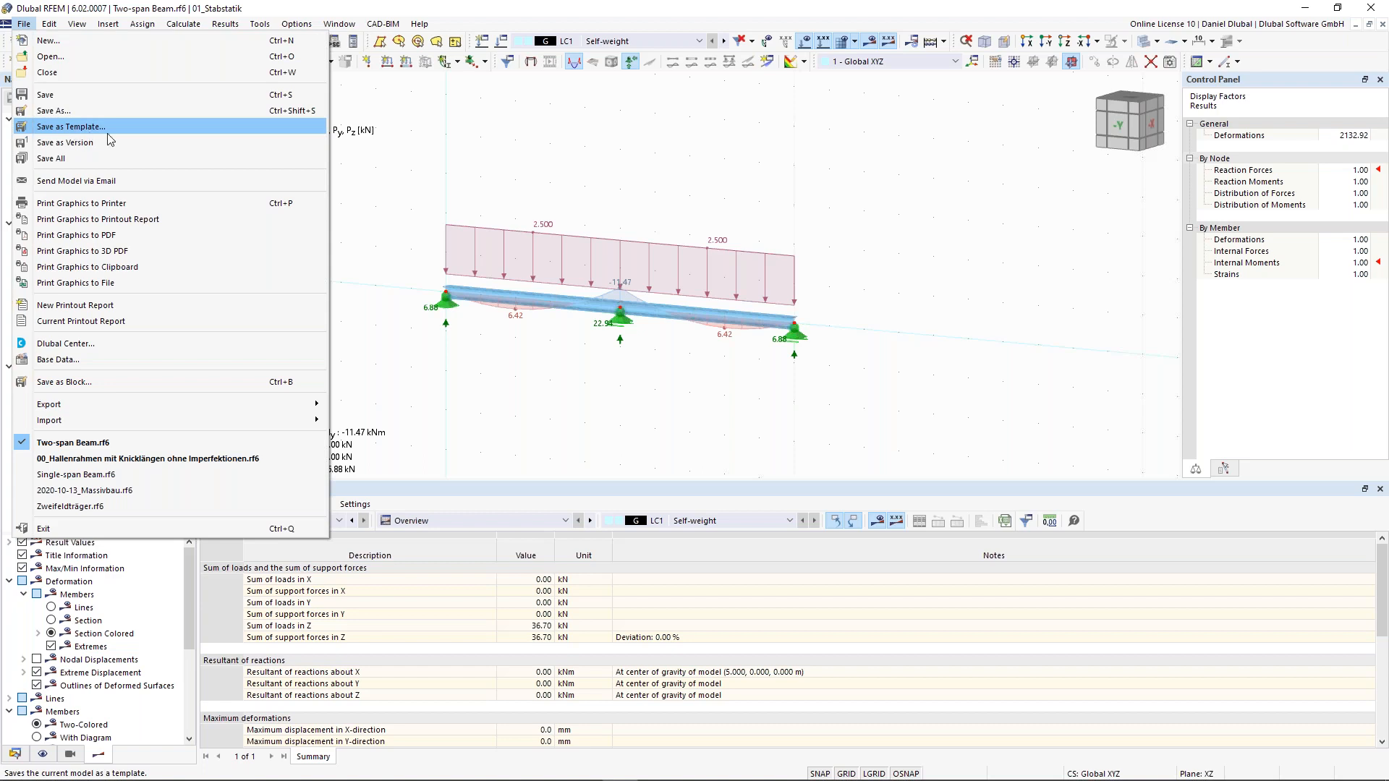
Step: Open the base data of the Two-span Beam model and examine its available add-ons
left_click(334, 11)
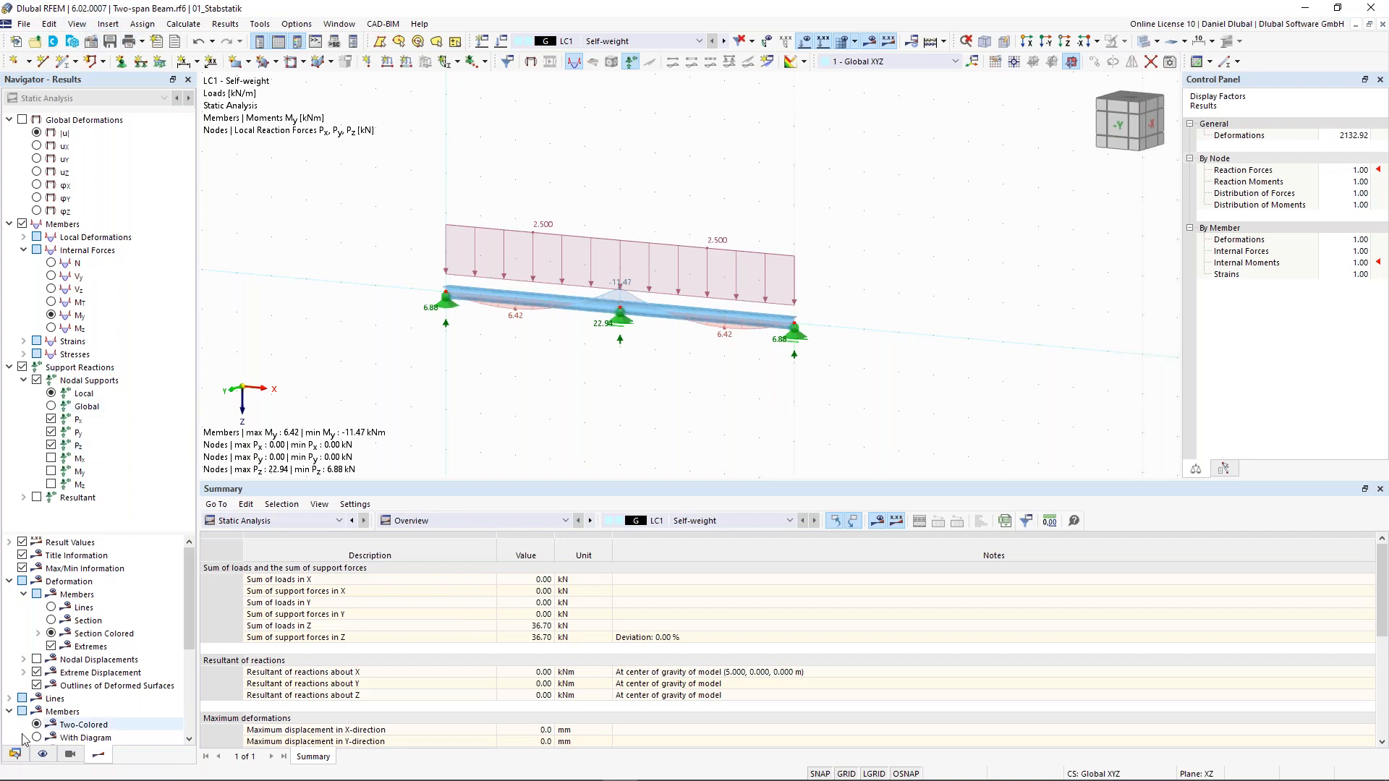
left_click(14, 754)
left_click(78, 123)
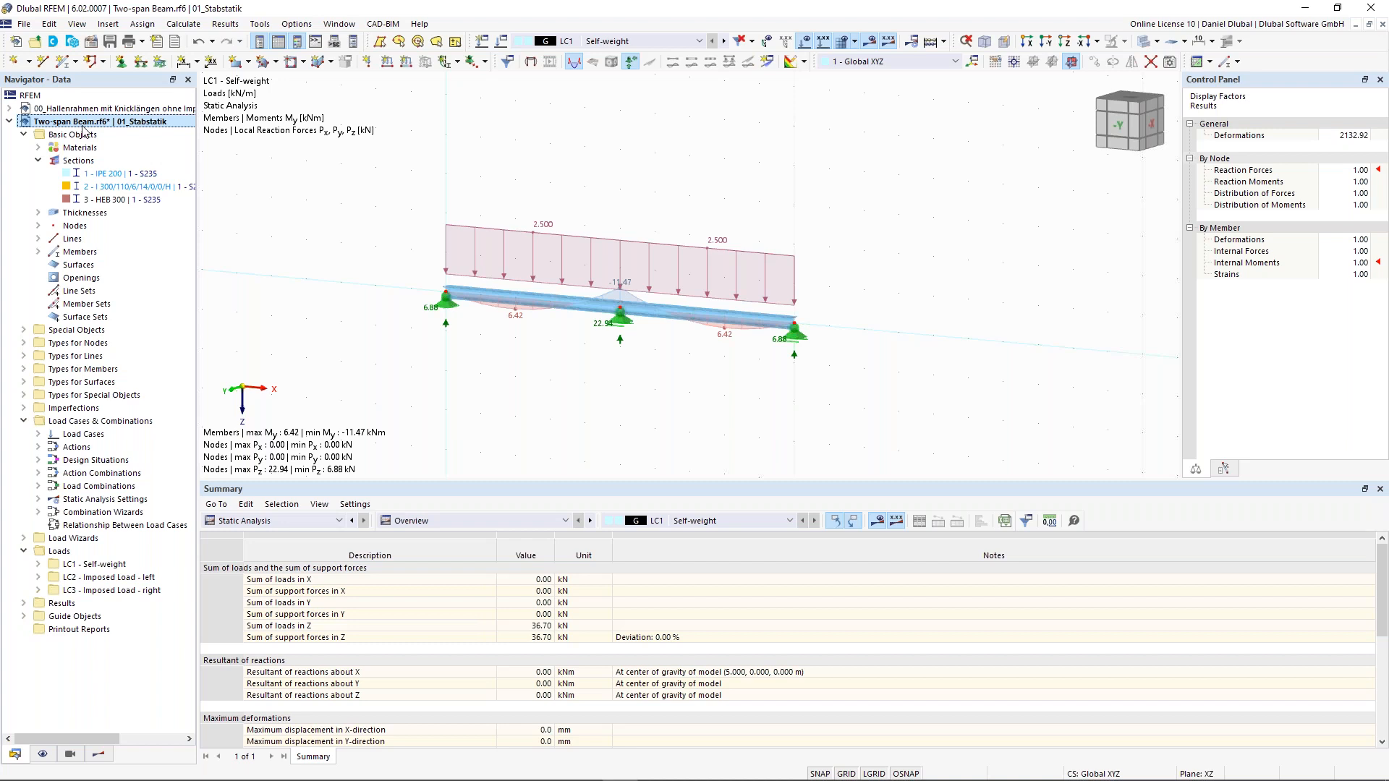
right_click(96, 125)
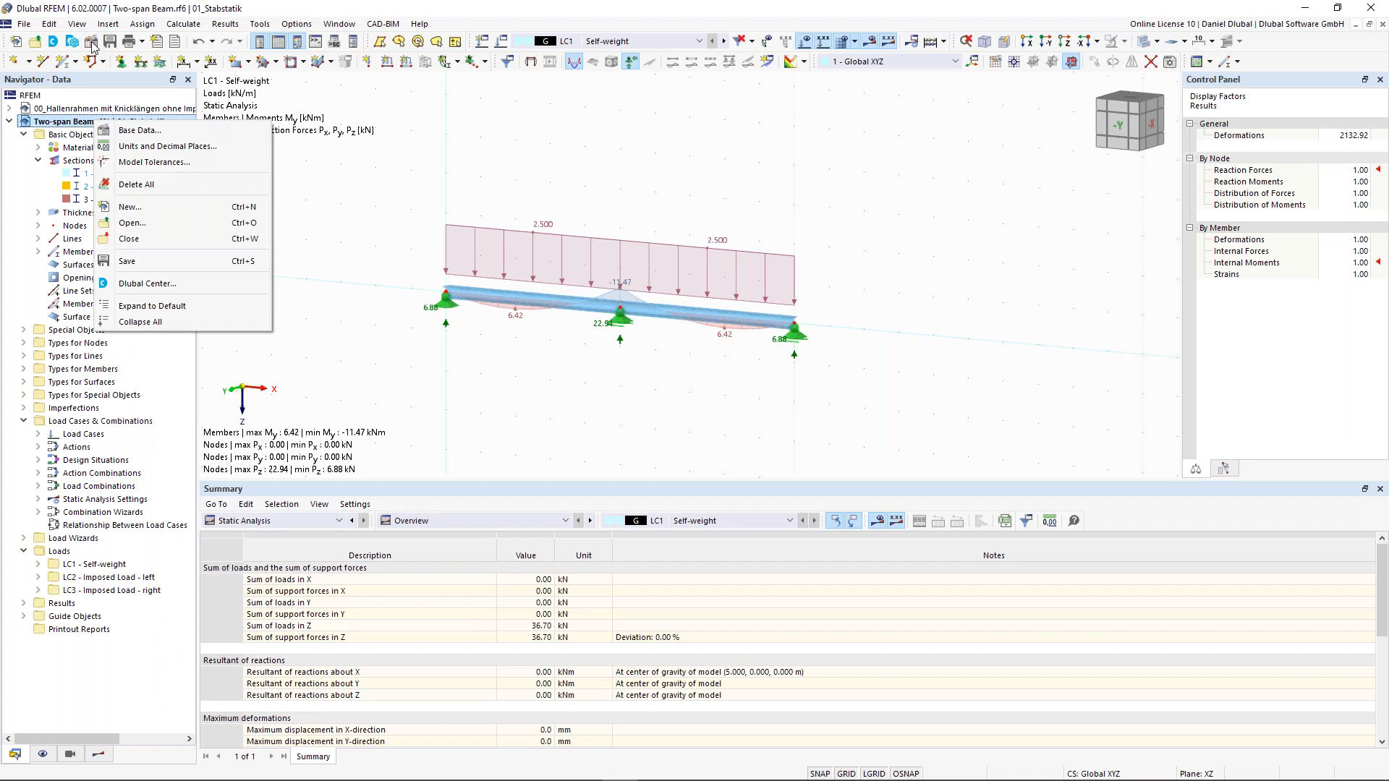
left_click(160, 132)
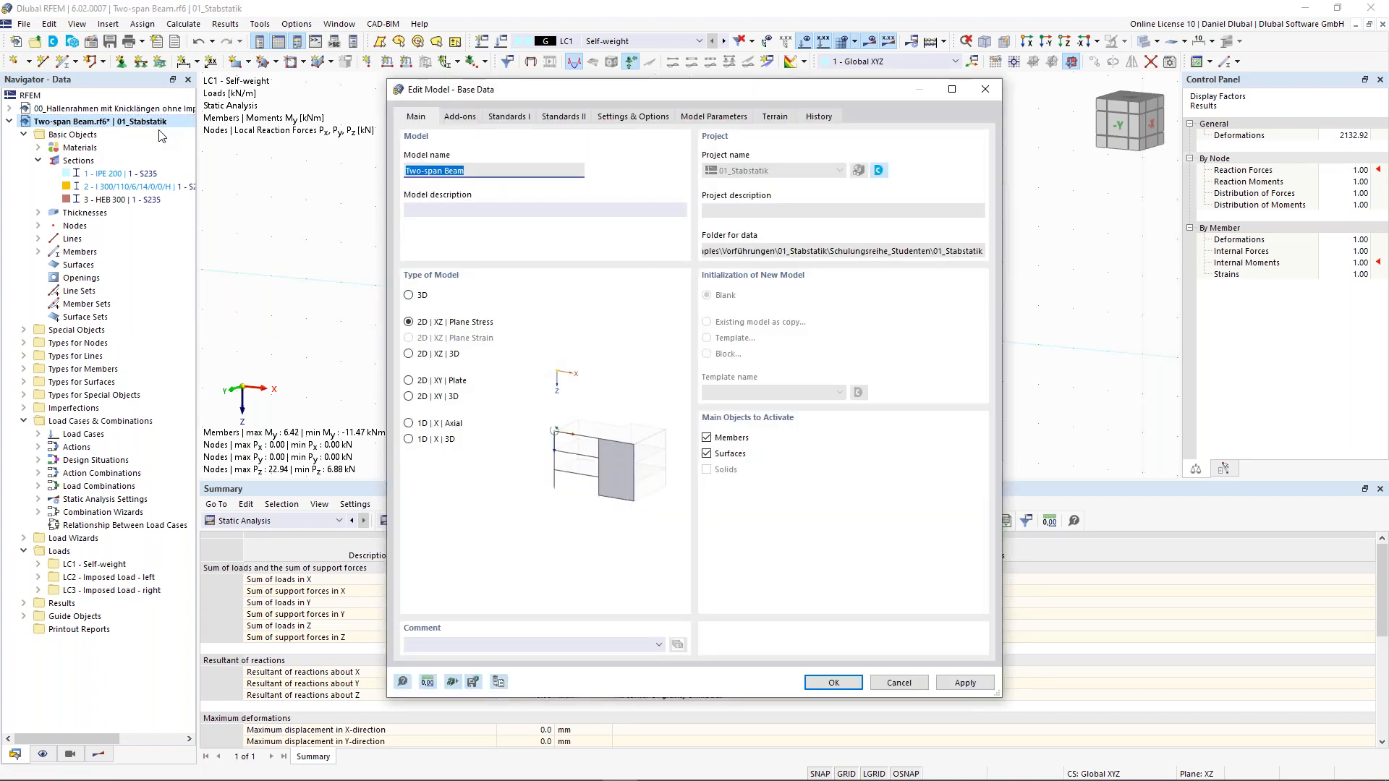
left_click(460, 117)
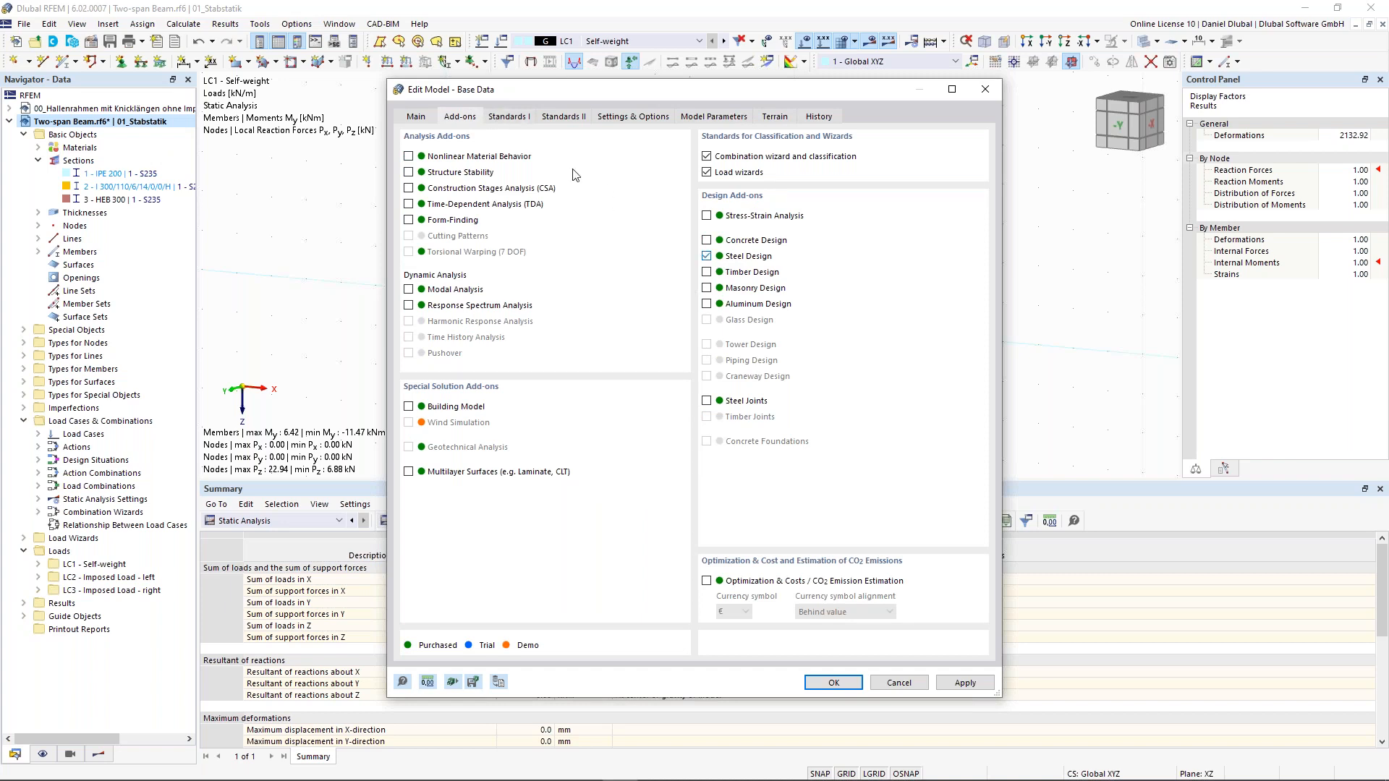
Step: Examine the standard groups and national annexes offered for the load combination wizard, and close the base data without changes
left_click(514, 118)
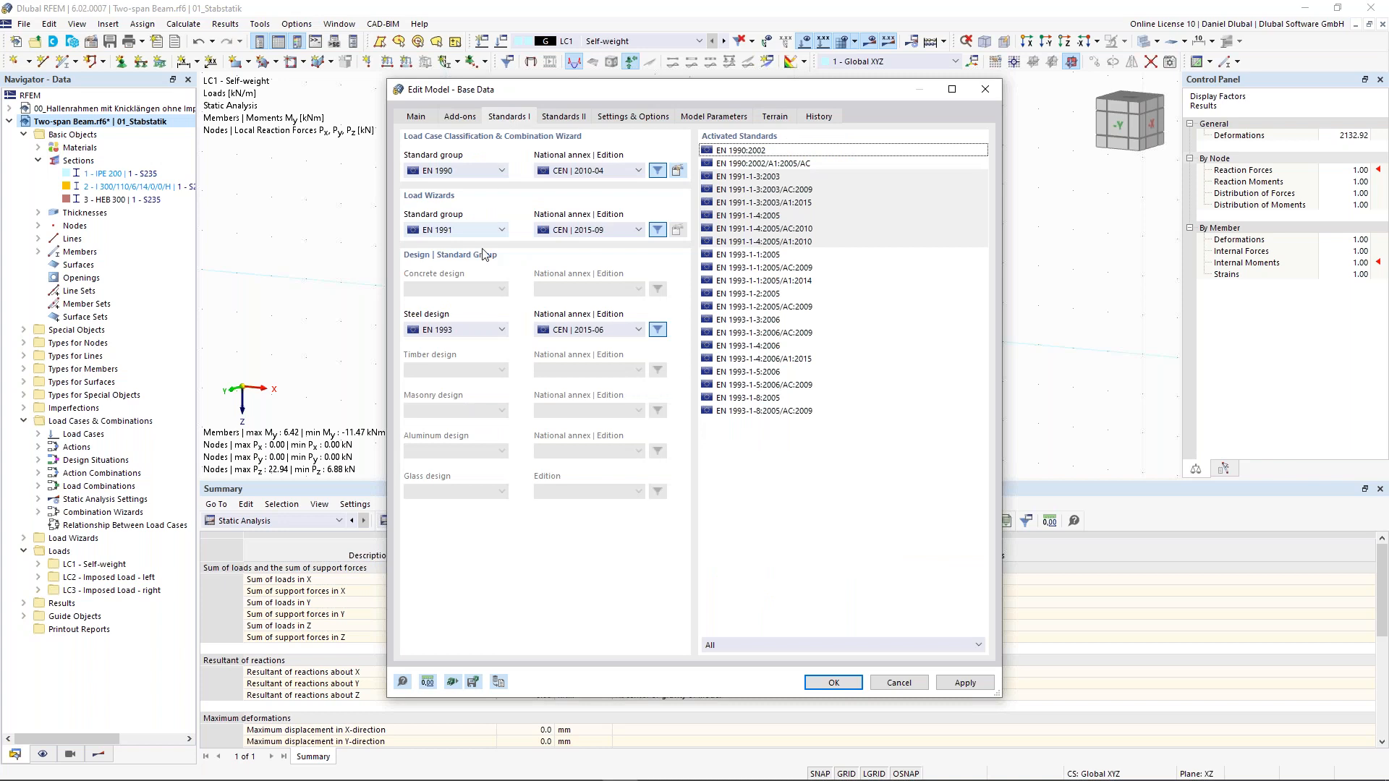
left_click(471, 172)
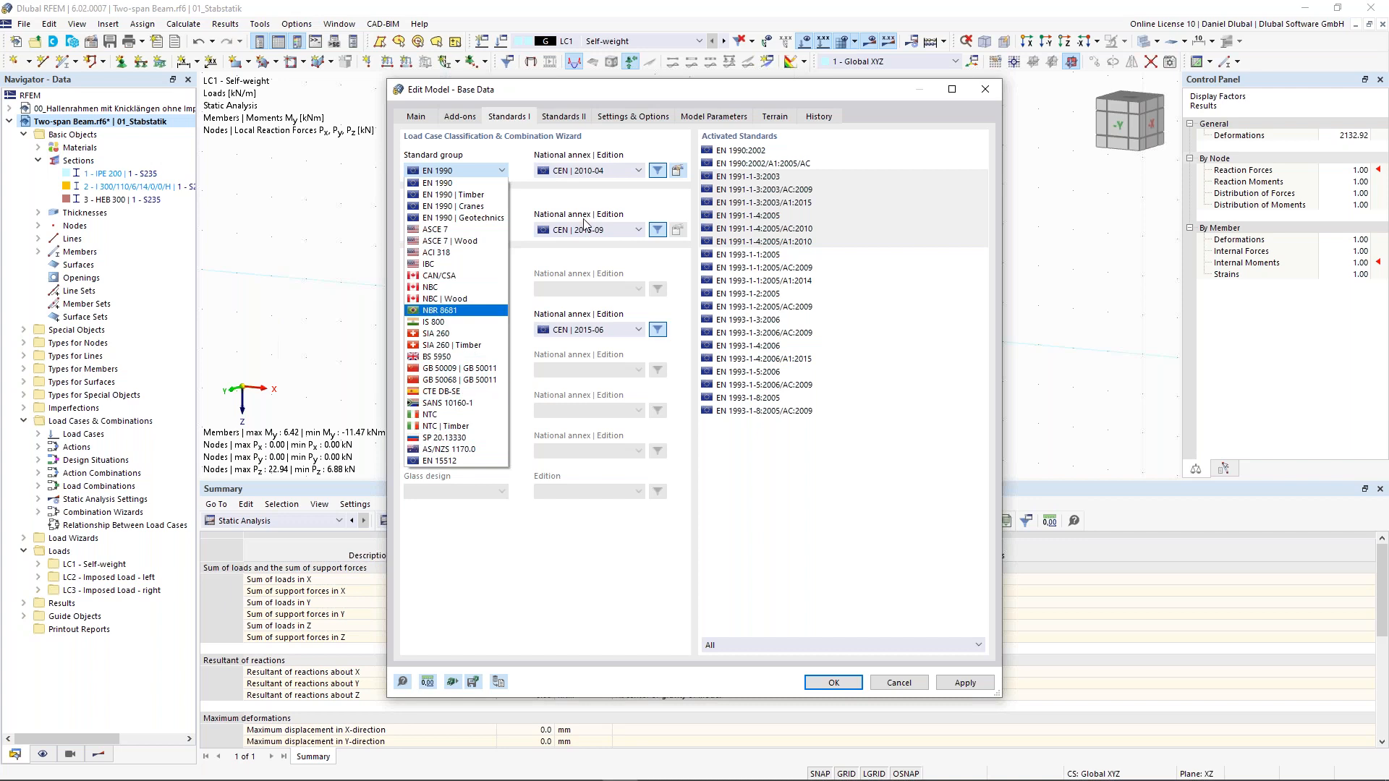
left_click(608, 171)
left_click(608, 172)
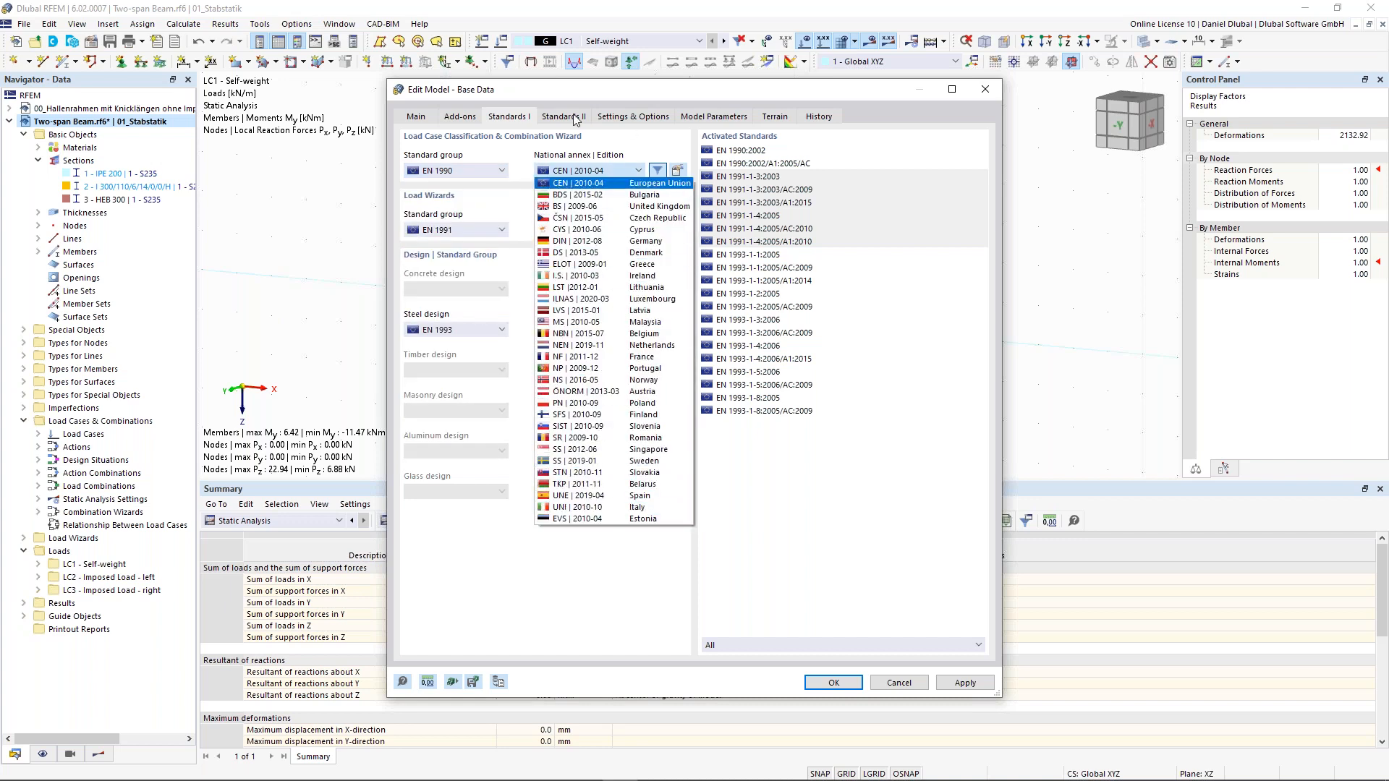
left_click(555, 137)
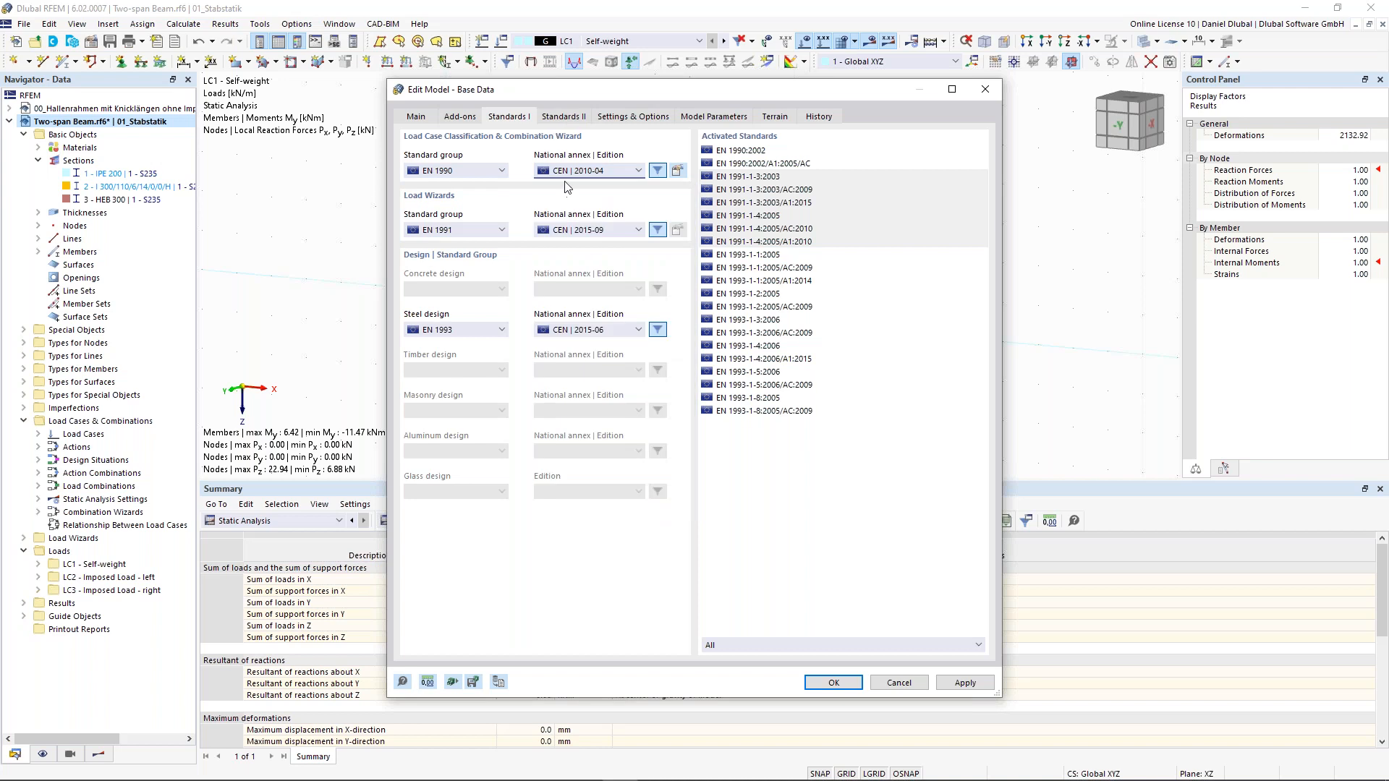
left_click(900, 682)
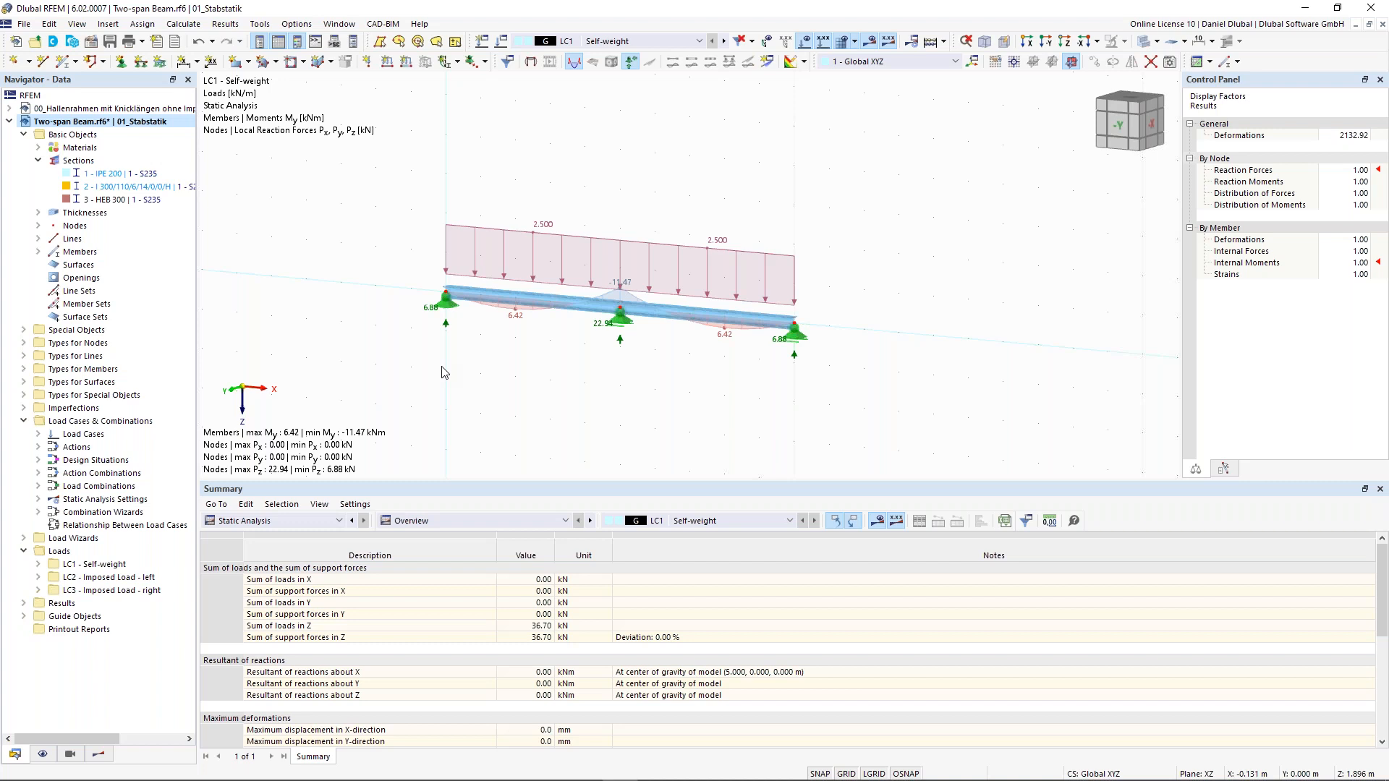
Step: Delete the entire two-span beam with its supports and loads, and undo the deletion
scroll(409, 319, "down", 1)
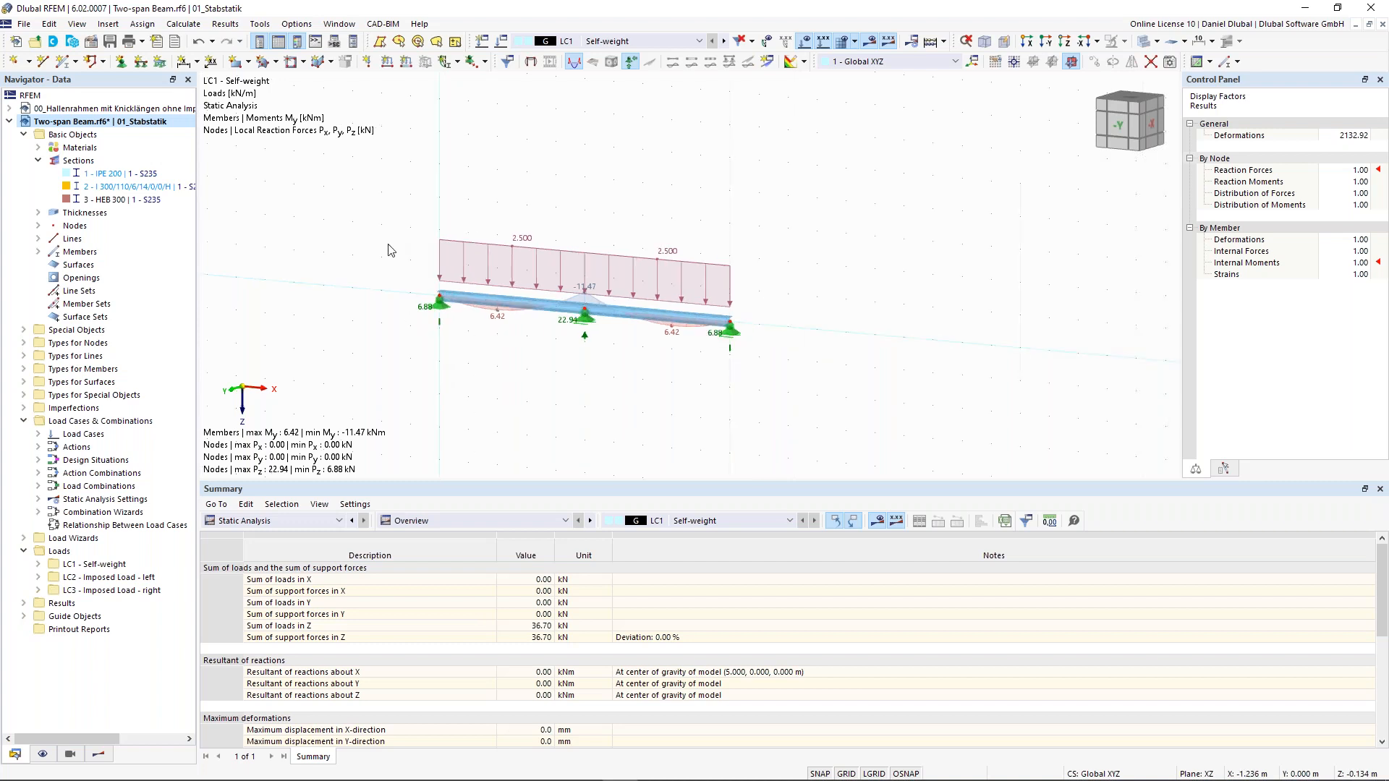
middle_click_drag(456, 252, 538, 252)
left_click_drag(450, 174, 896, 417)
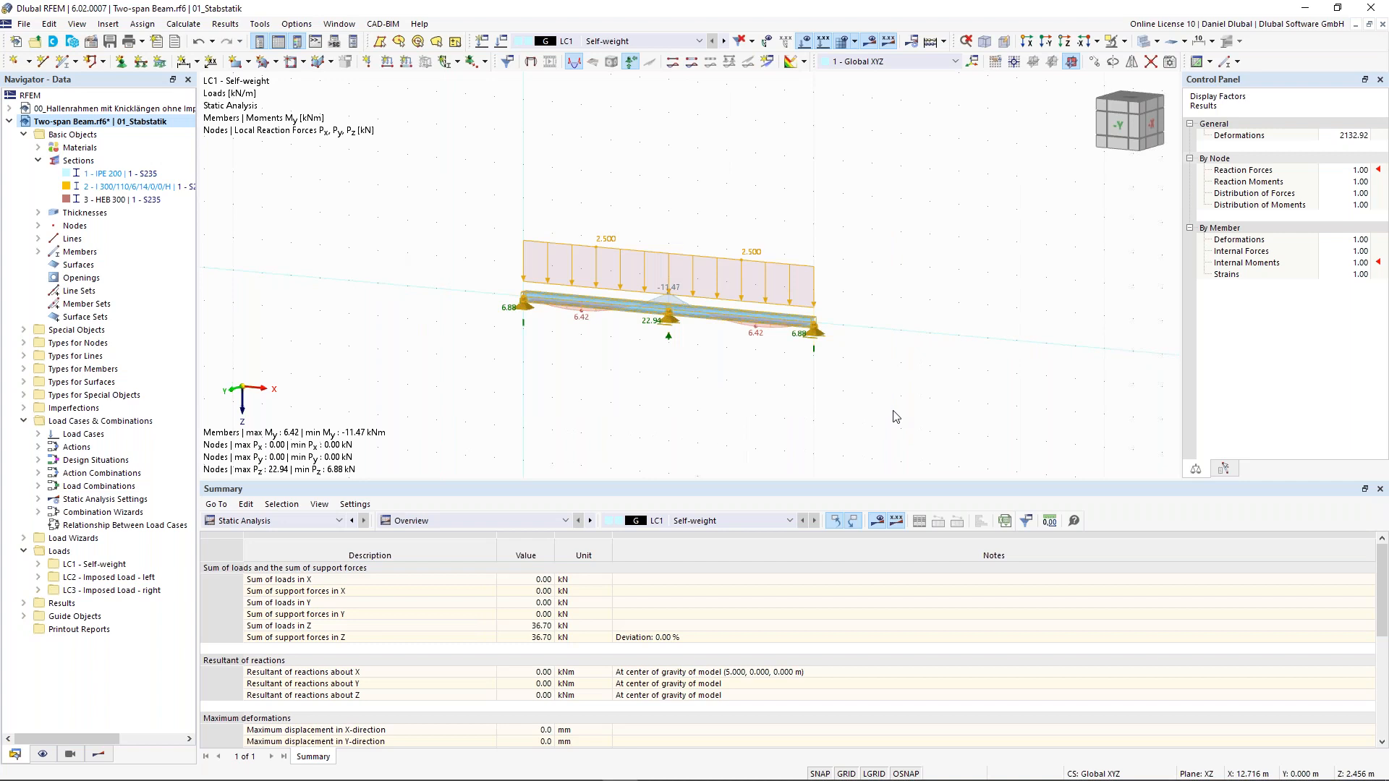
key("Delete")
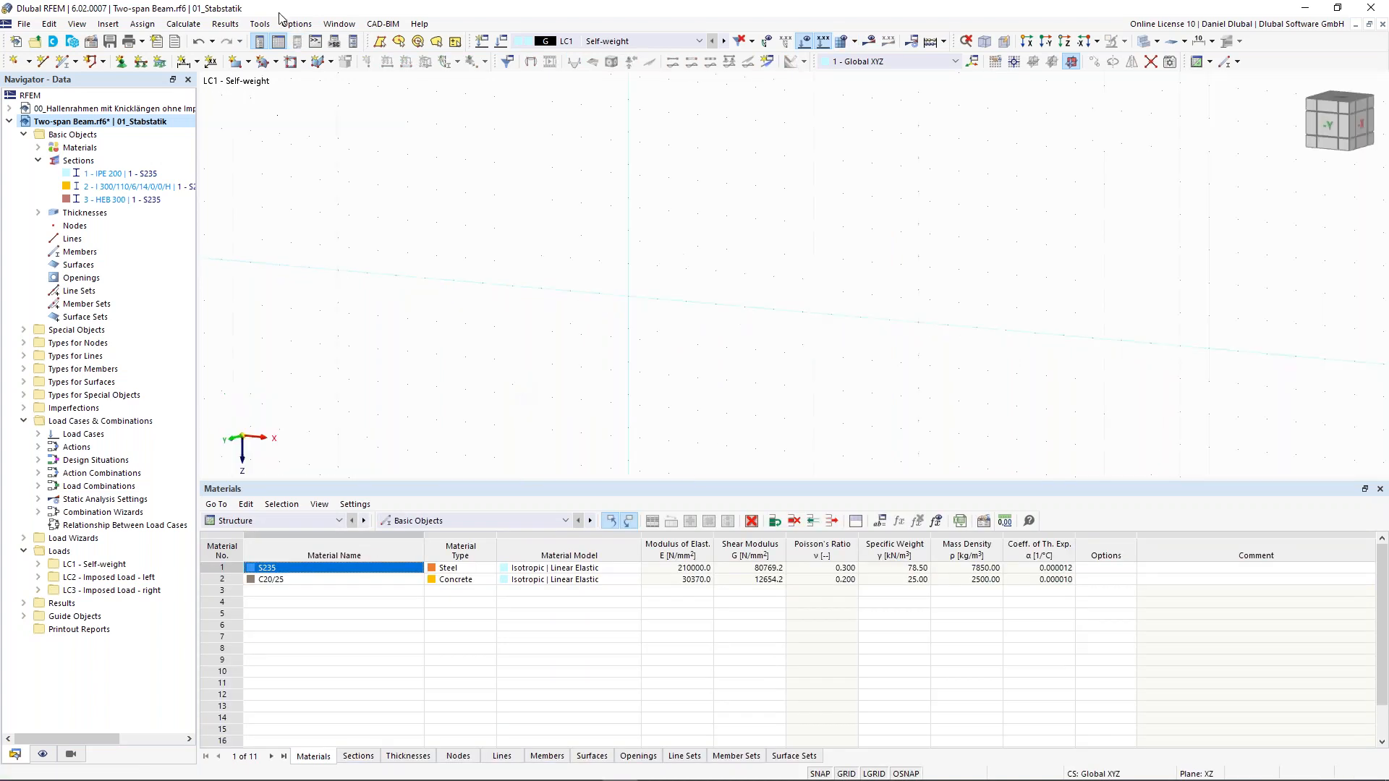
left_click(200, 43)
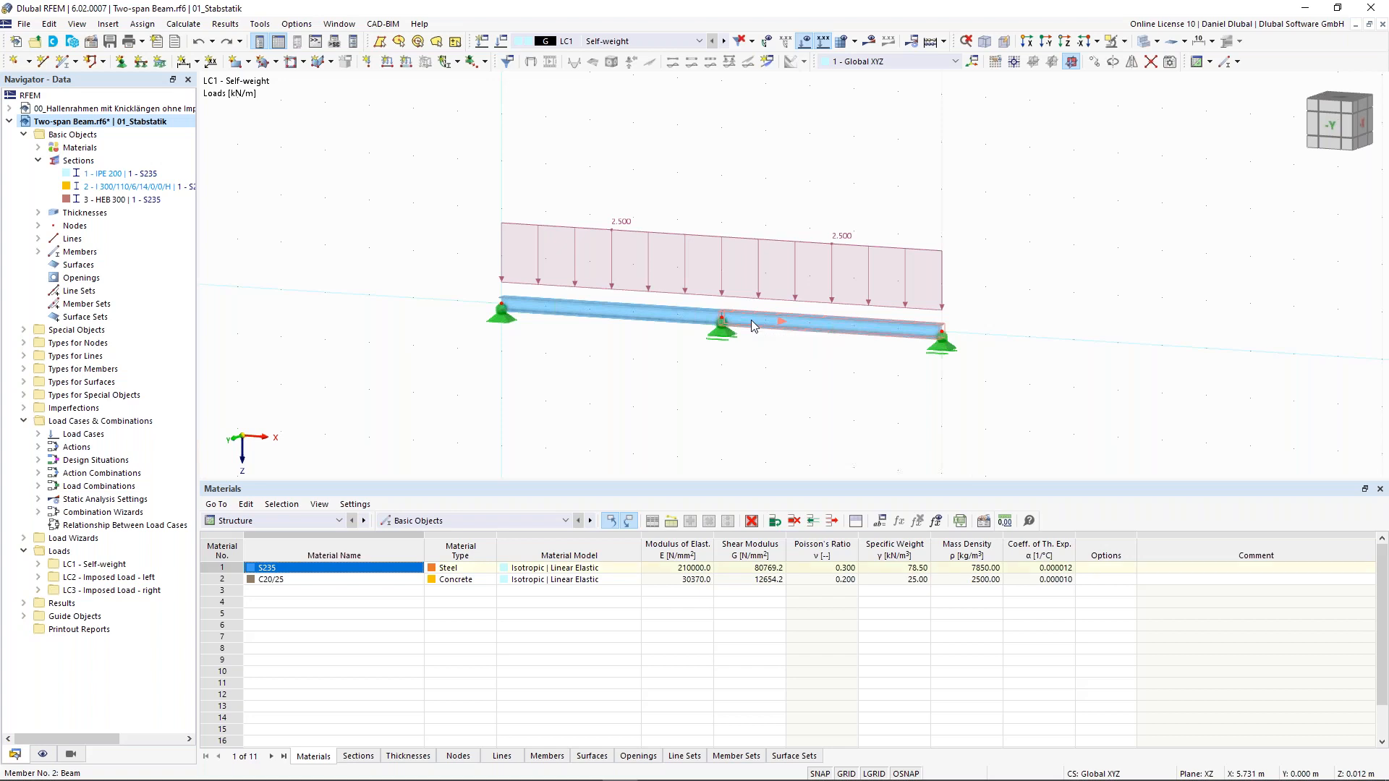
Step: Display the model in wireframe and divide the right-span member at 17.16 % of its length from the member start
scroll(753, 326, "up", 1)
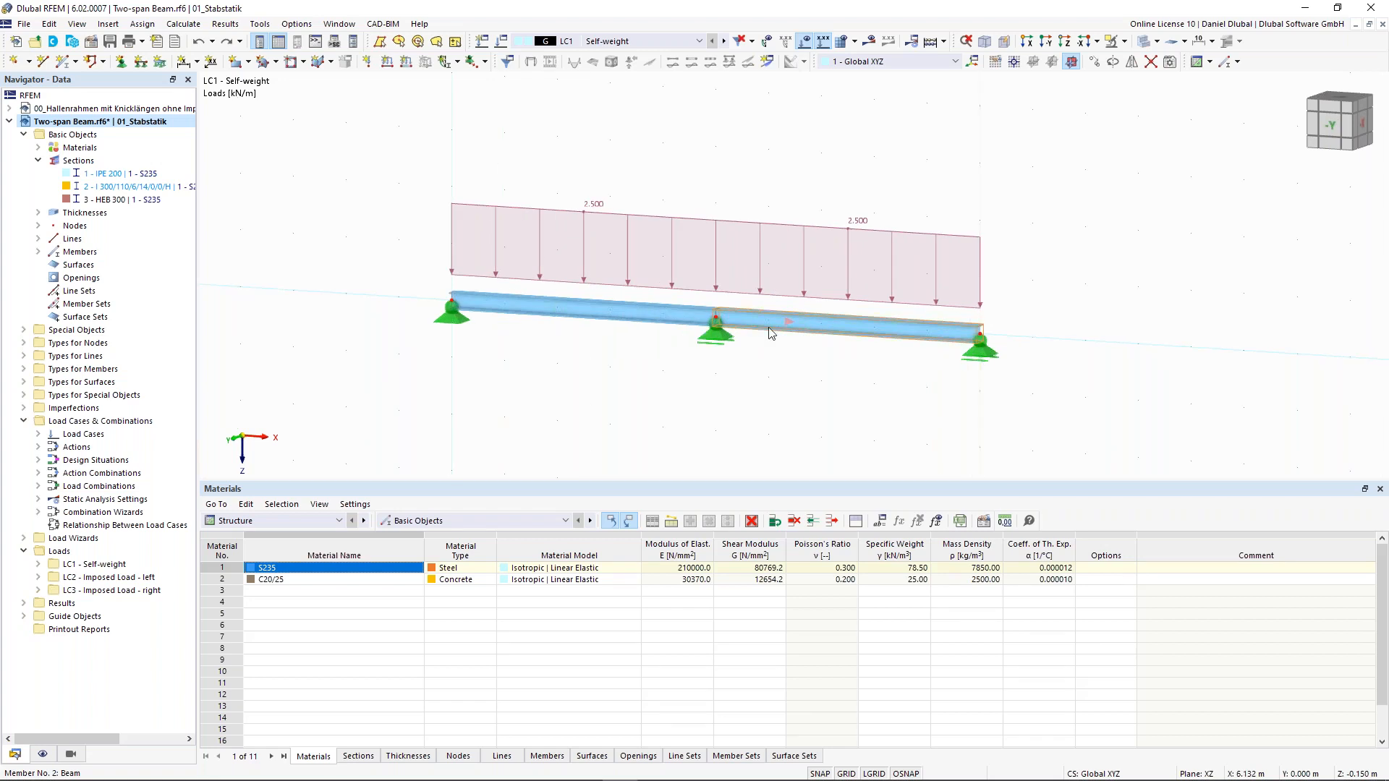
left_click(1143, 43)
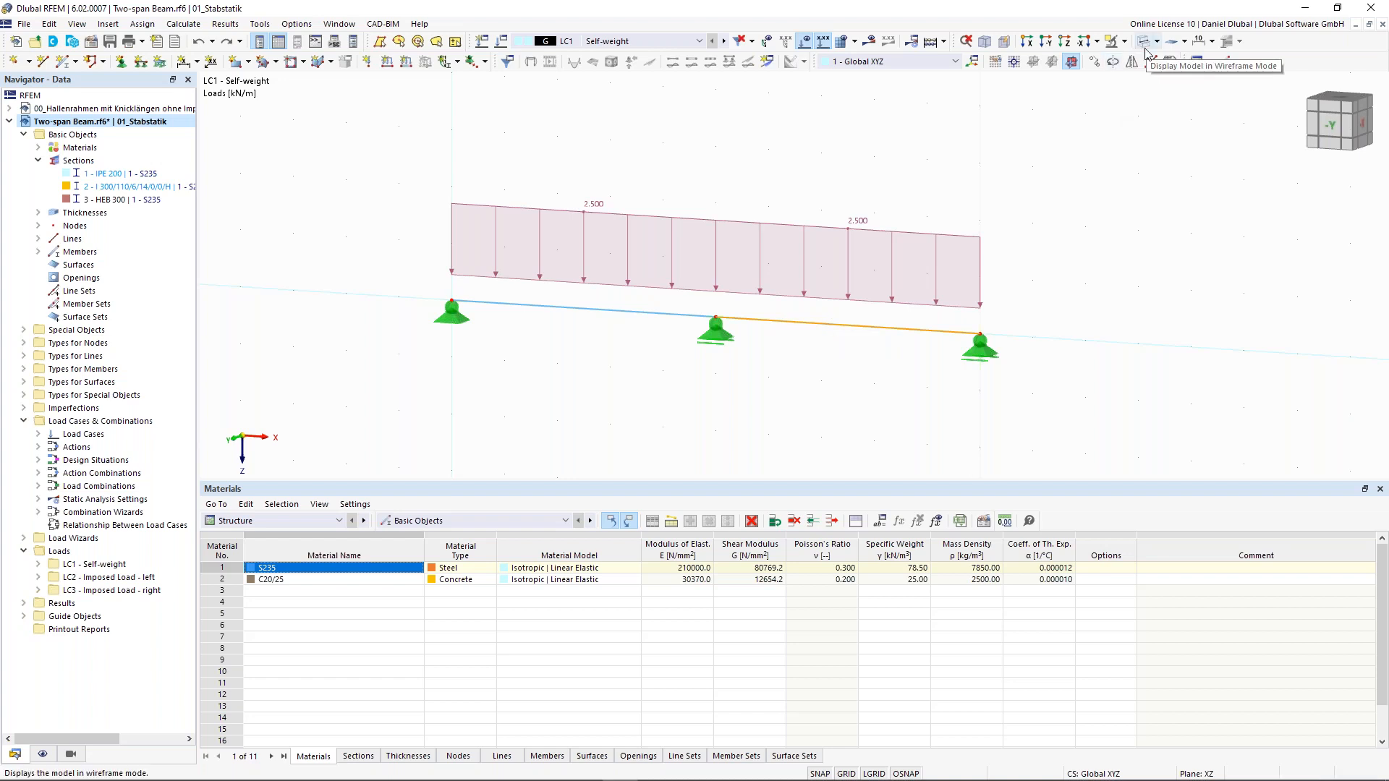
right_click(771, 327)
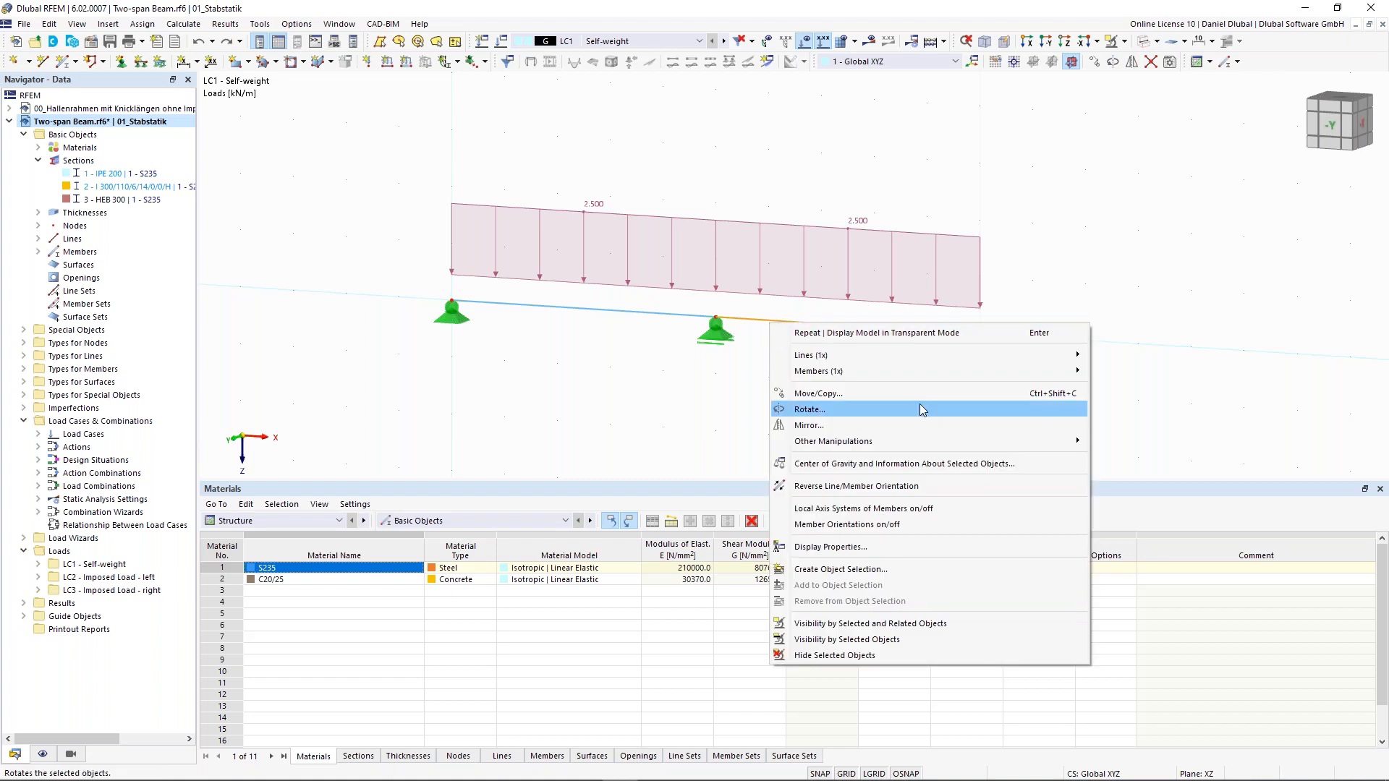
mouse_move(941, 371)
mouse_move(1201, 494)
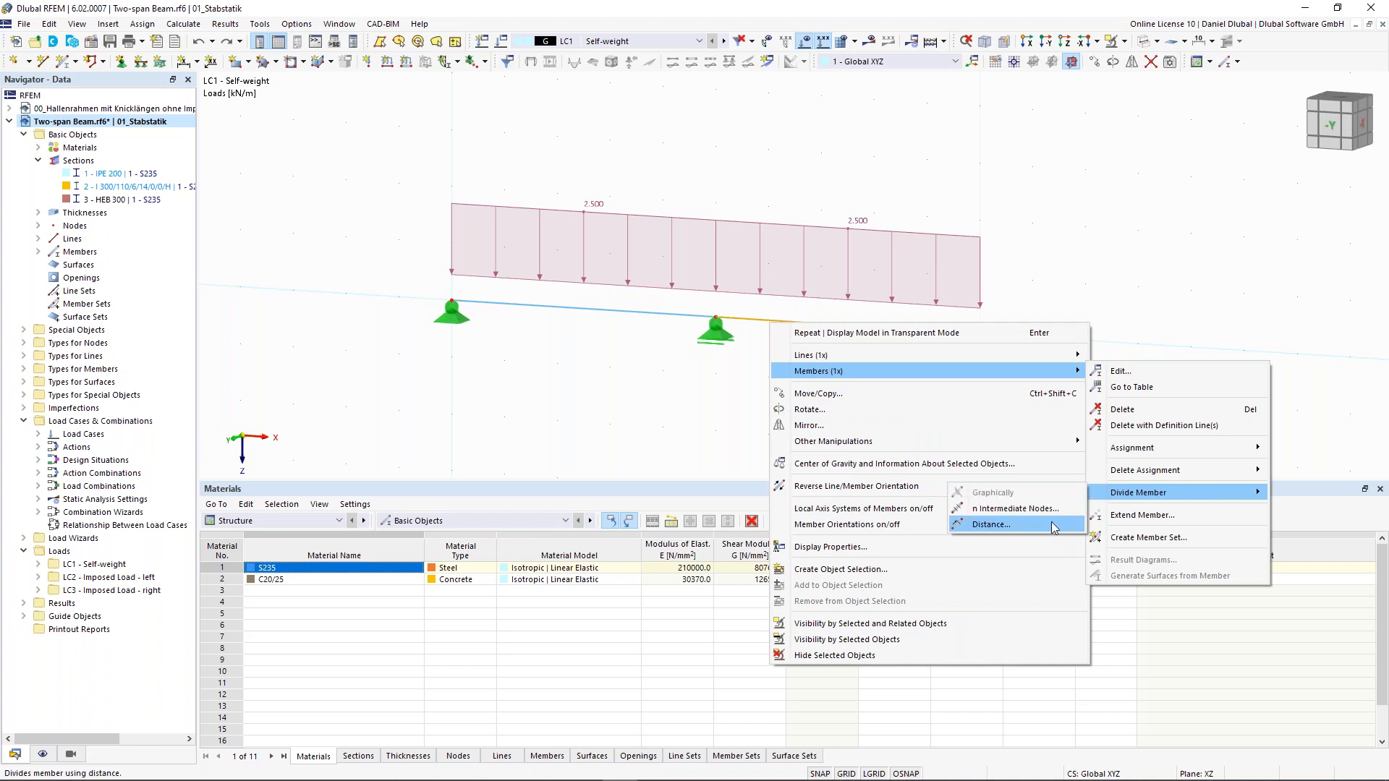
left_click(1030, 529)
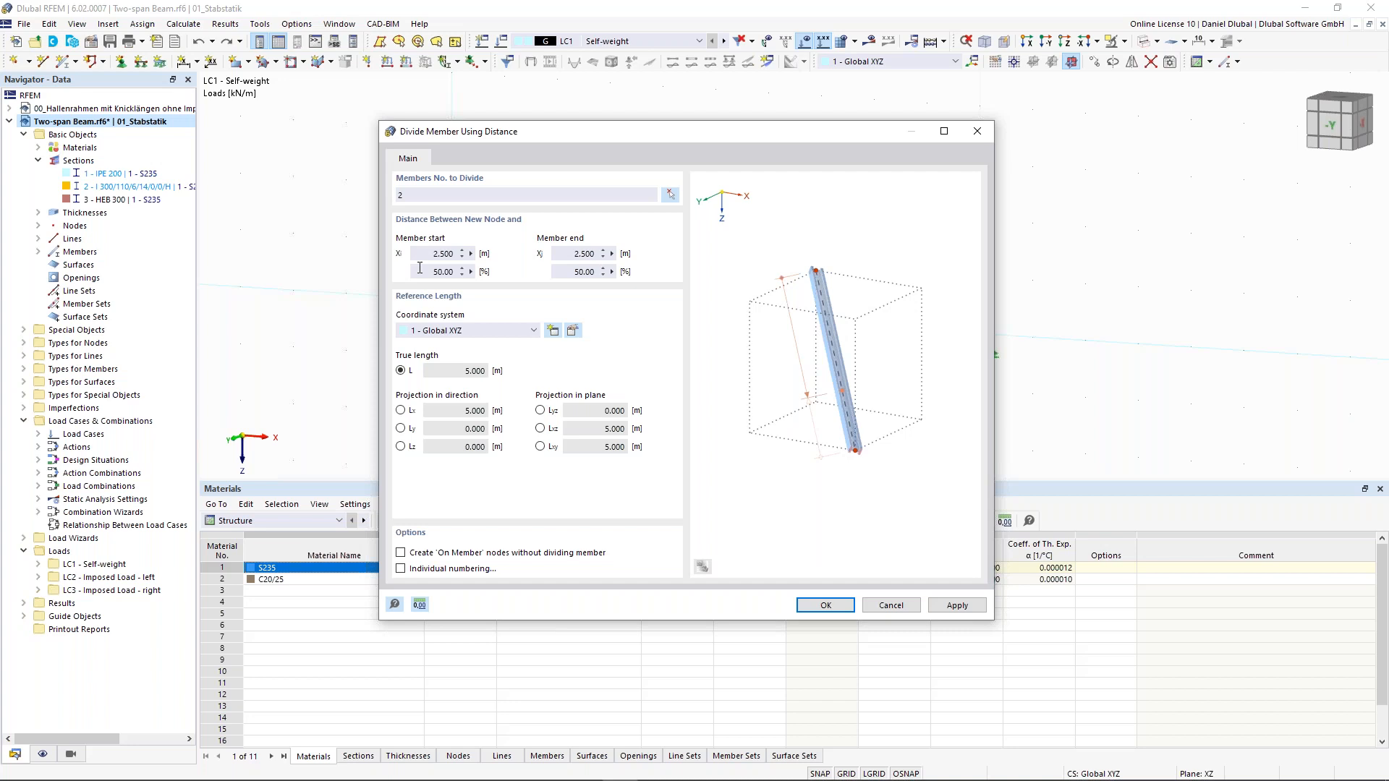
left_click_drag(571, 135, 475, 351)
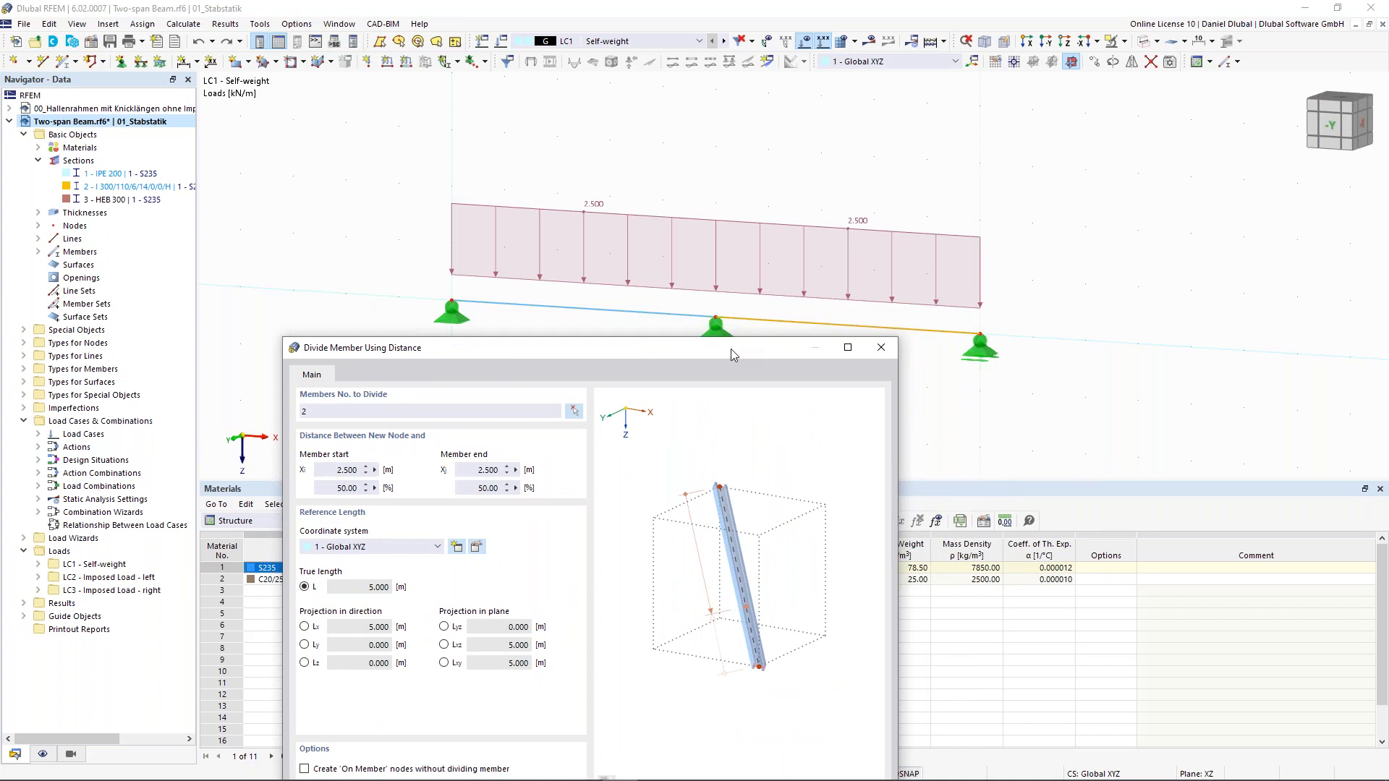
left_click_drag(731, 355, 756, 120)
left_click_drag(361, 252, 437, 266)
type("17,16")
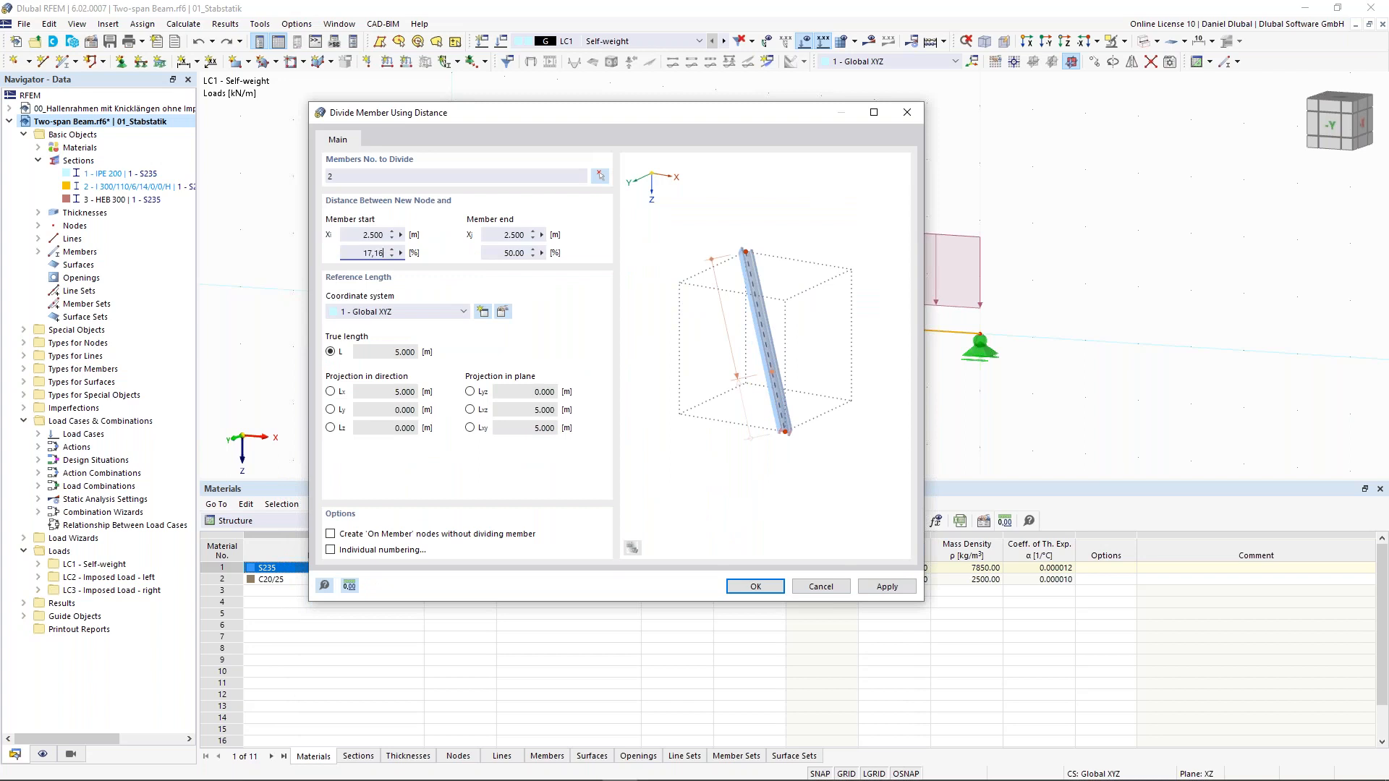
left_click(364, 235)
left_click(753, 597)
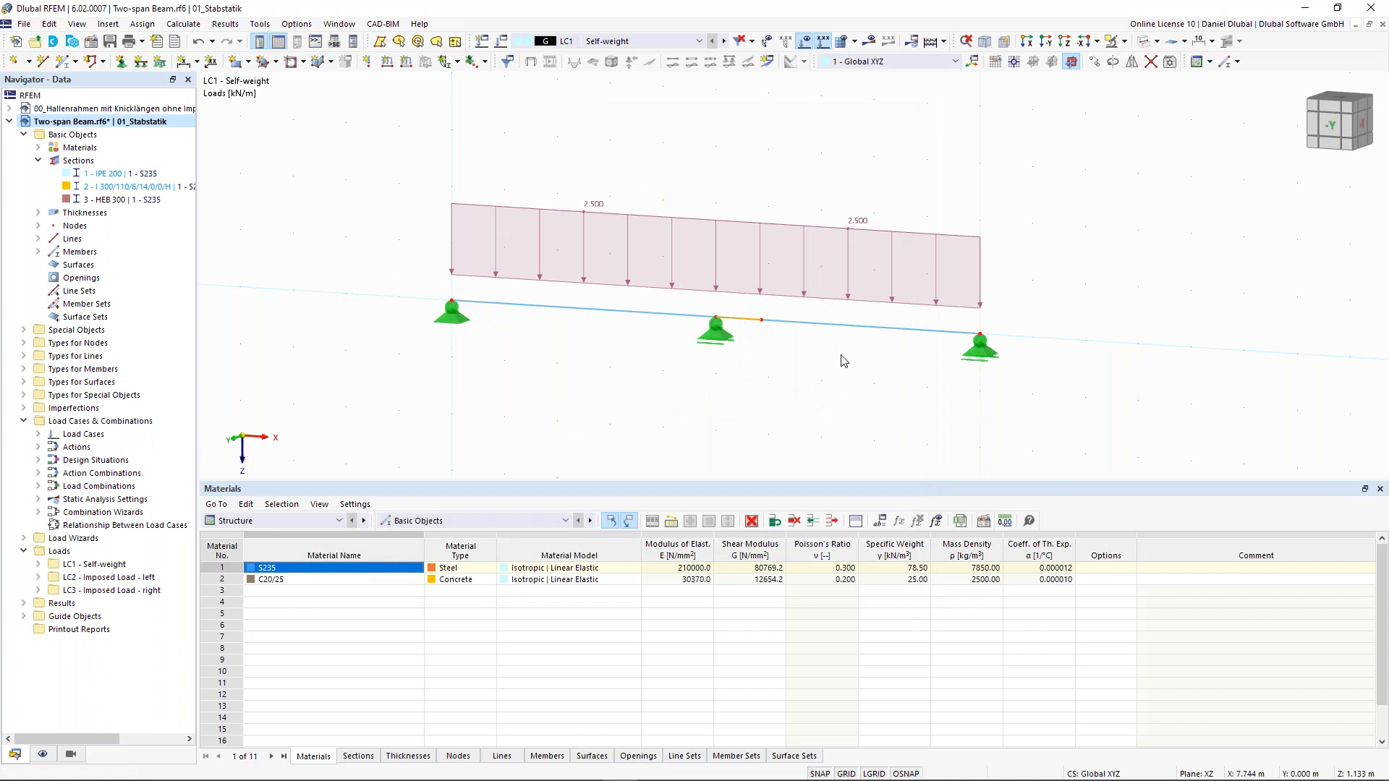
Step: Enable hinges for the longer member in the right span and create a new member hinge at its start
scroll(816, 311, "up", 2)
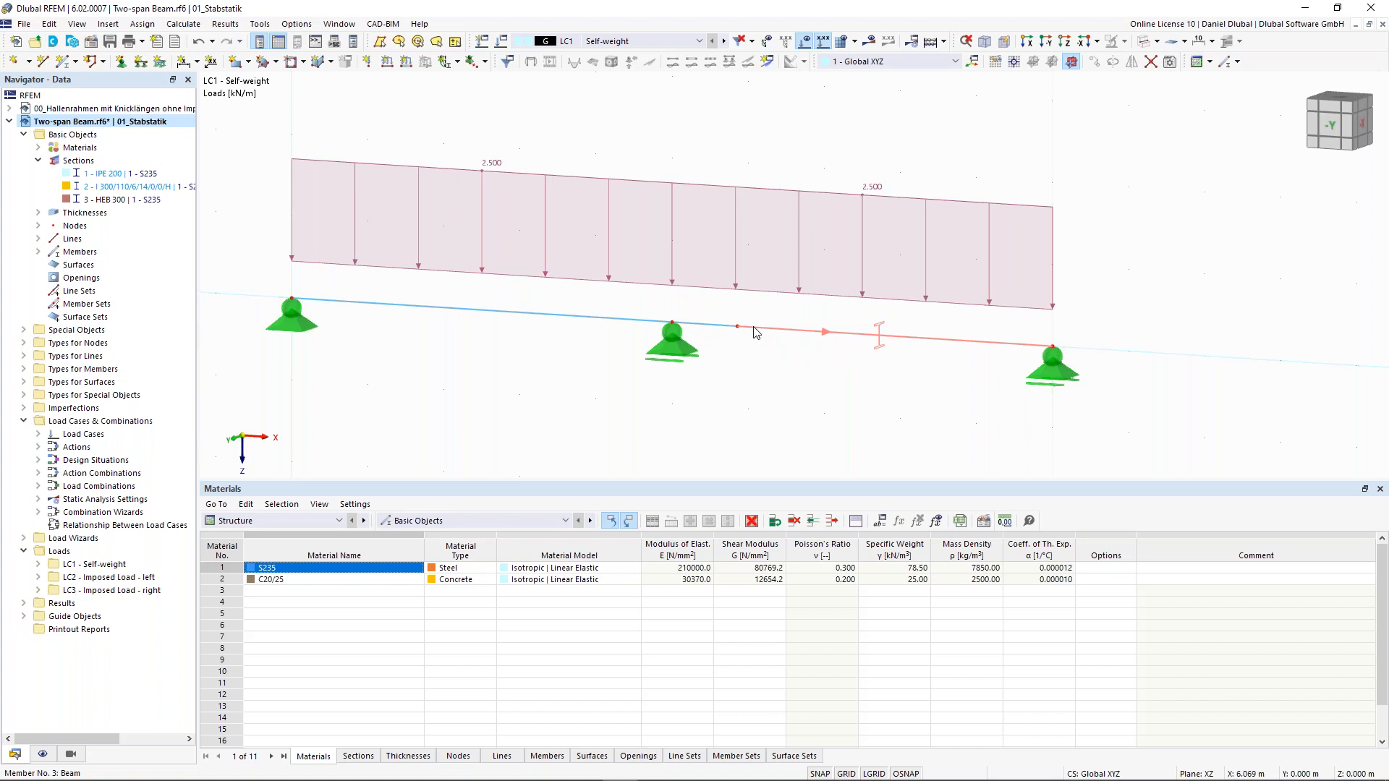
double_click(754, 327)
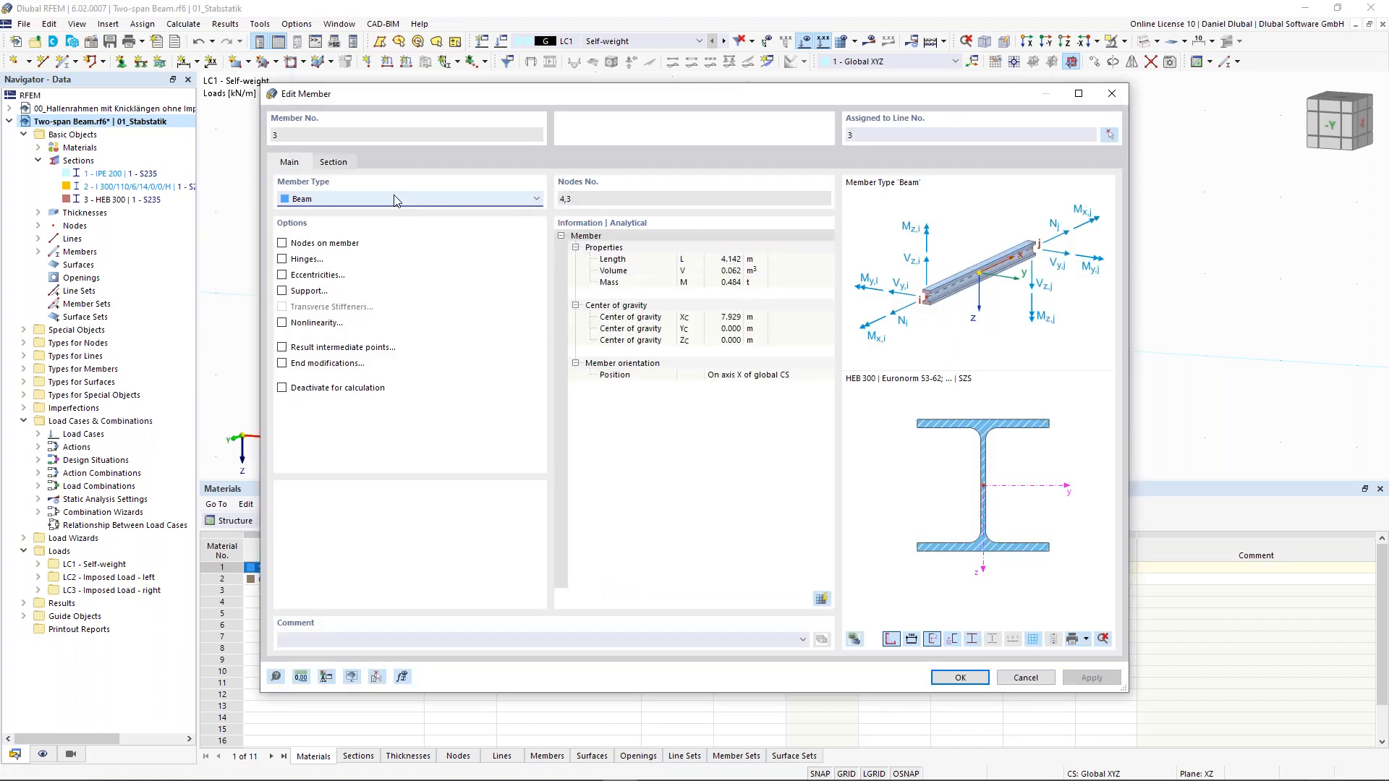
left_click(282, 259)
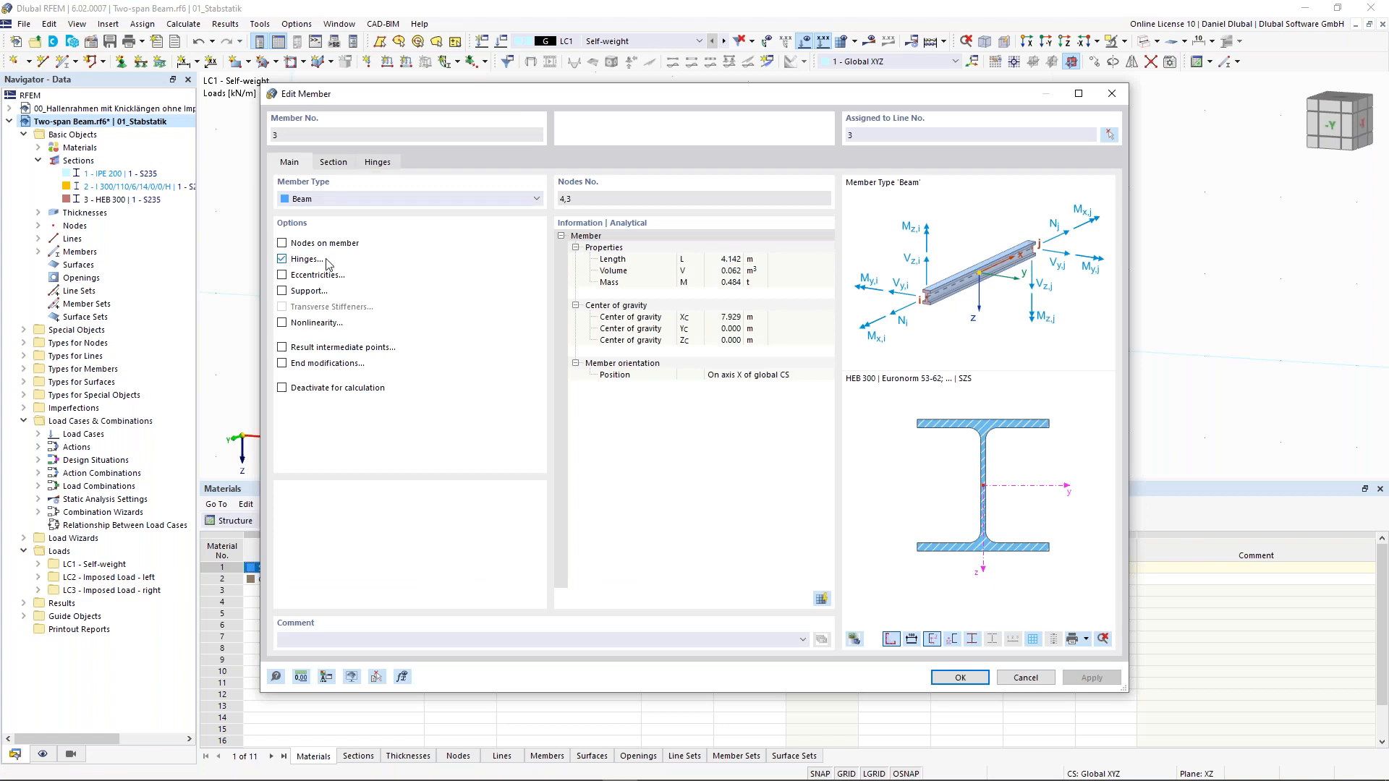
left_click(386, 165)
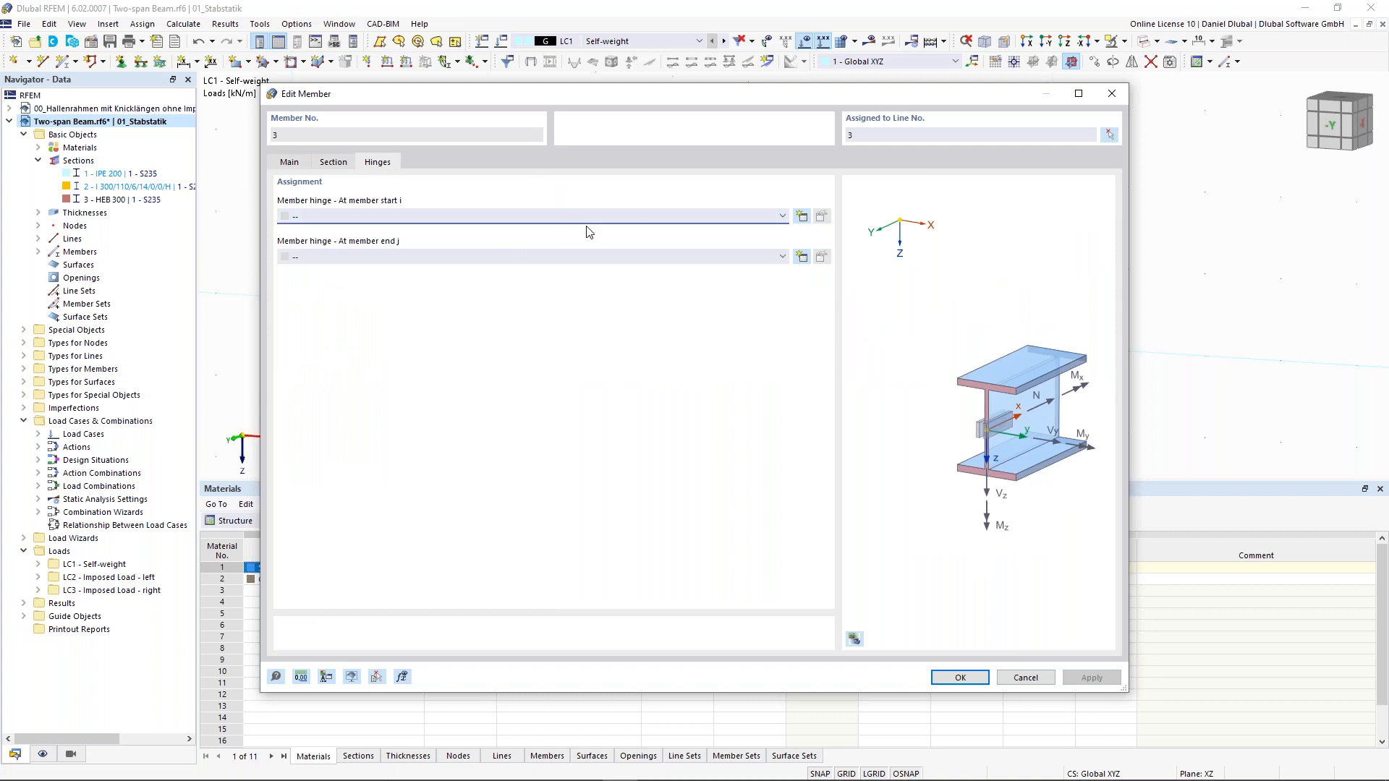
left_click(771, 217)
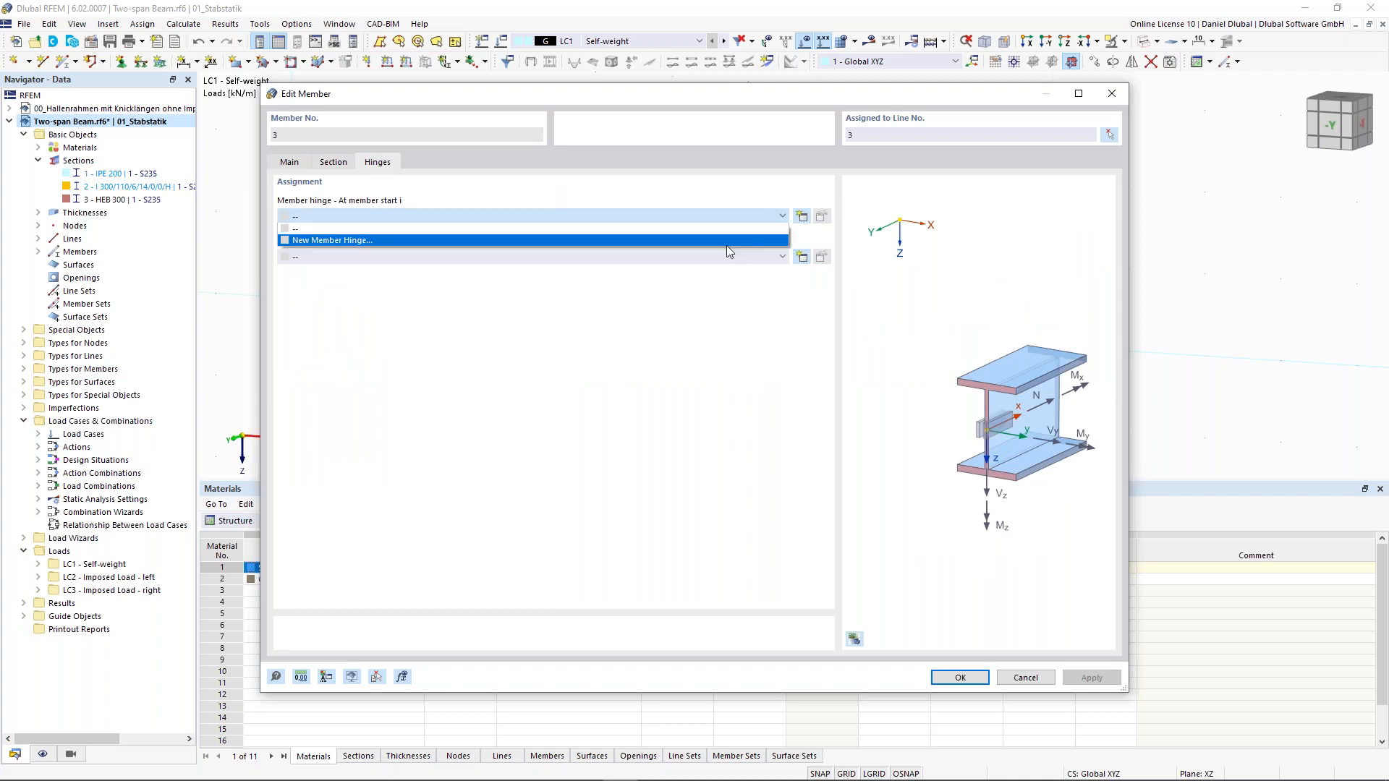
left_click(722, 242)
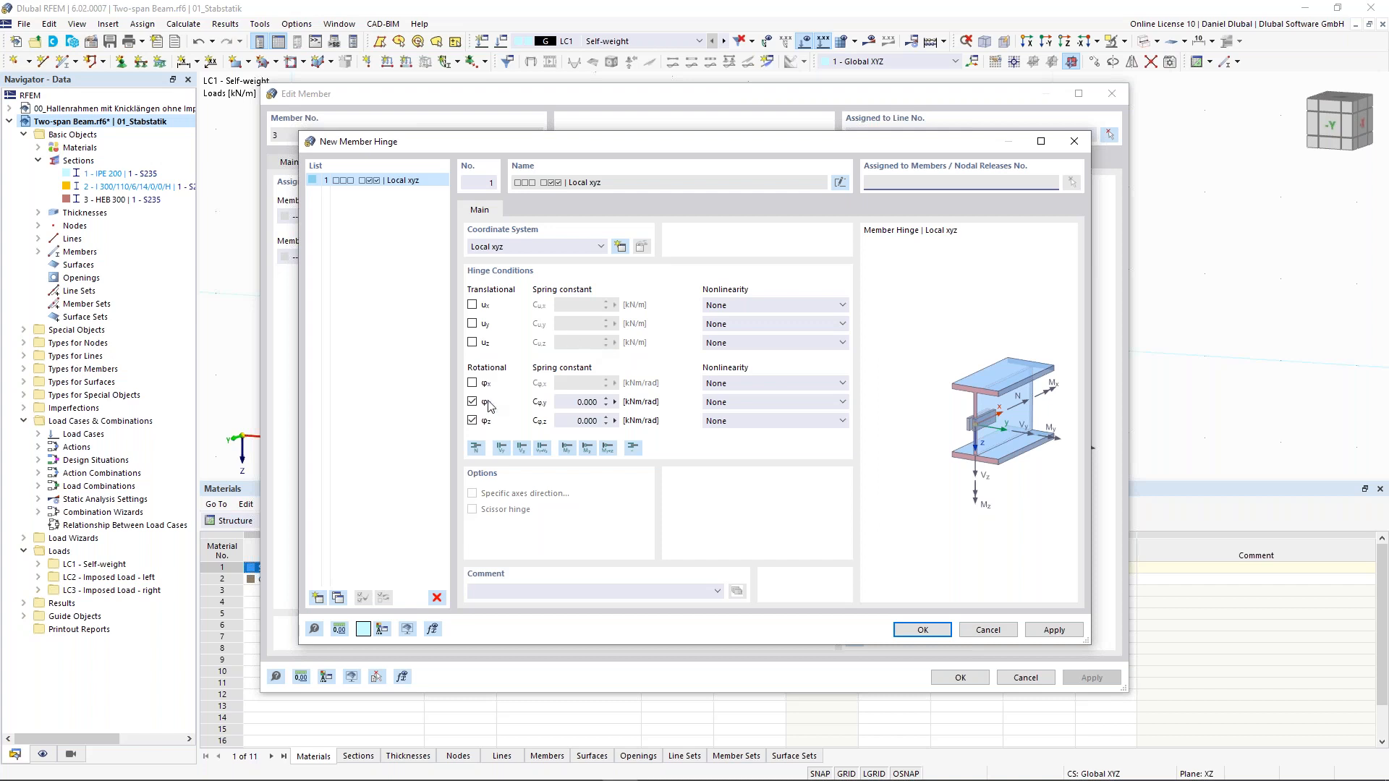
Step: Define the hinge with rotational releases φy and φz in local xyz and apply it to the member start
left_click(472, 420)
left_click(477, 449)
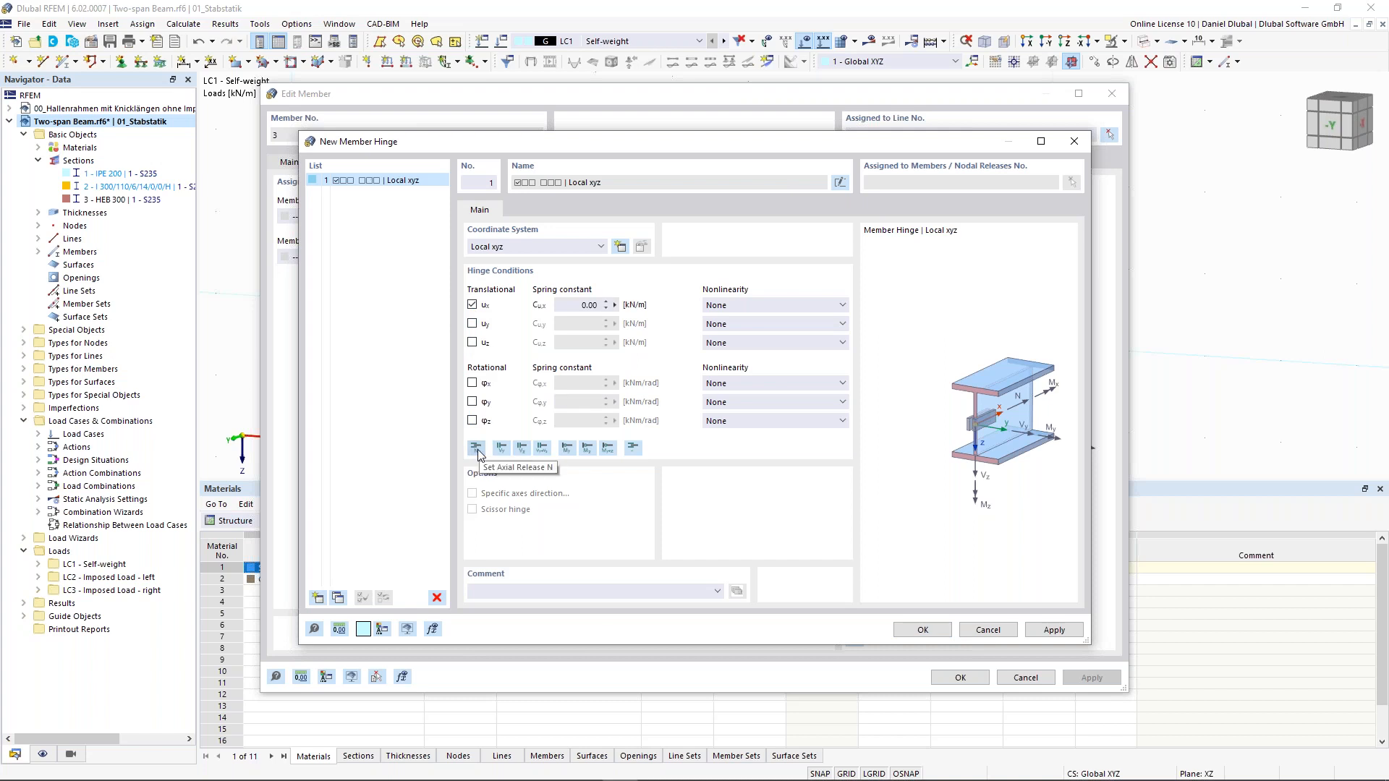
left_click(522, 448)
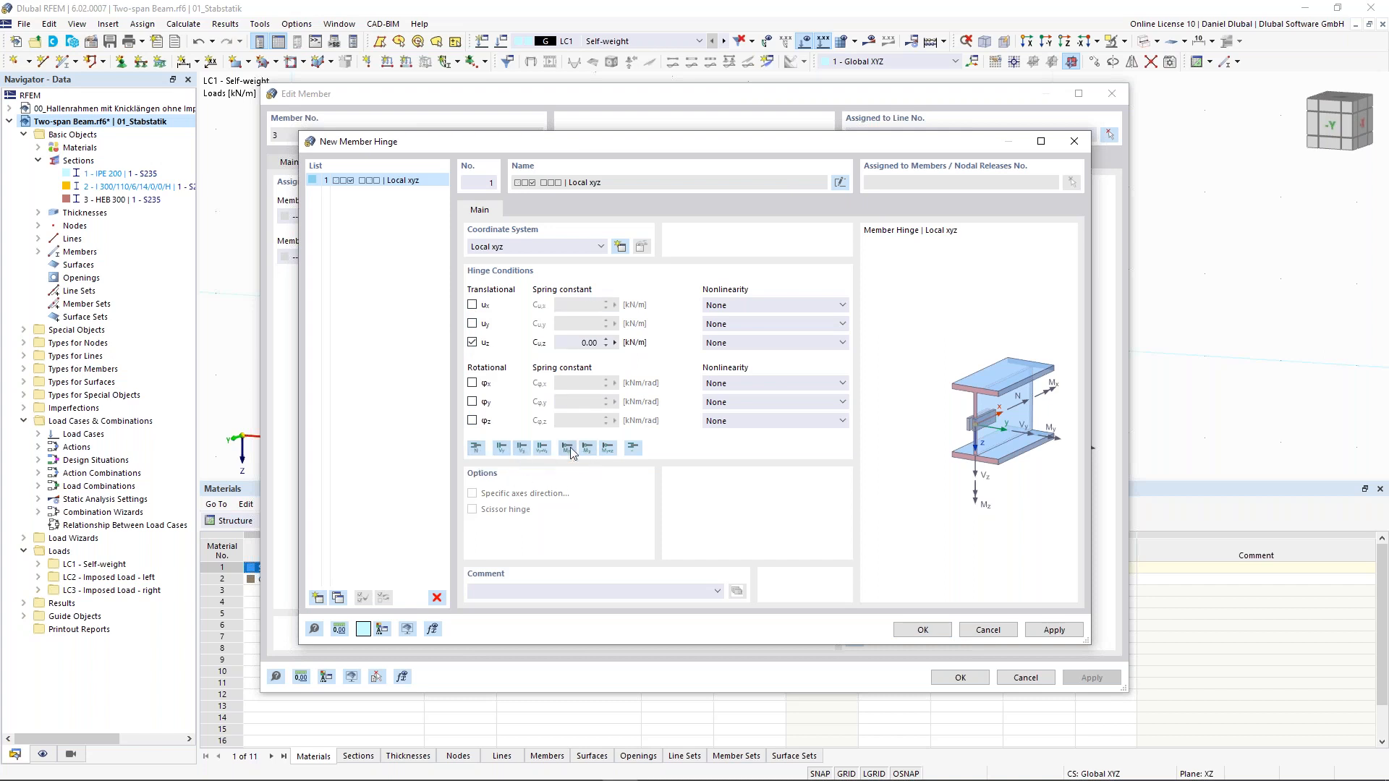
left_click(568, 450)
left_click(922, 630)
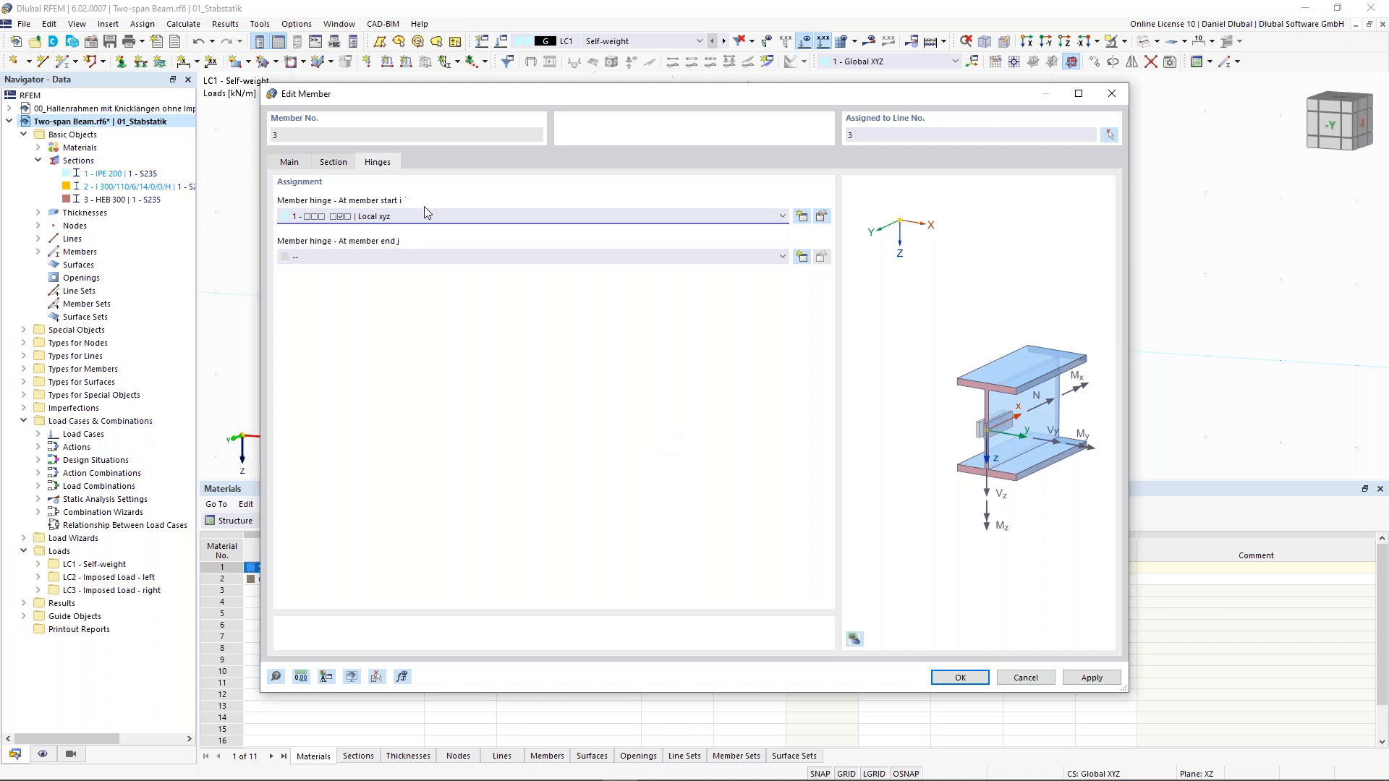
left_click_drag(555, 105, 505, 97)
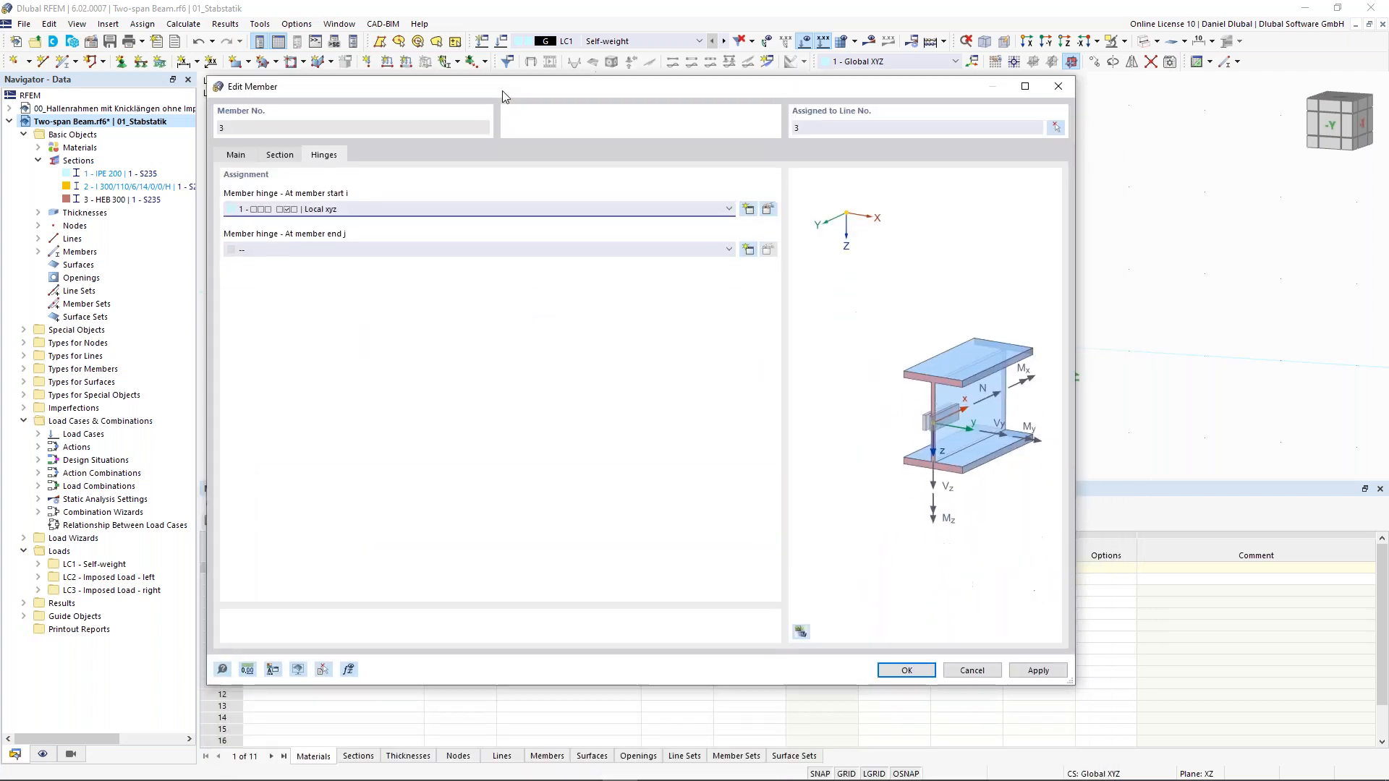
left_click(906, 670)
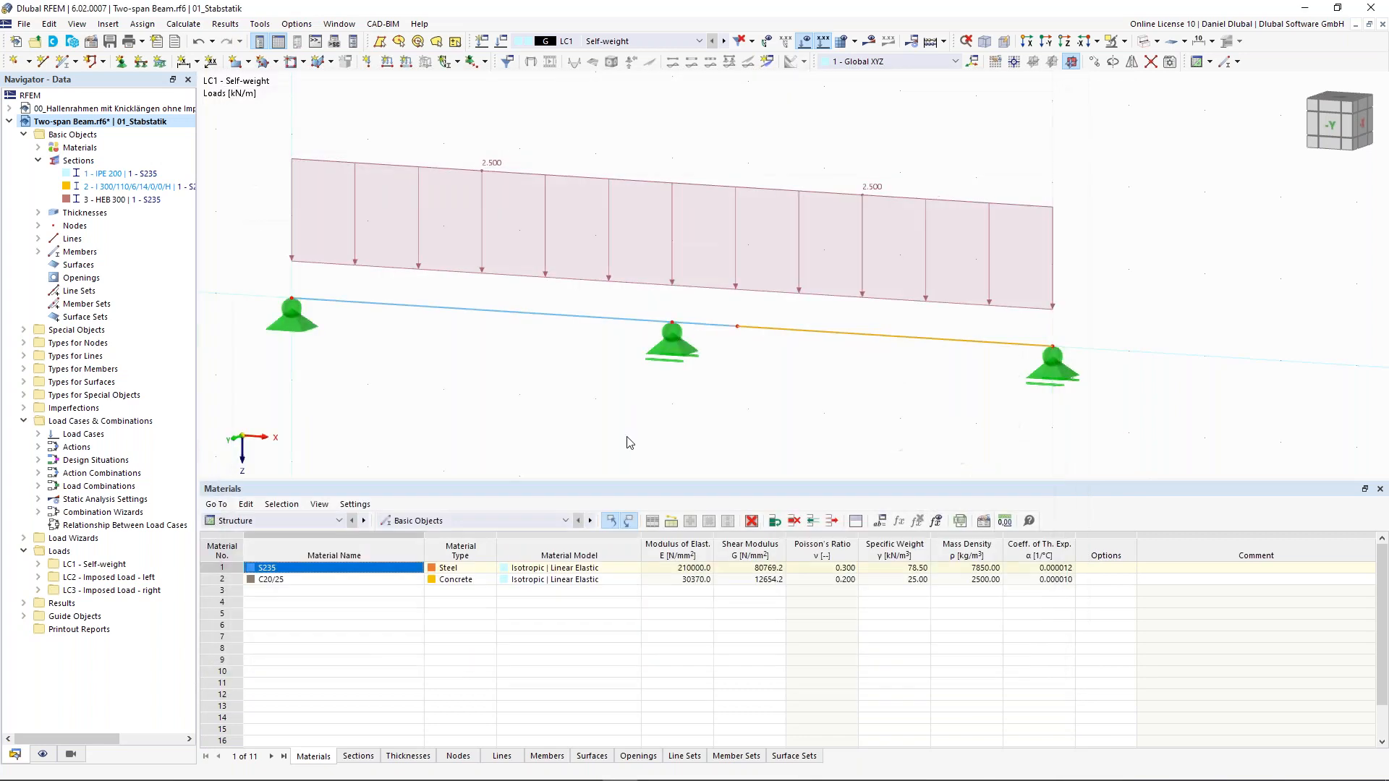
Step: Show the local axis systems of the members
right_click(845, 339)
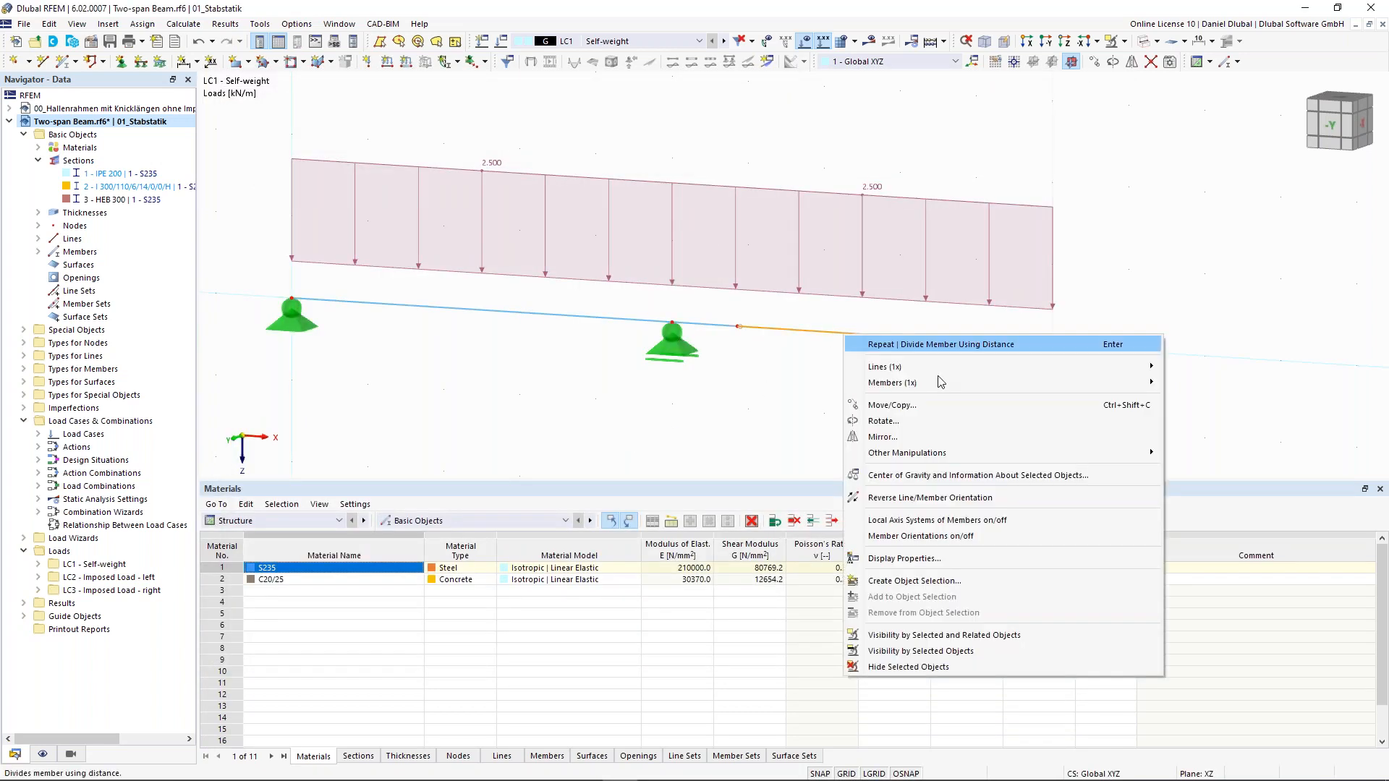
left_click(1033, 519)
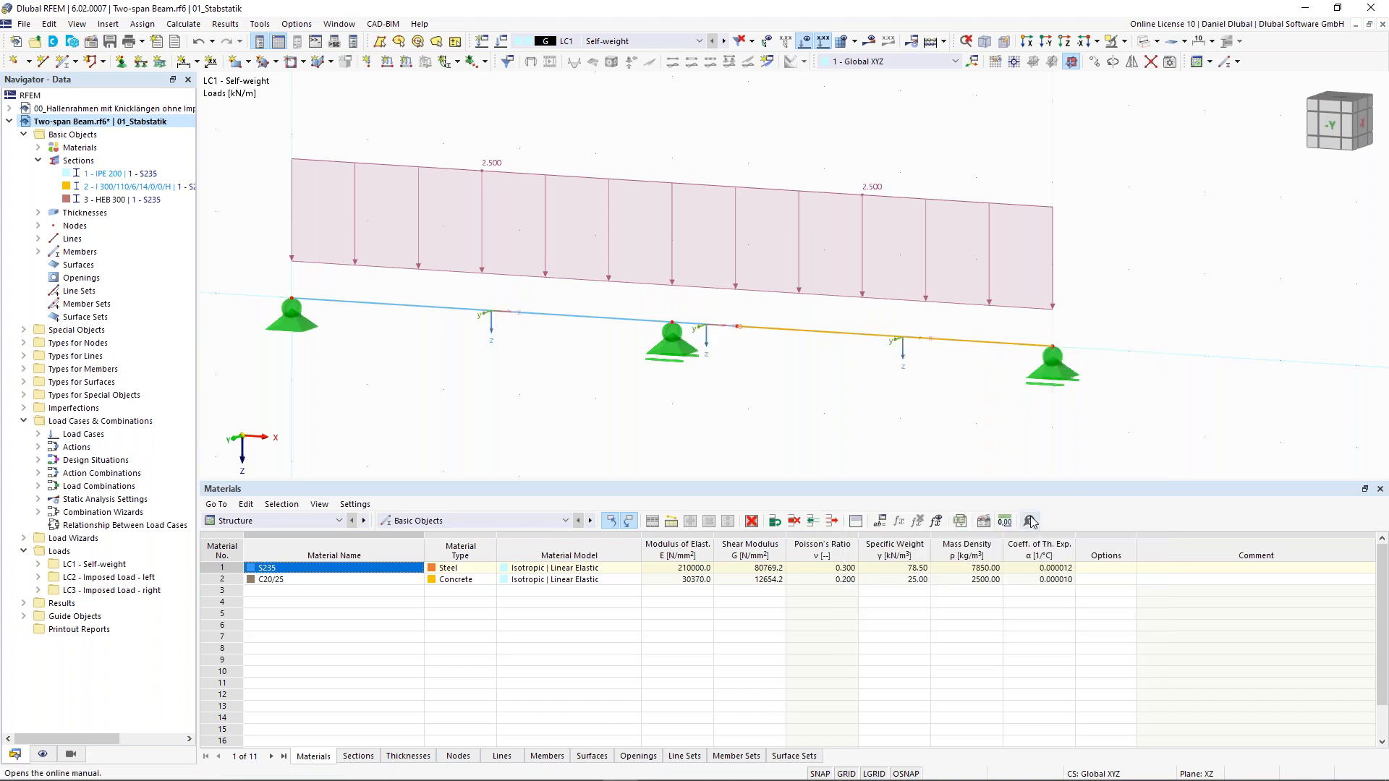
Step: Show the member orientations and inspect the directions of the members around the hinge in the right span
right_click(875, 340)
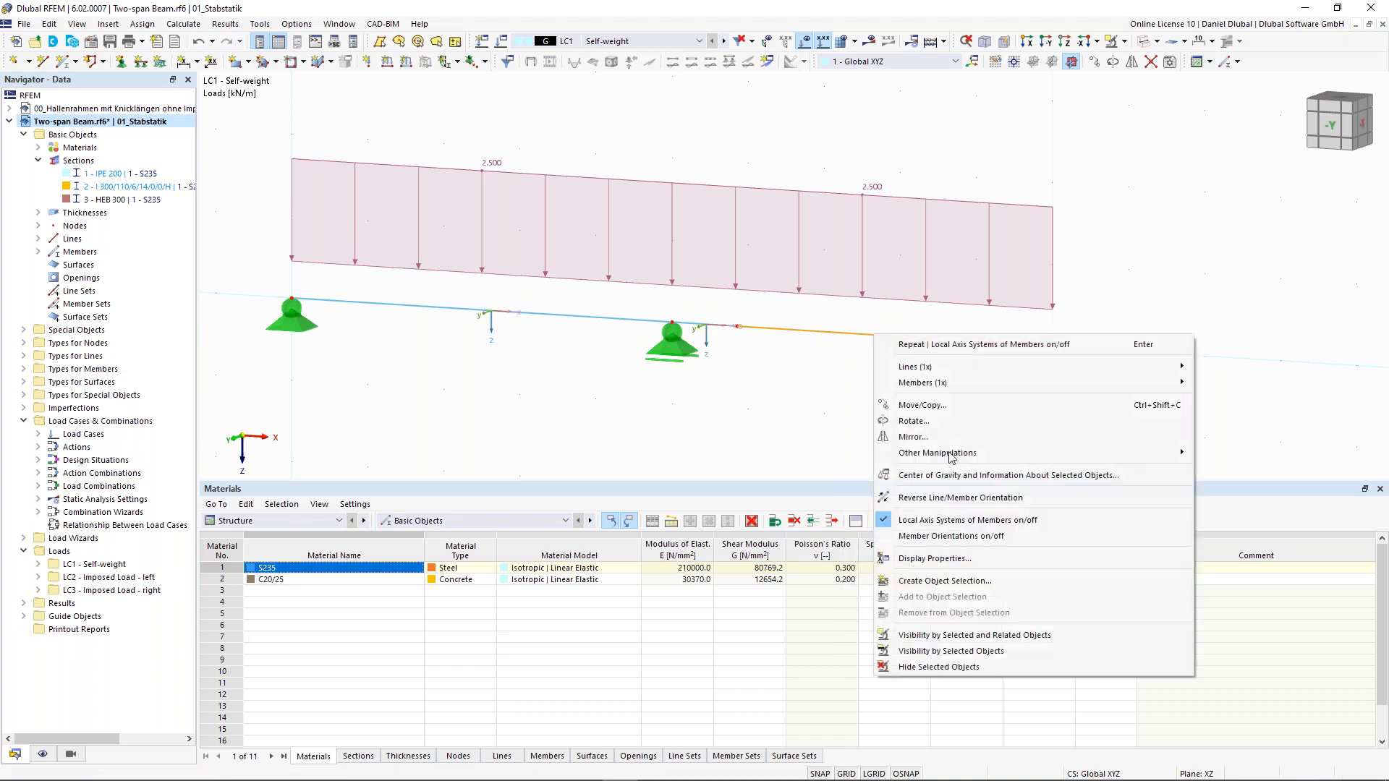
left_click(955, 537)
scroll(919, 328, "up", 2)
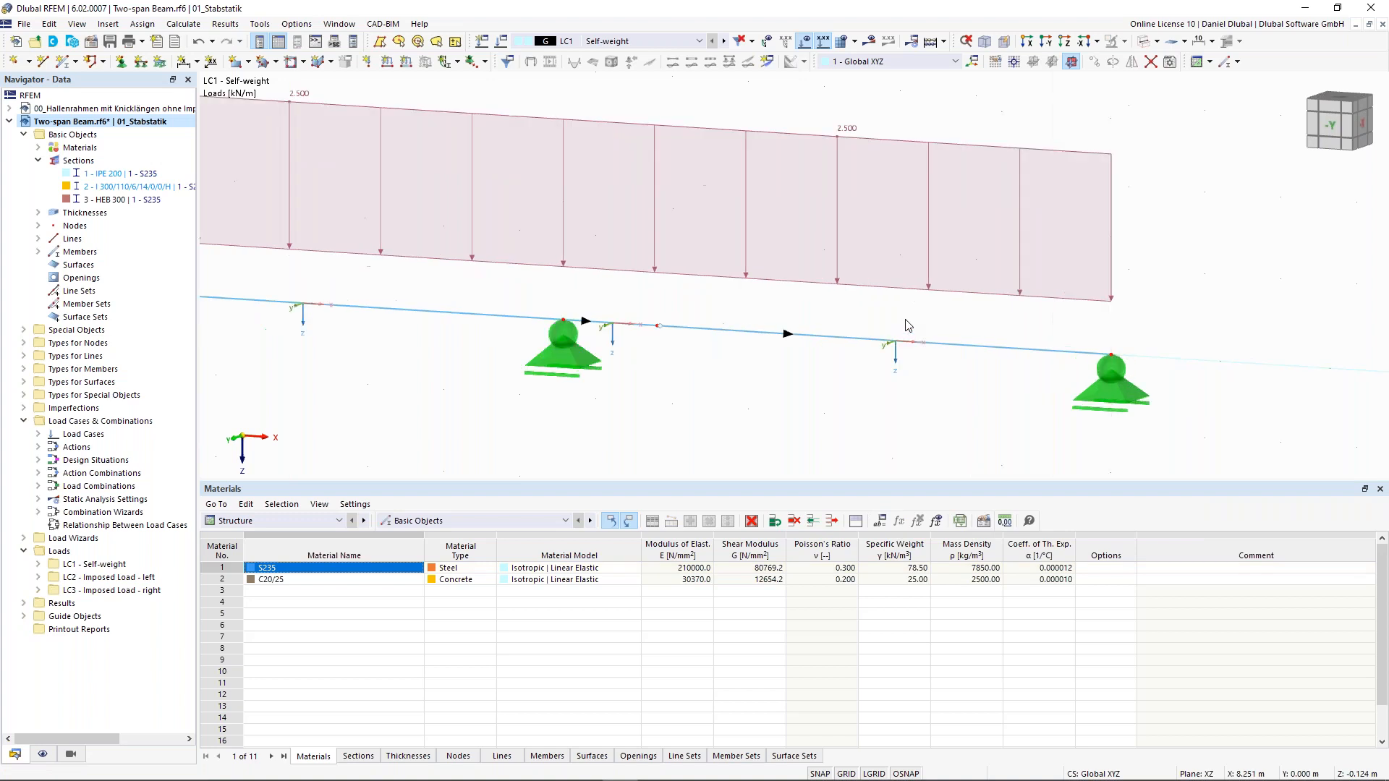
middle_click_drag(812, 314, 791, 308)
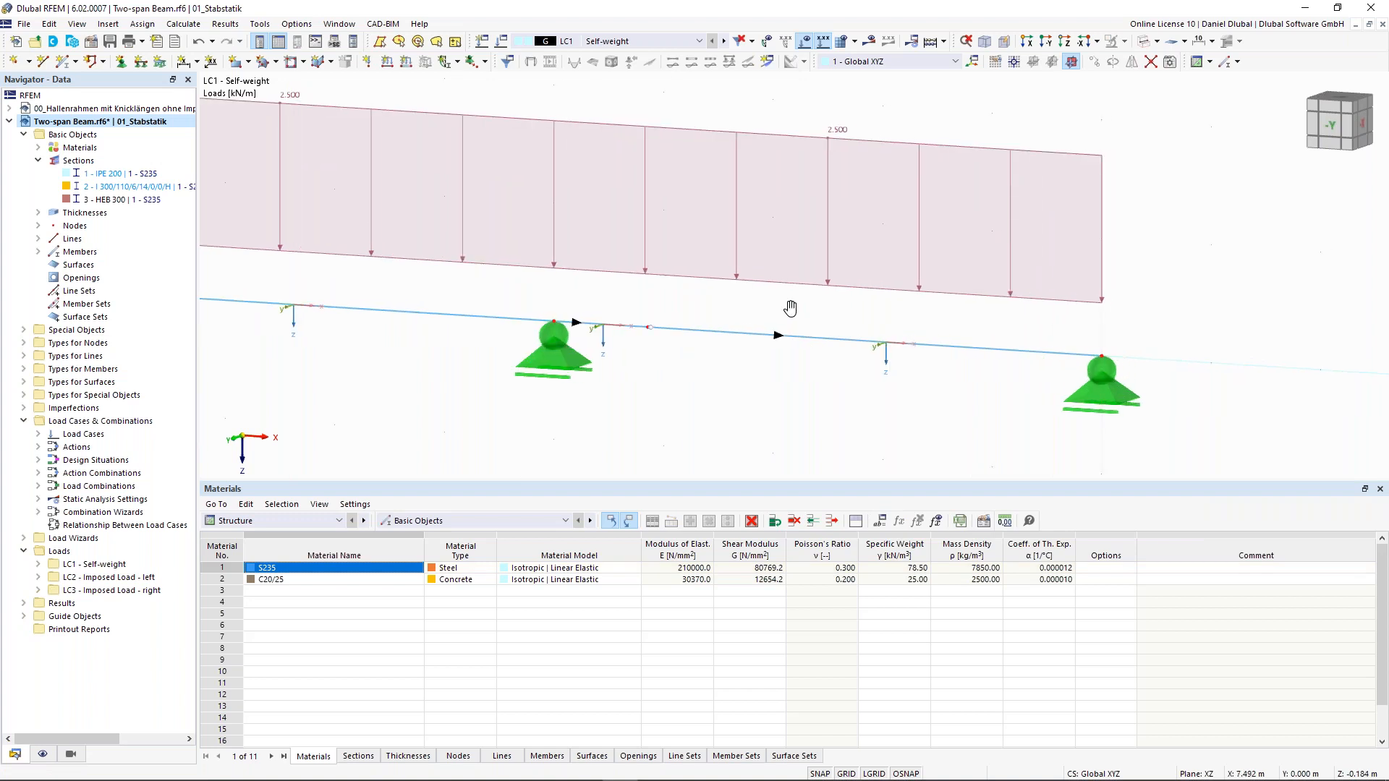
middle_click_drag(791, 308, 745, 300)
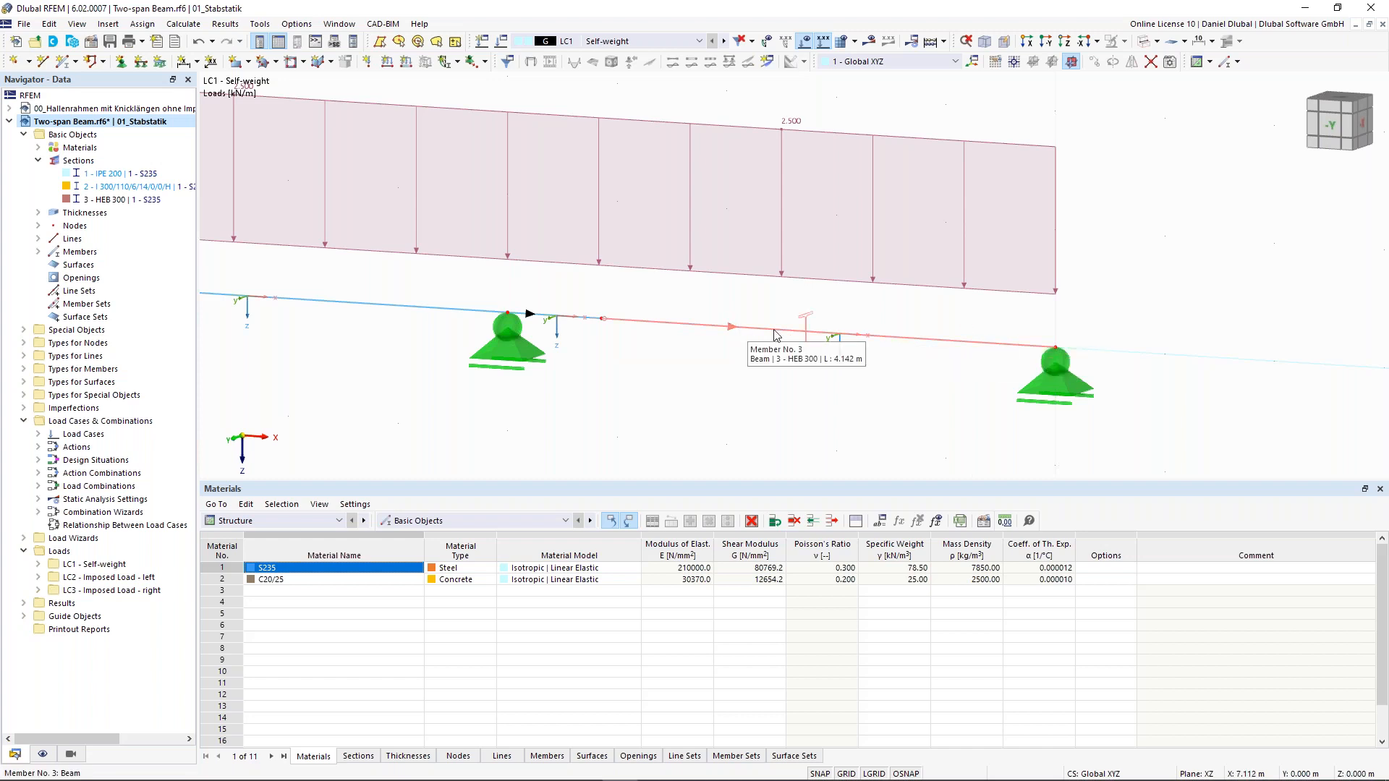
mouse_move(851, 322)
middle_mouse_down("ctrl")
mouse_move(843, 334)
mouse_move(856, 337)
middle_mouse_up("ctrl")
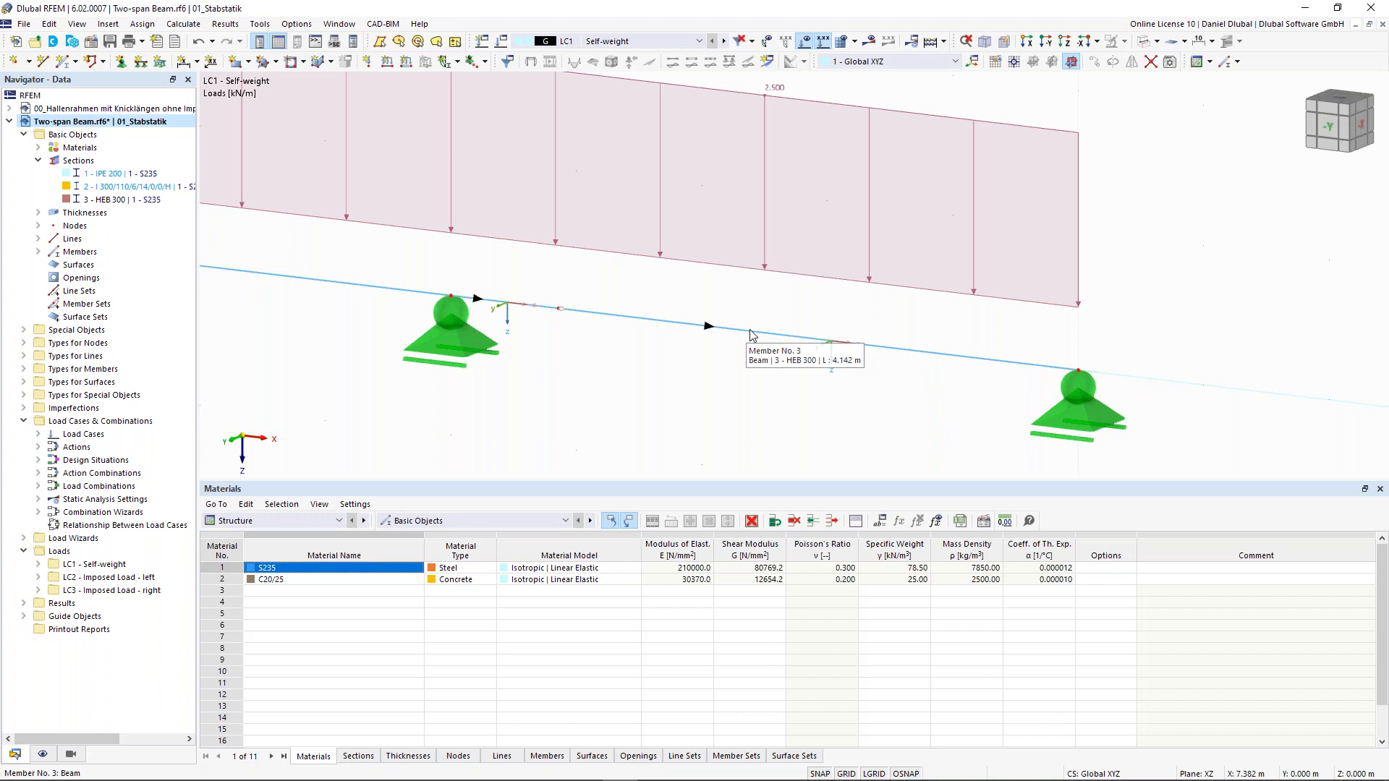
Step: Calculate load case LC1 - Self-weight and show its results on the whole beam
scroll(652, 298, "down", 5)
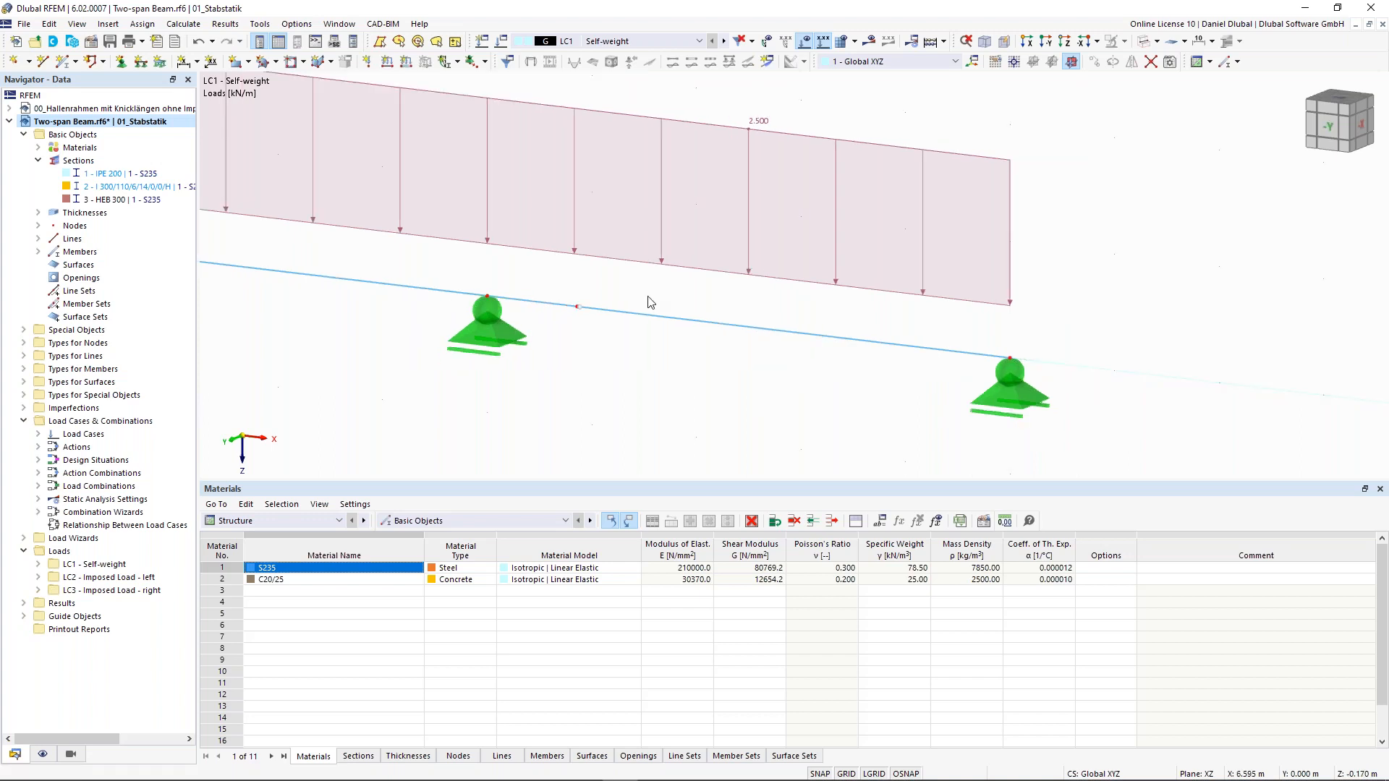
middle_click_drag(648, 170, 743, 216)
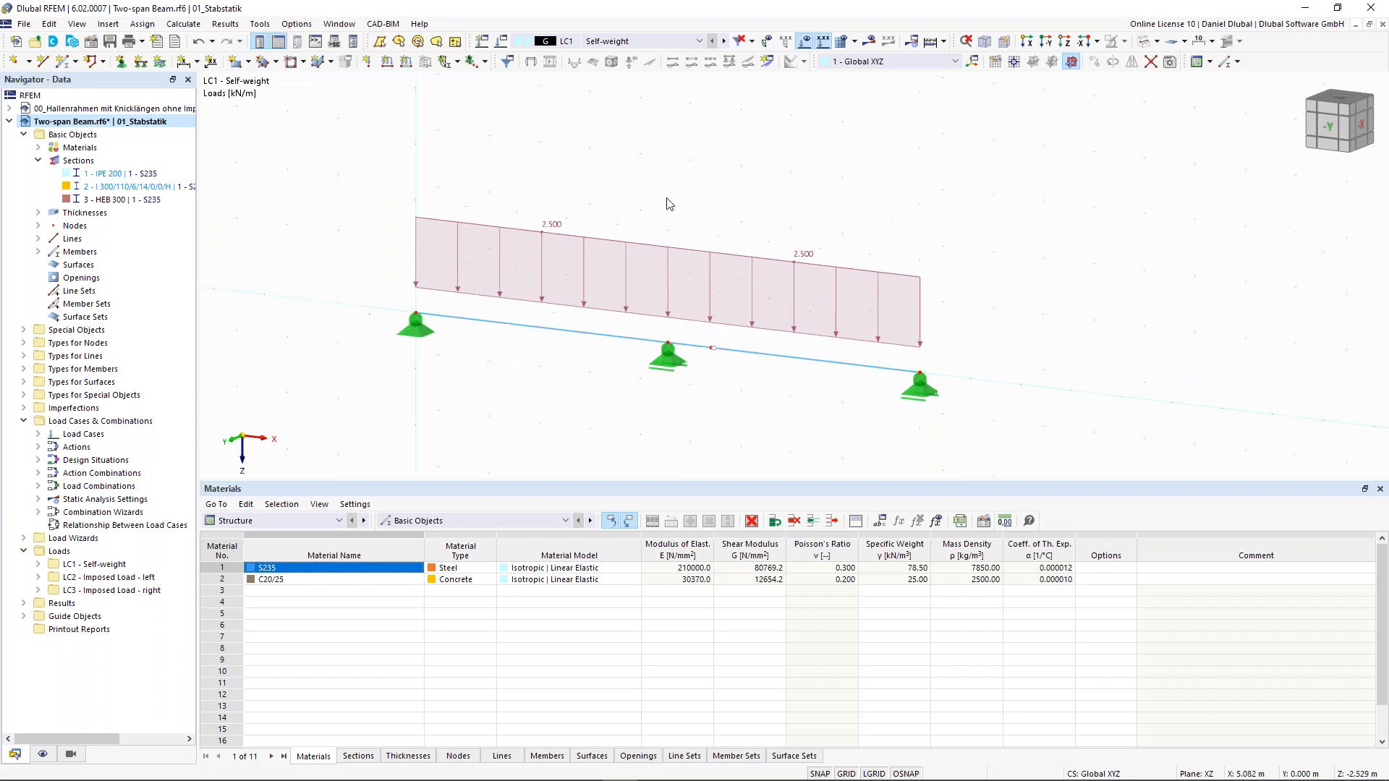
left_click(871, 40)
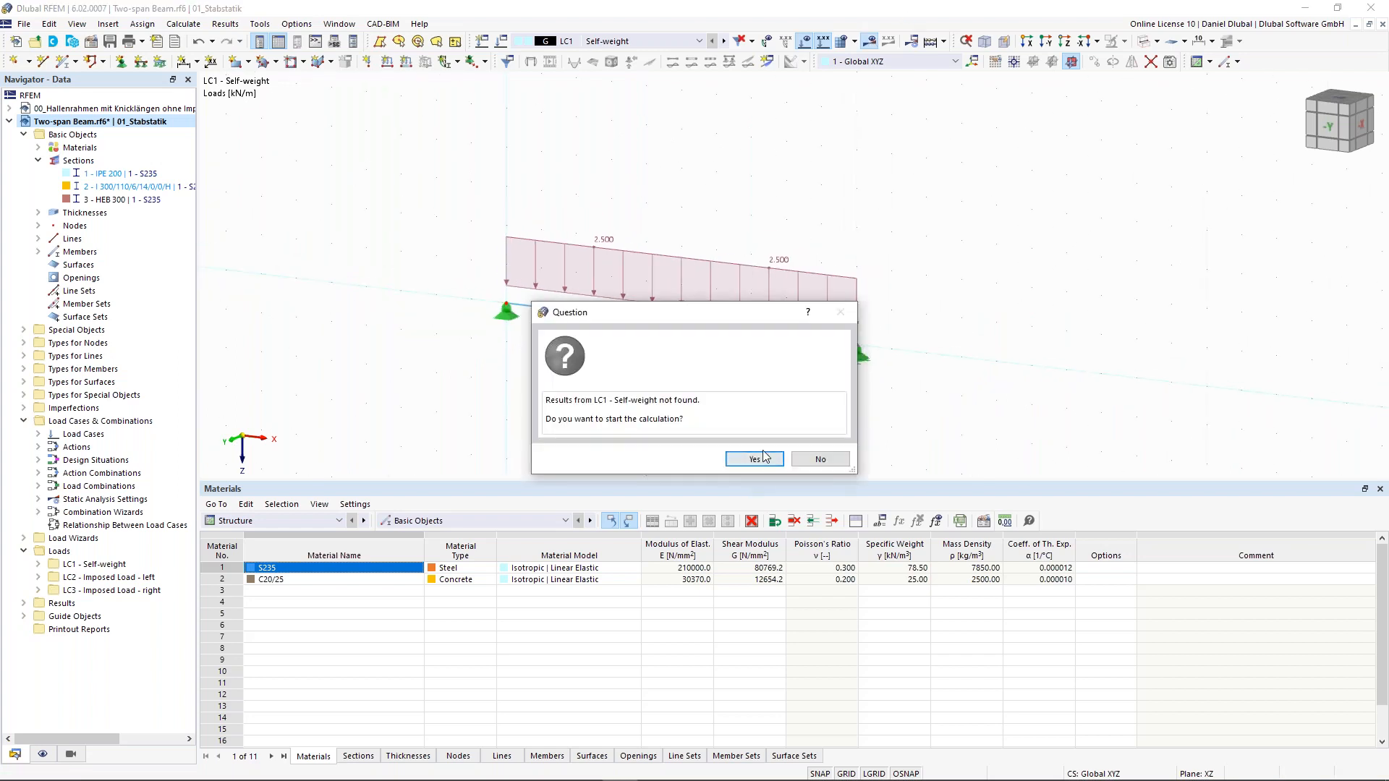
left_click(760, 459)
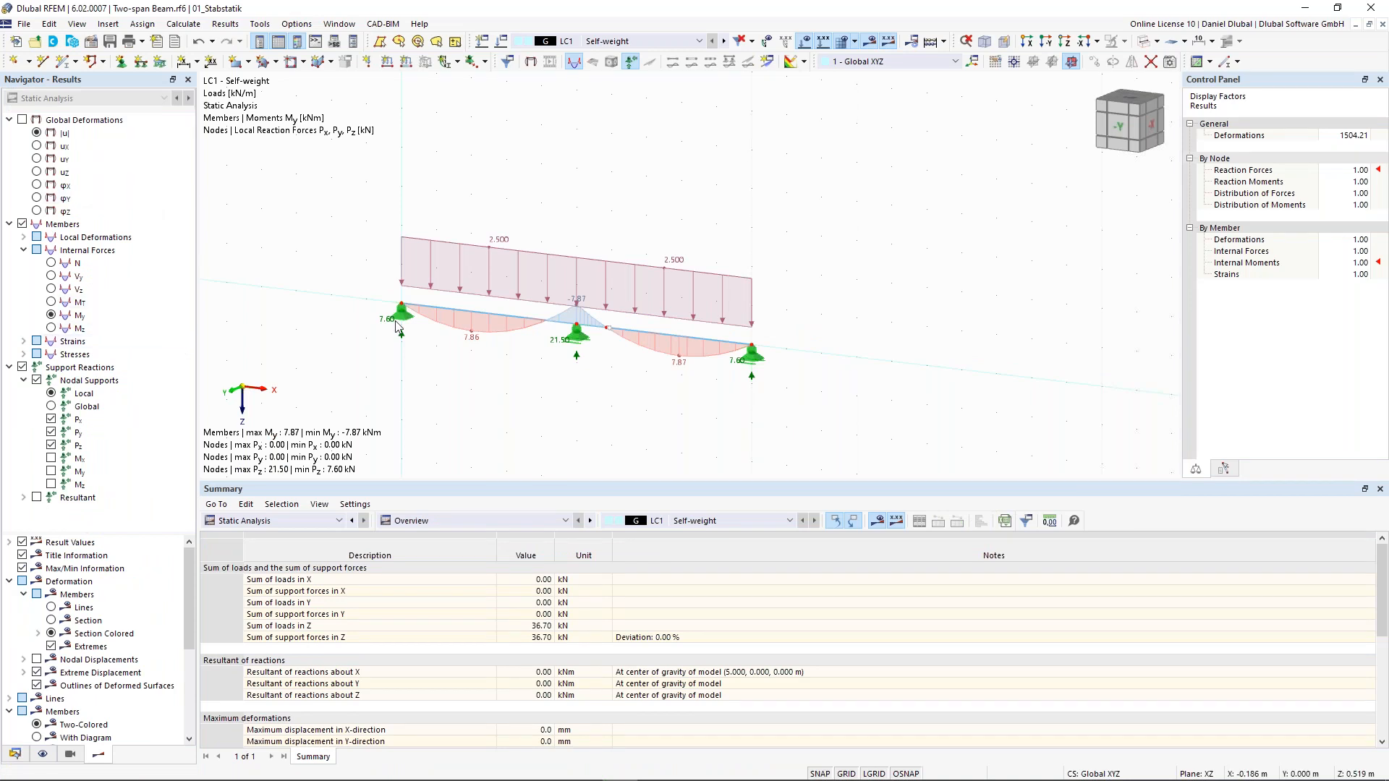
Step: Examine the My moment diagram at the middle support, at the hinge and in both spans
scroll(396, 327, "up", 5)
middle_click_drag(877, 313, 762, 296)
scroll(805, 314, "up", 2)
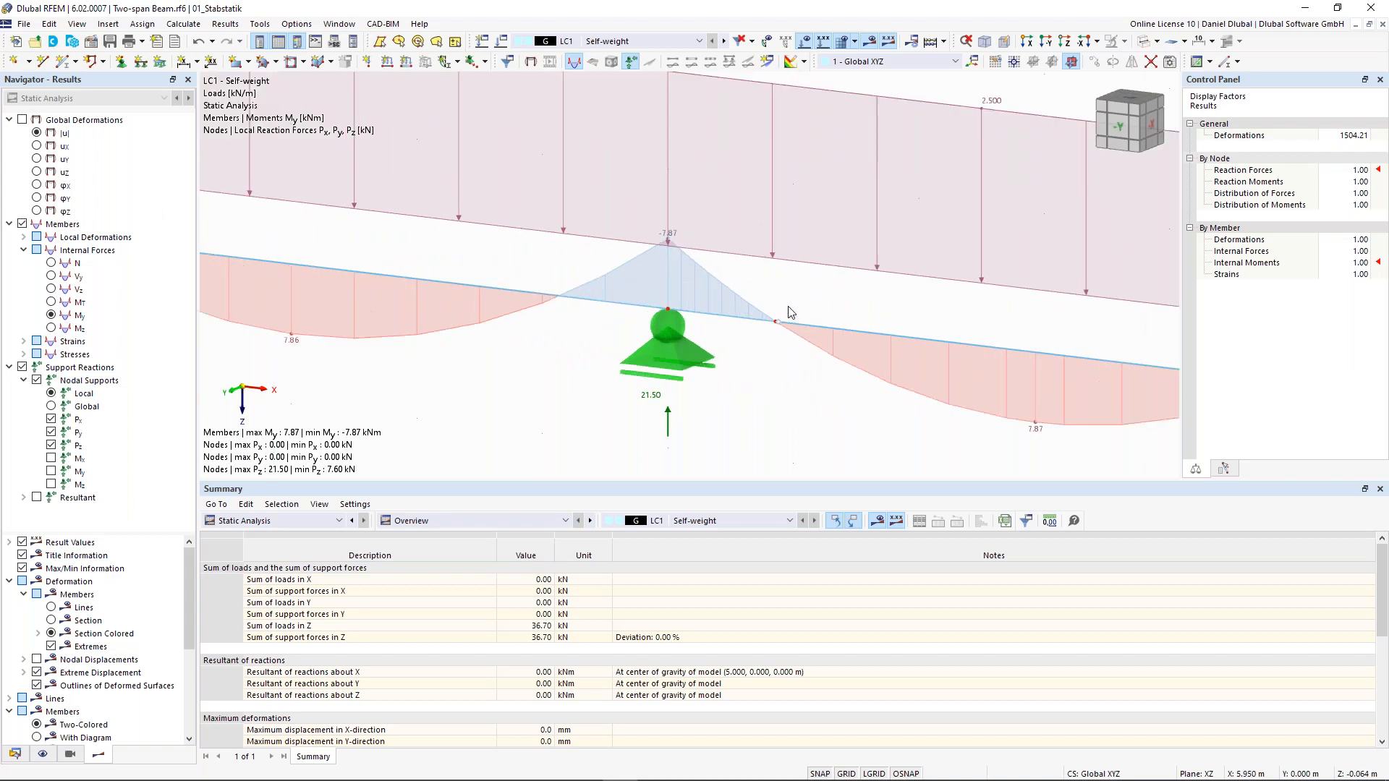
scroll(788, 312, "down", 1)
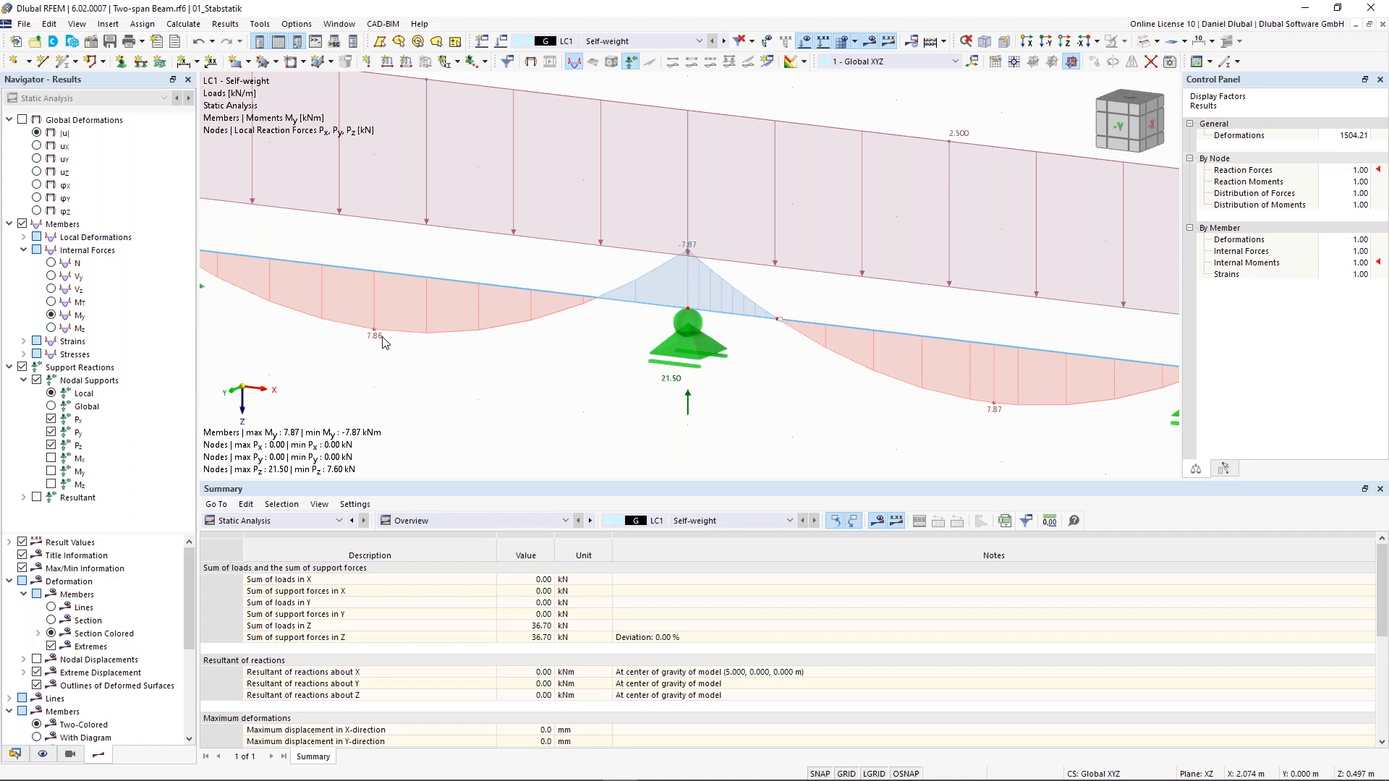
scroll(684, 249, "down", 2)
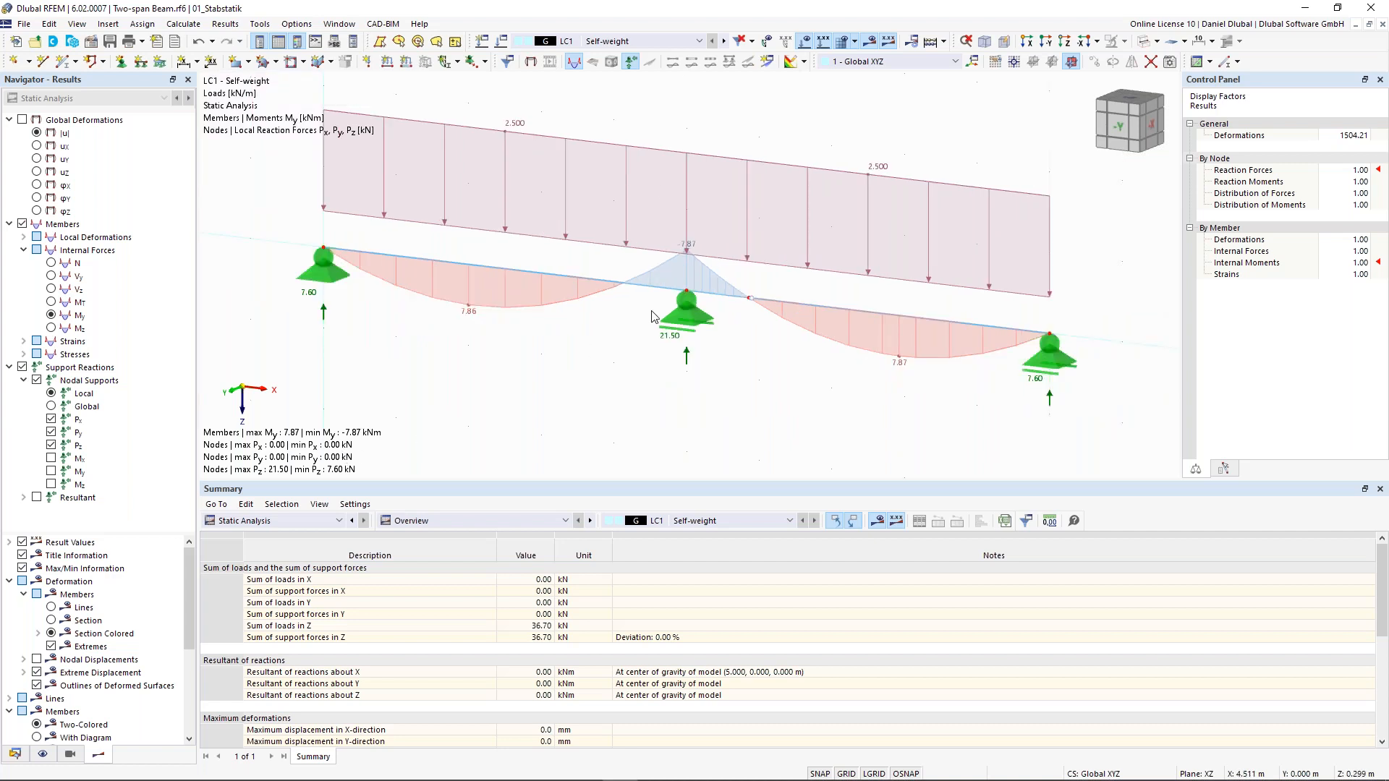
scroll(712, 163, "down", 1)
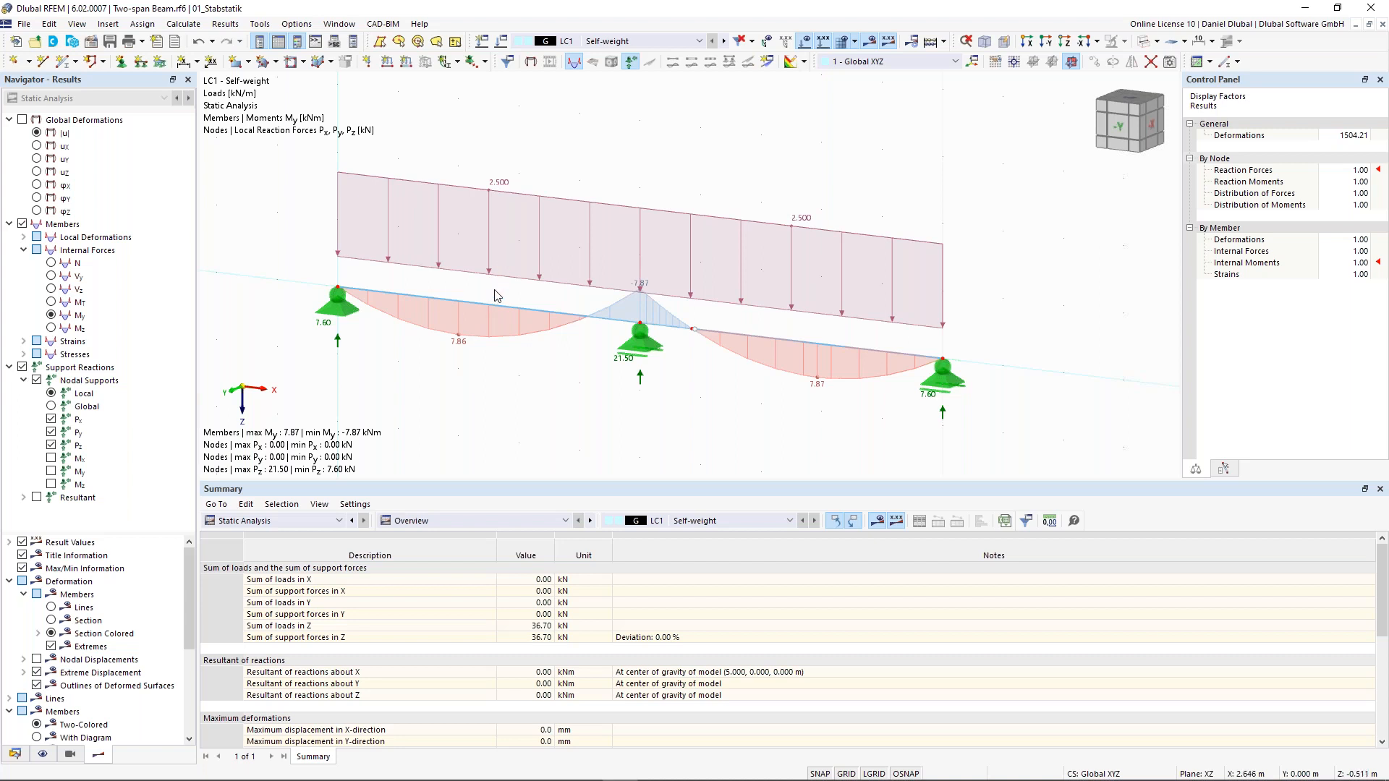
middle_click_drag(492, 288, 485, 306)
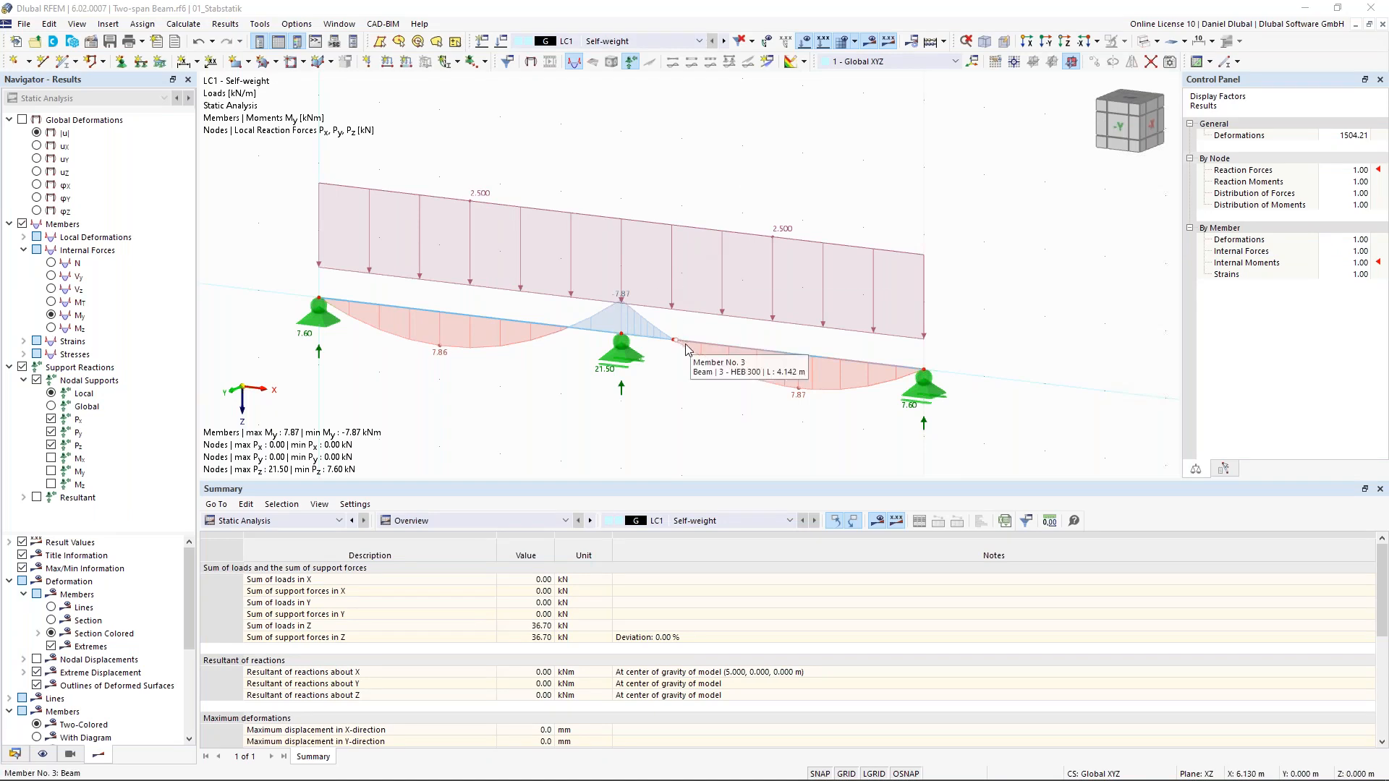
scroll(677, 347, "up", 2)
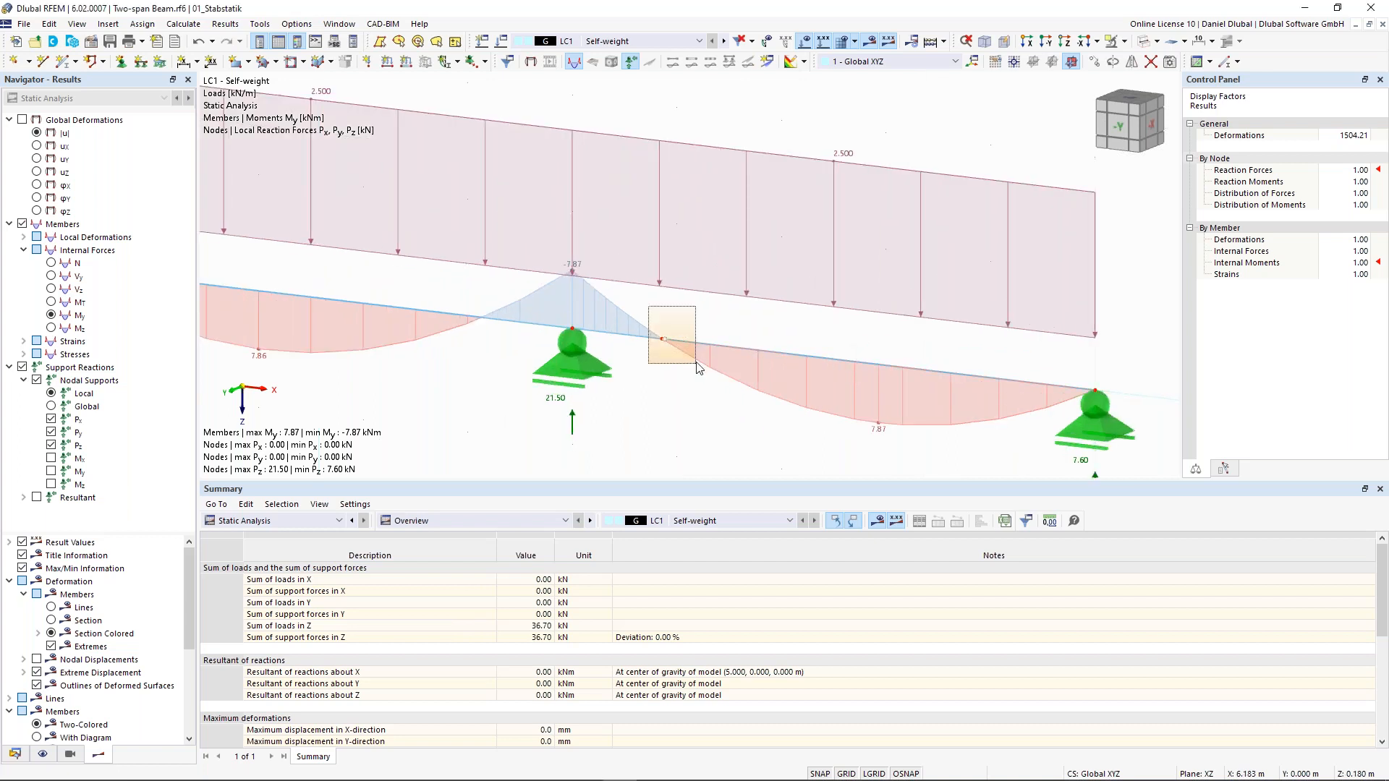
scroll(713, 306, "down", 3)
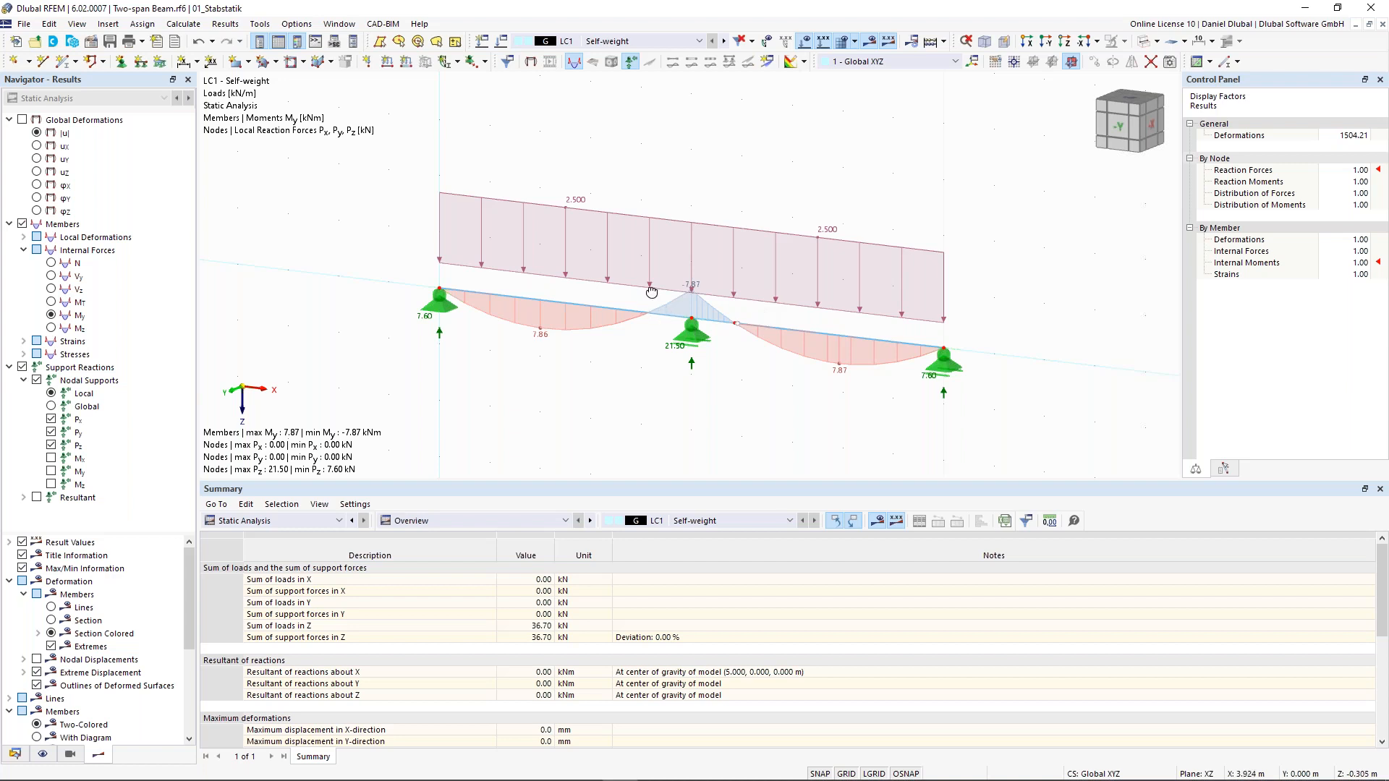
scroll(651, 291, "up", 3)
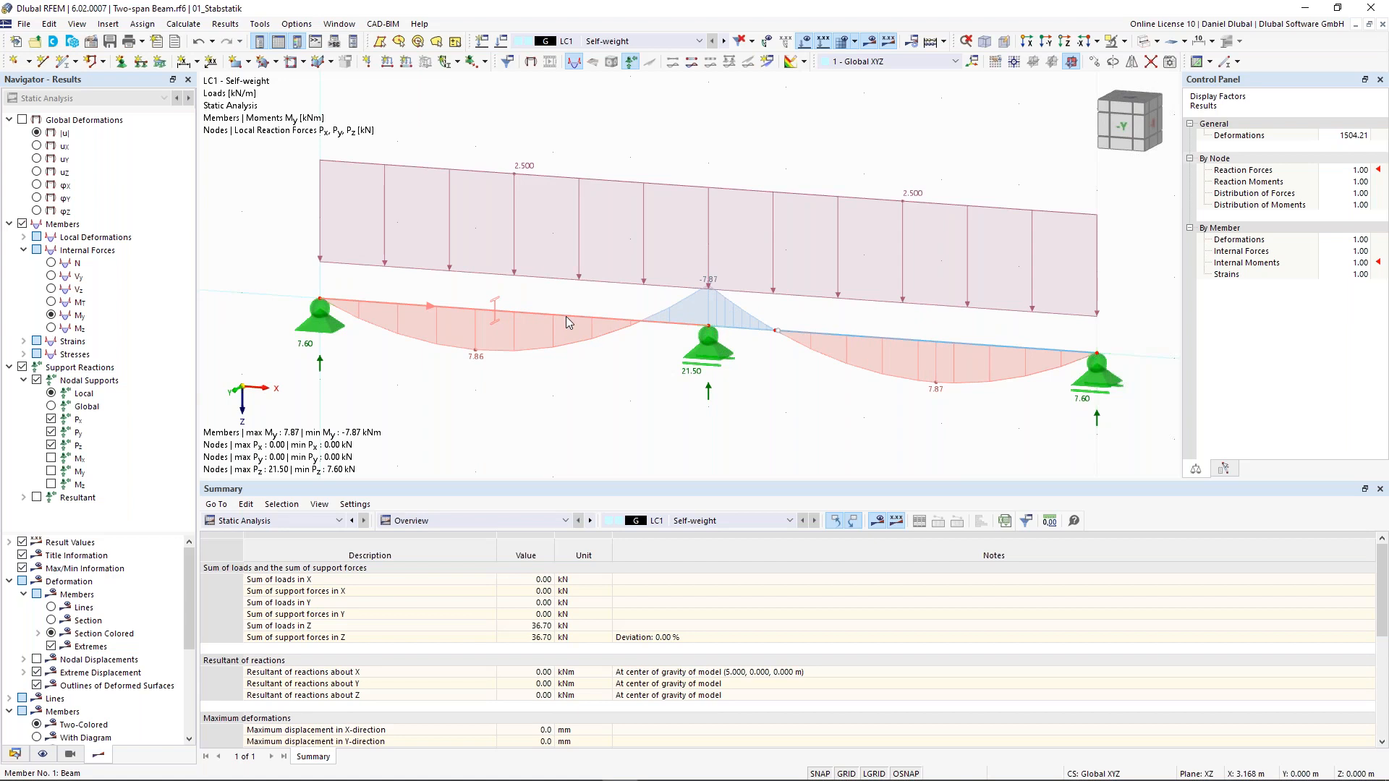
Step: Select all three beam members and open the global parameters for editing
left_click(566, 315)
left_click(765, 332)
left_click(879, 337)
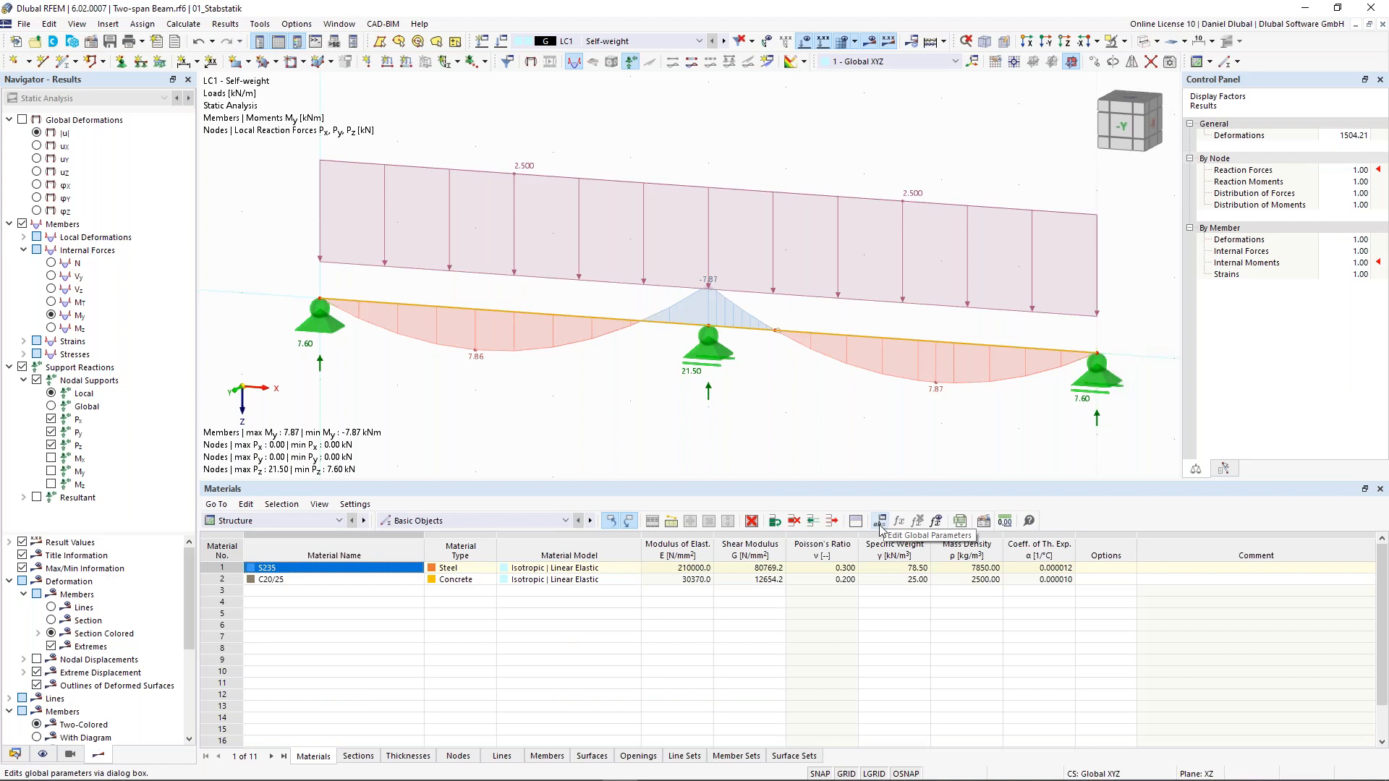
left_click(880, 522)
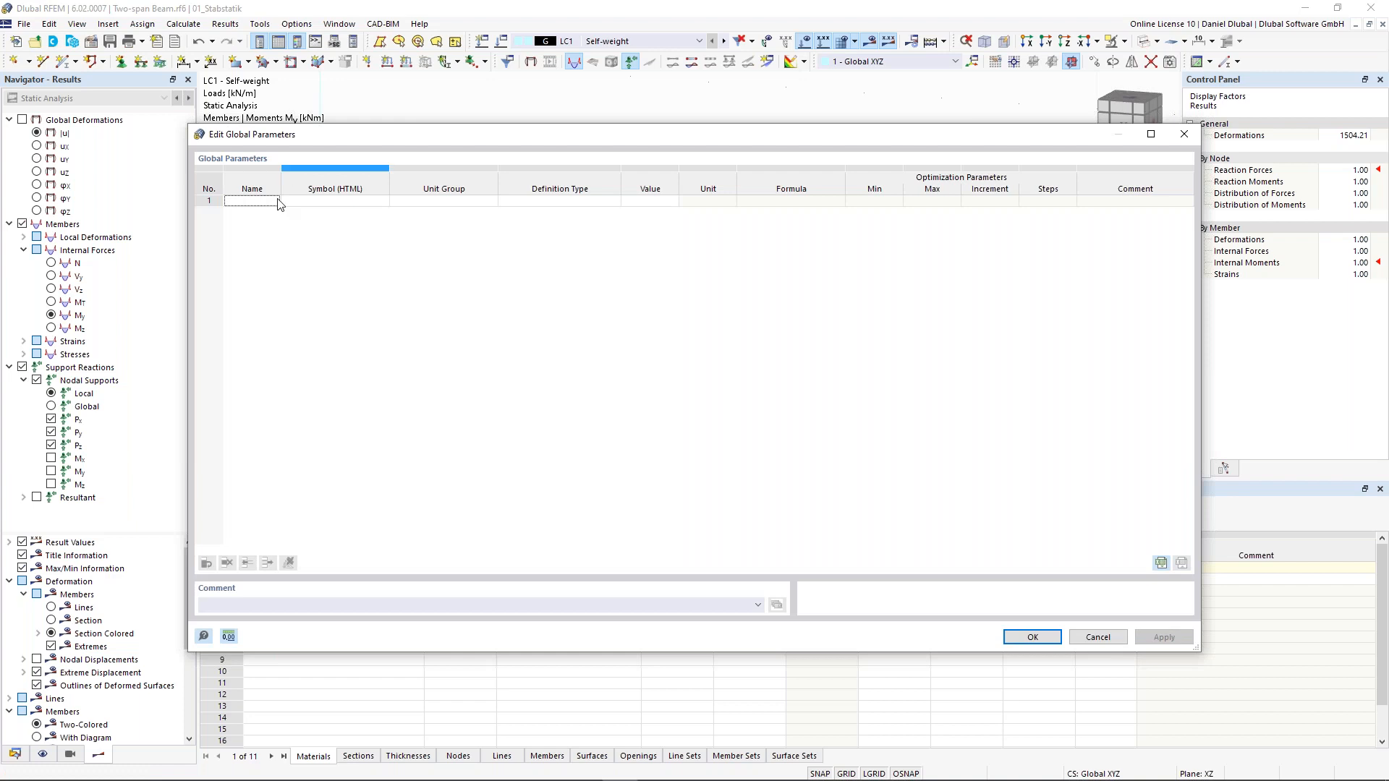
Step: Add a global parameter named L with unit group Lengths and definition type Value
left_click(257, 202)
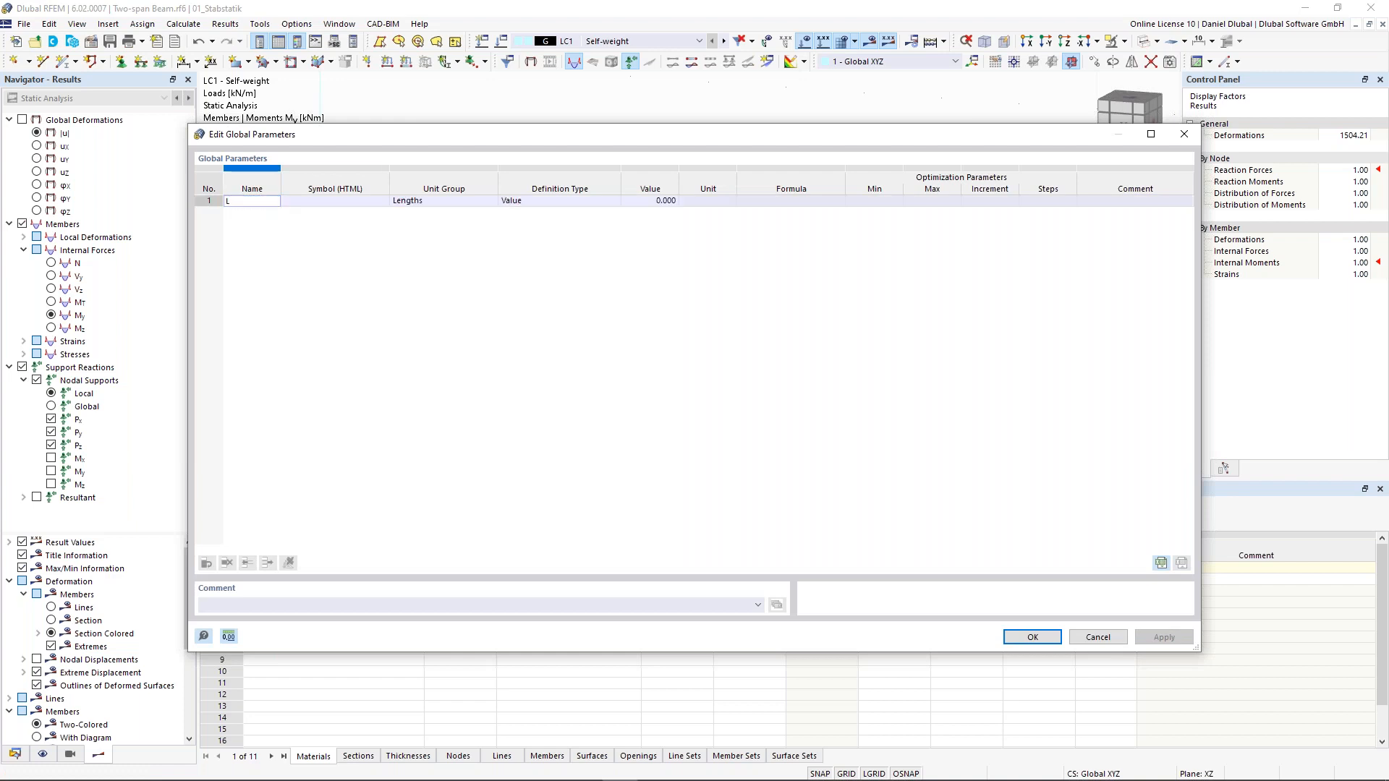
key("Tab")
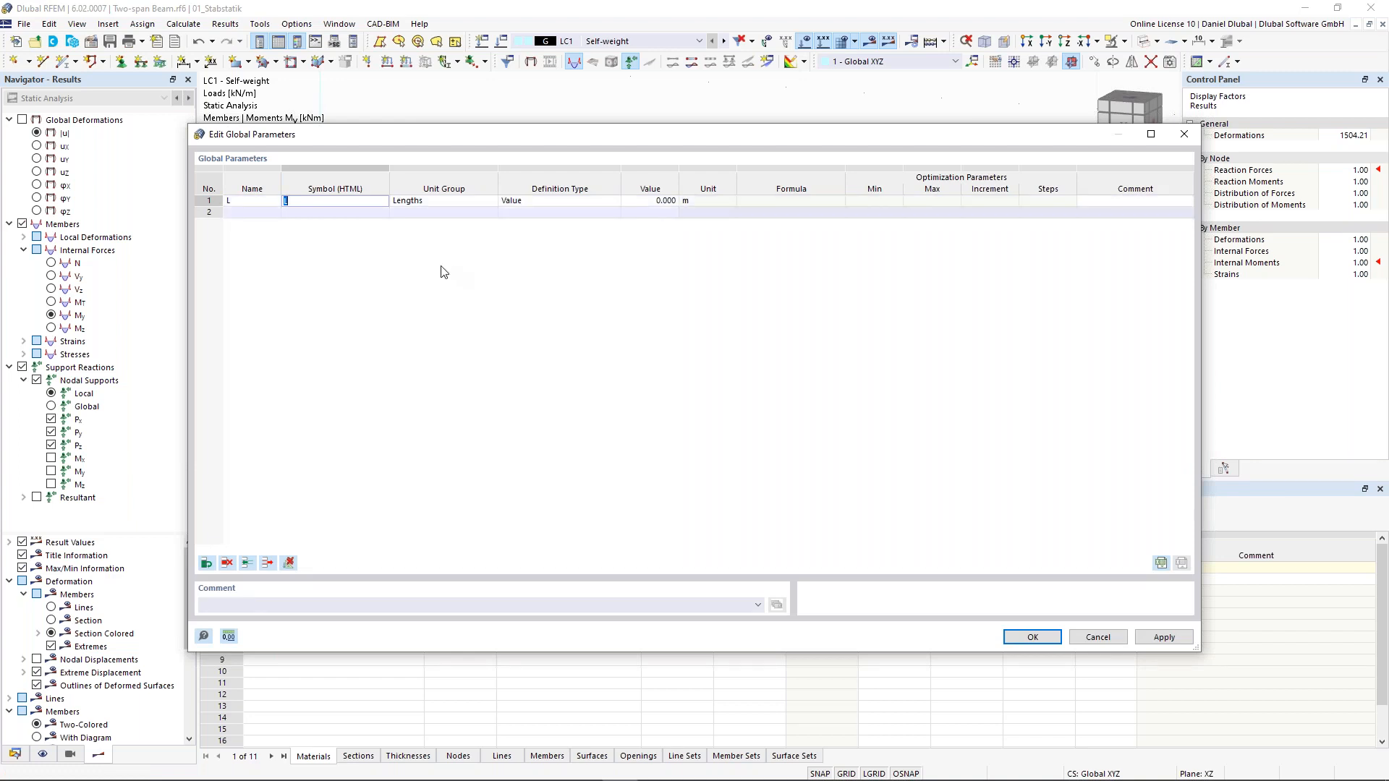
left_click(457, 204)
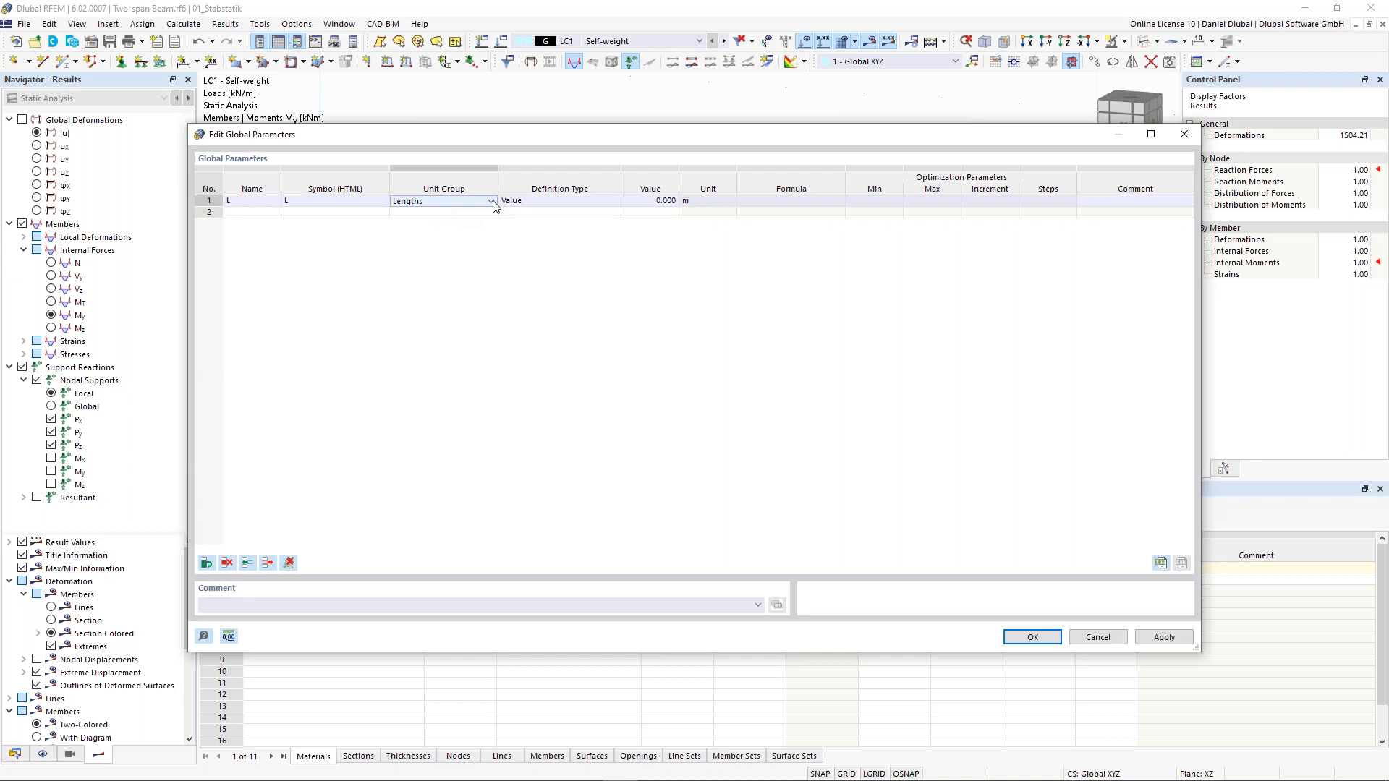
left_click(490, 201)
left_click(478, 205)
left_click(544, 203)
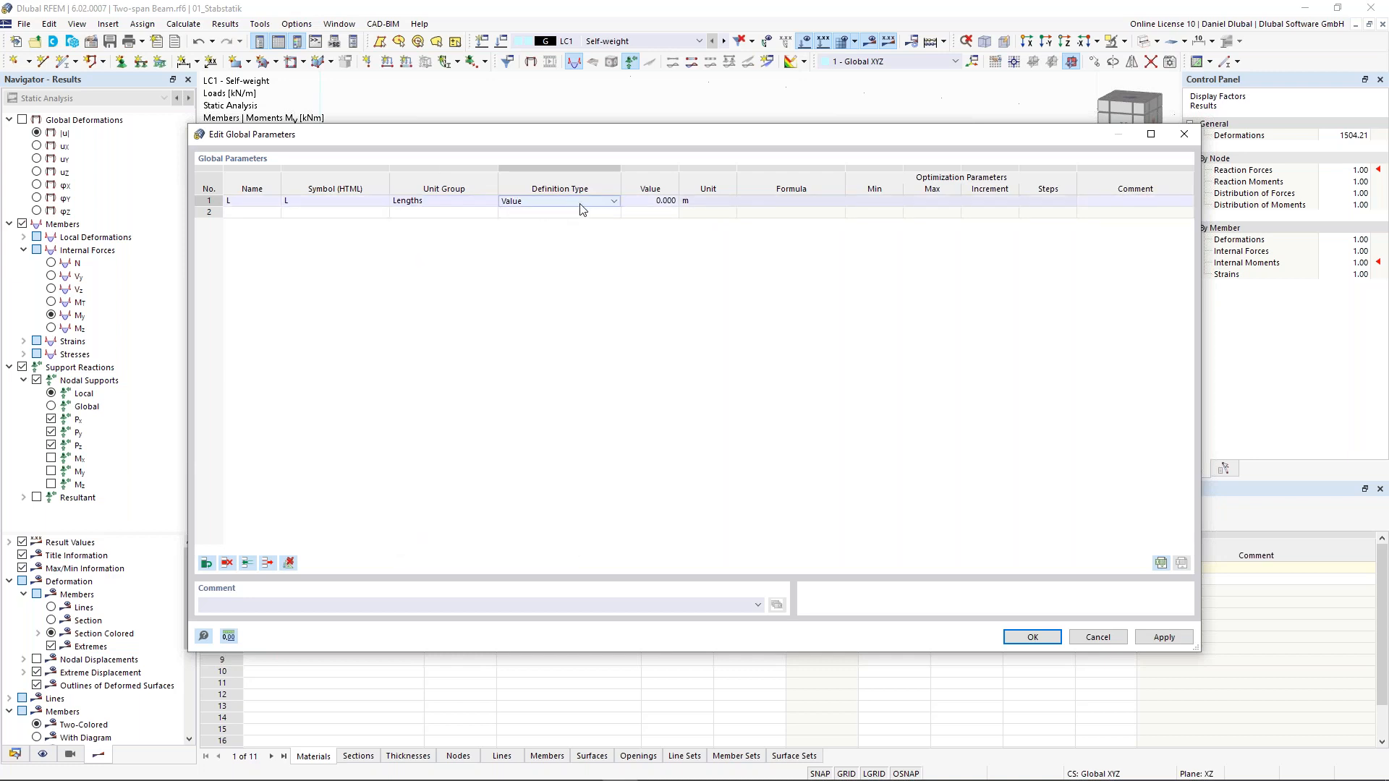
left_click(599, 203)
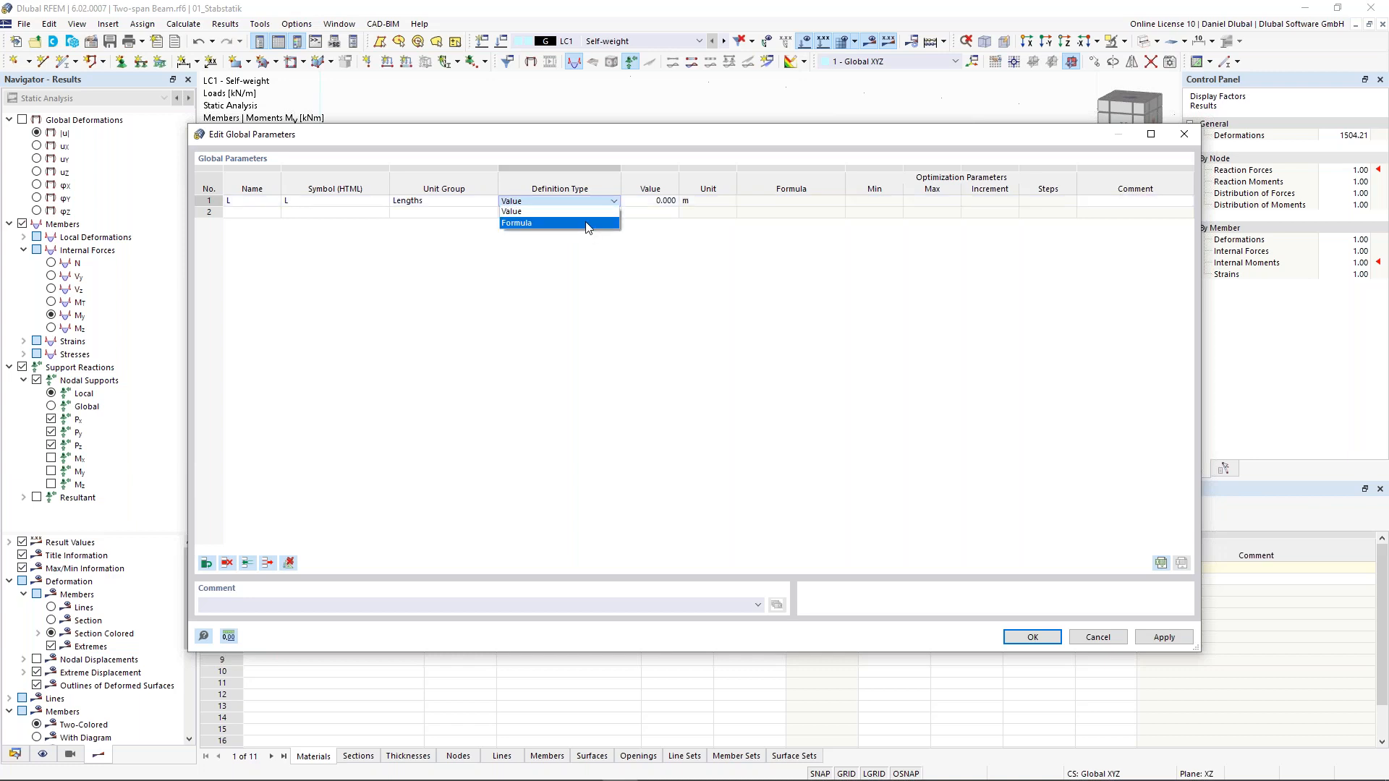
Step: Set the value of parameter L to 5 m and enter the comment Length
left_click(654, 204)
left_click(654, 200)
type("5")
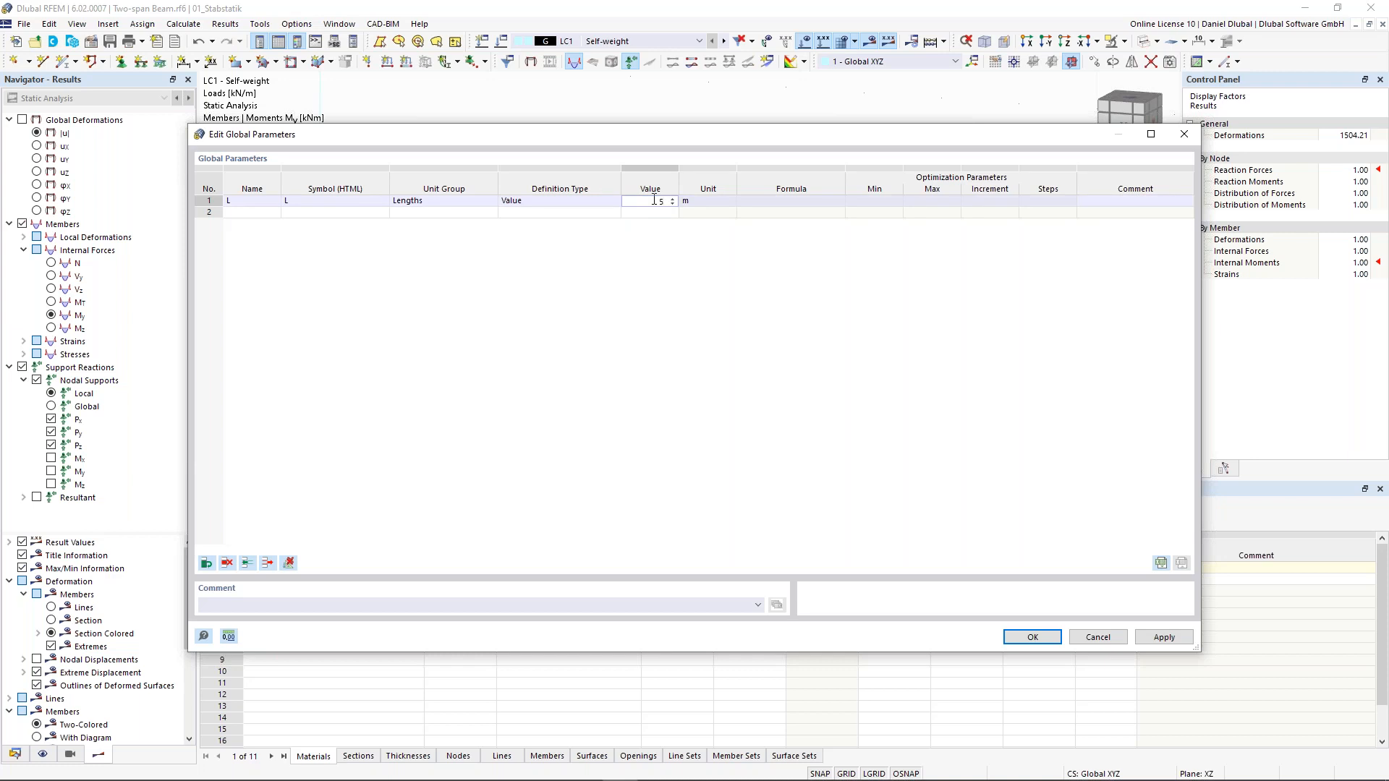
left_click(1151, 203)
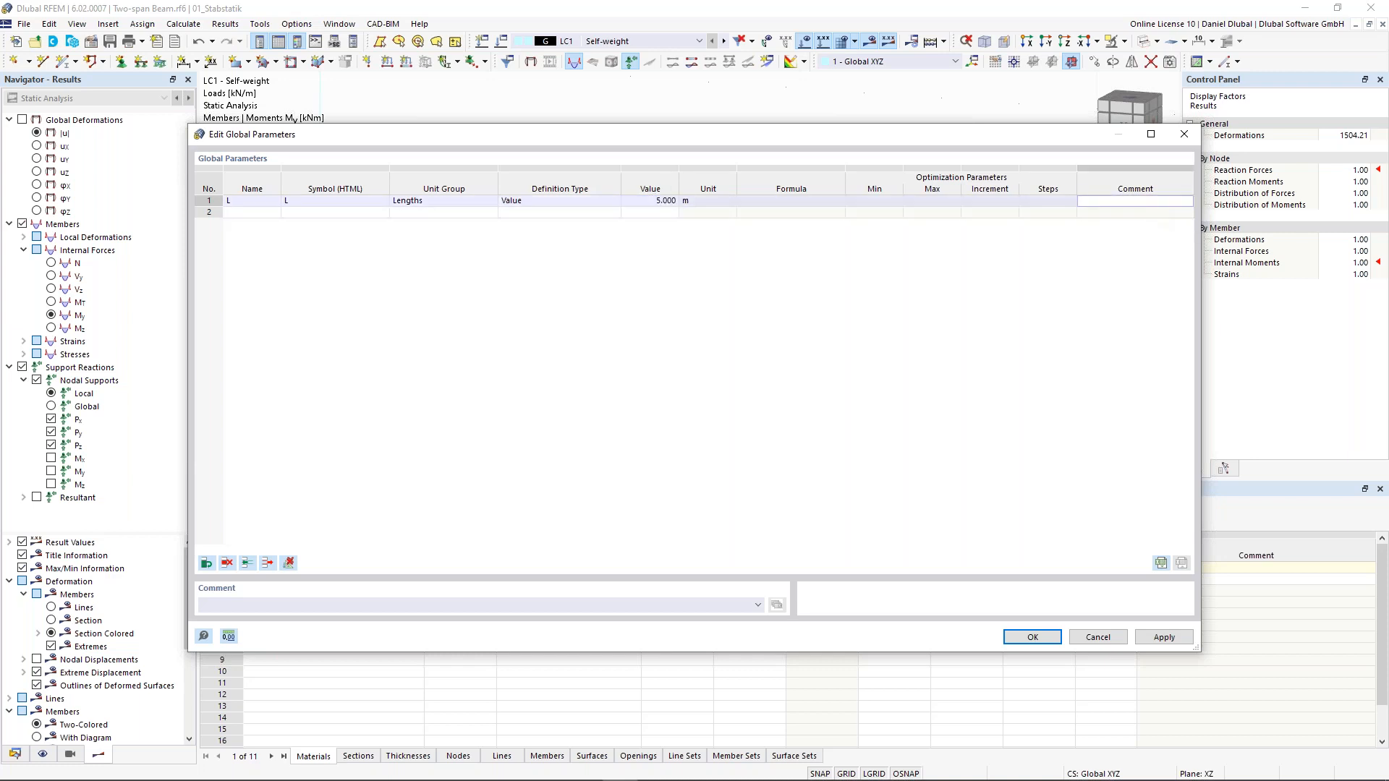
type("Length")
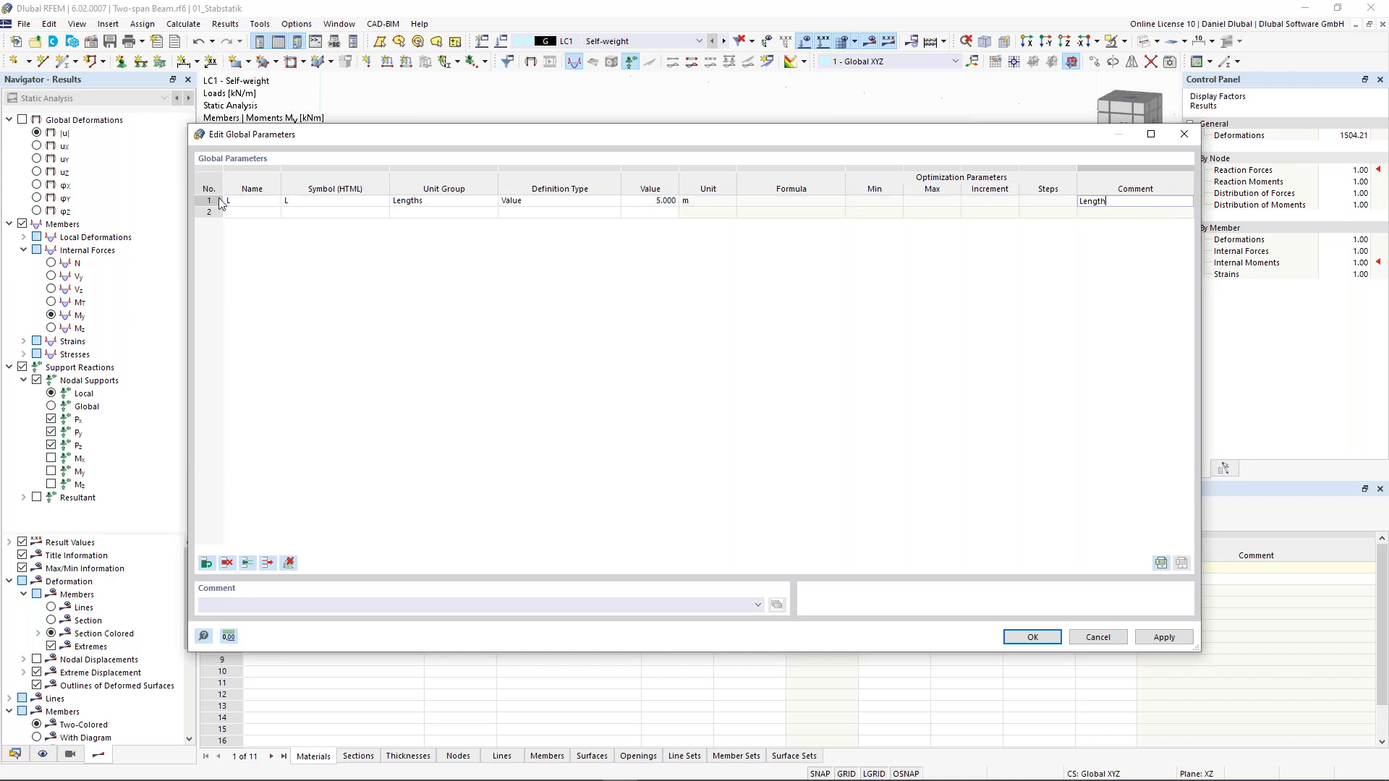
left_click(1112, 212)
Step: Add a second global parameter named e
left_click(250, 210)
left_click_drag(410, 136, 412, 384)
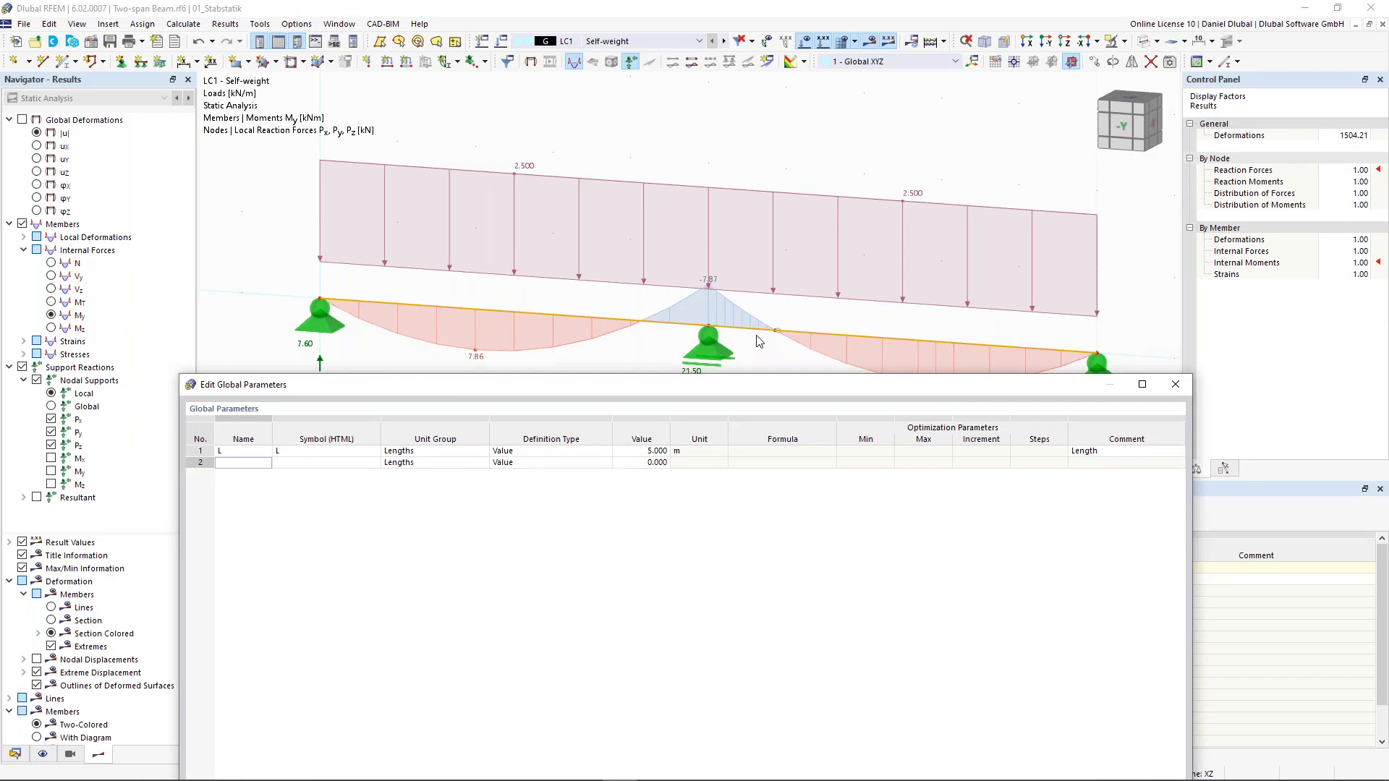
type("e")
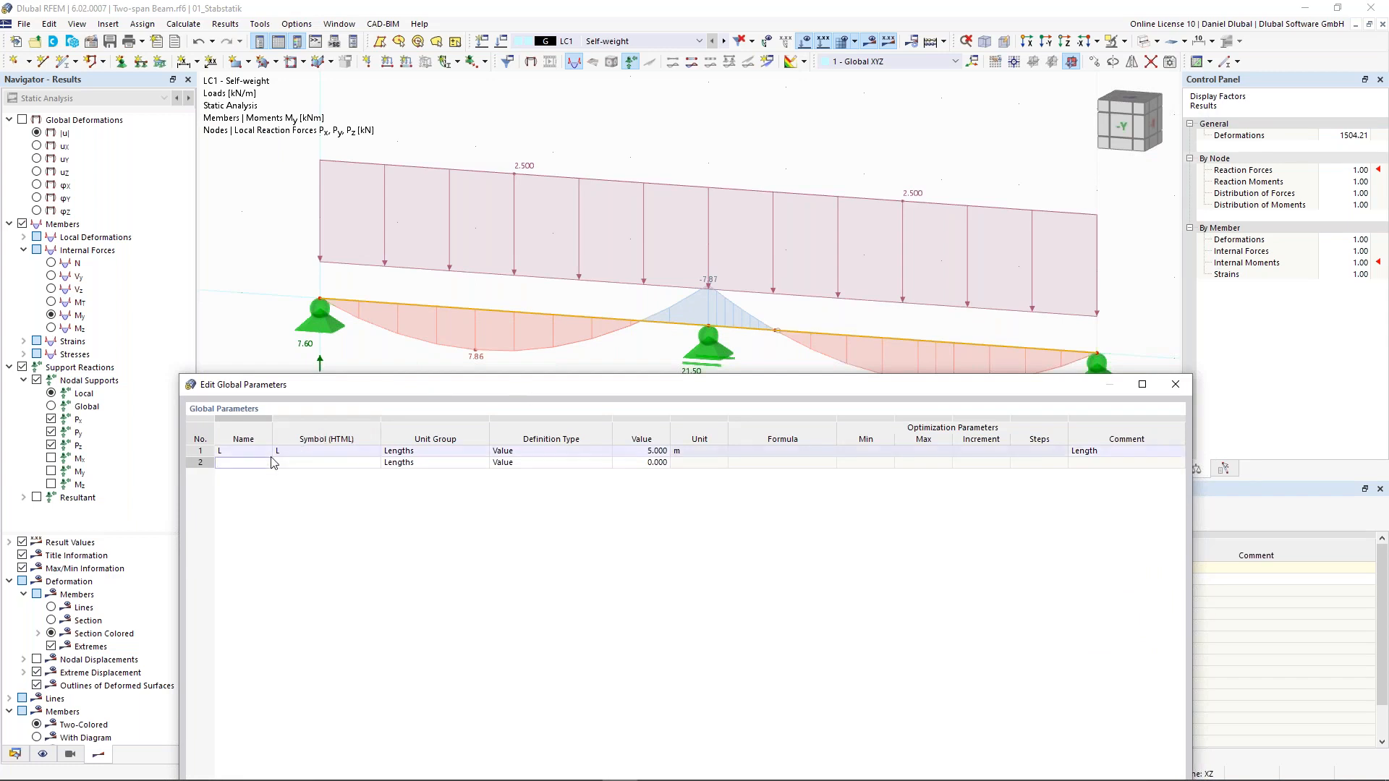
left_click_drag(319, 384, 320, 229)
key("Tab")
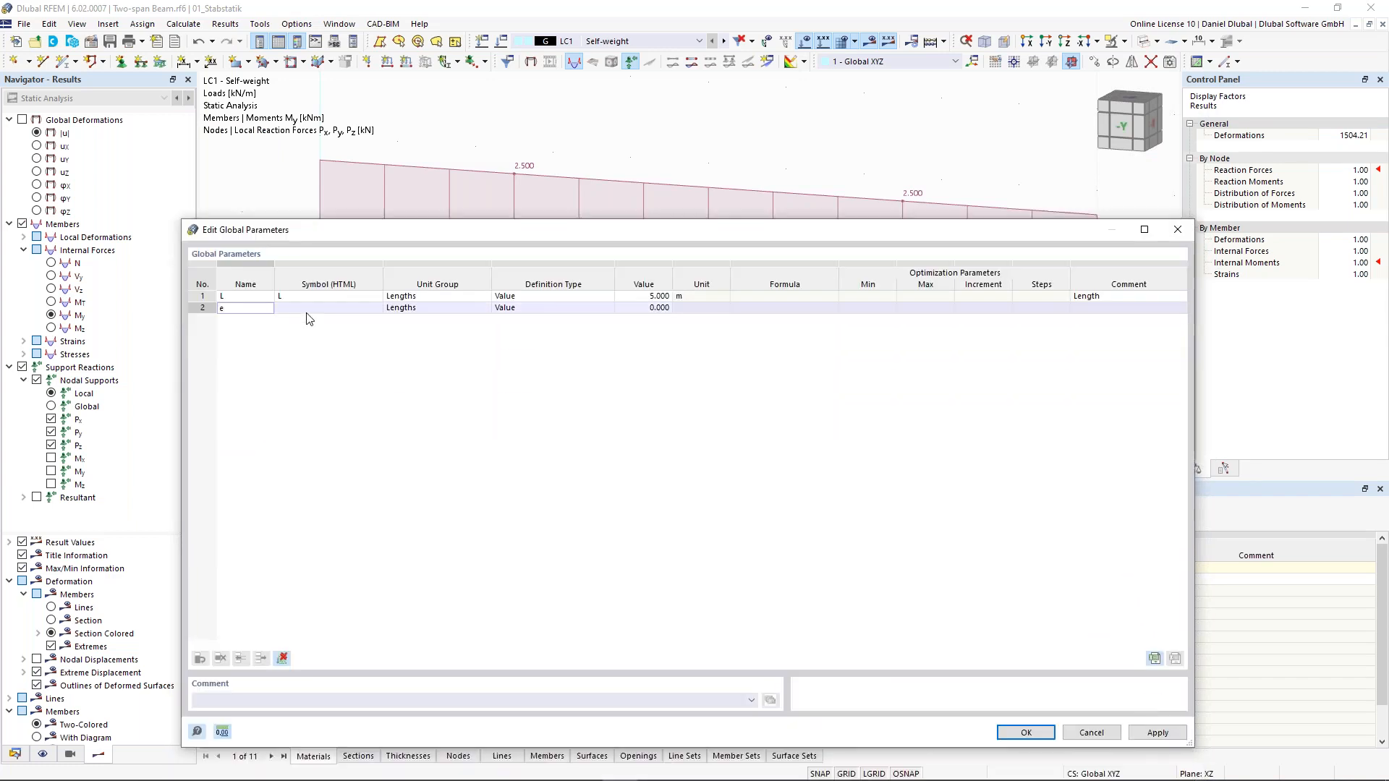
Step: Assign the unit group Factors from the Materials category to global parameter e
left_click(456, 309)
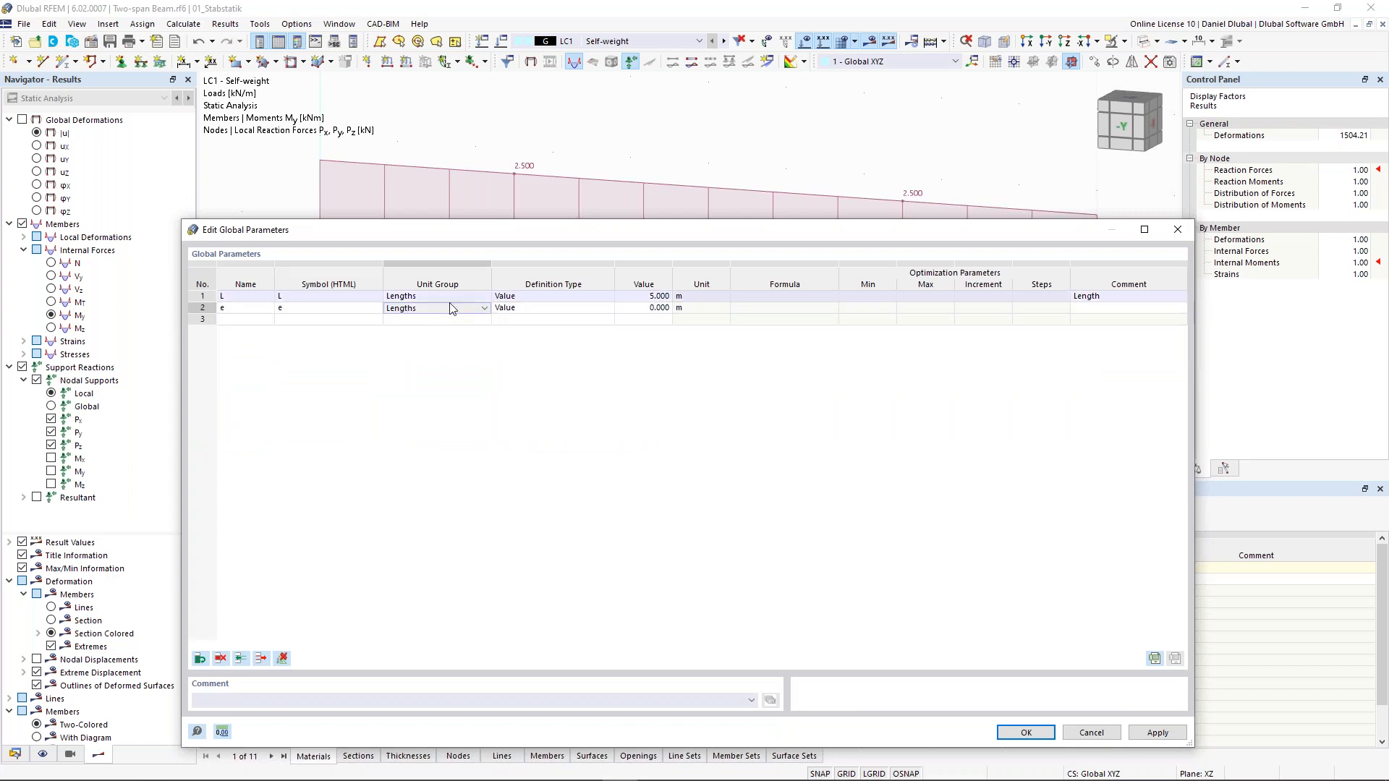
left_click(483, 312)
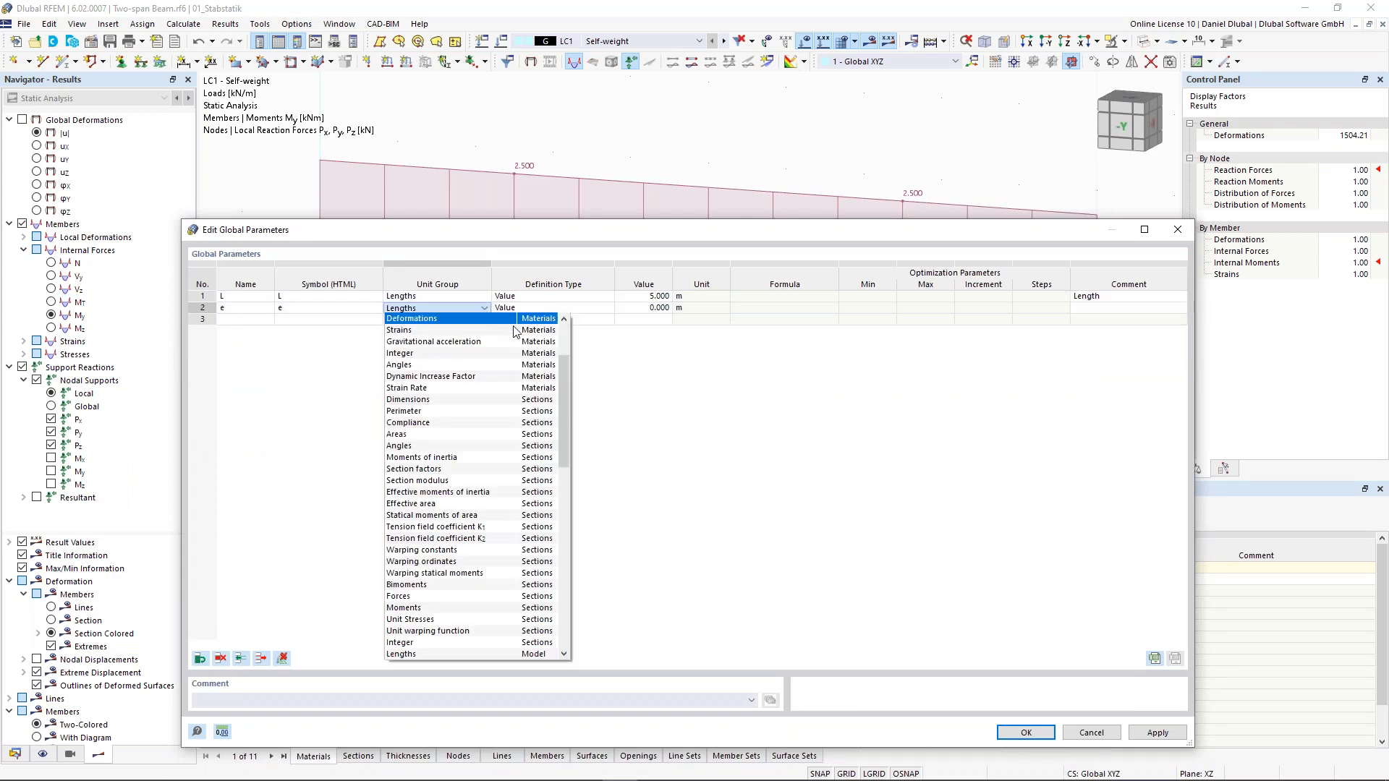
left_click_drag(562, 372, 569, 323)
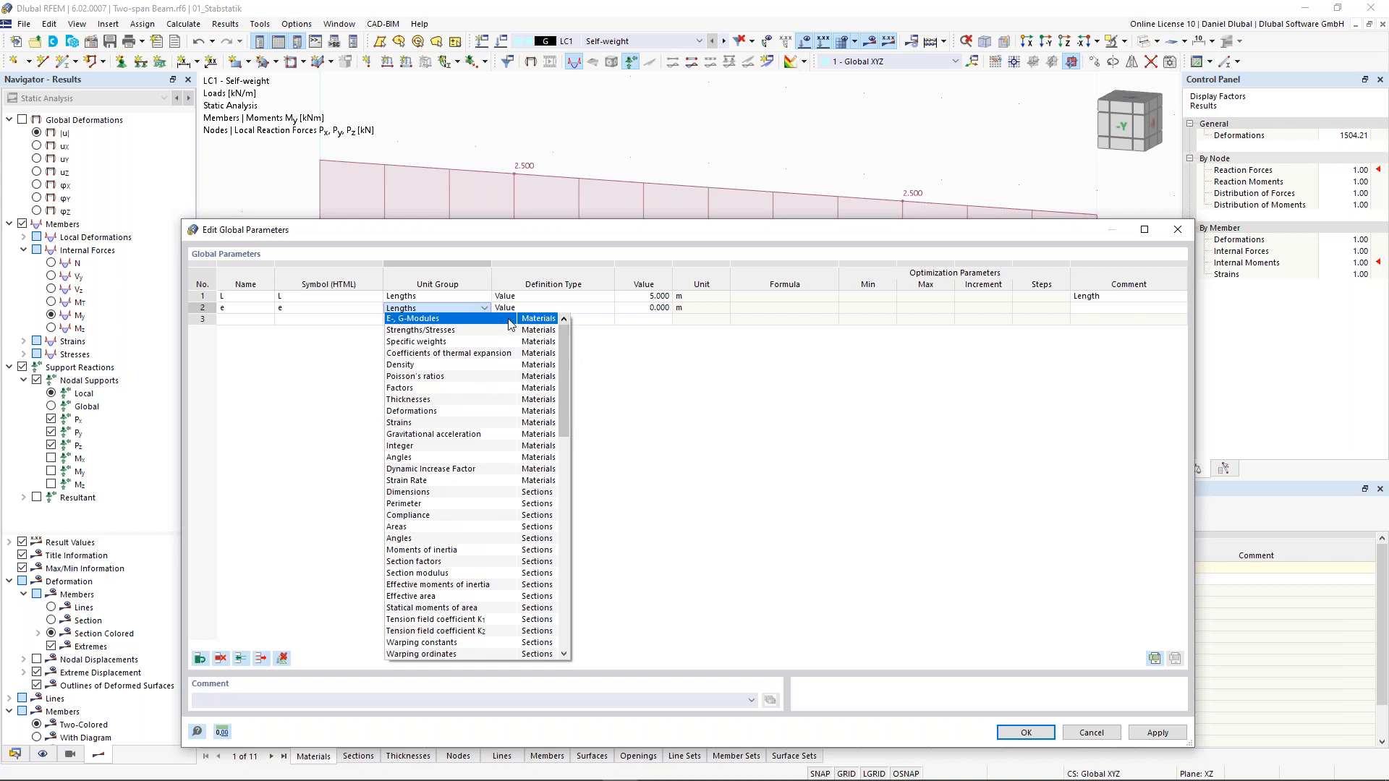
left_click(472, 388)
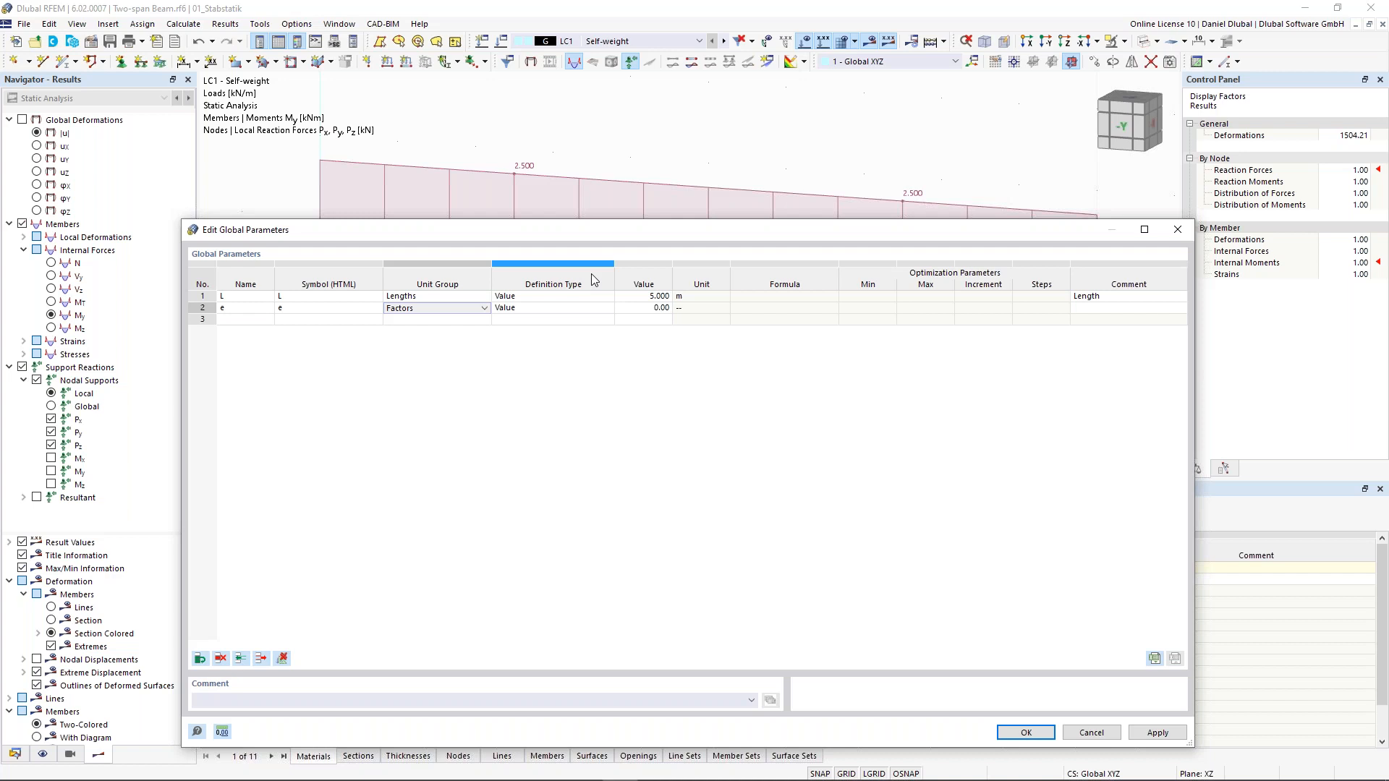
Step: Set the value of parameter e to 0.1716, enter the comment Factor, and accept the global parameters
left_click(643, 308)
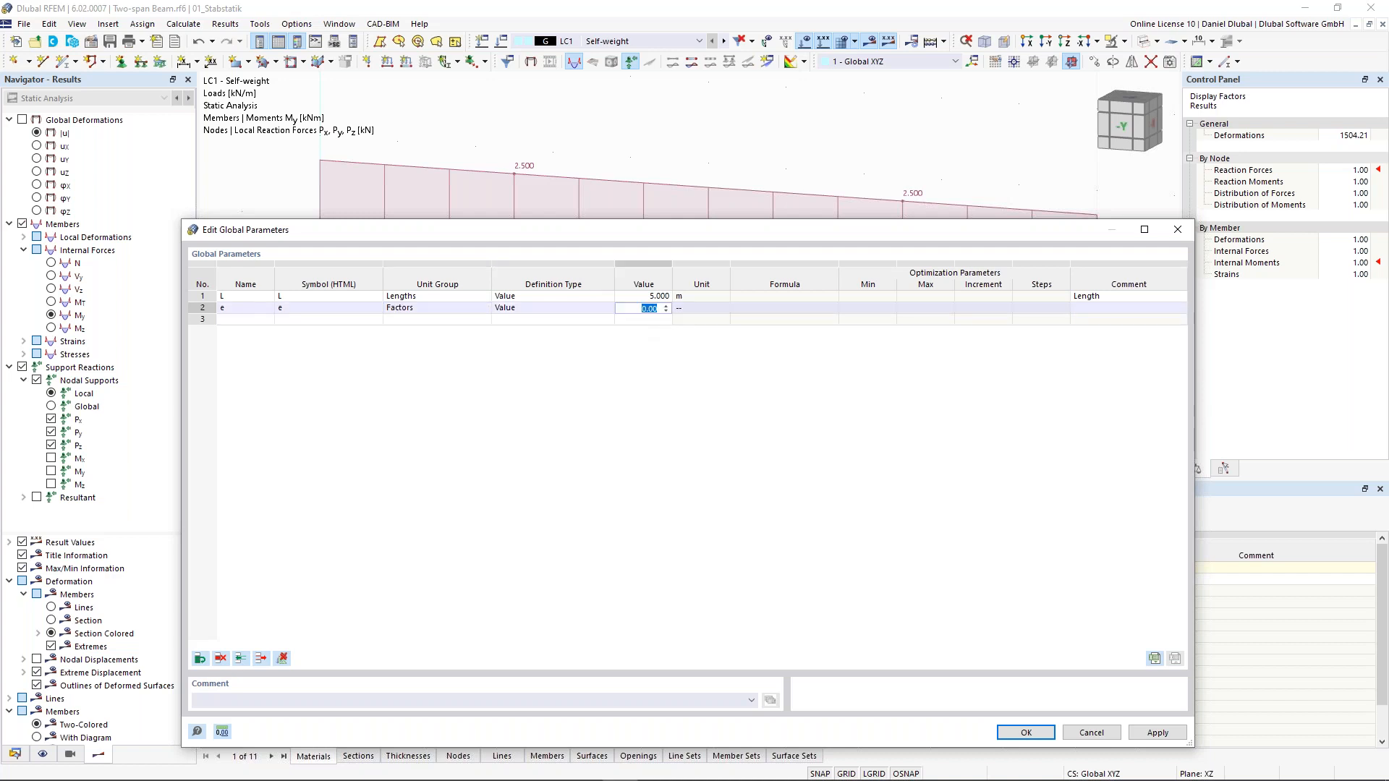
type("0.1716")
left_click(1074, 308)
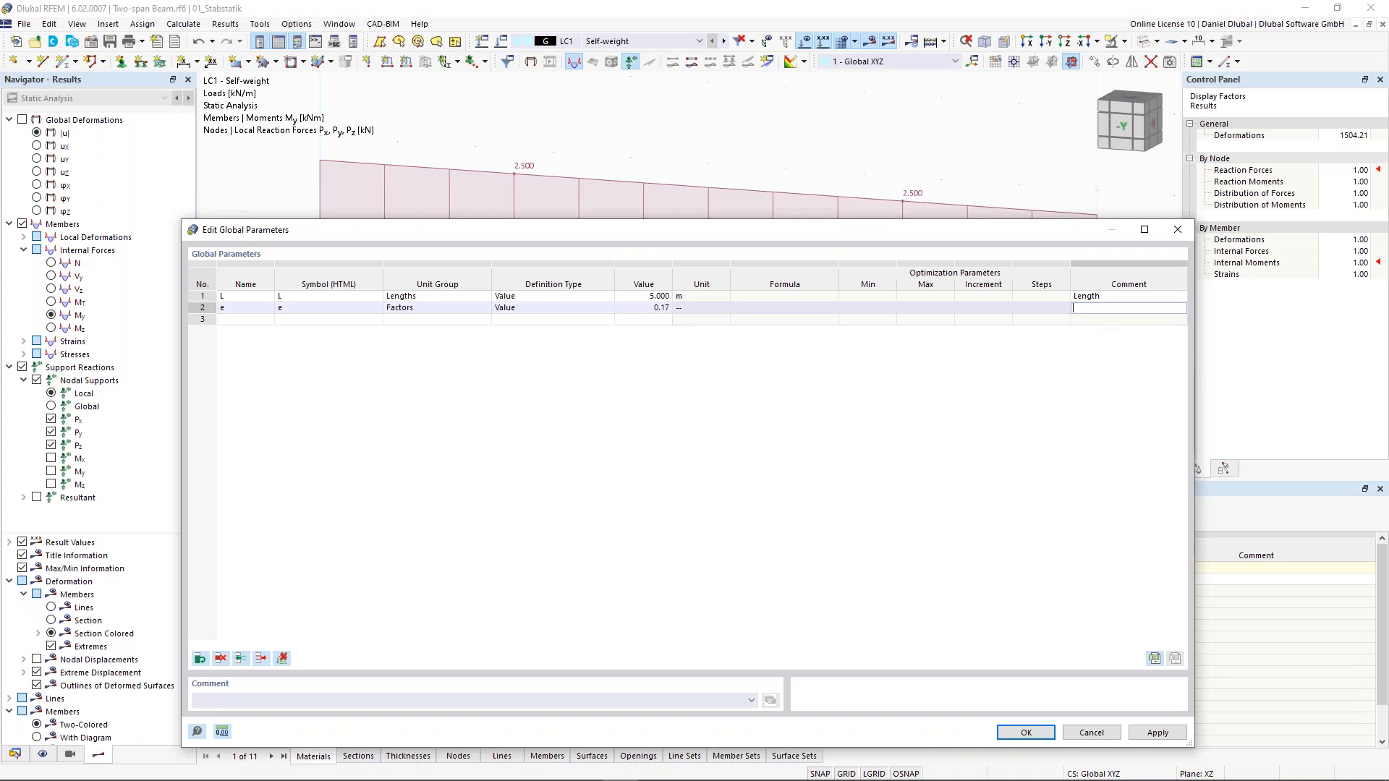
type("Factor")
left_click(1026, 733)
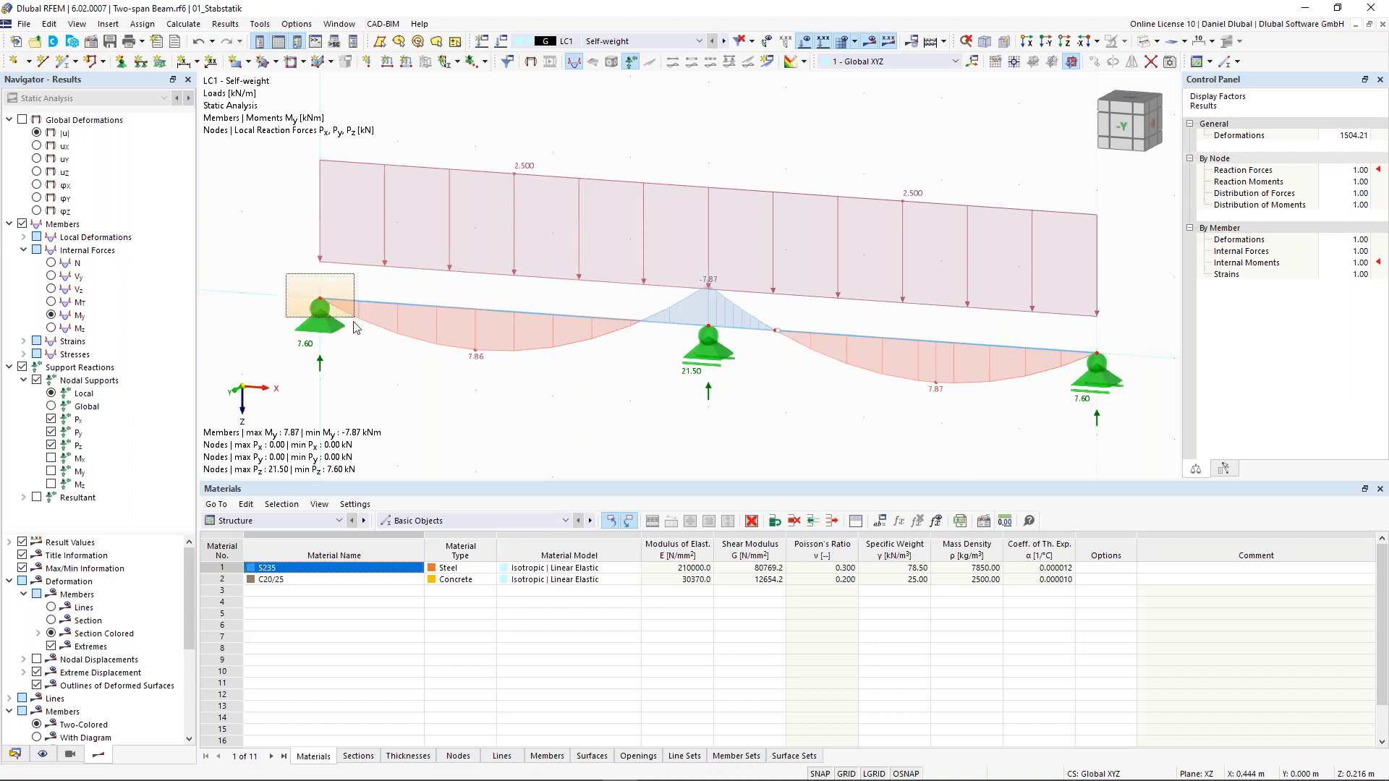
Step: Define the X-coordinate of the middle support node with the formula L
left_click_drag(290, 280, 351, 315)
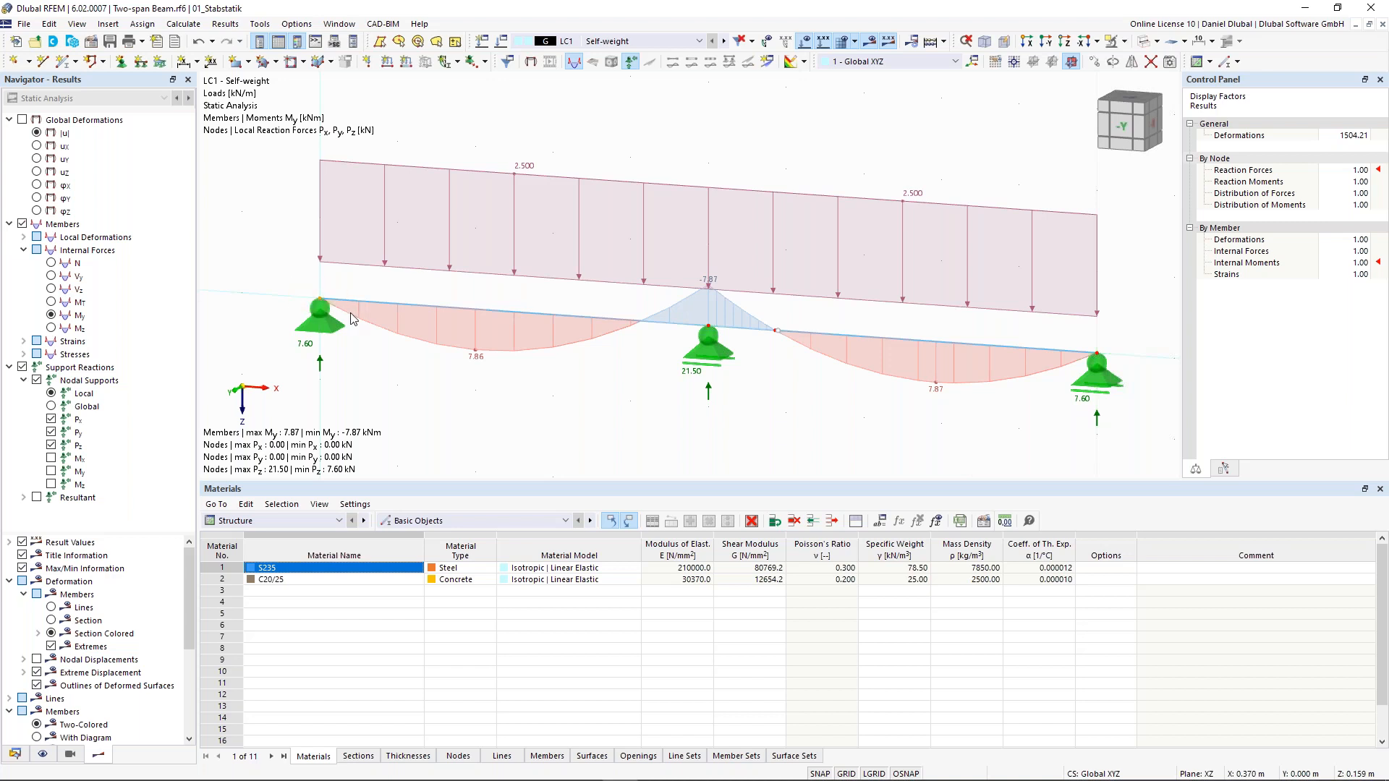
double_click(710, 332)
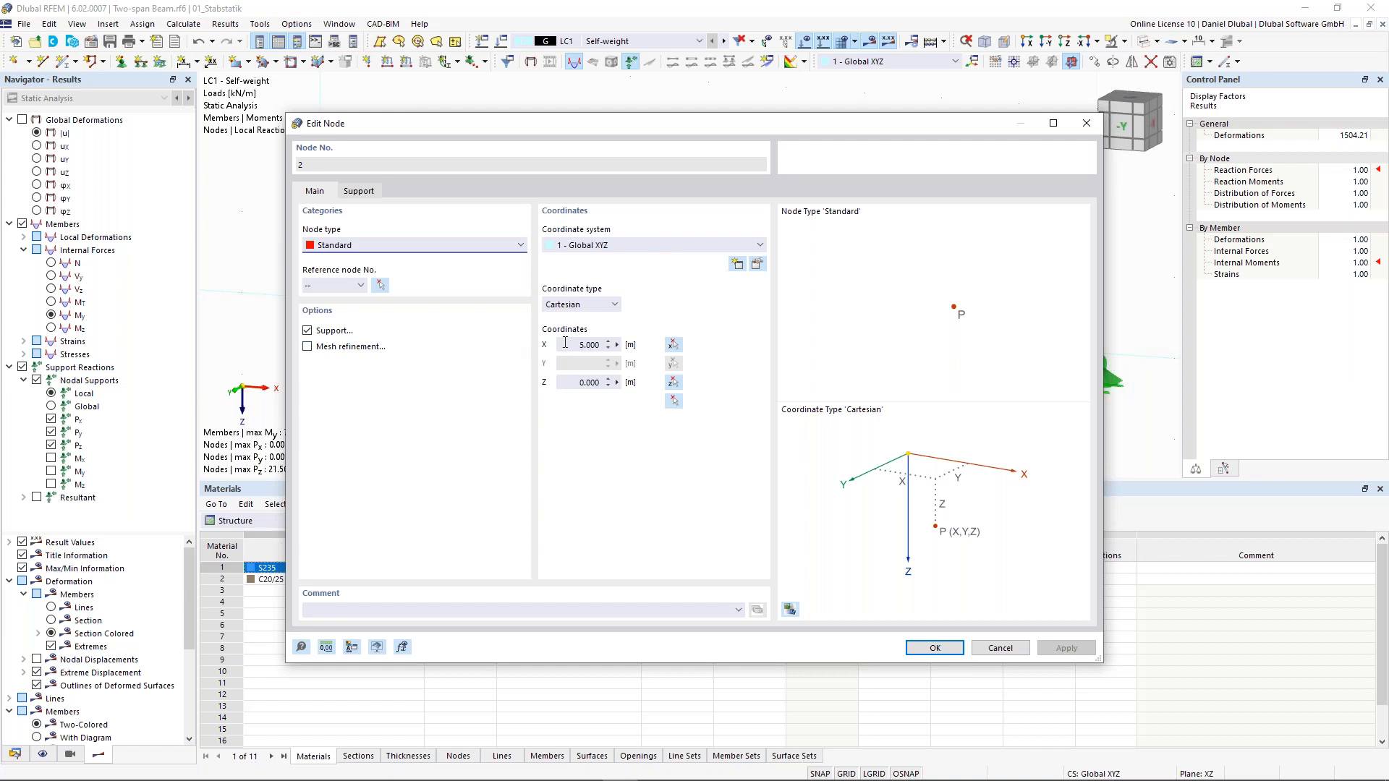
left_click(617, 345)
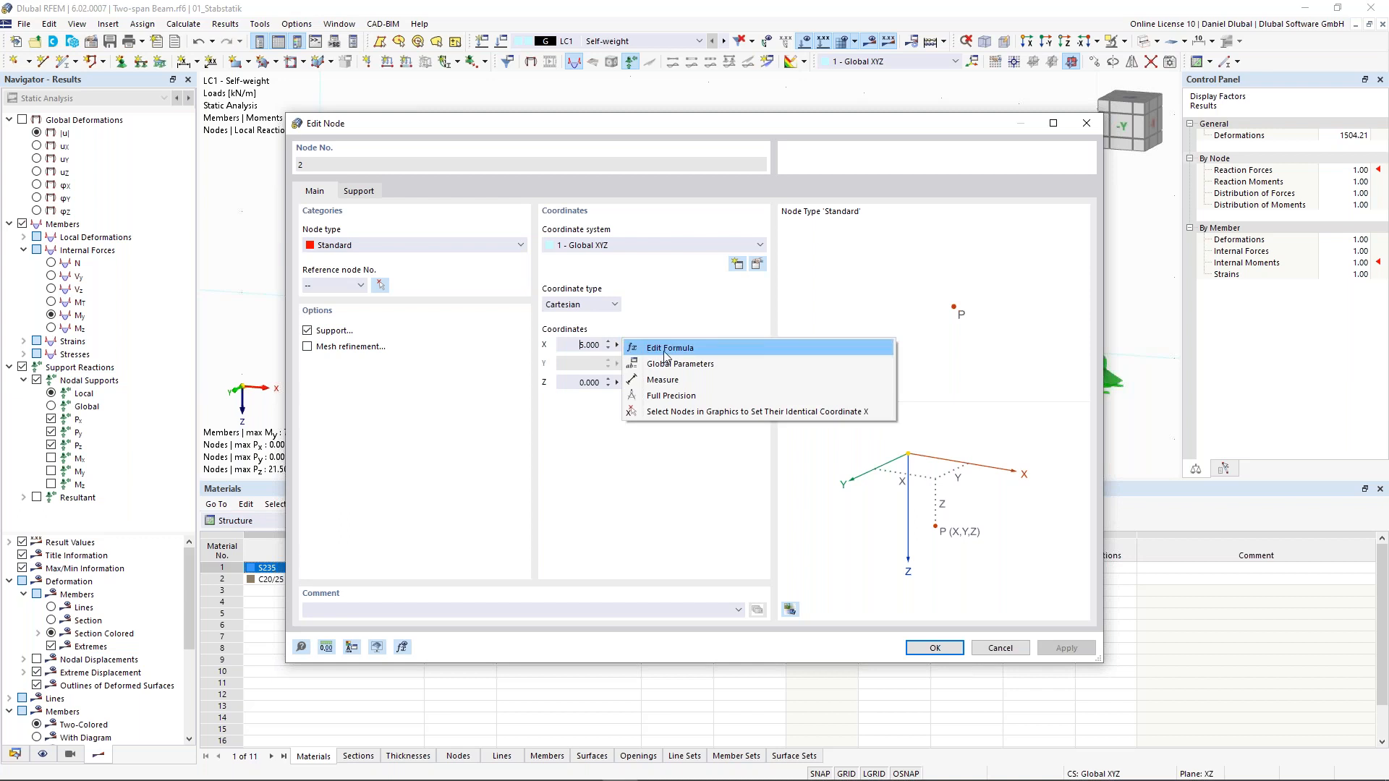
left_click(677, 353)
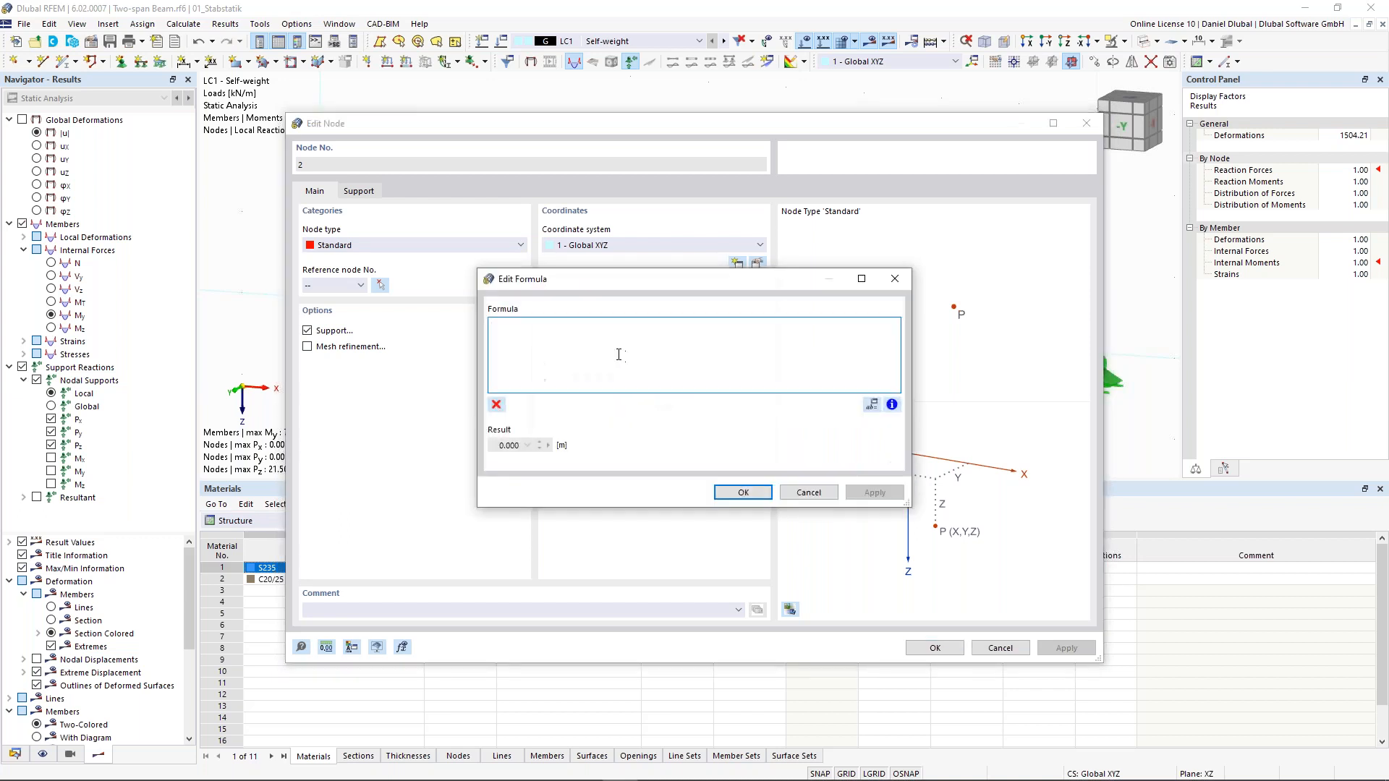
type("L")
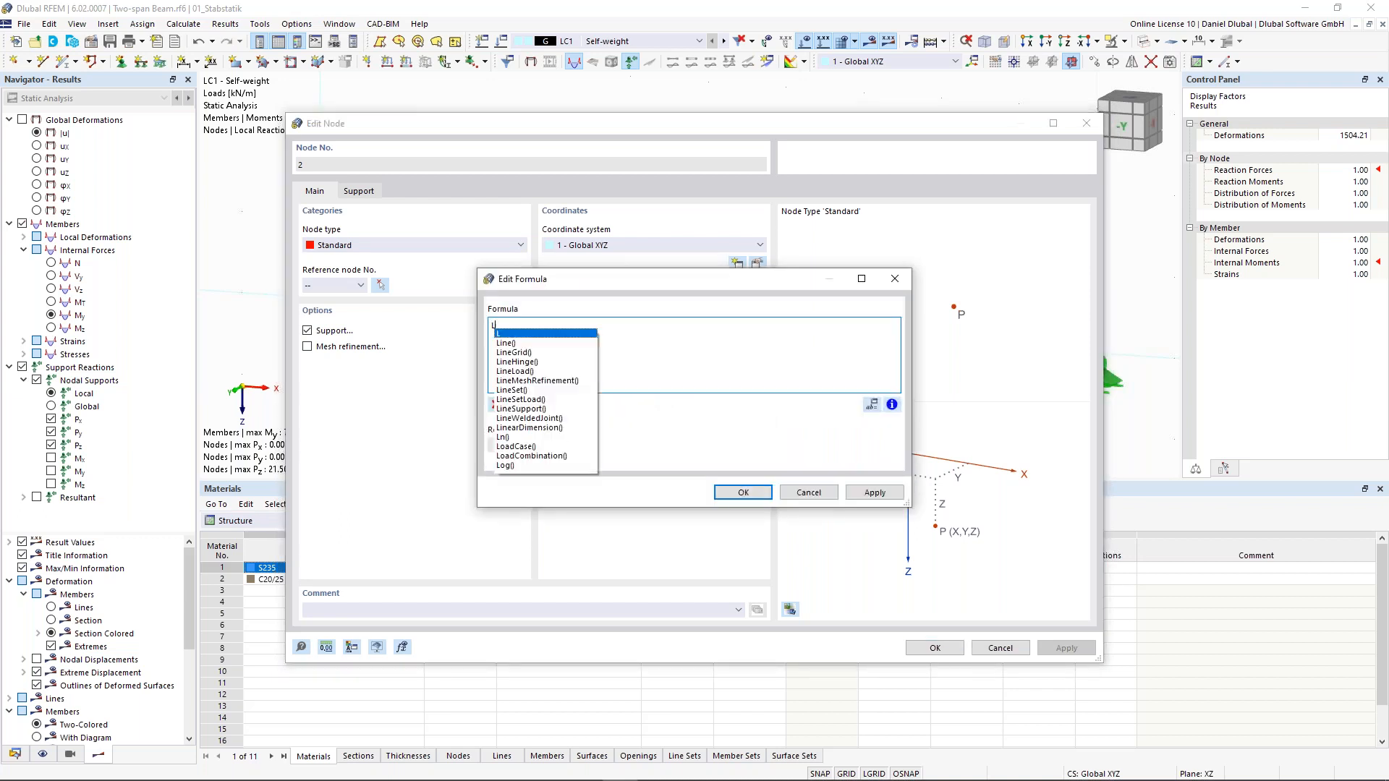
key("Return")
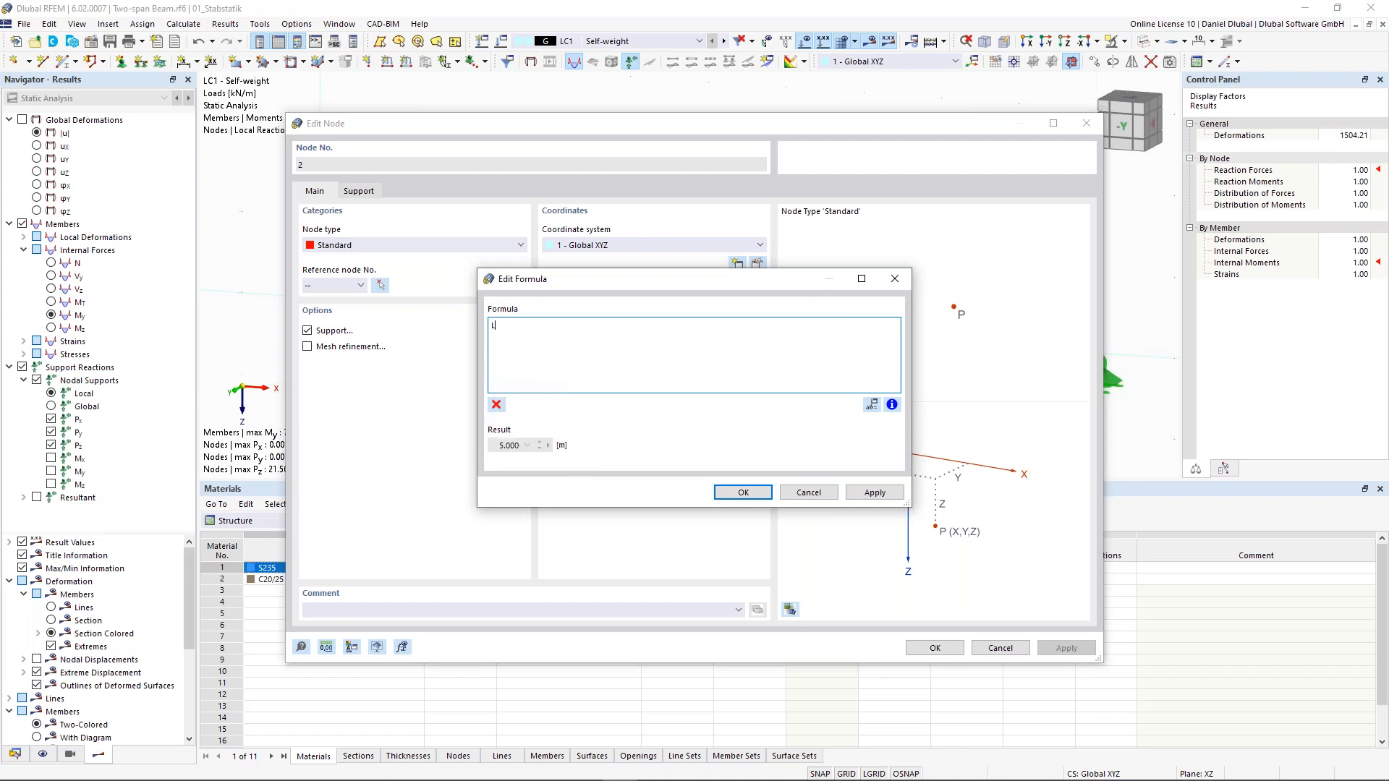
left_click(751, 496)
left_click(935, 648)
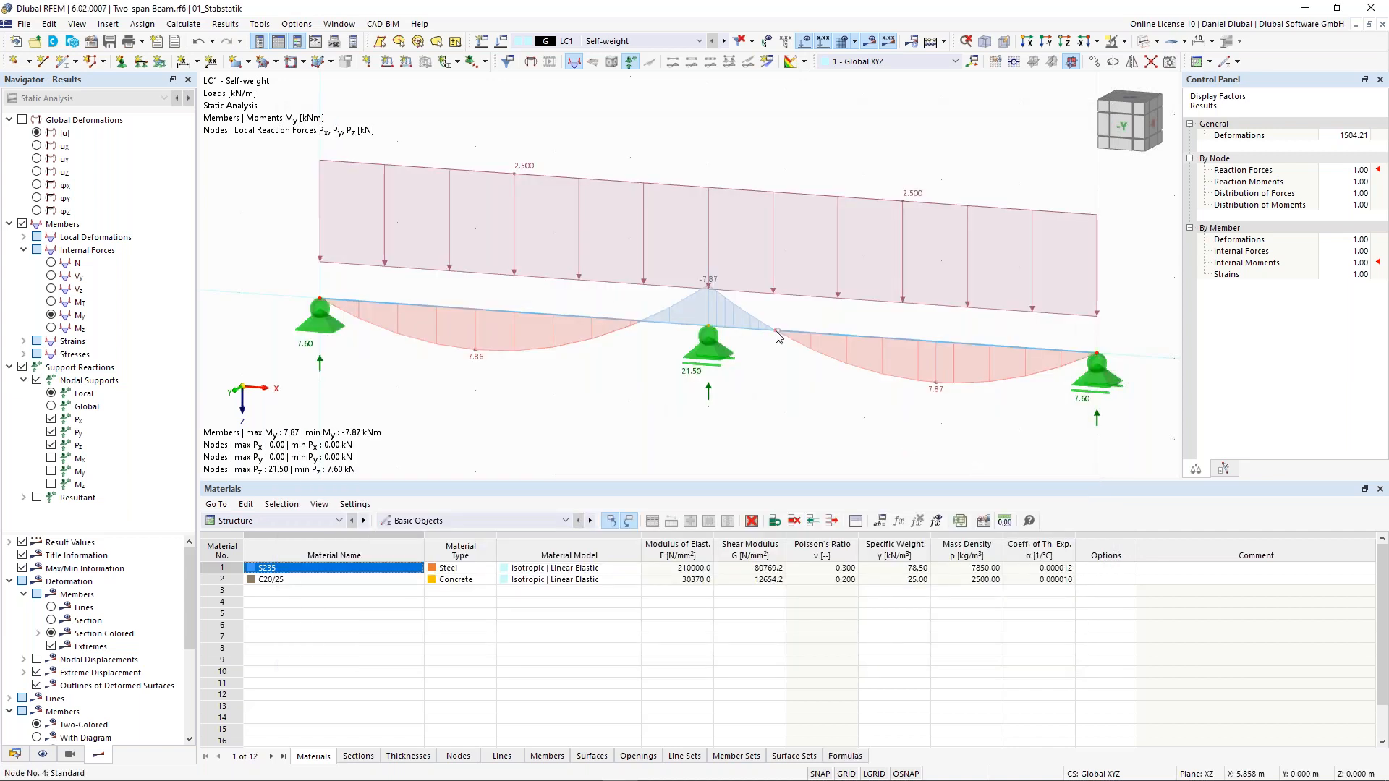
Step: Define the X-coordinate of the hinge node between the middle and end supports with the formula L+e*L
double_click(776, 334)
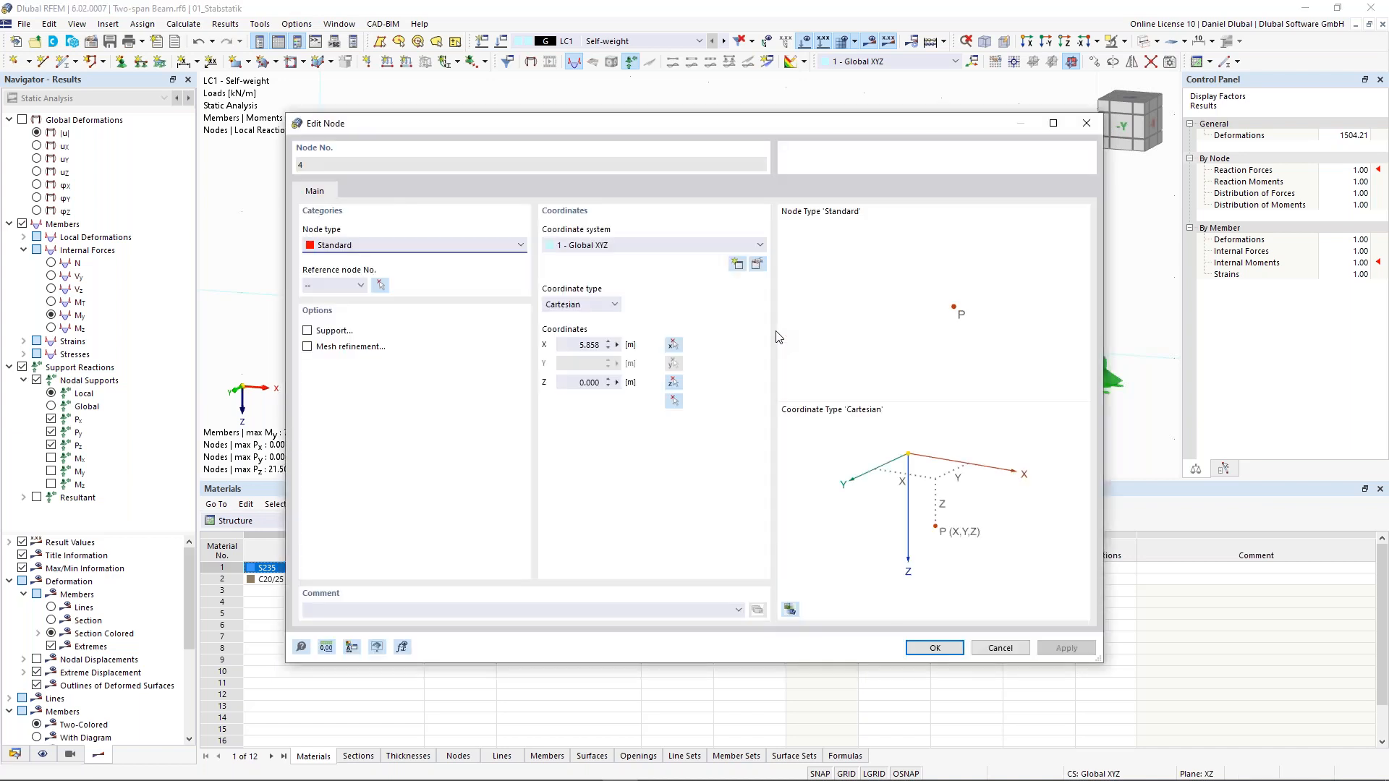
left_click(617, 346)
left_click(669, 354)
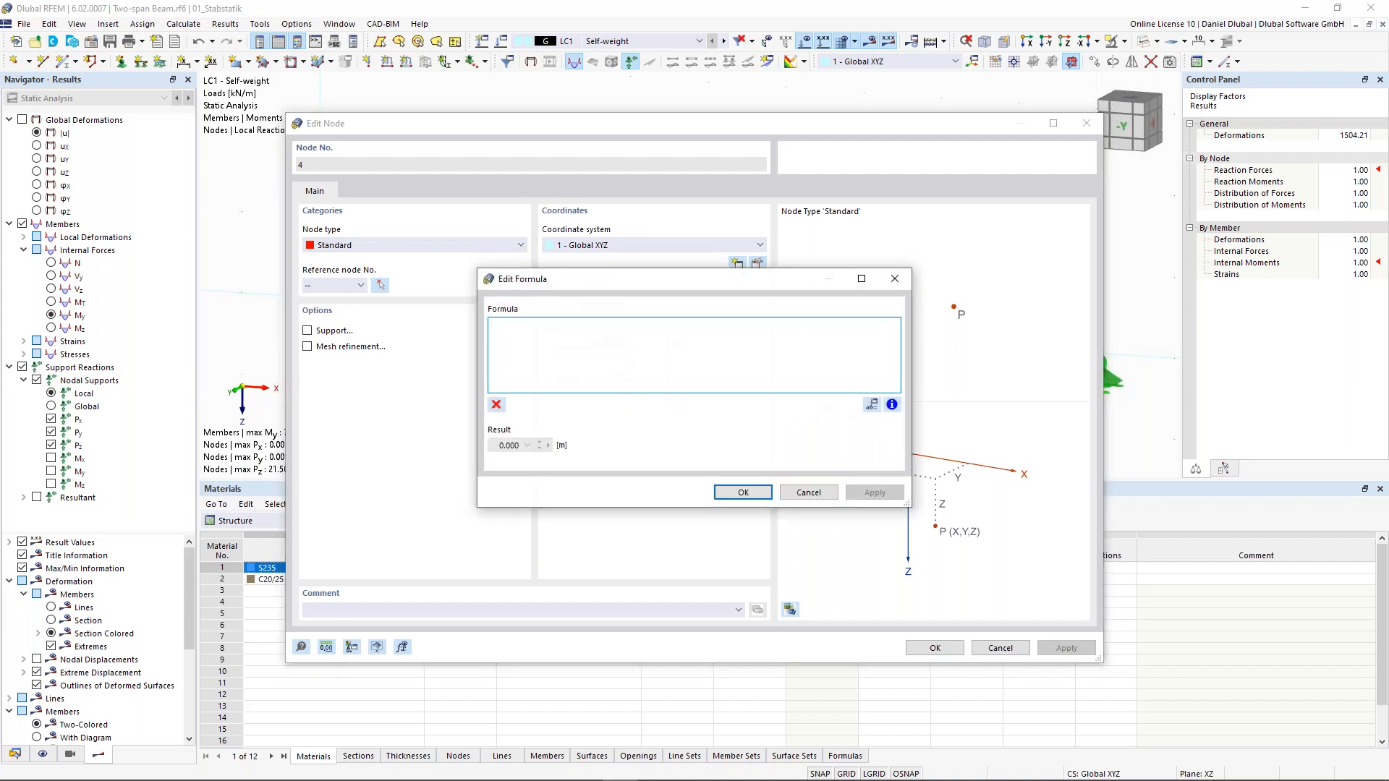
type("L+e")
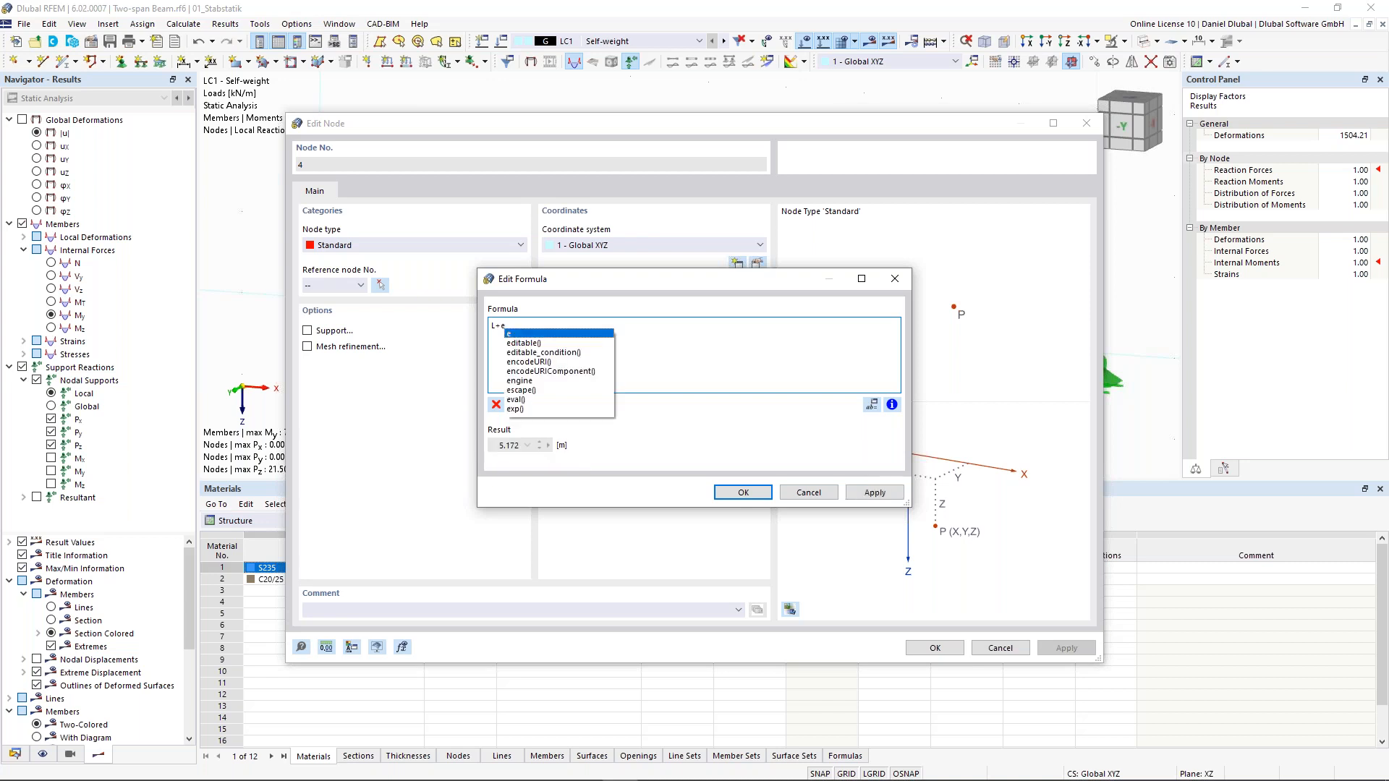
type("*L")
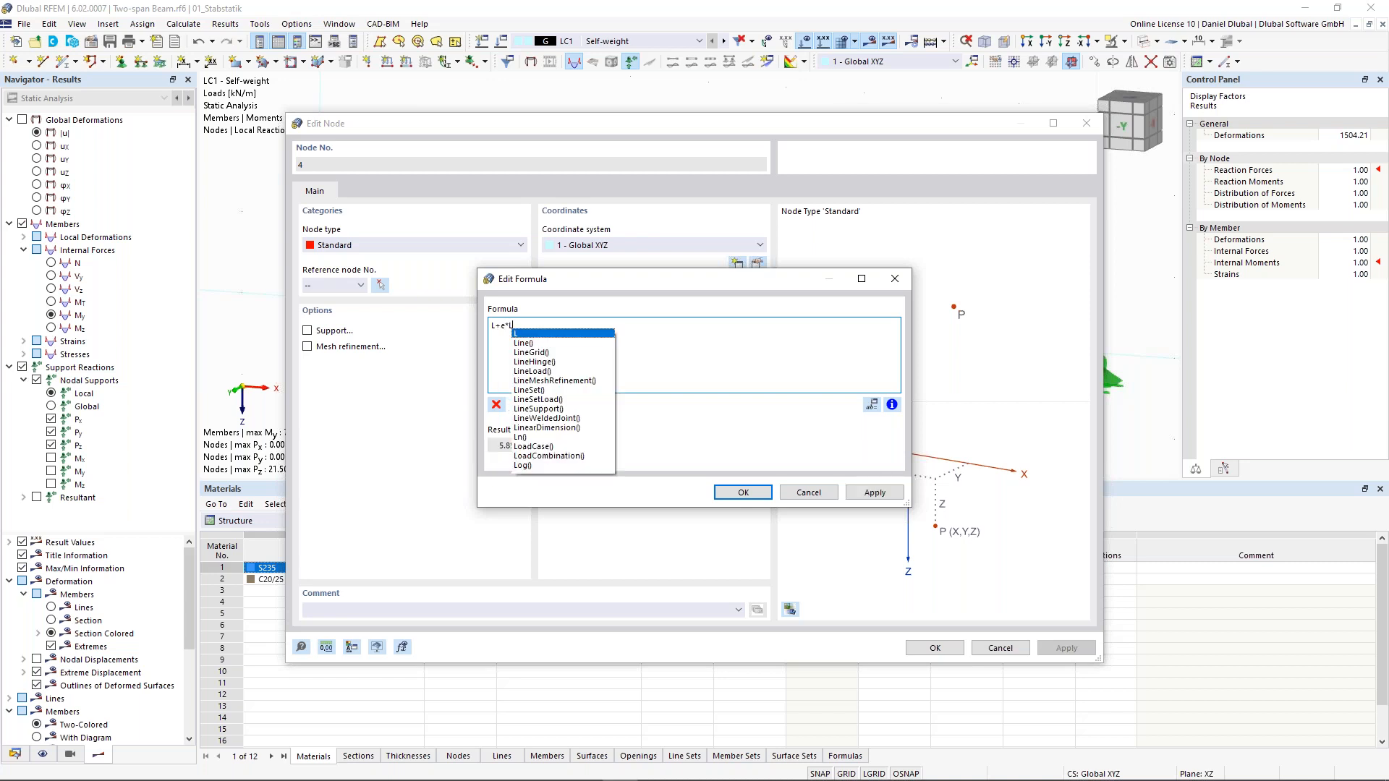
left_click(594, 336)
left_click_drag(499, 445, 522, 454)
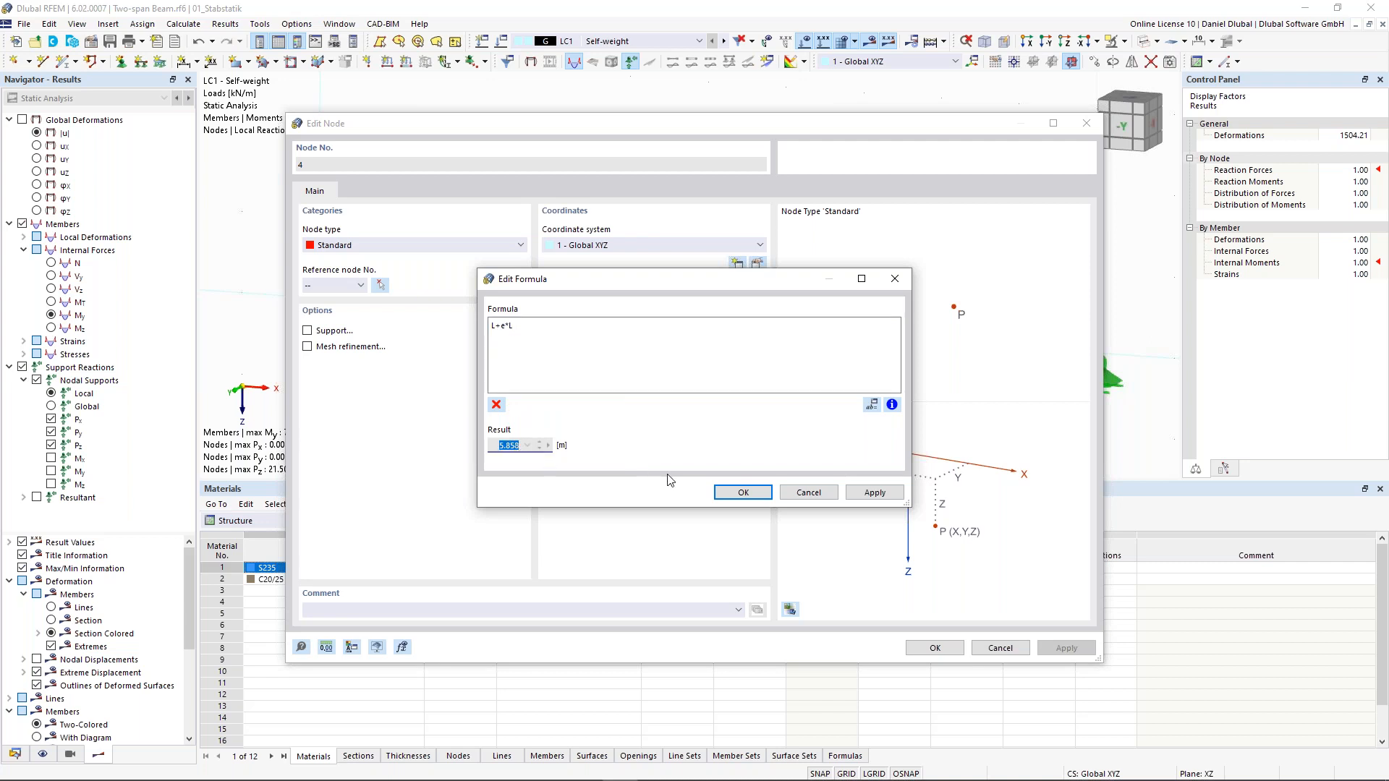
left_click(760, 500)
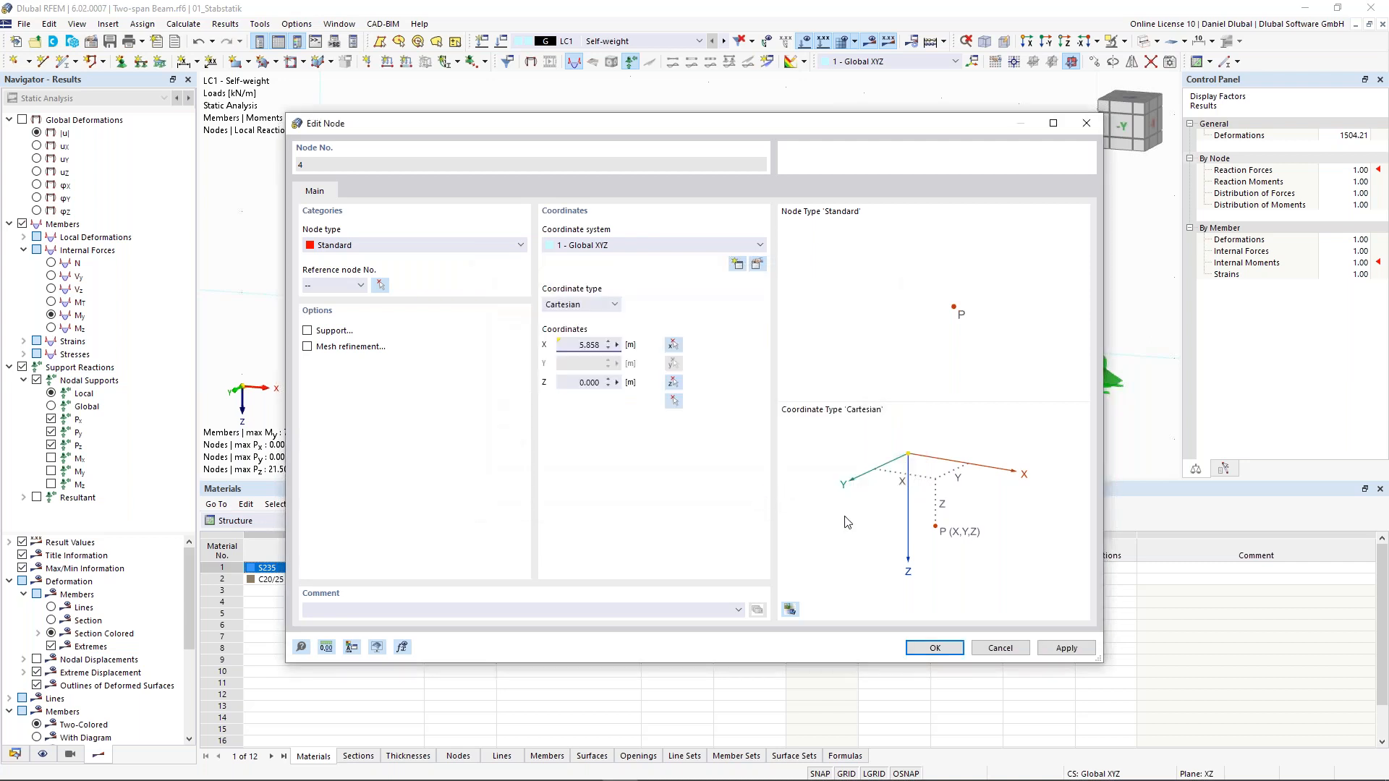
left_click(936, 648)
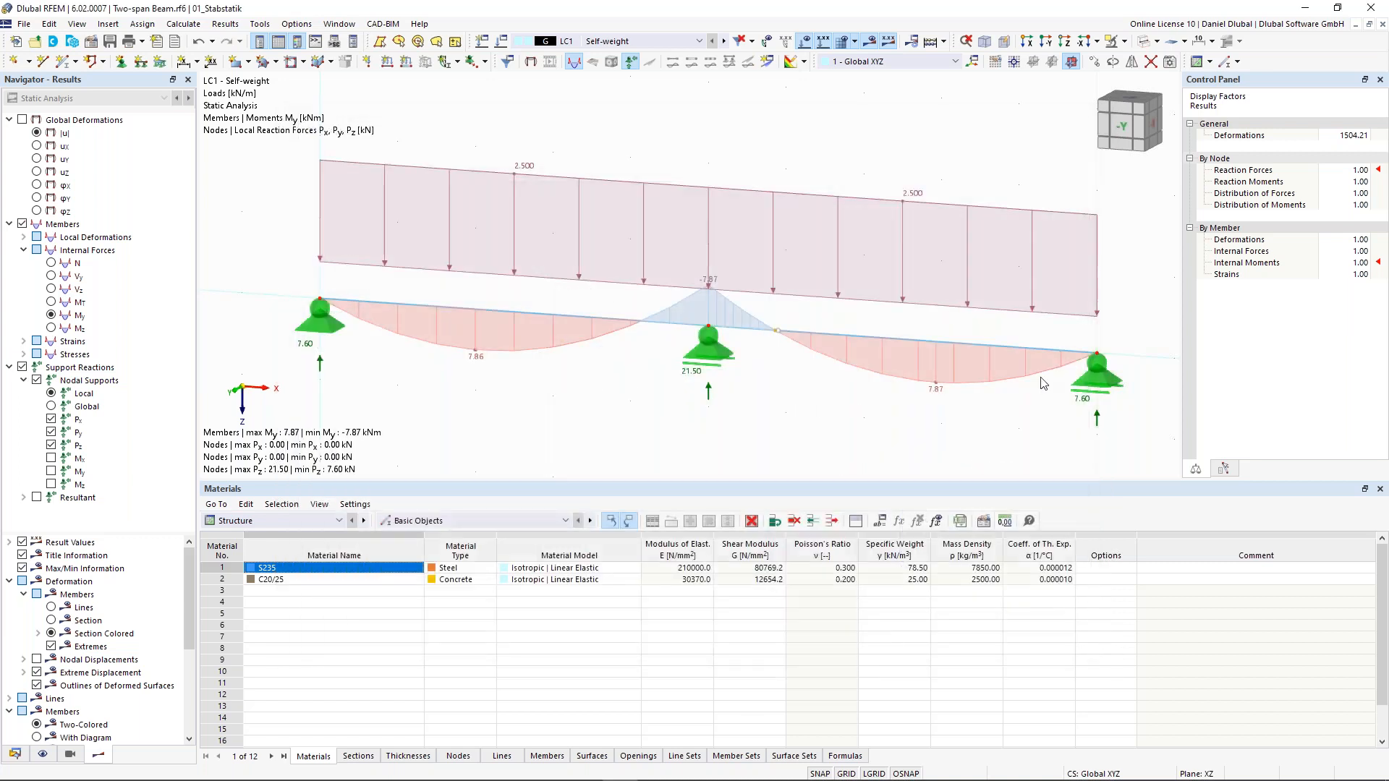
Step: Define the X-coordinate of the end support node of the second span with the formula 2*L
double_click(1100, 360)
left_click(619, 346)
left_click(618, 345)
left_click(655, 346)
type("2")
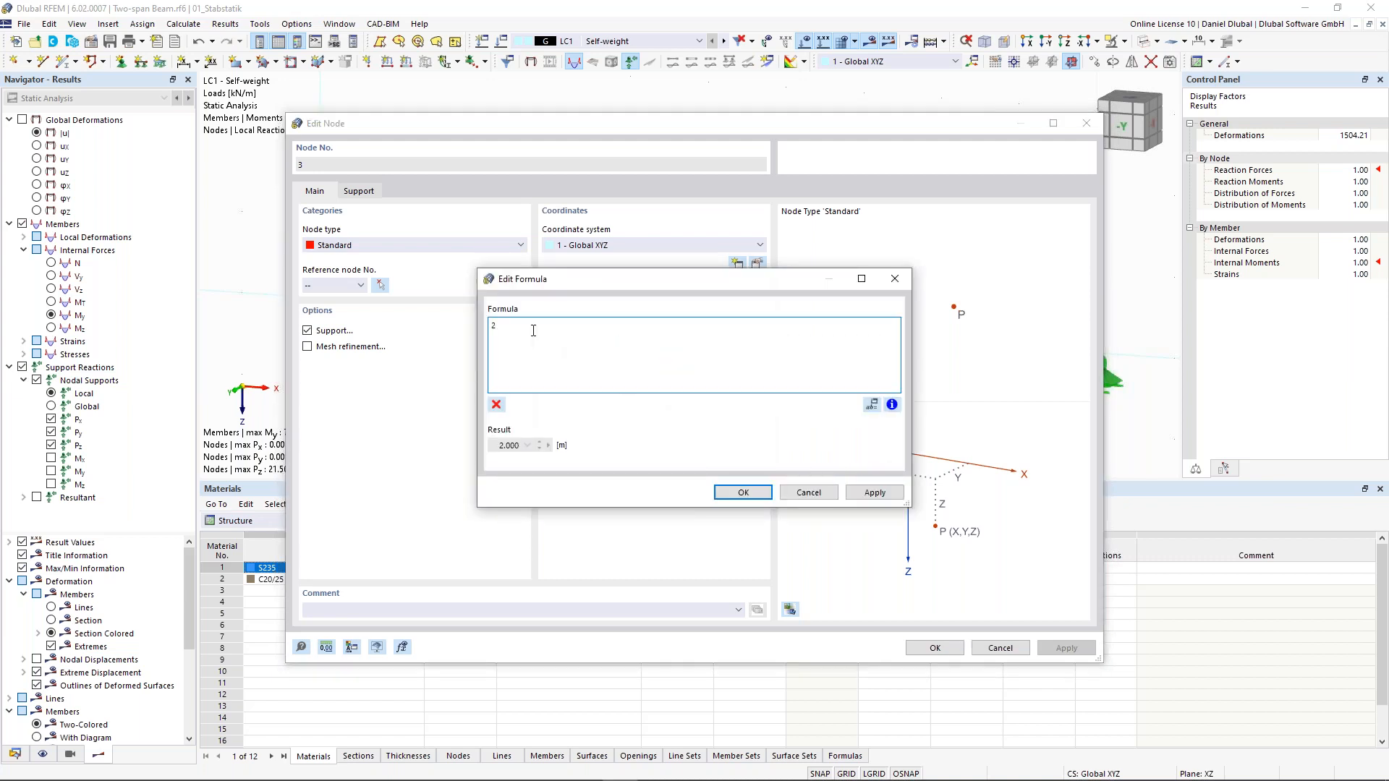
type("*L")
left_click(745, 492)
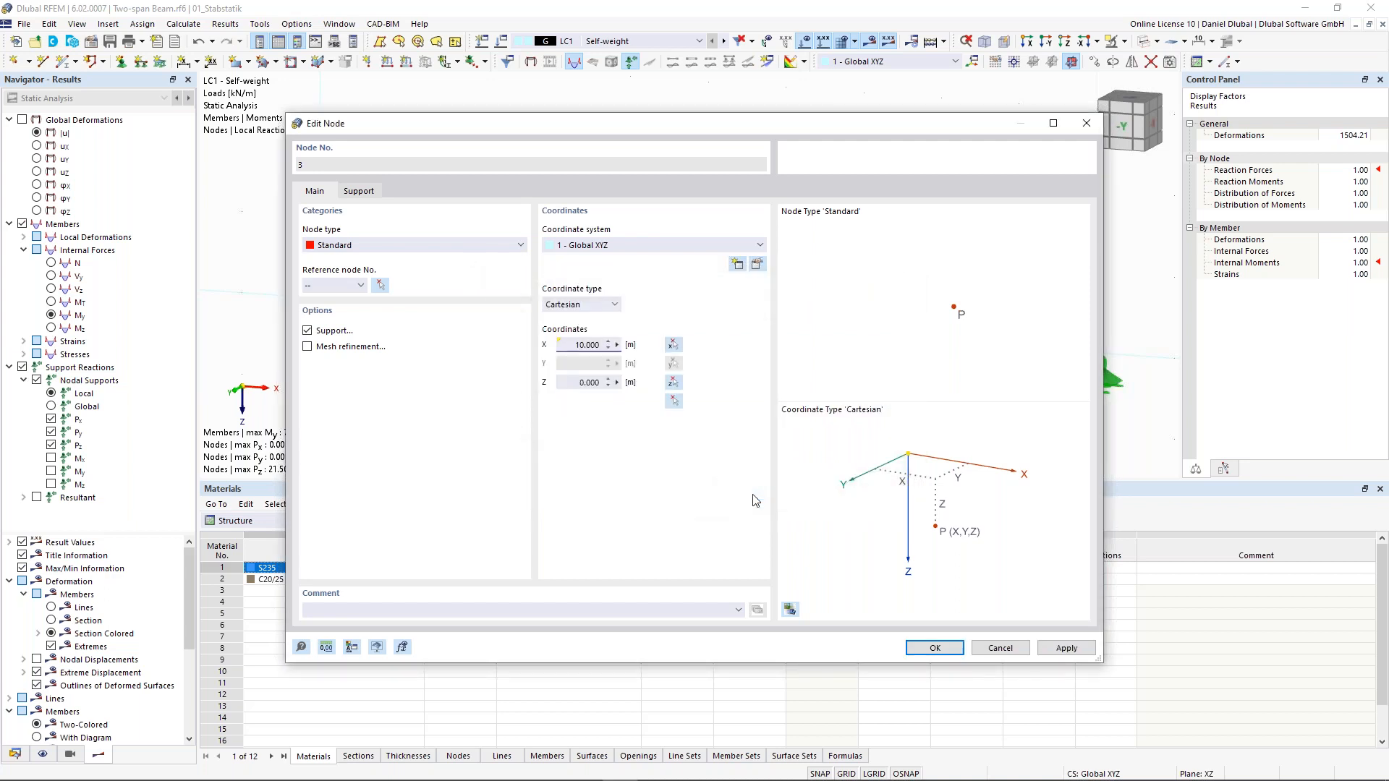
left_click(935, 648)
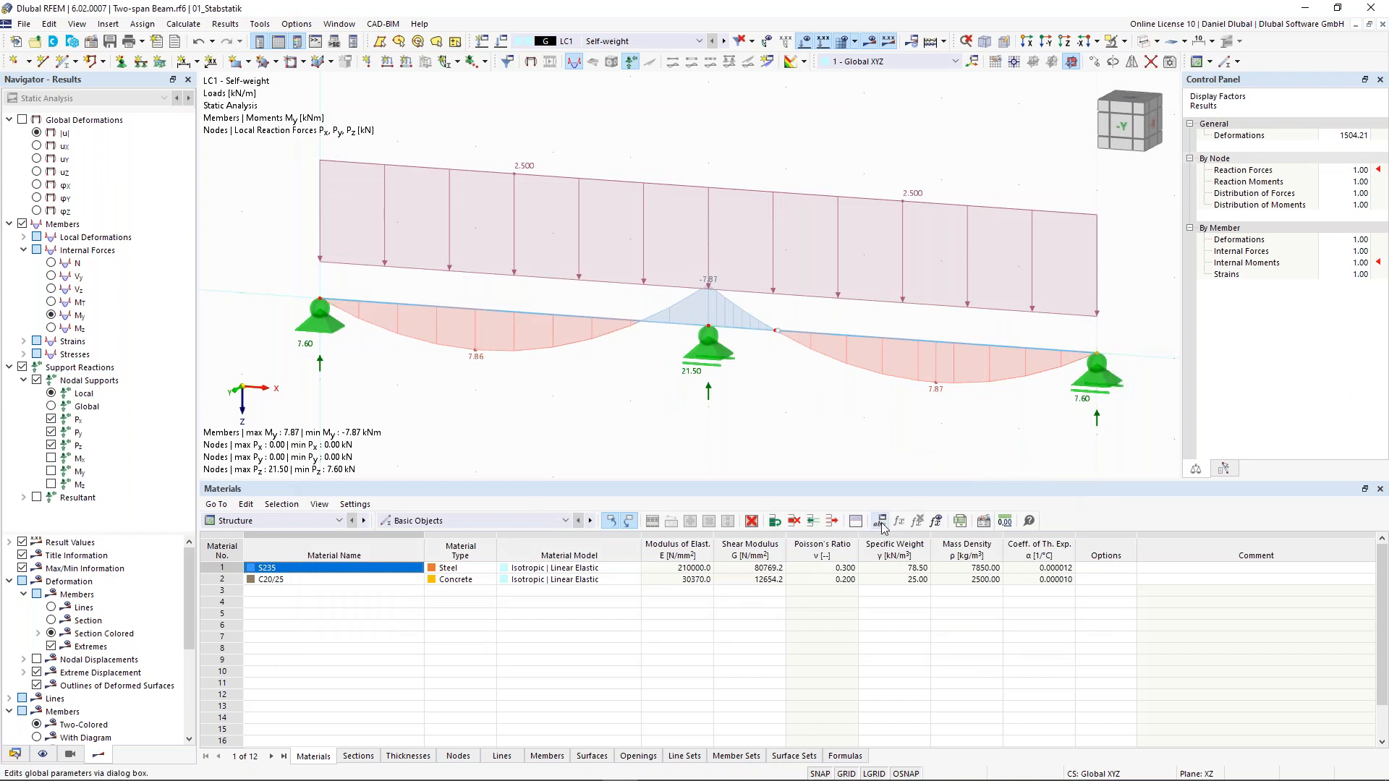
Step: Set global parameter L to 3 m and apply the change to the model
left_click(881, 521)
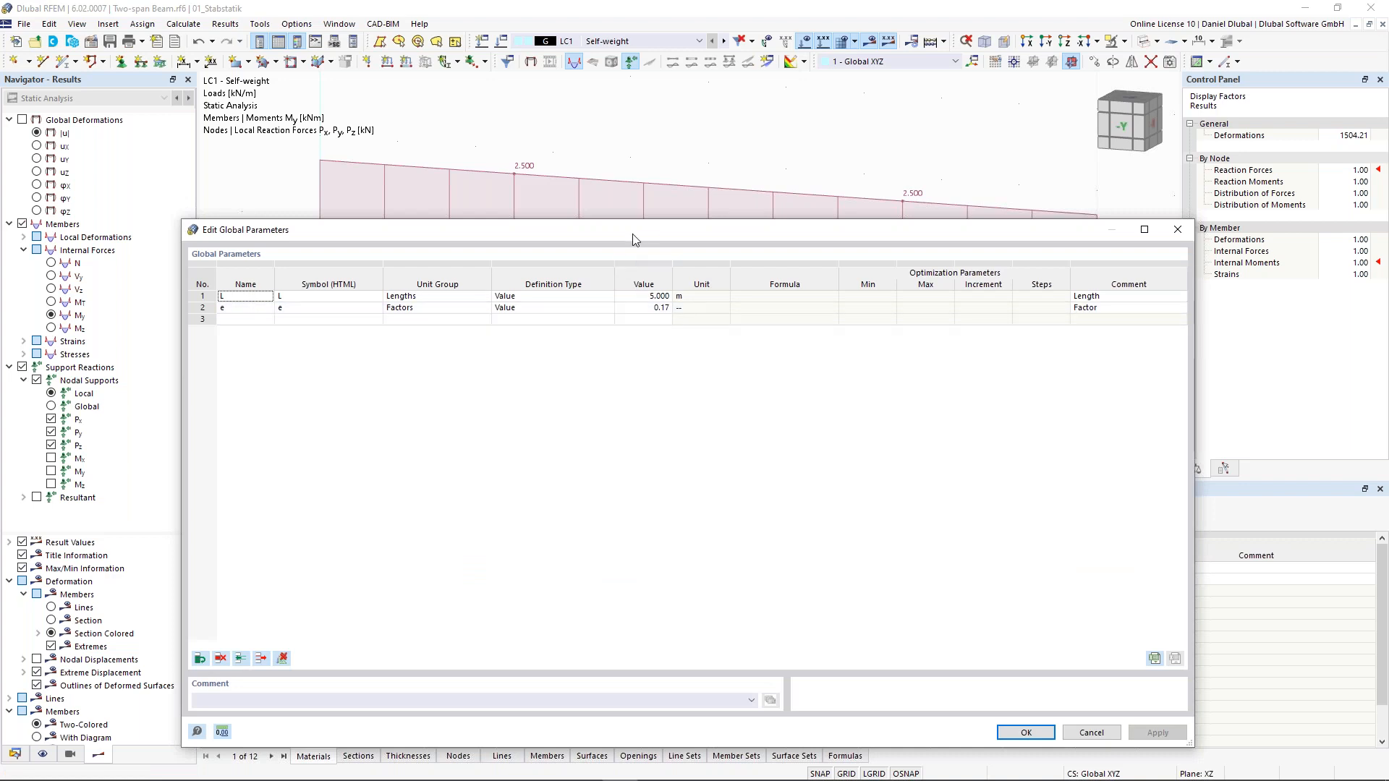
left_click_drag(619, 265, 620, 416)
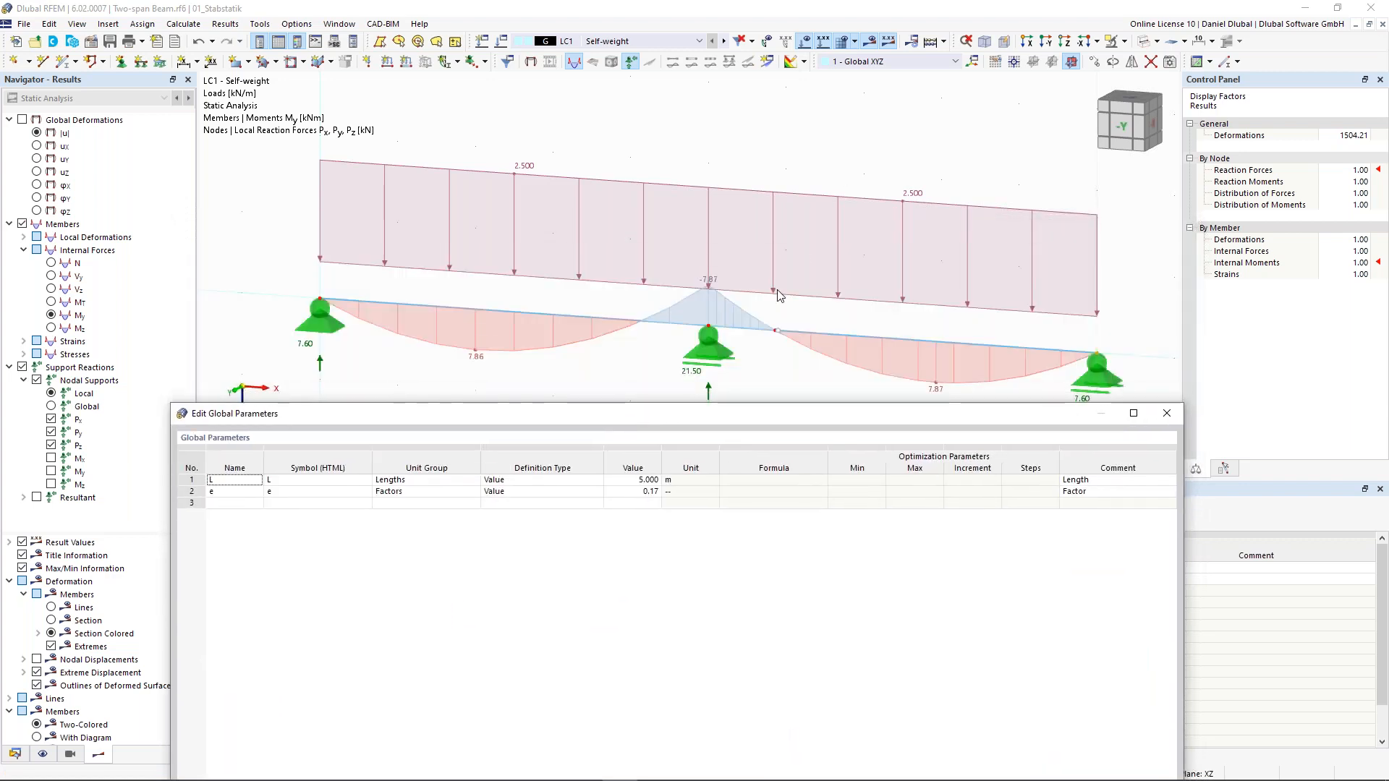
left_click(640, 480)
left_click(640, 480)
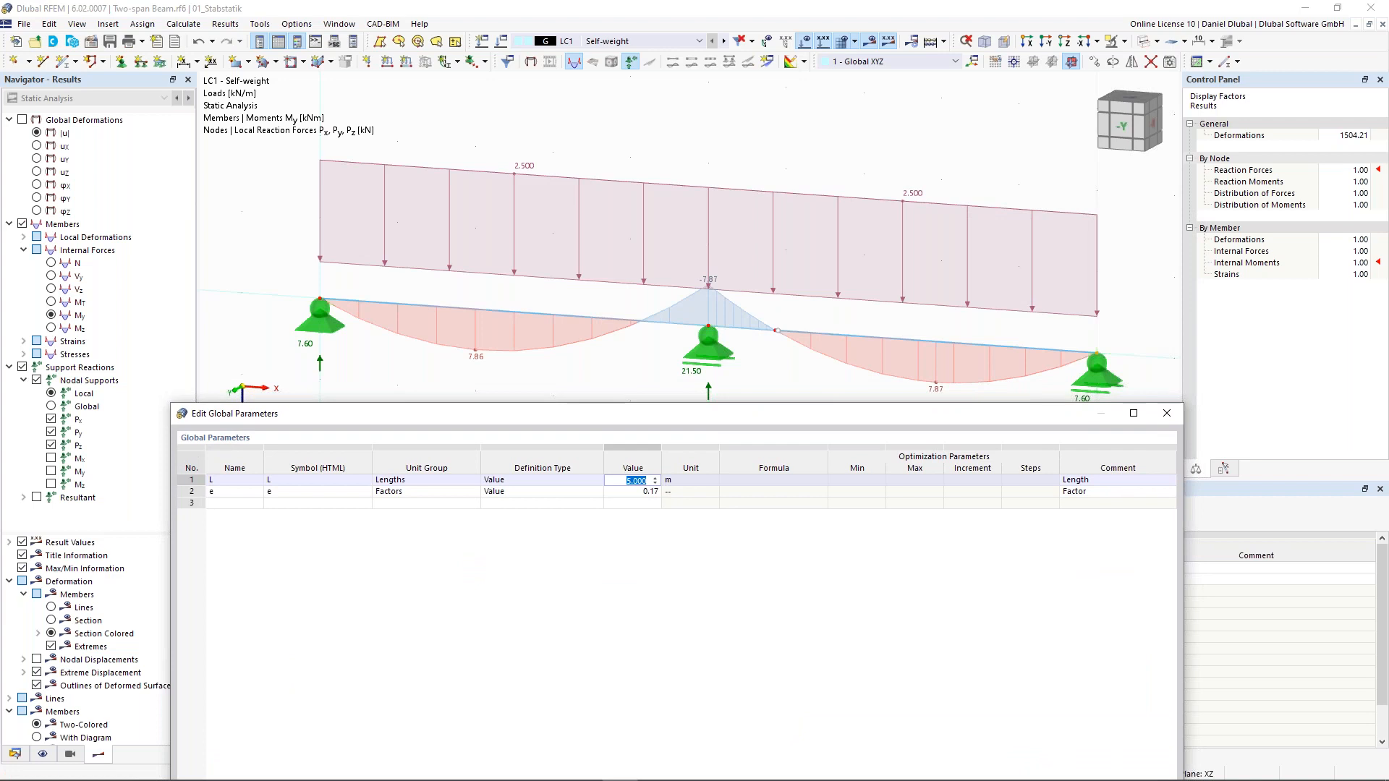
type("4")
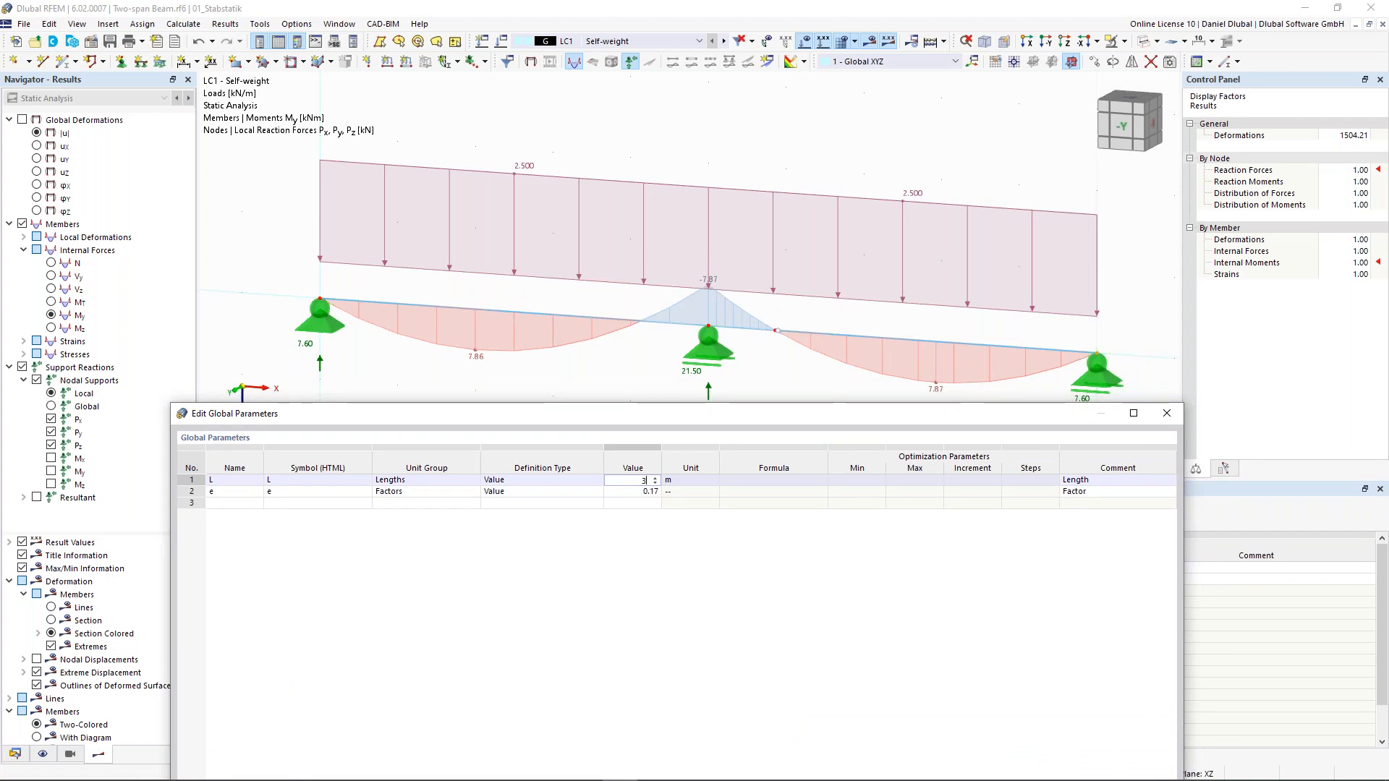
left_click_drag(731, 418, 556, 159)
key("Return")
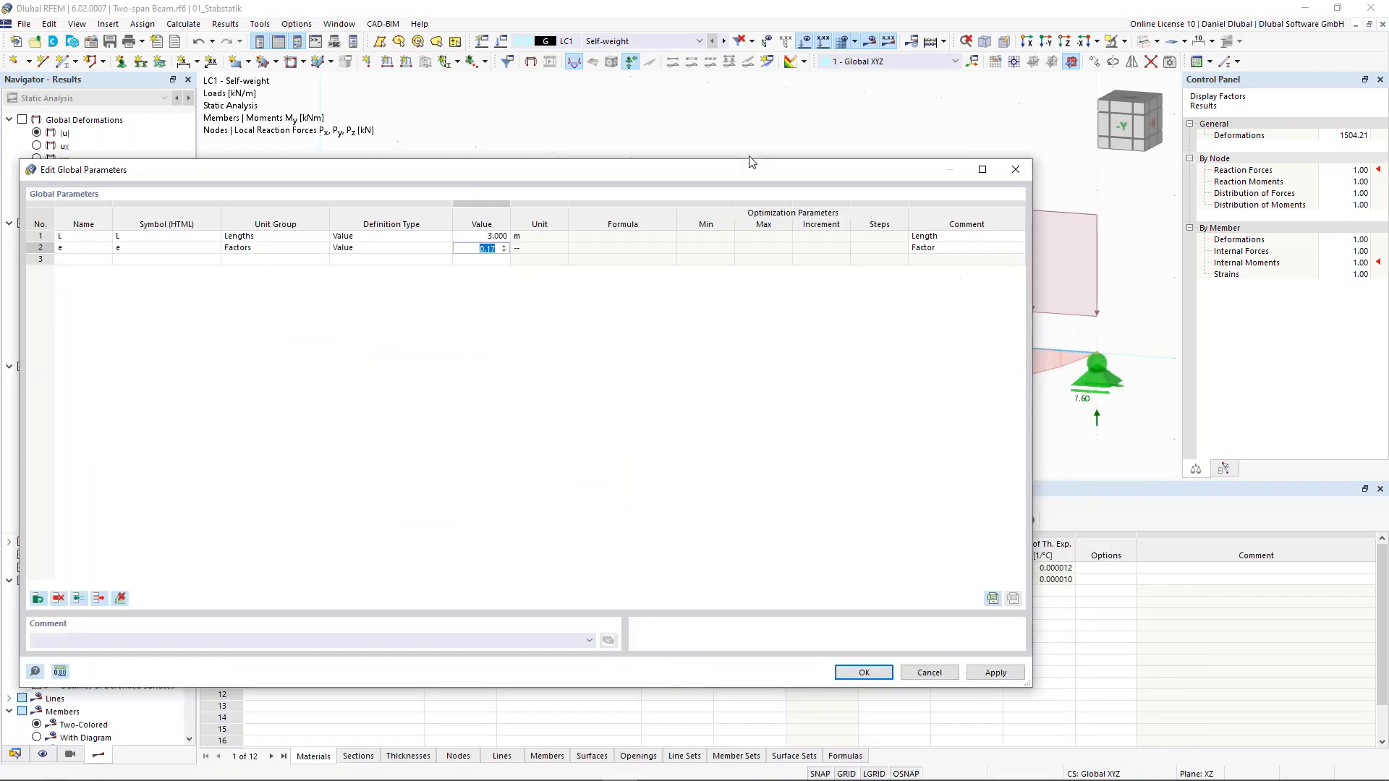
left_click(997, 660)
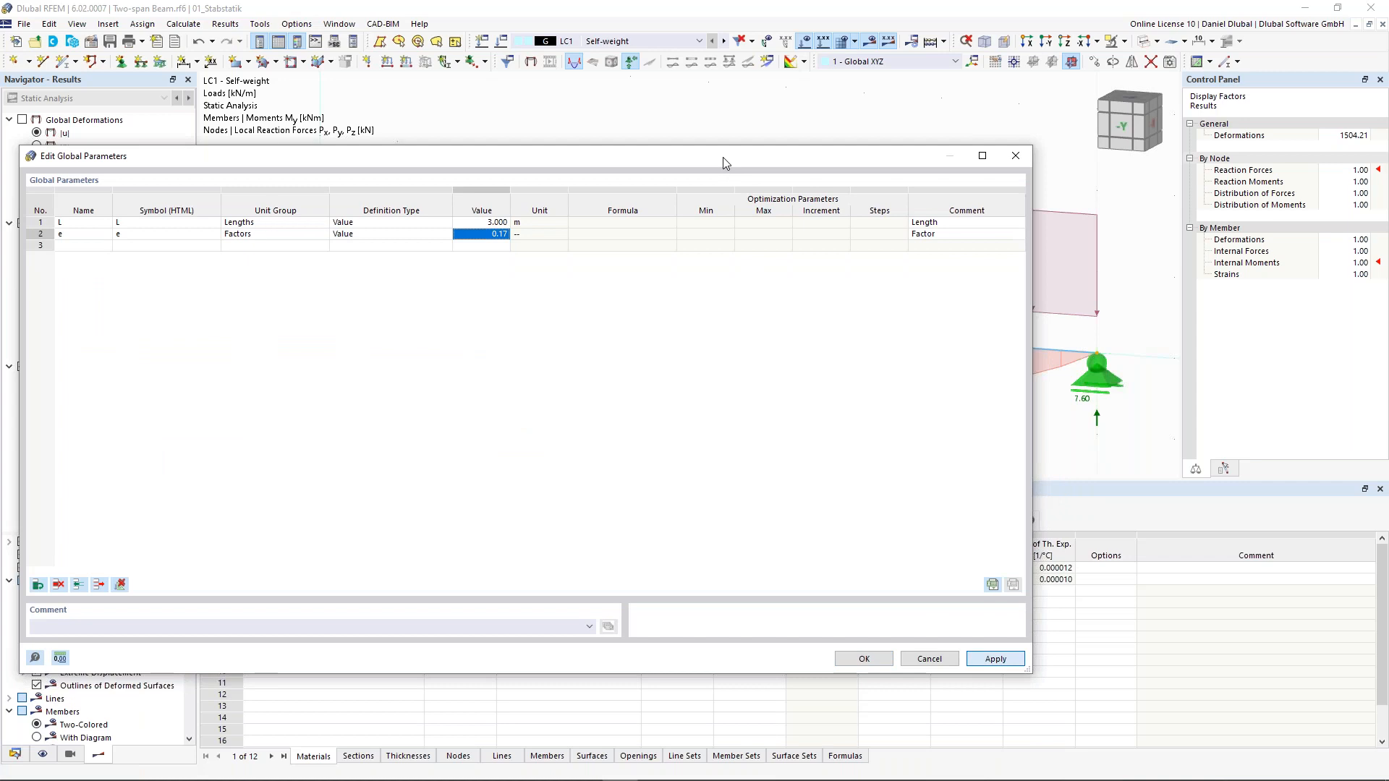
Step: Examine the updated beam geometry in the model and close the global parameters
left_click_drag(695, 158, 730, 428)
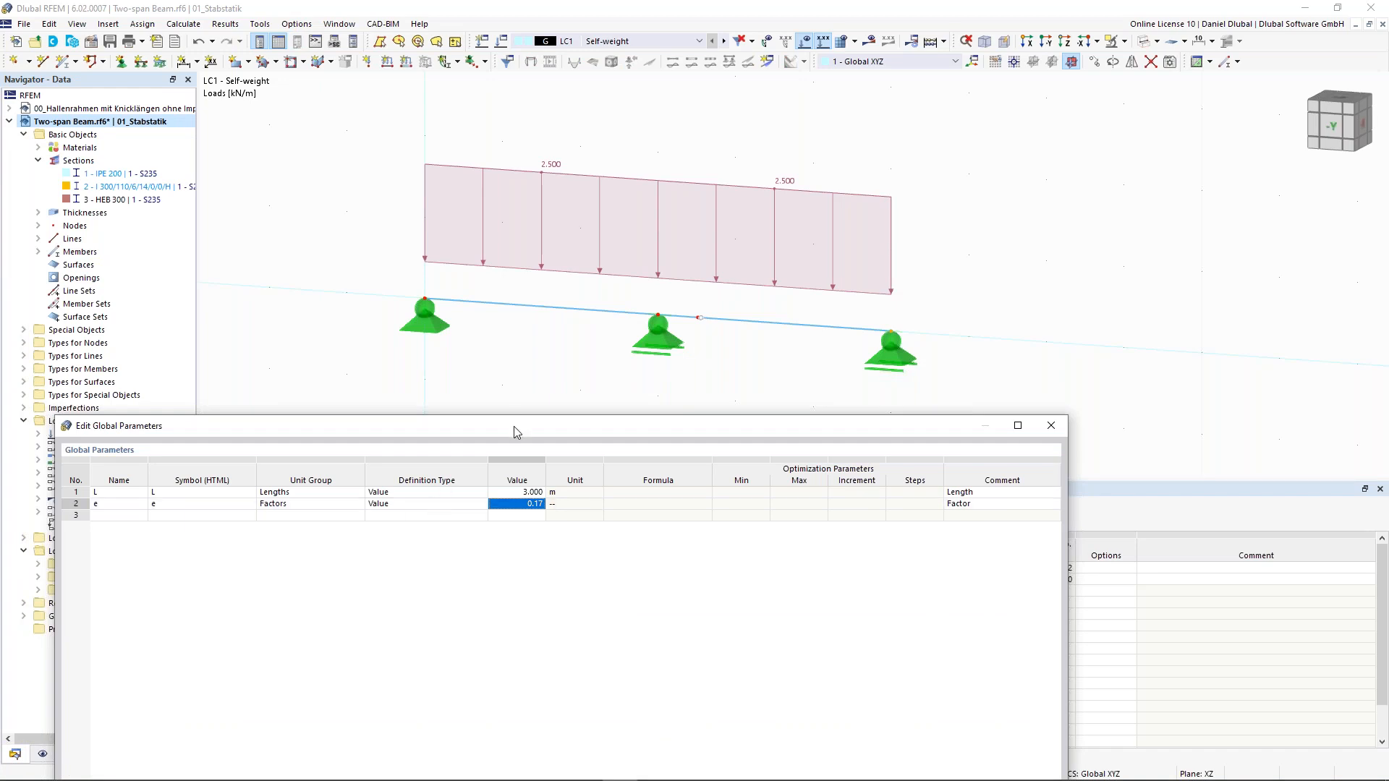
left_click_drag(517, 432, 532, 199)
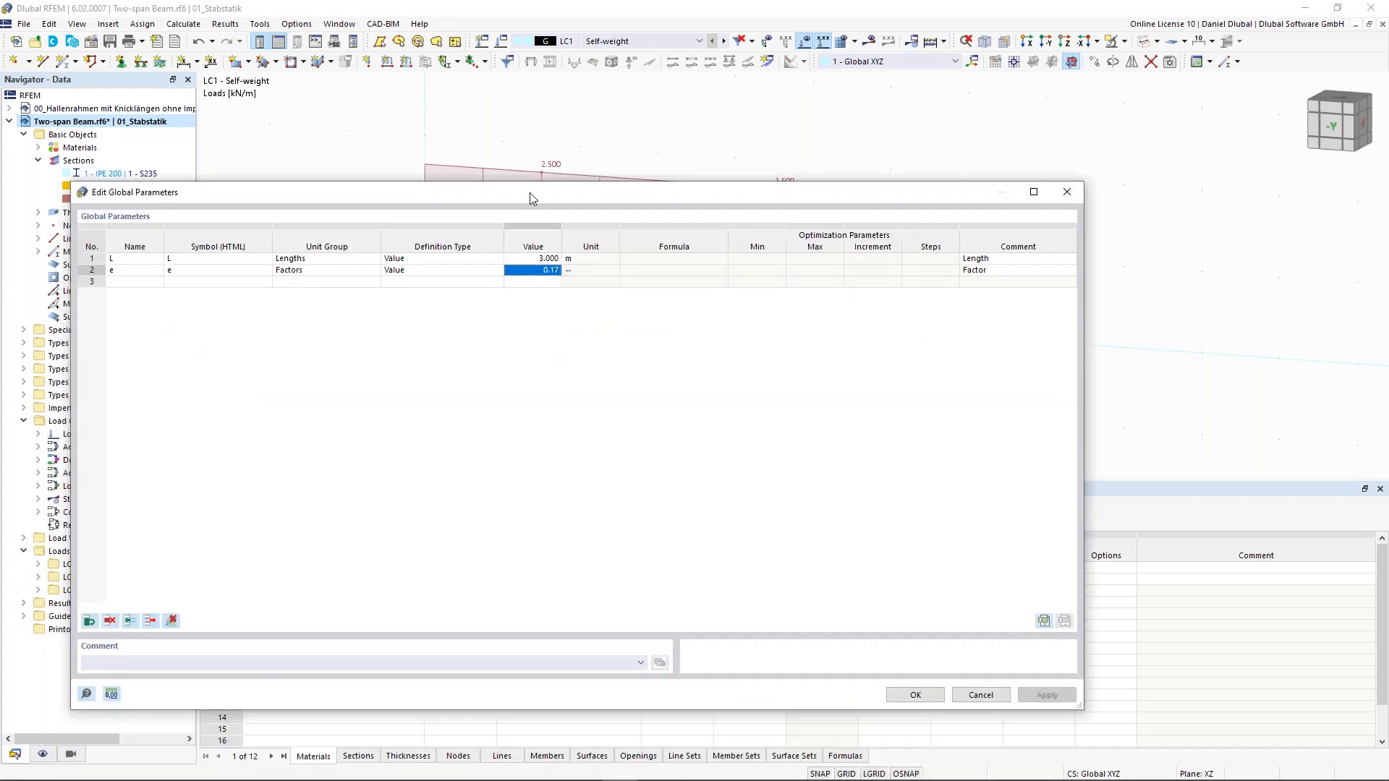
left_click(1069, 194)
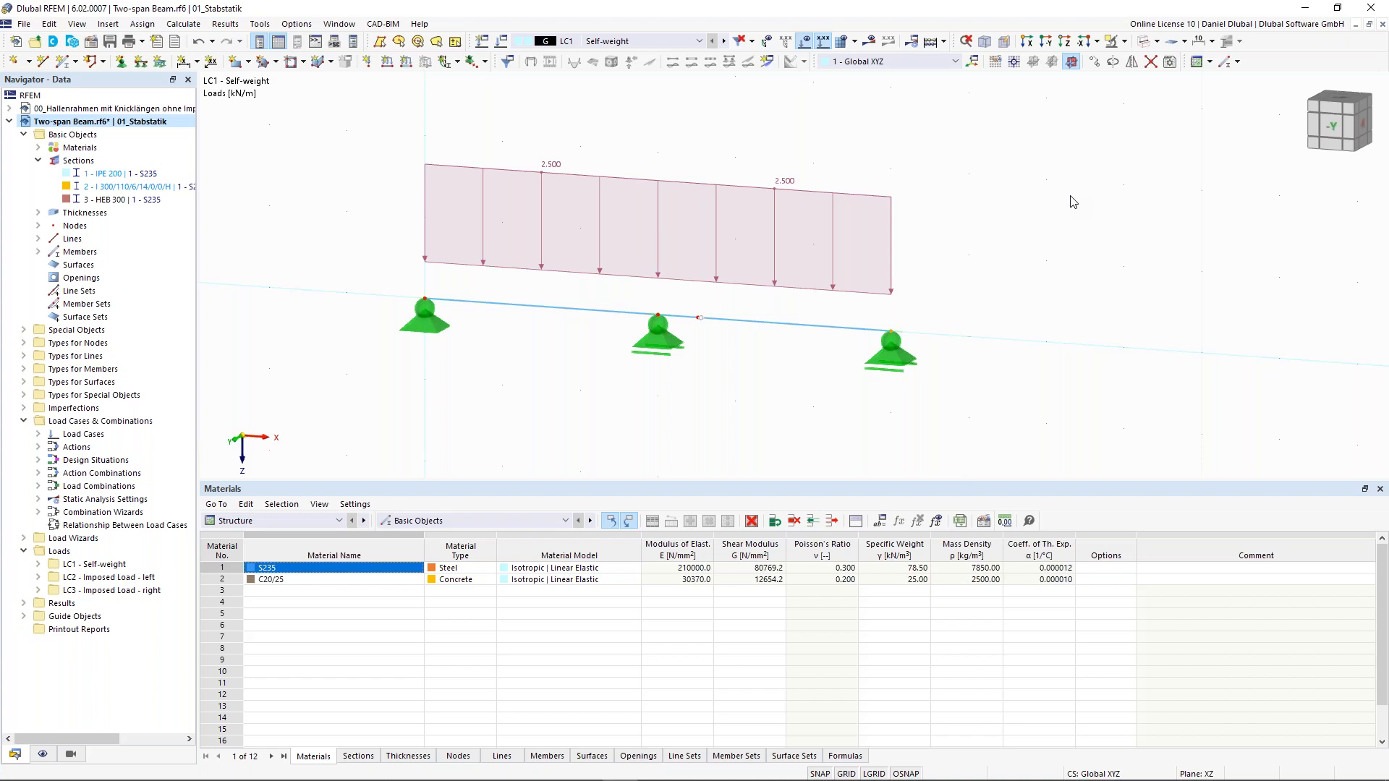
scroll(726, 218, "down", 3)
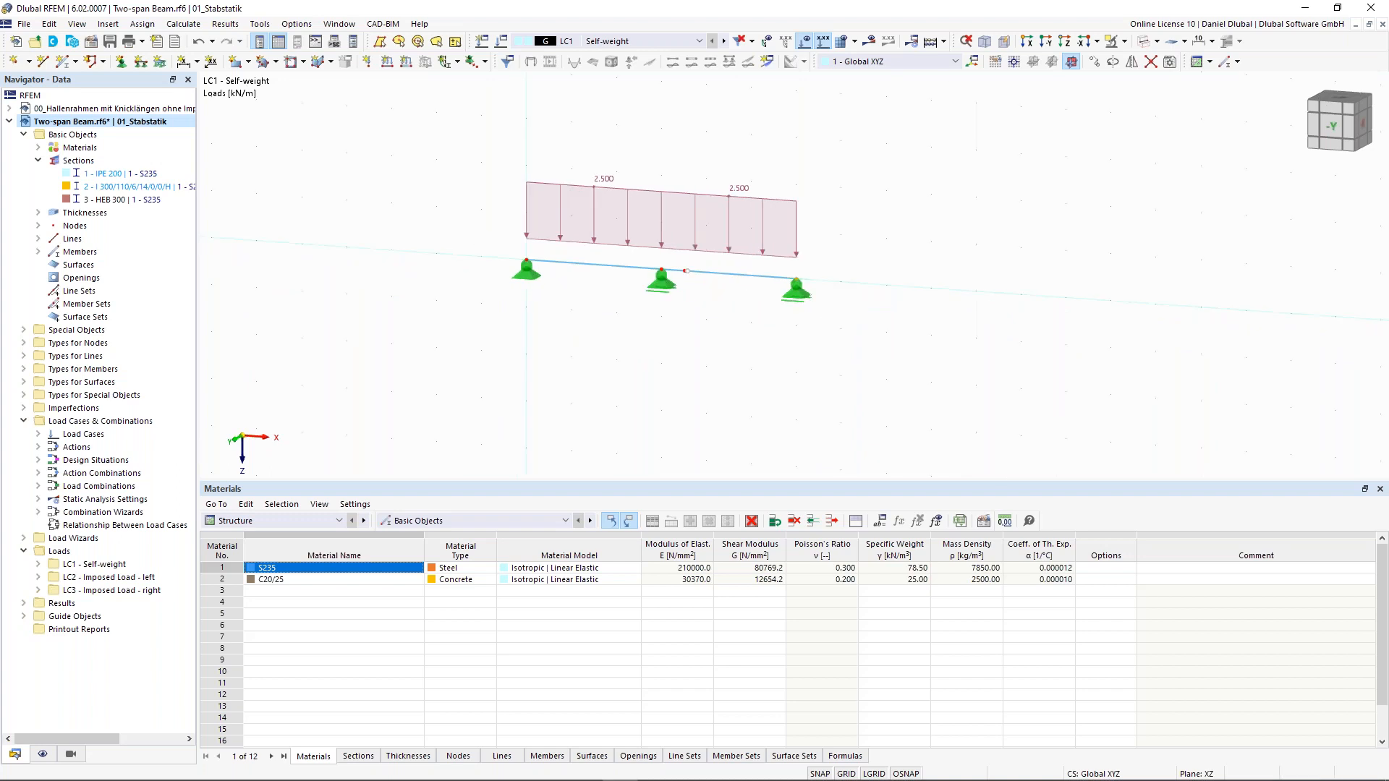
middle_click_drag(465, 319, 461, 379)
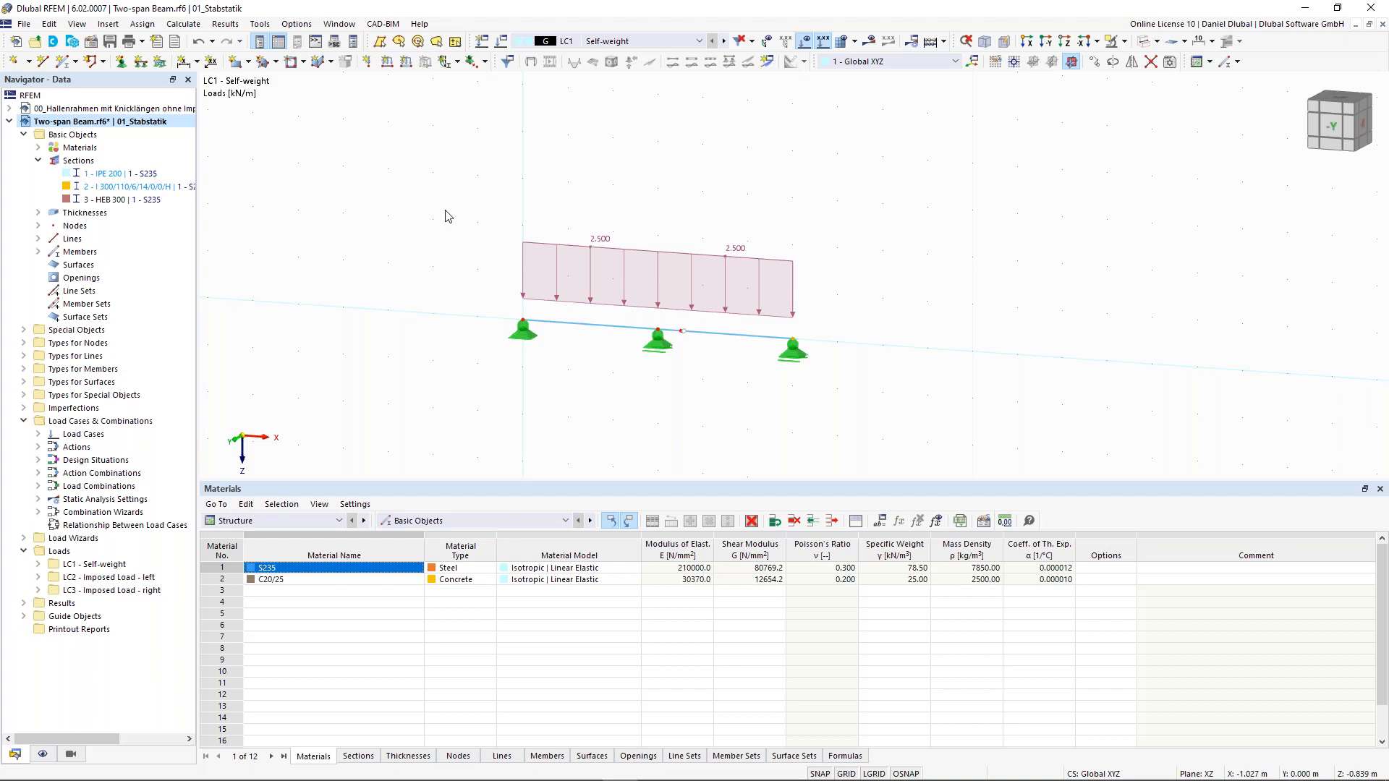
Step: Delete the entire two-span beam together with its supports and member loads from the model
left_click_drag(427, 197, 874, 423)
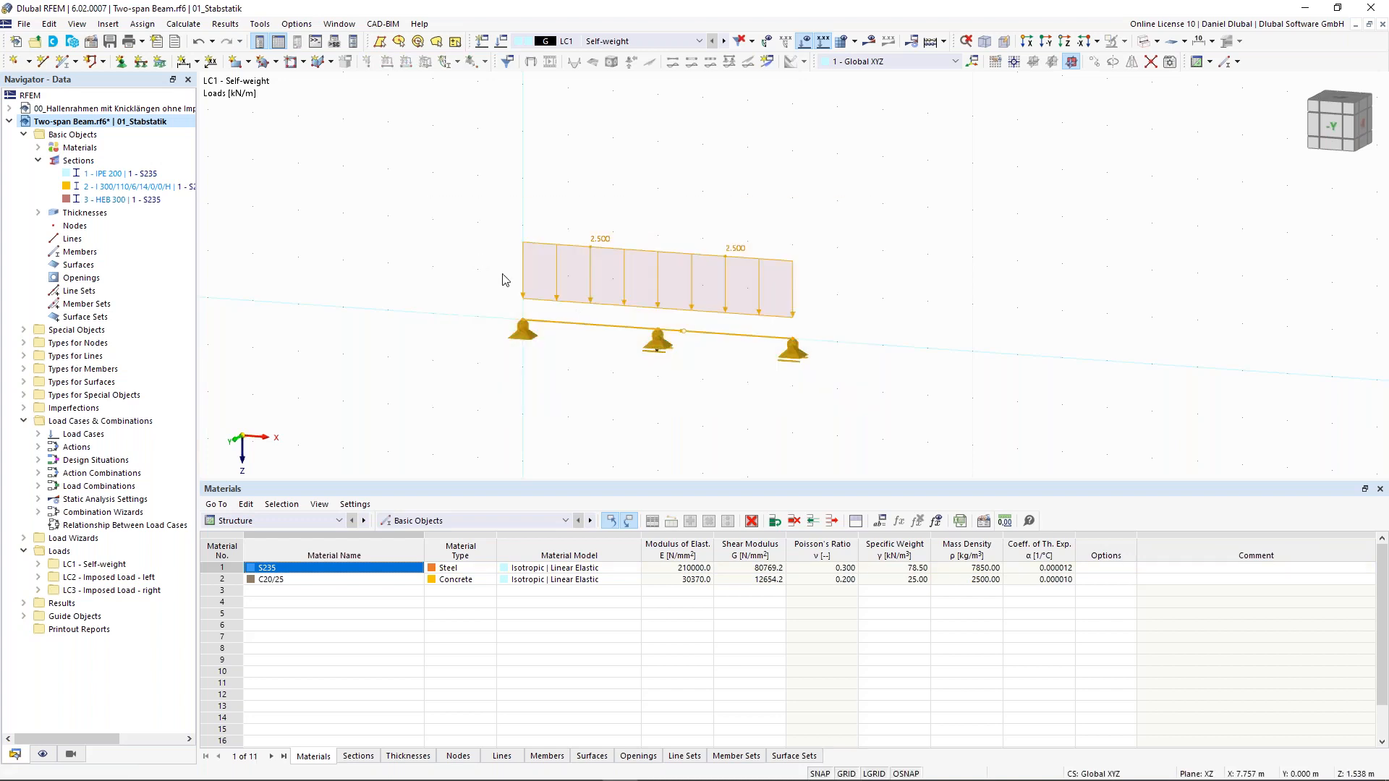
key("Delete")
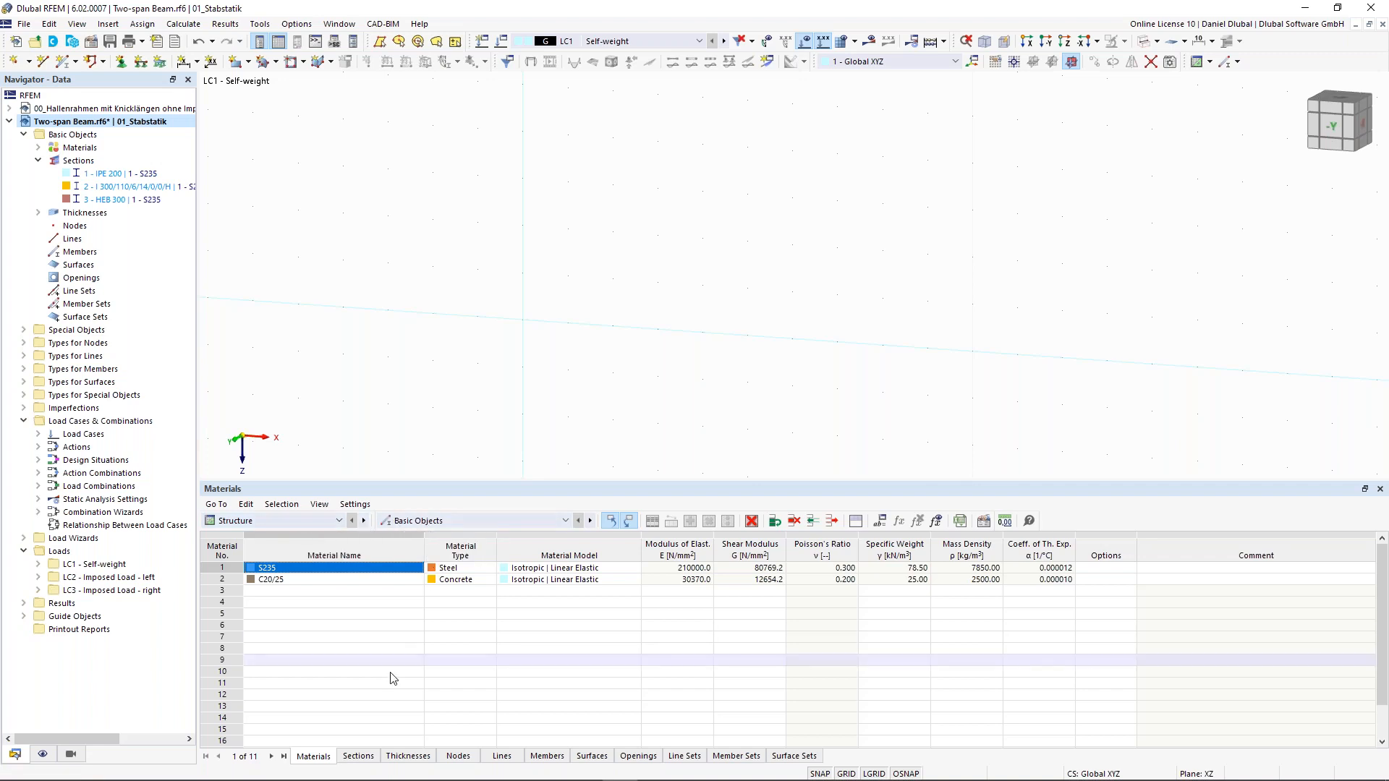
Step: Create standard node 1 at X 0 m and Z 0 m in the nodes table
left_click(458, 756)
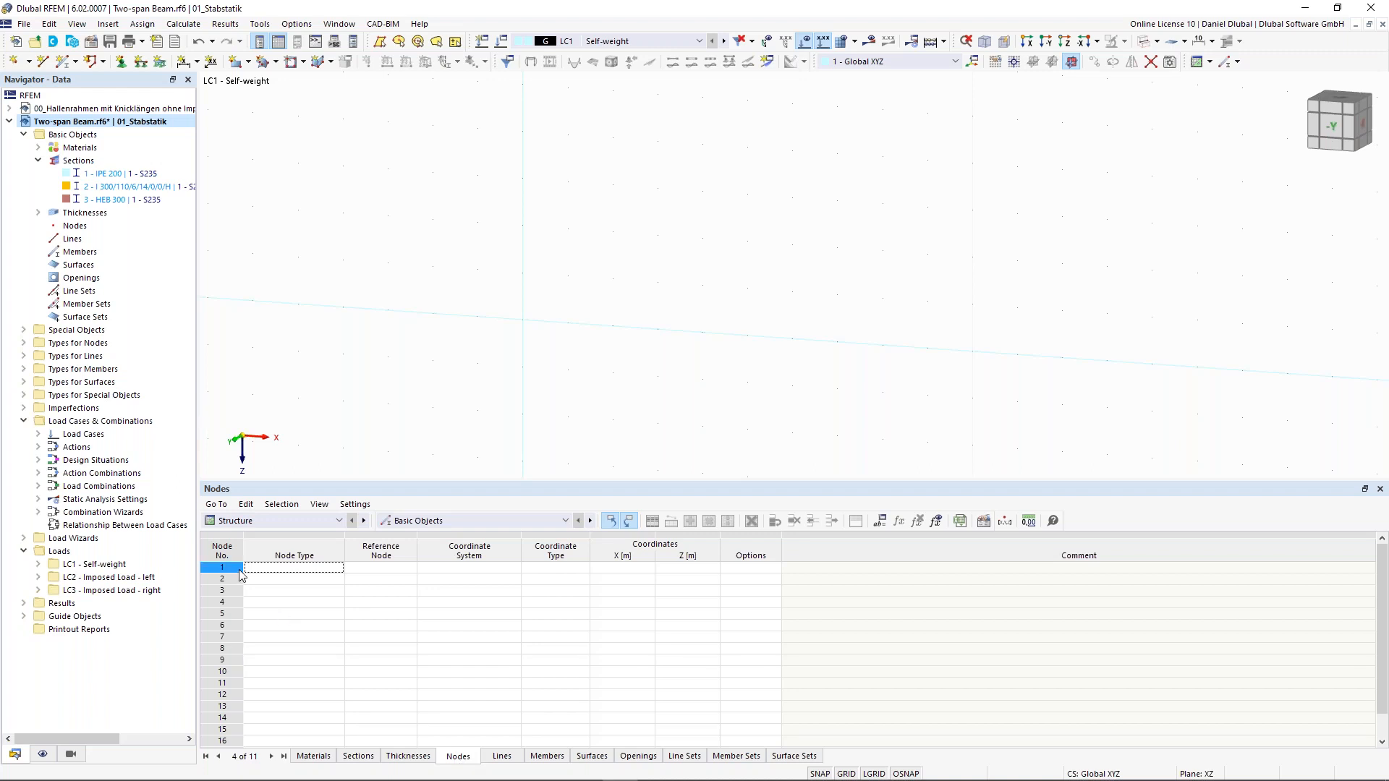
left_click(289, 570)
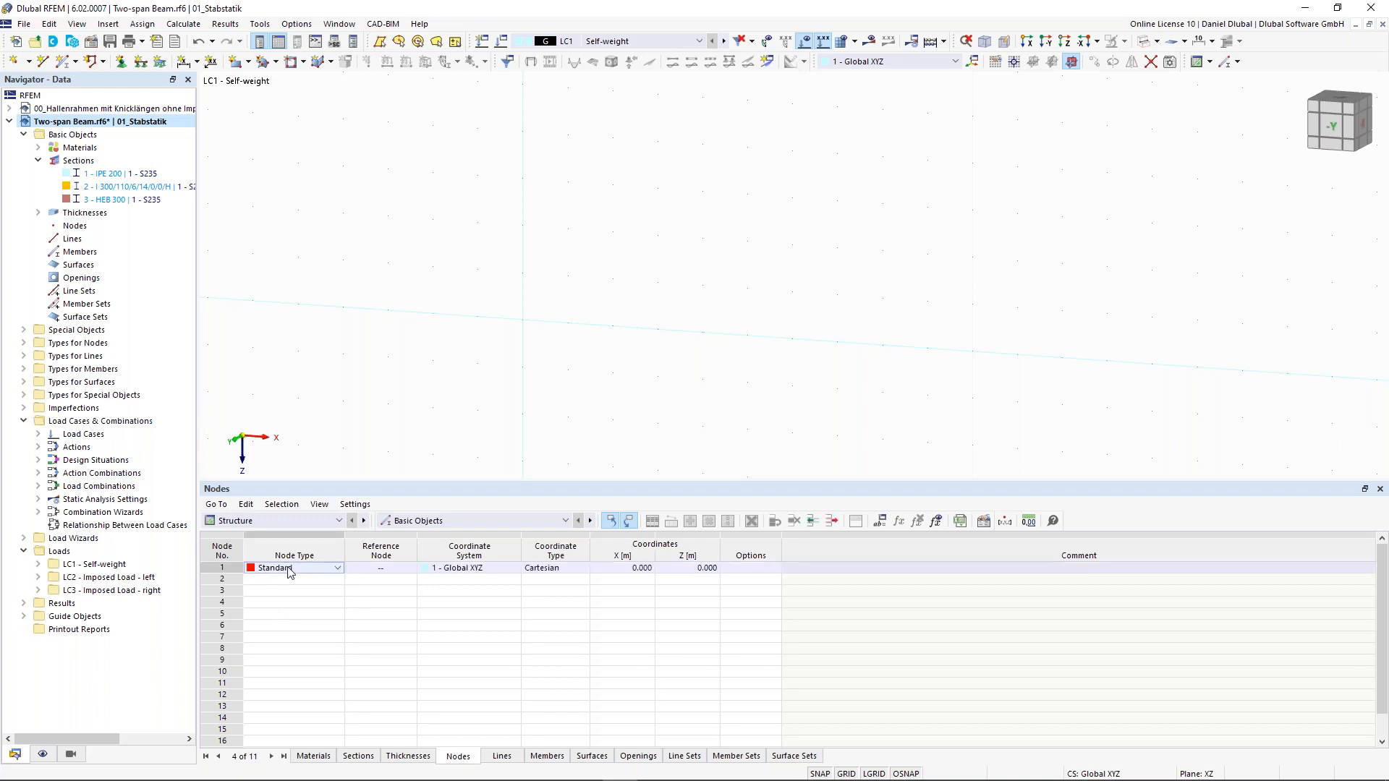
key("Tab")
key("Tab")
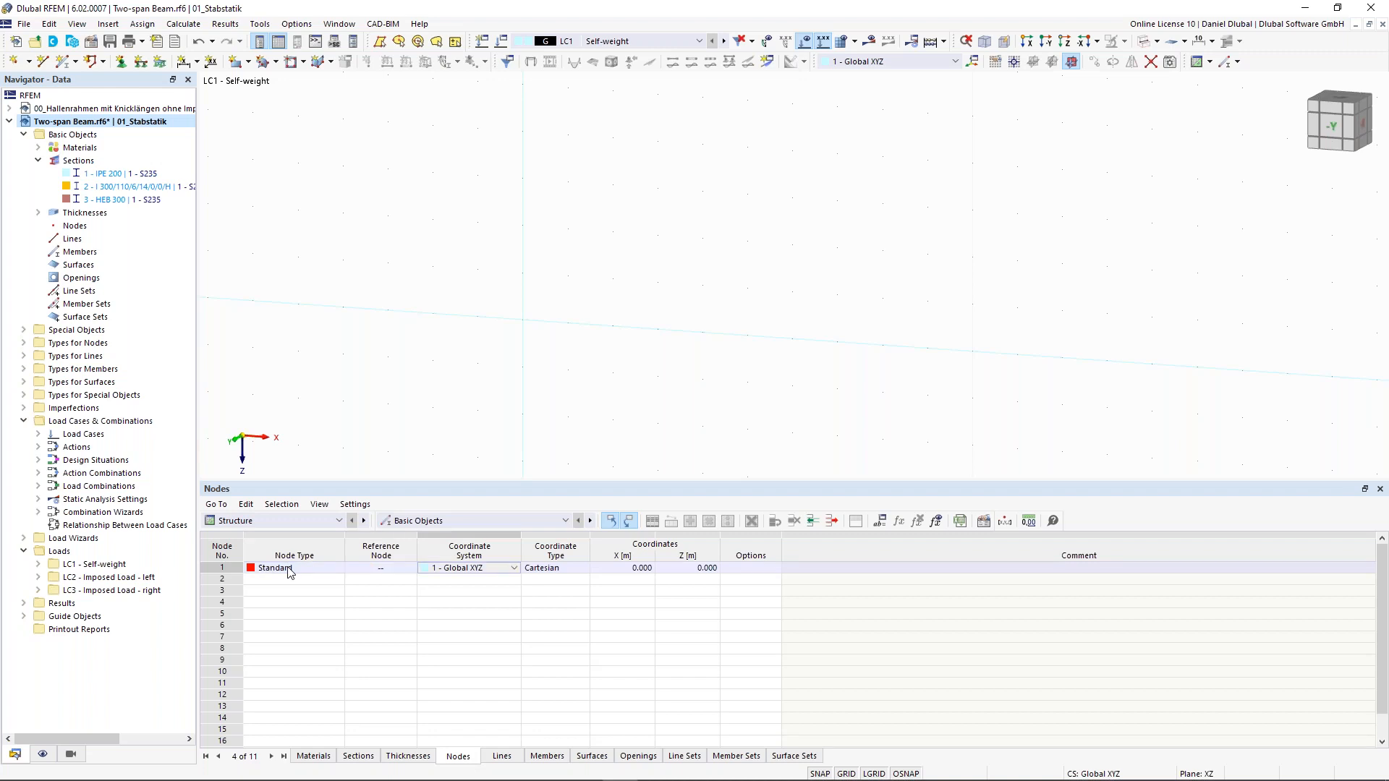
key("Tab")
key("Tab")
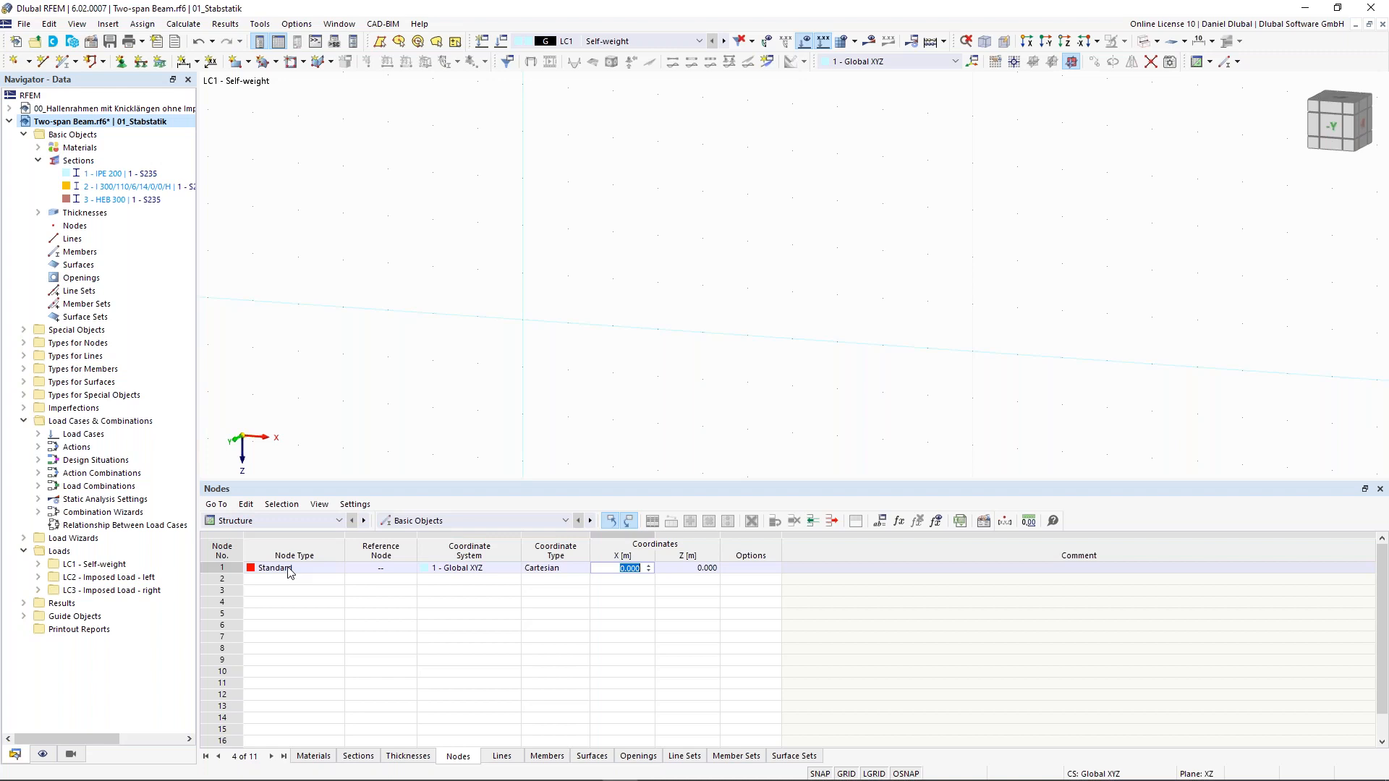
type("0")
key("Tab")
type("0")
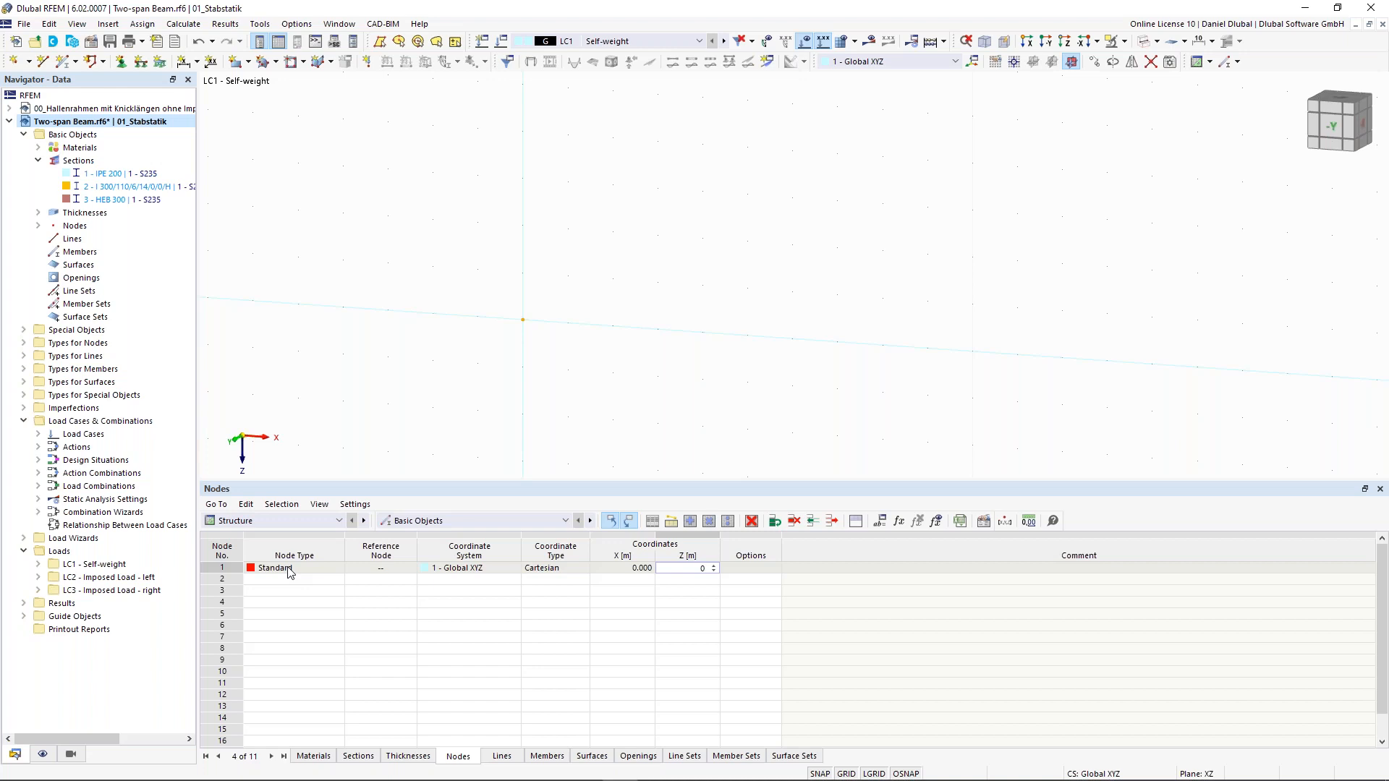
key("Return")
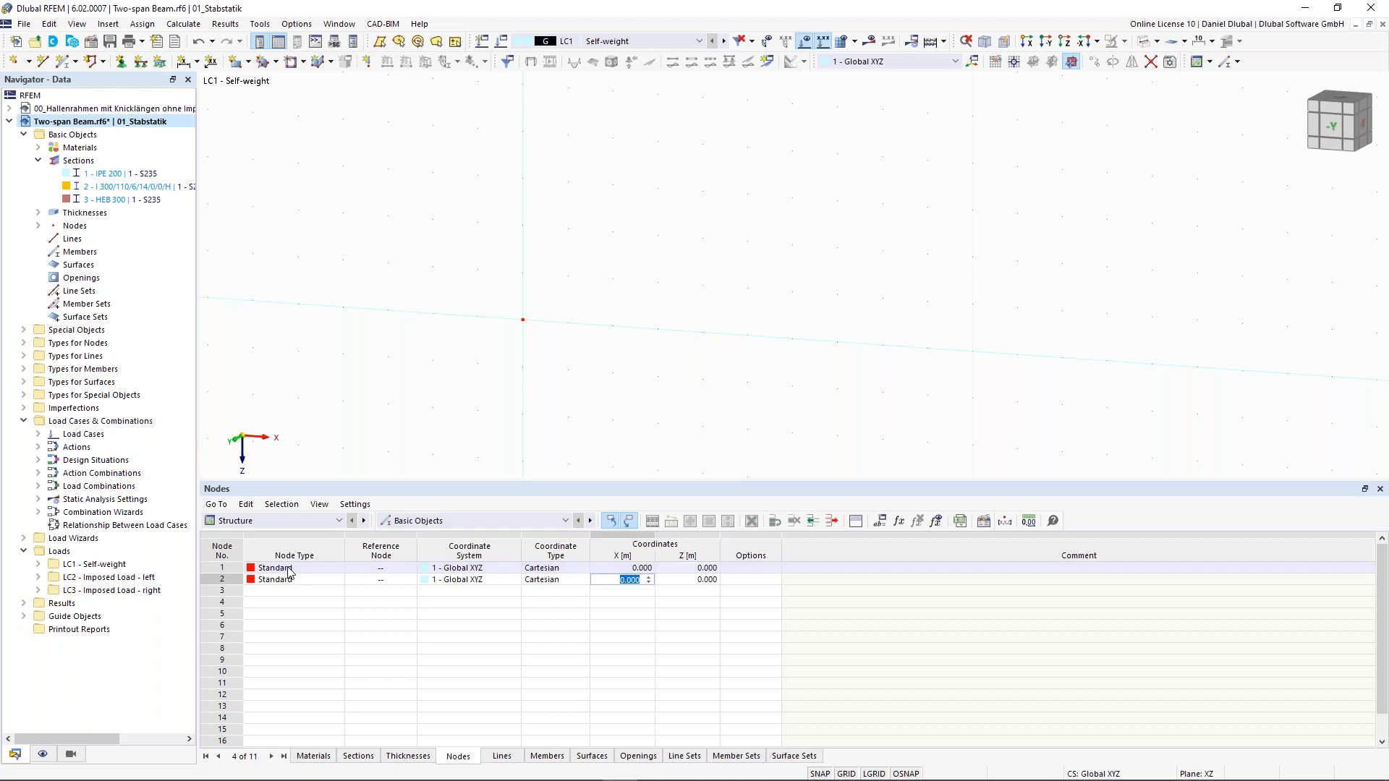
Step: Add node 2 at X 5 m, Z 2 m and node 3 at X 8 m, Z 2 m
type("5")
key("Return")
type("2")
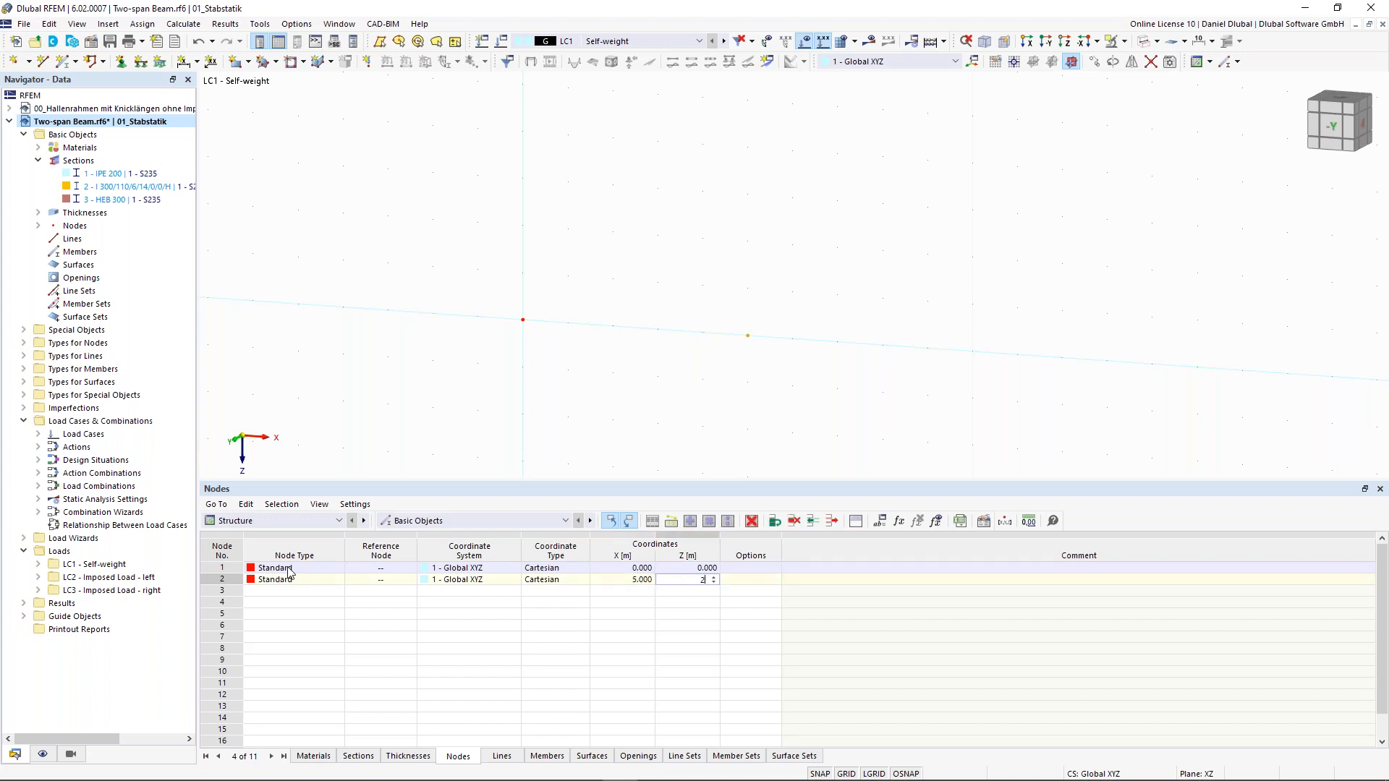
key("Return")
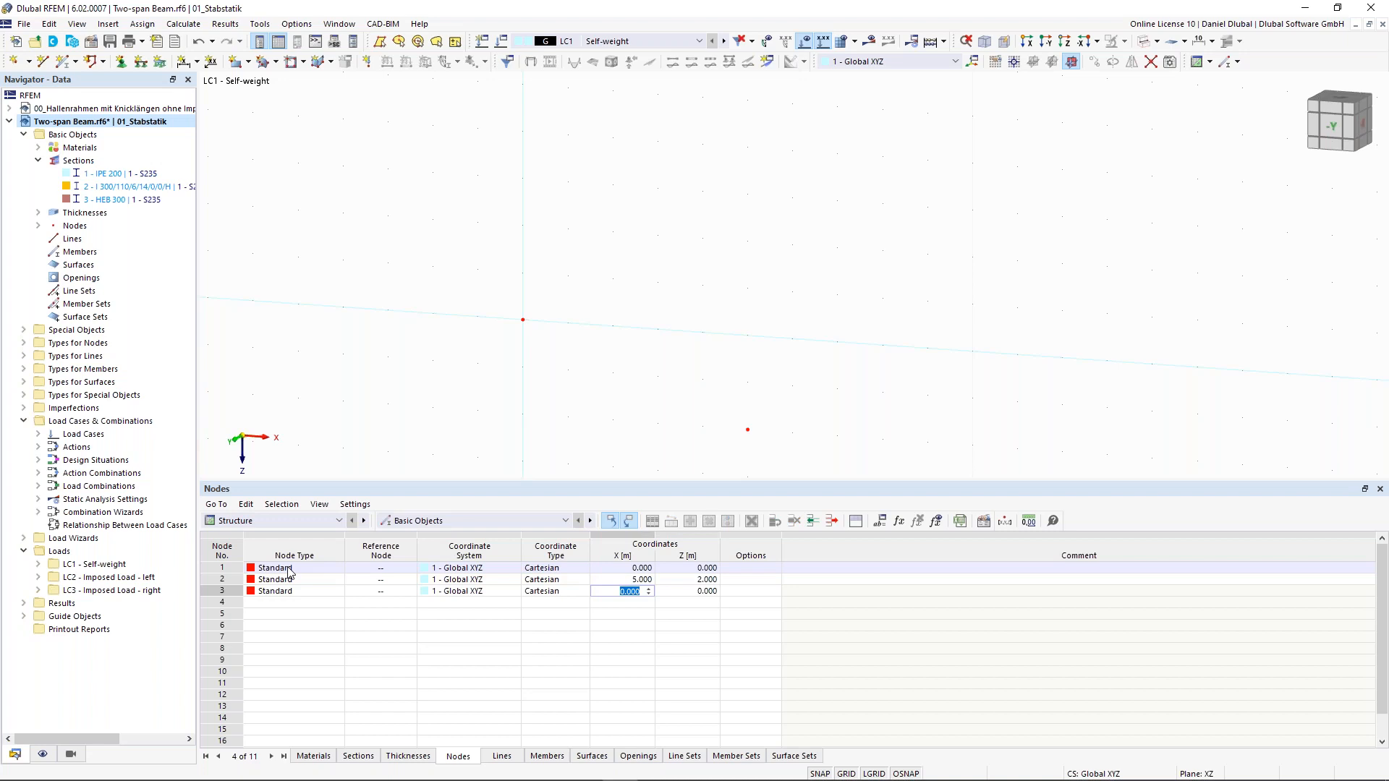
type("8")
key("Return")
type("2")
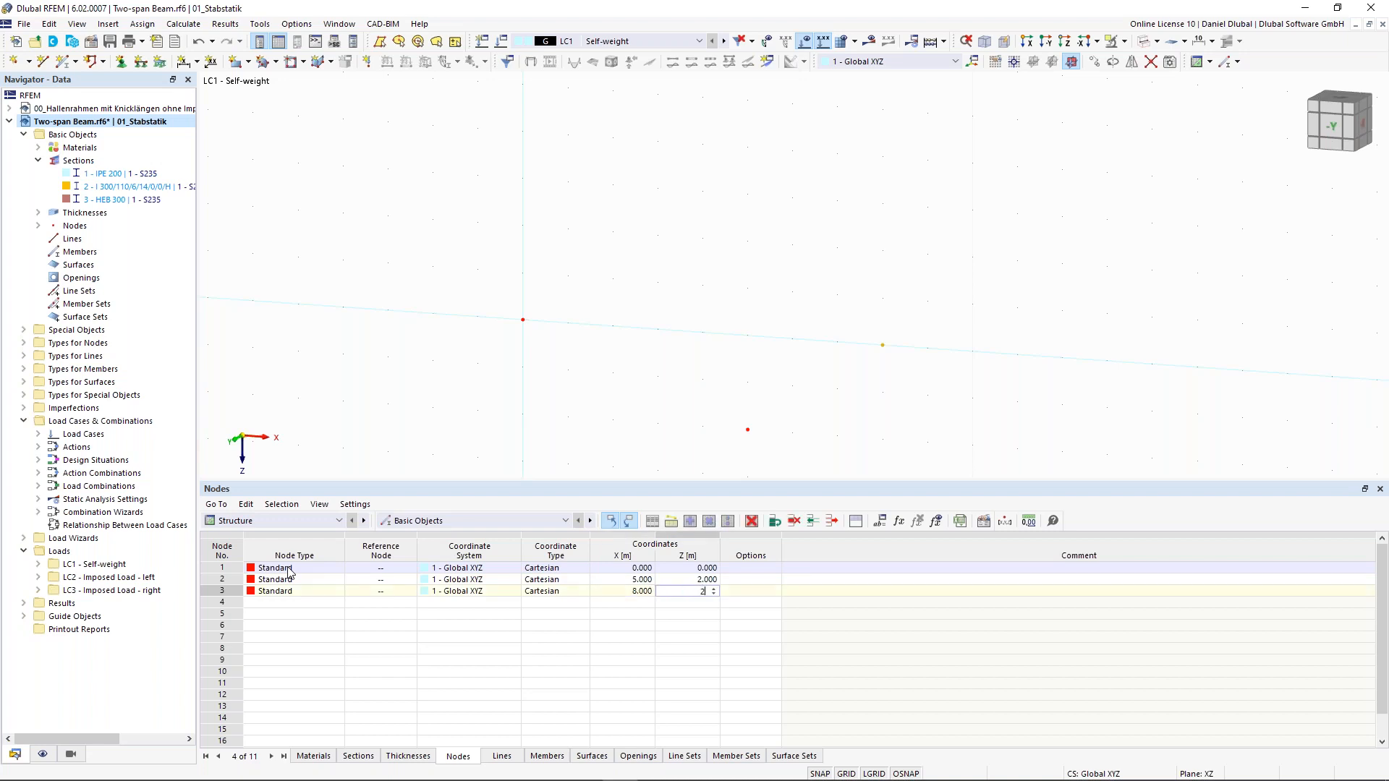
key("Return")
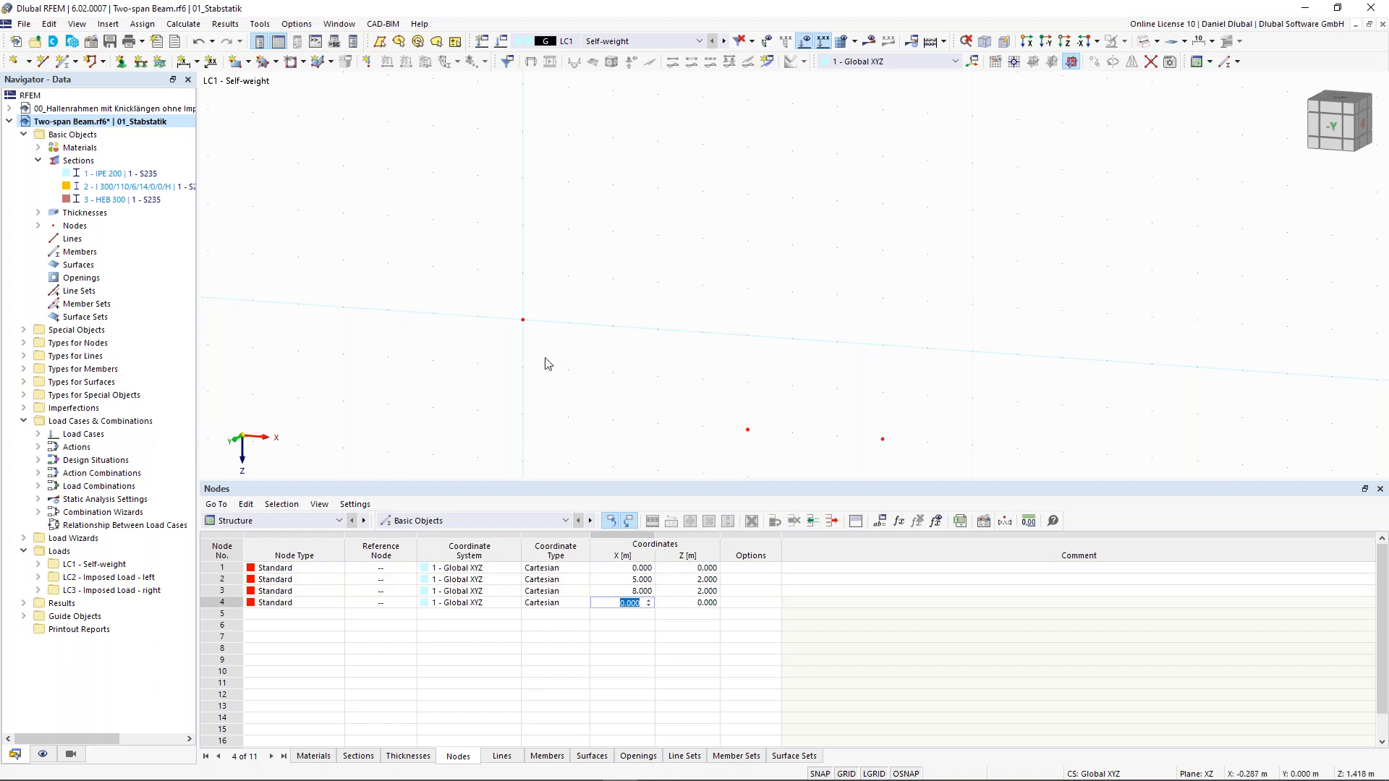
Step: Create two beam members with section HEB 300, from node 1 to node 2 and from node 2 to node 3
middle_click_drag(430, 399, 510, 330)
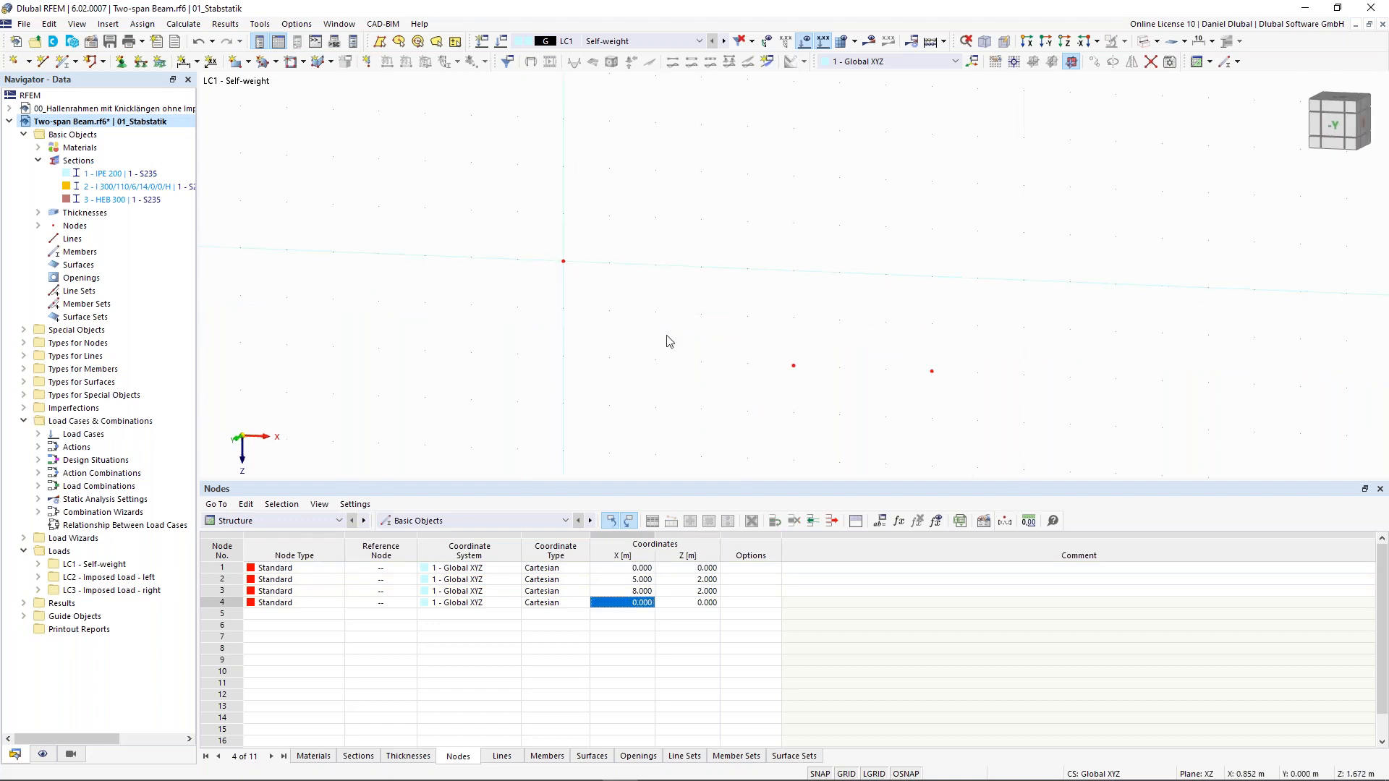
left_click(66, 64)
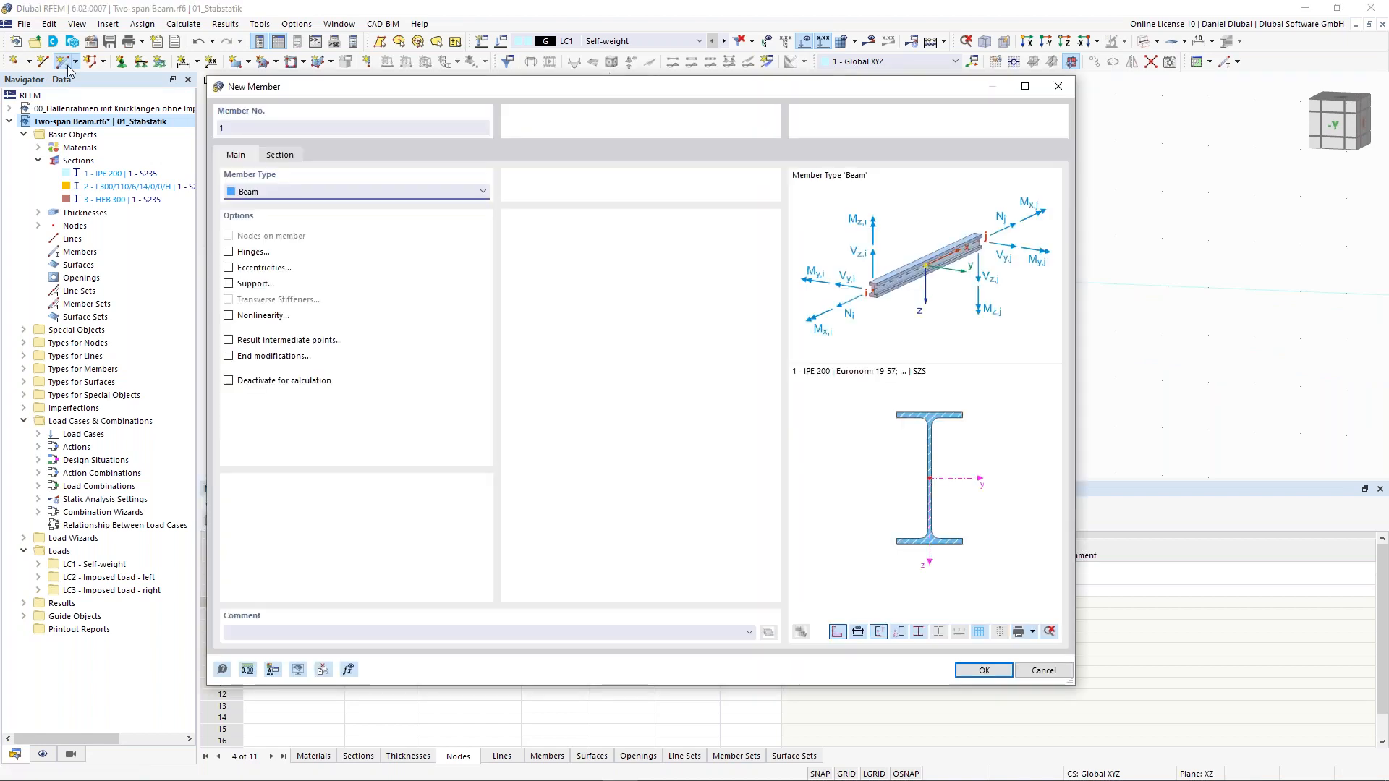
left_click(287, 162)
left_click(427, 510)
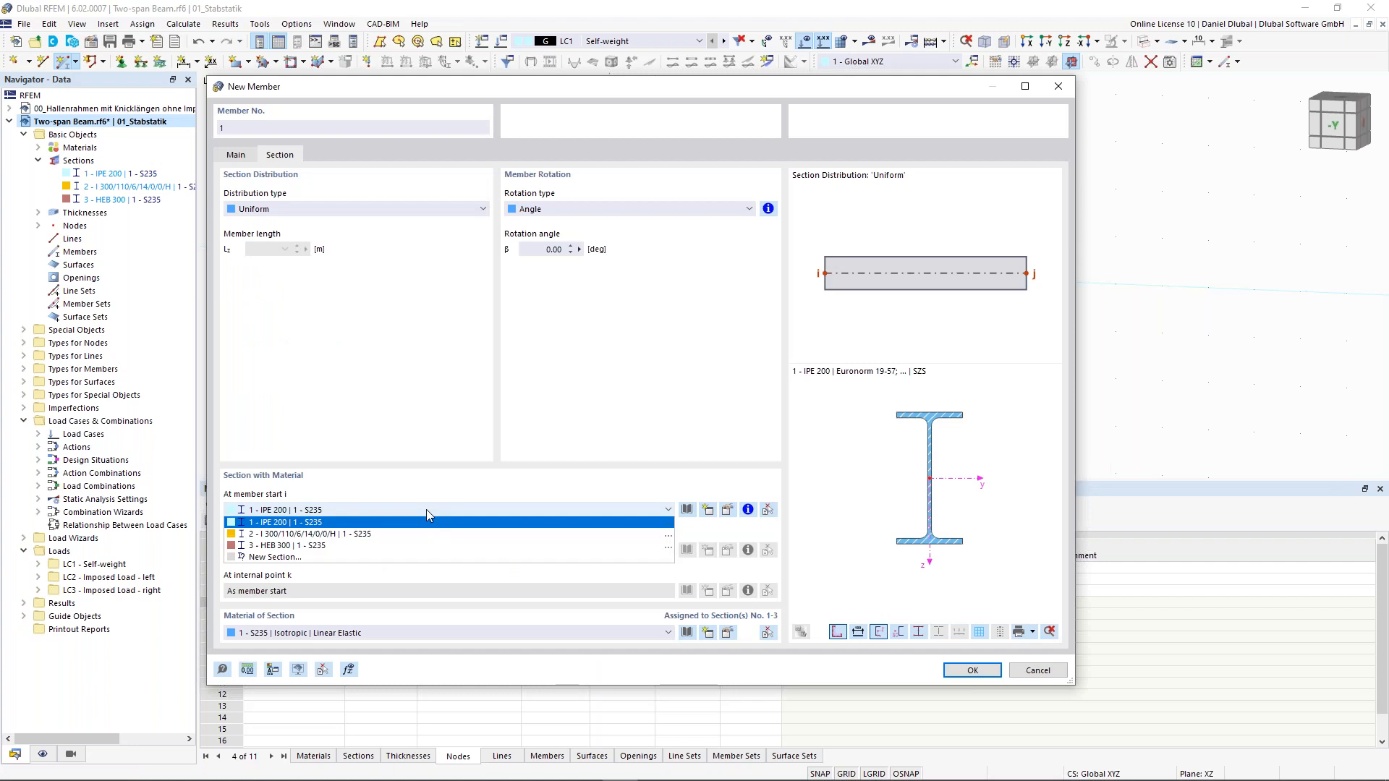
left_click(420, 546)
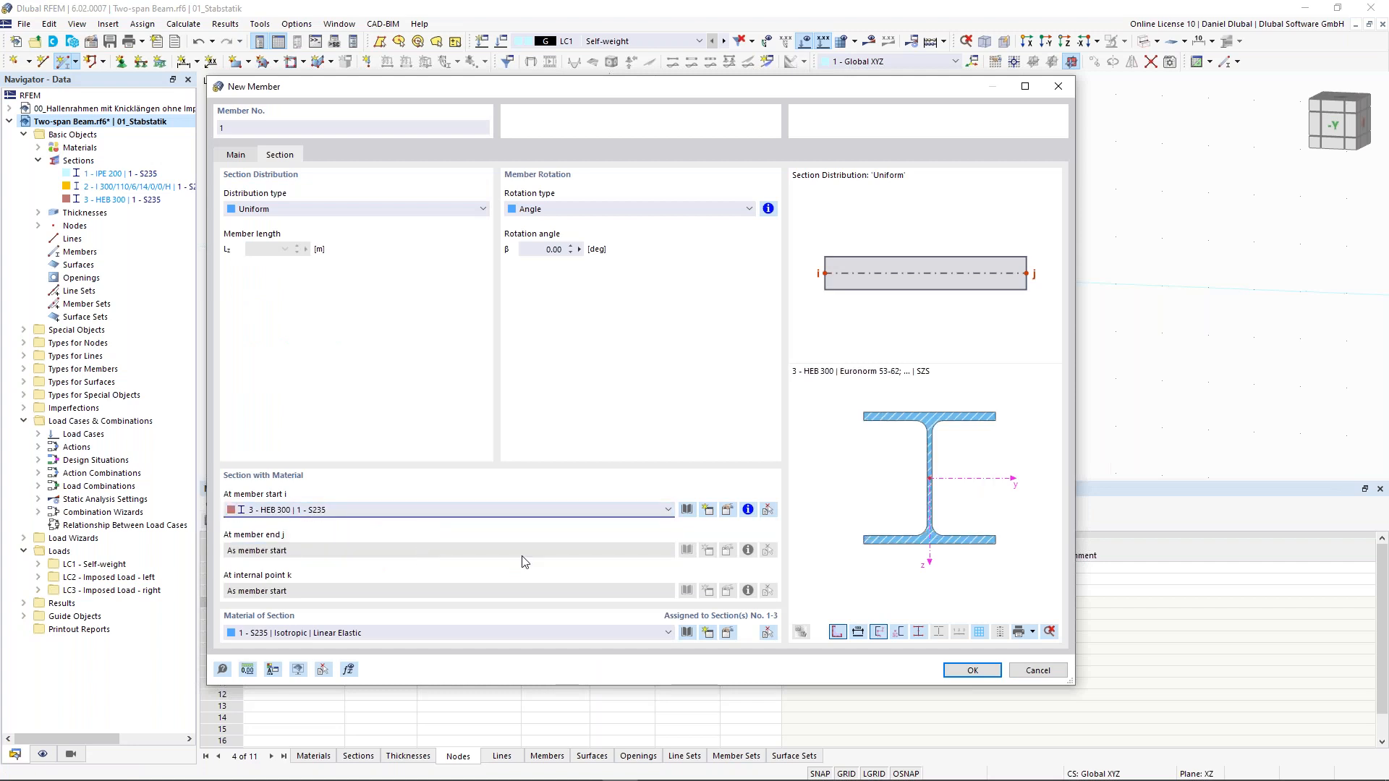
left_click(970, 670)
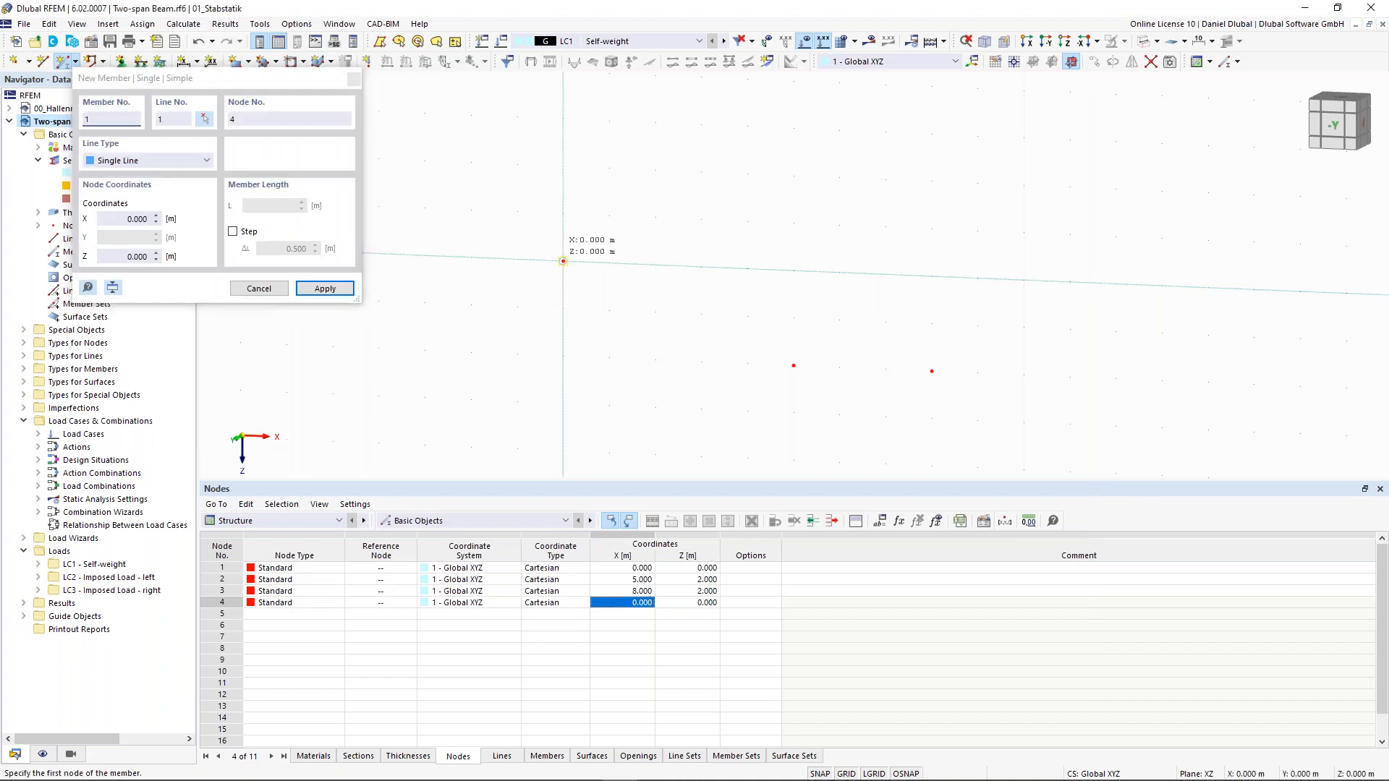
left_click(563, 262)
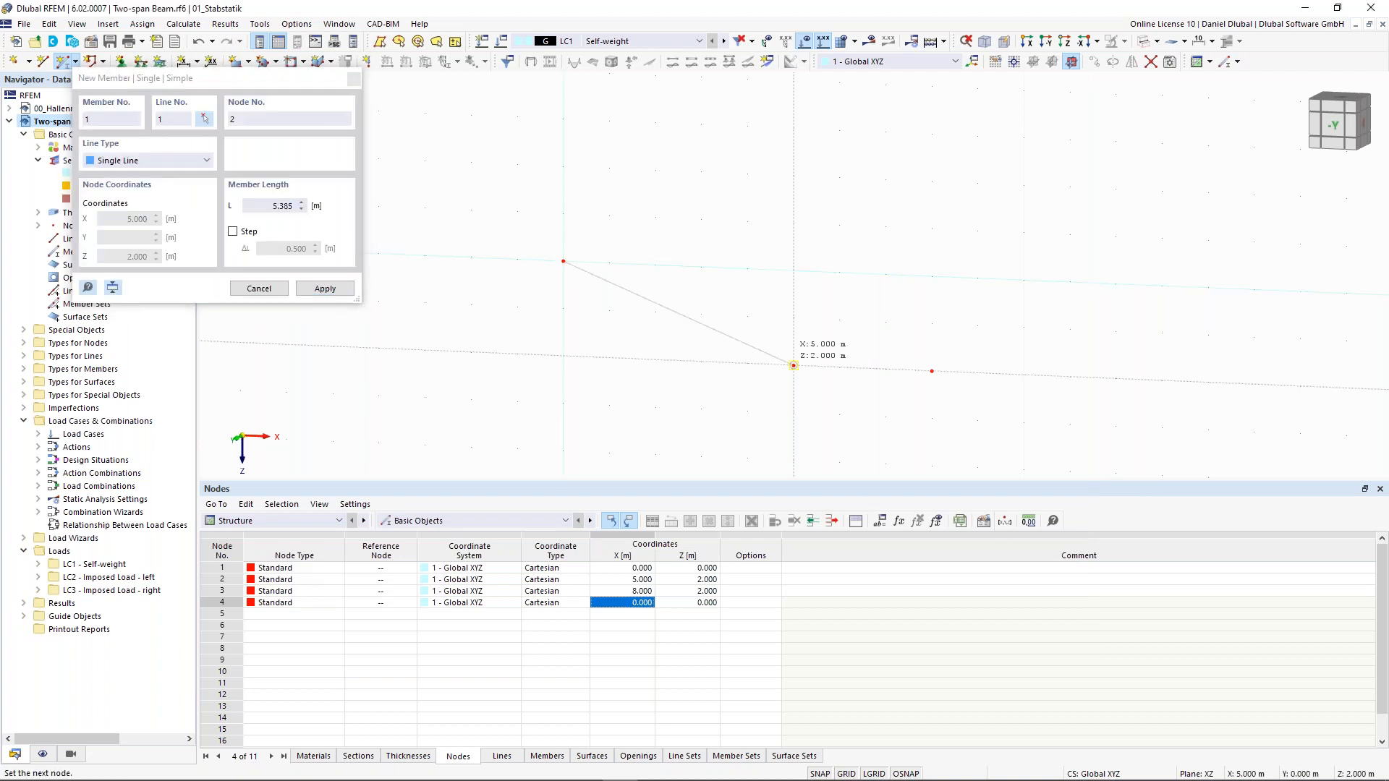
left_click(794, 365)
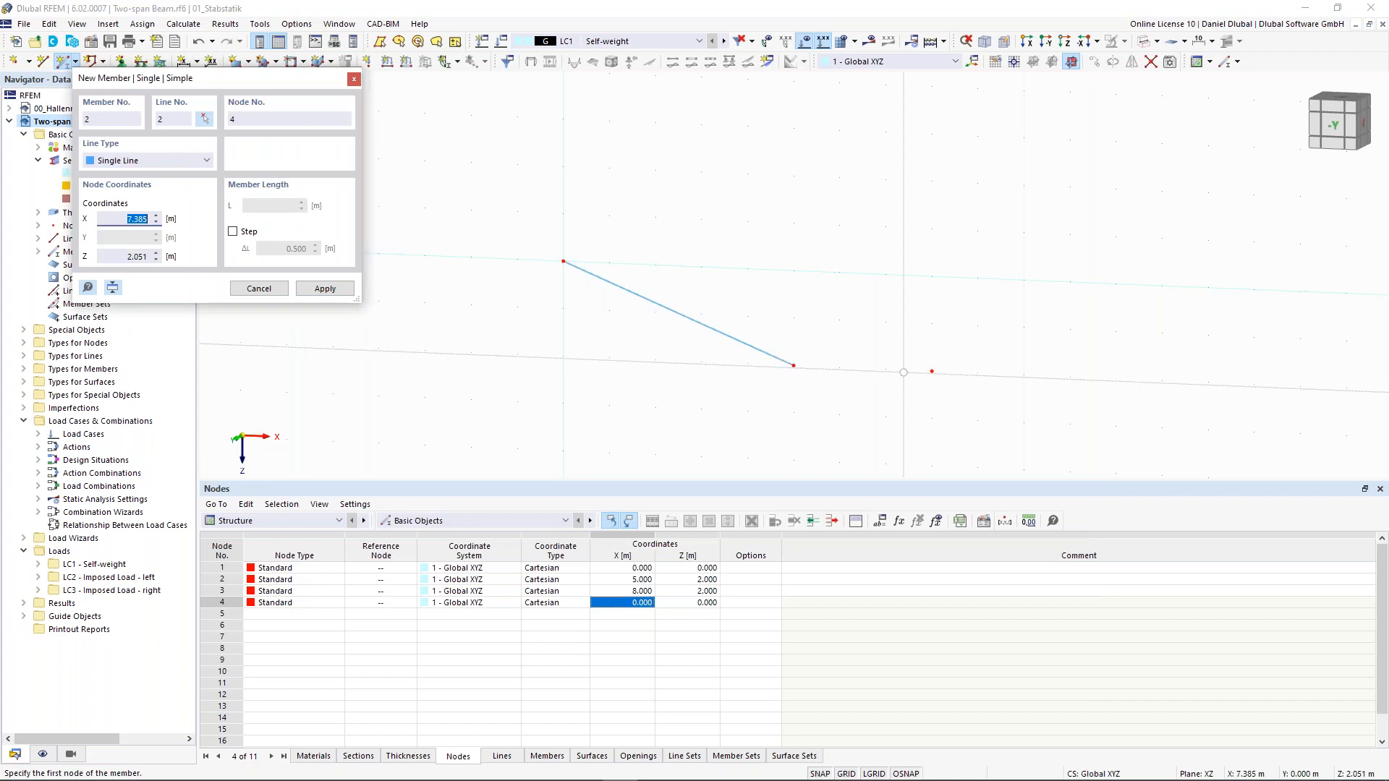
left_click(931, 371)
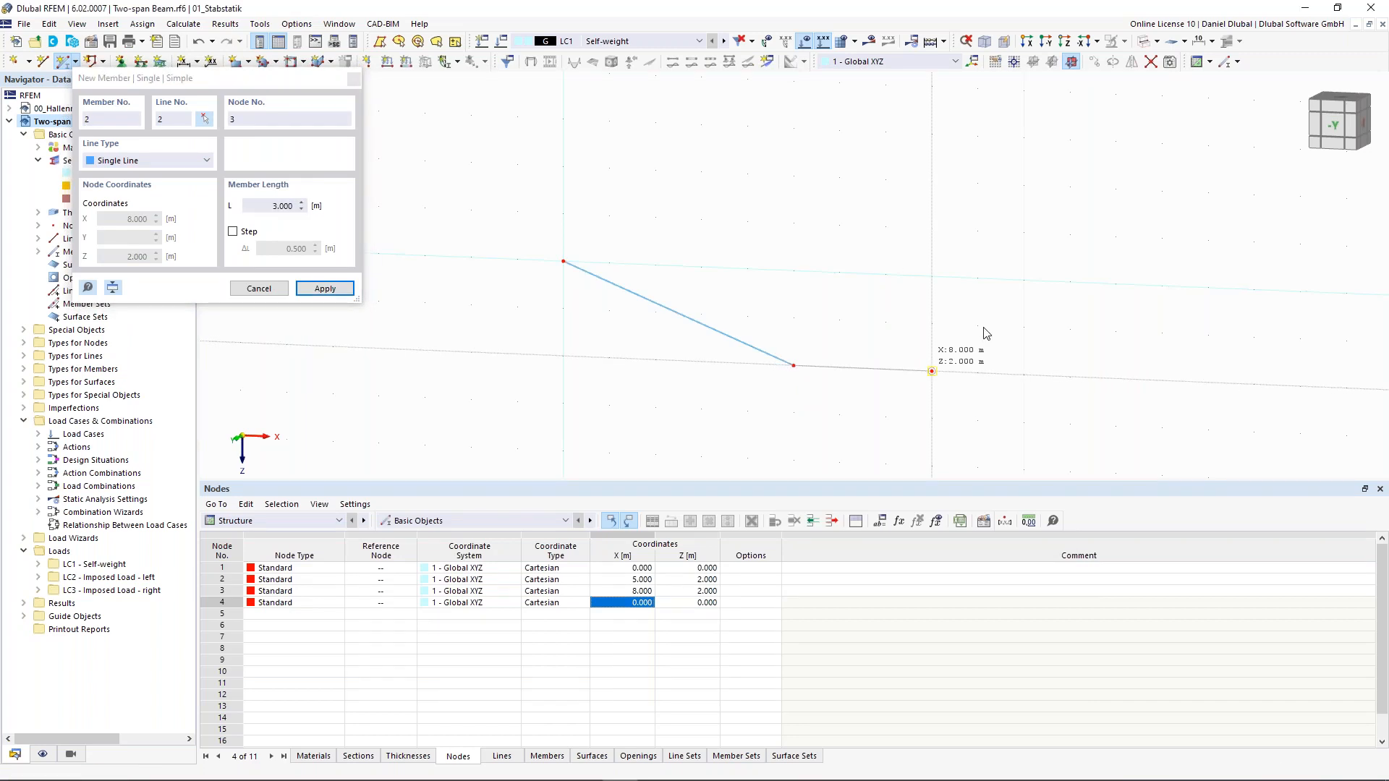
key("Escape")
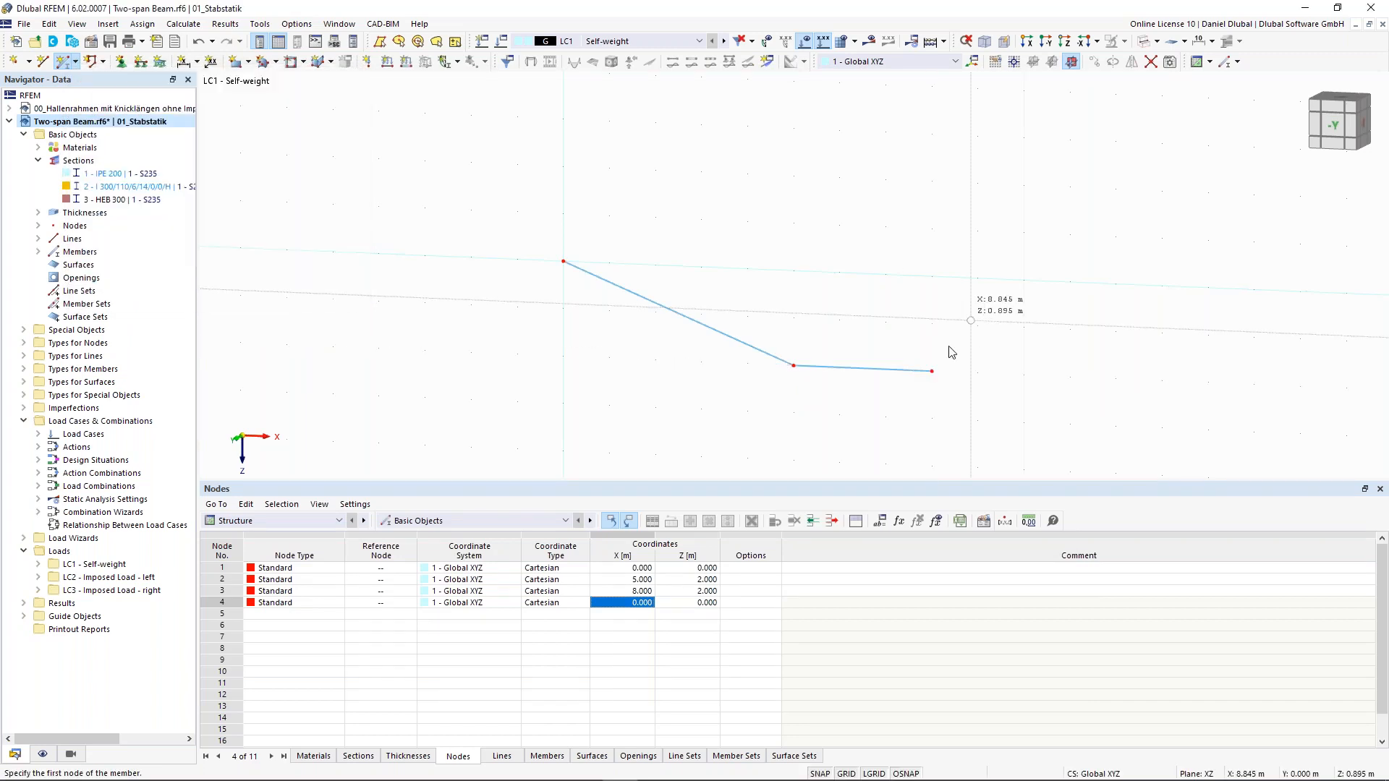
Step: Assign the Fixed nodal support to node 1 at the upper end of the inclined member
middle_click_drag(758, 252, 719, 198)
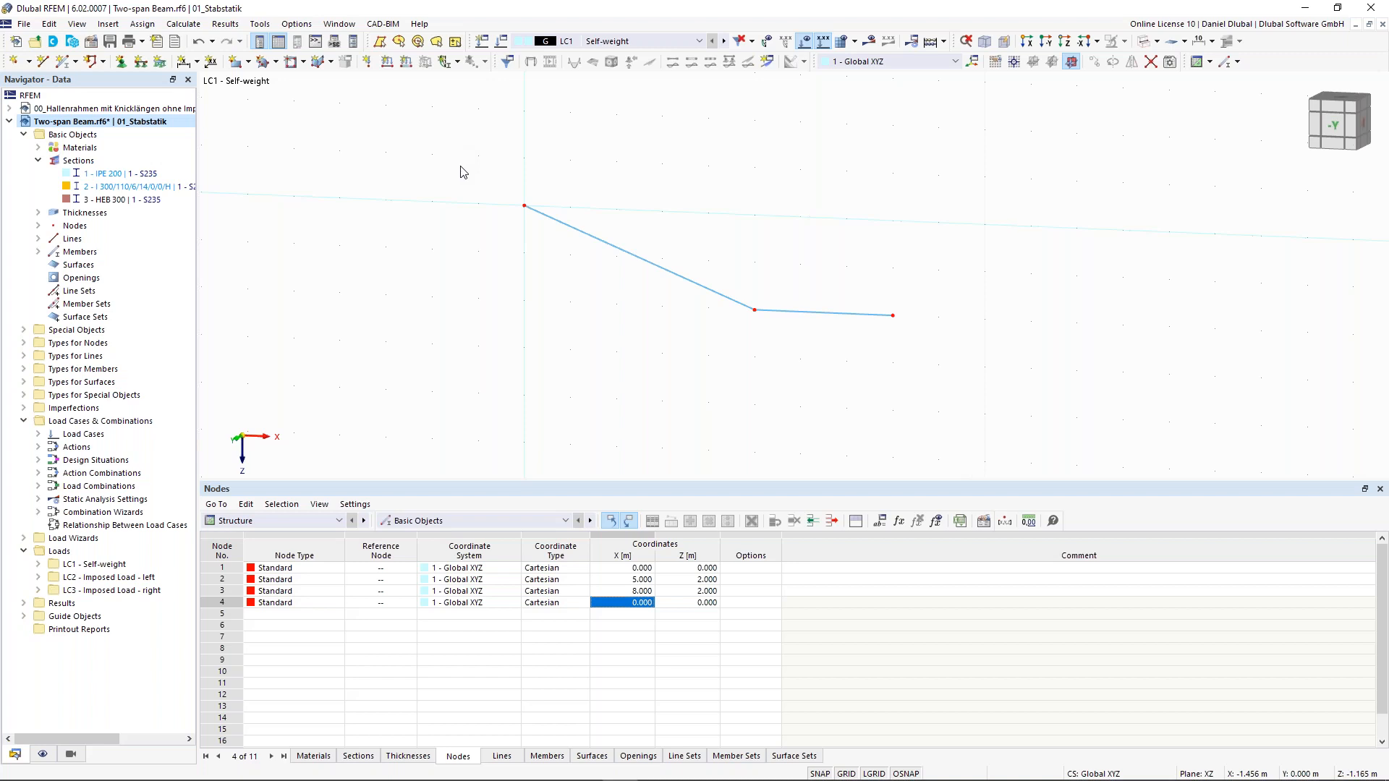
left_click_drag(479, 168, 555, 261)
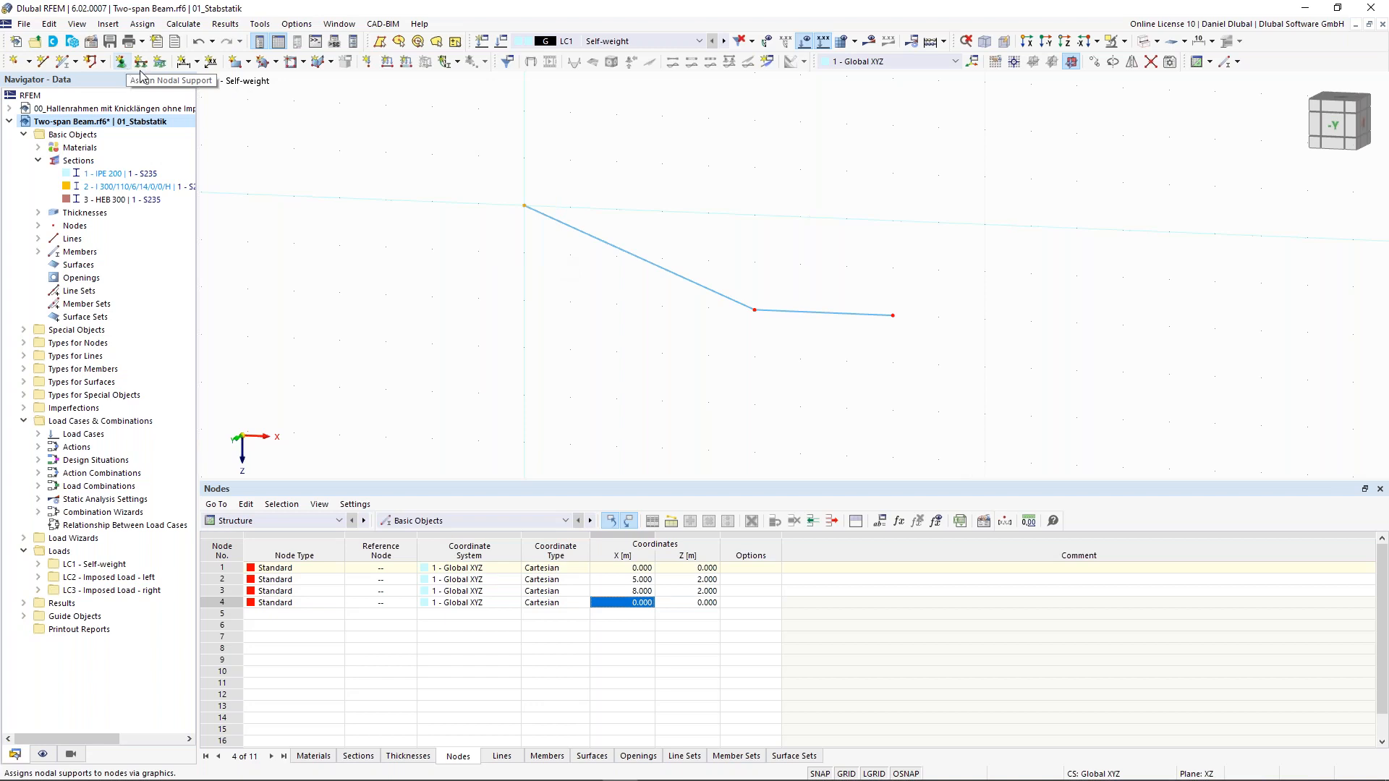
left_click_drag(467, 155, 575, 252)
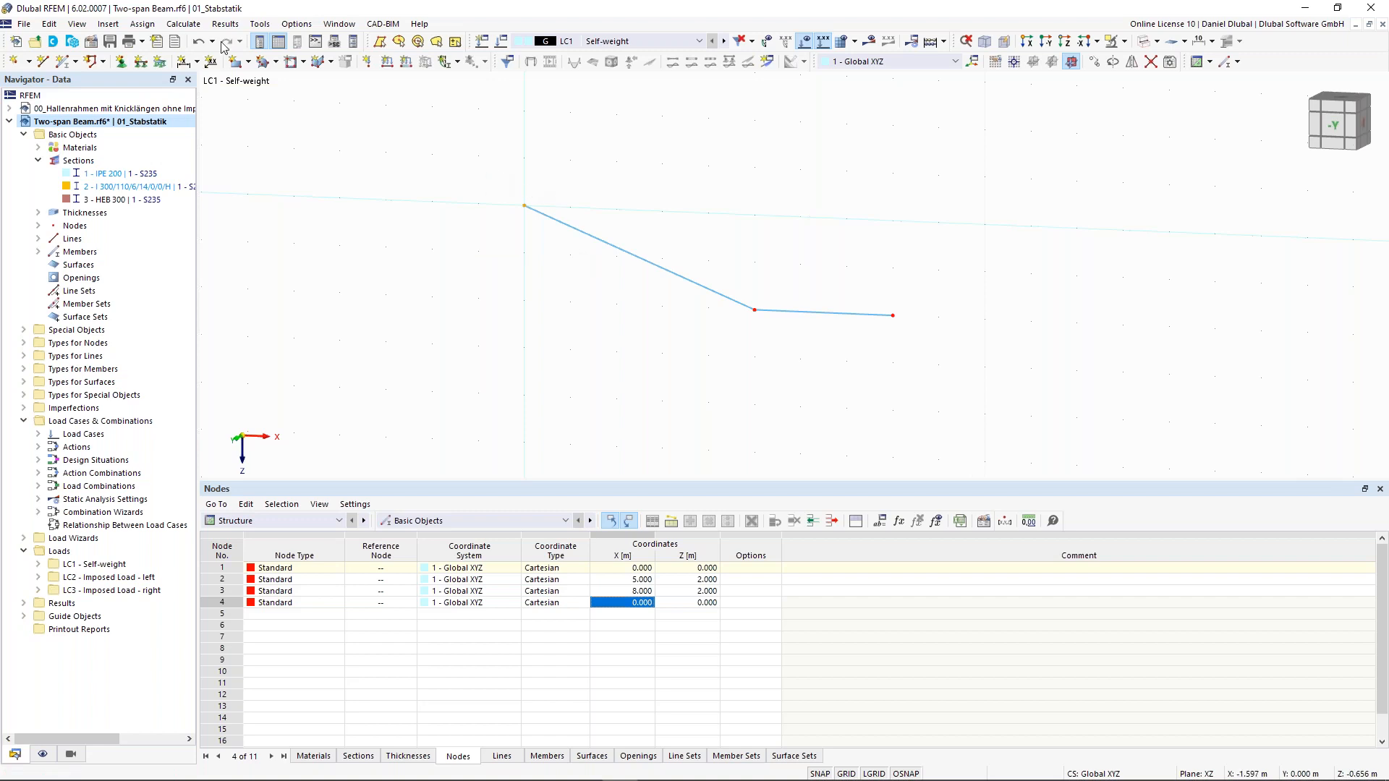
left_click(122, 63)
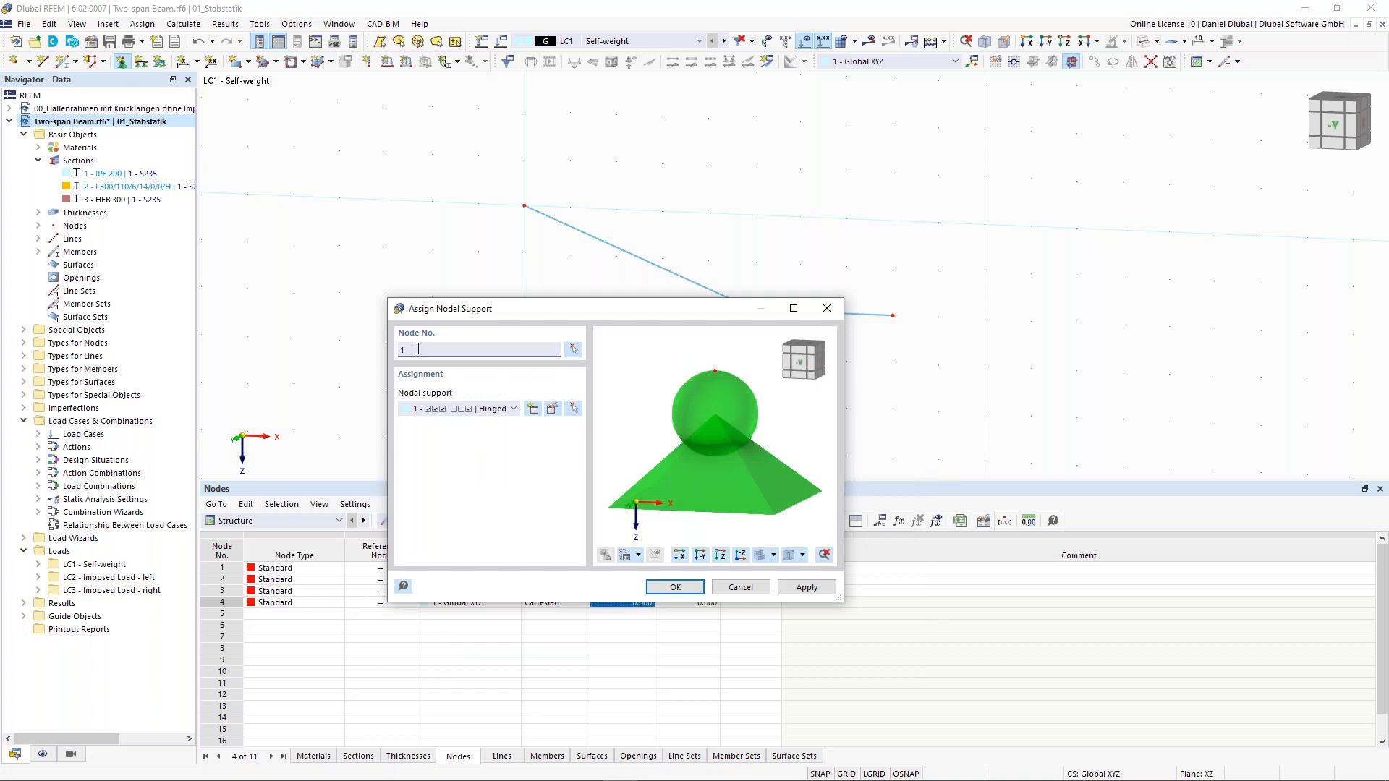
left_click(487, 409)
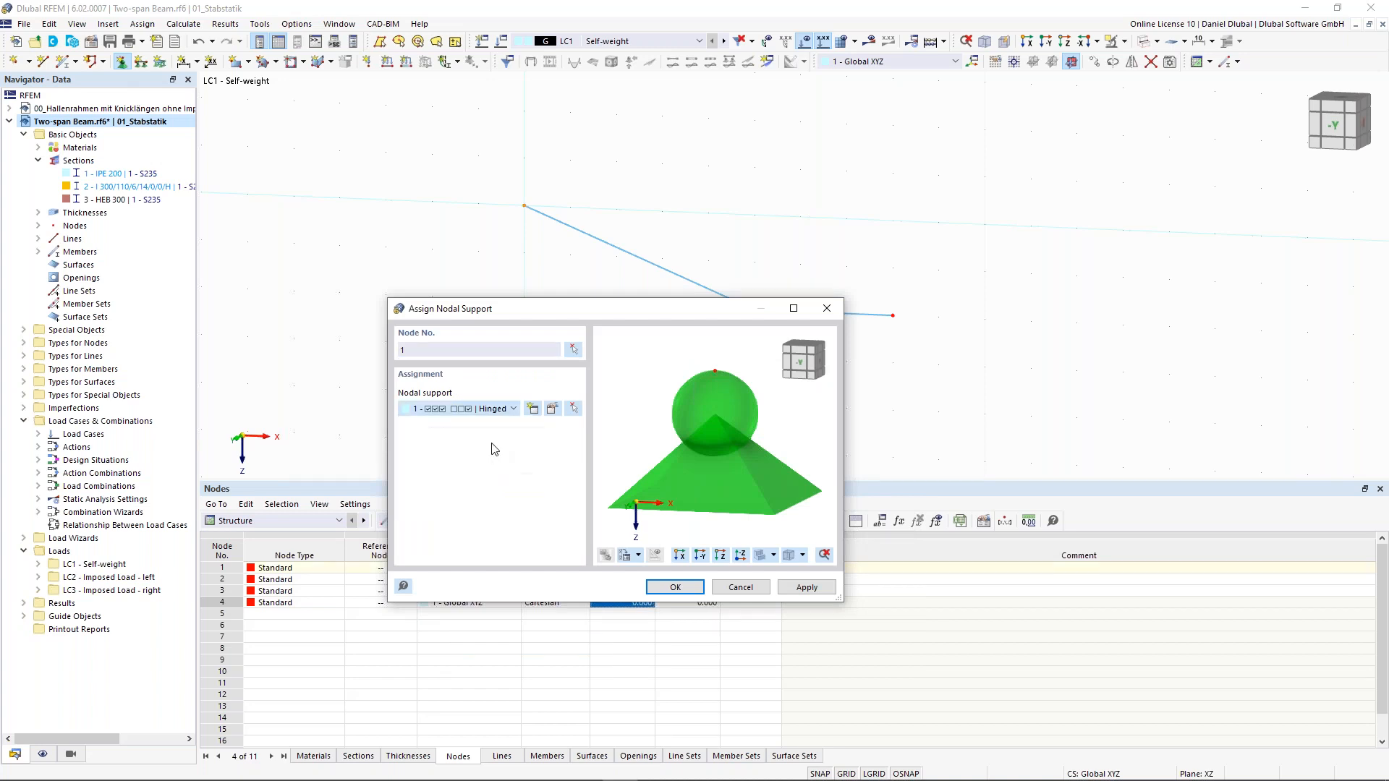
left_click(491, 440)
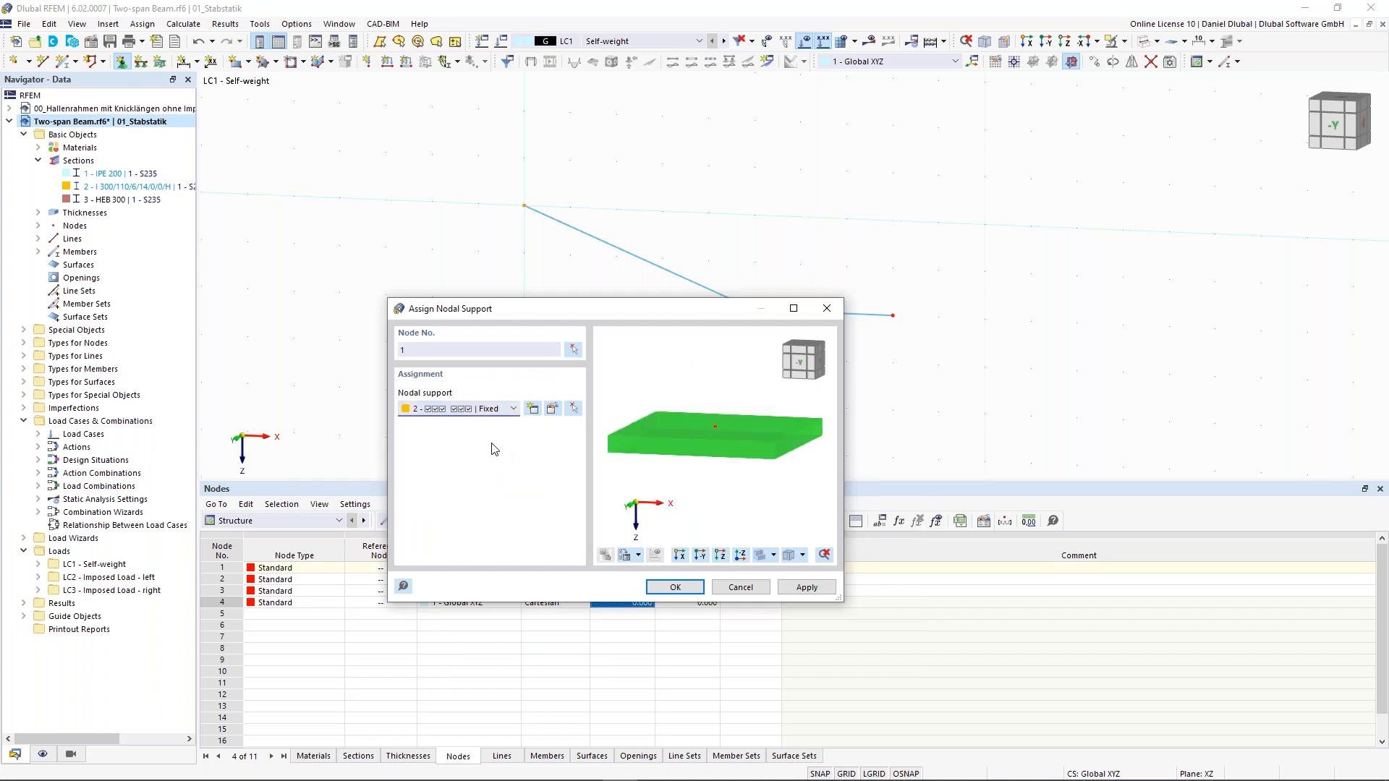
left_click(670, 592)
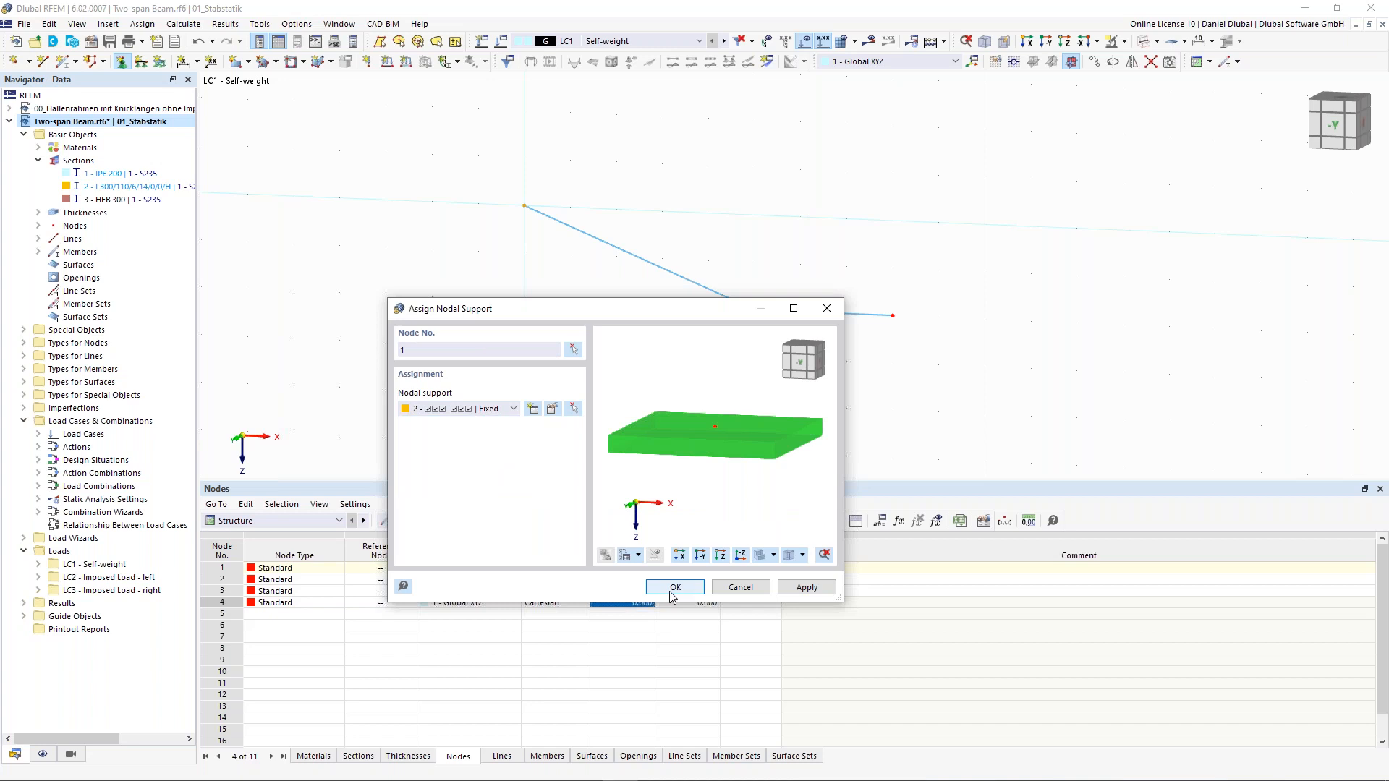
Step: Assign the Roller in X' nodal support to node 2 at the kink, reviewing its support conditions
left_click_drag(775, 339, 785, 356)
left_click(121, 61)
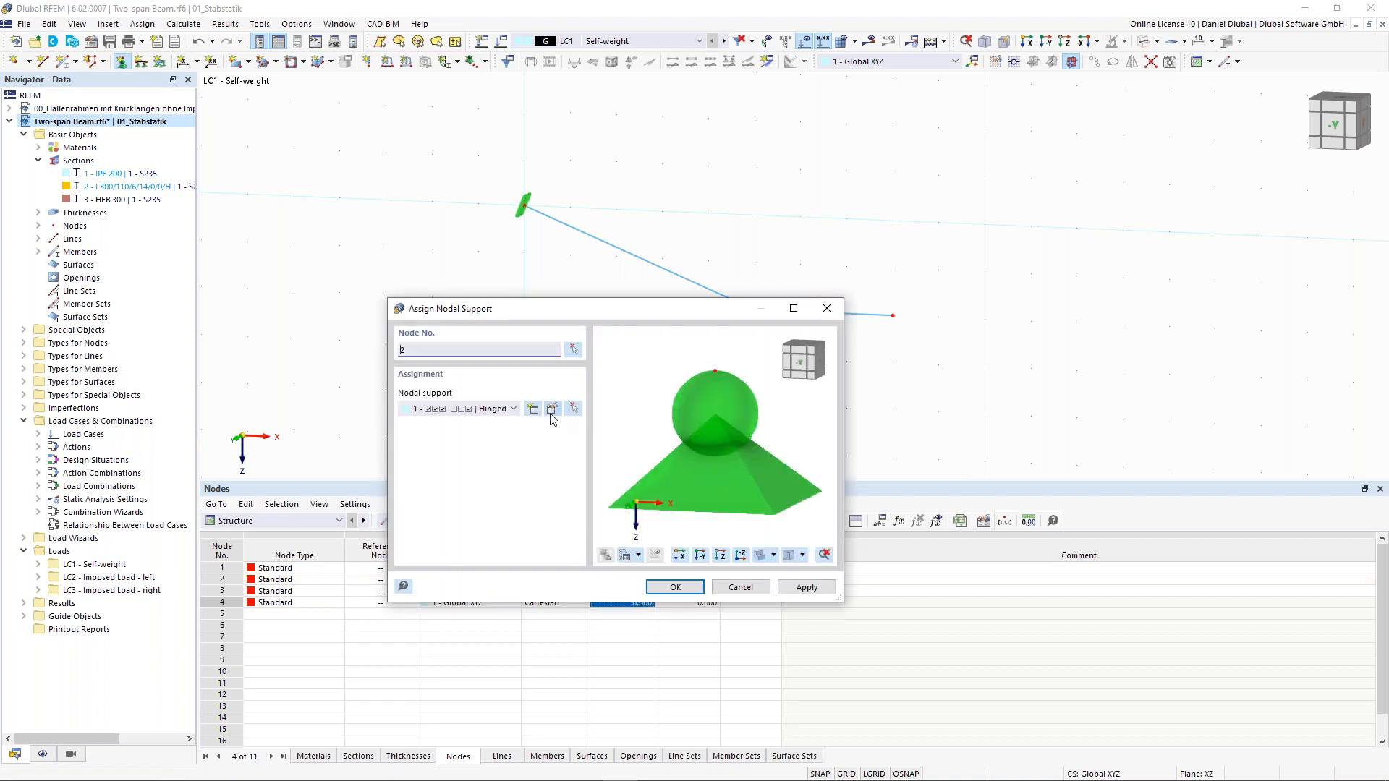
left_click(513, 409)
left_click(506, 470)
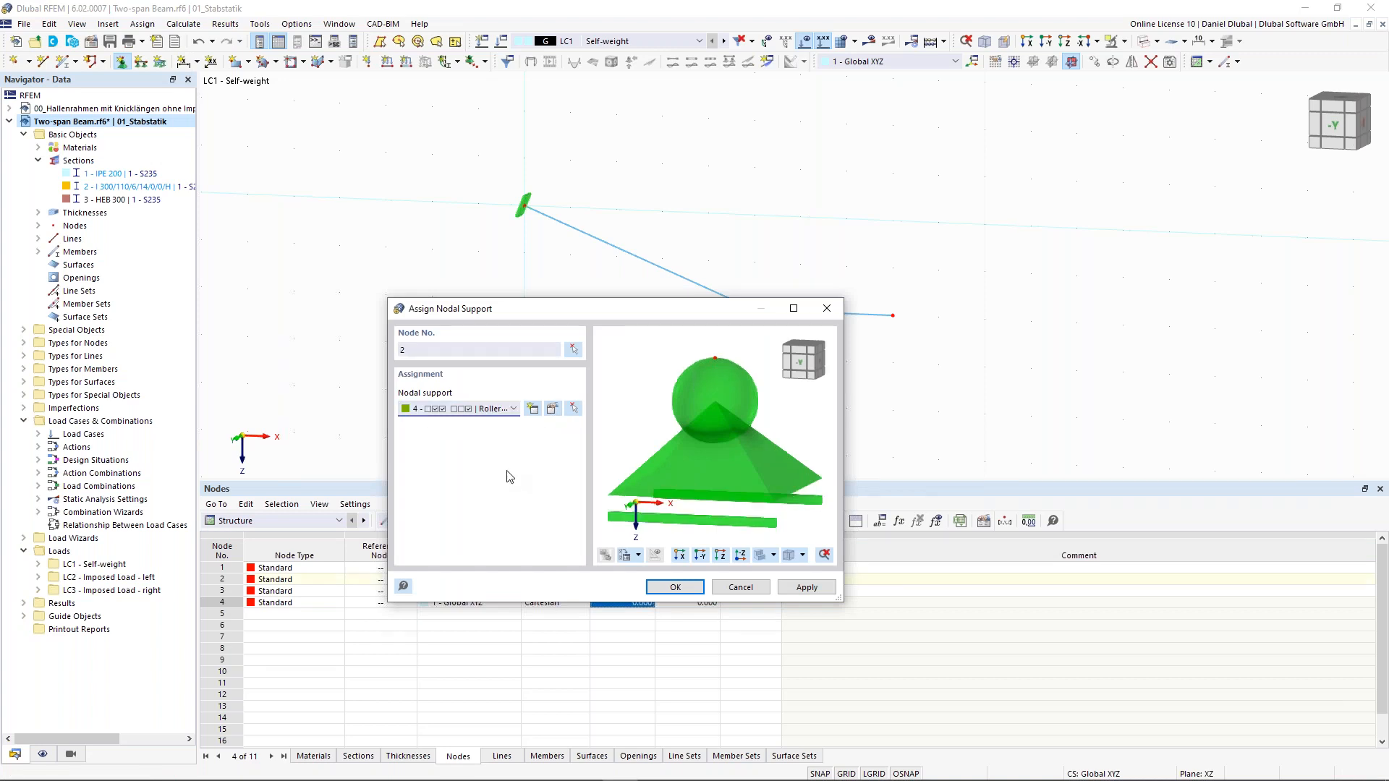
left_click(554, 411)
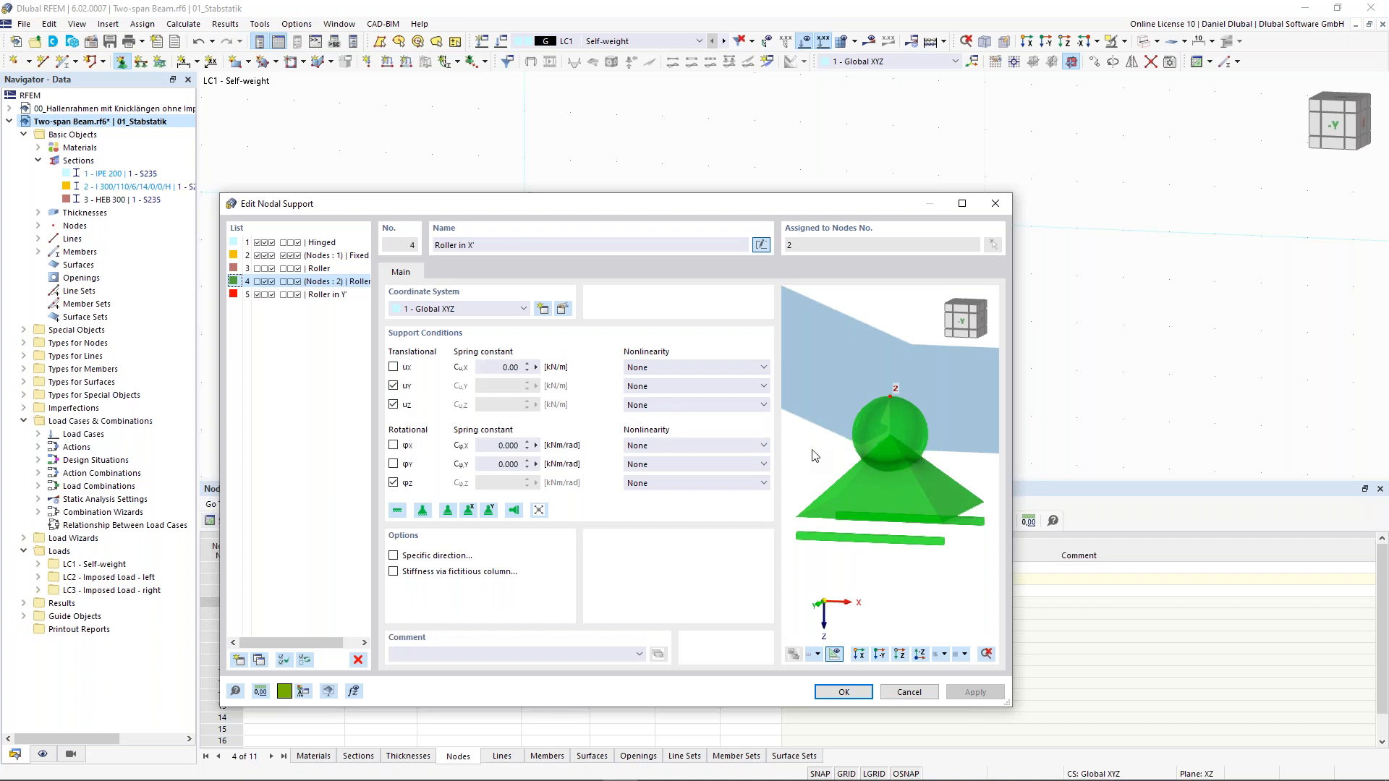
left_click(854, 699)
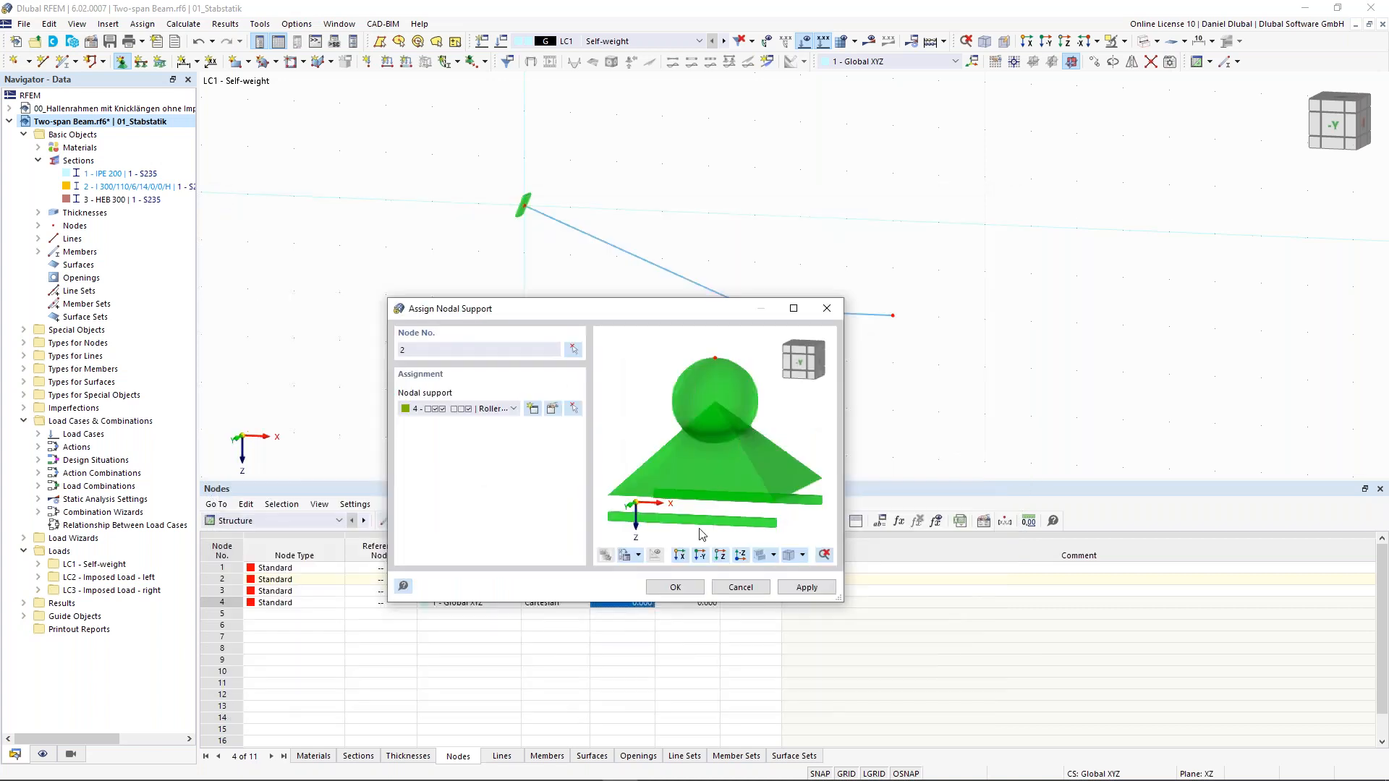
left_click(675, 588)
Step: Define a trapezoidal member load in LC1 with p1 10 kN/m and p2 0 kN/m, ending at 80% of the member length
middle_click_drag(574, 297, 582, 294, "ctrl")
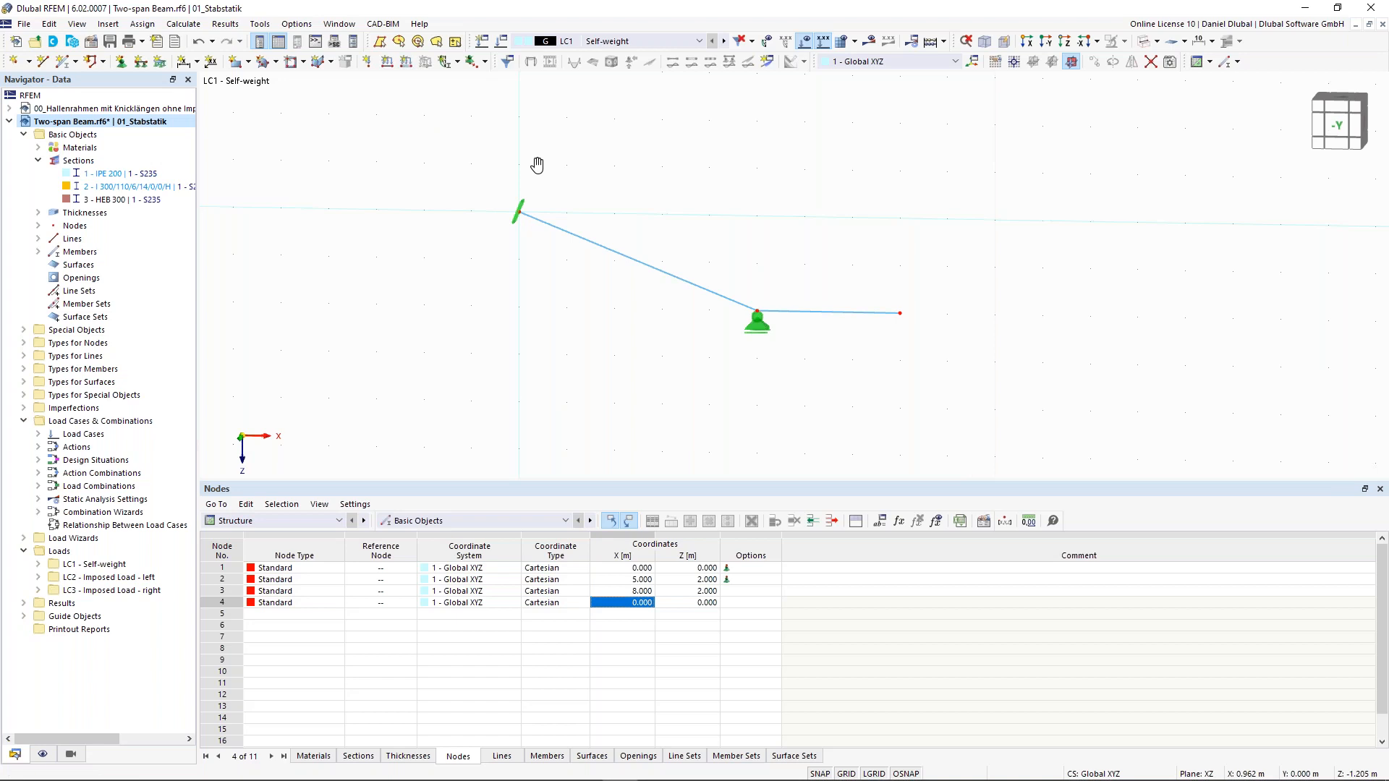
scroll(539, 163, "up", 2)
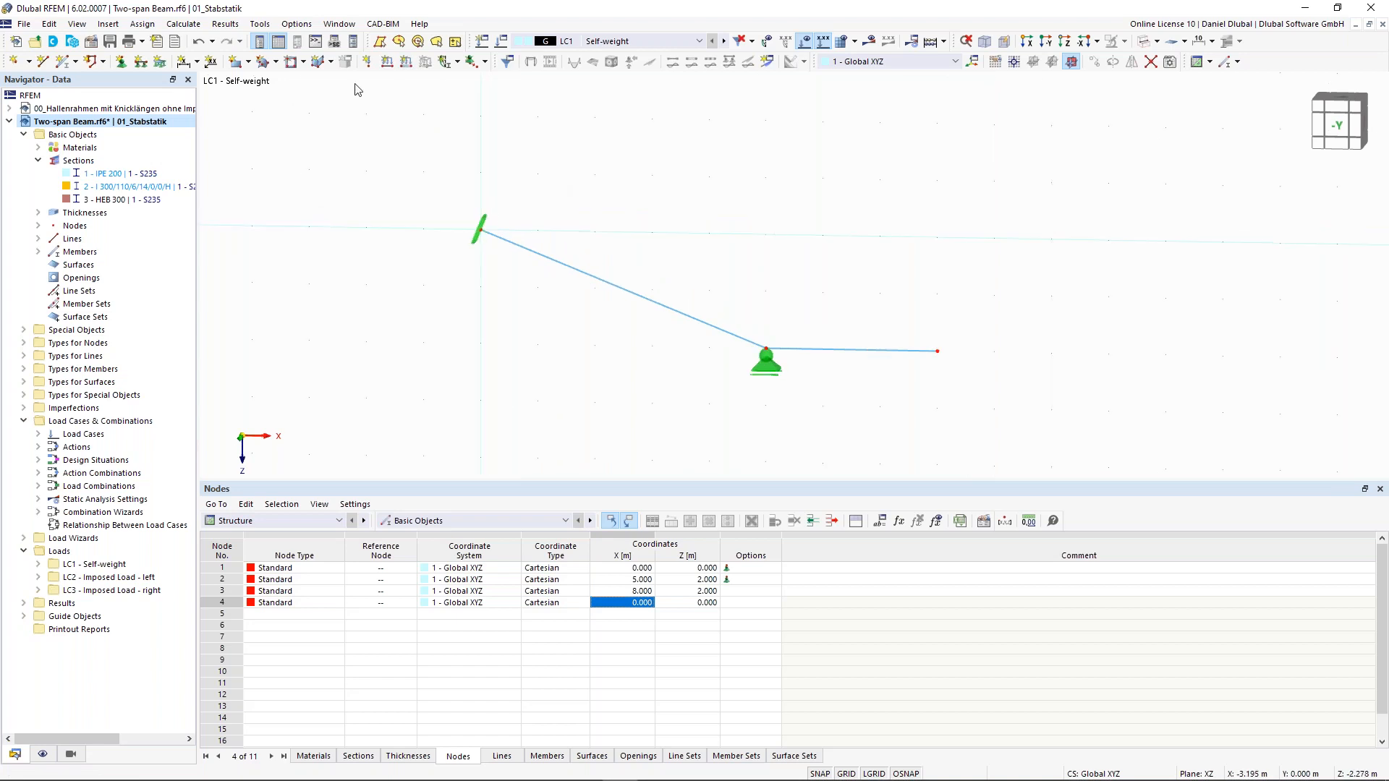
left_click(408, 63)
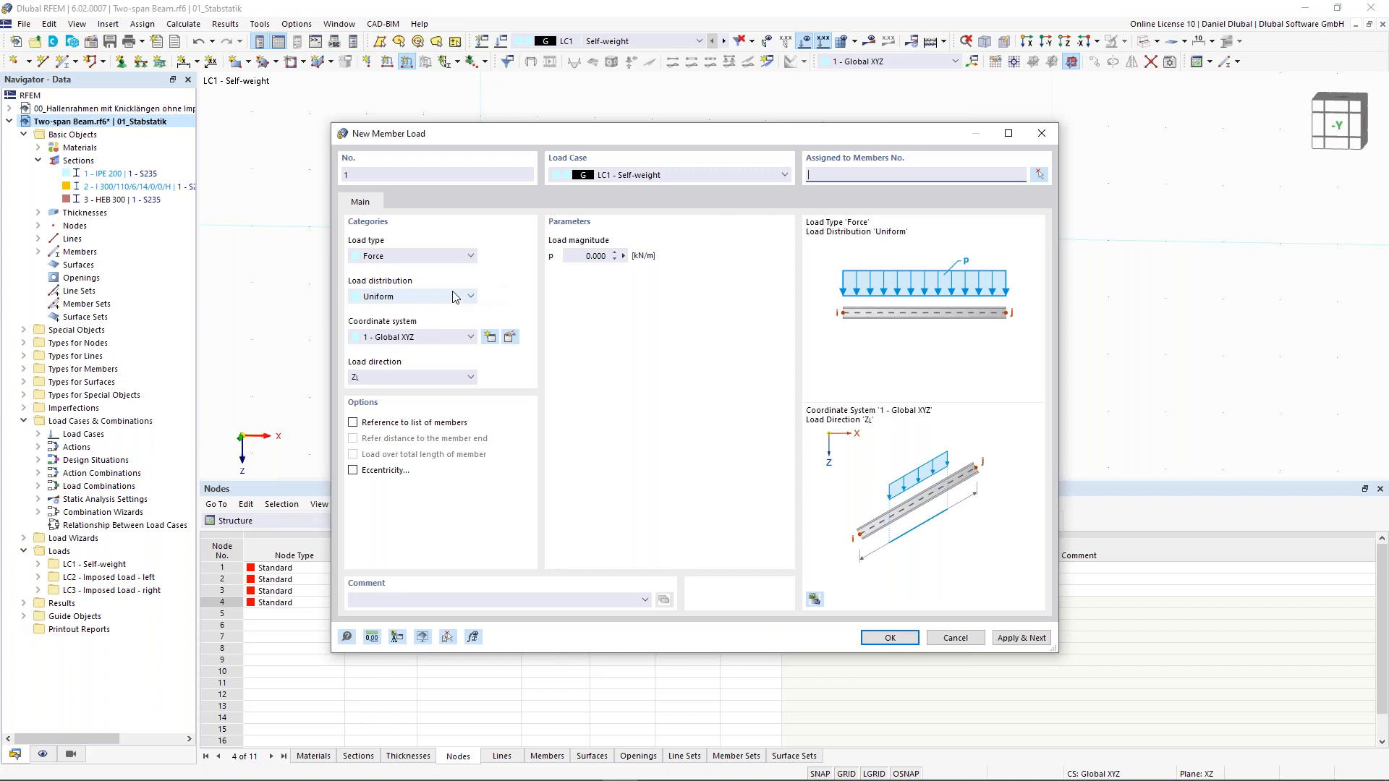
left_click(454, 297)
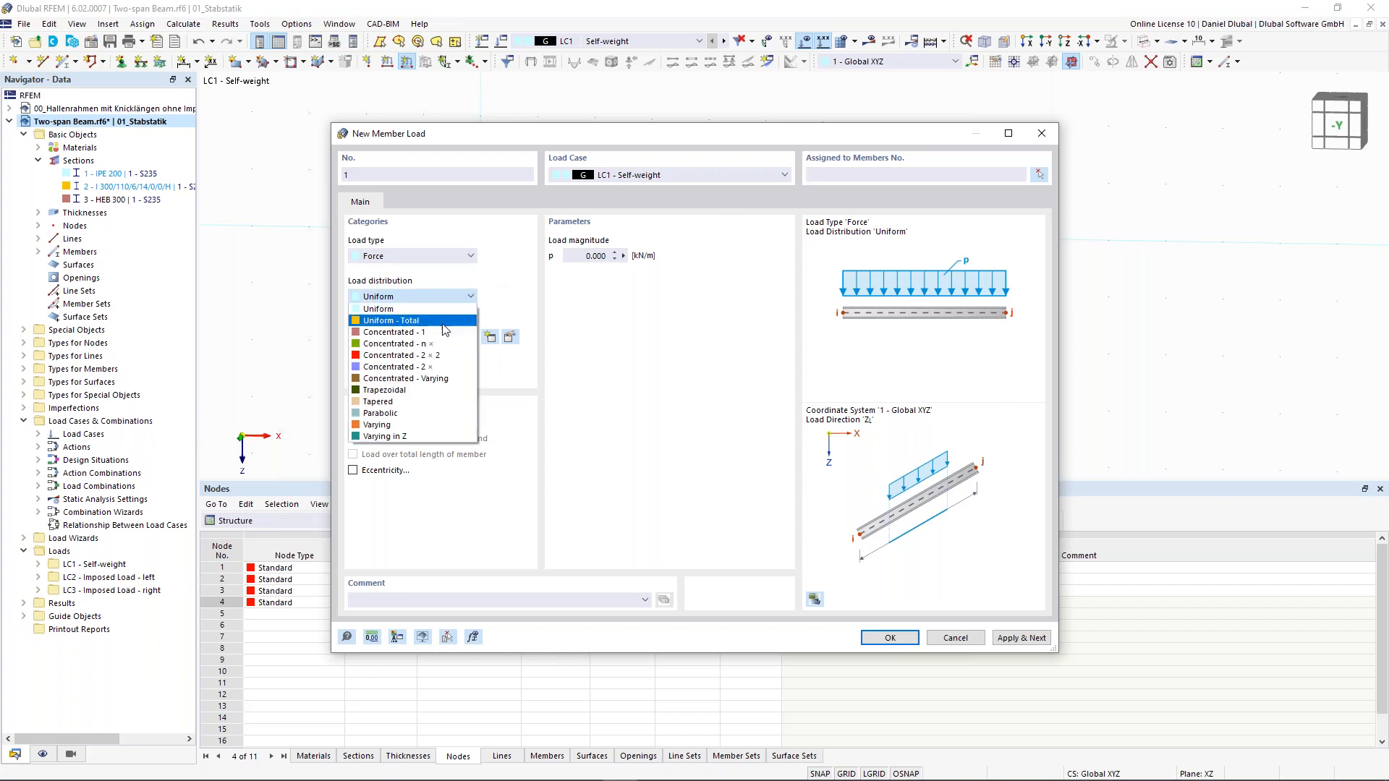
left_click(425, 392)
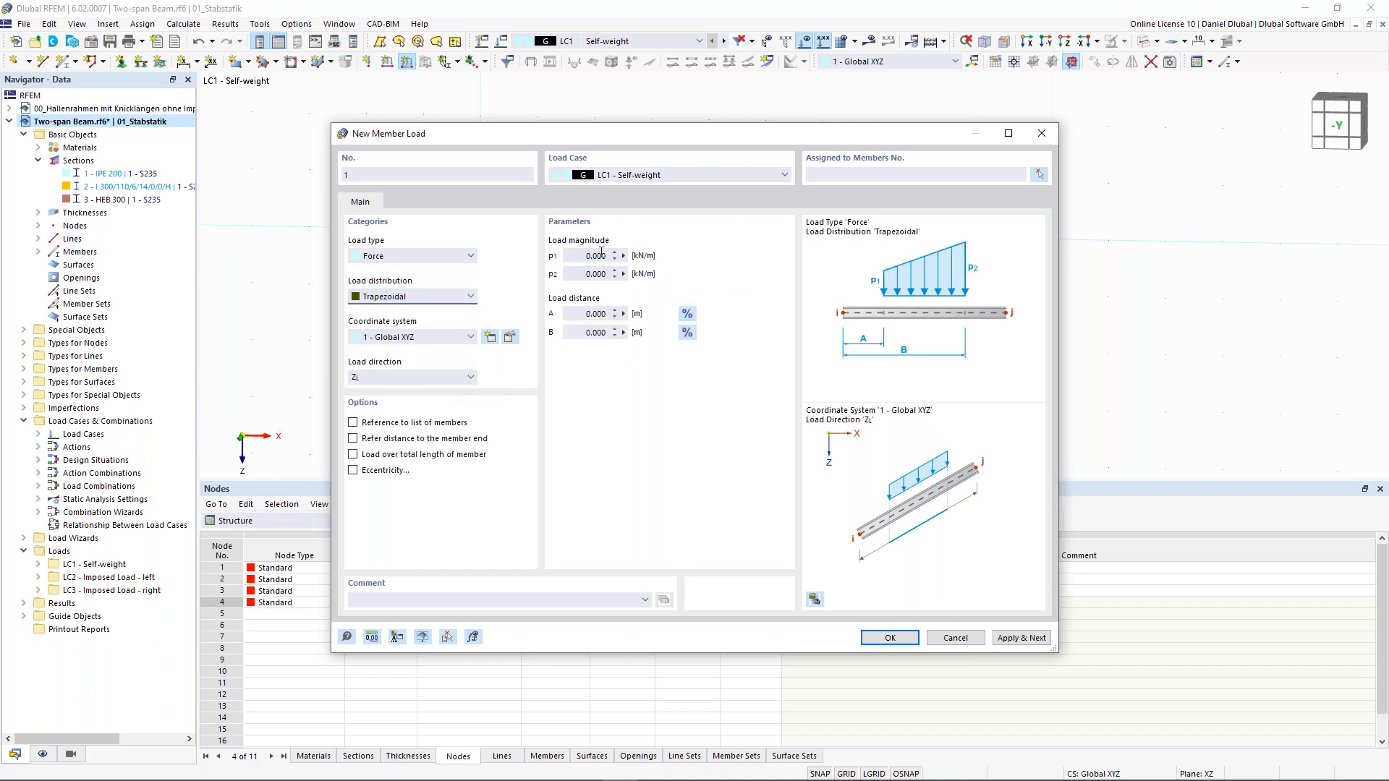
left_click_drag(583, 256, 649, 255)
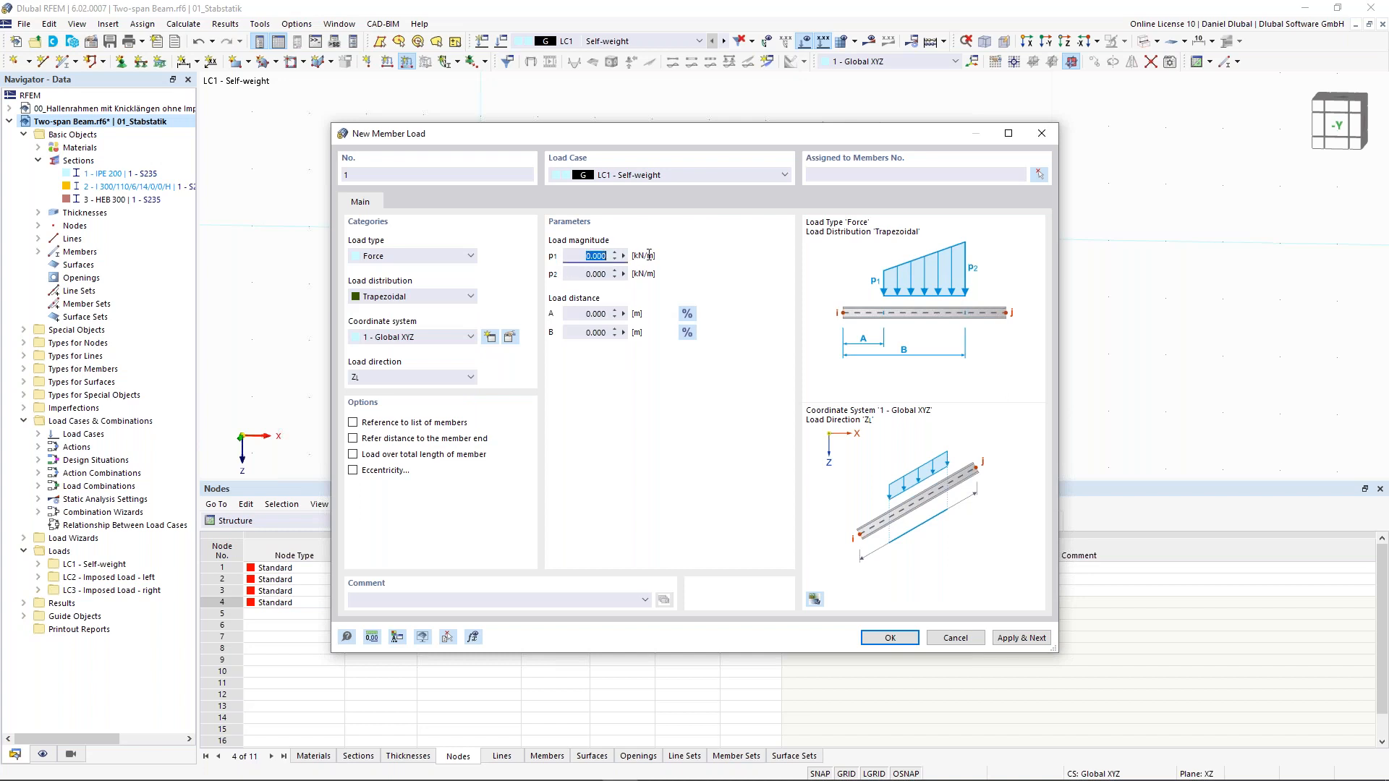
type("10")
left_click(583, 274)
left_click(686, 333)
left_click_drag(583, 332, 607, 332)
type("80")
left_click(584, 313)
Step: Assign the load to the inclined member 1 and apply it, continuing with another member load
left_click(1039, 174)
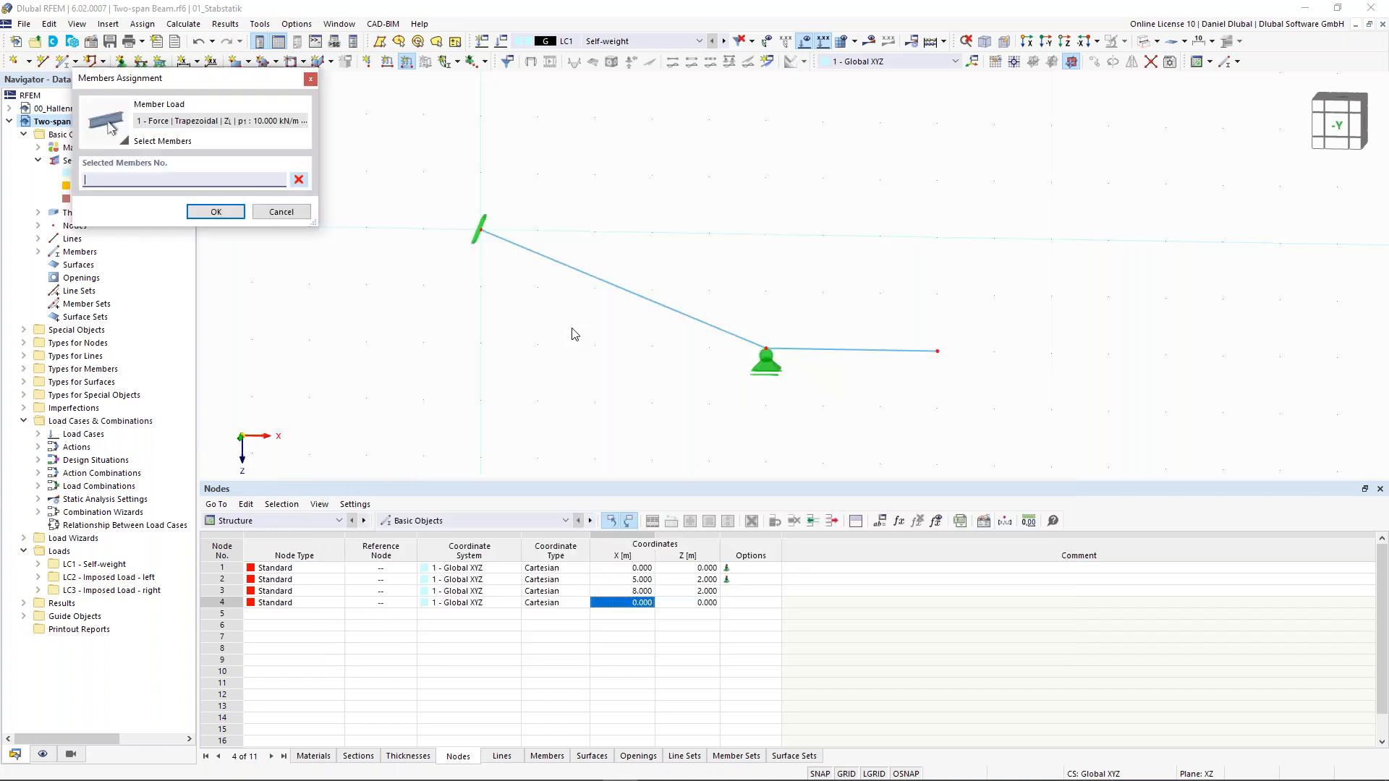
left_click(613, 287)
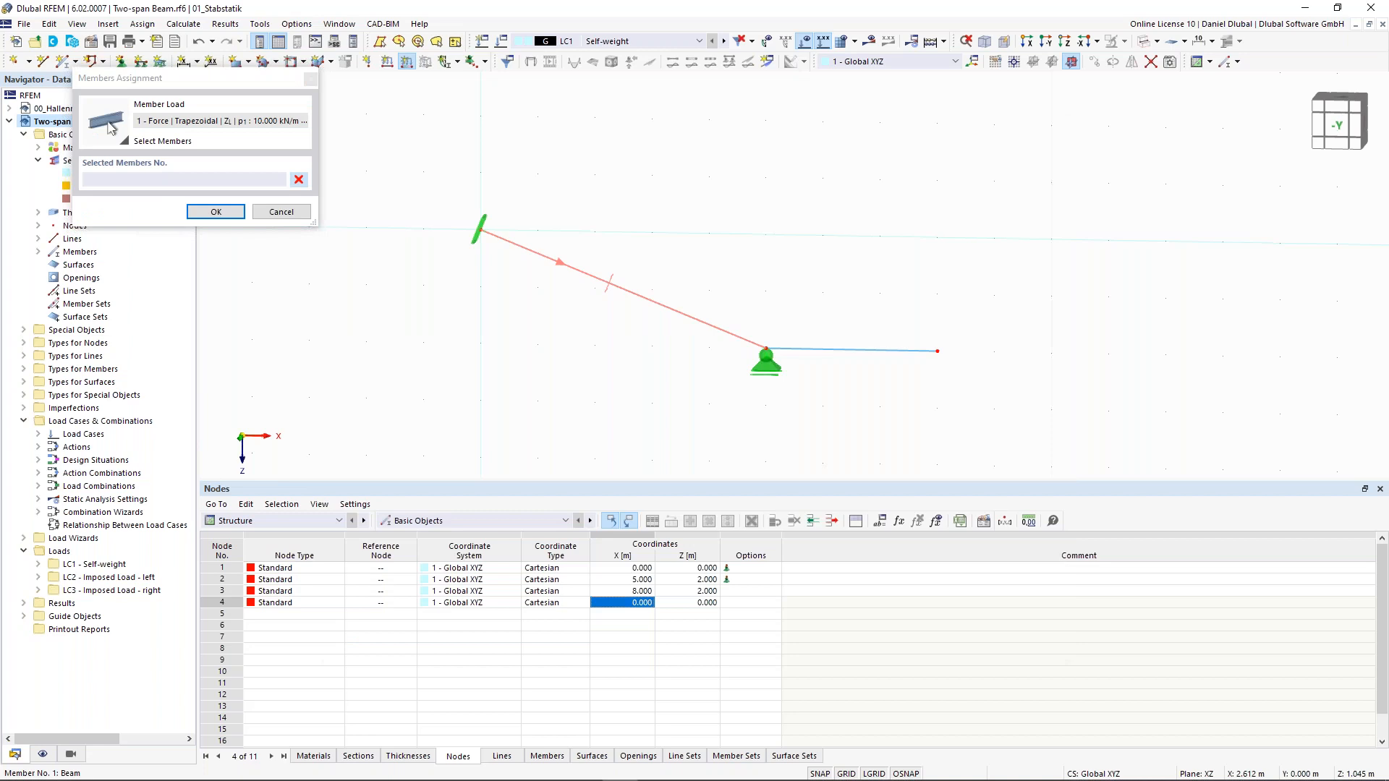
left_click(236, 216)
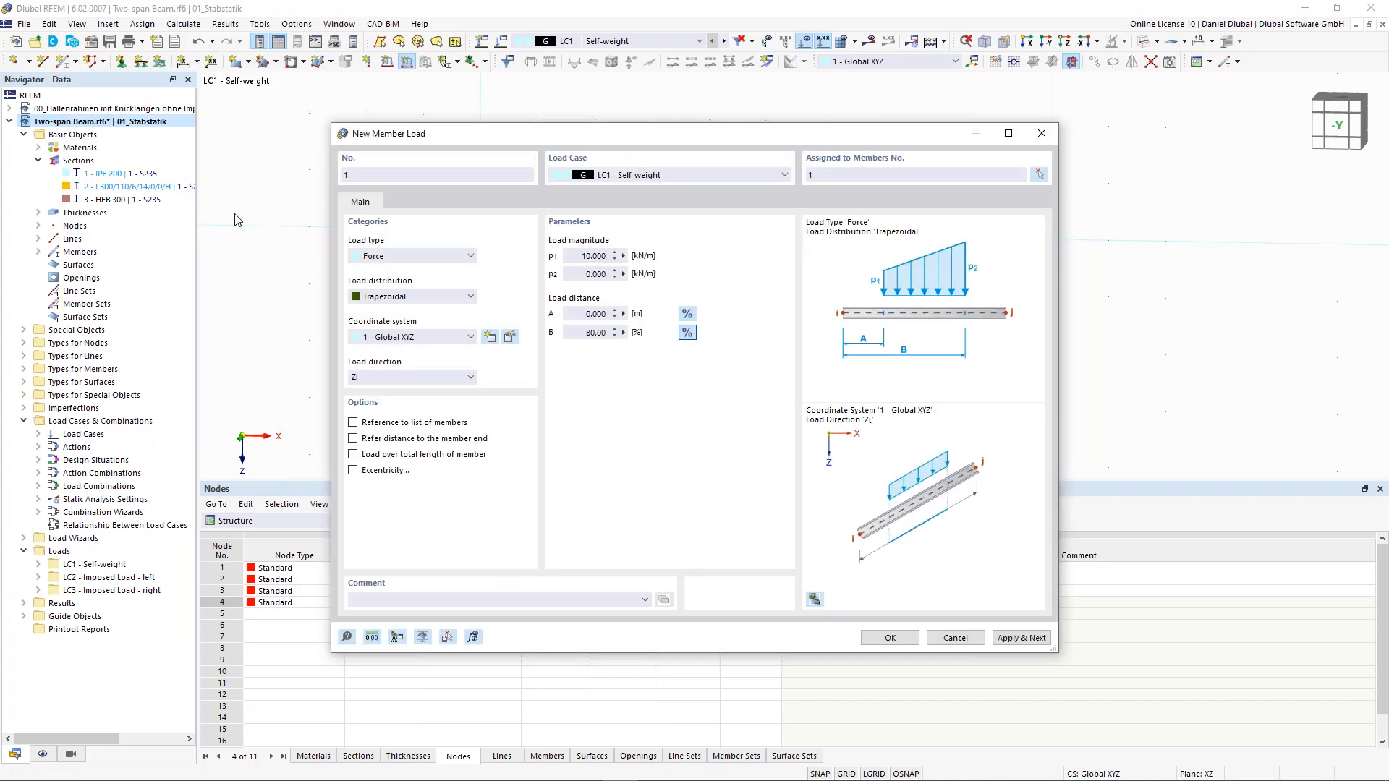
left_click(1020, 638)
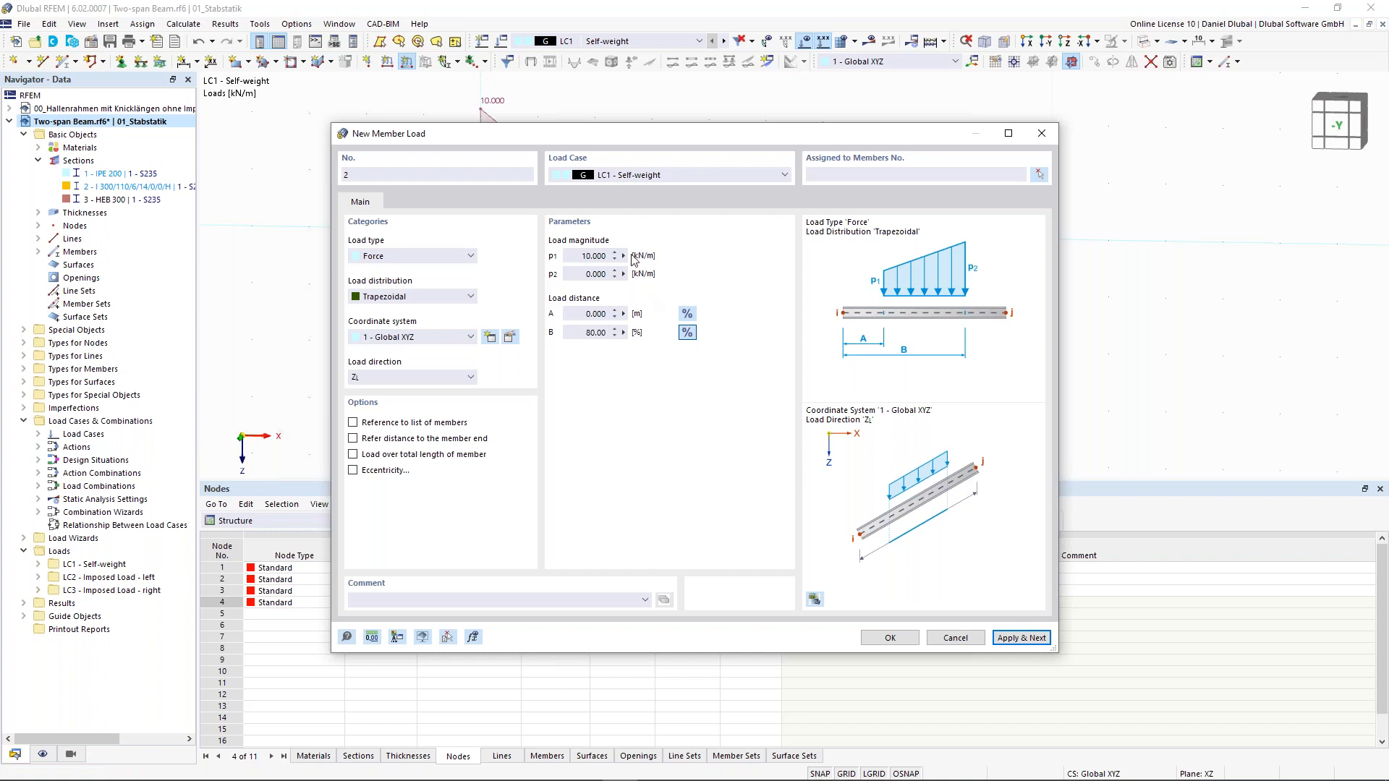
Step: Create a trapezoidal load on the horizontal member with p1 1 kN/m and p2 2 kN/m, from 20% to 80% of its length
left_click(580, 256)
type("1")
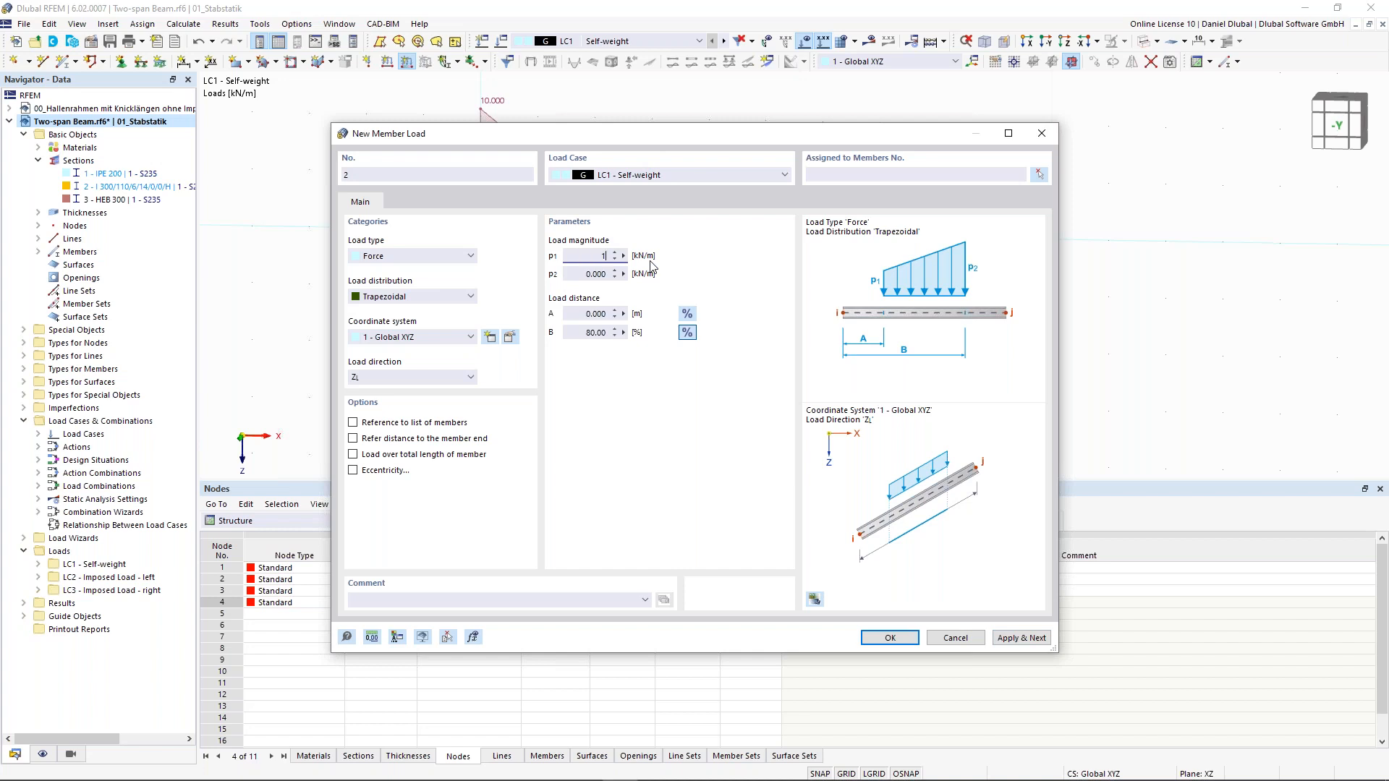
key("Tab")
type("2")
left_click(688, 313)
left_click(586, 314)
type("20")
key("Tab")
left_click(1038, 175)
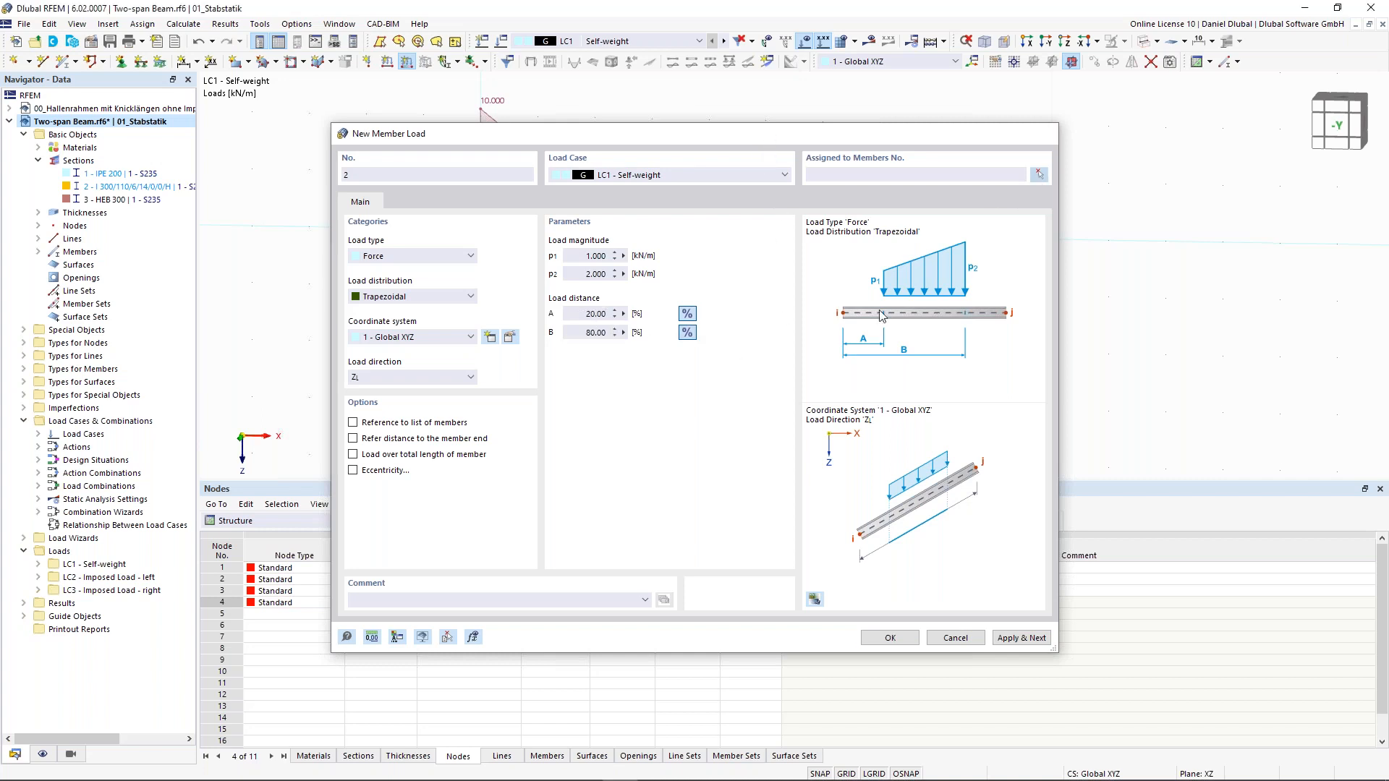
left_click(216, 212)
left_click(910, 640)
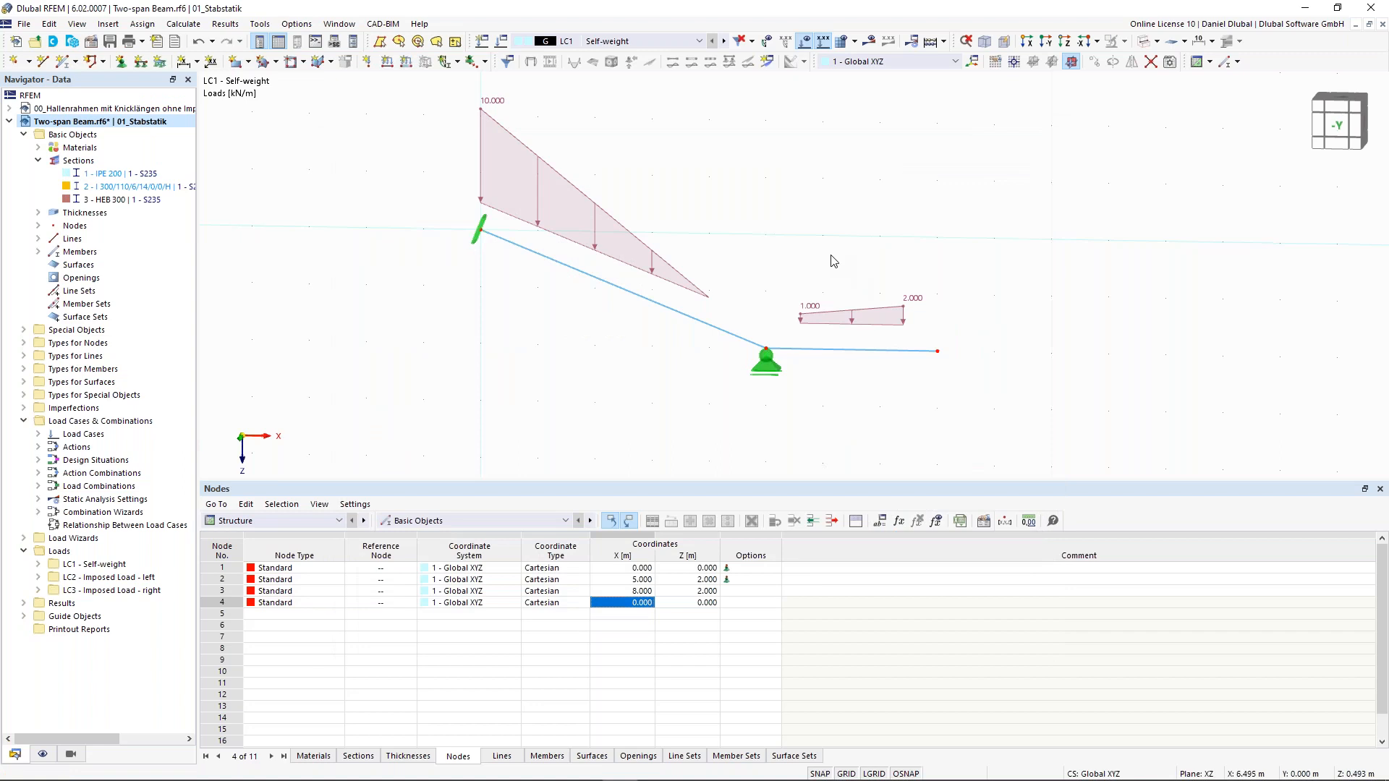
Step: Define a nodal load with force component FZ of 10 kN in LC1 and assign it to node 3 at the free end
middle_click_drag(729, 206, 722, 241)
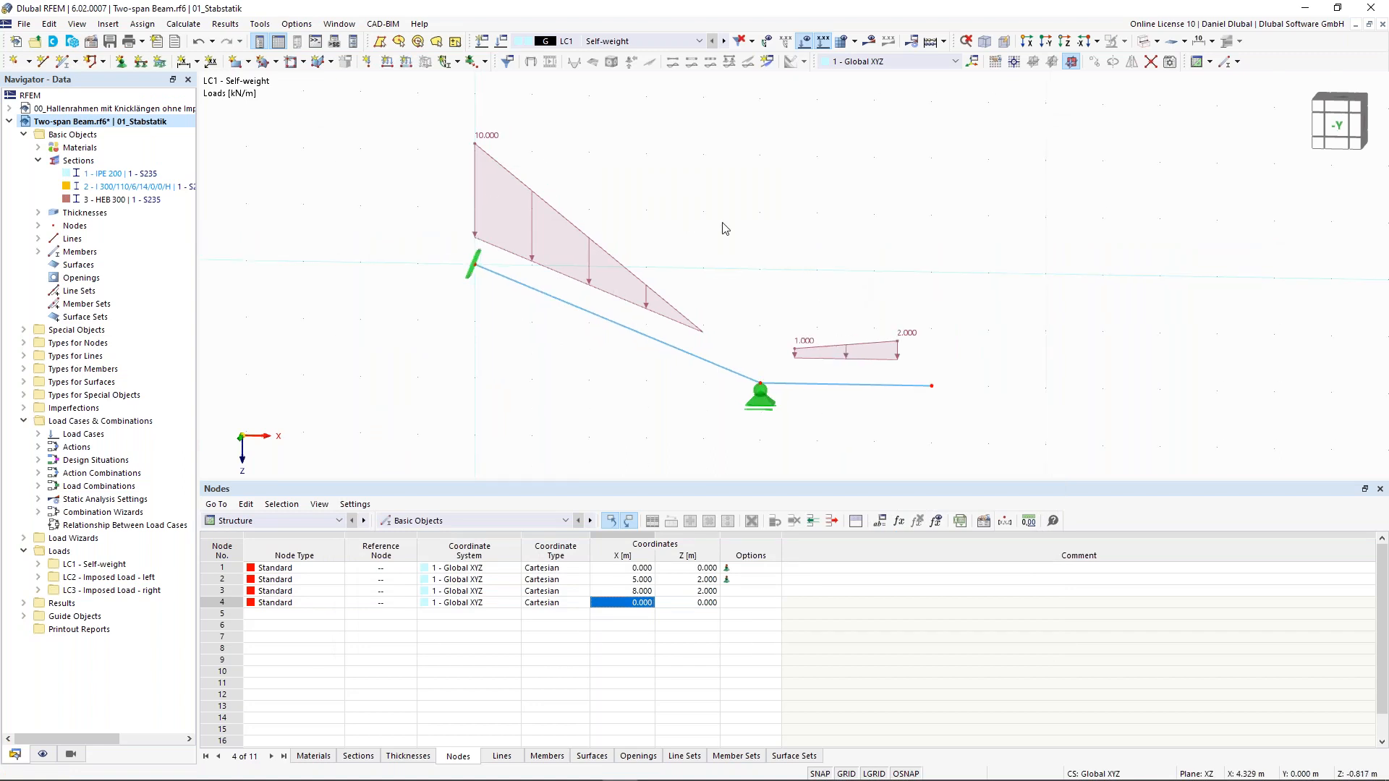
middle_click_drag(792, 271, 724, 254)
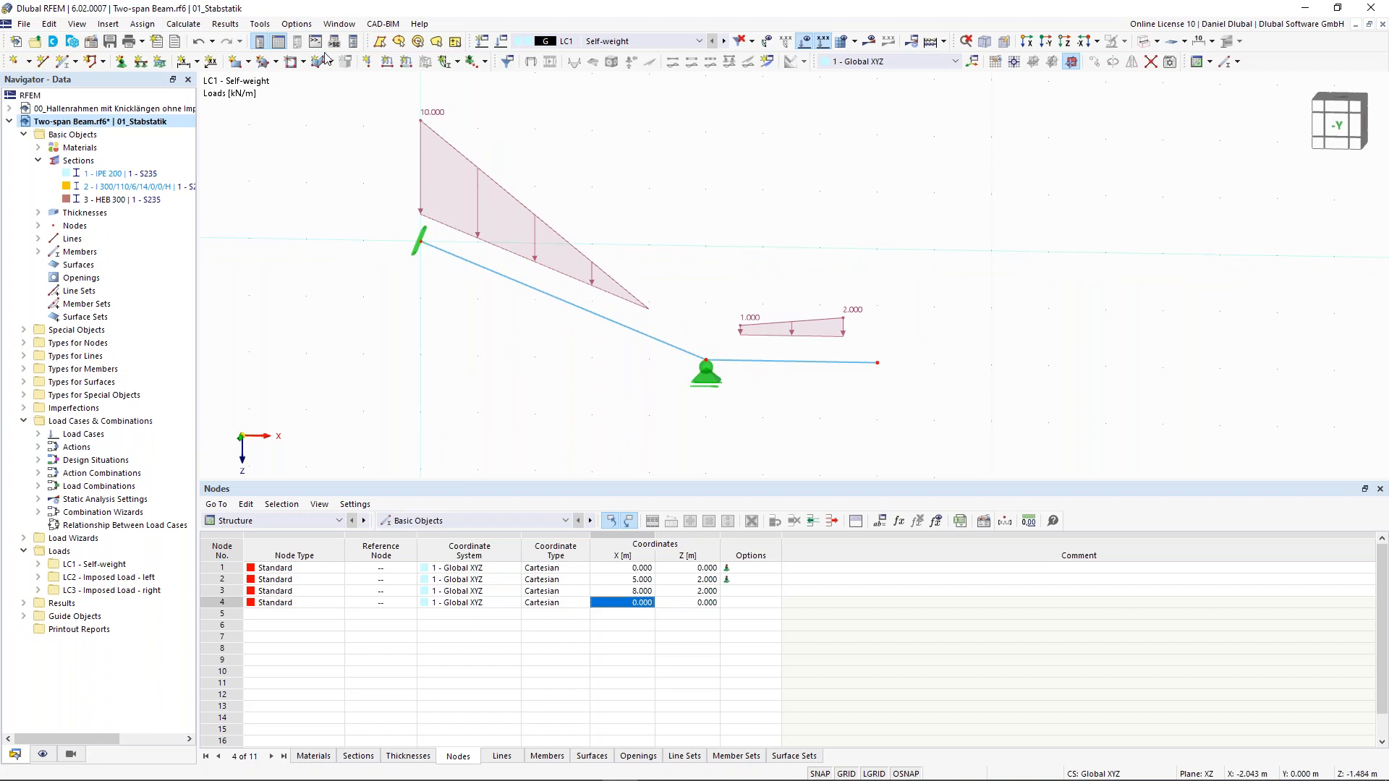
left_click(369, 63)
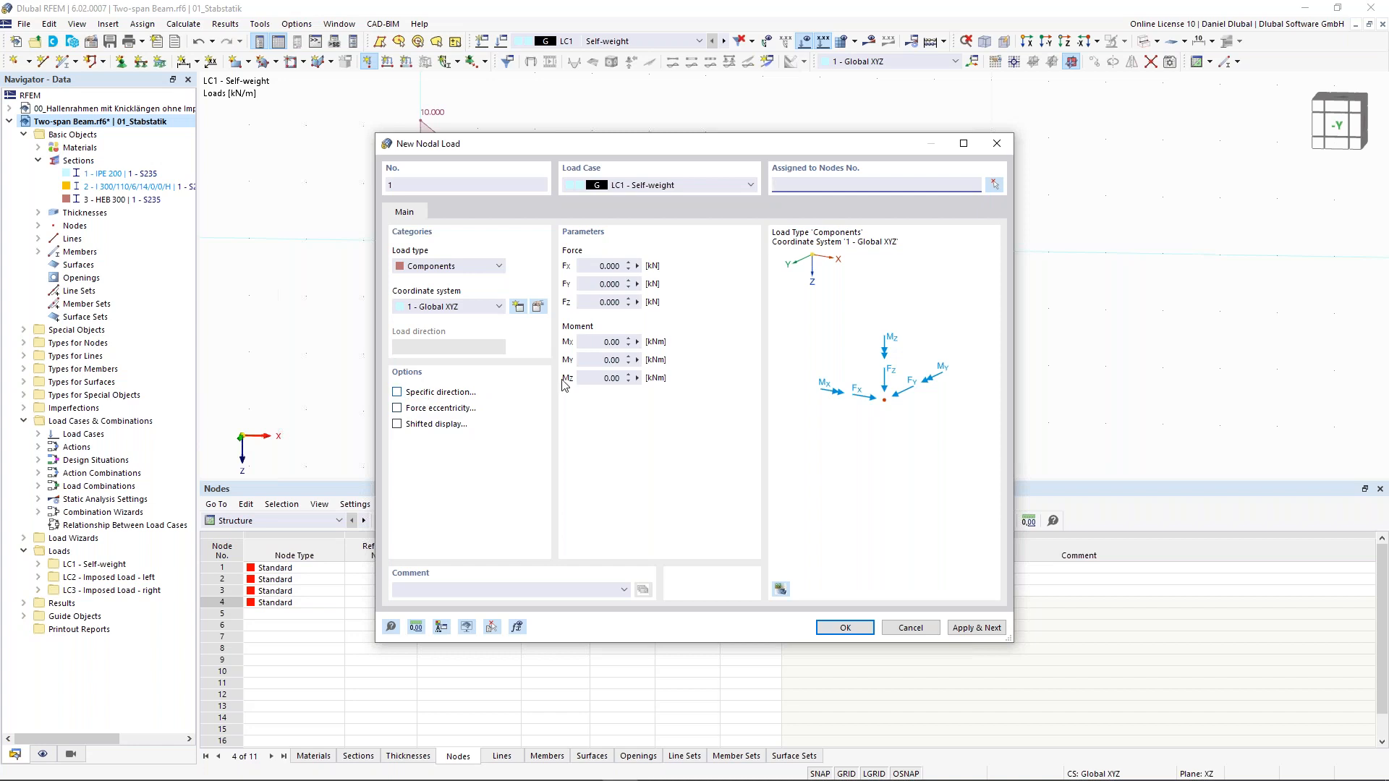
left_click(609, 302)
type("10")
key("shift+Tab")
left_click(995, 185)
left_click_drag(870, 335, 907, 397)
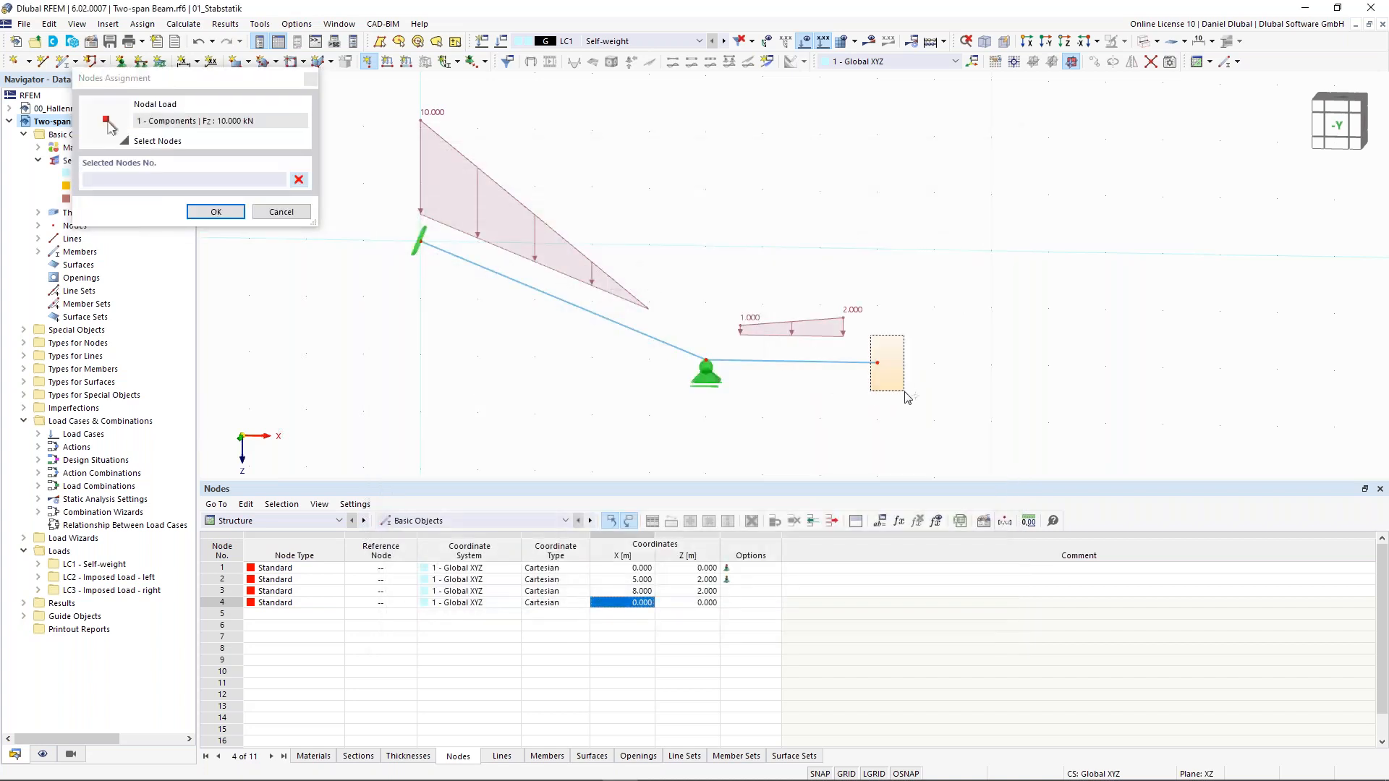
left_click(216, 212)
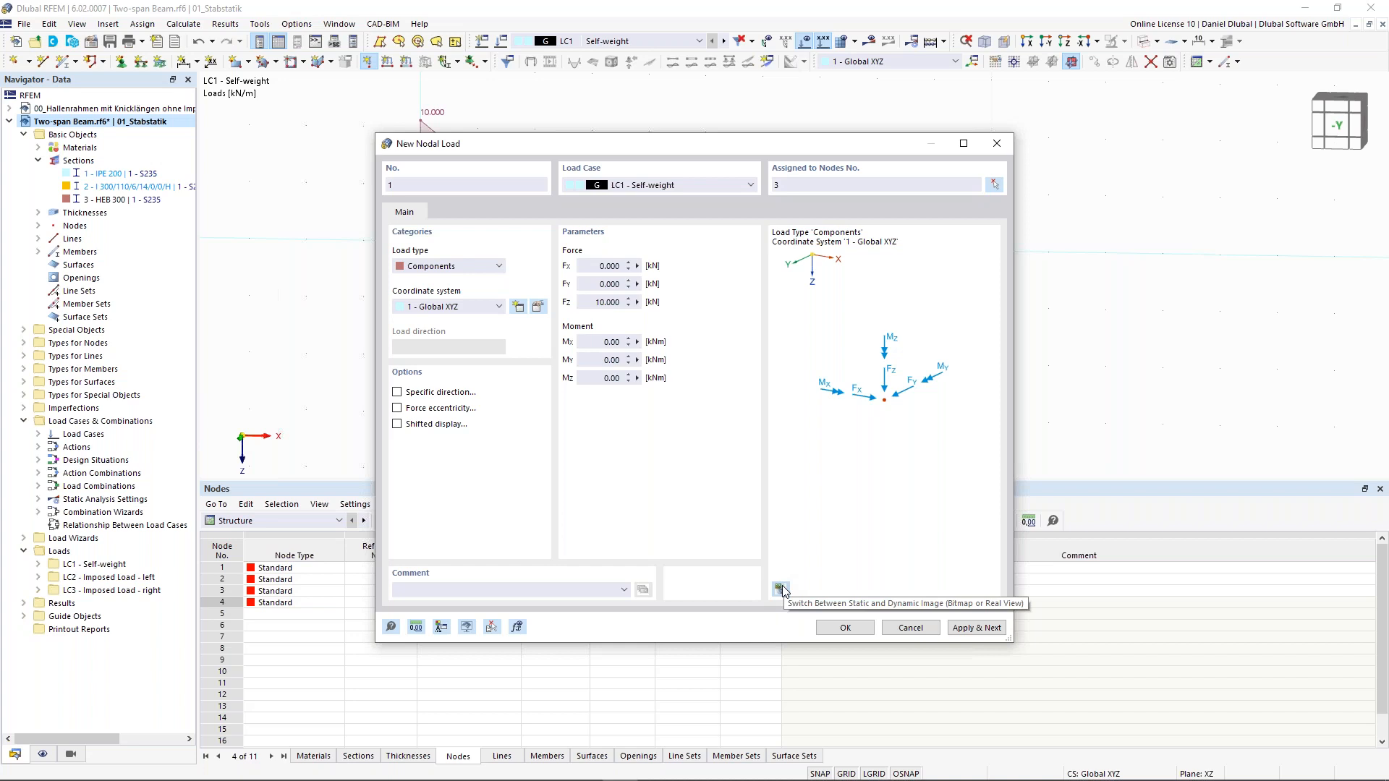
Step: Give the nodal load a specific direction rotated -60° about Y', checking it in the dynamic preview, and create the load
left_click(781, 589)
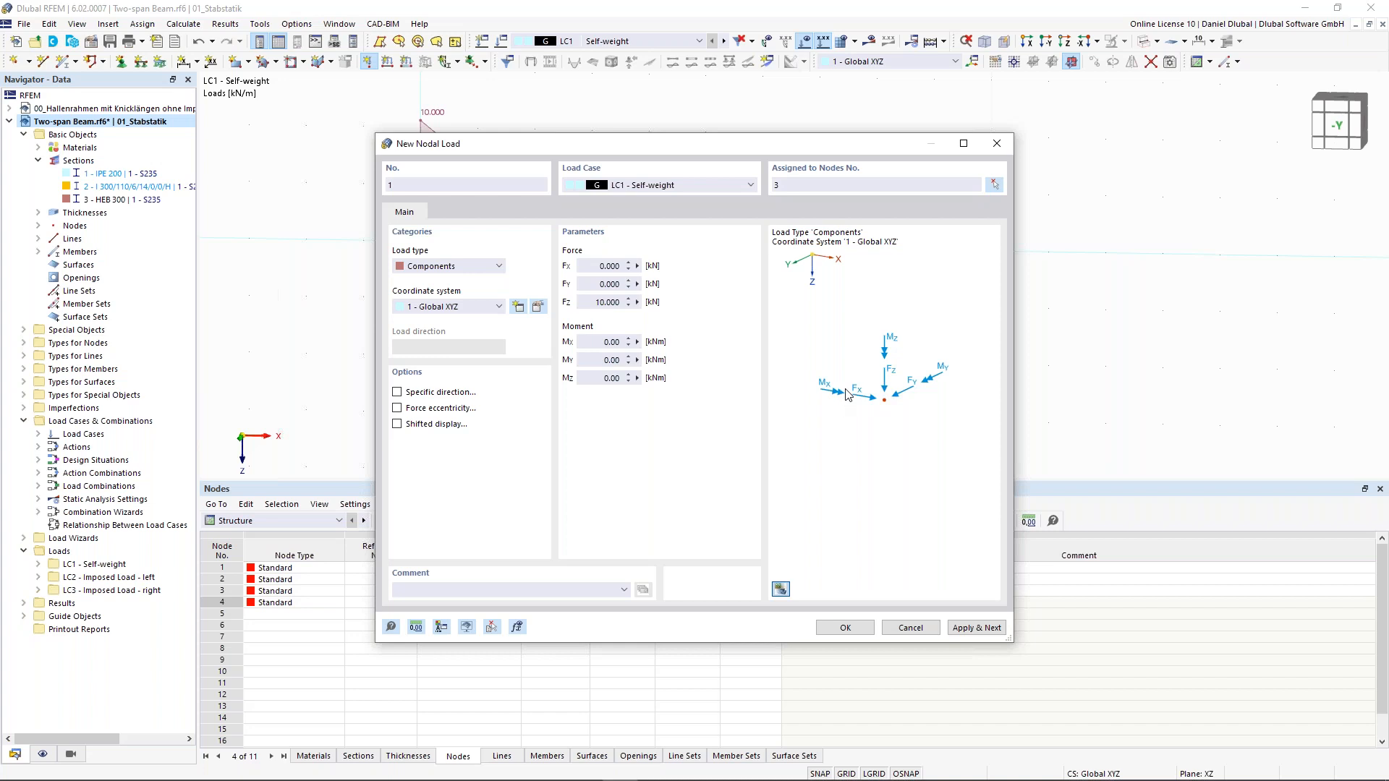
scroll(826, 406, "down", 2)
middle_click_drag(829, 398, 880, 401)
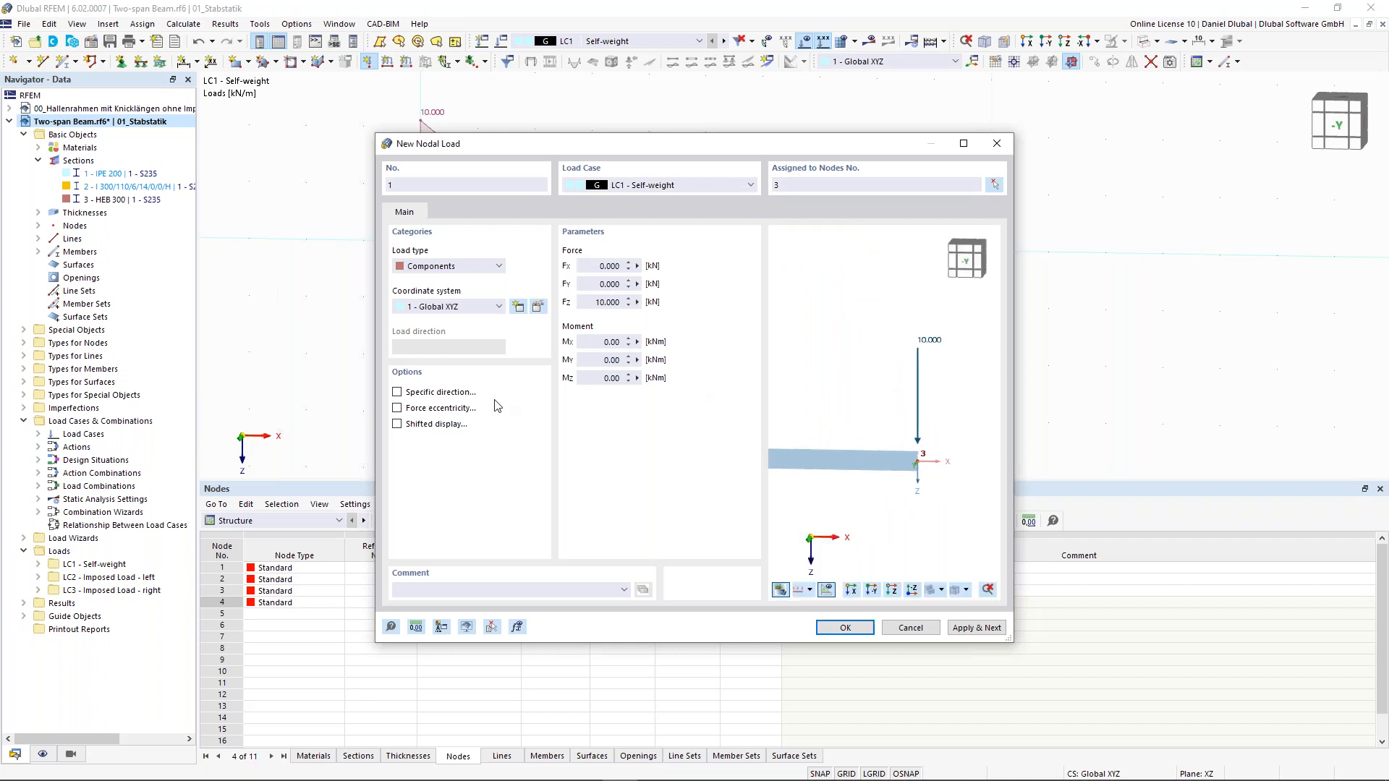
left_click(397, 393)
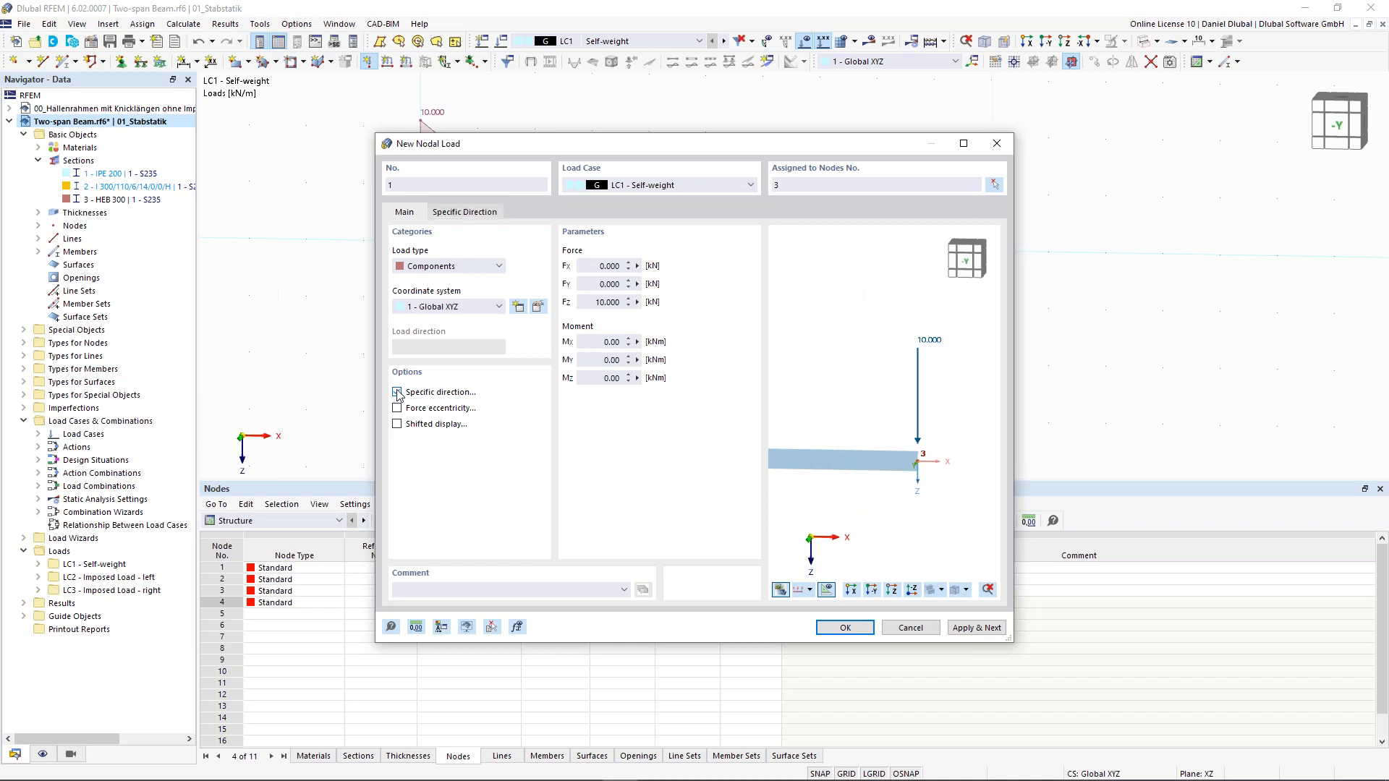
left_click(465, 212)
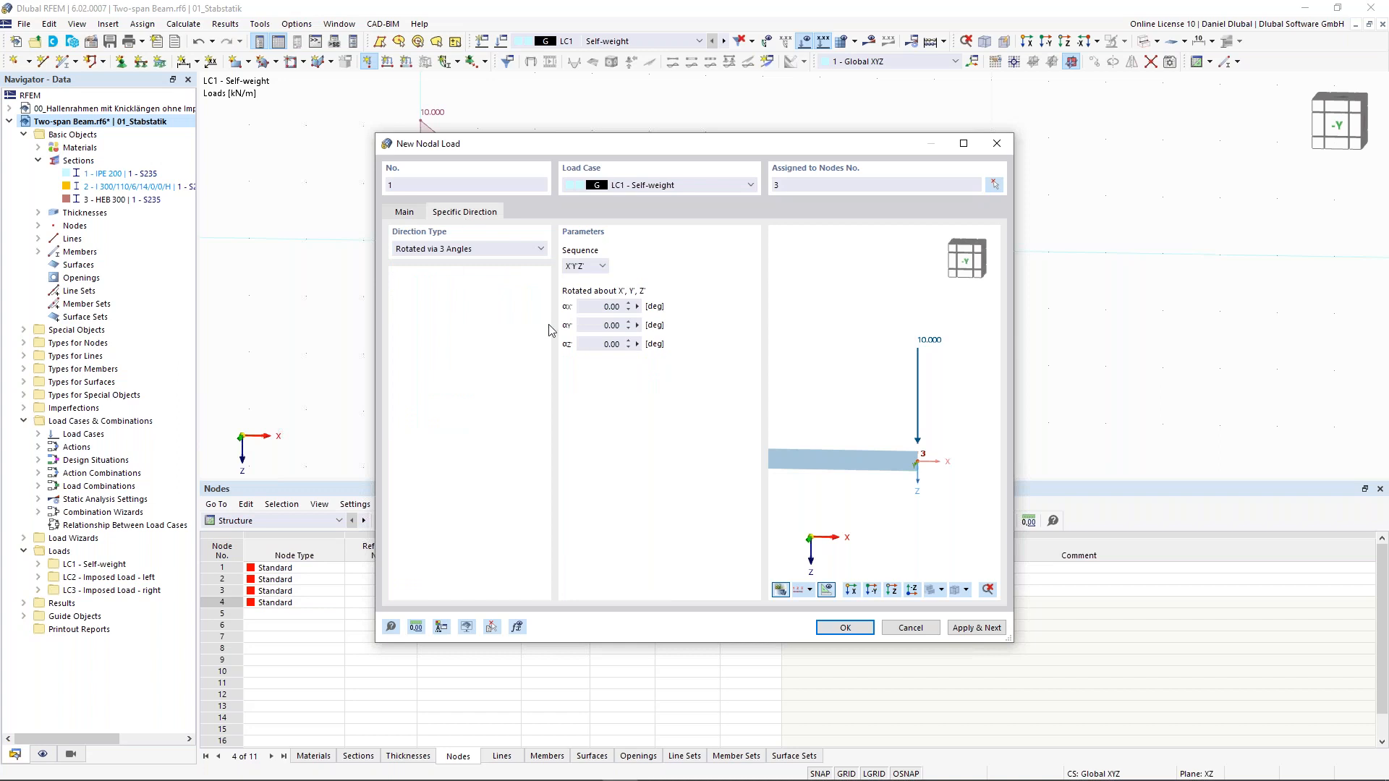
left_click(611, 325)
type("-60")
left_click(606, 307)
middle_click_drag(926, 411, 892, 409)
scroll(890, 431, "up", 1)
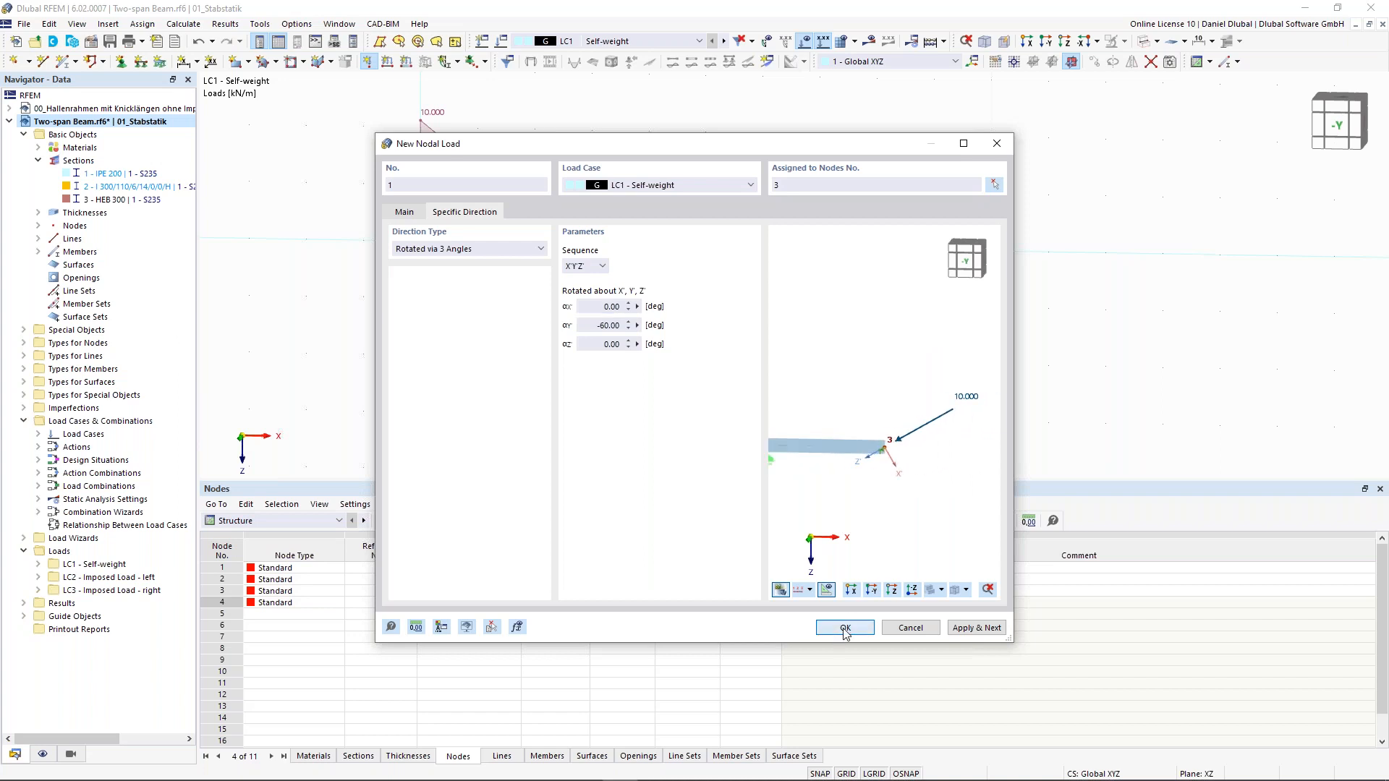
left_click(845, 628)
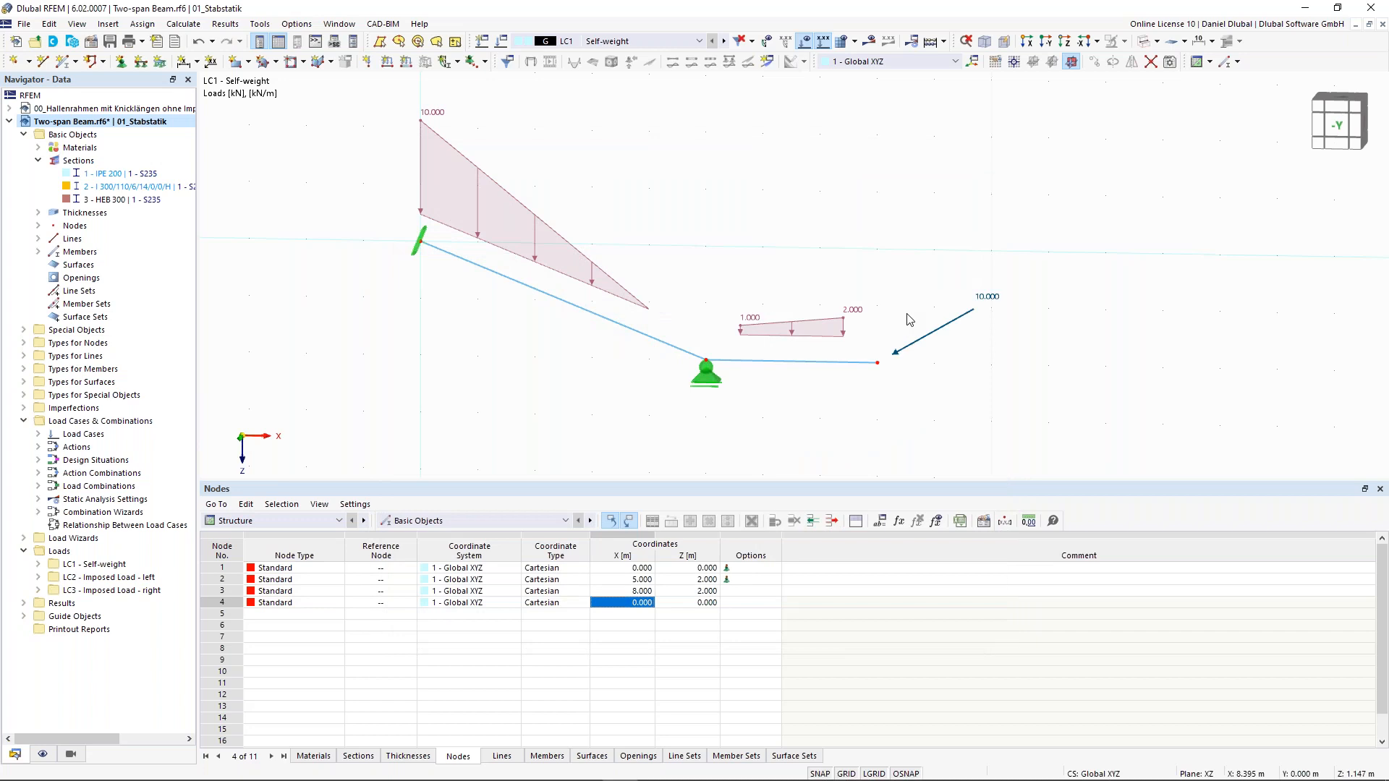
Step: Create an imposed nodal deformation with a Z displacement of -20 mm at the supported node 2
scroll(913, 270, "down", 1)
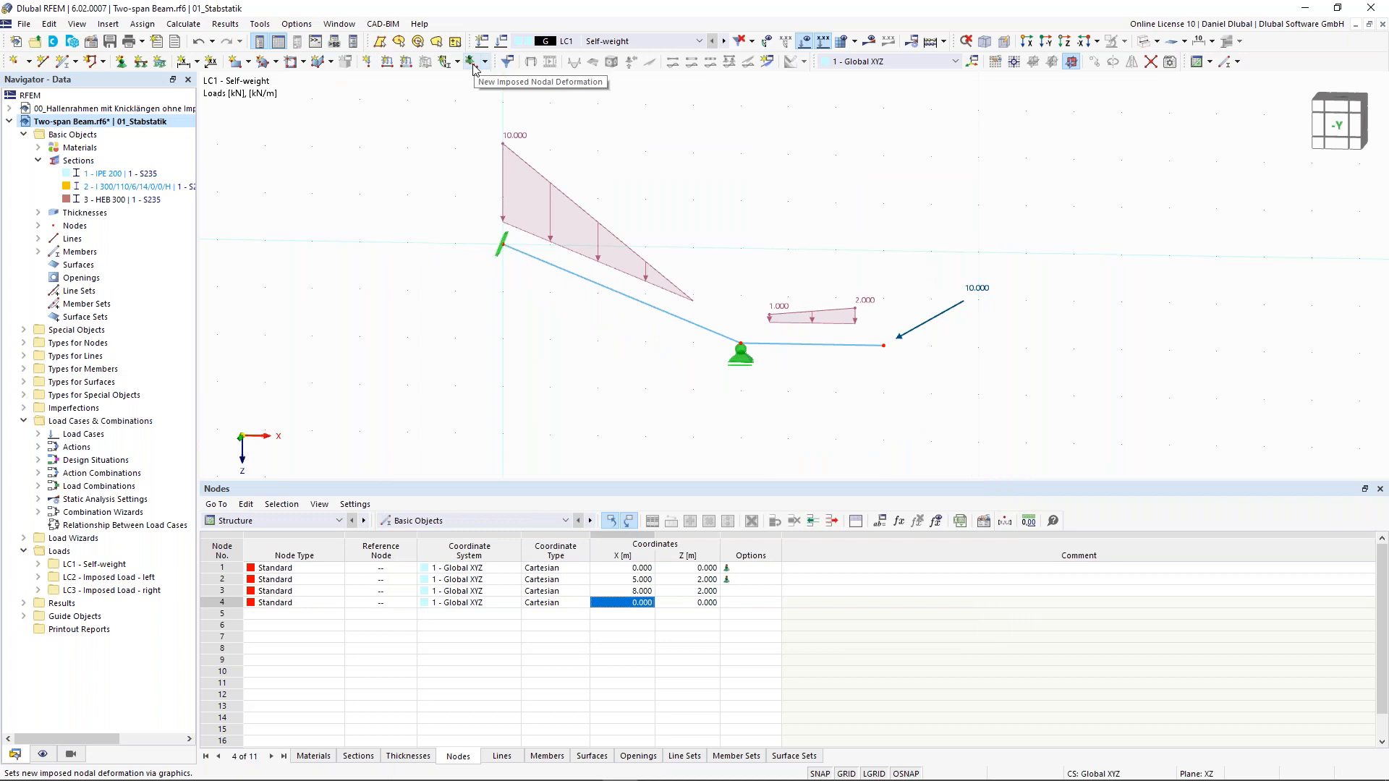
scroll(742, 362, "up", 1)
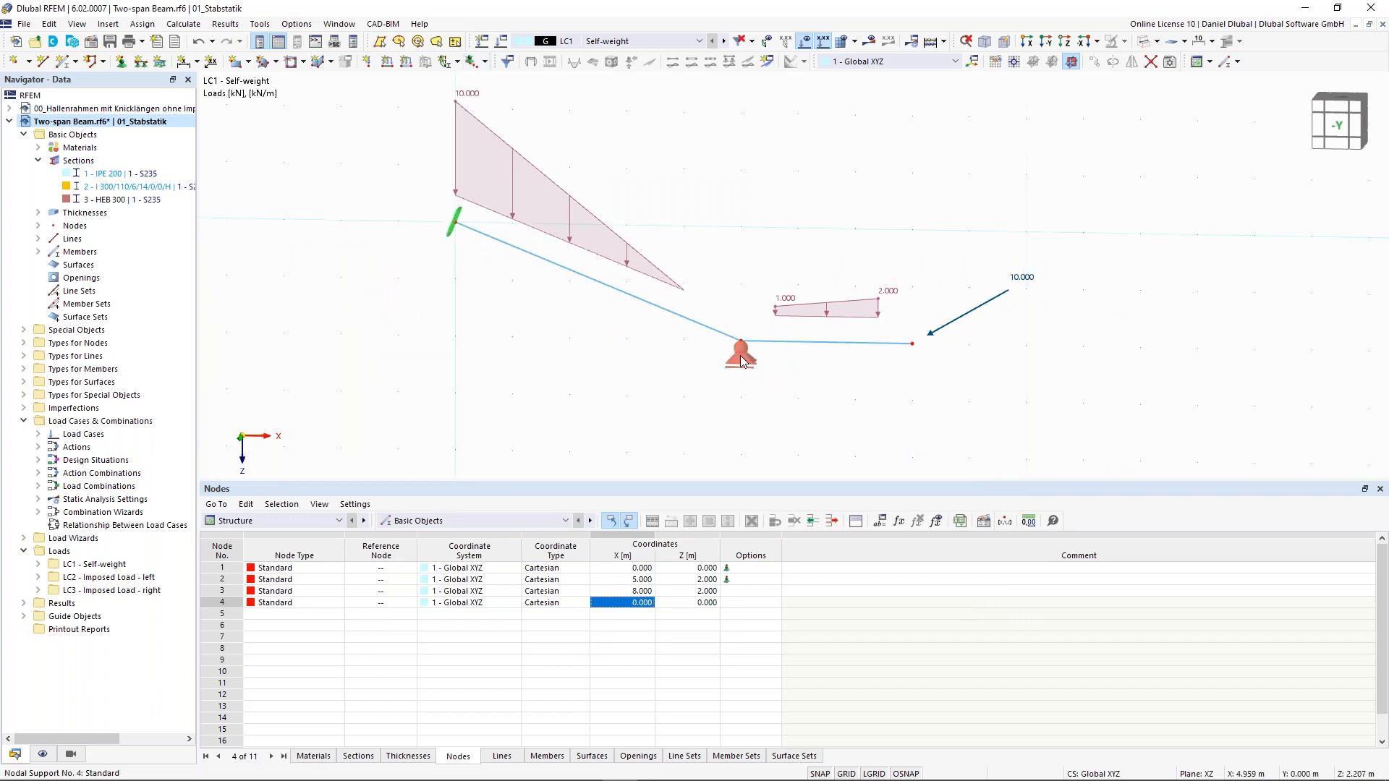
scroll(742, 362, "up", 1)
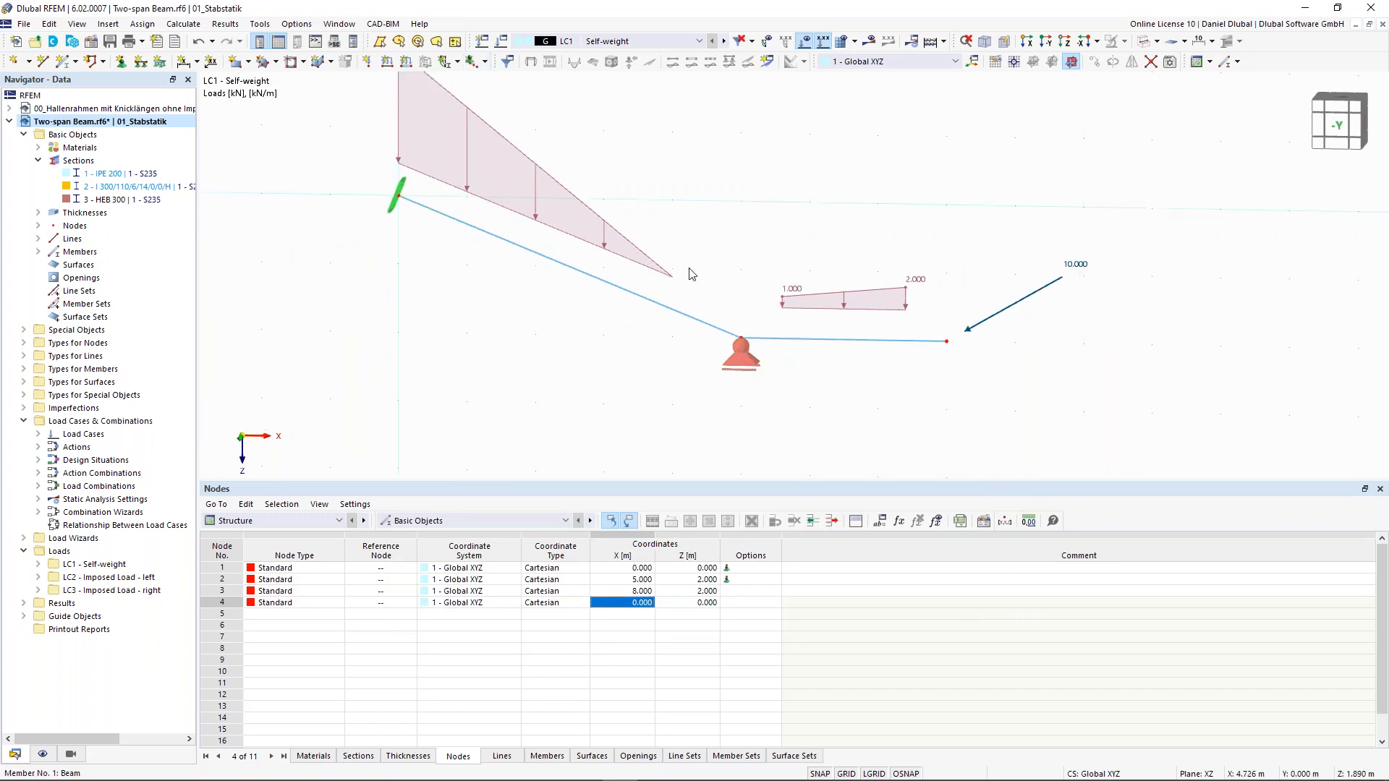
left_click(486, 62)
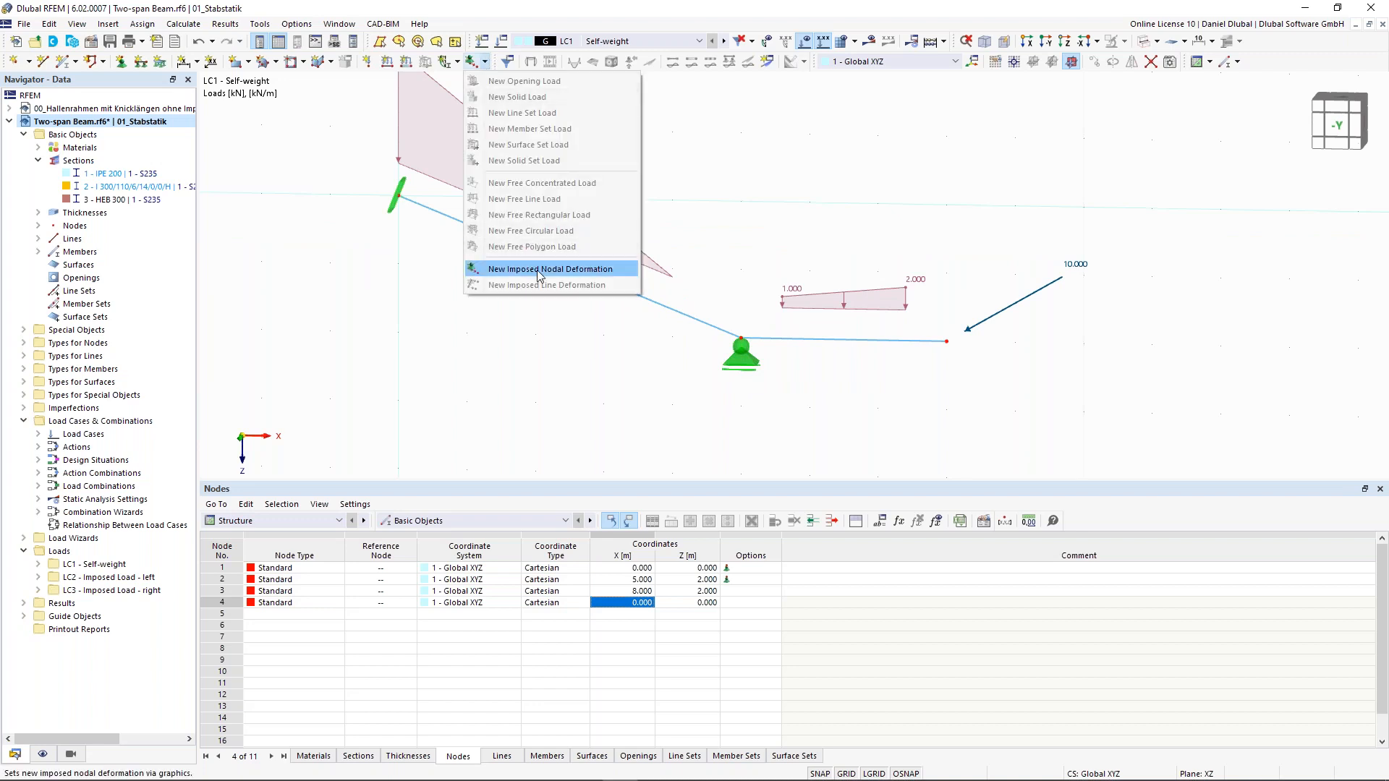
left_click(485, 62)
left_click(485, 62)
left_click(531, 272)
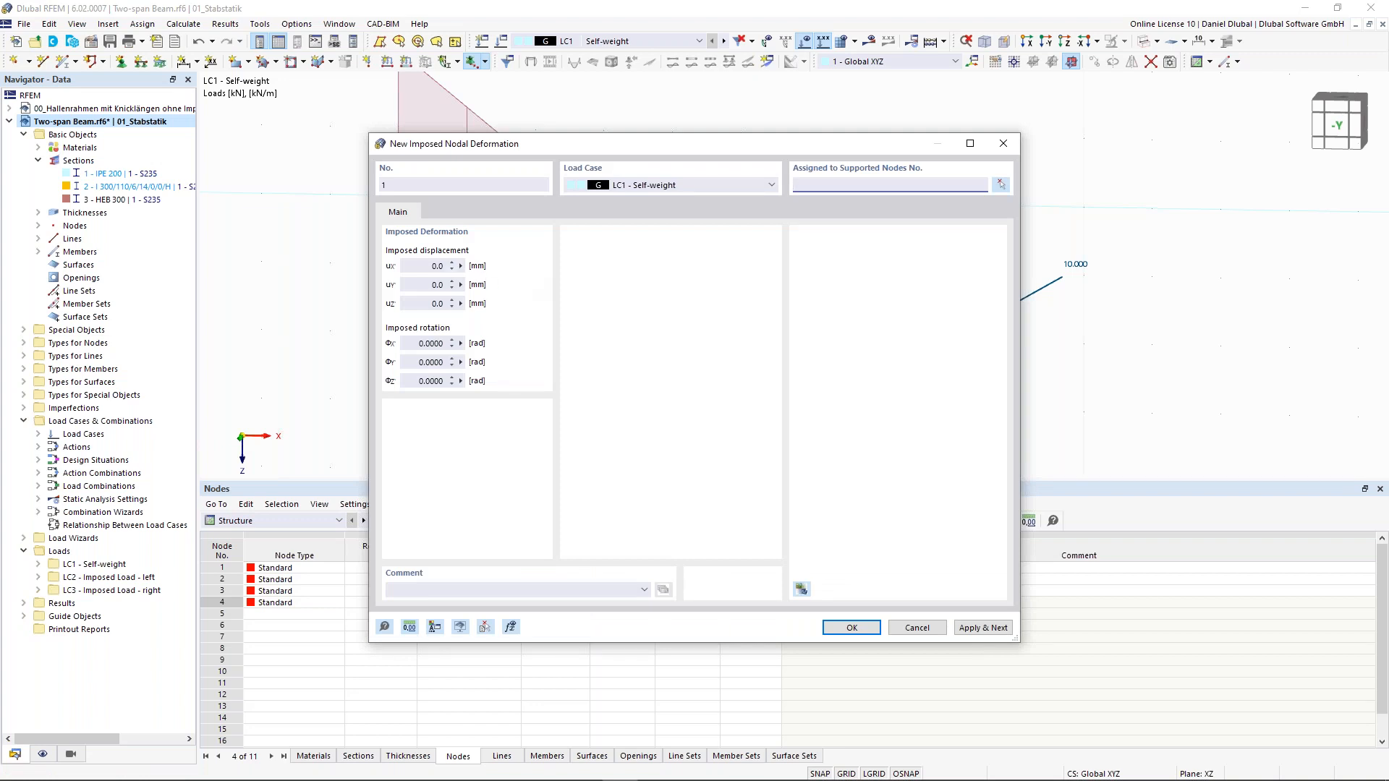
left_click(419, 269)
left_click(443, 303)
type("-20")
left_click(1000, 184)
left_click(740, 338)
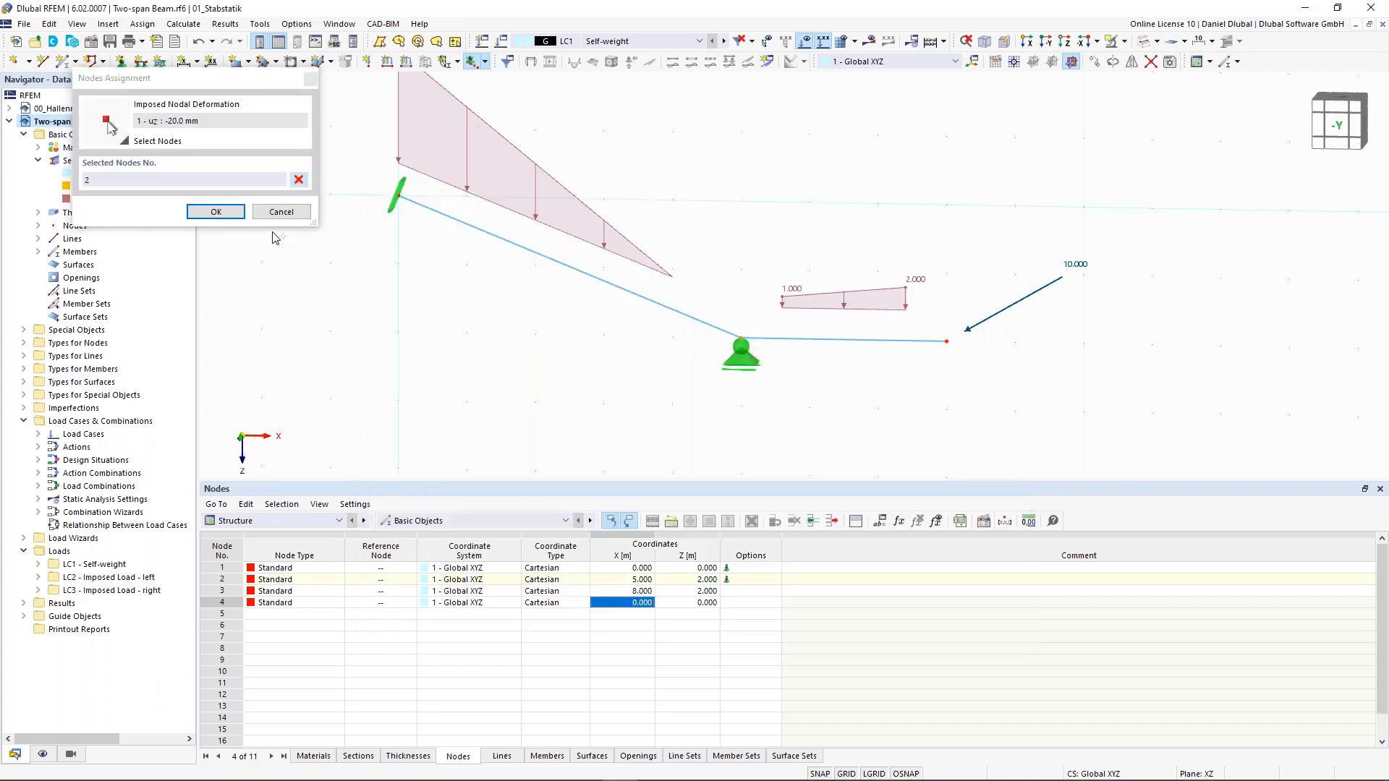
left_click(217, 212)
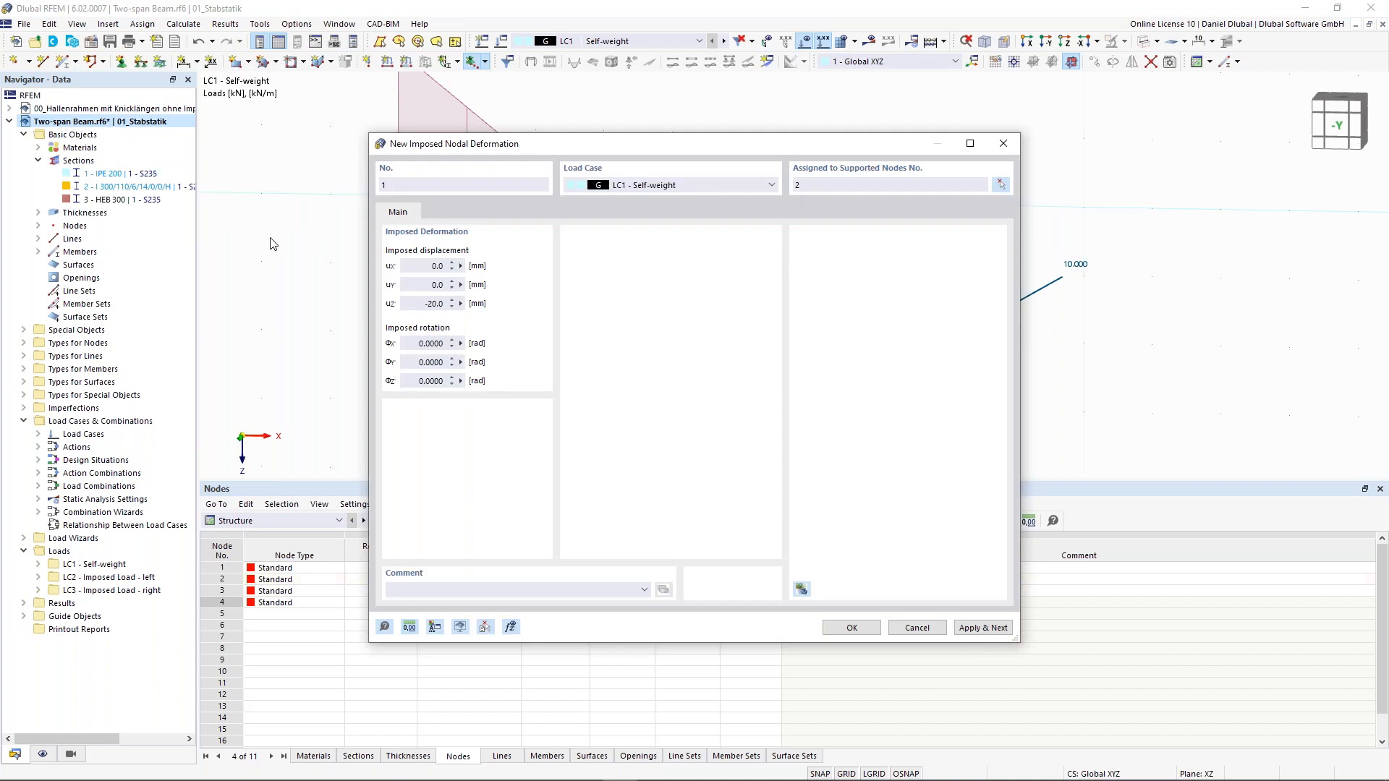
left_click(847, 634)
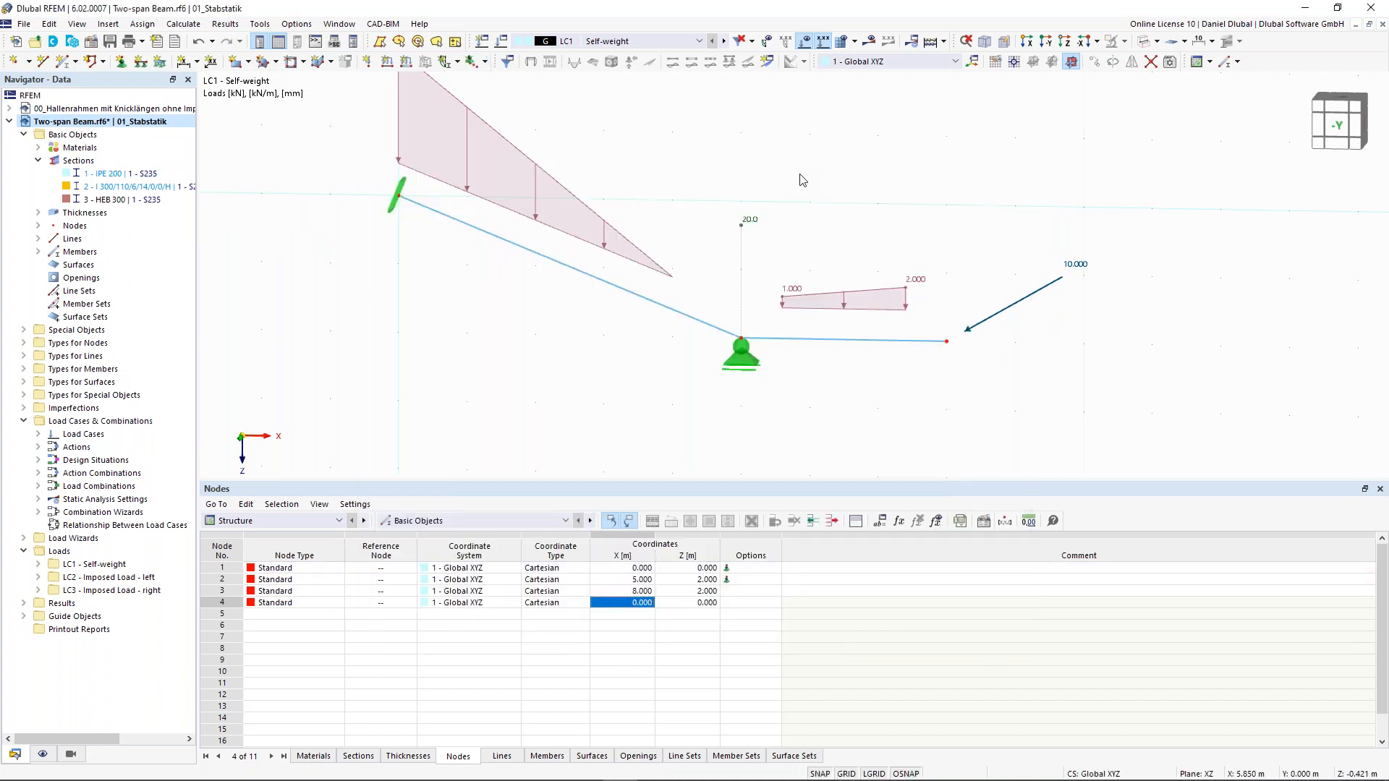
Step: Examine the LC1 shear force Vz and axial force N diagrams of the calculated members
scroll(801, 180, "down", 1)
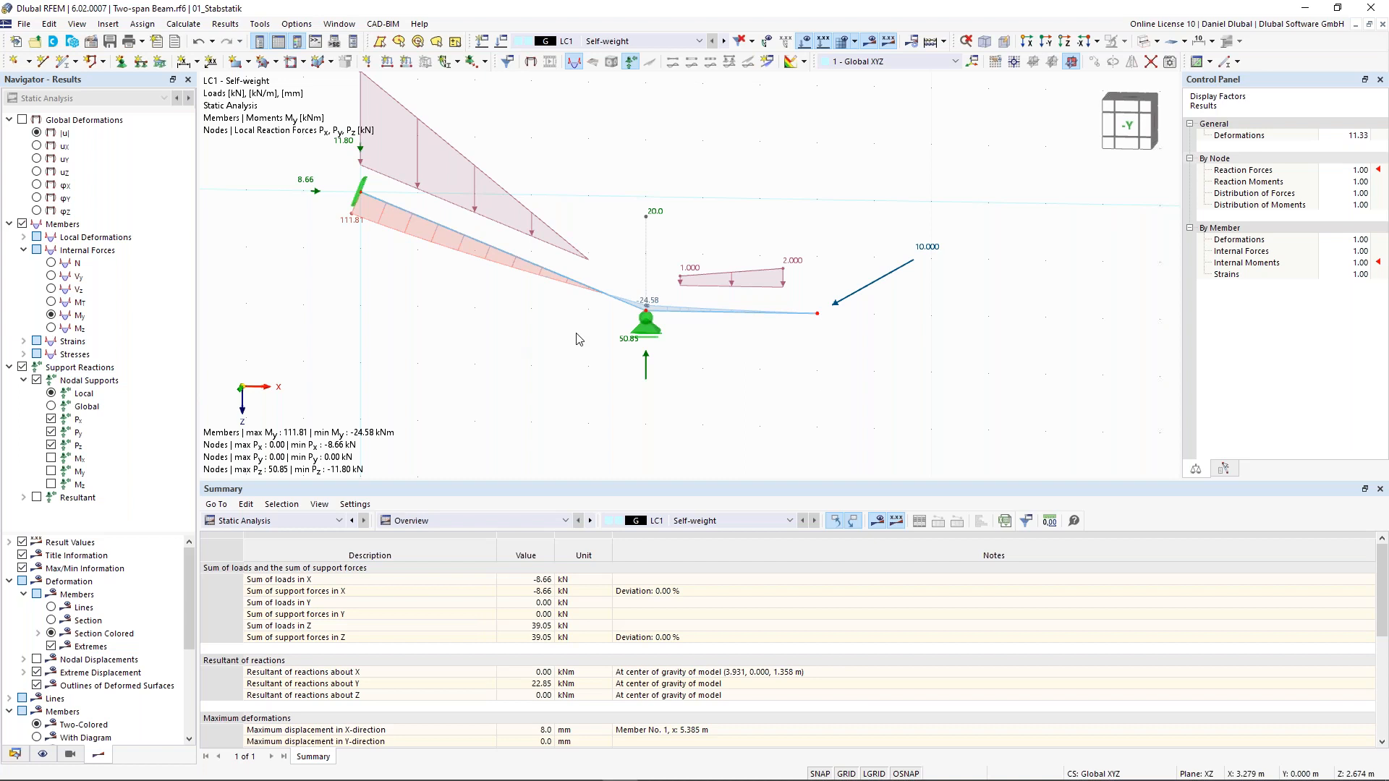
left_click(52, 289)
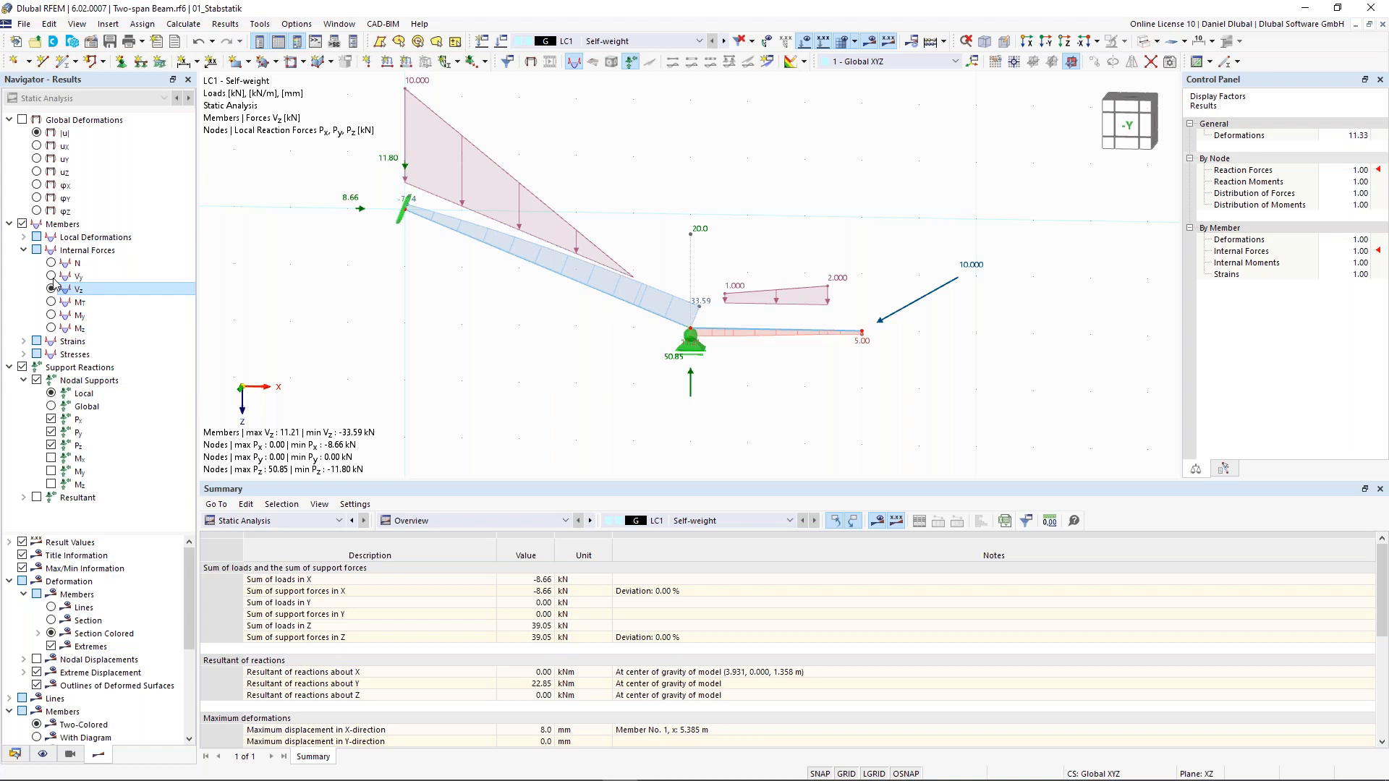
left_click(51, 264)
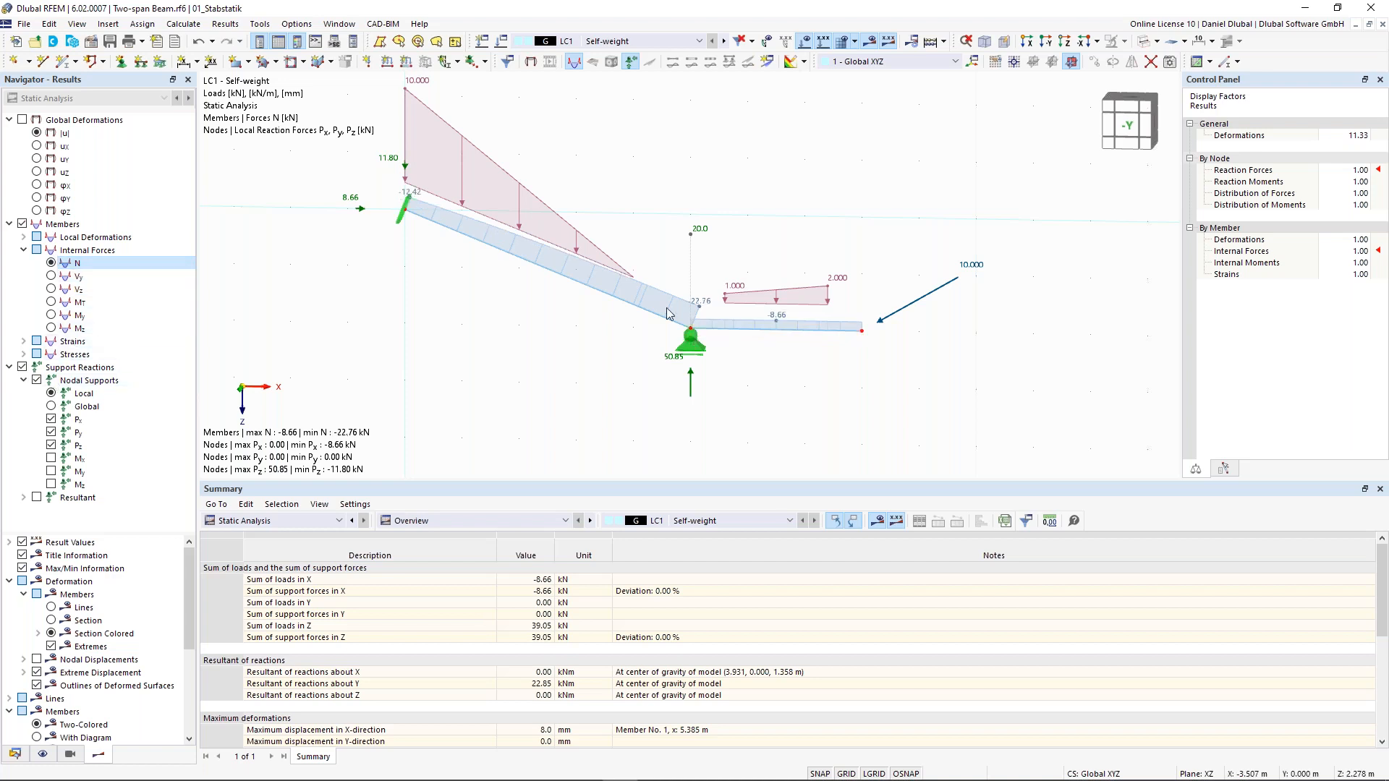
Step: Display the LC1 global deformation uZ with the members drawn as lines and examine the displacement at the support and free end
scroll(685, 330, "up", 1)
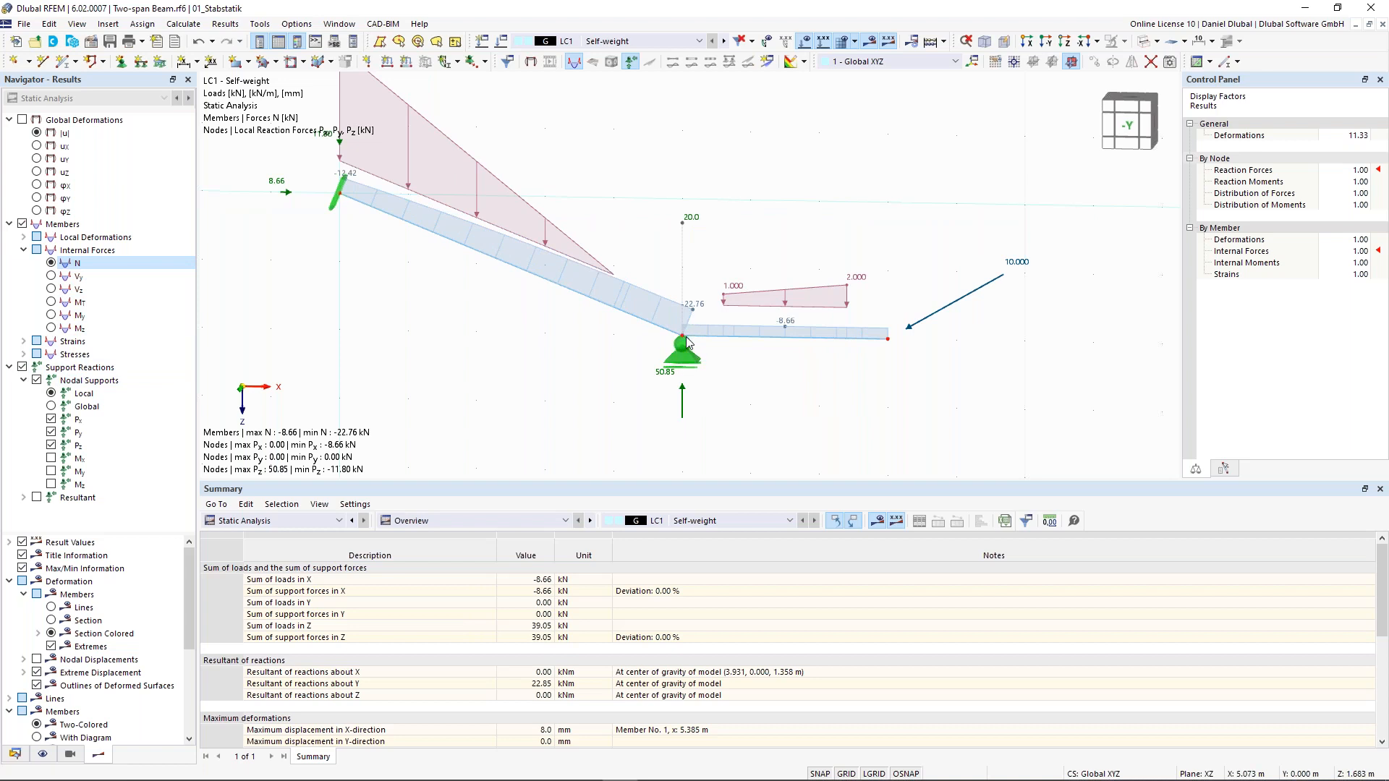
left_click(23, 120)
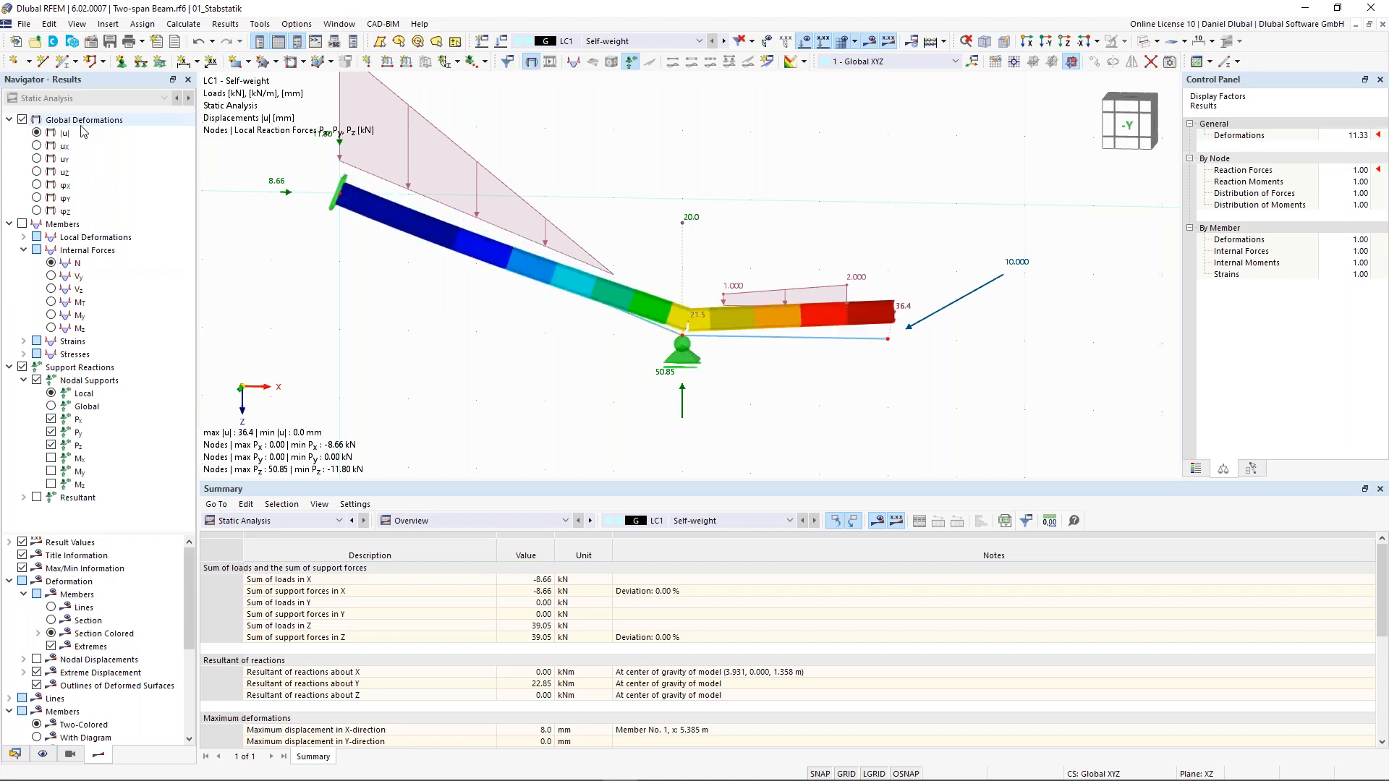
left_click(37, 172)
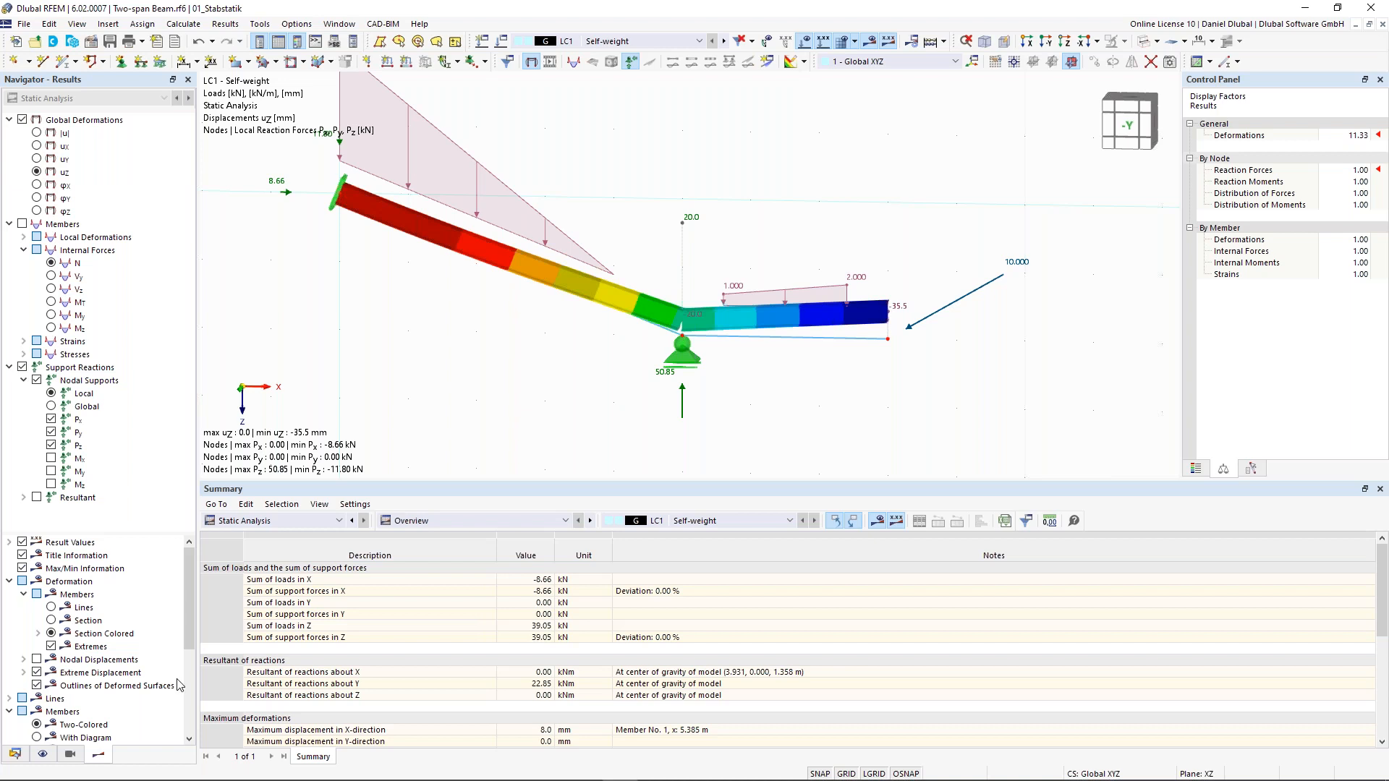
left_click(51, 608)
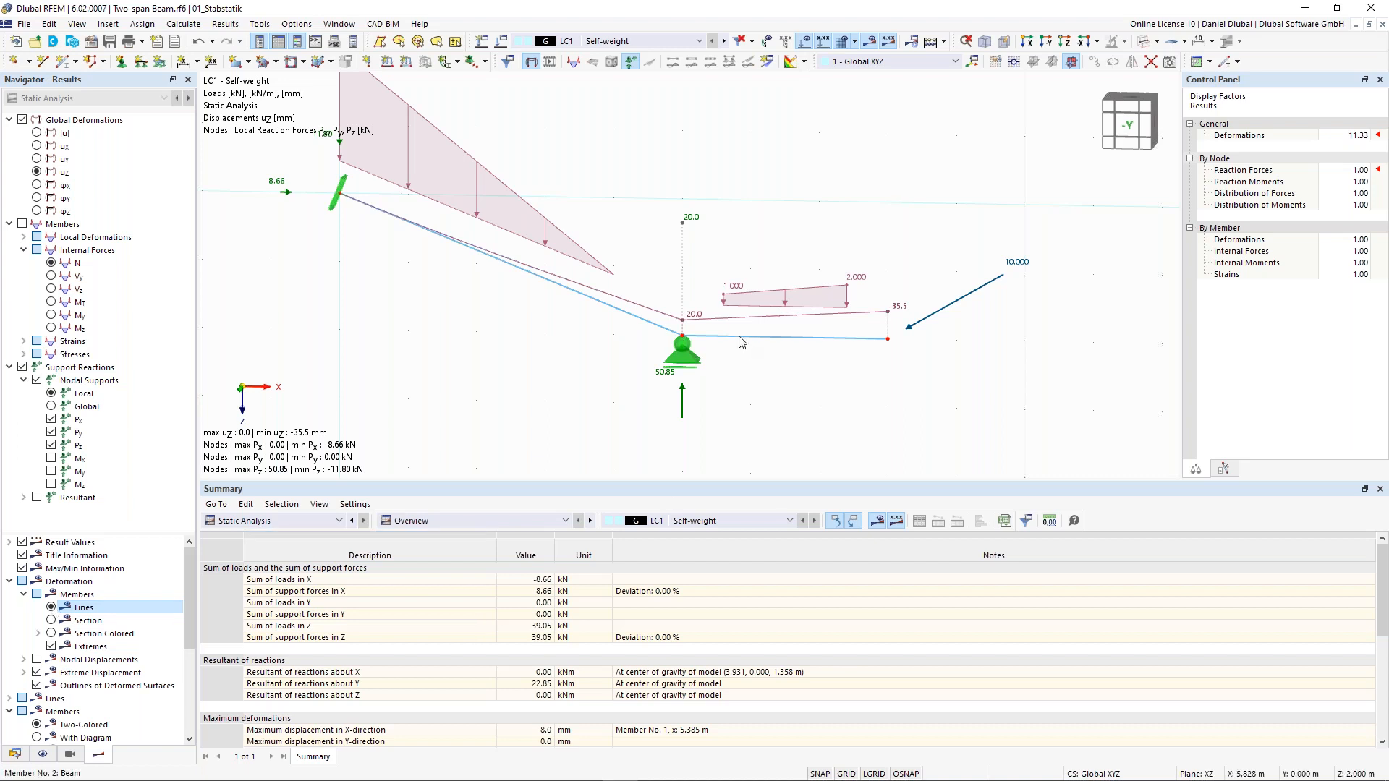
scroll(730, 340, "up", 2)
scroll(657, 358, "down", 2)
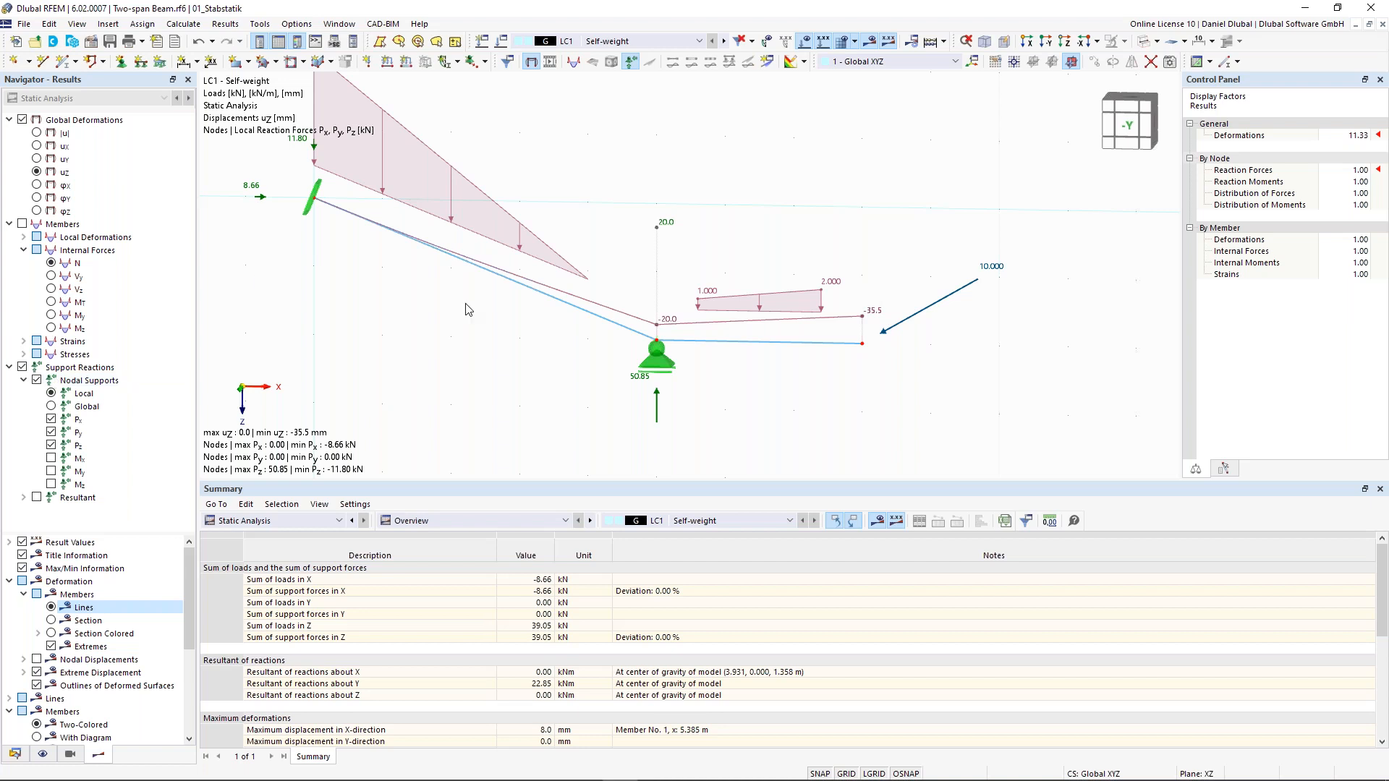
Step: Select the entire kinked beam model together with its supports and loads
scroll(658, 246, "down", 5)
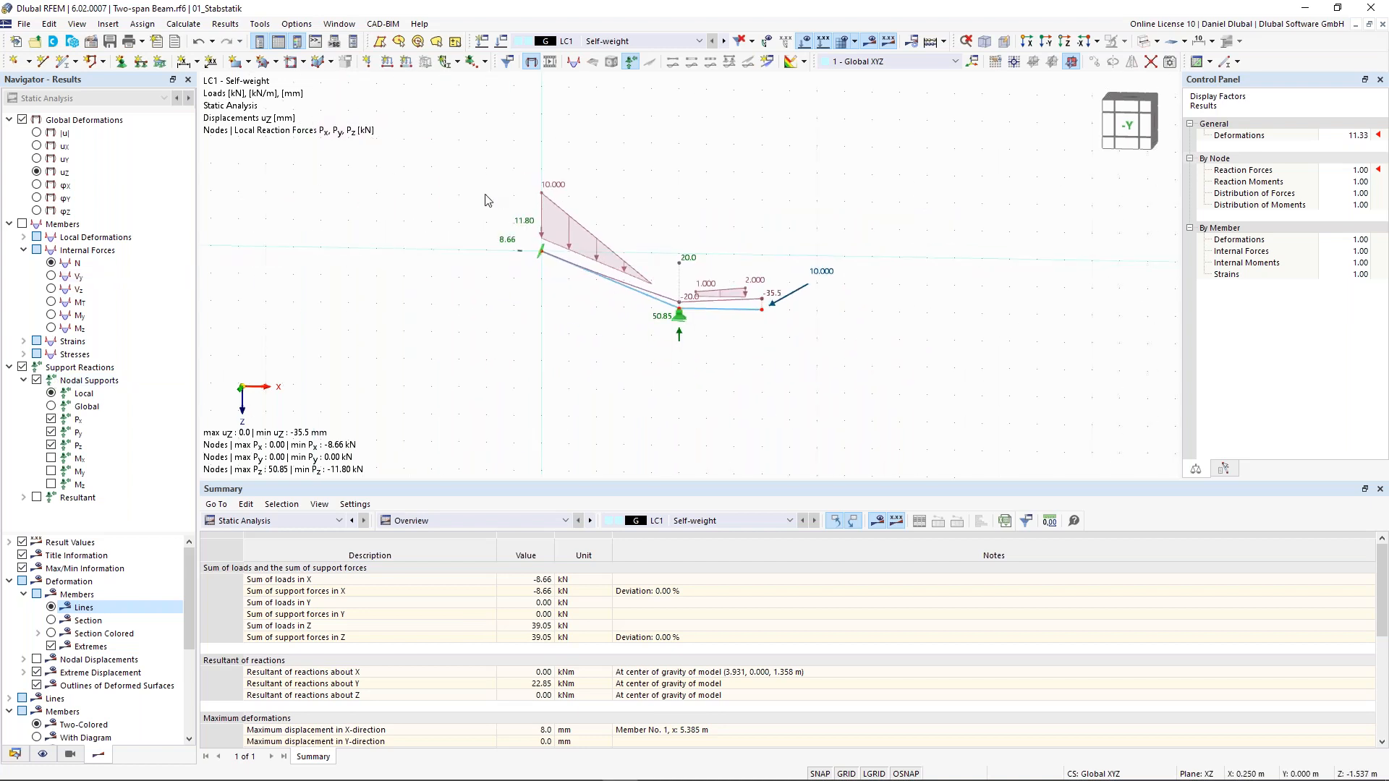
left_click_drag(469, 153, 872, 393)
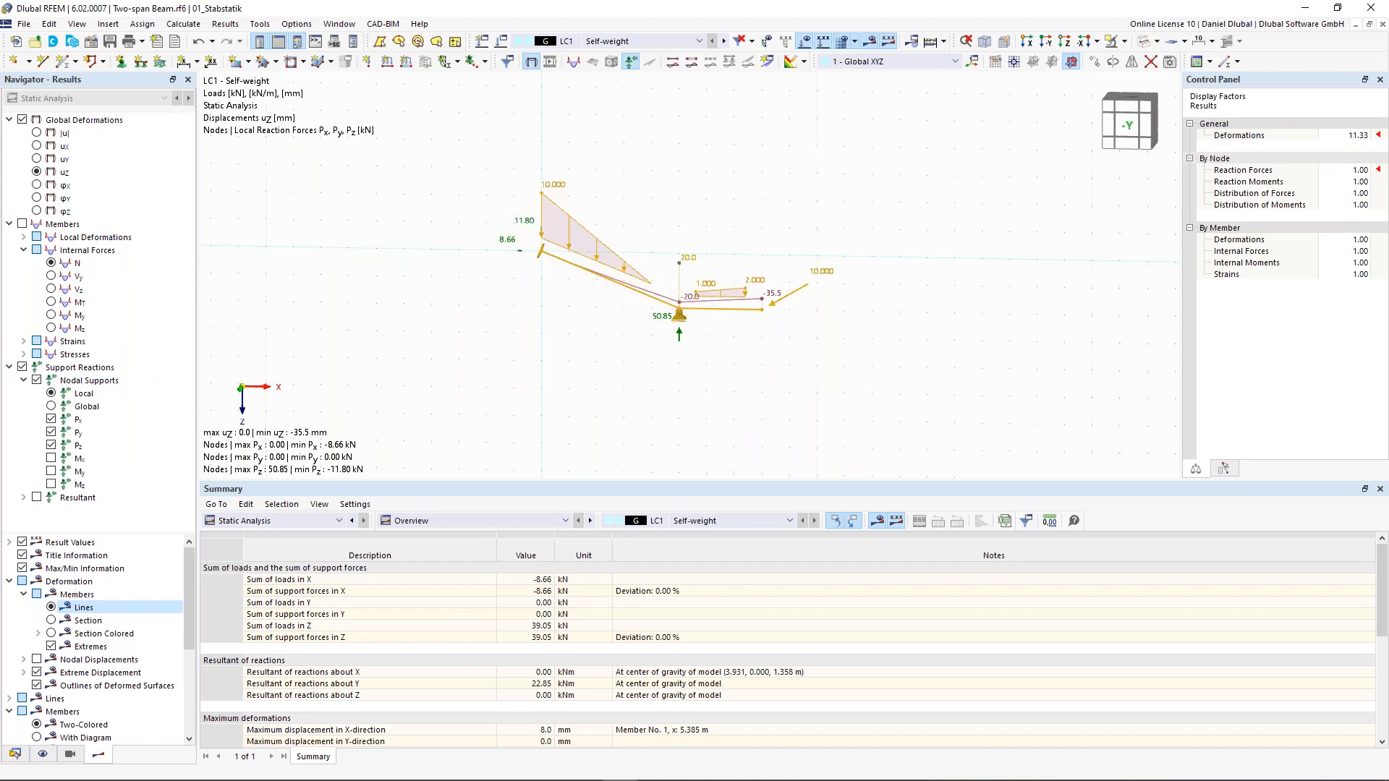
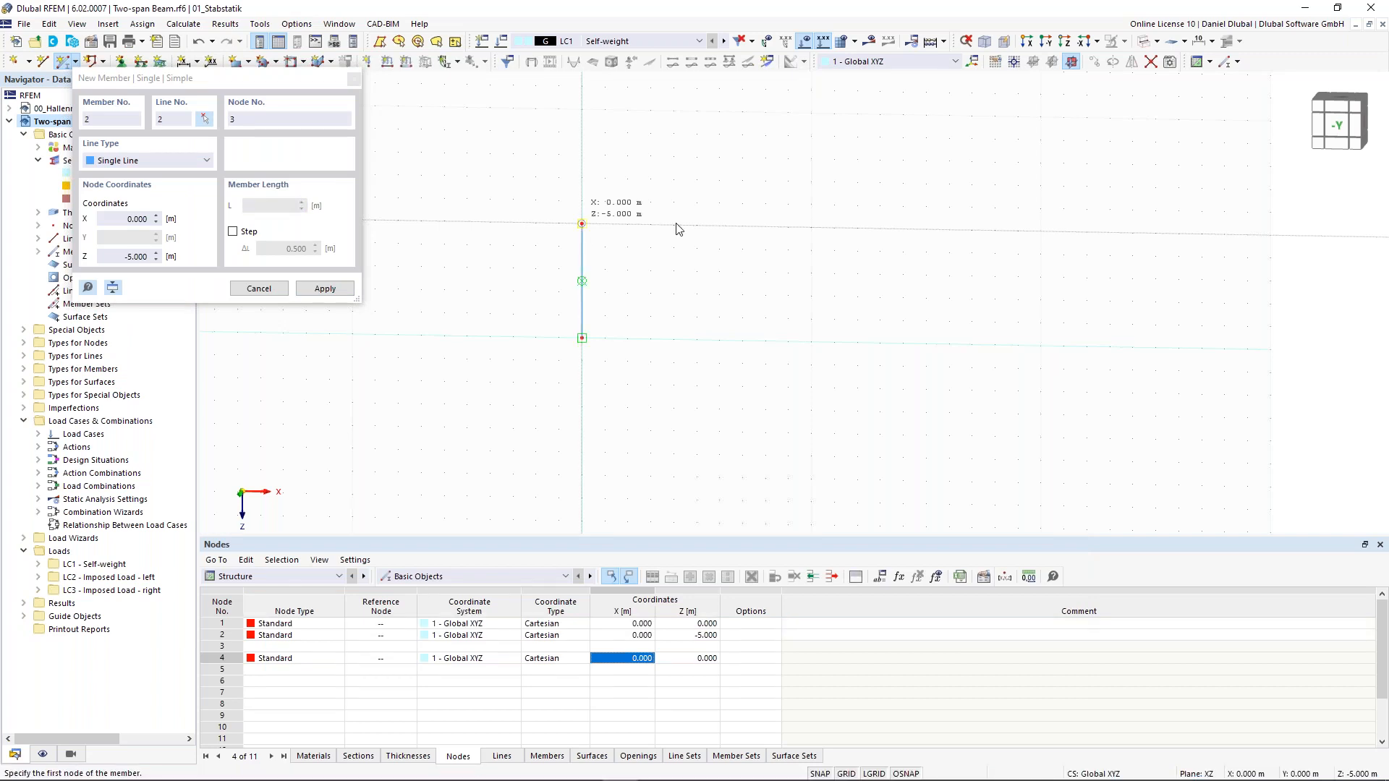
Step: Draw a sloped rafter member from the column head at X 0, Z -5 m to X 5, Z -8 m
left_click(582, 224)
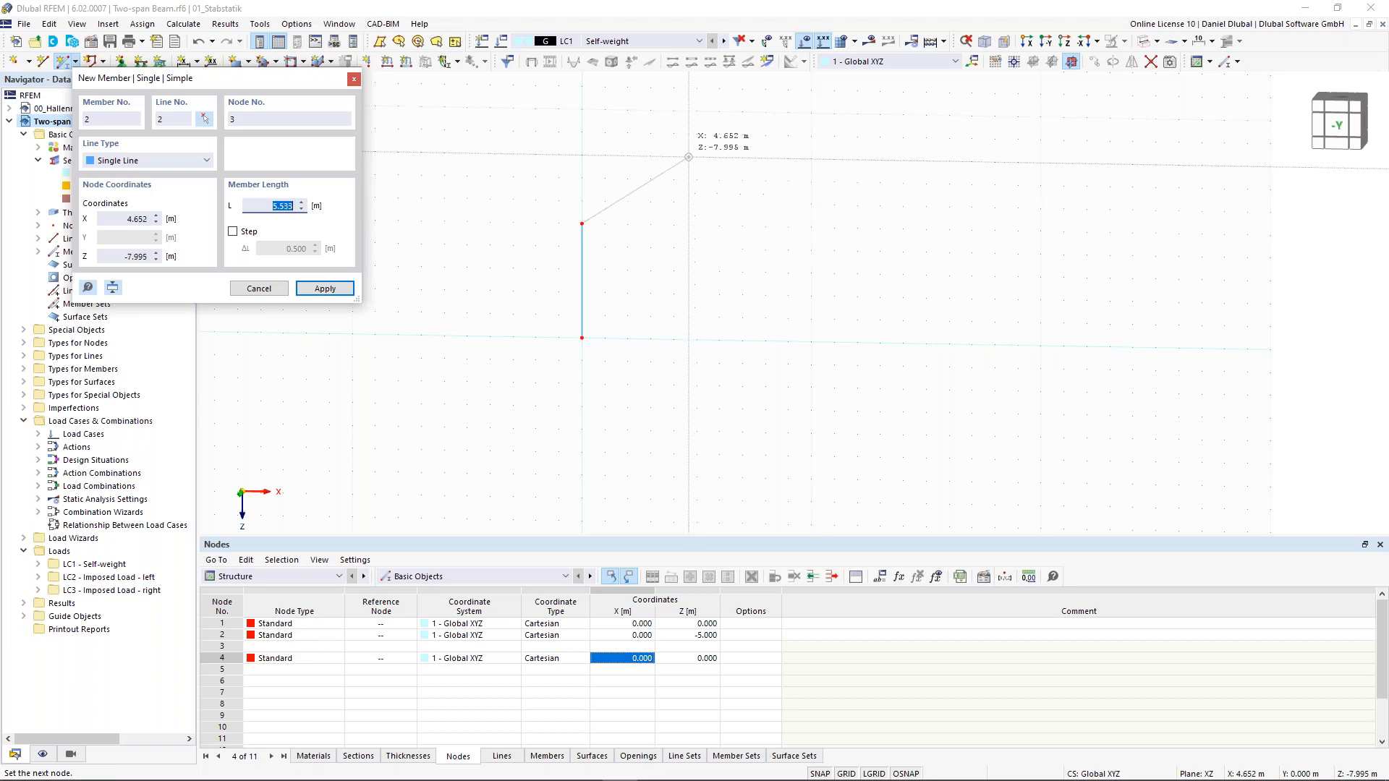
left_click(697, 157)
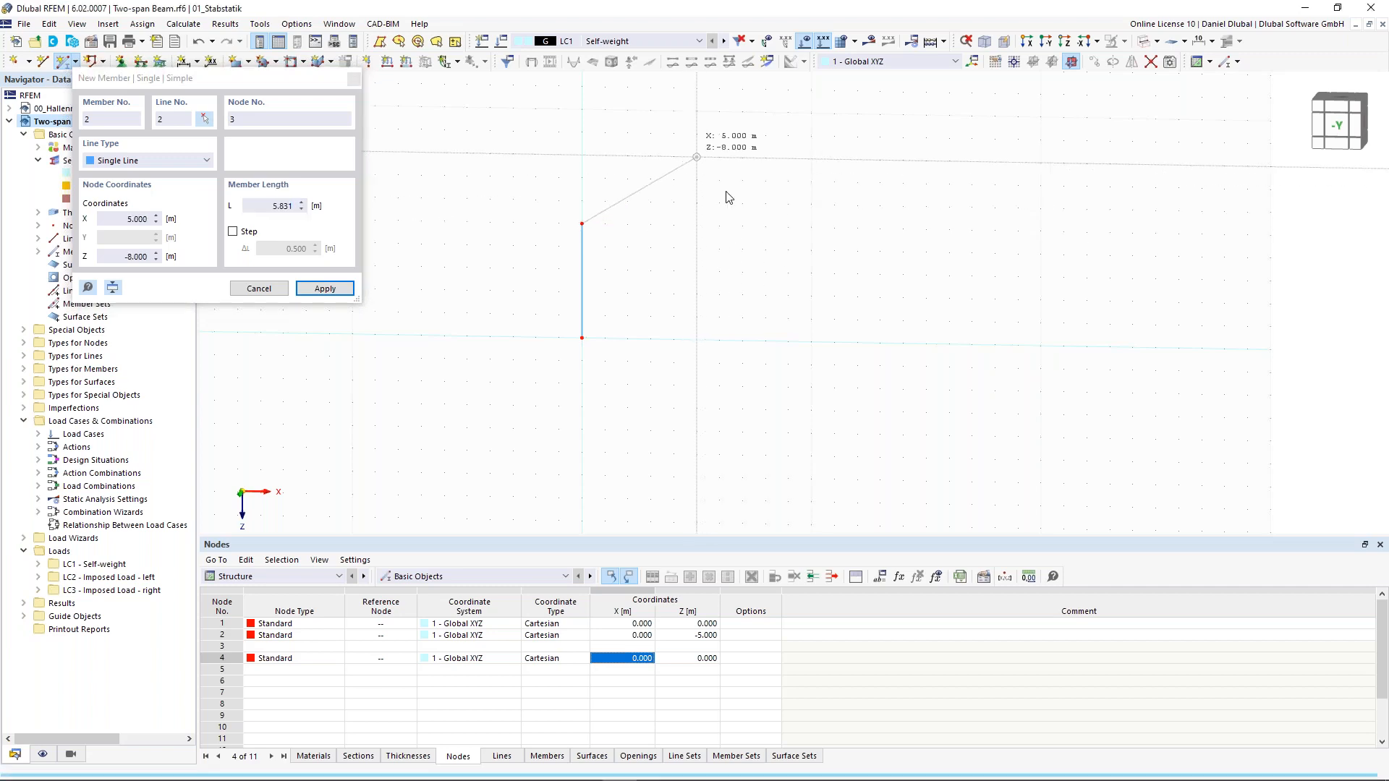
key("Escape")
Step: Mirror the column and rafter as a copy about the vertical plane through the ridge node at X 5, Z -8 m
middle_click_drag(542, 178, 556, 216)
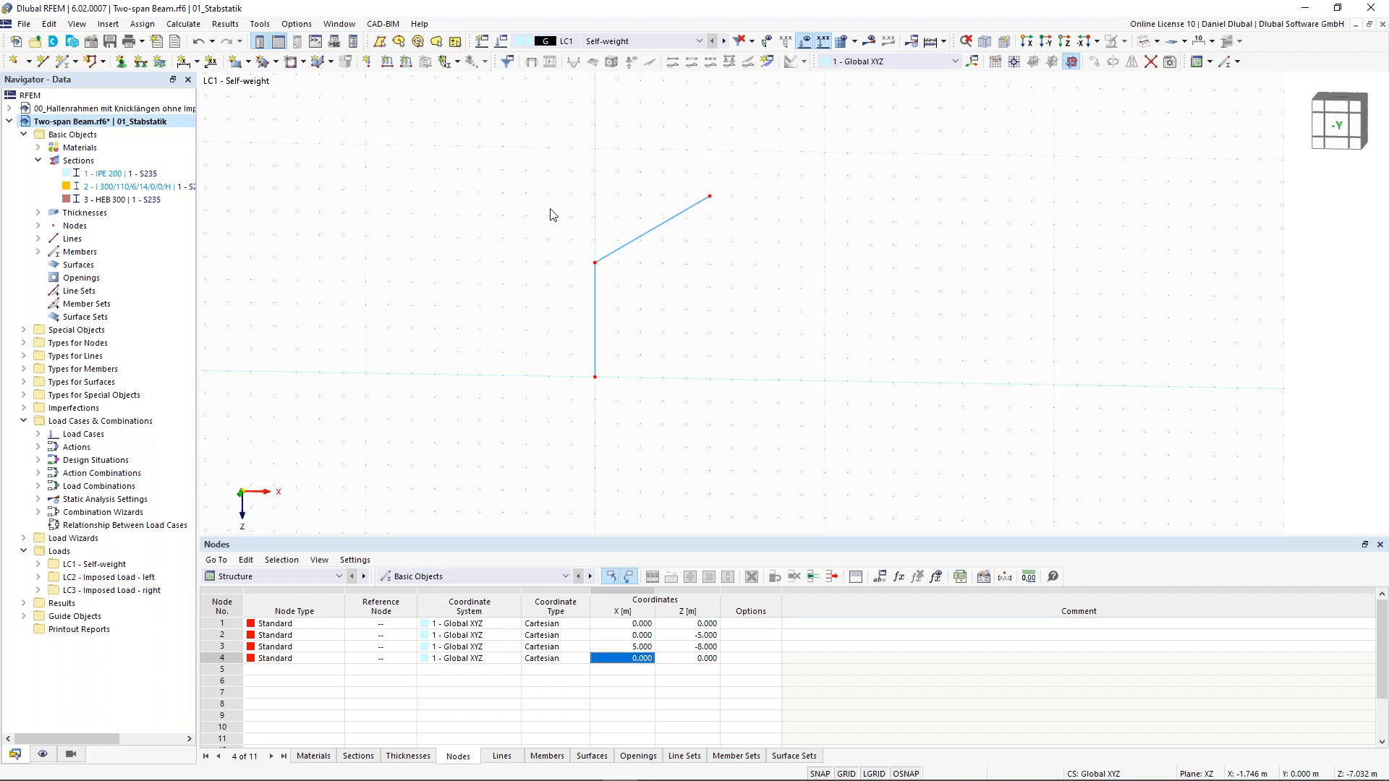
right_click(646, 255)
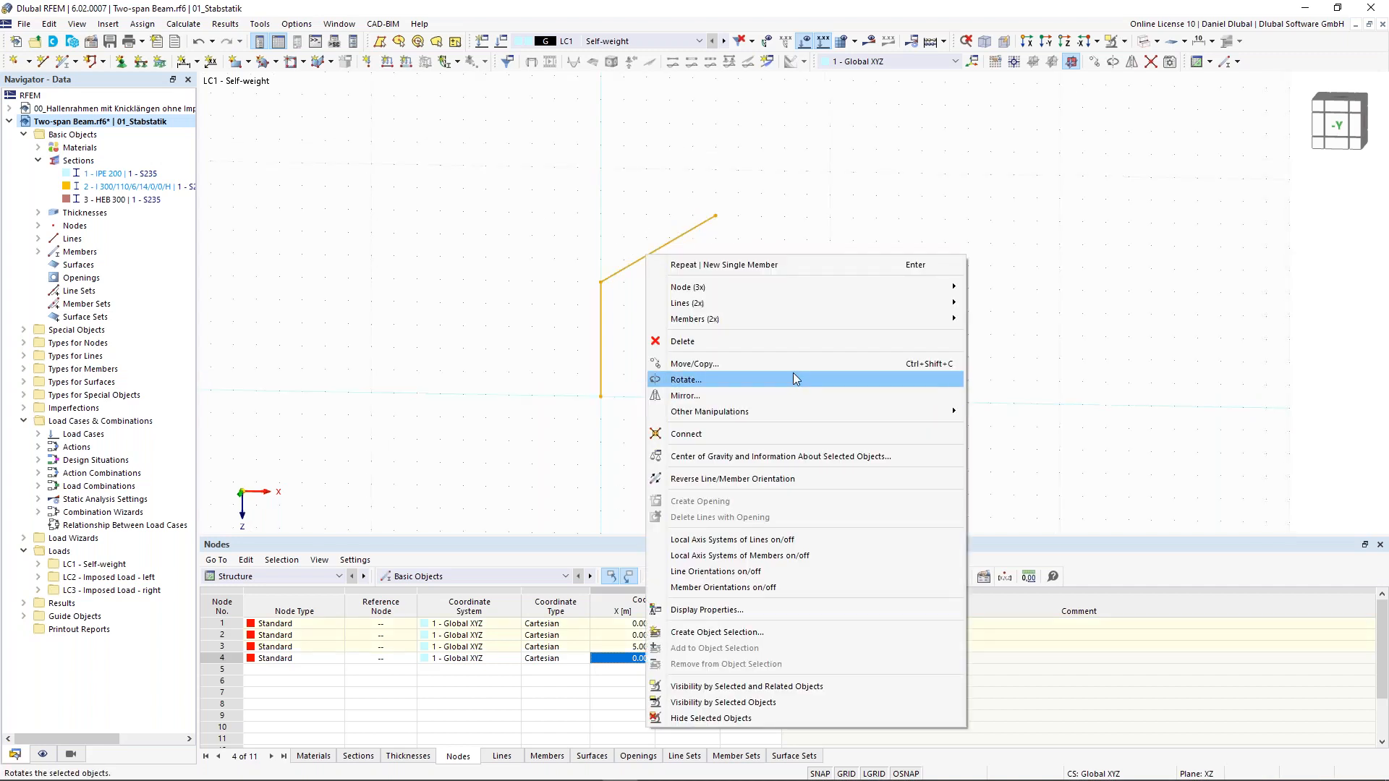
left_click(780, 396)
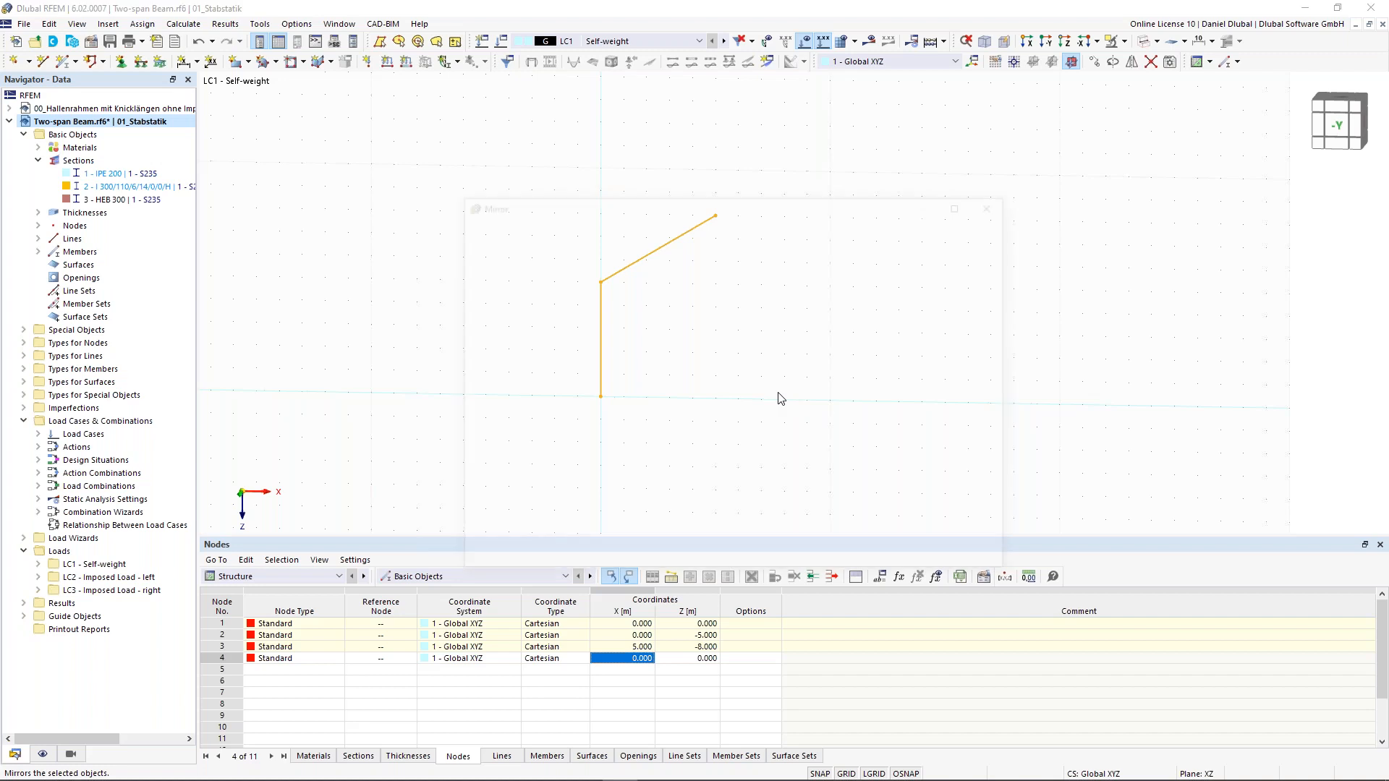
left_click(478, 270)
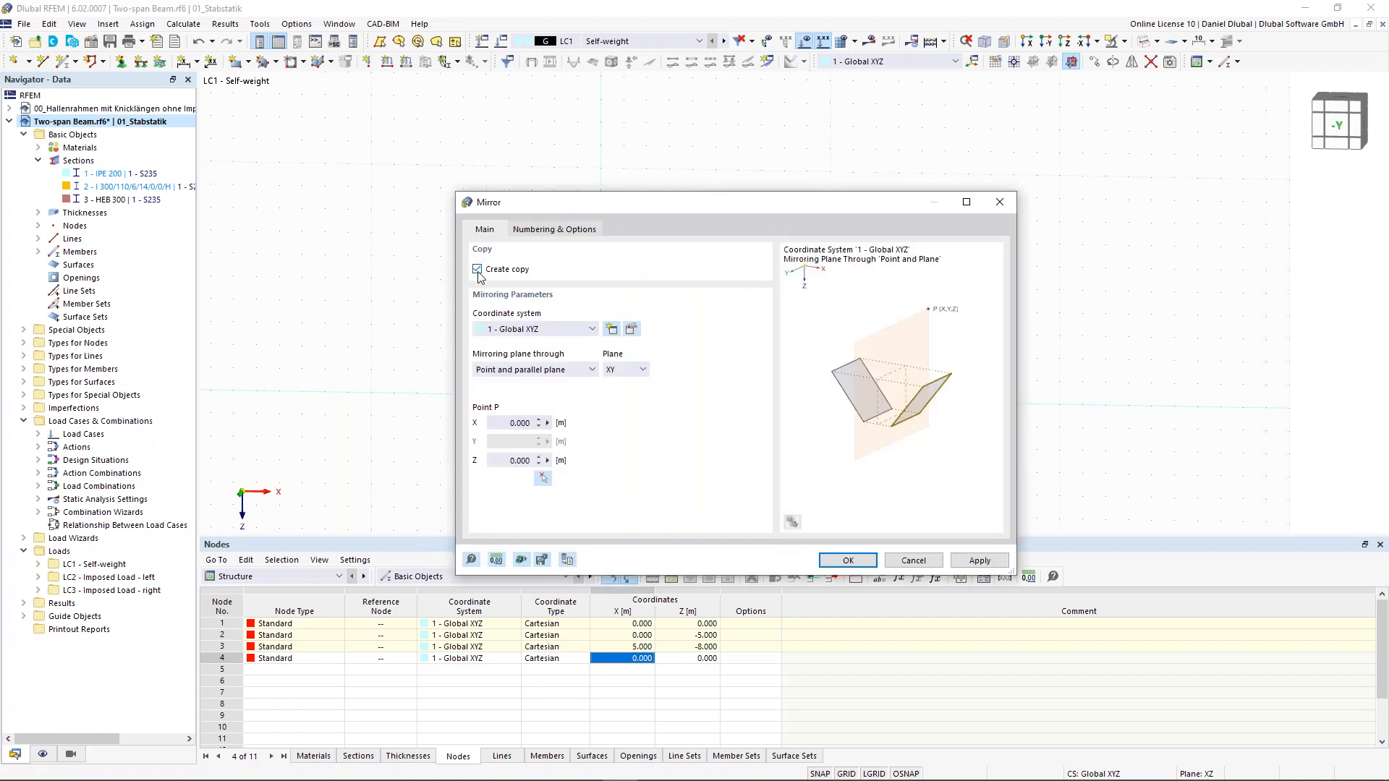
left_click(543, 479)
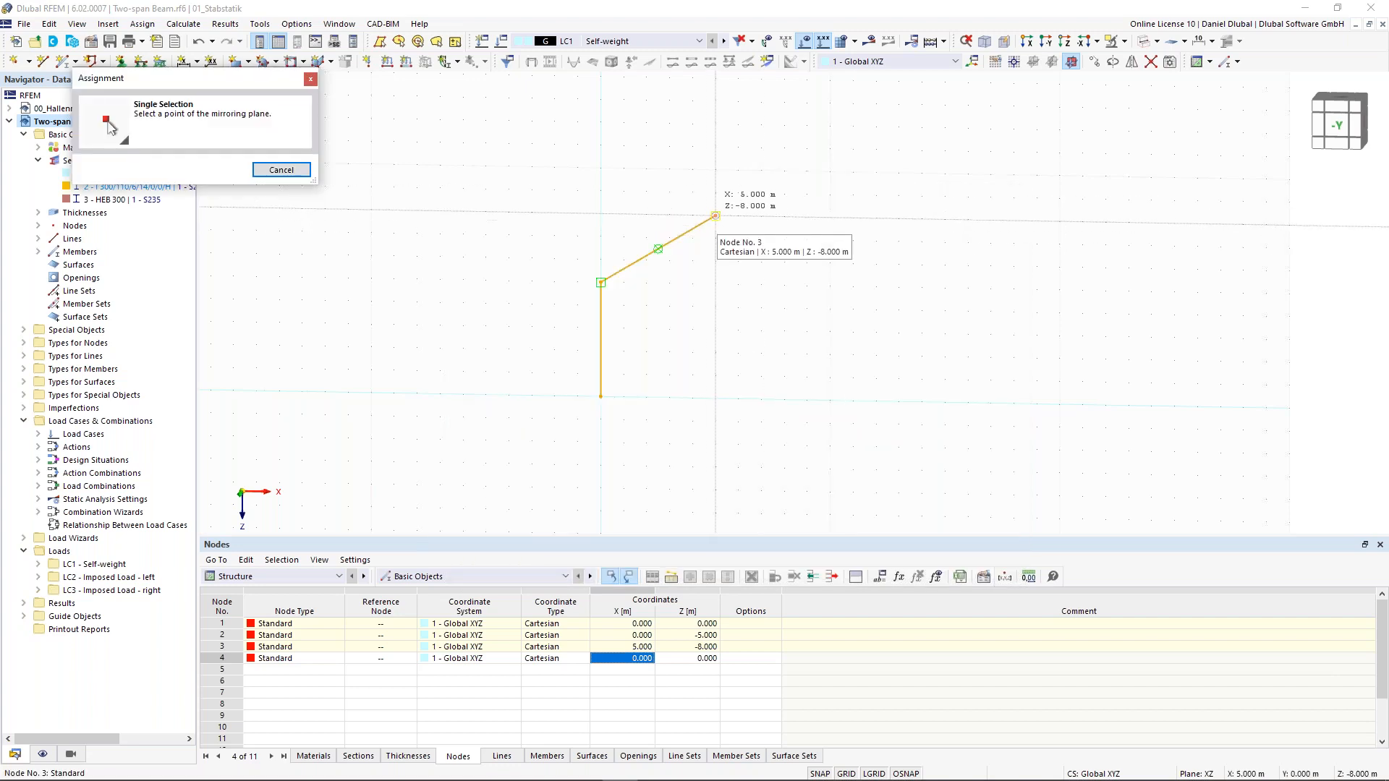
left_click(716, 215)
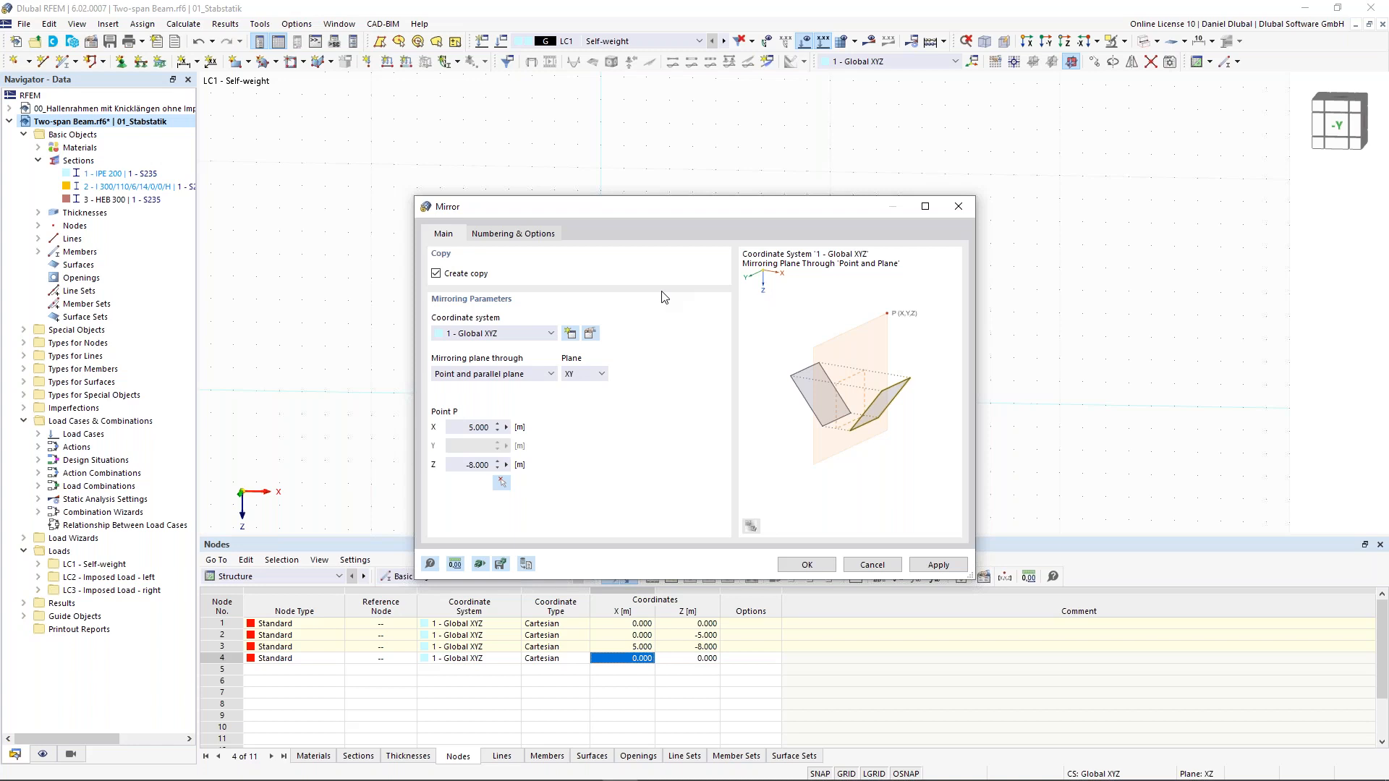
left_click(594, 374)
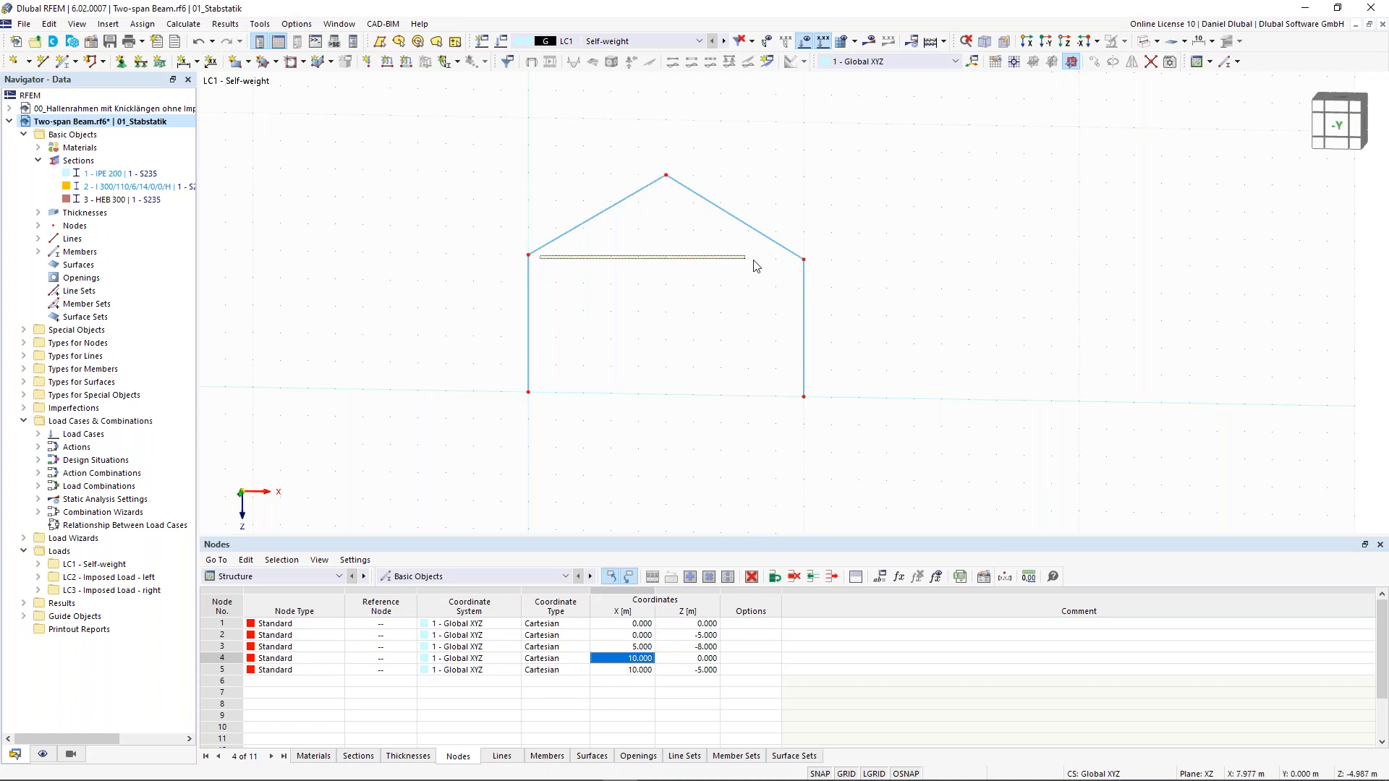
Step: Define a new single member of type Beam with hinge 1 (Local xyz) at both its start and end
left_click(64, 61)
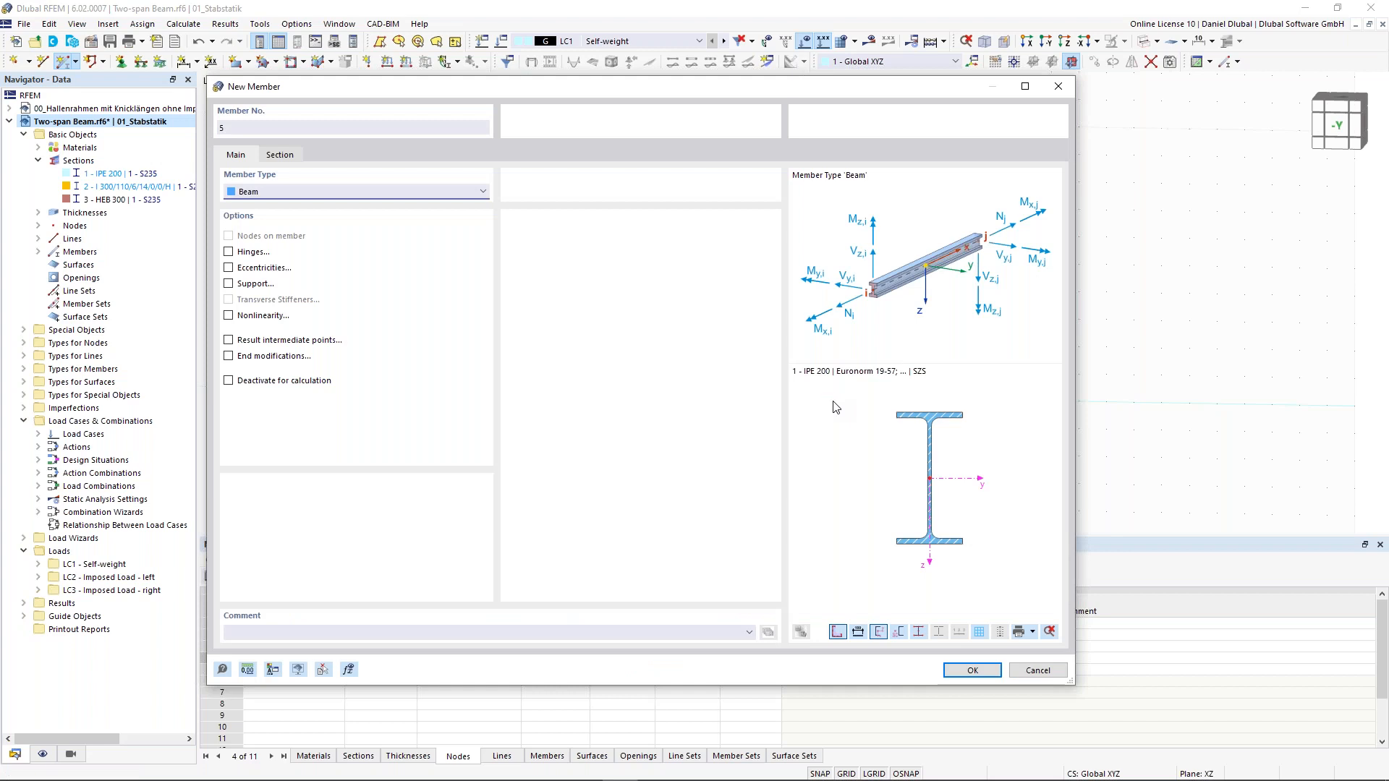
left_click(290, 195)
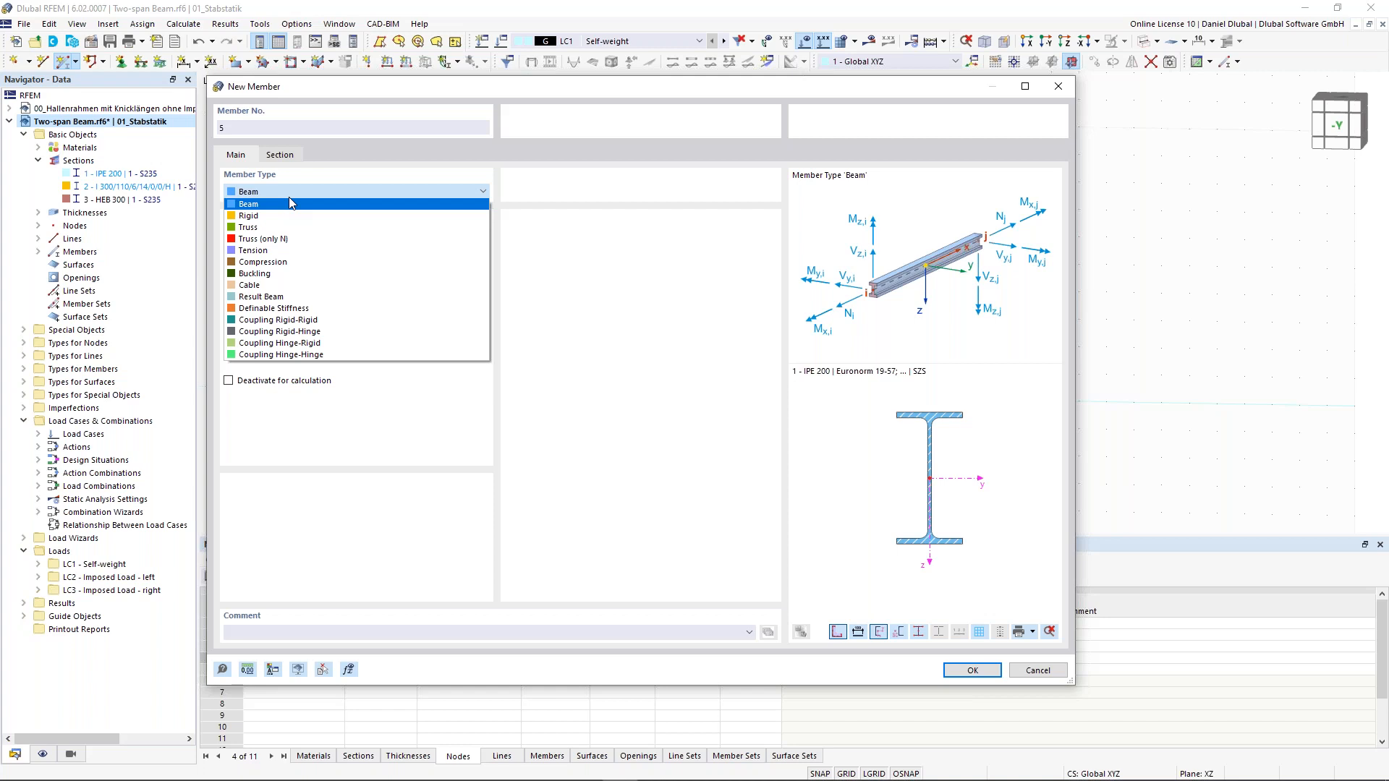
left_click(290, 202)
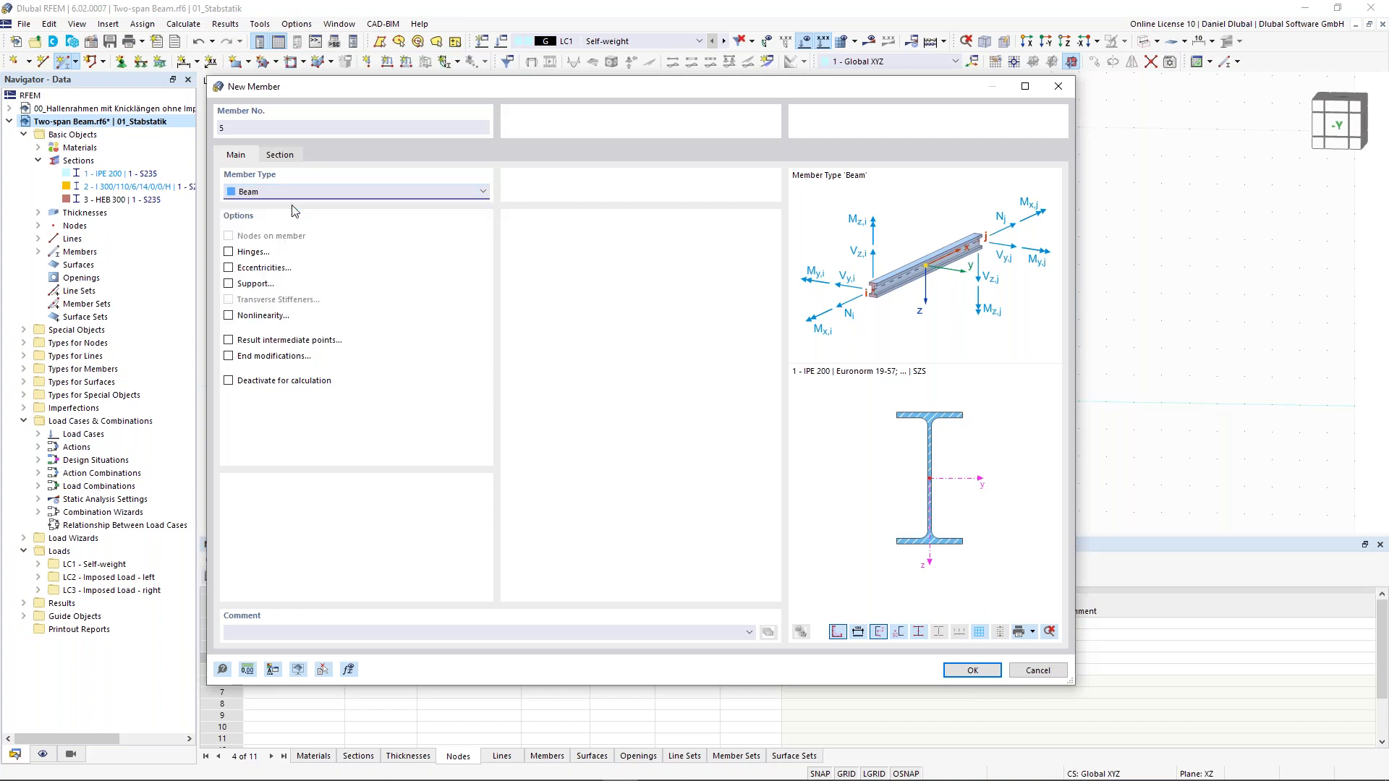
left_click(287, 158)
left_click(250, 159)
left_click(229, 253)
left_click(325, 155)
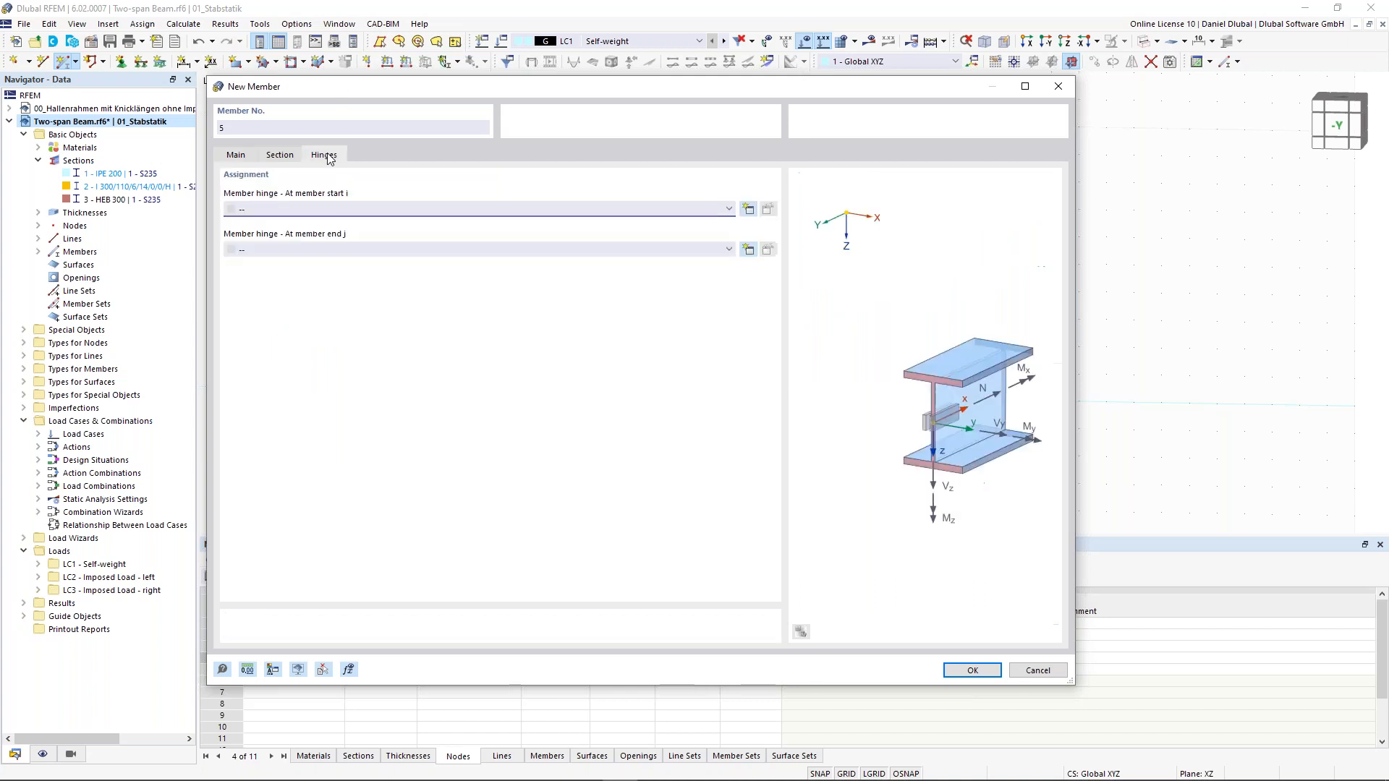
left_click(338, 209)
left_click(337, 230)
left_click(331, 249)
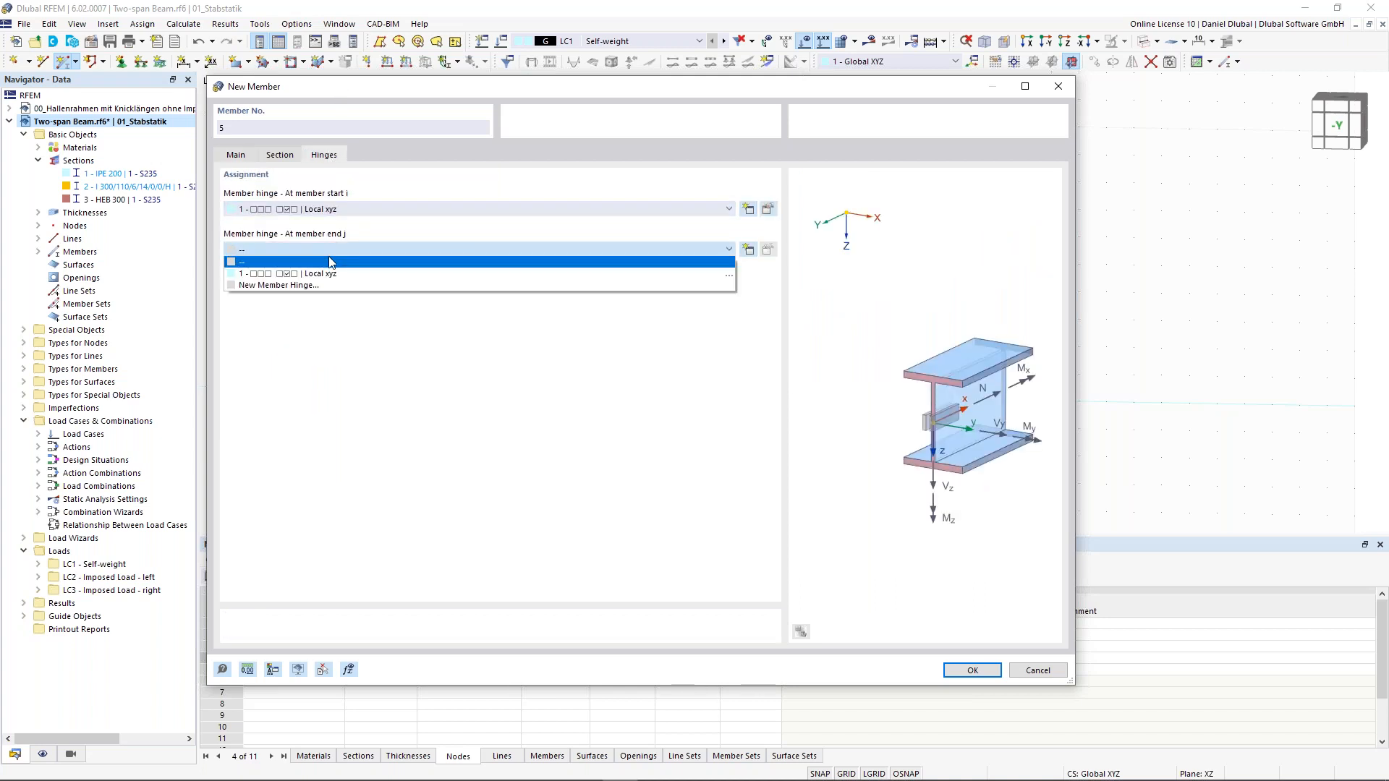
left_click(328, 271)
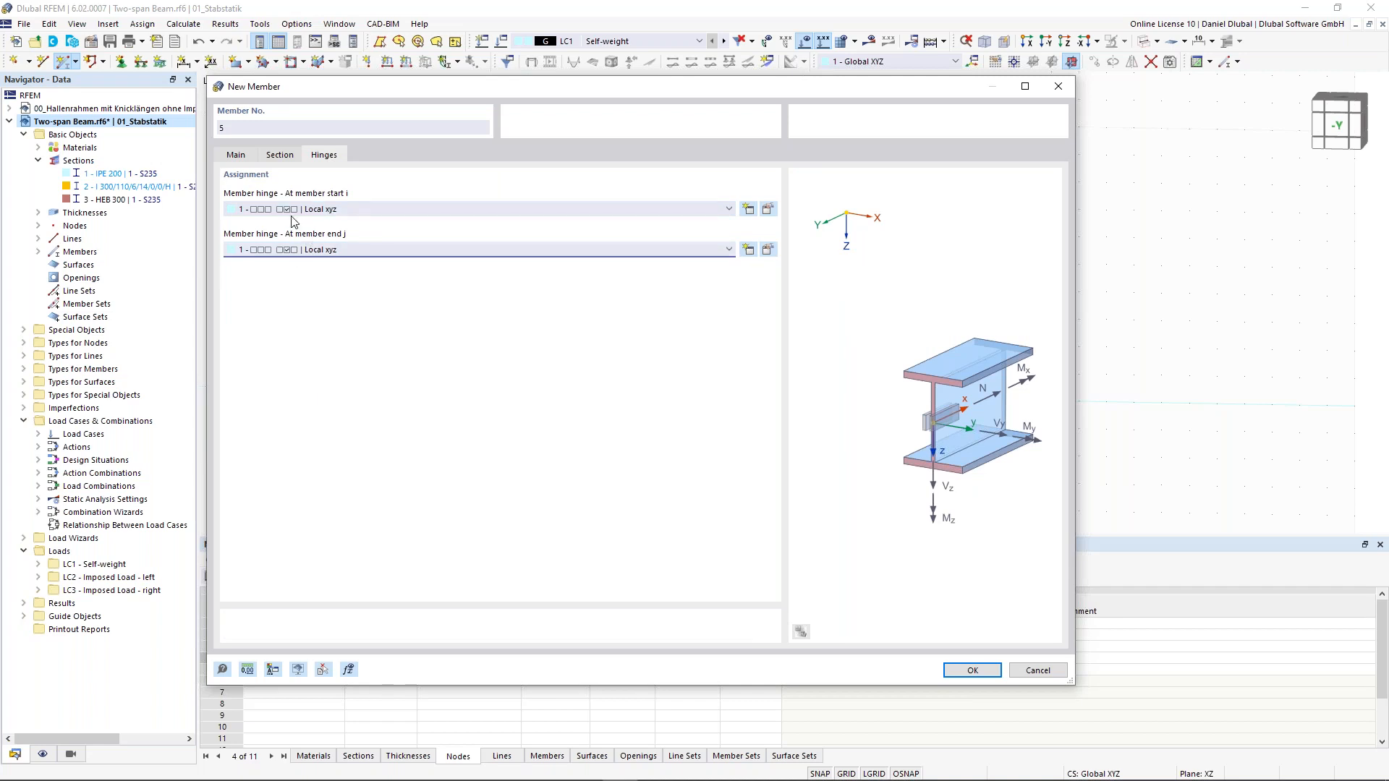
Step: Create section CHC 60.3x4.0 (EN 10219-2:1997, Continental Steel) in S235 and assign it to the new member
left_click(291, 157)
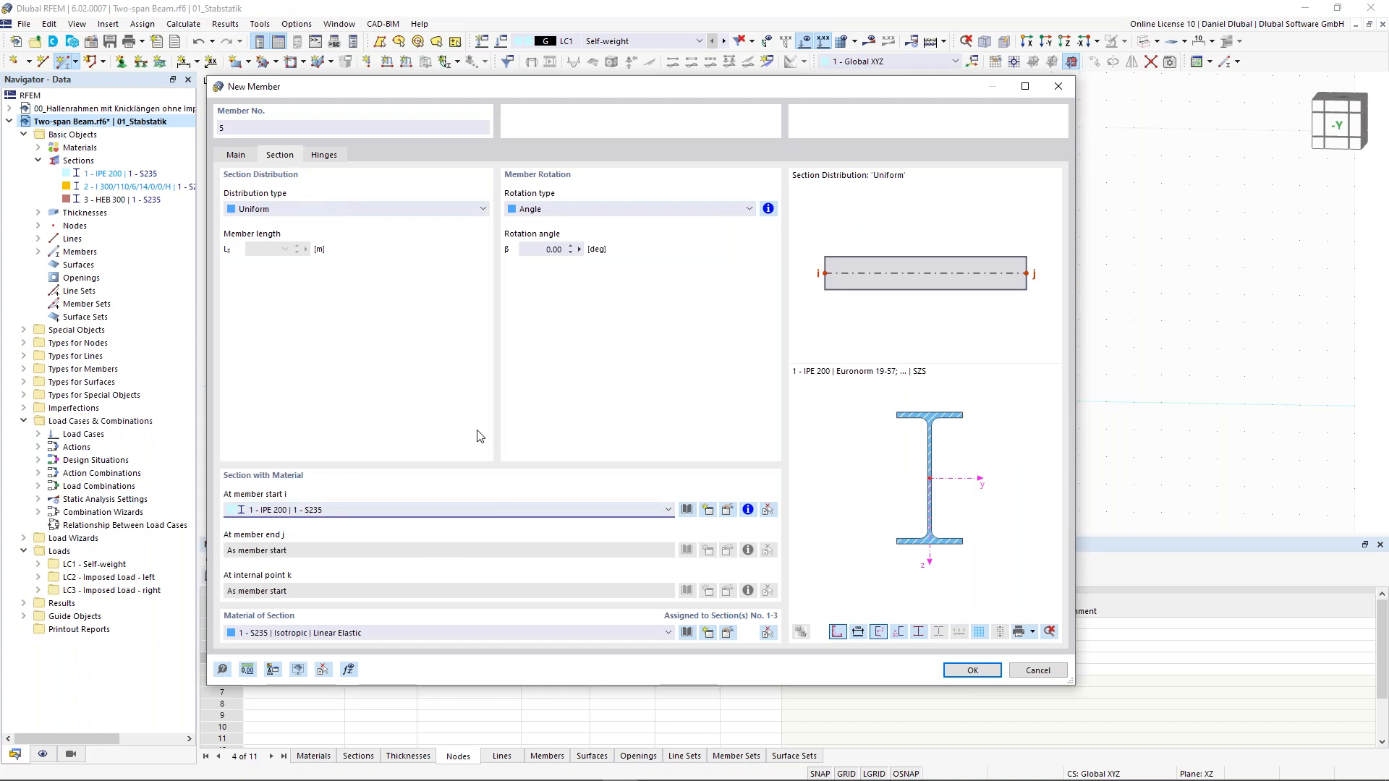
left_click_drag(570, 86, 621, 77)
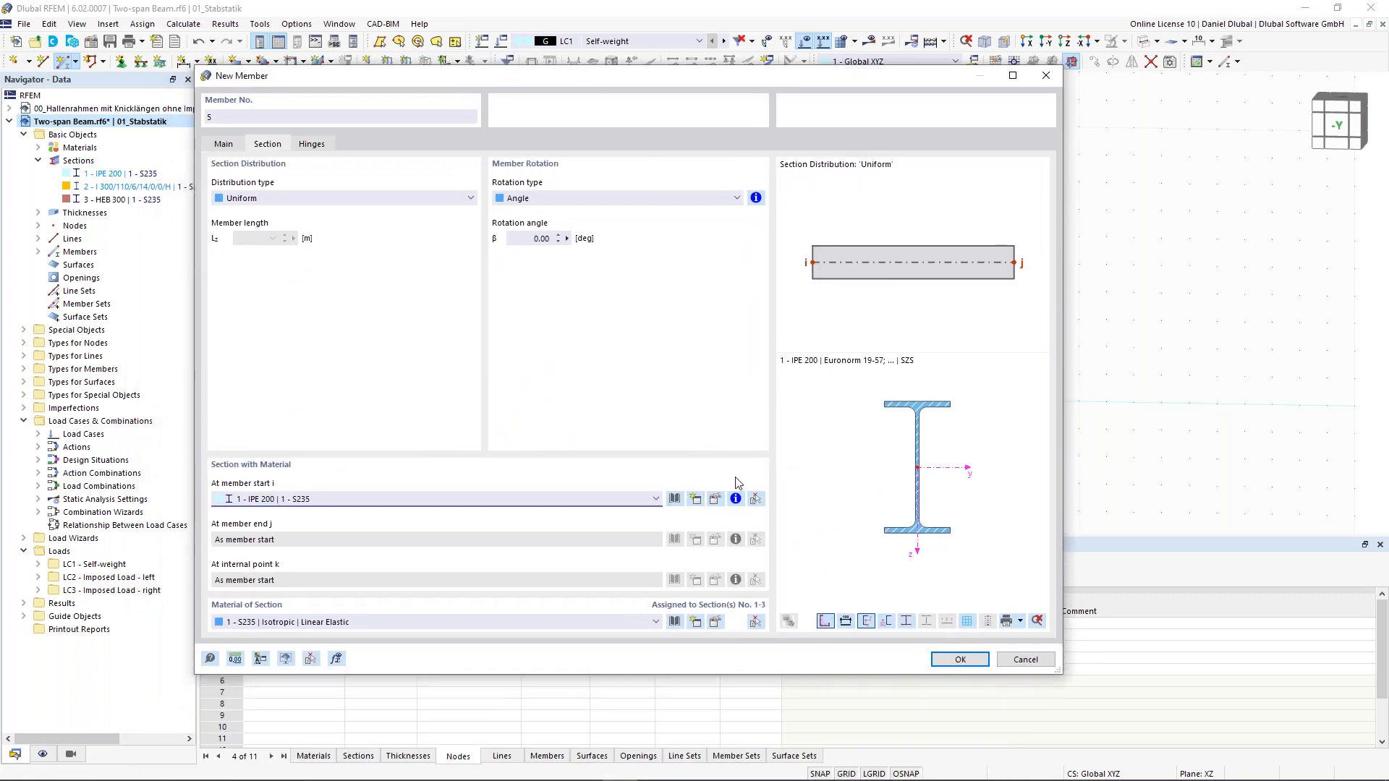
left_click(695, 499)
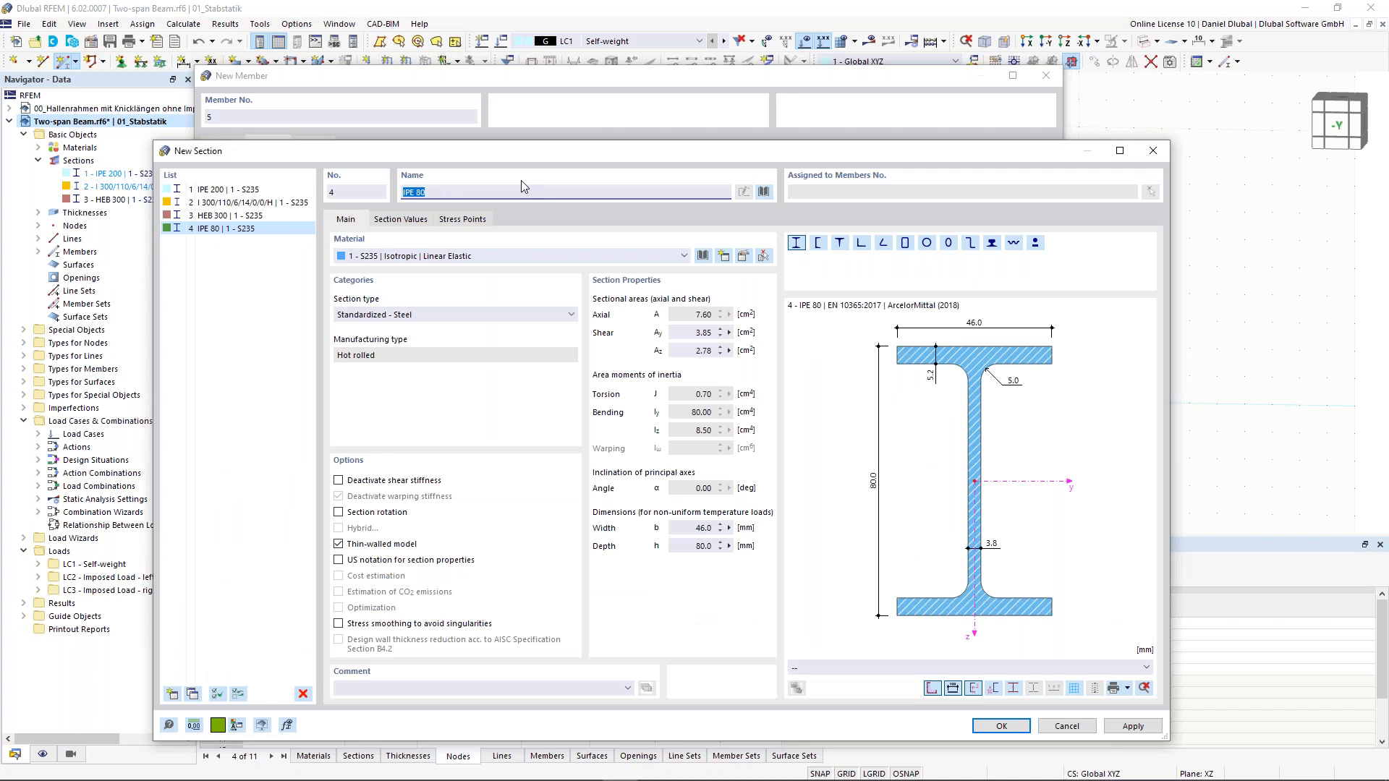
type("HC")
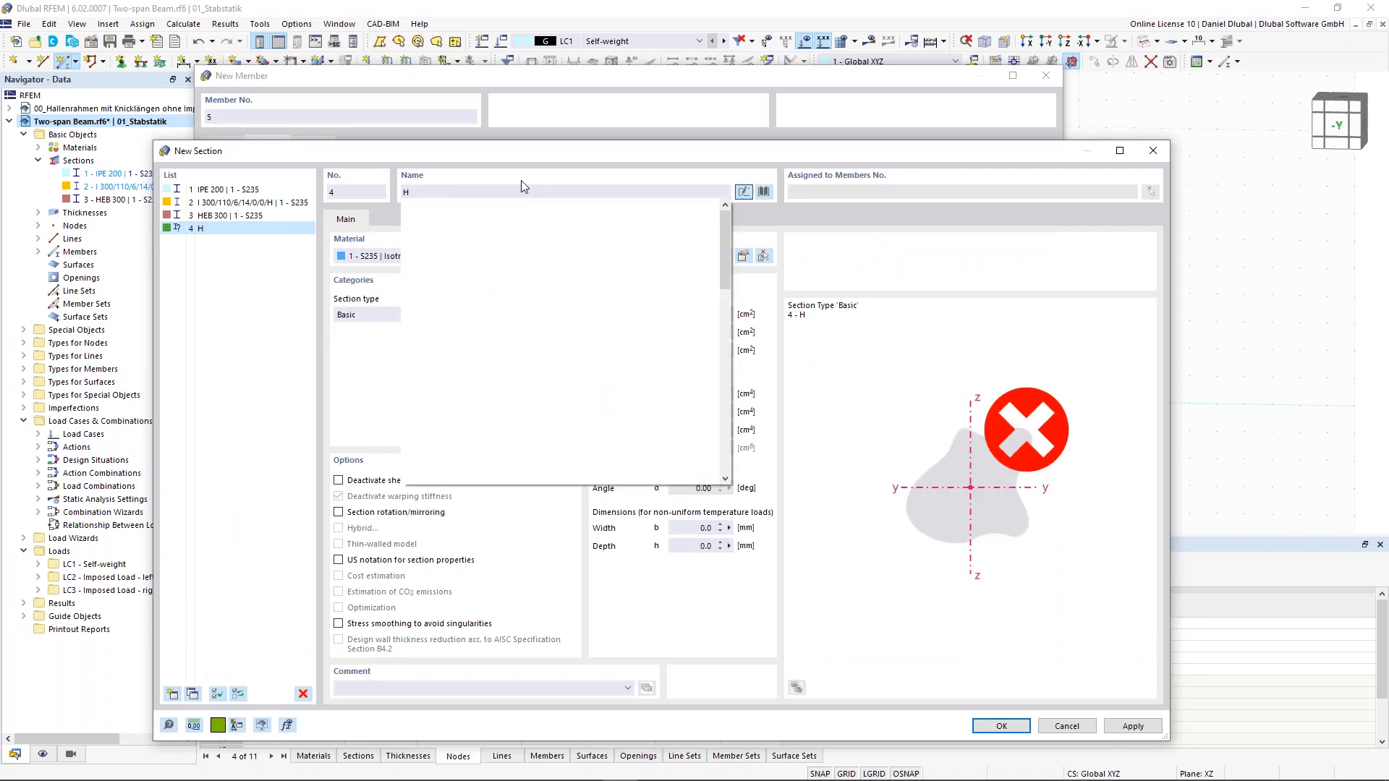
key("BackSpace")
key("BackSpace")
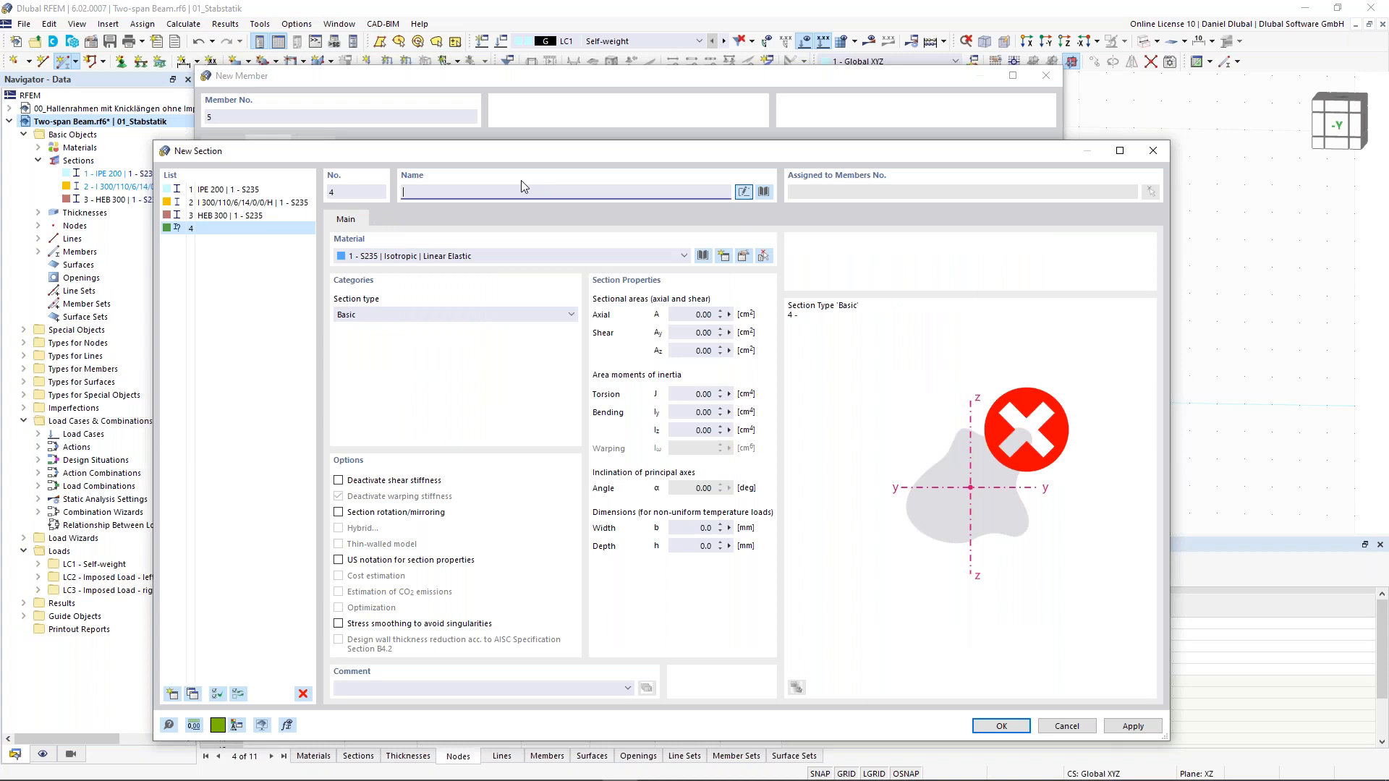
type("Ch")
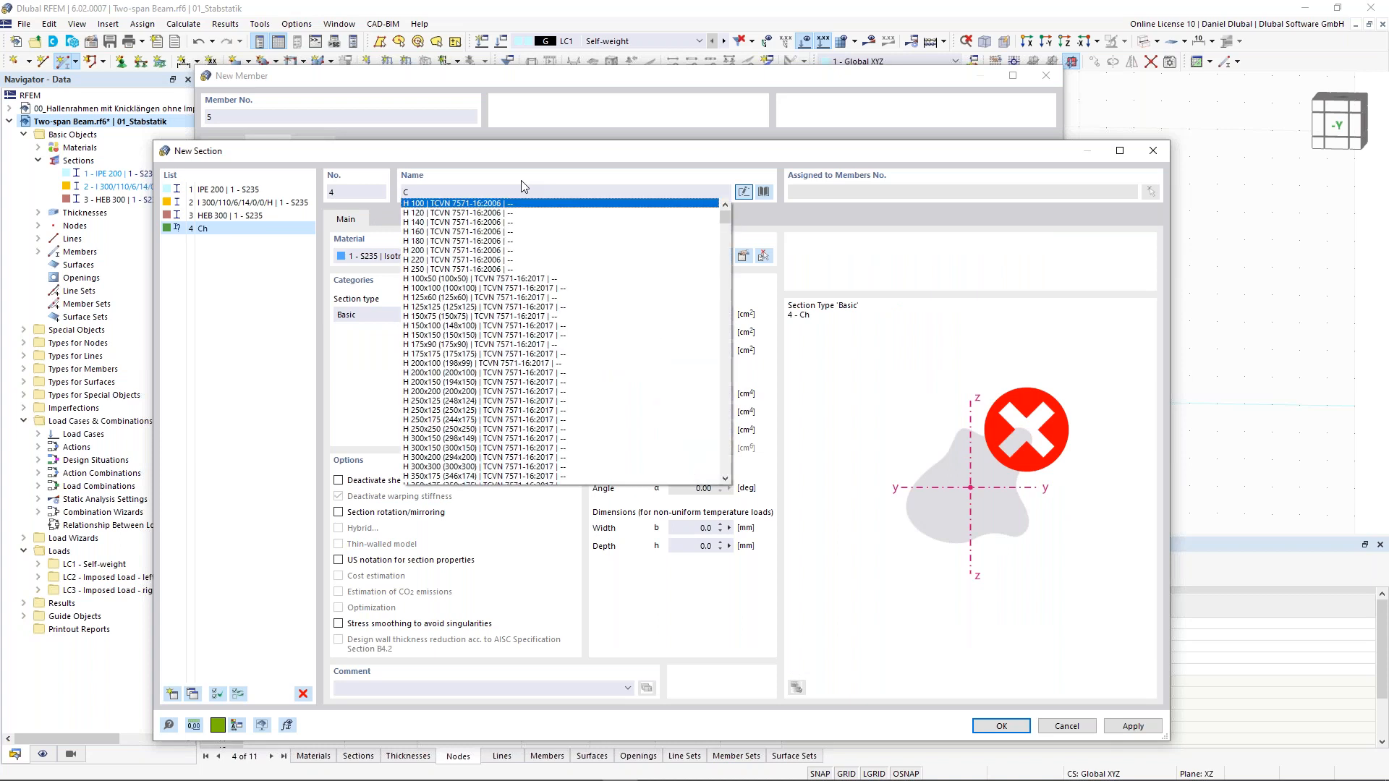
type("HC")
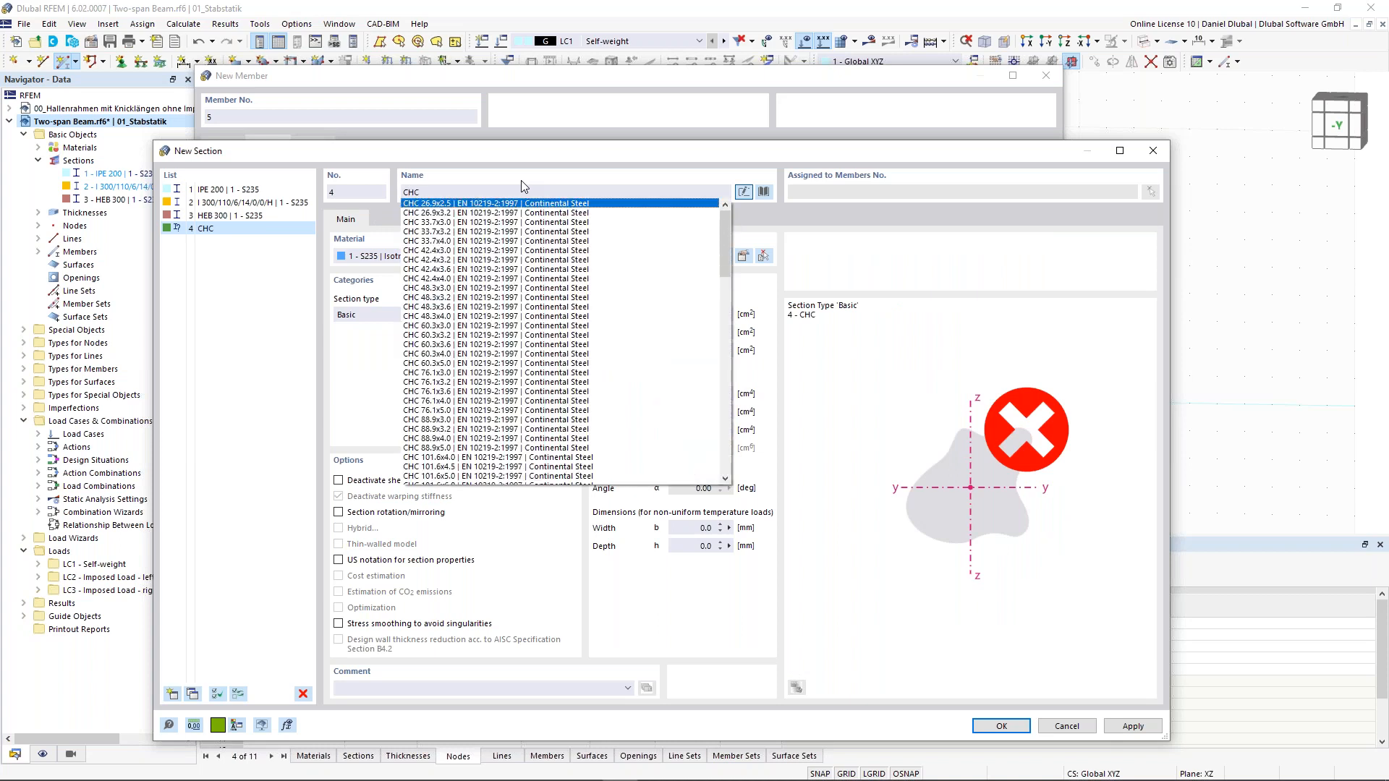
left_click(437, 354)
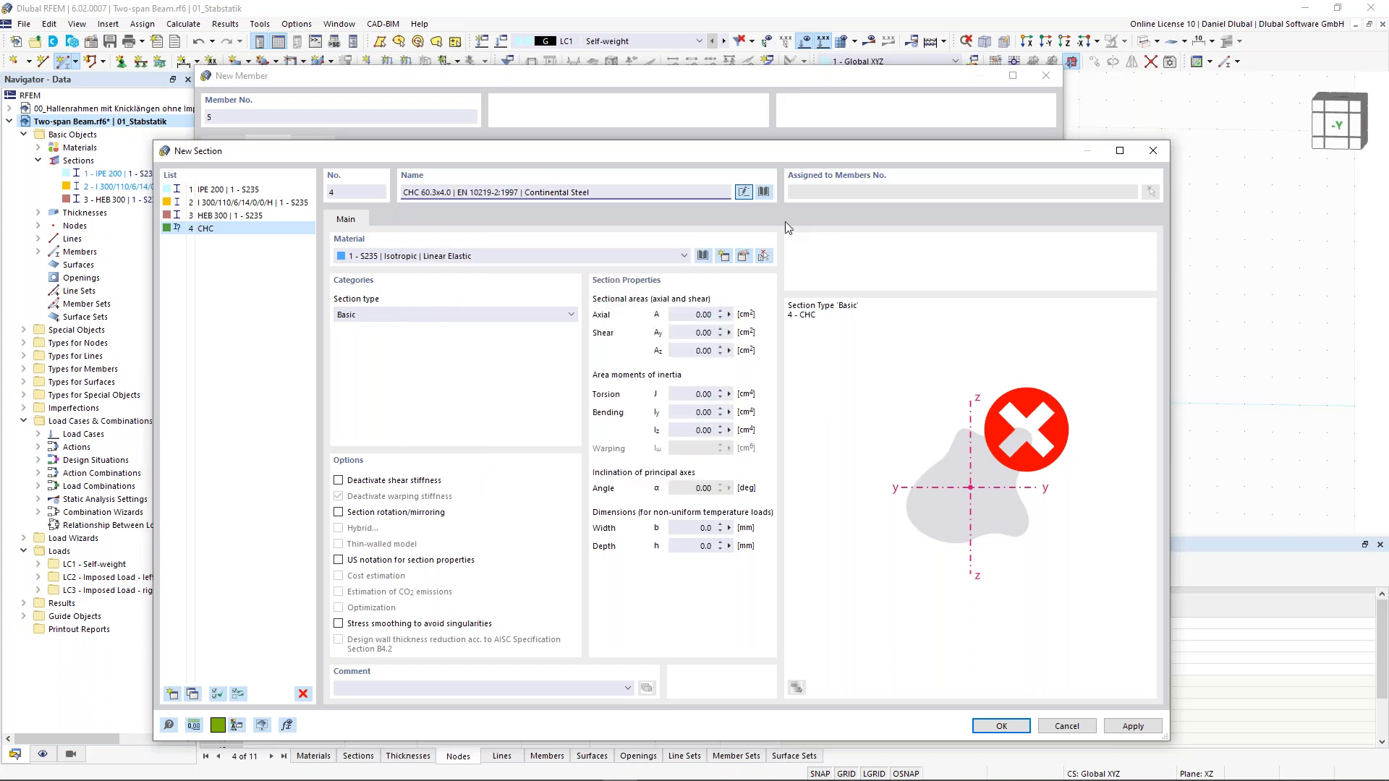
left_click(1012, 726)
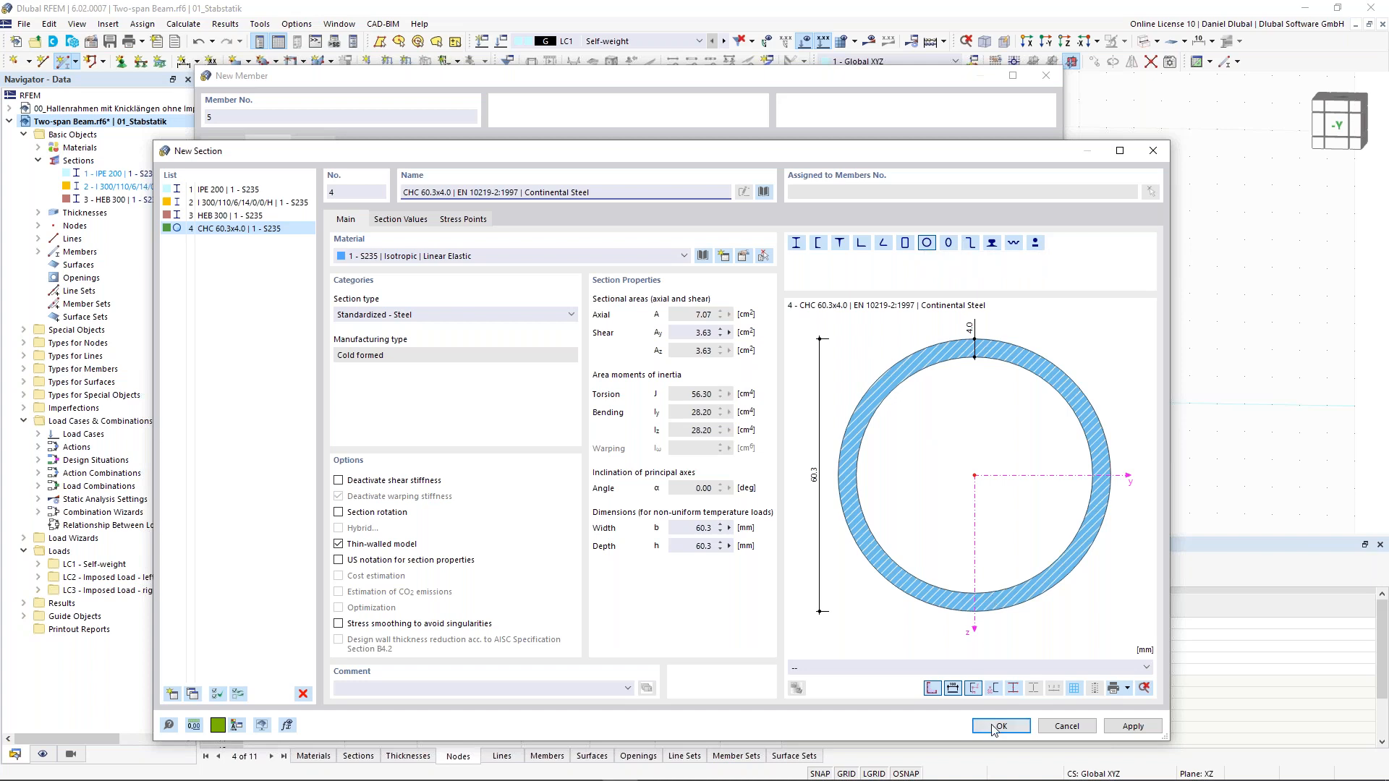
key("Escape")
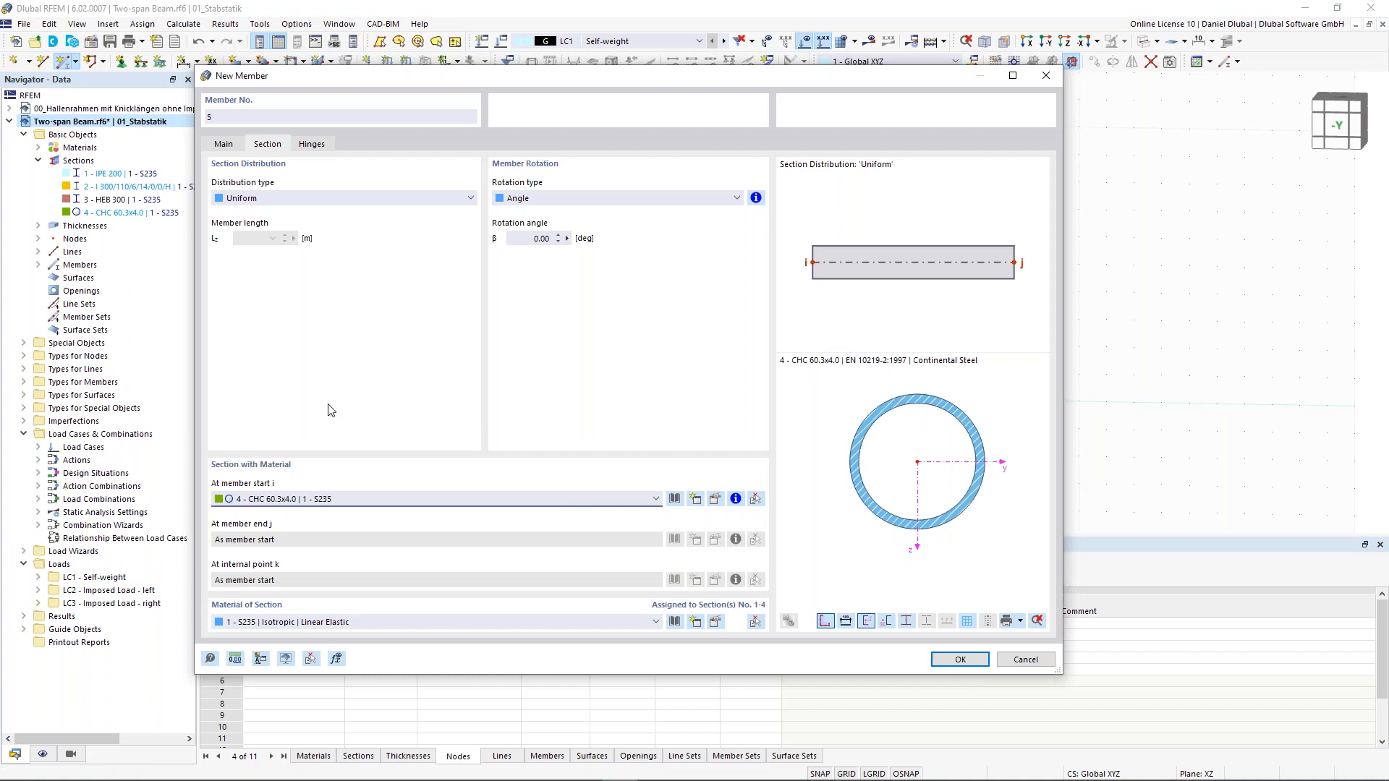
Step: Place the CHC 60.3x4.0 tie member between the two column heads, from X 0, Z -5 m to X 10, Z -5 m
left_click(960, 661)
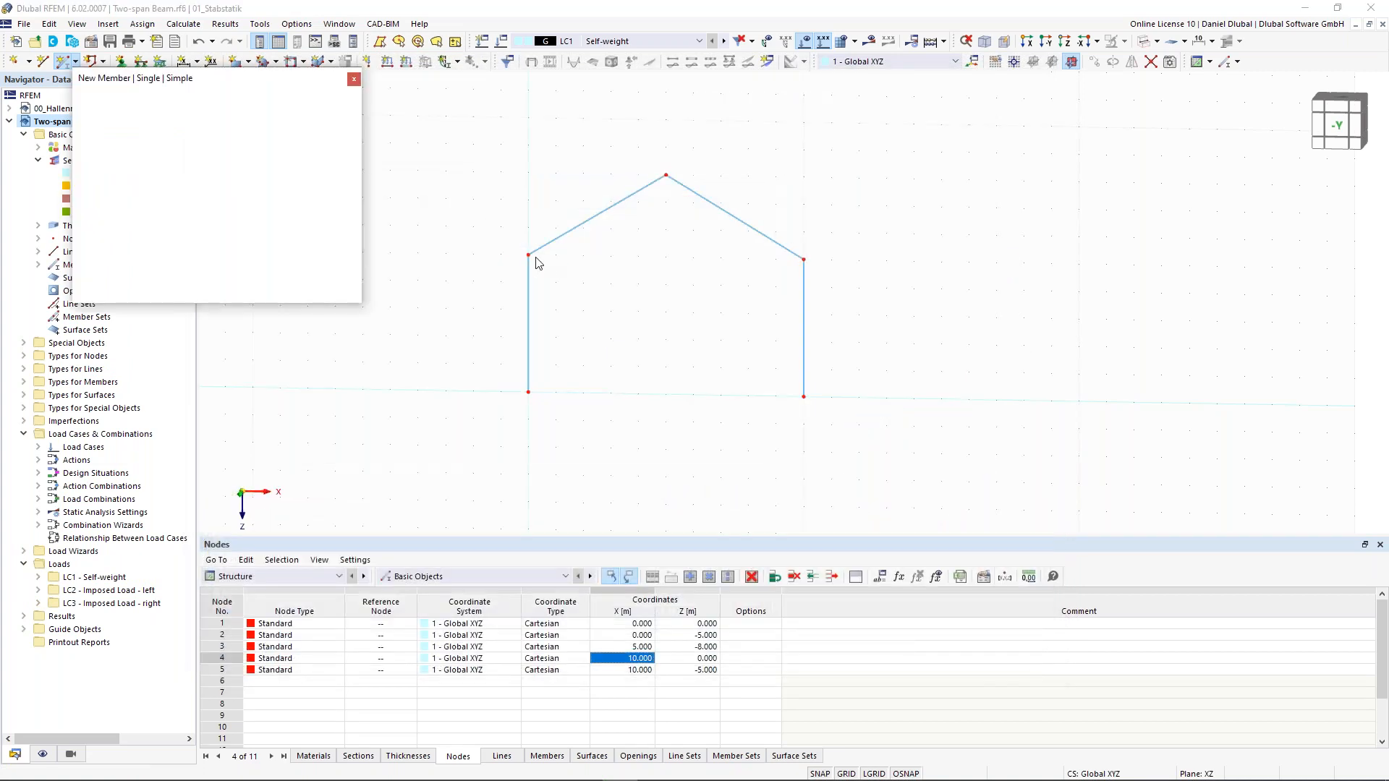
left_click(528, 255)
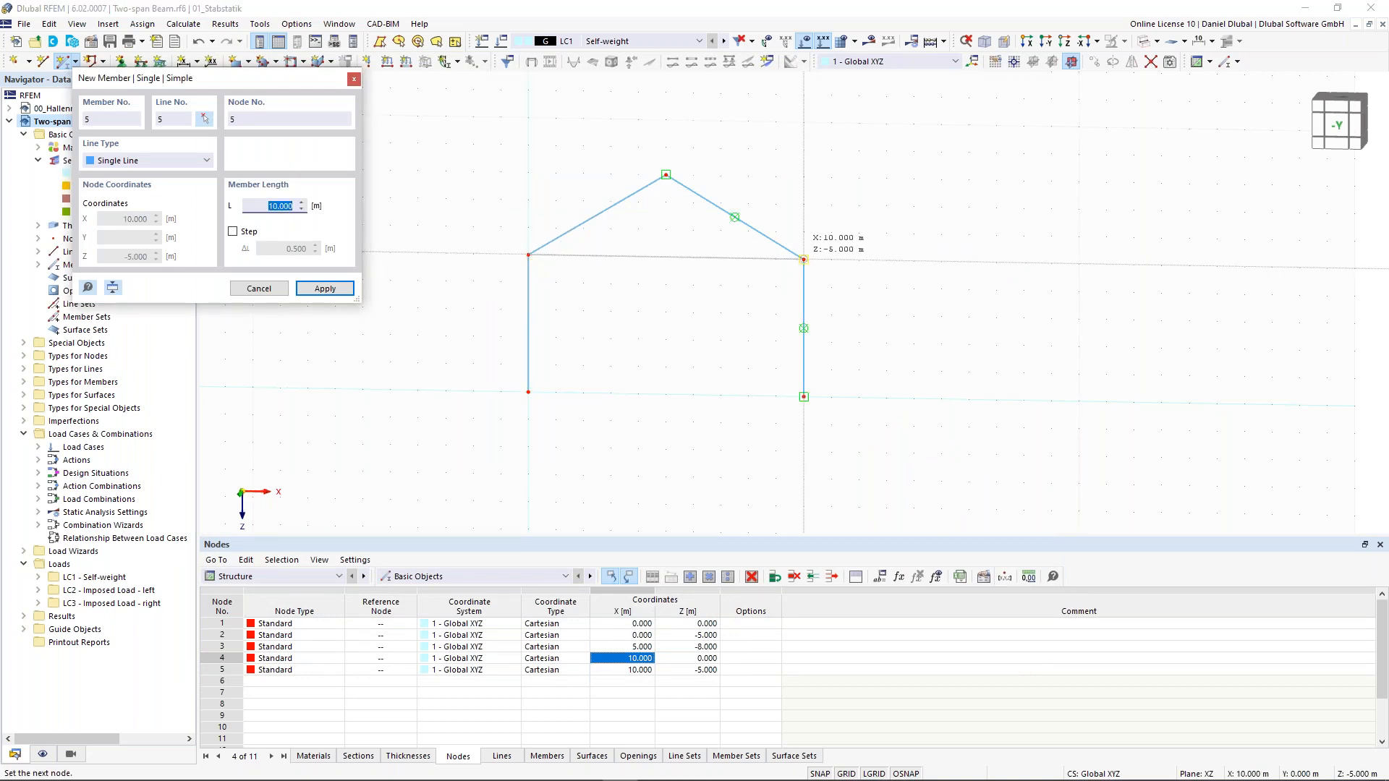
left_click(803, 259)
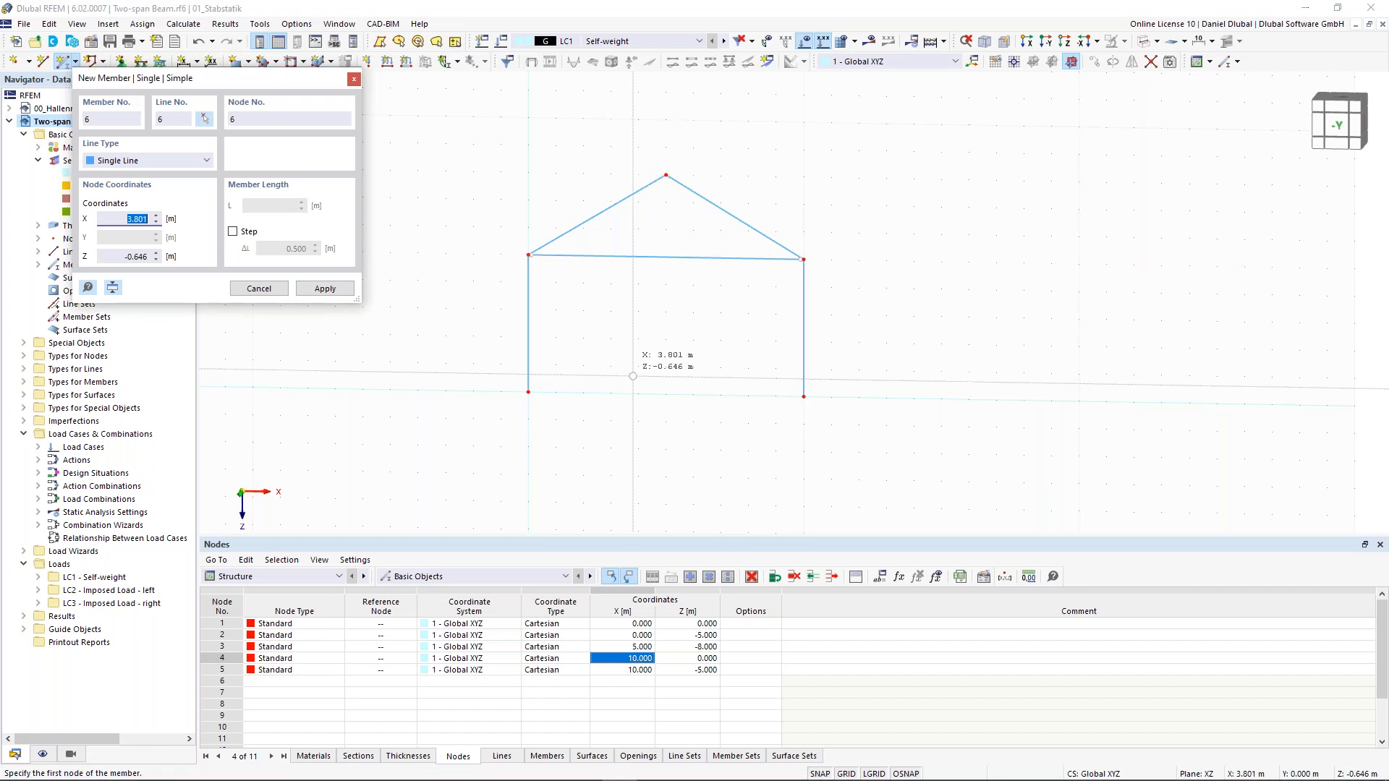
key("Escape")
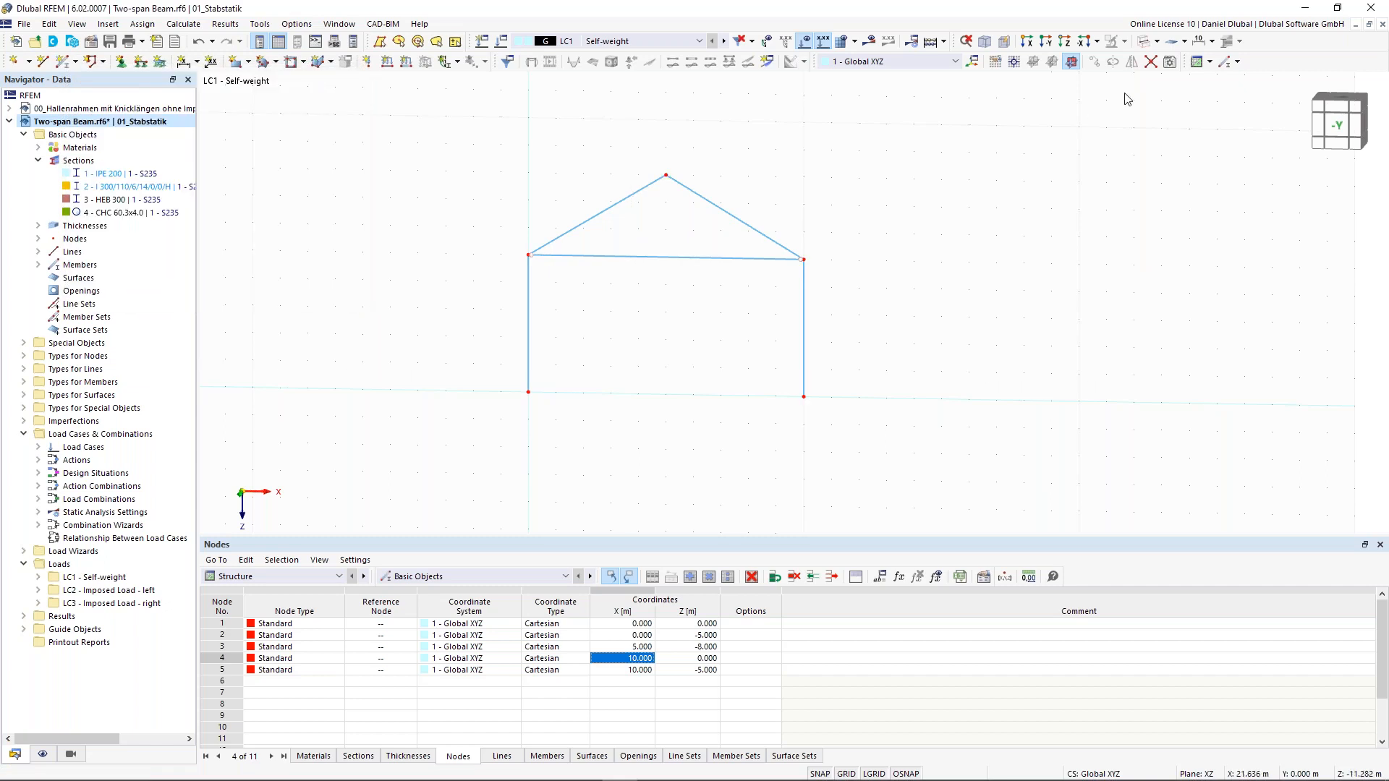
Step: Display the members as rendered solids and assign the Hinged nodal support to both column base nodes, 1 and 4
left_click(1145, 42)
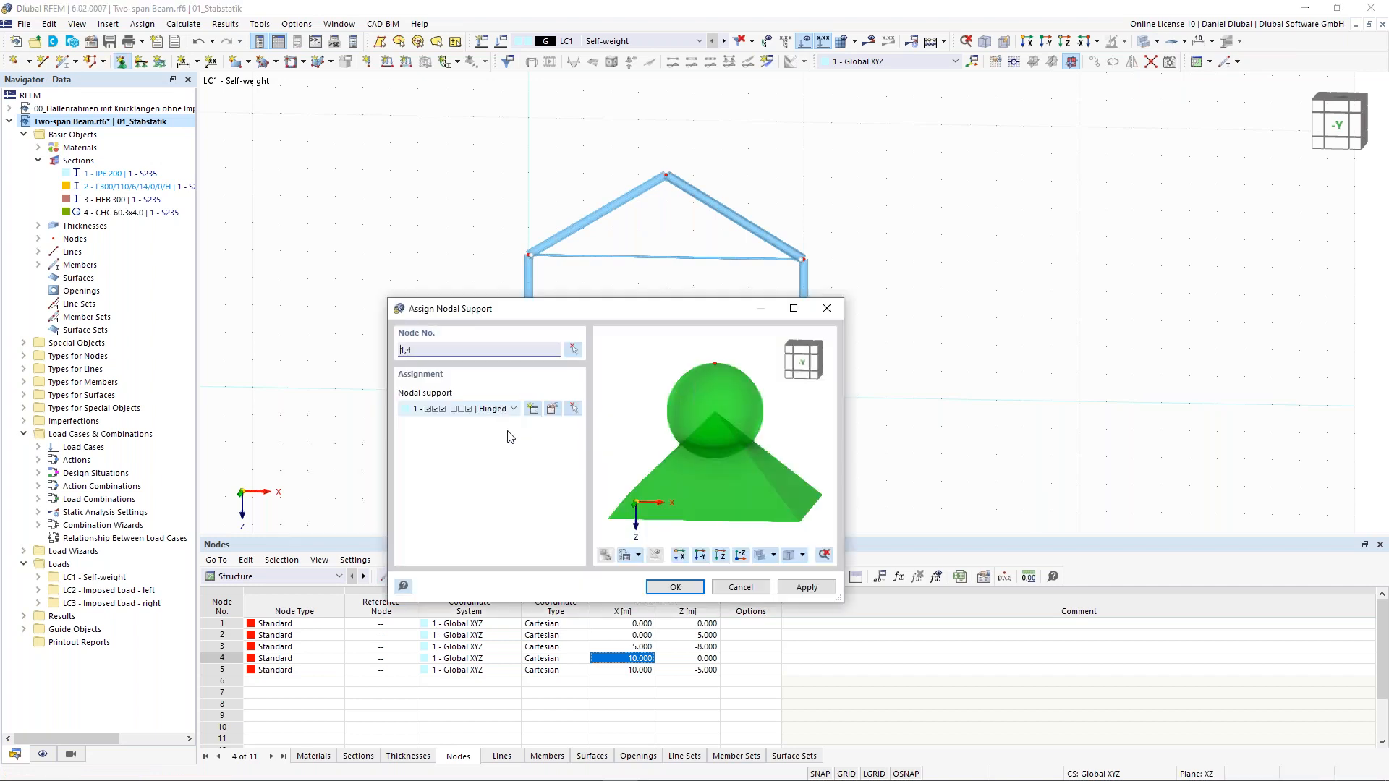
left_click(673, 590)
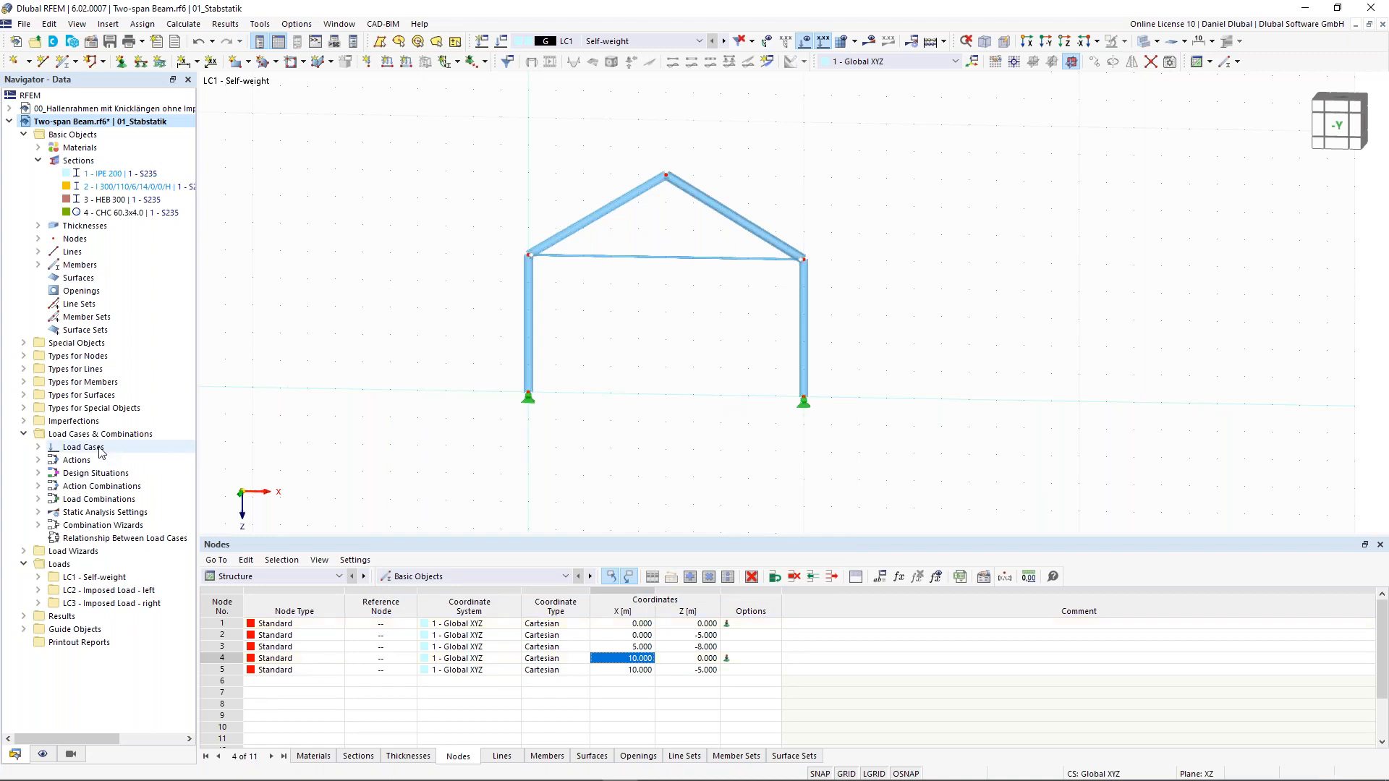
Step: Open the load cases for editing and rename load case LC1 to Snow
double_click(54, 449)
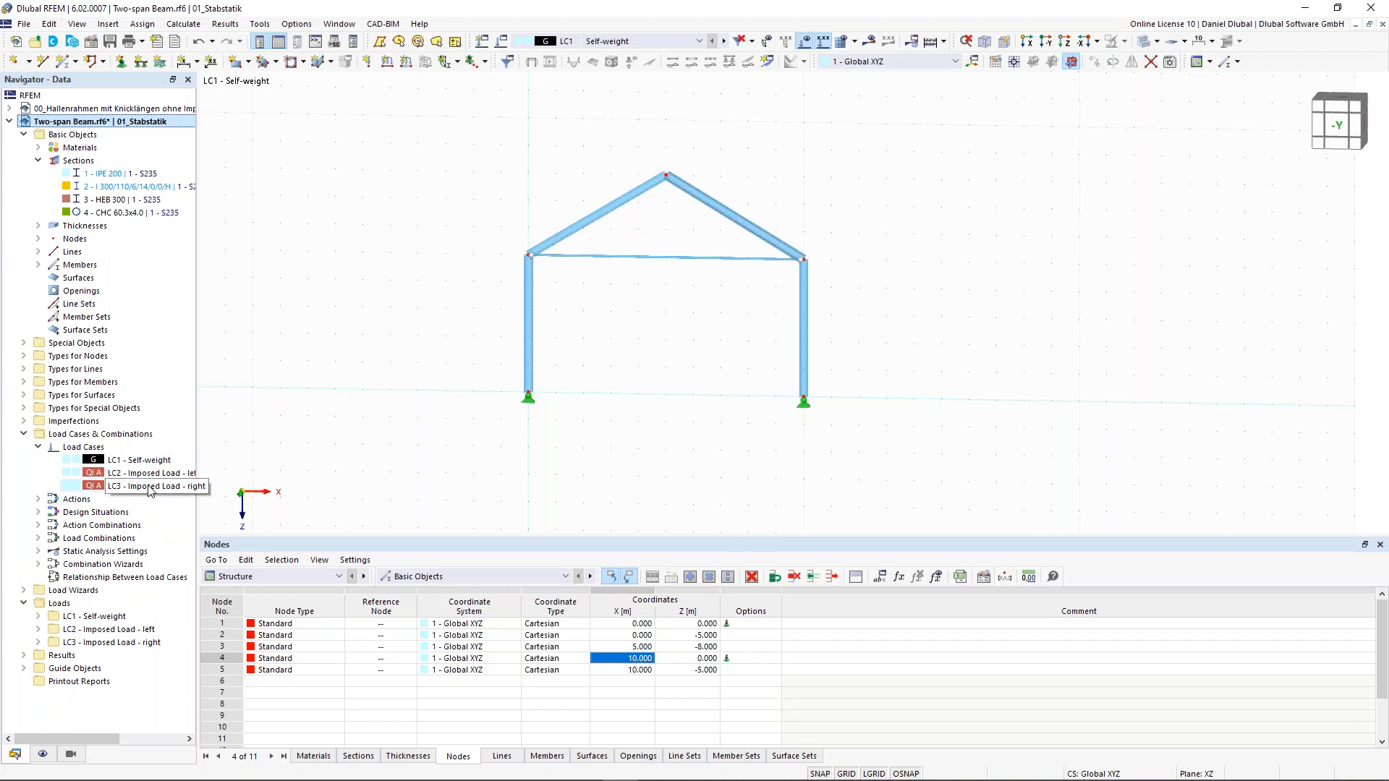
right_click(112, 449)
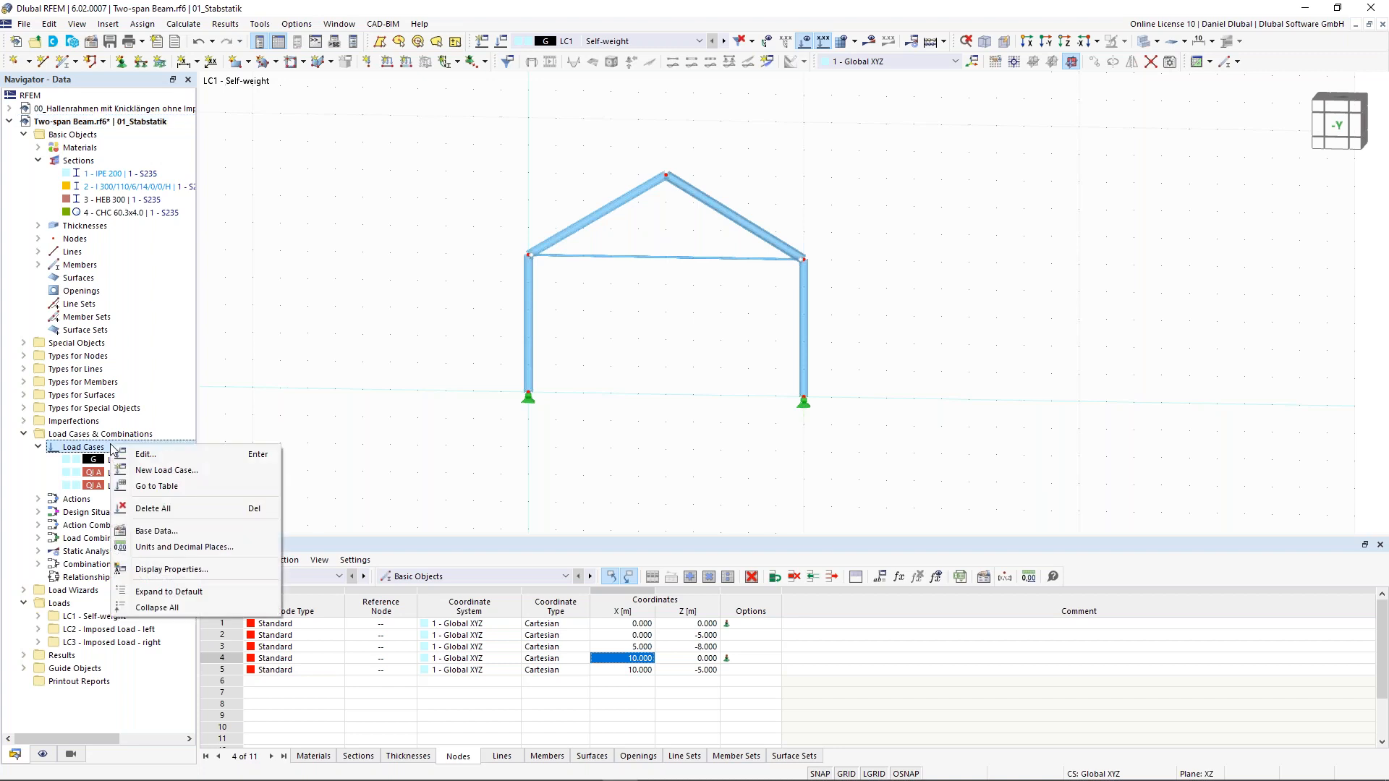
left_click(180, 456)
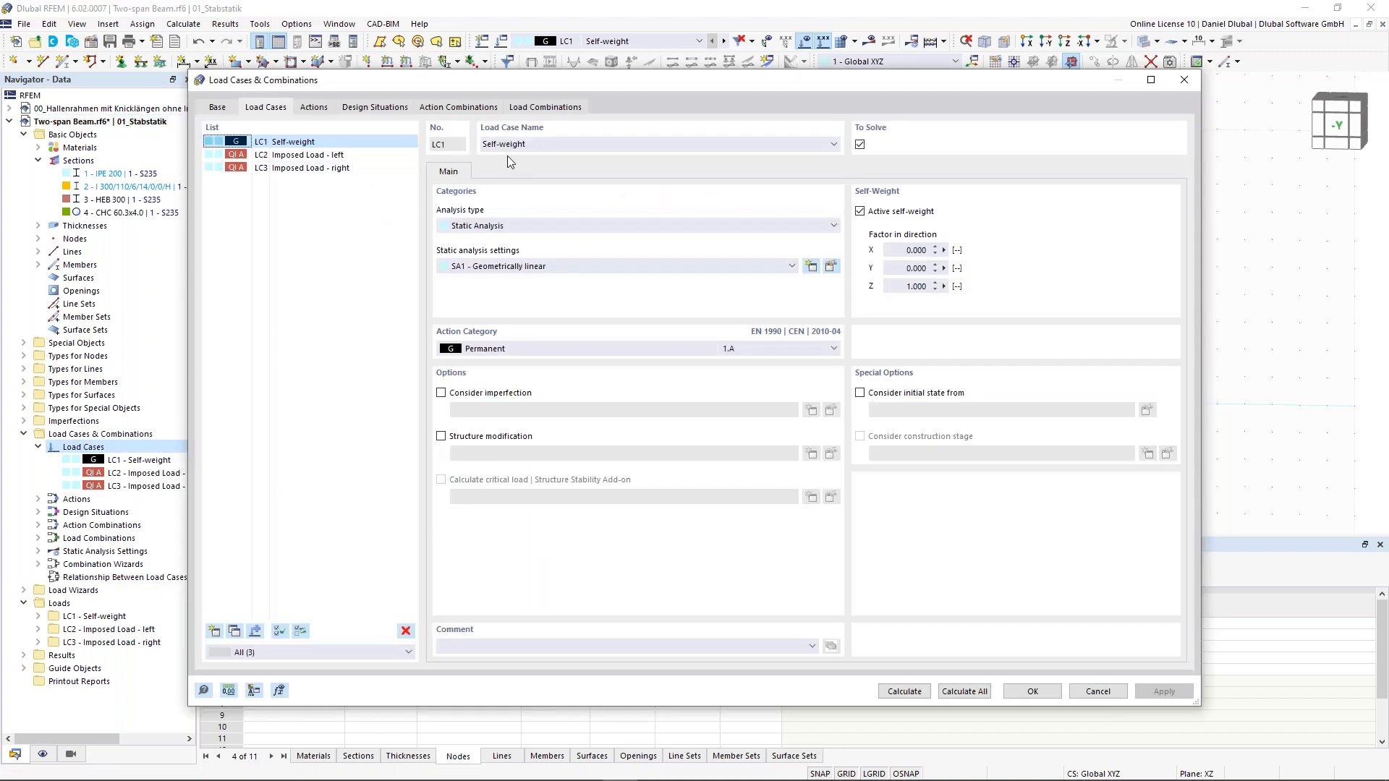
left_click_drag(545, 144, 475, 147)
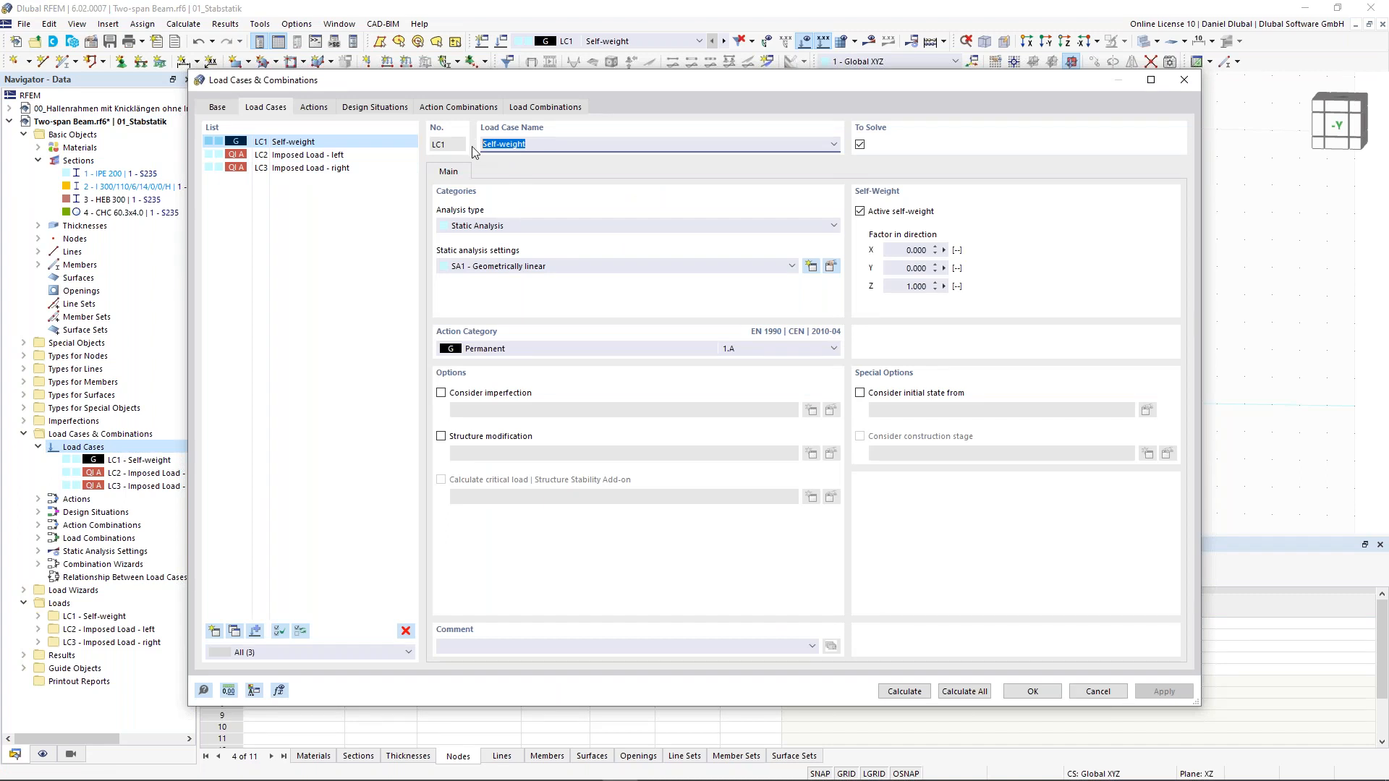
type("Sn")
type("ow")
Step: Rename load case LC2 to Wind and load case LC3 to Temperature
left_click(376, 154)
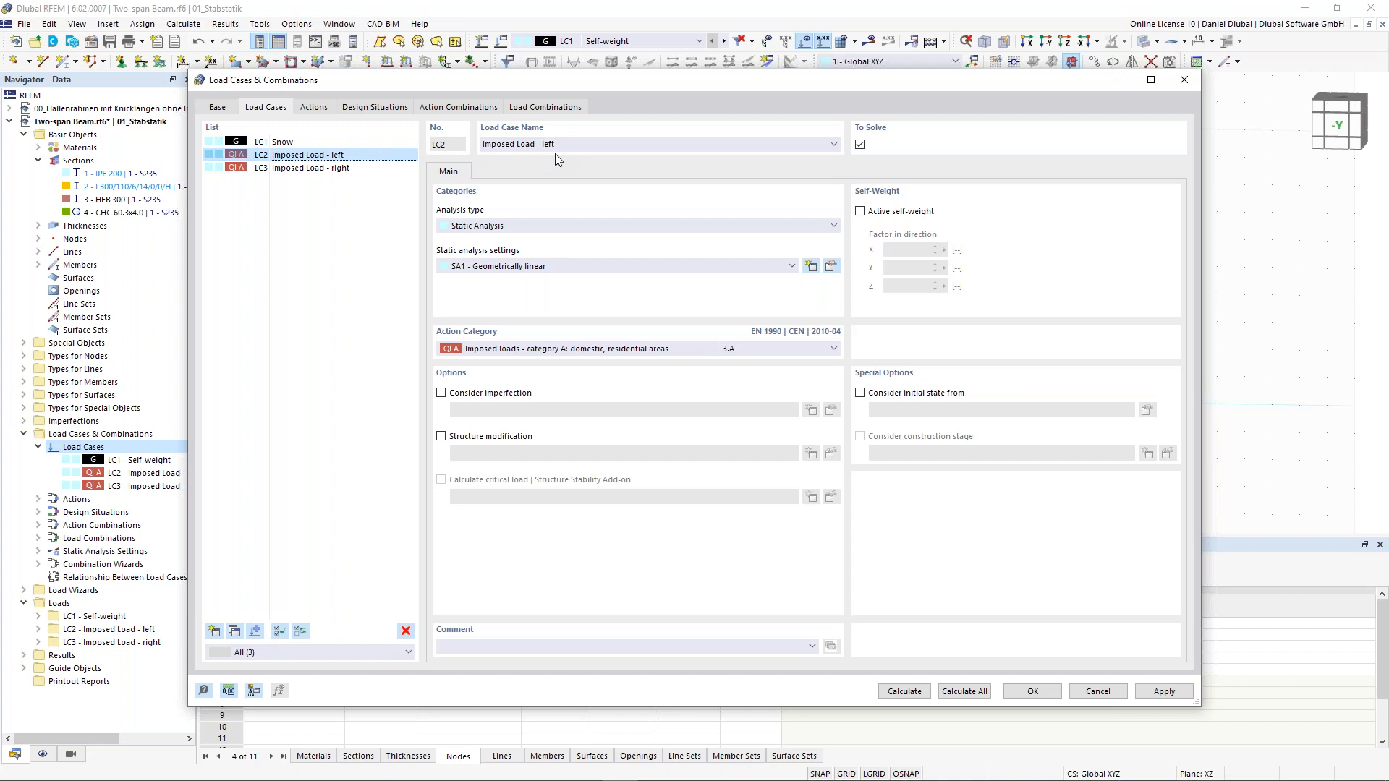
left_click(224, 107)
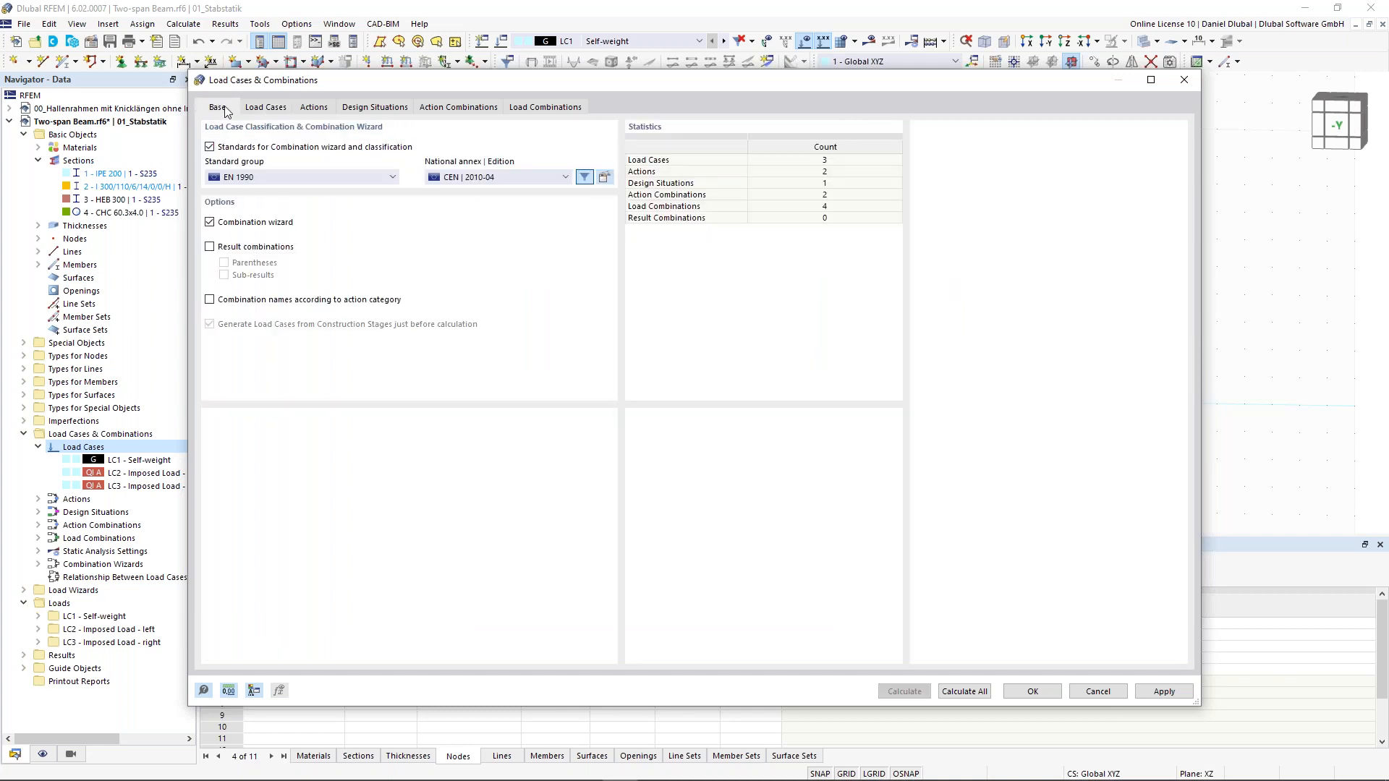
left_click(263, 109)
triple_click(543, 143)
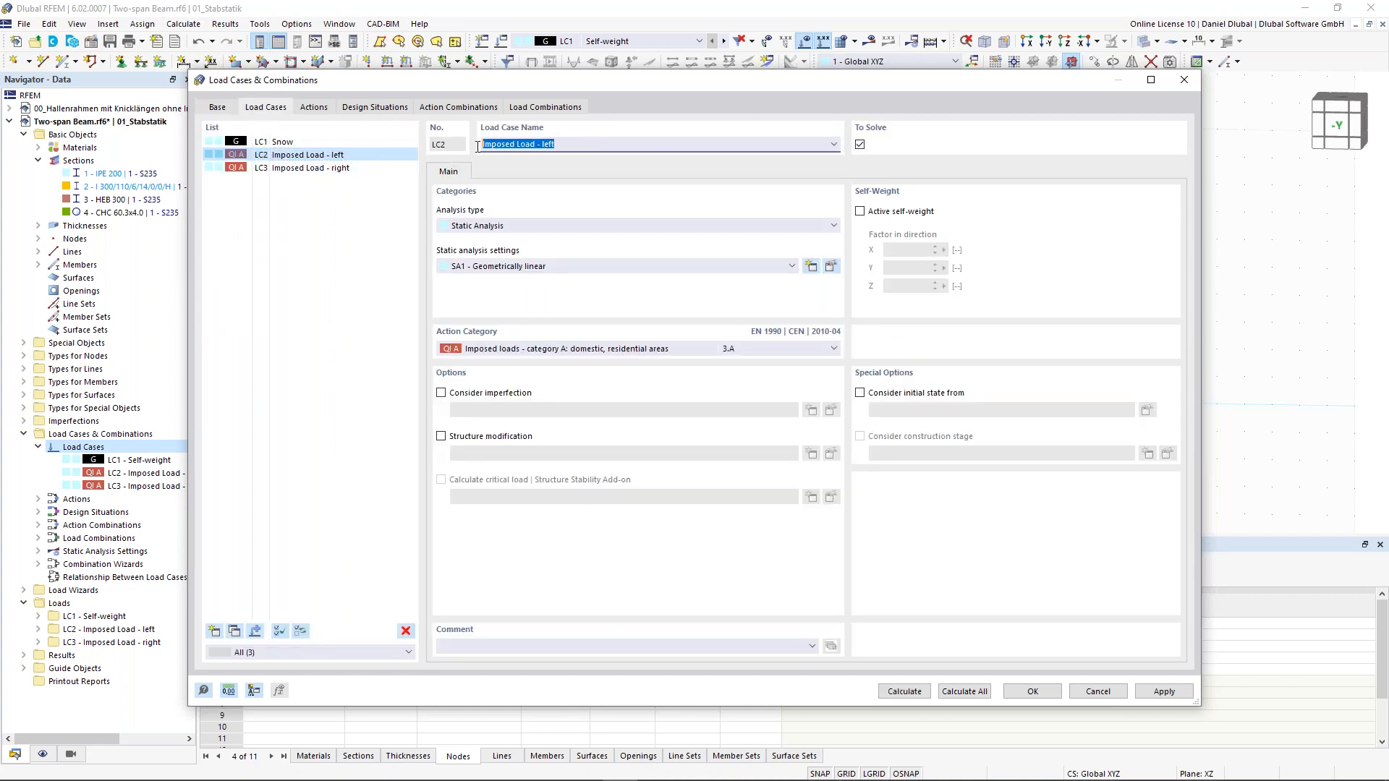
type("Wind")
left_click(320, 171)
triple_click(485, 144)
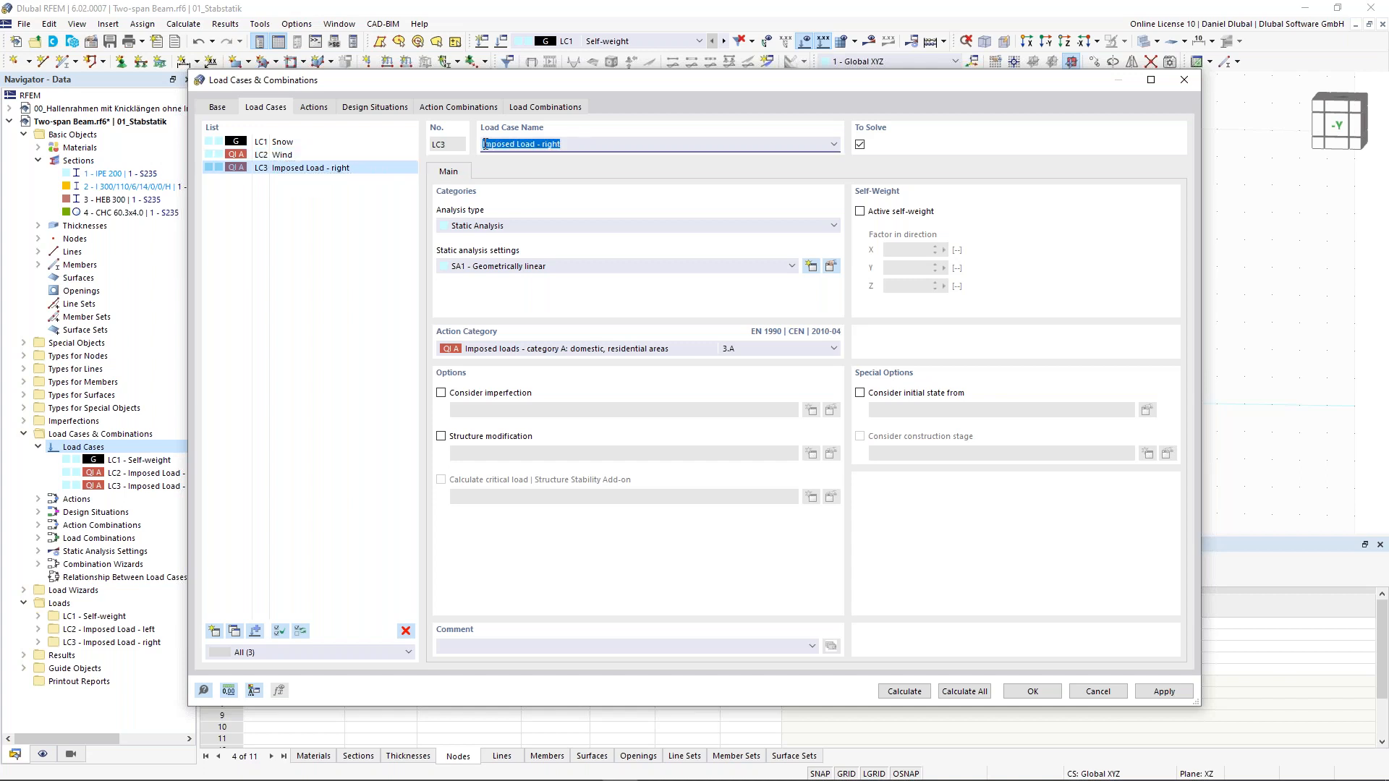
type("Temperature")
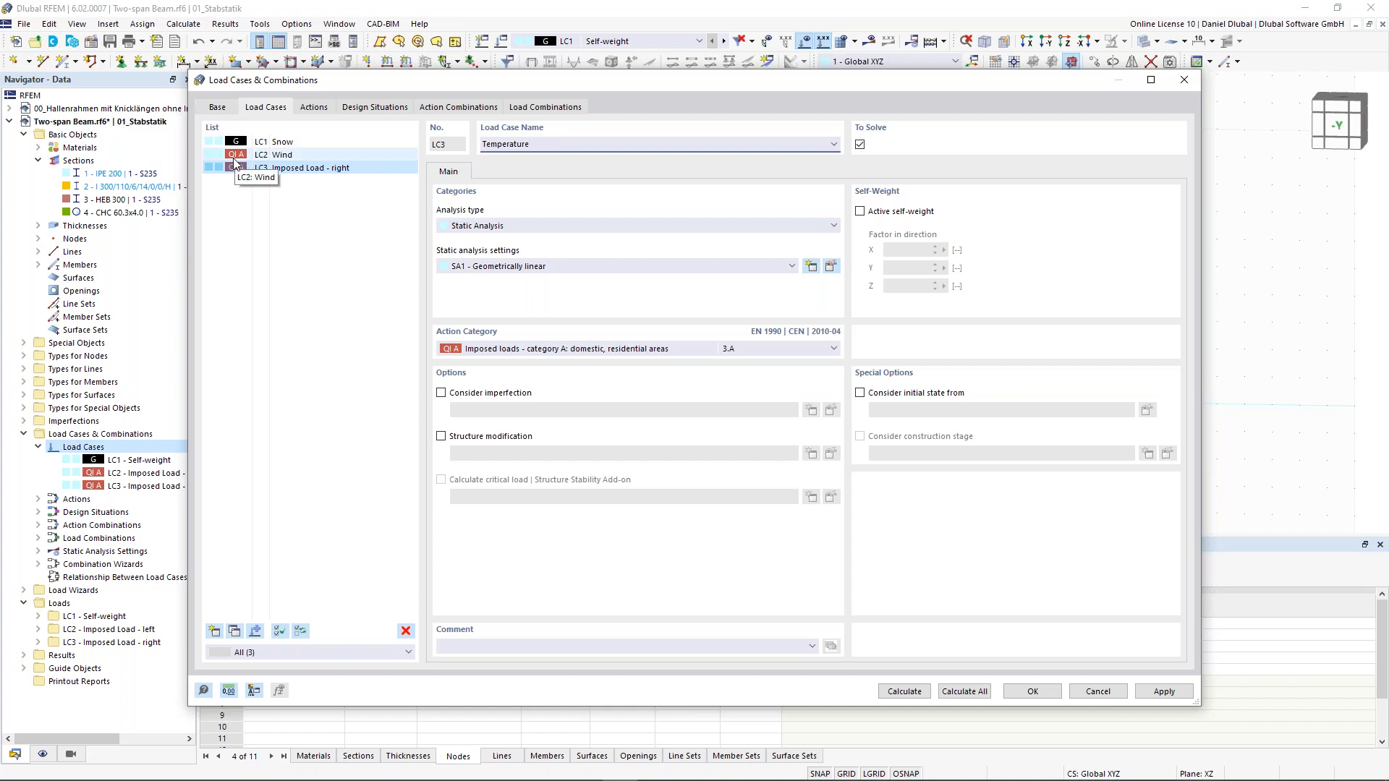
Step: Disable the standards for combination wizard and classification, and accept the load case settings
left_click(218, 111)
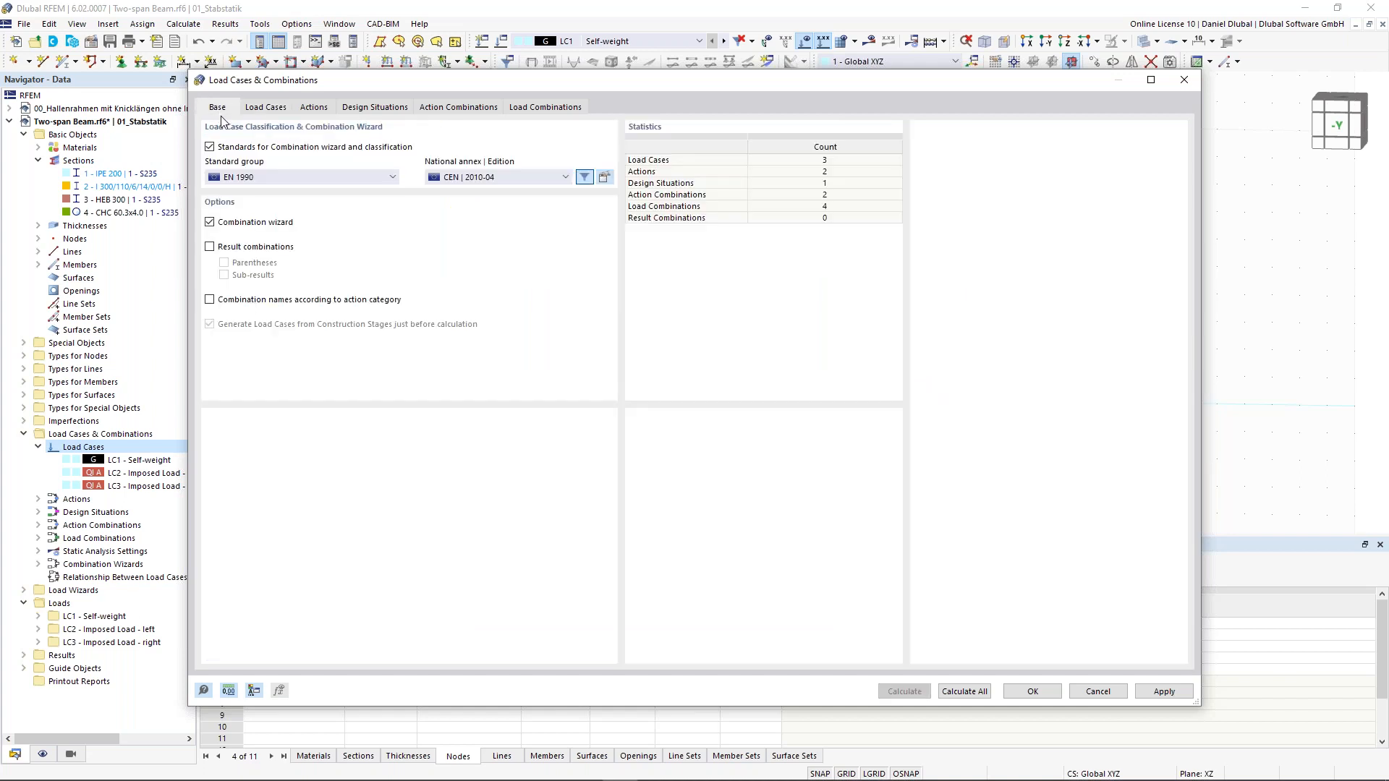
left_click(210, 147)
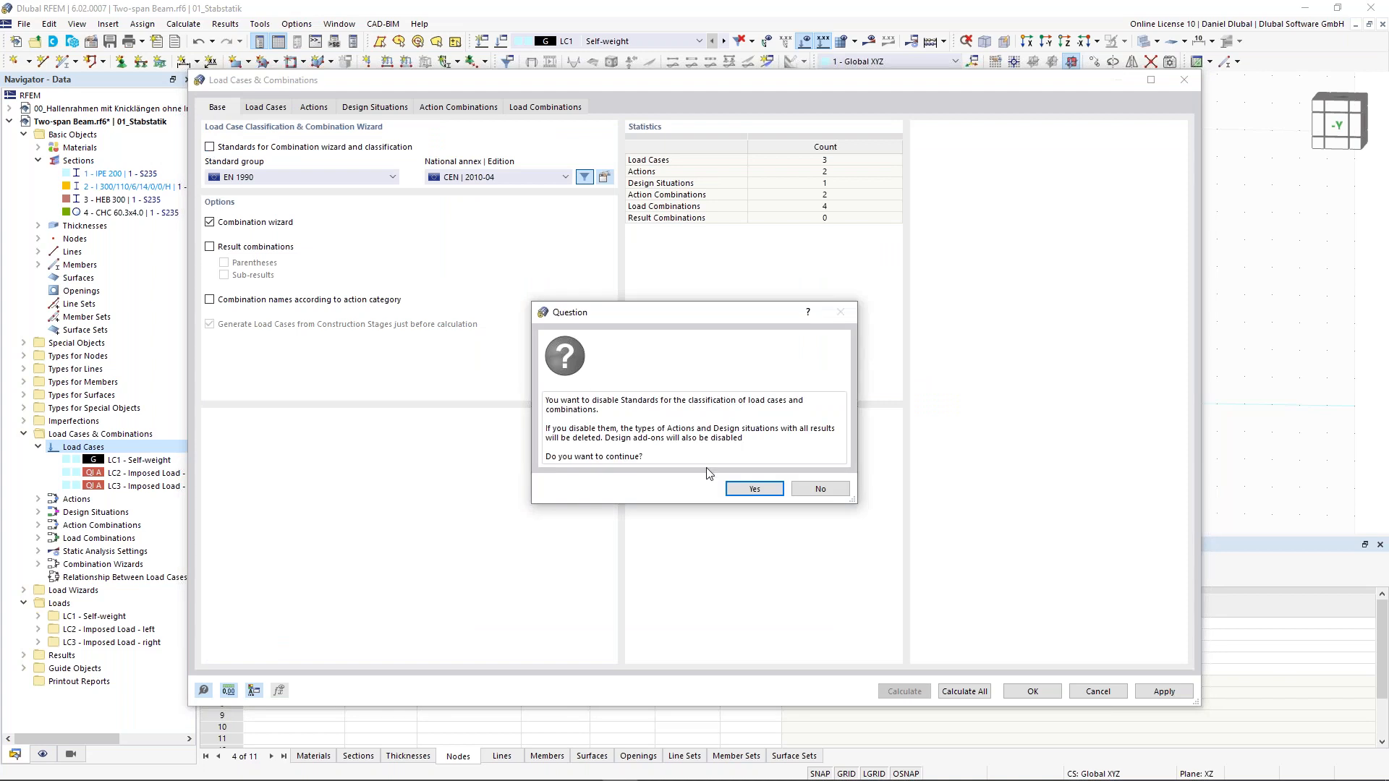
left_click(747, 490)
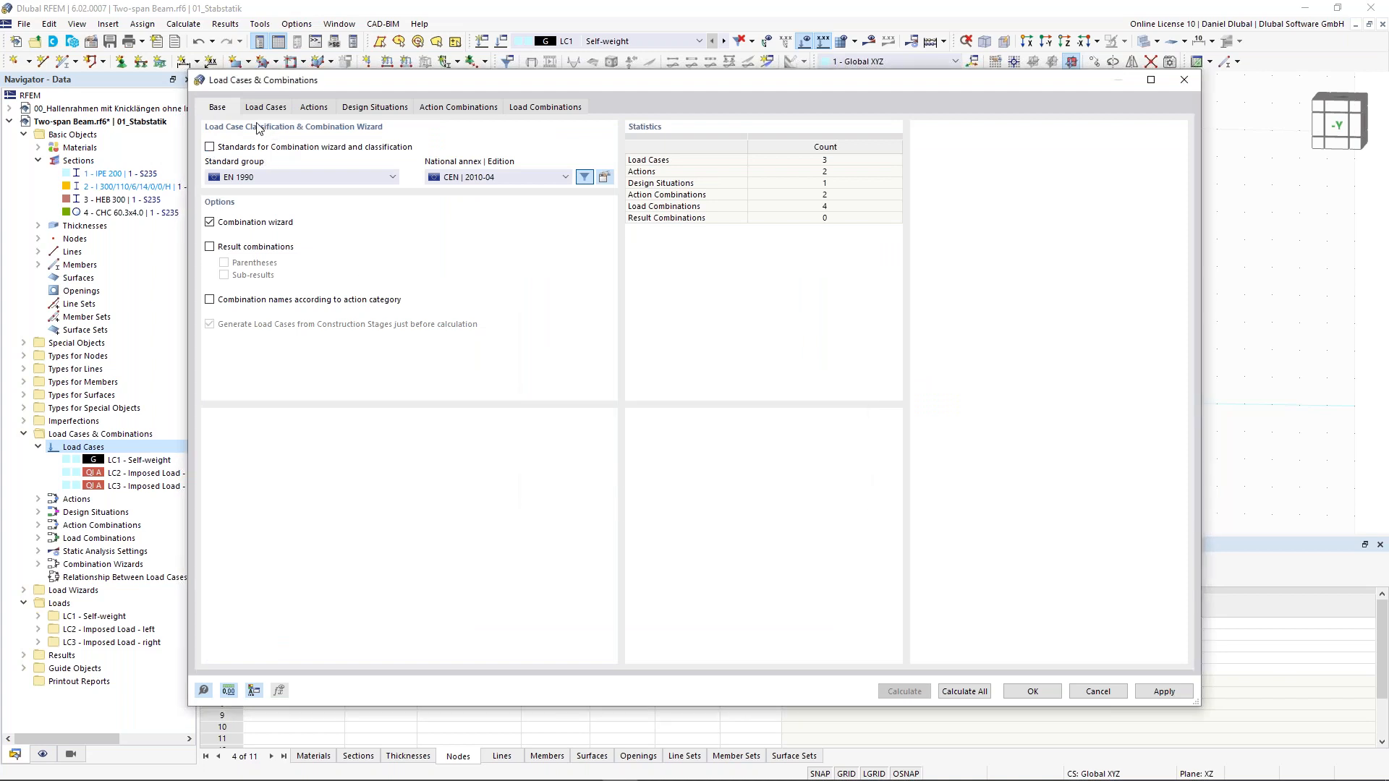
left_click(227, 222)
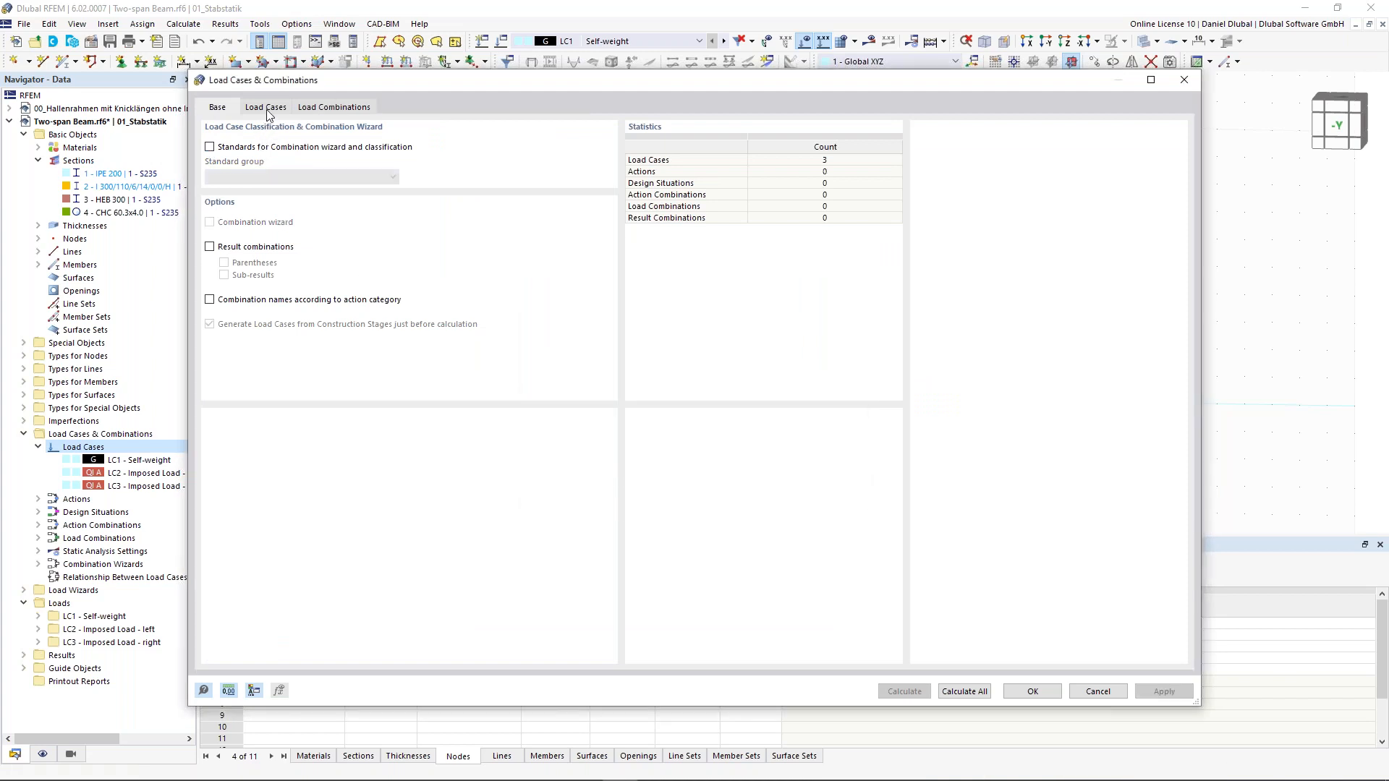
left_click(267, 111)
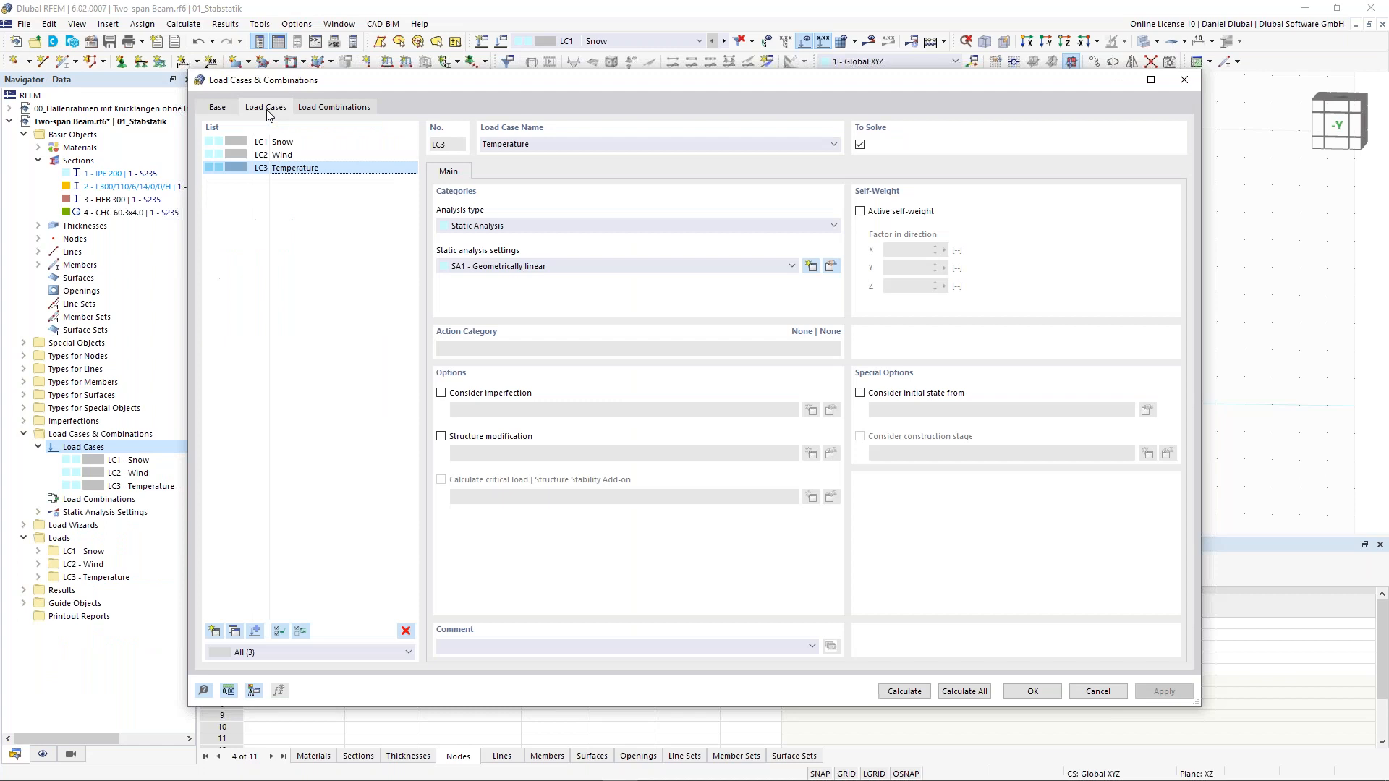
left_click(1040, 691)
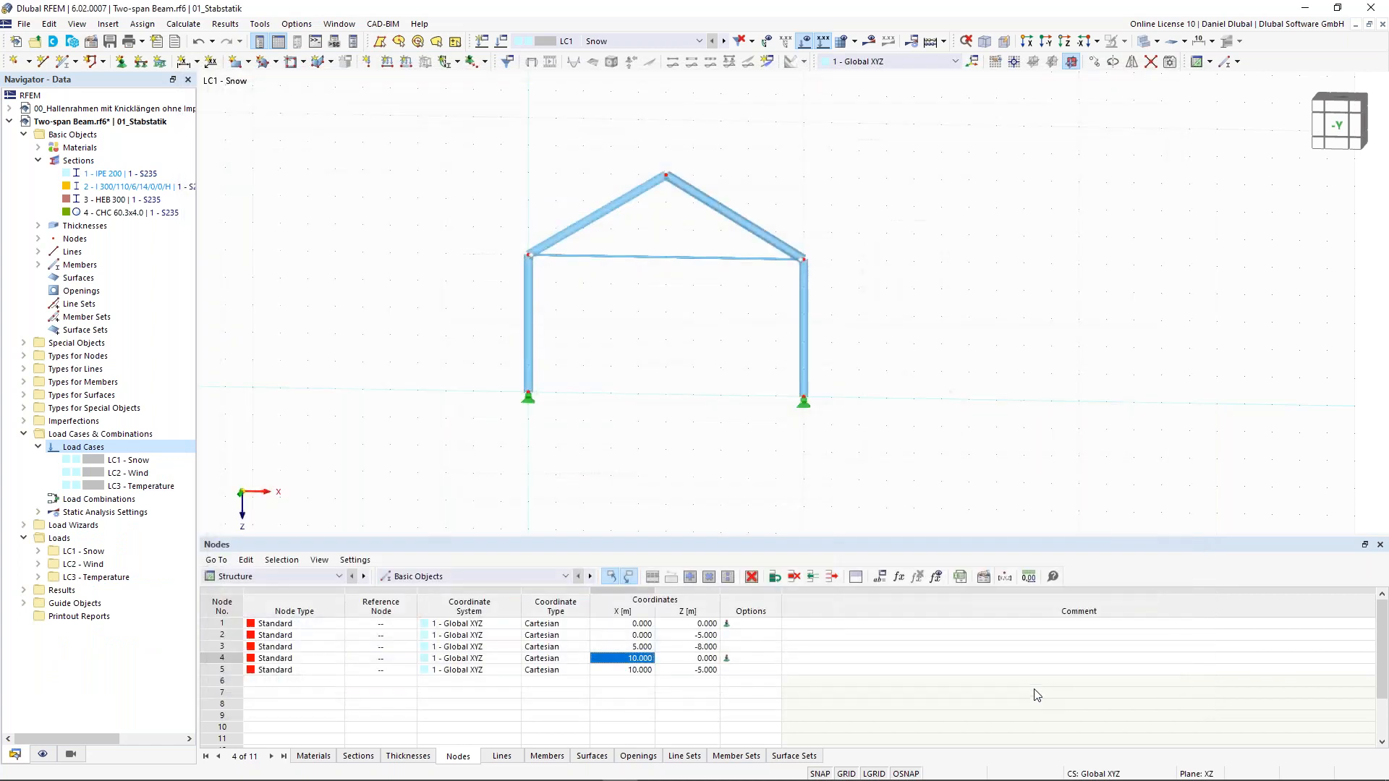
Step: In LC1 - Snow, define a uniform member load of 1 kN/m acting Global in Z on projected length
scroll(657, 334, "up", 1)
middle_click_drag(674, 337, 696, 346)
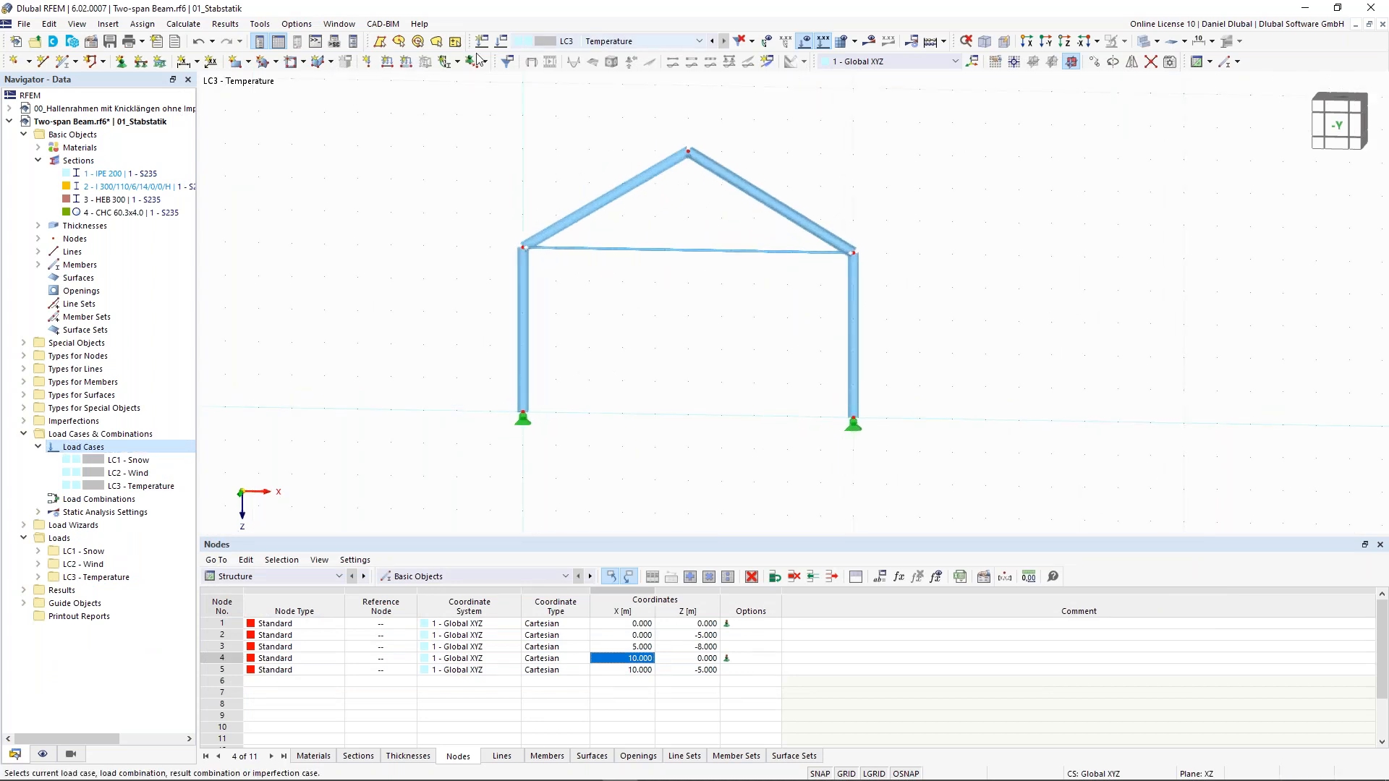
left_click(599, 42)
left_click(573, 55)
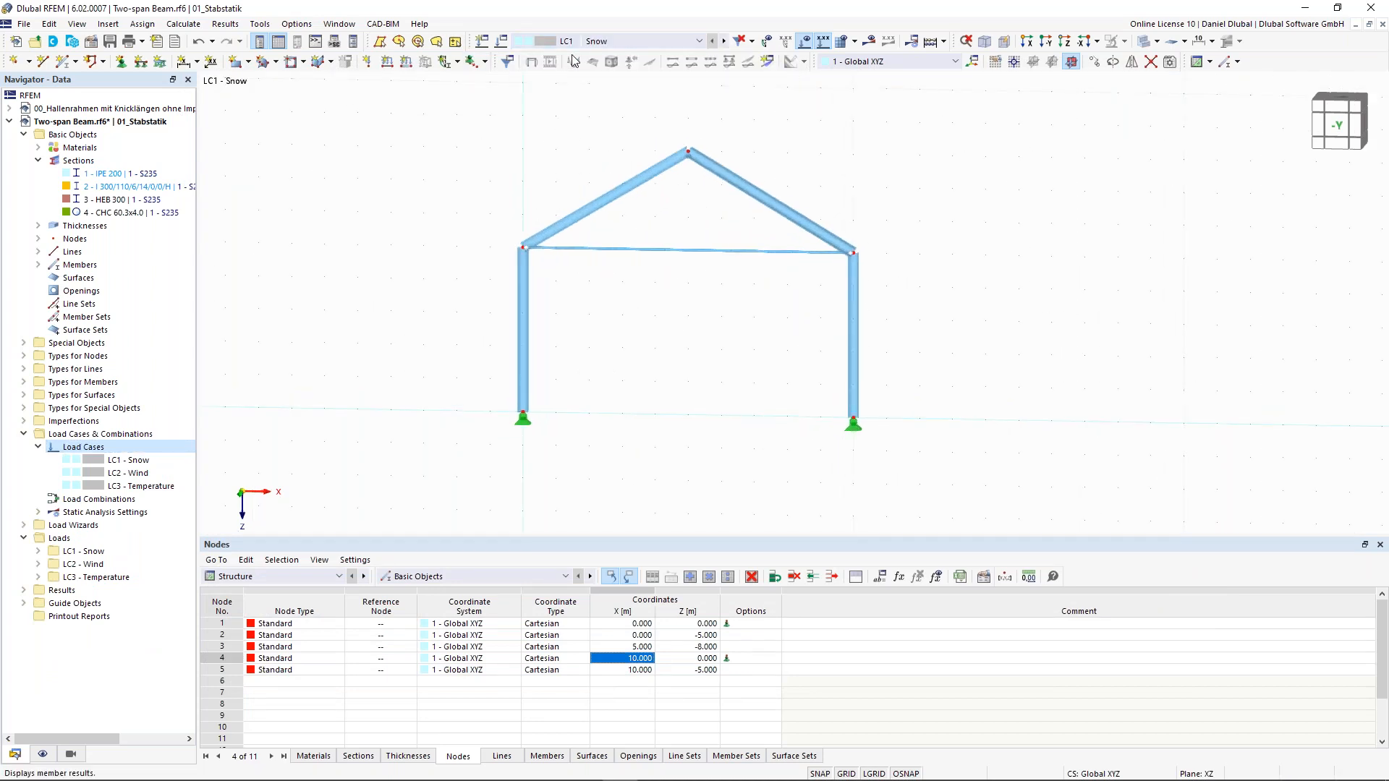
left_click(406, 62)
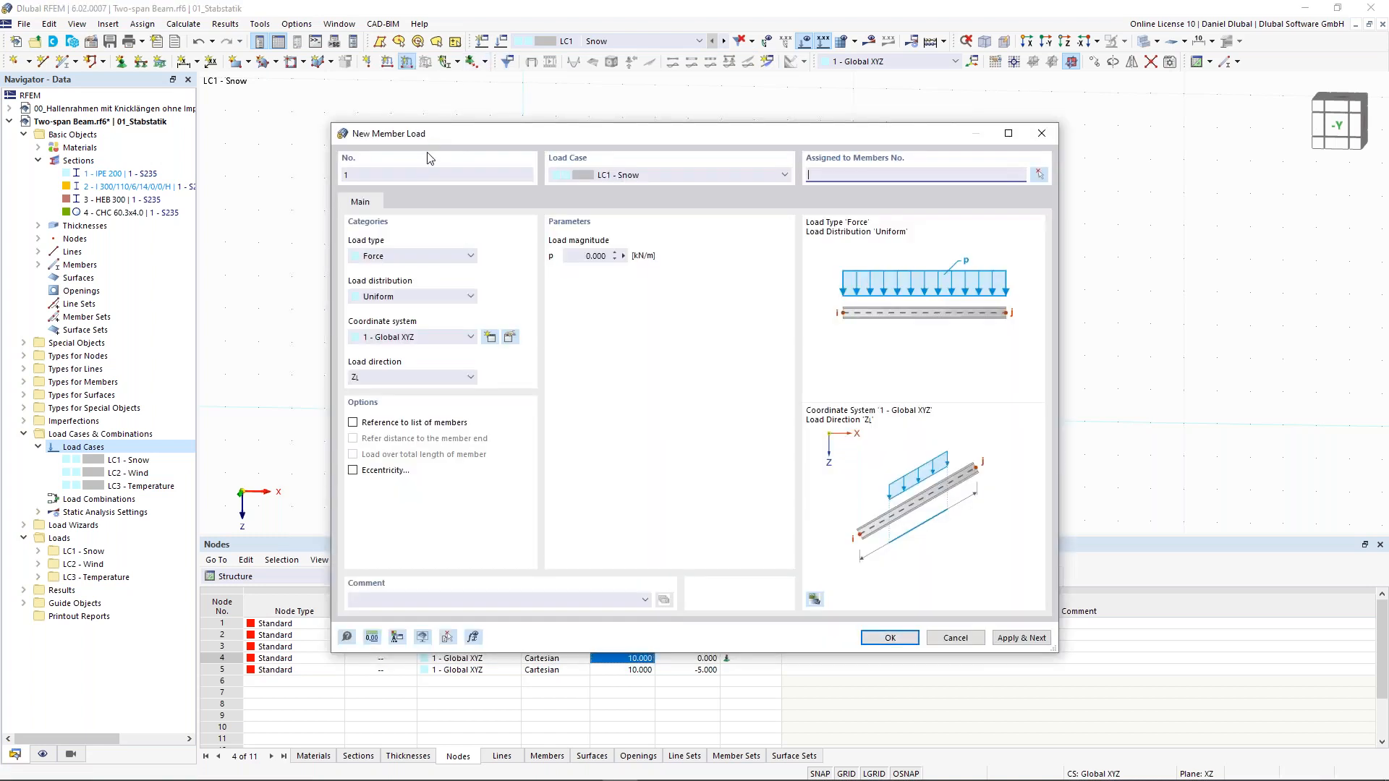
left_click(594, 256)
type("1")
left_click(444, 378)
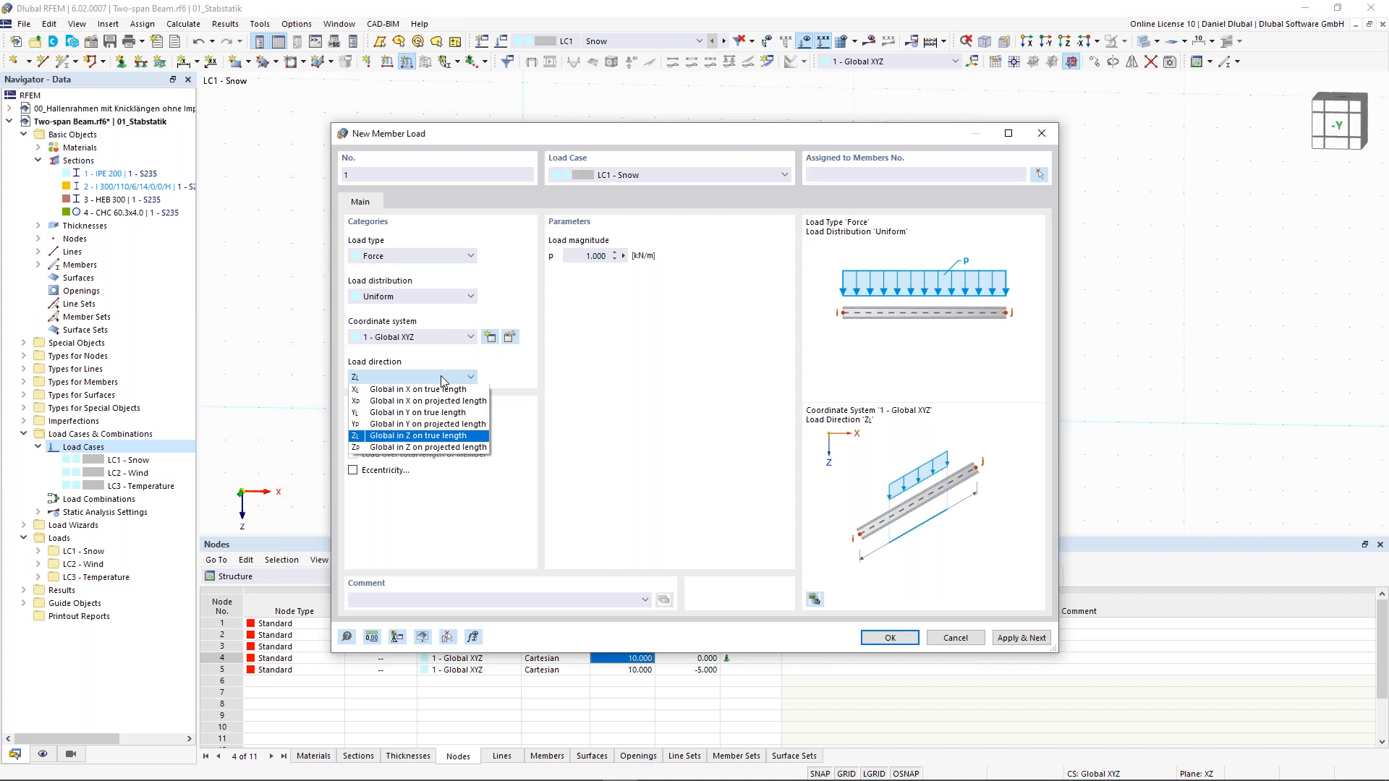
left_click(430, 448)
Step: Assign the snow load to both rafters, members 2 and 4, and apply it, with the model shown as wireframe
left_click(1040, 175)
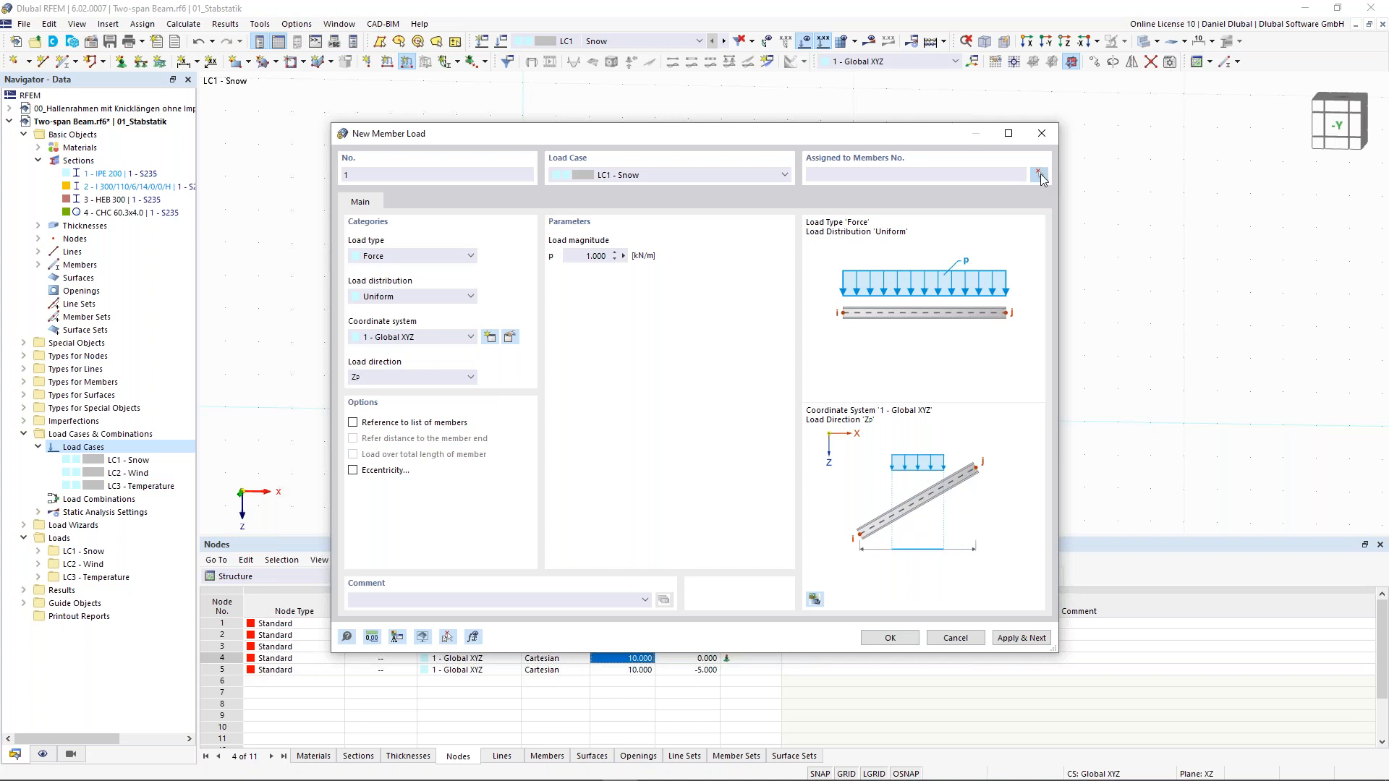
left_click_drag(853, 197, 623, 106)
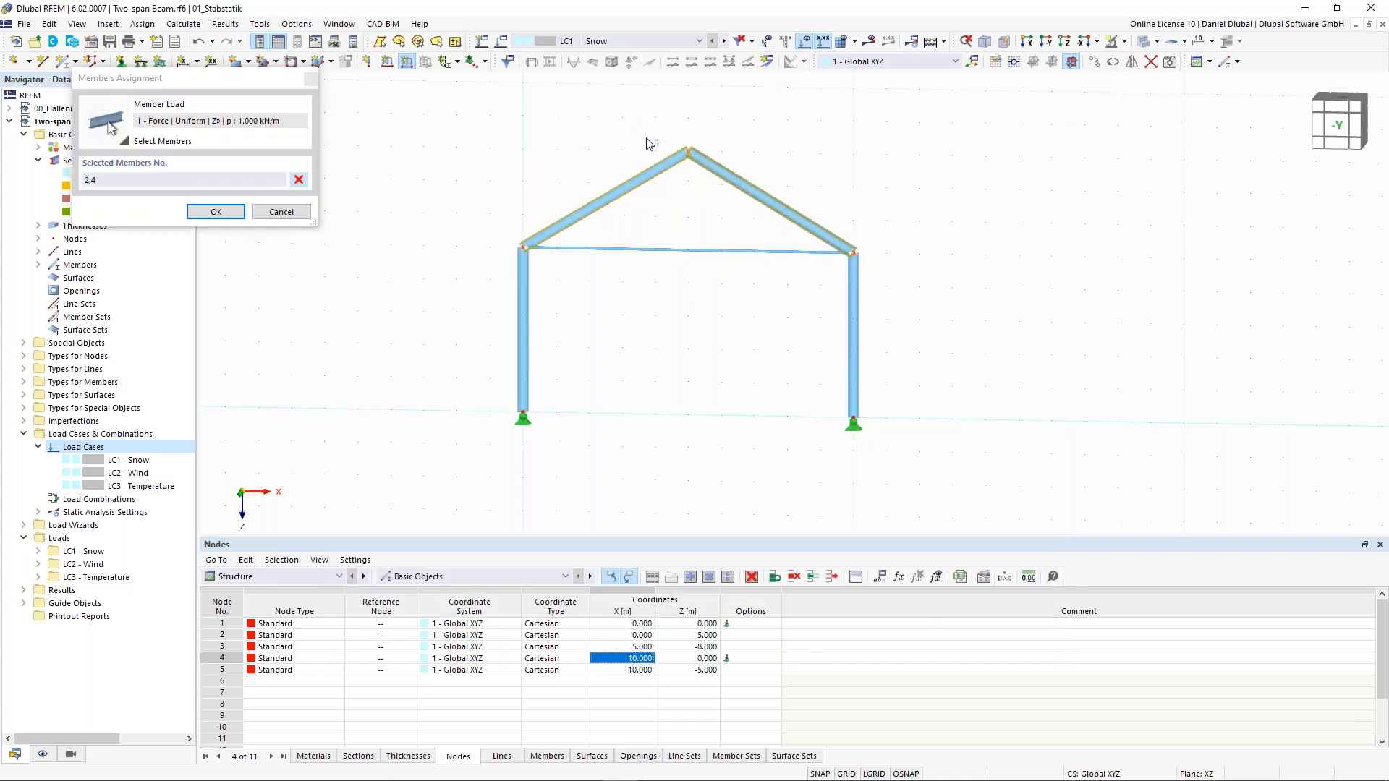
left_click(1143, 42)
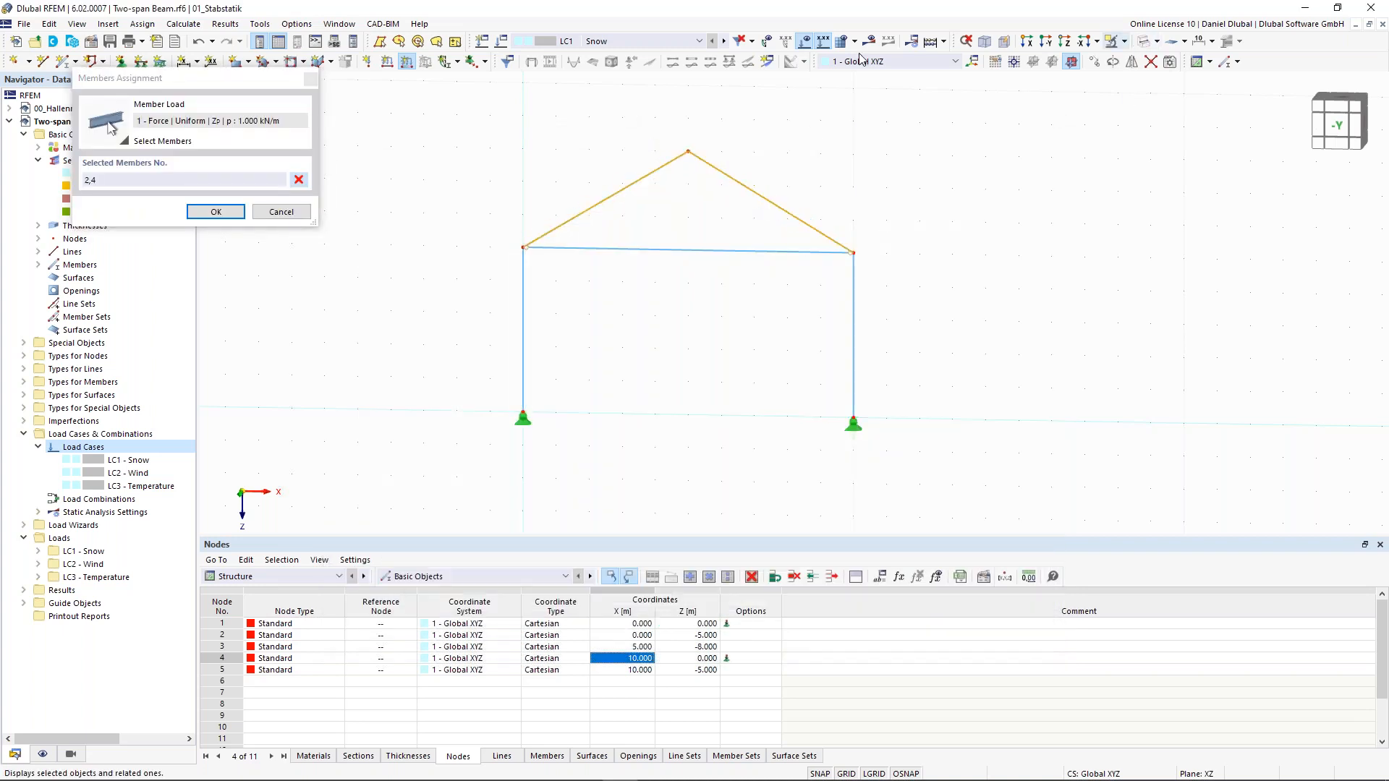
left_click(216, 211)
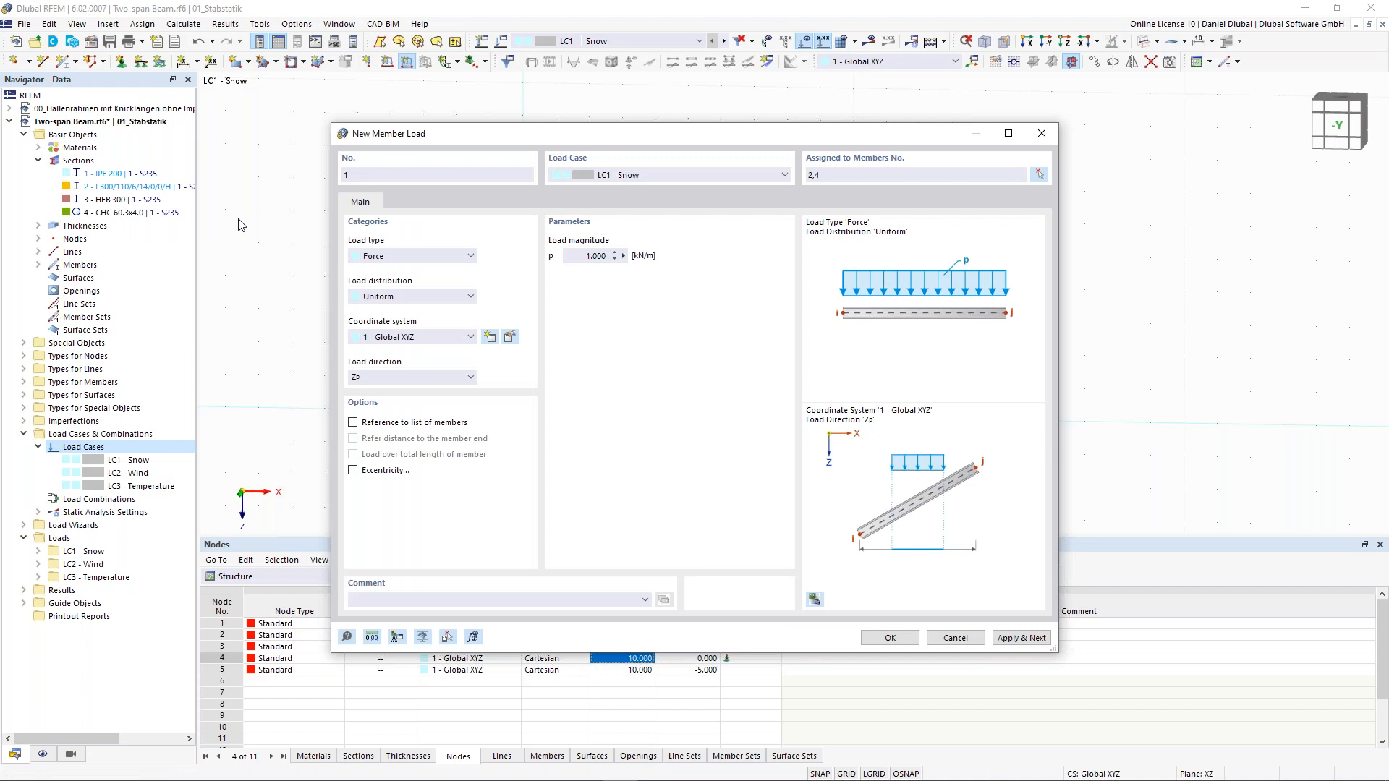
left_click(1020, 638)
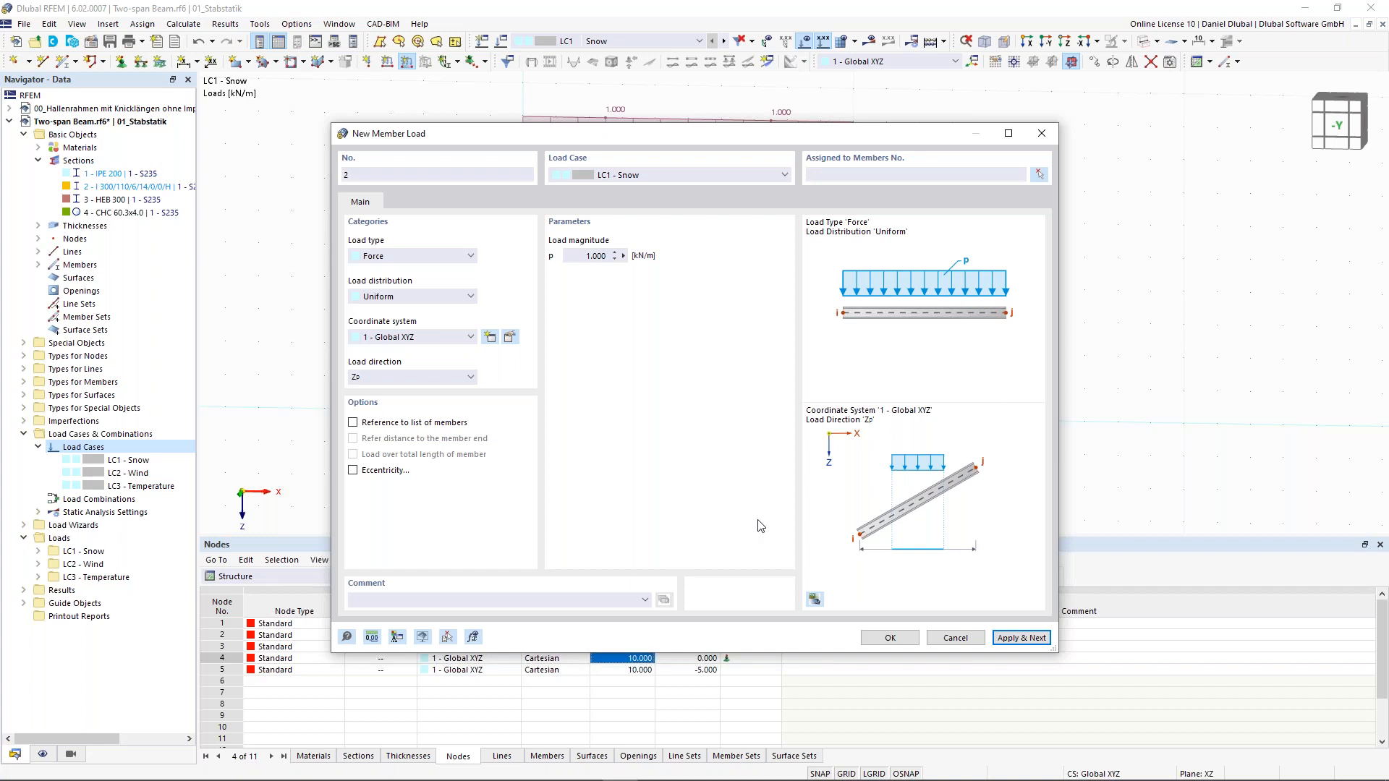
Step: Set up the next member load in LC2 - Wind as a uniform 1 kN/m force acting Global in X on true length
left_click(631, 175)
left_click(628, 199)
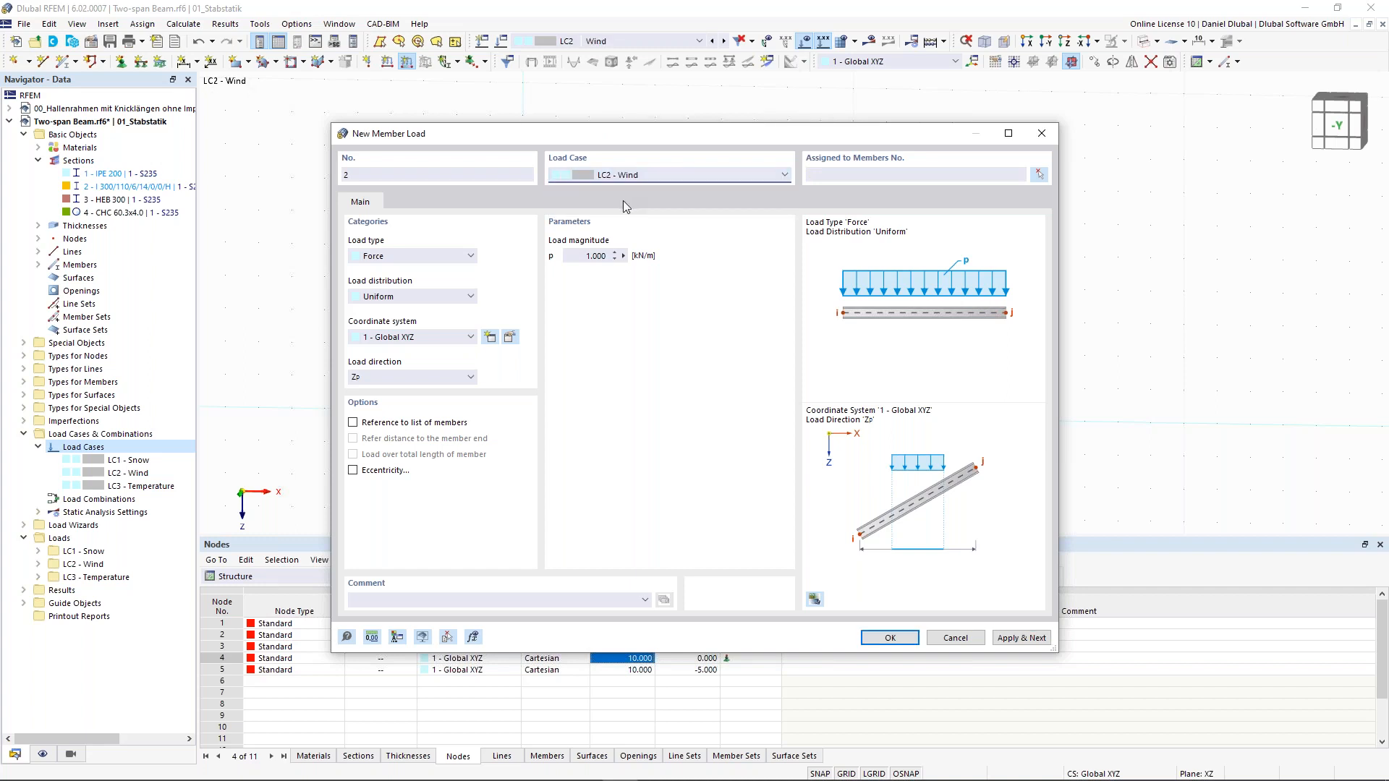
left_click(425, 377)
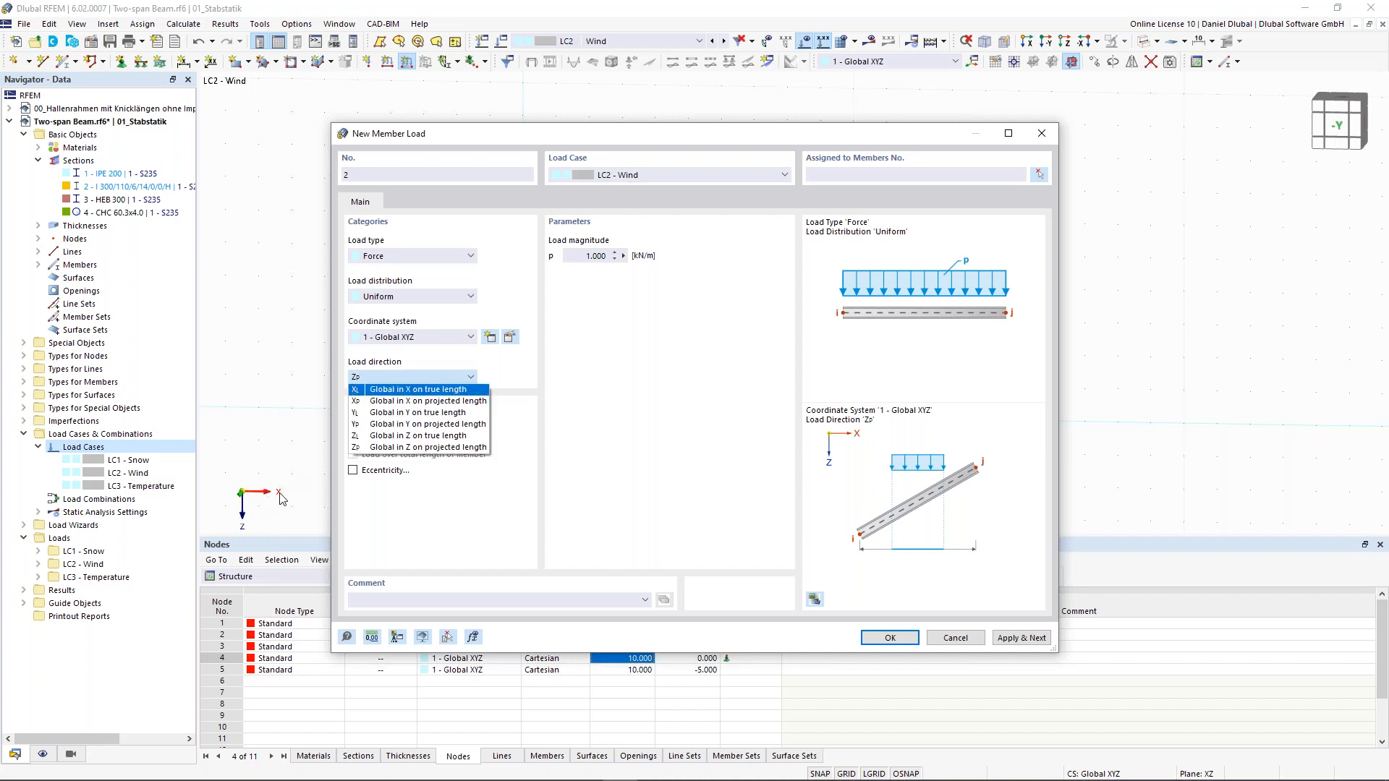
left_click(435, 393)
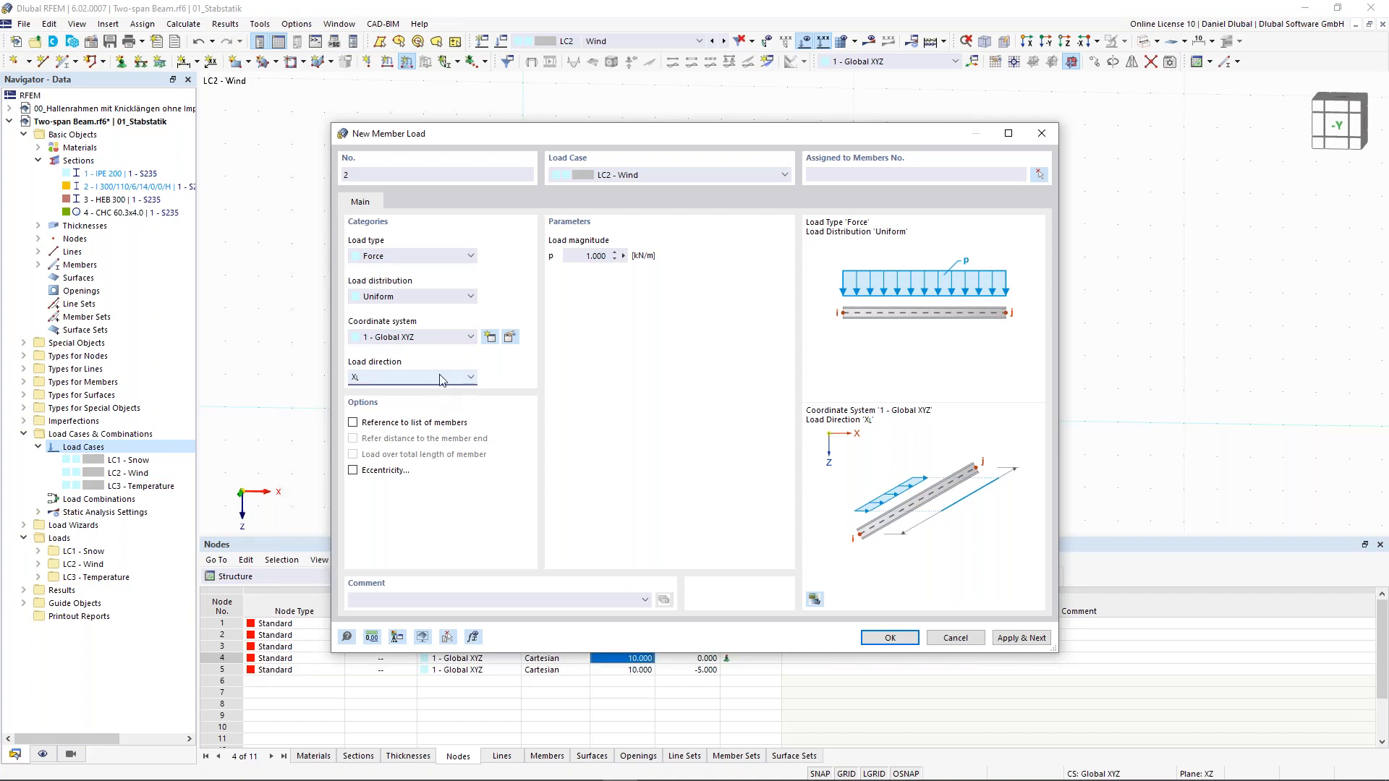
left_click(442, 378)
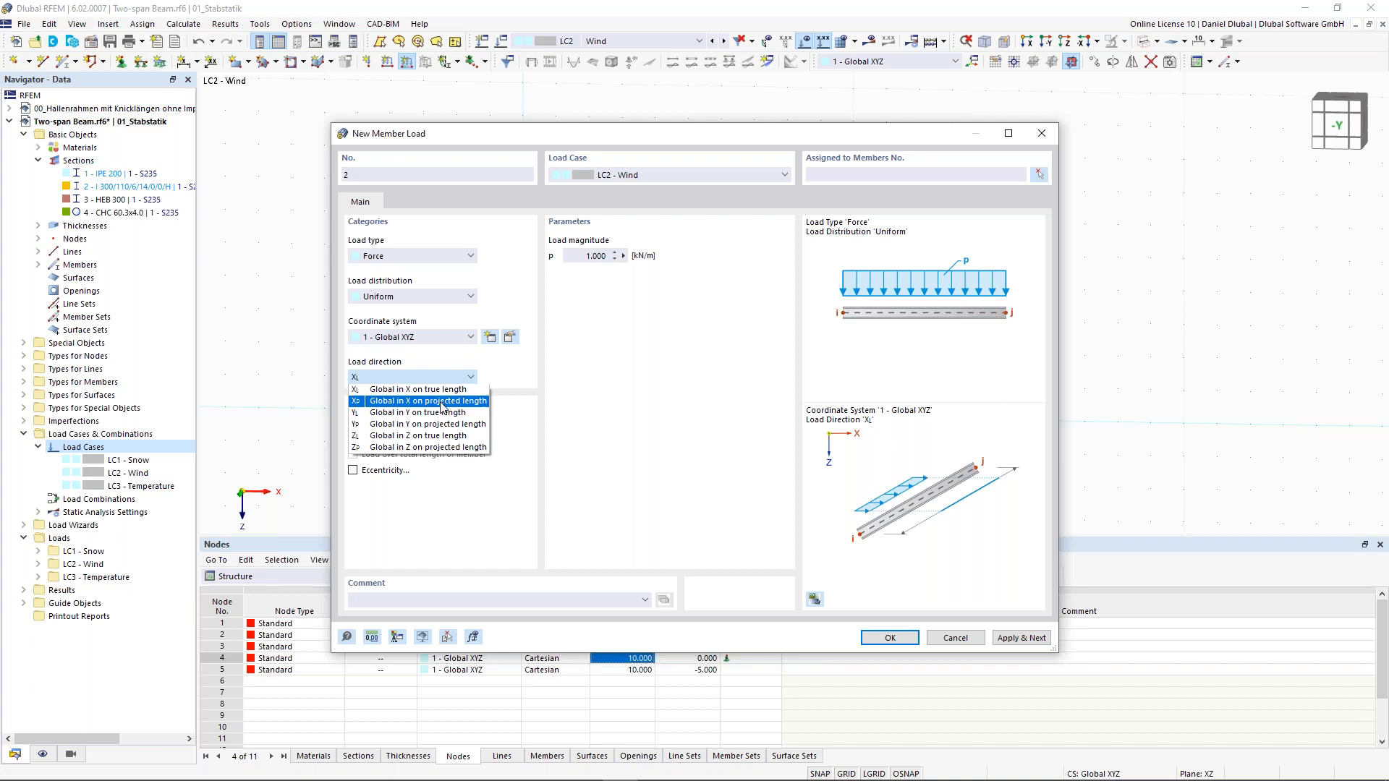
left_click(443, 390)
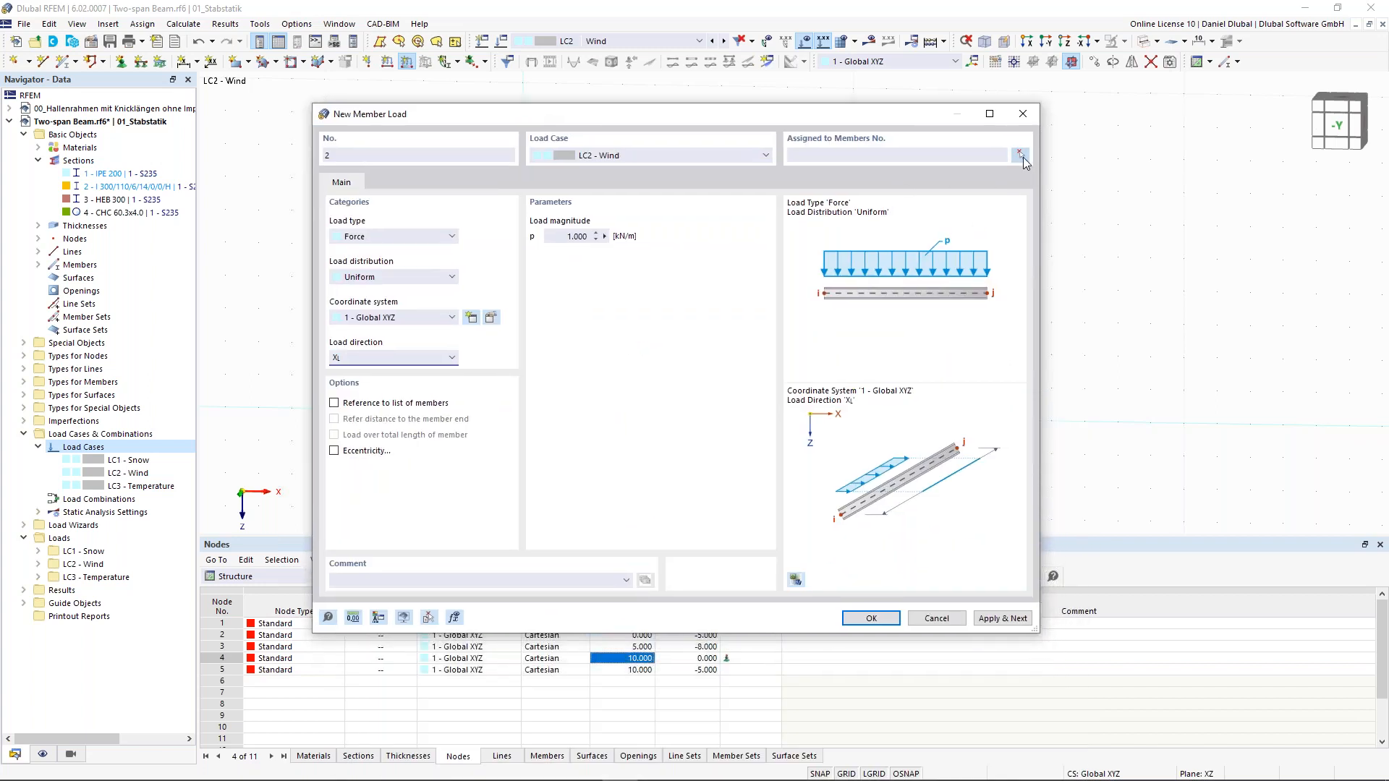
Step: Assign the wind load to the left column, member 1, and apply it
left_click(1021, 155)
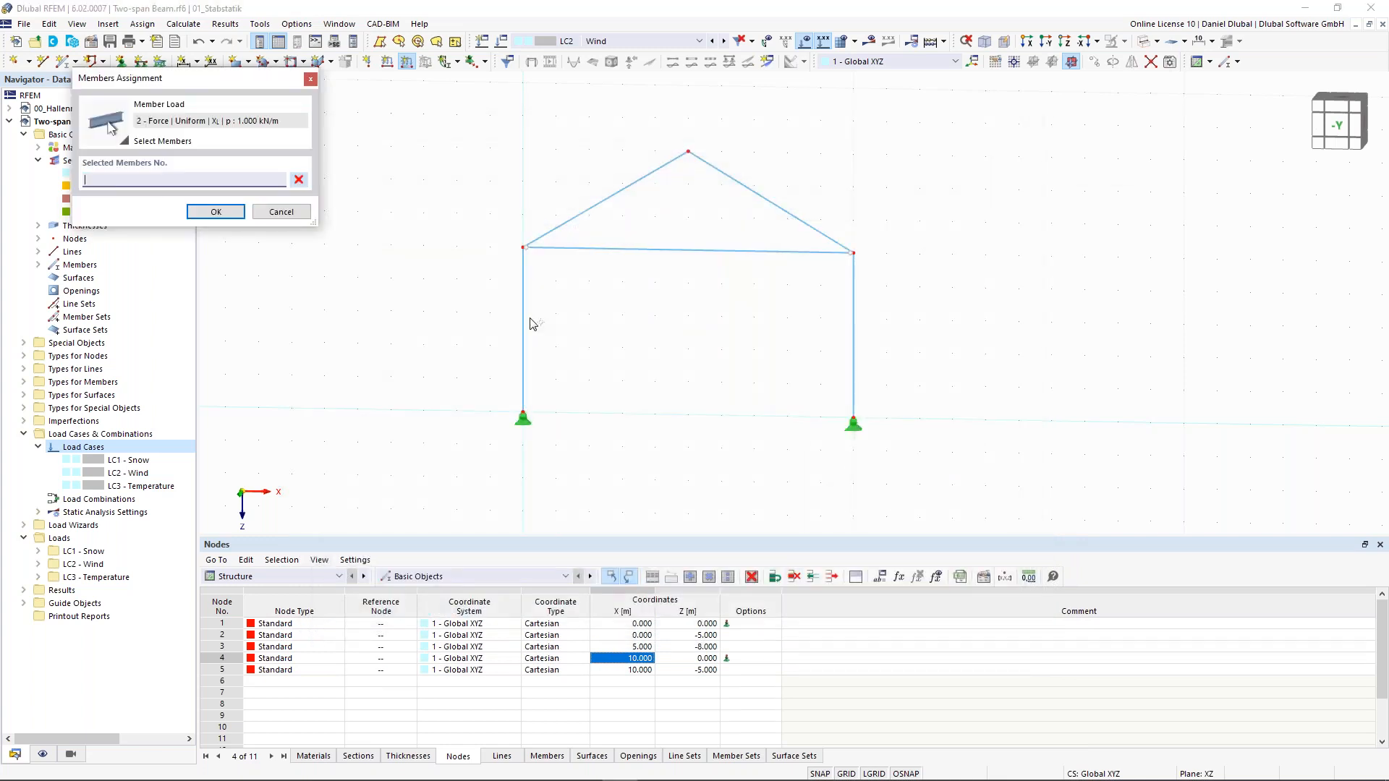
left_click(523, 335)
left_click(202, 213)
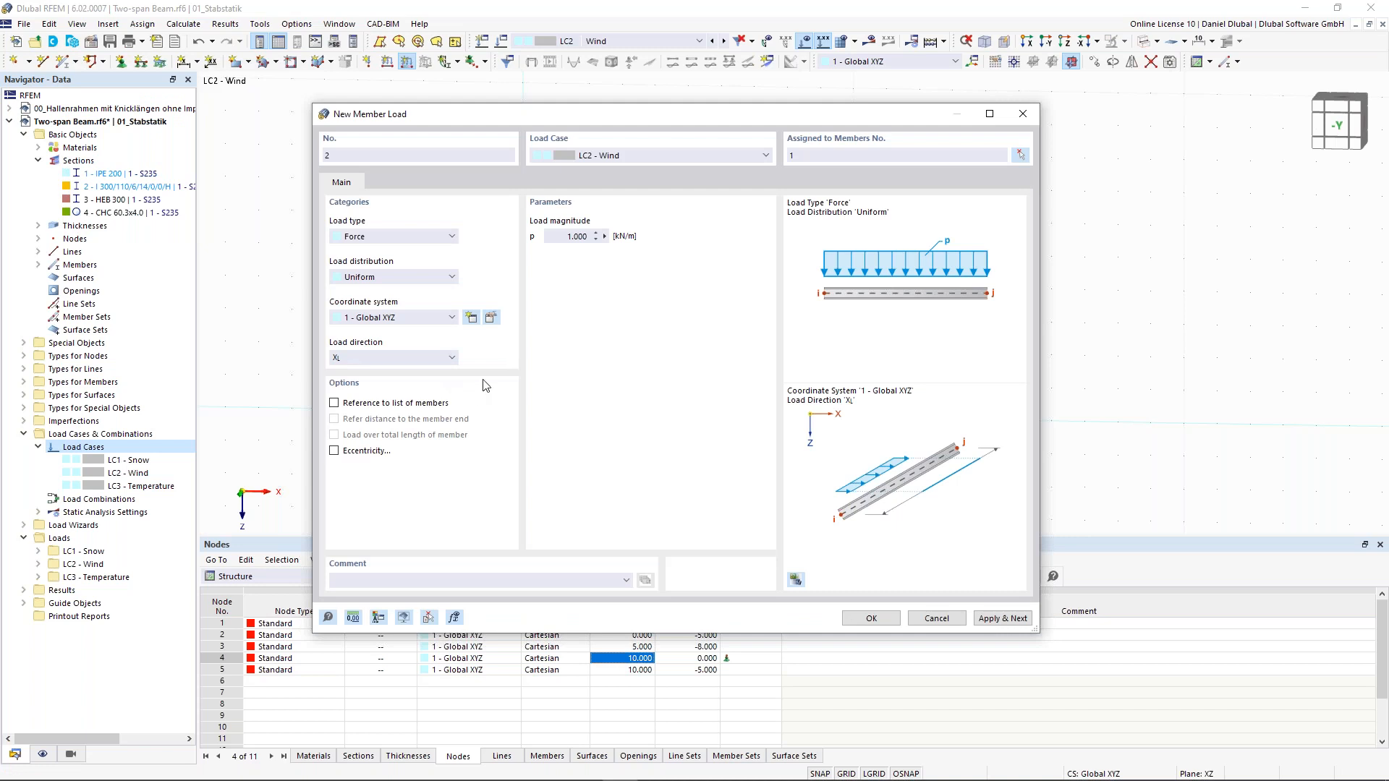
left_click(1004, 619)
Step: Add a uniform 1 kN/m wind load in local z on the left rafter, member 2, in LC2 - Wind and leave the load definition
left_click_drag(474, 118, 492, 171)
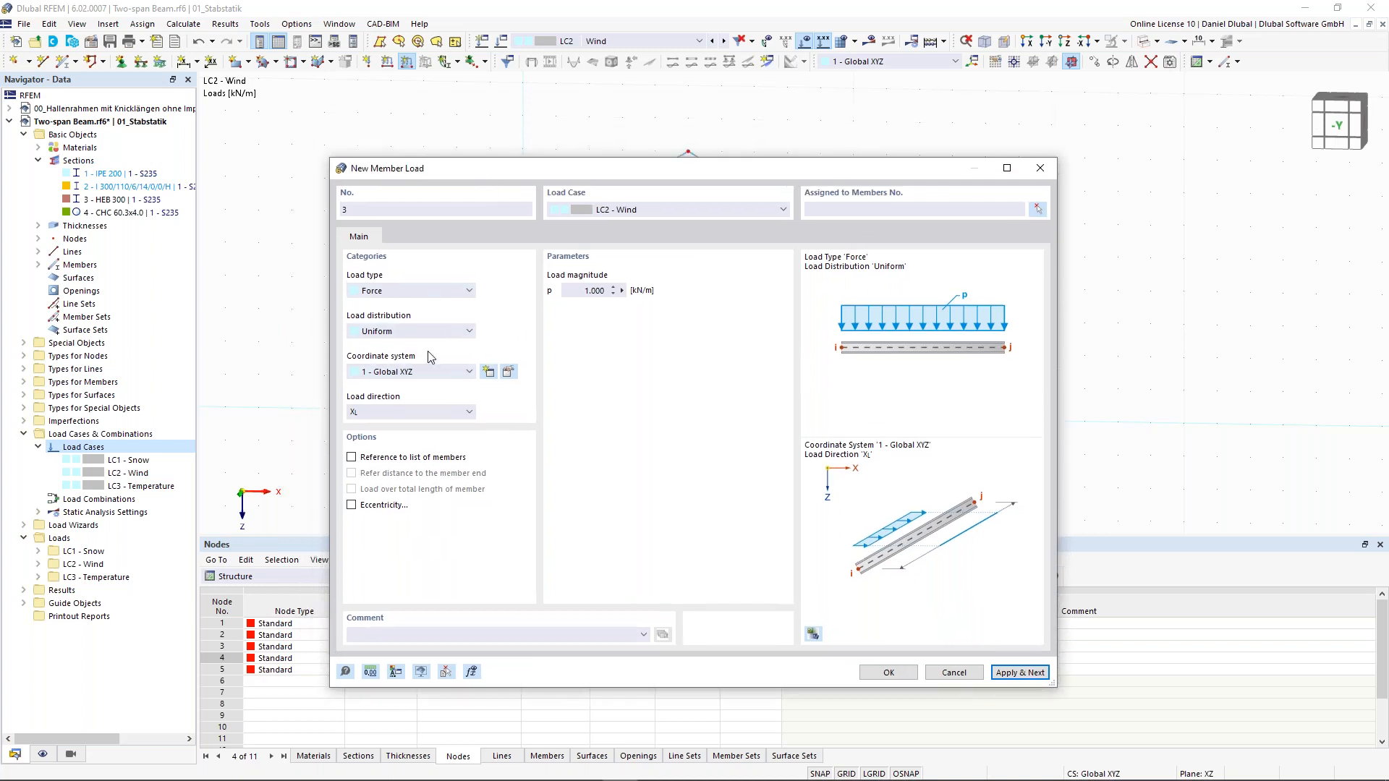
left_click(427, 382)
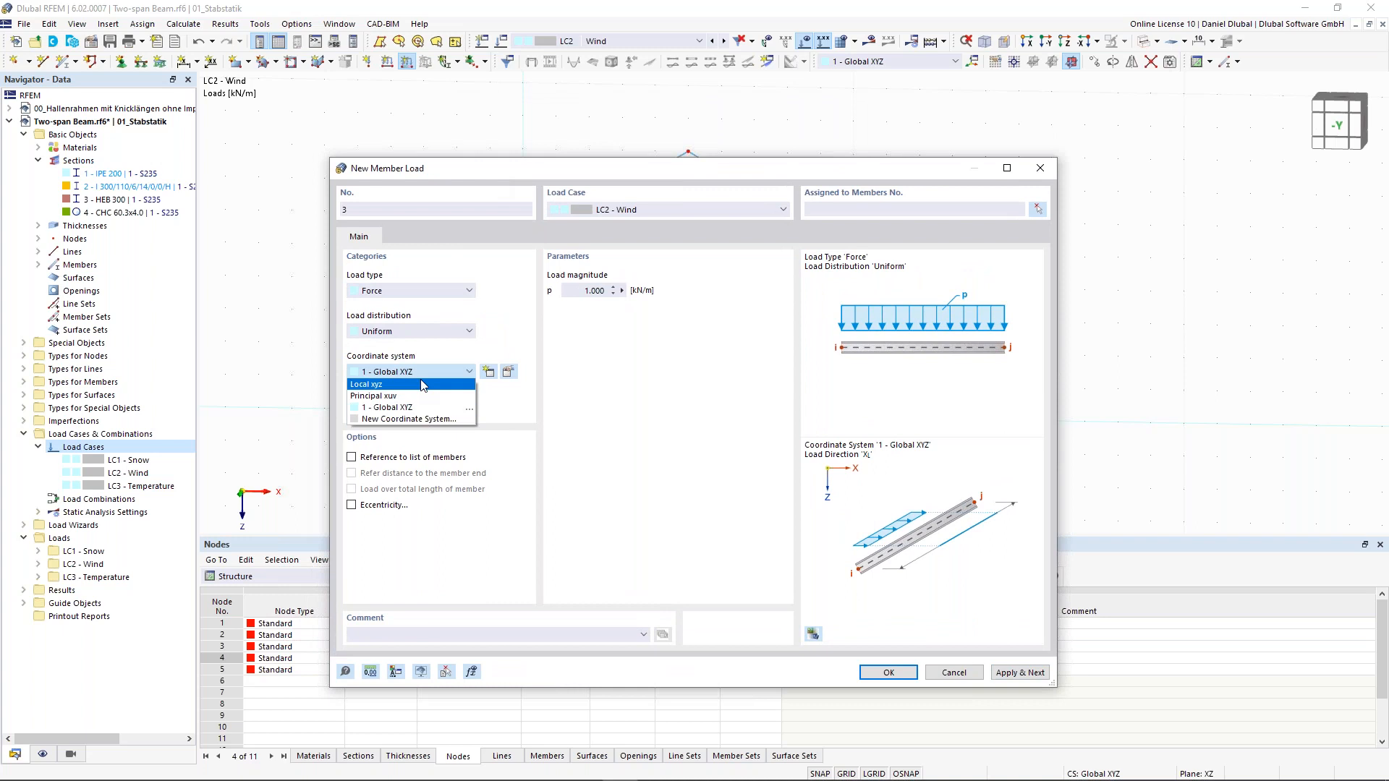
left_click(397, 396)
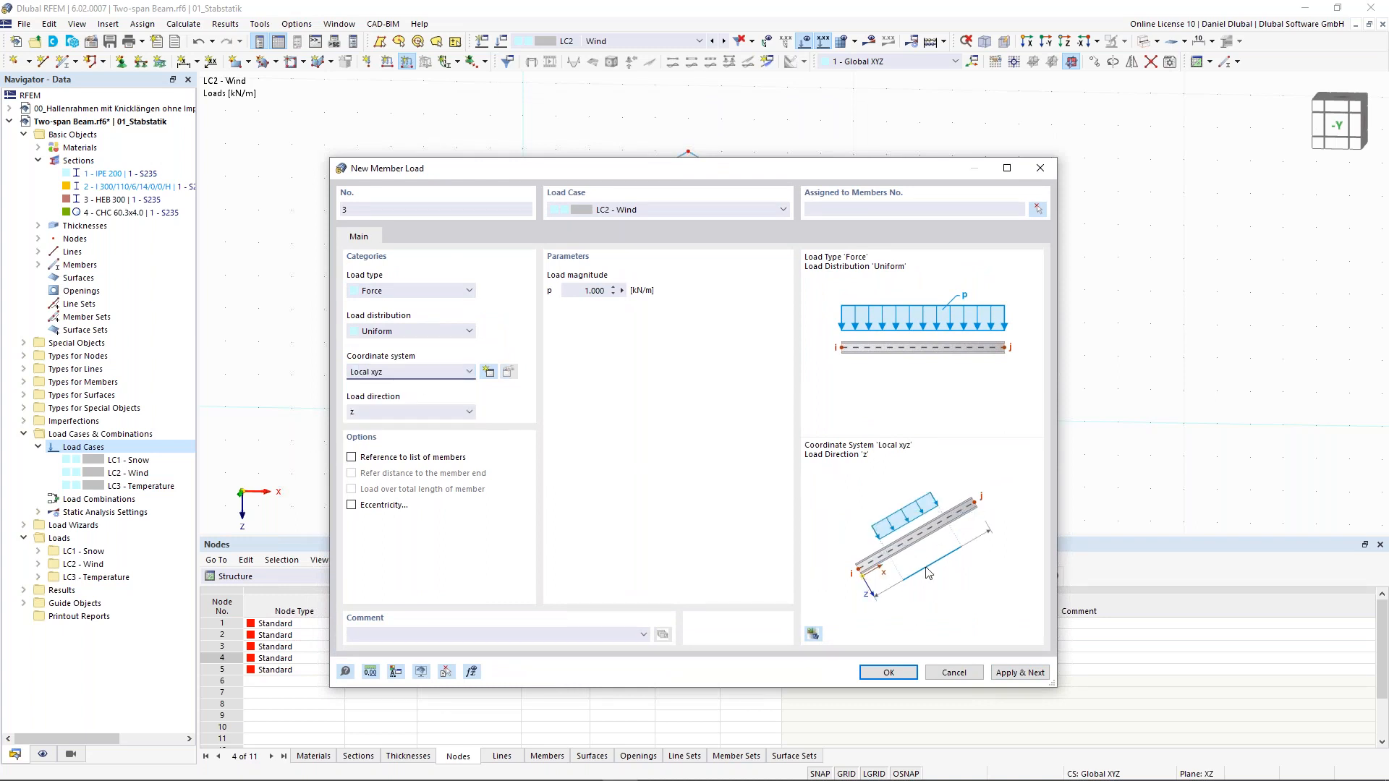
left_click(1038, 209)
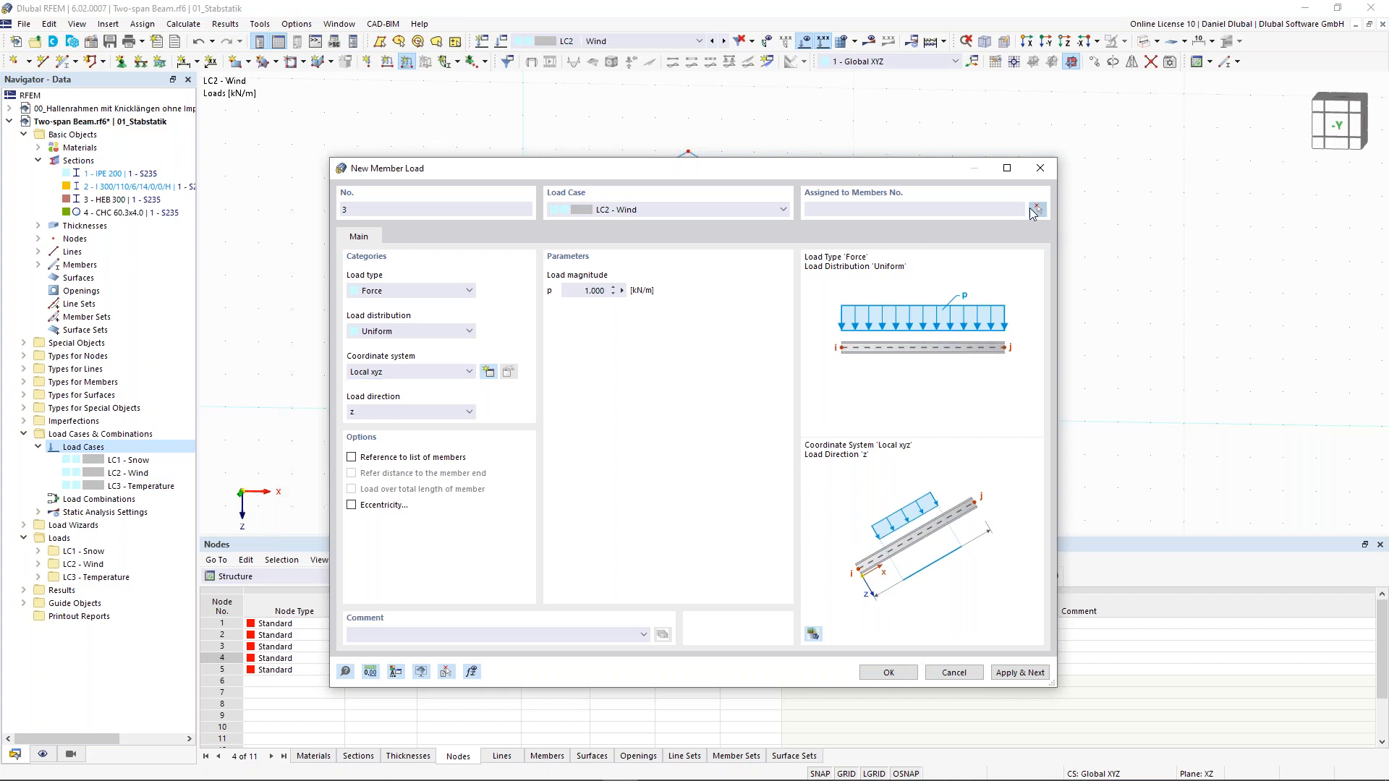
left_click(589, 210)
left_click(215, 211)
left_click_drag(727, 175, 695, 164)
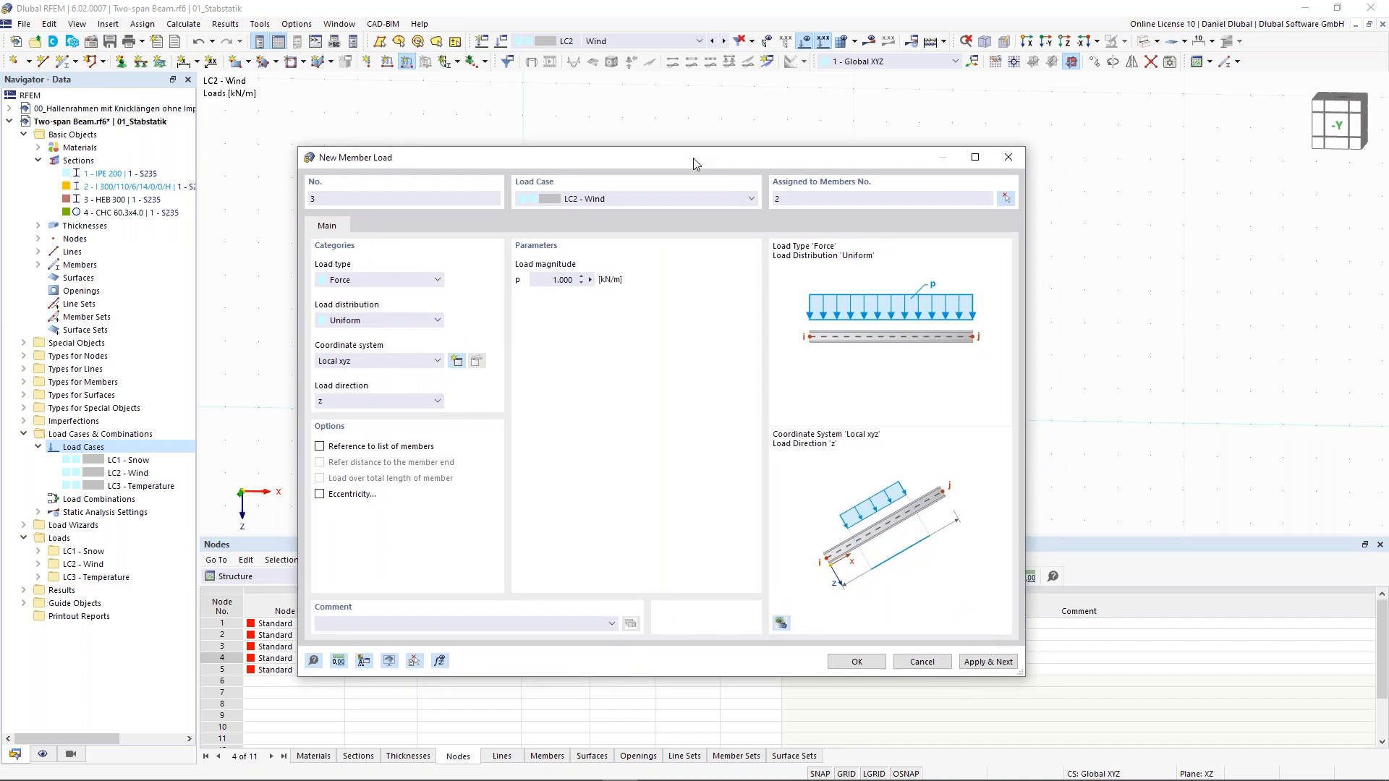
left_click(988, 662)
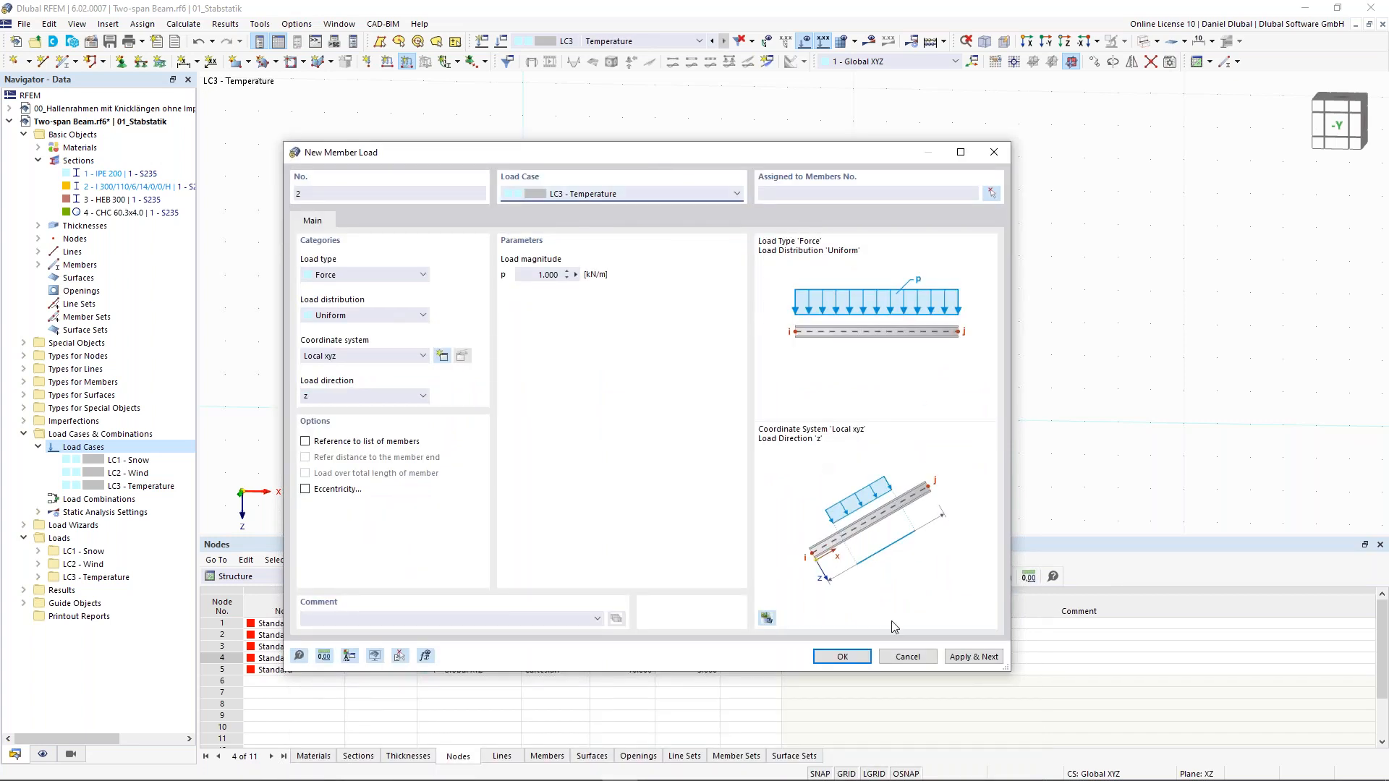
left_click(899, 657)
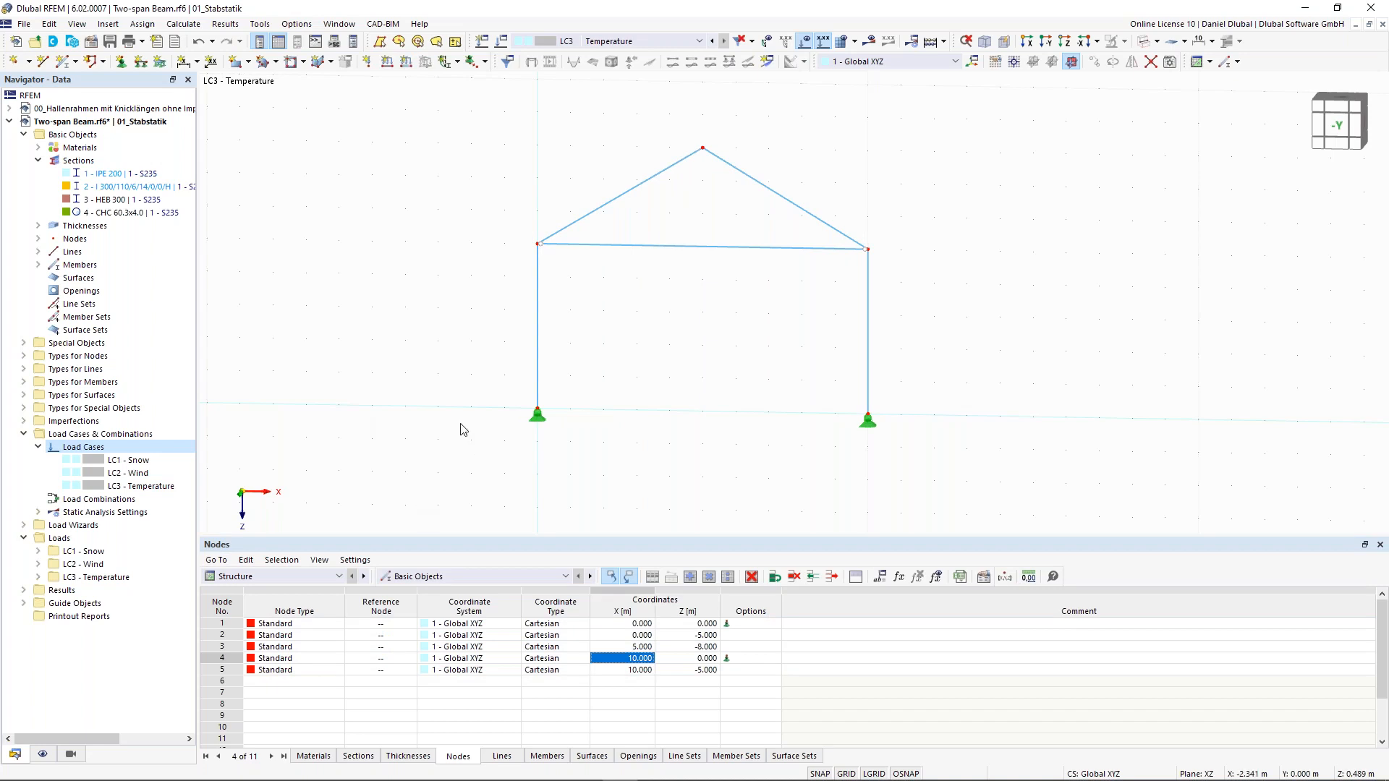
Step: Color the rendered objects by object property, with the members distinguished by section
left_click(43, 754)
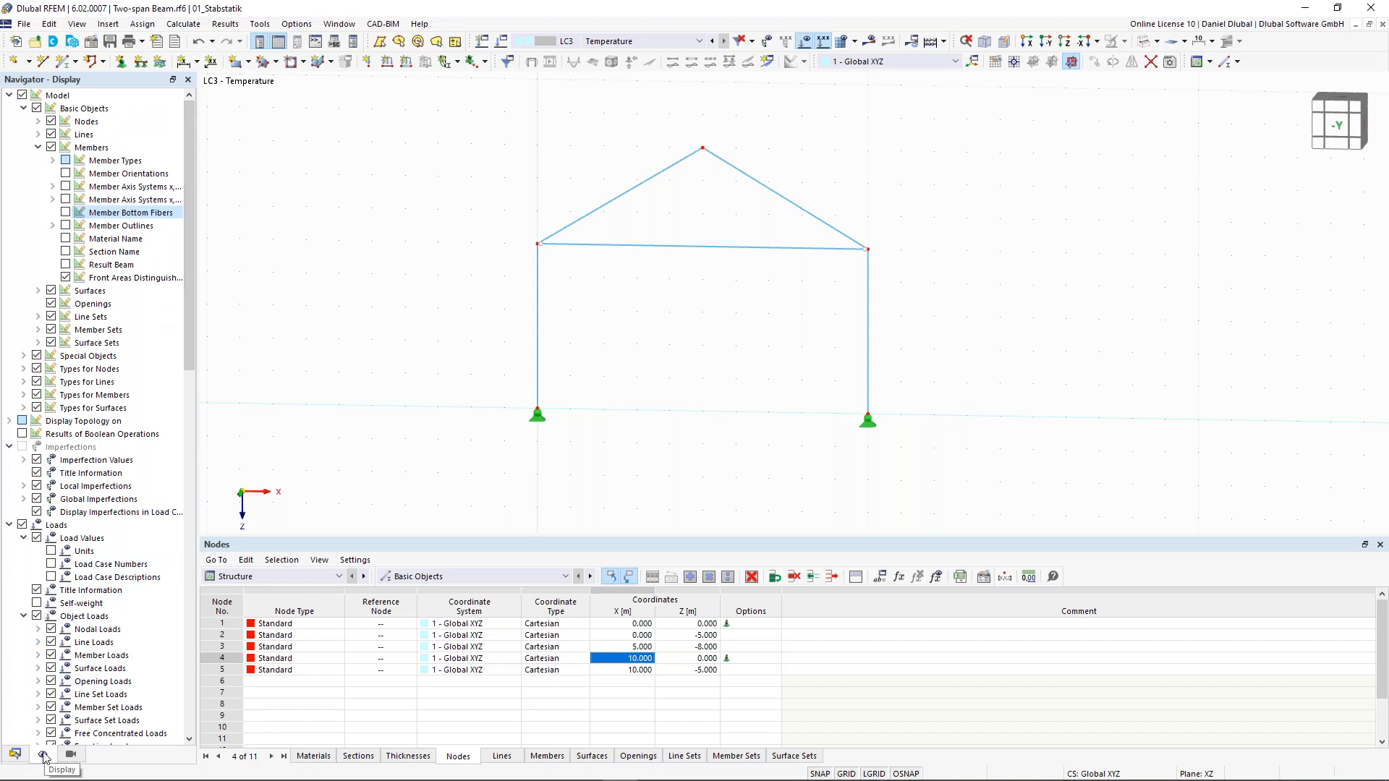
left_click_drag(194, 331, 174, 732)
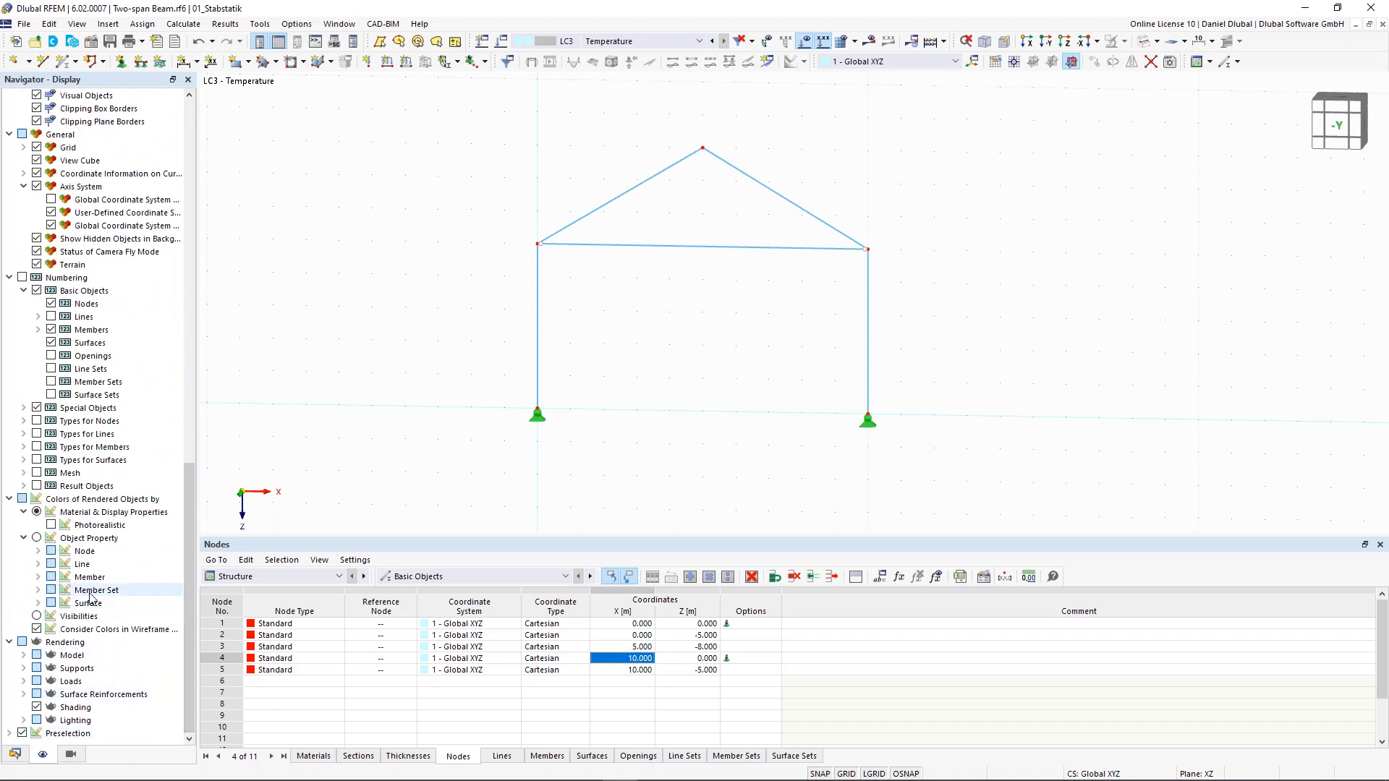
left_click(37, 539)
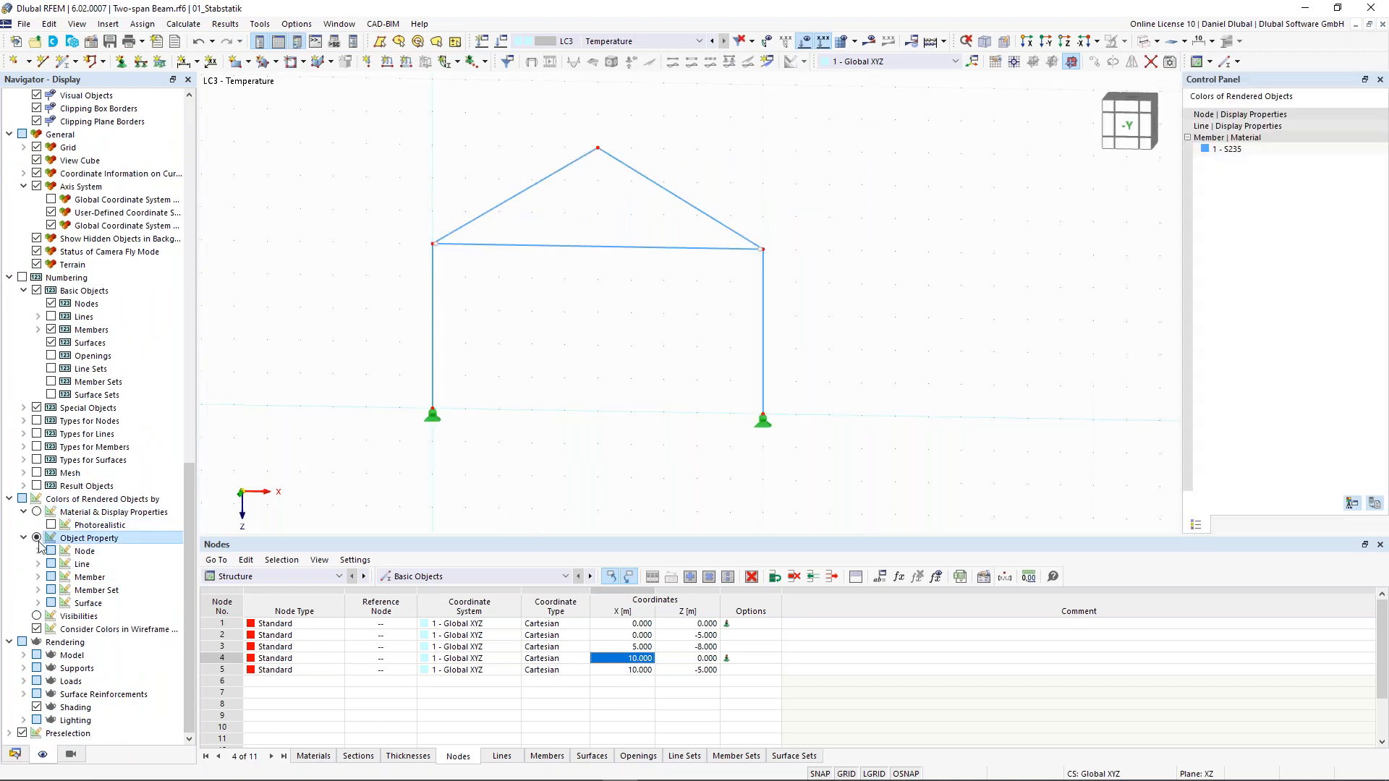
left_click(37, 577)
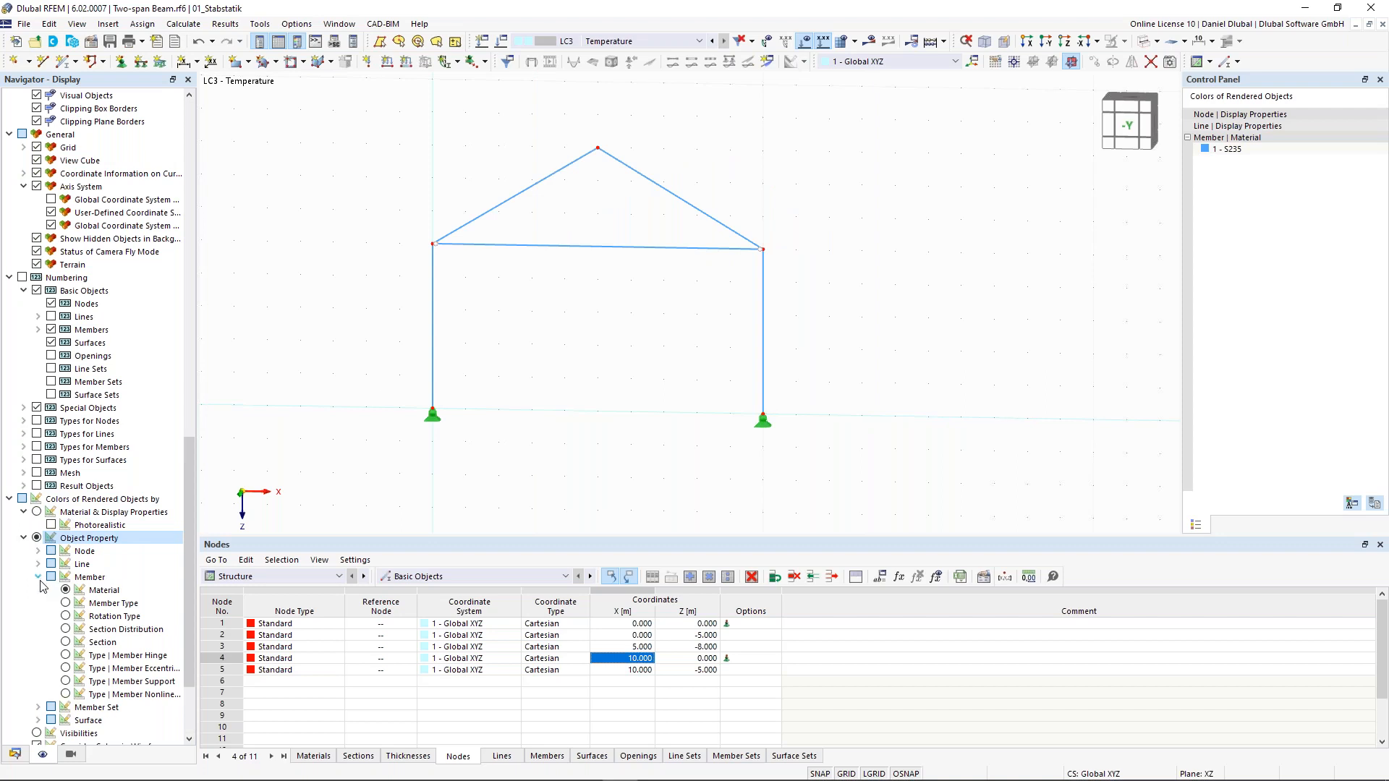
left_click(81, 642)
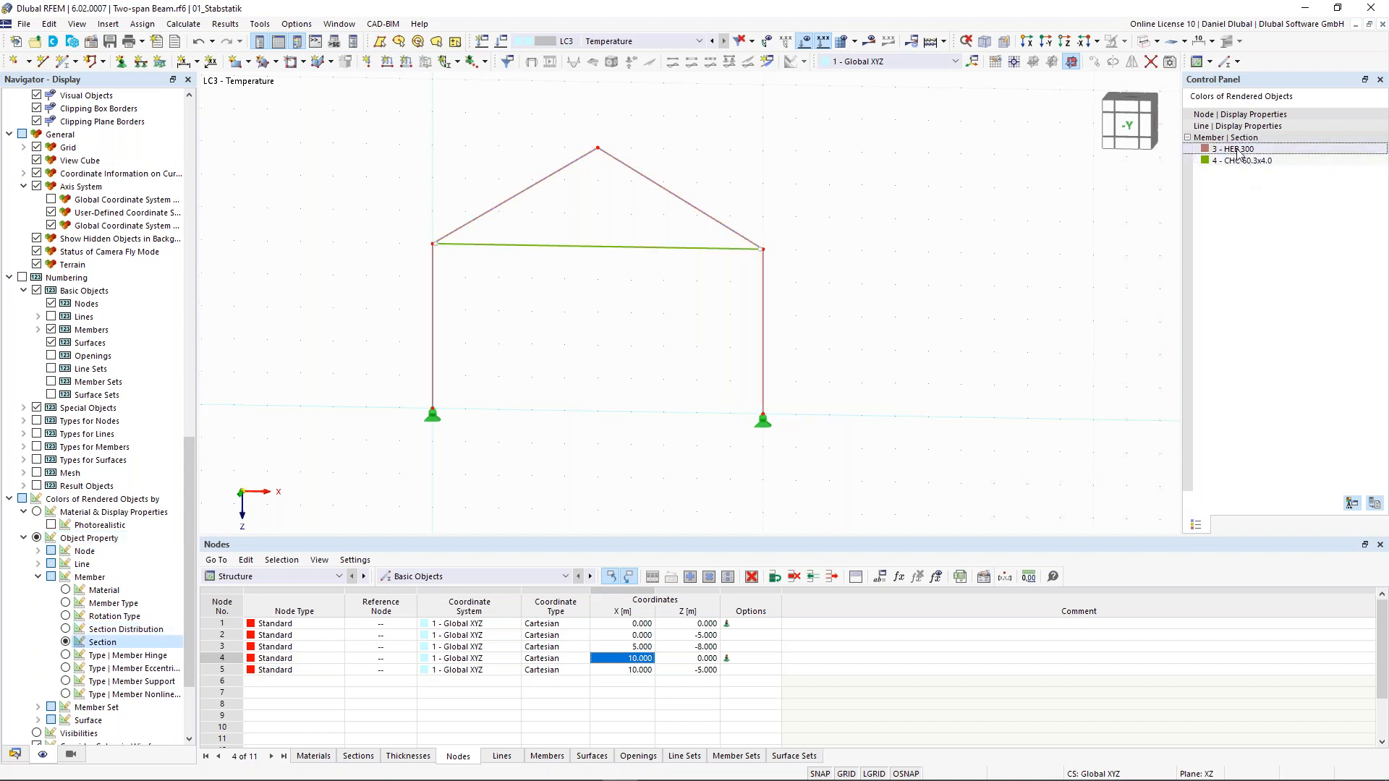
left_click(1239, 161)
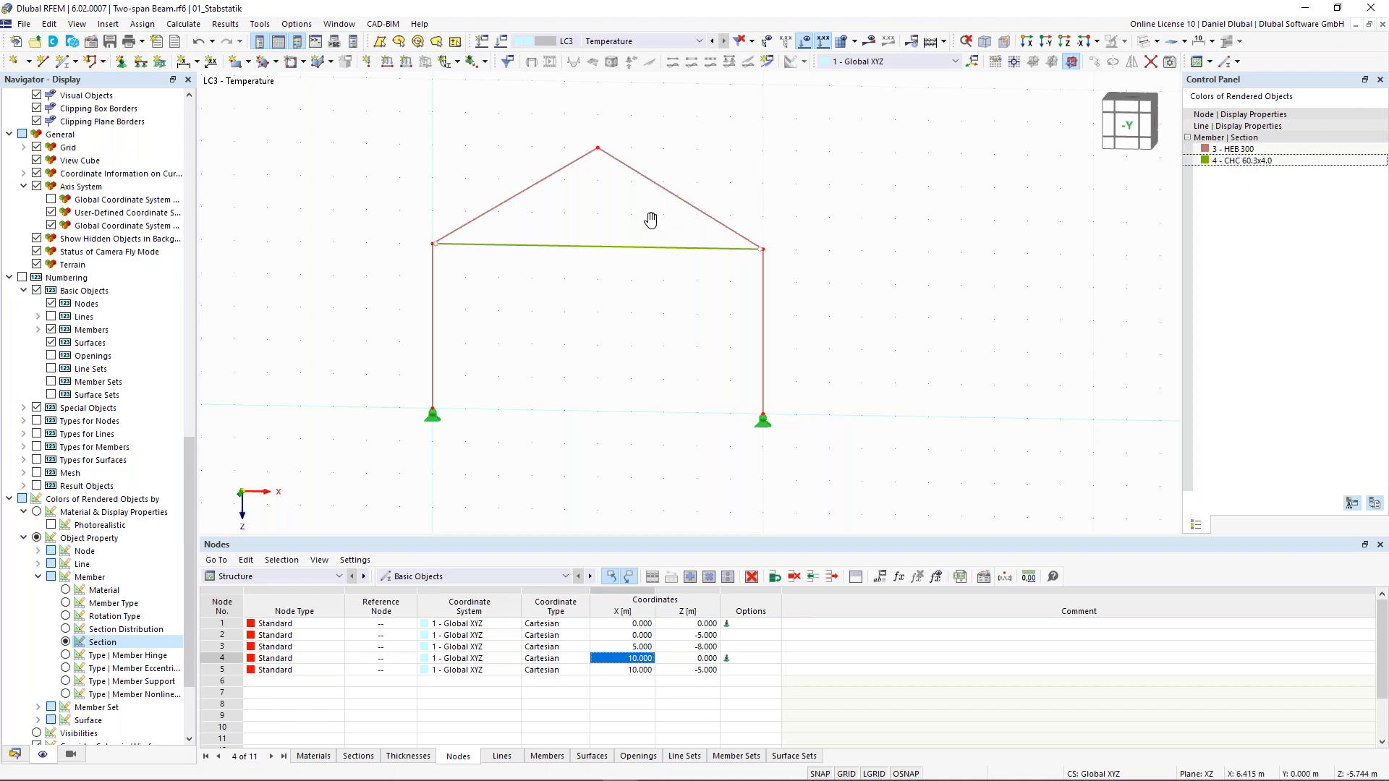
middle_click_drag(651, 220, 725, 242)
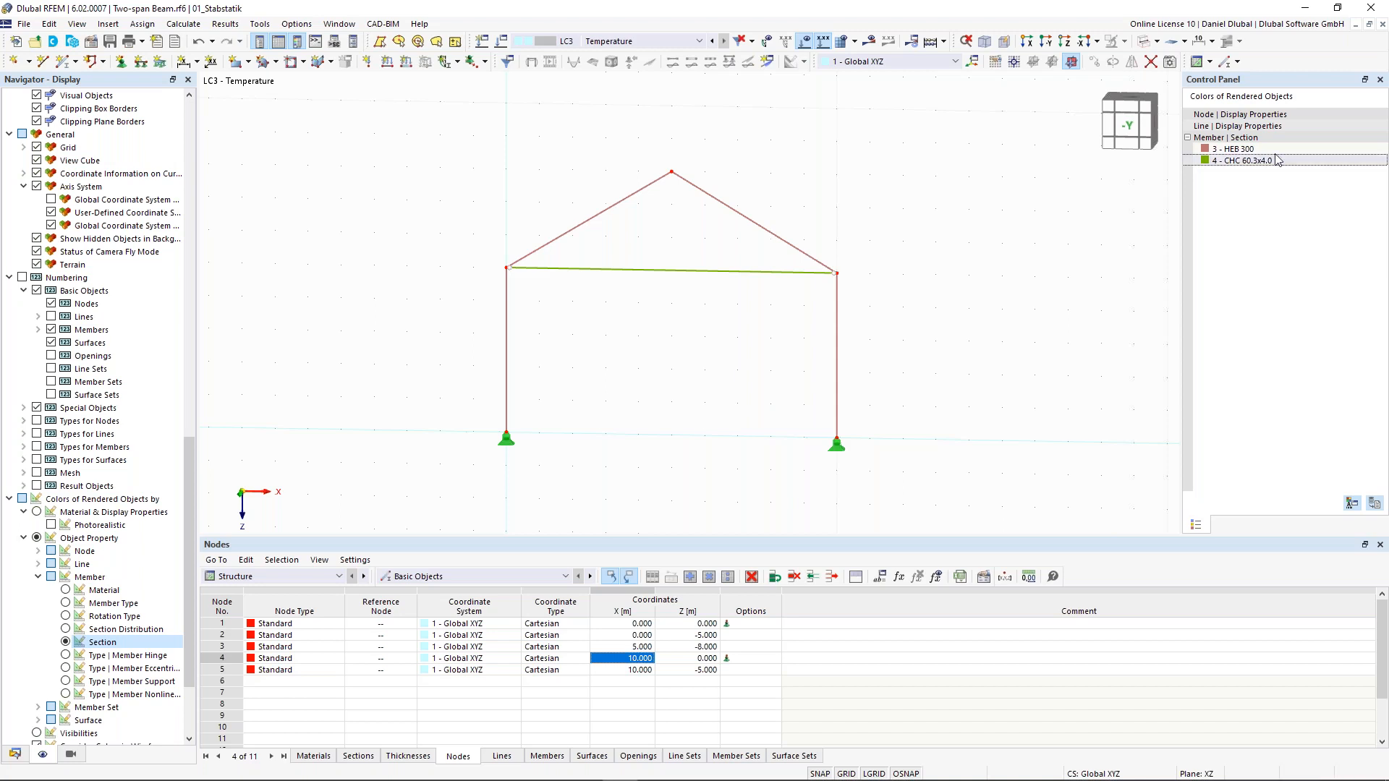
Step: Create a new object selection under the guide objects and include members in it
left_click(18, 754)
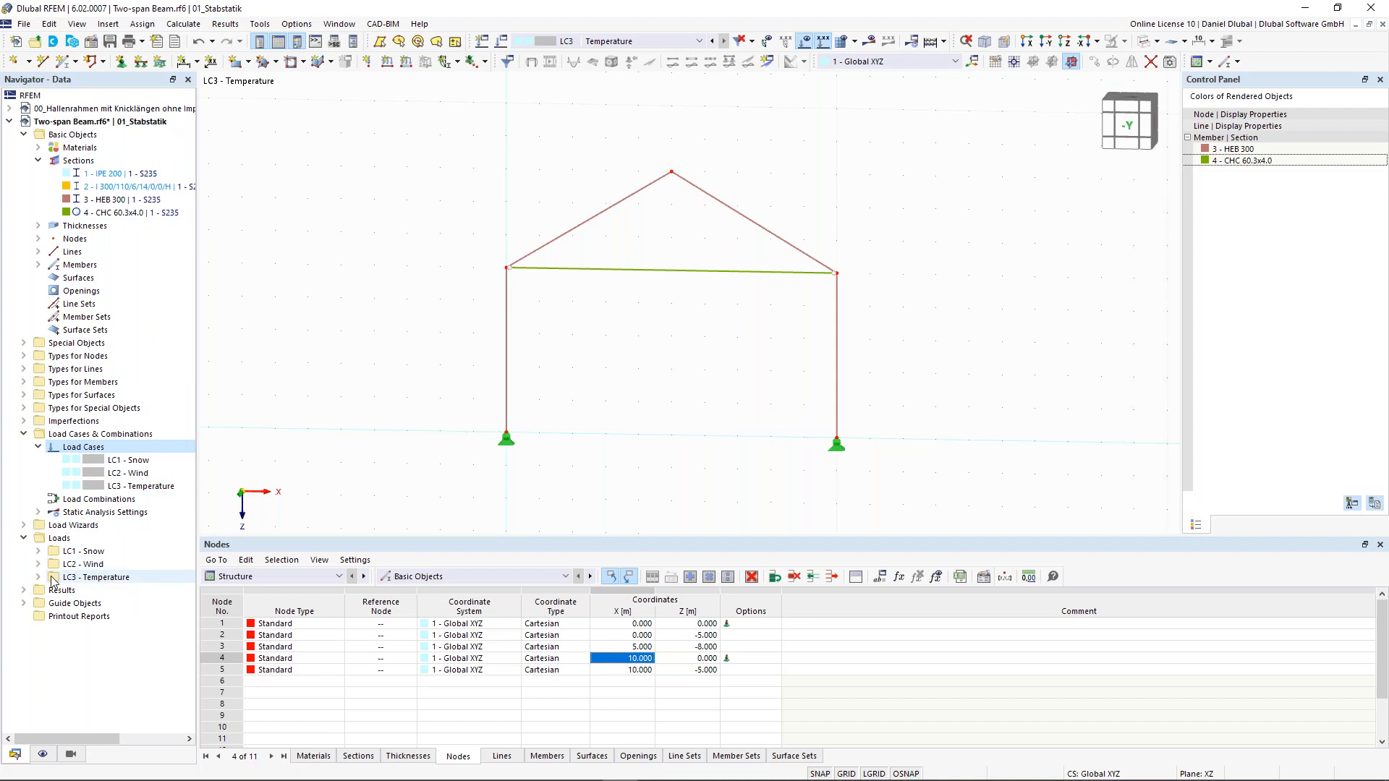
left_click(24, 604)
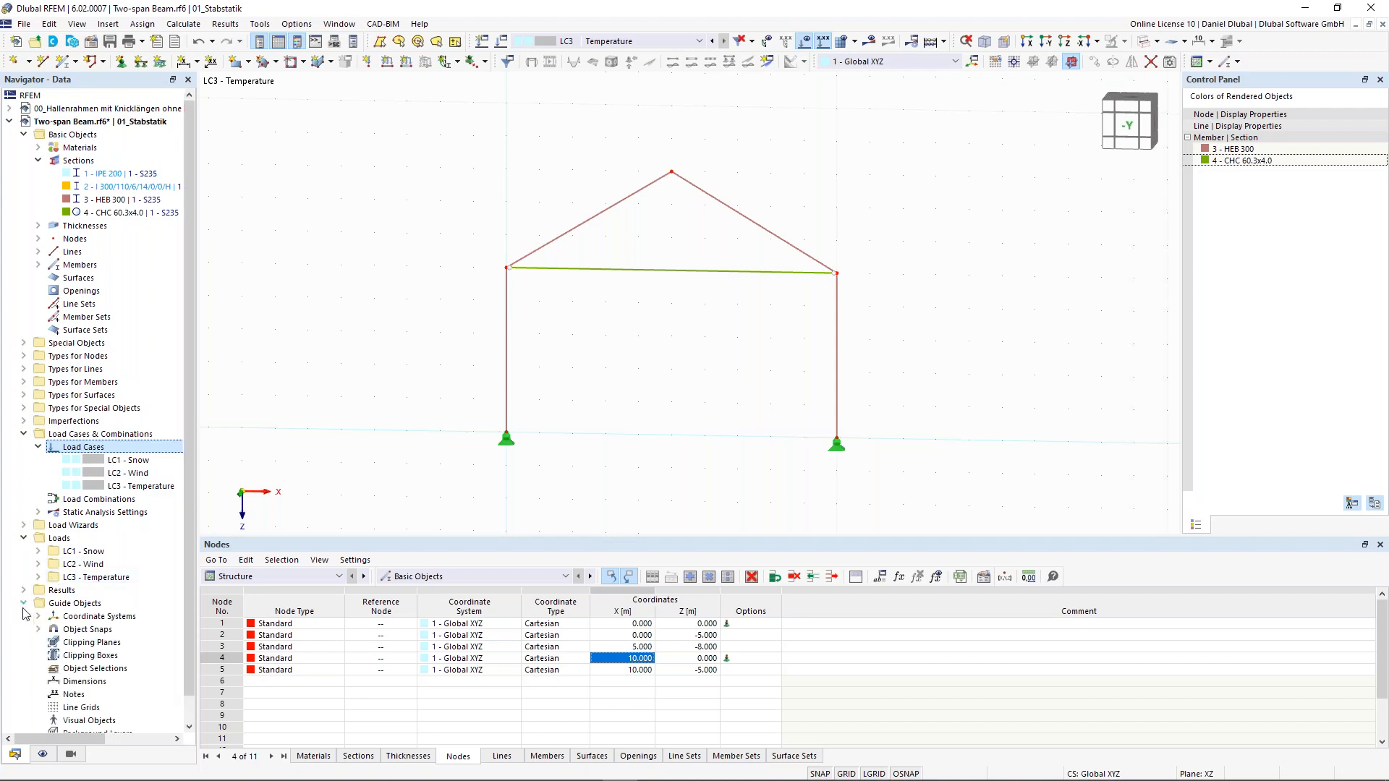
scroll(83, 649, "down", 1)
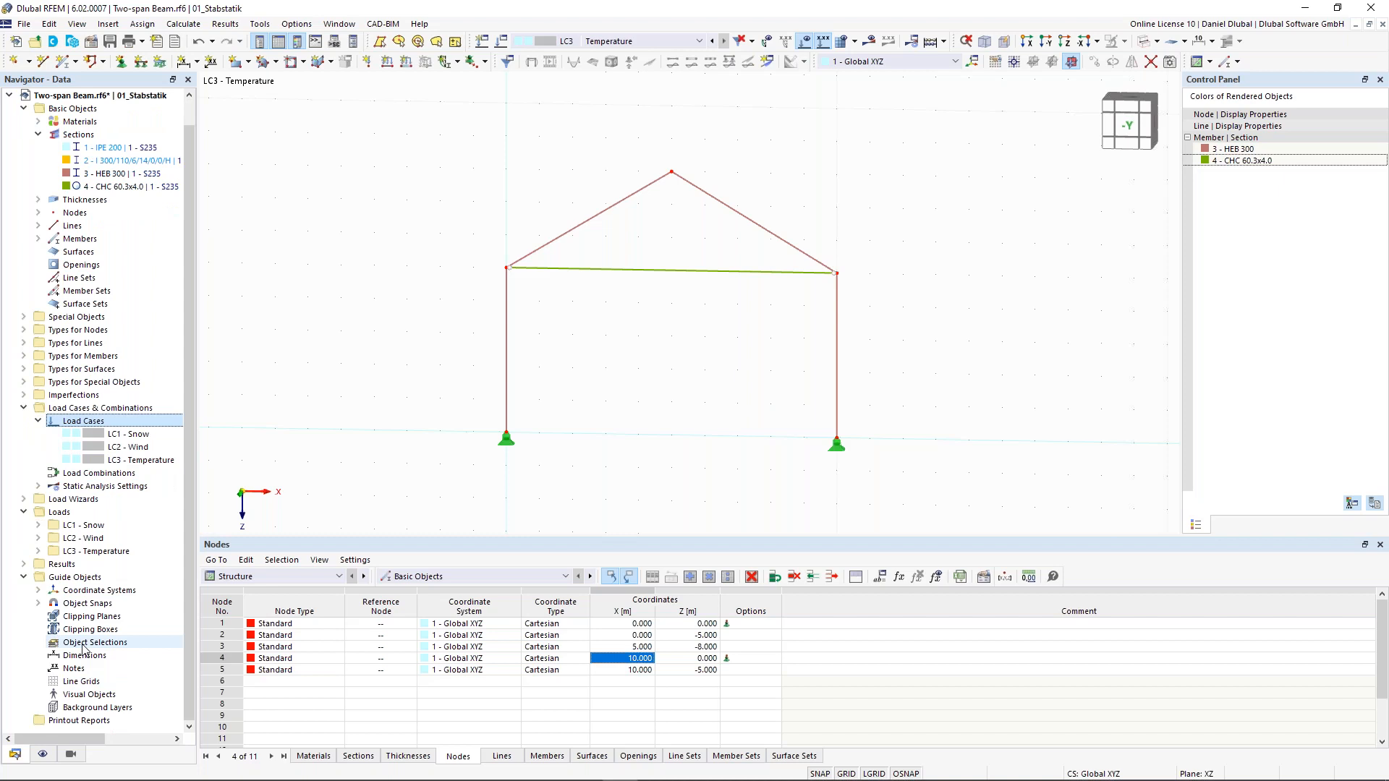
right_click(83, 646)
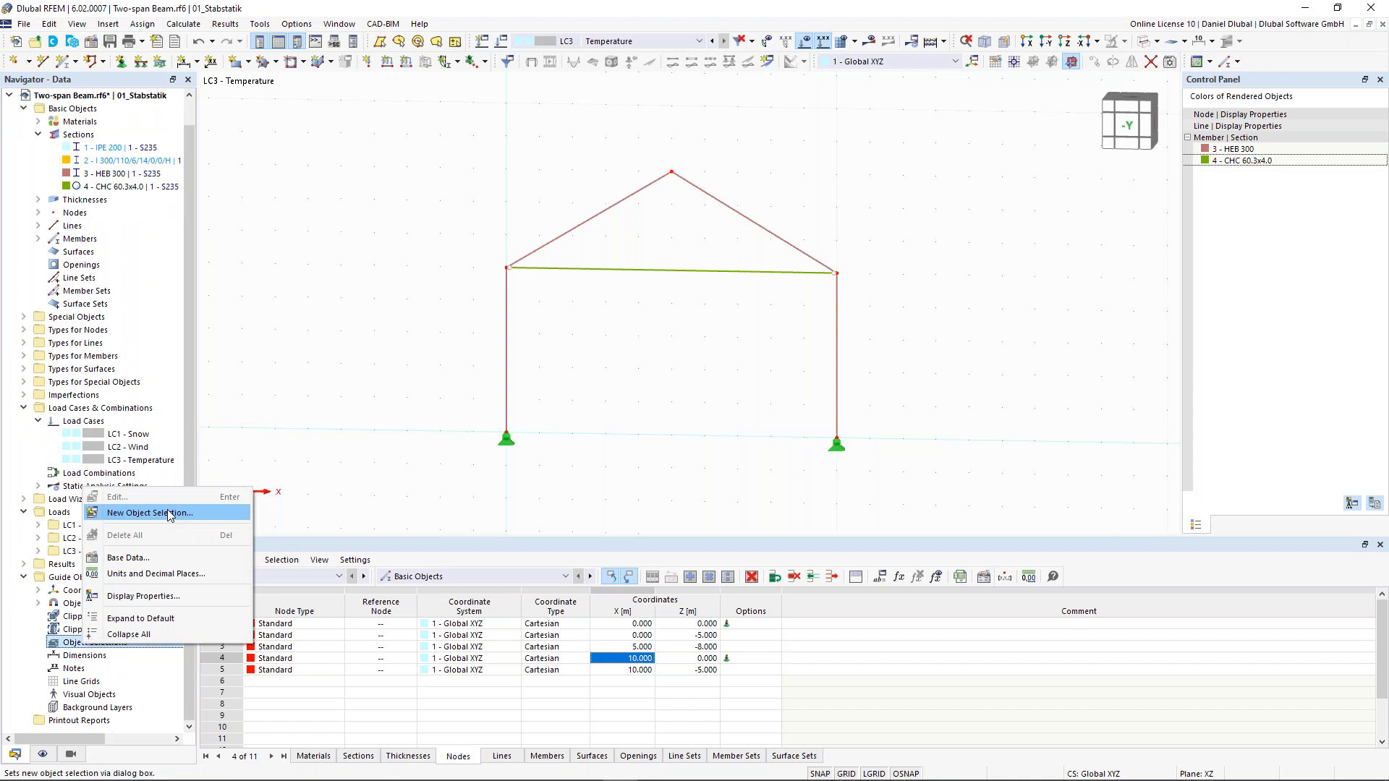
left_click(170, 514)
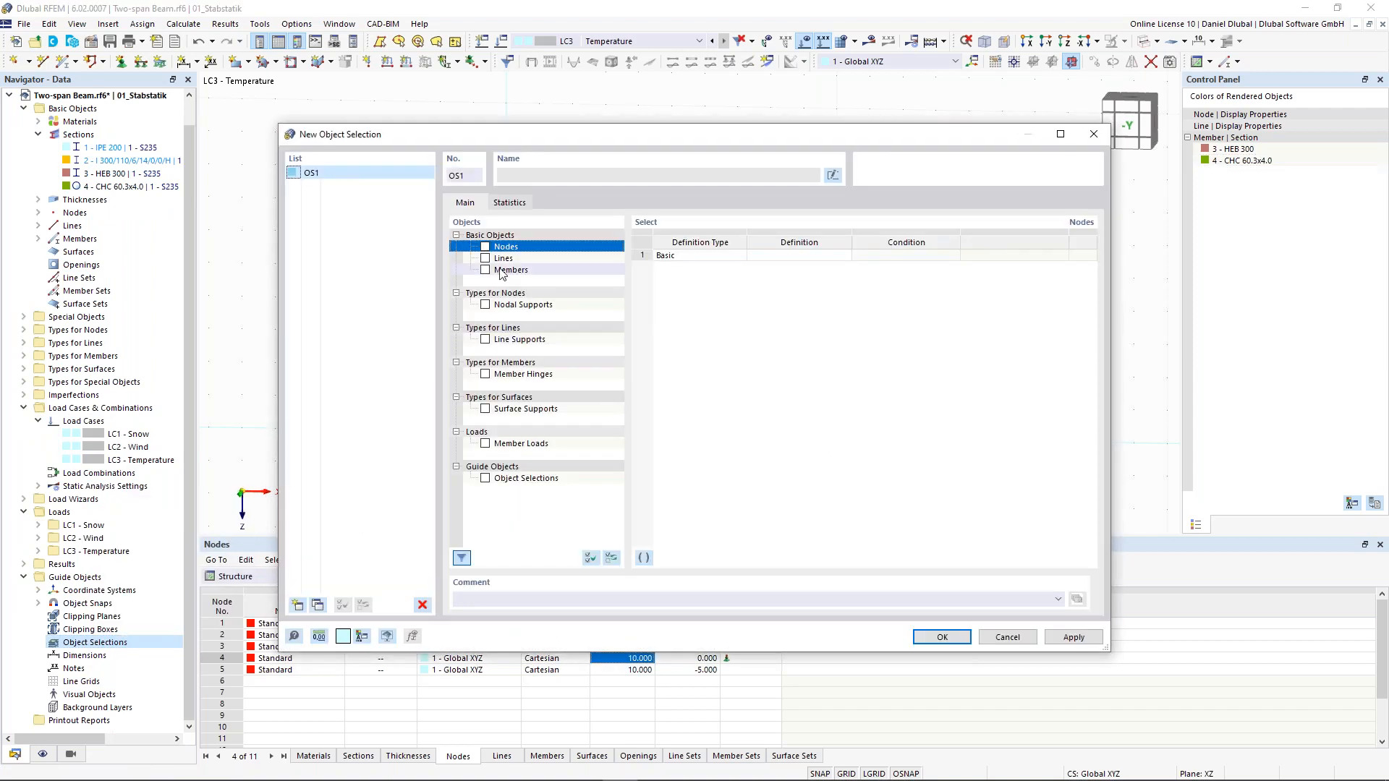
left_click(486, 272)
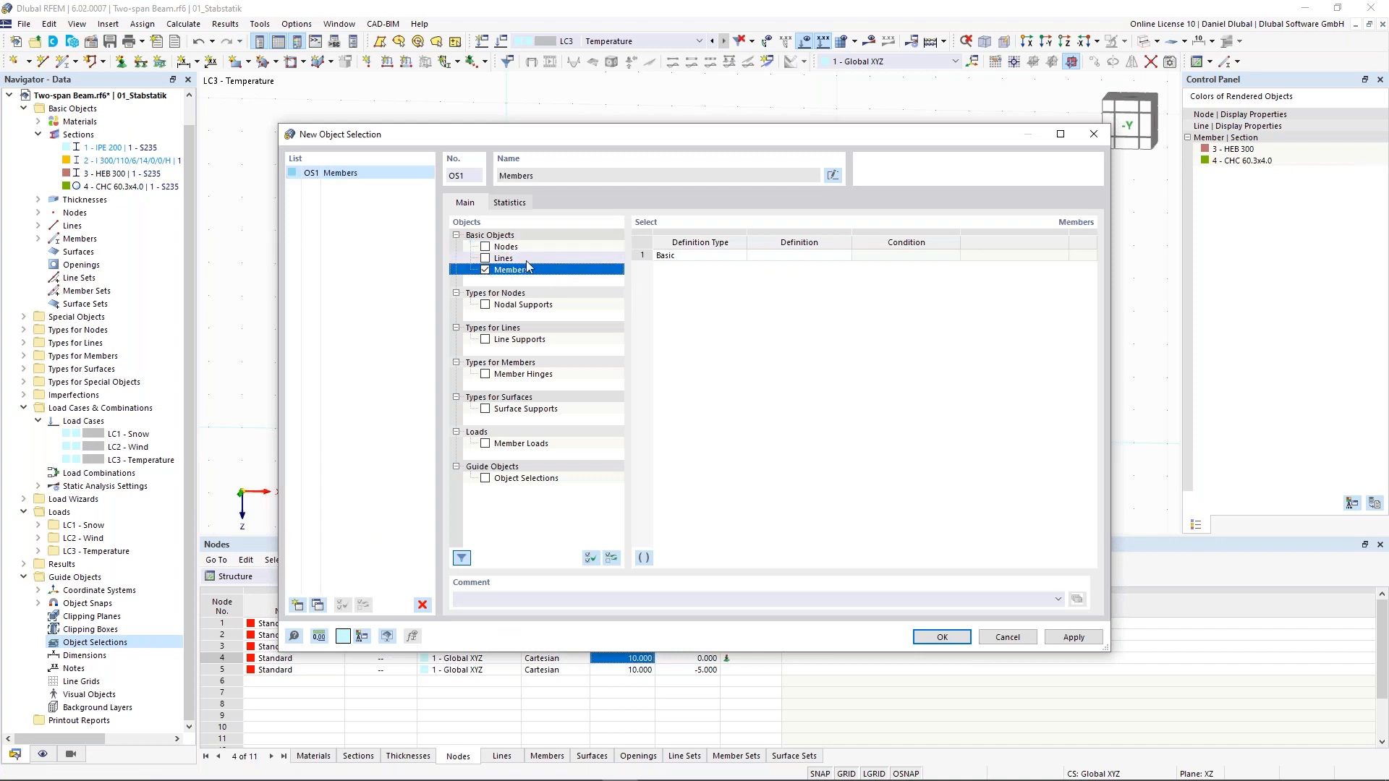
Step: Define the selection criterion as Section Equals 3 - HEB 300, picking the section from the left column, and confirm
left_click(790, 260)
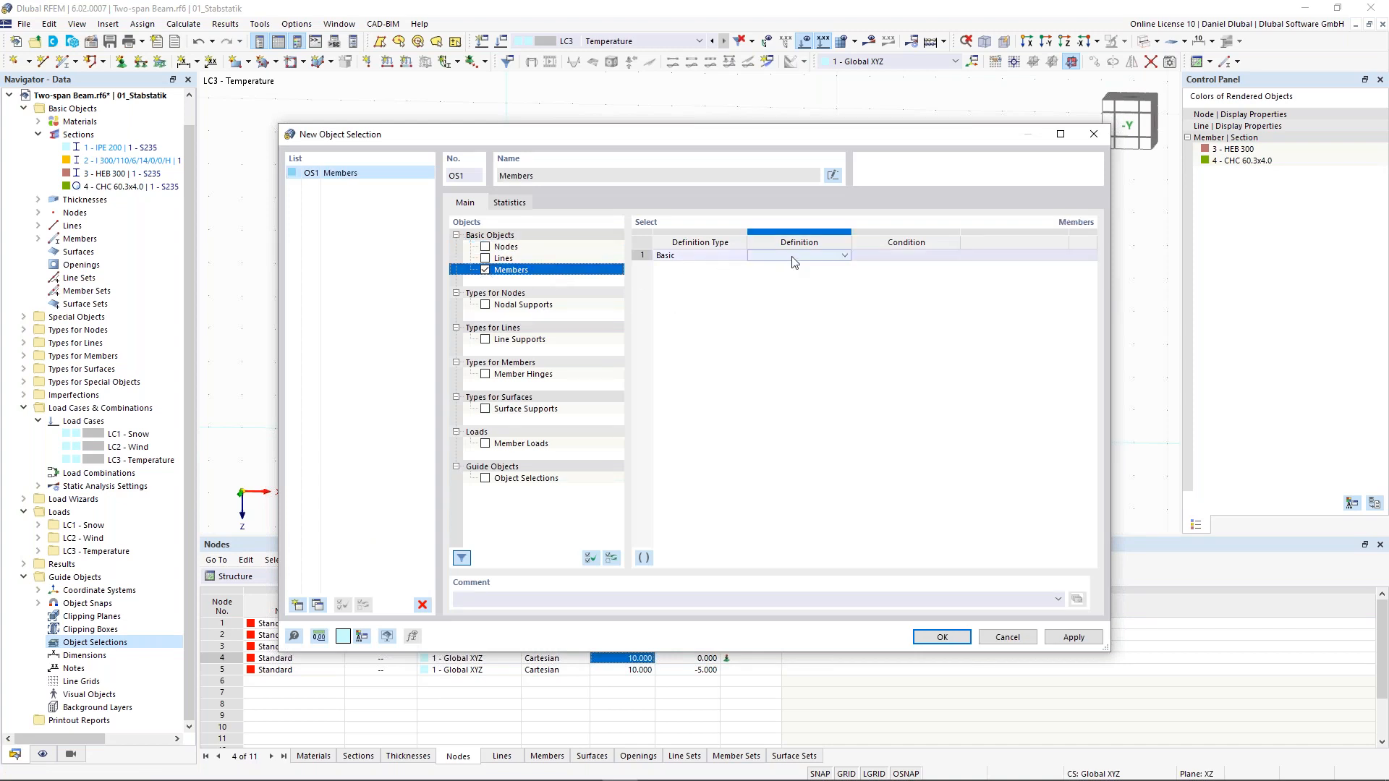
left_click(841, 257)
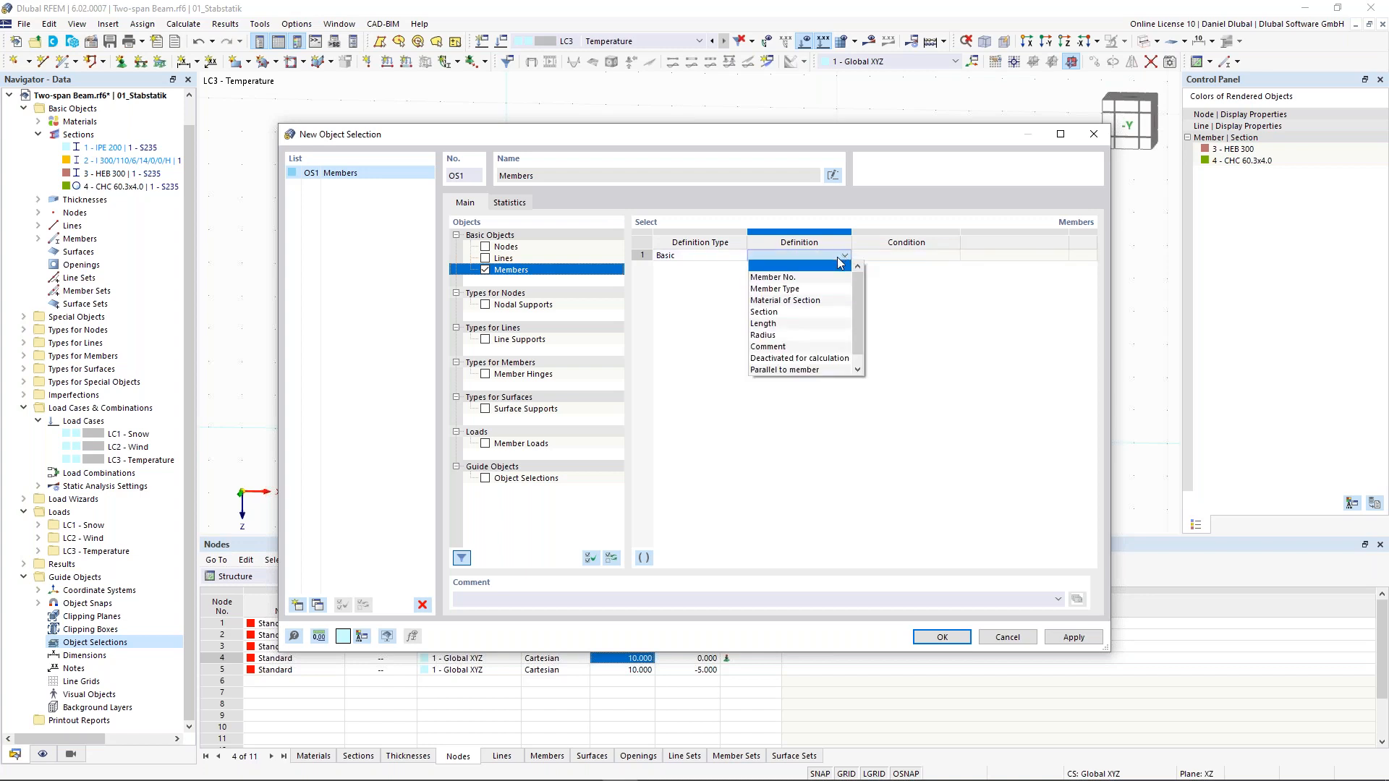
left_click(832, 312)
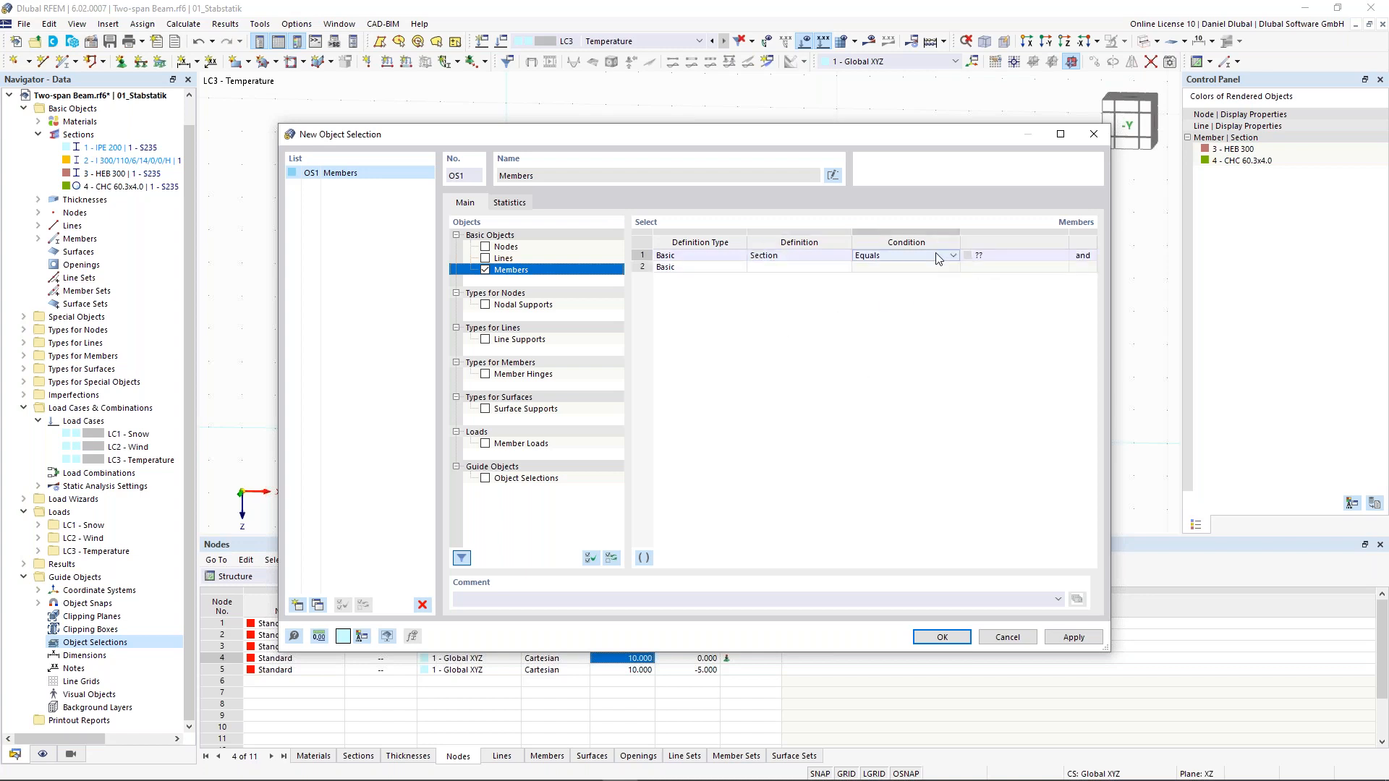
left_click(1033, 267)
left_click(1035, 255)
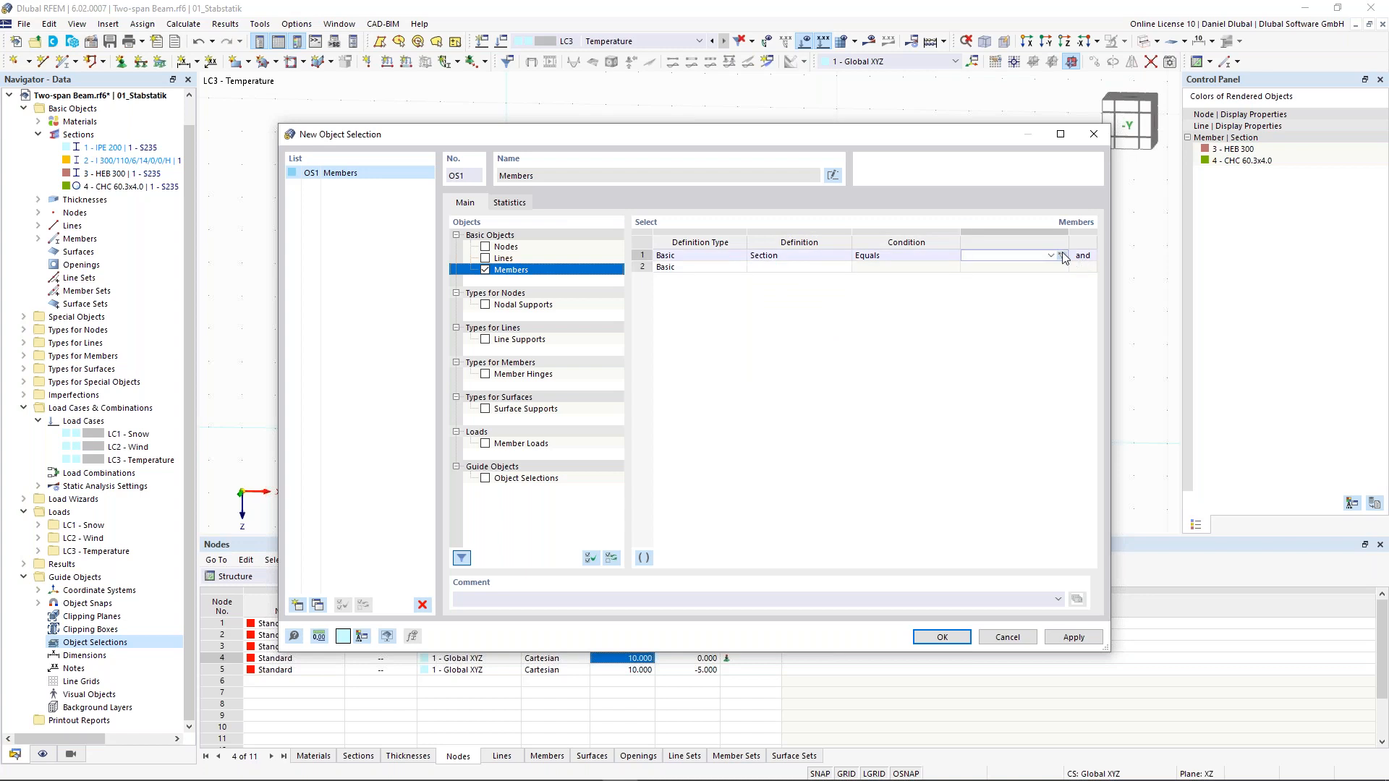
left_click(1061, 256)
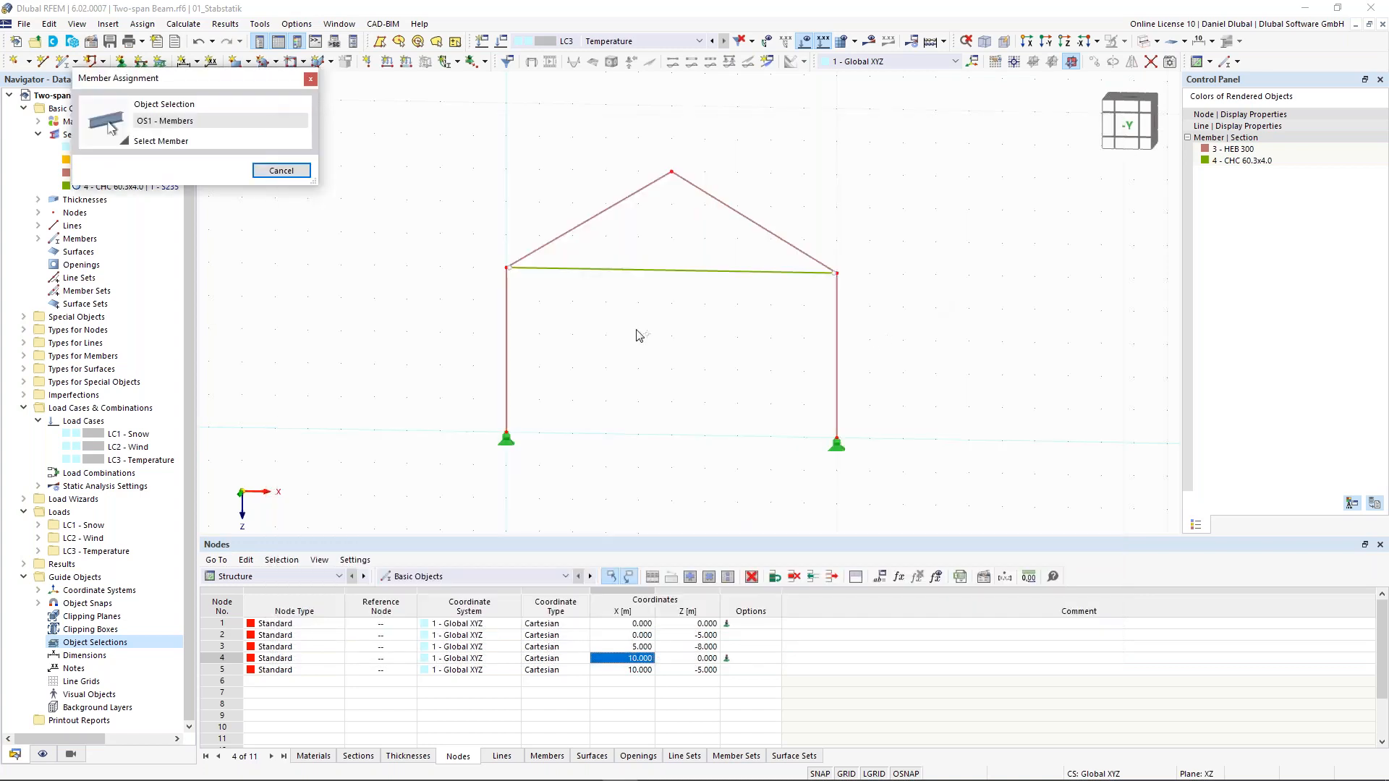
left_click(506, 357)
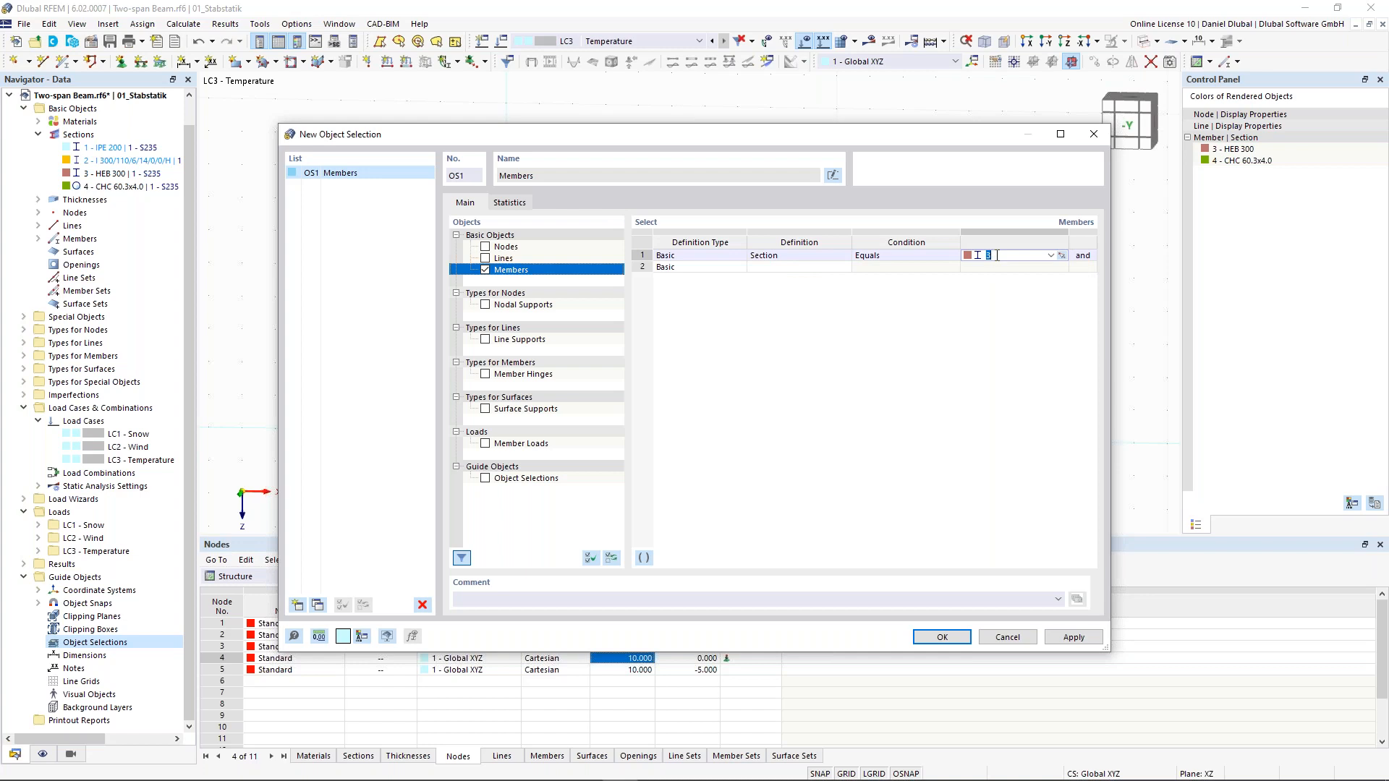
left_click(942, 638)
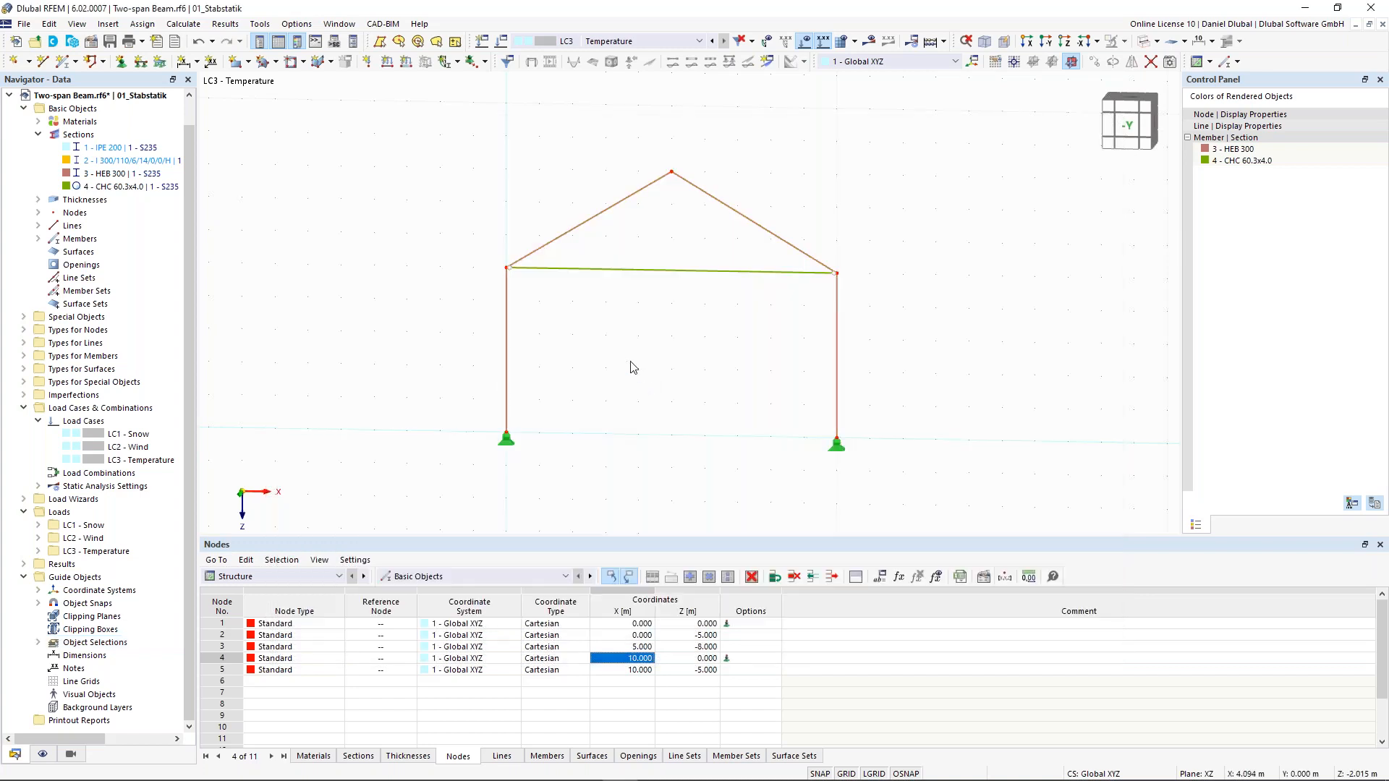
Step: Select the HEB 300 members through the saved object selection and start a Temperature Change member load for them in LC3 - Temperature
left_click(38, 642)
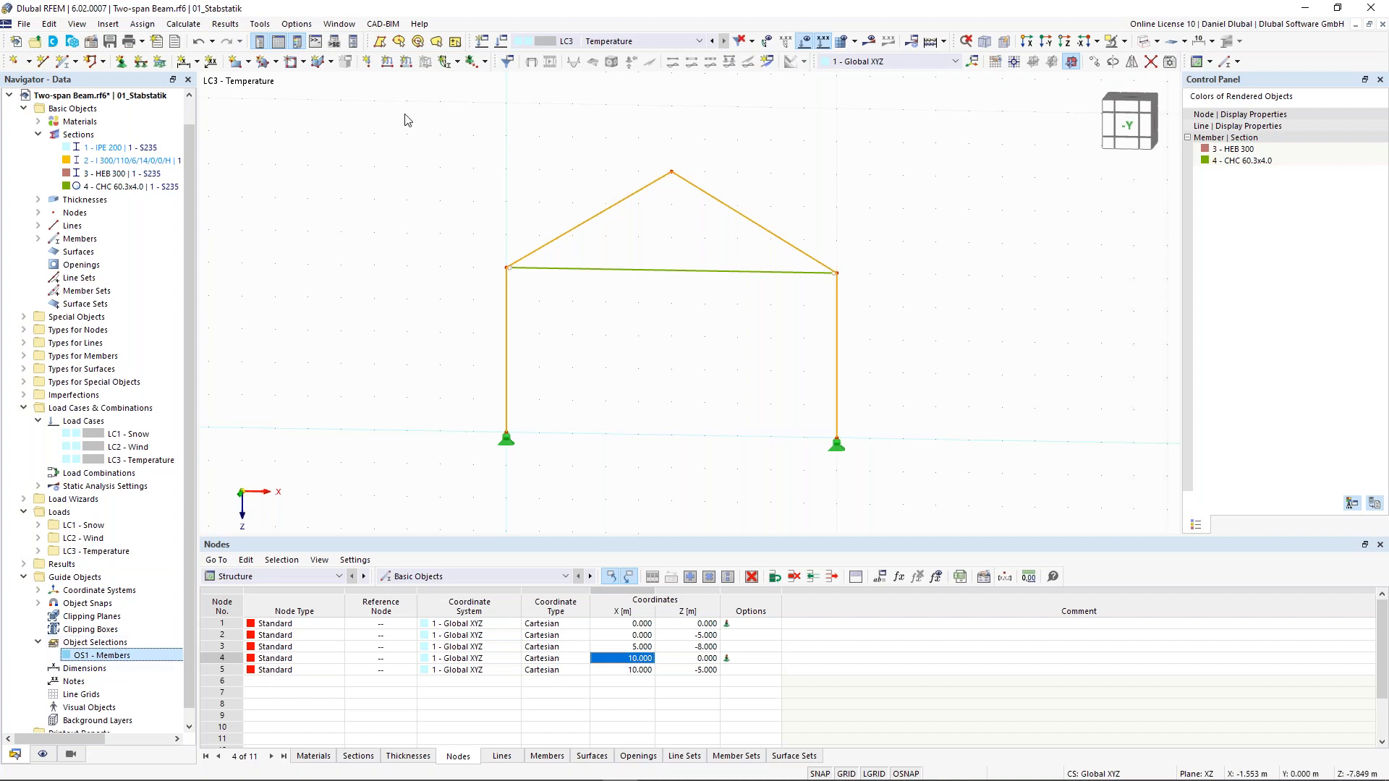
left_click(406, 62)
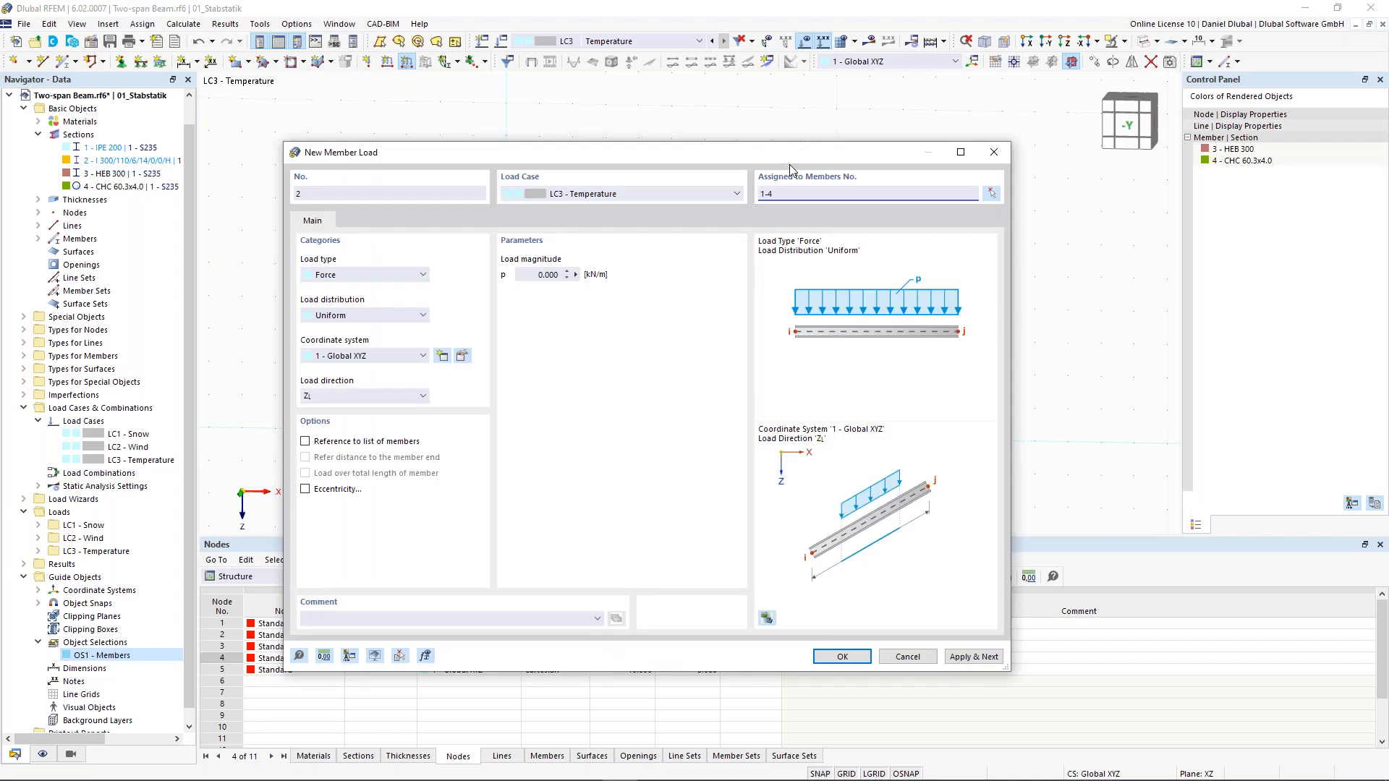
left_click_drag(789, 153, 758, 274)
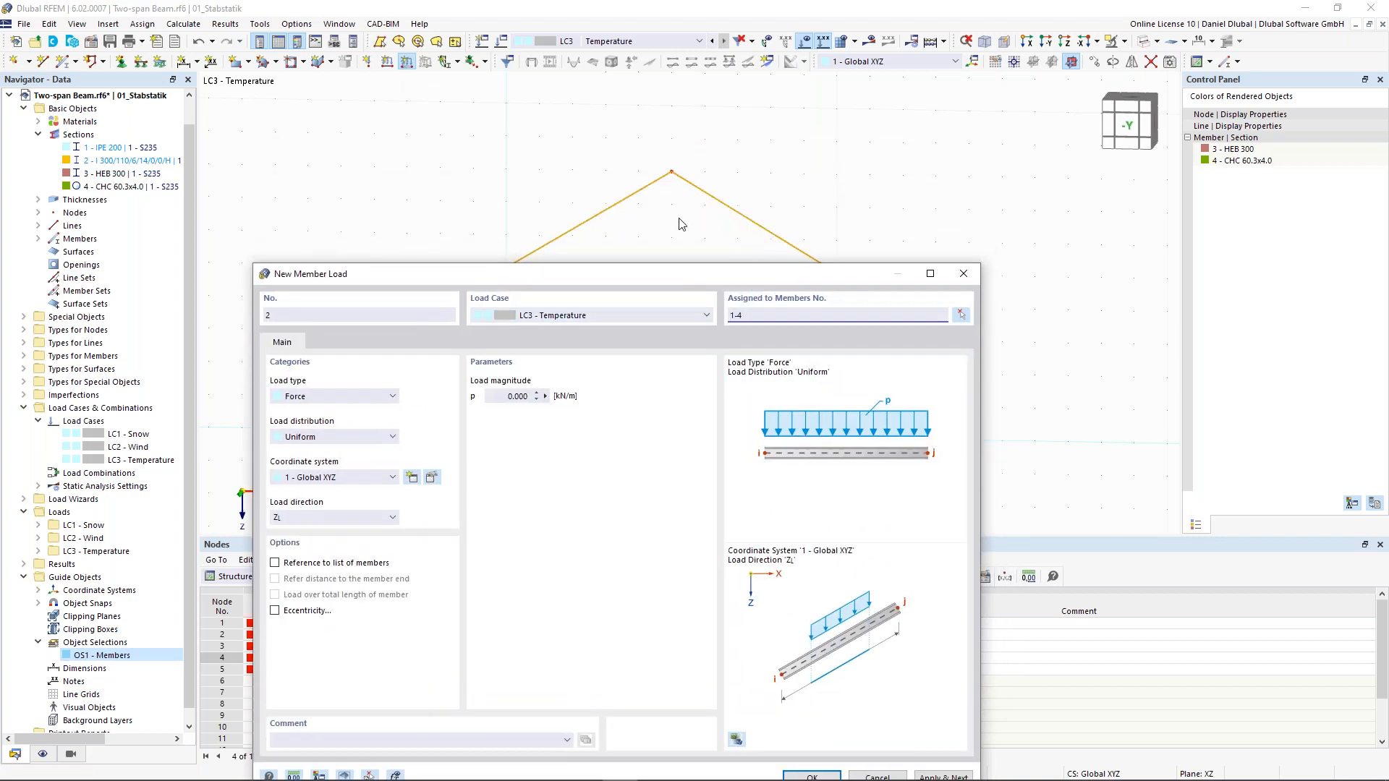
mouse_move(680, 275)
left_mouse_down()
mouse_move(680, 236)
mouse_move(680, 250)
left_mouse_up()
left_click(751, 290)
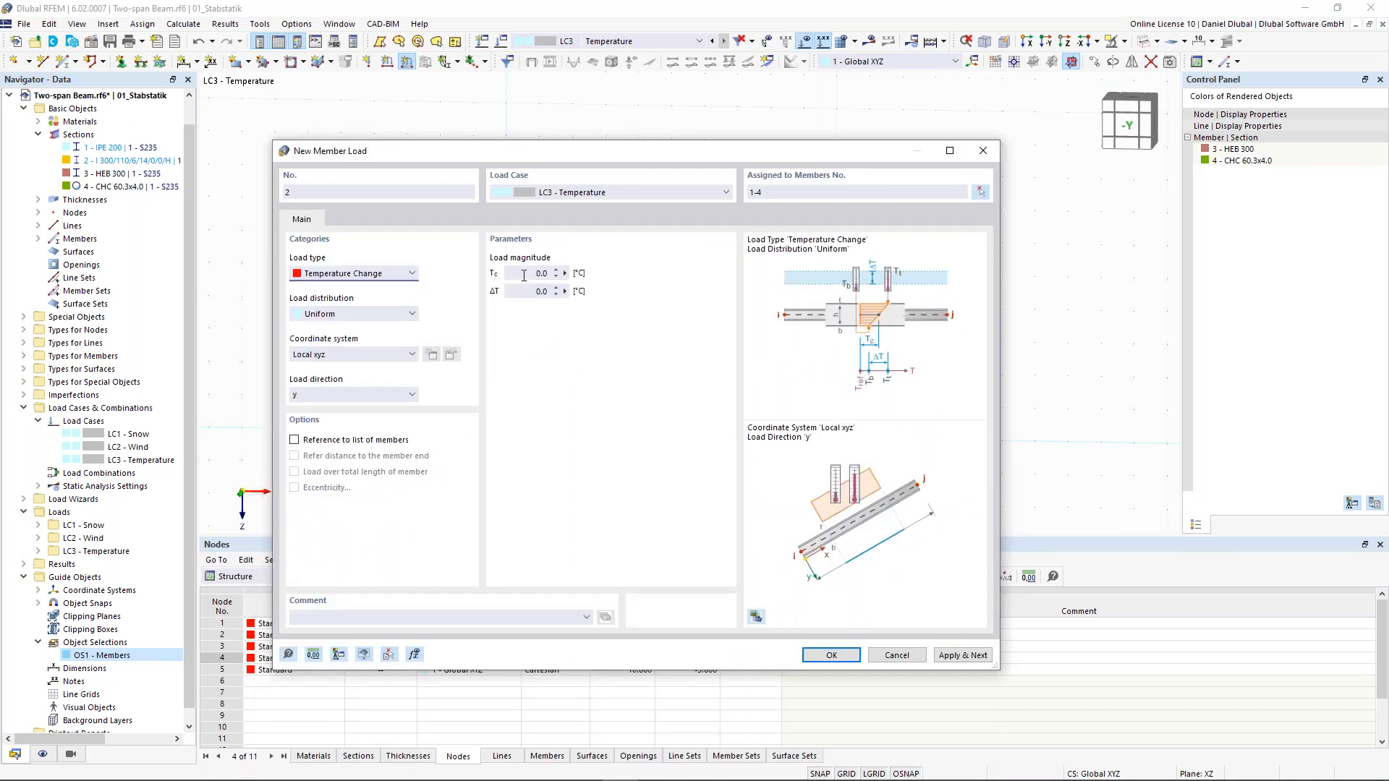
Step: Set the uniform temperature change Tc to 35 °C with load direction local z and confirm the member load
left_click(521, 275)
type("35")
left_click(377, 394)
left_click(366, 403)
key("Down")
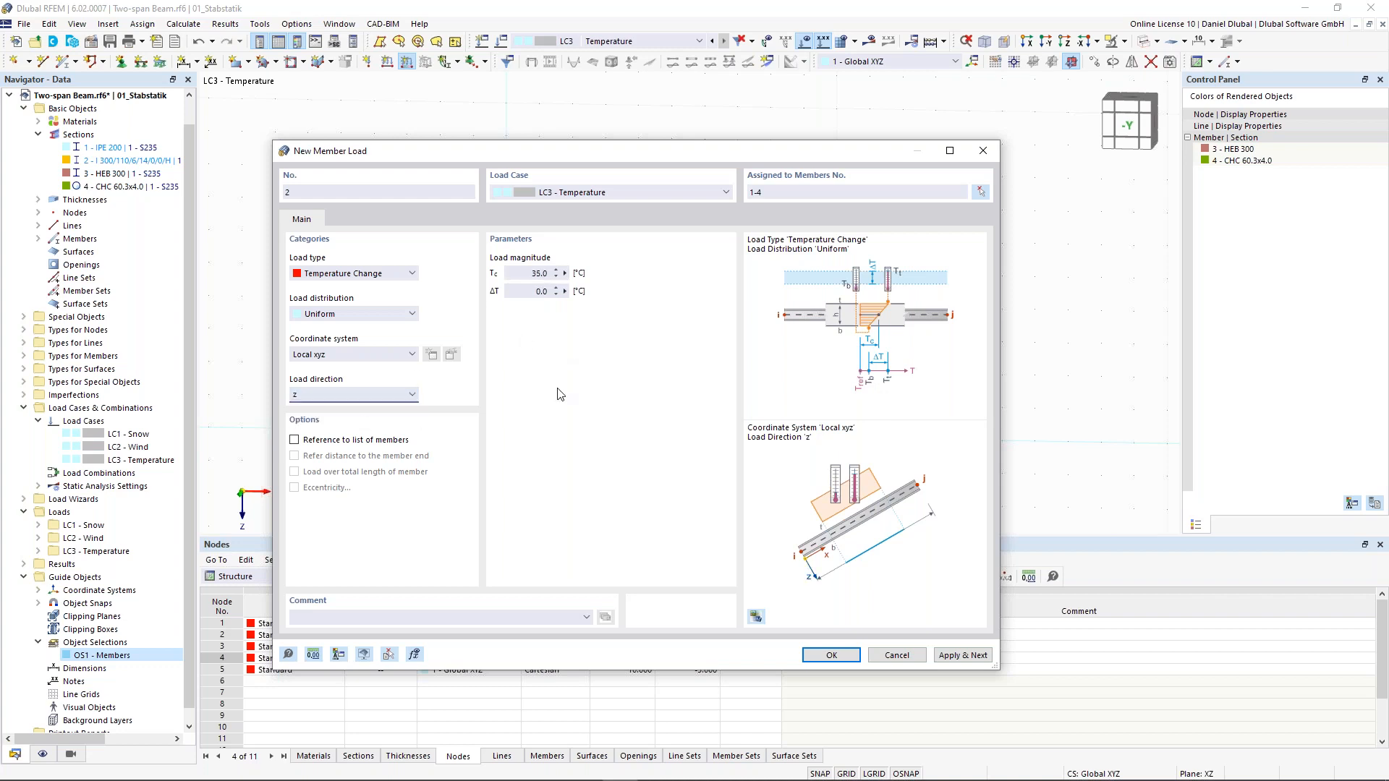
left_click(832, 655)
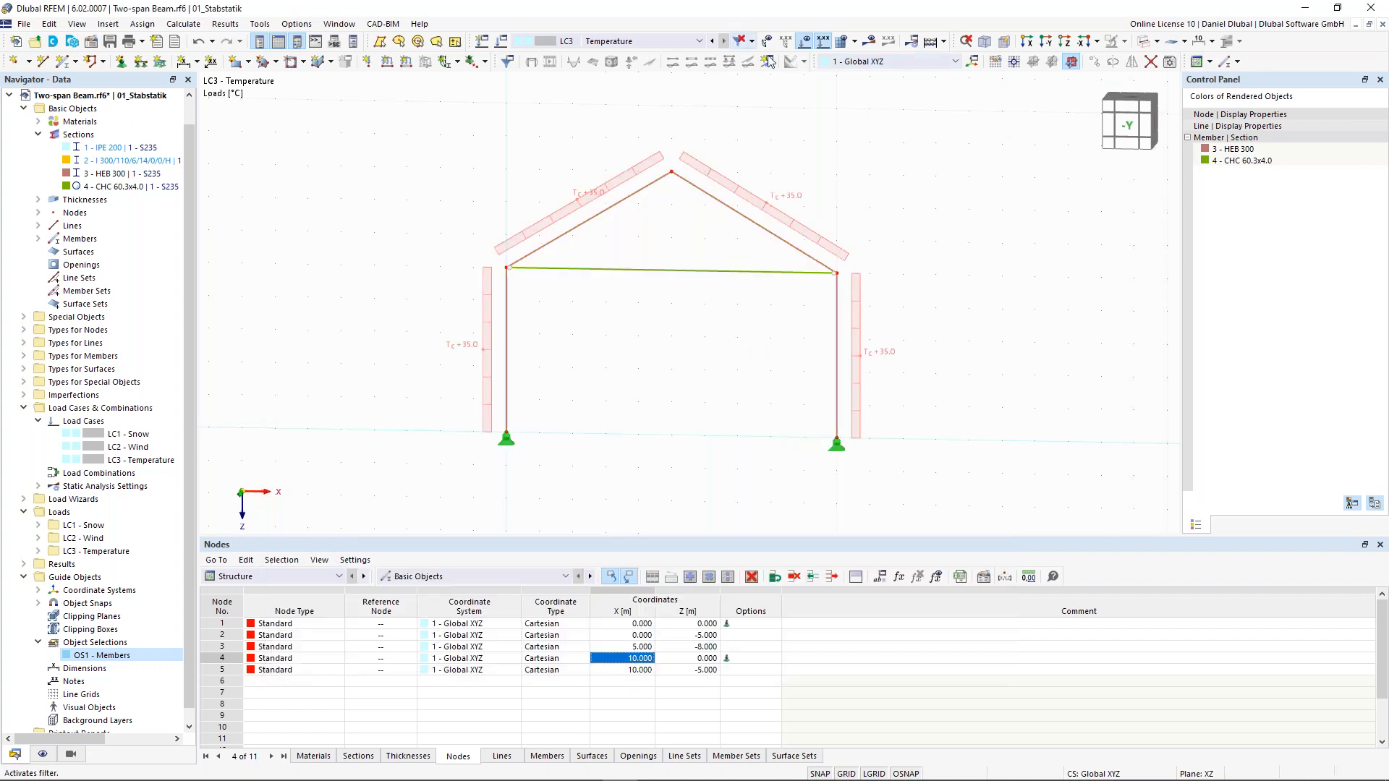
Step: Calculate all load cases and display the total global deformation |u| for LC1 - Snow
left_click(943, 42)
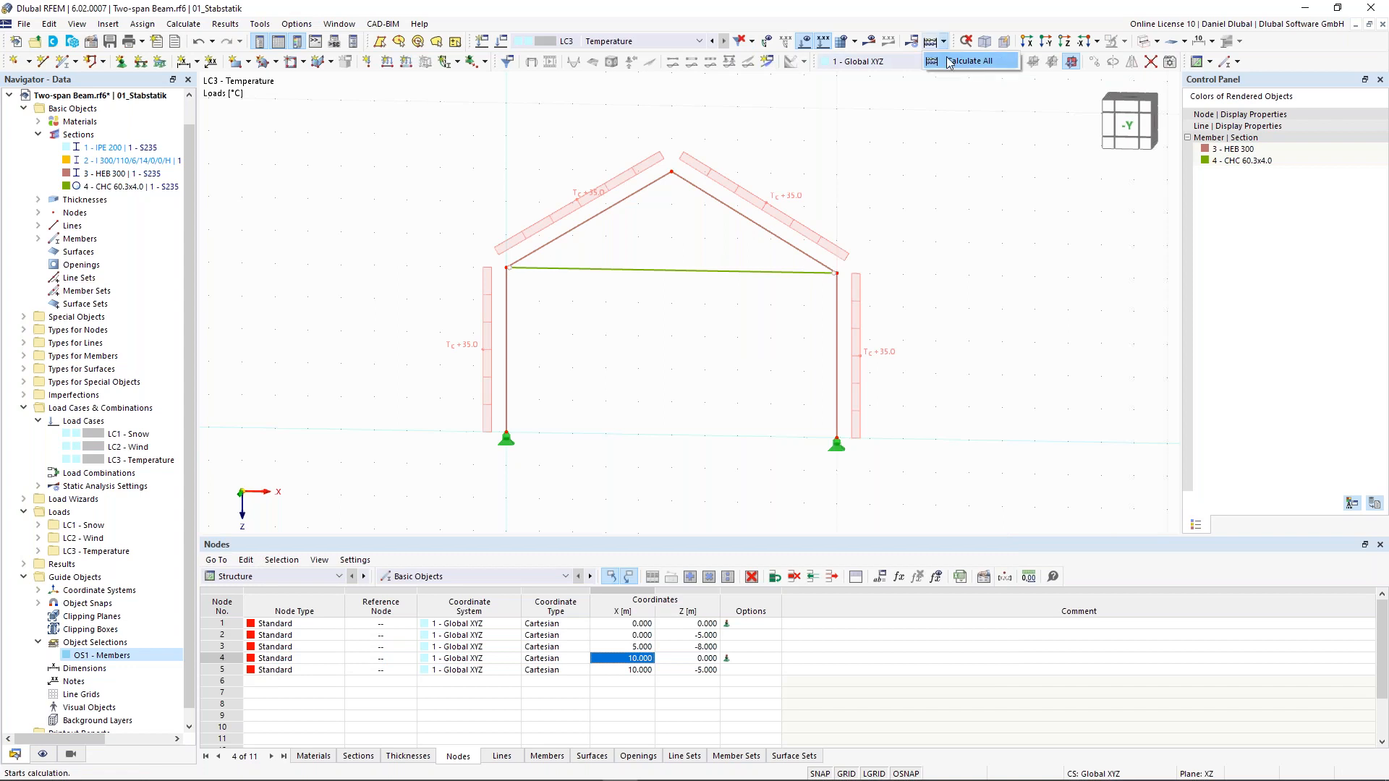
left_click(950, 62)
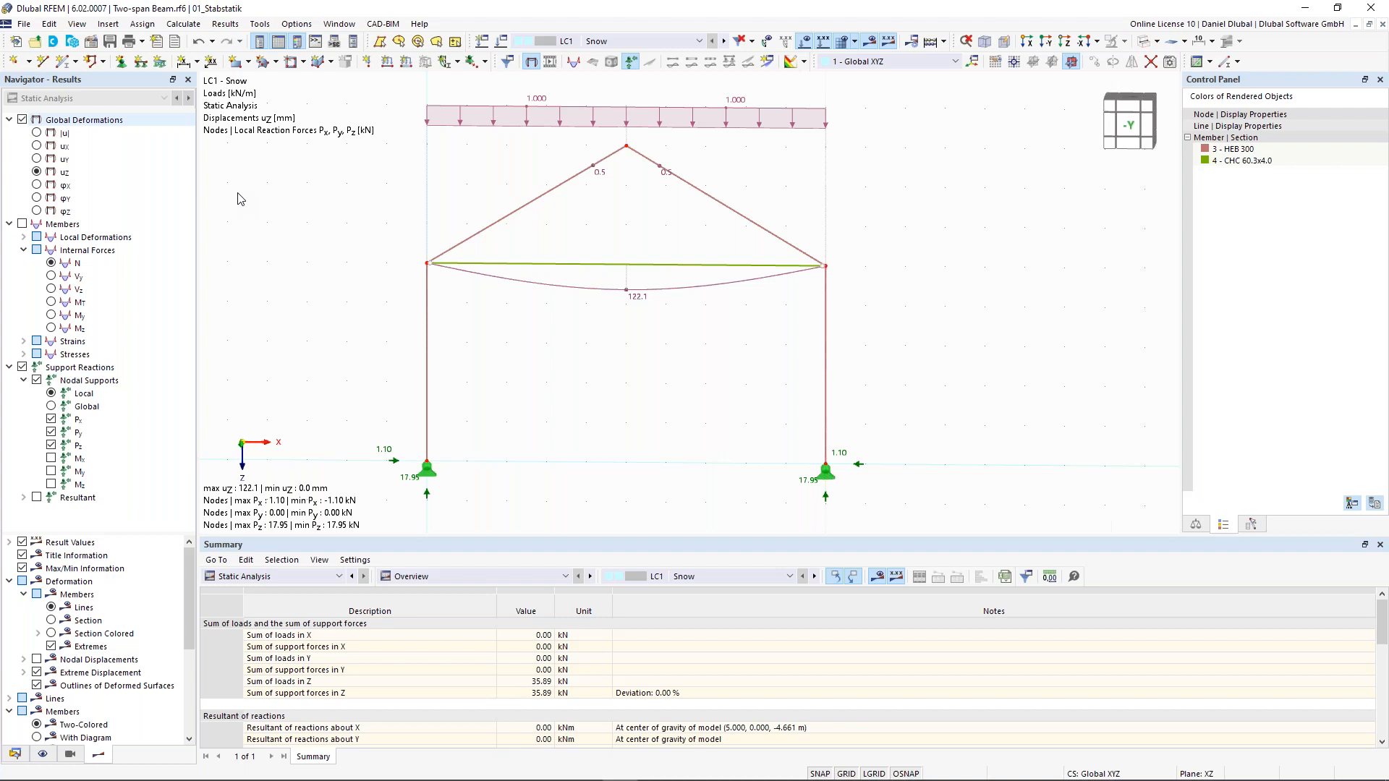
left_click(37, 133)
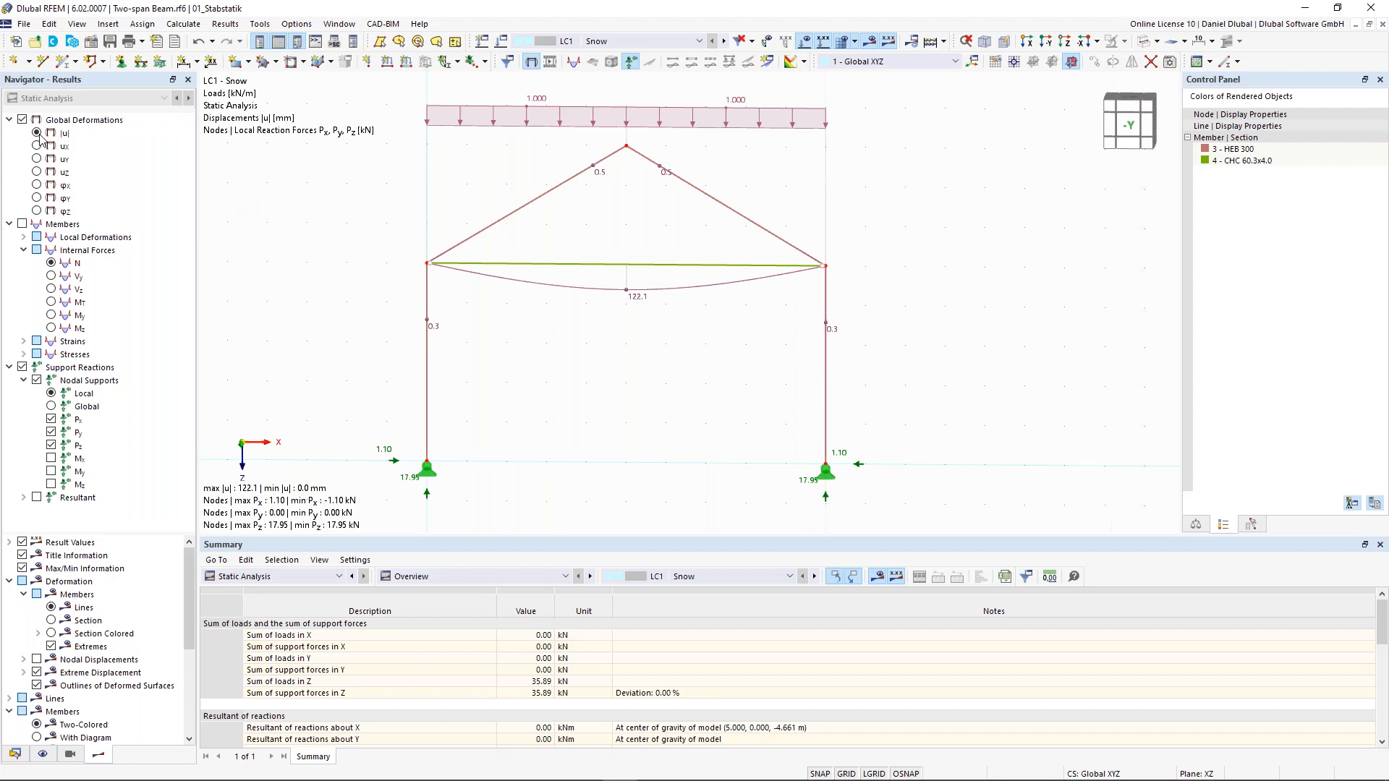
Step: Examine the frame's member internal forces in LC1 - Snow, first axial force N and then bending moment My
left_click(22, 224)
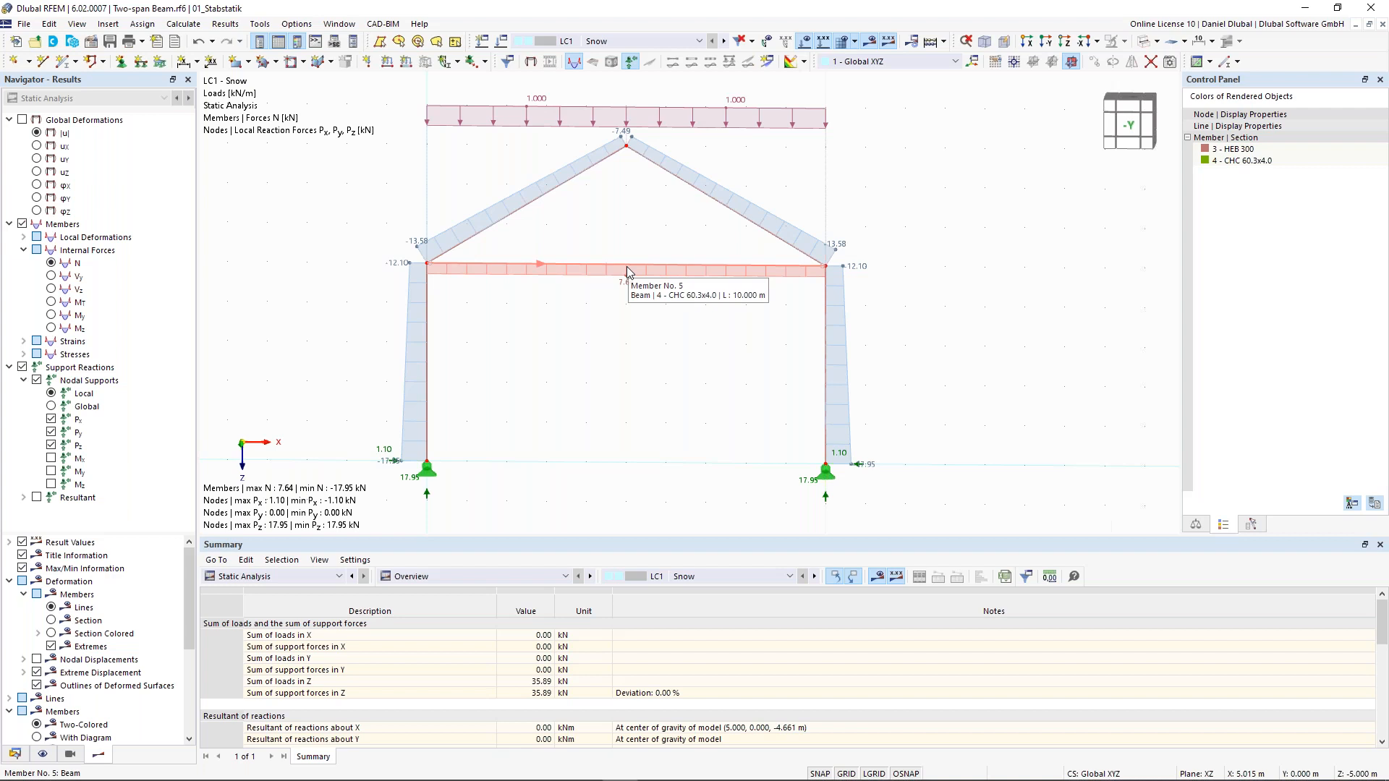
scroll(627, 272, "down", 1)
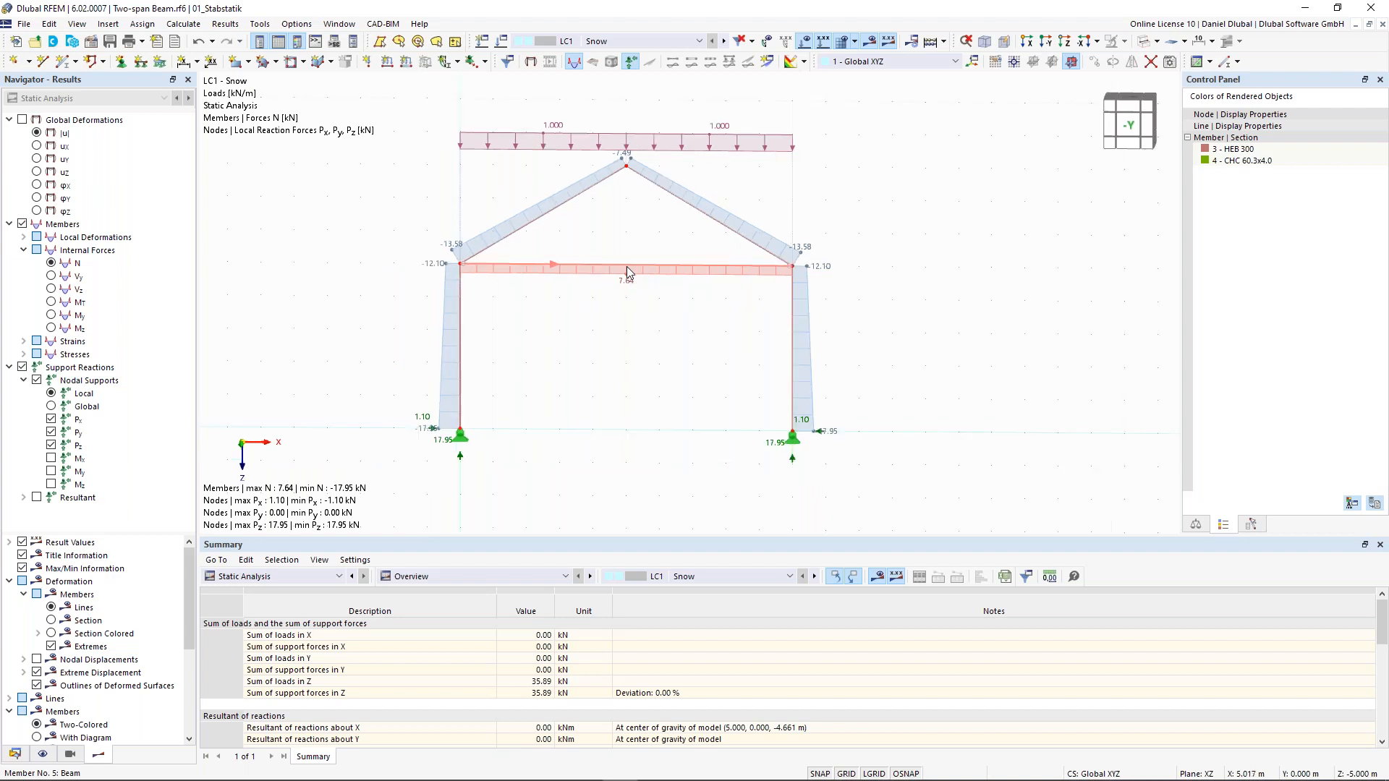
left_click(51, 315)
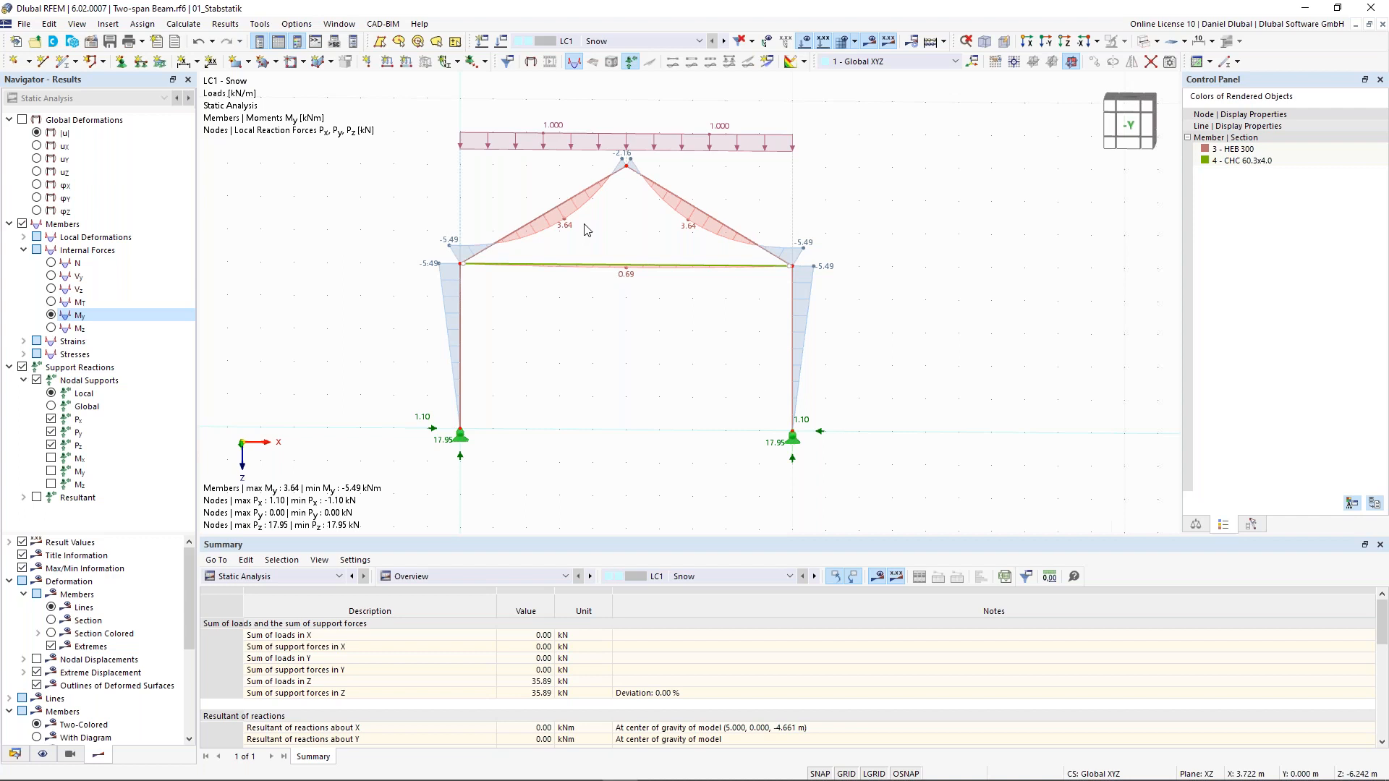
Step: Change the horizontal CHC 60.3x4.0 tie's member type to Truss (only N) and confirm
double_click(627, 270)
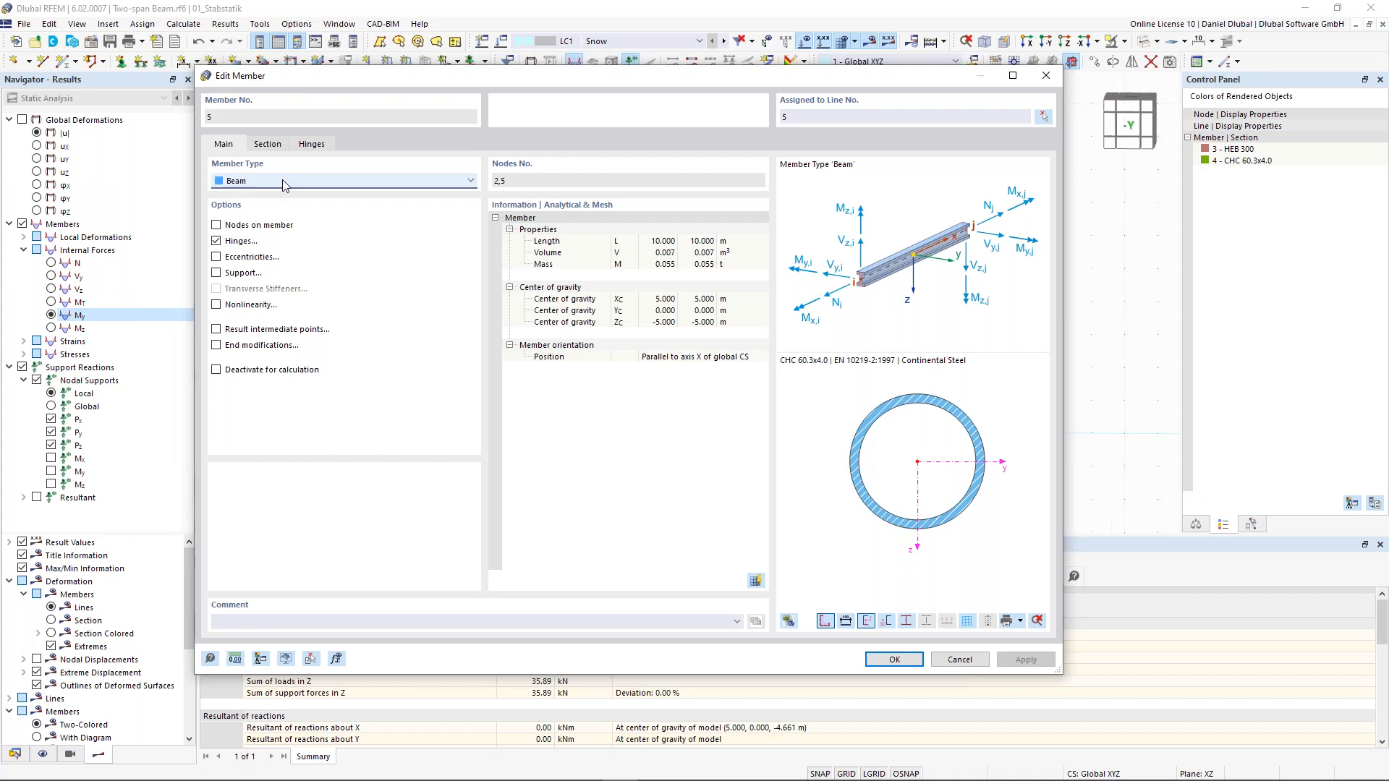
left_click(284, 185)
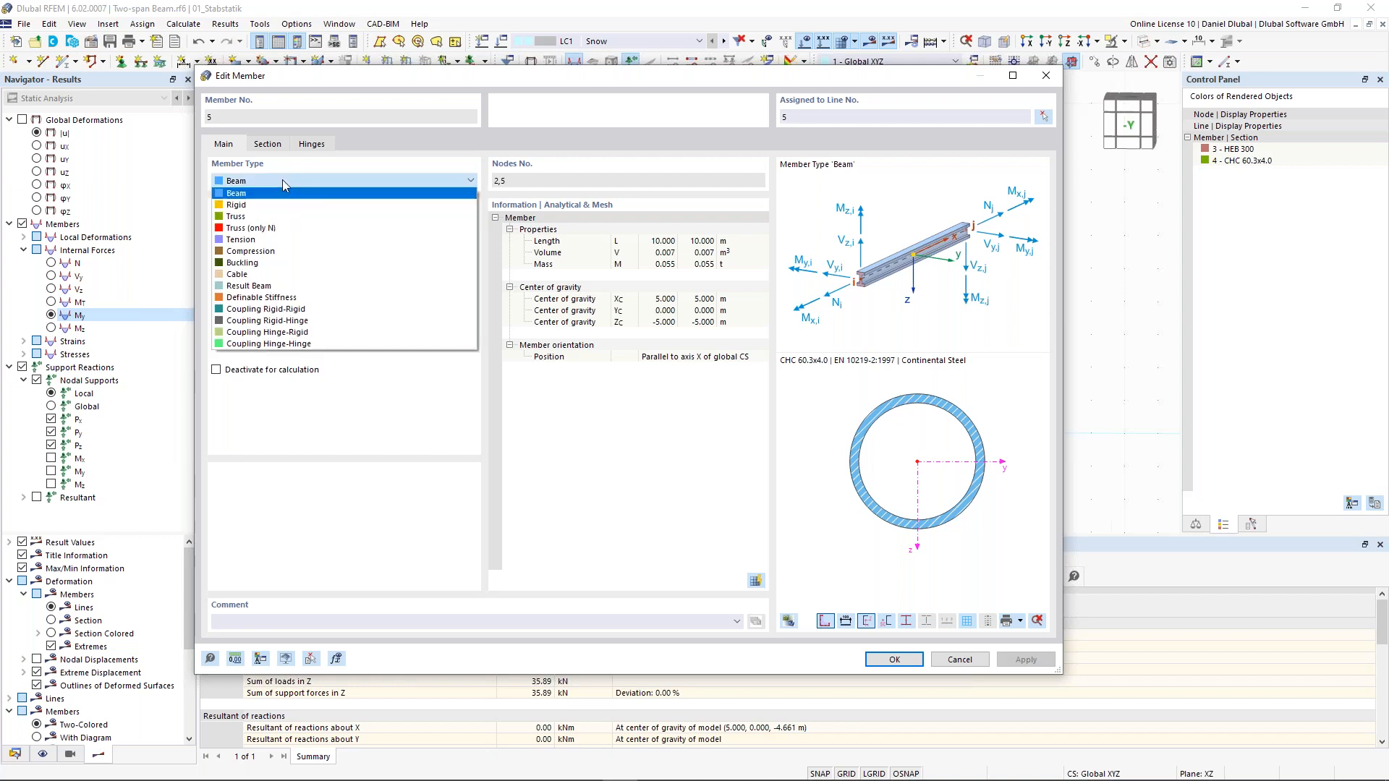
left_click(287, 218)
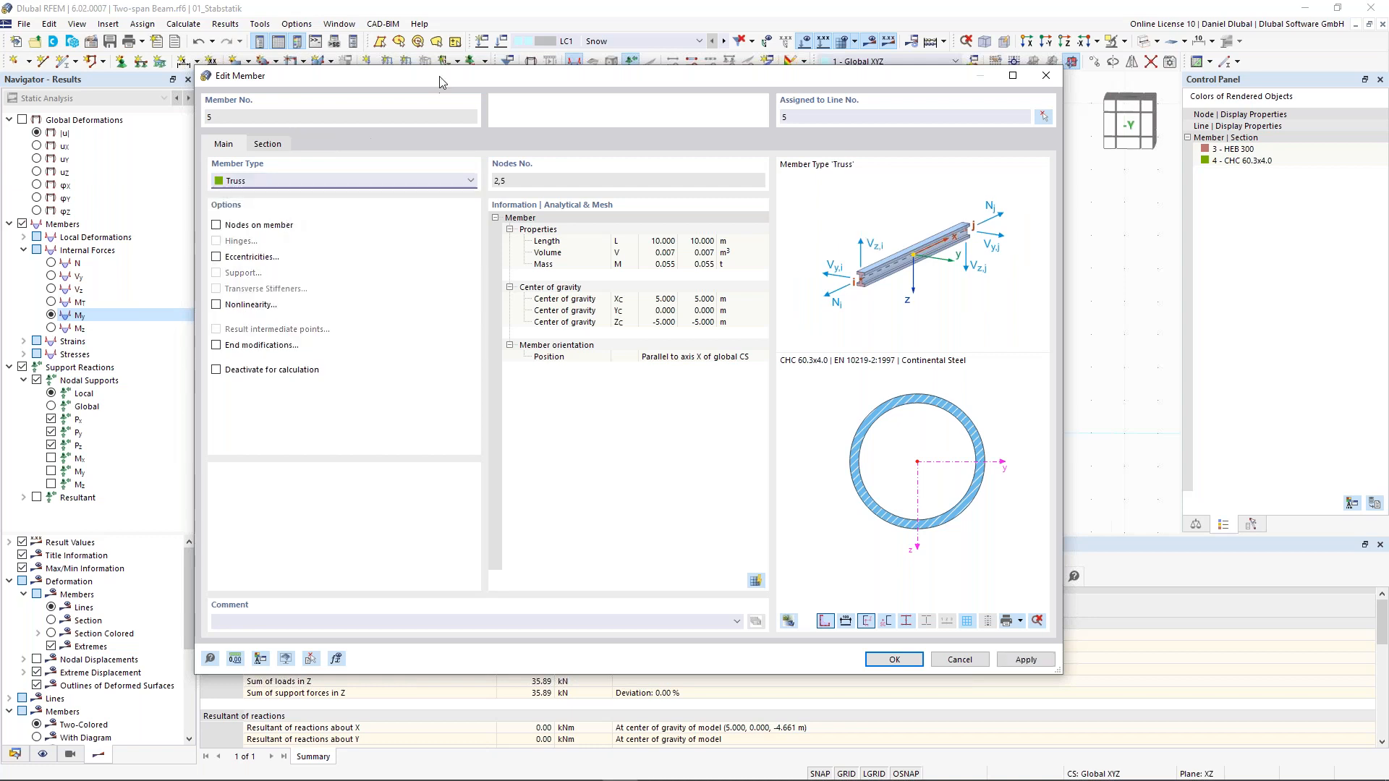
left_click(318, 181)
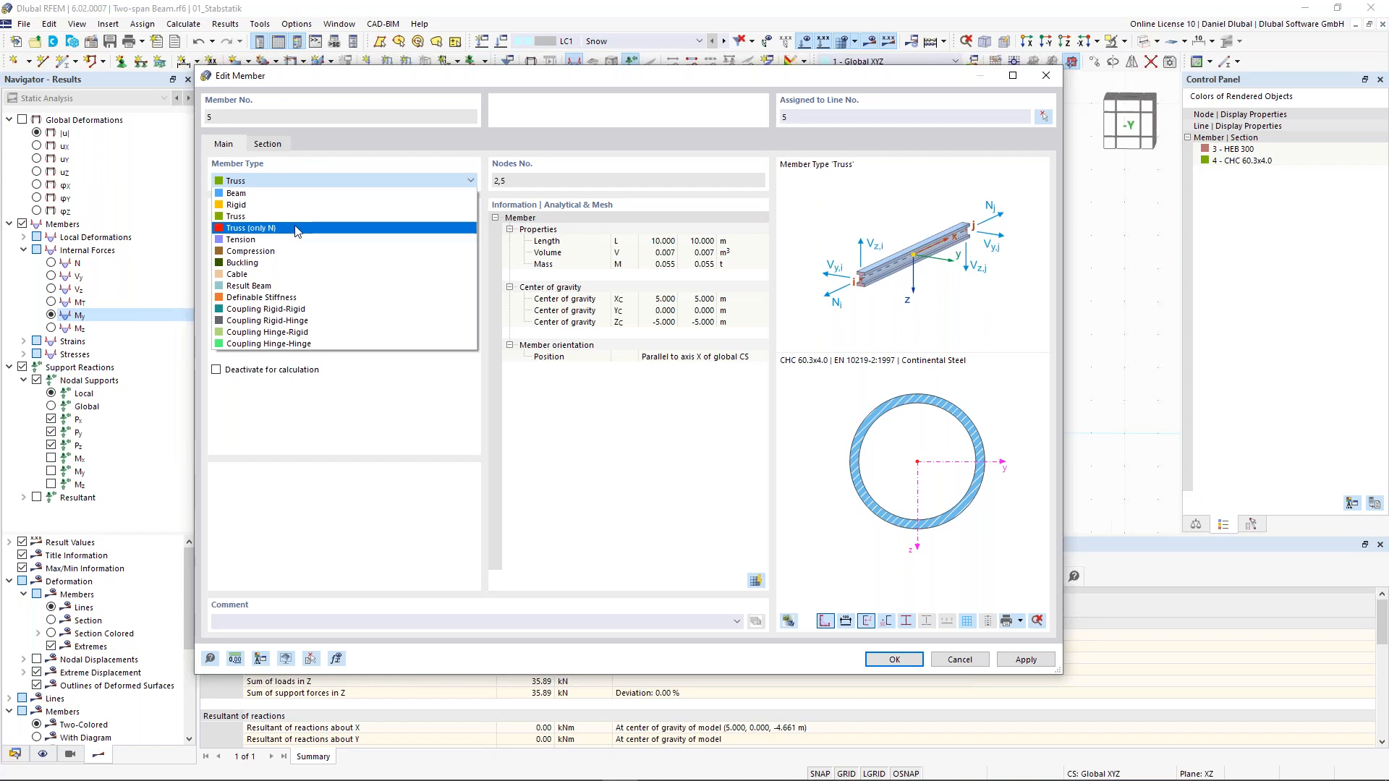
left_click(297, 228)
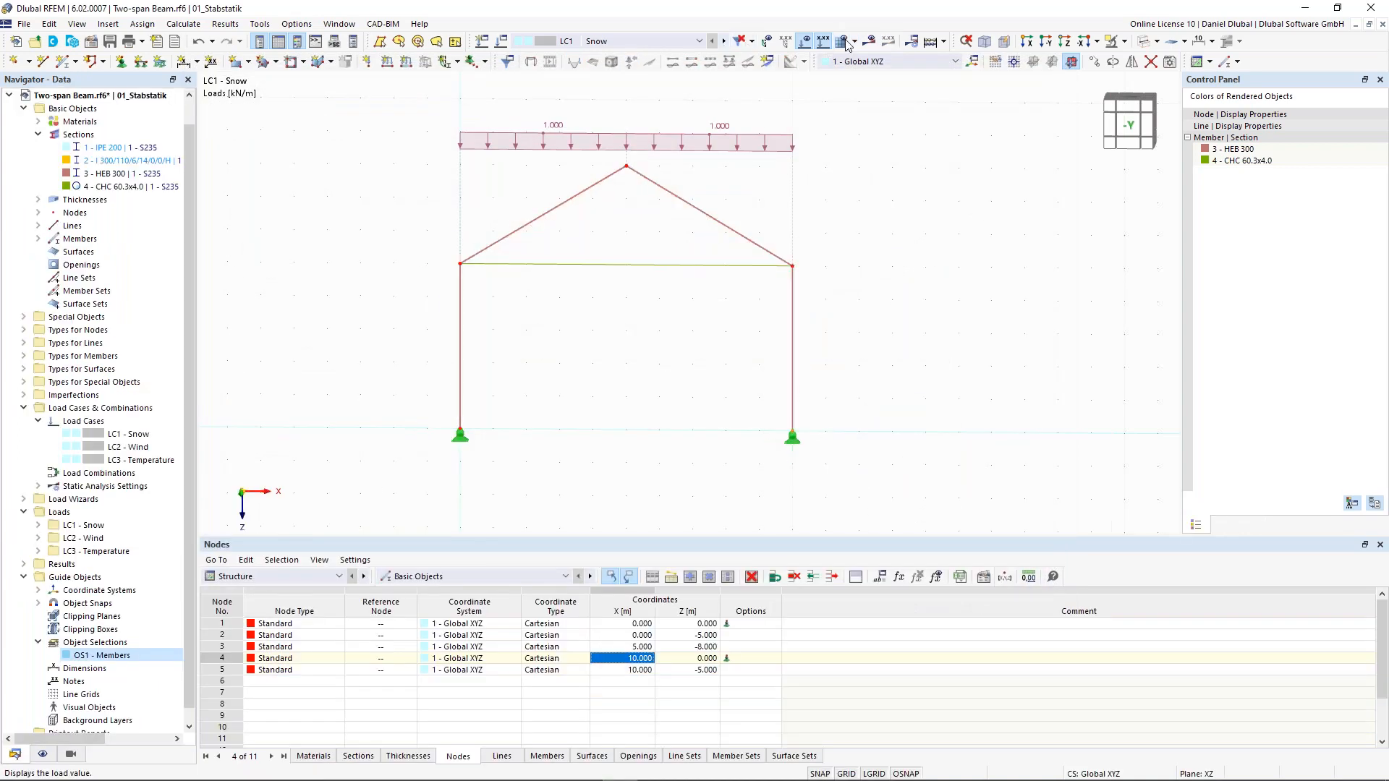
Step: Recalculate LC1 - Snow and compare the frame's axial force N and bending moment My diagrams
left_click(870, 41)
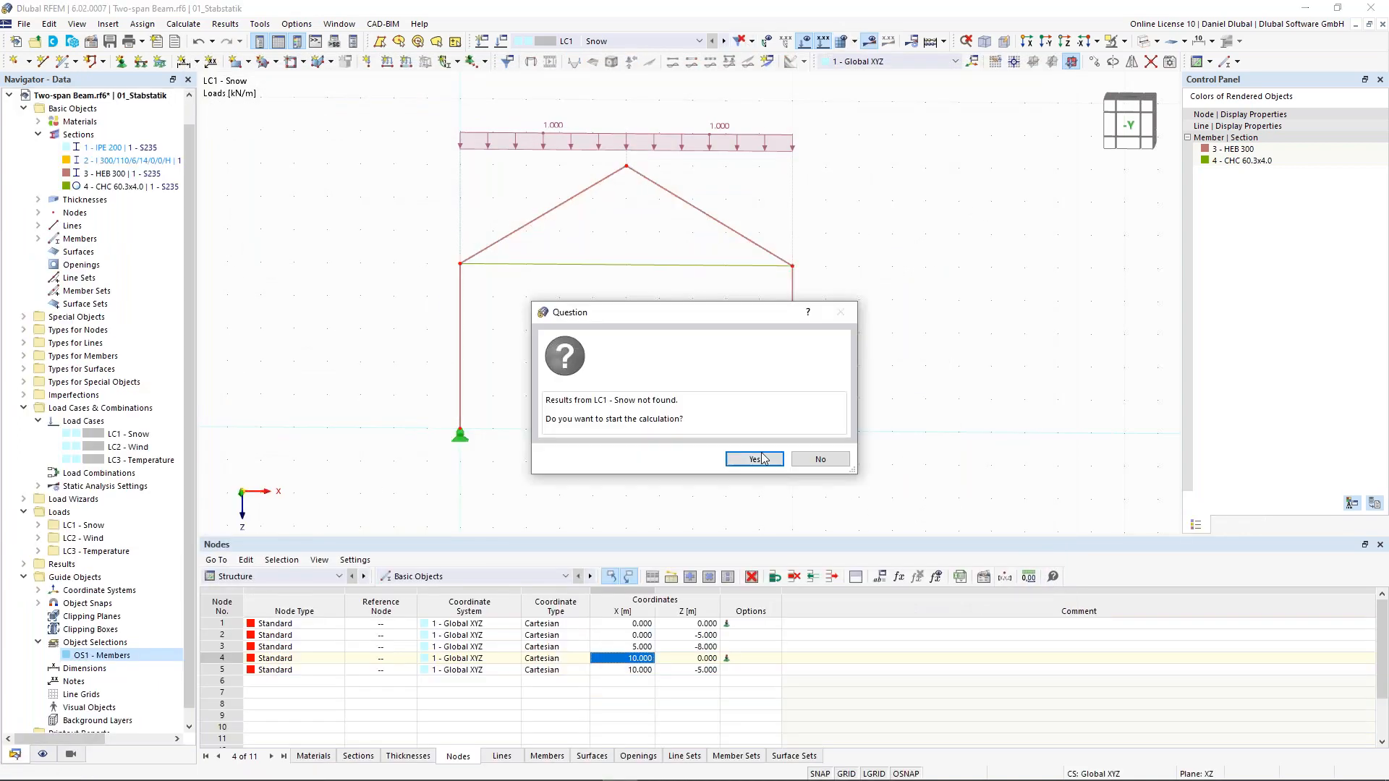
left_click(755, 460)
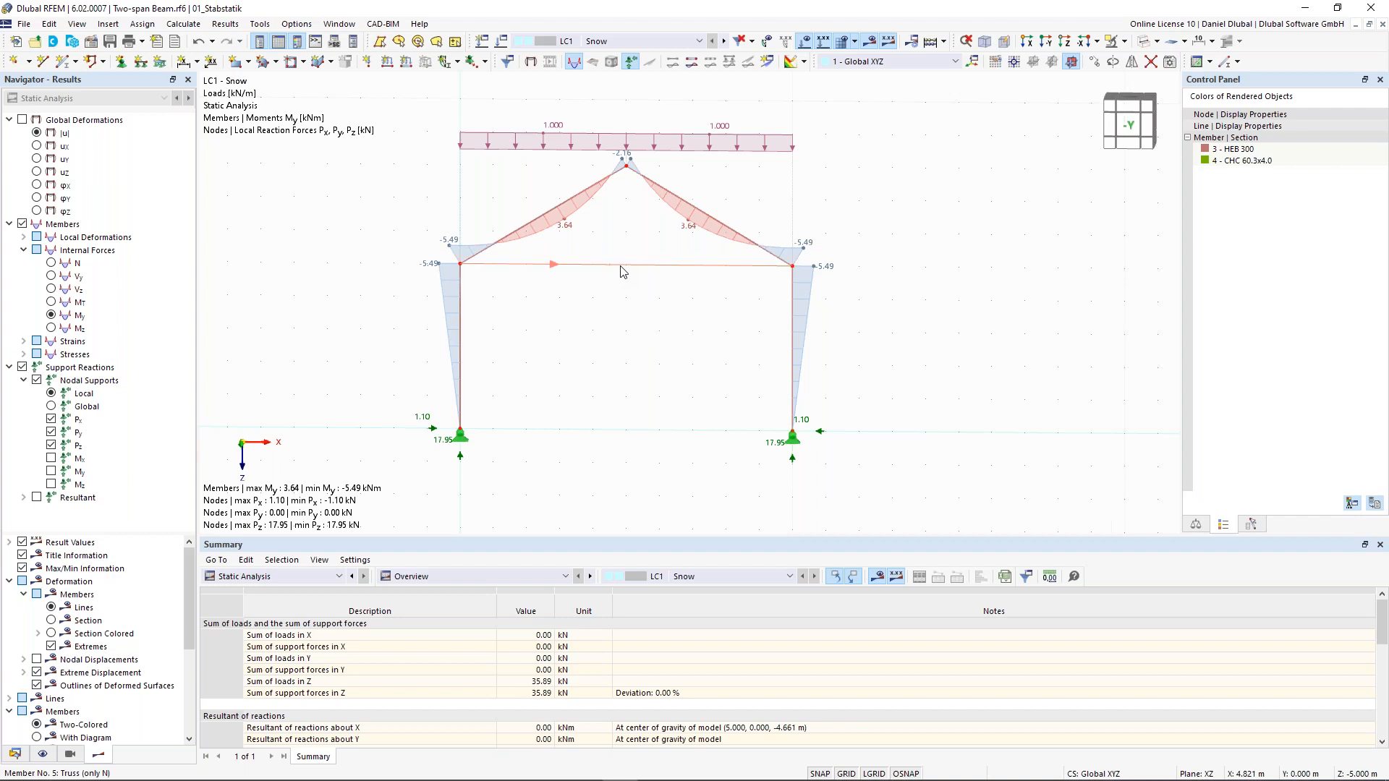
left_click(52, 265)
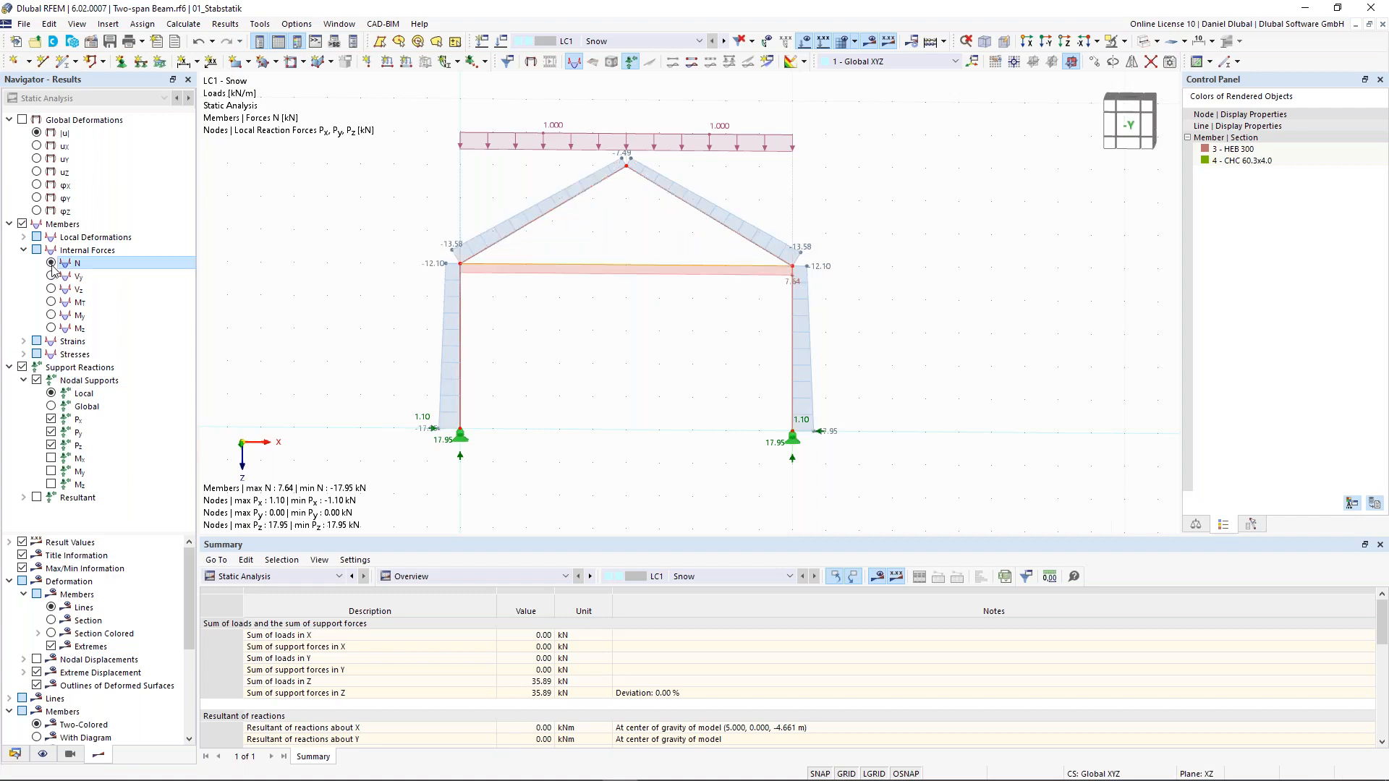
left_click(51, 315)
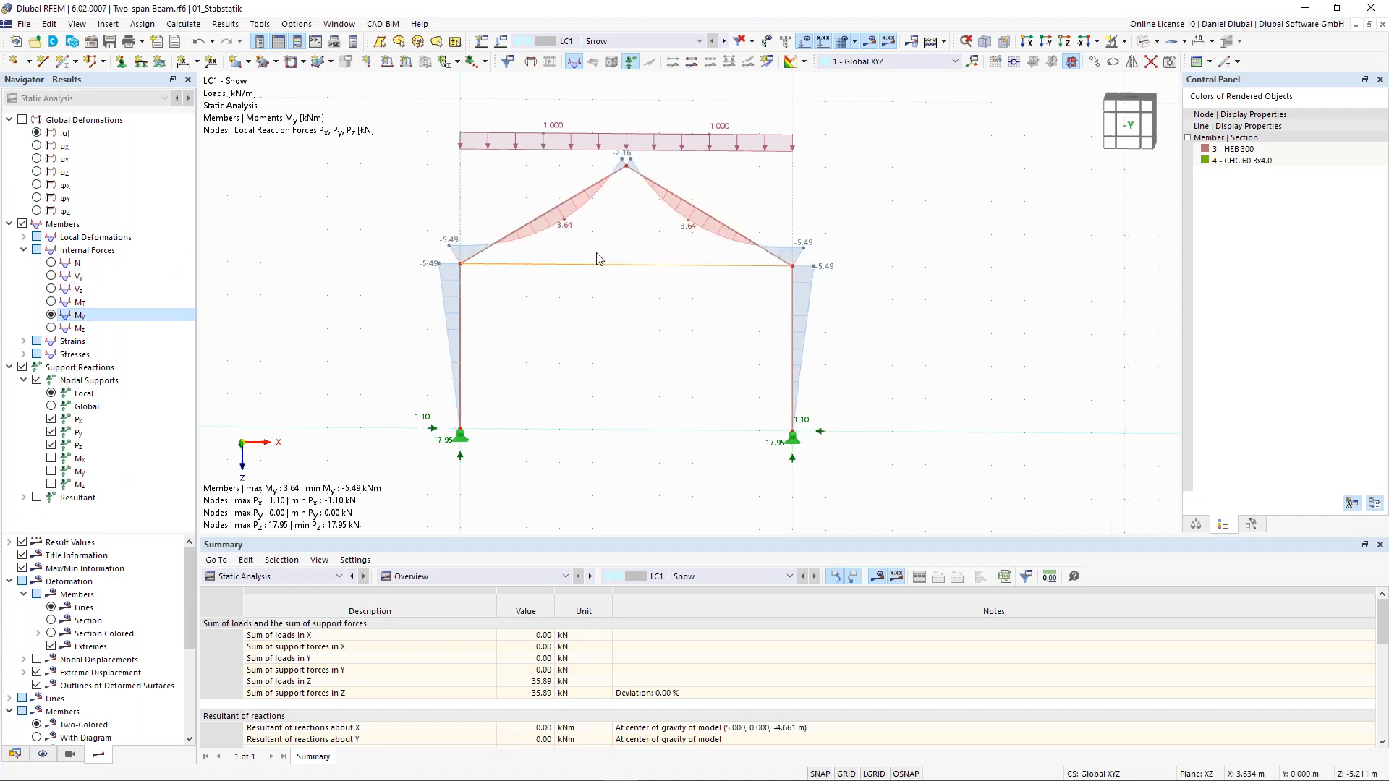
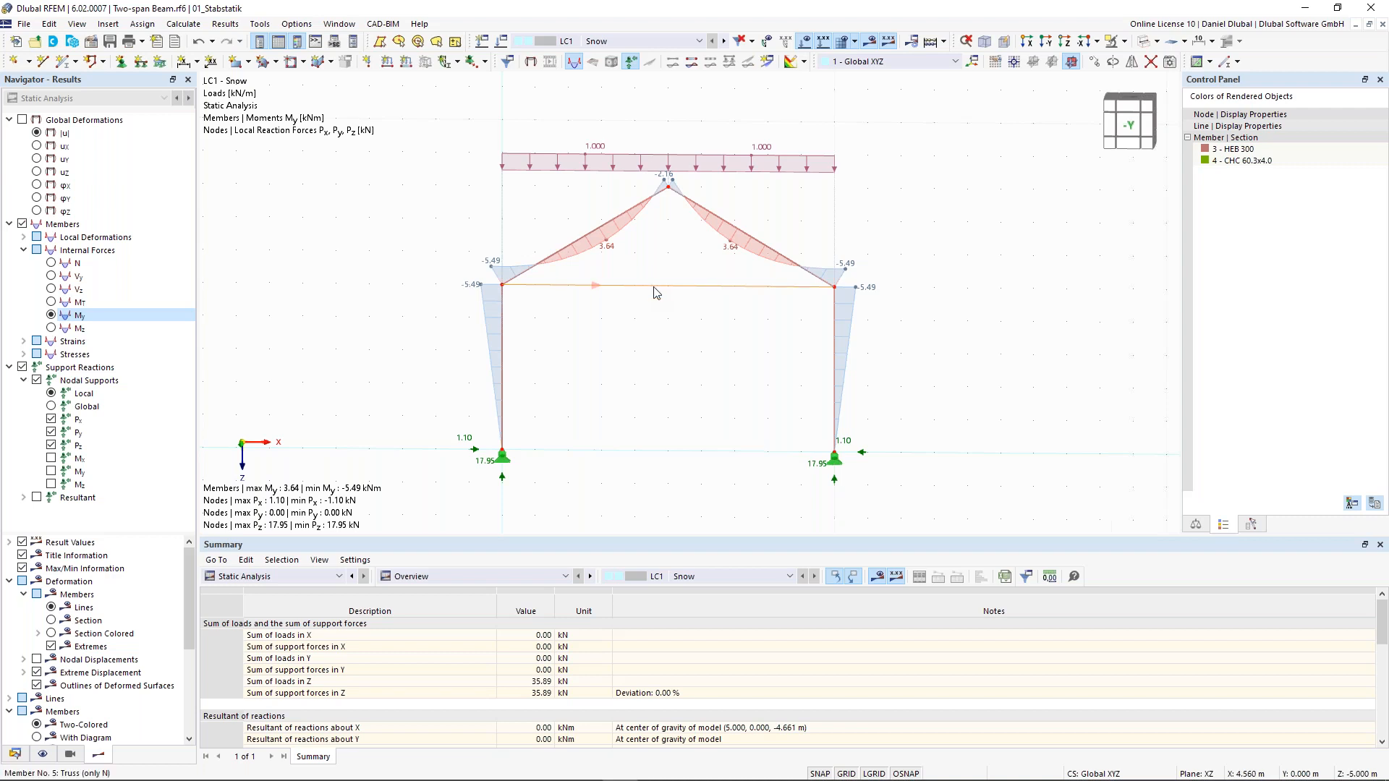
Step: Reopen the horizontal tie for editing and set its member type back to Beam
mouse_move(656, 292)
double_click(656, 293)
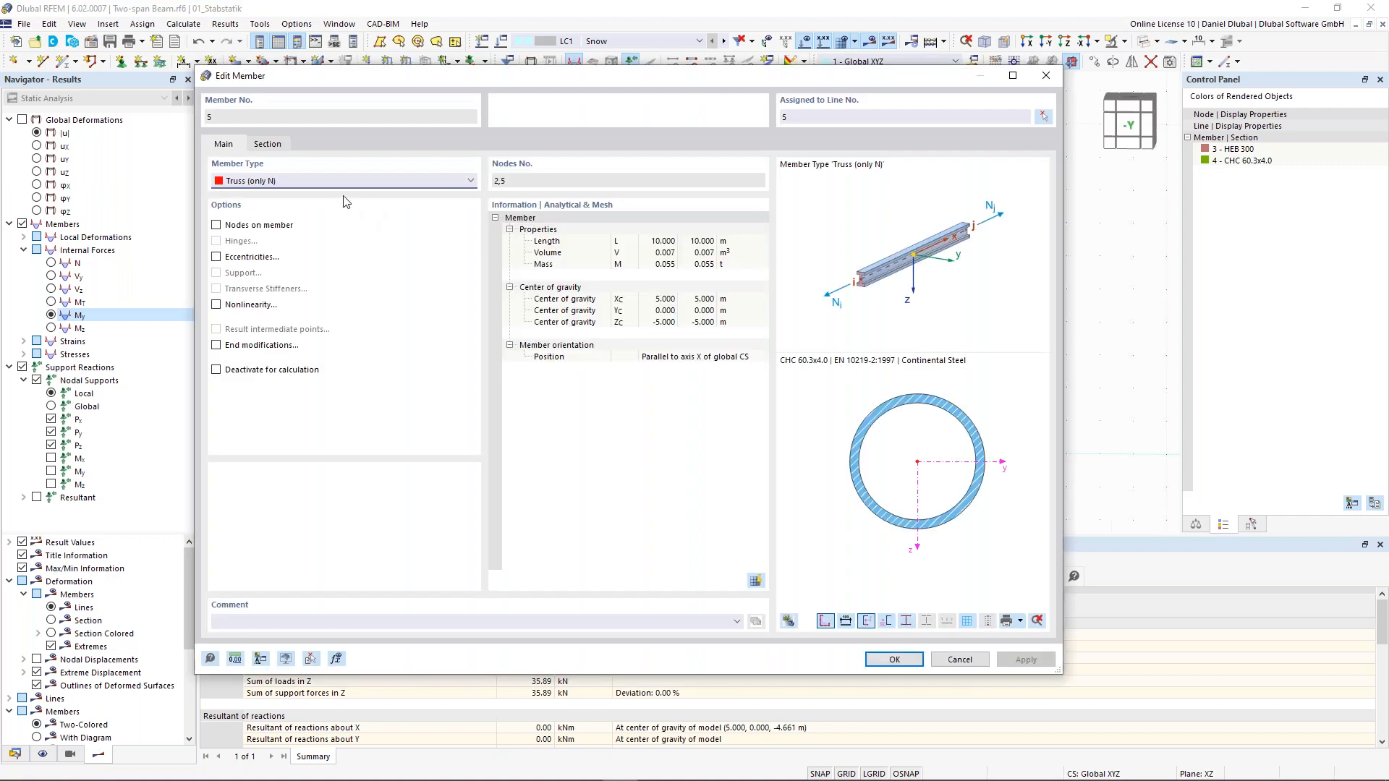
left_click(258, 182)
left_click(260, 190)
left_click(268, 144)
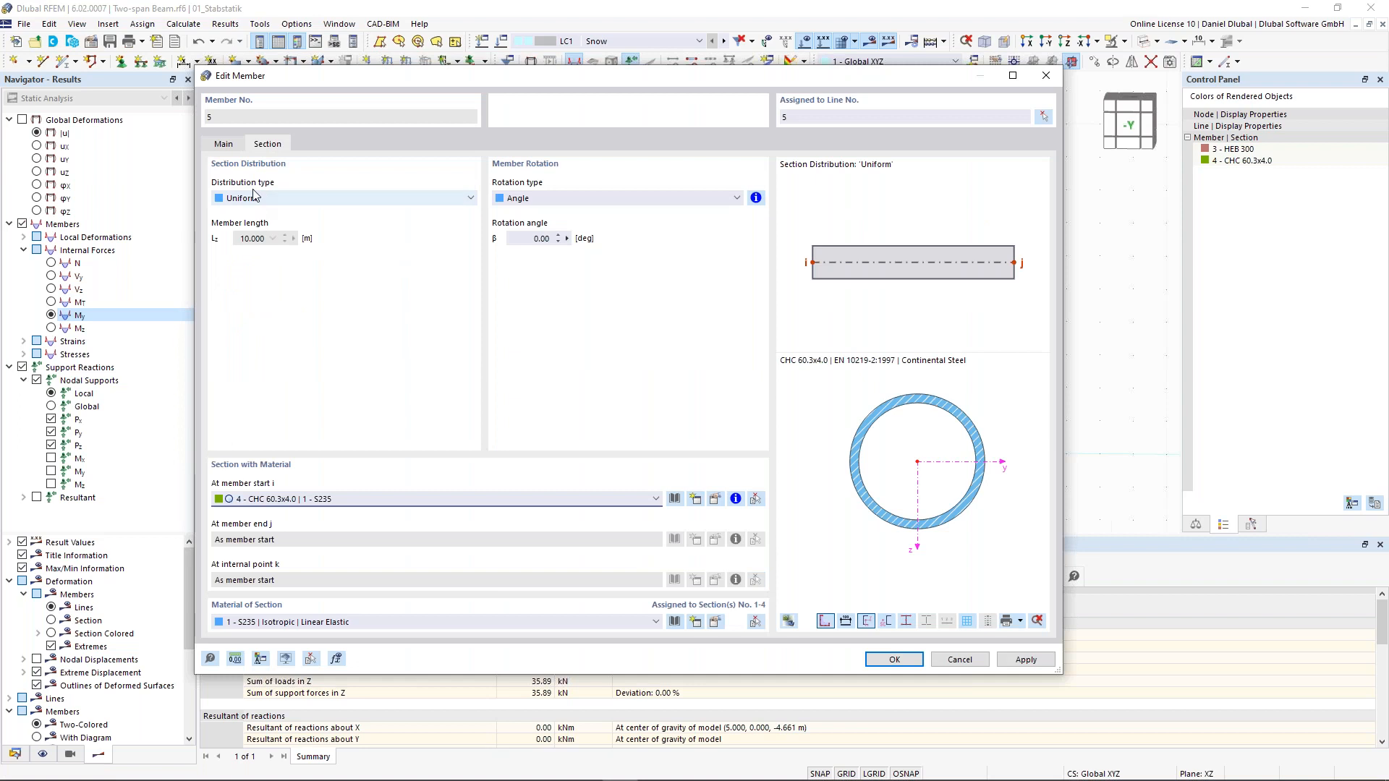
left_click(226, 144)
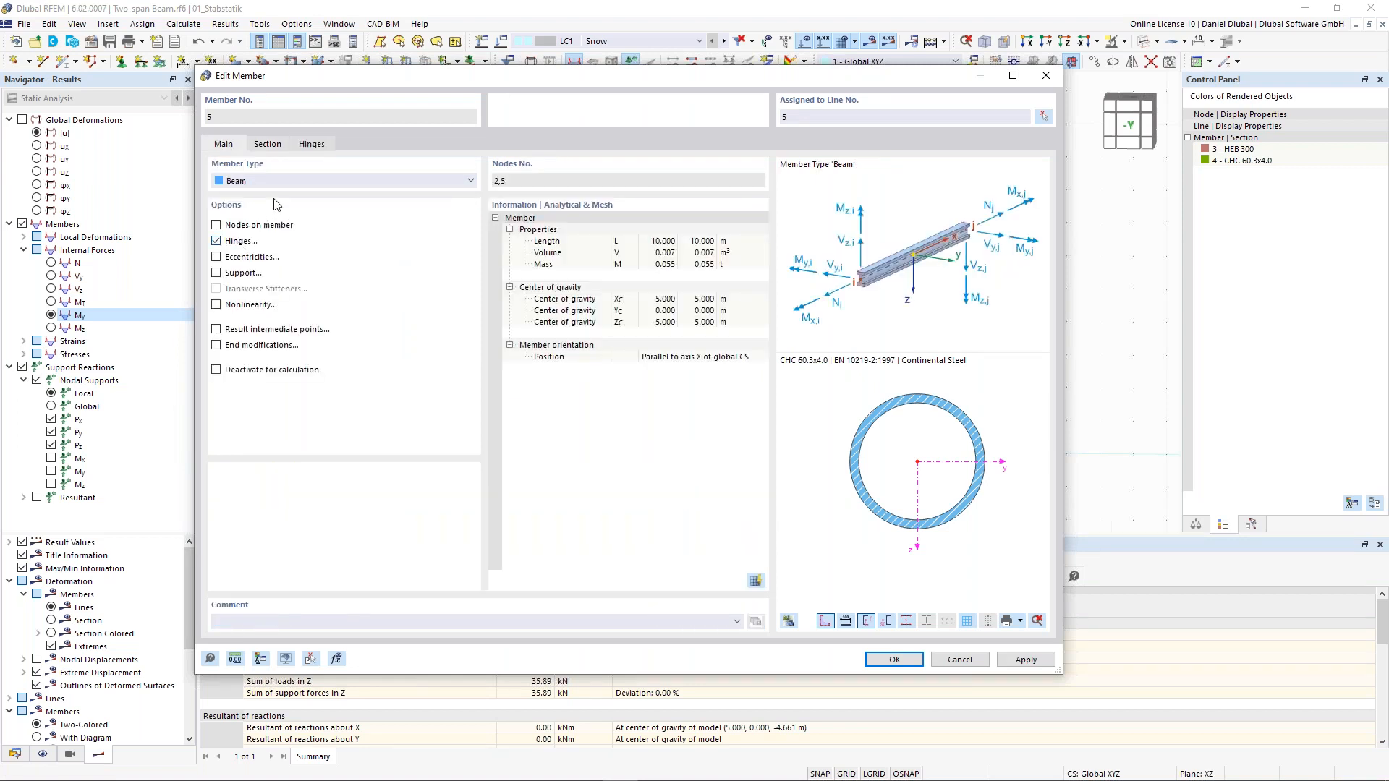
Step: Assign the existing Local xyz member hinge at end j of the tie and confirm the member
left_click(312, 144)
left_click(301, 199)
left_click(288, 233)
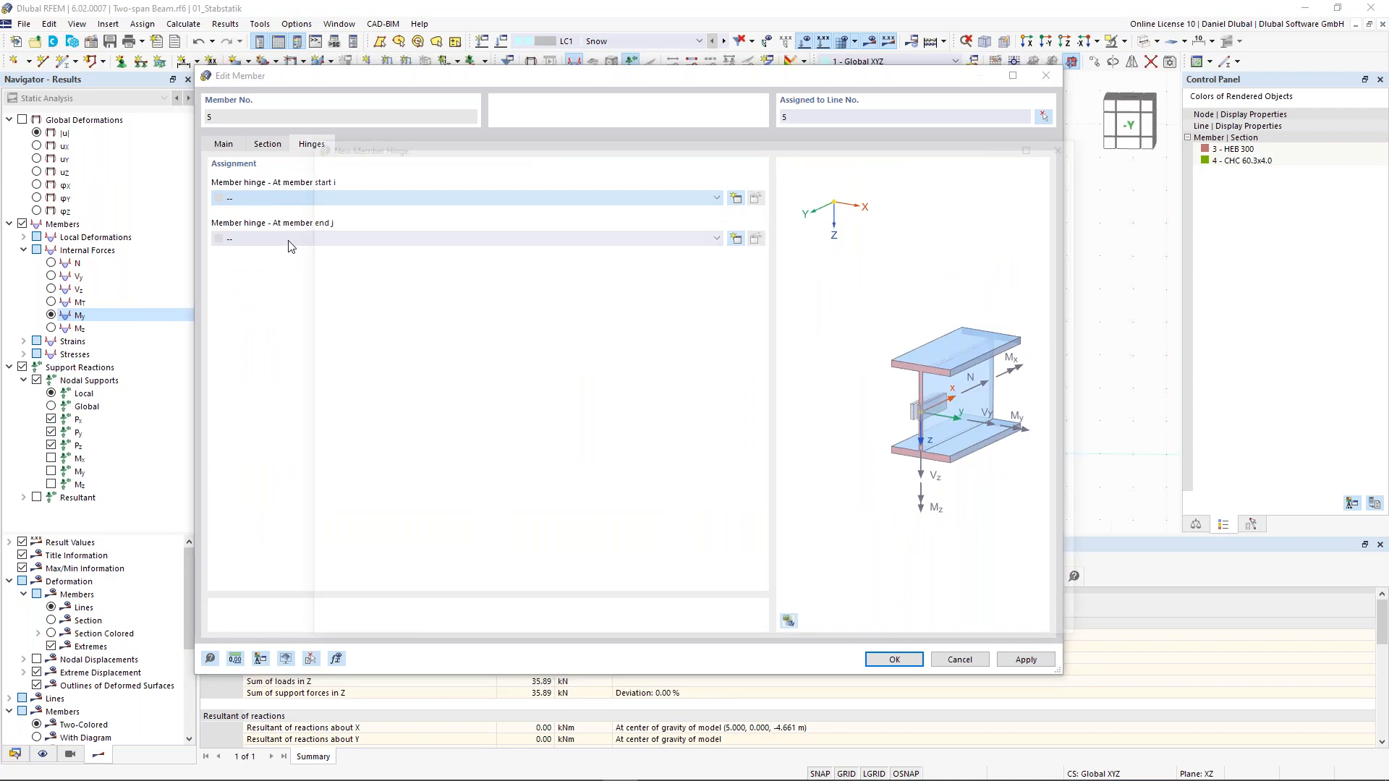
key("Escape")
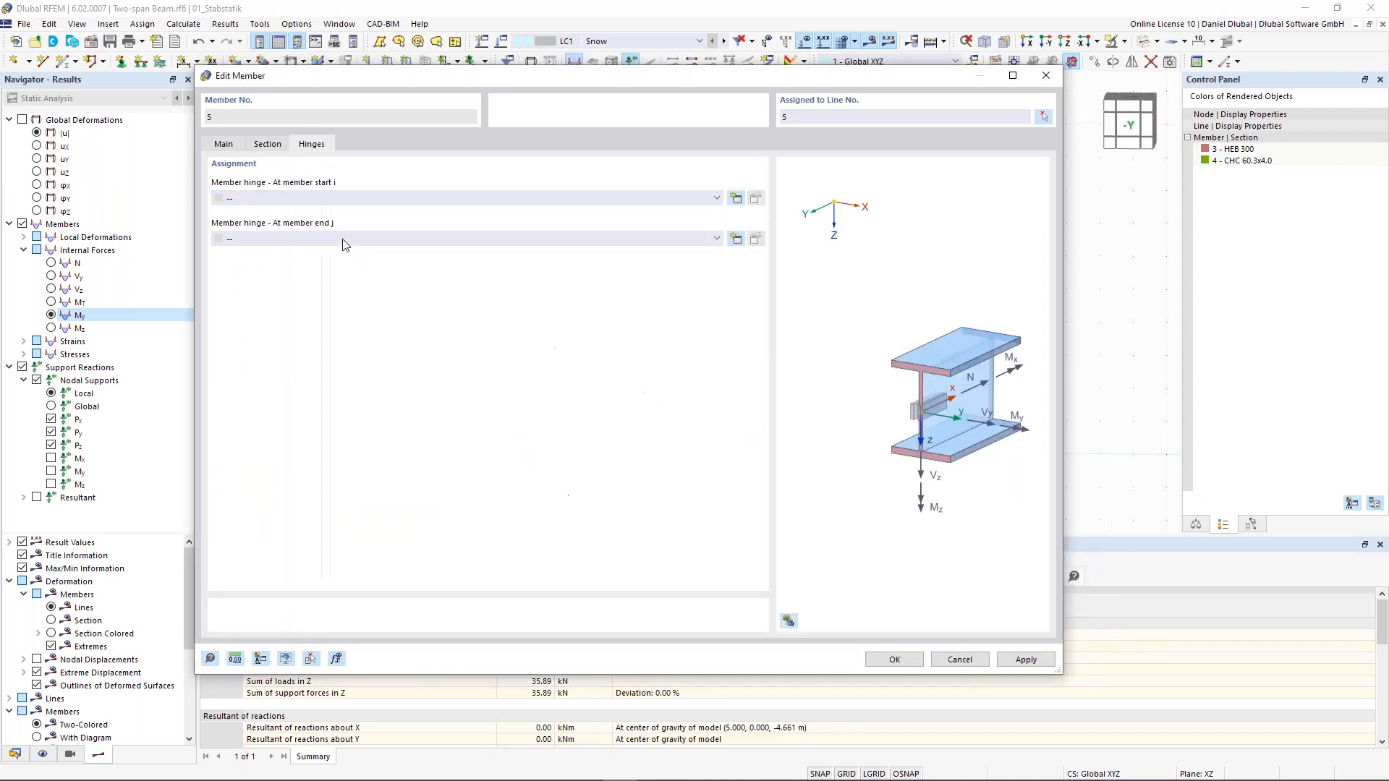
left_click(495, 239)
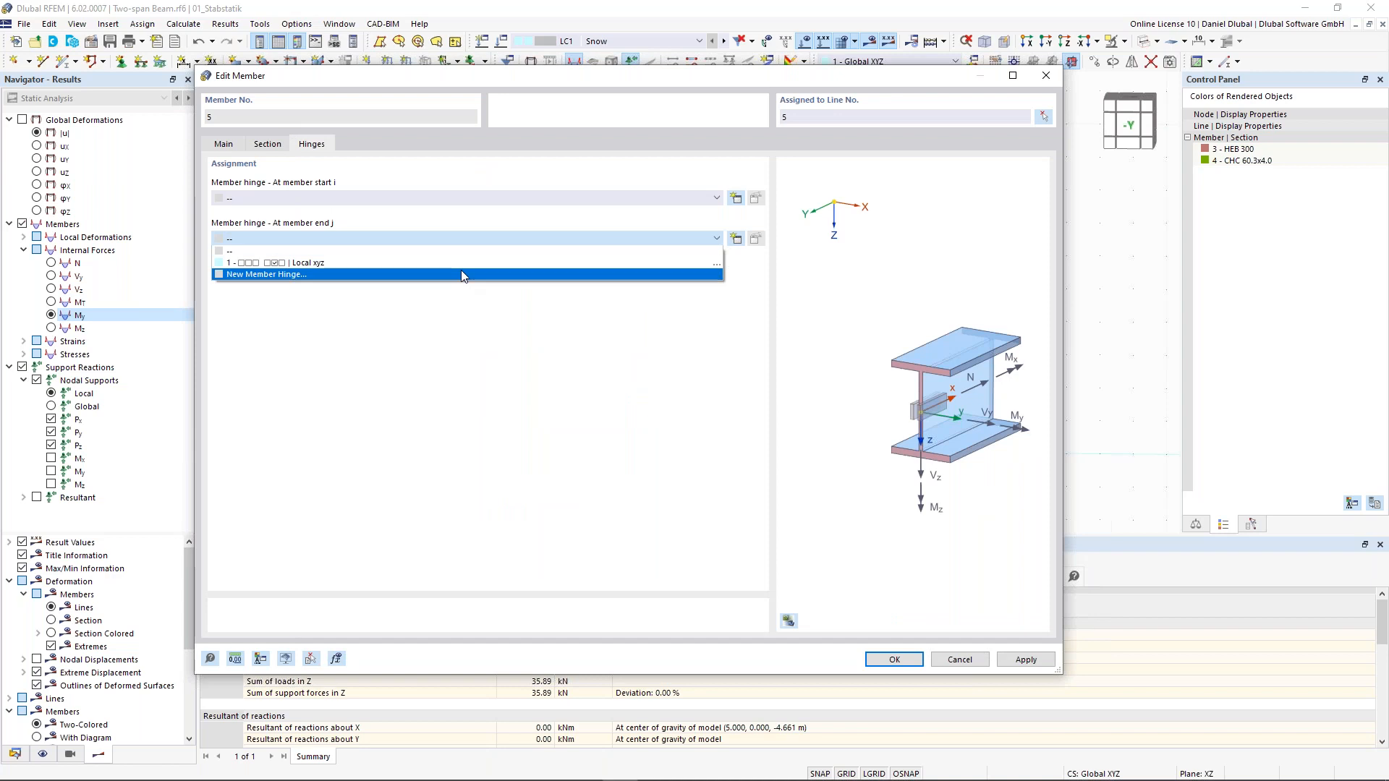
left_click(463, 262)
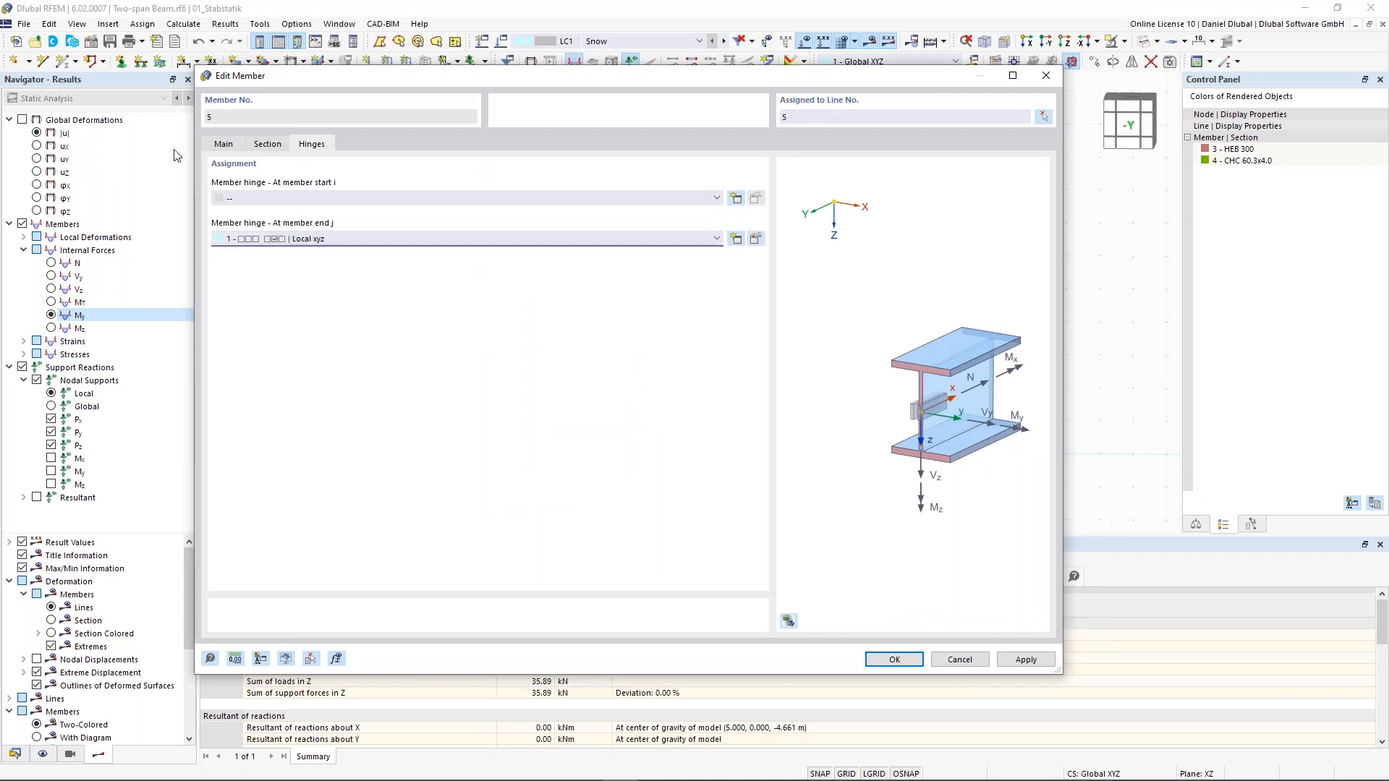
left_click(223, 145)
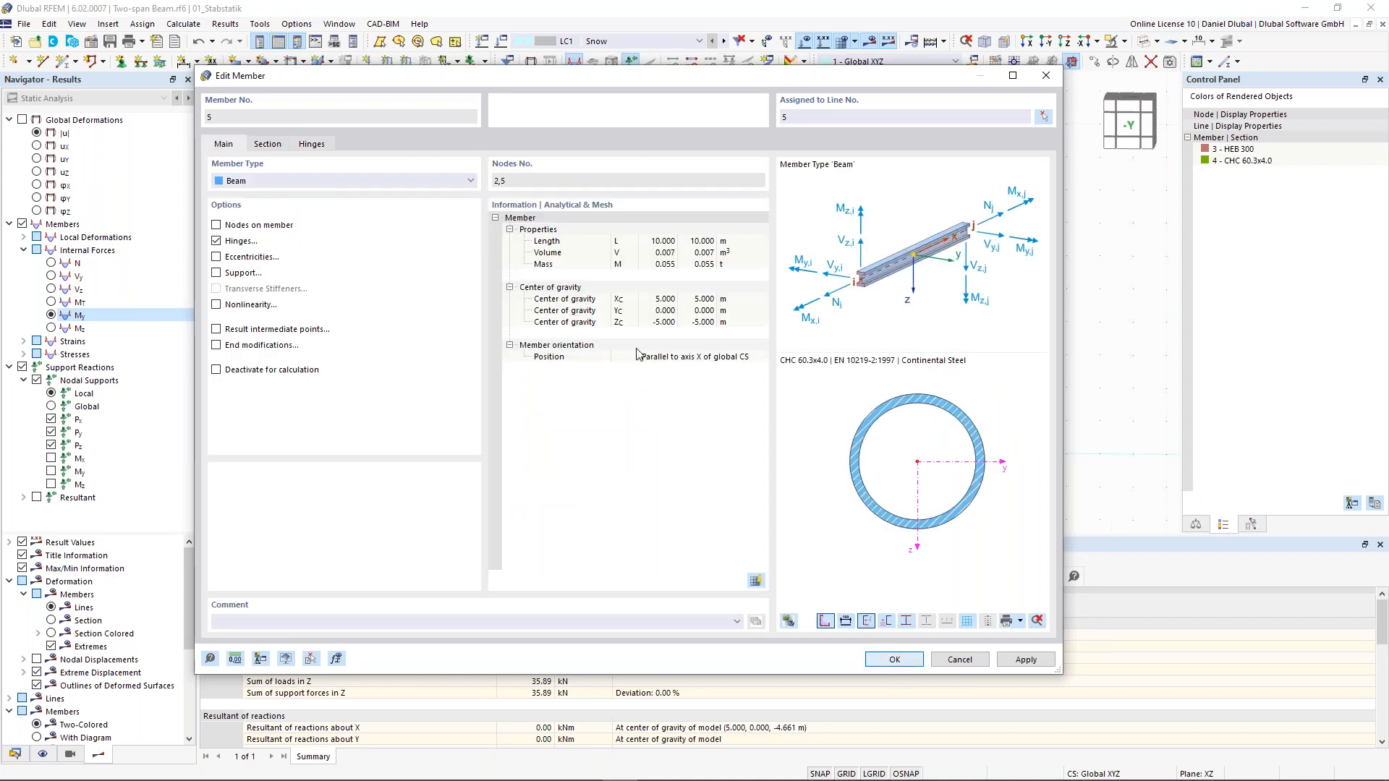
key("Return")
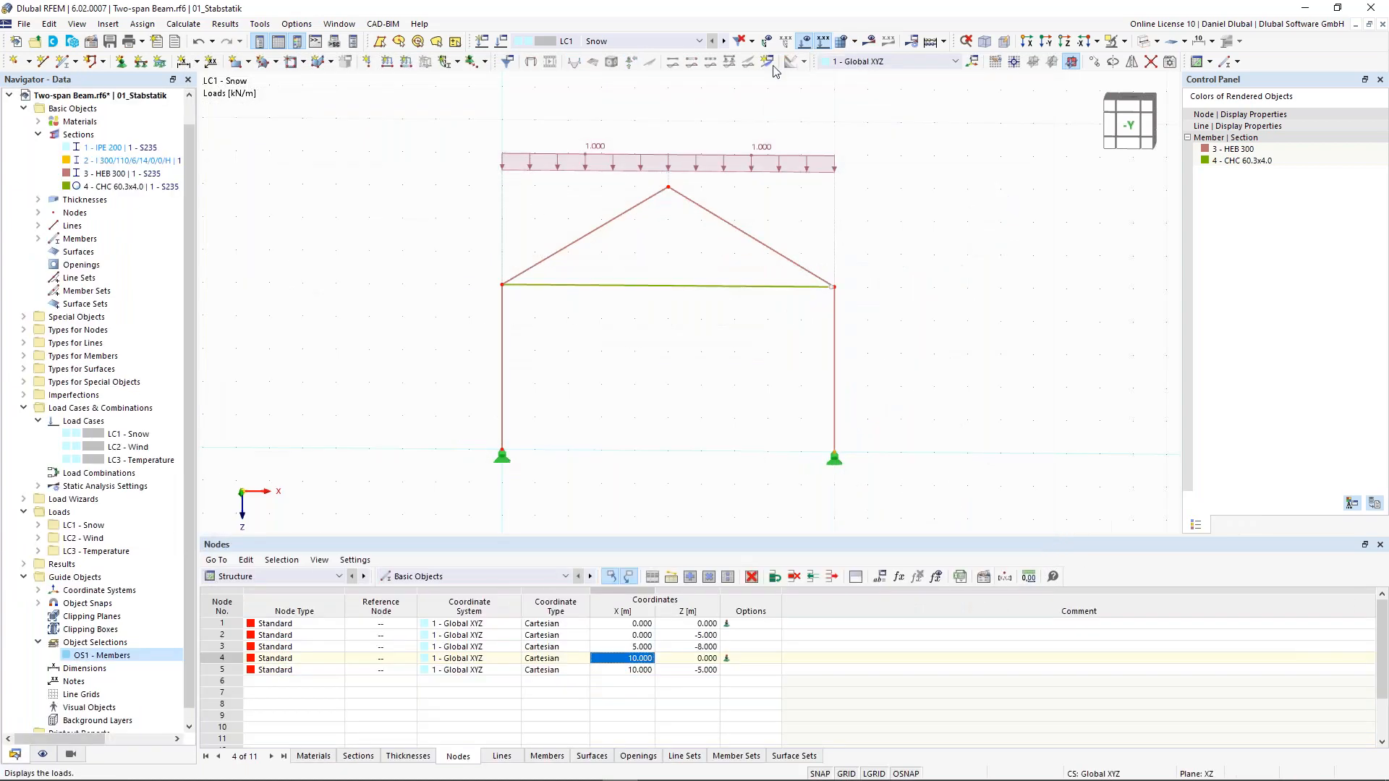
Step: Hide the load display and assign the existing Local xyz member hinge at start i of the tie
left_click(806, 42)
scroll(494, 285, "up", 1)
scroll(494, 285, "up", 1)
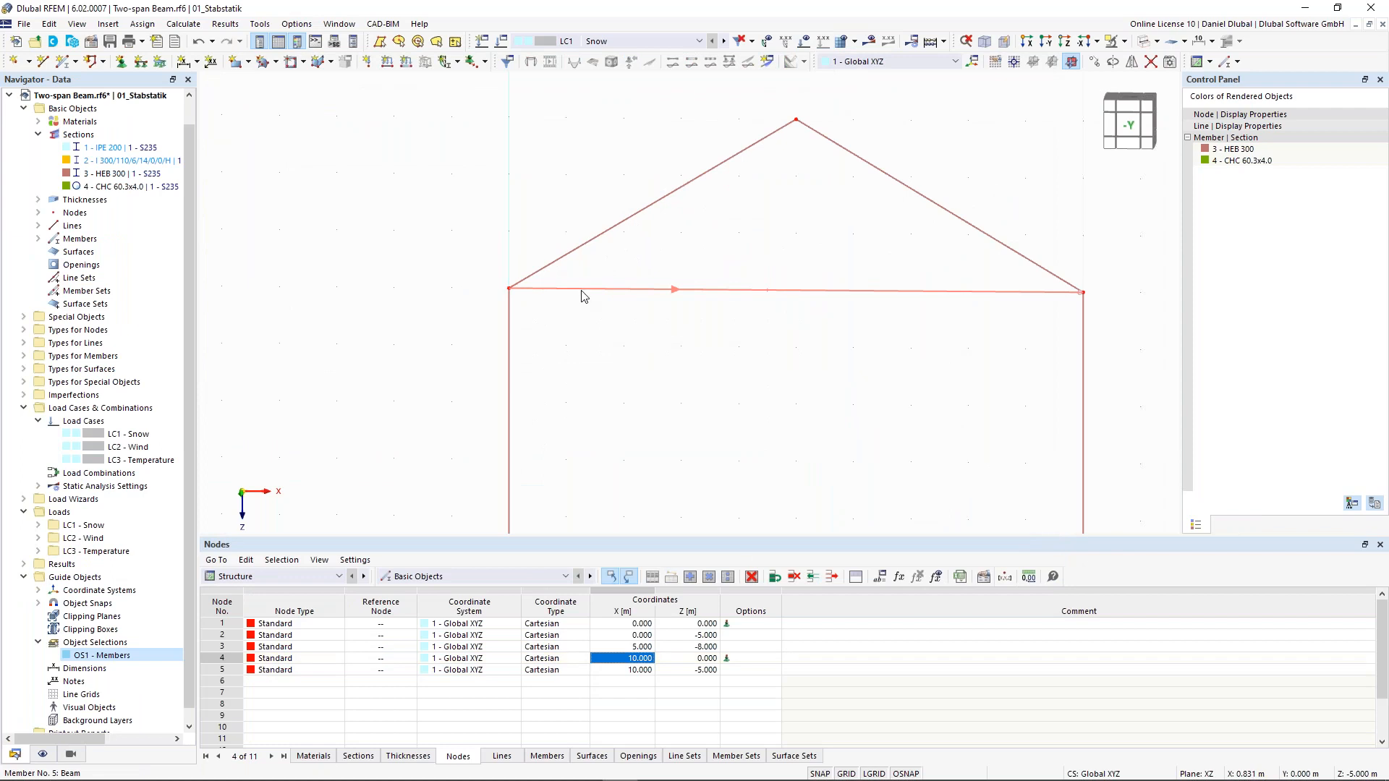
double_click(583, 292)
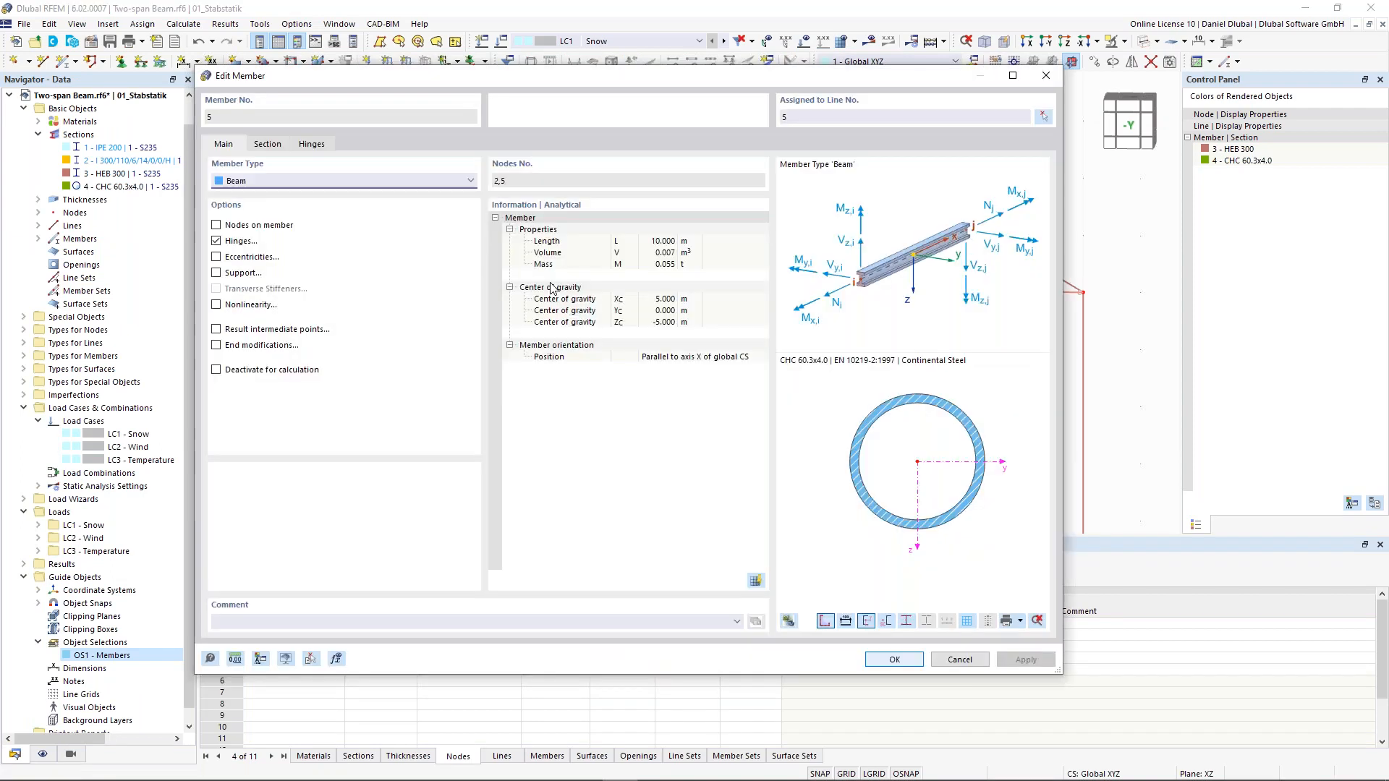
left_click(311, 143)
left_click(904, 659)
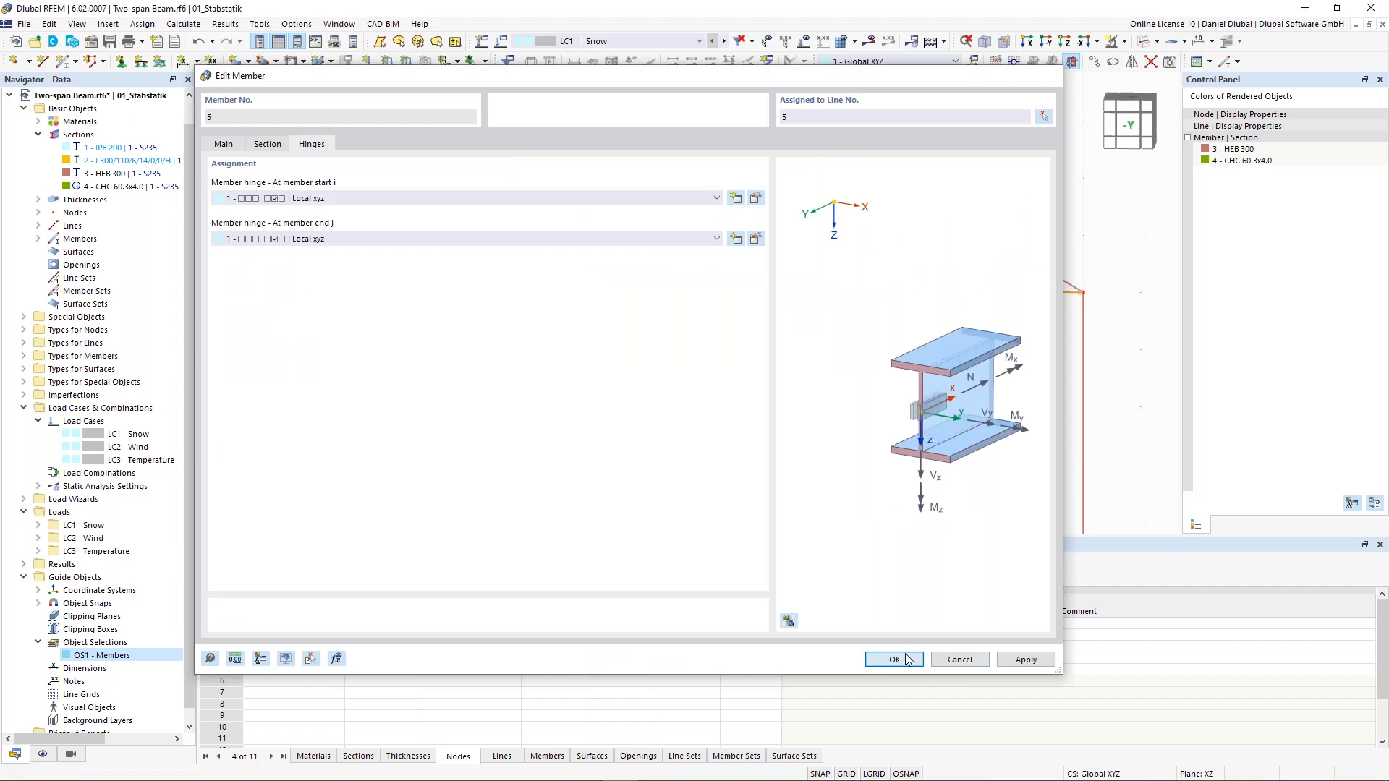
Step: Assign the existing Local xyz member hinge at end j of the left column and confirm
scroll(535, 254, "up", 1)
scroll(585, 245, "up", 1)
scroll(587, 245, "down", 1)
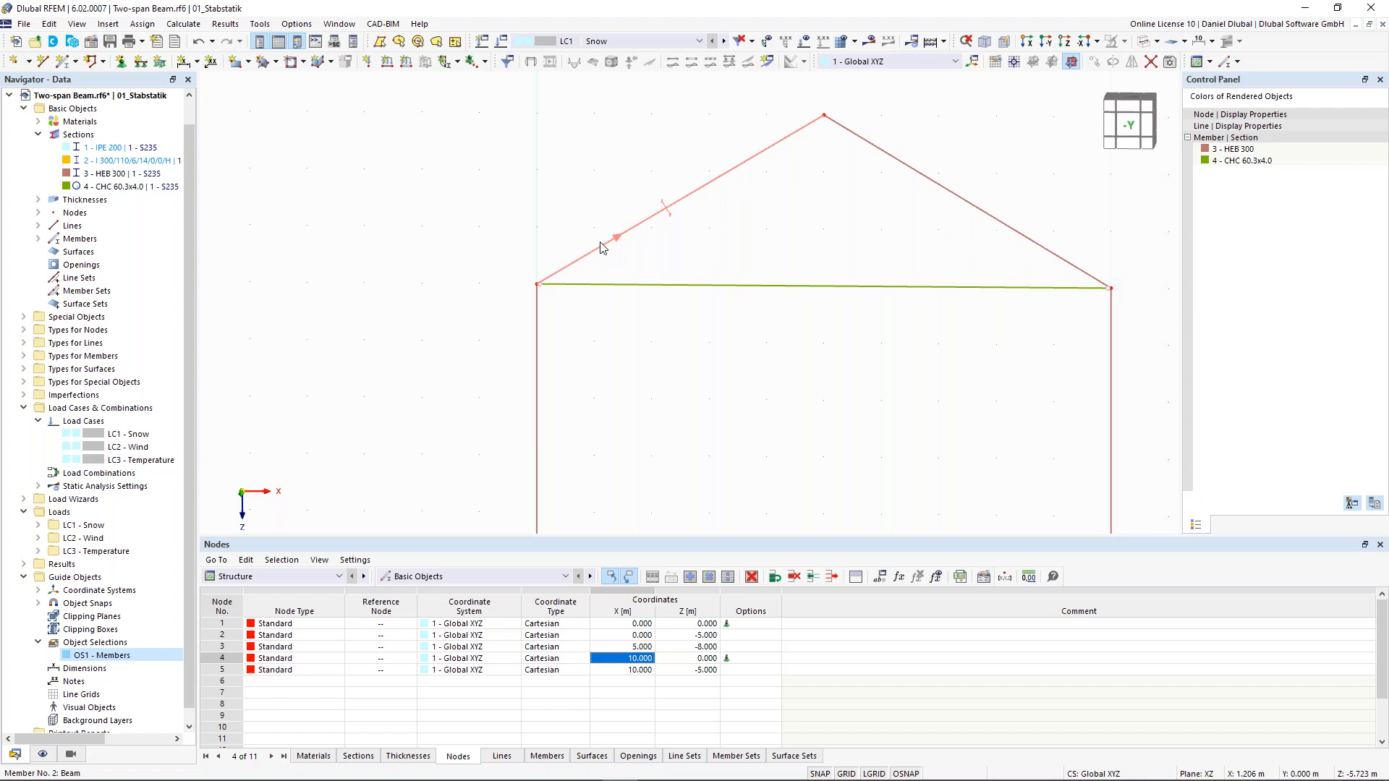
scroll(552, 260, "down", 1)
scroll(543, 279, "up", 3)
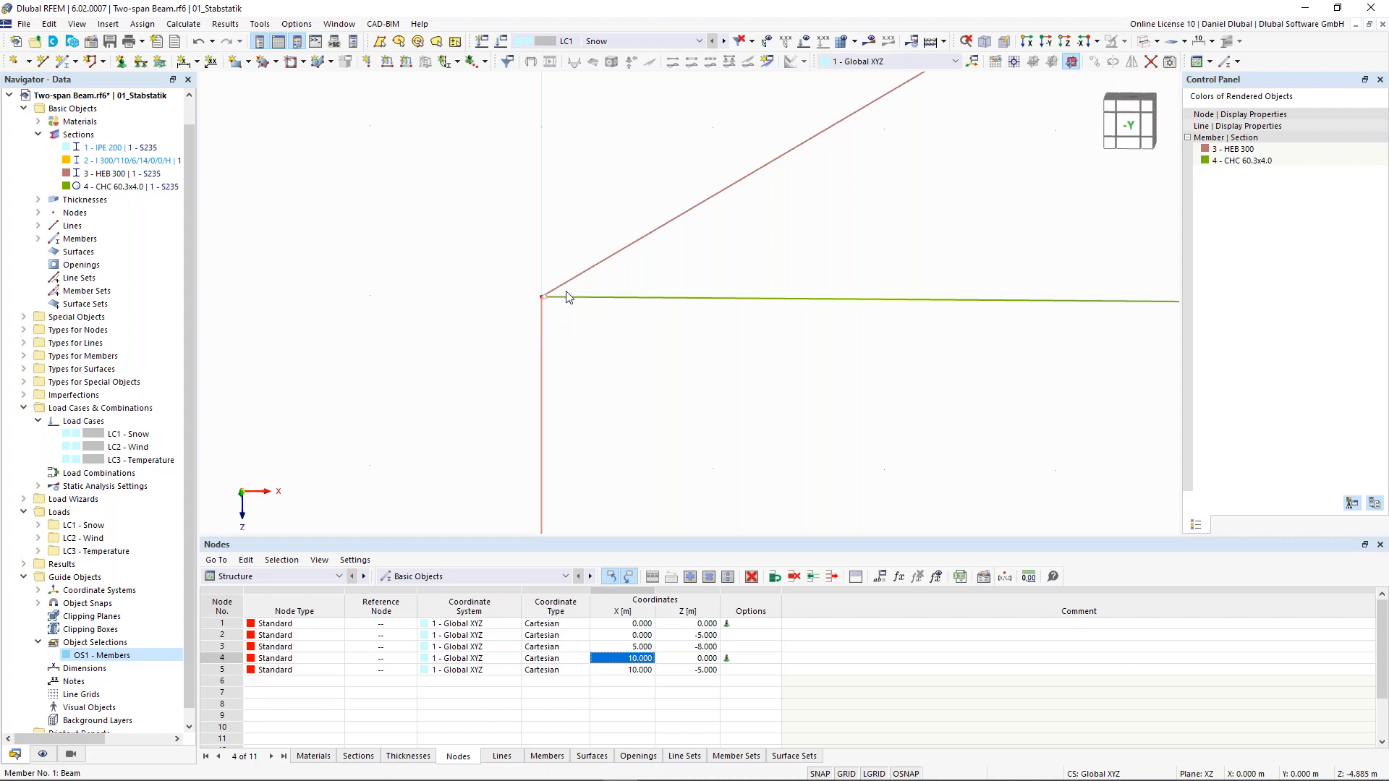
scroll(542, 325, "down", 4)
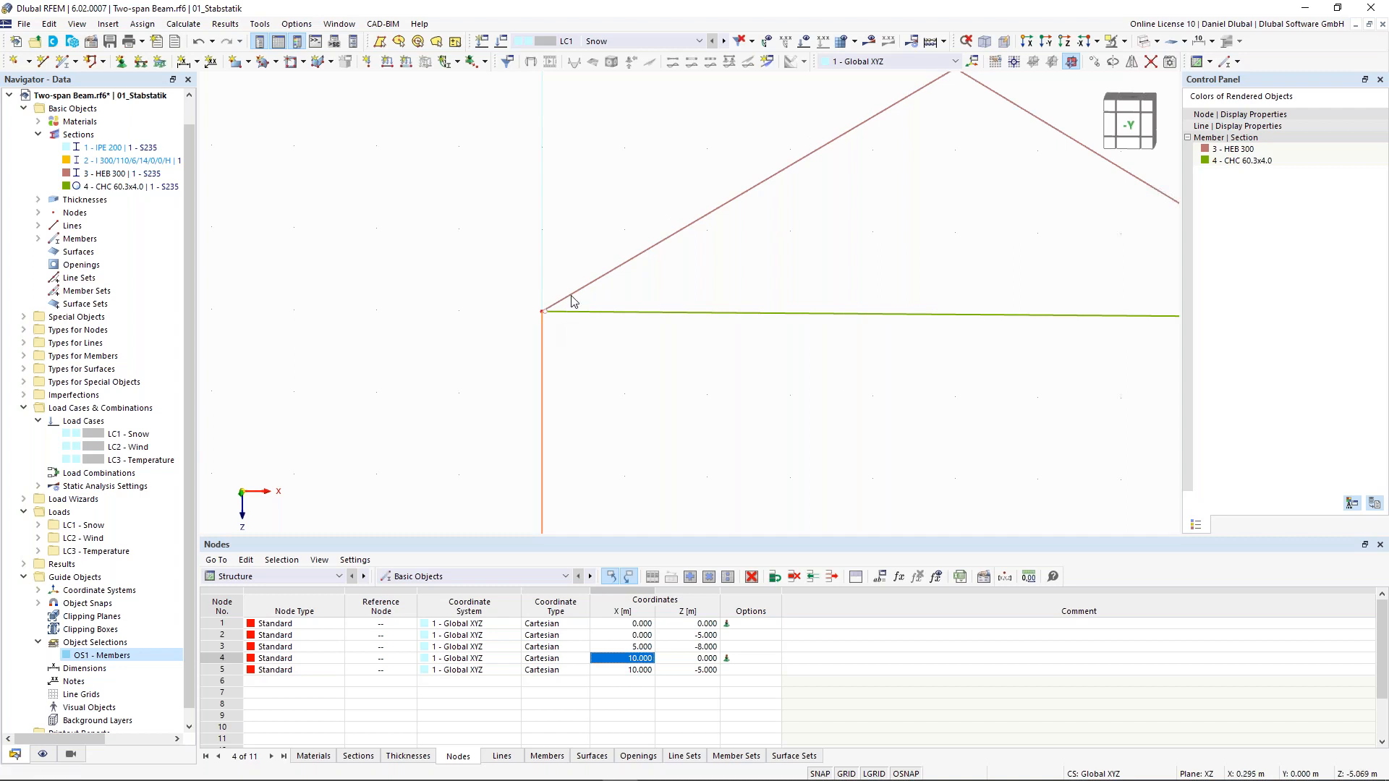
double_click(544, 329)
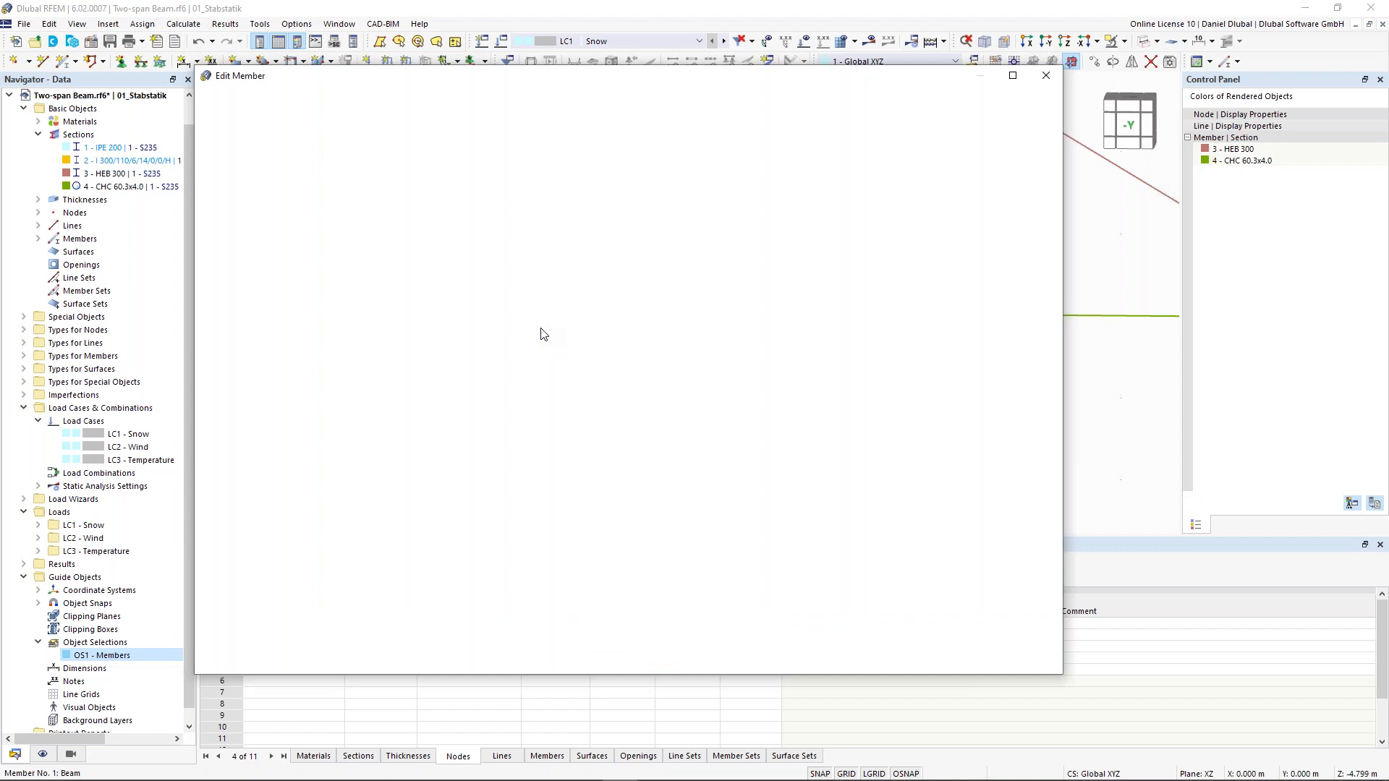
left_click(313, 239)
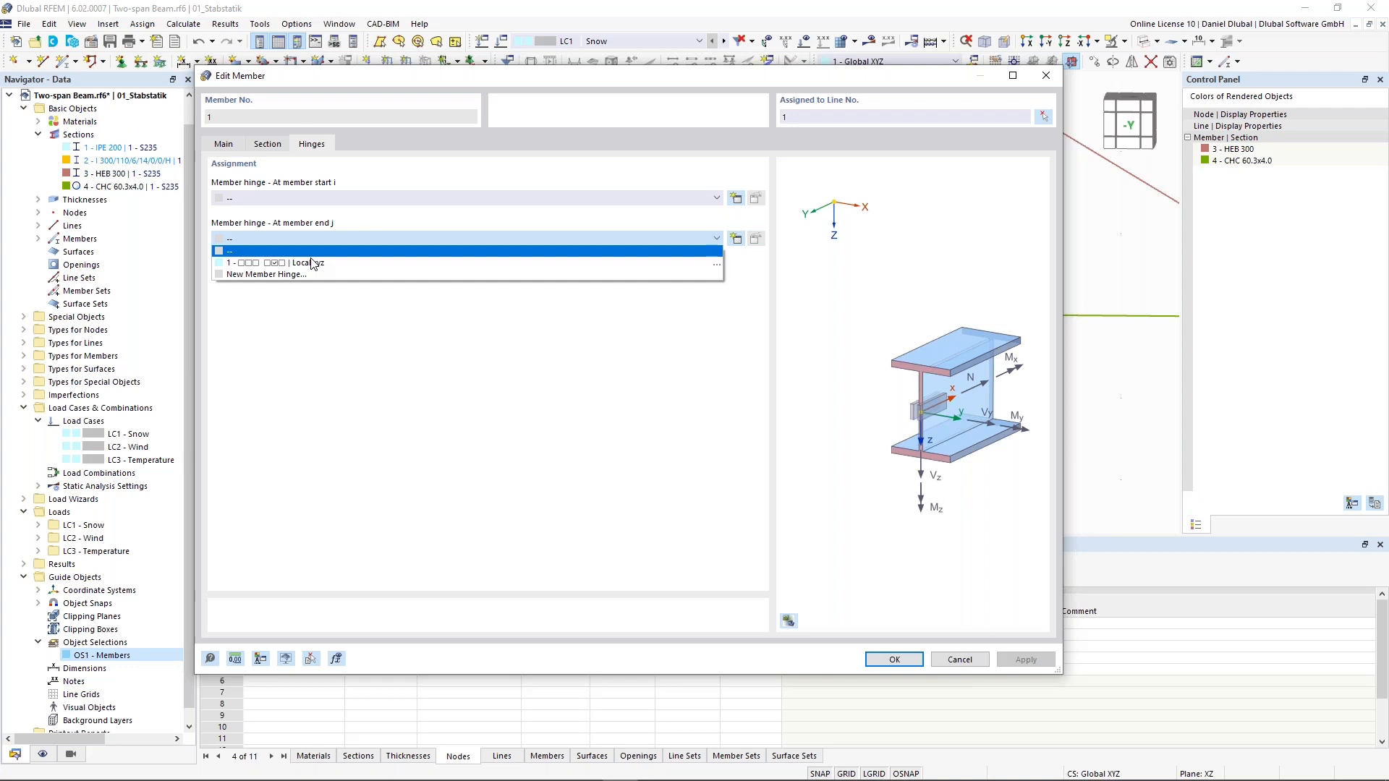
left_click(311, 262)
key("Return")
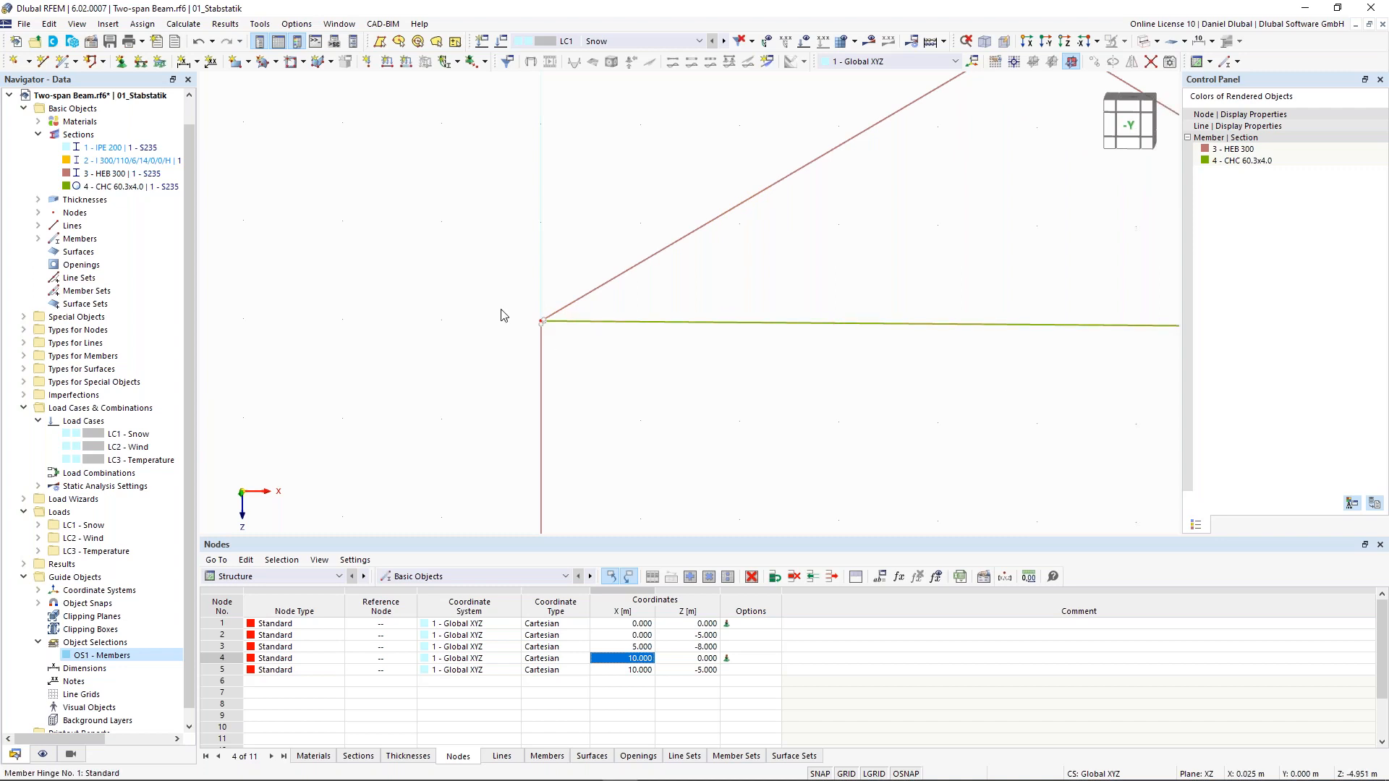
scroll(499, 313, "down", 1)
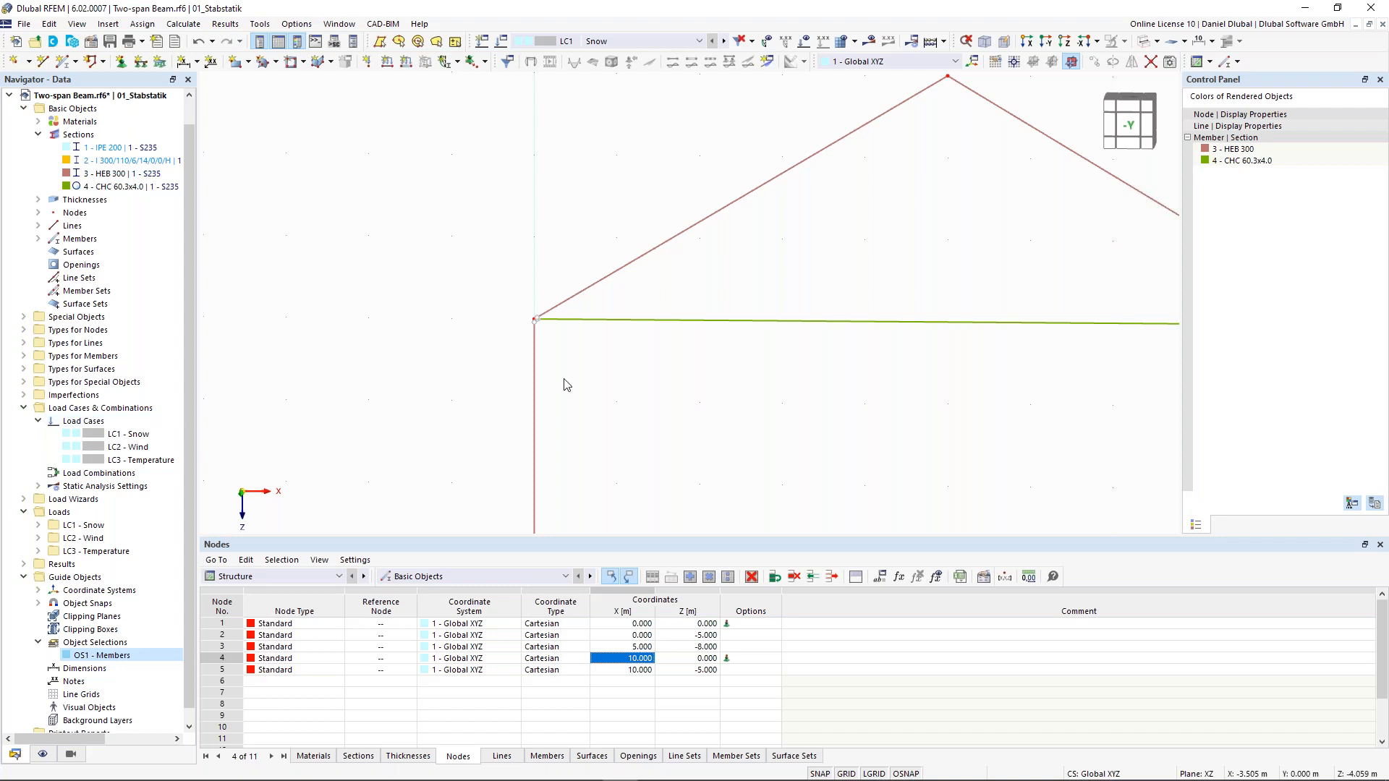
Step: Try to calculate LC1 - Snow and highlight the node named in the calculation error entry
middle_click_drag(575, 254, 474, 295)
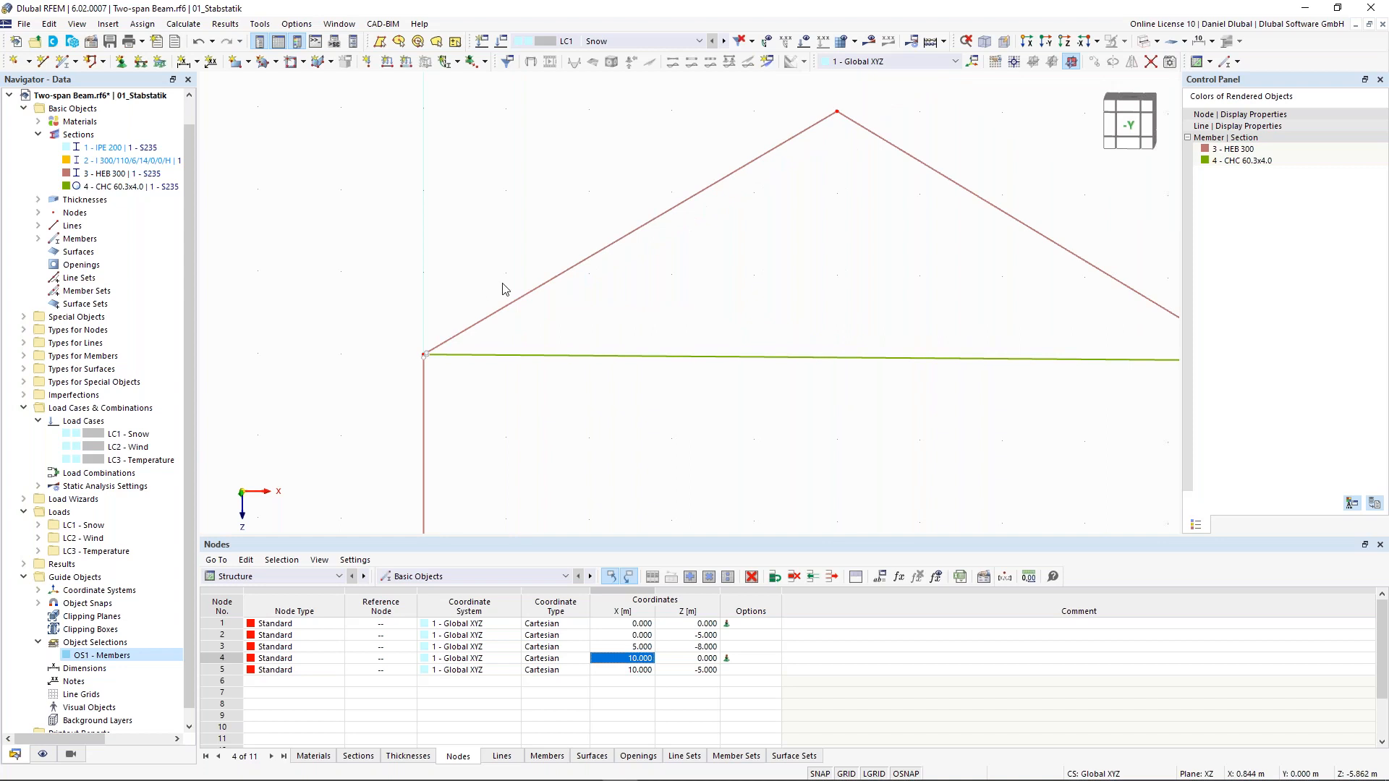
left_click(871, 42)
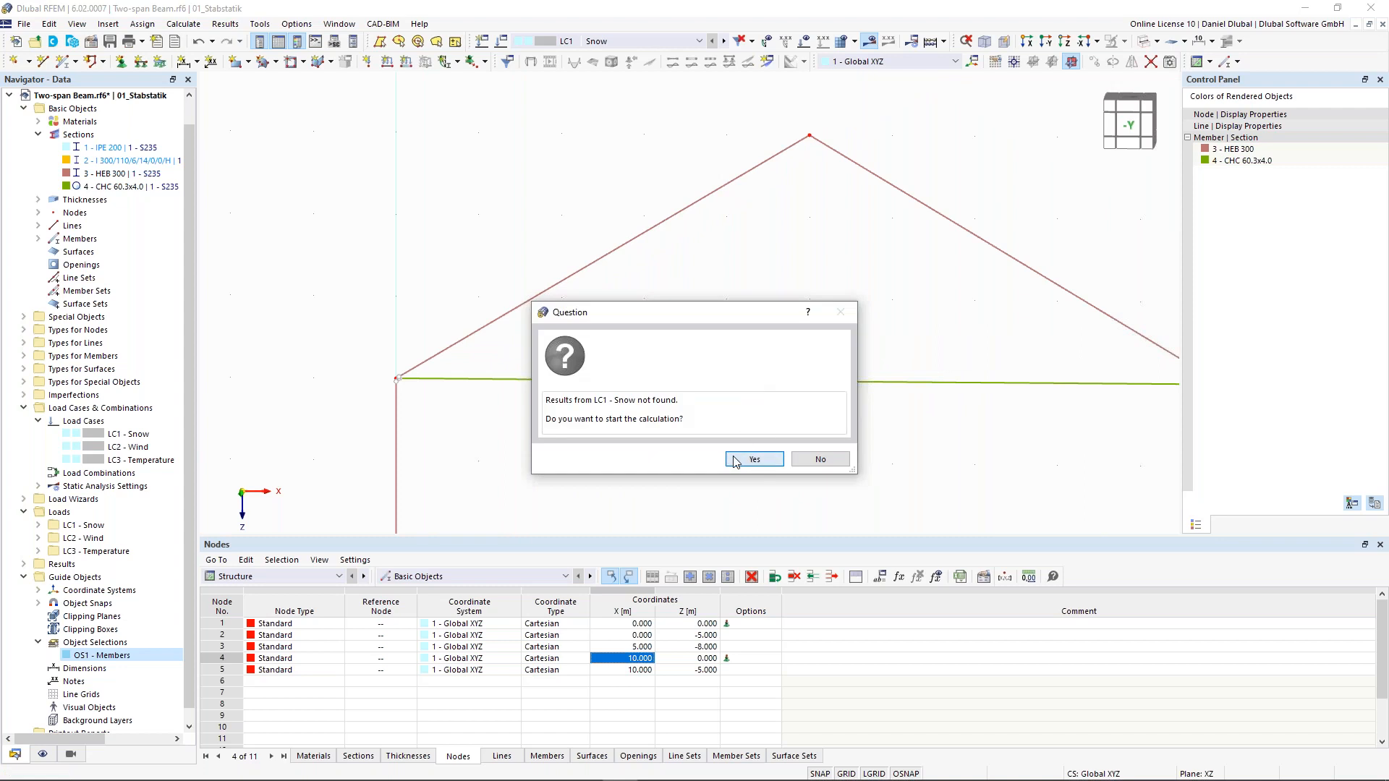
left_click(734, 459)
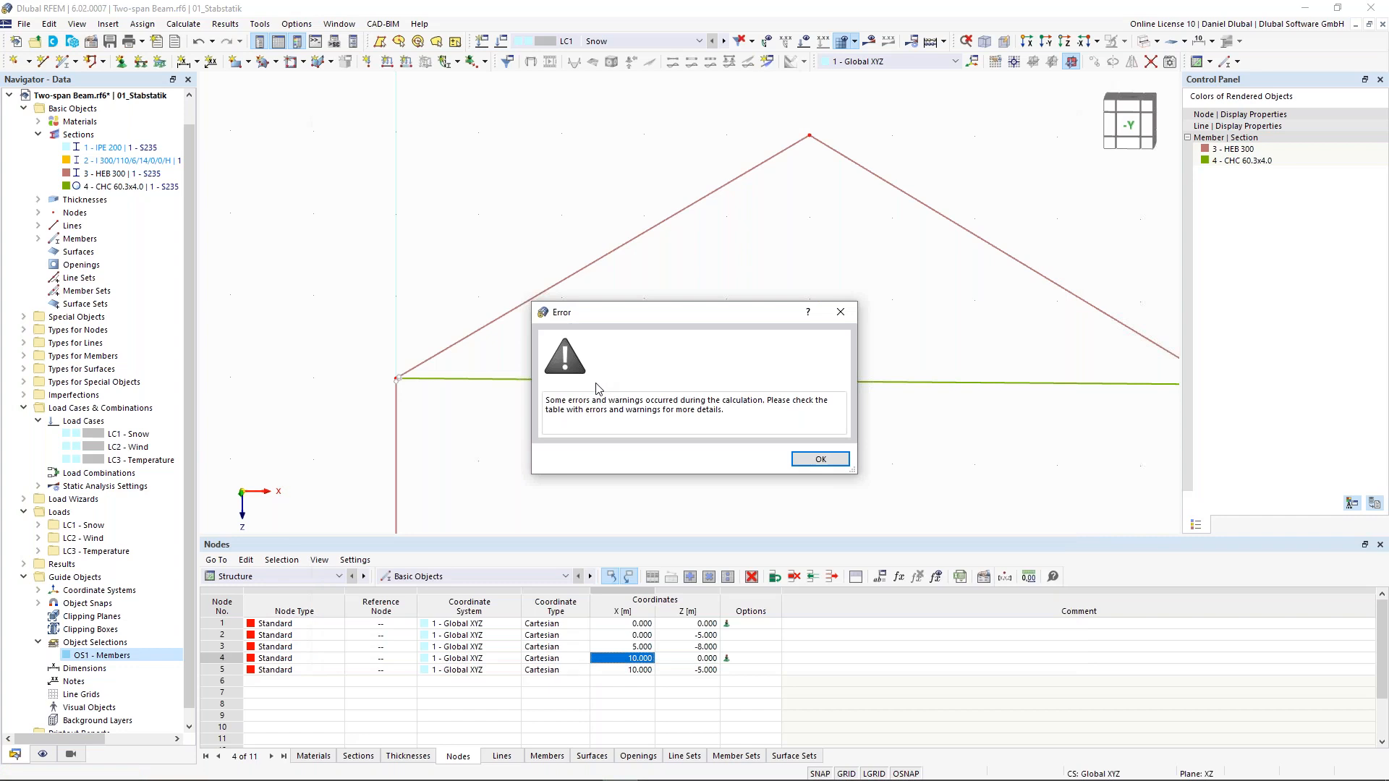
left_click(821, 460)
left_click(650, 627)
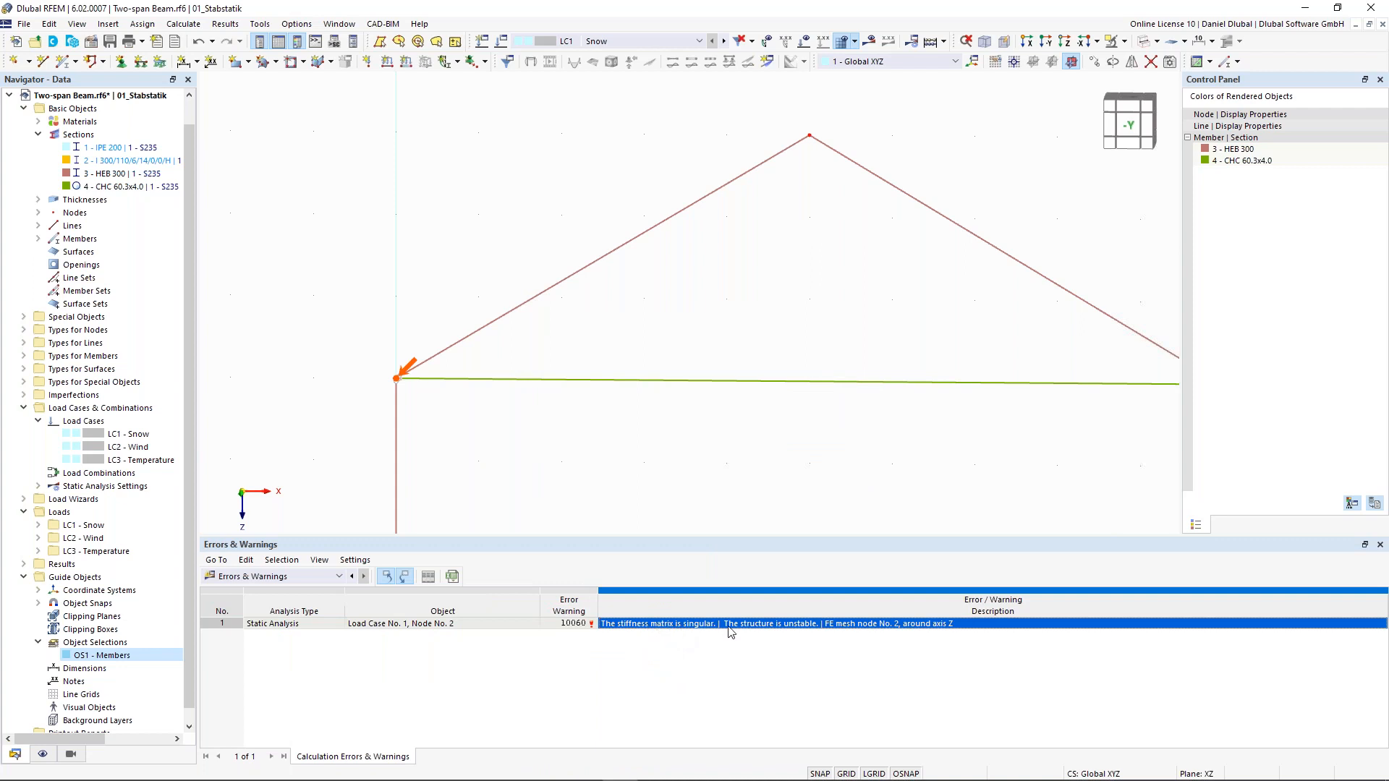
Step: Examine the members and member hinges meeting at the frame's left eave node
scroll(449, 362, "up", 2)
scroll(443, 378, "down", 2)
scroll(439, 384, "up", 2)
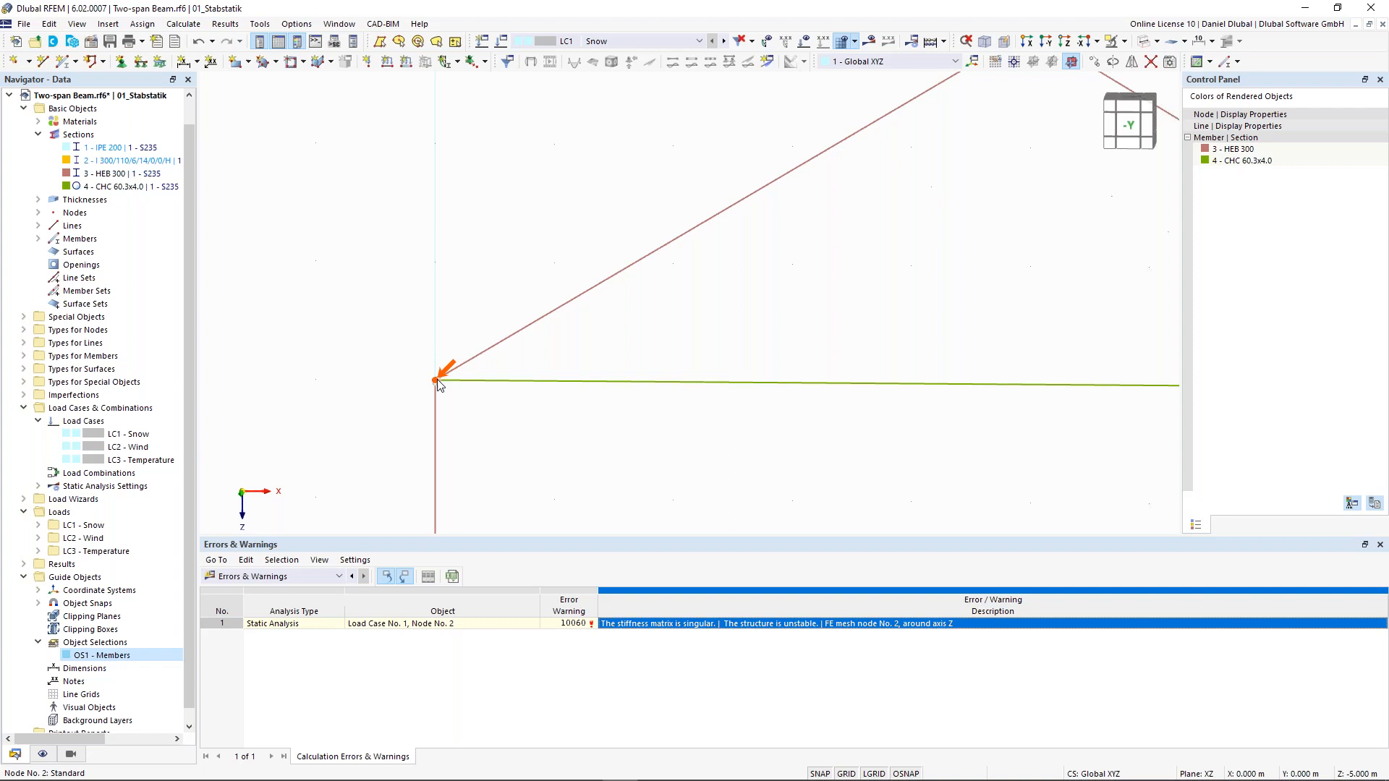
scroll(439, 382, "down", 2)
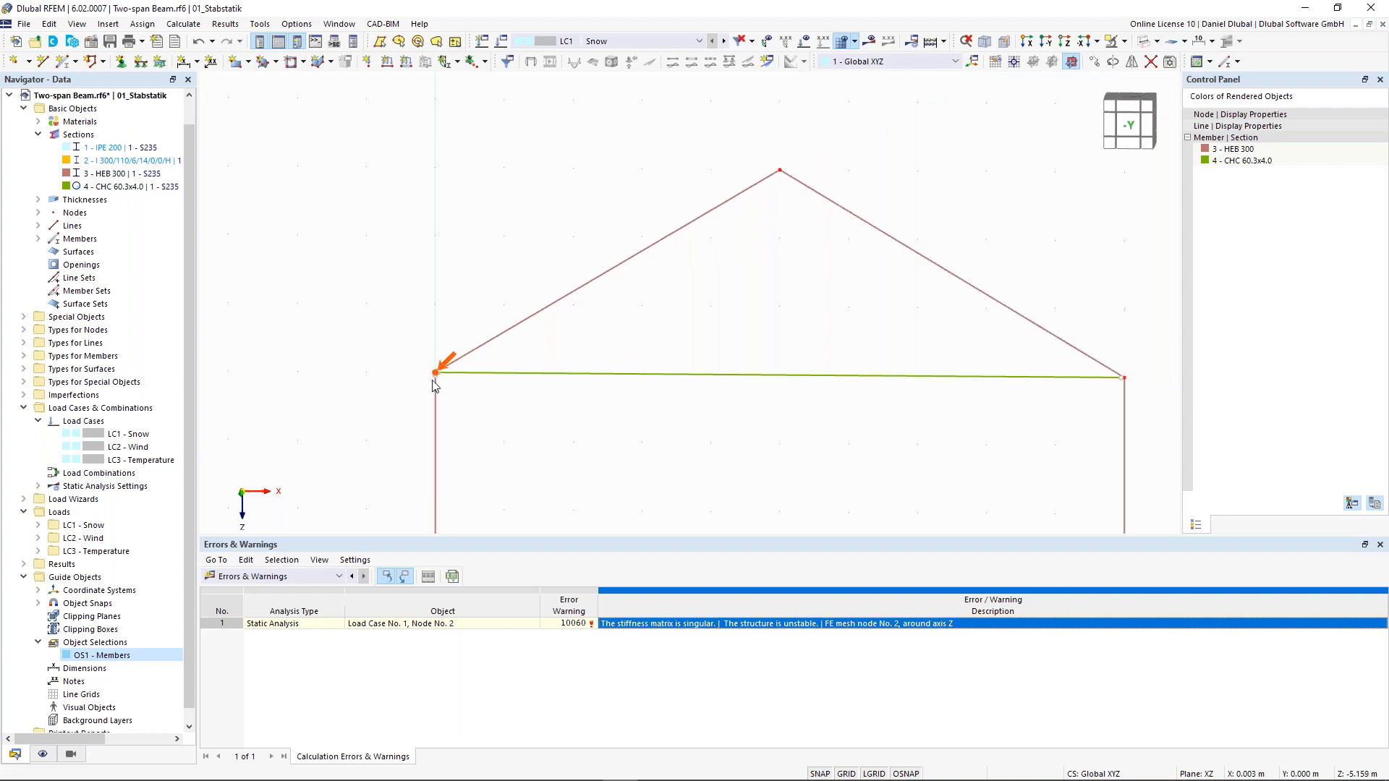
middle_click_drag(450, 315, 480, 307)
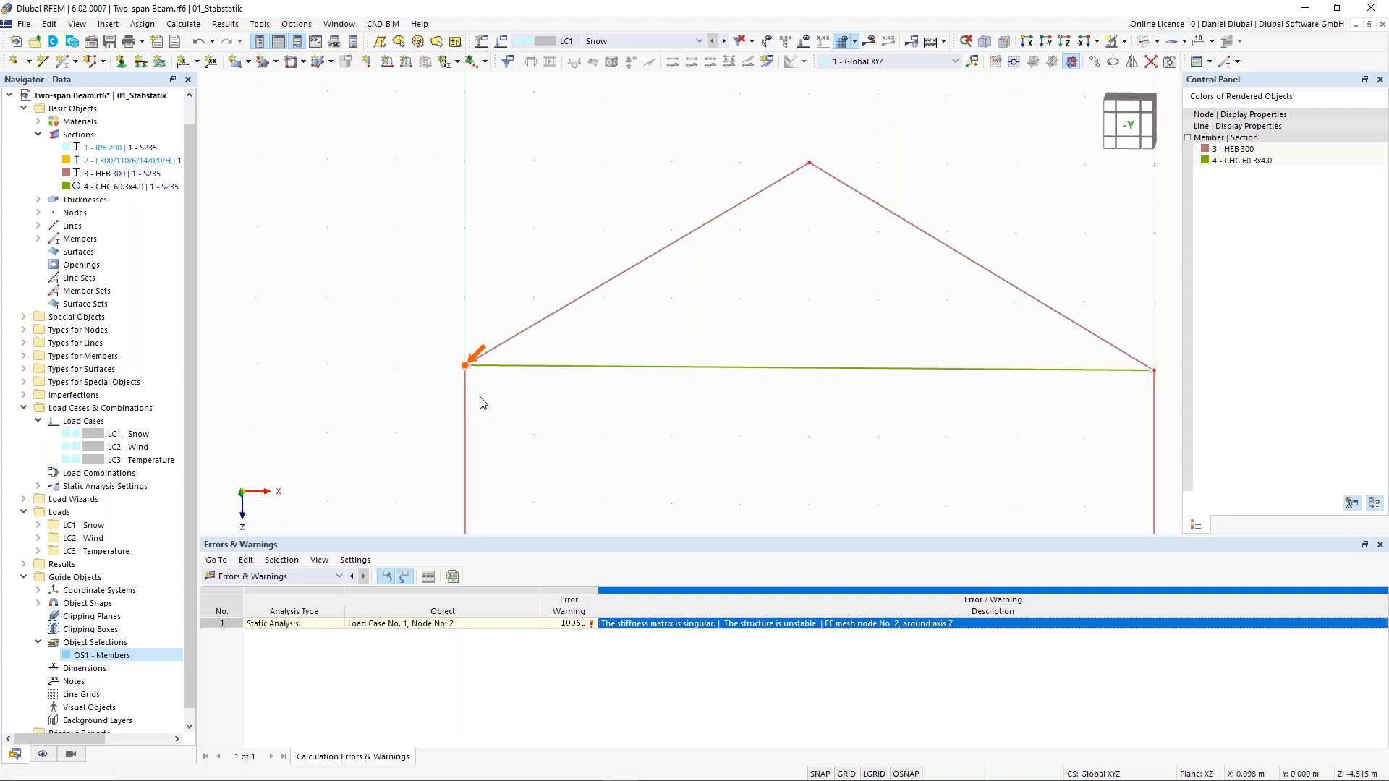
scroll(375, 347, "up", 1)
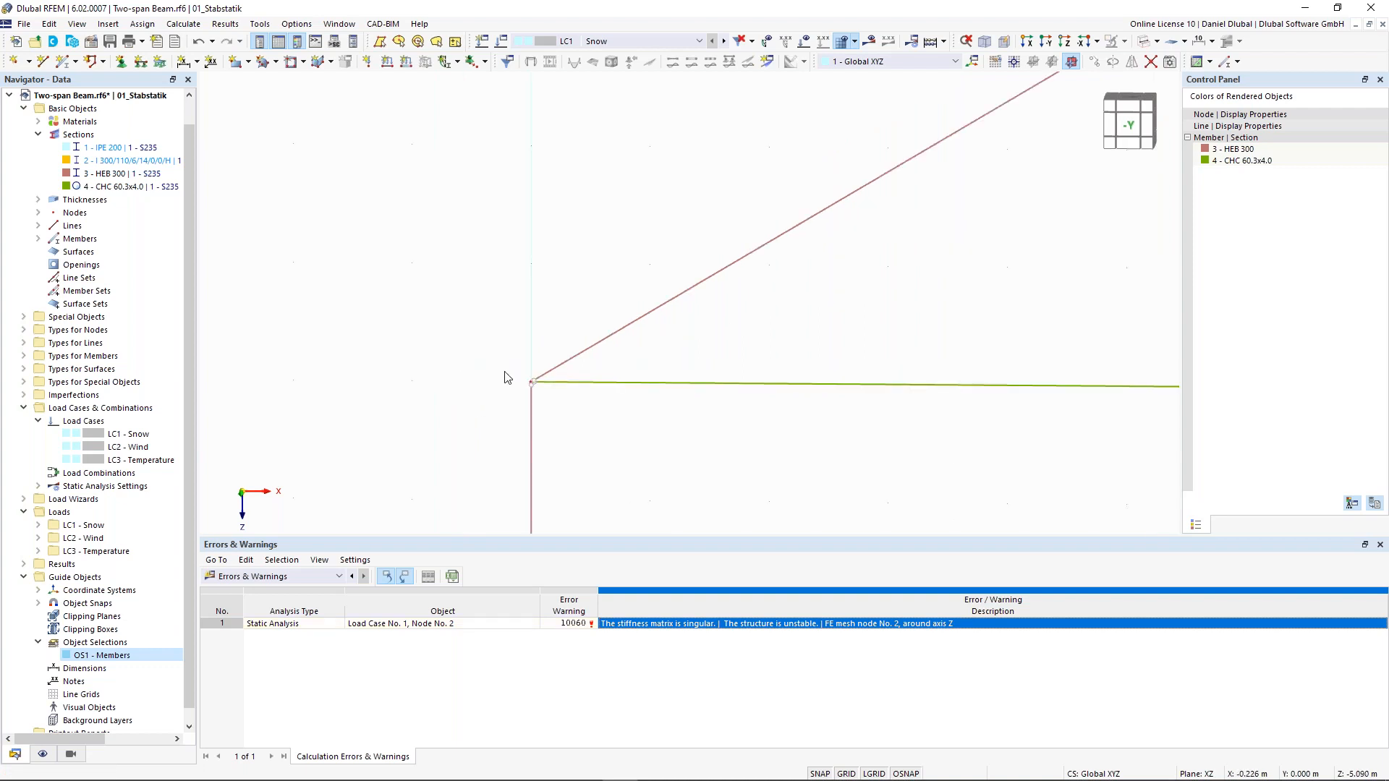
middle_click_drag(481, 367, 456, 351)
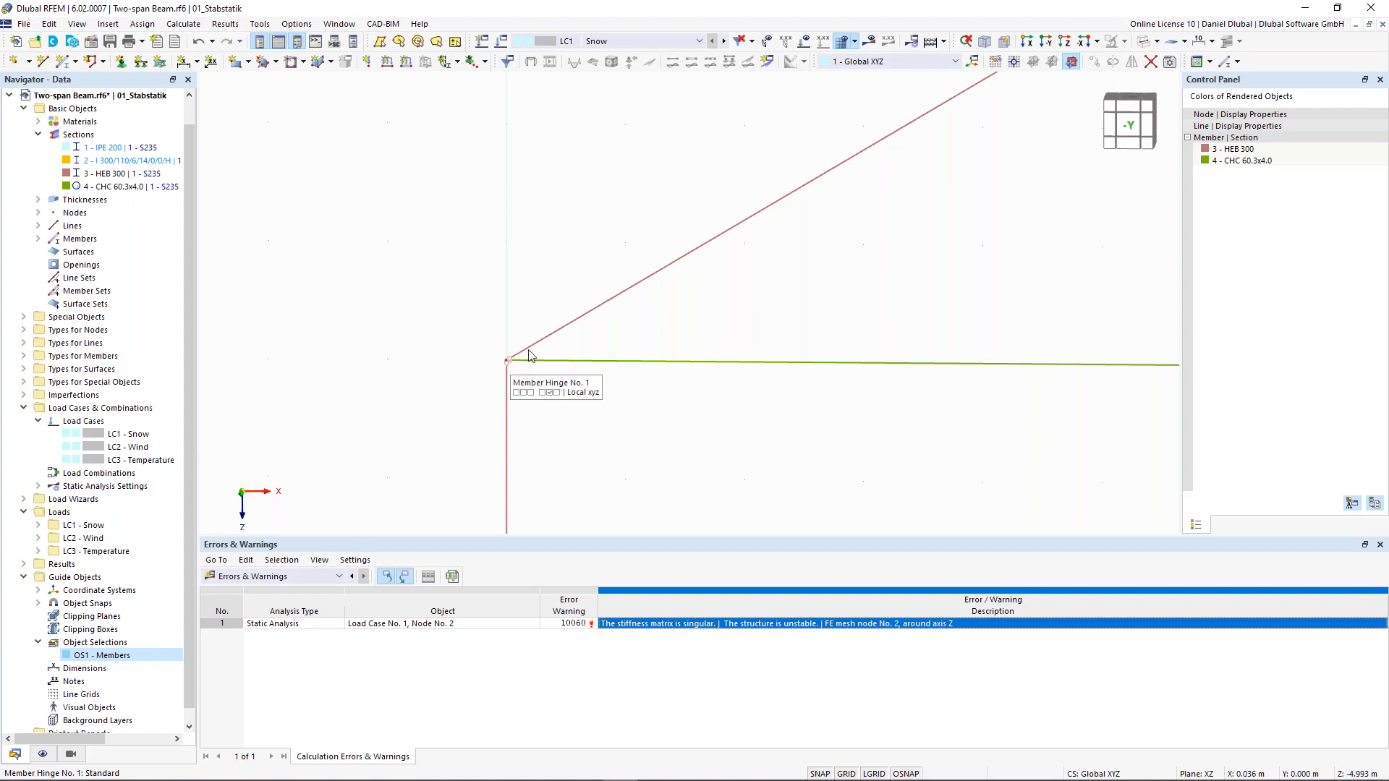
scroll(526, 348, "down", 1)
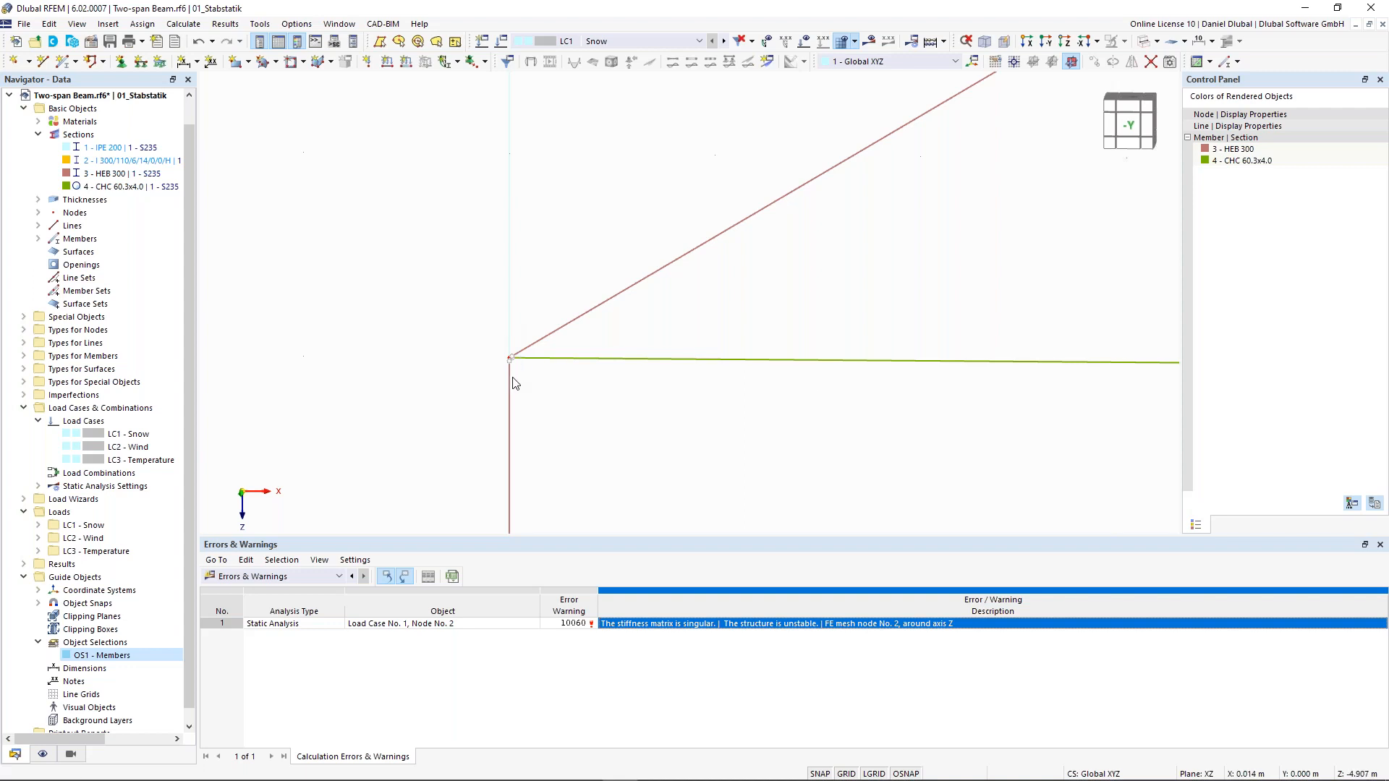
scroll(521, 324, "down", 2)
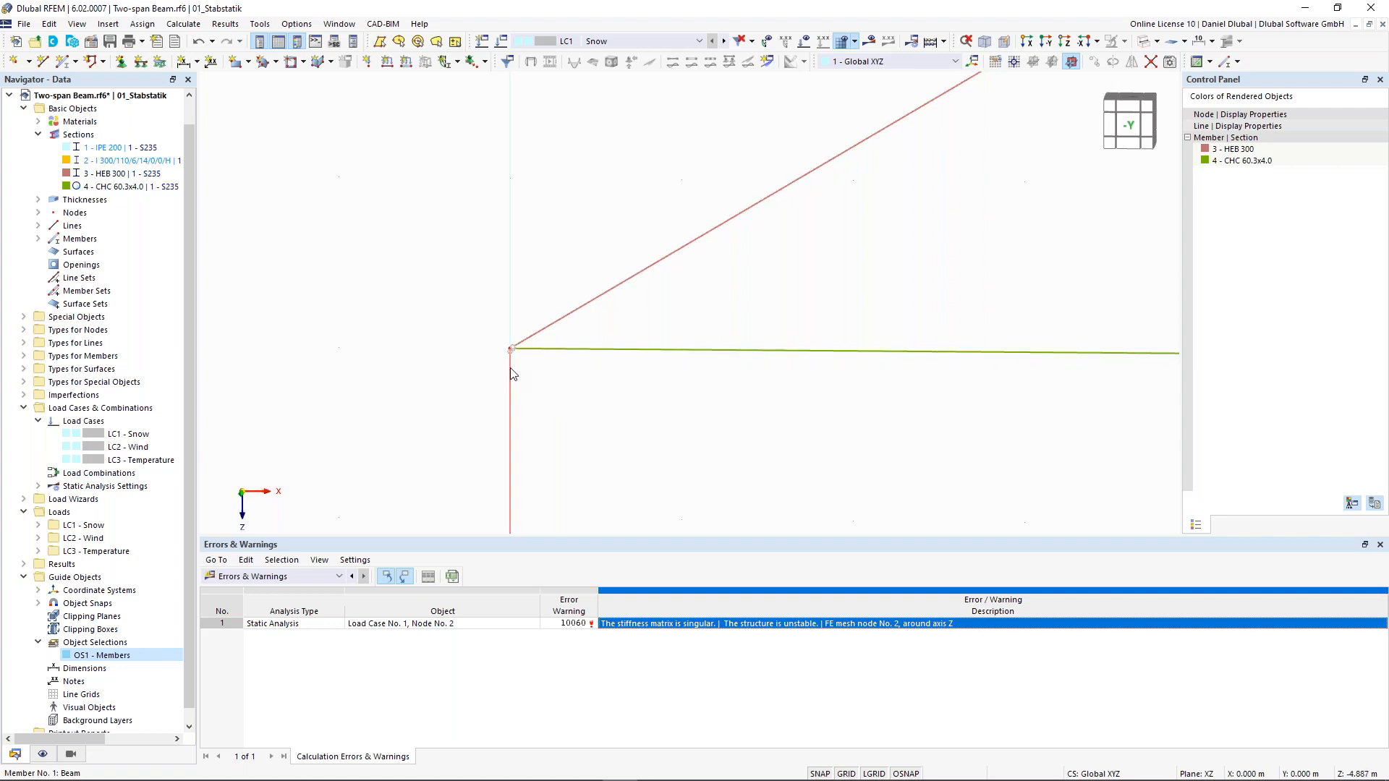
Step: Remove the member hinge from the upper end of the left column and confirm the member
double_click(511, 373)
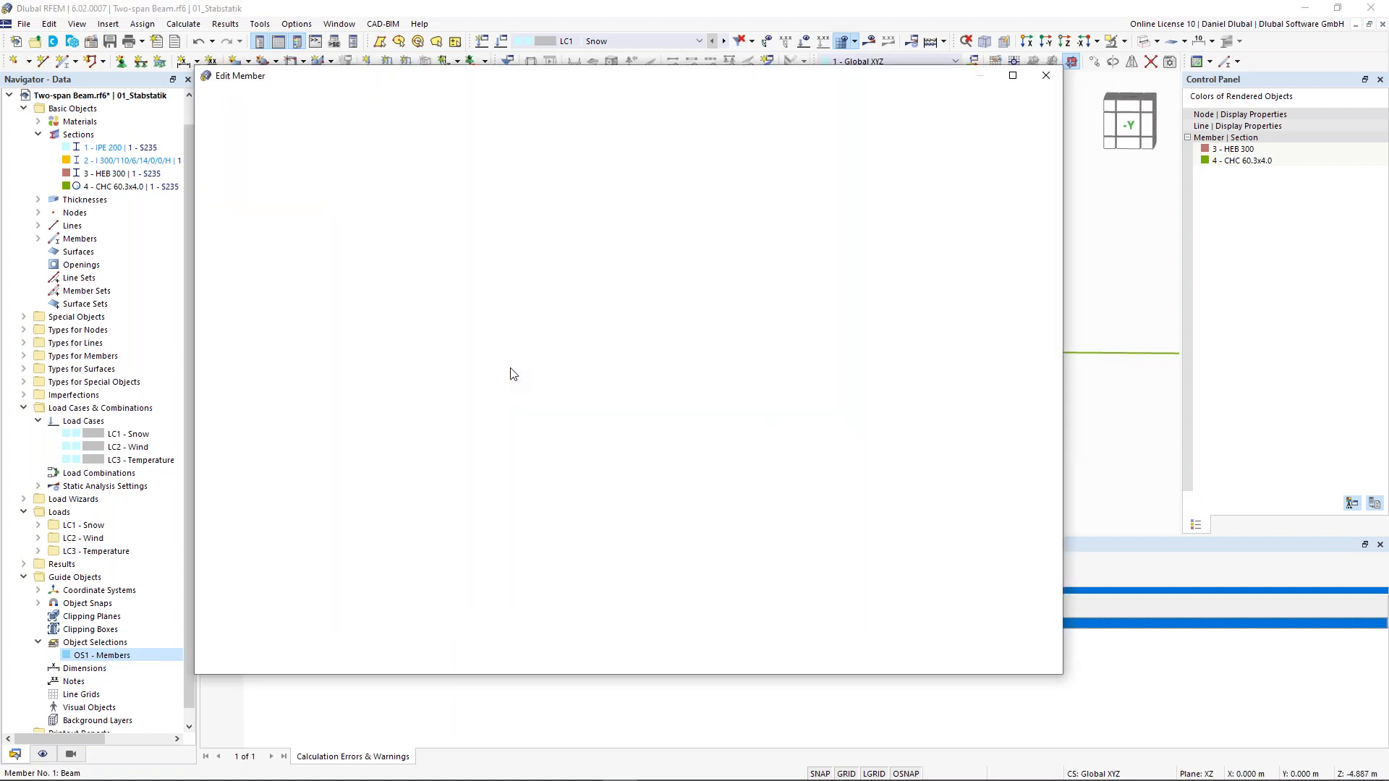
left_click(294, 188)
left_click(265, 194)
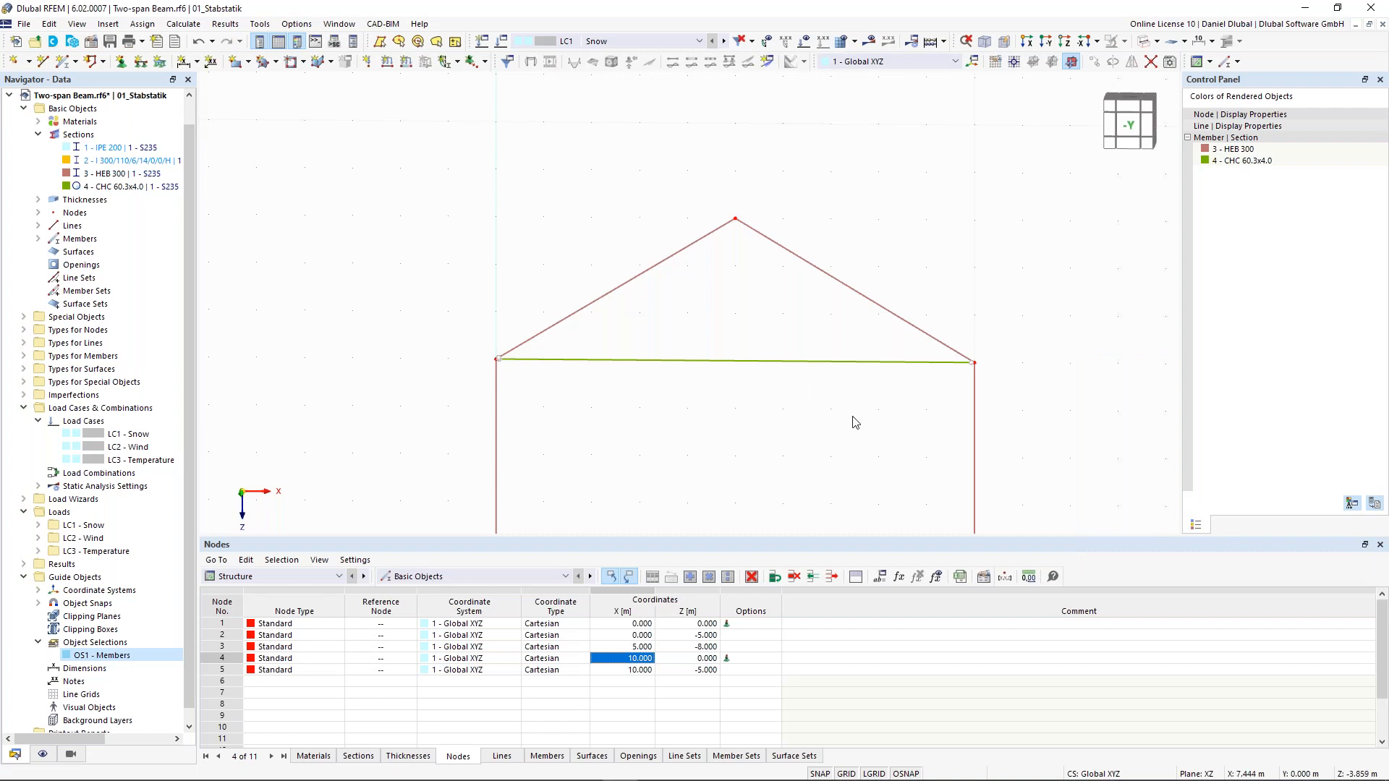
Step: Change the nodal supports at both column bases from hinged to fixed
left_click_drag(862, 403, 648, 206)
scroll(674, 424, "down", 1)
middle_click_drag(672, 422, 635, 206)
scroll(502, 366, "up", 1)
left_click(481, 369)
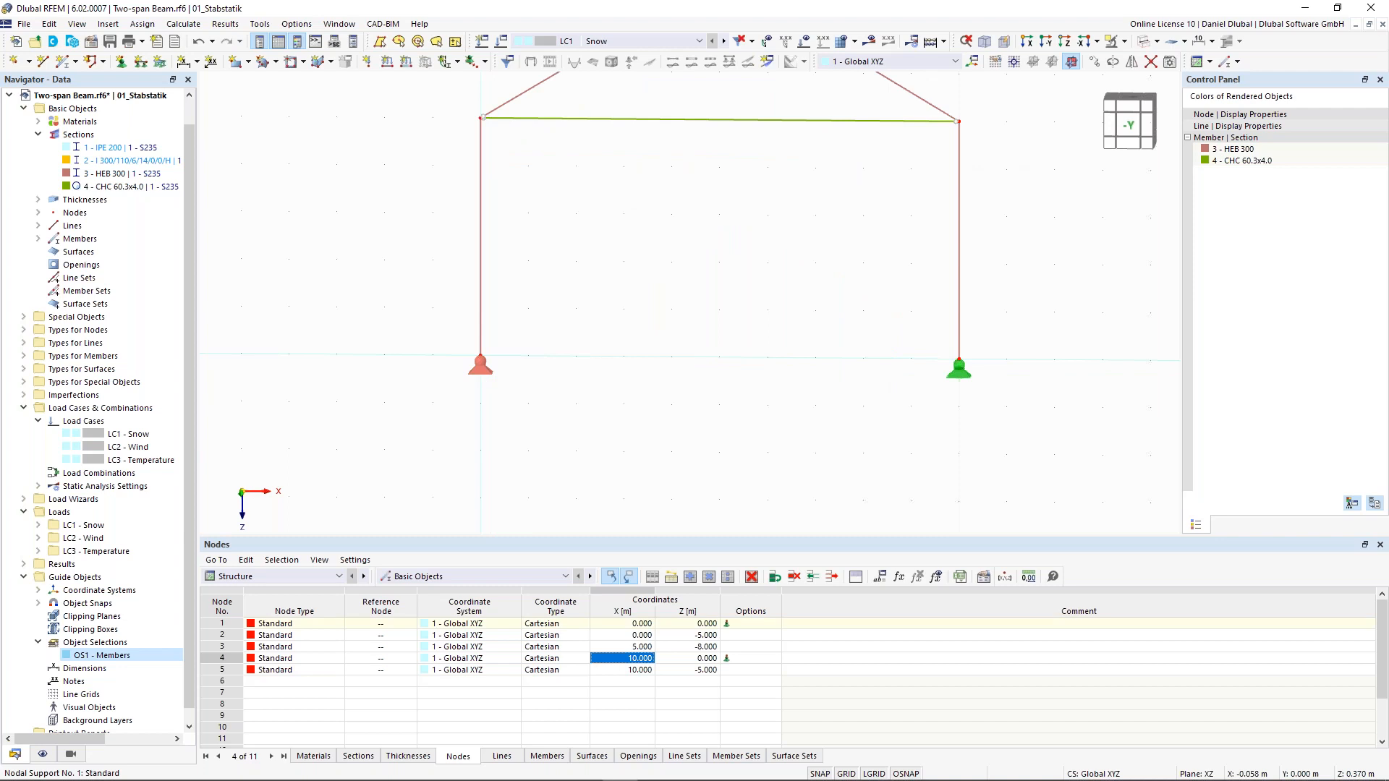
double_click(957, 373, "ctrl")
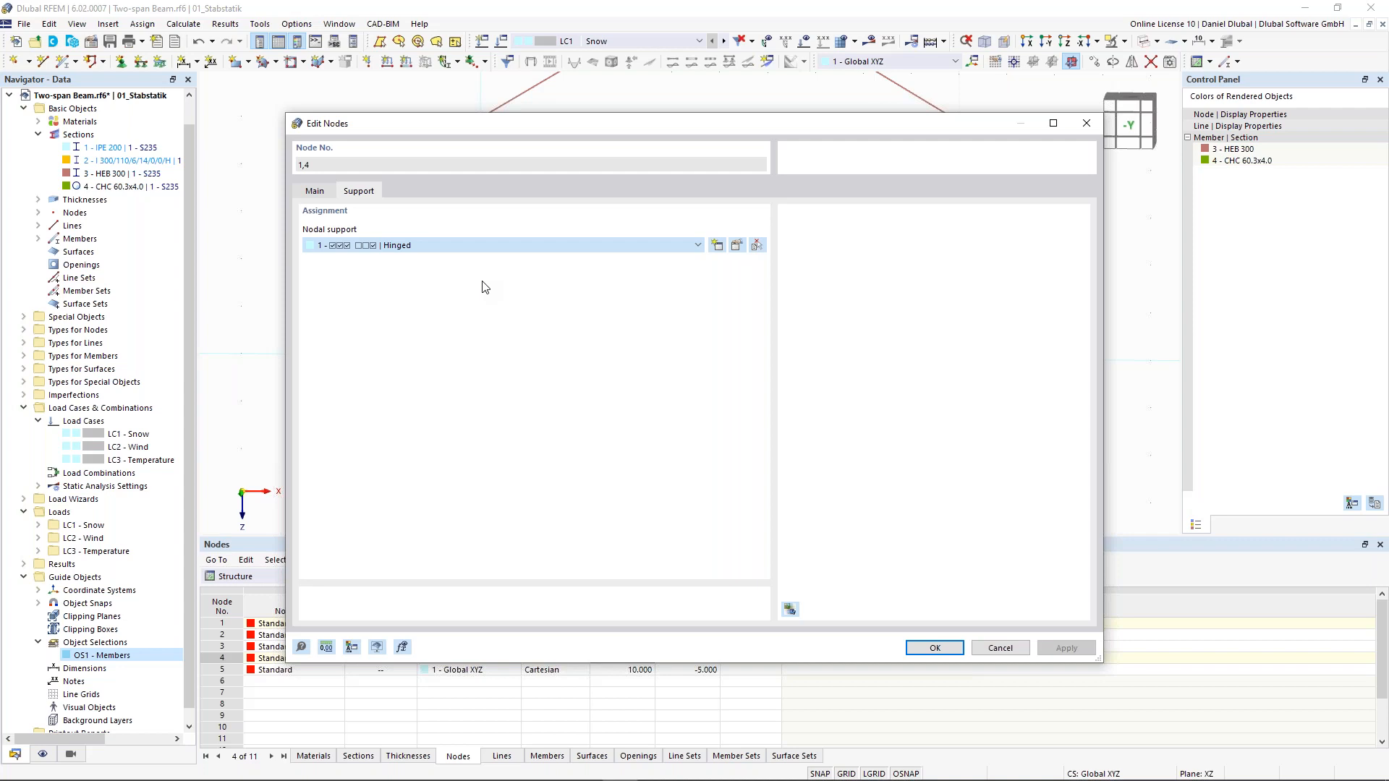
key("Return")
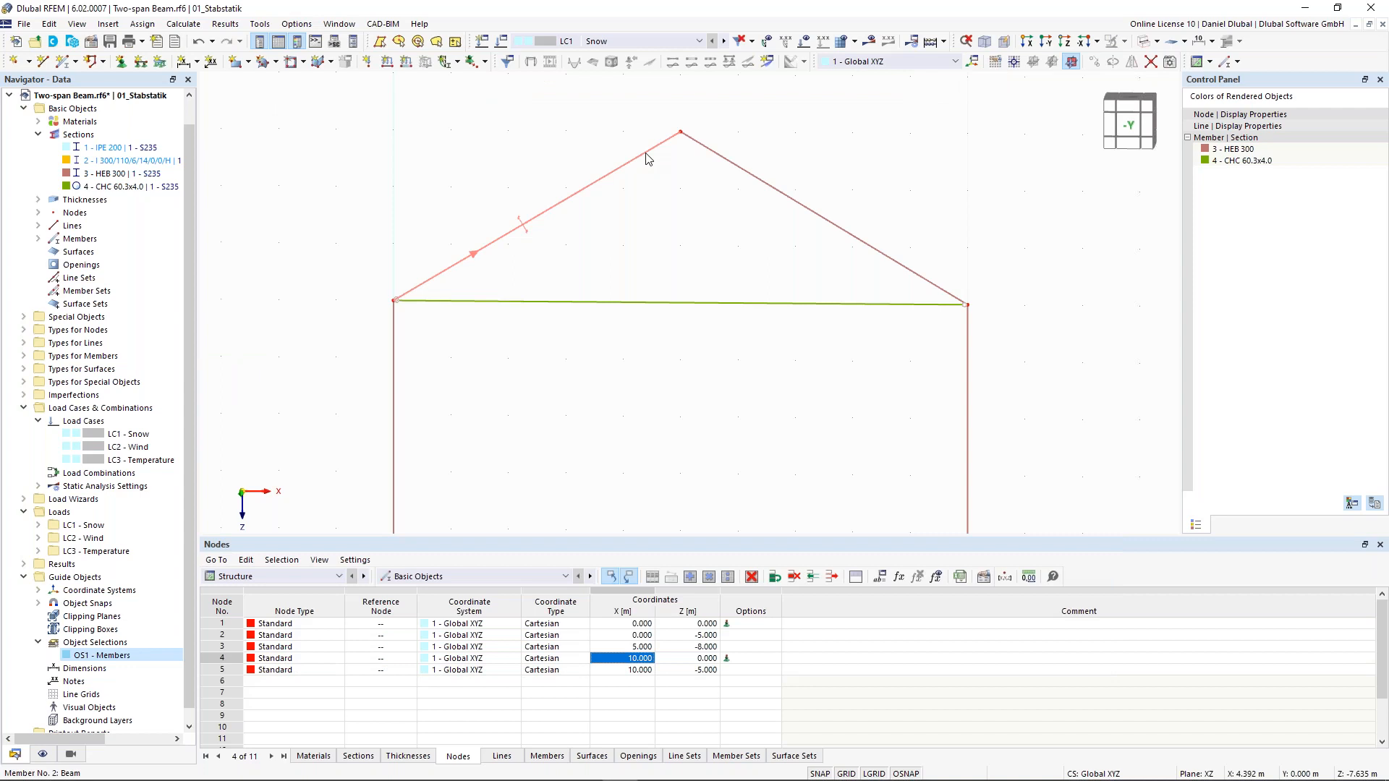
Step: Assign the existing Local xyz member hinge at end j of the left rafter and confirm
double_click(646, 153)
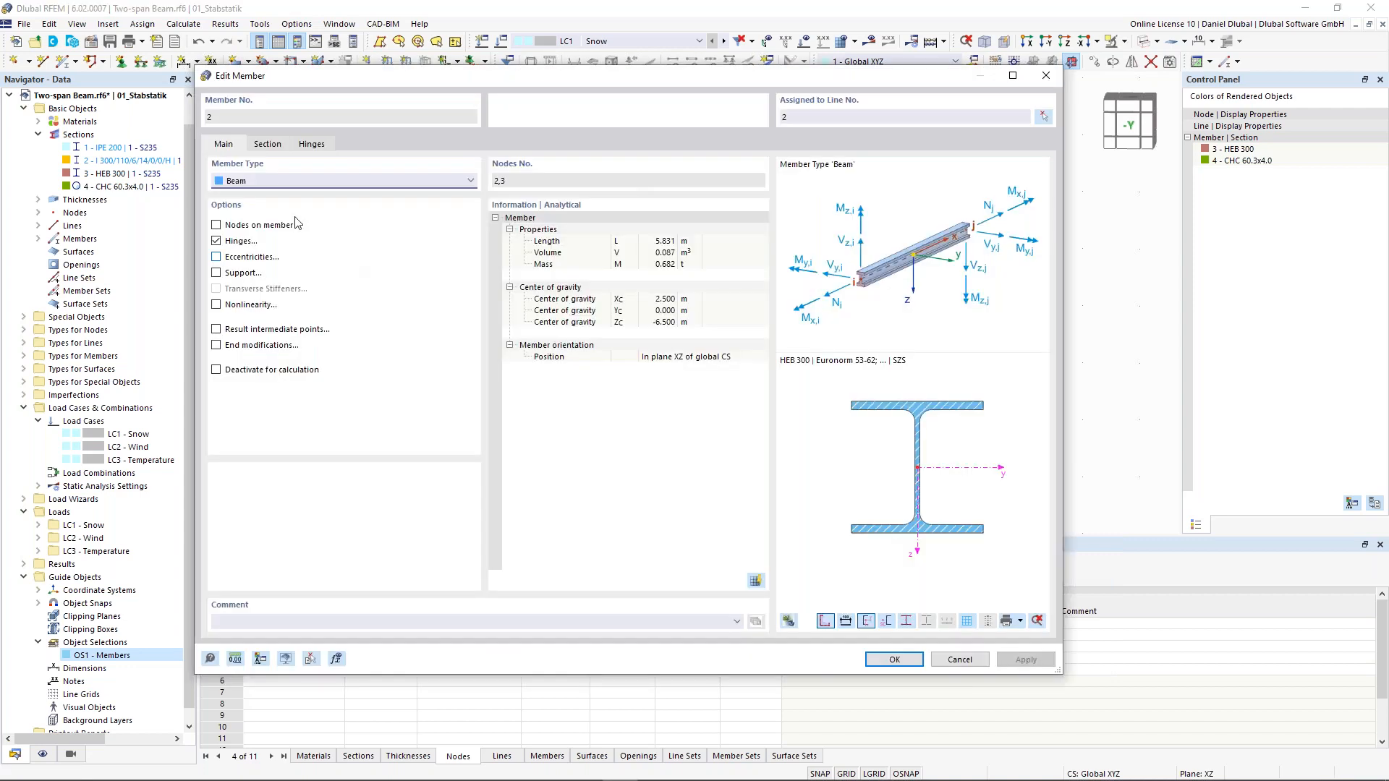
left_click(267, 144)
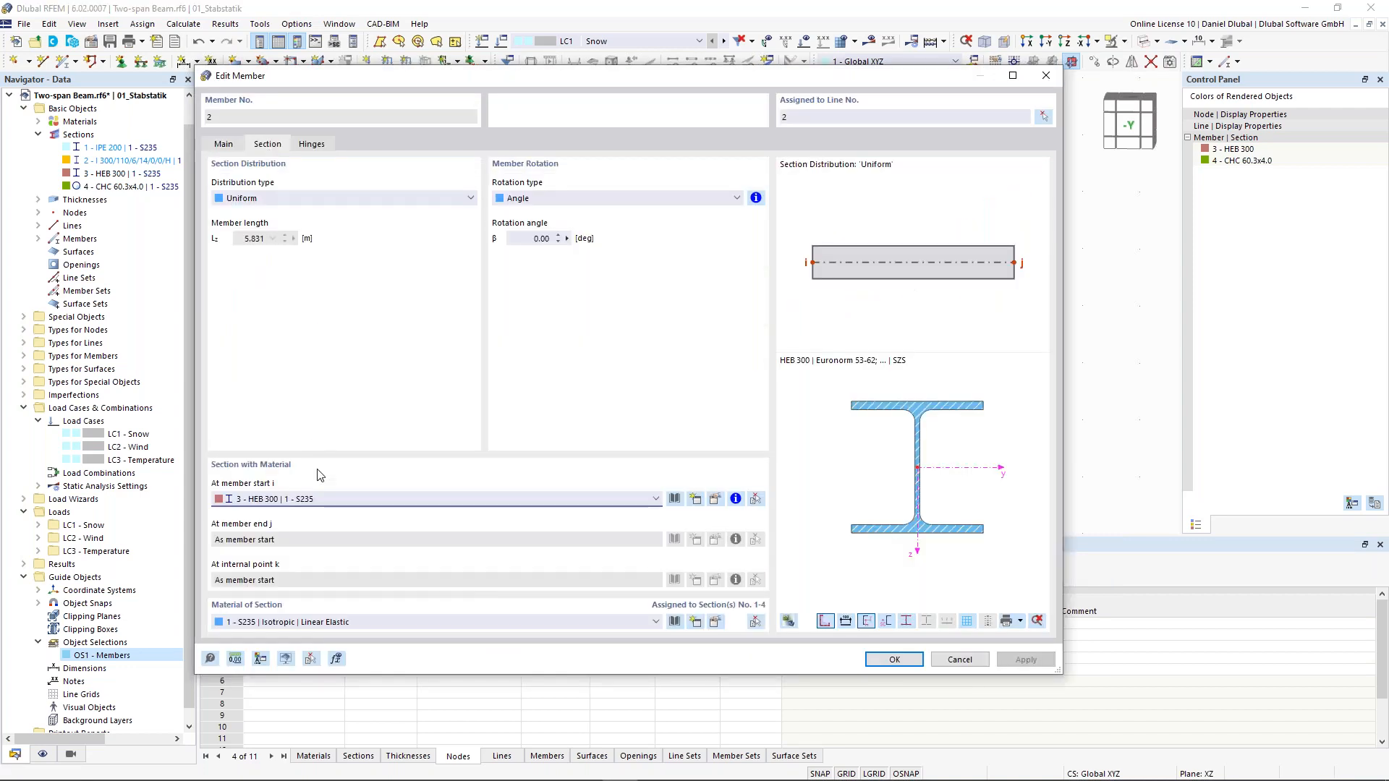
left_click(235, 144)
left_click(312, 144)
left_click(340, 238)
left_click(341, 267)
left_click(891, 660)
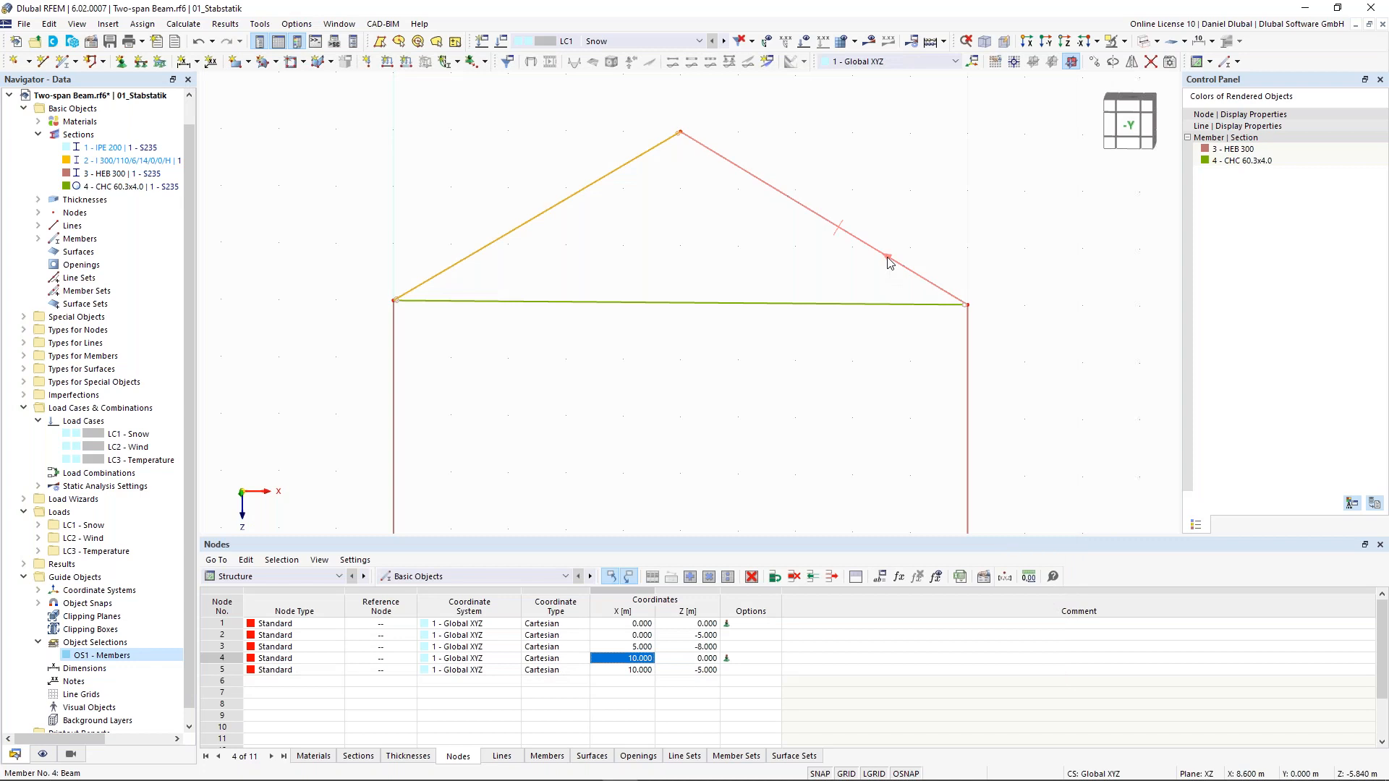
Step: Assign the existing Local xyz member hinge at start i of the right rafter and confirm
double_click(578, 309)
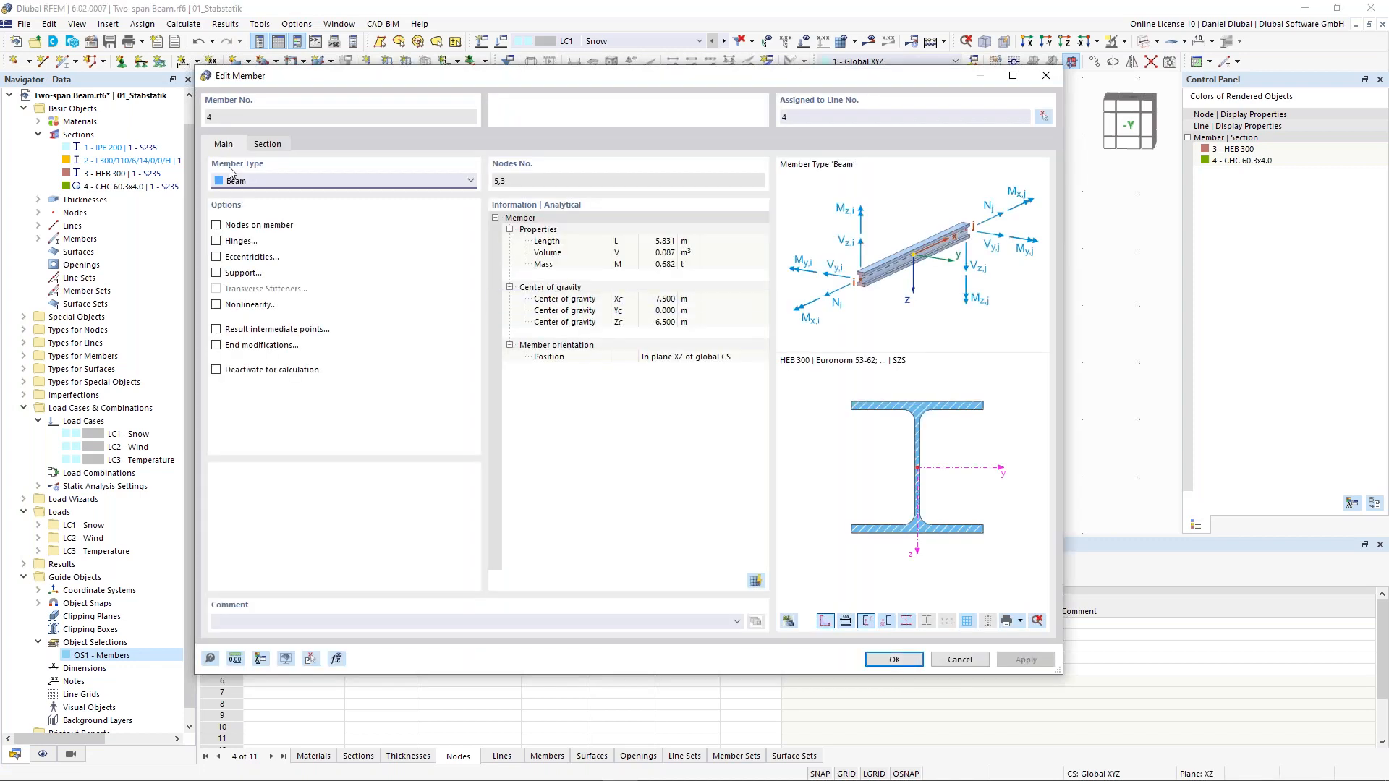
left_click(312, 144)
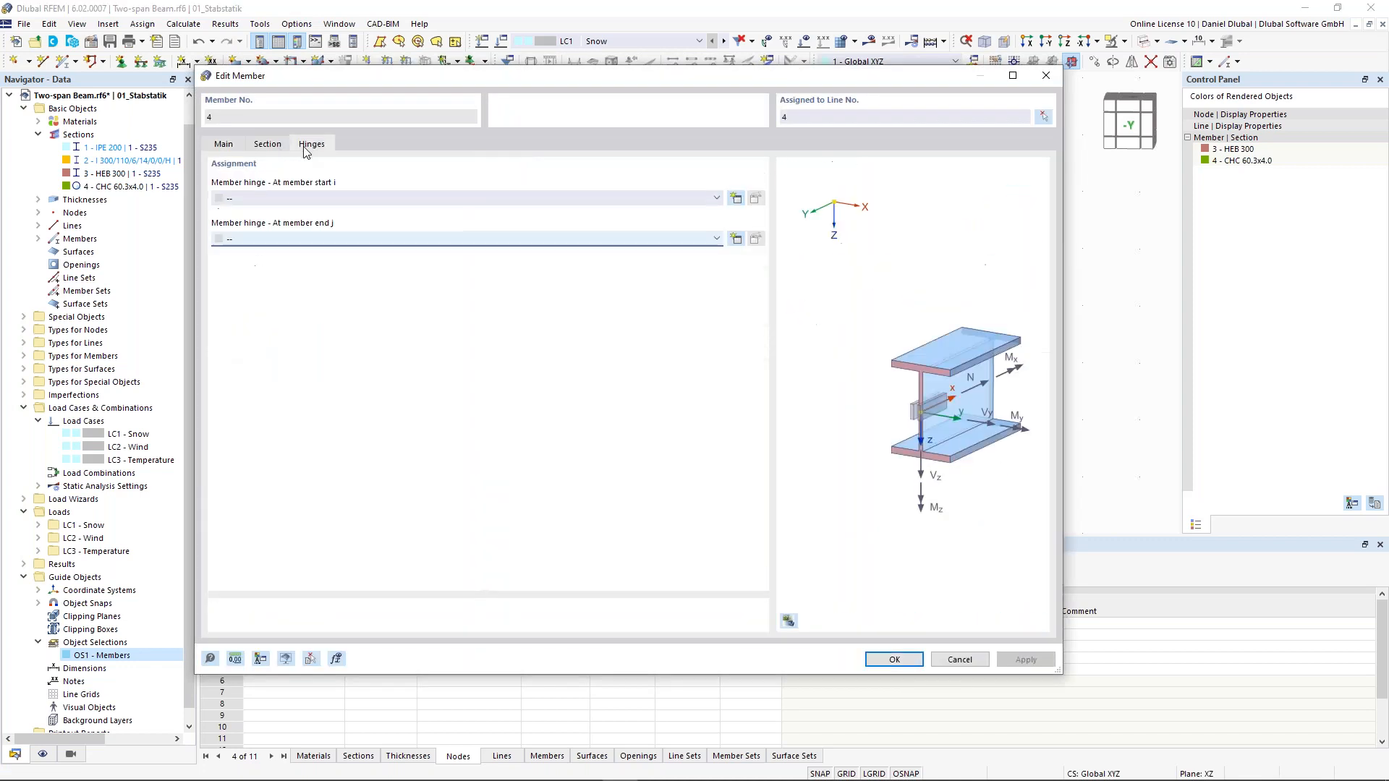
left_click(292, 198)
left_click(292, 225)
left_click(906, 664)
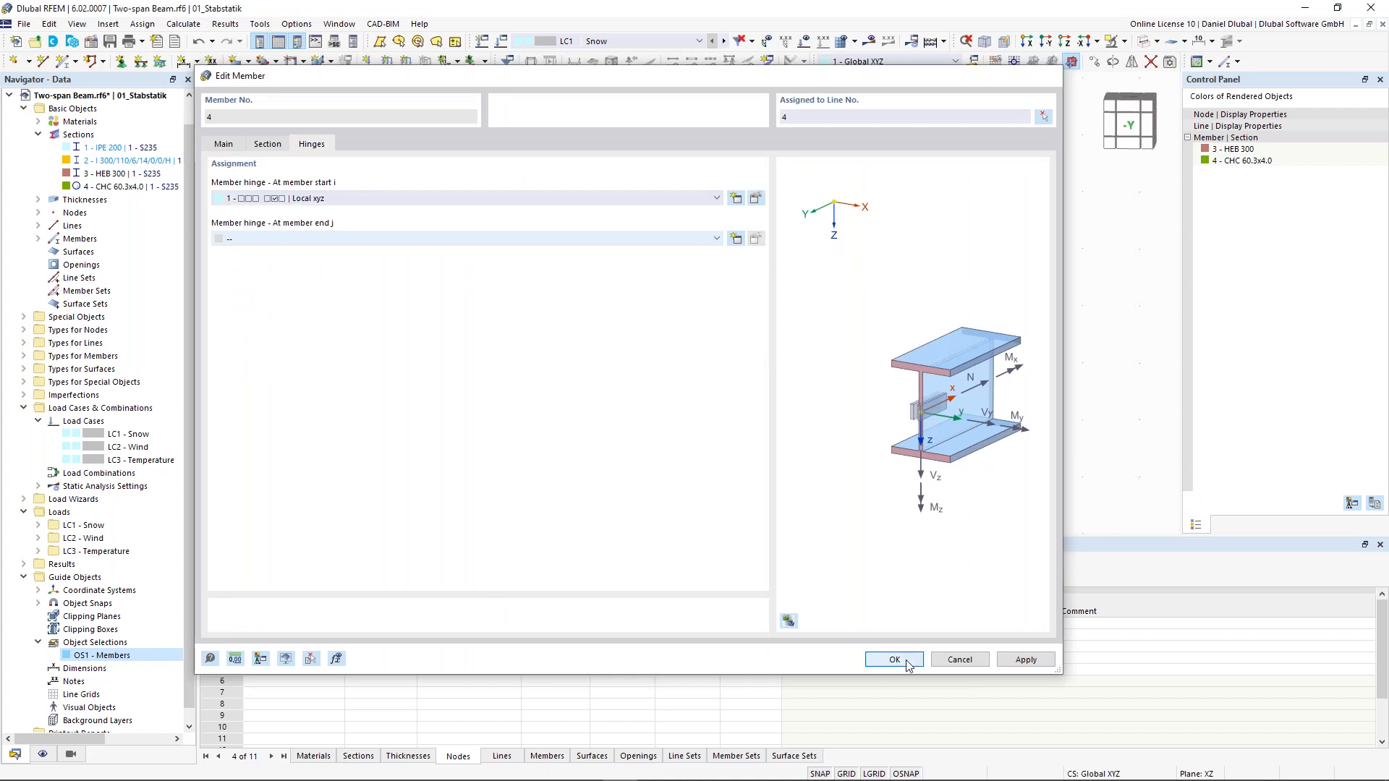
left_click(894, 660)
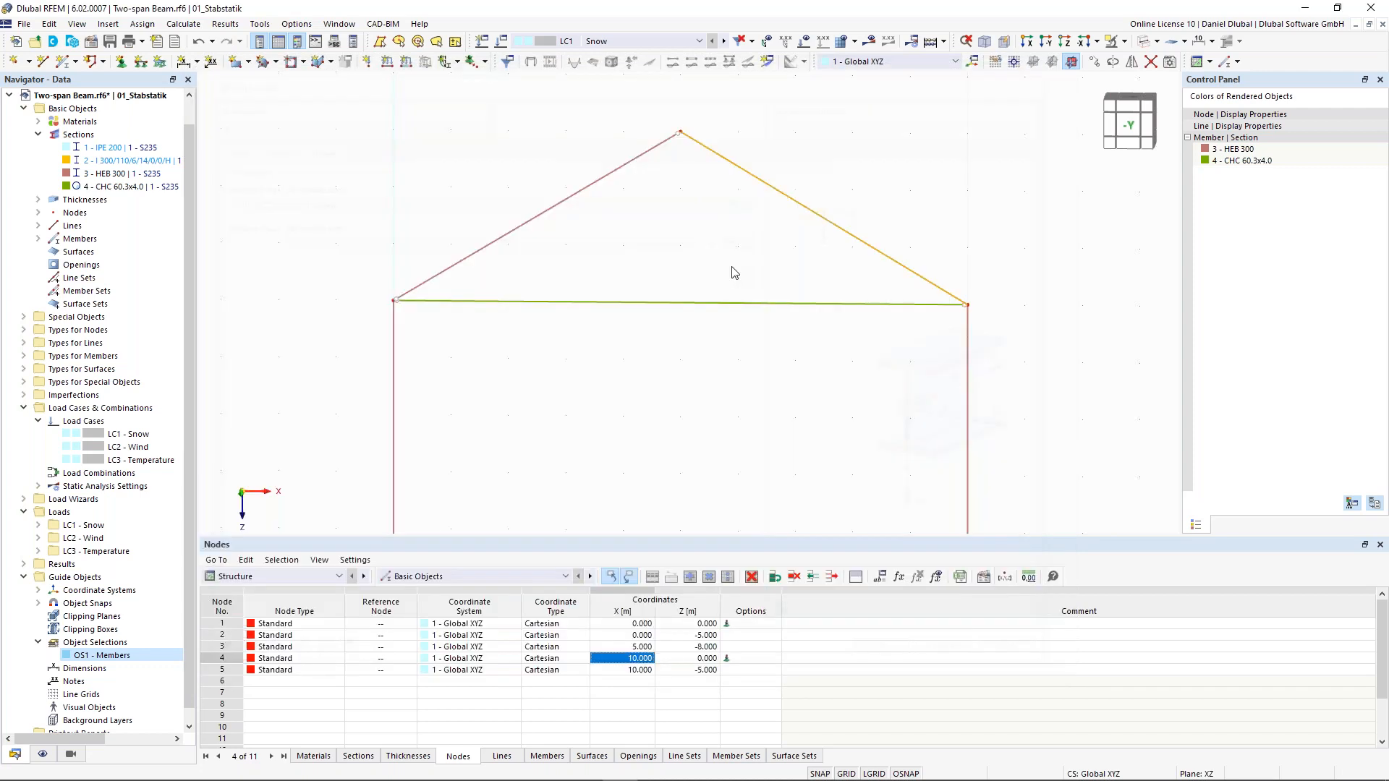
Step: Calculate LC1 - Snow and display the frame's member moments My
scroll(638, 262, "down", 1)
middle_click_drag(641, 266, 644, 269)
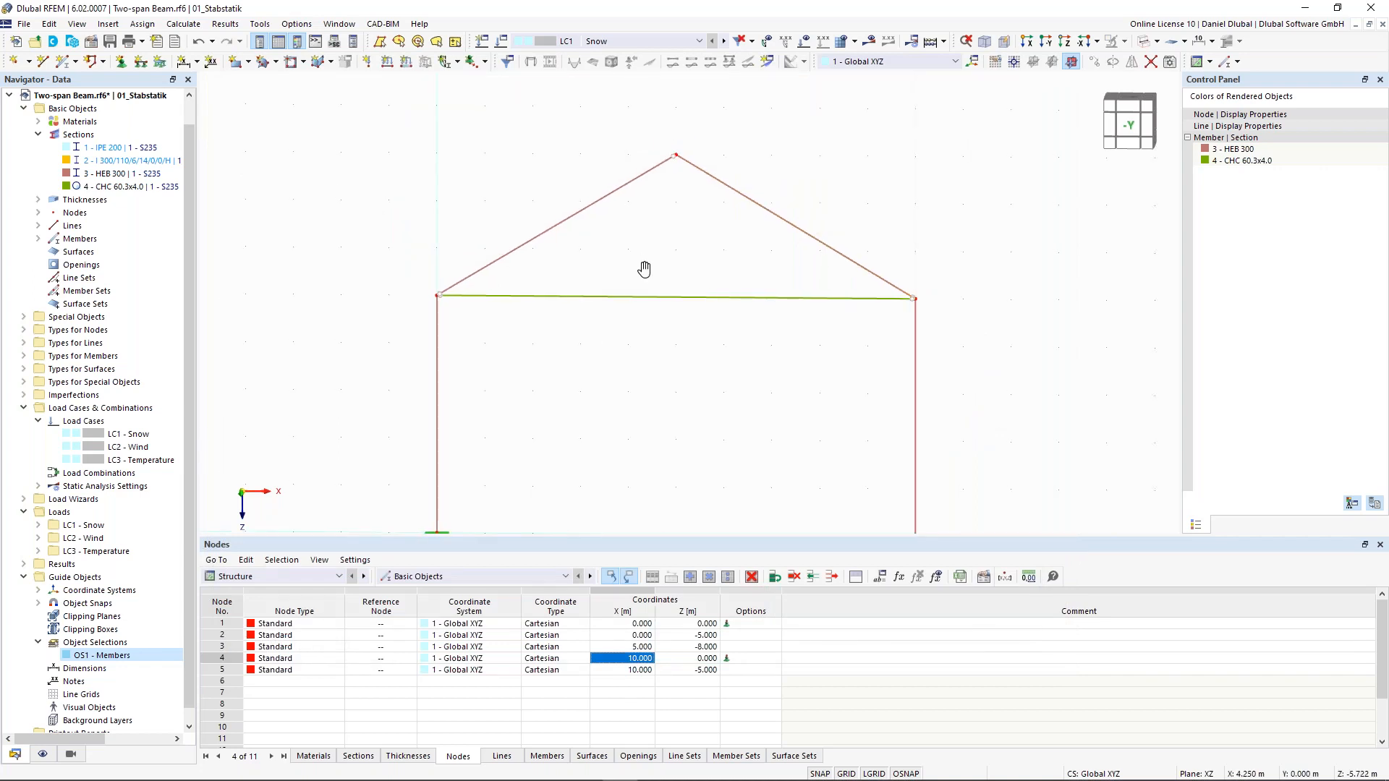
middle_click_drag(644, 269, 651, 279)
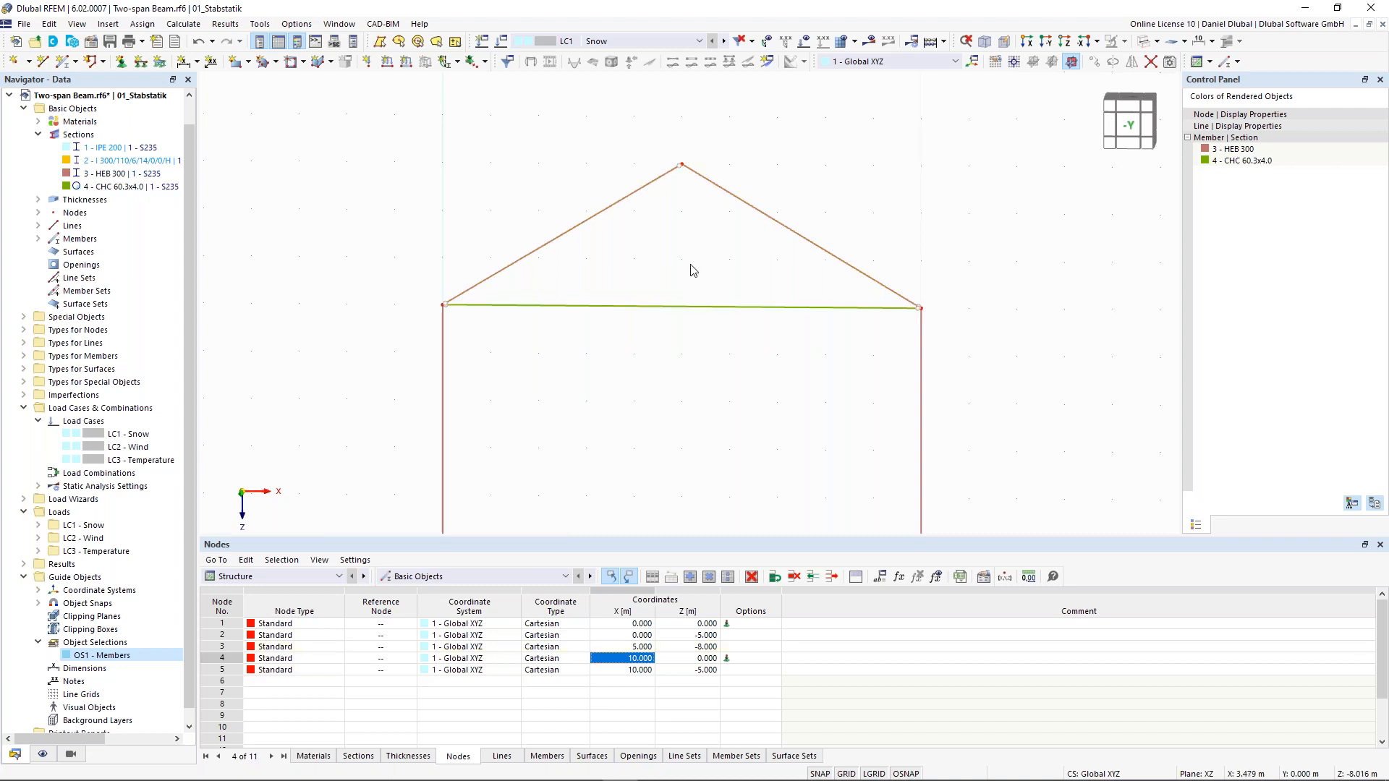
middle_click_drag(699, 279, 703, 249)
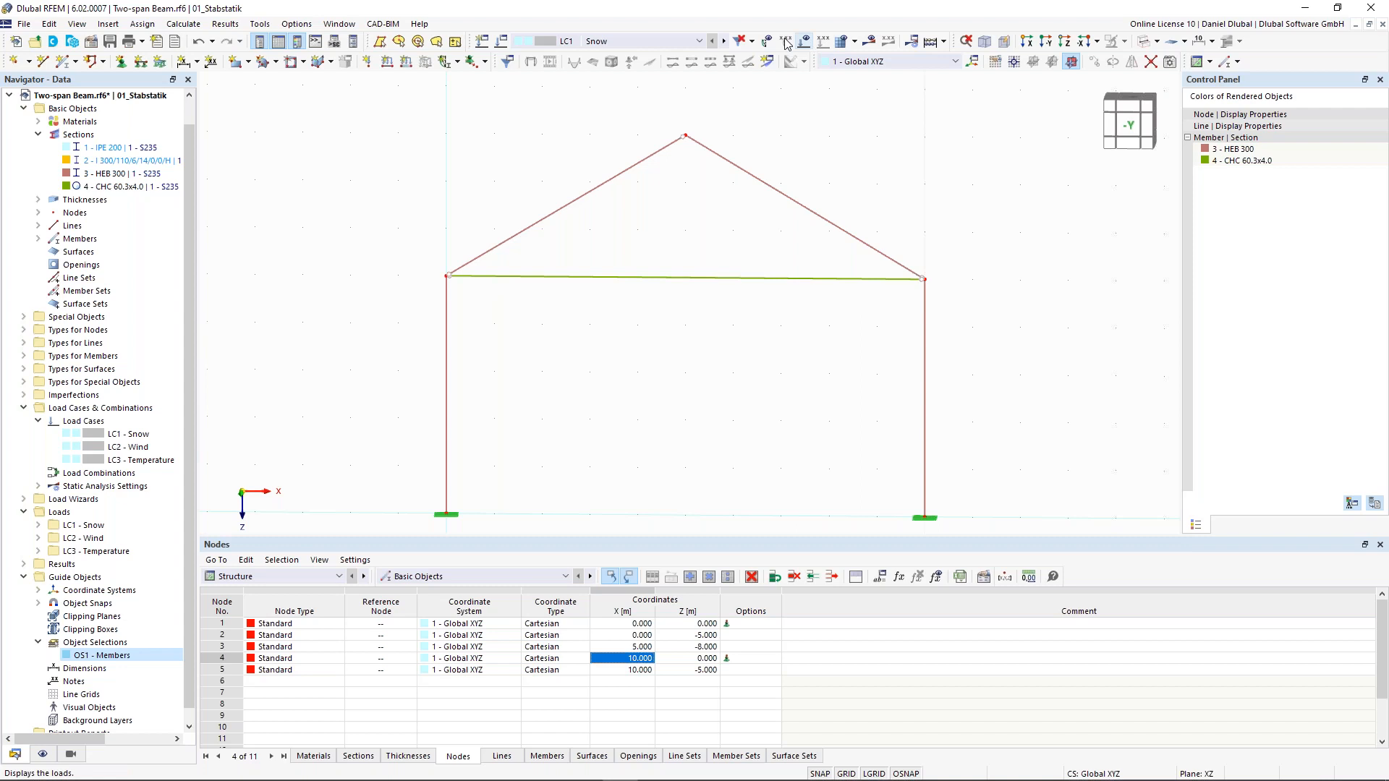
left_click(869, 41)
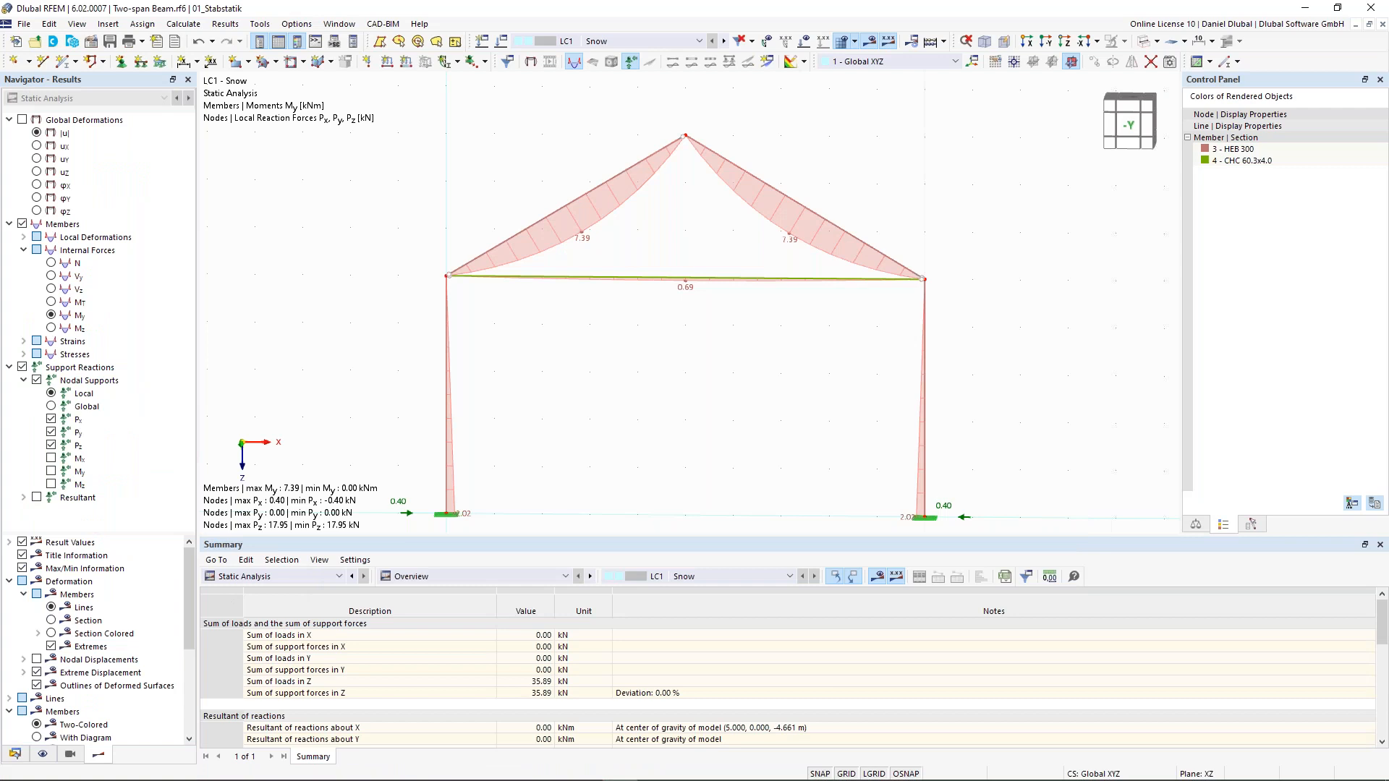
Step: Examine the My moment diagrams at the ridge, eaves and column bases, along with the support reactions
scroll(676, 208, "up", 2)
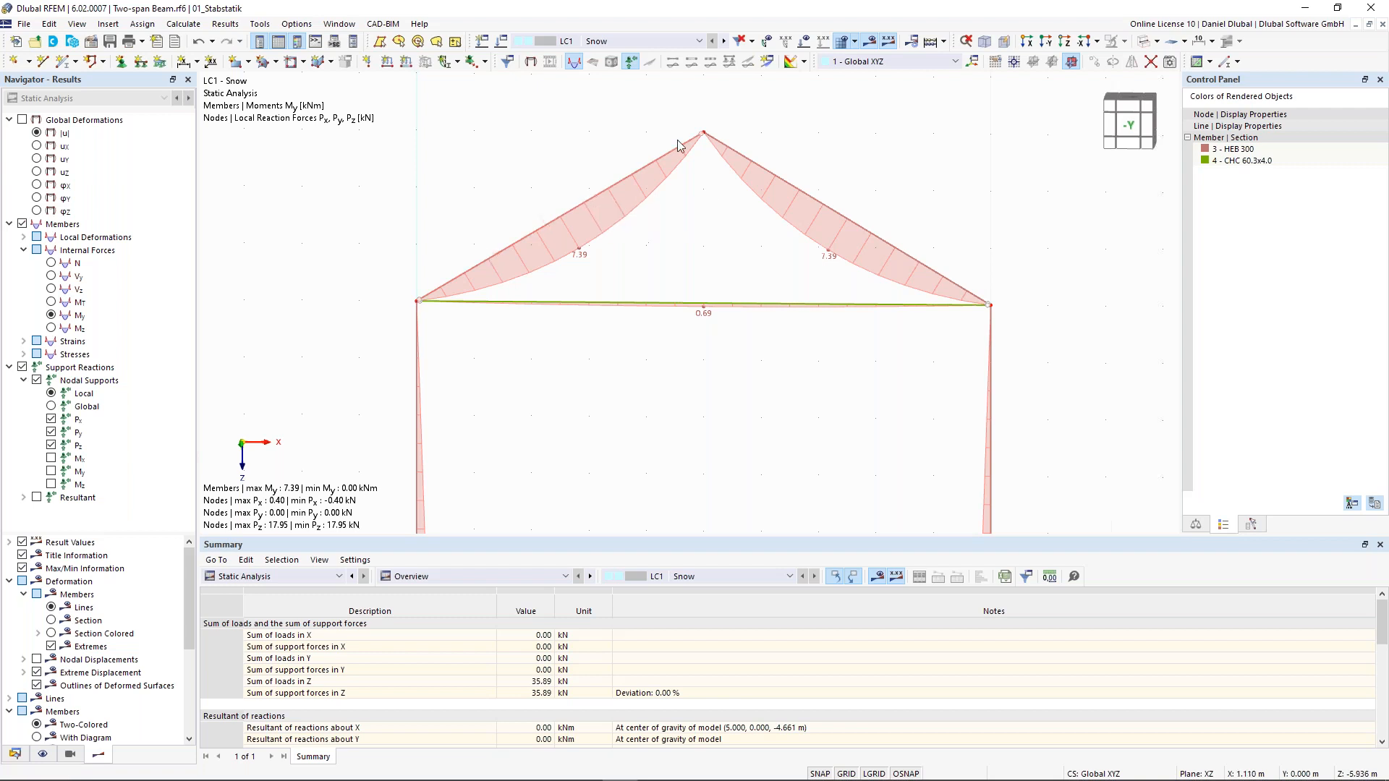
scroll(681, 139, "up", 2)
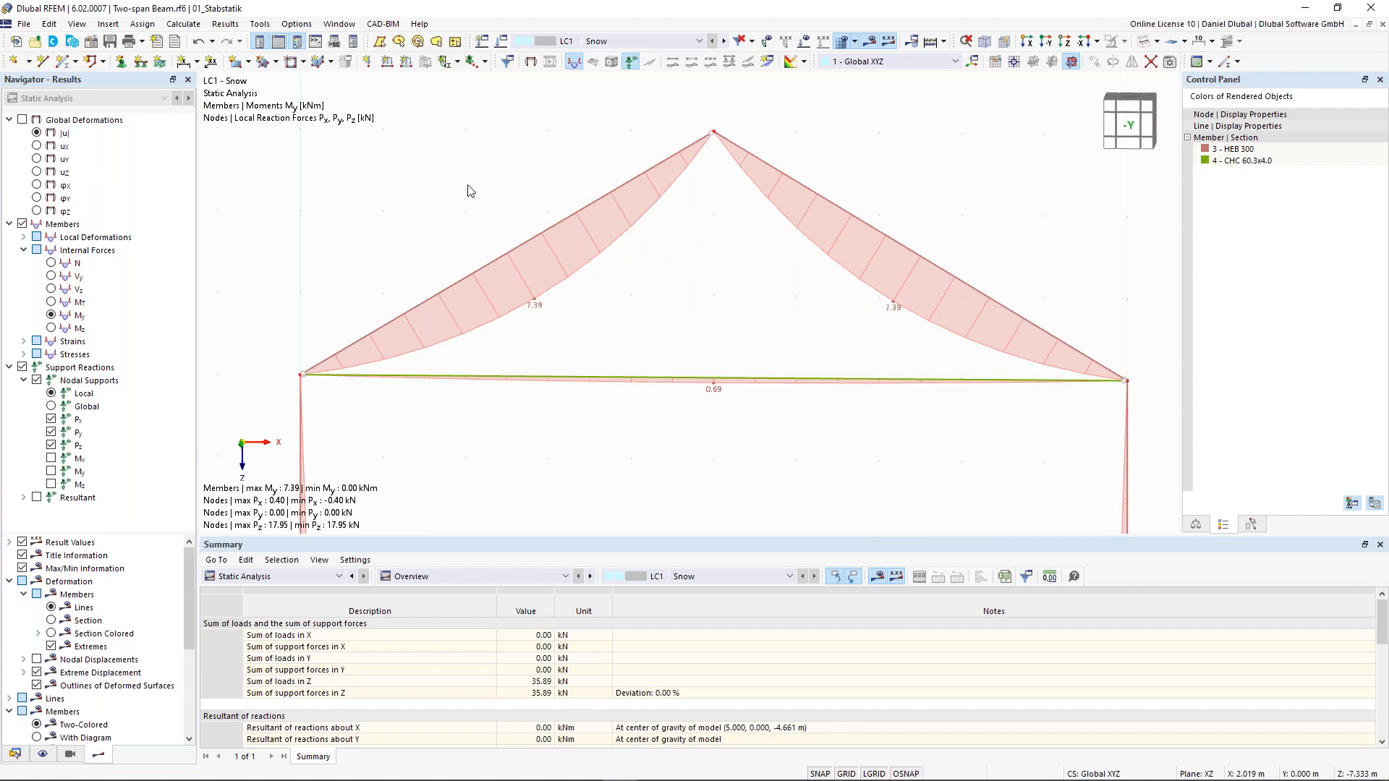
scroll(468, 186, "down", 1)
middle_click_drag(567, 114, 687, 29)
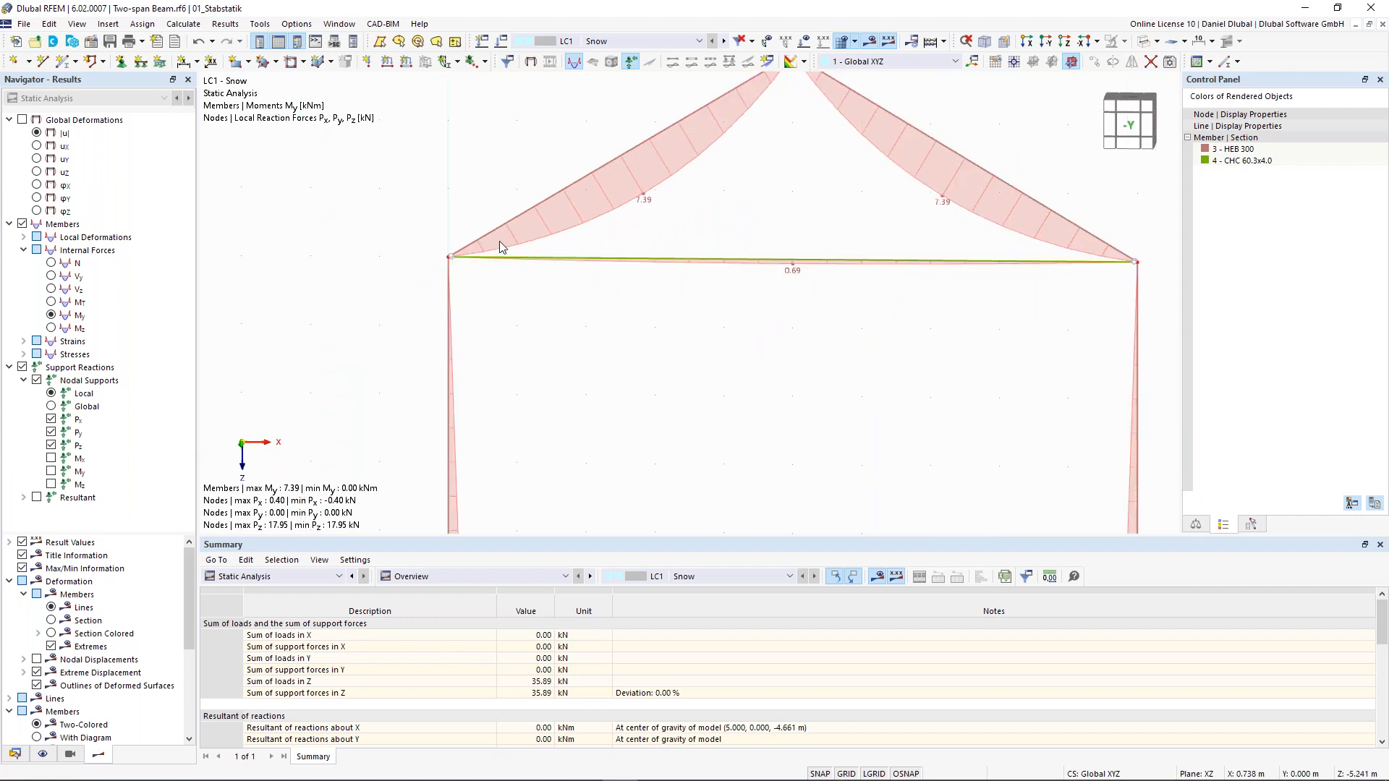
scroll(808, 226, "down", 1)
middle_click_drag(802, 217, 662, 268)
scroll(639, 274, "down", 2)
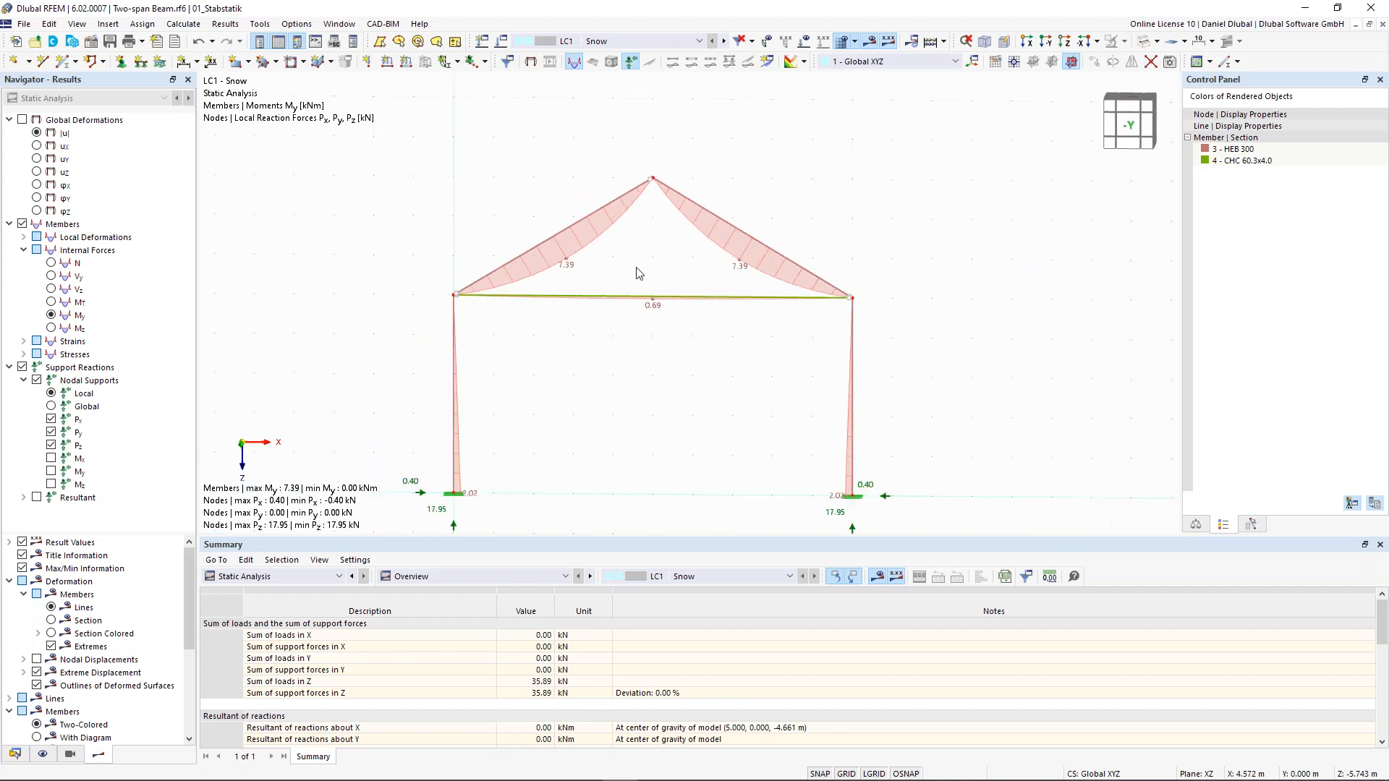
middle_click_drag(245, 405, 276, 373)
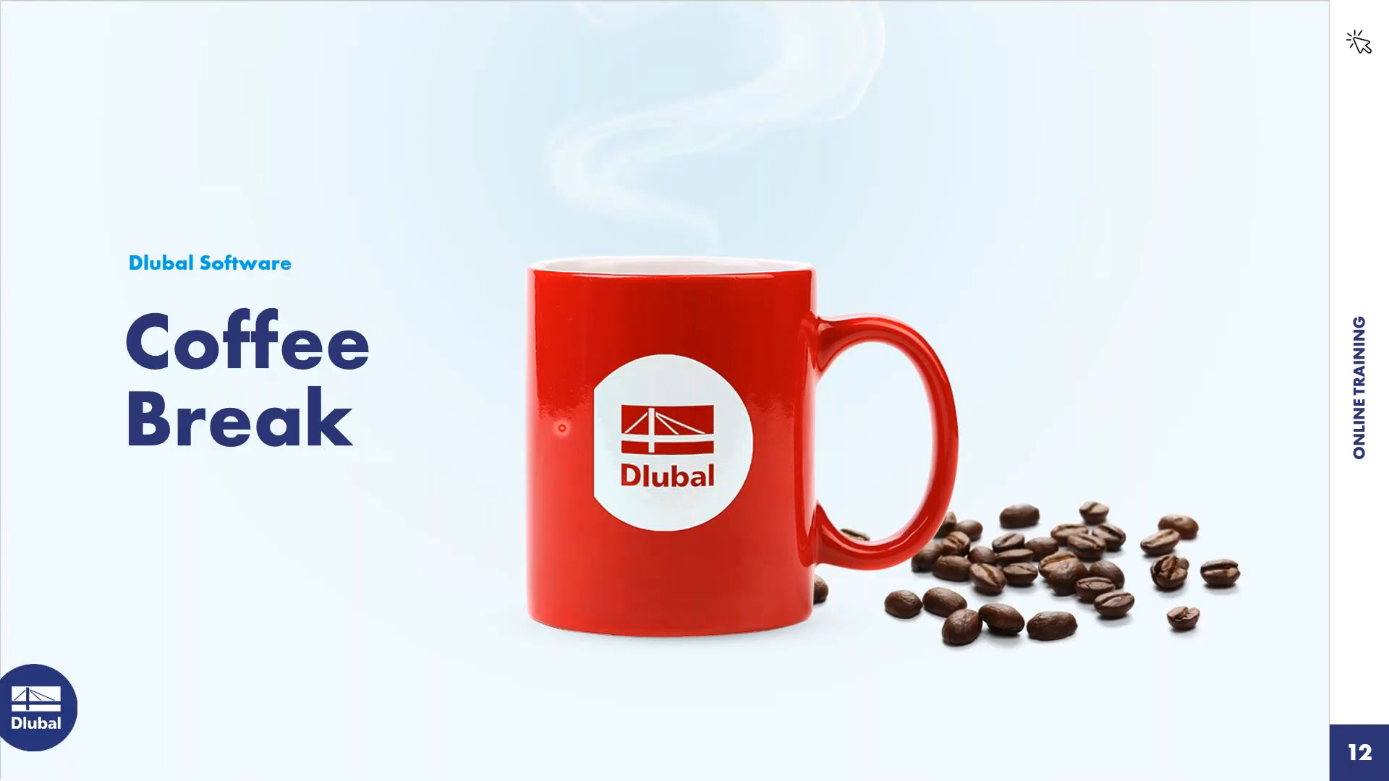
key("Right")
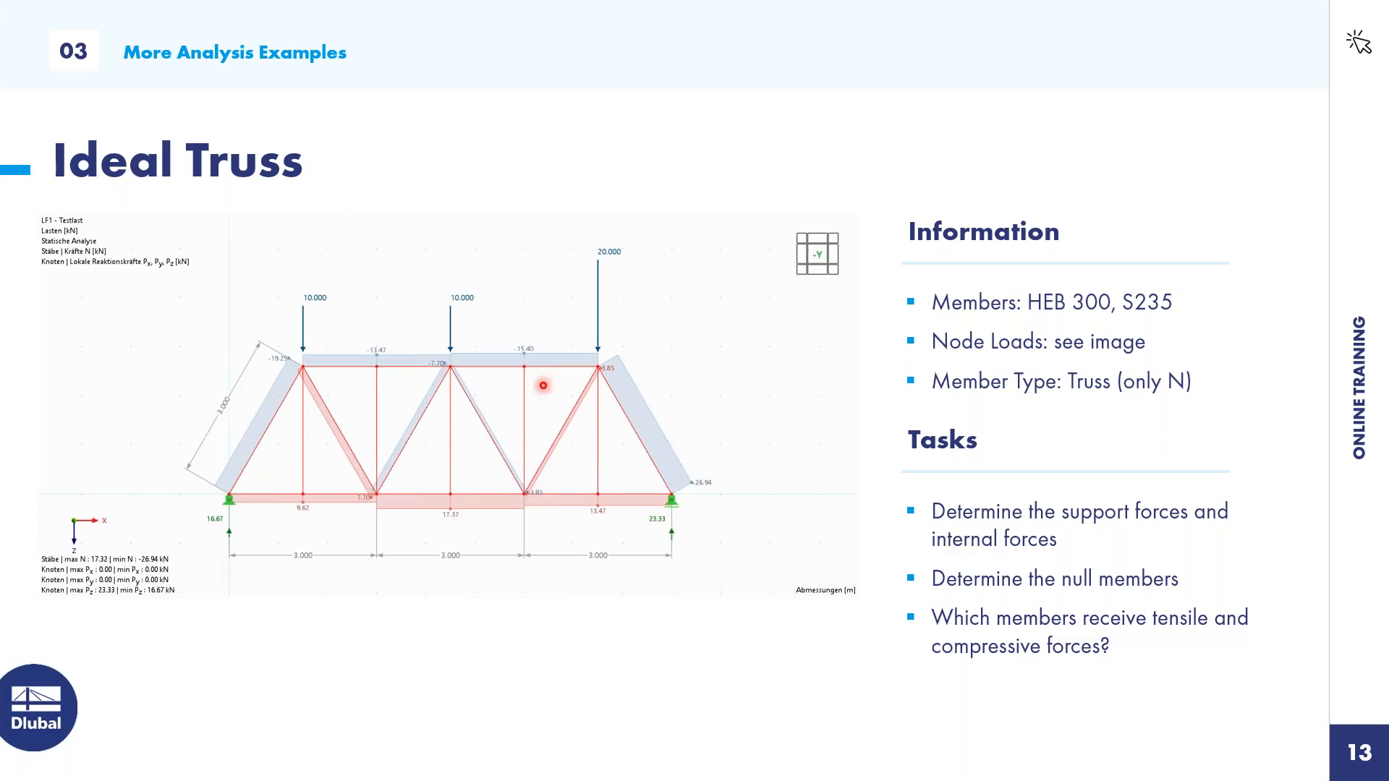
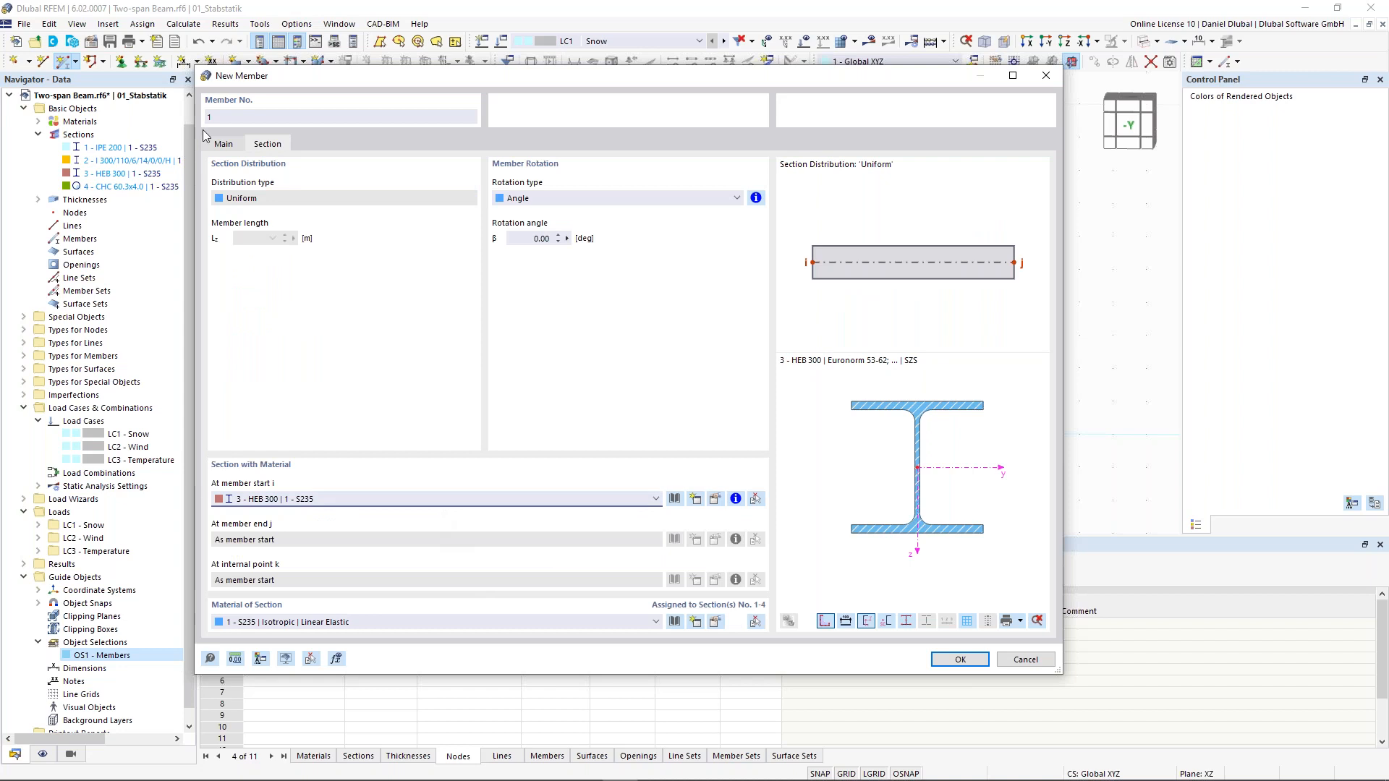
left_click(224, 145)
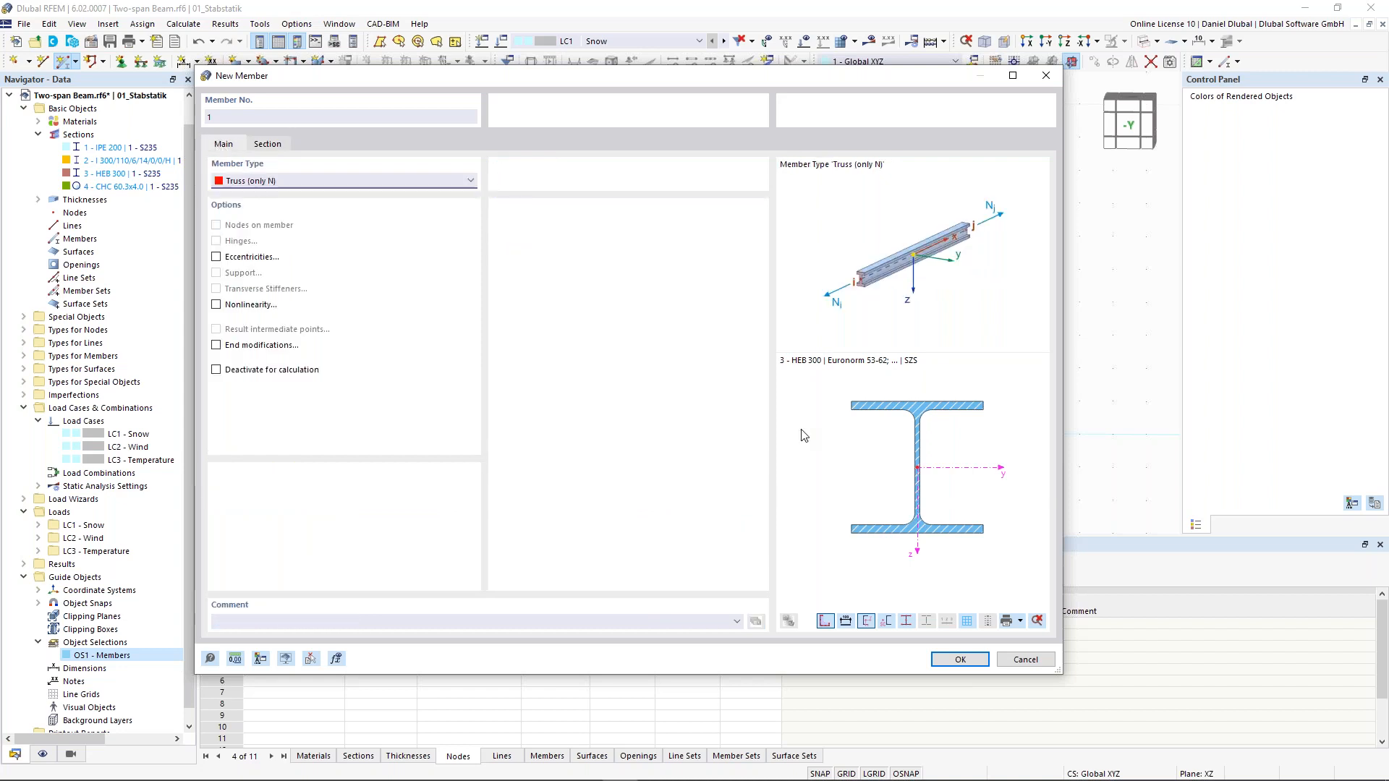
left_click(978, 660)
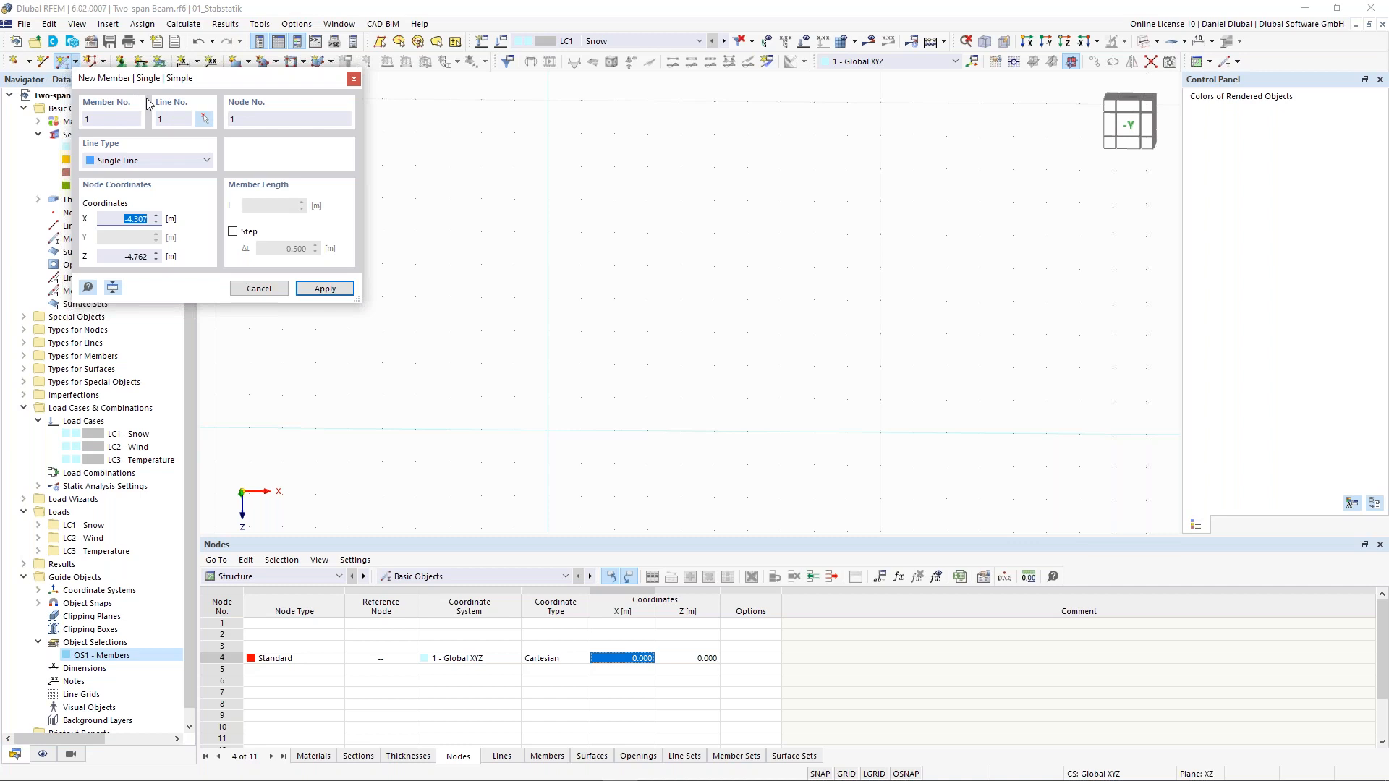
left_click(265, 289)
Step: Start a general single beam member with section 3 - HEB 300 and fix its length at 3 m
left_click(76, 61)
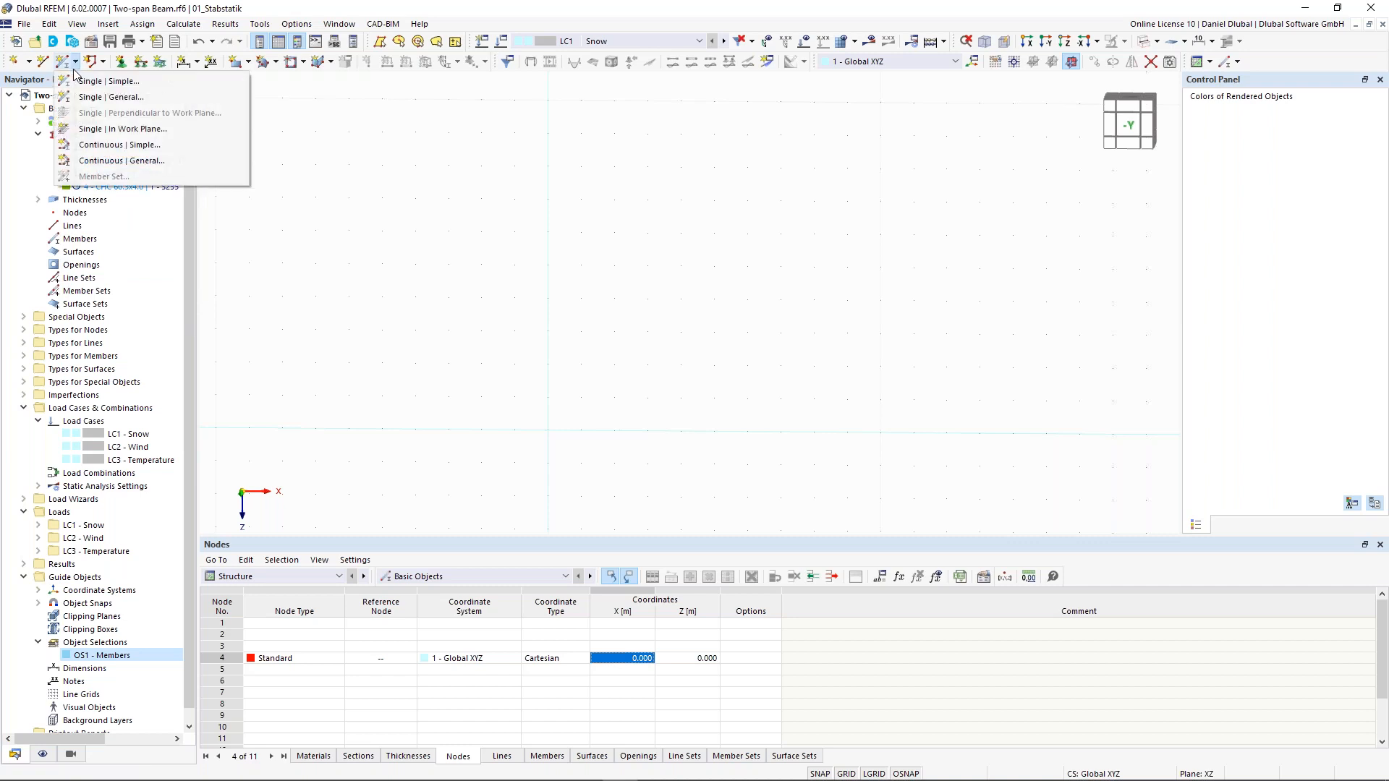
left_click(112, 102)
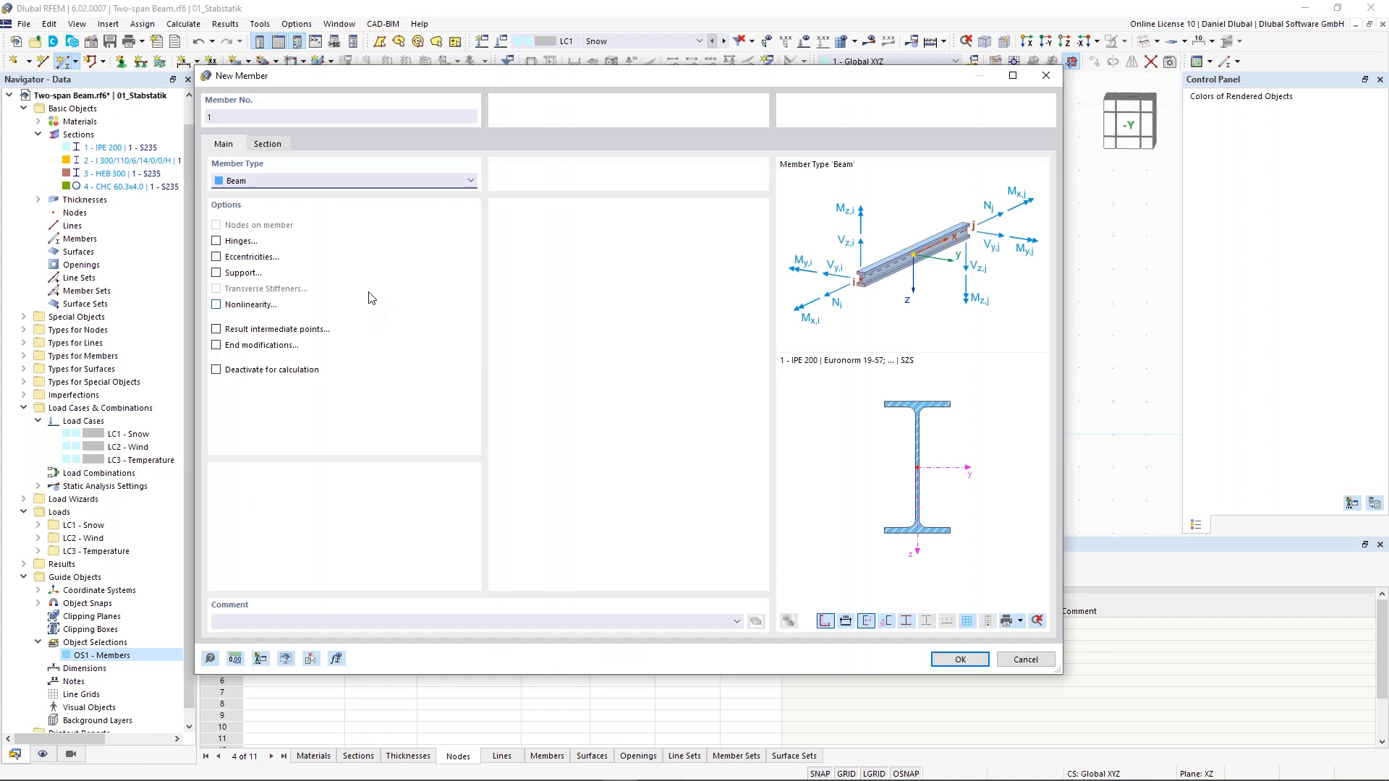
left_click(266, 144)
left_click(356, 499)
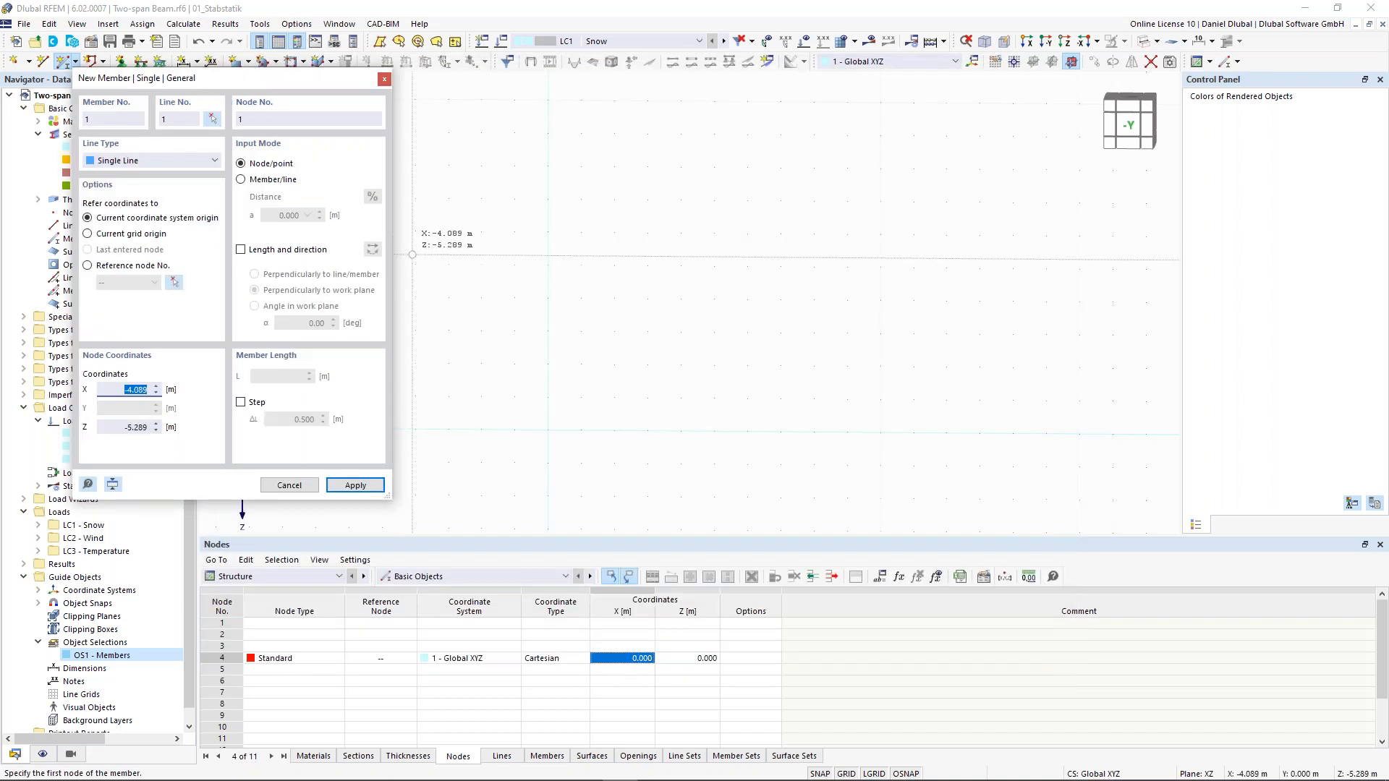
left_click(241, 249)
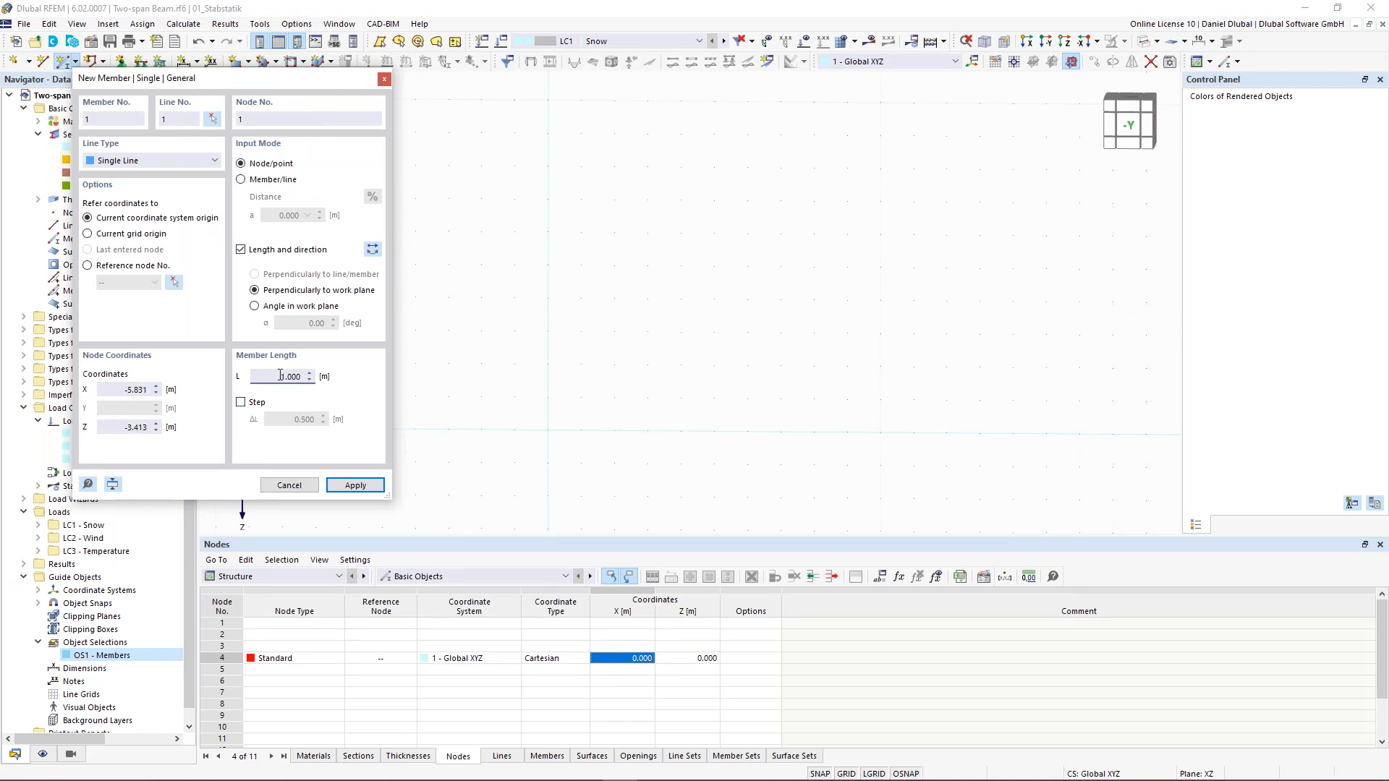
type("3")
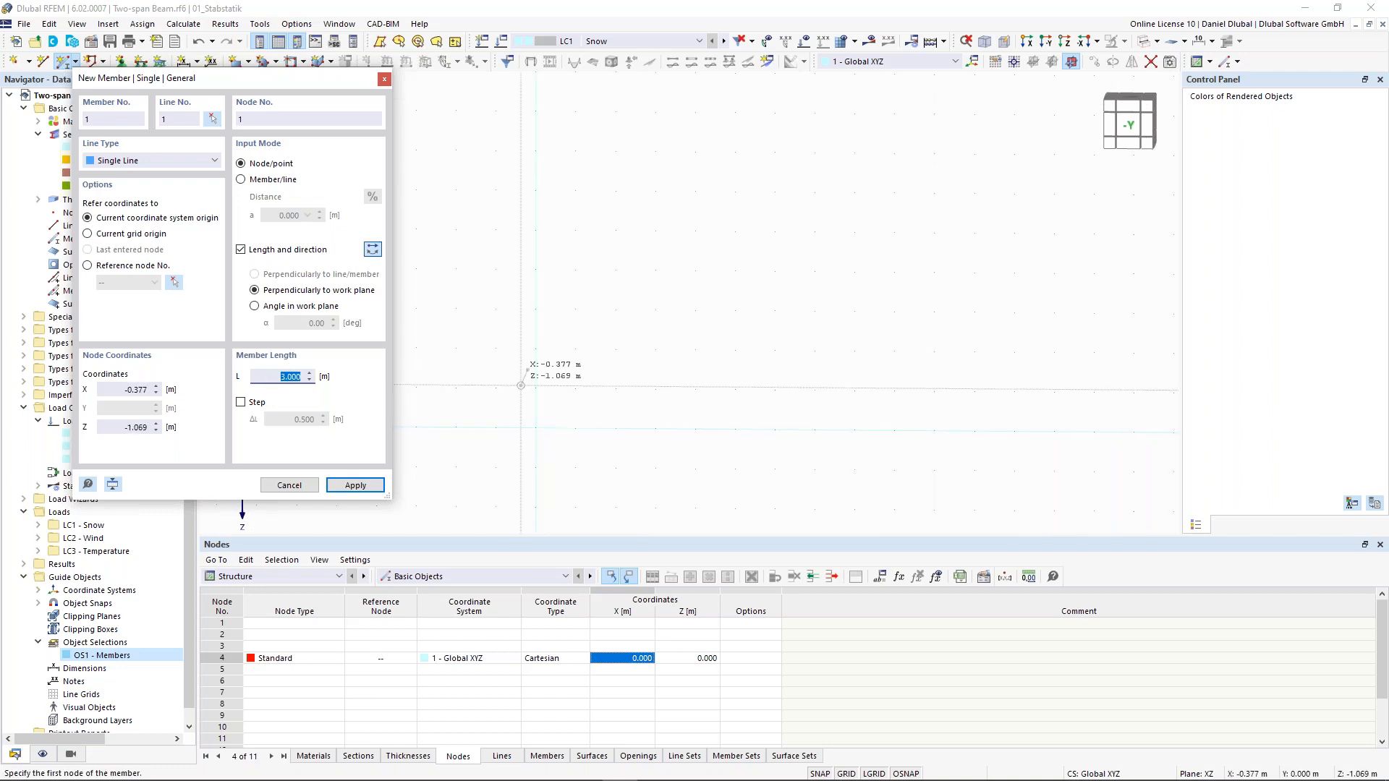
Step: Draw a 3 m diagonal from the origin at -30° in the work plane, and a mirrored one from its upper node down to X 3.000, Z 0.000
left_click(291, 307)
left_click_drag(305, 327, 334, 327)
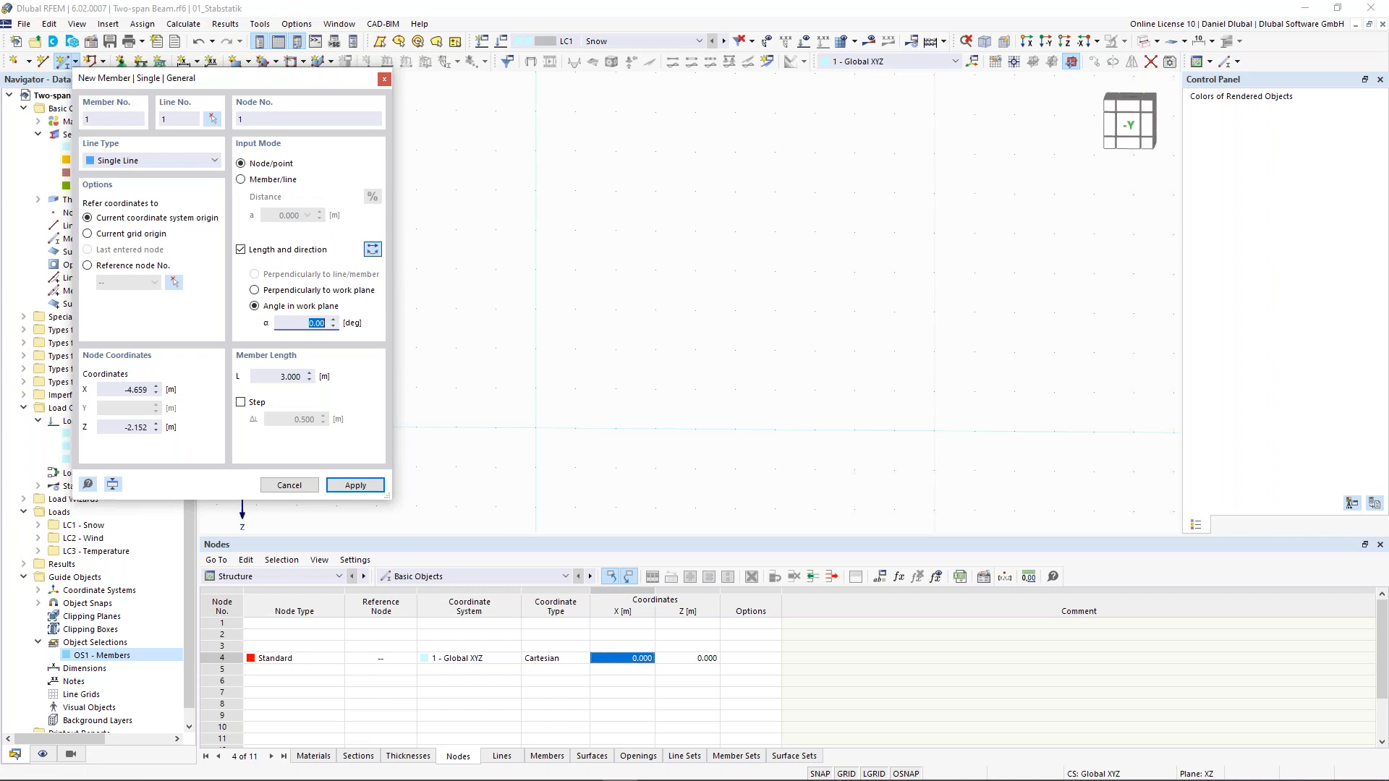
type("30")
key("Tab")
left_click(303, 323)
type("-")
key("Tab")
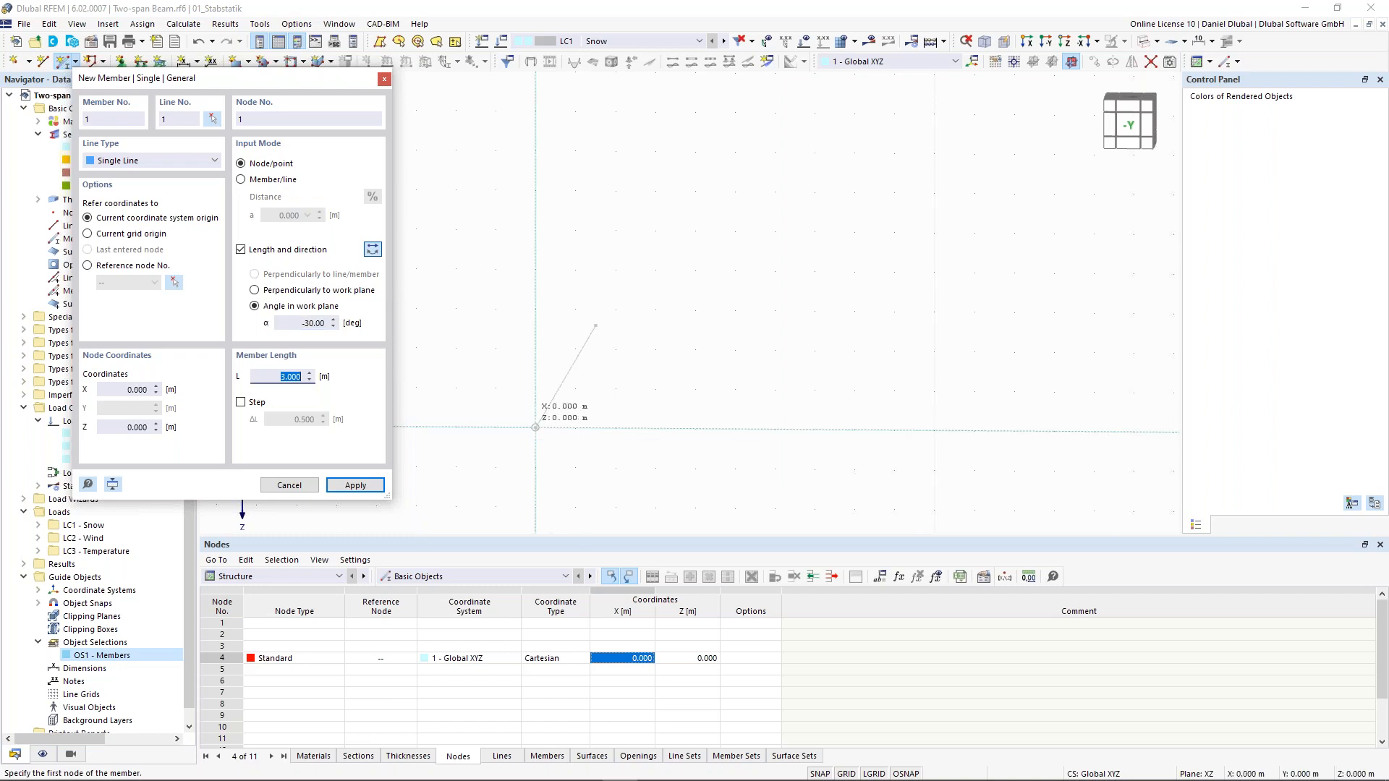
left_click(536, 428)
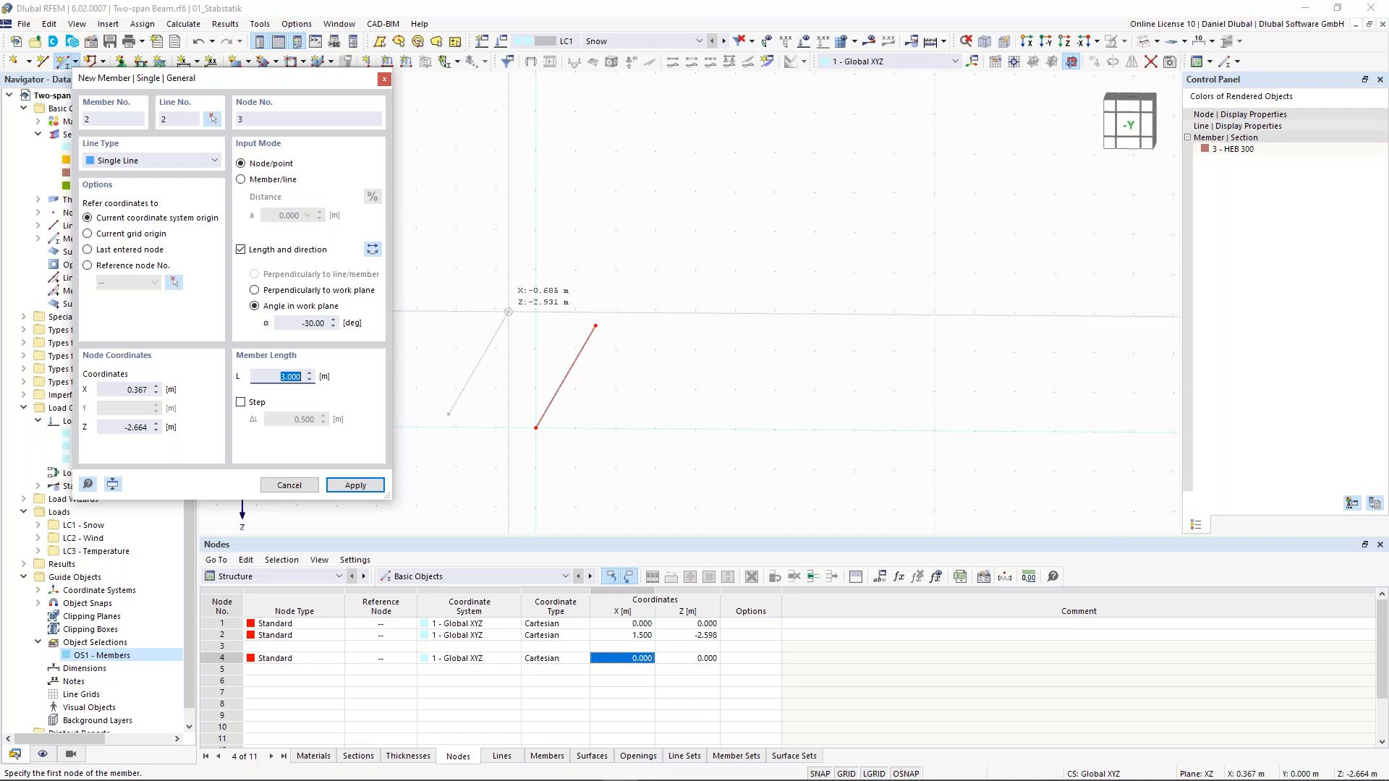
key("Return")
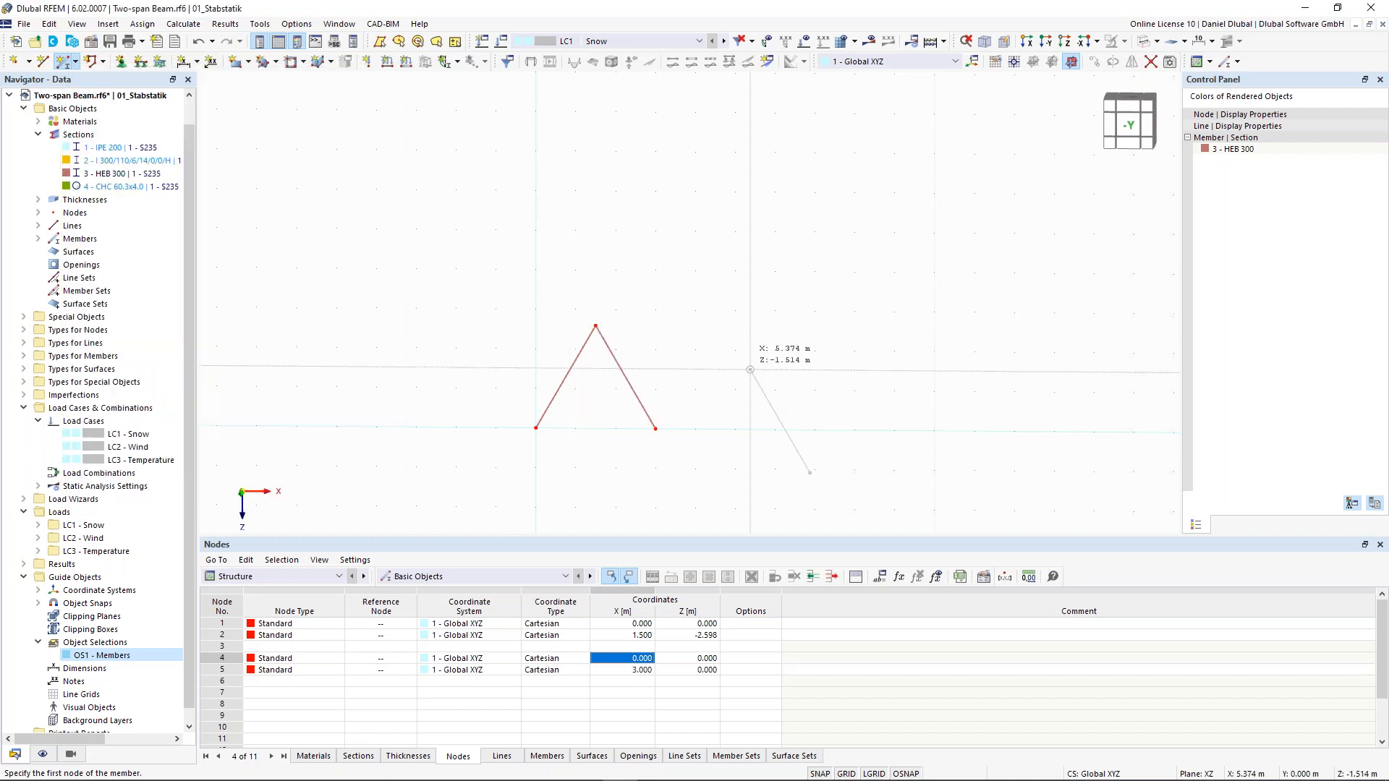
key("Escape")
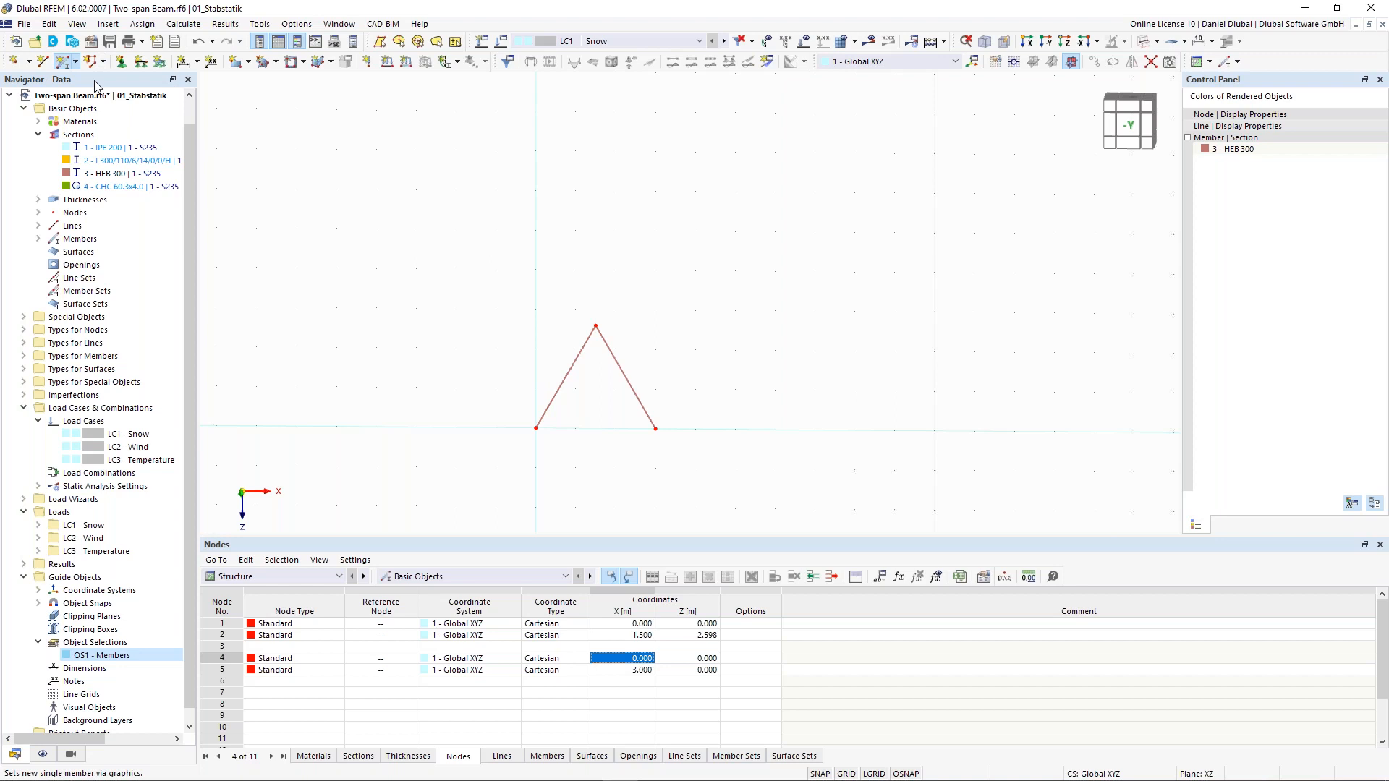
Step: Close the triangle with a horizontal HEB 300 member between the two base nodes, adopting the left diagonal's properties
left_click(66, 61)
left_click(564, 381)
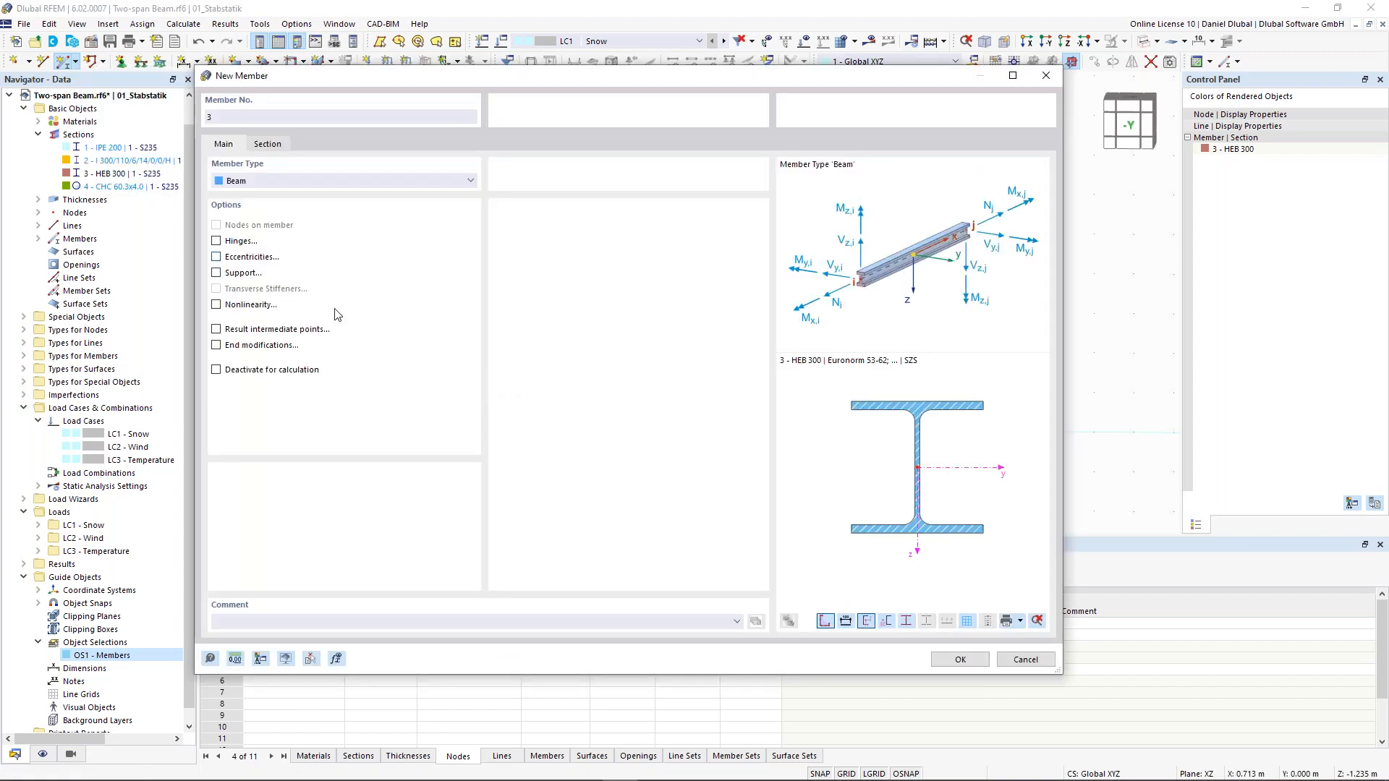
left_click(958, 660)
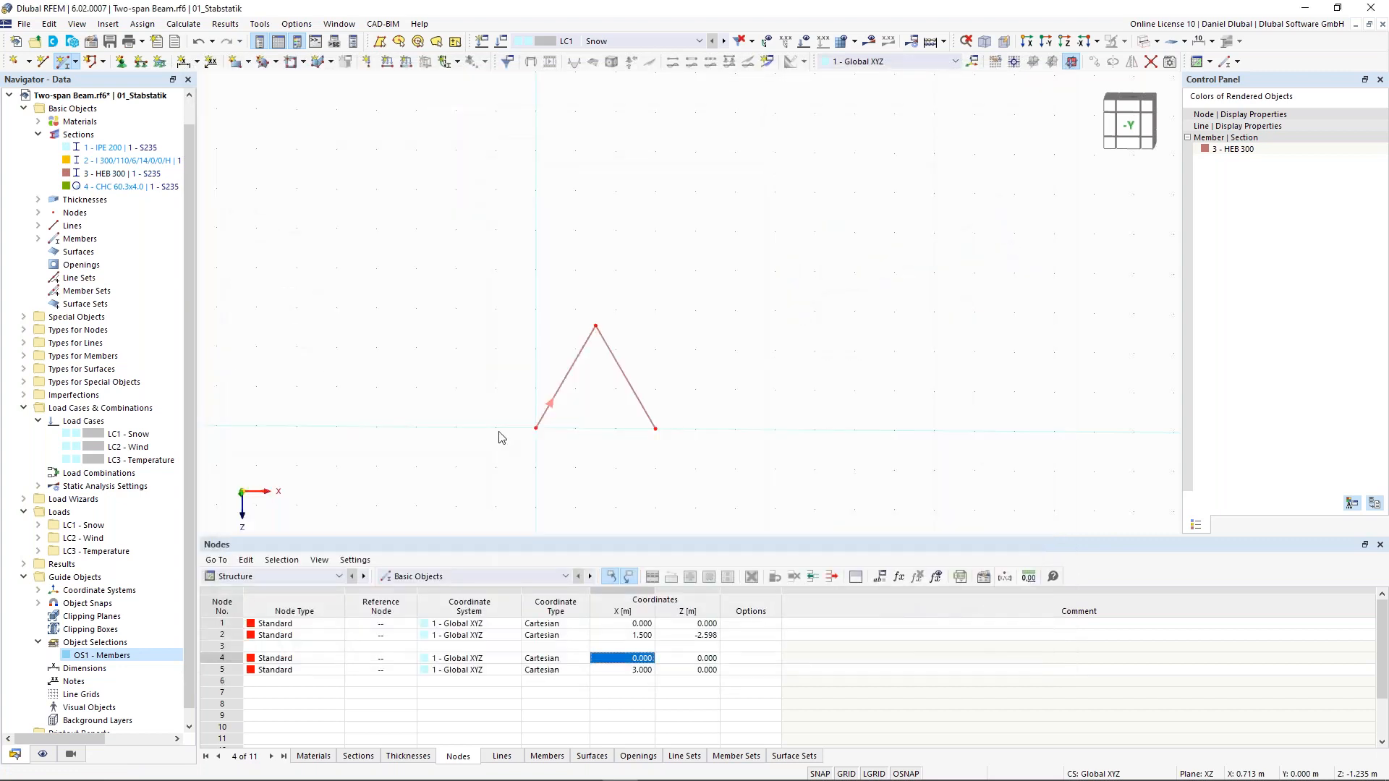
left_click(535, 428)
left_click(655, 428)
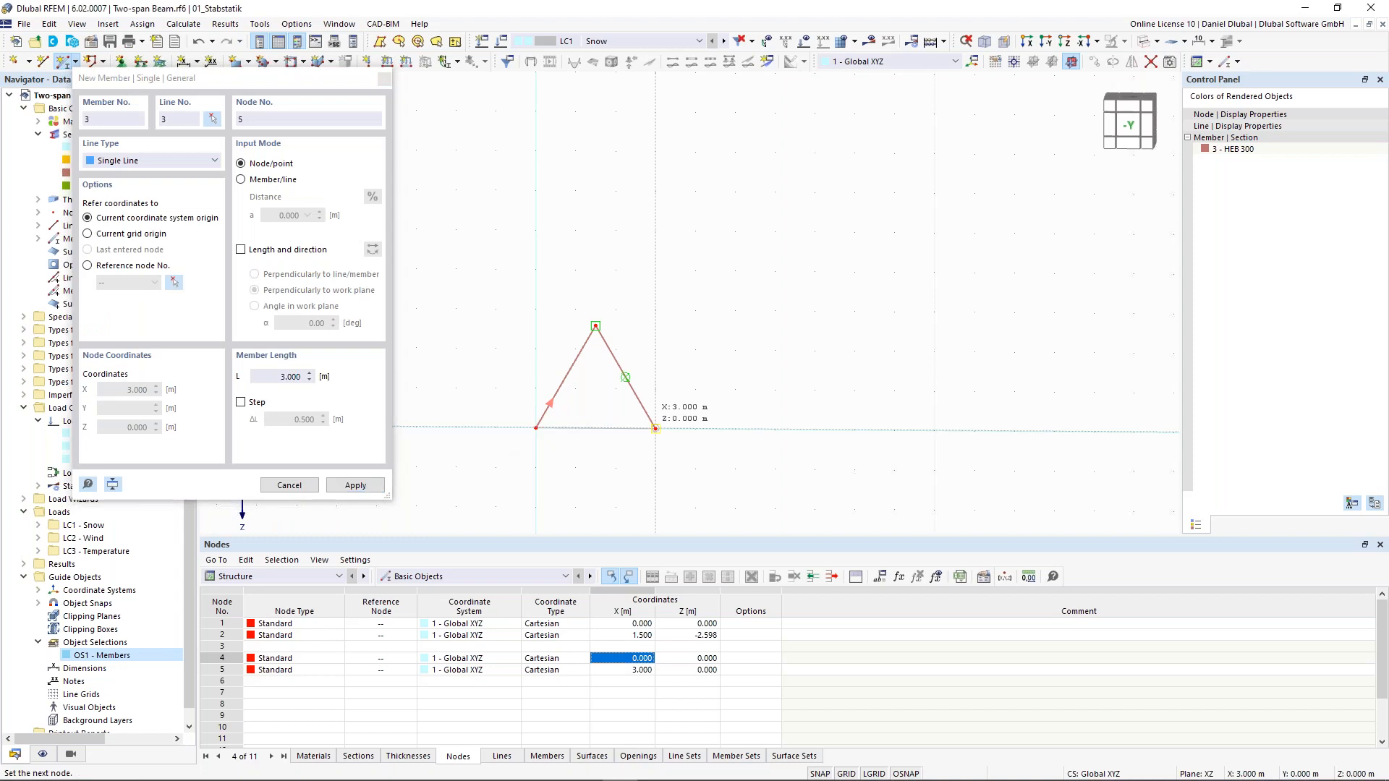
key("Escape")
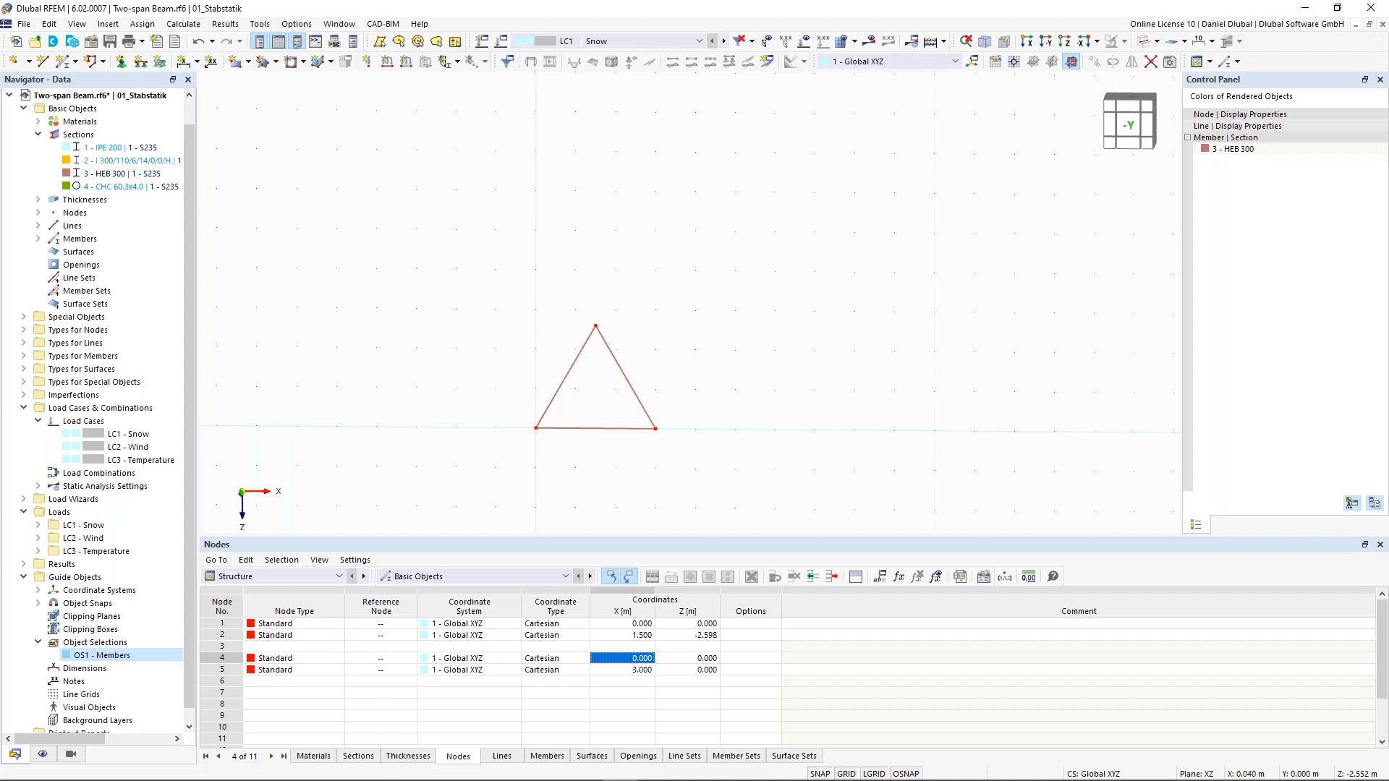
Step: Copy the triangle twice along X, each time by 3 m, so that three triangles stand side by side
left_click_drag(745, 478, 756, 497)
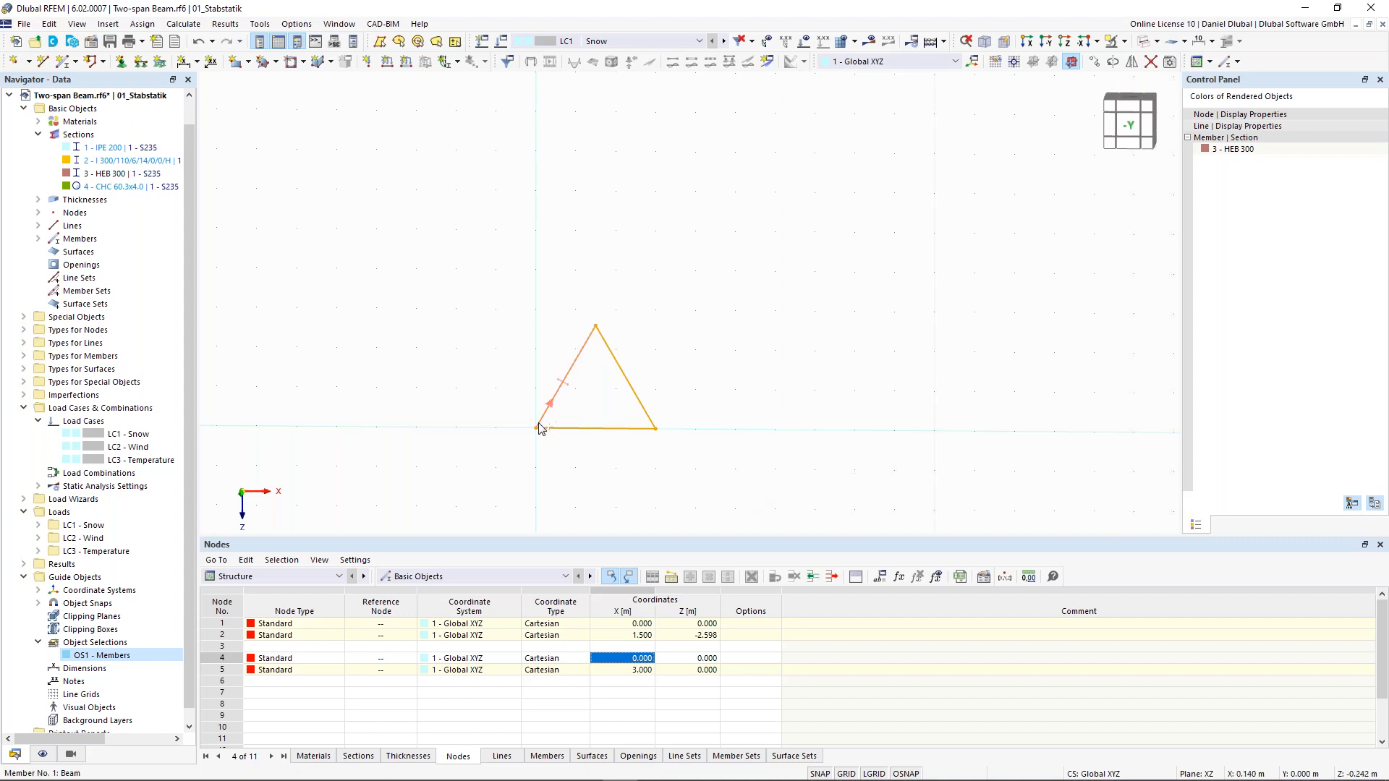
left_click_drag(536, 432, 658, 430)
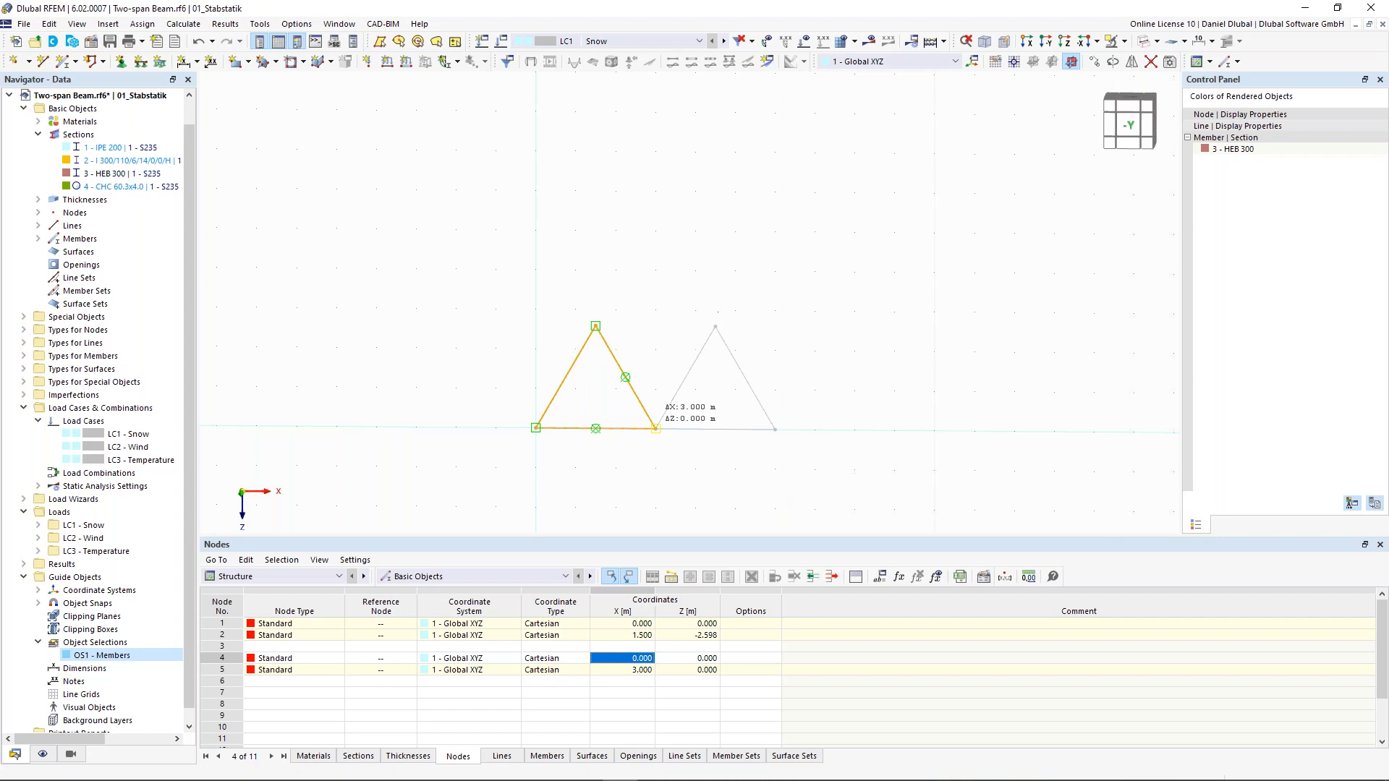
left_click(707, 303)
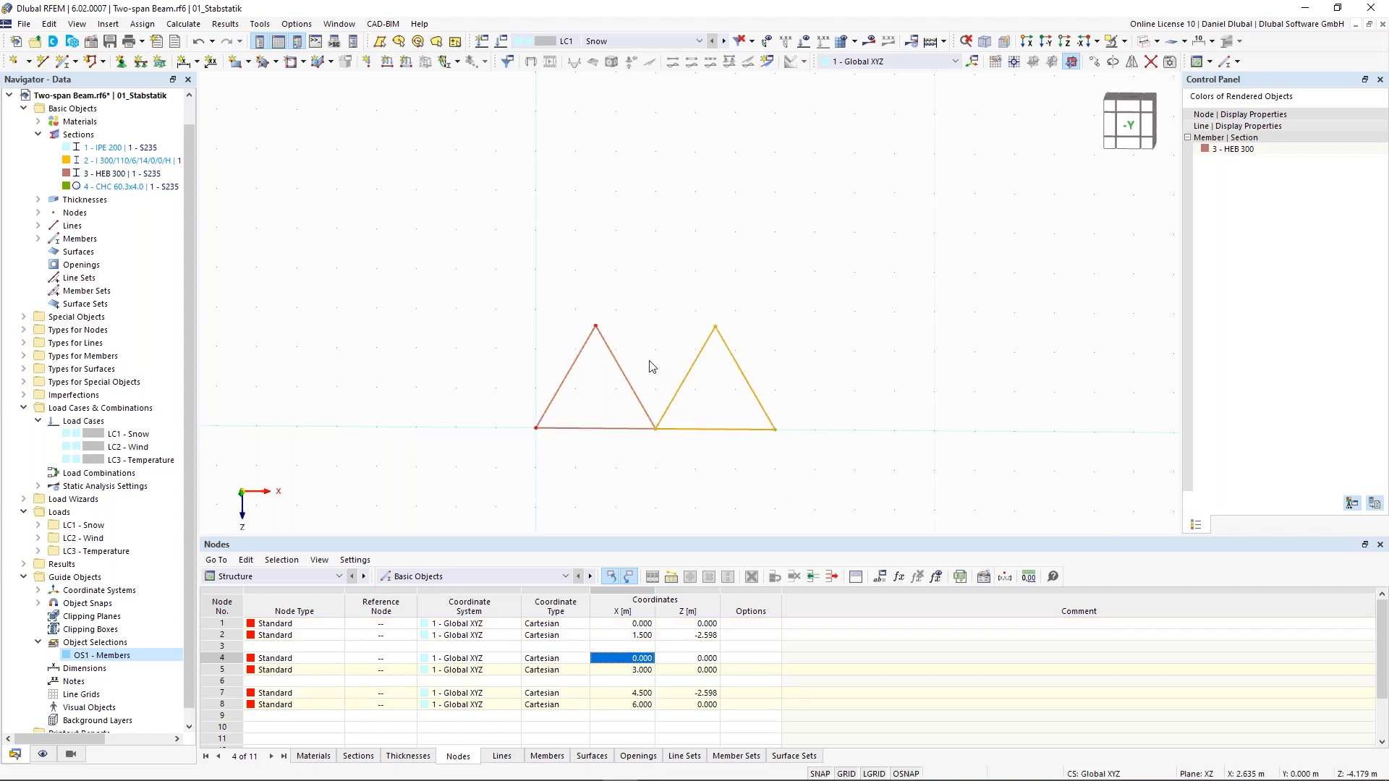
left_click(657, 429)
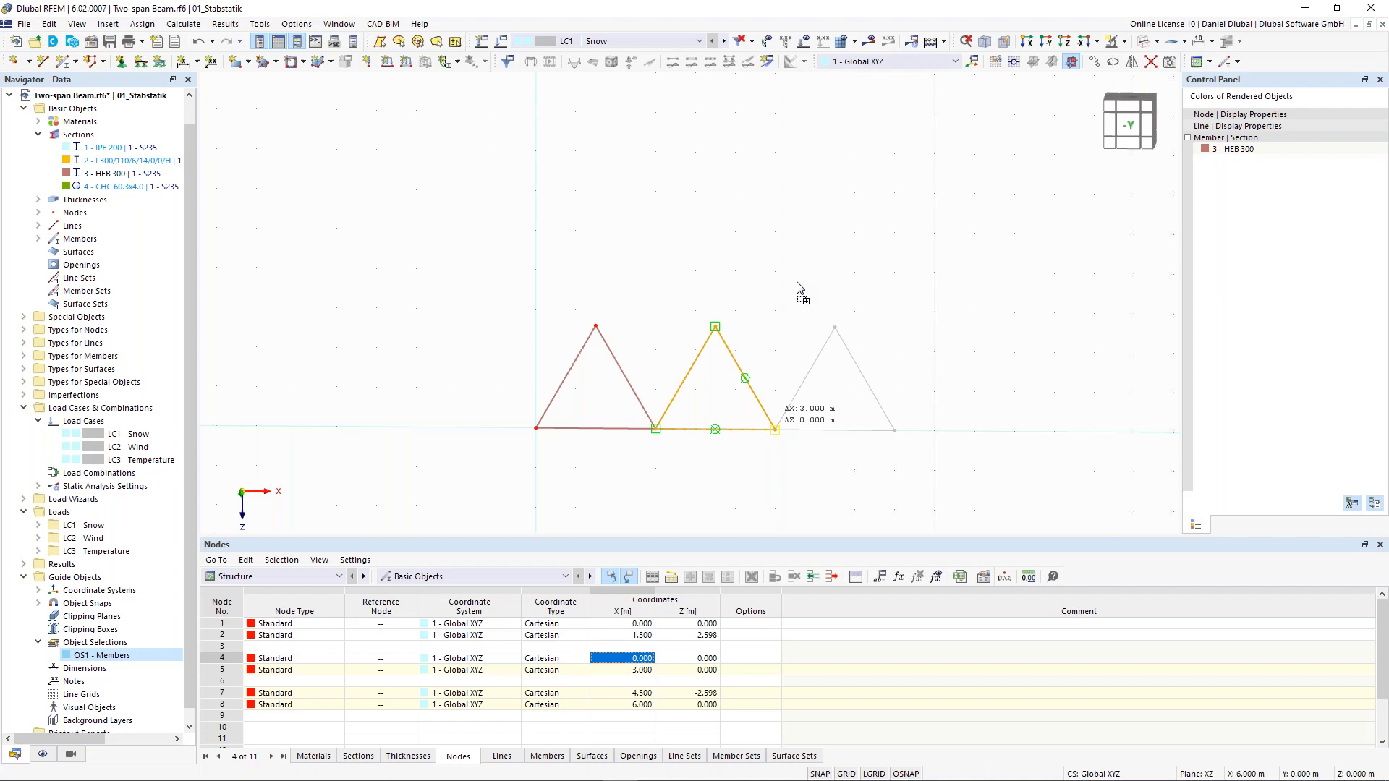
left_click(798, 287)
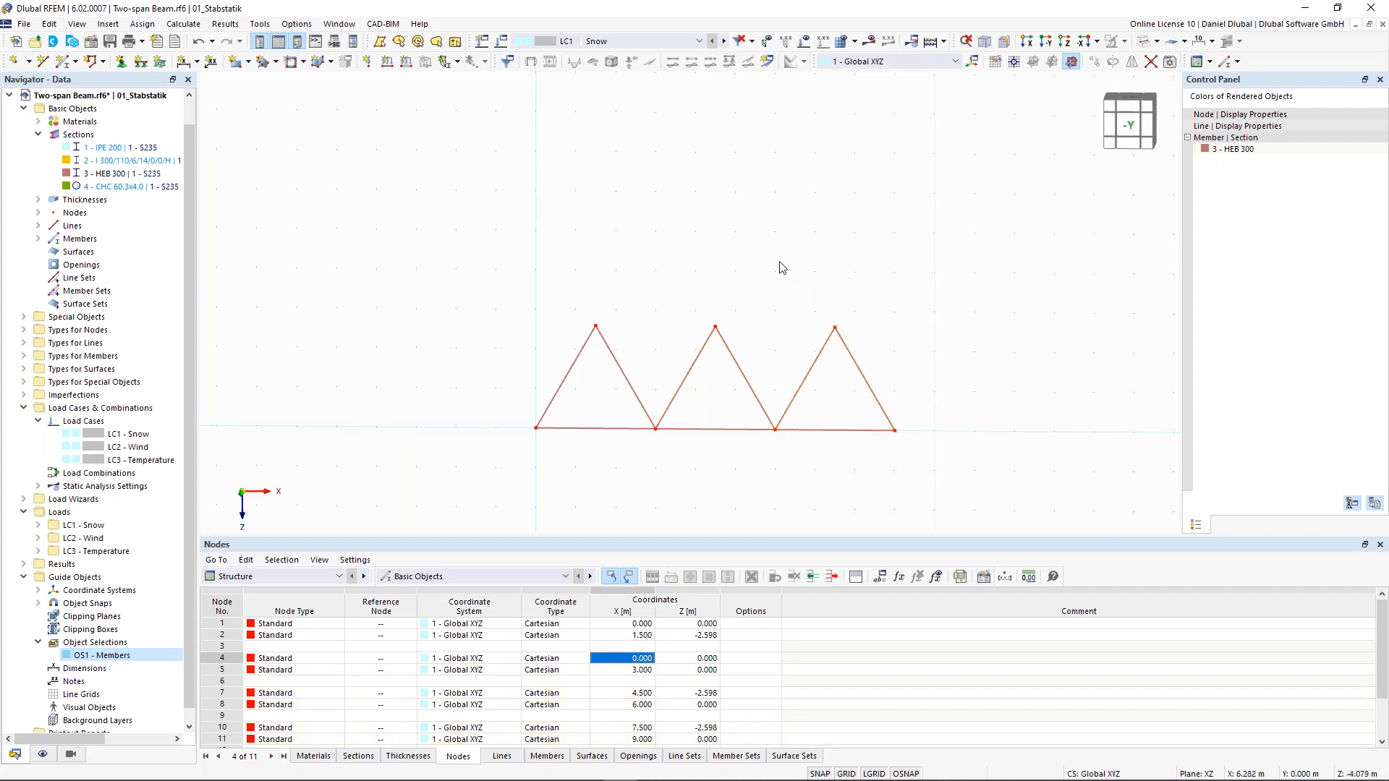
Step: Join the three apex nodes with two top chord members that adopt the properties of the leftmost diagonal
scroll(735, 267, "down", 1)
scroll(694, 256, "down", 2)
scroll(691, 283, "up", 1)
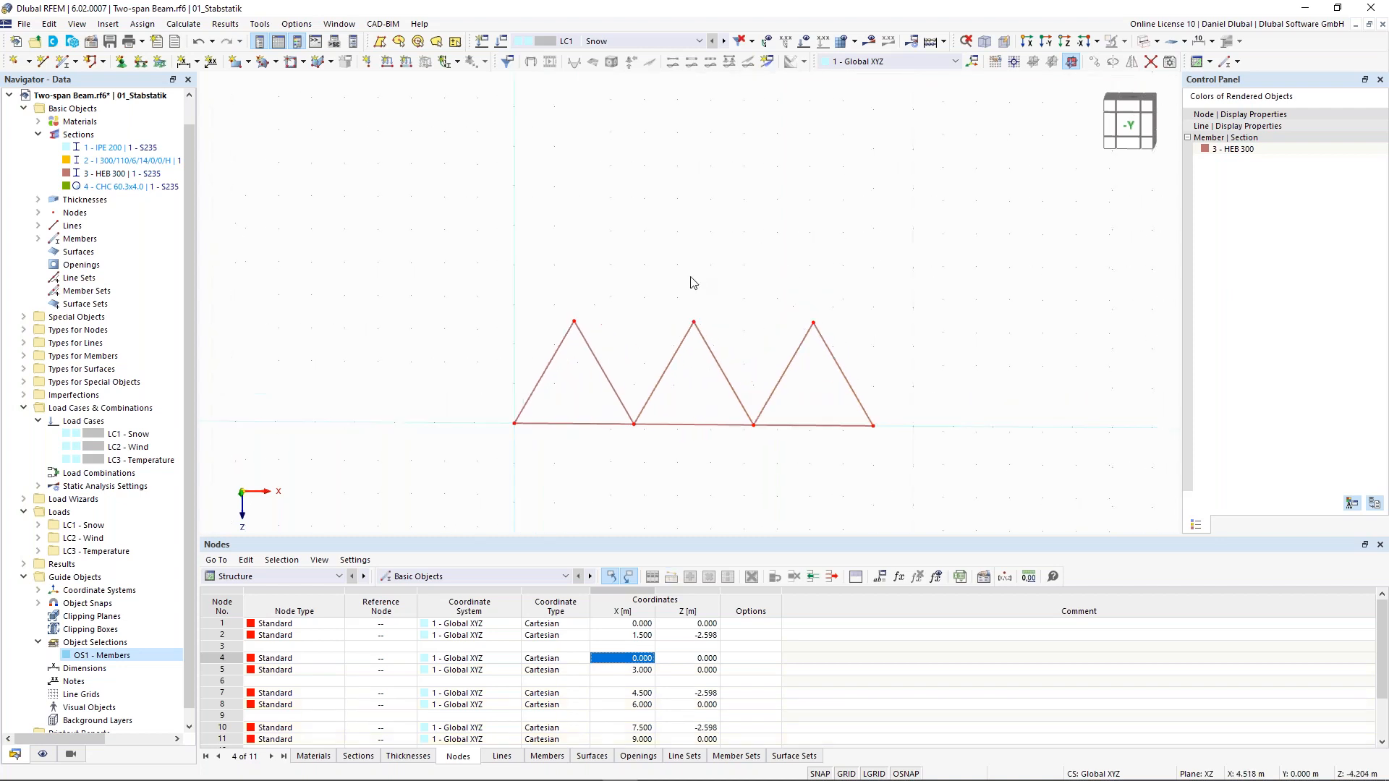
left_click(61, 62)
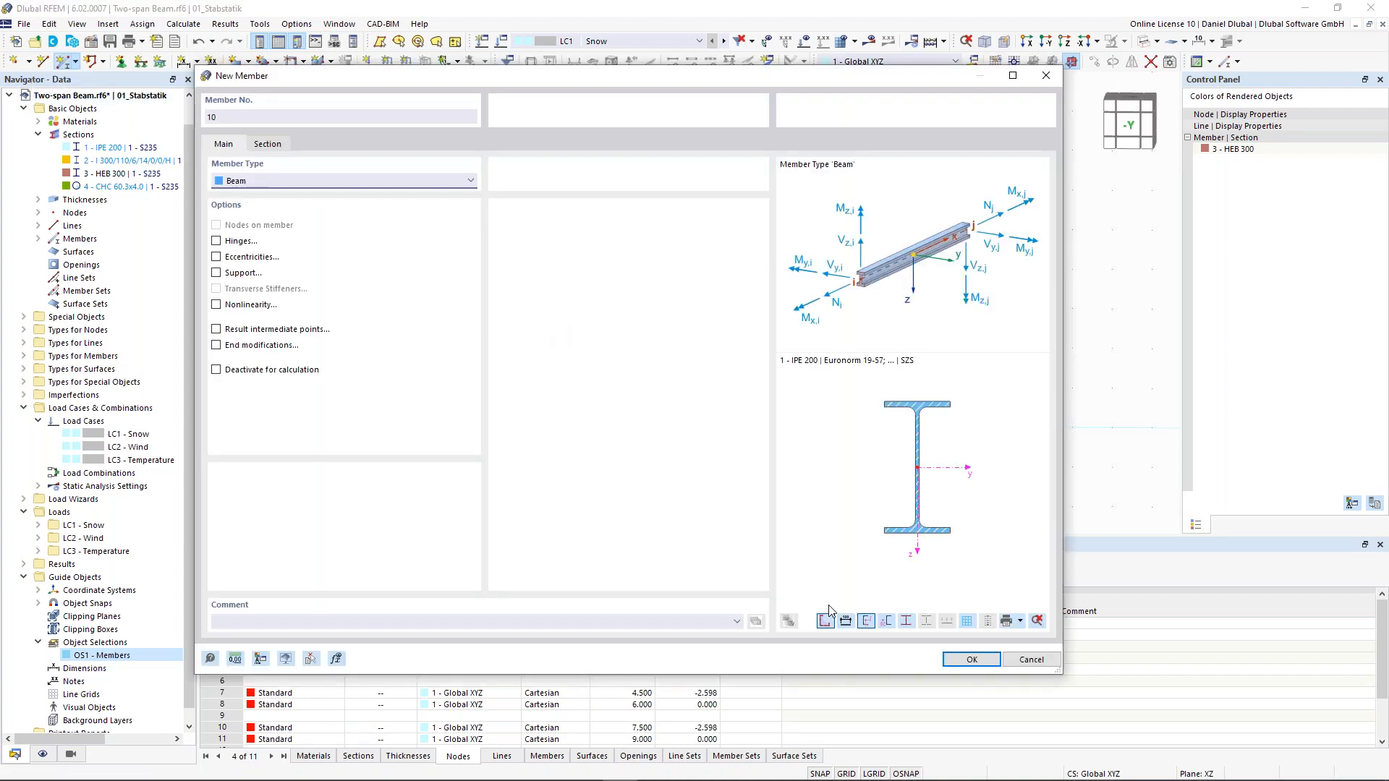
left_click(314, 661)
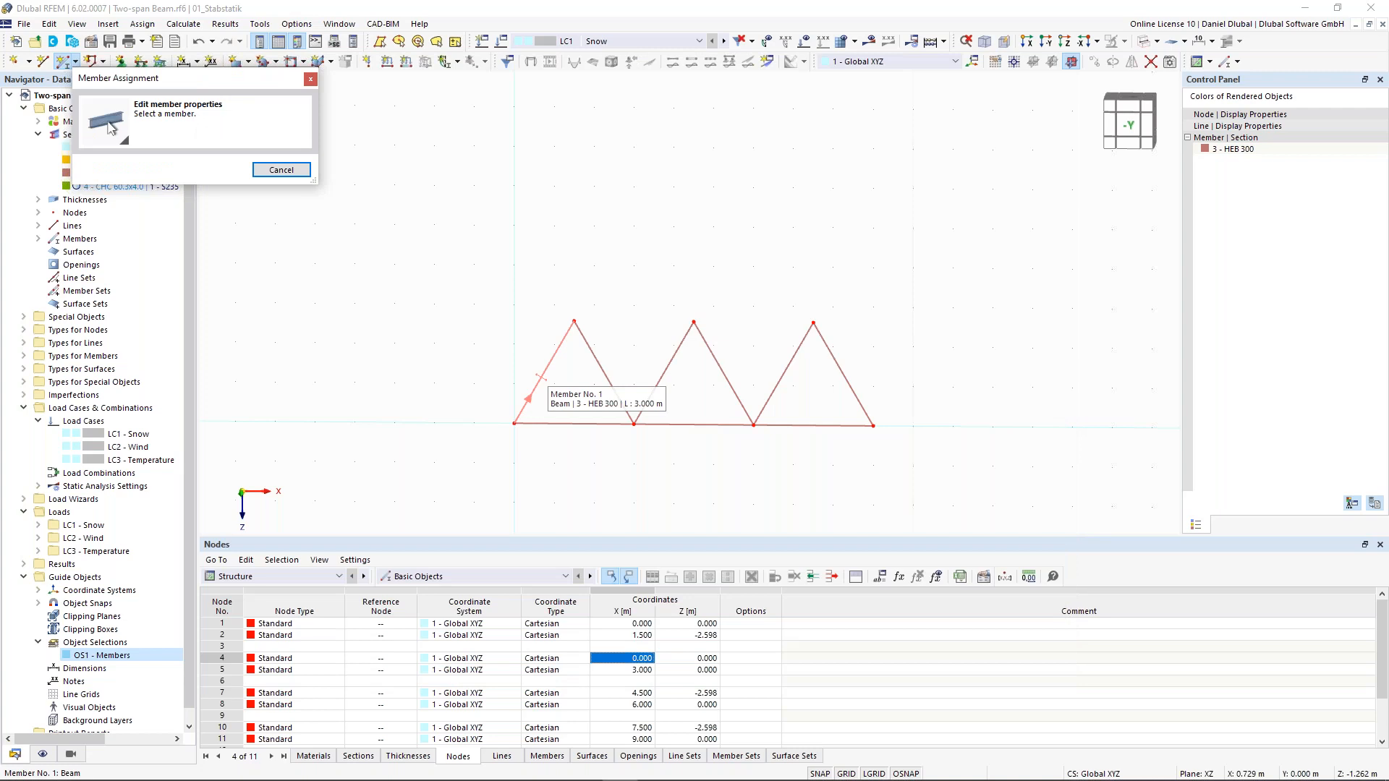
left_click(540, 377)
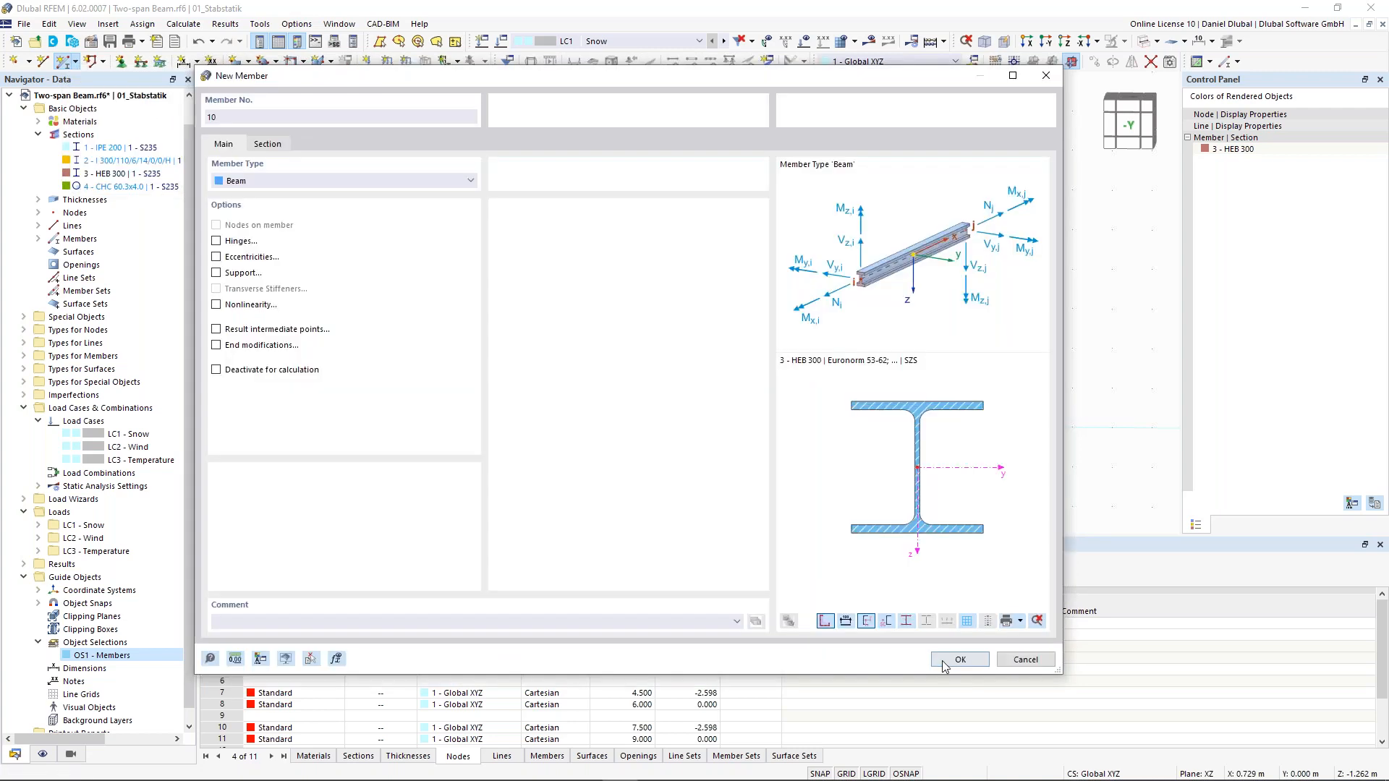
left_click(944, 661)
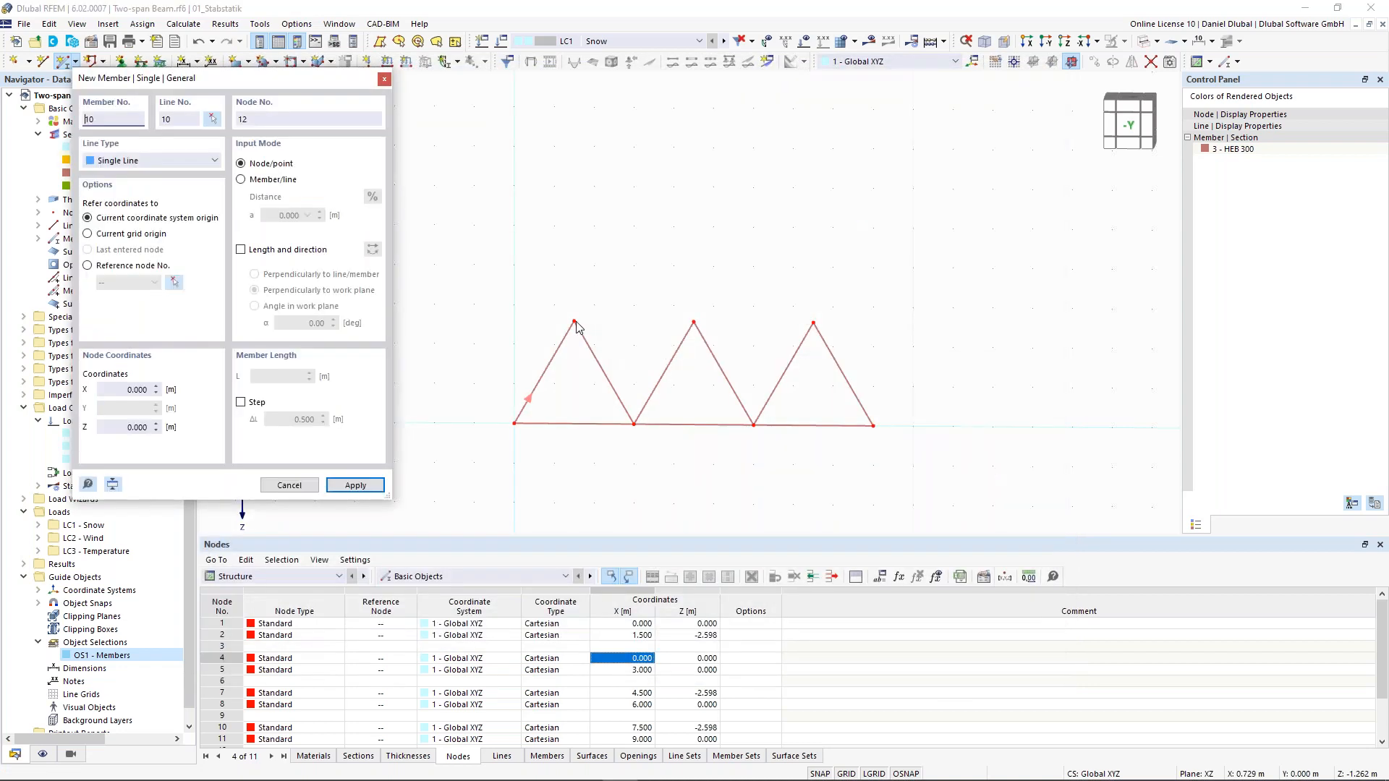
left_click(574, 321)
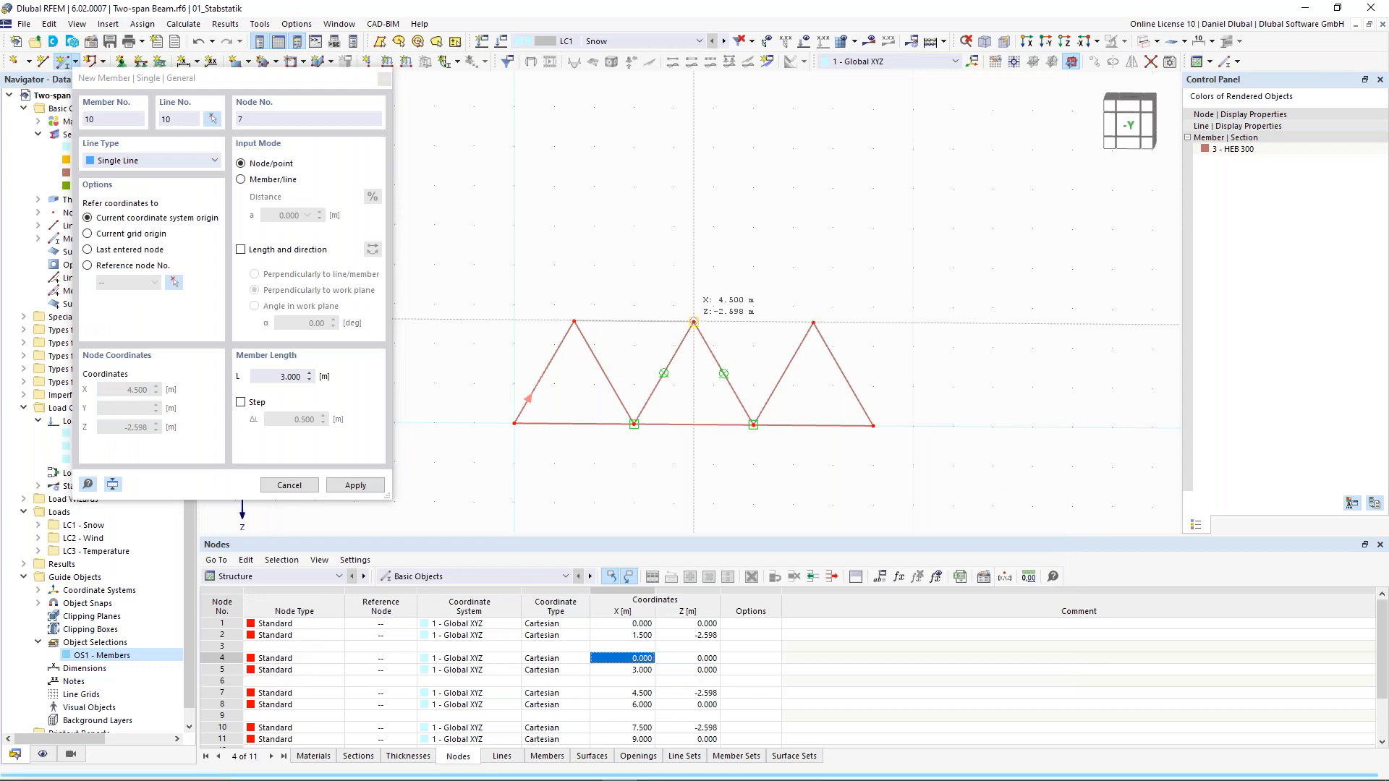
left_click(693, 321)
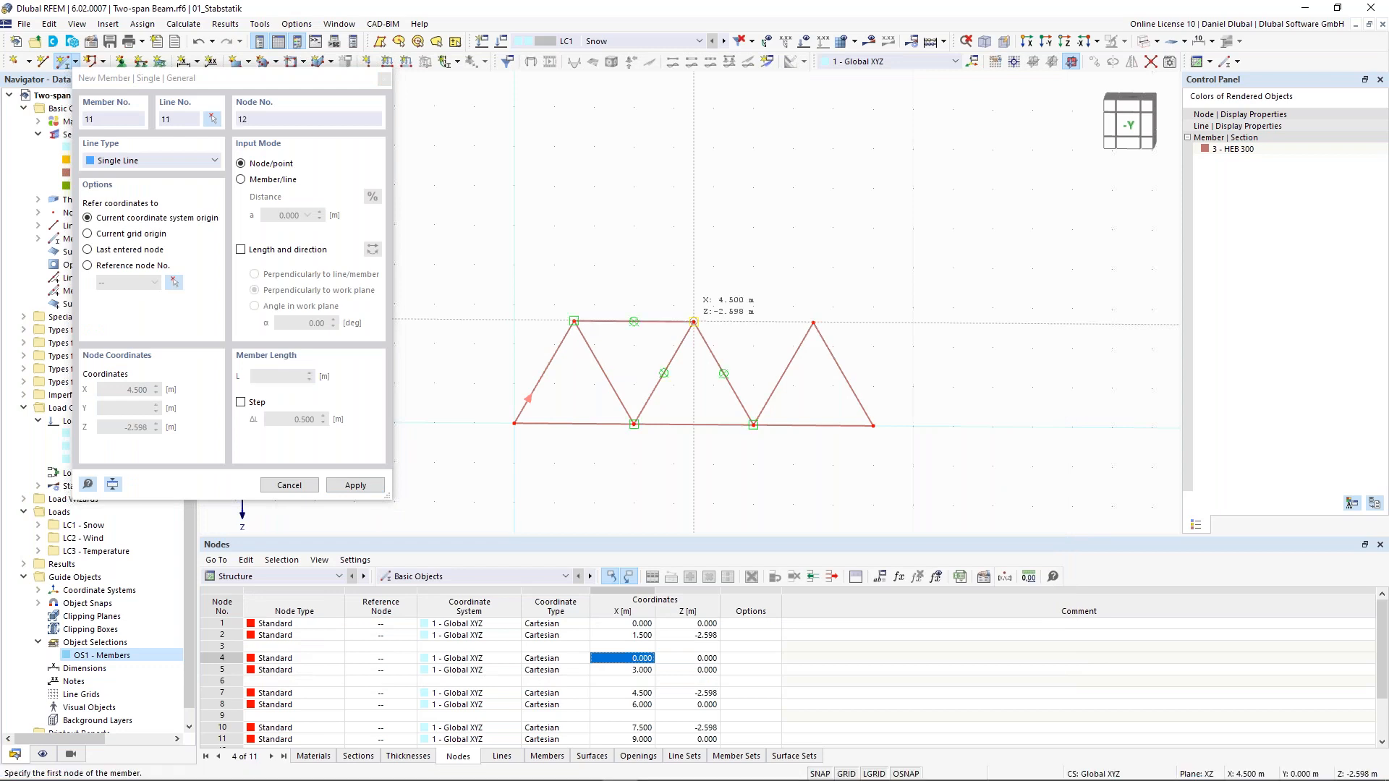
left_click(693, 322)
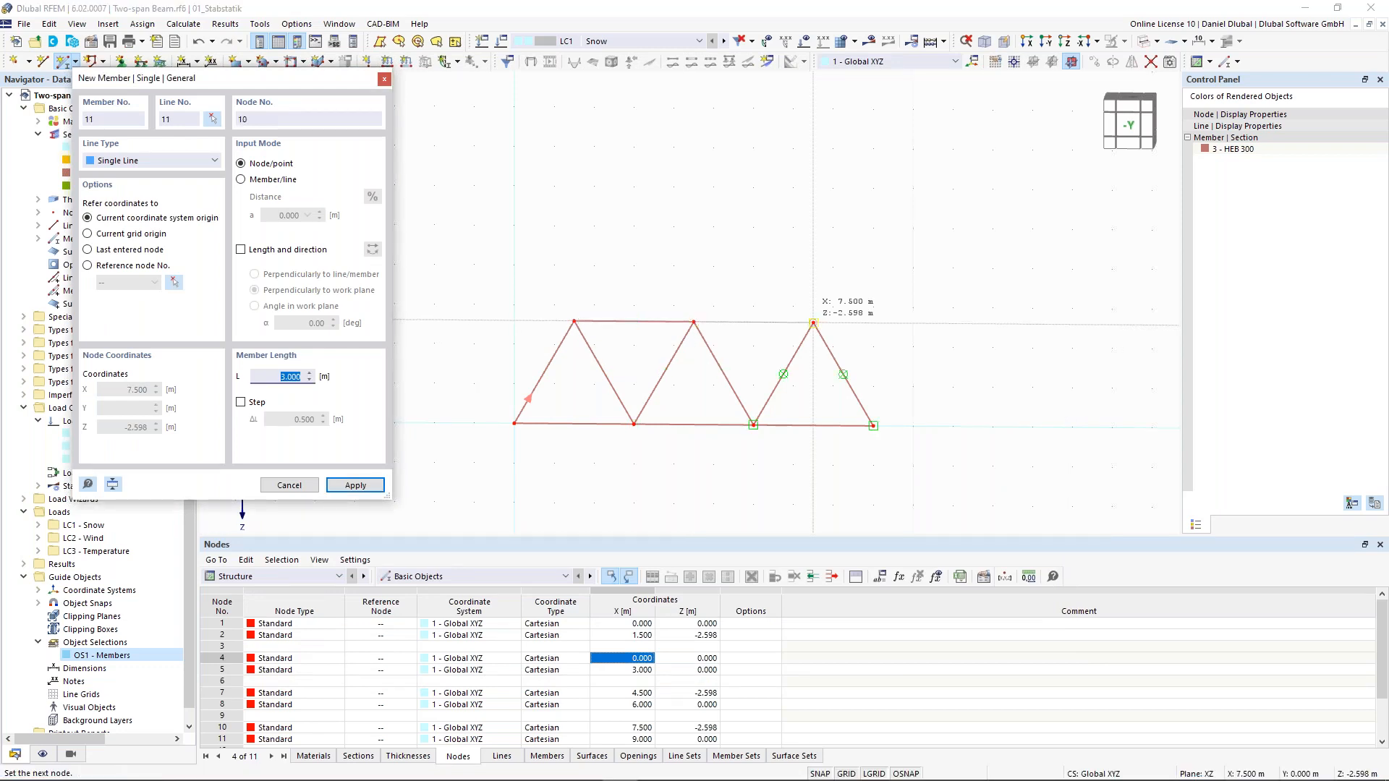
left_click(813, 323)
key("Escape")
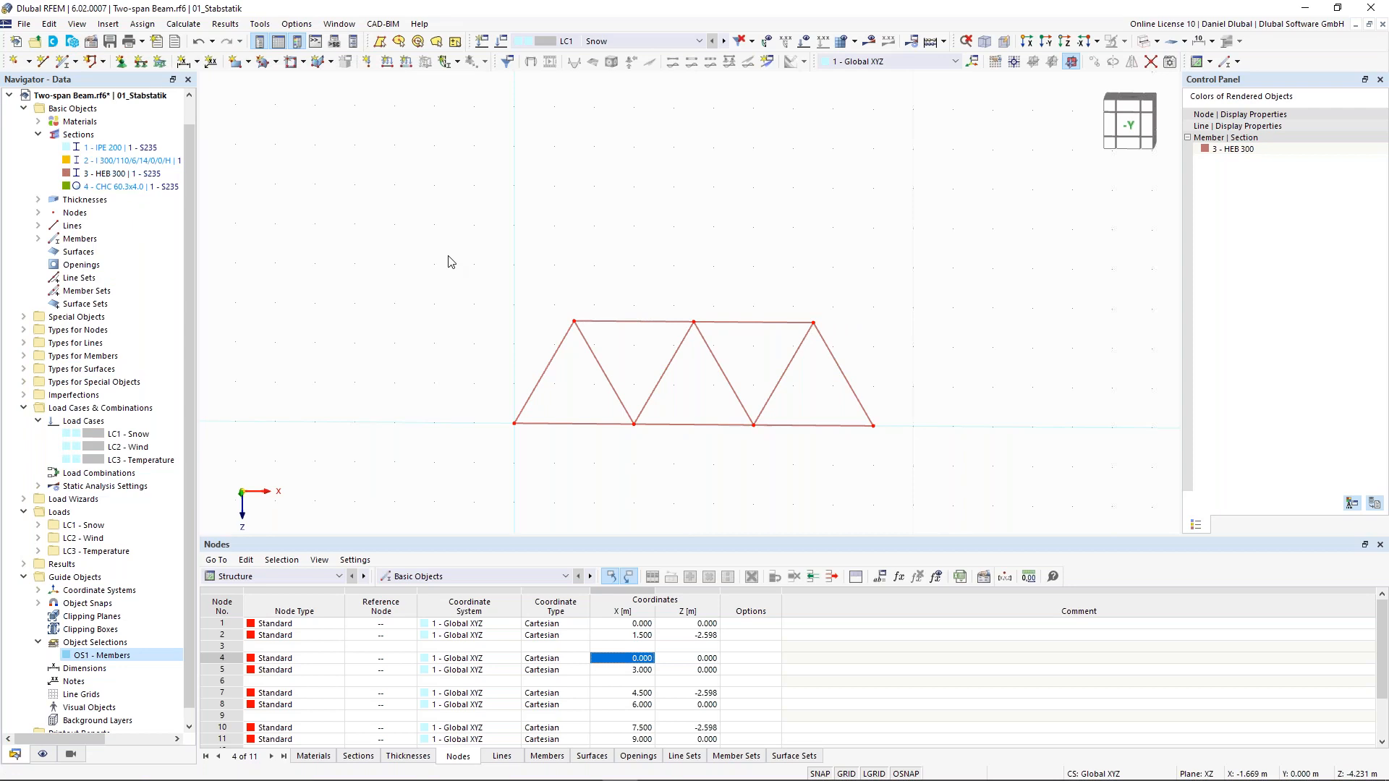
Step: Change the member type of all members 1-11 to Truss (only N), then clear the selection
left_click_drag(415, 219, 877, 439)
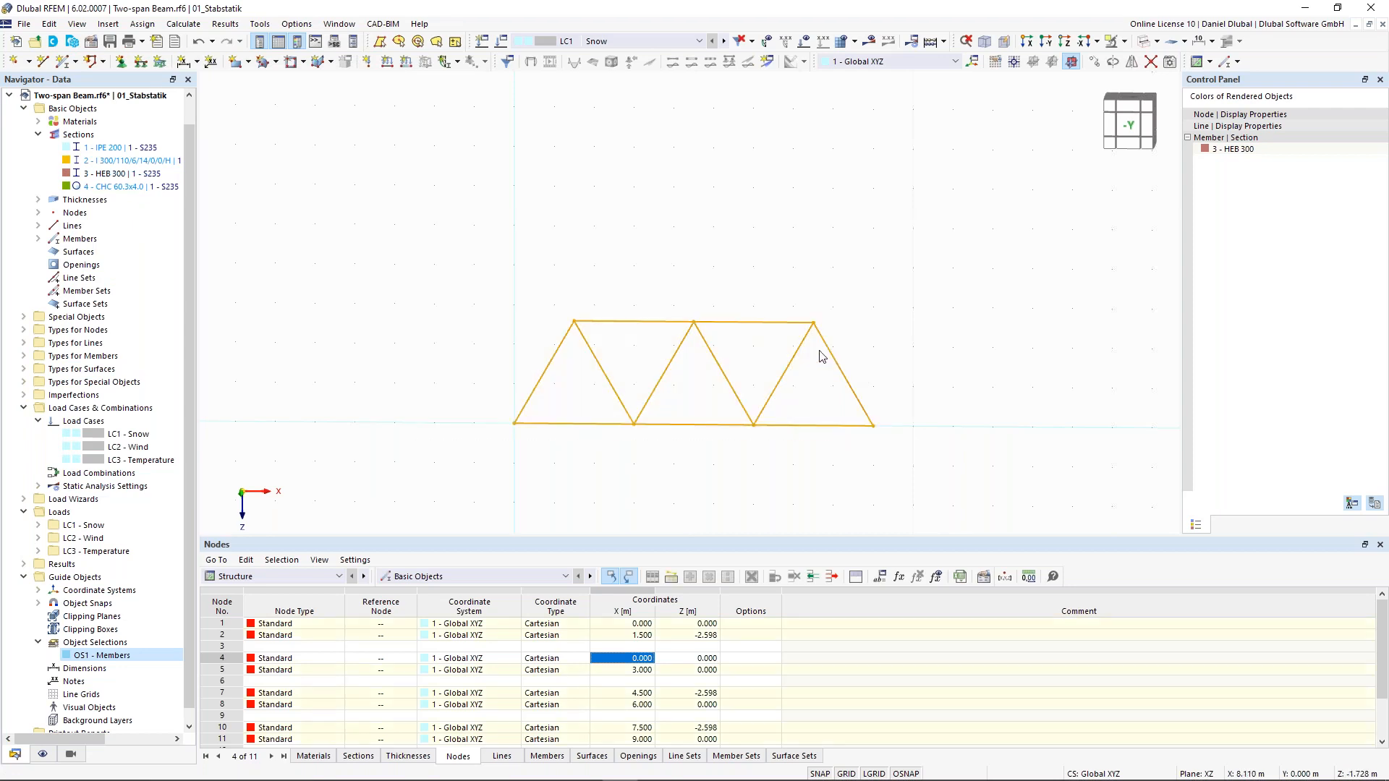
left_click_drag(424, 209, 943, 486)
double_click(782, 383)
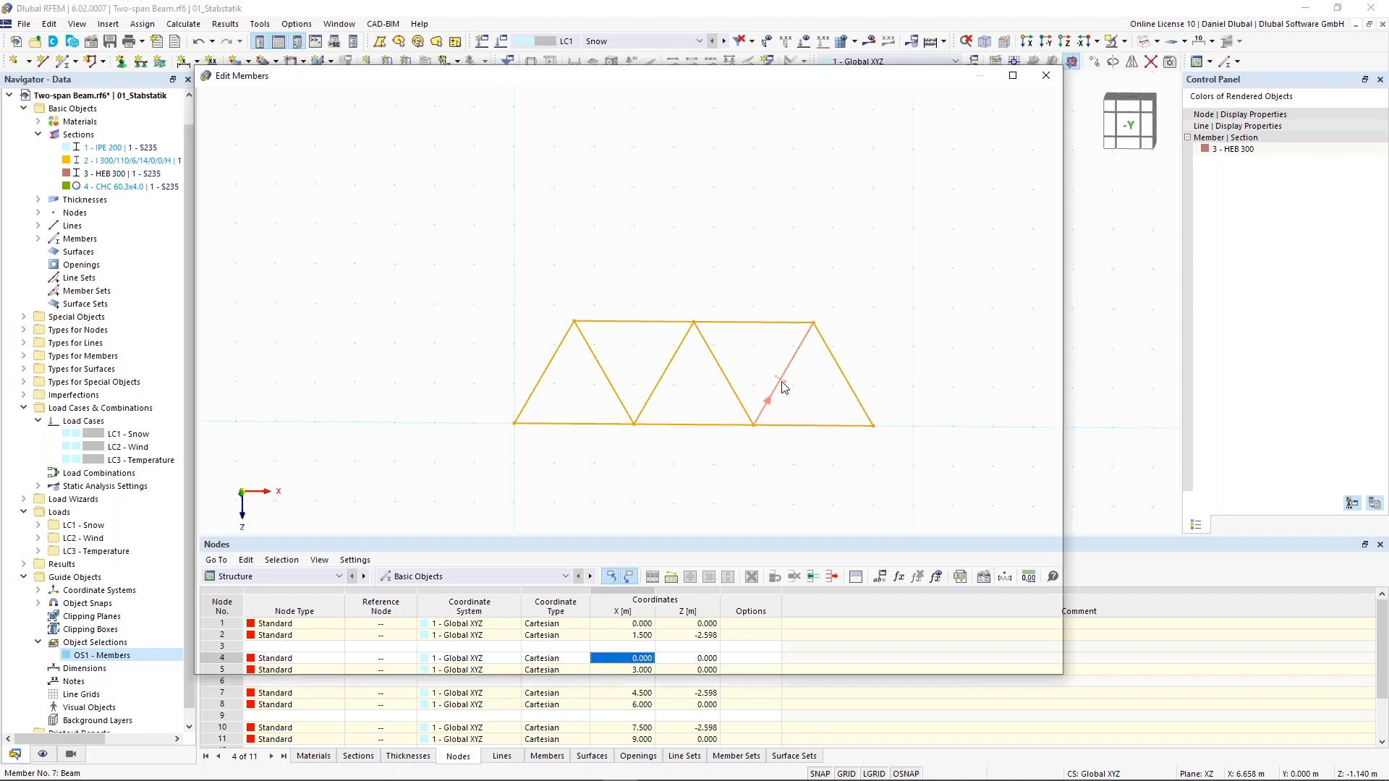
left_click_drag(495, 181, 692, 181)
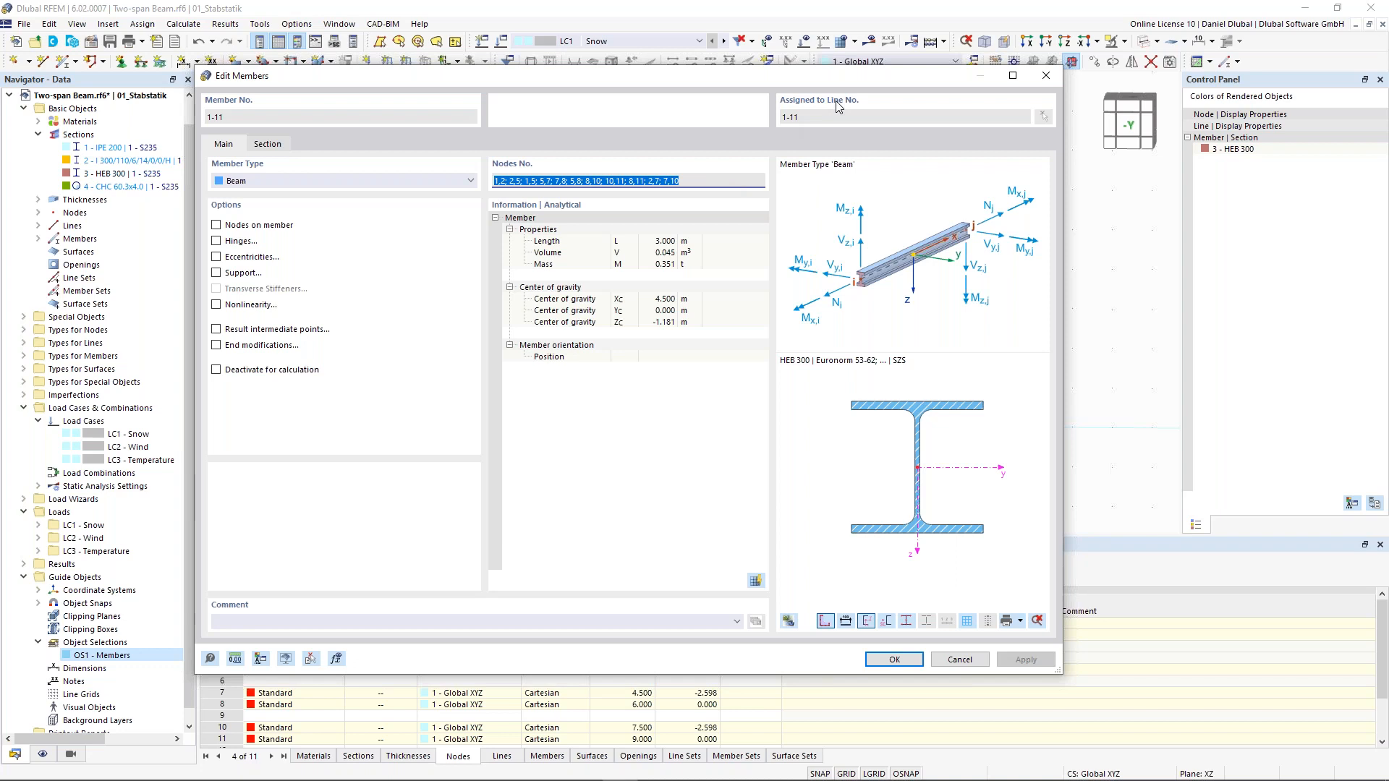
left_click(432, 230)
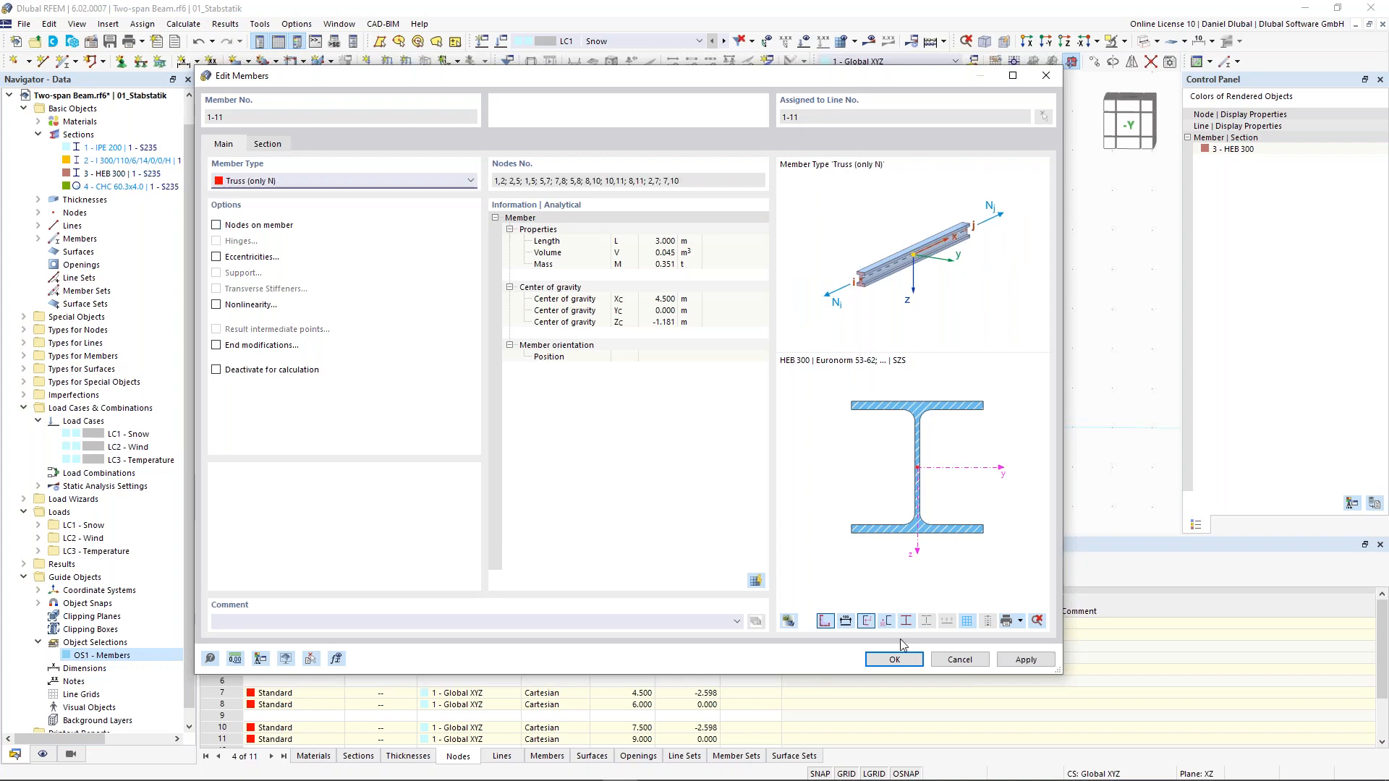
left_click(895, 659)
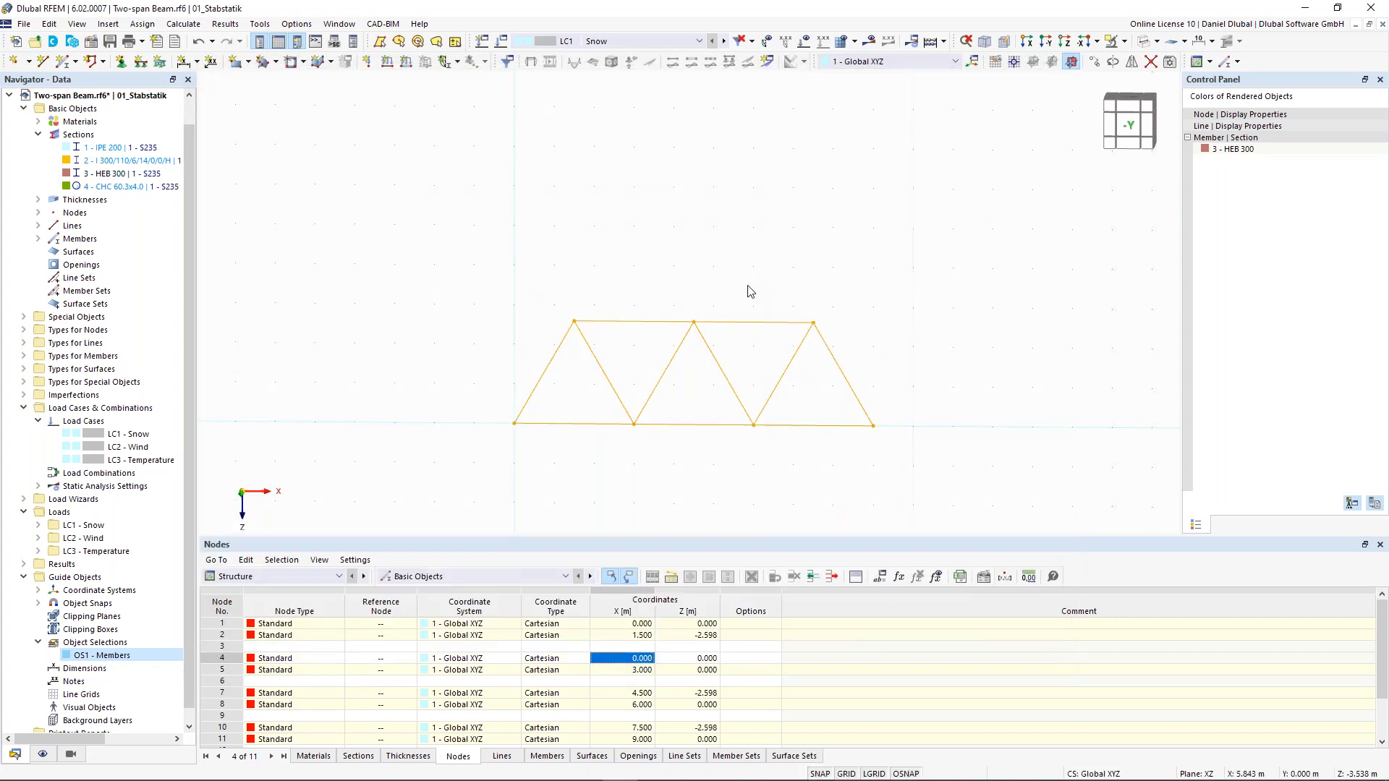
left_click(748, 286)
Step: Select the end node at the lower left corner of the truss
middle_click_drag(630, 261, 598, 269)
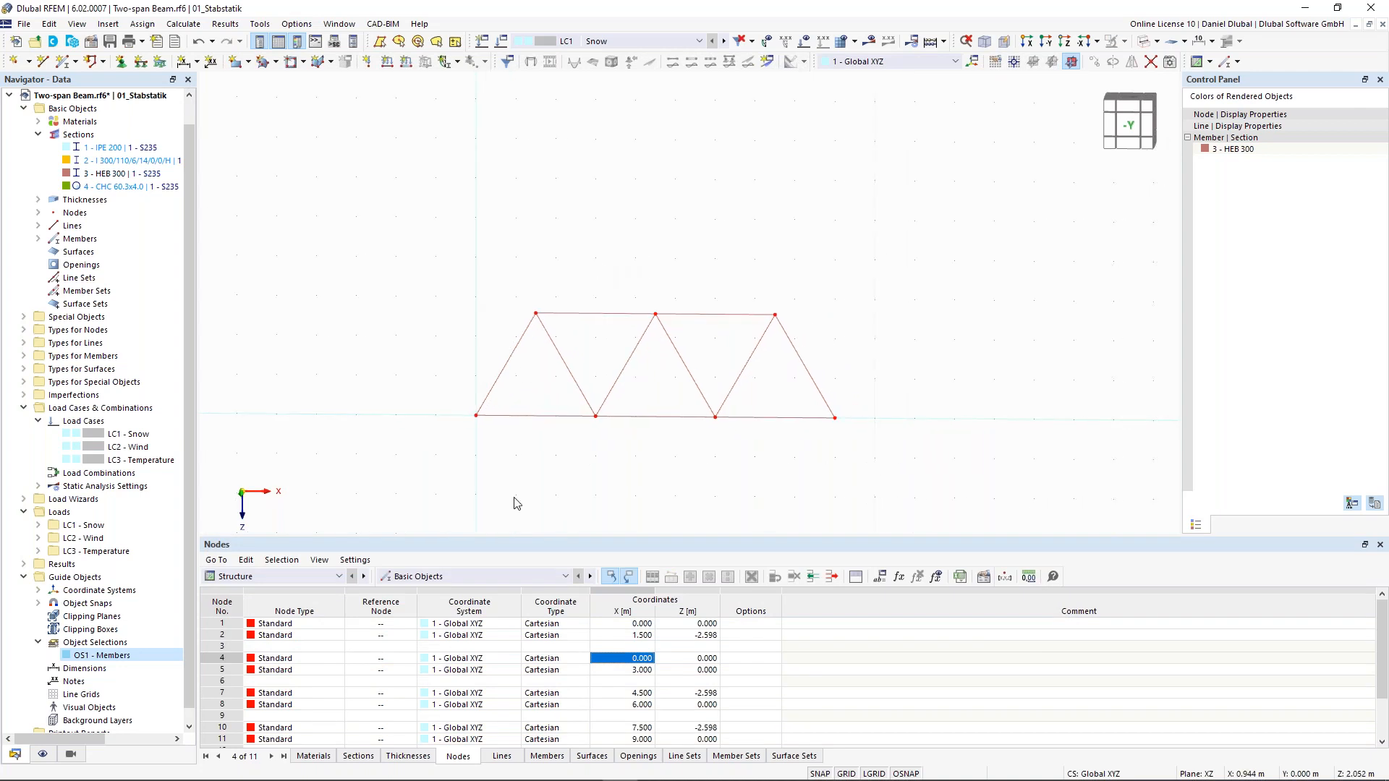
left_click_drag(438, 399, 504, 445)
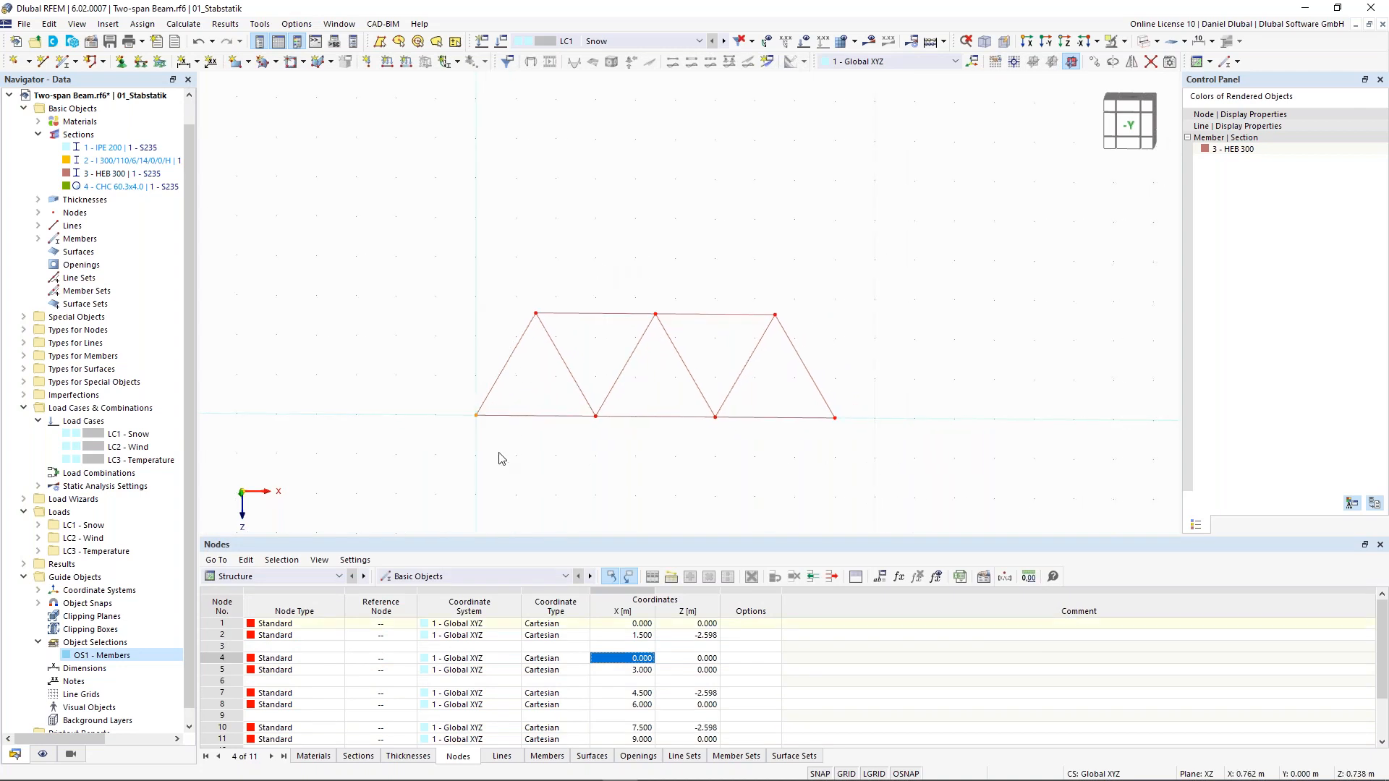
Step: Assign a hinged nodal support to the truss's left end node and a roller support to its right end node
left_click(122, 63)
left_click(122, 64)
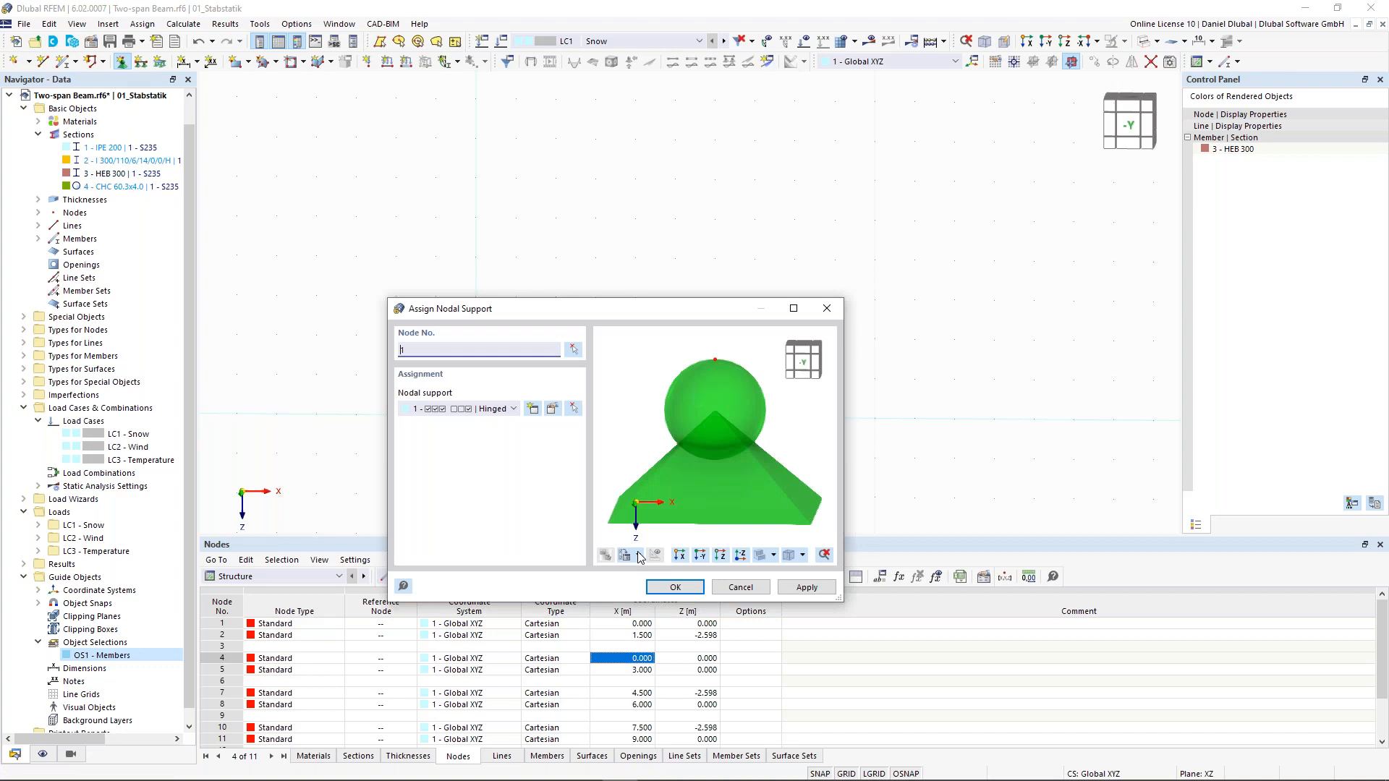
key("Return")
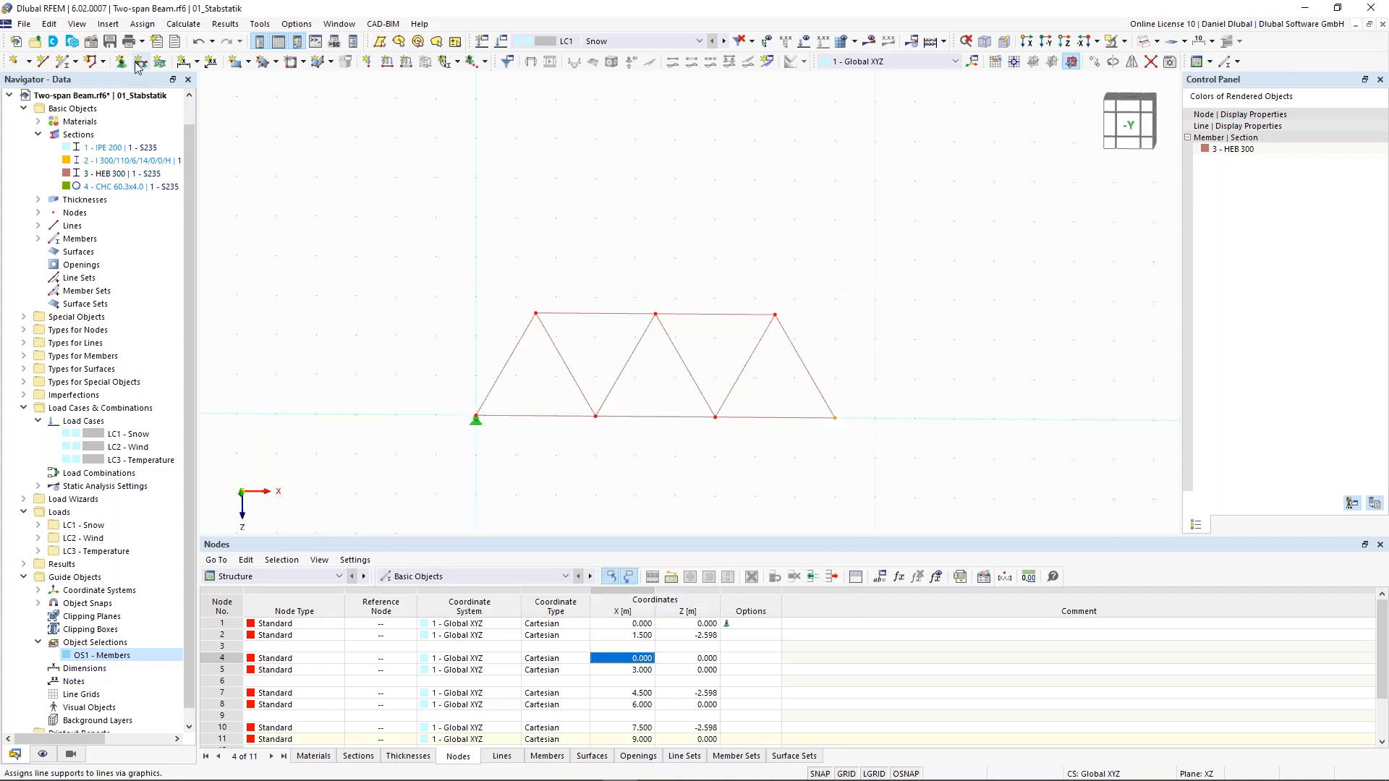
left_click(122, 62)
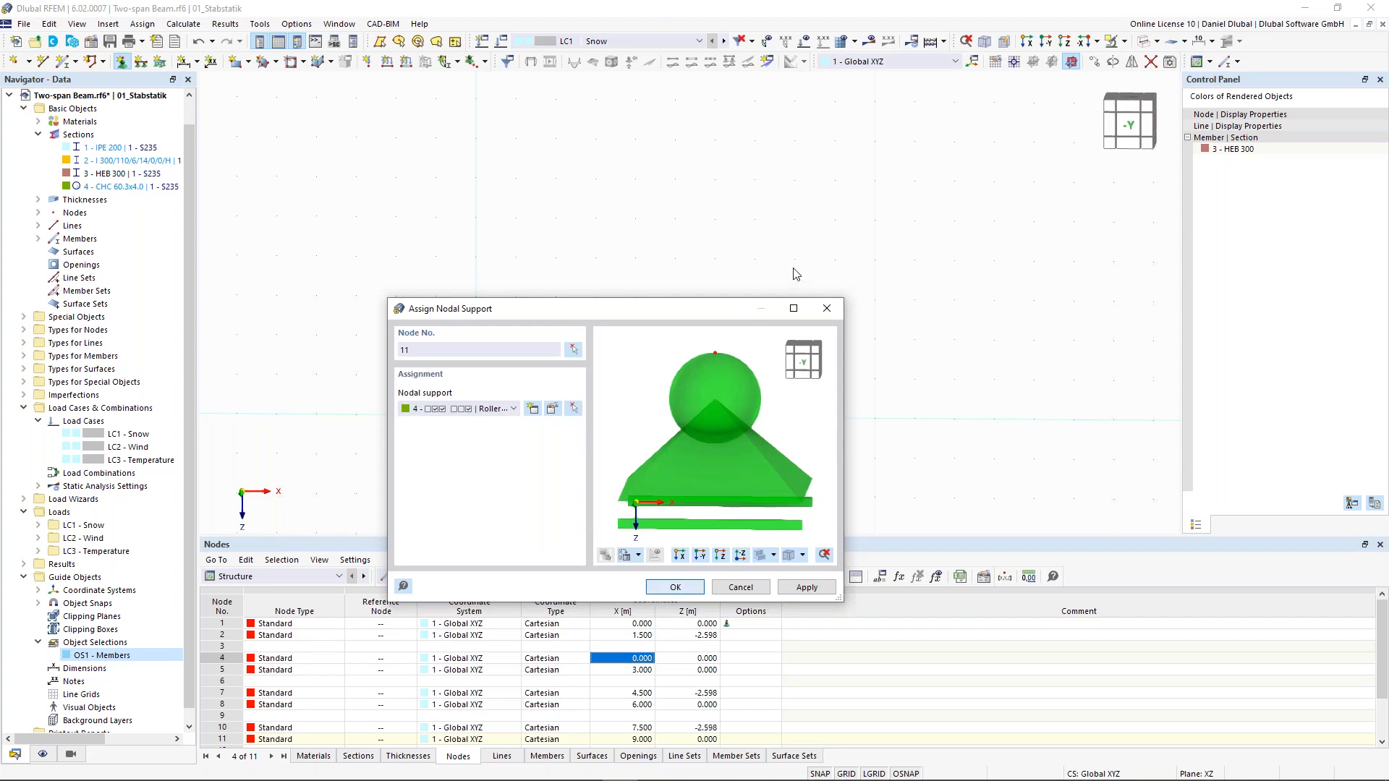
left_click(673, 589)
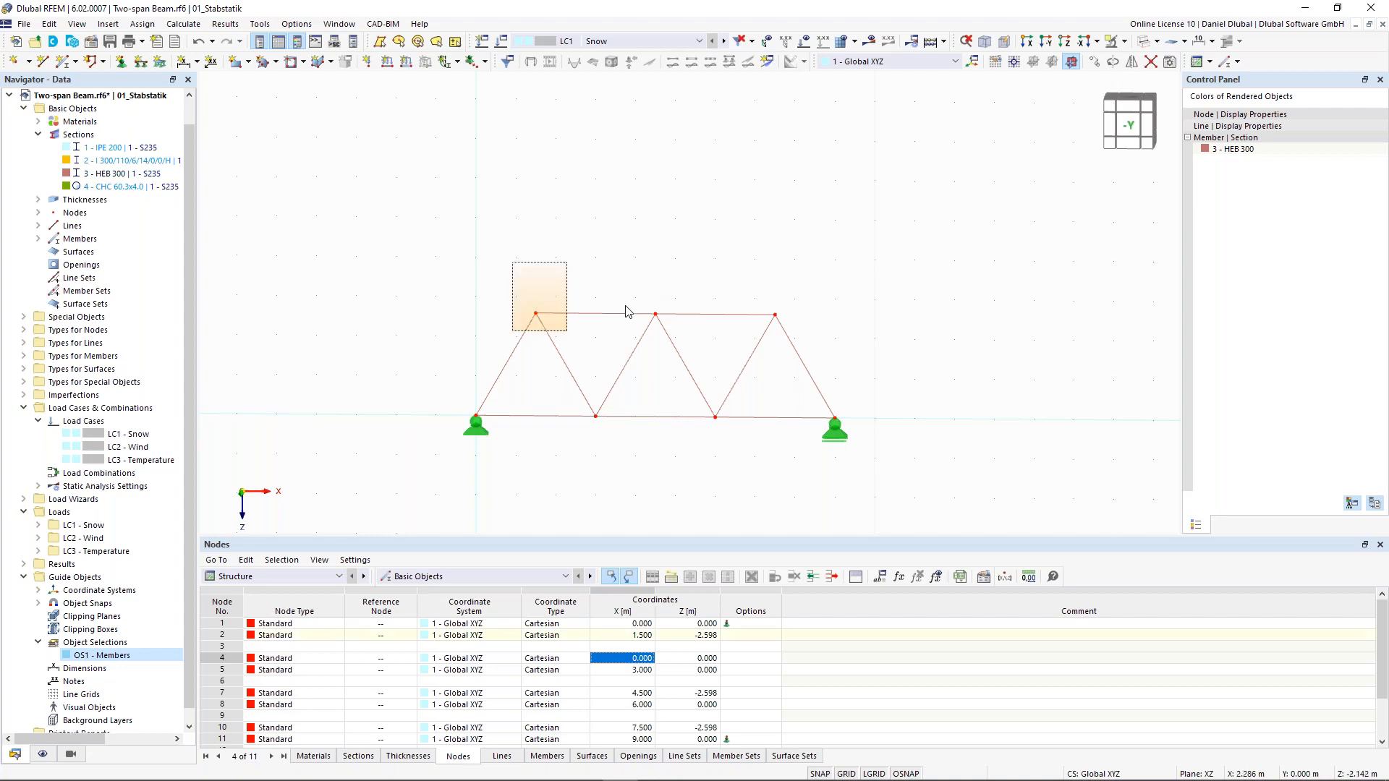
Step: Create a 10 kN vertical nodal load (Fz) in LC1 - Snow on the first two top-chord nodes, 2 and 7
left_click(367, 67)
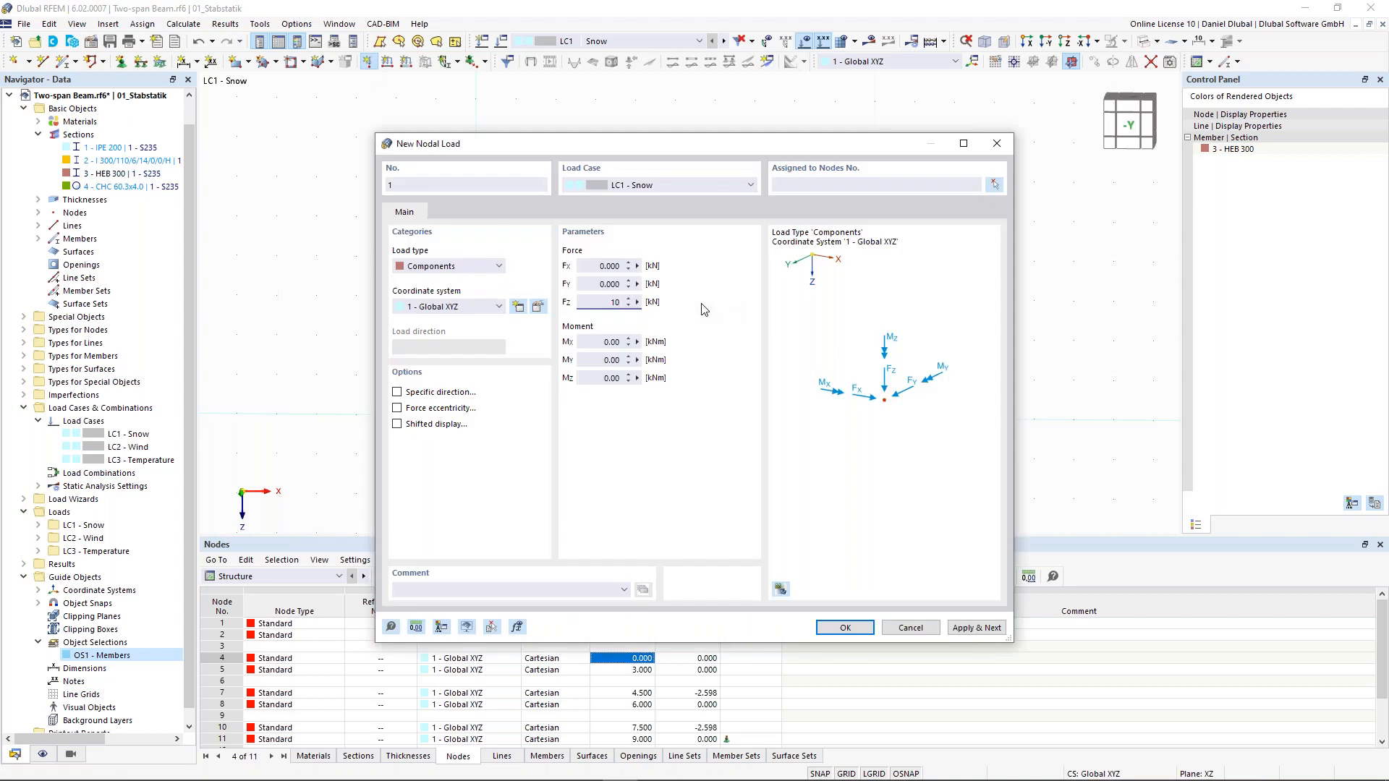
type("10")
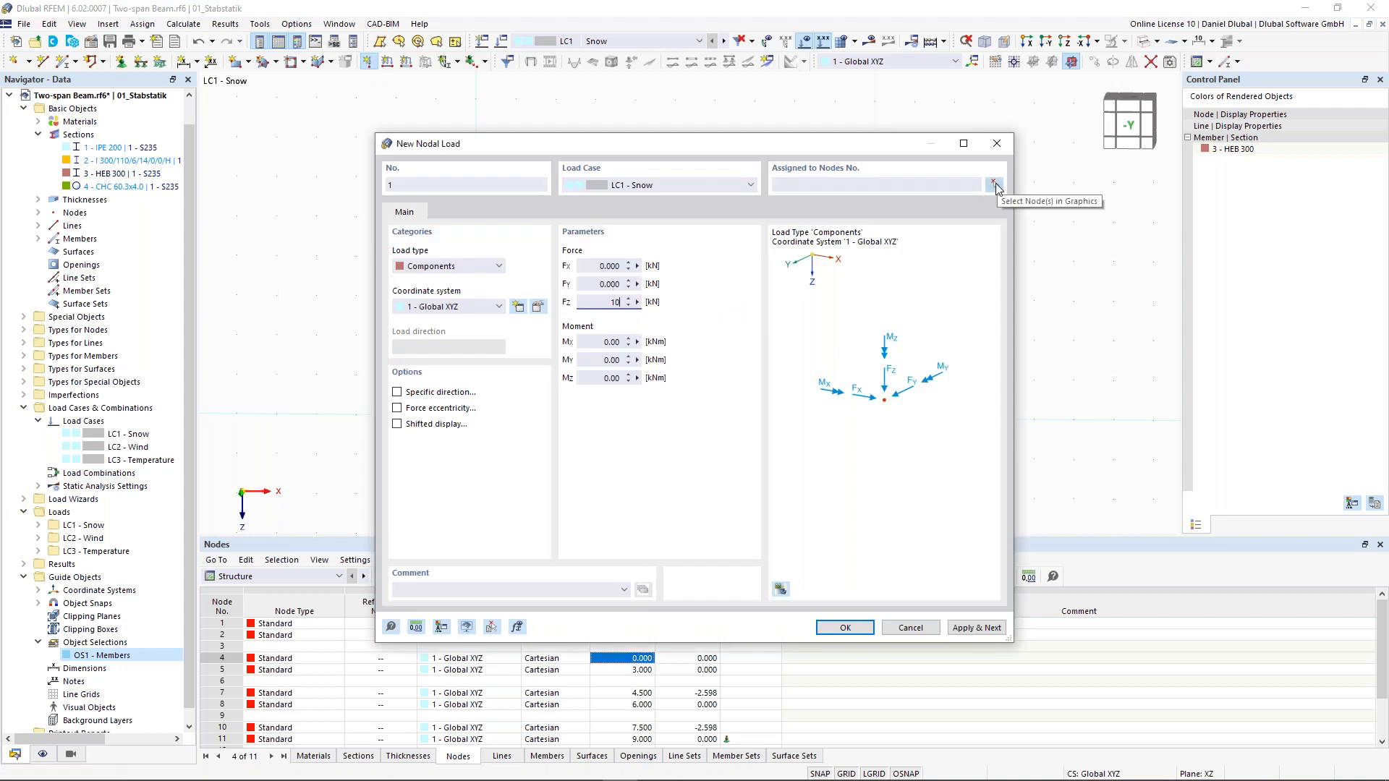
left_click(994, 185)
left_click_drag(521, 276, 686, 340)
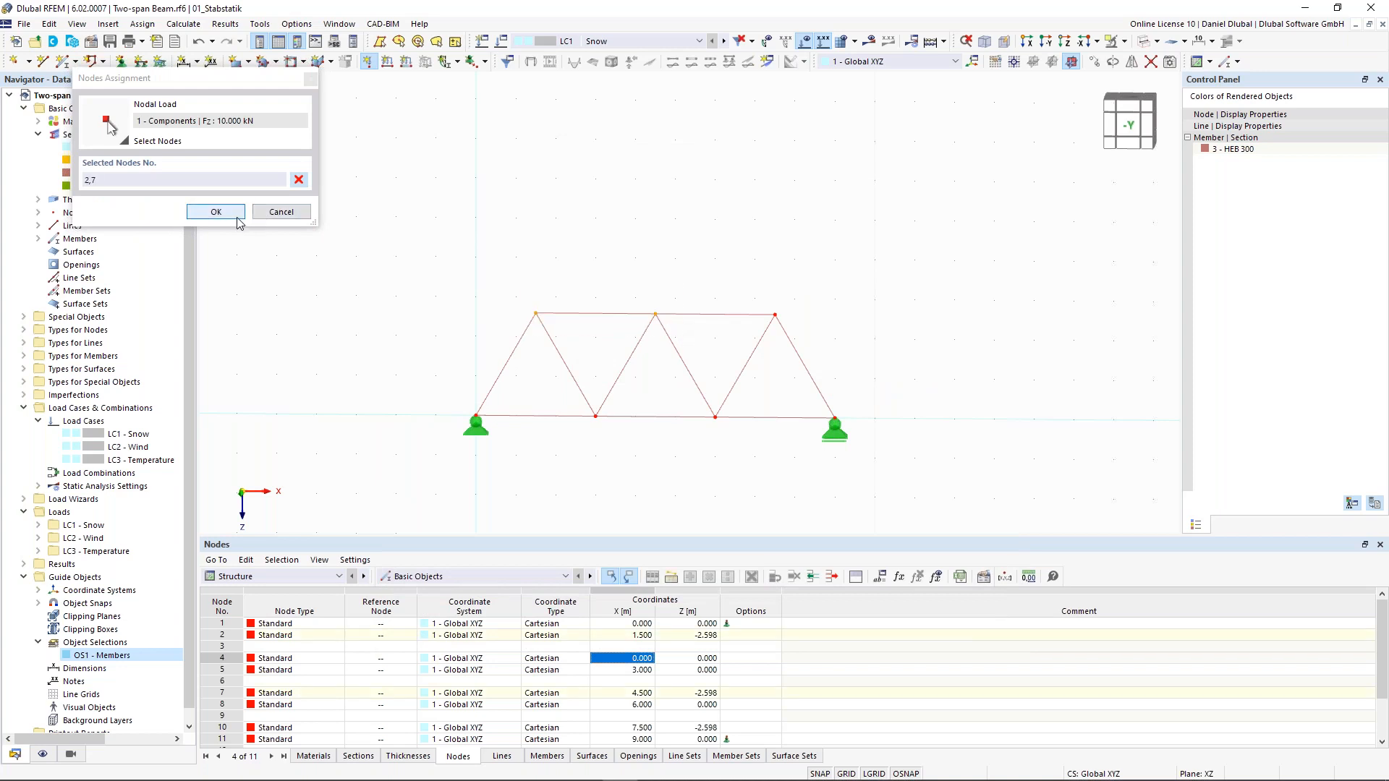
left_click(215, 211)
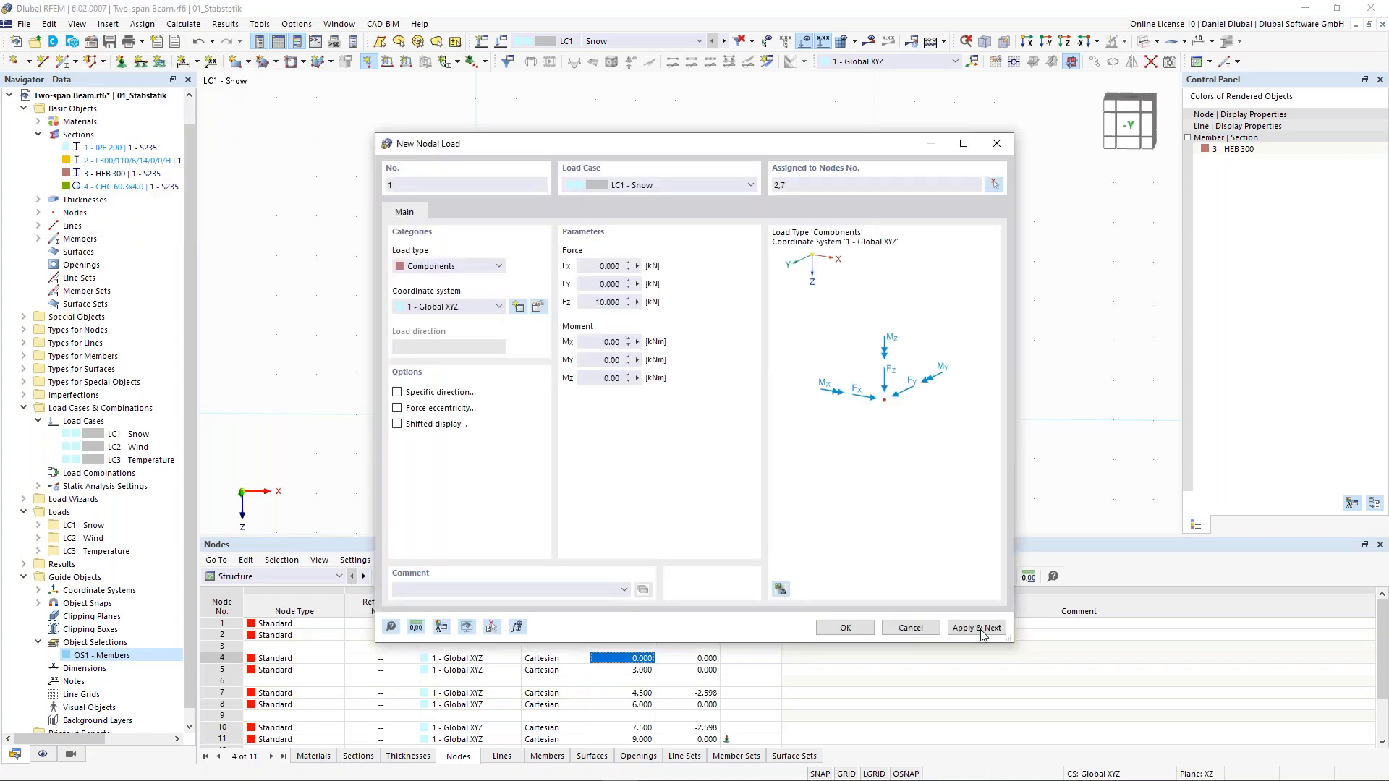
left_click(977, 628)
Step: Add a 20 kN vertical nodal load (Fz) in LC1 - Snow on the rightmost top-chord node
type("20")
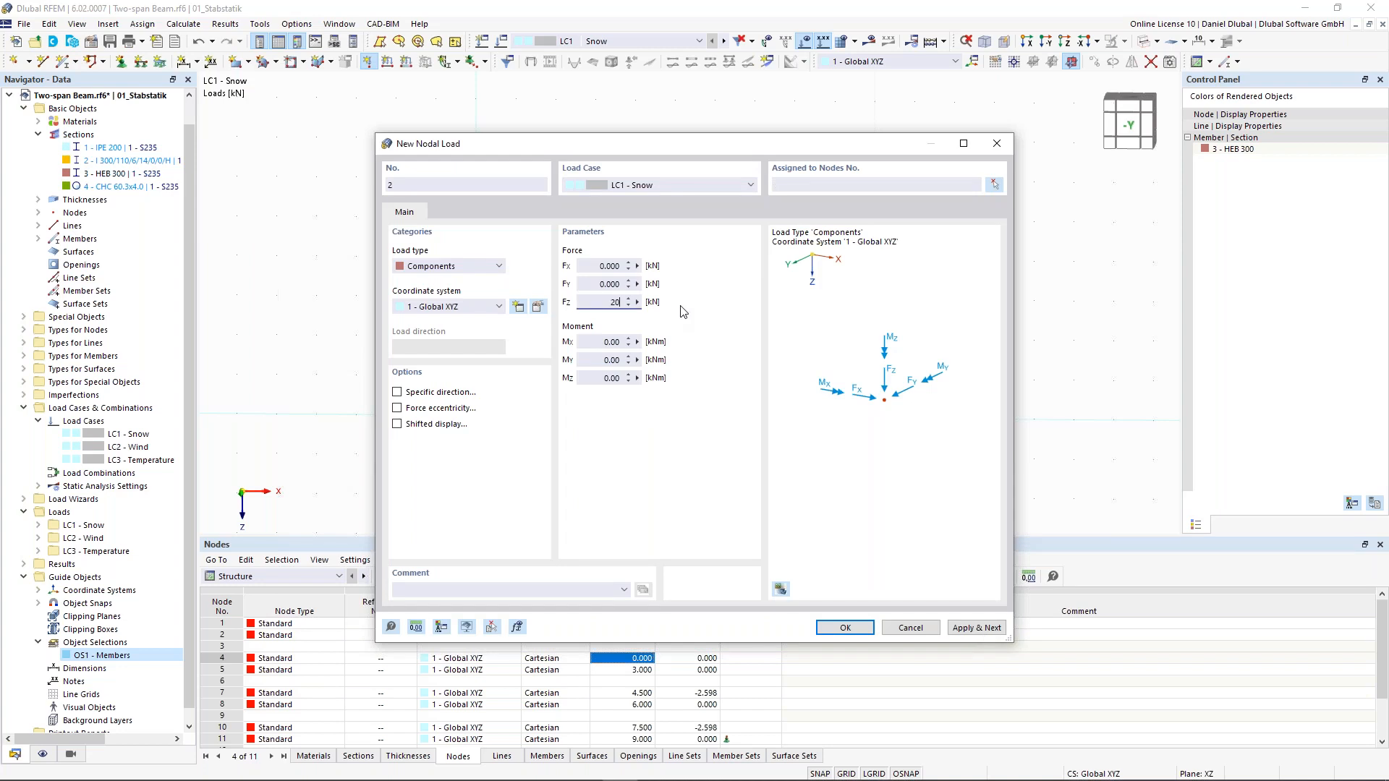
left_click(738, 298)
left_click(995, 185)
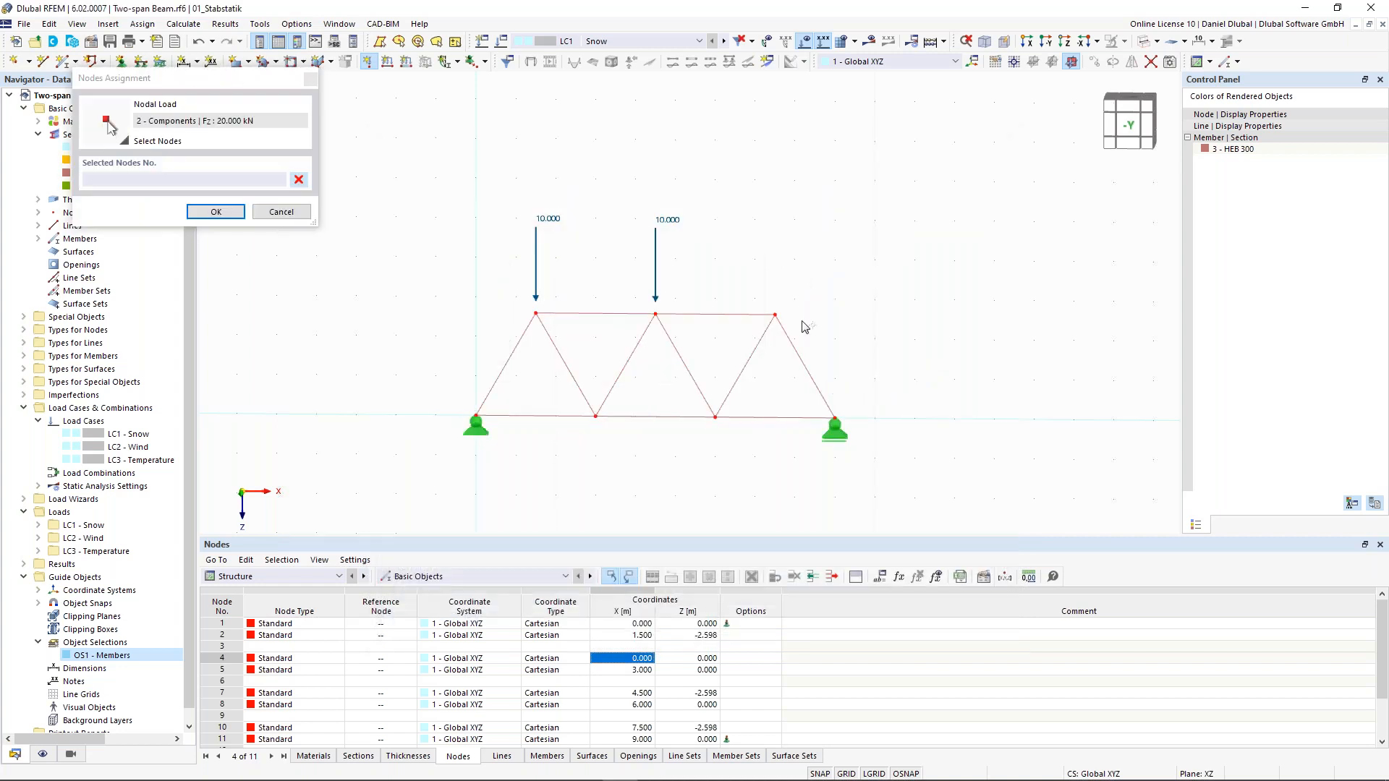
left_click(774, 315)
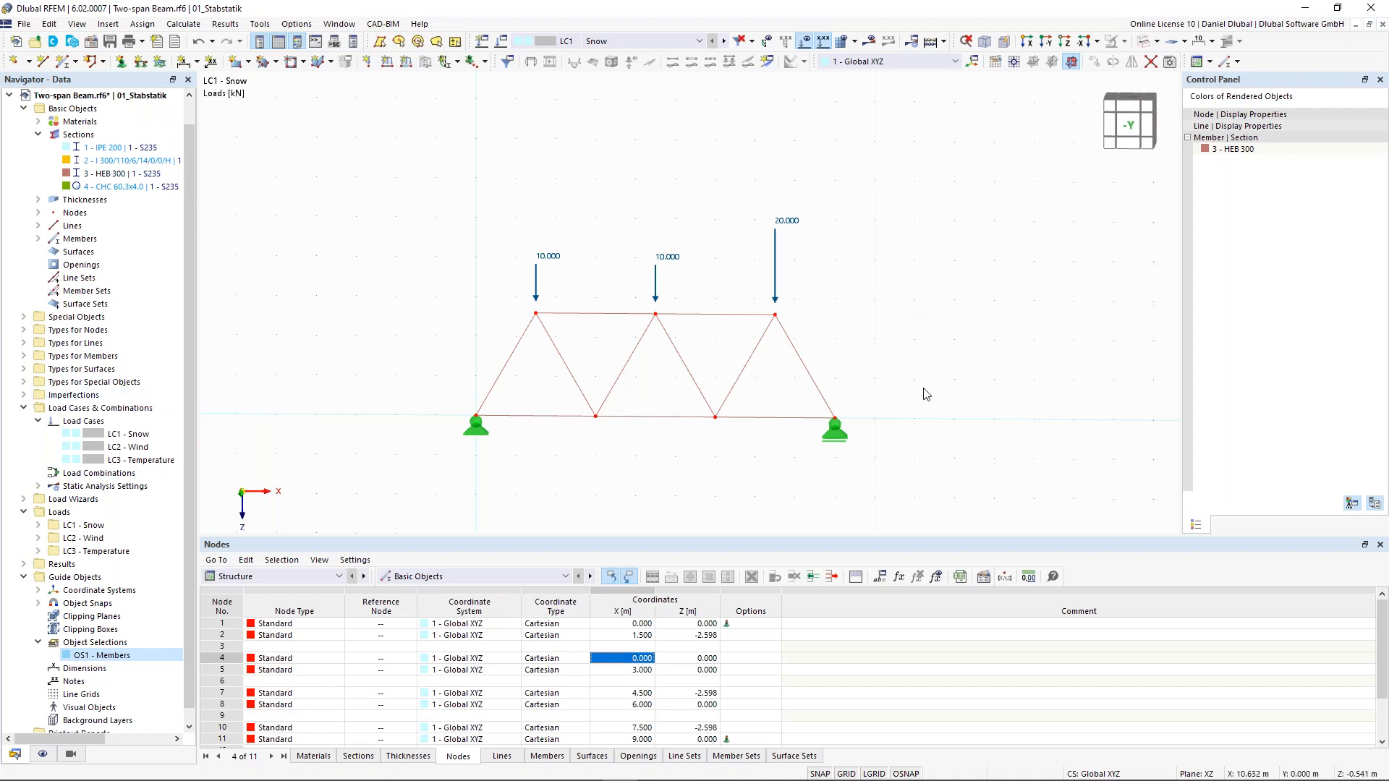
Step: Calculate load case LC1 - Snow and display the members' axial forces N
left_click(872, 43)
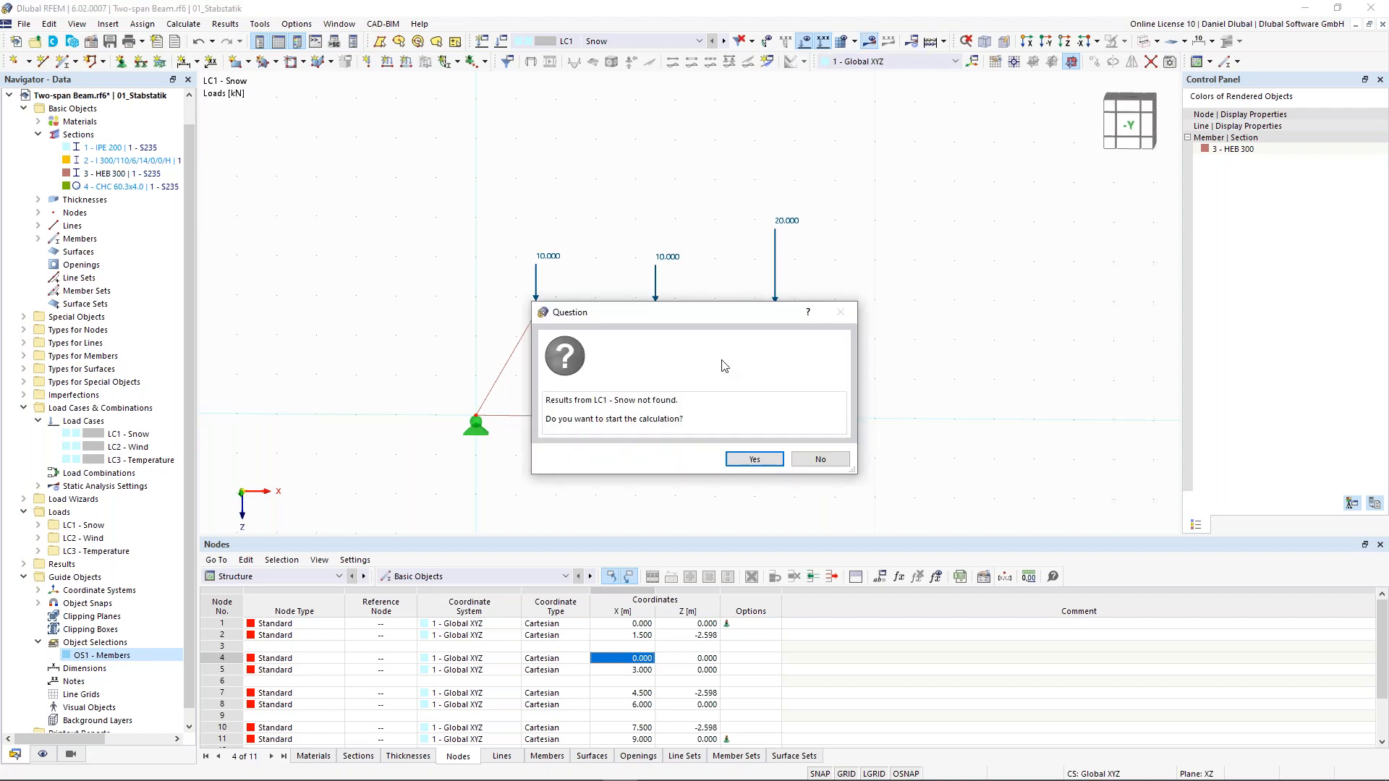
left_click(755, 460)
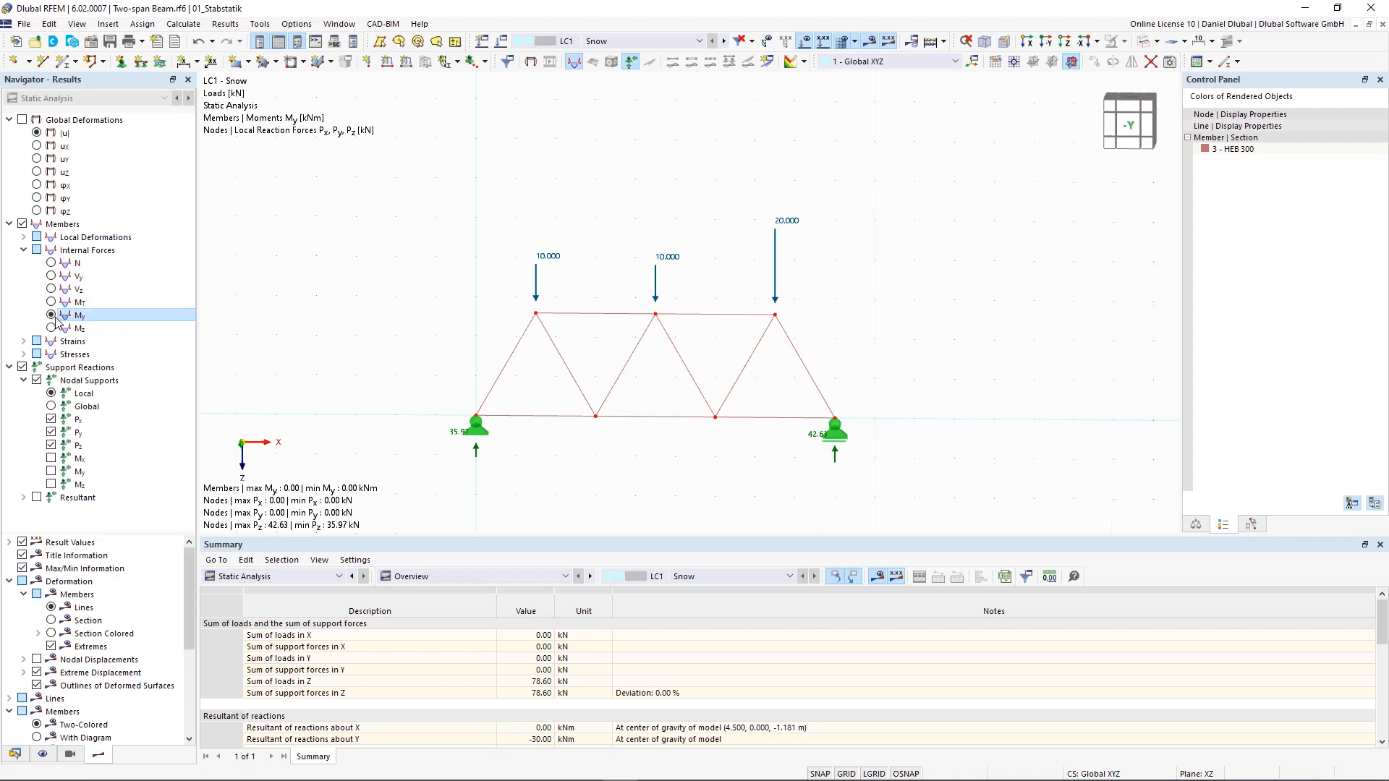
scroll(738, 397, "up", 4)
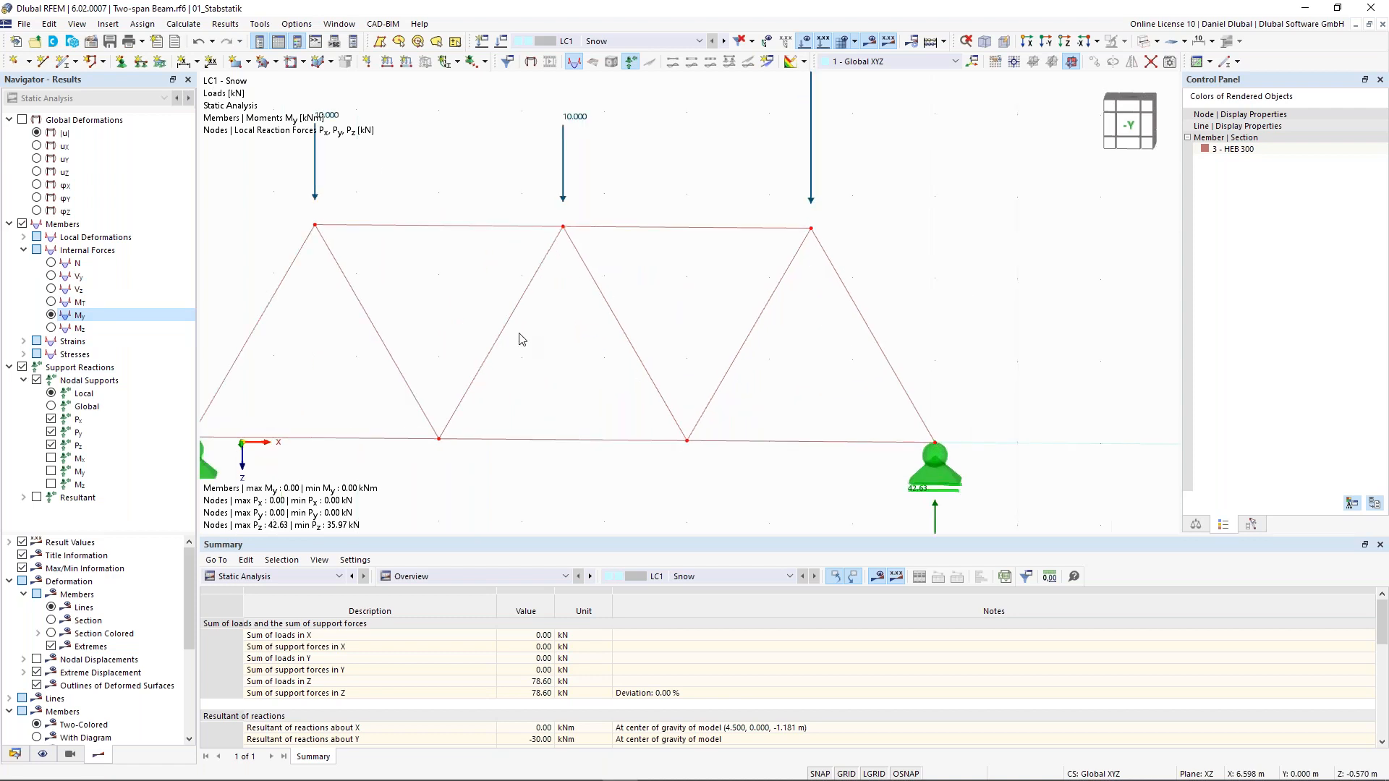
left_click(52, 264)
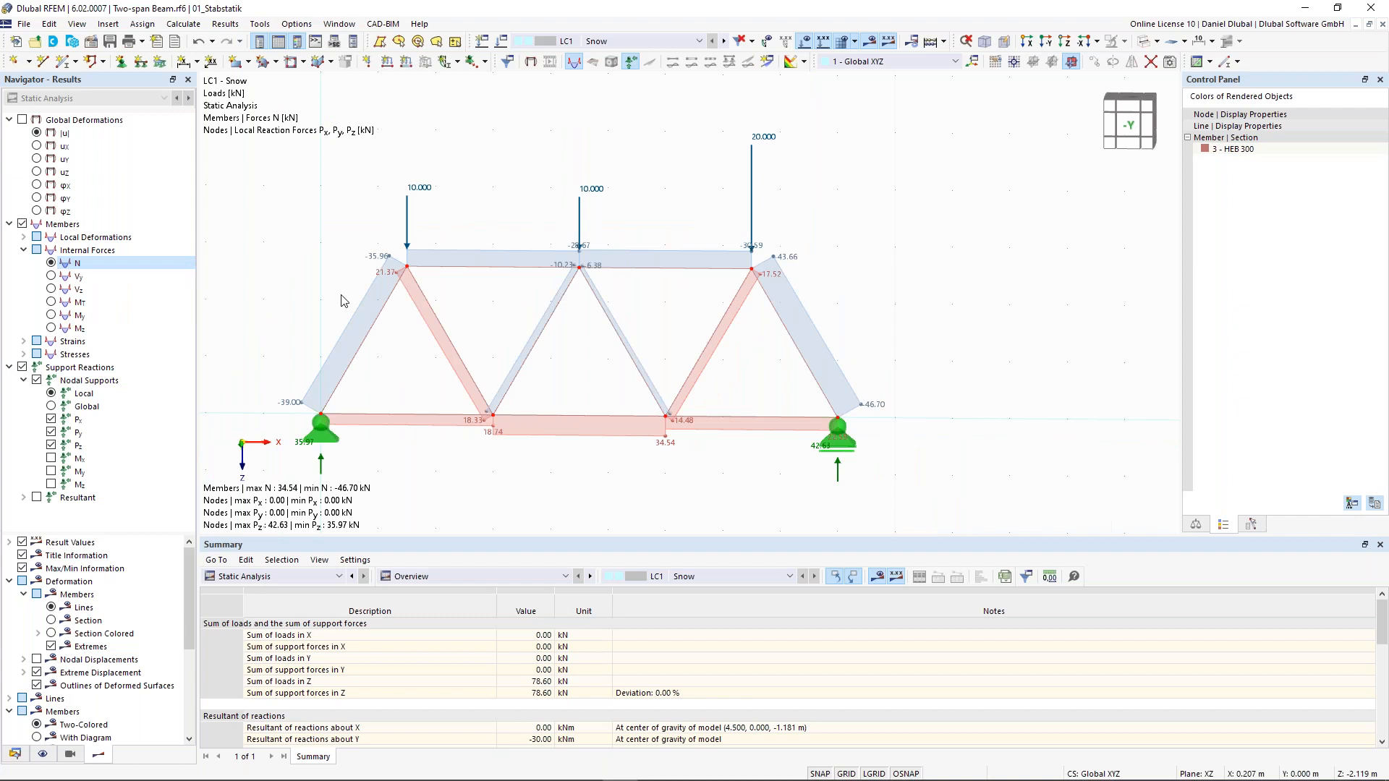
Step: Examine the member type and section settings of the truss's left end diagonal without changing them
double_click(391, 293)
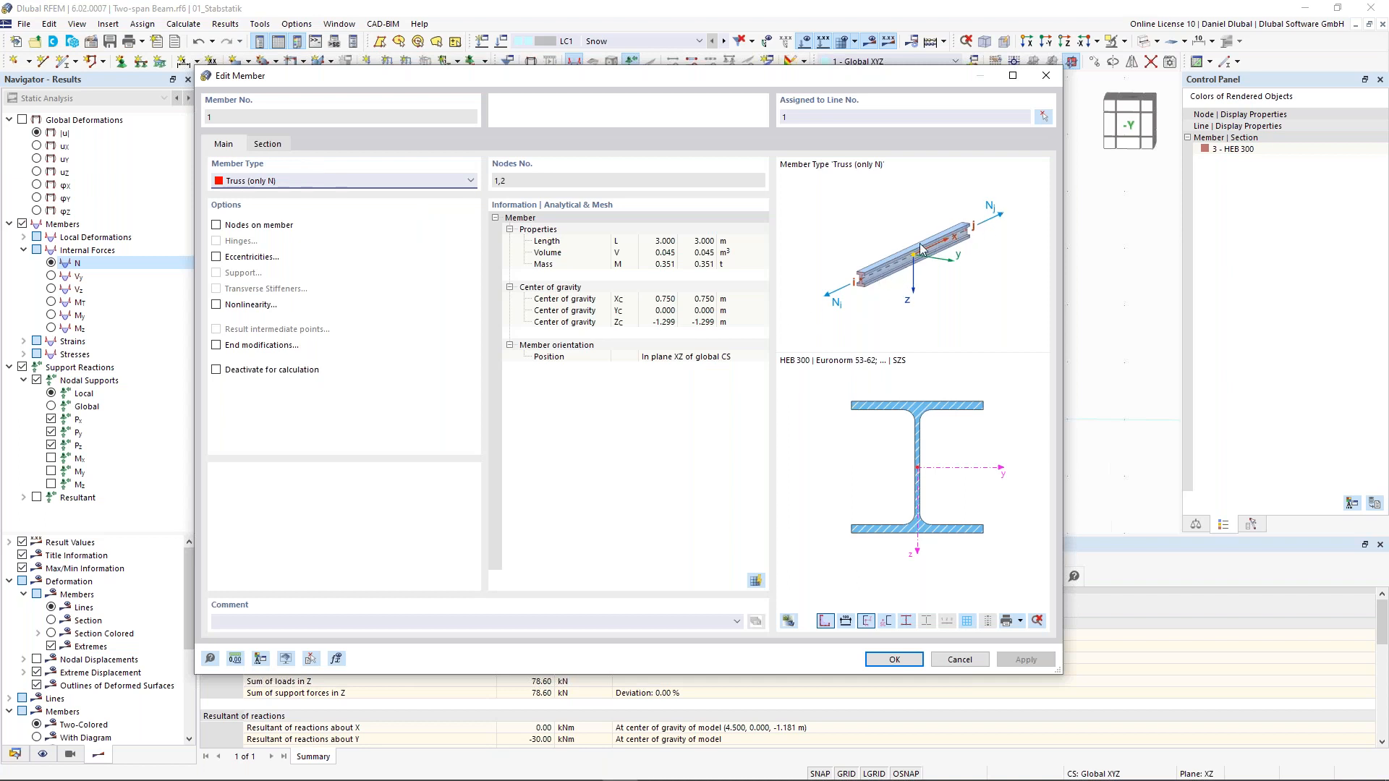
left_click(273, 146)
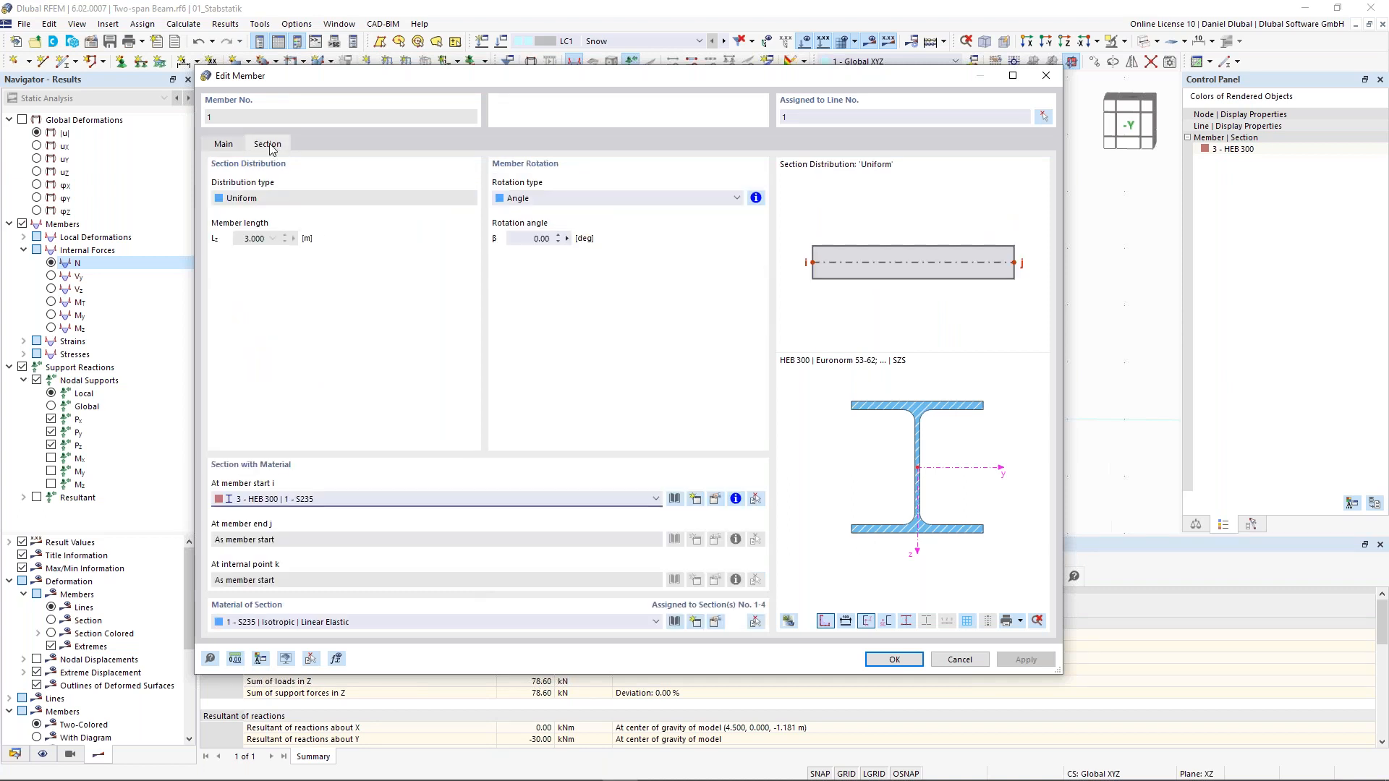
left_click(225, 146)
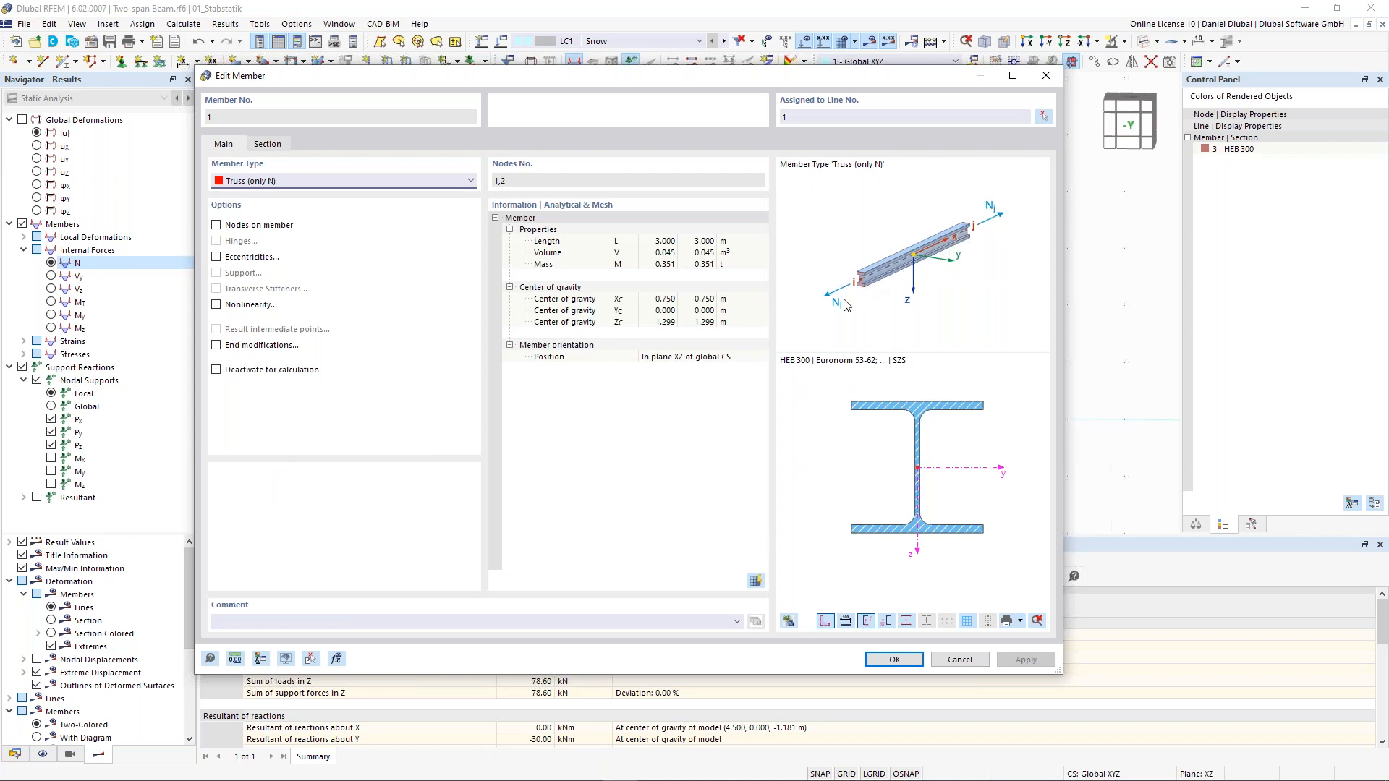
left_click(1056, 81)
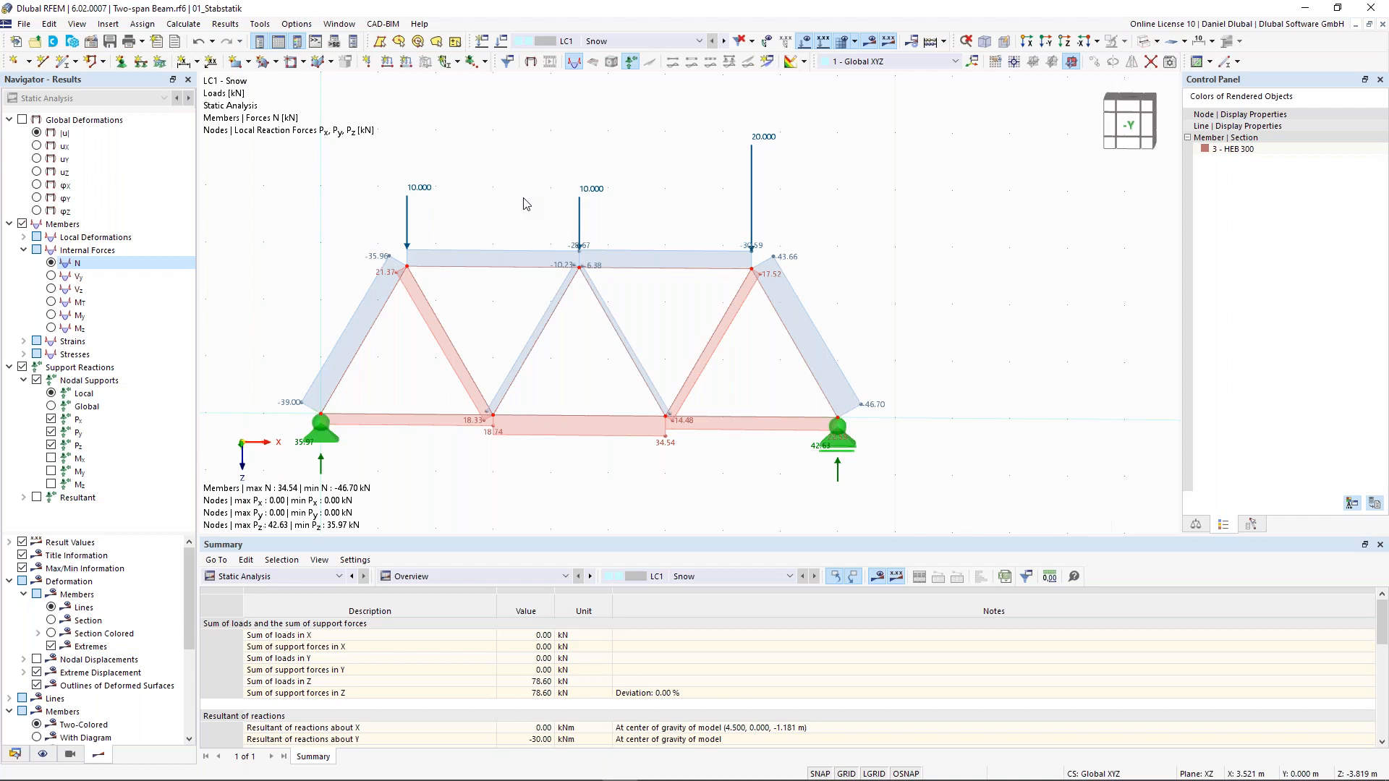
Step: Draw a vertical member with the left end diagonal's properties from X 1.500 m, Z 0.000 m on the bottom chord to the first top-chord node
scroll(637, 209, "down", 1)
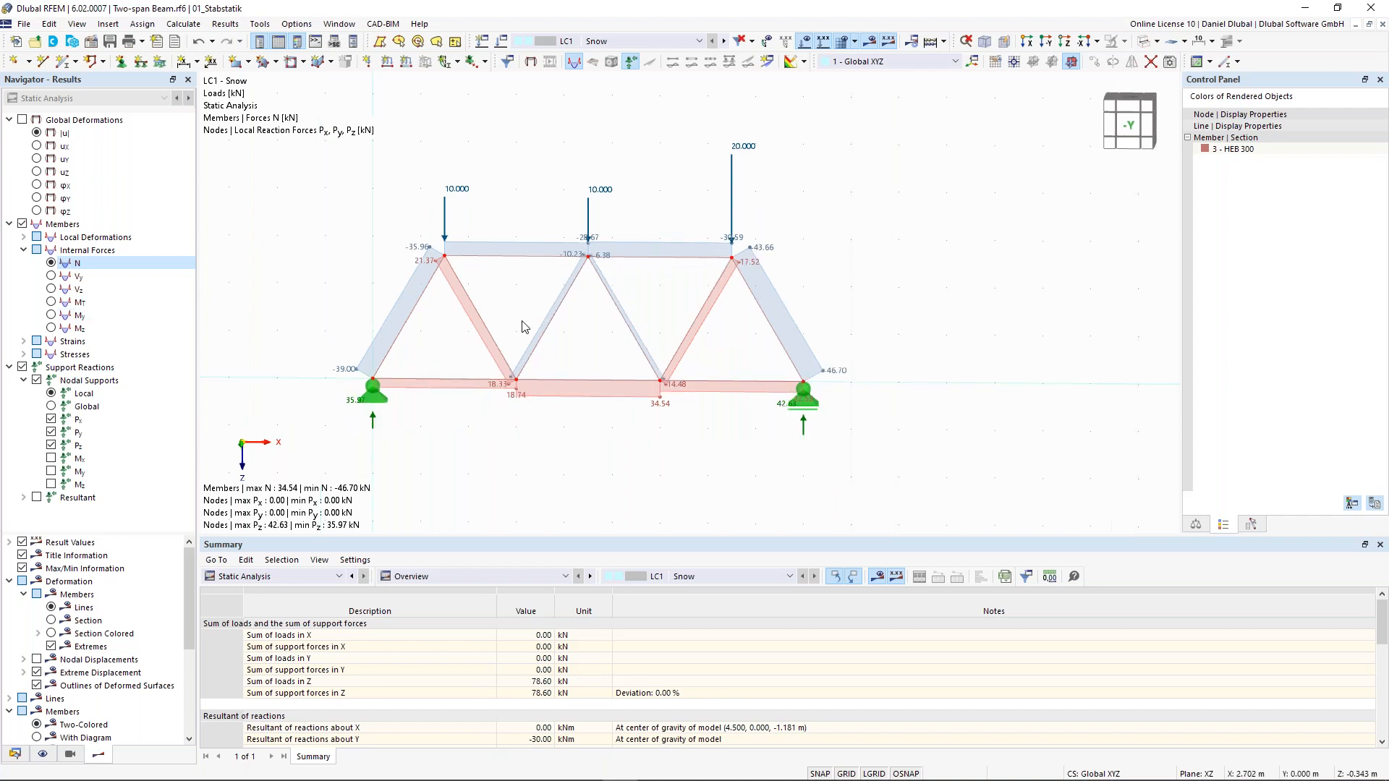
middle_click_drag(530, 304, 545, 329)
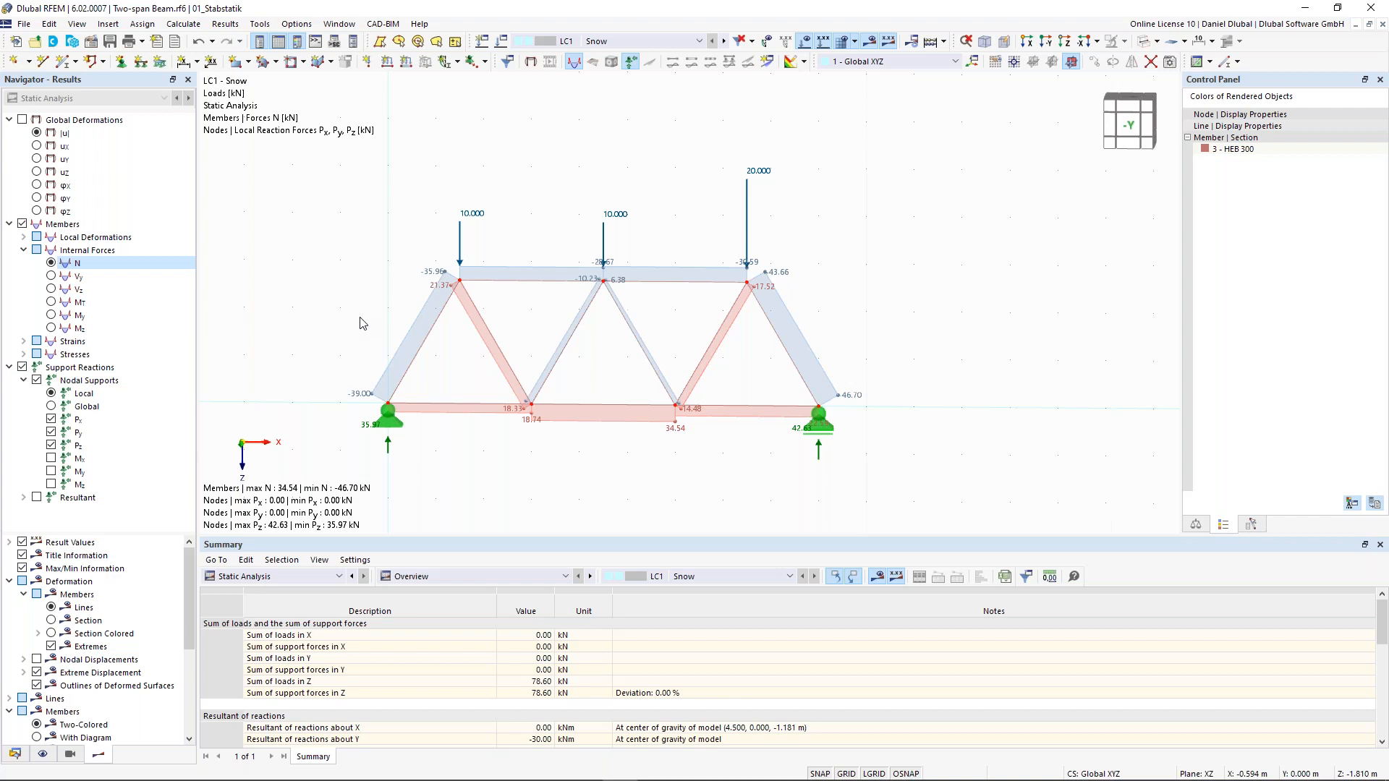
left_click(63, 62)
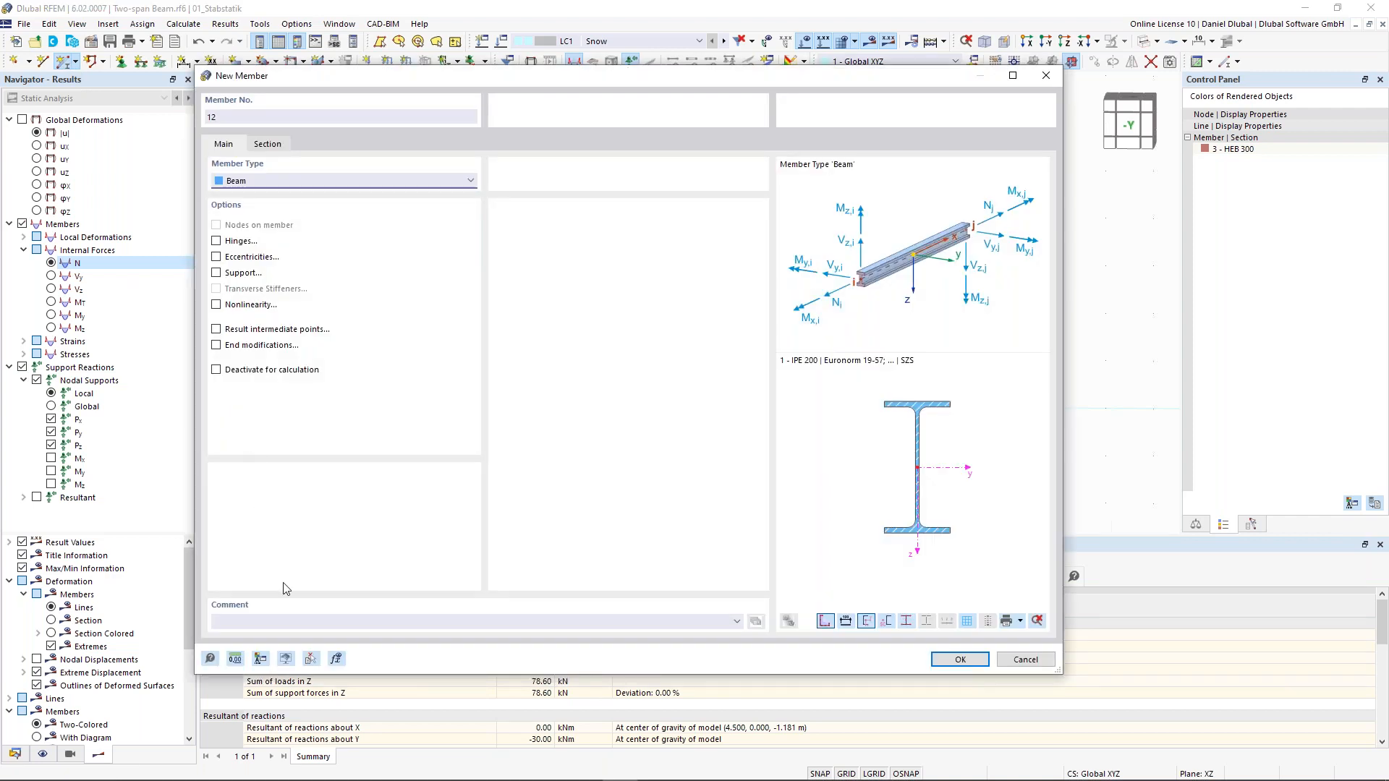
left_click(312, 659)
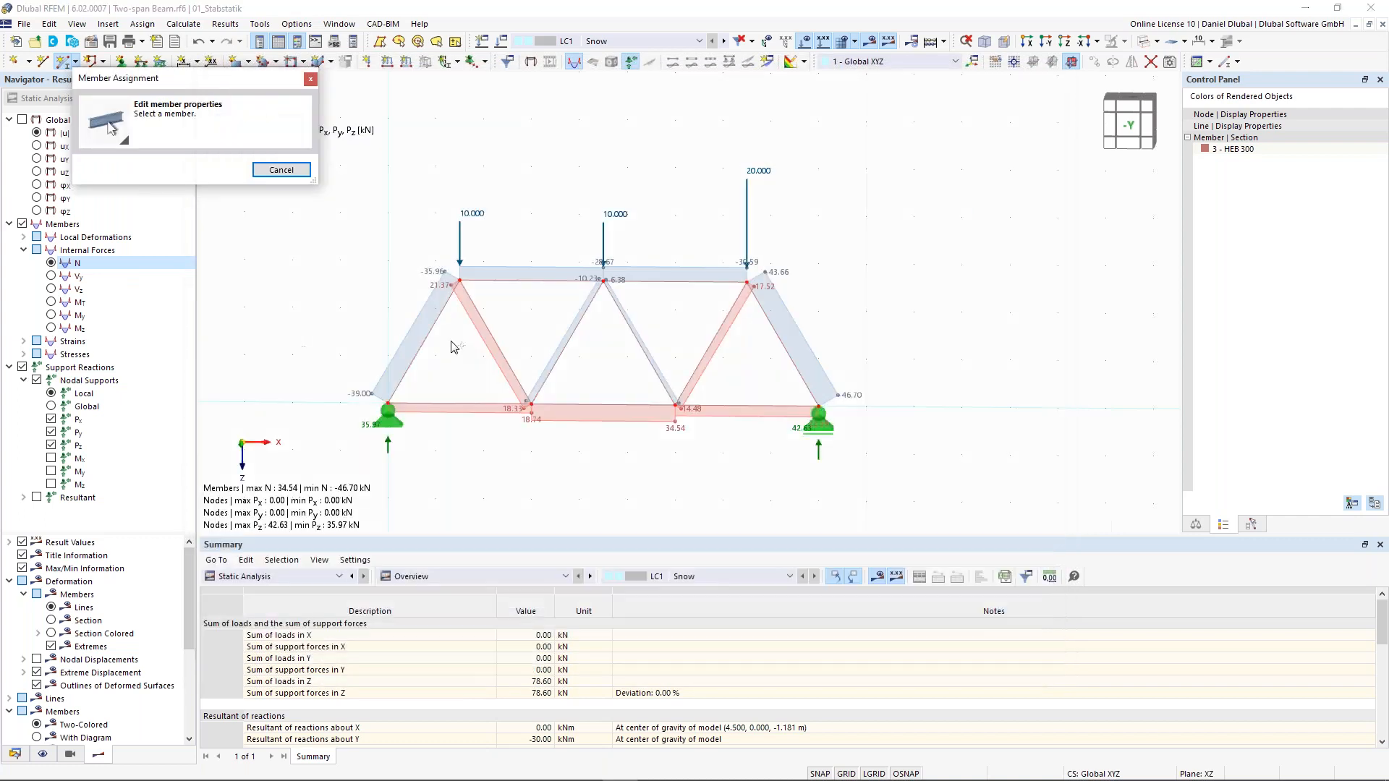
left_click(436, 340)
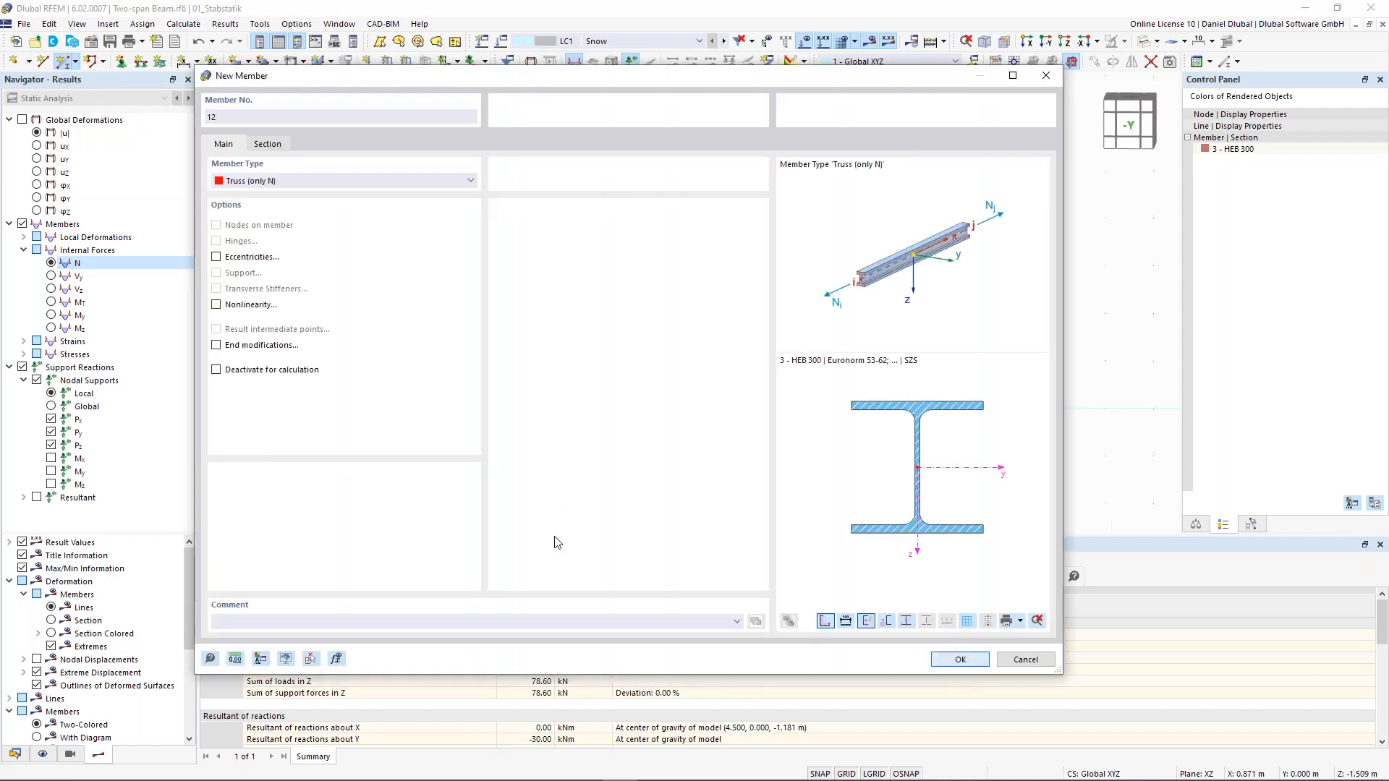
left_click(960, 659)
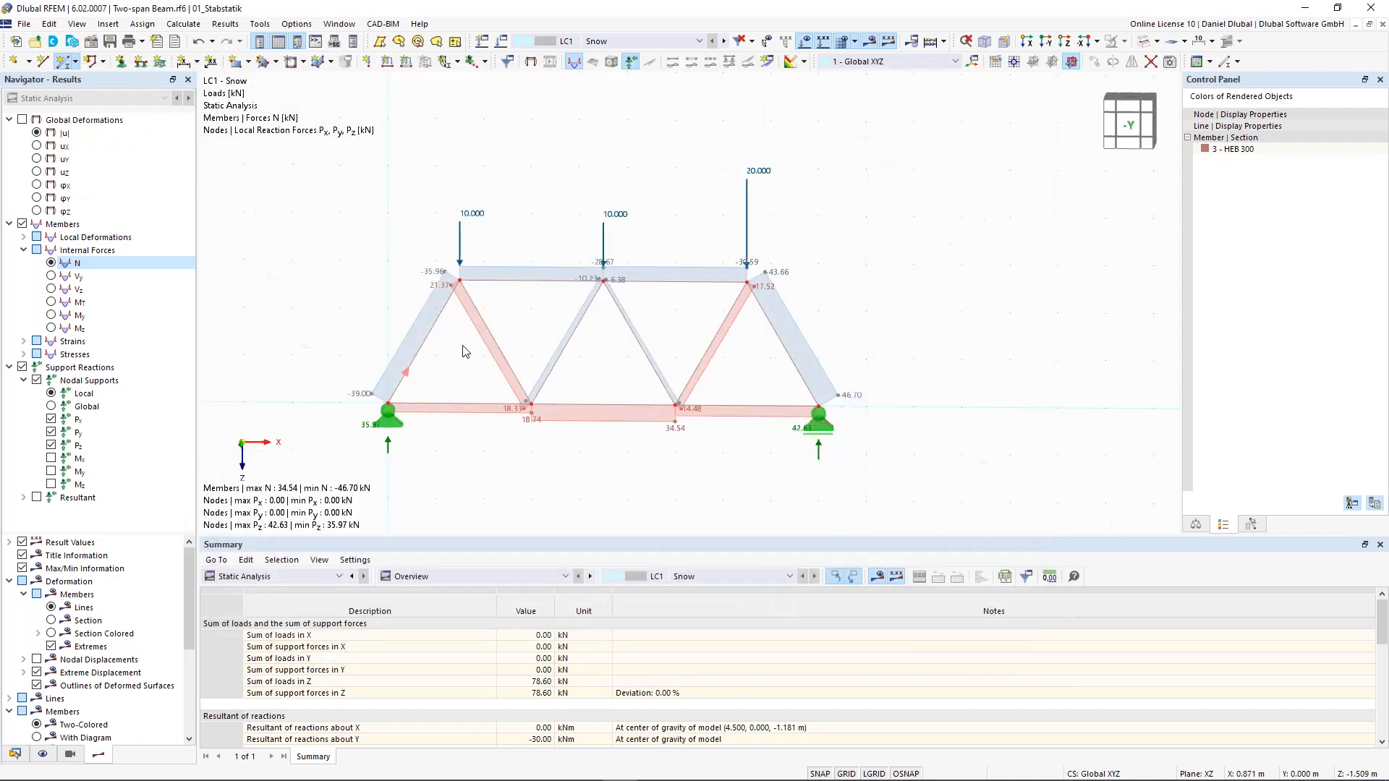
left_click(460, 403)
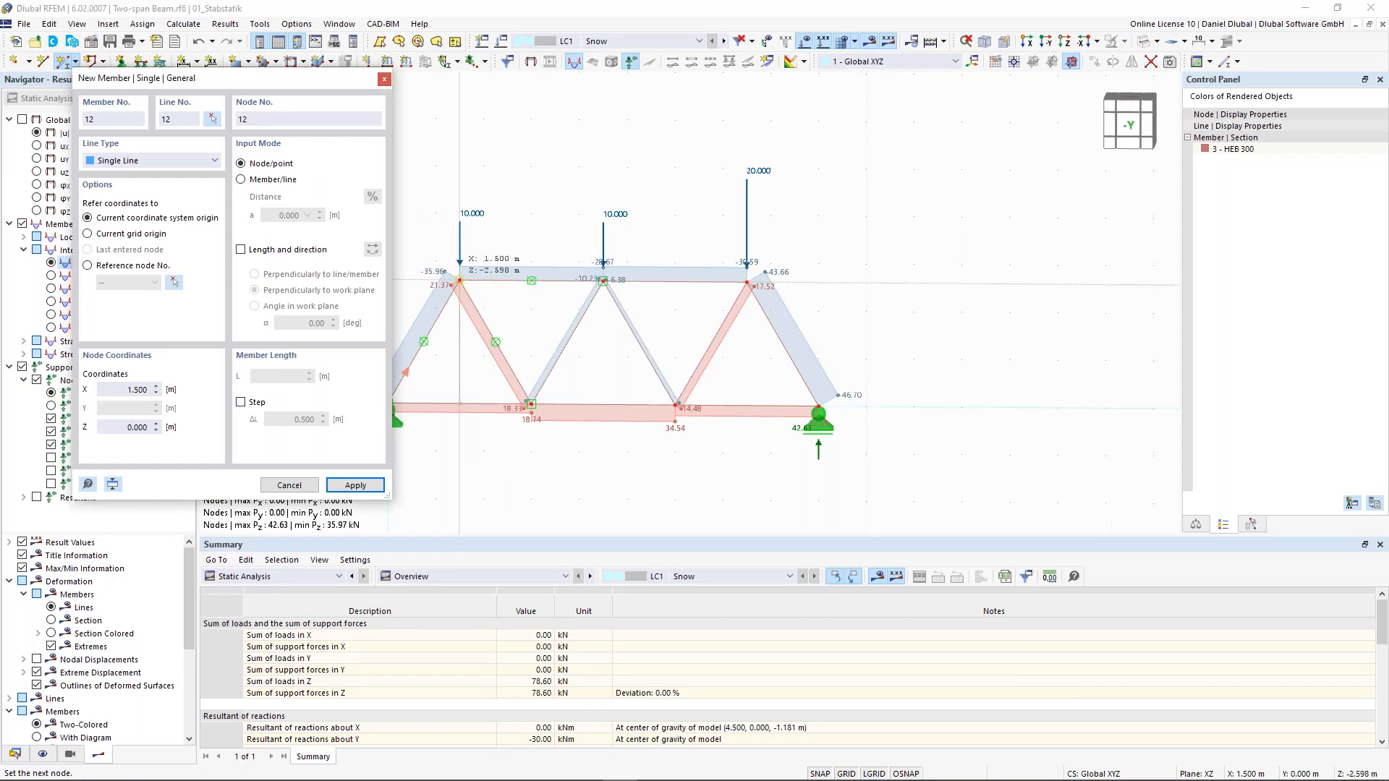
left_click(460, 280)
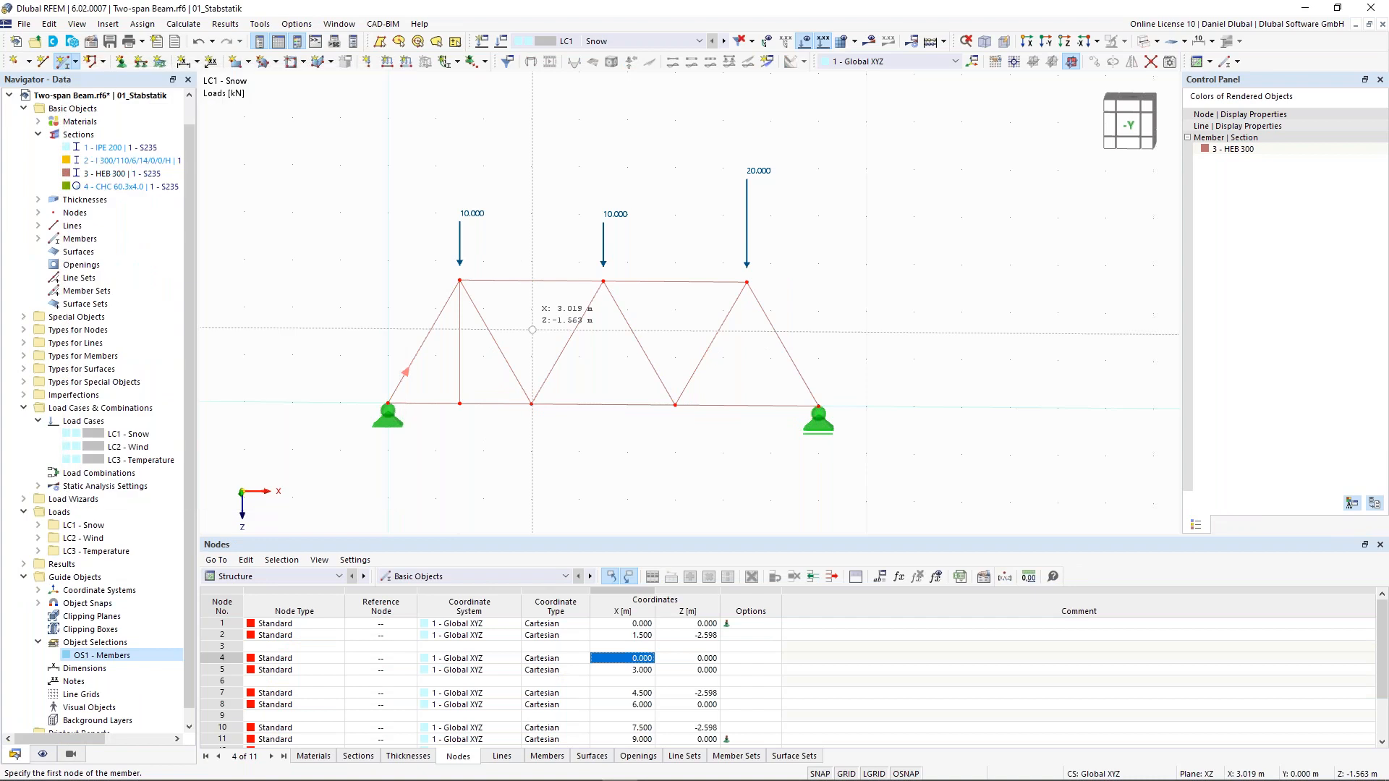
key("Escape")
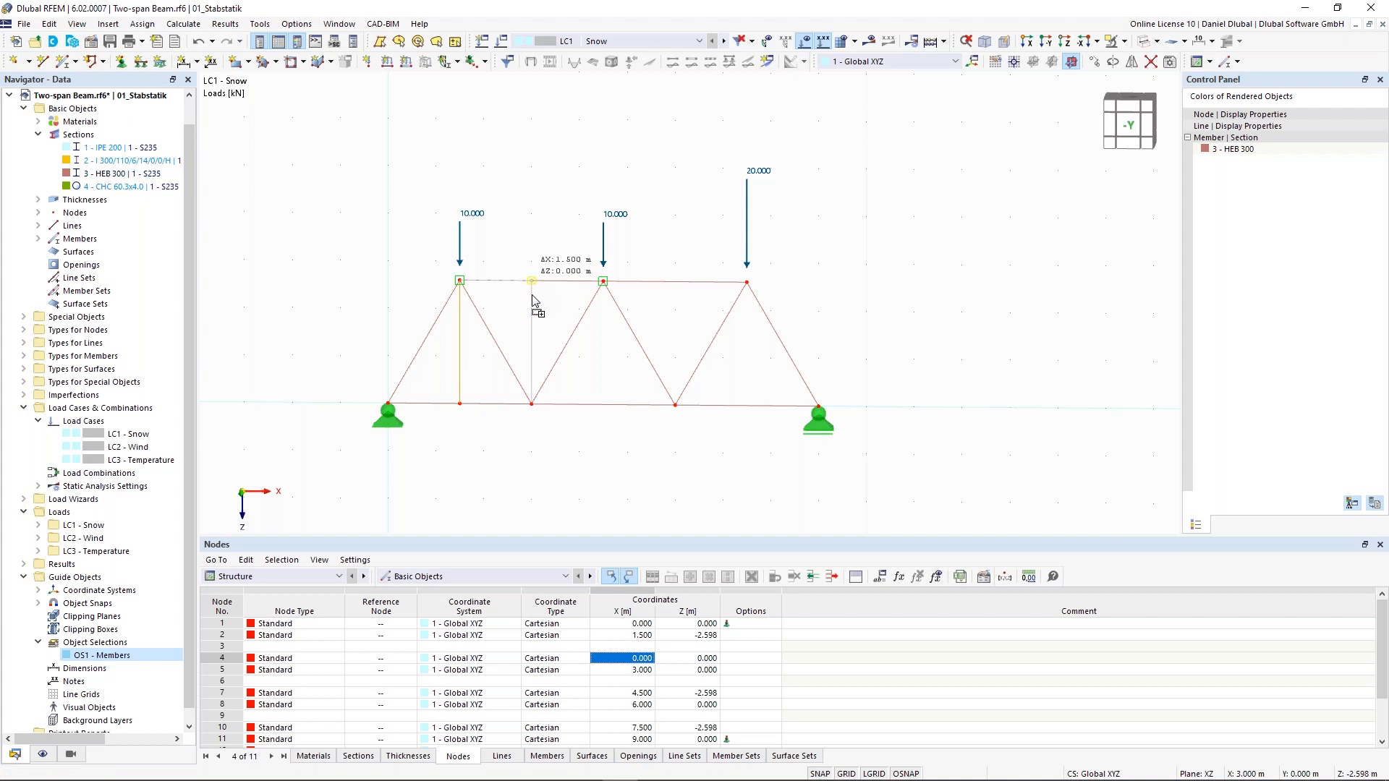
Step: Copy the vertical member along the truss to X = 3.0, 4.5, 6.0 and 7.5 m
left_click(536, 380)
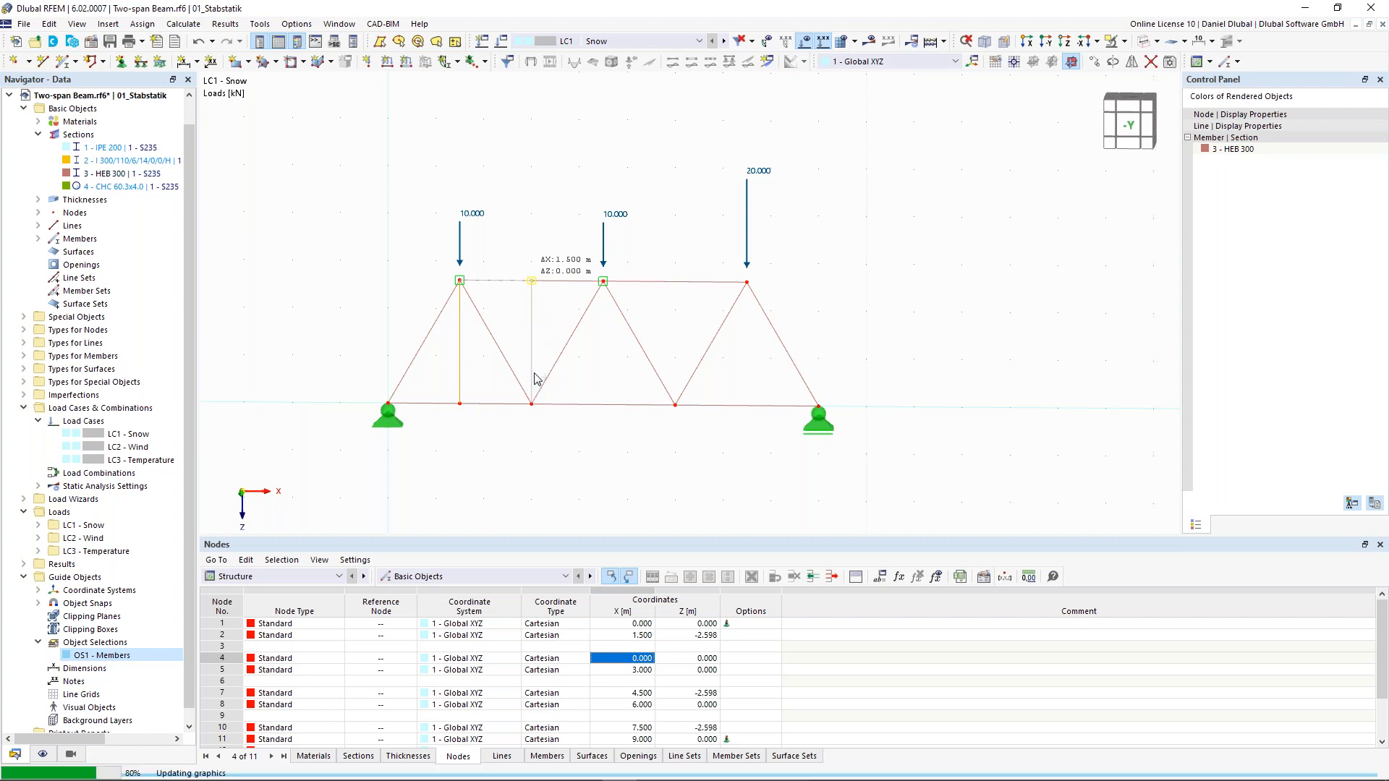
left_click(471, 358)
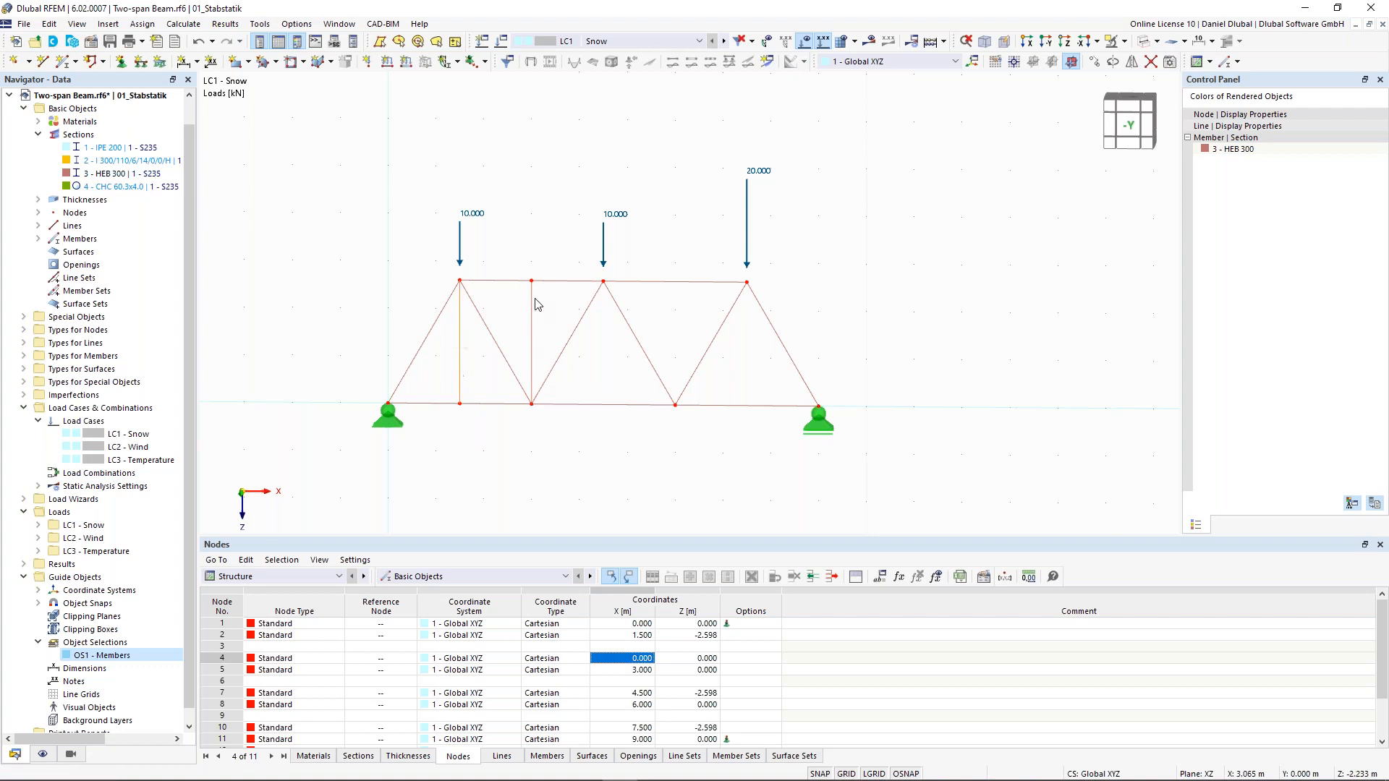
left_click(535, 330)
left_click_drag(461, 397, 704, 324, "ctrl")
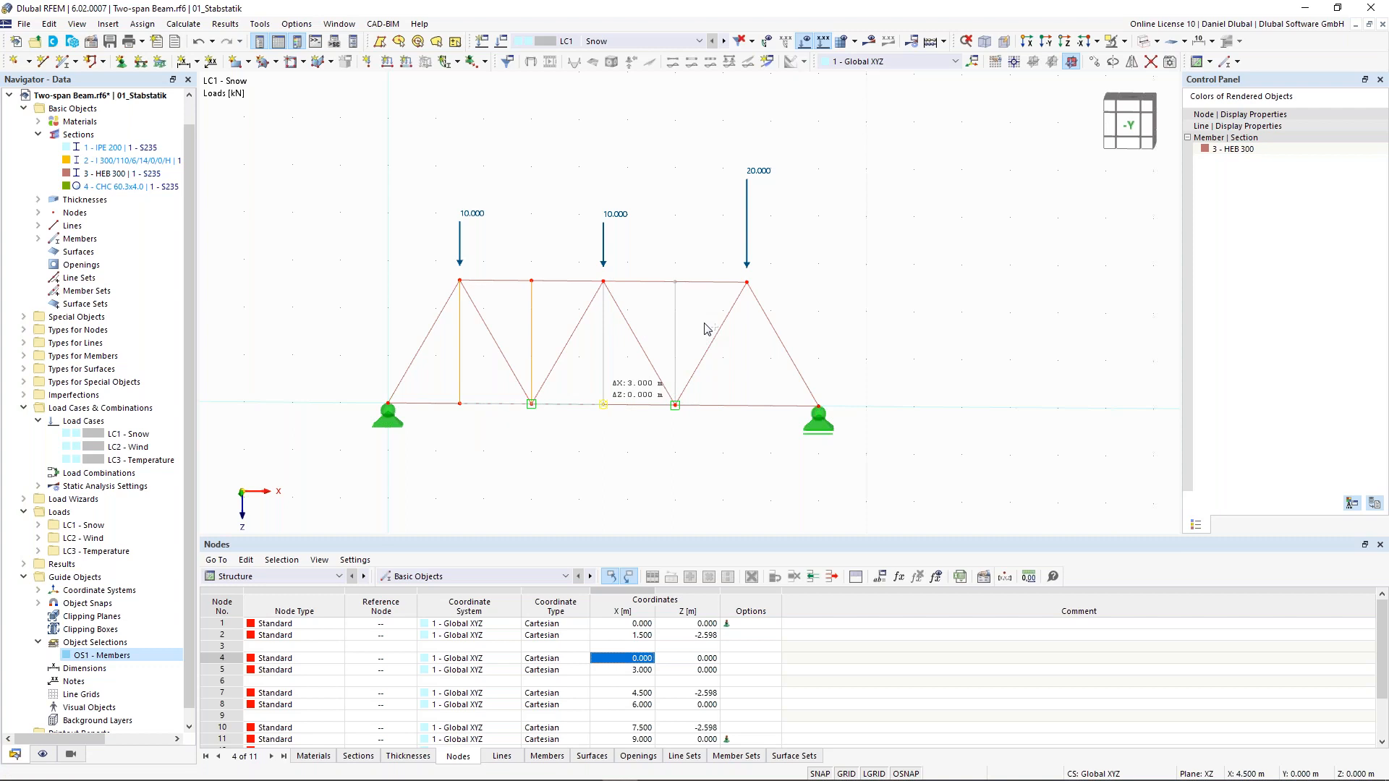
left_click_drag(675, 323, 747, 282, "ctrl")
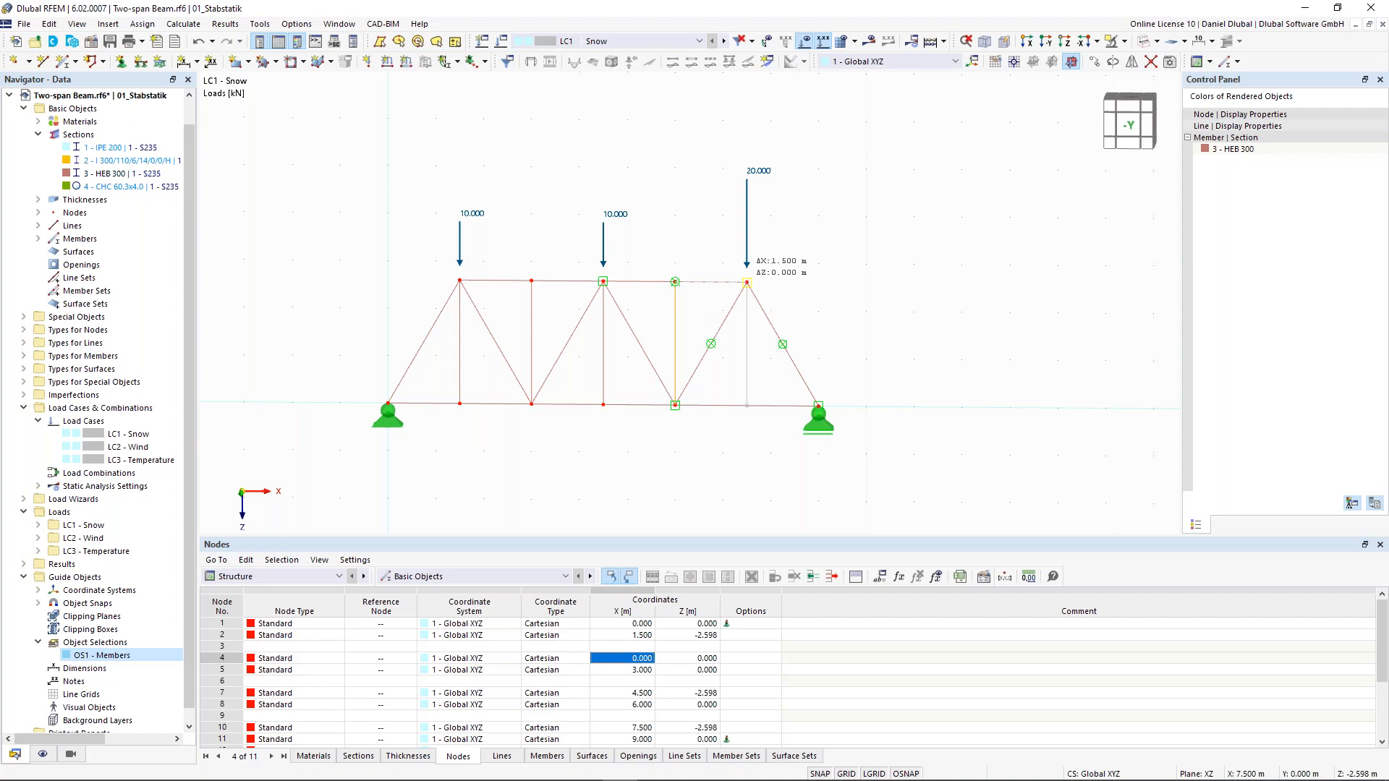
left_click_drag(747, 283, 746, 282, "ctrl")
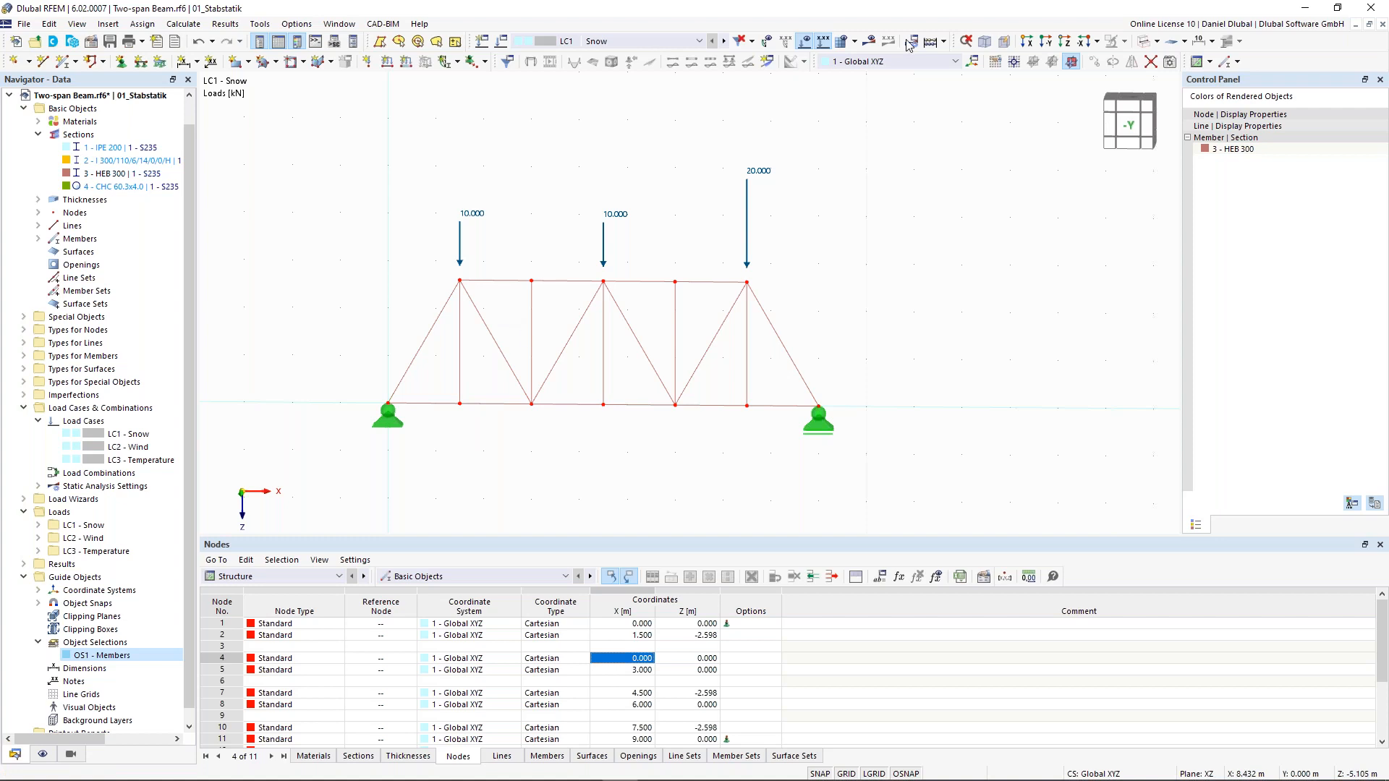
Step: Recalculate LC1 - Snow for the truss with the added verticals and show its results
left_click(871, 45)
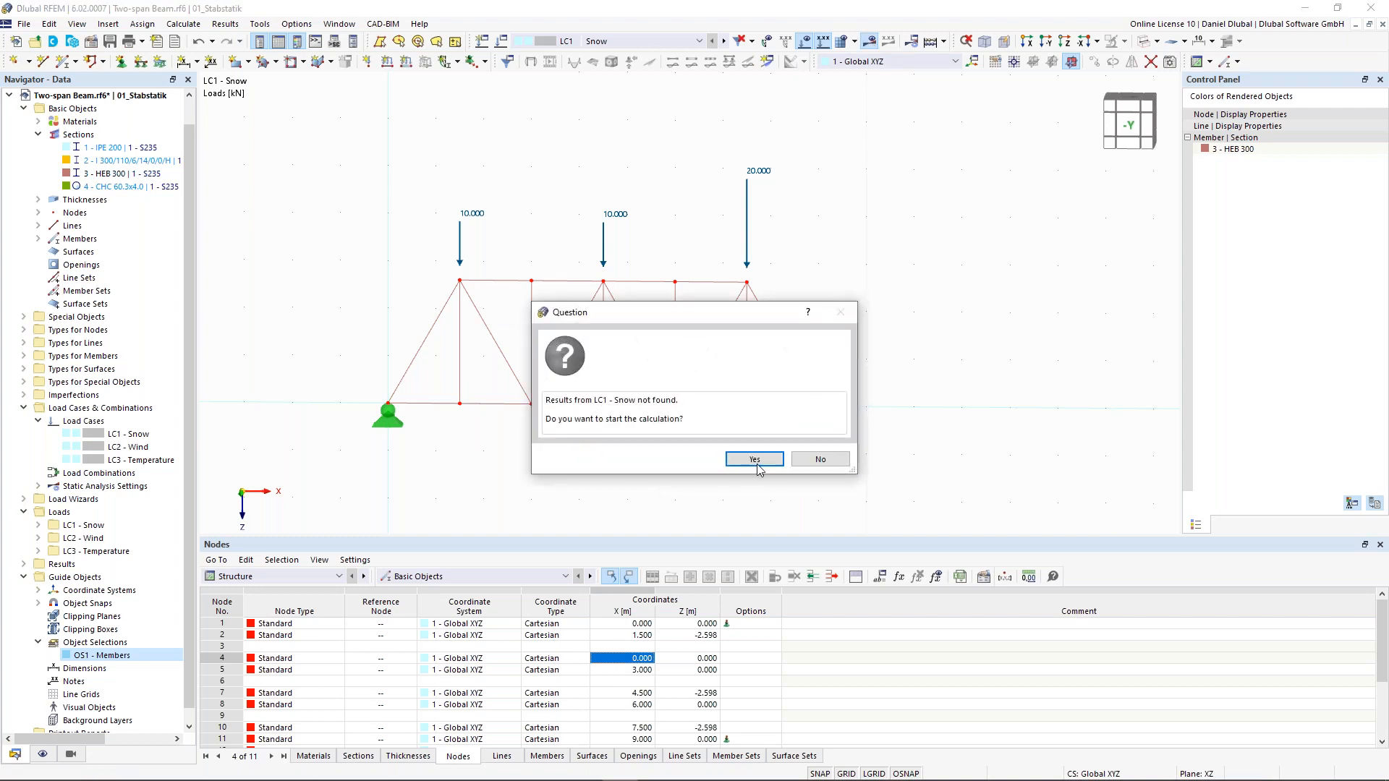
left_click(754, 460)
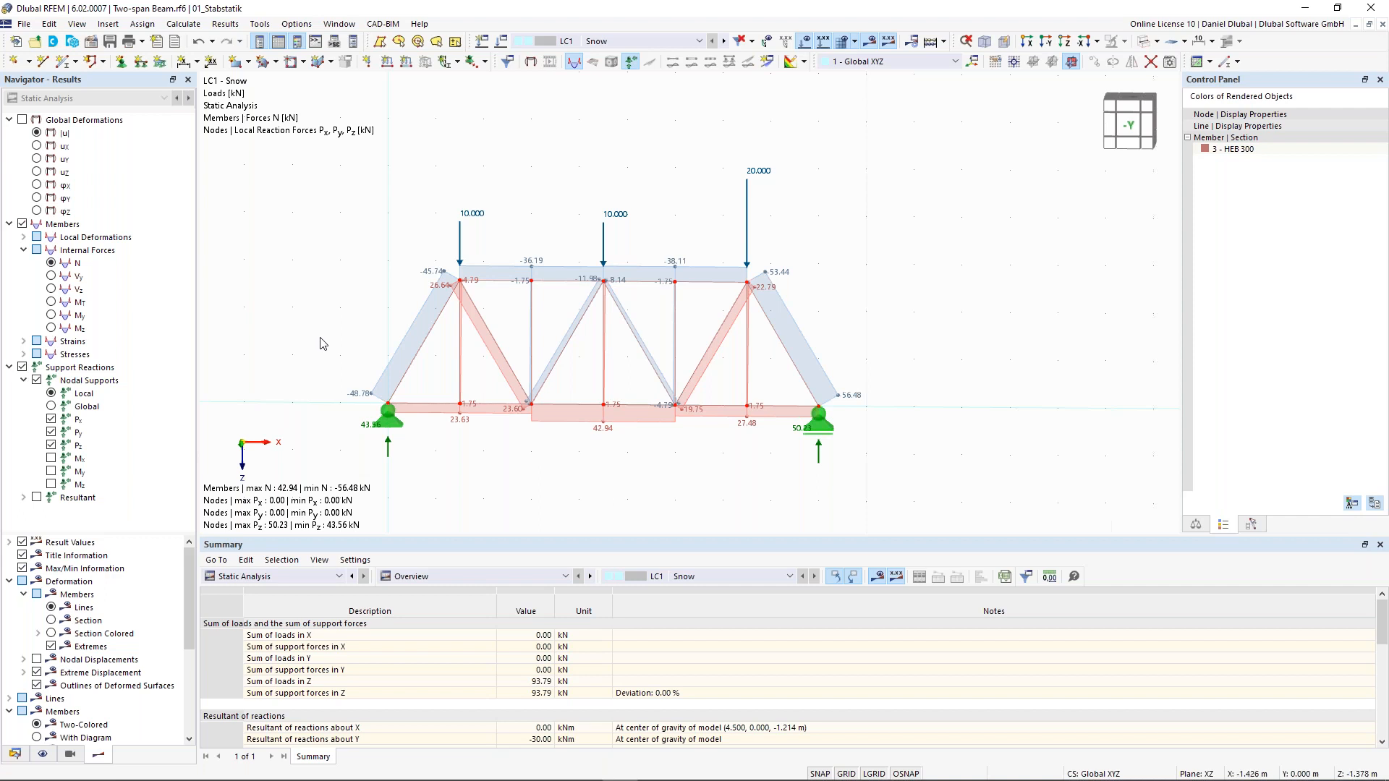
Step: Examine the truss's axial forces N and the member type of the first vertical without changing it
scroll(321, 338, "up", 1)
left_click(52, 264)
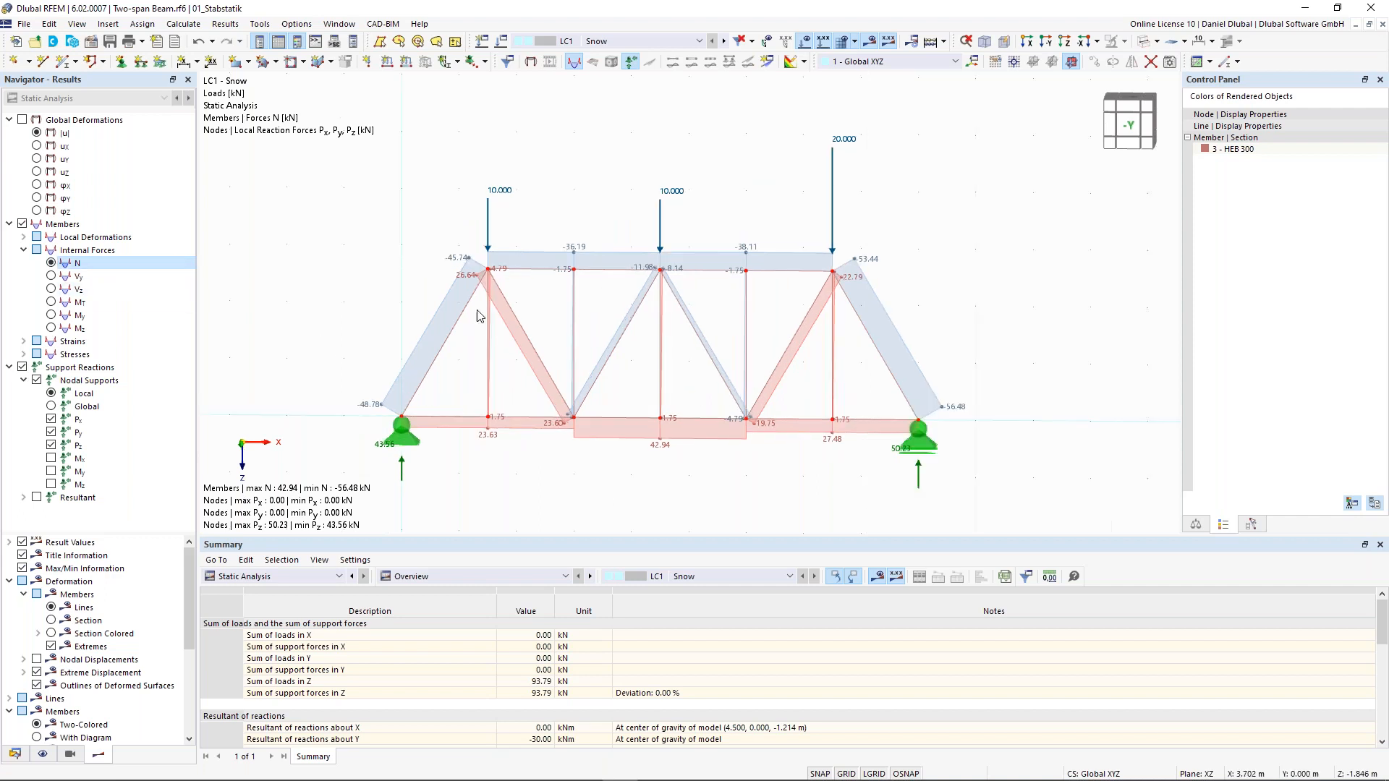
scroll(489, 329, "up", 1)
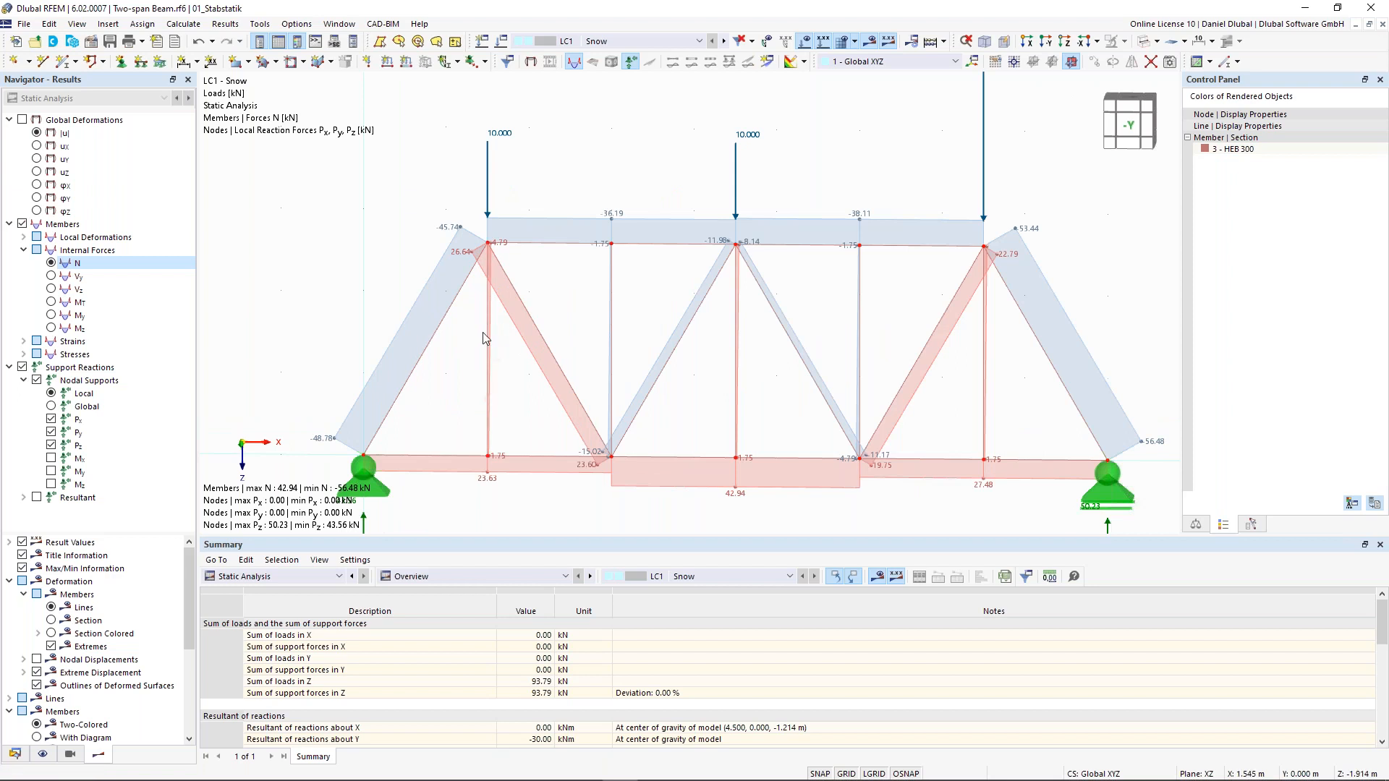
scroll(489, 340, "up", 1)
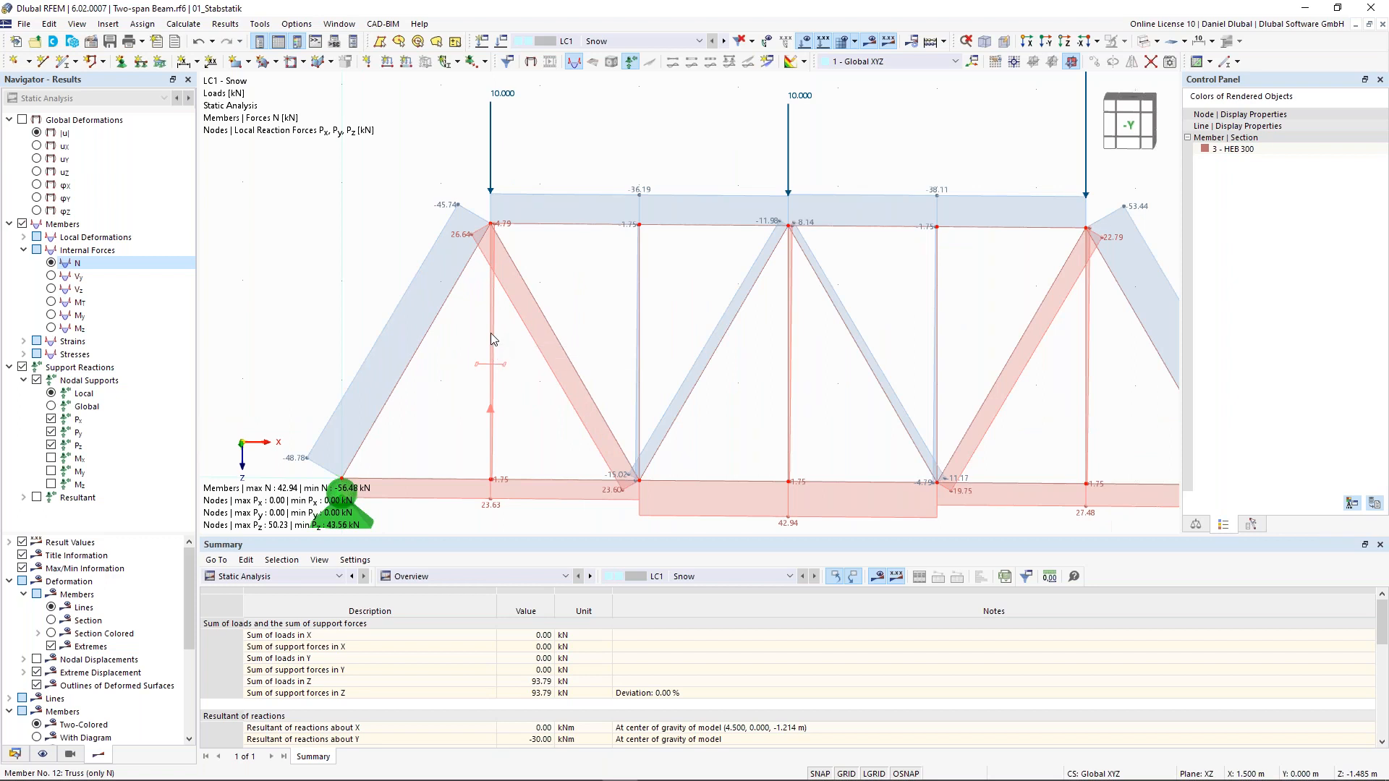
double_click(492, 339)
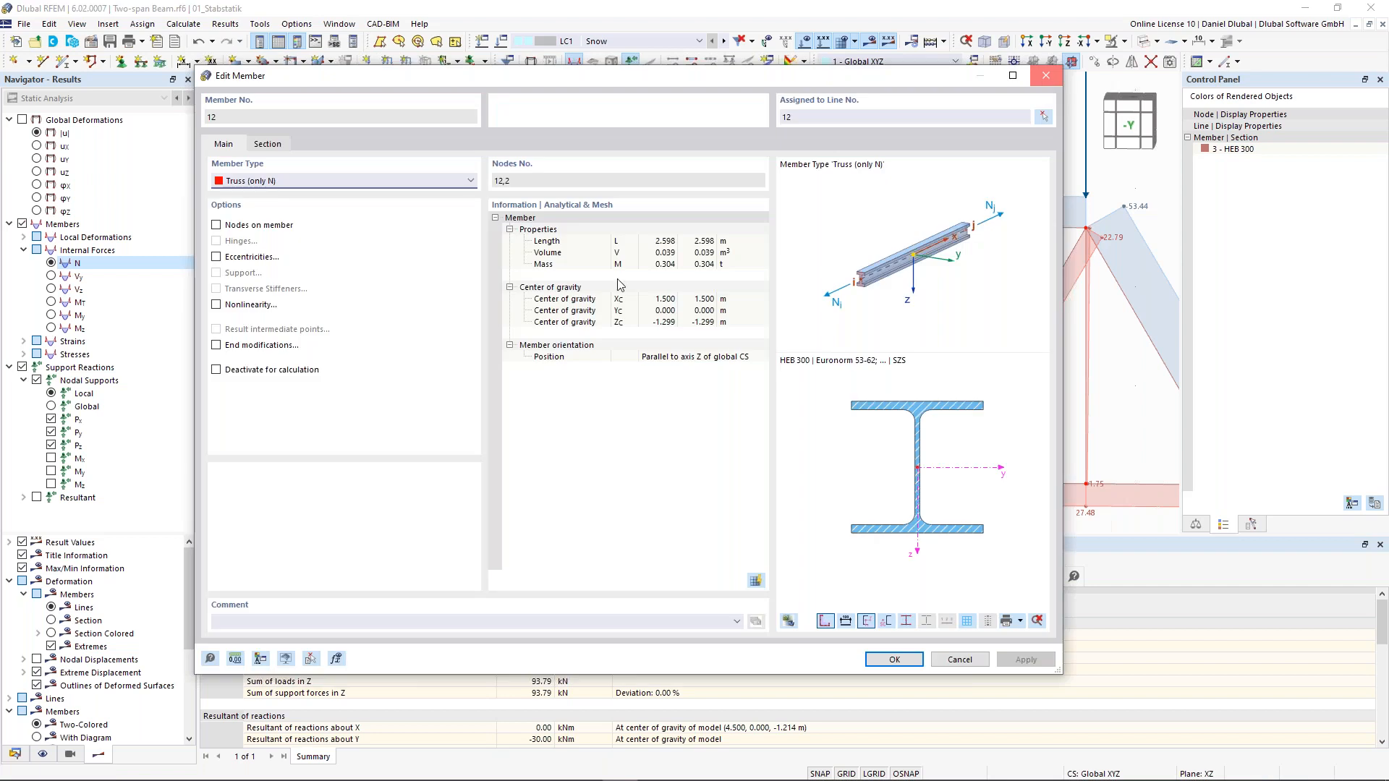
key("Escape")
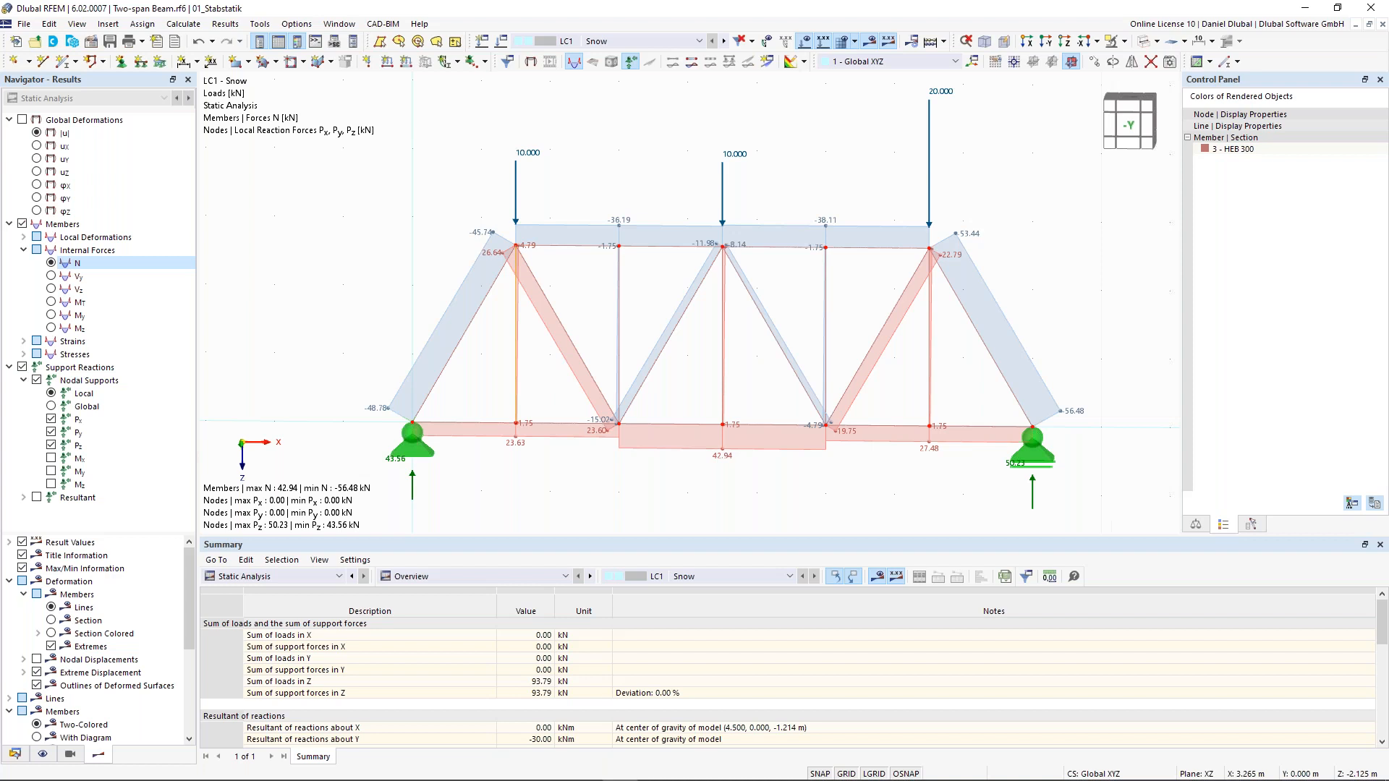
Step: Deactivate the self-weight in LC1 - Snow, recalculate the truss and examine its axial forces
left_click(501, 41)
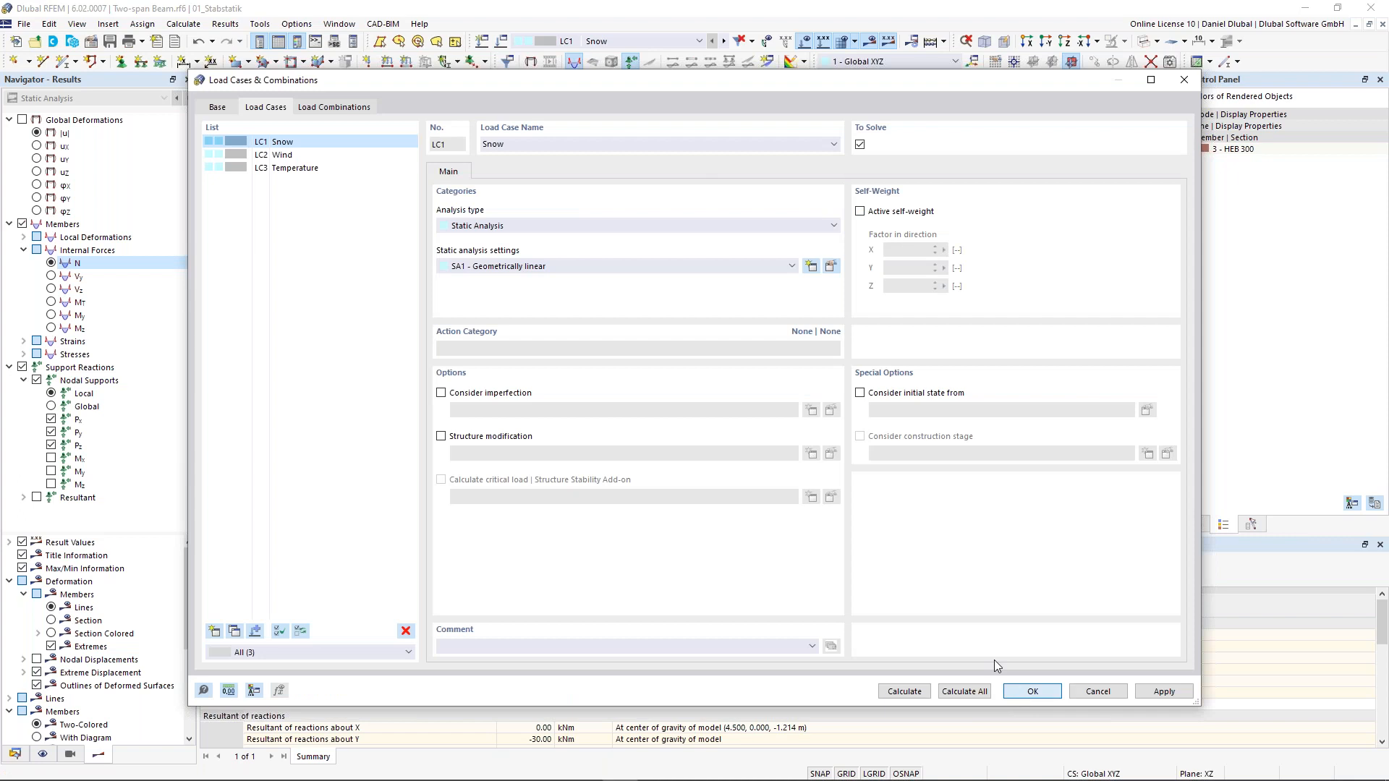
left_click(1032, 691)
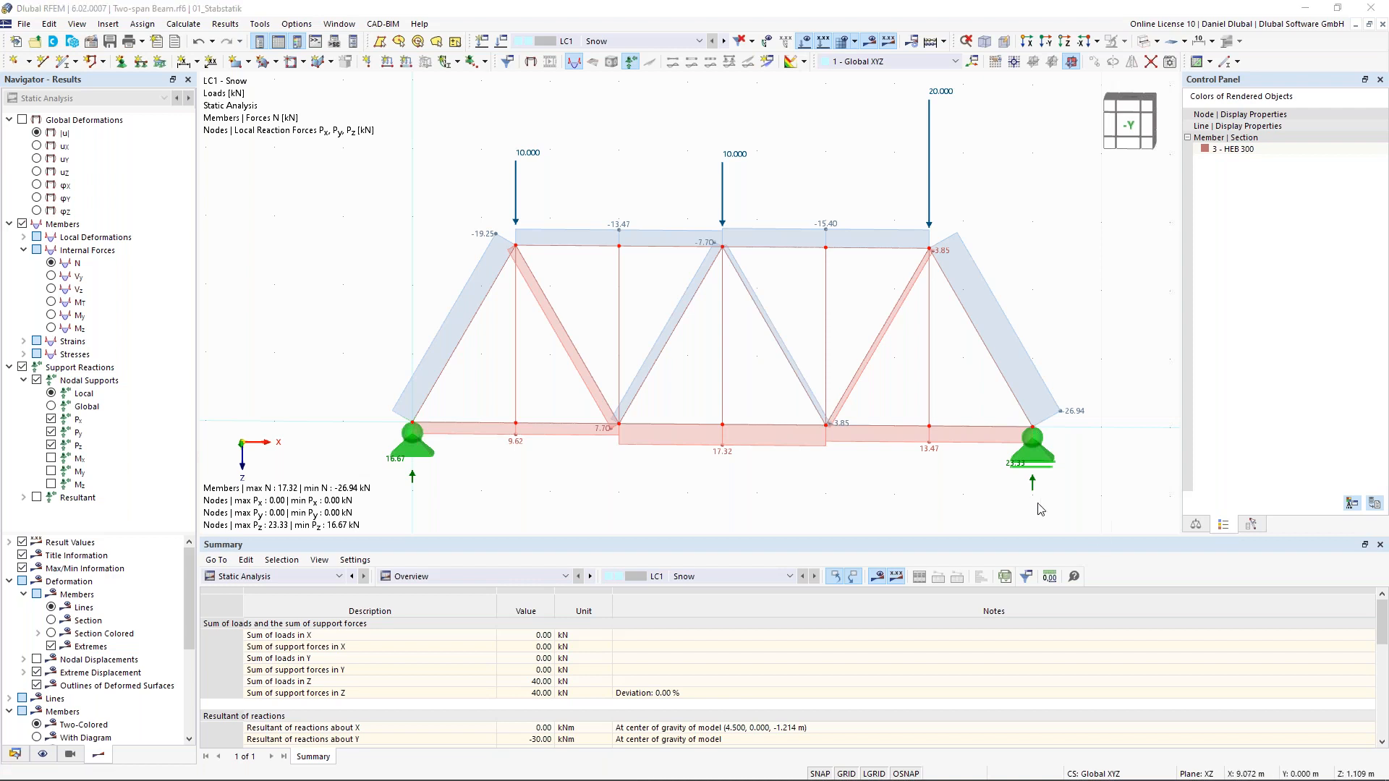
scroll(703, 273, "down", 2)
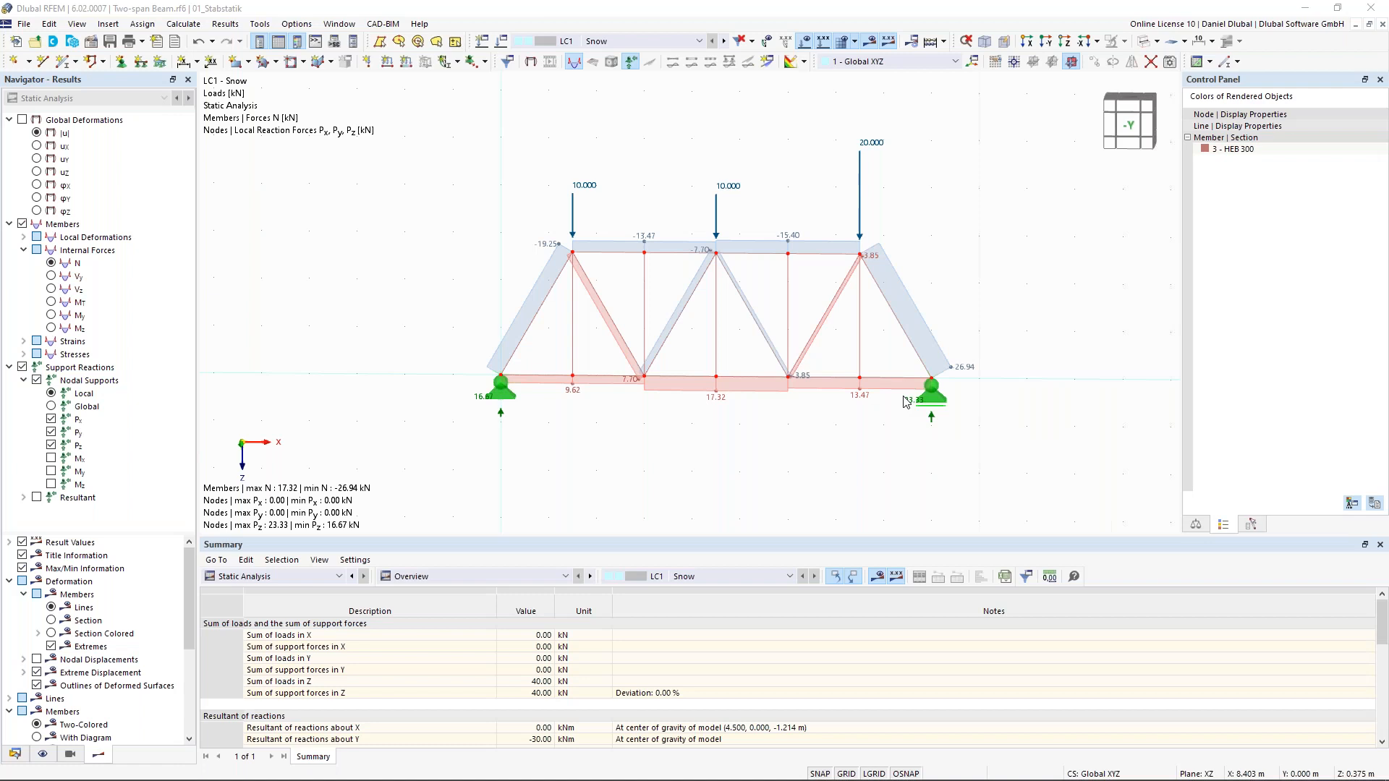
scroll(557, 280, "up", 2)
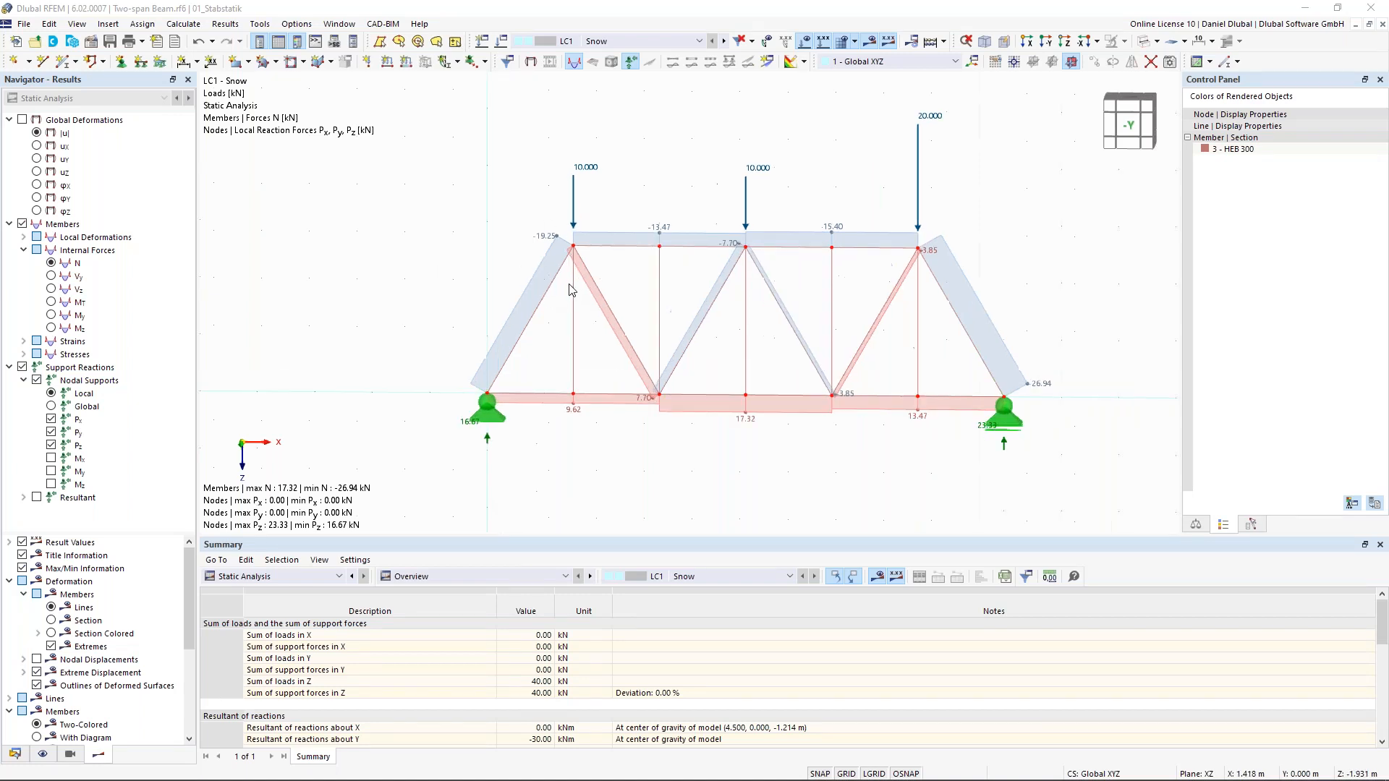
scroll(557, 280, "down", 2)
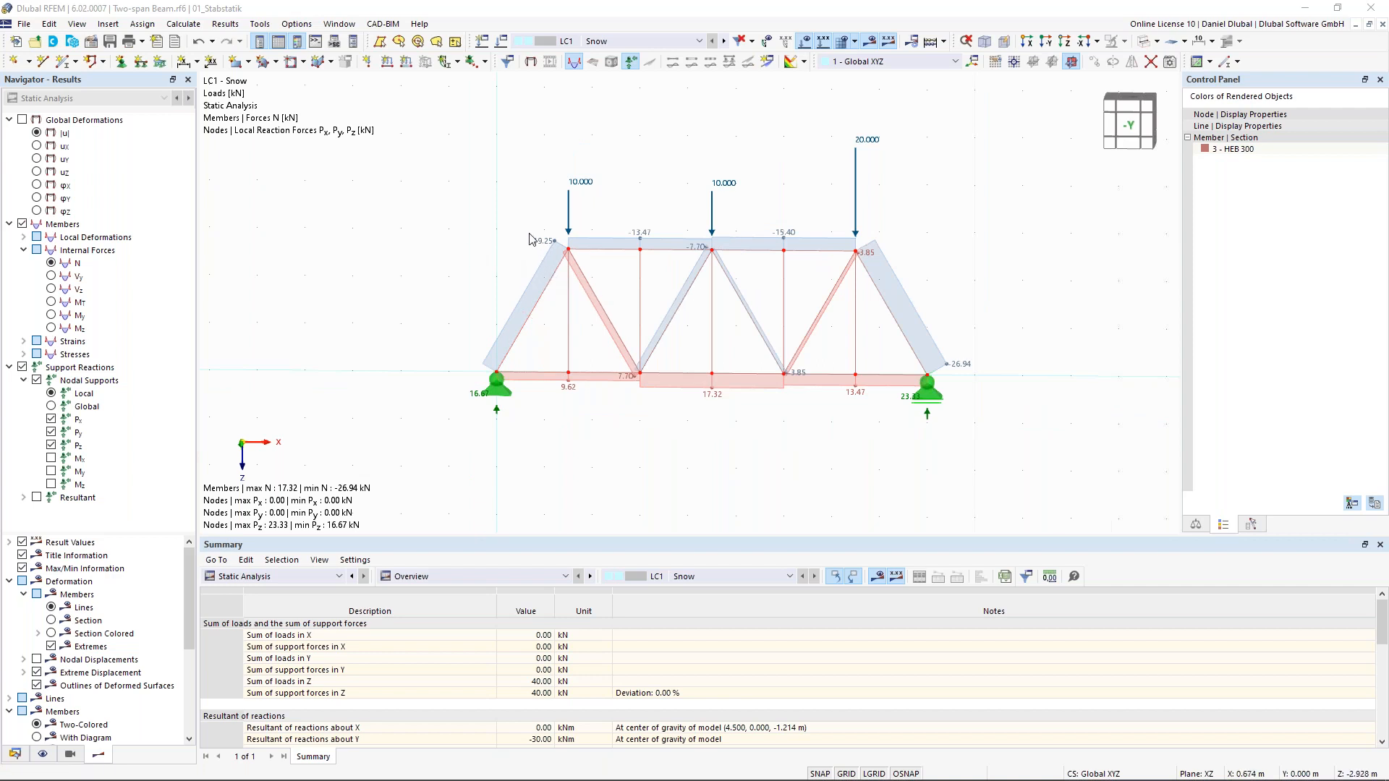
scroll(530, 241, "up", 1)
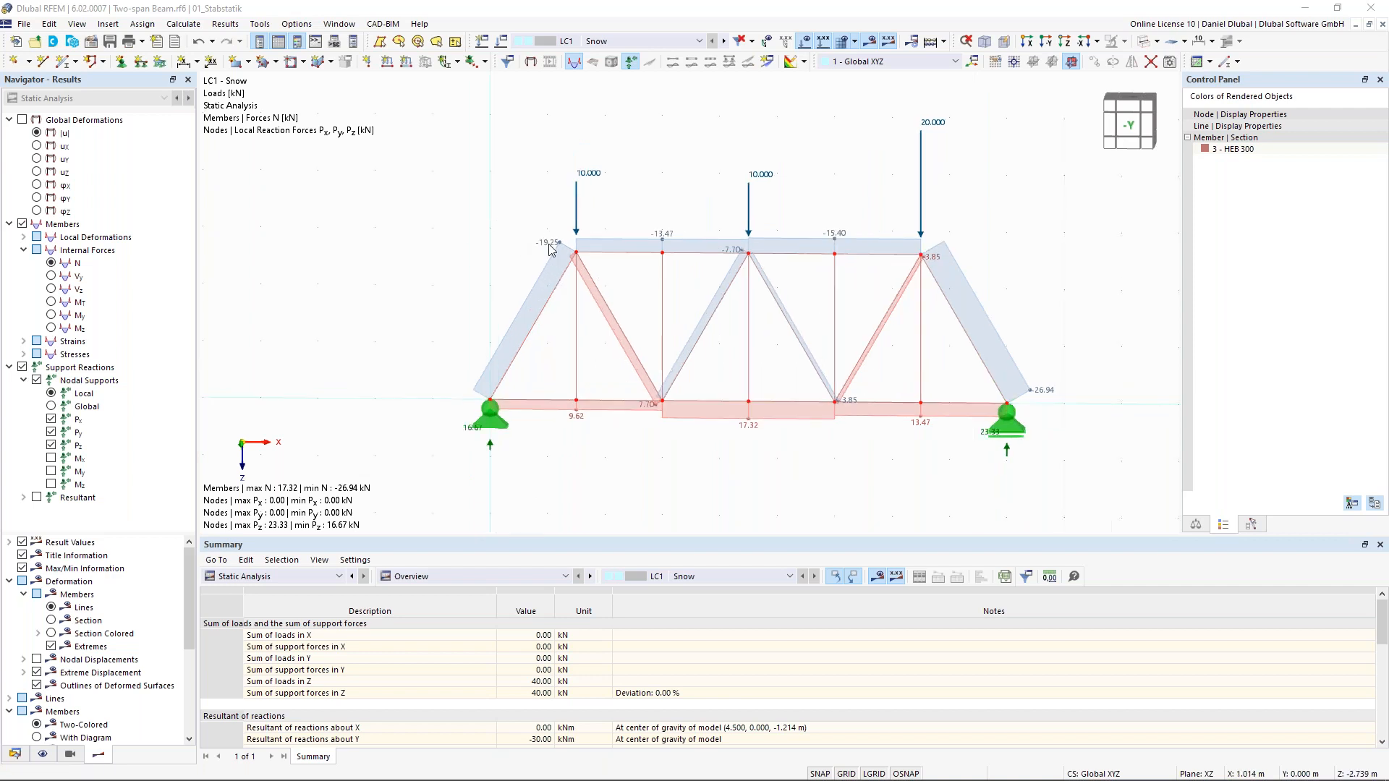
Step: Delete the entire truss together with its supports and nodal loads
scroll(552, 250, "down", 1)
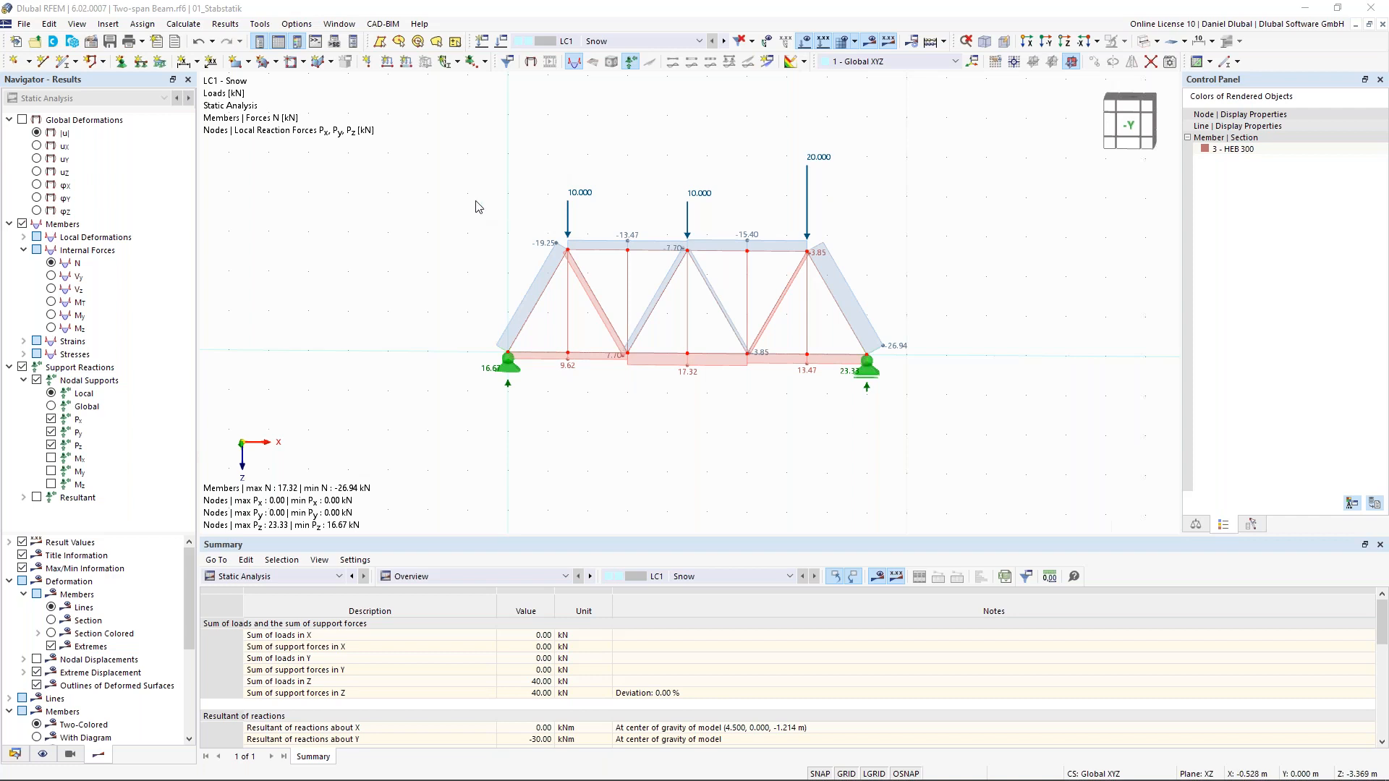
left_click_drag(448, 122, 958, 436)
key("Delete")
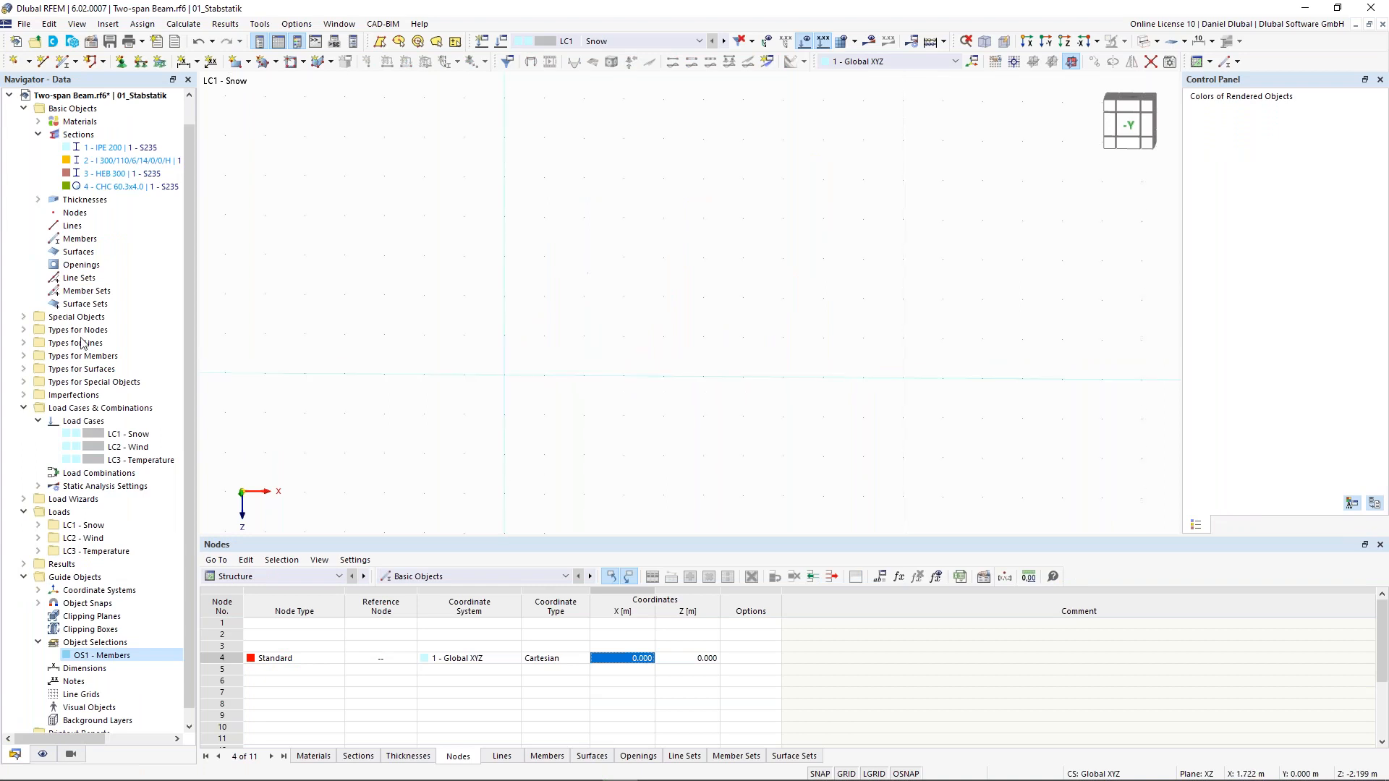
middle_click_drag(392, 348, 395, 319)
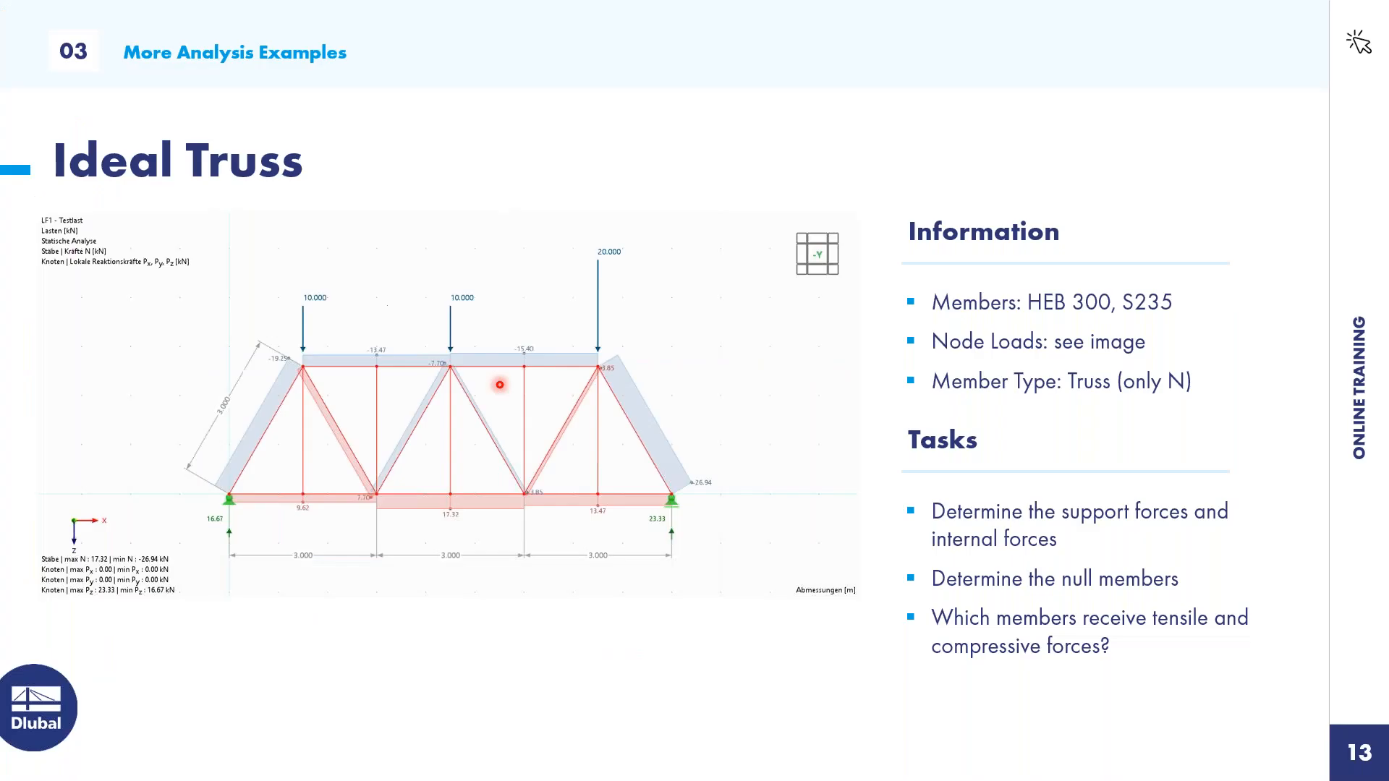
key("Right")
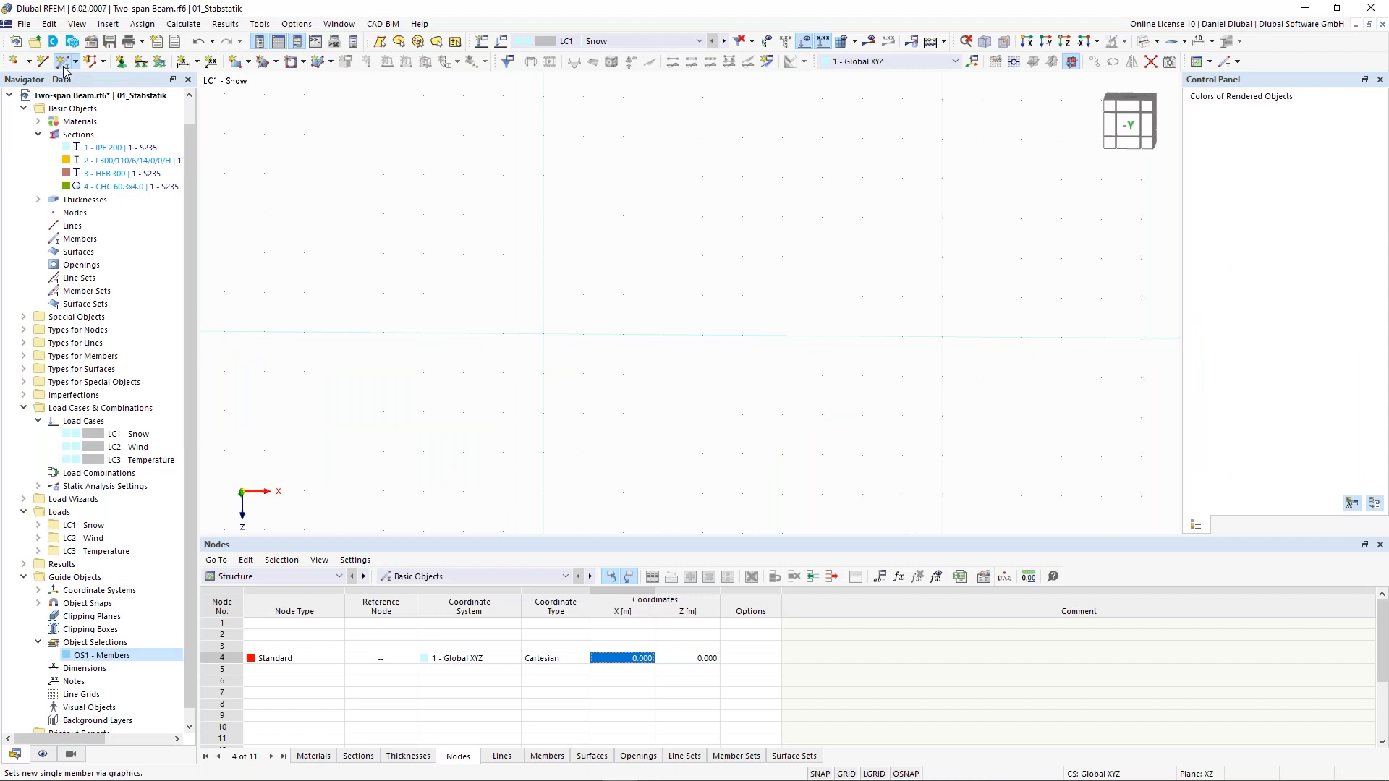
Step: Draw a beam member with section 3 - HEB 300, material S235, from the origin horizontally to X 16.500 m
left_click(64, 65)
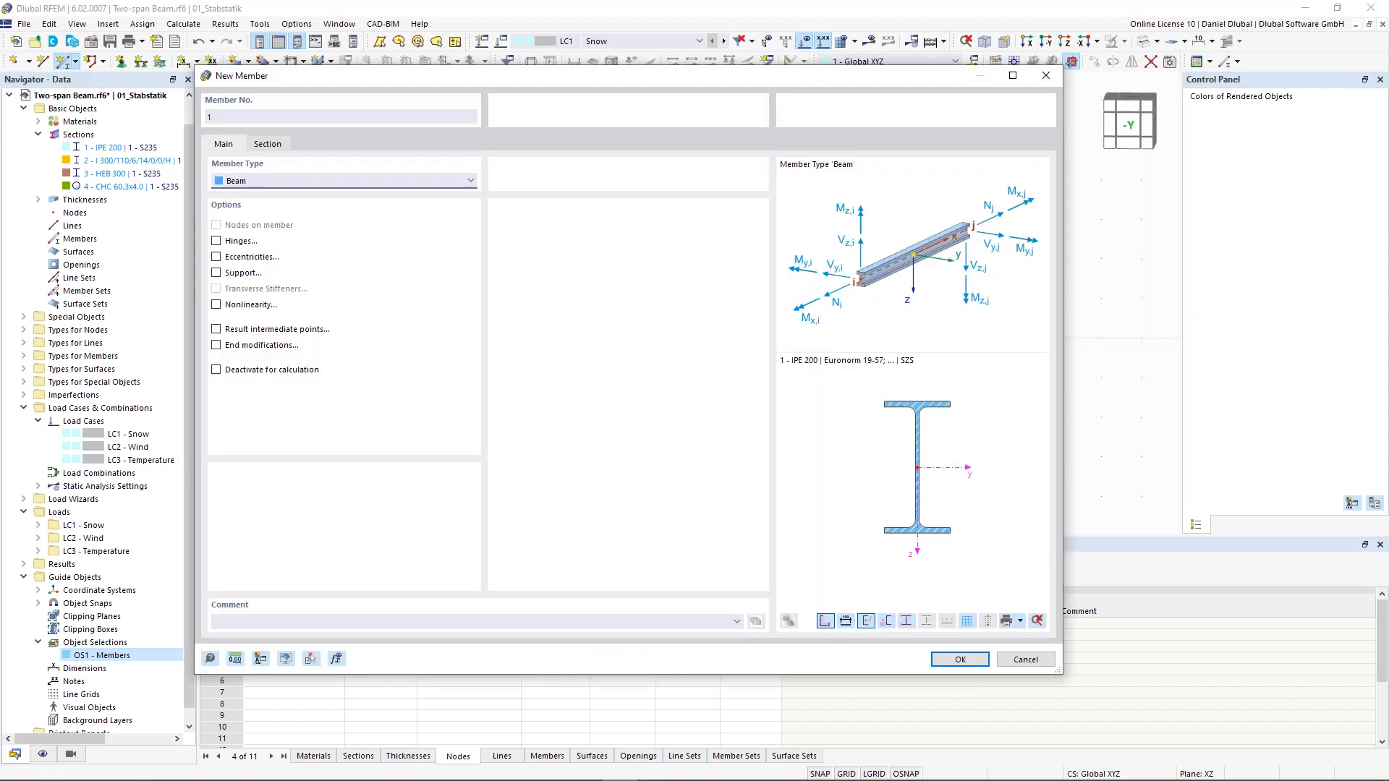
left_click(267, 144)
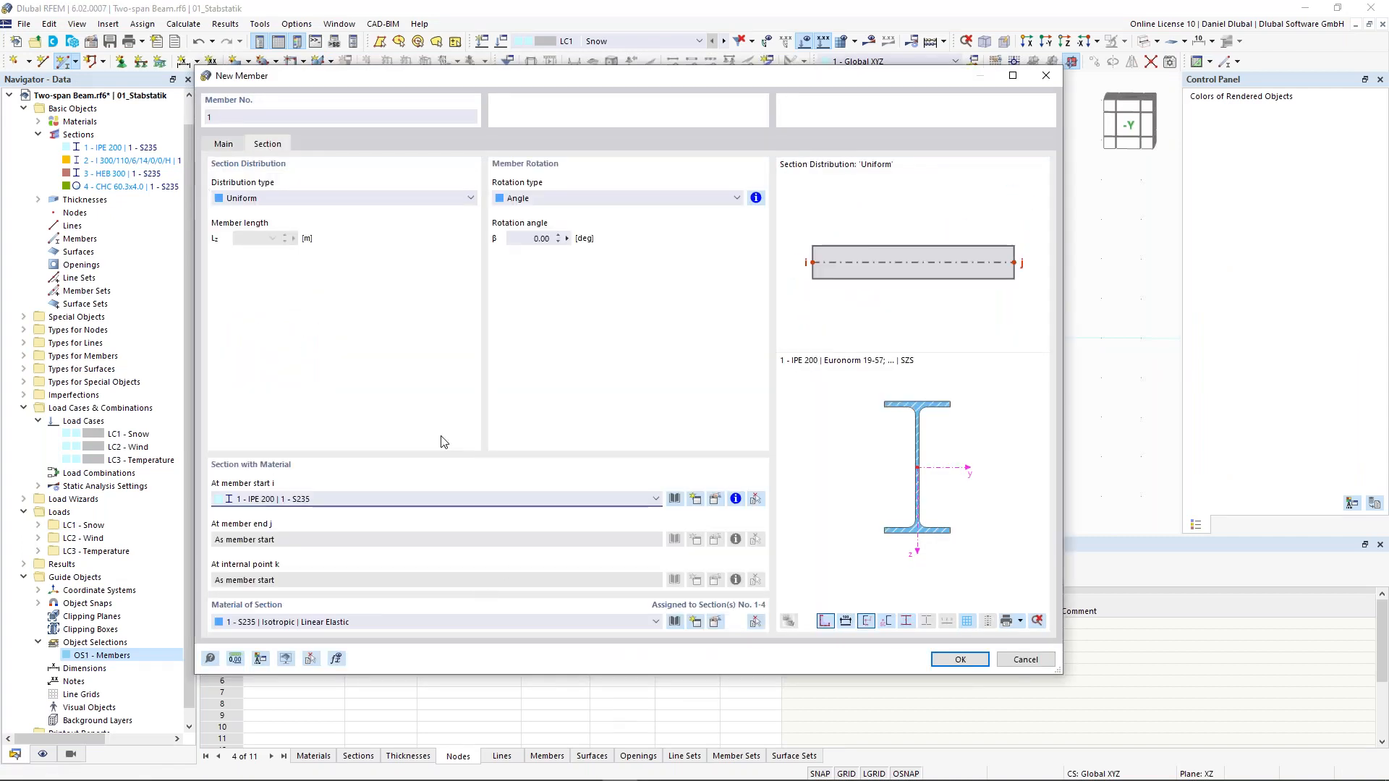
left_click(482, 500)
left_click(457, 535)
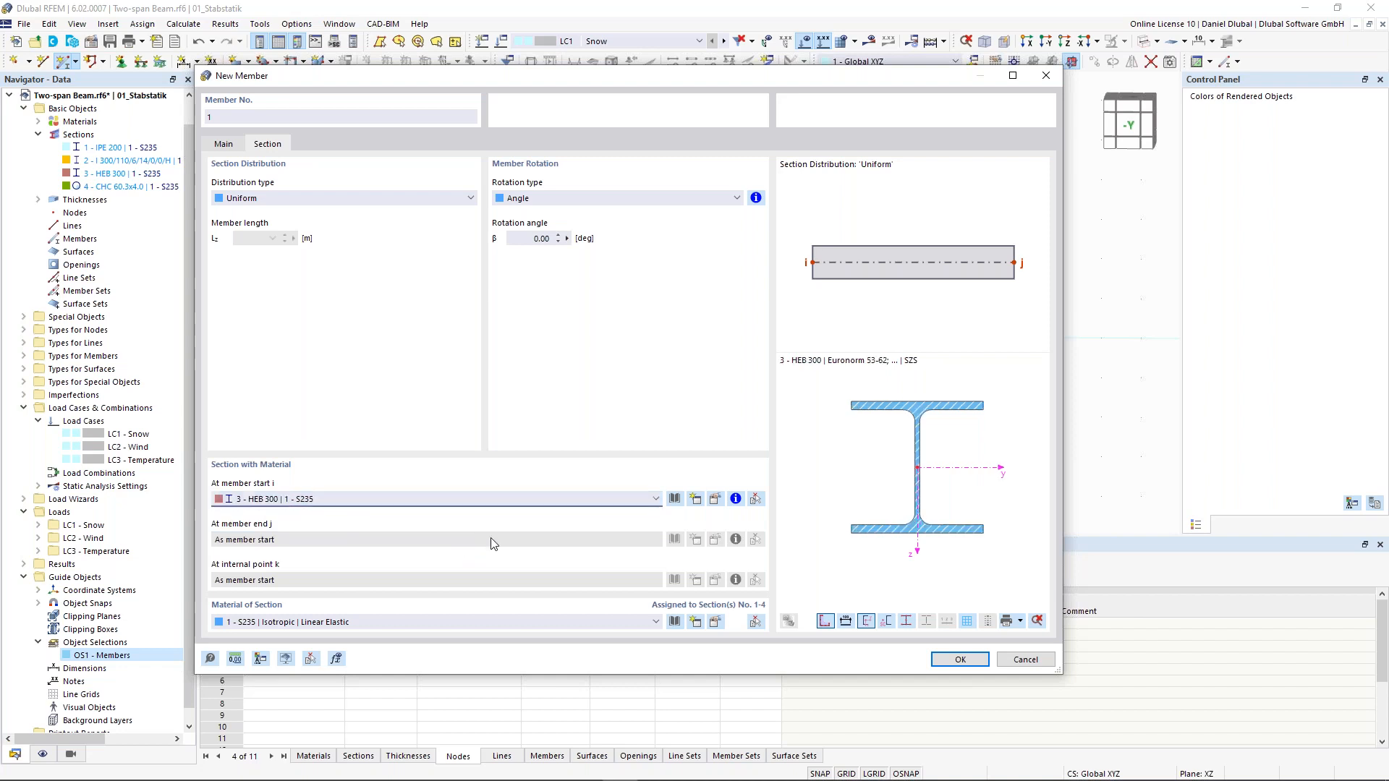
left_click(949, 659)
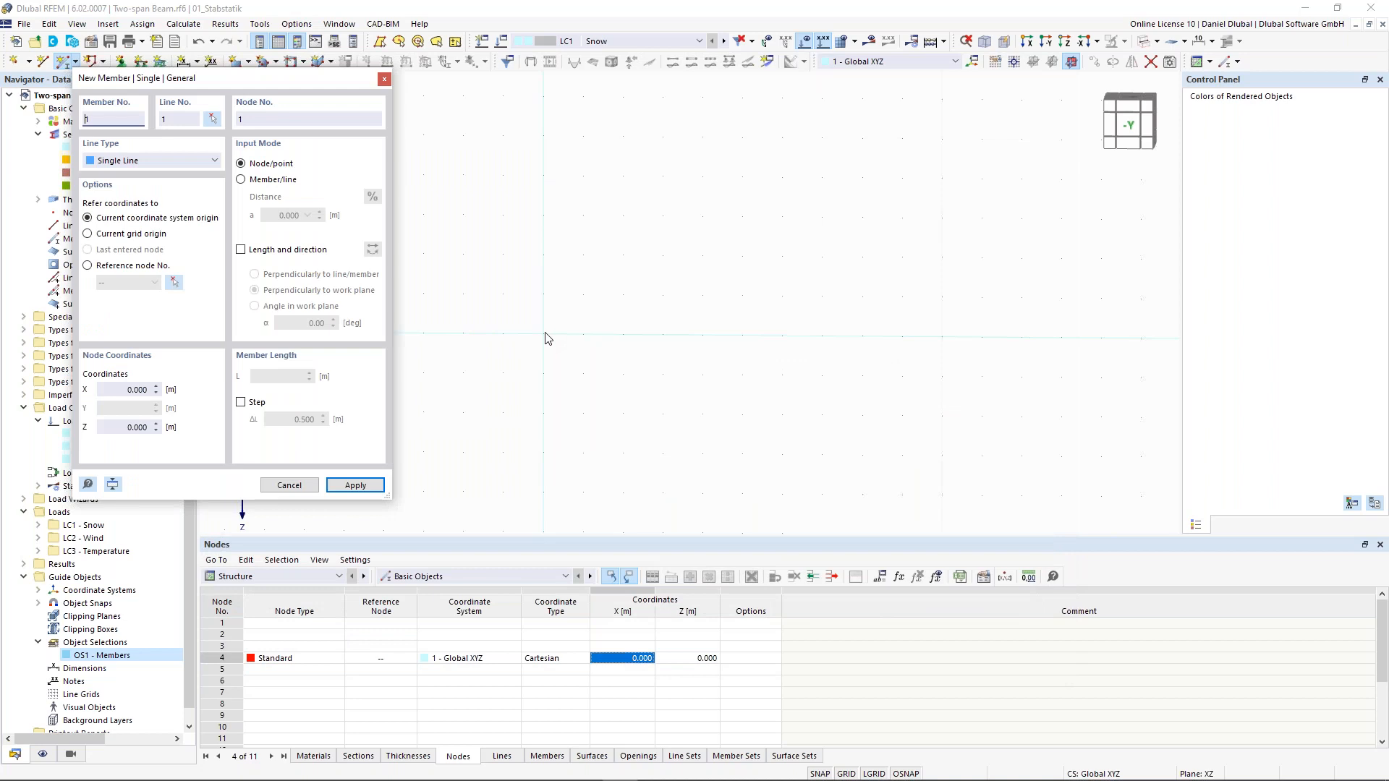
key("Return")
type("16.5")
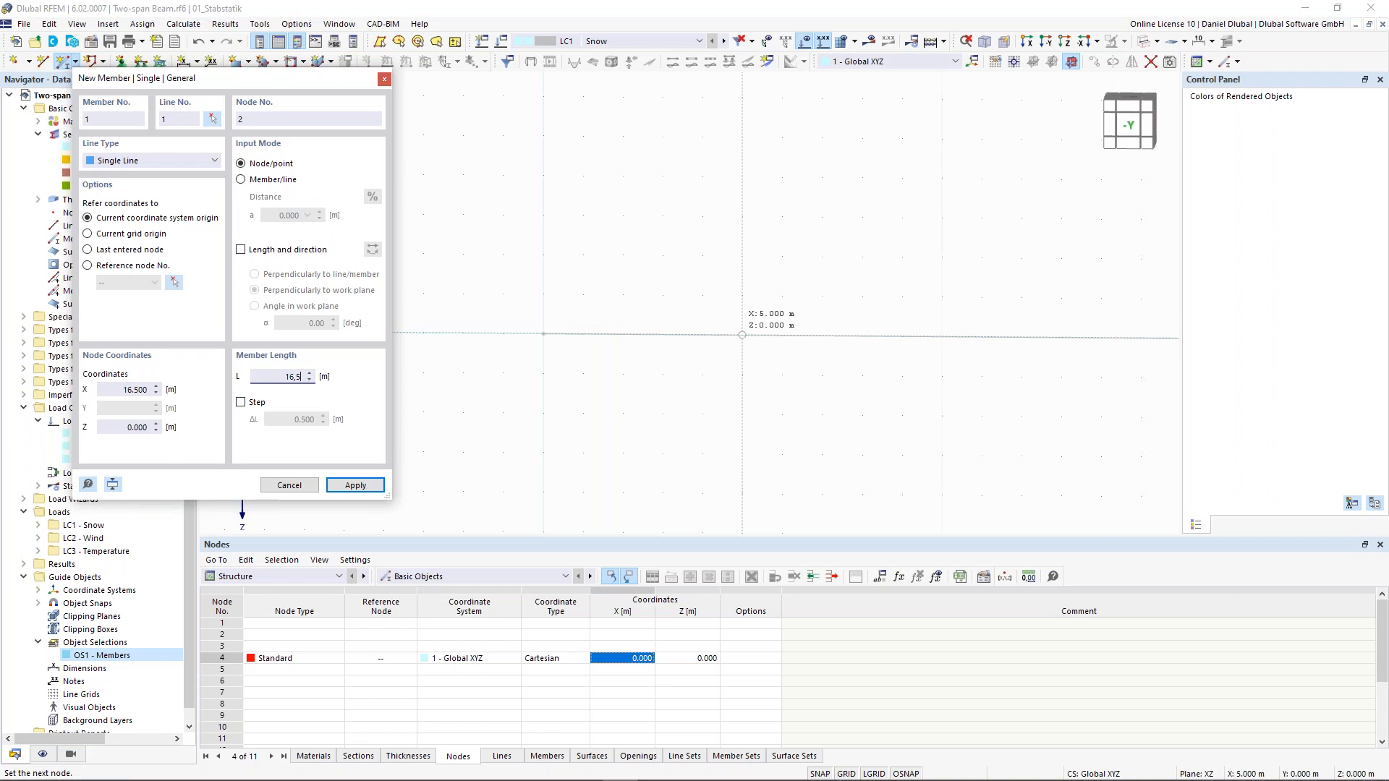
key("Return")
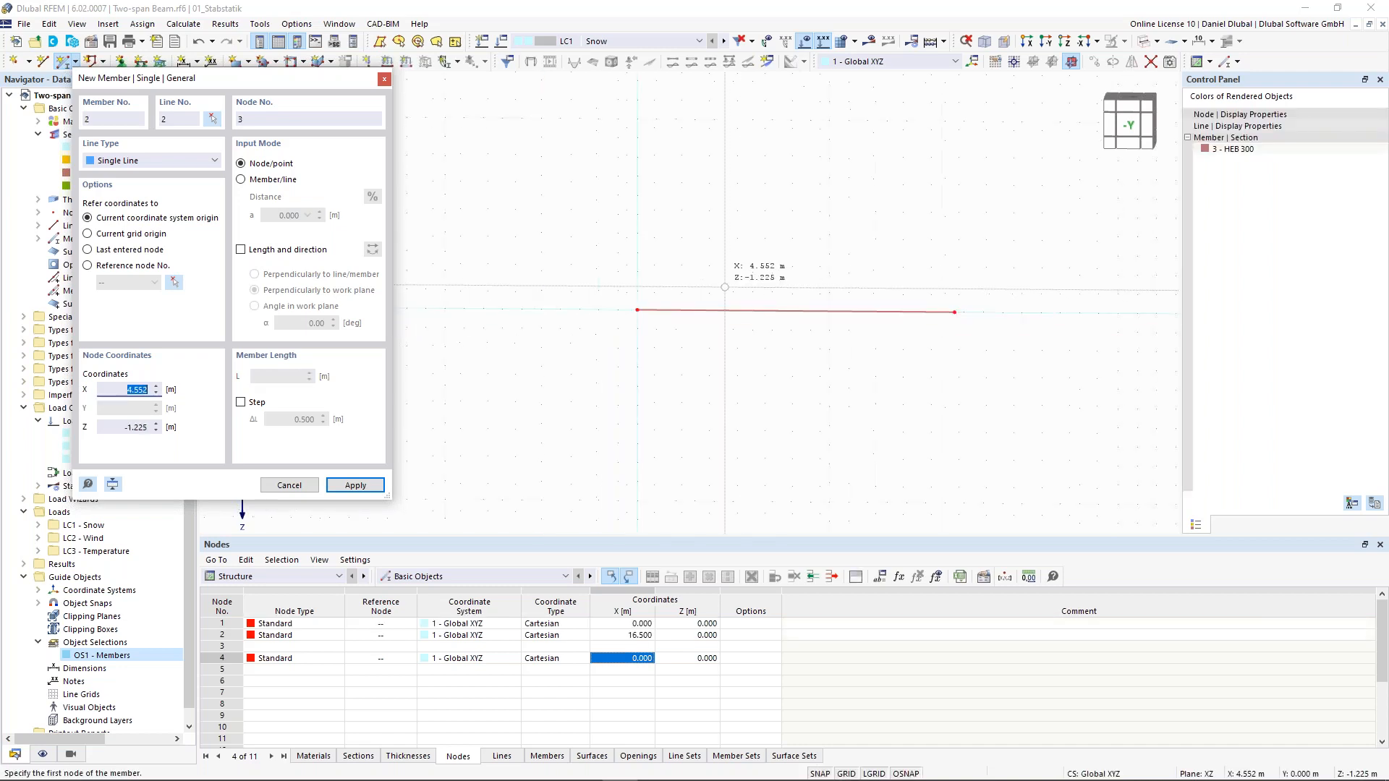
key("Escape")
Step: Add two evenly spaced intermediate nodes to the 16.5 m beam as On Member nodes without dividing it
scroll(711, 265, "up", 1)
middle_click_drag(692, 255, 535, 259)
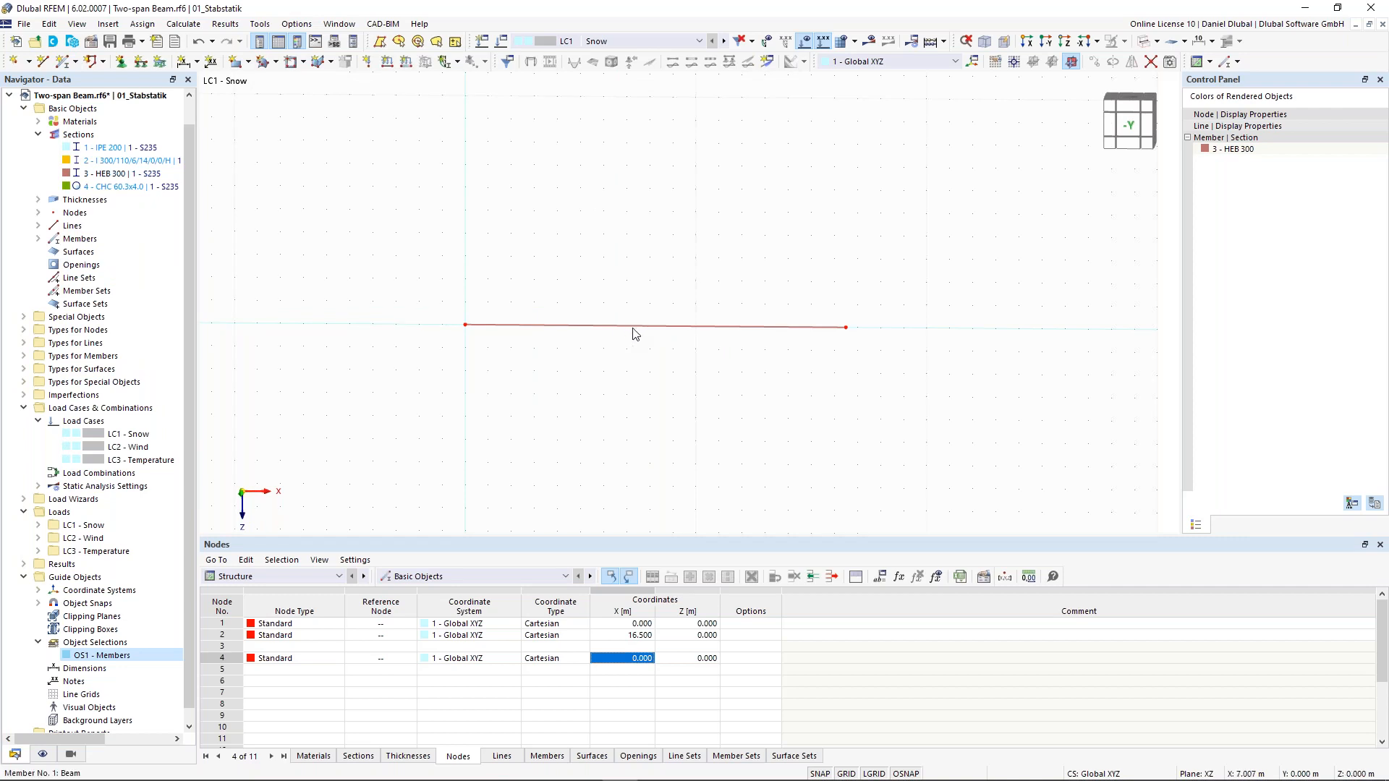
left_click(635, 331)
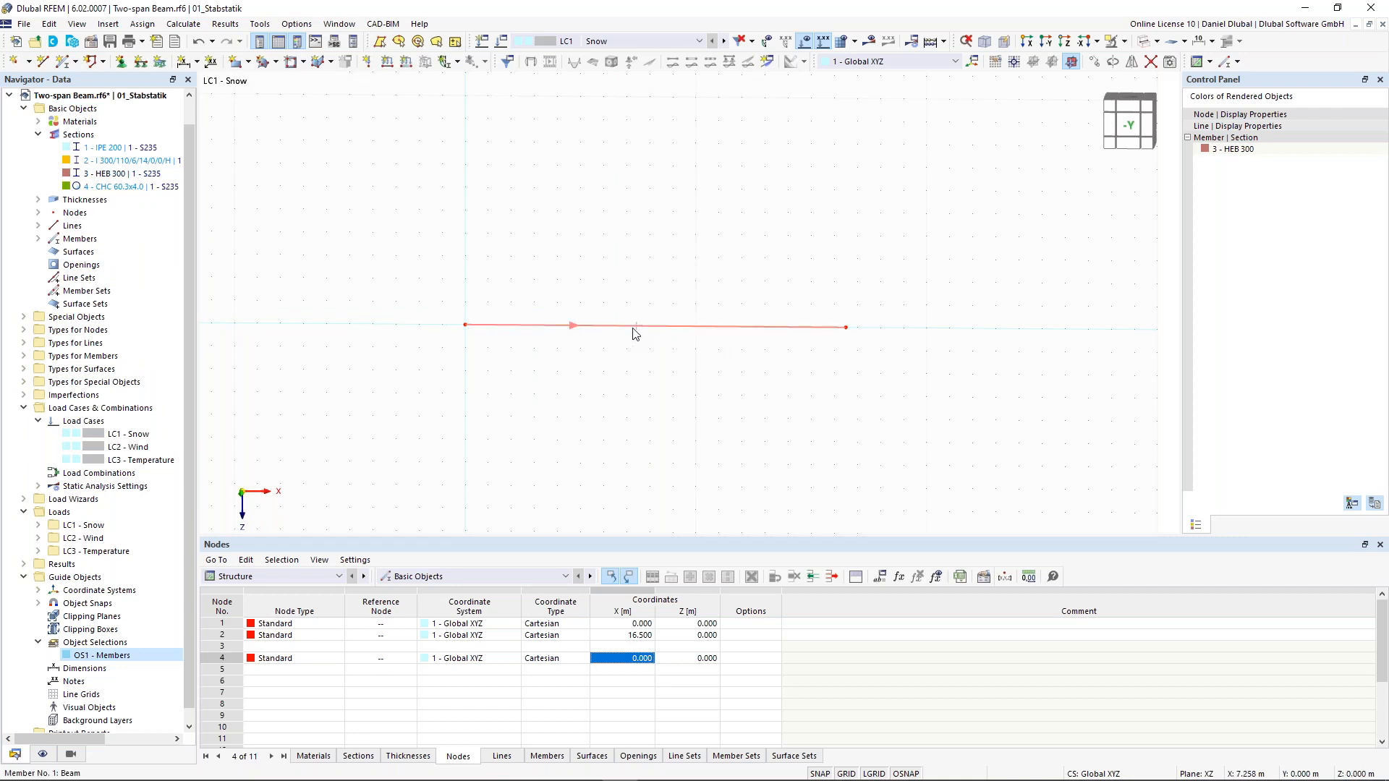
right_click(635, 333)
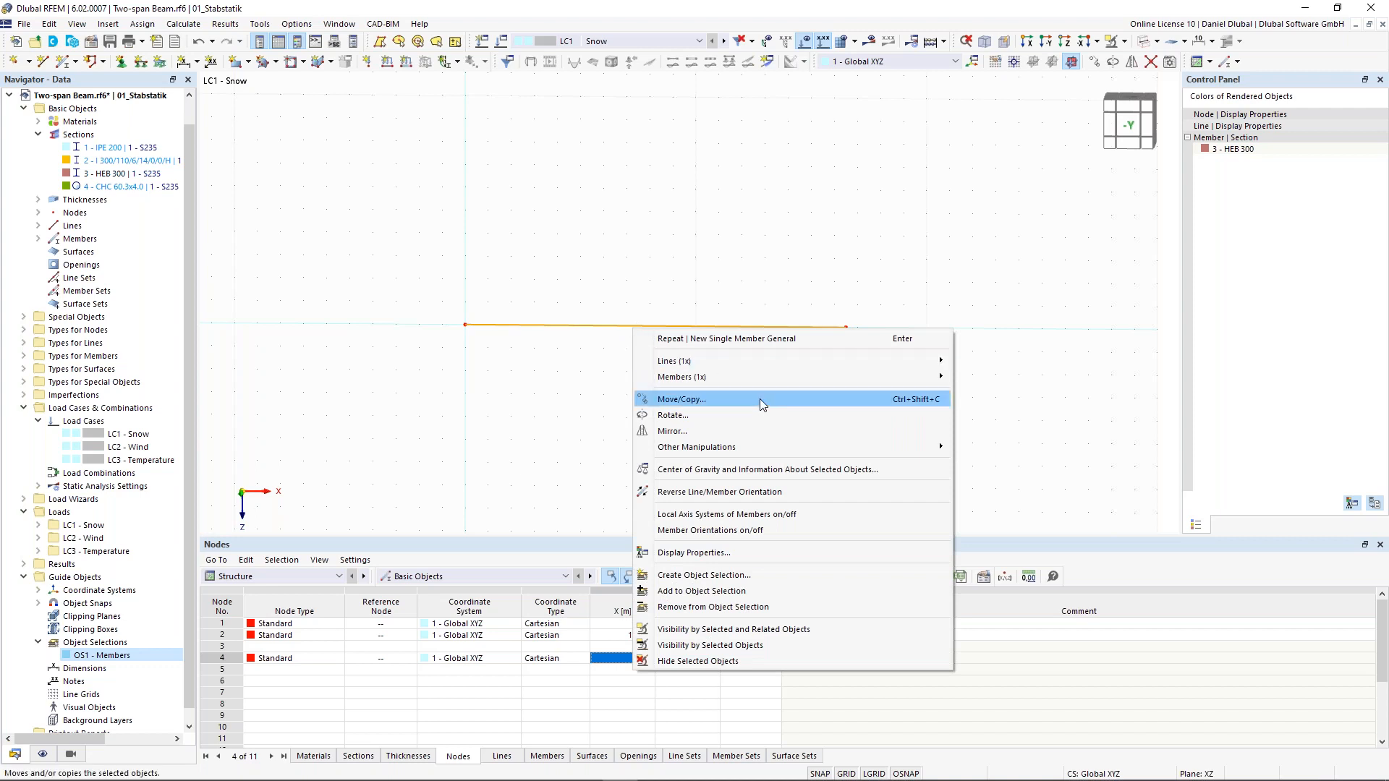
mouse_move(788, 374)
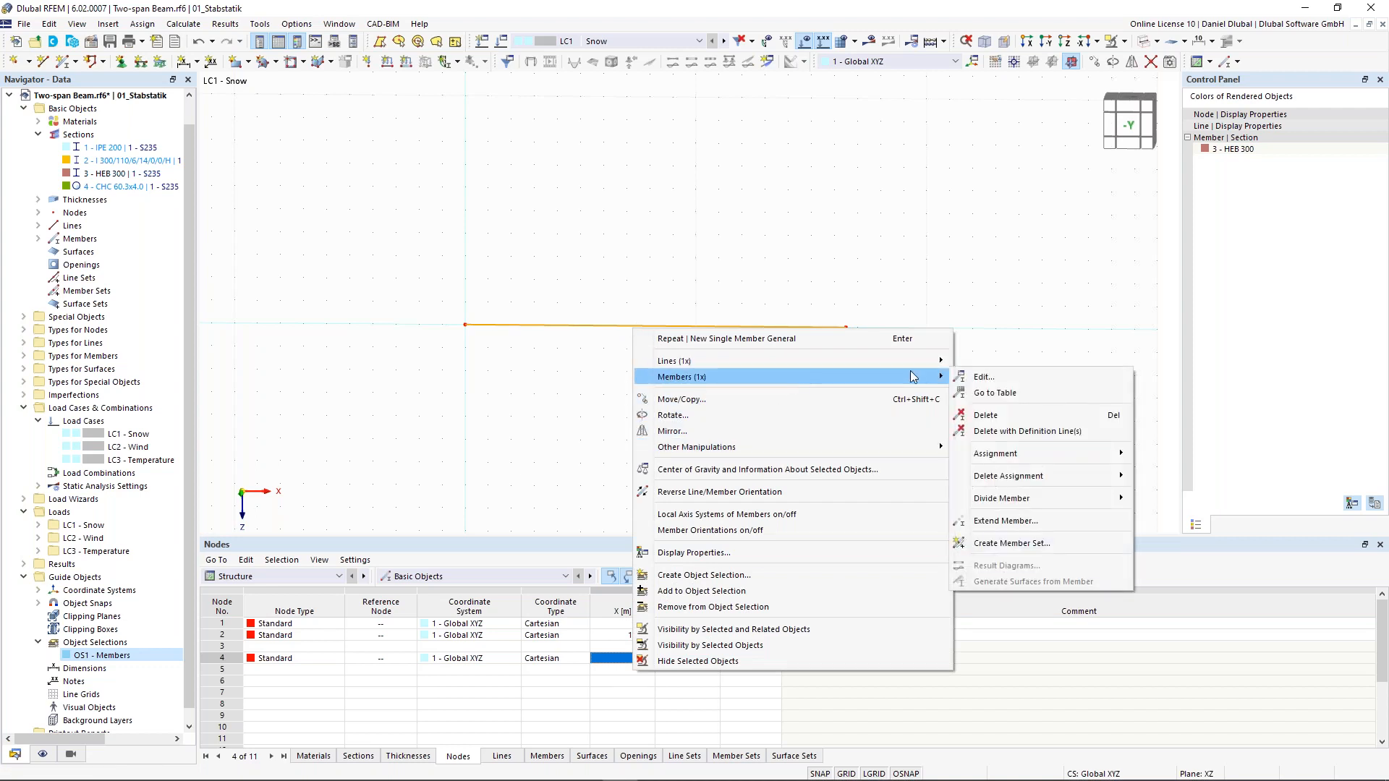
mouse_move(1057, 497)
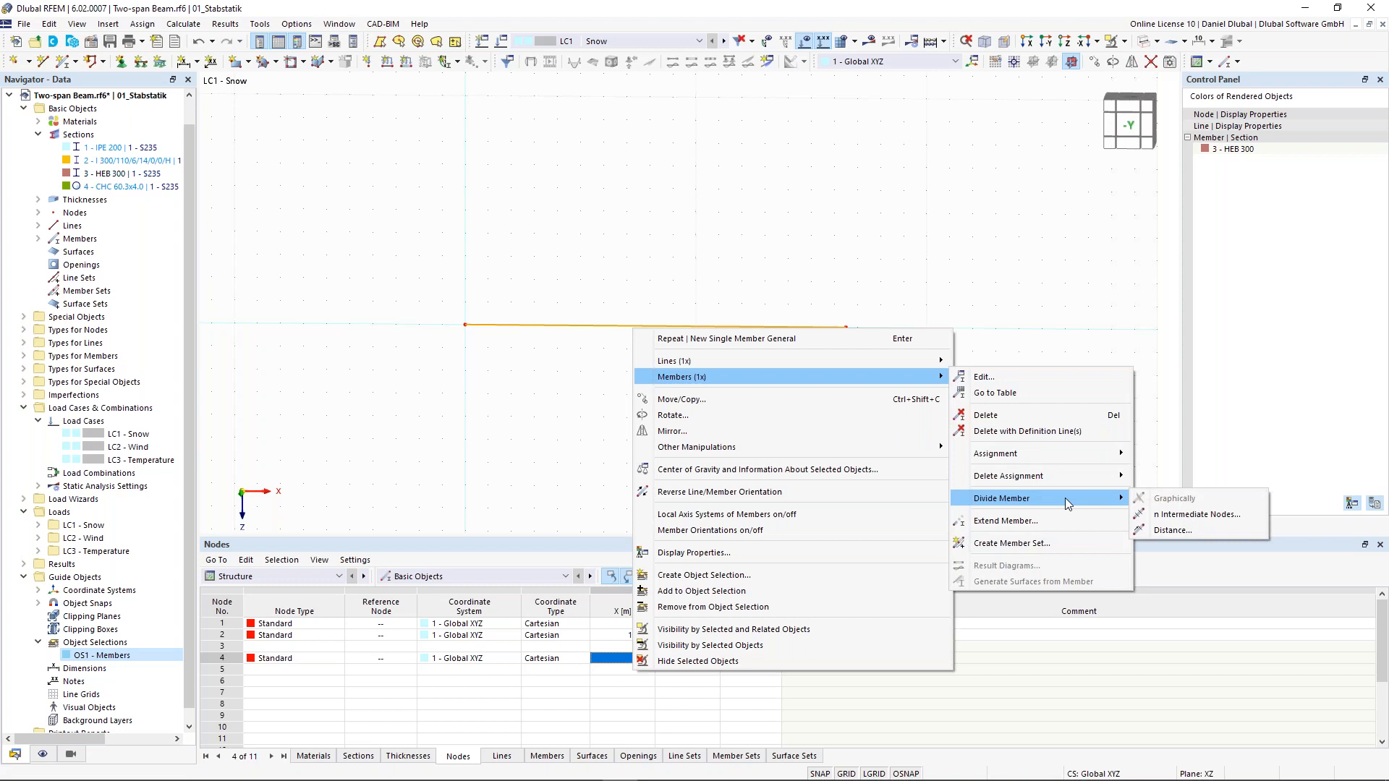
left_click(1182, 521)
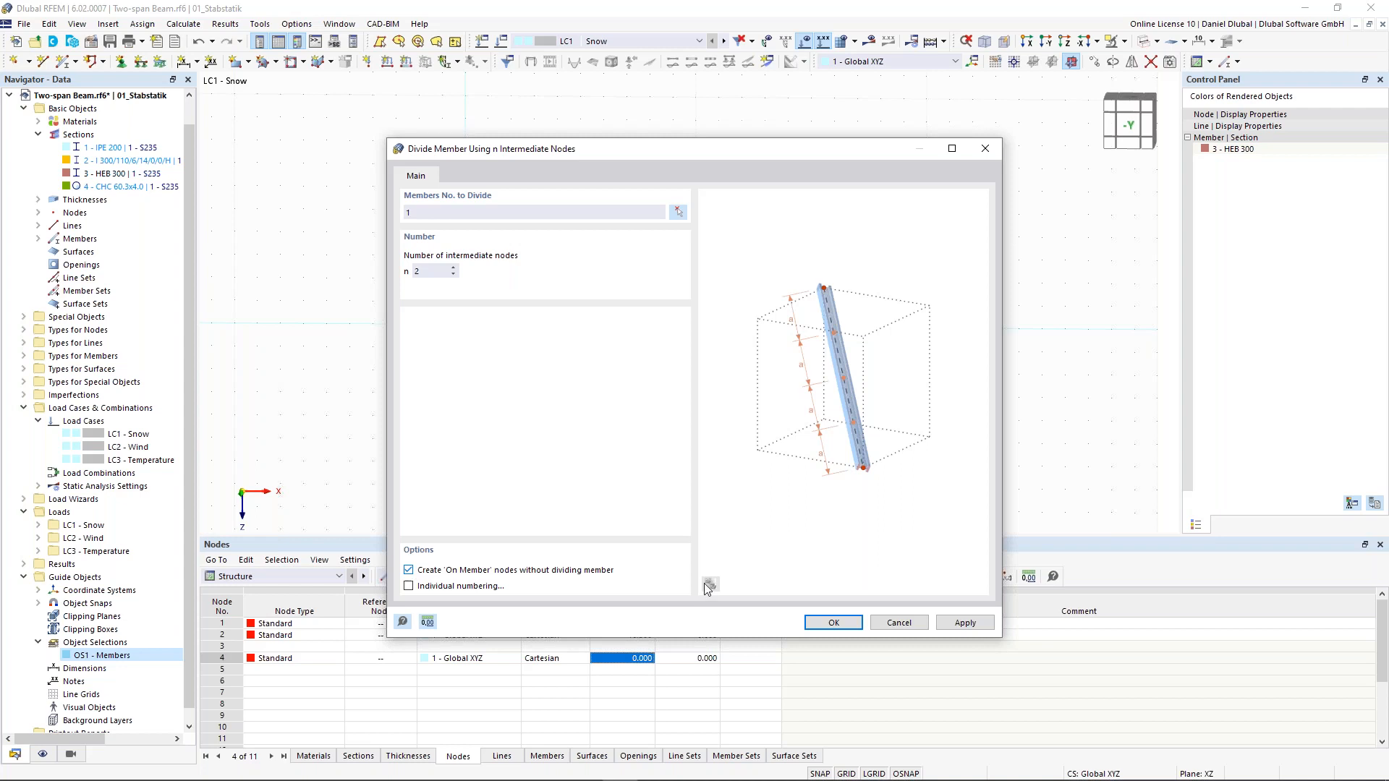
left_click(849, 626)
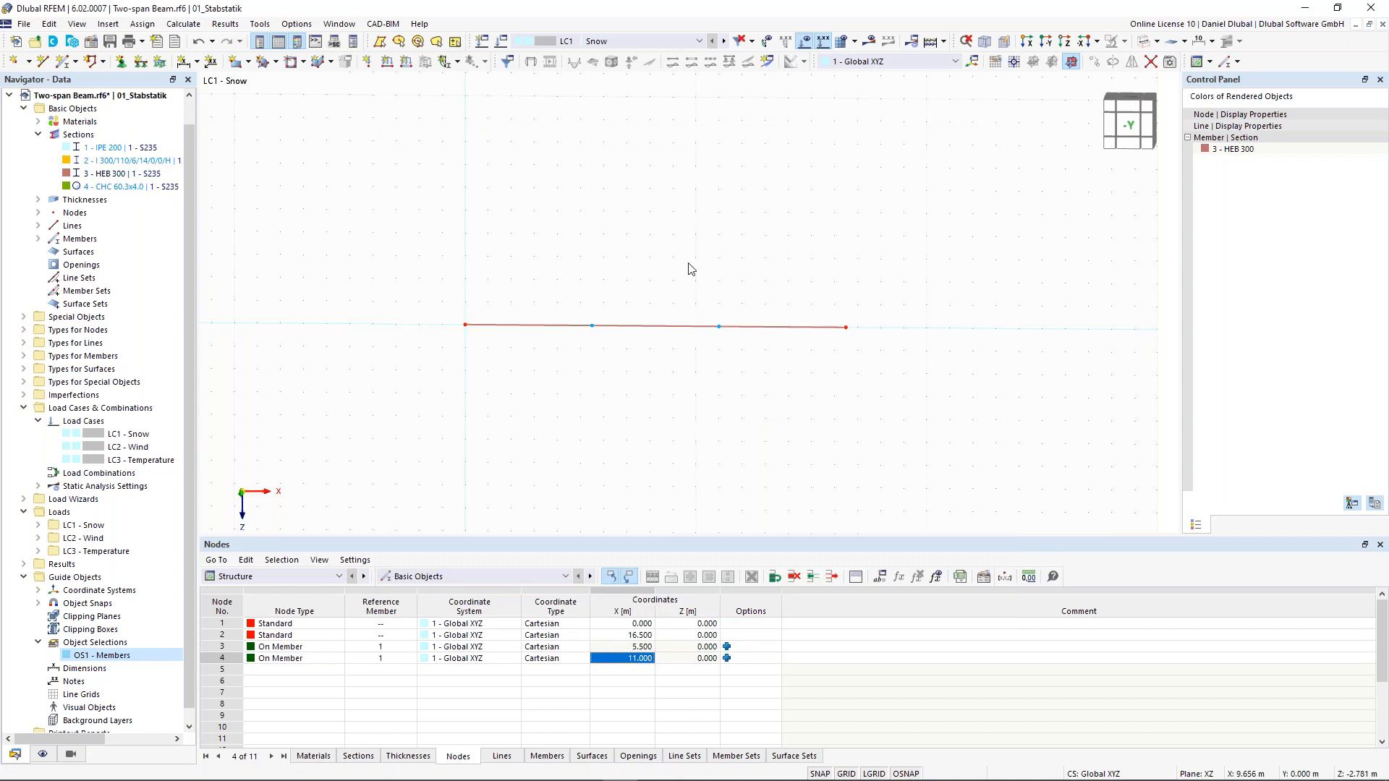
Step: Define a new single member of type Truss (only N) with section 1 - IPE 200 in material S235
scroll(651, 289, "up", 1)
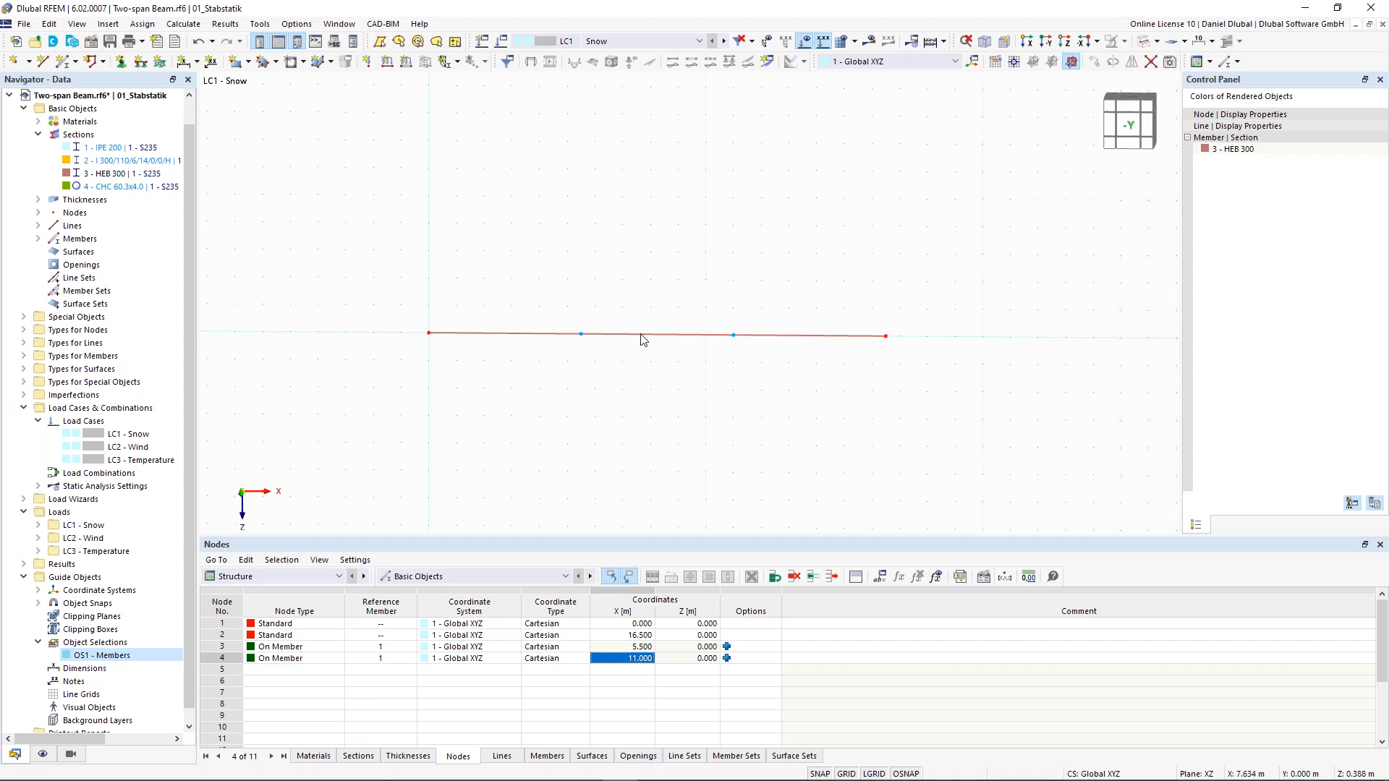
mouse_move(643, 338)
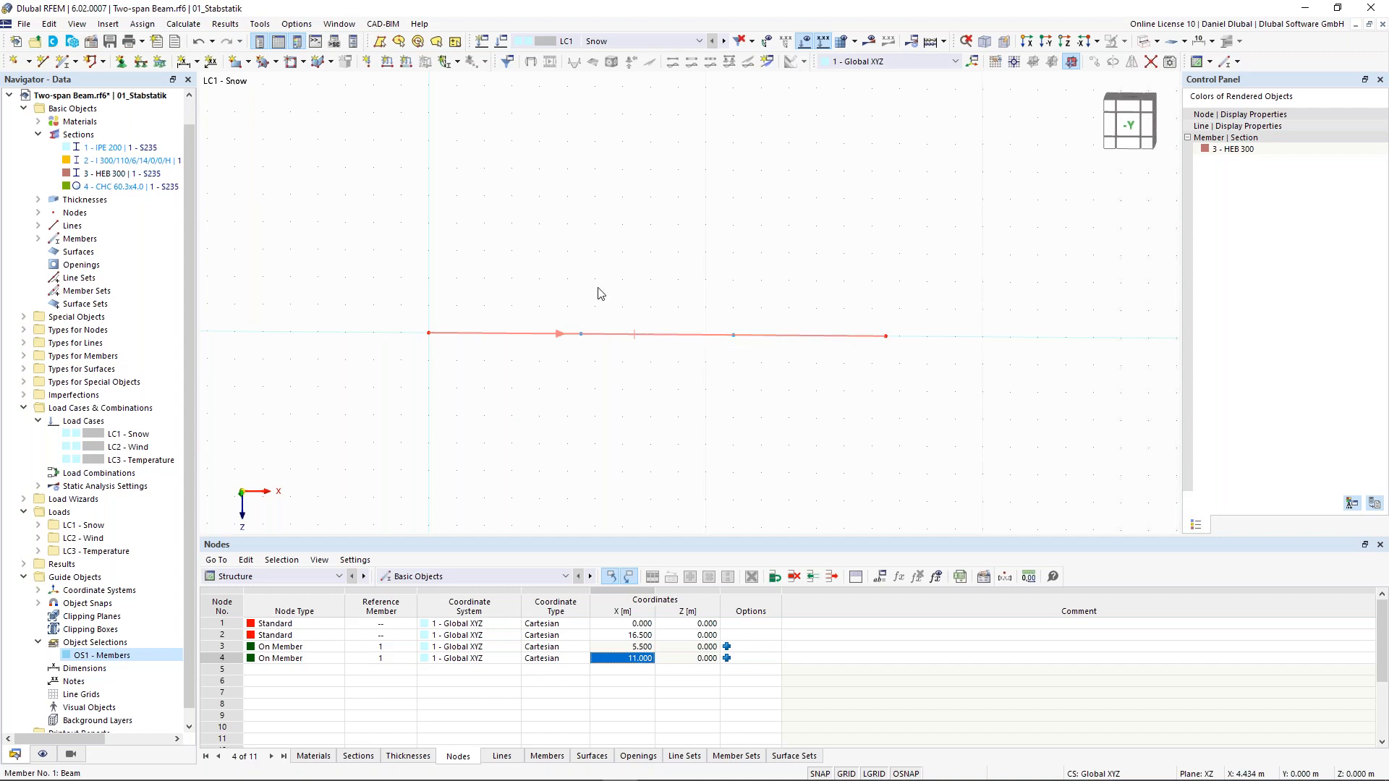
scroll(599, 290, "up", 1)
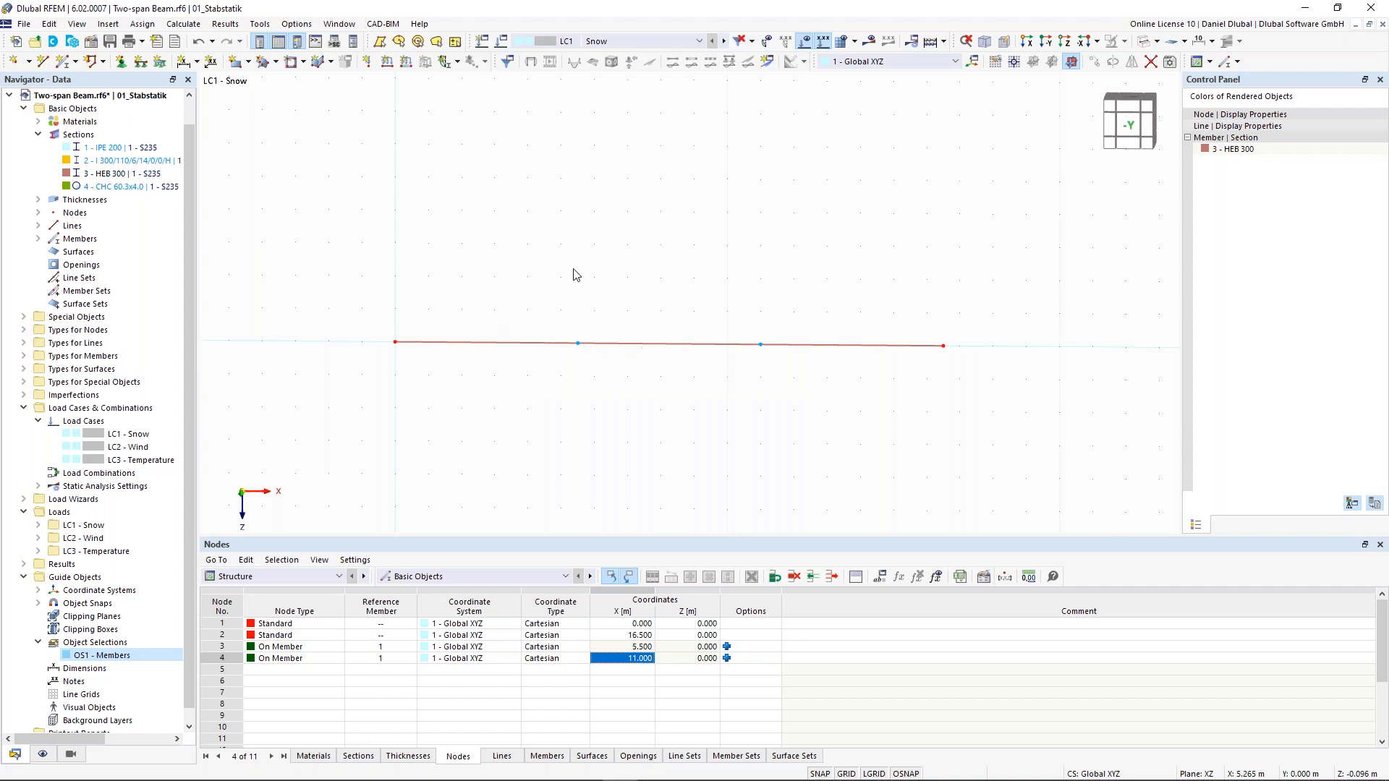
middle_click_drag(626, 264, 617, 277)
scroll(649, 325, "up", 1)
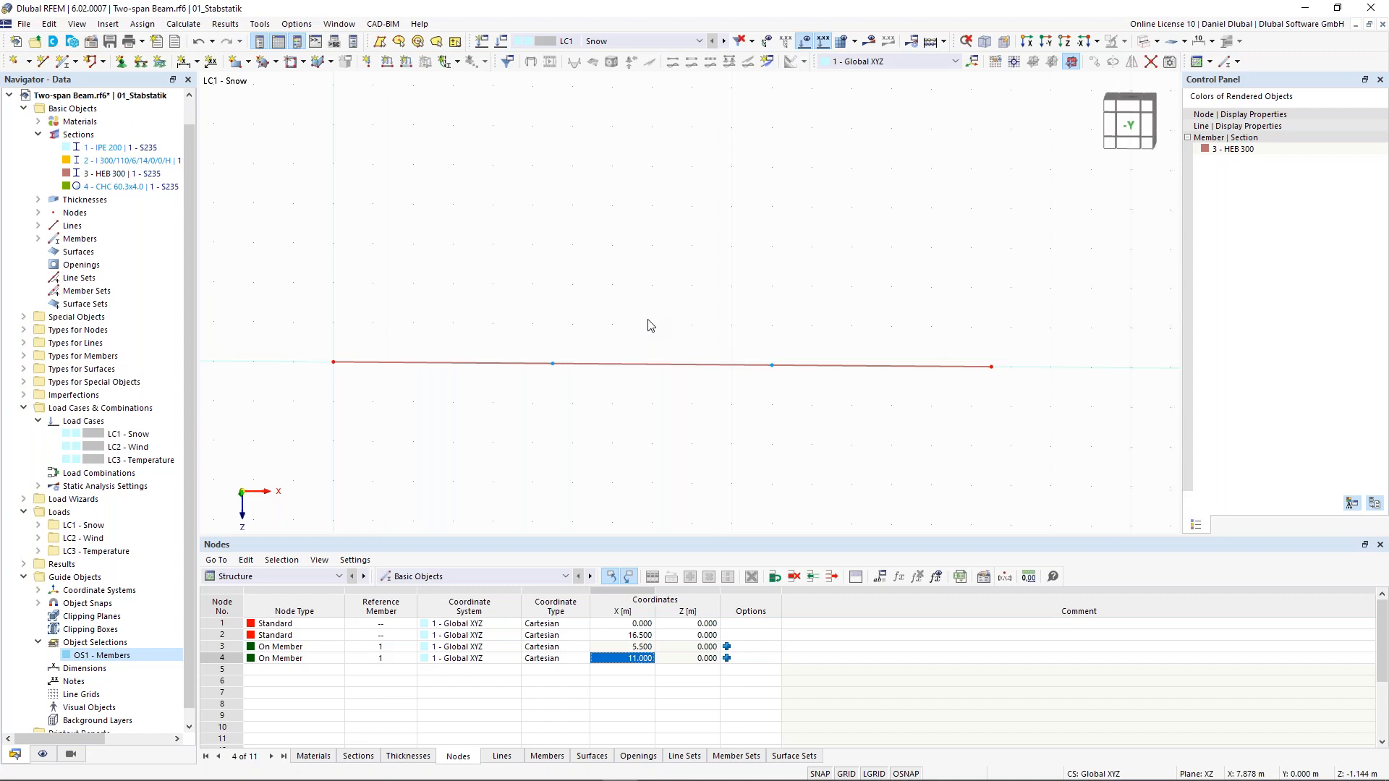
left_click(77, 63)
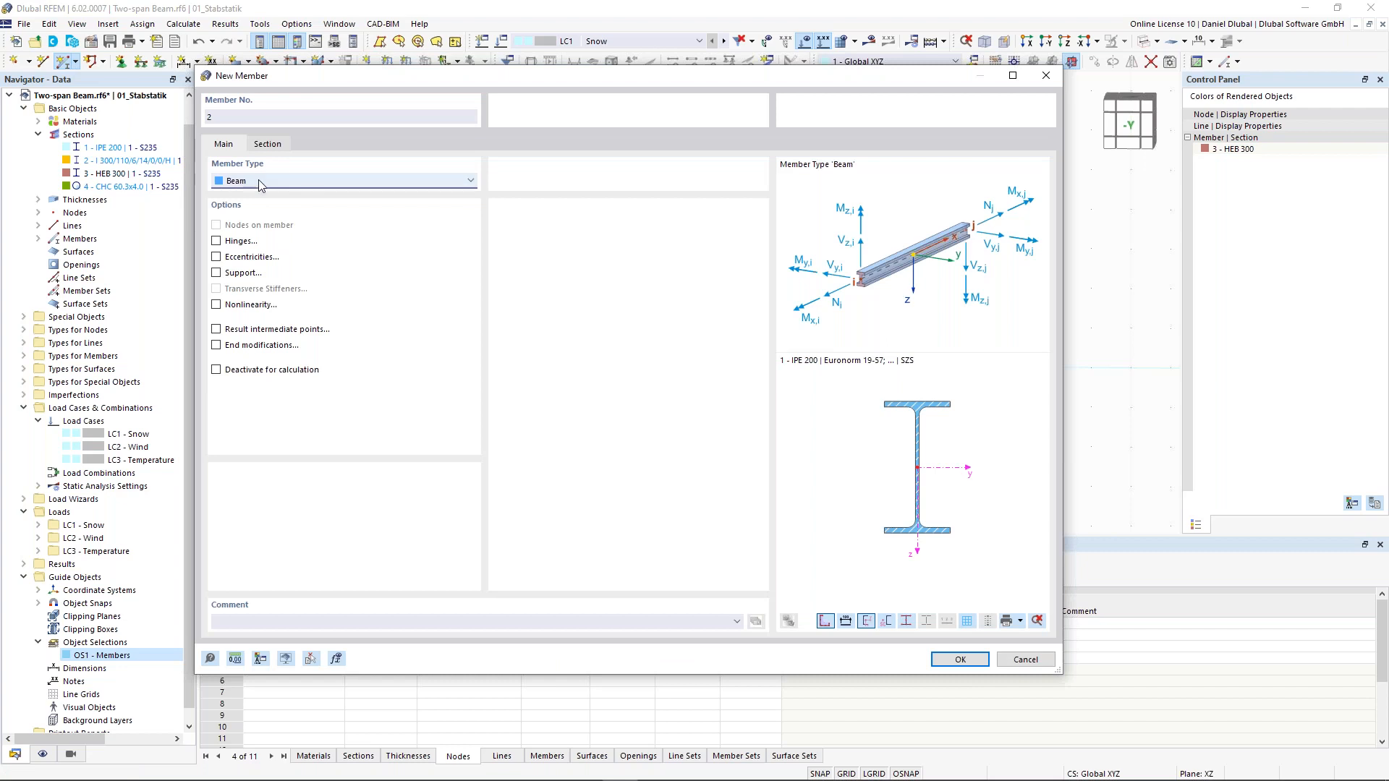
left_click(258, 184)
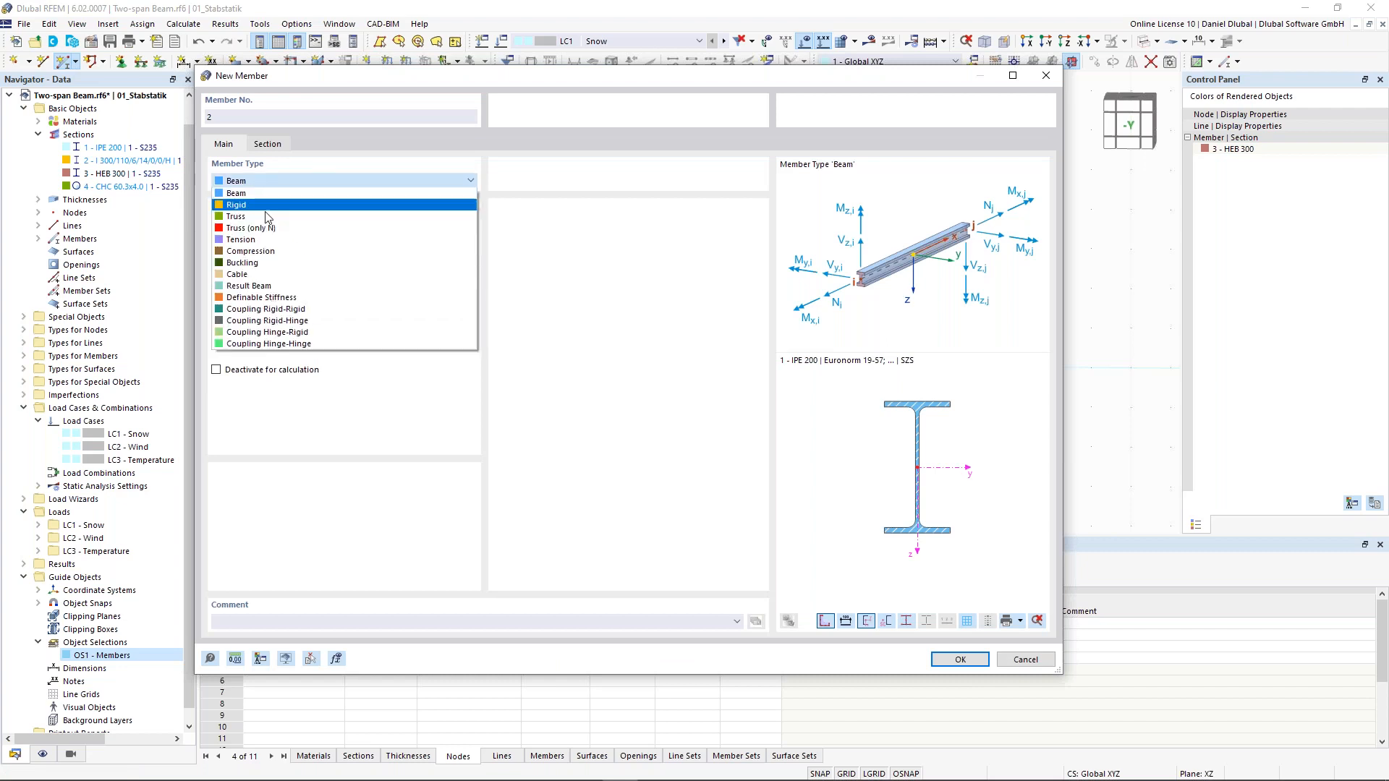
left_click(268, 228)
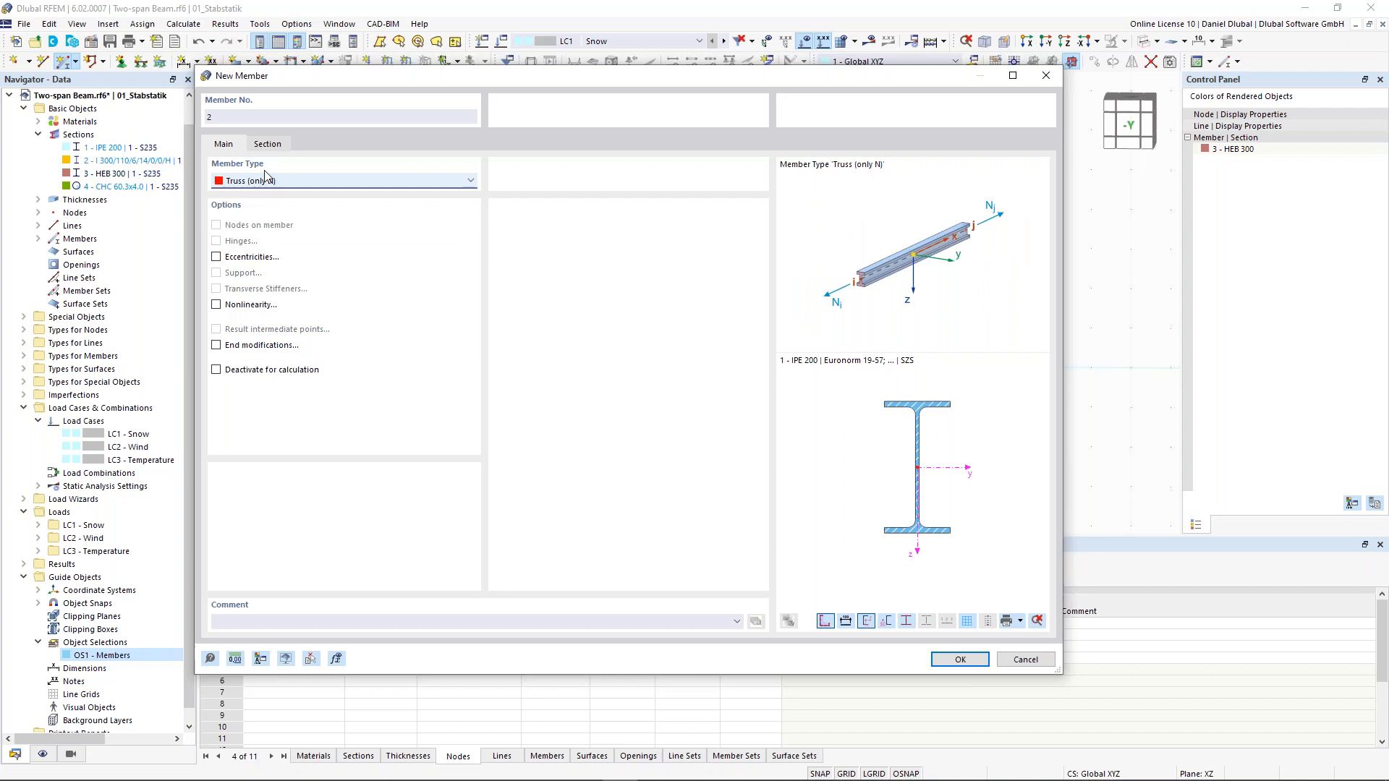
left_click(271, 147)
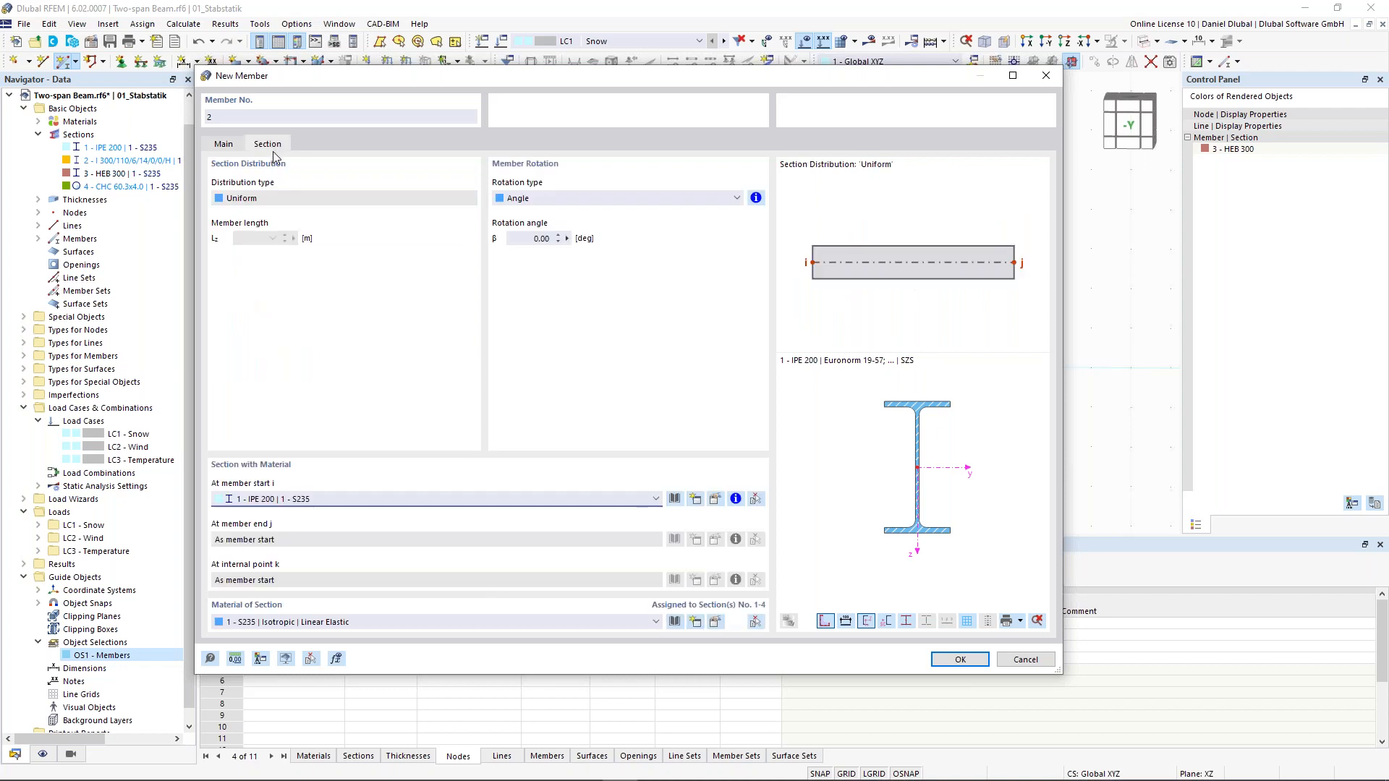
left_click(401, 498)
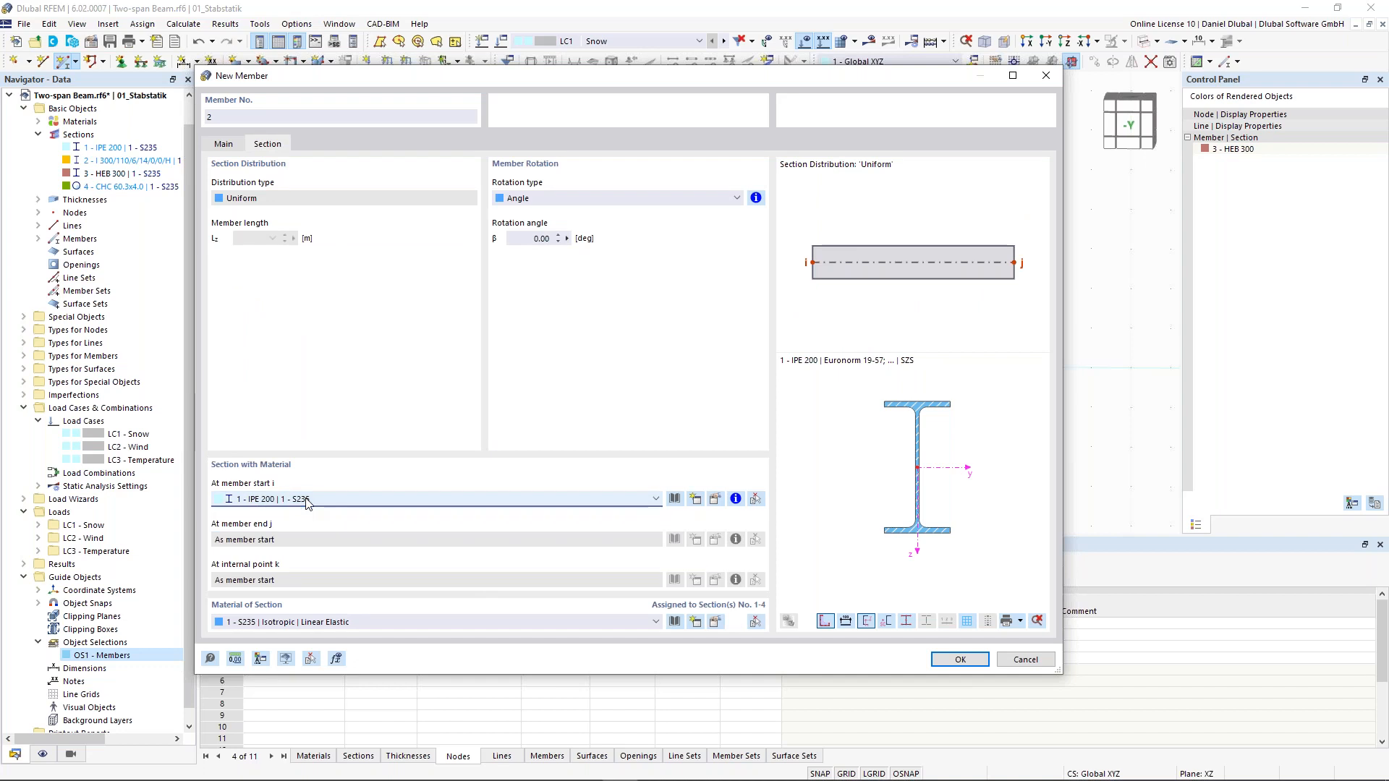
left_click(970, 665)
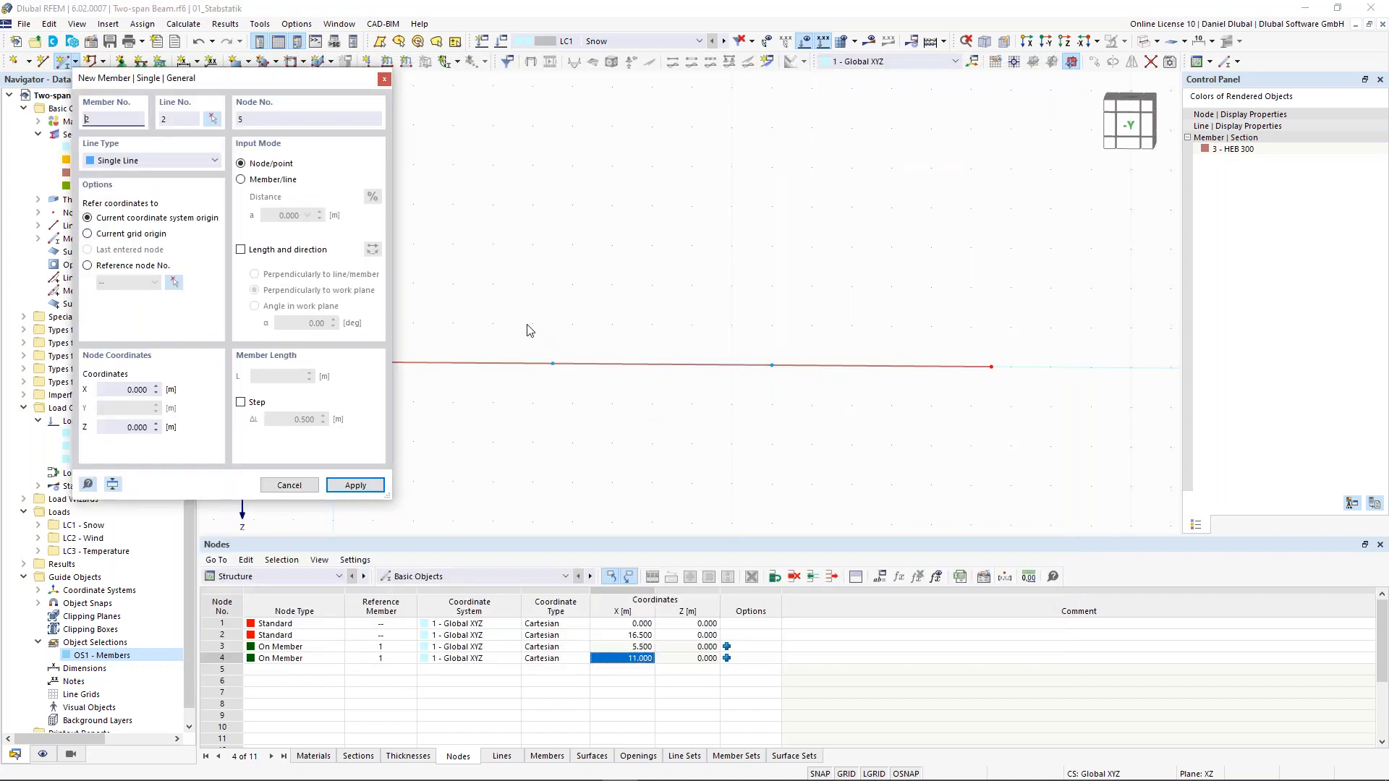
Step: Place a vertical 1.000 m truss member upward from each of the beam's two intermediate nodes, using length and angle in the work plane
middle_click_drag(545, 276, 568, 293)
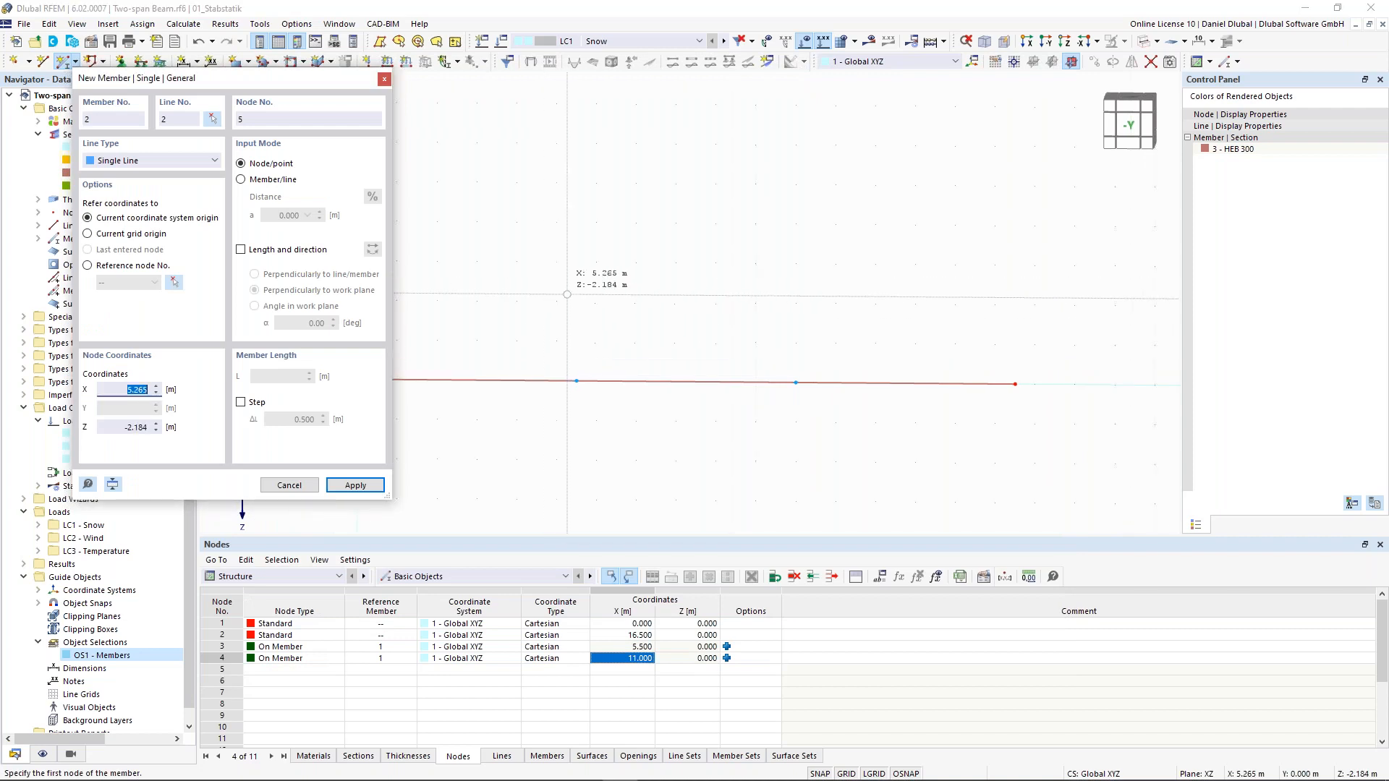
left_click(241, 249)
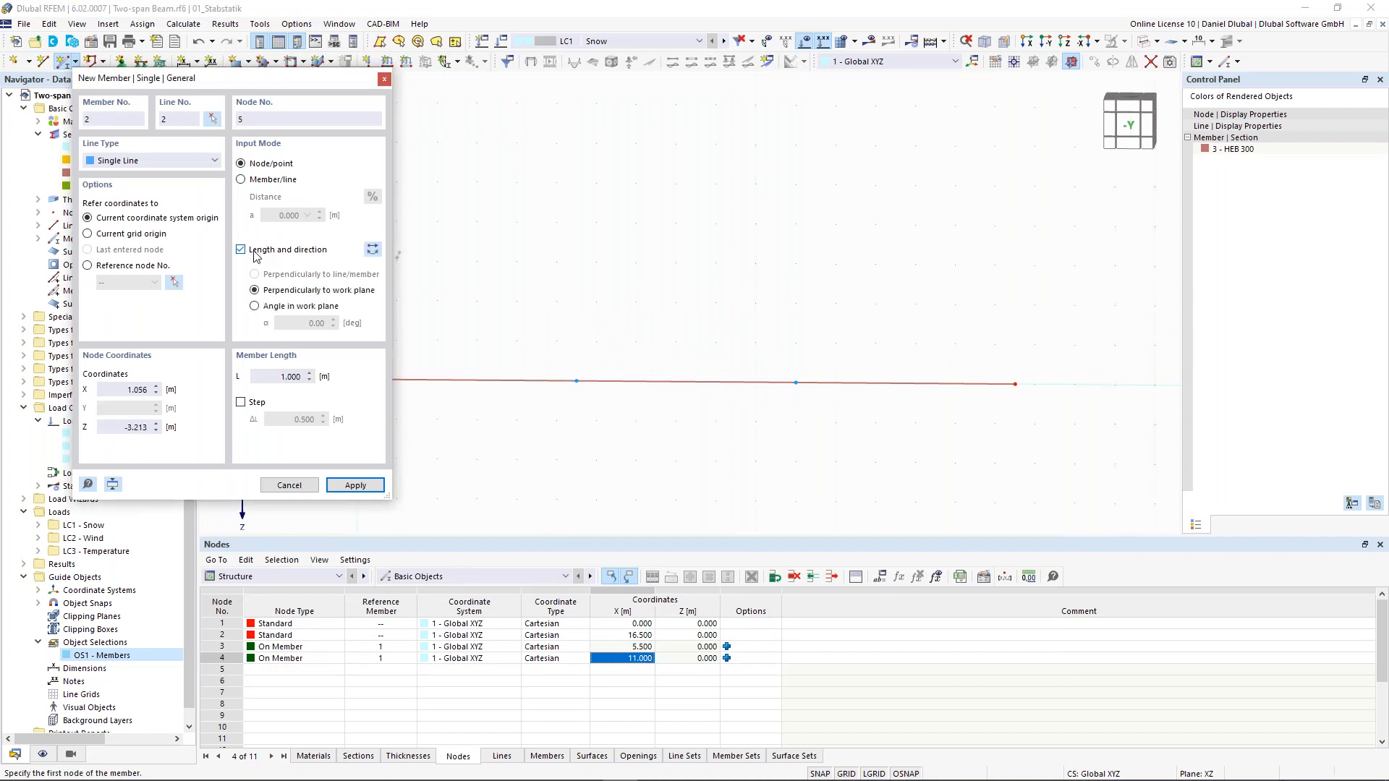
double_click(290, 377)
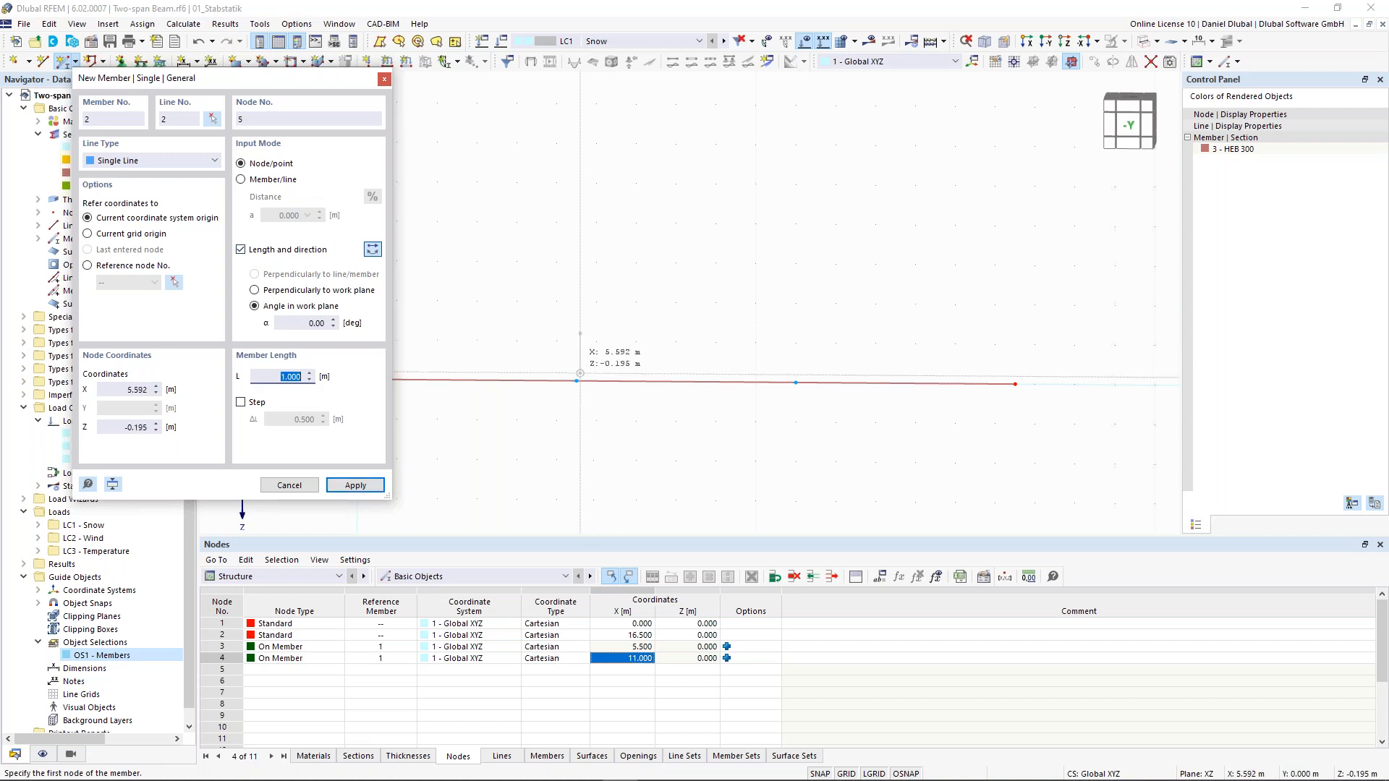
left_click(577, 381)
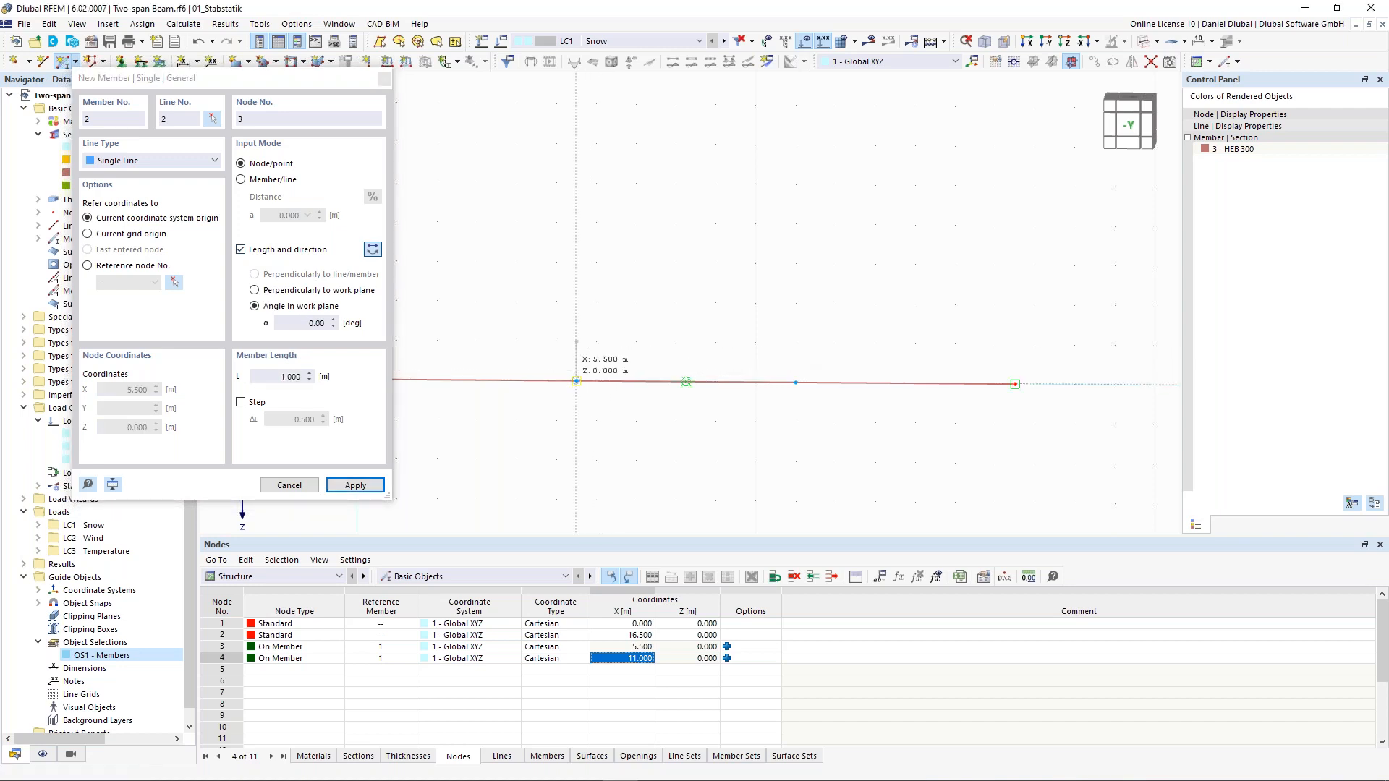
left_click(795, 382)
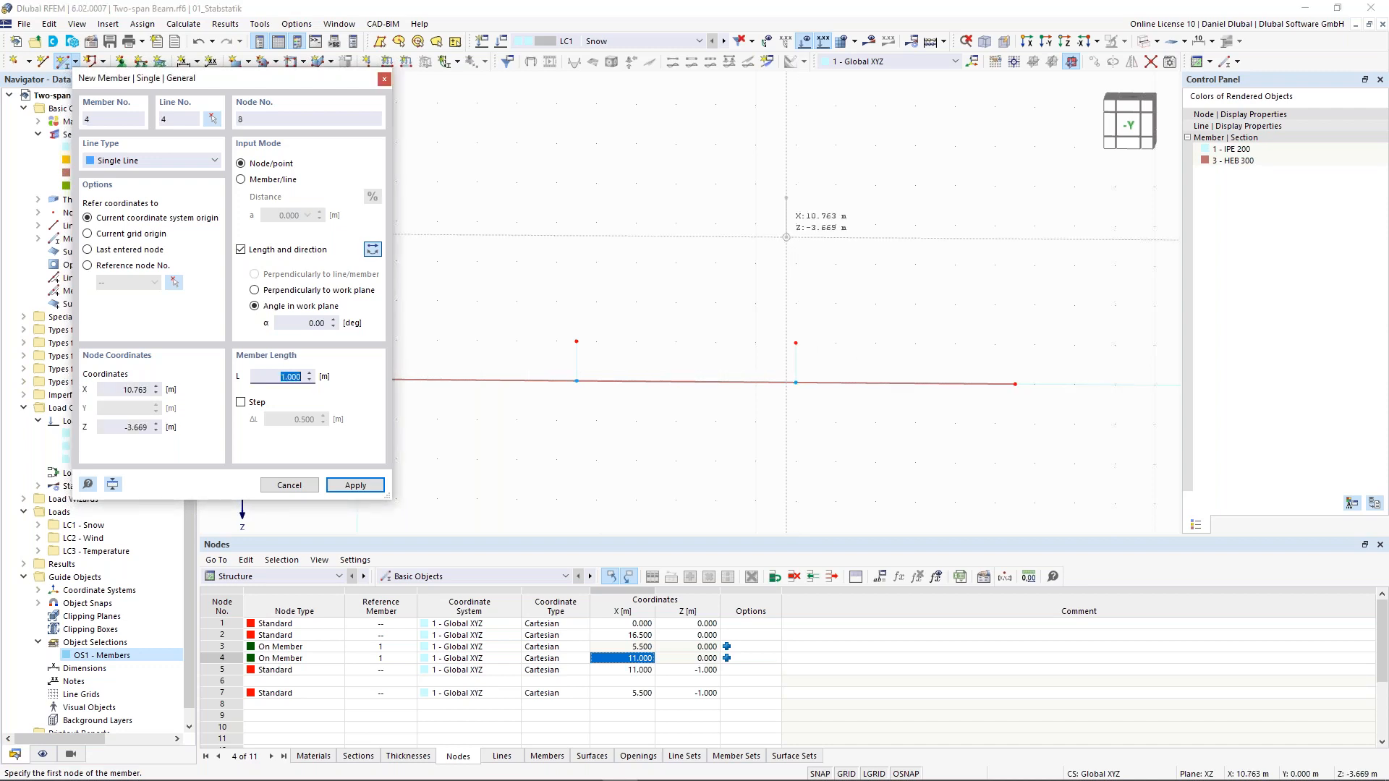
key("Escape")
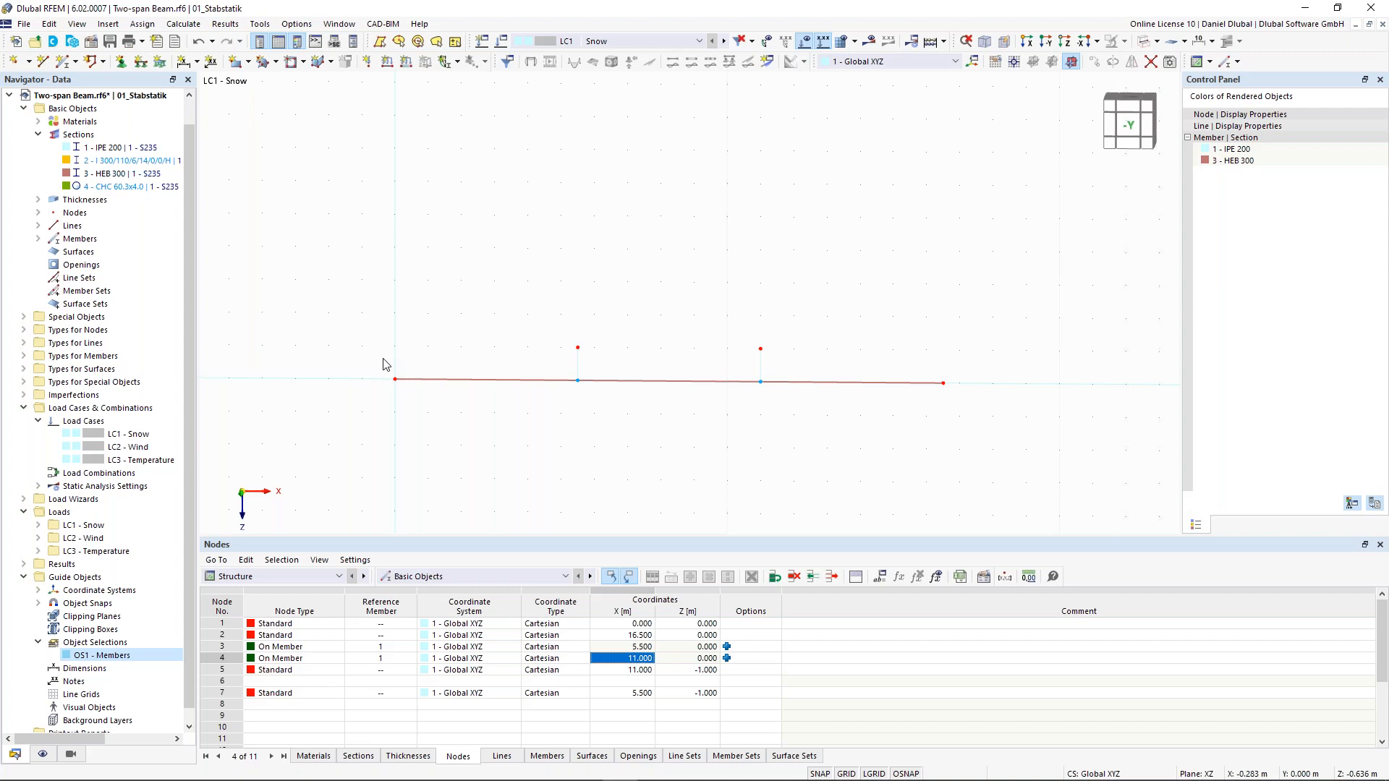
Step: Copy the beam's two end nodes upward by a displacement of Z -2.3 m
right_click(945, 383)
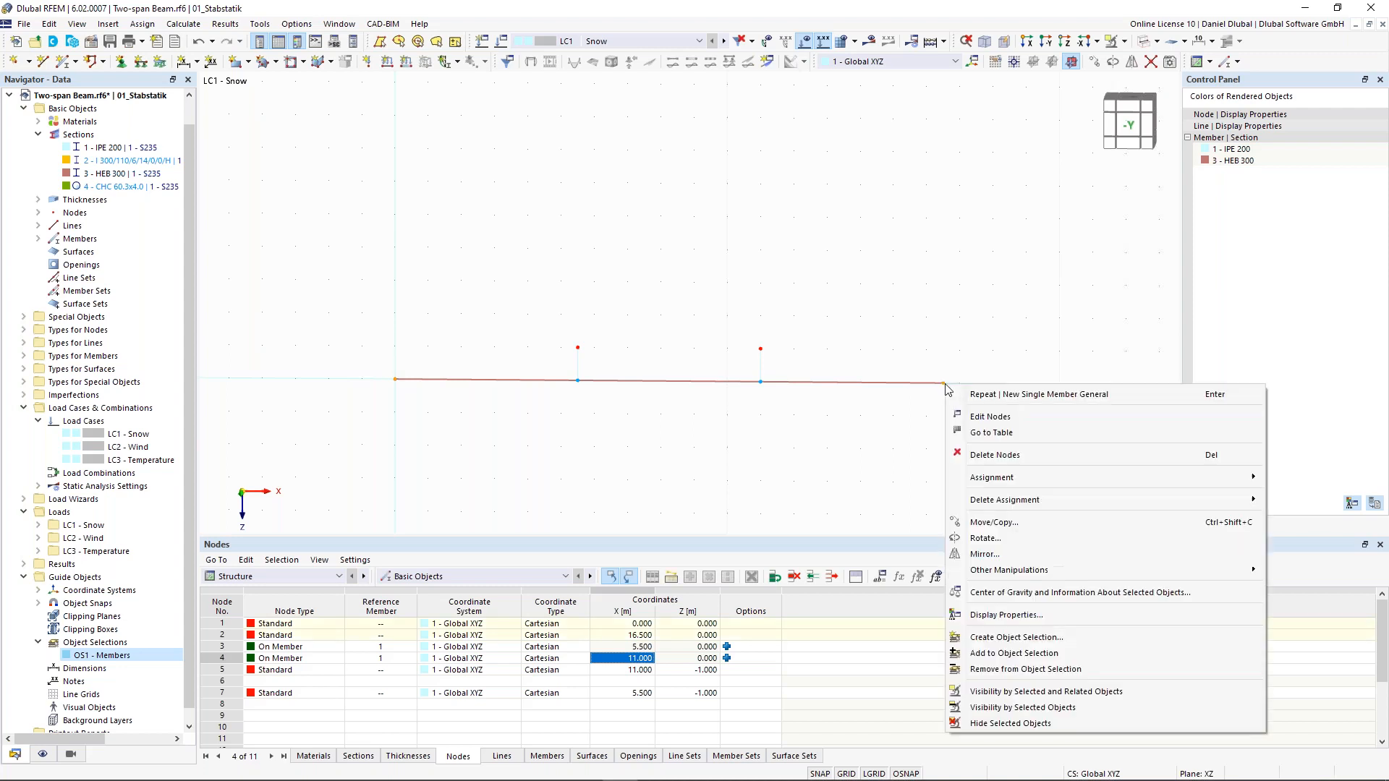
left_click(1011, 522)
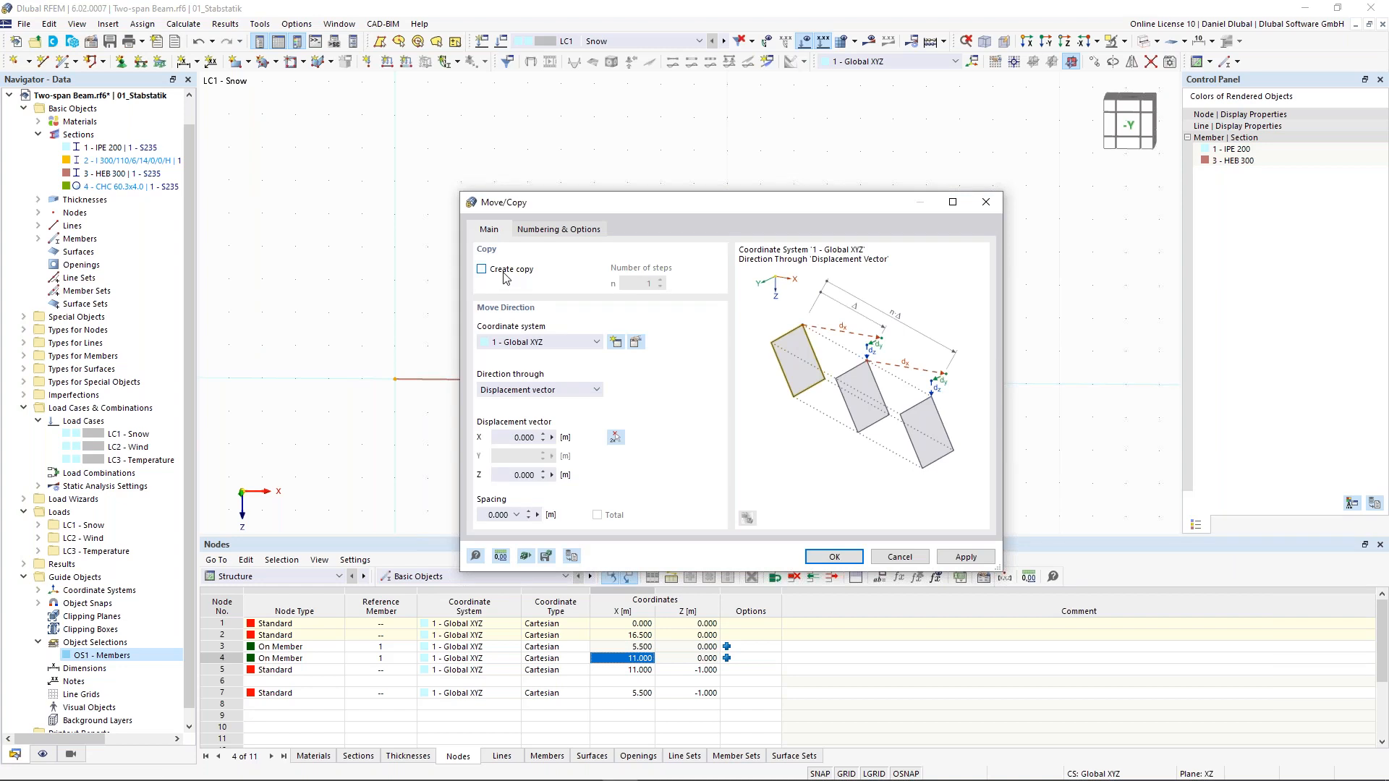
left_click(505, 280)
left_click_drag(501, 438, 558, 438)
left_click_drag(505, 479, 563, 471)
type("-2,3")
left_click(853, 561)
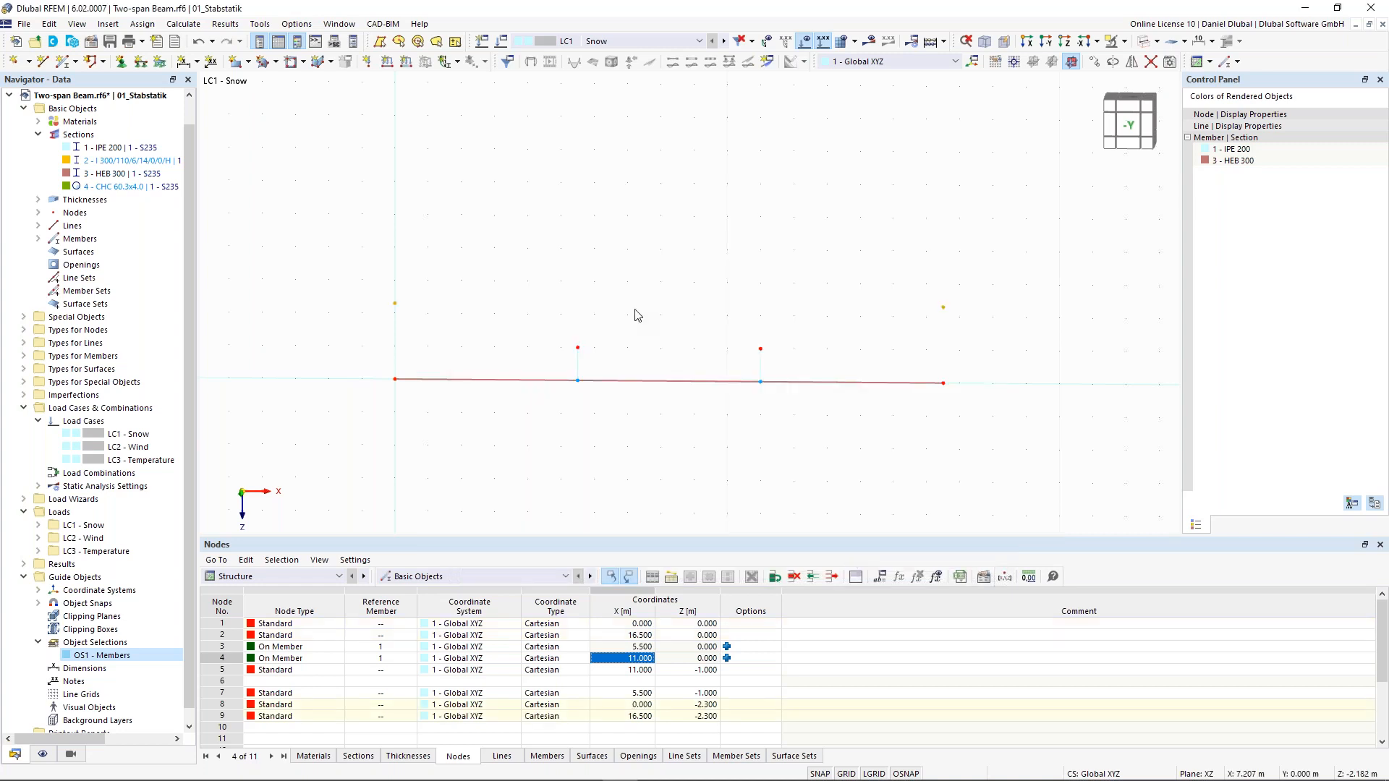
key("Escape")
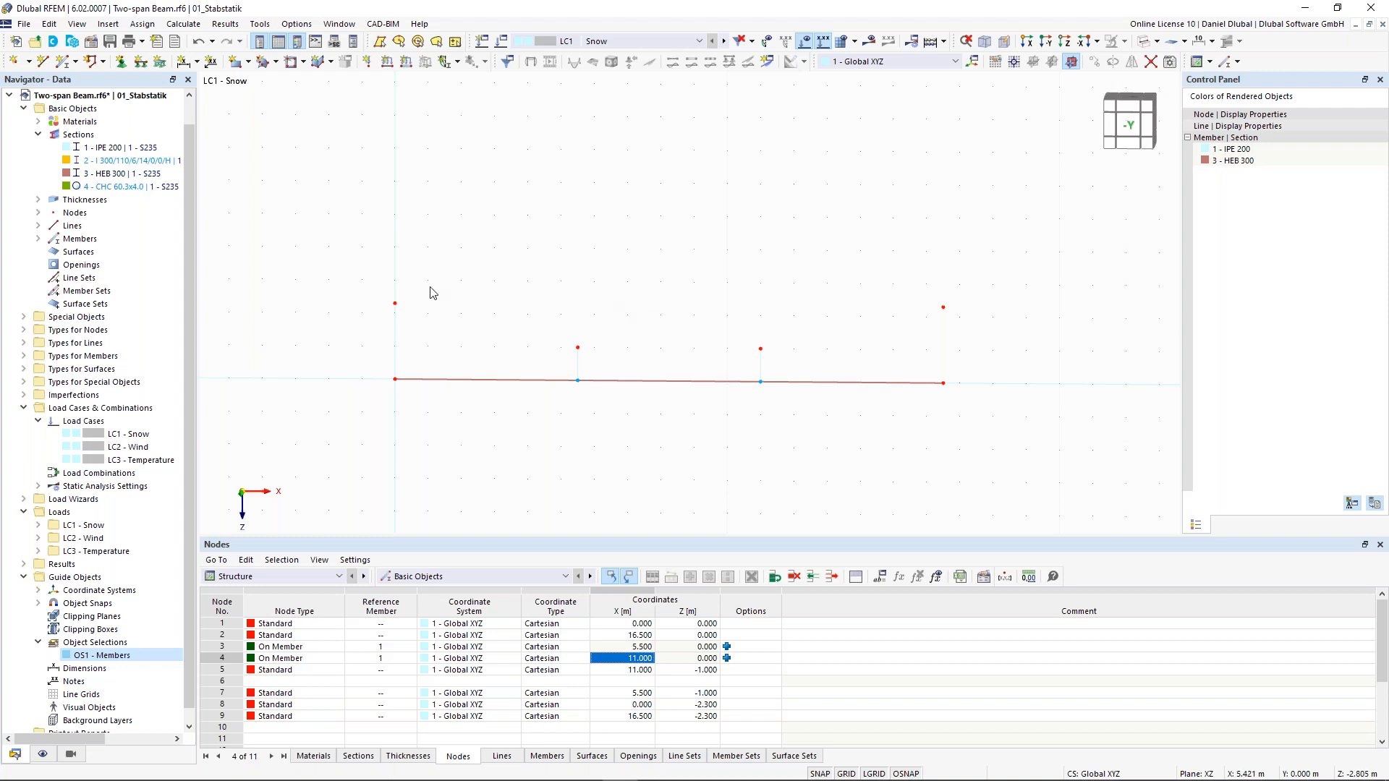
Step: Draw a chain of Truss (only N) members in IPE 200 between the two copied end nodes, passing through the tops of both vertical struts
left_click(64, 66)
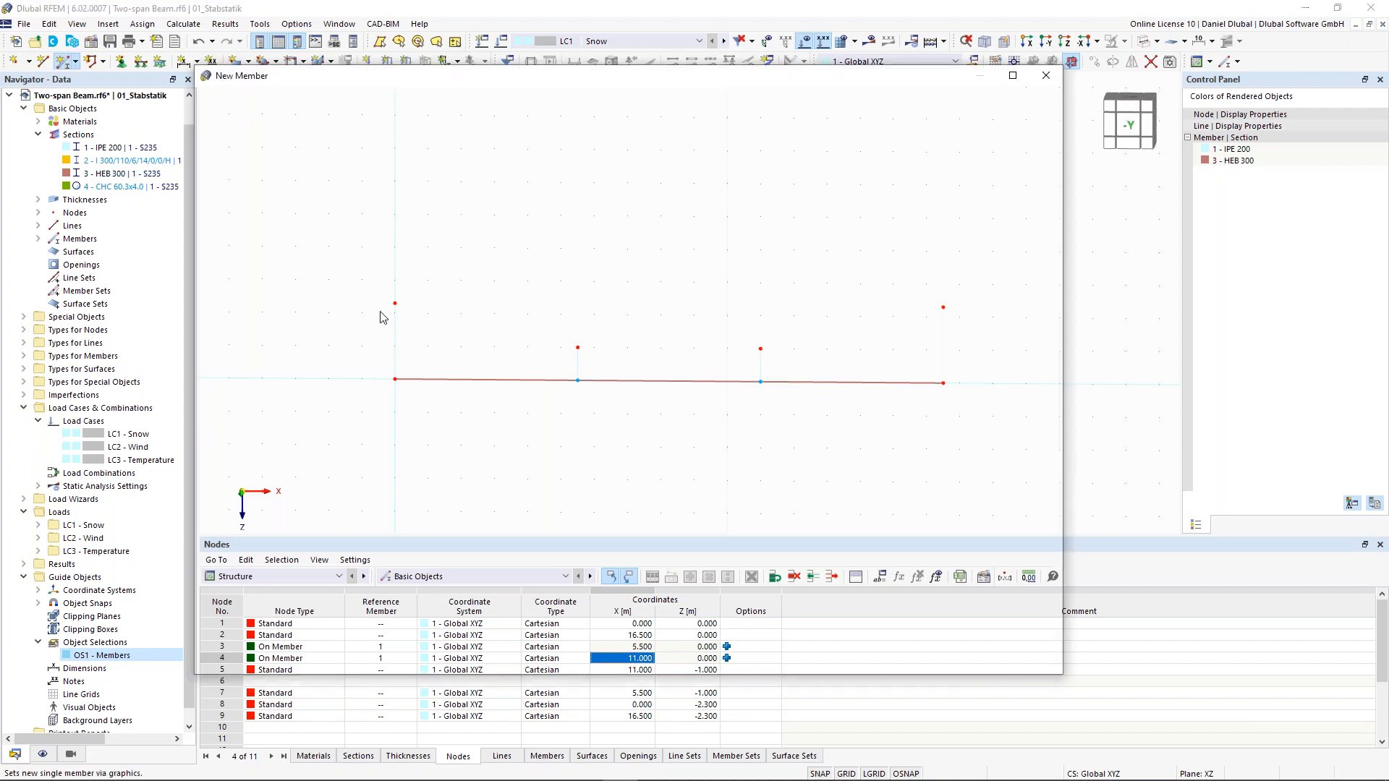
left_click(254, 183)
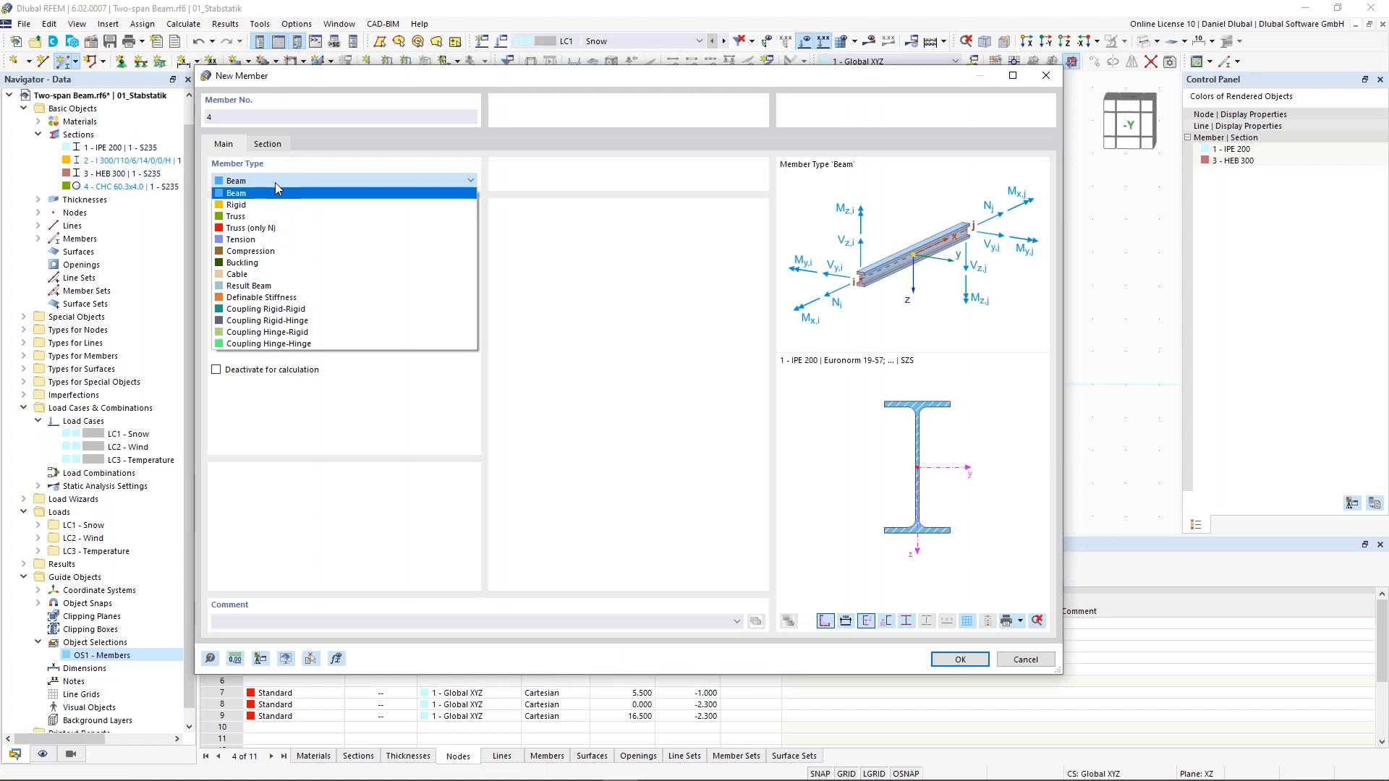
left_click(252, 228)
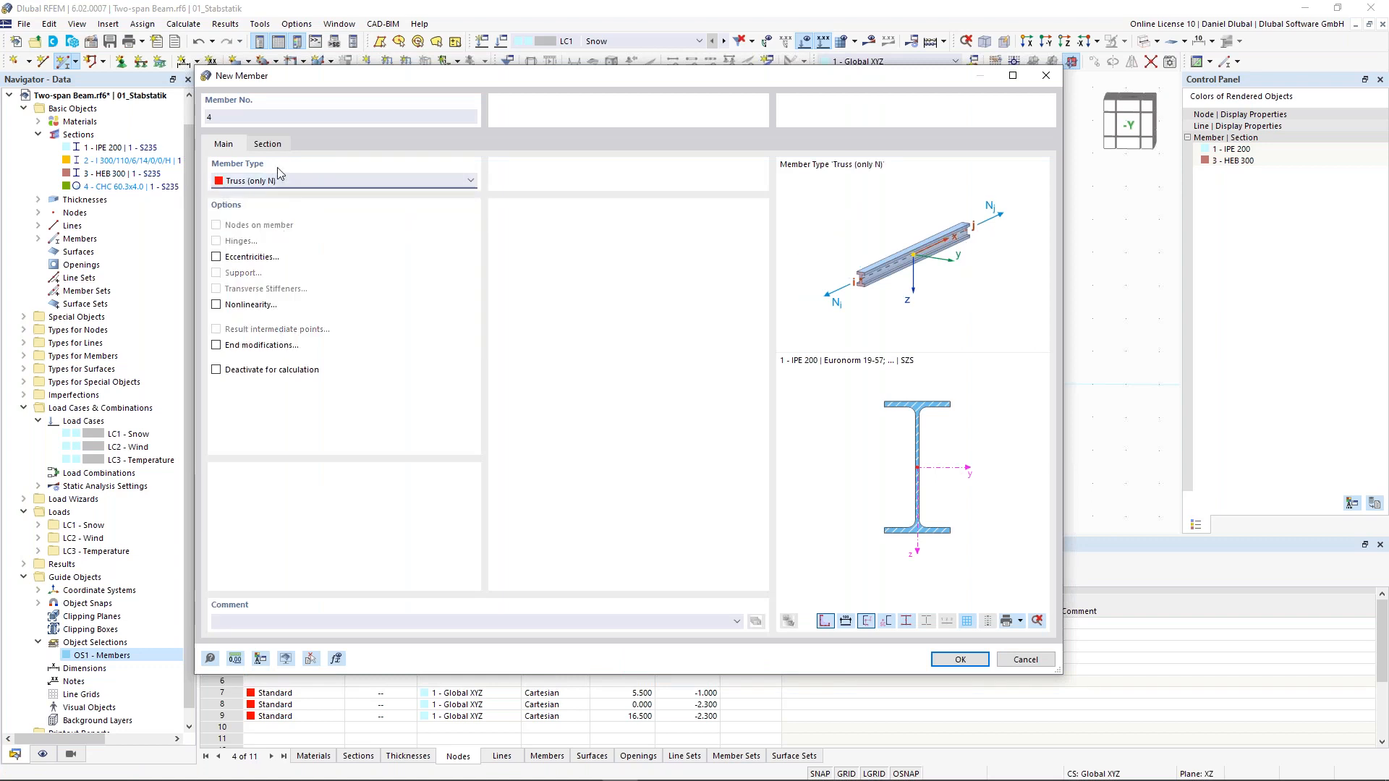
left_click(267, 144)
left_click(224, 144)
left_click(310, 659)
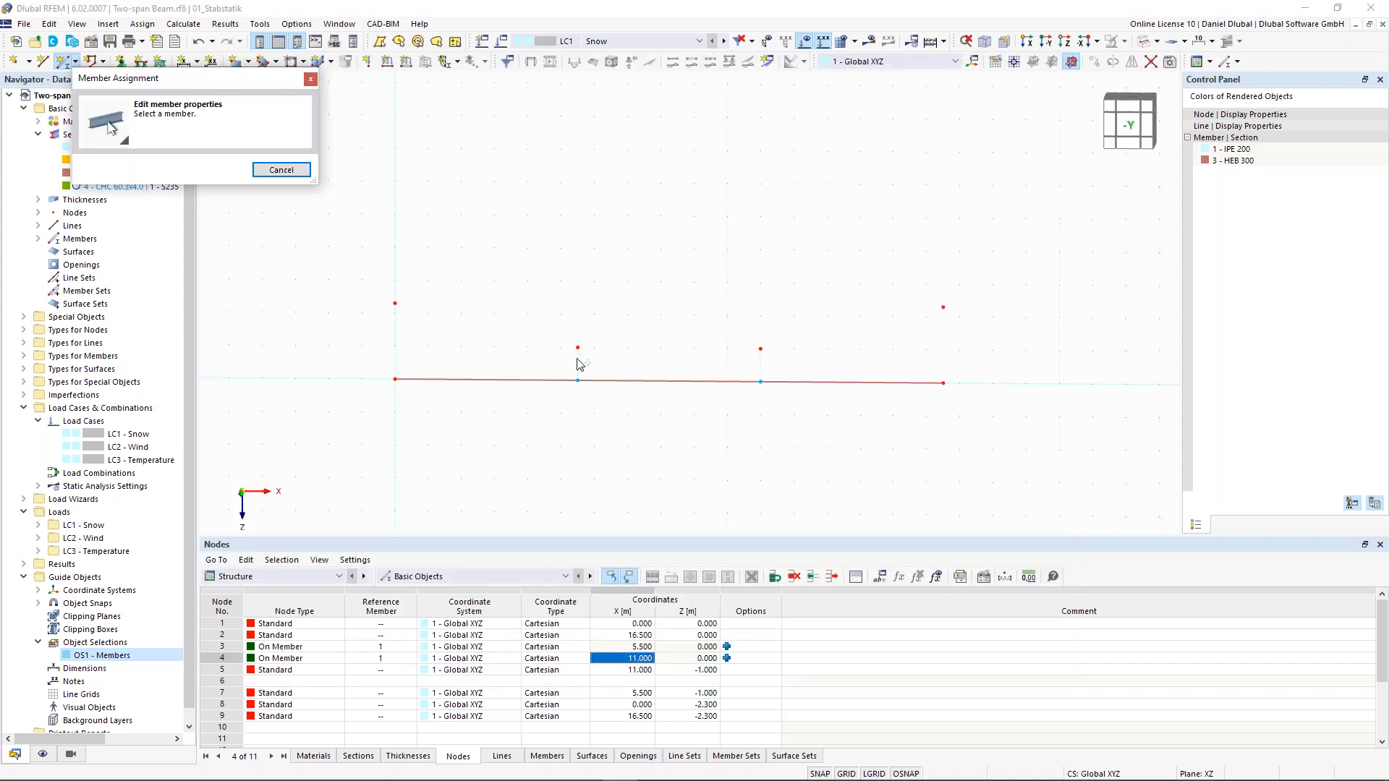
left_click(578, 365)
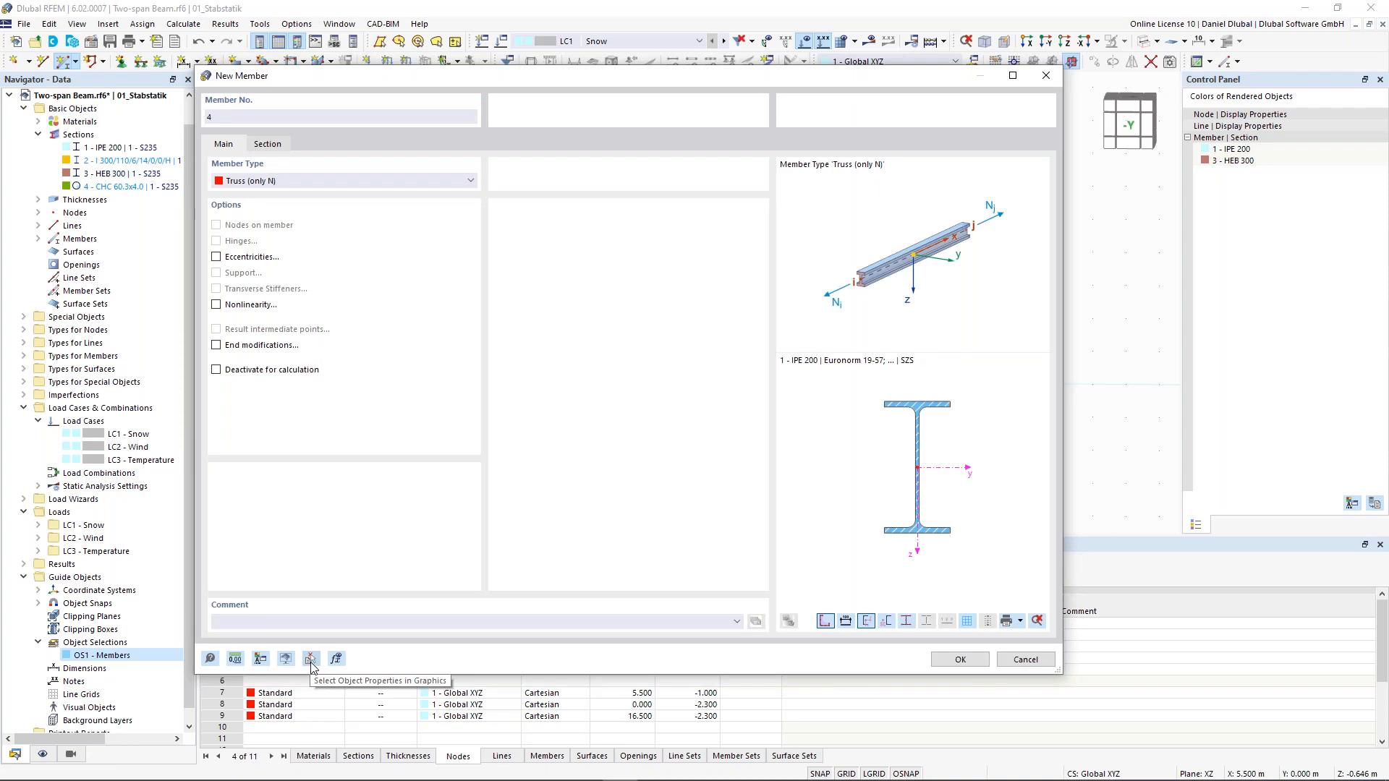
left_click(960, 660)
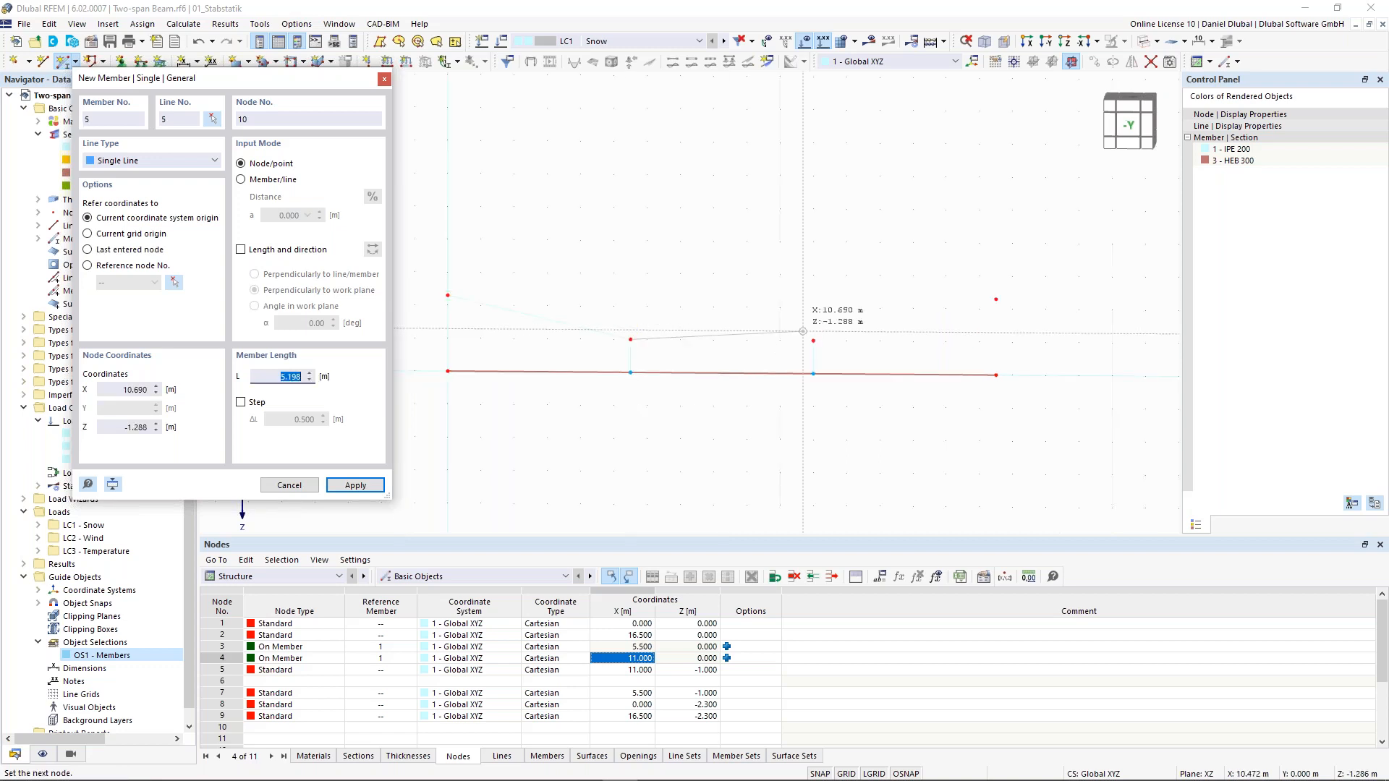
left_click(813, 340)
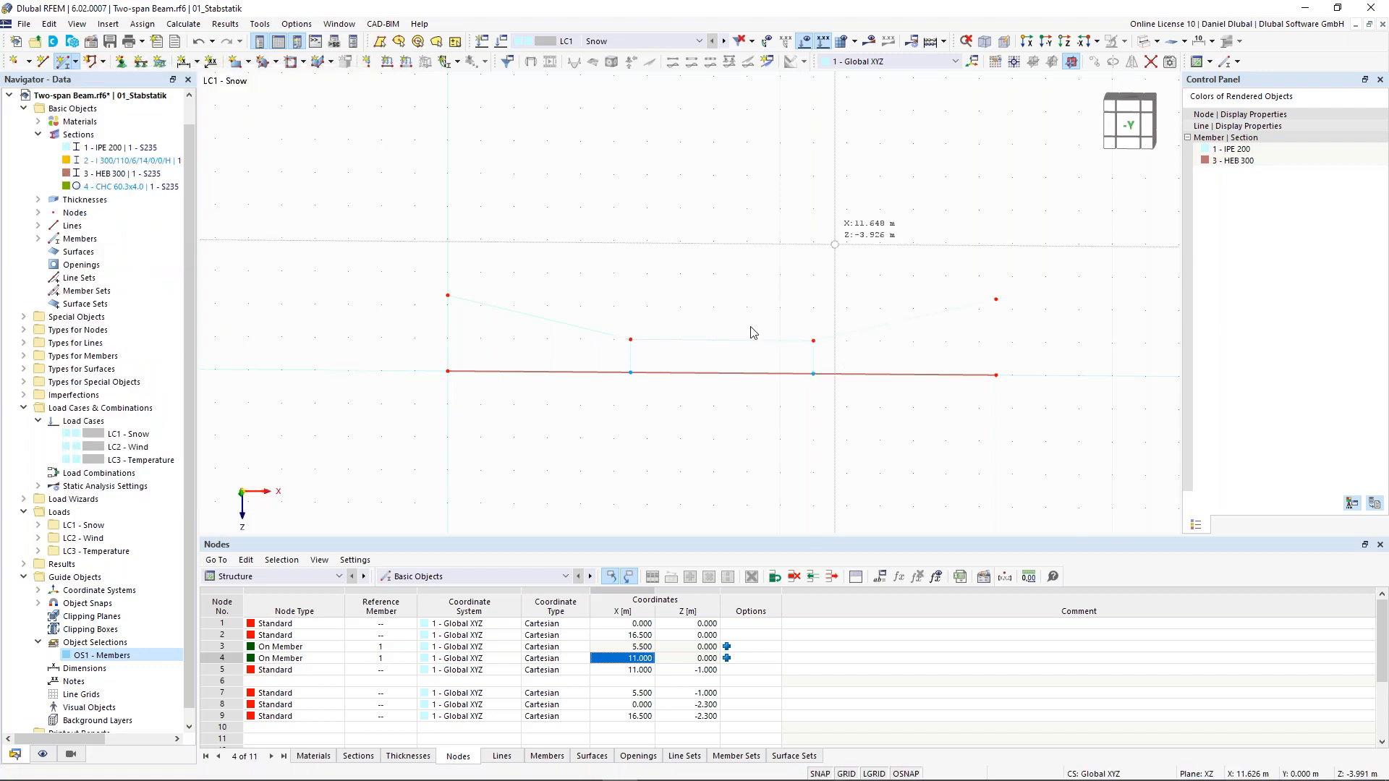
key("Escape")
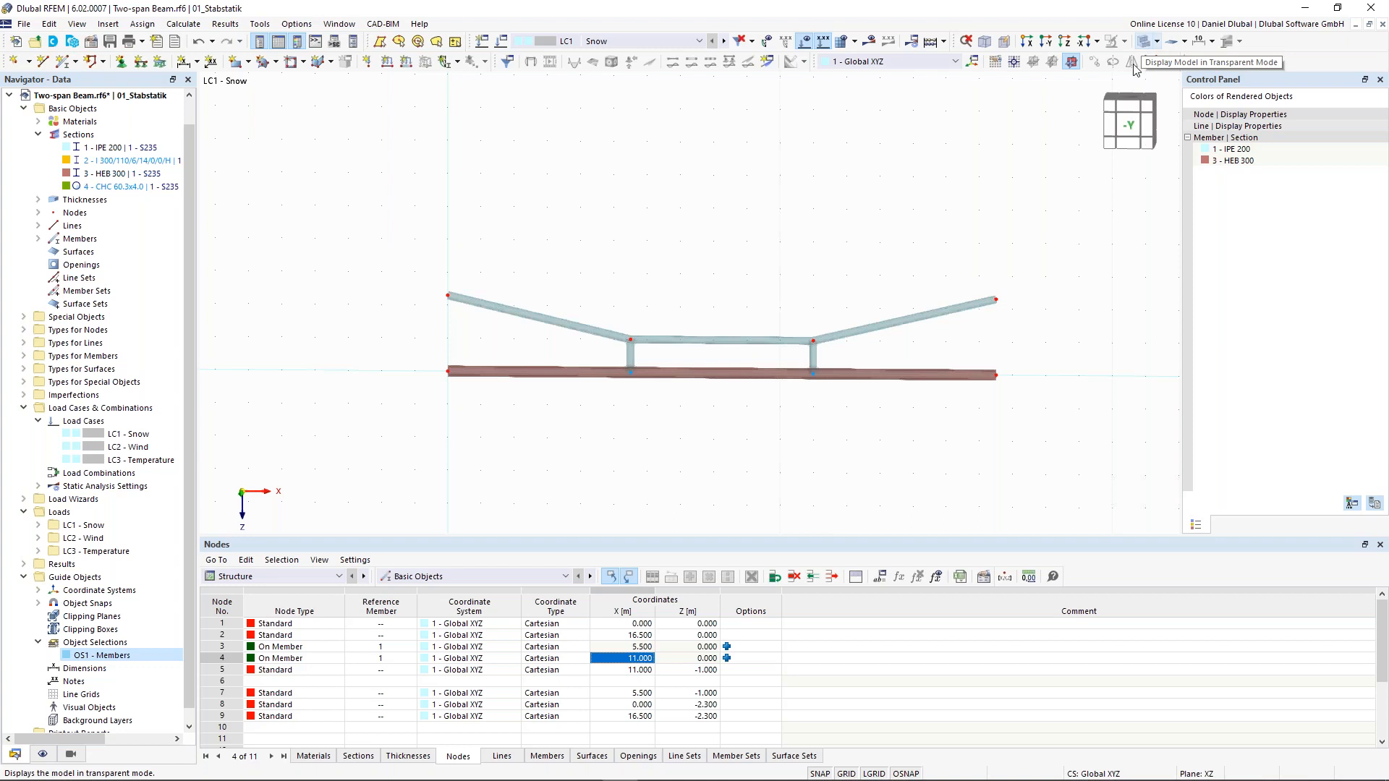
Step: Set the Z coordinate of both strut top nodes to -1.400 m
scroll(744, 338, "up", 1)
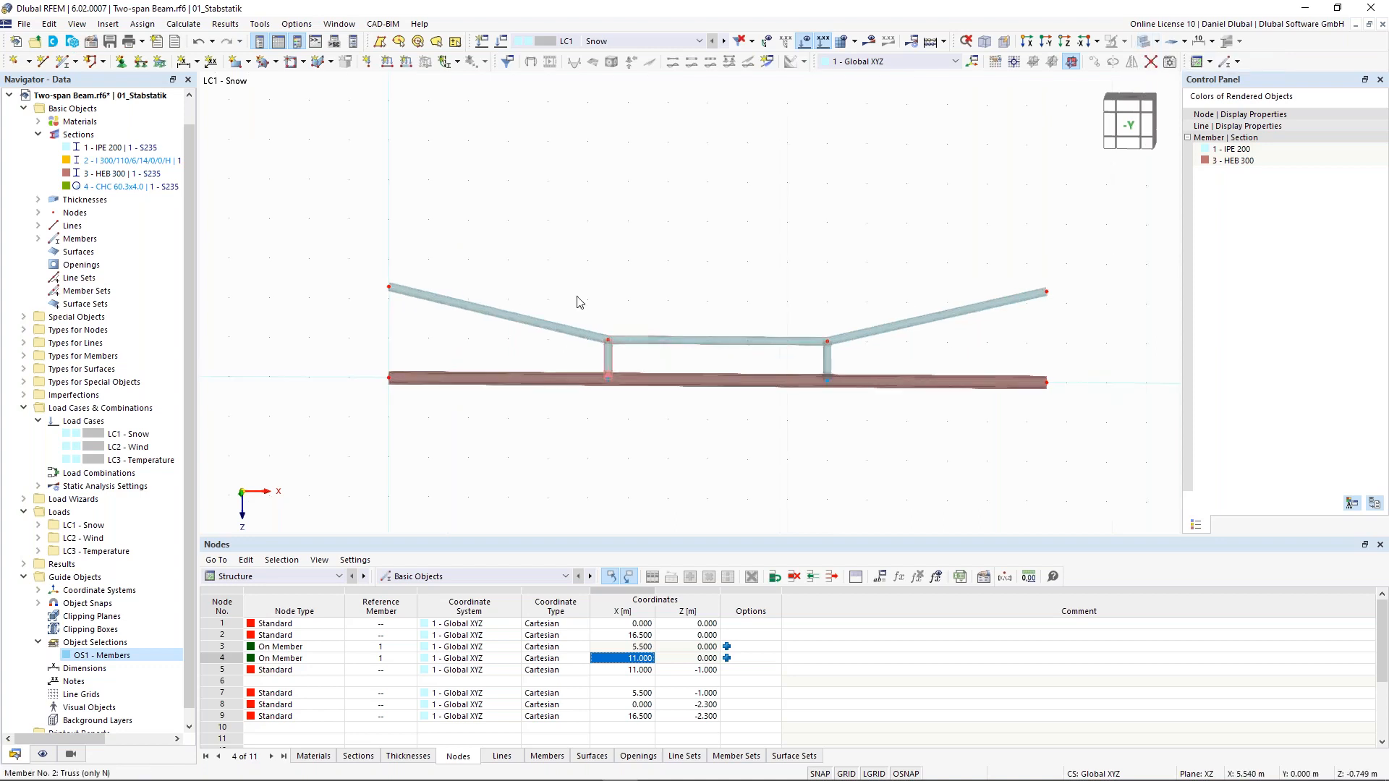
left_click_drag(578, 289, 835, 362)
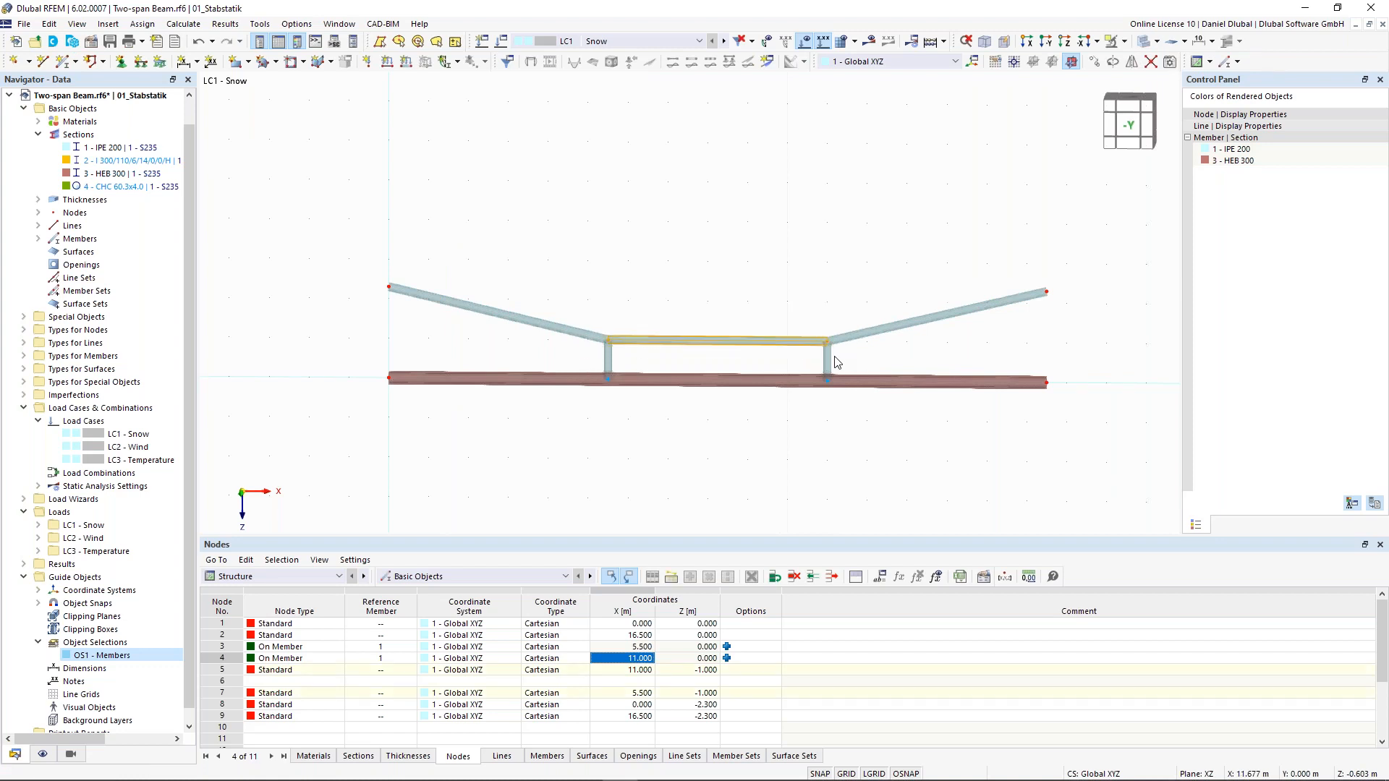
double_click(606, 340)
left_click(589, 381)
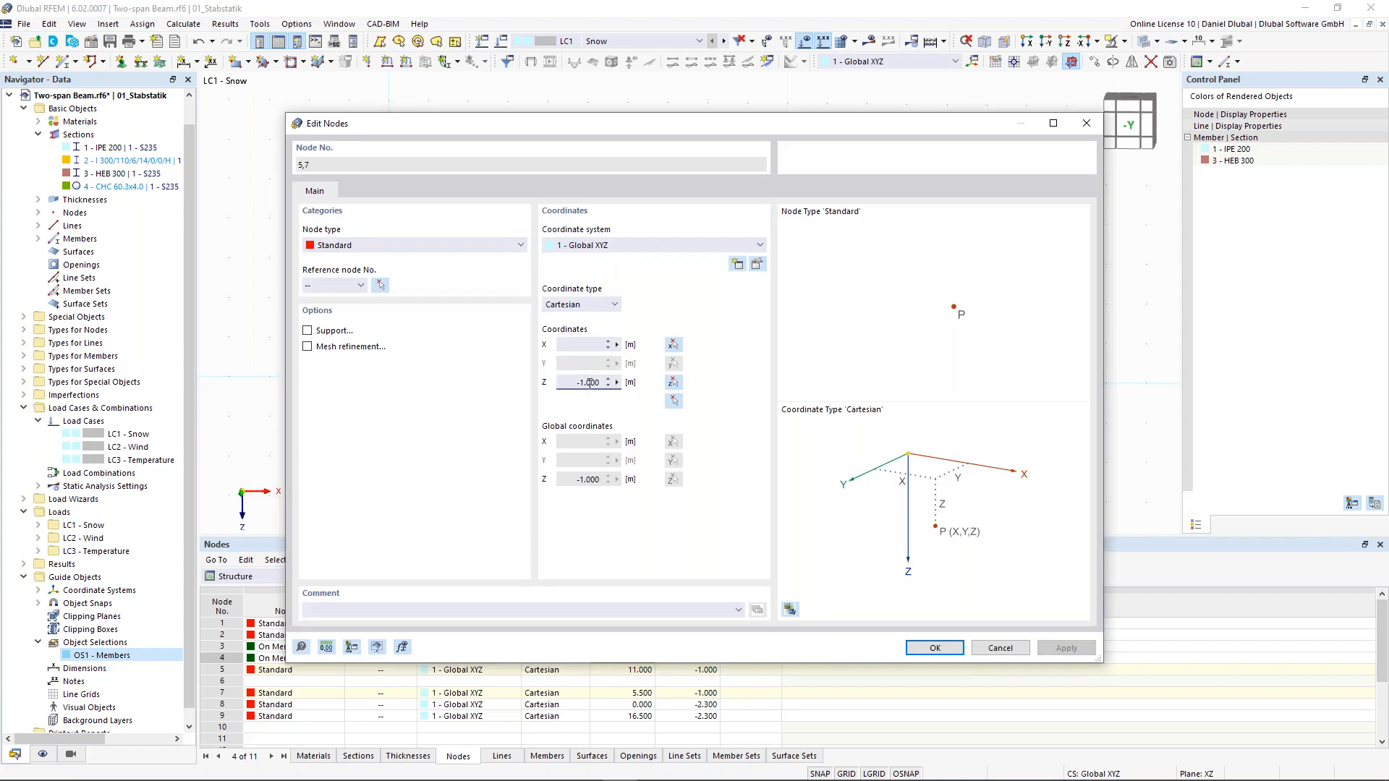
type("4")
left_click_drag(753, 123, 688, 372)
left_click_drag(845, 372, 848, 283)
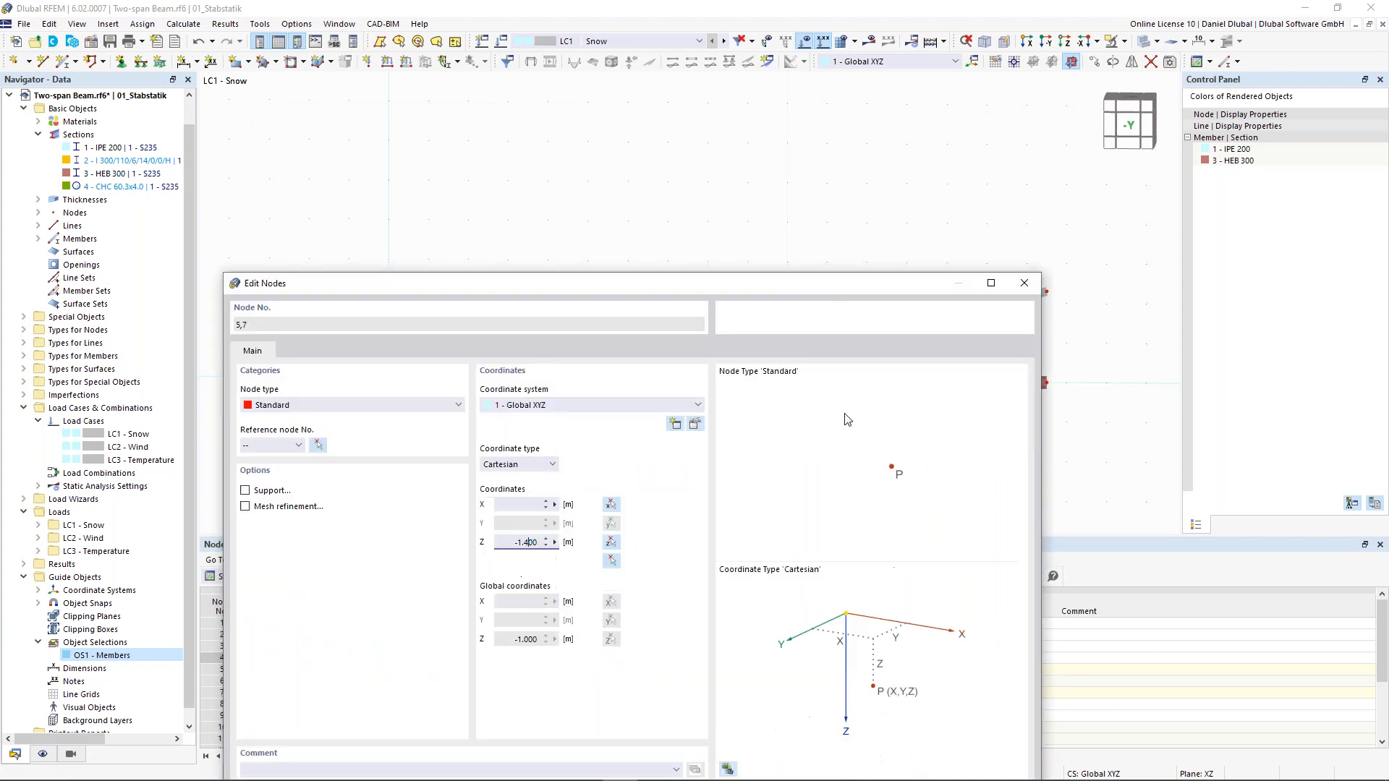
left_click(871, 682)
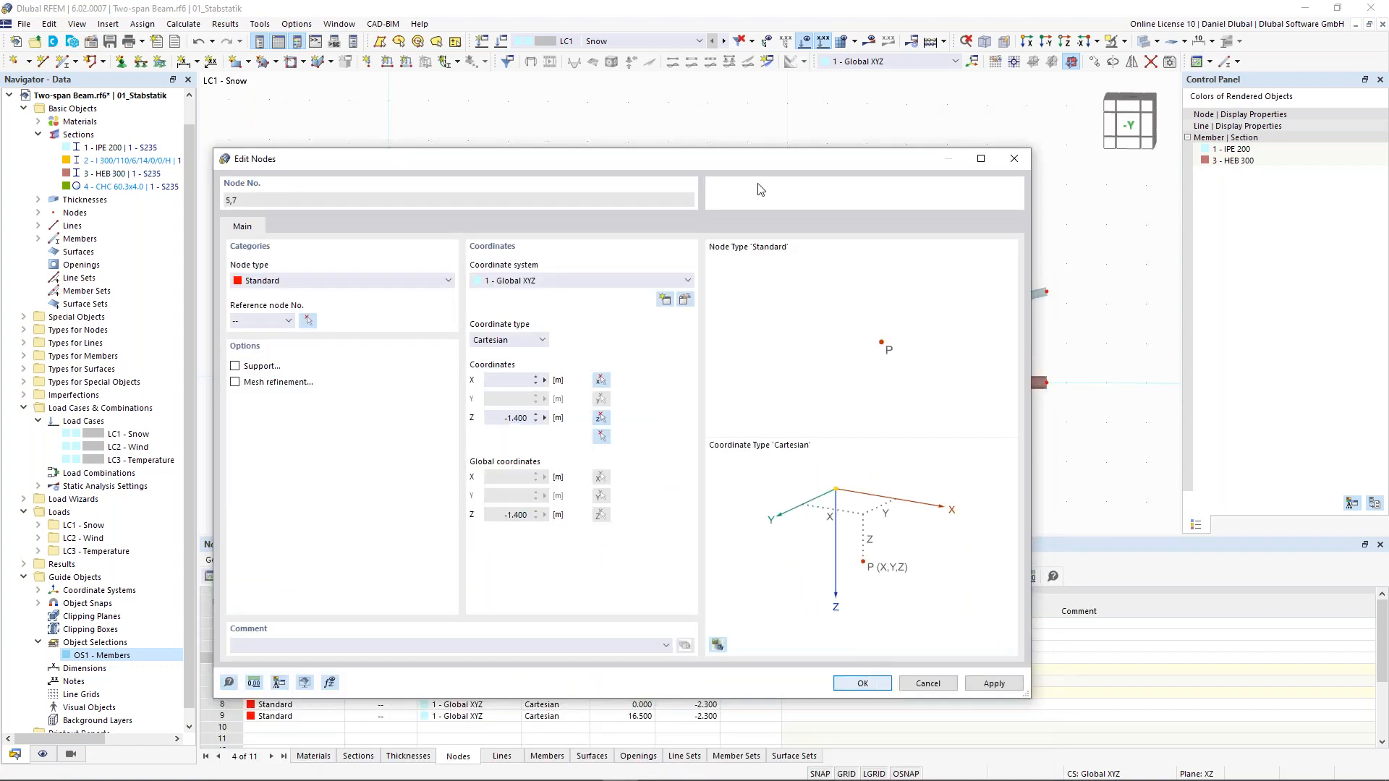
left_click(684, 165)
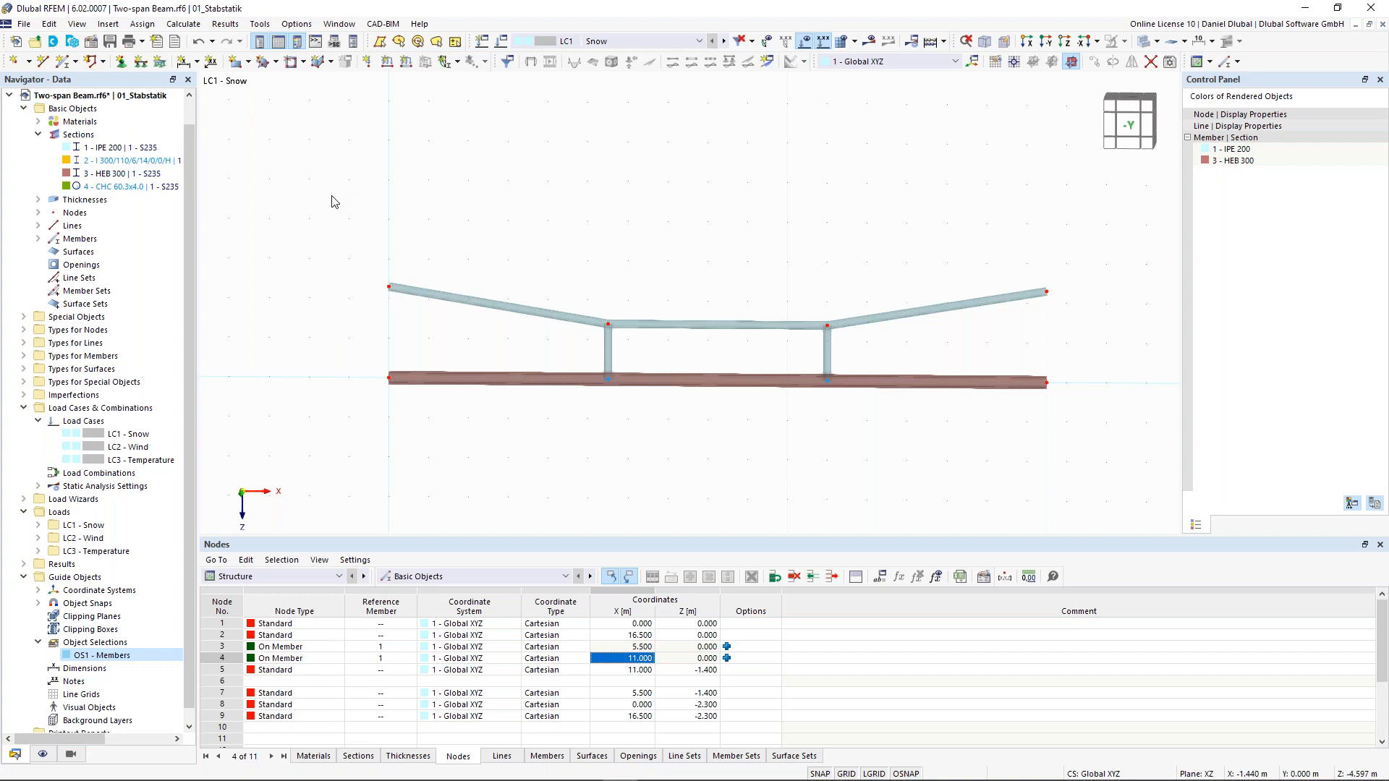
Step: Assign hinged supports to the beam's left end and both upper chain ends, and a roller support to the beam's right end
left_click_drag(1017, 218, 1082, 339)
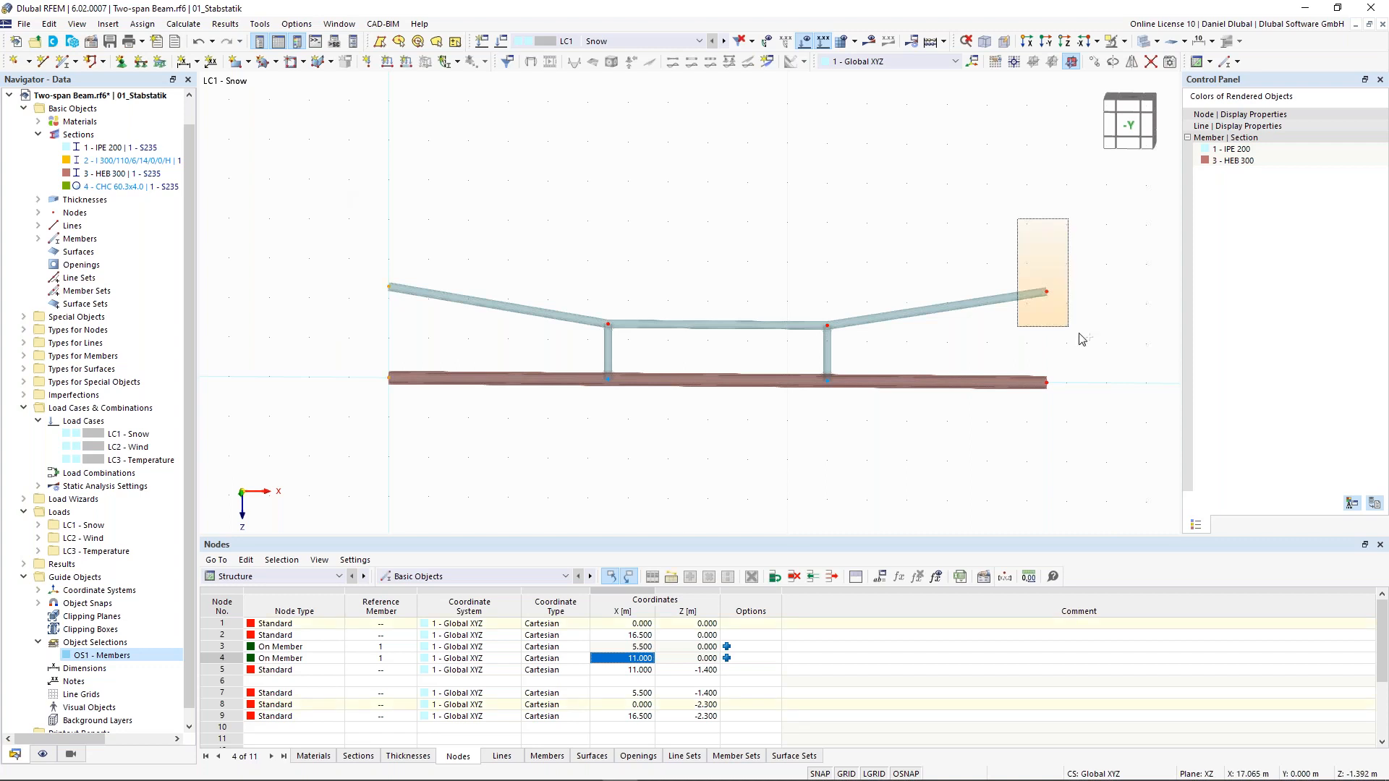
left_click_drag(1082, 339, 1082, 338)
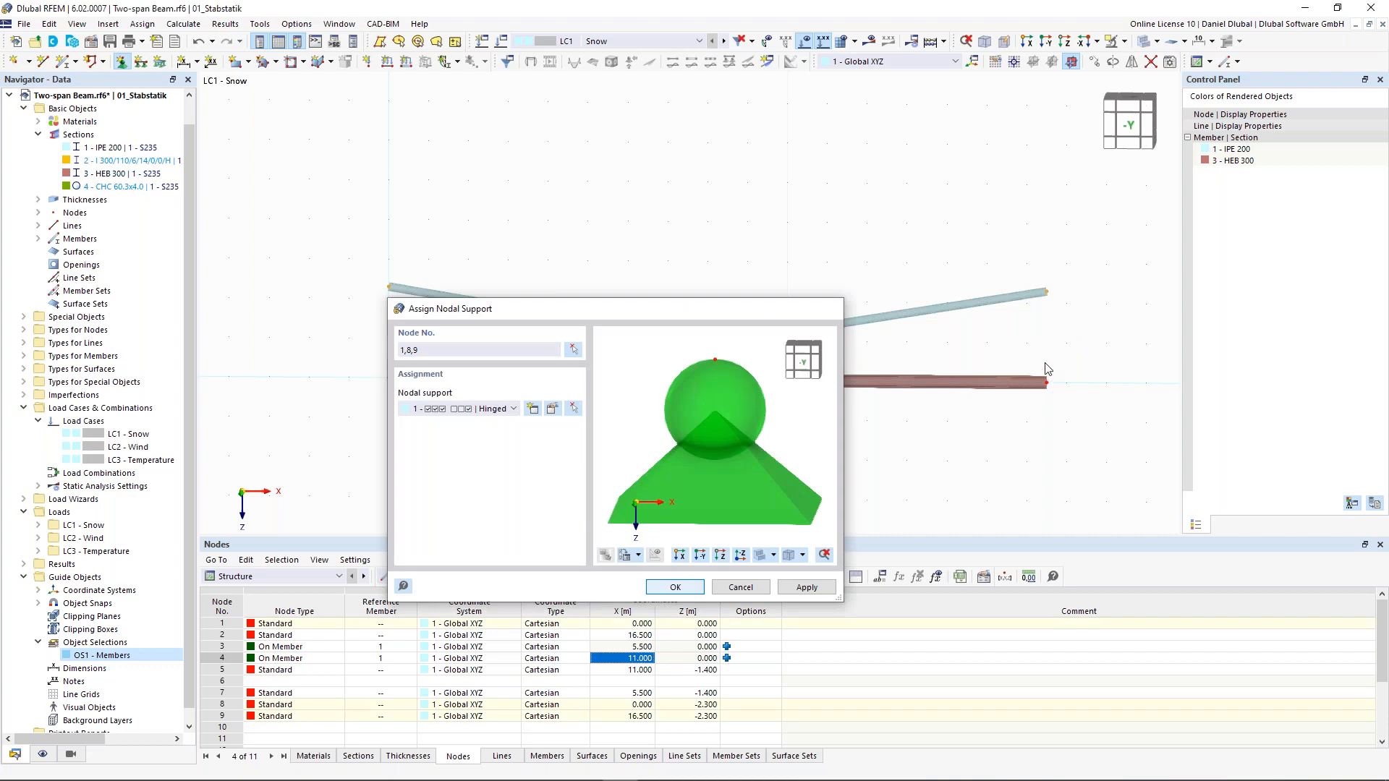
key("Return")
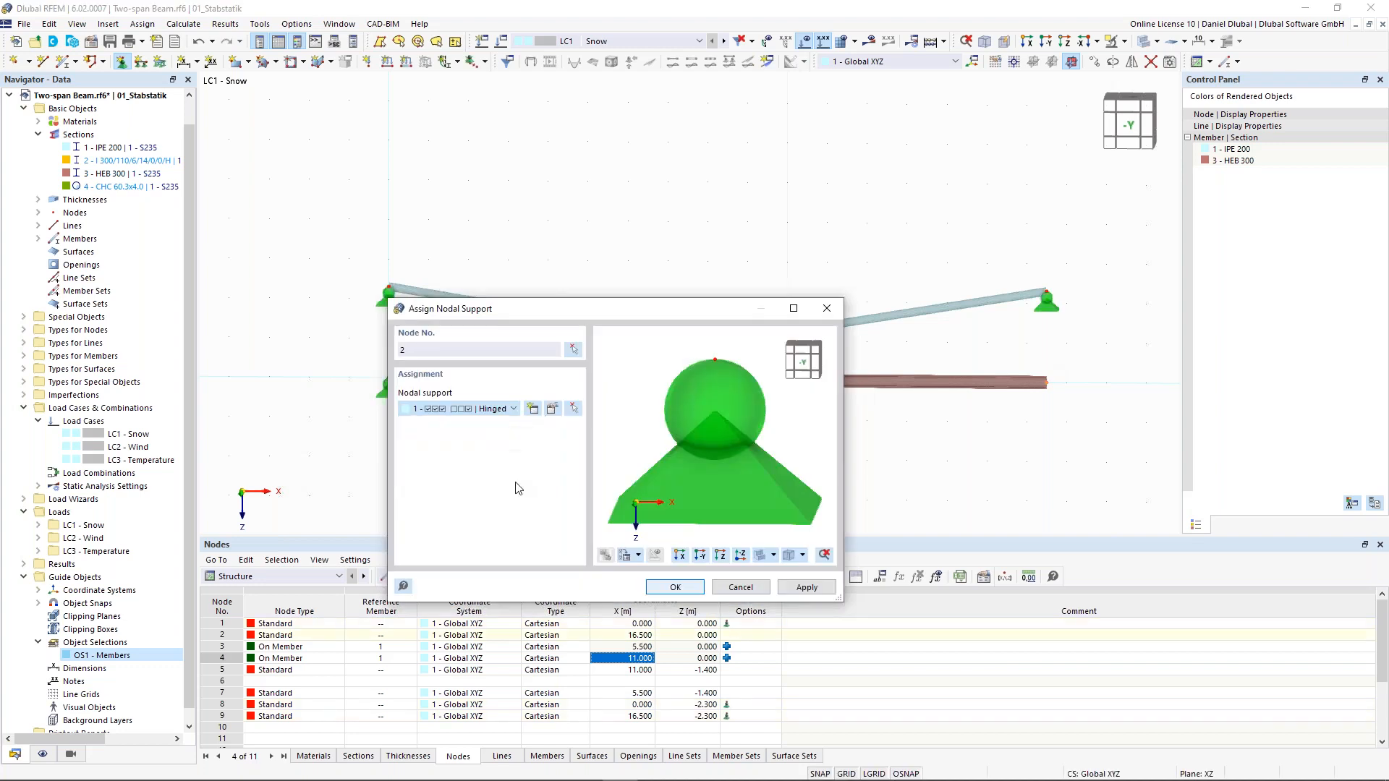
left_click(515, 488)
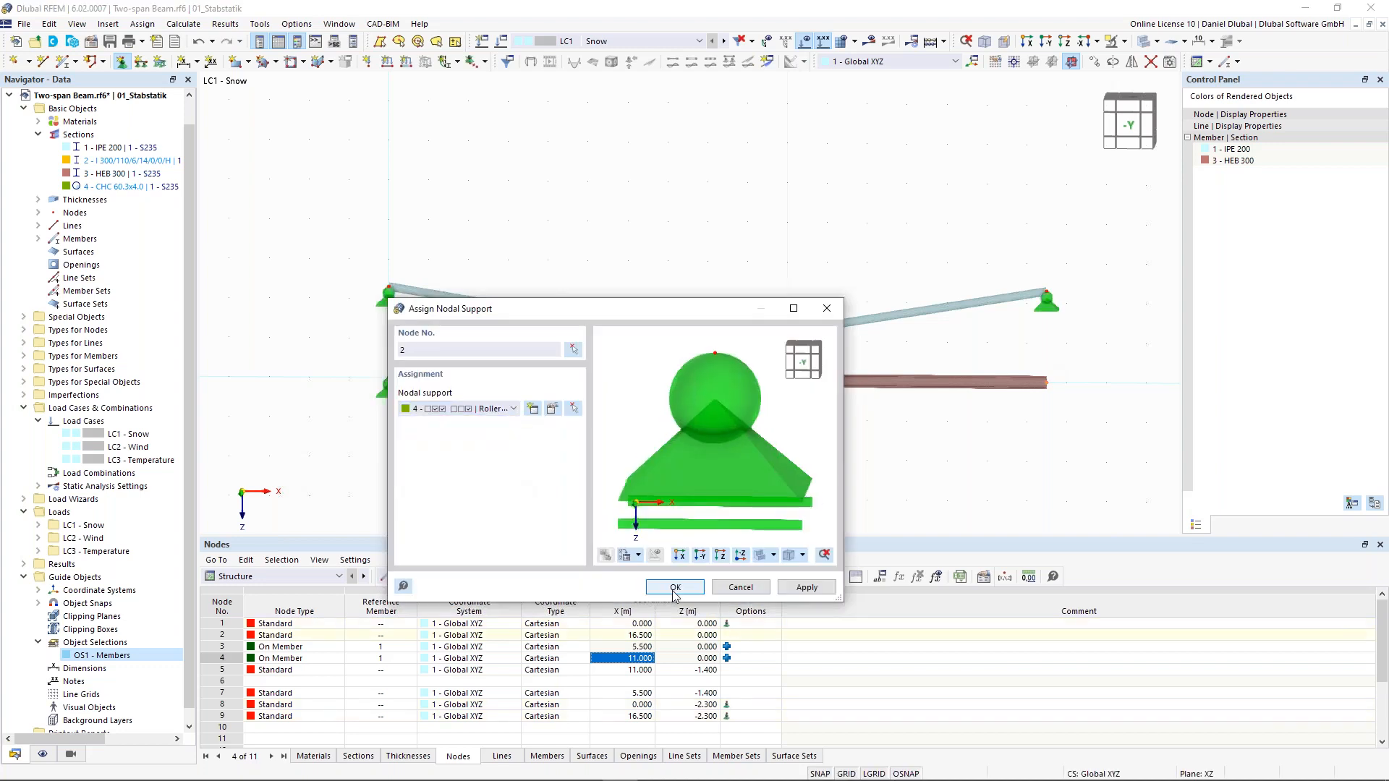
left_click(675, 588)
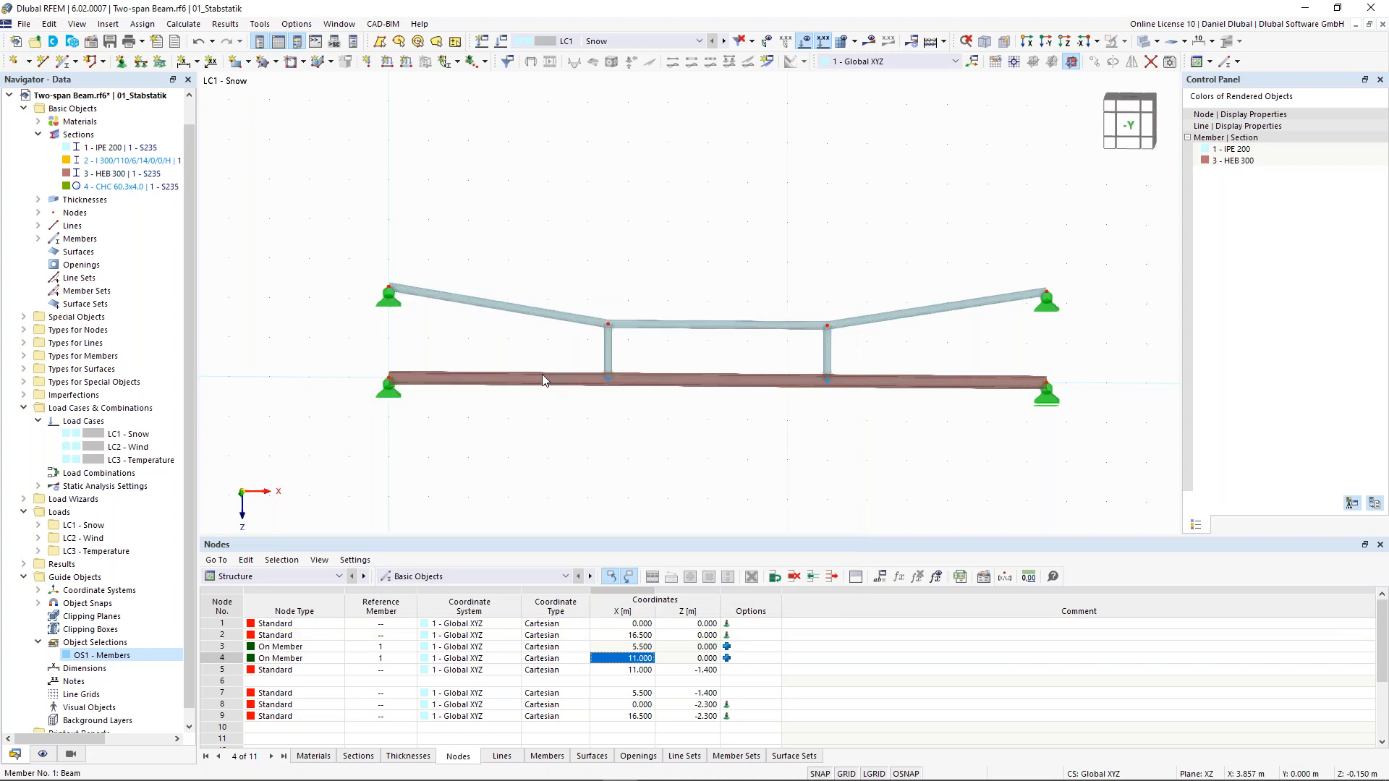
Step: Apply a uniform 15 kN/m force in global Z to the HEB 300 beam in load case LC1 - Snow
left_click(409, 66)
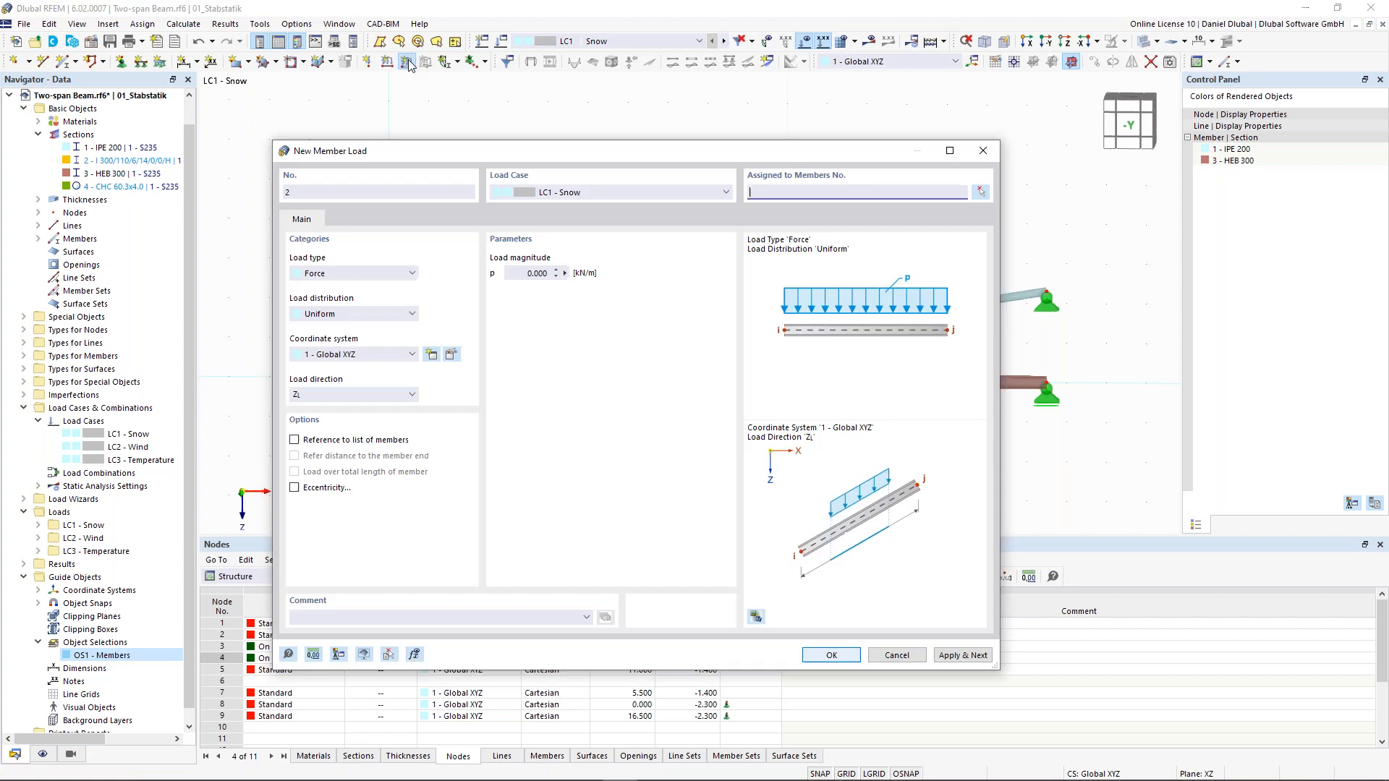
left_click(536, 272)
type("15")
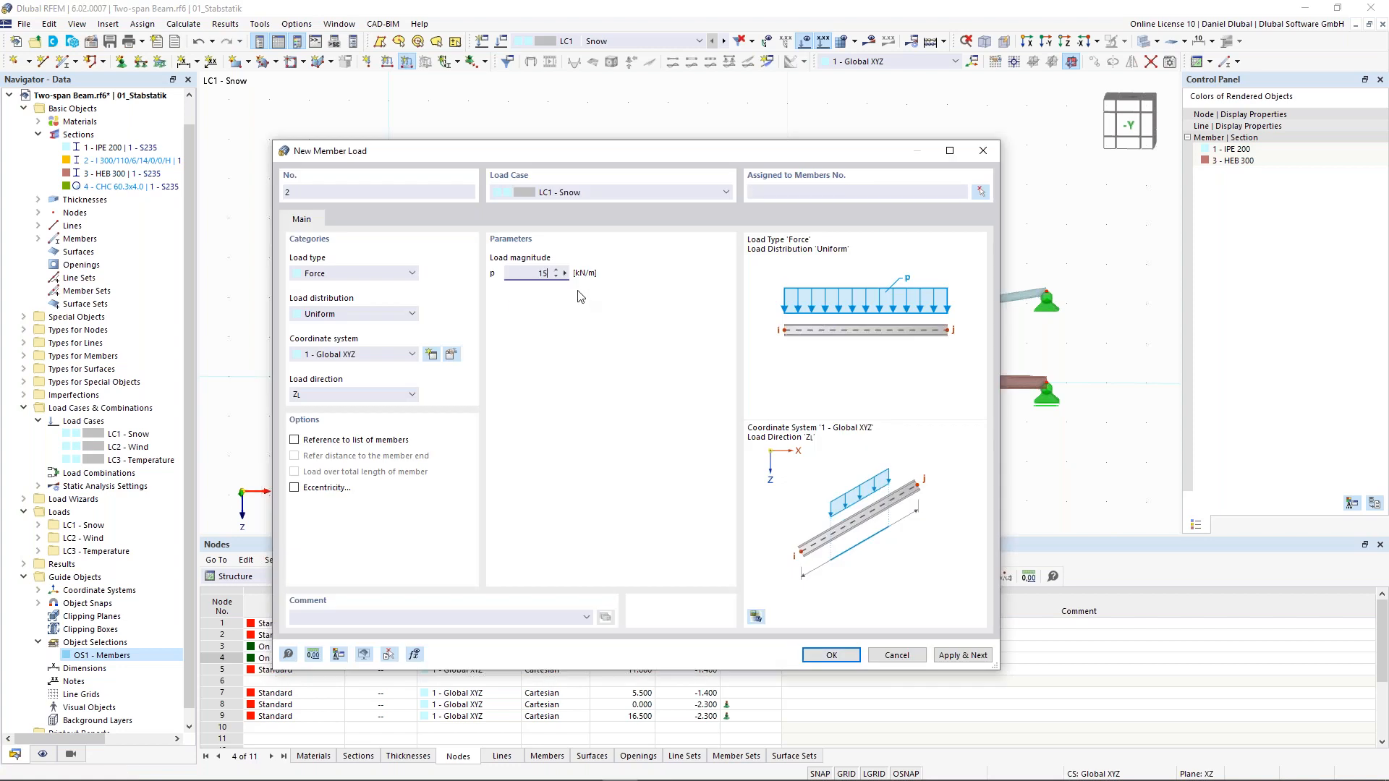
left_click(837, 652)
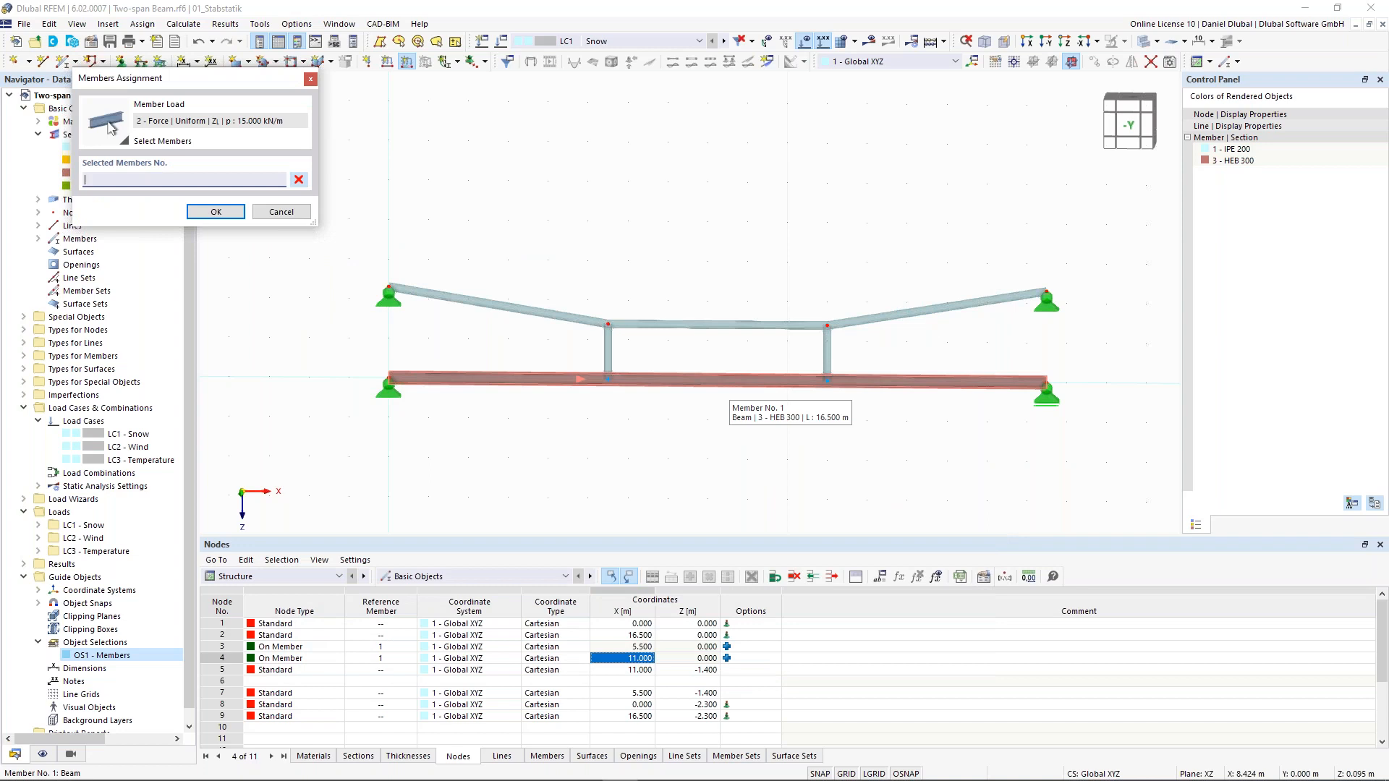
left_click(661, 383)
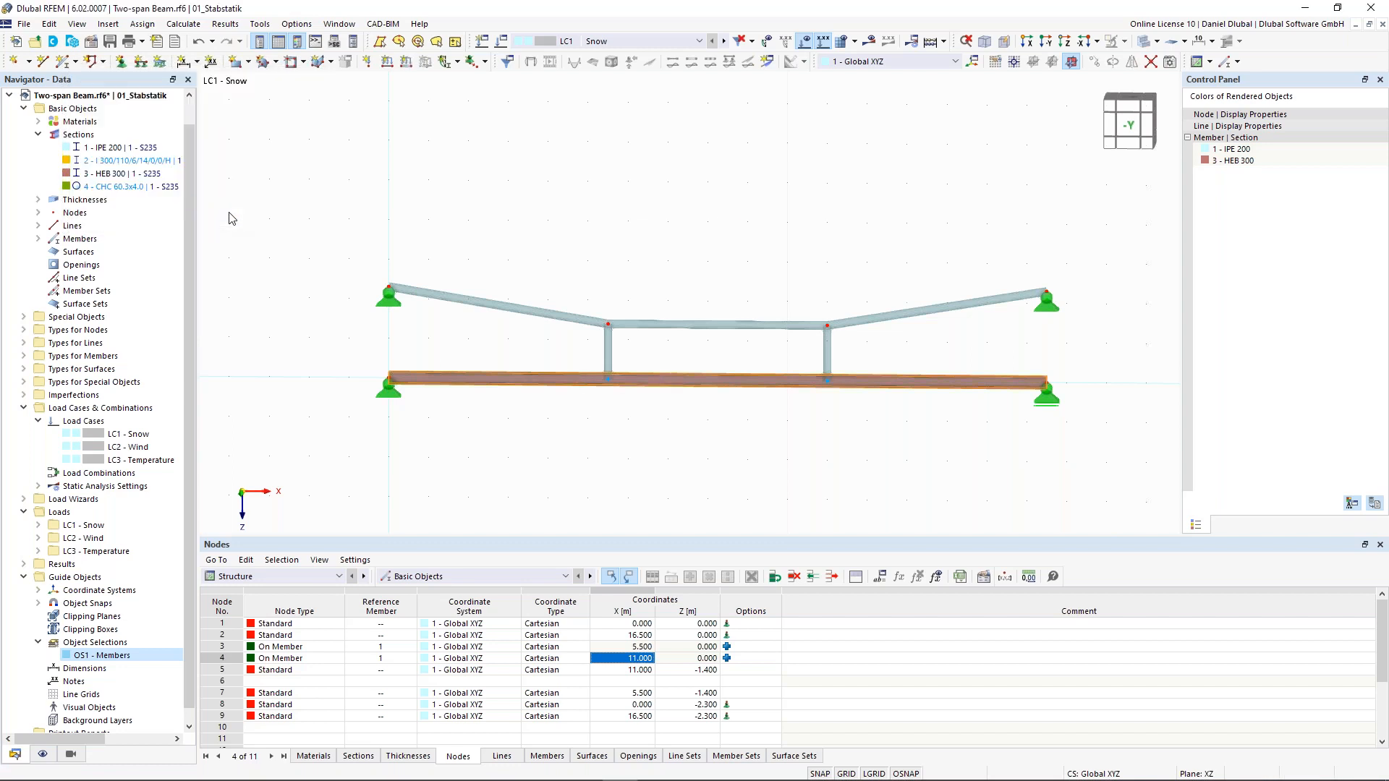
left_click(229, 213)
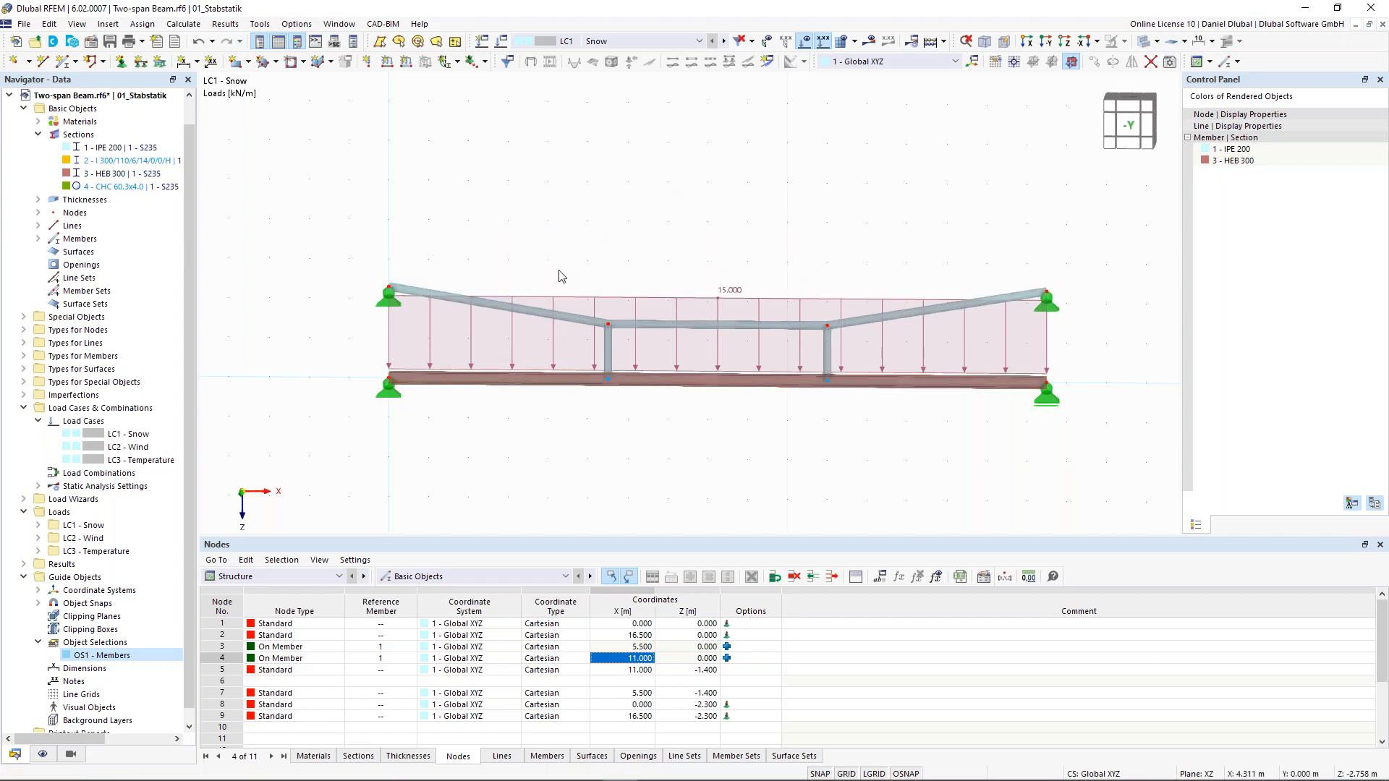
Step: Calculate load case LC1 - Snow and view the members' axial forces N with the loads hidden
middle_click_drag(557, 268, 500, 271)
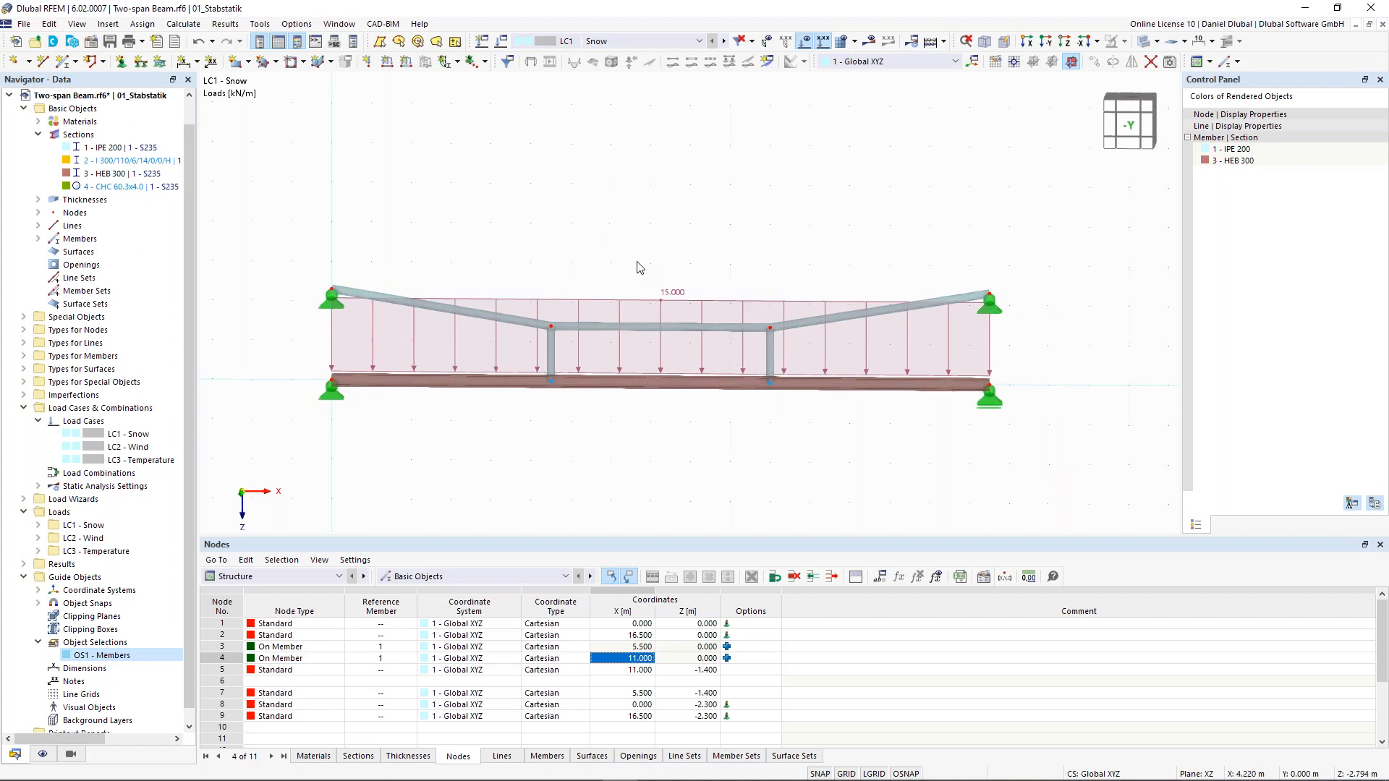
left_click(869, 47)
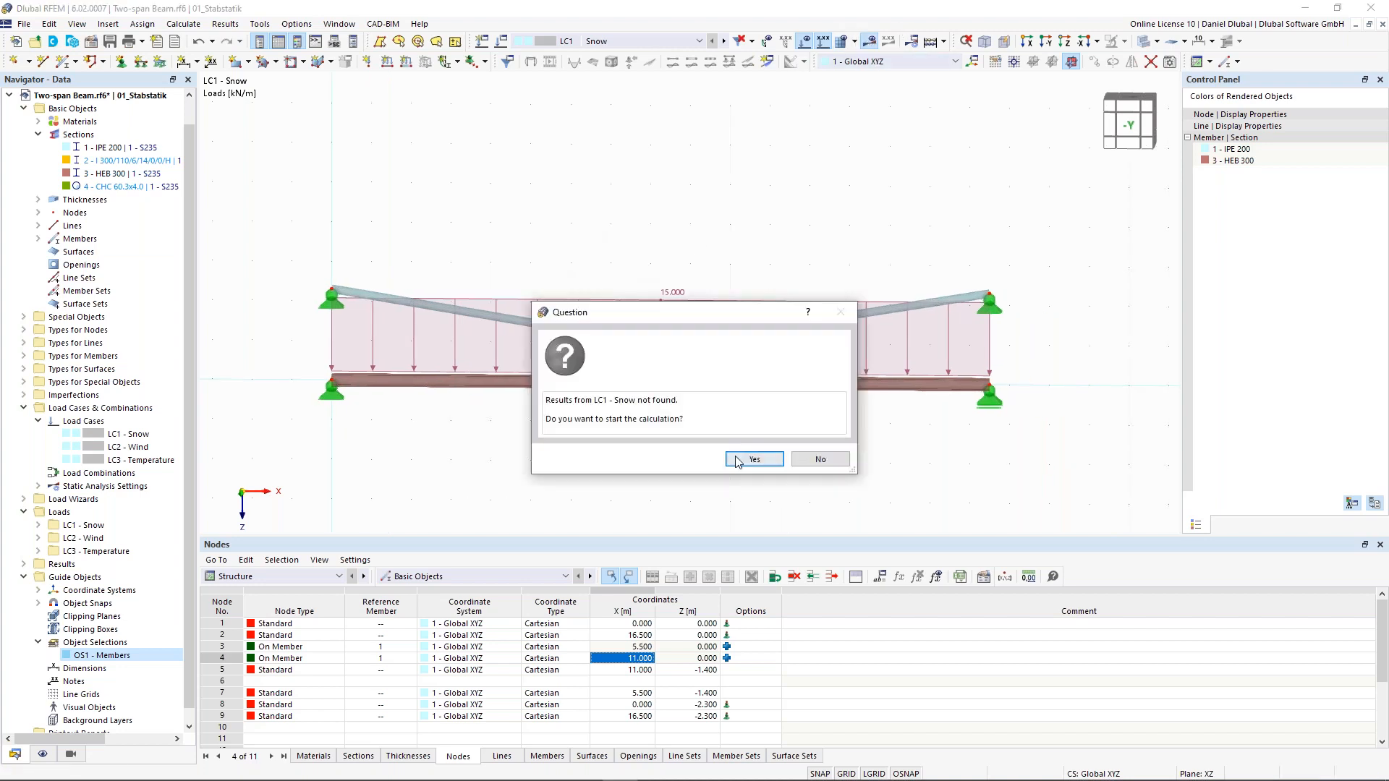
left_click(742, 461)
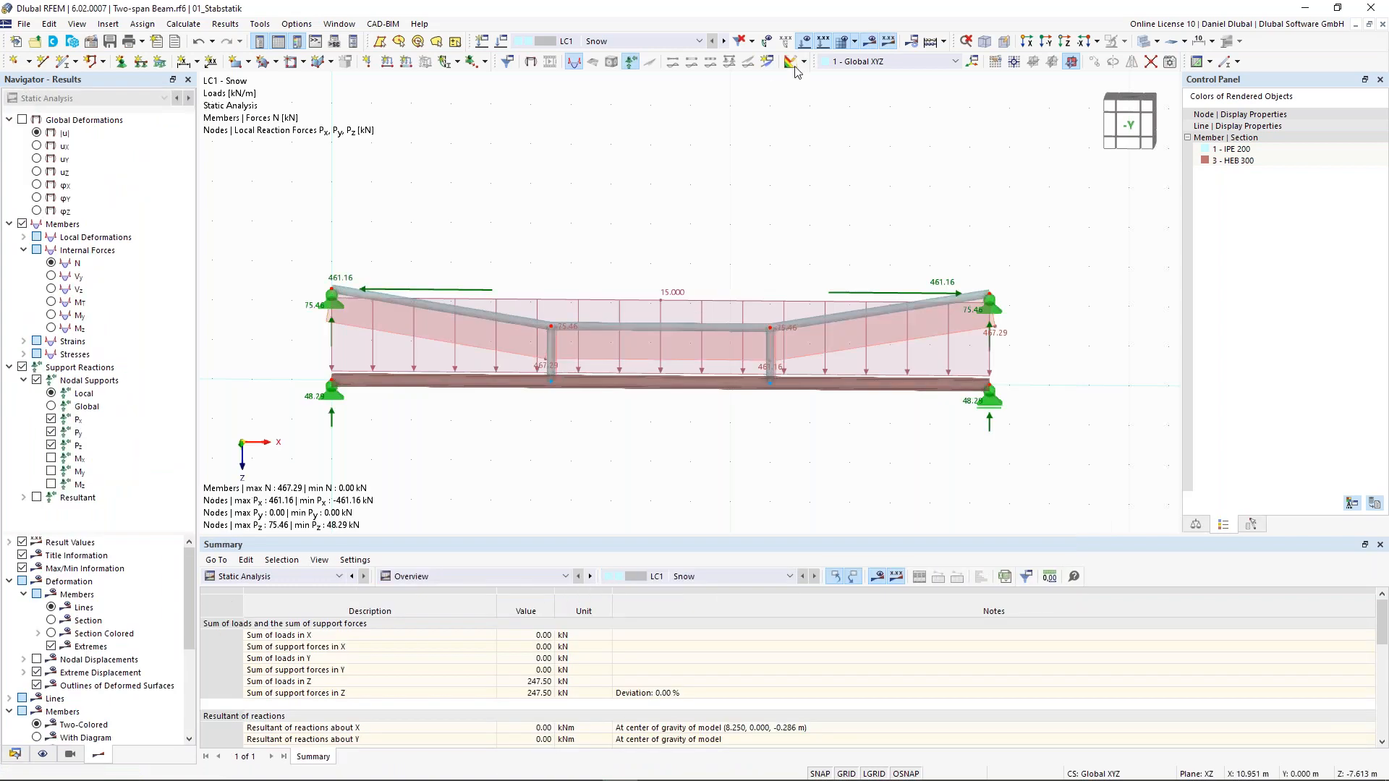
left_click(871, 42)
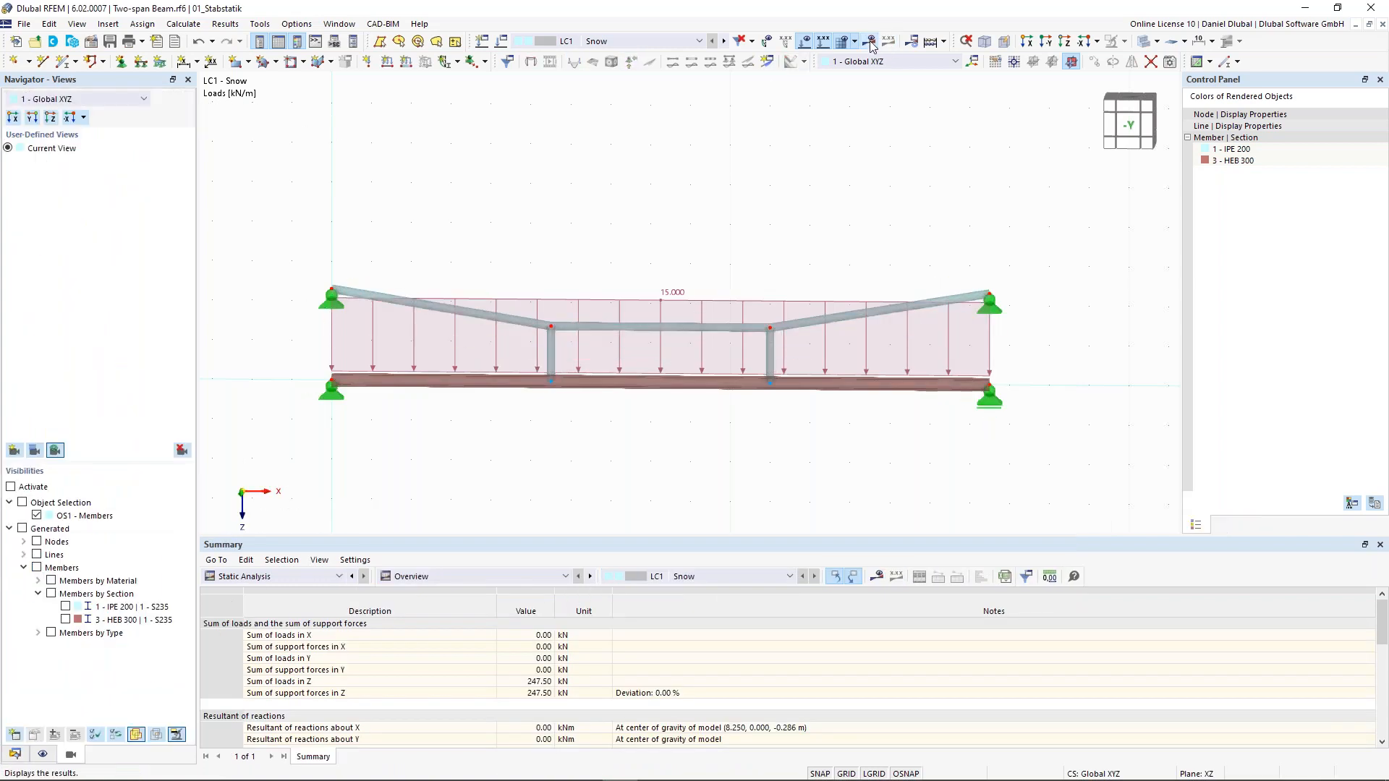
left_click(871, 43)
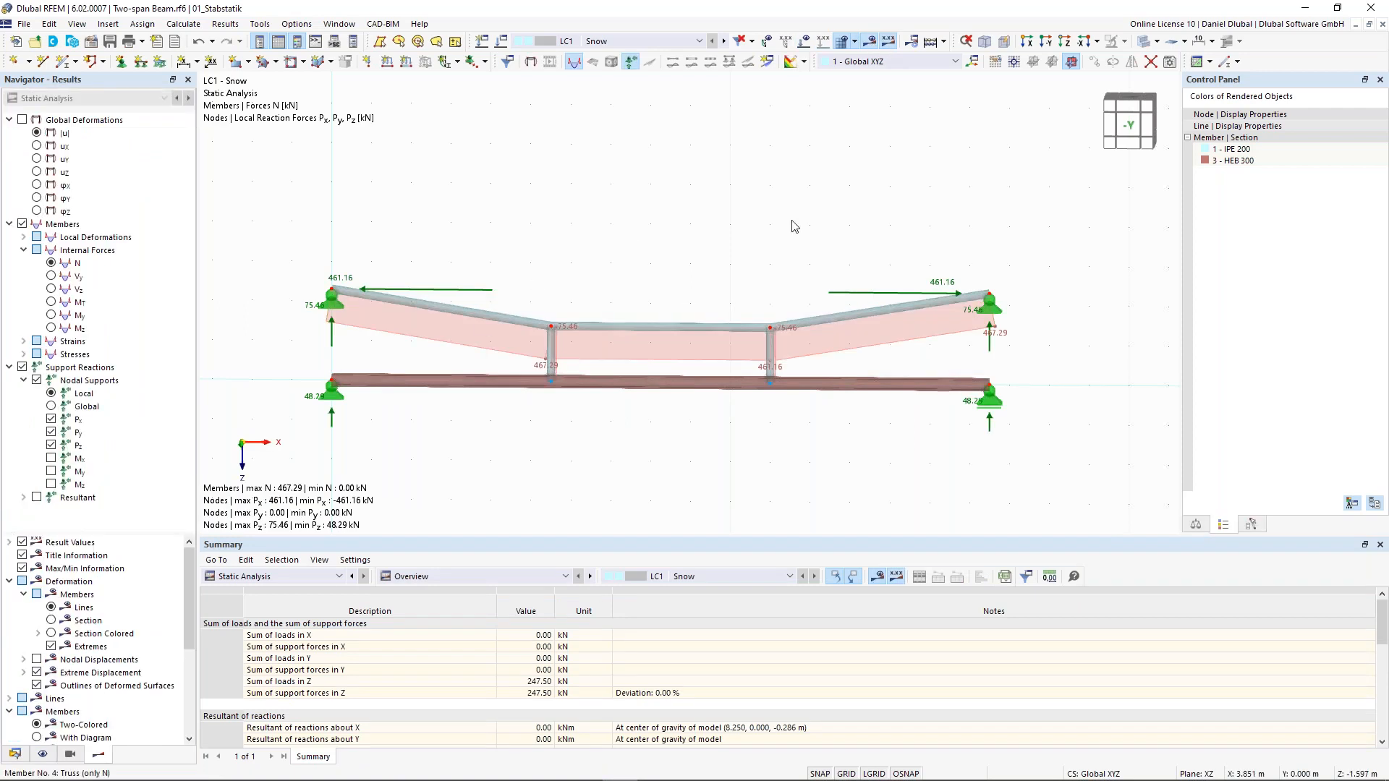
scroll(566, 319, "up", 2)
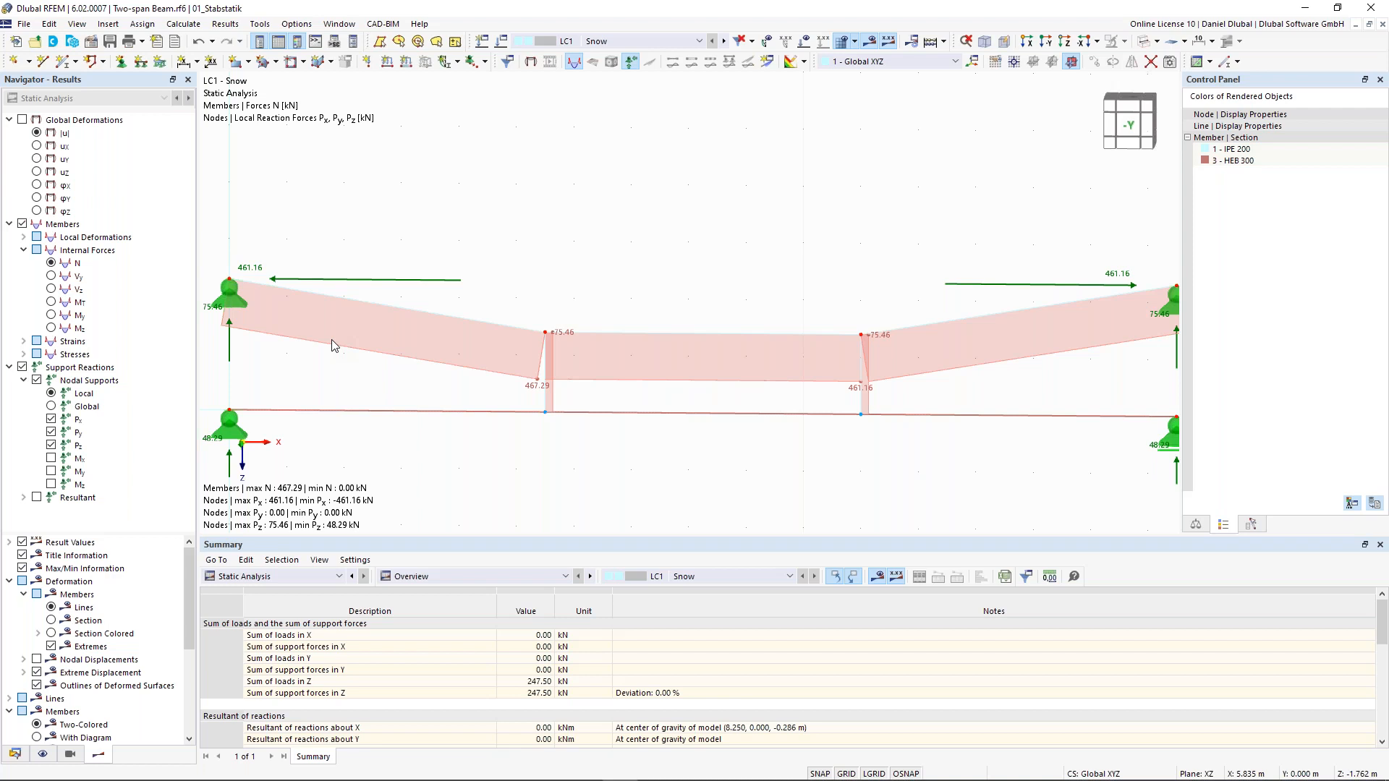
Step: View the bending moments My and the global deformations as coloured sections, with the loads displayed
left_click(51, 315)
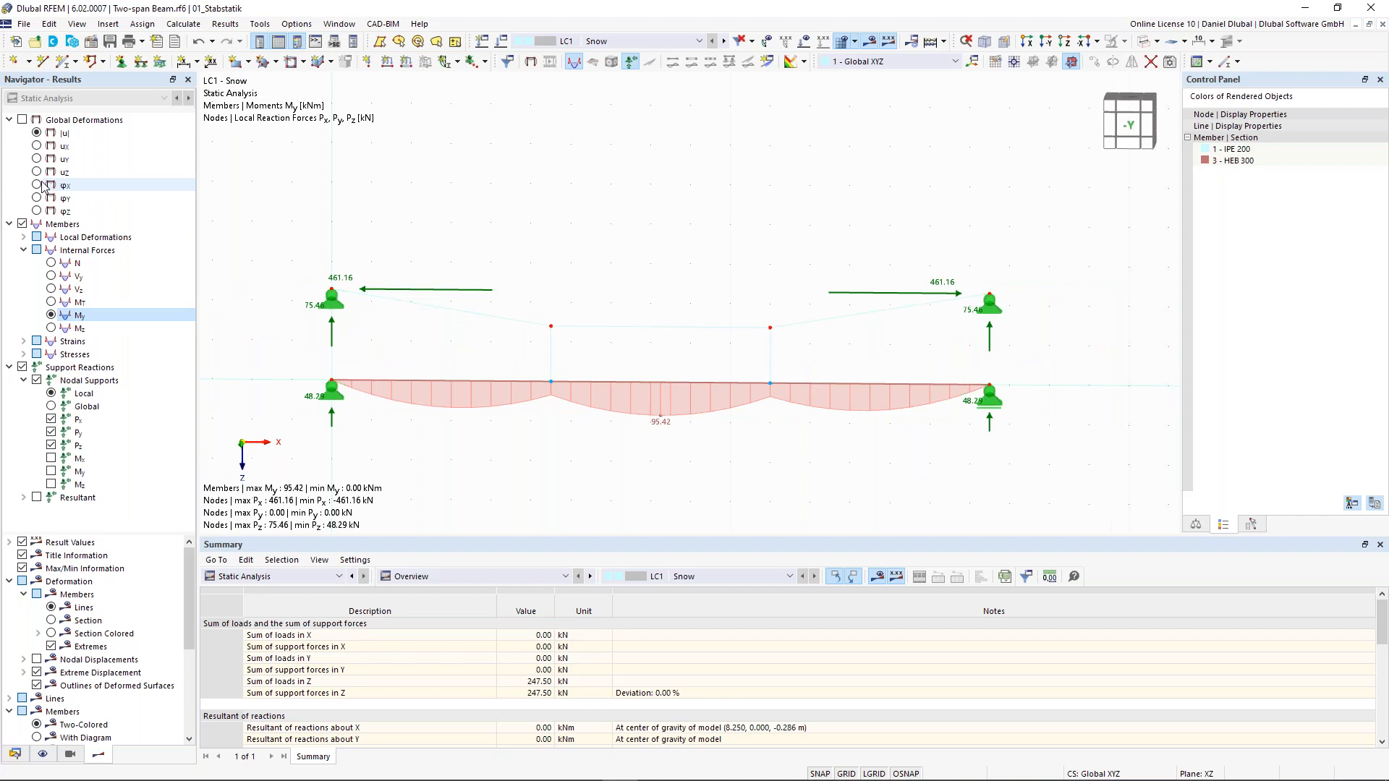
left_click(22, 119)
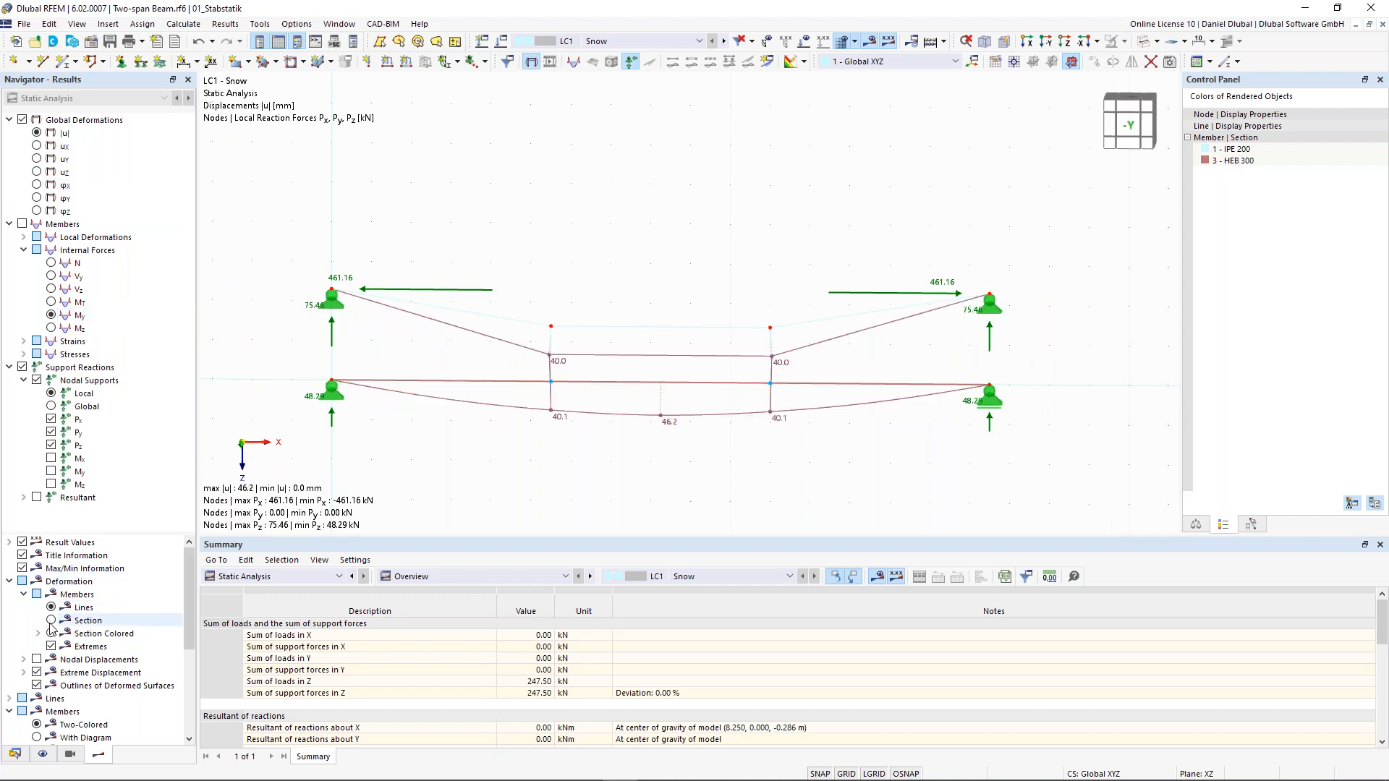
left_click(51, 633)
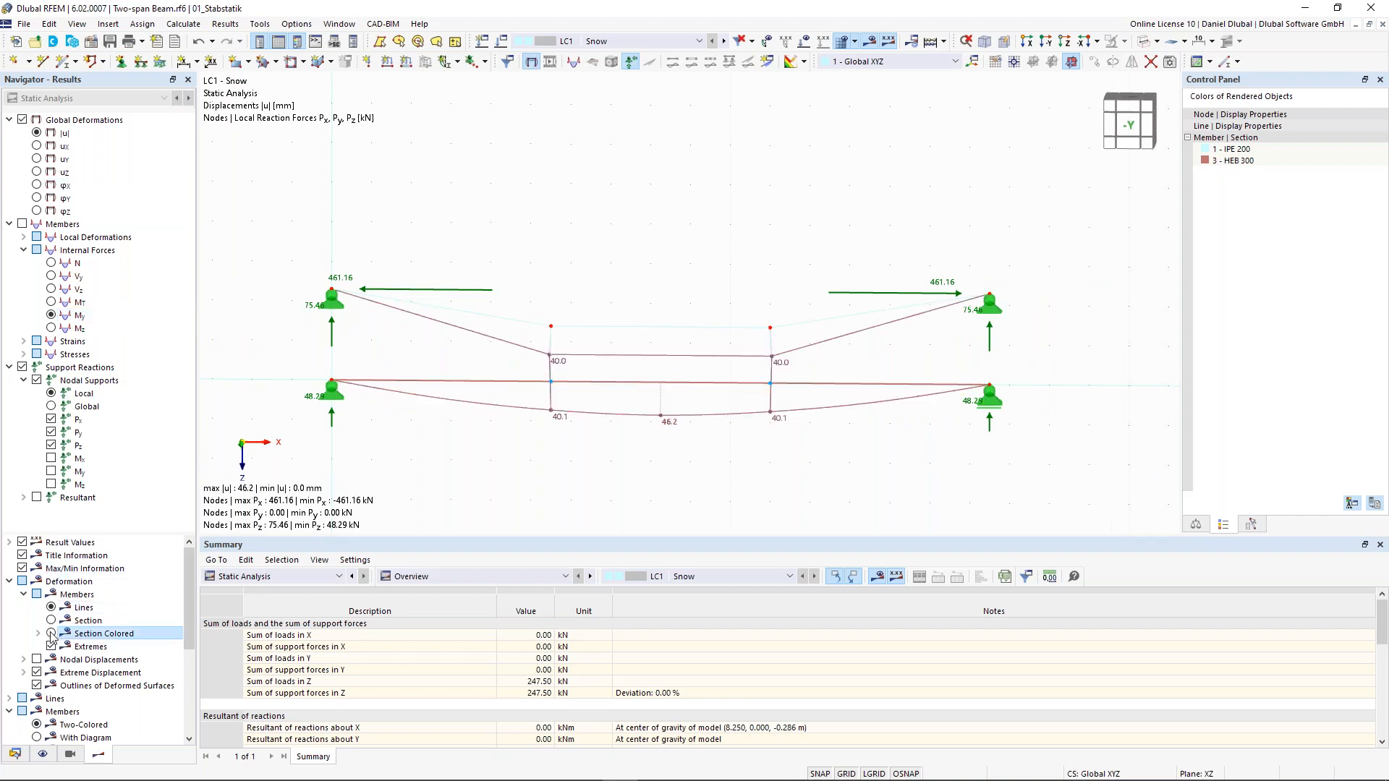
left_click(805, 41)
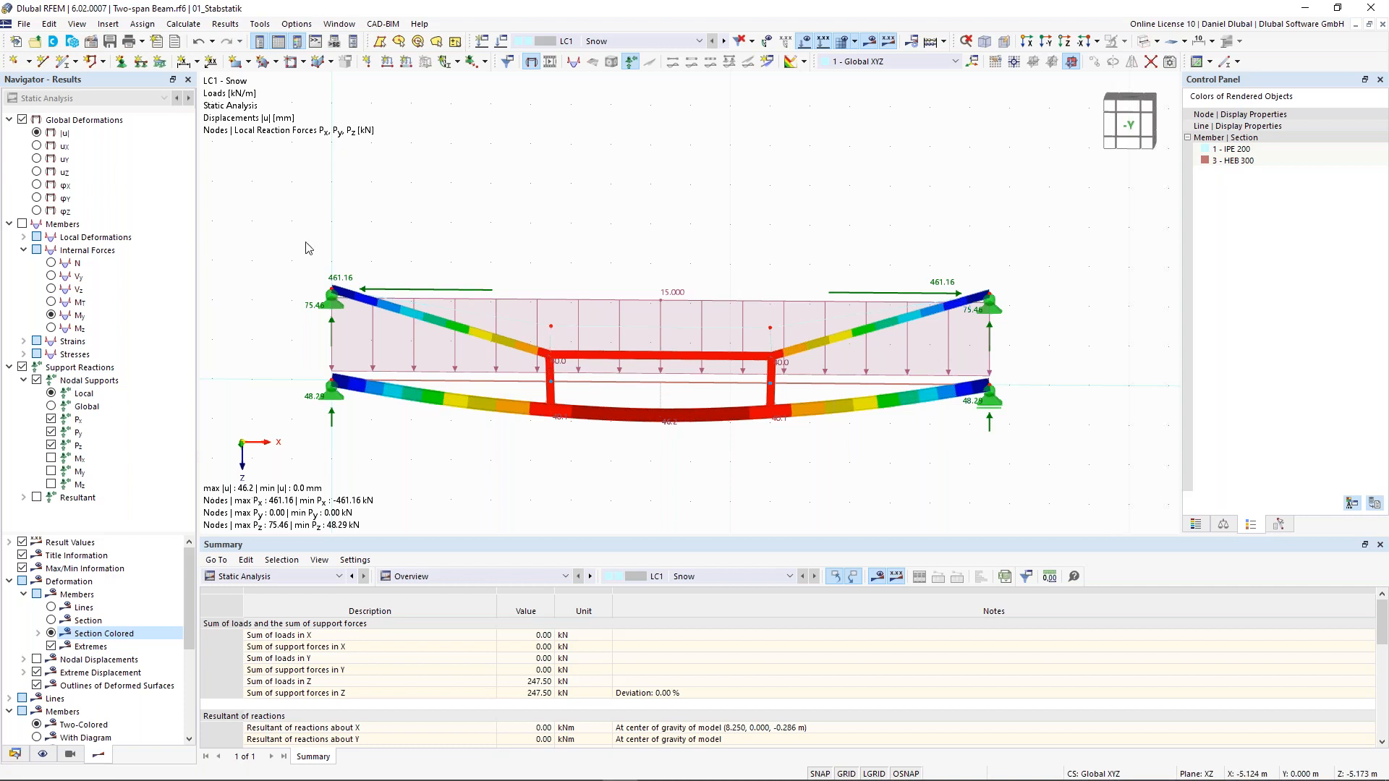
Step: Examine the beam's bending moments My and the axial forces N in the struts and upper chain
mouse_move(555, 343)
left_click(606, 328)
key("Delete")
left_click(52, 314)
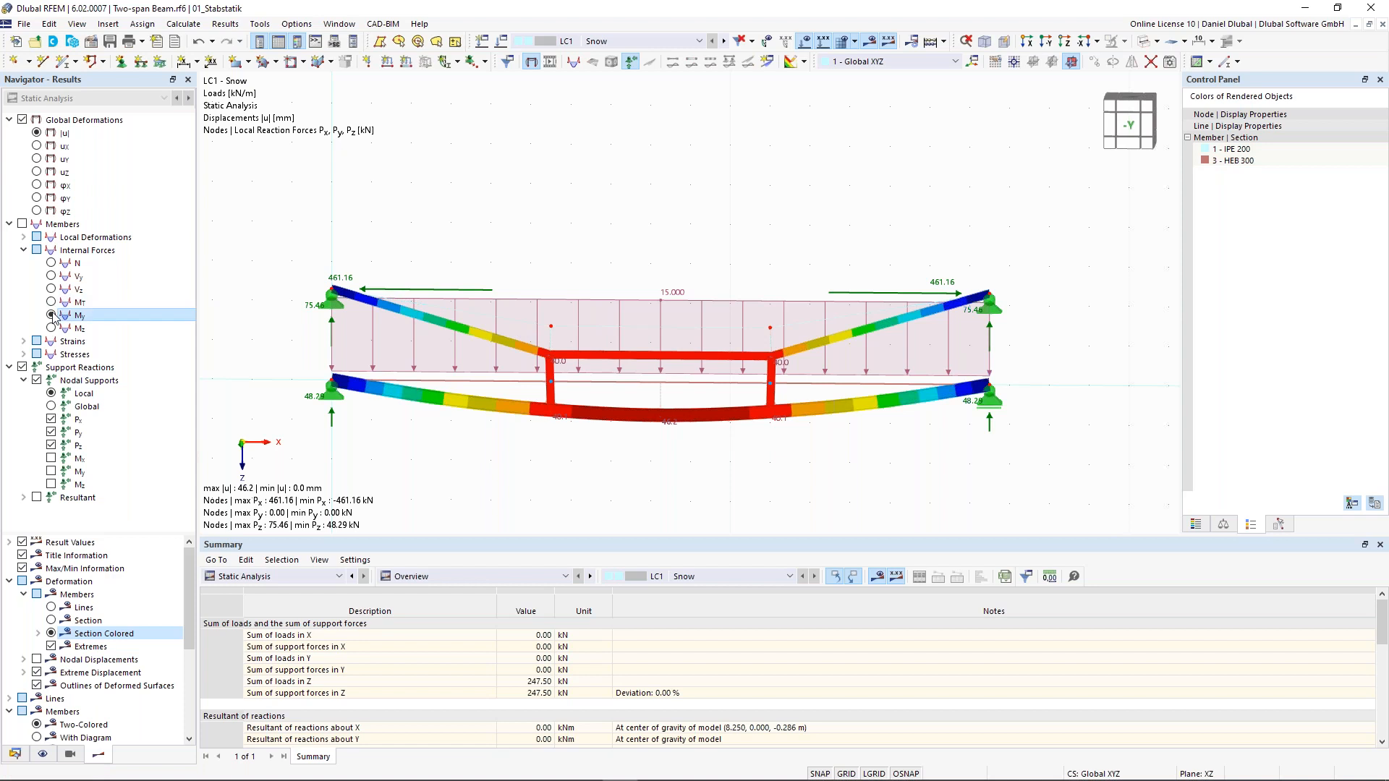
left_click(52, 315)
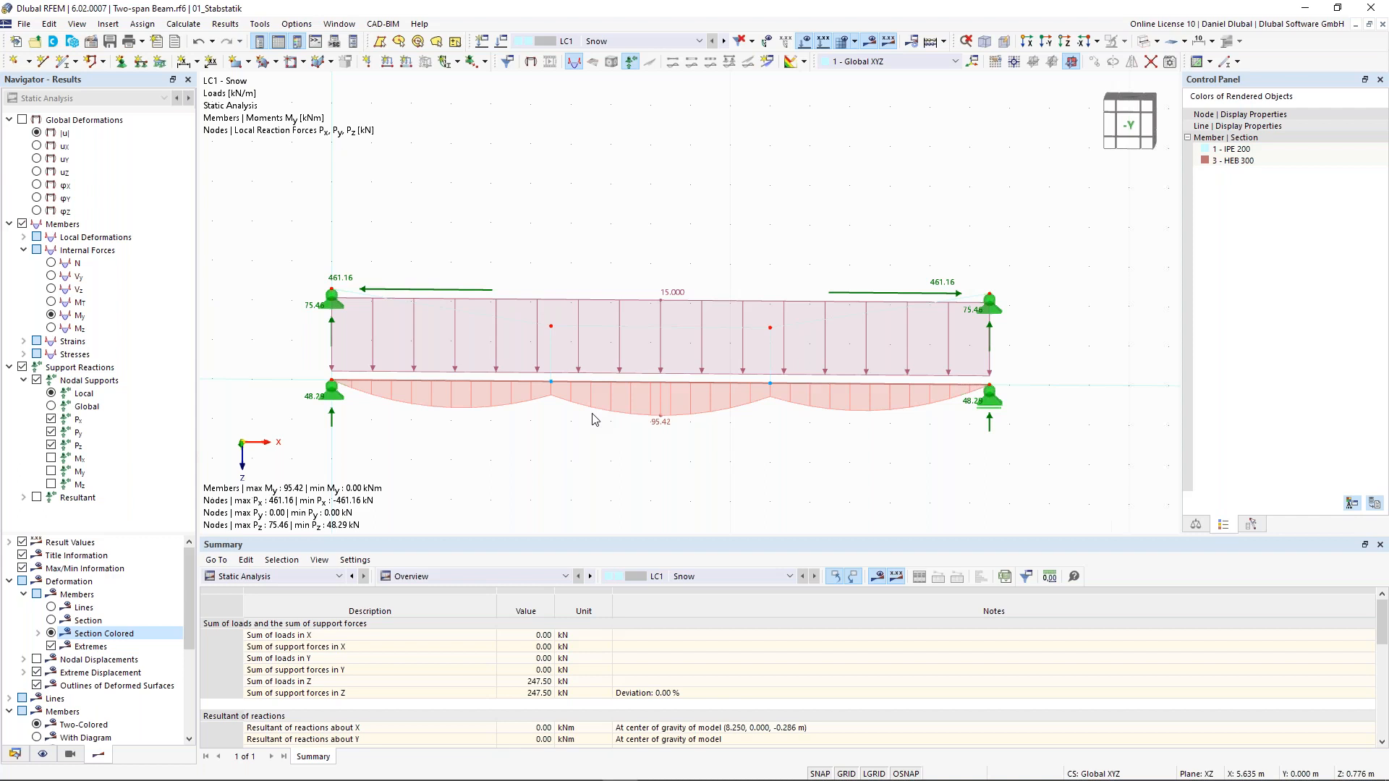
scroll(550, 355, "up", 2)
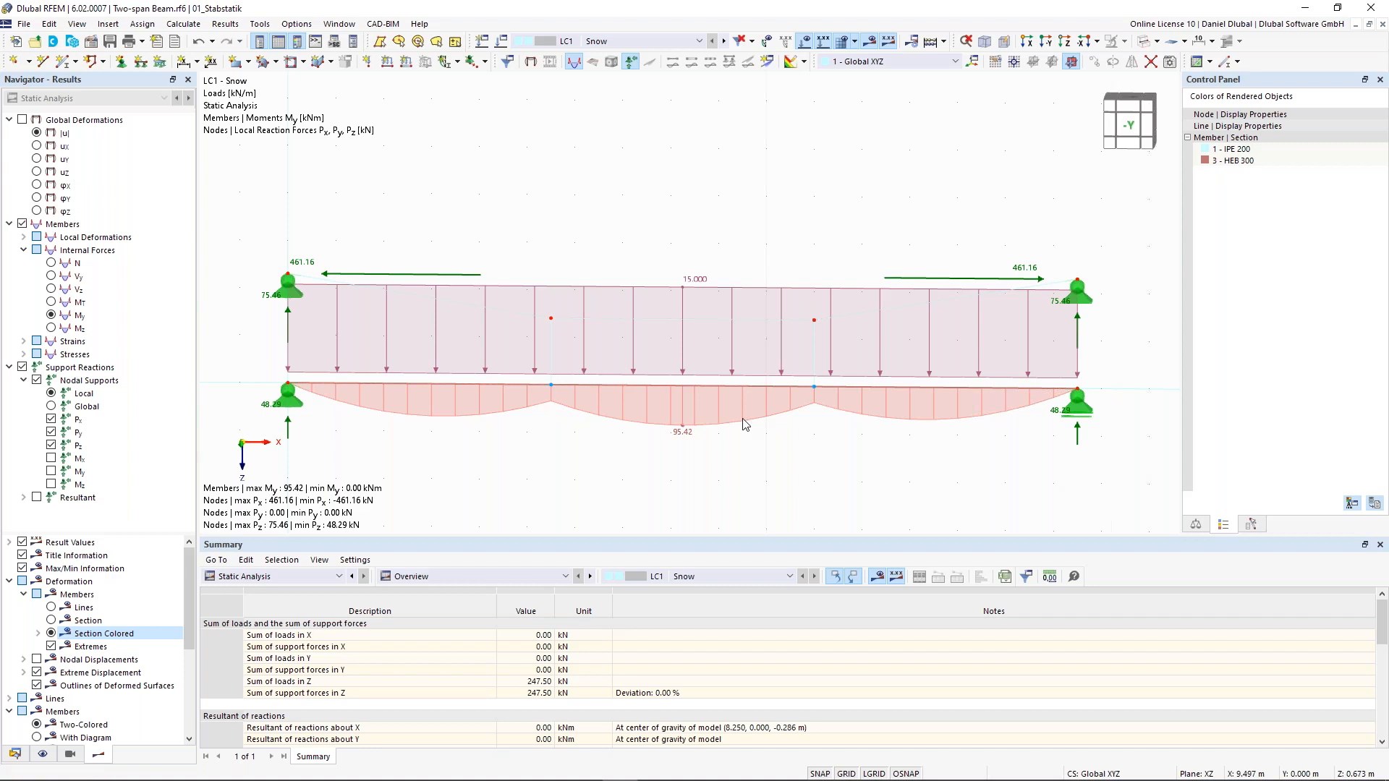
left_click(52, 264)
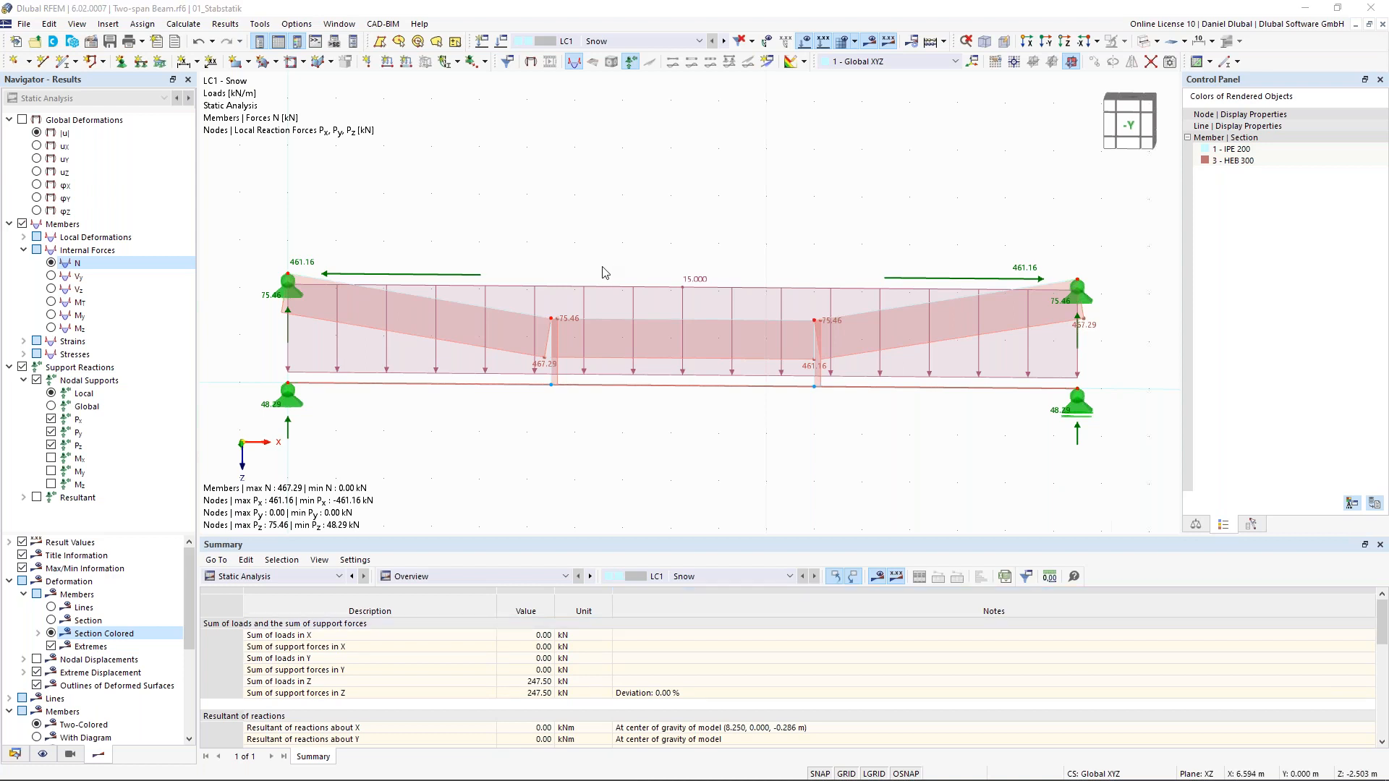
scroll(605, 272, "down", 2)
middle_click_drag(600, 241, 615, 259)
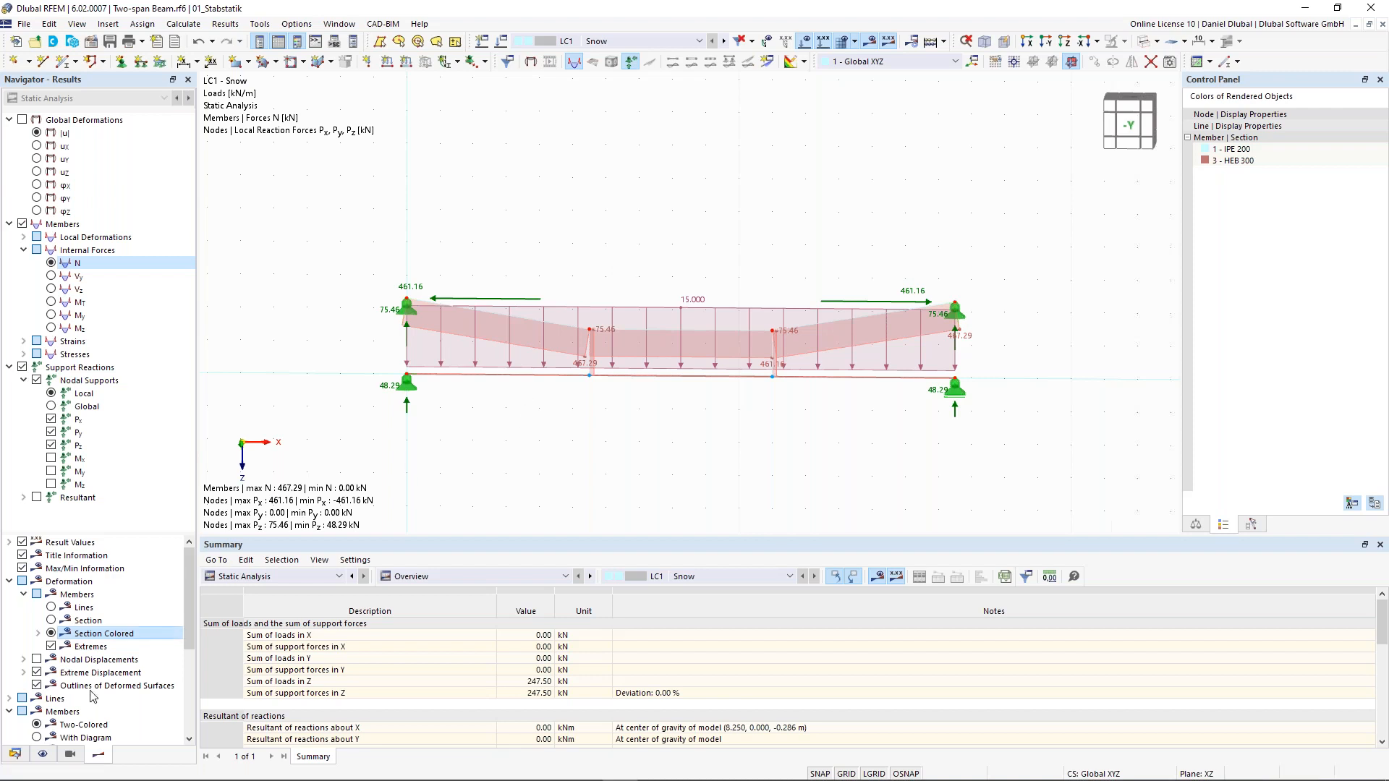
Step: Review the member type properties in the model data and the member types offered for a new member
left_click(18, 755)
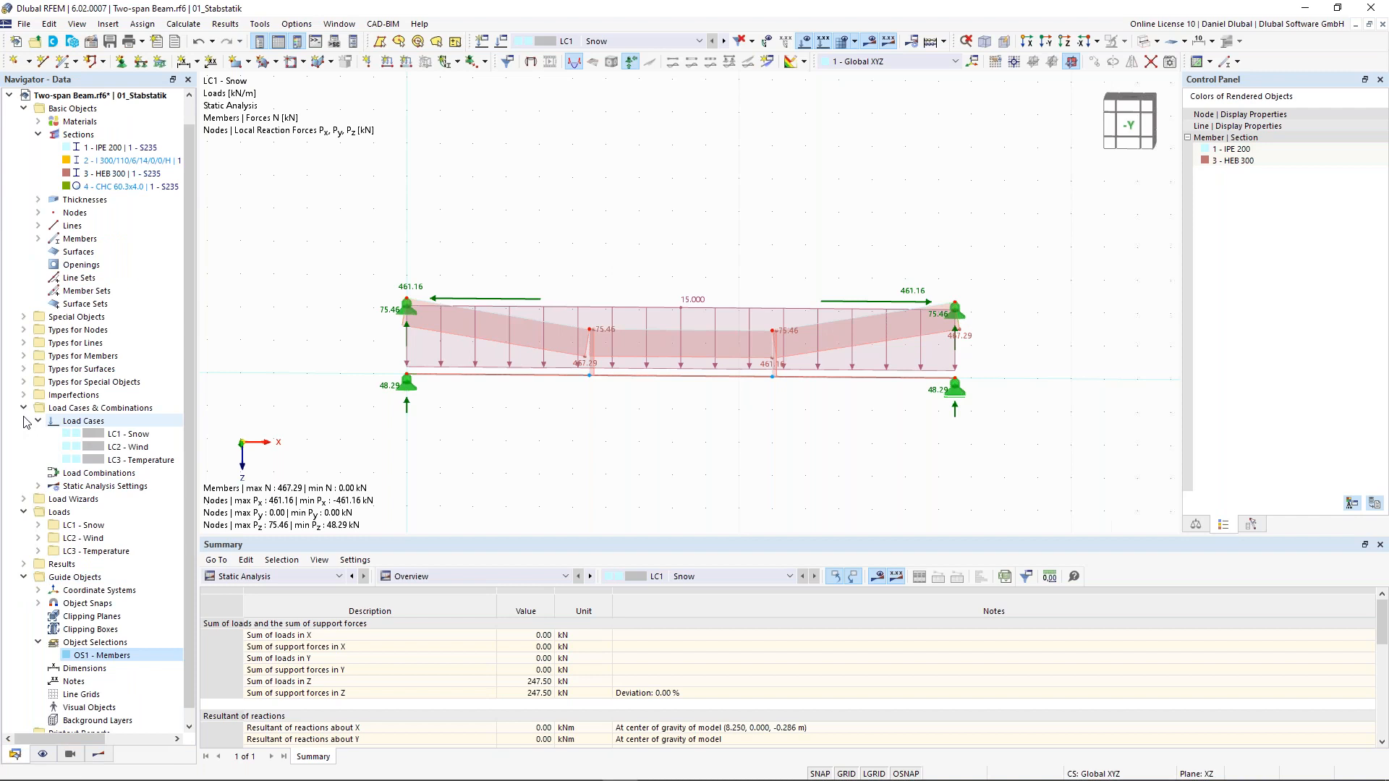
left_click(24, 356)
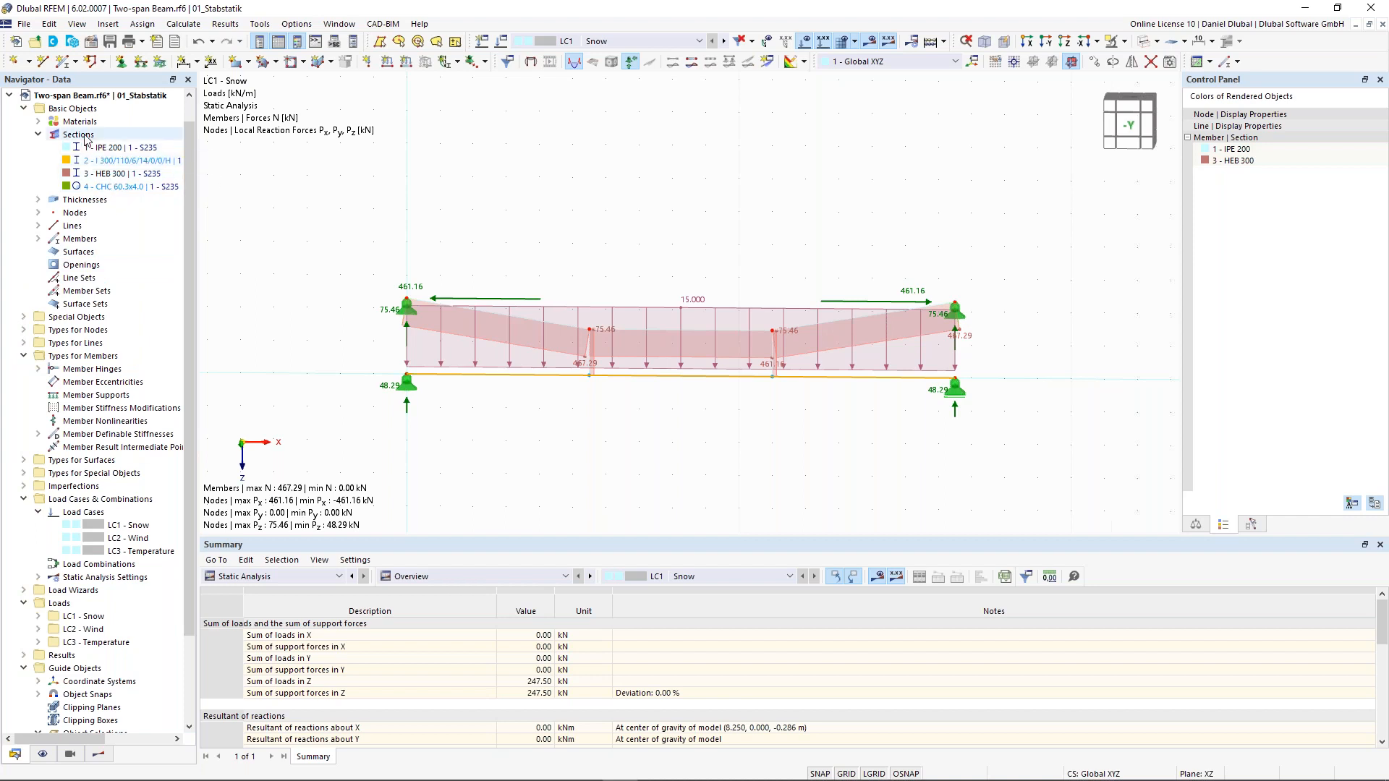
left_click(63, 63)
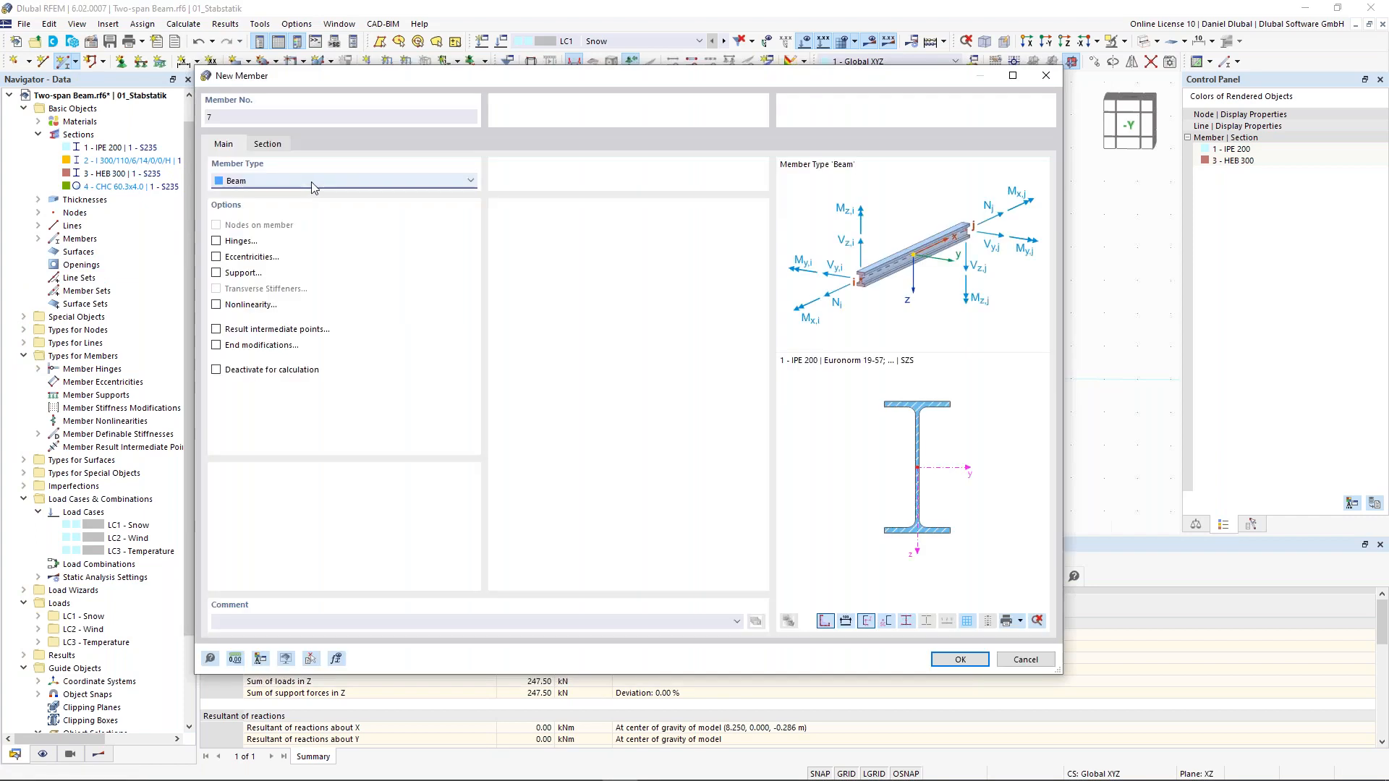
left_click(304, 180)
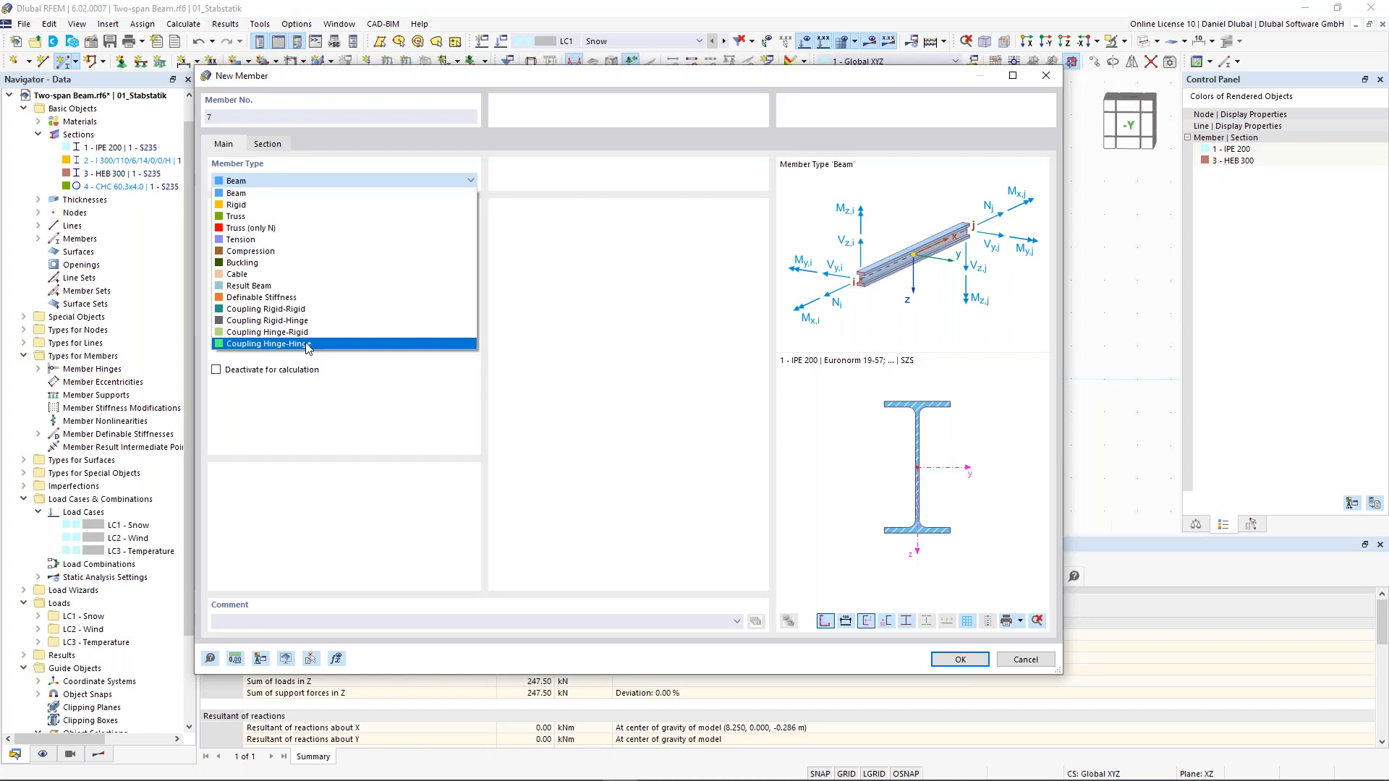
left_click(1049, 78)
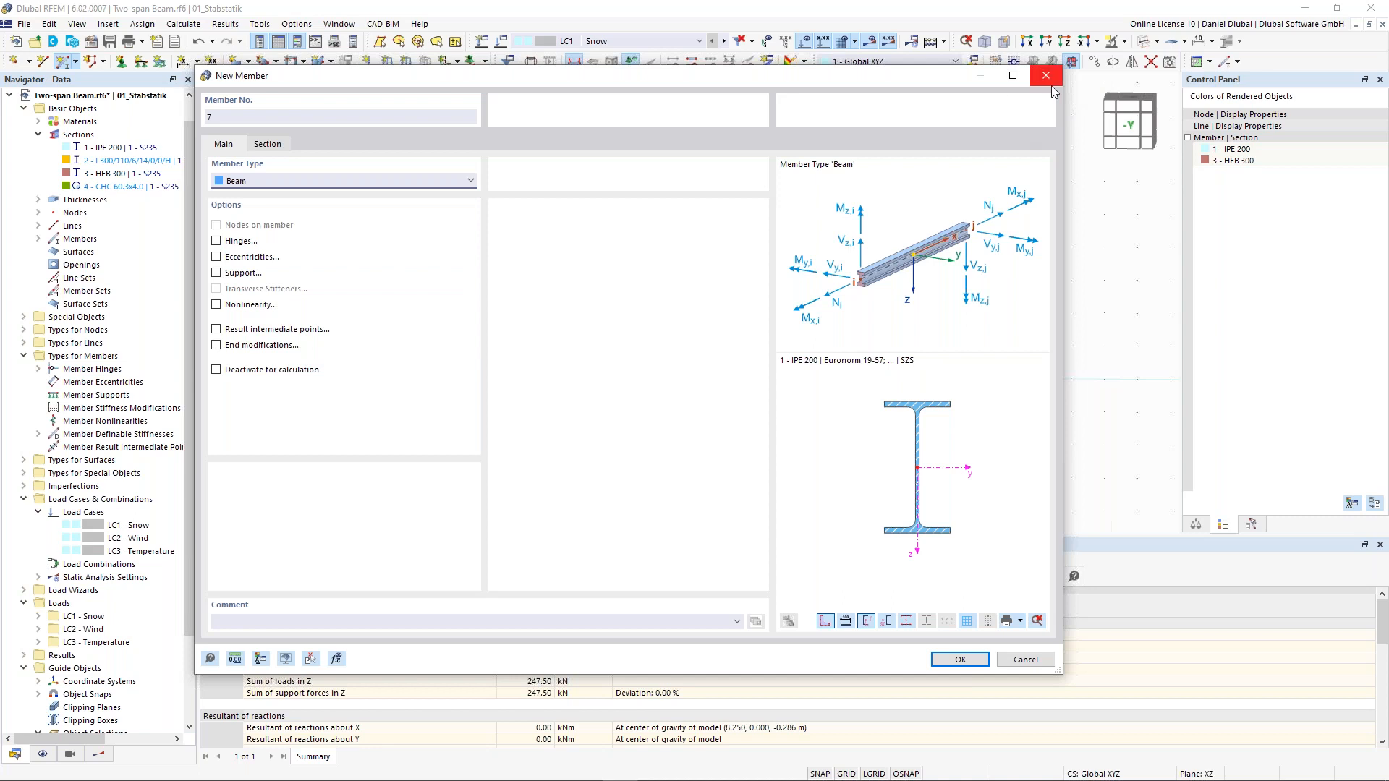
key("Escape")
Step: Examine the special object categories and compare the Line to line and Diaphragm types offered for a new rigid link
left_click(24, 473)
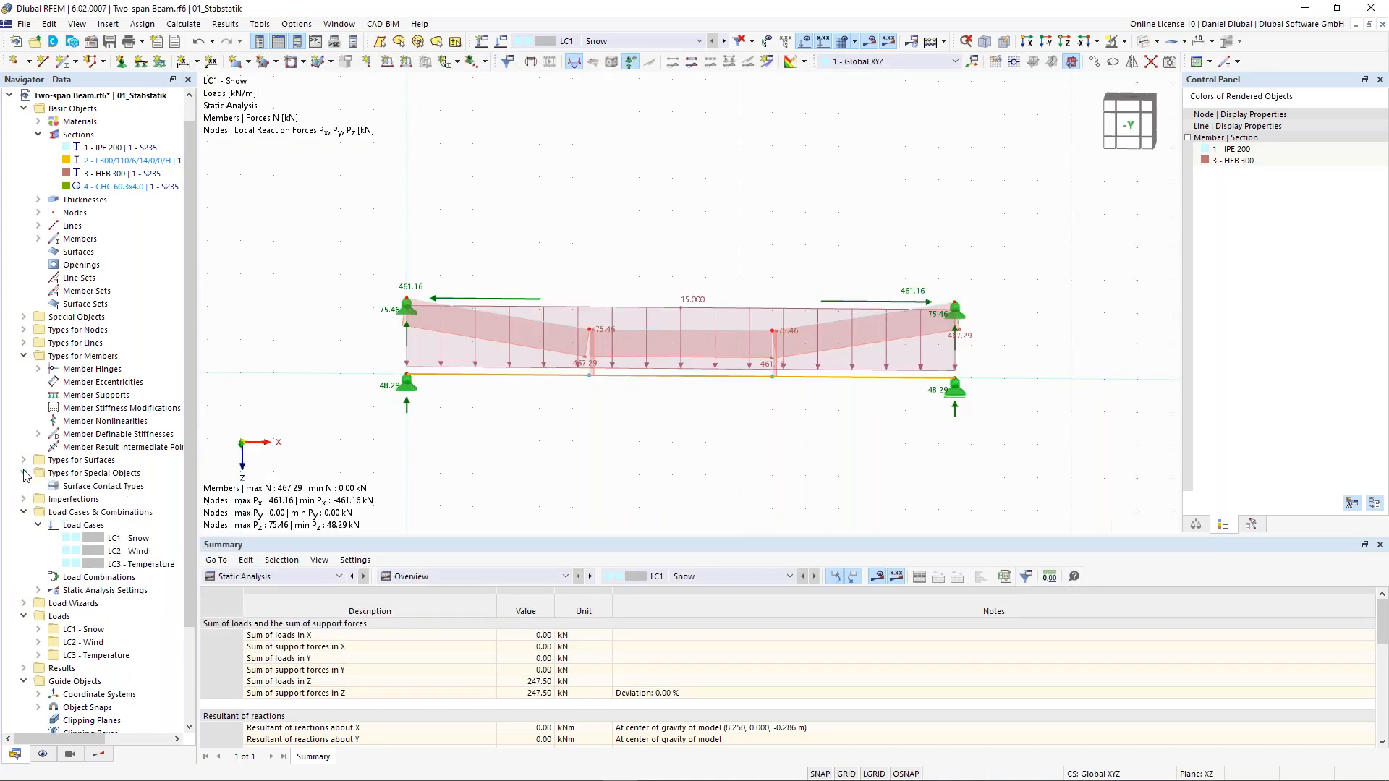
left_click(24, 317)
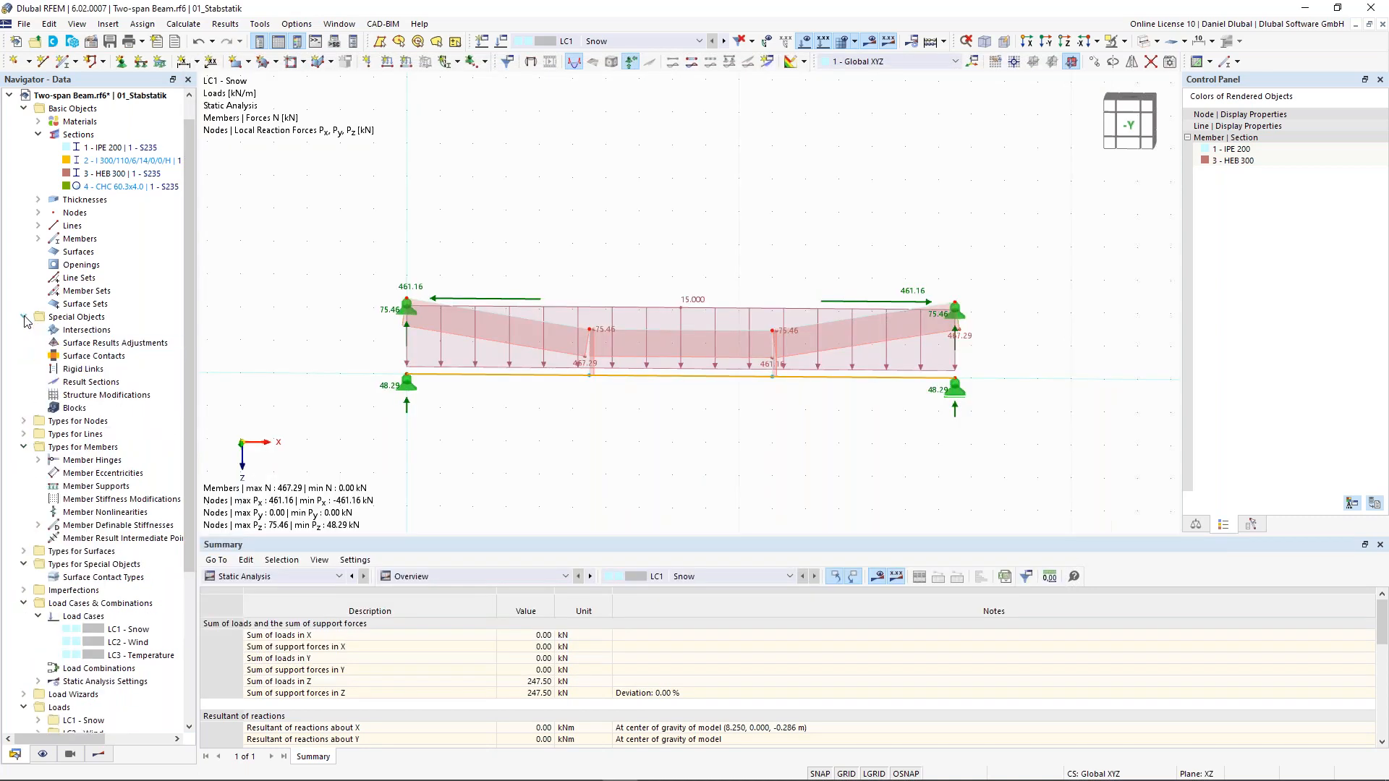
left_click(101, 374)
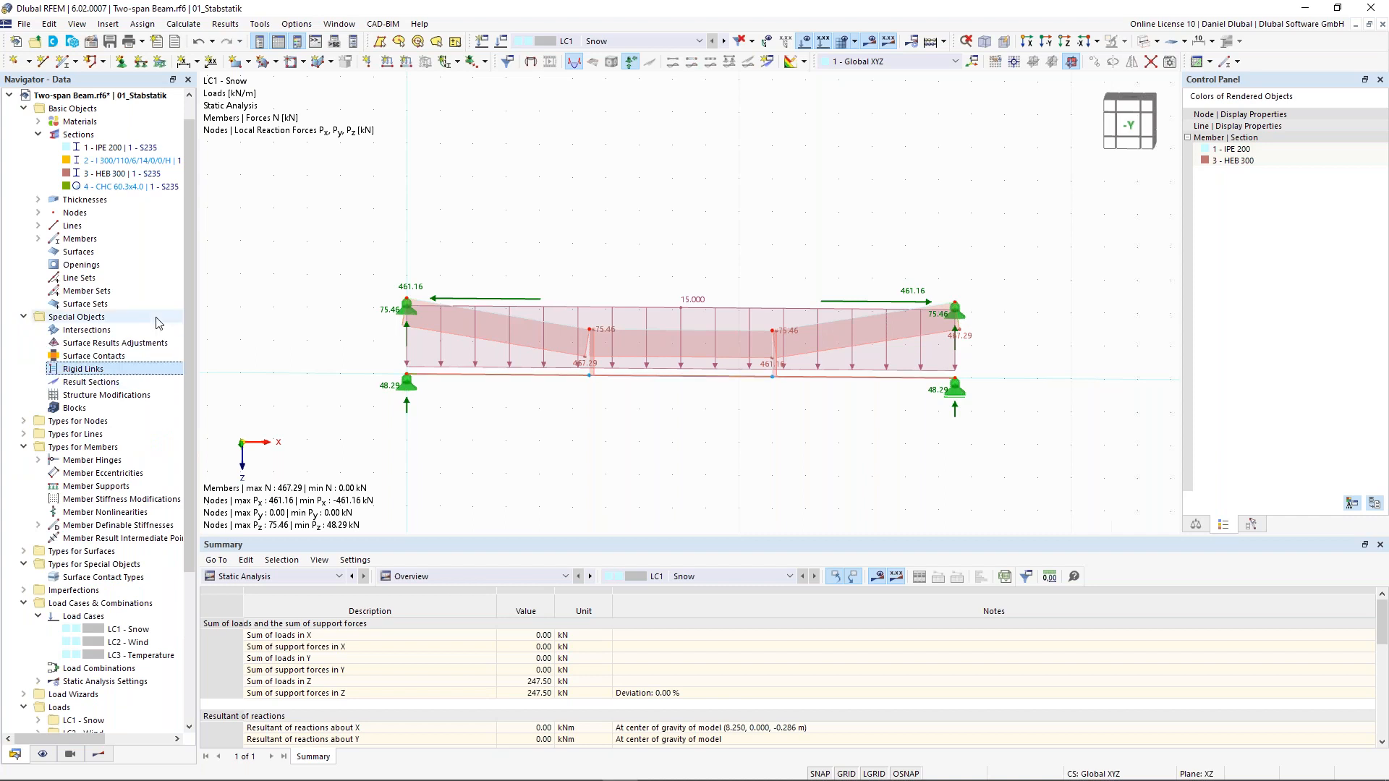
right_click(110, 374)
left_click(138, 382)
left_click(519, 288)
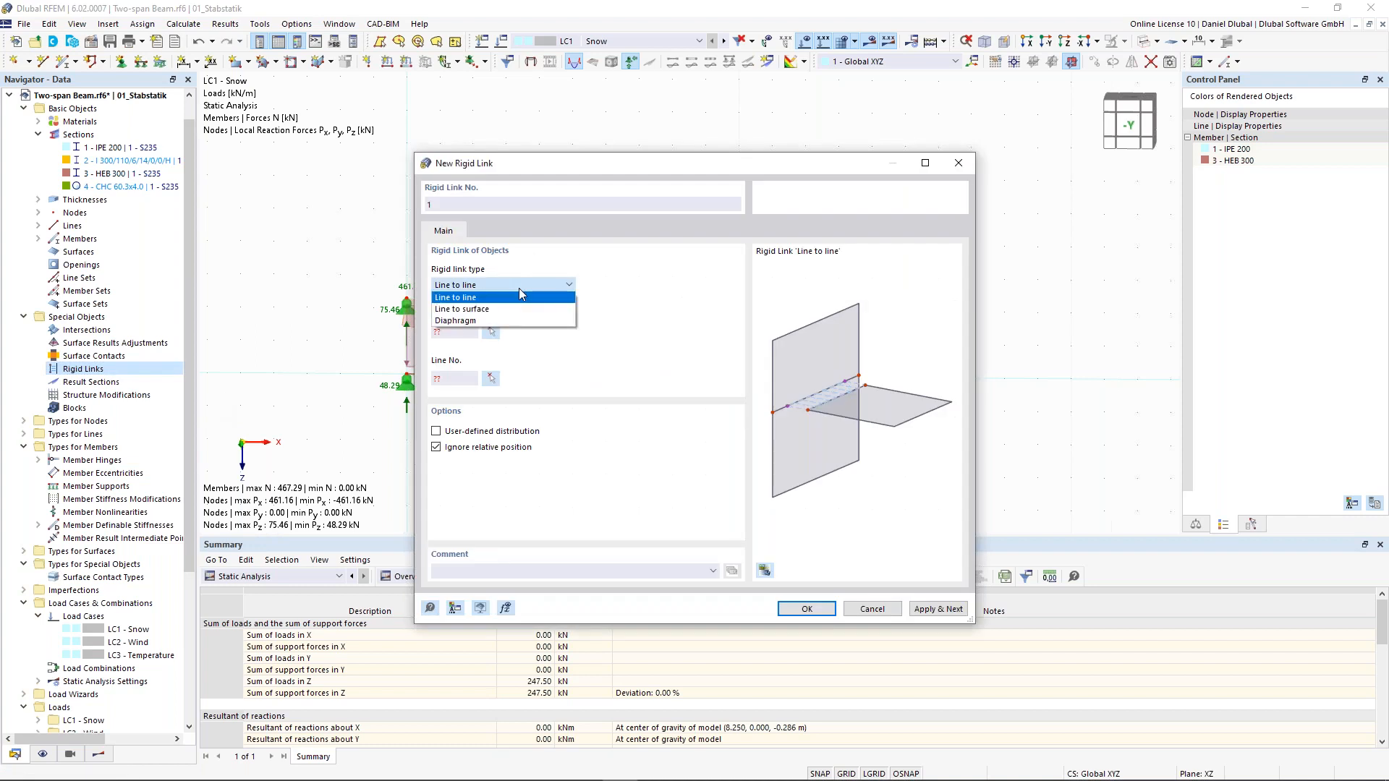
left_click(519, 288)
left_click(554, 284)
left_click(545, 321)
left_click(549, 286)
left_click(536, 297)
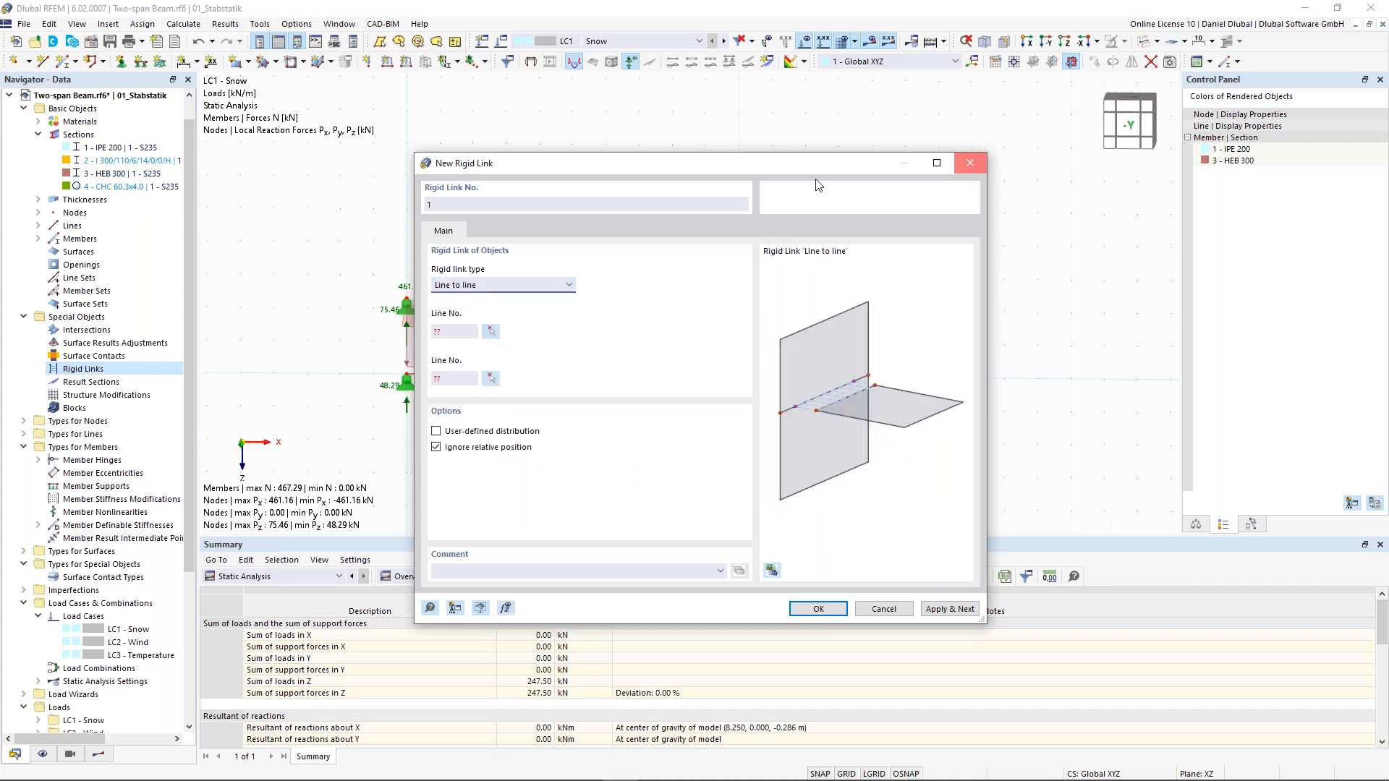
Step: Discard the new rigid link and delete the entire beam structure together with its struts, chain, supports and loads
left_click(970, 163)
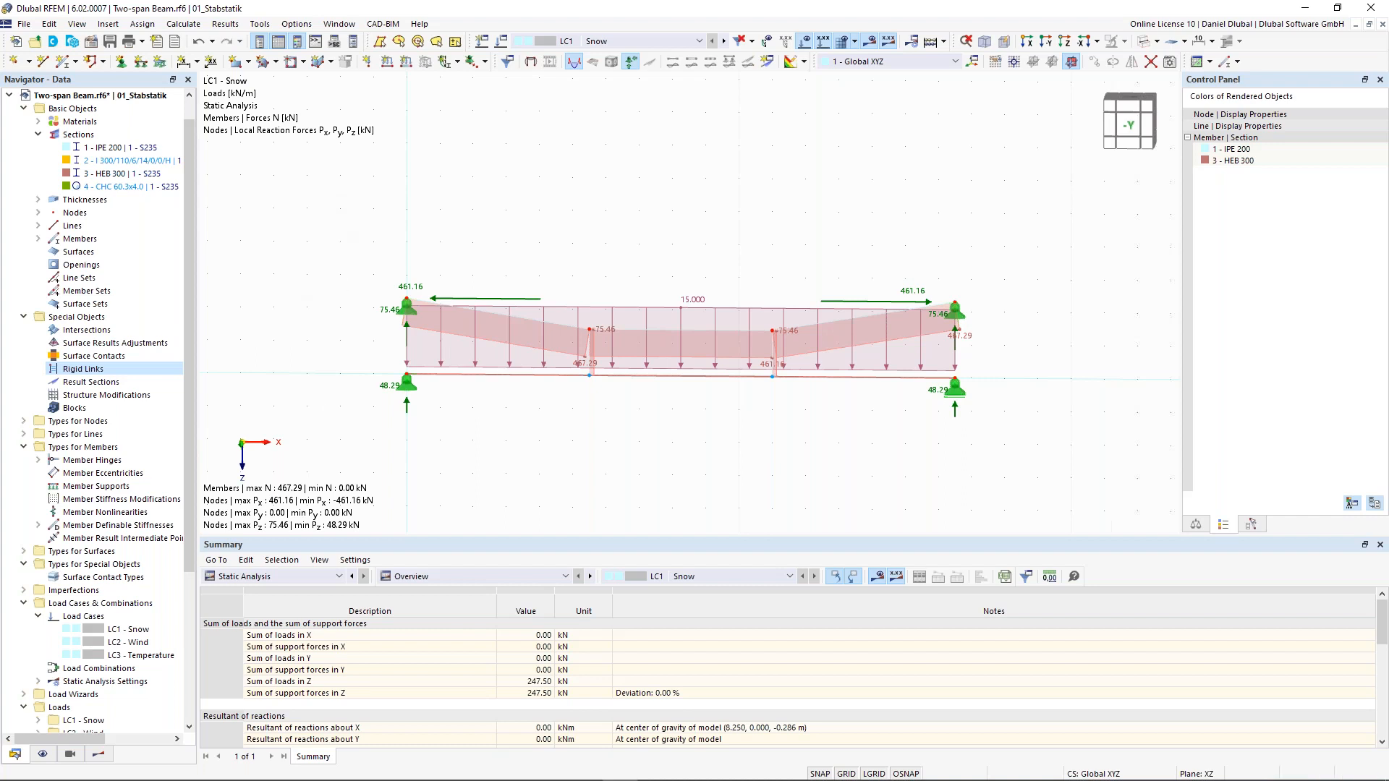
left_click_drag(341, 217, 1030, 468)
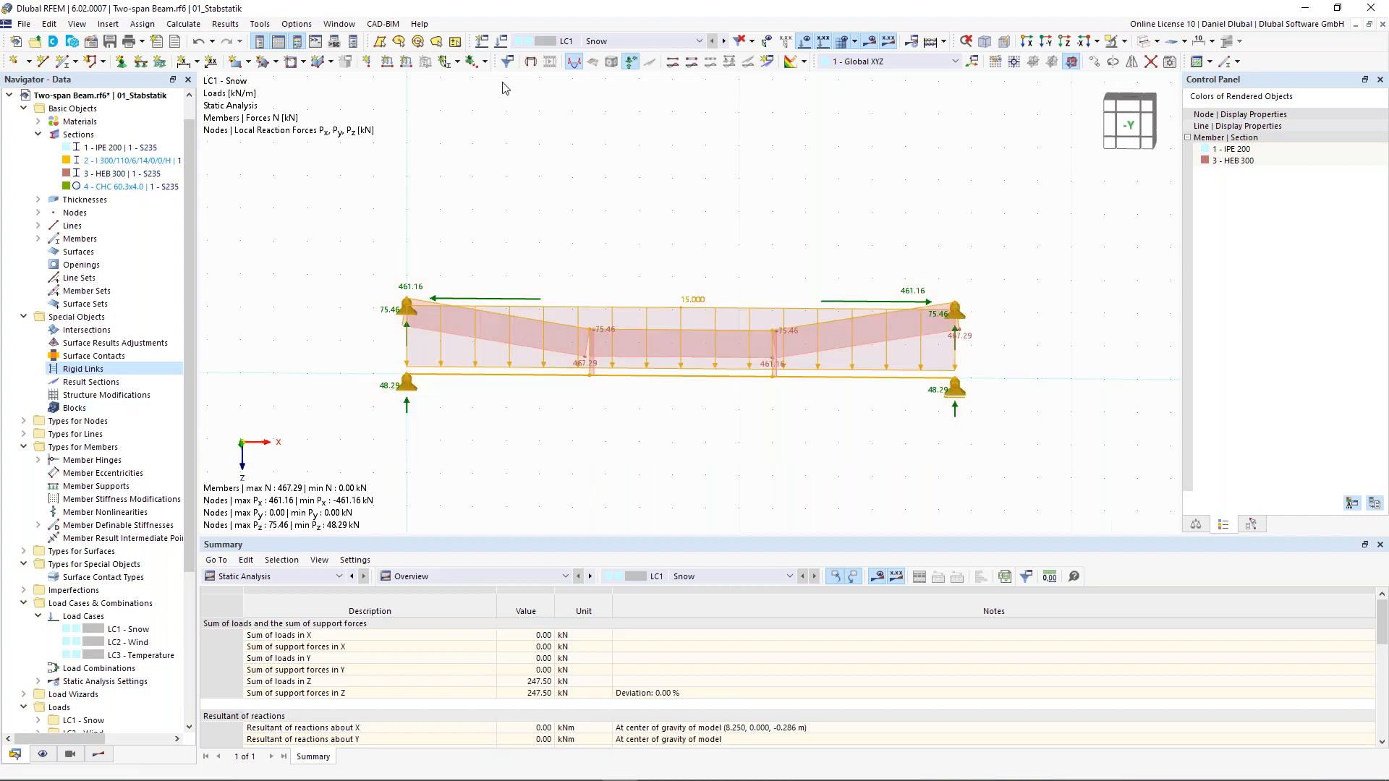
key("Delete")
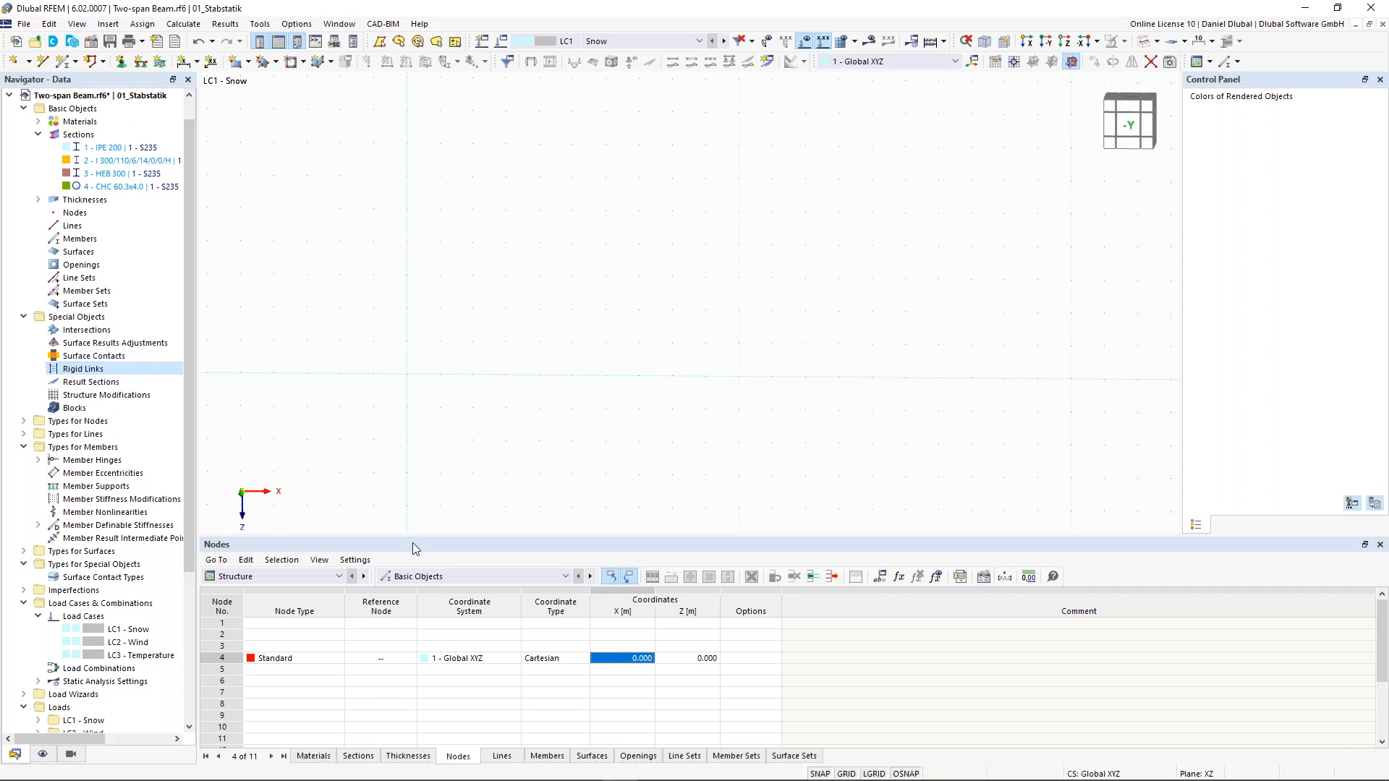
Step: Insert the 2D truss block 000429 (FT001-a) from the block library and accept changing the model type to 3D
left_click(72, 43)
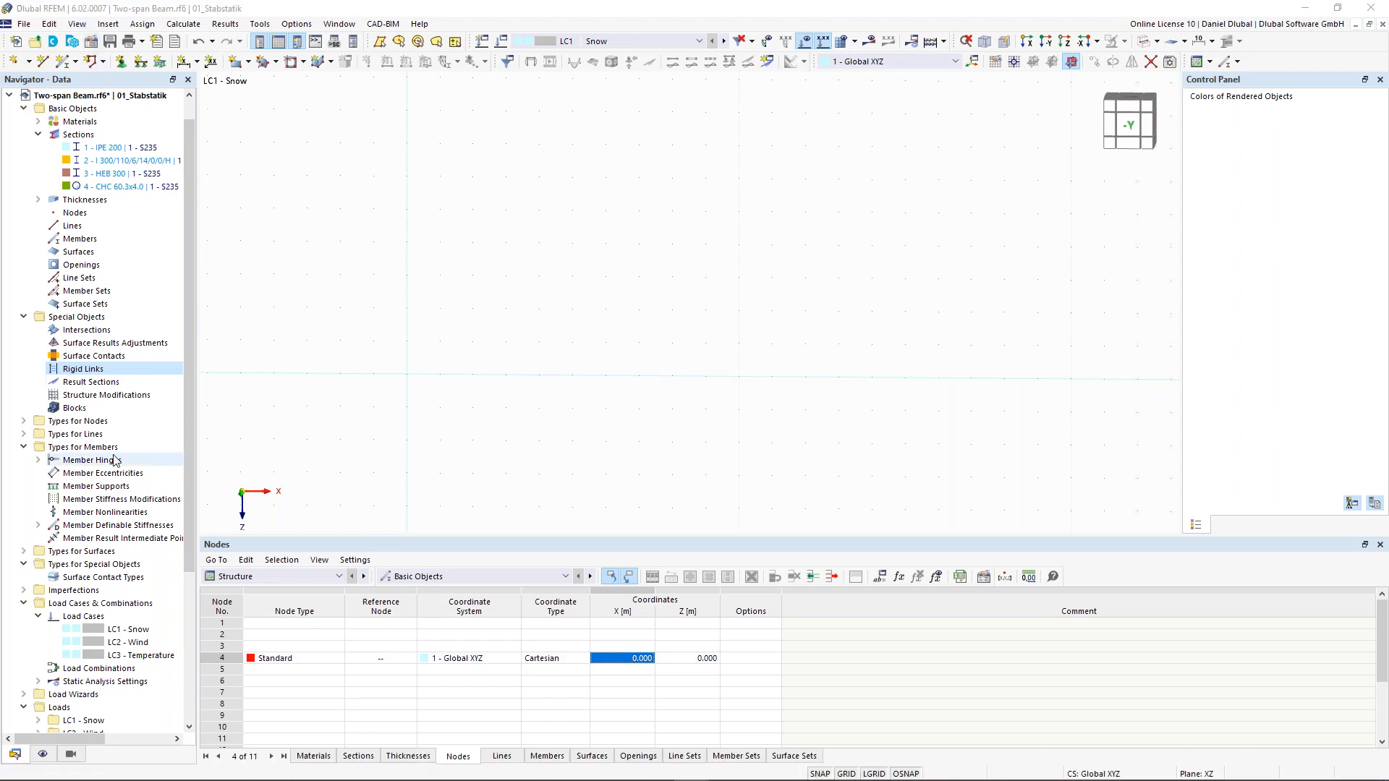
left_click_drag(193, 411, 210, 636)
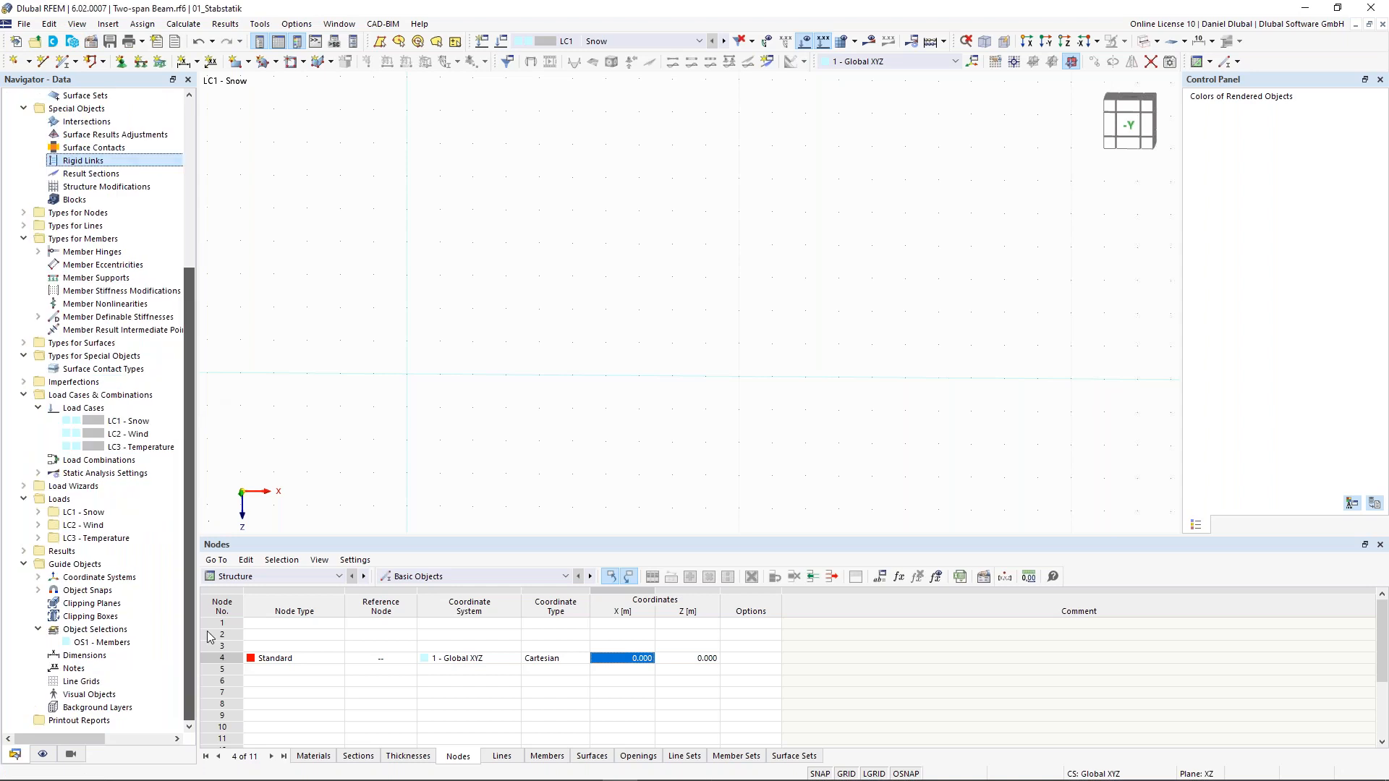
left_click(73, 42)
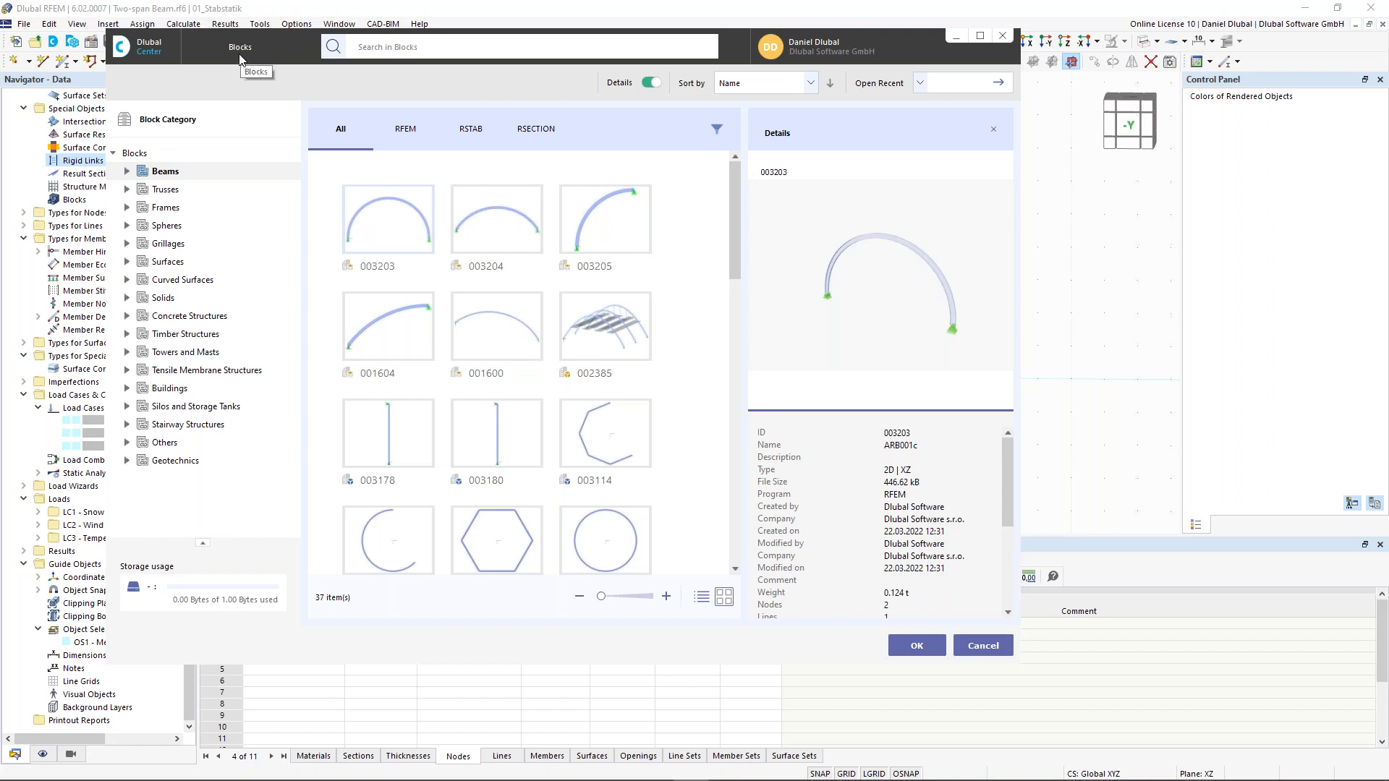
left_click(128, 189)
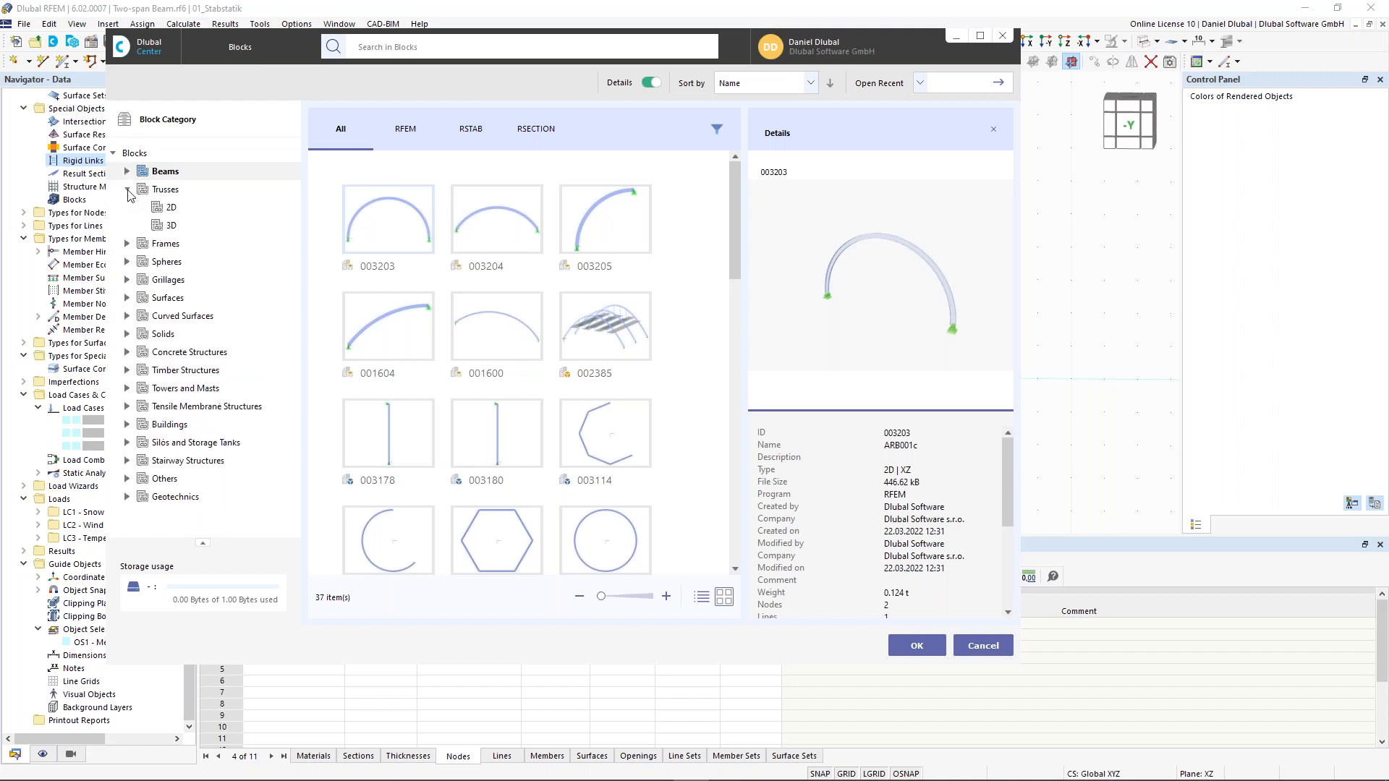
left_click(171, 208)
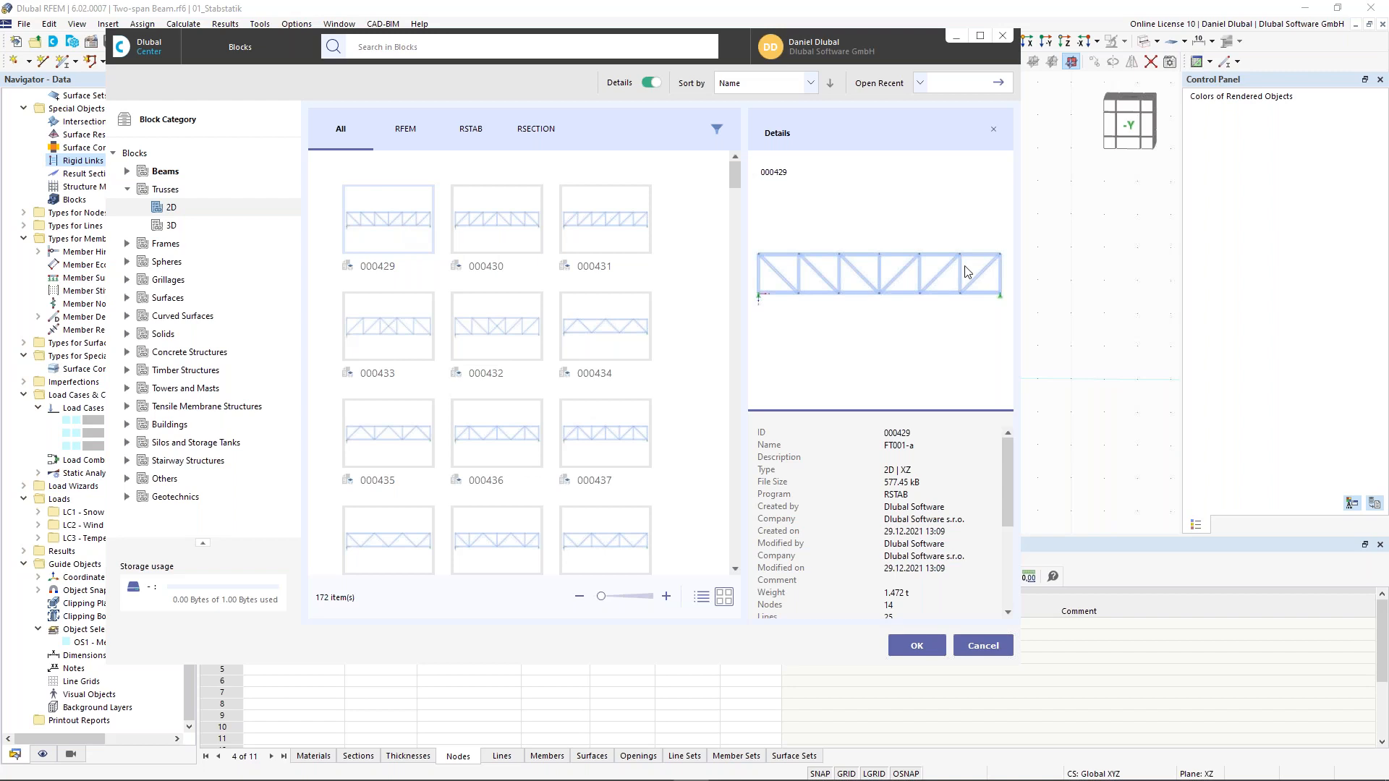
left_click(917, 646)
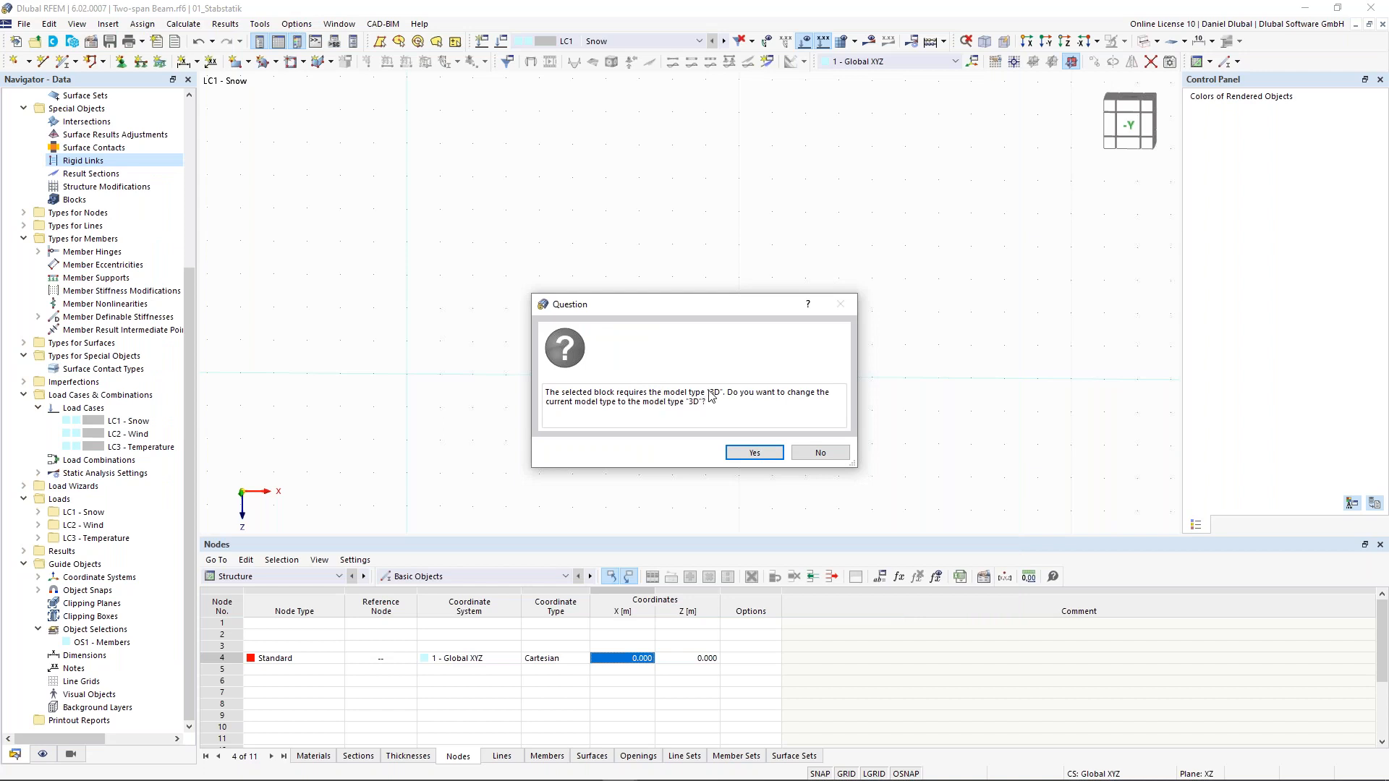
left_click(753, 455)
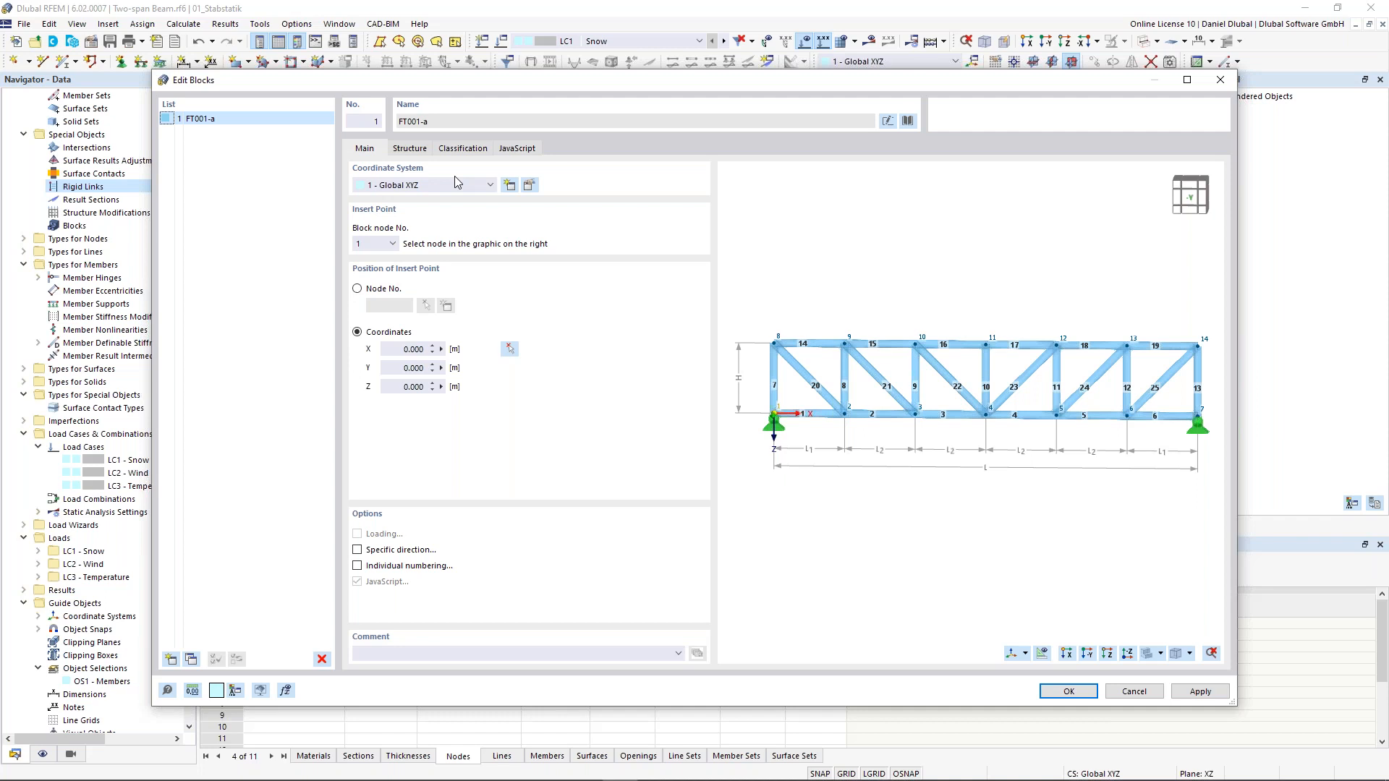
Step: Examine the truss block's JavaScript and structure parameters, including the options for defining the geometry via L1 and L2
left_click(516, 149)
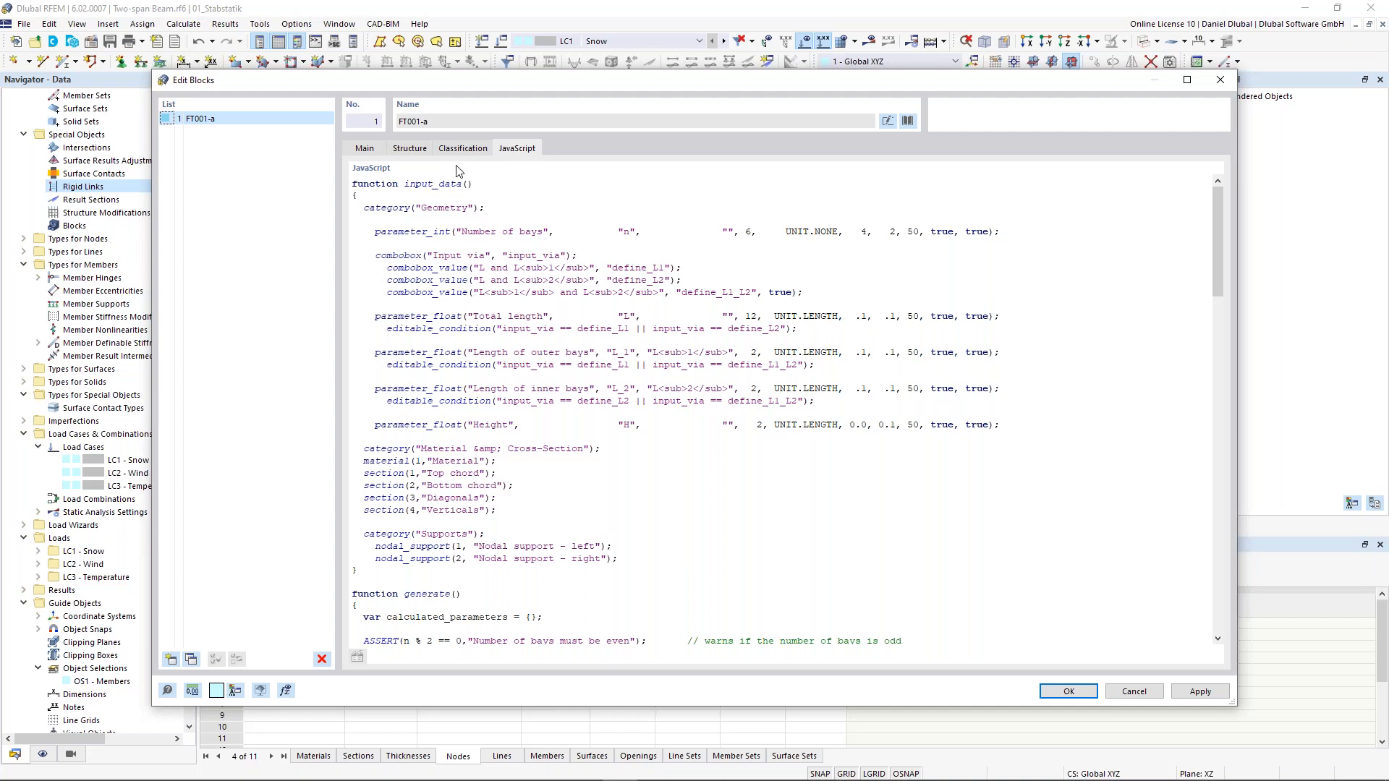
left_click(411, 149)
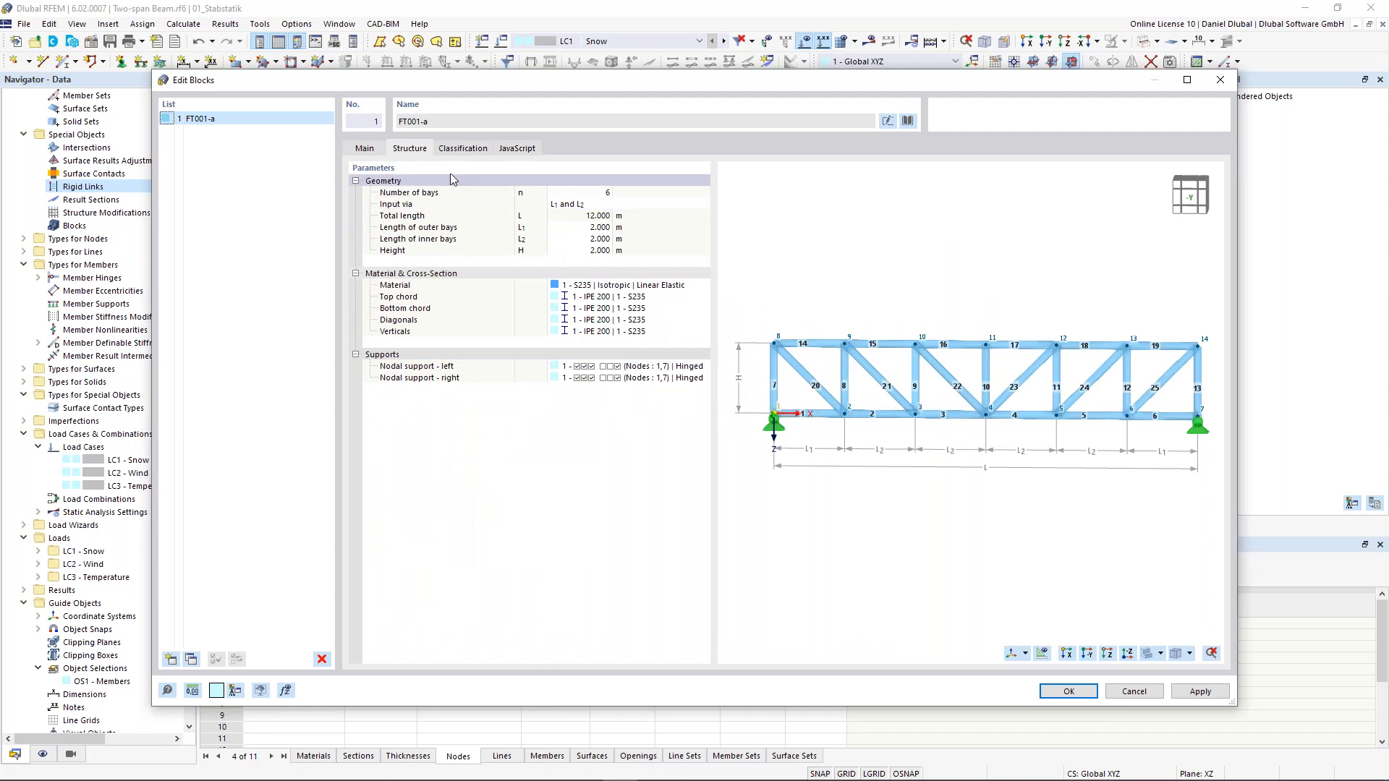
left_click(602, 193)
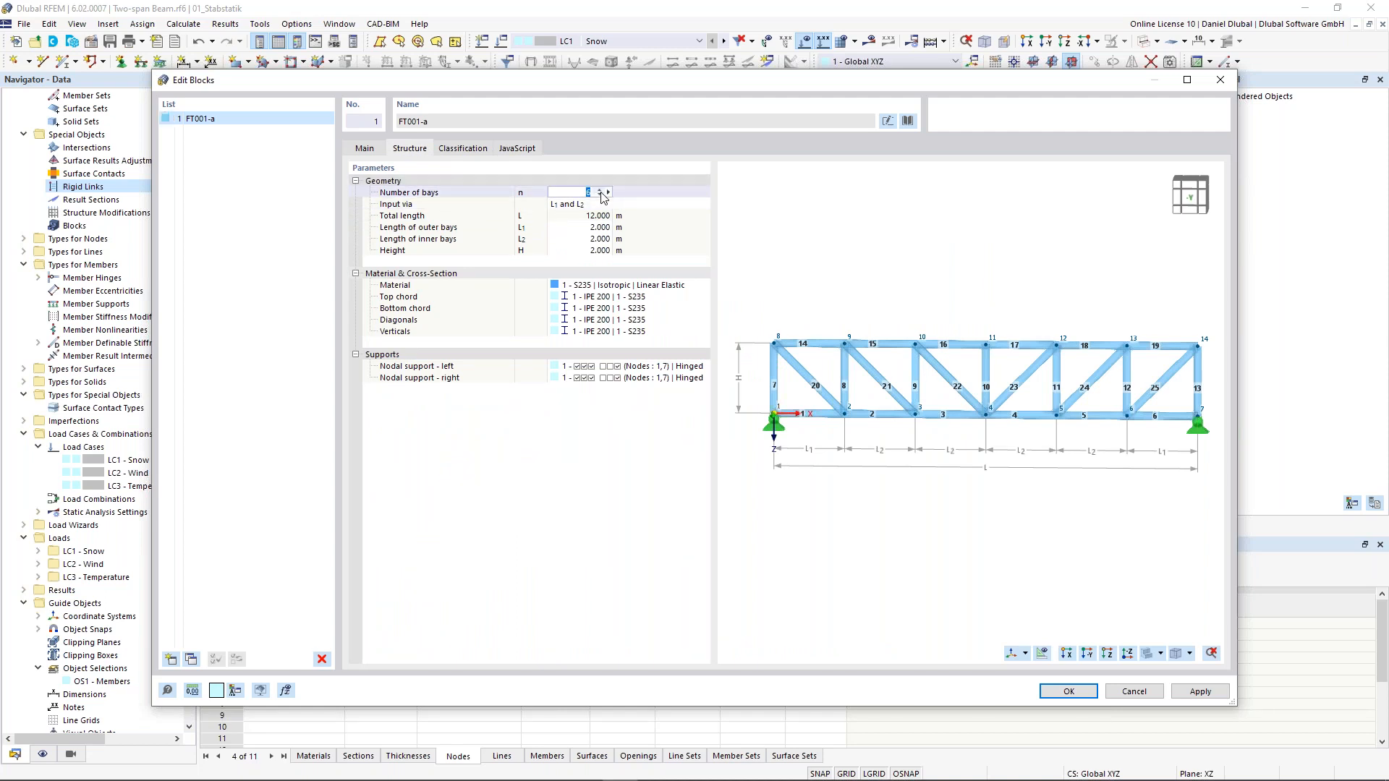
left_click(592, 217)
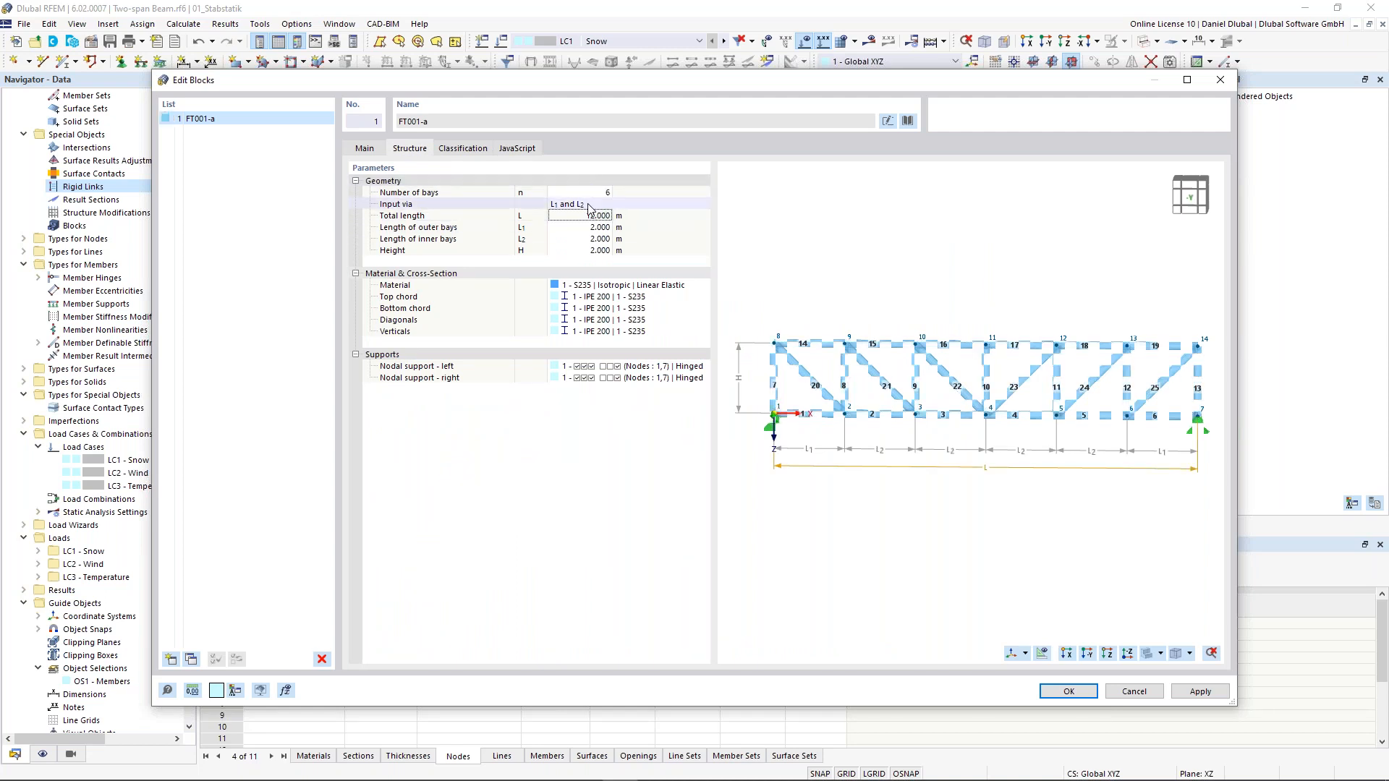
left_click(589, 206)
left_click(615, 206)
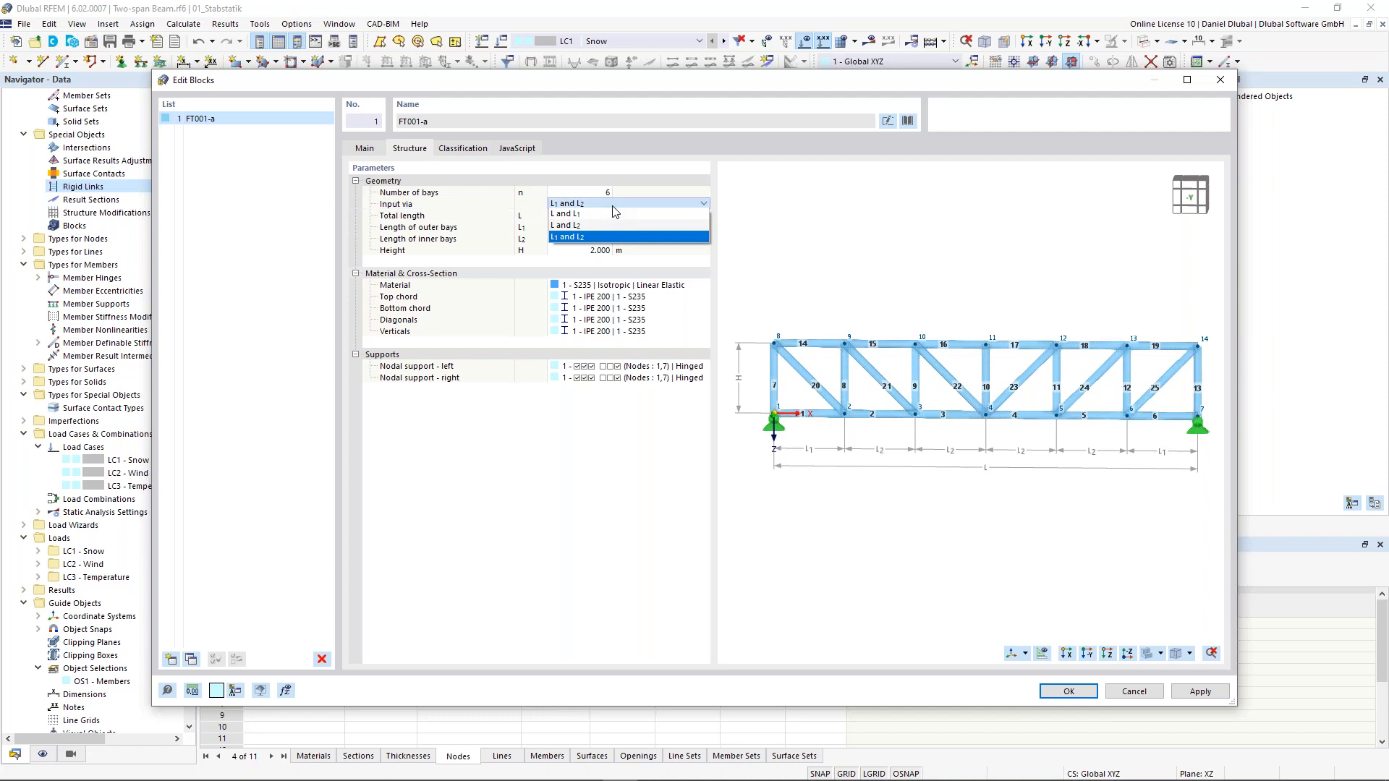
left_click(578, 237)
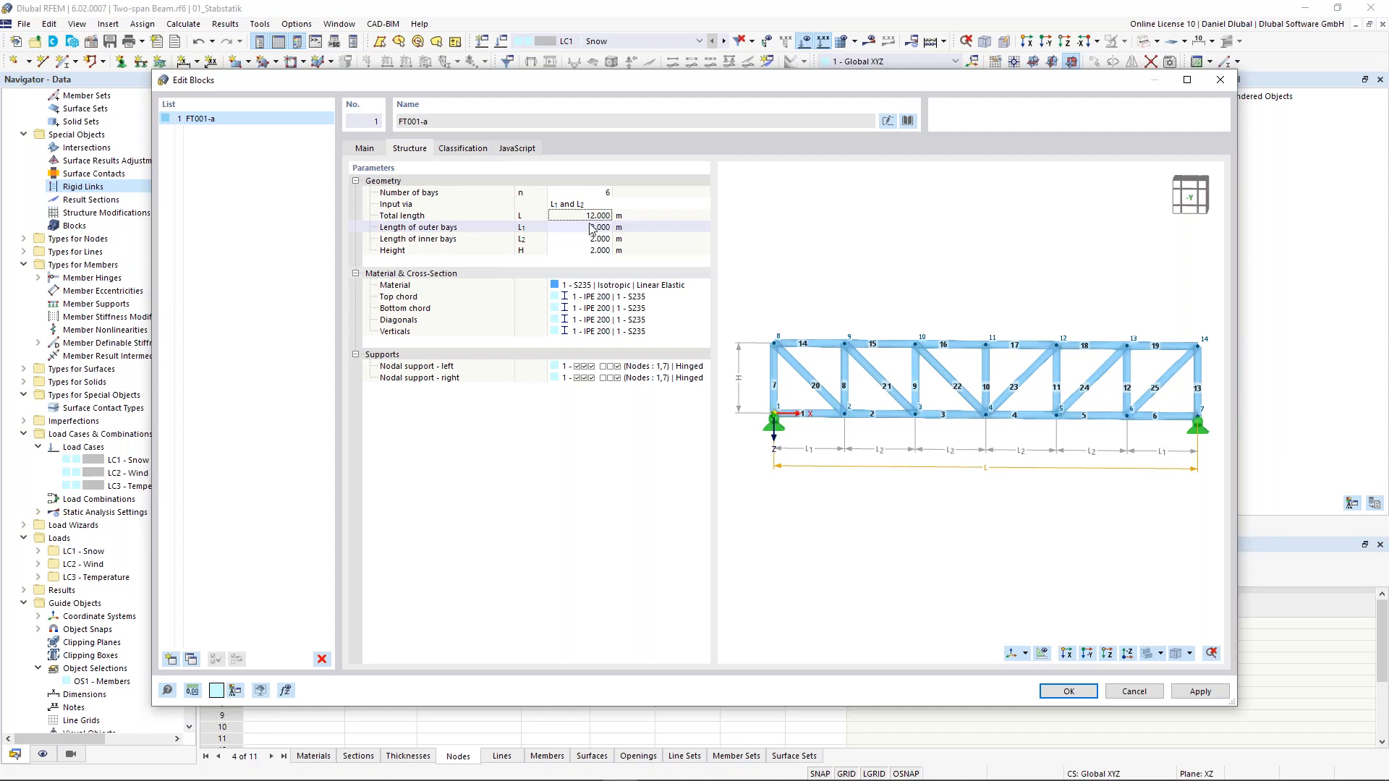
Step: Set the truss block's outer and inner bay lengths to 3 m each and its height to 2.5 m
left_click(594, 227)
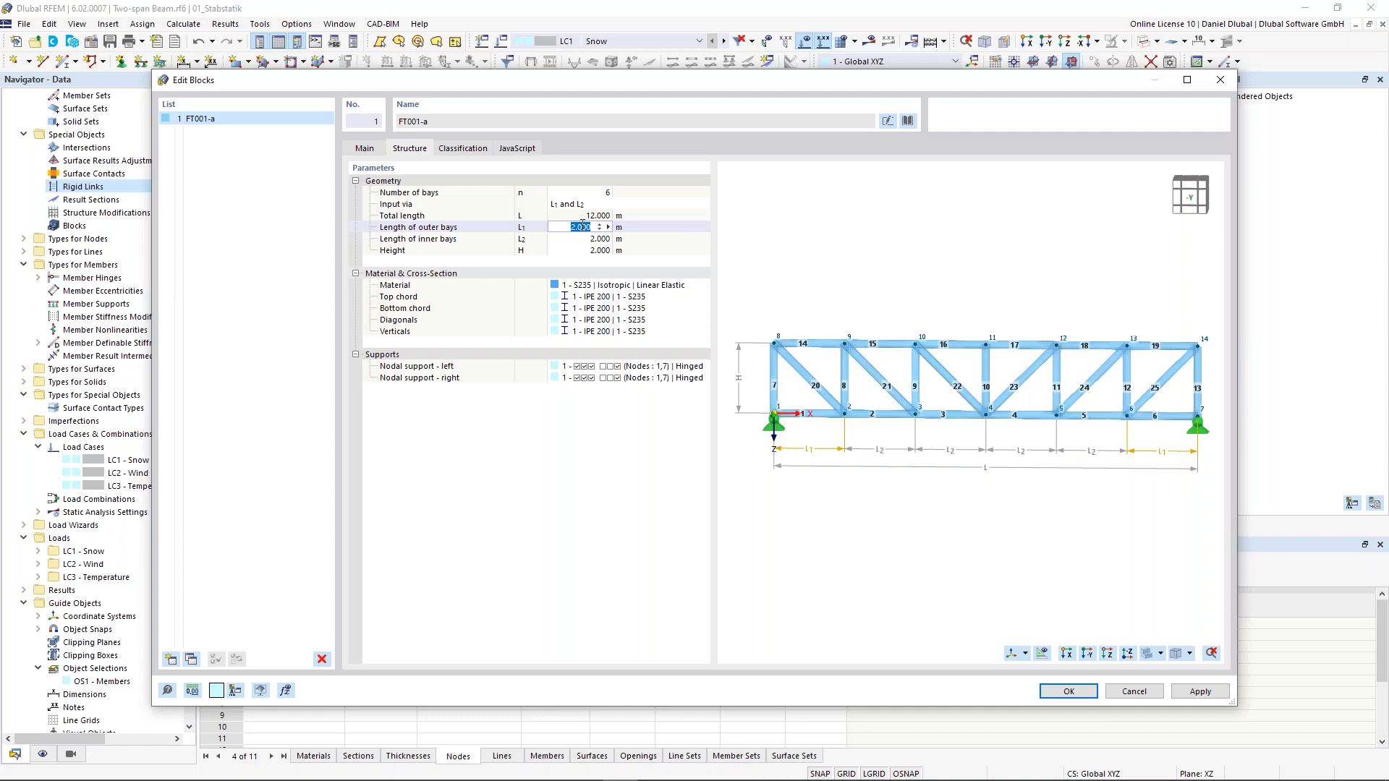
type("3")
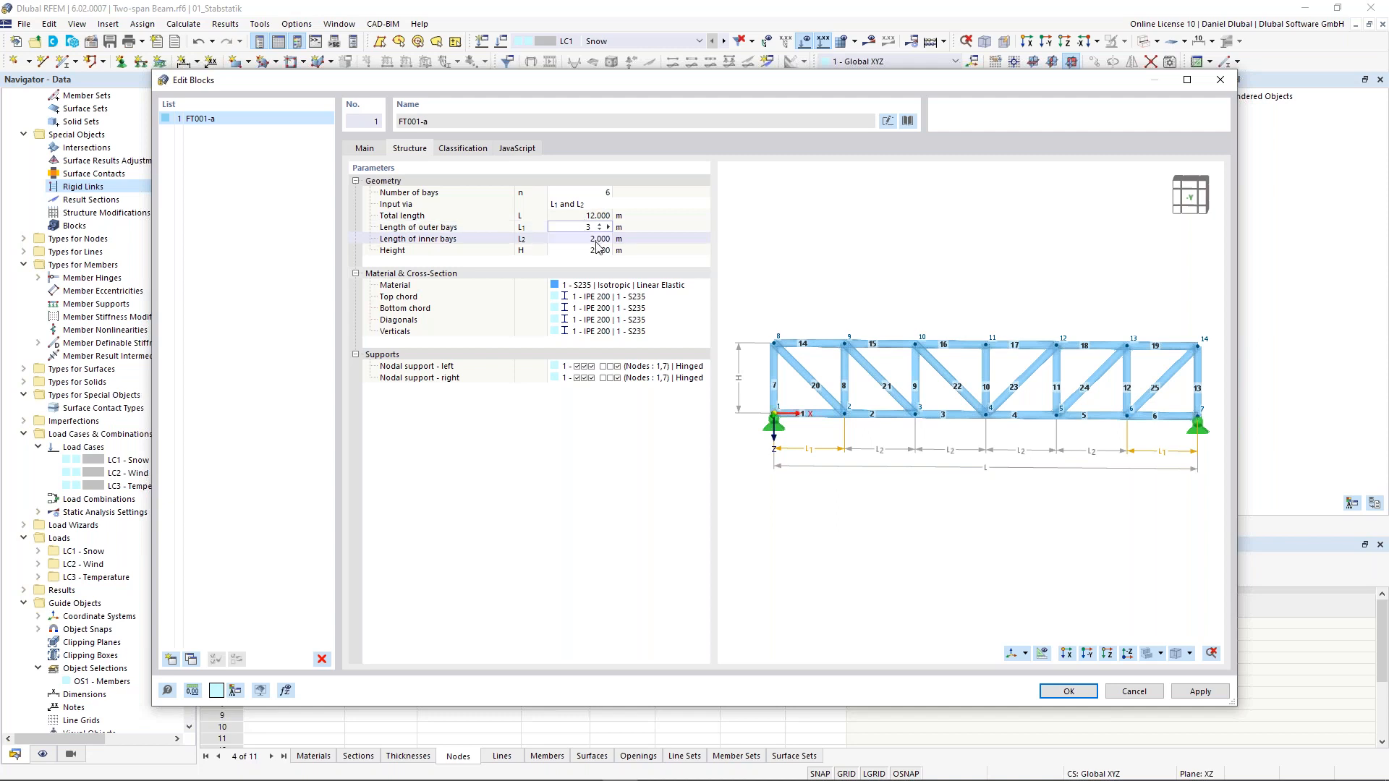
key("Return")
left_click(595, 245)
type("3")
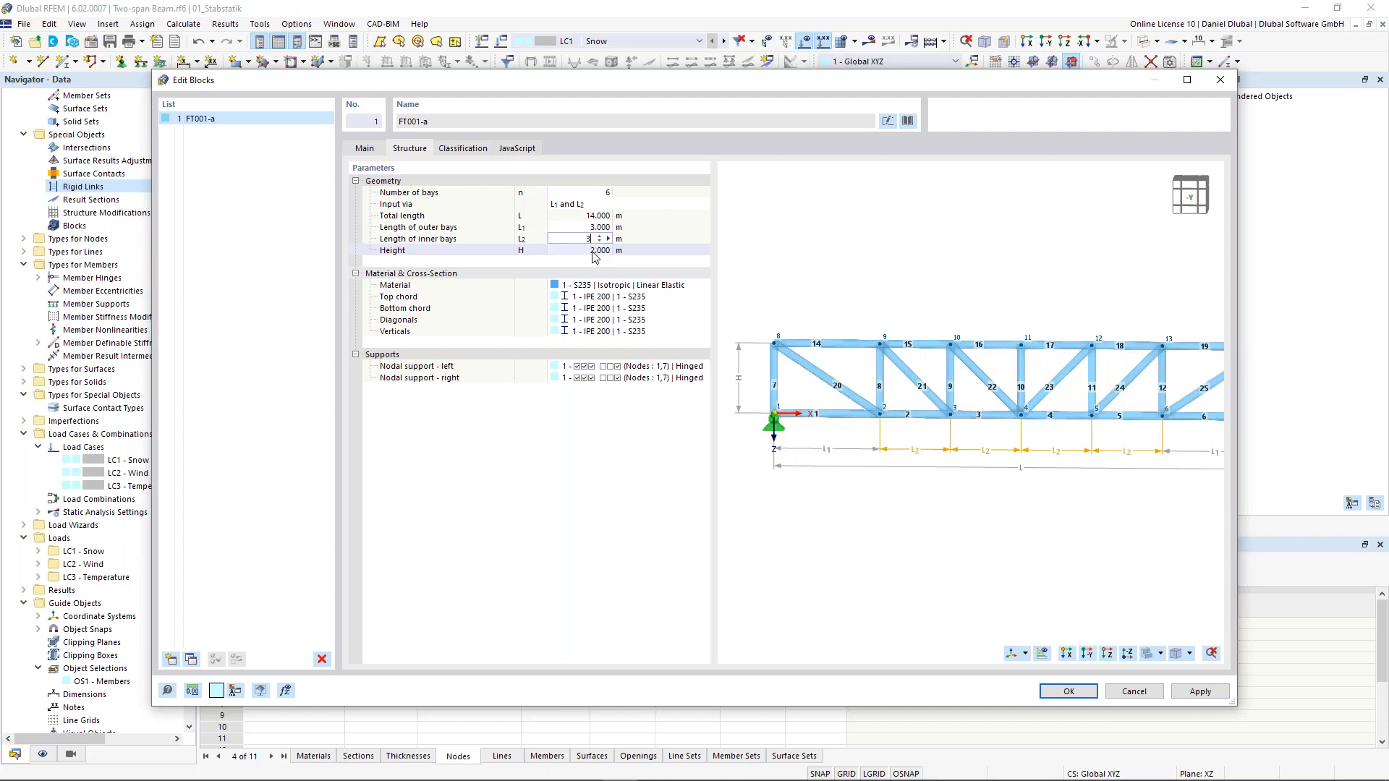
left_click(593, 251)
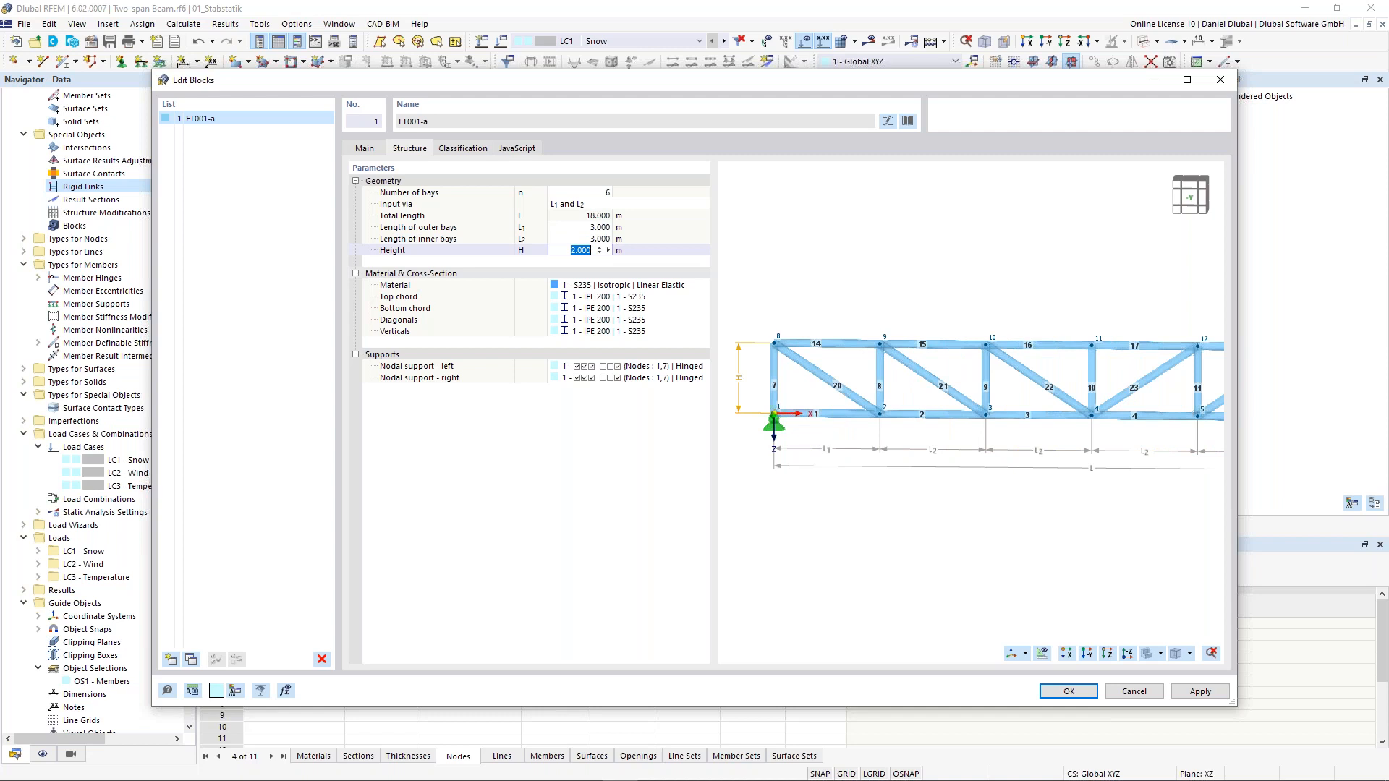
type("2,5")
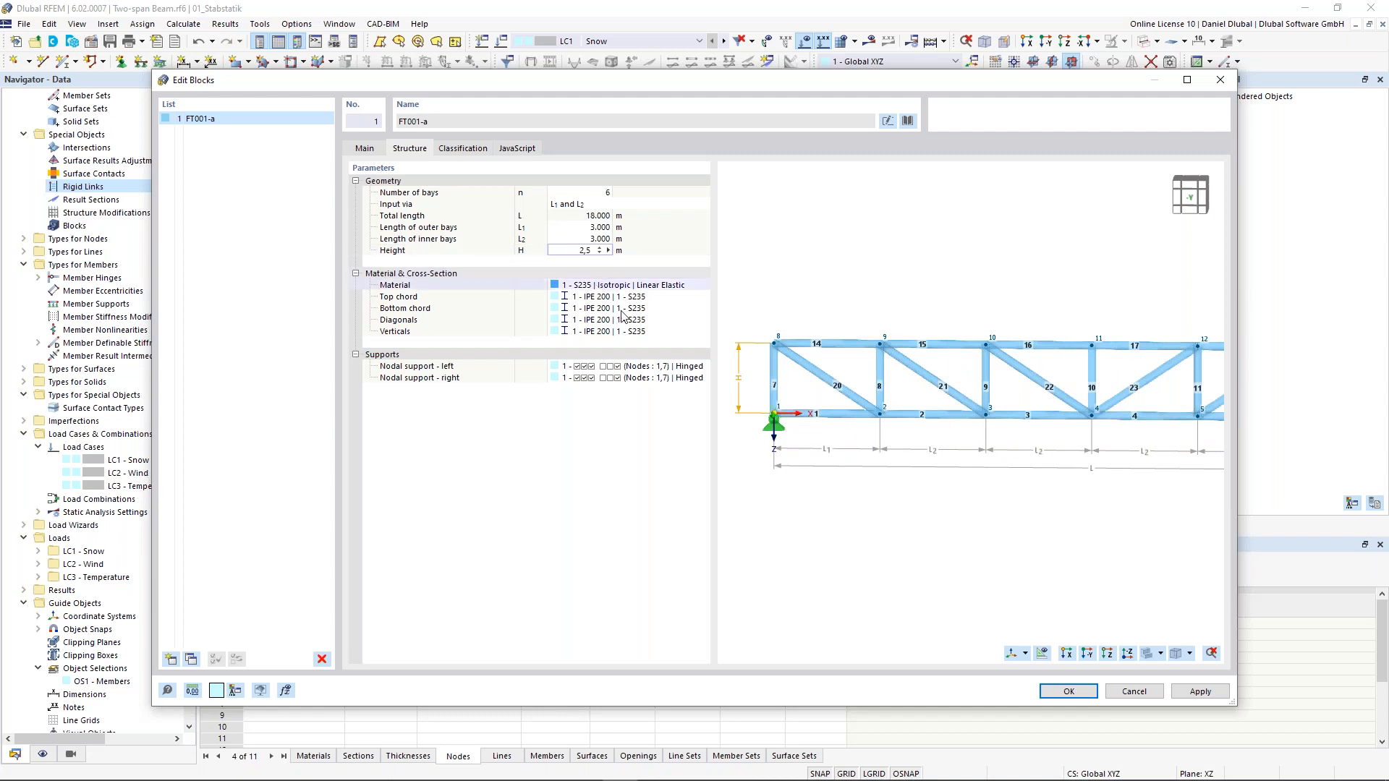
key("Return")
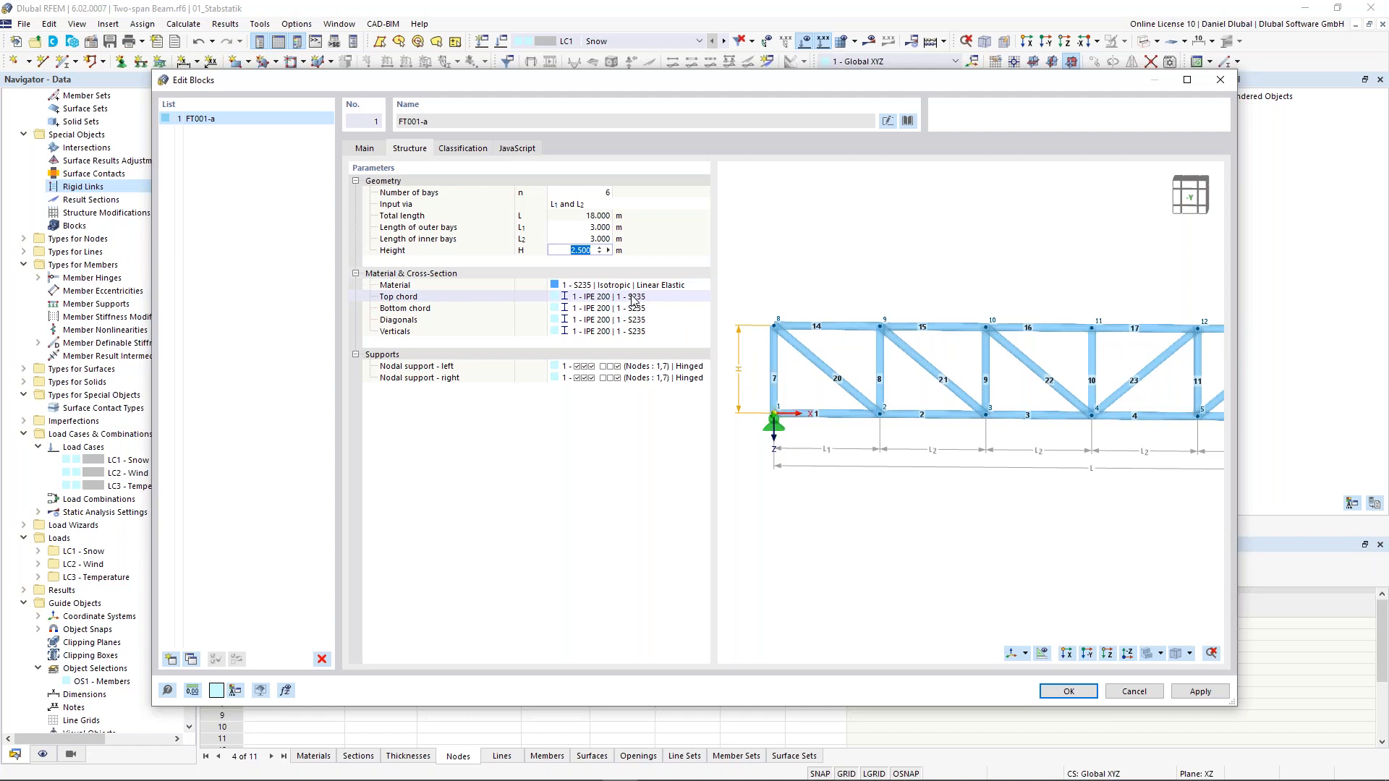
Step: Create a new HEA 300 section to DIN 1025-3:1994-03 in S235, starting from the truss block's top chord
left_click(647, 301)
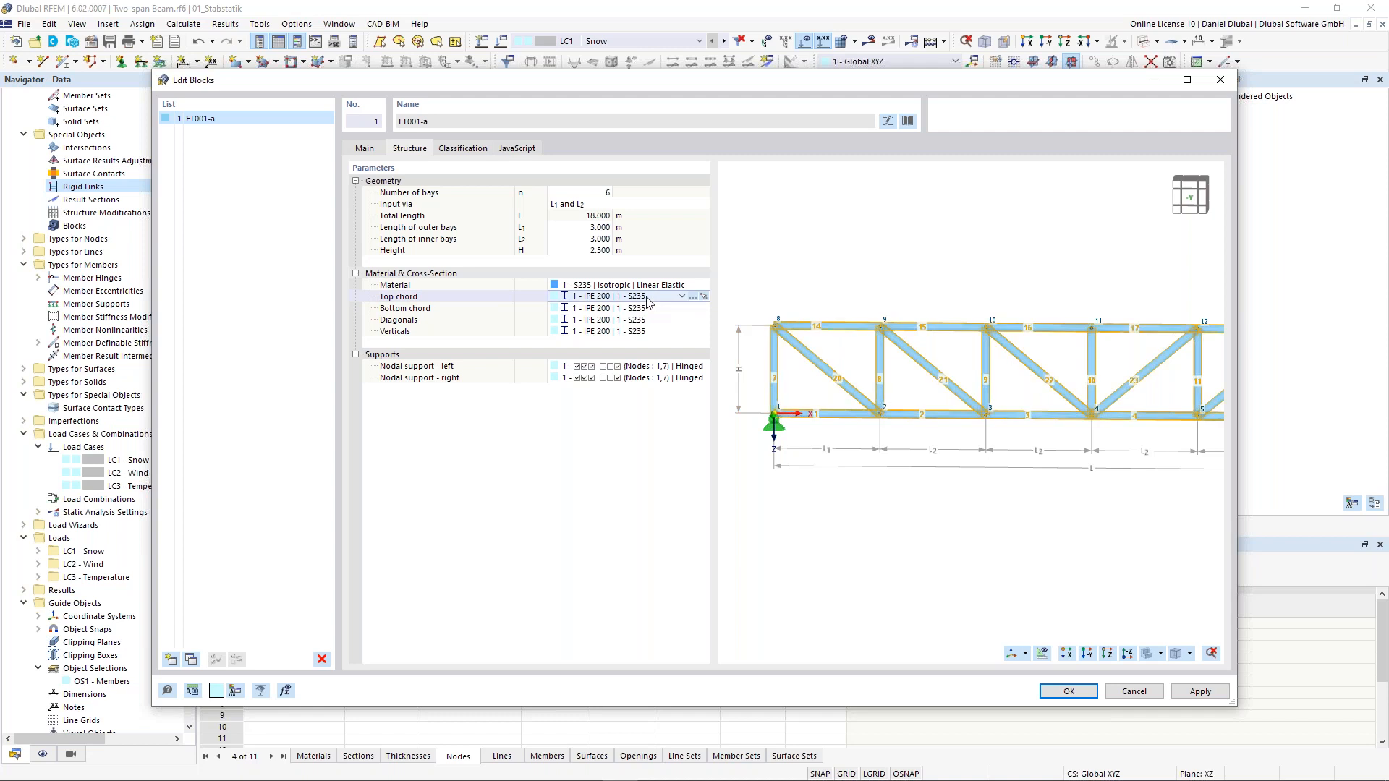
left_click(693, 297)
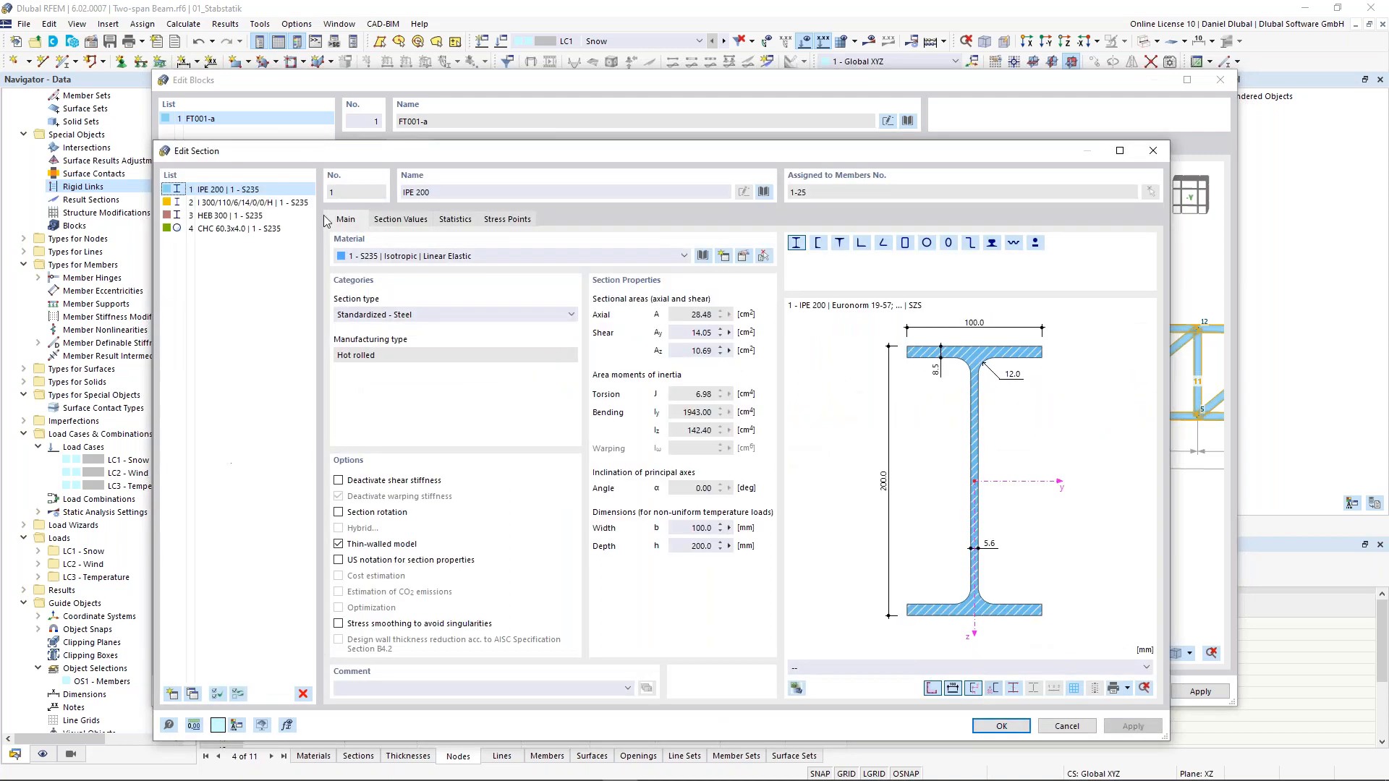
left_click(172, 694)
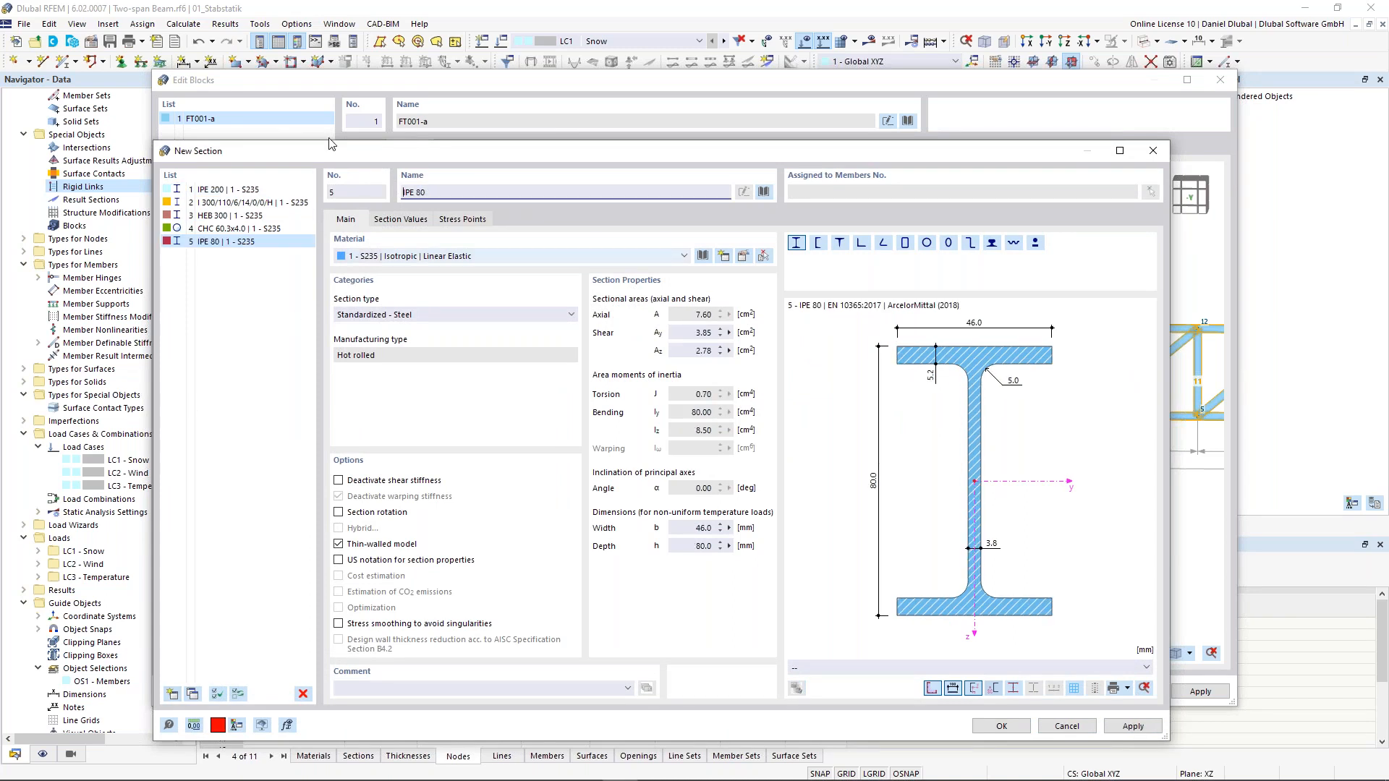
left_click_drag(275, 159, 287, 137)
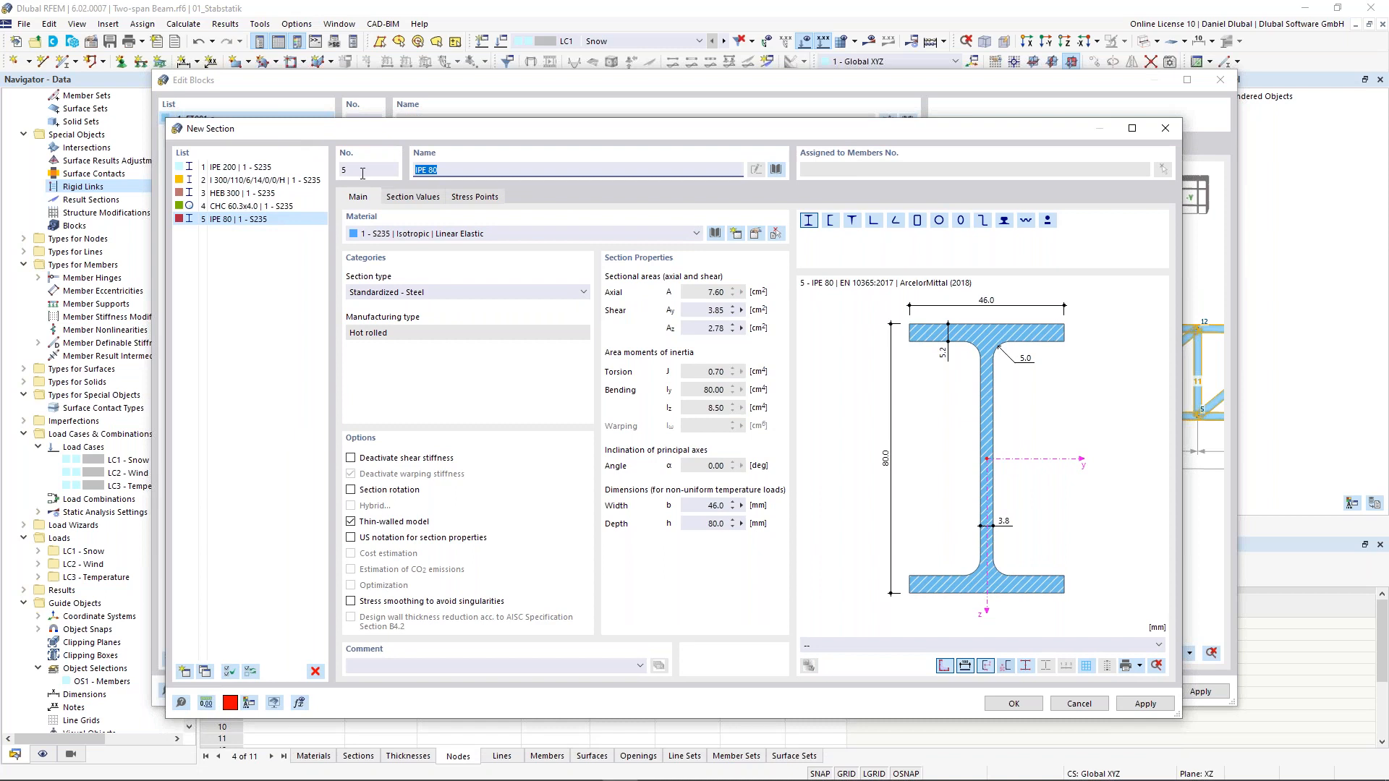
type("hea")
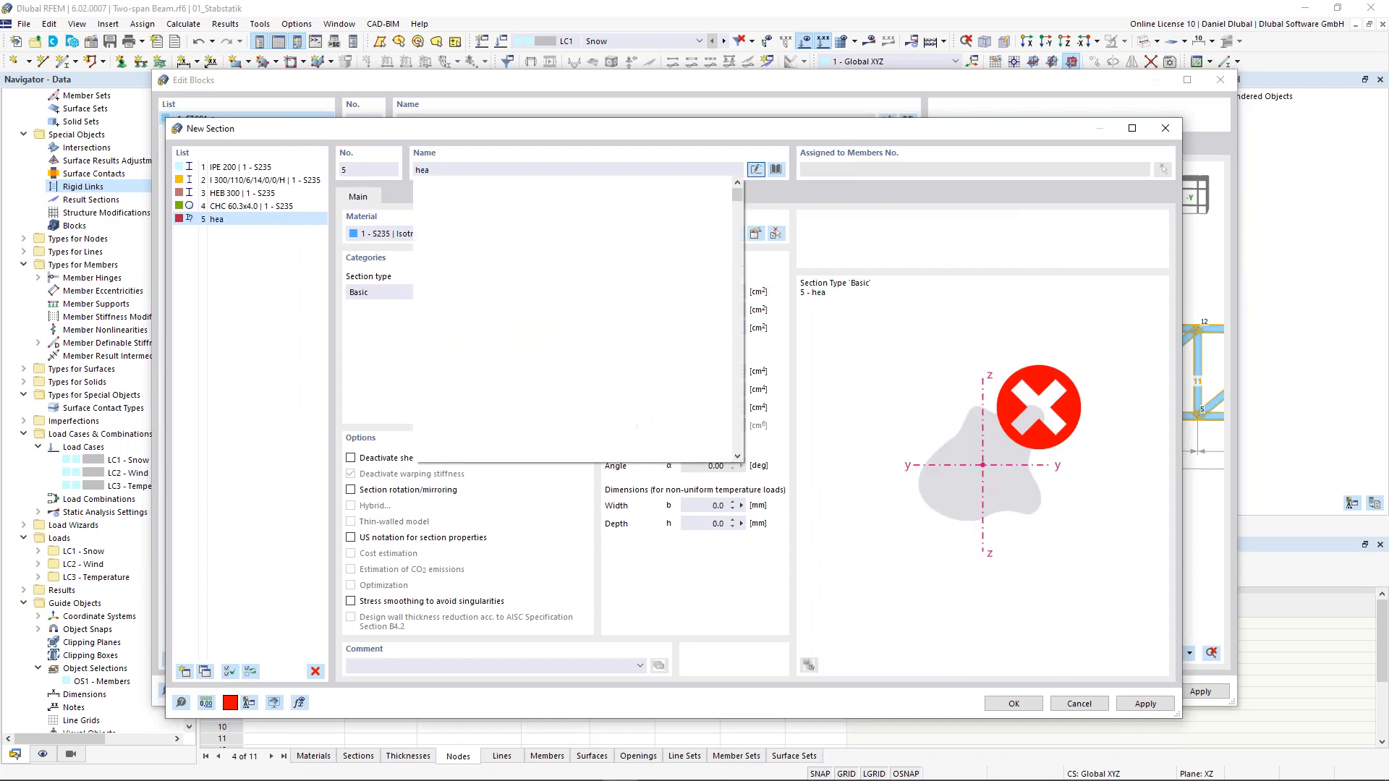
type(" 300")
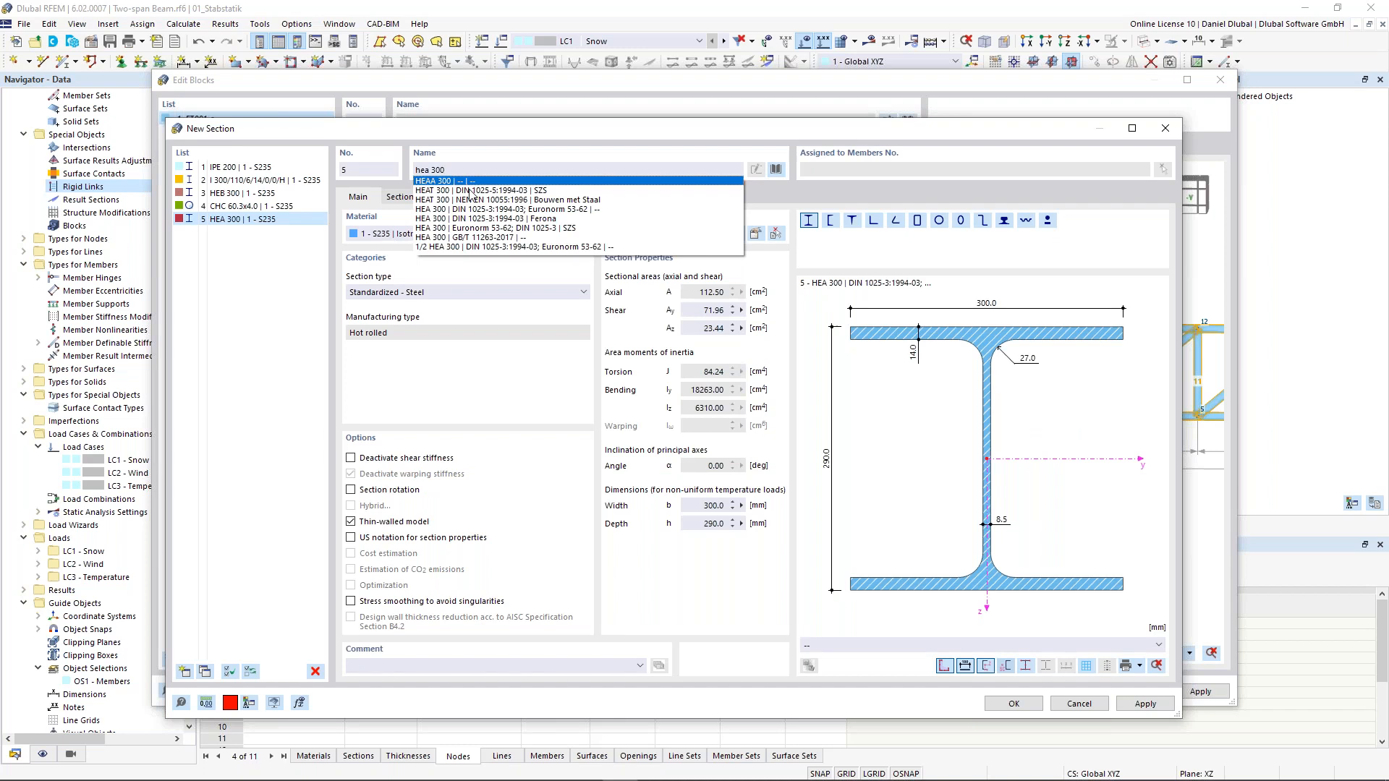
key("Down")
key("Down")
key("Down")
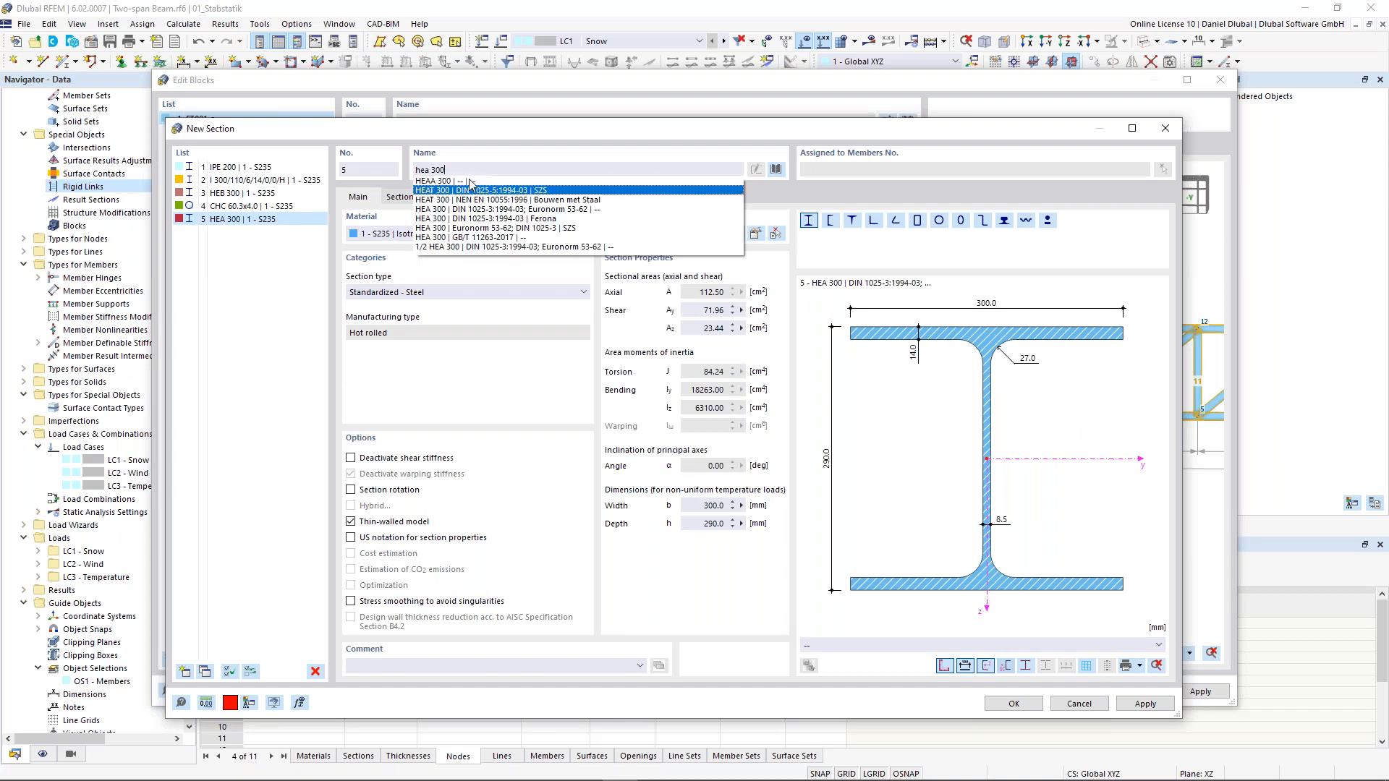
left_click(448, 211)
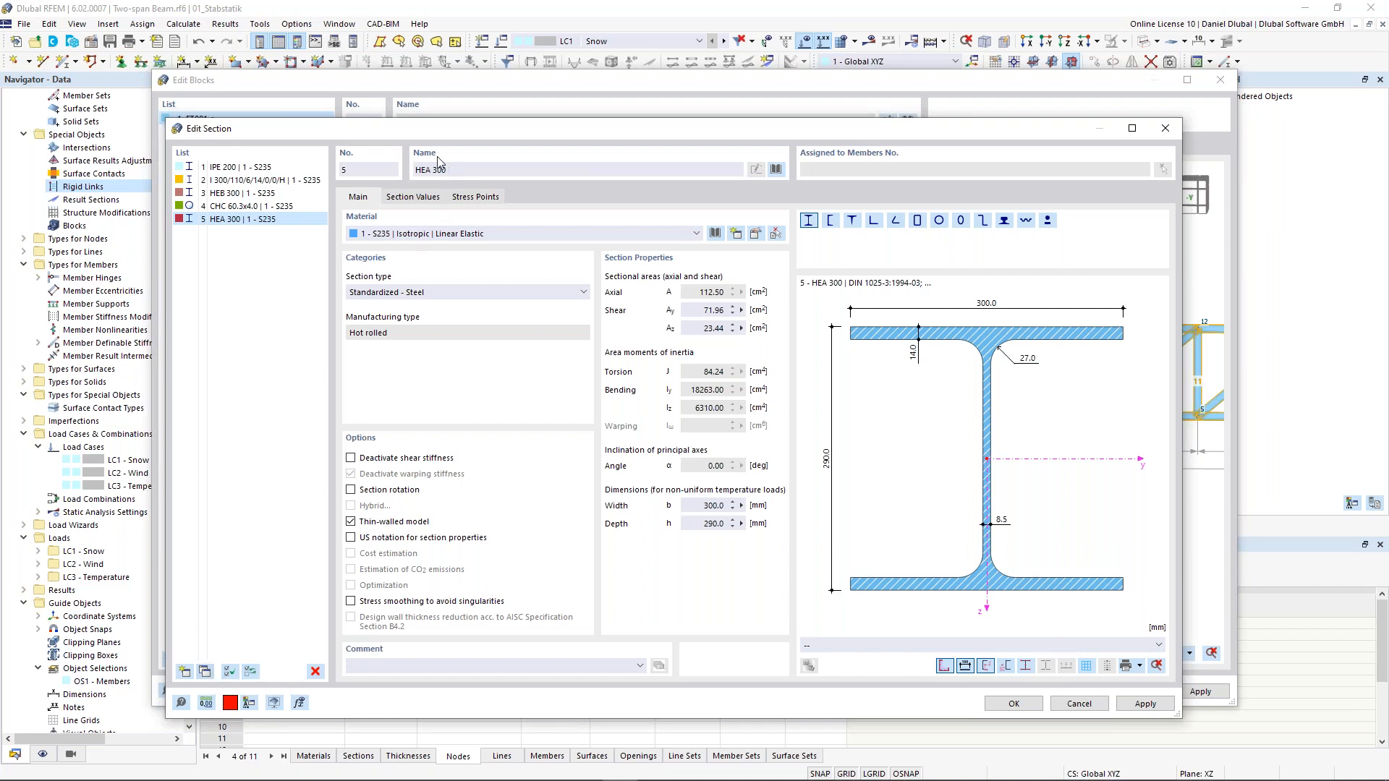
Step: Change the copy of the HEA 300 section, number 6, to an HEA 160 section
double_click(450, 169)
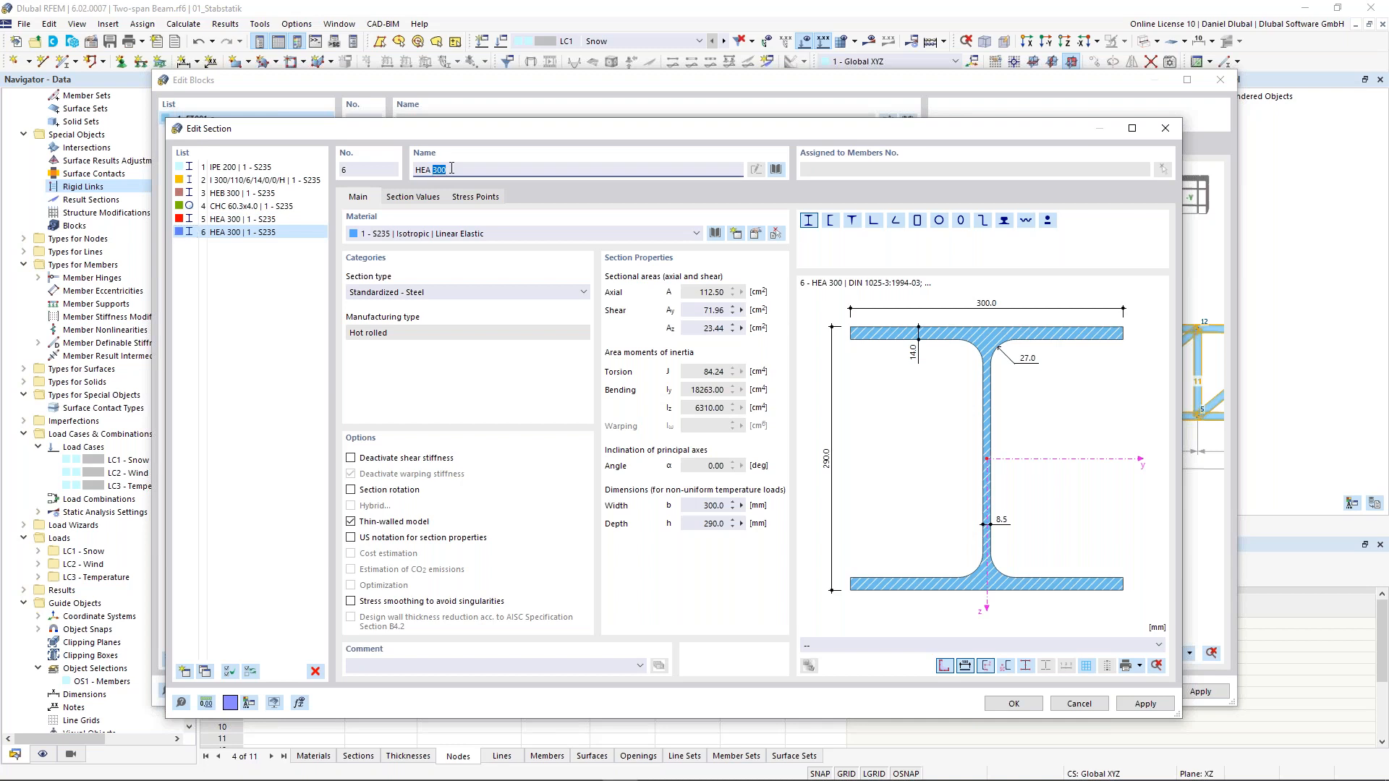
type("1")
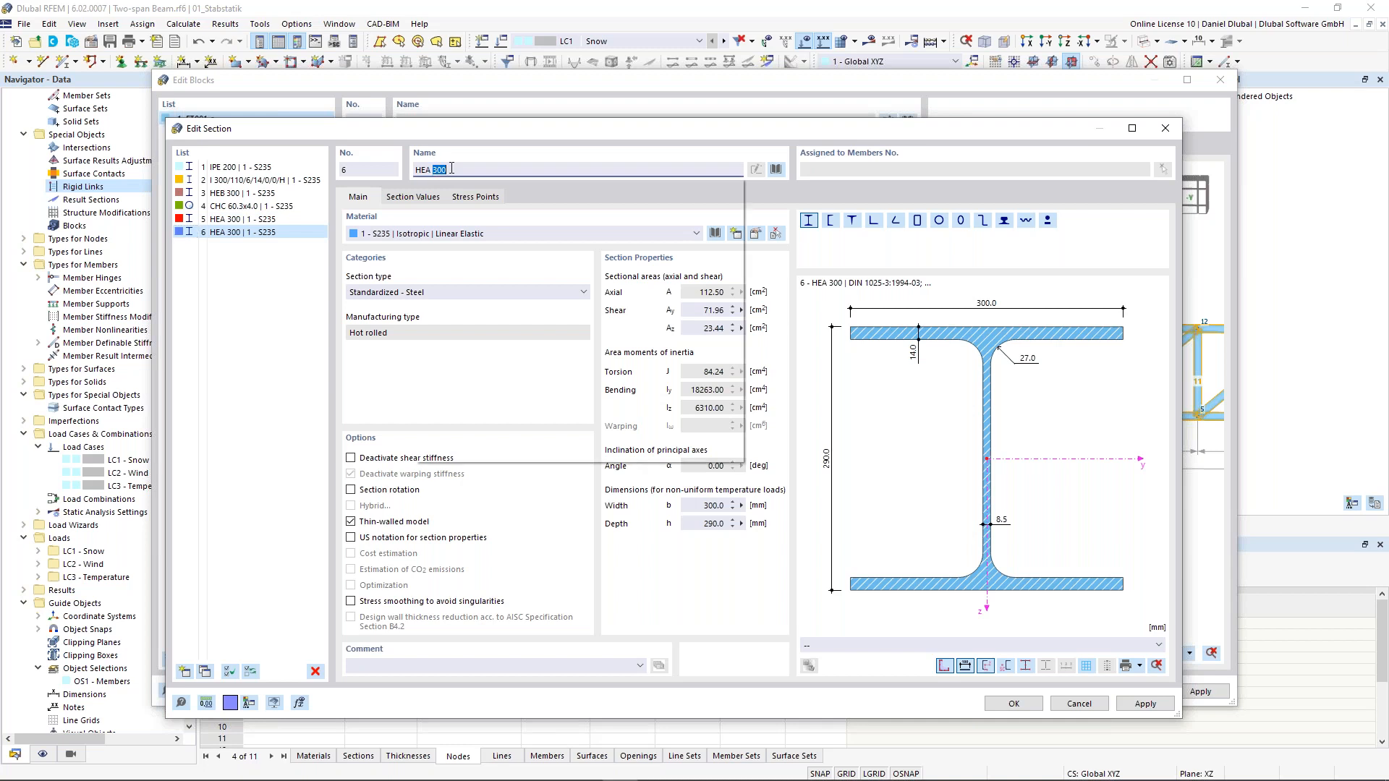
type("60")
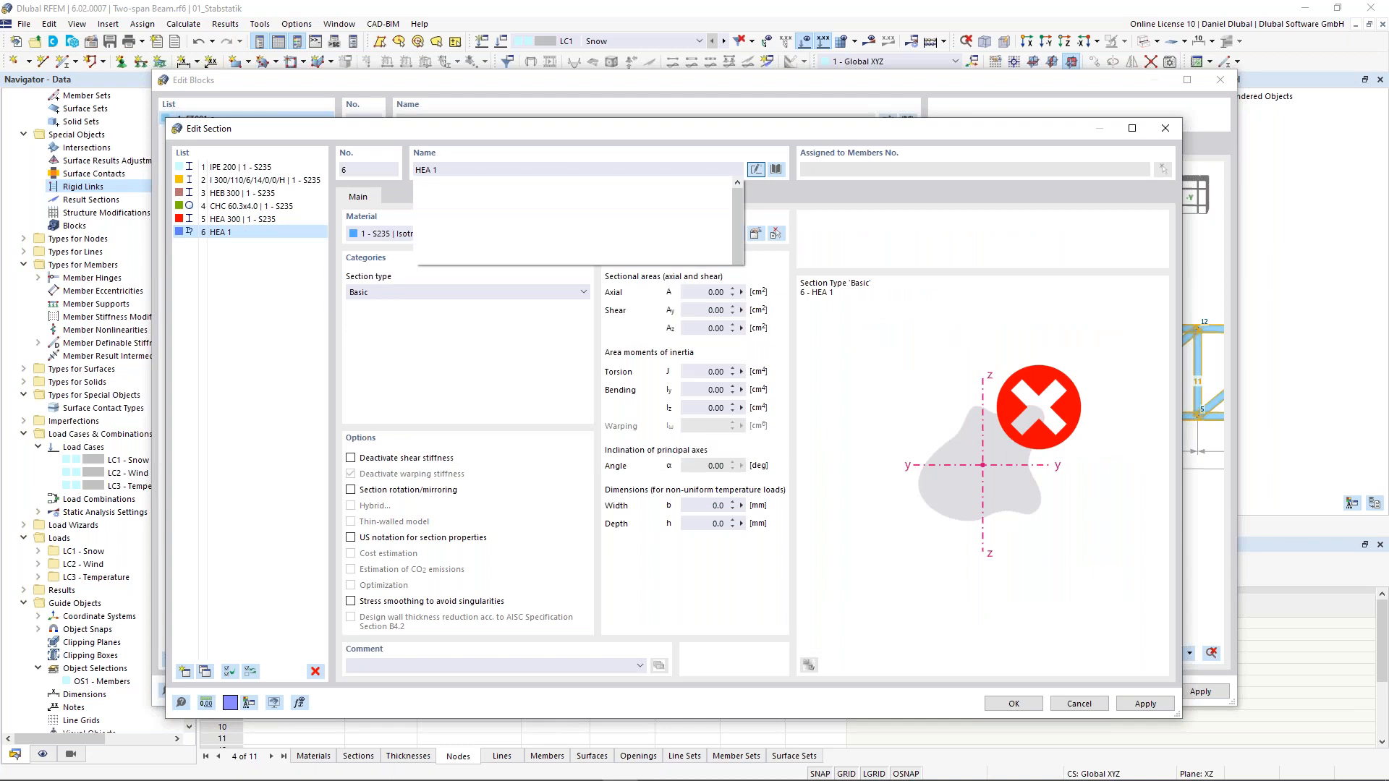
left_click(464, 238)
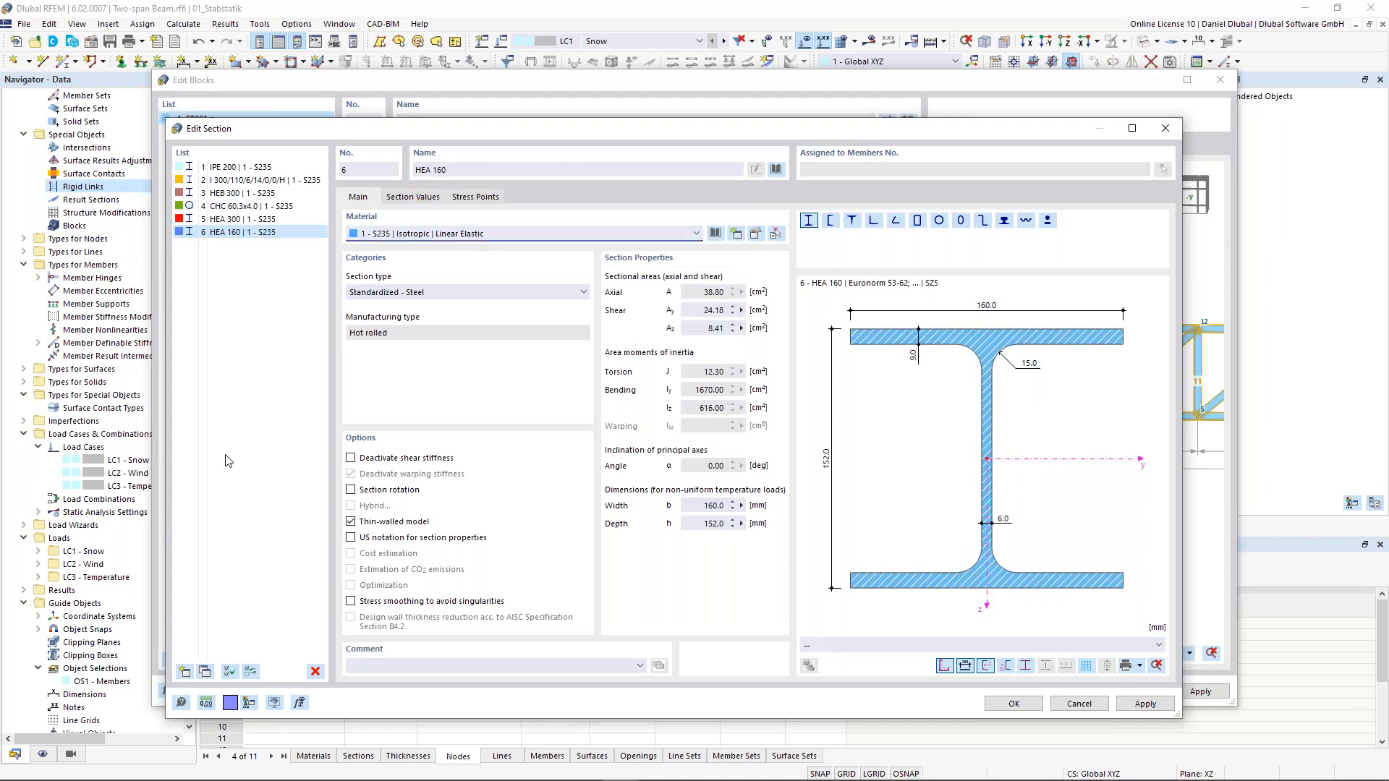
Step: Copy the HEA 160 section and change the copy, number 7, to IPE 160 (Euronorm 19-57; DIN 1025-5; ASTM A 6/A 6M)
left_click(203, 675)
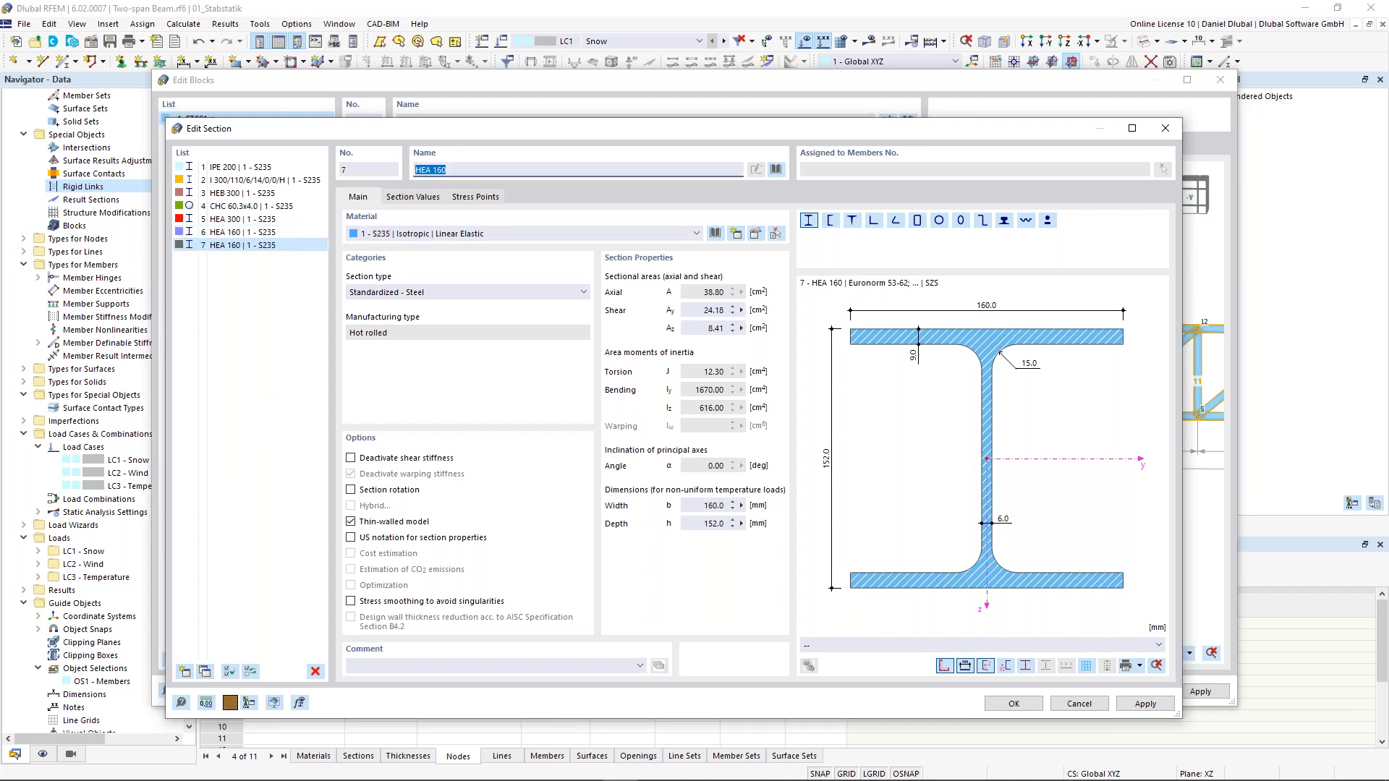
type("ipe")
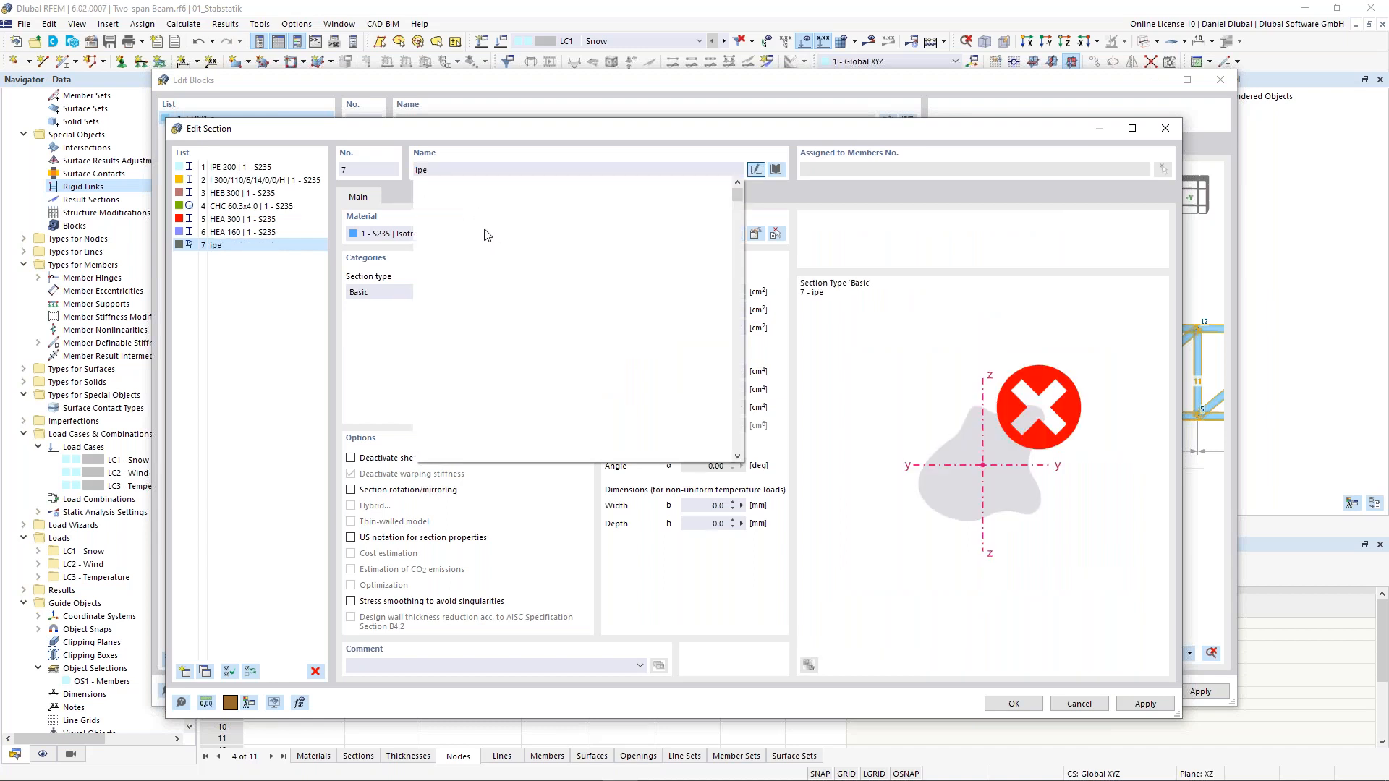
type(" 160")
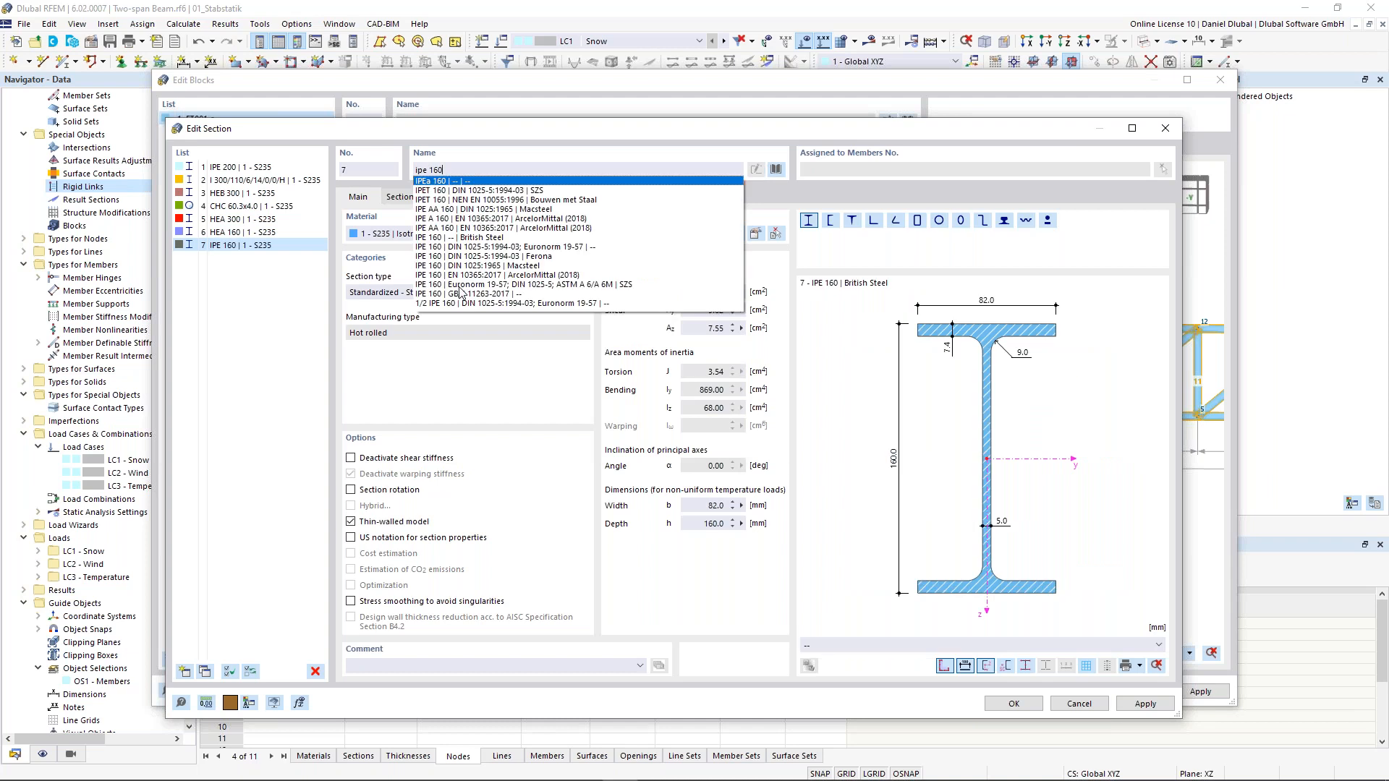
left_click(462, 285)
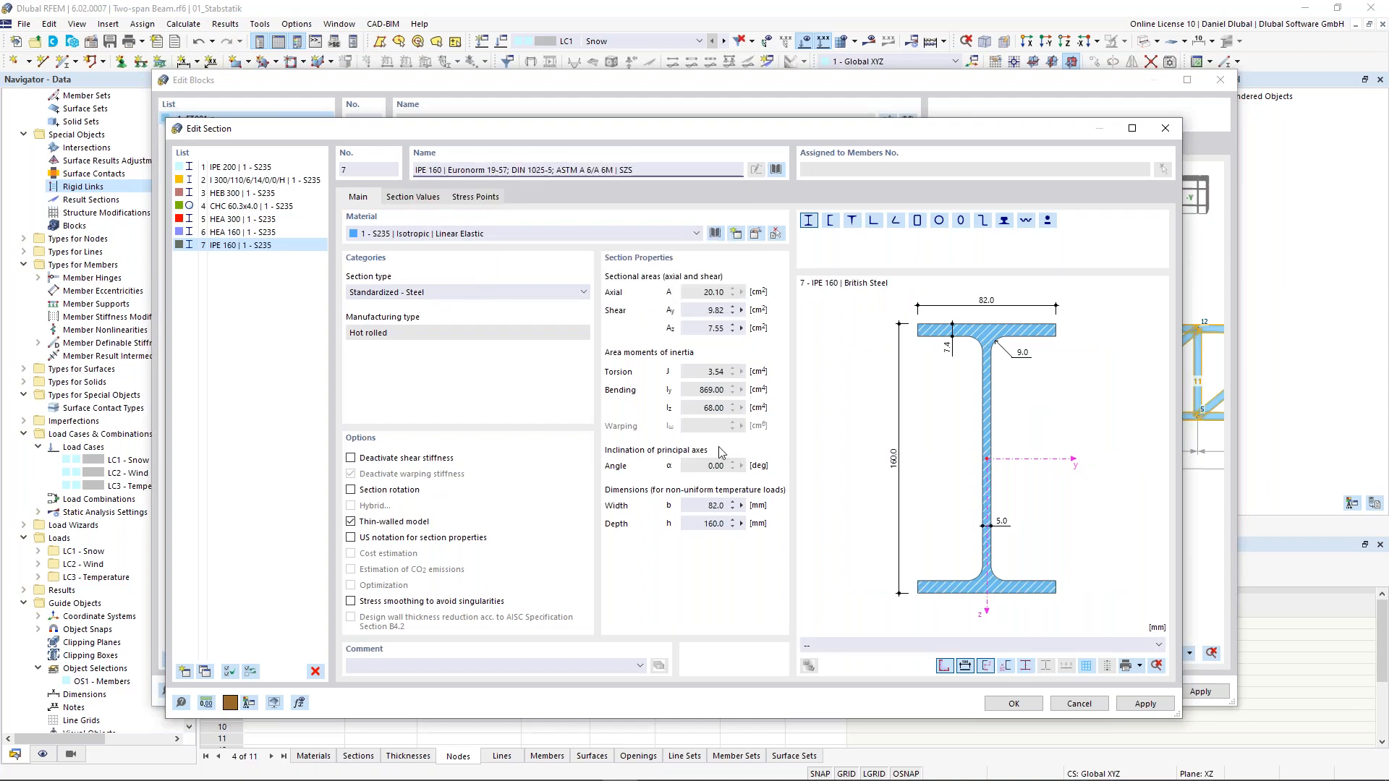
left_click(1015, 704)
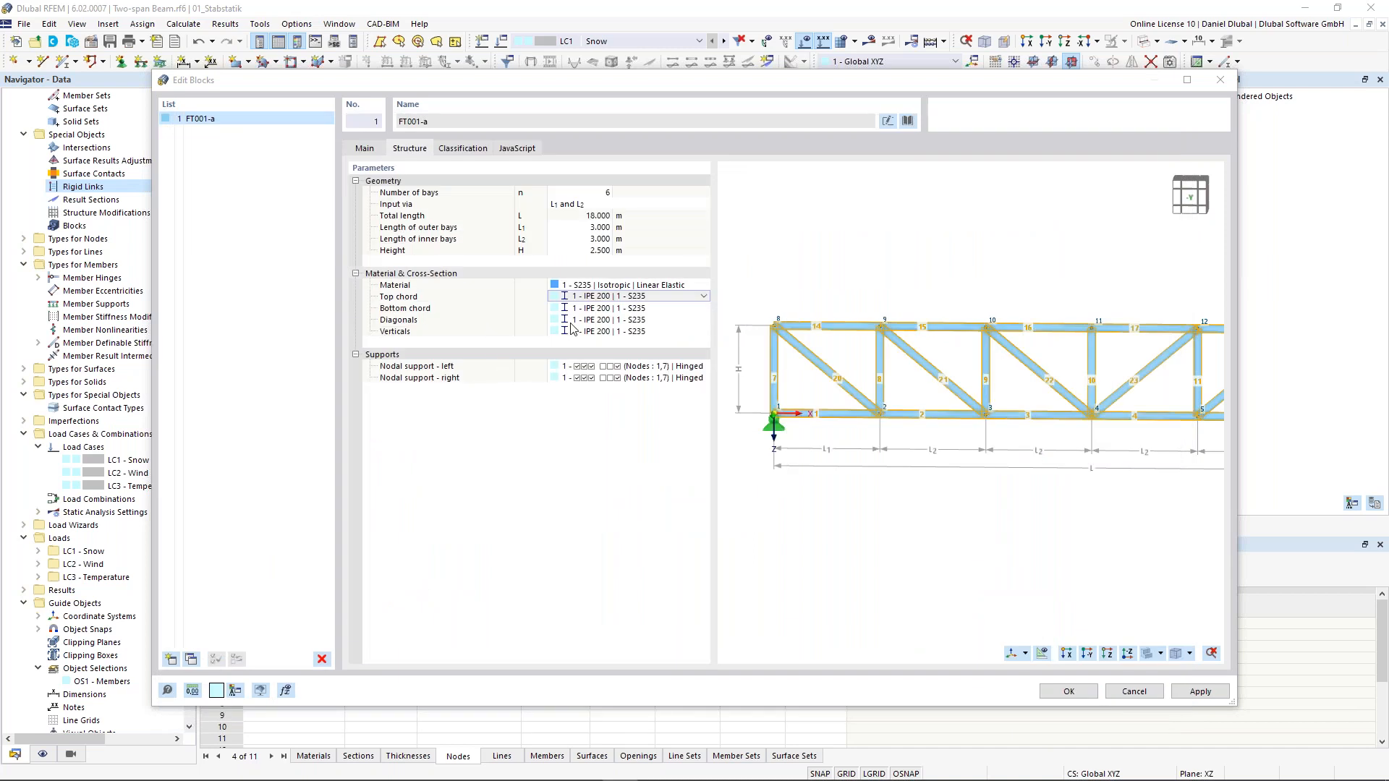
Step: Assign section 5 - HEA 300 to the truss block's top and bottom chords
left_click(704, 297)
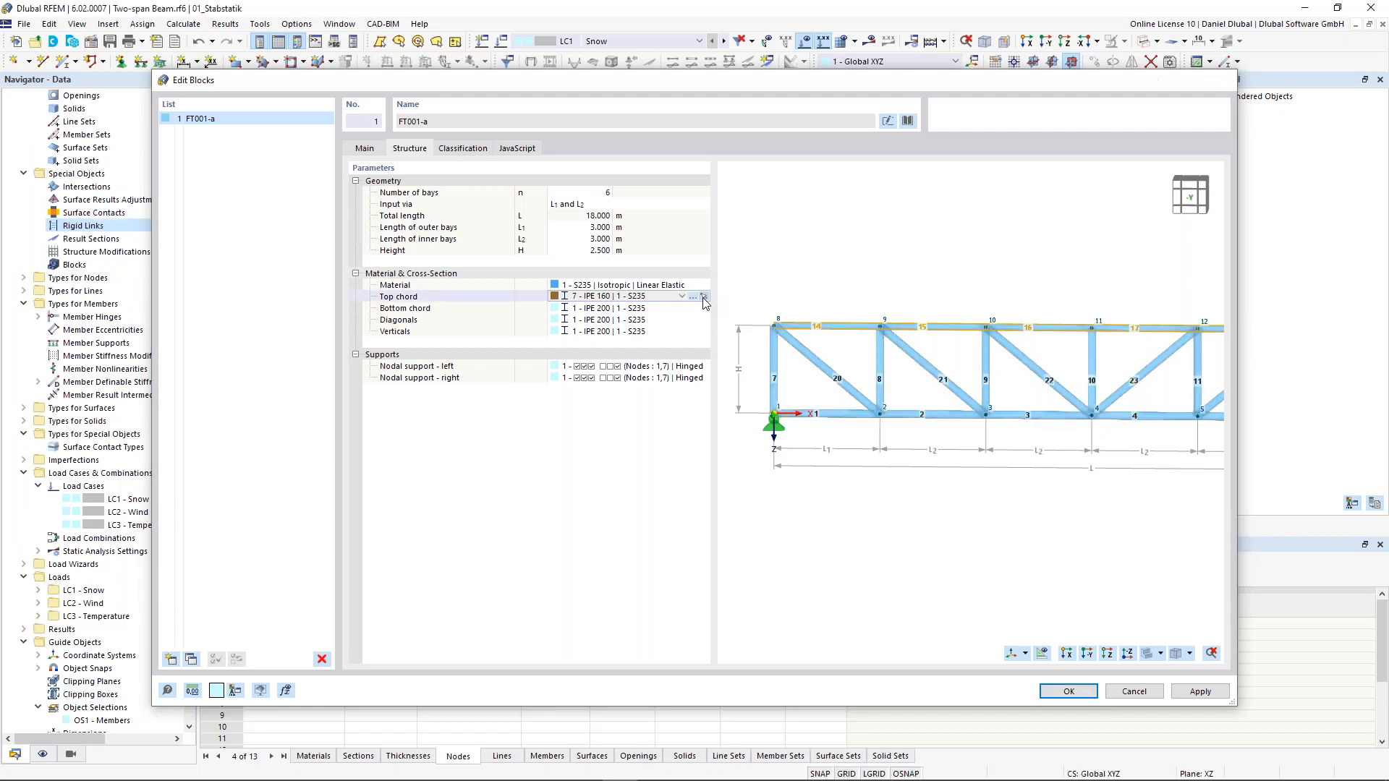
left_click(282, 175)
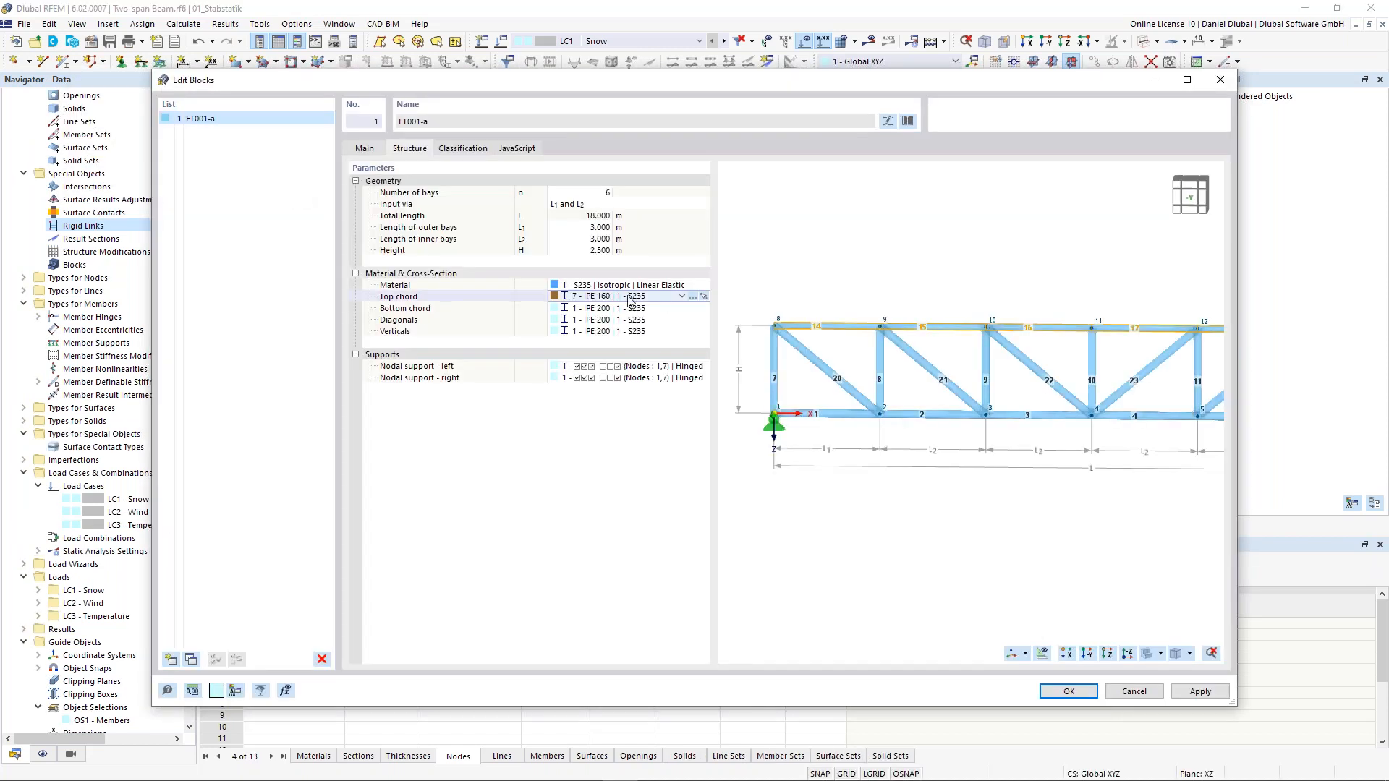
left_click(682, 296)
key("Escape")
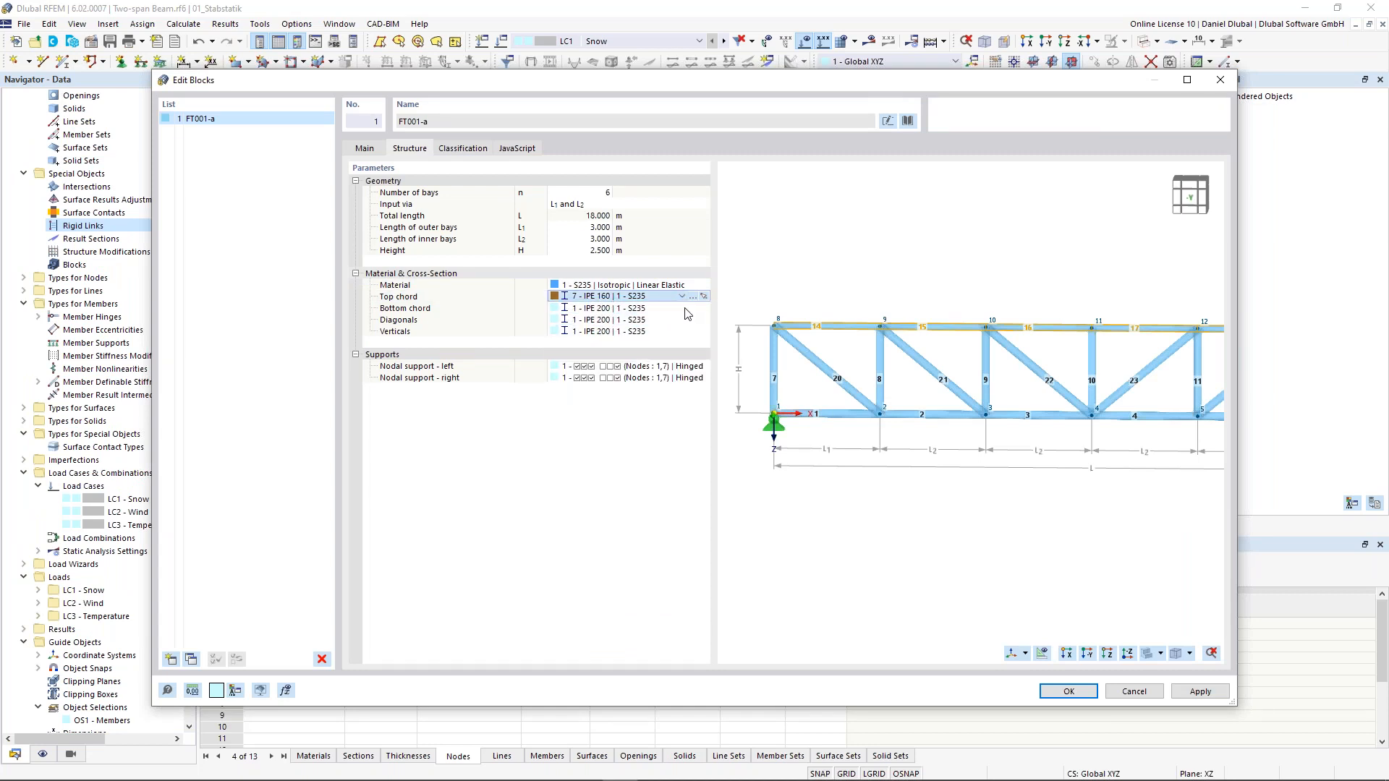
left_click(680, 310)
left_click(681, 310)
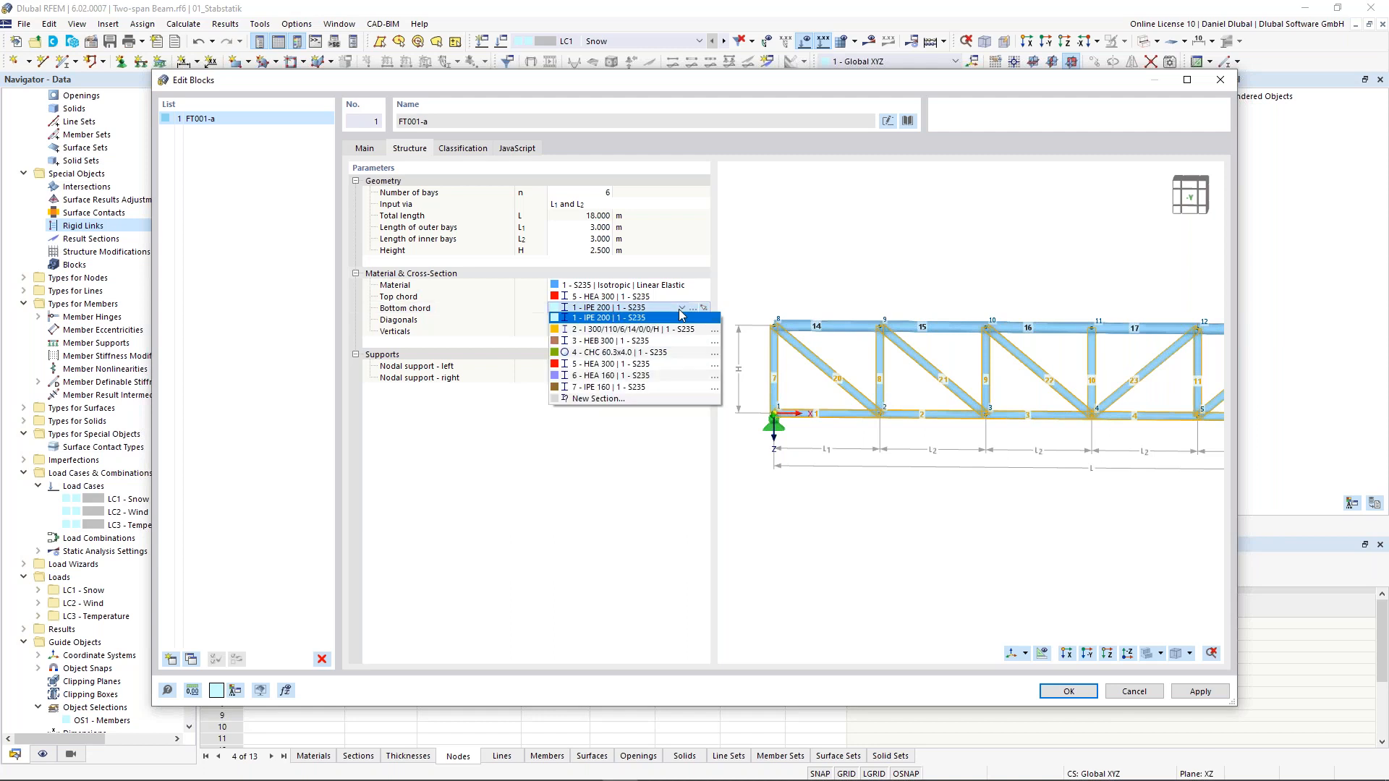
left_click(640, 365)
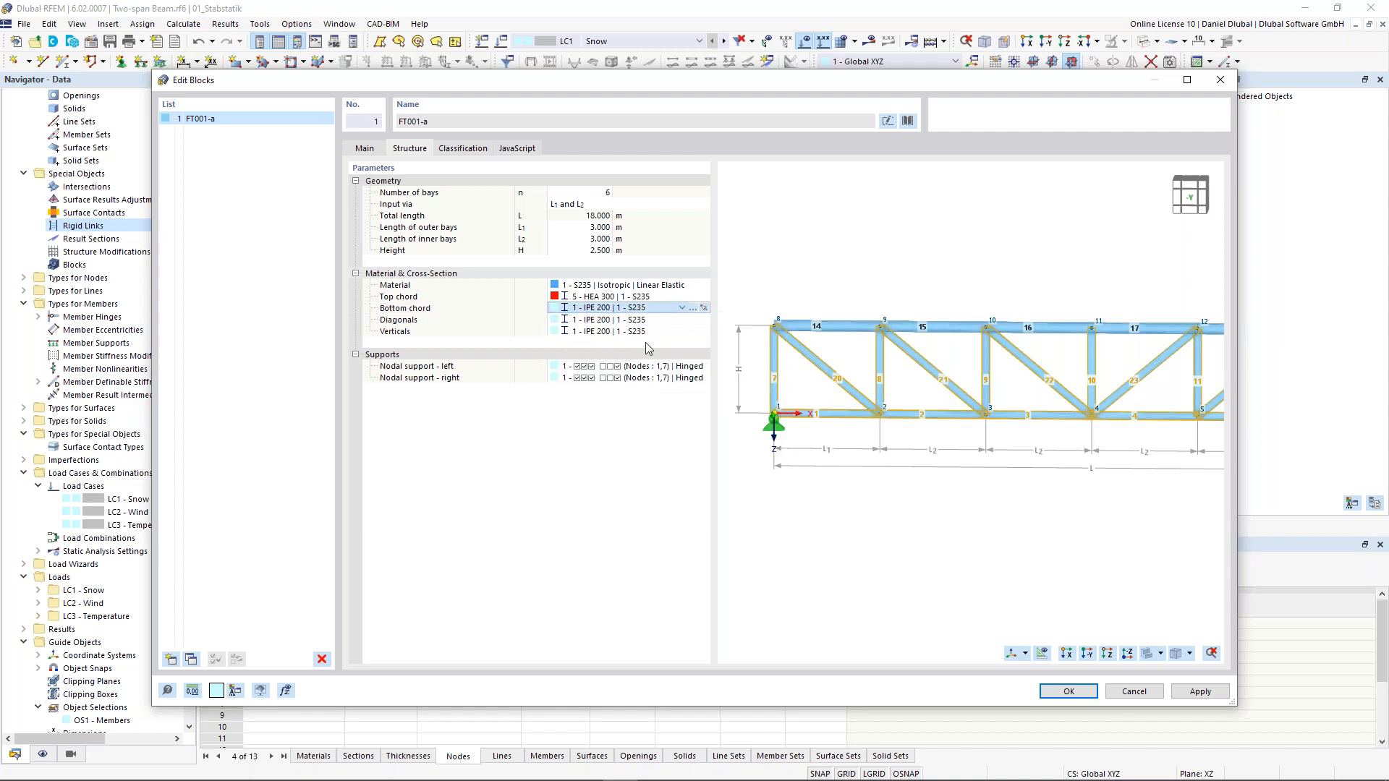
Step: Assign HEA 160 to the diagonals and IPE 160 to the verticals, and insert the truss block into the model
left_click(680, 322)
left_click(680, 322)
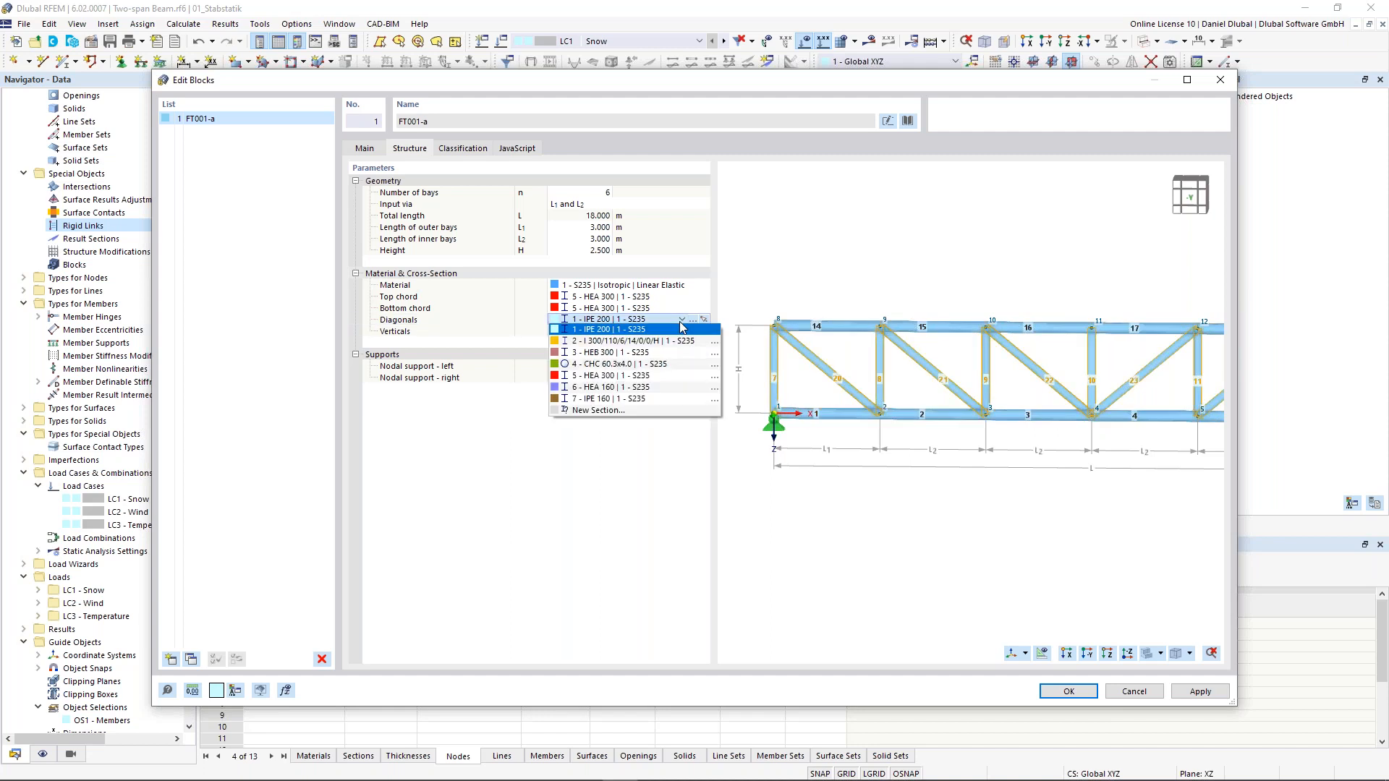
left_click(646, 387)
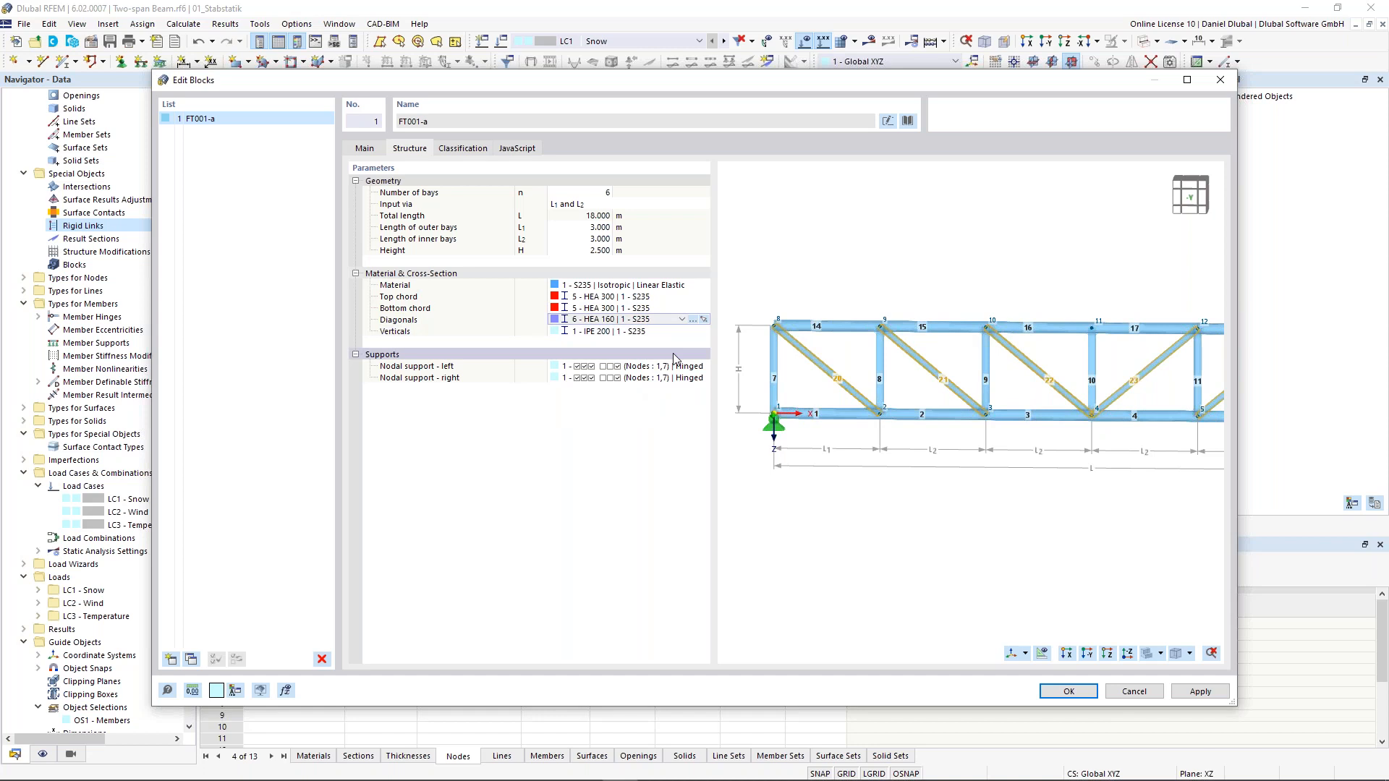
left_click(681, 331)
left_click(682, 331)
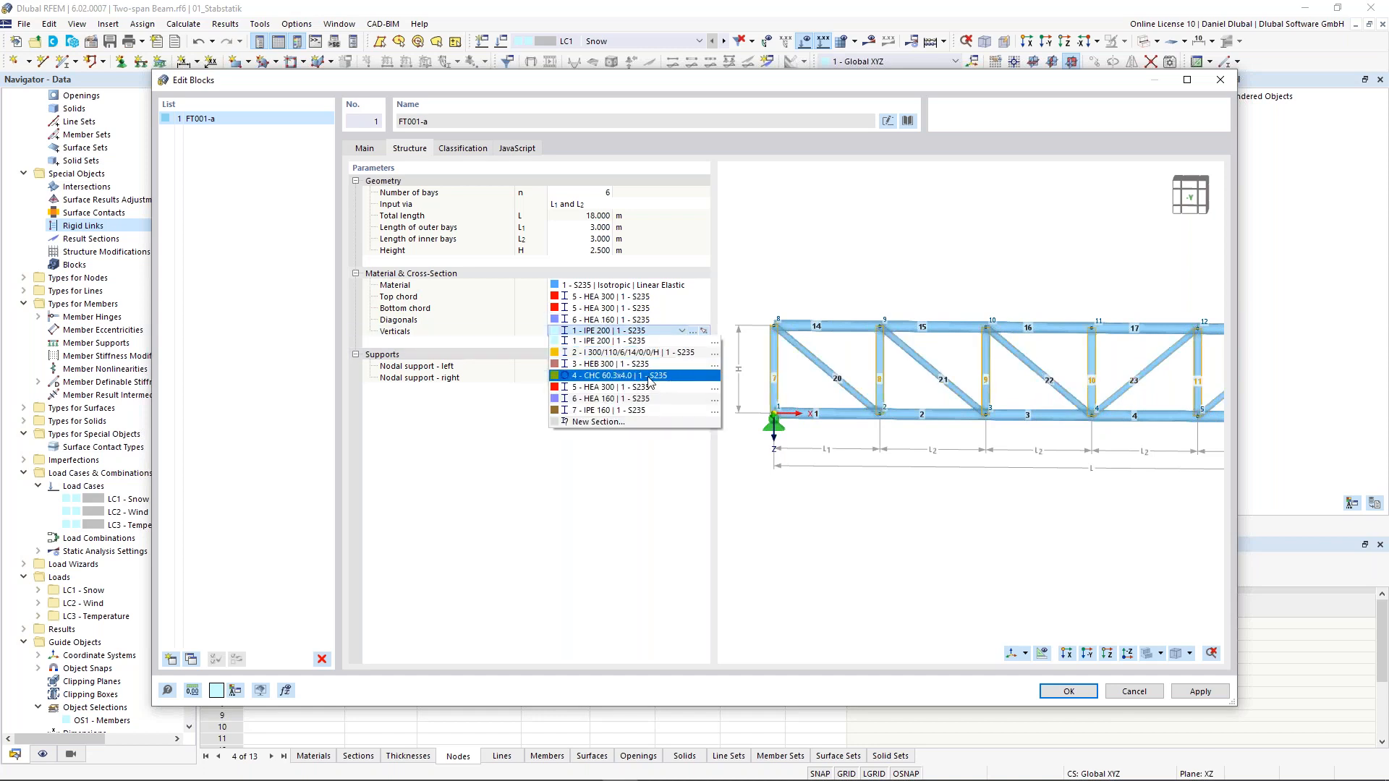
left_click(642, 400)
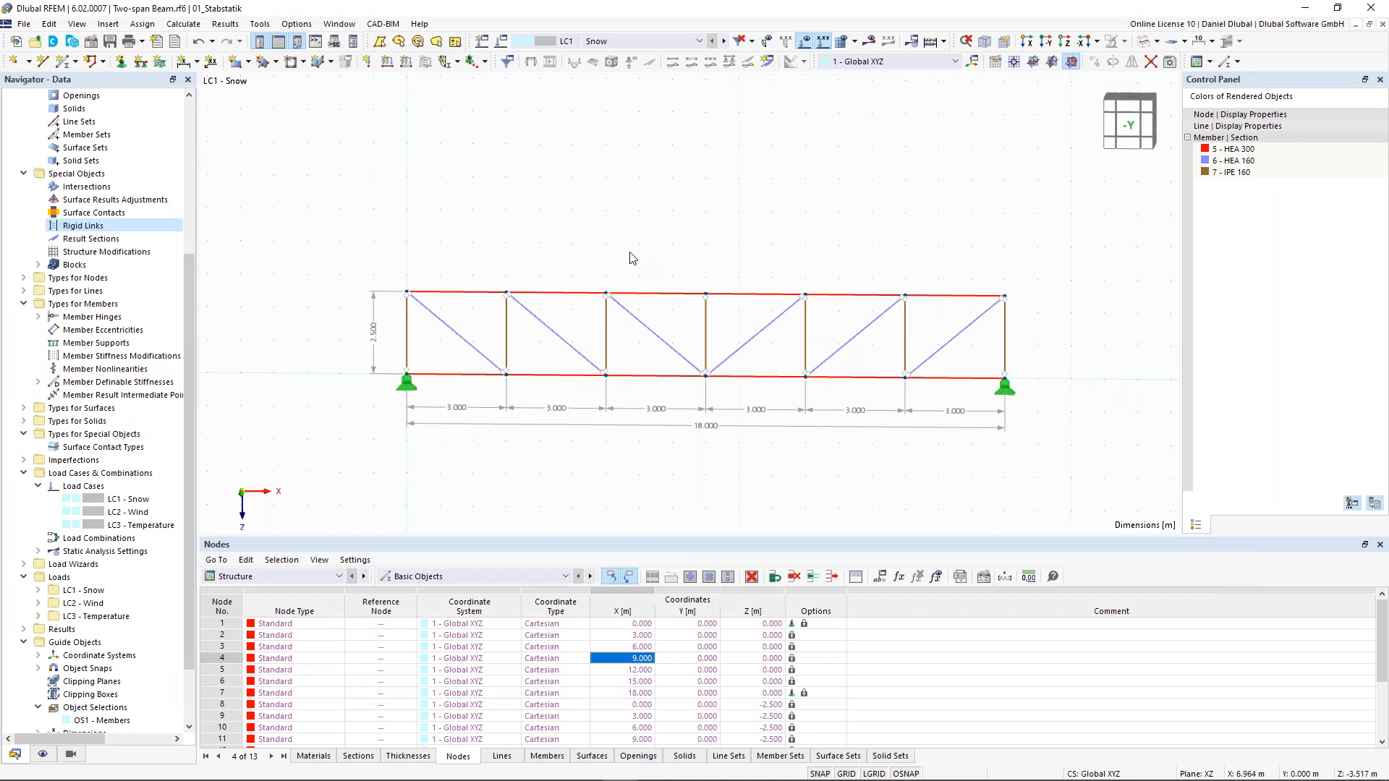
Step: Display the truss members as rendered solid sections and inspect the truss in 3D
left_click(1146, 43)
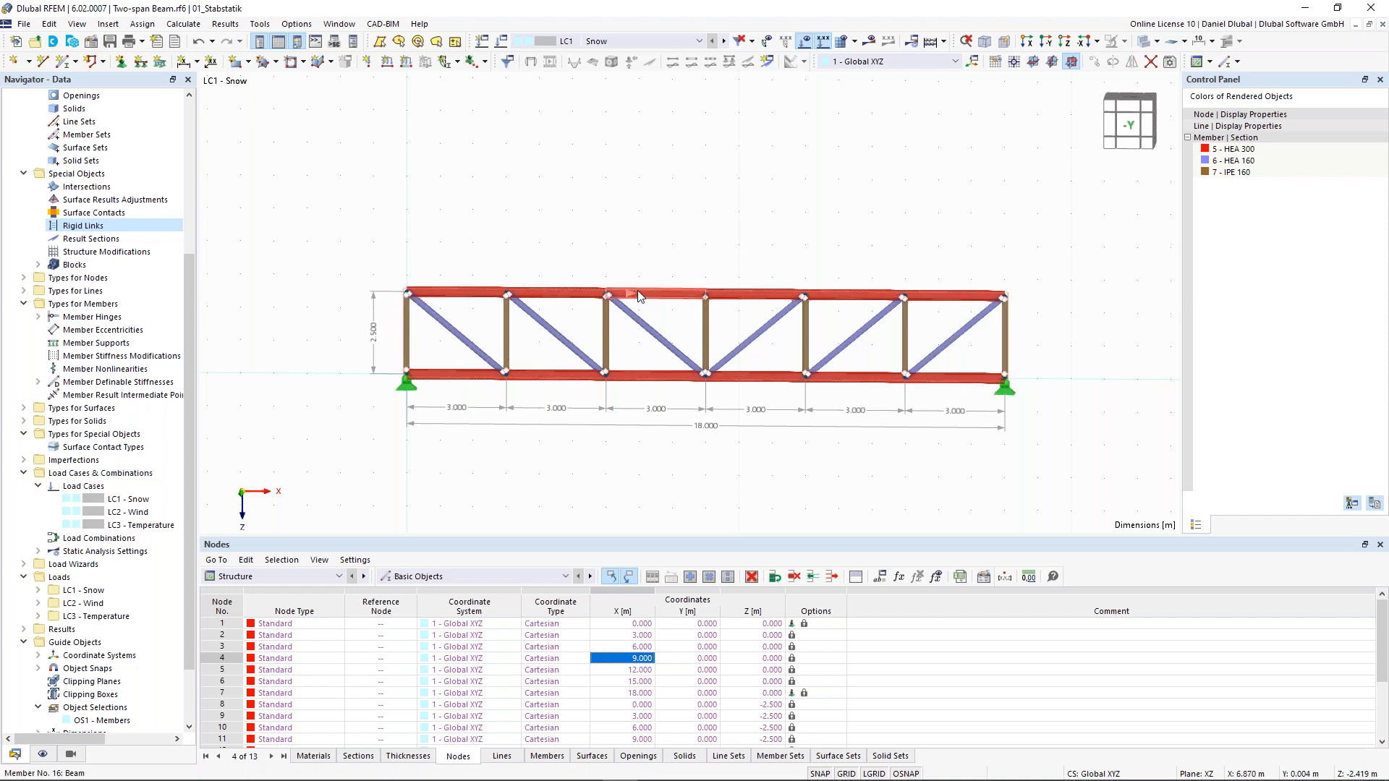
middle_click_drag(703, 249, 604, 264, "ctrl")
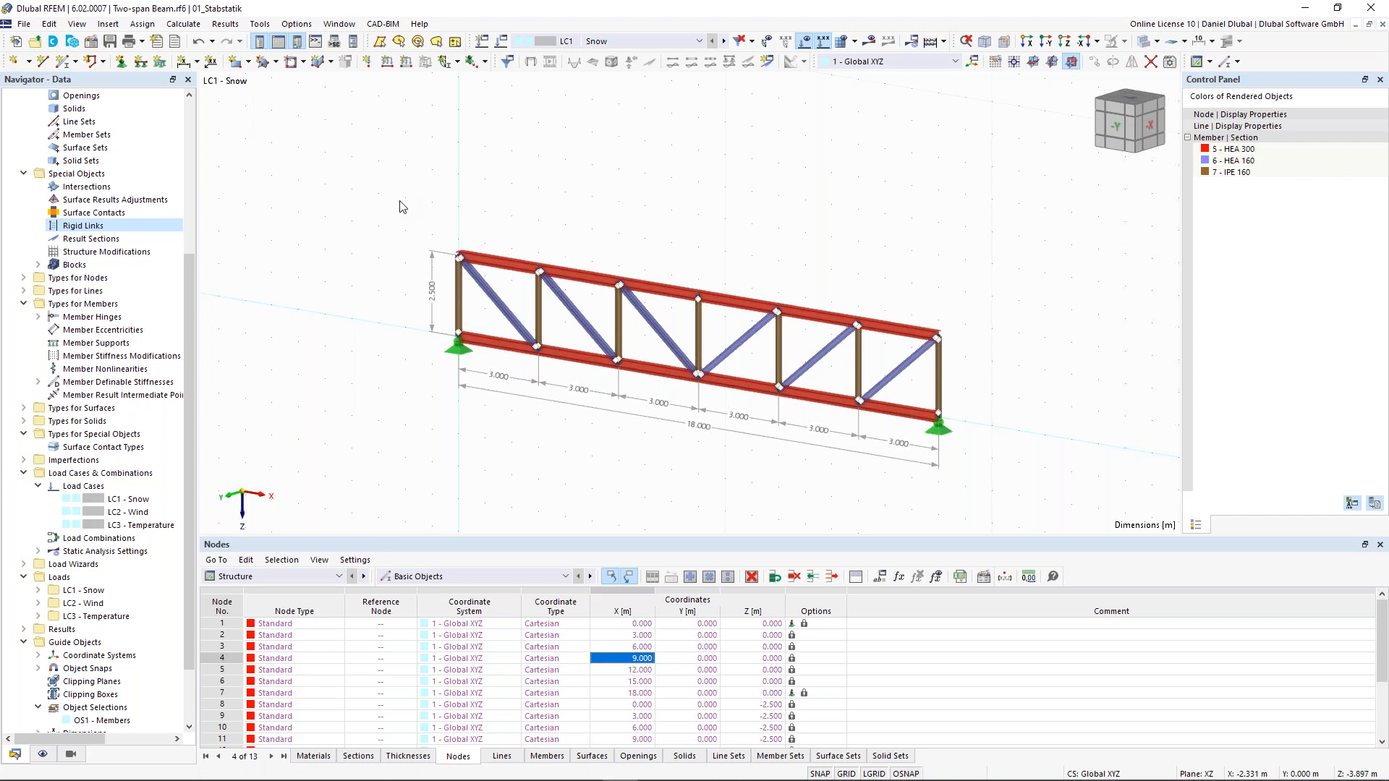
scroll(662, 358, "up", 1)
middle_click_drag(1027, 371, 1066, 341)
Step: Select the entire truss, including its supports and dimensions, and delete it
left_click_drag(1073, 333, 262, 332)
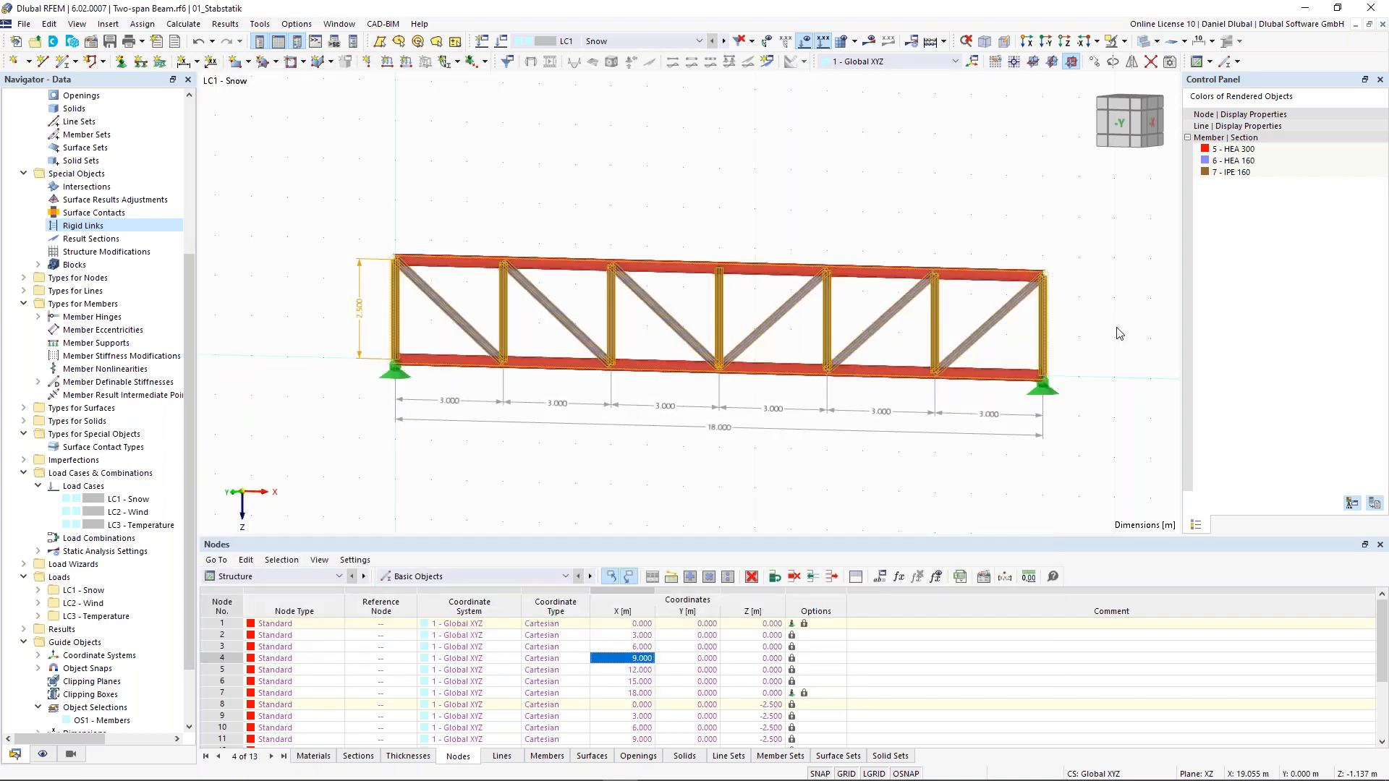
left_click(1119, 334)
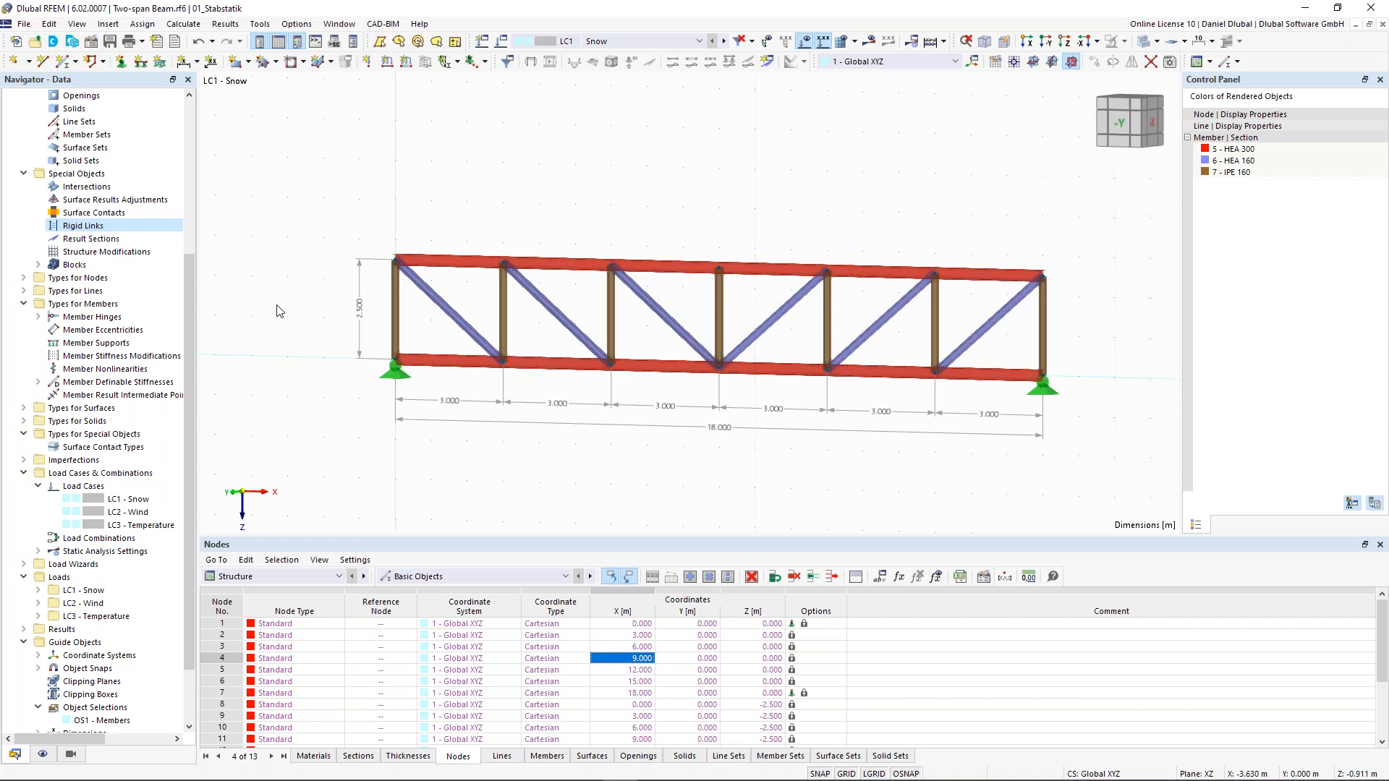
key("ctrl+a")
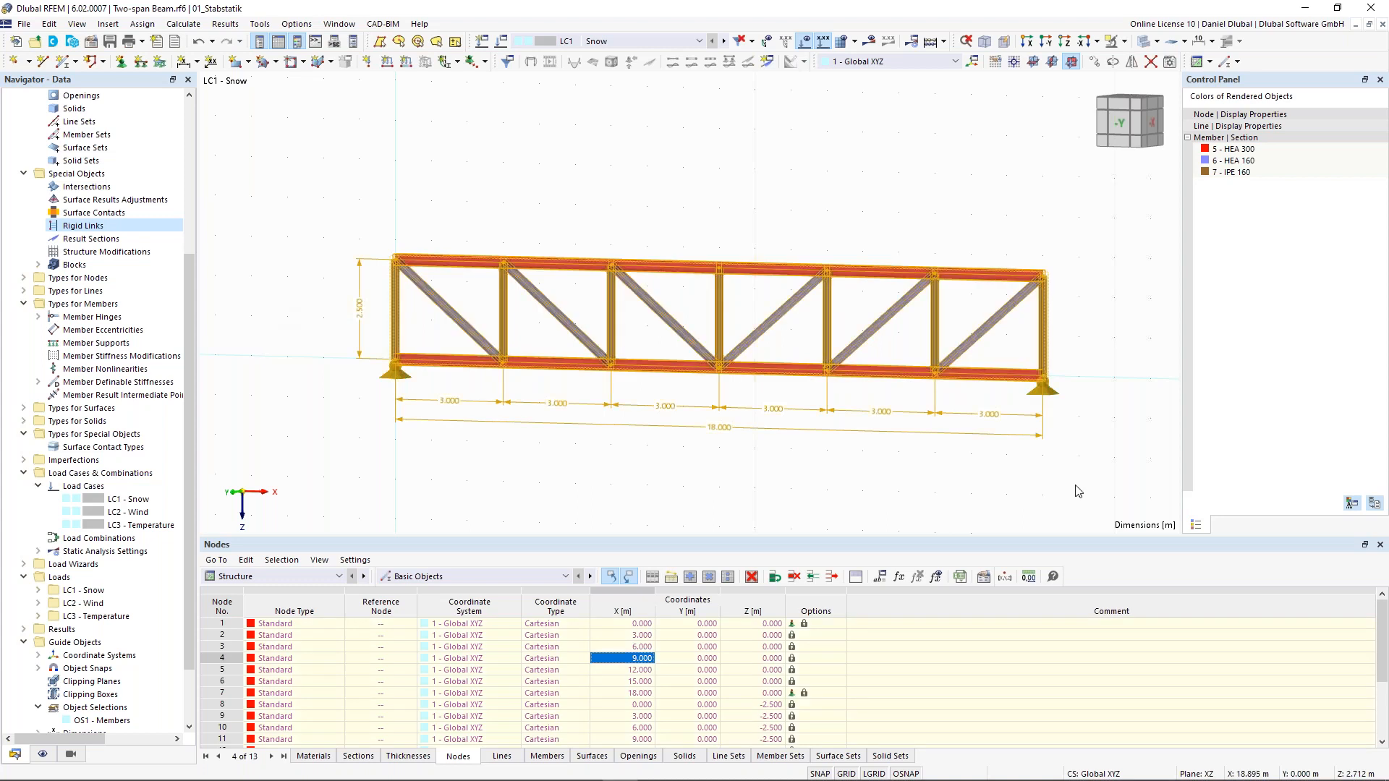
key("Delete")
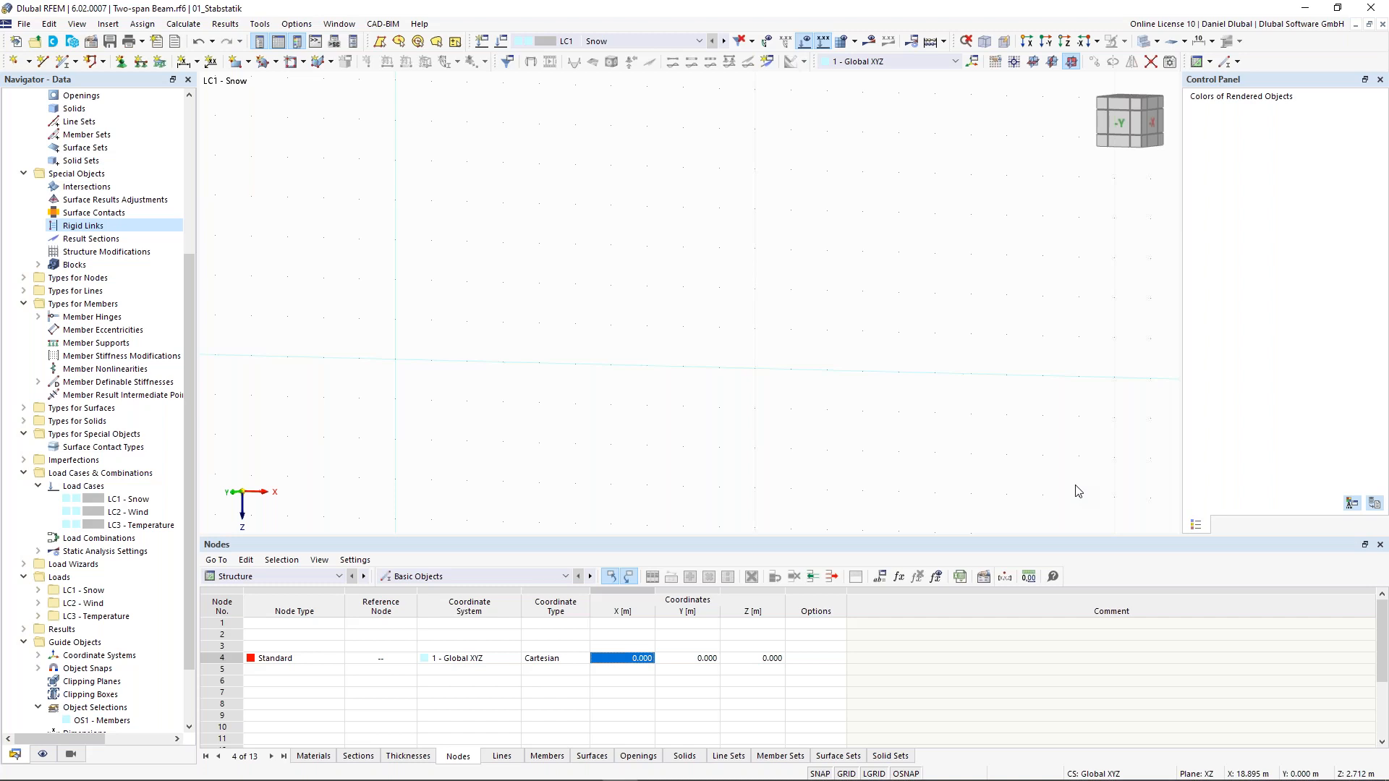
Step: Model a vertical 10 m beam member with section 3 - HEB 300 from the origin up to Z = -10 m
left_click(59, 64)
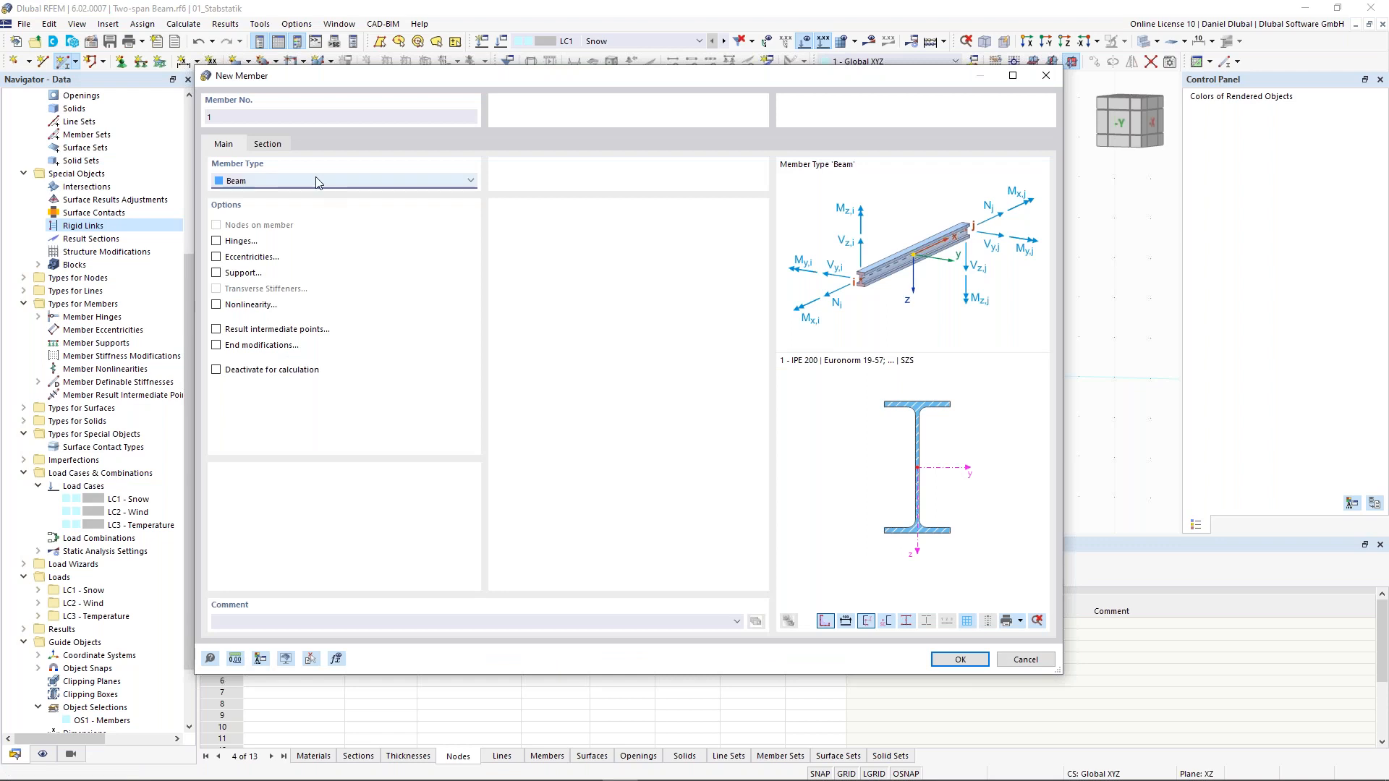
left_click(273, 147)
left_click(347, 499)
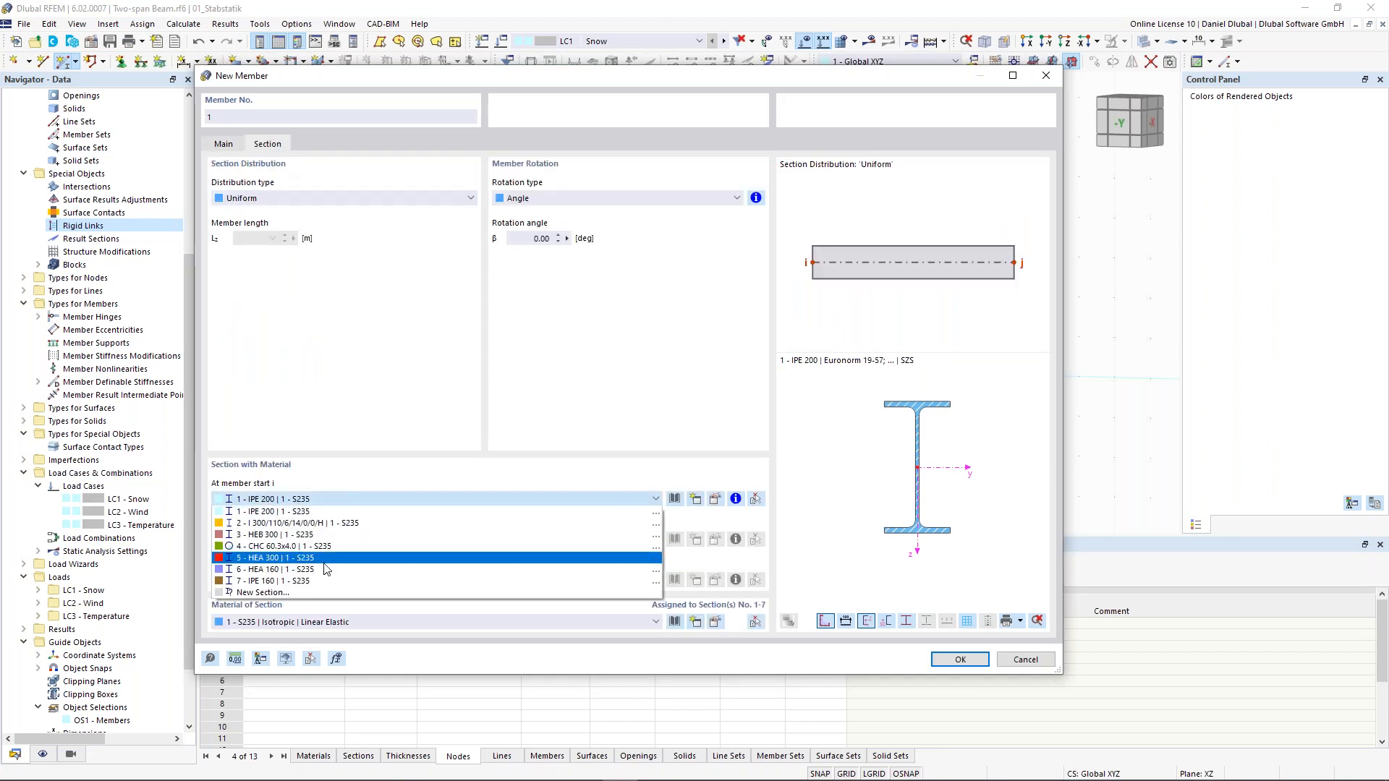
left_click(325, 536)
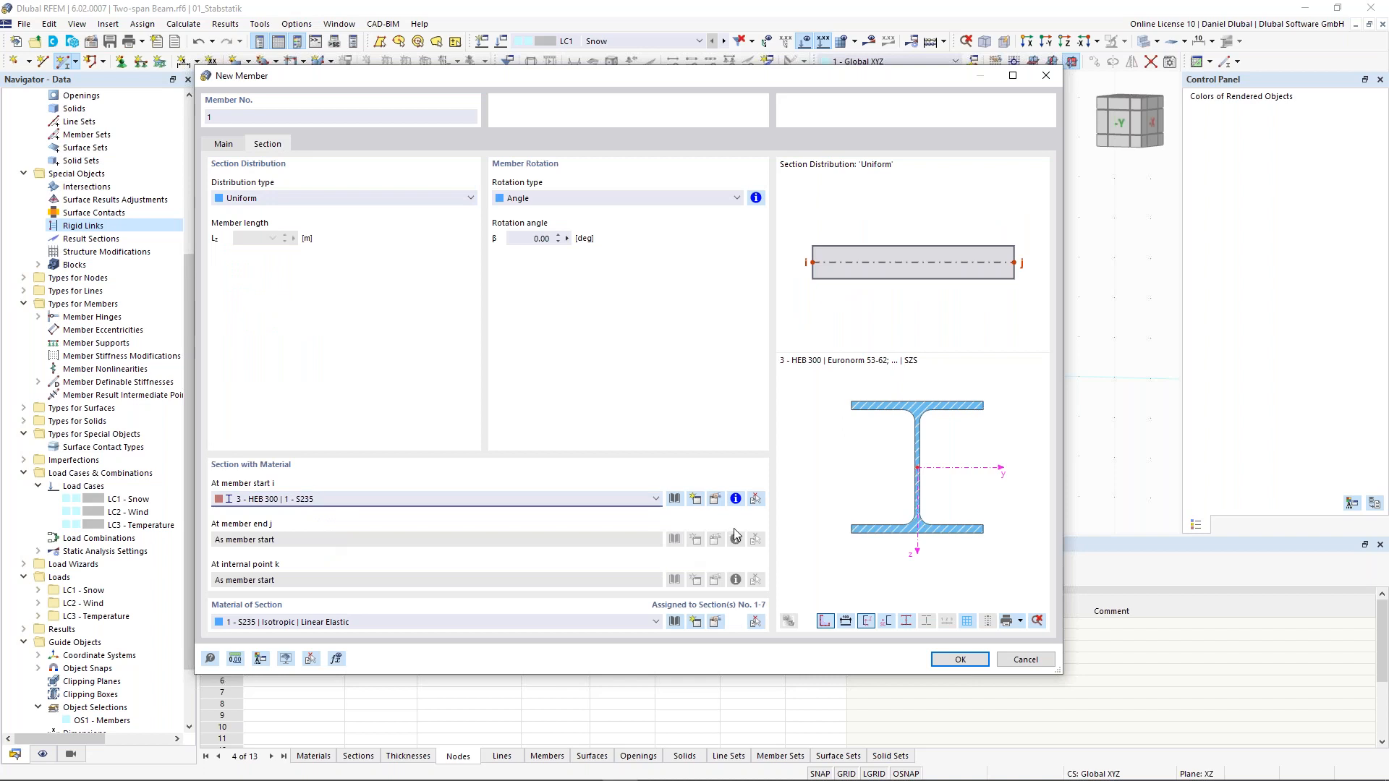
left_click(953, 660)
middle_click_drag(614, 316, 627, 322)
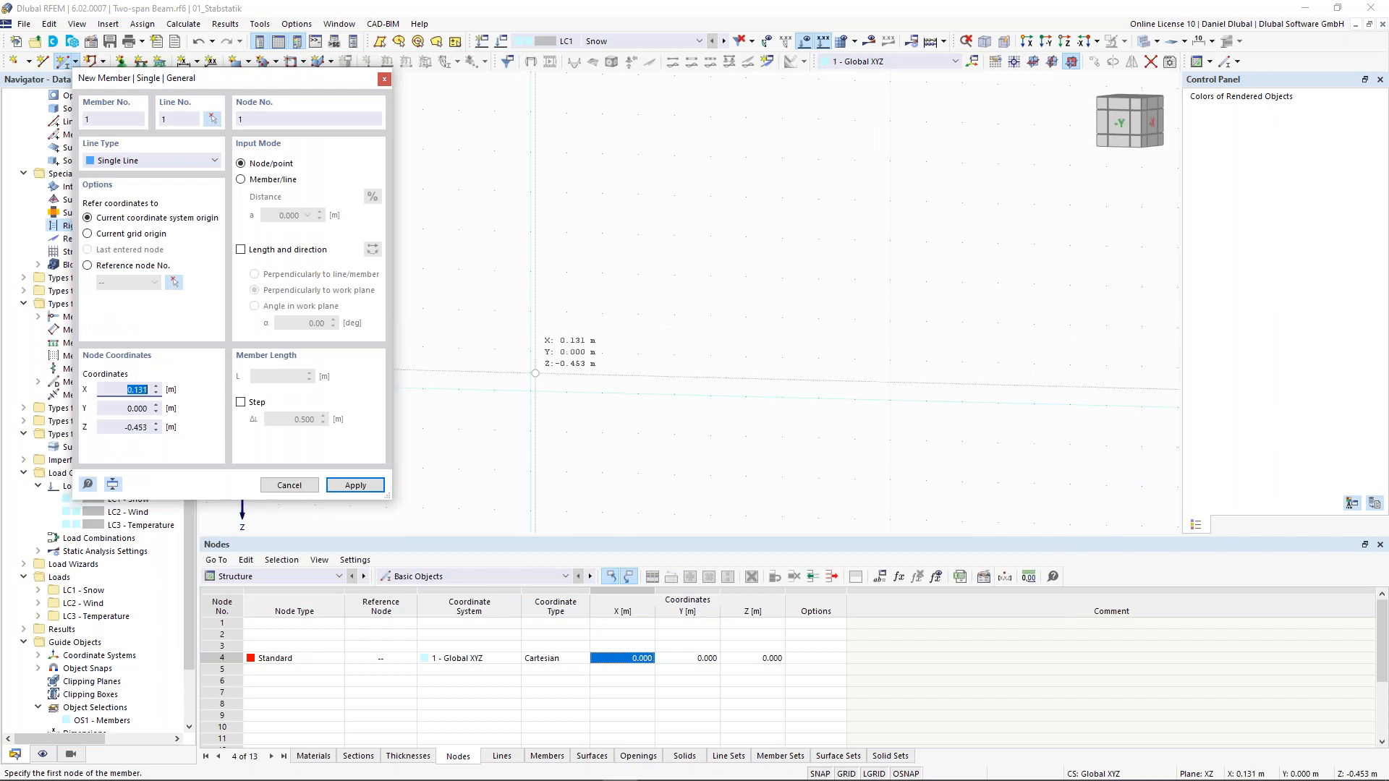
left_click(531, 390)
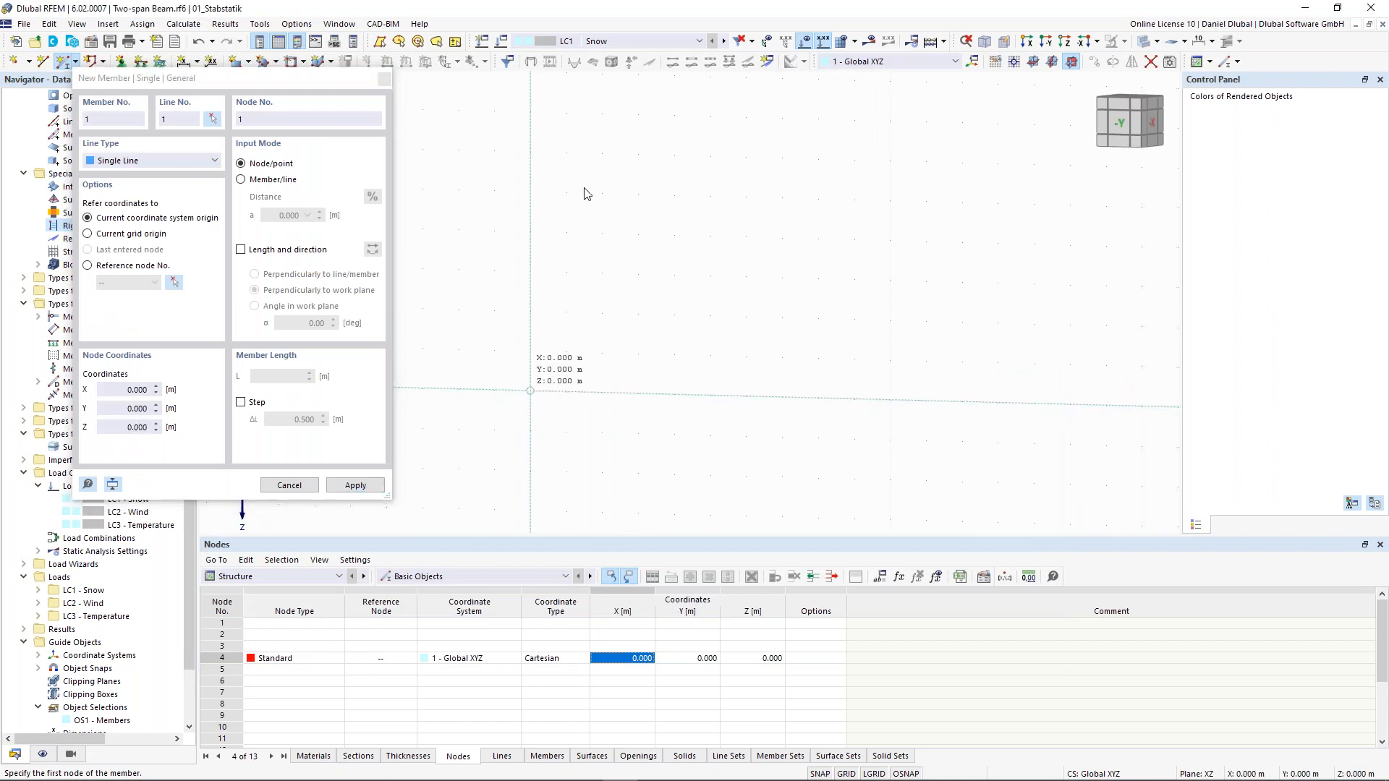
middle_click_drag(584, 186, 589, 279)
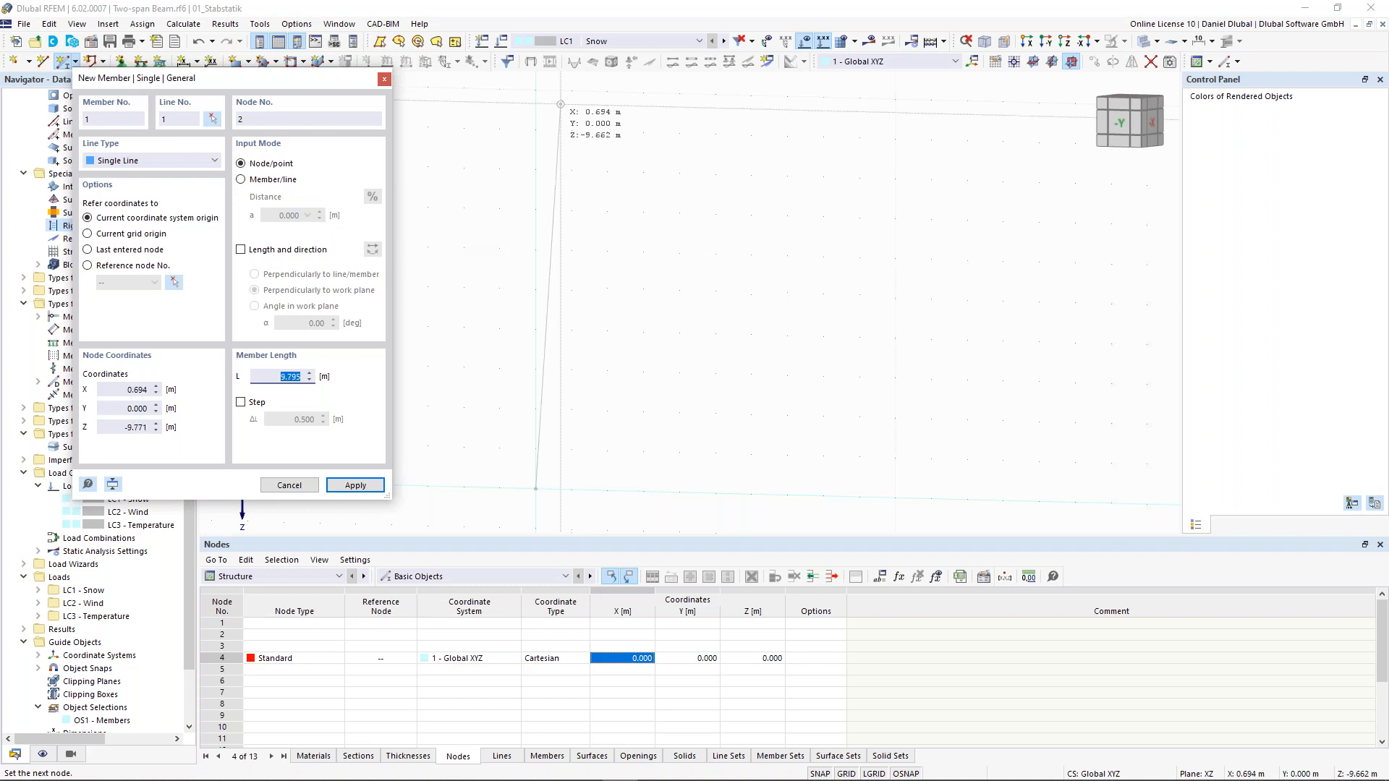
left_click(537, 91)
key("Escape")
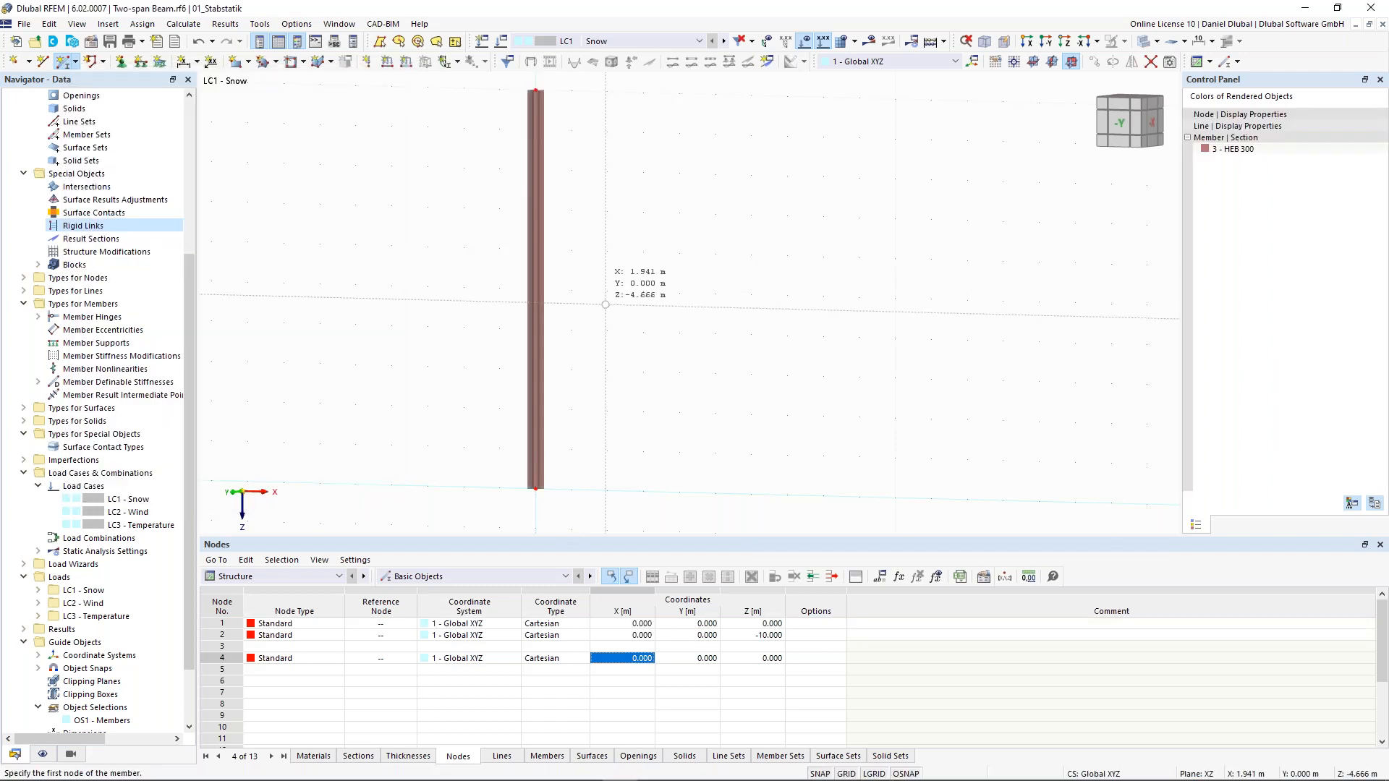
right_click(606, 311)
key("Escape")
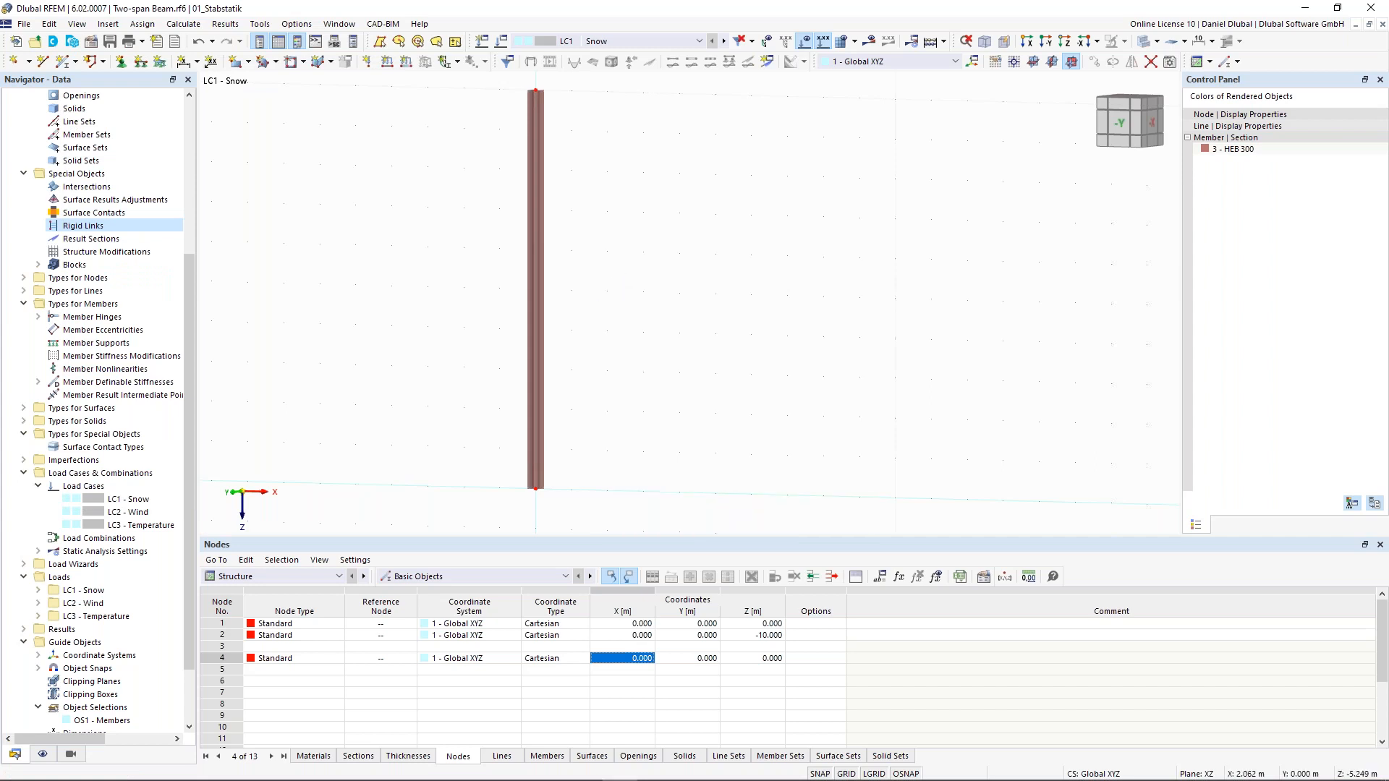
Step: Assign a fixed nodal support to the column's base node
middle_click_drag(622, 288, 666, 190)
scroll(611, 297, "down", 2)
middle_click_drag(649, 241, 629, 335)
left_click_drag(532, 370, 676, 480)
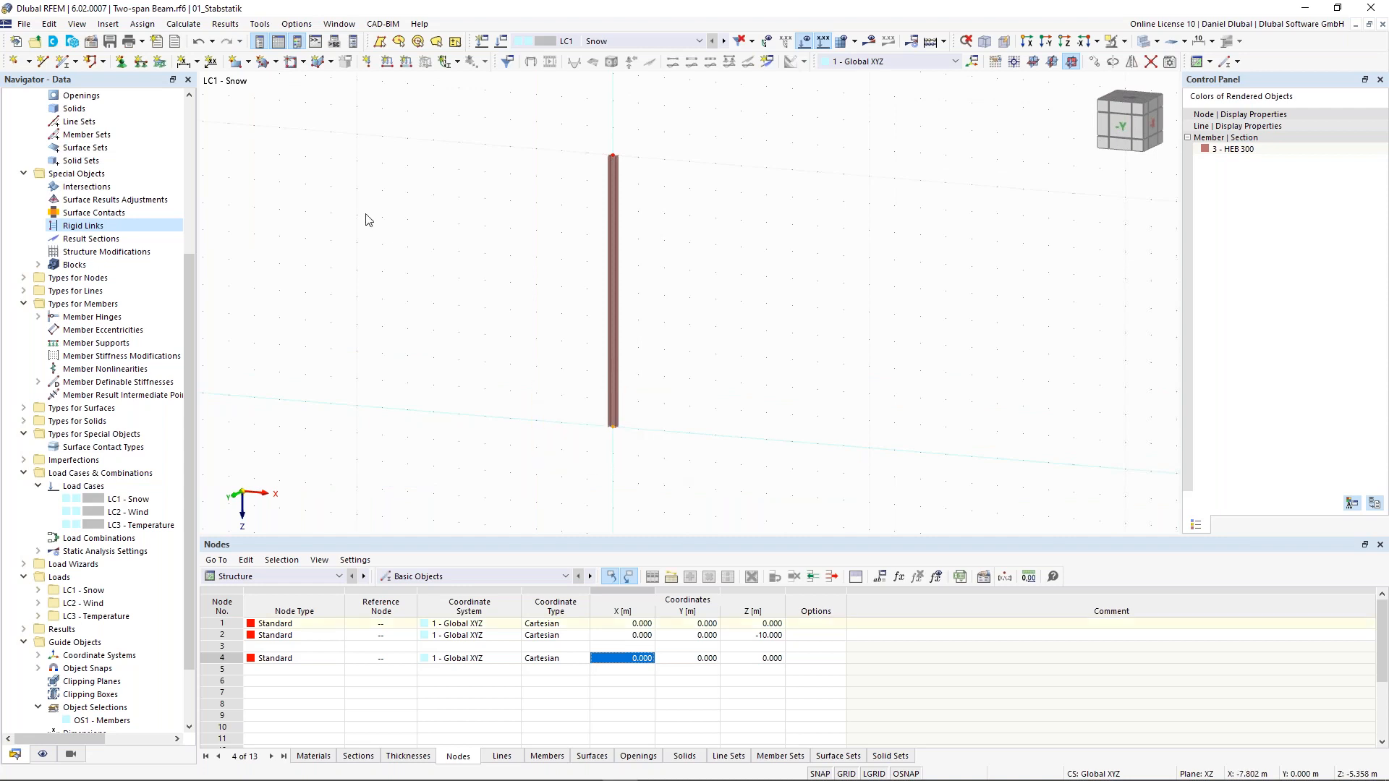
left_click(143, 63)
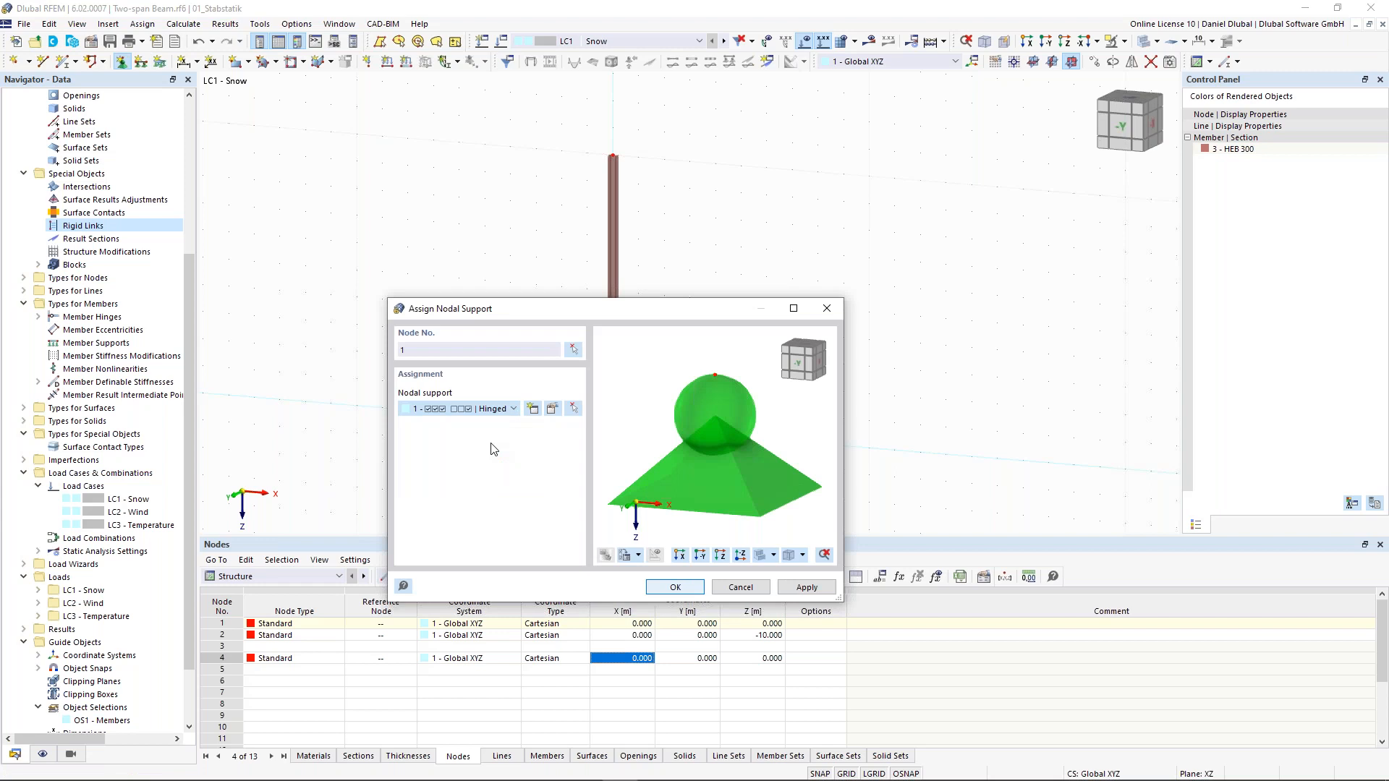
left_click(491, 449)
left_click(675, 587)
middle_click_drag(590, 123, 616, 146, "ctrl")
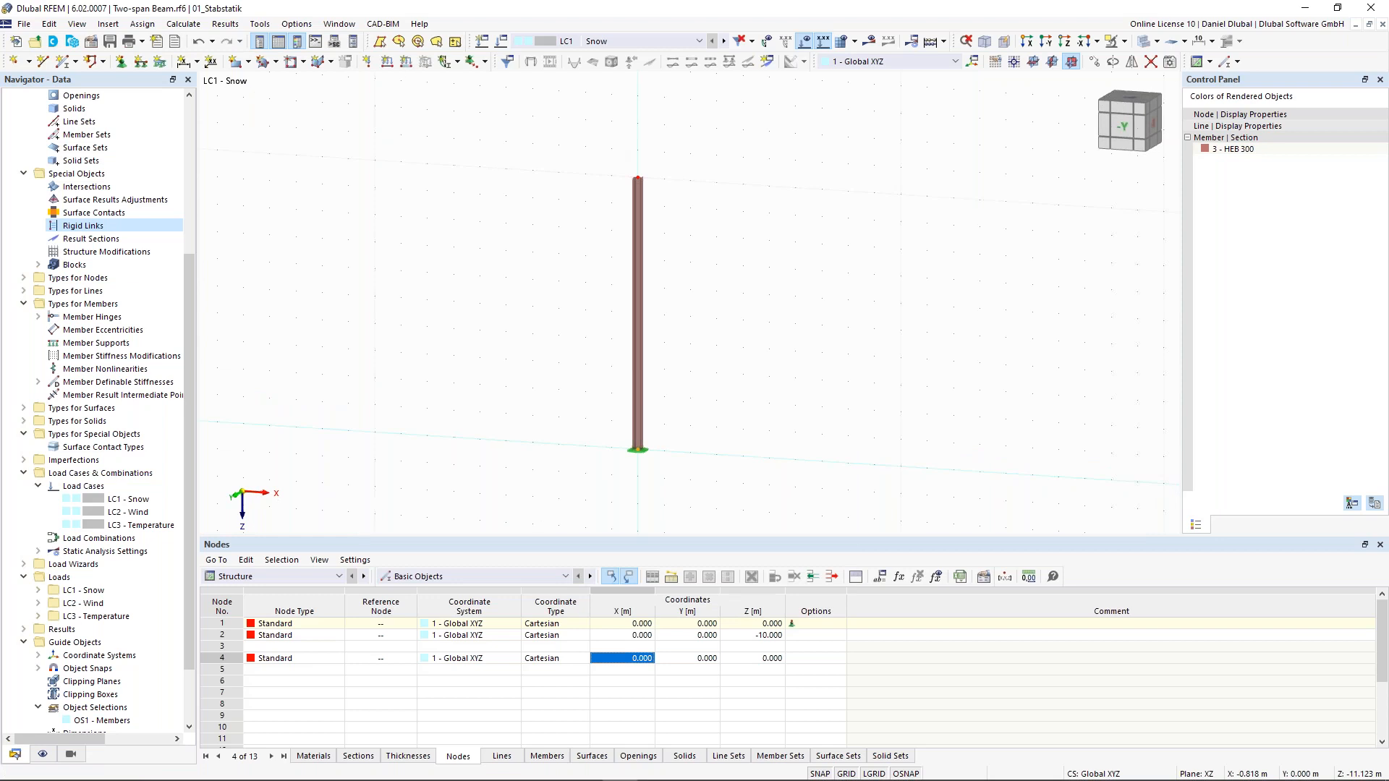
Step: Create a nodal load of FX 10 kN and FZ 100 kN in LC1 - Snow and assign it to the column's top node
left_click(367, 61)
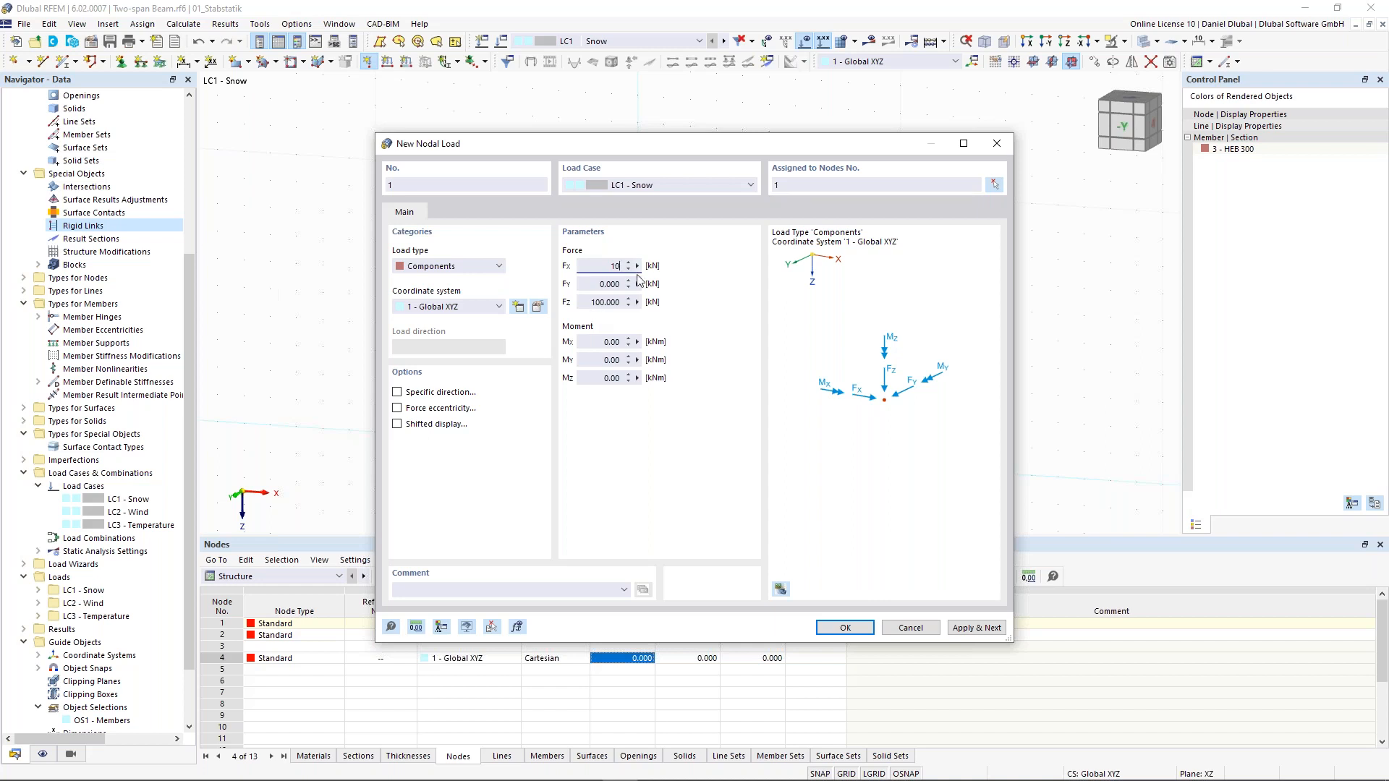
left_click(837, 629)
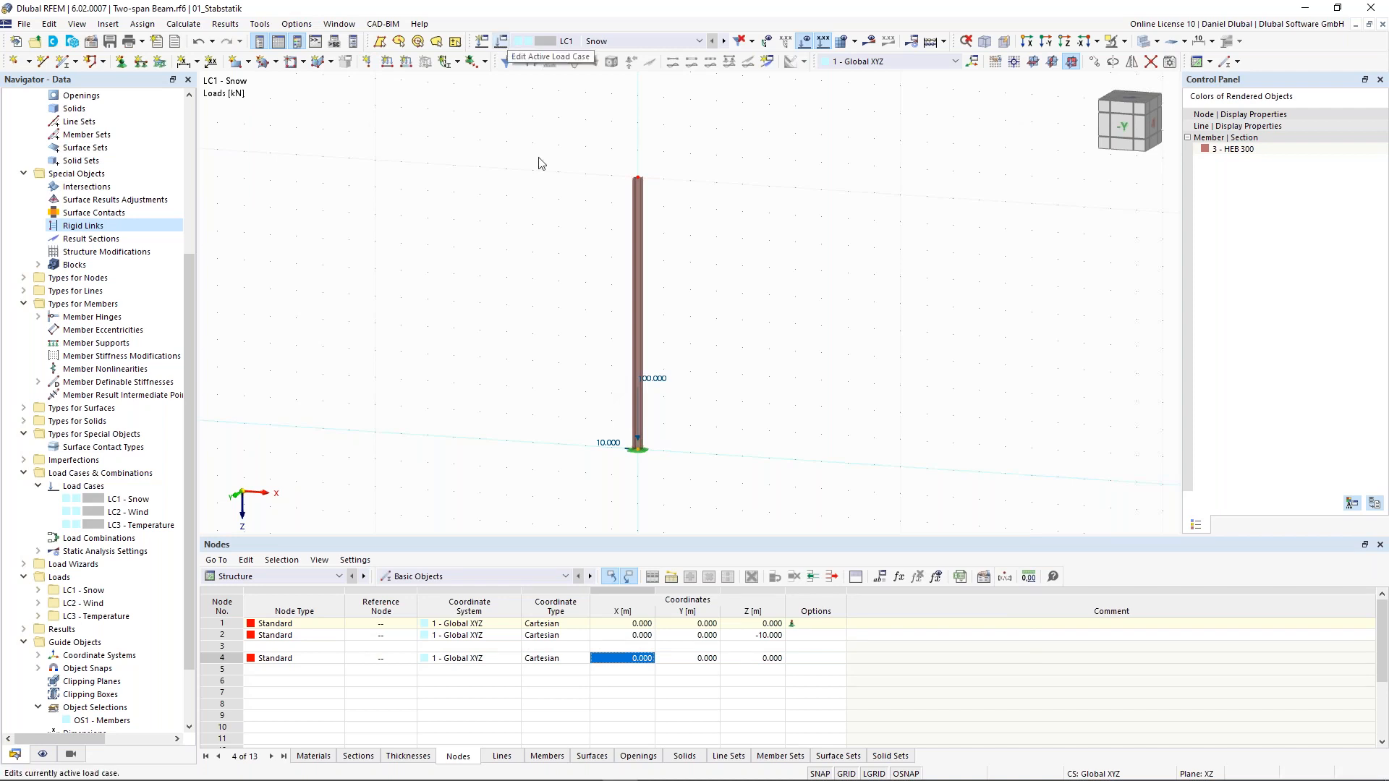
left_click(658, 378)
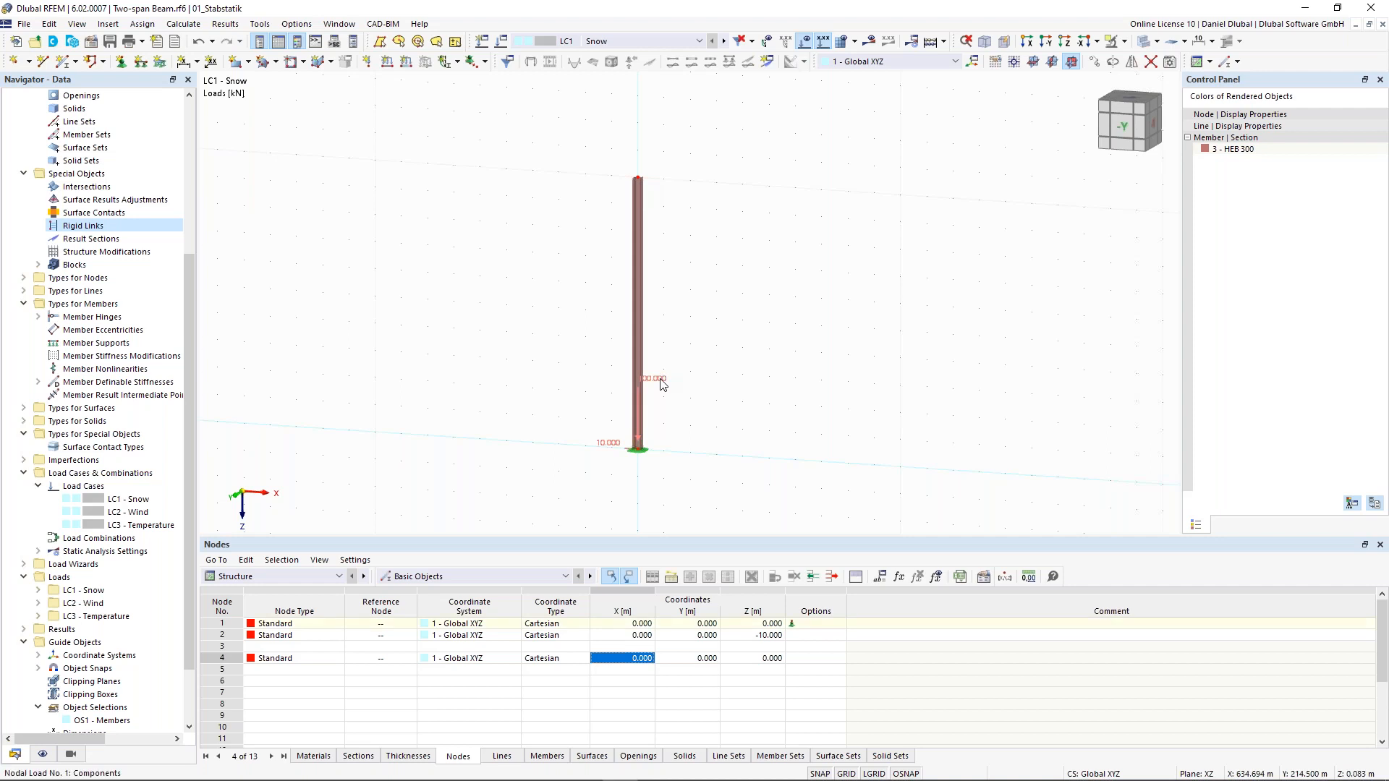
double_click(660, 383)
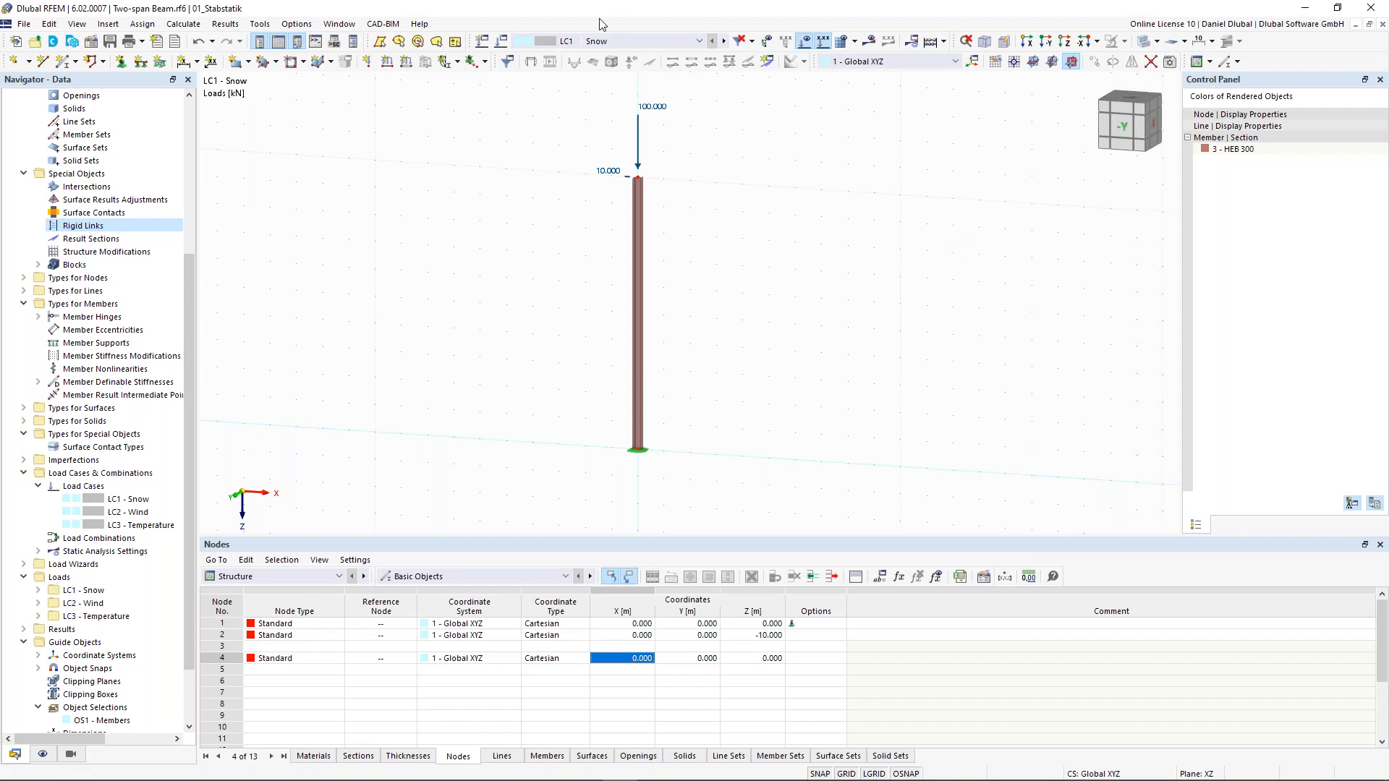
Step: Delete the load cases LC2 Wind and LC3 Temperature from the load case list
left_click(504, 42)
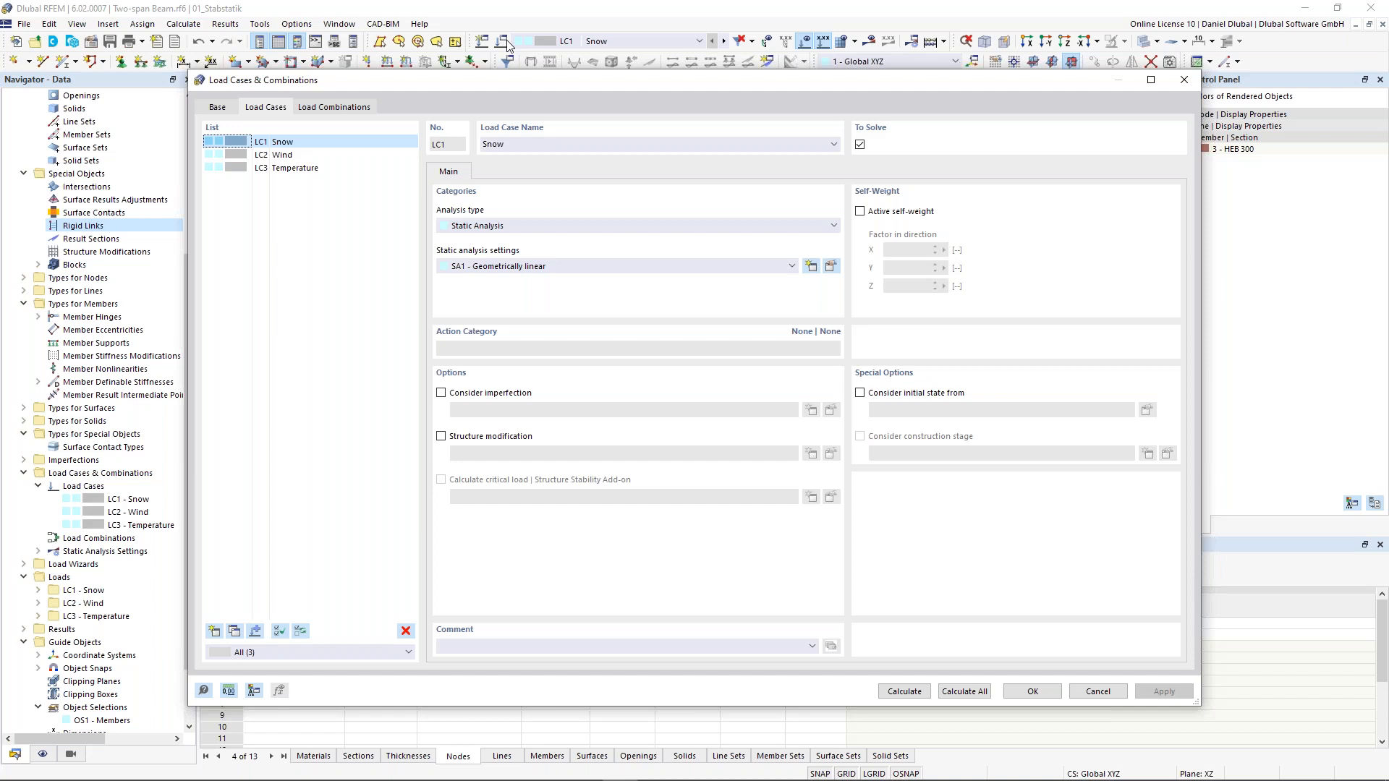
left_click(310, 155)
left_click(307, 167, "shift")
left_click(406, 631)
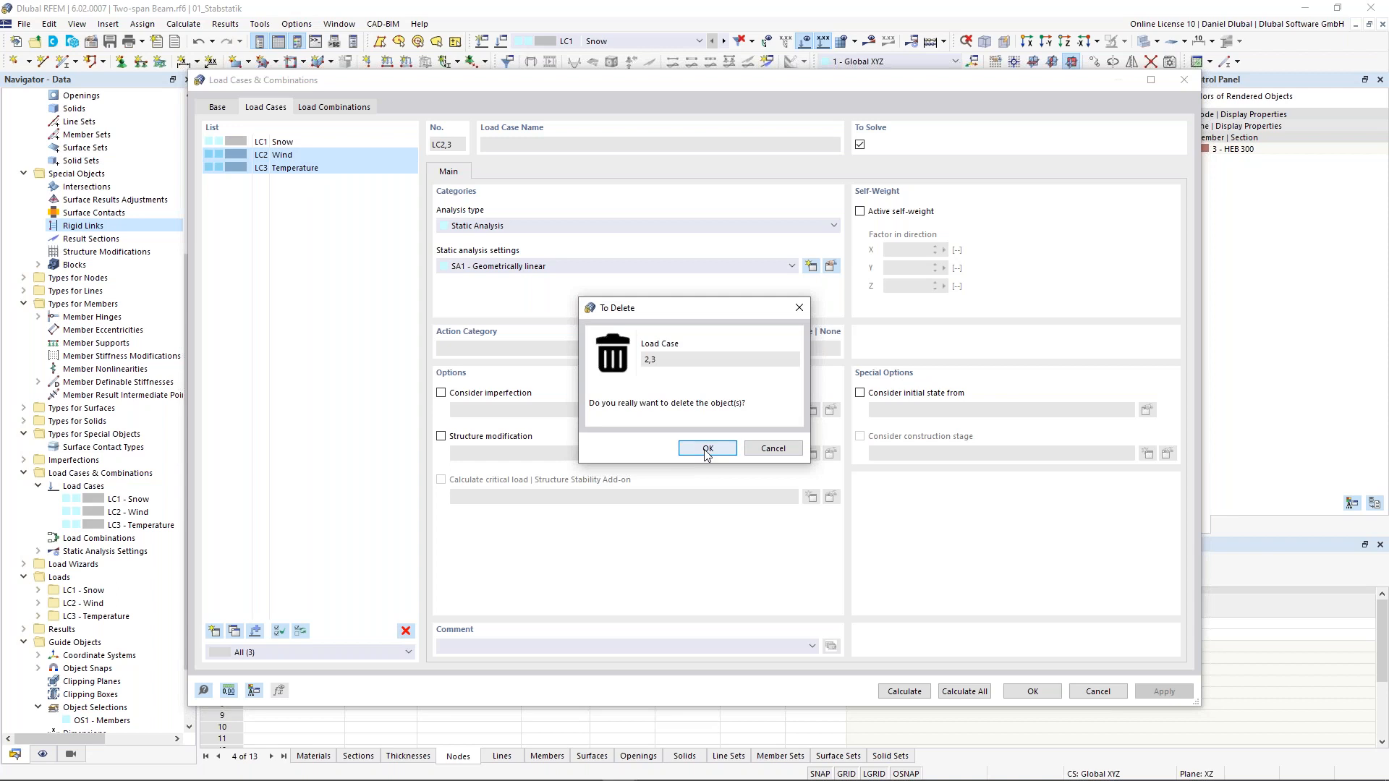
left_click(707, 449)
Step: Rename load case LC1 as "Theory I. Order"
left_click(530, 145)
type("Theory I.")
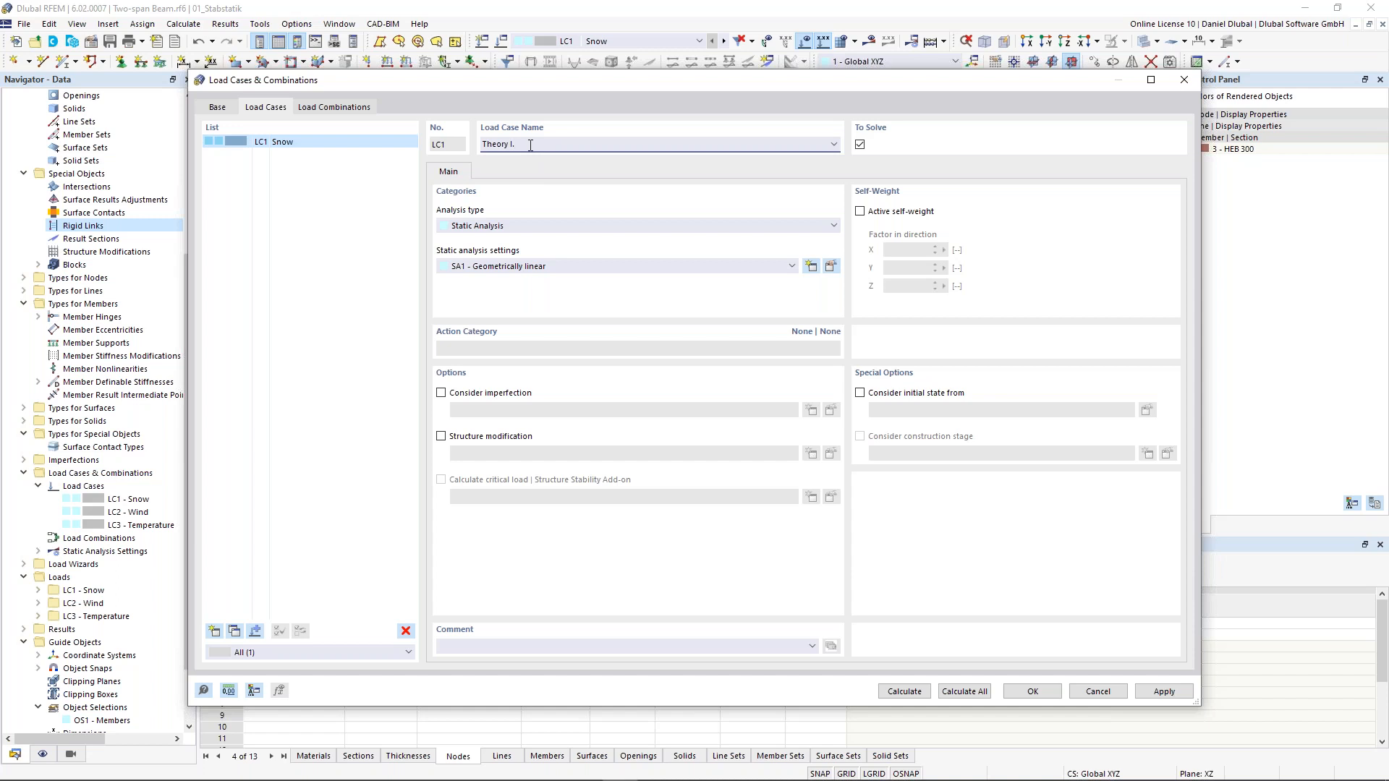
type(" Order")
Step: Copy load case LC1 and rename the copy LC2 as "Theory II. Order"
left_click(234, 631)
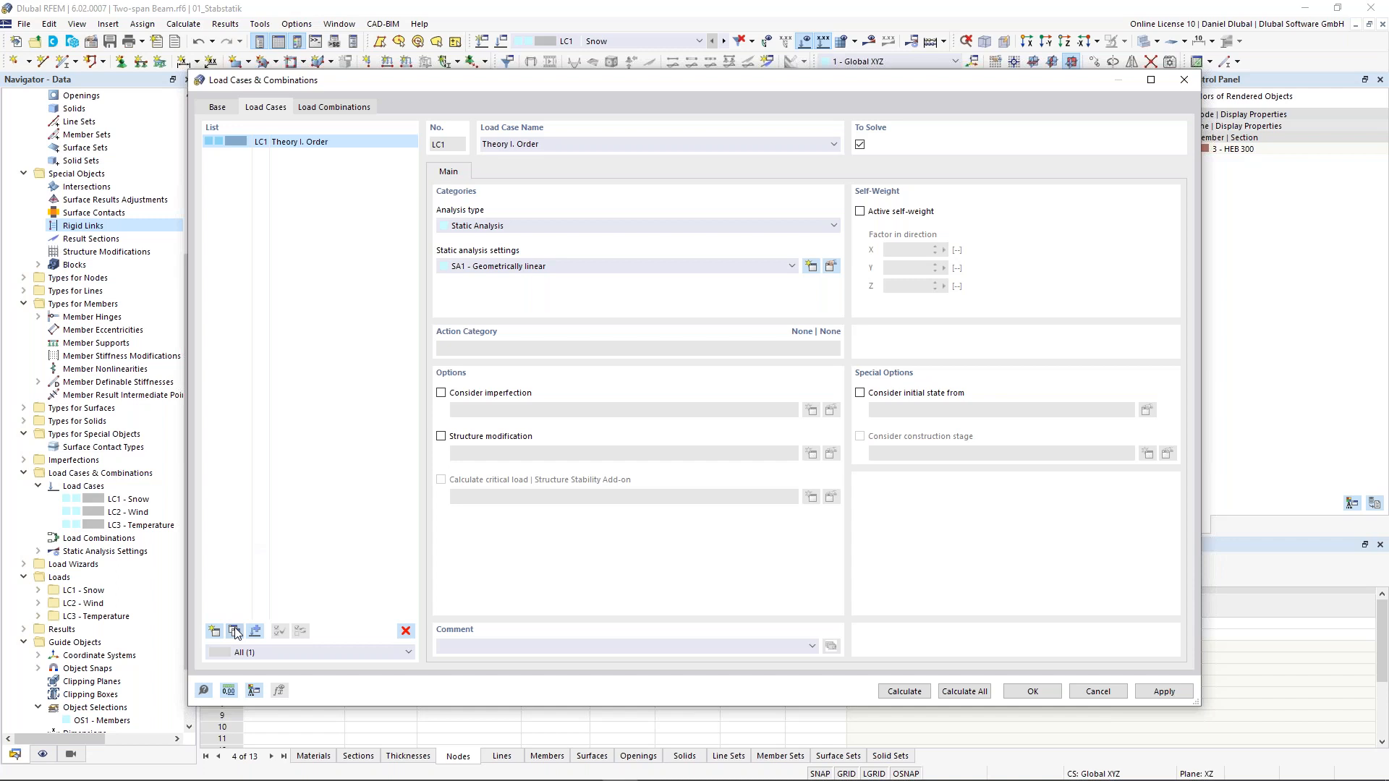
left_click(508, 144)
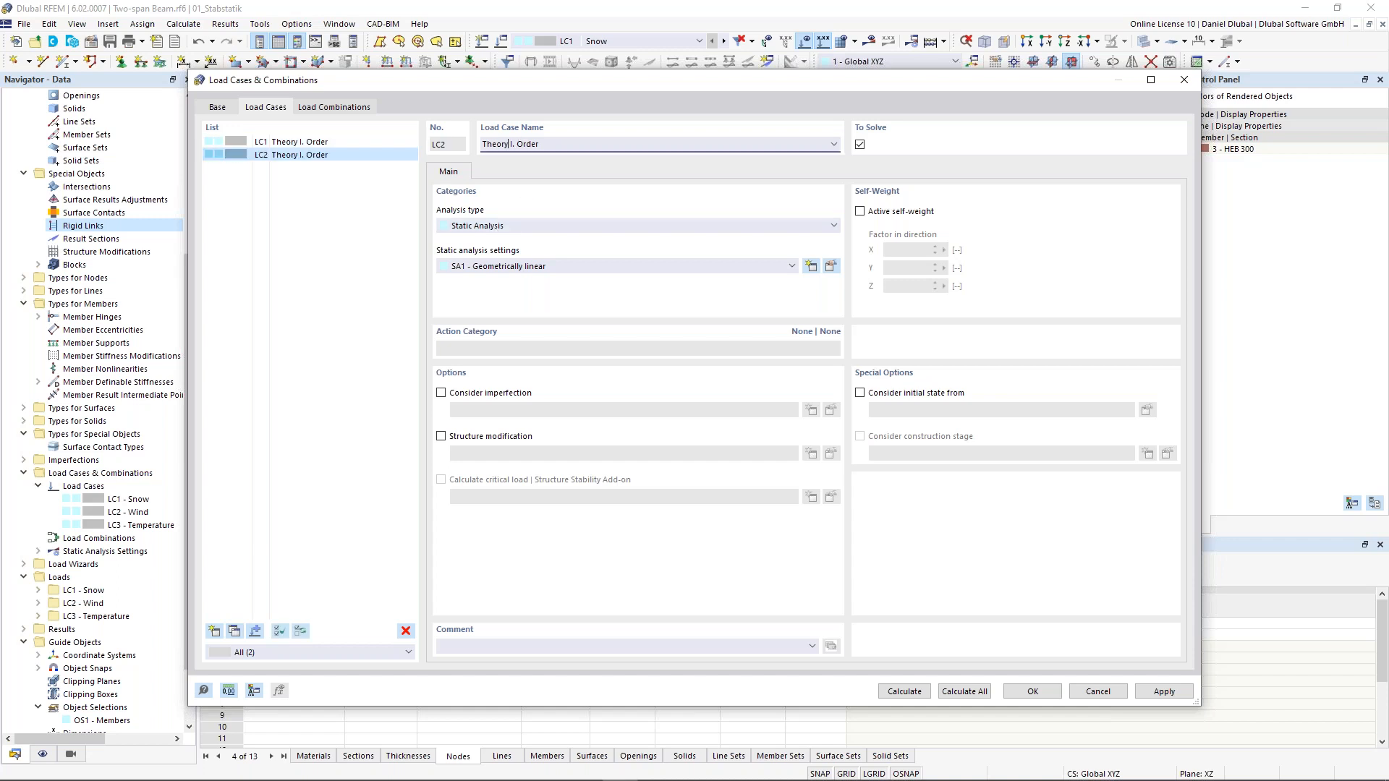
type("I")
Step: Assign static analysis settings SA2 - Second-order (P-Δ) | Picard | 100 | 1 to LC2 and accept the load case settings
left_click(364, 142)
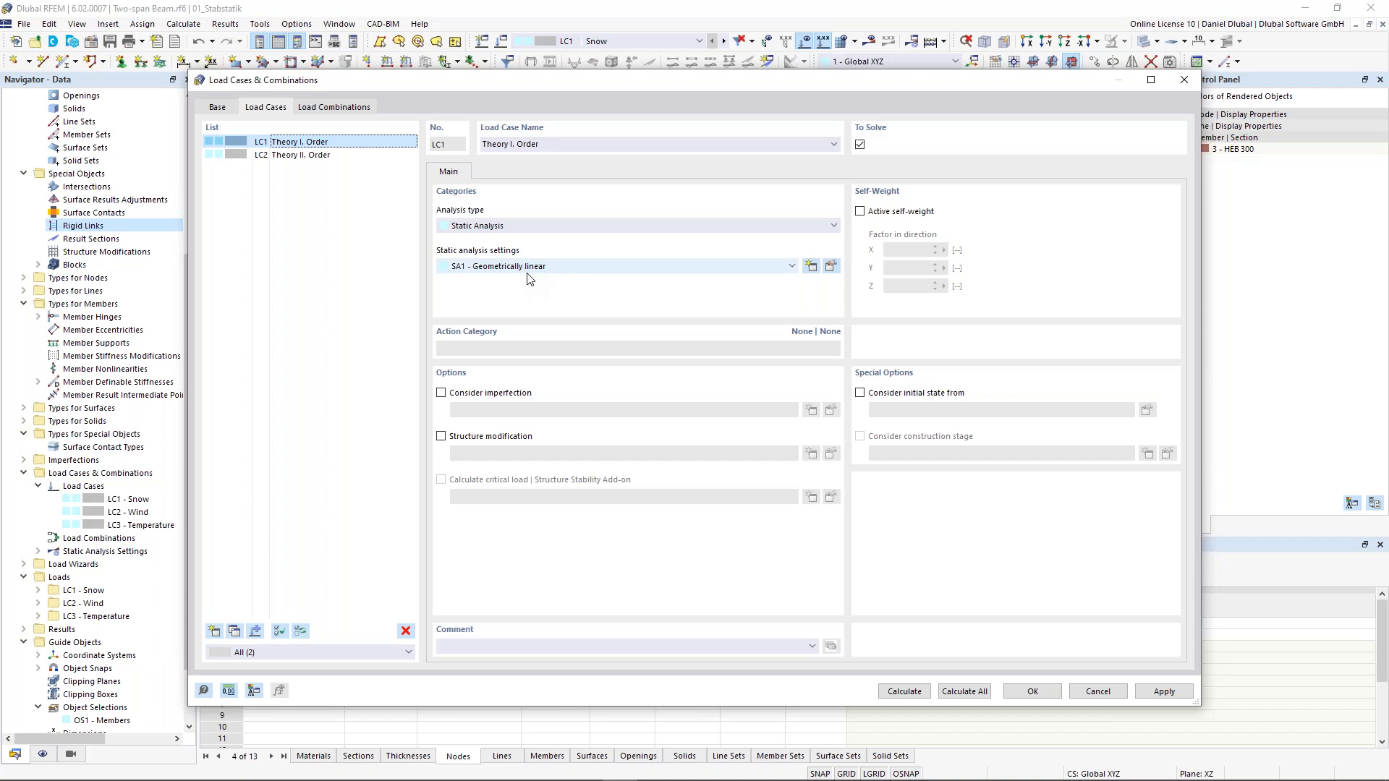
left_click(331, 154)
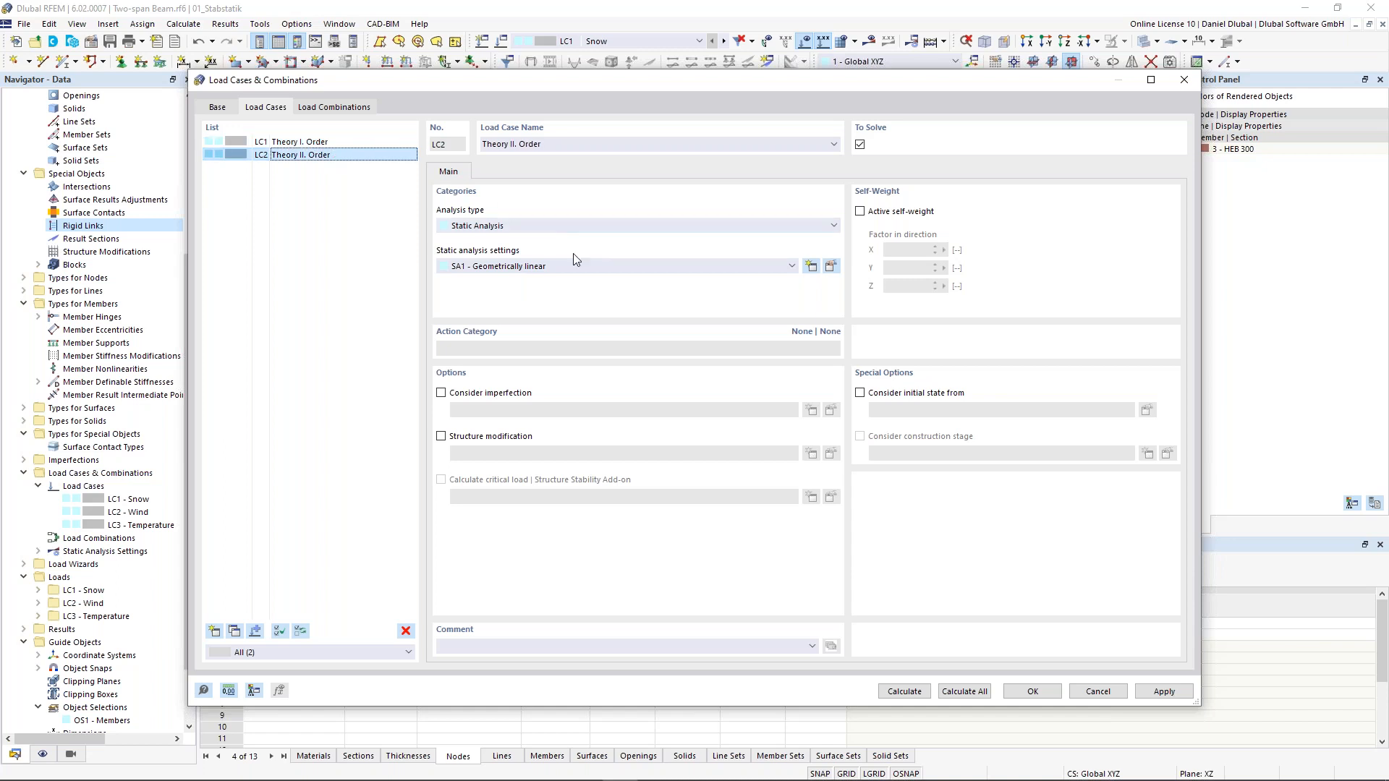
left_click(581, 268)
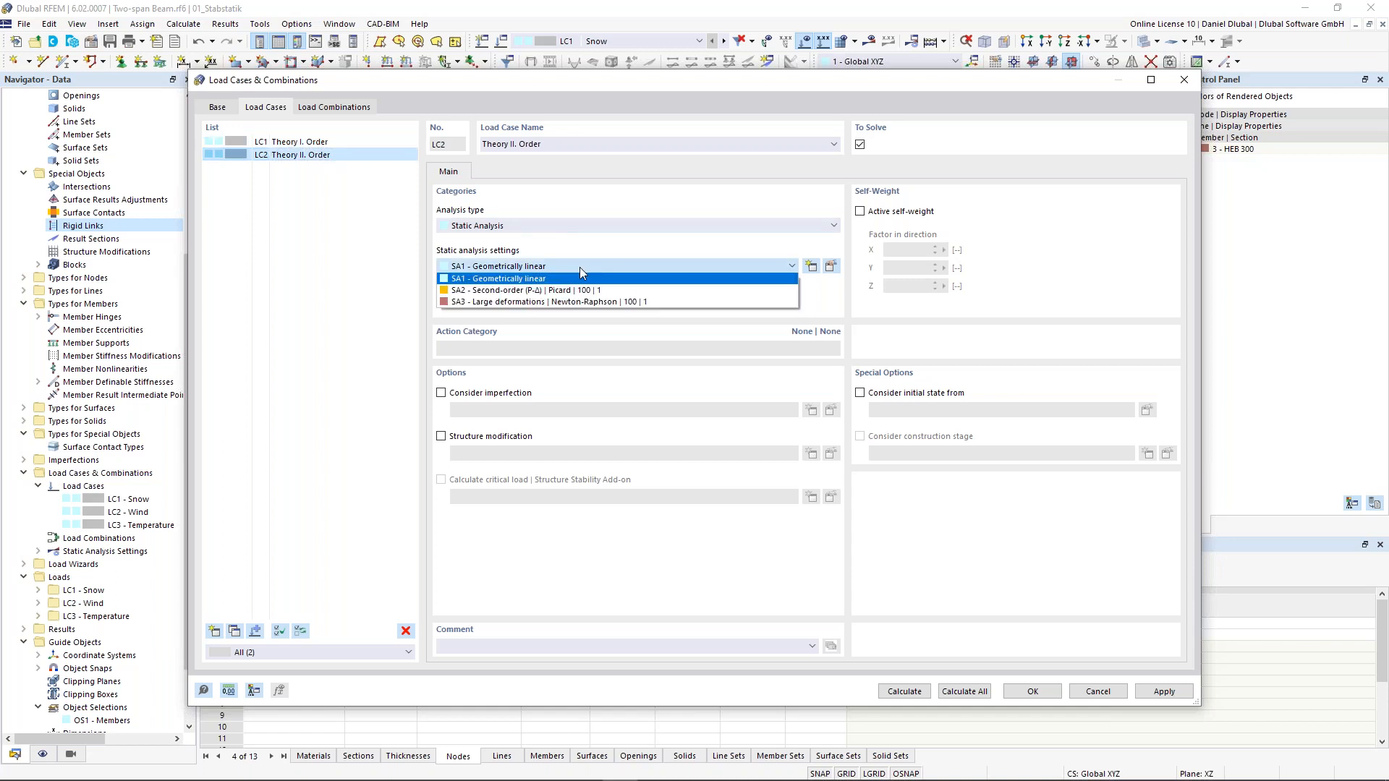
left_click(504, 291)
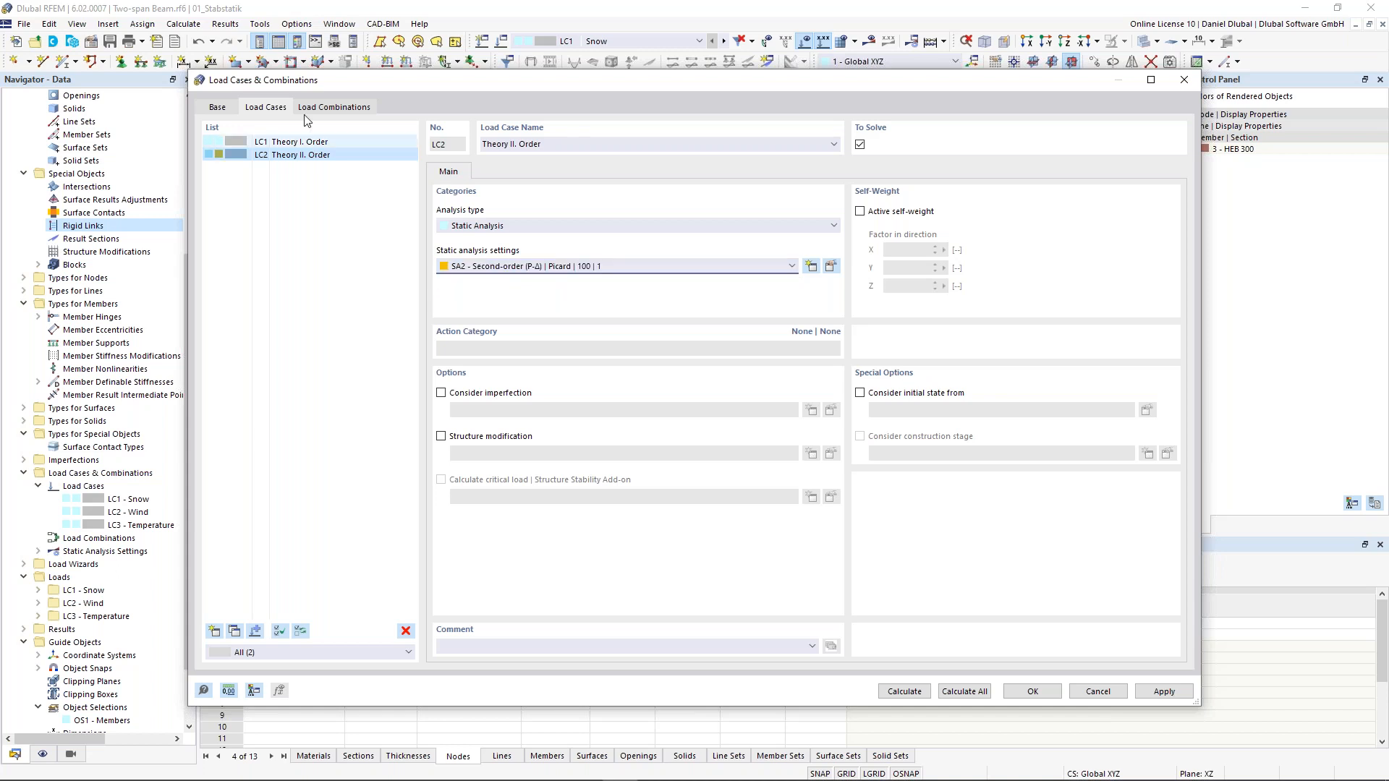
left_click(278, 145)
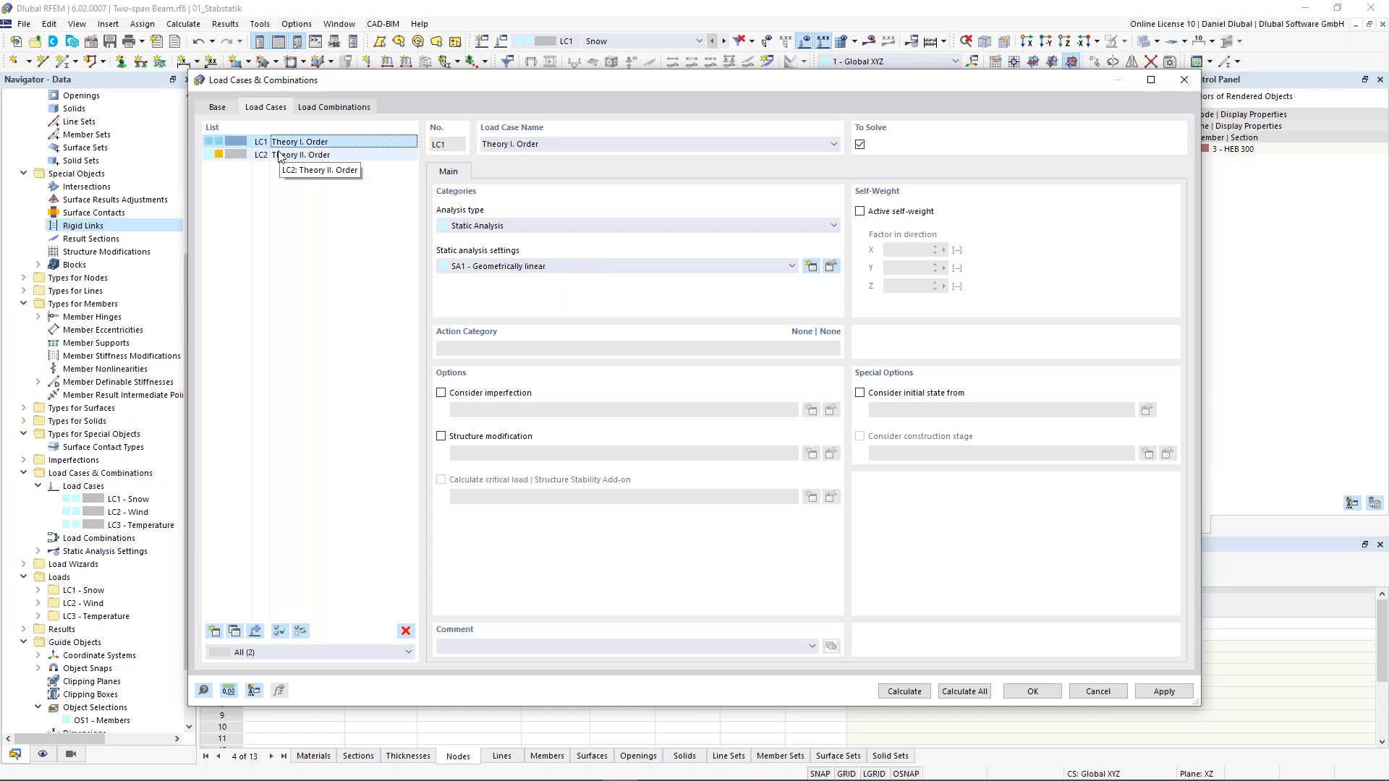
left_click(1026, 692)
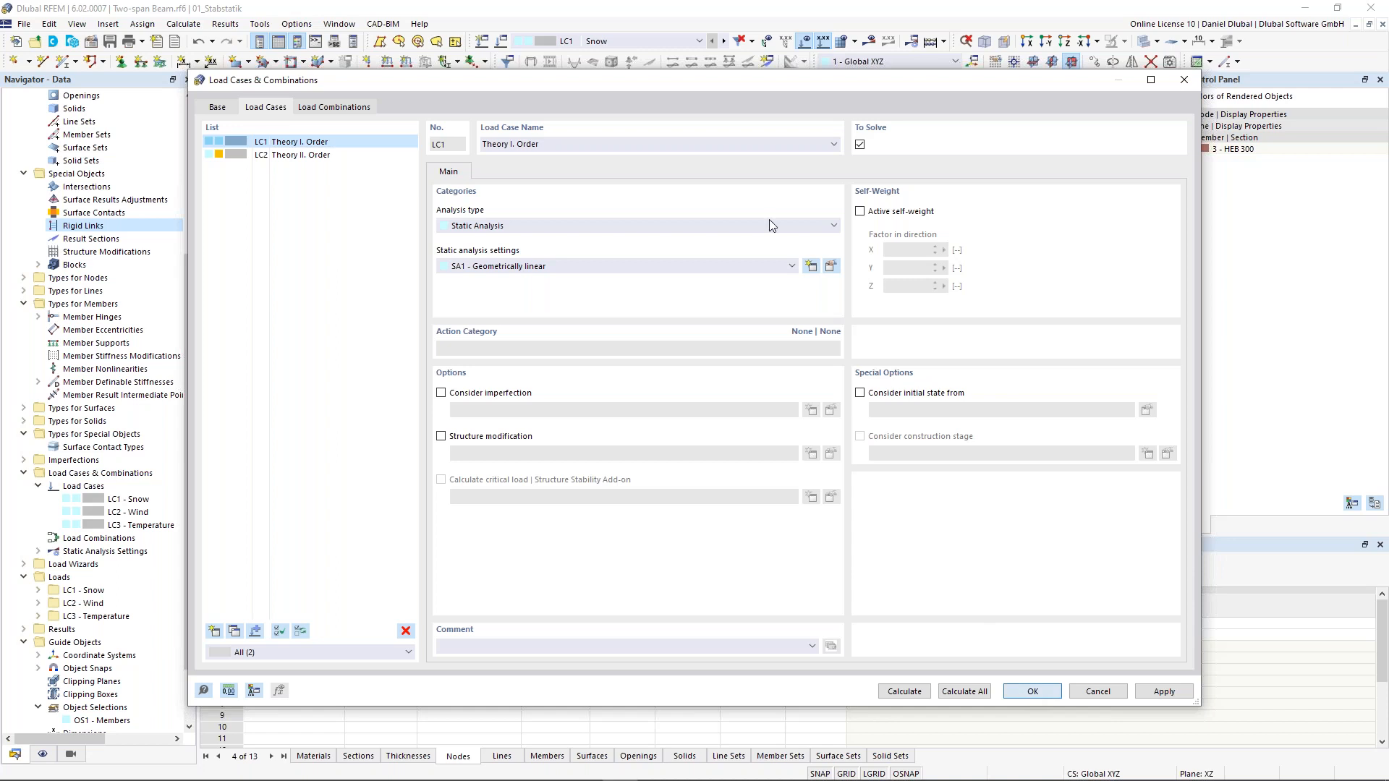
Step: Check the loads in both load cases and calculate the column model
left_click(724, 42)
left_click(714, 42)
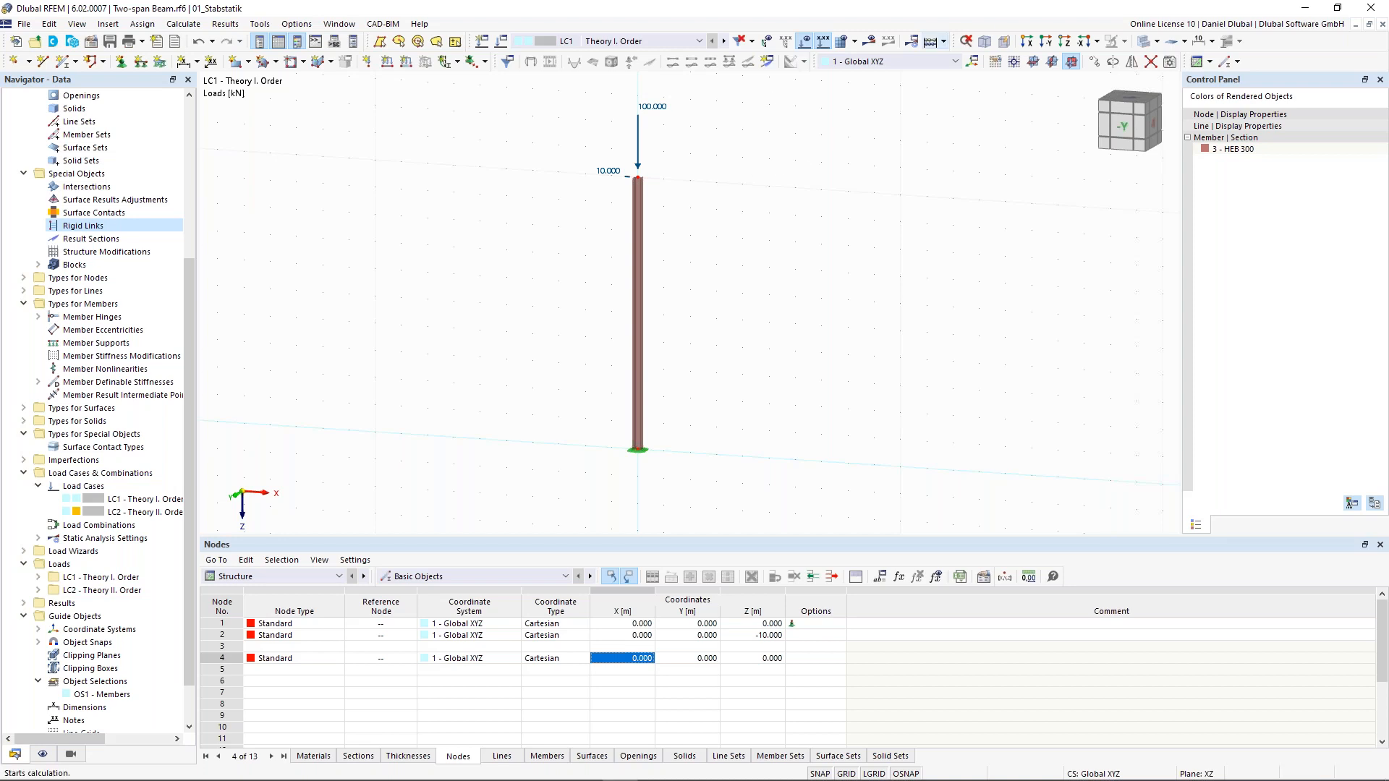
left_click(966, 42)
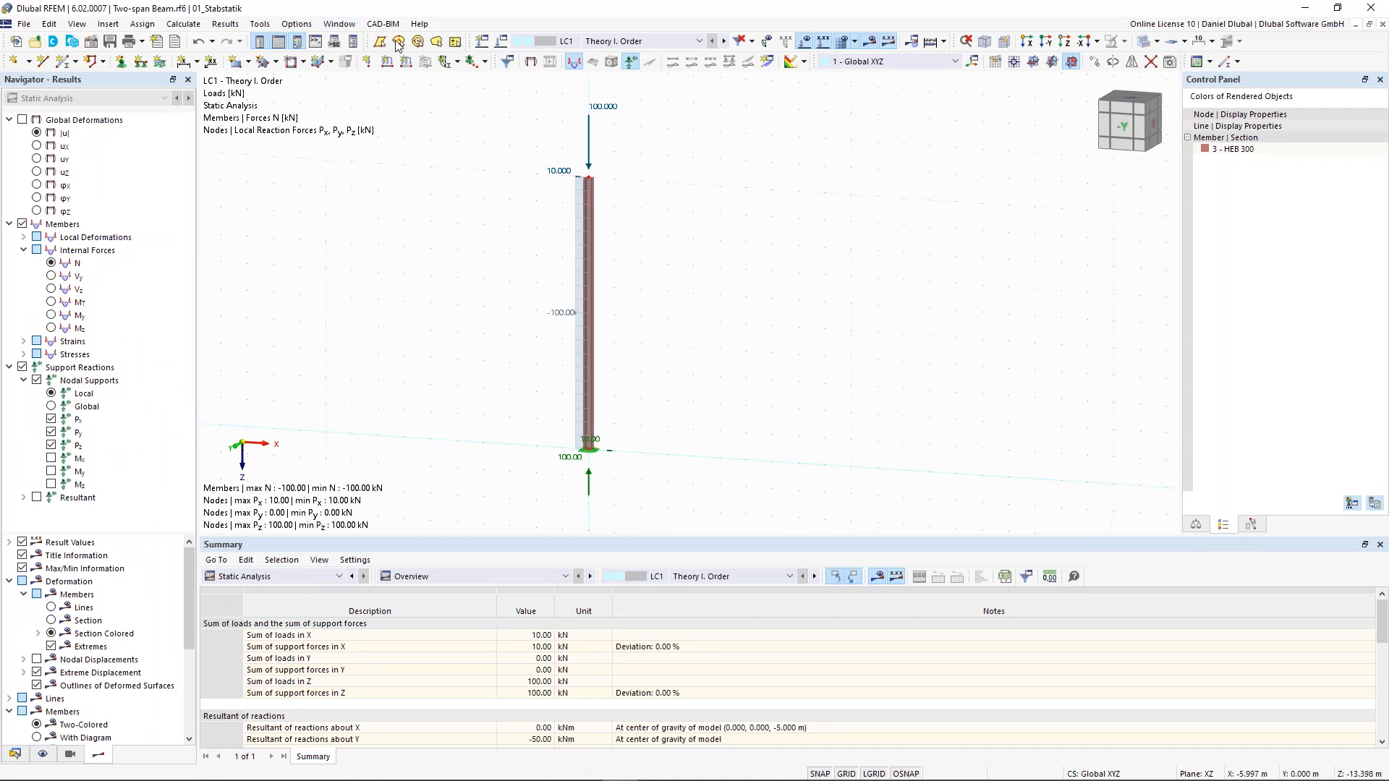
Step: Tile the model windows vertically and minimize the Hallenrahmen model so only the three column views are arranged side by side
left_click(339, 24)
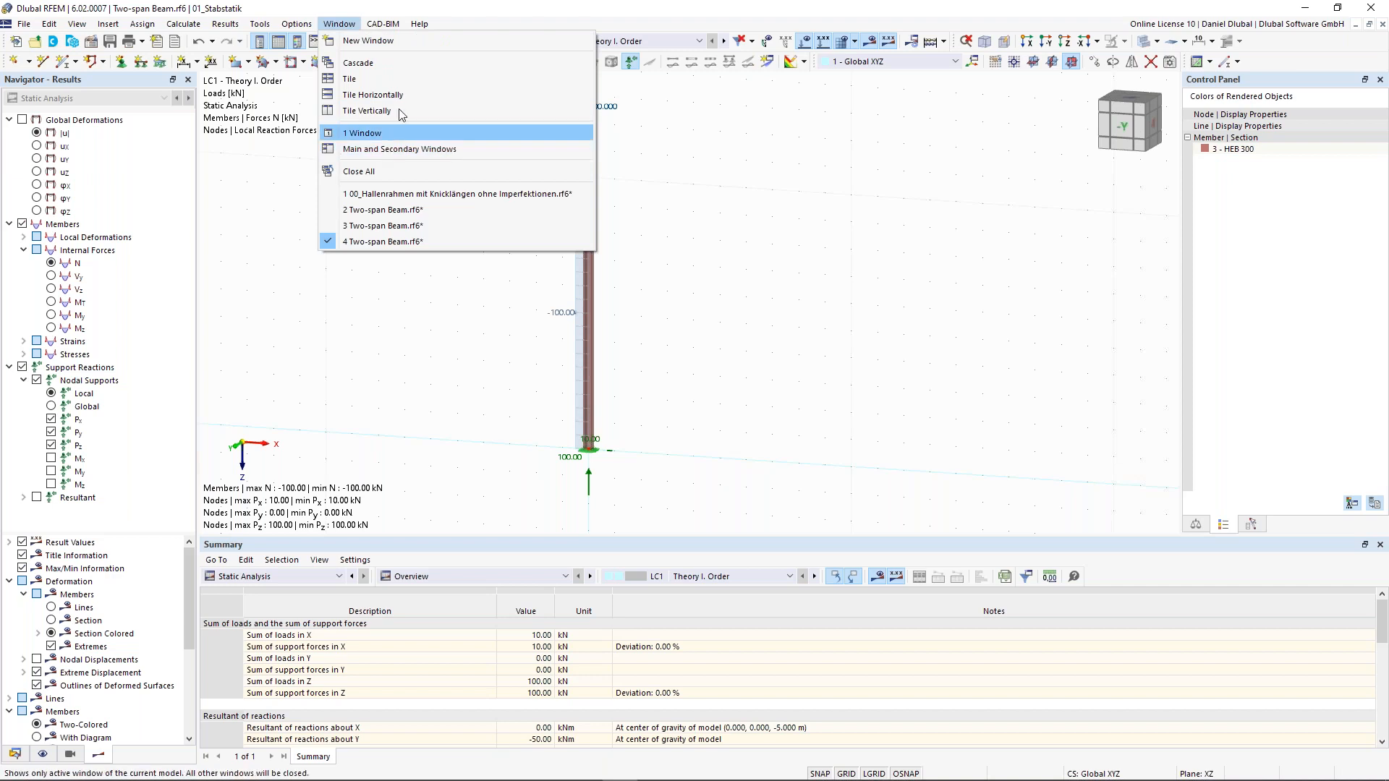
left_click(399, 111)
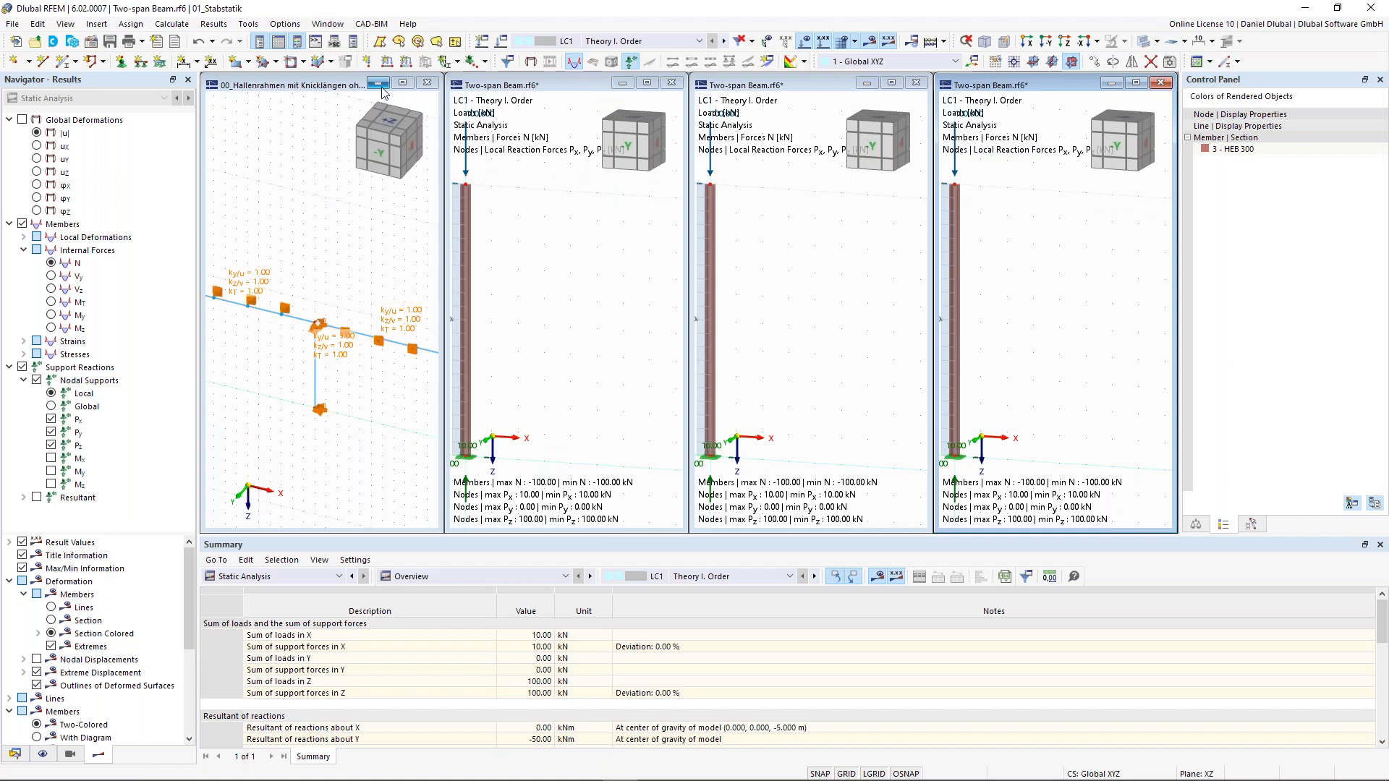
left_click(379, 84)
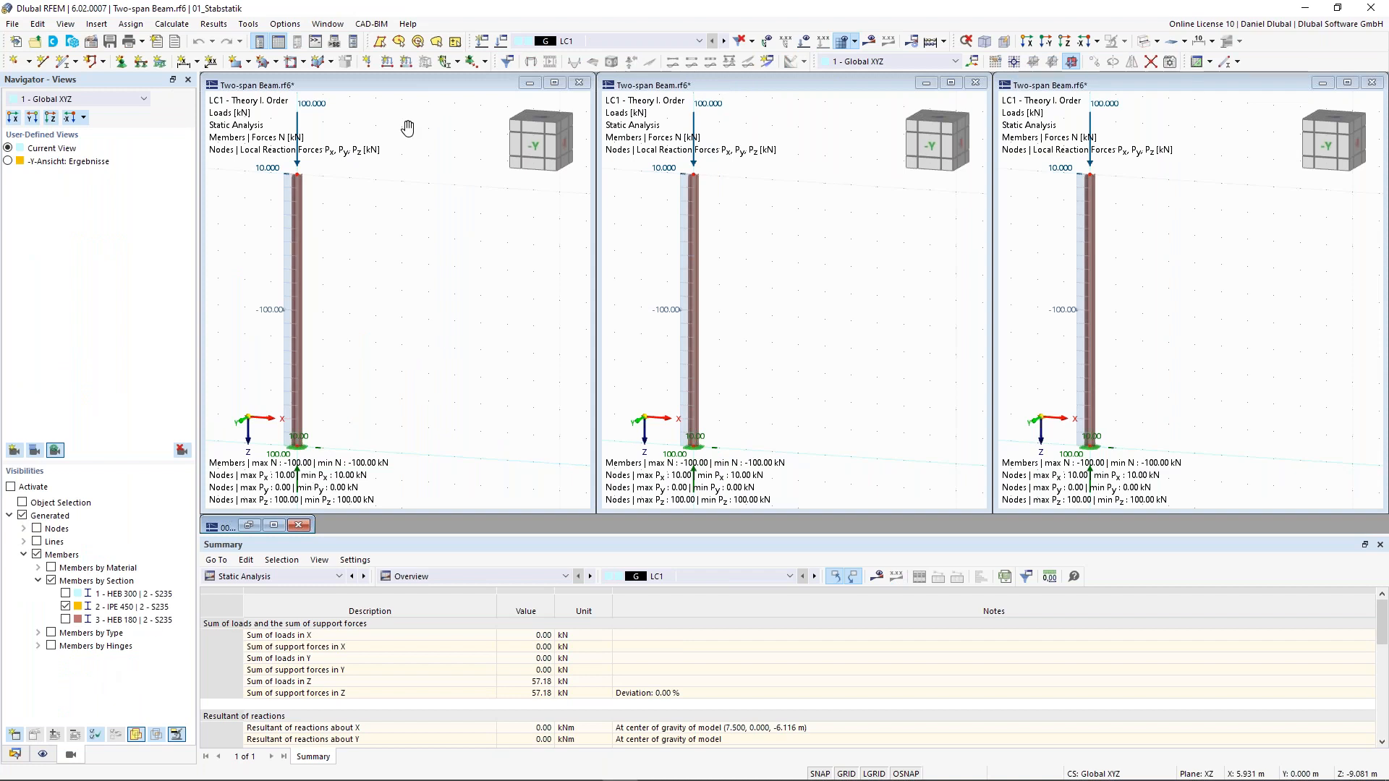
left_click(413, 86)
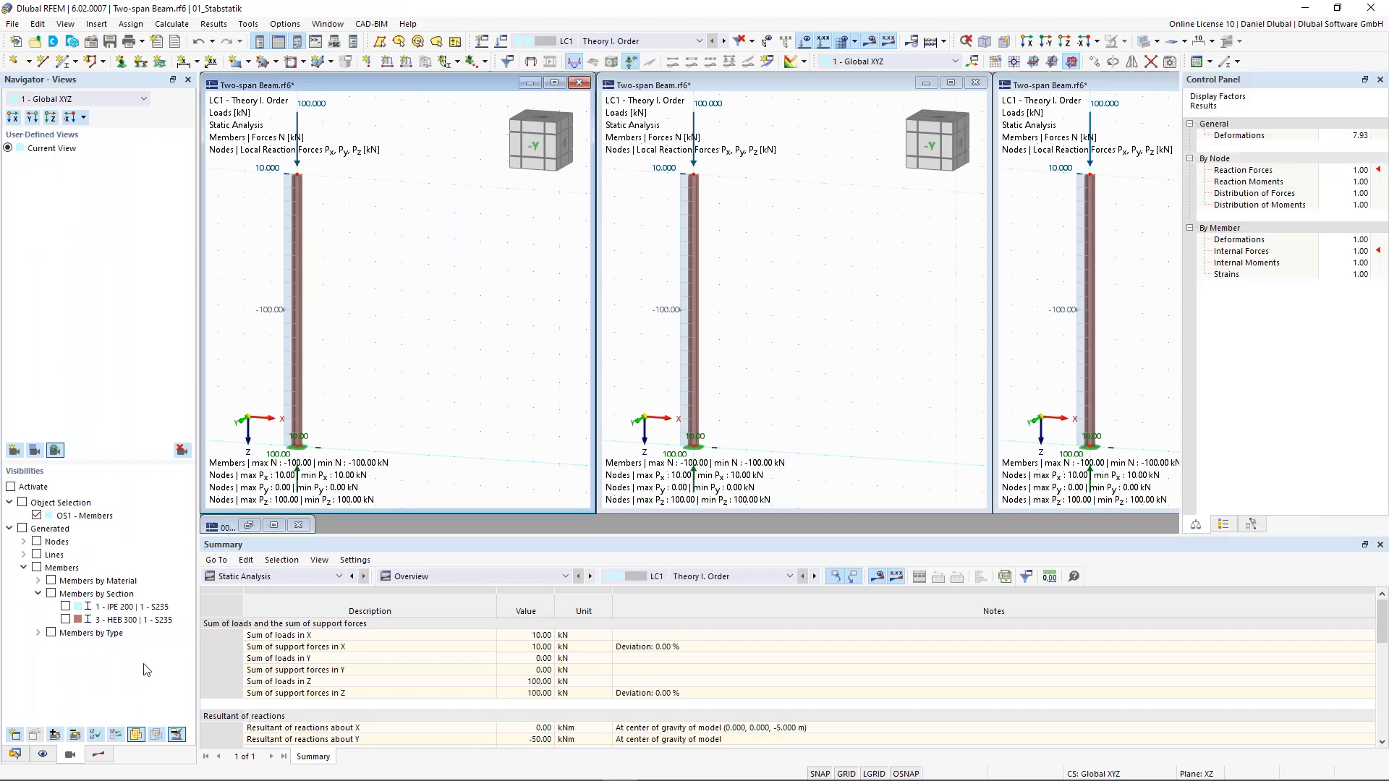
Step: Hide the support reactions in all three column views and switch the second and third views to LC2 - Theory II. Order
left_click(99, 756)
left_click(23, 368)
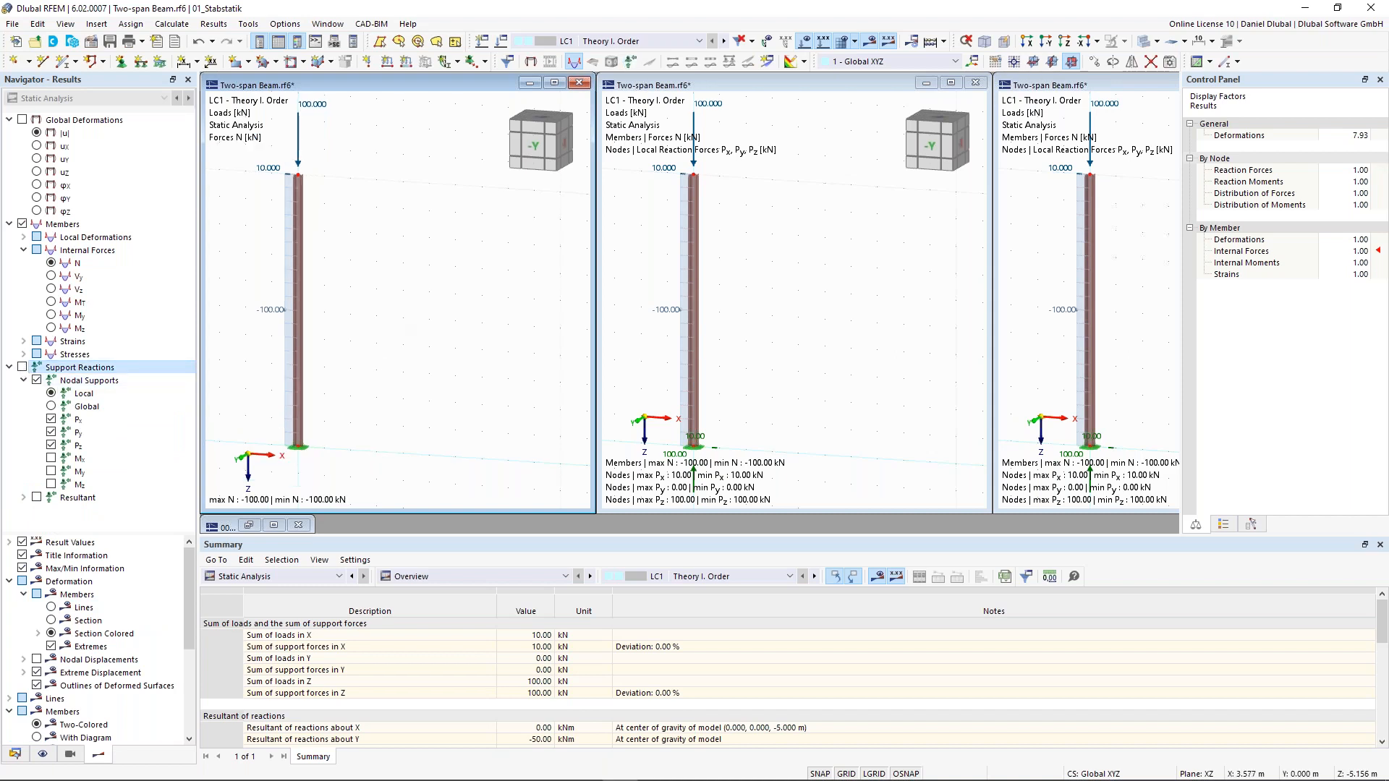
left_click(787, 79)
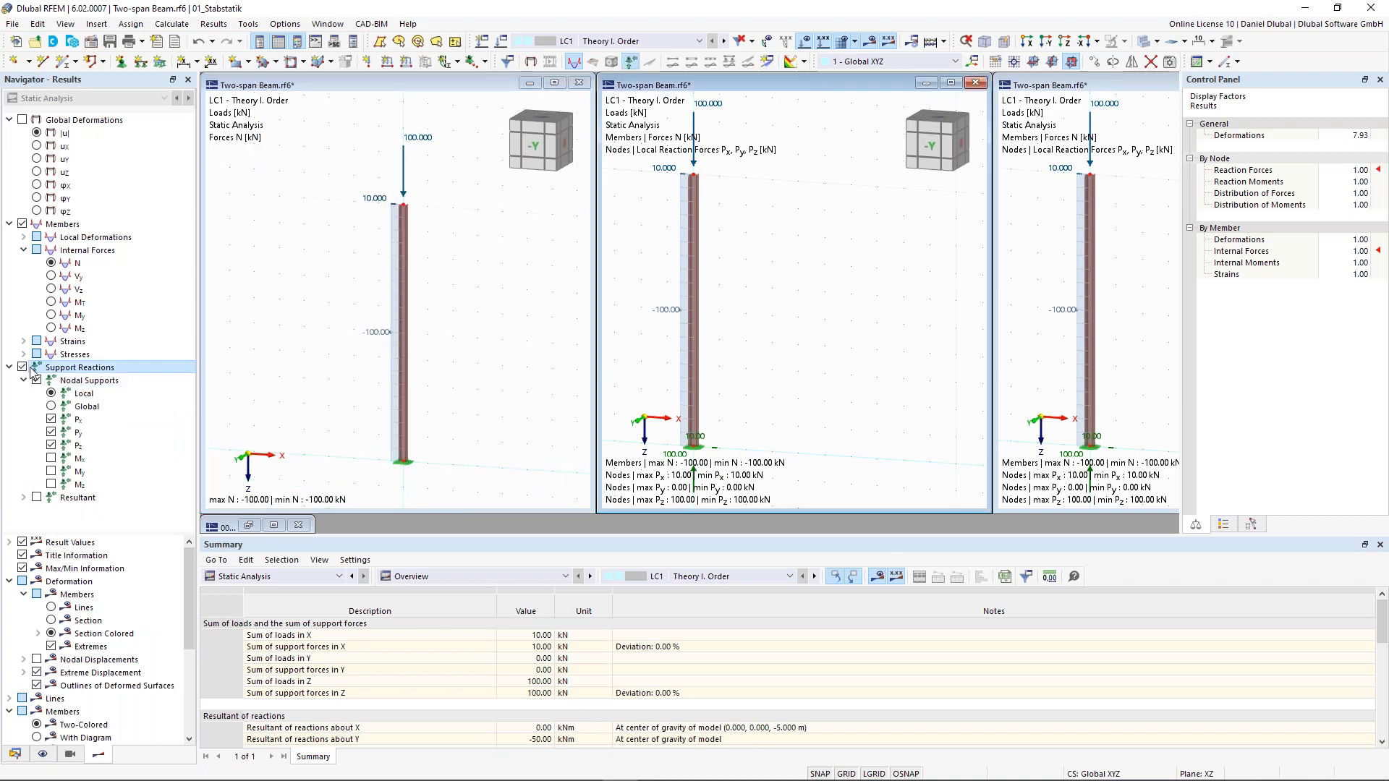
left_click(23, 368)
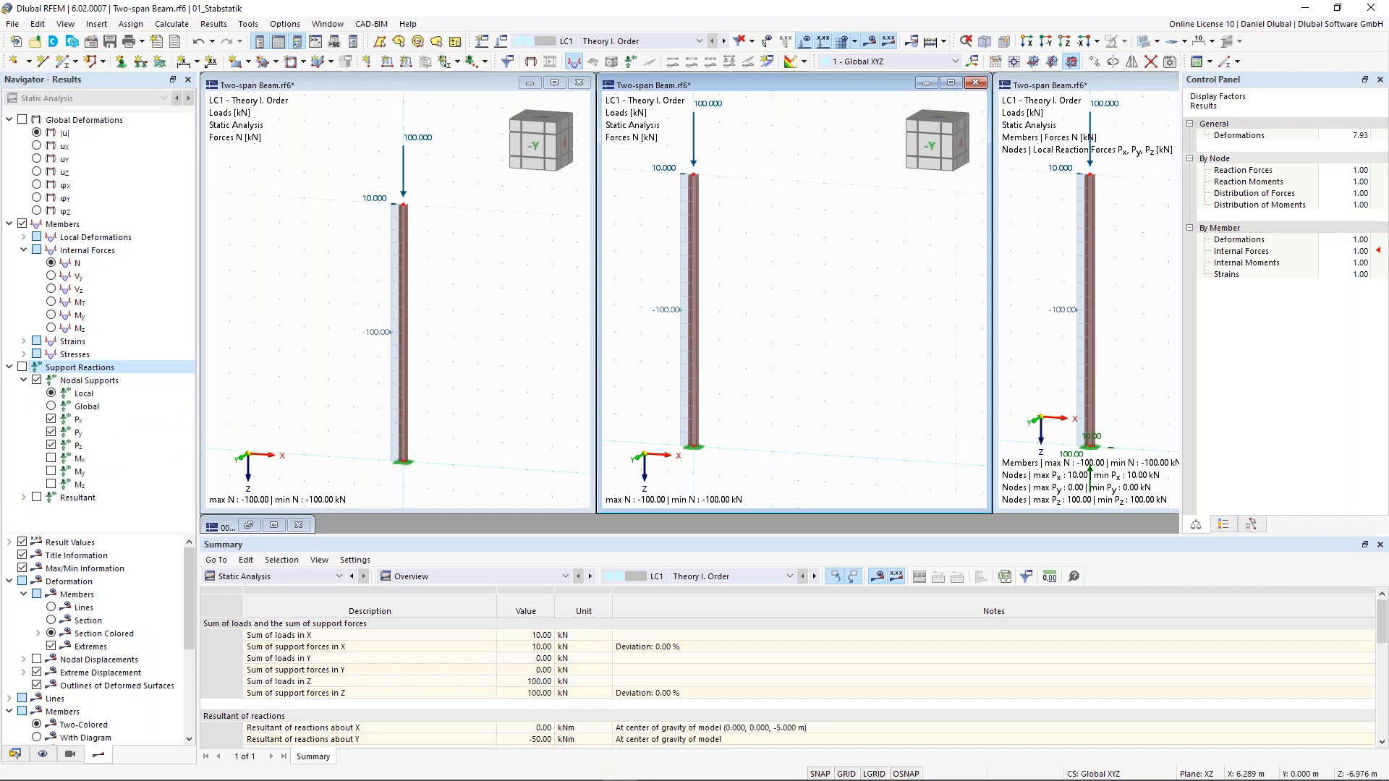
left_click(1086, 85)
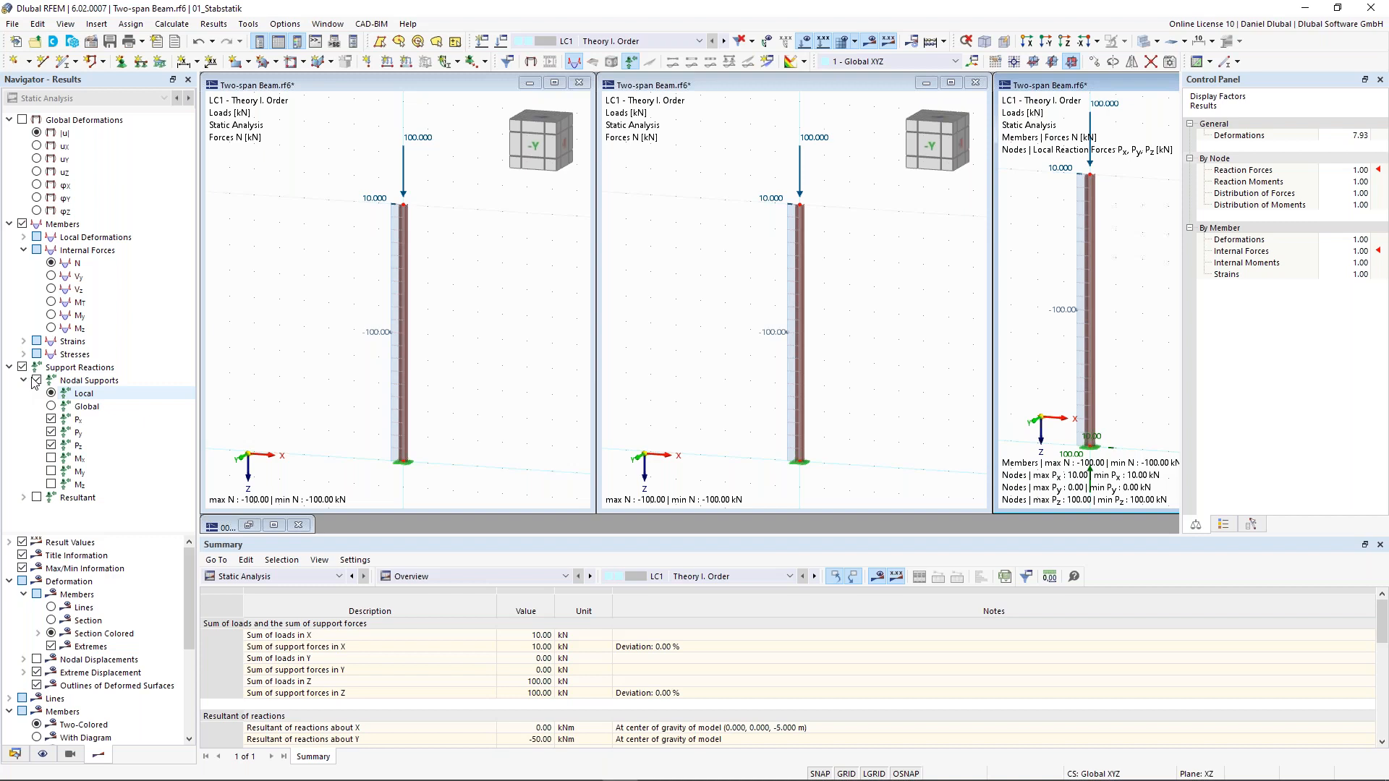
left_click(1047, 86)
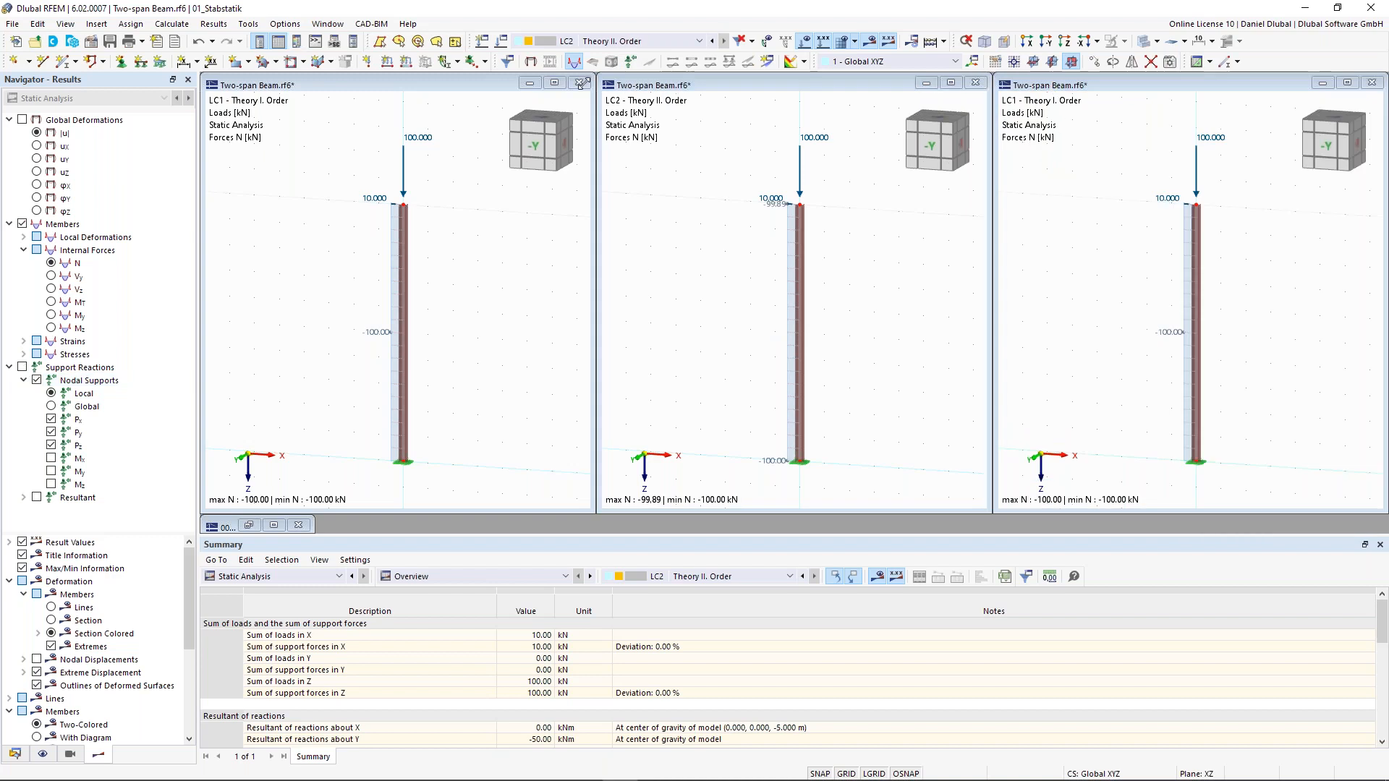
left_click(725, 42)
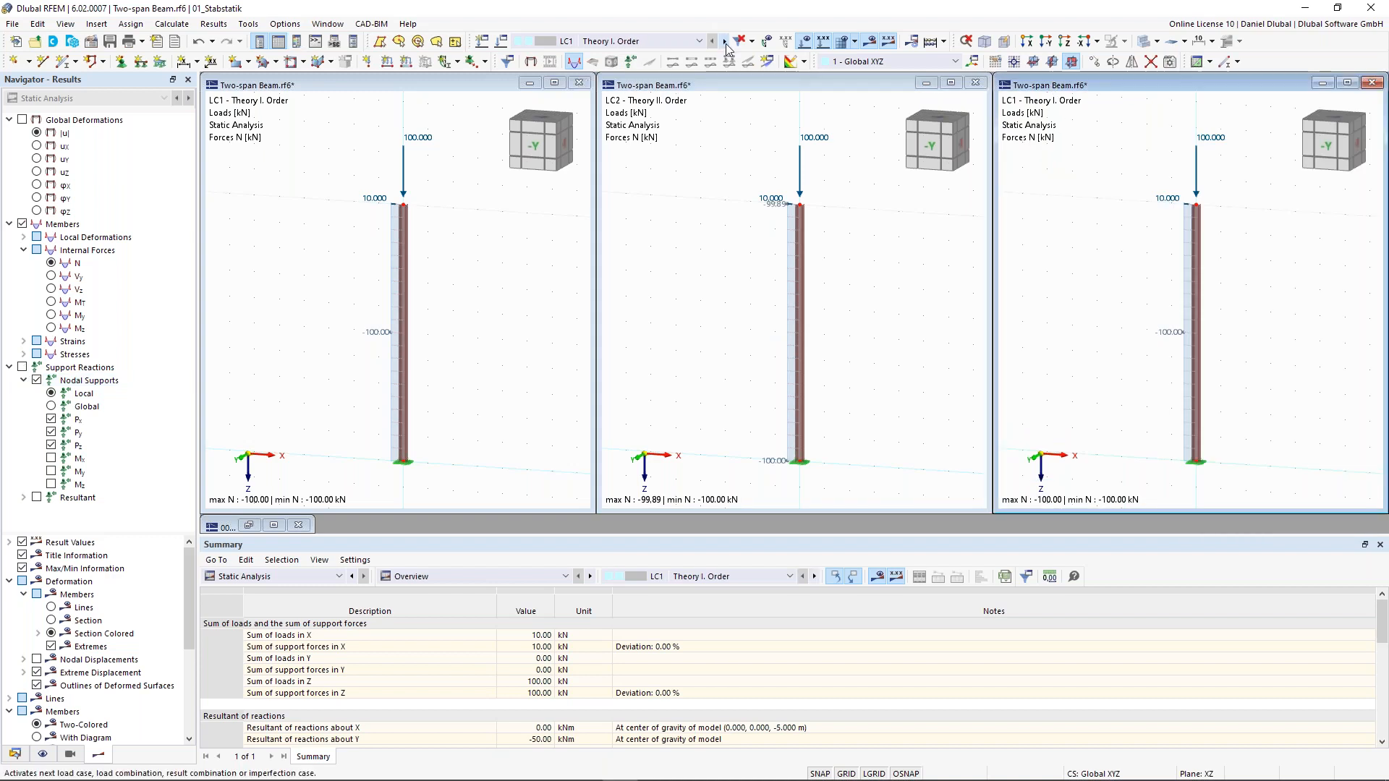
Step: Display the bending moments My in the LC1 view and the second view with LC2, and compare both diagrams
left_click(281, 278)
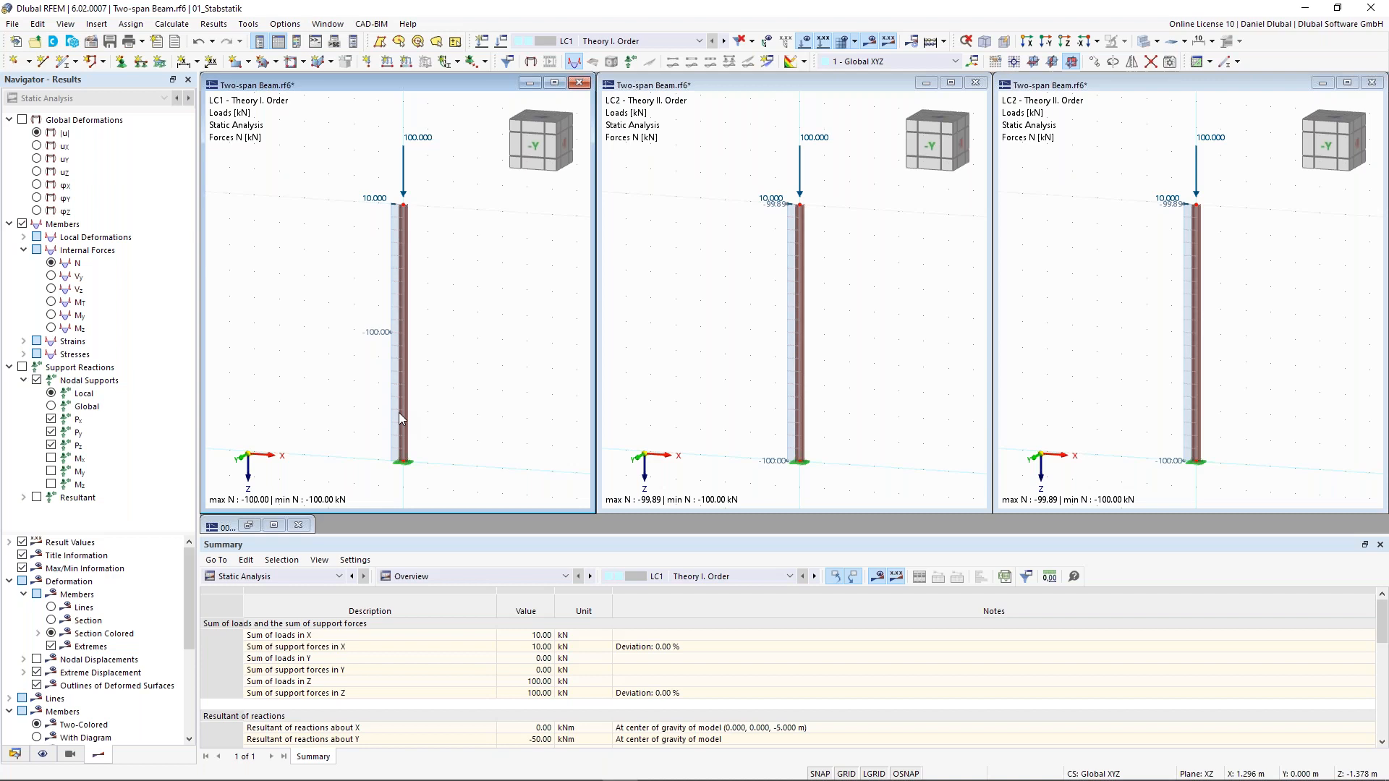
left_click(51, 315)
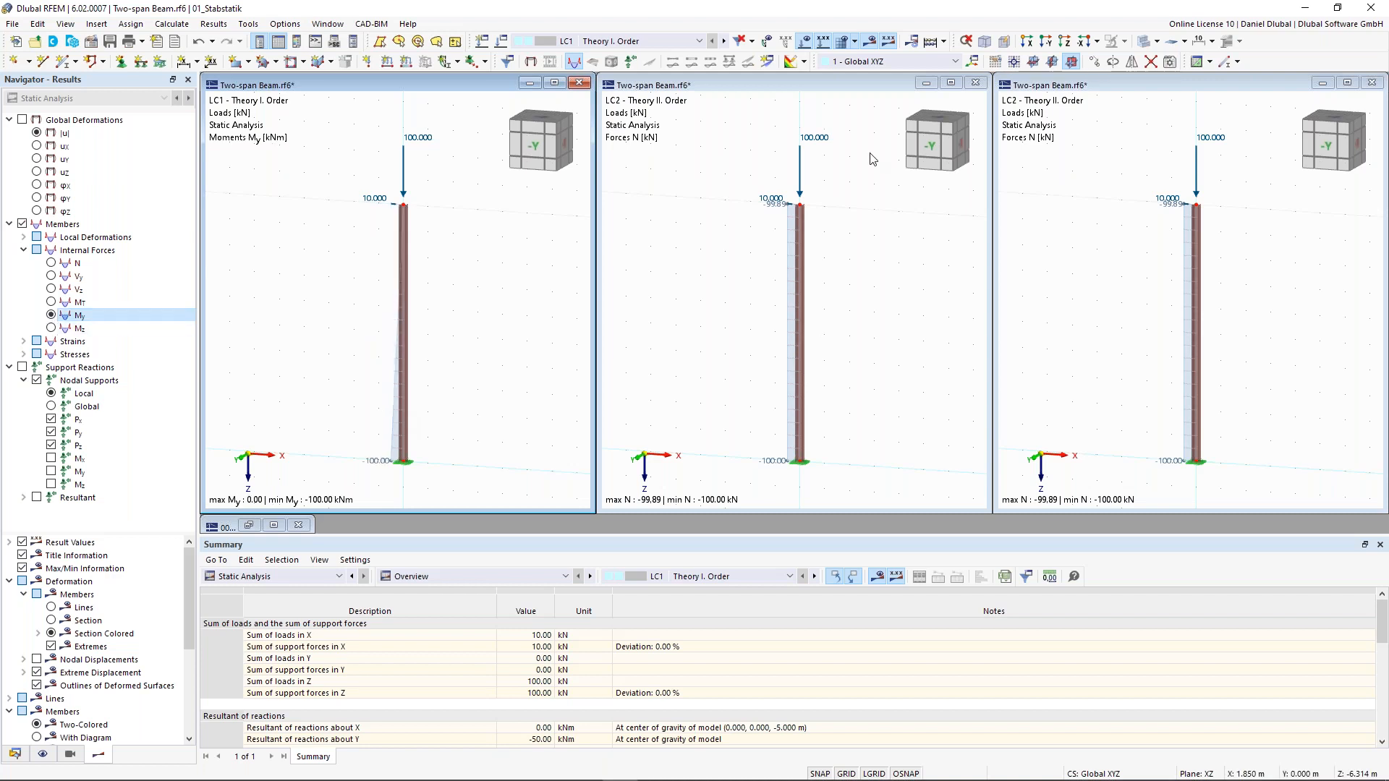
left_click(763, 130)
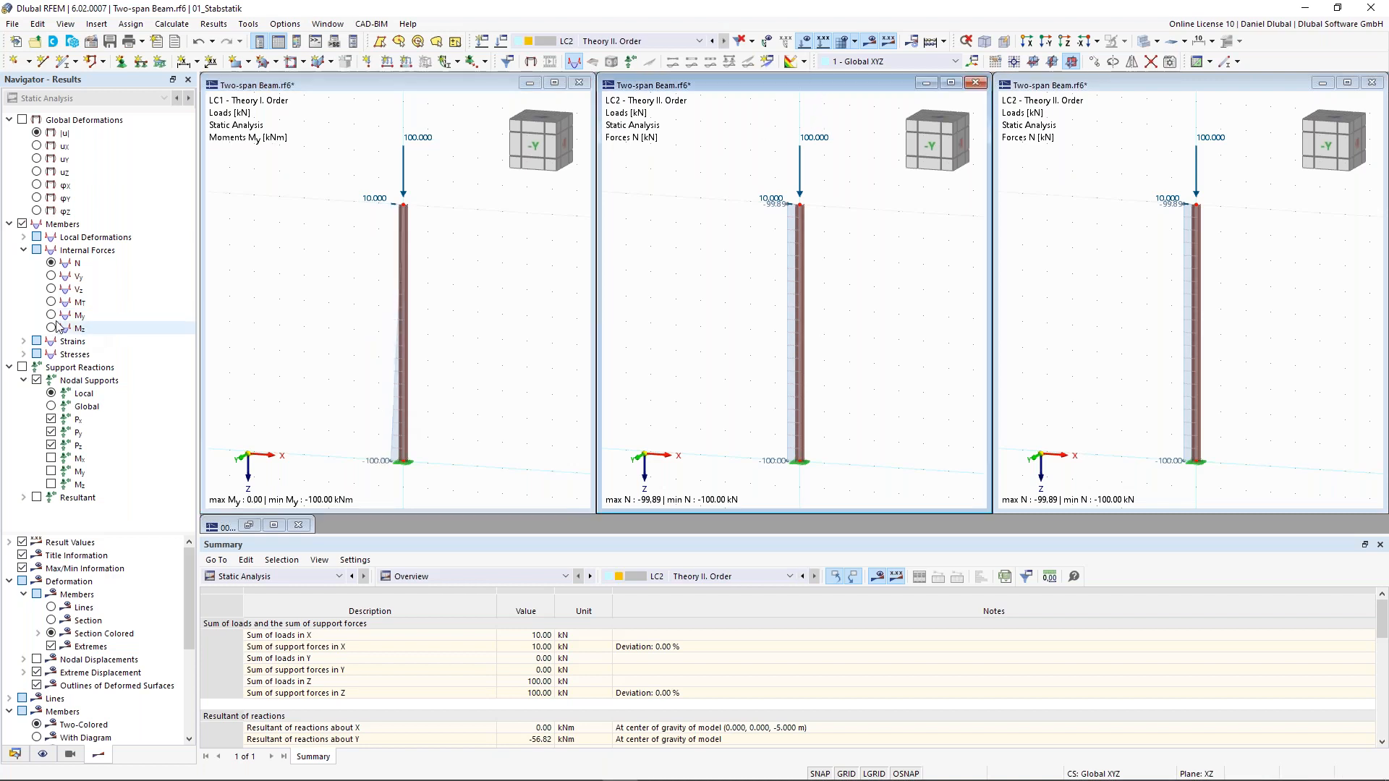
left_click(52, 315)
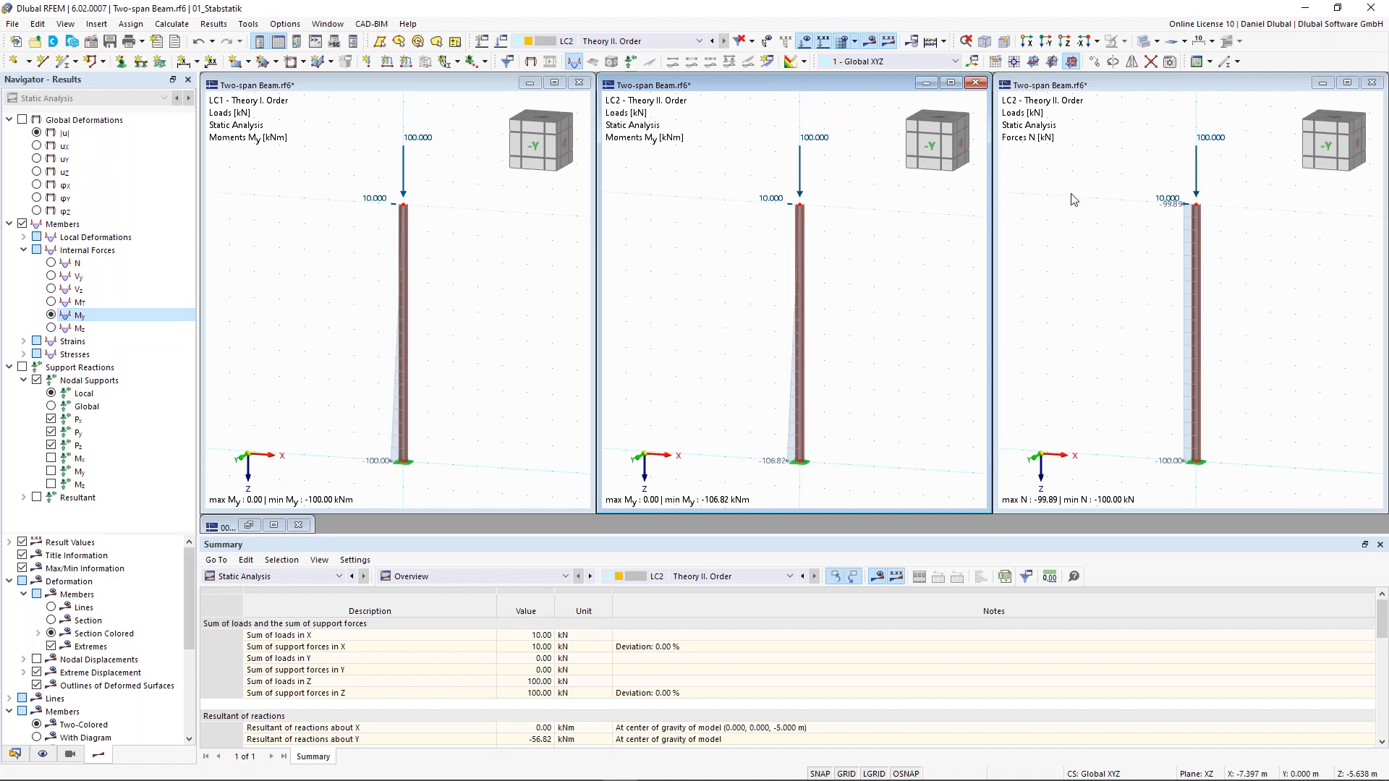
left_click(455, 90)
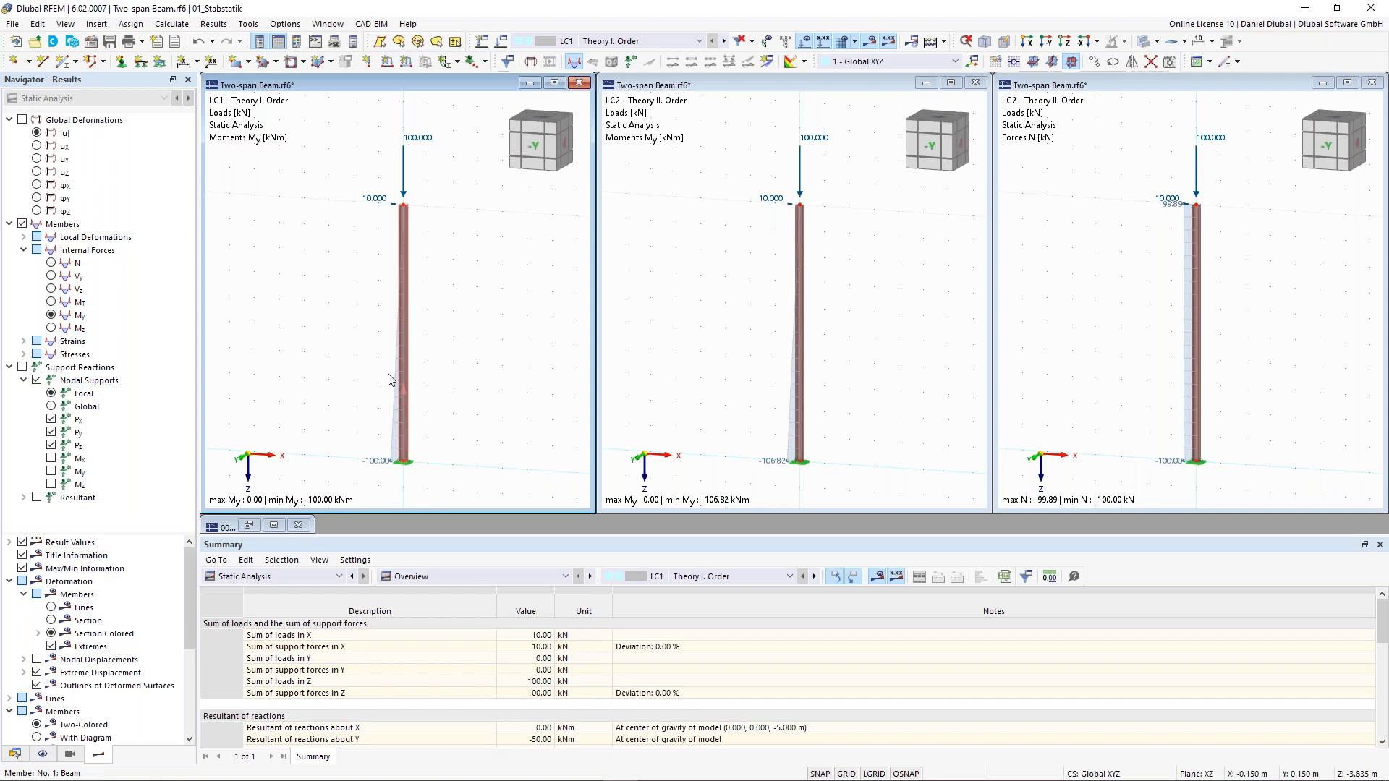
left_click(772, 434)
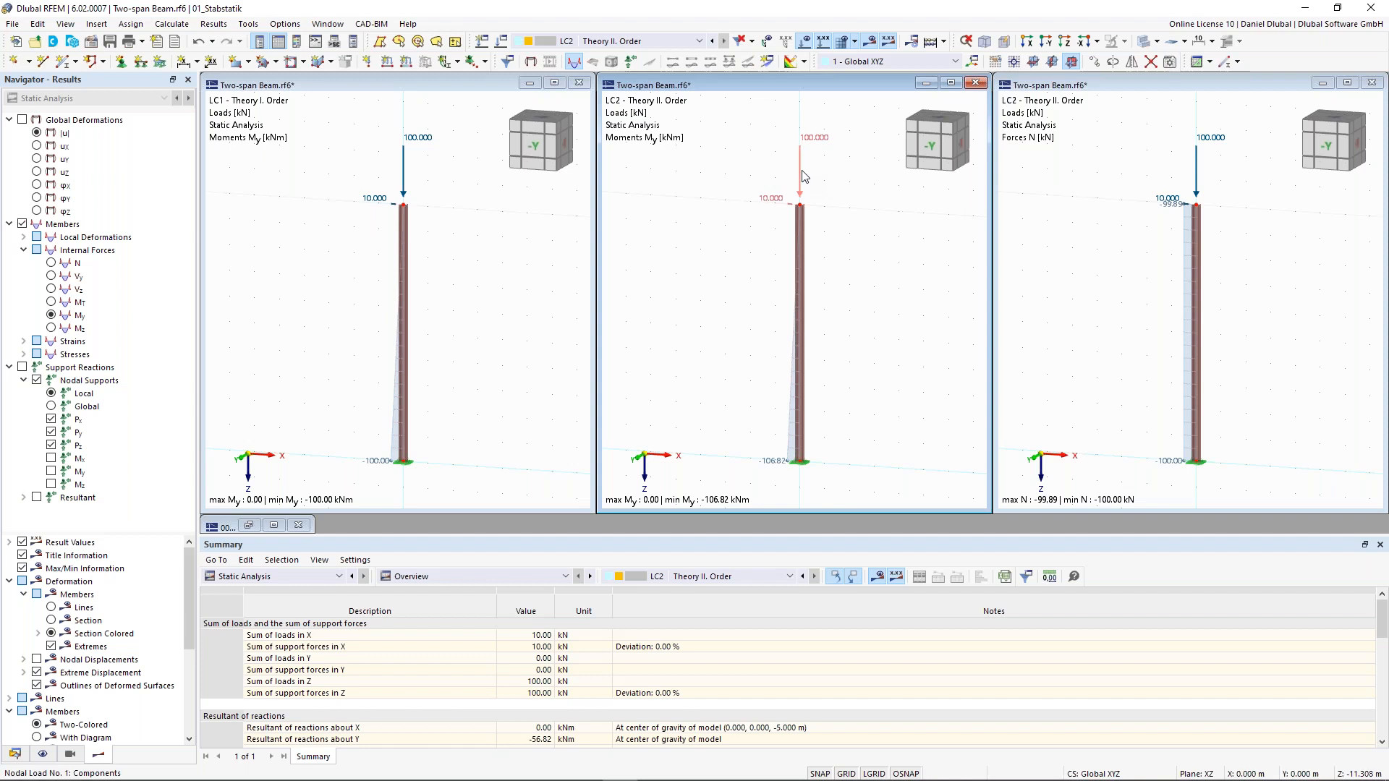
Step: Display the global displacement uX of the column in the second view for LC2
mouse_move(803, 175)
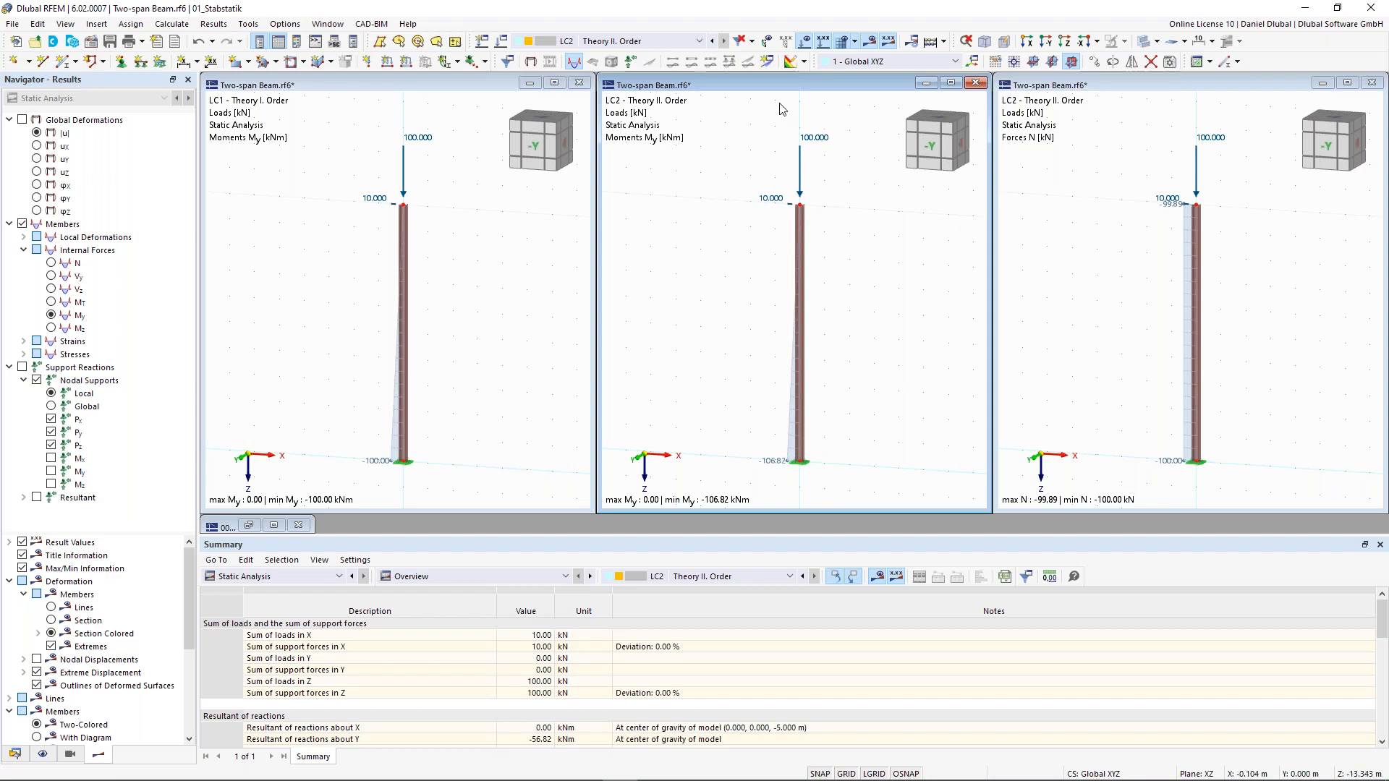
left_click(36, 146)
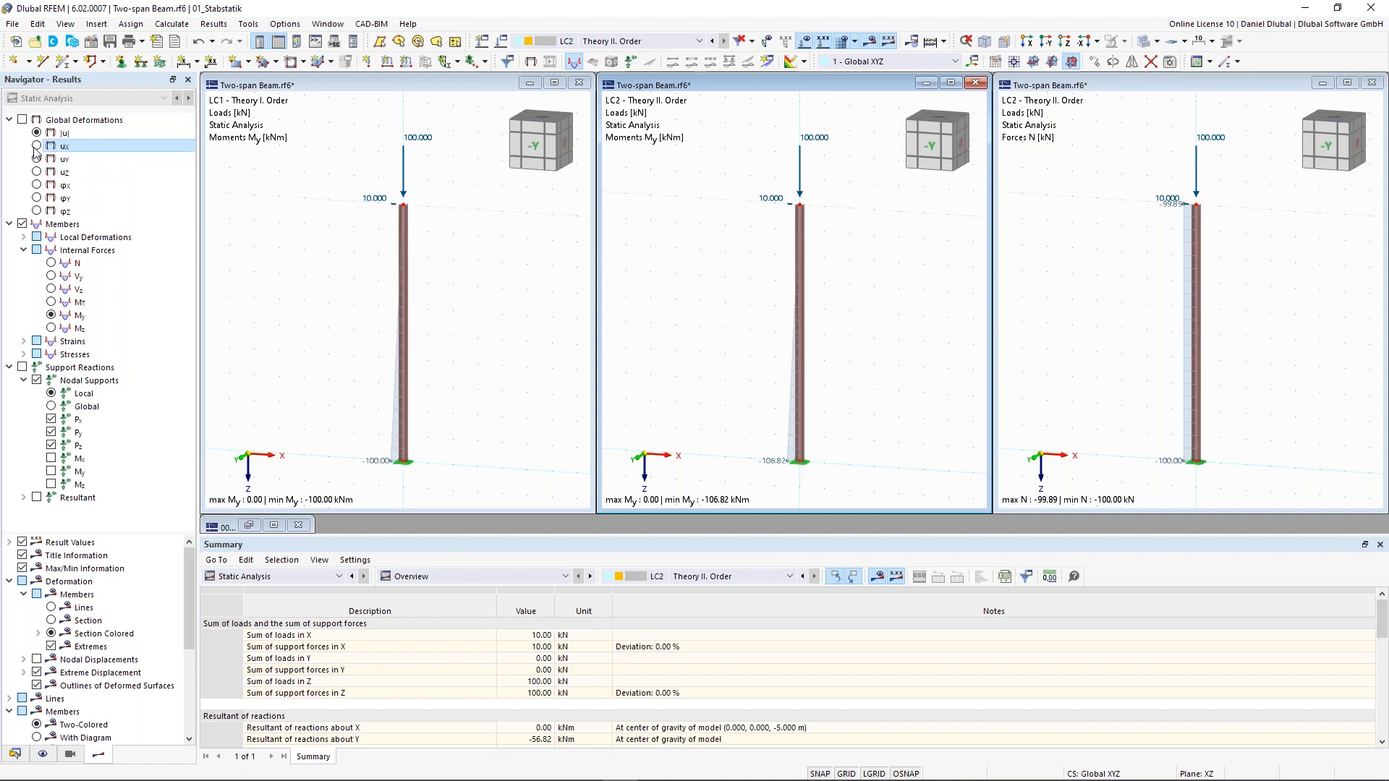
scroll(857, 238, "up", 1)
scroll(857, 238, "down", 1)
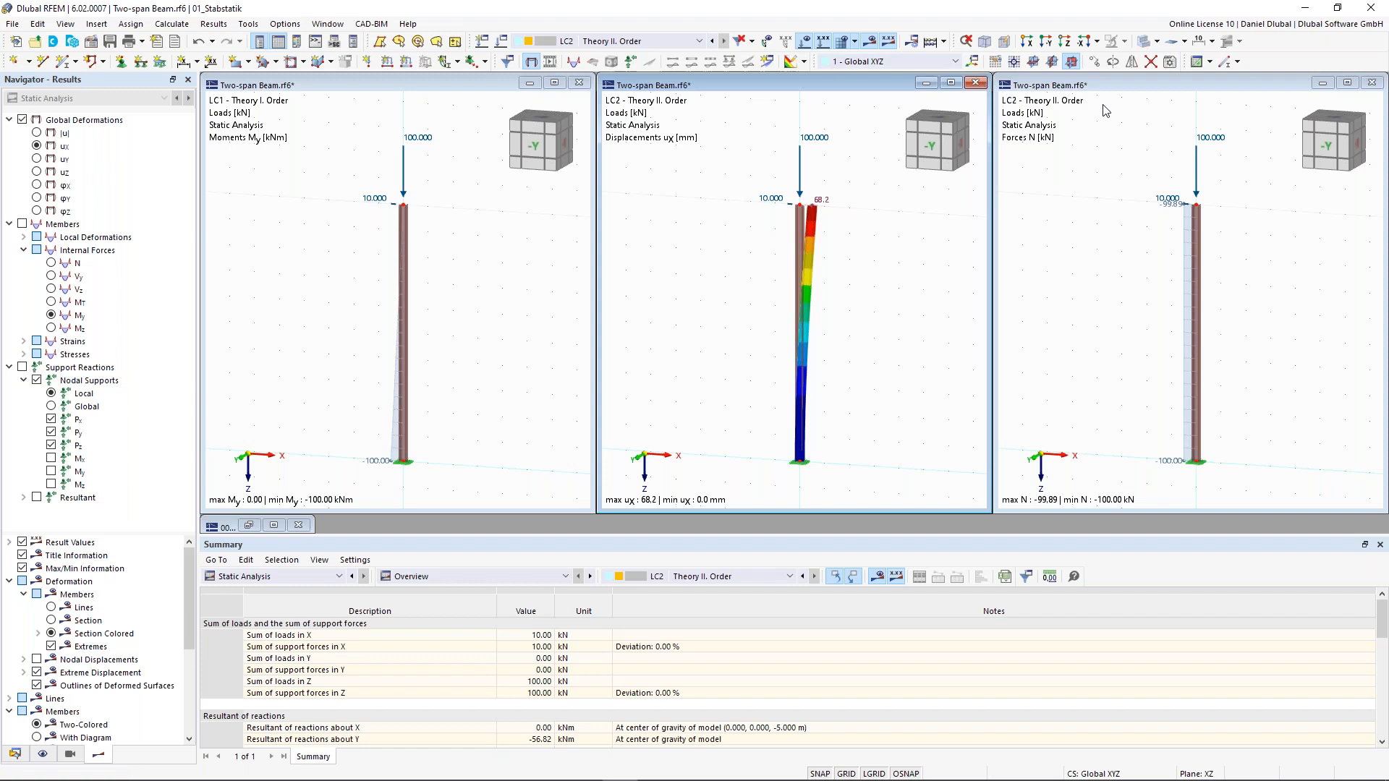
Step: Display the bending moments My in the third view for LC2 and select the nodal load at the column's top
left_click(1123, 90)
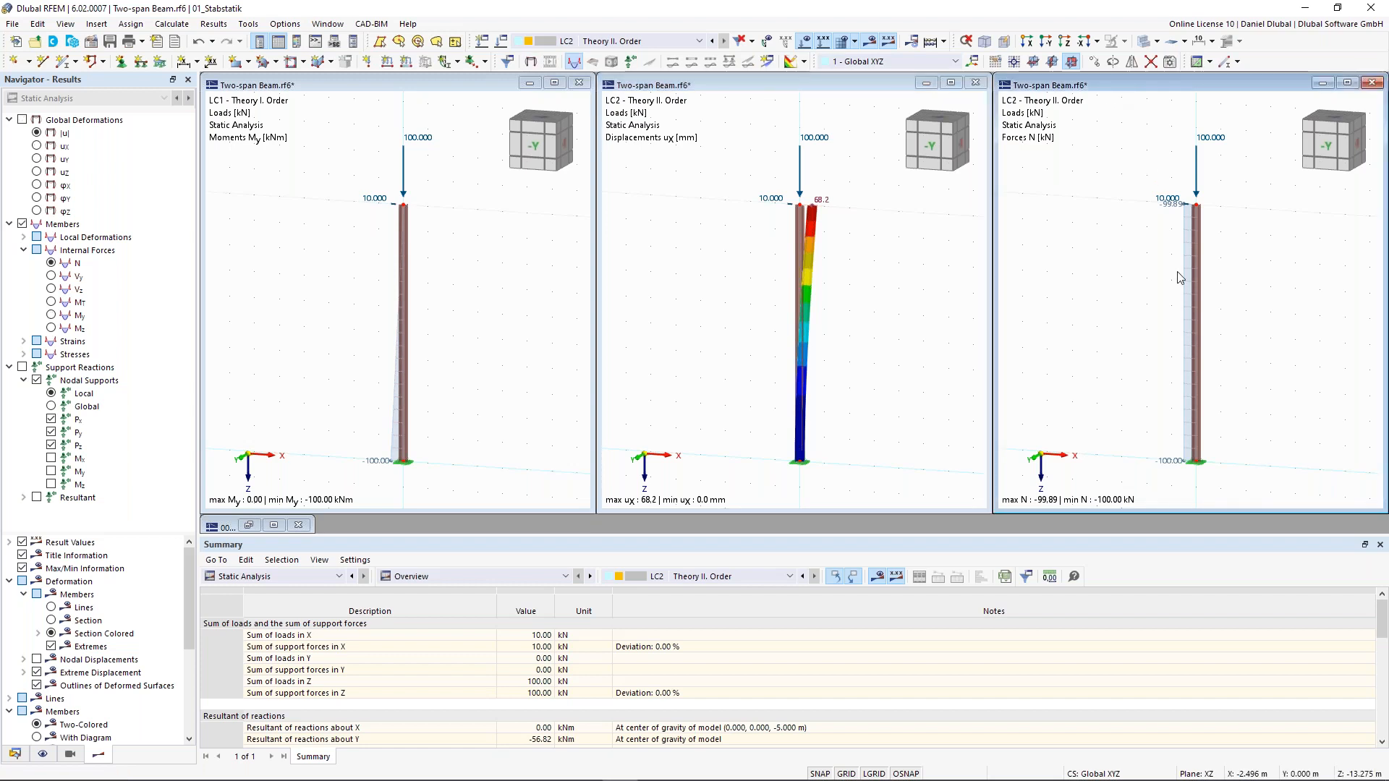
left_click(51, 315)
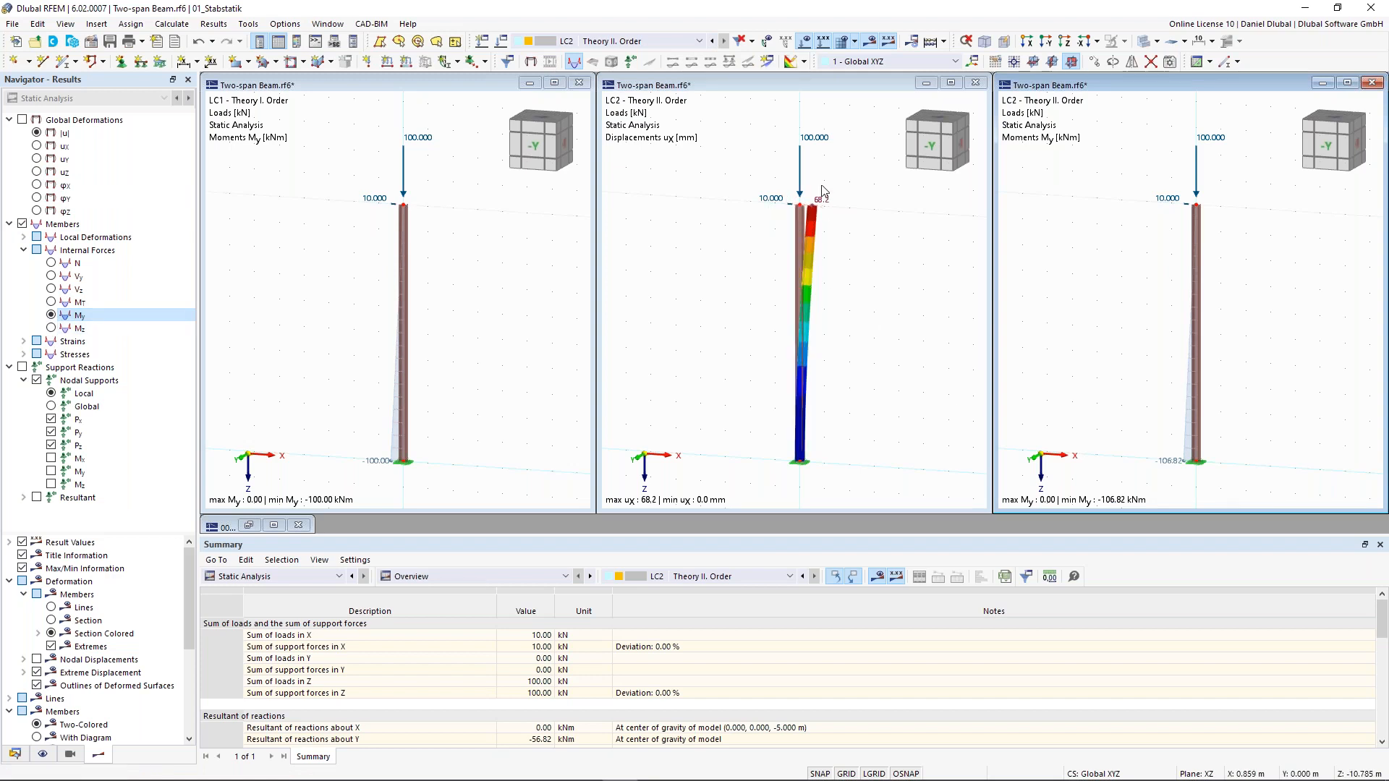
mouse_move(818, 139)
left_click(1169, 203)
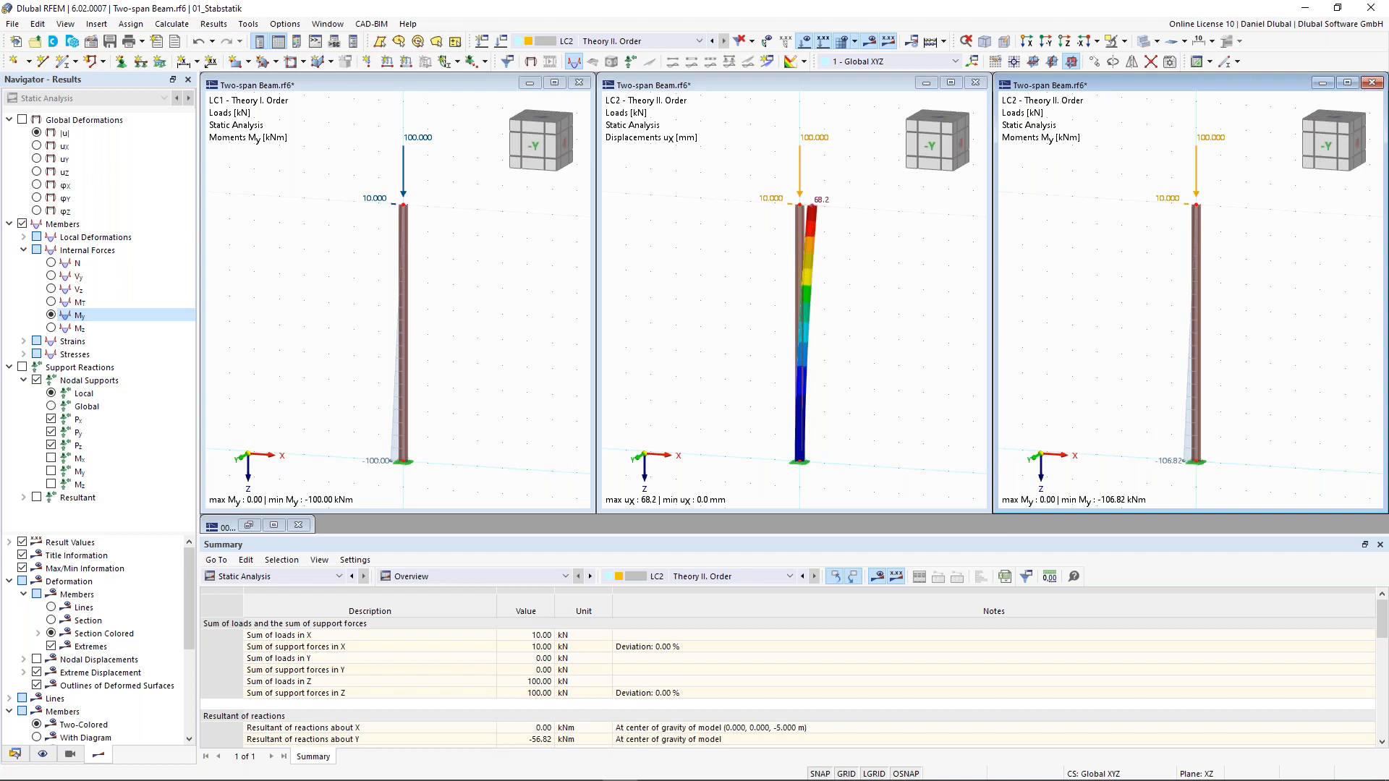
Step: Minimize the second and third column views and maximize the LC1 - Theory I. Order view
left_click(873, 187)
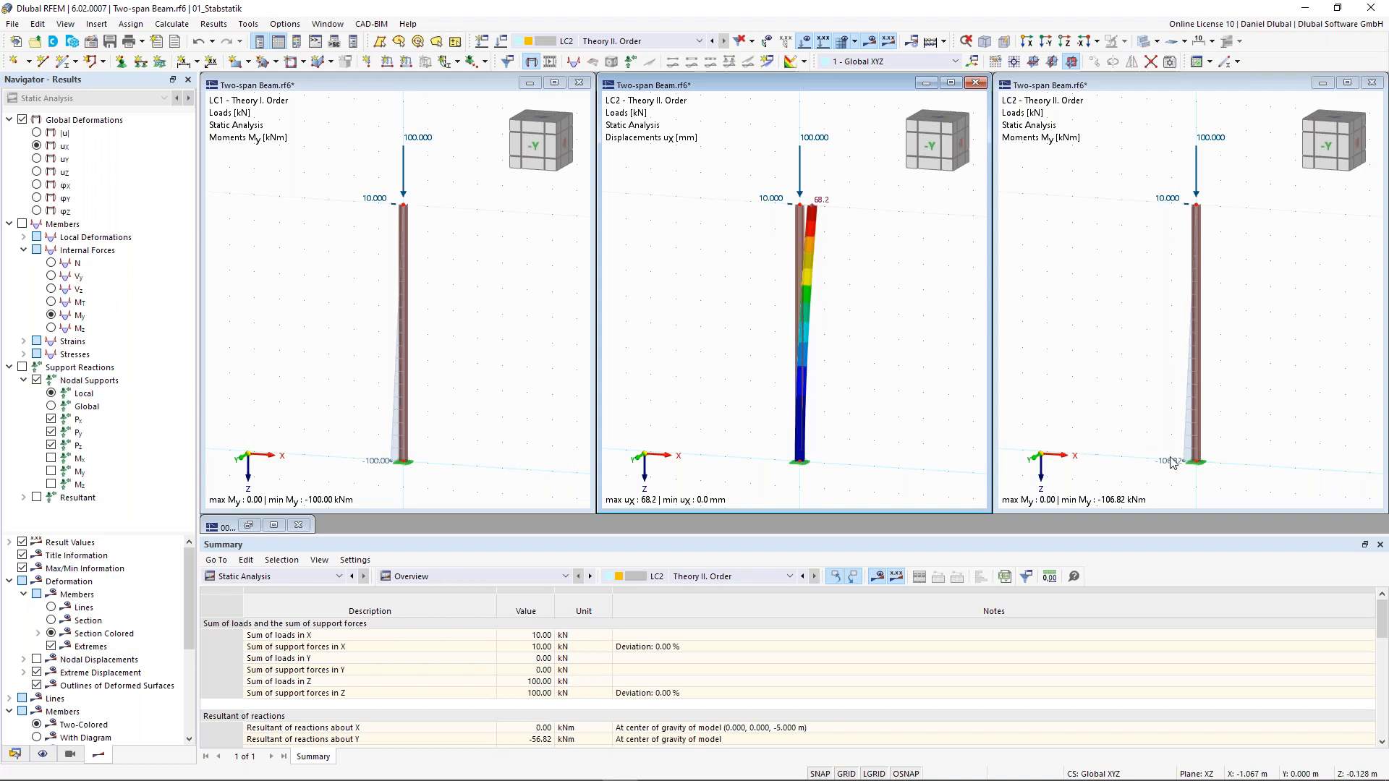
left_click(1117, 83)
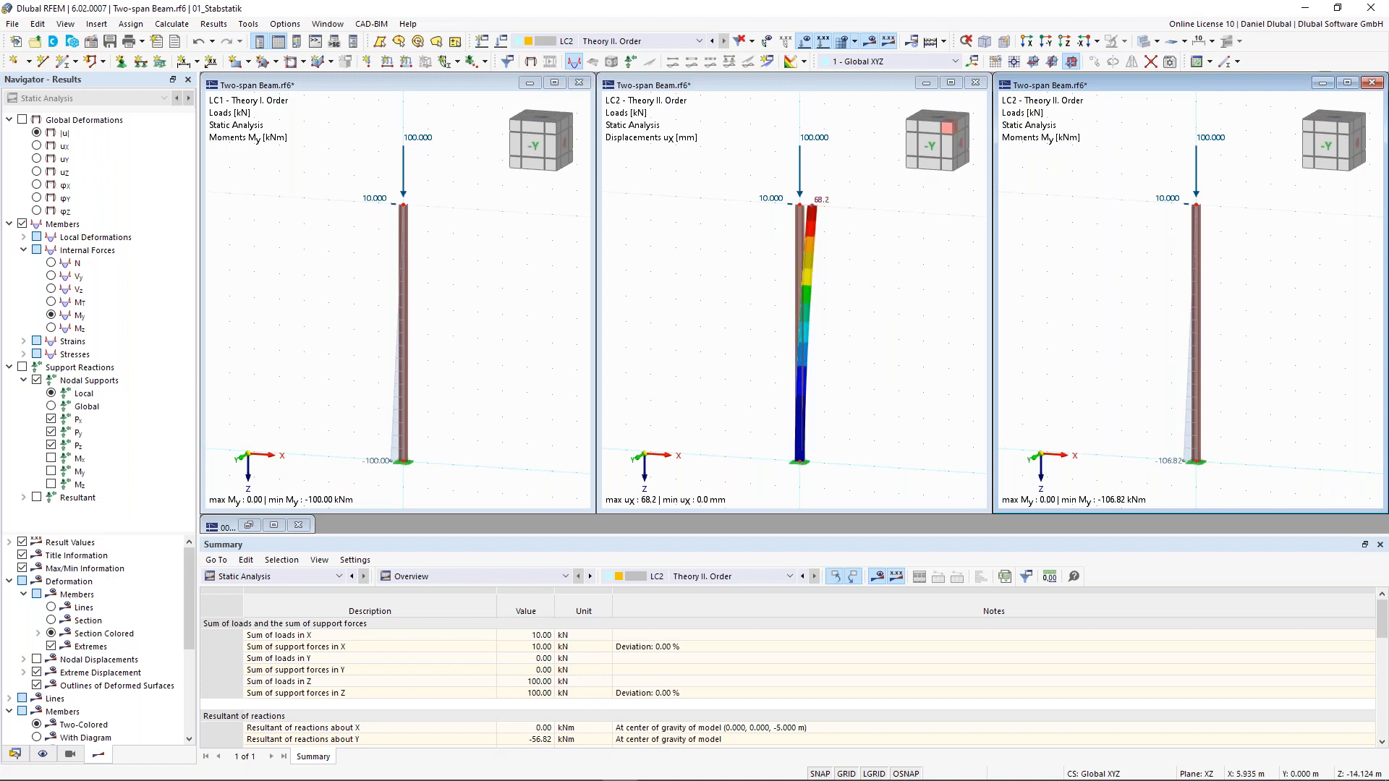
left_click(927, 83)
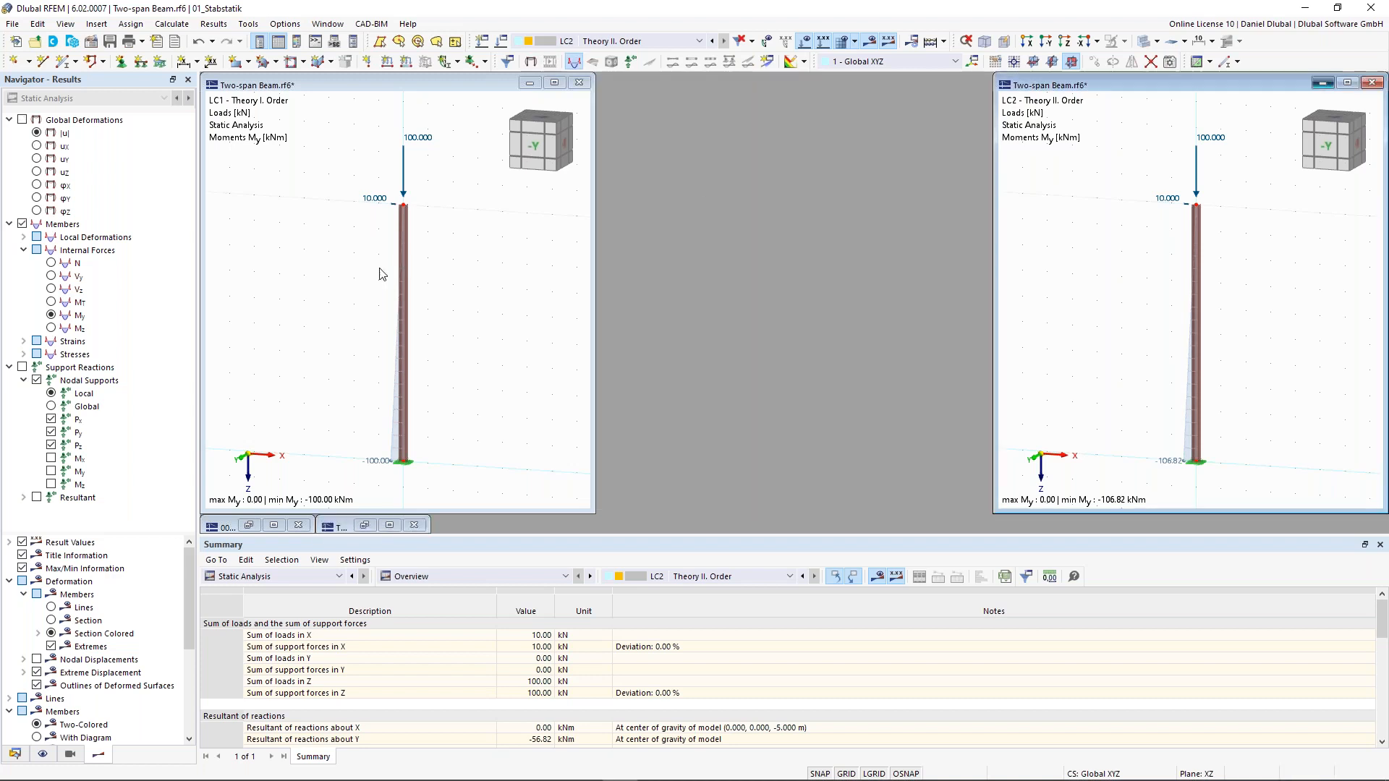
left_click(1322, 82)
left_click(554, 82)
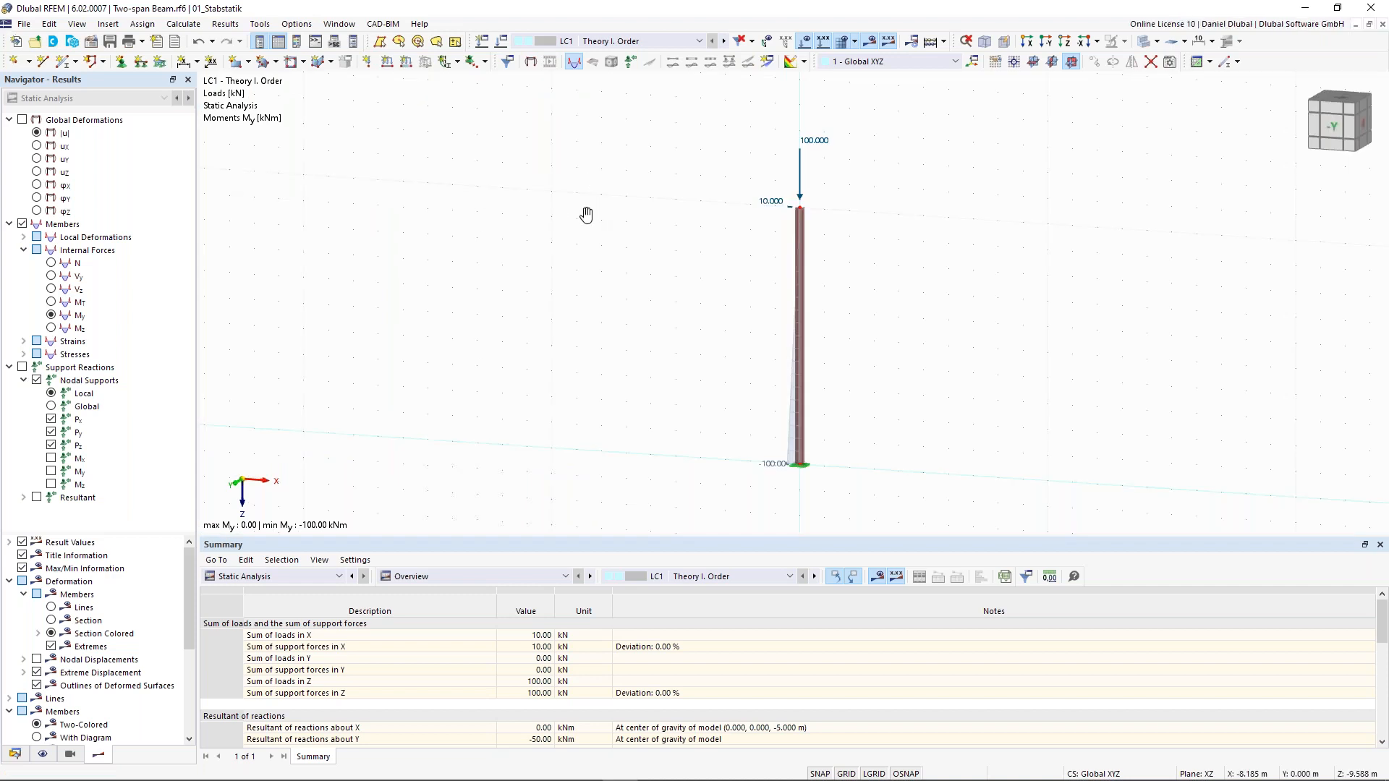
Step: Set the force FX of the nodal load at the column's top to 0 kN in LC1, and edit the same load in LC2
middle_click_drag(586, 215, 499, 210)
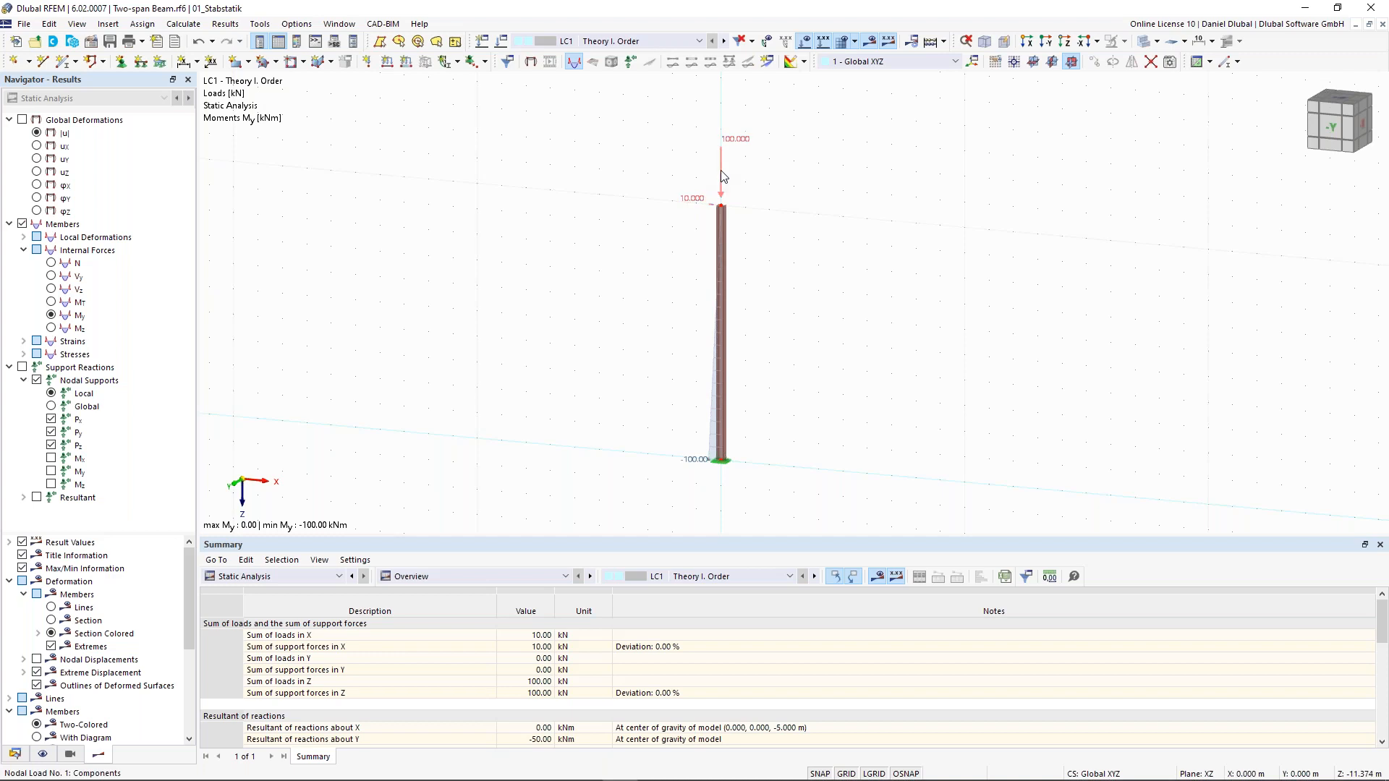
double_click(721, 173)
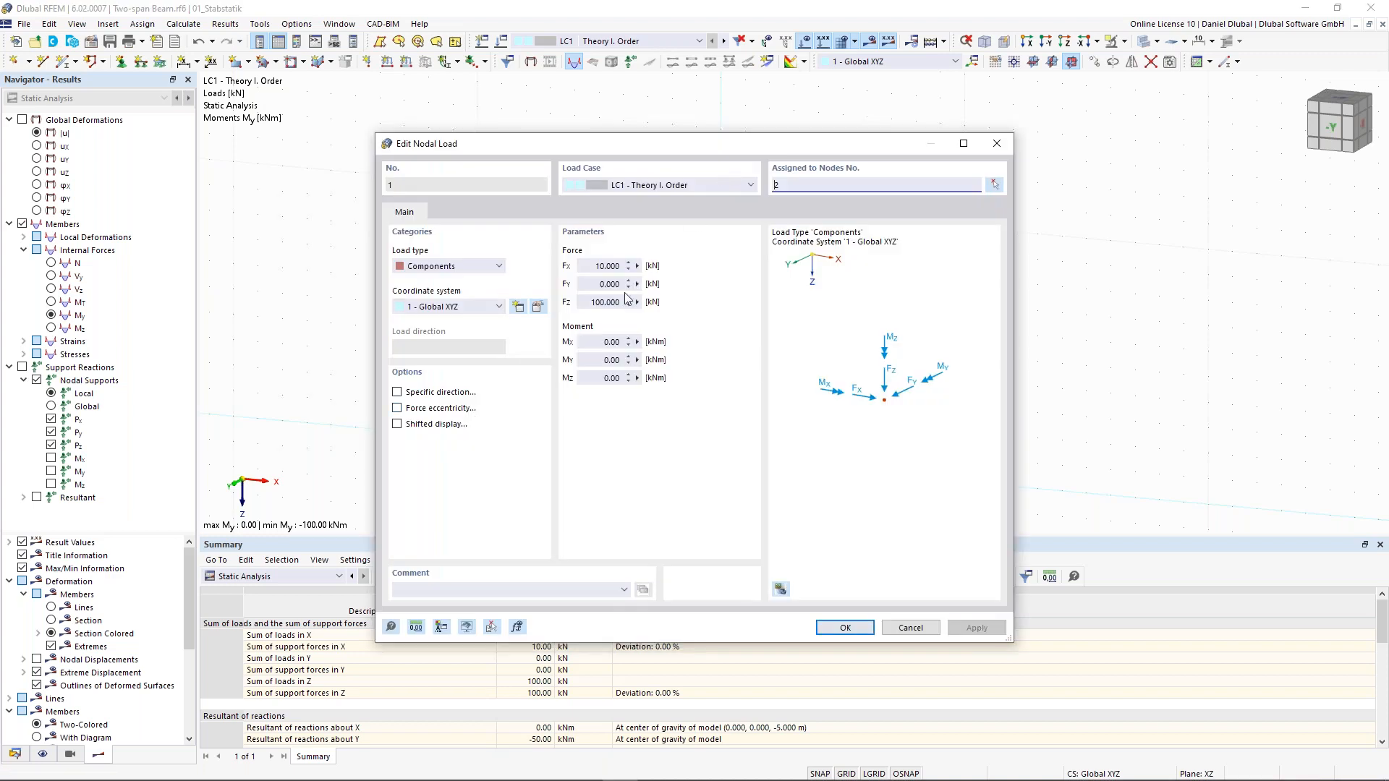
left_click(607, 266)
type("0")
left_click(835, 633)
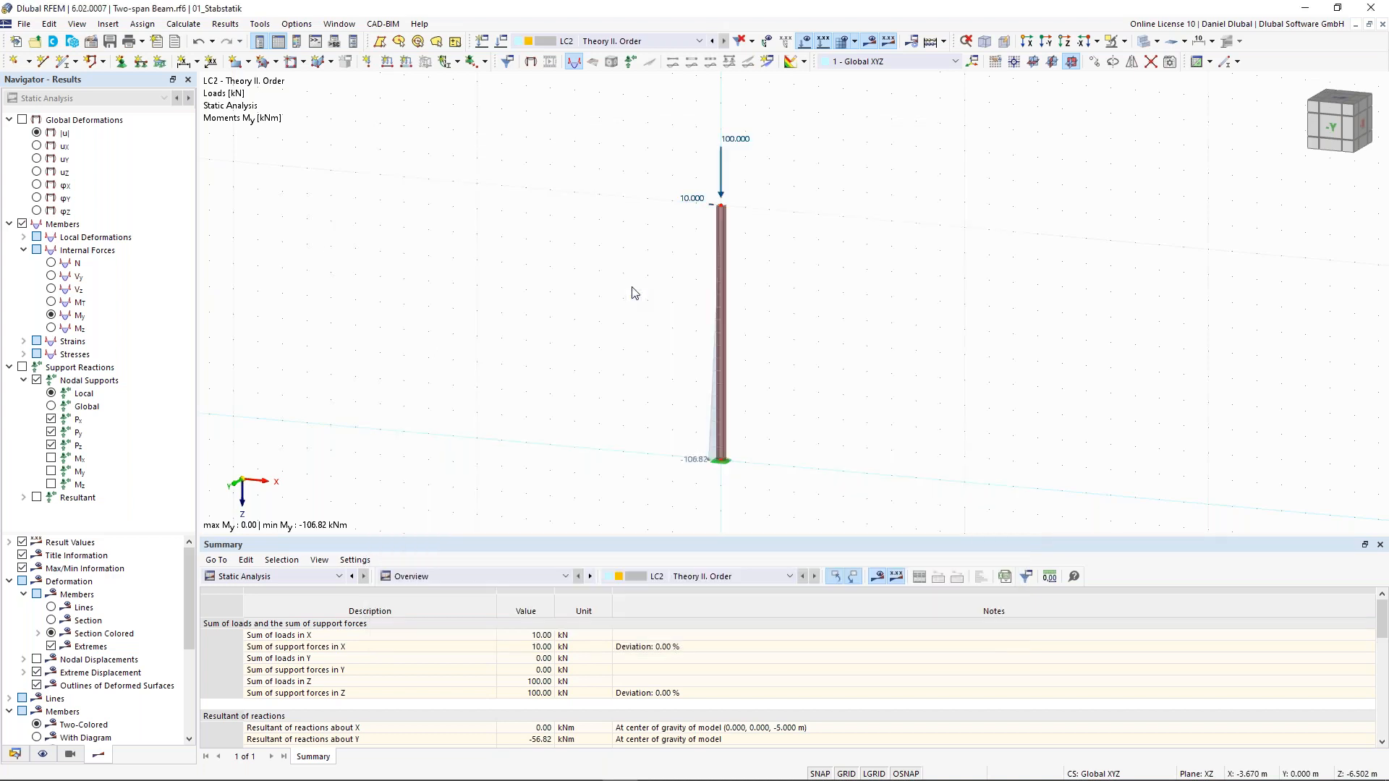
double_click(724, 194)
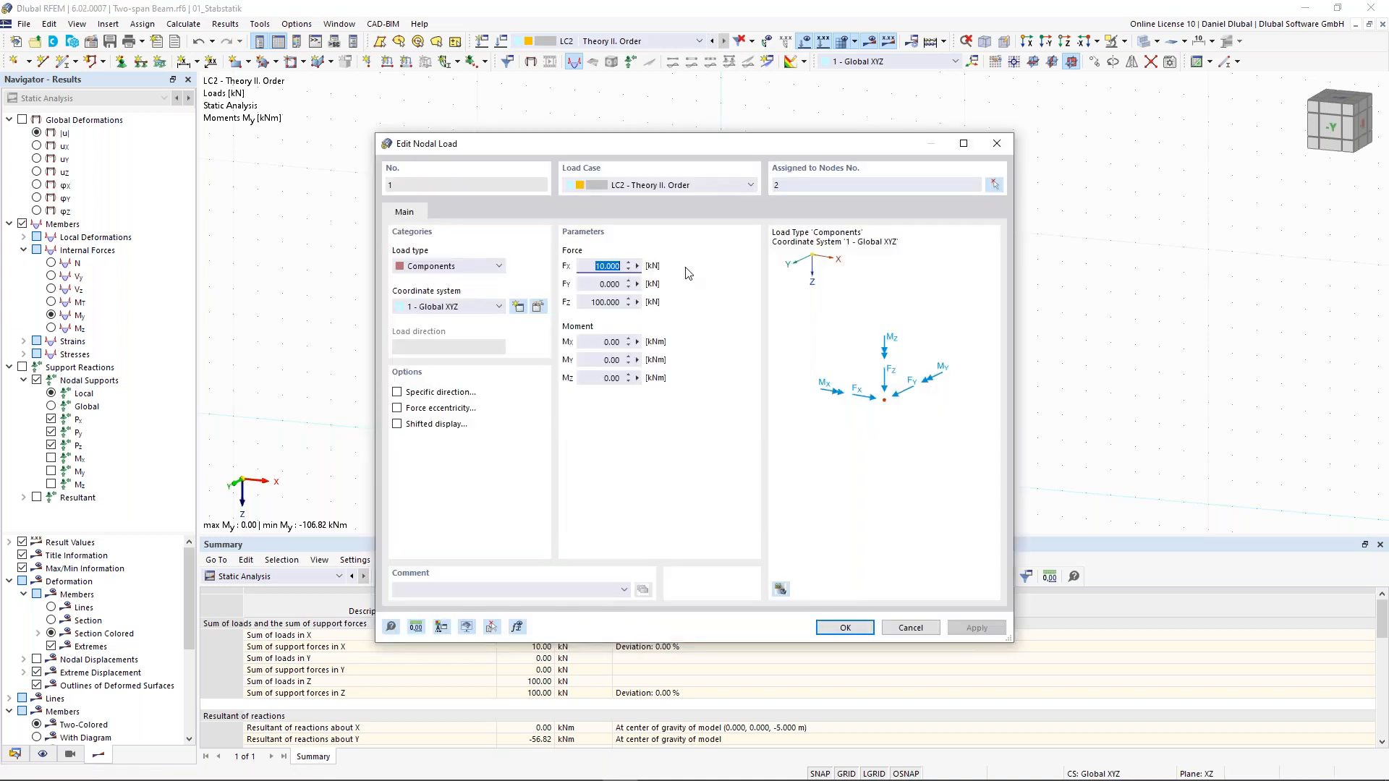
left_click(847, 627)
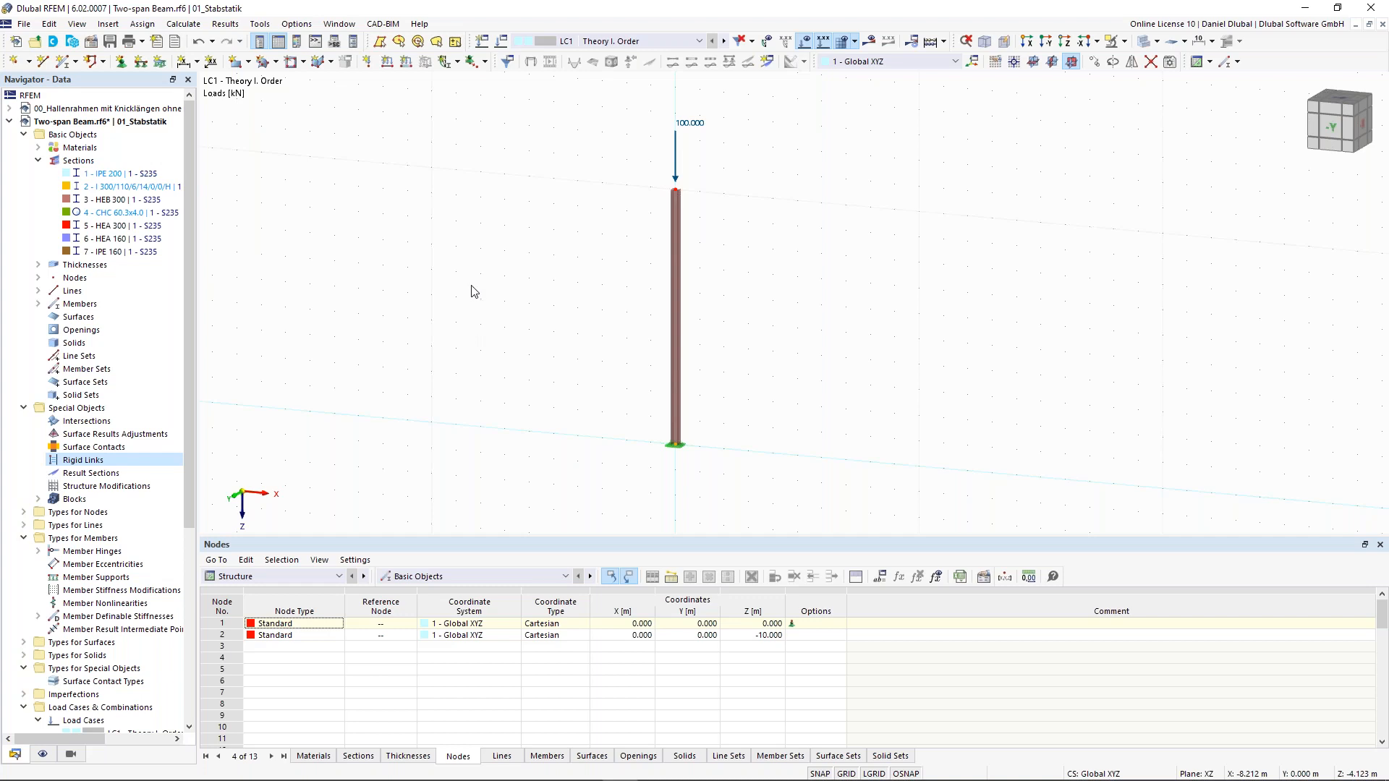
Step: Activate the Structure Stability add-on in the model's base data
left_click(91, 42)
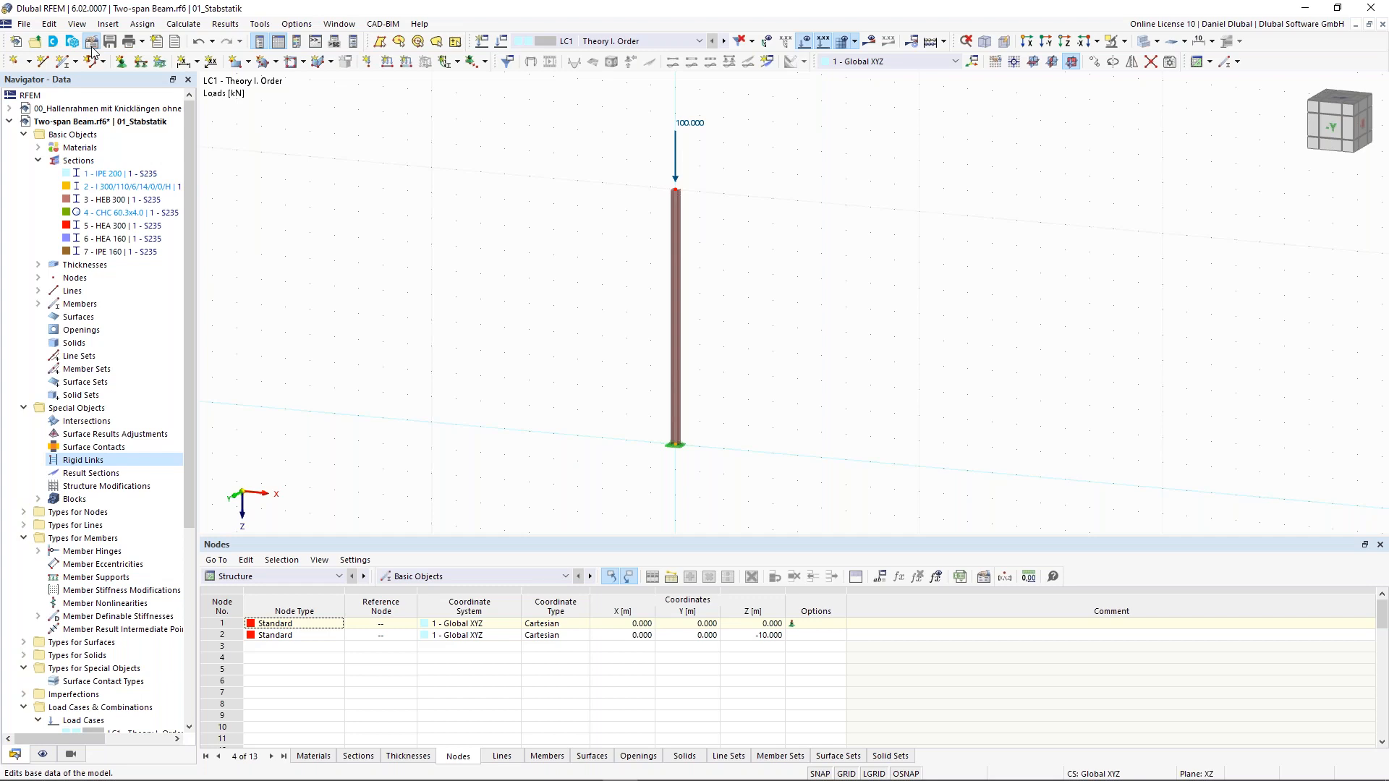
left_click(449, 118)
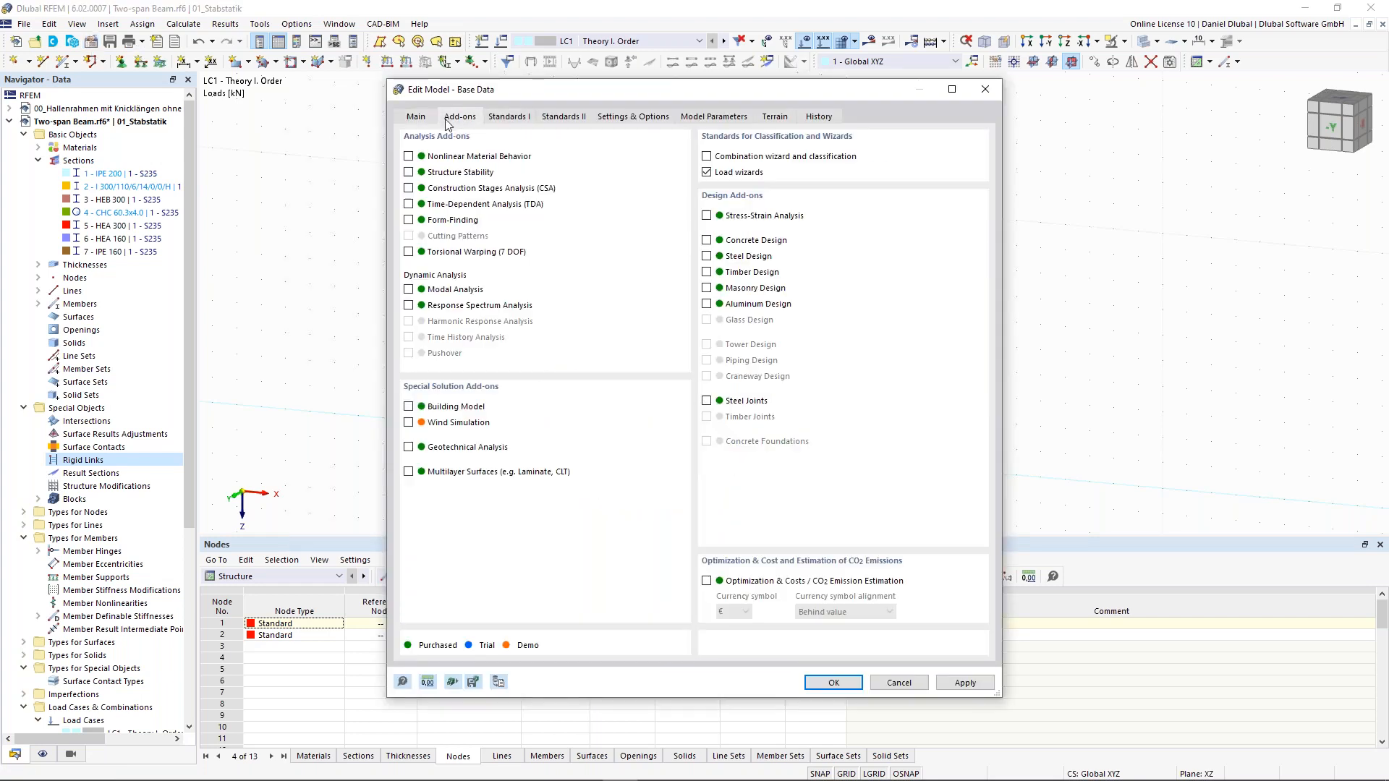
left_click(409, 173)
left_click(833, 683)
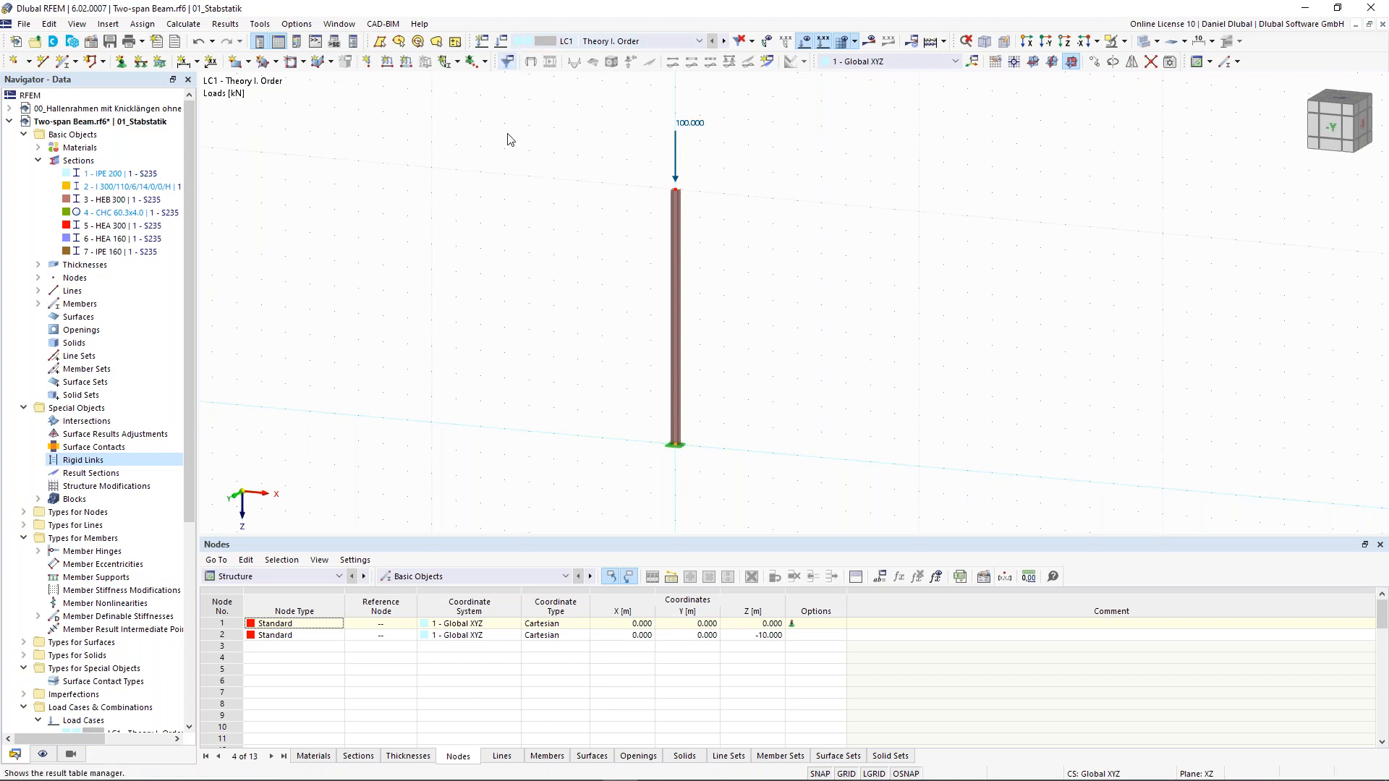
Step: Activate the critical load calculation for LC1 with stability settings ST1, keeping the linear eigenvalue method and 4 lowest eigenvalues
left_click(503, 42)
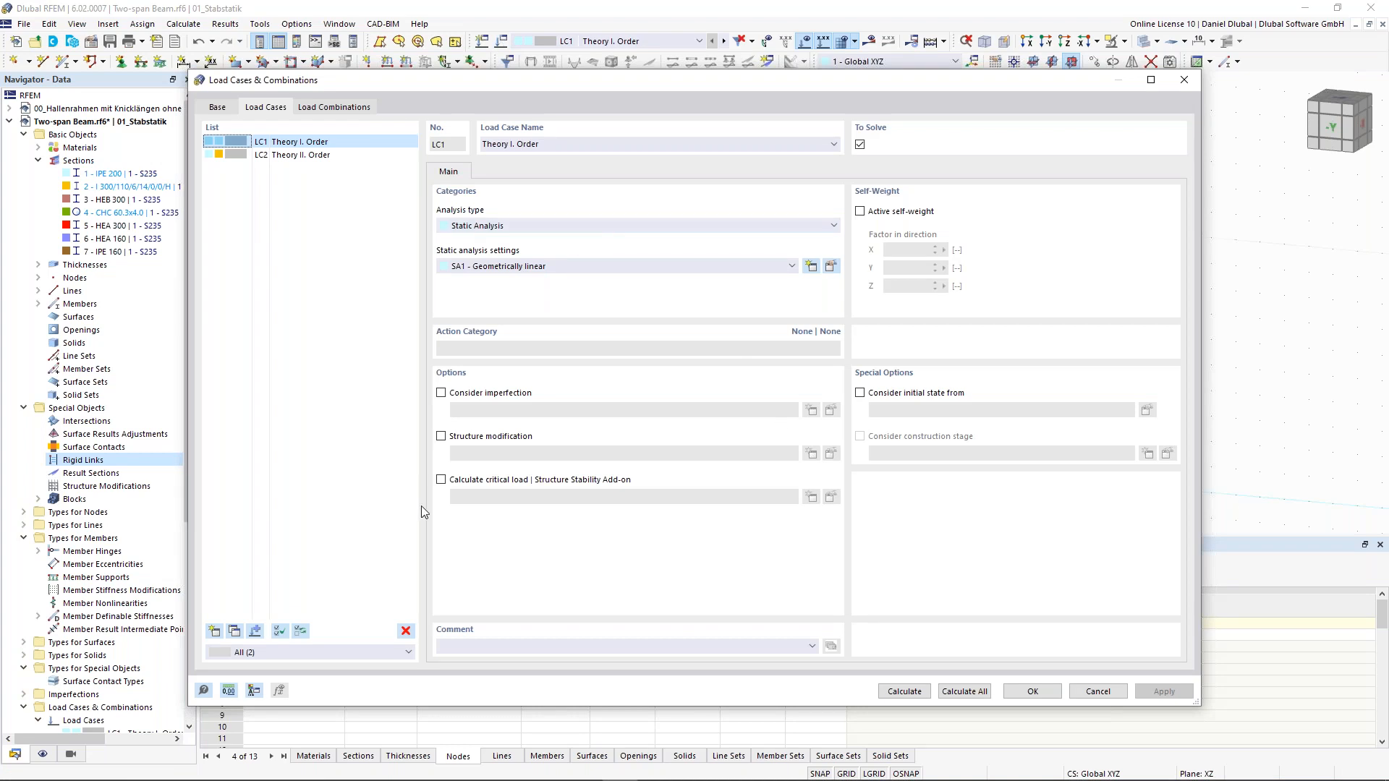
left_click(440, 480)
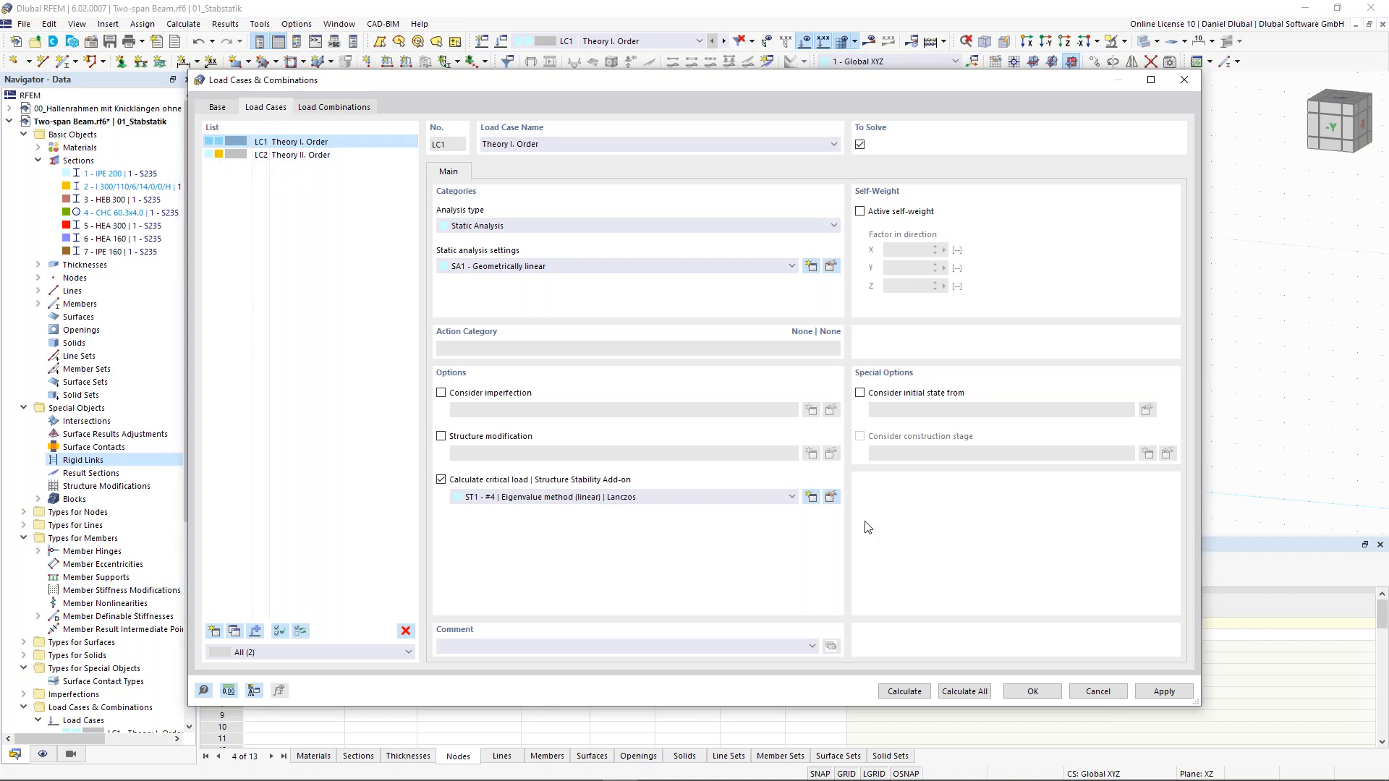
left_click(830, 497)
left_click_drag(413, 149, 385, 143)
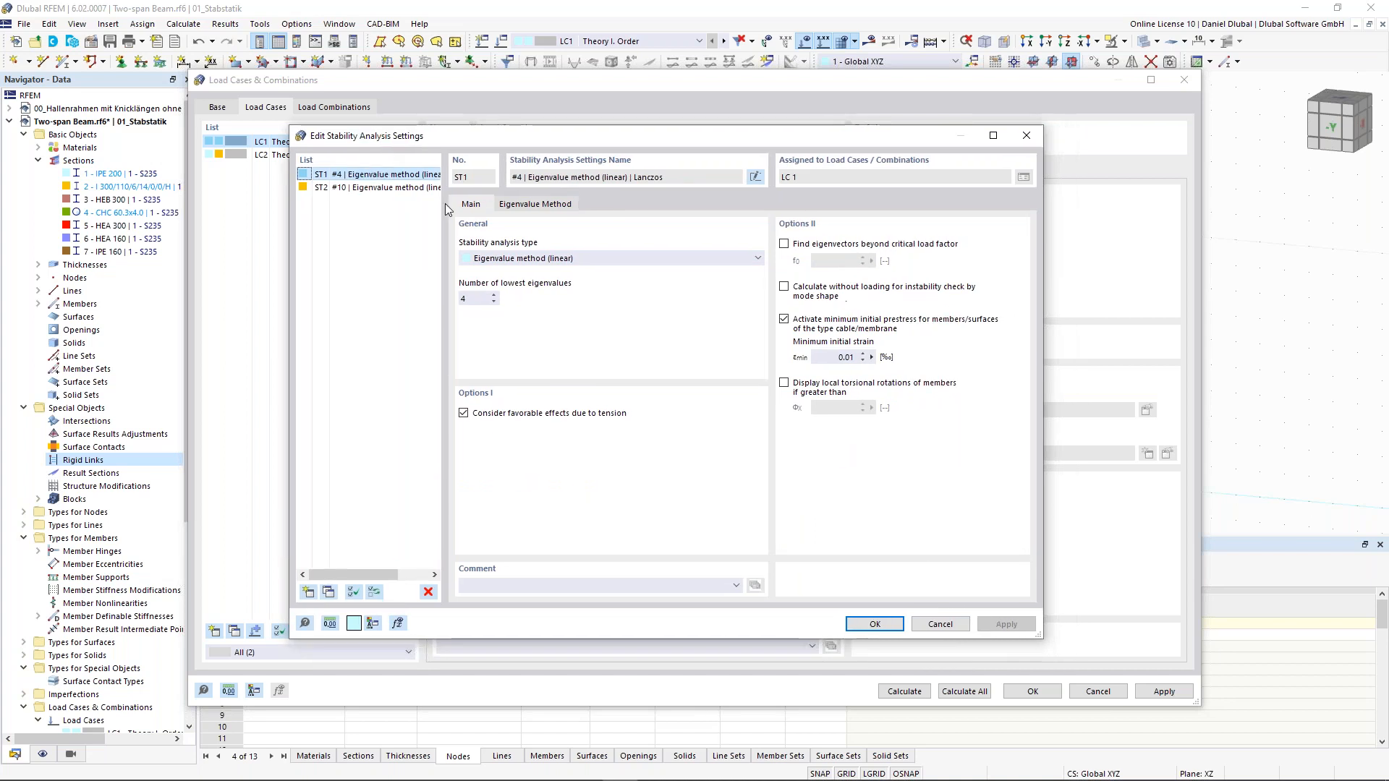
left_click(504, 260)
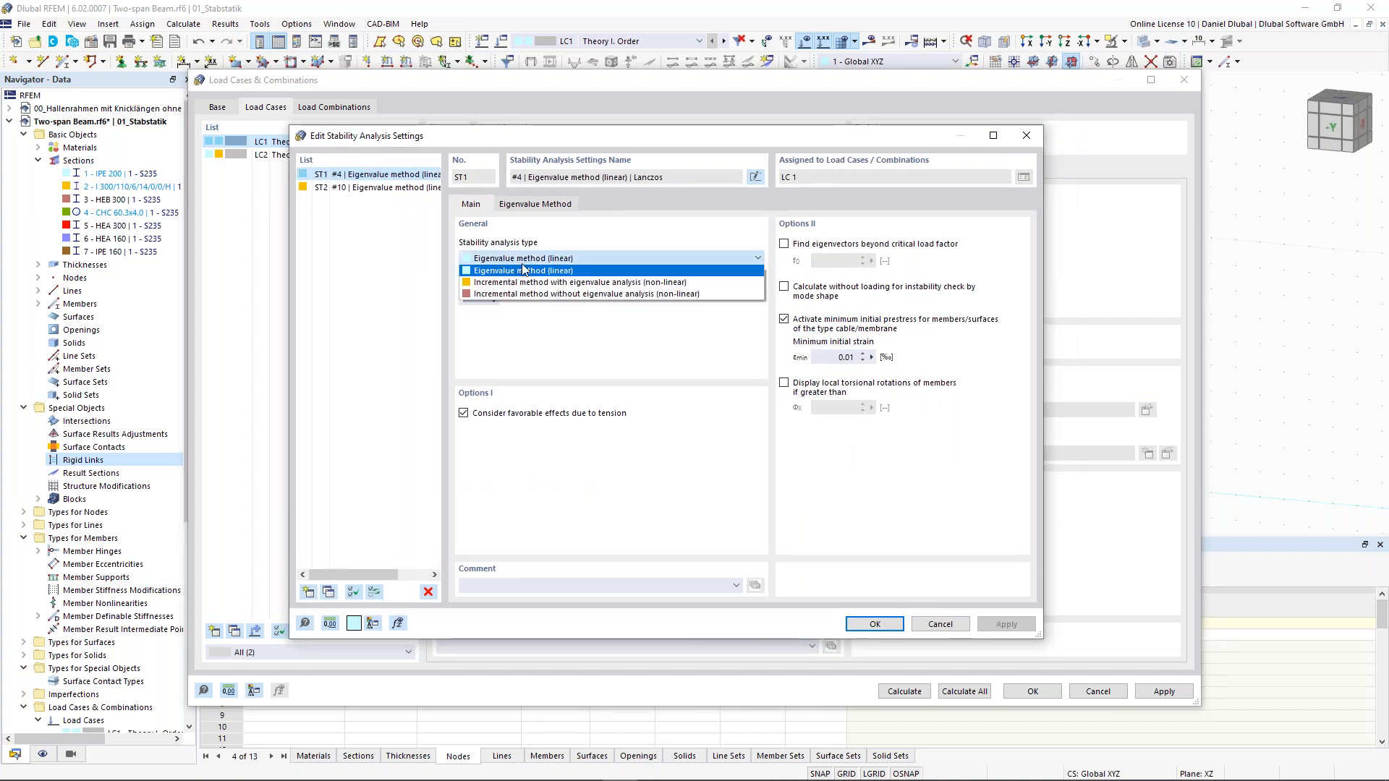
left_click(571, 262)
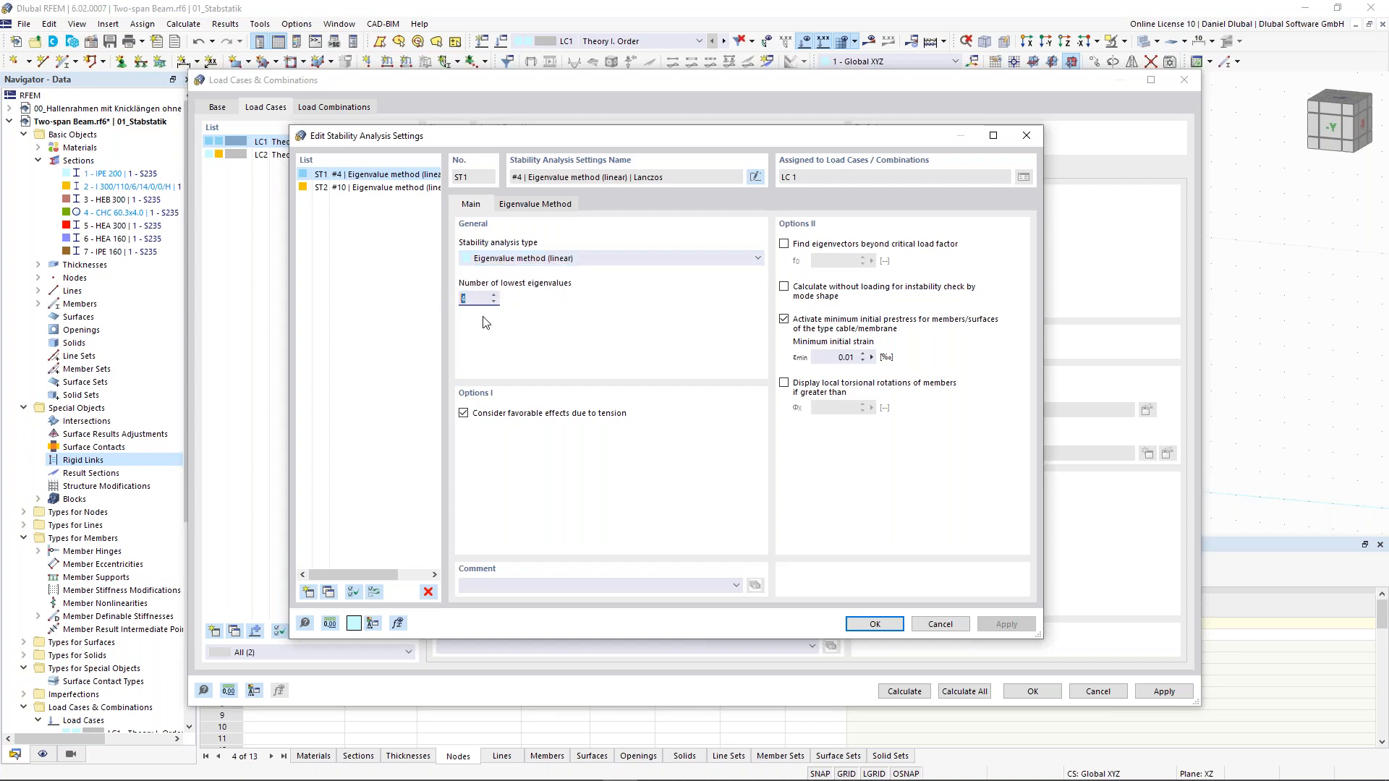
left_click(473, 299)
left_click(883, 629)
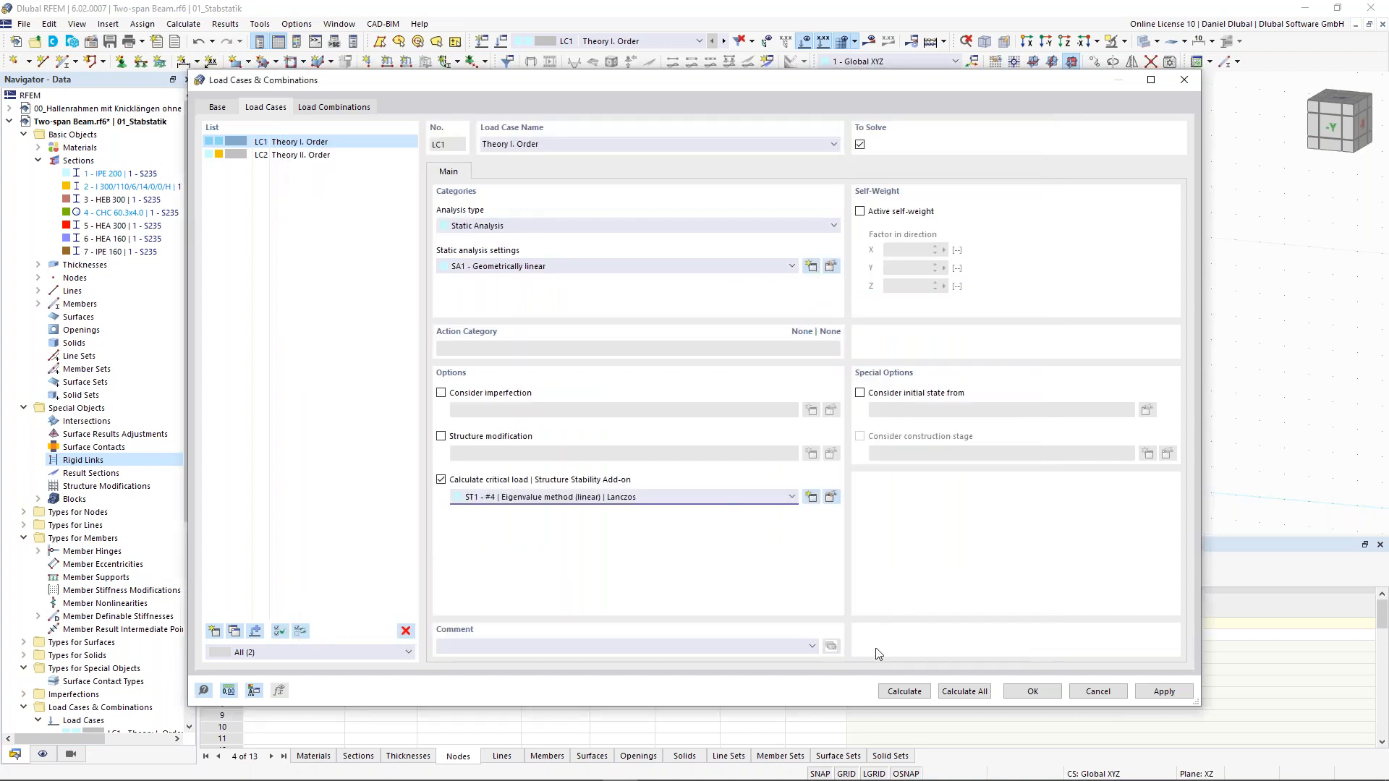
Step: Calculate LC1, enlarge the results table and display the critical load factors of the stability analysis
left_click(905, 692)
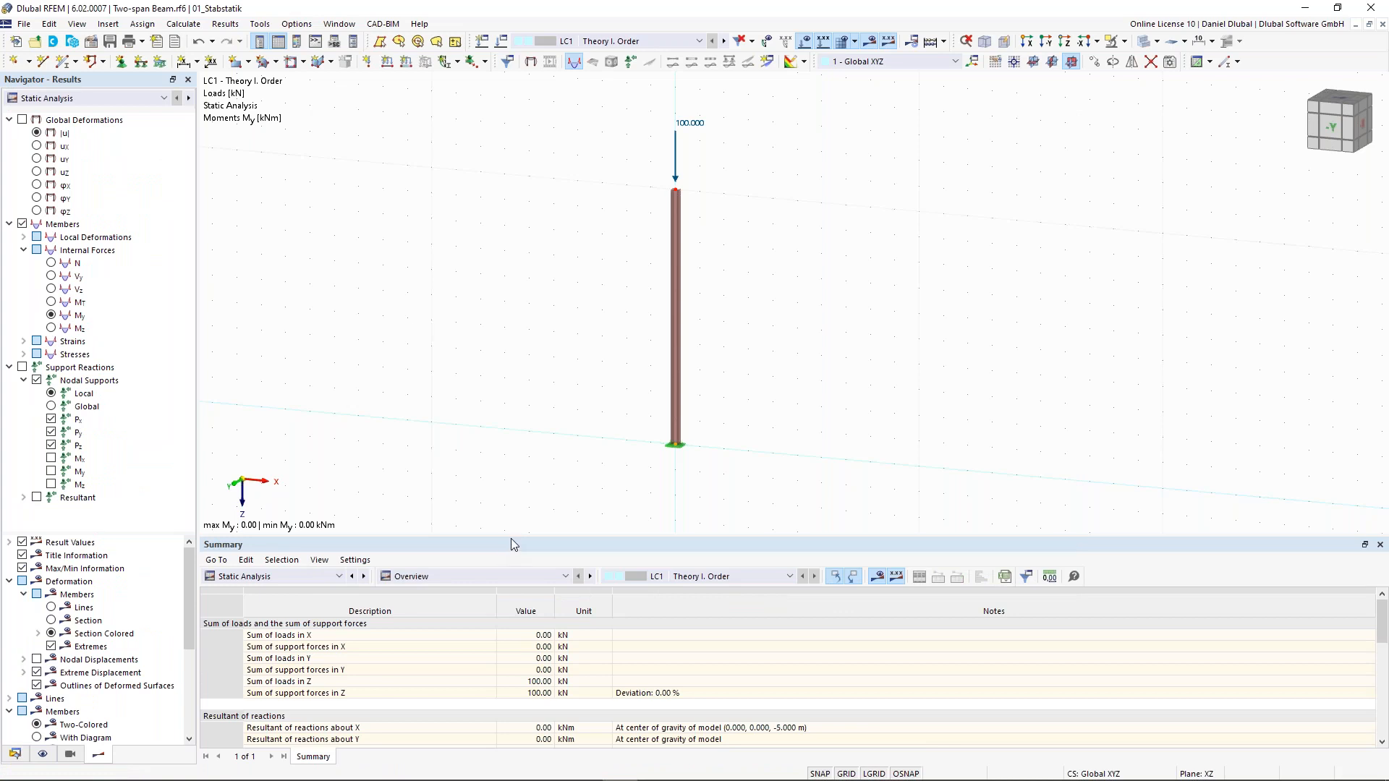
left_click_drag(511, 538, 511, 478)
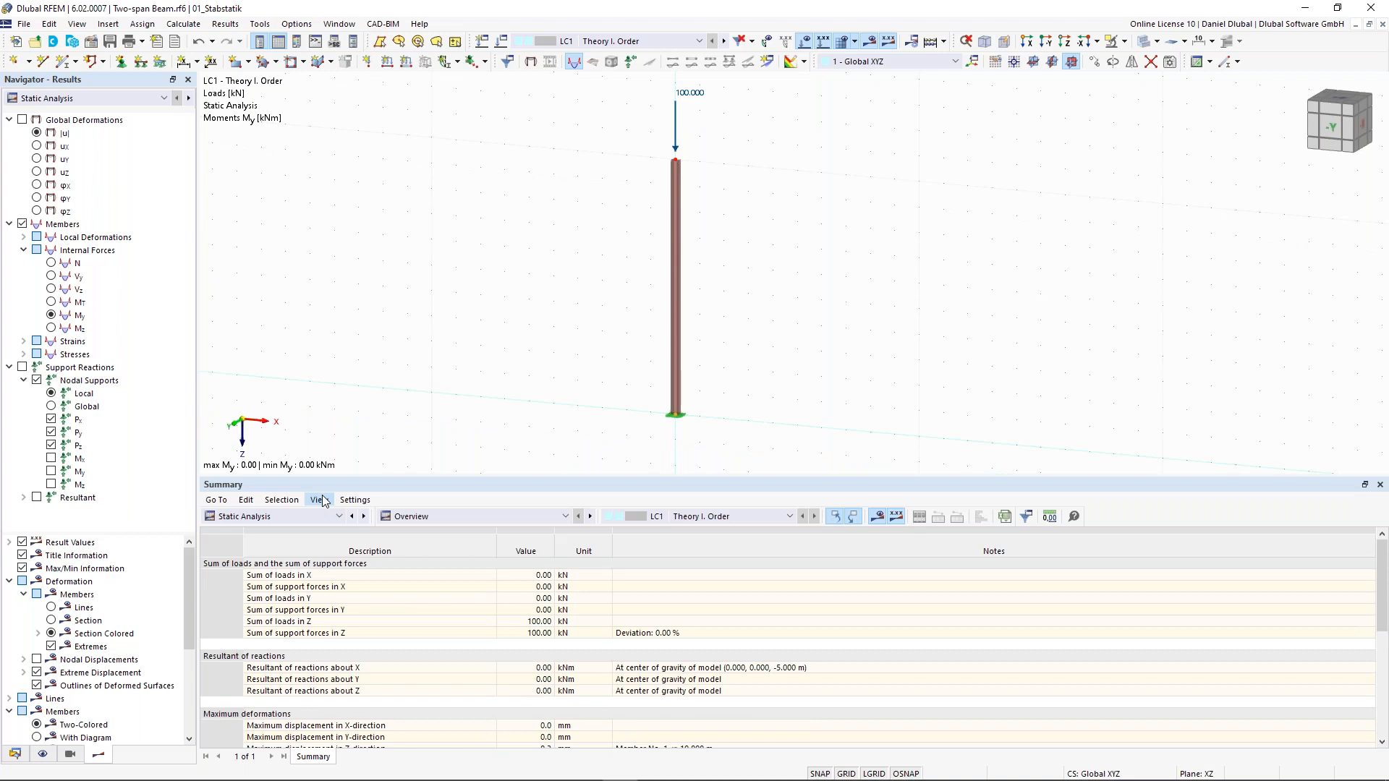
left_click(363, 515)
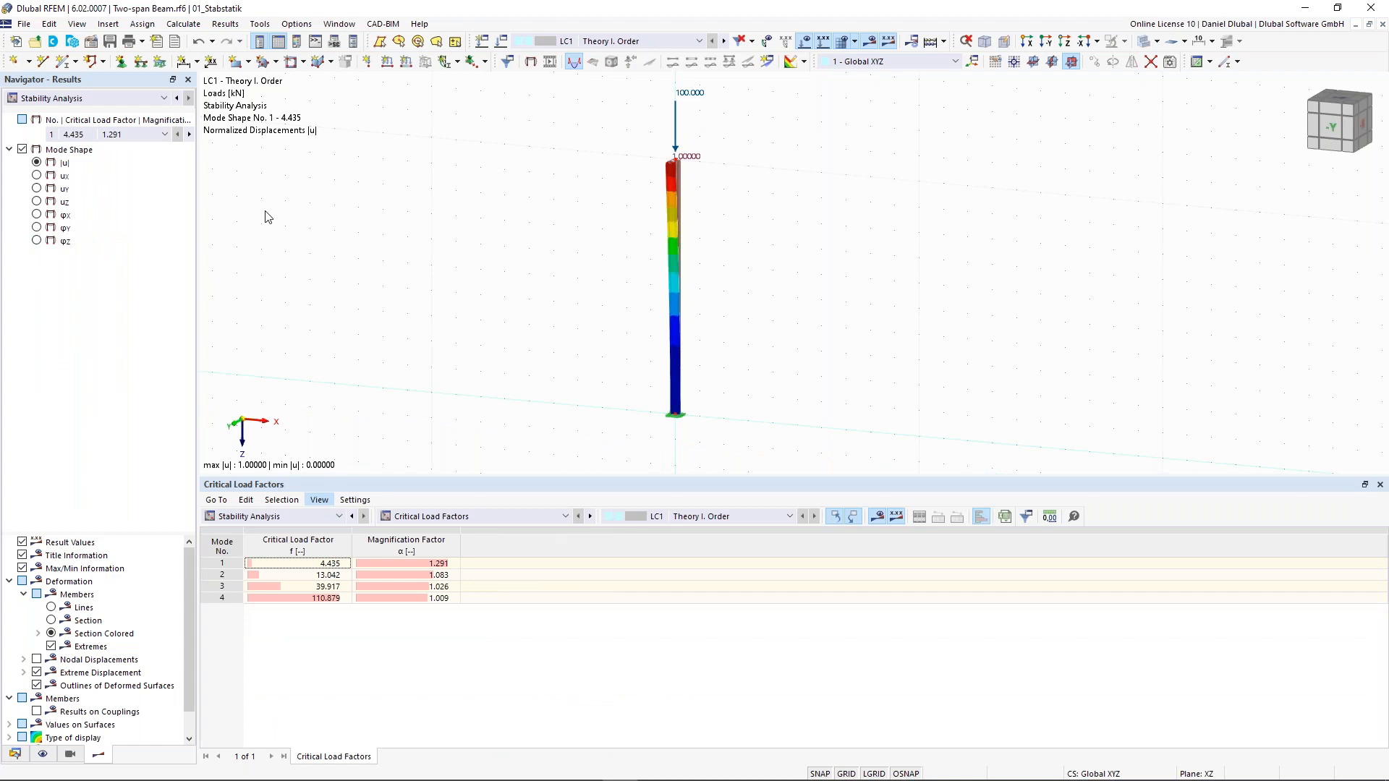
Step: Switch the displayed LC1 results from stability analysis to static analysis and back to compare the result categories
left_click(94, 99)
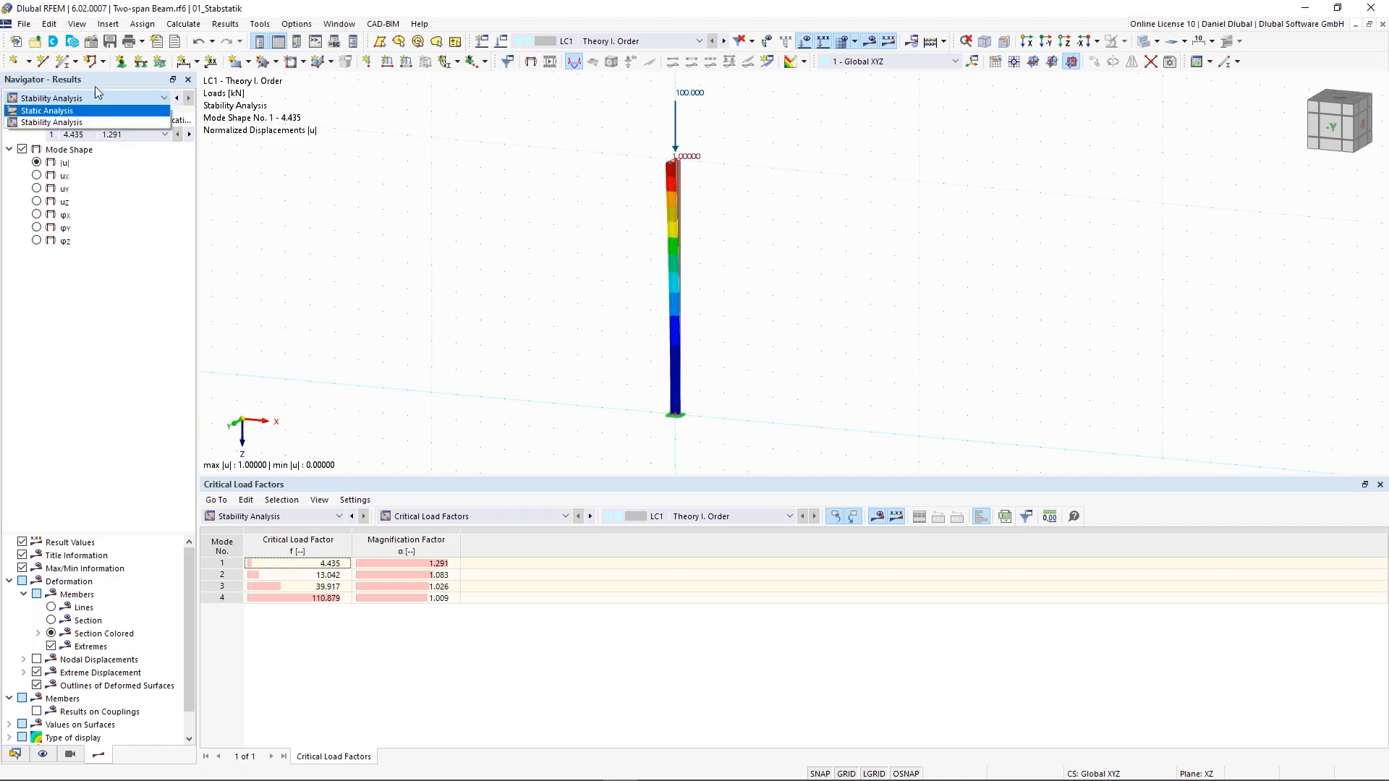
left_click(93, 124)
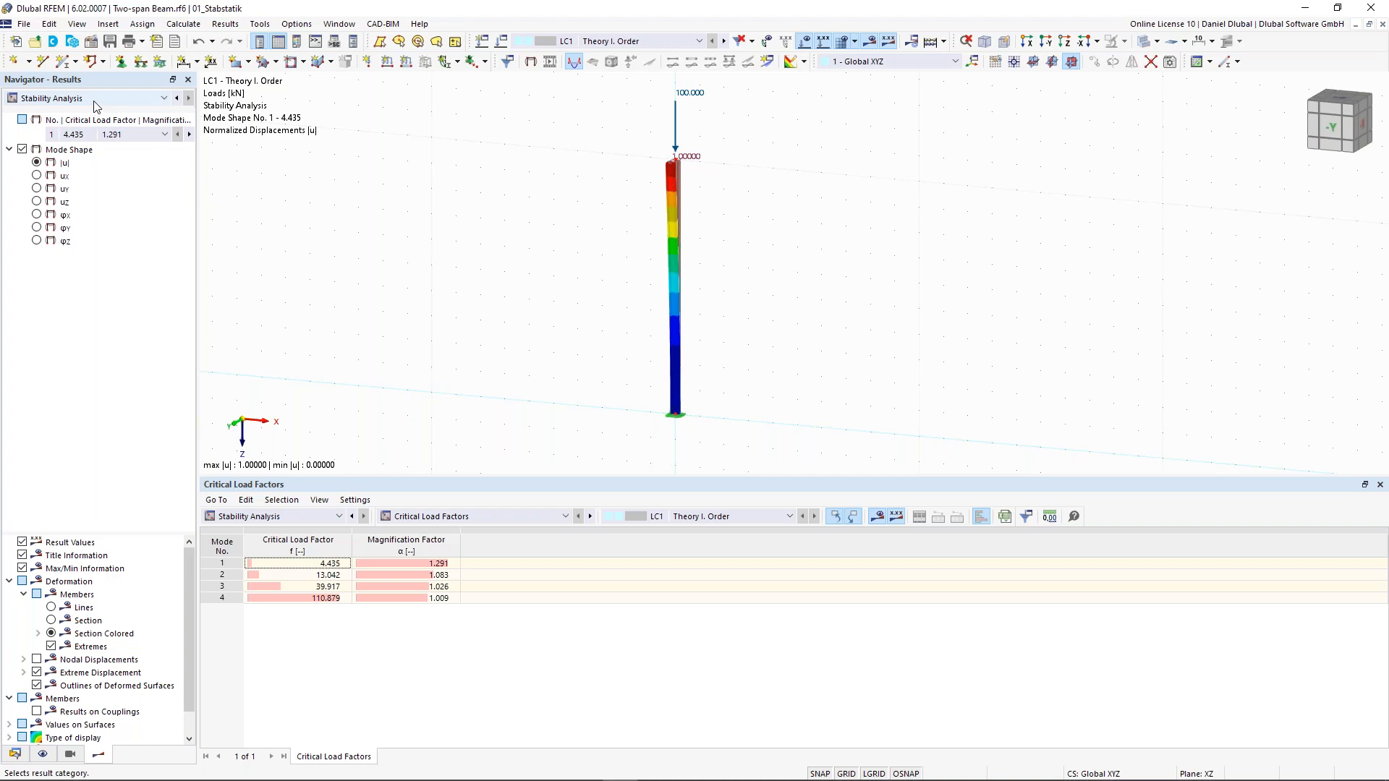
left_click(94, 101)
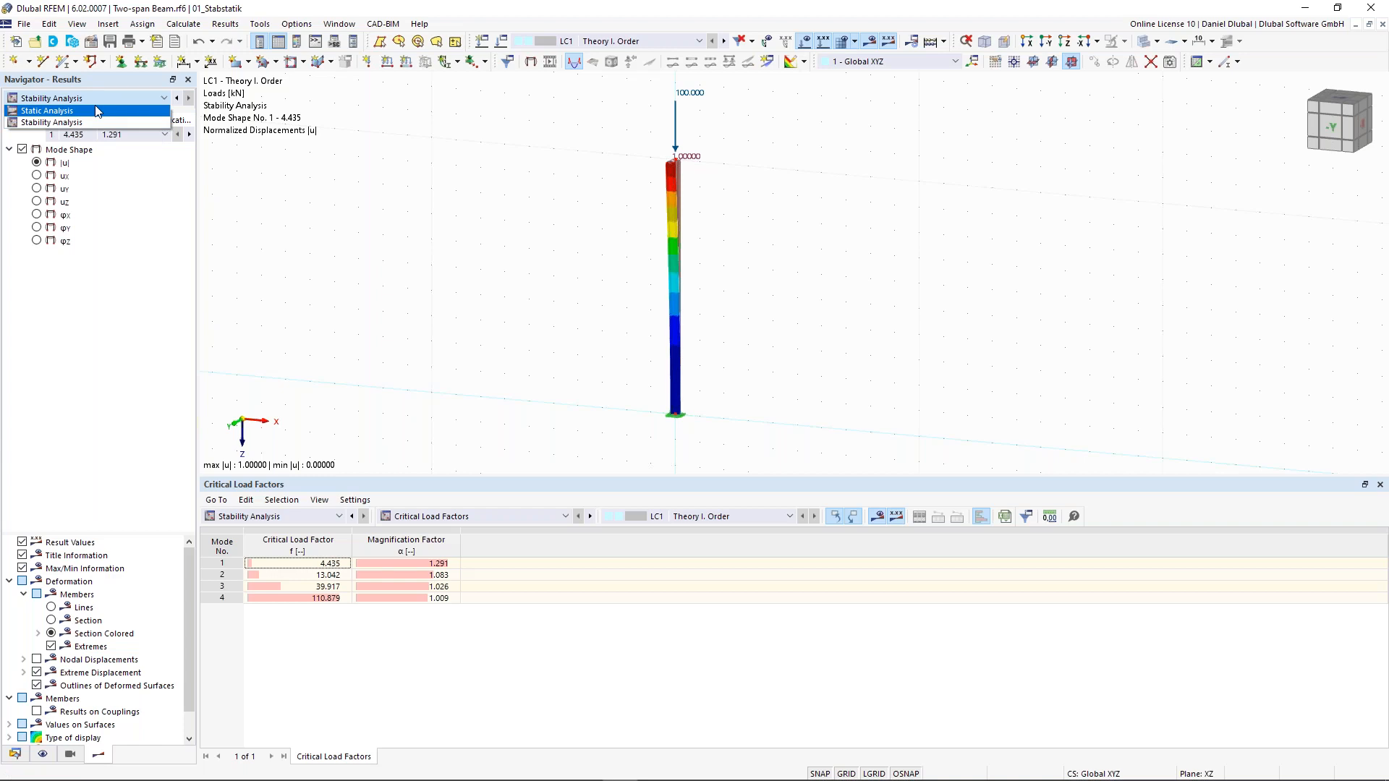
left_click(63, 111)
left_click(65, 101)
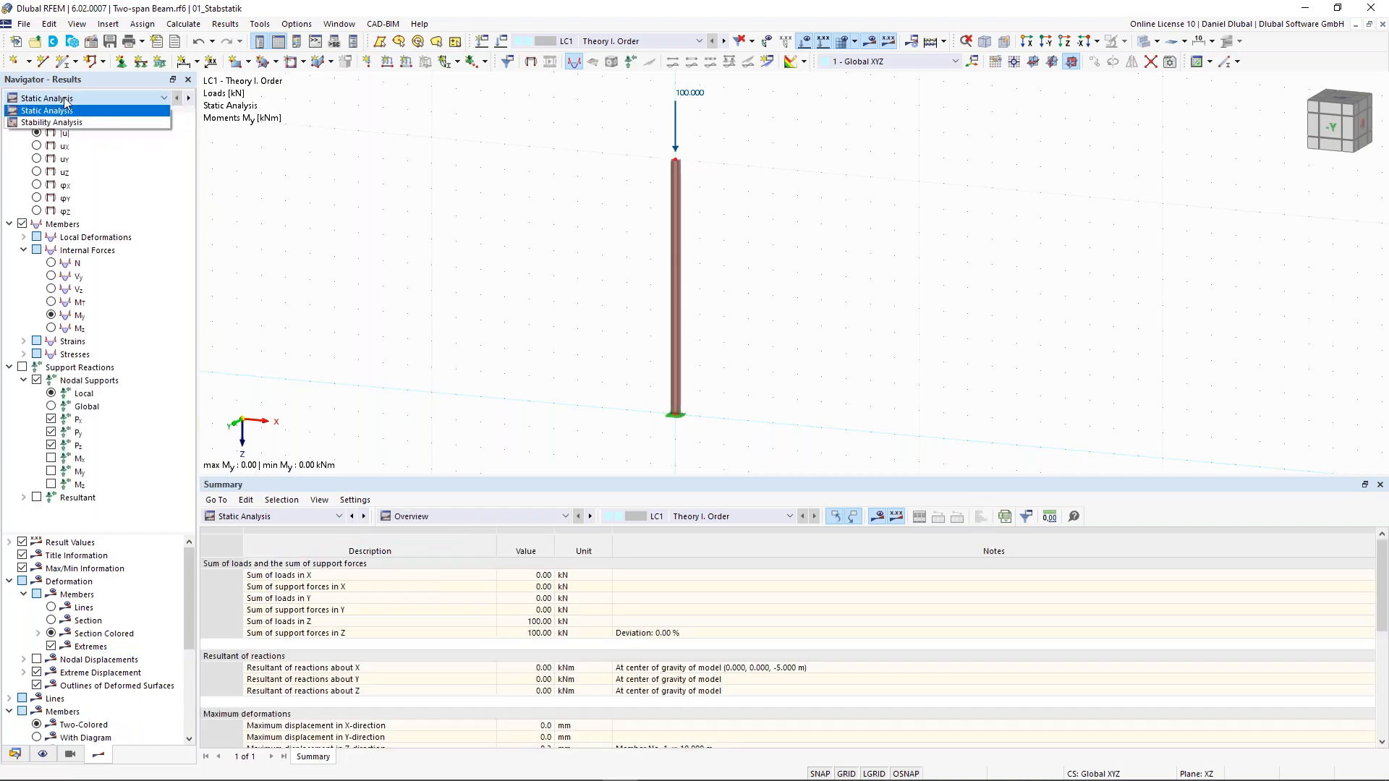
left_click(73, 123)
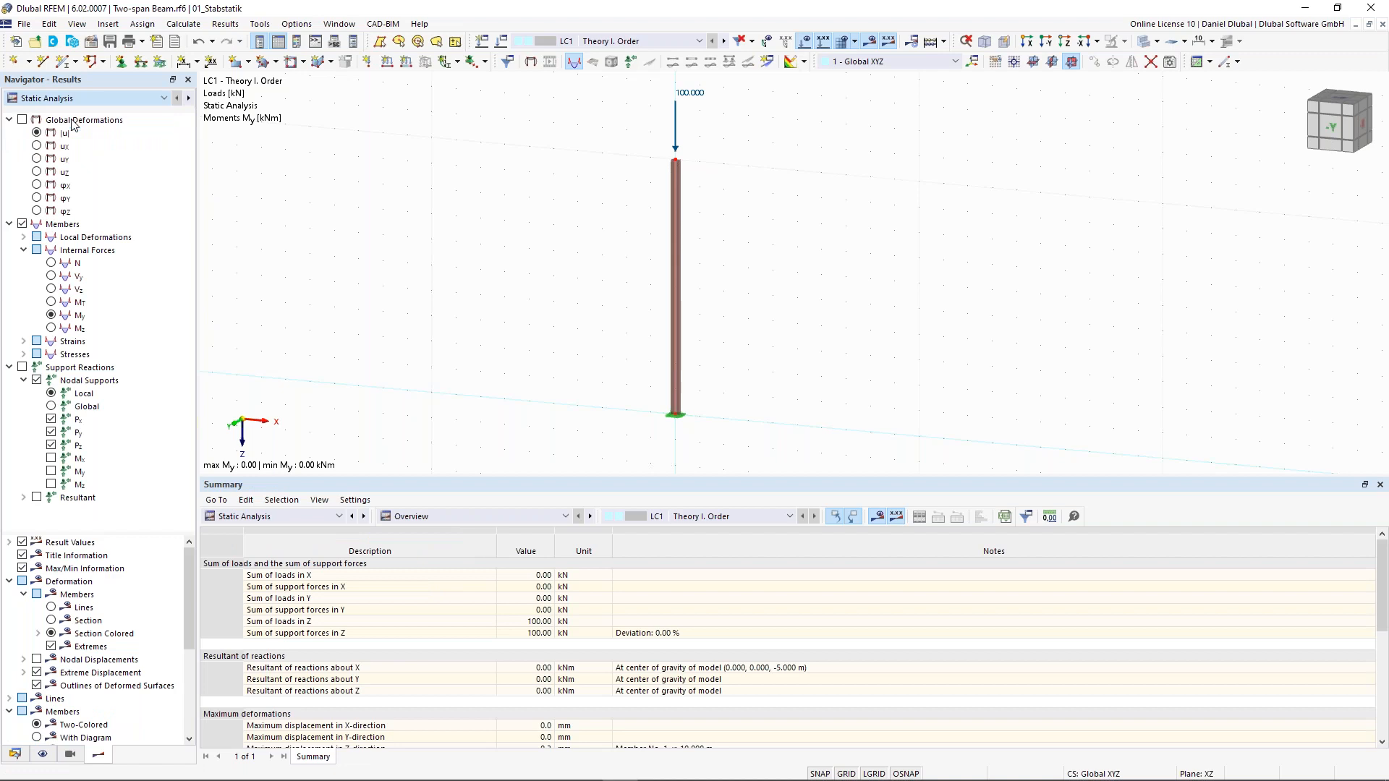
left_click(68, 99)
left_click(67, 123)
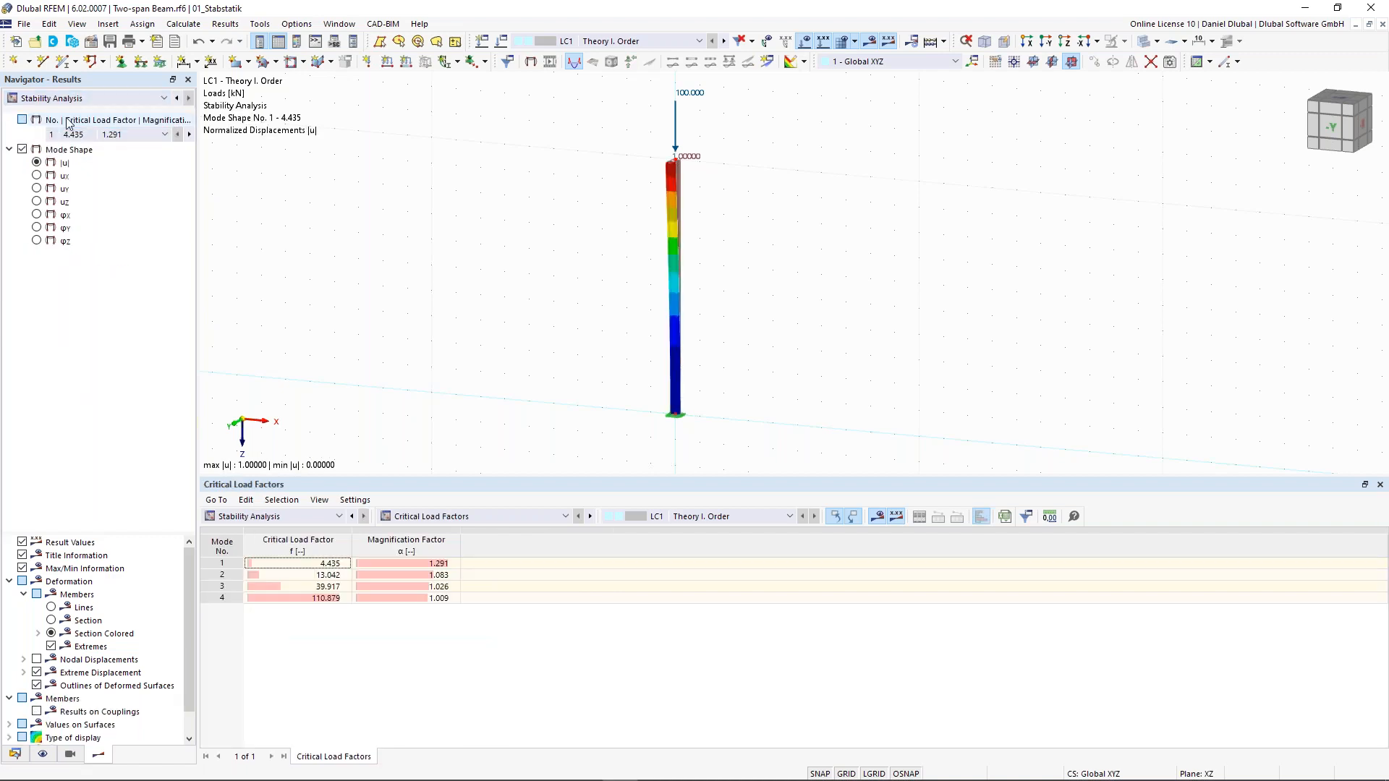
Step: Show the control panel and set the display factor for mode shapes to 1.25 to examine the column's first buckling shape
middle_click_drag(904, 219, 882, 217, "ctrl")
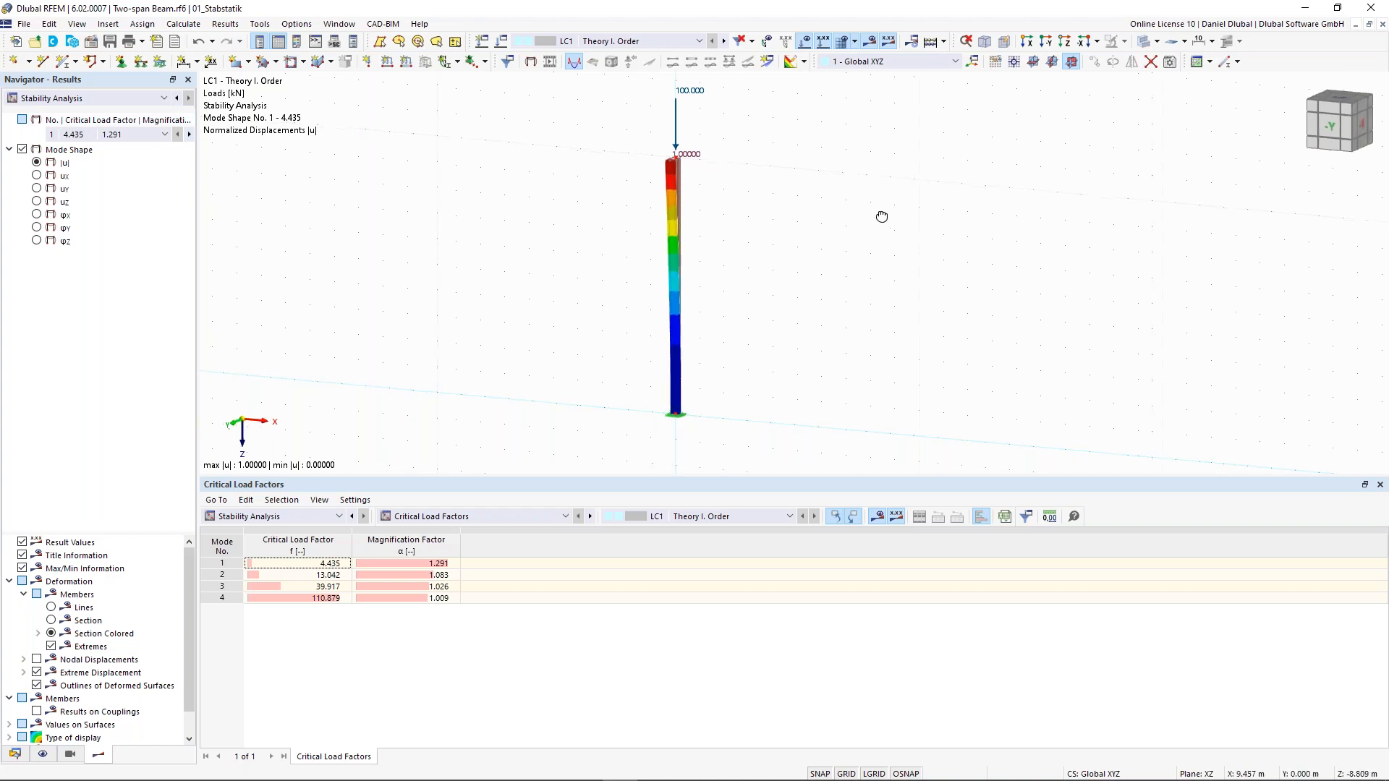
left_click(296, 42)
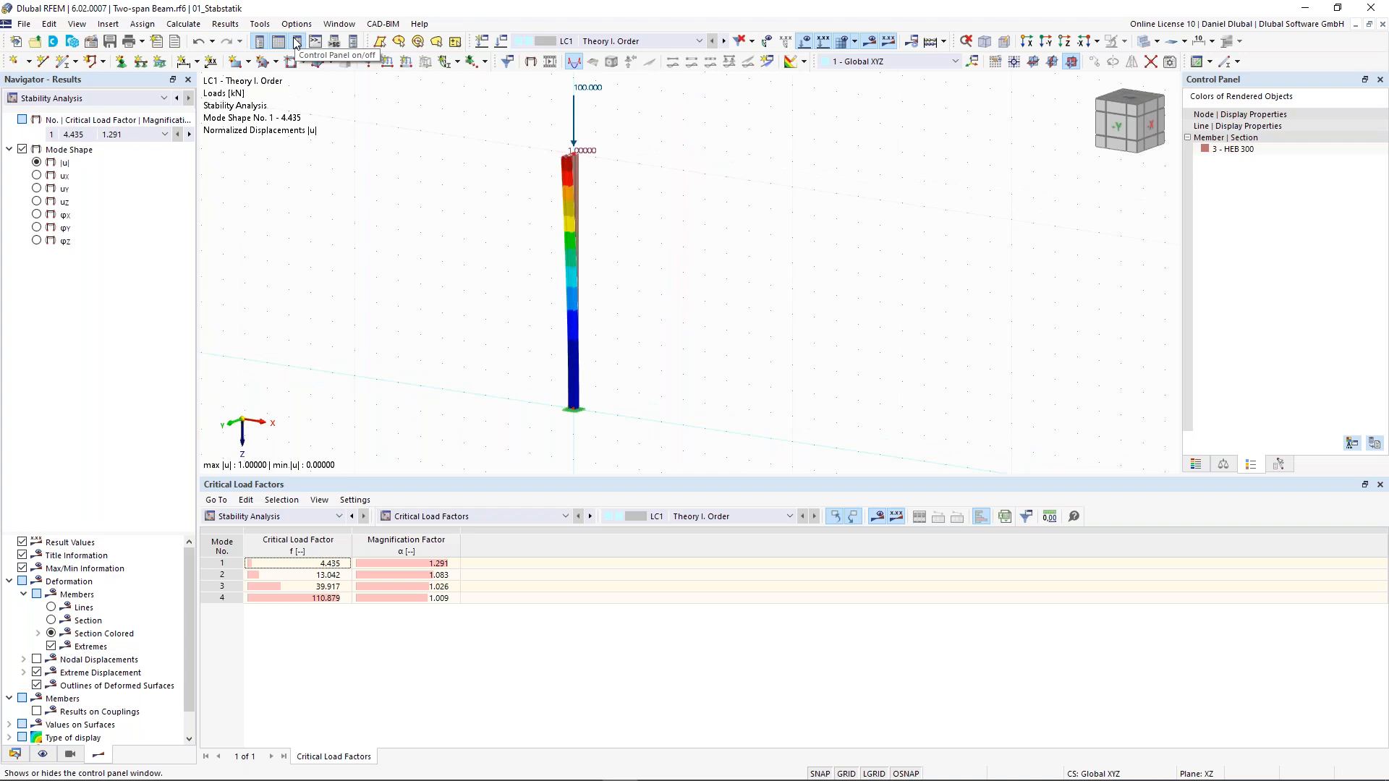
left_click(1200, 465)
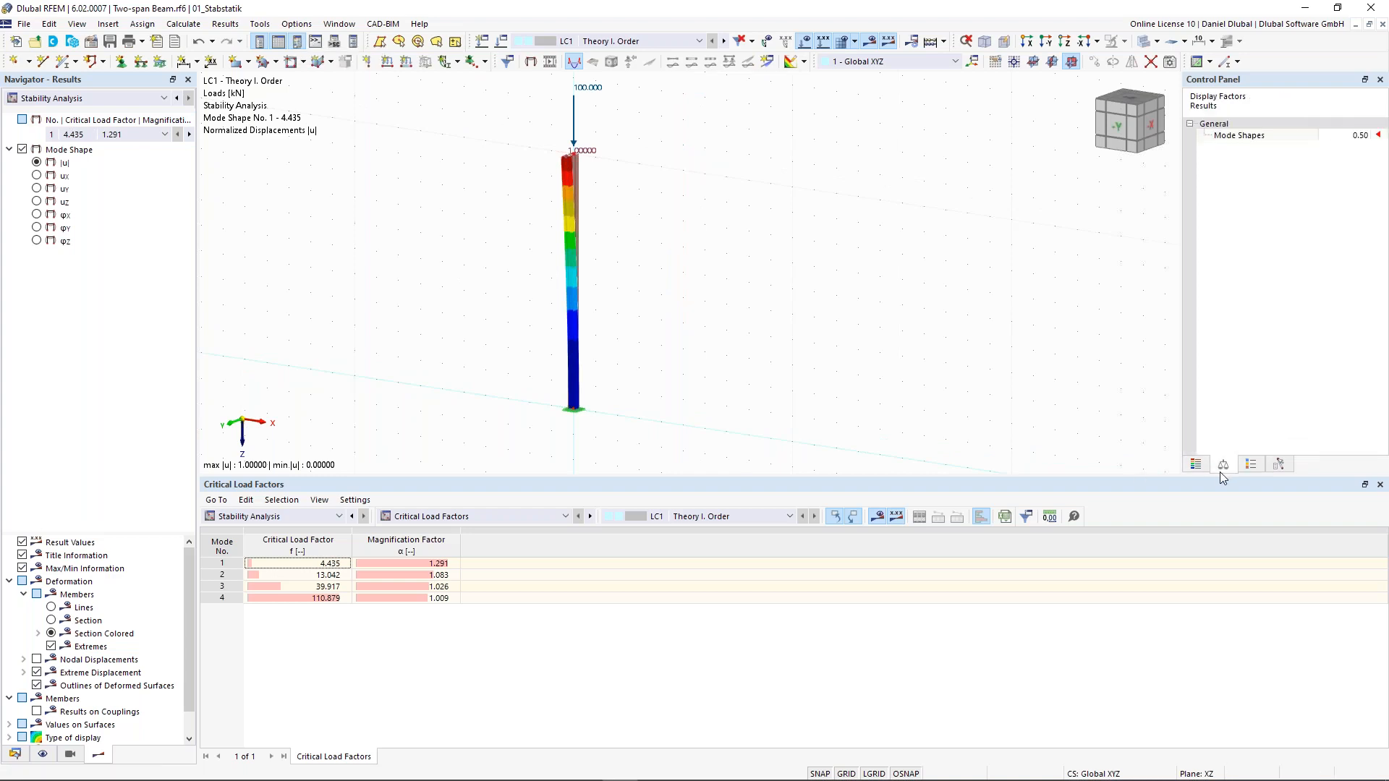
left_click(1223, 464)
left_click(1347, 135)
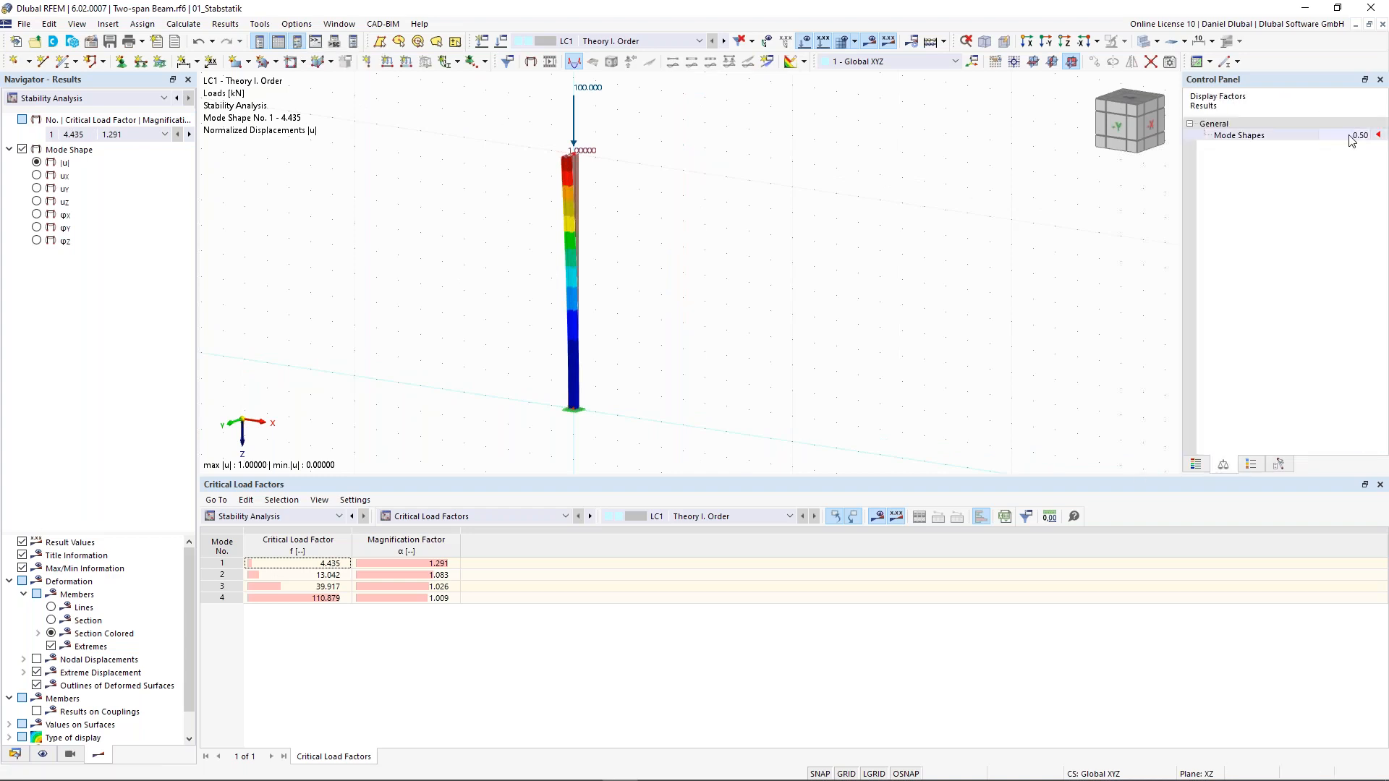
type("1.25")
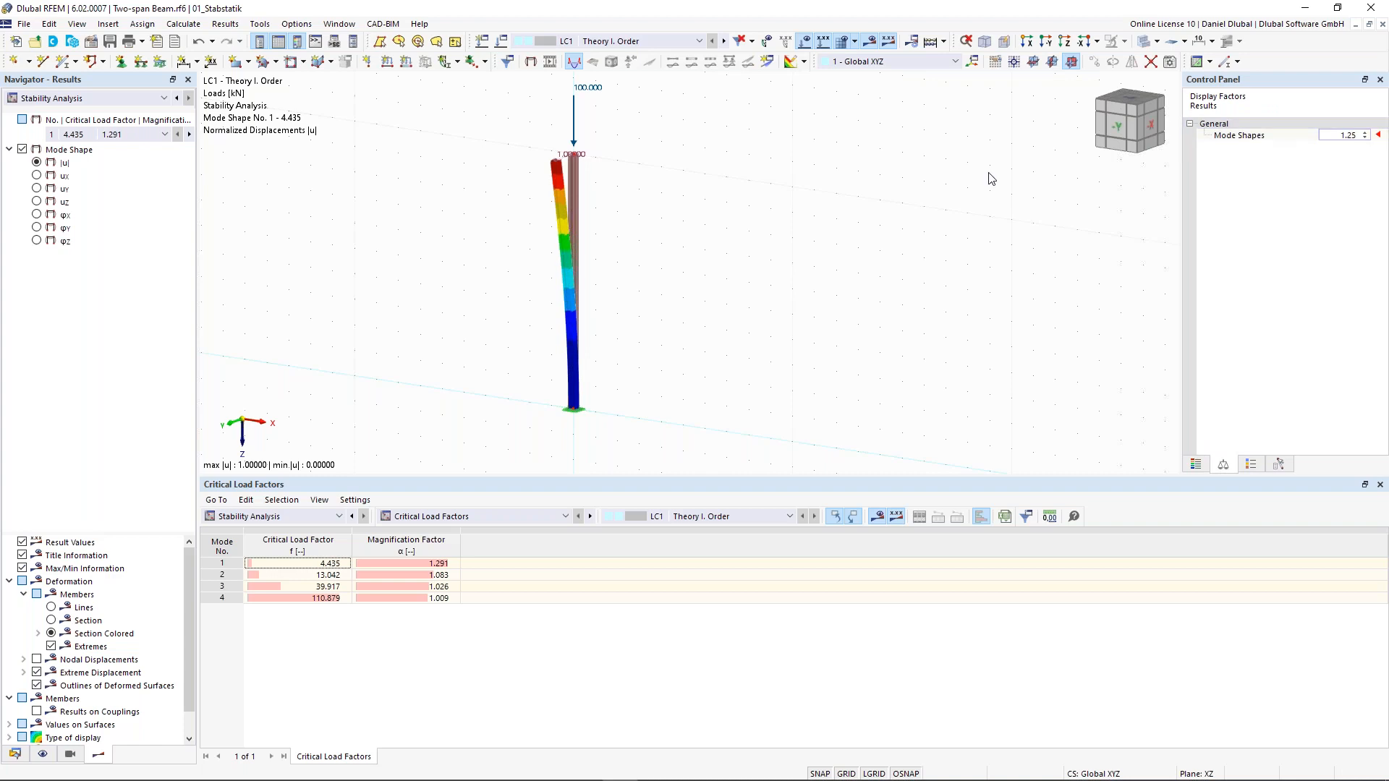
key("Return")
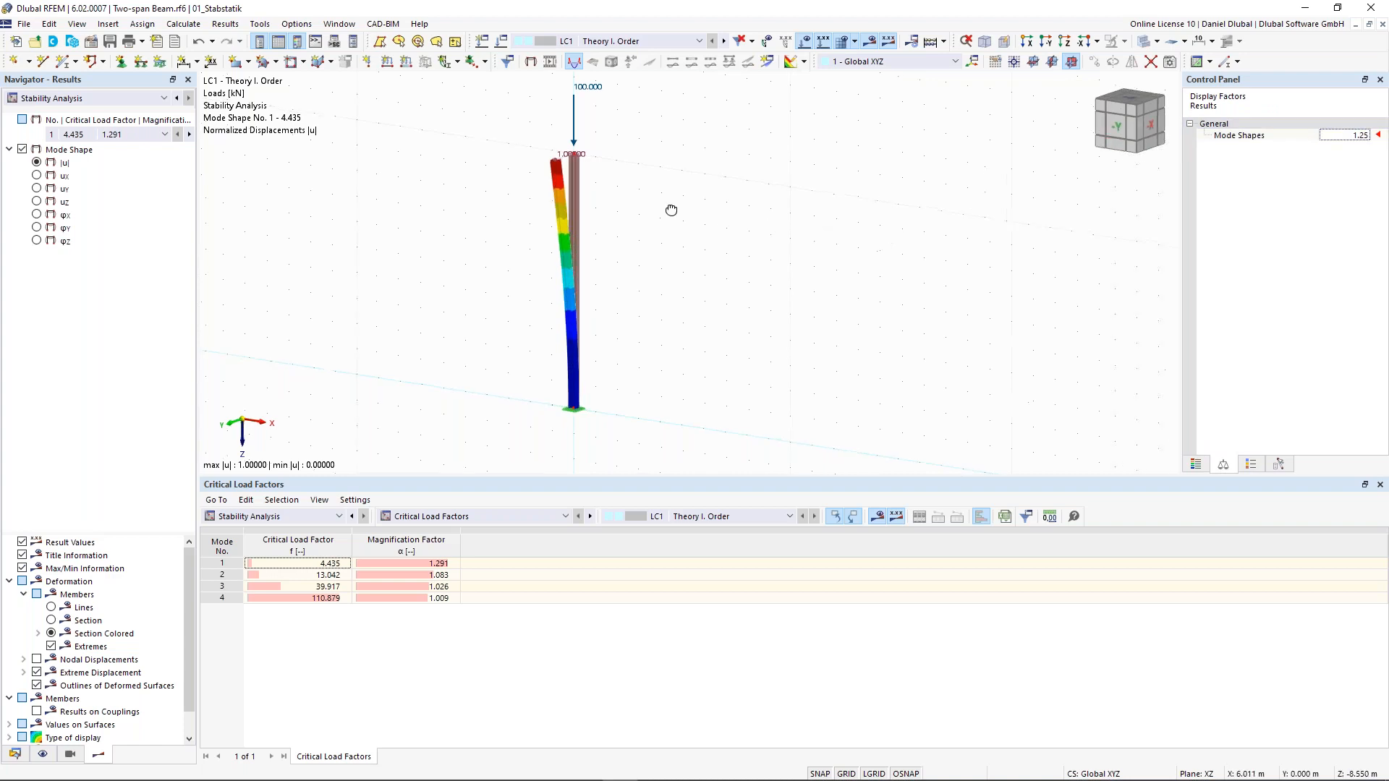
middle_click_drag(506, 155, 514, 196)
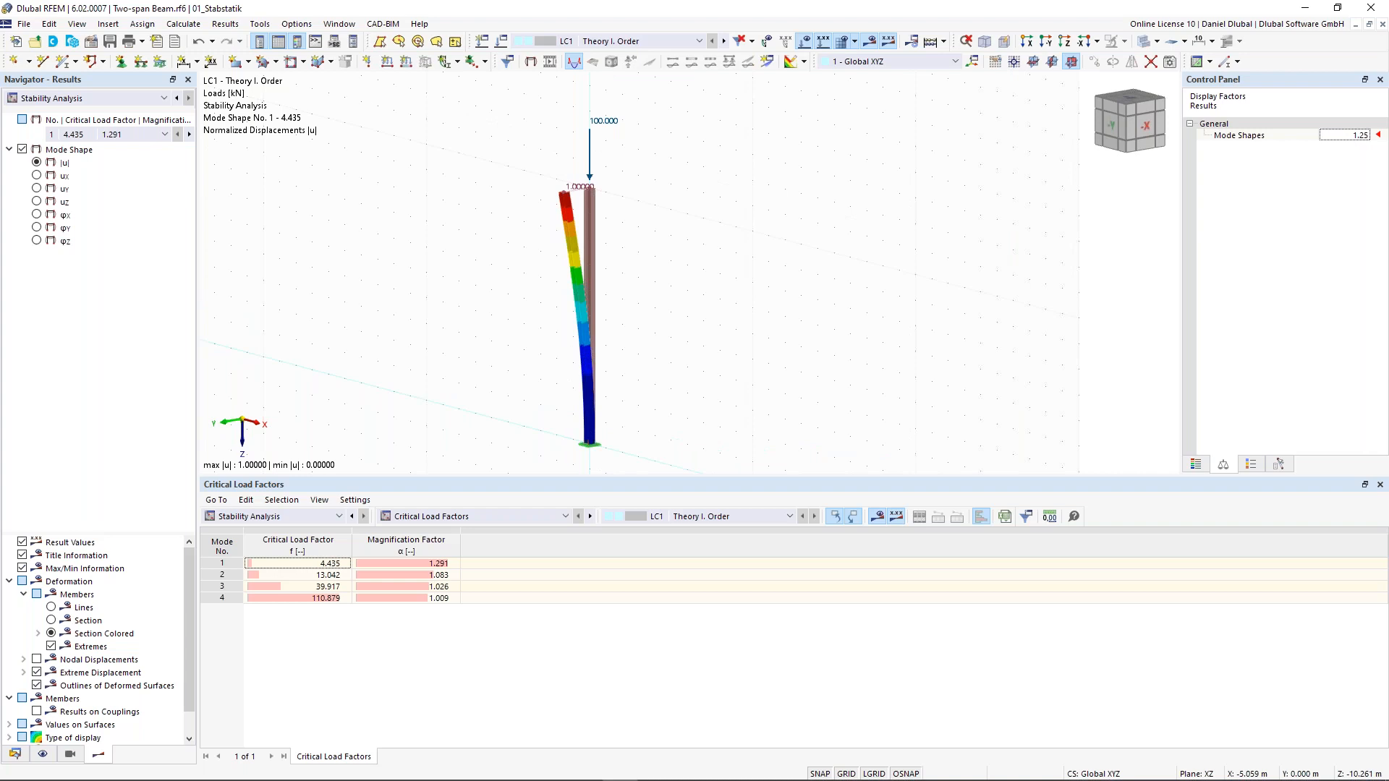
scroll(530, 165, "up", 3)
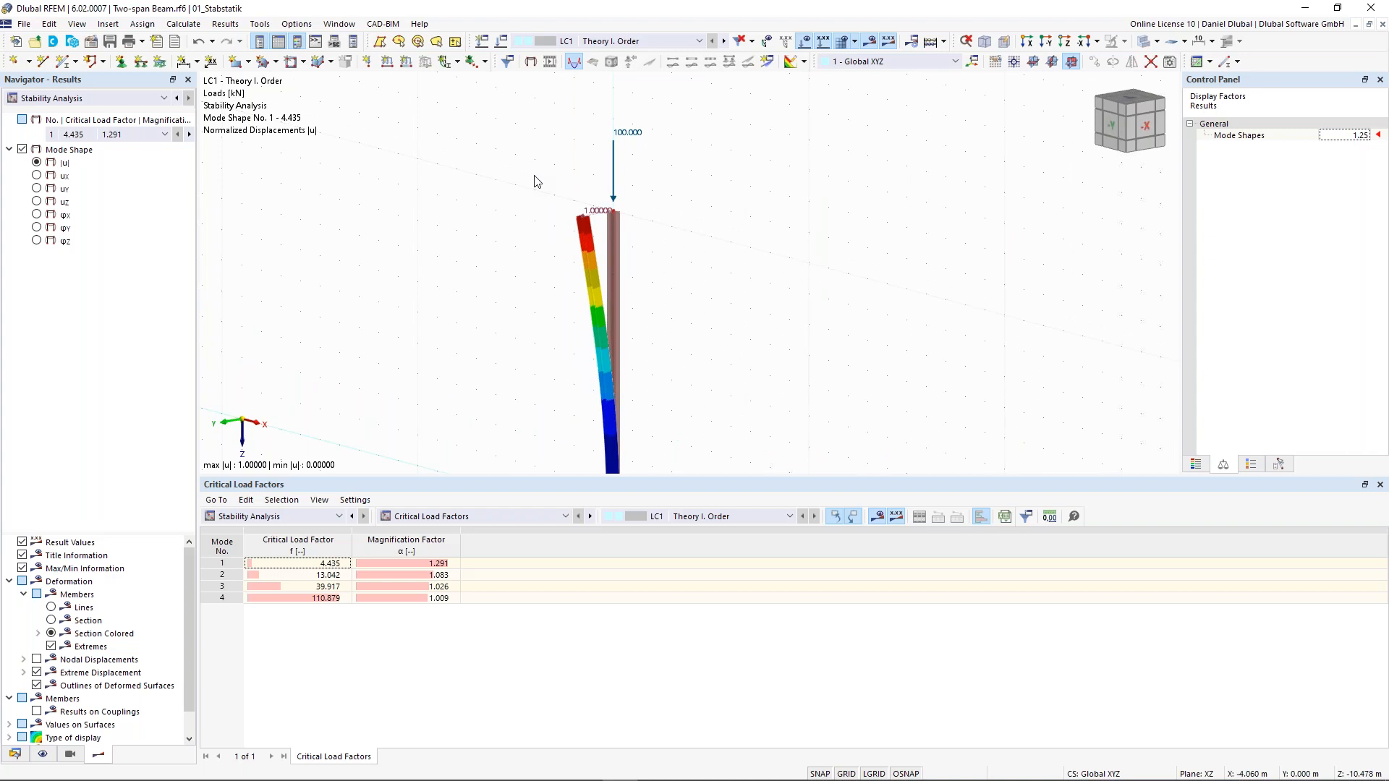
Step: Switch the displayed buckling shape from mode shape 1 to mode shape 2 and back to compare the column head's sway directions
scroll(542, 185, "up", 3)
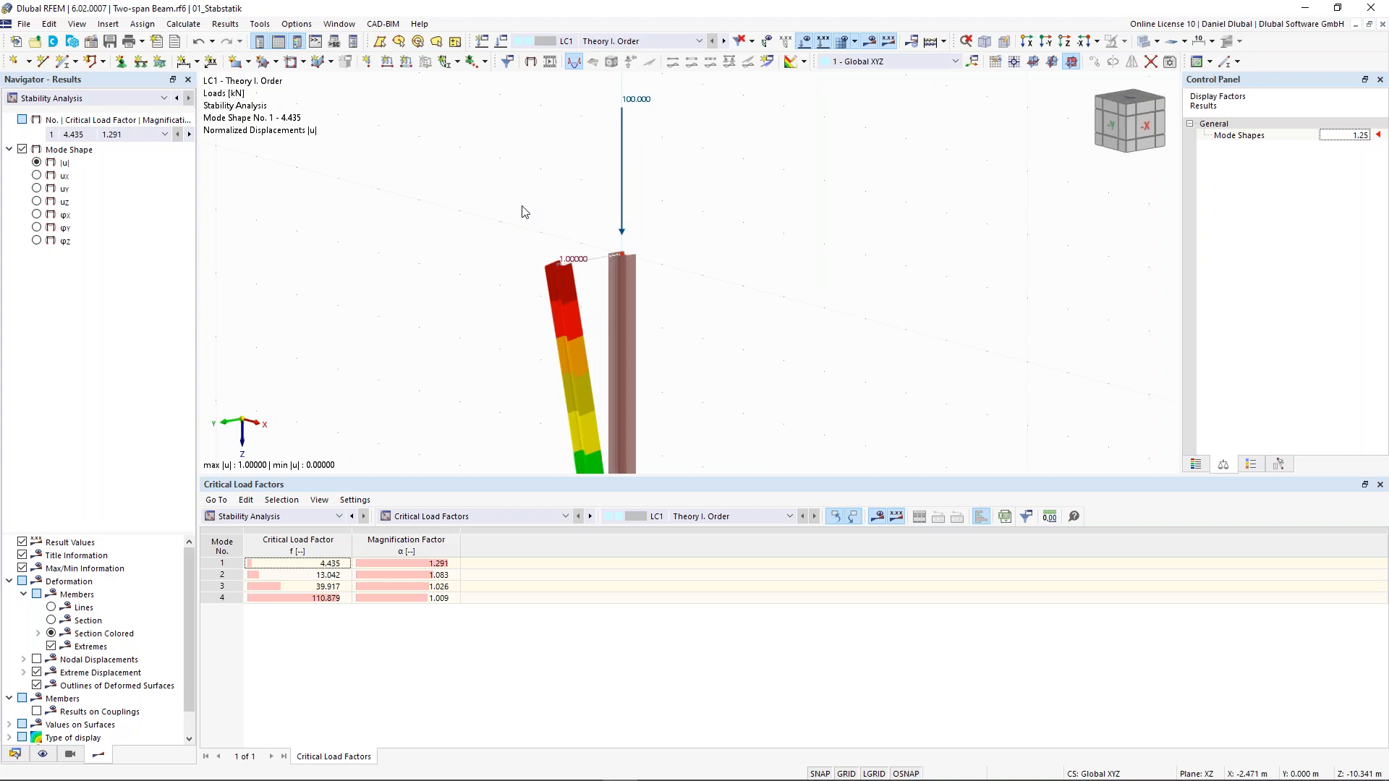
scroll(541, 217, "up", 4)
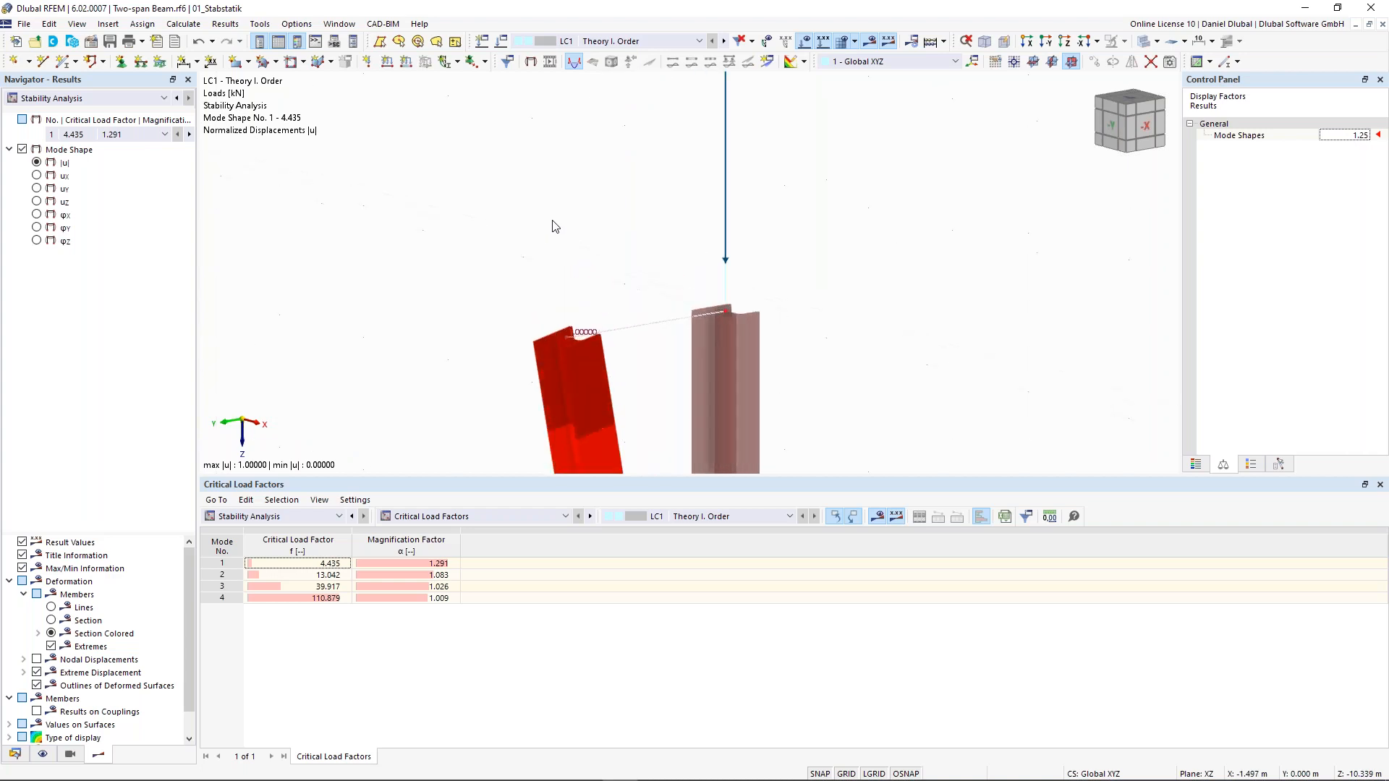
middle_click_drag(552, 221, 543, 198)
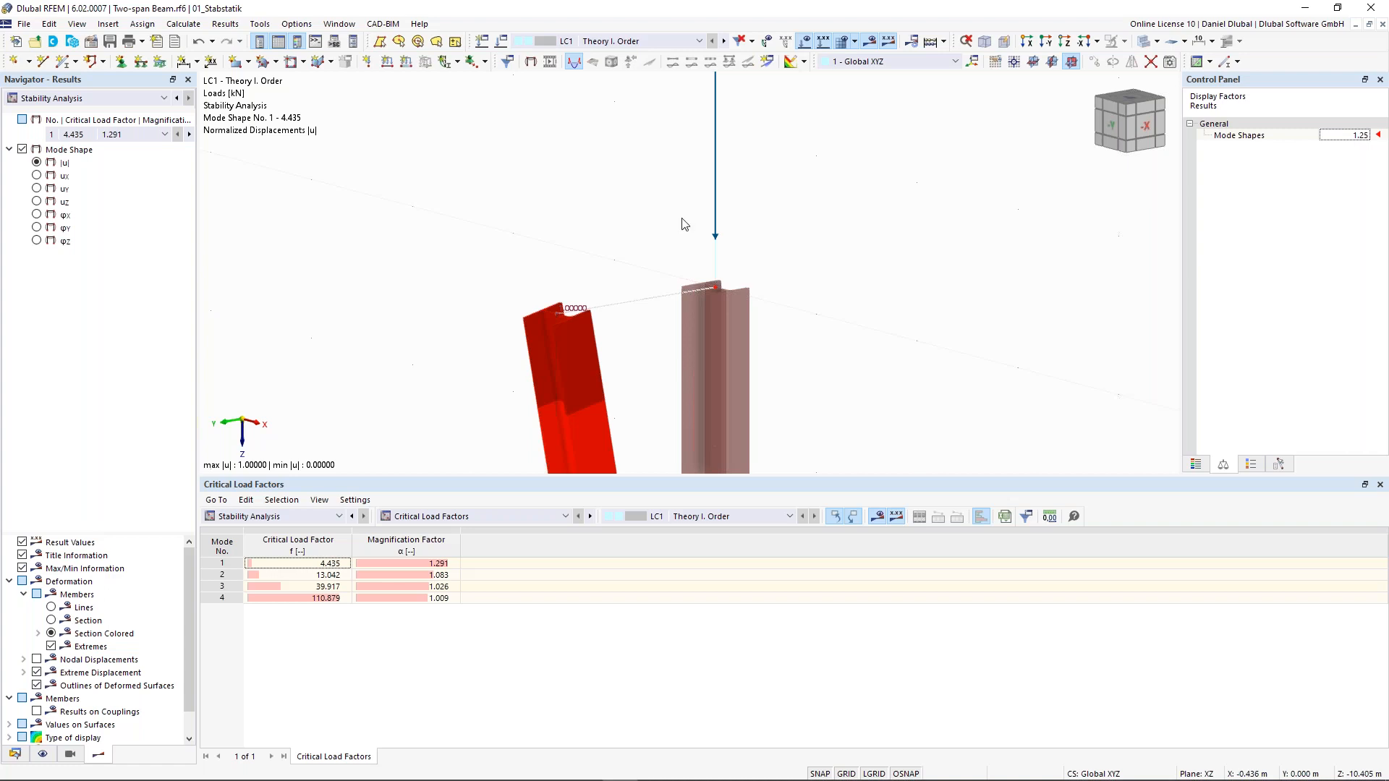
scroll(683, 221, "down", 4)
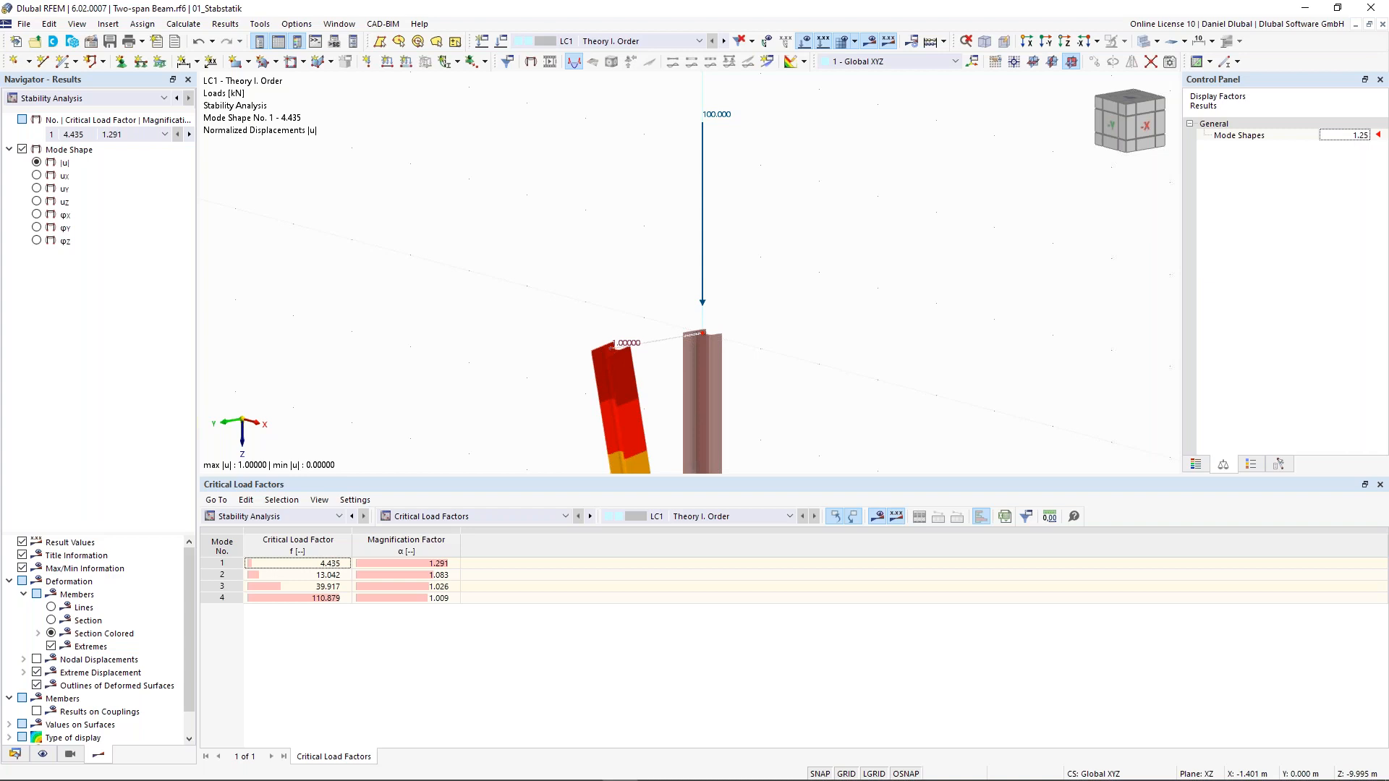
scroll(595, 274, "up", 2)
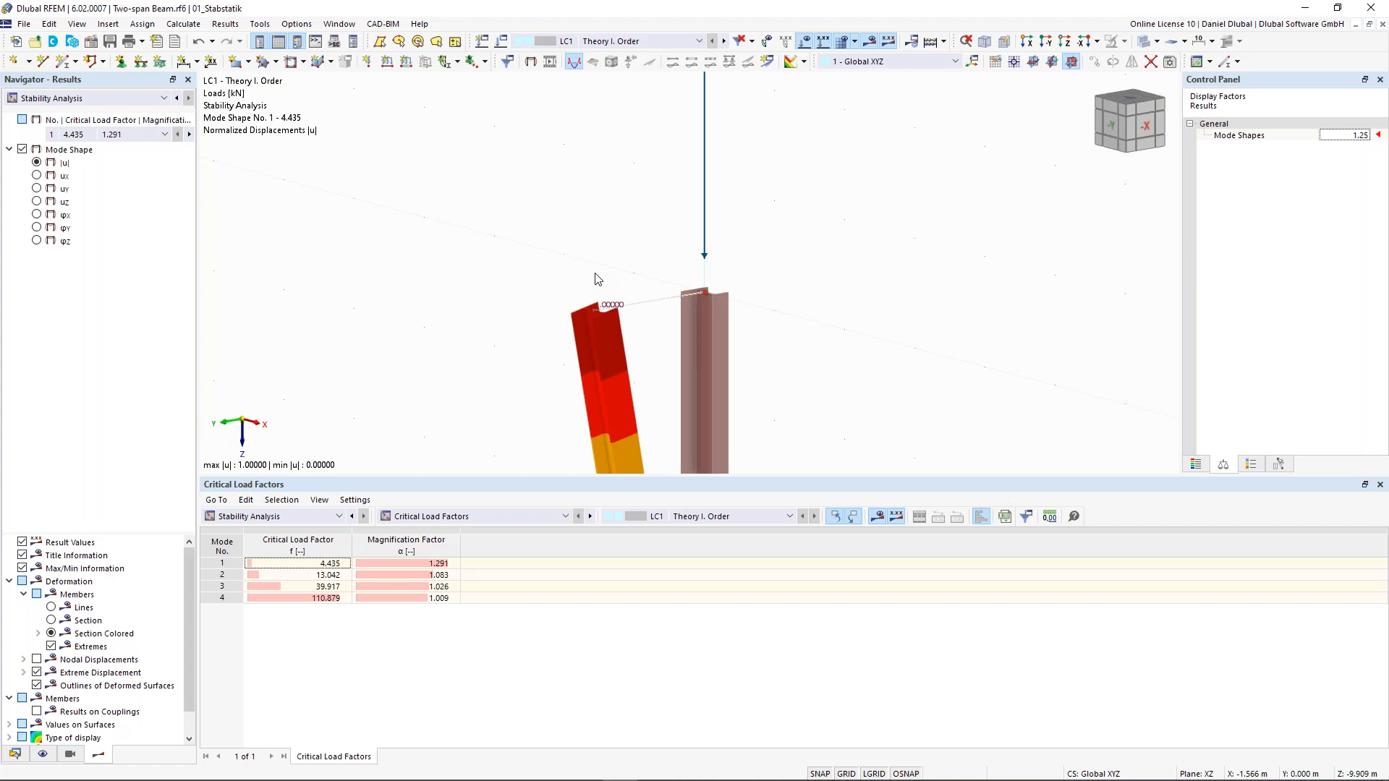
scroll(598, 280, "up", 2)
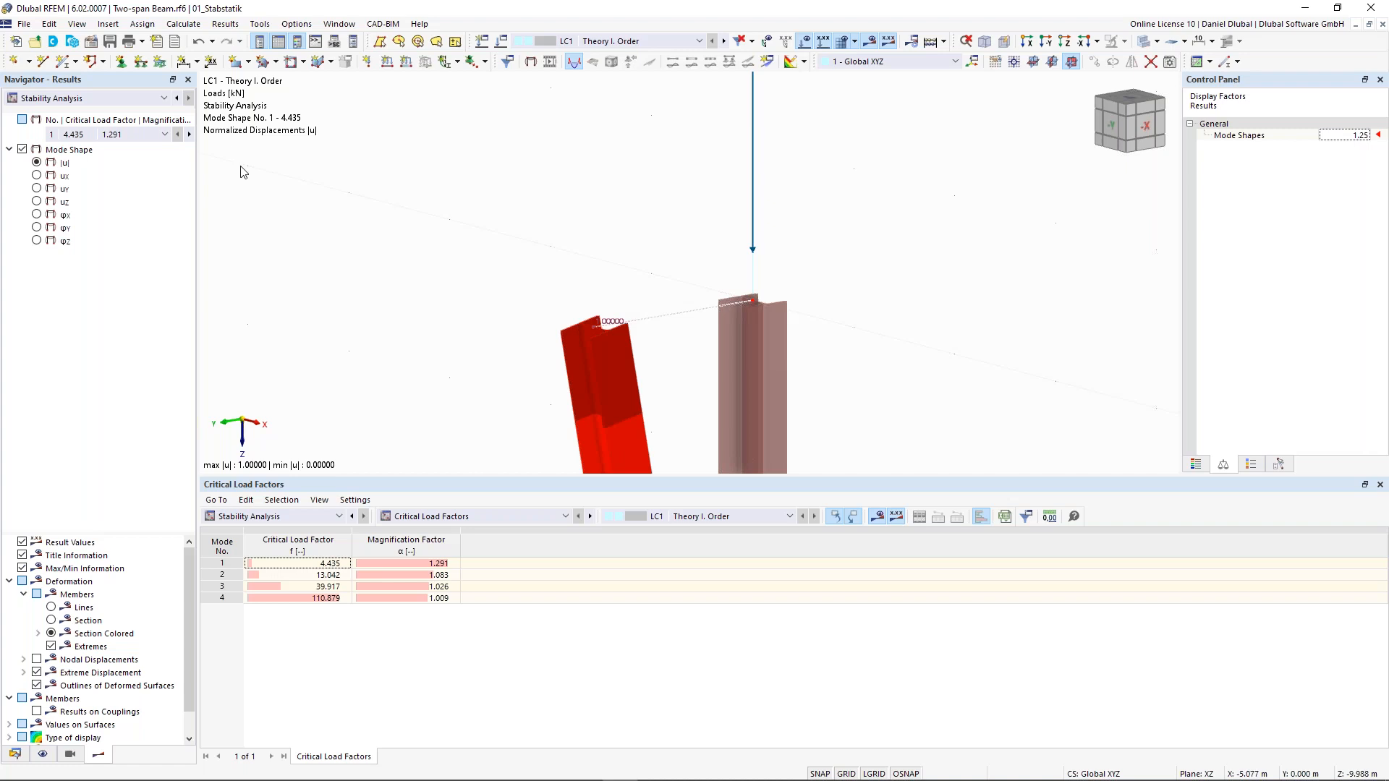
left_click(165, 137)
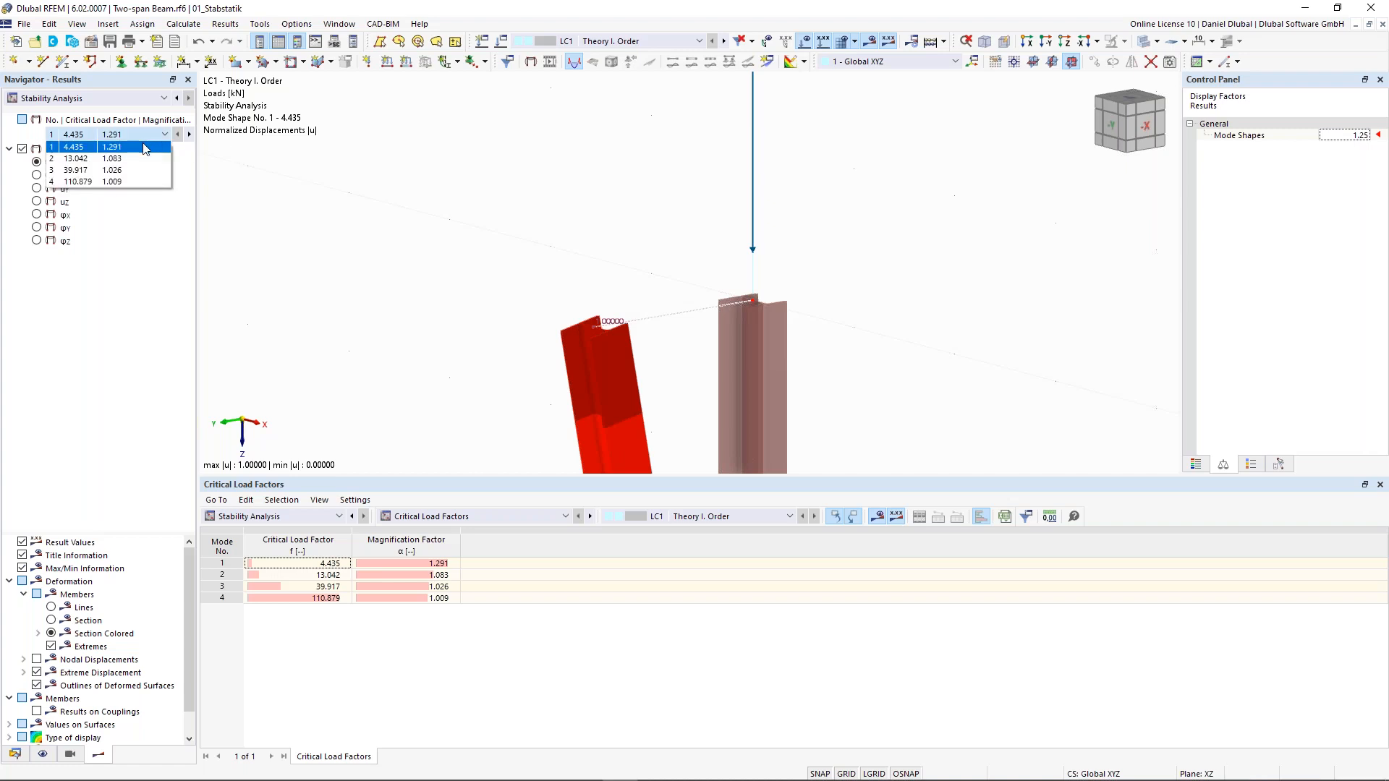
left_click(108, 159)
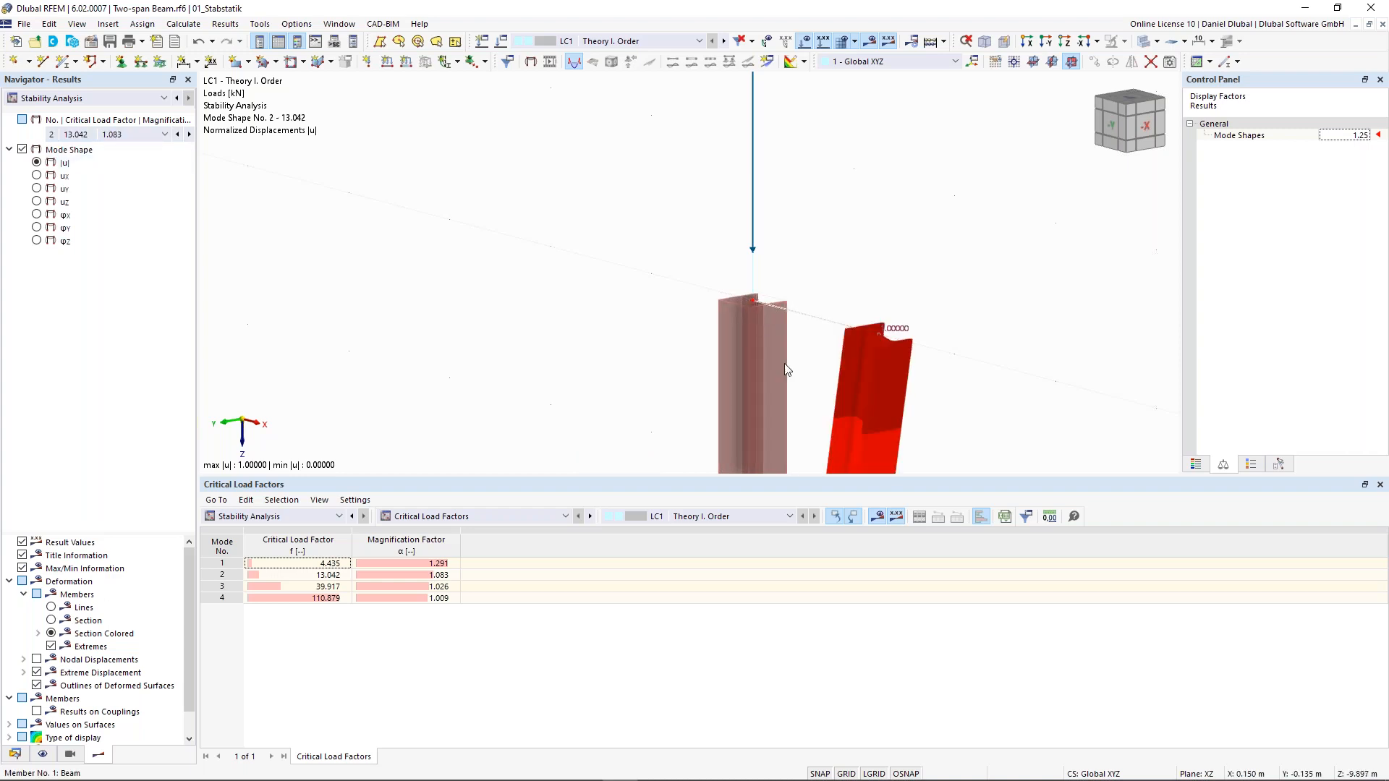
scroll(749, 331, "down", 2)
middle_click_drag(735, 264, 657, 210)
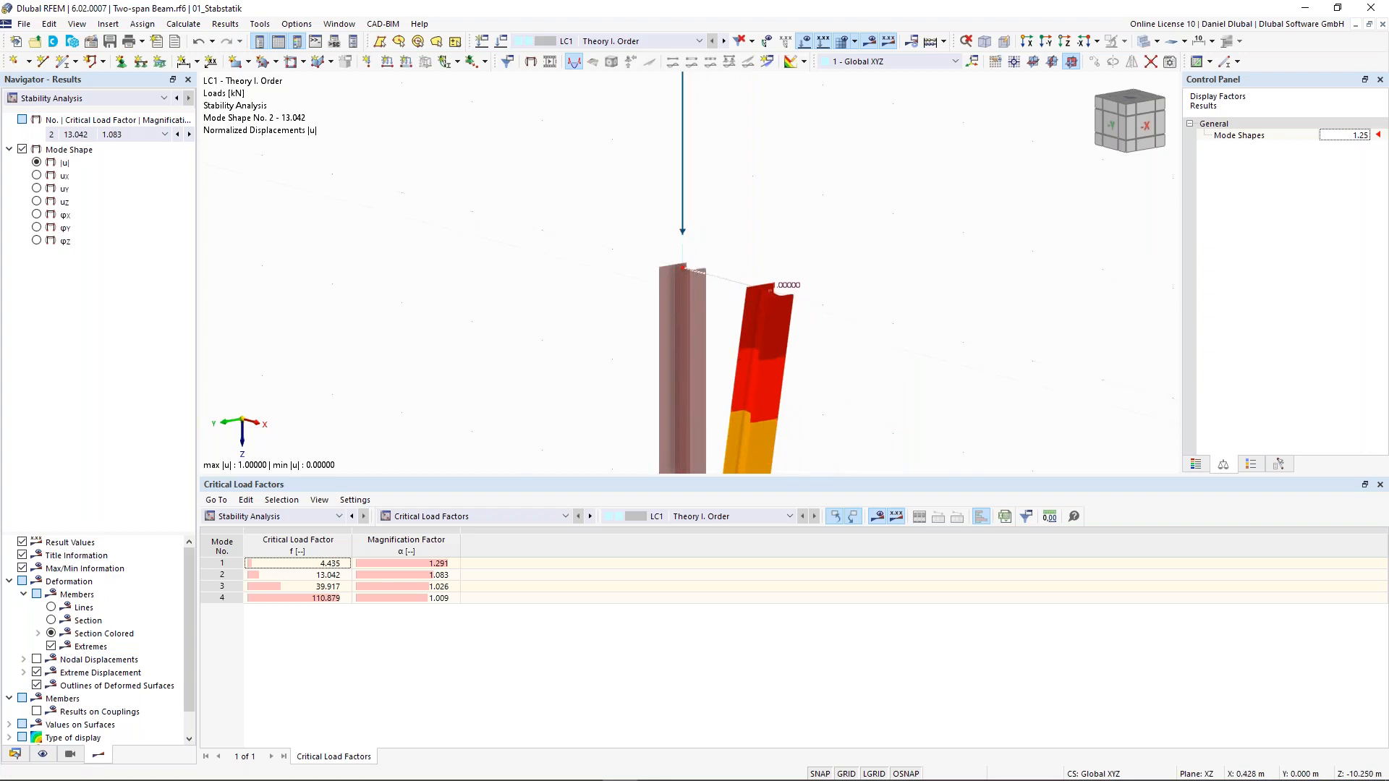
left_click(125, 145)
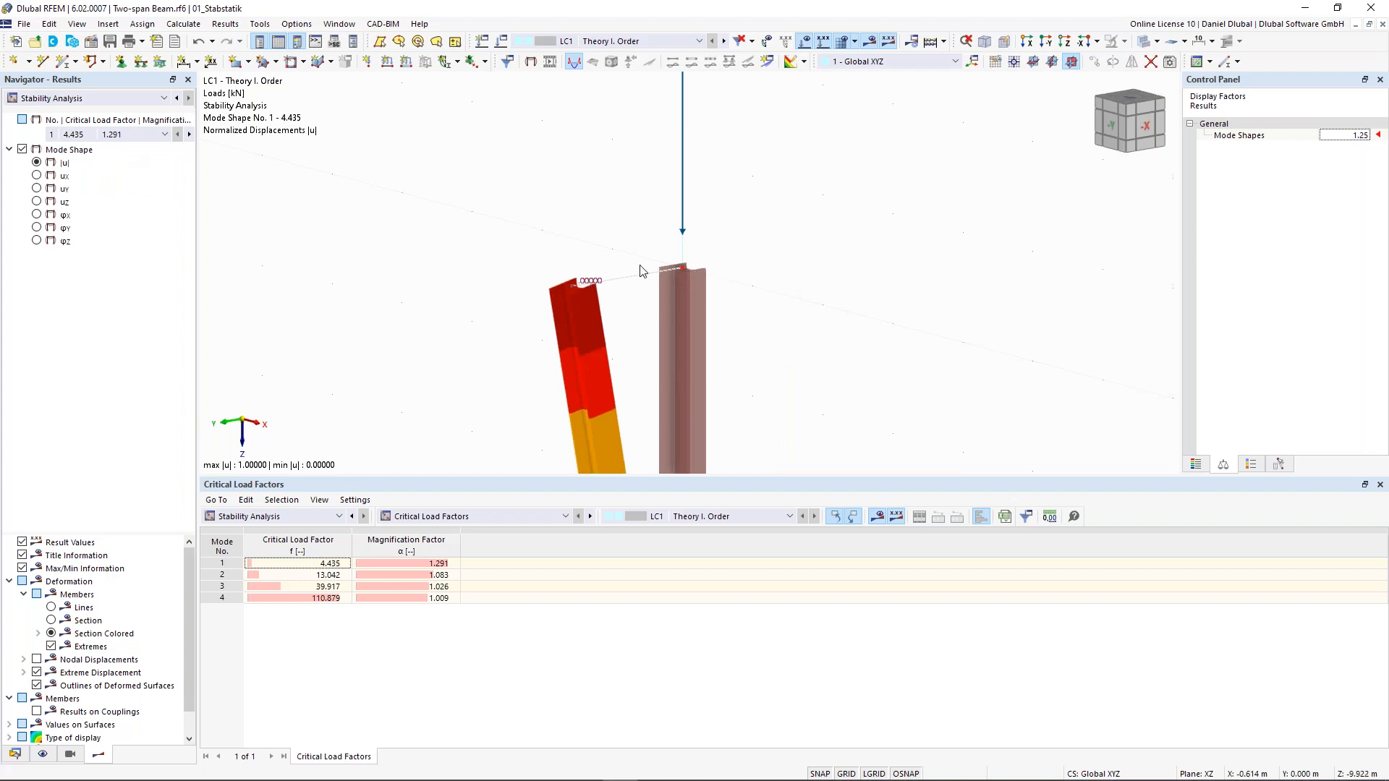
scroll(536, 244, "down", 3)
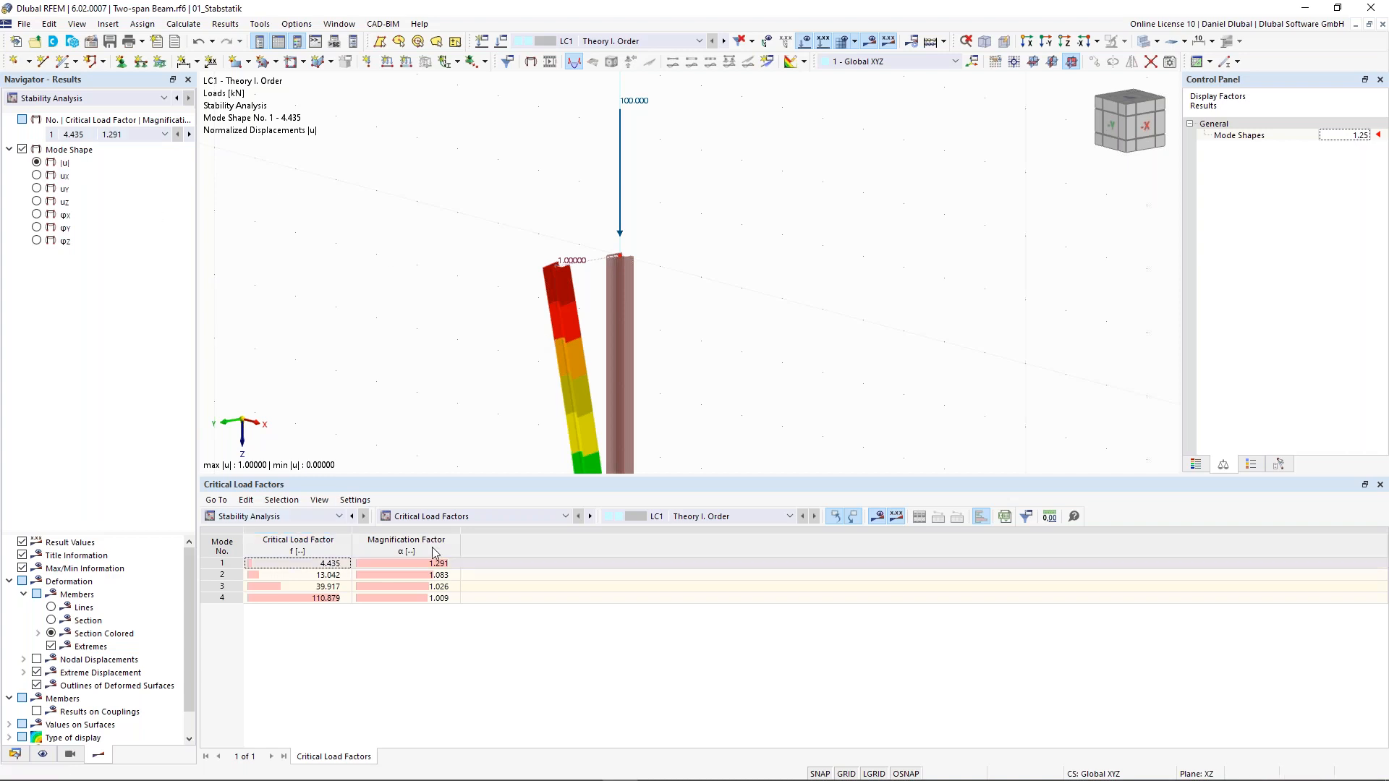
Step: Examine the magnification factor of mode 1 in the critical load factors table together with the full-height buckled column
left_click(441, 516)
left_click(443, 525)
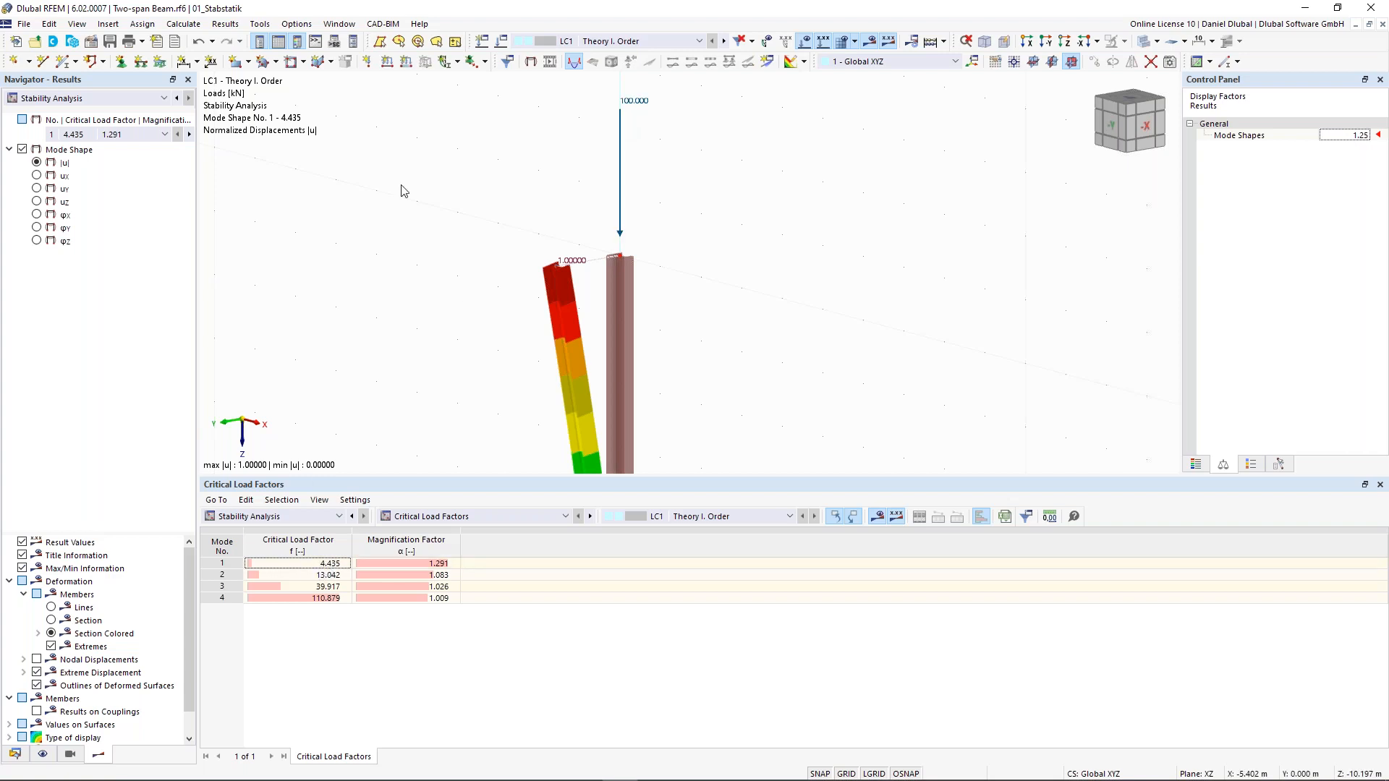
scroll(400, 190, "down", 2)
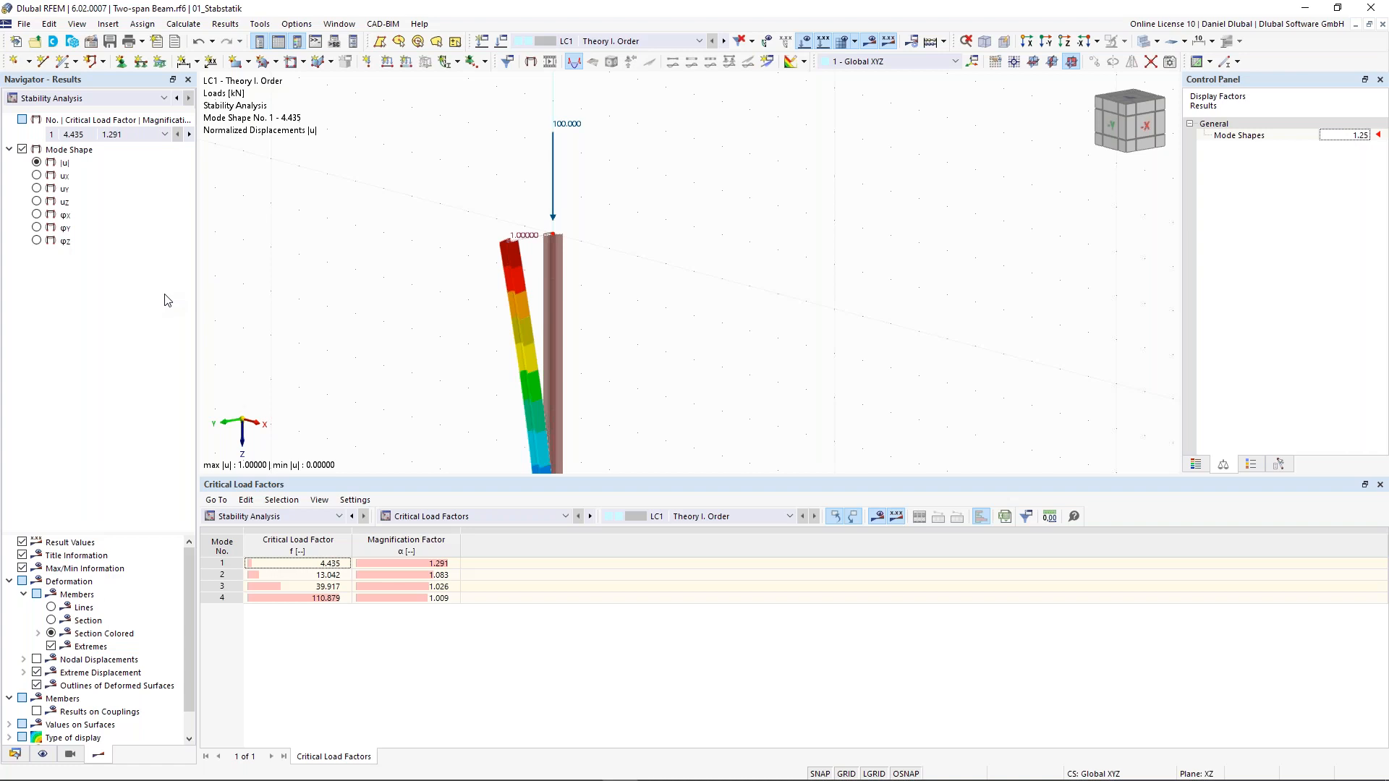
left_click(449, 564)
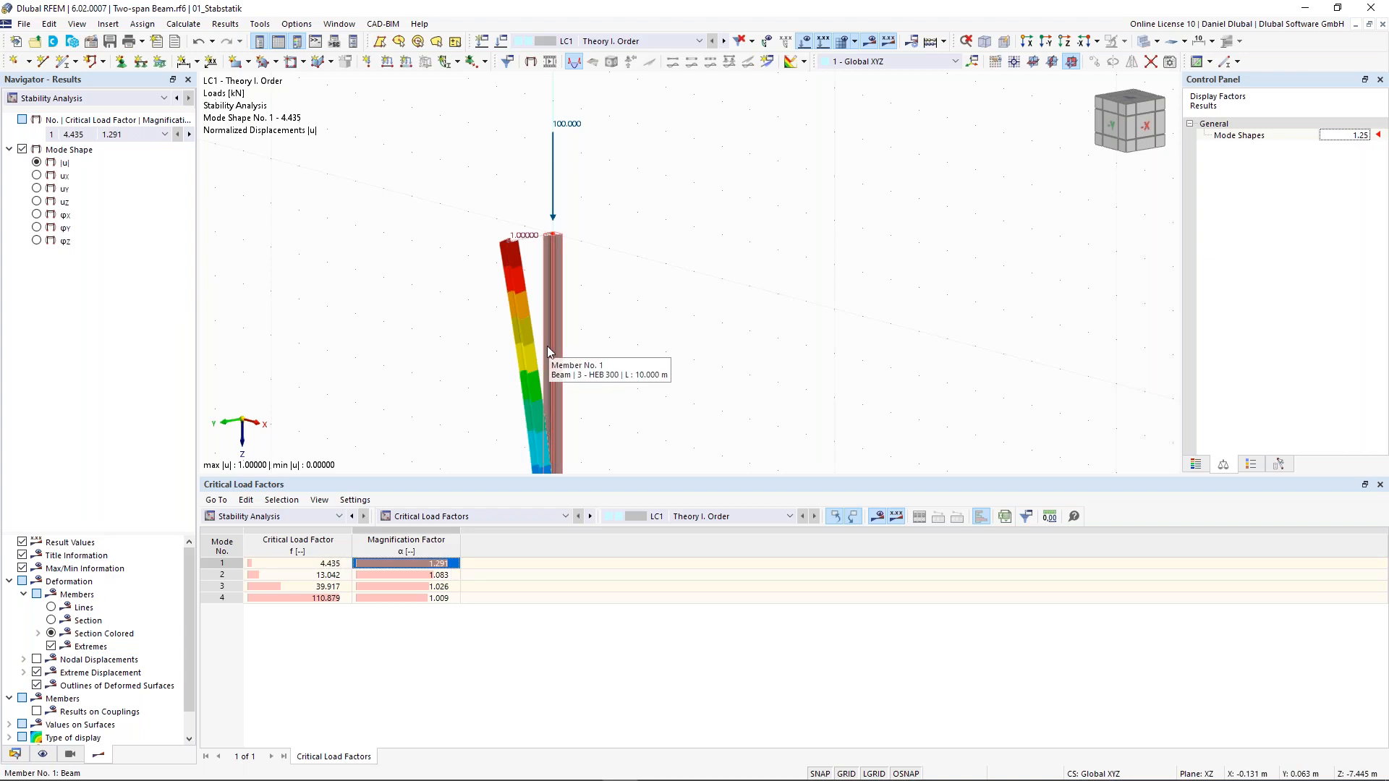
scroll(499, 383, "down", 2)
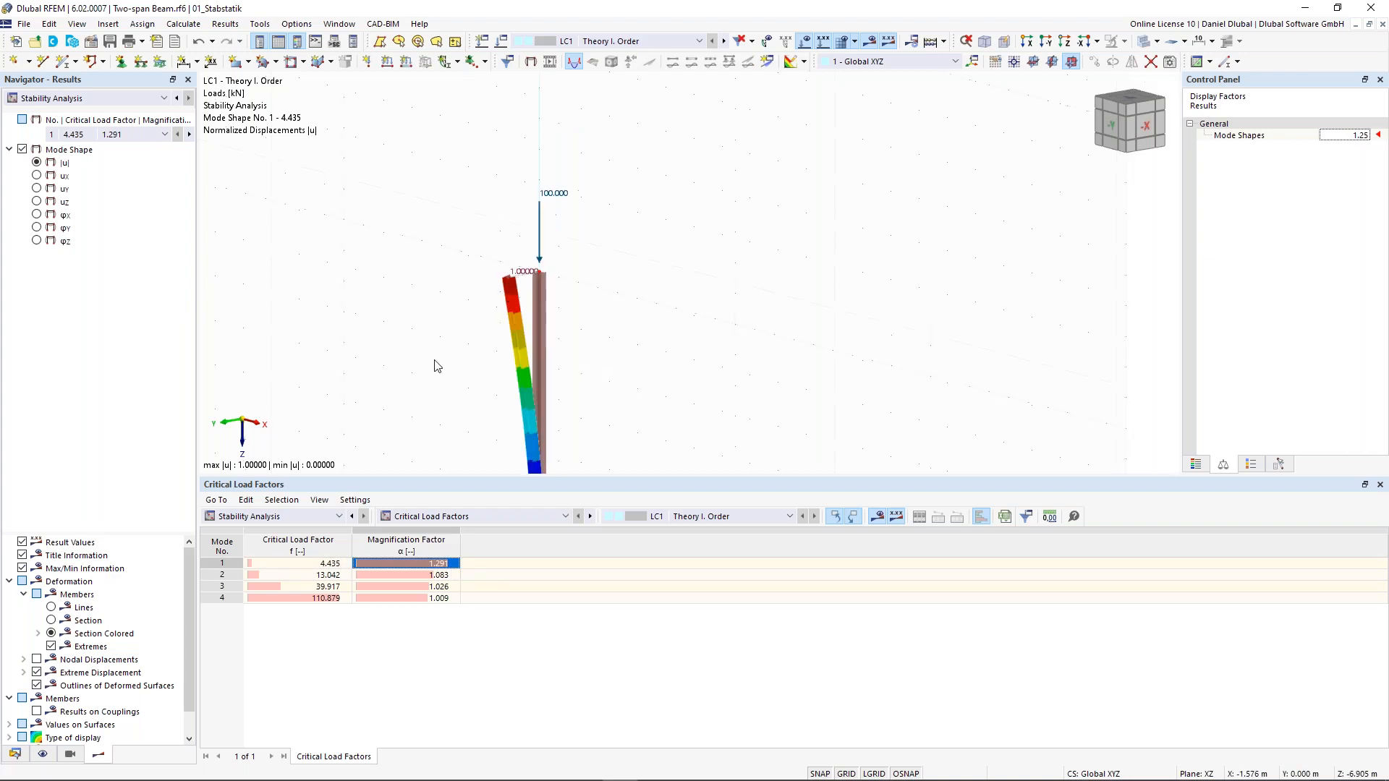
middle_click_drag(406, 319, 413, 210)
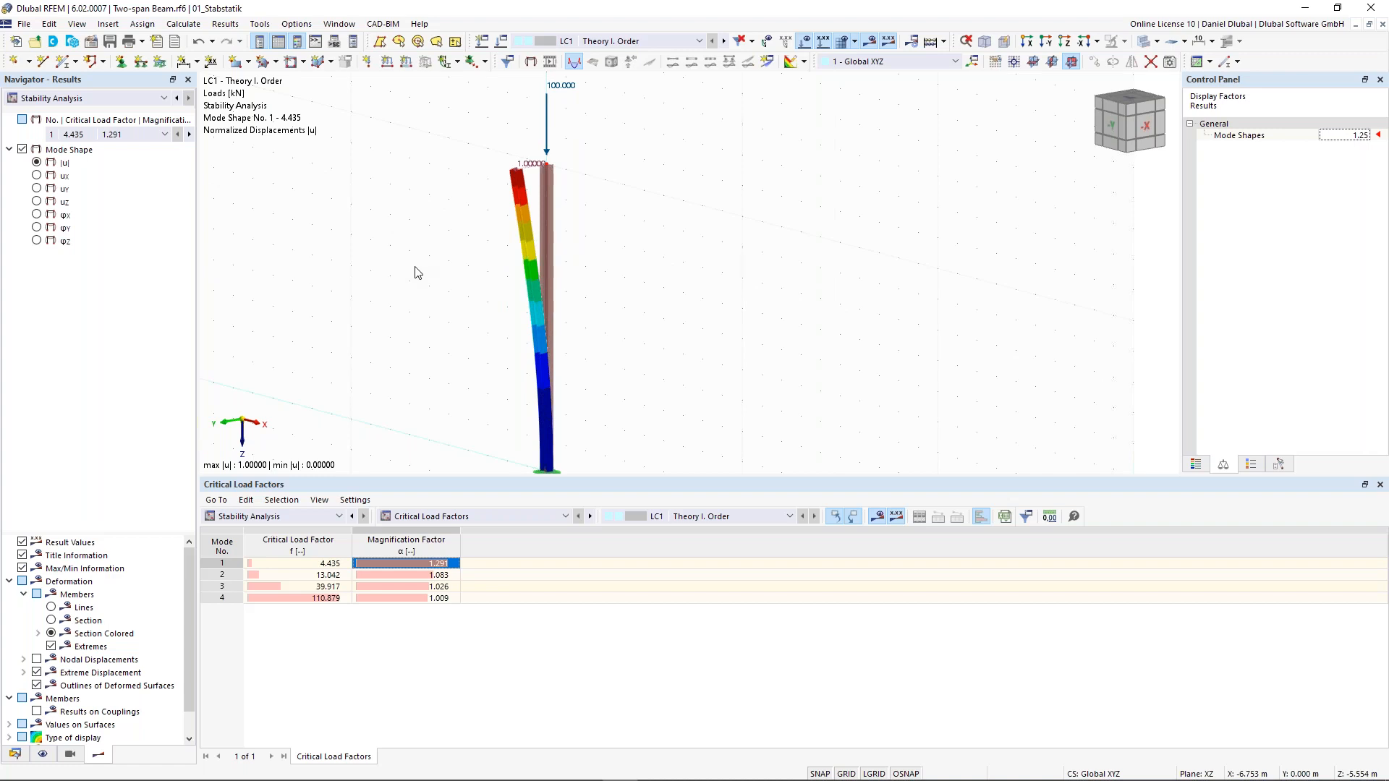
middle_click_drag(436, 349, 436, 340)
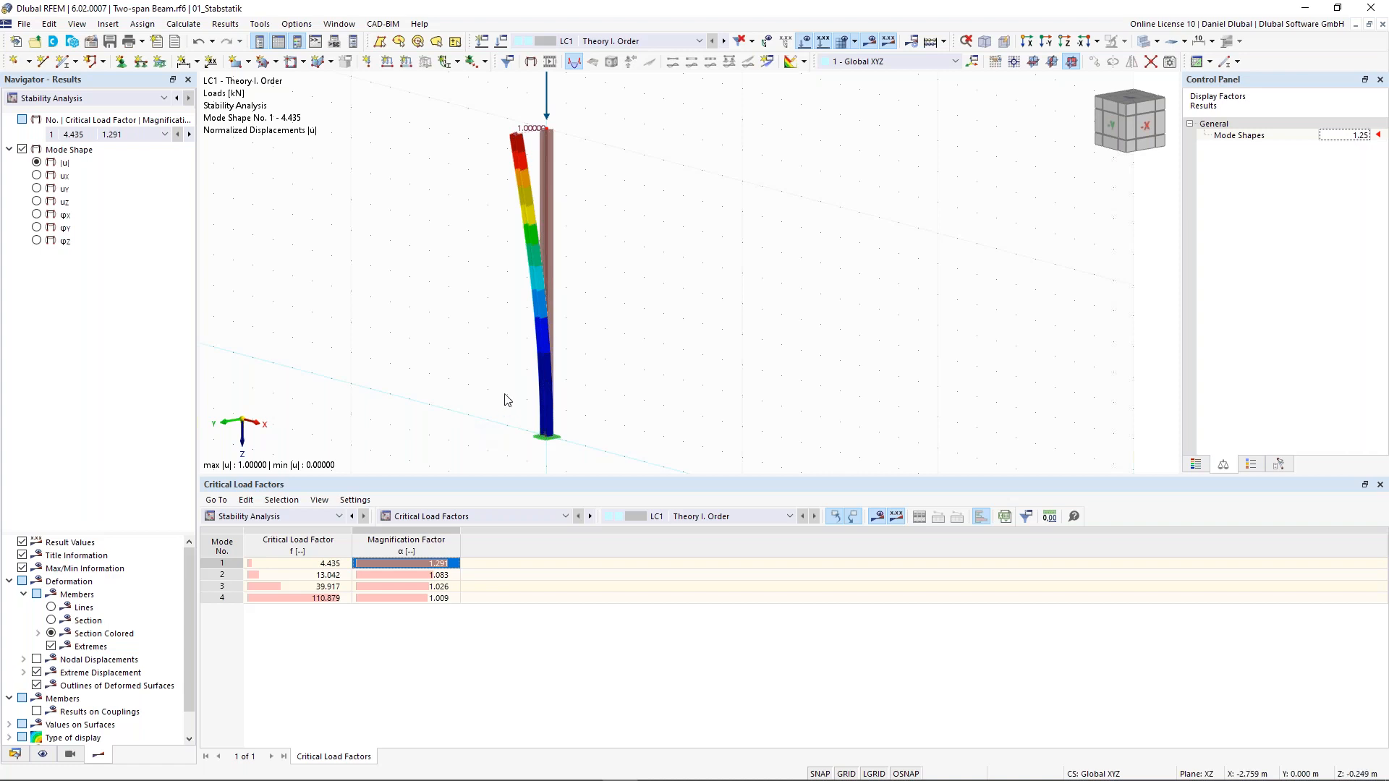
middle_click_drag(493, 261, 472, 289)
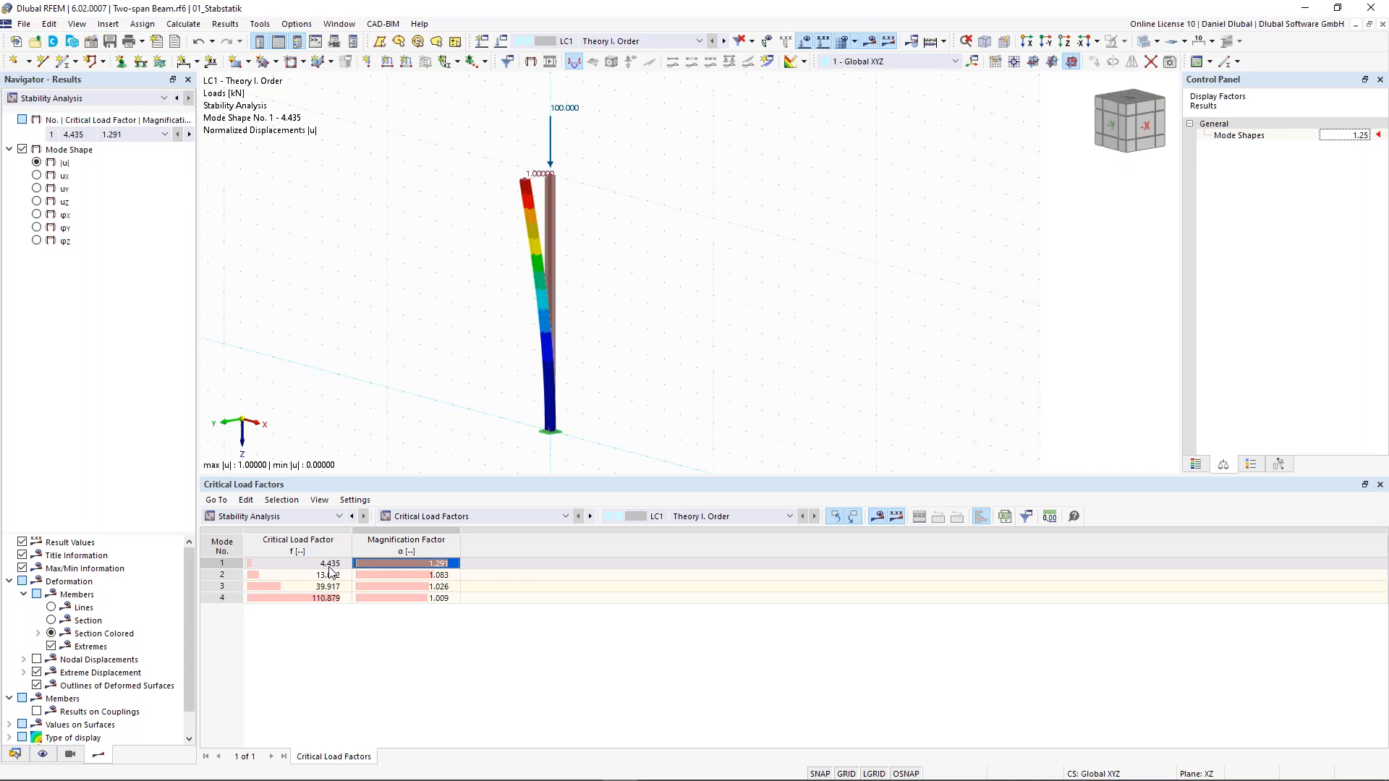
Step: Switch to LC2 - Theory II. Order and set the vertical nodal load FZ at the column head to 444 kN
left_click(665, 40)
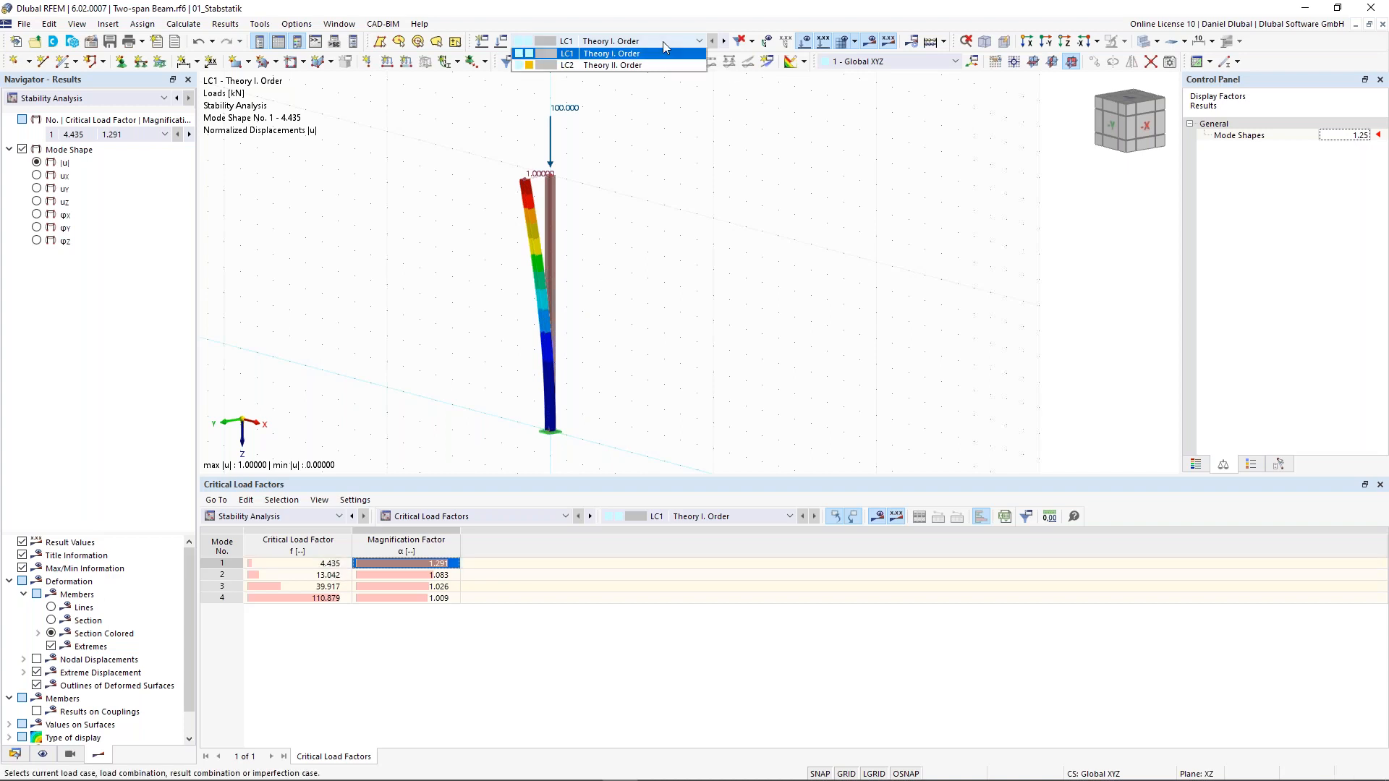
left_click(636, 62)
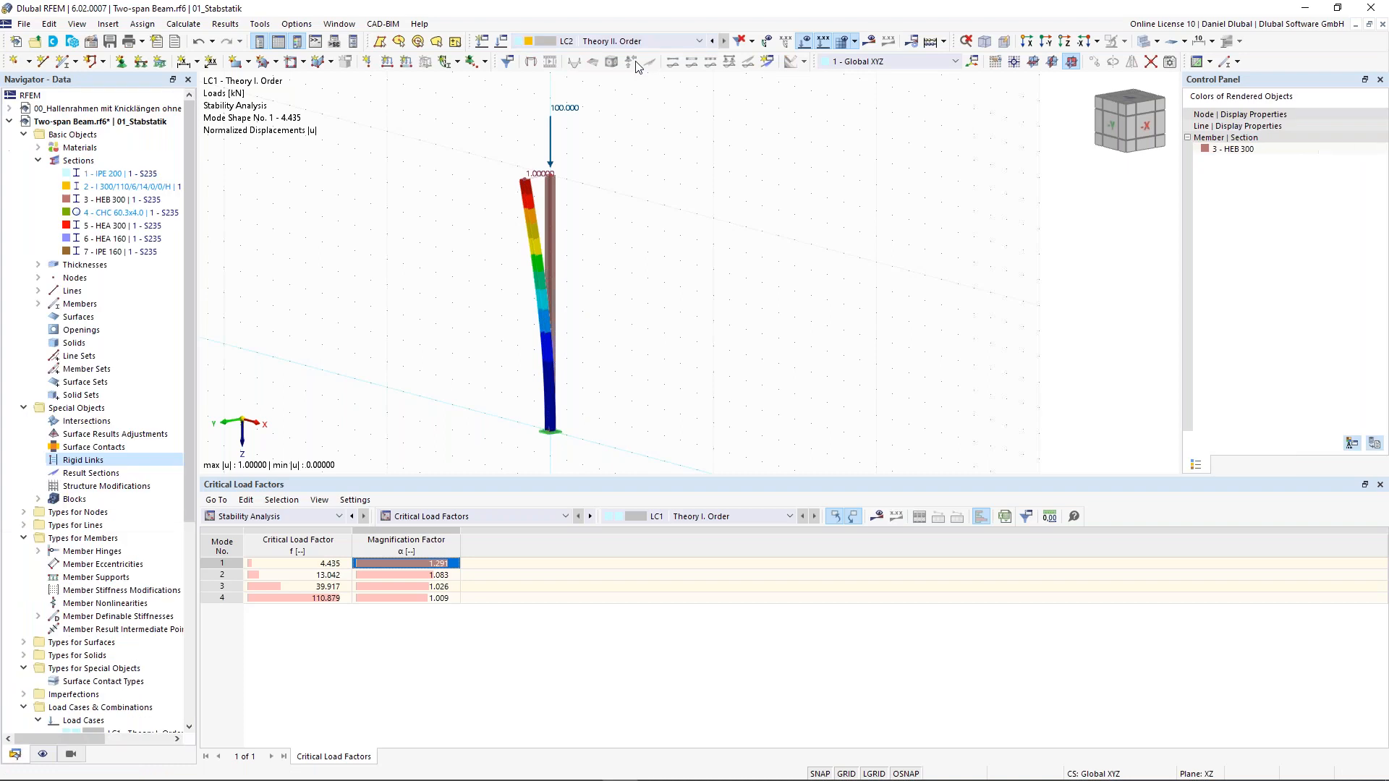
double_click(549, 129)
left_click_drag(551, 144, 689, 65)
left_click(733, 223)
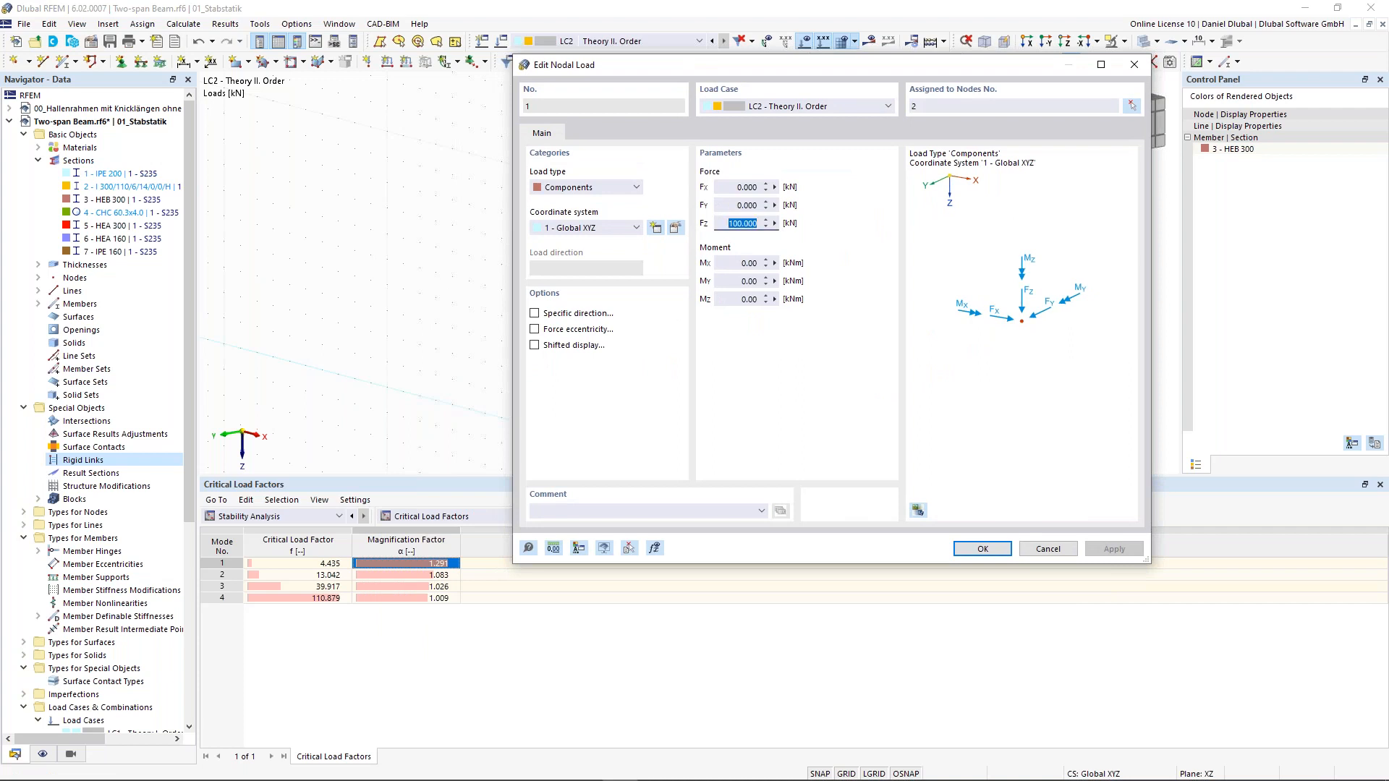
type("444")
left_click(982, 549)
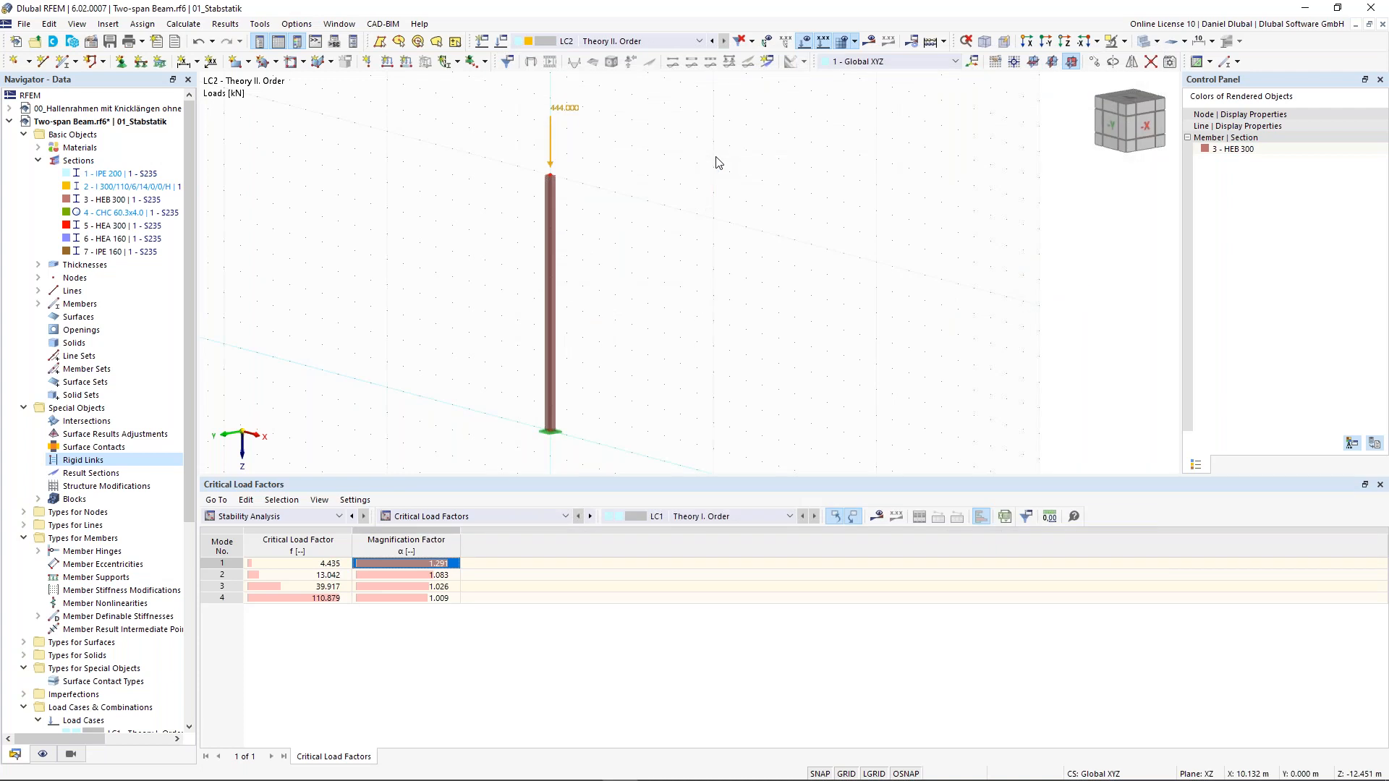
Step: Run the calculation of LC2 - Theory II. Order and review the calculation errors and warnings for the column
left_click(873, 42)
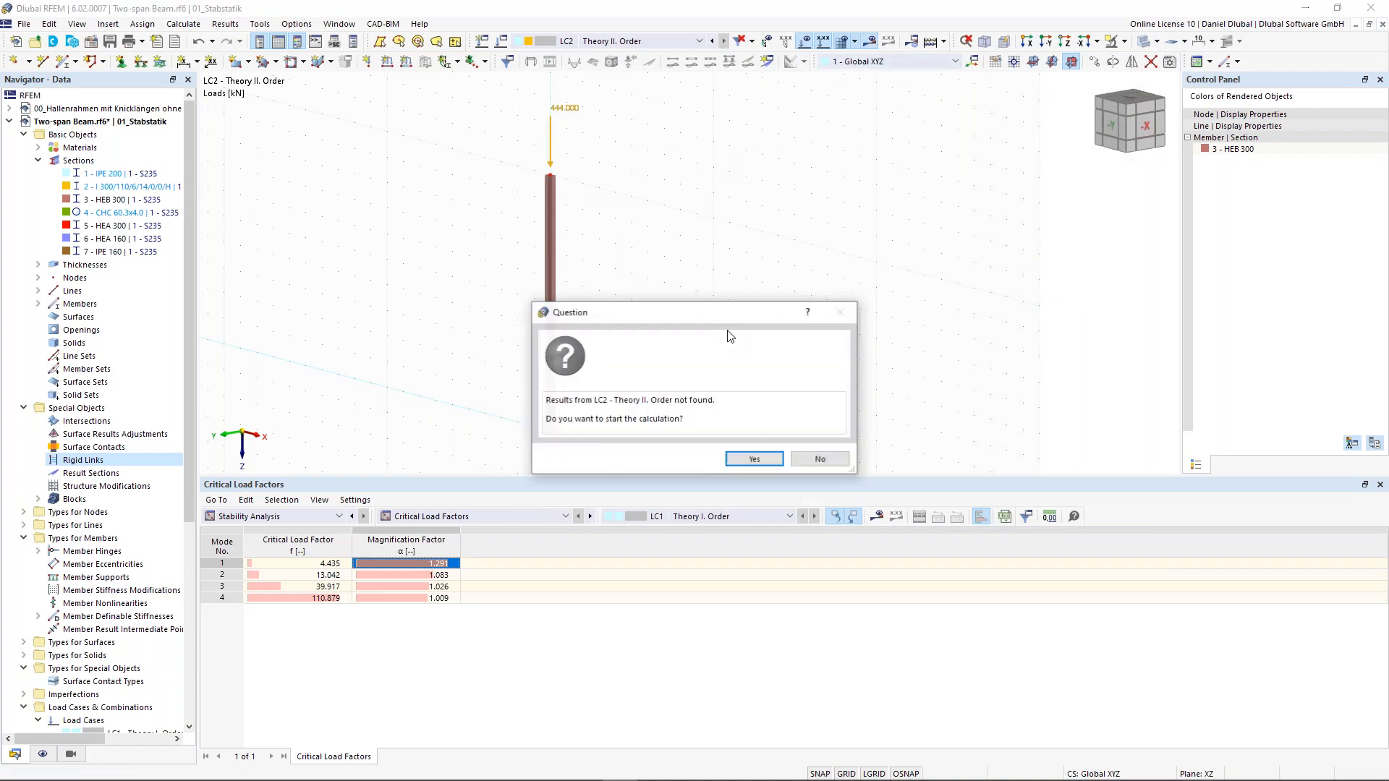
left_click(756, 460)
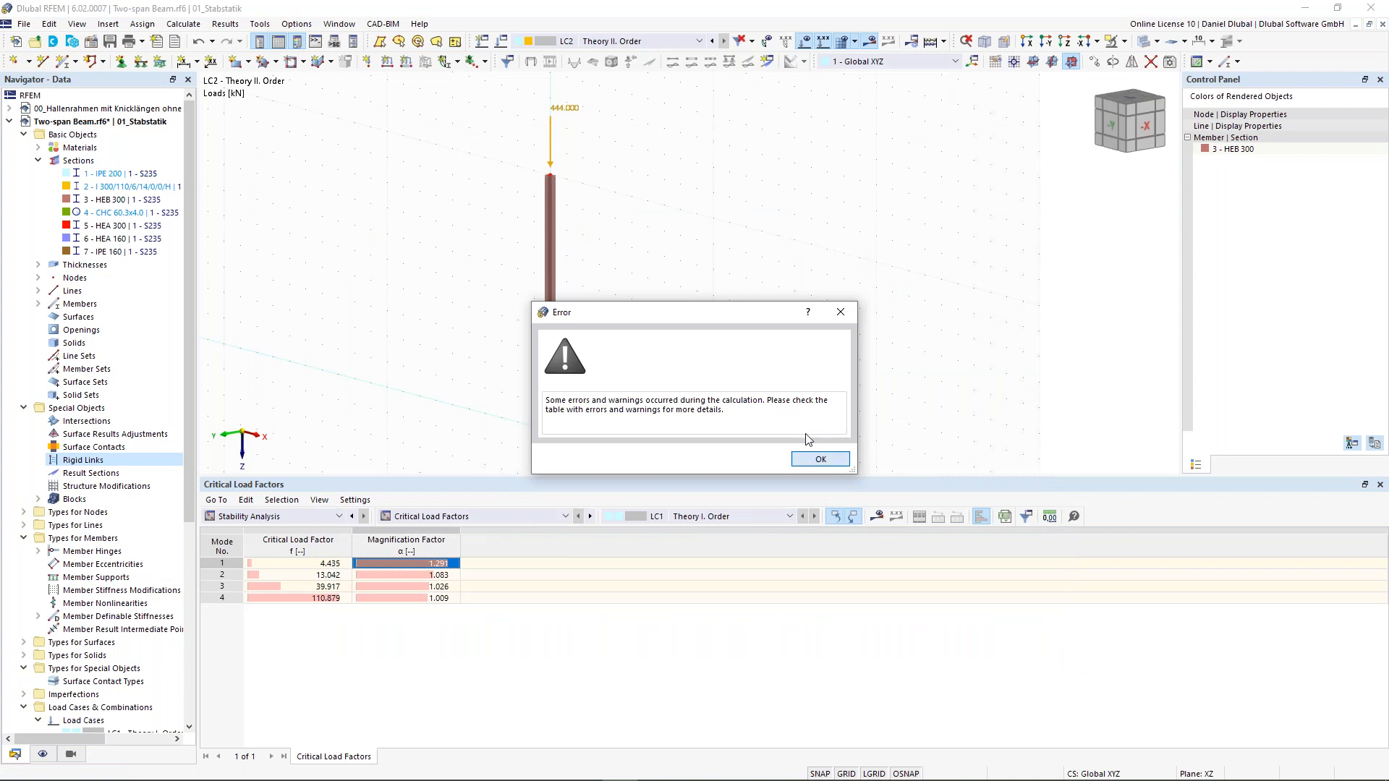
left_click(818, 459)
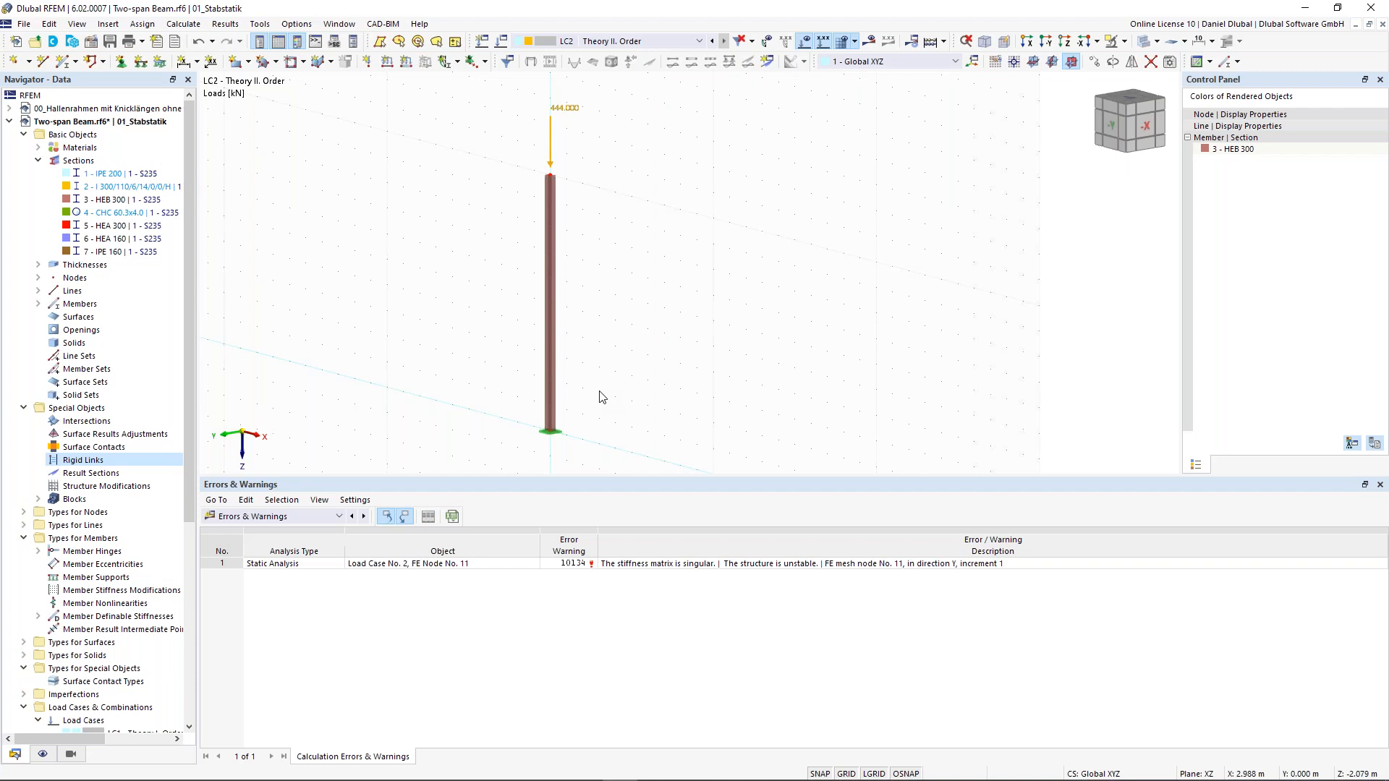
left_click(569, 110)
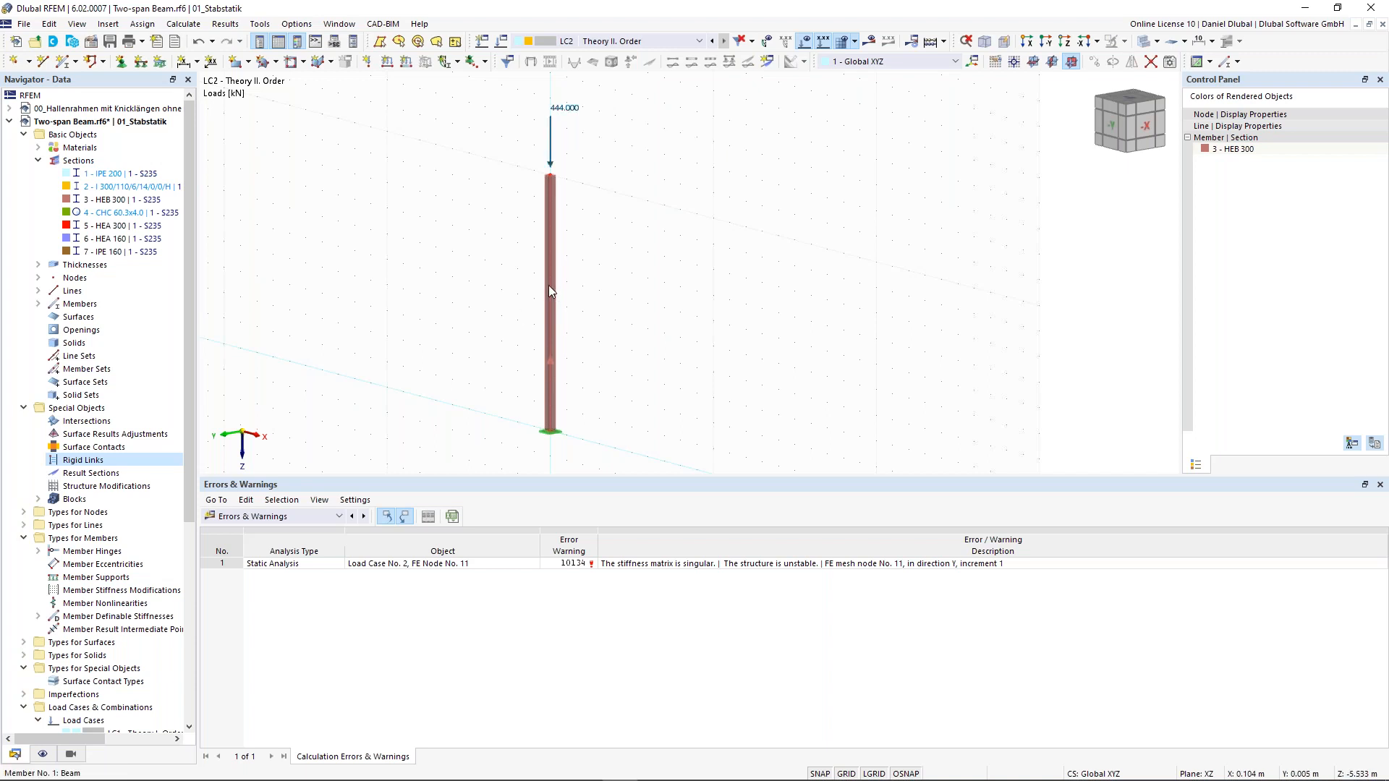
Step: Switch to LC1 - Theory I. Order and display the stability analysis results by member as effective lengths and critical loads
left_click(664, 44)
left_click(637, 53)
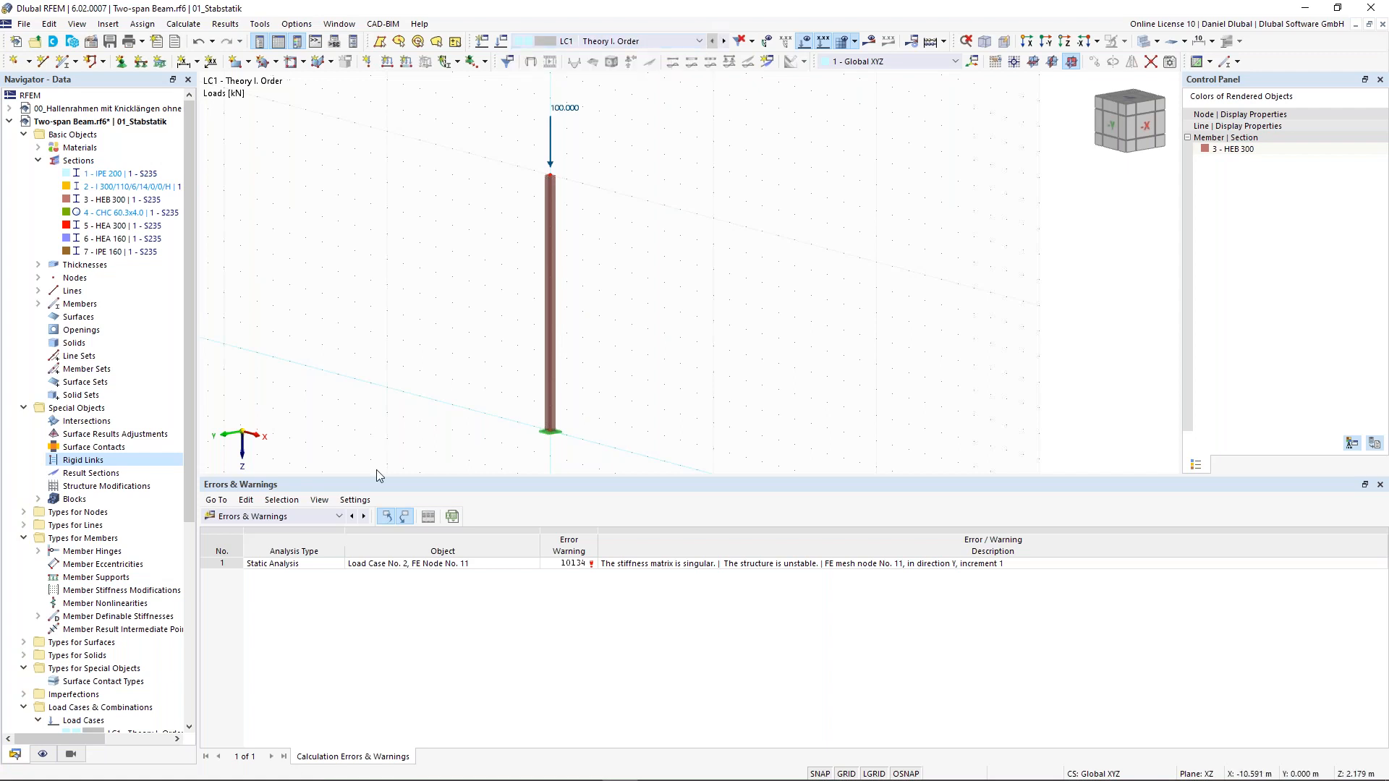
left_click(319, 516)
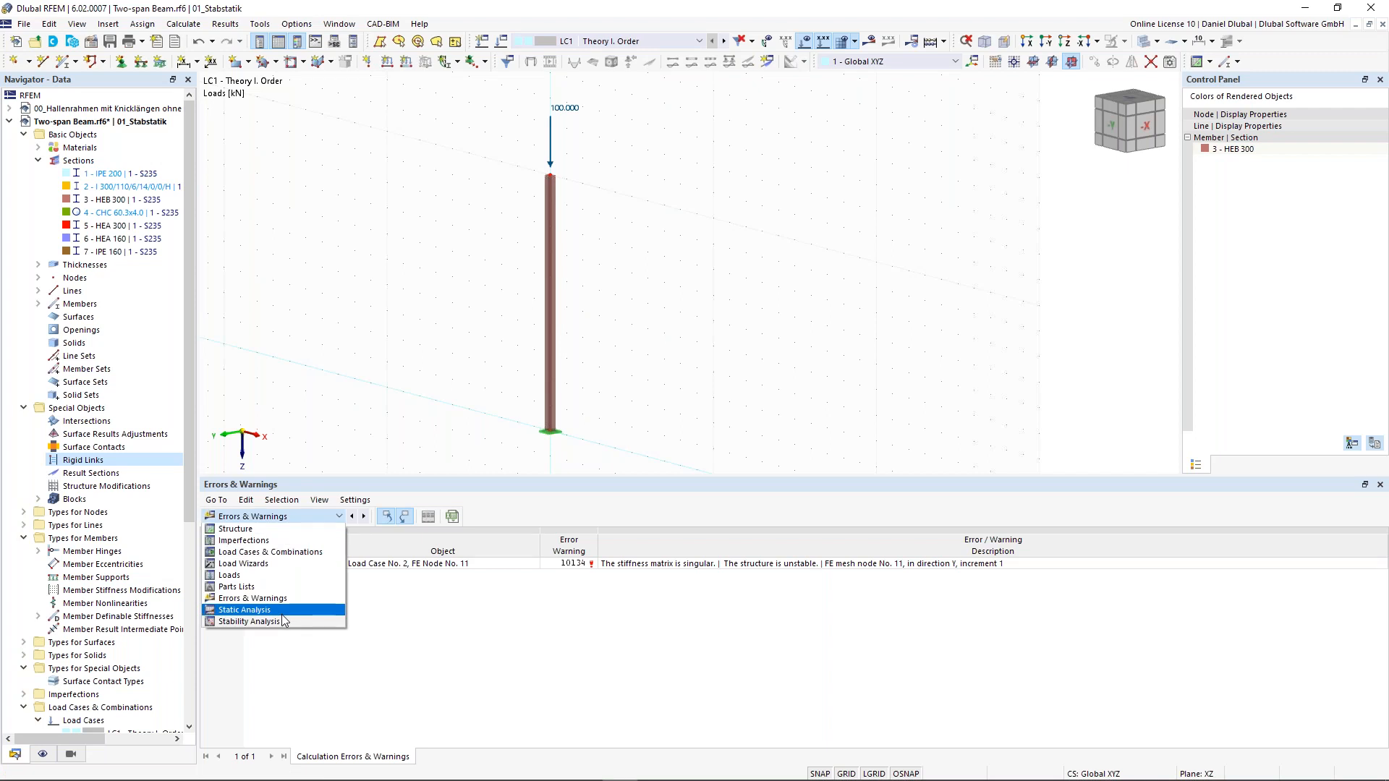
left_click(284, 620)
left_click(456, 516)
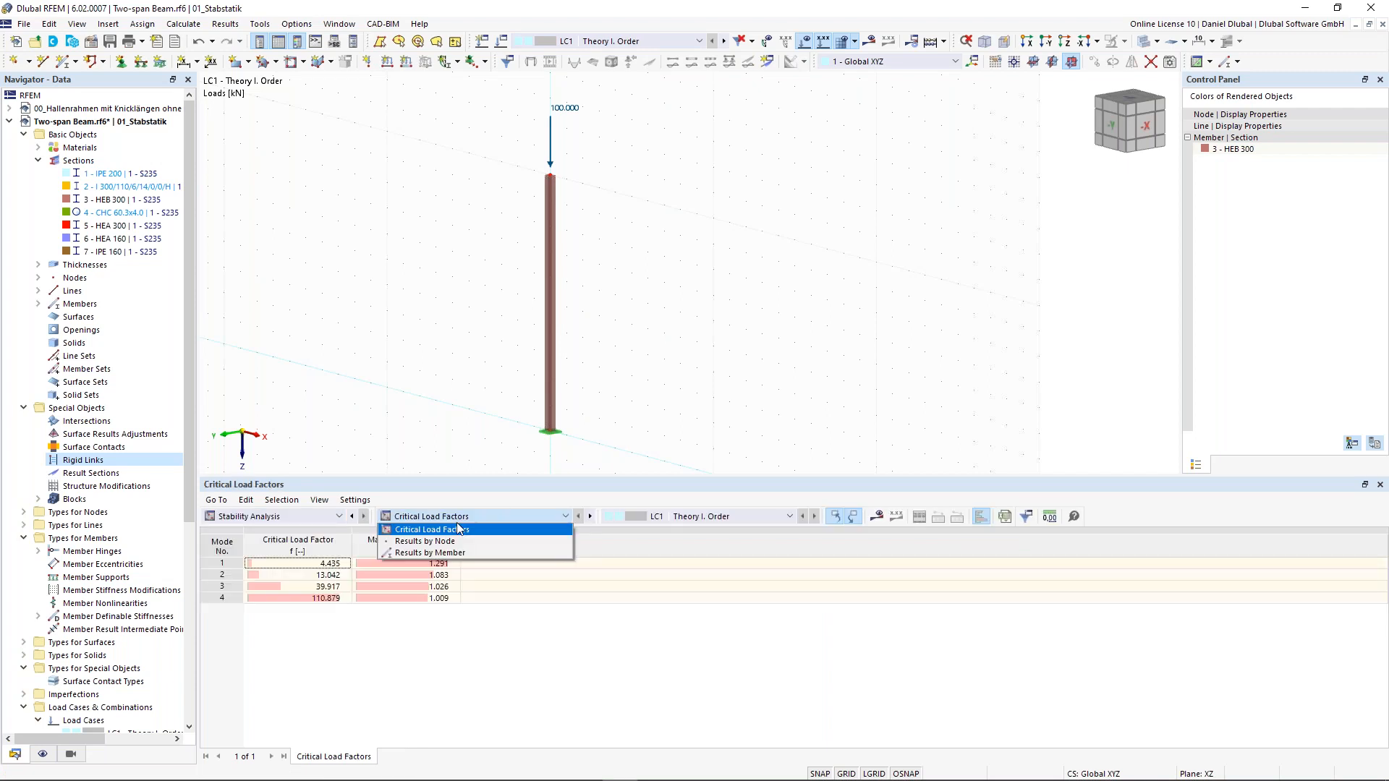
left_click(455, 553)
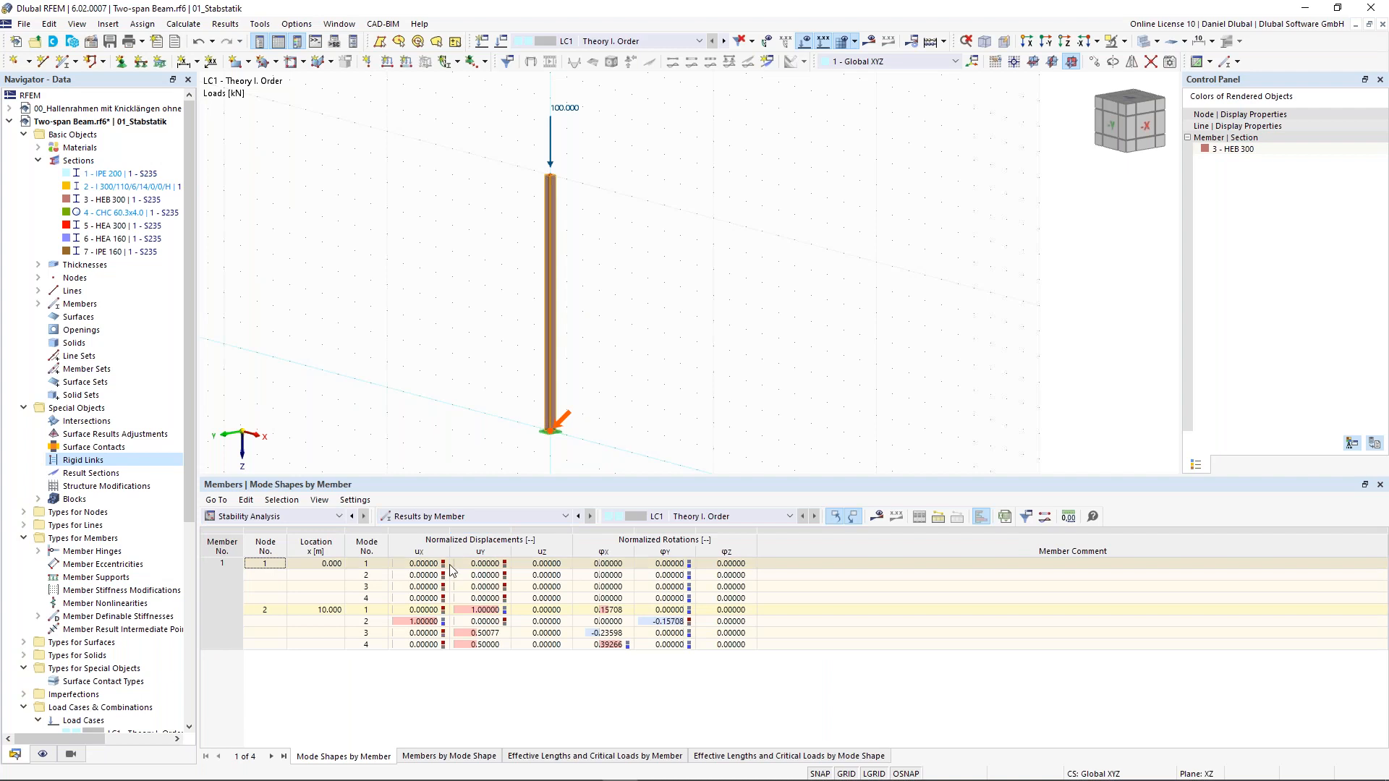
left_click(562, 756)
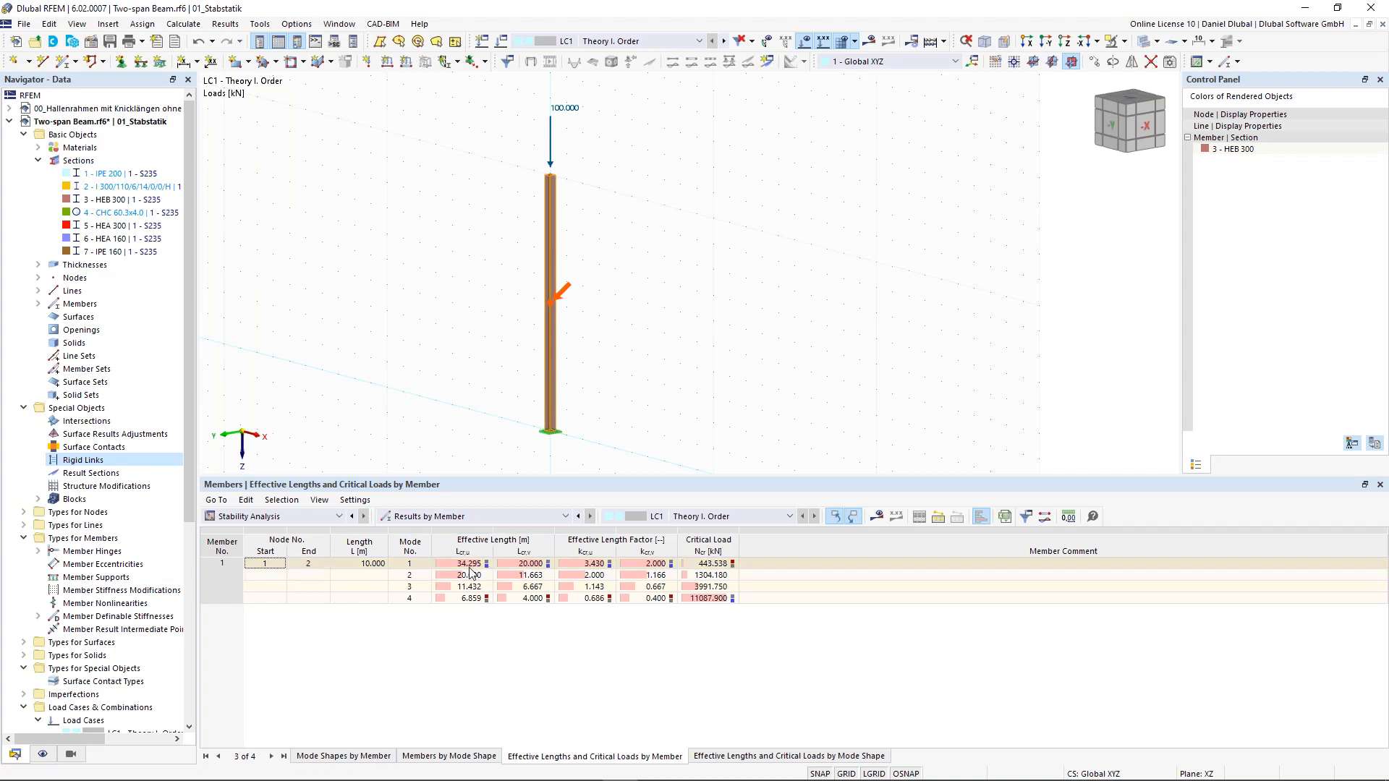
Step: Check the critical load Ncr and the effective length Lcr,v of member 1 for mode 1
left_click(710, 566)
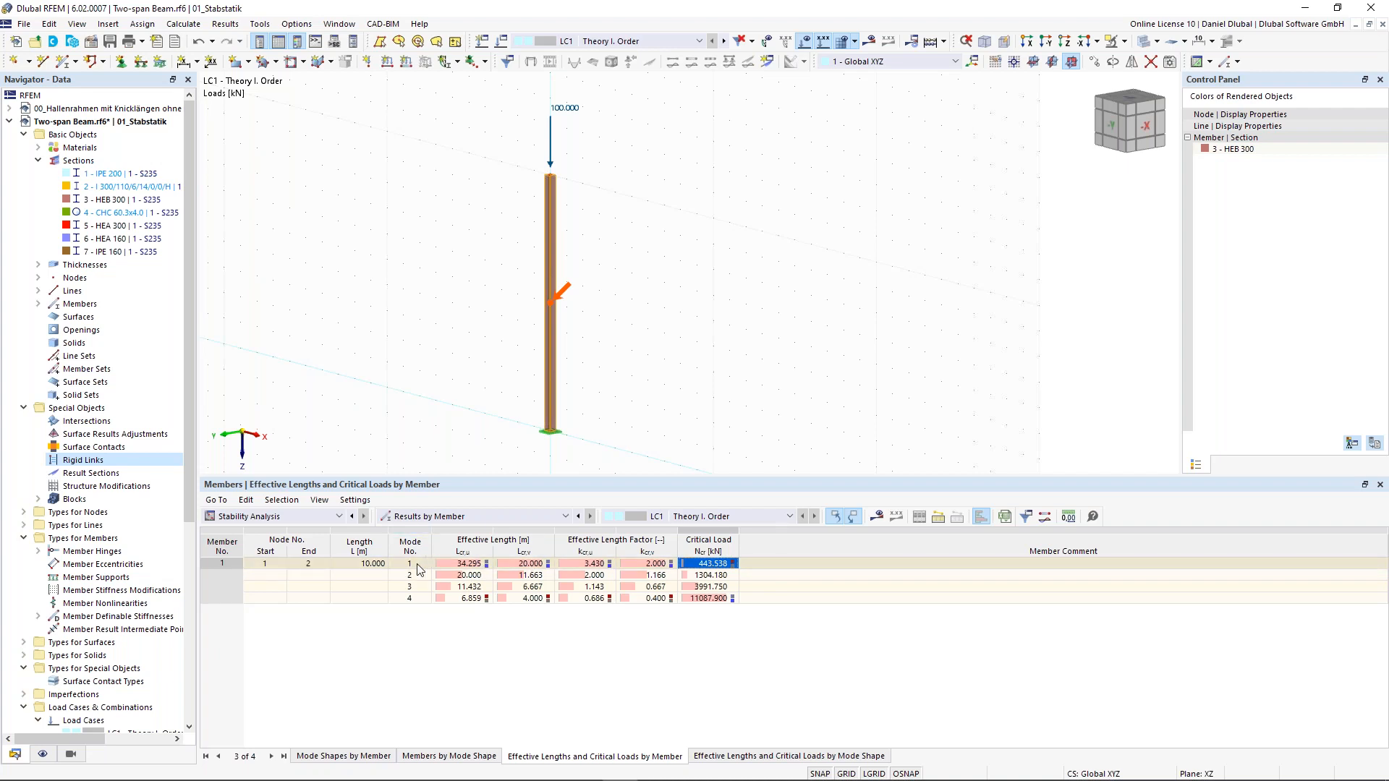
left_click(538, 565)
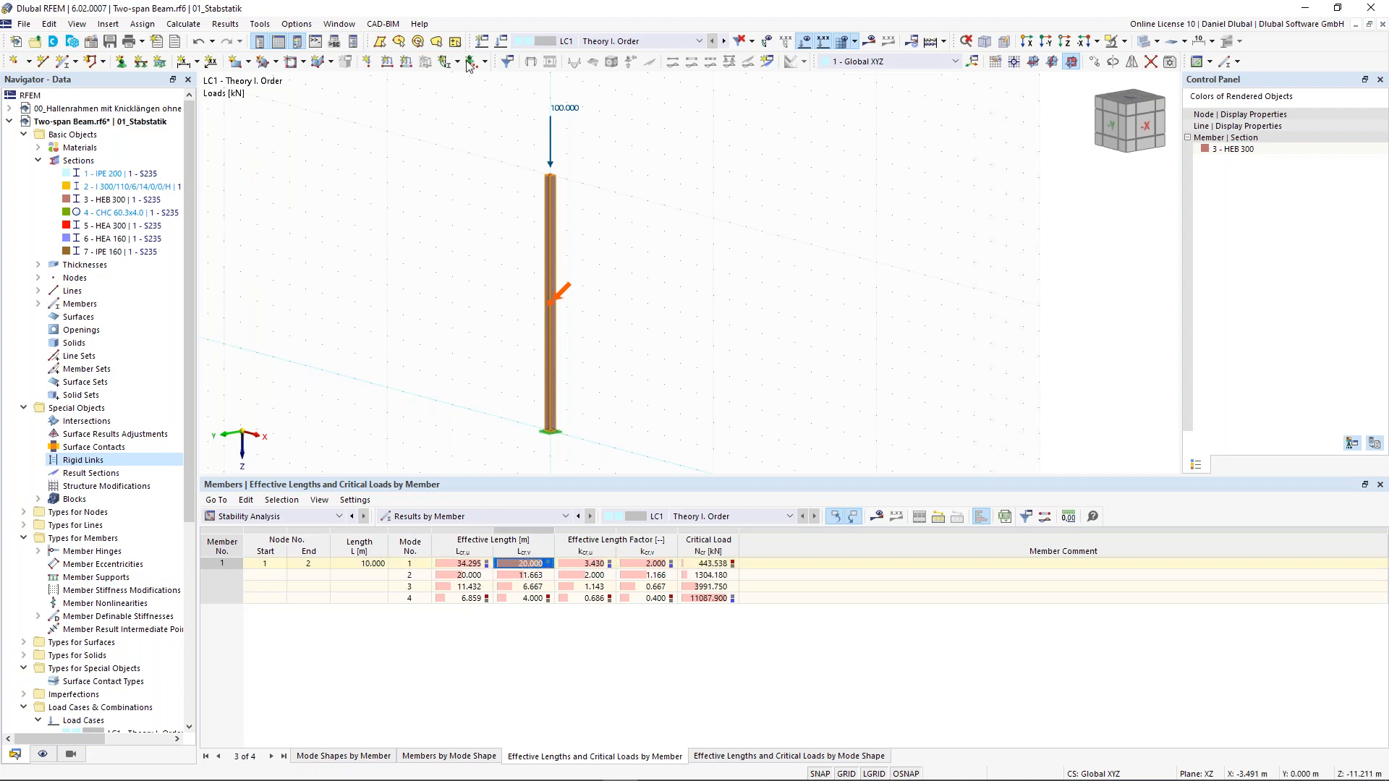
scroll(509, 378, "down", 2)
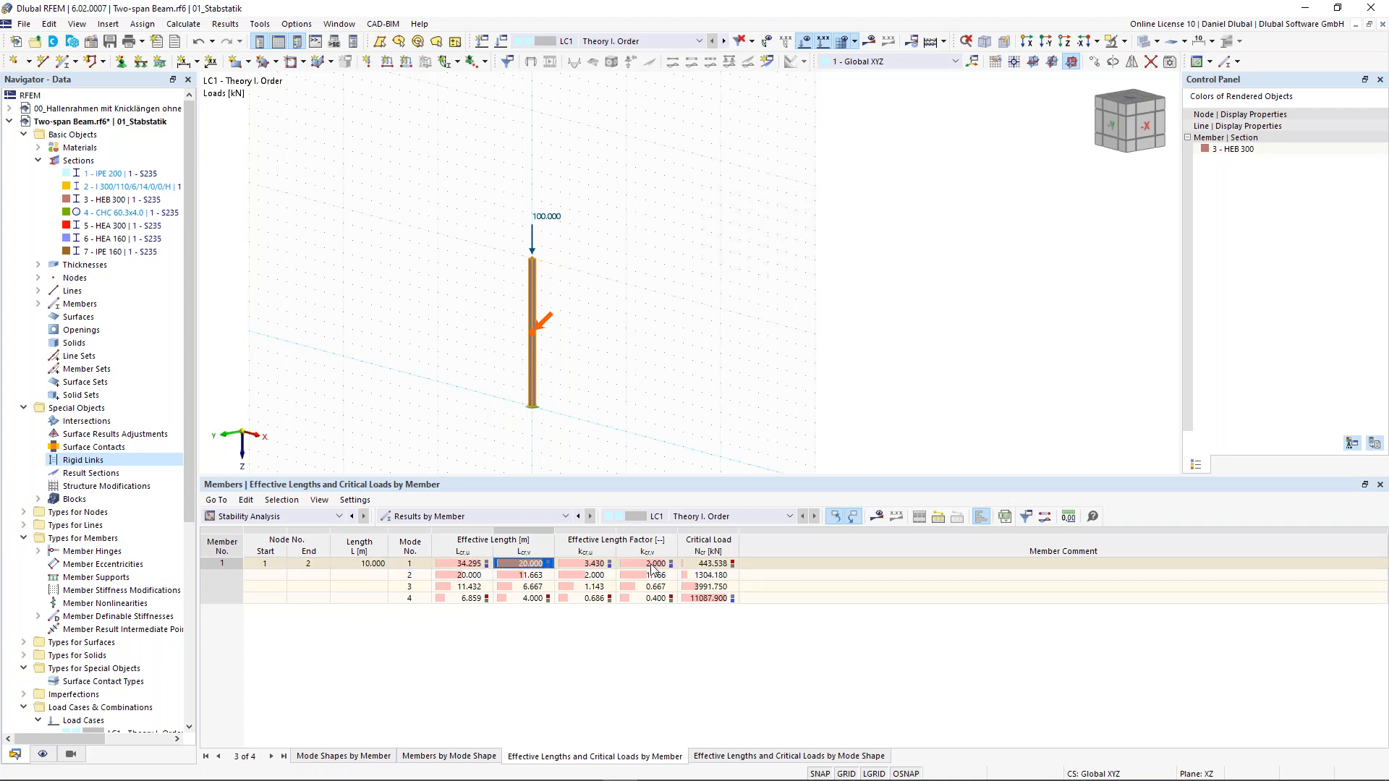
left_click(722, 566)
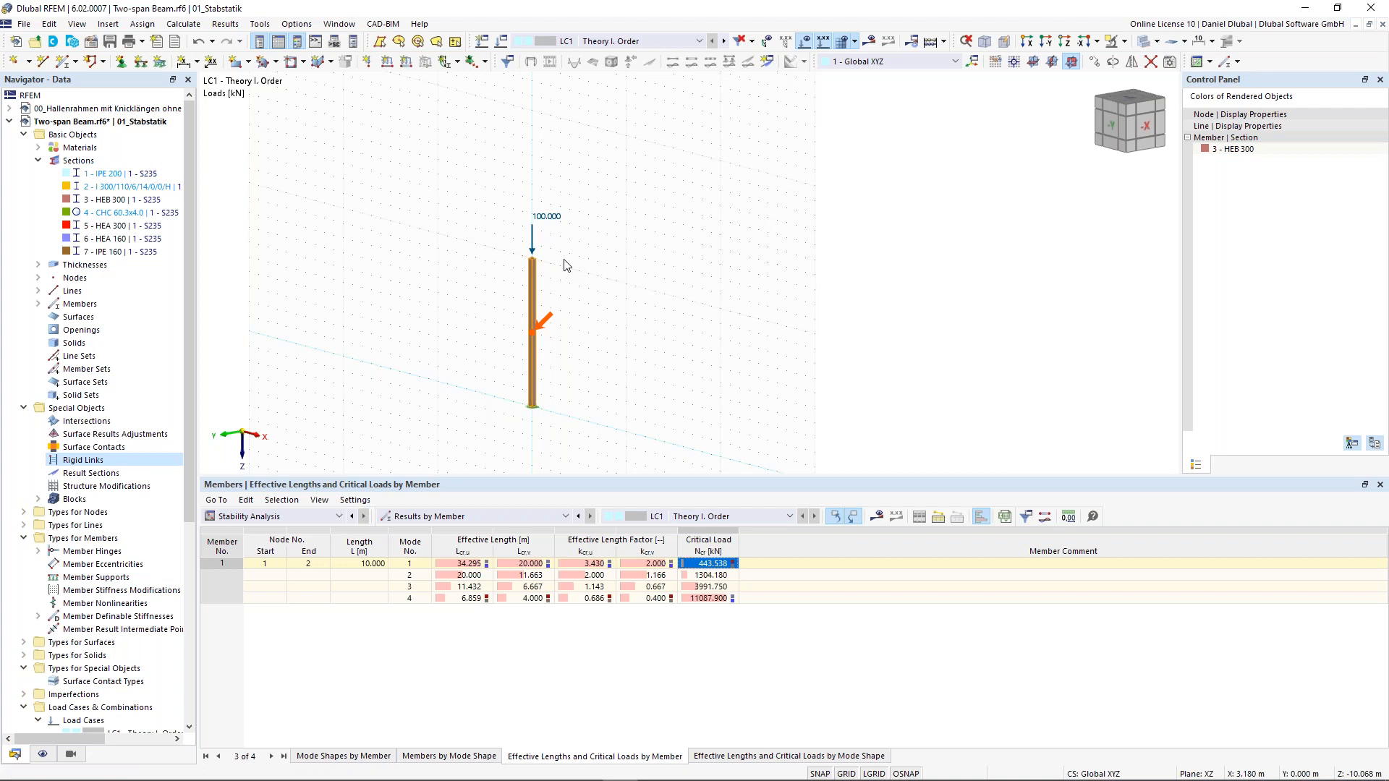
Step: Review the effective lengths of member 1 for mode 2 and the section properties of HEB 300
mouse_move(551, 220)
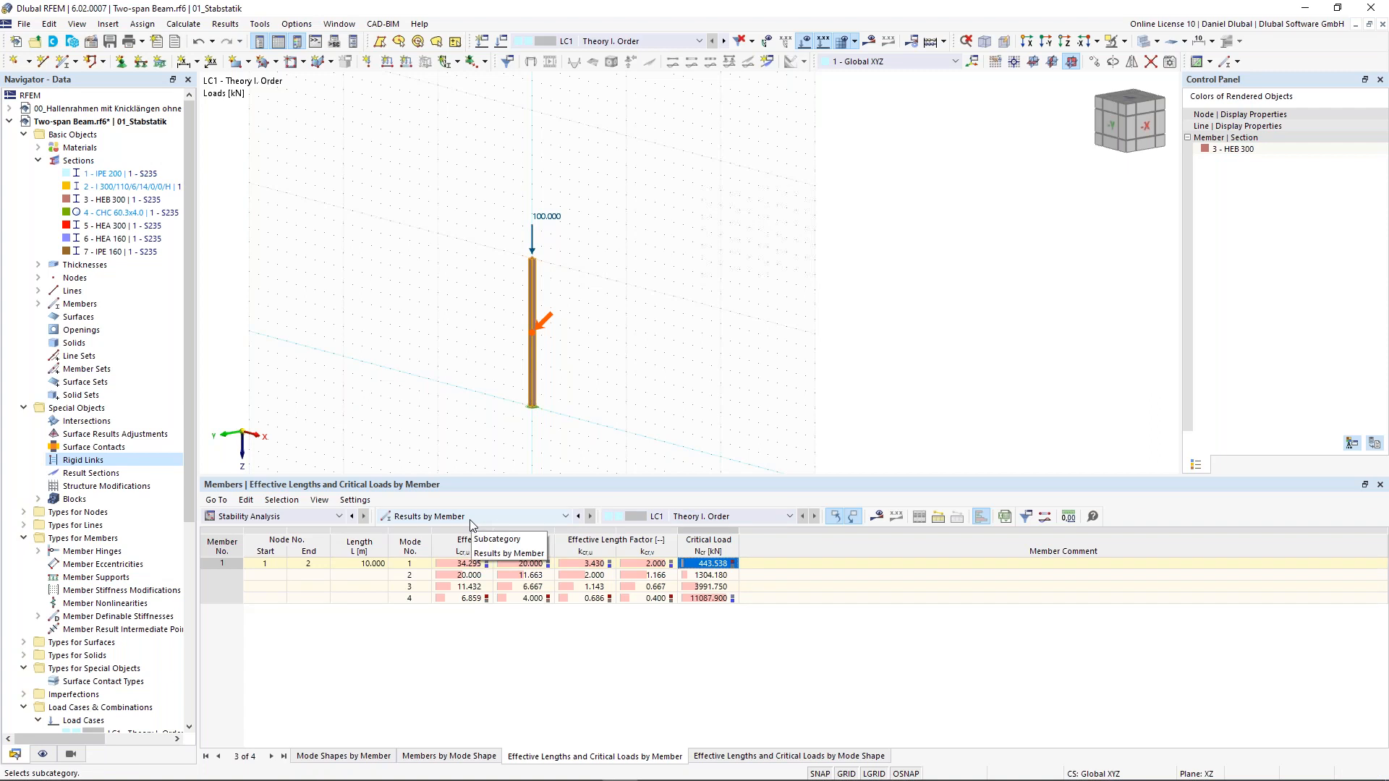
left_click(482, 577)
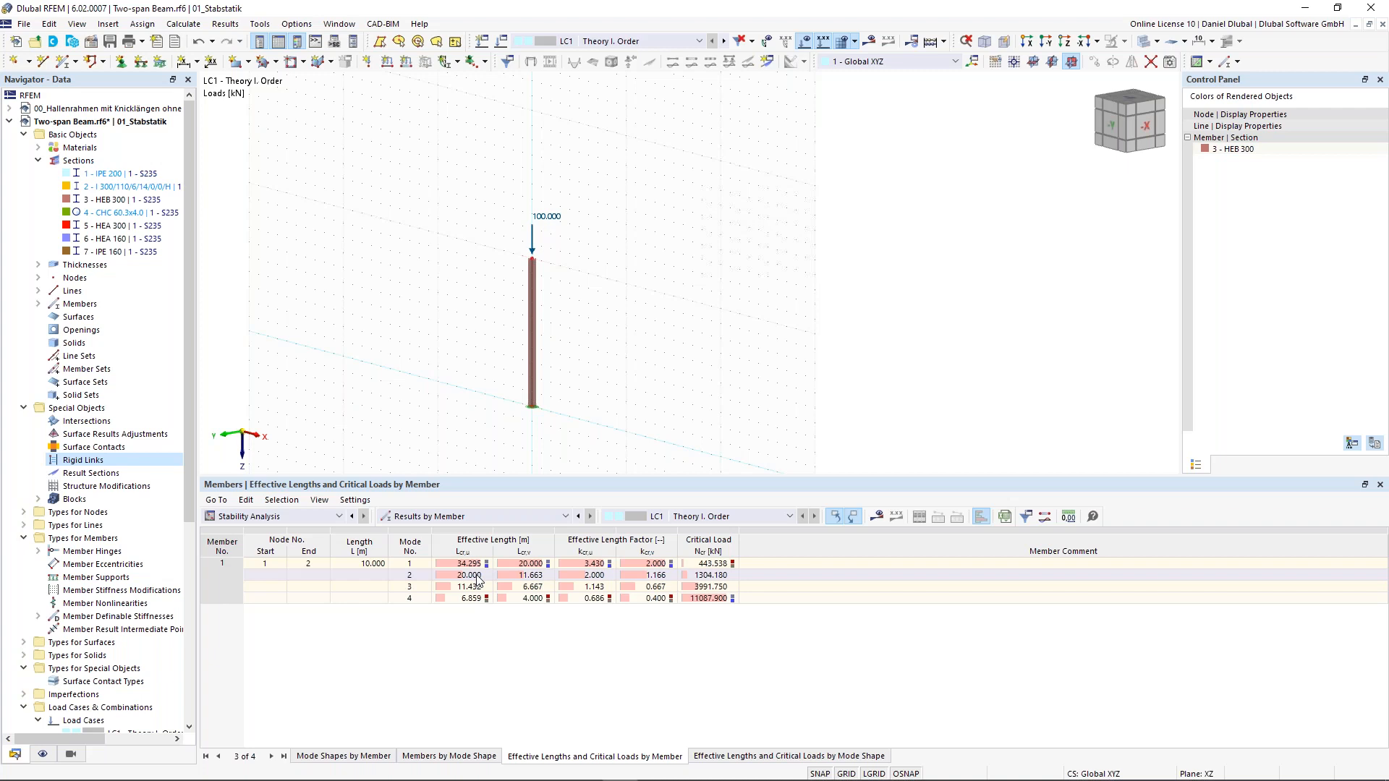
left_click(101, 202)
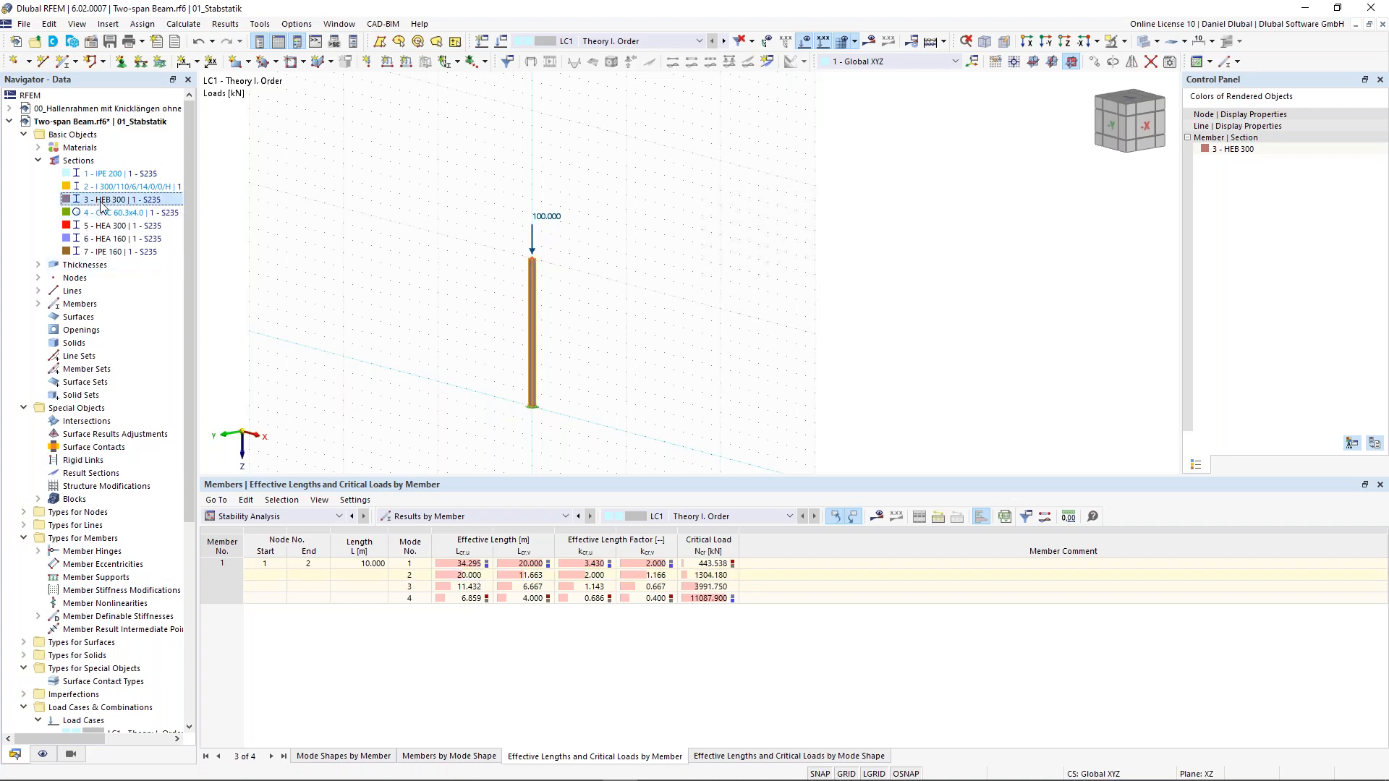
double_click(102, 205)
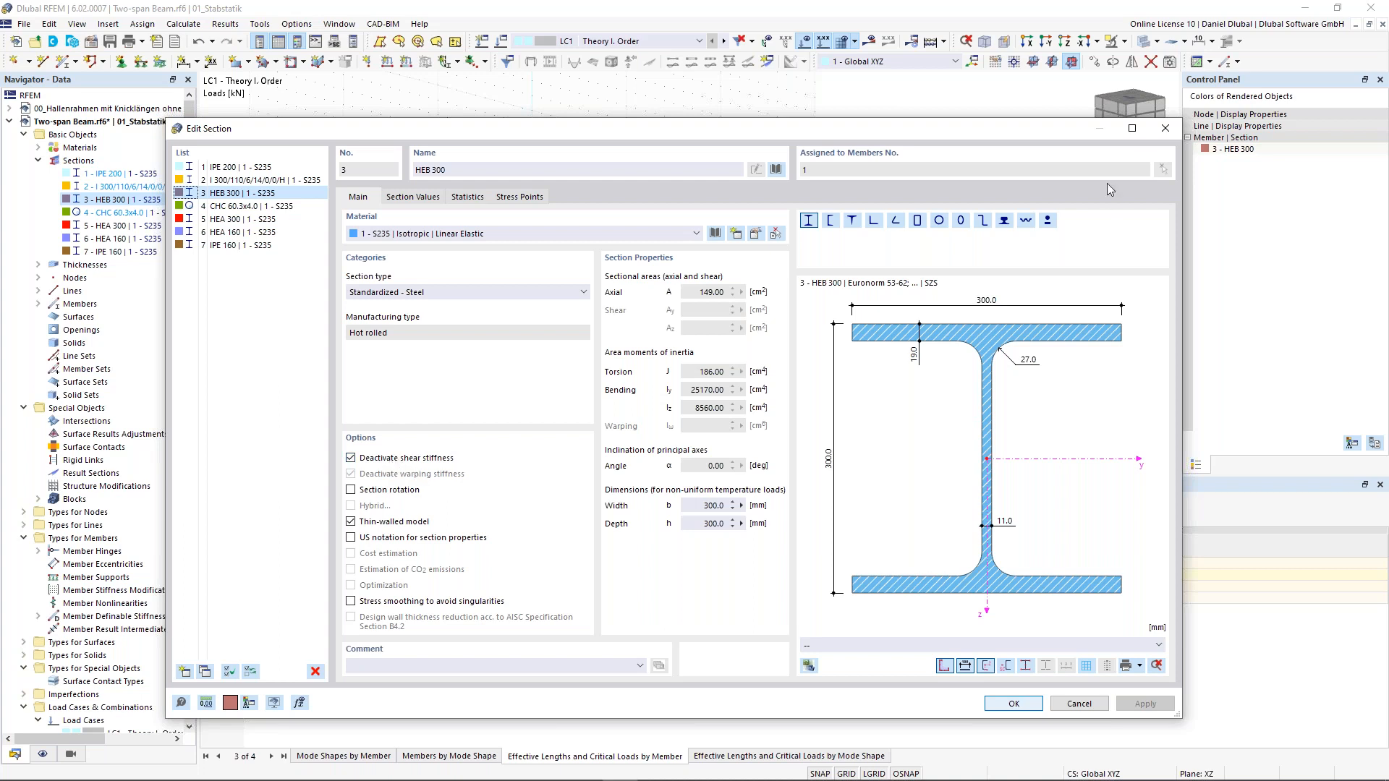
left_click(1164, 129)
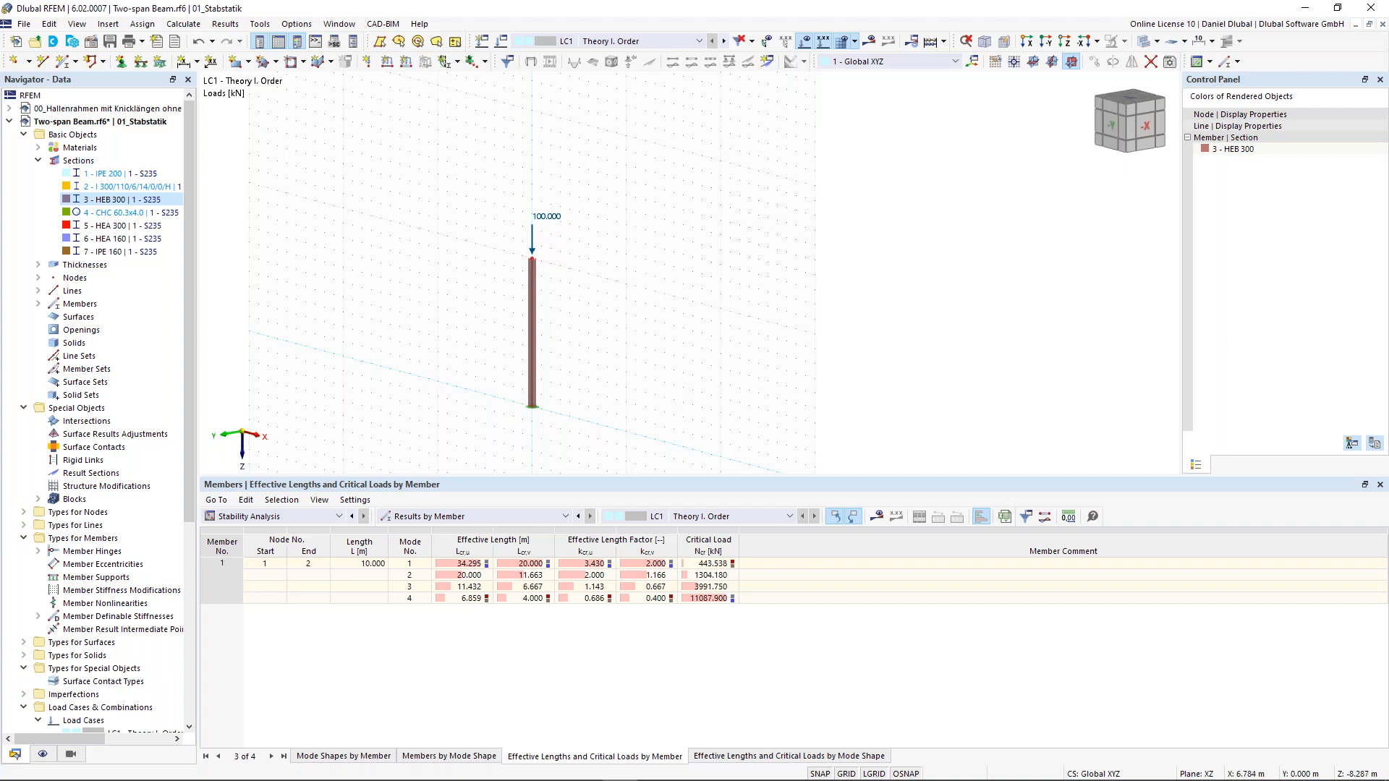
Step: Copy the HEB 300 column together with its support and nodal load by 10 m in the X direction
middle_click_drag(623, 298, 682, 201, "ctrl")
middle_click_drag(627, 354, 624, 344)
left_click_drag(402, 89, 659, 412)
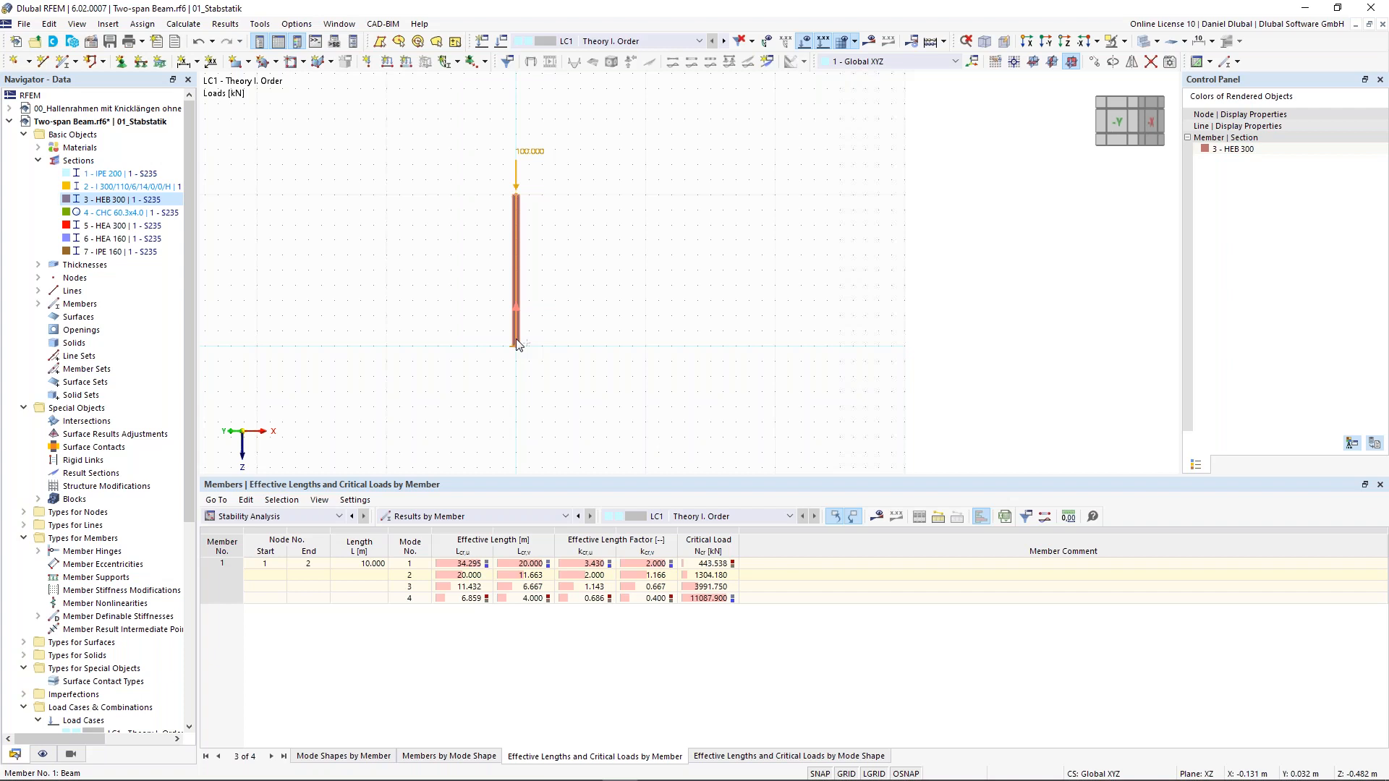
left_click_drag(516, 340, 649, 350, "ctrl")
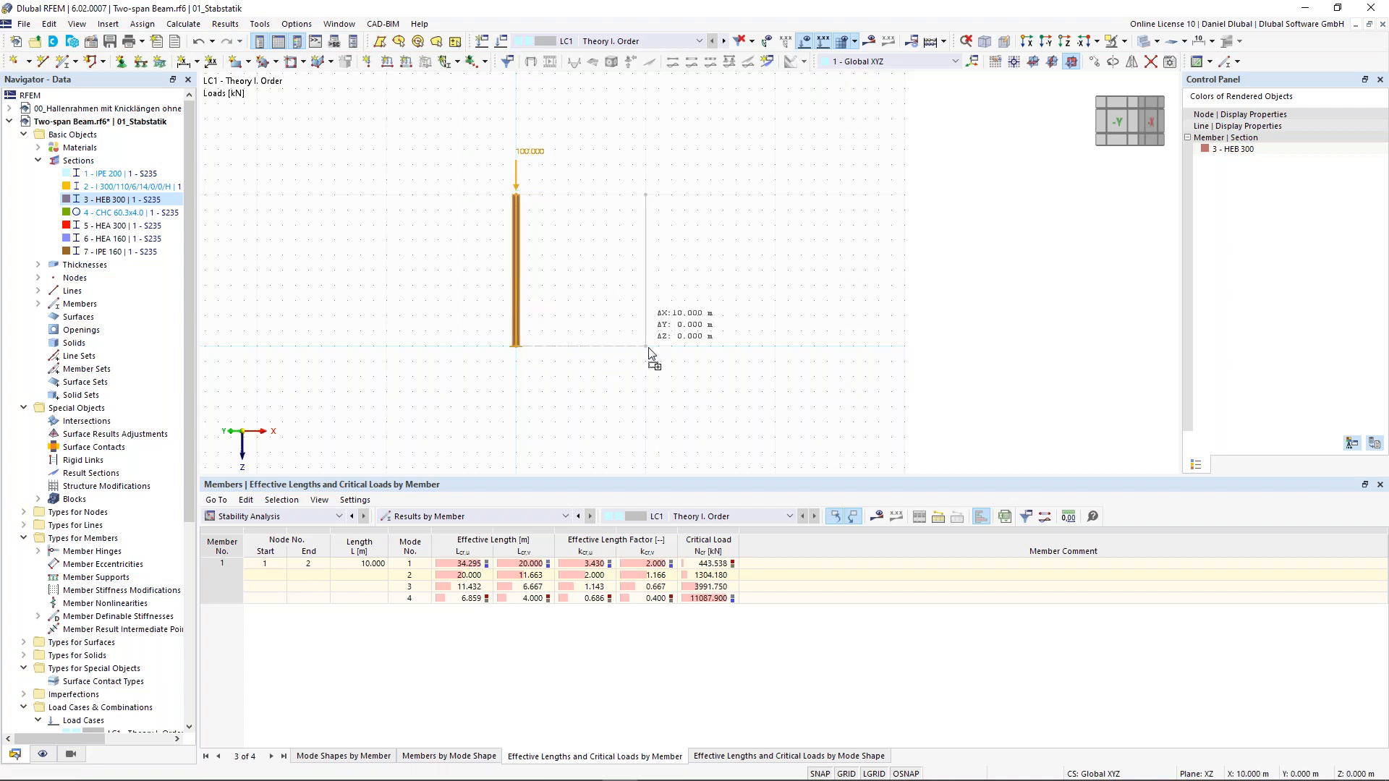
left_click(577, 272)
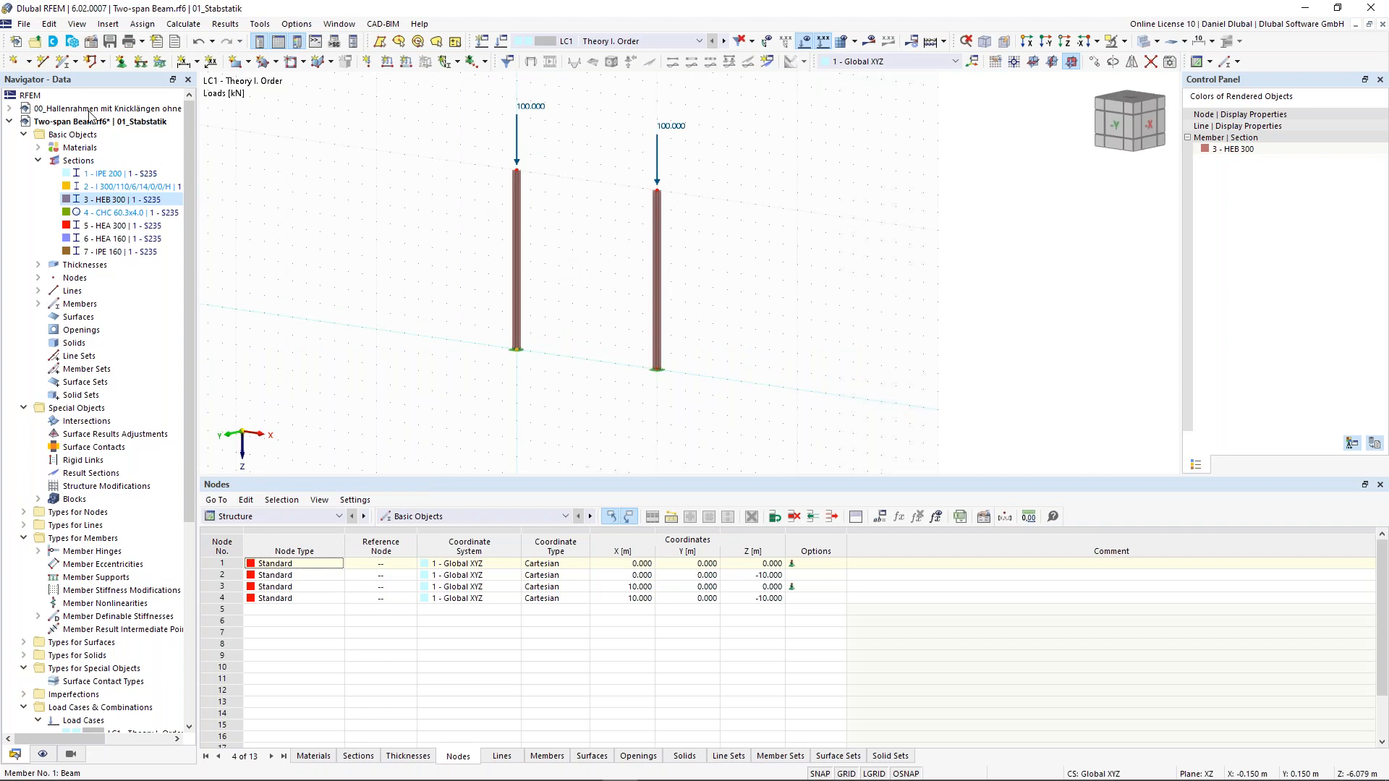
Step: Start a new beam member and create the section IPE 300 | EN 10365:2017 | ArcelorMittal (2018) in S235 for it
left_click(68, 66)
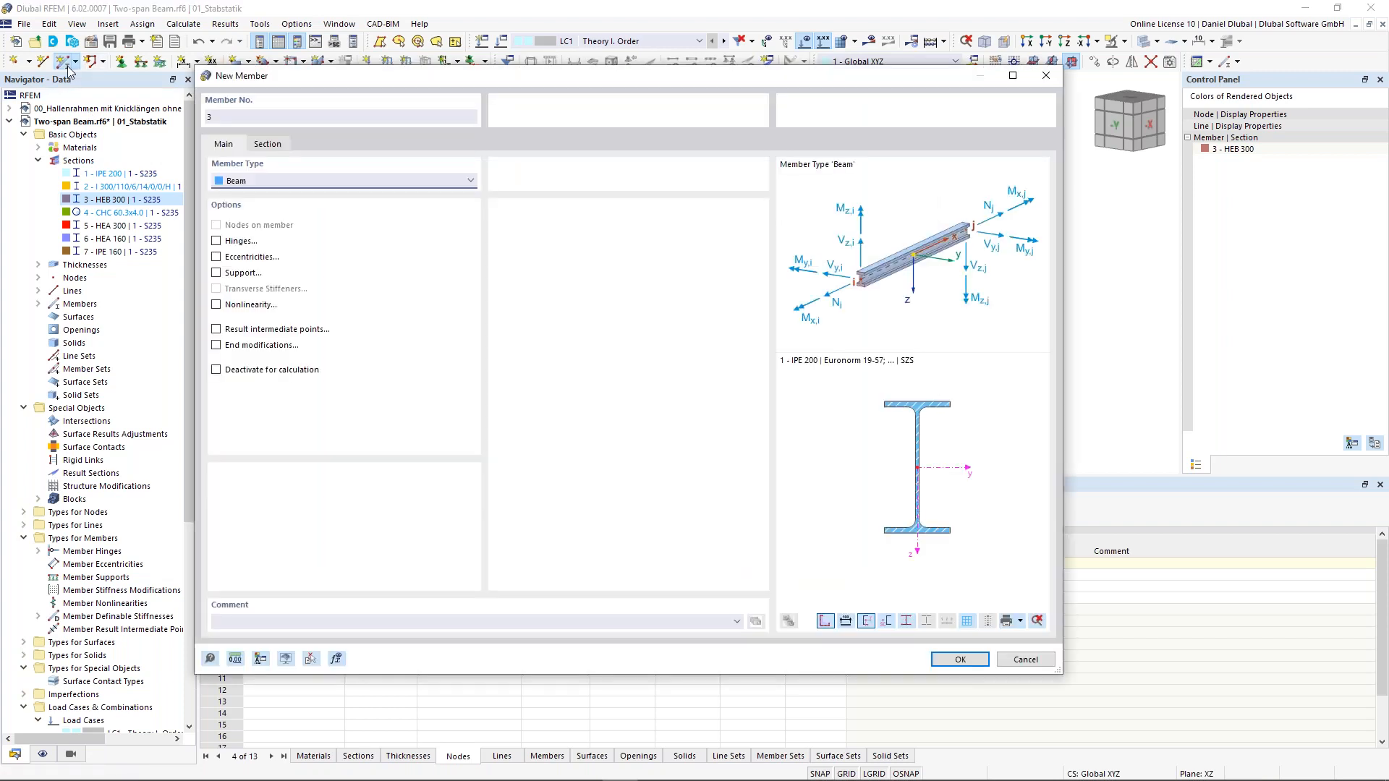
left_click(267, 144)
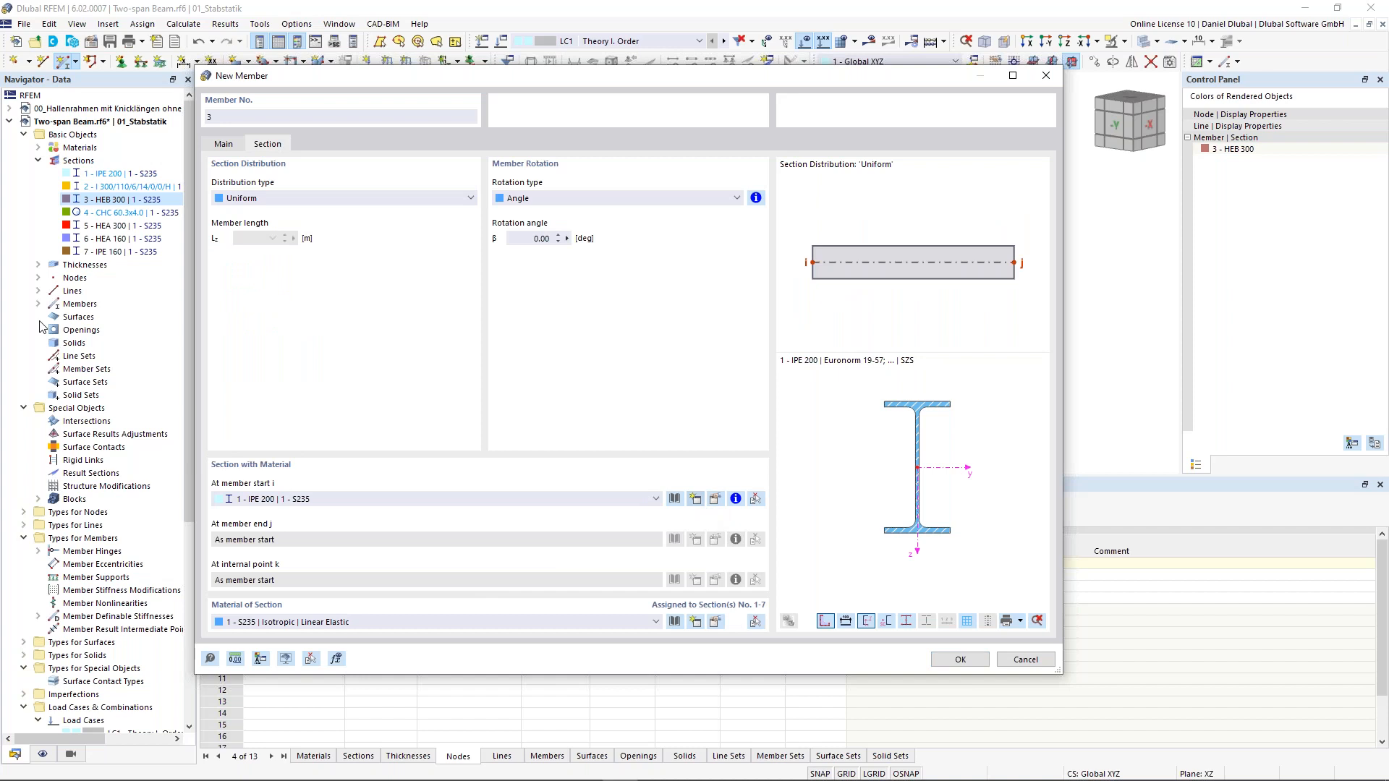
double_click(432, 170)
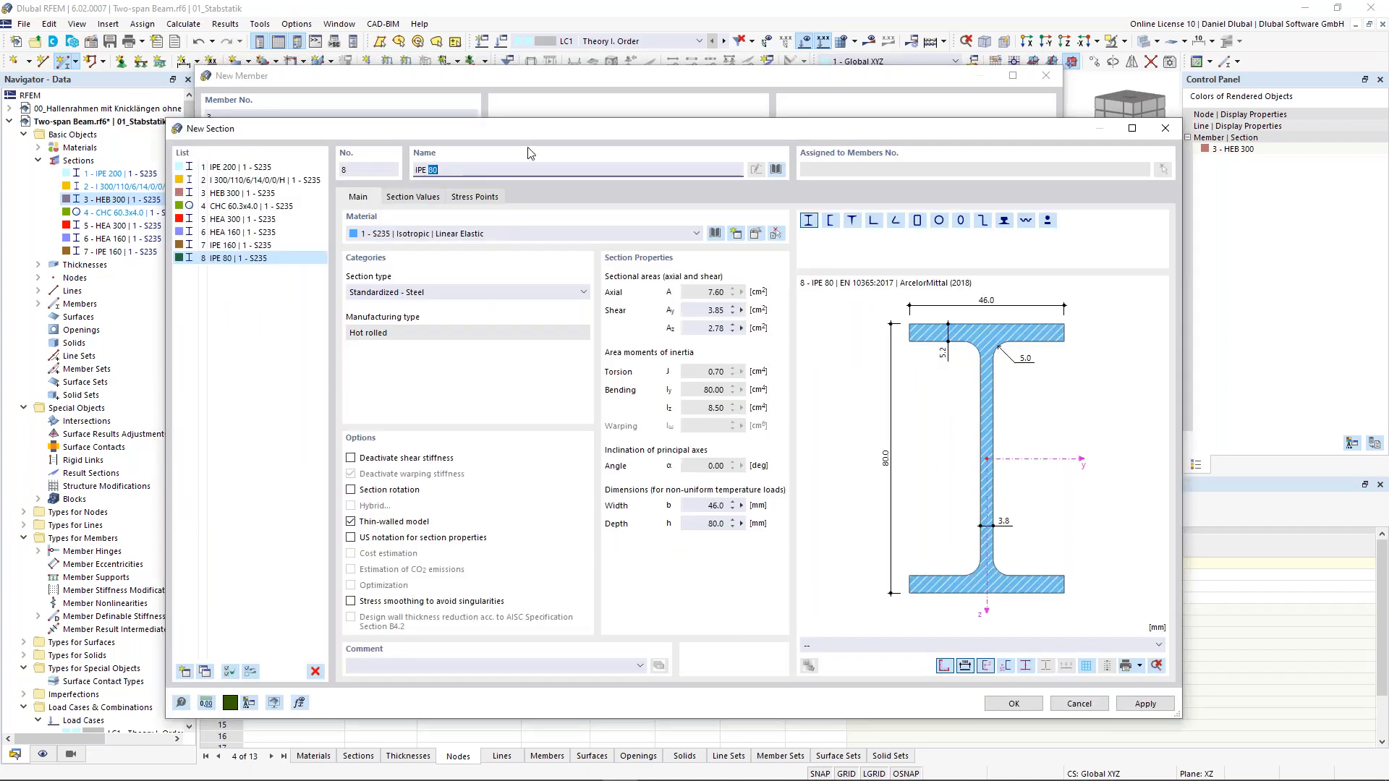
type("3")
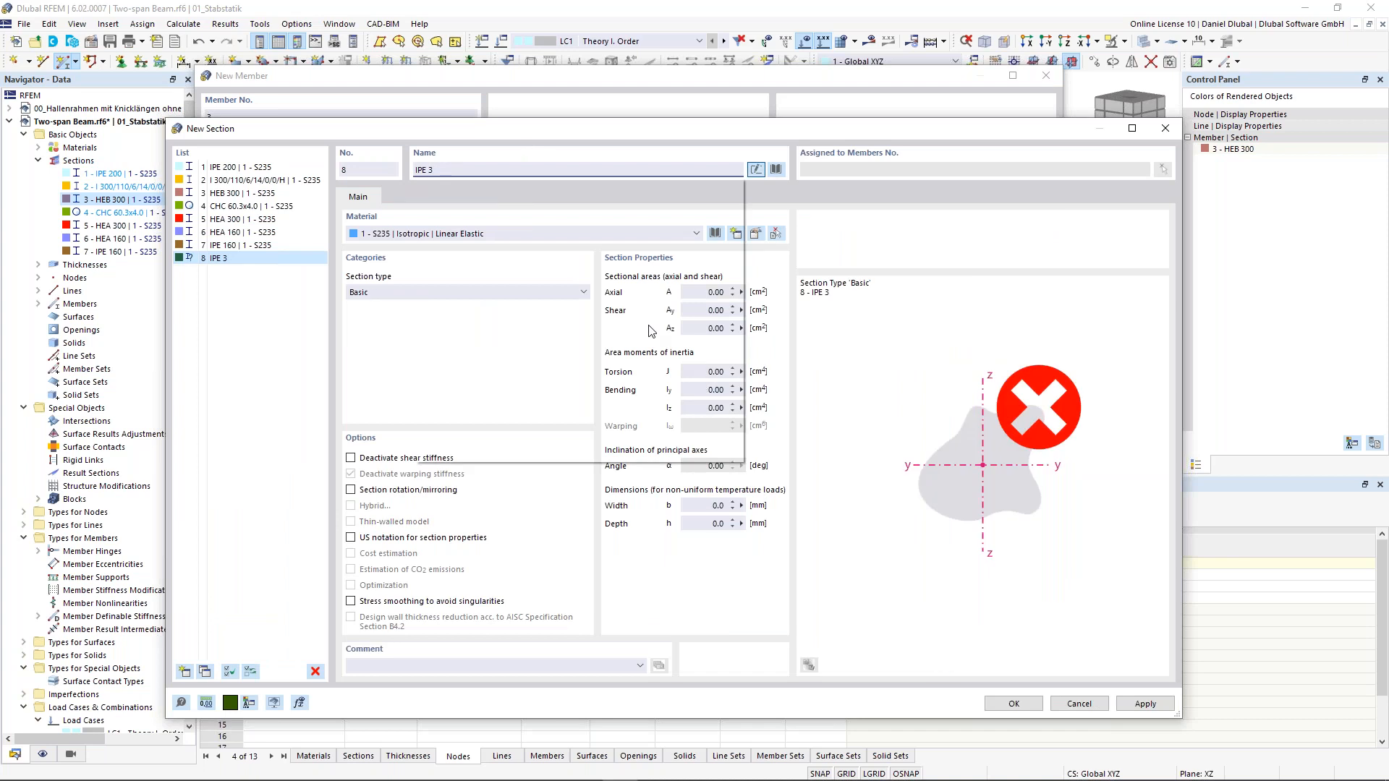
type("00")
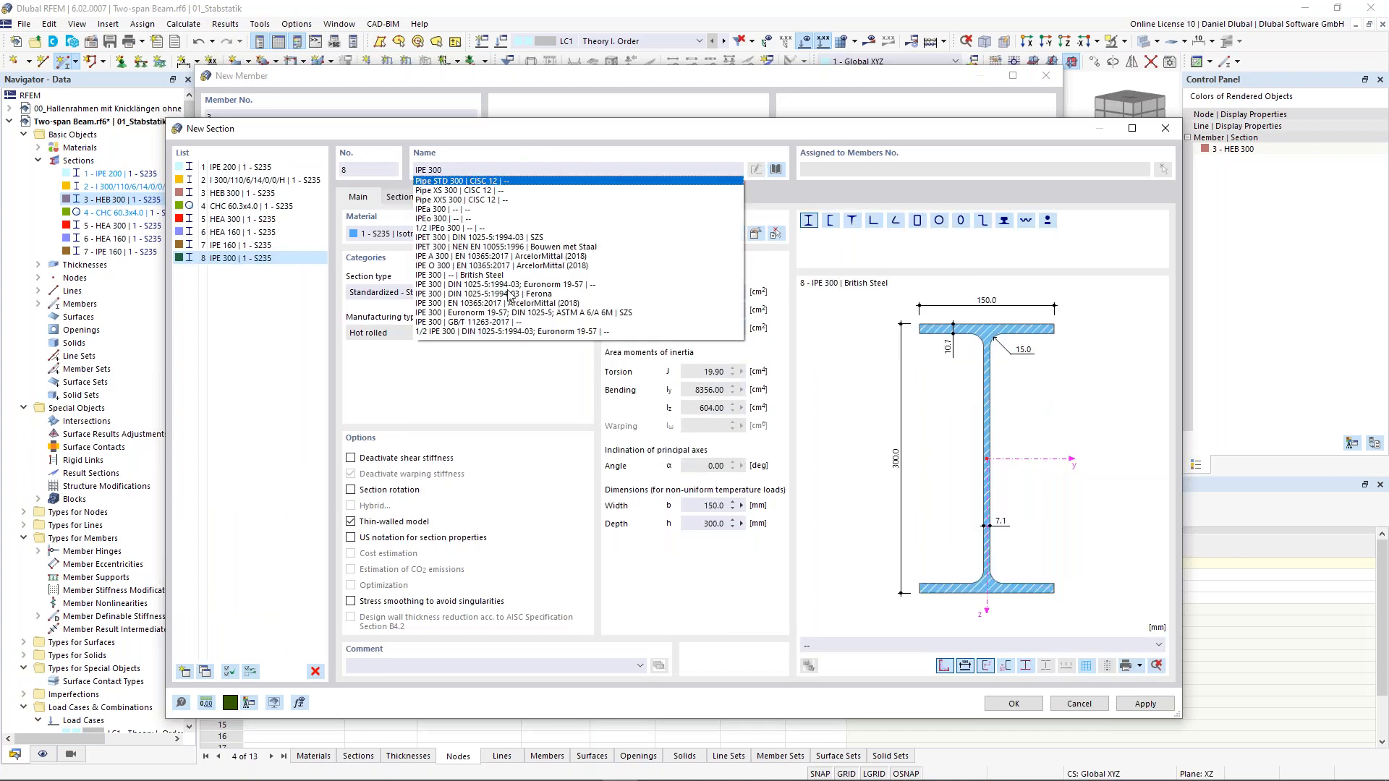
left_click(487, 303)
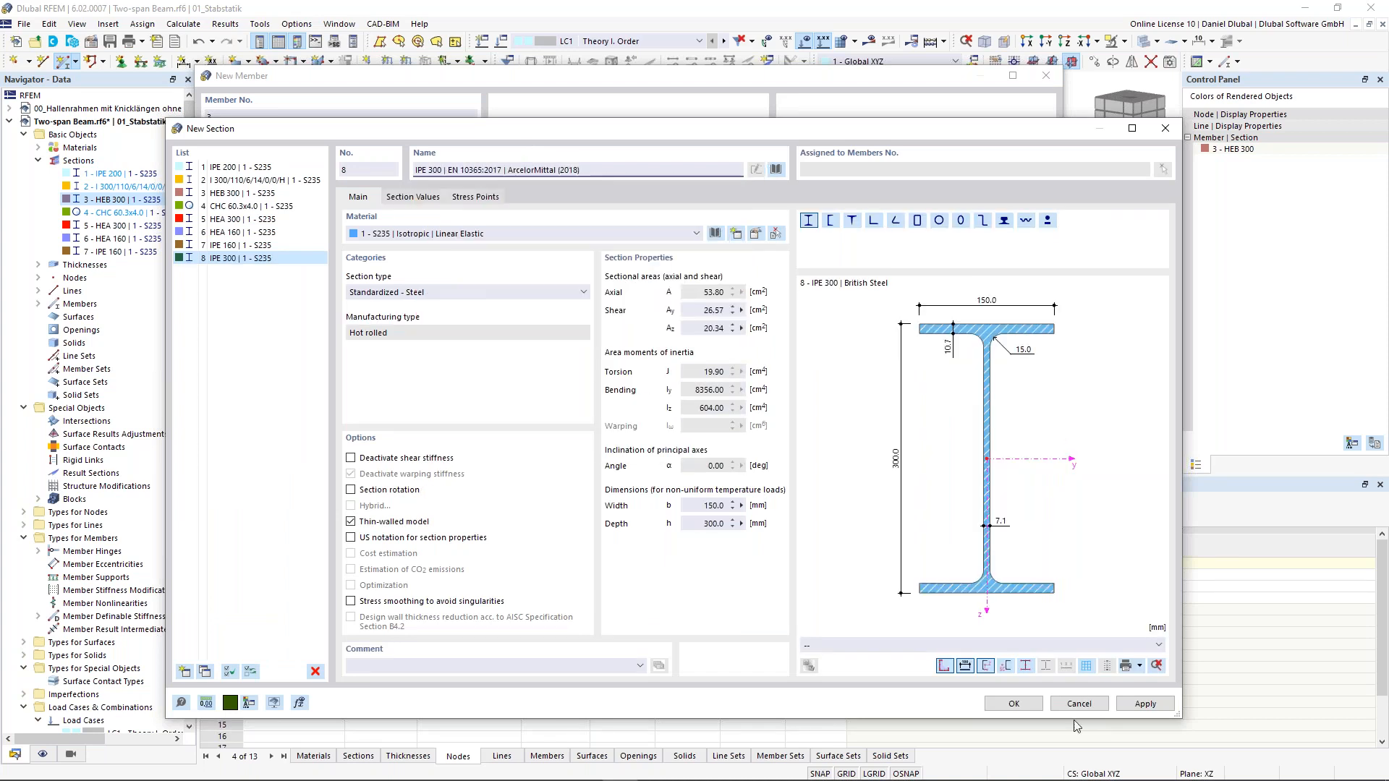
left_click(1016, 704)
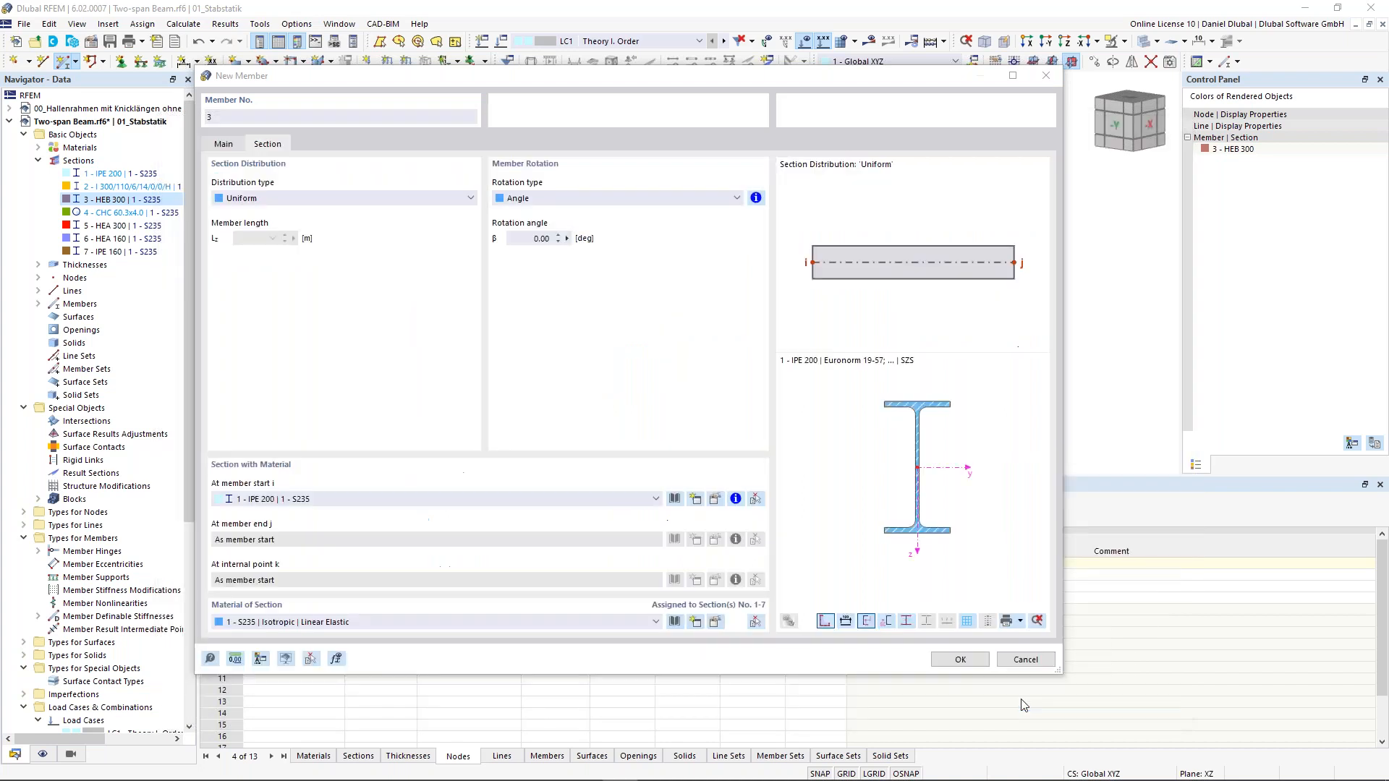
Step: Place the IPE 300 beam between the heads of the two columns
left_click(960, 660)
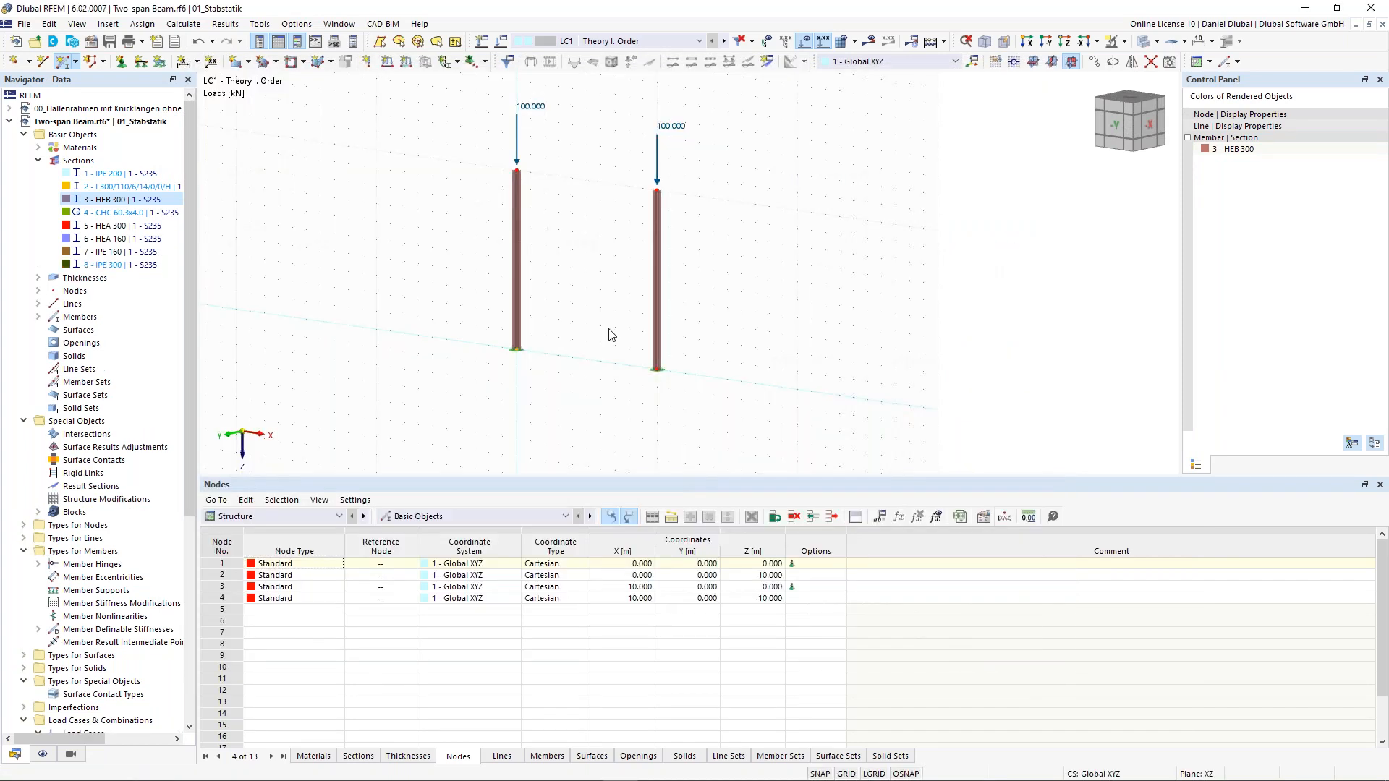
left_click(517, 170)
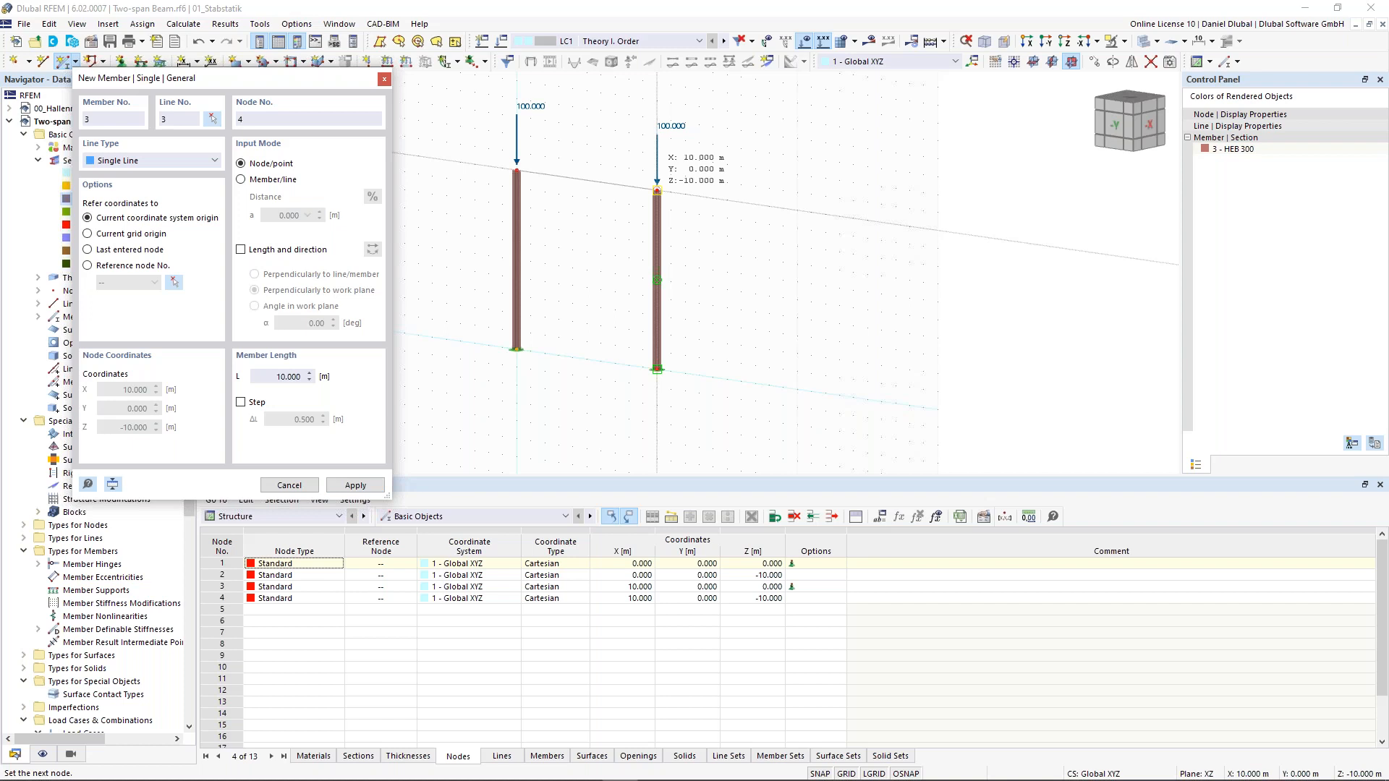
left_click(657, 190)
key("Escape")
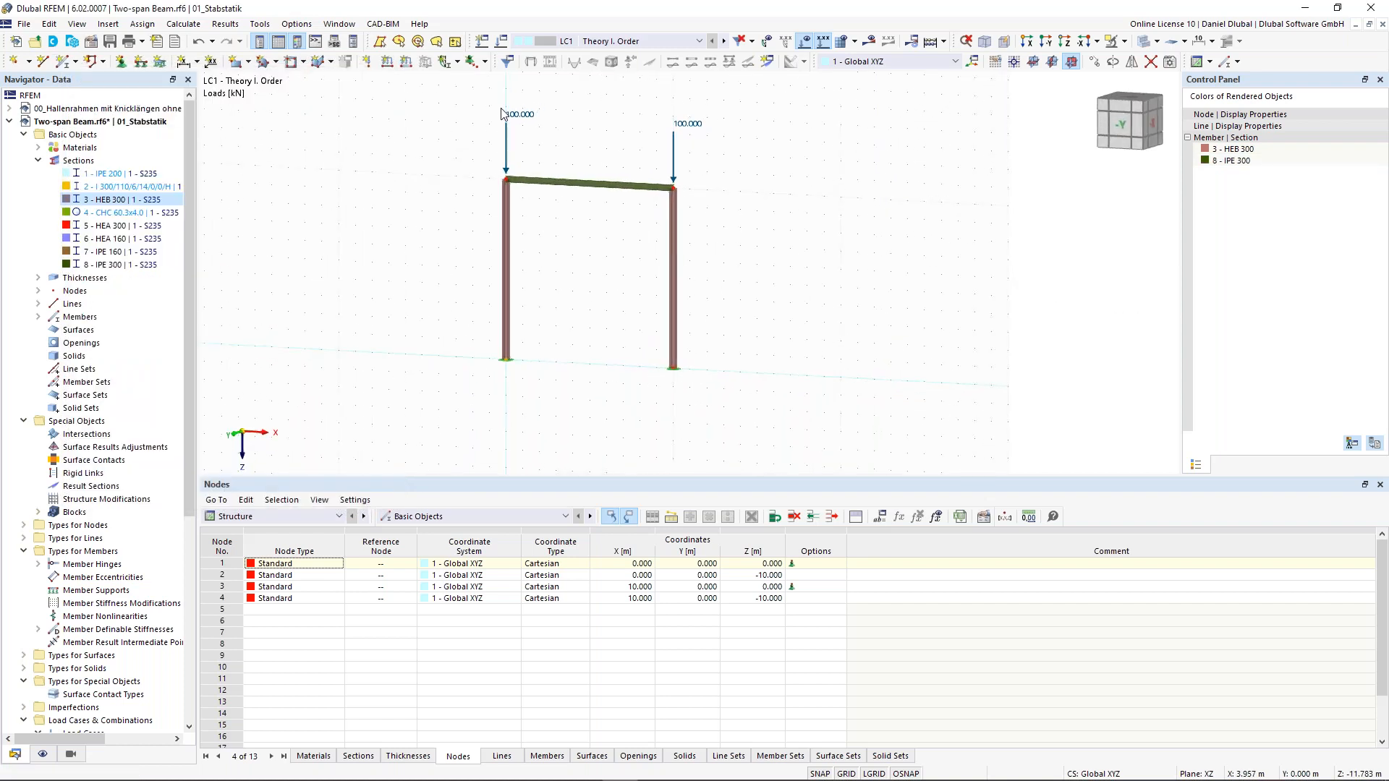
Step: Set the Z coordinate of both column-head nodes 2 and 4 to -6.000 m
double_click(674, 188)
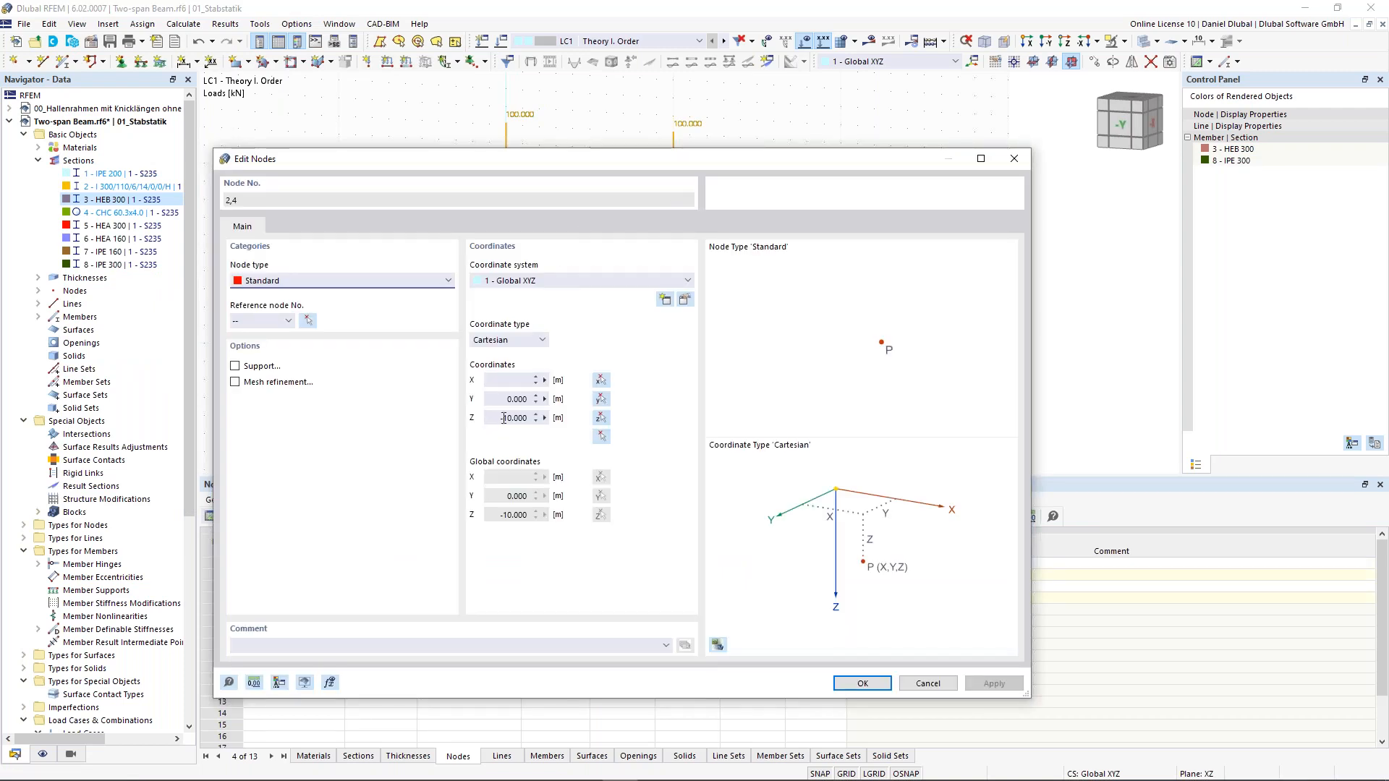
left_click(871, 688)
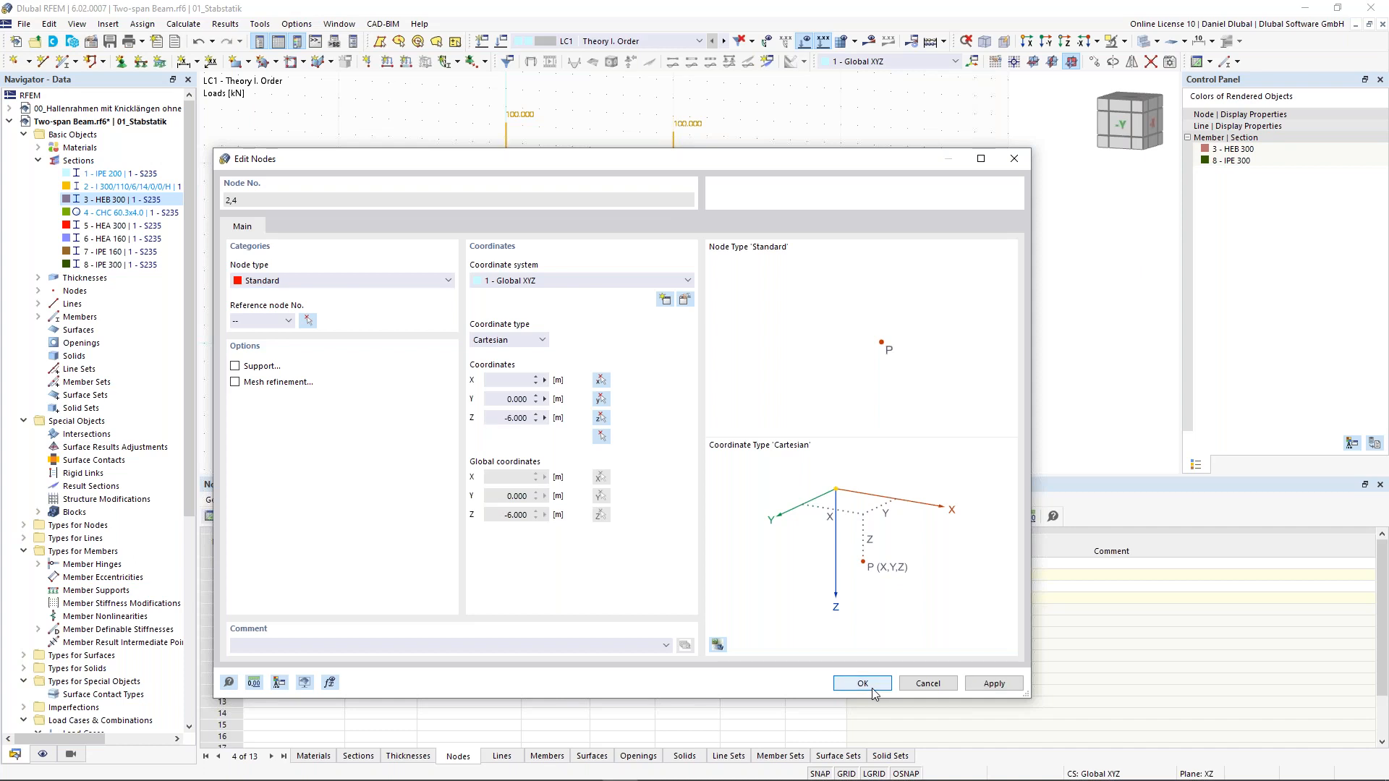
left_click(456, 313)
scroll(456, 313, "up", 1)
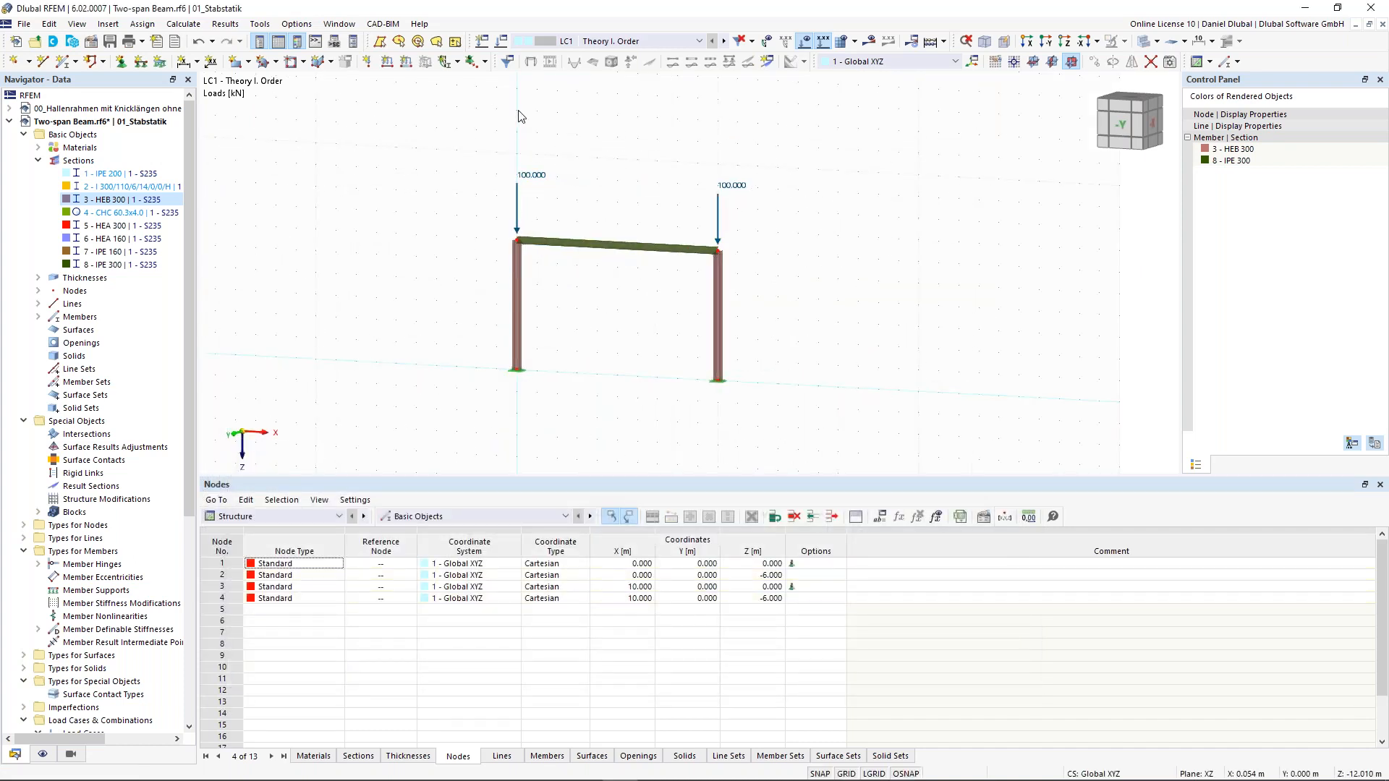
Step: Calculate LC1 - Theory I. Order for the frame with the critical load calculation ST2, Eigenvalue method (linear), Lanczos
left_click(481, 41)
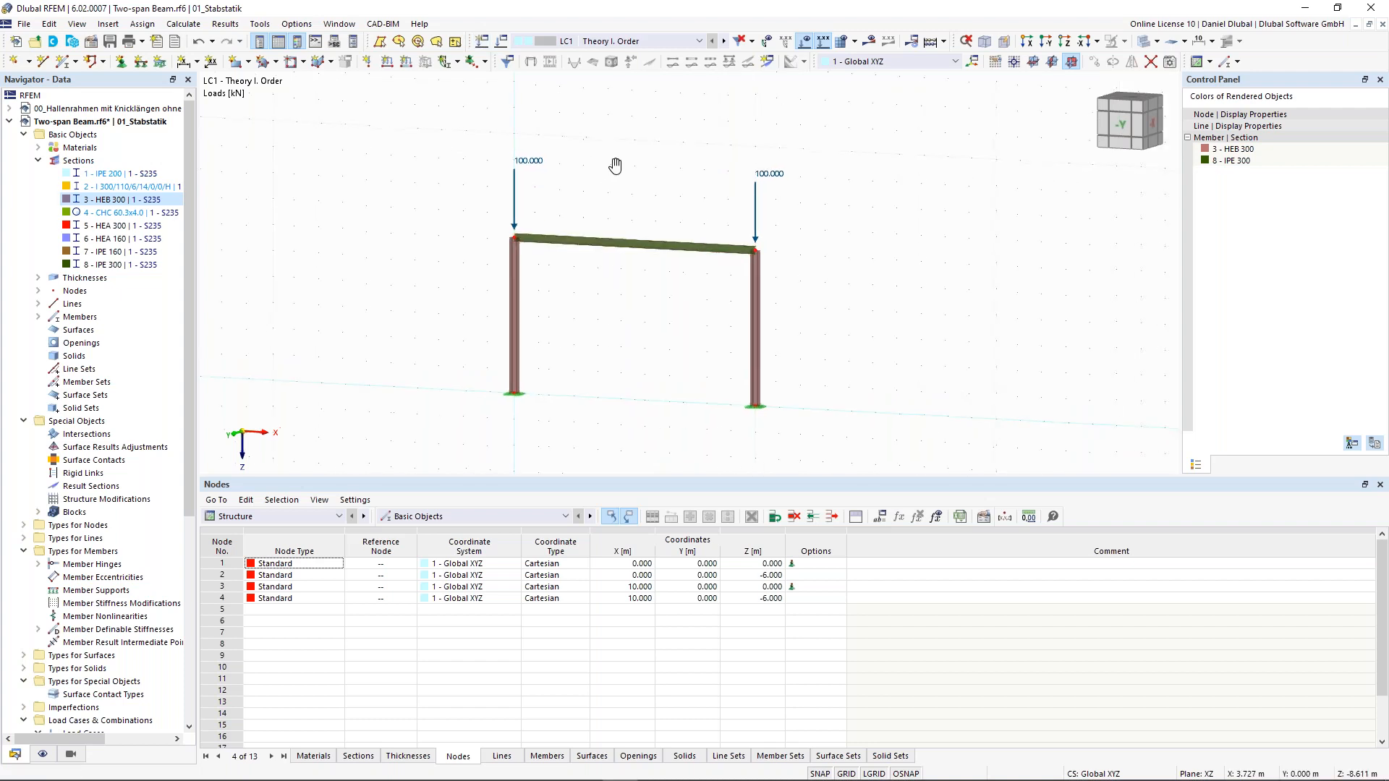
middle_click_drag(615, 166, 631, 154)
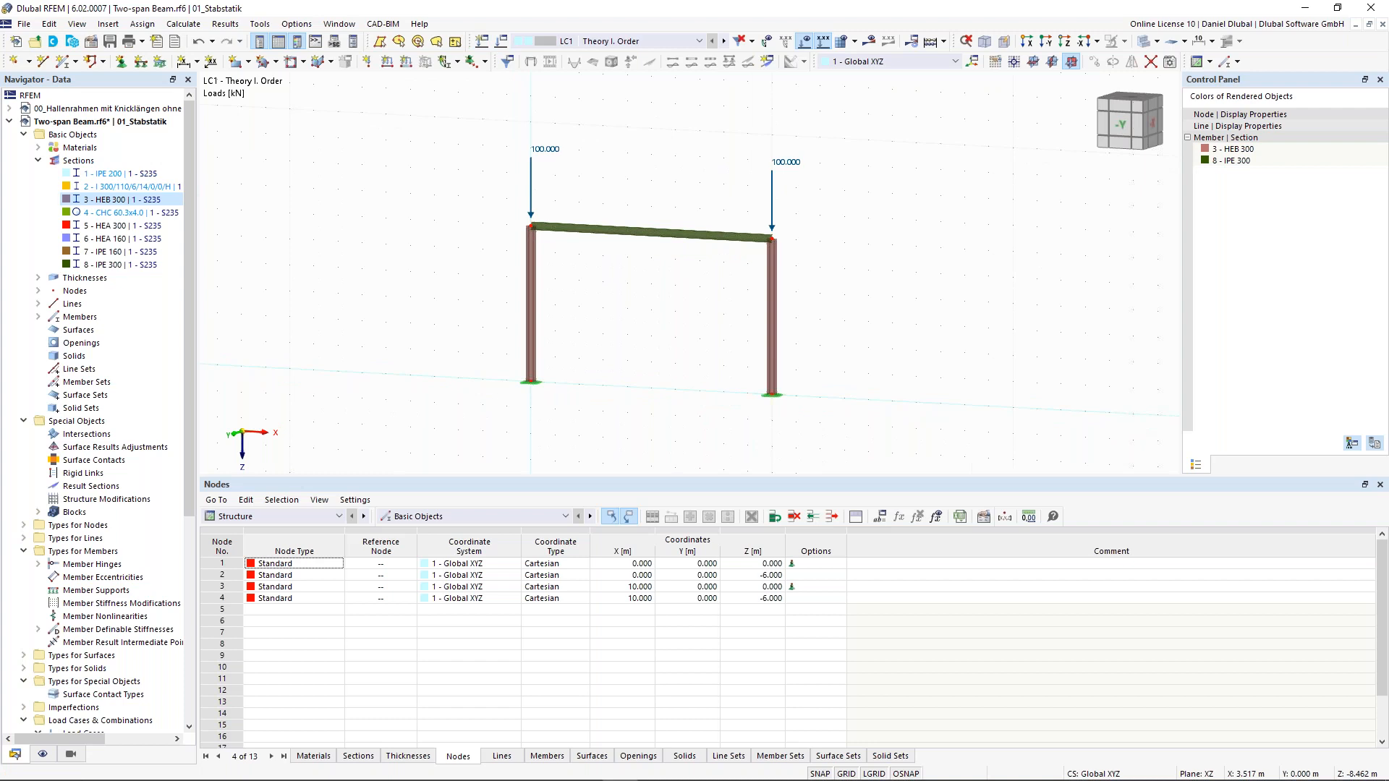
left_click(507, 61)
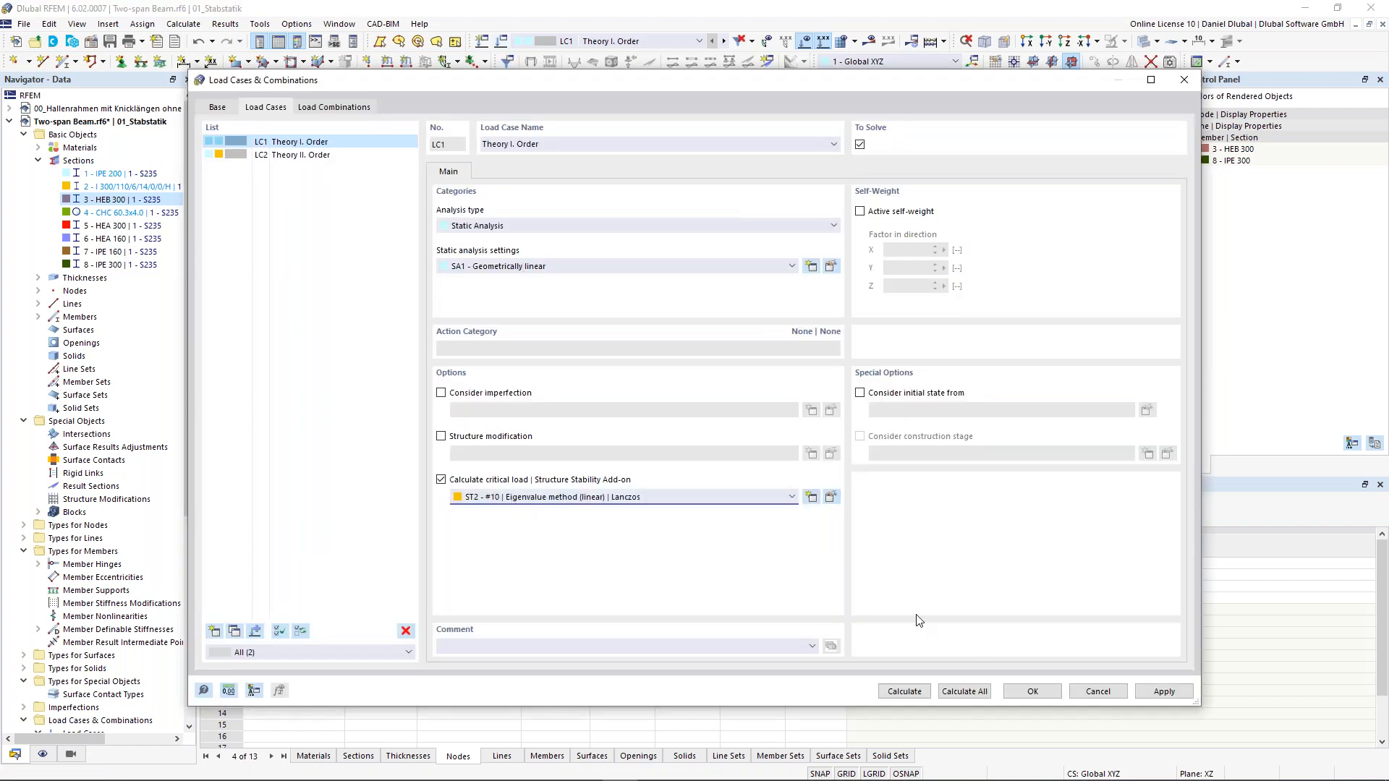
left_click(910, 691)
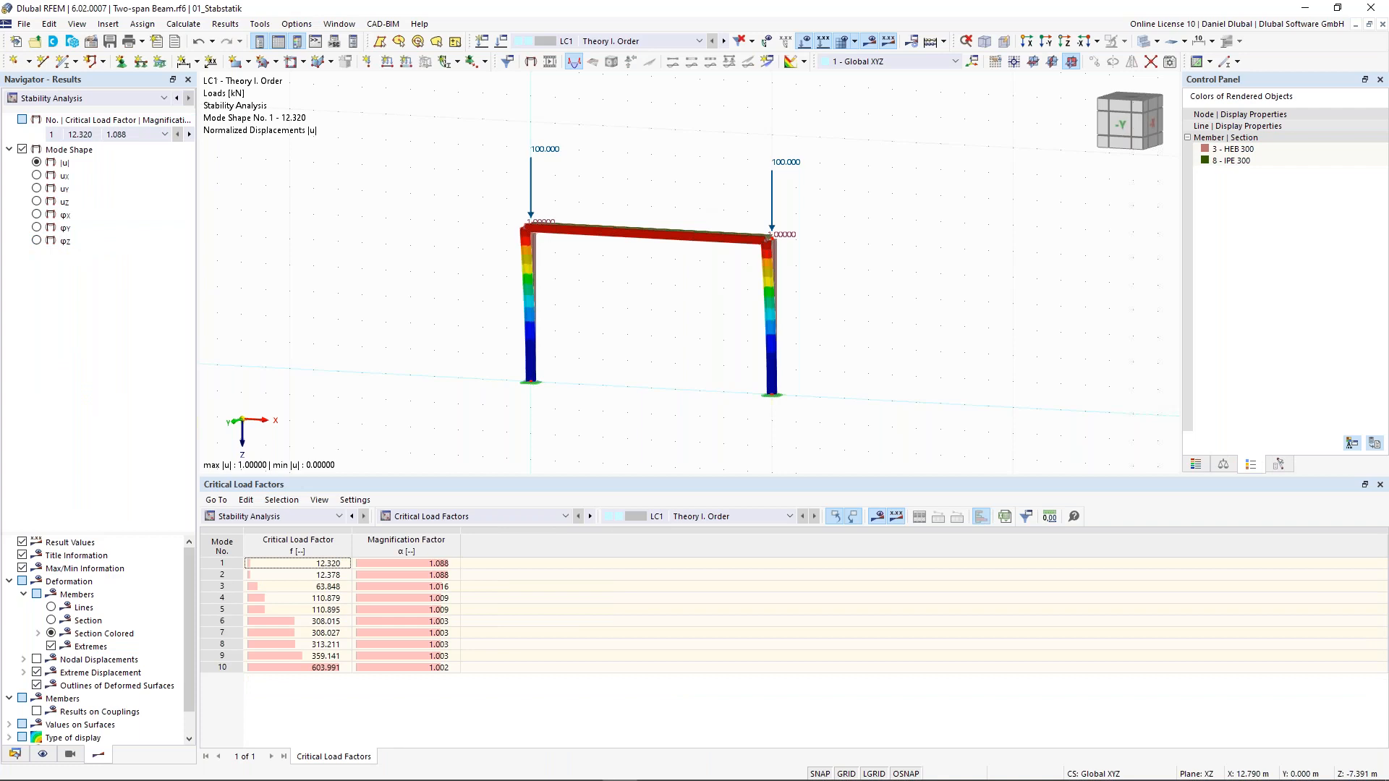
Step: Increase the display factor of the mode shapes to 1.08 while showing the frame's mode shape 1
middle_click_drag(839, 207, 933, 217, "ctrl")
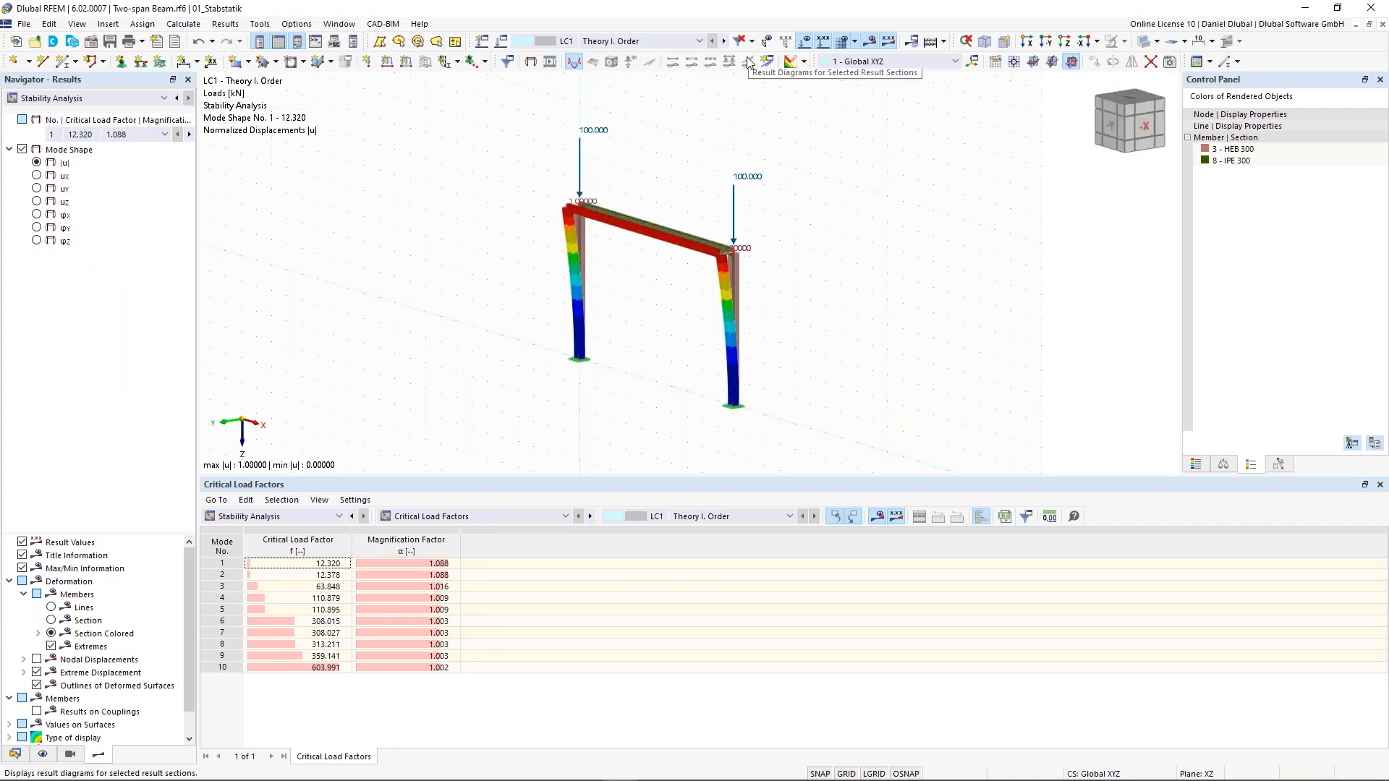
left_click(116, 136)
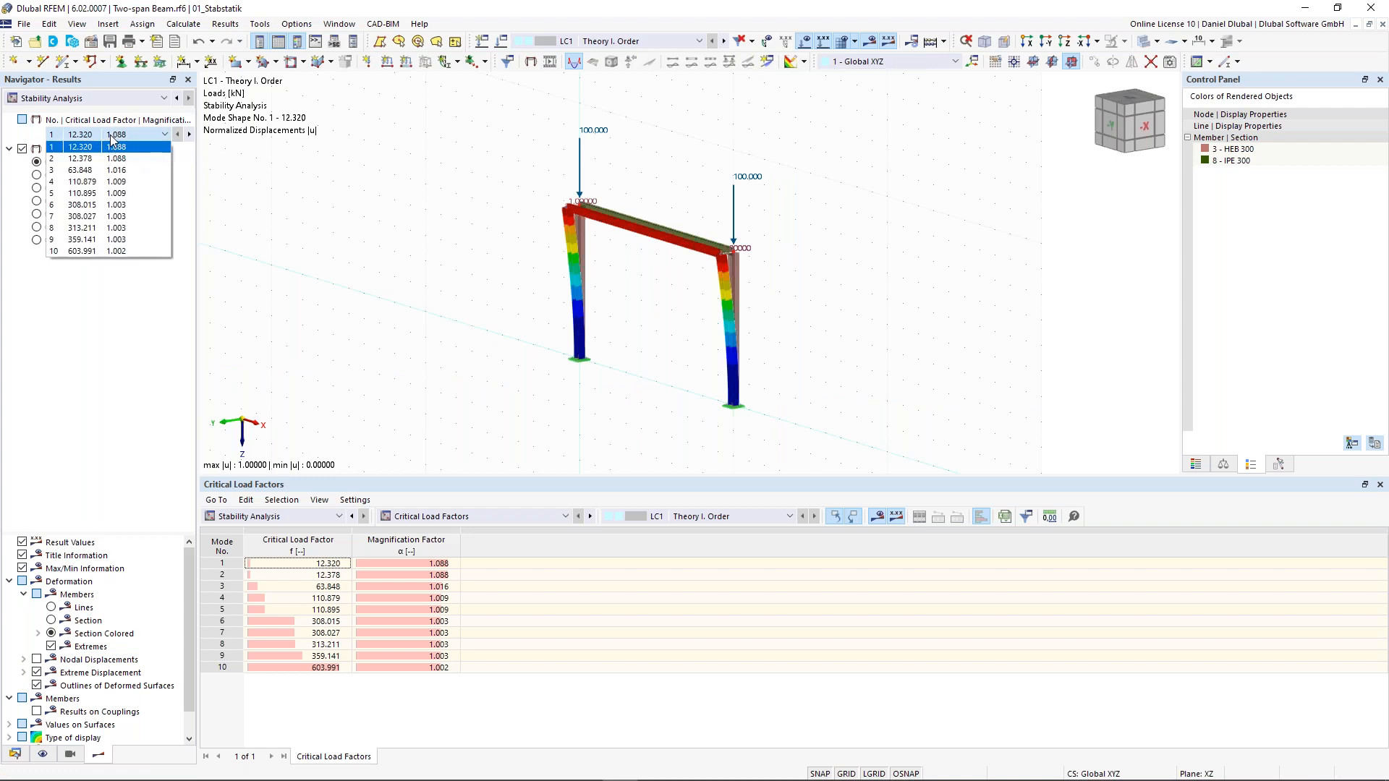
left_click(350, 198)
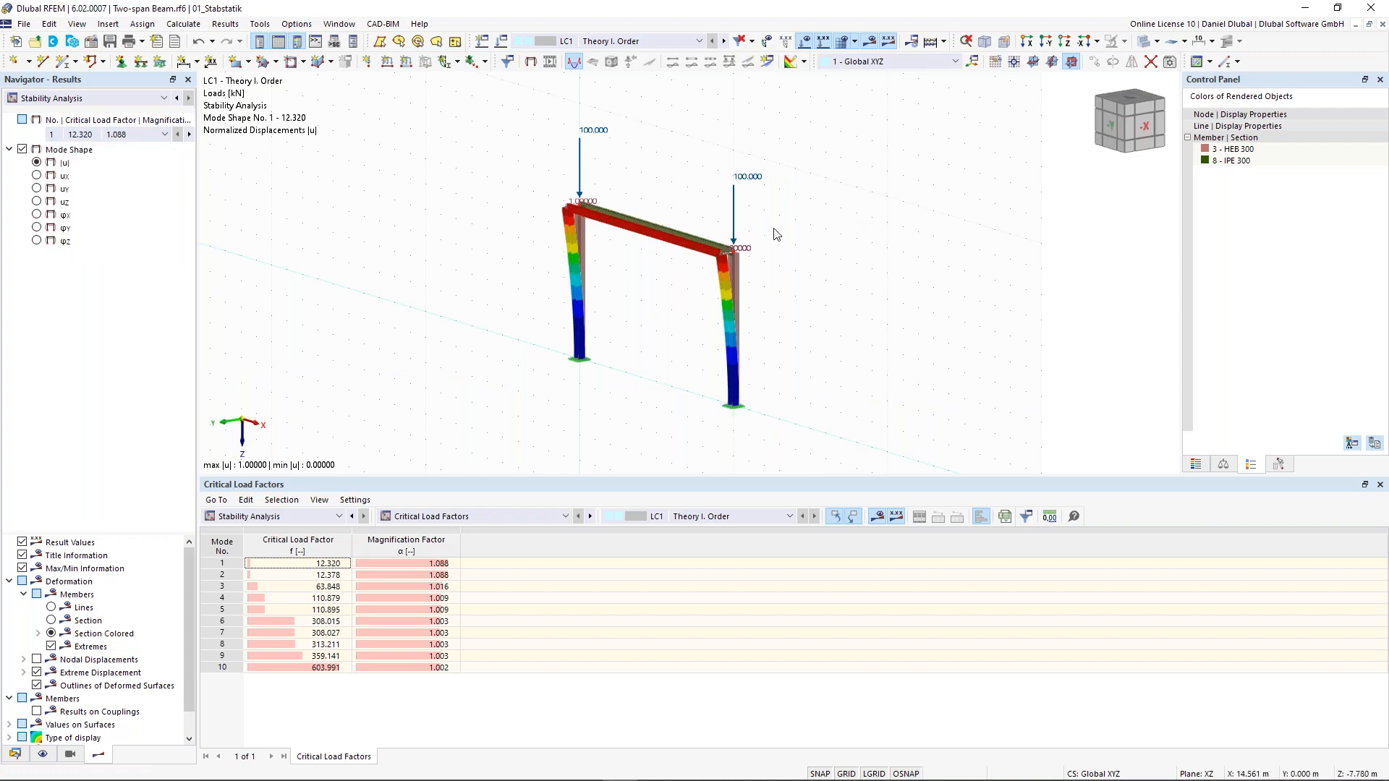
scroll(776, 238, "up", 1)
middle_click_drag(768, 236, 725, 242, "ctrl")
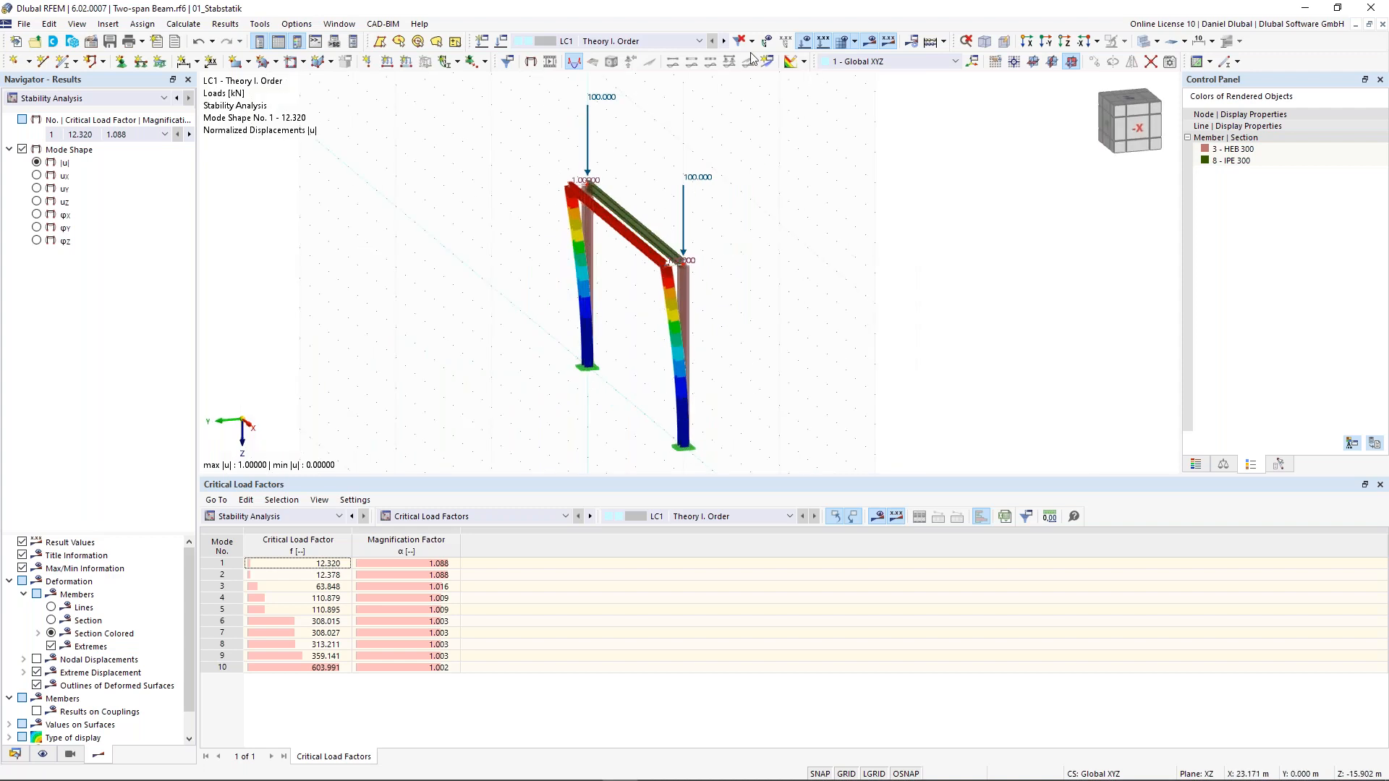
left_click(1223, 464)
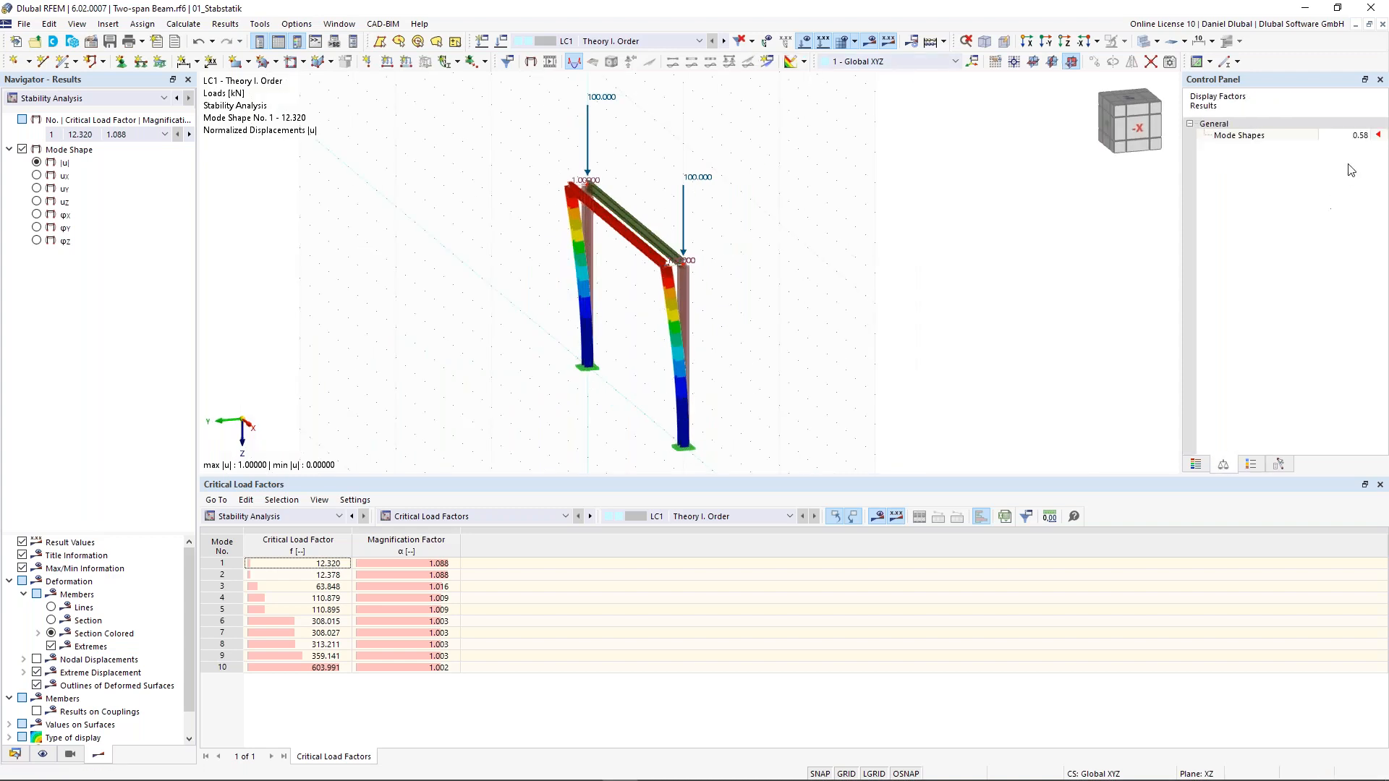
left_click(1351, 135)
left_click(1364, 133)
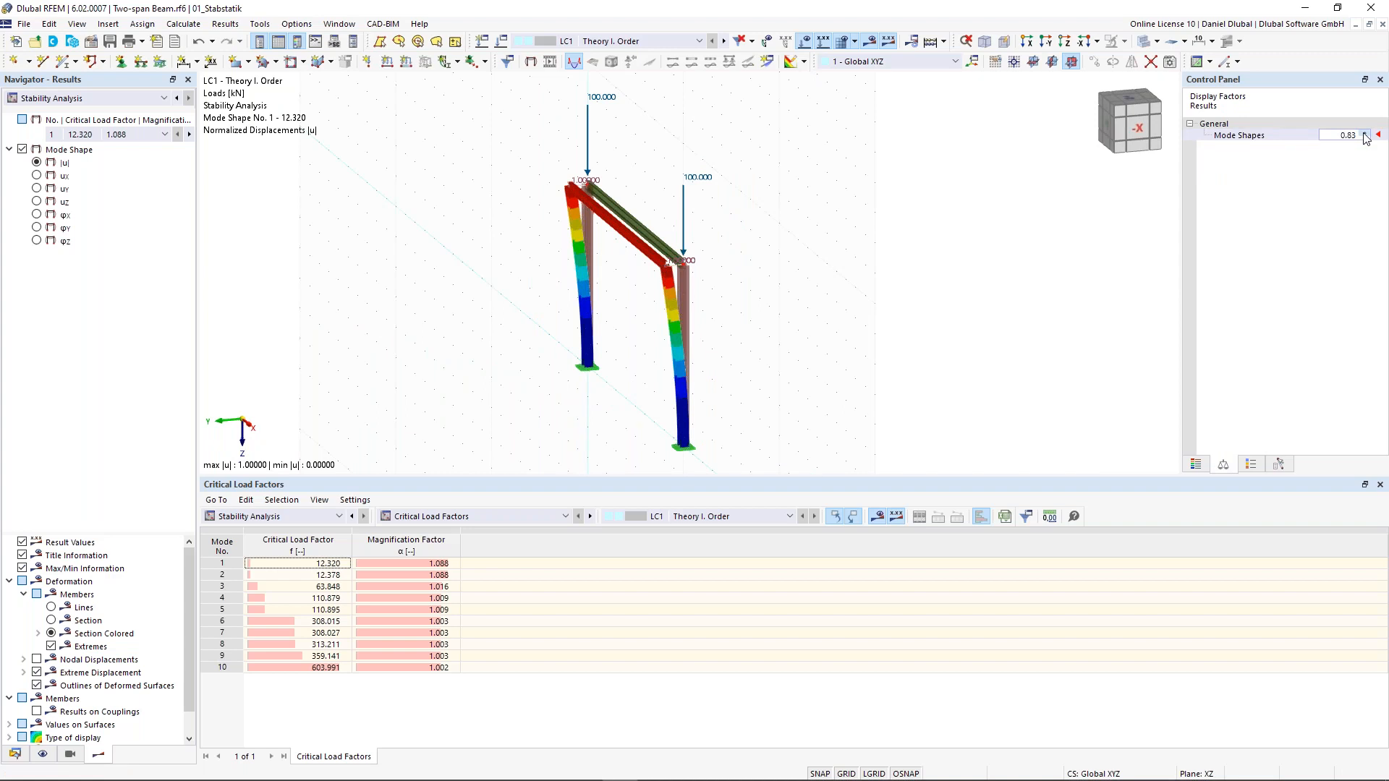
left_click(1365, 133)
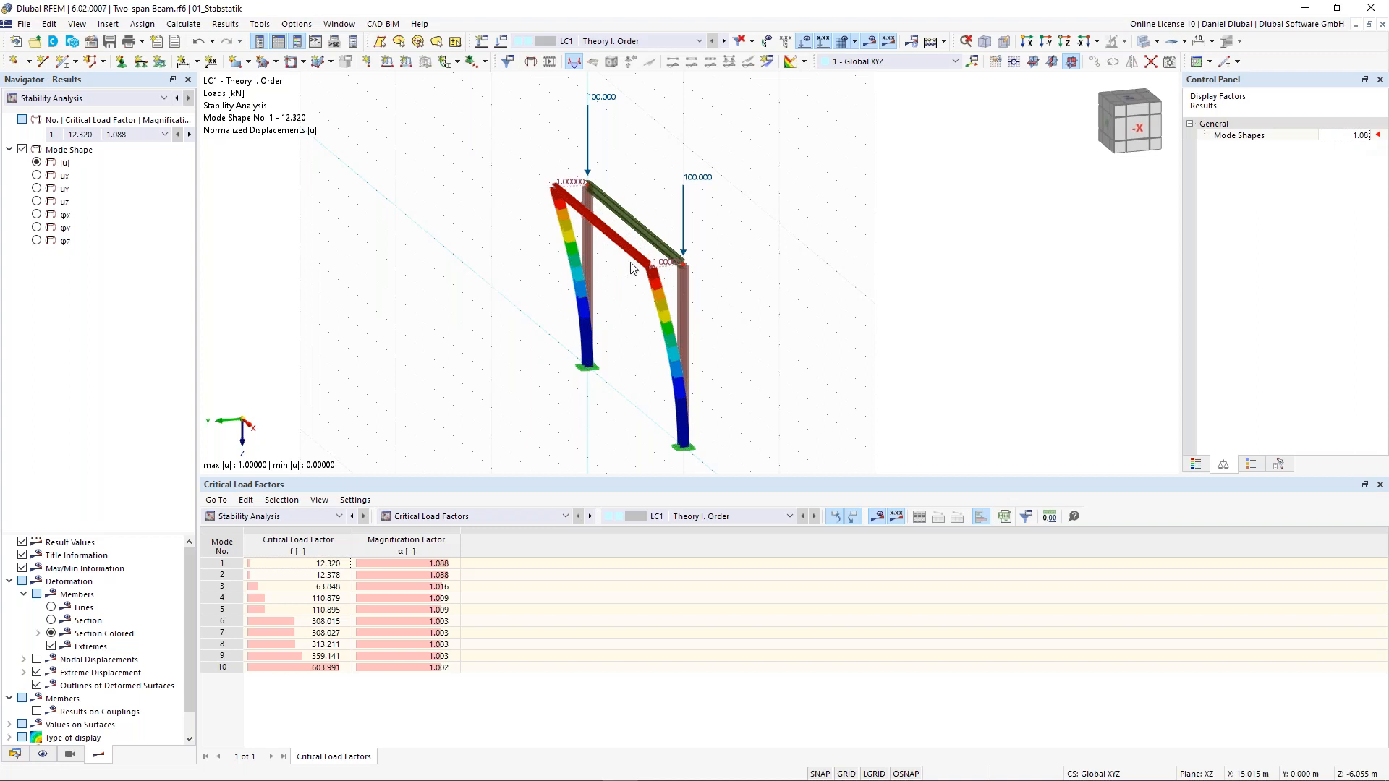
Step: Examine the frame's mode shape 1 up close and display mode shape 2
scroll(633, 265, "up", 2)
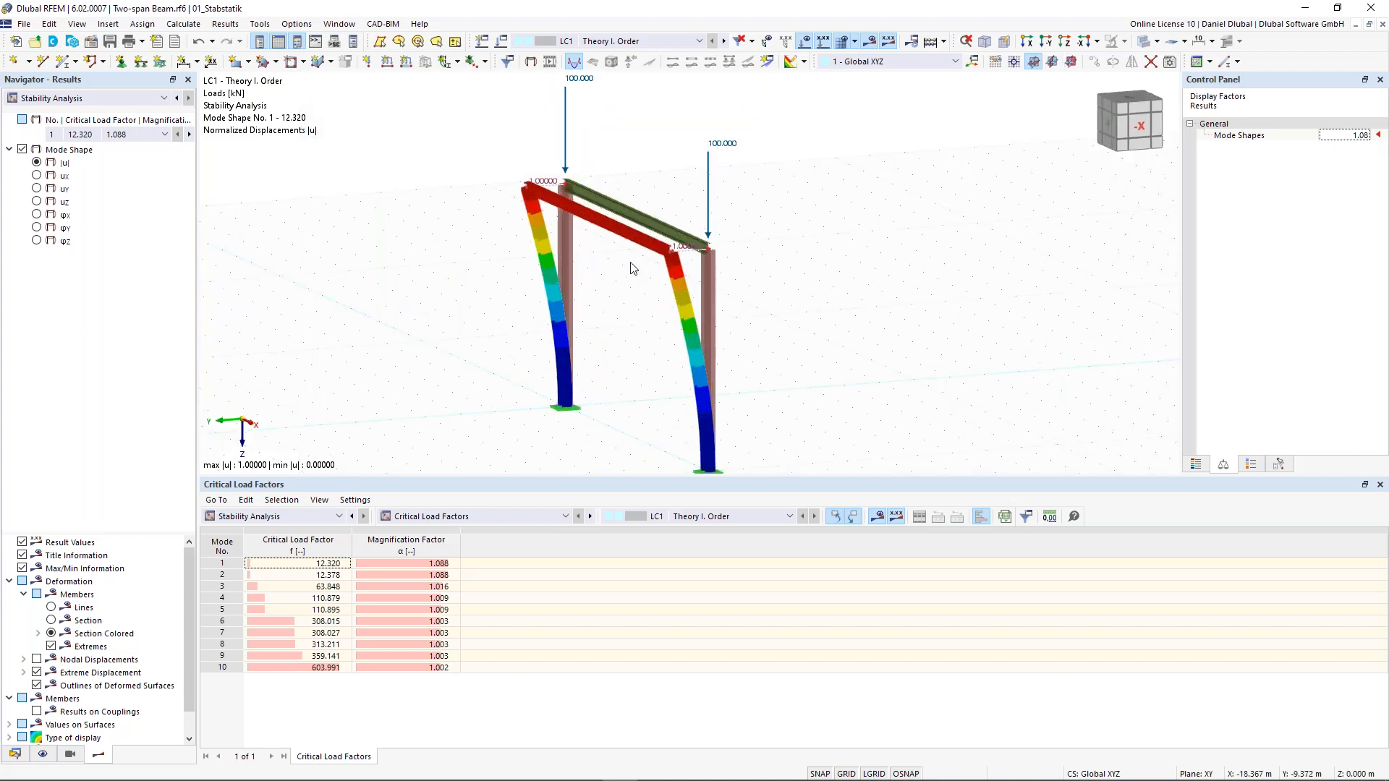
scroll(743, 292, "up", 2)
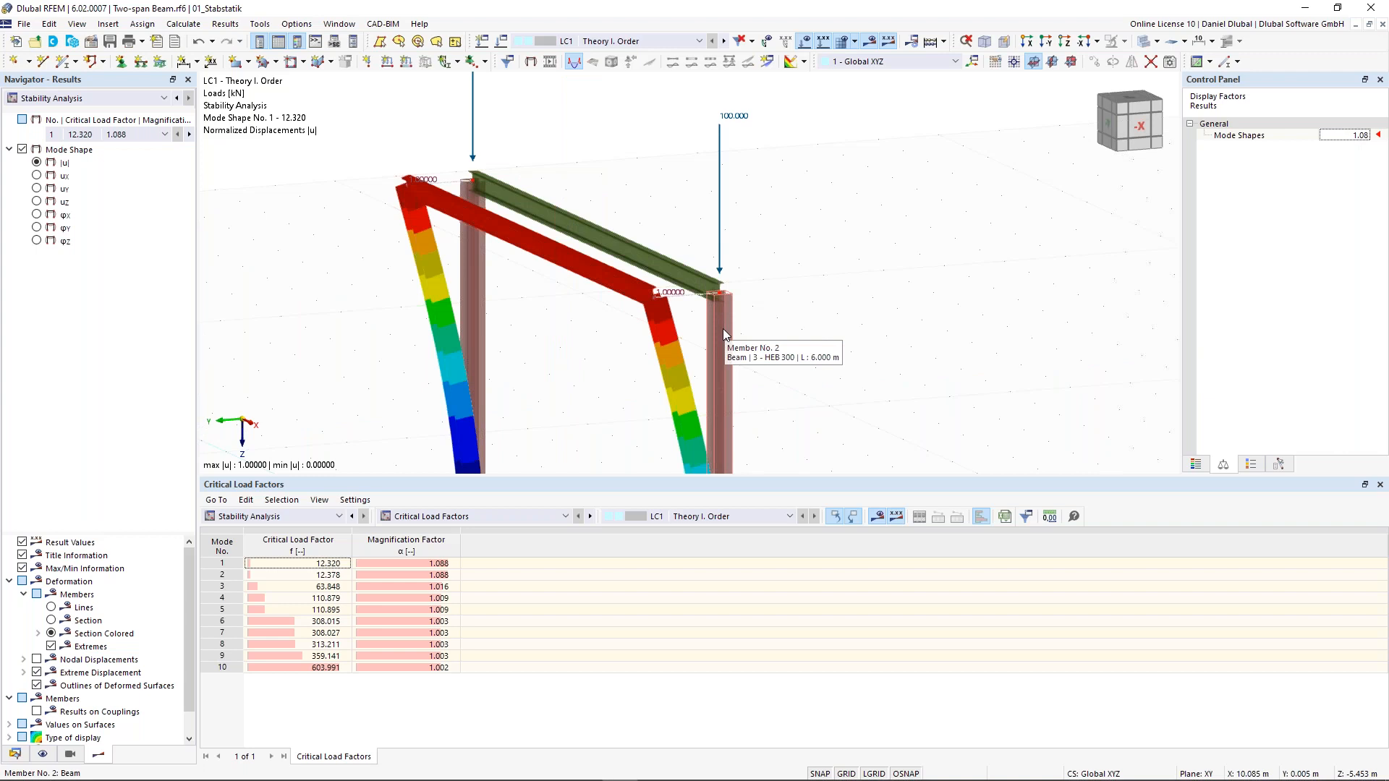
left_click(187, 137)
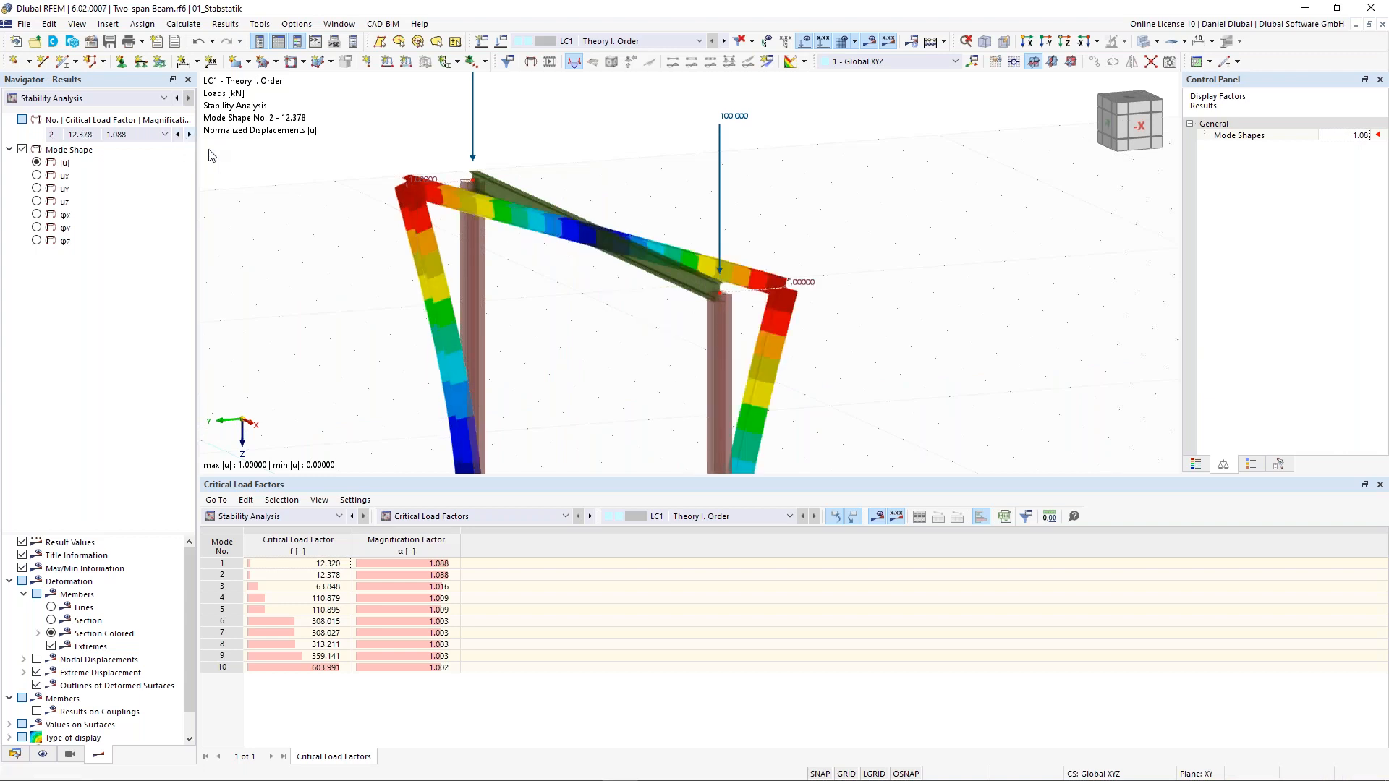
Step: Display mode shape 3 of the frame, return to mode shape 1, and compare their buckling directions
scroll(651, 145, "down", 4)
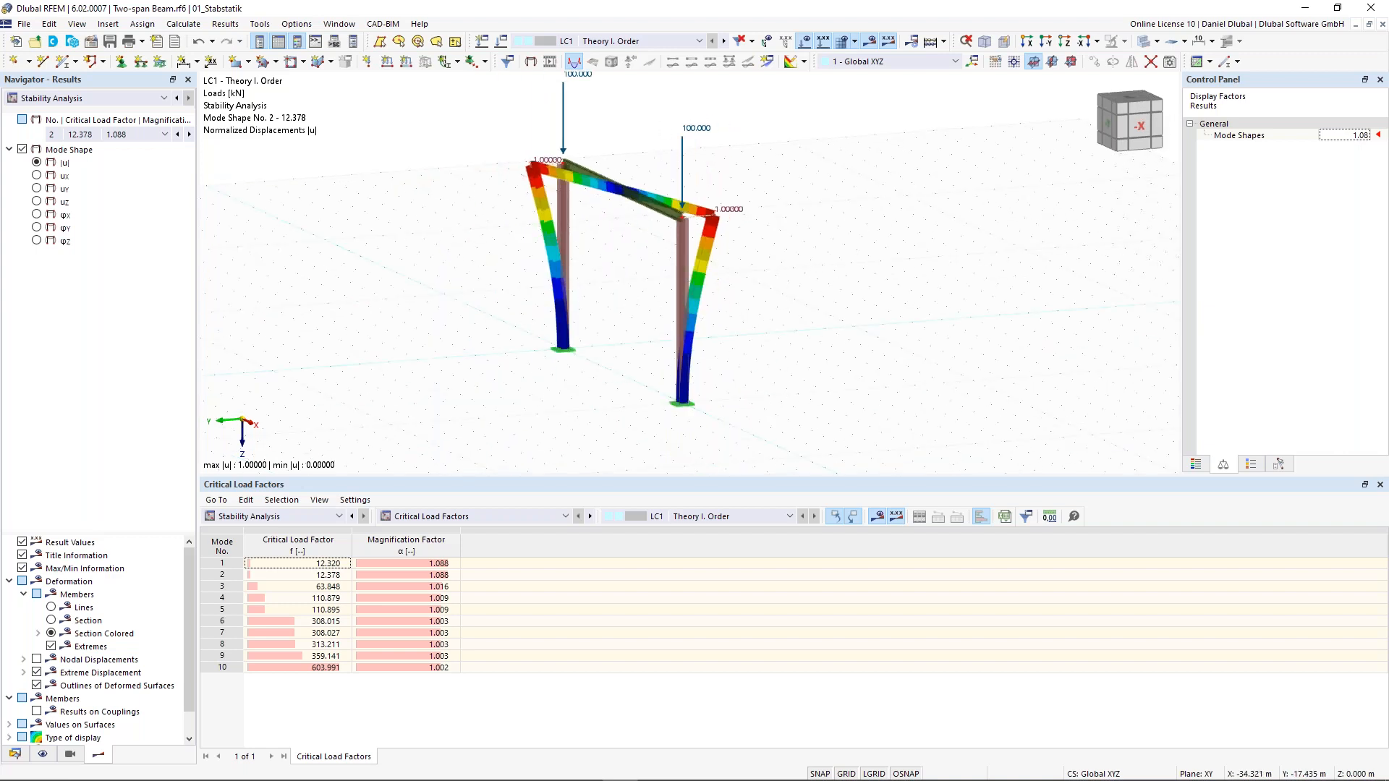
middle_click_drag(707, 155, 785, 139, "ctrl")
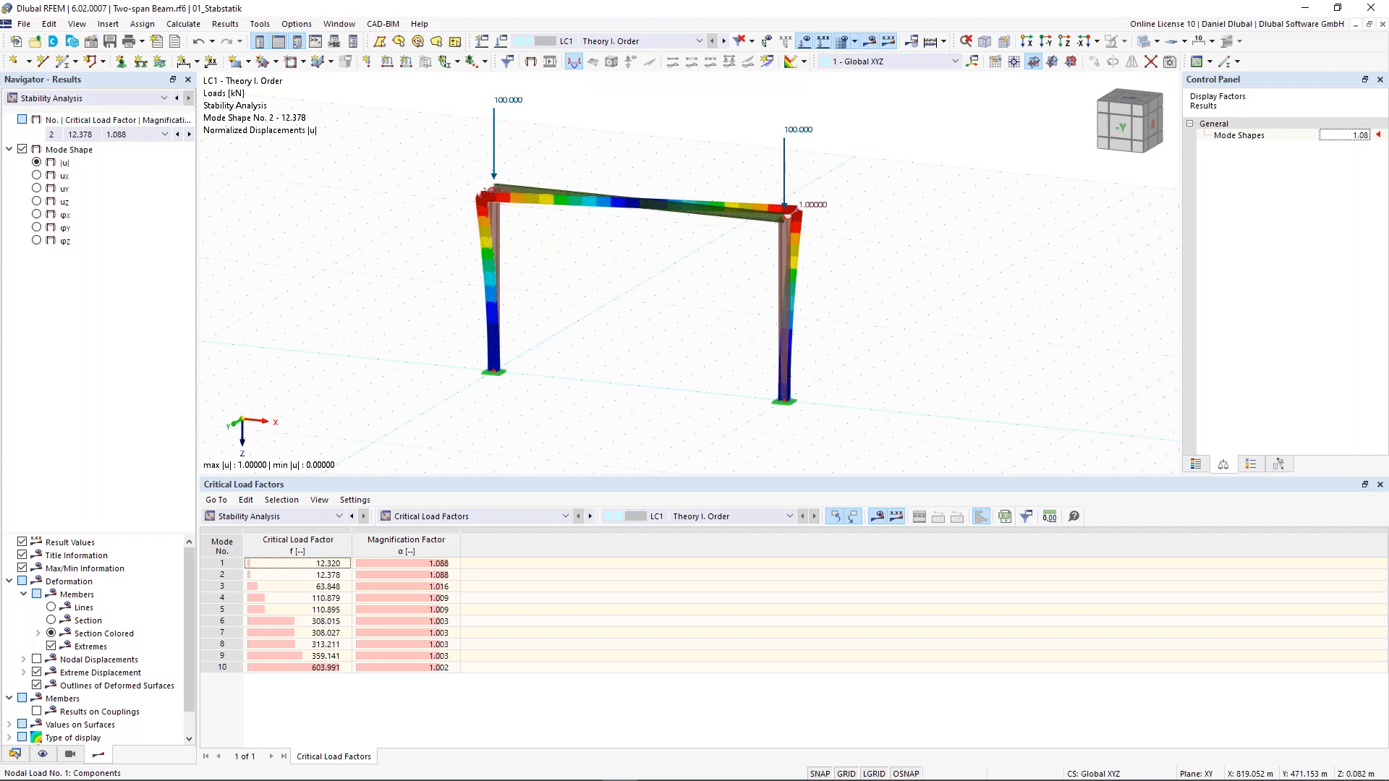
left_click(188, 134)
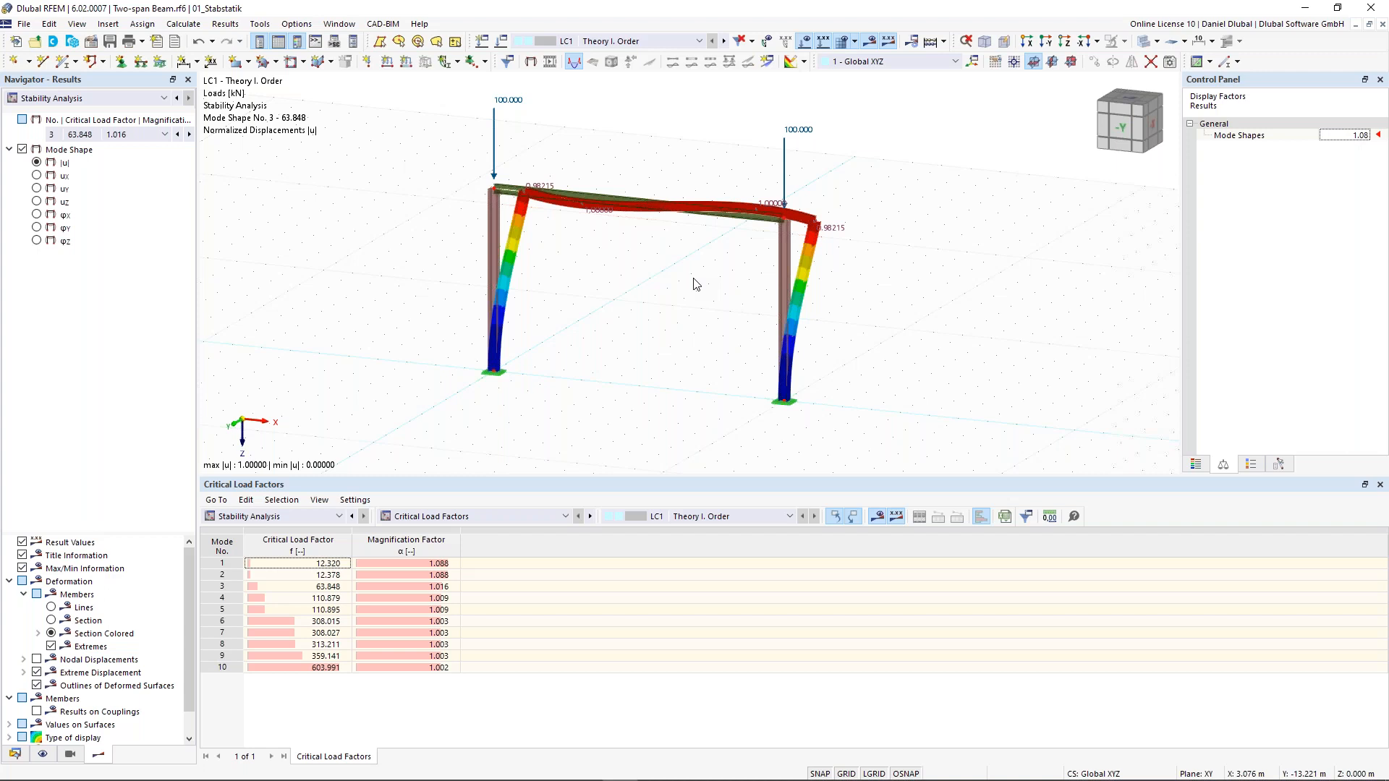
middle_click_drag(672, 241, 720, 248, "ctrl")
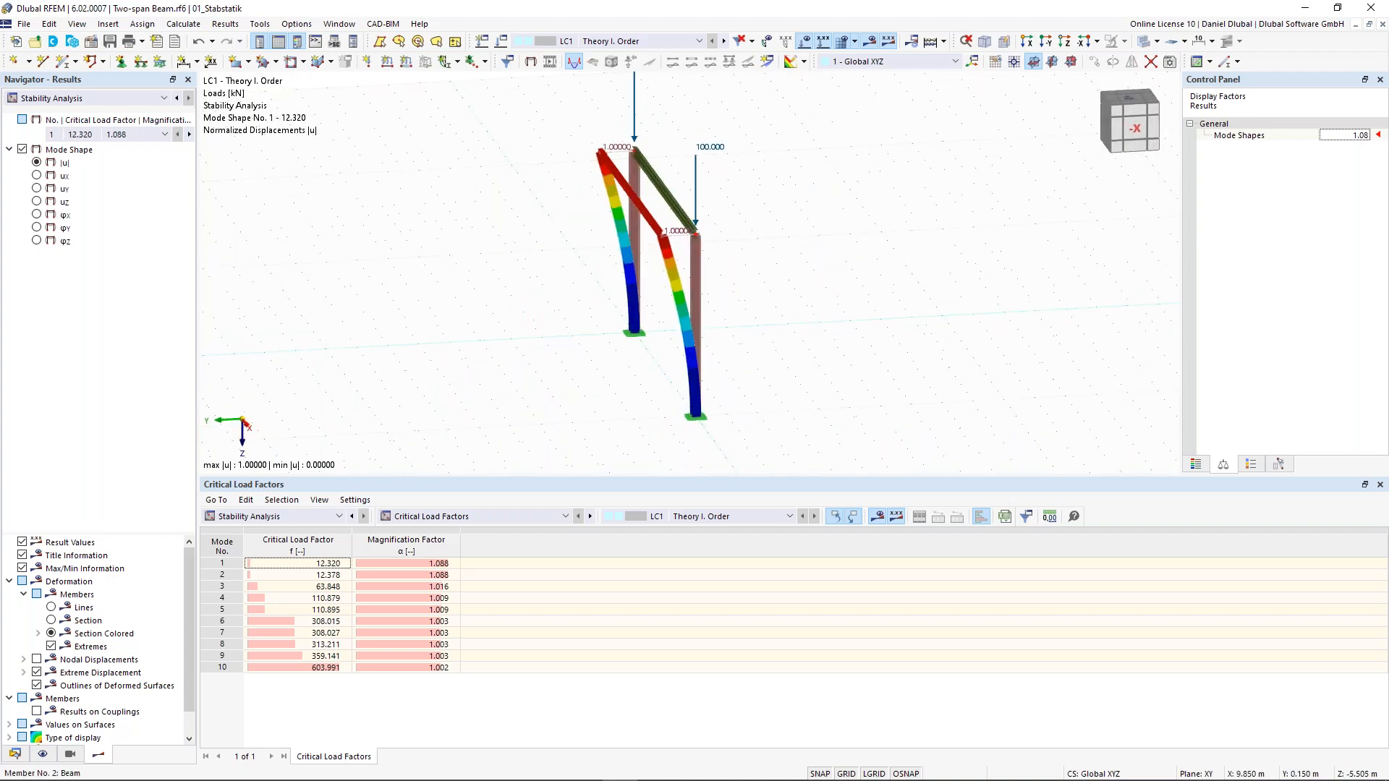
scroll(585, 190, "up", 1)
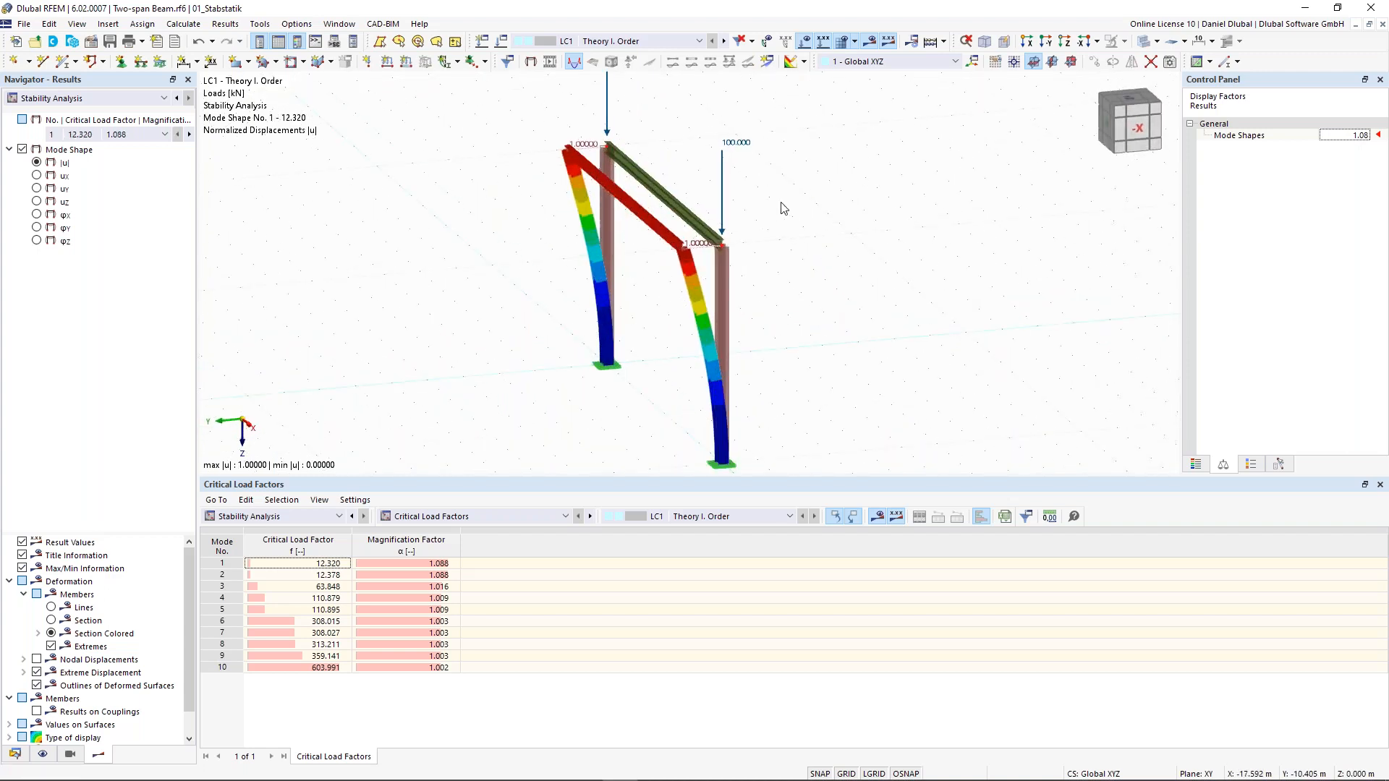
middle_click_drag(832, 252, 864, 251, "ctrl")
scroll(624, 120, "up", 1)
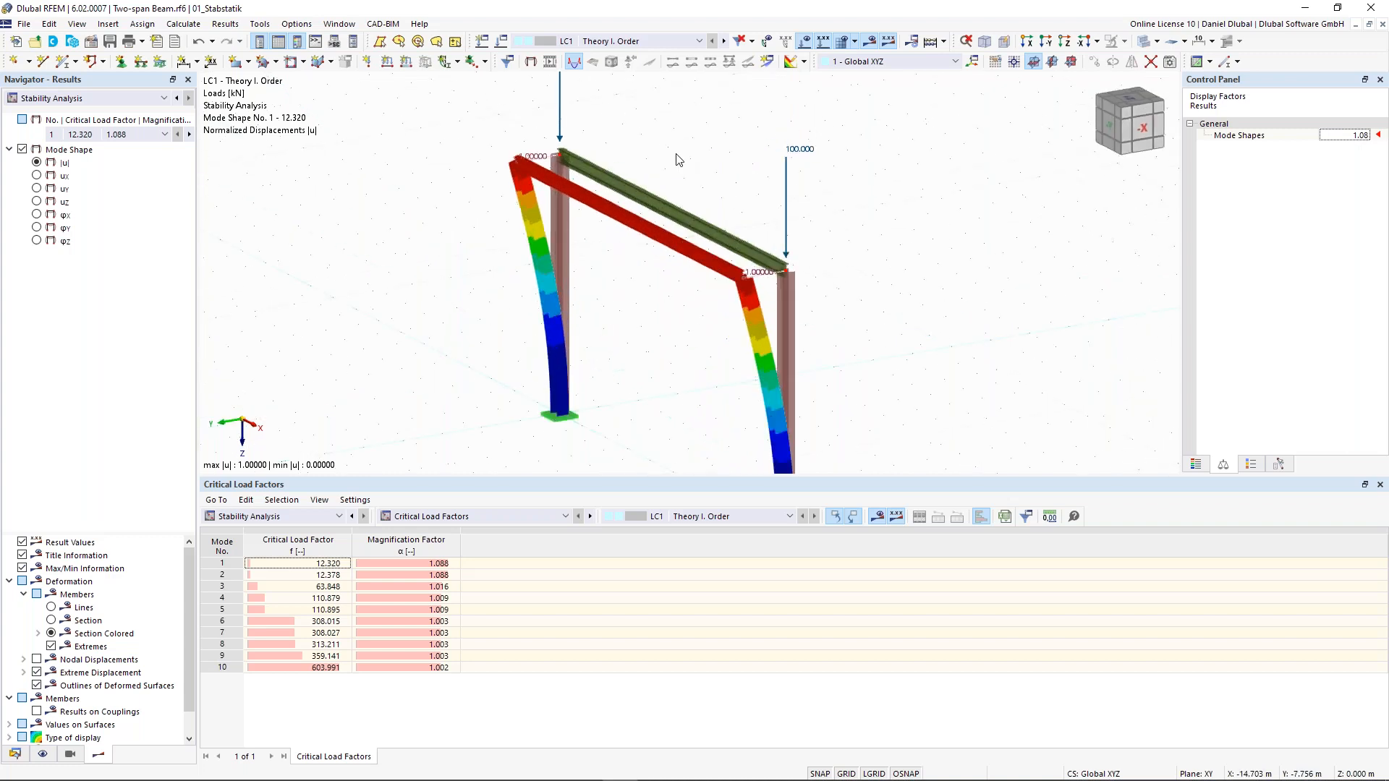
scroll(458, 282, "down", 1)
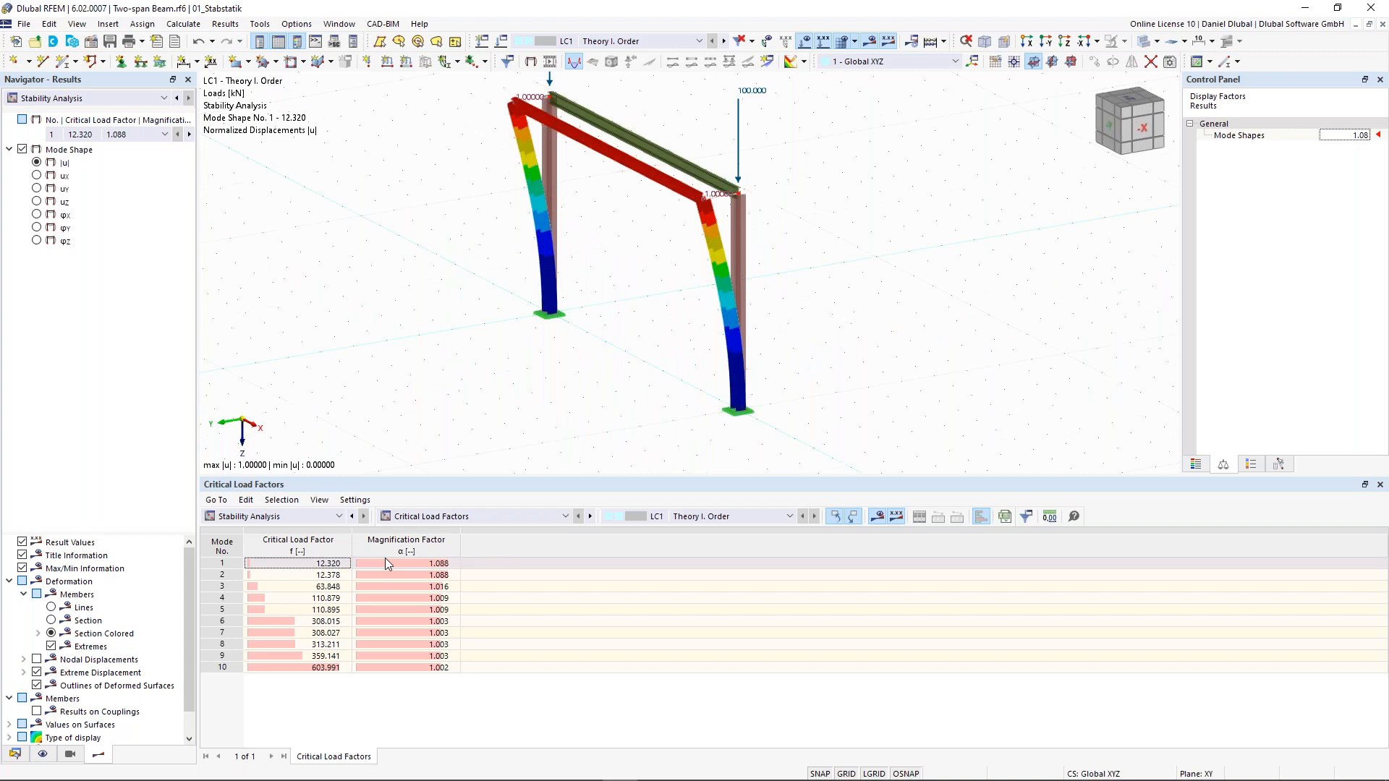
Step: Show the stability results by member and examine member 1's effective length factor k cr,v for mode 1
left_click(460, 516)
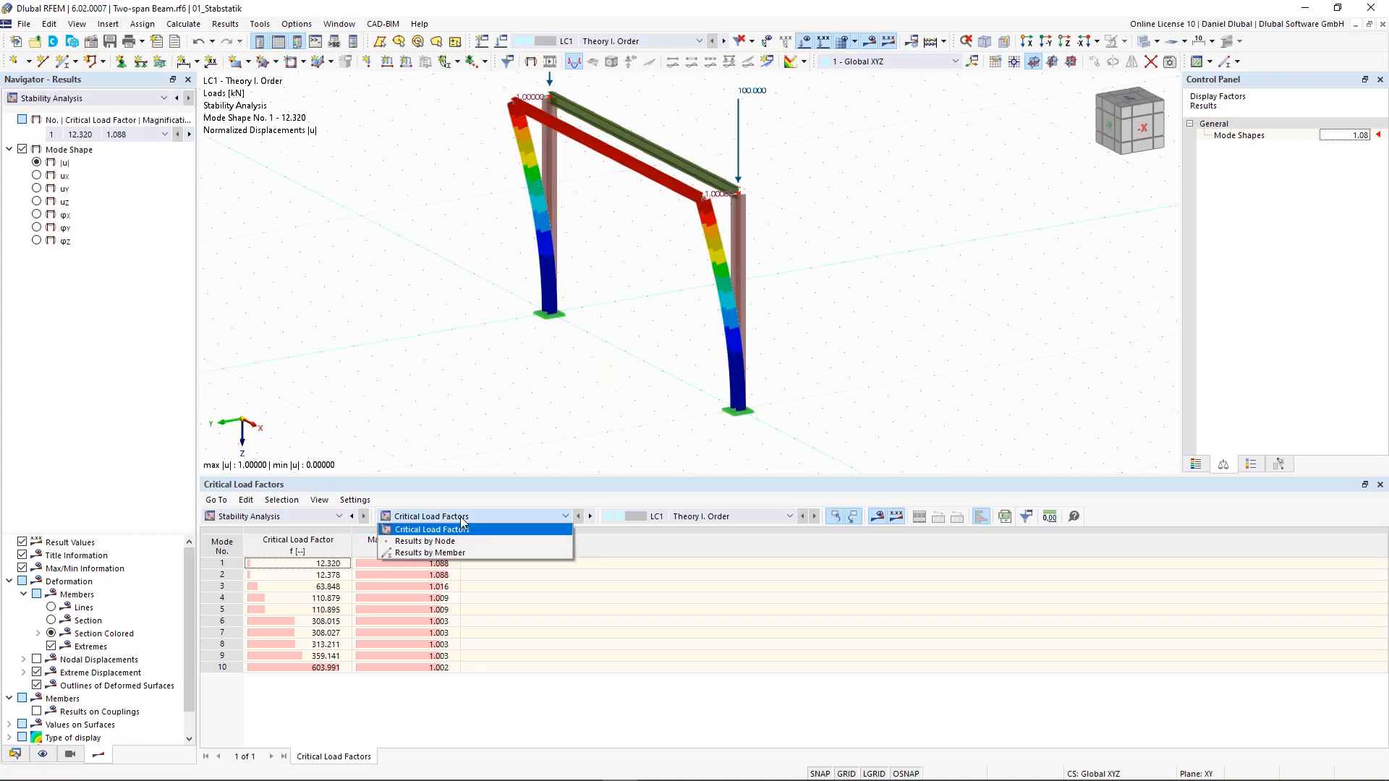
left_click(429, 553)
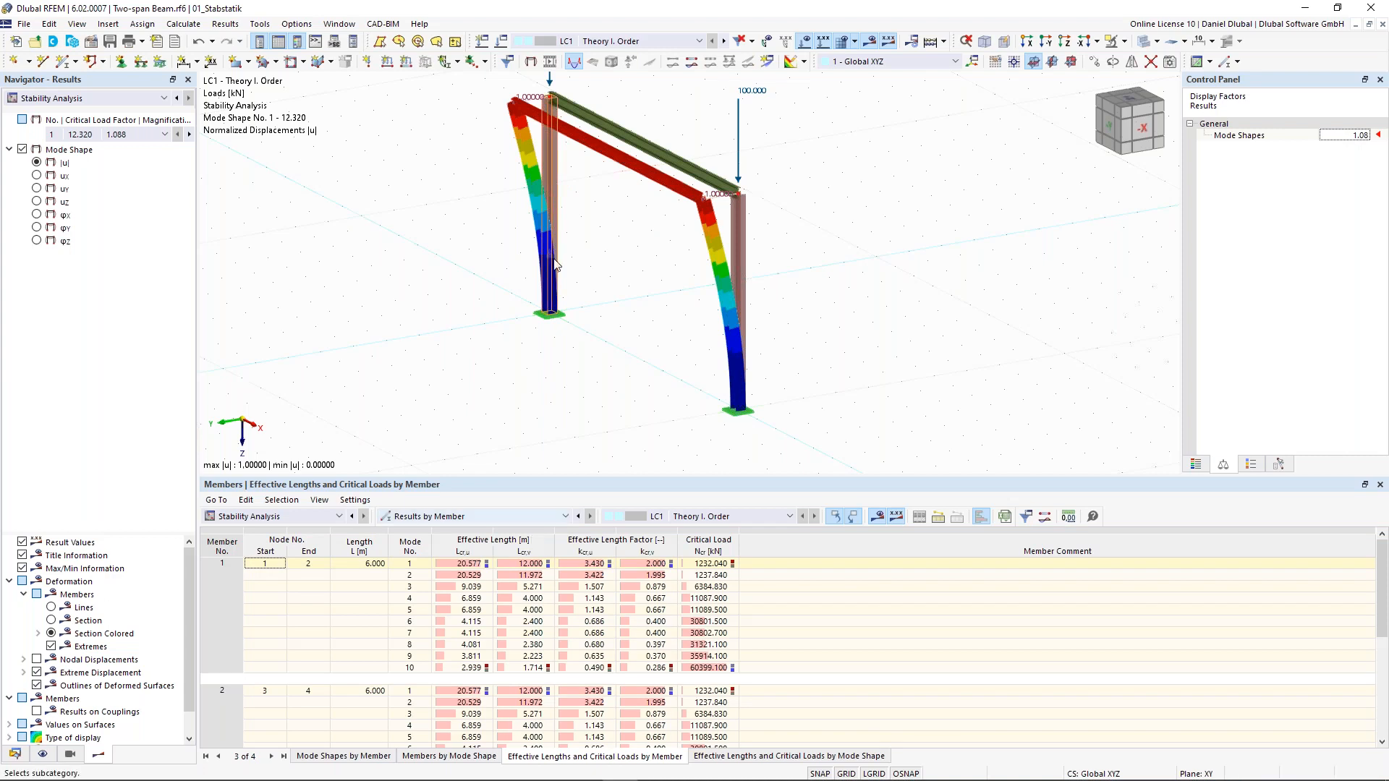
middle_click_drag(556, 268, 553, 300)
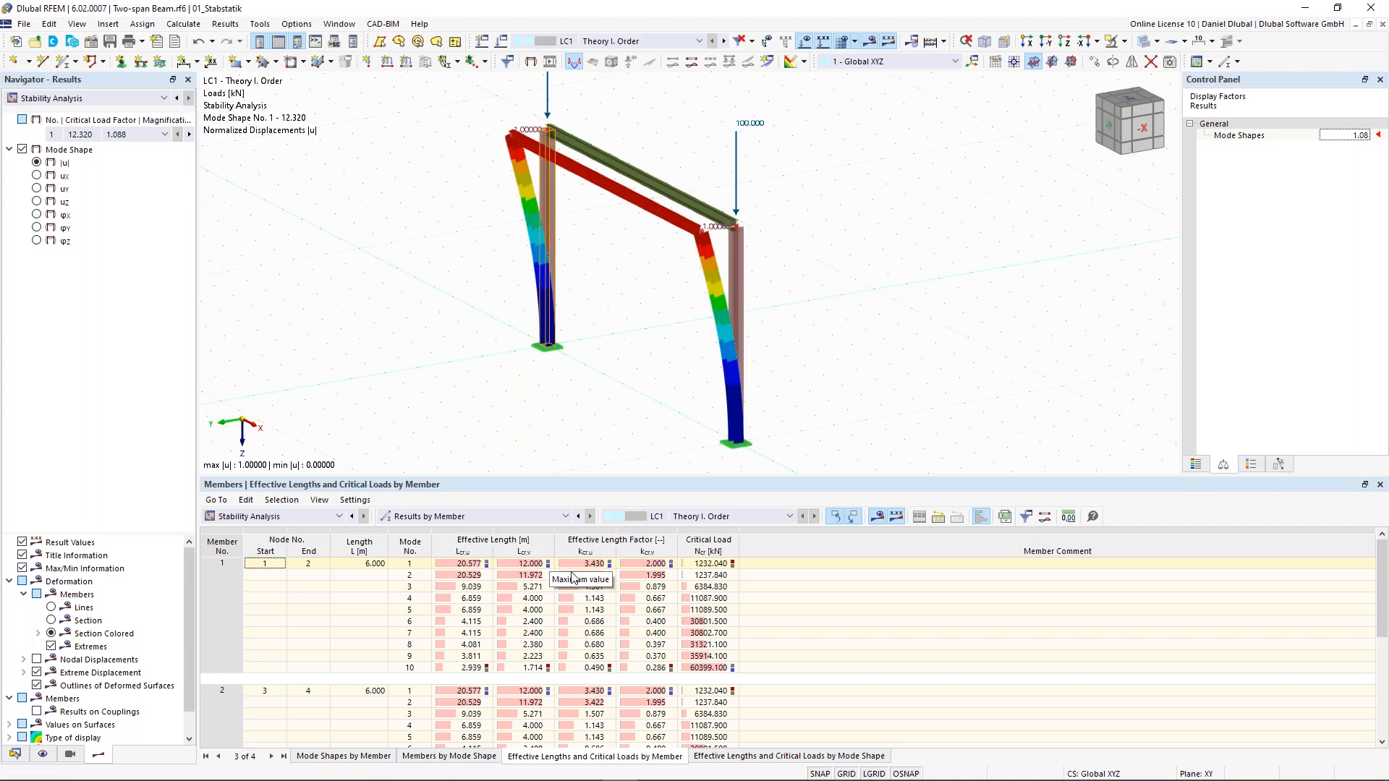
left_click(646, 564)
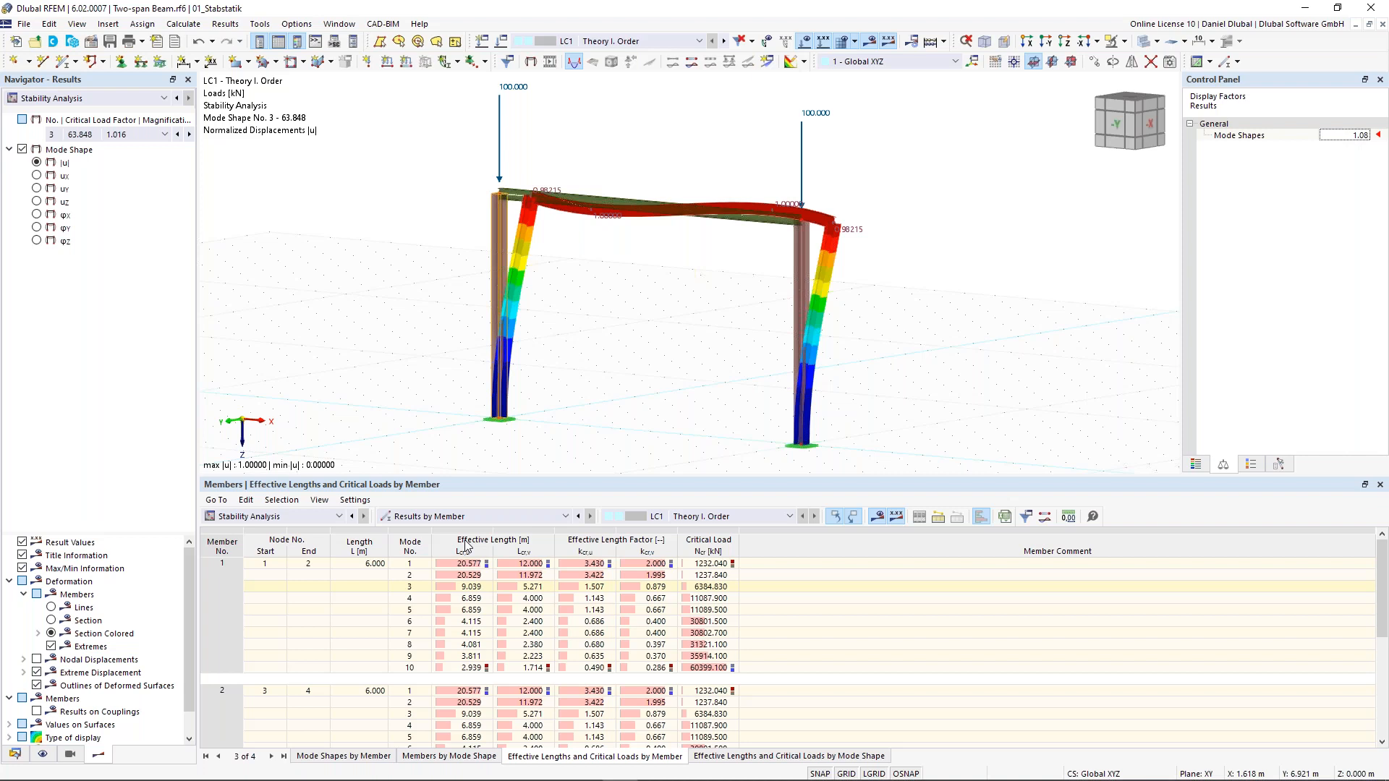
Step: Examine member 1's effective length factor k cr,u and effective length L cr,u for mode shape 3
left_click(579, 589)
scroll(488, 335, "up", 1)
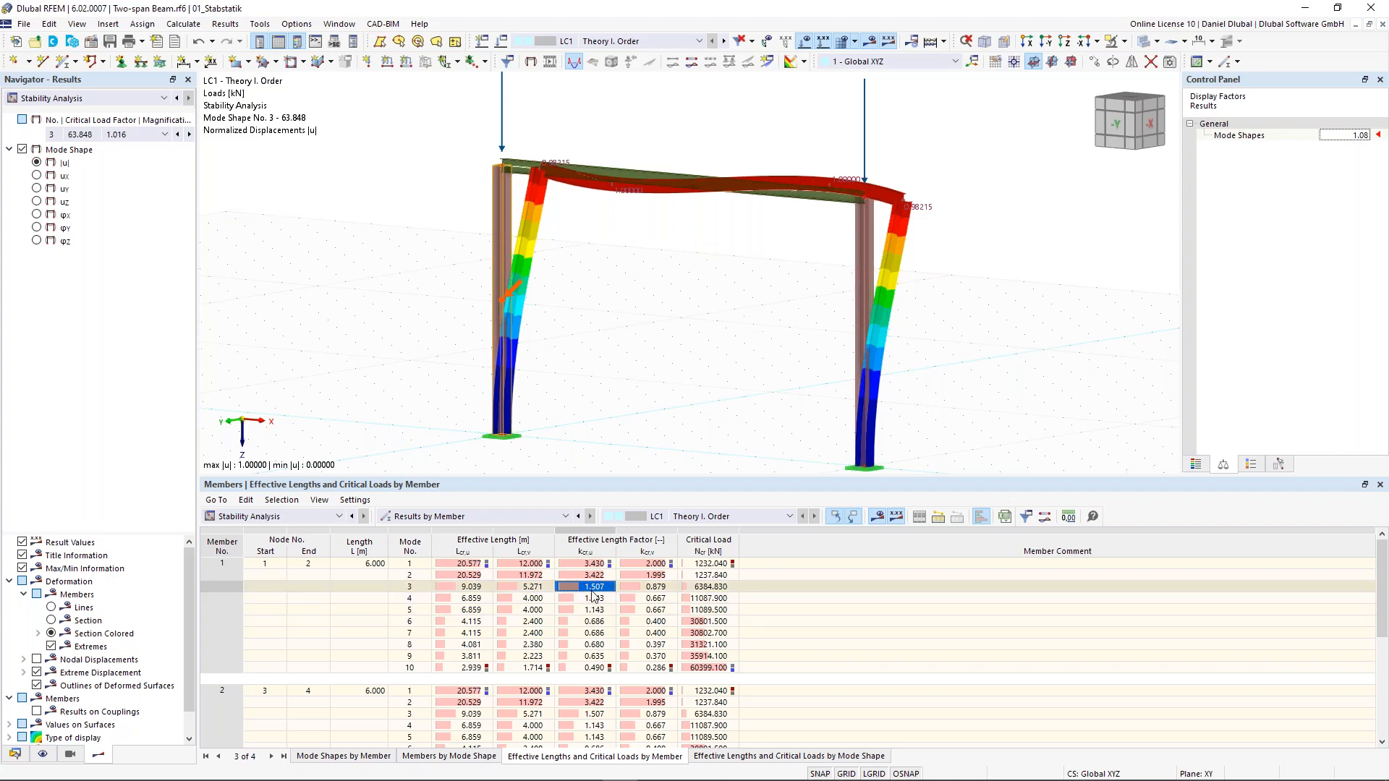
left_click(472, 591)
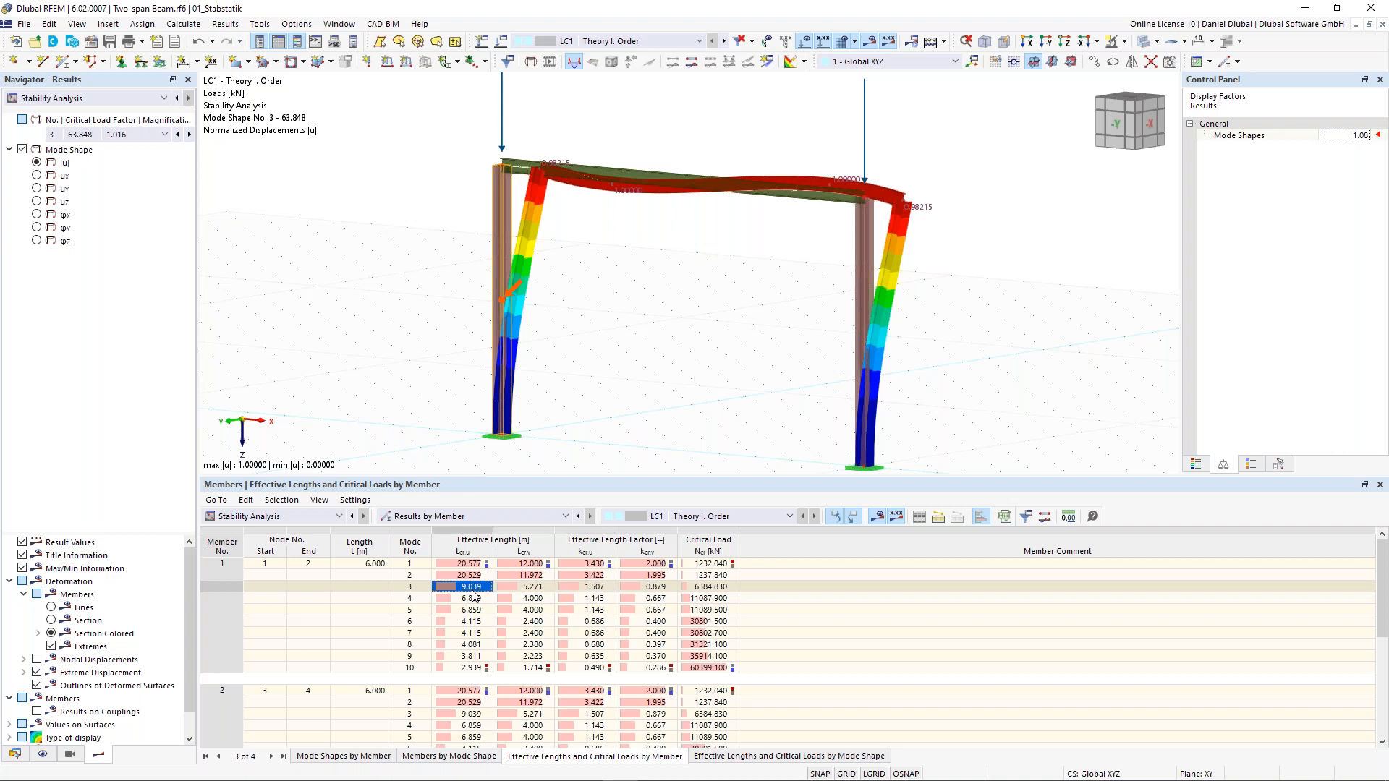
Step: Display mode shape 4, examine member 1's k cr,v factor for it, and view the buckled columns from several angles
left_click(119, 183)
middle_click_drag(549, 294, 369, 276, "ctrl")
middle_click_drag(347, 226, 329, 178)
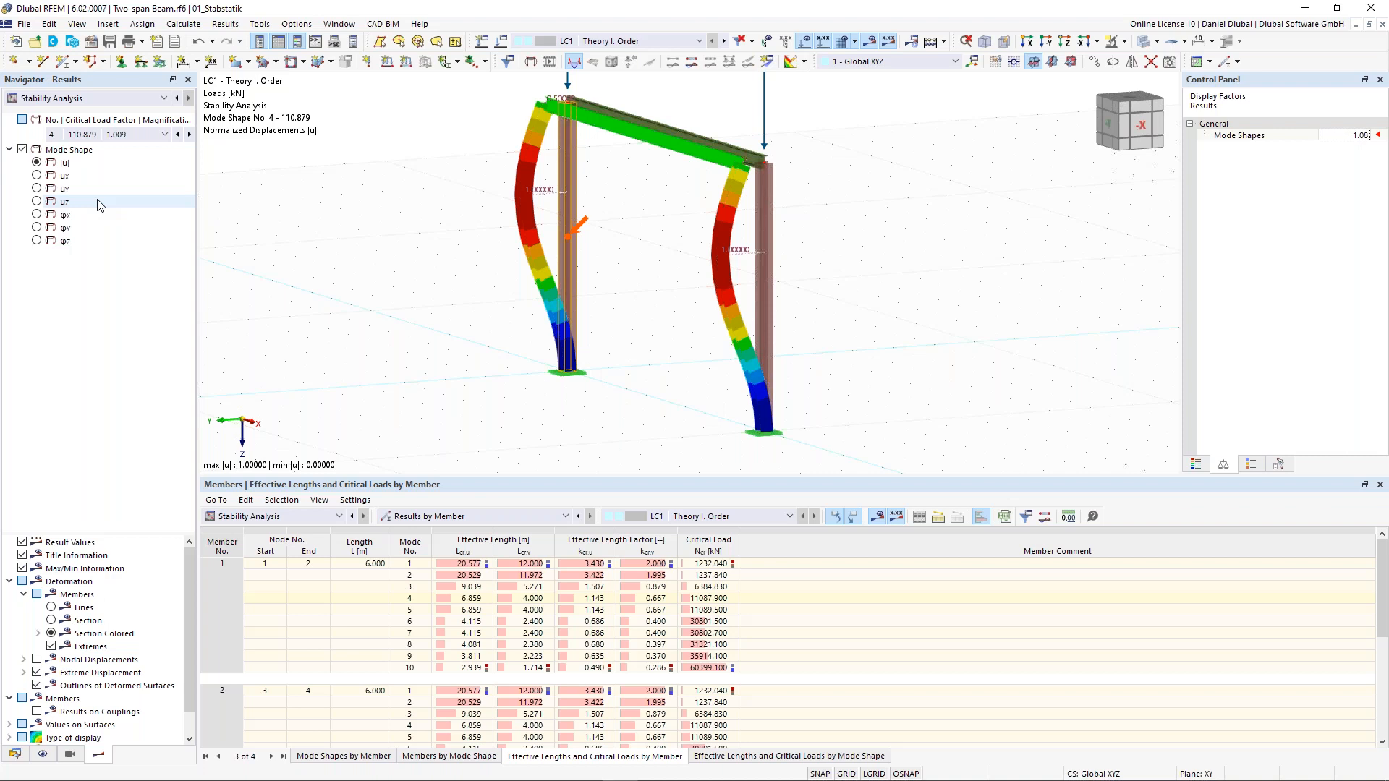
left_click(644, 599)
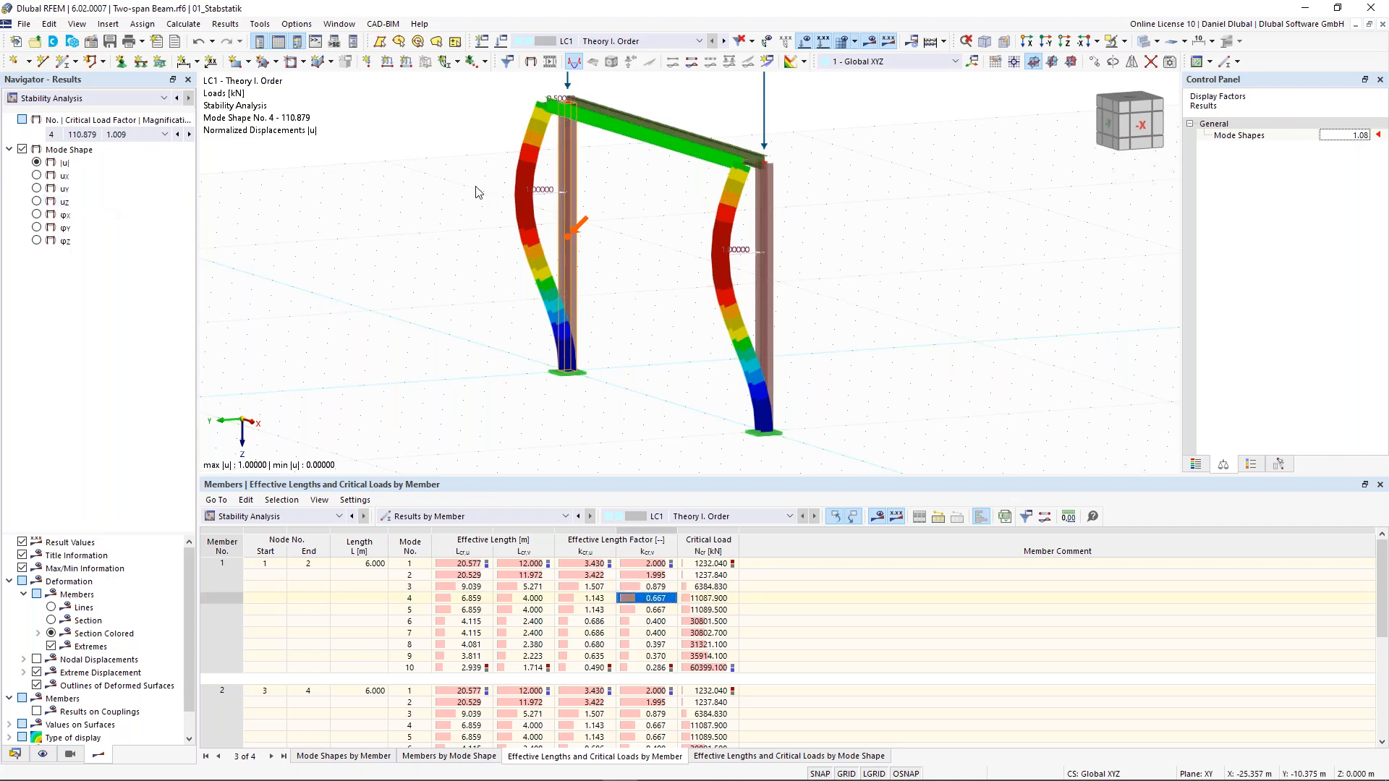
middle_click_drag(479, 183, 532, 316, "ctrl")
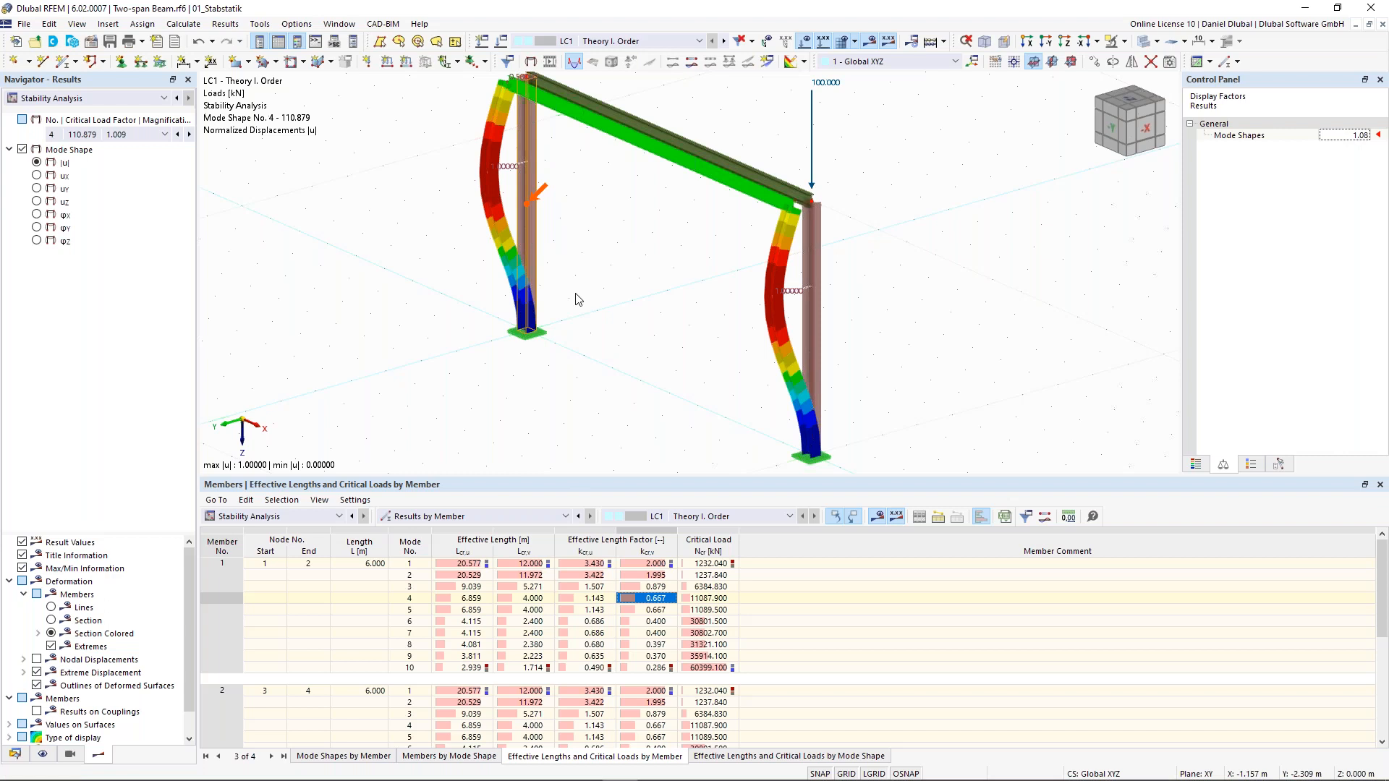
scroll(579, 299, "down", 1)
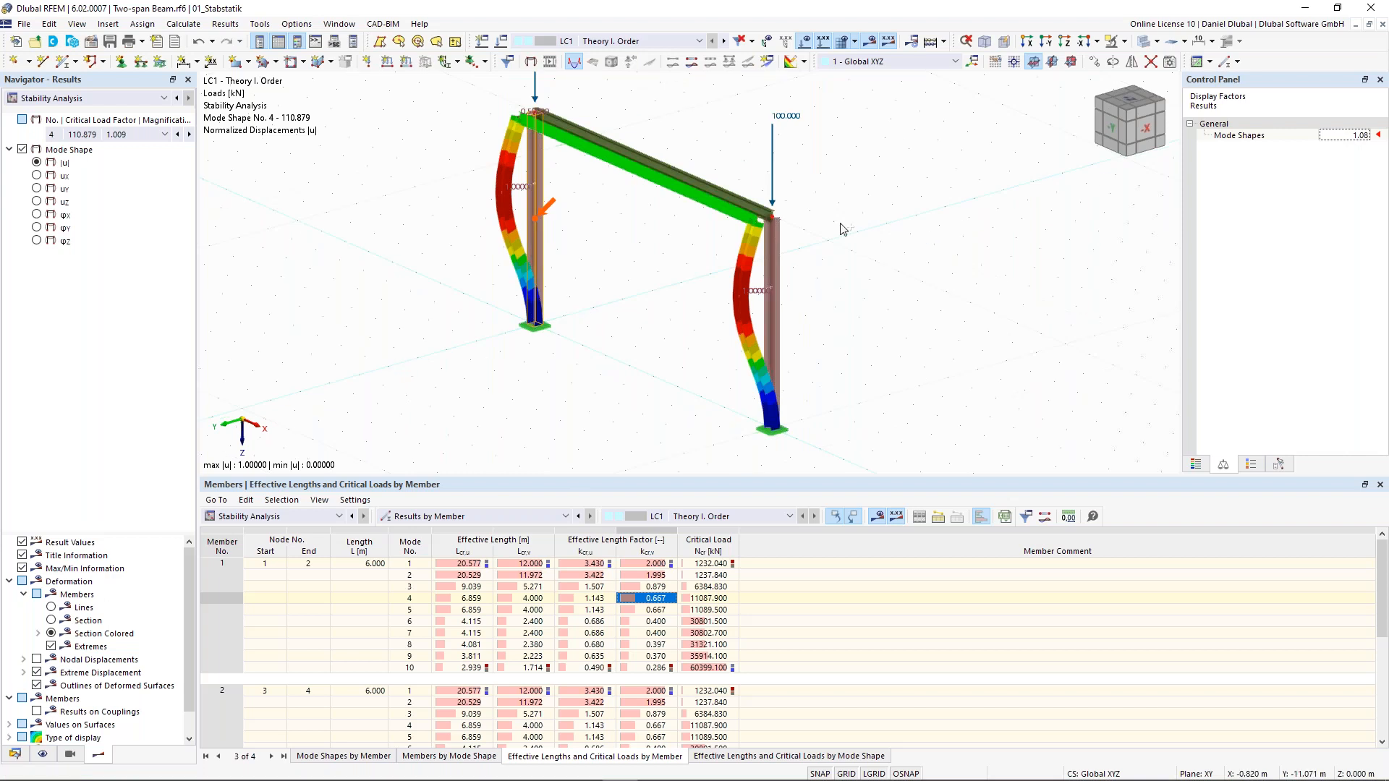
middle_click_drag(843, 228, 593, 140, "ctrl")
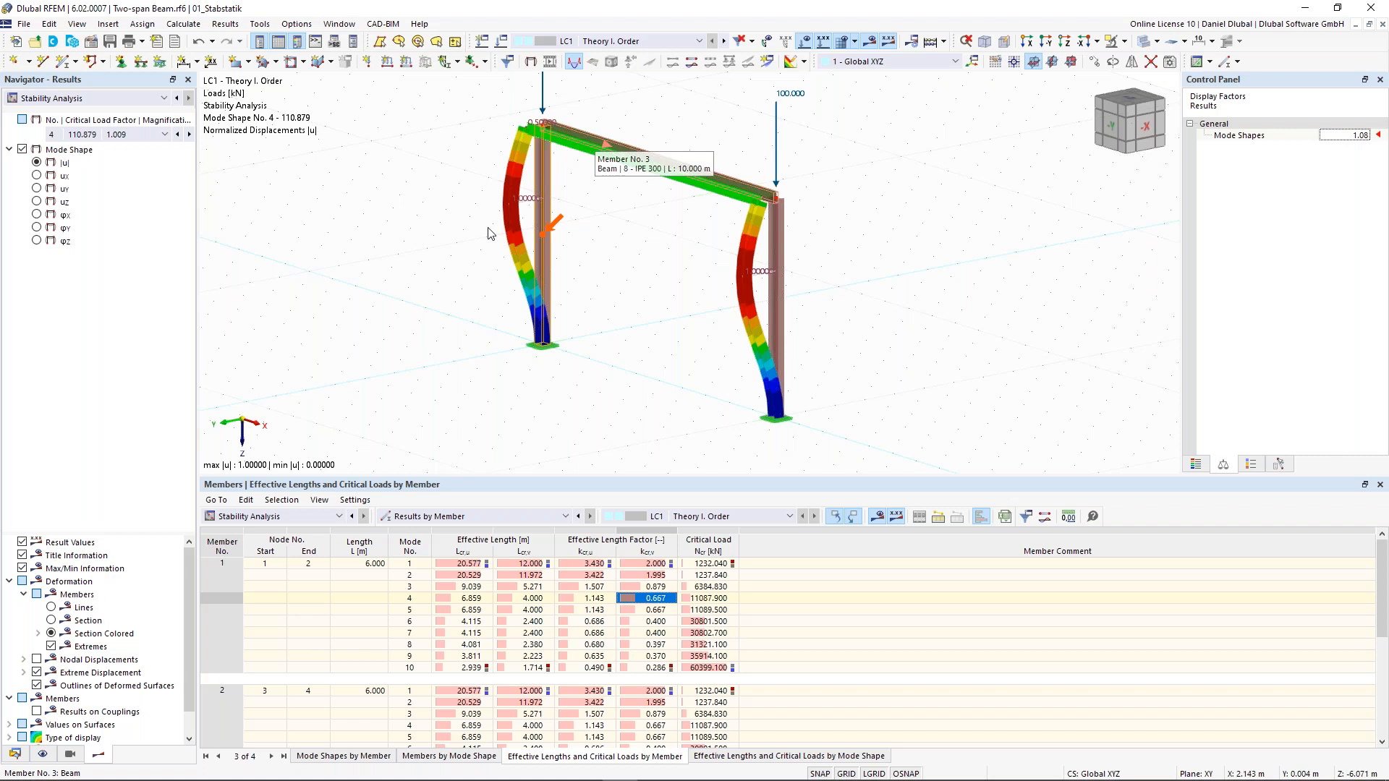
middle_click_drag(592, 145, 499, 216, "ctrl")
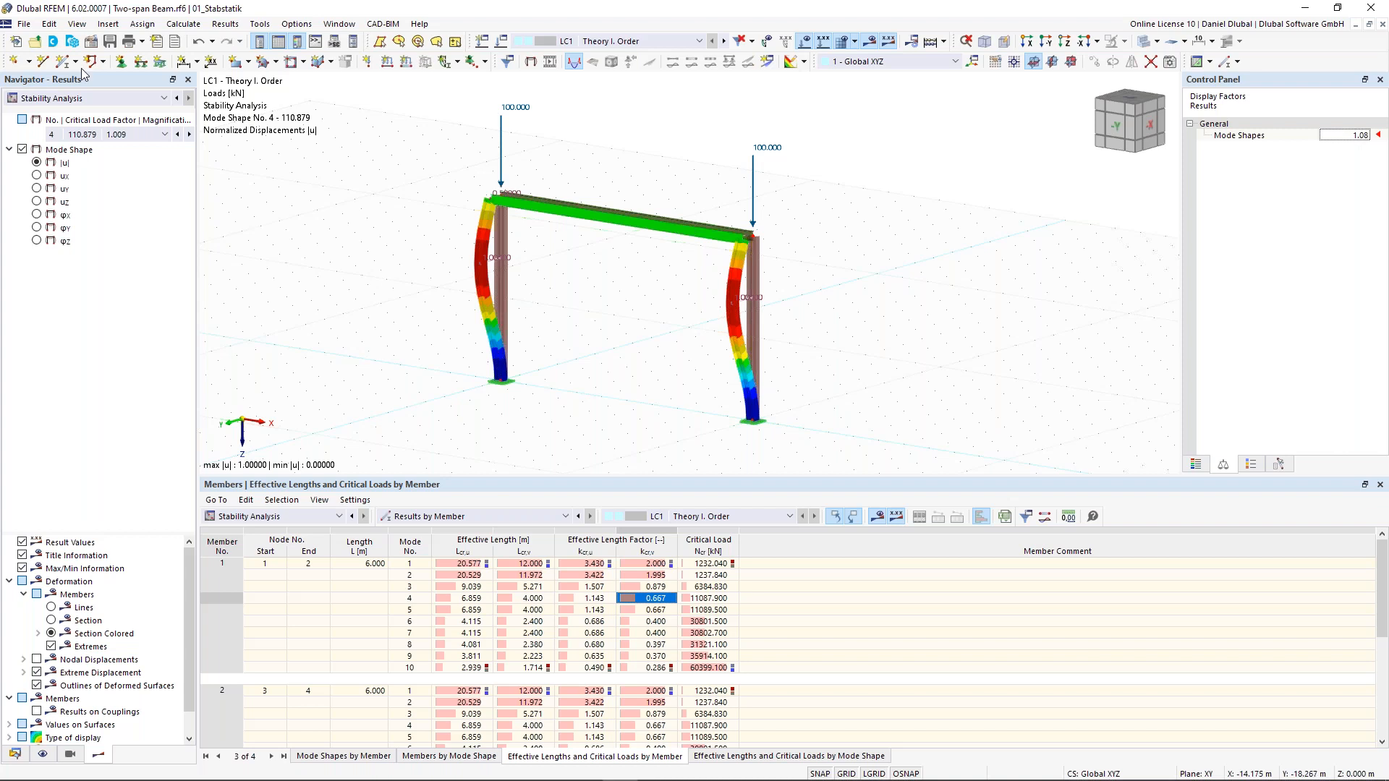
Step: Create a nodal support fixing only the uY translation and assign it to column-head nodes 2 and 4
left_click(120, 64)
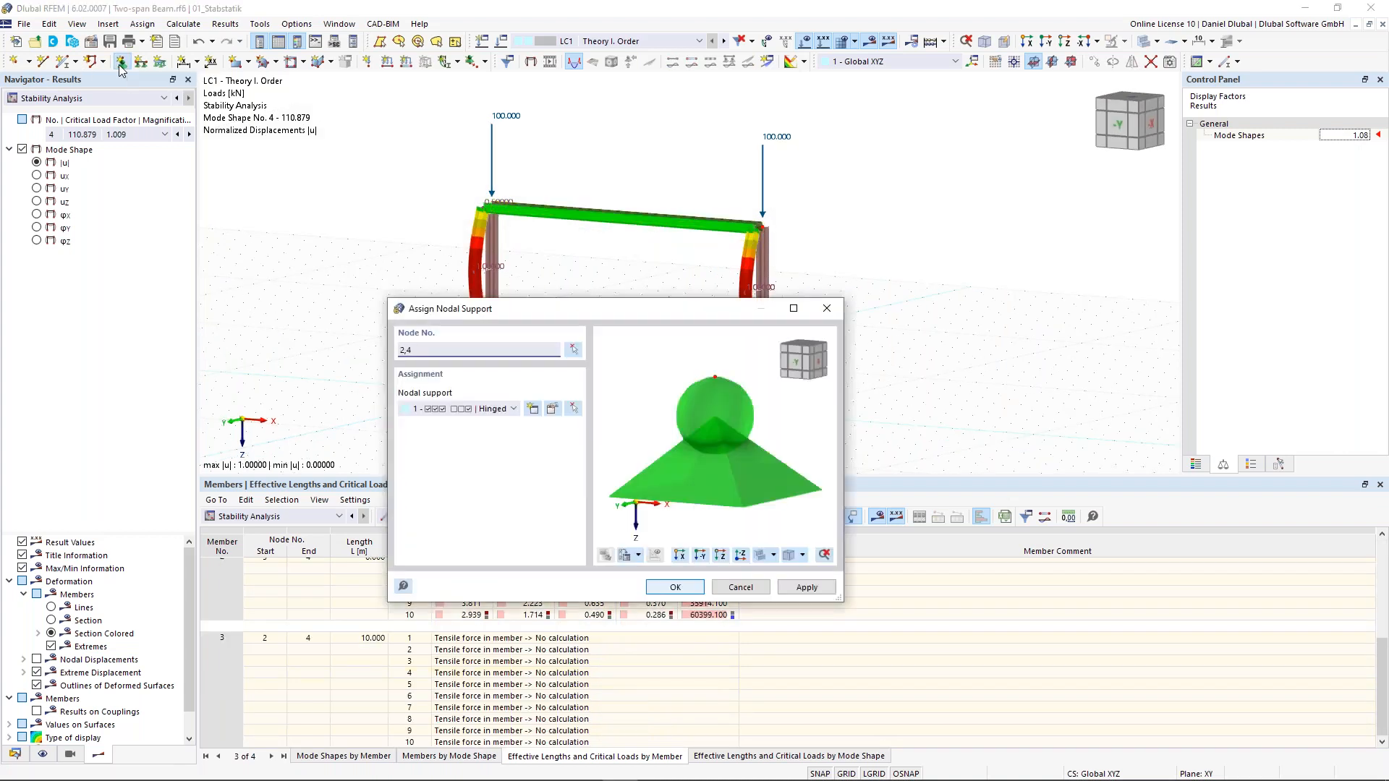
left_click(532, 409)
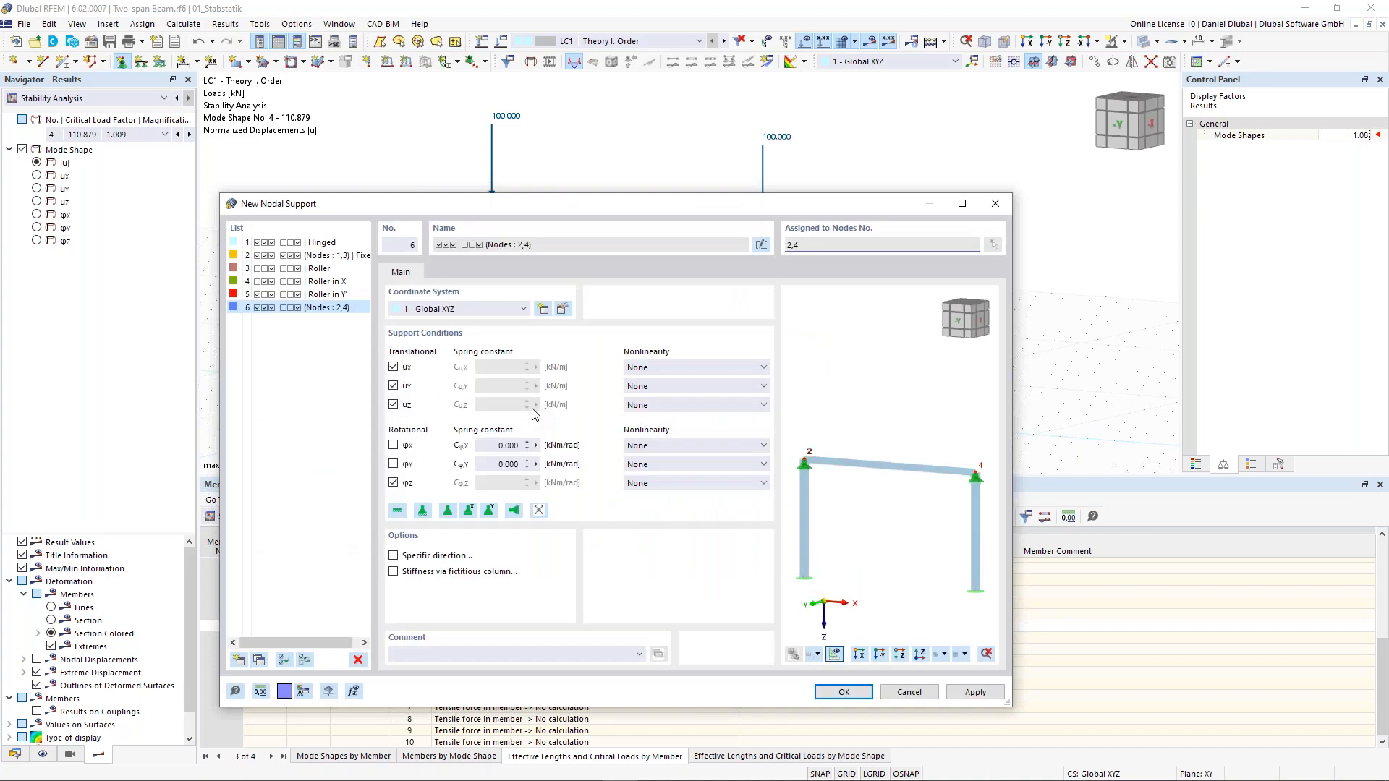
left_click(393, 483)
left_click(393, 405)
left_click(394, 368)
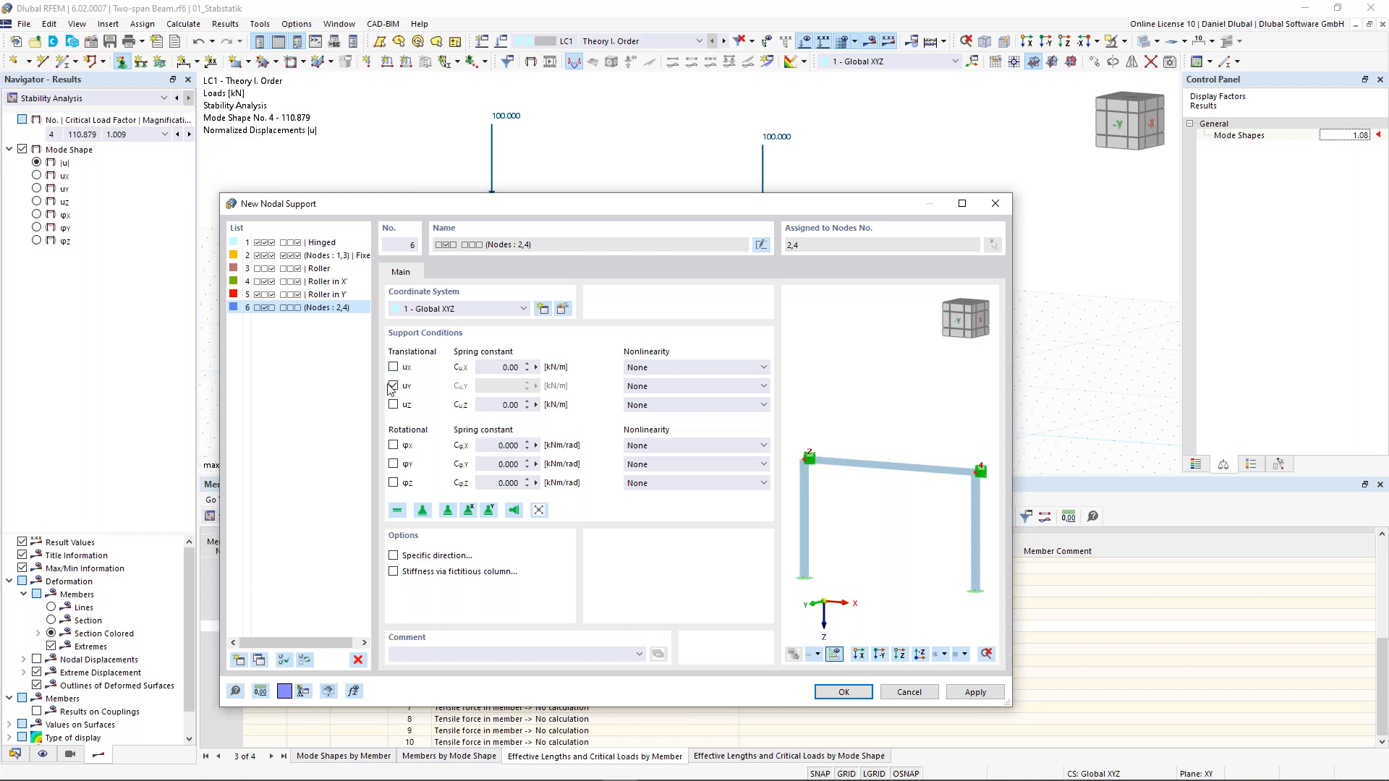
left_click(843, 691)
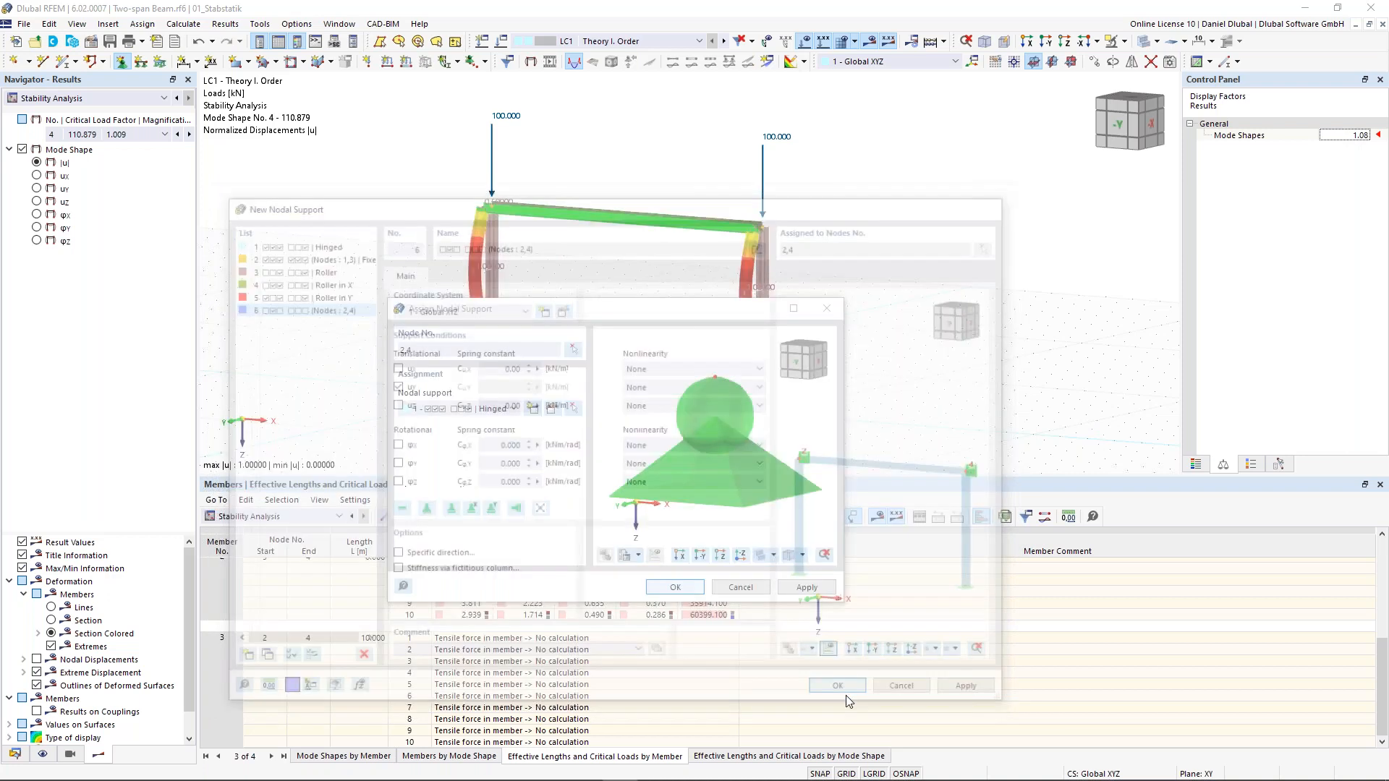
left_click(672, 588)
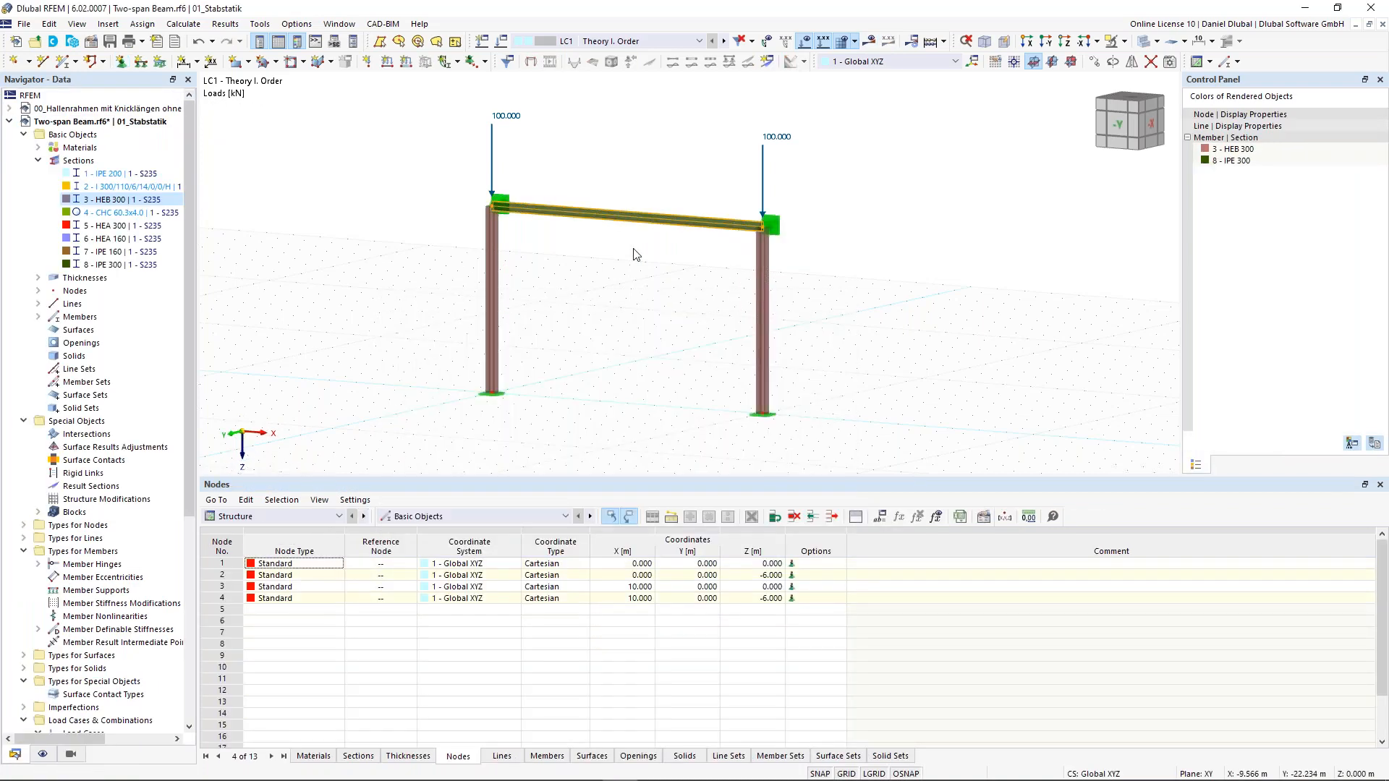
Step: Calculate LC1 - Theory I. Order with the added supports and display the global deformations |u|
left_click(871, 44)
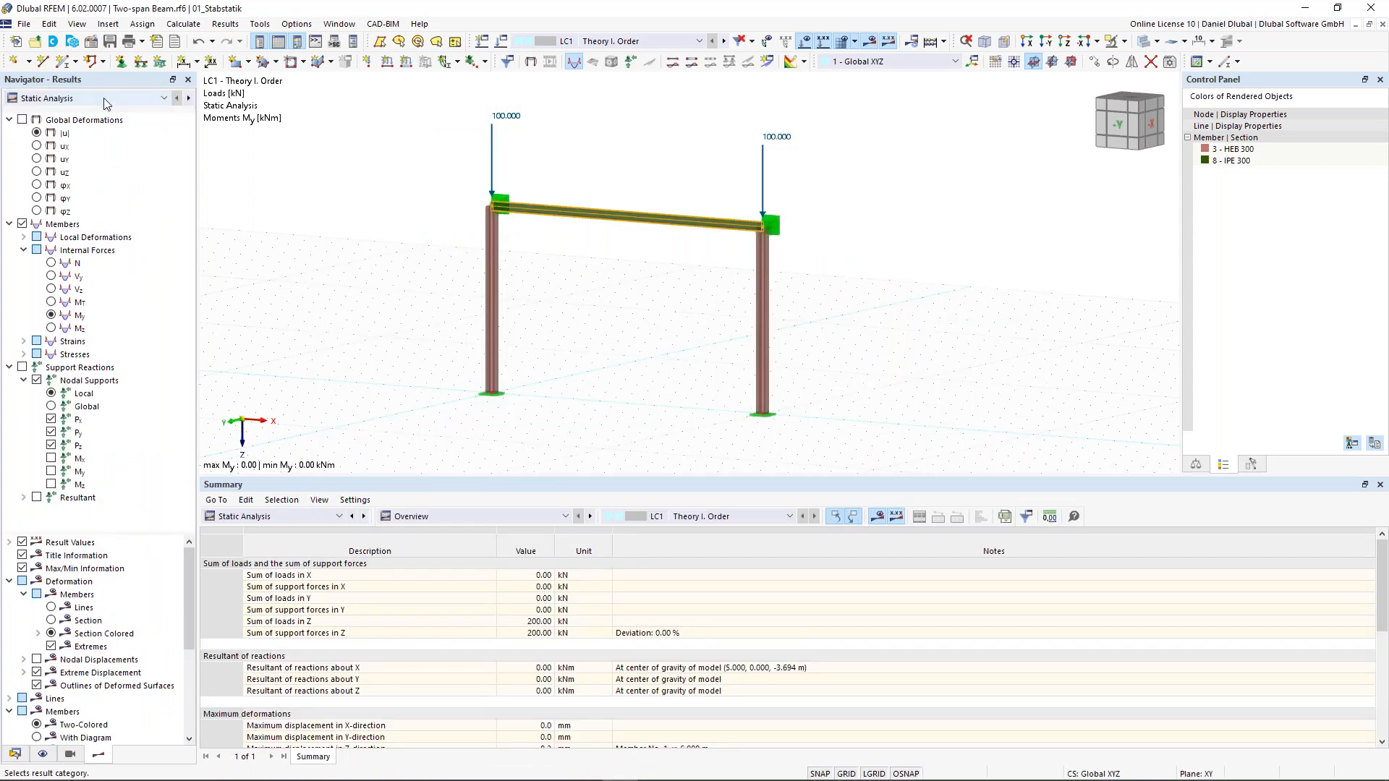
left_click(22, 119)
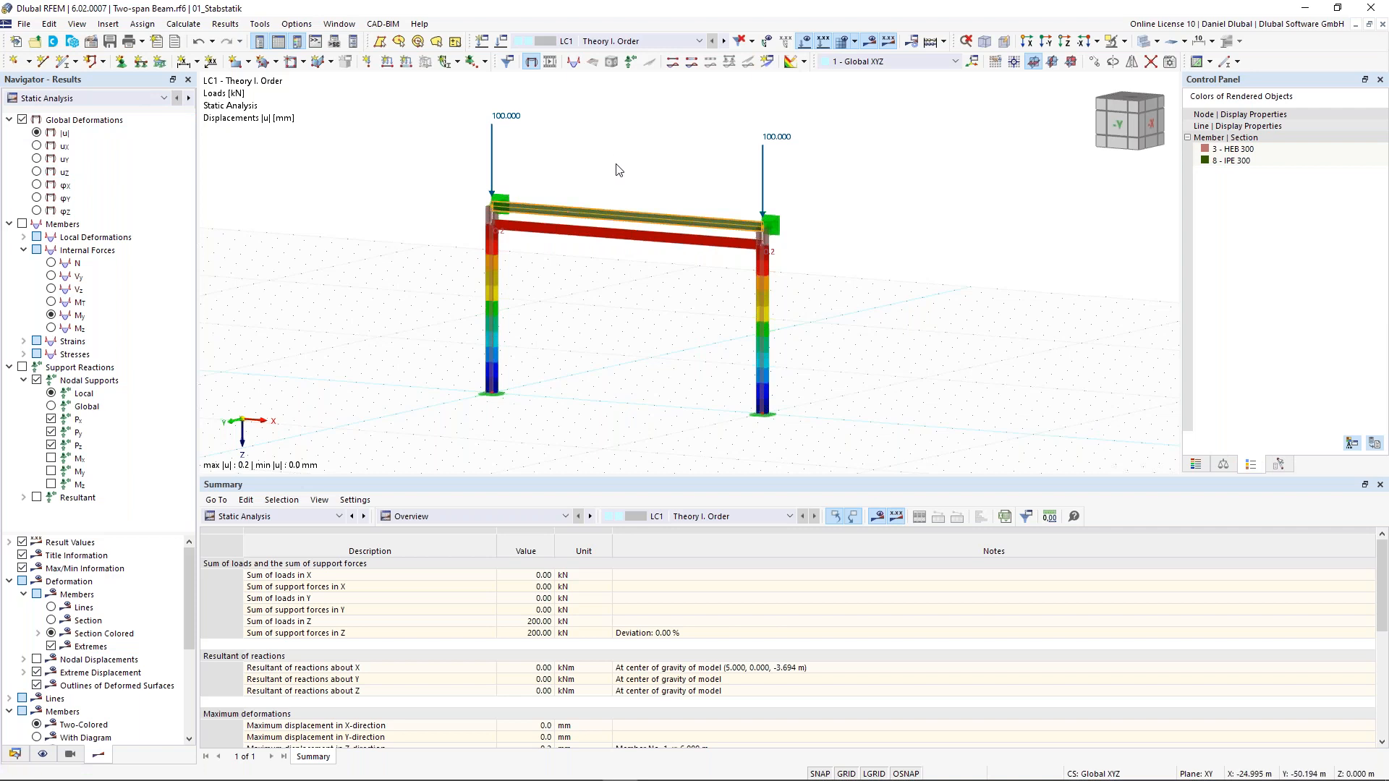
scroll(629, 176, "up", 2)
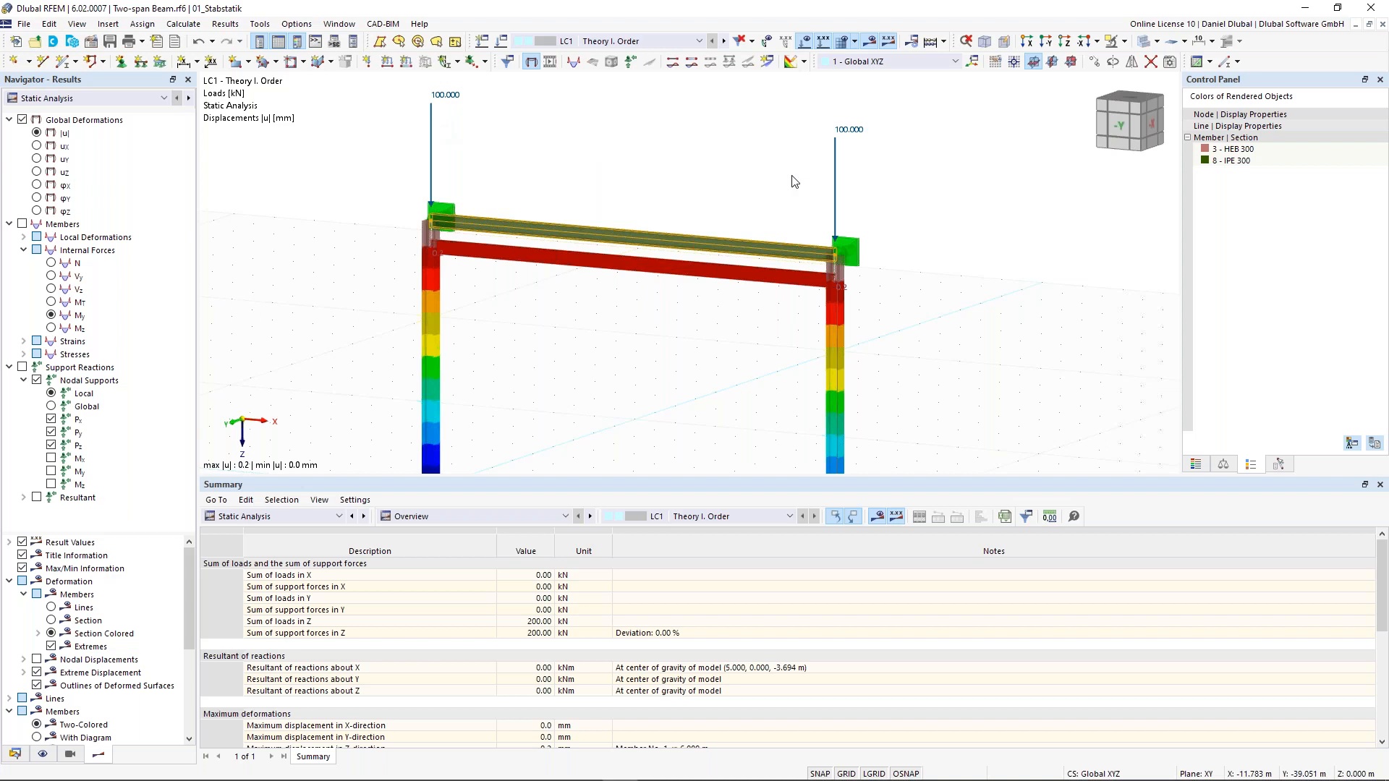
Step: Switch to the Stability Analysis results and examine mode shape 1 of the laterally supported frame
left_click(143, 98)
left_click(143, 123)
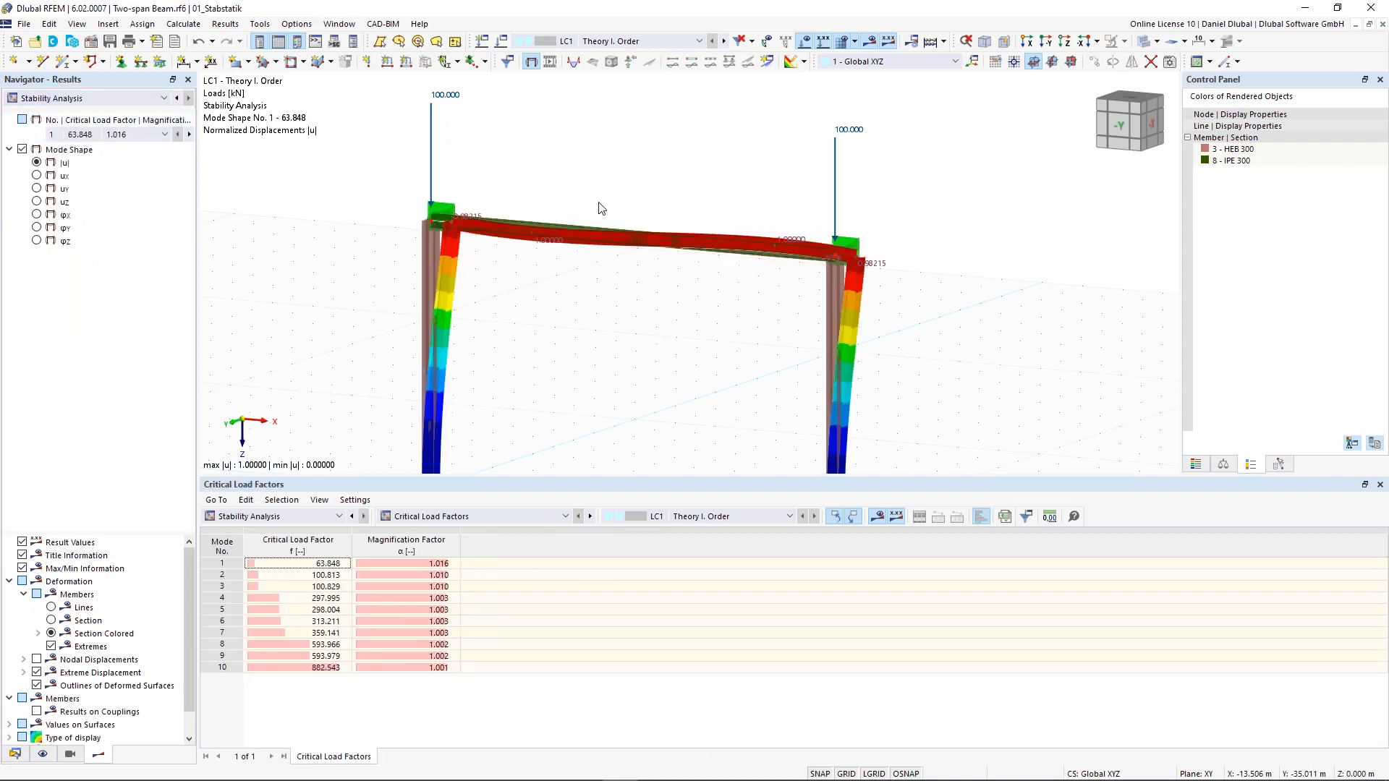
scroll(599, 208, "down", 2)
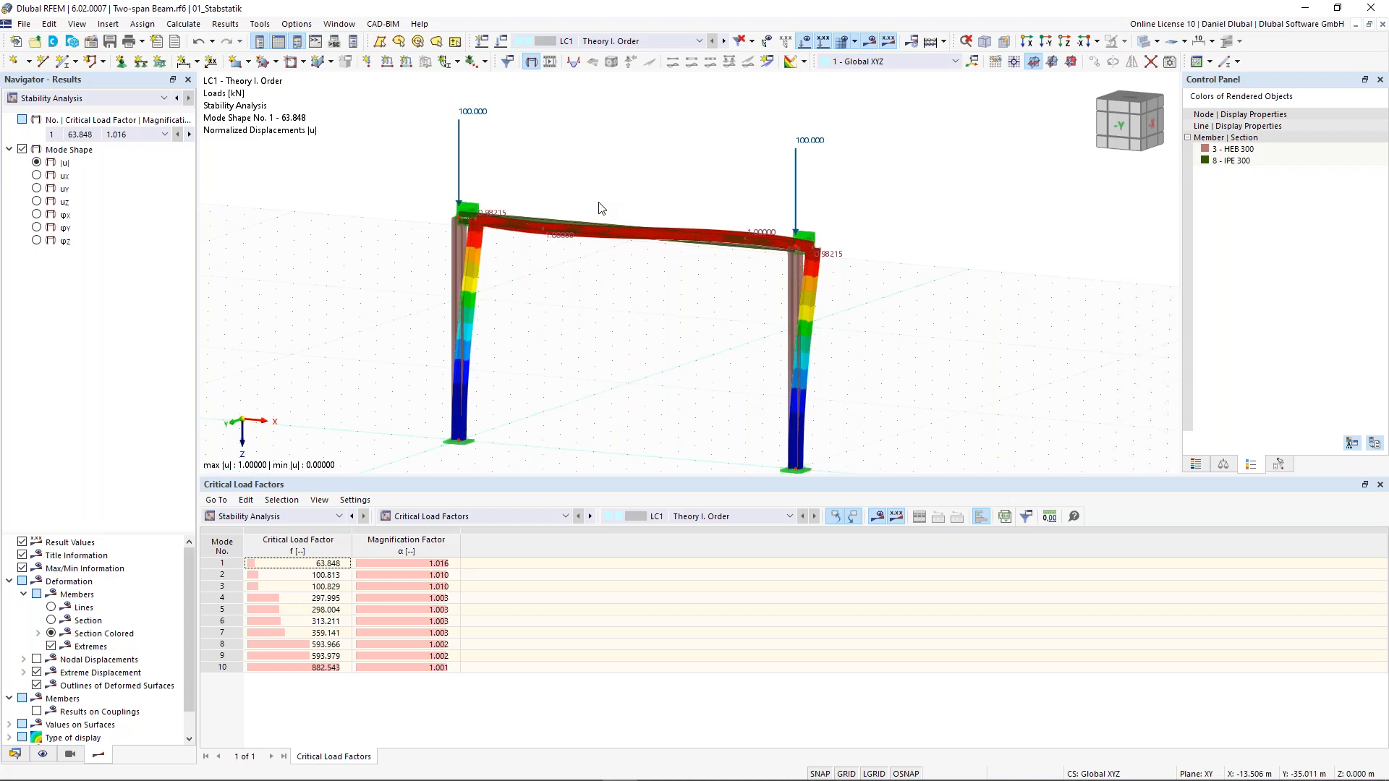
middle_click_drag(612, 336, 643, 325, "ctrl")
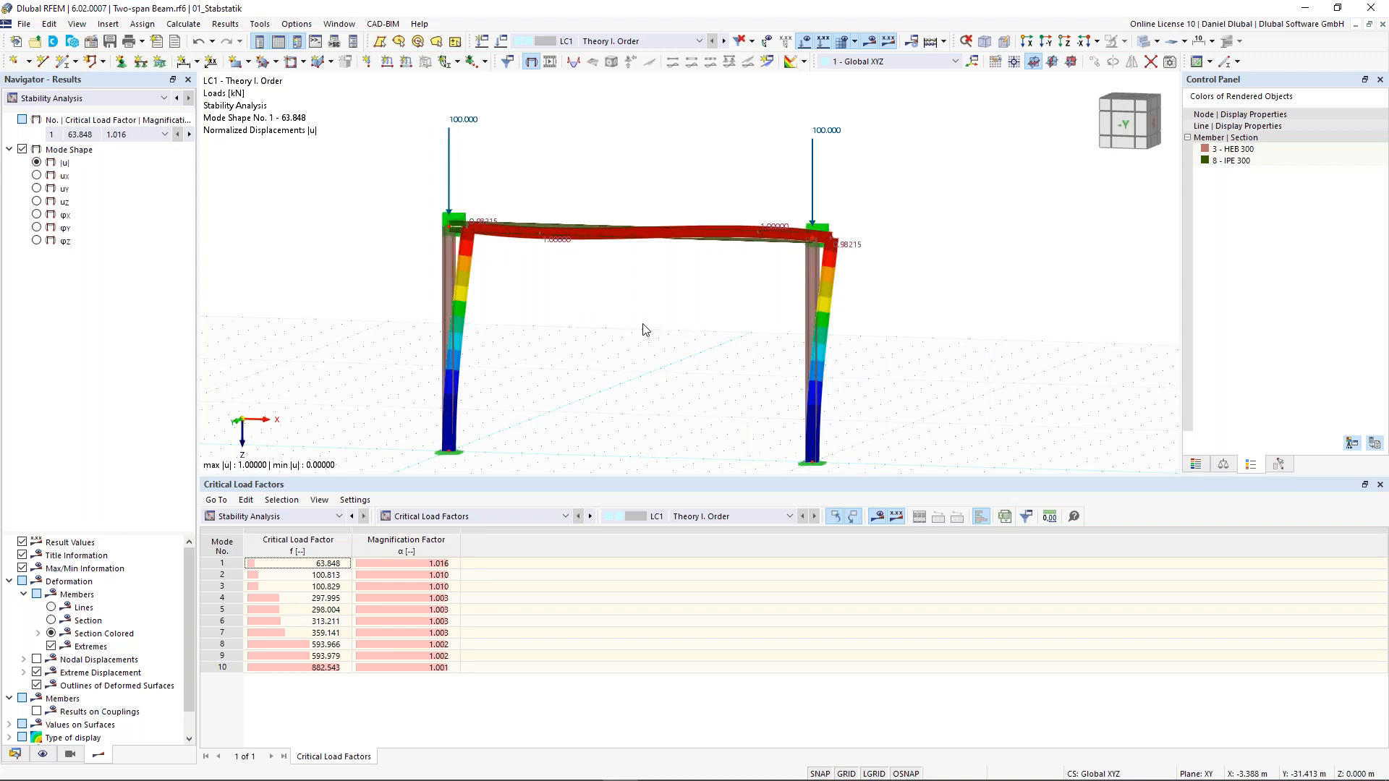
Step: Increase the display factor of the mode shapes to 1.54
left_click(1222, 464)
left_click(1346, 135)
left_click(1366, 132)
left_click(1366, 132)
Step: Display mode shape 2 of the laterally supported frame and examine the out-of-plane buckling of its columns
left_click(134, 135)
left_click(109, 158)
middle_click_drag(672, 172, 506, 238, "ctrl")
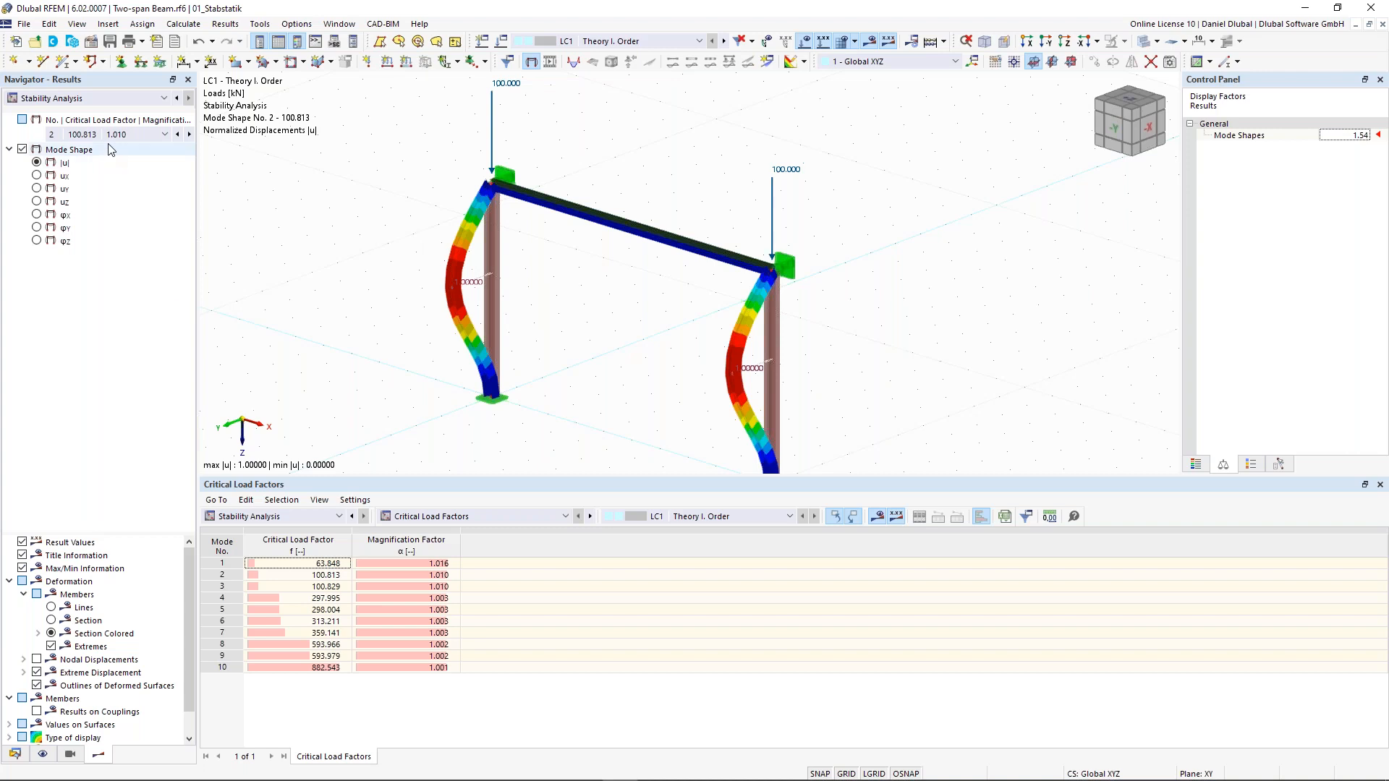
scroll(434, 300, "down", 2)
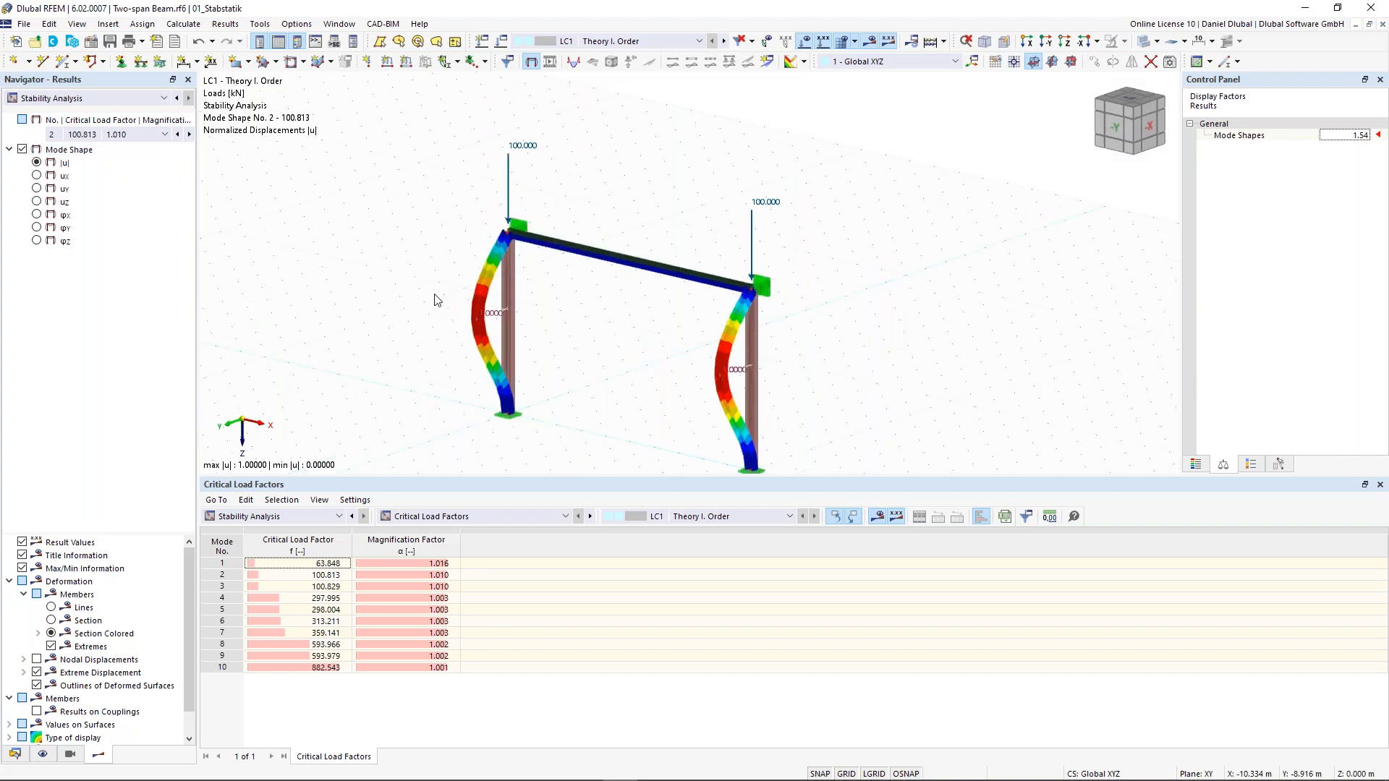
left_click(522, 144)
left_click(587, 327)
middle_click_drag(608, 319, 534, 362, "ctrl")
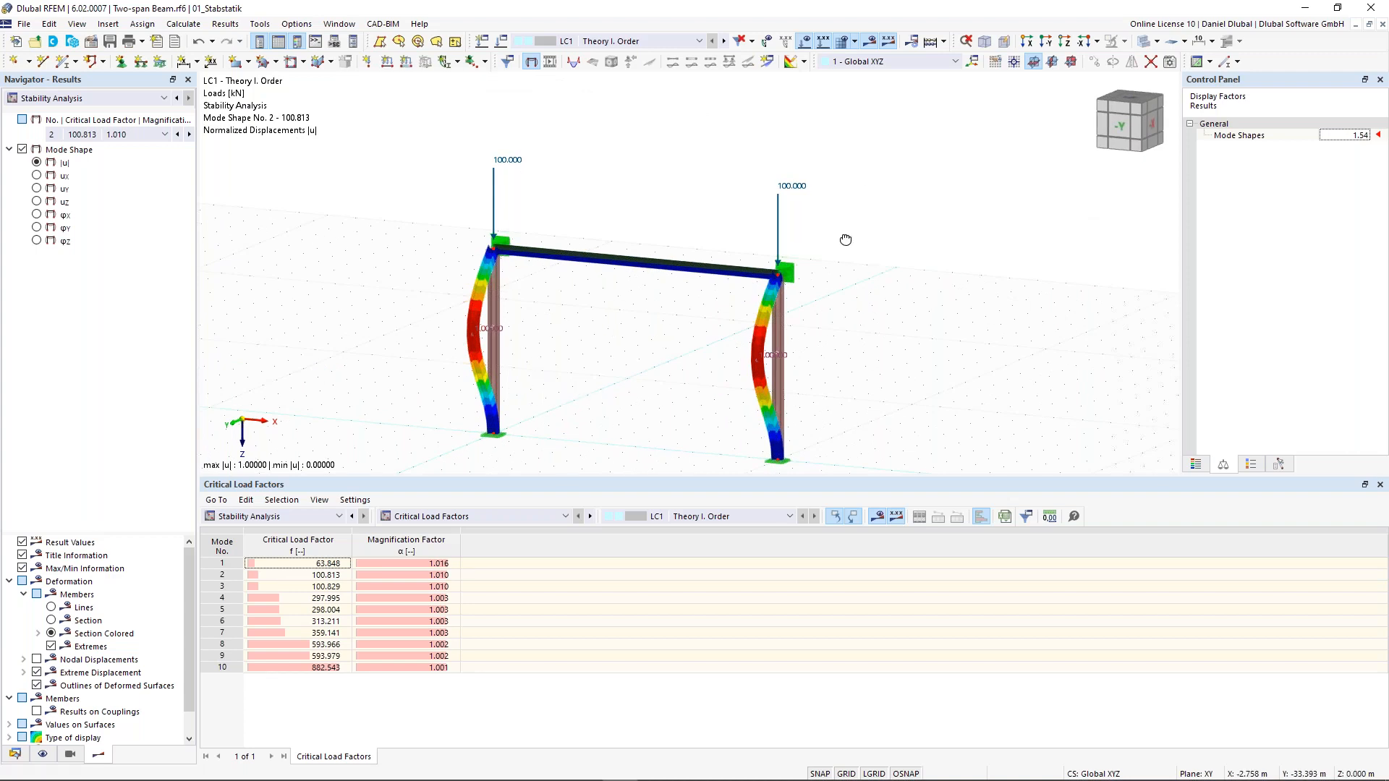
middle_click_drag(846, 239, 816, 243, "ctrl")
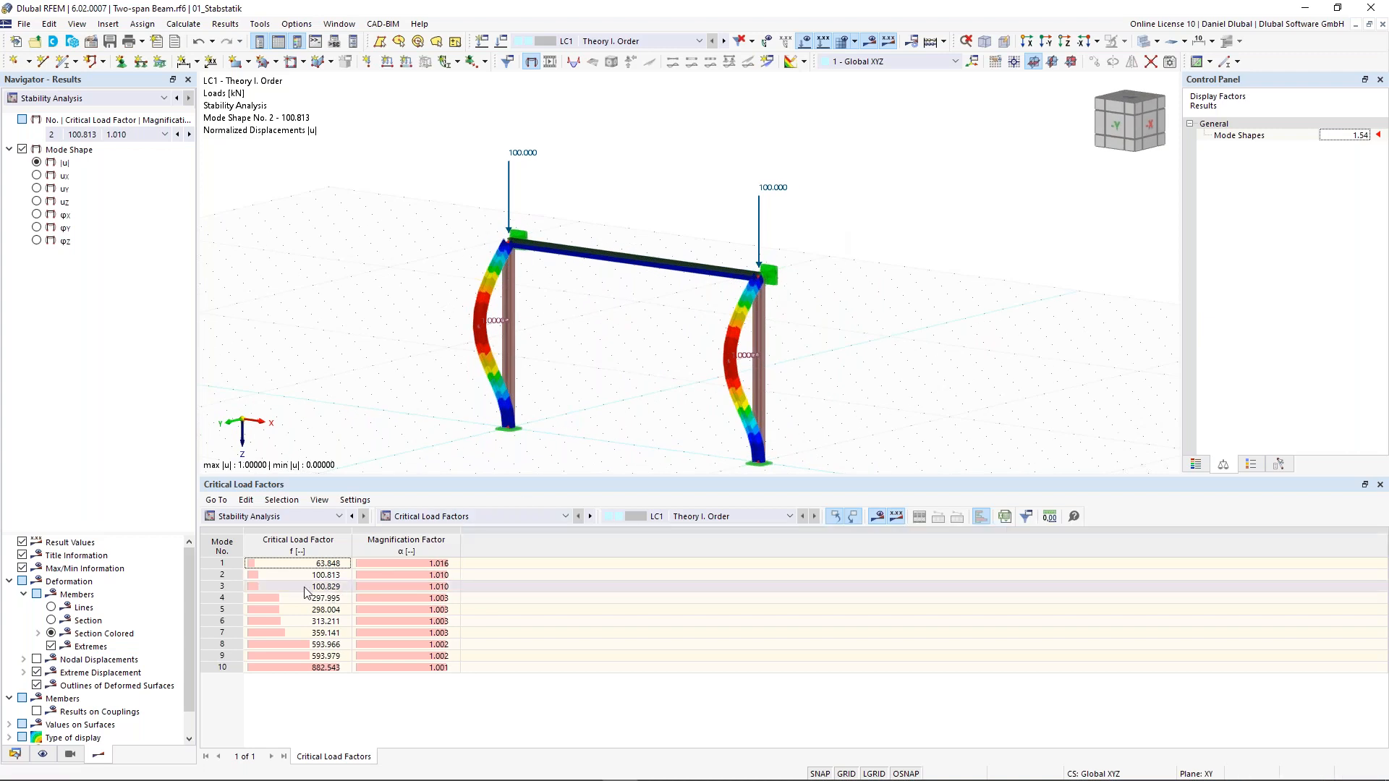